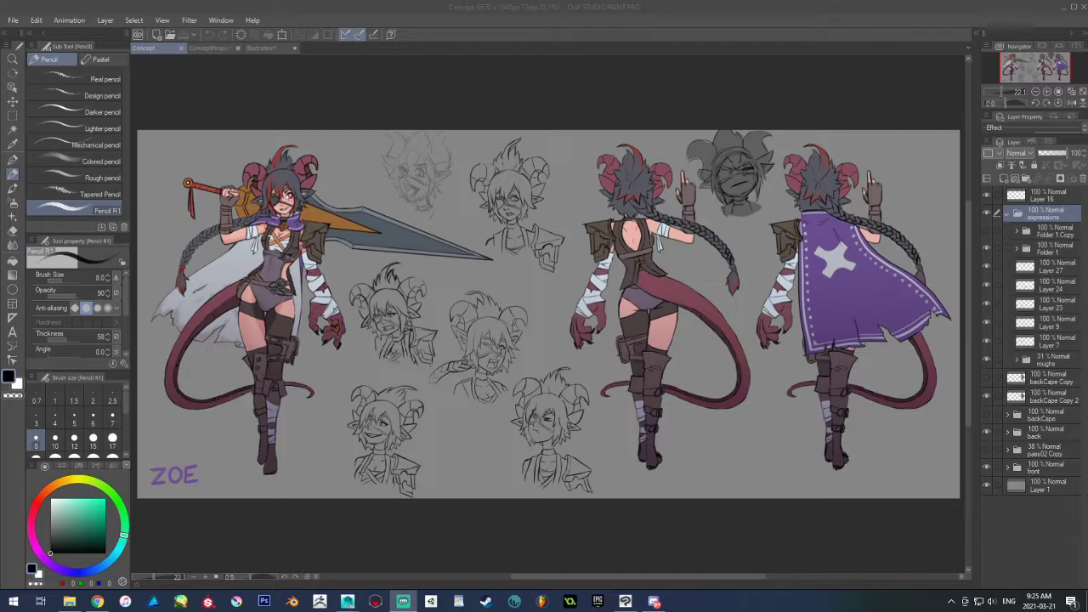
# Switch to the Illustration canvas with the Hazel character sheet and add a new layer above its artwork
pyautogui.click(264, 47)
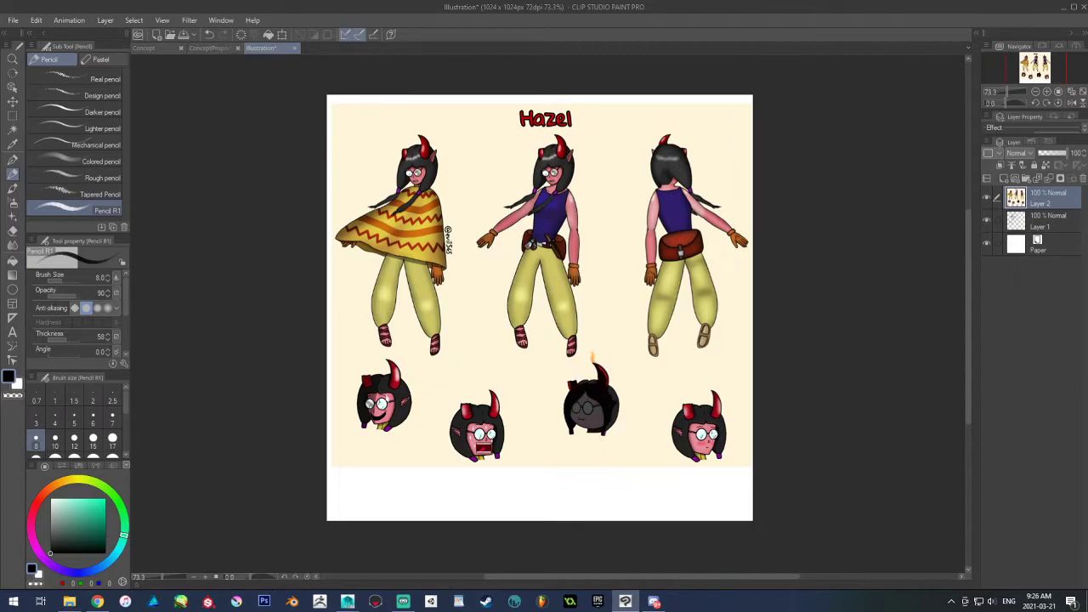
pyautogui.scroll(3, 804, 298)
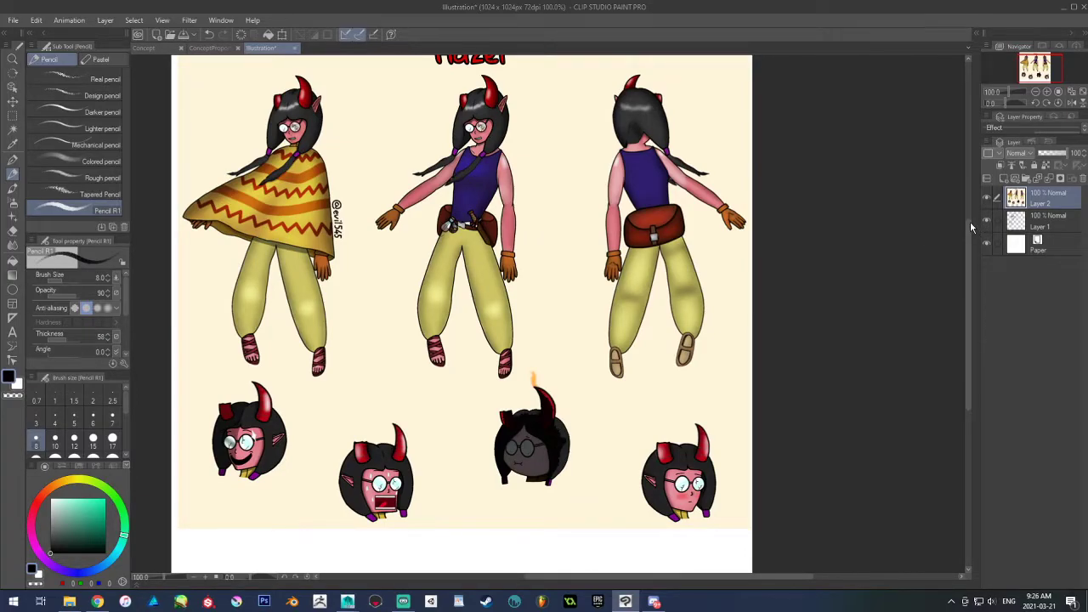
pyautogui.moveTo(965, 227); pyautogui.dragTo(966, 218)
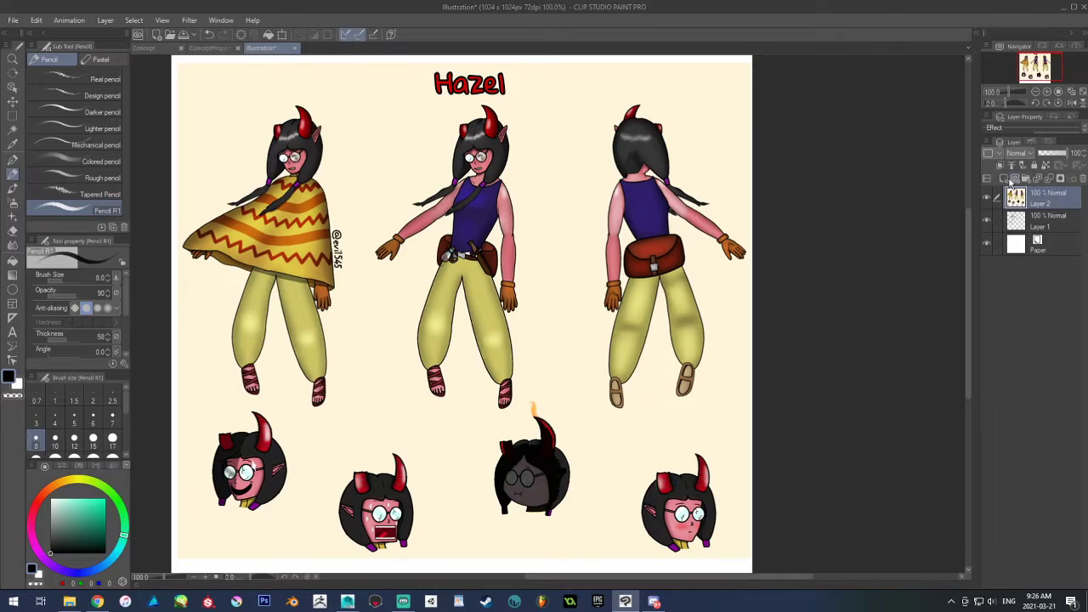
pyautogui.click(1004, 179)
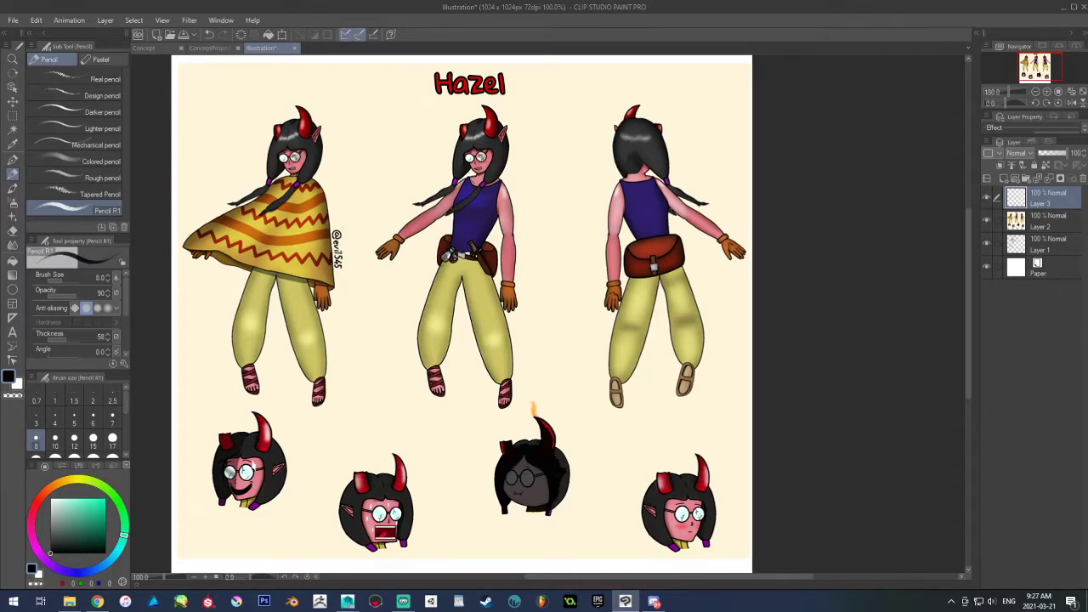
# Sketch a rounded frame containing two small doodles beside the Hazel title, plus a small box with vertical ticks above the back-view figure
pyautogui.moveTo(535, 87)
pyautogui.mouseDown()
pyautogui.moveTo(609, 76)
pyautogui.moveTo(617, 103)
pyautogui.mouseUp()
pyautogui.moveTo(535, 88)
pyautogui.mouseDown()
pyautogui.moveTo(527, 114)
pyautogui.moveTo(612, 126)
pyautogui.mouseUp()
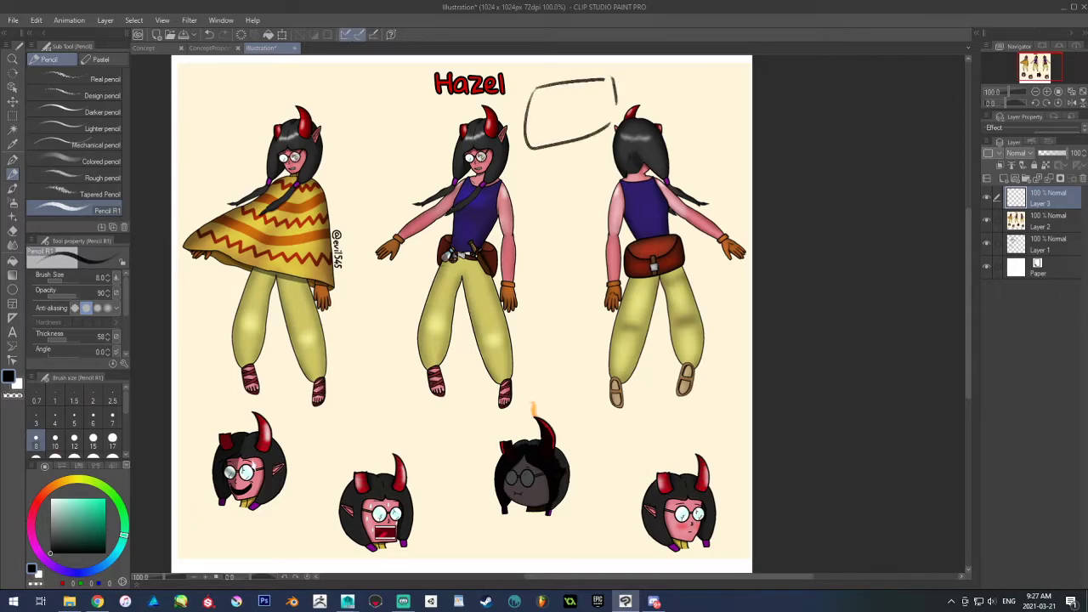
pyautogui.moveTo(531, 109); pyautogui.dragTo(554, 113)
pyautogui.moveTo(533, 110)
pyautogui.mouseDown()
pyautogui.moveTo(544, 108)
pyautogui.moveTo(535, 128)
pyautogui.moveTo(575, 107)
pyautogui.moveTo(568, 102)
pyautogui.mouseUp()
pyautogui.click(579, 100)
pyautogui.moveTo(570, 92); pyautogui.dragTo(580, 119)
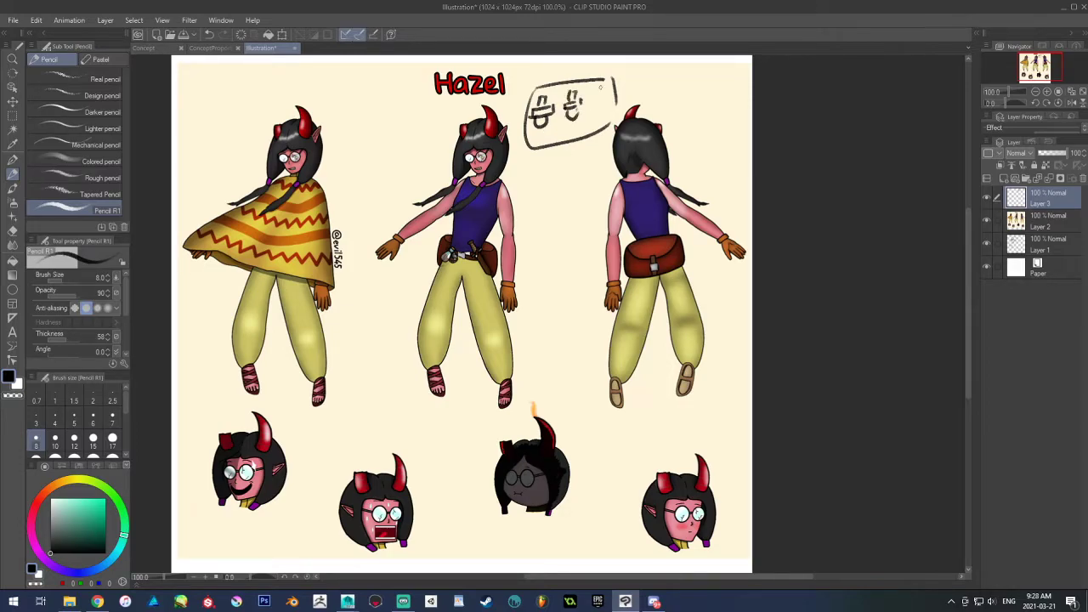
pyautogui.moveTo(650, 72)
pyautogui.mouseDown()
pyautogui.moveTo(704, 70)
pyautogui.moveTo(711, 94)
pyautogui.moveTo(664, 95)
pyautogui.mouseUp()
pyautogui.moveTo(709, 68)
pyautogui.mouseDown()
pyautogui.moveTo(710, 91)
pyautogui.moveTo(671, 86)
pyautogui.moveTo(701, 91)
pyautogui.mouseUp()
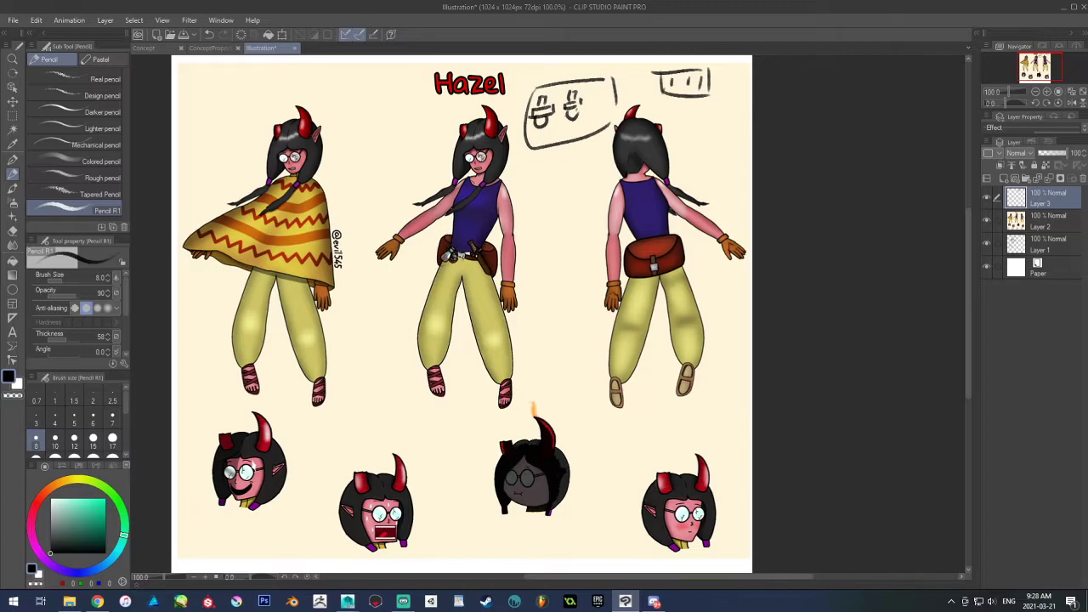
# Sketch dark tools and straps along the middle figure's belt, a buckle on the glove cuff and a small mark beside the shoulder
pyautogui.moveTo(423, 270); pyautogui.dragTo(437, 264)
pyautogui.moveTo(443, 251); pyautogui.dragTo(444, 260)
pyautogui.moveTo(415, 277); pyautogui.dragTo(430, 272)
pyautogui.moveTo(529, 174); pyautogui.dragTo(539, 178)
pyautogui.moveTo(446, 252)
pyautogui.mouseDown()
pyautogui.moveTo(435, 263)
pyautogui.moveTo(479, 264)
pyautogui.mouseUp()
pyautogui.moveTo(483, 244)
pyautogui.mouseDown()
pyautogui.moveTo(513, 237)
pyautogui.moveTo(467, 244)
pyautogui.moveTo(475, 252)
pyautogui.mouseUp()
pyautogui.moveTo(506, 298); pyautogui.dragTo(515, 300)
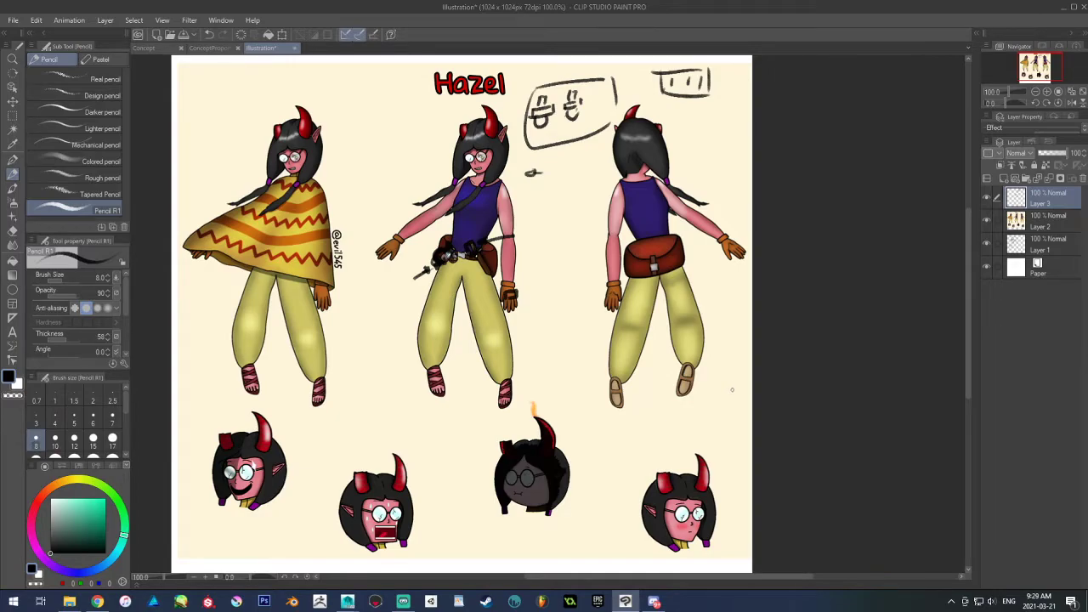
# Touch up the hair and neck of the back-view figure using sampled skin, background and dark hair colours
pyautogui.moveTo(628, 165); pyautogui.dragTo(645, 166)
pyautogui.keyDown('alt'); pyautogui.click(631, 173); pyautogui.keyUp('alt')
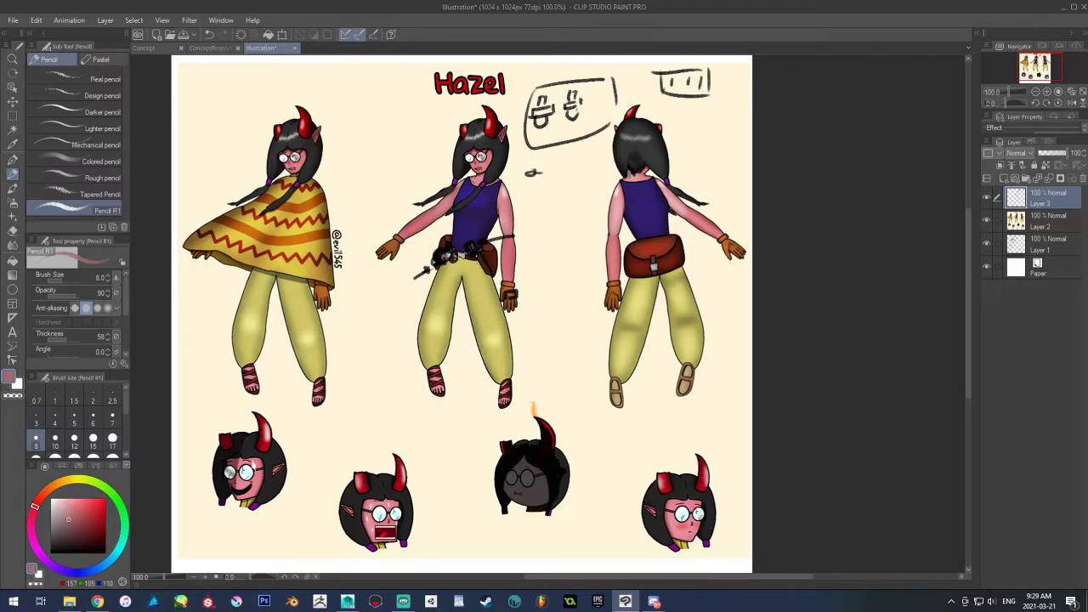
pyautogui.keyDown('alt'); pyautogui.click(609, 176); pyautogui.keyUp('alt')
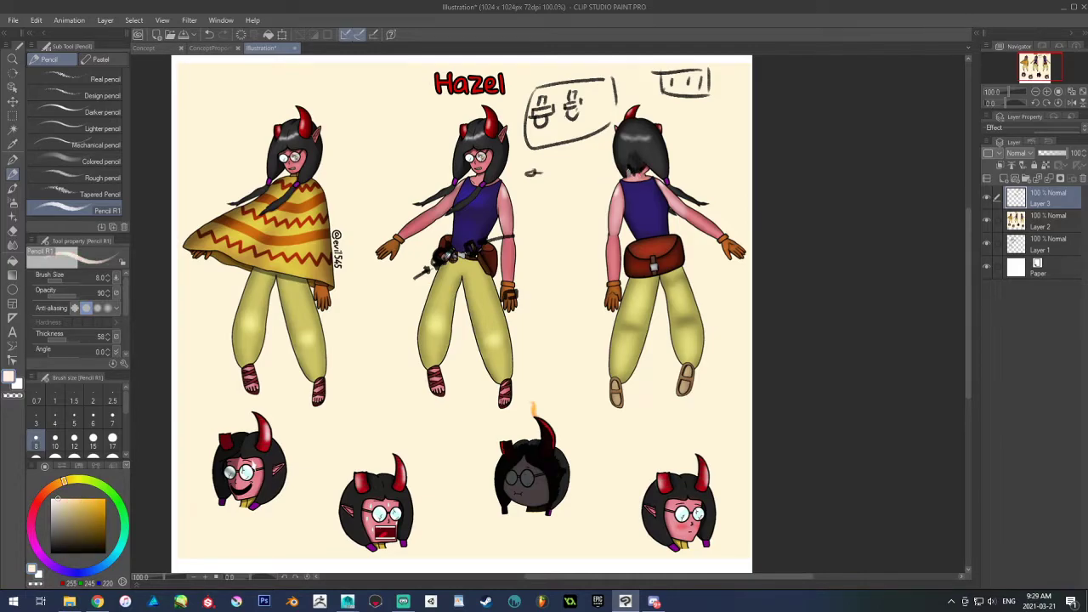
pyautogui.keyDown('alt'); pyautogui.click(634, 170); pyautogui.keyUp('alt')
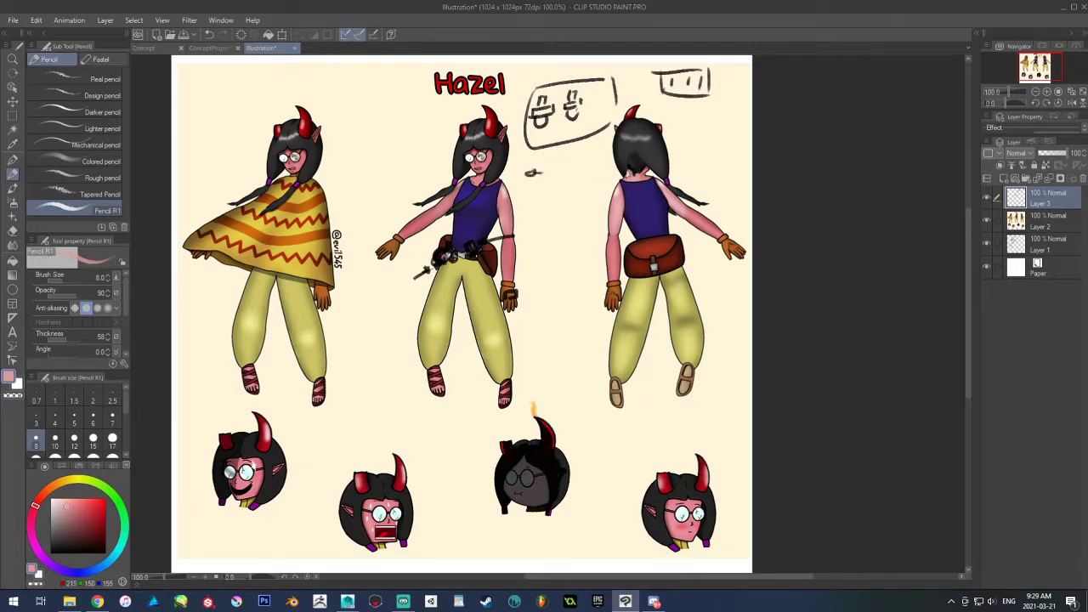
pyautogui.keyDown('alt'); pyautogui.click(631, 168); pyautogui.keyUp('alt')
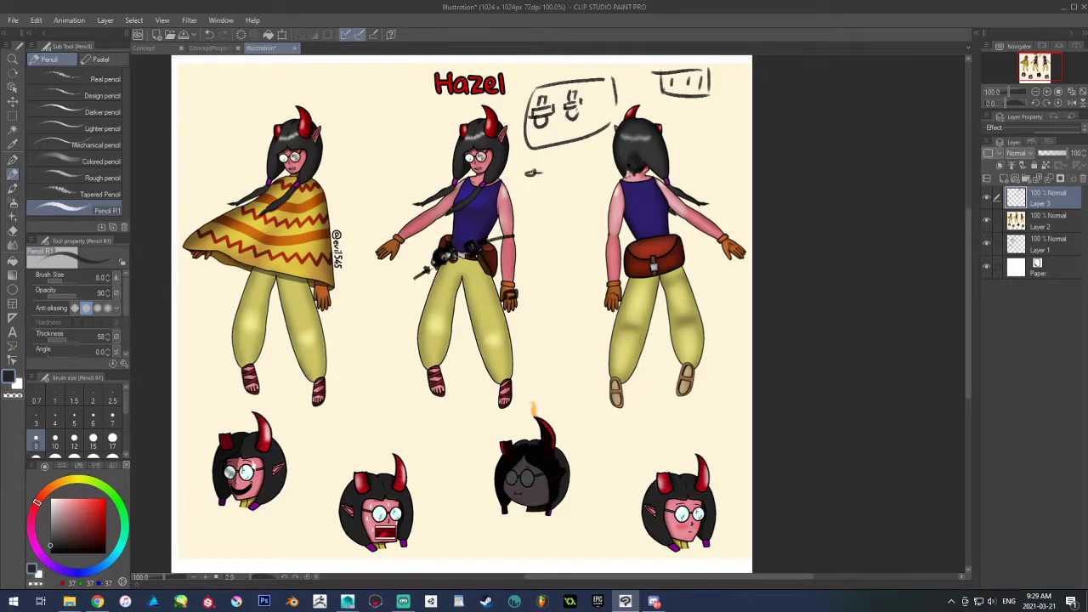
# Paste the witch character reference onto the canvas as a new layer and scale it up to about 161%
pyautogui.hotkey('alt', 'Tab')
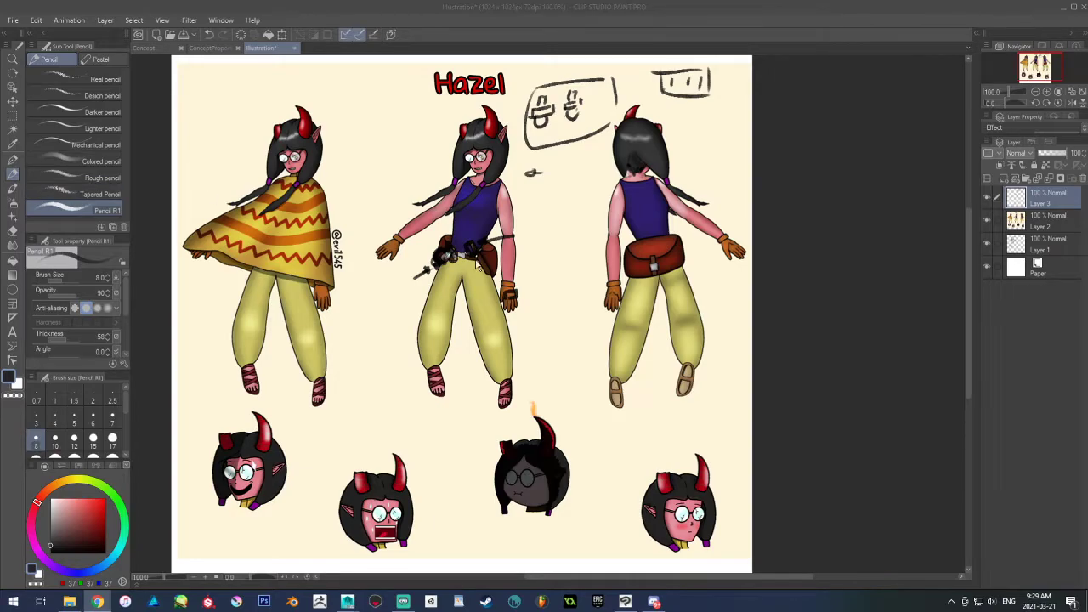
pyautogui.click(903, 41)
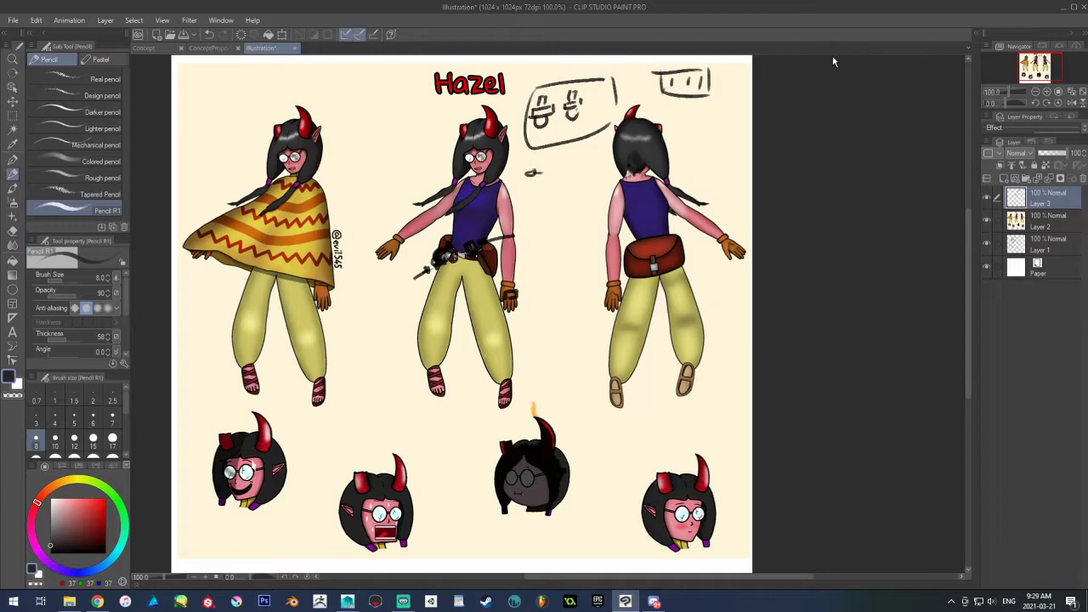
pyautogui.hotkey('ctrl', 'v')
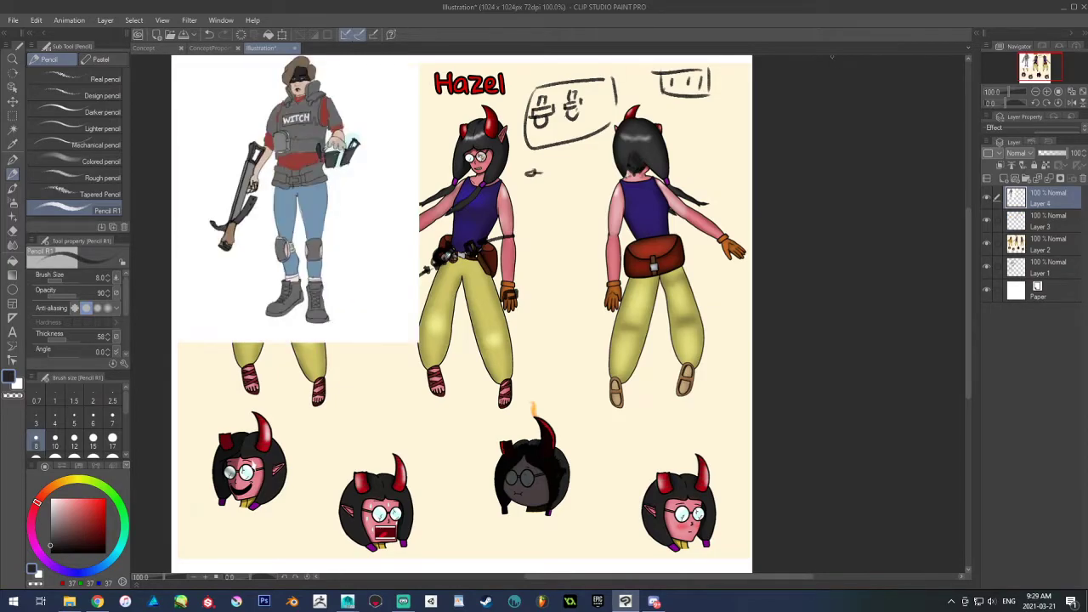
pyautogui.click(13, 59)
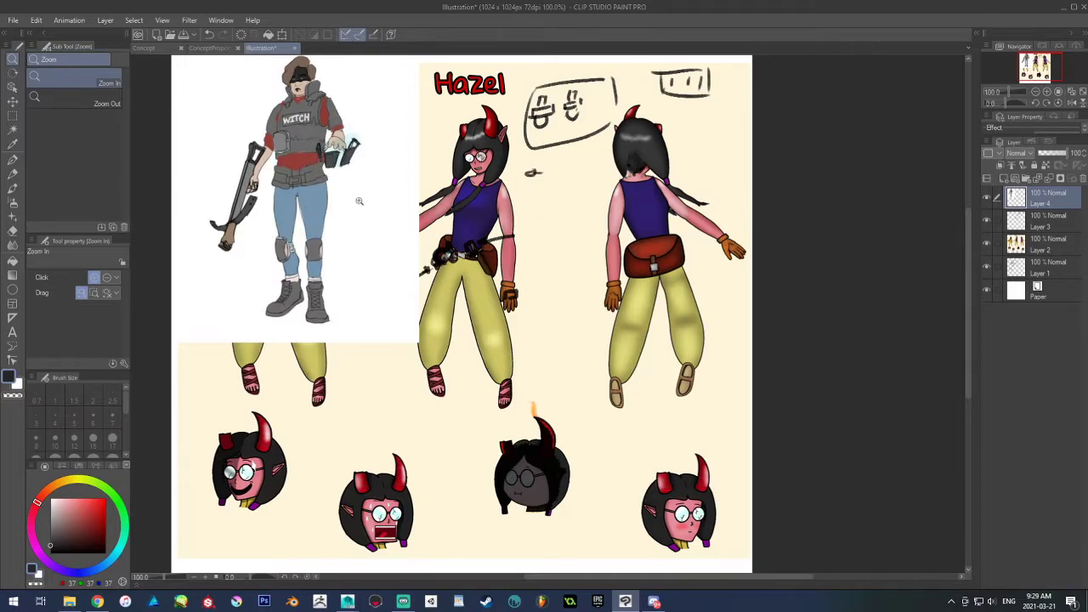
pyautogui.hotkey('ctrl', 't')
pyautogui.moveTo(416, 341); pyautogui.dragTo(599, 521)
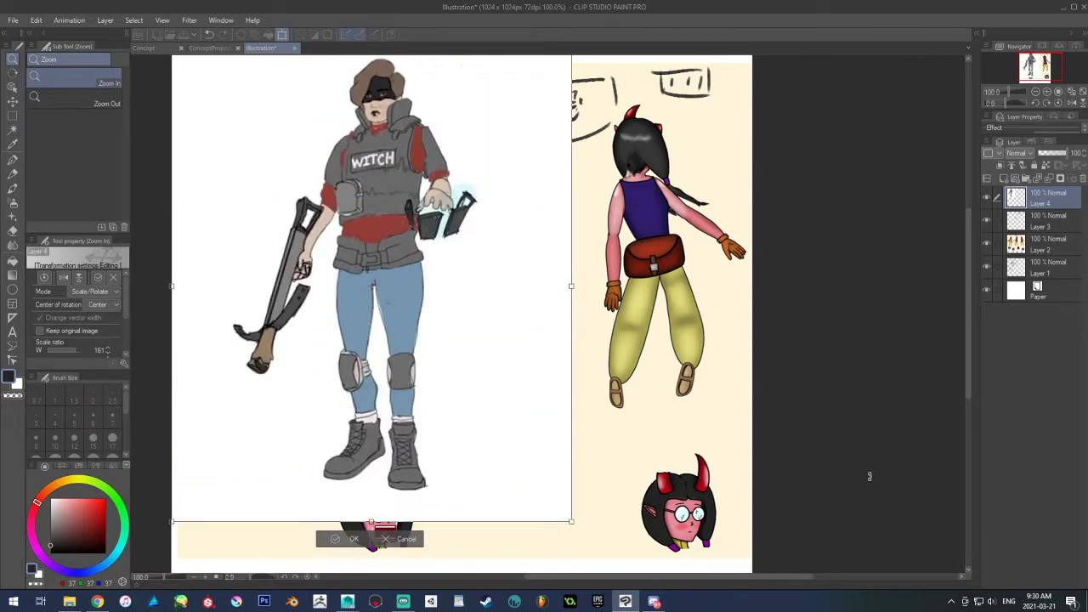
pyautogui.press('Return')
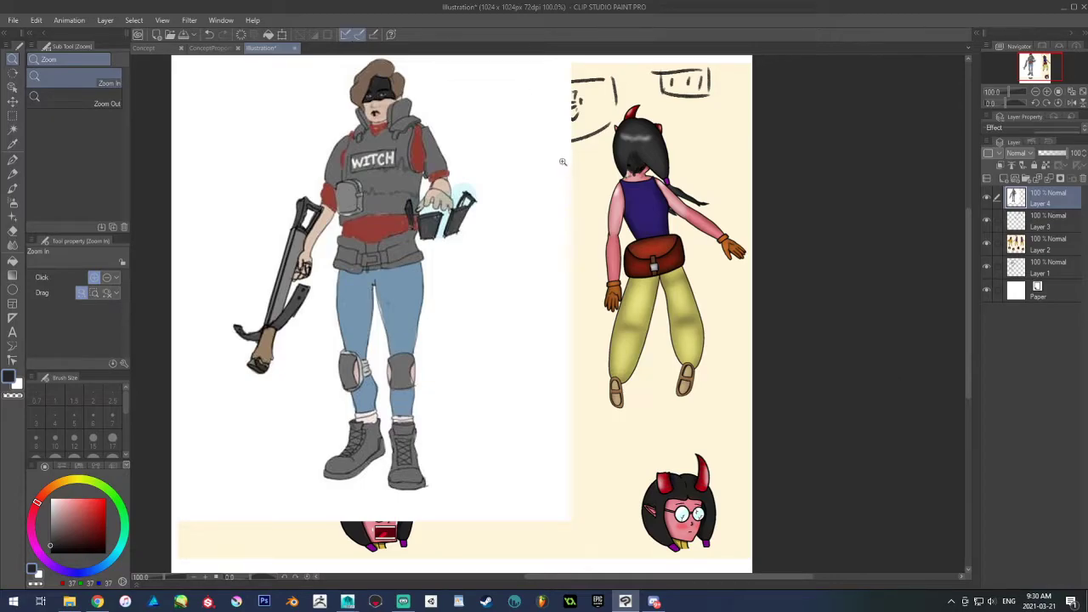
# Try sketching a wide hat brim across the witch character's head with the Pencil, directly on the pasted layer, and undo it
pyautogui.click(13, 174)
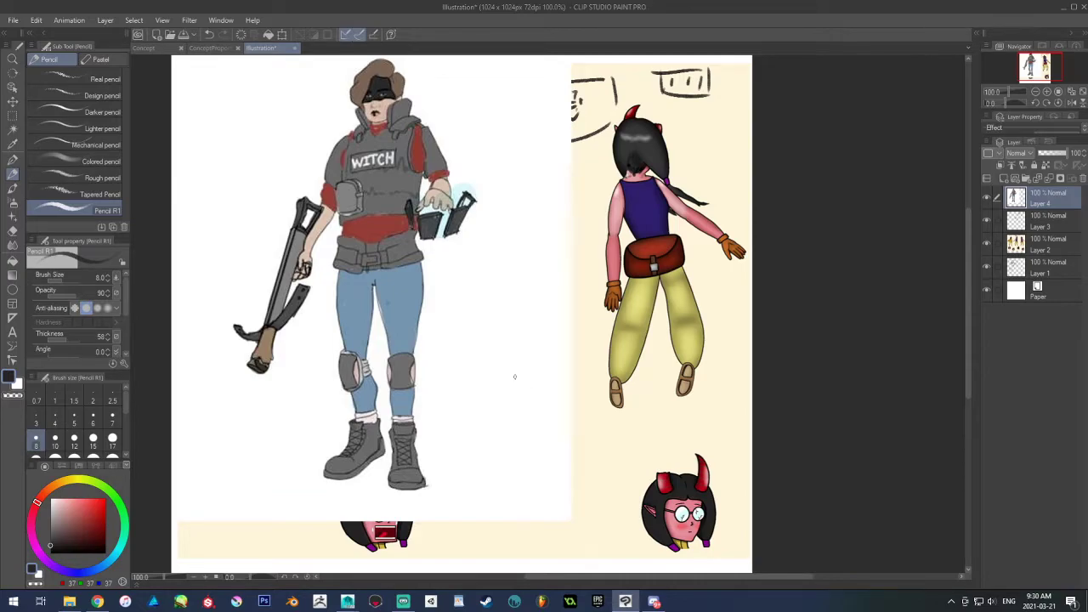
pyautogui.hotkey('alt', 'Tab')
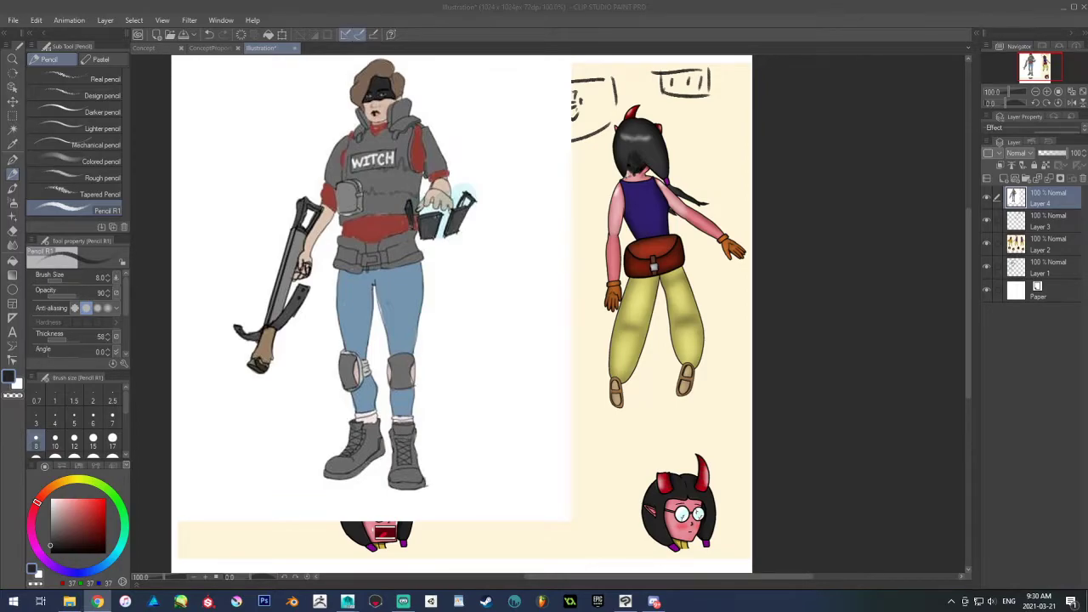
pyautogui.click(547, 35)
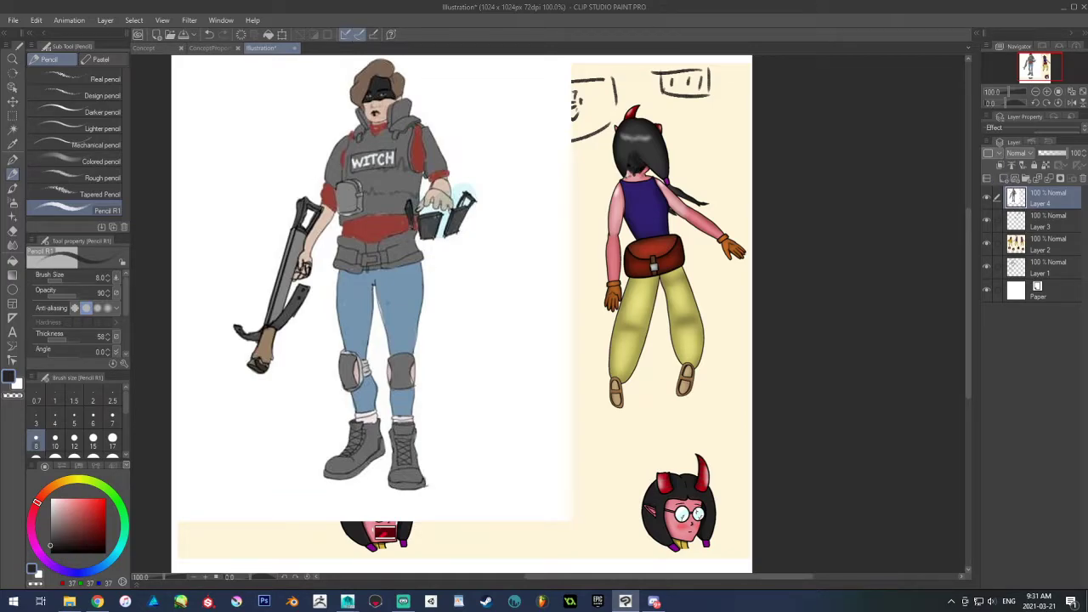
pyautogui.moveTo(262, 106)
pyautogui.mouseDown()
pyautogui.moveTo(369, 85)
pyautogui.moveTo(500, 105)
pyautogui.mouseUp()
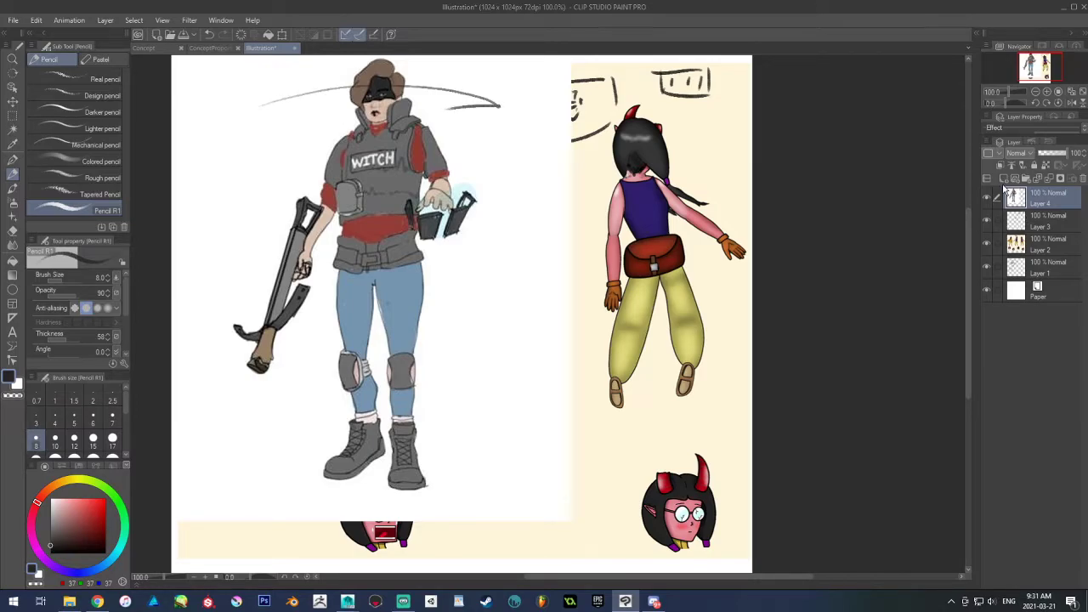
pyautogui.hotkey('ctrl', 'z')
pyautogui.hotkey('ctrl', 'z')
# Add a new layer, try sketching a witch hat over the character's head, and undo the strokes and the layer
pyautogui.click(1003, 179)
pyautogui.moveTo(279, 89)
pyautogui.mouseDown()
pyautogui.moveTo(462, 91)
pyautogui.moveTo(440, 102)
pyautogui.moveTo(327, 90)
pyautogui.moveTo(371, 57)
pyautogui.moveTo(449, 78)
pyautogui.moveTo(459, 145)
pyautogui.mouseUp()
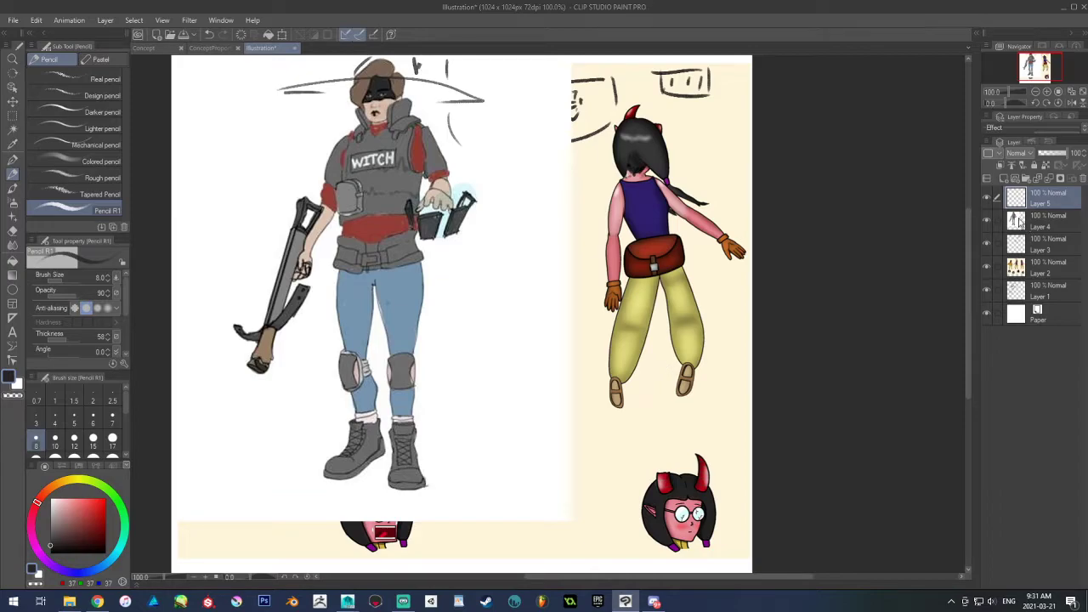
pyautogui.hotkey('ctrl', 'z')
pyautogui.hotkey('ctrl', 'z')
pyautogui.hotkey('ctrl', 'z')
pyautogui.hotkey('ctrl', 'z')
pyautogui.hotkey('ctrl', 'z')
pyautogui.hotkey('ctrl', 'z')
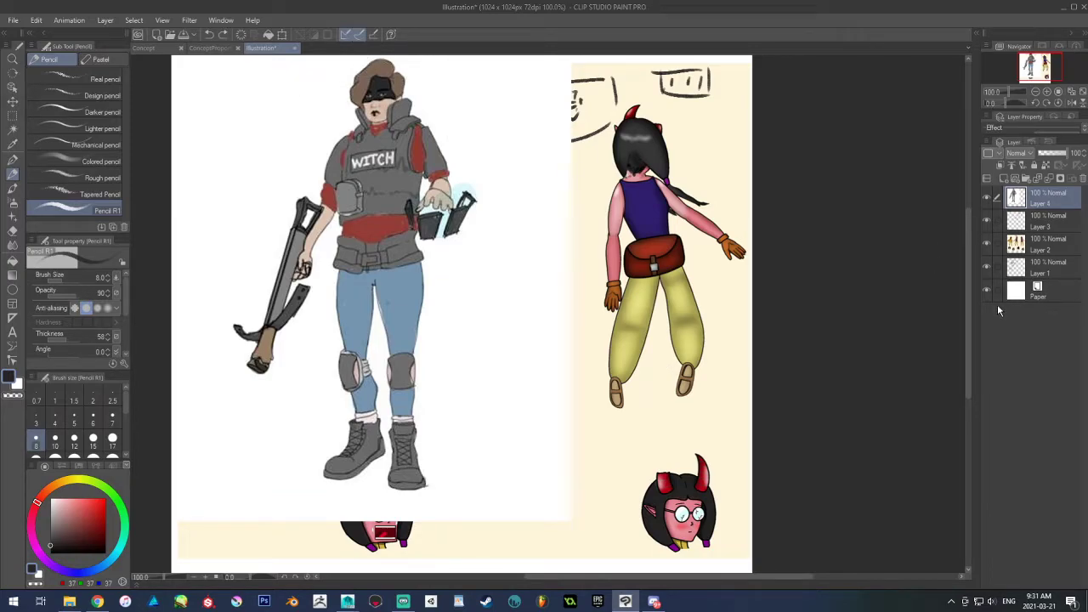
# Try sketching loose sleeves and long robe lines over the witch character's arms and legs, plus strokes beside the face
pyautogui.moveTo(414, 119)
pyautogui.mouseDown()
pyautogui.moveTo(395, 158)
pyautogui.moveTo(392, 253)
pyautogui.moveTo(444, 154)
pyautogui.moveTo(448, 291)
pyautogui.mouseUp()
pyautogui.moveTo(433, 244); pyautogui.dragTo(446, 276)
pyautogui.moveTo(349, 131)
pyautogui.mouseDown()
pyautogui.moveTo(307, 229)
pyautogui.moveTo(317, 294)
pyautogui.mouseUp()
pyautogui.moveTo(335, 212); pyautogui.dragTo(315, 289)
pyautogui.moveTo(332, 163); pyautogui.dragTo(316, 206)
pyautogui.moveTo(354, 127)
pyautogui.mouseDown()
pyautogui.moveTo(335, 207)
pyautogui.moveTo(343, 255)
pyautogui.moveTo(332, 348)
pyautogui.mouseUp()
pyautogui.moveTo(390, 234); pyautogui.dragTo(448, 345)
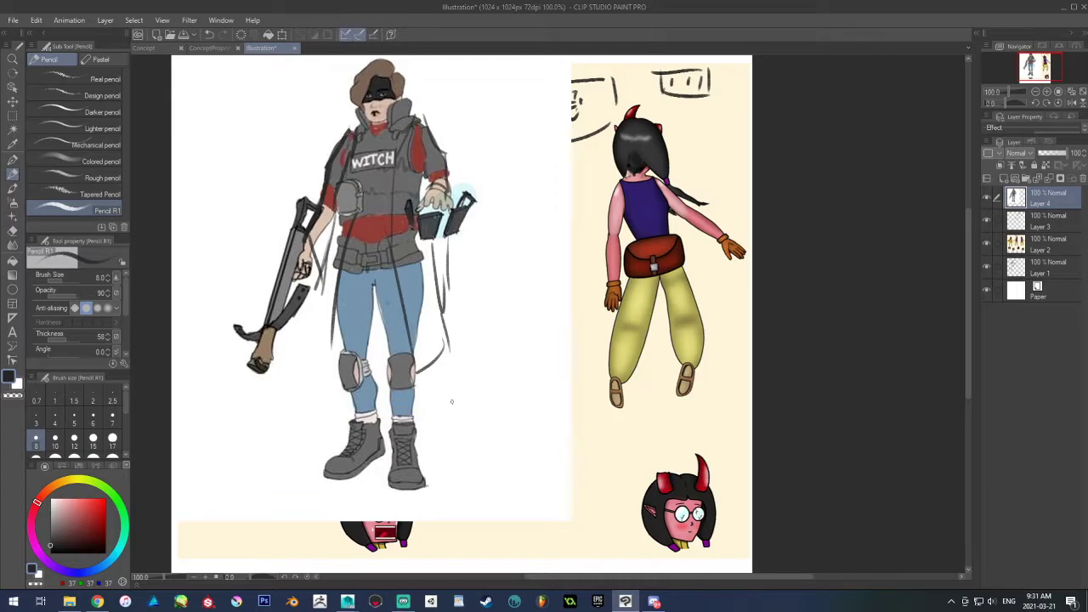
pyautogui.moveTo(423, 239); pyautogui.dragTo(447, 294)
pyautogui.moveTo(332, 113); pyautogui.dragTo(353, 101)
pyautogui.moveTo(364, 96)
pyautogui.mouseDown()
pyautogui.moveTo(334, 112)
pyautogui.moveTo(359, 97)
pyautogui.moveTo(345, 104)
pyautogui.mouseUp()
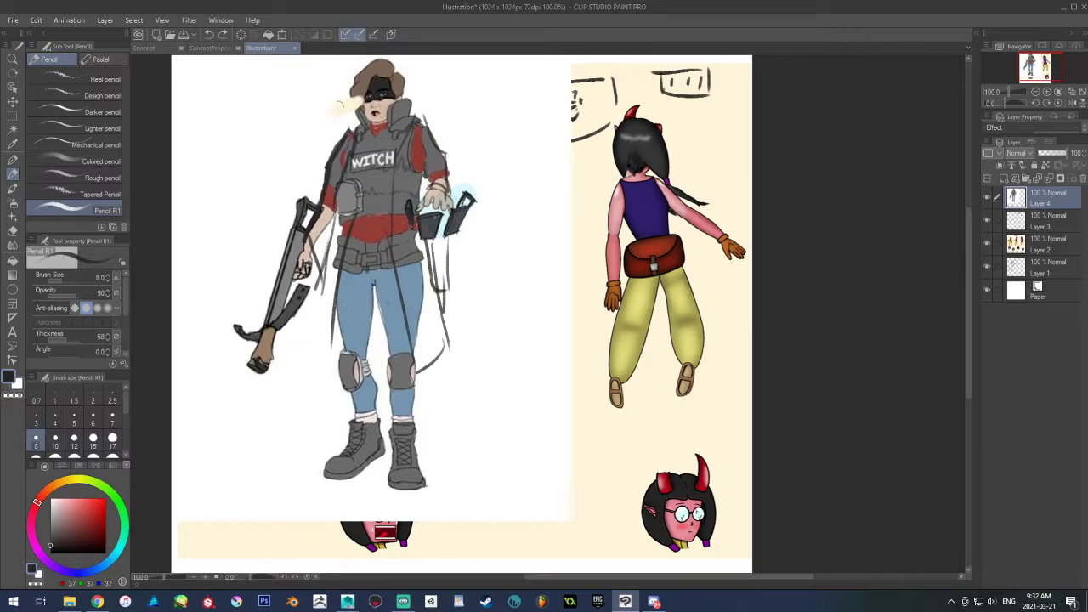
# Undo all the robe, sleeve and face strokes on the witch character
pyautogui.hotkey('ctrl', 'z')
pyautogui.hotkey('ctrl', 'z')
pyautogui.hotkey('ctrl', 'z')
pyautogui.hotkey('ctrl', 'z')
pyautogui.hotkey('ctrl', 'z')
pyautogui.hotkey('ctrl', 'z')
pyautogui.hotkey('ctrl', 'z')
pyautogui.hotkey('ctrl', 'z')
pyautogui.hotkey('ctrl', 'z')
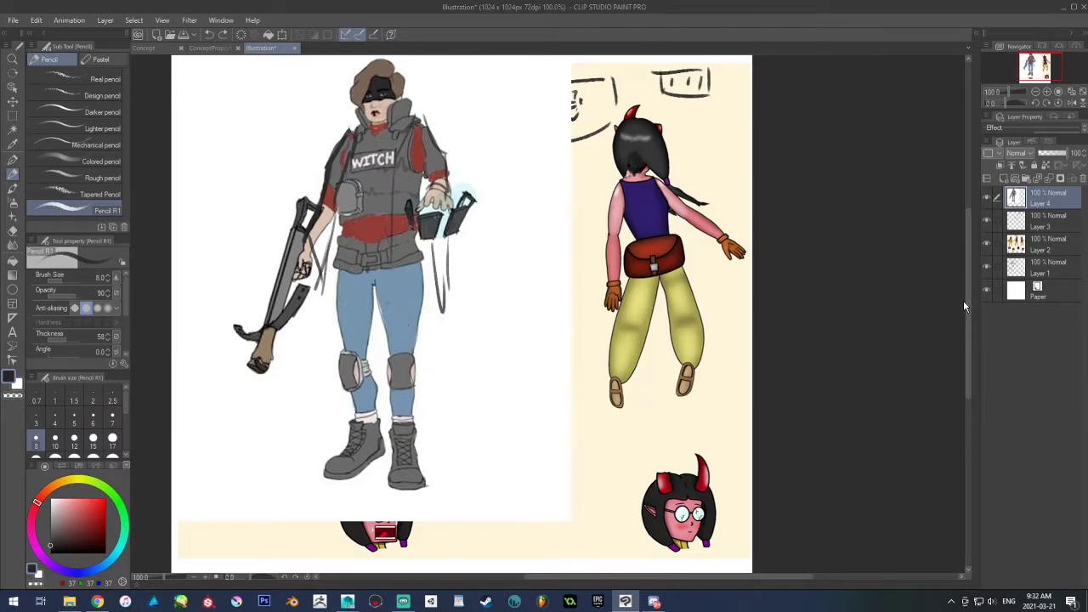
pyautogui.hotkey('ctrl', 'z')
pyautogui.hotkey('ctrl', 'z')
pyautogui.hotkey('ctrl', 'z')
pyautogui.hotkey('ctrl', 'z')
pyautogui.hotkey('ctrl', 'z')
pyautogui.hotkey('ctrl', 'z')
pyautogui.hotkey('ctrl', 'z')
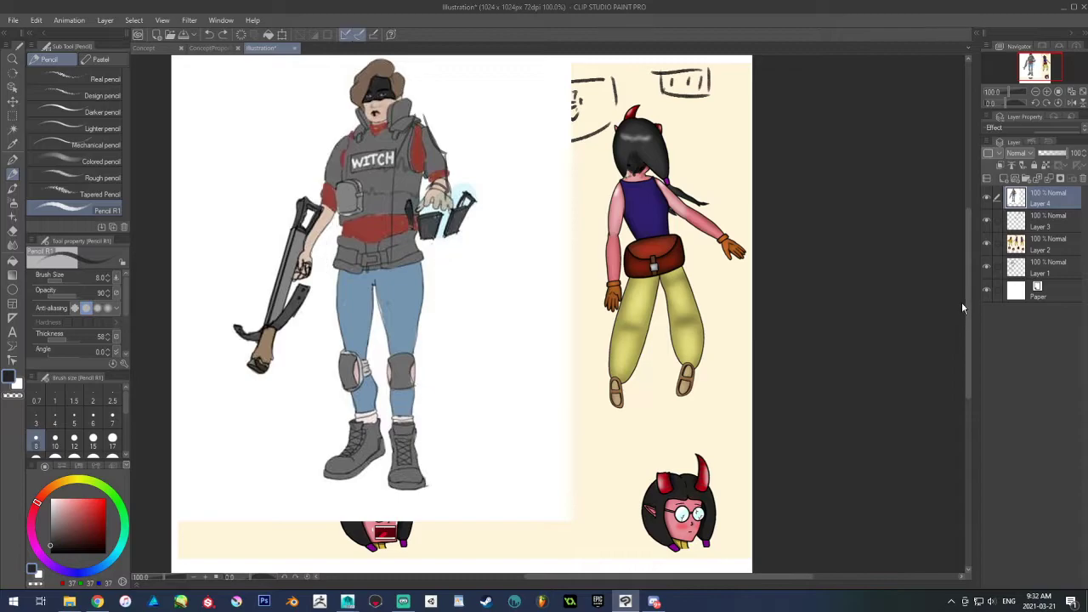
pyautogui.hotkey('ctrl', 'z')
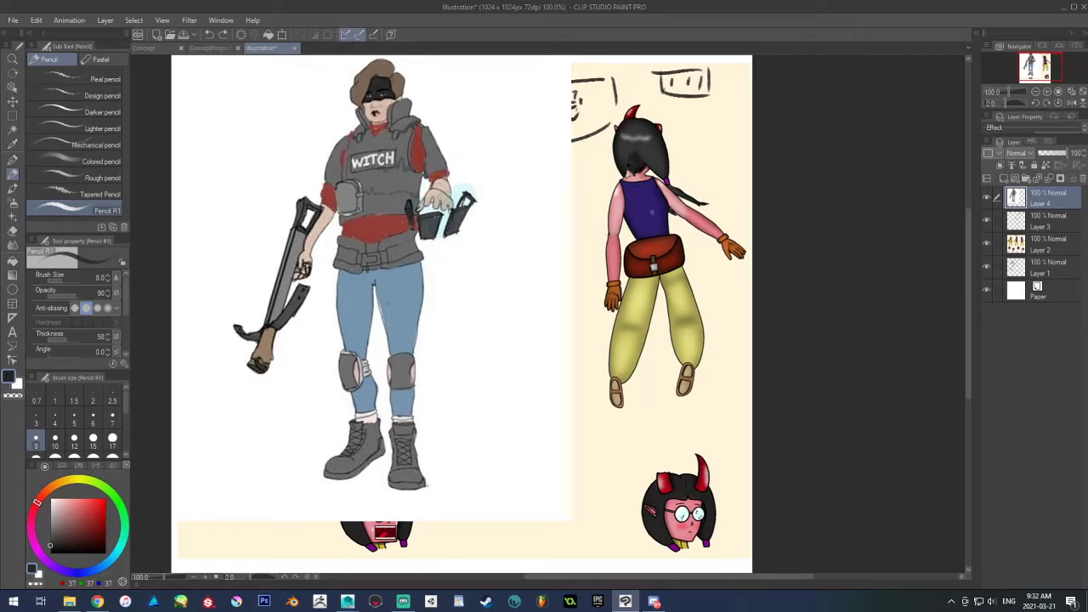
# Try drawing arrows that point at the witch character's shoulders and around the crossbow
pyautogui.hotkey('alt', 'Tab')
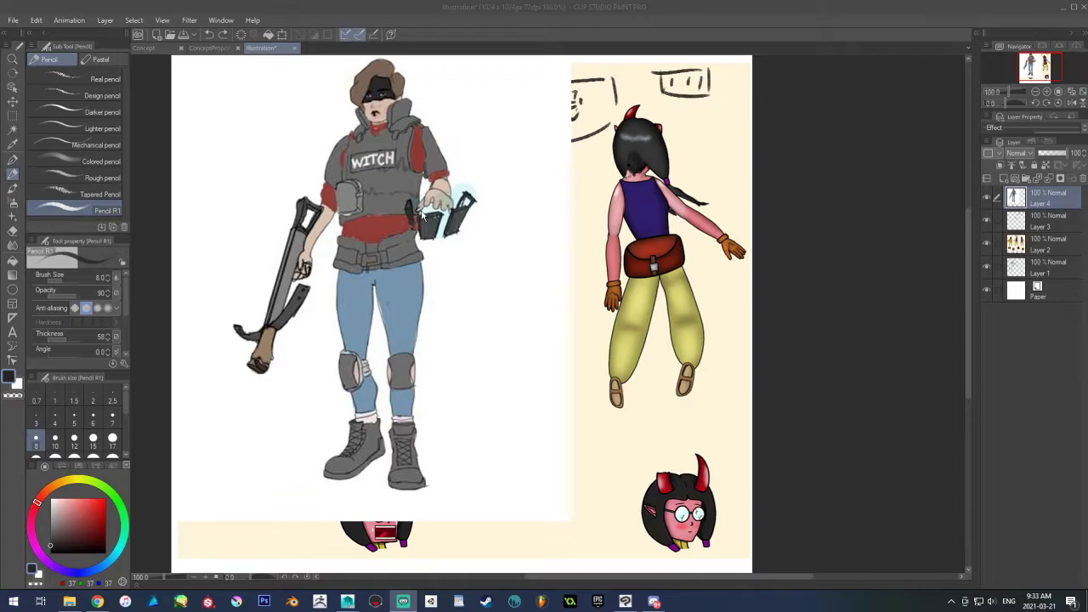
pyautogui.click(454, 147)
pyautogui.moveTo(449, 136)
pyautogui.mouseDown()
pyautogui.moveTo(472, 130)
pyautogui.moveTo(443, 137)
pyautogui.mouseUp()
pyautogui.moveTo(443, 137); pyautogui.dragTo(447, 136)
pyautogui.moveTo(250, 198); pyautogui.dragTo(269, 231)
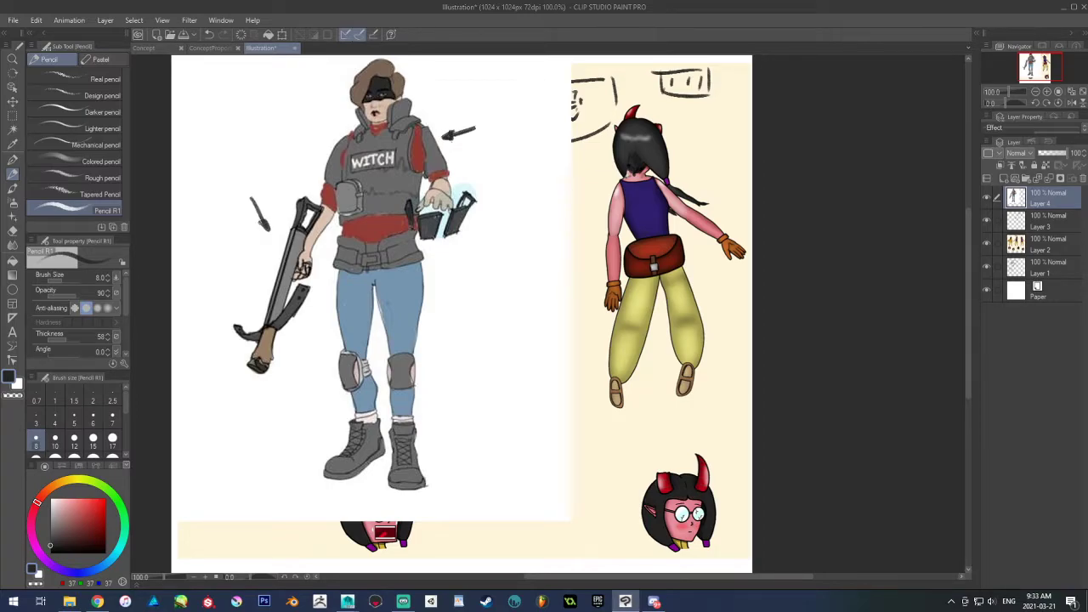
pyautogui.moveTo(250, 381)
pyautogui.mouseDown()
pyautogui.moveTo(254, 396)
pyautogui.moveTo(256, 380)
pyautogui.mouseUp()
pyautogui.moveTo(243, 407); pyautogui.dragTo(254, 381)
pyautogui.moveTo(231, 363)
pyautogui.mouseDown()
pyautogui.moveTo(212, 368)
pyautogui.moveTo(282, 373)
pyautogui.mouseUp()
pyautogui.moveTo(231, 290); pyautogui.dragTo(250, 295)
pyautogui.moveTo(287, 151); pyautogui.dragTo(314, 152)
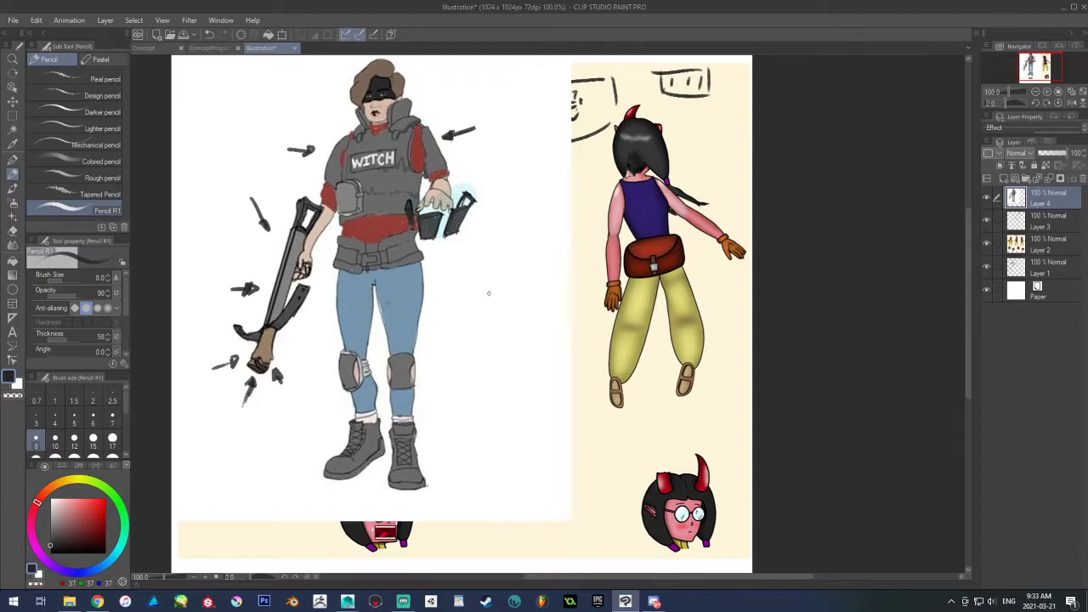
# Undo all the arrows drawn around the witch character and crossbow
pyautogui.hotkey('ctrl', 'z')
pyautogui.hotkey('ctrl', 'z')
pyautogui.hotkey('ctrl', 'z')
pyautogui.hotkey('ctrl', 'z')
pyautogui.hotkey('ctrl', 'z')
pyautogui.hotkey('ctrl', 'z')
pyautogui.hotkey('ctrl', 'z')
pyautogui.hotkey('ctrl', 'z')
pyautogui.hotkey('ctrl', 'z')
pyautogui.hotkey('ctrl', 'z')
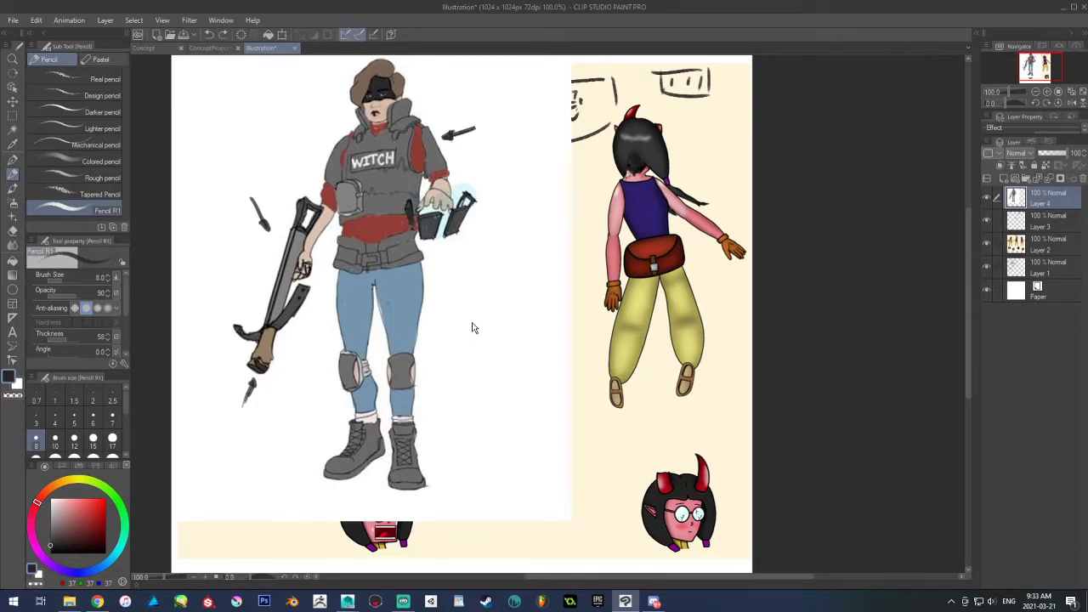
pyautogui.hotkey('ctrl', 'z')
pyautogui.hotkey('ctrl', 'z')
pyautogui.hotkey('ctrl', 'z')
pyautogui.hotkey('ctrl', 'z')
pyautogui.hotkey('ctrl', 'z')
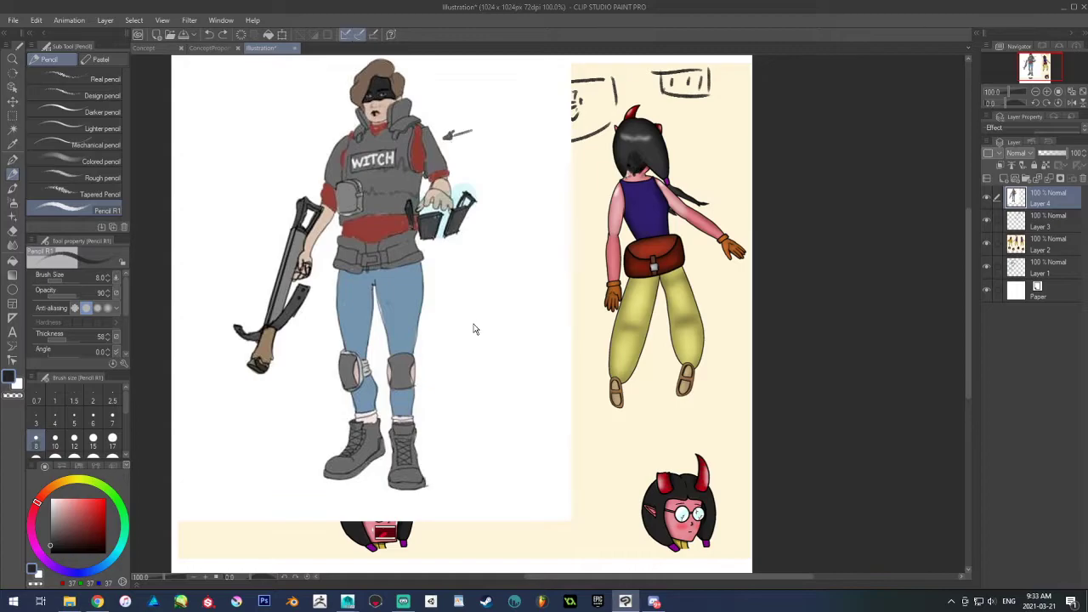
pyautogui.hotkey('ctrl', 'z')
pyautogui.hotkey('ctrl', 'z')
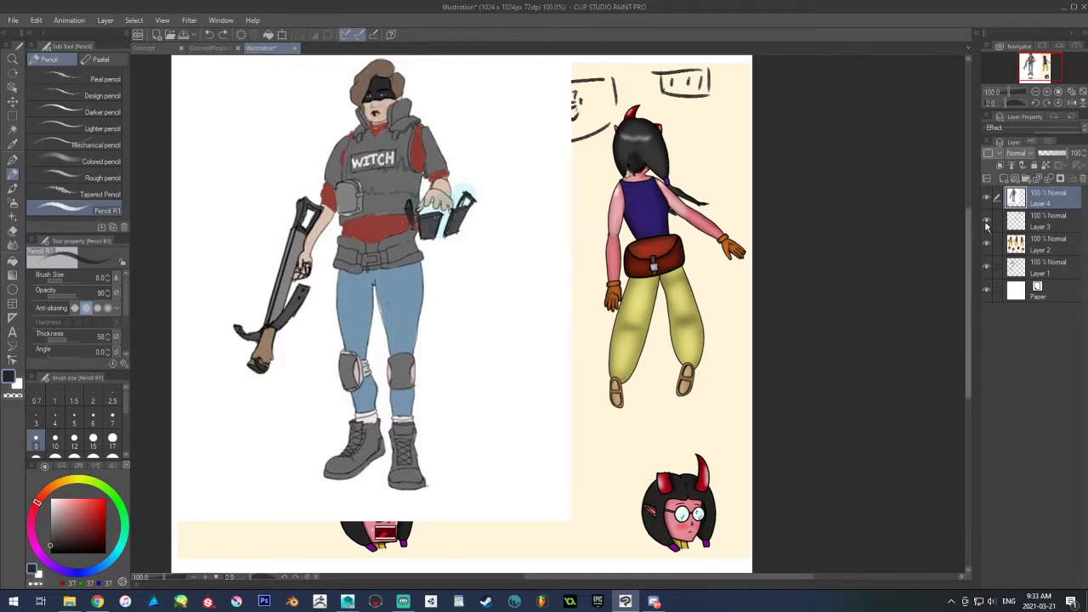
# Add a new layer above the witch character reference and sketch long coat lines over the torso and legs
pyautogui.click(1007, 180)
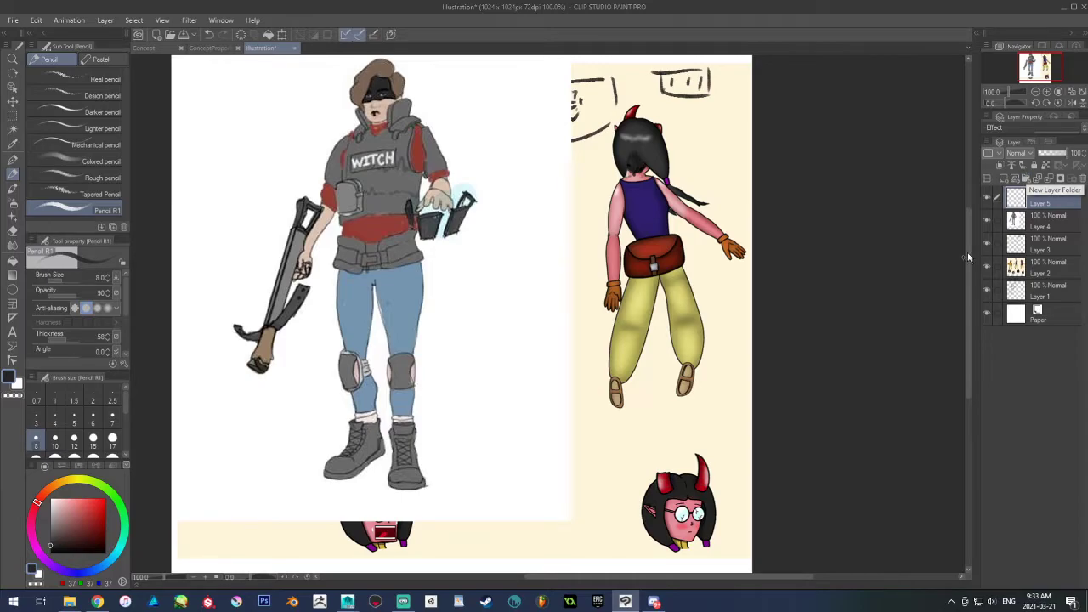
pyautogui.click(987, 220)
pyautogui.click(988, 220)
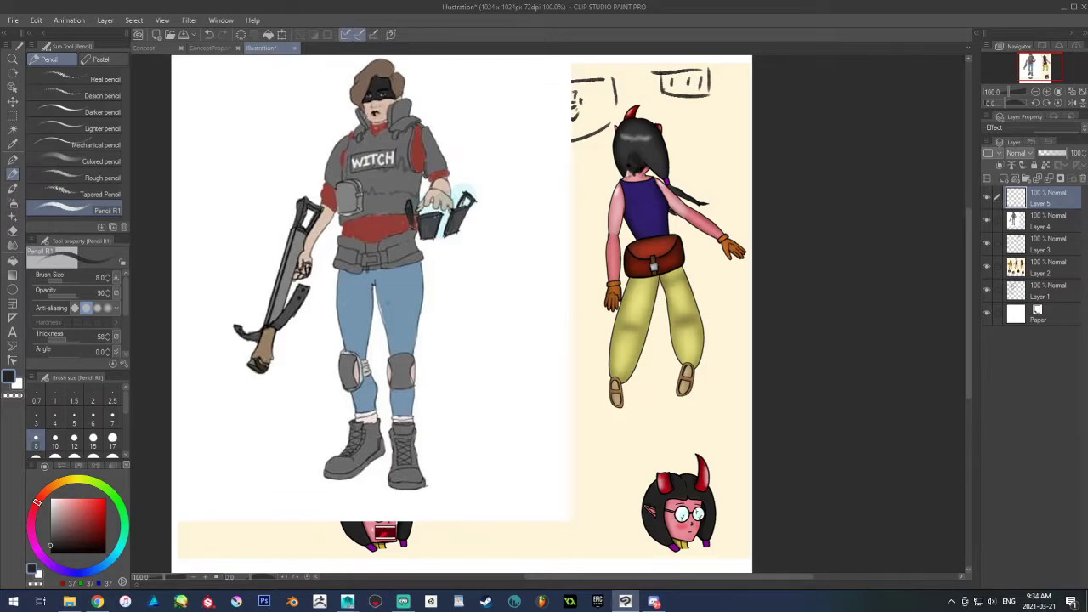
pyautogui.moveTo(343, 133)
pyautogui.mouseDown()
pyautogui.moveTo(318, 200)
pyautogui.moveTo(324, 237)
pyautogui.moveTo(349, 253)
pyautogui.moveTo(319, 412)
pyautogui.moveTo(368, 272)
pyautogui.moveTo(351, 133)
pyautogui.moveTo(368, 245)
pyautogui.mouseUp()
pyautogui.moveTo(406, 189)
pyautogui.mouseDown()
pyautogui.moveTo(388, 233)
pyautogui.moveTo(401, 162)
pyautogui.mouseUp()
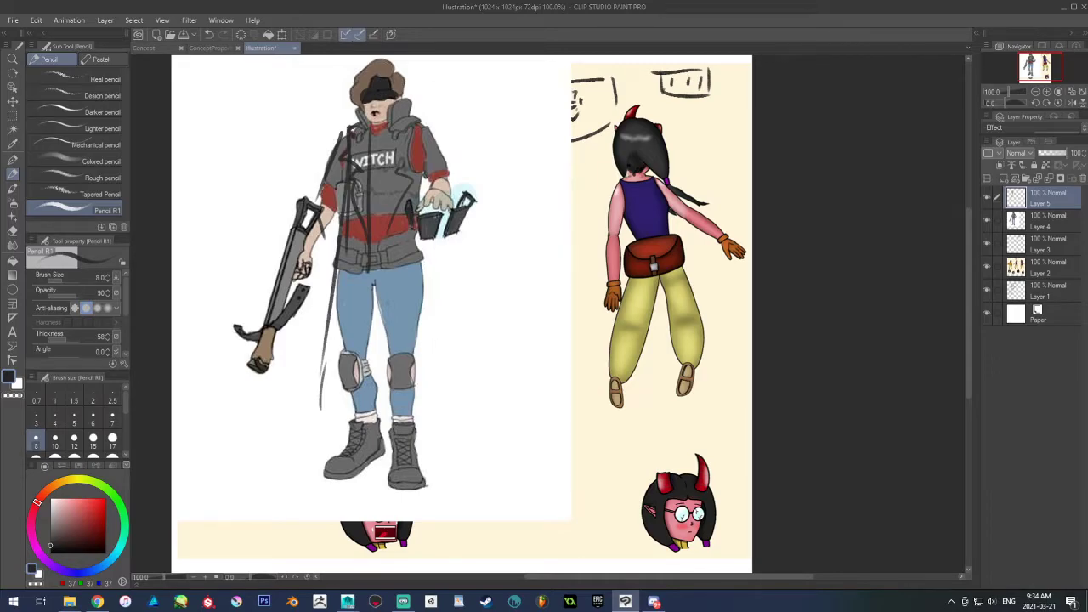
pyautogui.moveTo(383, 136)
pyautogui.mouseDown()
pyautogui.moveTo(402, 375)
pyautogui.moveTo(435, 403)
pyautogui.mouseUp()
pyautogui.moveTo(427, 239); pyautogui.dragTo(414, 420)
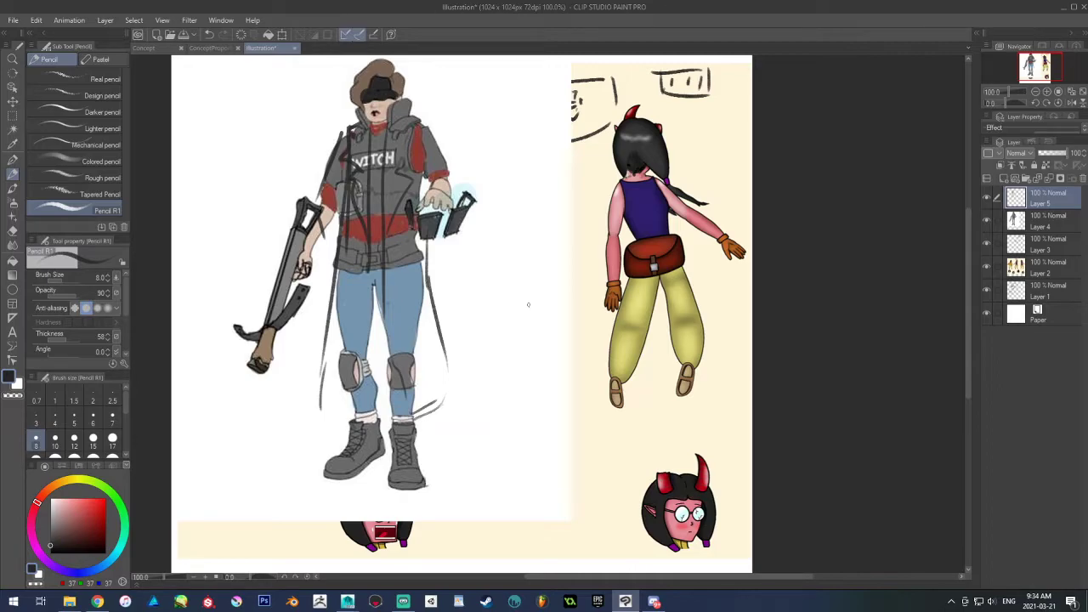
# Undo the latest coat strokes and hide the witch reference, sketch and character sheet layers
pyautogui.hotkey('ctrl', 'z')
pyautogui.hotkey('ctrl', 'z')
pyautogui.click(986, 220)
pyautogui.click(987, 243)
pyautogui.click(986, 267)
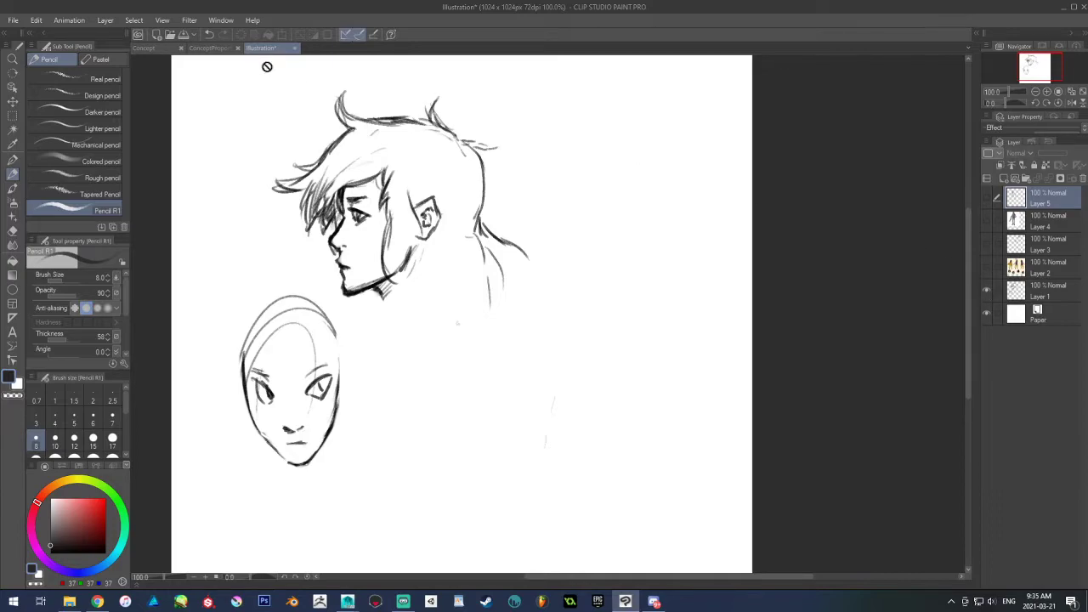
# In the Concept document, duplicate the front folder, merge the copy into a single layer and select the whole canvas
pyautogui.click(162, 49)
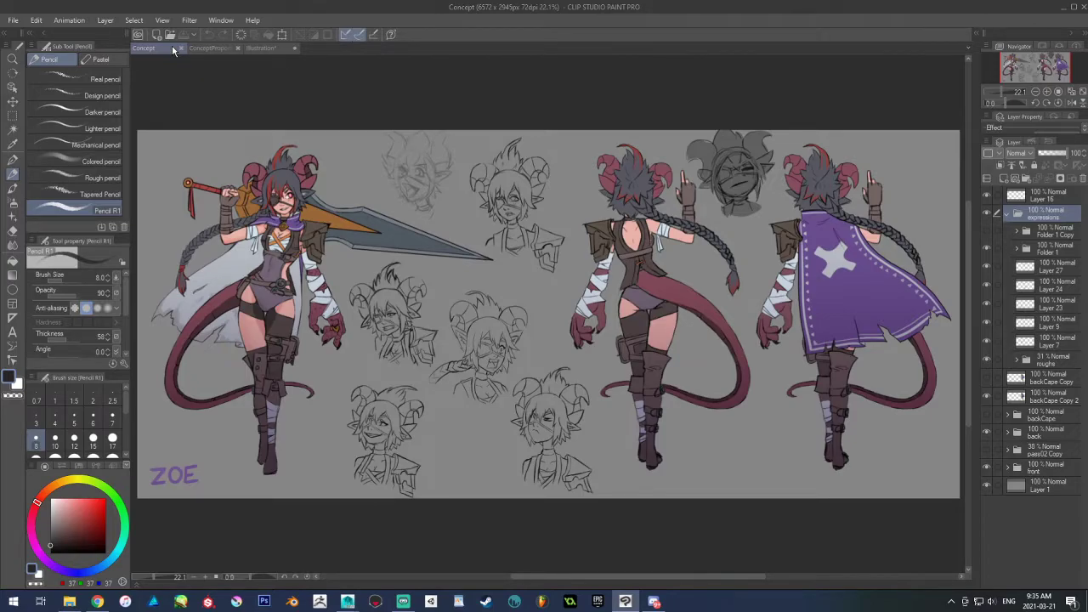
pyautogui.press('m')
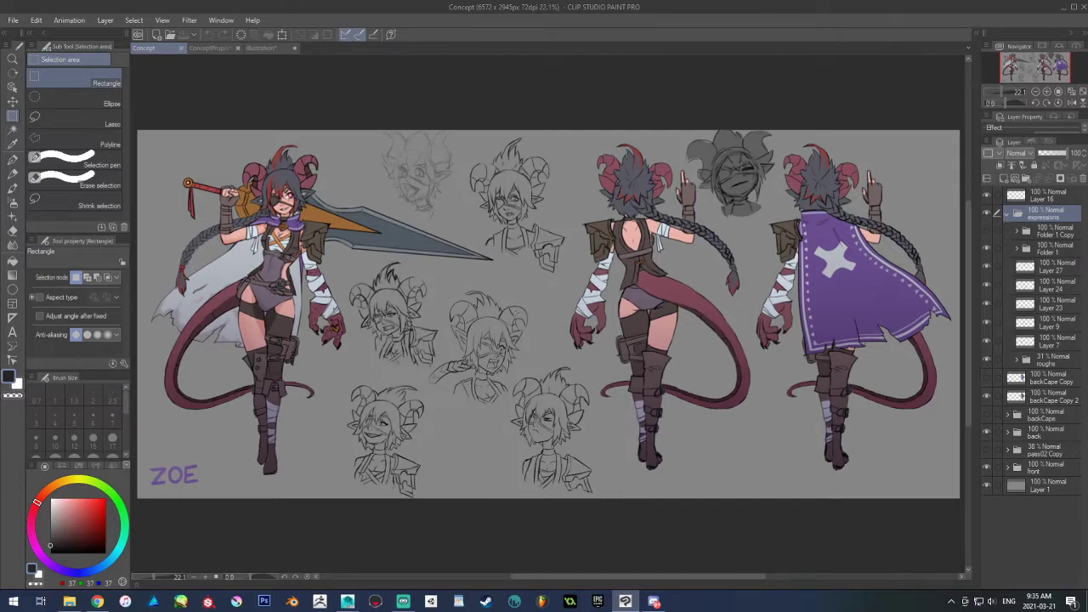
pyautogui.click(38, 116)
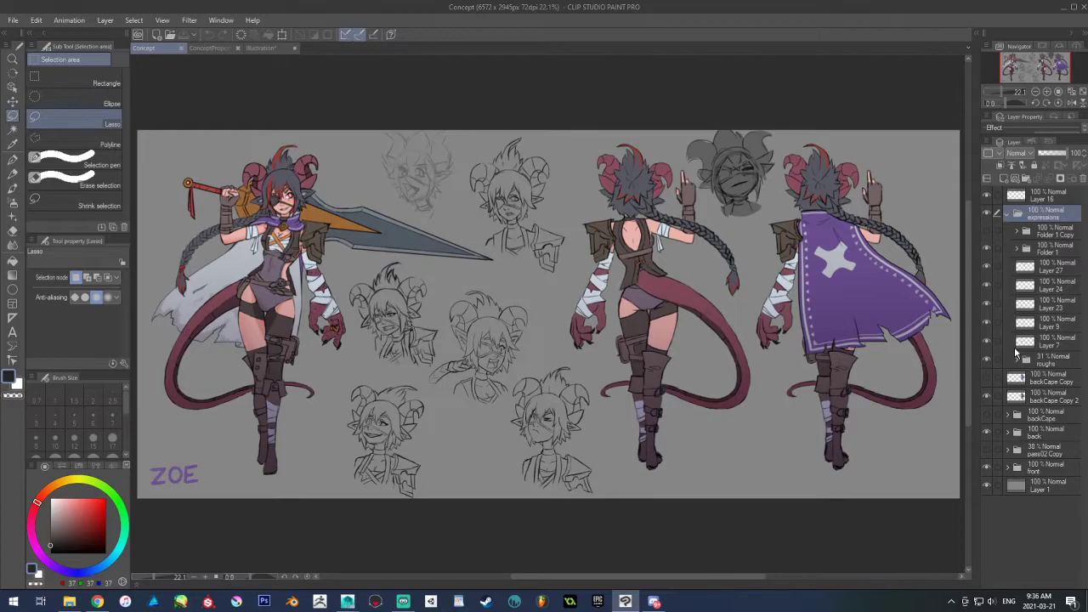
pyautogui.click(1045, 470)
pyautogui.keyDown('ctrl'); pyautogui.click(1020, 195); pyautogui.keyUp('ctrl')
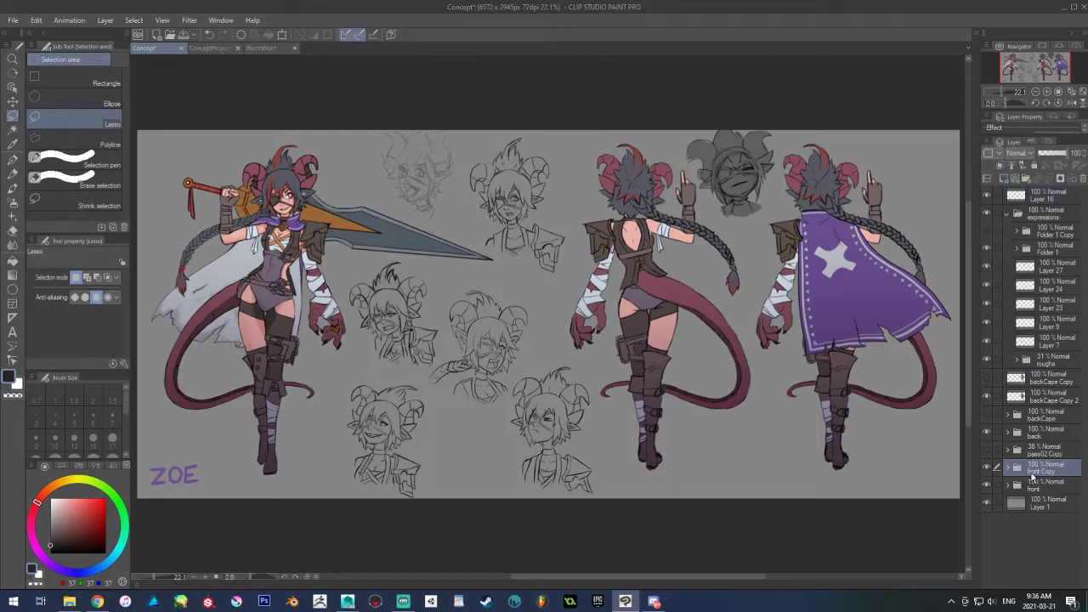
pyautogui.rightClick(1031, 476)
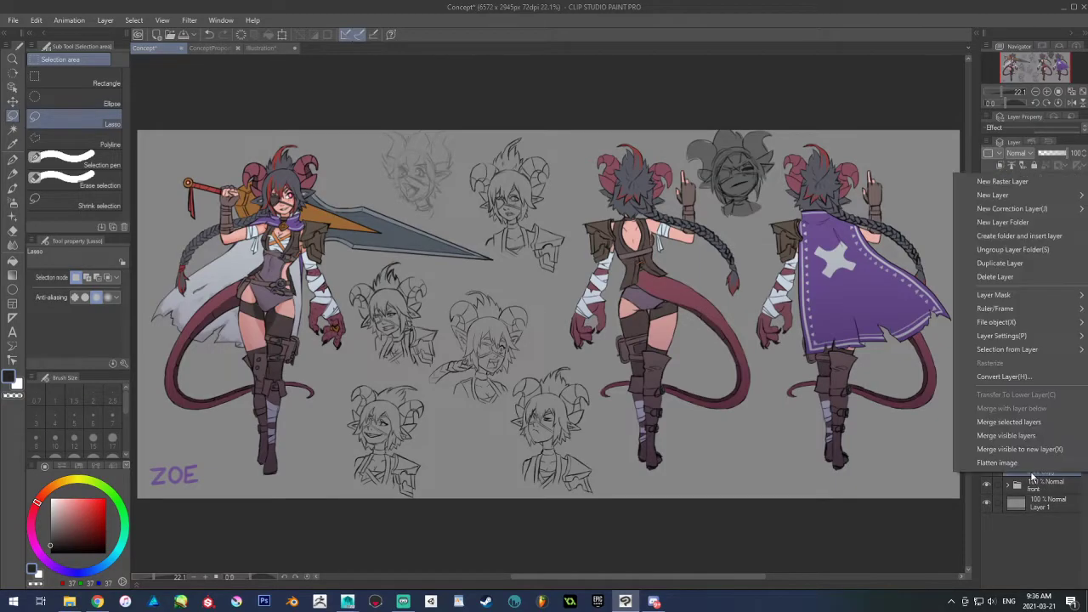
pyautogui.click(1021, 421)
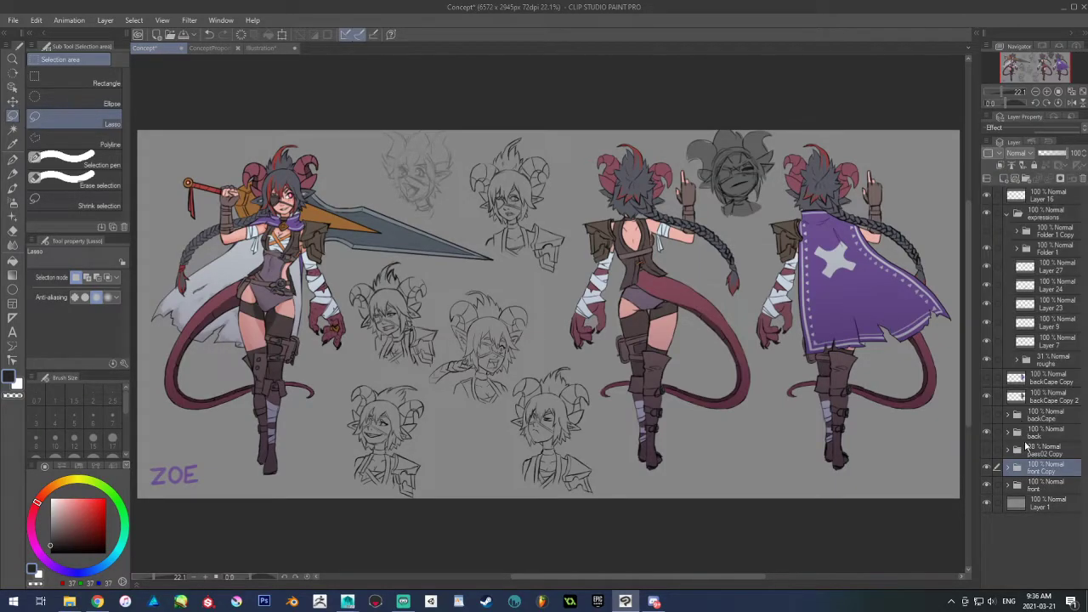
pyautogui.hotkey('ctrl', 'a')
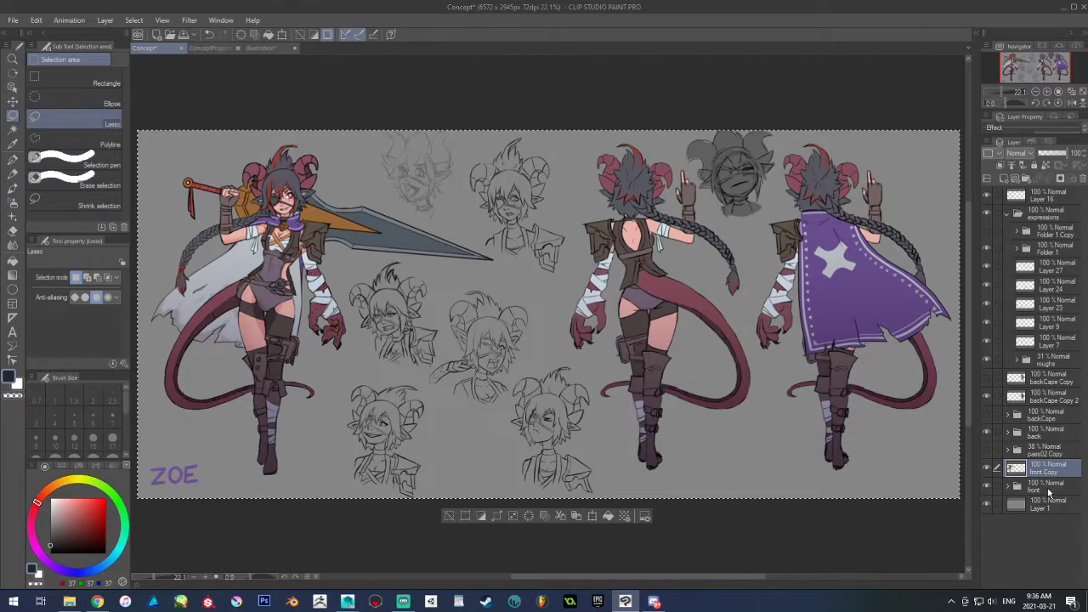
# Paste the front view character into the ConceptProportion document, scale it to 38% and fit its full height on the canvas
pyautogui.click(195, 49)
pyautogui.hotkey('ctrl', 'v')
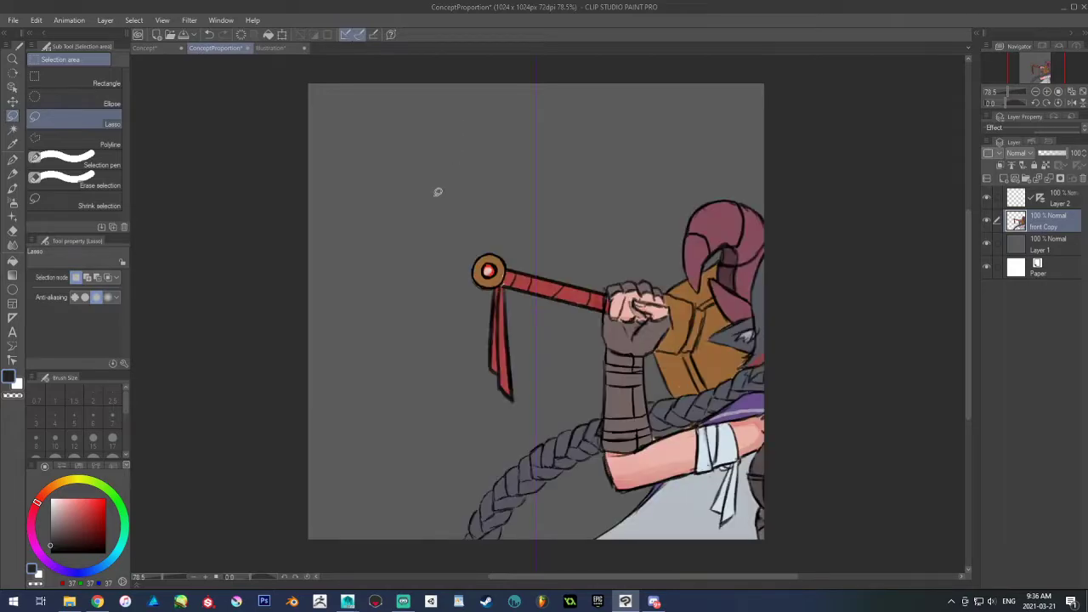
pyautogui.hotkey('ctrl', 't')
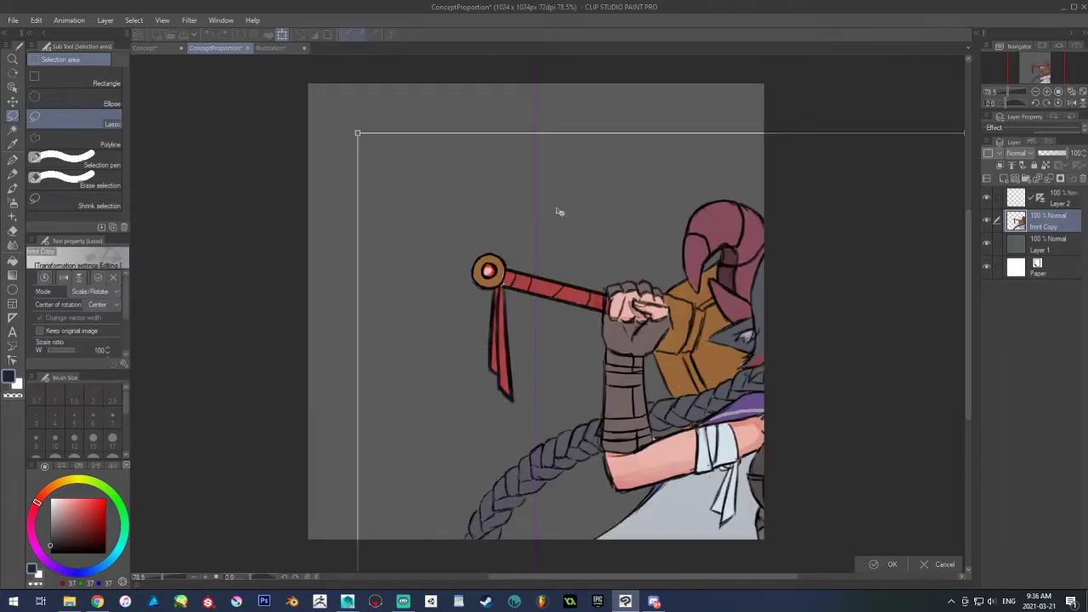
pyautogui.moveTo(357, 134); pyautogui.dragTo(322, 91)
pyautogui.moveTo(421, 200); pyautogui.dragTo(471, 201)
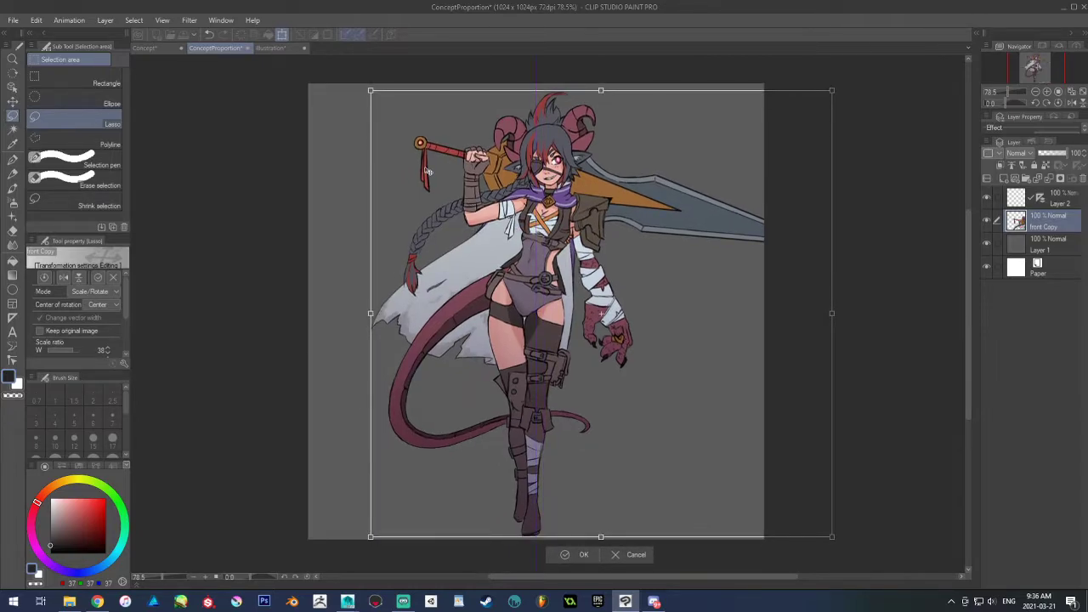
pyautogui.click(583, 555)
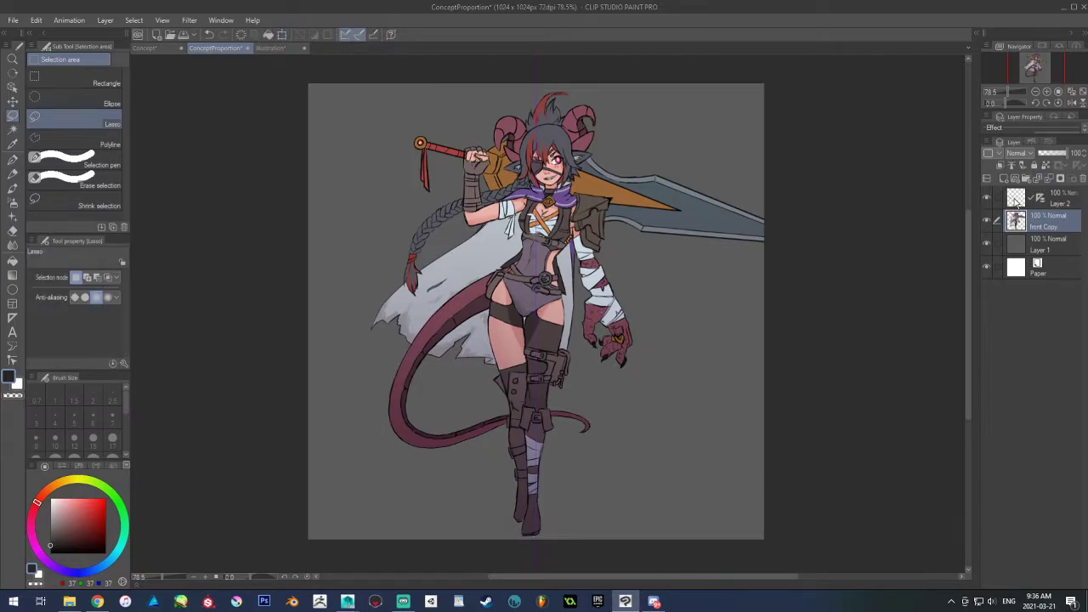
# Add a new layer above the pasted character, hide the ruler layer and undo the Pencil test strokes
pyautogui.click(1017, 200)
pyautogui.click(1004, 179)
pyautogui.press('p')
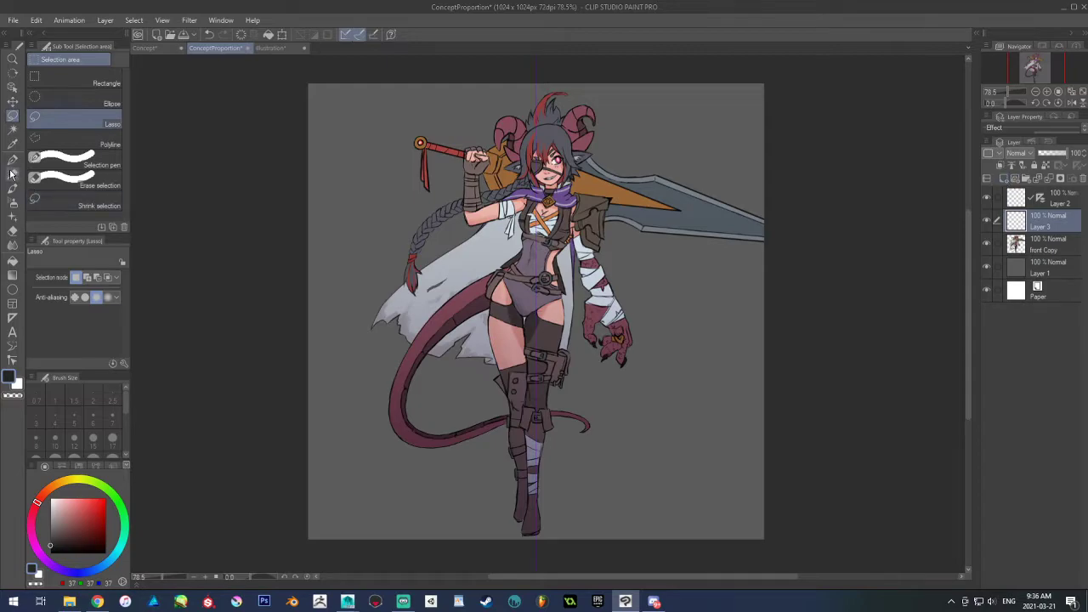
pyautogui.moveTo(331, 202)
pyautogui.mouseDown()
pyautogui.moveTo(390, 211)
pyautogui.moveTo(376, 284)
pyautogui.mouseUp()
pyautogui.hotkey('ctrl', 'z')
pyautogui.click(986, 198)
pyautogui.moveTo(338, 212)
pyautogui.mouseDown()
pyautogui.moveTo(354, 202)
pyautogui.moveTo(421, 310)
pyautogui.mouseUp()
pyautogui.hotkey('ctrl', 'z')
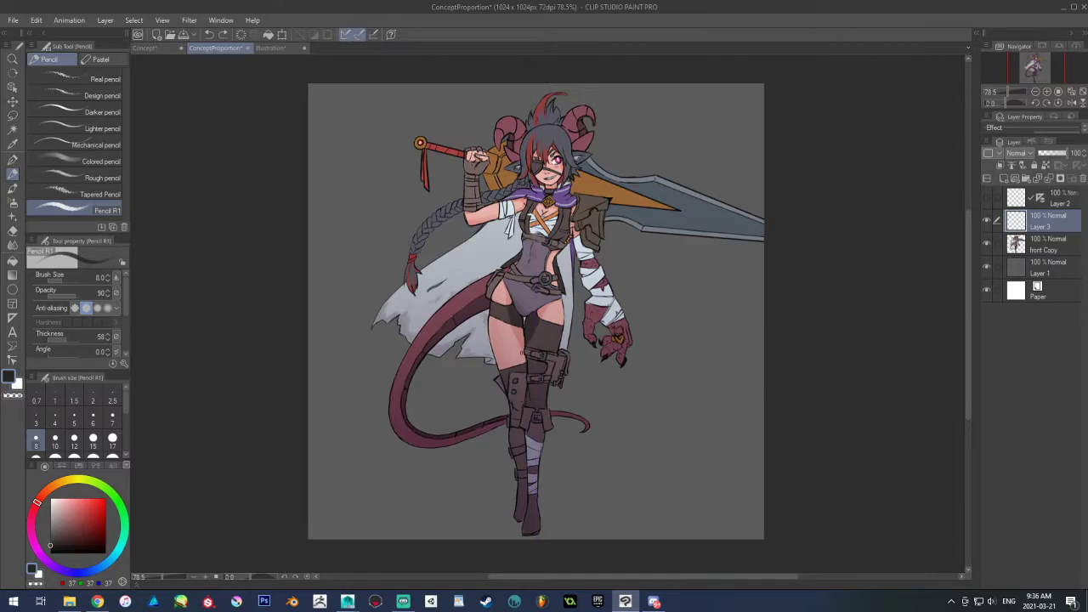
# With the Pencil at brush size 6, sketch the upper arm, ribcage, waist and pelvis over the character
pyautogui.press('[')
pyautogui.press('[')
pyautogui.press('[')
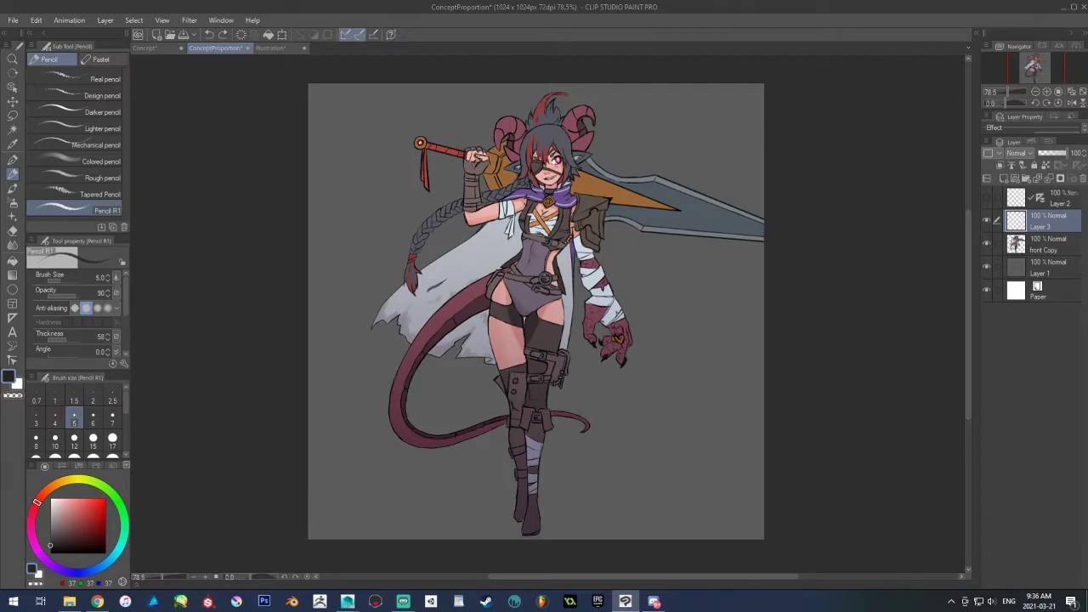
pyautogui.press(']')
pyautogui.moveTo(469, 224)
pyautogui.mouseDown()
pyautogui.moveTo(525, 194)
pyautogui.moveTo(473, 221)
pyautogui.moveTo(518, 204)
pyautogui.mouseUp()
pyautogui.moveTo(527, 198)
pyautogui.mouseDown()
pyautogui.moveTo(516, 207)
pyautogui.moveTo(545, 254)
pyautogui.moveTo(561, 247)
pyautogui.mouseUp()
pyautogui.moveTo(568, 199); pyautogui.dragTo(571, 236)
pyautogui.moveTo(559, 196)
pyautogui.mouseDown()
pyautogui.moveTo(567, 228)
pyautogui.moveTo(511, 270)
pyautogui.moveTo(495, 311)
pyautogui.mouseUp()
pyautogui.moveTo(556, 268)
pyautogui.mouseDown()
pyautogui.moveTo(563, 313)
pyautogui.moveTo(556, 298)
pyautogui.moveTo(510, 299)
pyautogui.mouseUp()
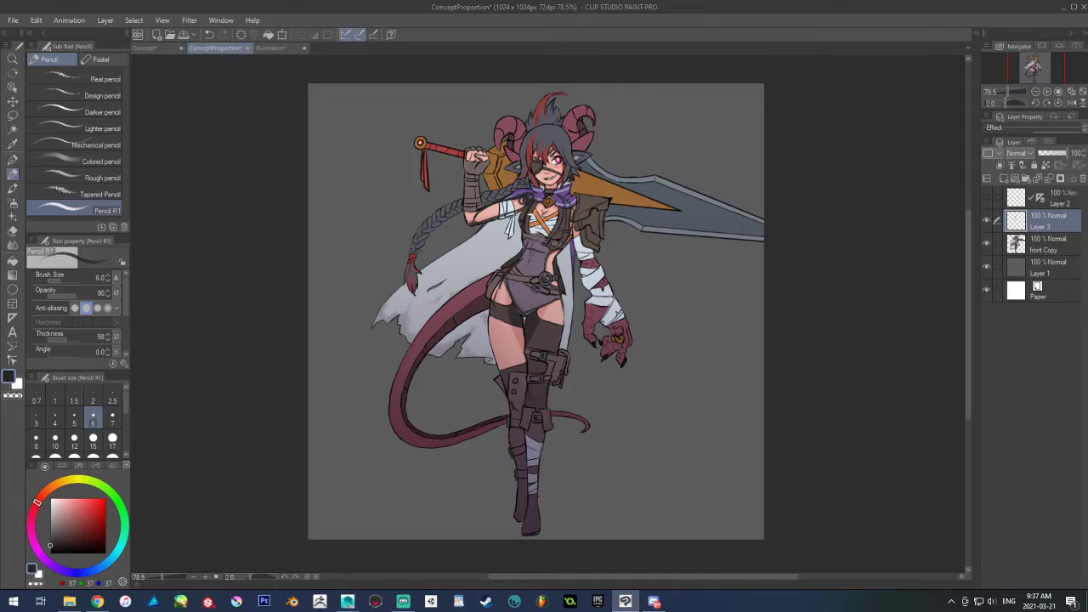
# Sketch the hip, thigh, knee, shin and foot of the character's leg over the painted artwork
pyautogui.moveTo(499, 286); pyautogui.dragTo(492, 303)
pyautogui.moveTo(489, 315); pyautogui.dragTo(495, 362)
pyautogui.moveTo(528, 408); pyautogui.dragTo(530, 470)
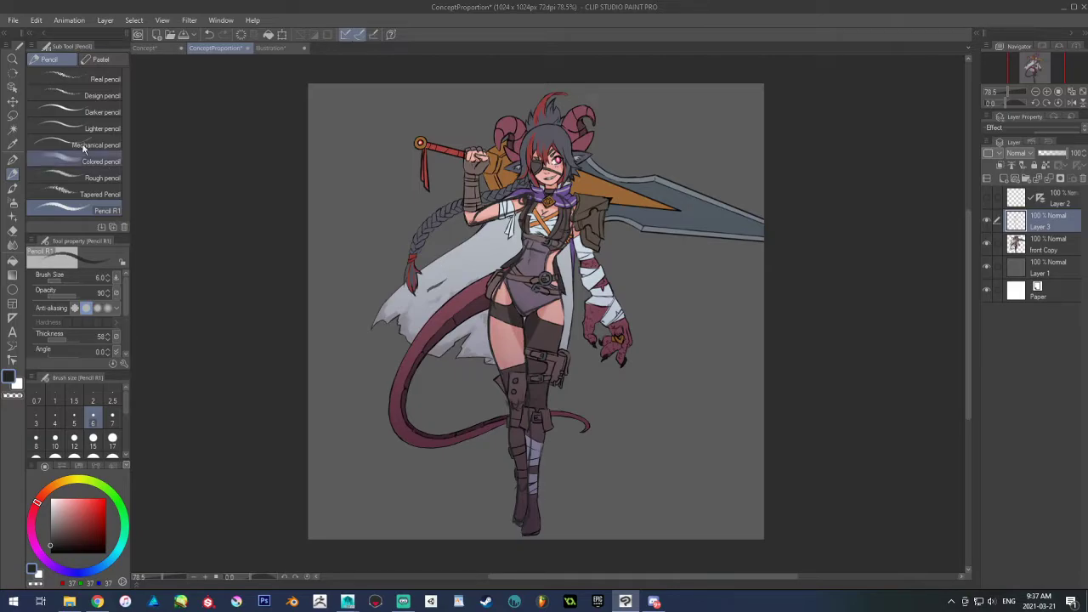
# Lasso the character's head and horns, copy them onto their own layer and check the result with the full character hidden
pyautogui.click(13, 115)
pyautogui.moveTo(543, 86)
pyautogui.mouseDown()
pyautogui.moveTo(497, 107)
pyautogui.moveTo(493, 145)
pyautogui.moveTo(524, 178)
pyautogui.mouseUp()
pyautogui.click(632, 122)
pyautogui.moveTo(602, 85)
pyautogui.mouseDown()
pyautogui.moveTo(488, 126)
pyautogui.moveTo(503, 167)
pyautogui.moveTo(562, 182)
pyautogui.moveTo(609, 90)
pyautogui.moveTo(600, 85)
pyautogui.mouseUp()
pyautogui.click(1016, 244)
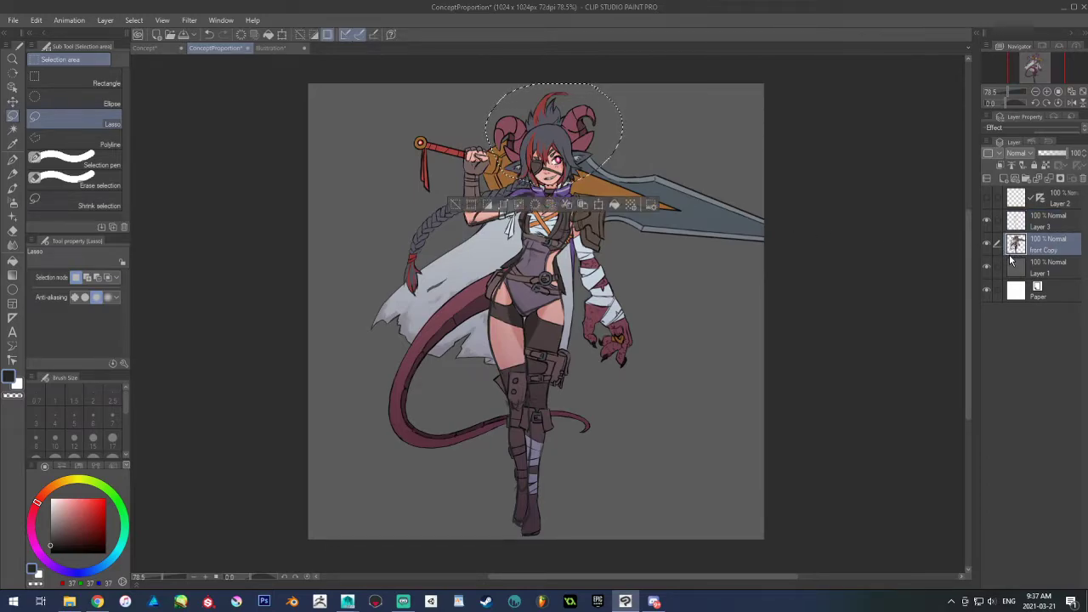
pyautogui.hotkey('ctrl', 'c')
pyautogui.hotkey('ctrl', 'v')
pyautogui.click(986, 268)
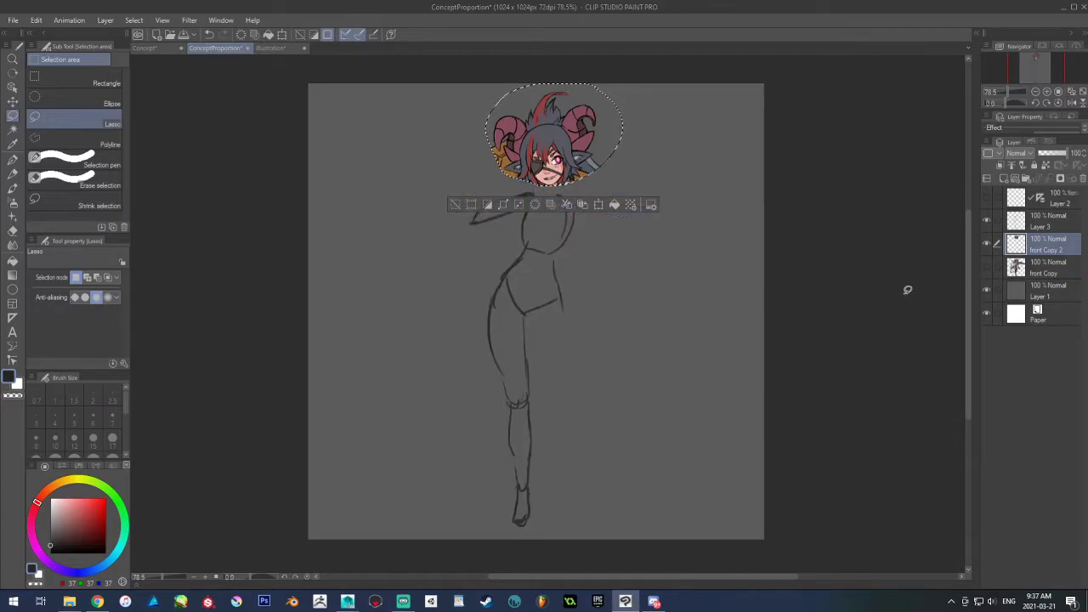
pyautogui.click(908, 290)
pyautogui.click(986, 267)
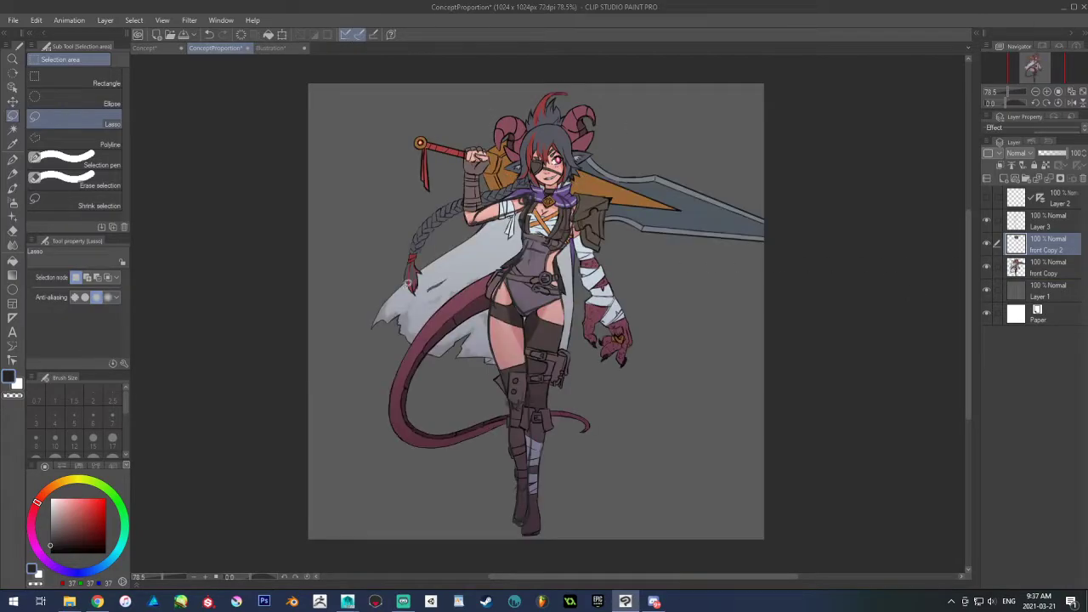
# Use the Pencil to sketch the raised hand and forearm and the lowered arm with its clawed hand over the character
pyautogui.click(13, 174)
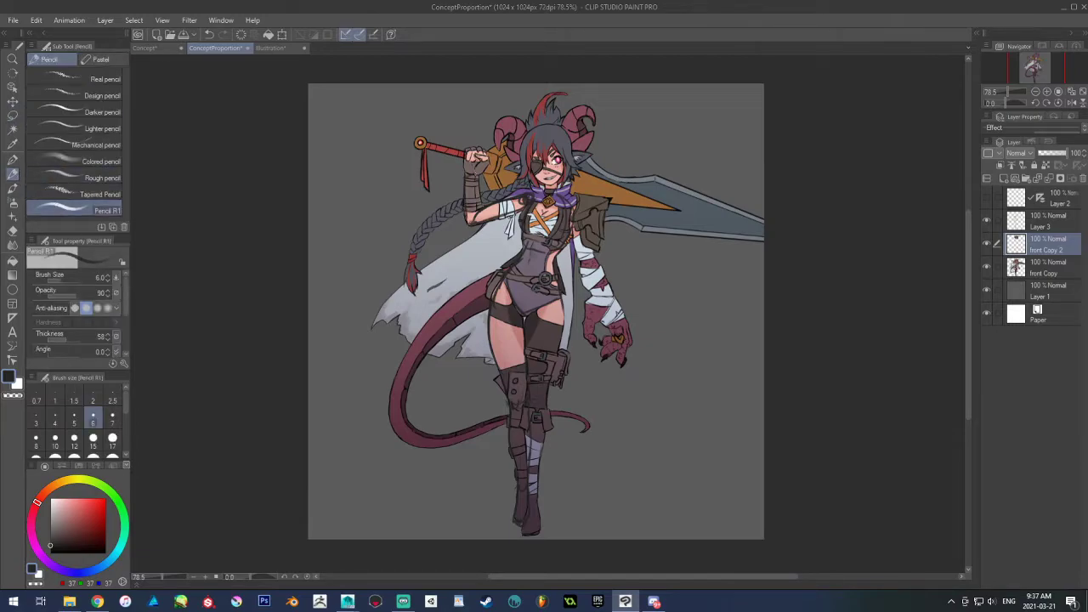
pyautogui.moveTo(465, 162)
pyautogui.mouseDown()
pyautogui.moveTo(465, 175)
pyautogui.moveTo(480, 132)
pyautogui.moveTo(492, 164)
pyautogui.mouseUp()
pyautogui.moveTo(583, 335)
pyautogui.mouseDown()
pyautogui.moveTo(591, 345)
pyautogui.moveTo(607, 326)
pyautogui.moveTo(609, 362)
pyautogui.mouseUp()
pyautogui.moveTo(619, 304); pyautogui.dragTo(628, 330)
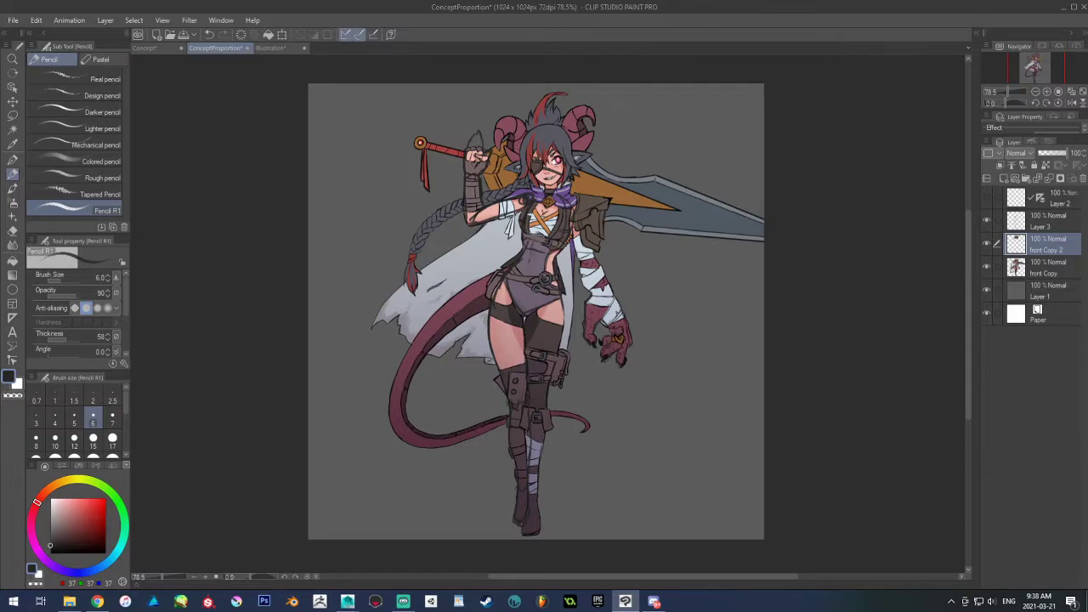
pyautogui.moveTo(595, 259)
pyautogui.mouseDown()
pyautogui.moveTo(612, 284)
pyautogui.moveTo(583, 286)
pyautogui.mouseUp()
pyautogui.moveTo(583, 286); pyautogui.dragTo(621, 316)
pyautogui.moveTo(572, 223)
pyautogui.mouseDown()
pyautogui.moveTo(579, 261)
pyautogui.moveTo(594, 257)
pyautogui.mouseUp()
pyautogui.moveTo(594, 256); pyautogui.dragTo(605, 278)
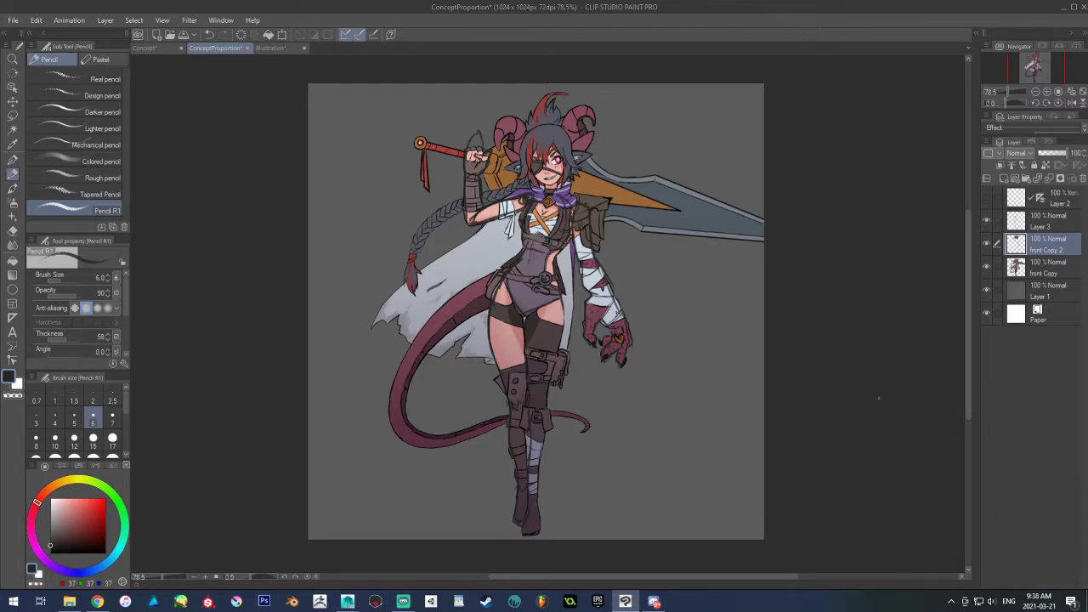
# Hide the full painted character, keep the separated head shown, and check which layers hold the arm and body lines
pyautogui.click(987, 244)
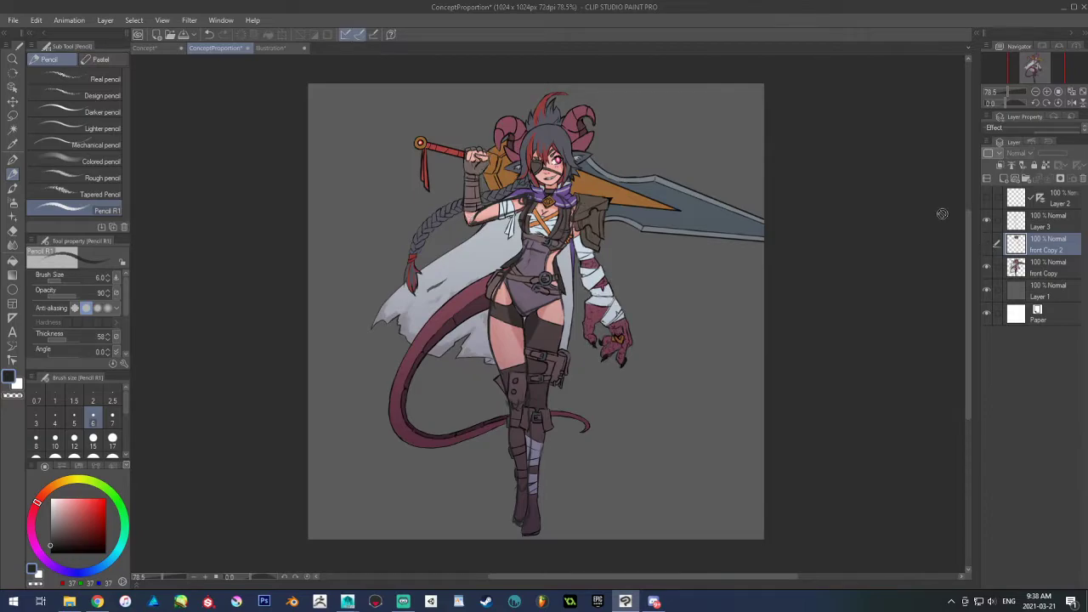
pyautogui.click(987, 245)
pyautogui.click(987, 267)
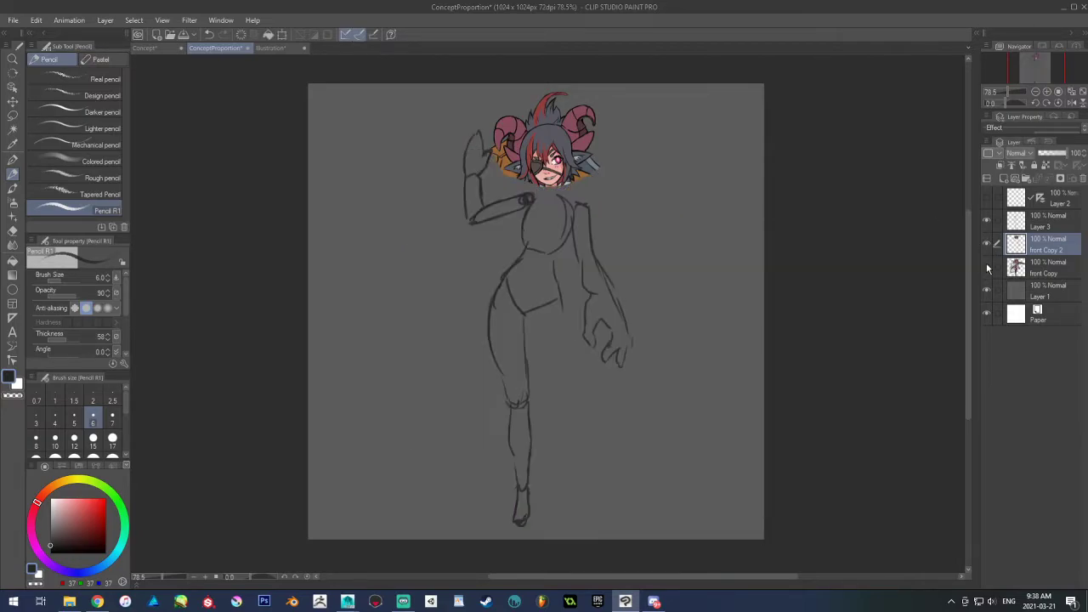
pyautogui.click(988, 221)
pyautogui.click(987, 221)
# Lasso the raised forearm and the whole lowered arm, and paste them onto their own layer
pyautogui.click(12, 114)
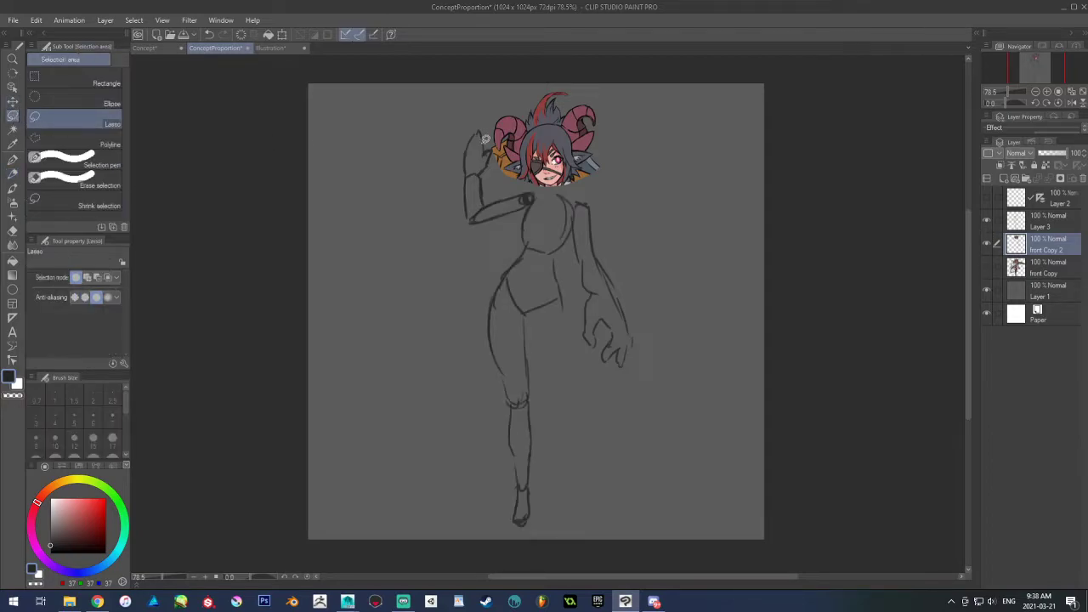
pyautogui.moveTo(490, 126)
pyautogui.mouseDown()
pyautogui.moveTo(489, 188)
pyautogui.moveTo(416, 139)
pyautogui.moveTo(459, 114)
pyautogui.mouseUp()
pyautogui.moveTo(639, 231)
pyautogui.mouseDown()
pyautogui.moveTo(614, 227)
pyautogui.moveTo(607, 203)
pyautogui.moveTo(560, 270)
pyautogui.moveTo(683, 230)
pyautogui.moveTo(700, 250)
pyautogui.mouseUp()
pyautogui.moveTo(690, 187)
pyautogui.mouseDown()
pyautogui.moveTo(611, 177)
pyautogui.moveTo(572, 201)
pyautogui.mouseUp()
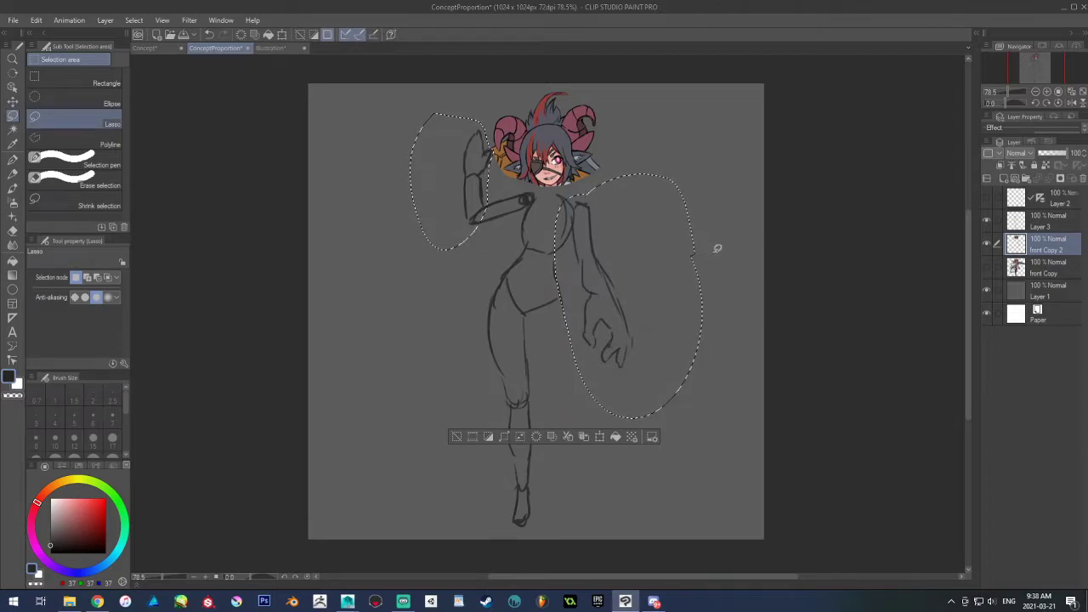
pyautogui.hotkey('ctrl', 'c')
pyautogui.hotkey('ctrl', 'v')
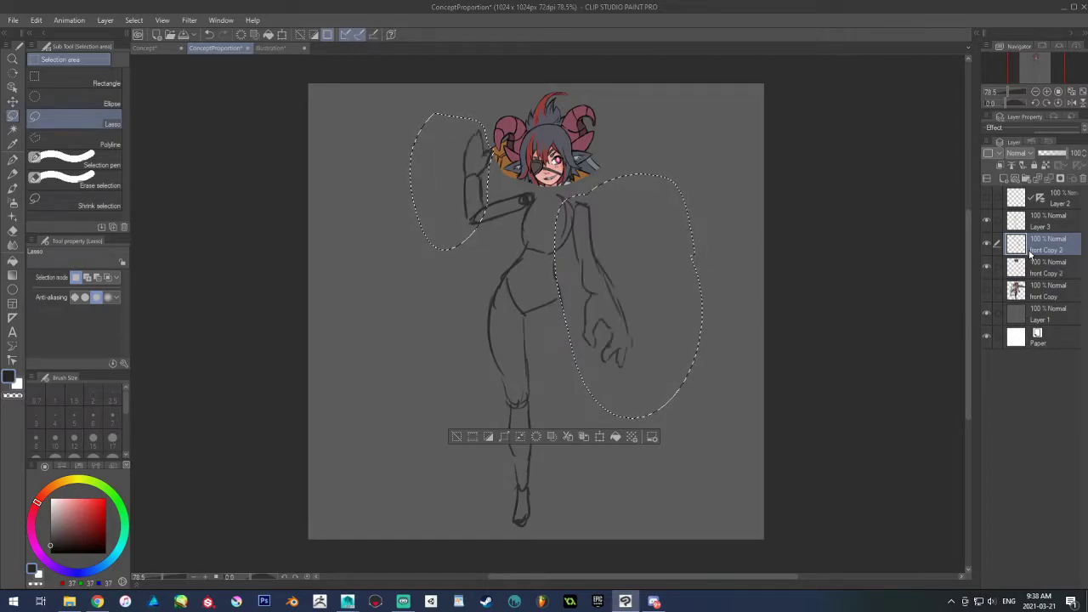
# Merge the body sketch on Layer 3 with the arm layer below it
pyautogui.click(1041, 232)
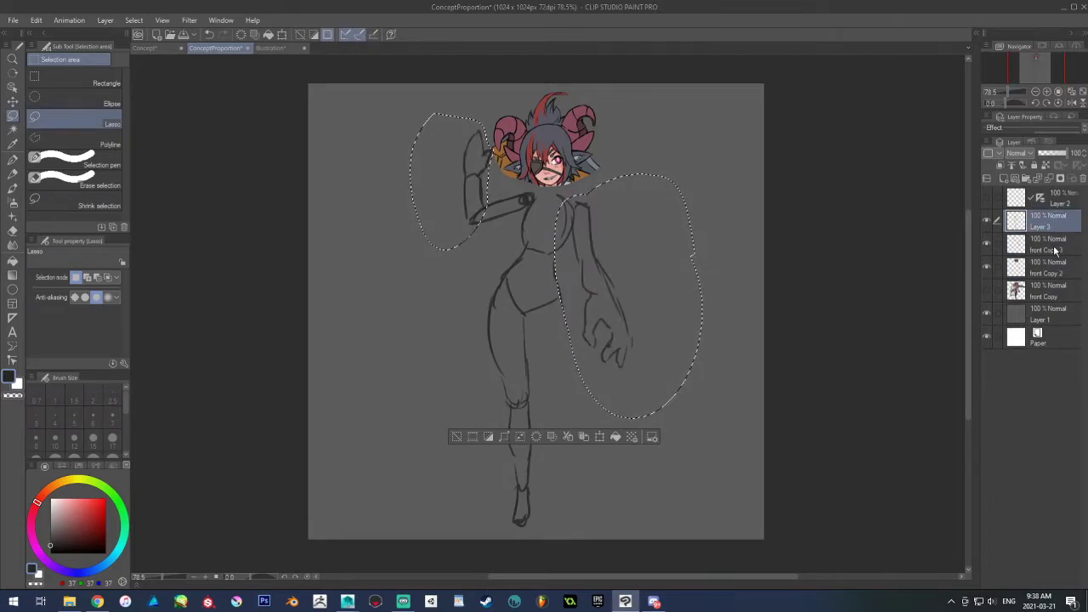
pyautogui.rightClick(1058, 230)
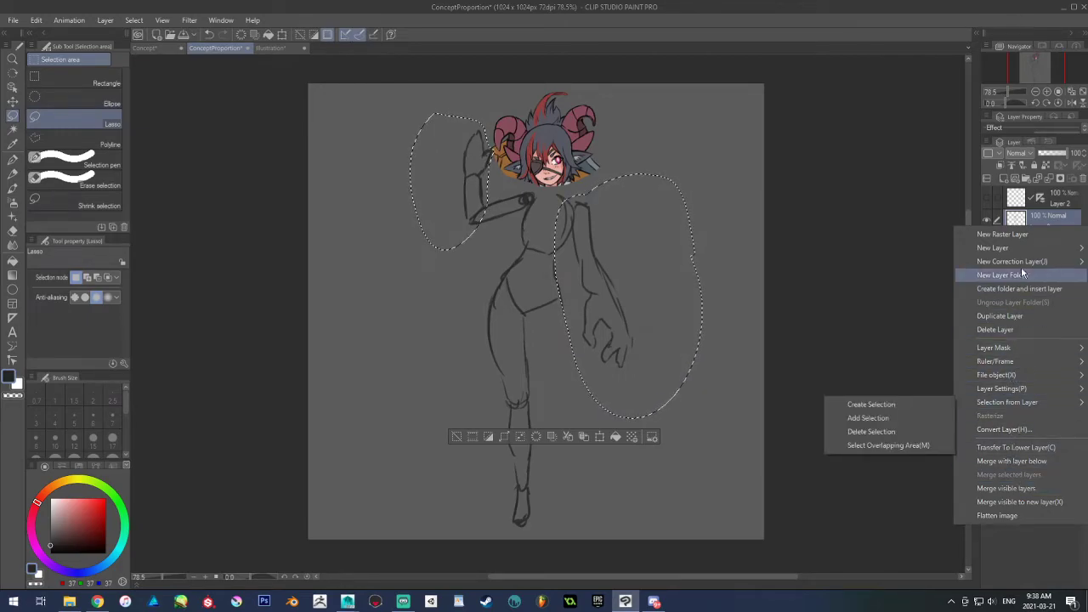
pyautogui.click(1008, 463)
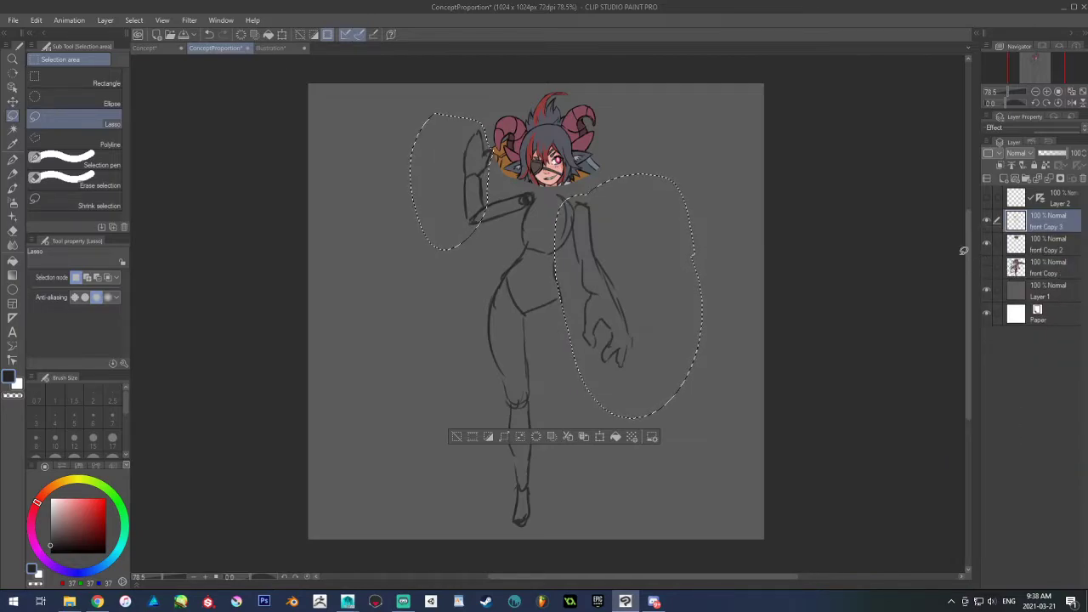
pyautogui.click(815, 267)
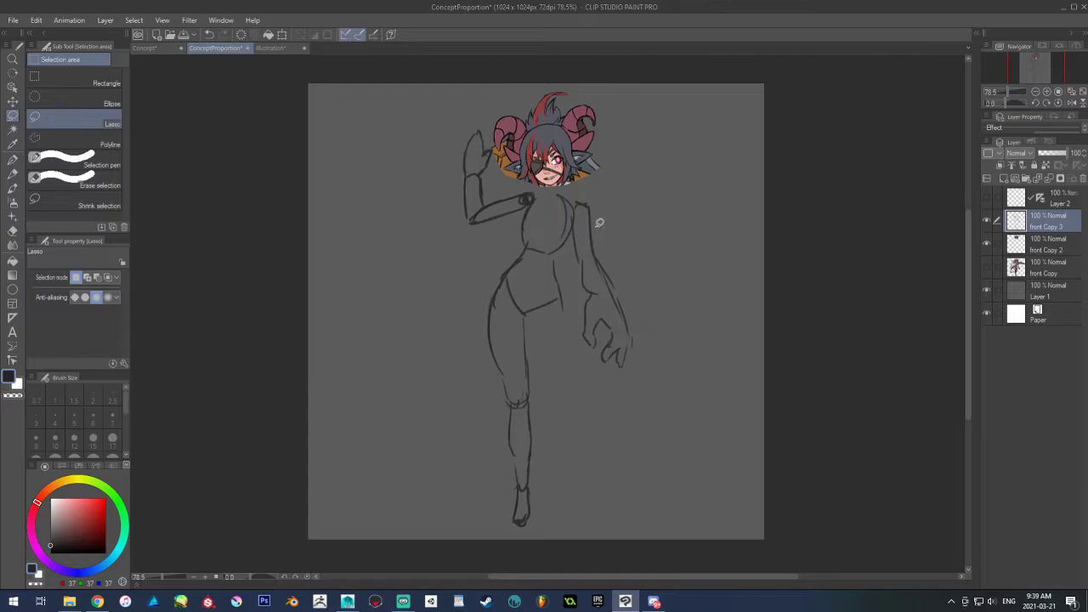
pyautogui.moveTo(532, 199)
pyautogui.mouseDown()
pyautogui.moveTo(431, 189)
pyautogui.moveTo(476, 111)
pyautogui.moveTo(493, 142)
pyautogui.moveTo(489, 174)
pyautogui.moveTo(536, 197)
pyautogui.mouseUp()
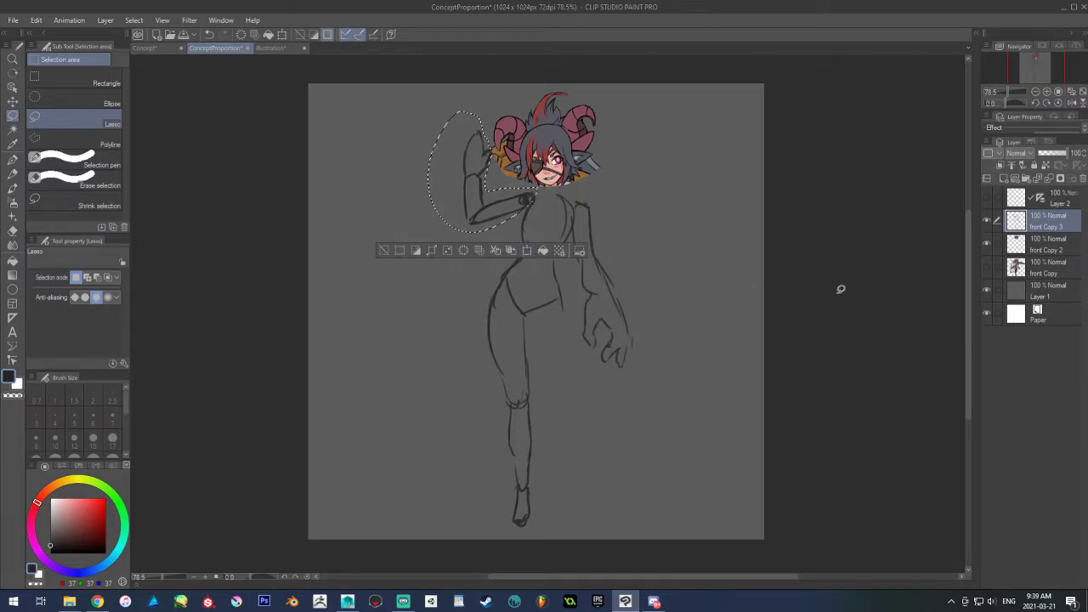
pyautogui.hotkey('ctrl', 't')
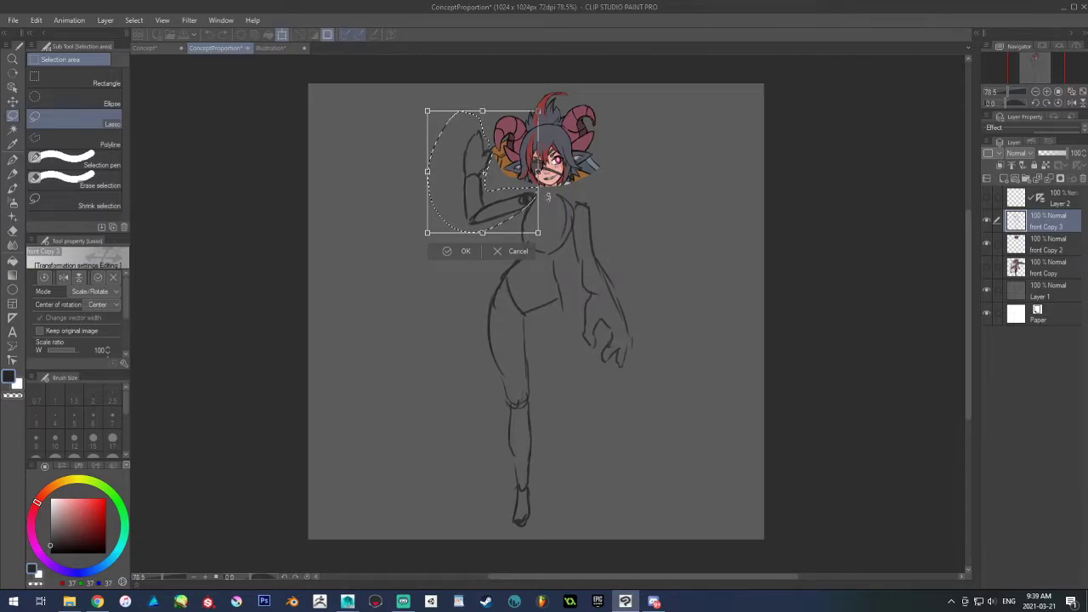
pyautogui.moveTo(545, 239); pyautogui.dragTo(528, 195)
pyautogui.click(518, 270)
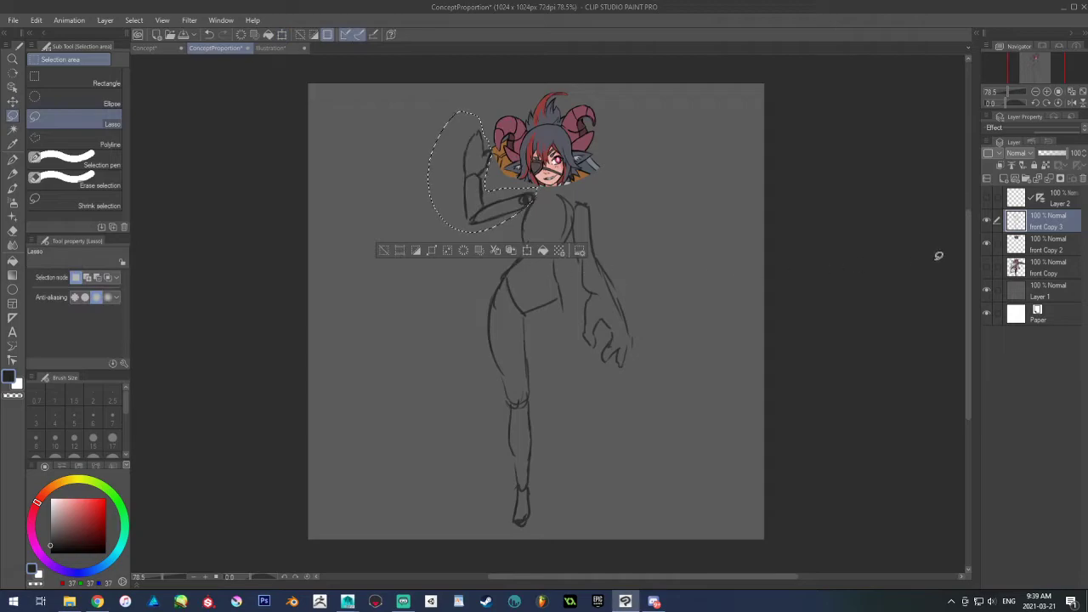
# Duplicate the front Copy 3 body sketch layer, hide the original, show the Layer 2 ruler and clear the selection
pyautogui.moveTo(1045, 219); pyautogui.dragTo(1004, 178)
pyautogui.click(987, 245)
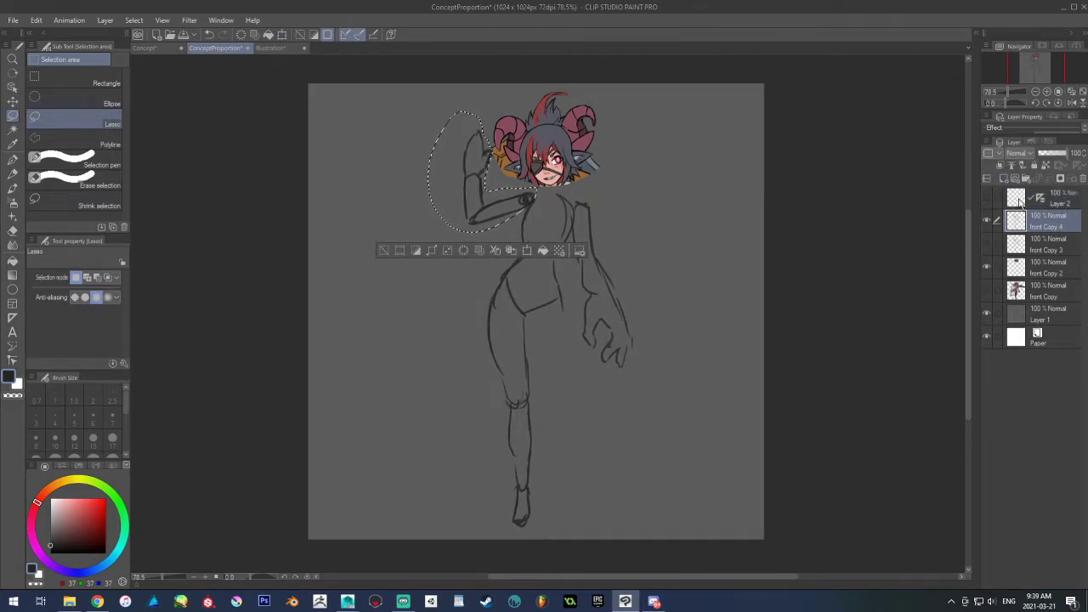
pyautogui.click(987, 199)
pyautogui.hotkey('ctrl', 'd')
pyautogui.moveTo(534, 187); pyautogui.dragTo(500, 189)
pyautogui.hotkey('ctrl', 'd')
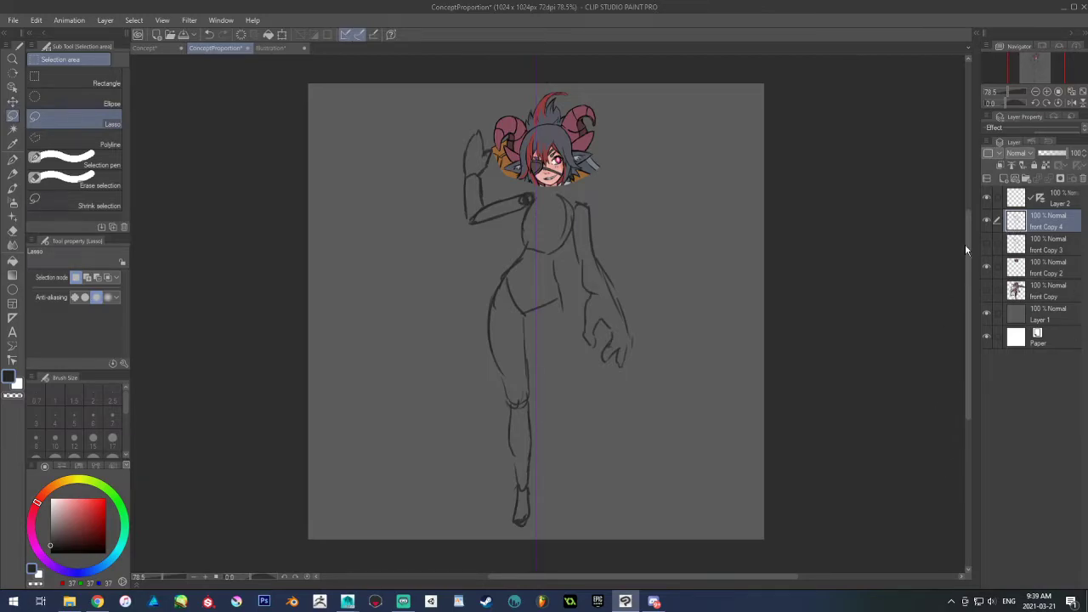
# Add a new raster layer and place a vertical Guide ruler through the raised hand beside the body sketch
pyautogui.click(1004, 179)
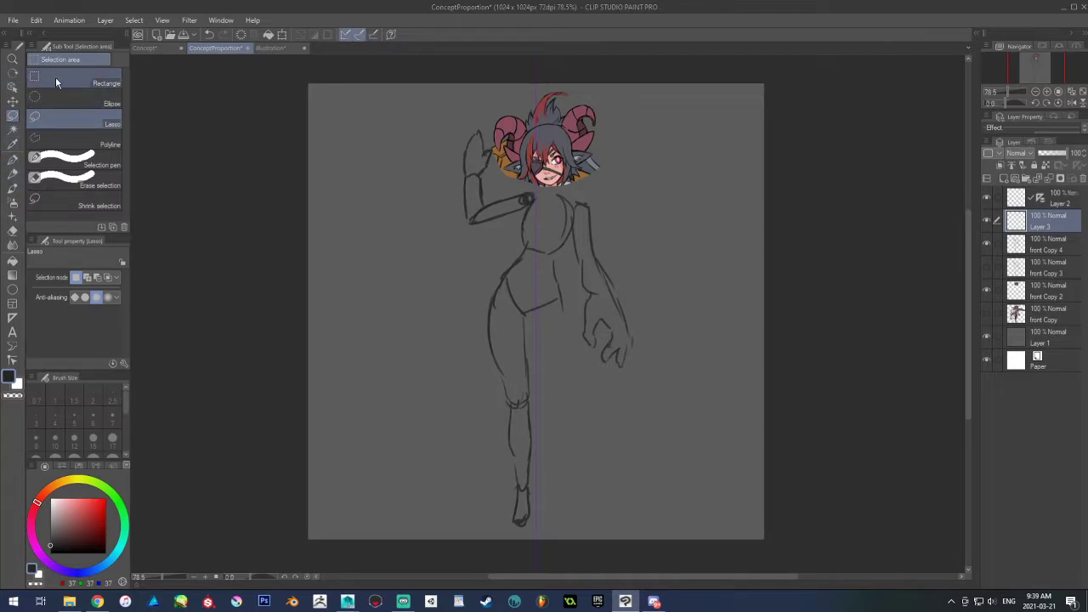
pyautogui.click(12, 317)
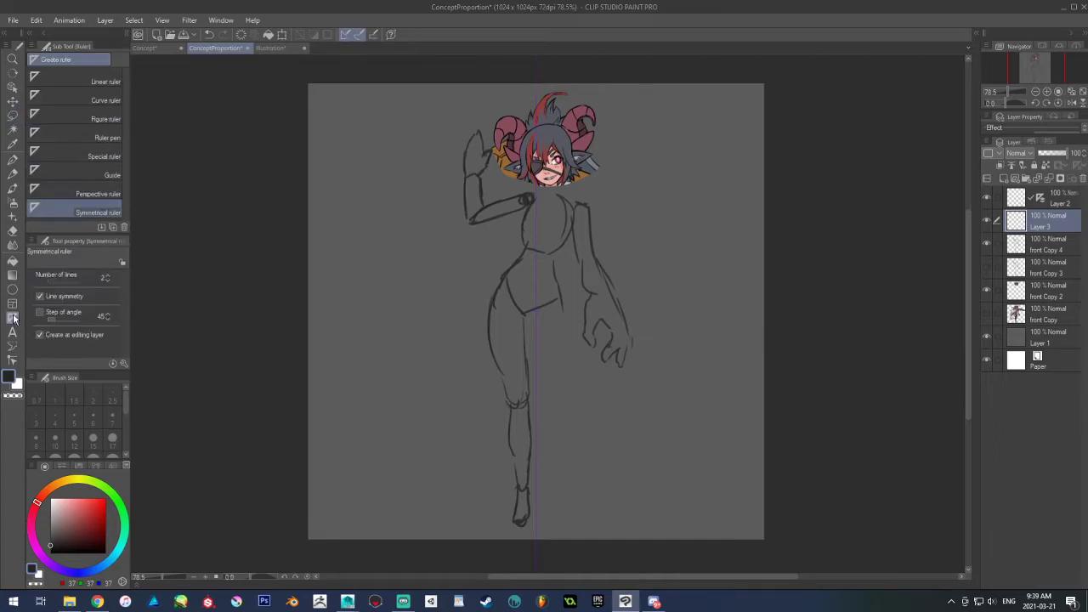
pyautogui.click(92, 174)
pyautogui.moveTo(486, 126); pyautogui.dragTo(485, 286)
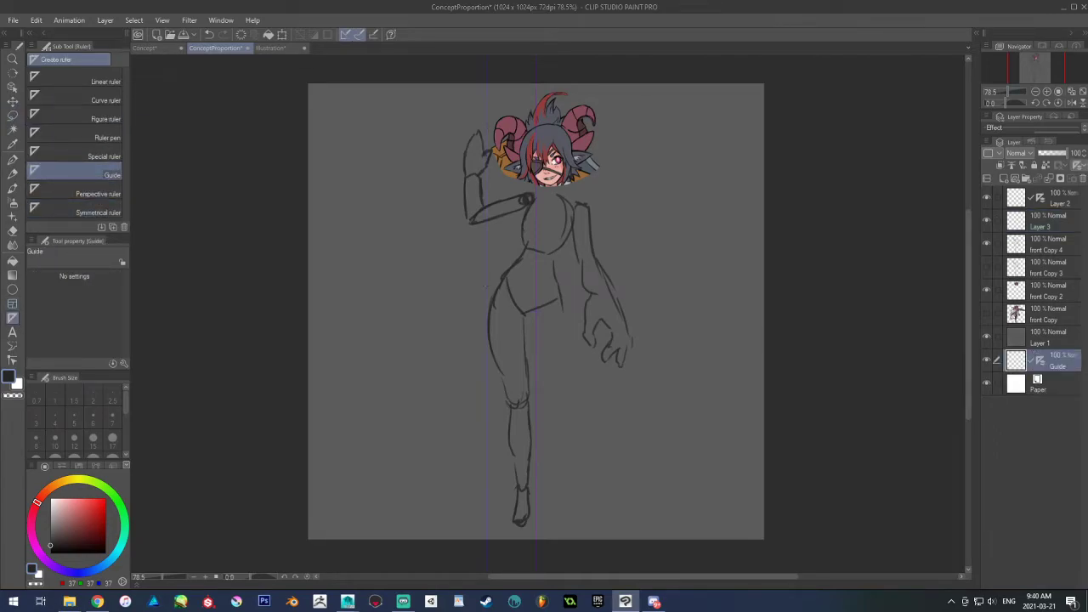
# Examine Layer 2's layer commands and the ruler display range options
pyautogui.click(1058, 204)
pyautogui.rightClick(1059, 205)
pyautogui.moveTo(1037, 228)
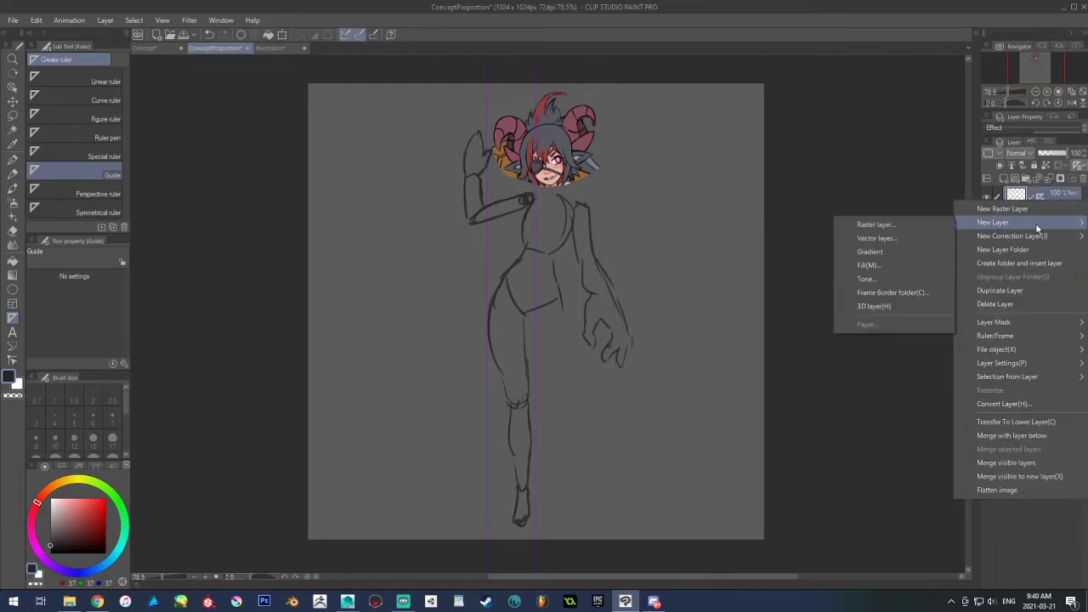
pyautogui.click(1081, 166)
pyautogui.click(1081, 166)
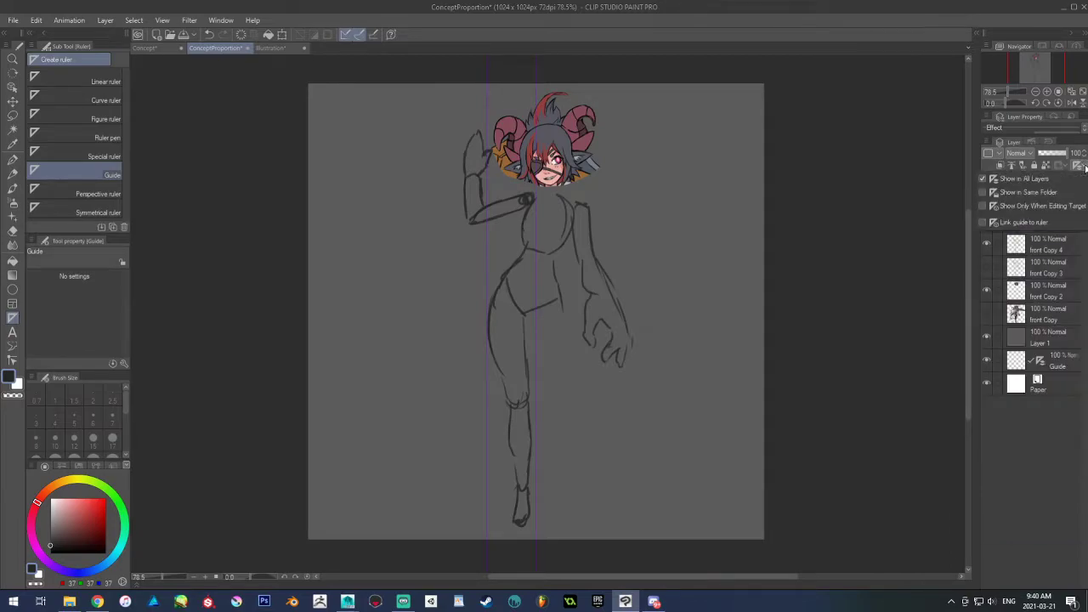
pyautogui.click(1047, 224)
pyautogui.click(1078, 166)
pyautogui.click(987, 223)
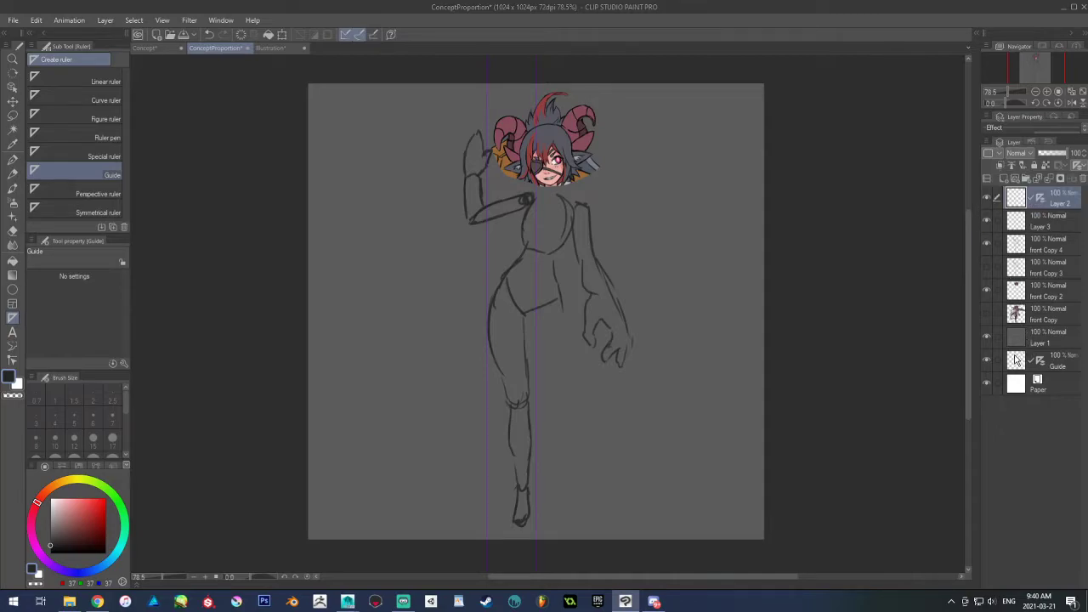
# Try to move the vertical guide with the Object tool, and undo the move
pyautogui.click(1016, 360)
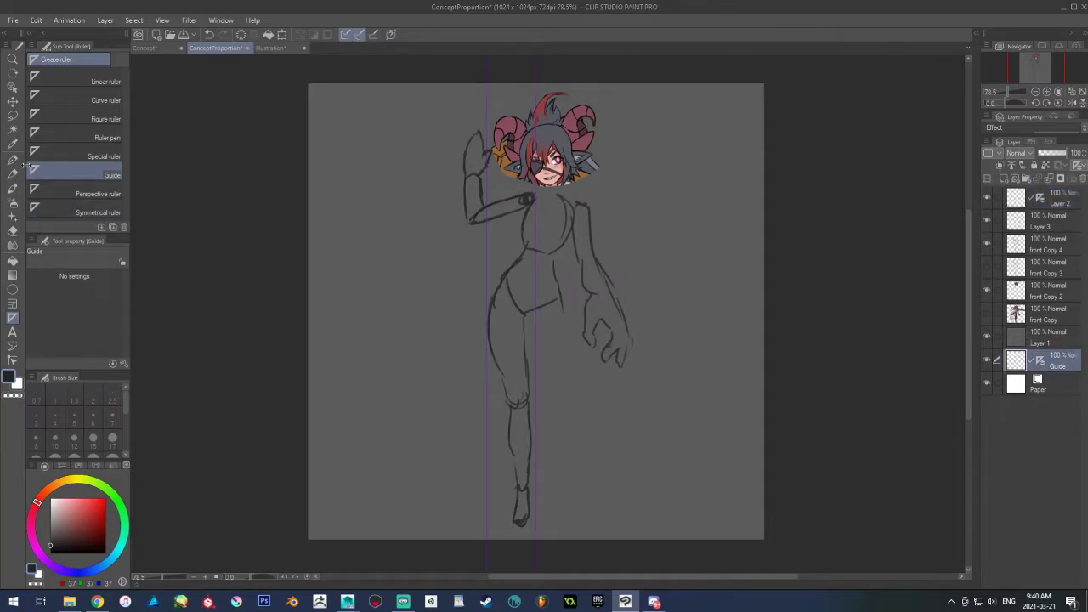
pyautogui.click(13, 87)
pyautogui.click(483, 86)
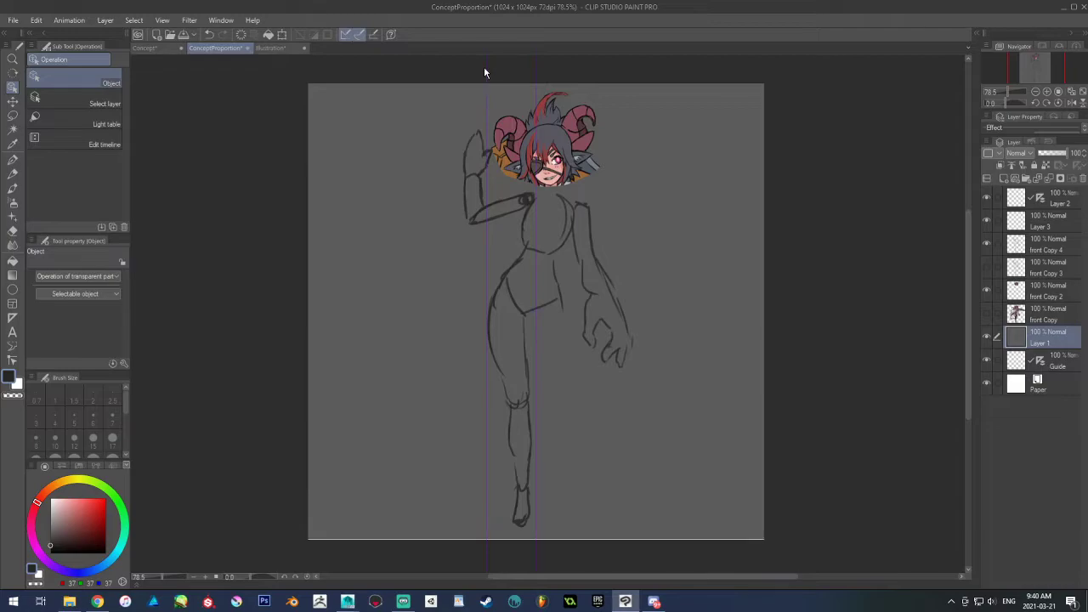
pyautogui.click(1051, 366)
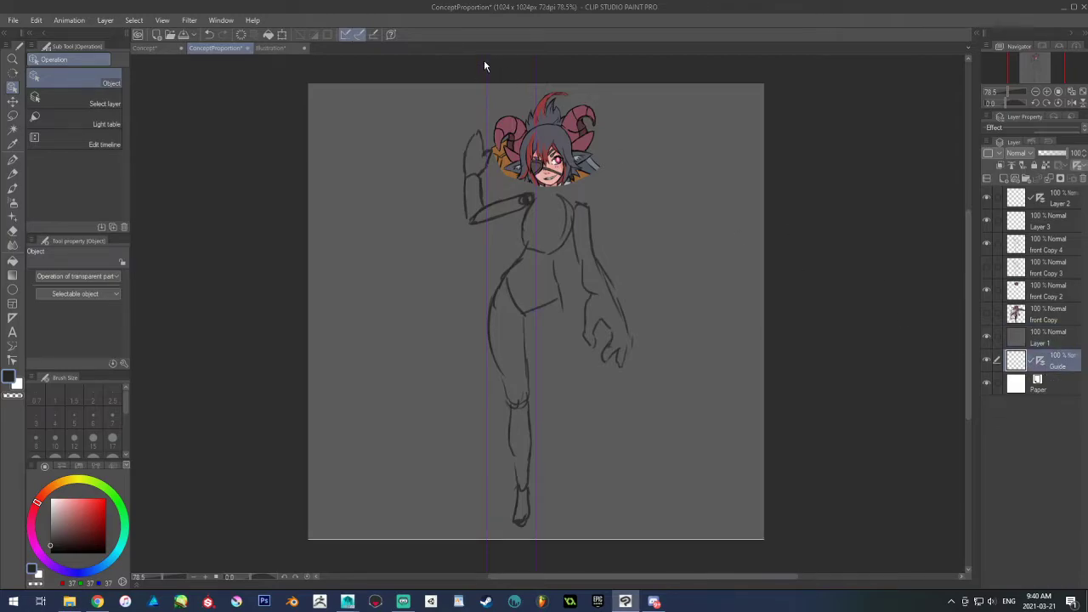
pyautogui.moveTo(486, 306); pyautogui.dragTo(511, 344)
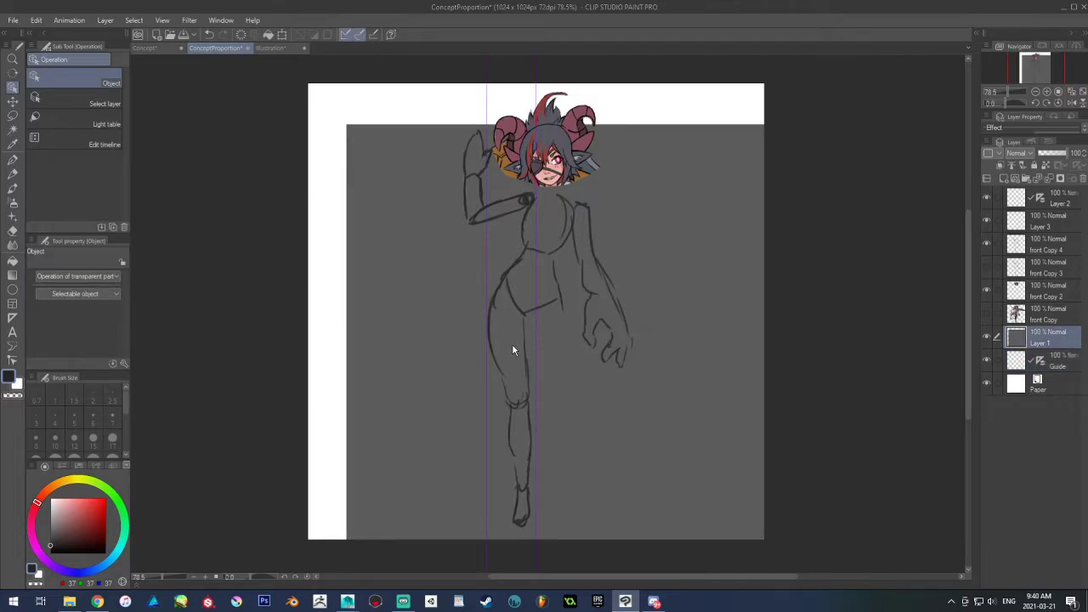
pyautogui.hotkey('ctrl', 'z')
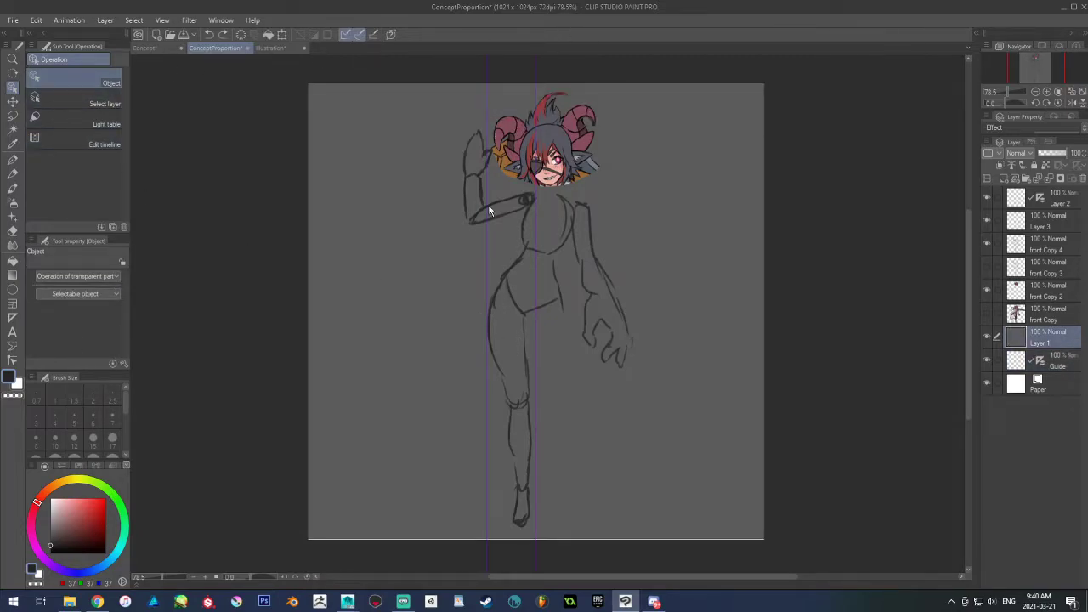
# Set the vertical guide's Center X to 512 and hide the Layer 2 symmetry ruler
pyautogui.click(487, 68)
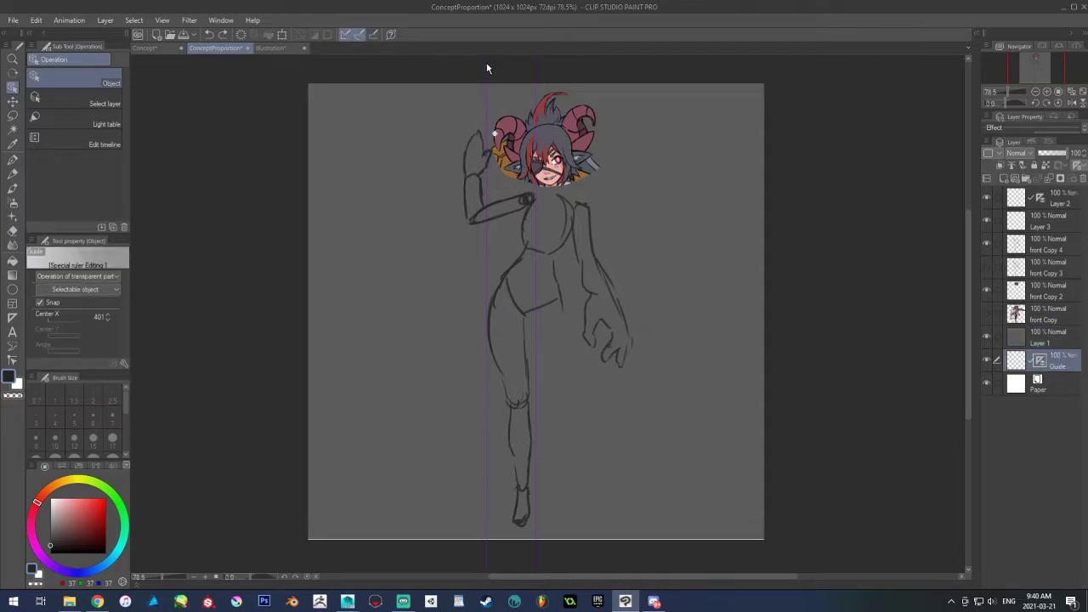
pyautogui.click(98, 315)
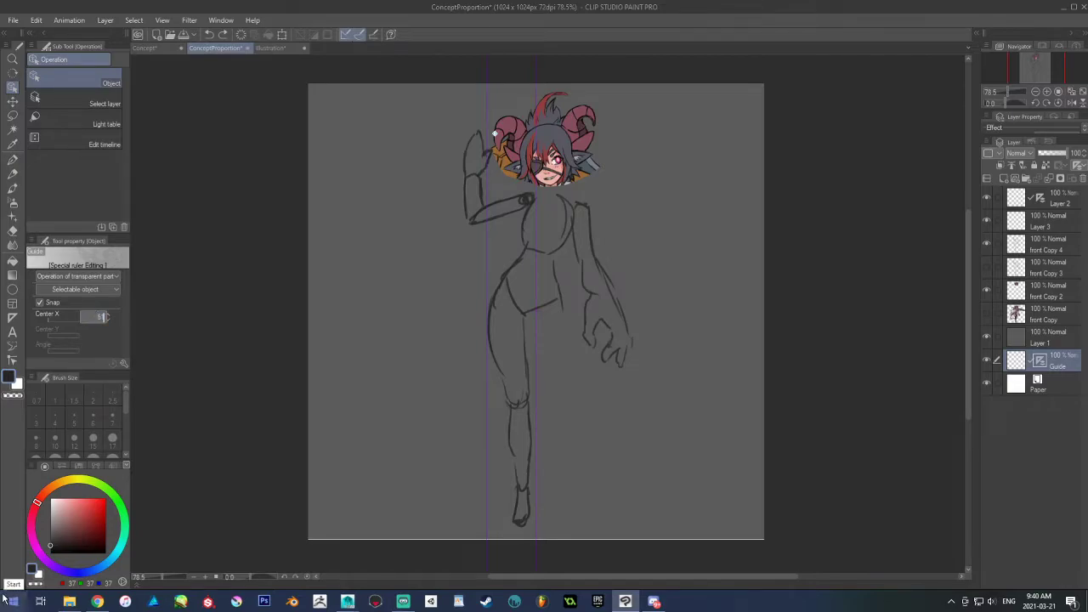
pyautogui.press('Return')
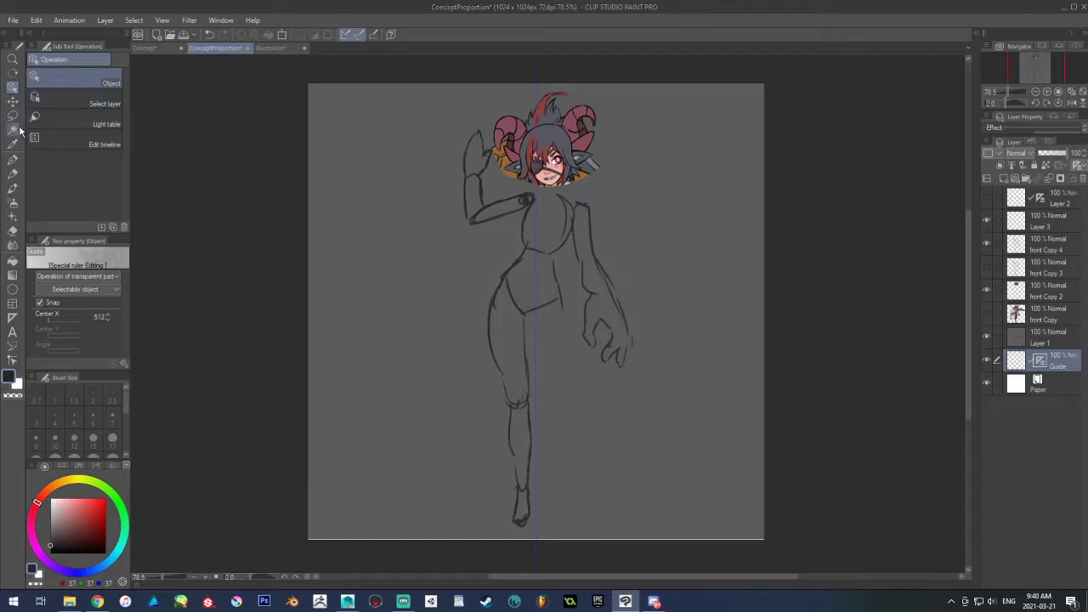
# Lasso the torso, hips and both arms of the body sketch as one selection
pyautogui.press('m')
pyautogui.moveTo(576, 277)
pyautogui.mouseDown()
pyautogui.moveTo(566, 298)
pyautogui.moveTo(503, 283)
pyautogui.moveTo(529, 205)
pyautogui.moveTo(571, 209)
pyautogui.moveTo(536, 192)
pyautogui.moveTo(514, 210)
pyautogui.mouseUp()
pyautogui.click(837, 244)
pyautogui.hotkey('ctrl', 'd')
pyautogui.moveTo(581, 189)
pyautogui.mouseDown()
pyautogui.moveTo(495, 183)
pyautogui.moveTo(497, 157)
pyautogui.moveTo(417, 185)
pyautogui.moveTo(432, 330)
pyautogui.moveTo(488, 266)
pyautogui.moveTo(522, 320)
pyautogui.moveTo(581, 294)
pyautogui.moveTo(568, 242)
pyautogui.moveTo(576, 330)
pyautogui.mouseUp()
pyautogui.moveTo(671, 247); pyautogui.dragTo(605, 189)
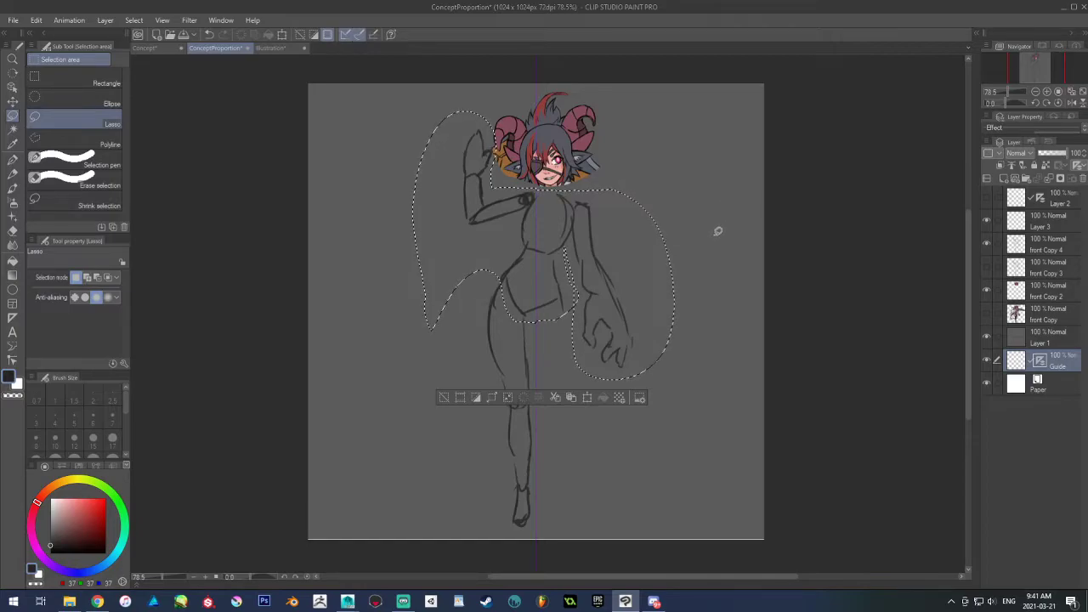
pyautogui.hotkey('ctrl', 't')
pyautogui.press('Return')
# Hide Layer 3, check which layer holds the body sketch, and make front Copy 4 the active layer
pyautogui.click(1039, 226)
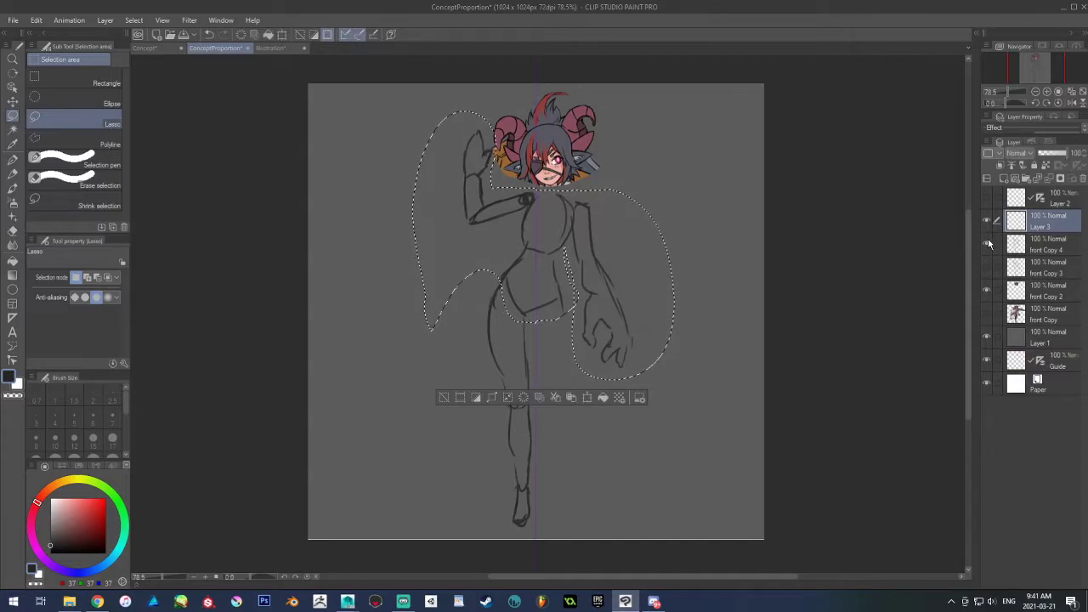
pyautogui.click(986, 242)
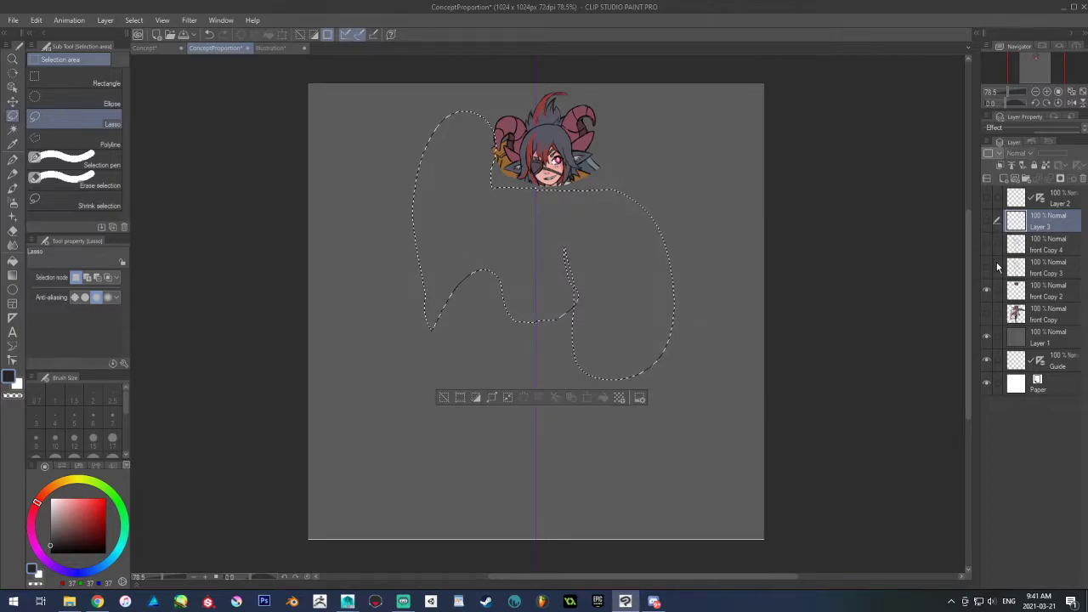
pyautogui.click(986, 268)
pyautogui.click(987, 267)
pyautogui.click(986, 244)
pyautogui.click(1046, 246)
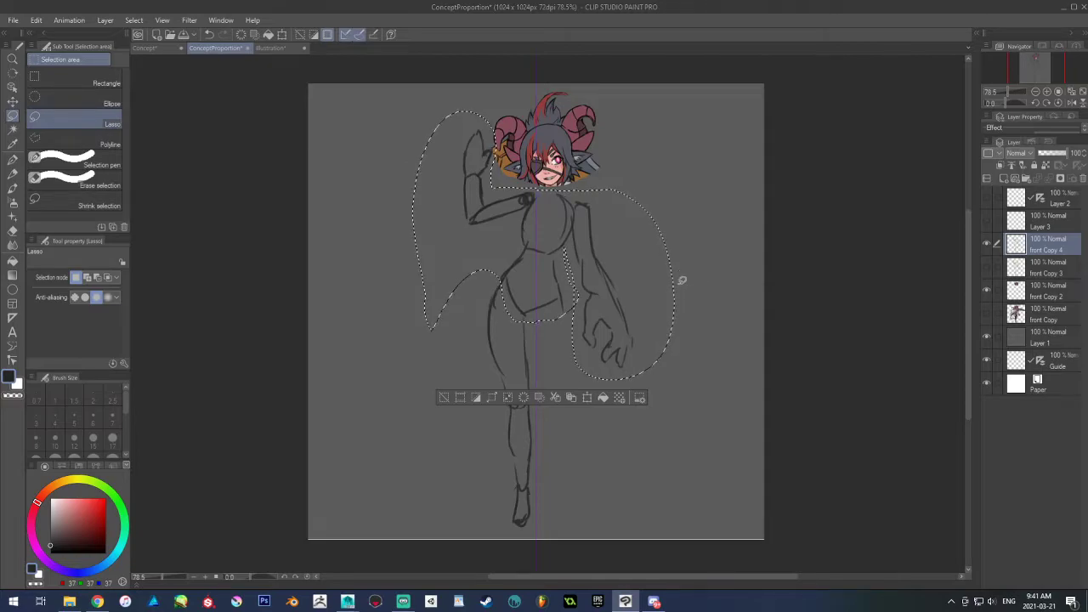
# Rotate the selected torso and arms counterclockwise to stand upright on the centre guide, and clear the selection
pyautogui.hotkey('ctrl', 't')
pyautogui.moveTo(690, 106); pyautogui.dragTo(644, 84)
pyautogui.moveTo(598, 264); pyautogui.dragTo(592, 262)
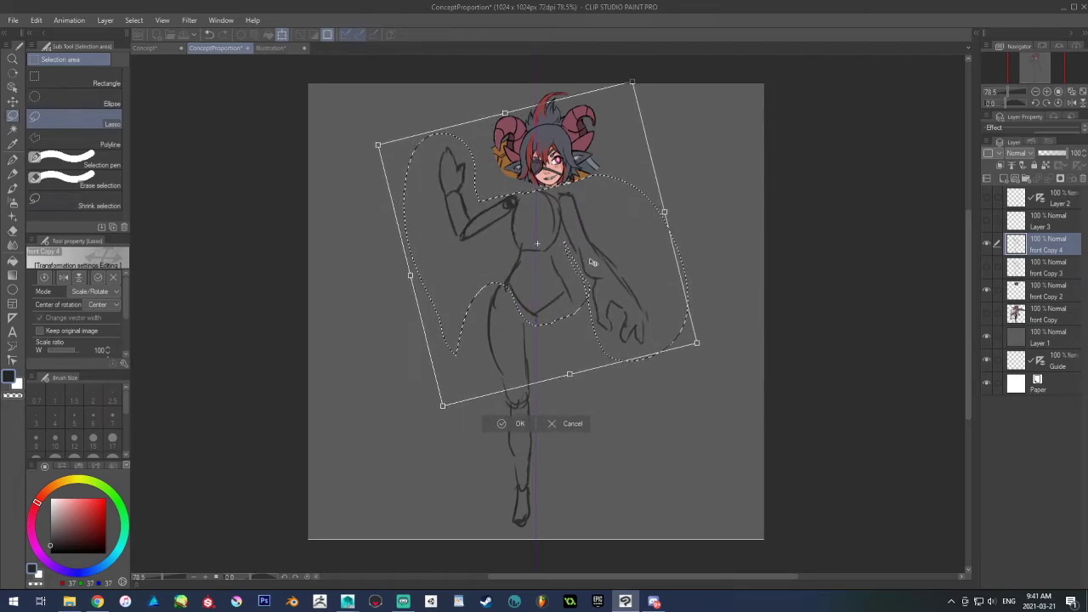
pyautogui.click(523, 423)
pyautogui.hotkey('ctrl', 'd')
# Lasso the leg, rotate it slightly clockwise so it fits under the straightened hips, and clear the selection
pyautogui.moveTo(492, 267)
pyautogui.mouseDown()
pyautogui.moveTo(461, 496)
pyautogui.moveTo(515, 519)
pyautogui.moveTo(562, 386)
pyautogui.moveTo(533, 329)
pyautogui.moveTo(508, 315)
pyautogui.mouseUp()
pyautogui.hotkey('ctrl', 'd')
pyautogui.hotkey('ctrl', 'd')
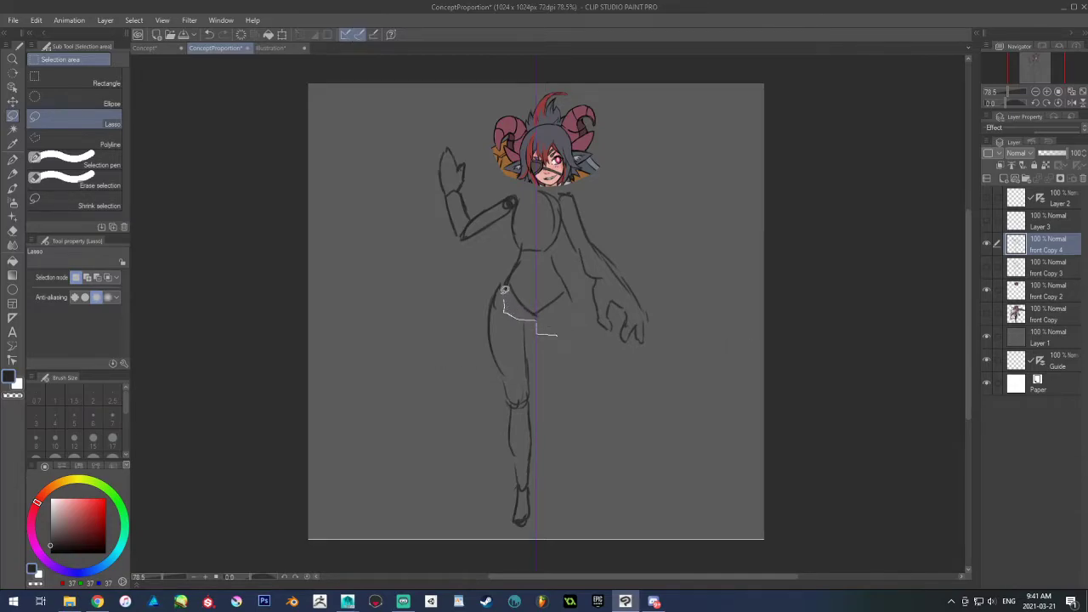
pyautogui.moveTo(438, 435)
pyautogui.mouseDown()
pyautogui.moveTo(515, 518)
pyautogui.moveTo(575, 357)
pyautogui.mouseUp()
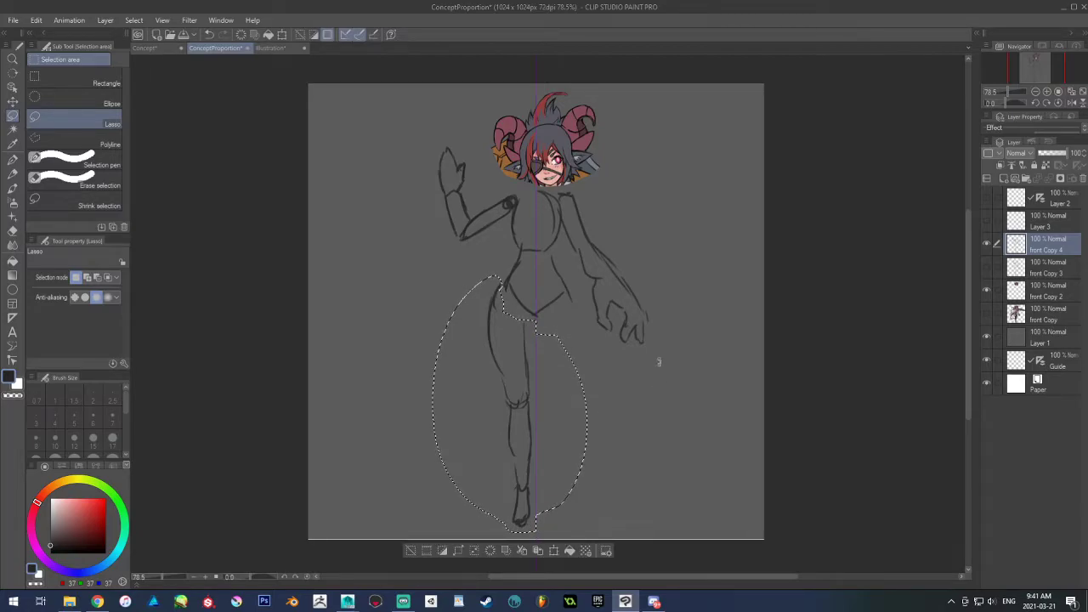
pyautogui.hotkey('ctrl', 't')
pyautogui.moveTo(656, 350); pyautogui.dragTo(607, 379)
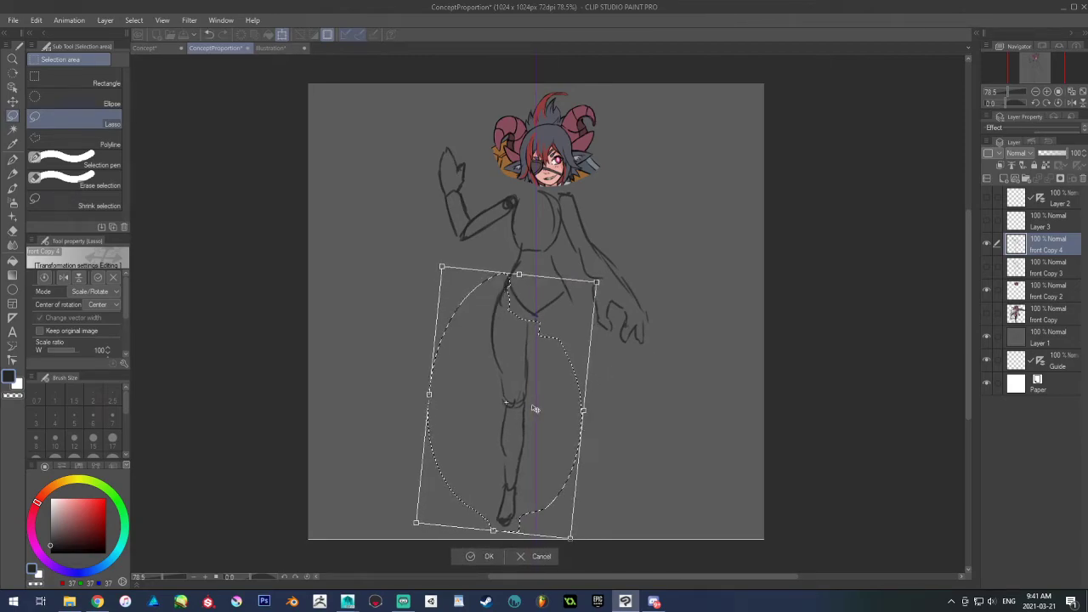
pyautogui.click(487, 557)
pyautogui.hotkey('ctrl', 'd')
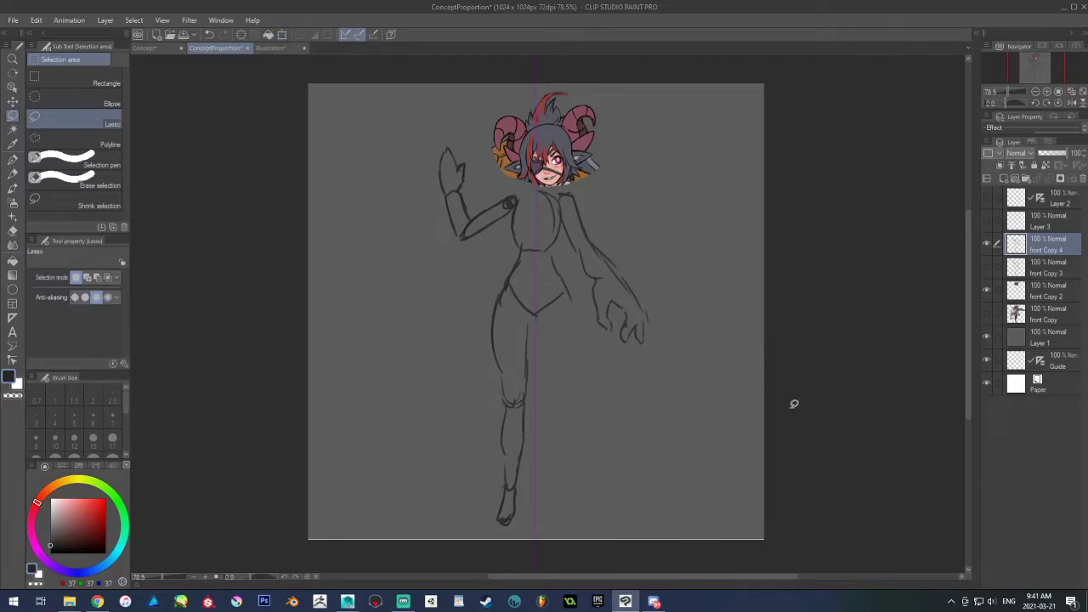
# Lasso the raised forearm and hand, rotate them counterclockwise to extend outward from the elbow, and clear the selection
pyautogui.moveTo(457, 259)
pyautogui.mouseDown()
pyautogui.moveTo(488, 194)
pyautogui.moveTo(478, 212)
pyautogui.moveTo(412, 146)
pyautogui.moveTo(481, 158)
pyautogui.mouseUp()
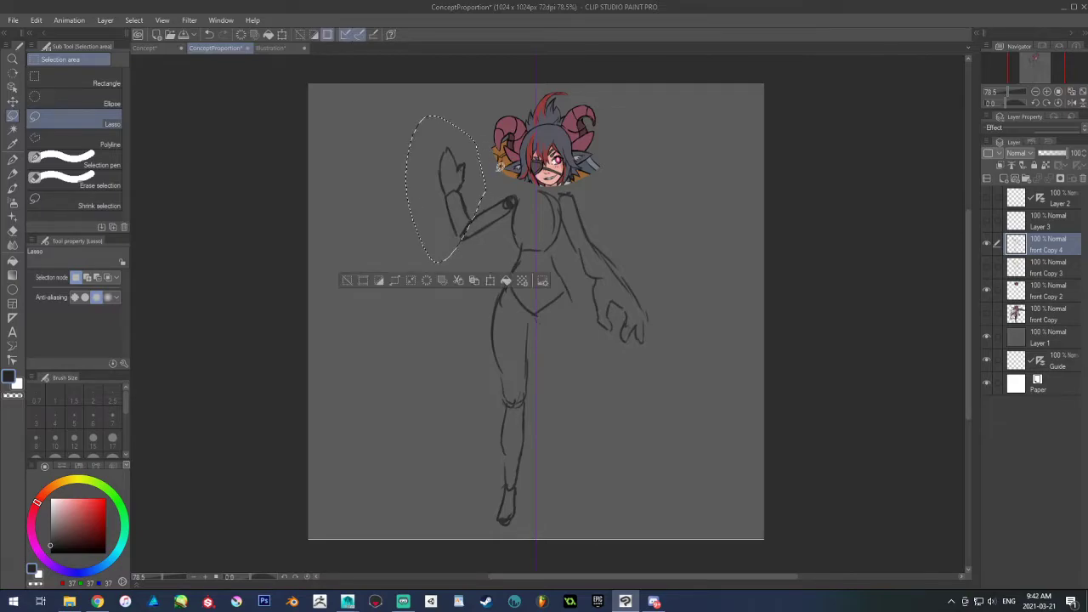
pyautogui.hotkey('ctrl', 't')
pyautogui.moveTo(519, 222)
pyautogui.mouseDown()
pyautogui.moveTo(524, 180)
pyautogui.moveTo(506, 138)
pyautogui.mouseUp()
pyautogui.moveTo(419, 246); pyautogui.dragTo(412, 311)
pyautogui.moveTo(559, 269); pyautogui.dragTo(559, 260)
pyautogui.moveTo(457, 287); pyautogui.dragTo(450, 281)
pyautogui.moveTo(525, 262); pyautogui.dragTo(526, 275)
pyautogui.click(407, 357)
pyautogui.hotkey('ctrl', 'd')
# Lasso the whole extended arm, rotate it further down from the shoulder, reposition it and clear the selection
pyautogui.moveTo(510, 215)
pyautogui.mouseDown()
pyautogui.moveTo(521, 197)
pyautogui.moveTo(353, 288)
pyautogui.moveTo(508, 223)
pyautogui.mouseUp()
pyautogui.hotkey('ctrl', 'd')
pyautogui.moveTo(508, 184)
pyautogui.mouseDown()
pyautogui.moveTo(519, 196)
pyautogui.moveTo(468, 267)
pyautogui.moveTo(396, 182)
pyautogui.moveTo(516, 208)
pyautogui.mouseUp()
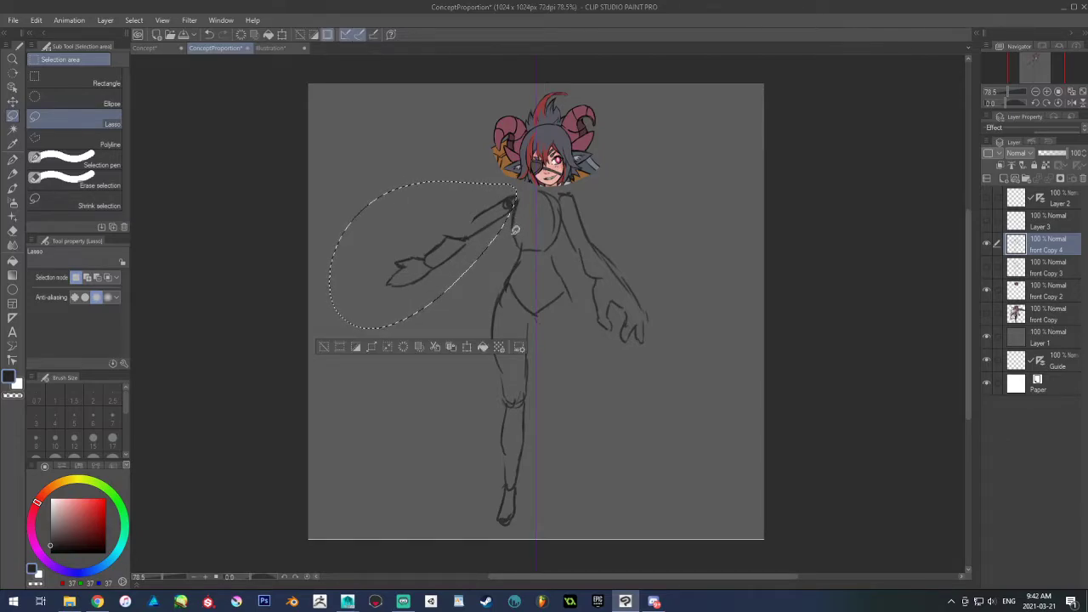
pyautogui.hotkey('ctrl', 't')
pyautogui.moveTo(318, 360); pyautogui.dragTo(331, 377)
pyautogui.moveTo(403, 291); pyautogui.dragTo(412, 308)
pyautogui.click(412, 377)
pyautogui.hotkey('ctrl', 'd')
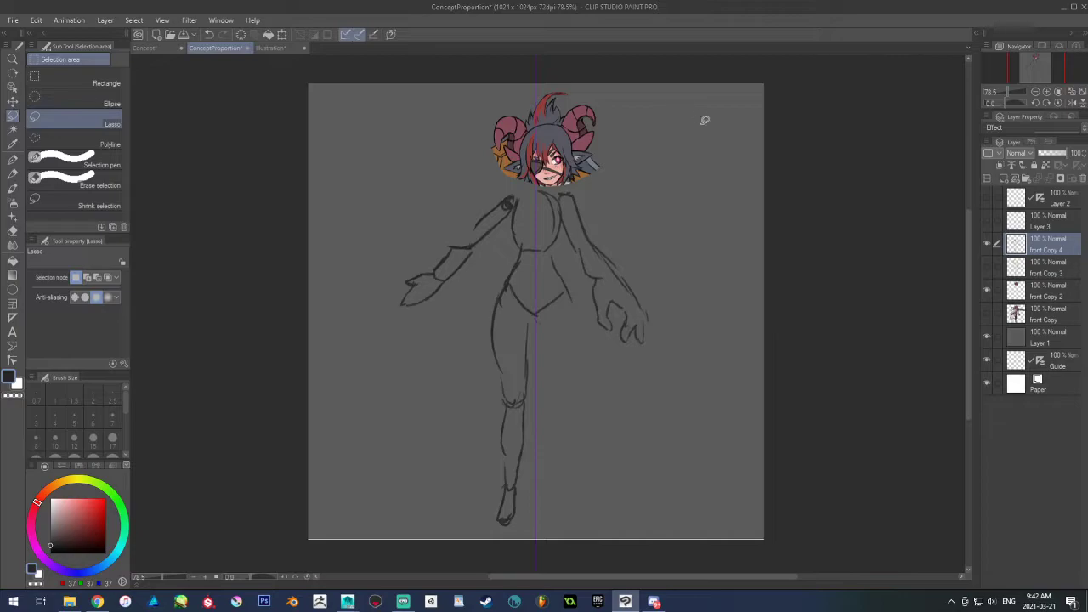
# Lasso the coloured head on the front Copy 2 layer, rotate it slightly clockwise upright, centre it on the guide and deselect
pyautogui.moveTo(626, 88)
pyautogui.mouseDown()
pyautogui.moveTo(433, 167)
pyautogui.moveTo(614, 199)
pyautogui.moveTo(628, 85)
pyautogui.mouseUp()
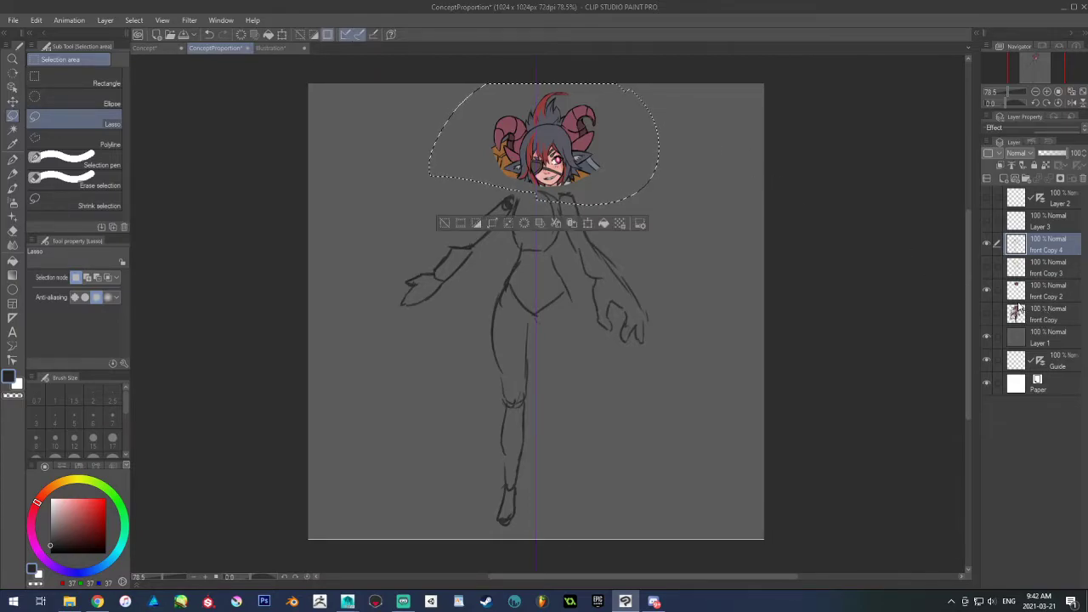
pyautogui.click(1019, 296)
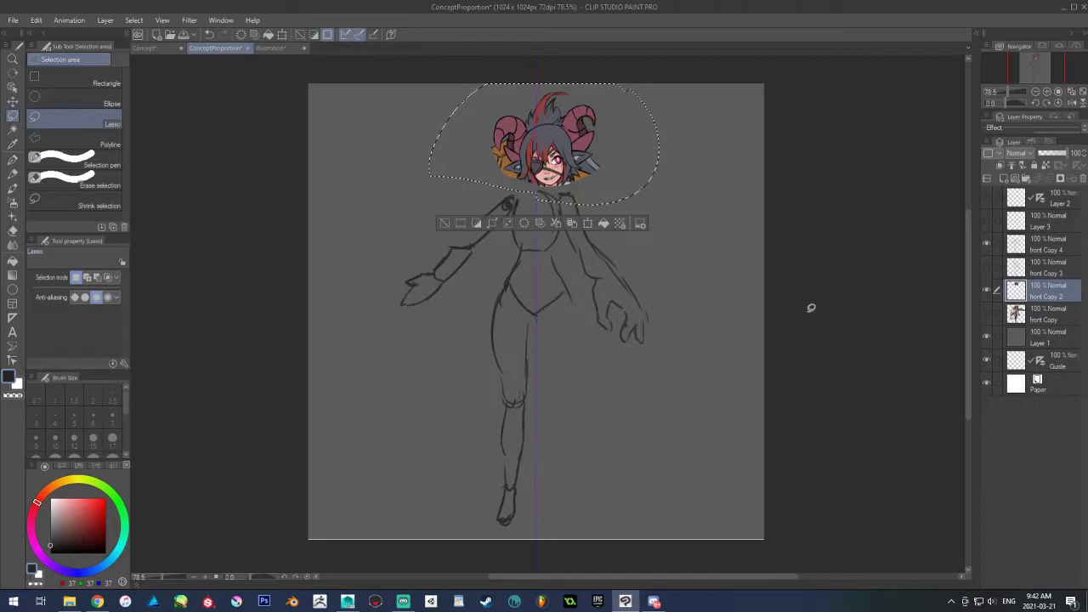
pyautogui.hotkey('ctrl', 't')
pyautogui.moveTo(801, 260); pyautogui.dragTo(790, 292)
pyautogui.moveTo(612, 173); pyautogui.dragTo(604, 173)
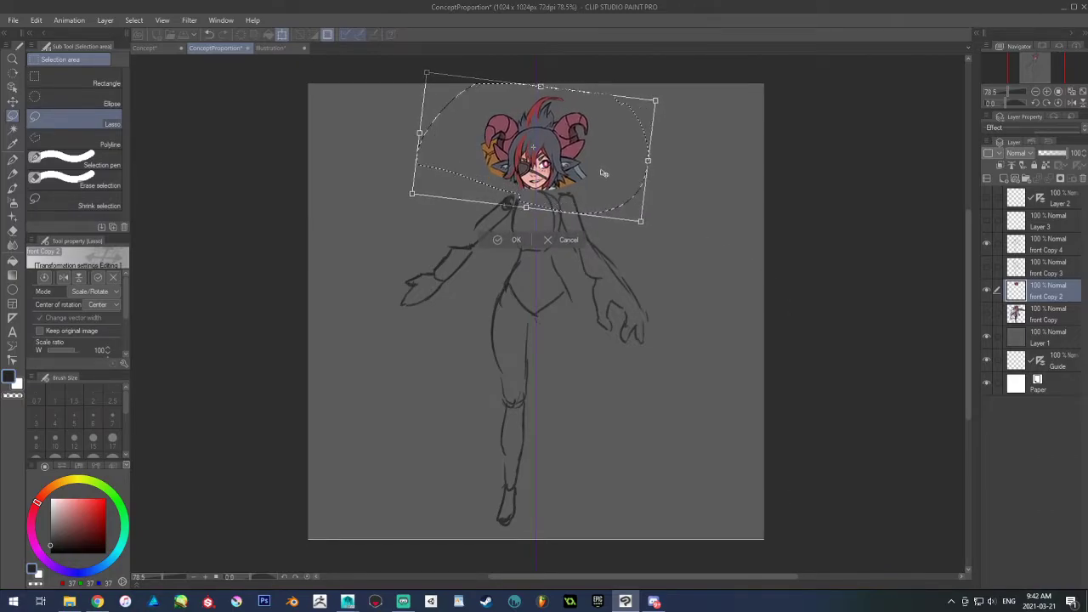
pyautogui.click(512, 241)
pyautogui.hotkey('ctrl', 'd')
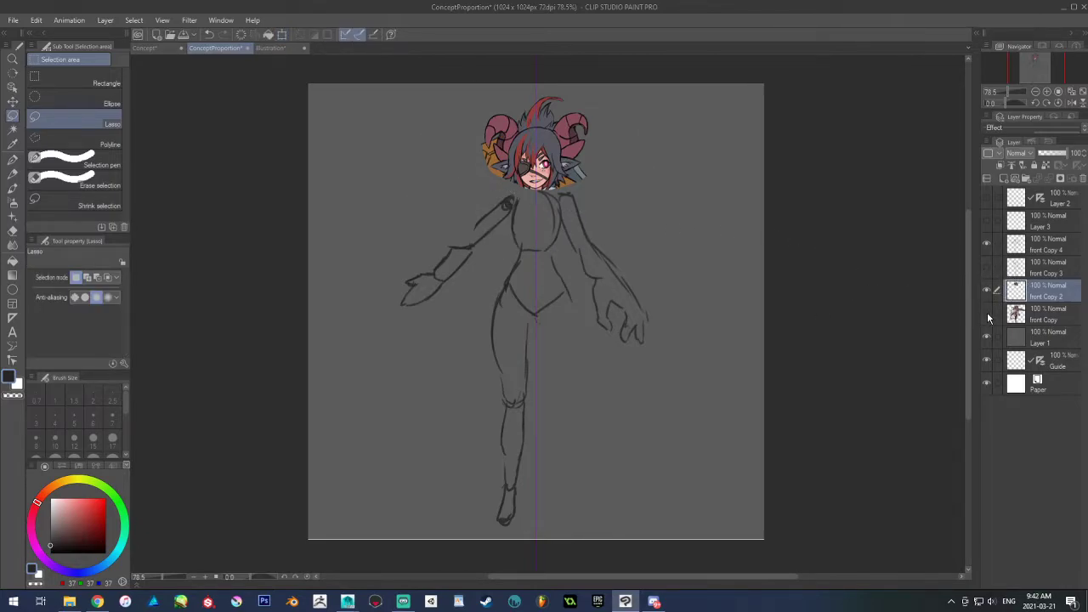
# Show Layer 2, hide the Guide layer and lower the front Copy 4 sketch to 35% opacity, comparing it with the coloured concept
pyautogui.click(987, 316)
pyautogui.click(987, 316)
pyautogui.click(1024, 244)
pyautogui.click(988, 201)
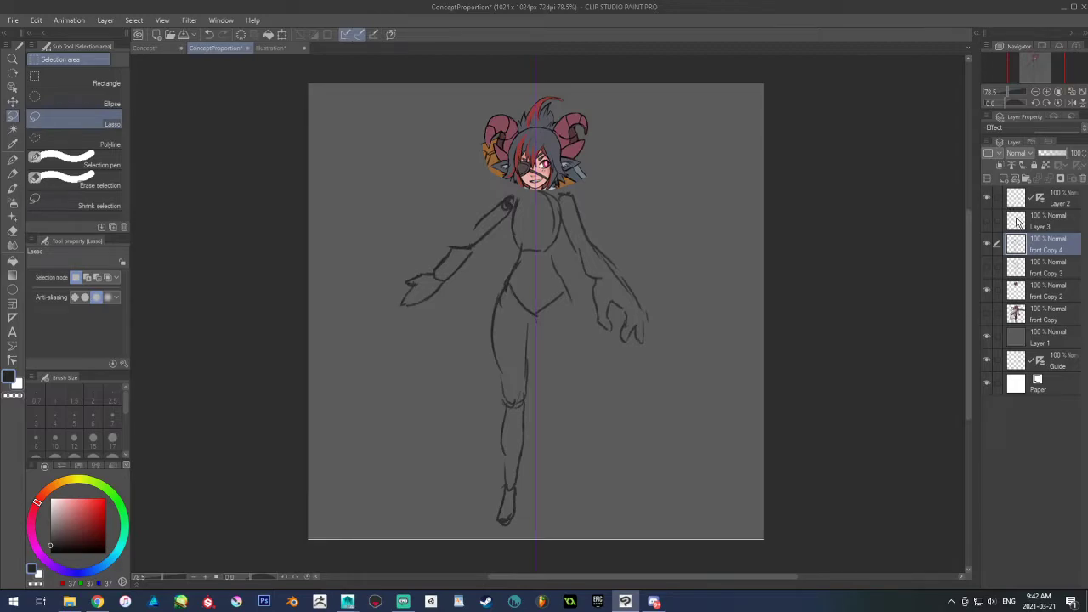
pyautogui.click(1018, 222)
pyautogui.click(987, 362)
pyautogui.click(1019, 246)
pyautogui.click(1050, 154)
pyautogui.click(1049, 154)
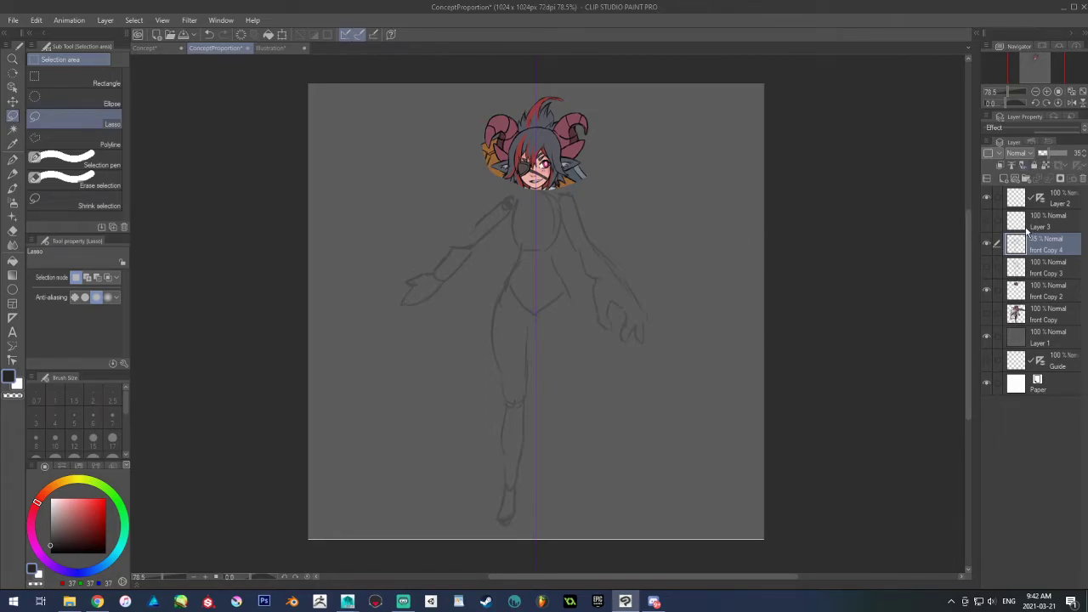
pyautogui.click(988, 315)
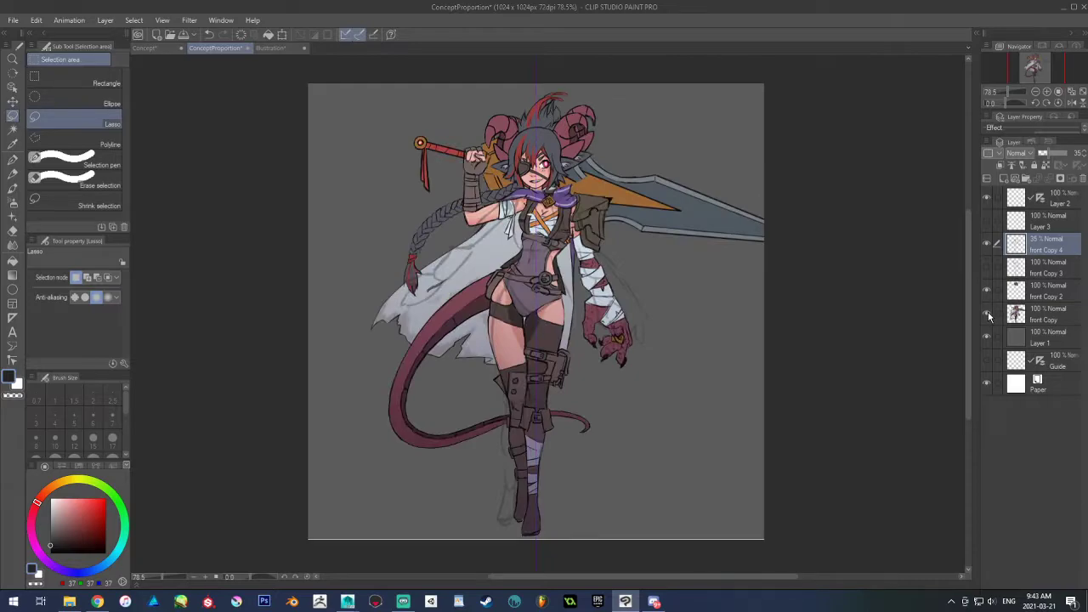
pyautogui.click(988, 315)
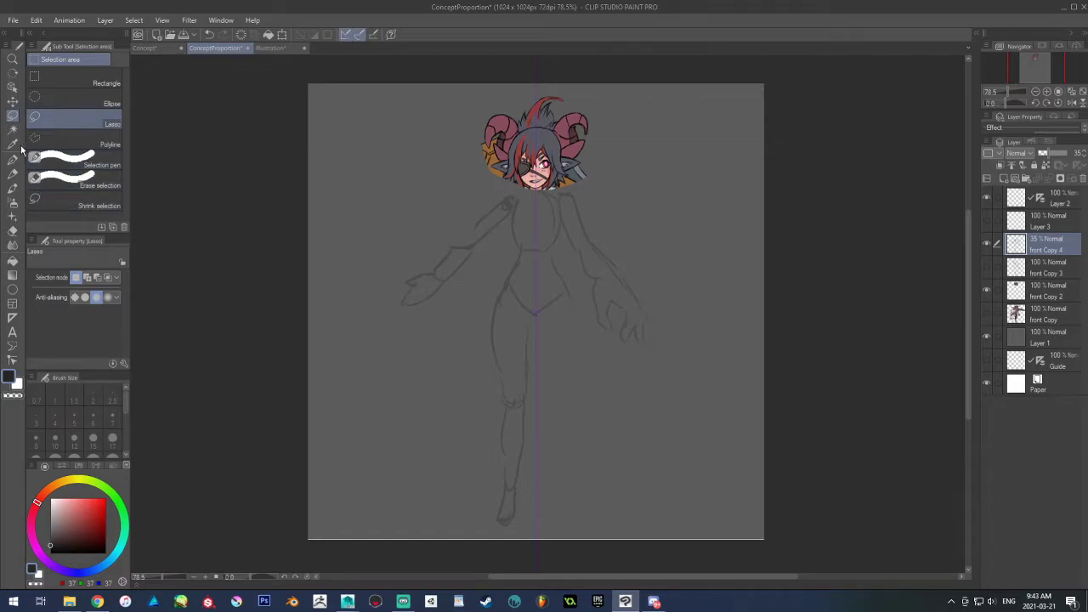
# Choose the Pencil R1 brush at size 5, undo the test strokes on the rough sketch and make Layer 3 active
pyautogui.click(12, 173)
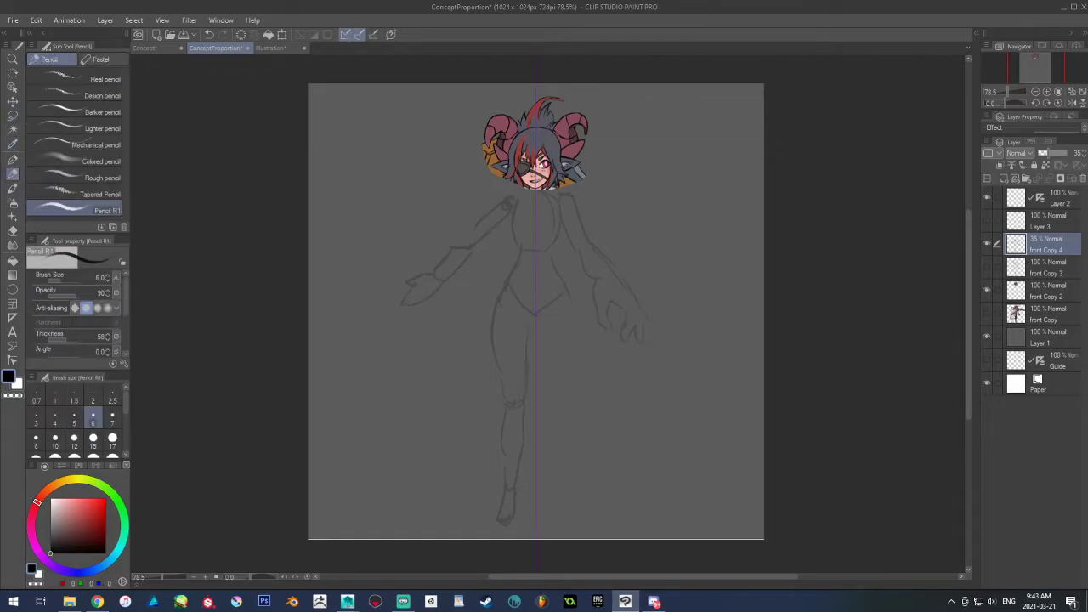
pyautogui.click(54, 418)
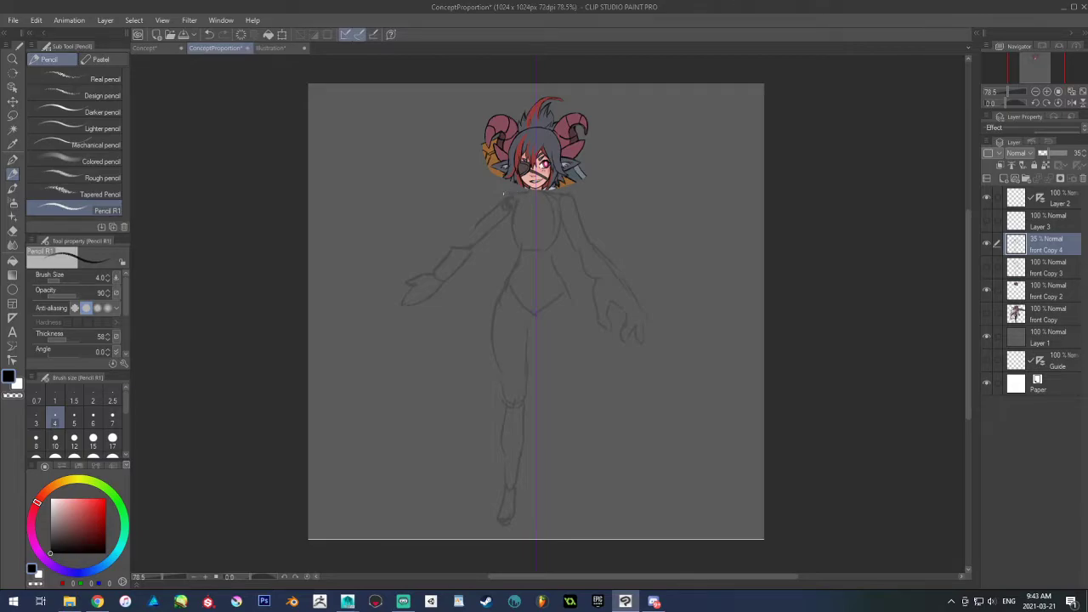
pyautogui.press(']')
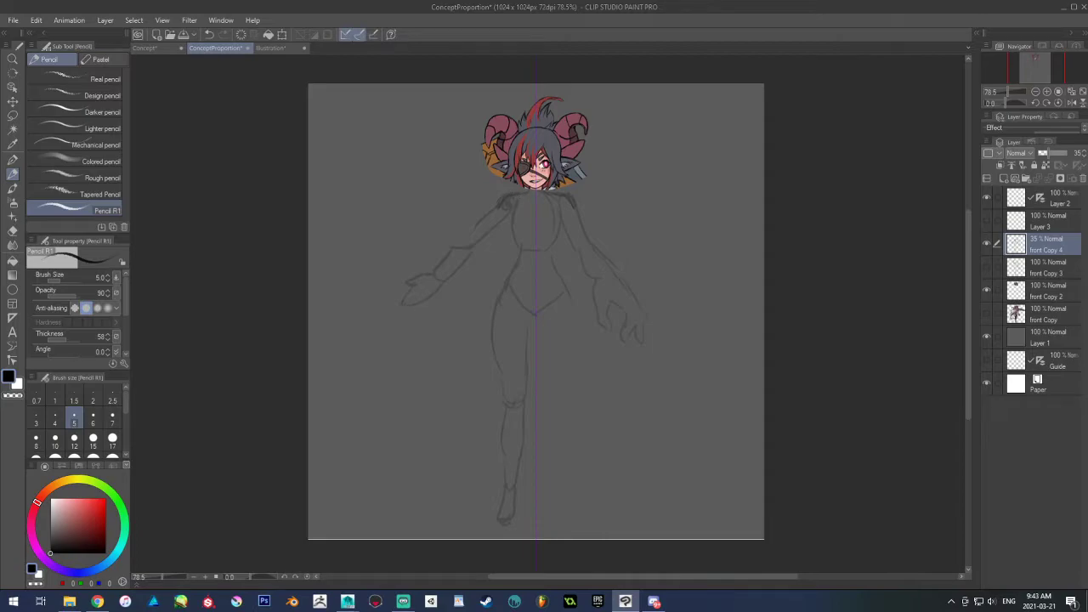
pyautogui.hotkey('ctrl', 'z')
pyautogui.click(1023, 227)
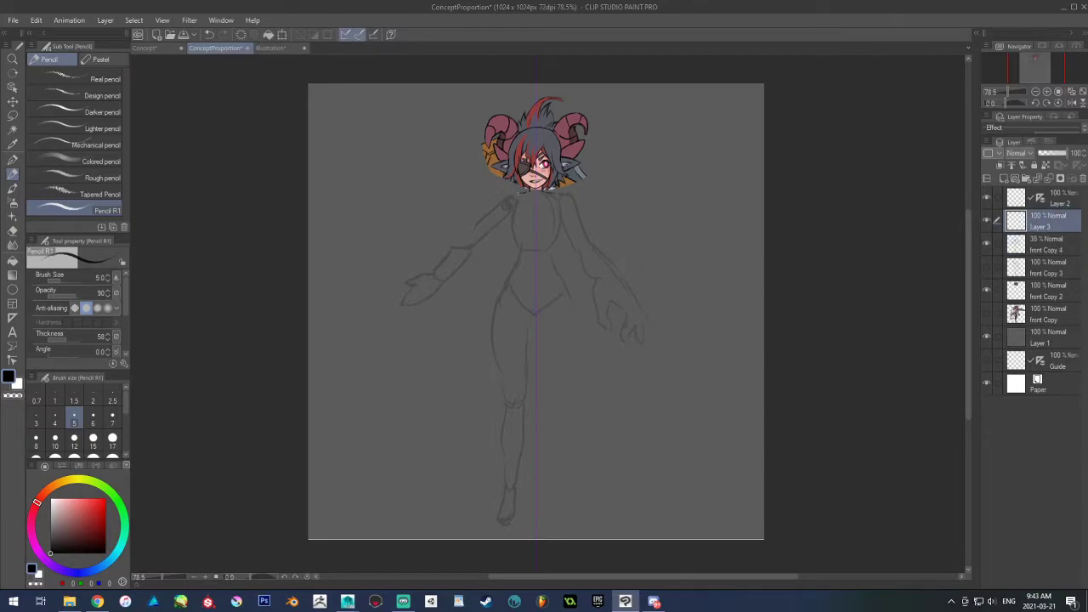
# Draw the symmetrical shoulder, upper arm and forearm outlines on Layer 3, angled down and outward over the faded sketch
pyautogui.moveTo(504, 197); pyautogui.dragTo(496, 208)
pyautogui.moveTo(572, 197); pyautogui.dragTo(578, 210)
pyautogui.moveTo(502, 210); pyautogui.dragTo(480, 233)
pyautogui.moveTo(572, 210); pyautogui.dragTo(592, 231)
pyautogui.moveTo(489, 219); pyautogui.dragTo(469, 238)
pyautogui.moveTo(584, 216); pyautogui.dragTo(604, 237)
pyautogui.moveTo(469, 234); pyautogui.dragTo(449, 253)
pyautogui.moveTo(605, 238); pyautogui.dragTo(623, 252)
pyautogui.moveTo(447, 256); pyautogui.dragTo(434, 274)
pyautogui.moveTo(626, 255); pyautogui.dragTo(639, 272)
pyautogui.moveTo(462, 262); pyautogui.dragTo(451, 271)
pyautogui.moveTo(605, 257); pyautogui.dragTo(620, 269)
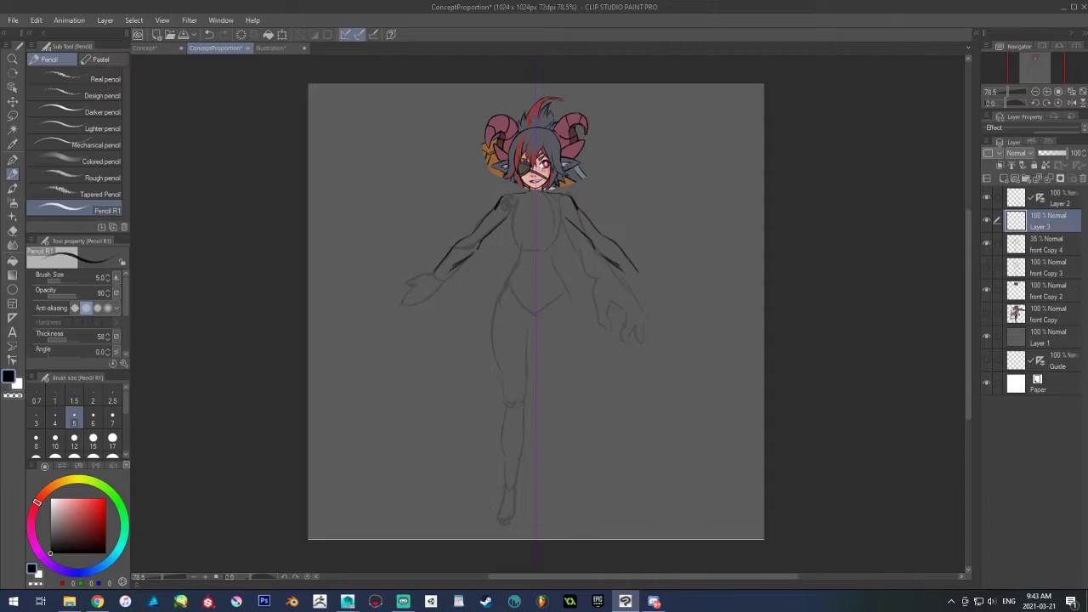
# Draw the mirrored wrists and open hands with fingers at the ends of both forearms
pyautogui.moveTo(435, 268); pyautogui.dragTo(423, 283)
pyautogui.moveTo(639, 271); pyautogui.dragTo(671, 299)
pyautogui.moveTo(424, 284); pyautogui.dragTo(409, 301)
pyautogui.moveTo(649, 293)
pyautogui.mouseDown()
pyautogui.moveTo(663, 299)
pyautogui.moveTo(649, 302)
pyautogui.mouseUp()
pyautogui.moveTo(428, 292)
pyautogui.mouseDown()
pyautogui.moveTo(422, 303)
pyautogui.moveTo(452, 269)
pyautogui.moveTo(402, 306)
pyautogui.mouseUp()
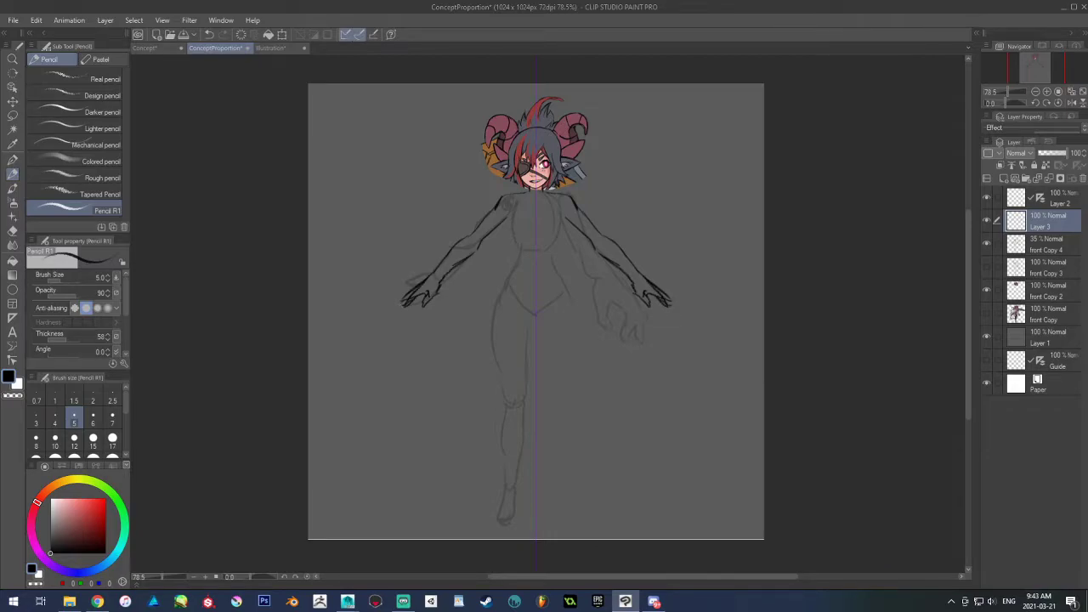
# Draw the symmetrical torso sides, hips, legs and feet, adding the crotch line and inner thighs around the centre axis
pyautogui.moveTo(511, 210)
pyautogui.mouseDown()
pyautogui.moveTo(519, 255)
pyautogui.moveTo(496, 334)
pyautogui.moveTo(506, 488)
pyautogui.mouseUp()
pyautogui.moveTo(525, 387)
pyautogui.mouseDown()
pyautogui.moveTo(517, 504)
pyautogui.moveTo(504, 518)
pyautogui.moveTo(519, 520)
pyautogui.mouseUp()
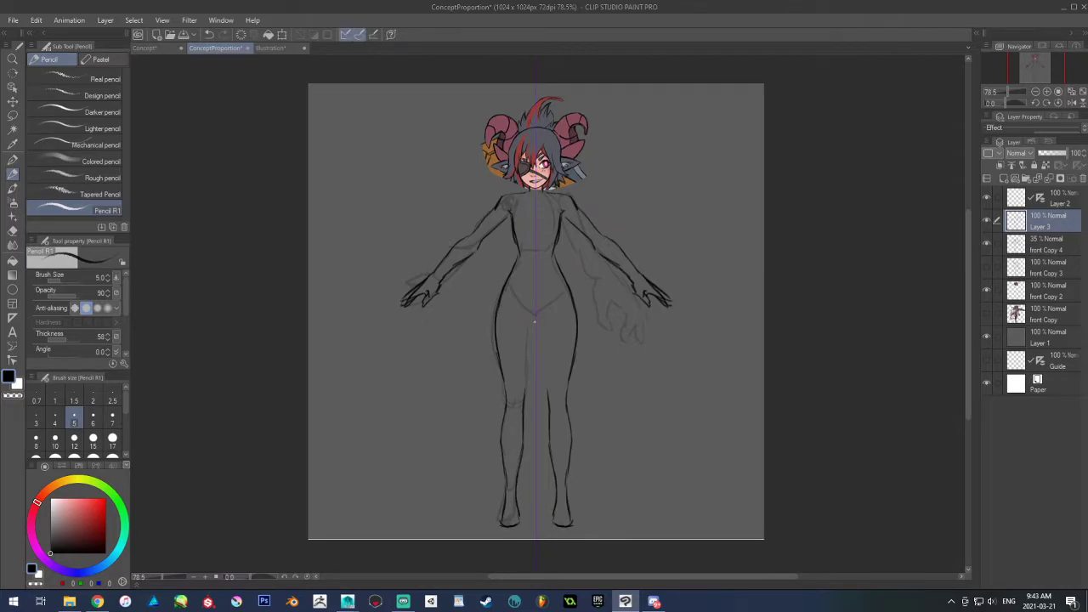
pyautogui.moveTo(528, 317); pyautogui.dragTo(526, 402)
pyautogui.moveTo(530, 316); pyautogui.dragTo(531, 378)
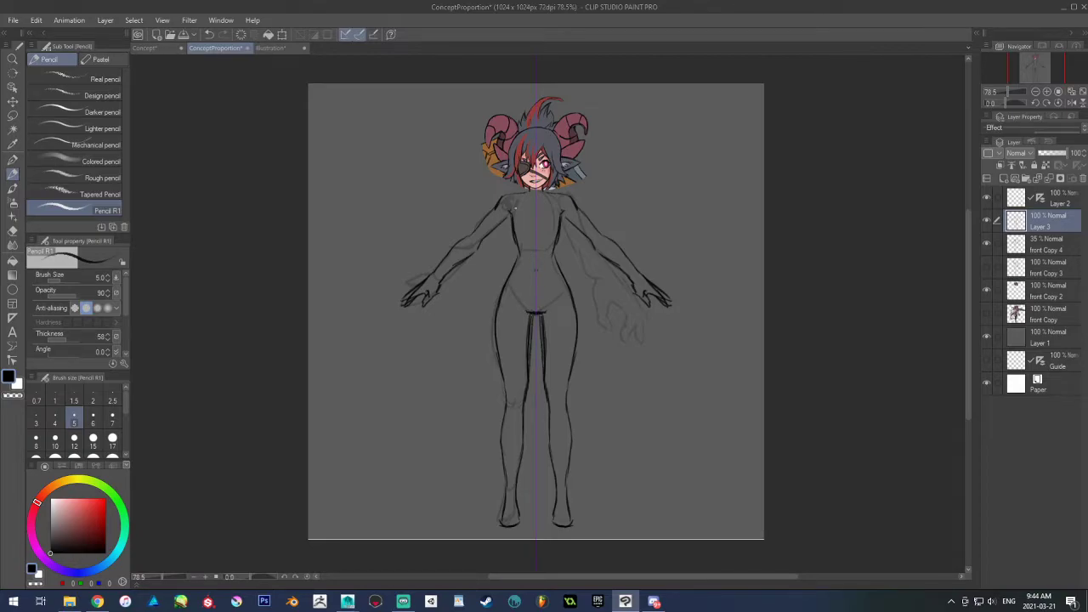
pyautogui.moveTo(515, 262); pyautogui.dragTo(497, 344)
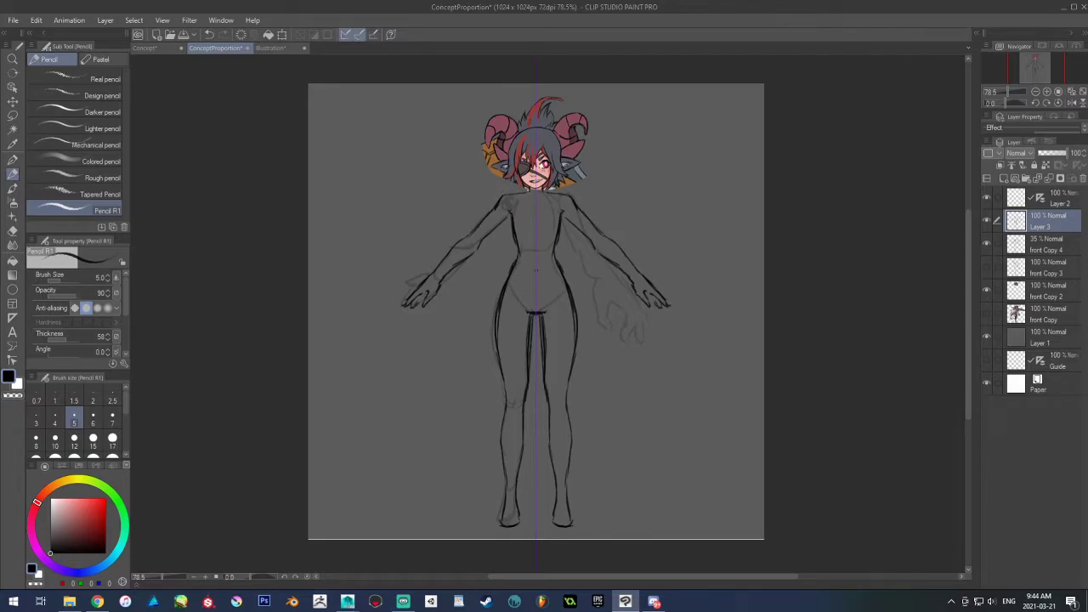
# Refine the mirrored neck, shoulder slope and underarm contours
pyautogui.moveTo(522, 194); pyautogui.dragTo(505, 195)
pyautogui.moveTo(496, 207)
pyautogui.mouseDown()
pyautogui.moveTo(488, 218)
pyautogui.moveTo(525, 194)
pyautogui.mouseUp()
pyautogui.moveTo(501, 224); pyautogui.dragTo(479, 243)
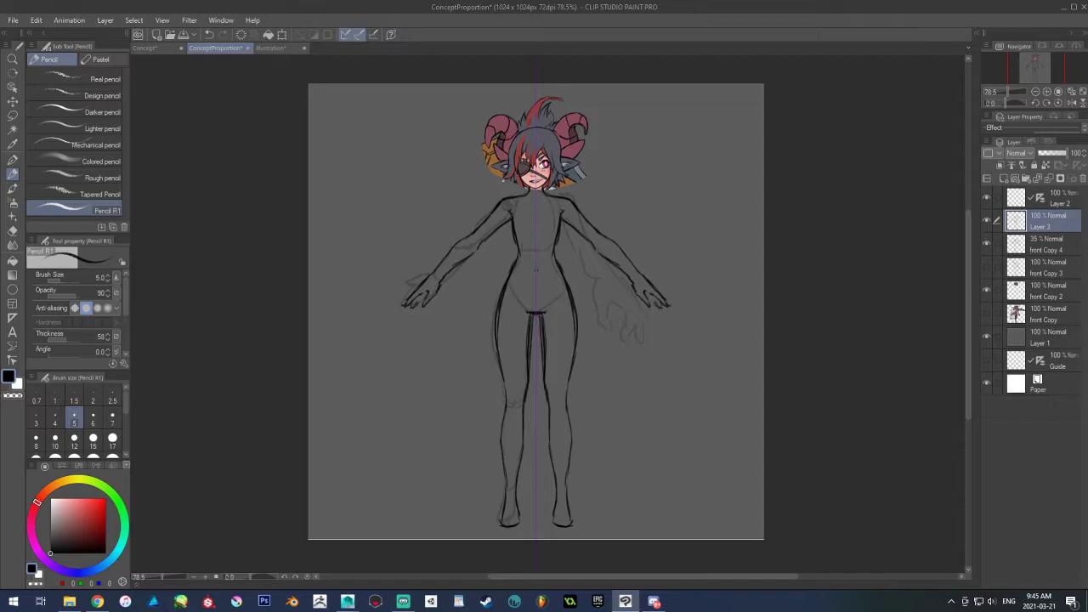
# Try sketching the arms raised straight up beside the head, then undo the strokes
pyautogui.moveTo(450, 202); pyautogui.dragTo(464, 205)
pyautogui.hotkey('ctrl', 'z')
pyautogui.moveTo(508, 192)
pyautogui.mouseDown()
pyautogui.moveTo(491, 125)
pyautogui.moveTo(490, 197)
pyautogui.mouseUp()
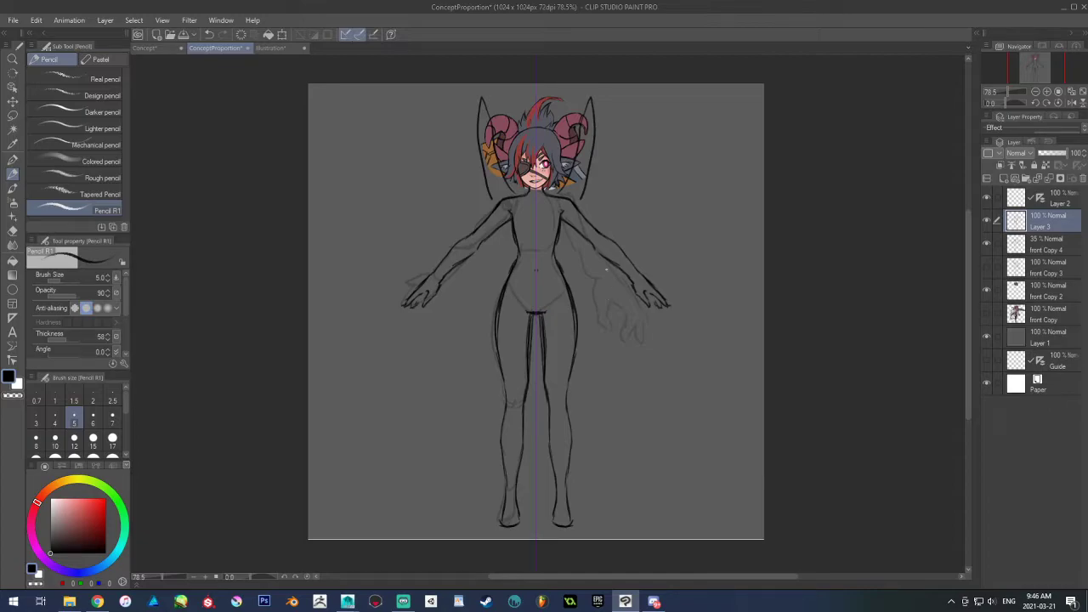
pyautogui.hotkey('ctrl', 'z')
# Try sketching the arms stretched out horizontally in a T-pose, then undo the strokes
pyautogui.moveTo(561, 195); pyautogui.dragTo(699, 204)
pyautogui.moveTo(576, 213); pyautogui.dragTo(722, 219)
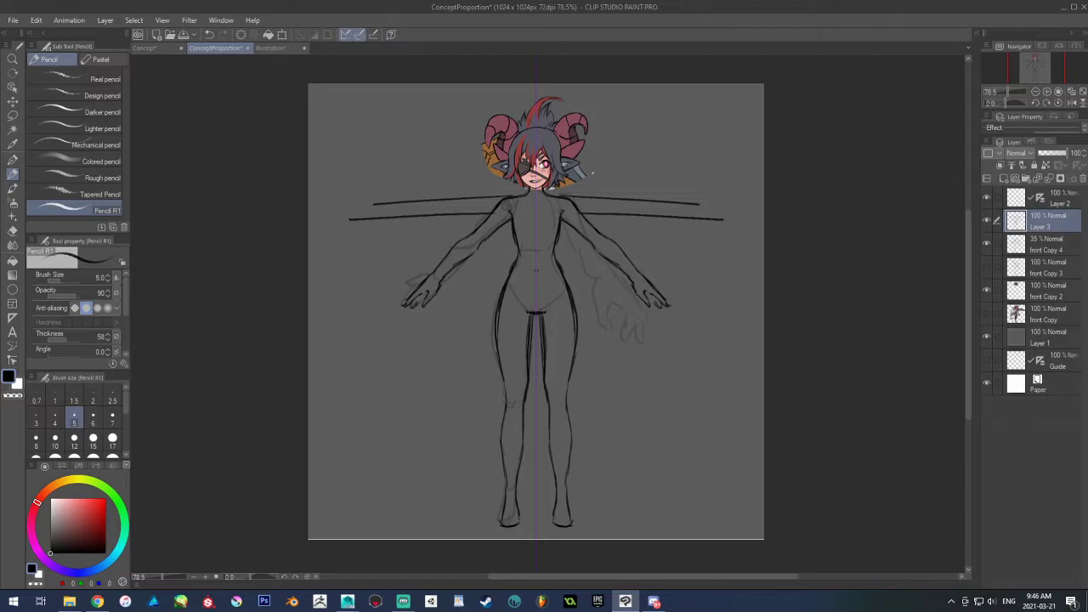
pyautogui.moveTo(567, 175); pyautogui.dragTo(624, 117)
pyautogui.moveTo(582, 259); pyautogui.dragTo(620, 313)
pyautogui.hotkey('ctrl', 'z')
pyautogui.hotkey('ctrl', 'z')
pyautogui.hotkey('ctrl', 'z')
pyautogui.hotkey('ctrl', 'z')
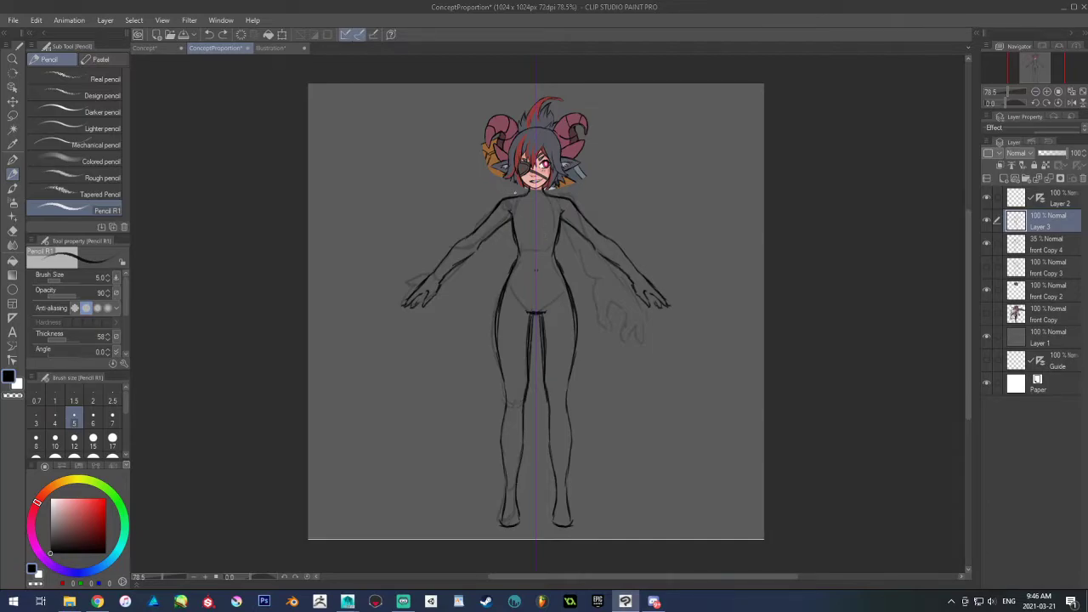
# Try sketching the arms raised diagonally with the legs spread wide, then undo the strokes
pyautogui.moveTo(515, 192)
pyautogui.mouseDown()
pyautogui.moveTo(335, 84)
pyautogui.moveTo(495, 218)
pyautogui.mouseUp()
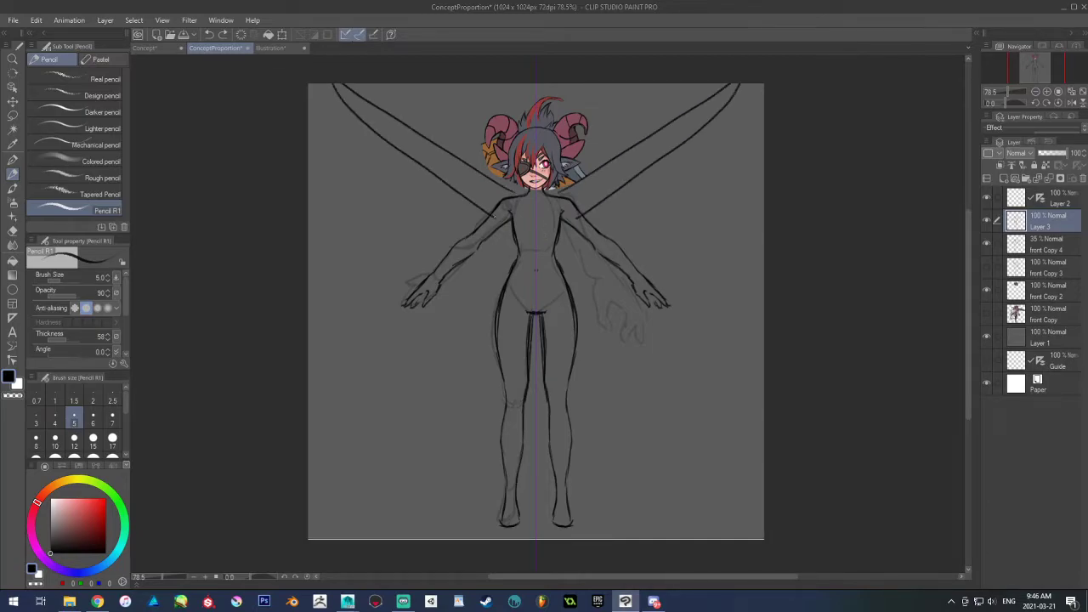
pyautogui.moveTo(576, 313)
pyautogui.mouseDown()
pyautogui.moveTo(709, 539)
pyautogui.moveTo(557, 319)
pyautogui.mouseUp()
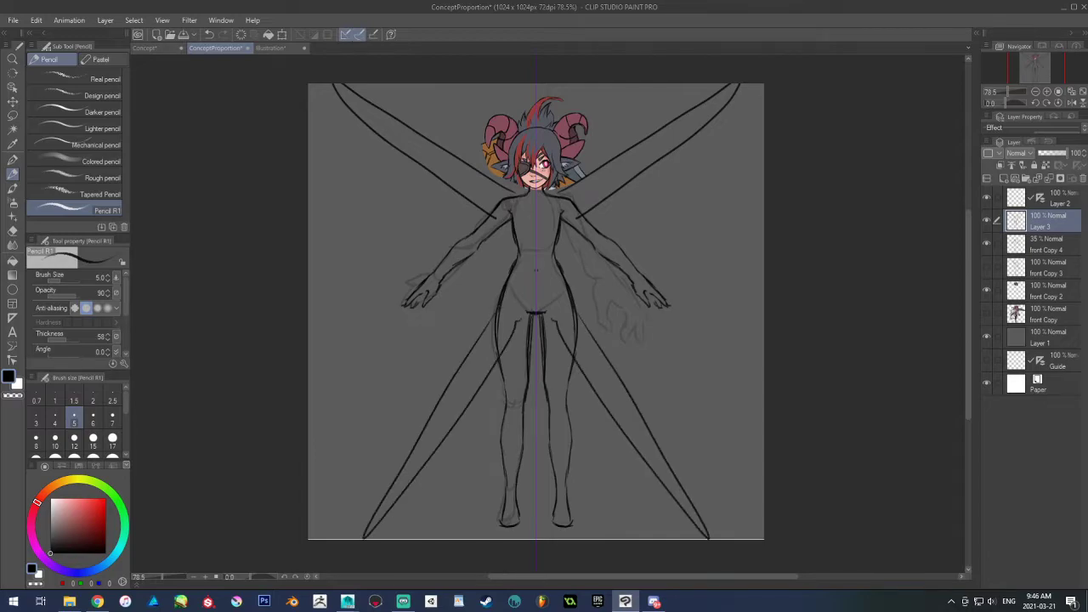
pyautogui.moveTo(387, 354); pyautogui.dragTo(413, 363)
pyautogui.moveTo(433, 106); pyautogui.dragTo(444, 130)
pyautogui.hotkey('ctrl', 'z')
pyautogui.hotkey('ctrl', 'z')
pyautogui.hotkey('ctrl', 'z')
pyautogui.hotkey('ctrl', 'z')
pyautogui.hotkey('ctrl', 'z')
pyautogui.hotkey('ctrl', 'z')
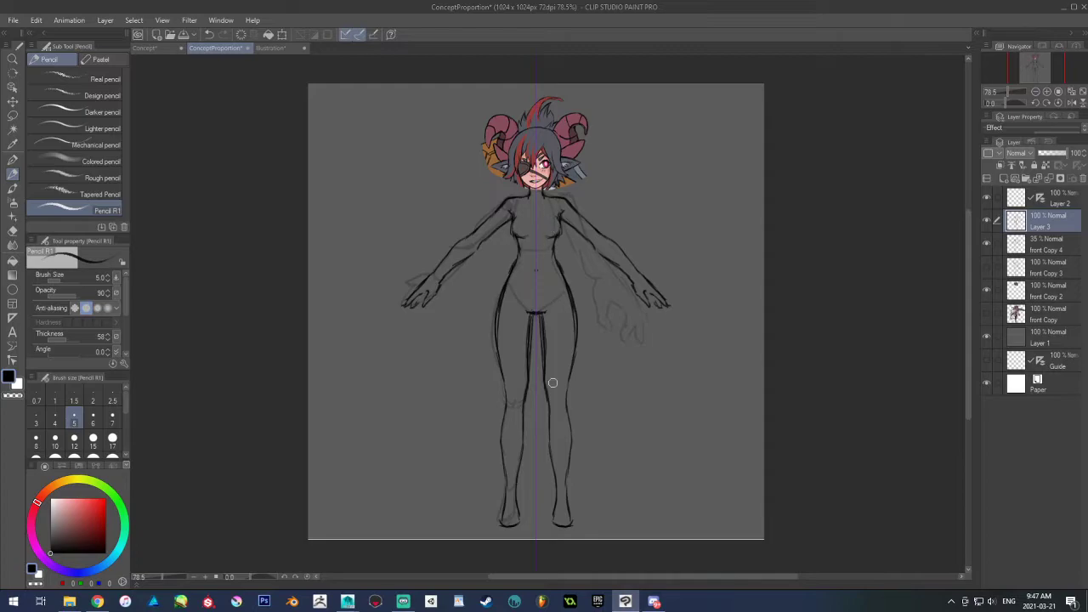
# Refine the symmetrical waist, hip and outer thigh contours of the figure
pyautogui.moveTo(519, 258); pyautogui.dragTo(505, 291)
pyautogui.moveTo(569, 274)
pyautogui.mouseDown()
pyautogui.moveTo(583, 332)
pyautogui.moveTo(569, 399)
pyautogui.mouseUp()
pyautogui.moveTo(562, 259); pyautogui.dragTo(566, 274)
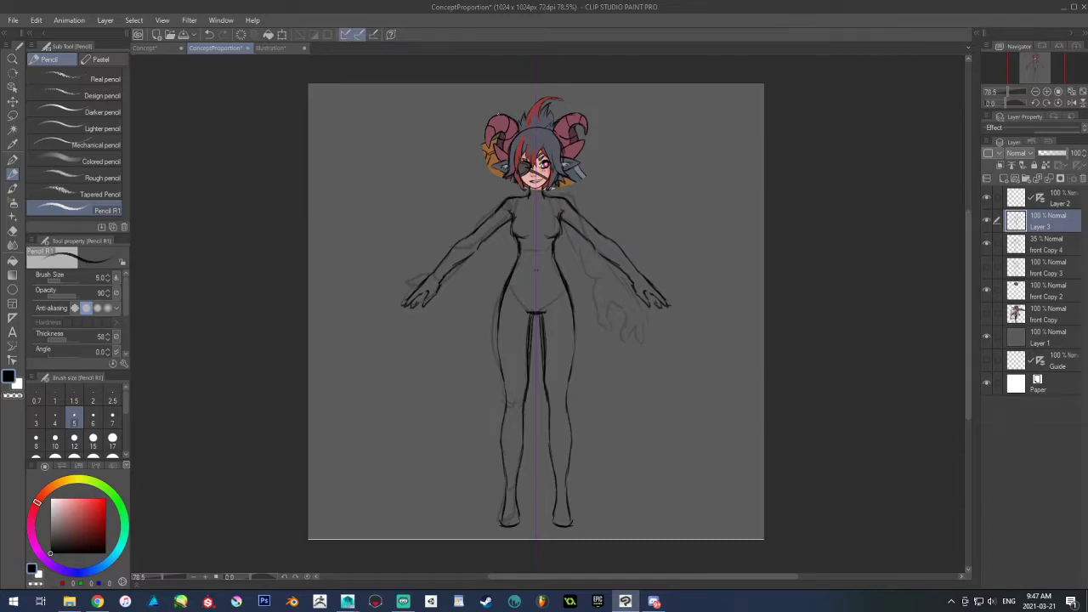
# Trace the mirrored horns, ears, jaw and facial features, toggling the coloured head layer to check them and leaving it hidden
pyautogui.moveTo(485, 127); pyautogui.dragTo(493, 147)
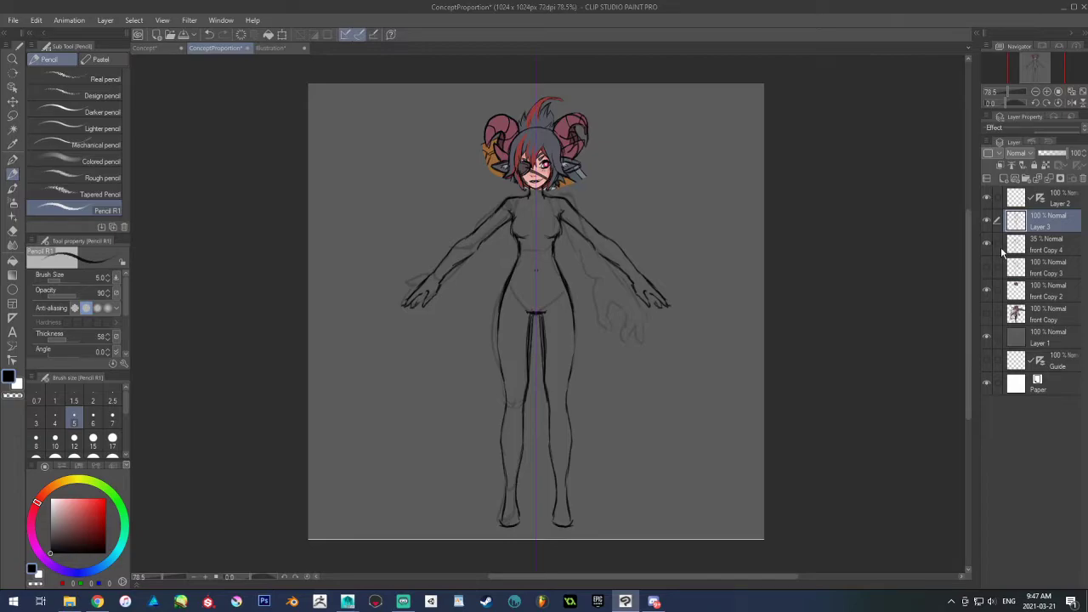
pyautogui.click(987, 291)
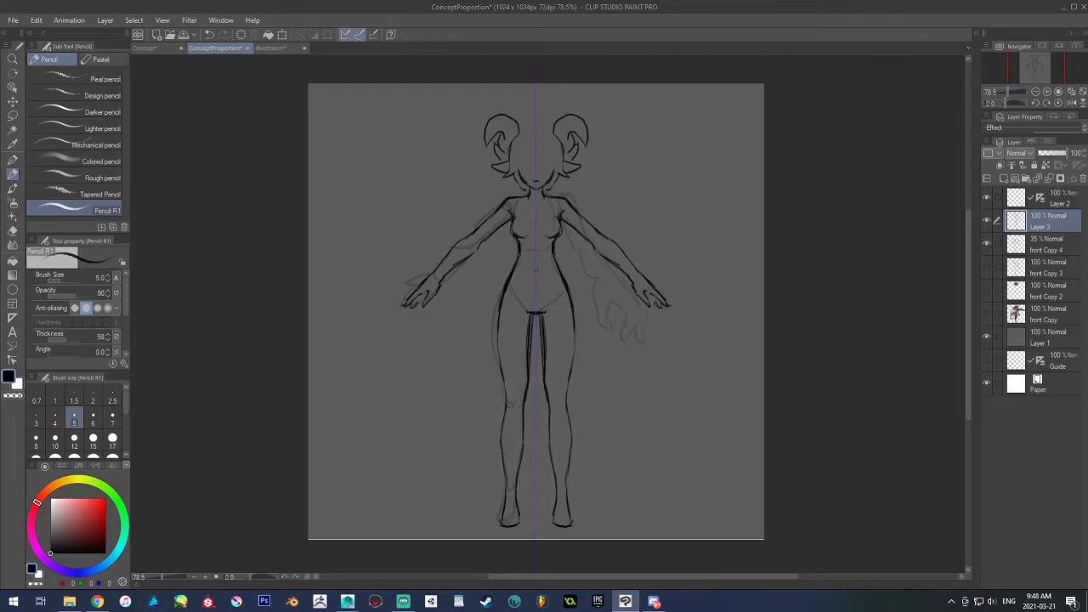
pyautogui.click(986, 290)
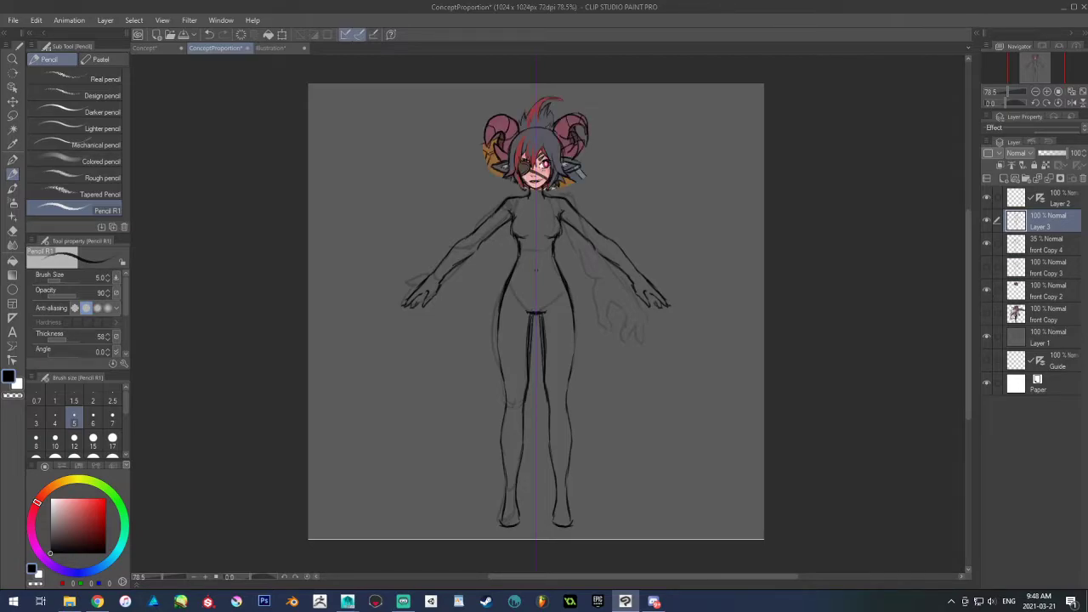
pyautogui.click(987, 290)
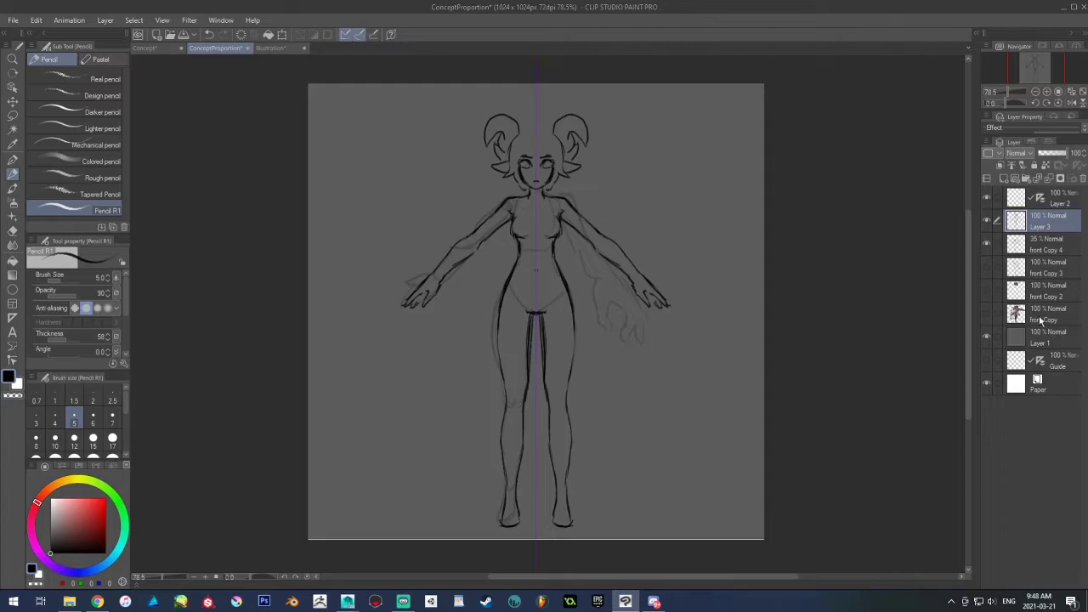
# Draw the symmetrical bangs, crown and side hair with the coloured concept as reference, and hide the front Copy 4 sketch
pyautogui.click(985, 314)
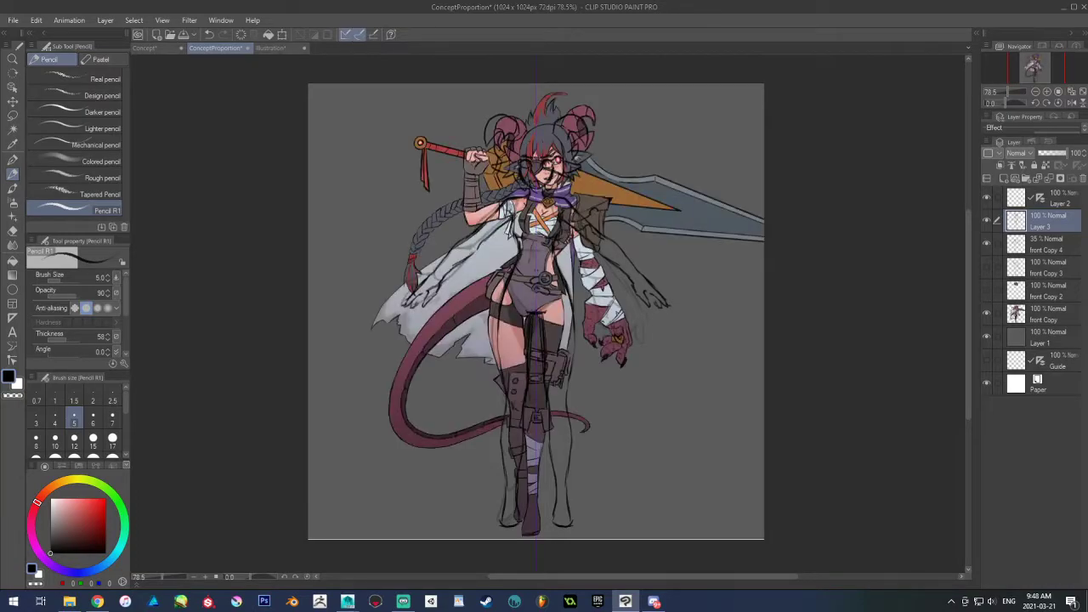
pyautogui.moveTo(529, 146); pyautogui.dragTo(522, 155)
pyautogui.click(987, 313)
pyautogui.moveTo(552, 129)
pyautogui.mouseDown()
pyautogui.moveTo(520, 132)
pyautogui.moveTo(508, 161)
pyautogui.mouseUp()
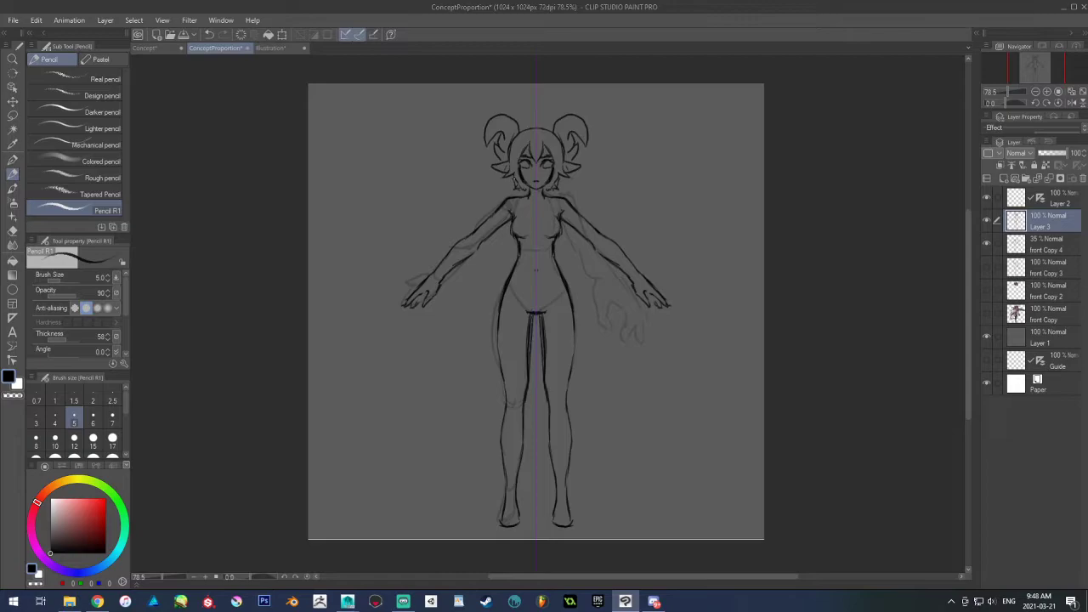
pyautogui.moveTo(511, 176); pyautogui.dragTo(515, 183)
pyautogui.click(988, 245)
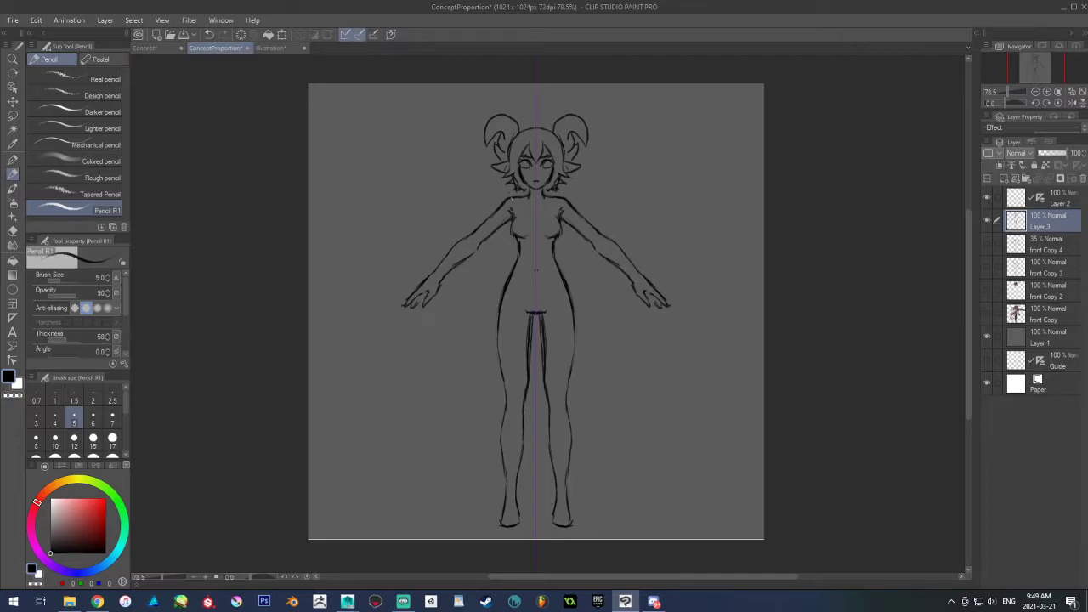
# Try sketching the arms hanging straight down beside the body, then undo the strokes
pyautogui.moveTo(503, 198); pyautogui.dragTo(497, 212)
pyautogui.moveTo(506, 84); pyautogui.dragTo(505, 112)
pyautogui.hotkey('ctrl', 'z')
pyautogui.hotkey('ctrl', 'z')
pyautogui.moveTo(494, 211)
pyautogui.mouseDown()
pyautogui.moveTo(487, 364)
pyautogui.moveTo(504, 212)
pyautogui.moveTo(493, 357)
pyautogui.mouseUp()
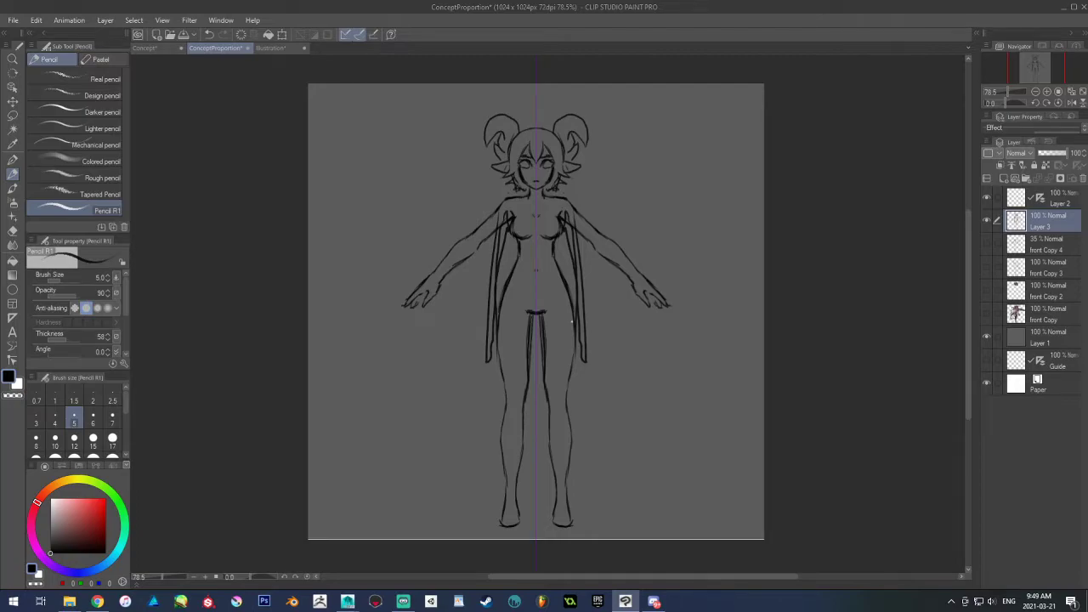
pyautogui.hotkey('ctrl', 'z')
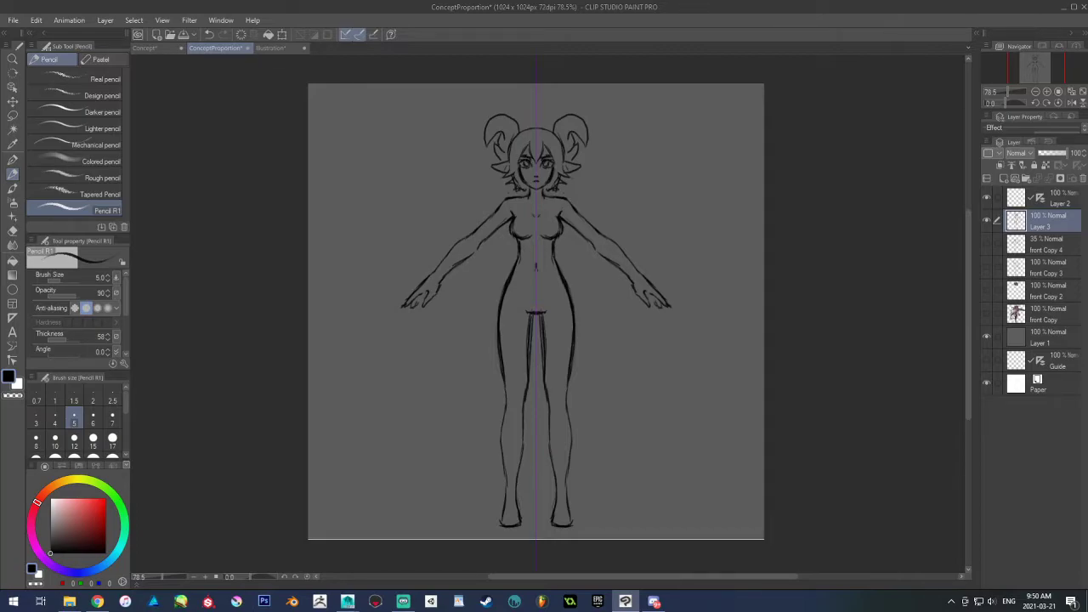
# Draw the mirrored pointed tuft of hair rising between the horns on top of the head
pyautogui.moveTo(519, 123); pyautogui.dragTo(533, 91)
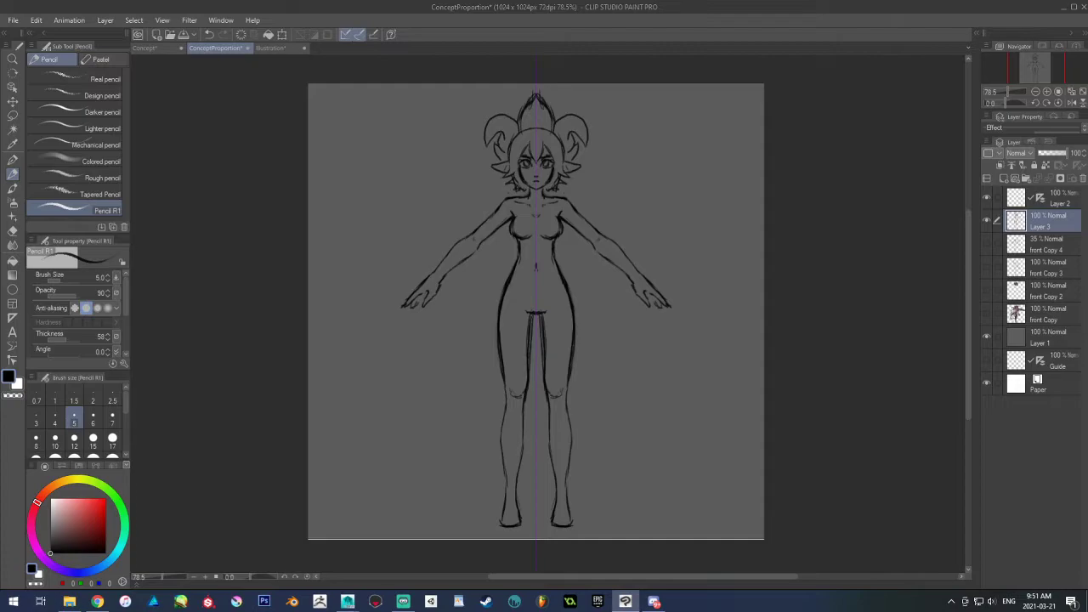
# Undo the latest stray strokes beside the figure and save the ConceptProportion drawing
pyautogui.moveTo(446, 369)
pyautogui.mouseDown()
pyautogui.moveTo(479, 368)
pyautogui.moveTo(466, 373)
pyautogui.mouseUp()
pyautogui.hotkey('ctrl', 'z')
pyautogui.hotkey('ctrl', 'z')
pyautogui.hotkey('ctrl', 'z')
pyautogui.hotkey('ctrl', 's')
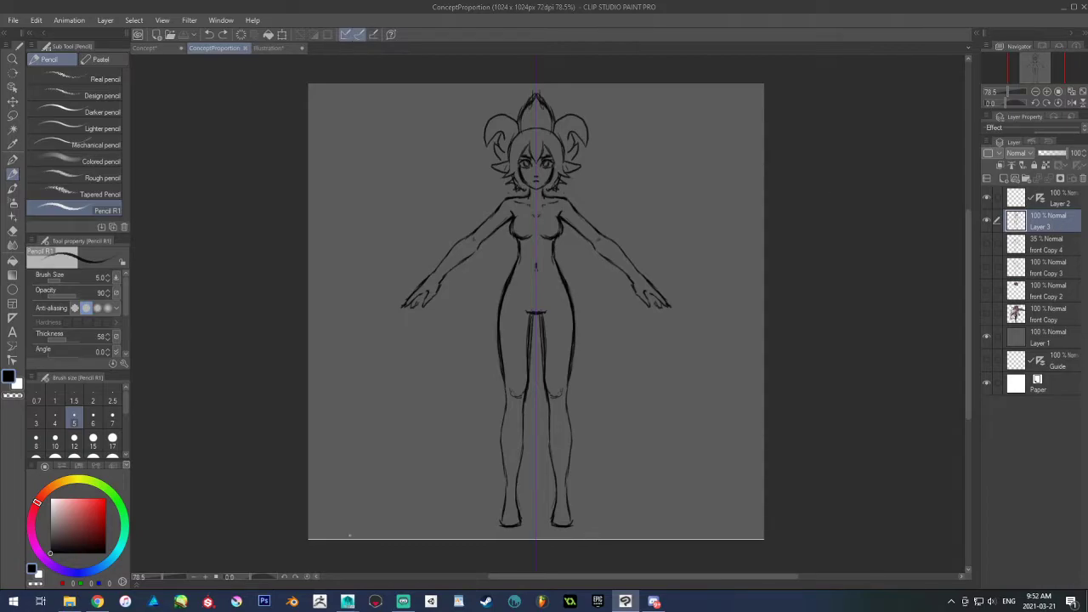
# Switch to Maya in a new window with an empty scene, and lower the perspective view towards the grid
pyautogui.moveTo(345, 602)
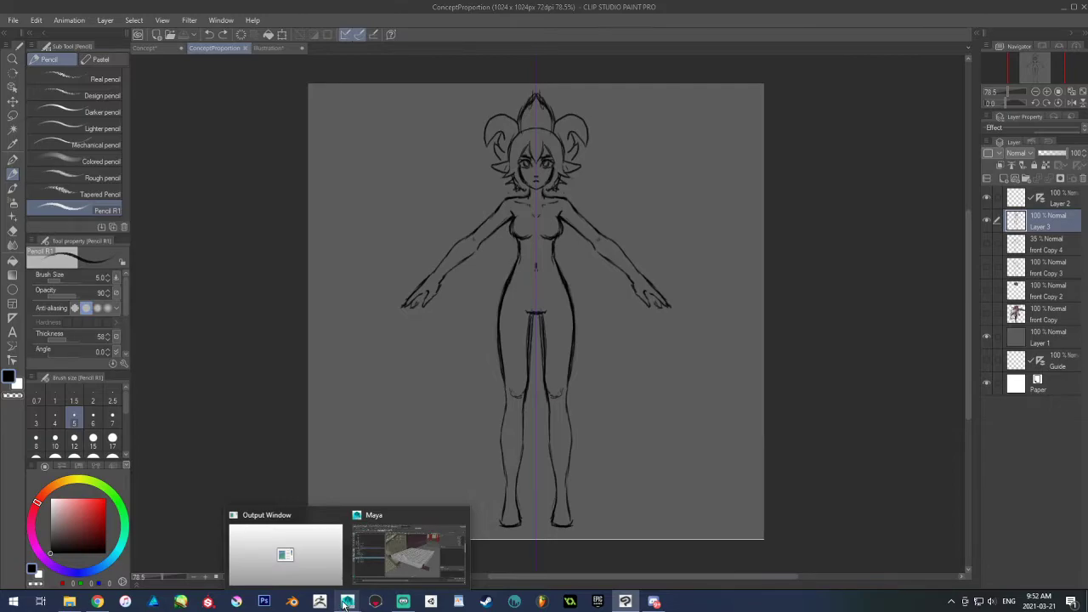
pyautogui.rightClick(347, 602)
pyautogui.click(340, 542)
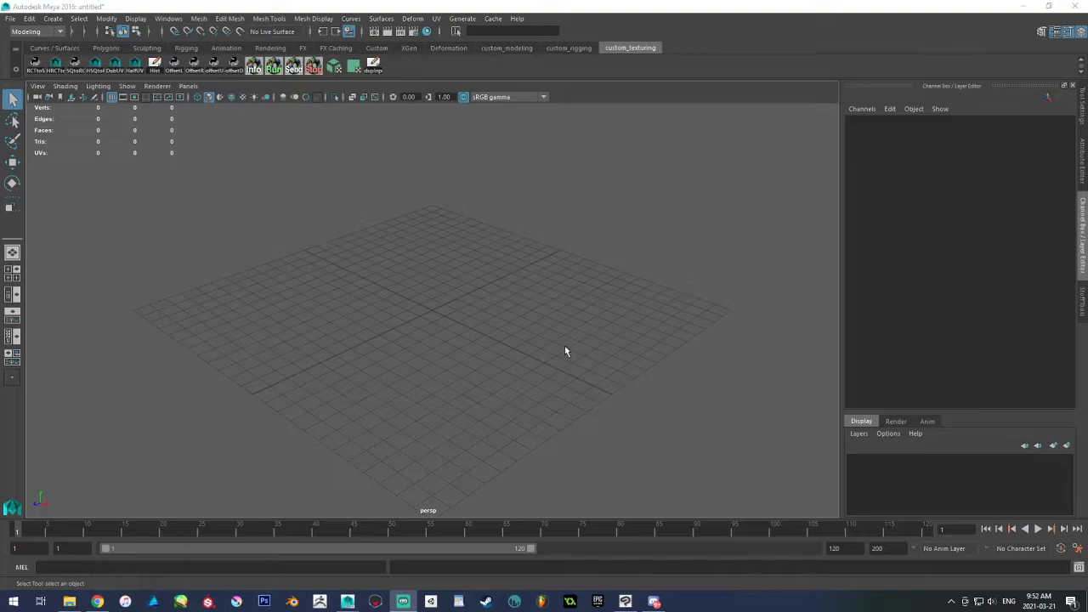
pyautogui.click(542, 329)
pyautogui.scroll(-1, 543, 329)
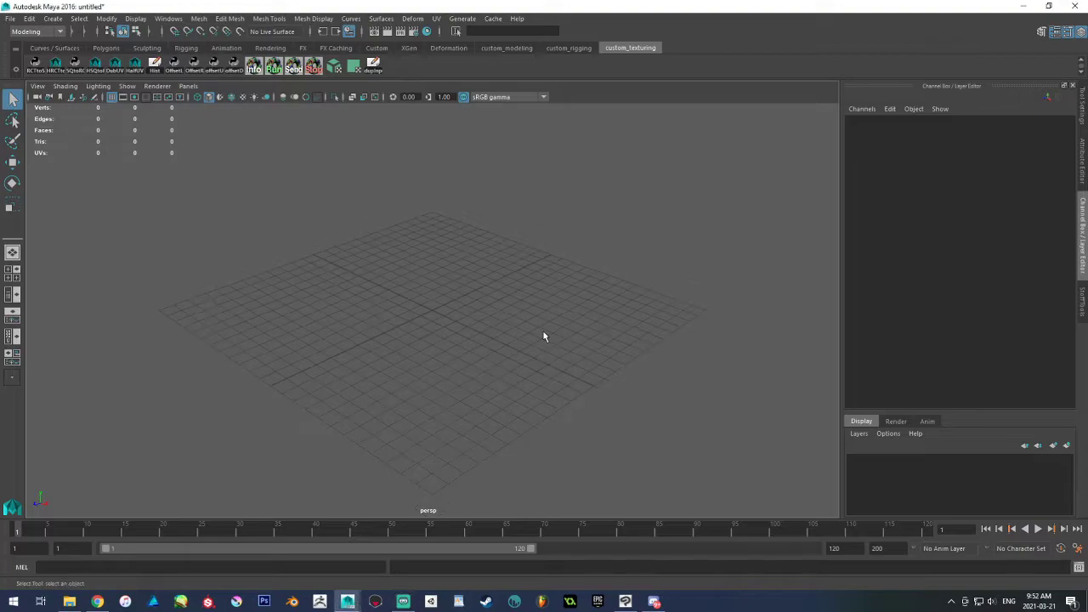
pyautogui.keyDown('alt'); pyautogui.moveTo(493, 311); pyautogui.dragTo(169, 369); pyautogui.keyUp('alt')
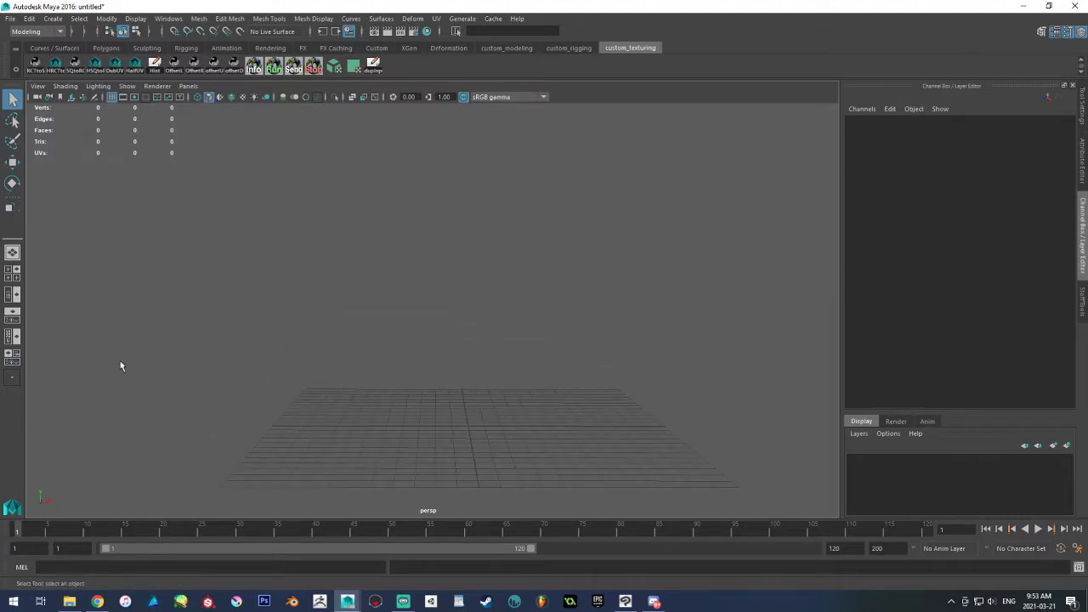
# Examine the empty grid's scale from several distances and angles, comparing the Outliner and four-view layouts
pyautogui.click(14, 292)
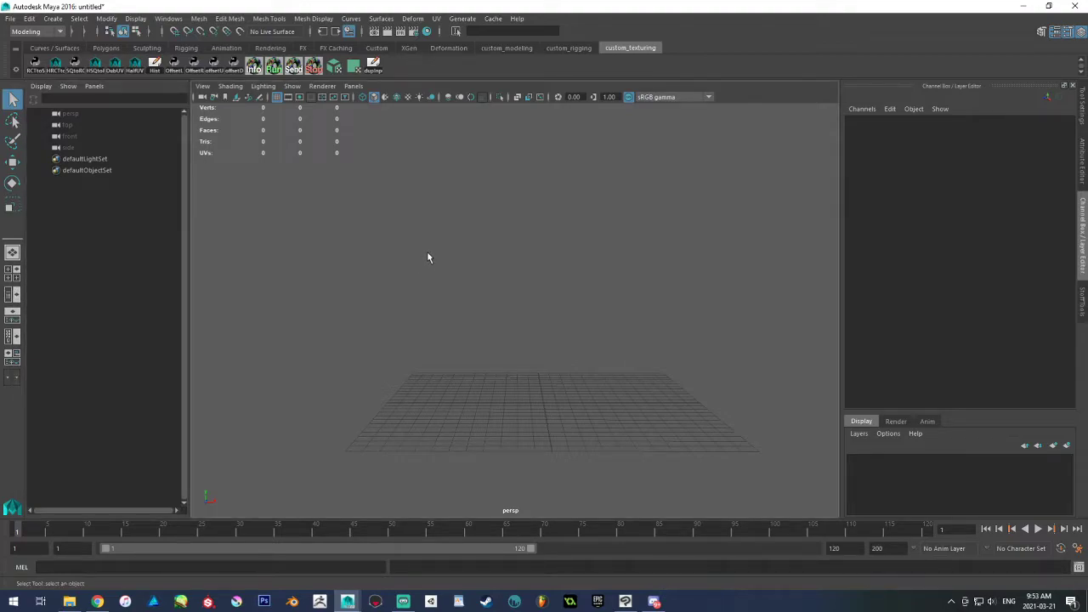
pyautogui.keyDown('alt'); pyautogui.moveTo(512, 280); pyautogui.dragTo(462, 252); pyautogui.keyUp('alt')
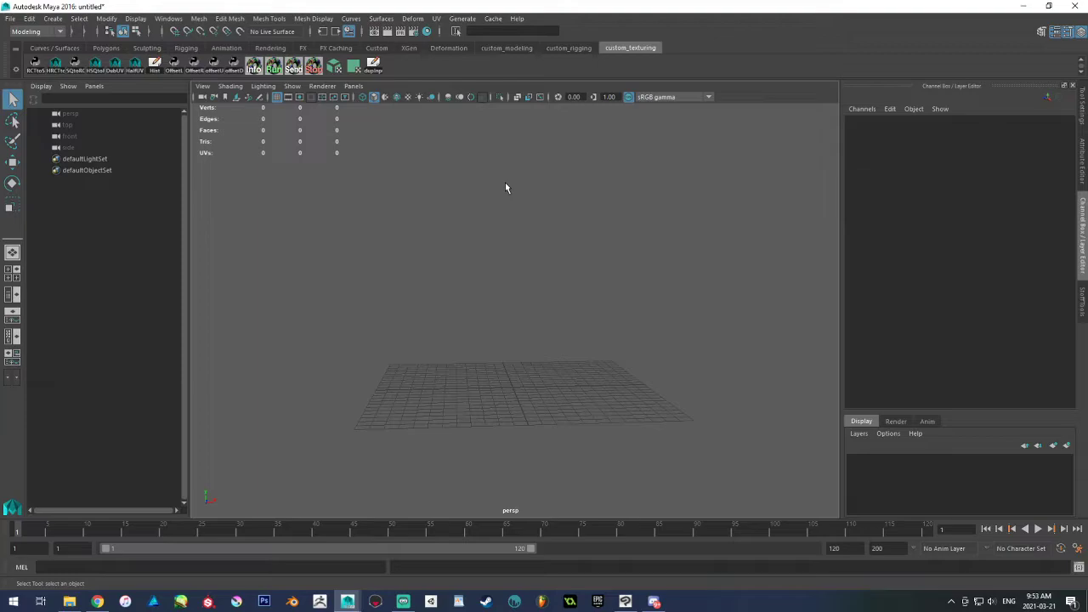
pyautogui.keyDown('alt'); pyautogui.moveTo(642, 357); pyautogui.dragTo(565, 297, button='right'); pyautogui.keyUp('alt')
pyautogui.keyDown('alt'); pyautogui.moveTo(564, 298); pyautogui.dragTo(514, 390); pyautogui.keyUp('alt')
pyautogui.keyDown('alt'); pyautogui.moveTo(584, 369); pyautogui.dragTo(462, 357, button='right'); pyautogui.keyUp('alt')
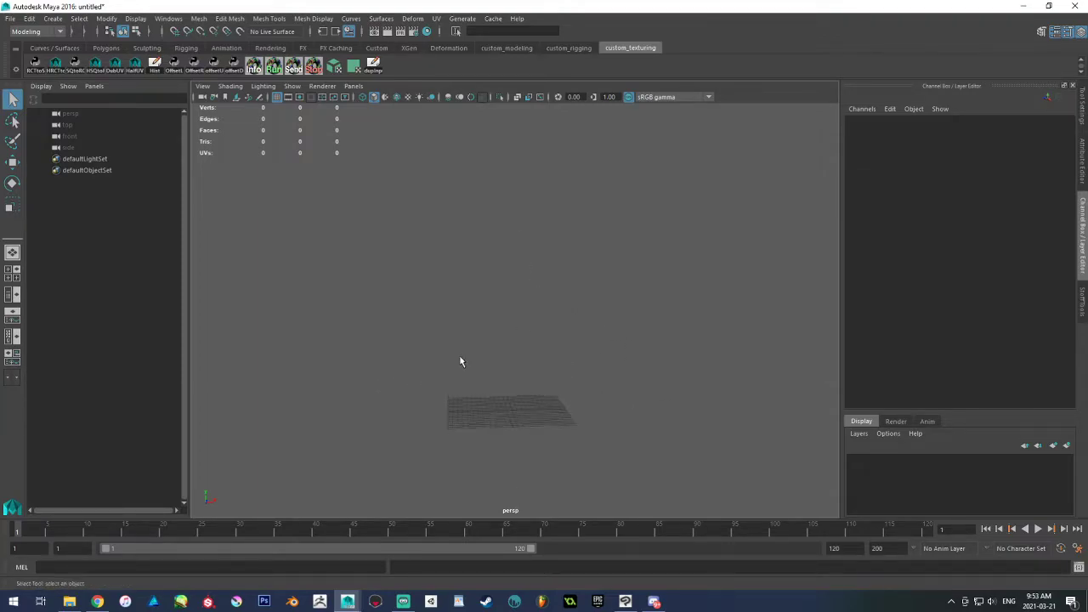
pyautogui.click(12, 274)
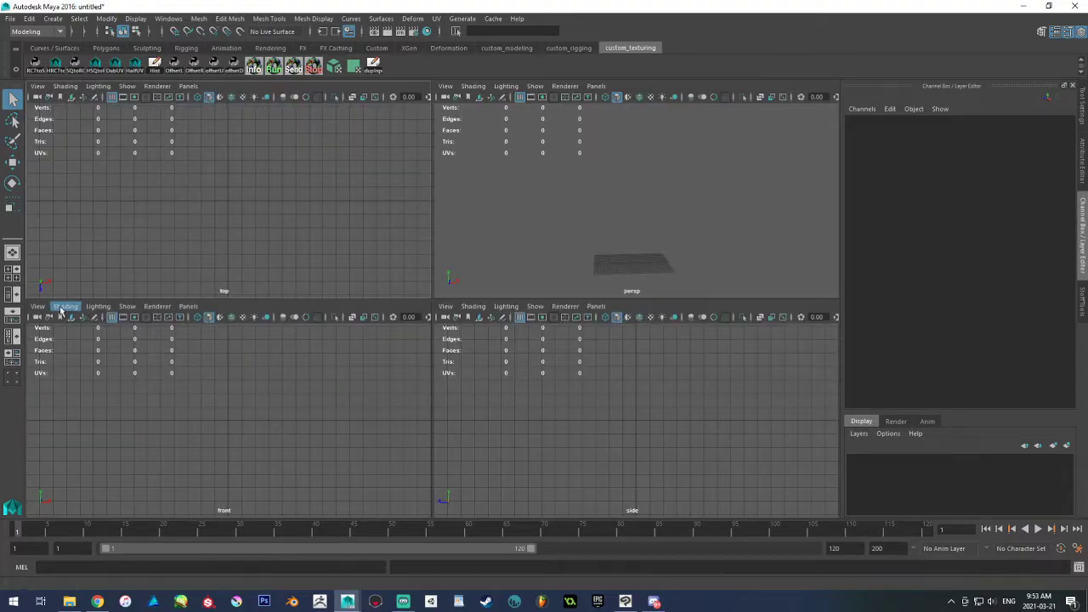
pyautogui.click(16, 295)
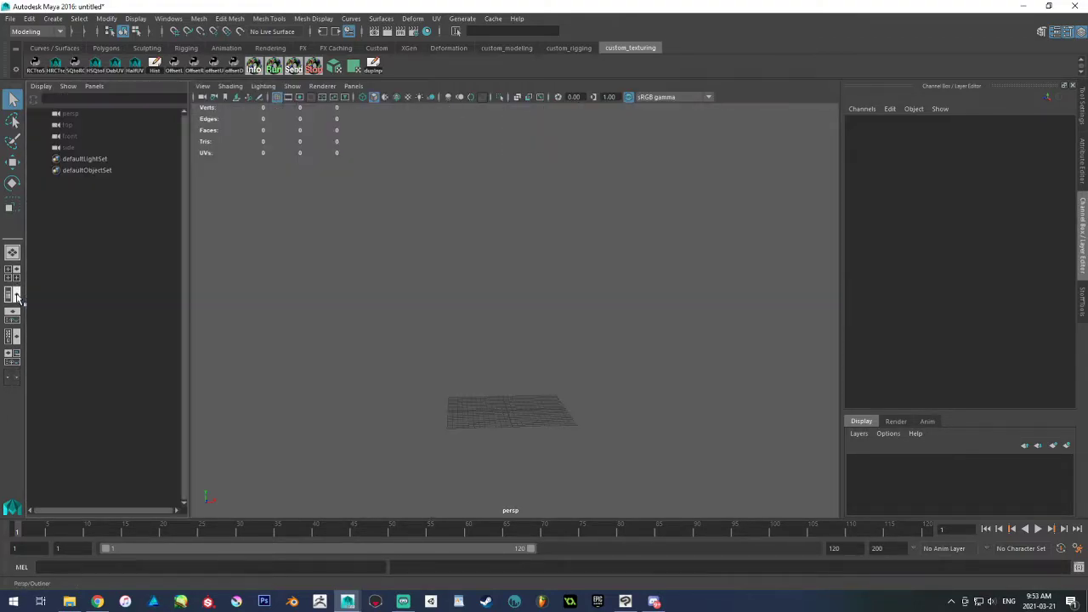
pyautogui.keyDown('alt'); pyautogui.moveTo(329, 301); pyautogui.dragTo(312, 304); pyautogui.keyUp('alt')
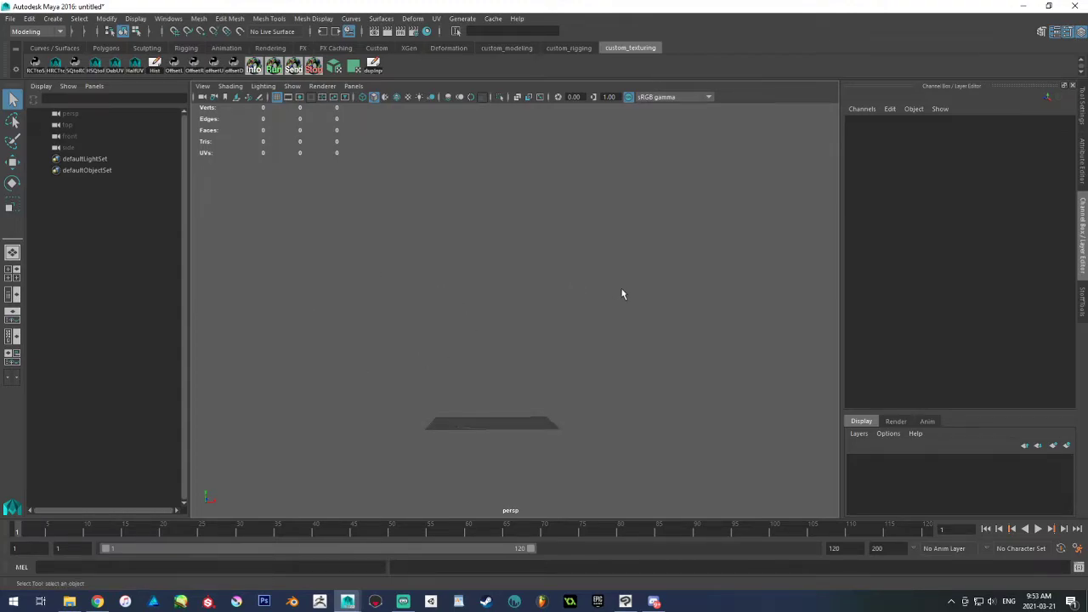
pyautogui.keyDown('alt'); pyautogui.moveTo(482, 384); pyautogui.dragTo(499, 464, button='right'); pyautogui.keyUp('alt')
pyautogui.keyDown('alt'); pyautogui.moveTo(498, 463); pyautogui.dragTo(514, 333, button='middle'); pyautogui.keyUp('alt')
pyautogui.keyDown('alt'); pyautogui.moveTo(514, 332); pyautogui.dragTo(599, 510, button='right'); pyautogui.keyUp('alt')
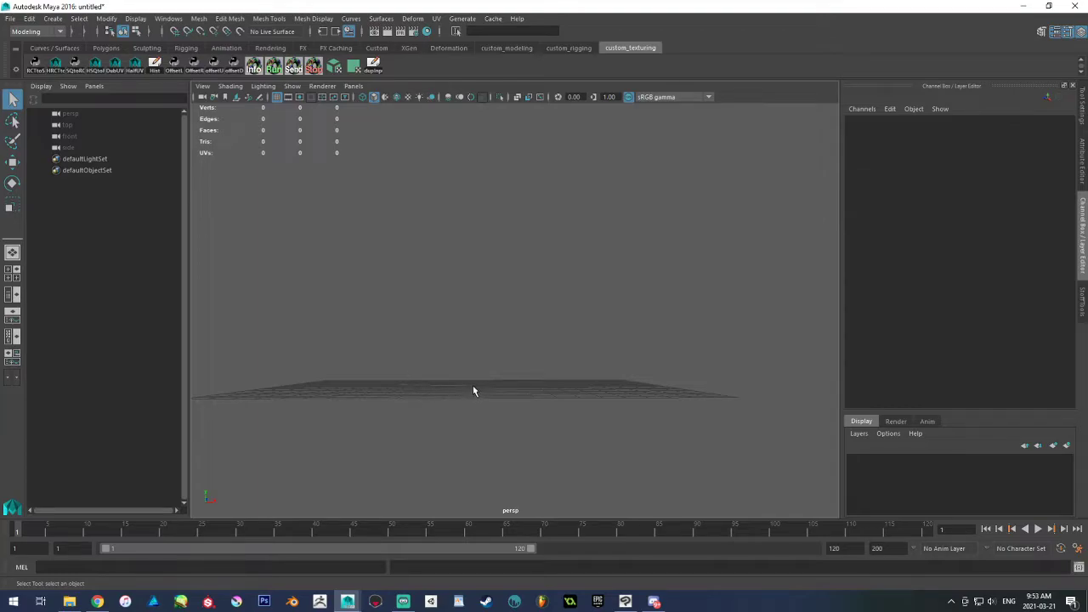
pyautogui.keyDown('alt'); pyautogui.moveTo(474, 387); pyautogui.dragTo(408, 306); pyautogui.keyUp('alt')
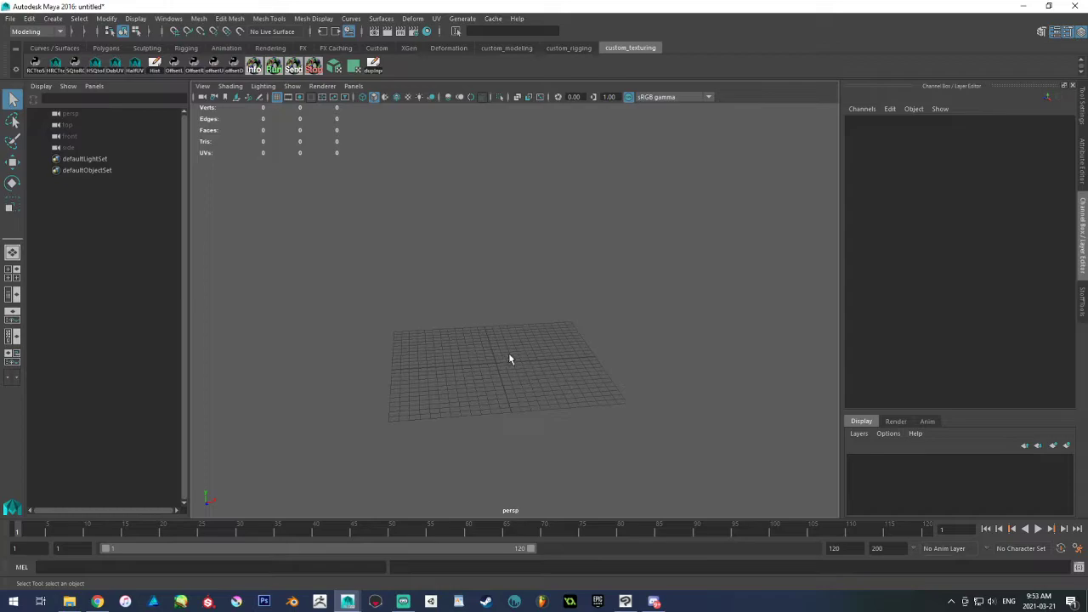
pyautogui.keyDown('alt'); pyautogui.moveTo(546, 356); pyautogui.dragTo(503, 311, button='right'); pyautogui.keyUp('alt')
pyautogui.keyDown('alt'); pyautogui.moveTo(518, 341); pyautogui.dragTo(454, 333); pyautogui.keyUp('alt')
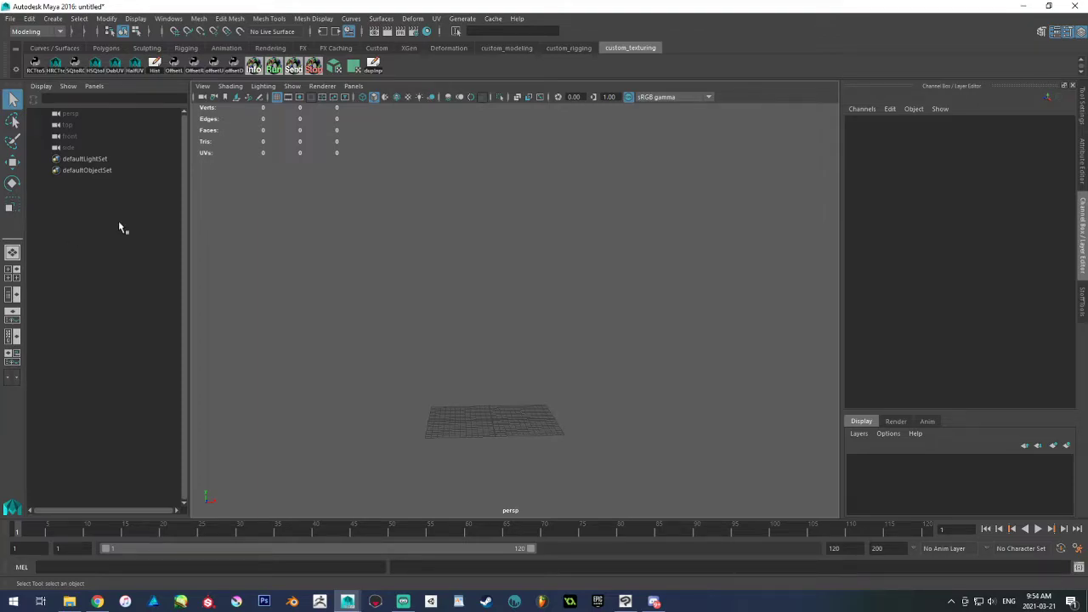
# Maximize the perspective view and open the Preferences window, moving it clear of the grid
pyautogui.click(17, 275)
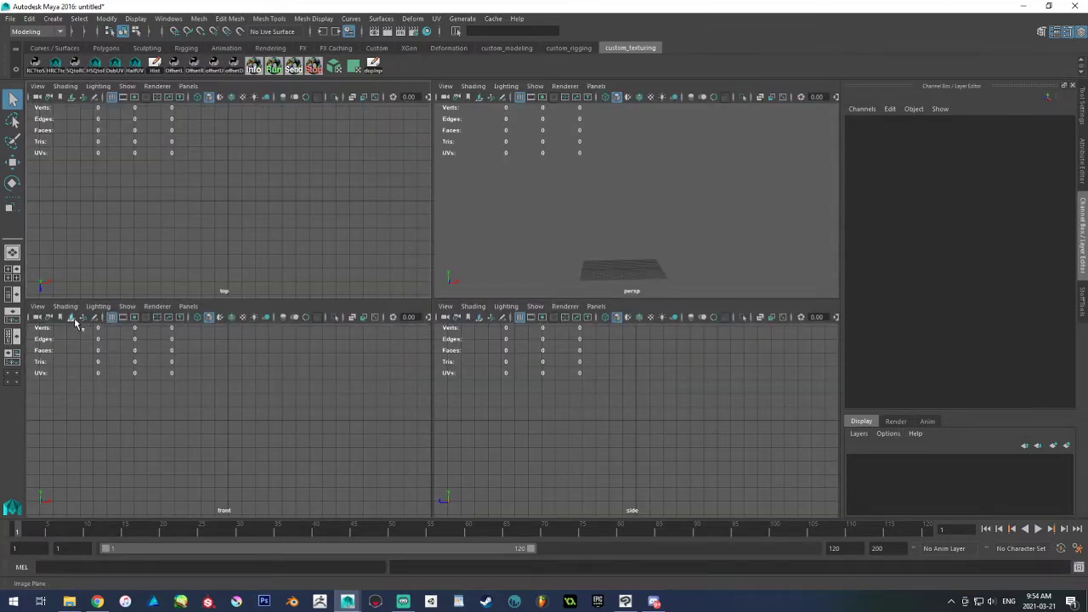
pyautogui.press('space')
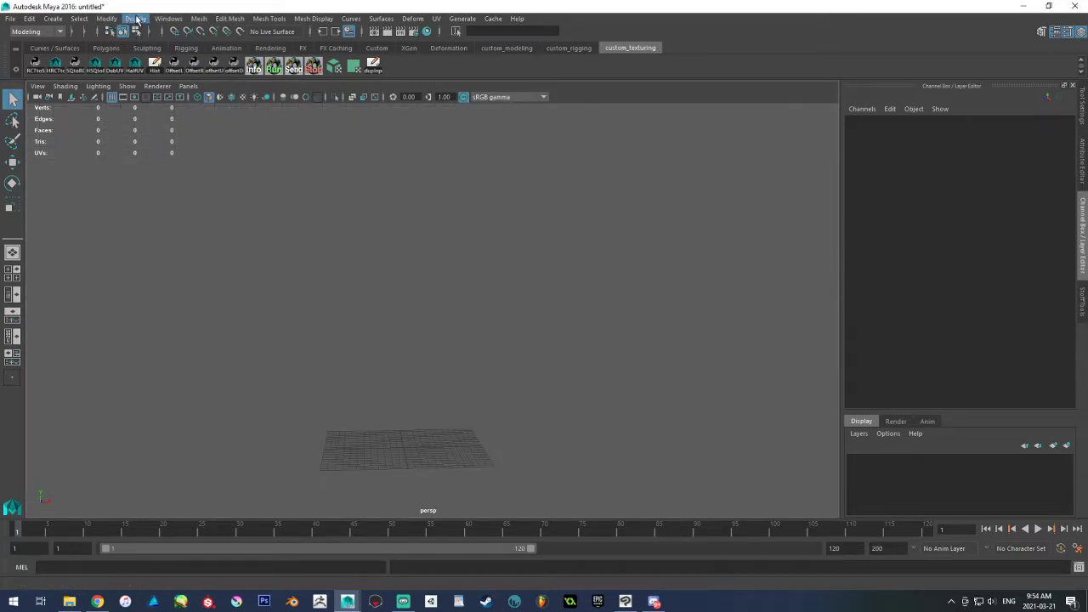
pyautogui.click(168, 19)
pyautogui.moveTo(183, 71)
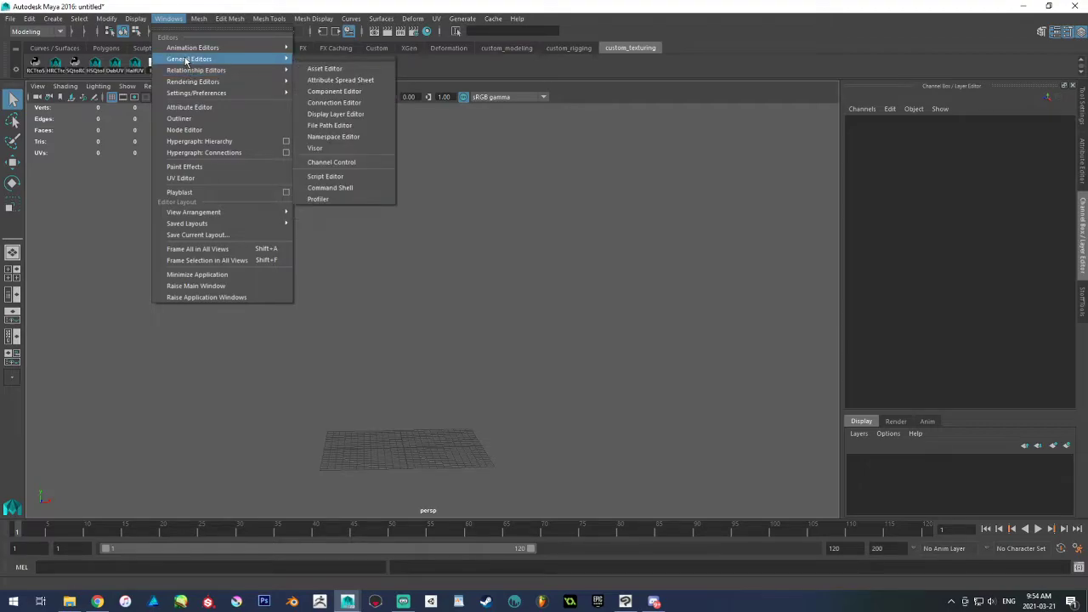
pyautogui.moveTo(217, 93)
pyautogui.click(312, 102)
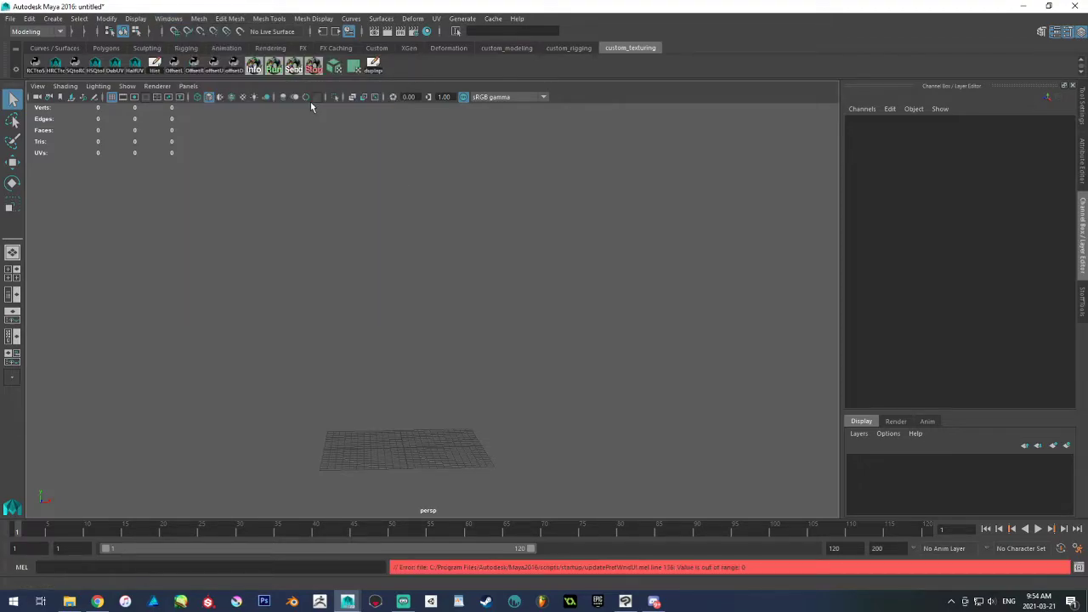
pyautogui.click(169, 19)
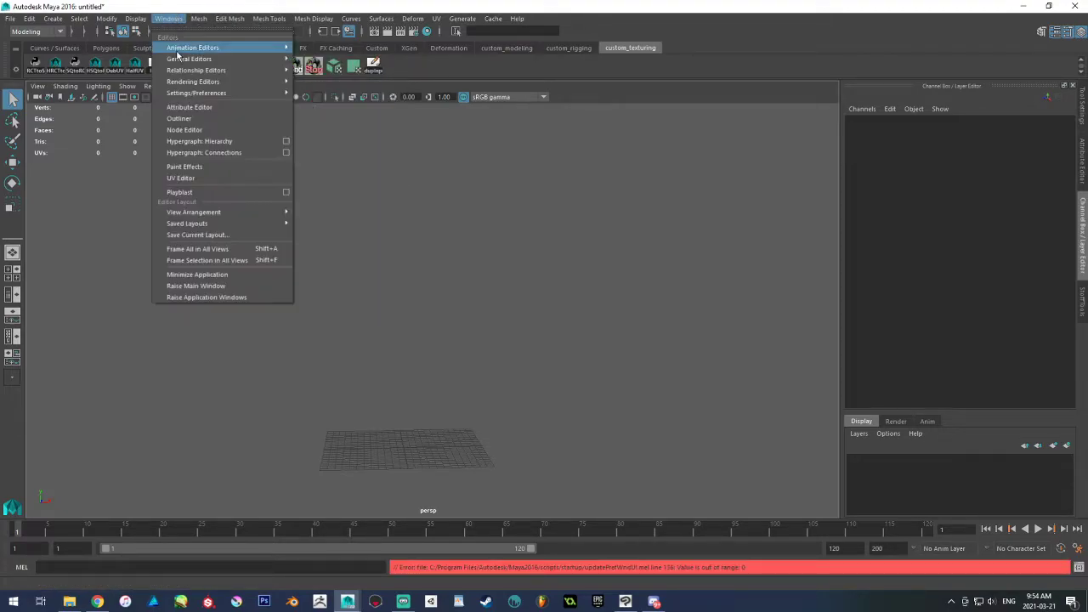
pyautogui.moveTo(204, 93)
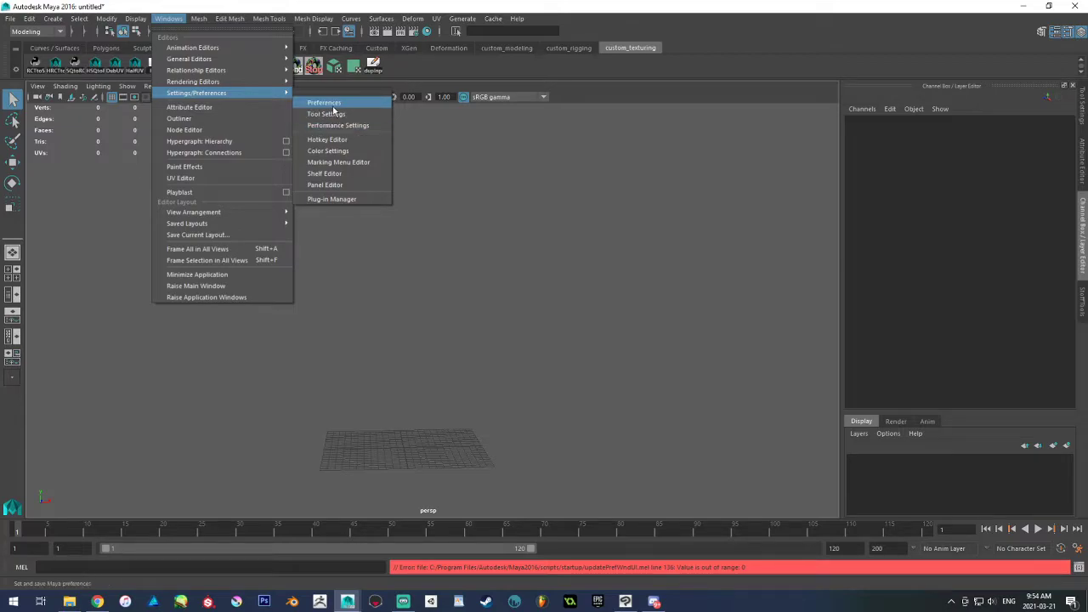
pyautogui.click(332, 104)
pyautogui.moveTo(344, 100); pyautogui.dragTo(513, 111)
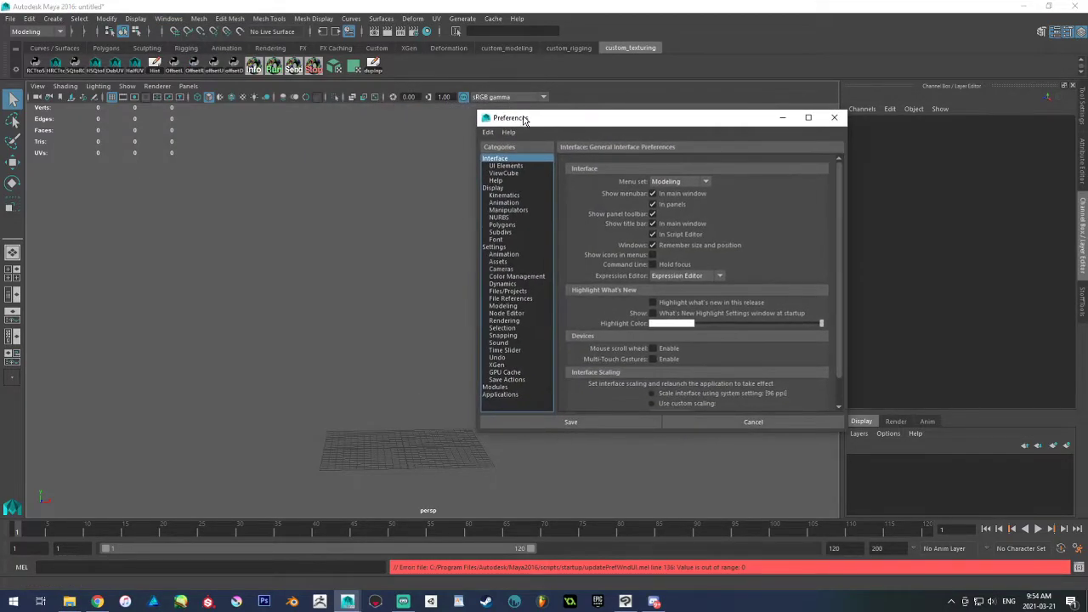
# Set the linear working unit to foot in the general settings, and reframe the grid
pyautogui.click(510, 241)
pyautogui.click(510, 246)
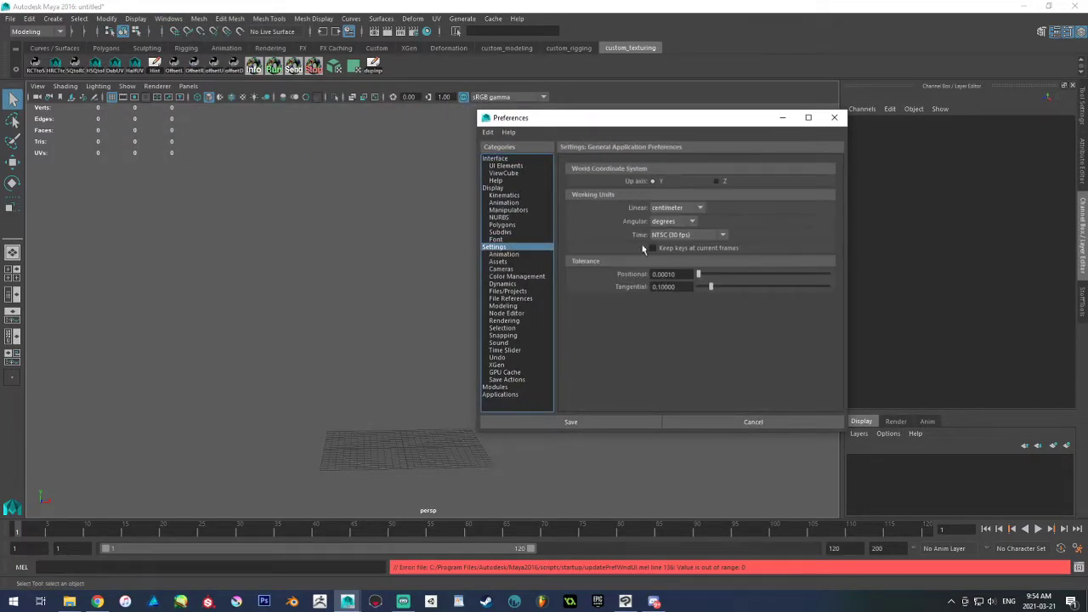
pyautogui.click(702, 208)
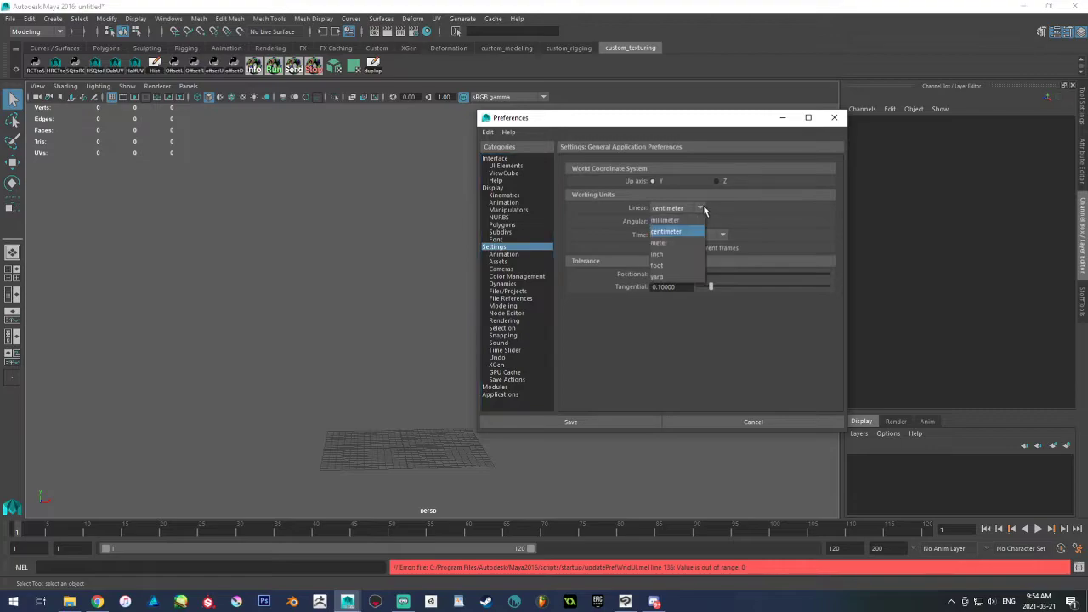
pyautogui.click(668, 267)
pyautogui.scroll(3, 367, 290)
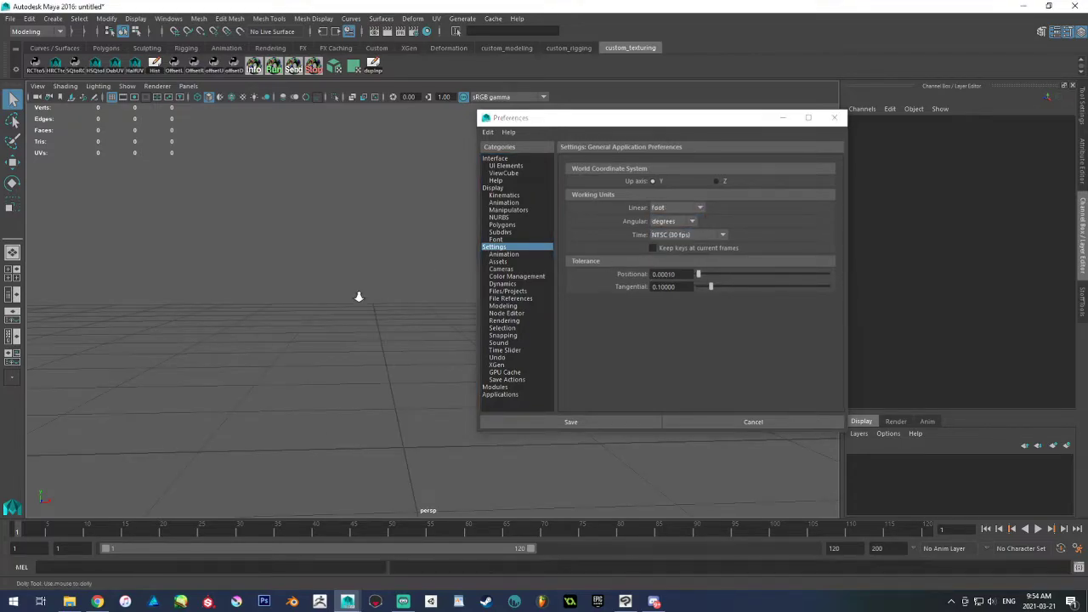
pyautogui.keyDown('alt'); pyautogui.moveTo(340, 277); pyautogui.dragTo(295, 334); pyautogui.keyUp('alt')
pyautogui.keyDown('alt'); pyautogui.moveTo(295, 334); pyautogui.dragTo(320, 344, button='middle'); pyautogui.keyUp('alt')
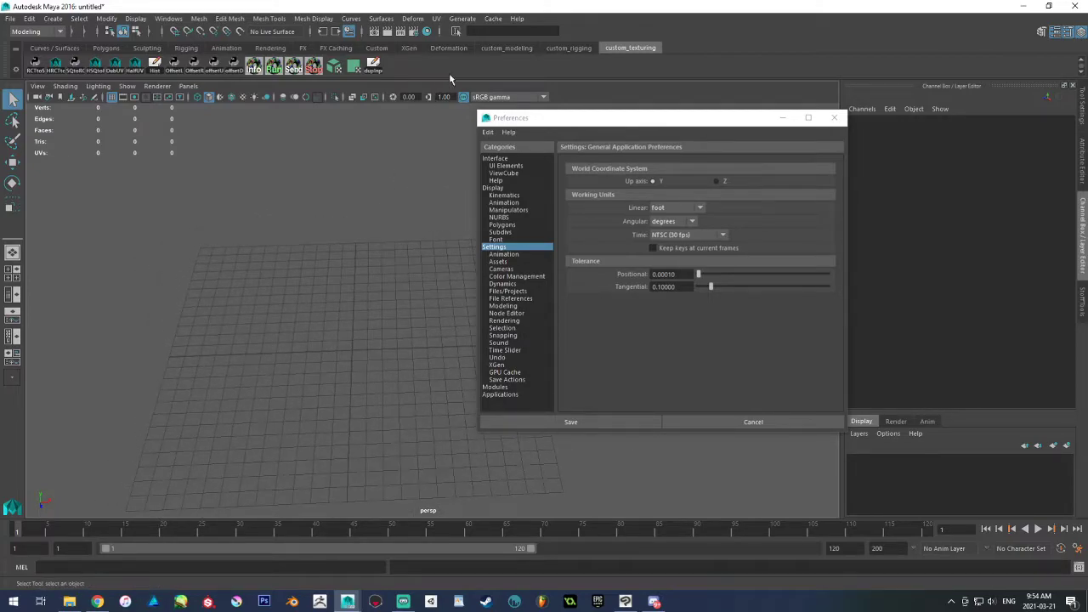
# Create a polygon cube about 11.4 feet per side on the grid
pyautogui.click(510, 48)
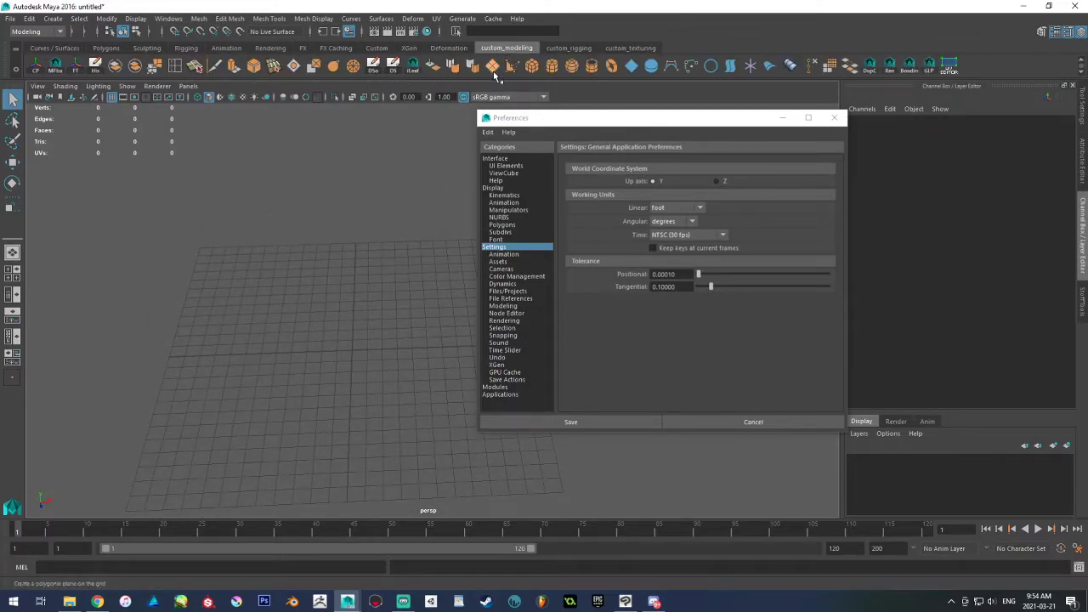
pyautogui.click(532, 66)
pyautogui.moveTo(327, 334); pyautogui.dragTo(409, 376)
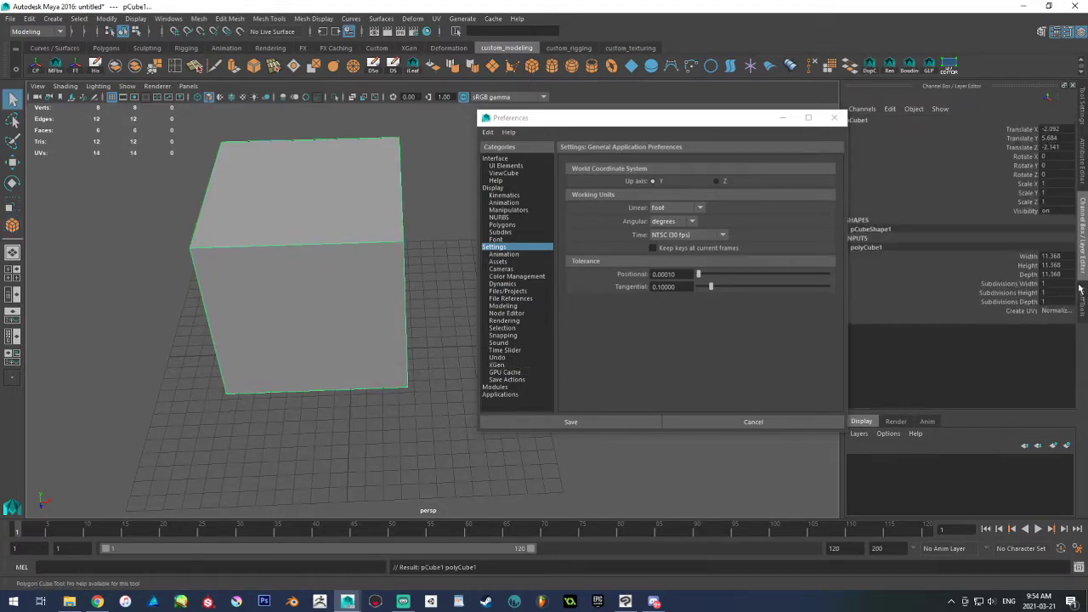
# Open the Calculator for working out the cube's height in feet
pyautogui.click(1056, 265)
pyautogui.moveTo(1060, 267); pyautogui.dragTo(1055, 274)
pyautogui.click(1064, 256)
pyautogui.press('Tab')
pyautogui.click(13, 601)
pyautogui.click(393, 291)
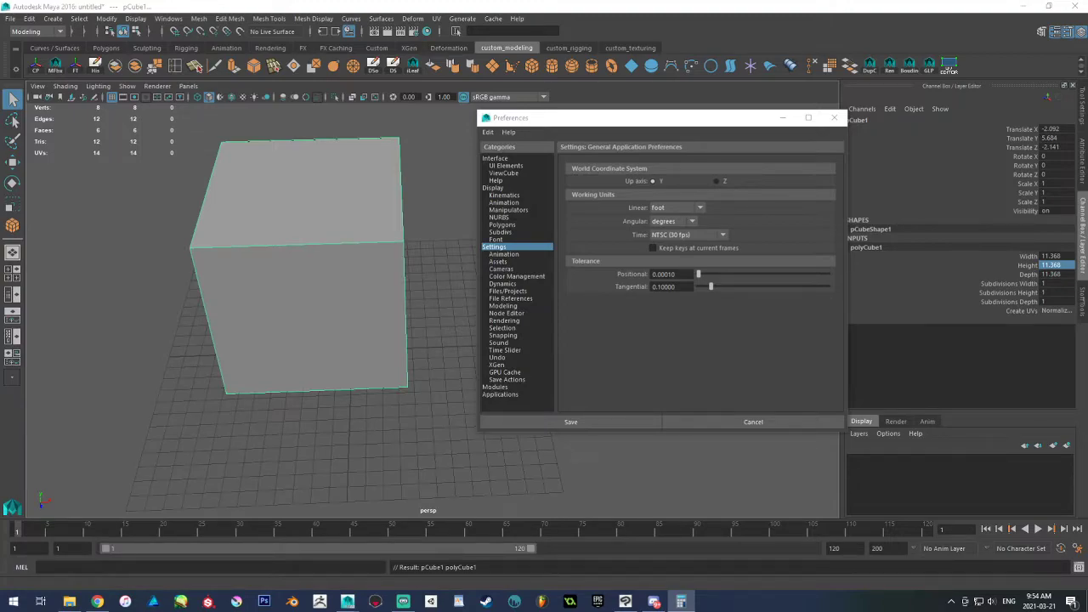
# Set the cube's height to 6.16 feet
pyautogui.doubleClick(1051, 256)
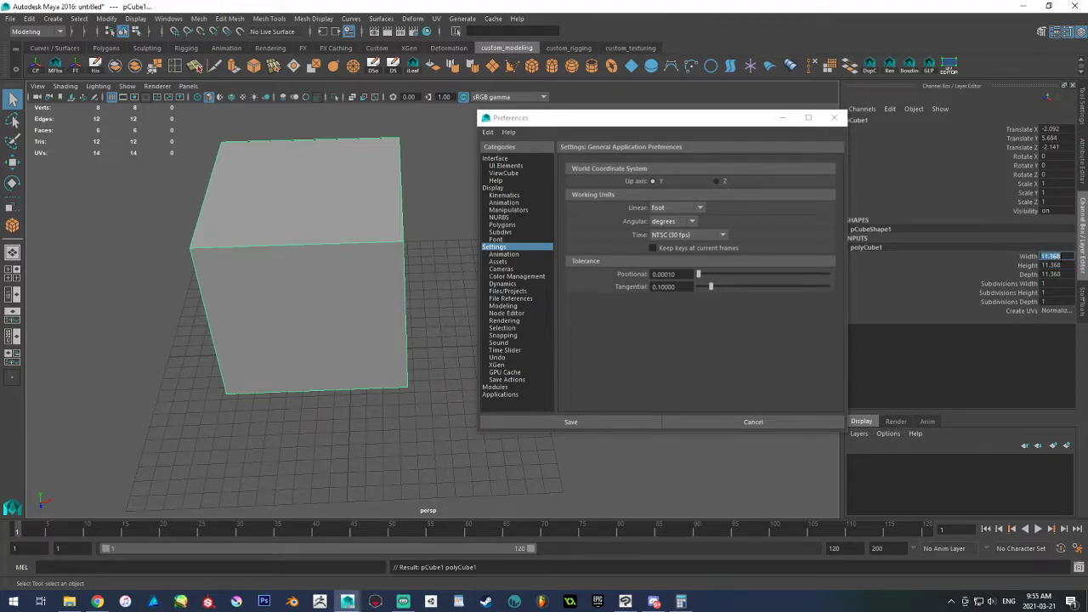
pyautogui.press('Tab')
pyautogui.write('6.')
pyautogui.press('Return')
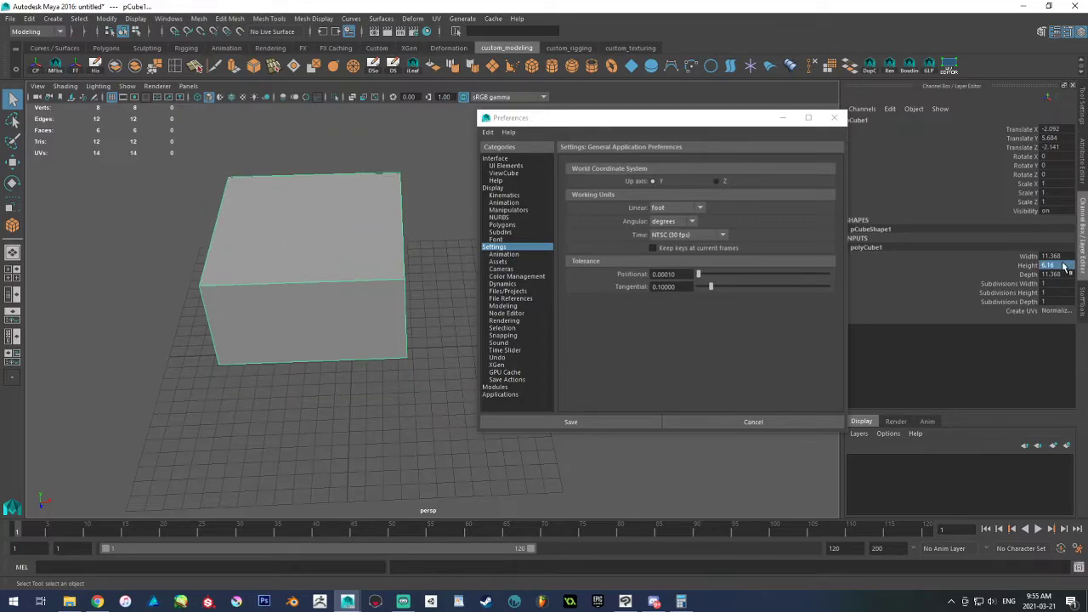
# Set the cube's width and depth to 1 foot each
pyautogui.click(1063, 256)
pyautogui.keyDown('ctrl'); pyautogui.click(1065, 275); pyautogui.keyUp('ctrl')
pyautogui.click(1063, 273)
pyautogui.write('1')
pyautogui.press('Return')
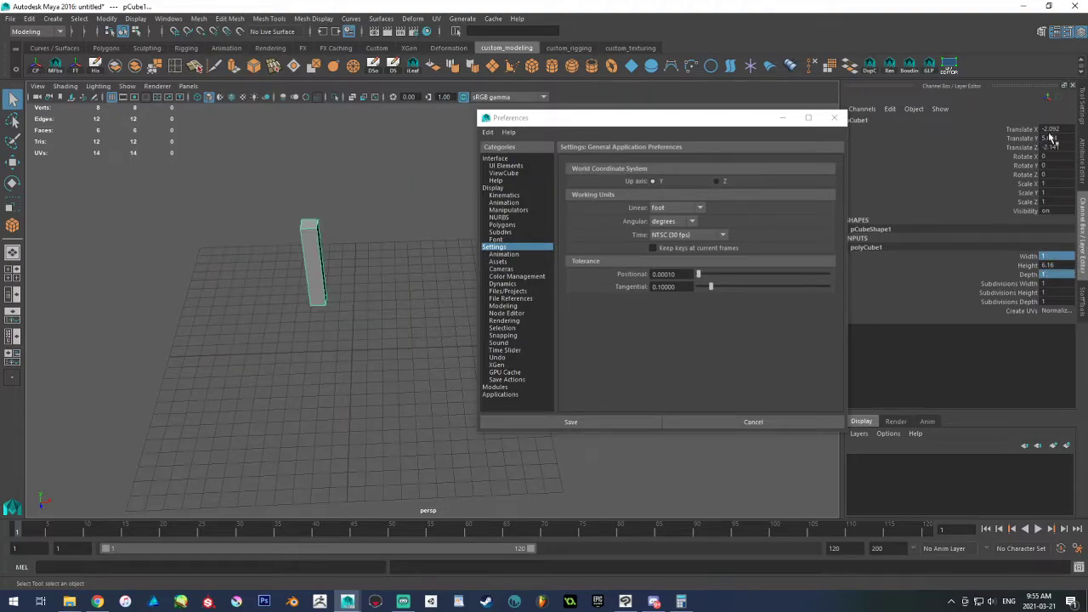
# Set the cube's height to 6.2 feet
pyautogui.doubleClick(1063, 266)
pyautogui.moveTo(1049, 267); pyautogui.dragTo(1047, 268)
pyautogui.write('6.2')
pyautogui.press('Return')
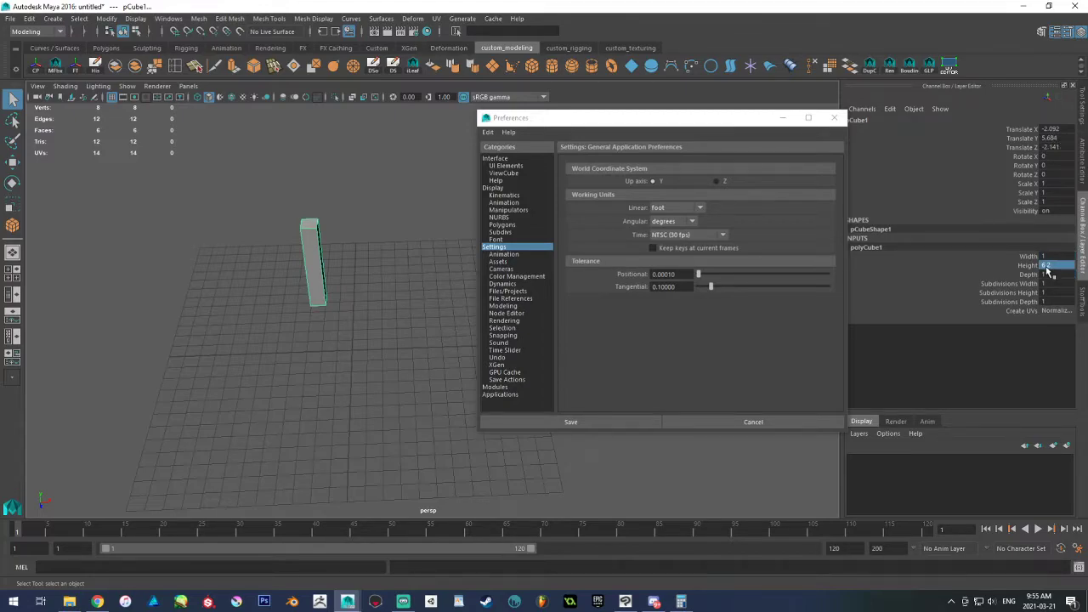
# Stand the box on the grid at the origin with Translate X 0, Translate Y 3.1 and Translate Z 0
pyautogui.doubleClick(1061, 129)
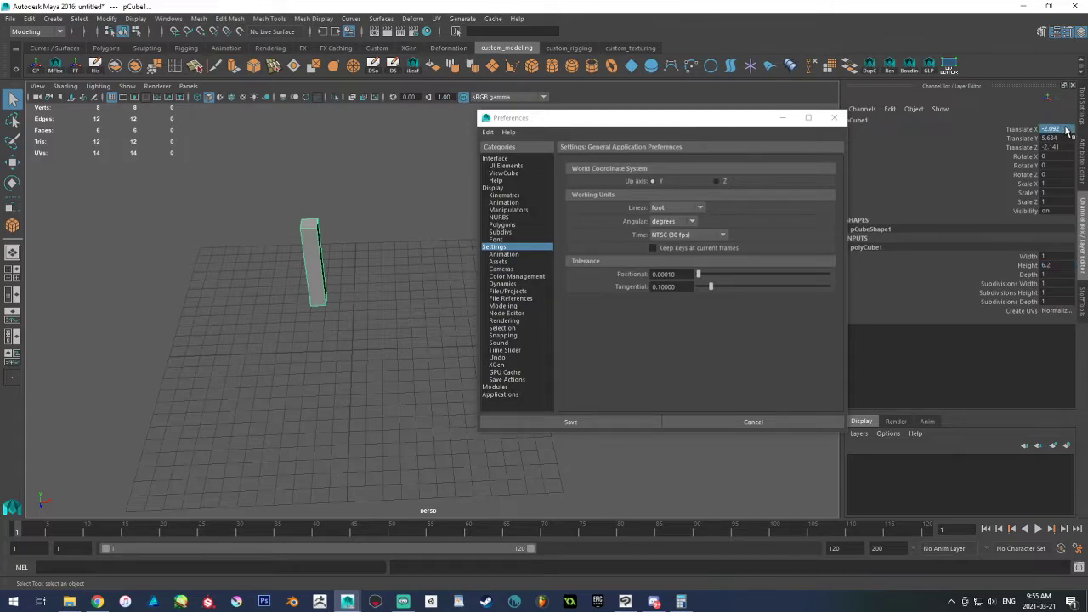
pyautogui.press('Tab')
pyautogui.write('3.1')
pyautogui.press('Return')
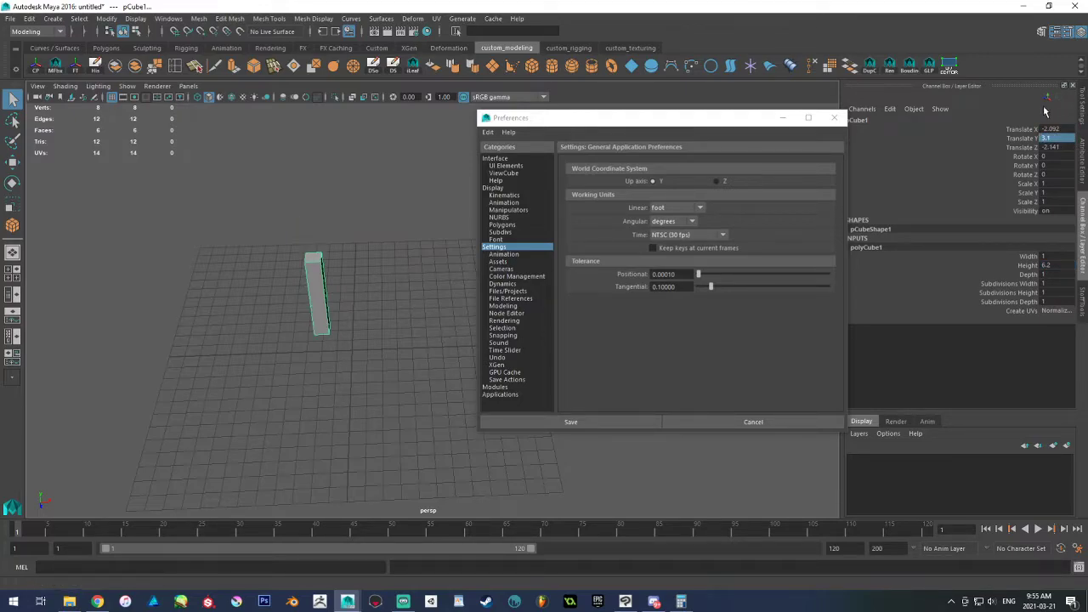
pyautogui.click(1067, 147)
pyautogui.write('0')
pyautogui.press('Return')
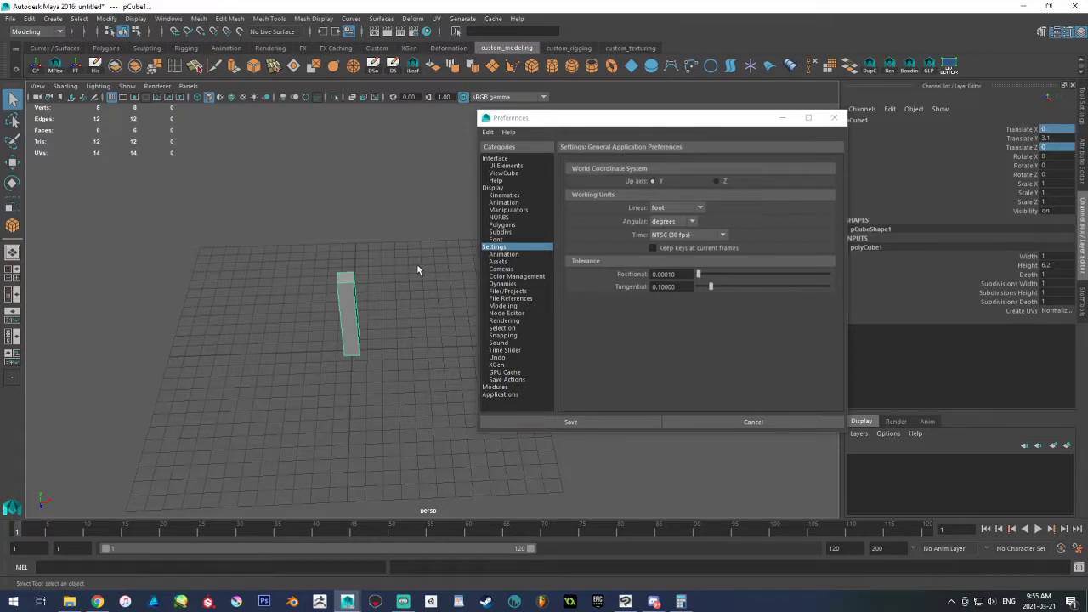
# Set the box's height to 6 feet and its Translate Y to 3
pyautogui.click(321, 279)
pyautogui.keyDown('alt'); pyautogui.moveTo(337, 287); pyautogui.dragTo(372, 365); pyautogui.keyUp('alt')
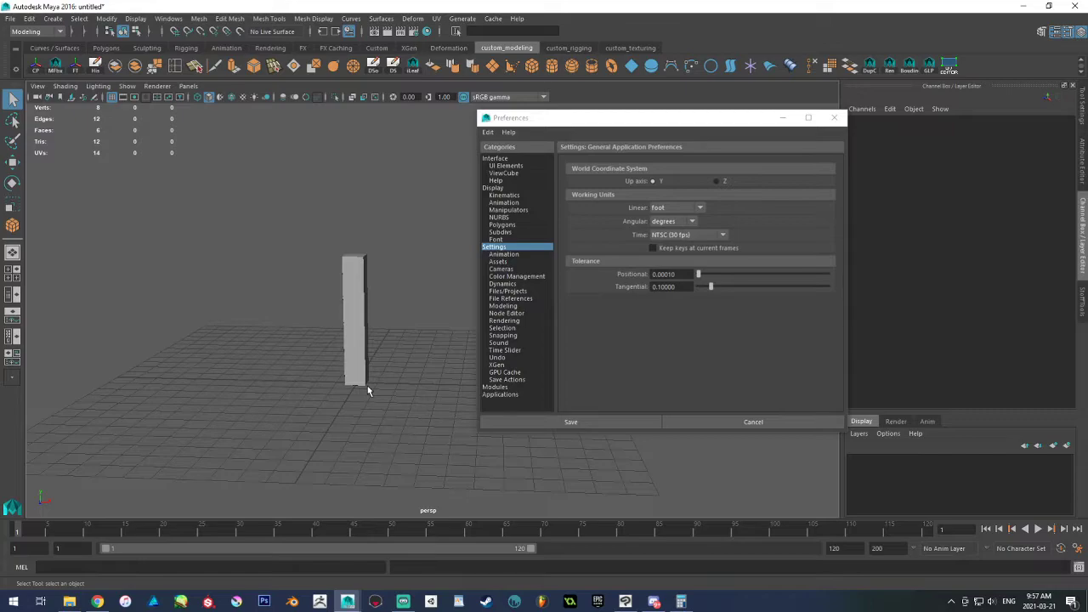
pyautogui.click(358, 363)
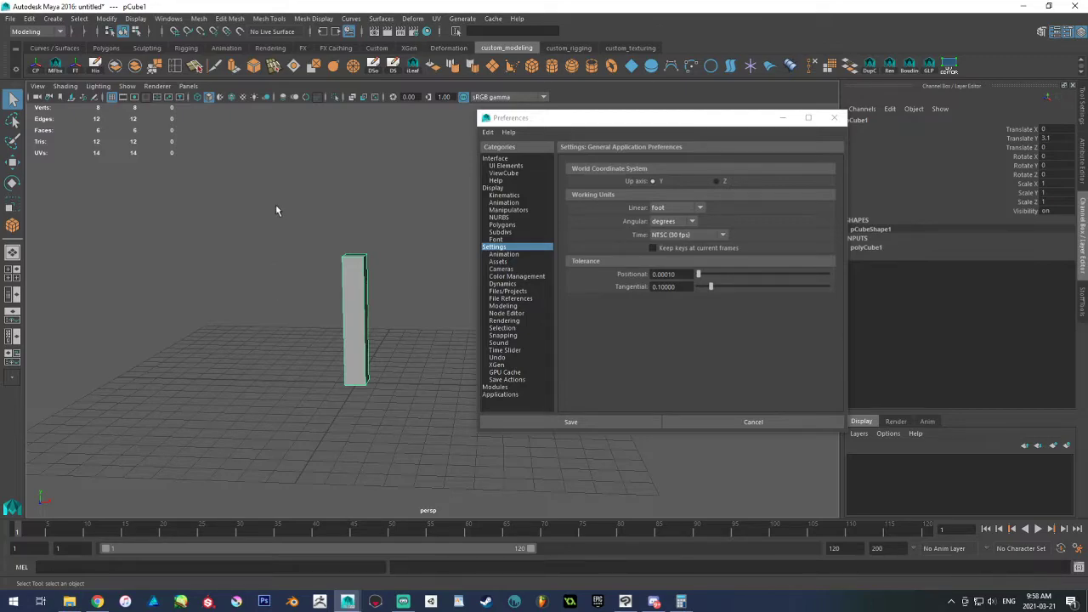
pyautogui.keyDown('alt'); pyautogui.moveTo(286, 211); pyautogui.dragTo(309, 250); pyautogui.keyUp('alt')
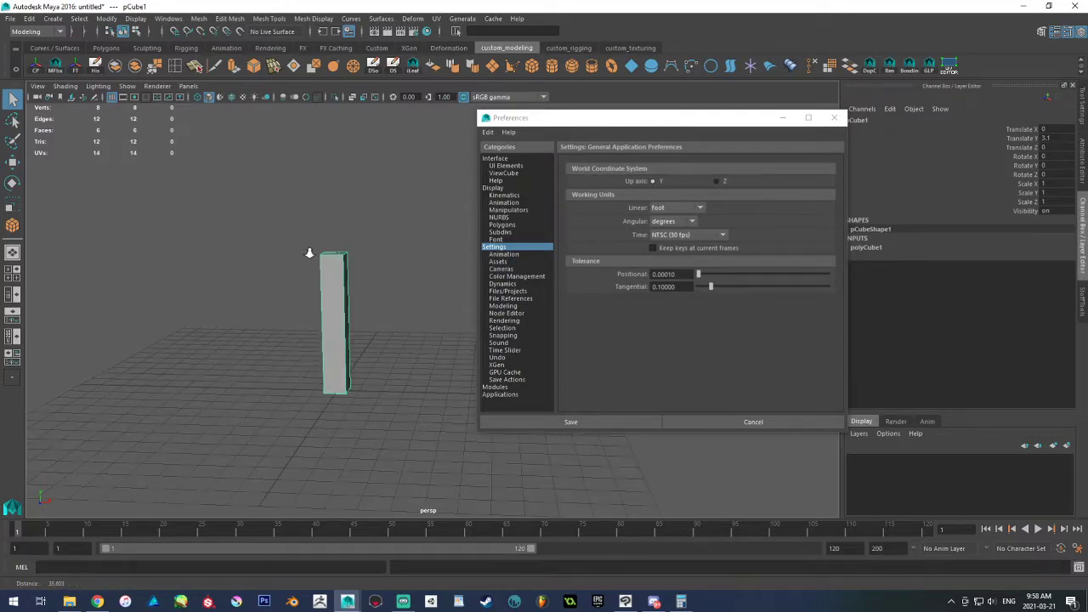
pyautogui.click(681, 209)
pyautogui.click(681, 209)
pyautogui.click(866, 247)
pyautogui.doubleClick(1044, 265)
pyautogui.write('6')
pyautogui.press('Return')
pyautogui.doubleClick(1068, 141)
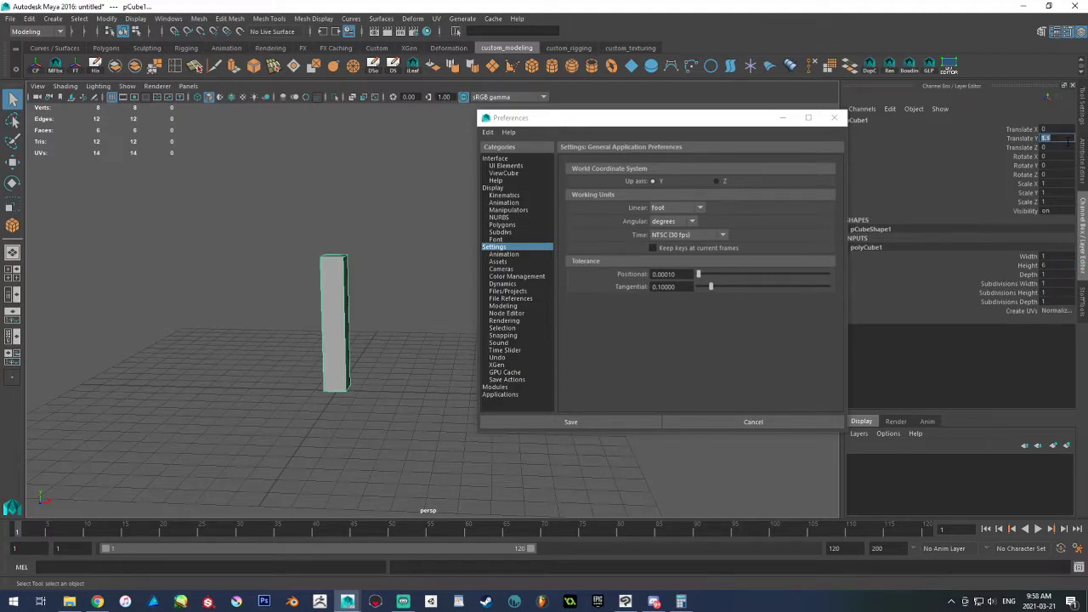
pyautogui.write('3')
pyautogui.press('Return')
# Change the linear working unit to centimeter and close the Preferences window
pyautogui.click(401, 425)
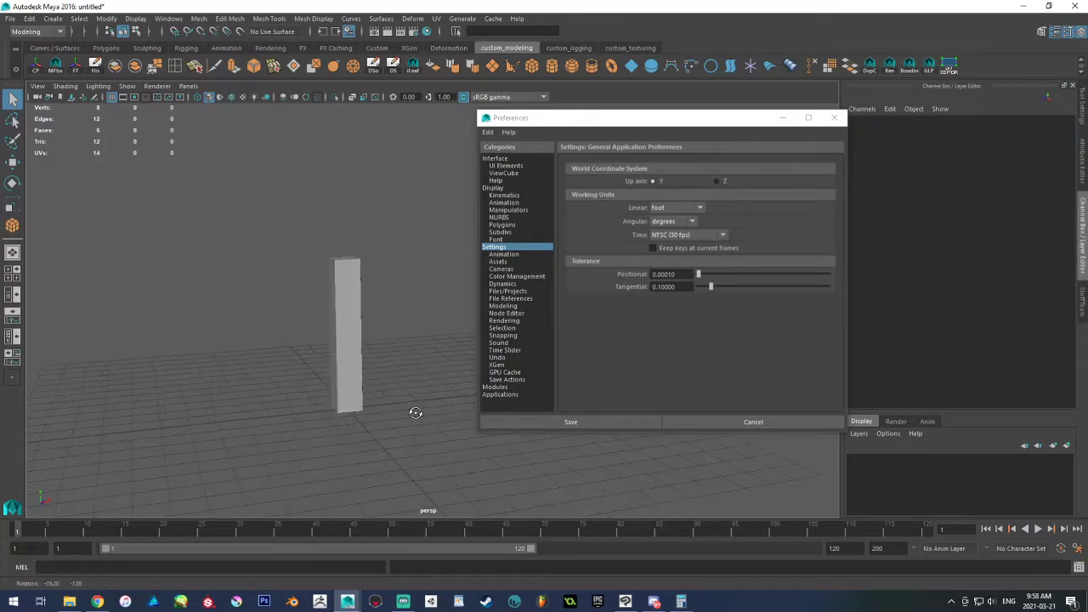
pyautogui.click(340, 355)
pyautogui.click(379, 345)
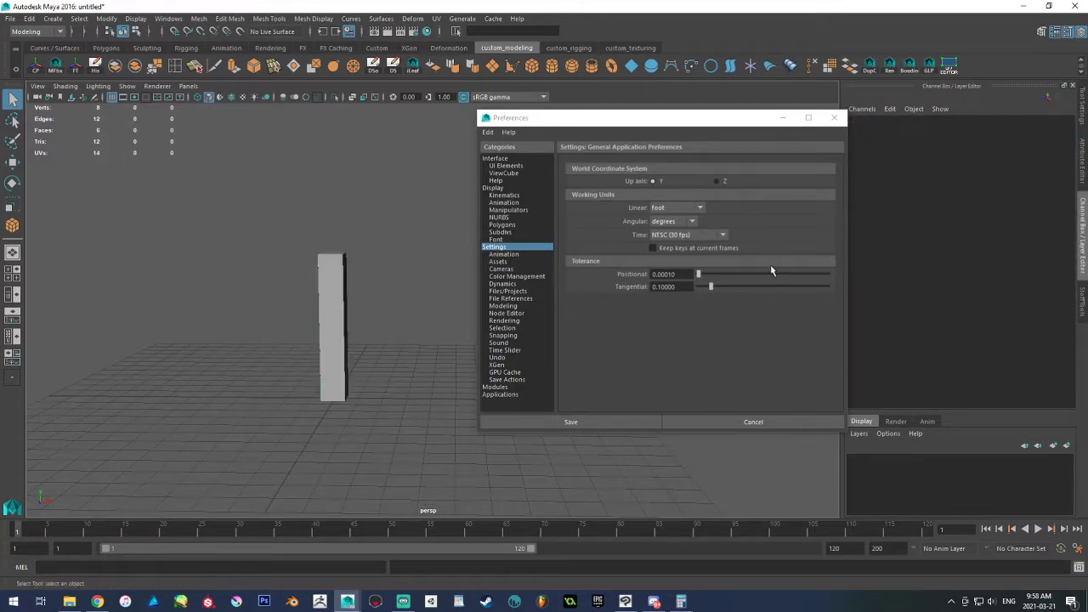
pyautogui.click(336, 275)
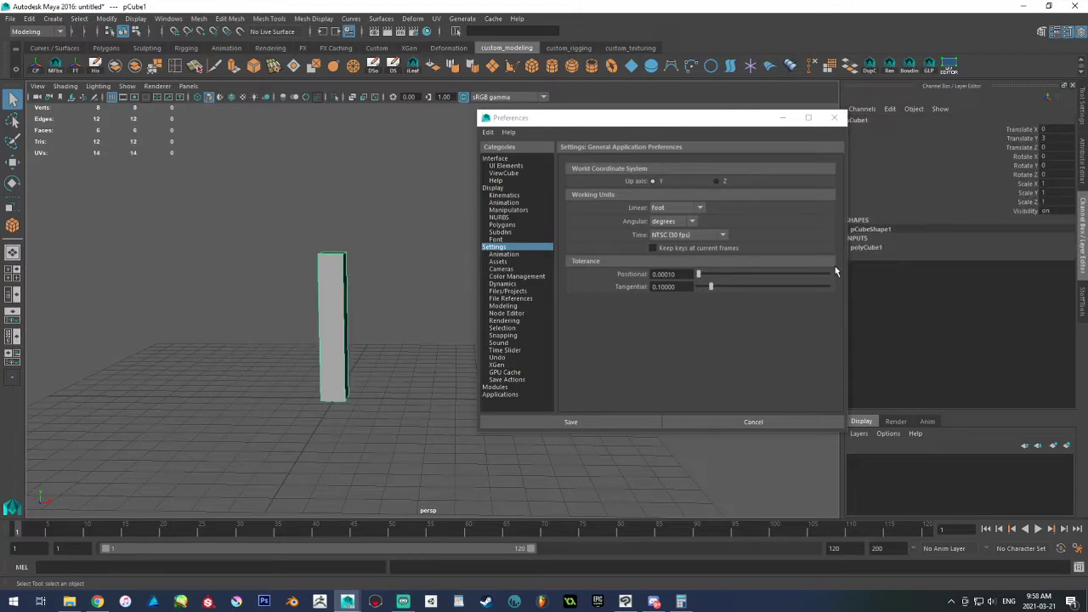
pyautogui.click(683, 209)
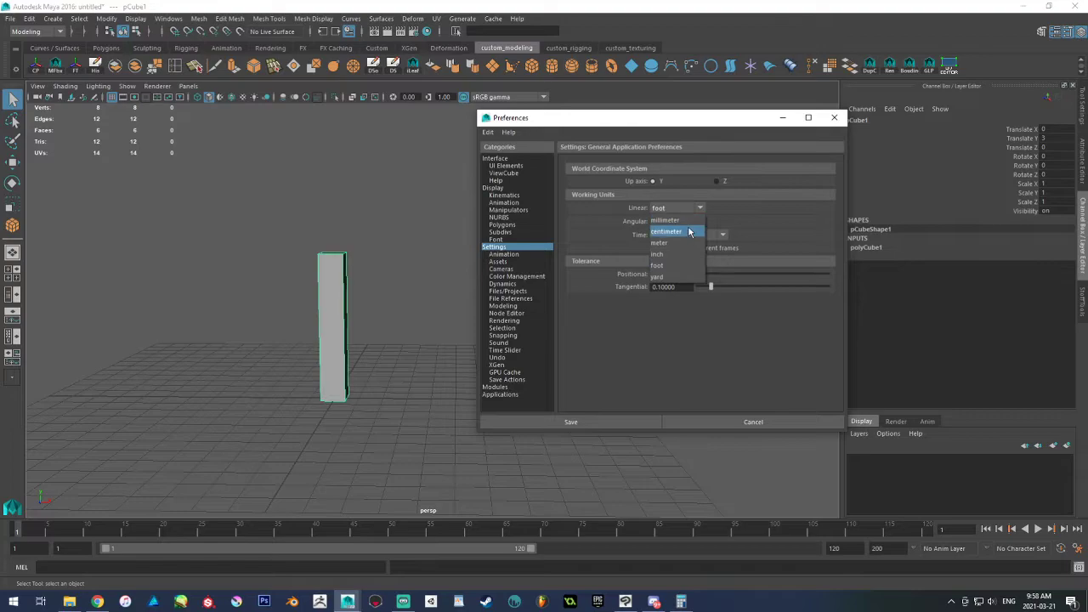
pyautogui.click(667, 231)
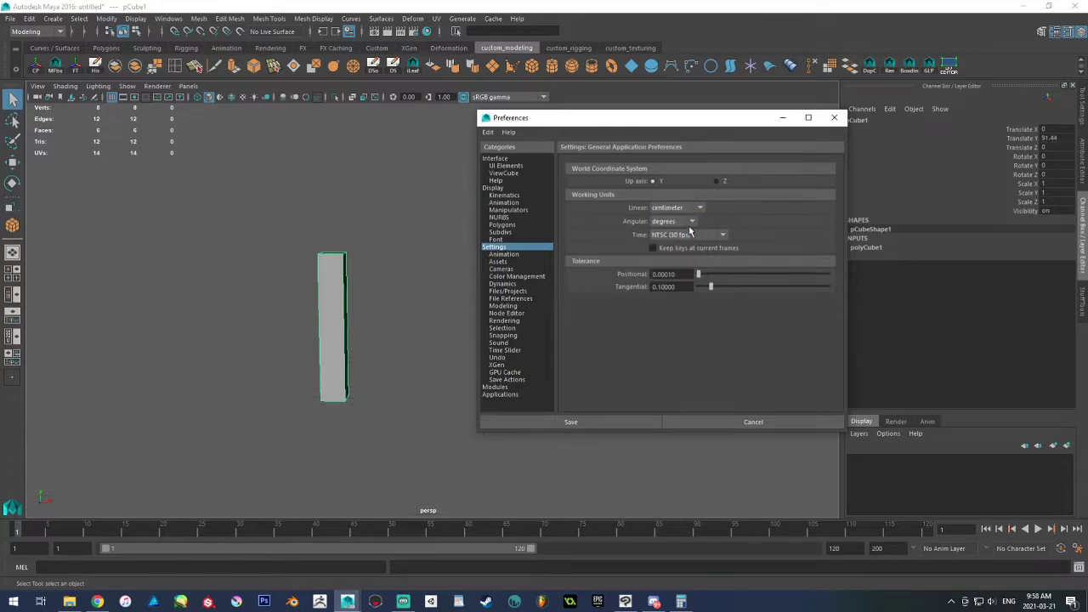
pyautogui.keyDown('alt'); pyautogui.moveTo(404, 175); pyautogui.dragTo(304, 371); pyautogui.keyUp('alt')
pyautogui.keyDown('alt'); pyautogui.moveTo(304, 291); pyautogui.dragTo(383, 314); pyautogui.keyUp('alt')
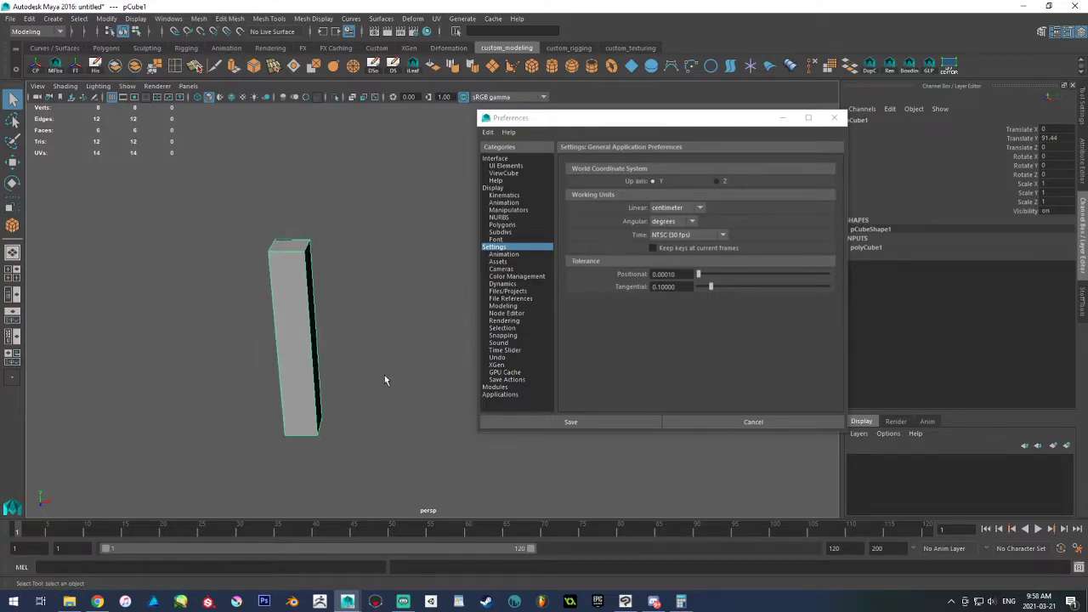
pyautogui.click(731, 423)
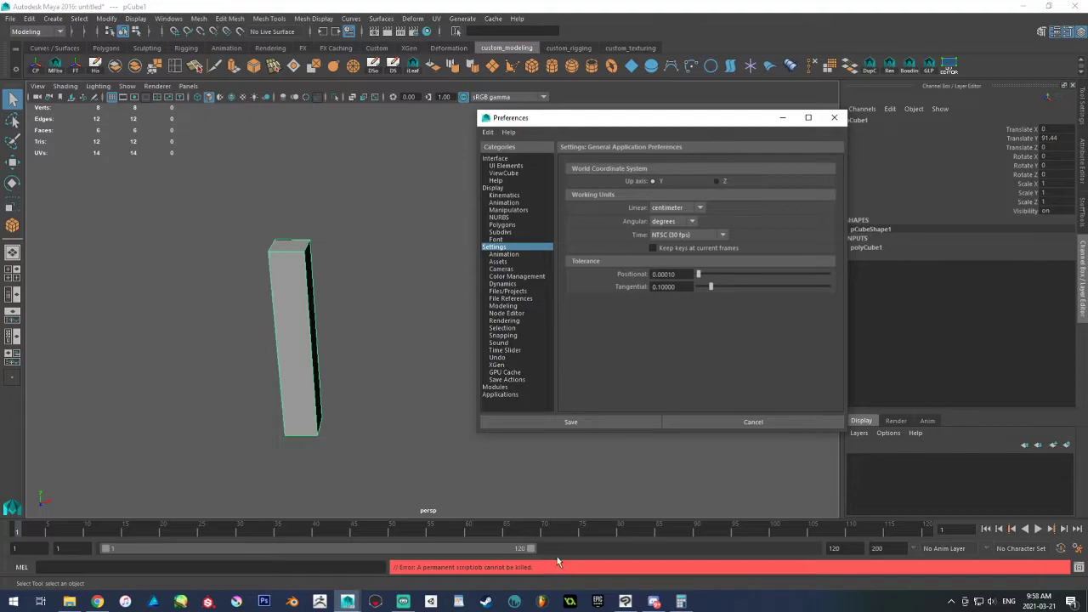
pyautogui.click(695, 423)
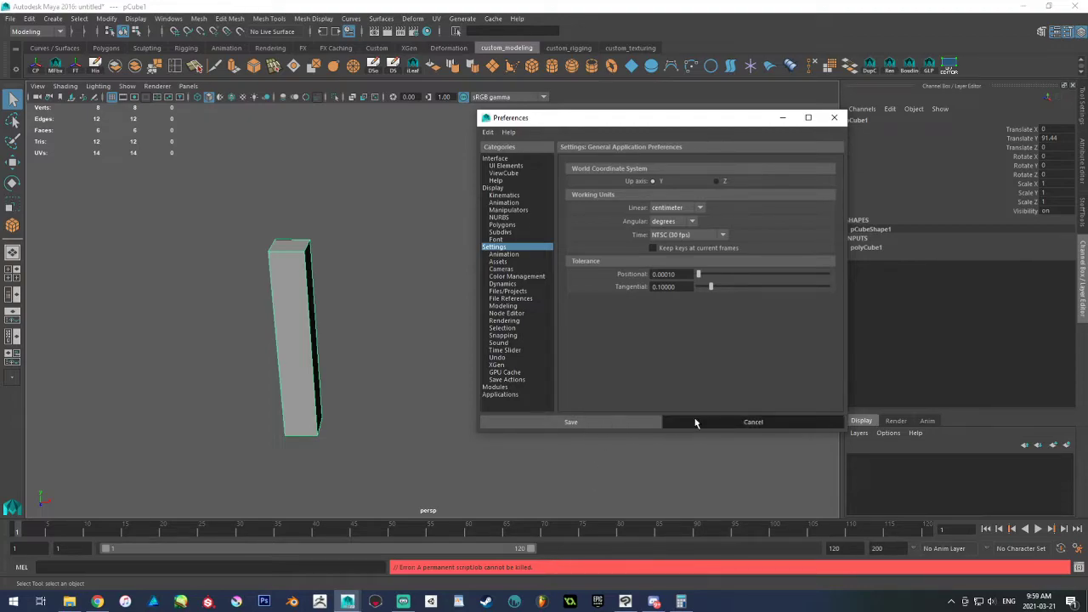
pyautogui.click(834, 117)
pyautogui.keyDown('alt'); pyautogui.moveTo(508, 314); pyautogui.dragTo(562, 357); pyautogui.keyUp('alt')
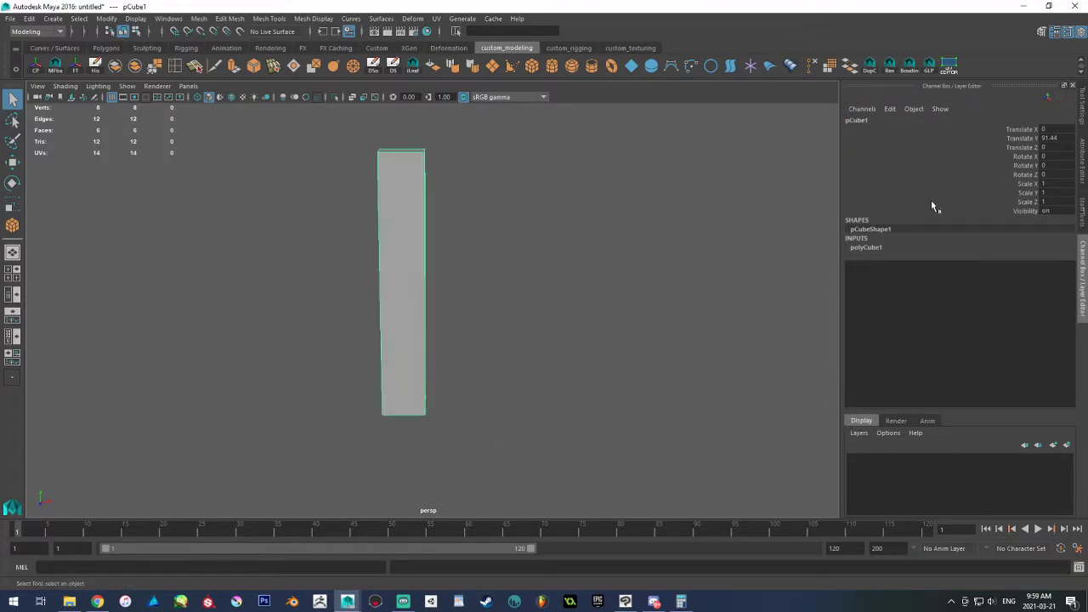
# Switch the viewport to the four-view layout
pyautogui.click(867, 248)
pyautogui.keyDown('alt'); pyautogui.moveTo(651, 235); pyautogui.dragTo(452, 253); pyautogui.keyUp('alt')
pyautogui.keyDown('alt'); pyautogui.moveTo(71, 294); pyautogui.dragTo(196, 313); pyautogui.keyUp('alt')
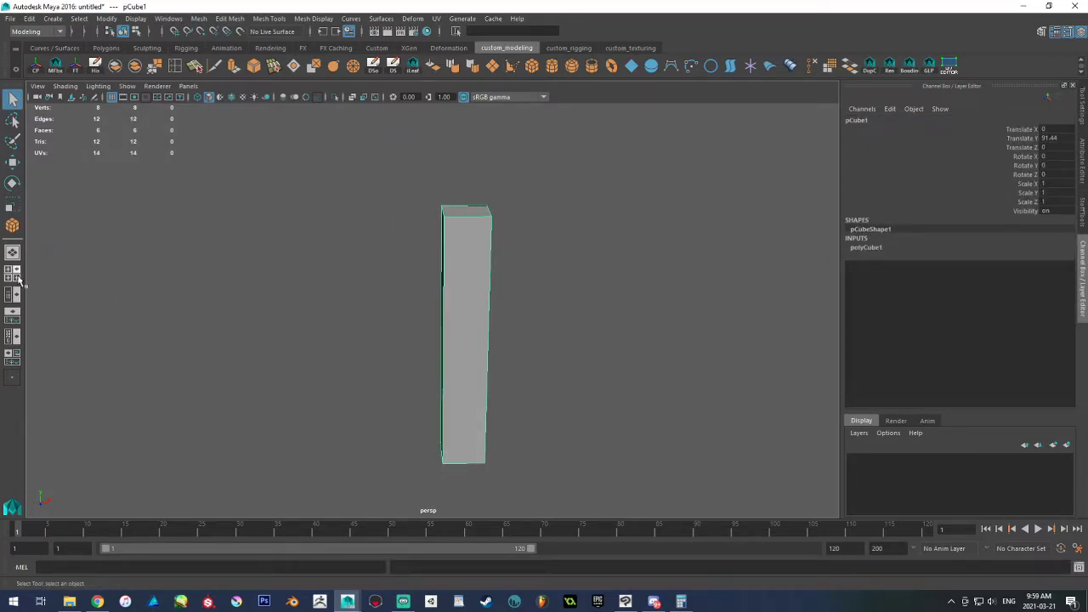
pyautogui.click(13, 274)
# Save the scene as workshop001_high001 in Maya ASCII format in the project's Mesh folder
pyautogui.hotkey('ctrl', 's')
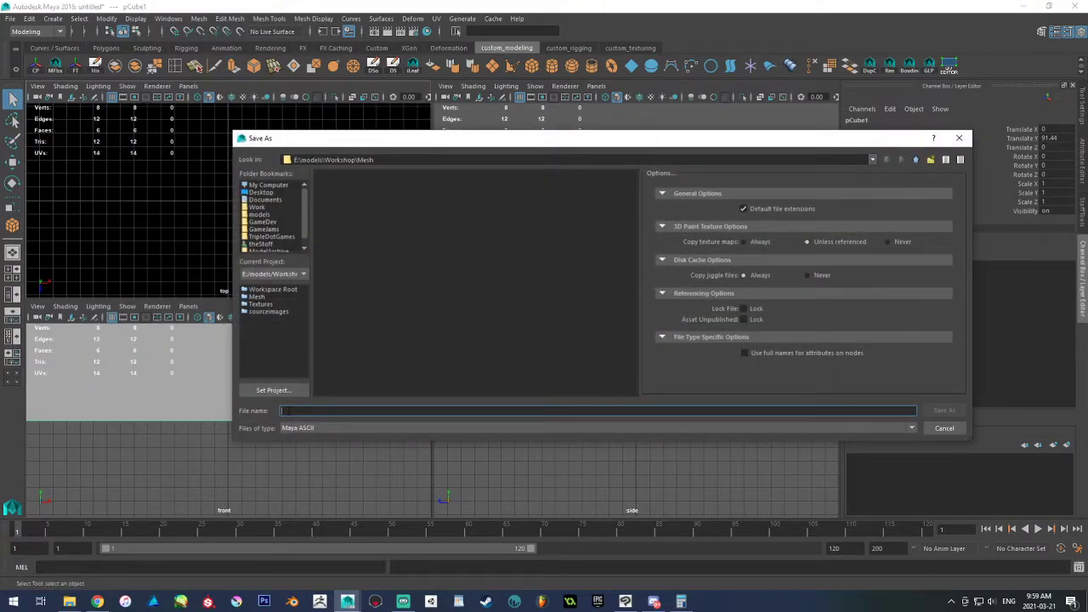
pyautogui.write('t')
pyautogui.press('BackSpace')
pyautogui.write('c')
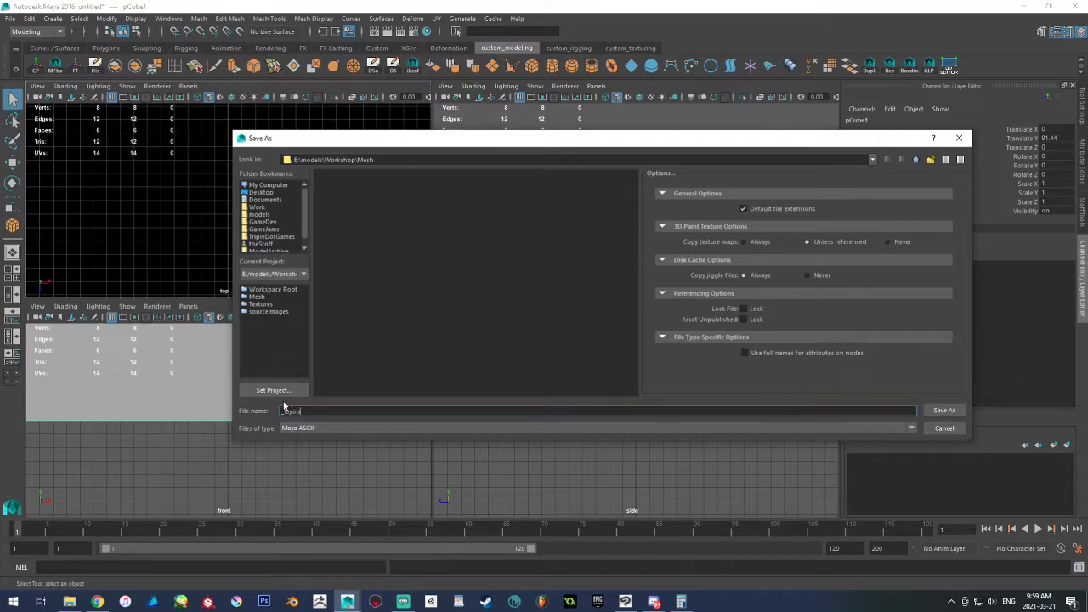
pyautogui.press('BackSpace')
pyautogui.press('BackSpace')
pyautogui.press('BackSpace')
pyautogui.press('BackSpace')
pyautogui.press('BackSpace')
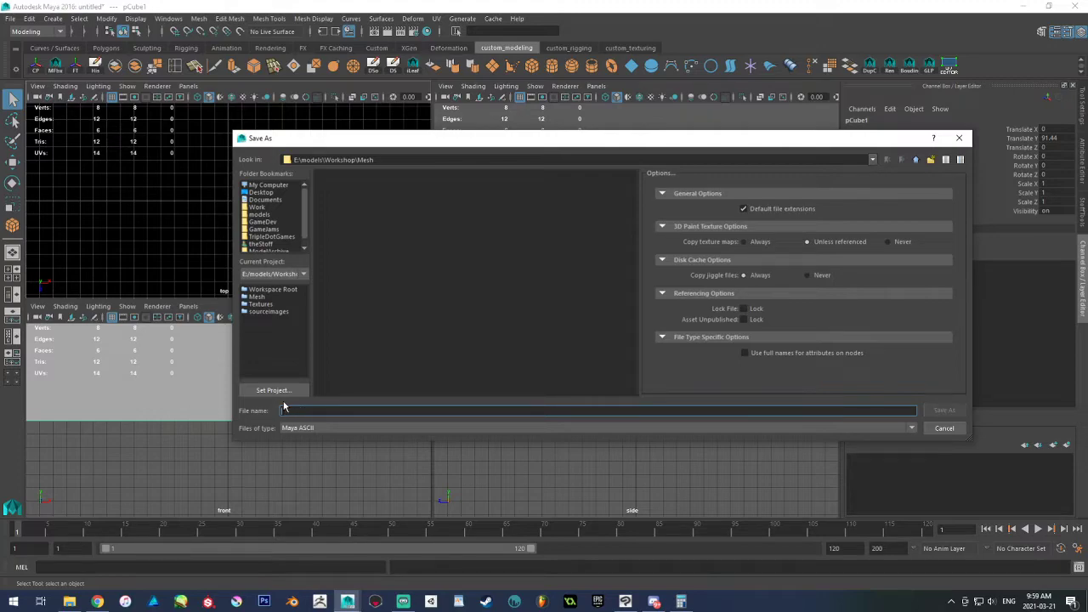
pyautogui.write('workshop001_high001')
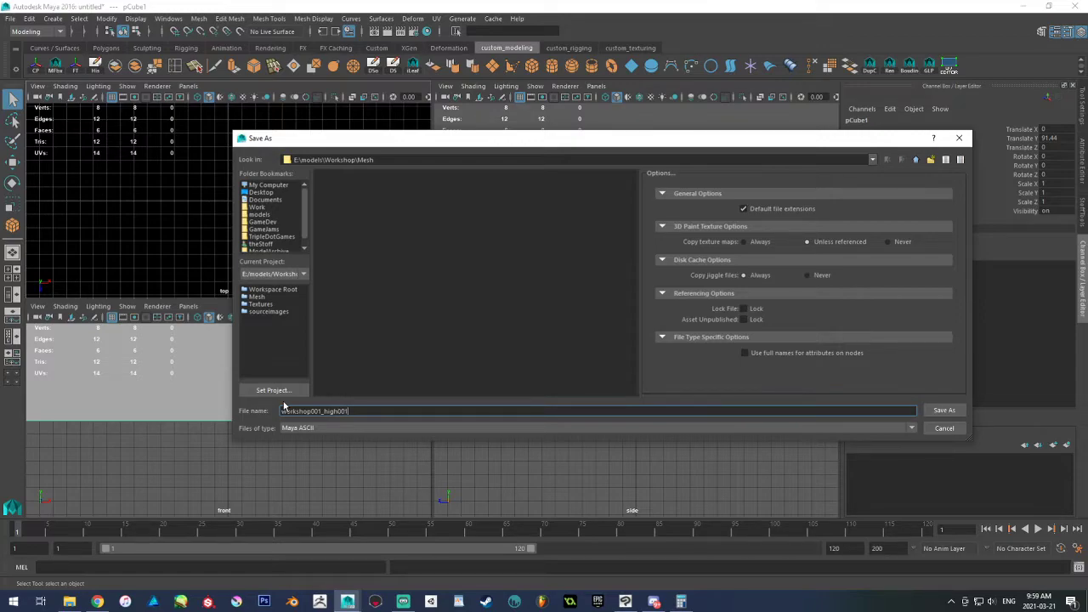
pyautogui.press('Return')
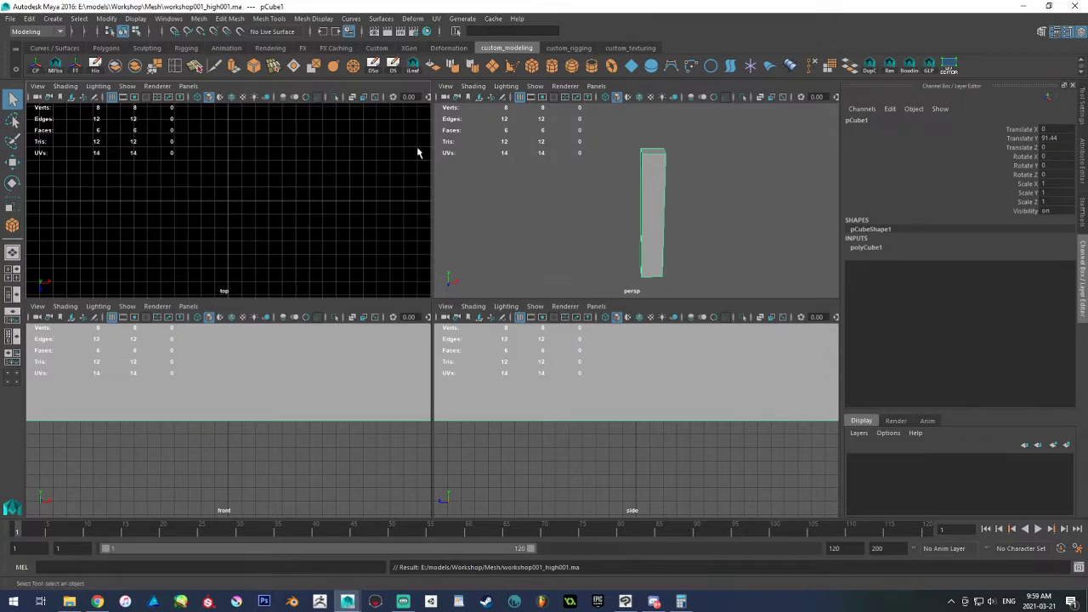
pyautogui.moveTo(613, 134); pyautogui.dragTo(748, 297)
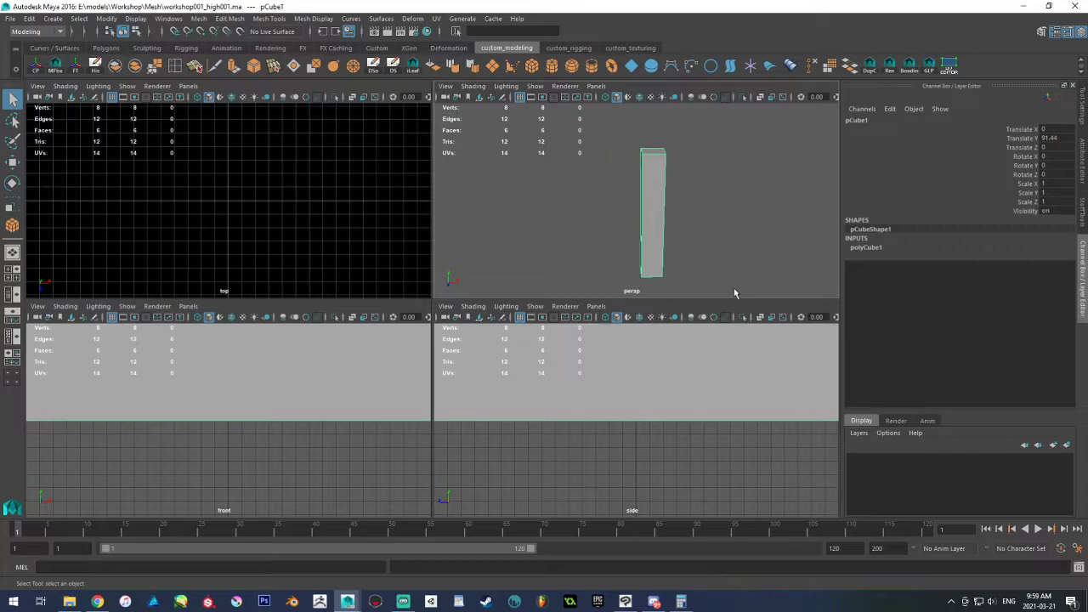
pyautogui.moveTo(625, 135); pyautogui.dragTo(722, 291)
pyautogui.moveTo(568, 125); pyautogui.dragTo(586, 152)
pyautogui.moveTo(667, 151); pyautogui.dragTo(717, 243)
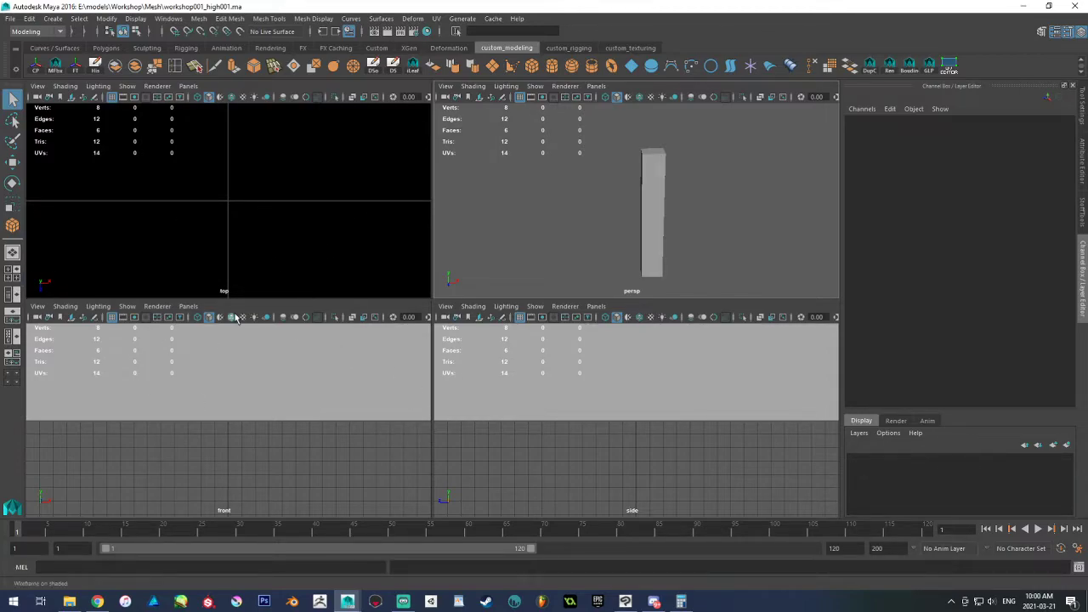
pyautogui.moveTo(566, 131); pyautogui.dragTo(723, 270)
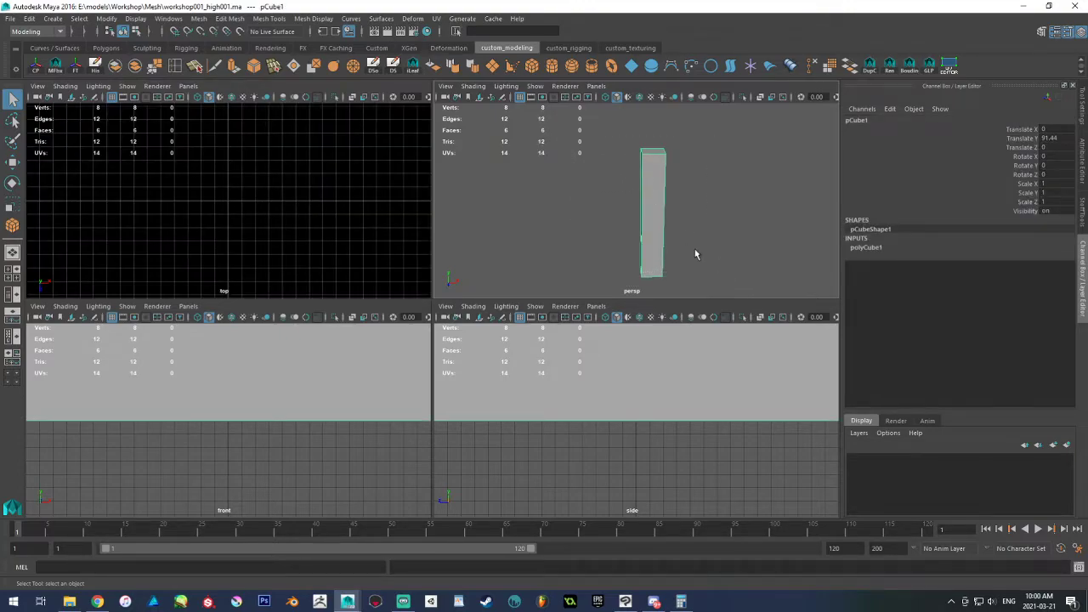
pyautogui.click(12, 294)
pyautogui.moveTo(405, 268)
pyautogui.keyDown('alt'); pyautogui.mouseDown()
pyautogui.moveTo(368, 222)
pyautogui.moveTo(362, 248)
pyautogui.moveTo(400, 294)
pyautogui.moveTo(392, 279)
pyautogui.mouseUp(); pyautogui.keyUp('alt')
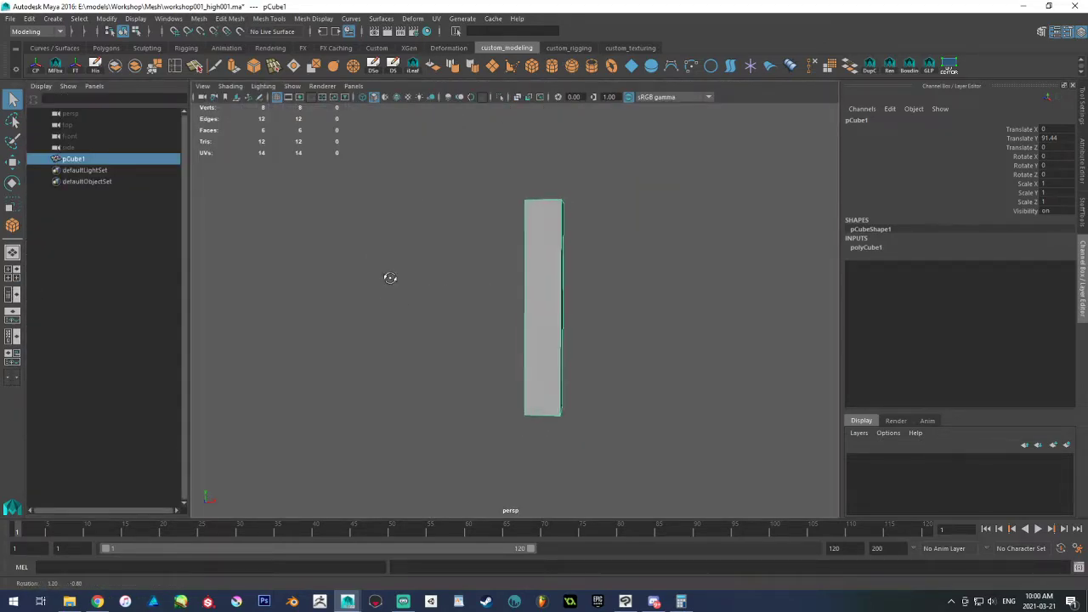
pyautogui.keyDown('alt'); pyautogui.moveTo(291, 226); pyautogui.dragTo(345, 243); pyautogui.keyUp('alt')
pyautogui.click(15, 274)
pyautogui.click(13, 295)
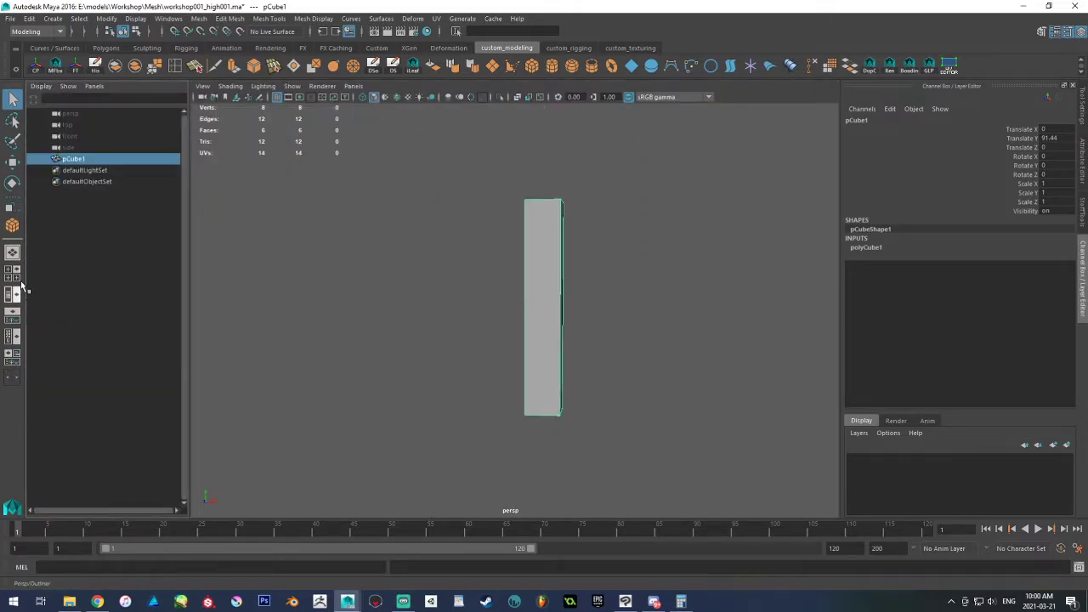
# Return to the four-view layout and maximize the front view with the whole box in frame
pyautogui.click(15, 273)
pyautogui.scroll(-10, 219, 396)
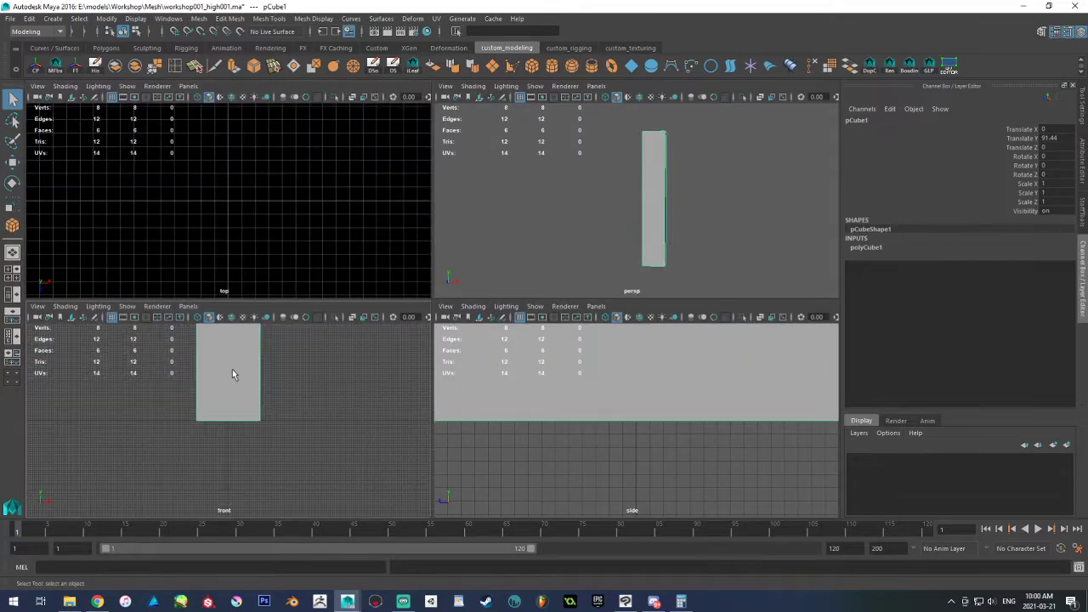
pyautogui.keyDown('alt'); pyautogui.moveTo(232, 372); pyautogui.dragTo(253, 469, button='middle'); pyautogui.keyUp('alt')
pyautogui.scroll(-3, 252, 468)
pyautogui.scroll(-3, 163, 394)
pyautogui.keyDown('alt'); pyautogui.moveTo(207, 379); pyautogui.dragTo(164, 381, button='middle'); pyautogui.keyUp('alt')
pyautogui.press('space')
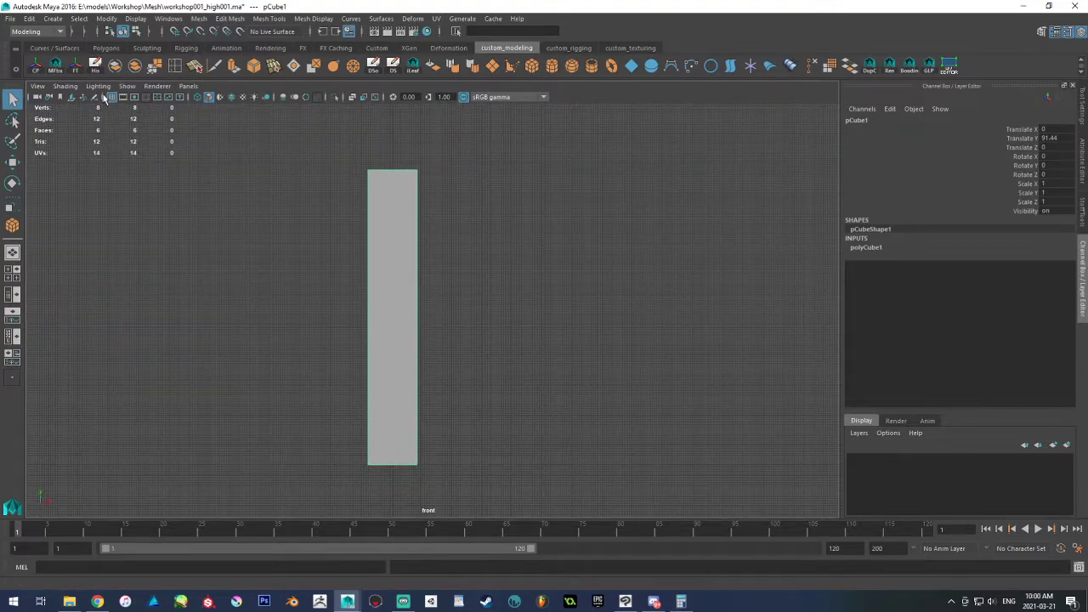
# Open the image plane file browser for the front view and switch to Clip Studio Paint
pyautogui.click(75, 98)
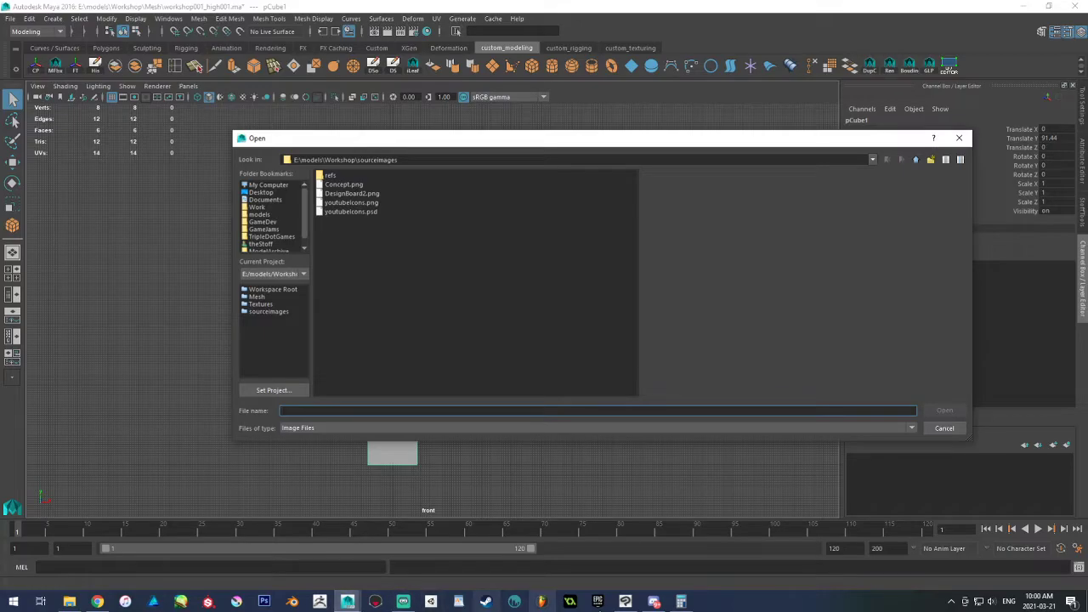
pyautogui.click(626, 602)
pyautogui.click(12, 19)
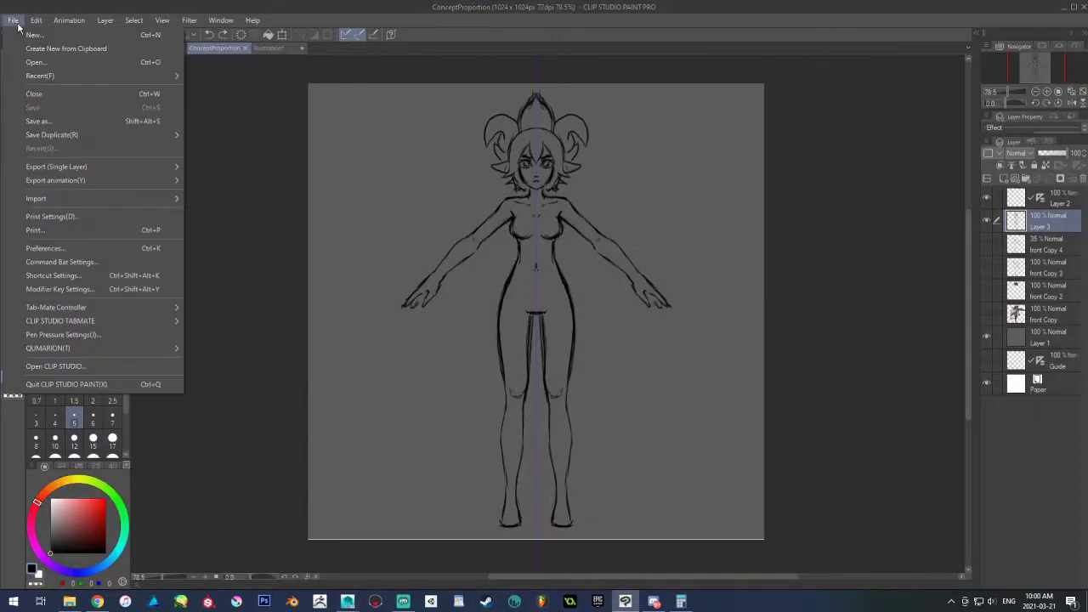
pyautogui.click(42, 121)
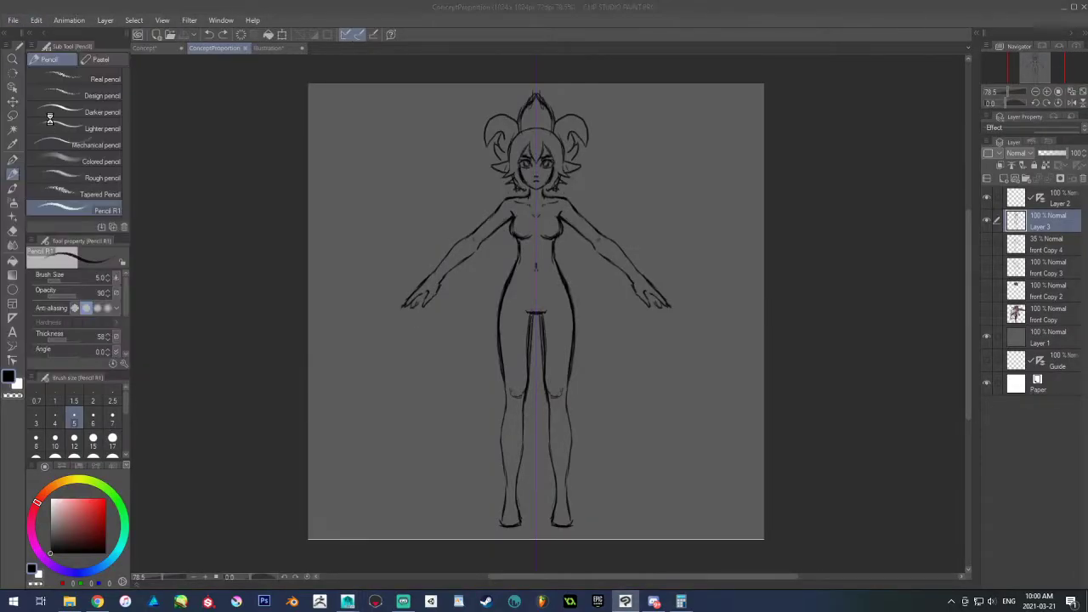
pyautogui.click(136, 296)
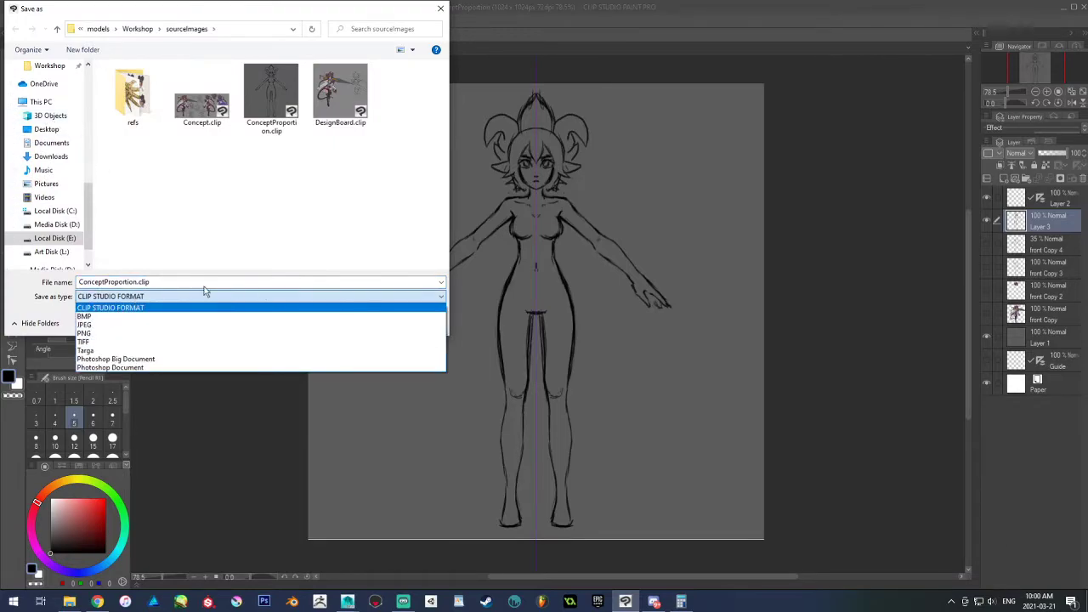
pyautogui.click(263, 296)
pyautogui.click(393, 323)
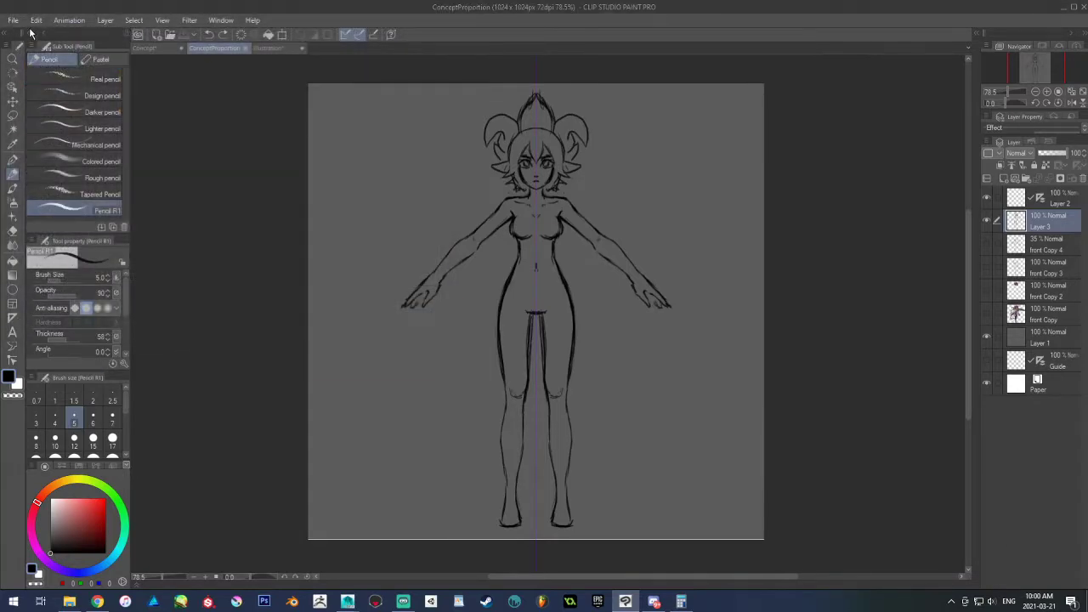
# Export the flattened front sketch as ConceptProportion.png into the sourceimages folder with a 112 by 112 px output size
pyautogui.click(13, 19)
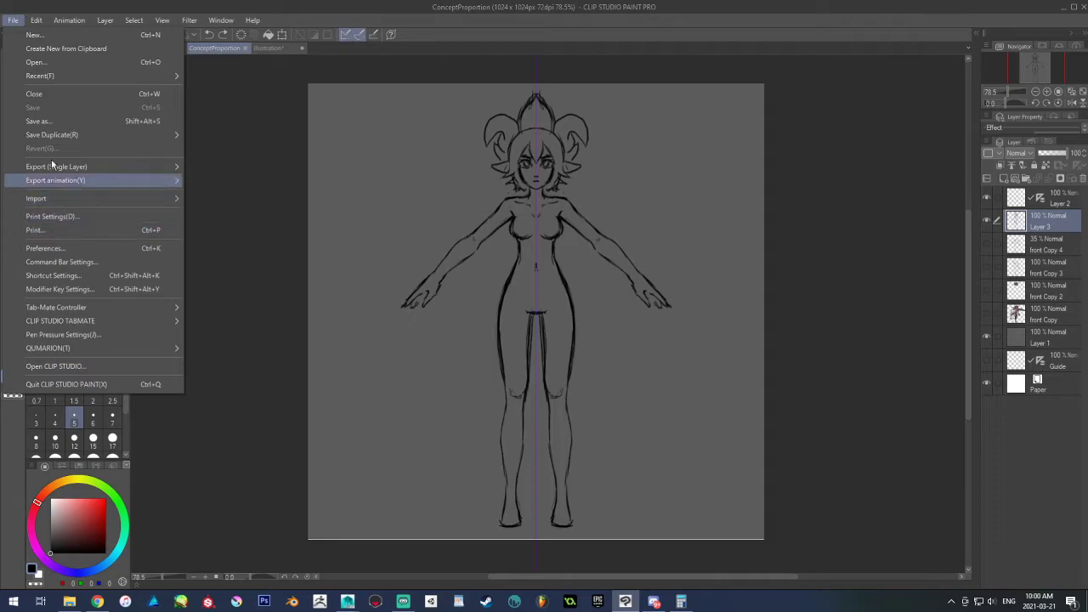
pyautogui.moveTo(77, 167)
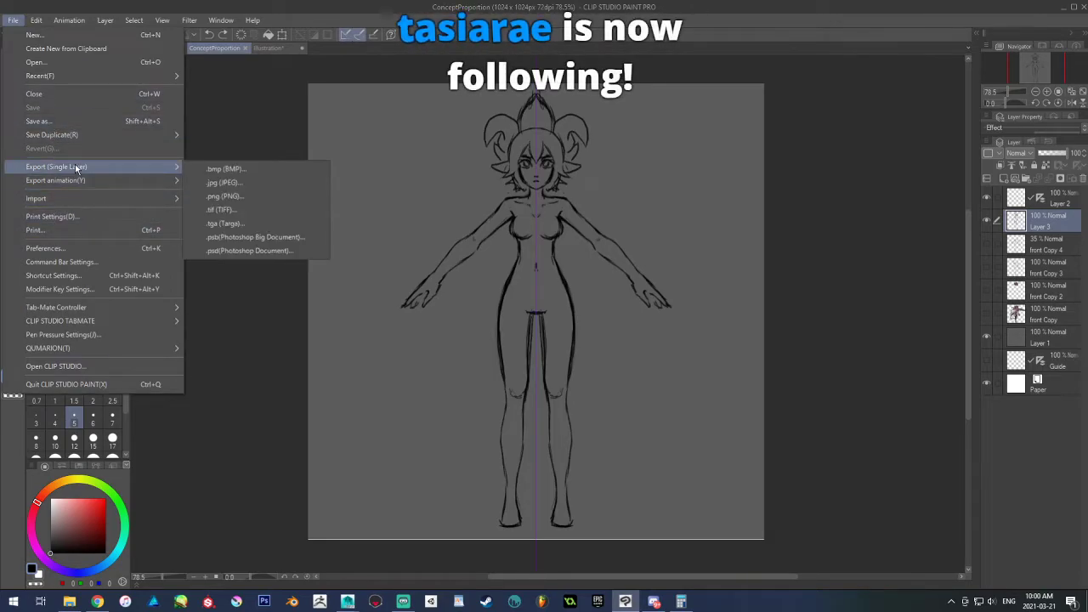
pyautogui.click(228, 197)
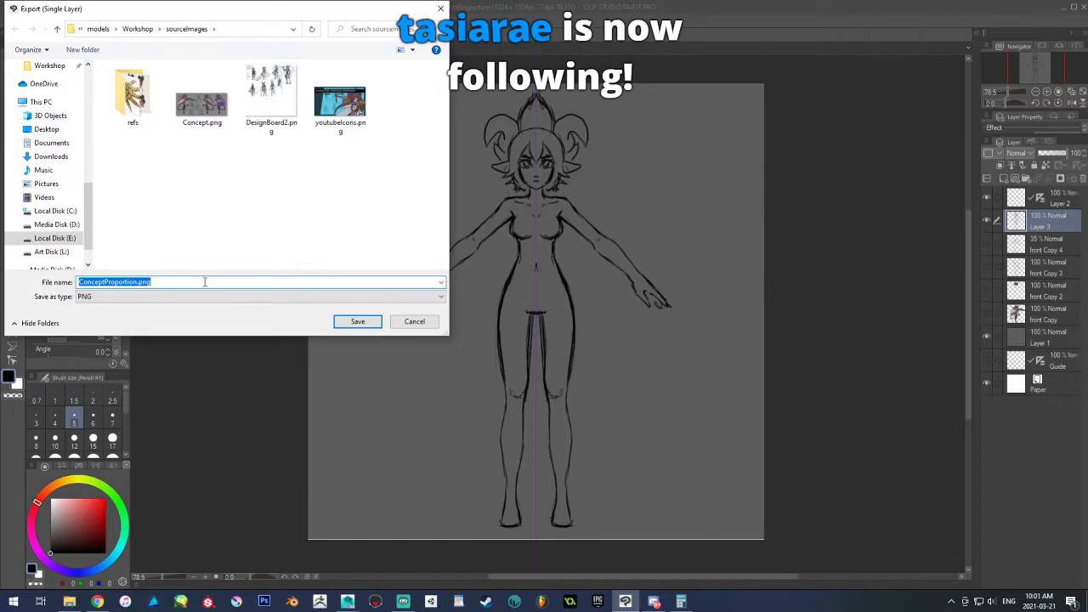
pyautogui.click(358, 321)
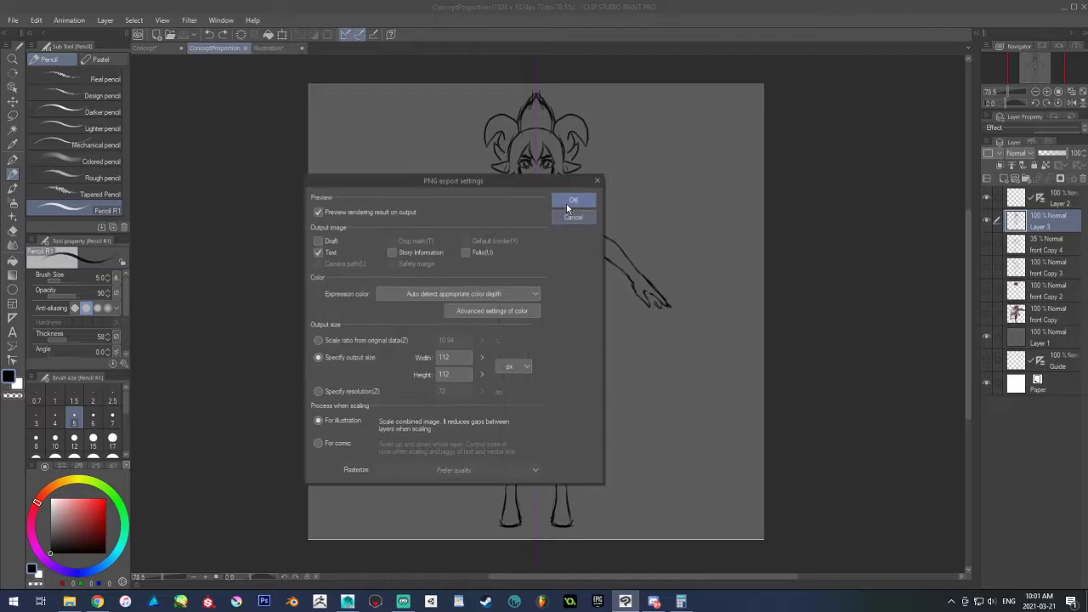
pyautogui.click(574, 198)
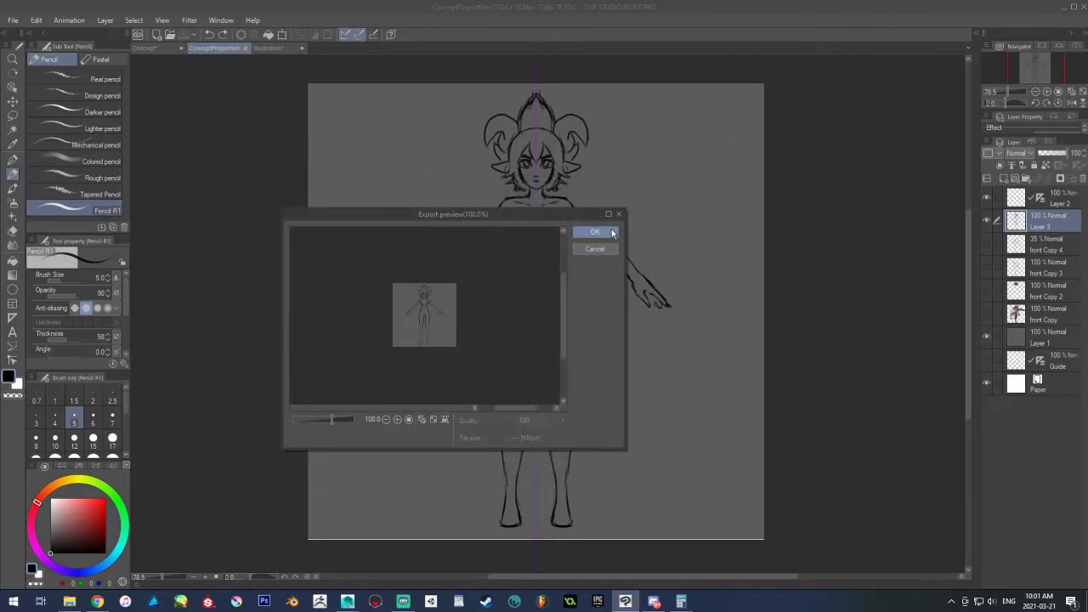
# Switch to Maya, load ConceptProportion.png as the front view's image plane, and scale it uniformly to about 178.8
pyautogui.click(1062, 10)
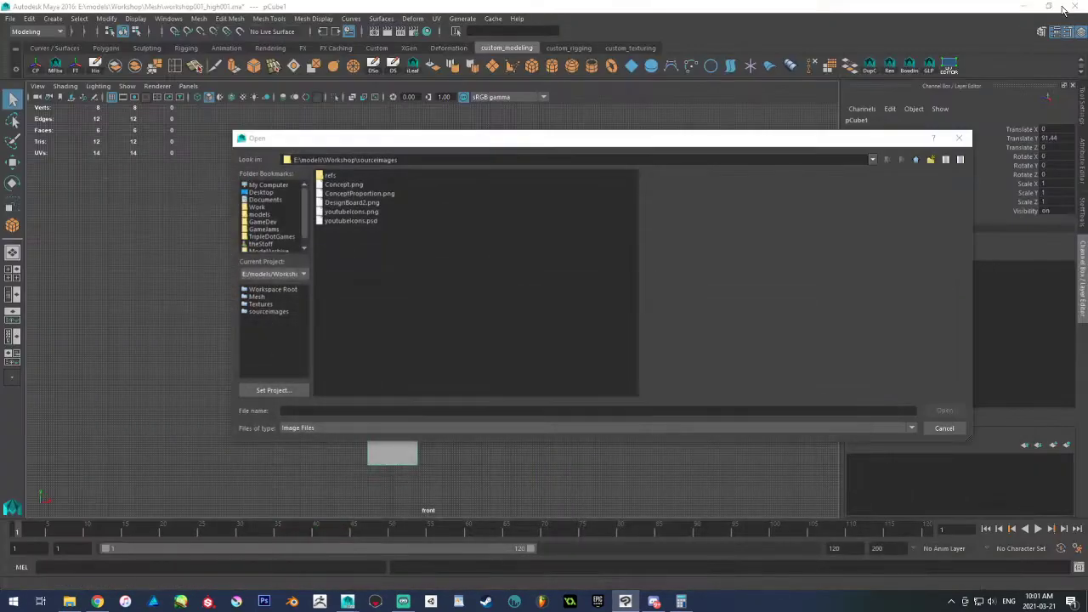
pyautogui.doubleClick(378, 194)
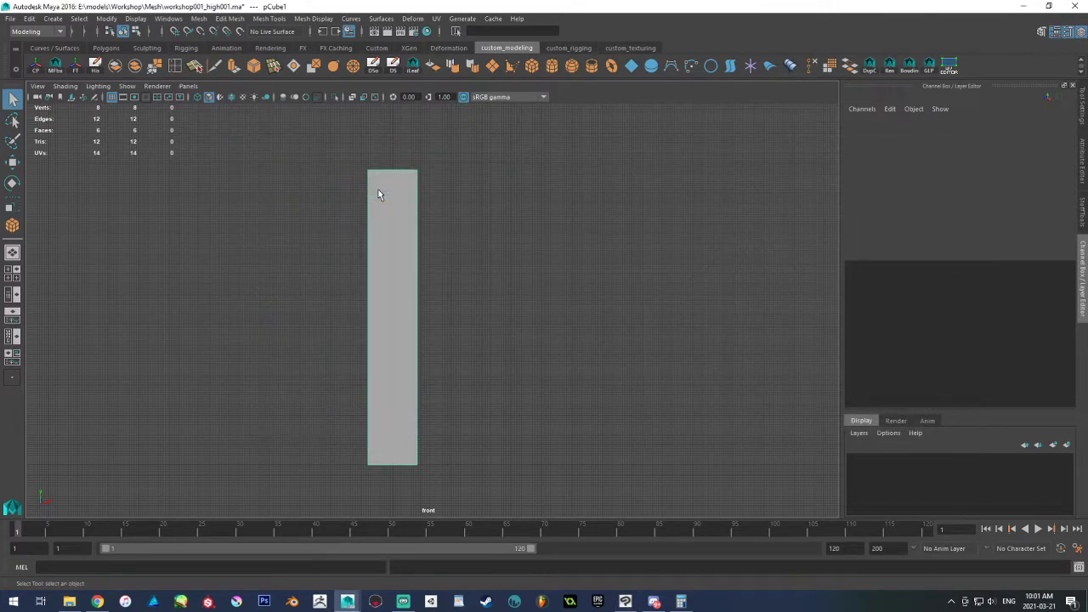
pyautogui.press('r')
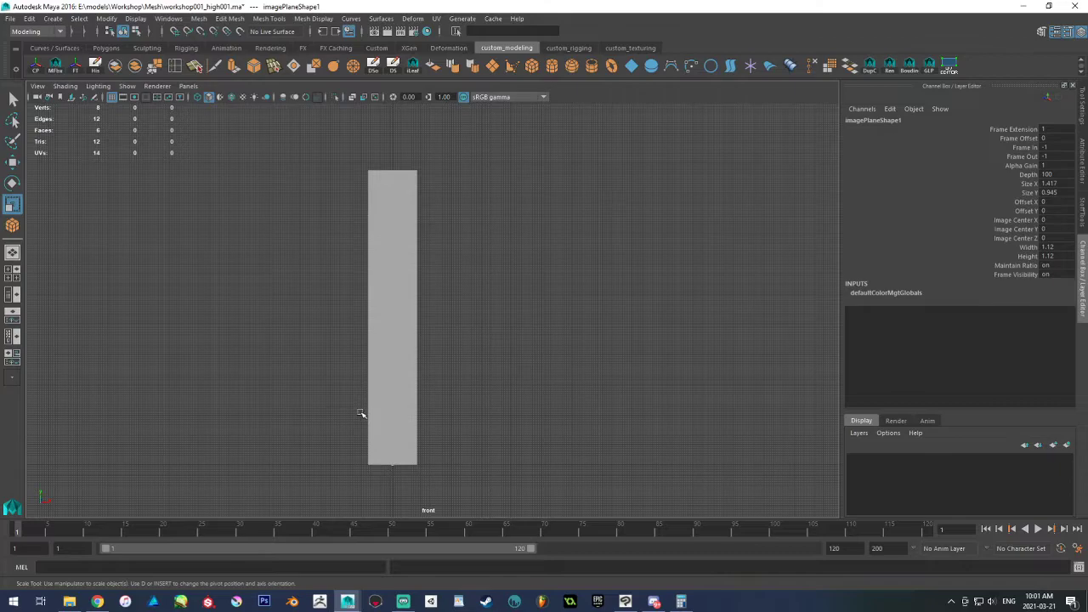
pyautogui.moveTo(390, 466)
pyautogui.mouseDown()
pyautogui.moveTo(673, 437)
pyautogui.moveTo(608, 423)
pyautogui.mouseUp()
pyautogui.keyDown('alt'); pyautogui.moveTo(609, 423); pyautogui.dragTo(634, 239, button='middle'); pyautogui.keyUp('alt')
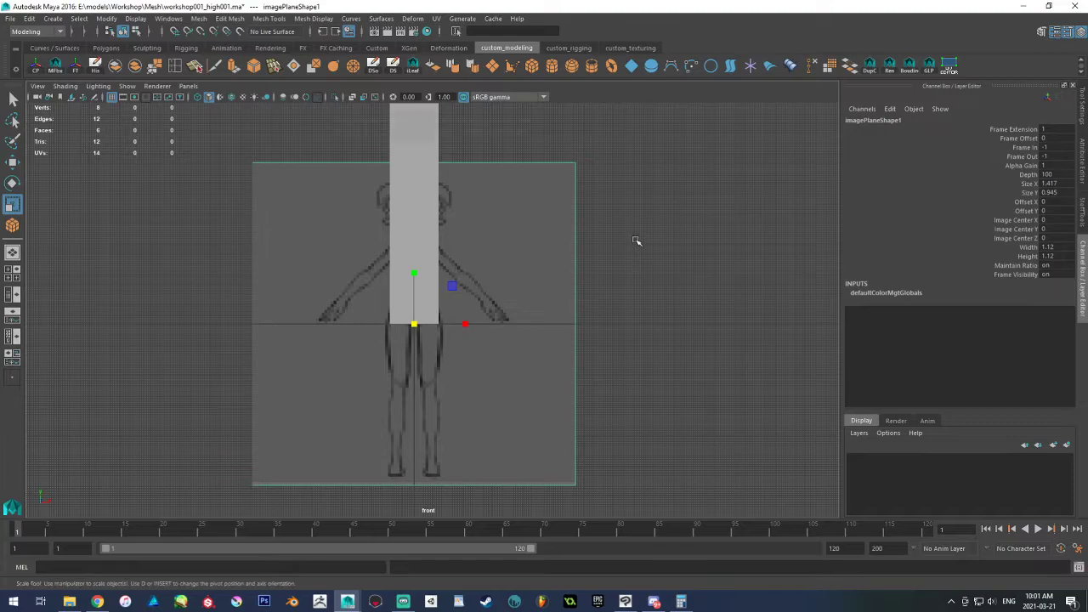
# Display the front view in wireframe with textures enabled, and return to the four-view layout
pyautogui.press('6')
pyautogui.keyDown('alt'); pyautogui.moveTo(636, 242); pyautogui.dragTo(629, 262, button='middle'); pyautogui.keyUp('alt')
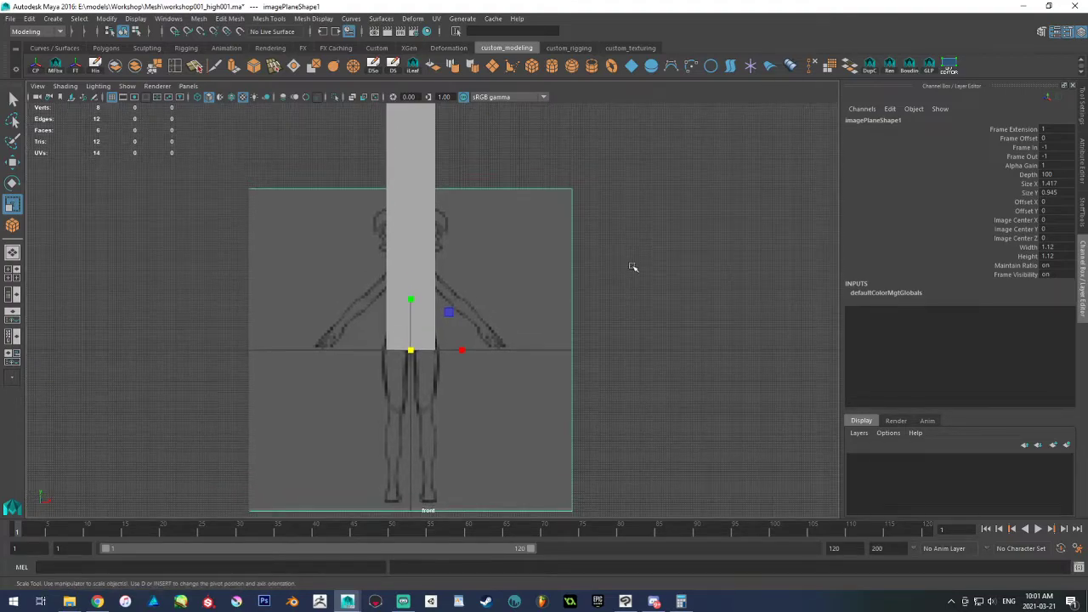
pyautogui.press('4')
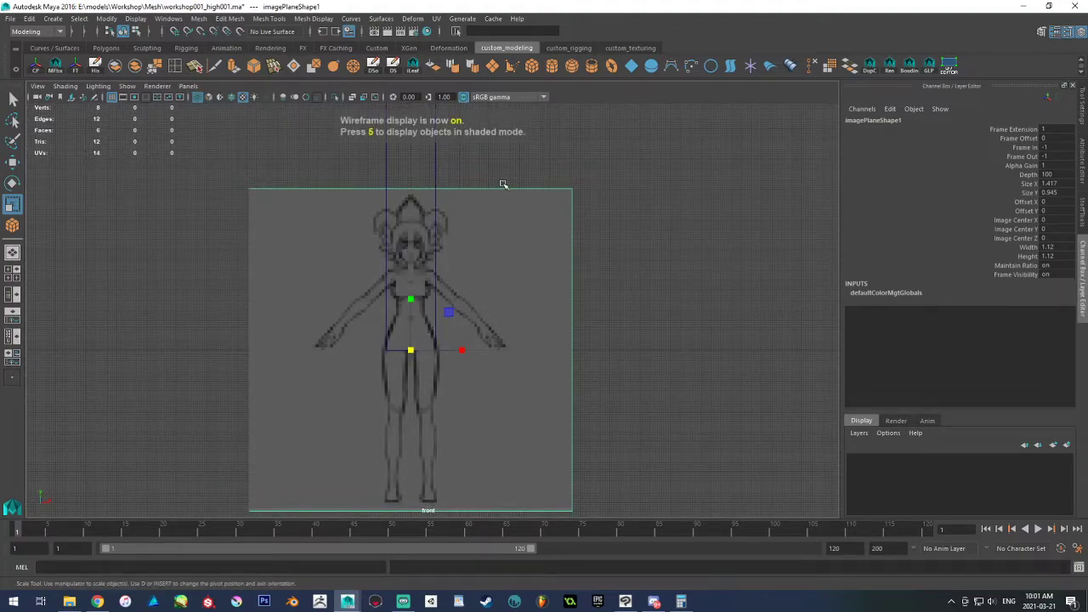
pyautogui.click(13, 274)
pyautogui.keyDown('alt'); pyautogui.moveTo(673, 111); pyautogui.dragTo(701, 164, button='right'); pyautogui.keyUp('alt')
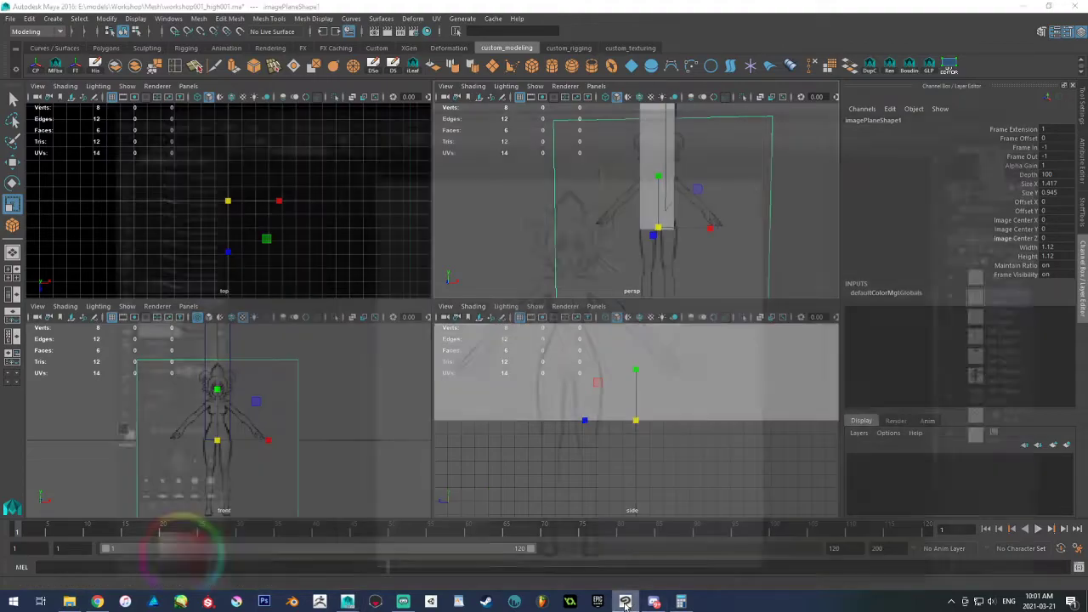
# Switch to Clip Studio Paint and export the sketch as ConceptProportion.jpg into the sourceimages folder
pyautogui.click(625, 601)
pyautogui.click(13, 20)
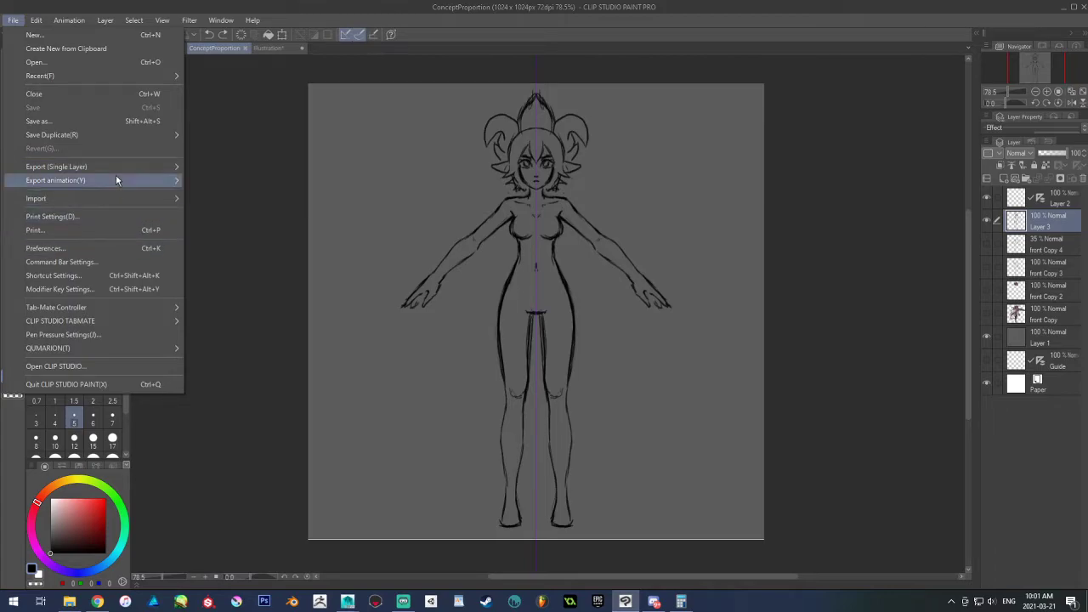
pyautogui.moveTo(117, 171)
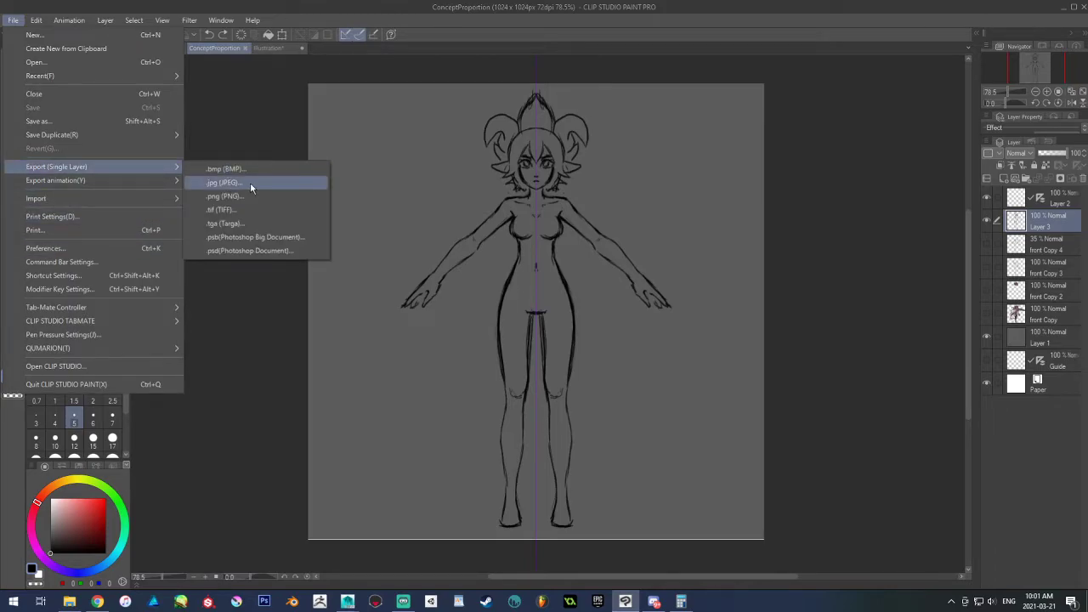
pyautogui.click(250, 182)
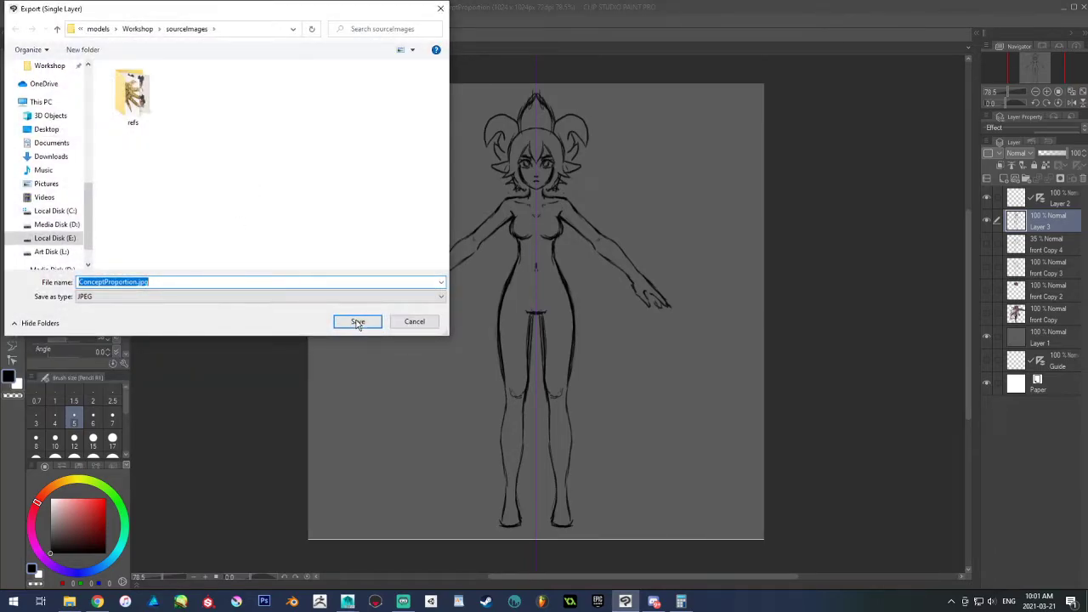
pyautogui.click(358, 322)
pyautogui.click(574, 200)
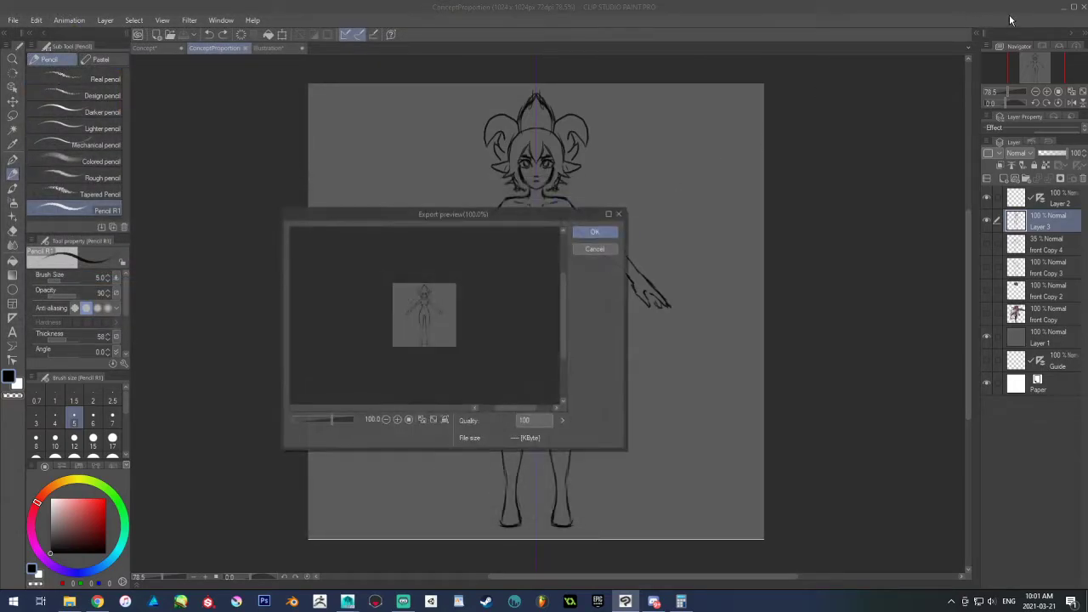
pyautogui.click(609, 234)
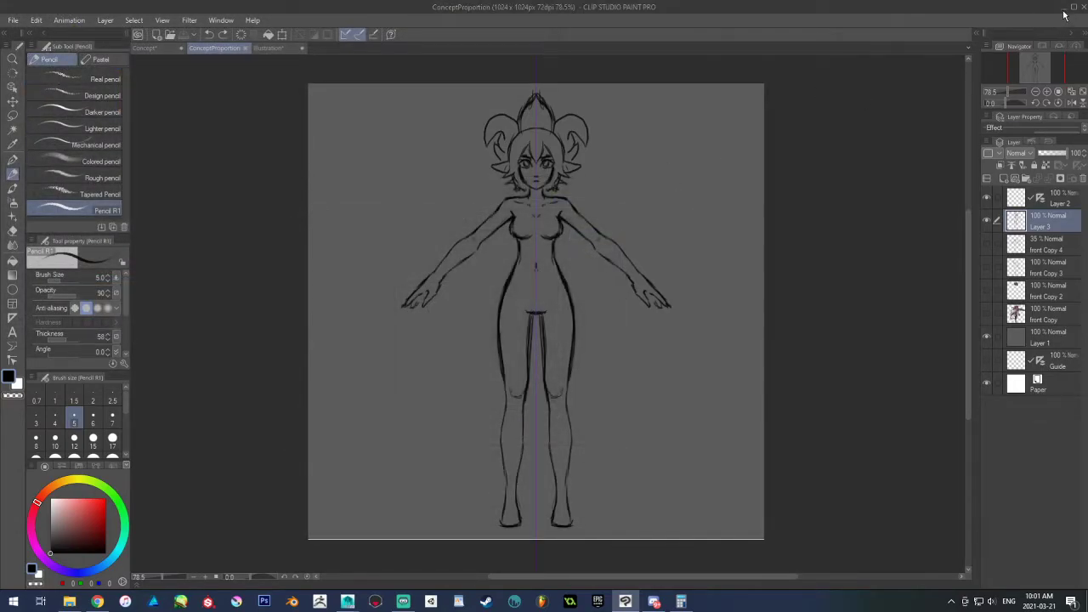
# Switch back to Maya and delete the low-resolution image plane from the front view
pyautogui.click(1064, 8)
pyautogui.click(353, 407)
pyautogui.click(284, 384)
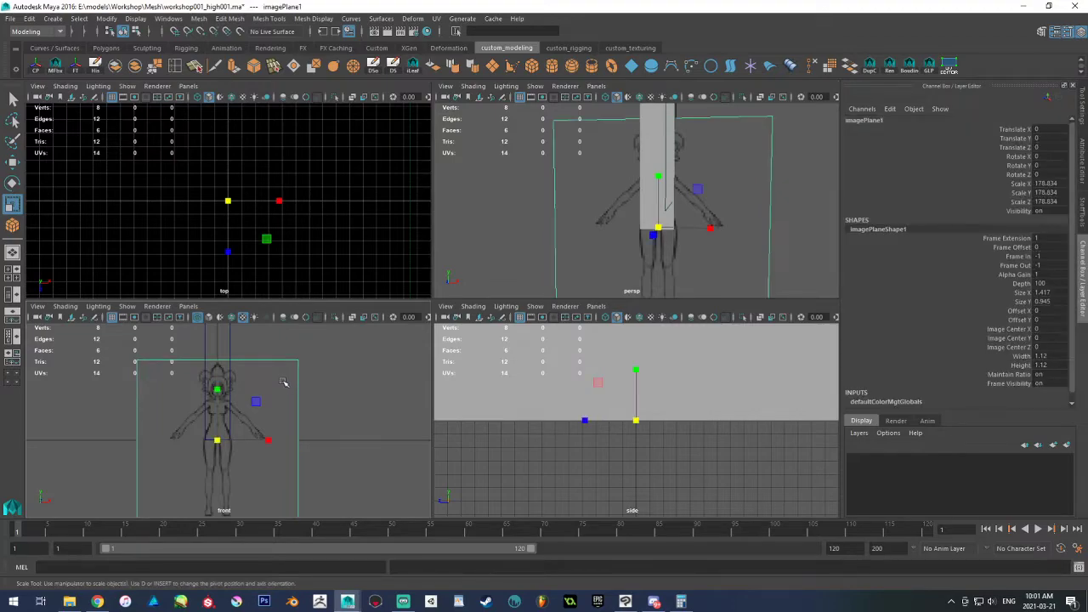
pyautogui.press('Delete')
# Try ConceptProportion.jpg as the front view's image plane, scaled up about 219 times, and undo both the scaling and the import
pyautogui.click(72, 318)
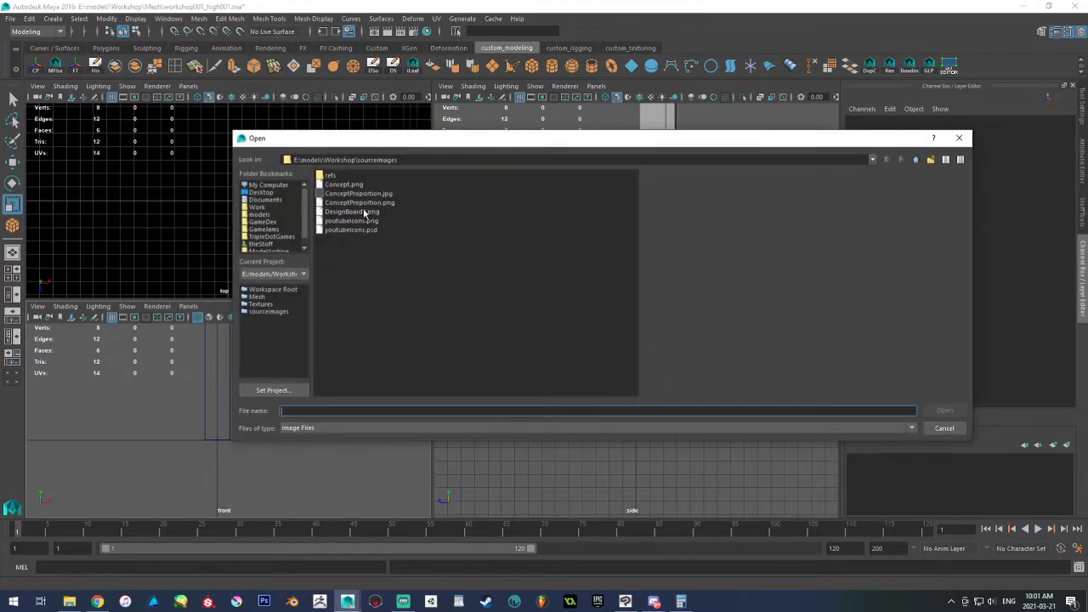
pyautogui.doubleClick(365, 195)
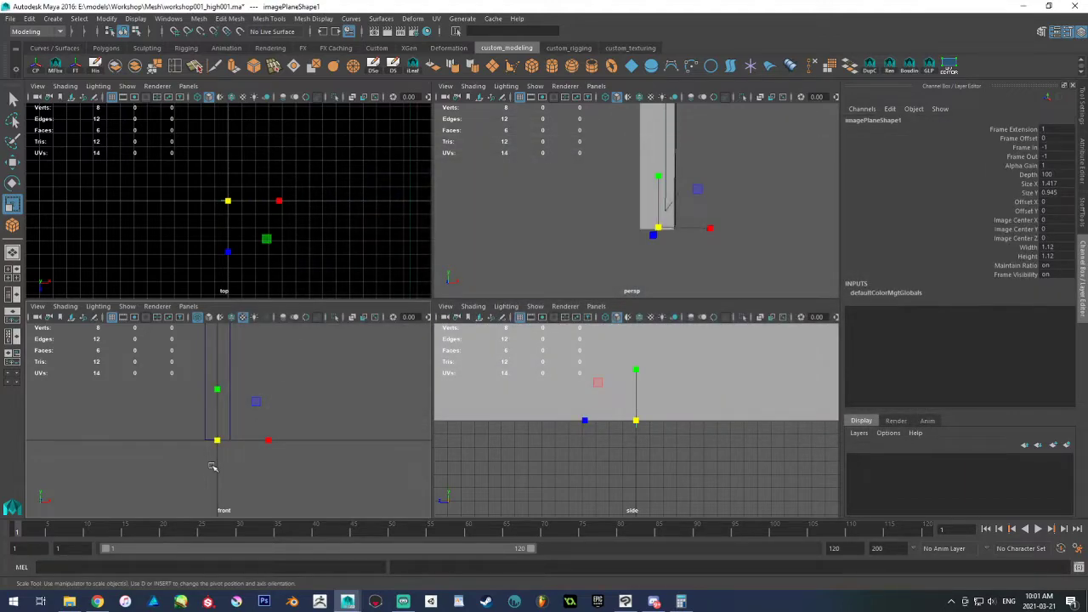
pyautogui.moveTo(218, 443); pyautogui.dragTo(357, 431)
pyautogui.hotkey('ctrl', 'z')
pyautogui.hotkey('ctrl', 'z')
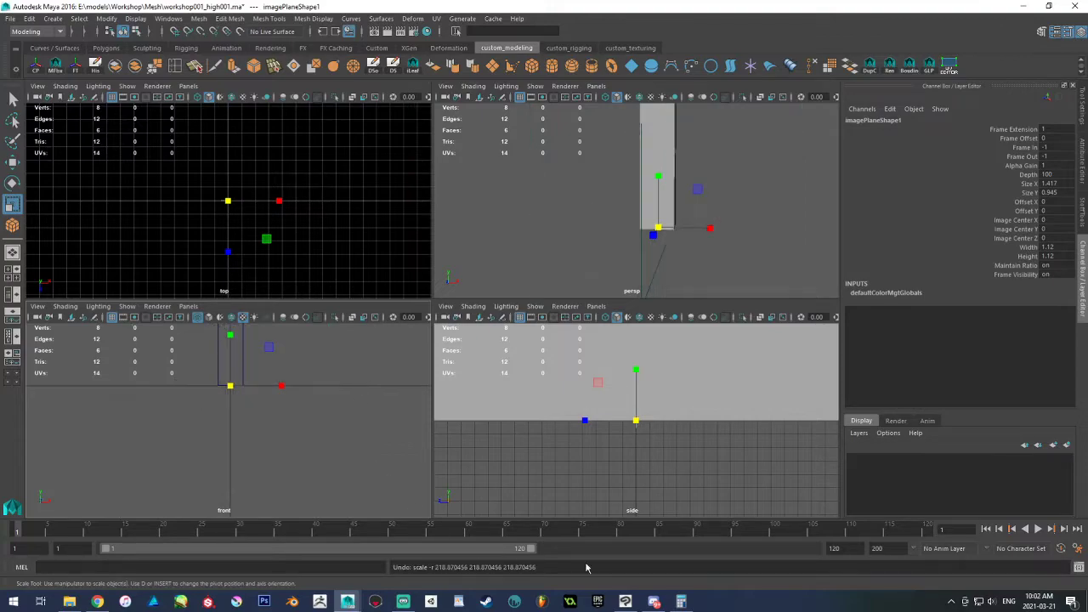
# Switch to Clip Studio Paint and start a PNG export of the sketch that replaces ConceptProportion.png in sourceimages
pyautogui.click(625, 601)
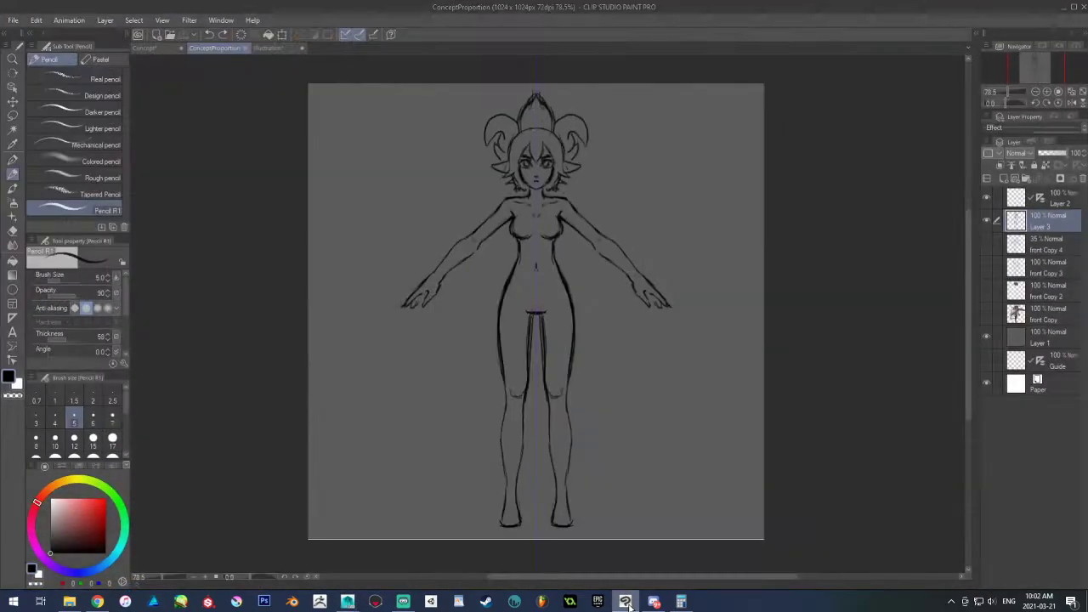
pyautogui.click(13, 19)
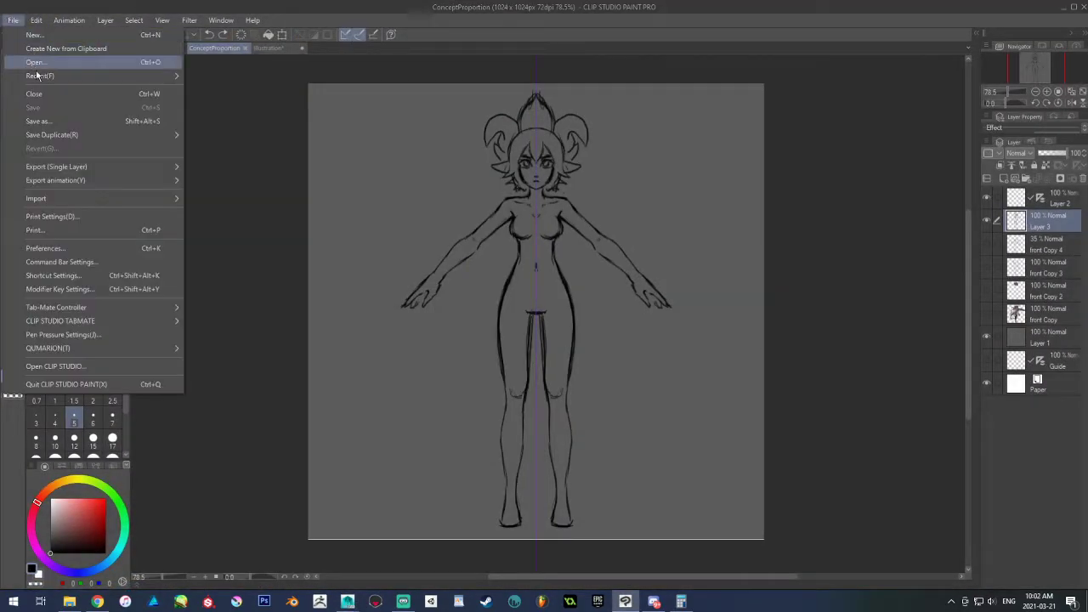
pyautogui.moveTo(54, 135)
pyautogui.moveTo(63, 168)
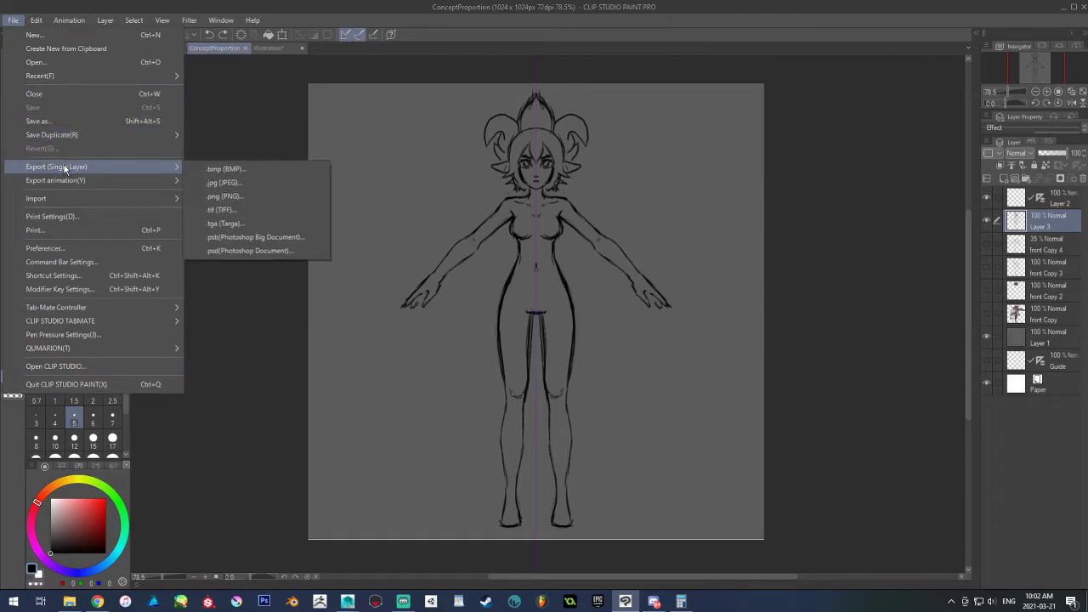
pyautogui.click(243, 196)
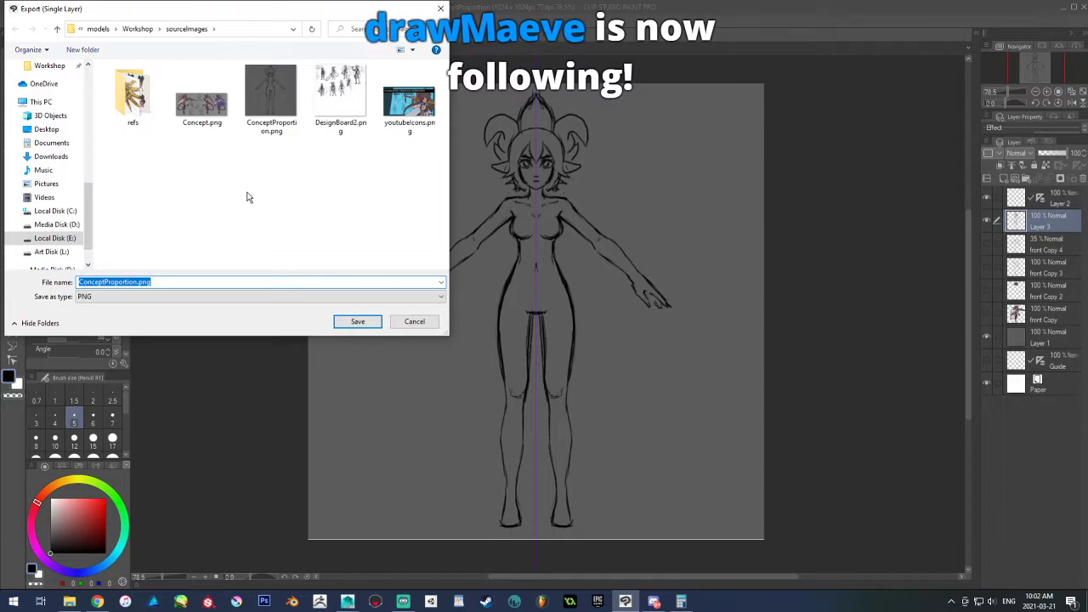
pyautogui.click(358, 321)
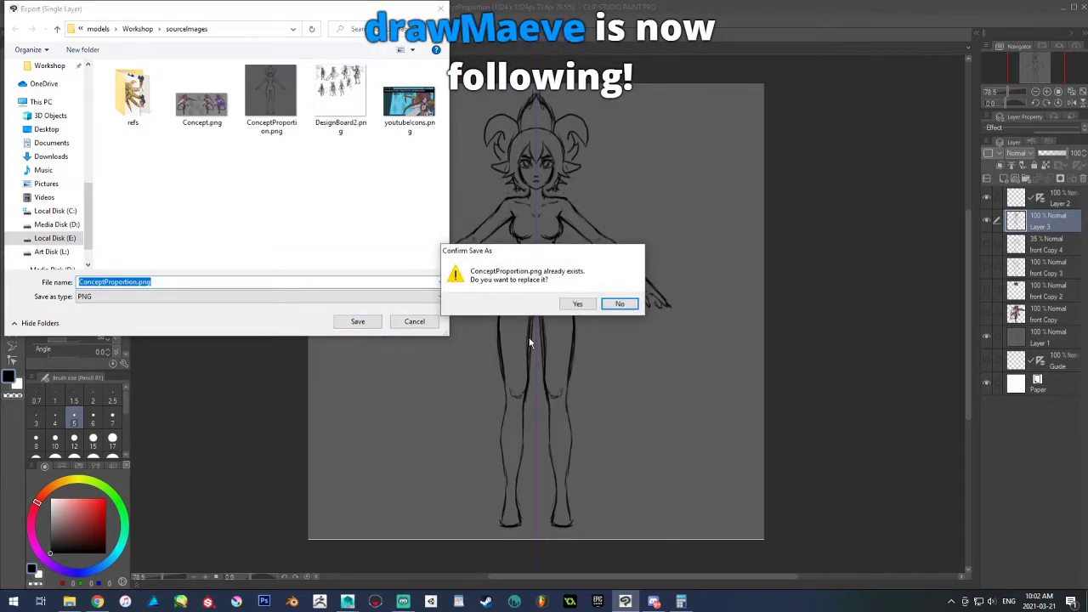
pyautogui.click(575, 304)
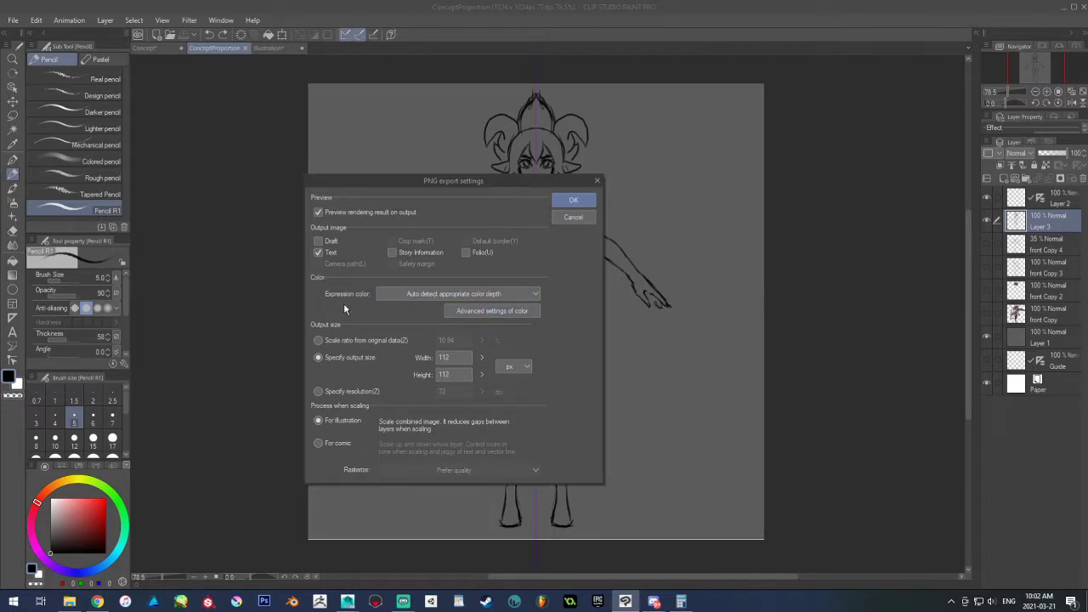
# Set the export's scale ratio to 100% of the original data and complete the PNG export
pyautogui.click(320, 340)
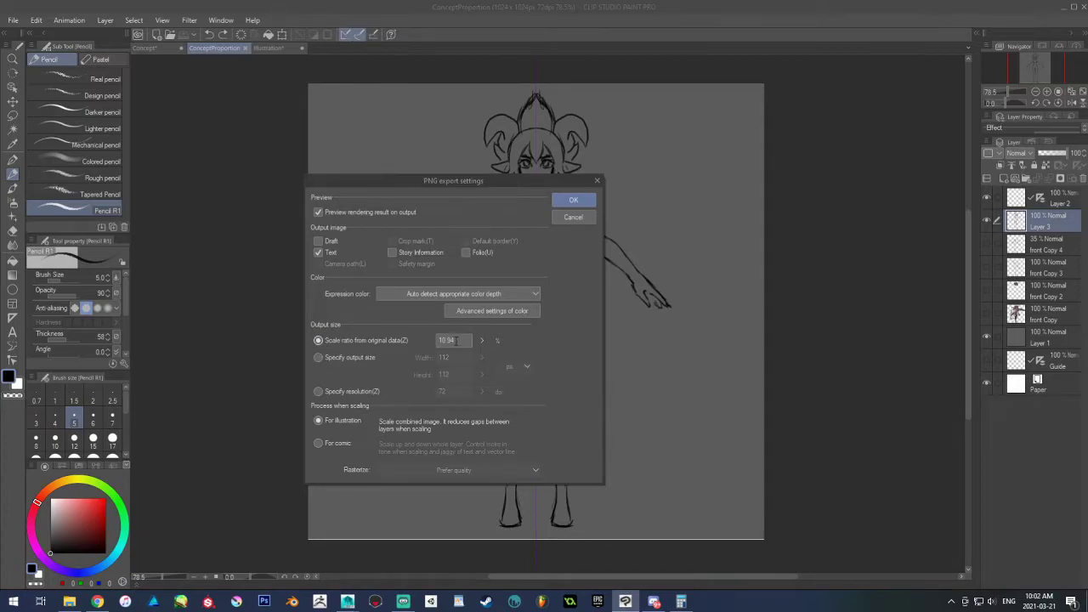
pyautogui.write('1.00')
pyautogui.click(574, 200)
pyautogui.click(599, 232)
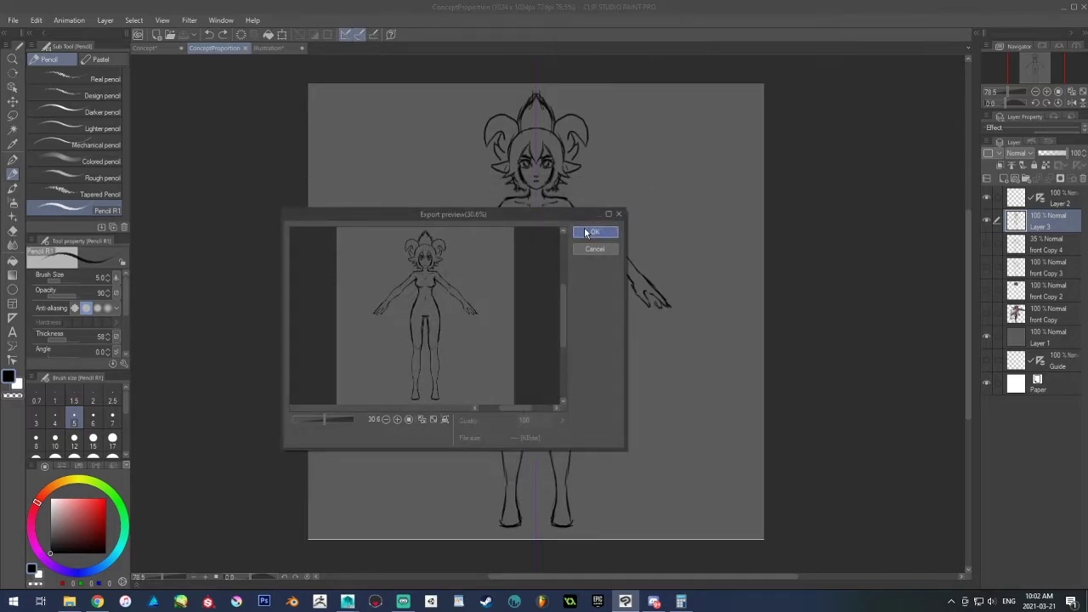
# Switch to Maya and load the re-exported ConceptProportion.png as the front view's image plane
pyautogui.click(1056, 8)
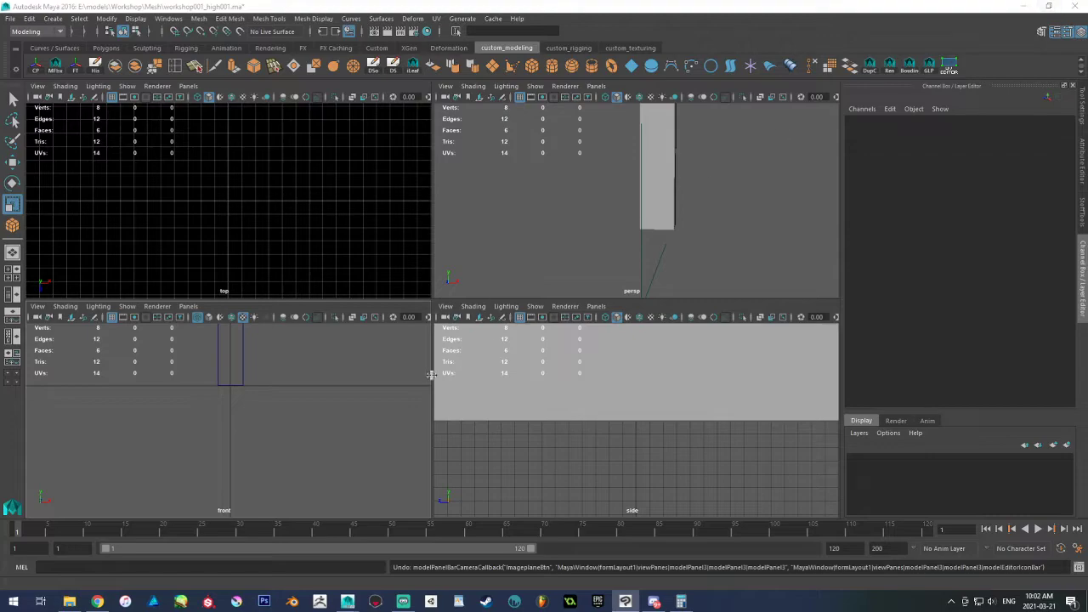
pyautogui.click(73, 316)
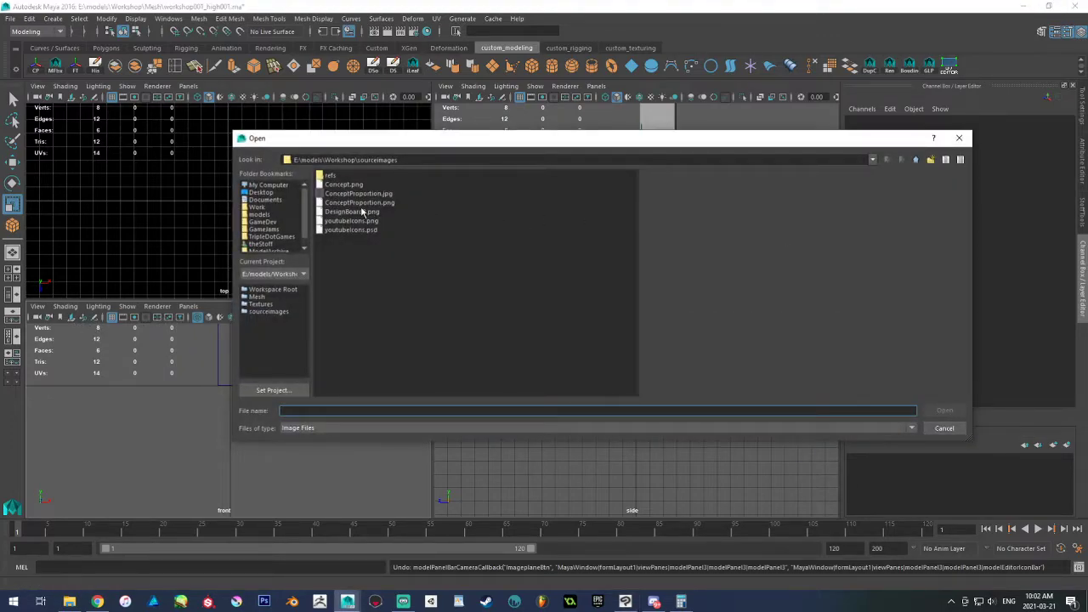
pyautogui.doubleClick(362, 211)
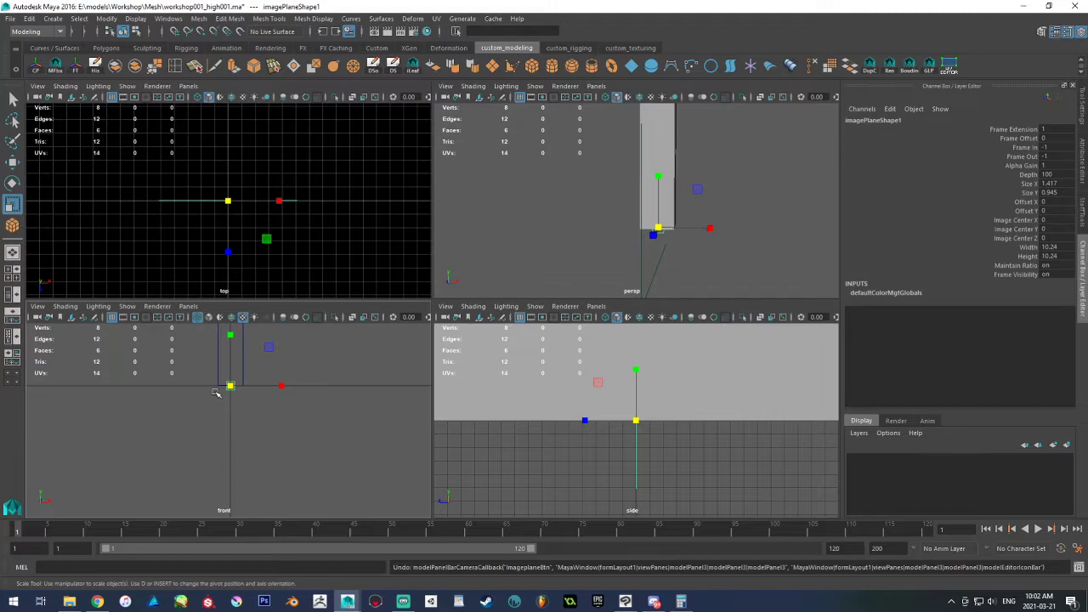
# Scale the front image plane uniformly to about 17.3 and maximize the front view around the sketch
pyautogui.keyDown('alt'); pyautogui.moveTo(217, 392); pyautogui.dragTo(251, 399, button='middle'); pyautogui.keyUp('alt')
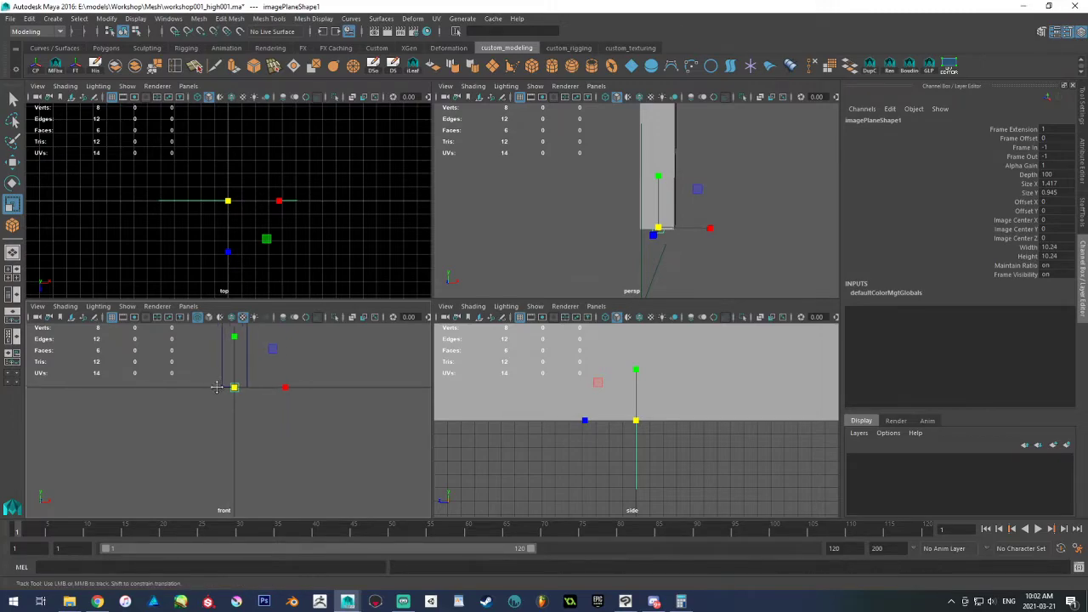
pyautogui.moveTo(265, 400); pyautogui.dragTo(364, 377)
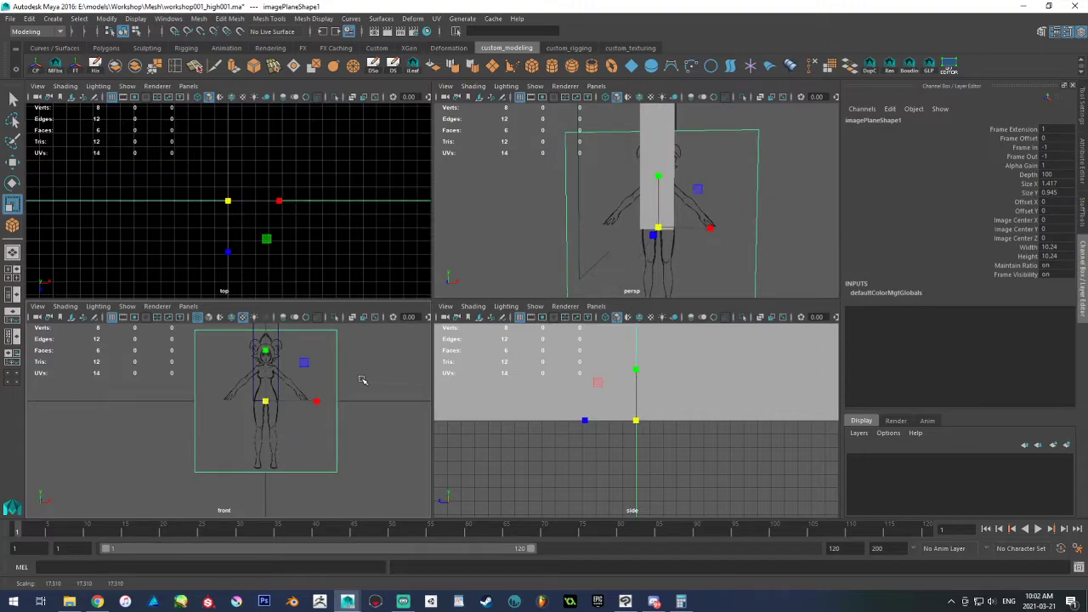
pyautogui.press('space')
pyautogui.keyDown('alt'); pyautogui.moveTo(410, 336); pyautogui.dragTo(327, 401, button='middle'); pyautogui.keyUp('alt')
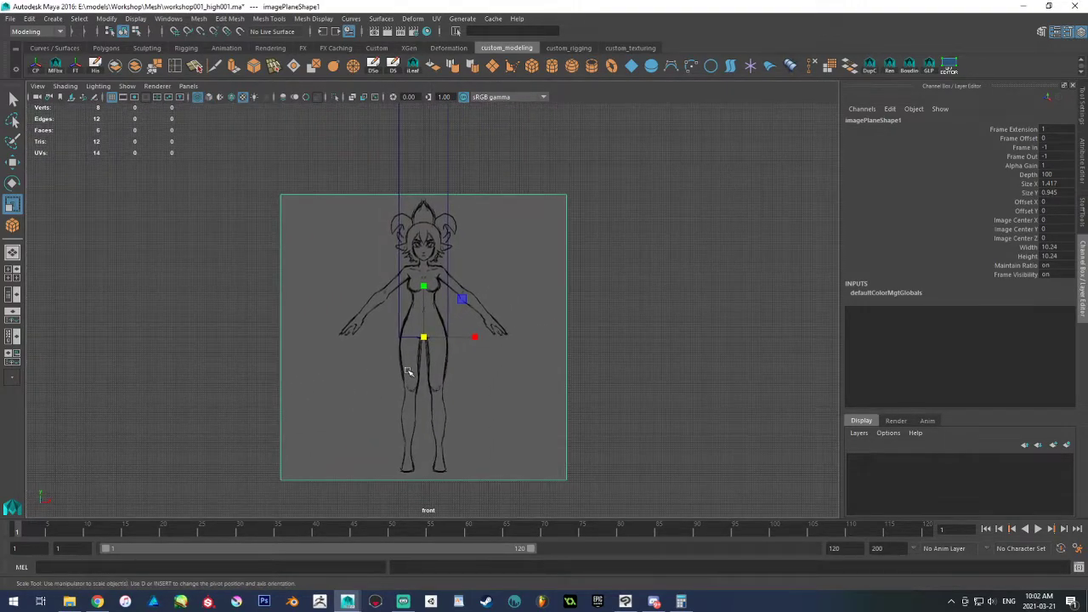
# Move the front image plane vertically to align the sketch roughly with the reference box
pyautogui.keyDown('alt'); pyautogui.moveTo(406, 374); pyautogui.dragTo(374, 415, button='middle'); pyautogui.keyUp('alt')
pyautogui.press('w')
pyautogui.moveTo(395, 326); pyautogui.dragTo(393, 159)
pyautogui.keyDown('alt'); pyautogui.moveTo(422, 260); pyautogui.dragTo(432, 349, button='middle'); pyautogui.keyUp('alt')
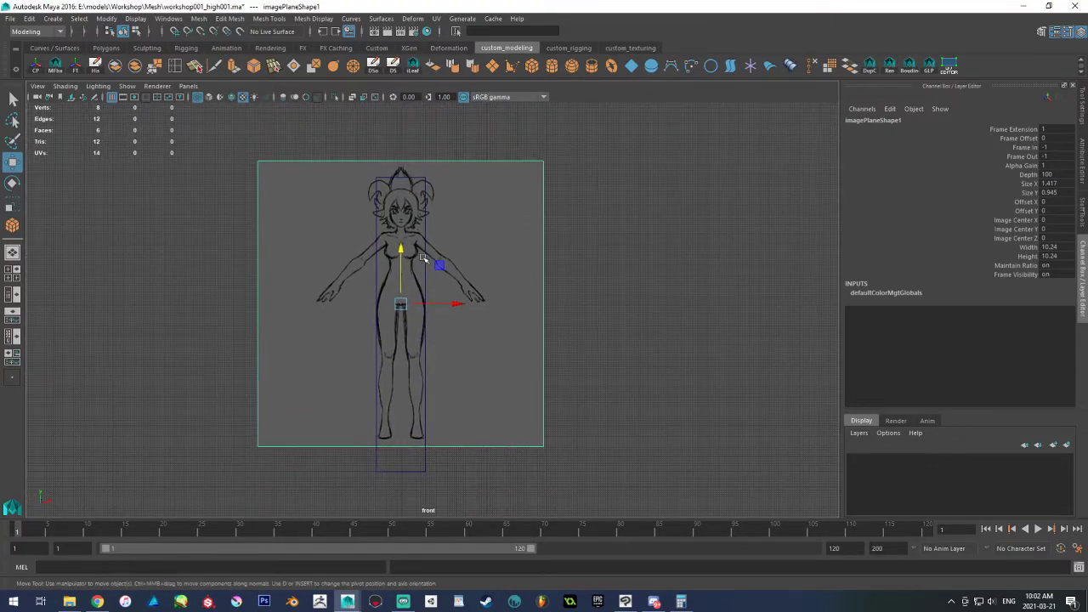
pyautogui.moveTo(401, 250); pyautogui.dragTo(401, 265)
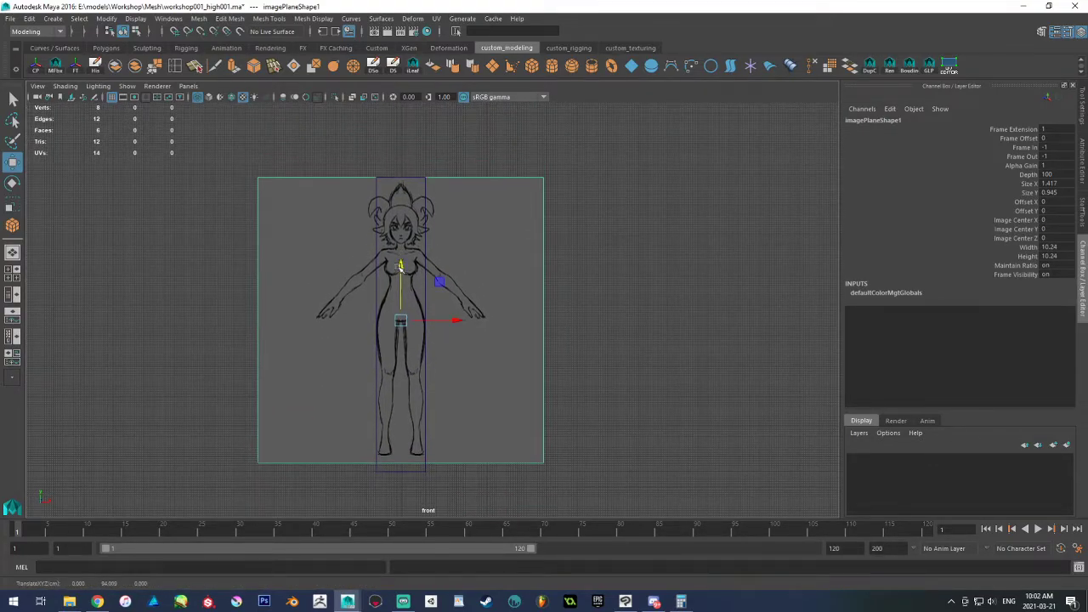
# Scale the image plane up uniformly and raise it until the sketch's feet rest at the base of the reference box
pyautogui.press('r')
pyautogui.moveTo(400, 320); pyautogui.dragTo(454, 318)
pyautogui.press('w')
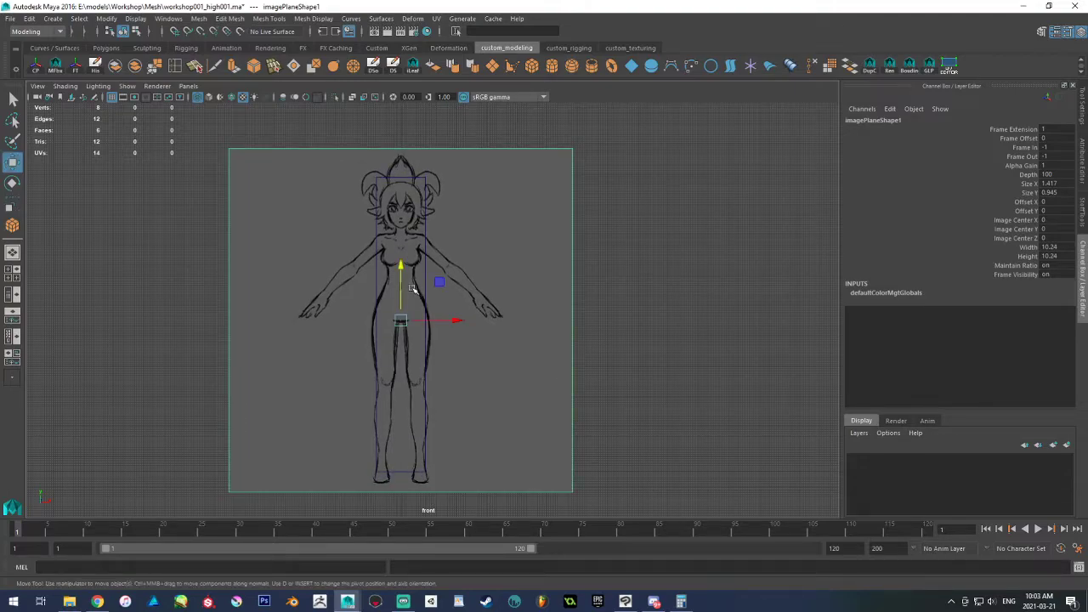
pyautogui.moveTo(412, 270); pyautogui.dragTo(412, 262)
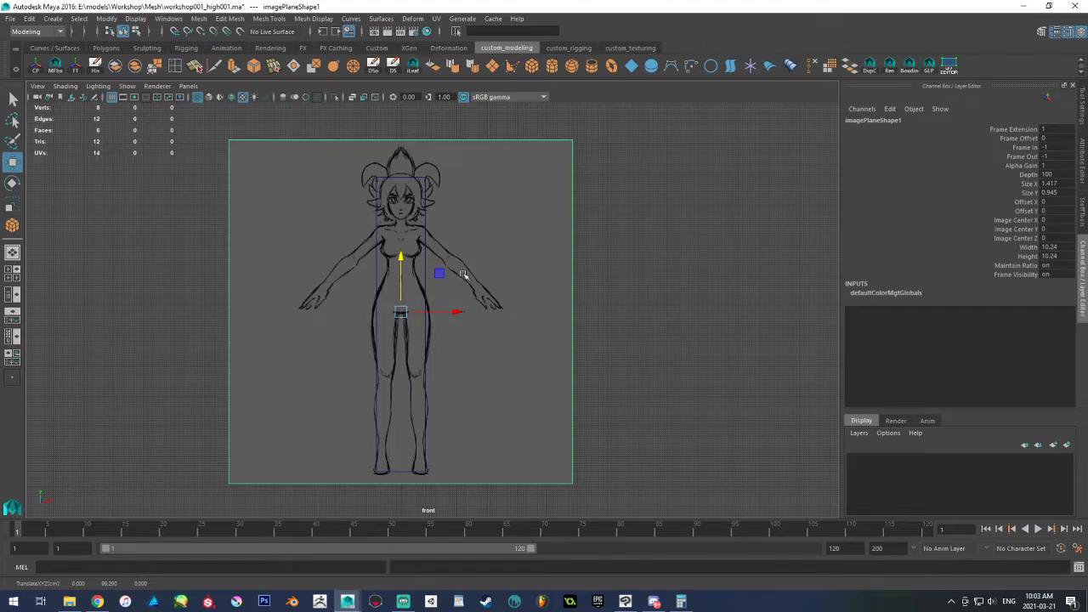
pyautogui.moveTo(409, 311); pyautogui.dragTo(447, 313)
pyautogui.hotkey('ctrl', 'z')
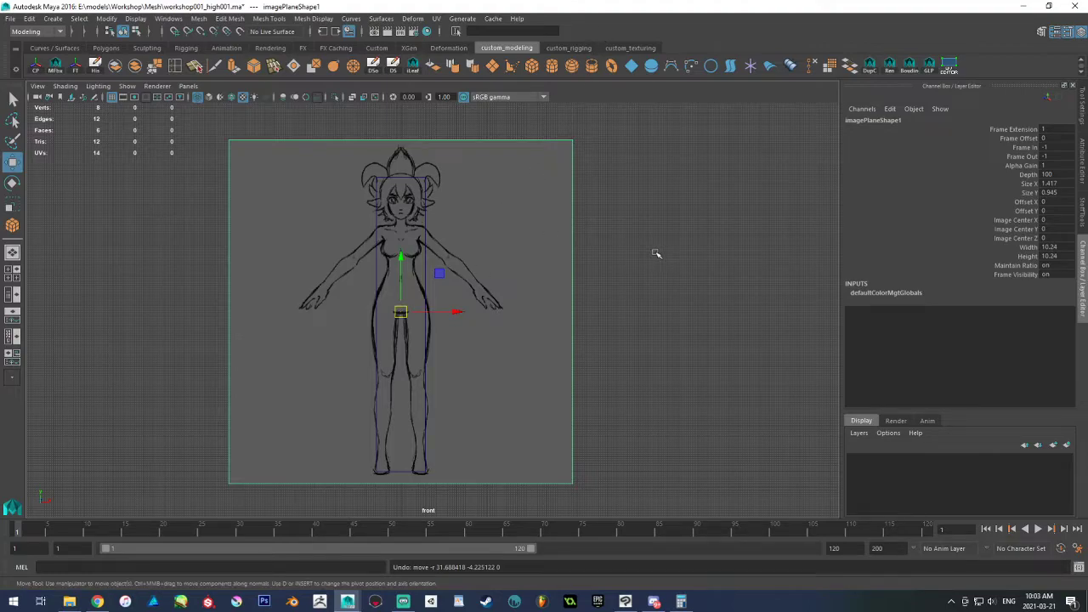
# Select the front camera in the perspective view and hide it, keeping the sketch and the reference box in view
pyautogui.press('space')
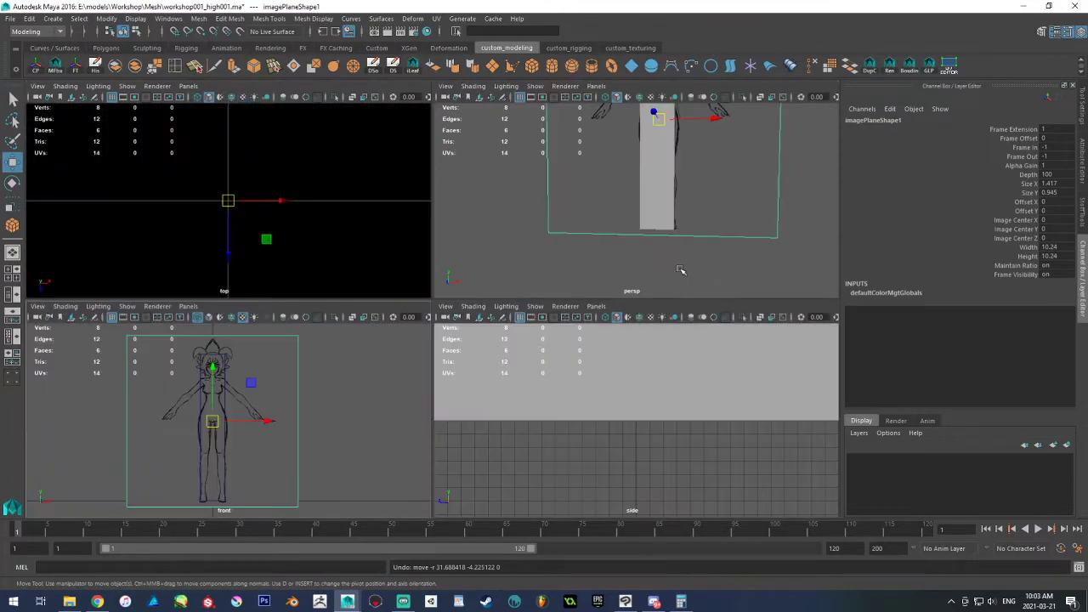
pyautogui.keyDown('alt'); pyautogui.moveTo(680, 270); pyautogui.dragTo(656, 153); pyautogui.keyUp('alt')
pyautogui.hotkey('ctrl', 'z')
pyautogui.moveTo(602, 190); pyautogui.dragTo(707, 149)
pyautogui.moveTo(513, 243); pyautogui.dragTo(477, 251)
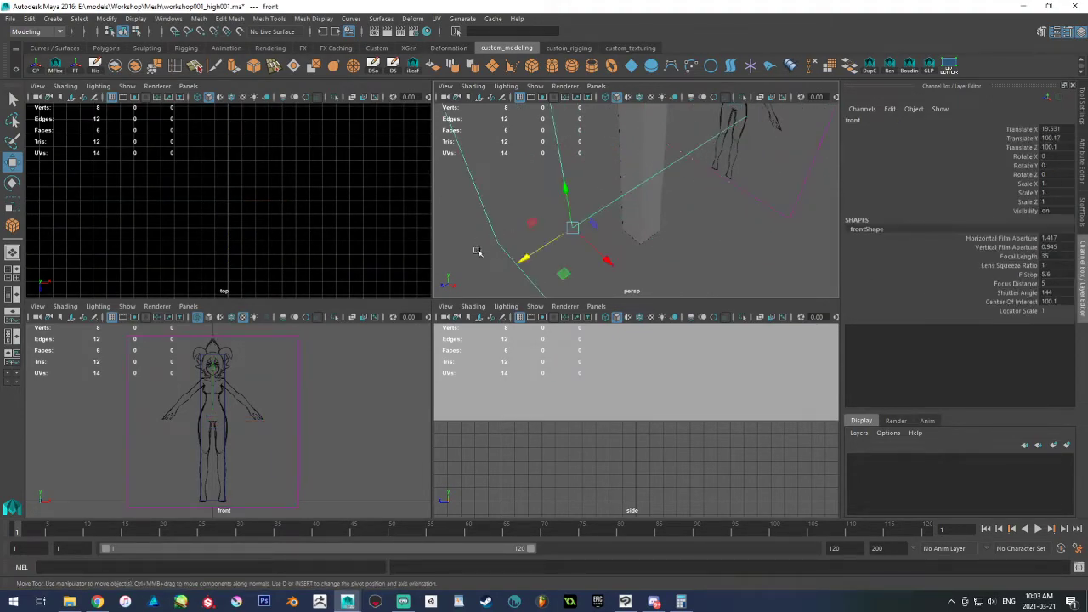
pyautogui.hotkey('ctrl', 'h')
pyautogui.press('space')
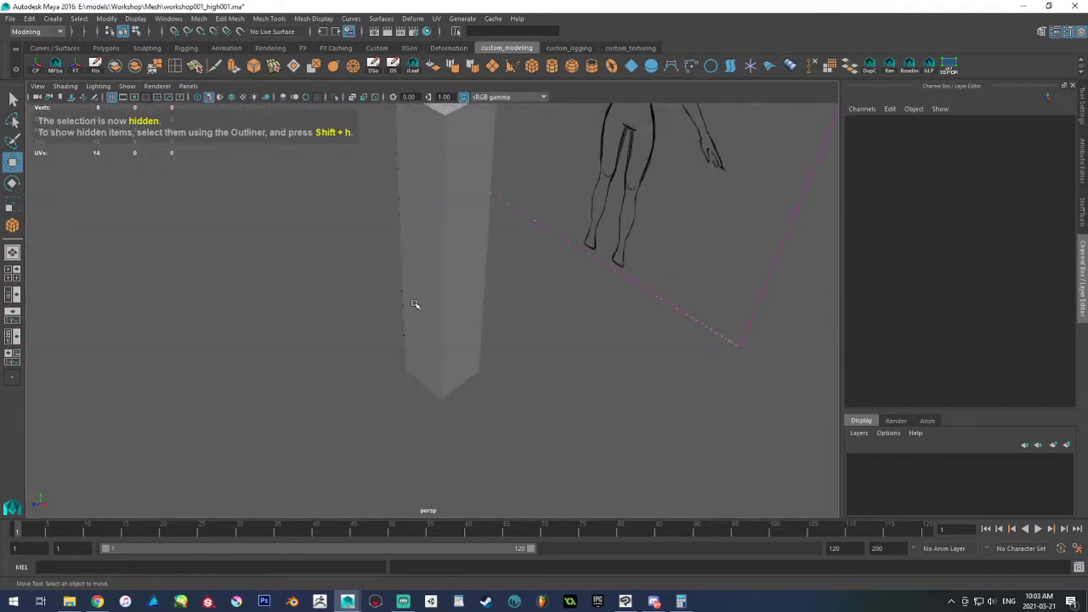
pyautogui.keyDown('alt'); pyautogui.moveTo(499, 297); pyautogui.dragTo(405, 318); pyautogui.keyUp('alt')
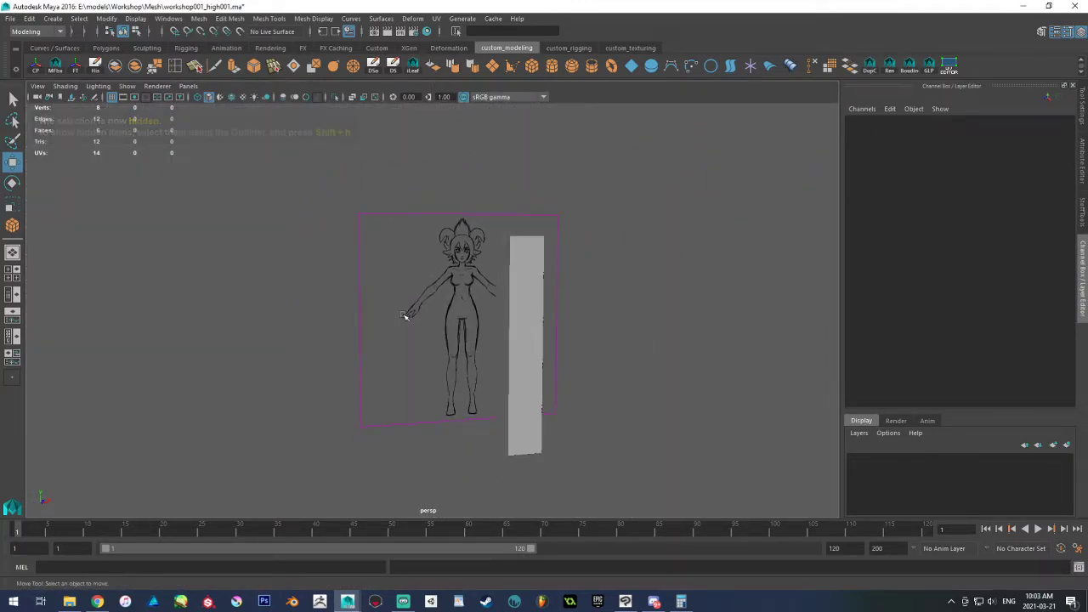
# Select the reference box and restore the four-view layout to compare it with the sketch
pyautogui.click(509, 306)
pyautogui.click(12, 273)
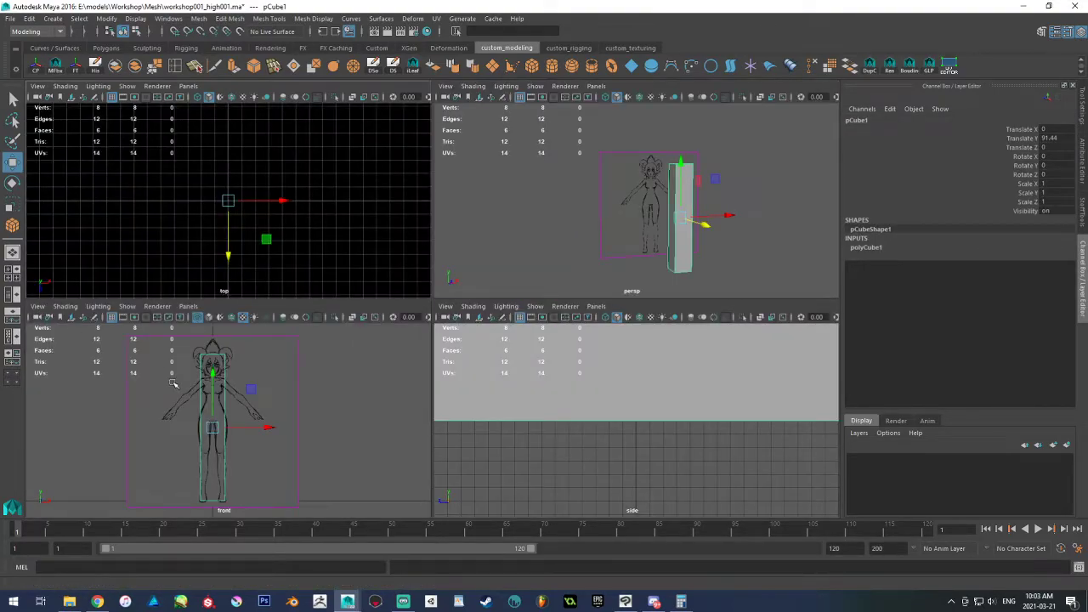
pyautogui.keyDown('alt'); pyautogui.moveTo(172, 383); pyautogui.dragTo(175, 380, button='middle'); pyautogui.keyUp('alt')
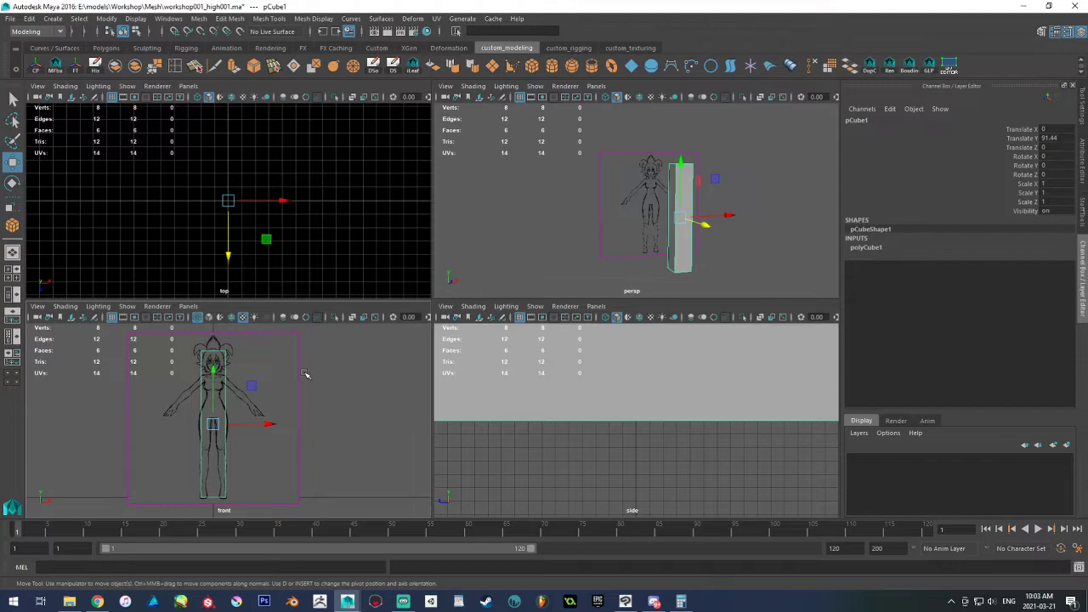
pyautogui.keyDown('alt'); pyautogui.moveTo(522, 255); pyautogui.dragTo(640, 252); pyautogui.keyUp('alt')
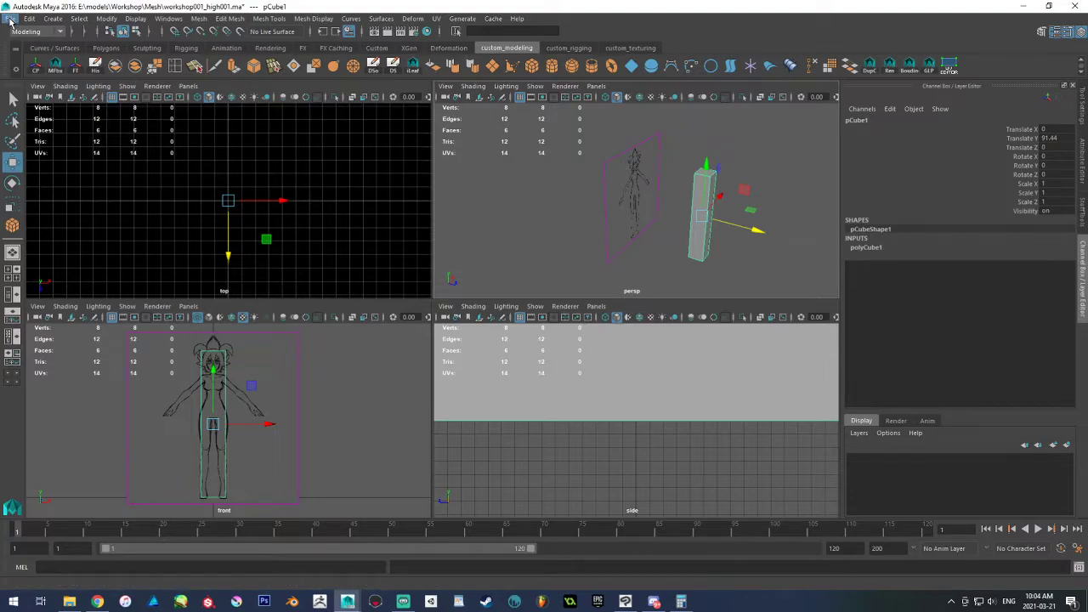
# Export the selected reference box as an OBJ named temp into the Workshop project's Sculpt folder
pyautogui.click(10, 19)
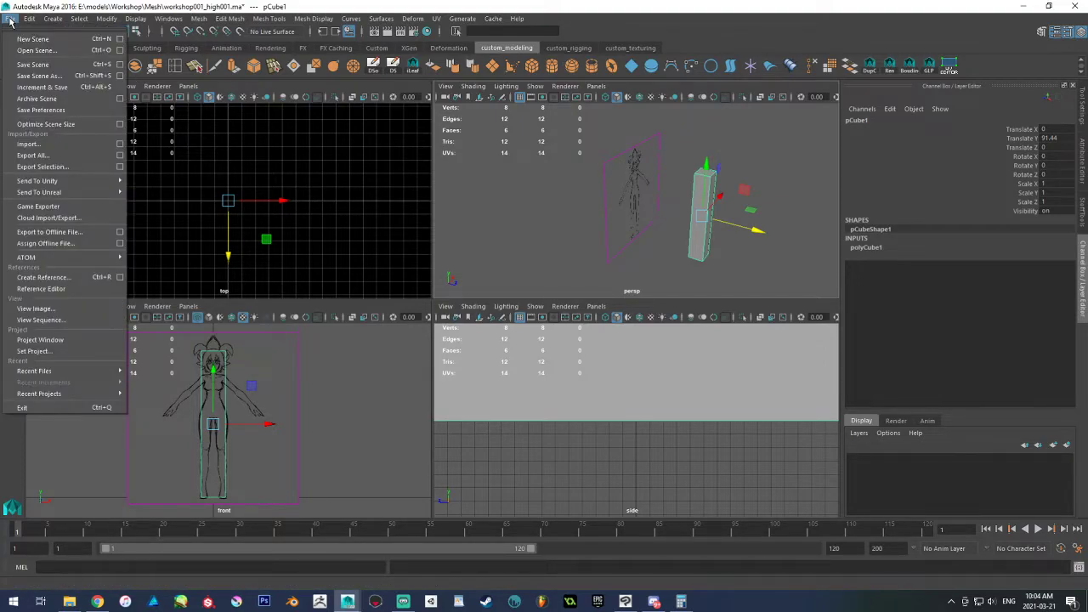
pyautogui.click(47, 167)
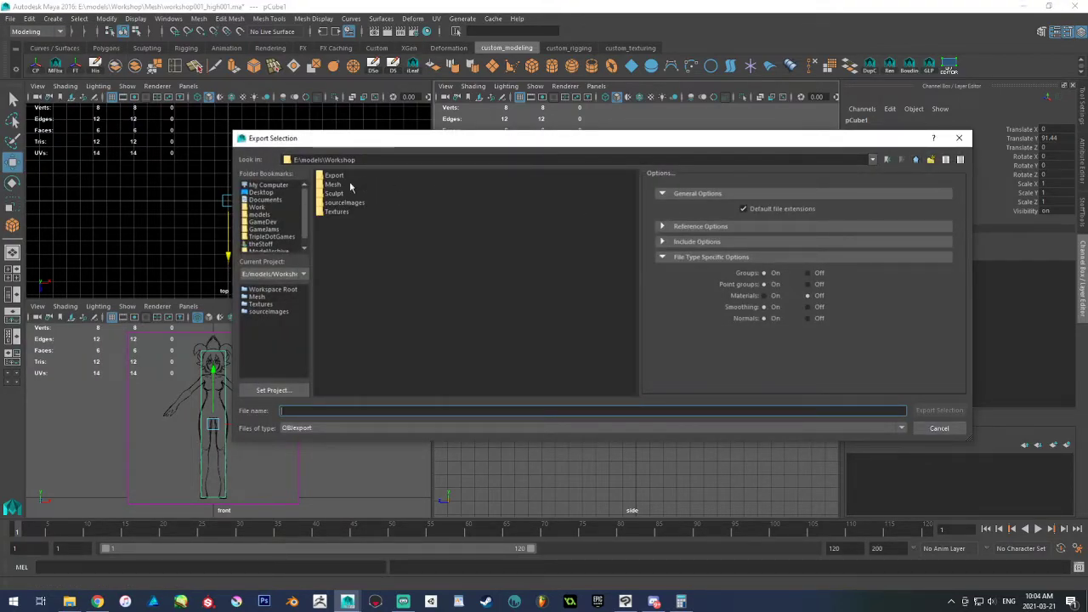
pyautogui.click(345, 191)
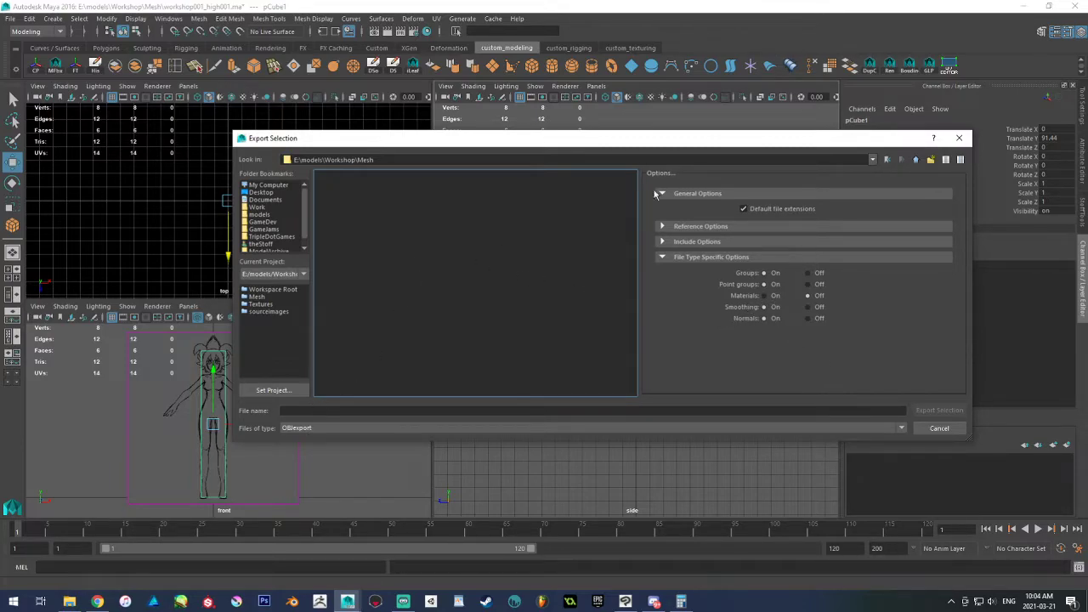
pyautogui.click(915, 160)
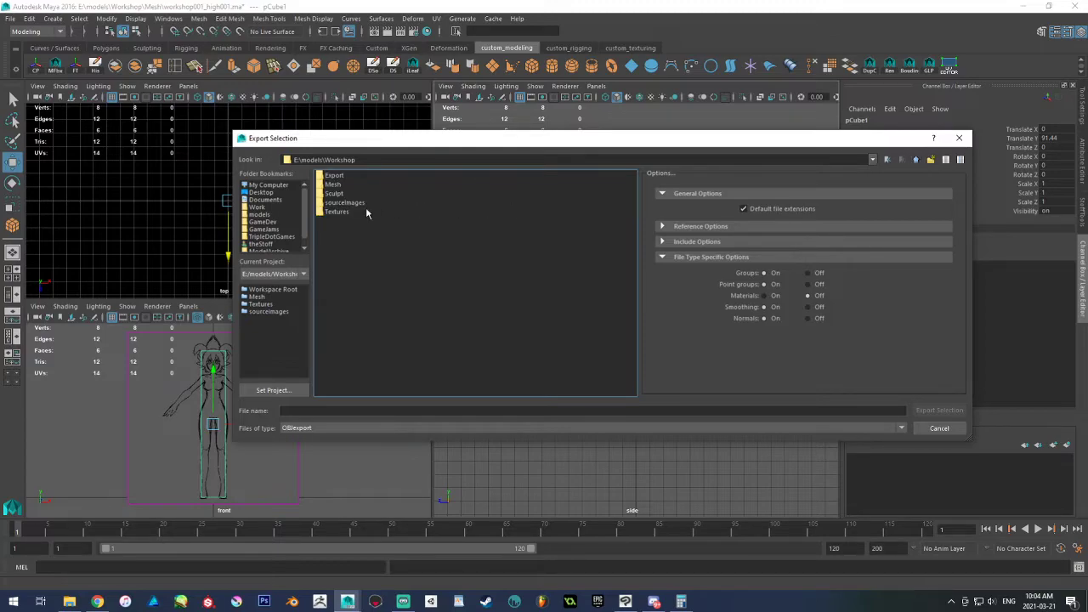
pyautogui.click(347, 185)
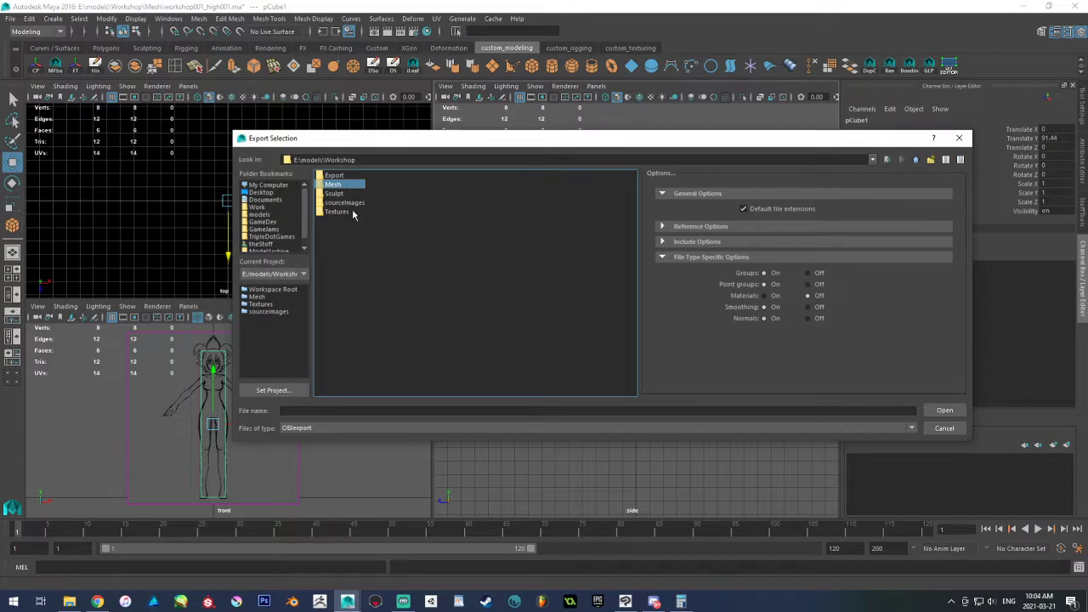
pyautogui.doubleClick(344, 193)
pyautogui.click(335, 410)
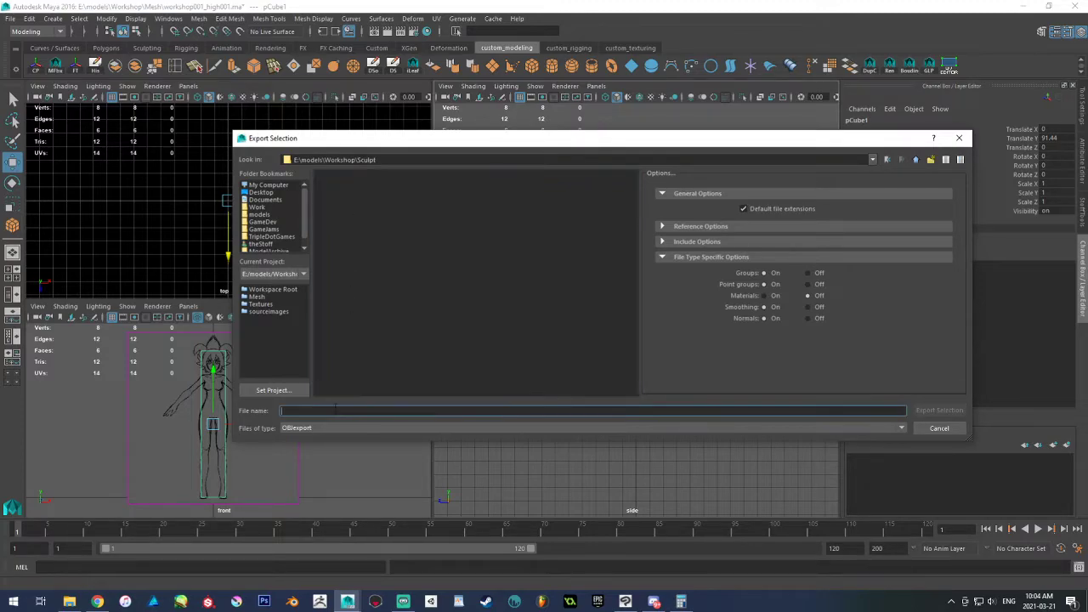
pyautogui.write('temp')
pyautogui.press('Return')
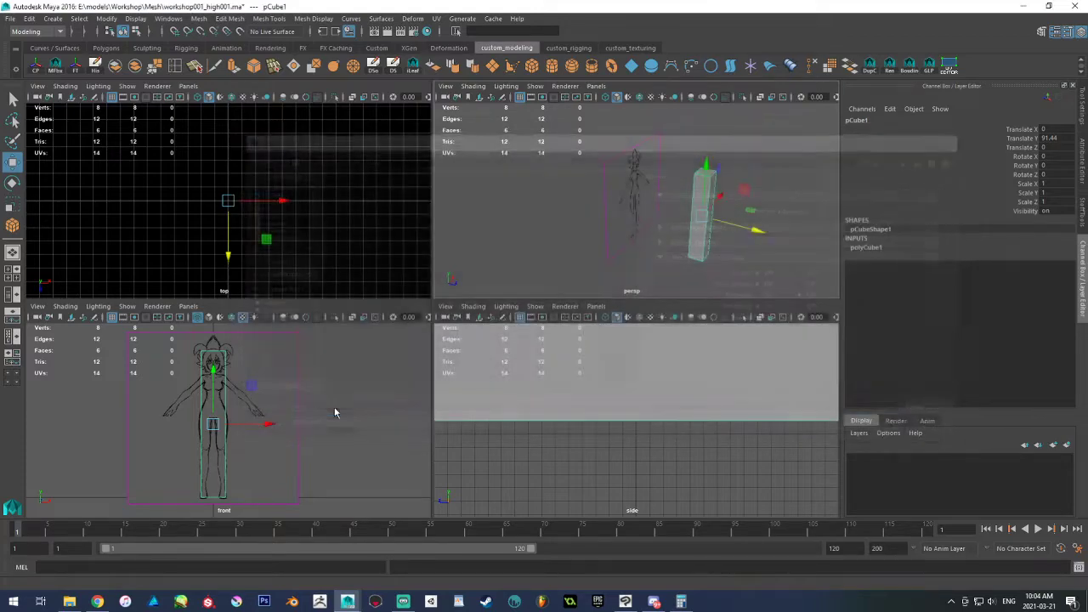
# Deselect the reference box, switch to ZBrush and close the LightBox browser
pyautogui.click(529, 182)
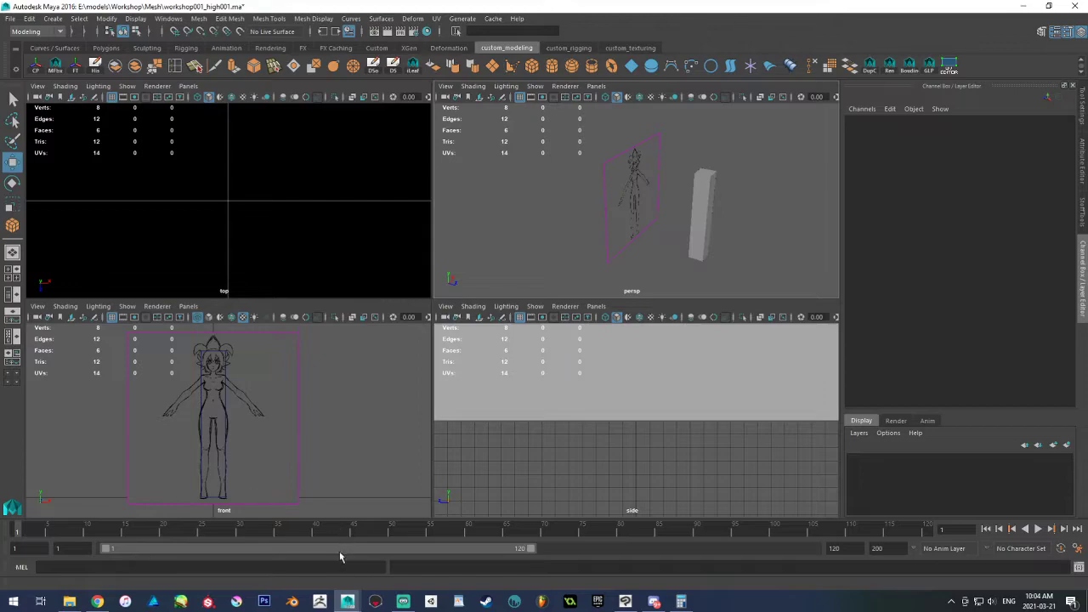
pyautogui.click(320, 602)
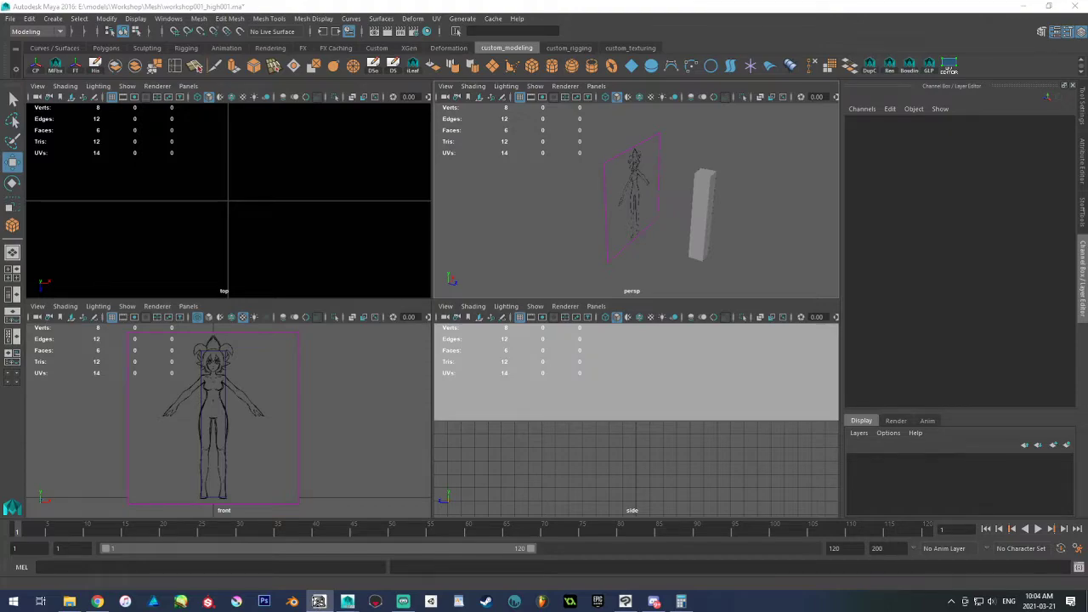
pyautogui.click(318, 601)
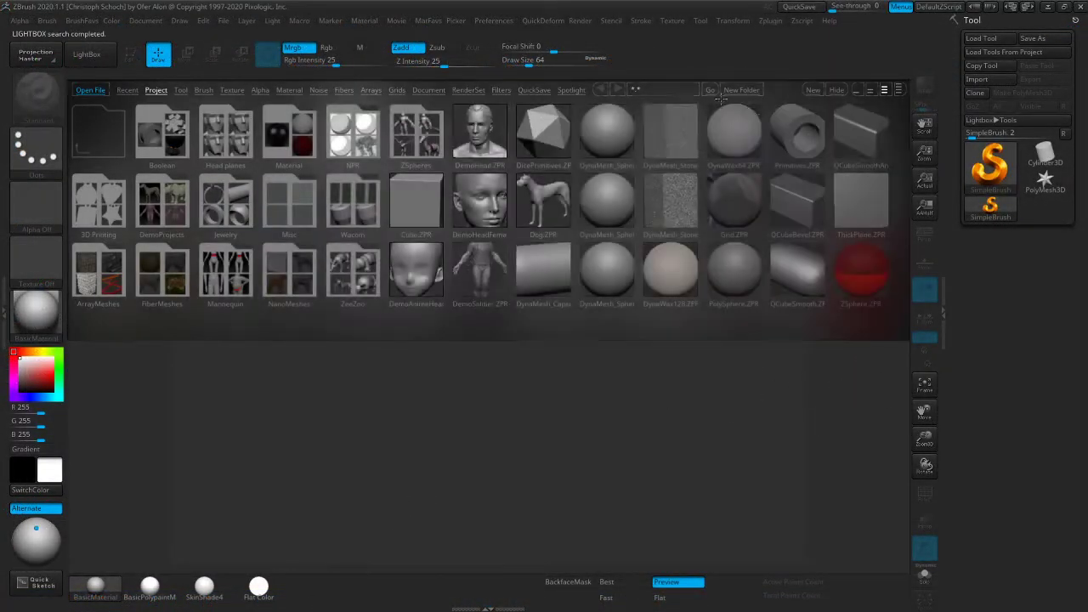
pyautogui.click(834, 88)
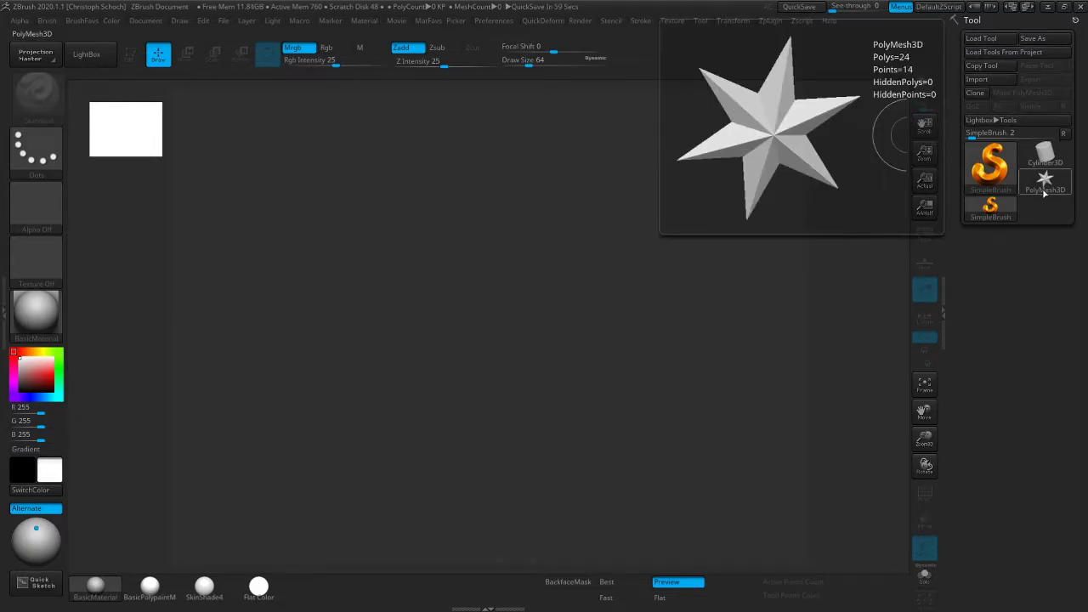
# With the PolyMesh3D tool active, import the temp mesh from the Workshop project's Sculpt folder
pyautogui.click(994, 81)
pyautogui.scroll(-5, 289, 246)
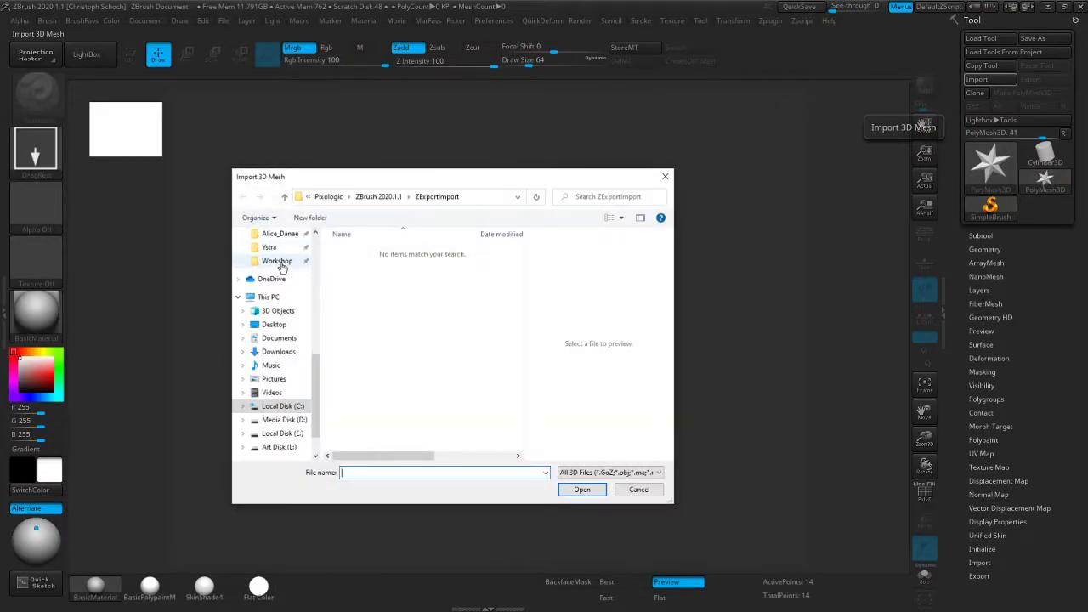
pyautogui.click(279, 262)
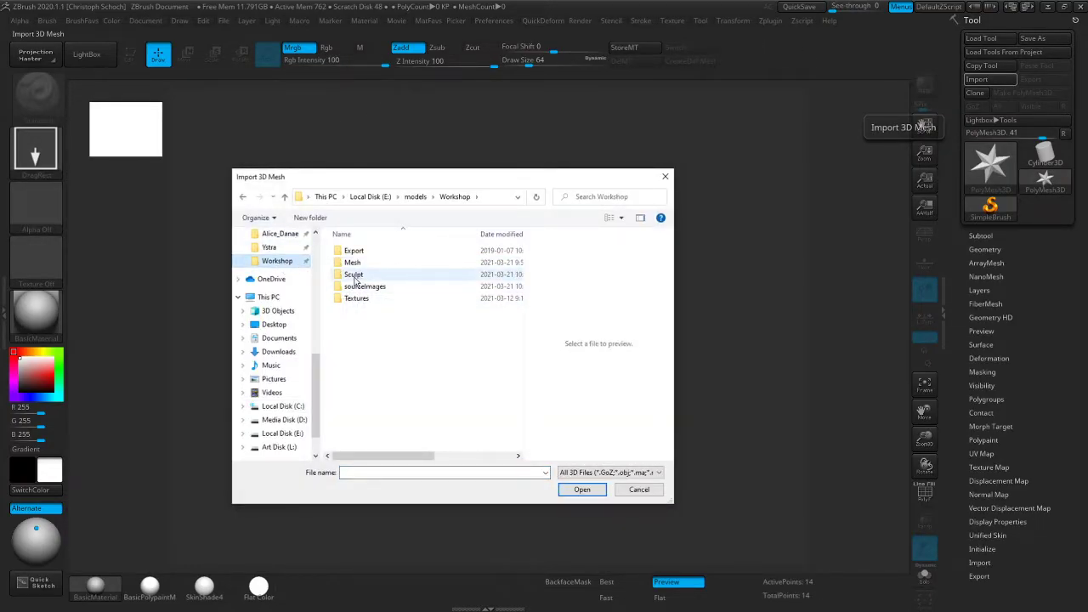
pyautogui.doubleClick(355, 275)
pyautogui.click(358, 251)
pyautogui.doubleClick(358, 252)
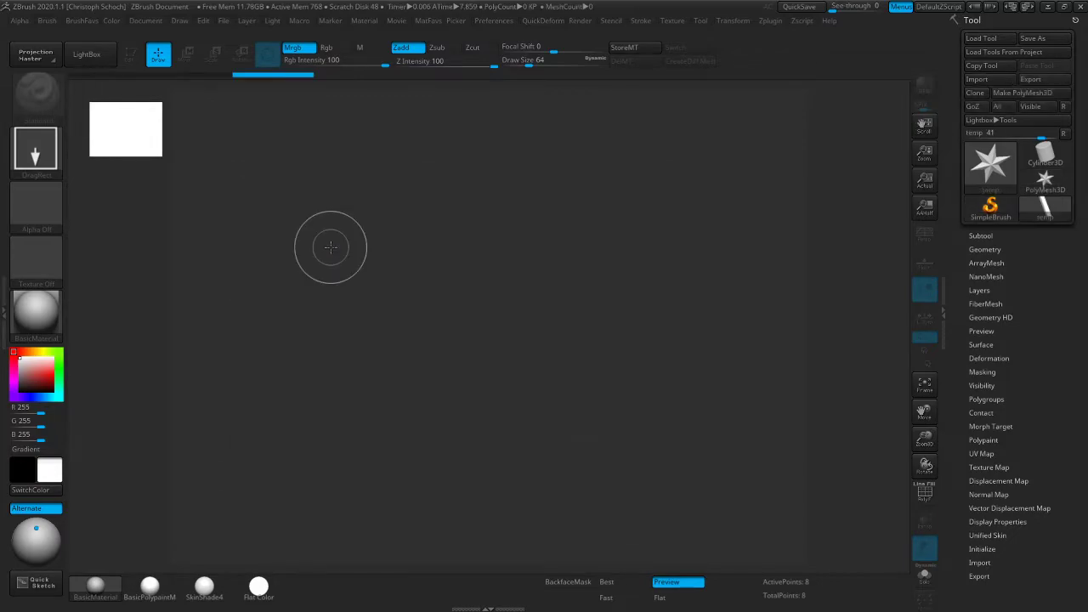
# Draw the imported box onto the canvas, clear it, redraw it slightly larger and enter Edit mode
pyautogui.moveTo(455, 257)
pyautogui.mouseDown()
pyautogui.moveTo(466, 396)
pyautogui.moveTo(452, 504)
pyautogui.mouseUp()
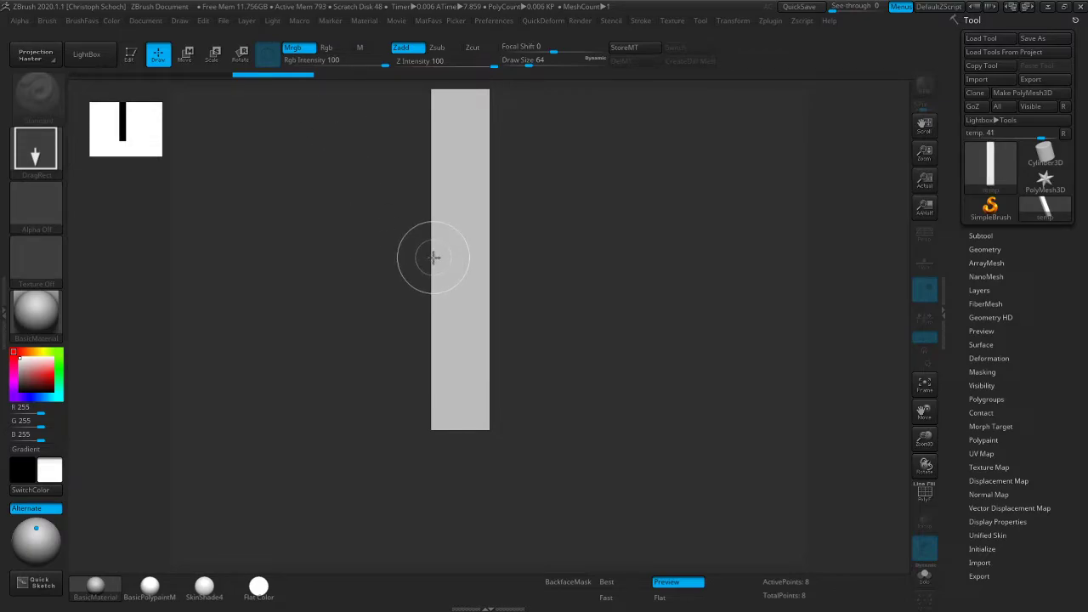
pyautogui.hotkey('ctrl', 'n')
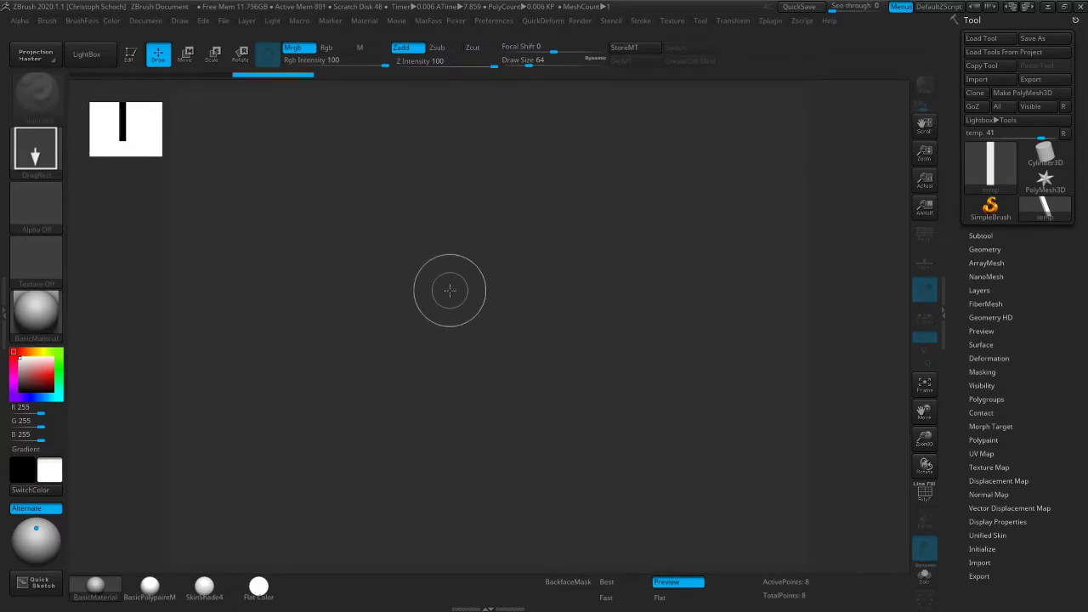
pyautogui.moveTo(461, 248)
pyautogui.mouseDown()
pyautogui.moveTo(461, 463)
pyautogui.moveTo(591, 509)
pyautogui.moveTo(465, 508)
pyautogui.mouseUp()
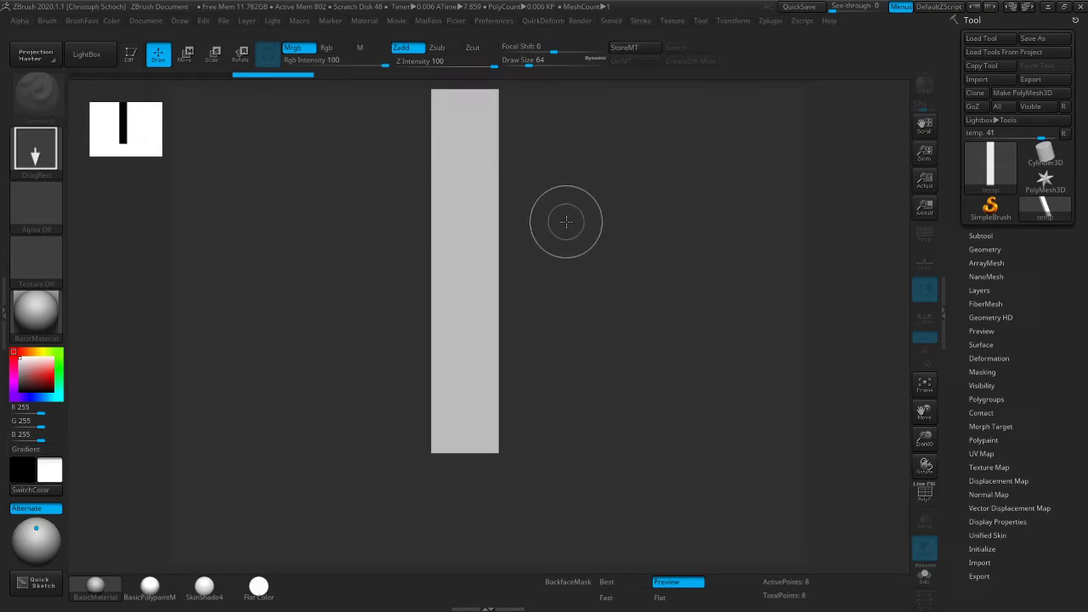
pyautogui.click(133, 58)
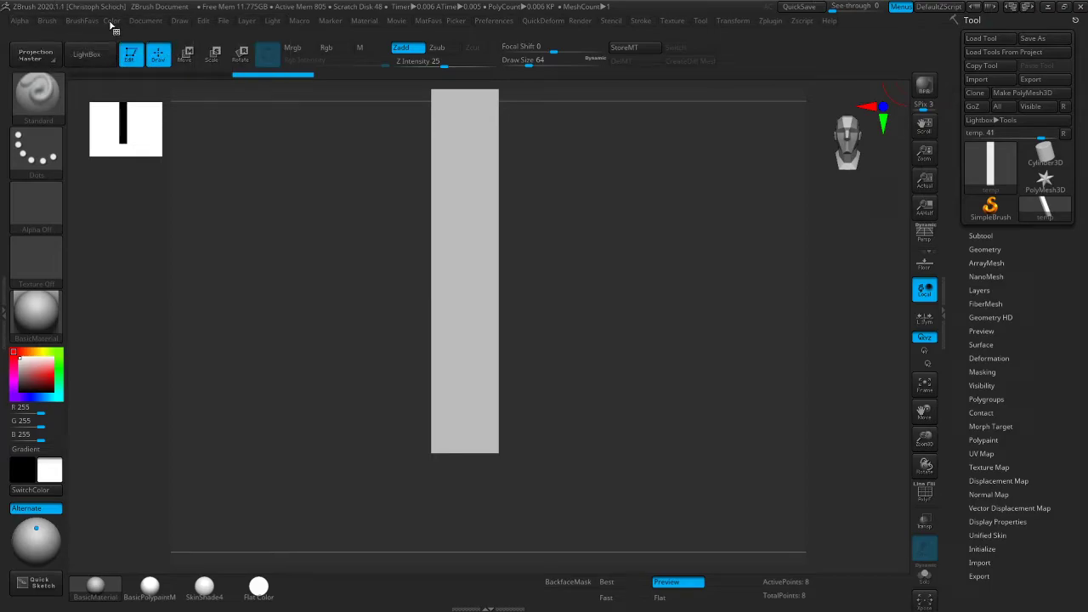
pyautogui.click(143, 22)
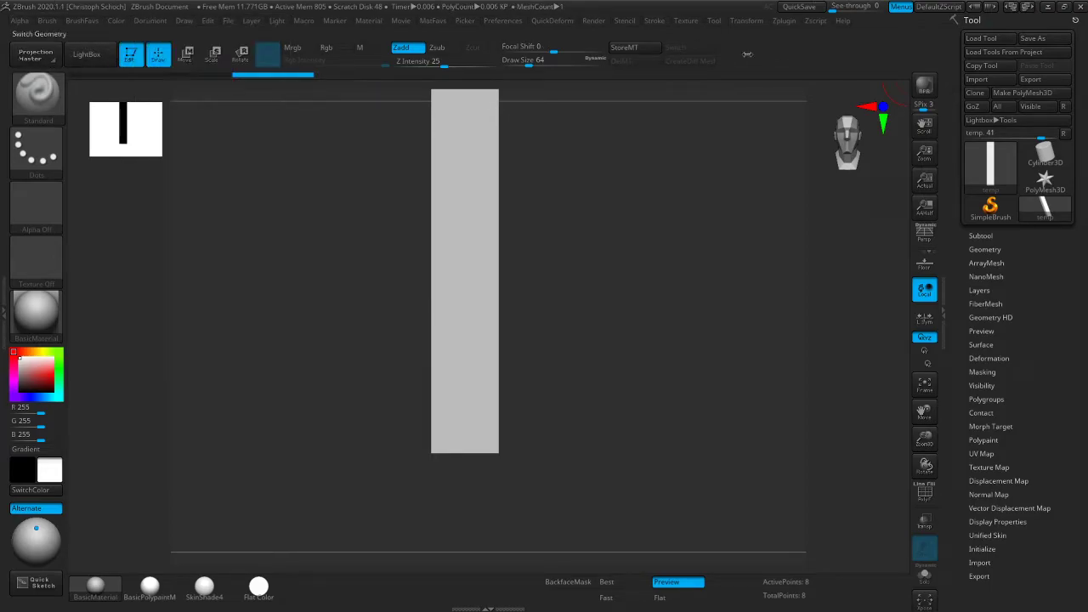
pyautogui.click(1032, 38)
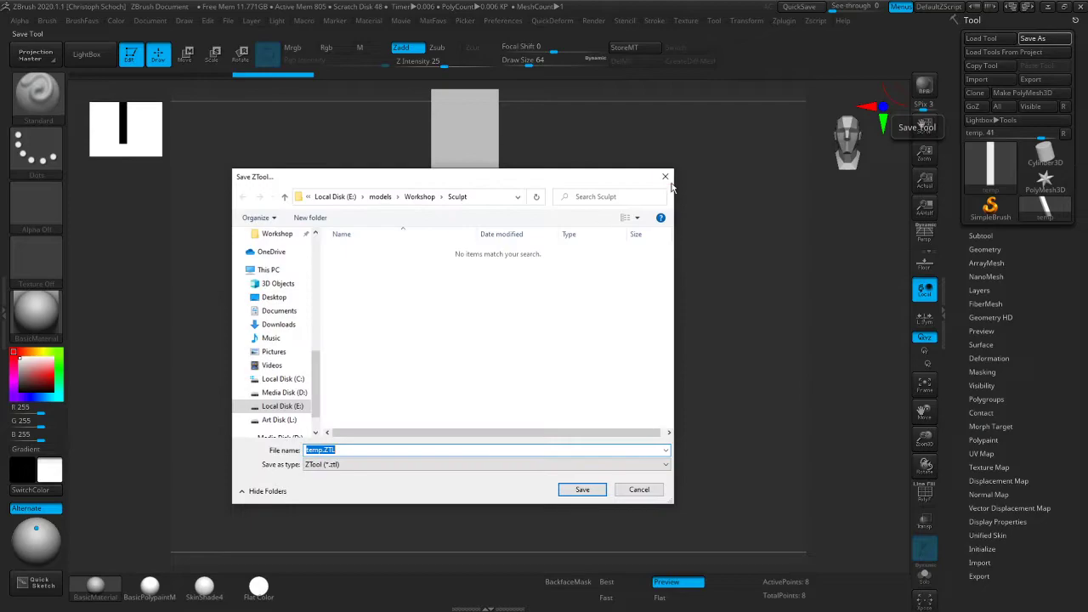
pyautogui.click(665, 177)
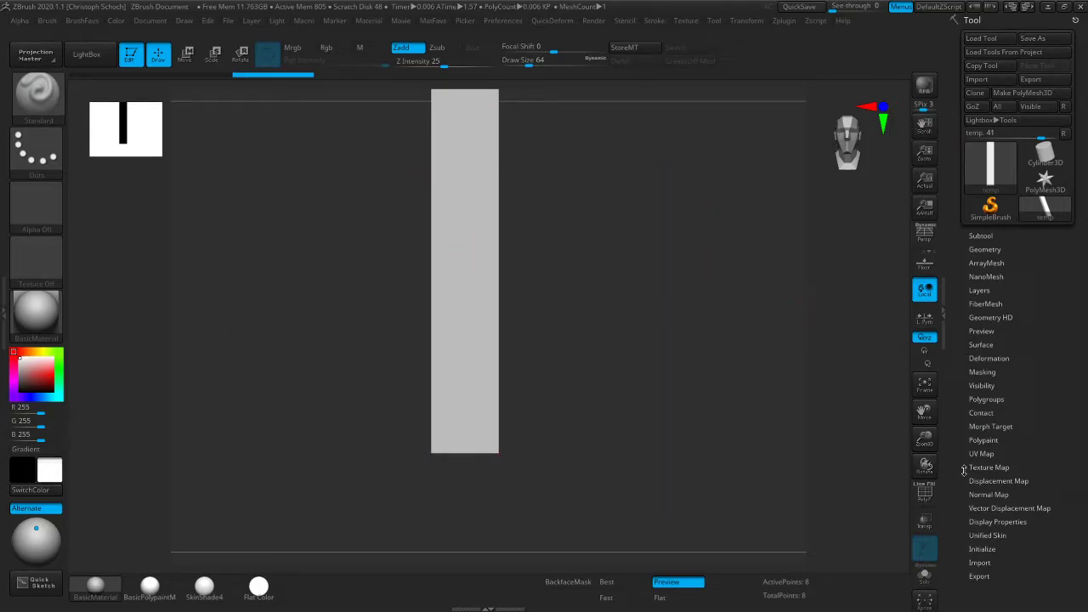
# Append a PolyMesh3D star as a subtool of the imported temp box
pyautogui.moveTo(927, 408); pyautogui.dragTo(619, 359)
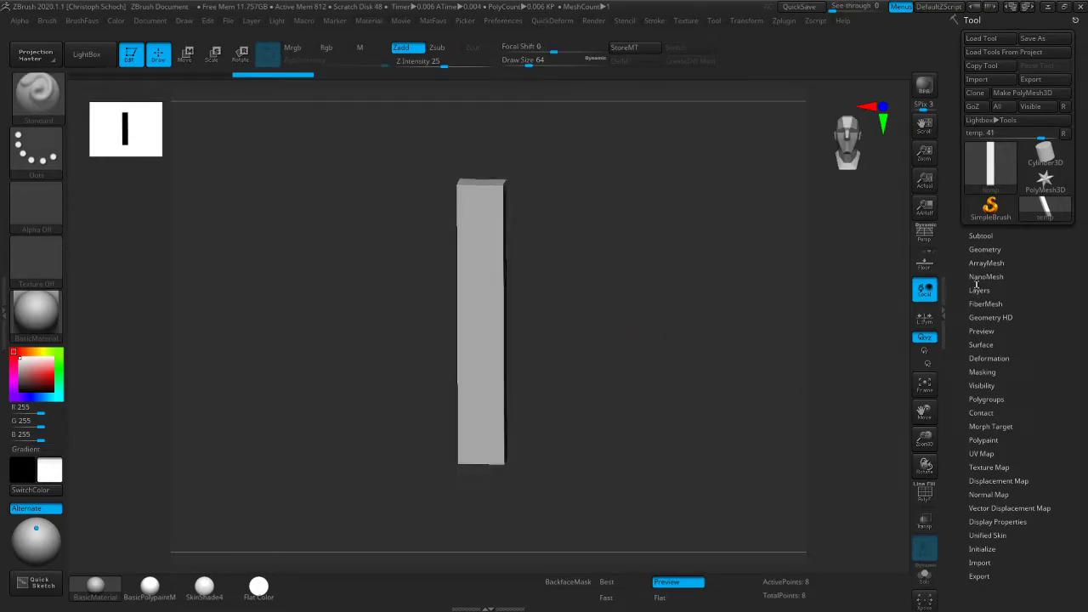
pyautogui.click(982, 234)
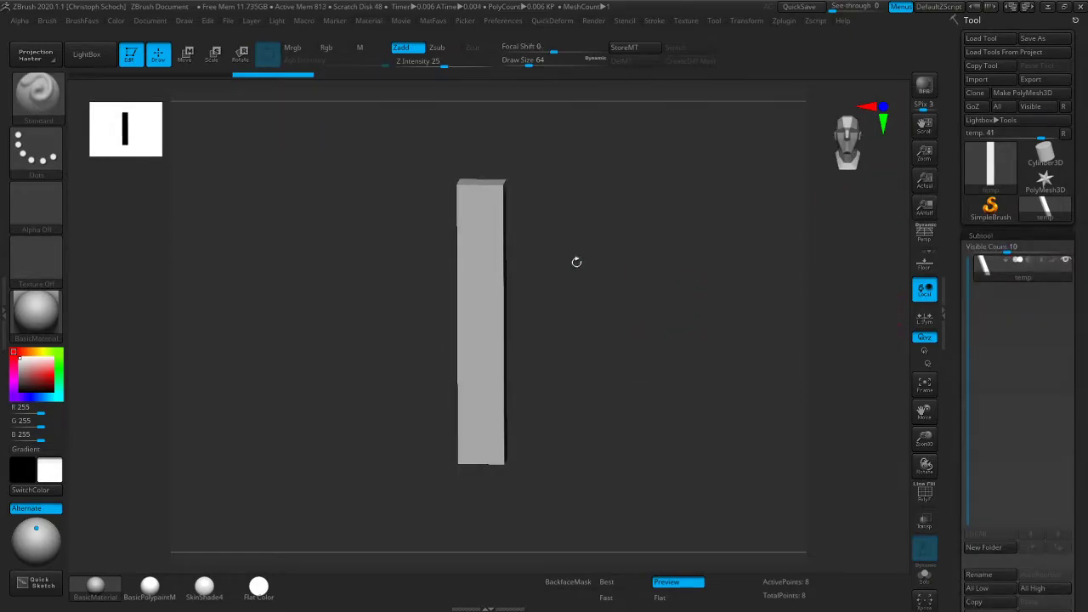
pyautogui.scroll(-5, 1020, 340)
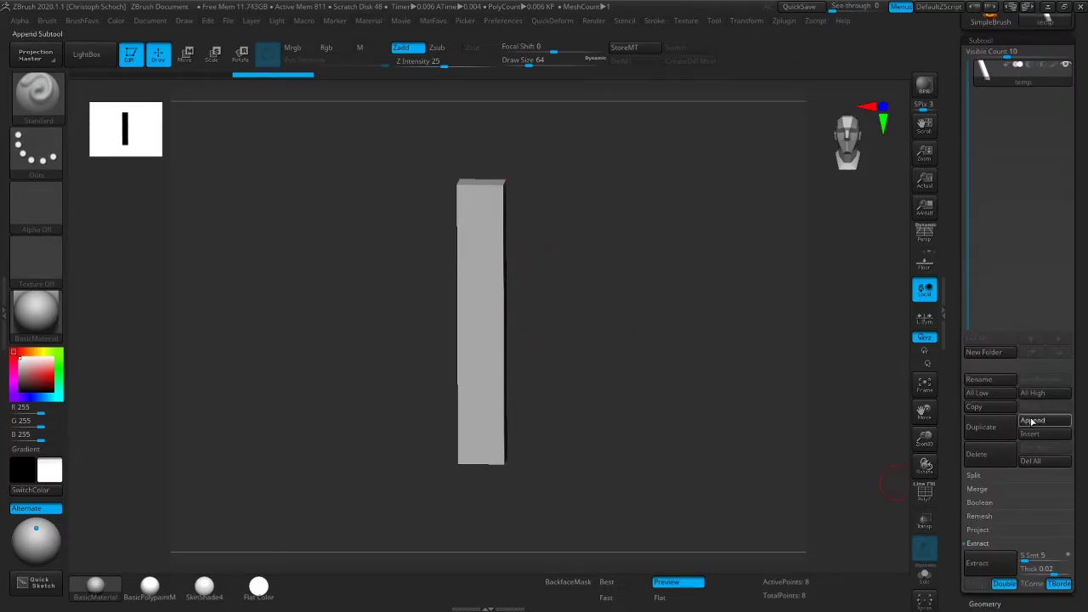
pyautogui.click(1032, 420)
pyautogui.click(816, 323)
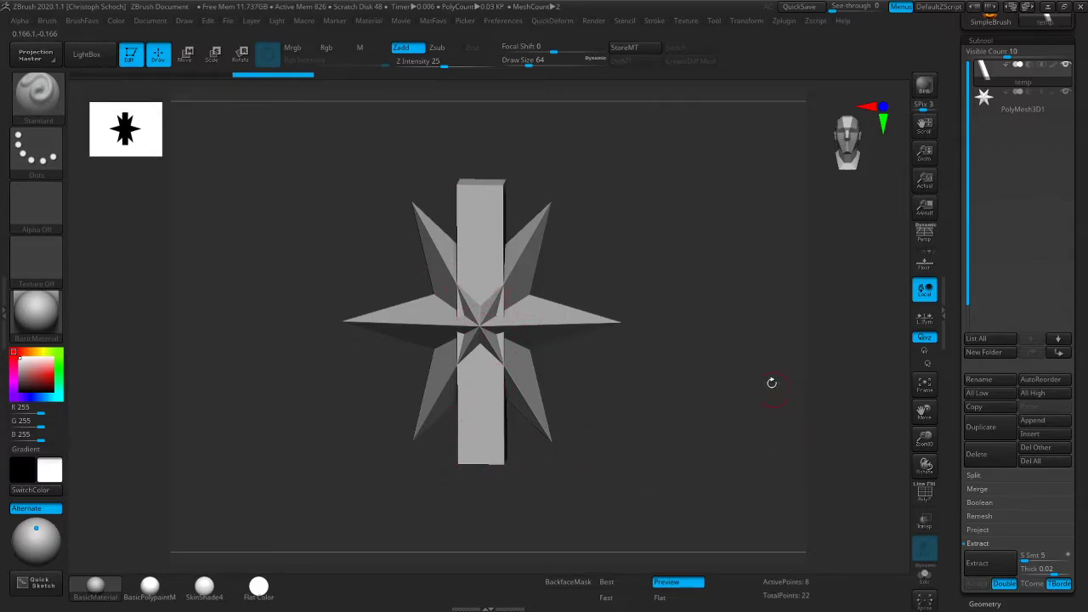
pyautogui.moveTo(635, 222); pyautogui.dragTo(636, 205)
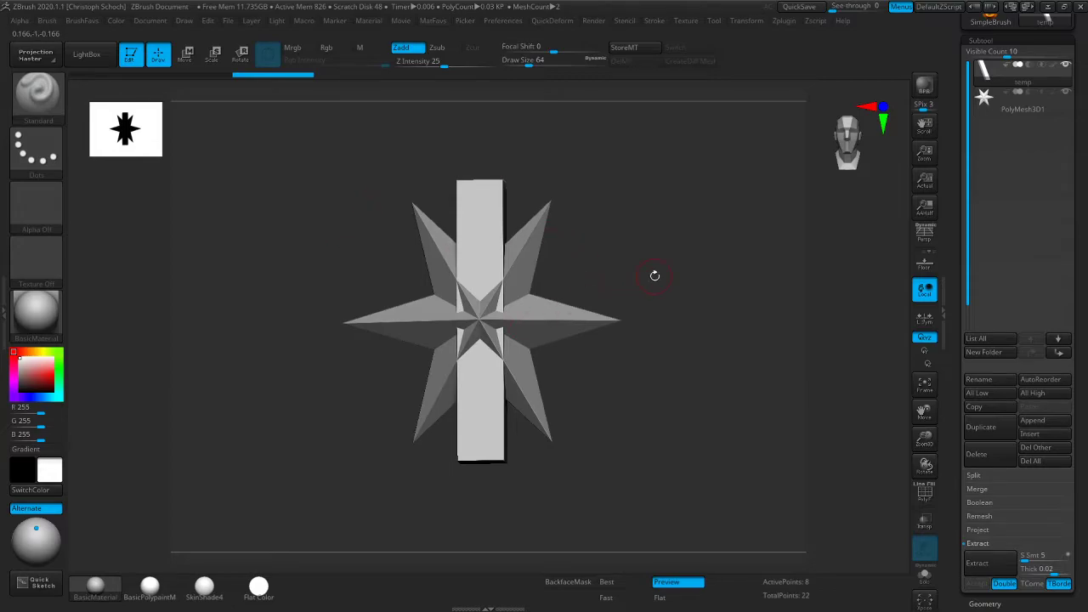
# Select the appended star subtool and delete it, keeping only the temp box
pyautogui.hotkey('ctrl', 'z')
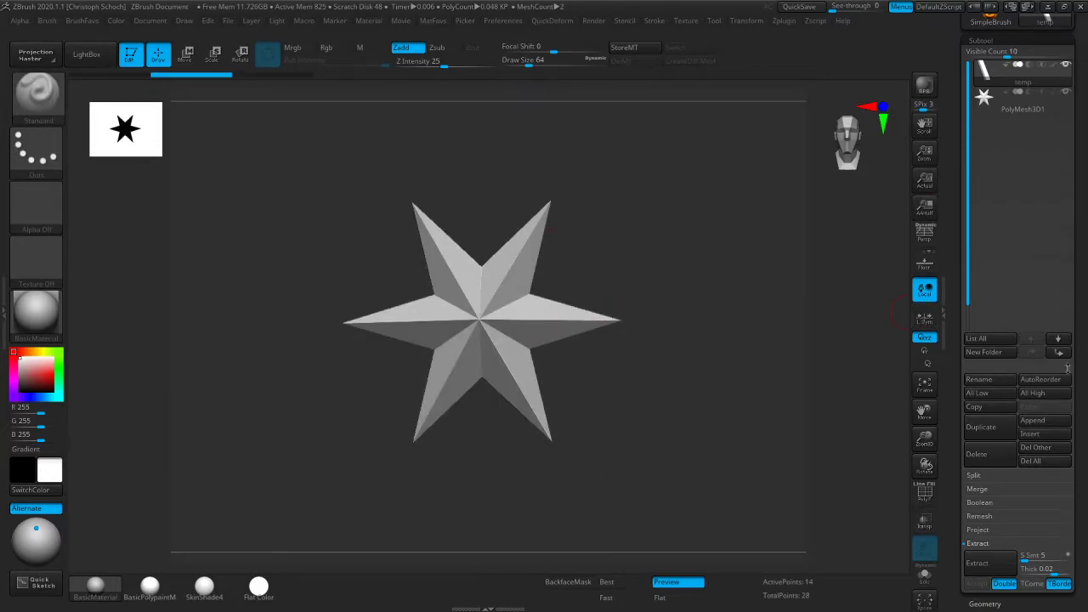
pyautogui.click(280, 75)
pyautogui.click(1021, 98)
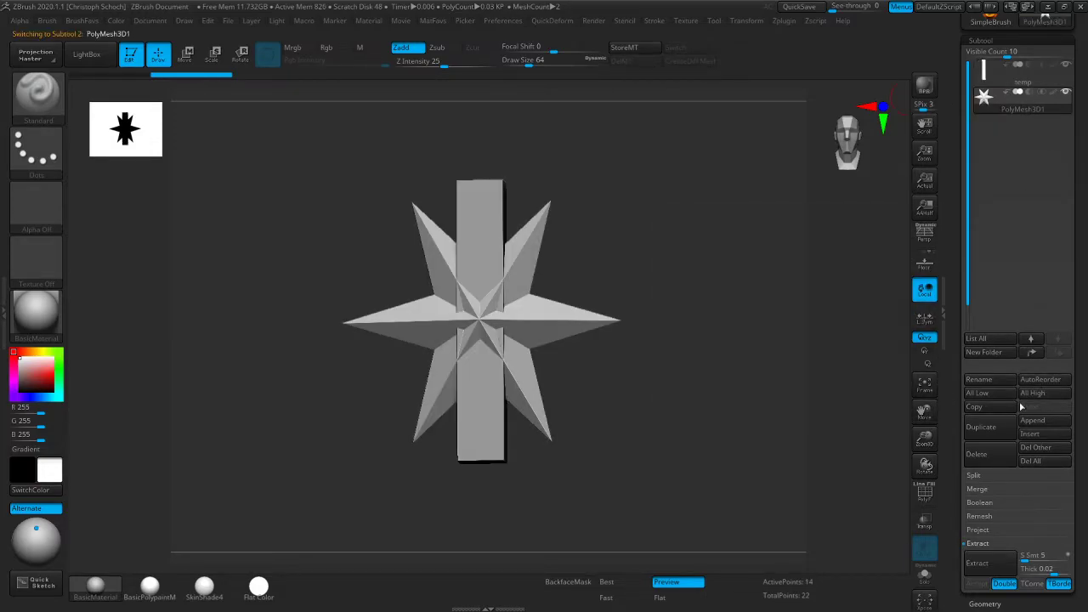
pyautogui.click(980, 454)
pyautogui.click(887, 478)
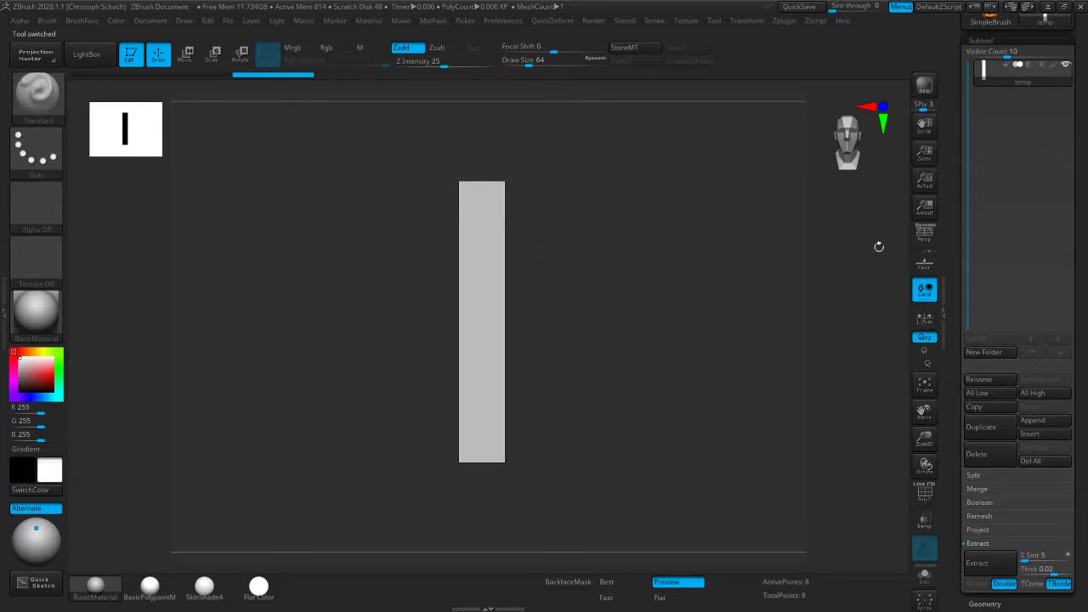
# Examine the scale and offset values in the temp box's export settings
pyautogui.scroll(-5, 1039, 379)
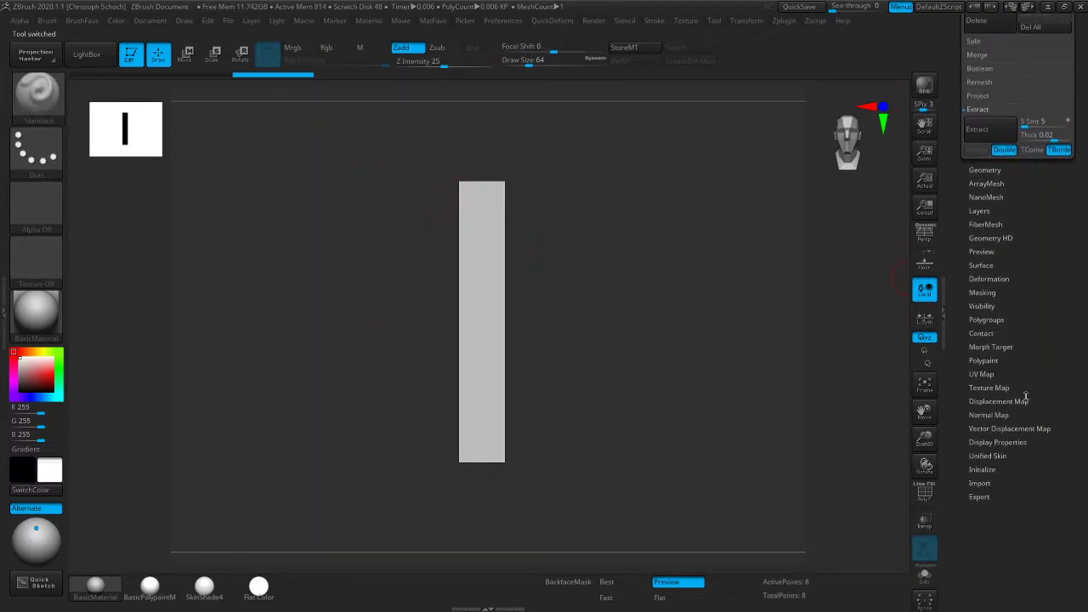
pyautogui.click(980, 497)
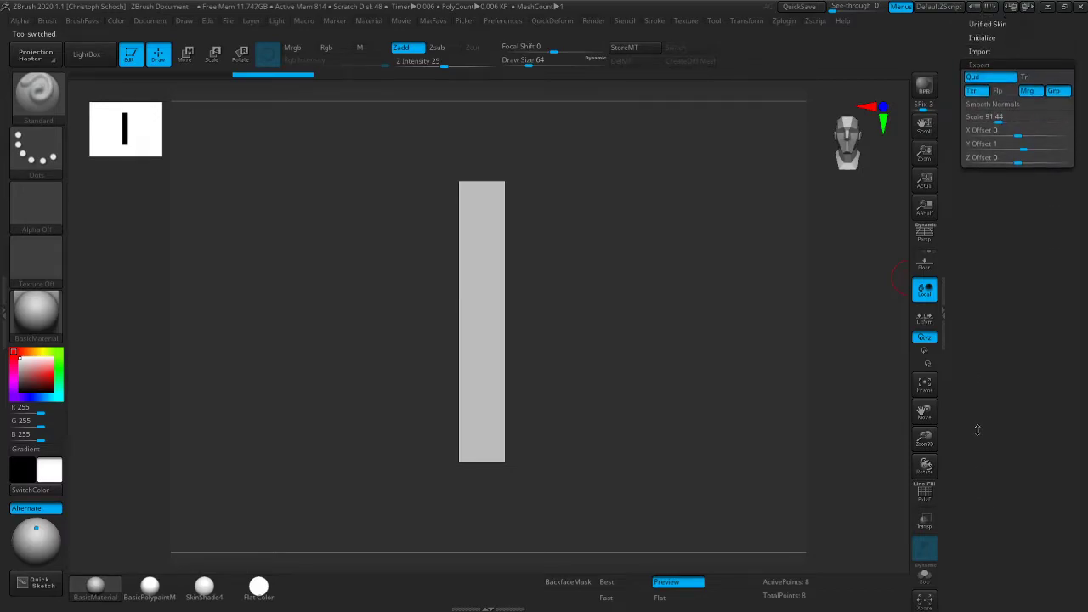
pyautogui.scroll(1, 970, 395)
pyautogui.click(969, 343)
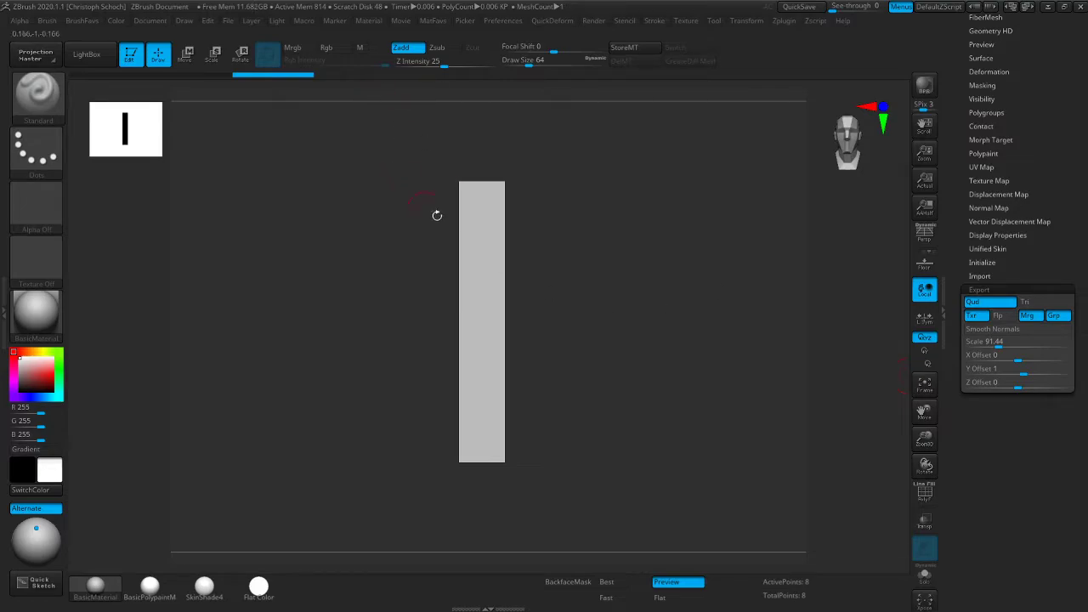
pyautogui.click(995, 342)
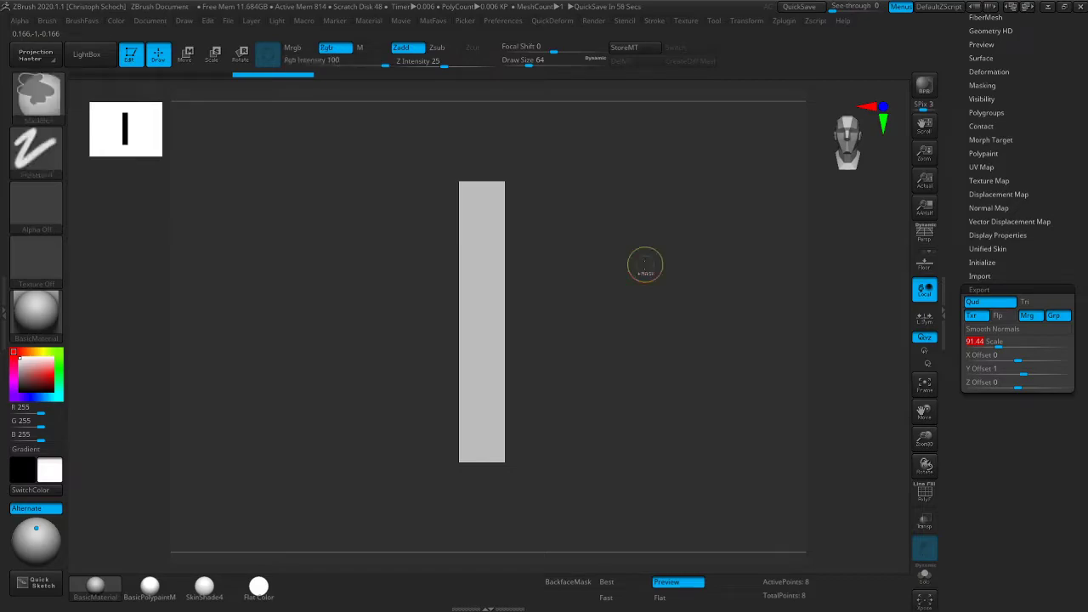
# Switch to the PolyMesh3D star tool and make a new PolyMesh3D copy of it
pyautogui.scroll(5, 1087, 100)
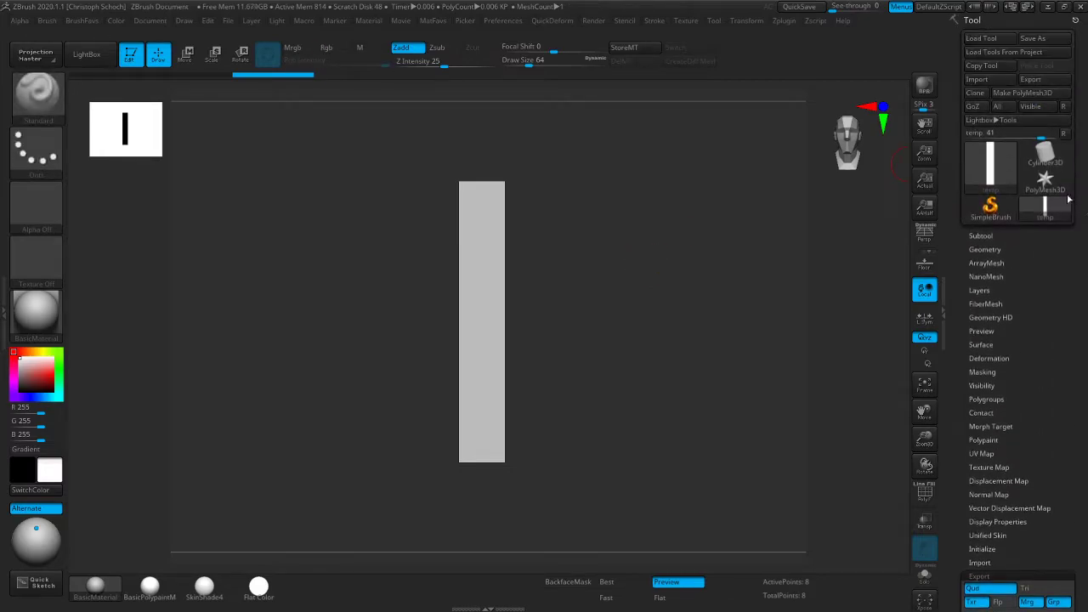
pyautogui.click(1045, 178)
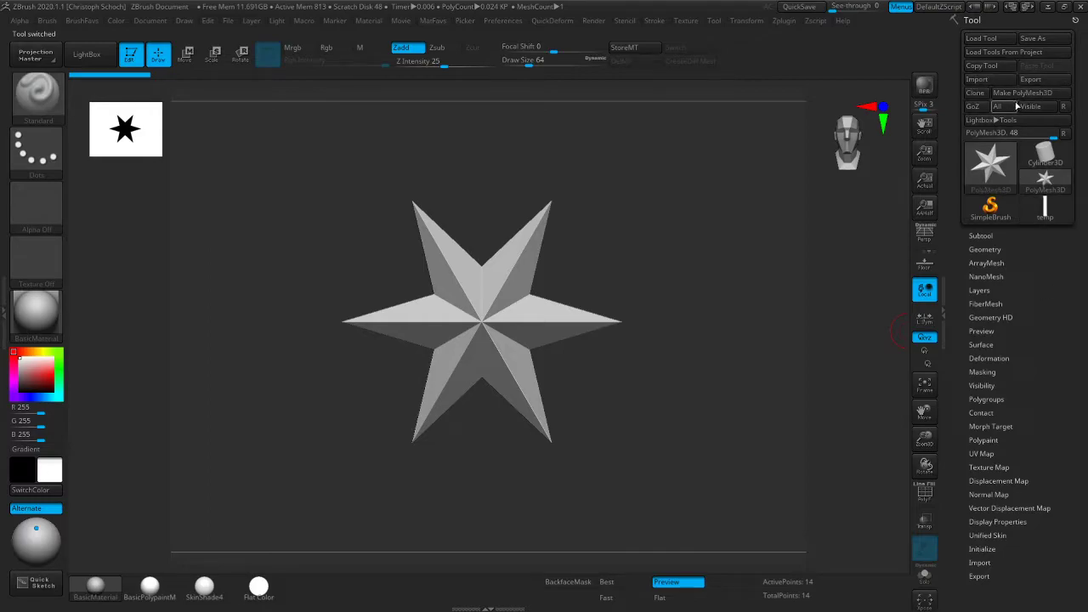
pyautogui.click(1023, 93)
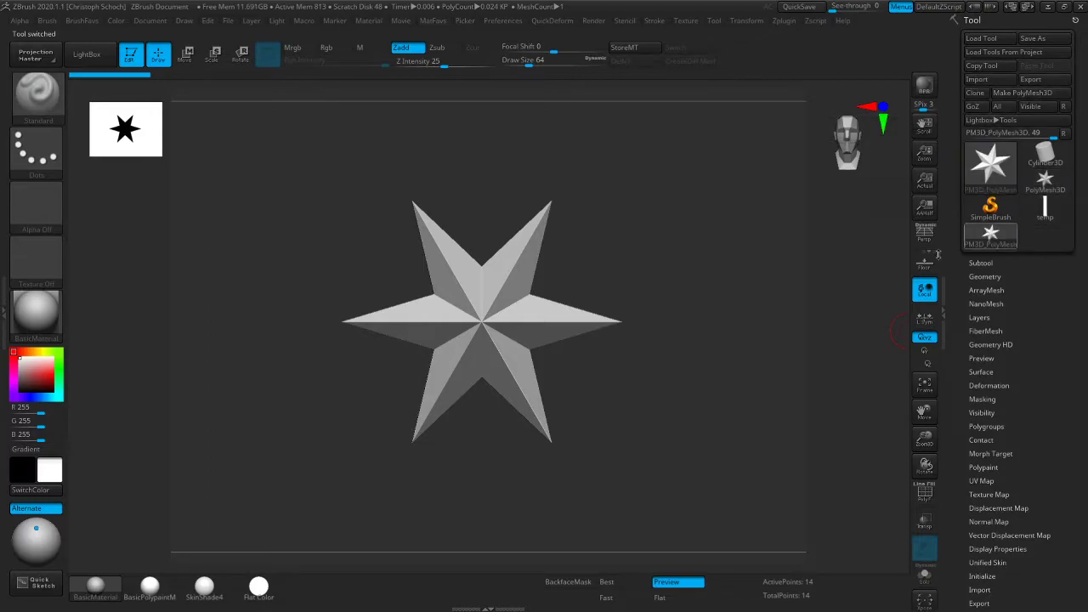
pyautogui.click(984, 263)
pyautogui.moveTo(1001, 306)
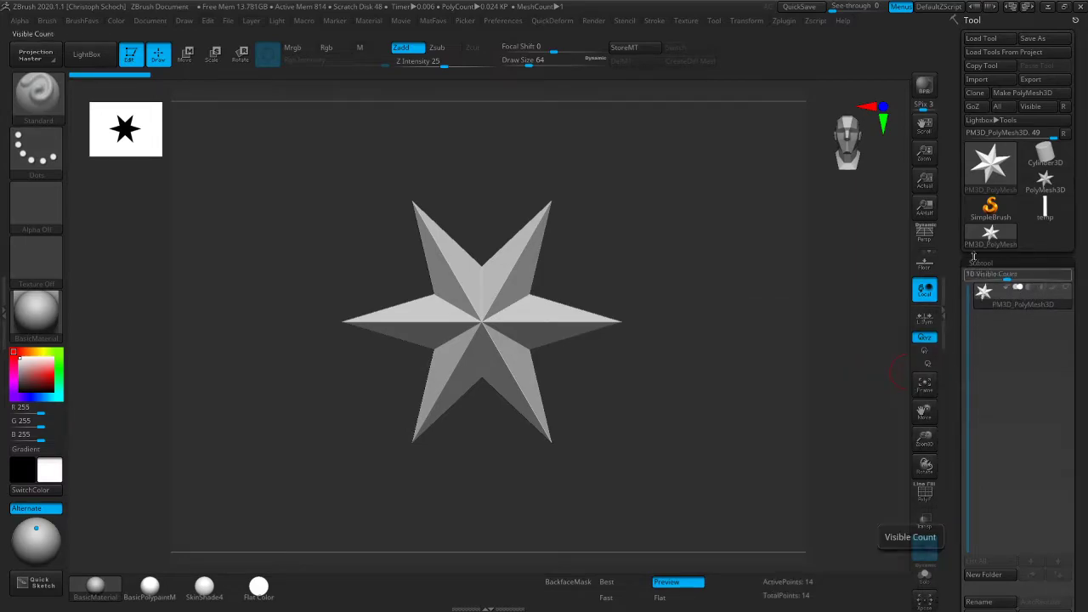
pyautogui.click(1067, 265)
pyautogui.click(1067, 265)
pyautogui.click(1069, 267)
pyautogui.scroll(-3, 1086, 235)
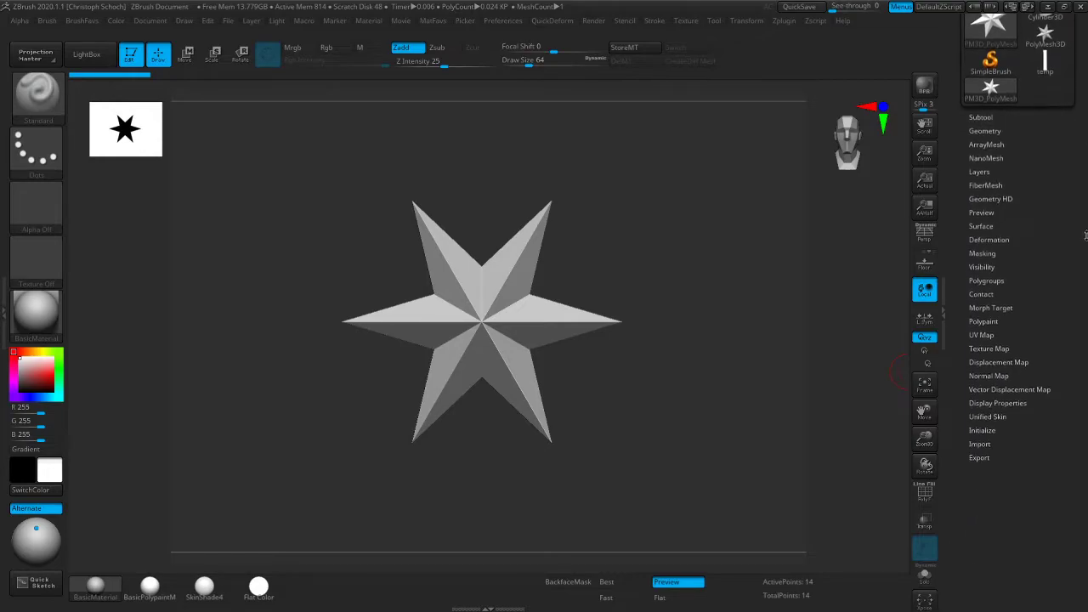
# Check the new star's export settings, and copy the export Scale value from the temp box
pyautogui.click(982, 456)
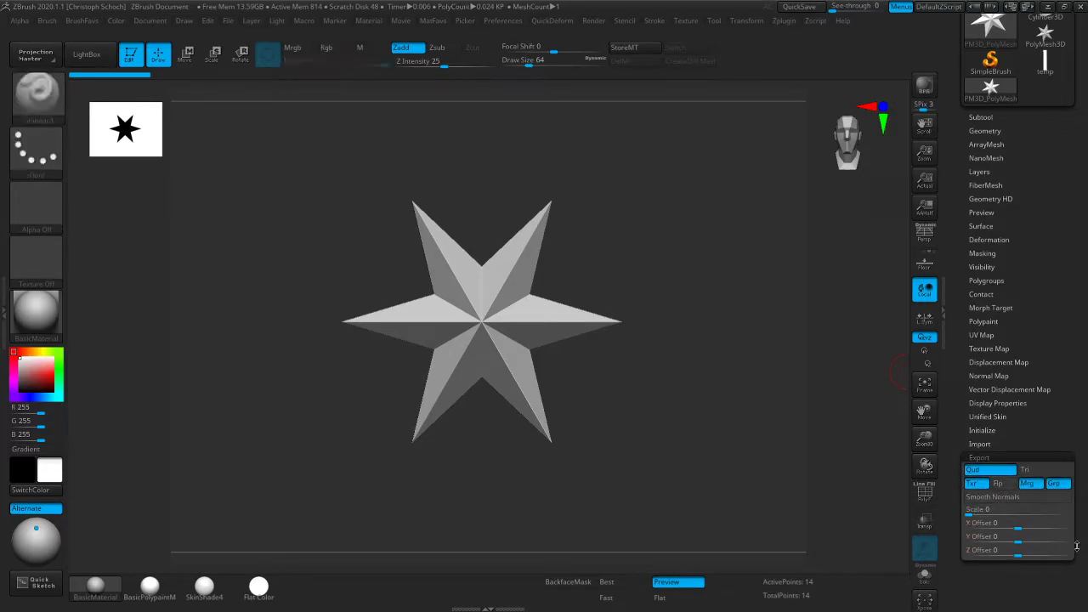
pyautogui.moveTo(1006, 181); pyautogui.dragTo(1006, 228)
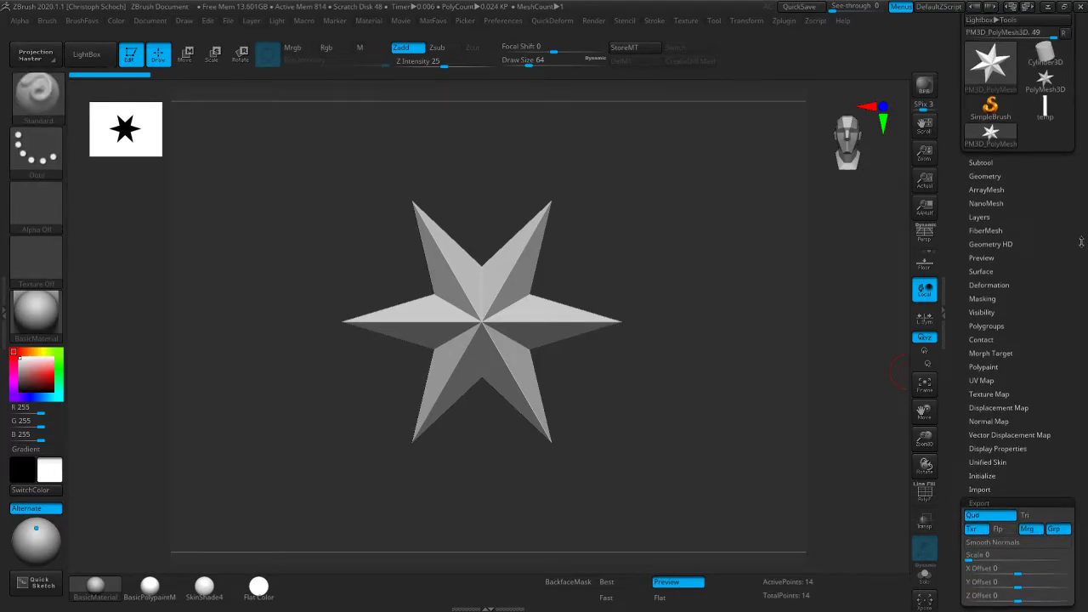
pyautogui.click(1045, 112)
pyautogui.moveTo(980, 517); pyautogui.dragTo(981, 419)
pyautogui.click(979, 405)
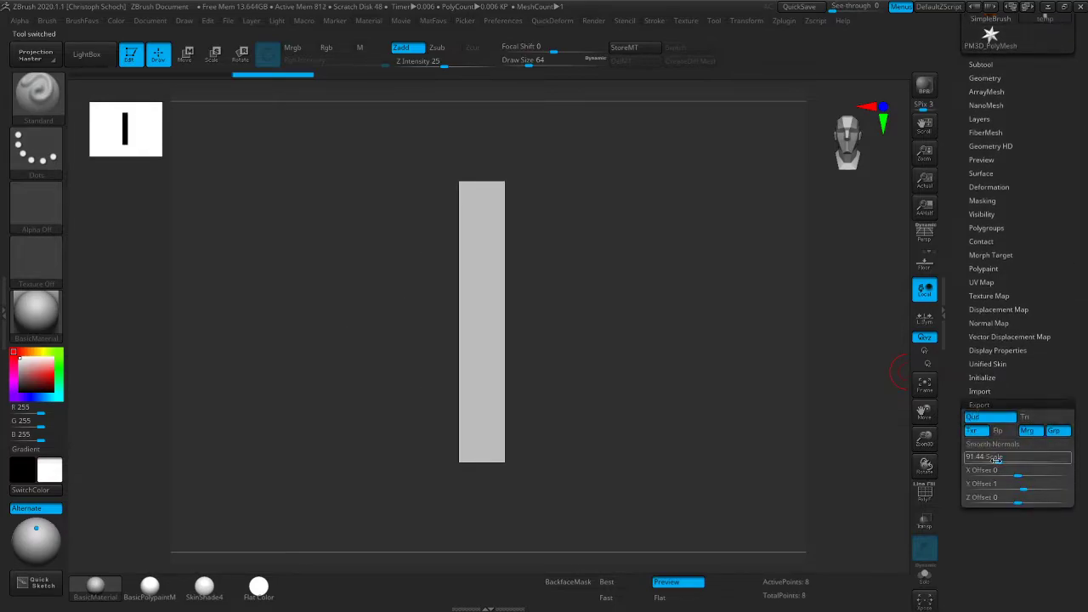
pyautogui.click(997, 456)
pyautogui.press('ctrl')
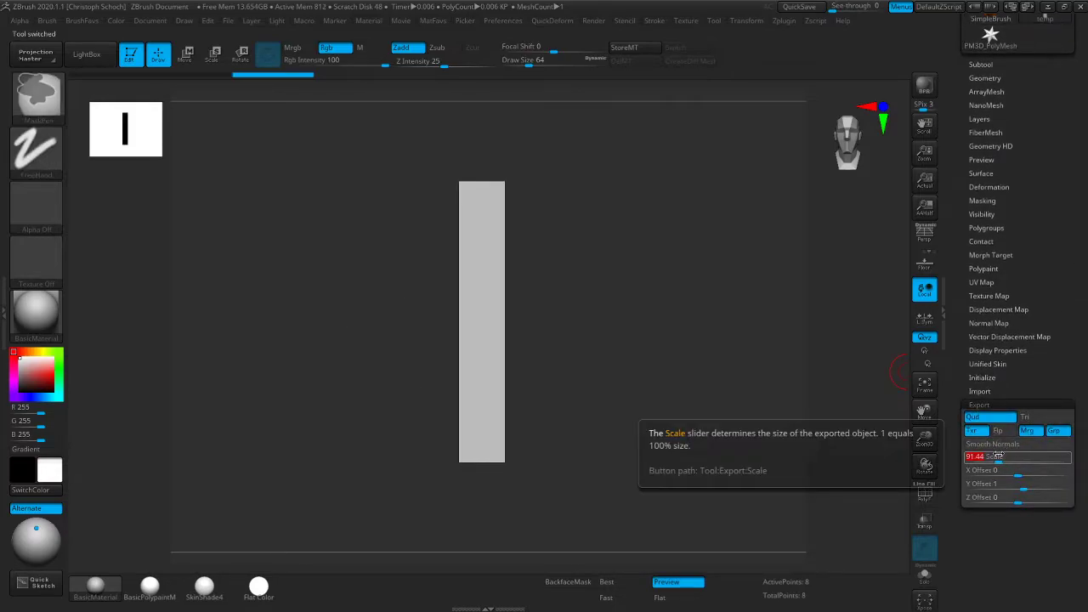
pyautogui.hotkey('ctrl', 'c')
# Set the export Scale of the PM3D_PolyMesh3D star to 91.44, matching the temp box
pyautogui.moveTo(1083, 219); pyautogui.dragTo(1085, 281)
pyautogui.click(1009, 239)
pyautogui.scroll(-2, 1087, 281)
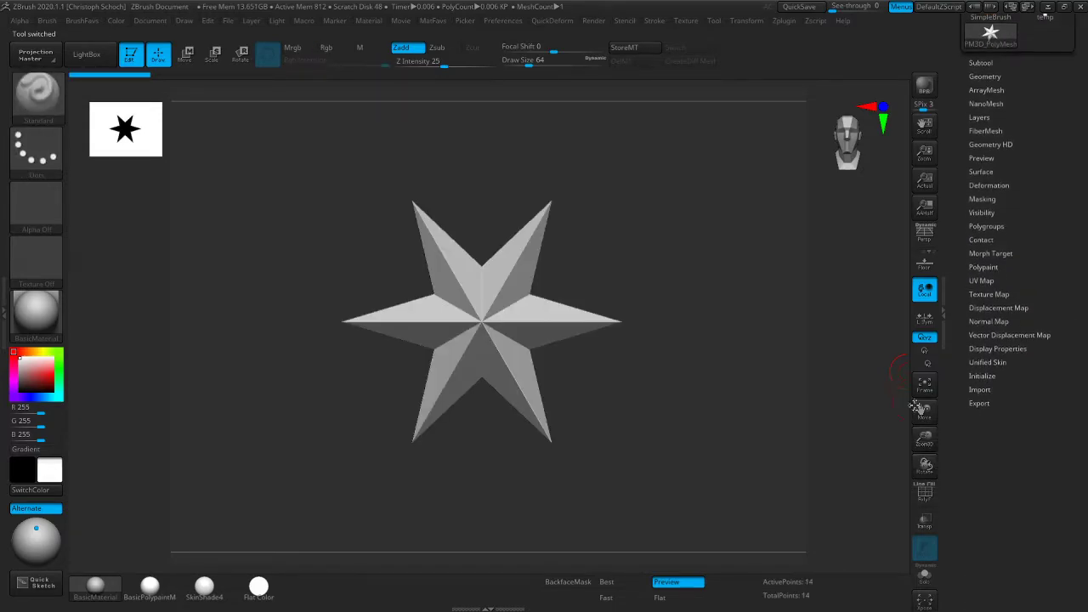
pyautogui.click(980, 403)
pyautogui.press('ctrl')
pyautogui.moveTo(1061, 472)
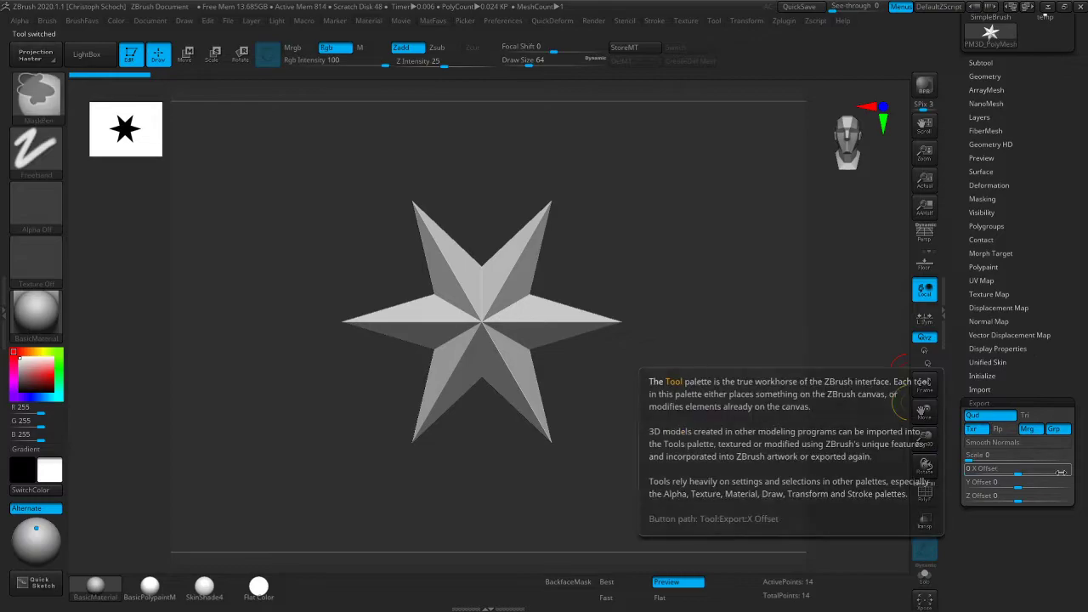
pyautogui.moveTo(1076, 91); pyautogui.dragTo(1077, 243)
pyautogui.click(1045, 161)
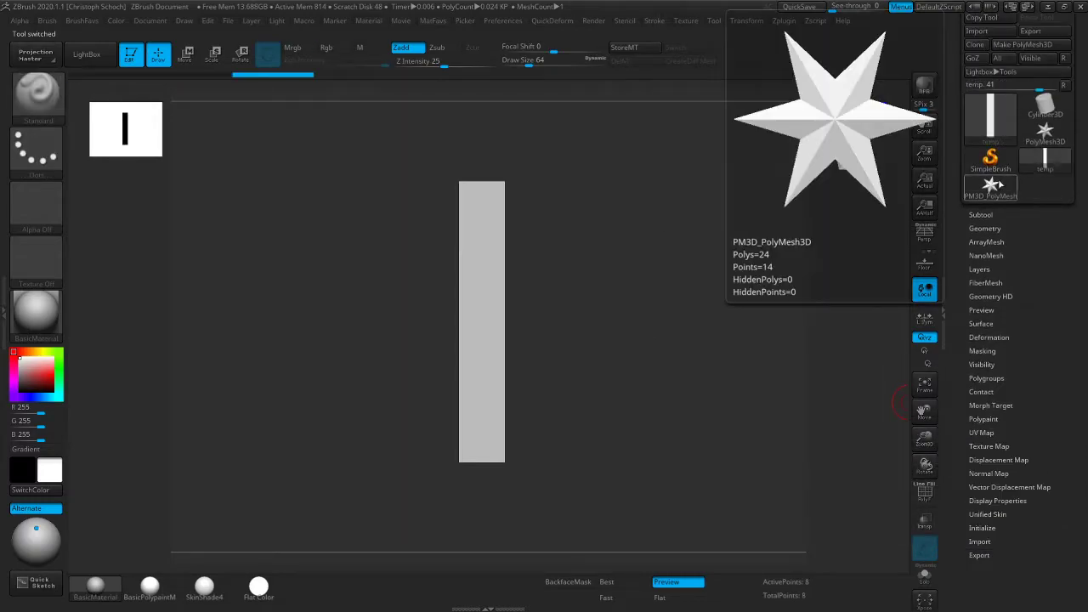
pyautogui.click(976, 554)
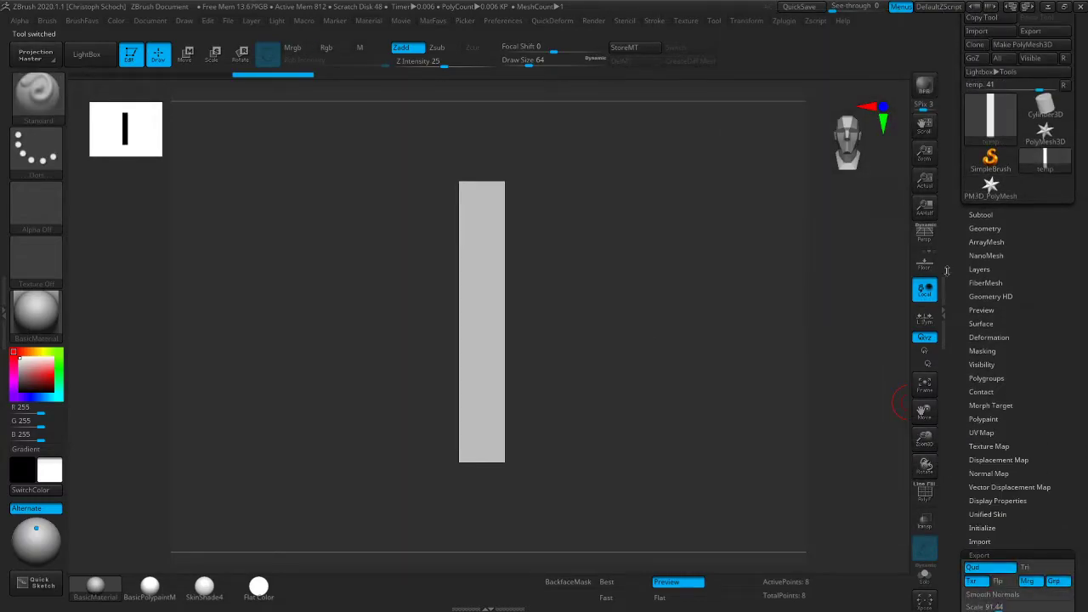
pyautogui.click(990, 185)
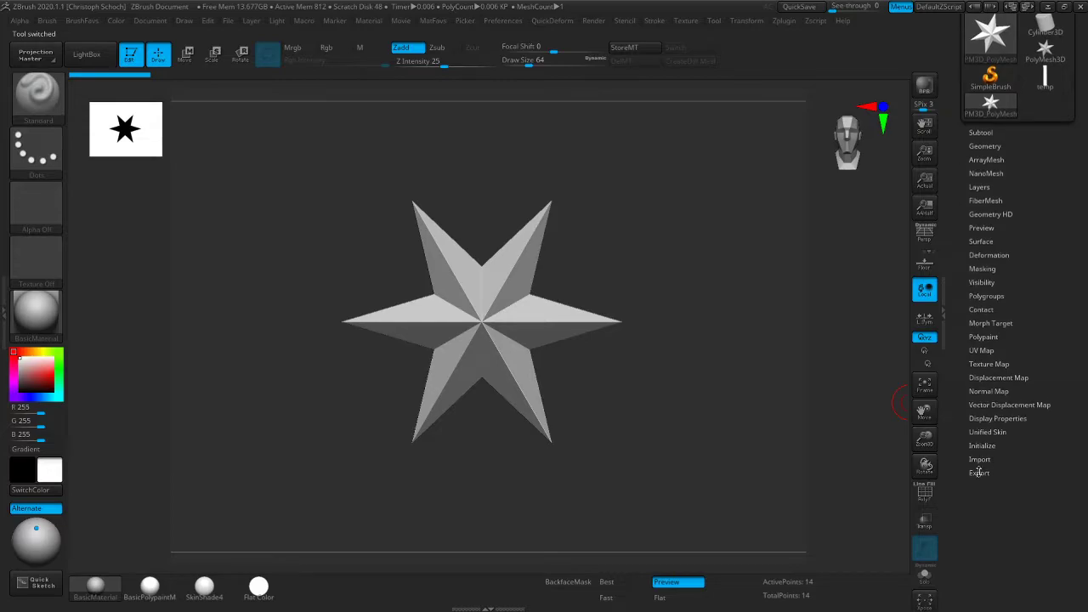
pyautogui.click(980, 473)
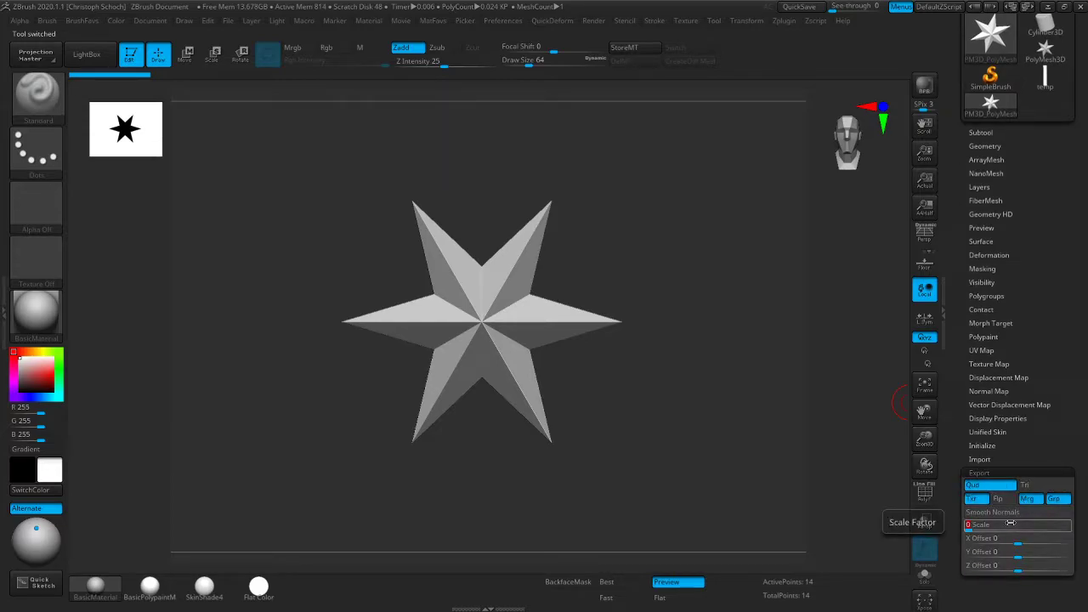
pyautogui.click(1010, 523)
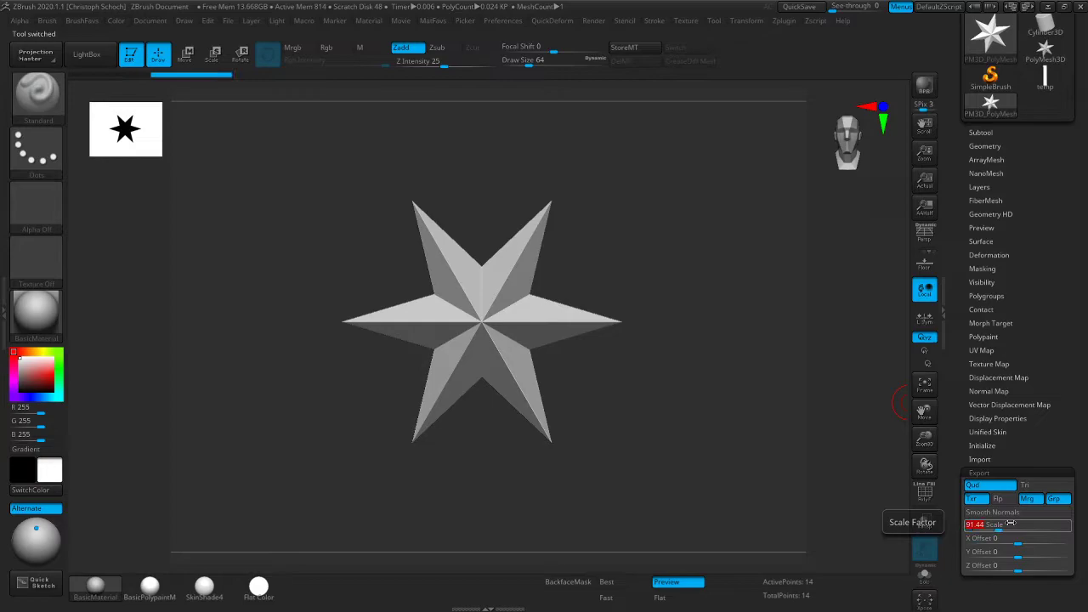
# Append the temp box as a subtool of the PM3D_PolyMesh3D star
pyautogui.click(981, 134)
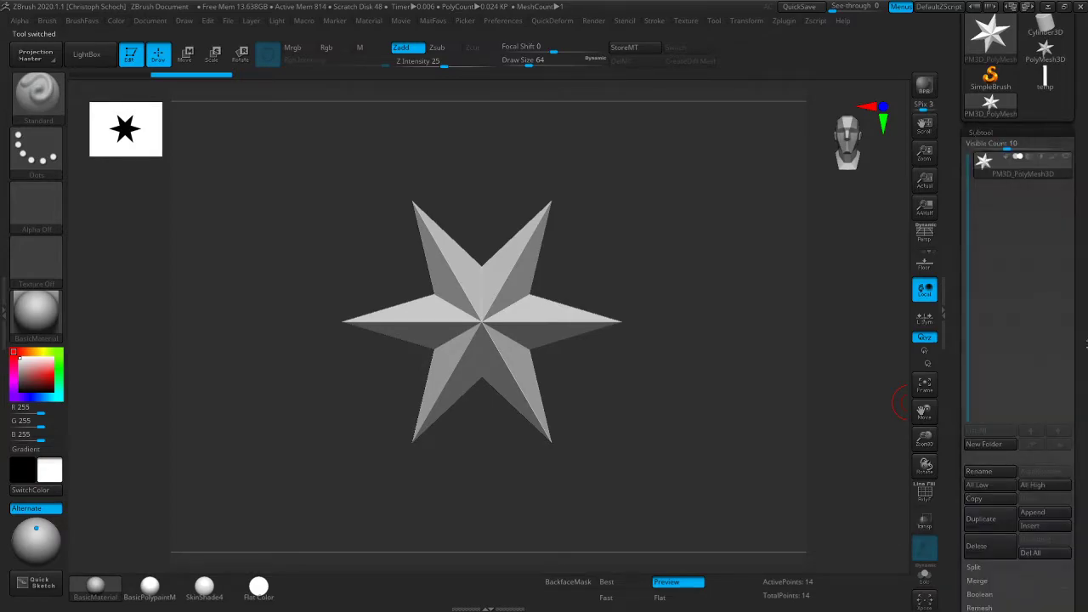
pyautogui.click(1062, 381)
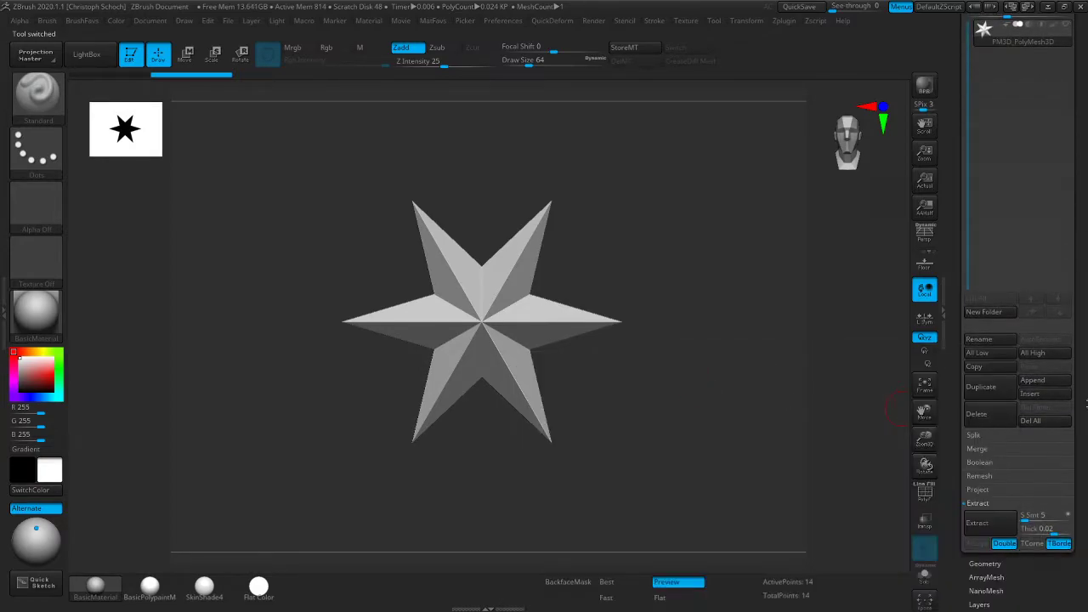
pyautogui.click(1062, 380)
pyautogui.click(652, 376)
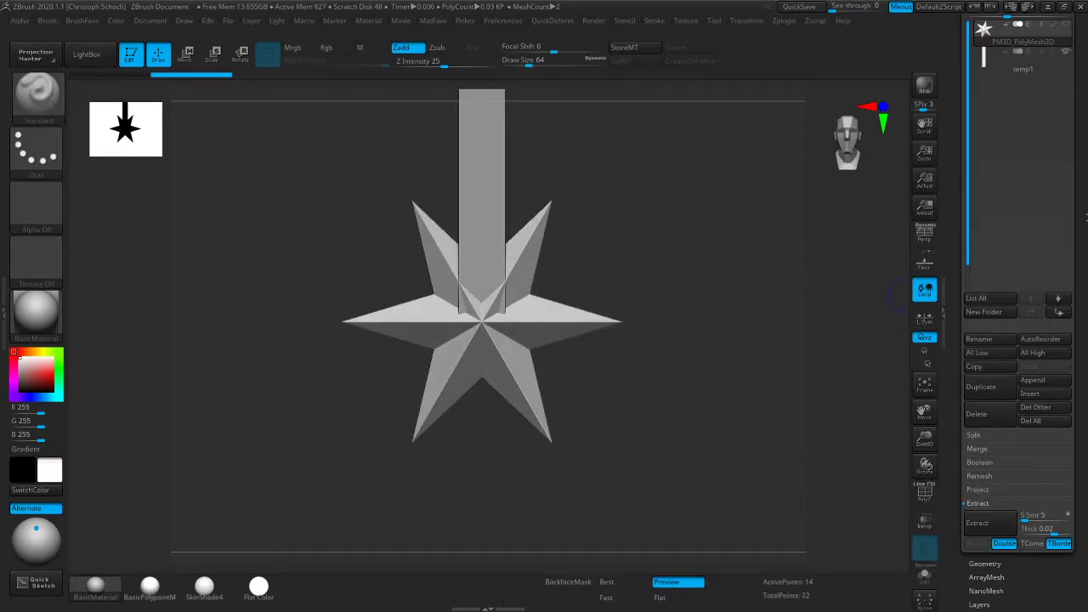
# Compare the size and position of the star, its appended box and the original temp tool
pyautogui.click(986, 301)
pyautogui.moveTo(983, 272)
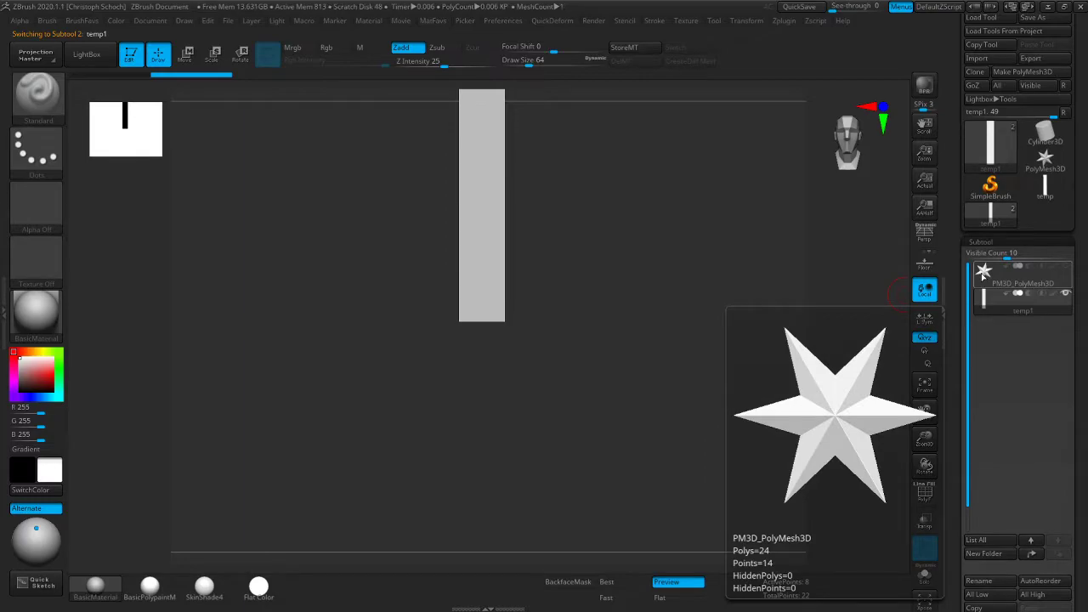
pyautogui.click(984, 273)
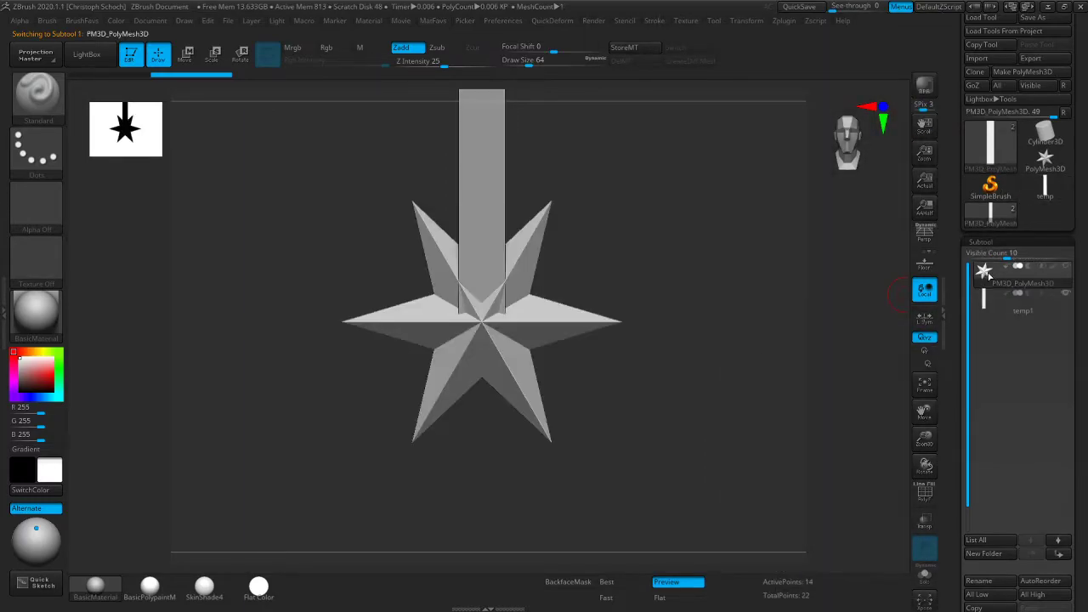
pyautogui.click(1045, 185)
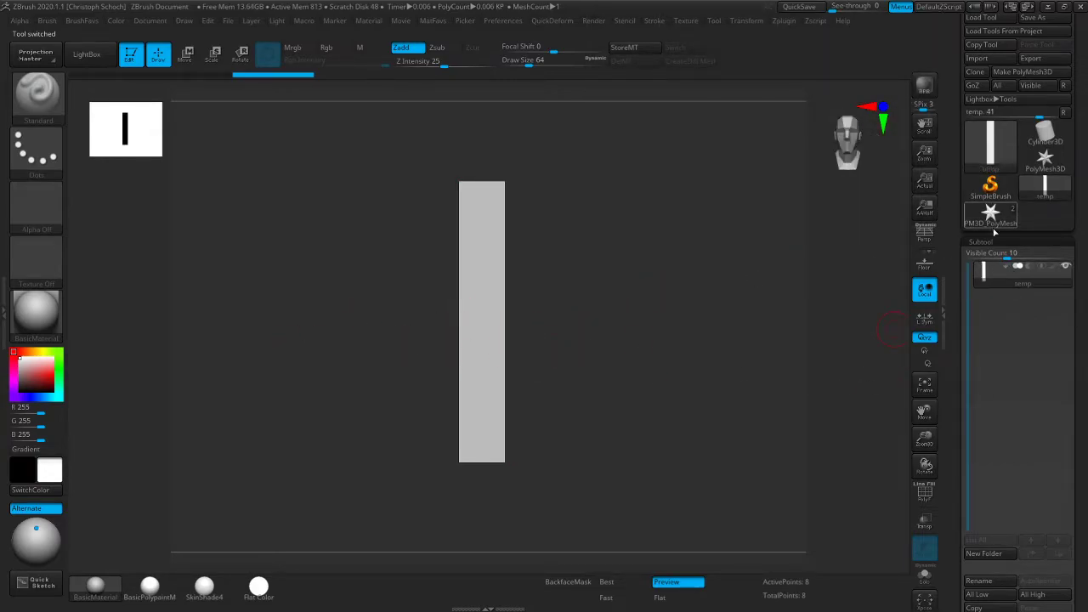
pyautogui.click(990, 212)
pyautogui.moveTo(659, 254); pyautogui.dragTo(760, 308)
pyautogui.moveTo(918, 438); pyautogui.dragTo(893, 509)
pyautogui.moveTo(643, 382); pyautogui.dragTo(420, 286)
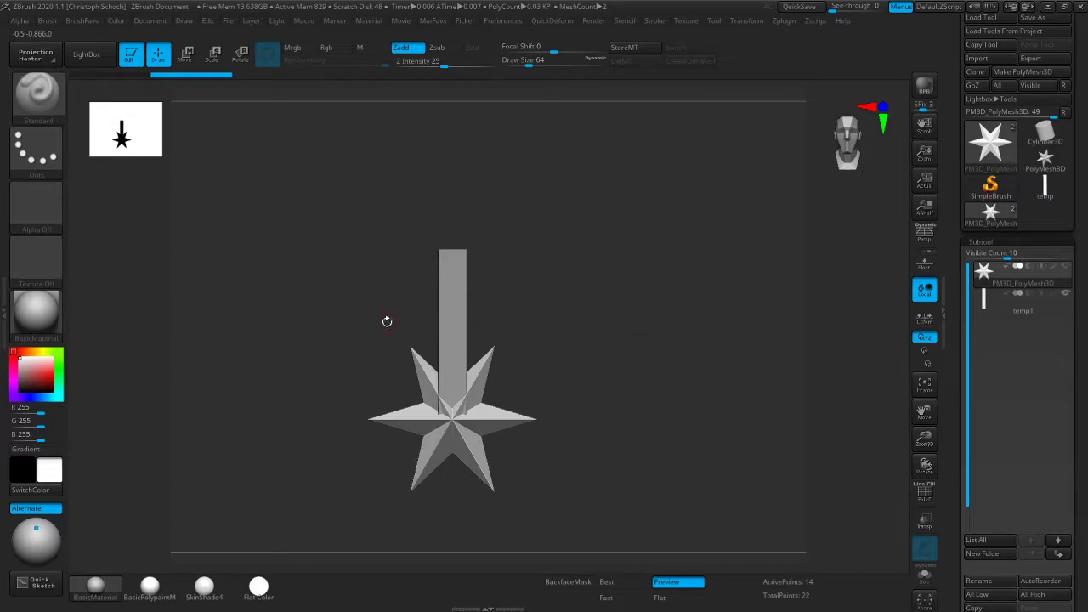
# Rename the appended temp1 box subtool as scaleRef_6feet
pyautogui.click(993, 302)
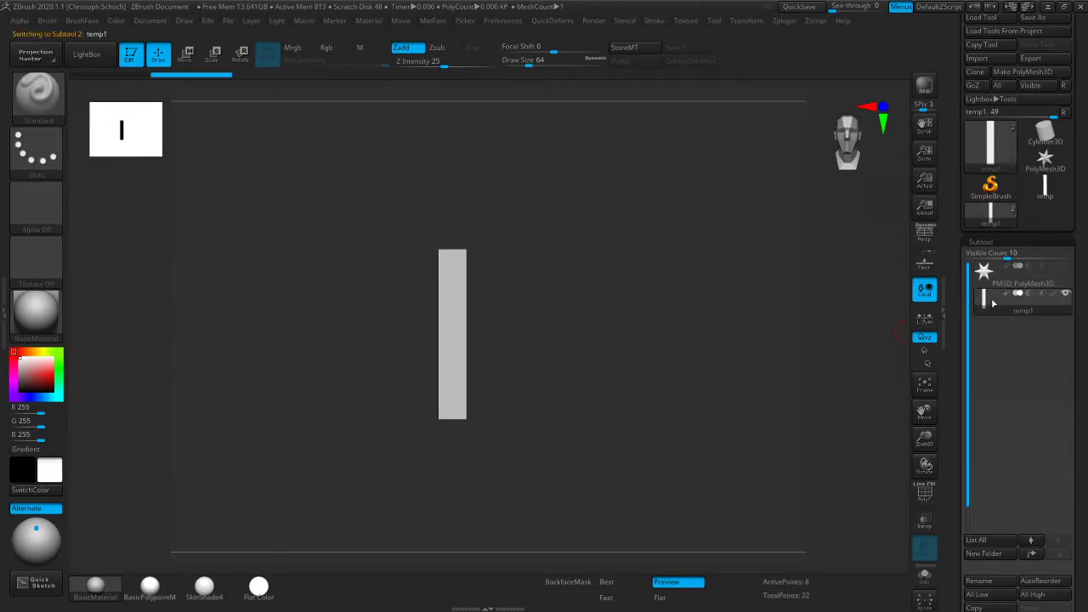
pyautogui.click(997, 584)
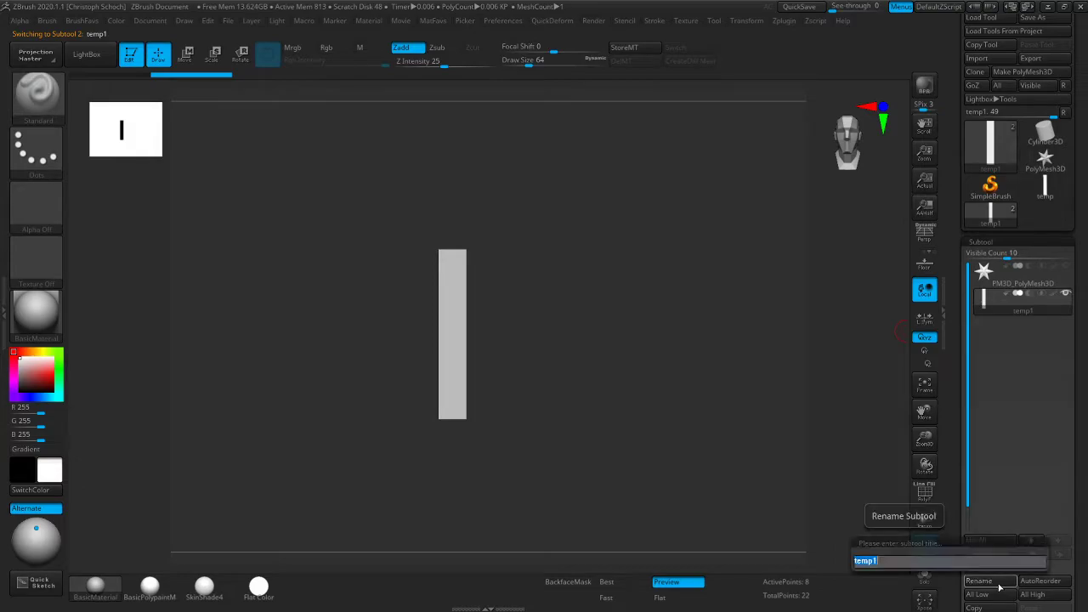
pyautogui.write('scaleRef_6')
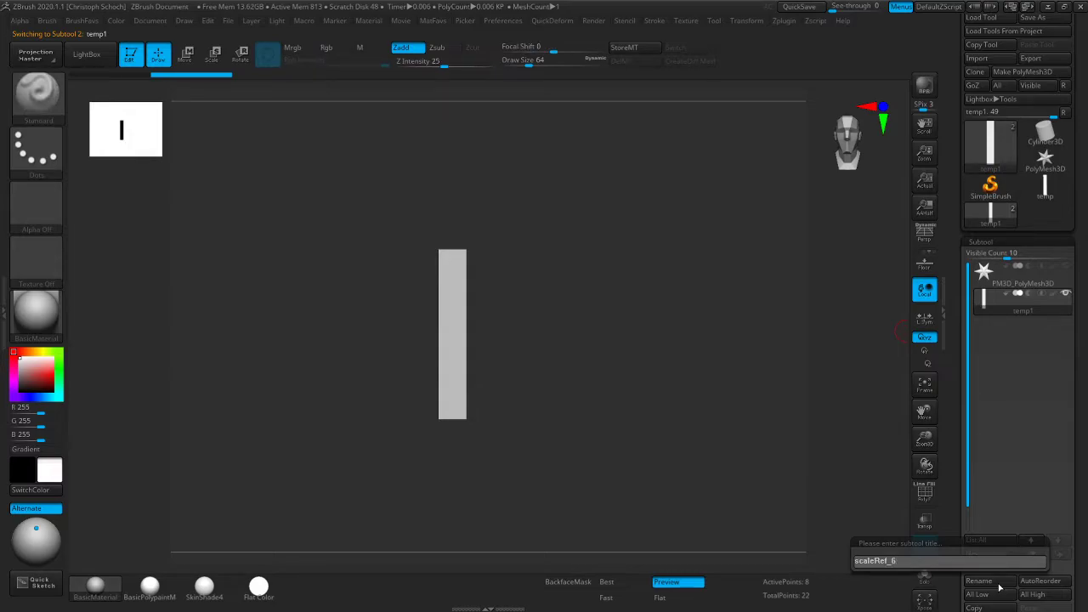
pyautogui.write('feet')
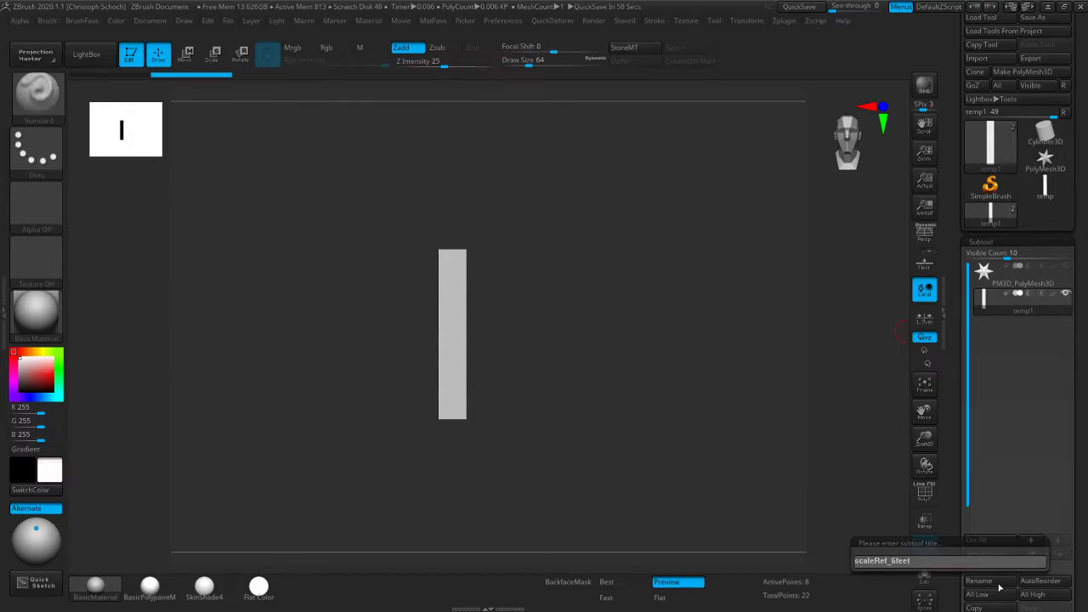
pyautogui.press('Return')
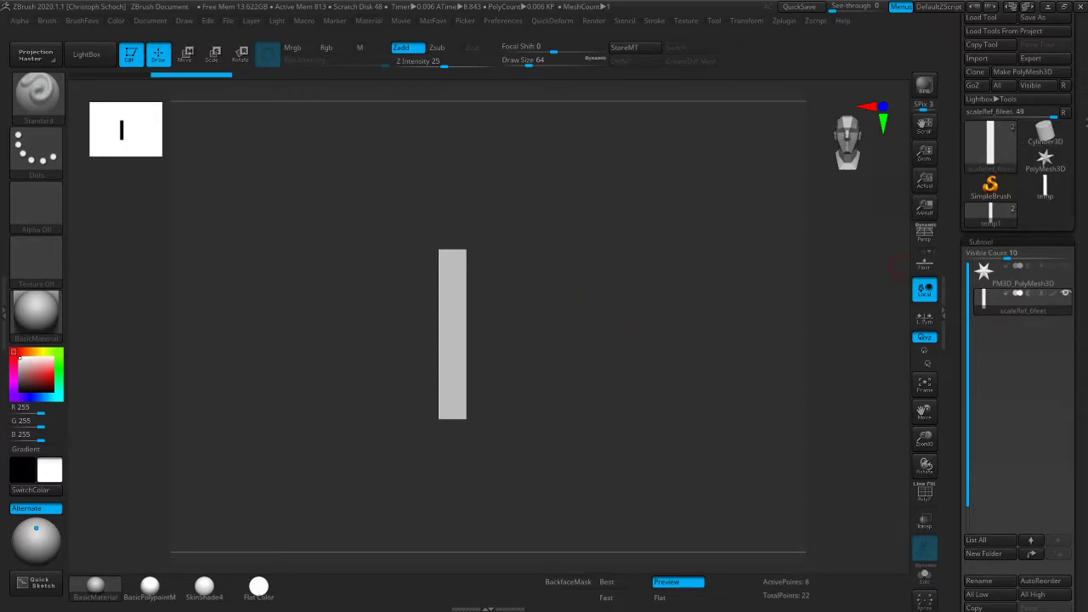
# Switch to Maya and export the character image plane as an OBJ, overwriting temp.obj in the Sculpt folder
pyautogui.click(1053, 7)
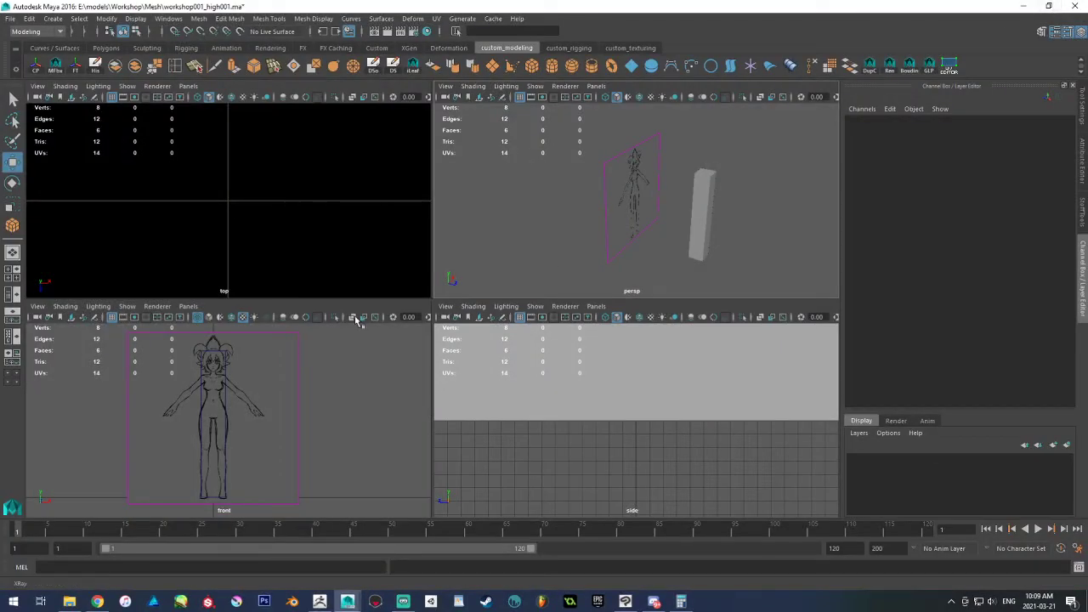
pyautogui.click(629, 182)
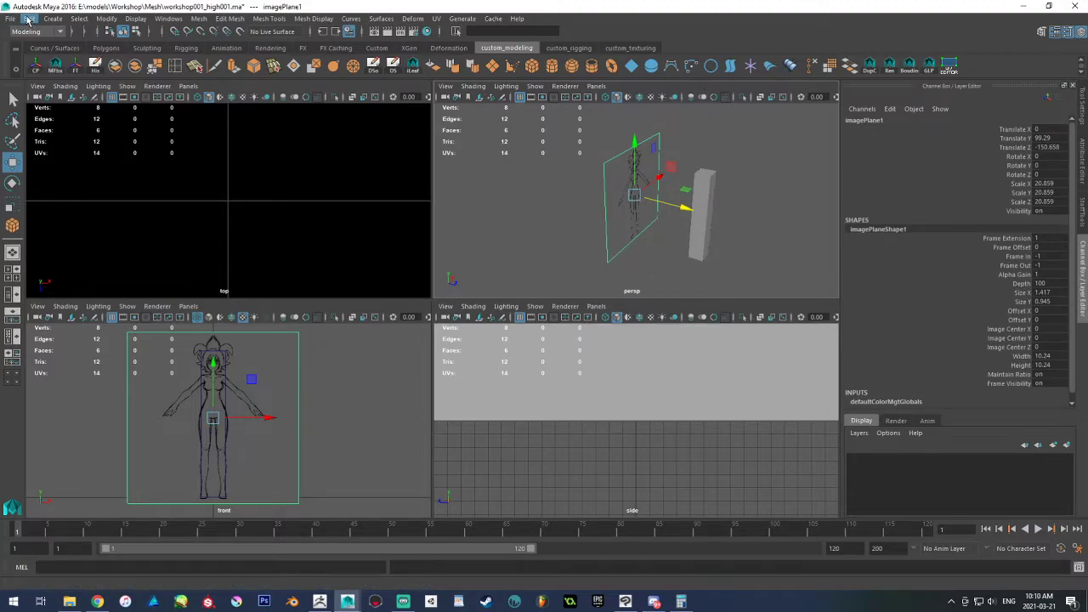
pyautogui.click(10, 19)
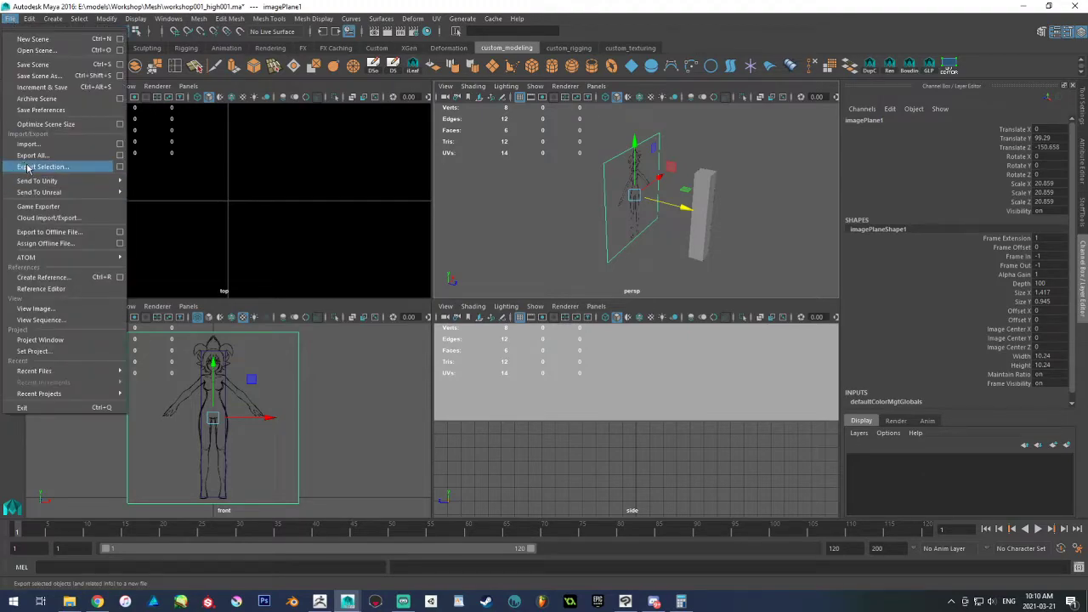
pyautogui.click(41, 167)
pyautogui.doubleClick(338, 175)
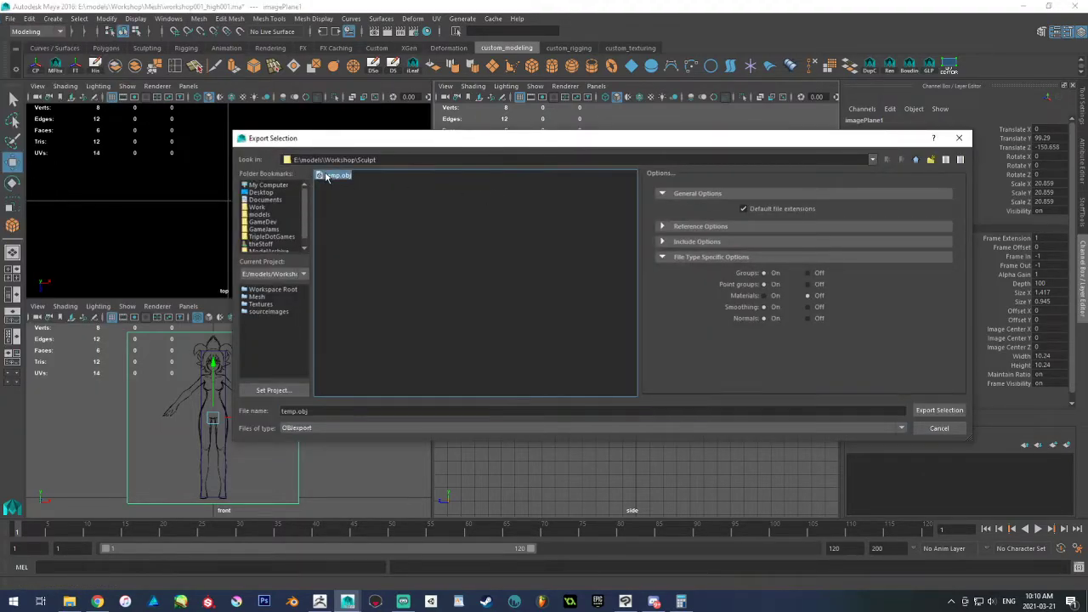
pyautogui.click(585, 306)
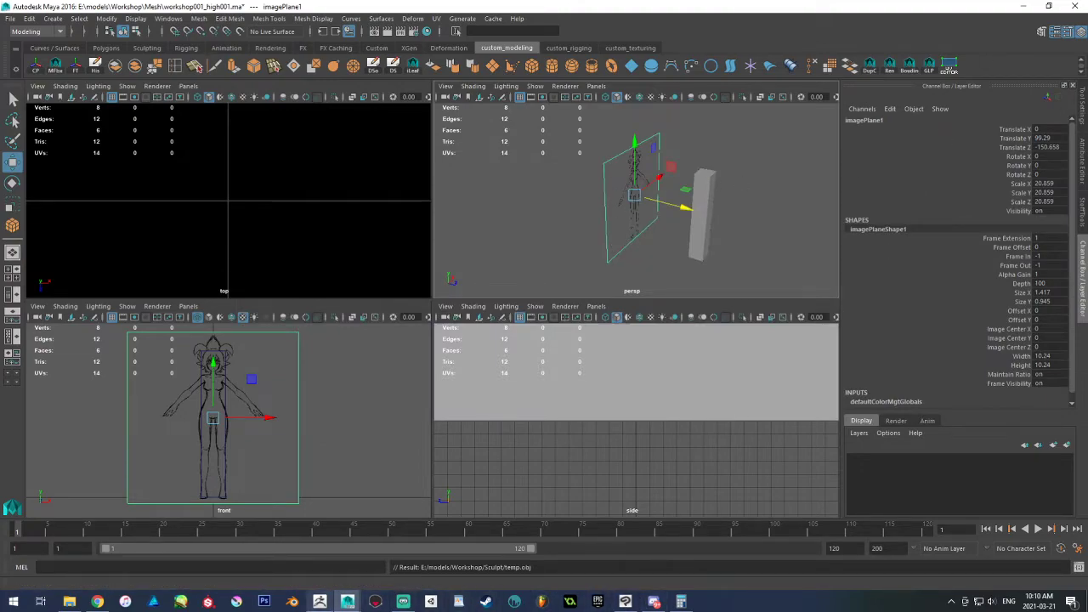
# Return to ZBrush, duplicate the scaleRef_6feet subtool and make the copy the active subtool
pyautogui.click(627, 602)
pyautogui.scroll(-2, 1020, 383)
pyautogui.click(981, 557)
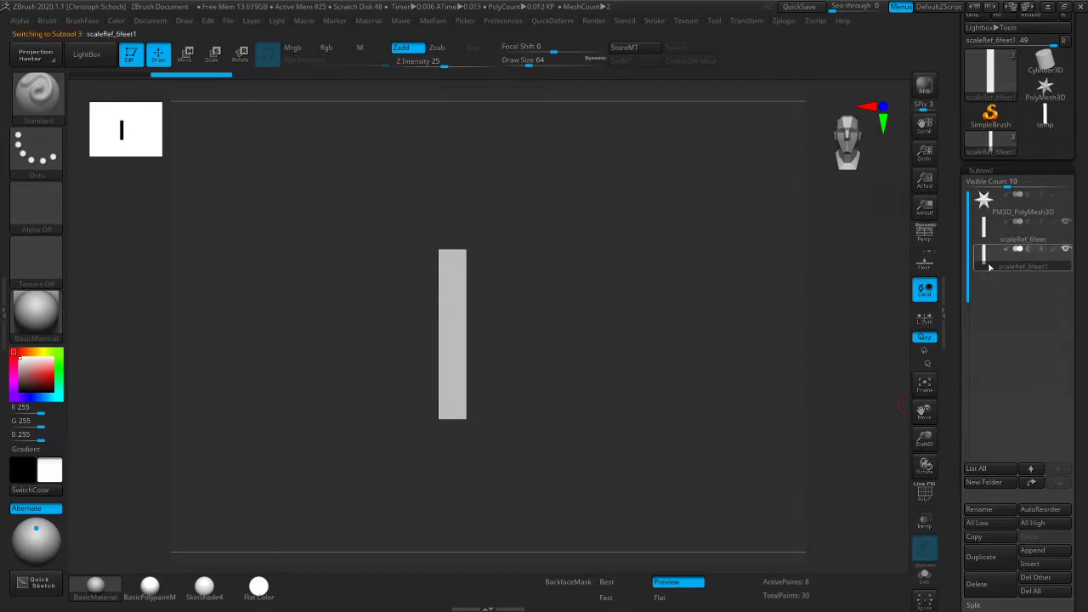
pyautogui.click(992, 211)
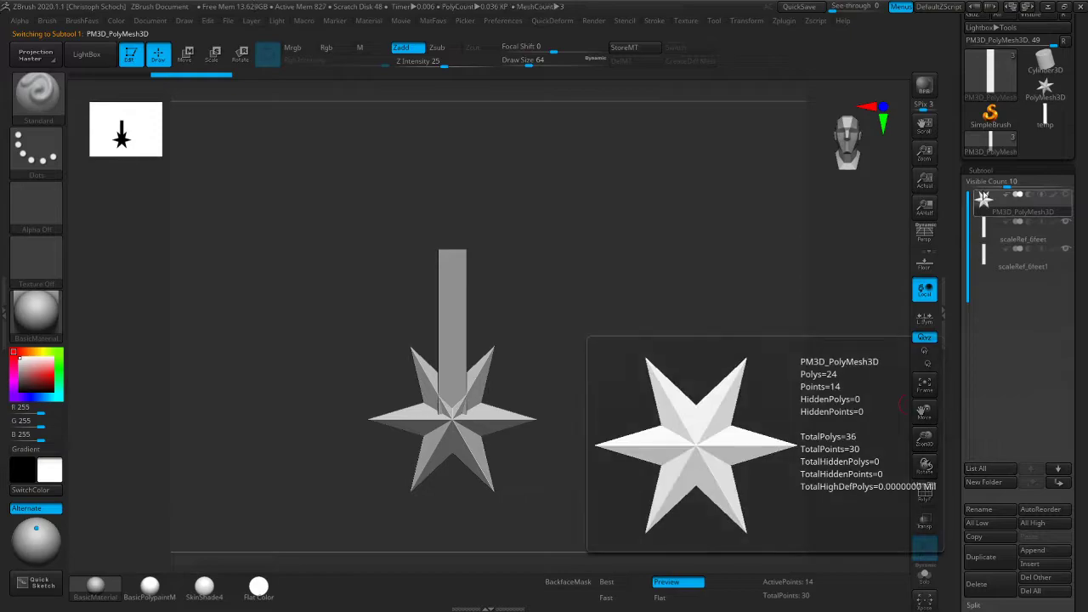
pyautogui.moveTo(990, 249)
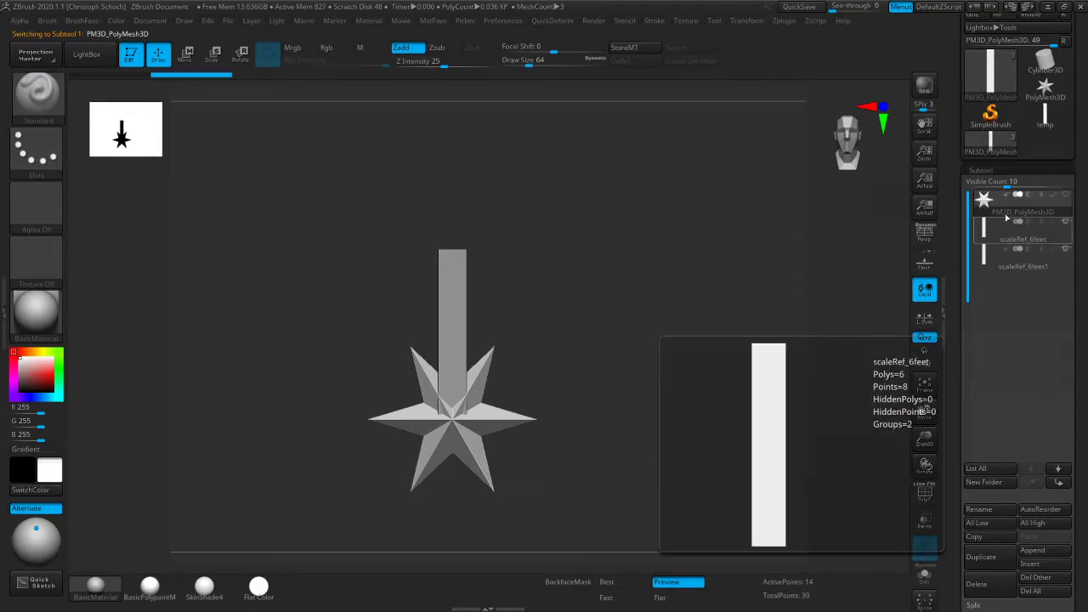
pyautogui.click(995, 253)
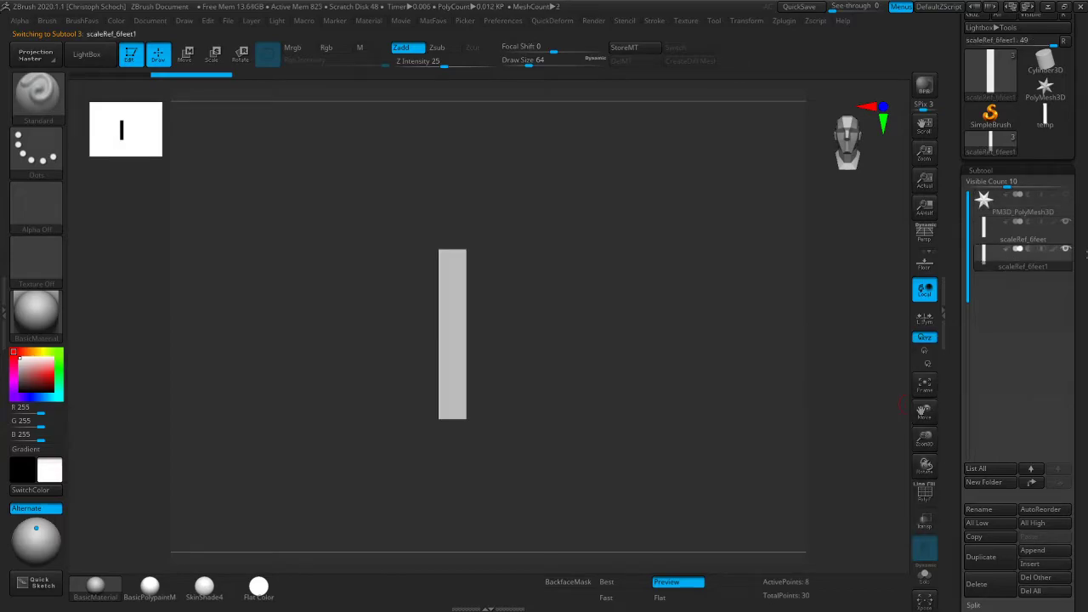
# Try to import temp.obj onto the duplicated reference box and onto a separate PolyMesh3D star
pyautogui.click(989, 82)
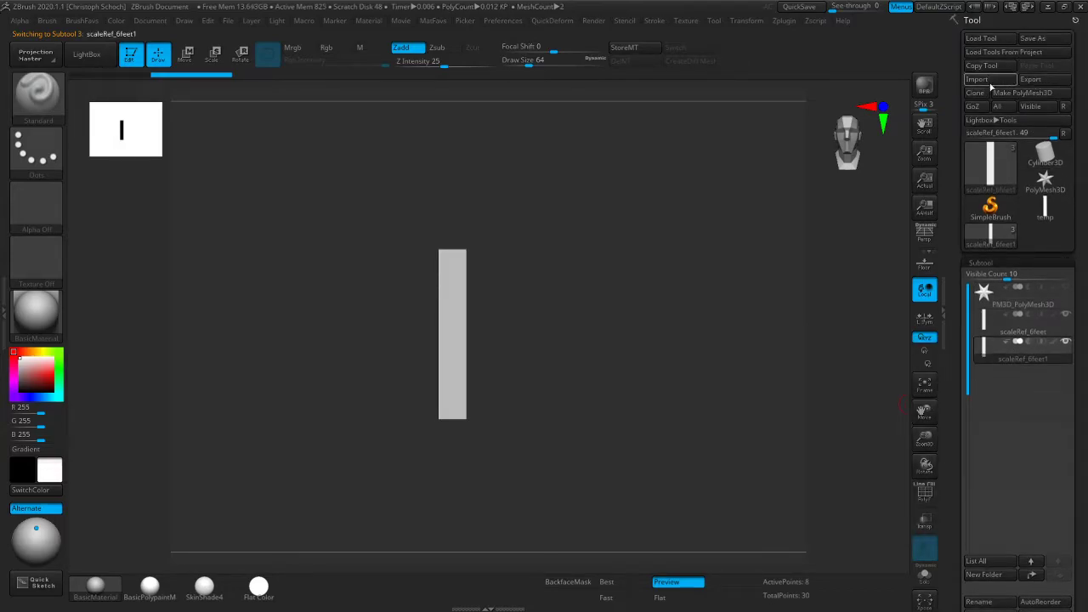
pyautogui.click(368, 251)
pyautogui.click(581, 489)
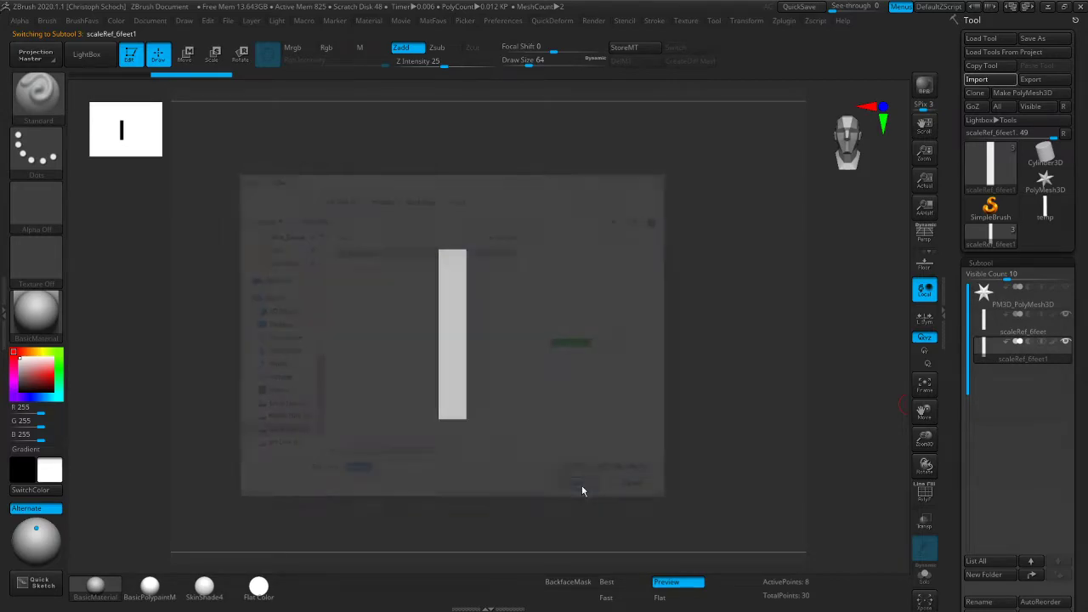
pyautogui.click(601, 338)
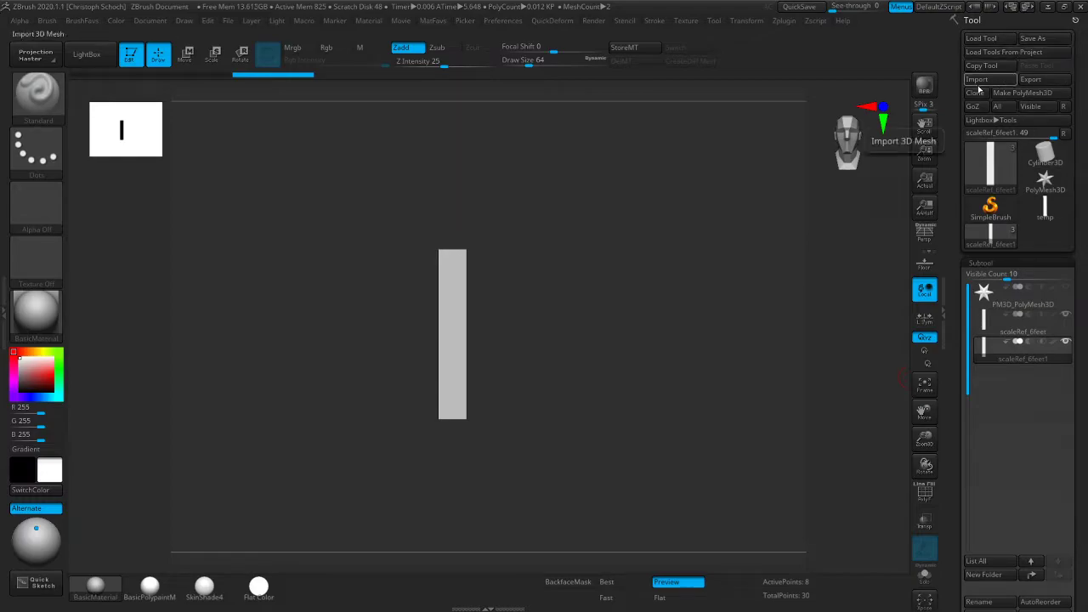
pyautogui.click(978, 80)
pyautogui.click(636, 492)
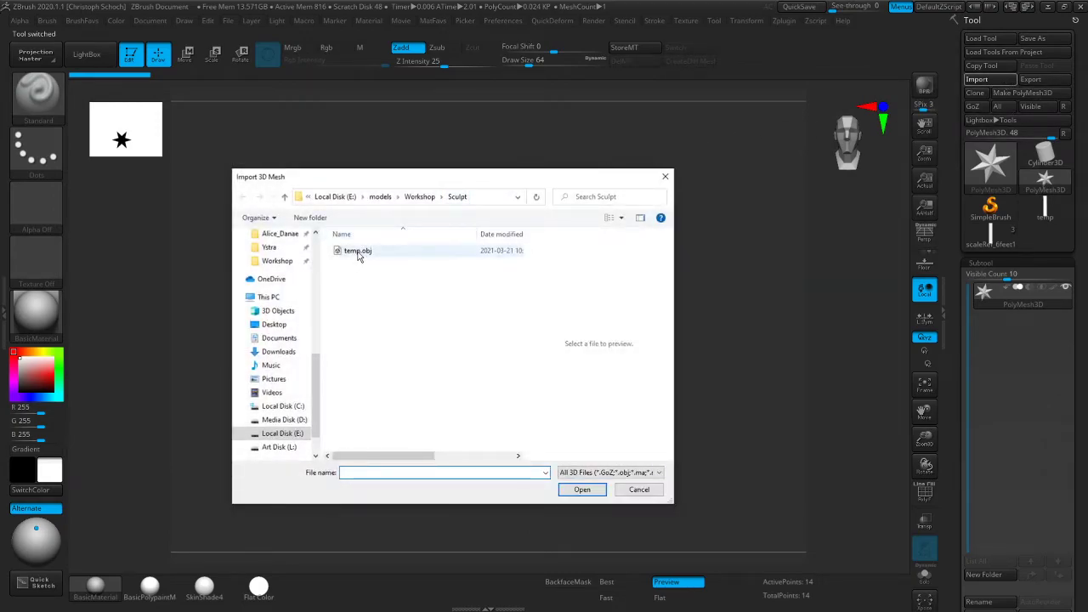
pyautogui.click(359, 255)
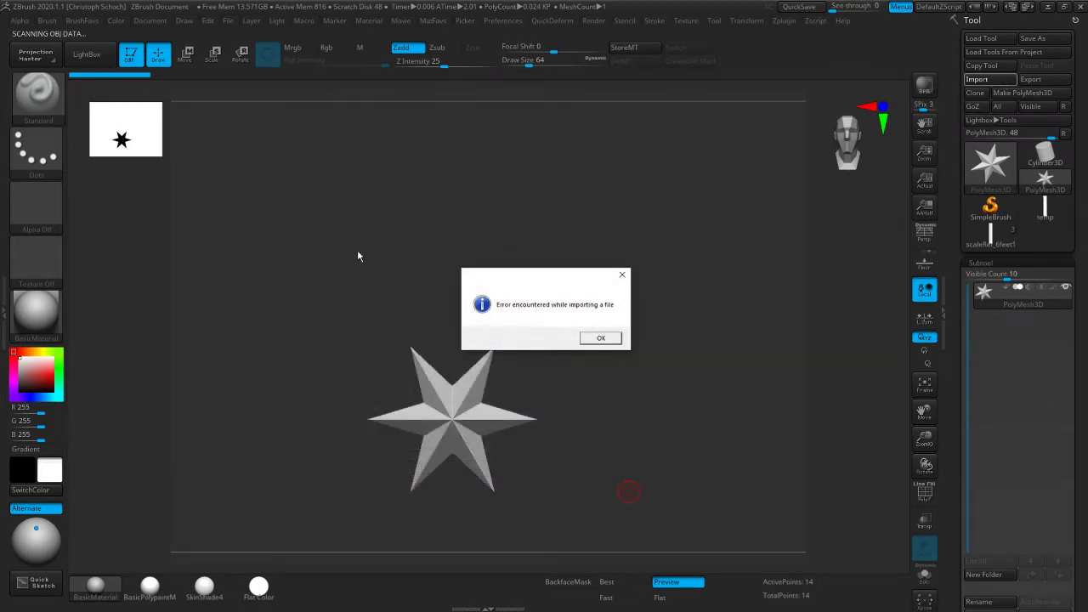
pyautogui.click(605, 338)
# Switch to Maya and create a polygon plane in the front view, drawn from the image plane's centre to slightly beyond its edges
pyautogui.click(1047, 6)
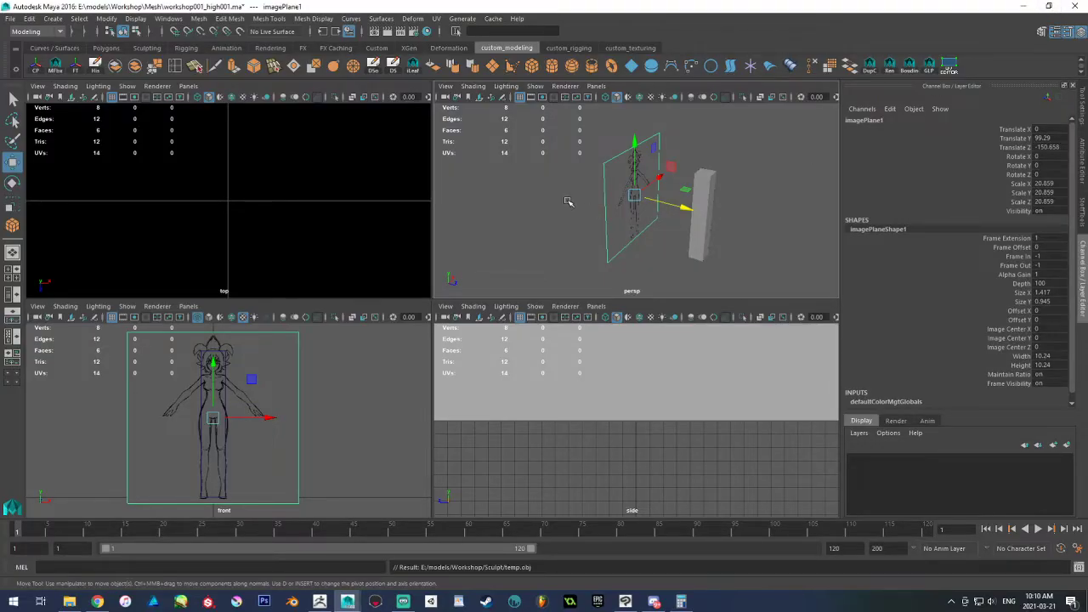
pyautogui.keyDown('alt'); pyautogui.moveTo(569, 201); pyautogui.dragTo(564, 180); pyautogui.keyUp('alt')
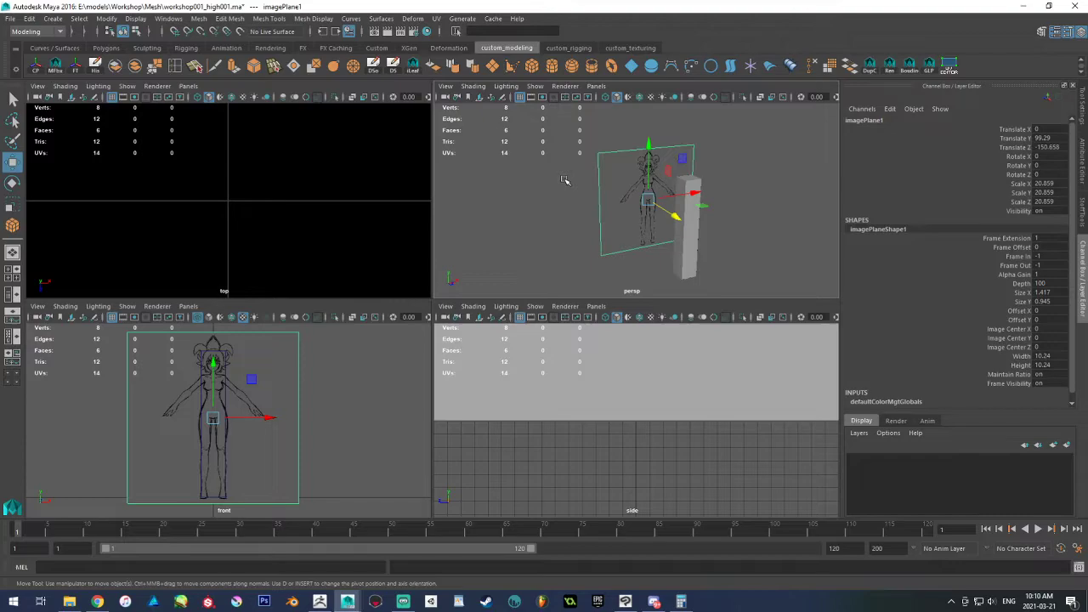
pyautogui.press('space')
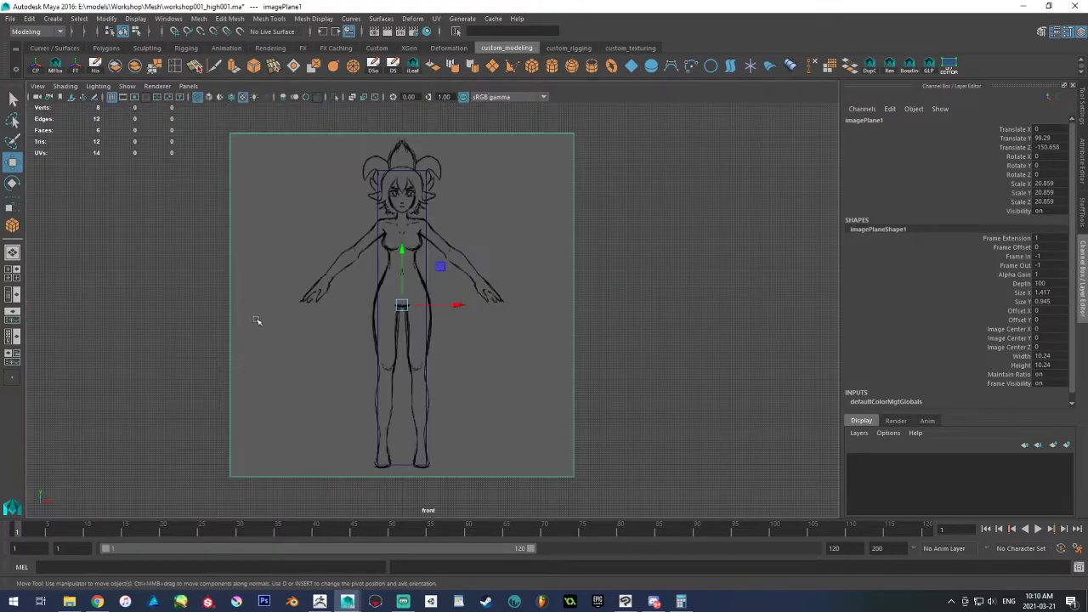
pyautogui.click(493, 65)
pyautogui.moveTo(239, 132); pyautogui.dragTo(419, 313)
pyautogui.moveTo(246, 136); pyautogui.dragTo(411, 305)
pyautogui.hotkey('ctrl', 'z')
pyautogui.moveTo(239, 133); pyautogui.dragTo(416, 304)
pyautogui.click(601, 162)
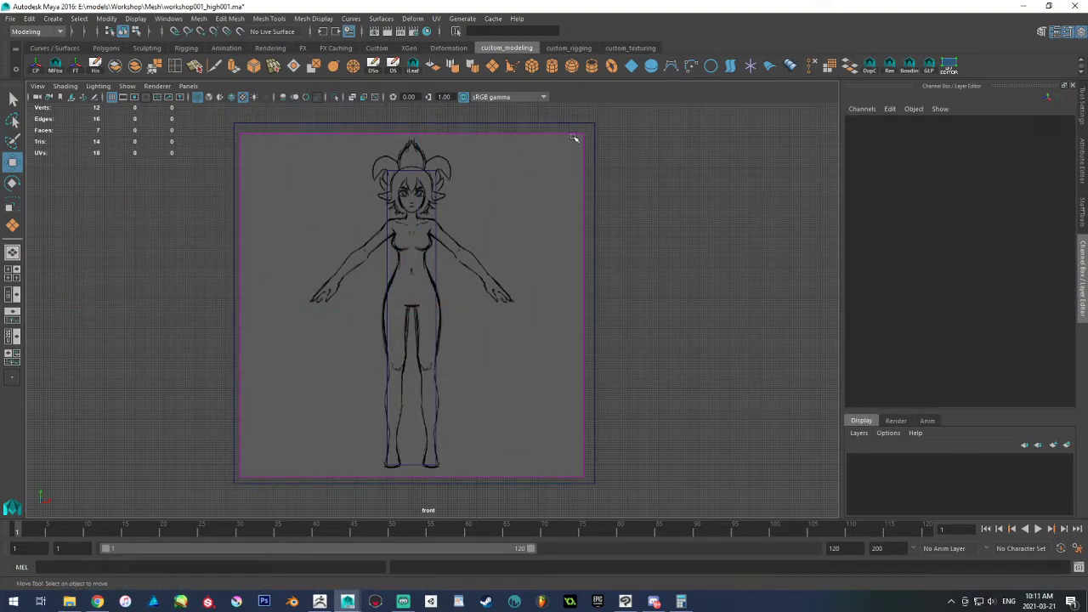
# Copy the image plane's Scale X value and set the polygon plane's width and height to 20.859
pyautogui.click(568, 136)
pyautogui.doubleClick(1053, 183)
pyautogui.hotkey('ctrl', 'c')
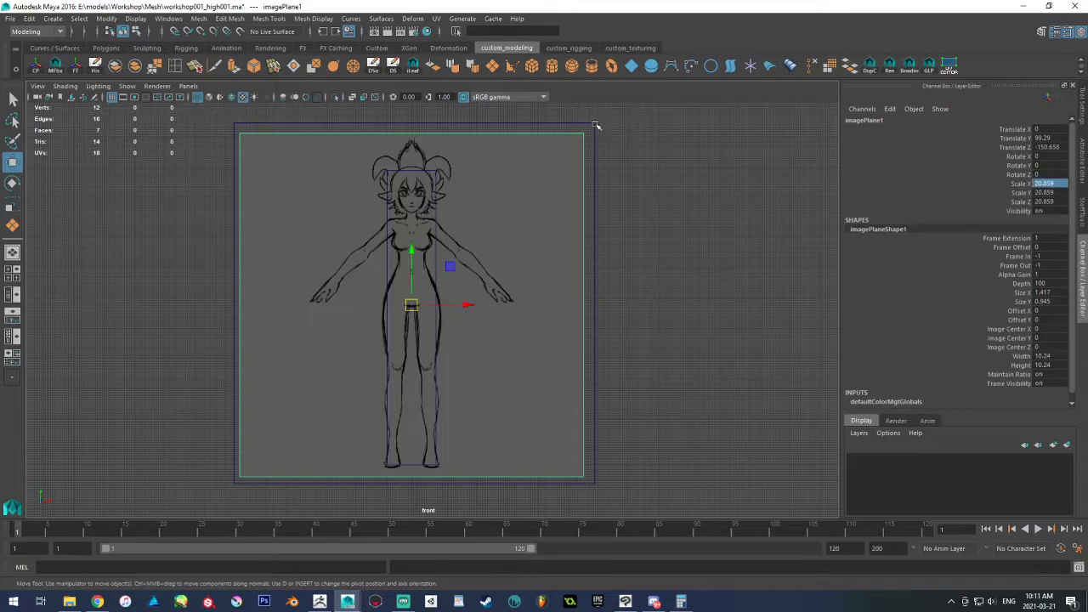
pyautogui.click(598, 125)
pyautogui.click(867, 247)
pyautogui.moveTo(1059, 256); pyautogui.dragTo(1060, 267)
pyautogui.hotkey('ctrl', 'v')
pyautogui.press('Return')
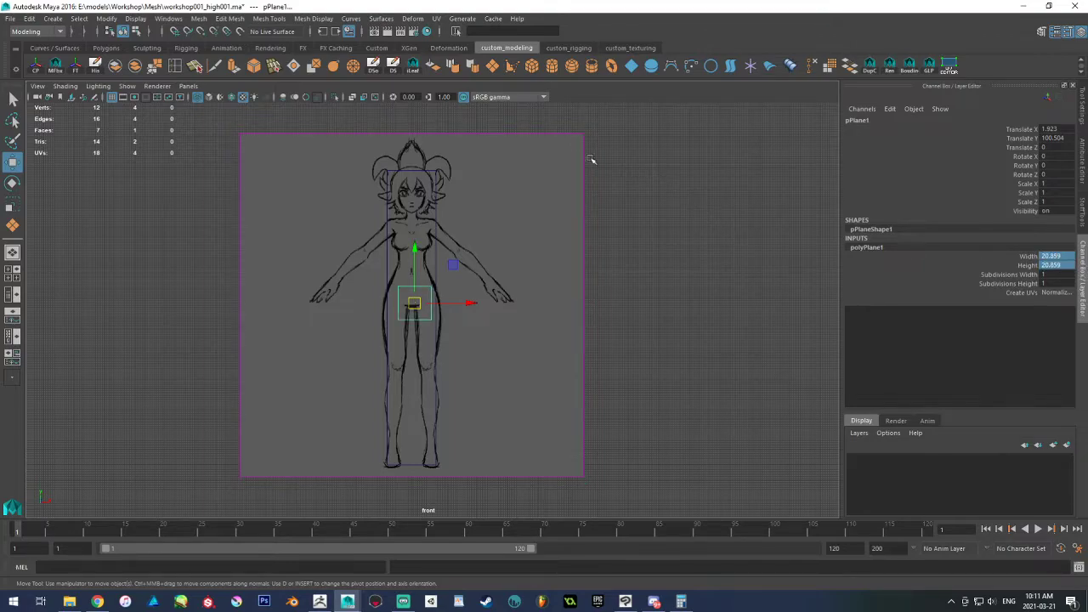
# Multiply the image plane's width by its scale in Calculator, and set the polygon plane's width and height to 213.596
pyautogui.click(583, 154)
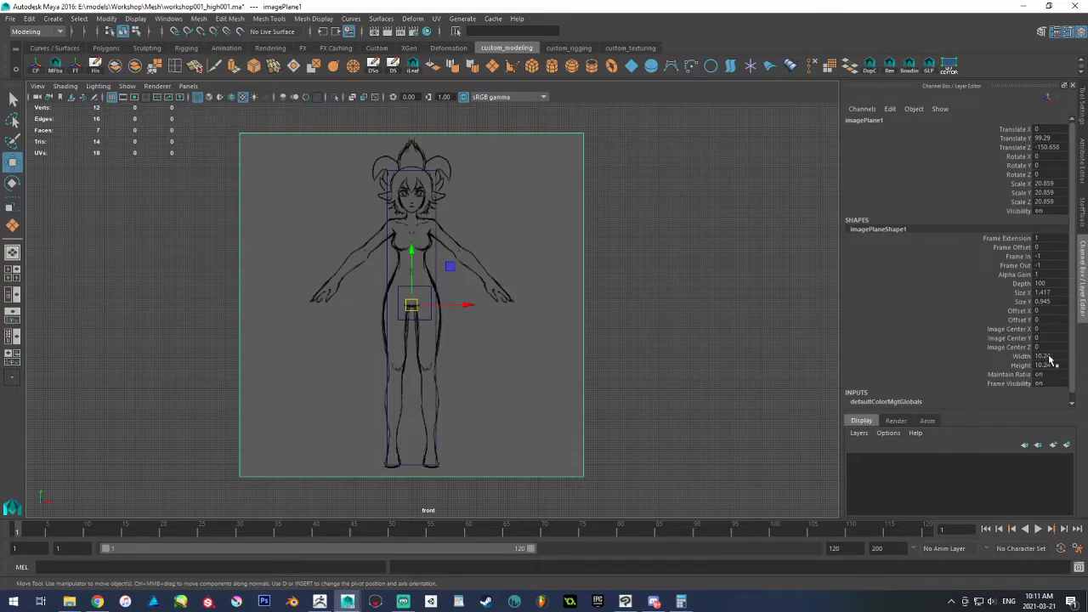
pyautogui.click(13, 602)
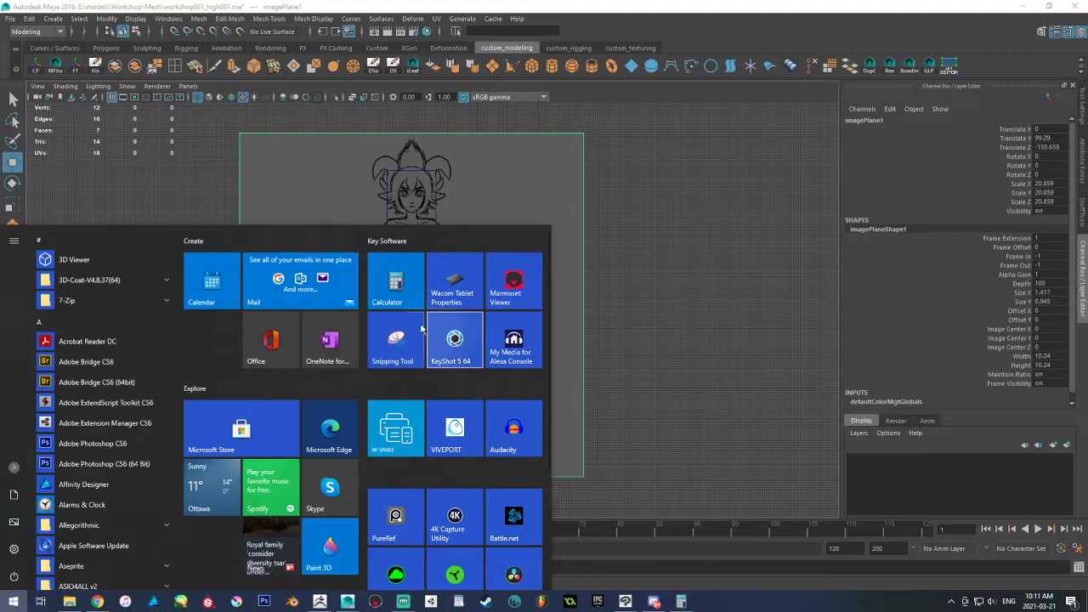
pyautogui.click(408, 298)
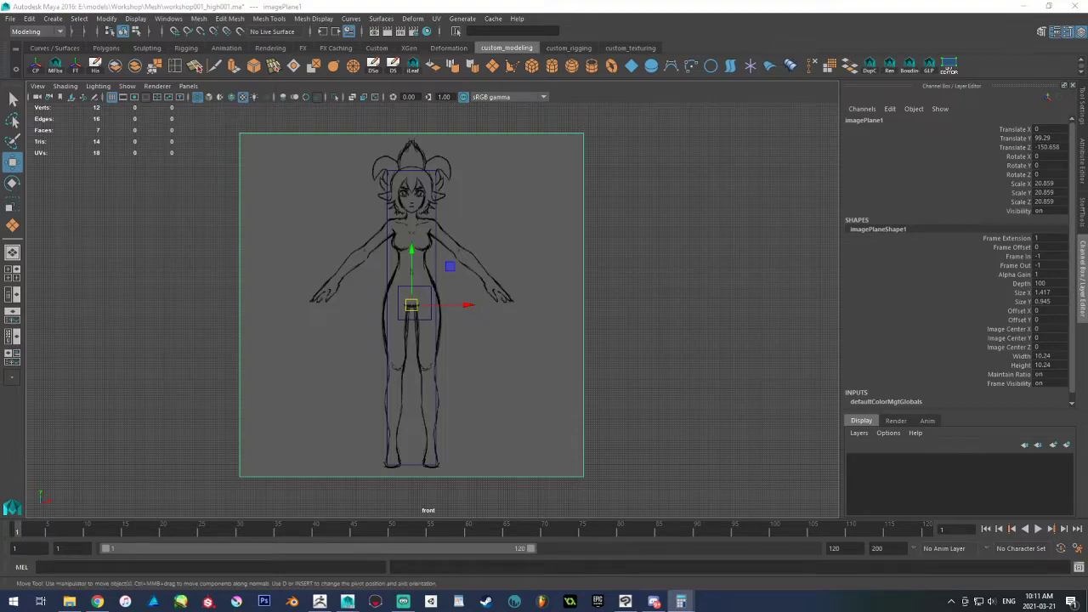
pyautogui.click(421, 289)
pyautogui.click(884, 246)
pyautogui.moveTo(1056, 257); pyautogui.dragTo(1067, 261)
pyautogui.press('Return')
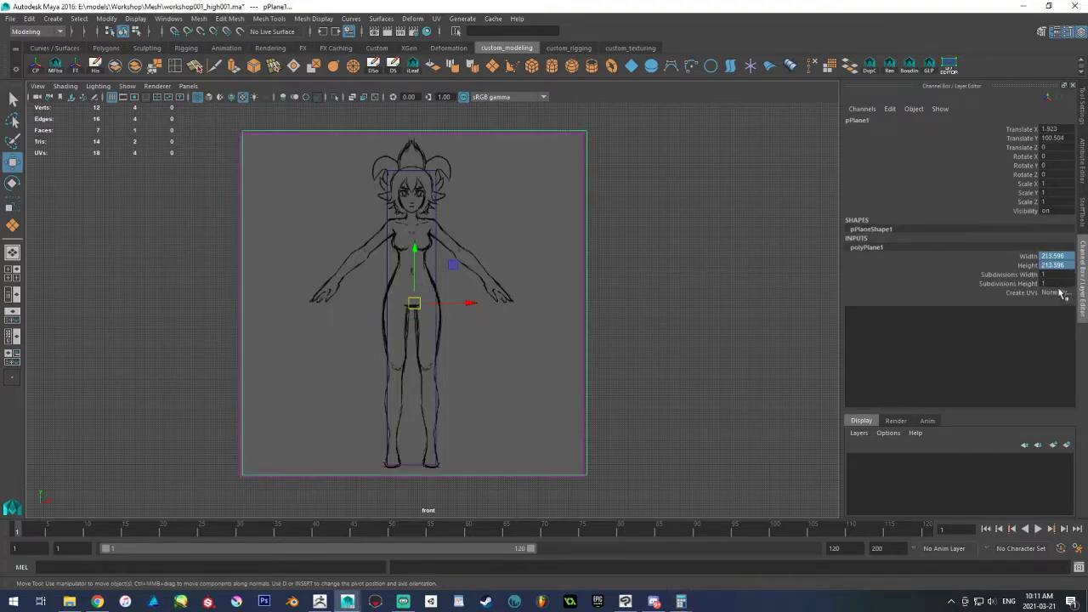
# Compare the image plane's scale, width and height values with the polygon plane's dimensions
pyautogui.keyDown('shift'); pyautogui.click(241, 342); pyautogui.keyUp('shift')
pyautogui.click(241, 340)
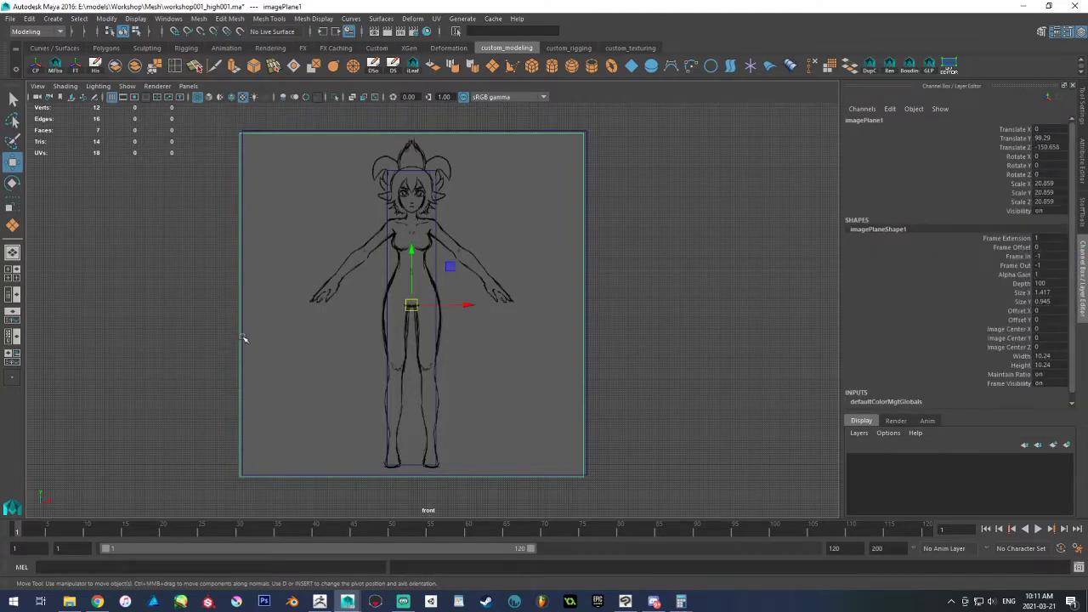
pyautogui.click(243, 339)
pyautogui.click(239, 336)
pyautogui.click(1050, 356)
pyautogui.doubleClick(1045, 355)
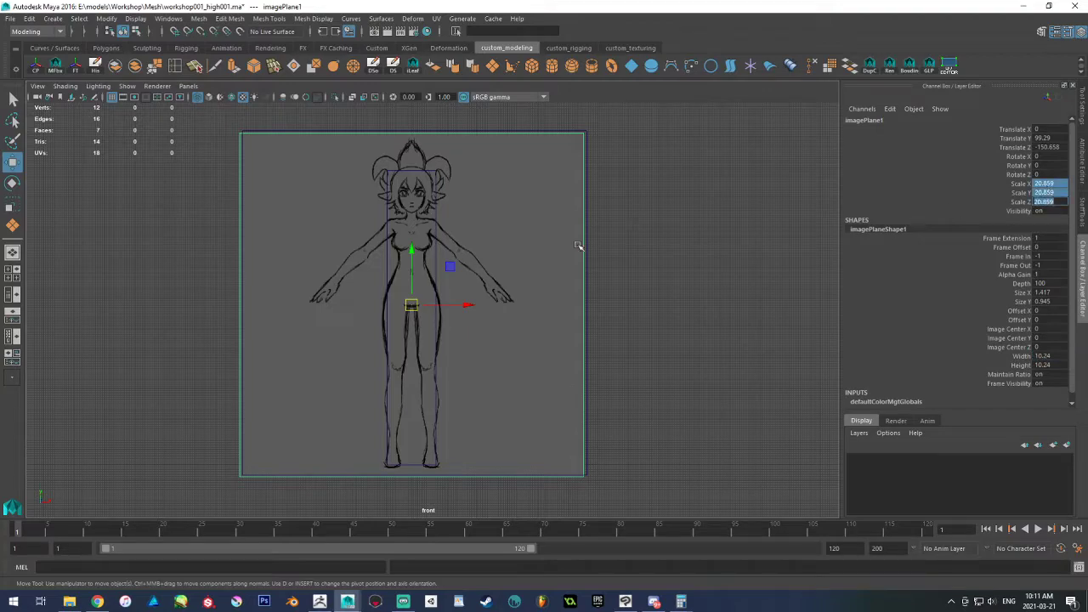
pyautogui.click(395, 244)
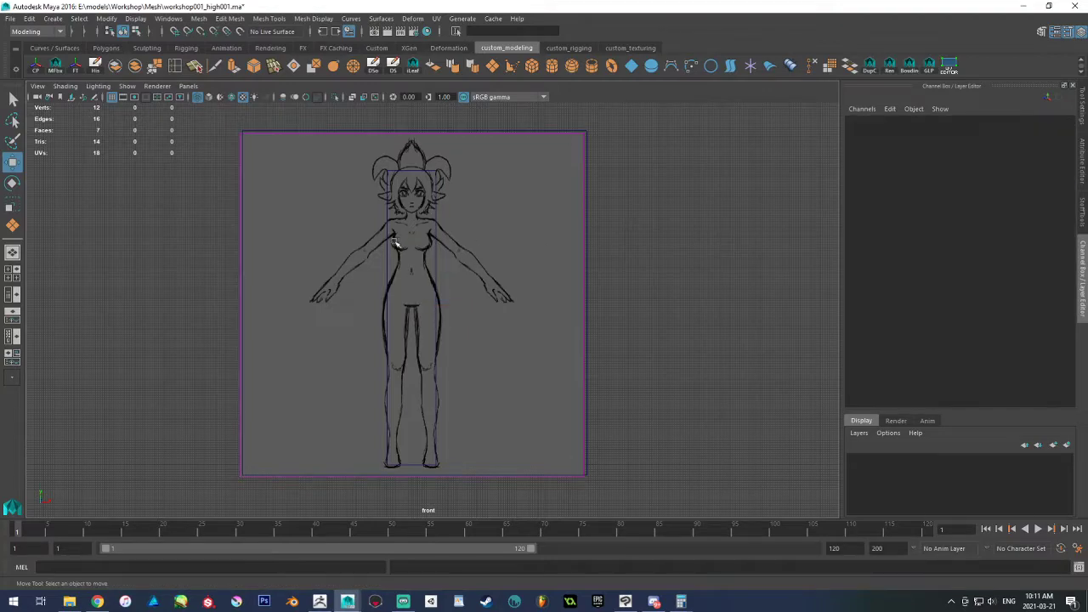
pyautogui.click(587, 263)
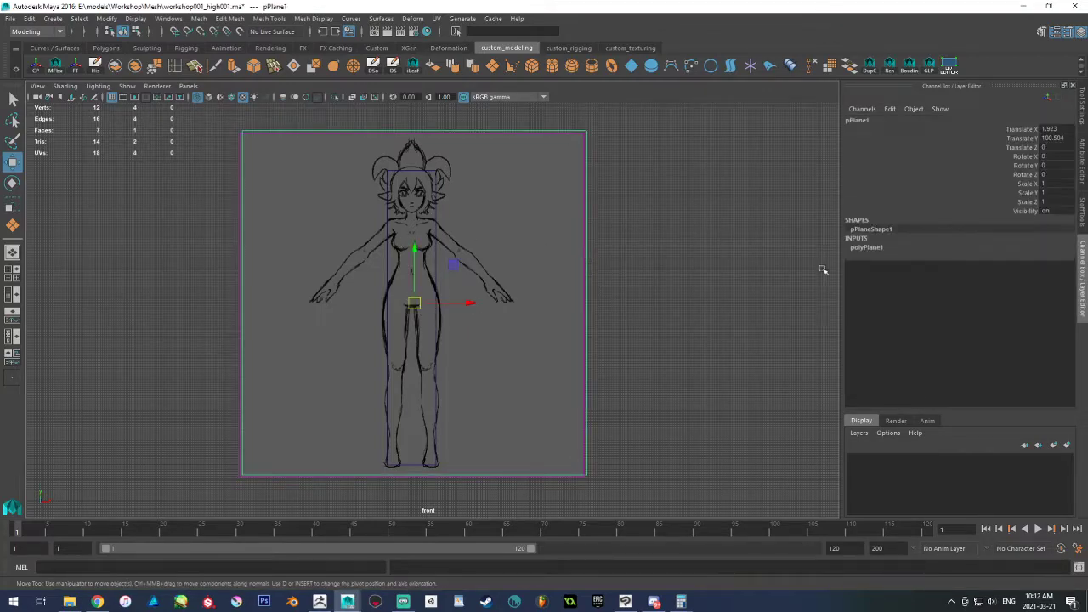
pyautogui.click(871, 247)
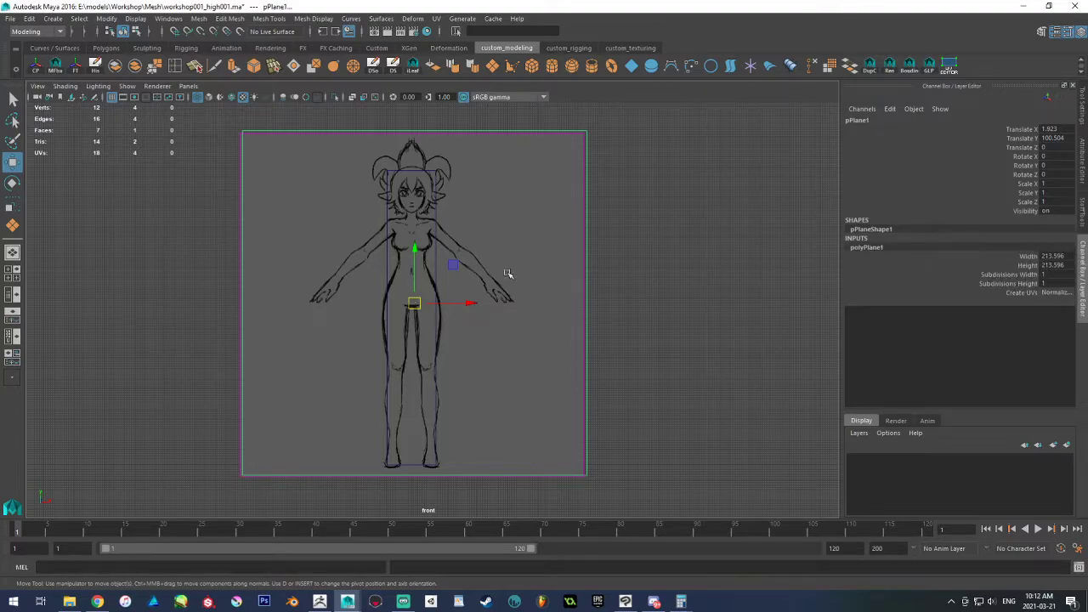
pyautogui.click(584, 201)
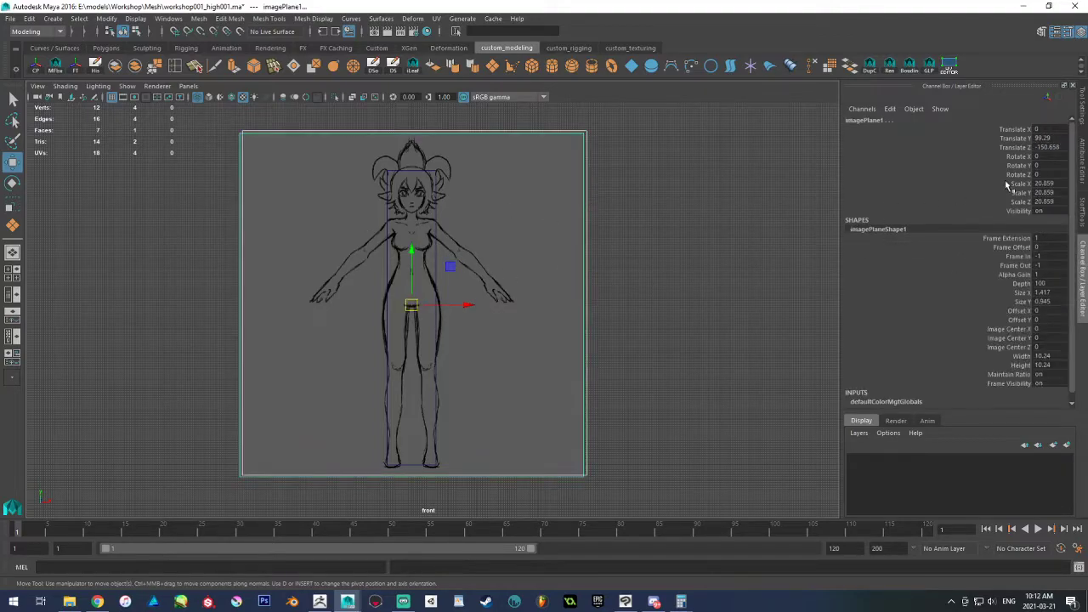
# Set Translate X to 0 for the selected image plane and polygon plane
pyautogui.click(1039, 129)
pyautogui.write('0')
pyautogui.press('Tab')
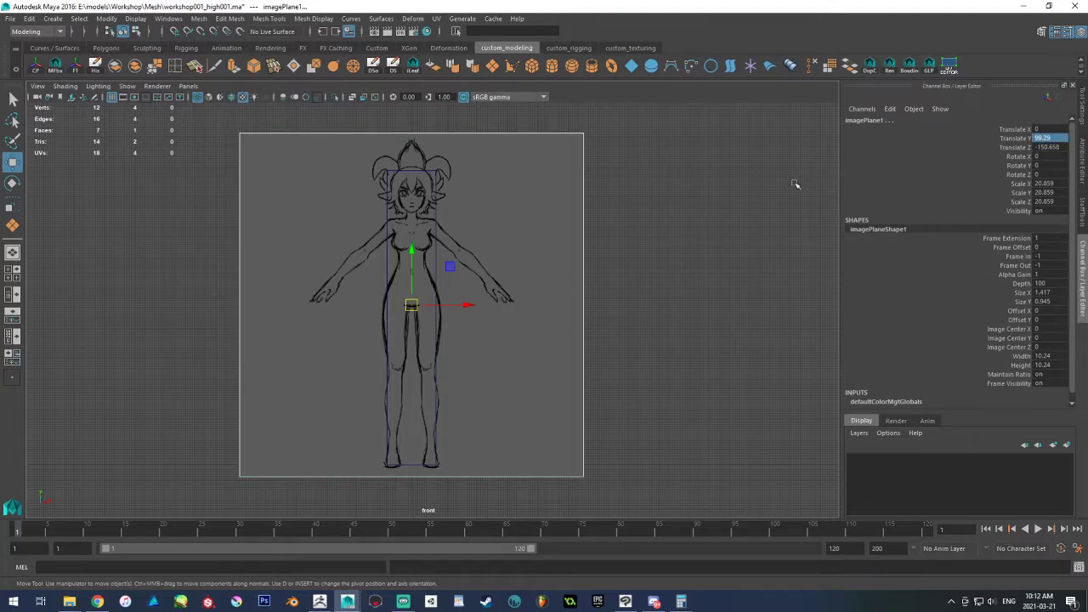
# Select only the polygon plane in the perspective view and export it as OBJ to the Sculpt folder, replacing temp.obj
pyautogui.click(673, 188)
pyautogui.press('space')
pyautogui.keyDown('alt'); pyautogui.moveTo(556, 212); pyautogui.dragTo(658, 198); pyautogui.keyUp('alt')
pyautogui.click(657, 199)
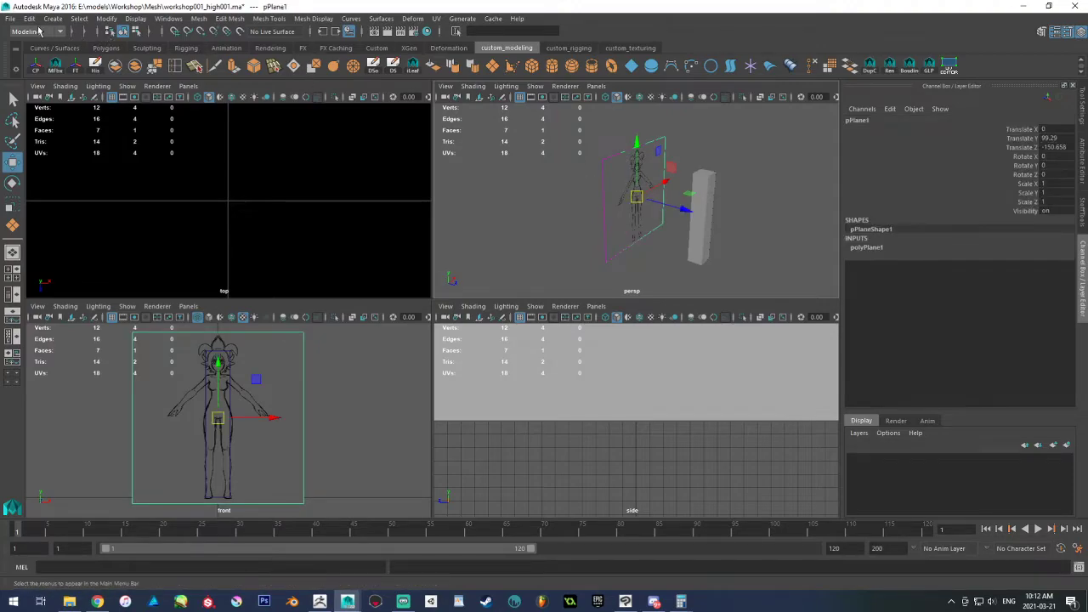
pyautogui.click(10, 18)
pyautogui.click(51, 168)
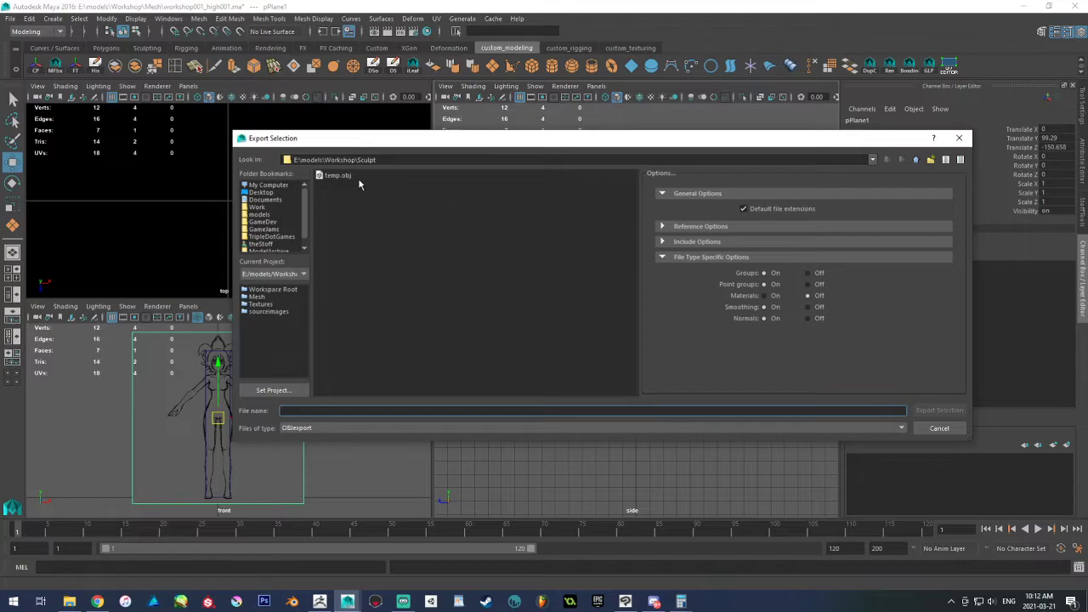
pyautogui.doubleClick(341, 176)
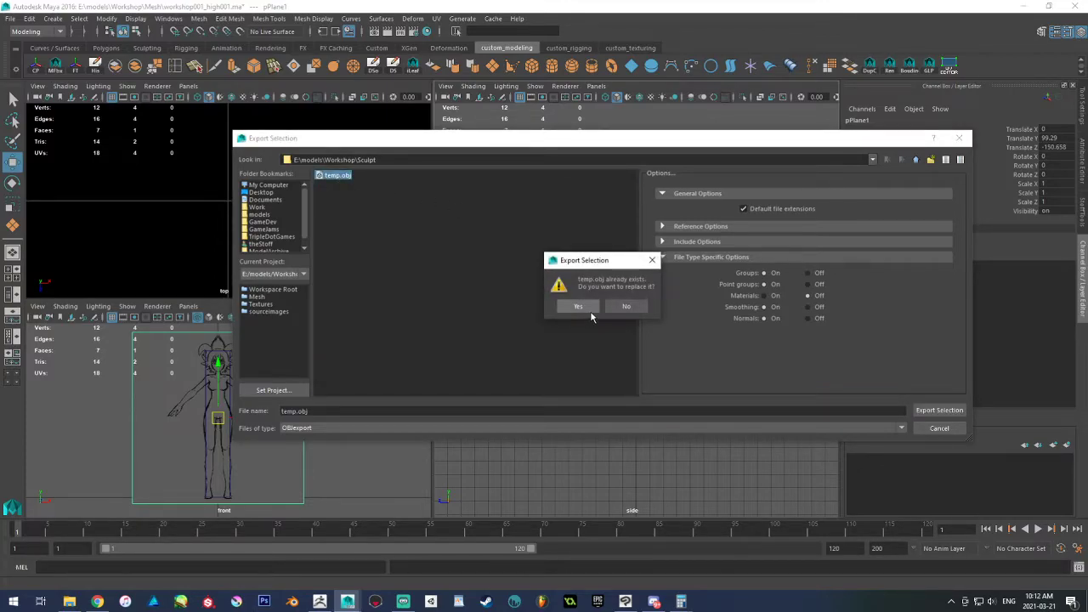
pyautogui.click(590, 311)
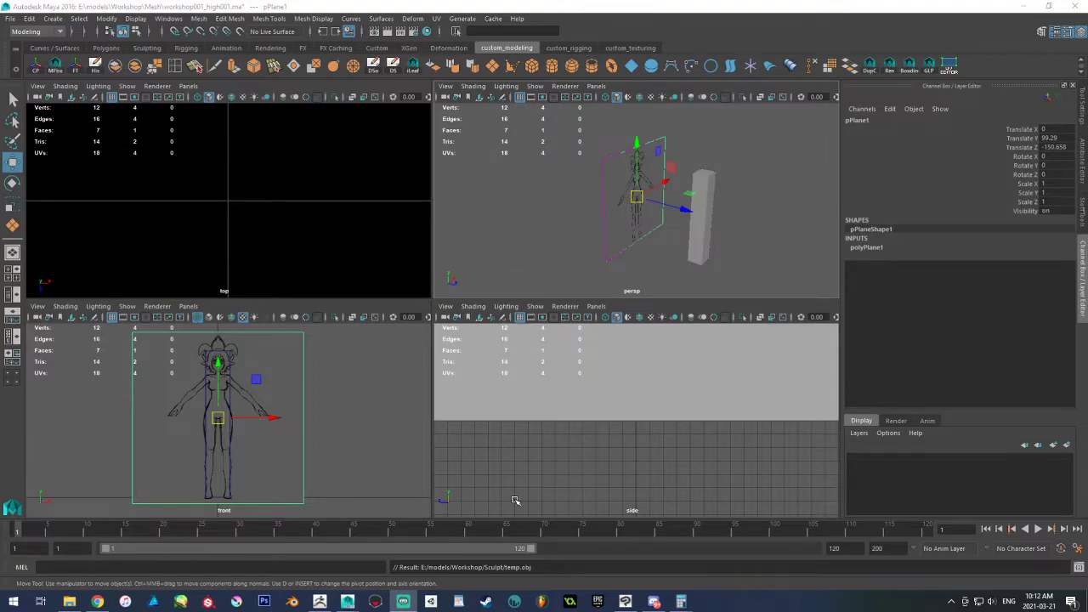
# Switch to ZBrush and import temp.obj into the duplicated scaleRef_6feet1 subtool
pyautogui.click(319, 601)
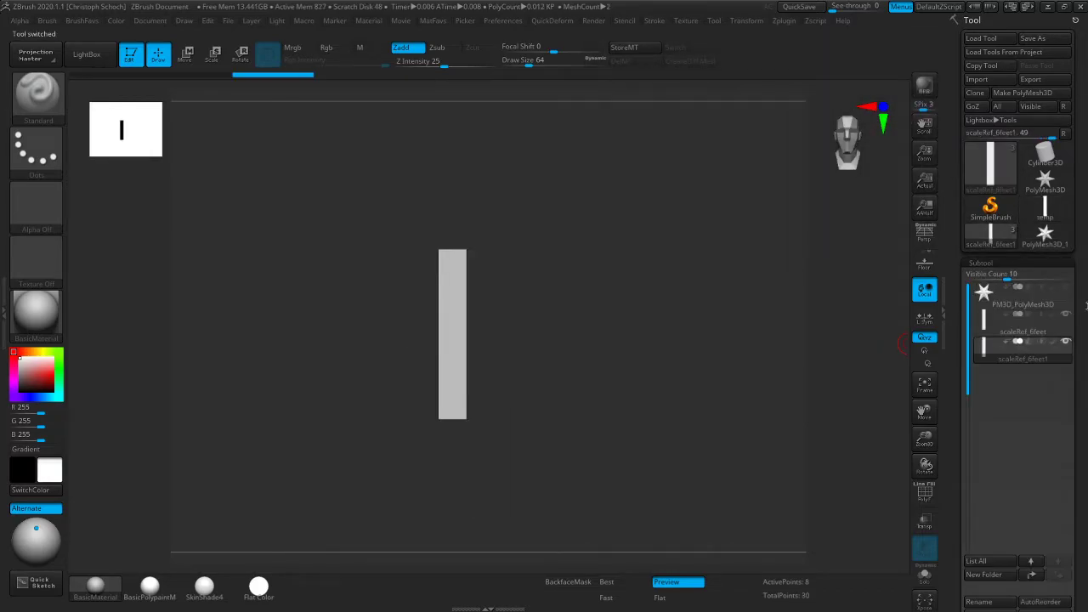
pyautogui.click(999, 85)
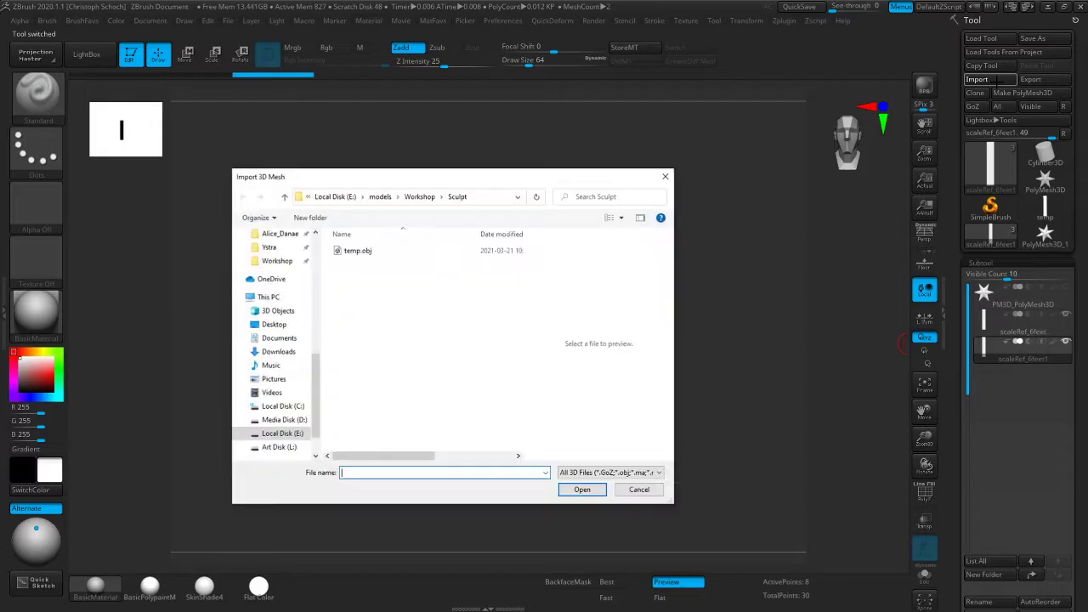
pyautogui.doubleClick(339, 253)
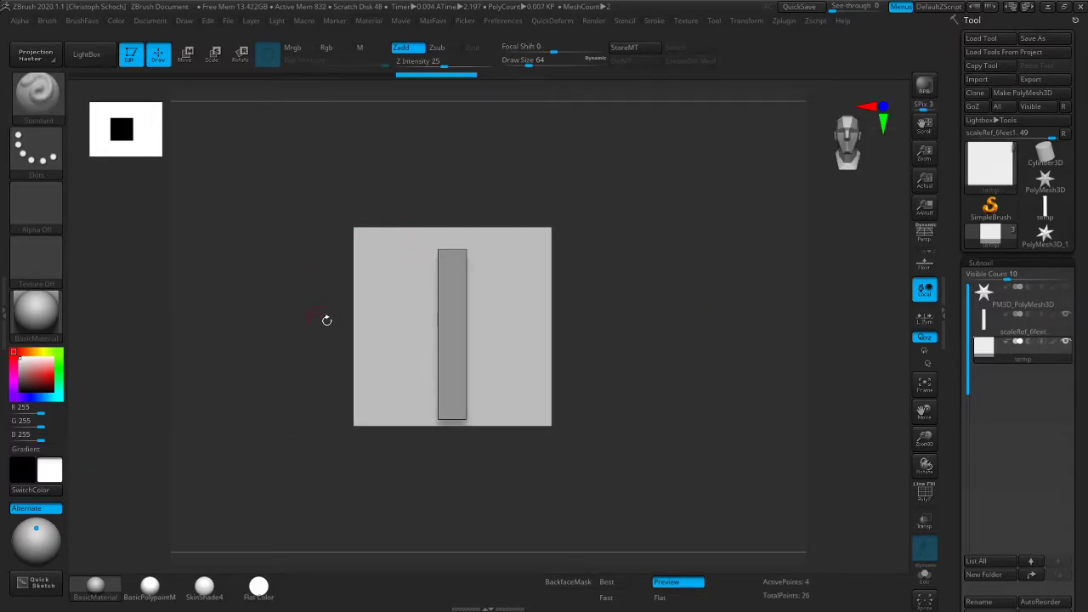
# Import ConceptProportion.png from the project's sourceimages folder as a texture
pyautogui.scroll(-5, 1083, 298)
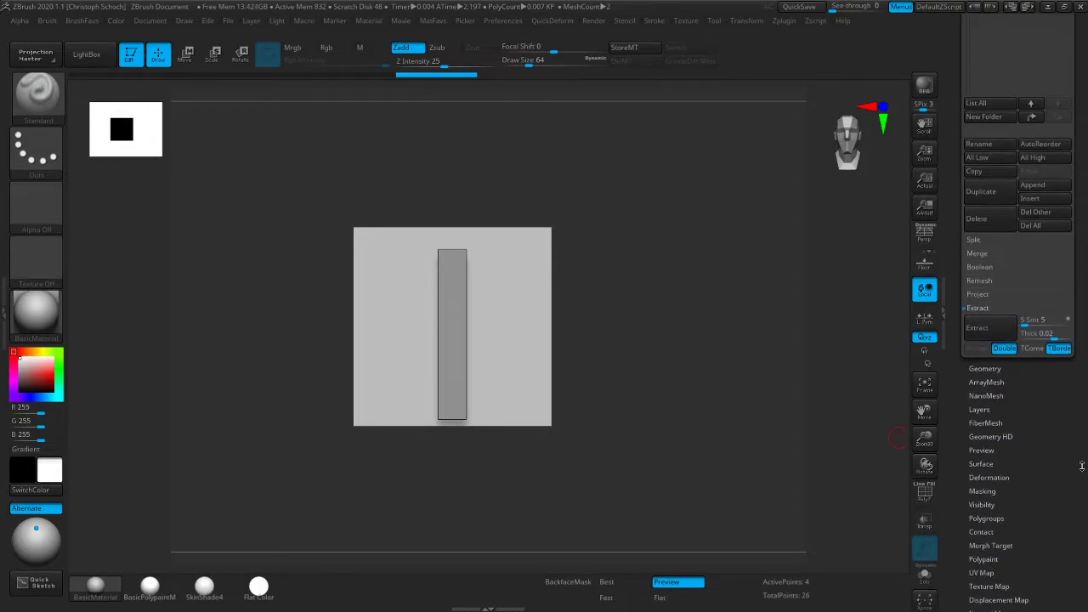
pyautogui.scroll(5, 1084, 466)
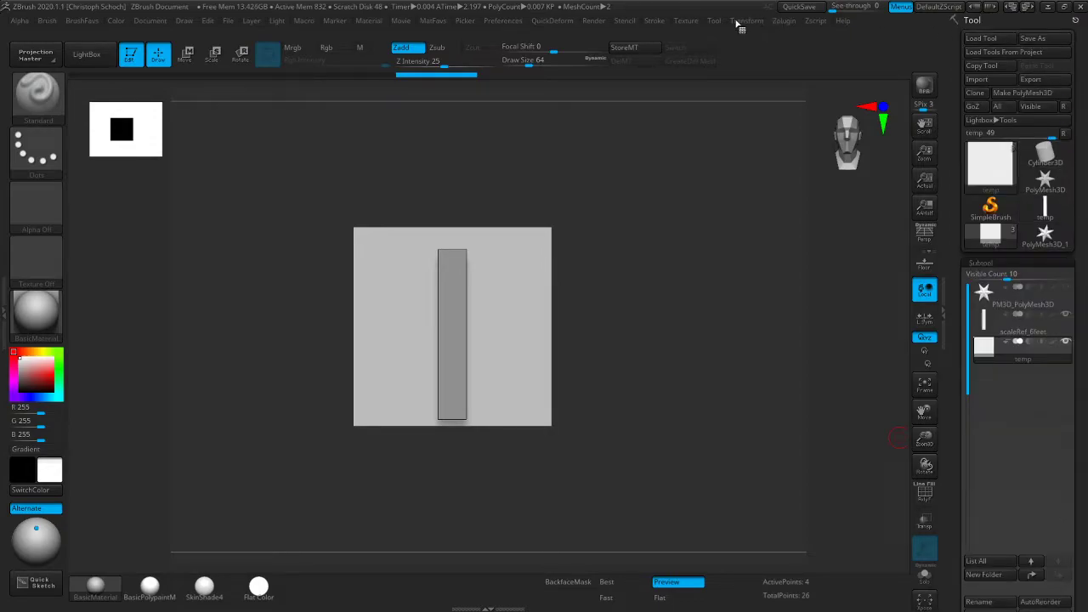
pyautogui.click(685, 20)
pyautogui.click(705, 95)
pyautogui.click(408, 200)
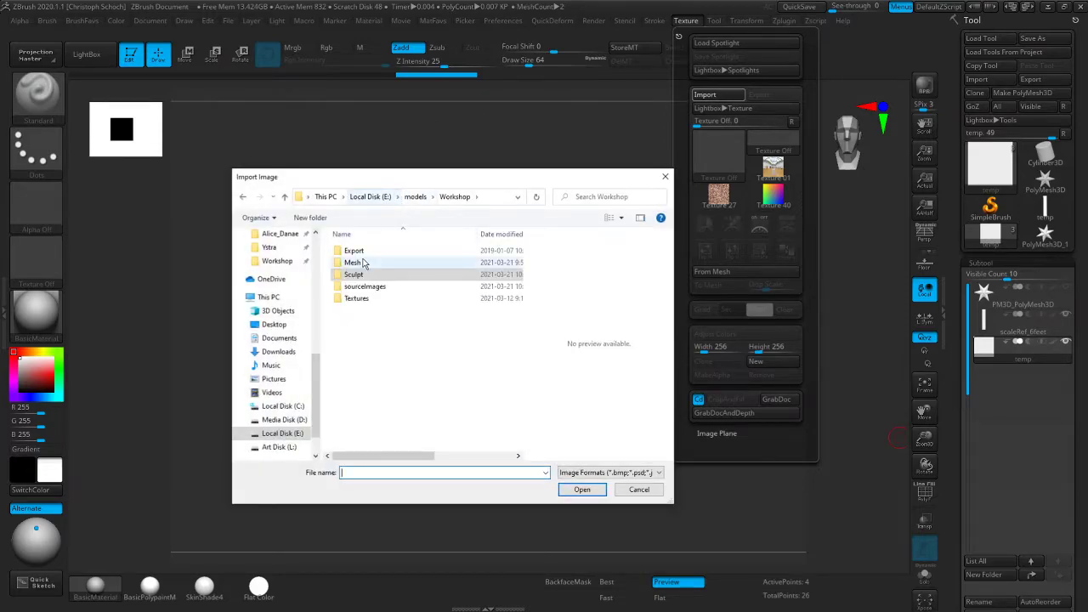
pyautogui.click(364, 288)
pyautogui.doubleClick(363, 287)
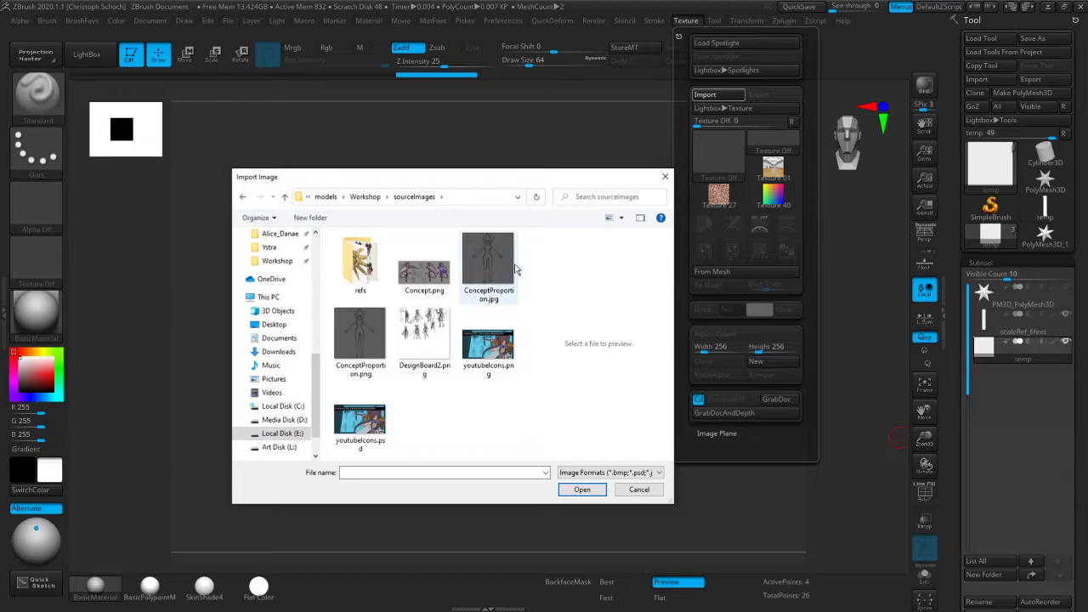
pyautogui.doubleClick(368, 349)
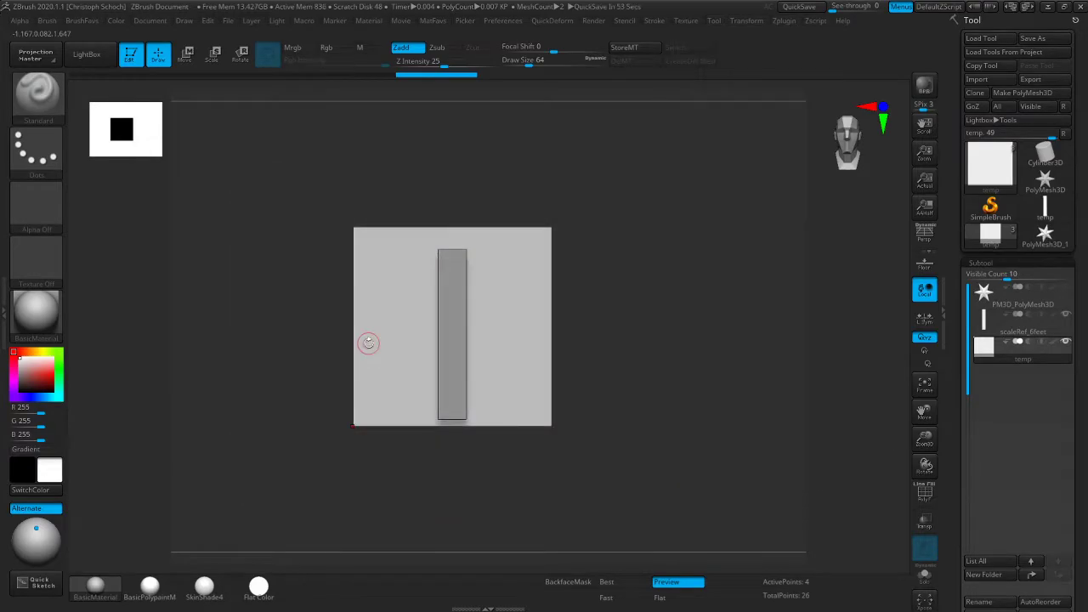
# Select the ConceptProportion texture and flip it vertically
pyautogui.click(747, 22)
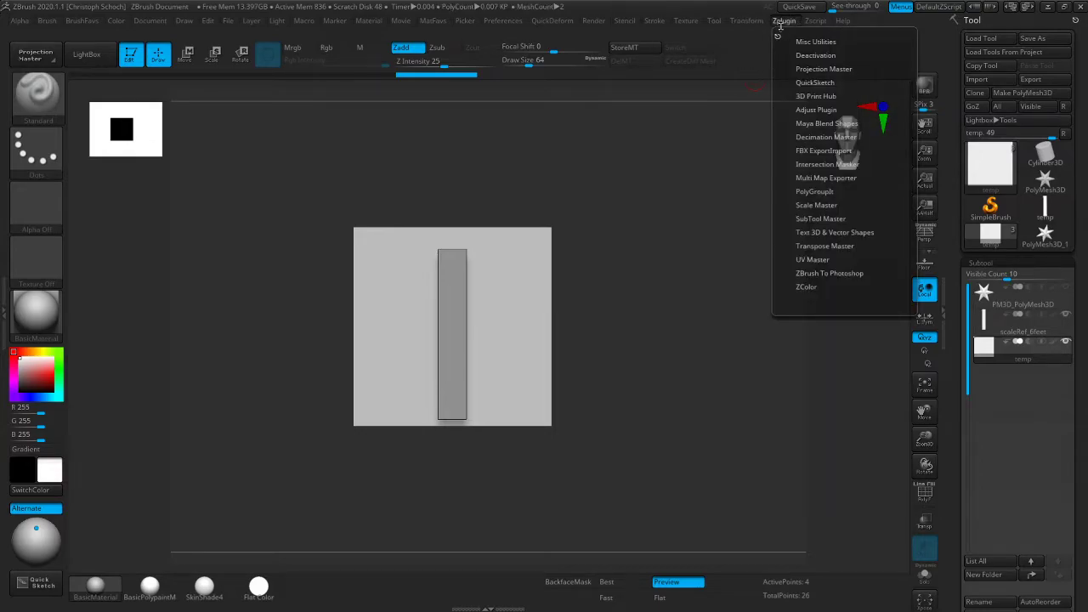
pyautogui.click(686, 21)
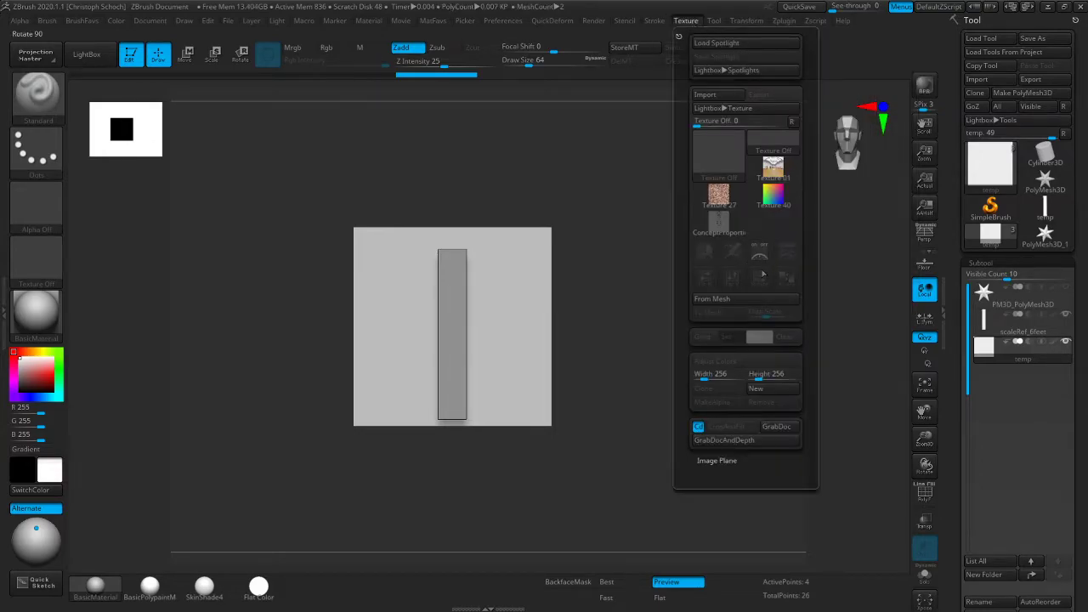
pyautogui.click(719, 221)
pyautogui.click(732, 279)
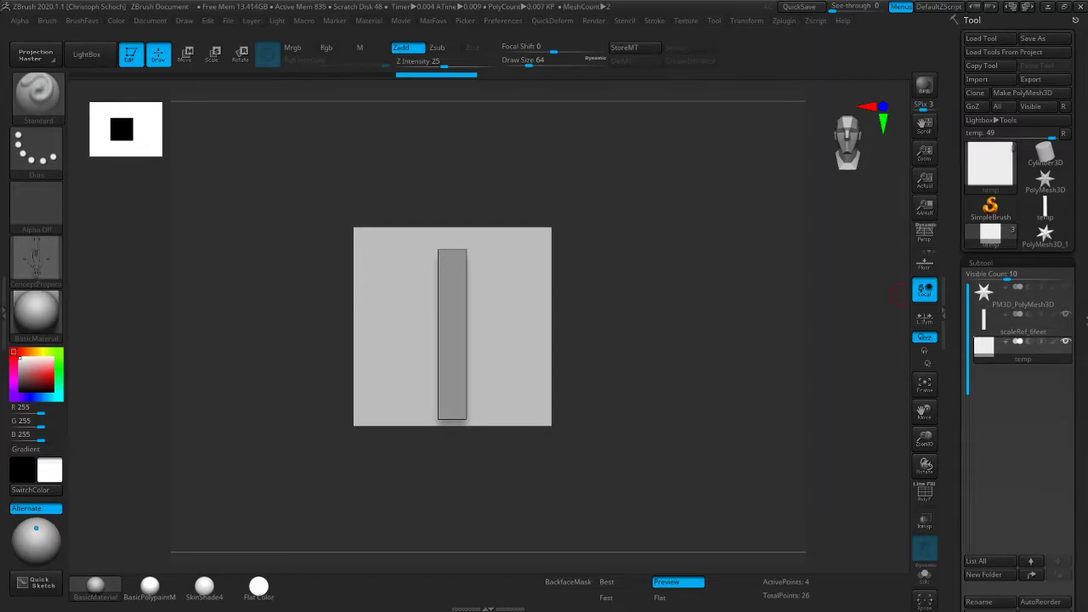
# Apply the flipped ConceptProportion image as the plane subtool's texture map
pyautogui.scroll(-5, 1005, 418)
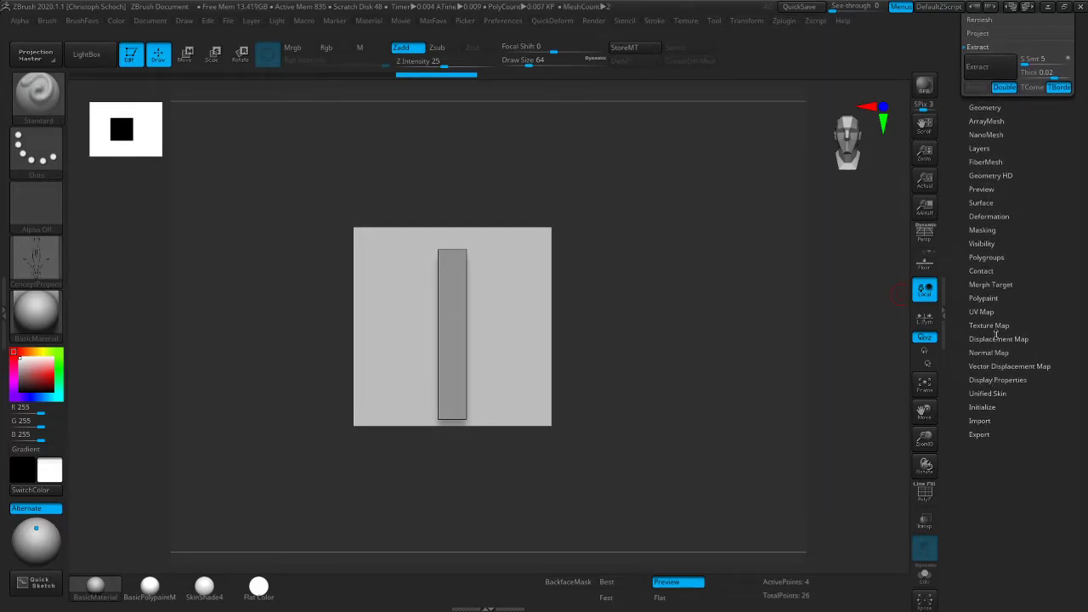
pyautogui.scroll(-4, 1014, 451)
pyautogui.scroll(8, 1014, 450)
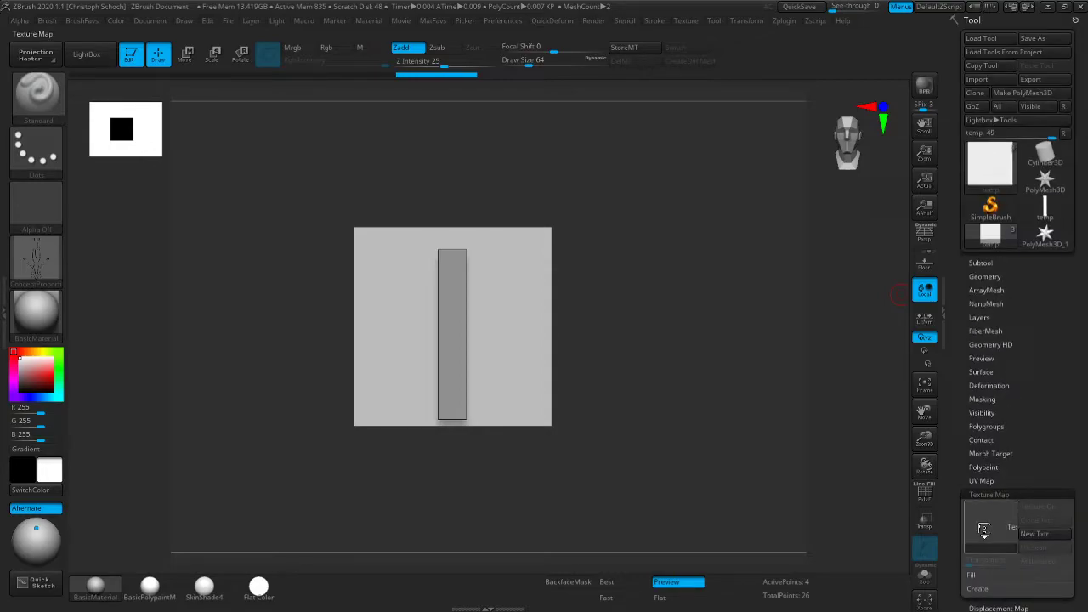
pyautogui.click(990, 525)
pyautogui.click(653, 400)
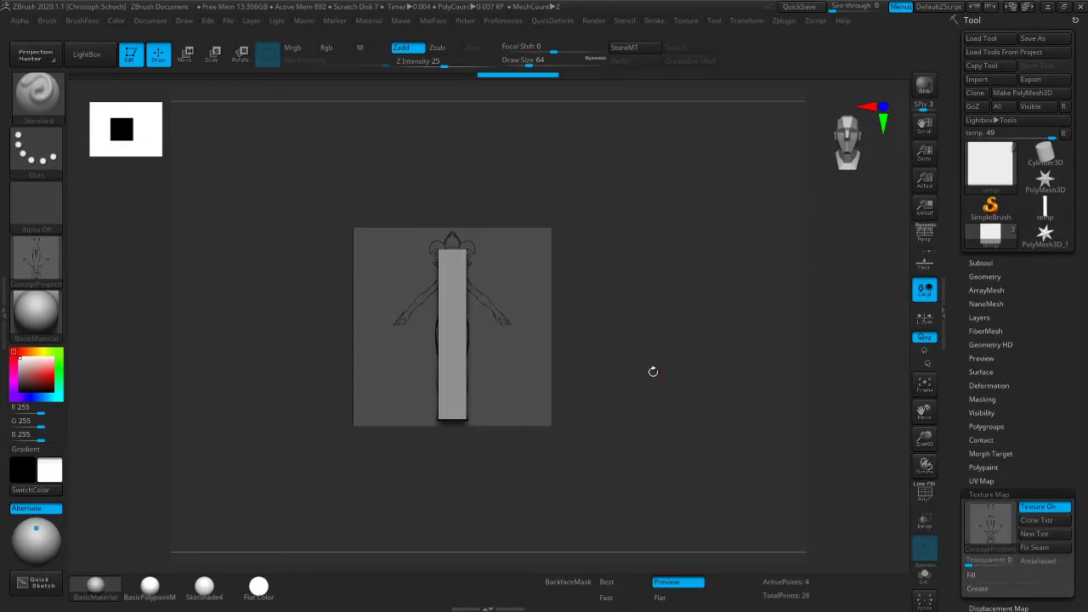
pyautogui.moveTo(652, 287)
pyautogui.mouseDown()
pyautogui.moveTo(638, 283)
pyautogui.moveTo(671, 281)
pyautogui.moveTo(645, 283)
pyautogui.mouseUp()
# Compare the standalone temp box and PolyMesh3D_1 tools with the textured reference tool, ending on the textured reference
pyautogui.click(1045, 206)
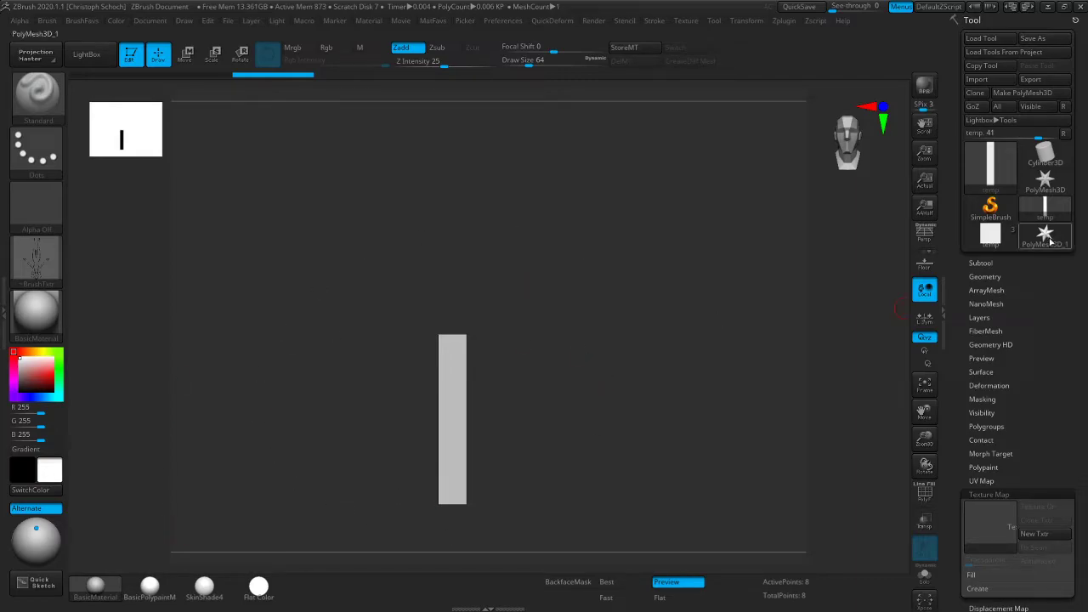
pyautogui.click(1045, 235)
pyautogui.click(975, 246)
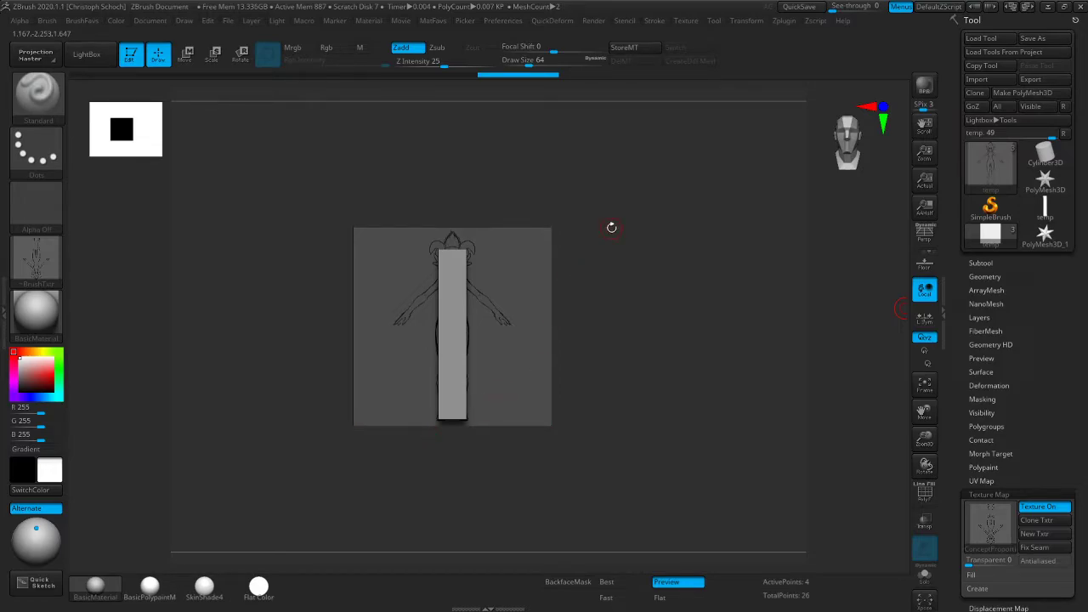
pyautogui.moveTo(612, 227); pyautogui.dragTo(632, 236)
pyautogui.moveTo(926, 420); pyautogui.dragTo(913, 414)
pyautogui.moveTo(771, 379); pyautogui.dragTo(753, 376)
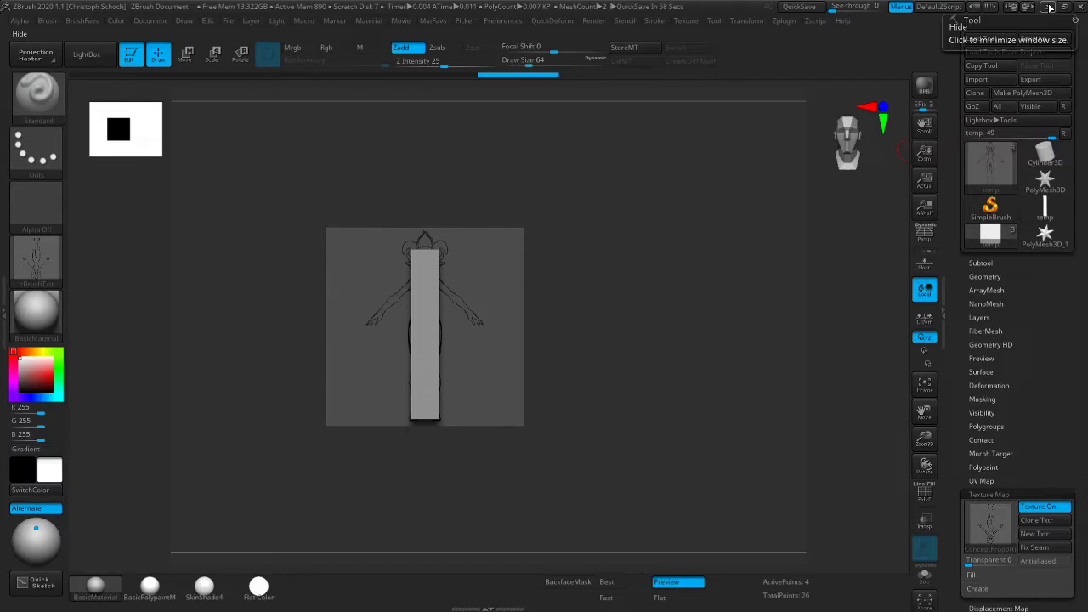
# Switch to Clip Studio Paint, show the Concept illustration and move its window off the main display
pyautogui.click(1049, 7)
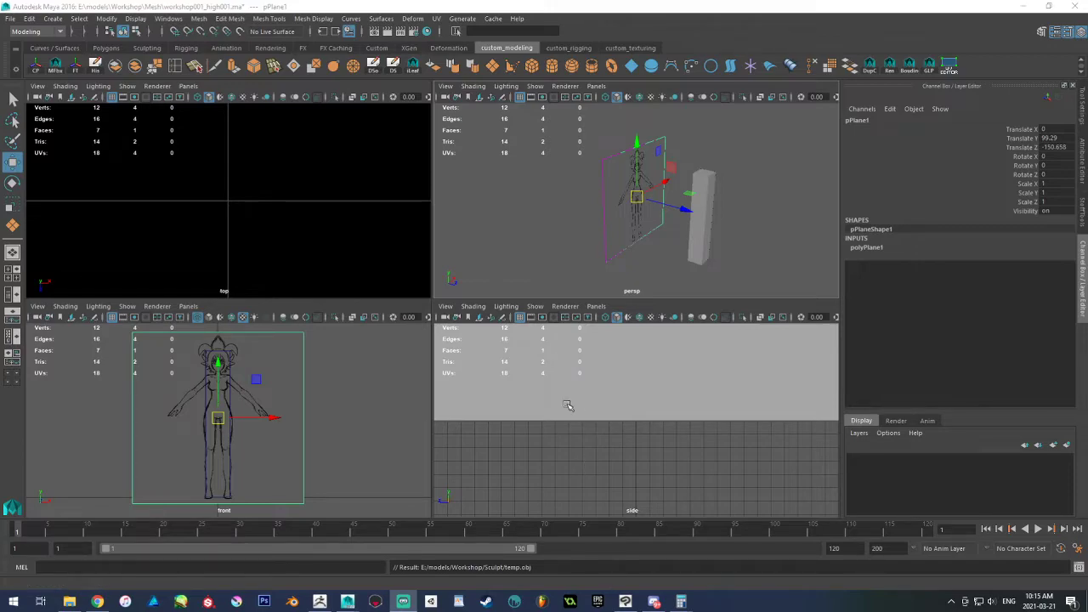
pyautogui.click(624, 601)
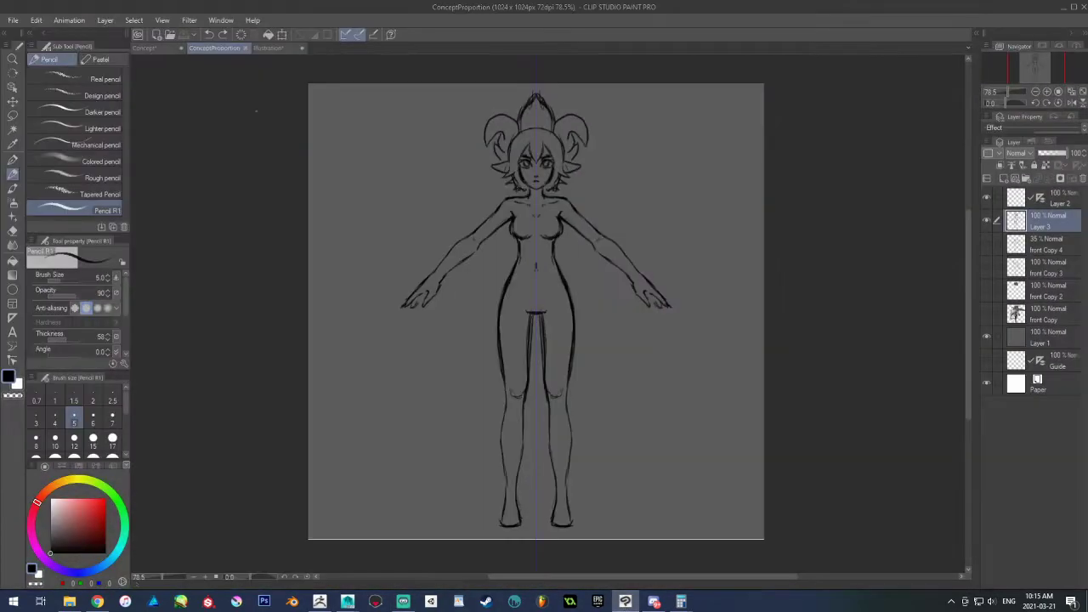
pyautogui.click(144, 47)
pyautogui.moveTo(551, 8)
pyautogui.mouseDown()
pyautogui.moveTo(485, 63)
pyautogui.moveTo(0, 208)
pyautogui.moveTo(0, 221)
pyautogui.mouseUp()
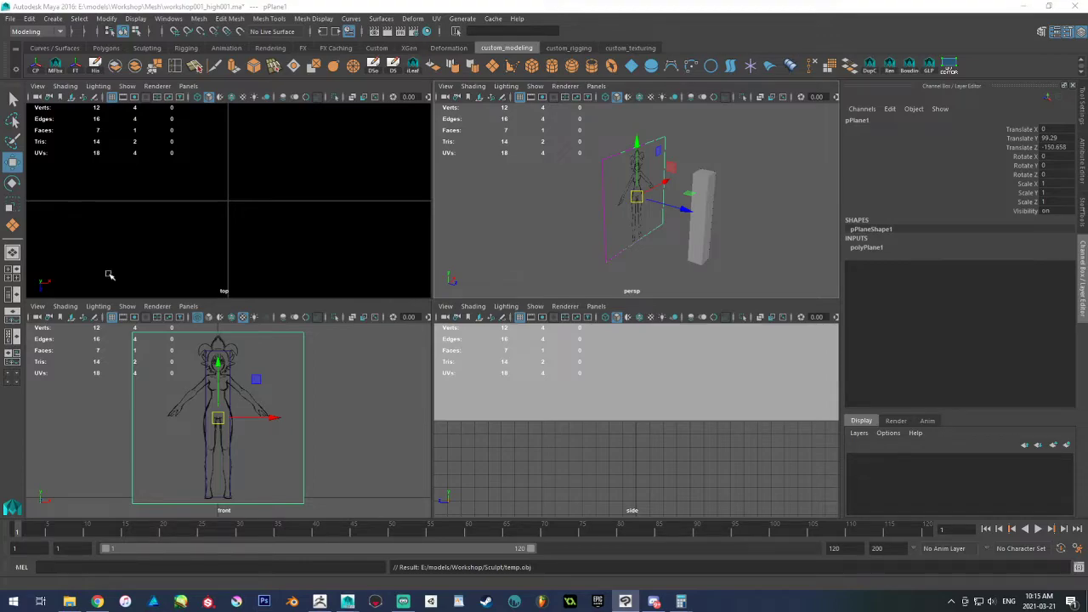
# Minimise Maya, return to ZBrush and hide the scaleRef_6feet subtool in front of the textured reference plane
pyautogui.click(1022, 8)
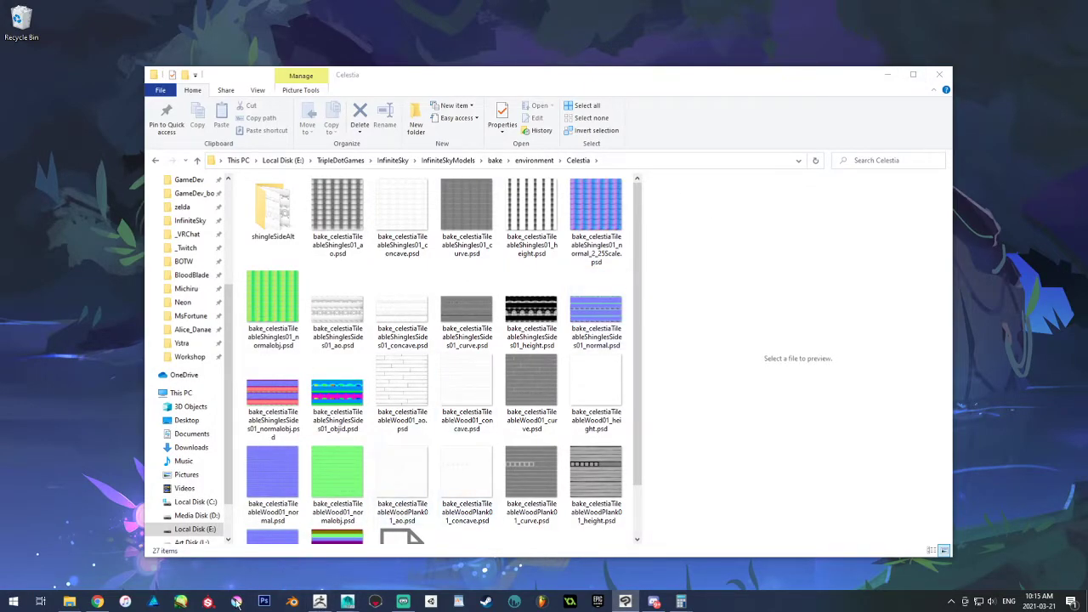
pyautogui.click(330, 607)
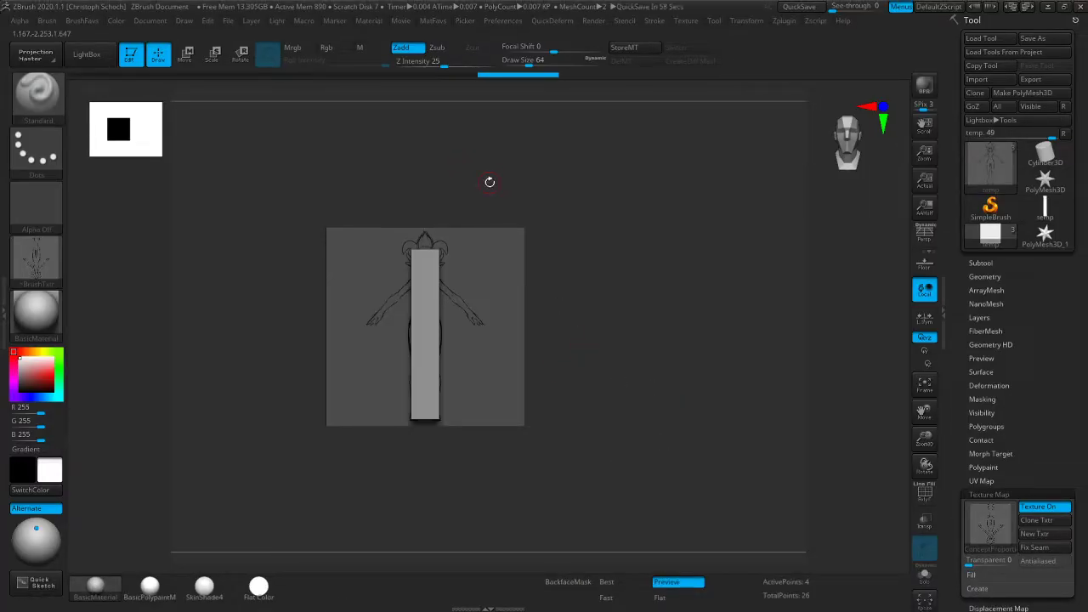
pyautogui.moveTo(924, 416); pyautogui.dragTo(946, 426)
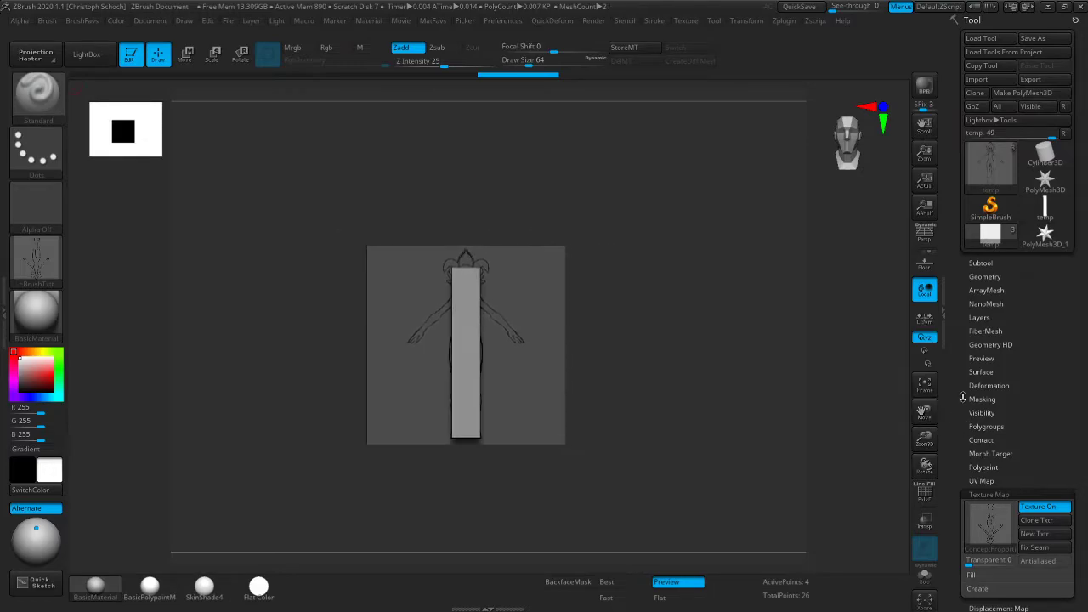
pyautogui.click(981, 264)
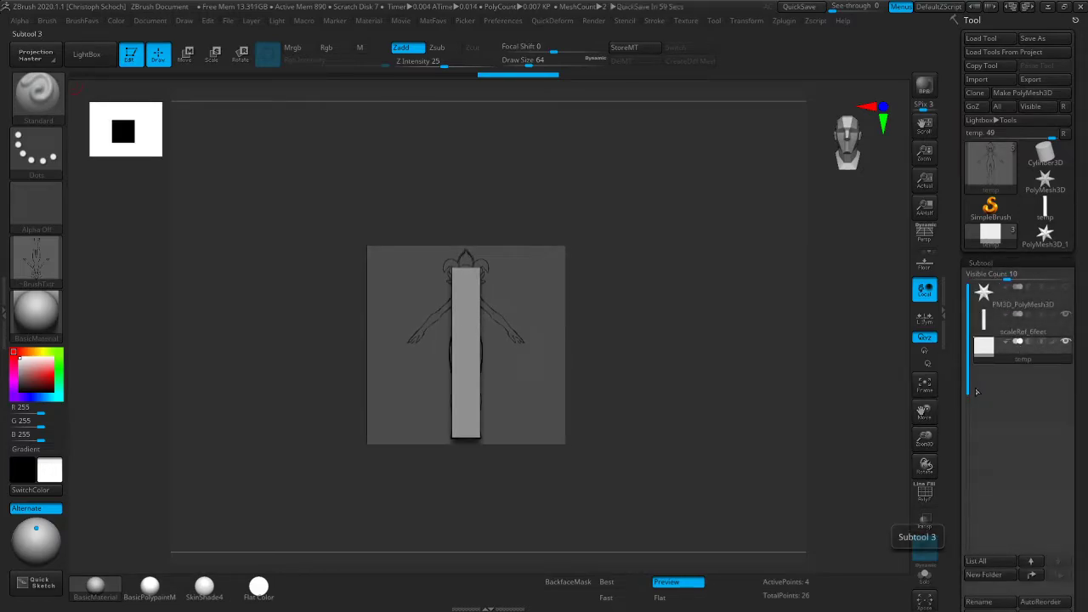
pyautogui.moveTo(717, 332)
pyautogui.mouseDown()
pyautogui.moveTo(700, 355)
pyautogui.moveTo(724, 335)
pyautogui.mouseUp()
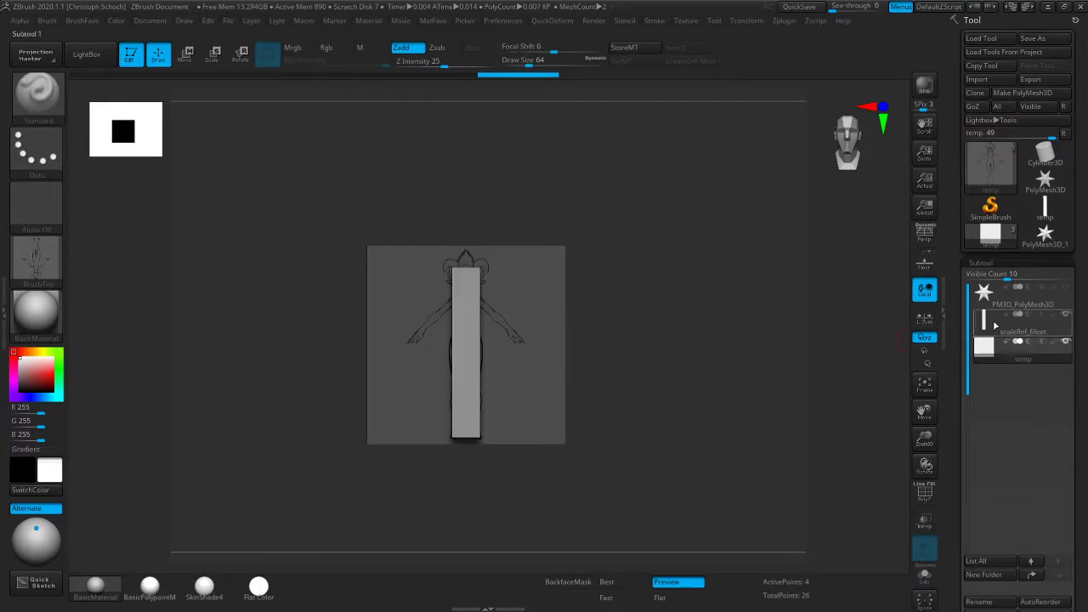
pyautogui.click(1021, 323)
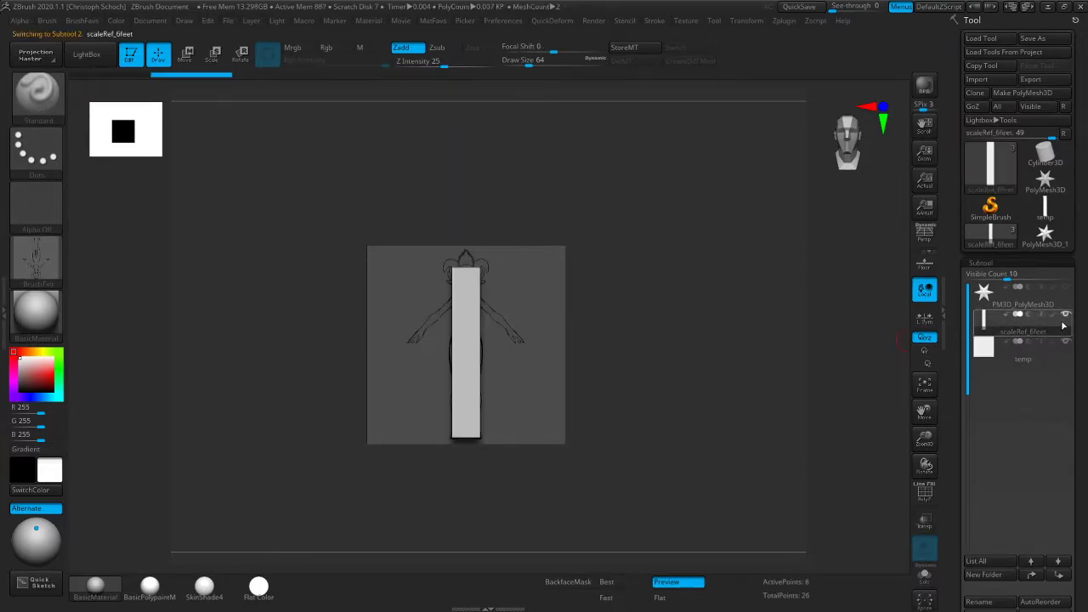
pyautogui.click(1065, 314)
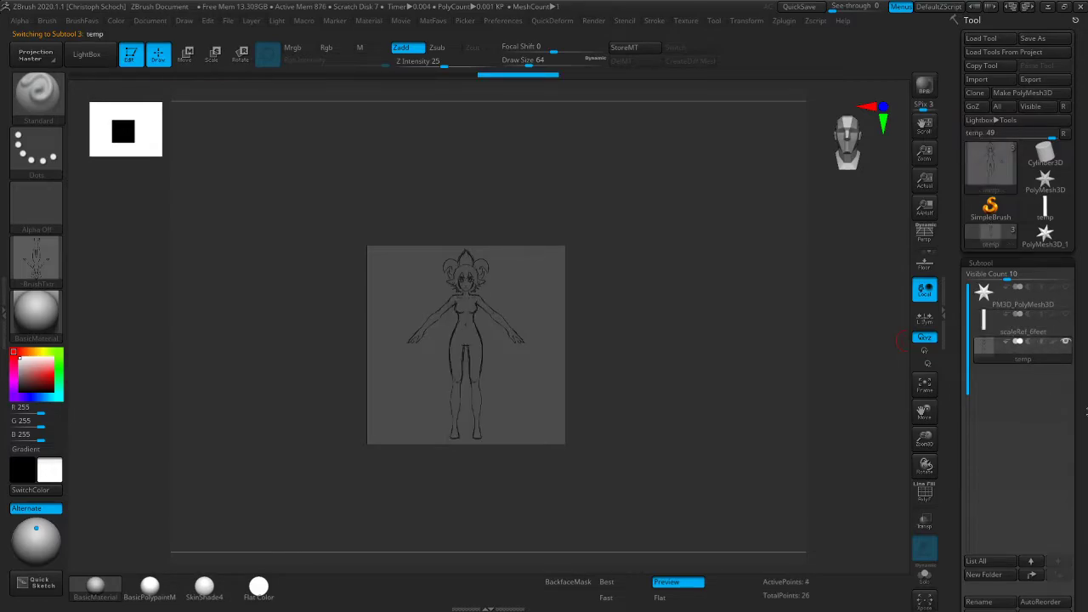
# Append a Sphere3D as a new subtool below the temp plane and activate the Move transform
pyautogui.scroll(-3, 1081, 361)
pyautogui.click(1047, 465)
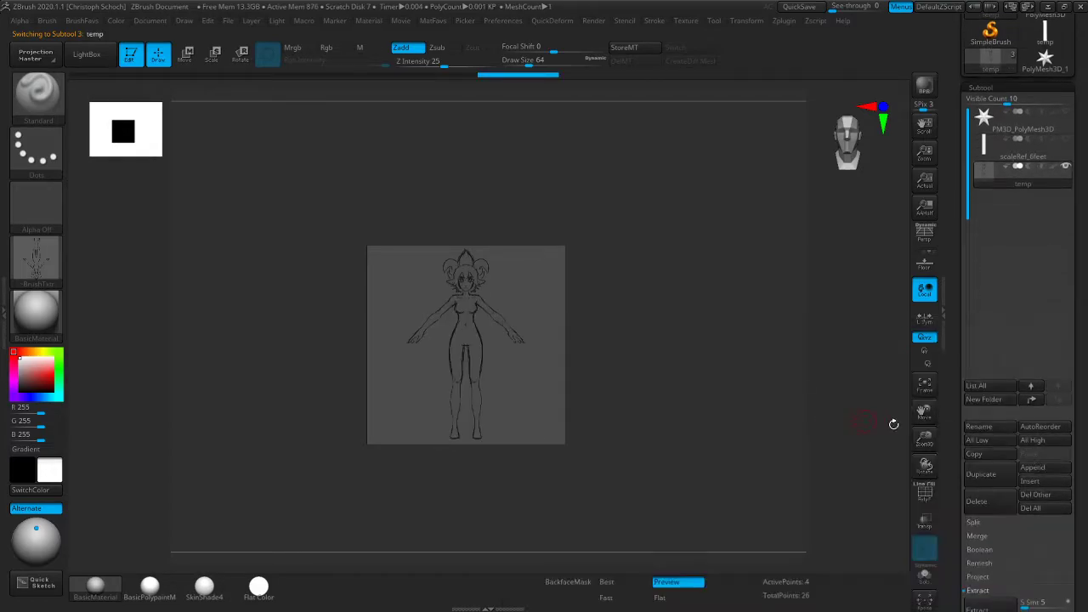
pyautogui.click(1045, 467)
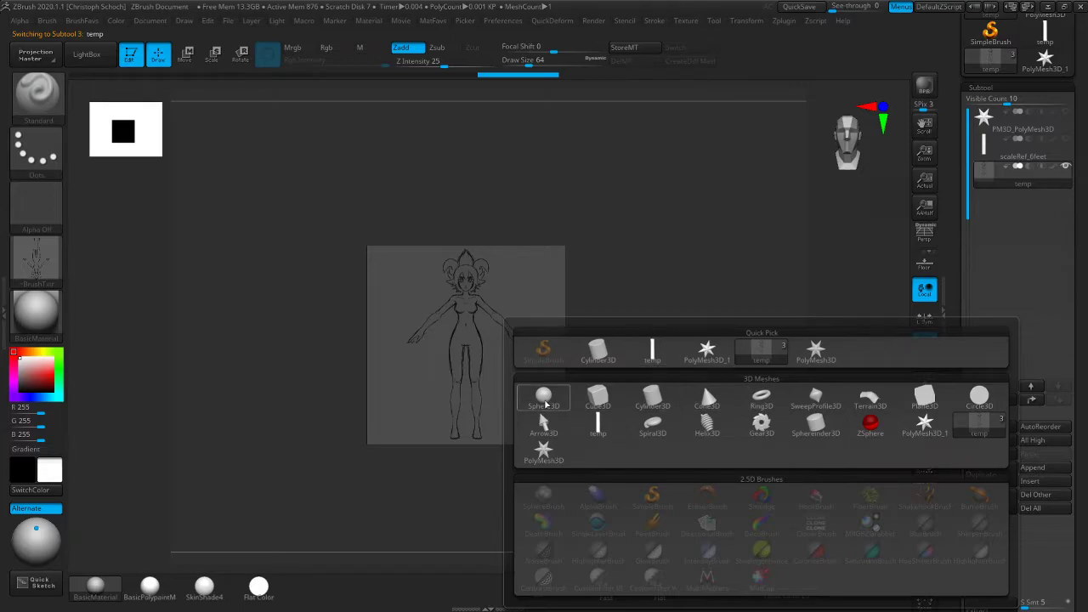
pyautogui.click(543, 396)
pyautogui.click(189, 56)
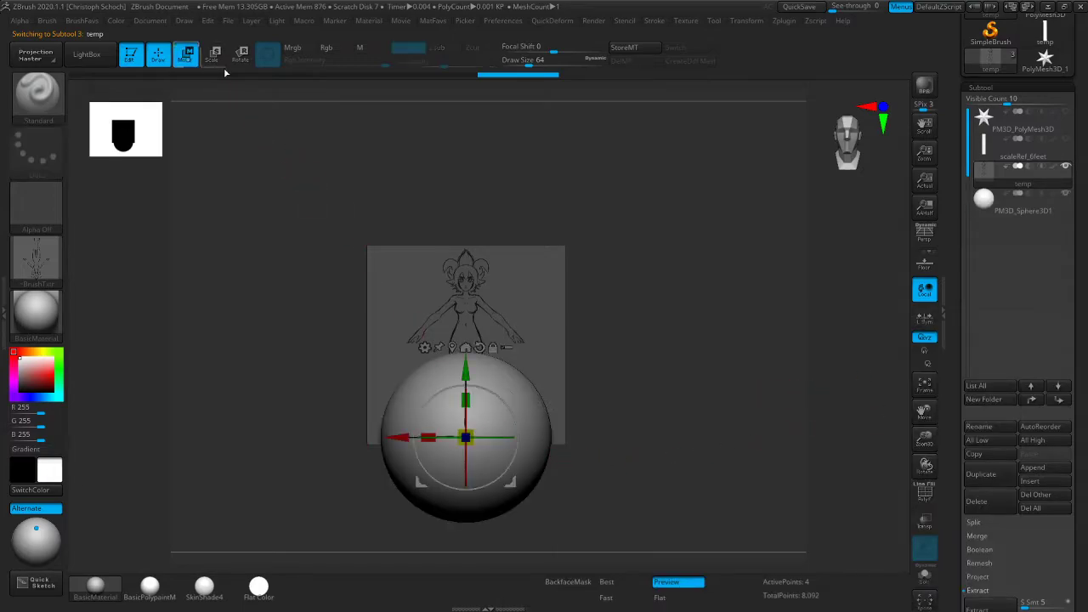
# Shrink the sphere subtool and place it over the character's torso on the reference plane
pyautogui.moveTo(467, 371); pyautogui.dragTo(477, 267)
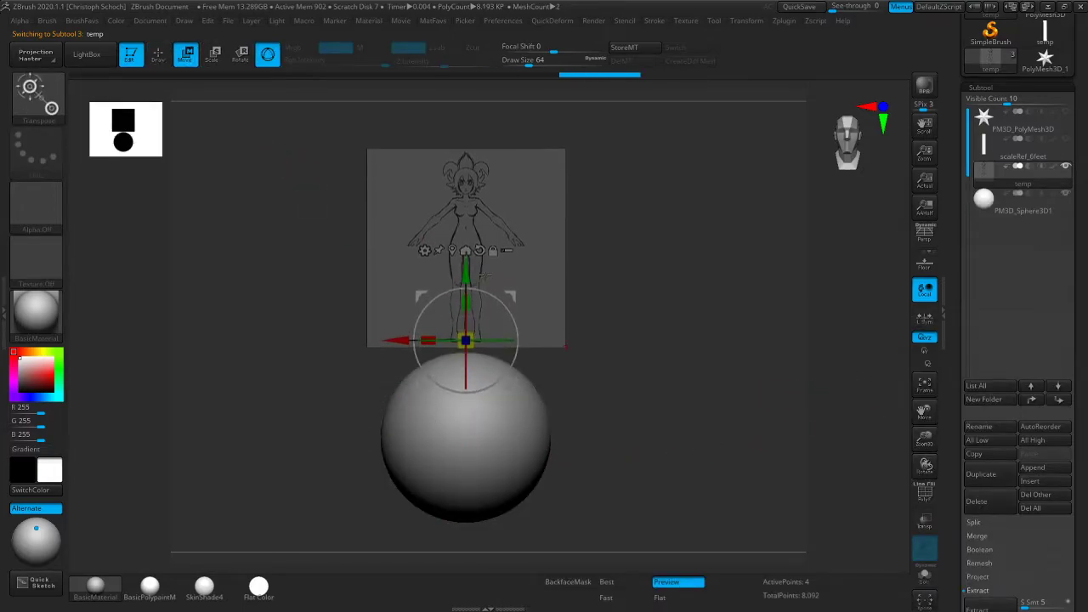
pyautogui.hotkey('ctrl', 'z')
pyautogui.moveTo(467, 437); pyautogui.dragTo(399, 337)
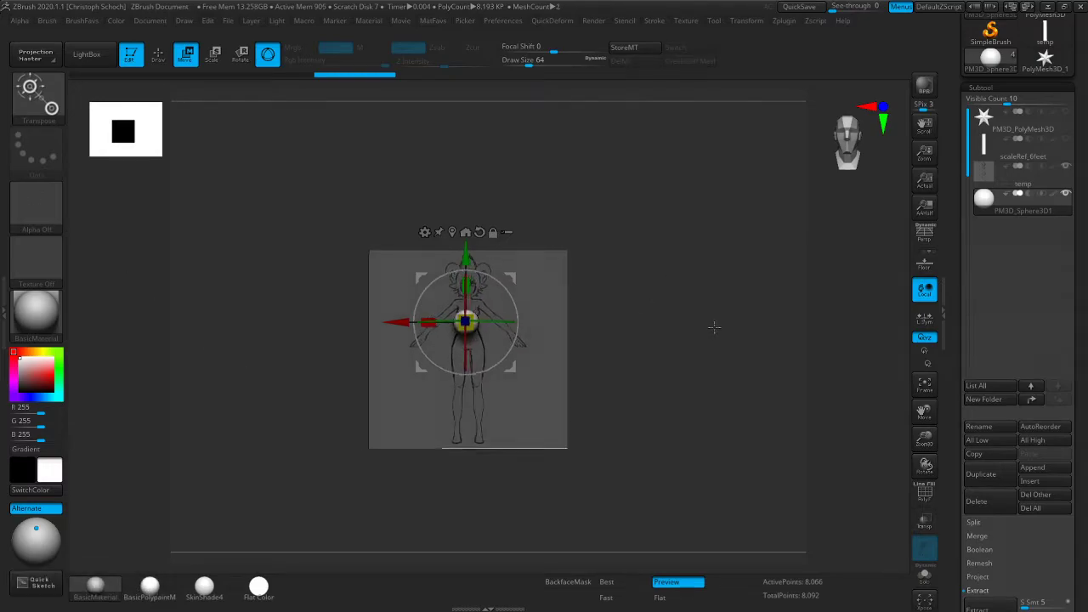
pyautogui.press('q')
pyautogui.moveTo(728, 352); pyautogui.dragTo(696, 350)
pyautogui.moveTo(709, 397)
pyautogui.mouseDown()
pyautogui.moveTo(784, 401)
pyautogui.moveTo(782, 415)
pyautogui.moveTo(813, 430)
pyautogui.mouseUp()
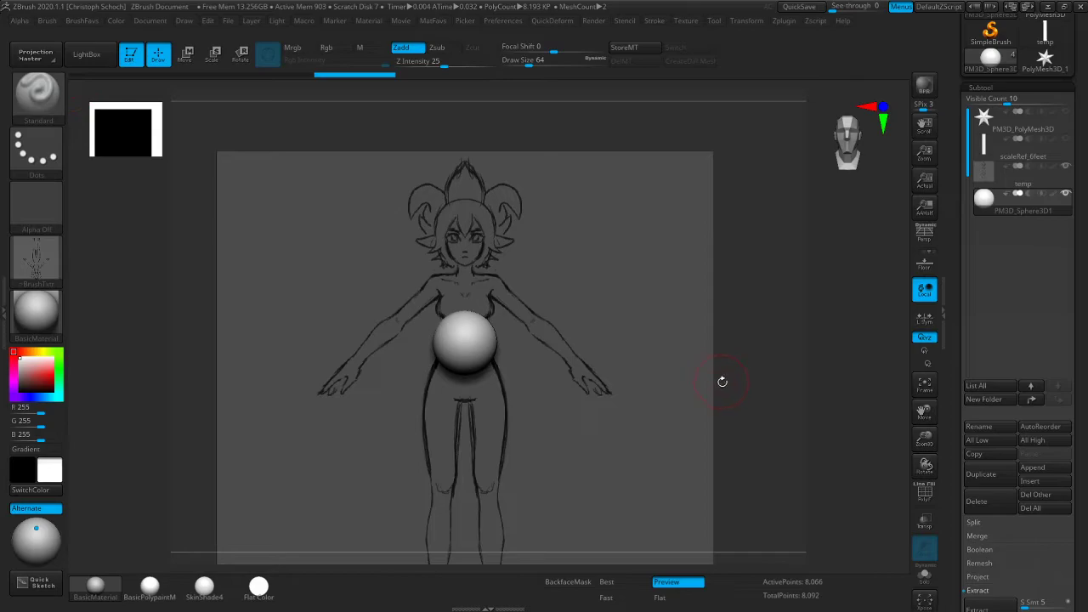
# Stretch the sphere up to the reference's shoulder line with the Move brush and adjust its sides to the torso width
pyautogui.press('b')
pyautogui.press('m')
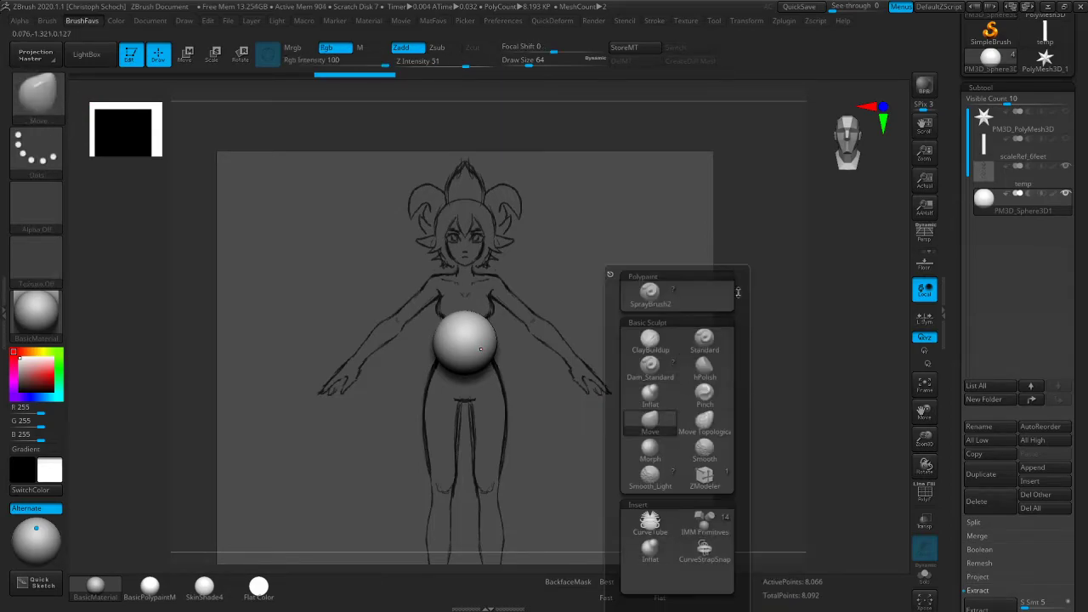
pyautogui.press('v')
pyautogui.moveTo(480, 310); pyautogui.dragTo(480, 292)
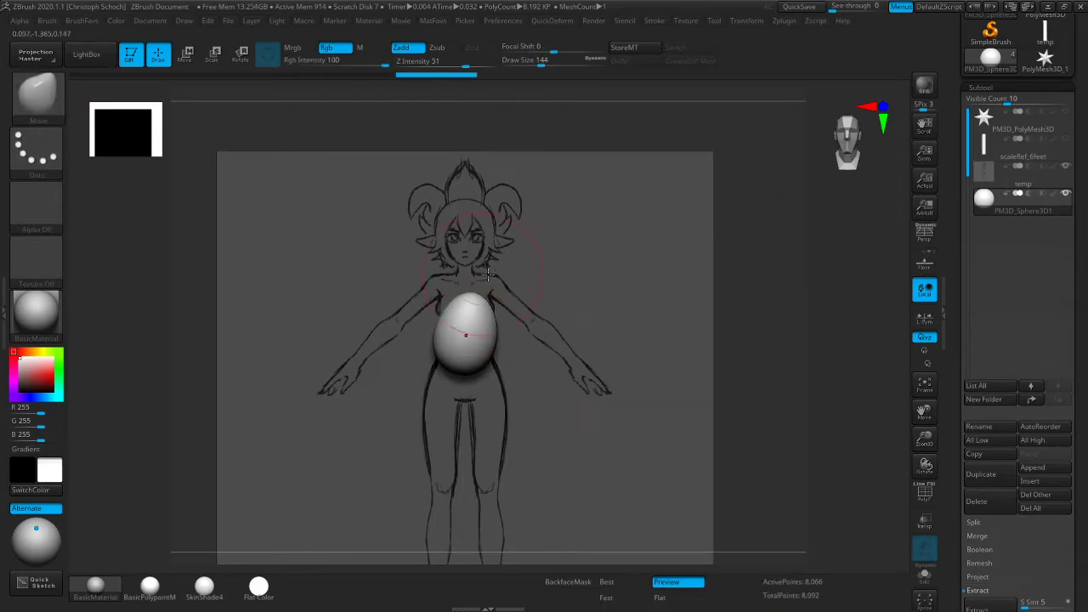
pyautogui.hotkey('ctrl', 'z')
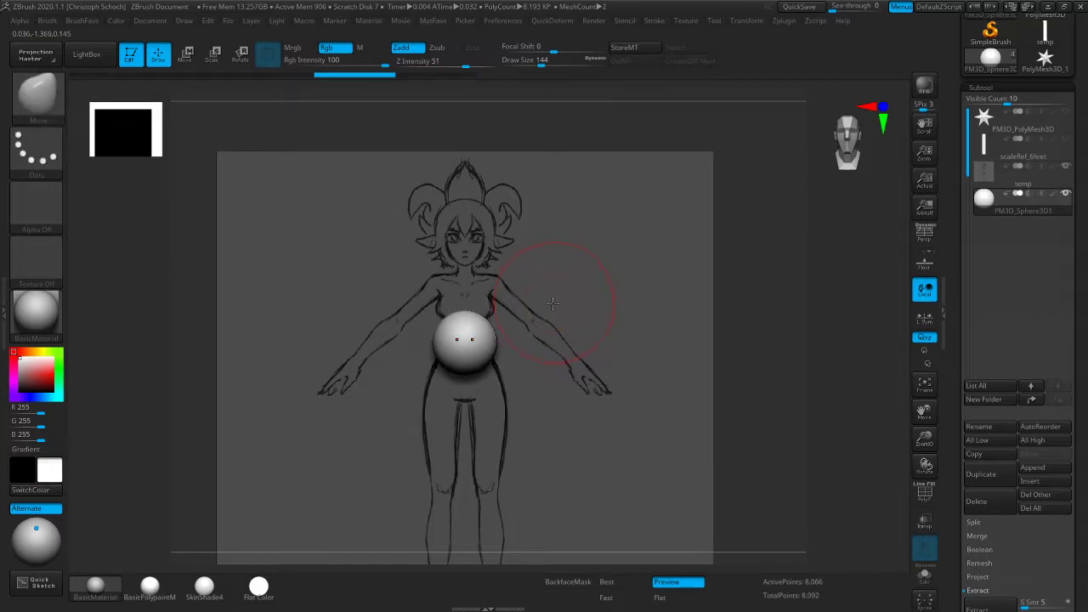
pyautogui.moveTo(478, 318); pyautogui.dragTo(480, 286)
pyautogui.moveTo(481, 298); pyautogui.dragTo(489, 285)
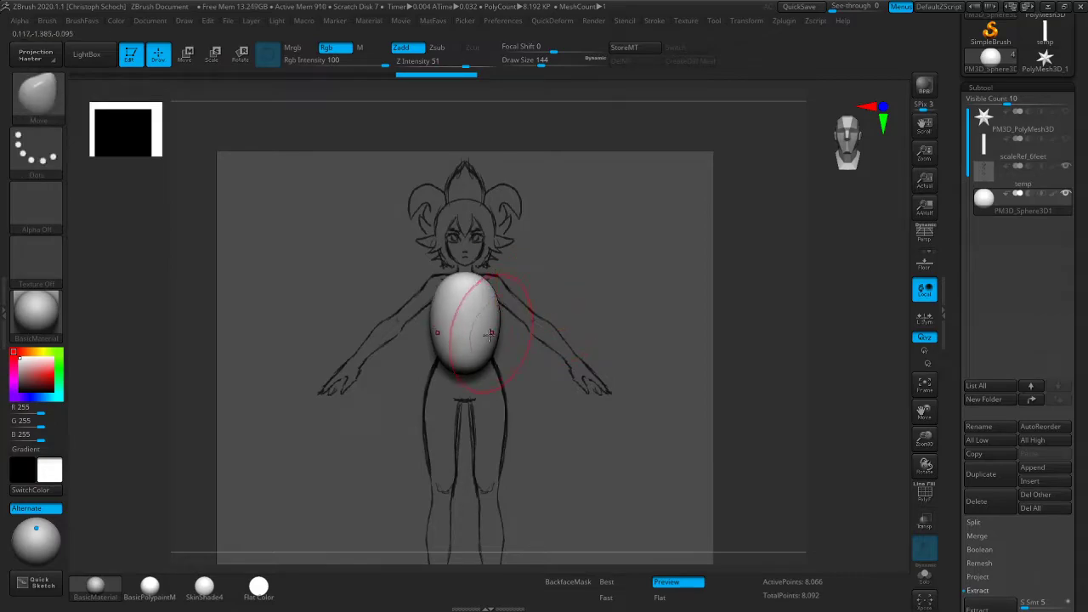
pyautogui.moveTo(493, 327); pyautogui.dragTo(477, 327)
# Flatten the torso form in side view and bend it into a gently curved spine profile
pyautogui.moveTo(736, 267); pyautogui.dragTo(607, 297)
pyautogui.moveTo(535, 335); pyautogui.dragTo(508, 328)
pyautogui.moveTo(491, 281); pyautogui.dragTo(504, 287)
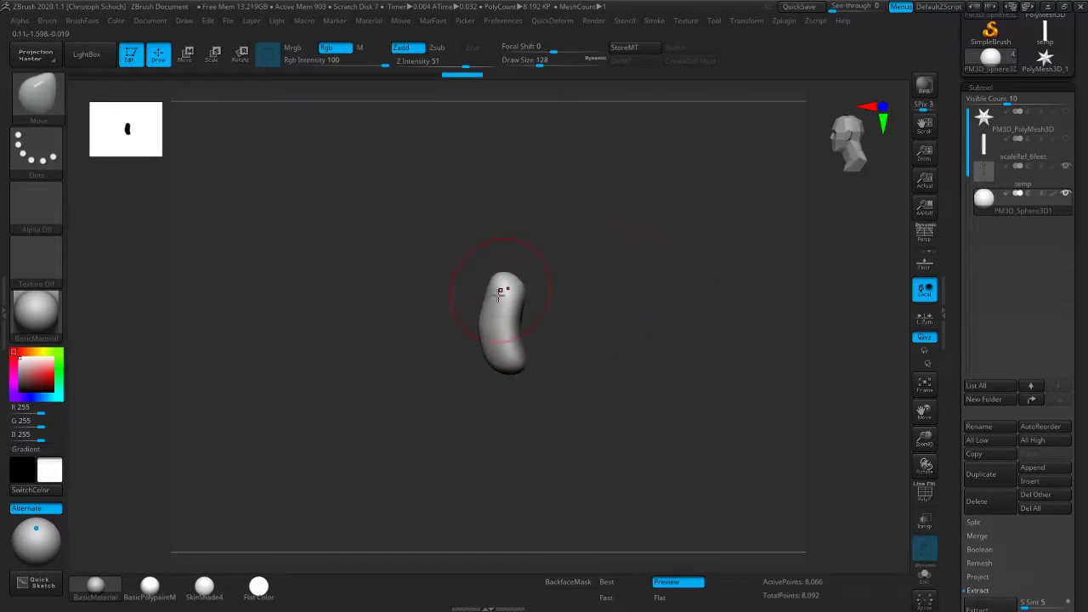
# Extend the torso form down to the crotch and narrow its waist to match the reference
pyautogui.keyDown('shift'); pyautogui.moveTo(561, 331); pyautogui.dragTo(680, 319); pyautogui.keyUp('shift')
pyautogui.moveTo(496, 355)
pyautogui.mouseDown()
pyautogui.moveTo(484, 396)
pyautogui.moveTo(502, 379)
pyautogui.mouseUp()
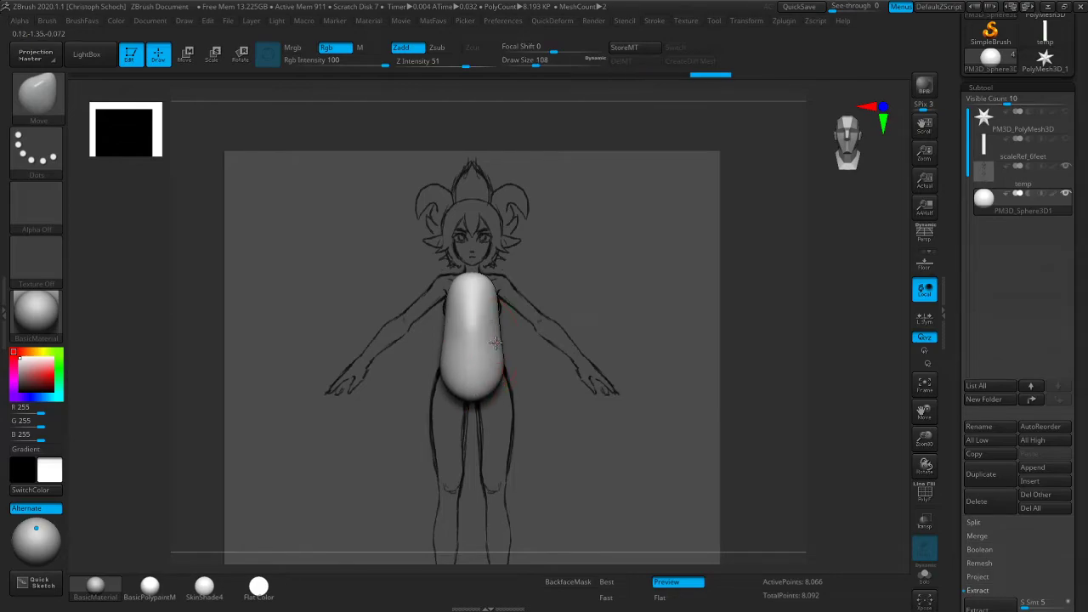
pyautogui.moveTo(687, 280); pyautogui.dragTo(648, 287)
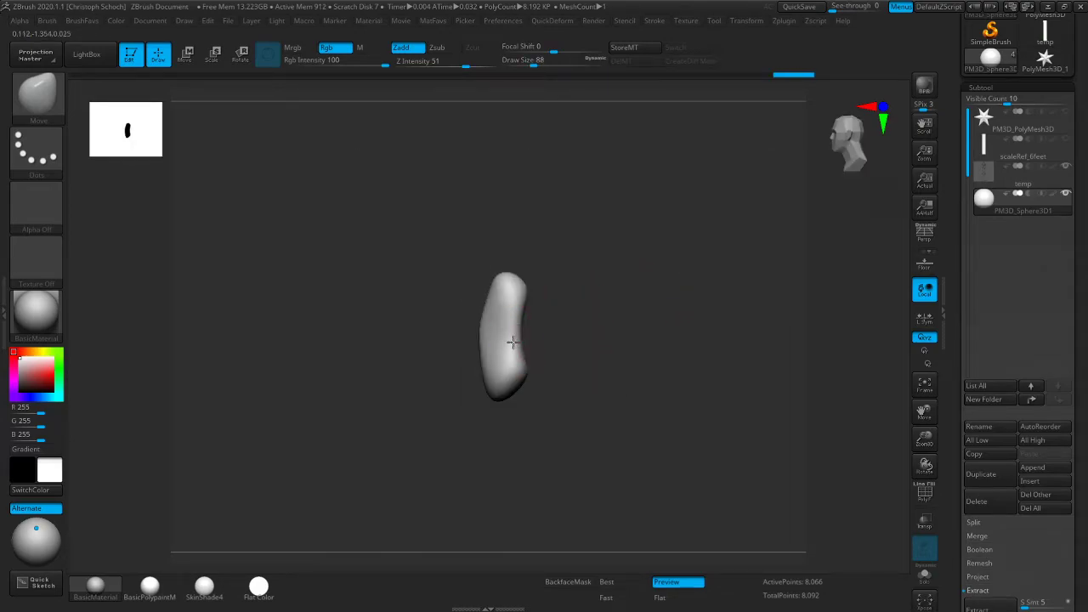
pyautogui.moveTo(548, 318)
pyautogui.keyDown('shift'); pyautogui.mouseDown()
pyautogui.moveTo(518, 331)
pyautogui.moveTo(512, 308)
pyautogui.moveTo(515, 331)
pyautogui.mouseUp(); pyautogui.keyUp('shift')
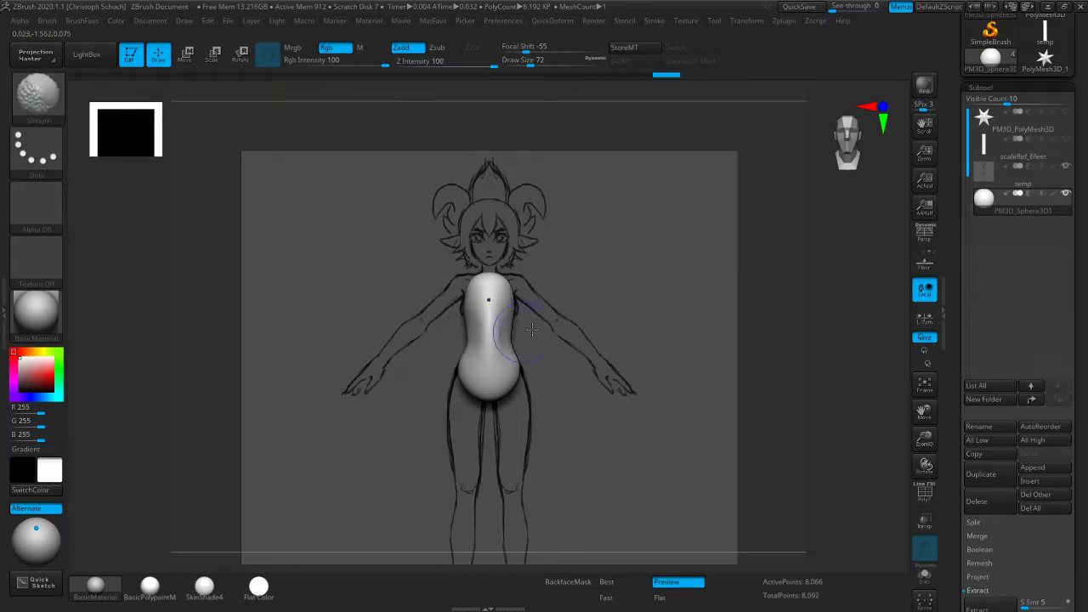
# Switch to the ClayBuildup brush and smooth the torso form around the waist and hips
pyautogui.moveTo(829, 265); pyautogui.dragTo(782, 257)
pyautogui.press('b')
pyautogui.click(745, 339)
pyautogui.keyDown('shift'); pyautogui.moveTo(499, 430); pyautogui.dragTo(489, 323); pyautogui.keyUp('shift')
pyautogui.moveTo(497, 382)
pyautogui.keyDown('shift'); pyautogui.mouseDown()
pyautogui.moveTo(485, 354)
pyautogui.moveTo(477, 374)
pyautogui.mouseUp(); pyautogui.keyUp('shift')
pyautogui.keyDown('shift'); pyautogui.moveTo(297, 437); pyautogui.dragTo(355, 400); pyautogui.keyUp('shift')
# Choose Smooth_Light as the sculpting smoothing brush
pyautogui.press('b')
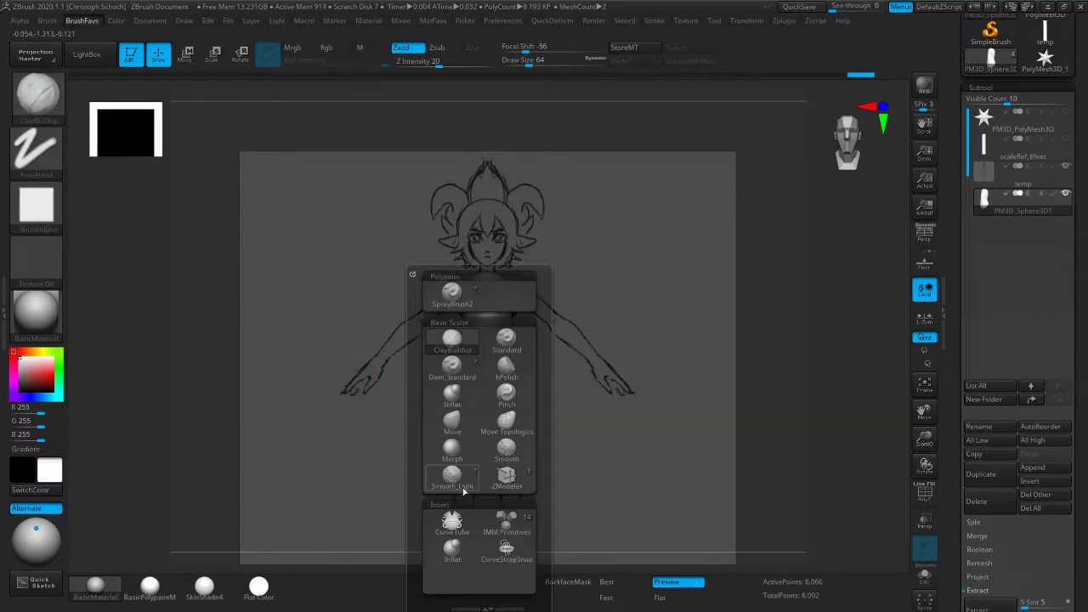
pyautogui.click(451, 480)
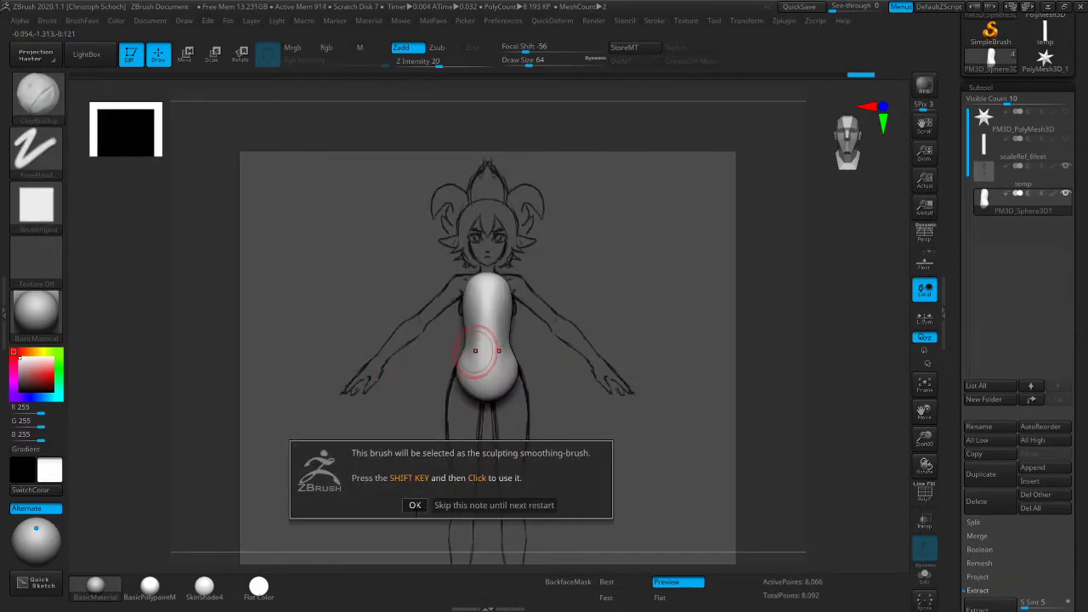
# Accept Smooth_Light as the smoothing brush and open the fade-off curve in the brush settings
pyautogui.click(415, 505)
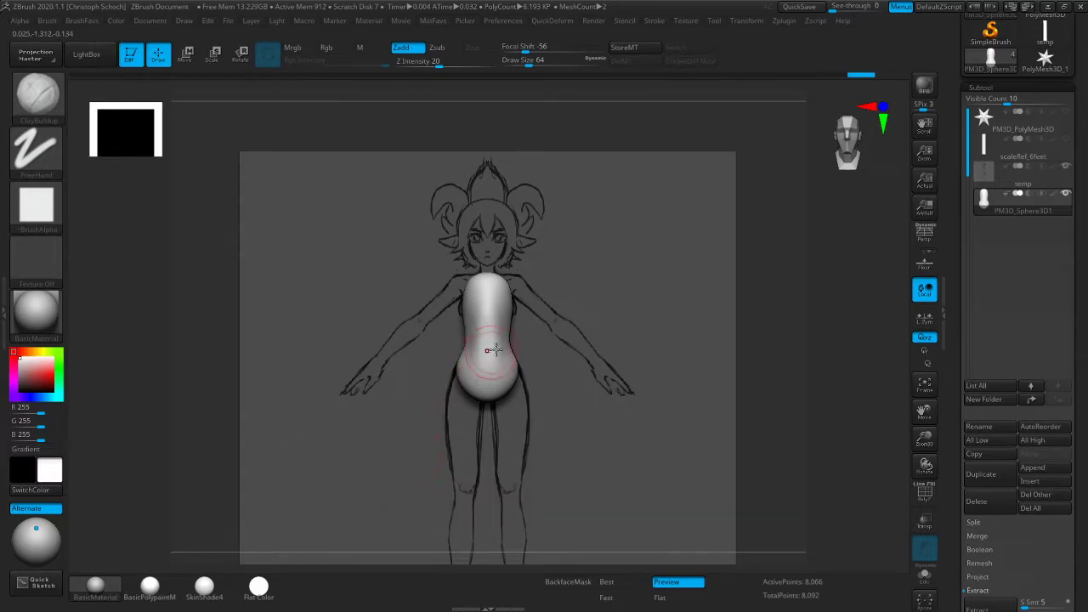
pyautogui.press('shift')
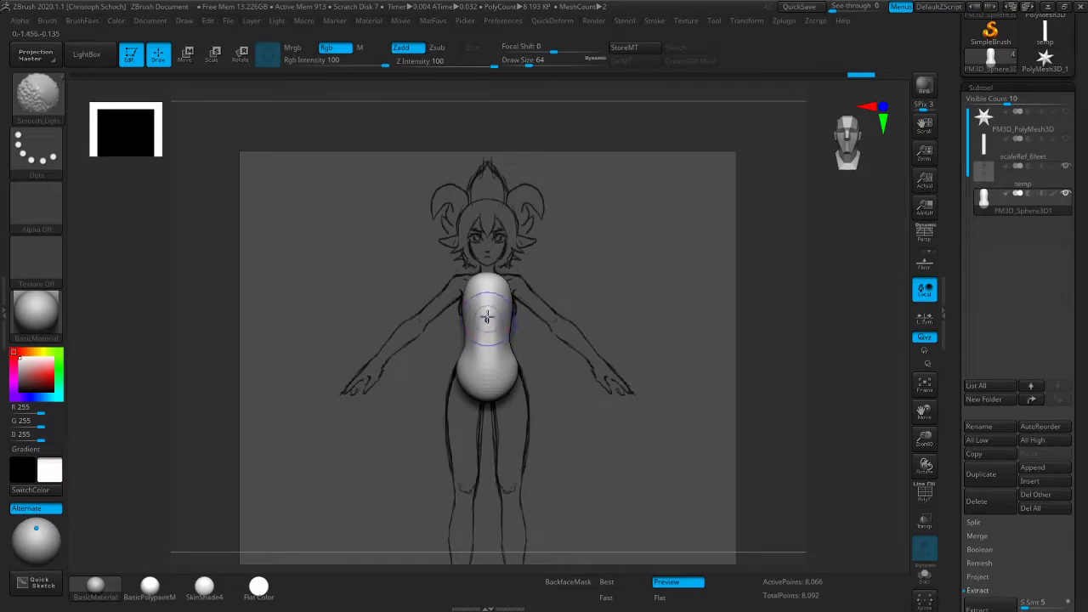
pyautogui.click(47, 21)
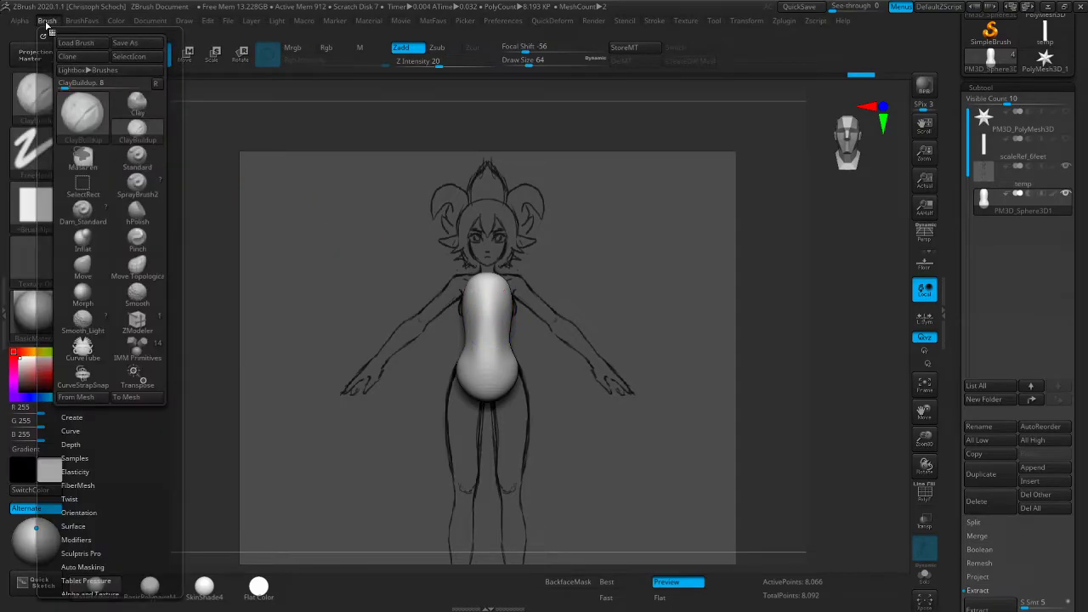
pyautogui.click(88, 432)
pyautogui.moveTo(170, 432); pyautogui.dragTo(172, 404)
pyautogui.click(145, 423)
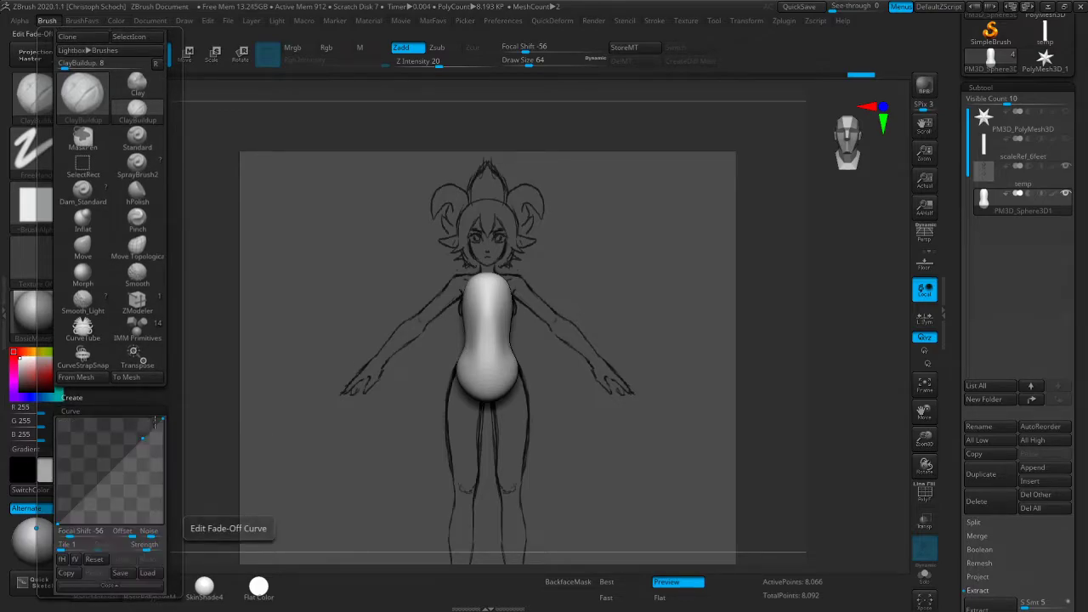
# Compare the fade-off curves of the Smooth and Smooth_Light brushes
pyautogui.click(136, 281)
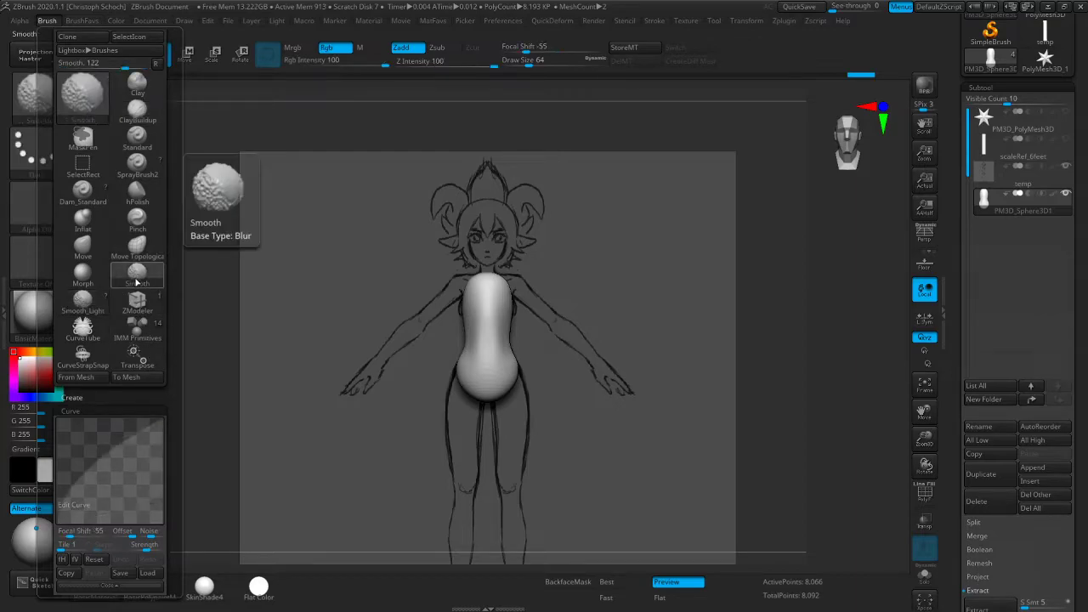
pyautogui.click(90, 311)
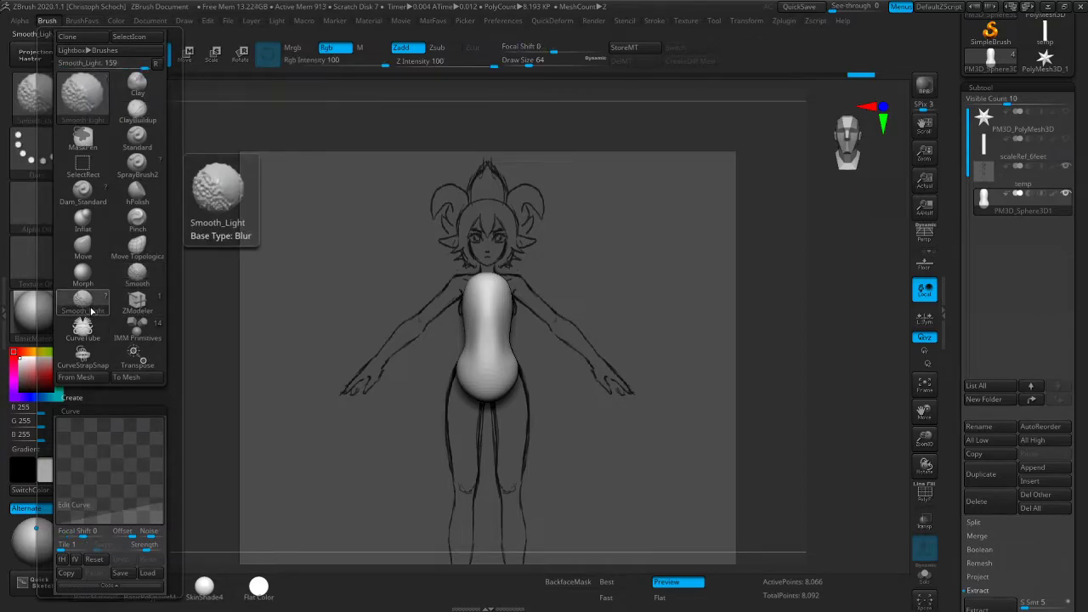
pyautogui.click(138, 282)
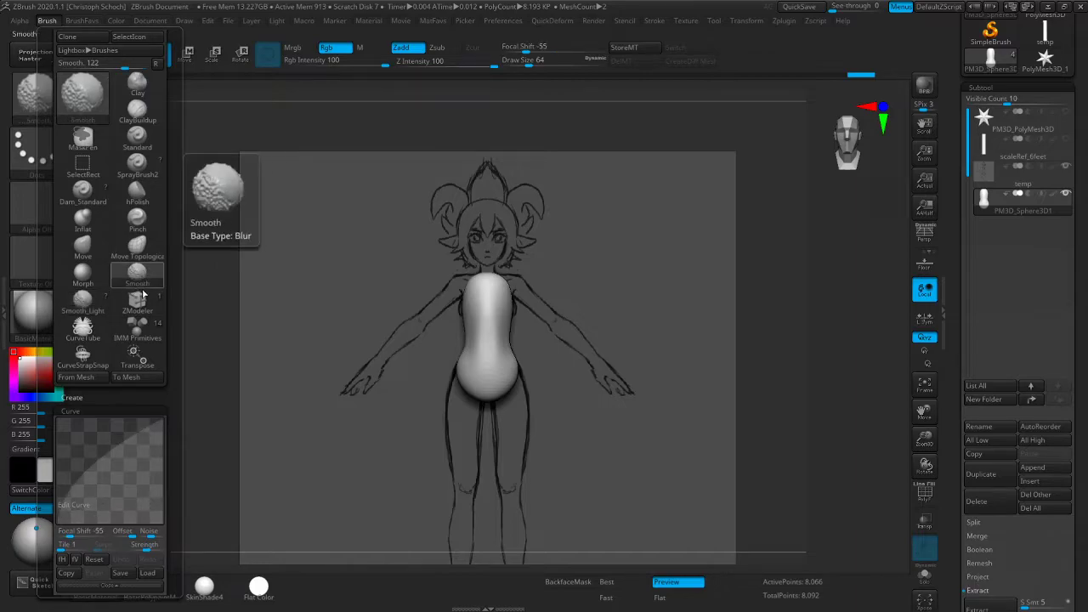
pyautogui.click(83, 301)
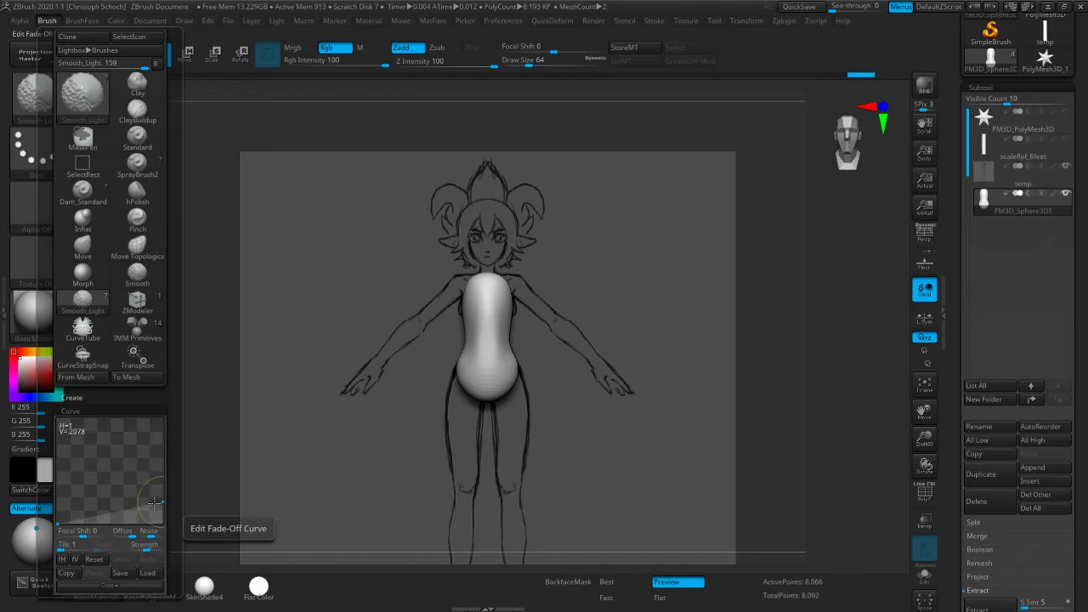
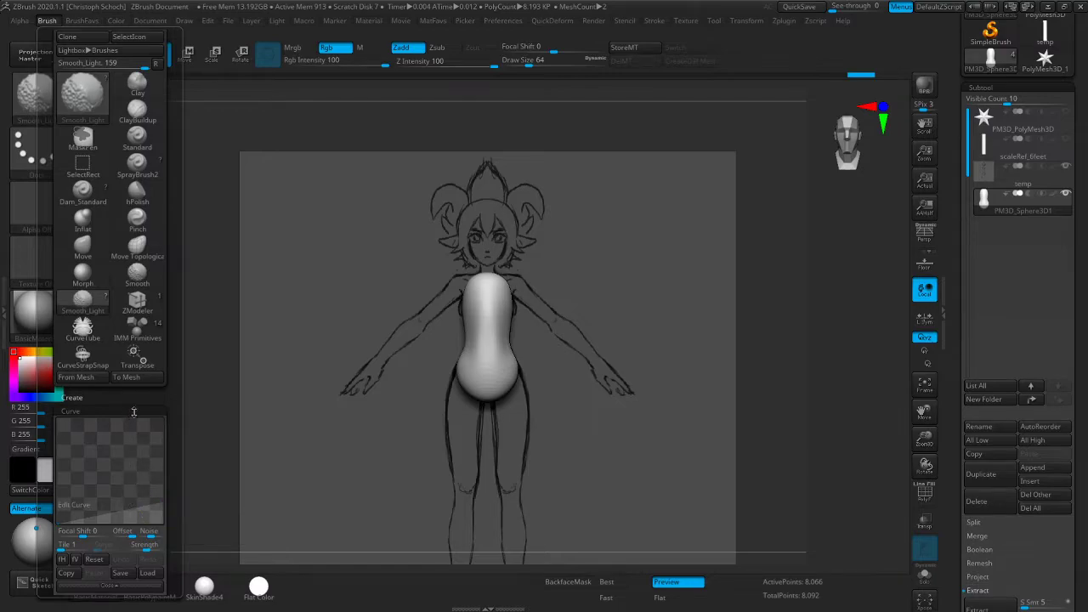
pyautogui.scroll(-5, 133, 412)
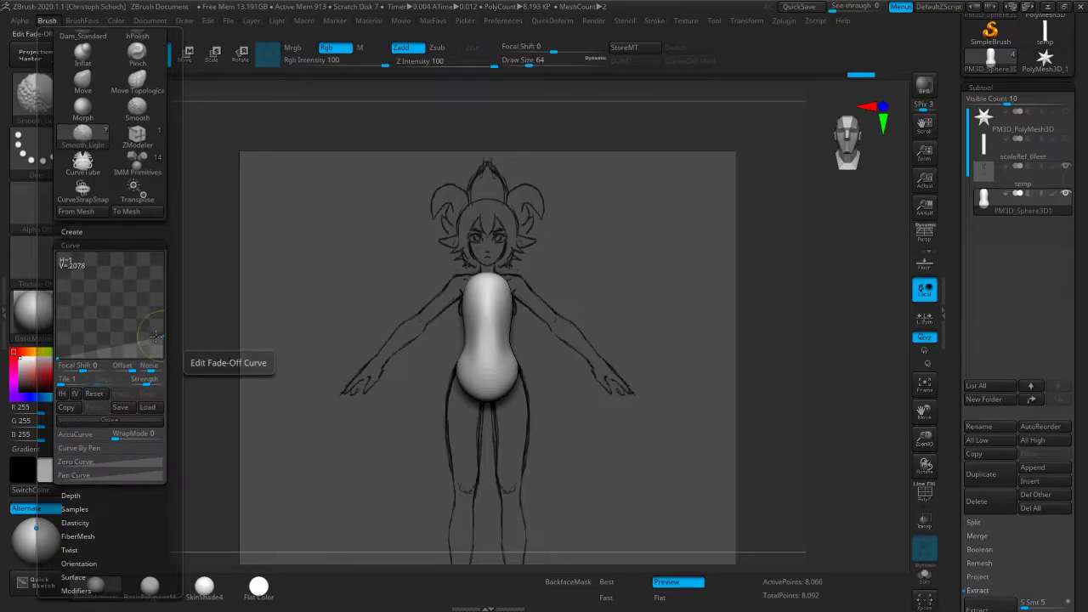
pyautogui.scroll(3, 158, 281)
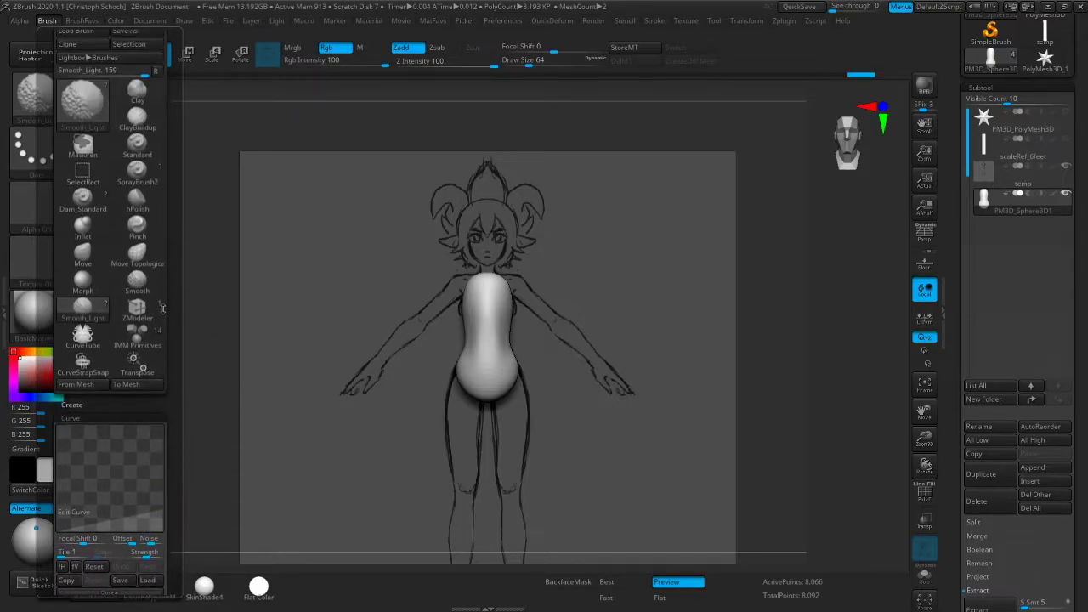
pyautogui.scroll(-3, 166, 281)
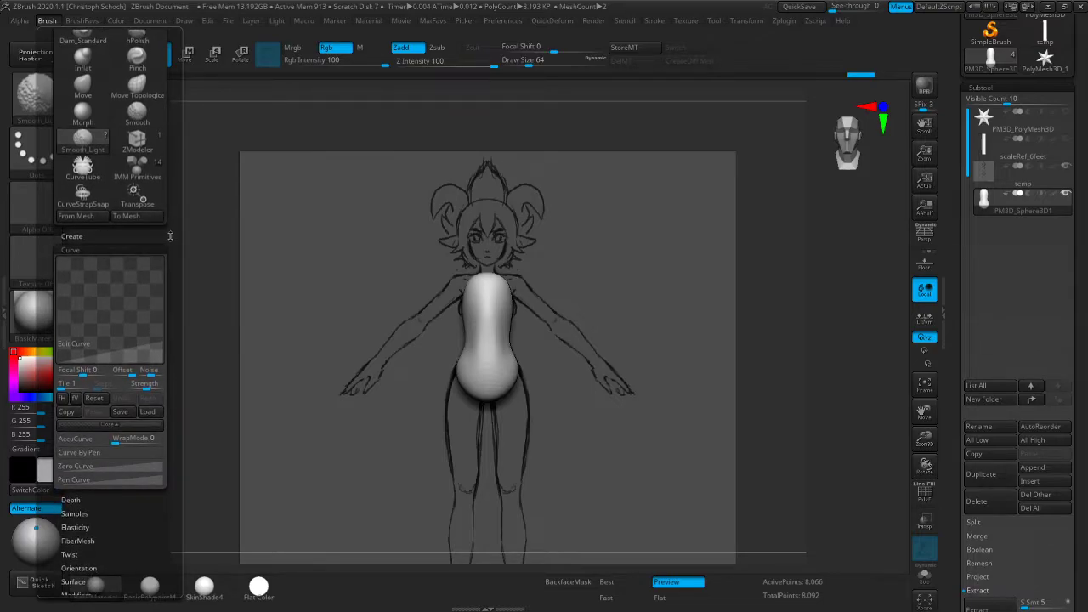
pyautogui.moveTo(170, 237); pyautogui.dragTo(168, 362)
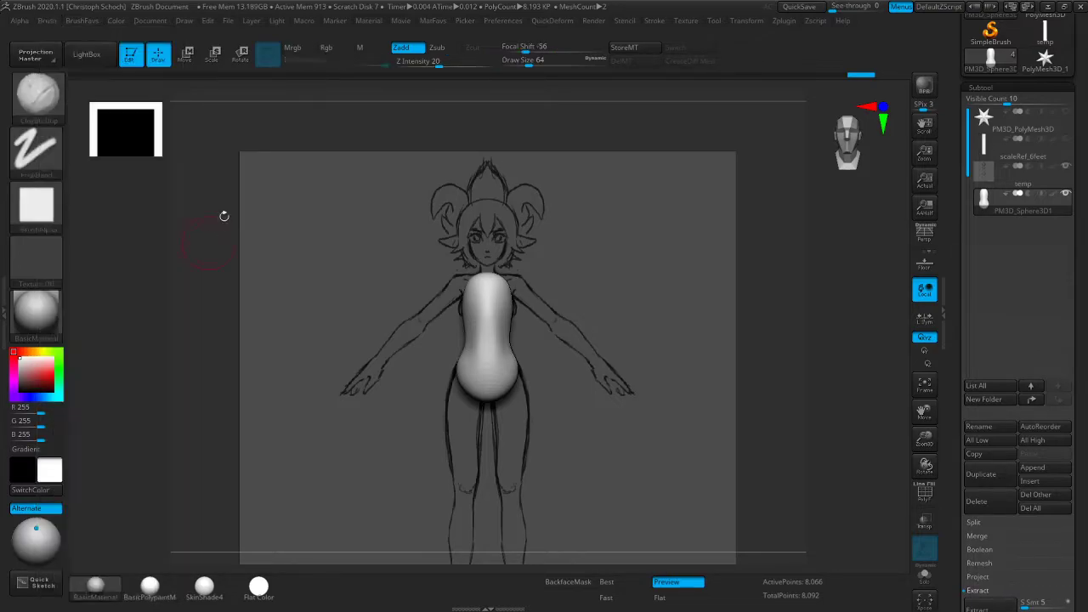
# Turn the torso to a side view and accept SliceRect as the active selection brush
pyautogui.keyDown('shift'); pyautogui.moveTo(777, 321); pyautogui.dragTo(733, 318); pyautogui.keyUp('shift')
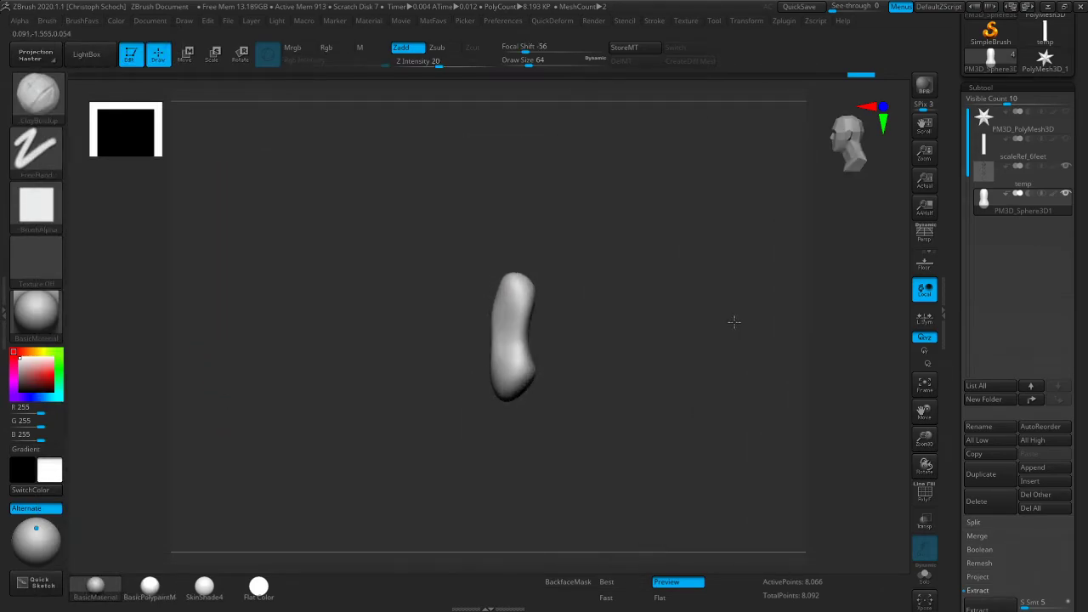
pyautogui.press('1')
pyautogui.press('b')
pyautogui.click(424, 479)
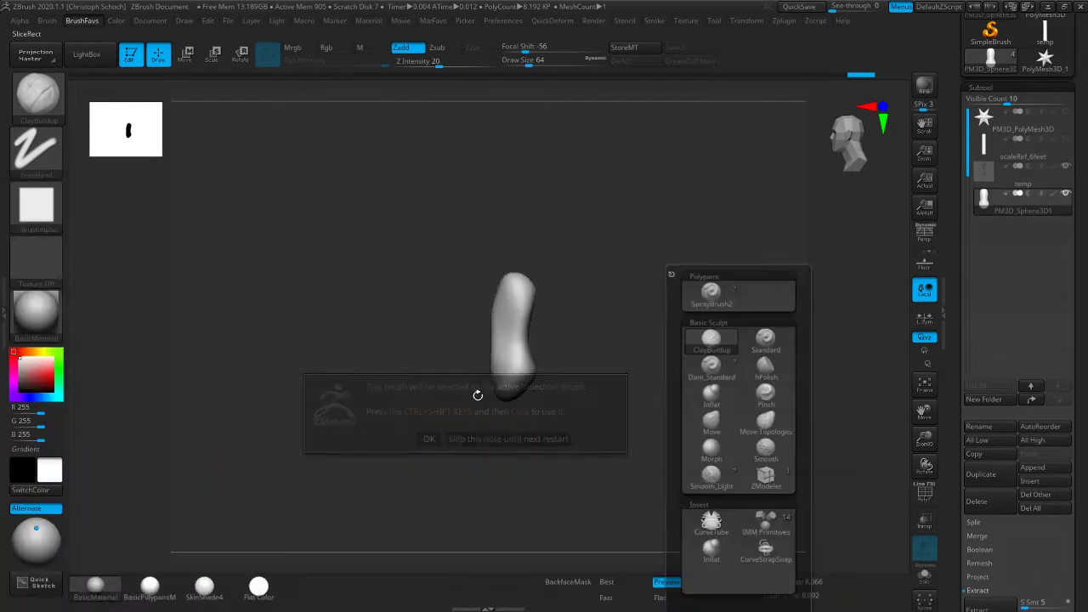
pyautogui.click(430, 439)
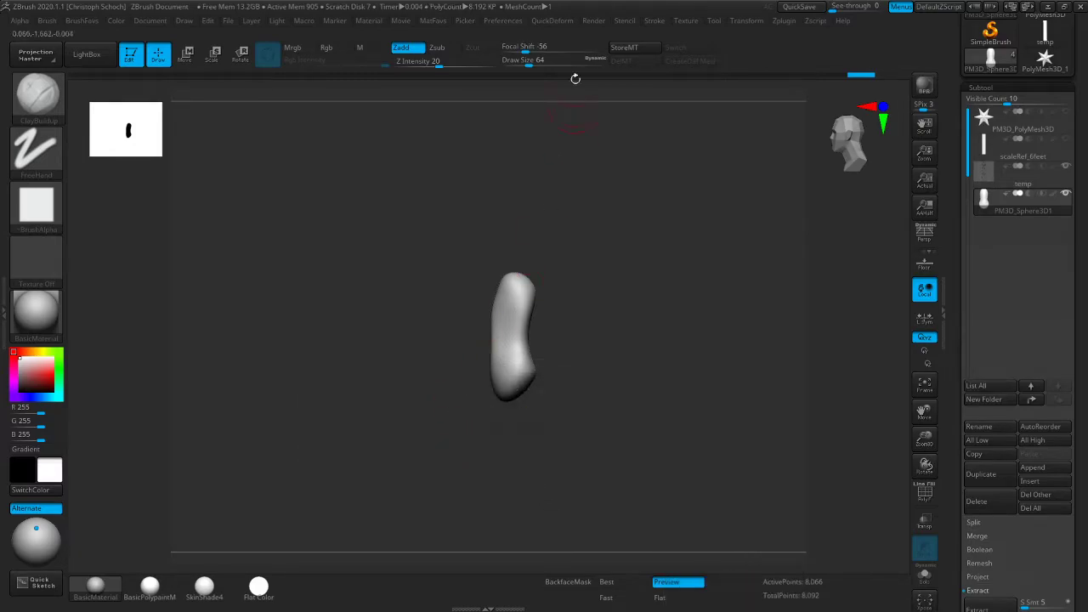
# Restore the custom user interface from the configuration preferences
pyautogui.click(593, 20)
pyautogui.click(544, 21)
pyautogui.click(505, 20)
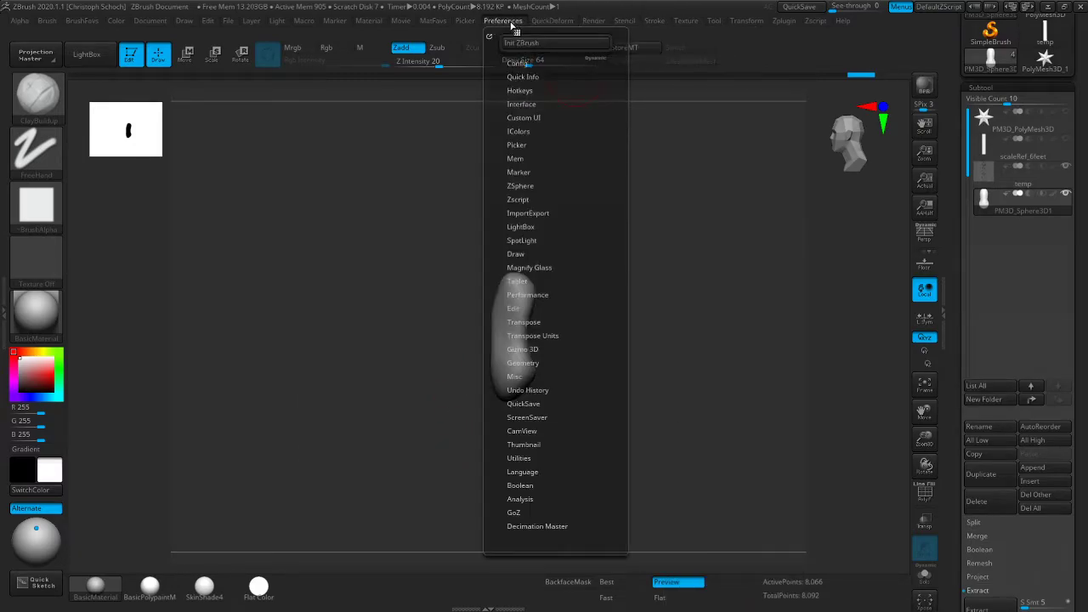
pyautogui.click(539, 62)
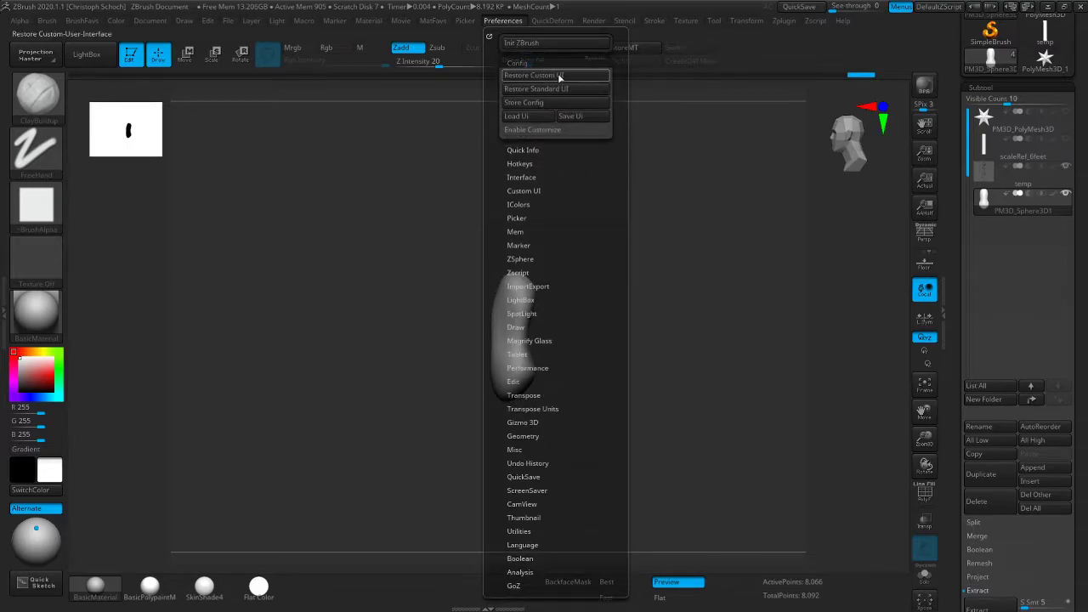
pyautogui.click(557, 76)
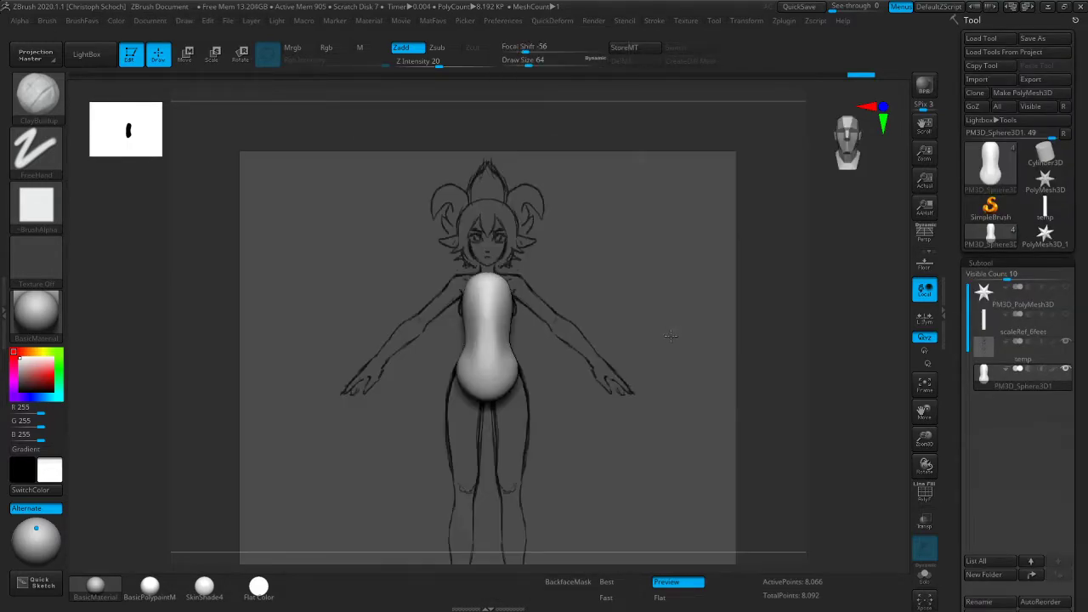
pyautogui.press('b')
pyautogui.press('Escape')
# Save the tool as zoe001 in the Sculpt folder of the Workshop project
pyautogui.click(1033, 39)
pyautogui.click(372, 197)
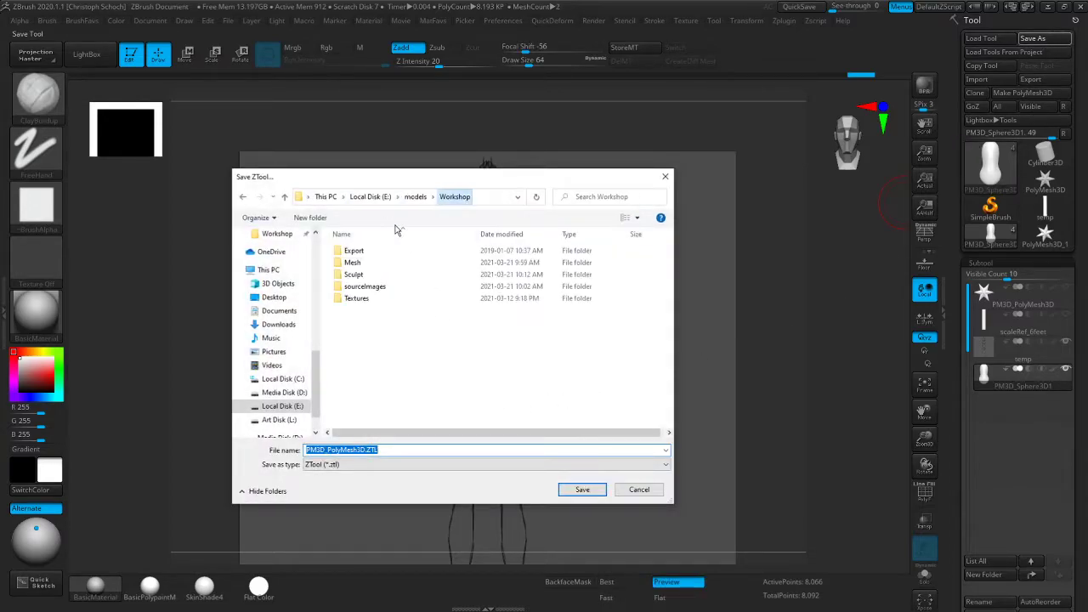
pyautogui.doubleClick(374, 275)
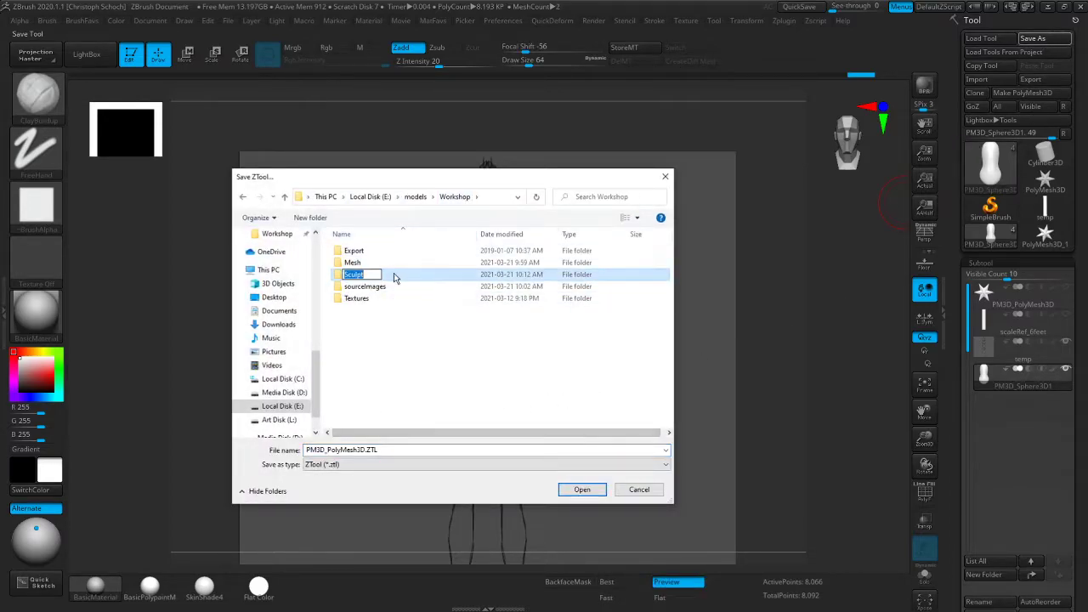
pyautogui.doubleClick(393, 275)
pyautogui.click(366, 450)
pyautogui.click(365, 449)
pyautogui.moveTo(366, 450); pyautogui.dragTo(210, 469)
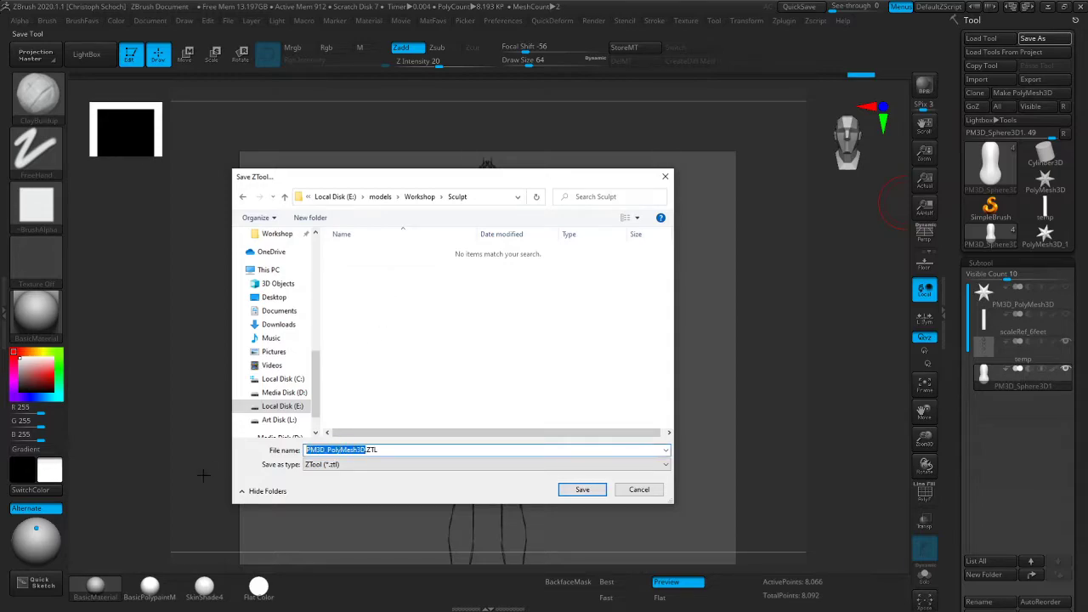
pyautogui.write('s')
pyautogui.press('Return')
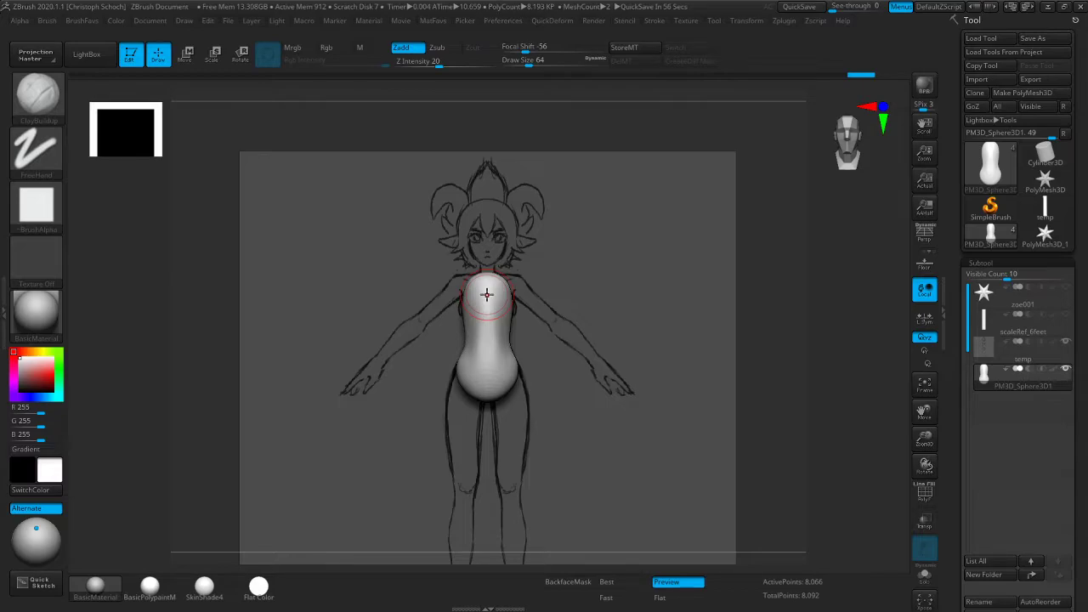
# Examine the torso's shape from the front, side and back
pyautogui.moveTo(786, 326); pyautogui.dragTo(707, 332)
pyautogui.press('space')
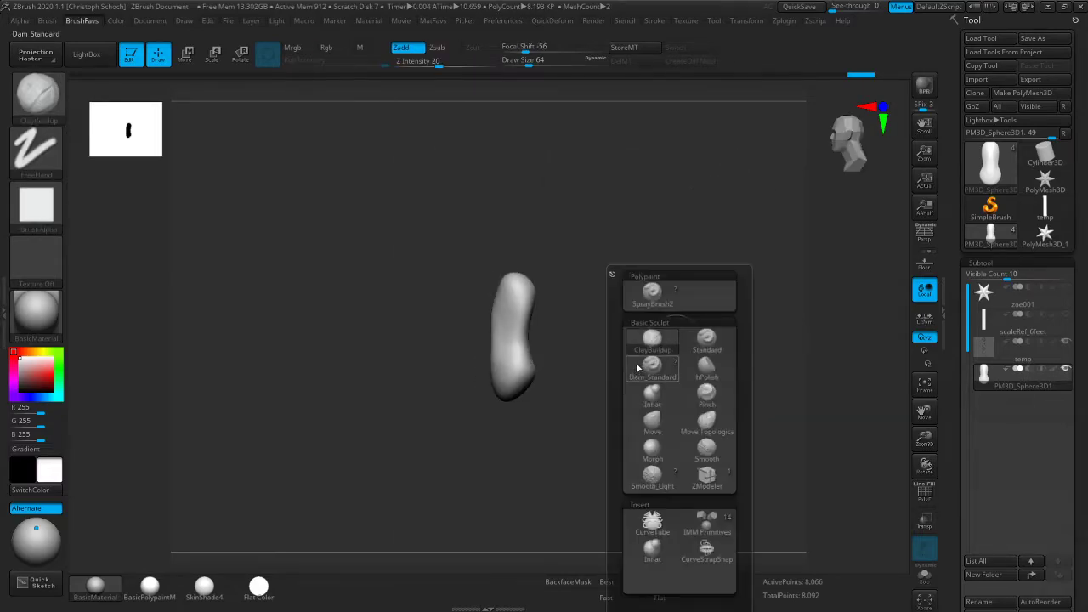
pyautogui.press('b')
pyautogui.moveTo(605, 117); pyautogui.dragTo(586, 301)
pyautogui.moveTo(512, 325)
pyautogui.mouseDown()
pyautogui.moveTo(504, 332)
pyautogui.moveTo(514, 342)
pyautogui.mouseUp()
pyautogui.keyDown('shift'); pyautogui.moveTo(512, 338); pyautogui.dragTo(483, 364); pyautogui.keyUp('shift')
pyautogui.moveTo(408, 416); pyautogui.dragTo(502, 417)
pyautogui.moveTo(516, 322)
pyautogui.mouseDown()
pyautogui.moveTo(507, 318)
pyautogui.moveTo(481, 365)
pyautogui.mouseUp()
pyautogui.moveTo(515, 318)
pyautogui.mouseDown()
pyautogui.moveTo(501, 357)
pyautogui.moveTo(506, 330)
pyautogui.mouseUp()
pyautogui.keyDown('shift'); pyautogui.moveTo(459, 383); pyautogui.dragTo(427, 401); pyautogui.keyUp('shift')
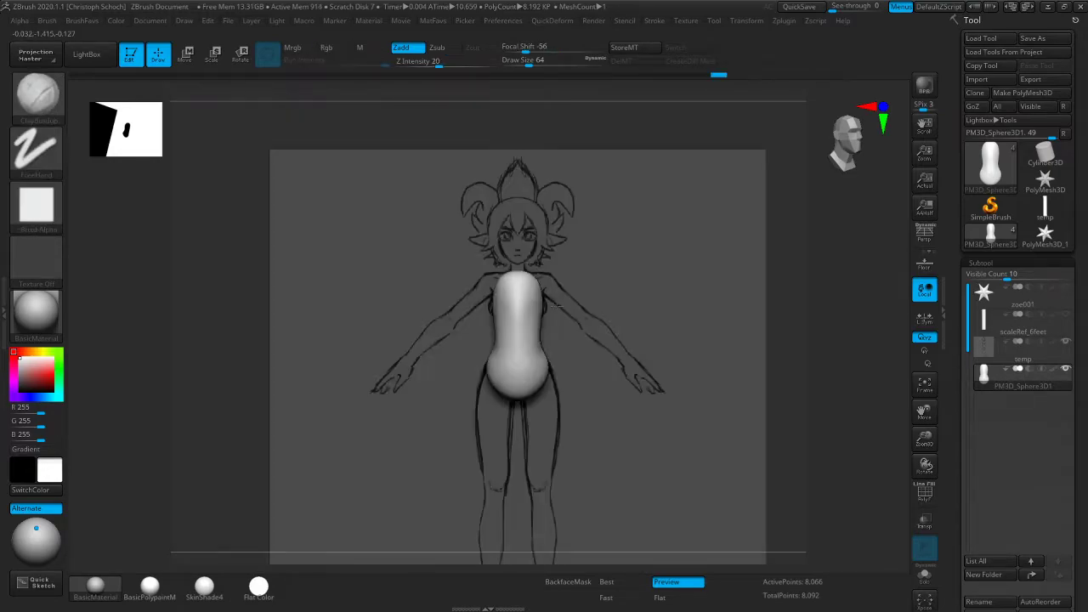
pyautogui.press('b')
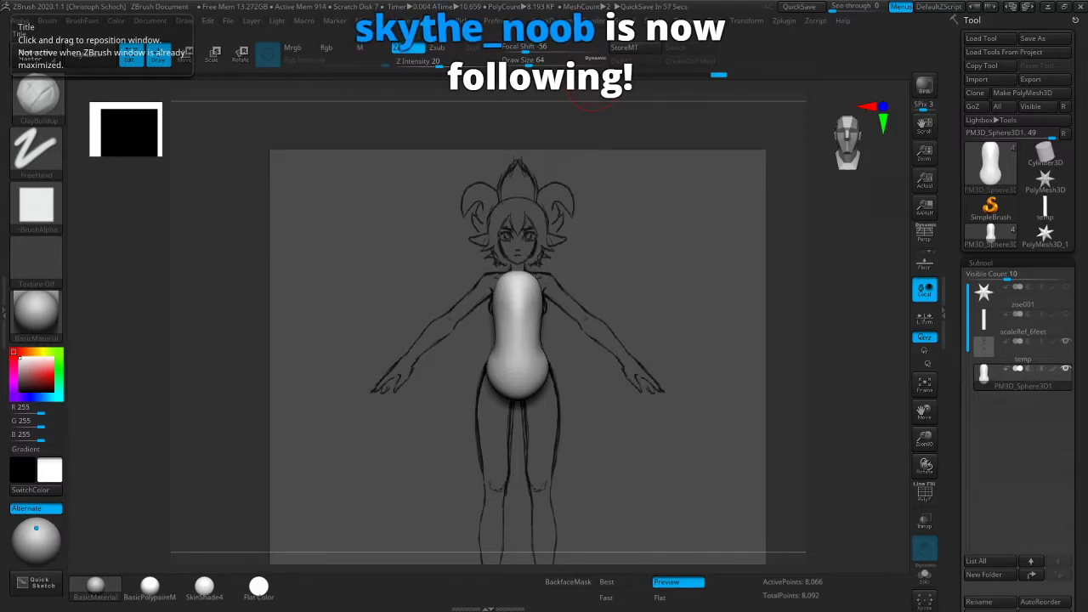
pyautogui.moveTo(787, 367)
pyautogui.mouseDown()
pyautogui.moveTo(670, 336)
pyautogui.moveTo(595, 333)
pyautogui.mouseUp()
pyautogui.press('b')
pyautogui.click(585, 341)
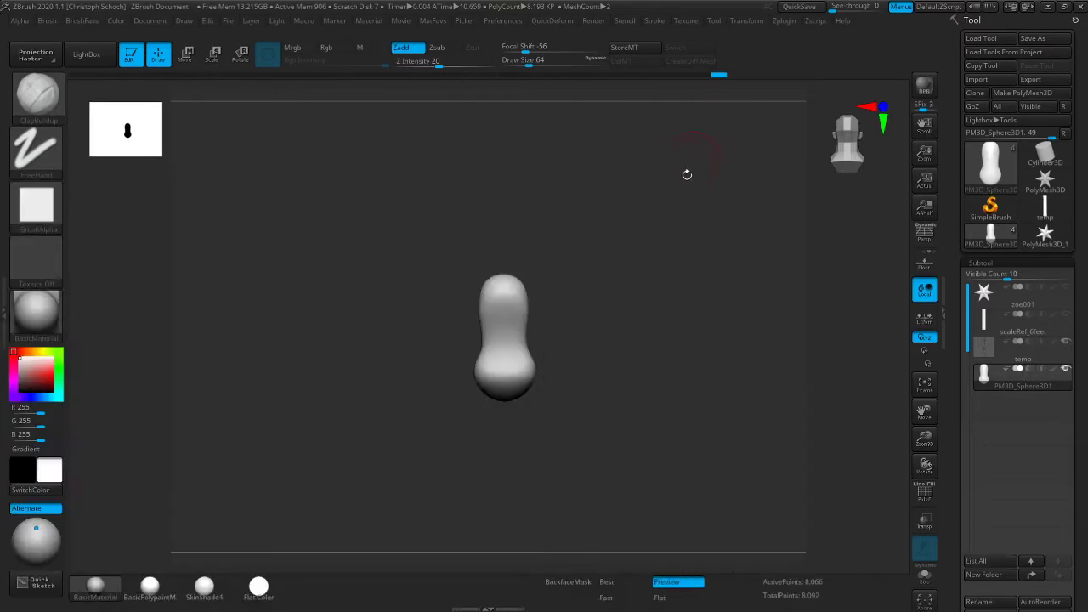
pyautogui.moveTo(690, 162); pyautogui.dragTo(501, 316)
pyautogui.click(522, 374)
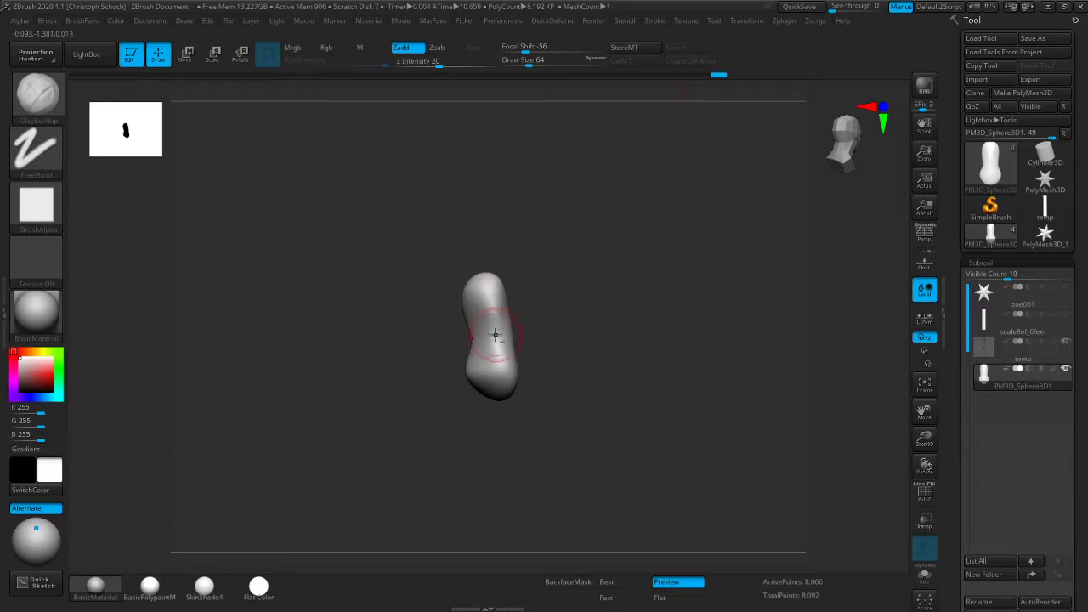
pyautogui.moveTo(482, 328)
pyautogui.keyDown('shift'); pyautogui.mouseDown()
pyautogui.moveTo(673, 318)
pyautogui.moveTo(607, 342)
pyautogui.mouseUp(); pyautogui.keyUp('shift')
pyautogui.moveTo(413, 464)
pyautogui.mouseDown()
pyautogui.moveTo(376, 493)
pyautogui.moveTo(426, 478)
pyautogui.mouseUp()
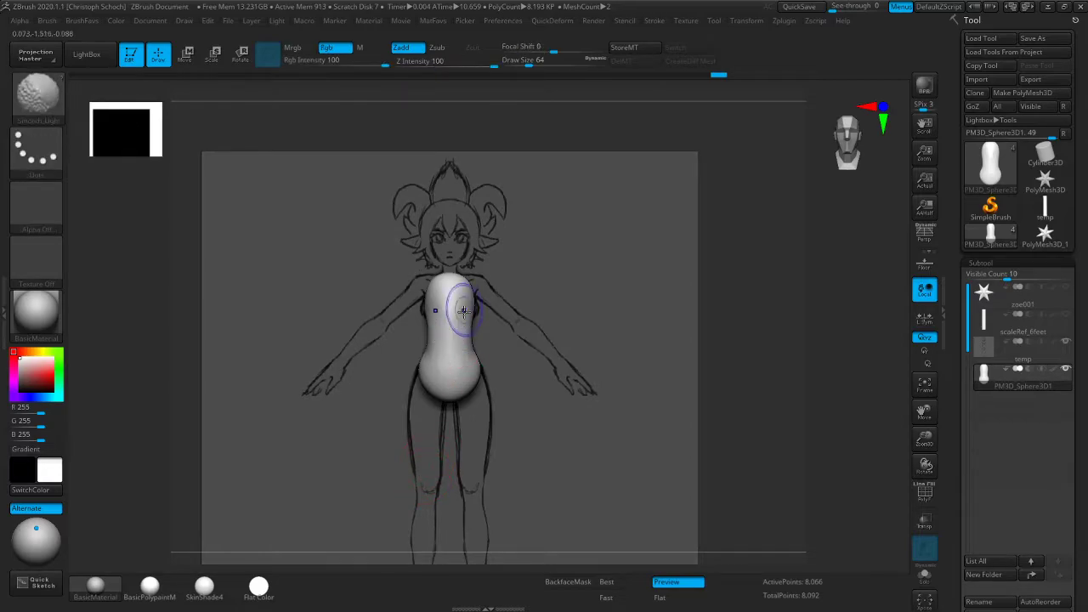
# Insert a sphere from the IMM Primitives brush above the torso in side view as the base of the head
pyautogui.moveTo(753, 304); pyautogui.dragTo(665, 311)
pyautogui.keyDown('shift'); pyautogui.moveTo(551, 333); pyautogui.dragTo(773, 331); pyautogui.keyUp('shift')
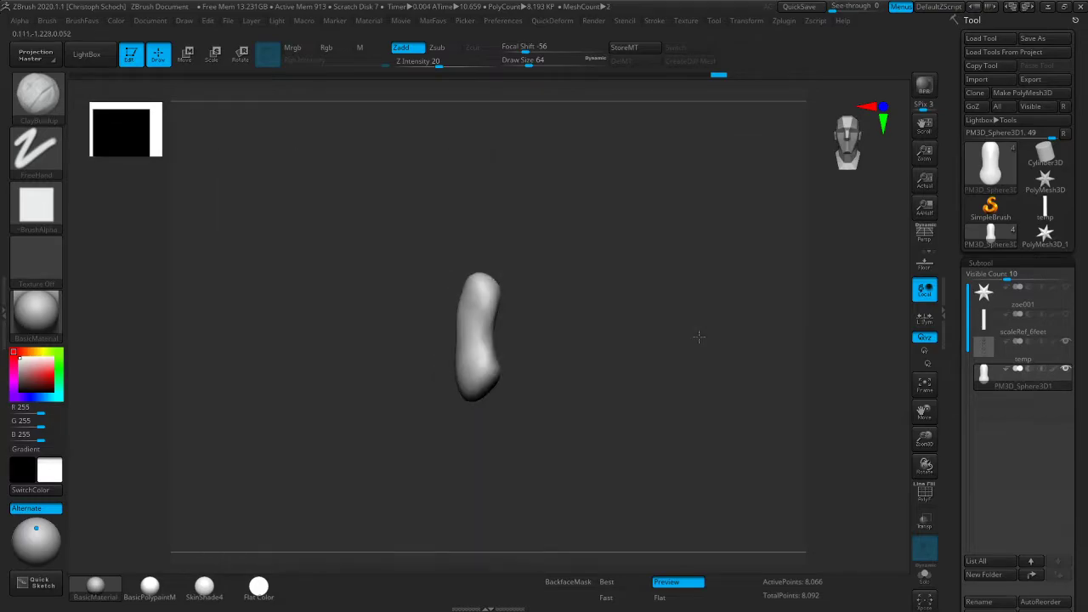
pyautogui.press('b')
pyautogui.click(711, 521)
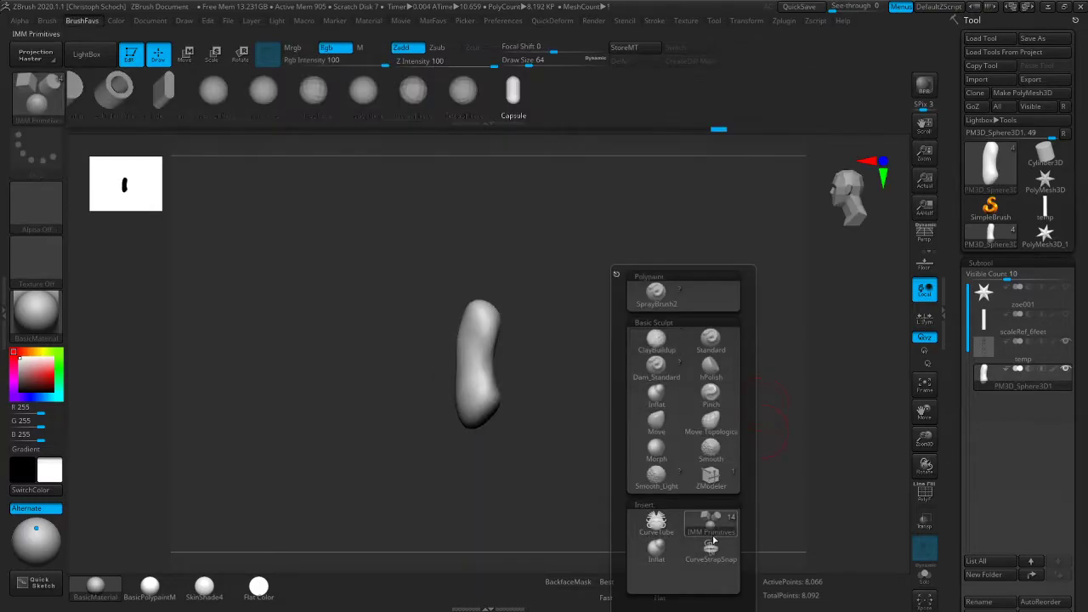
pyautogui.click(214, 89)
pyautogui.moveTo(560, 262); pyautogui.dragTo(502, 330)
pyautogui.moveTo(430, 461); pyautogui.dragTo(393, 360)
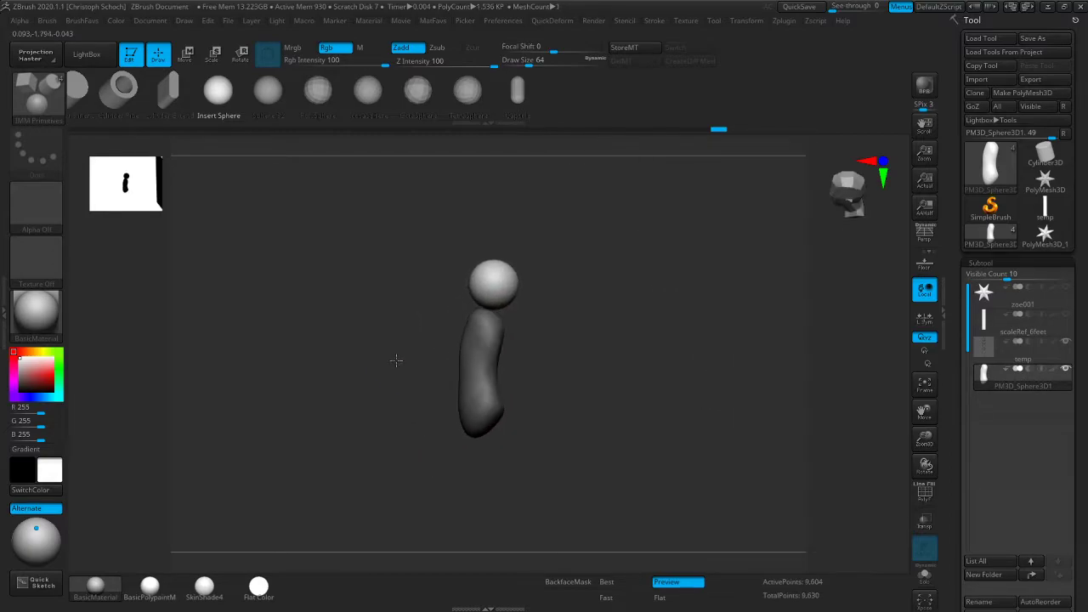
# Pull the head sphere into a taller, slightly tilted egg shape with the Move brush
pyautogui.press('b')
pyautogui.click(396, 421)
pyautogui.moveTo(499, 250); pyautogui.dragTo(486, 223)
pyautogui.moveTo(478, 267); pyautogui.dragTo(461, 245)
pyautogui.press('[')
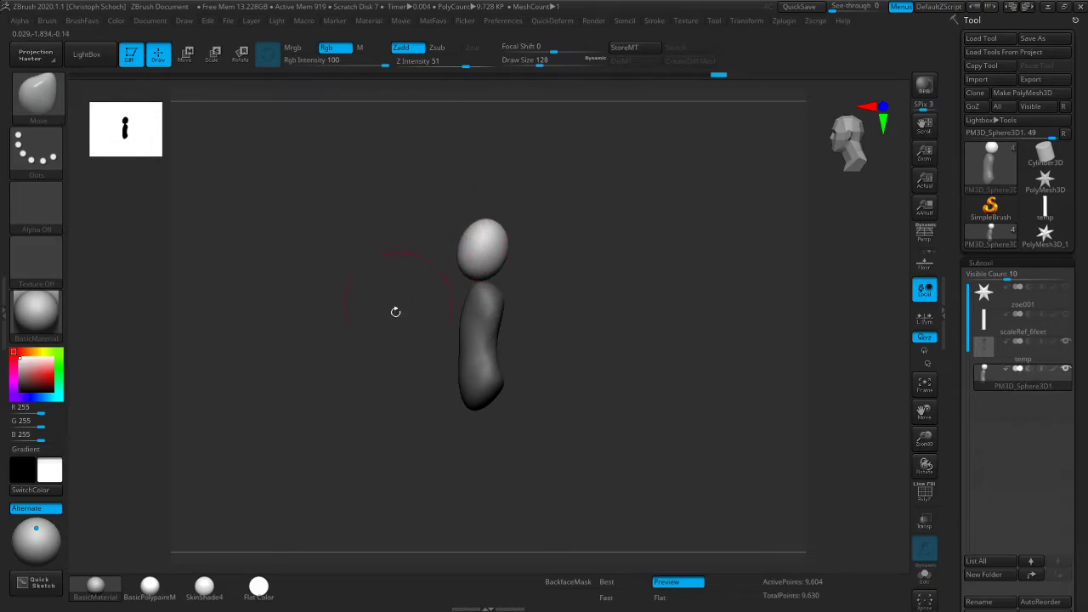
# Refine the head's side profile with a smaller Move brush, pushing the top back and the face forward
pyautogui.keyDown('shift'); pyautogui.moveTo(398, 305); pyautogui.dragTo(459, 300); pyautogui.keyUp('shift')
pyautogui.press('[')
pyautogui.moveTo(478, 245); pyautogui.dragTo(498, 238)
pyautogui.moveTo(693, 204)
pyautogui.mouseDown()
pyautogui.moveTo(726, 200)
pyautogui.moveTo(476, 255)
pyautogui.moveTo(473, 273)
pyautogui.mouseUp()
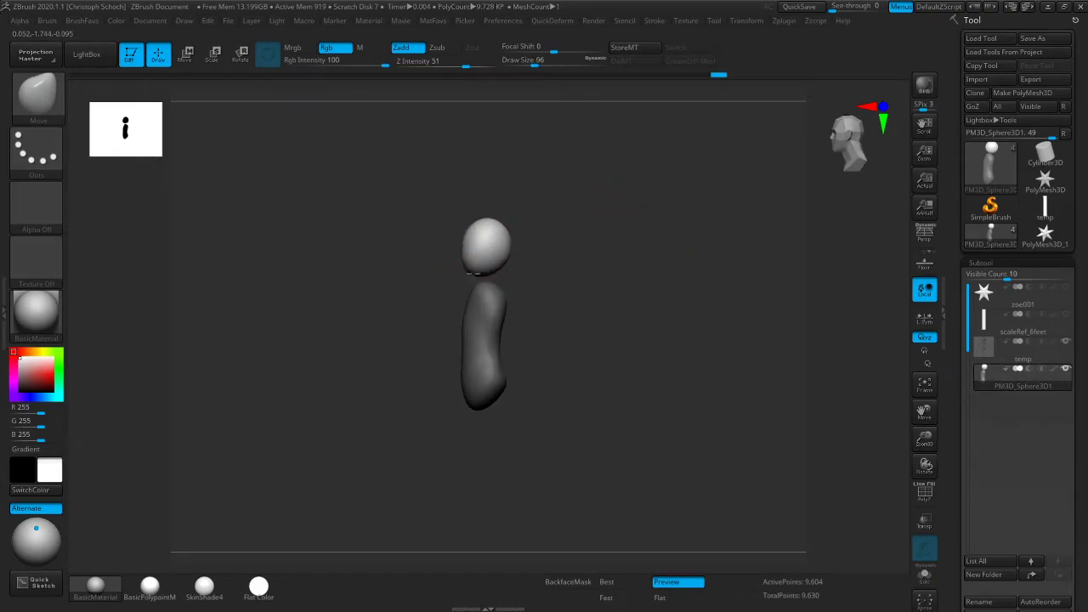
pyautogui.moveTo(470, 228); pyautogui.dragTo(460, 254)
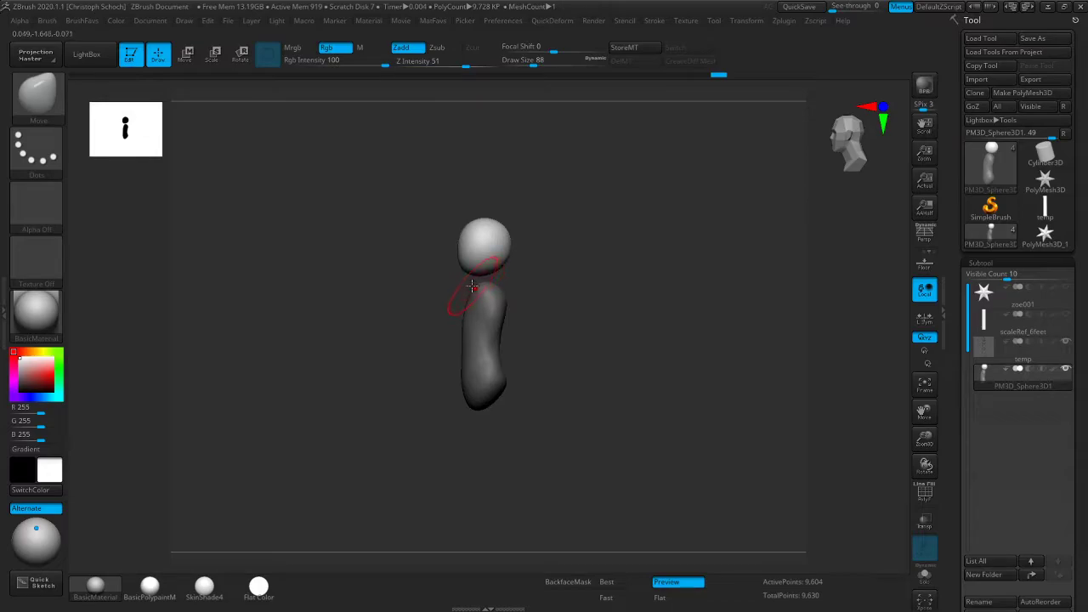
# Taper the lower half of the head into a jaw and chin with the Move brush in front and side view
pyautogui.moveTo(544, 235)
pyautogui.mouseDown()
pyautogui.moveTo(517, 243)
pyautogui.moveTo(534, 243)
pyautogui.moveTo(555, 272)
pyautogui.moveTo(578, 267)
pyautogui.mouseUp()
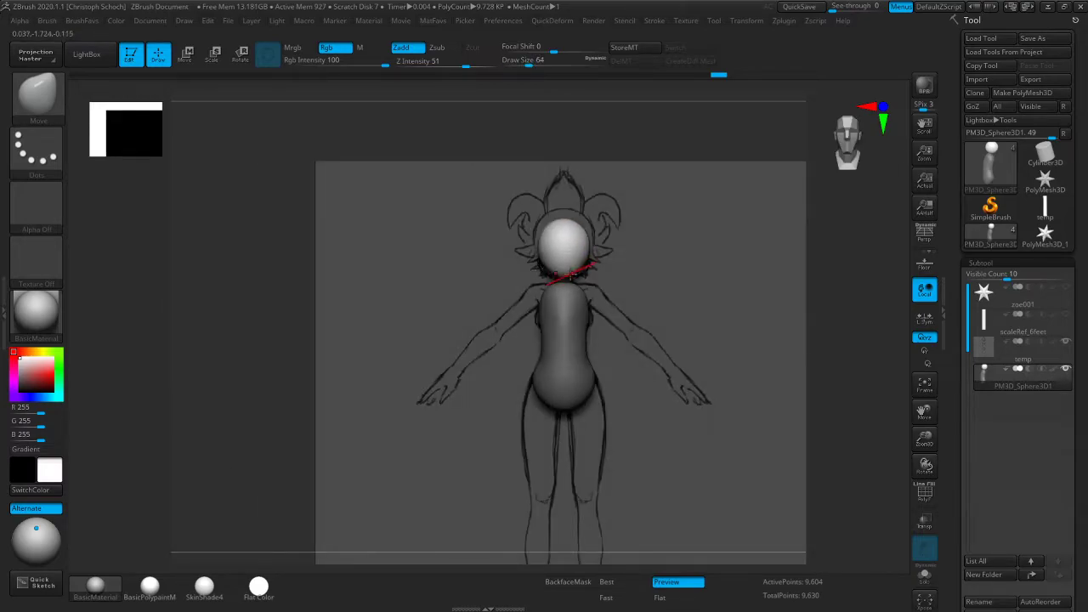
pyautogui.moveTo(294, 398); pyautogui.dragTo(235, 397)
pyautogui.moveTo(646, 248); pyautogui.dragTo(695, 244)
pyautogui.hotkey('ctrl', 'shift', 'b')
pyautogui.press('c')
pyautogui.press('b')
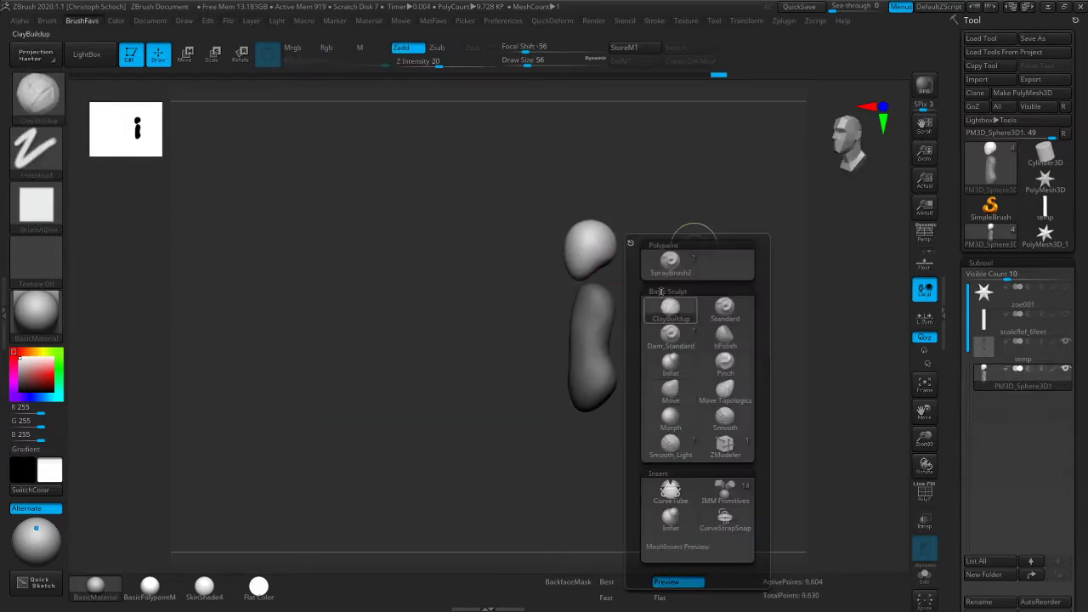
pyautogui.moveTo(640, 262); pyautogui.dragTo(612, 253)
pyautogui.moveTo(472, 369); pyautogui.dragTo(508, 374)
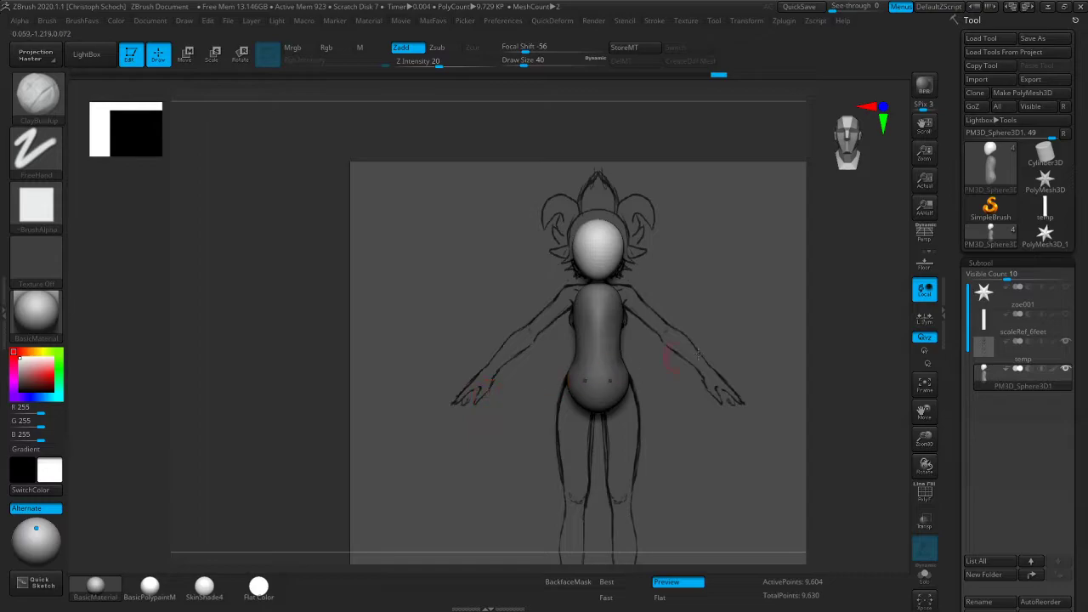
pyautogui.moveTo(836, 345)
pyautogui.mouseDown(button='right')
pyautogui.moveTo(785, 347)
pyautogui.moveTo(740, 332)
pyautogui.mouseUp(button='right')
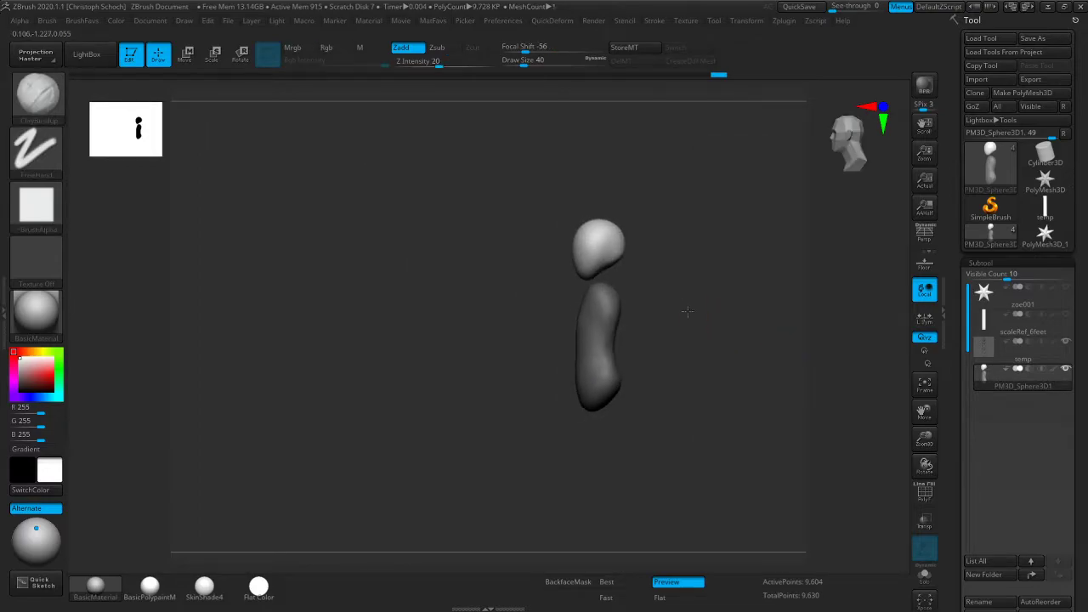
# Refine the head's front silhouette around the jaw and chin with the Move brush at draw size 40
pyautogui.keyDown('shift'); pyautogui.moveTo(687, 310); pyautogui.dragTo(745, 318, button='right'); pyautogui.keyUp('shift')
pyautogui.hotkey('ctrl', 'shift', 'b')
pyautogui.click(726, 435)
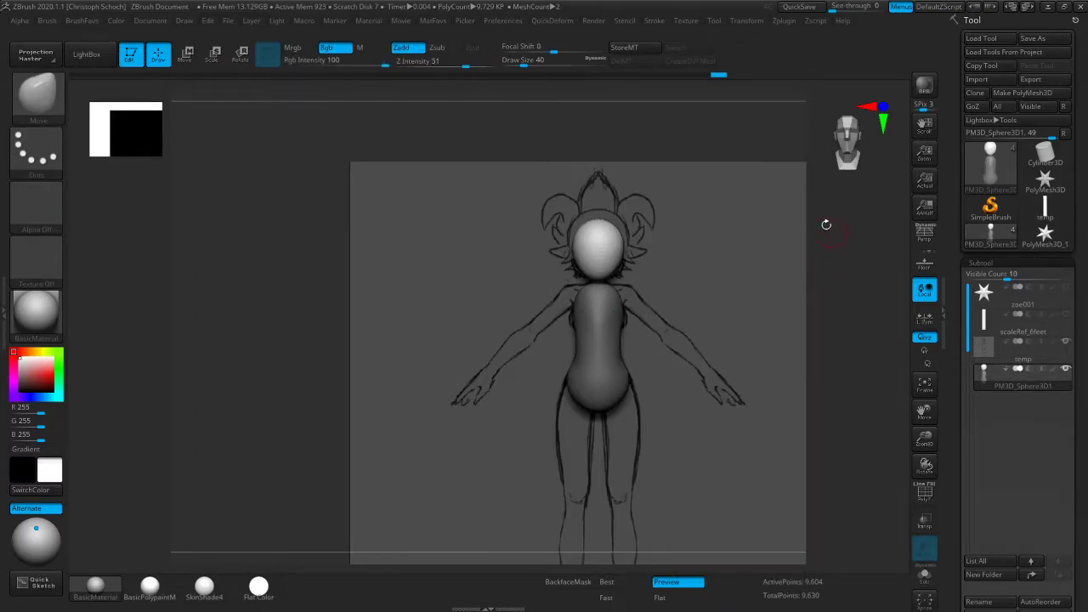
pyautogui.moveTo(831, 230); pyautogui.dragTo(769, 234, button='right')
pyautogui.moveTo(579, 278)
pyautogui.keyDown('shift'); pyautogui.mouseDown(button='right')
pyautogui.moveTo(547, 296)
pyautogui.moveTo(583, 272)
pyautogui.mouseUp(button='right'); pyautogui.keyUp('shift')
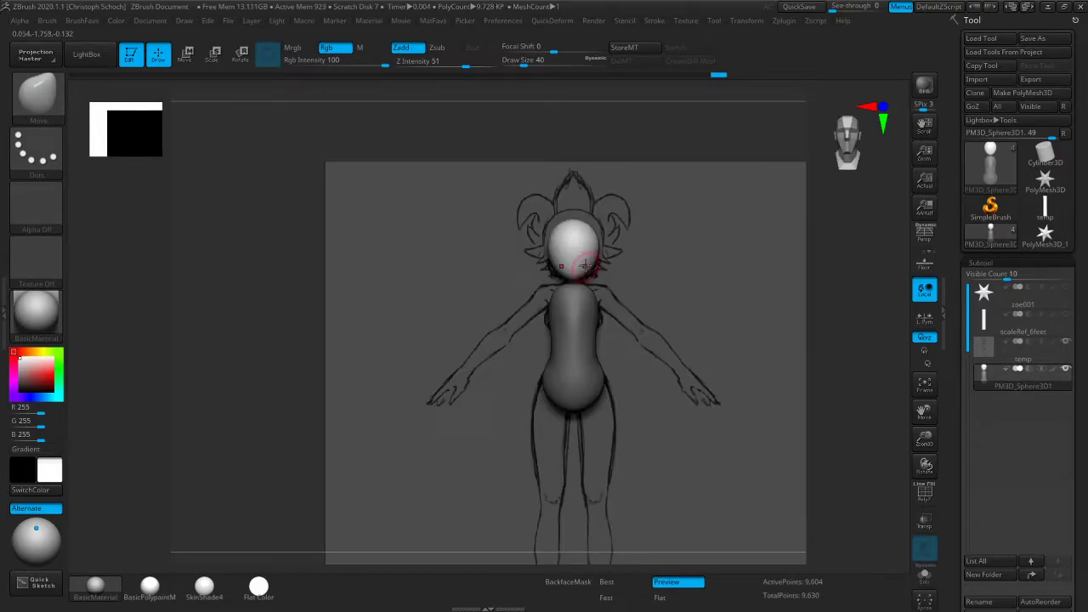
# Carve a symmetrical pair of eye sockets into the face with the ClayBuildup brush, reducing the draw size to 24
pyautogui.moveTo(816, 247); pyautogui.dragTo(775, 266, button='right')
pyautogui.press('b')
pyautogui.press('c')
pyautogui.press('b')
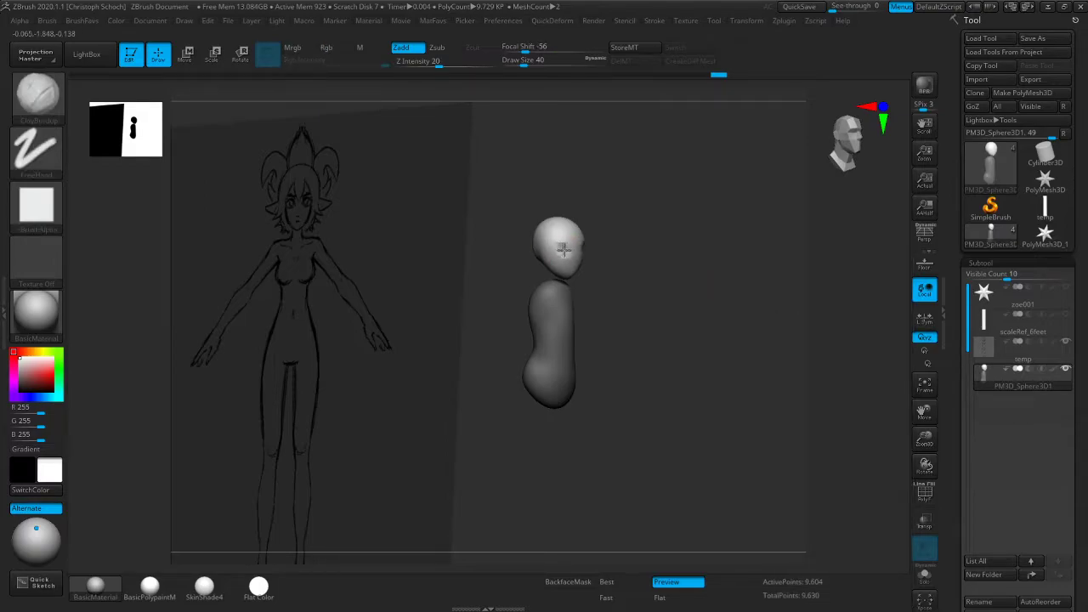
pyautogui.keyDown('shift'); pyautogui.moveTo(668, 267); pyautogui.dragTo(651, 260, button='right'); pyautogui.keyUp('shift')
pyautogui.press('[')
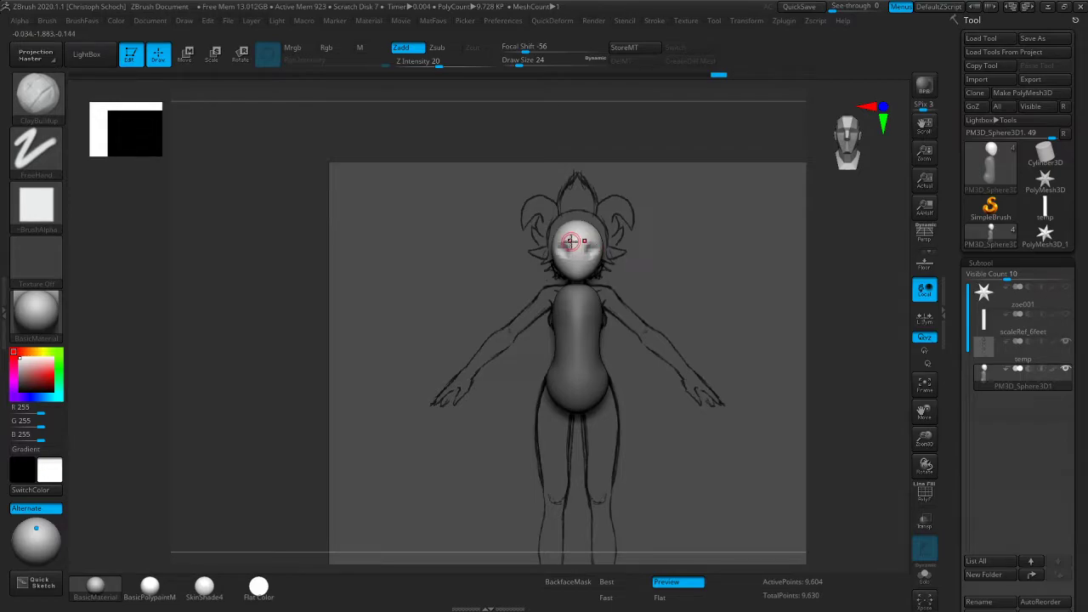
# Smooth the carved eye sockets with the Smooth brush from several angles
pyautogui.moveTo(1012, 388)
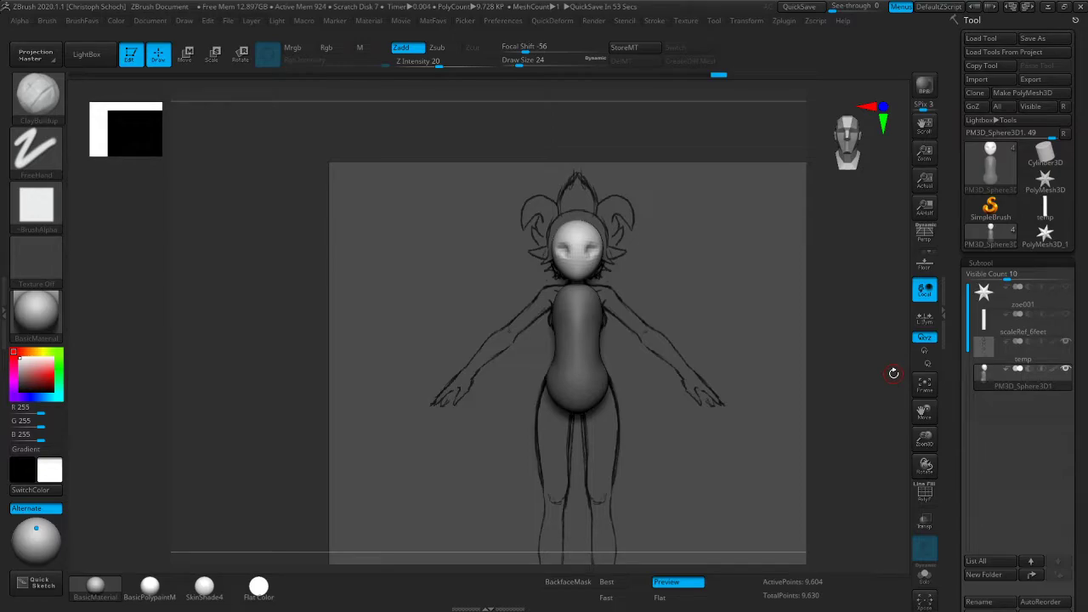
pyautogui.moveTo(1079, 432); pyautogui.dragTo(1078, 335)
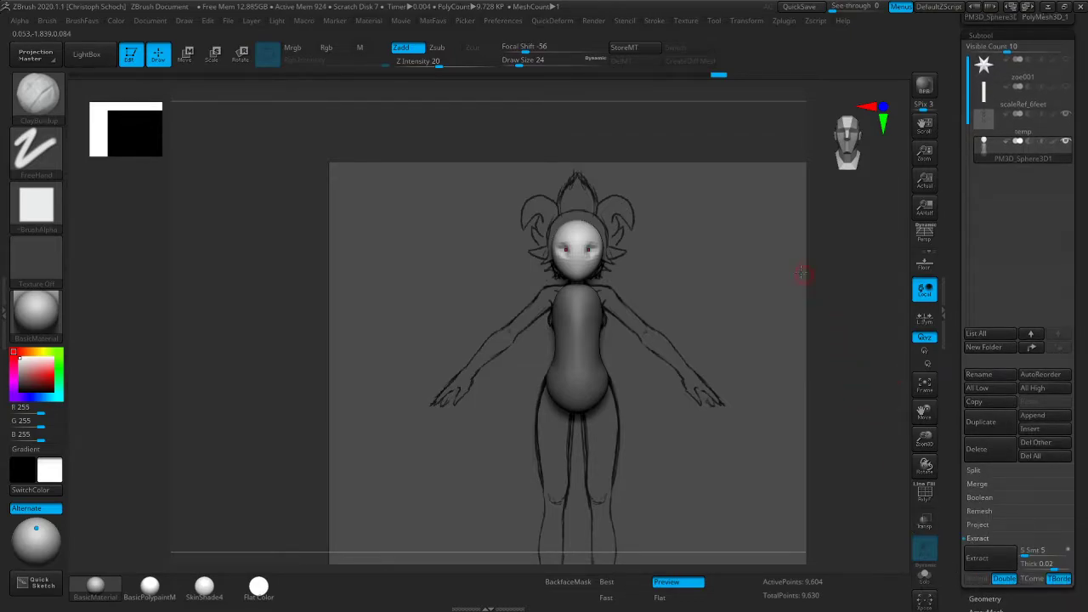
pyautogui.moveTo(614, 267); pyautogui.dragTo(246, 397)
pyautogui.press('shift')
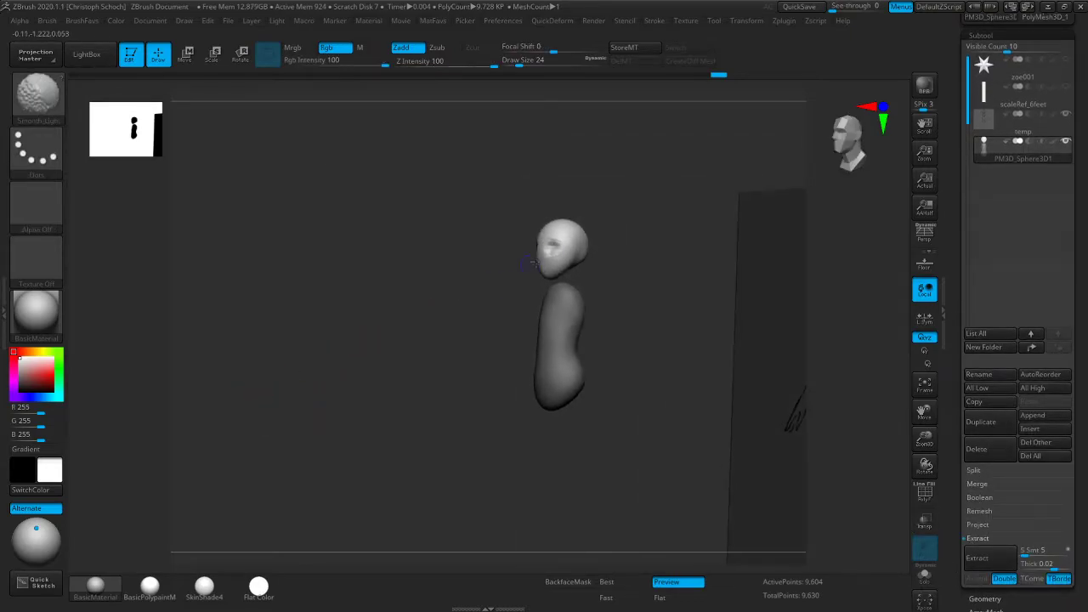
pyautogui.moveTo(392, 357); pyautogui.dragTo(456, 352)
pyautogui.press('shift')
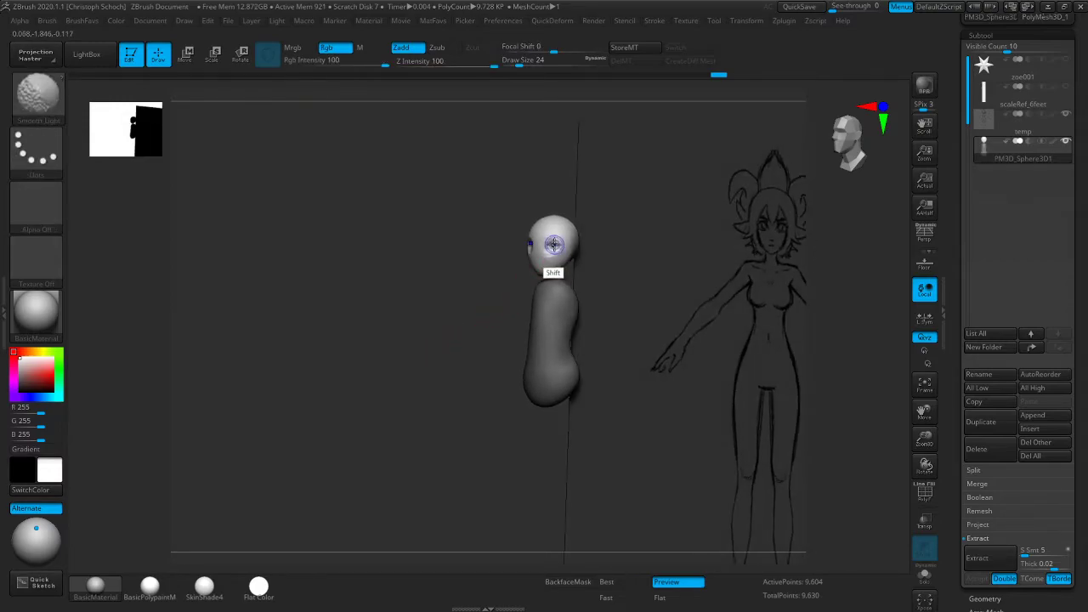
pyautogui.moveTo(414, 384); pyautogui.dragTo(429, 374)
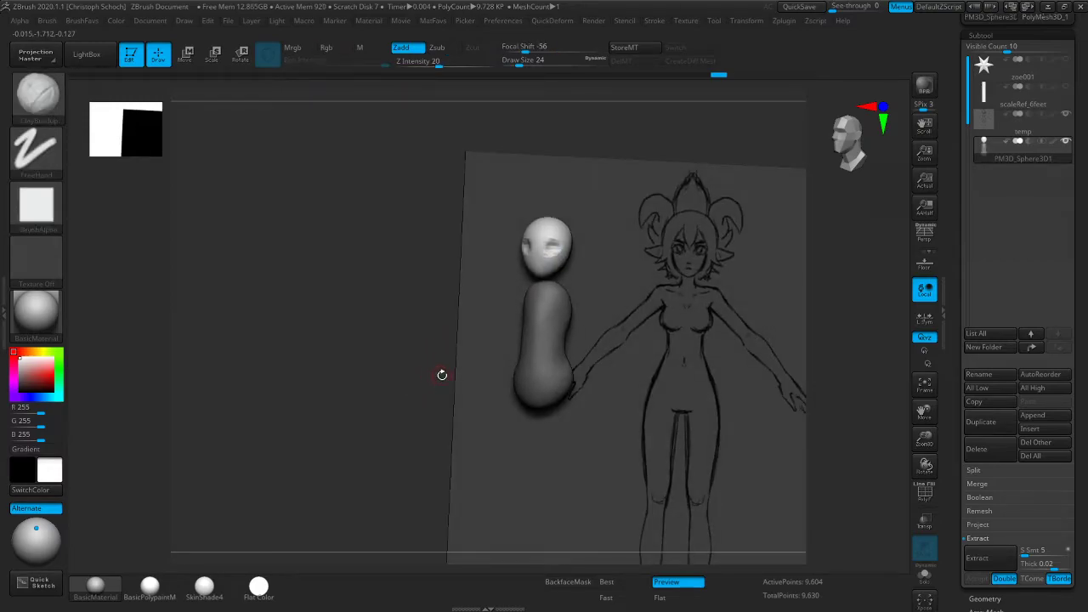
pyautogui.press('shift')
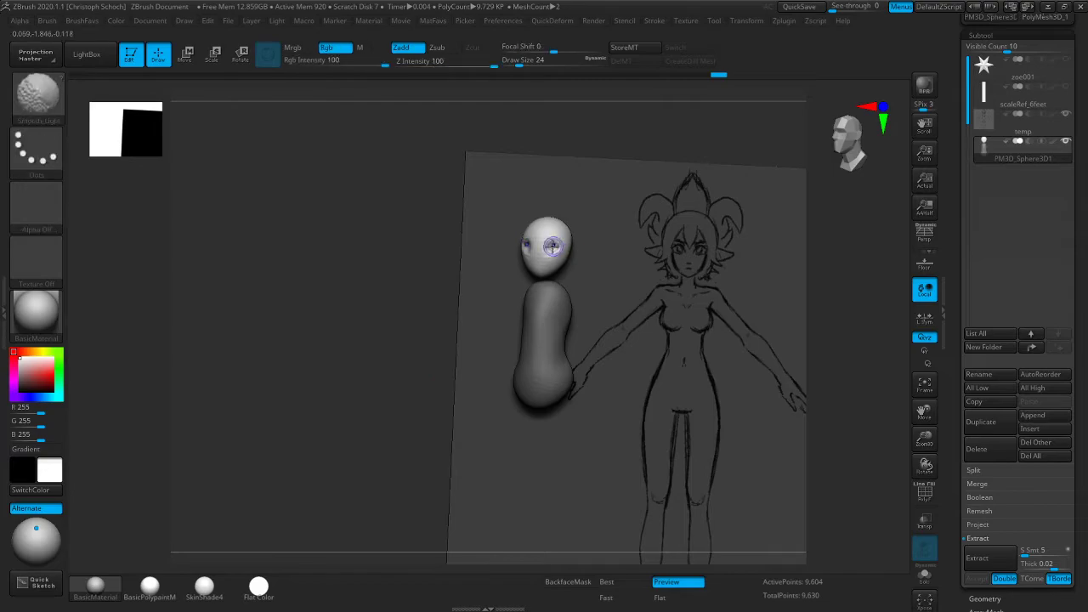
pyautogui.moveTo(347, 387); pyautogui.dragTo(400, 371)
# Clear the mask from the torso so both head and torso can be sculpted
pyautogui.moveTo(925, 403); pyautogui.dragTo(876, 391)
pyautogui.moveTo(818, 374); pyautogui.dragTo(888, 379)
pyautogui.moveTo(677, 369); pyautogui.dragTo(725, 361)
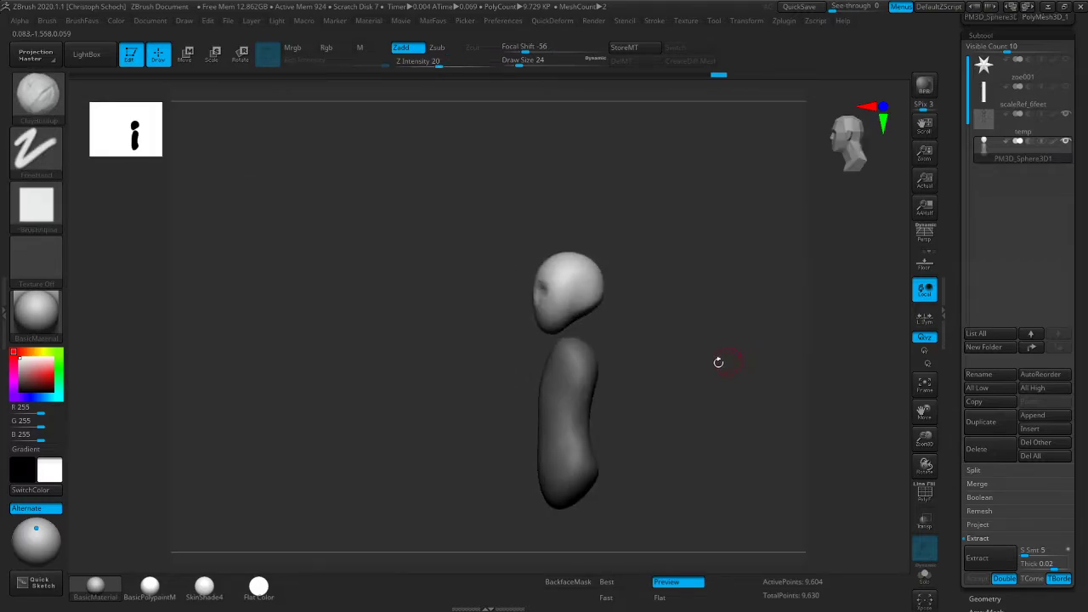
pyautogui.moveTo(455, 454)
pyautogui.mouseDown()
pyautogui.moveTo(539, 417)
pyautogui.moveTo(406, 442)
pyautogui.moveTo(418, 442)
pyautogui.moveTo(413, 464)
pyautogui.mouseUp()
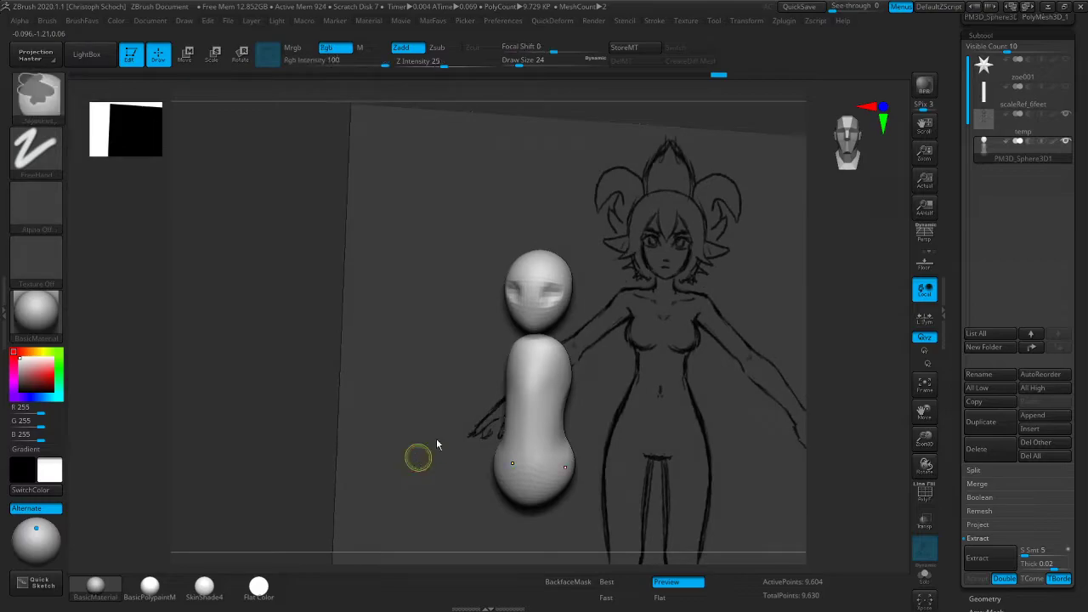
pyautogui.hotkey('ctrl', 'b')
pyautogui.click(393, 292)
# Sculpt the upper sides of the torso with the ClayBuildup brush at draw size 56 and smooth the strokes
pyautogui.click(627, 283)
pyautogui.press(']')
pyautogui.press(']')
pyautogui.moveTo(552, 366); pyautogui.dragTo(553, 390)
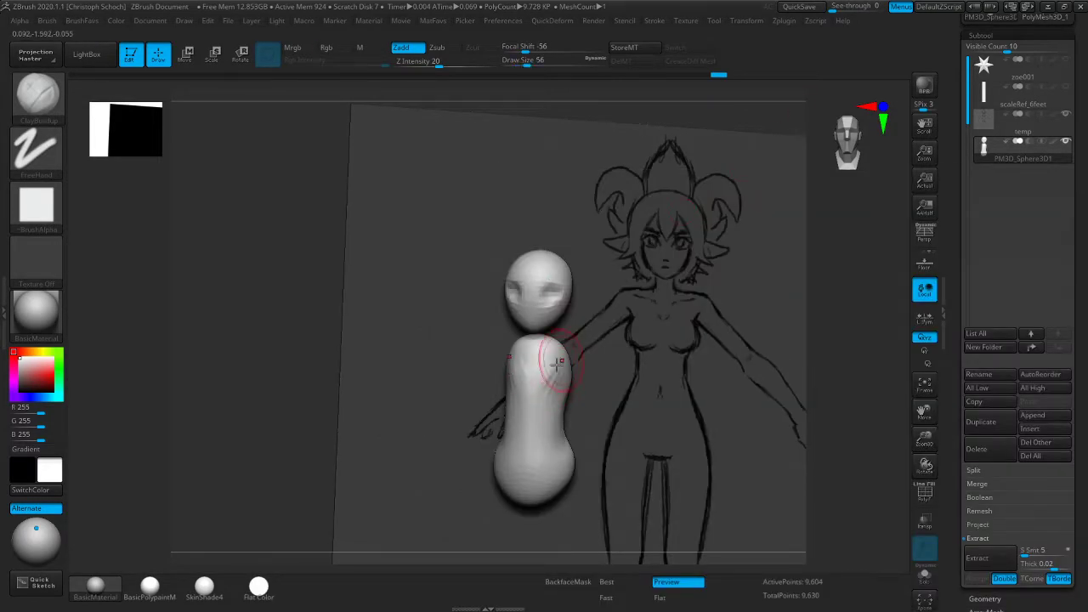
pyautogui.press('shift')
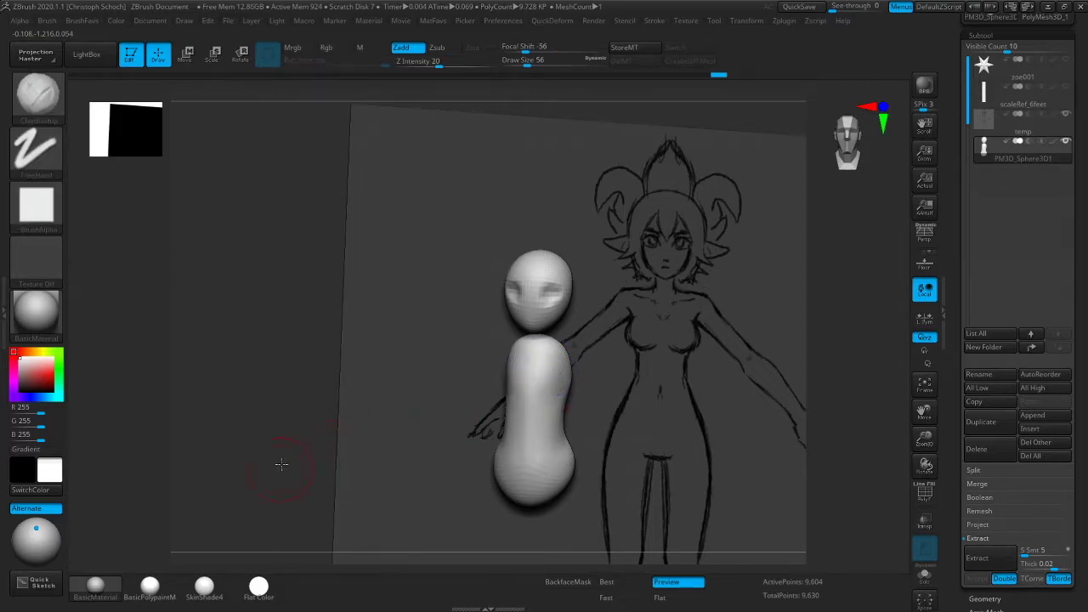
pyautogui.keyDown('shift'); pyautogui.moveTo(279, 464); pyautogui.dragTo(442, 408); pyautogui.keyUp('shift')
# Examine the head and torso from the front, side and three-quarter views against the reference sketch
pyautogui.moveTo(724, 365); pyautogui.dragTo(590, 369)
pyautogui.moveTo(862, 373); pyautogui.dragTo(851, 372)
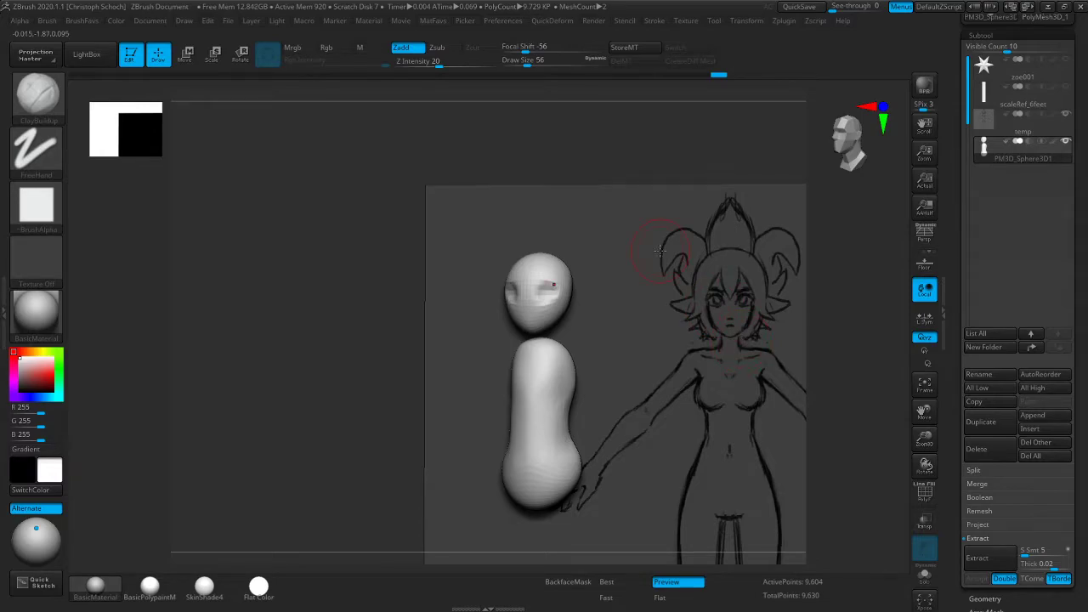
pyautogui.moveTo(340, 442)
pyautogui.mouseDown()
pyautogui.moveTo(296, 452)
pyautogui.moveTo(298, 408)
pyautogui.mouseUp()
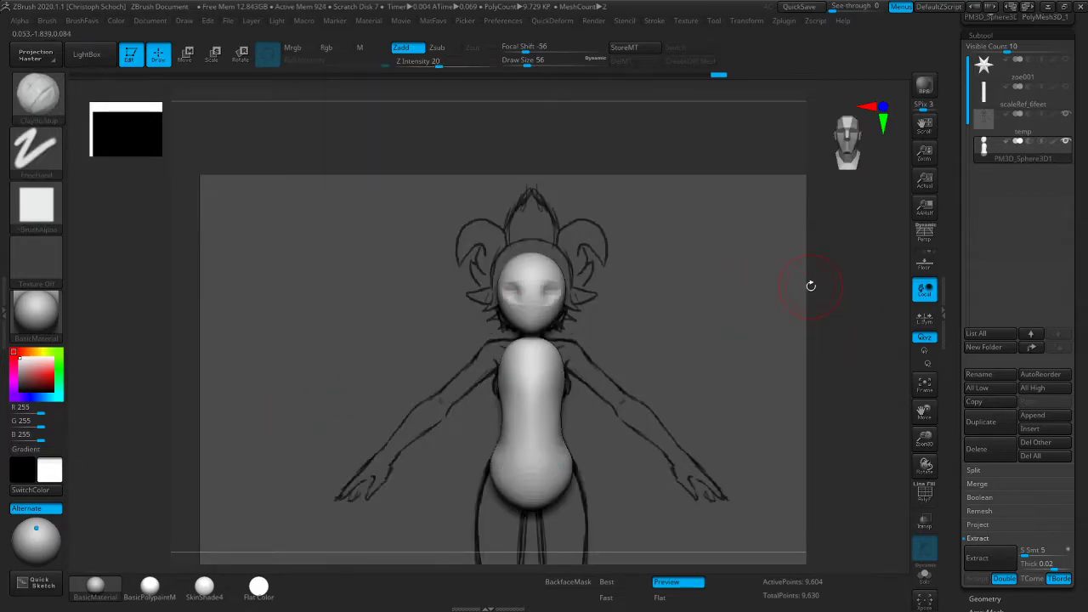
pyautogui.moveTo(821, 347)
pyautogui.mouseDown()
pyautogui.moveTo(762, 320)
pyautogui.moveTo(740, 341)
pyautogui.moveTo(662, 349)
pyautogui.moveTo(704, 352)
pyautogui.mouseUp()
pyautogui.moveTo(854, 354); pyautogui.dragTo(853, 355)
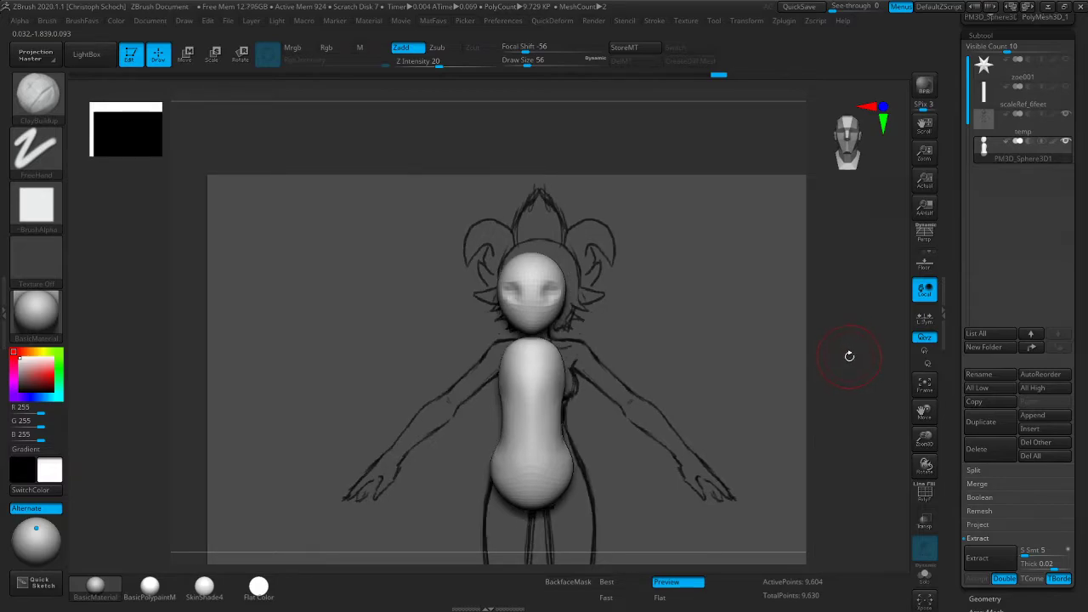
pyautogui.moveTo(847, 358); pyautogui.dragTo(802, 340)
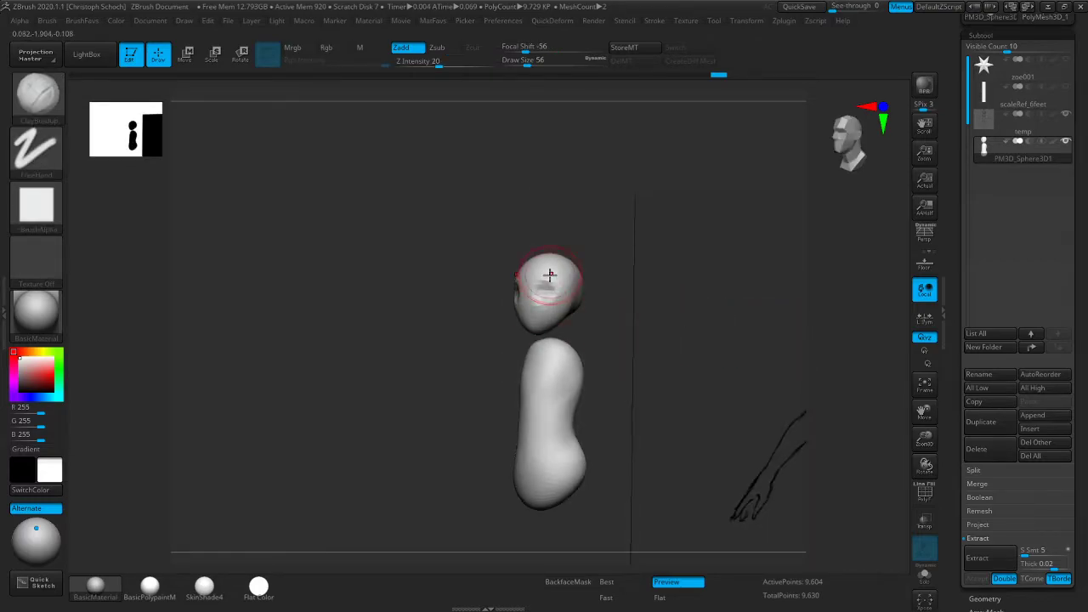
pyautogui.keyDown('shift'); pyautogui.moveTo(348, 432); pyautogui.dragTo(444, 408); pyautogui.keyUp('shift')
pyautogui.moveTo(864, 338); pyautogui.dragTo(823, 325)
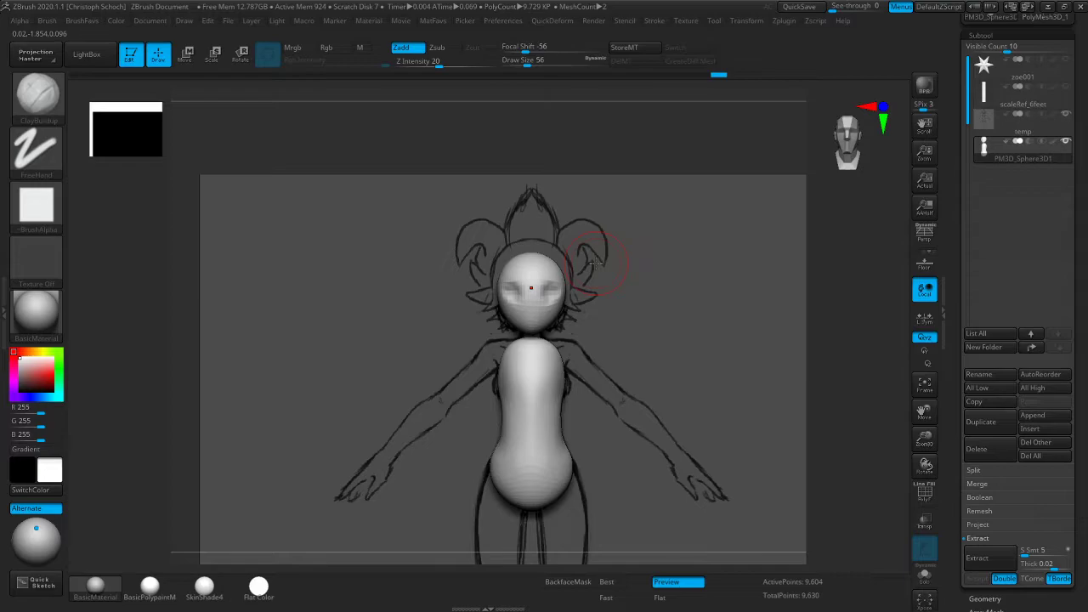
pyautogui.moveTo(741, 319)
pyautogui.mouseDown()
pyautogui.moveTo(790, 308)
pyautogui.moveTo(669, 332)
pyautogui.mouseUp()
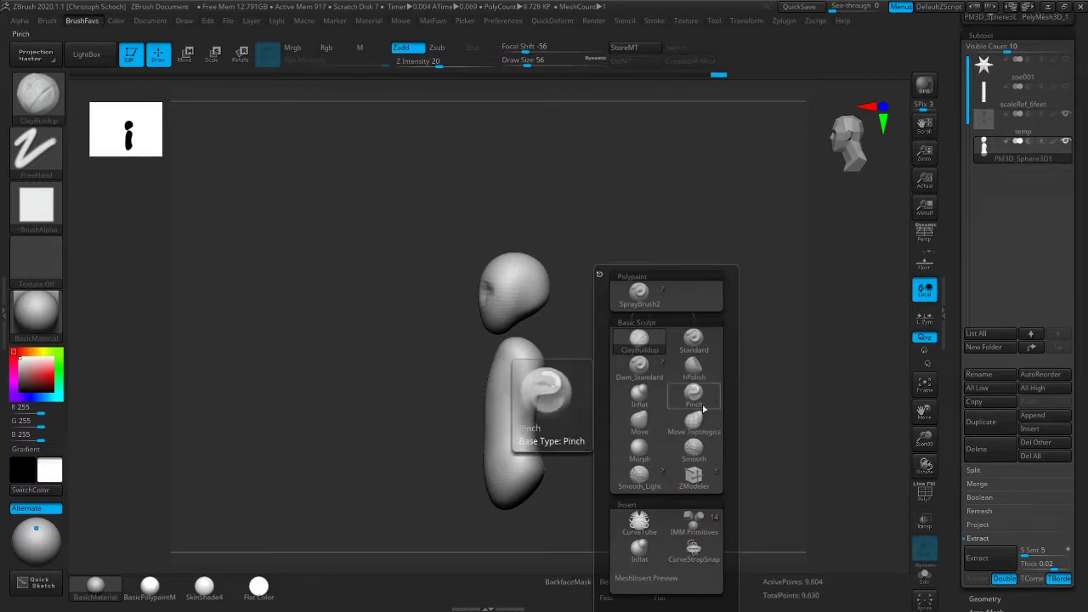
# Insert a small cylinder from the IMM Primitives brush between the head and torso in front view as the neck
pyautogui.click(766, 360)
pyautogui.press('b')
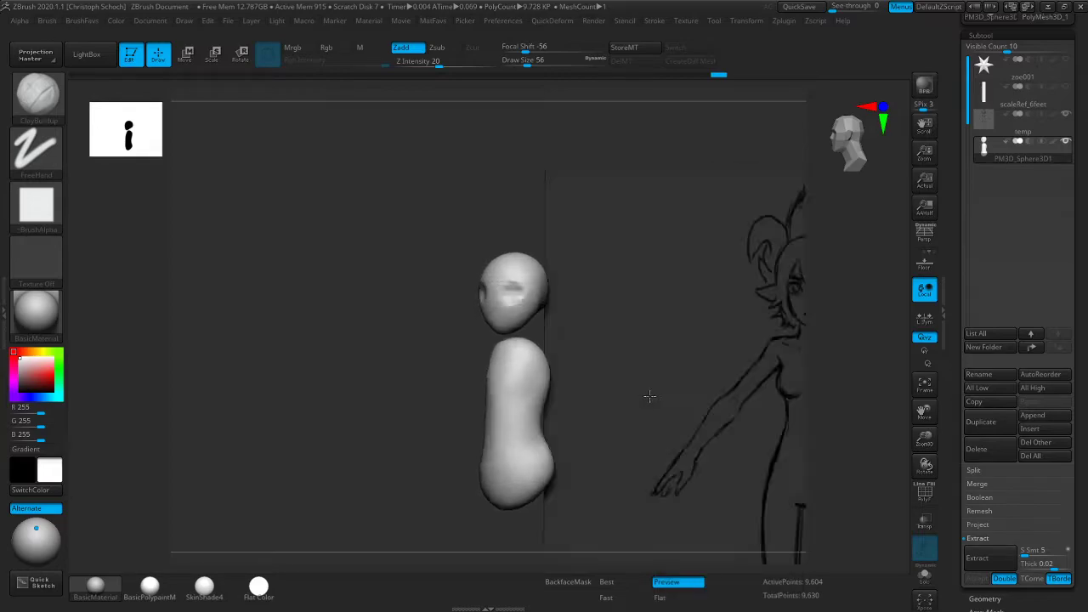
pyautogui.keyDown('shift'); pyautogui.moveTo(649, 396); pyautogui.dragTo(774, 372); pyautogui.keyUp('shift')
pyautogui.press('b')
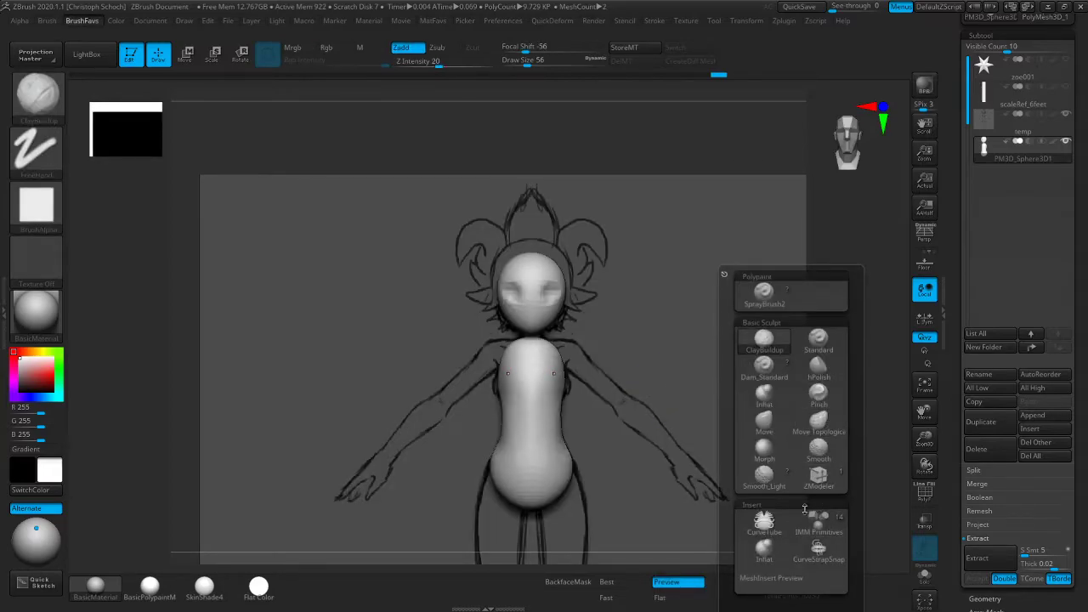
pyautogui.click(818, 522)
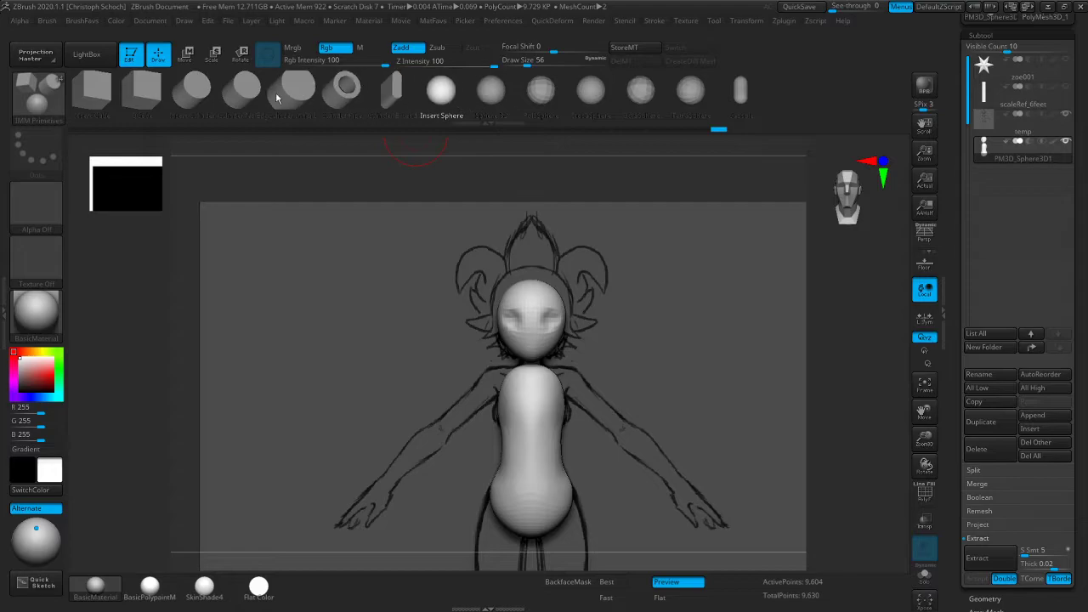
pyautogui.click(208, 88)
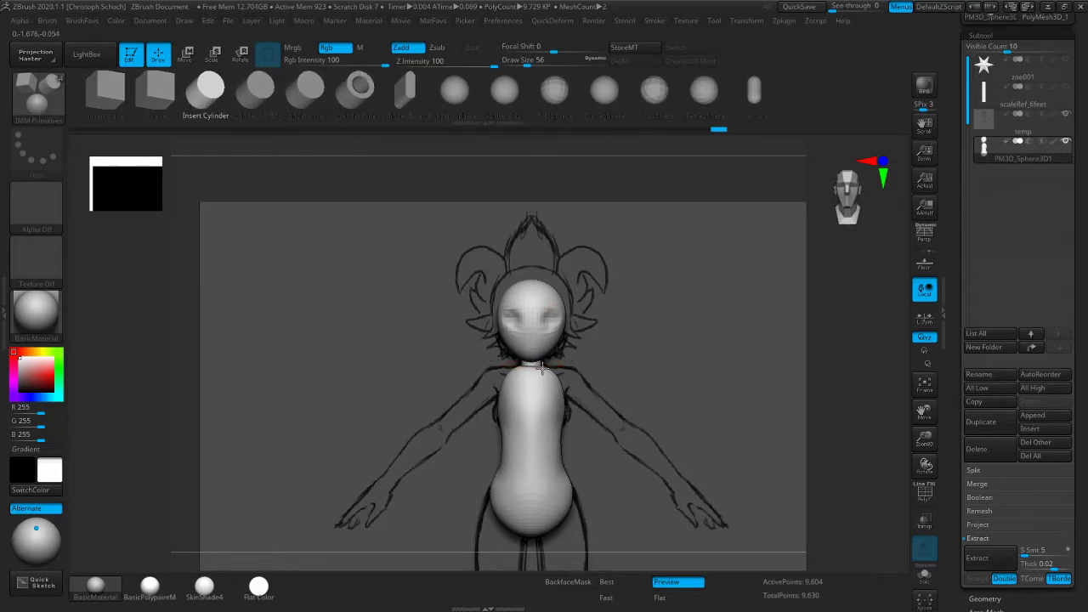
pyautogui.moveTo(542, 370); pyautogui.dragTo(544, 373)
# Tilt the neck cylinder about 6° in side view and shift it back and slightly down beneath the head
pyautogui.moveTo(729, 315); pyautogui.dragTo(821, 335)
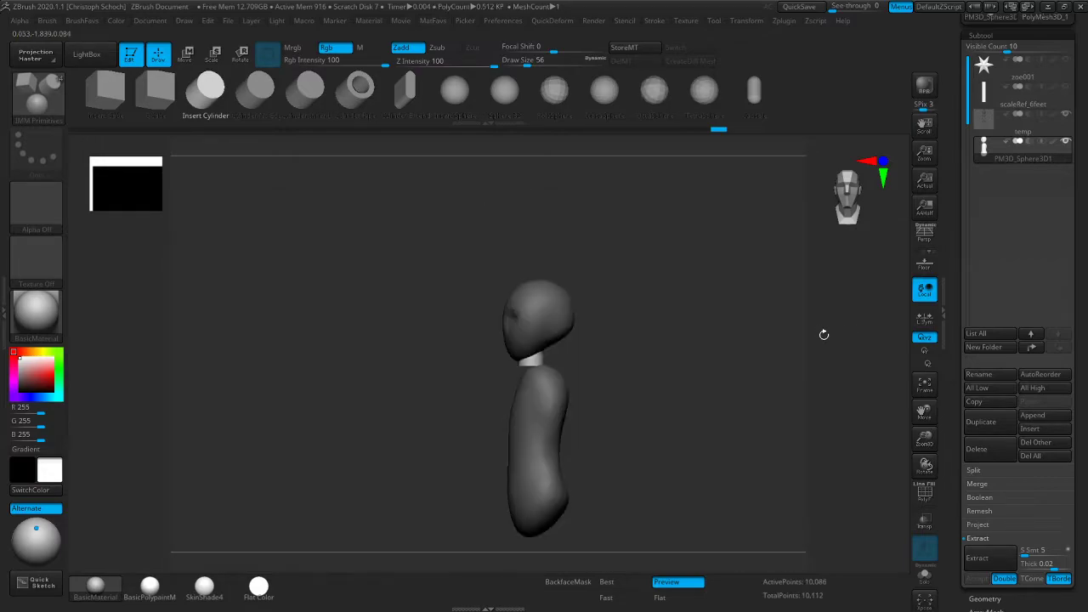
pyautogui.press('b')
pyautogui.click(240, 53)
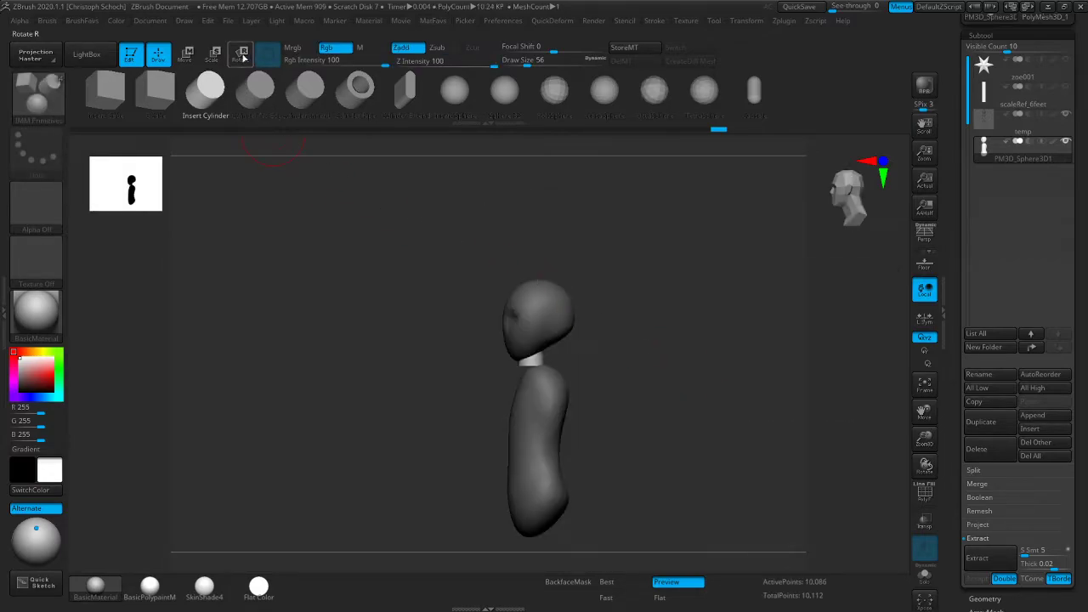
pyautogui.moveTo(572, 347); pyautogui.dragTo(571, 343)
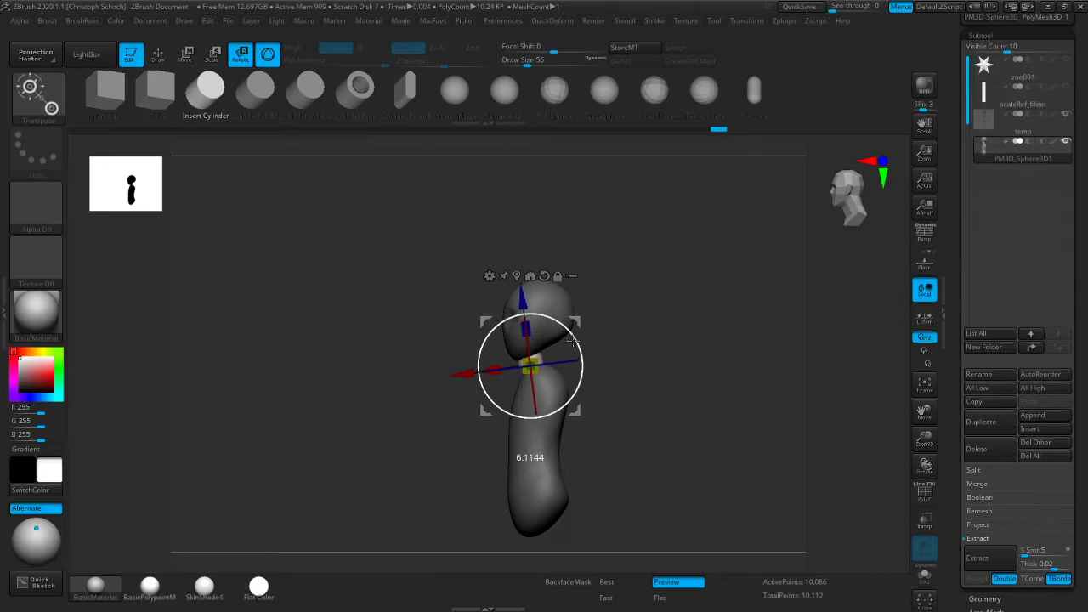
pyautogui.moveTo(462, 374); pyautogui.dragTo(472, 372)
pyautogui.moveTo(535, 296); pyautogui.dragTo(535, 302)
pyautogui.moveTo(476, 375); pyautogui.dragTo(474, 375)
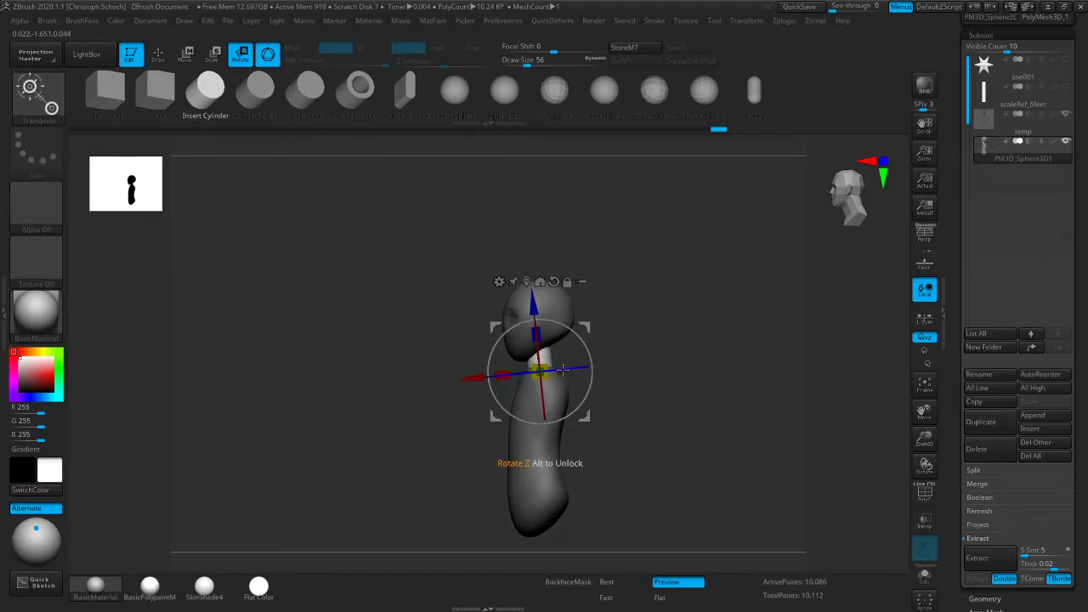
# Reshape the neck cylinder with the Move brush so it slopes from the top of the torso into the base of the head
pyautogui.moveTo(529, 186)
pyautogui.keyDown('shift'); pyautogui.mouseDown()
pyautogui.moveTo(732, 336)
pyautogui.moveTo(765, 332)
pyautogui.moveTo(709, 340)
pyautogui.mouseUp(); pyautogui.keyUp('shift')
pyautogui.press('q')
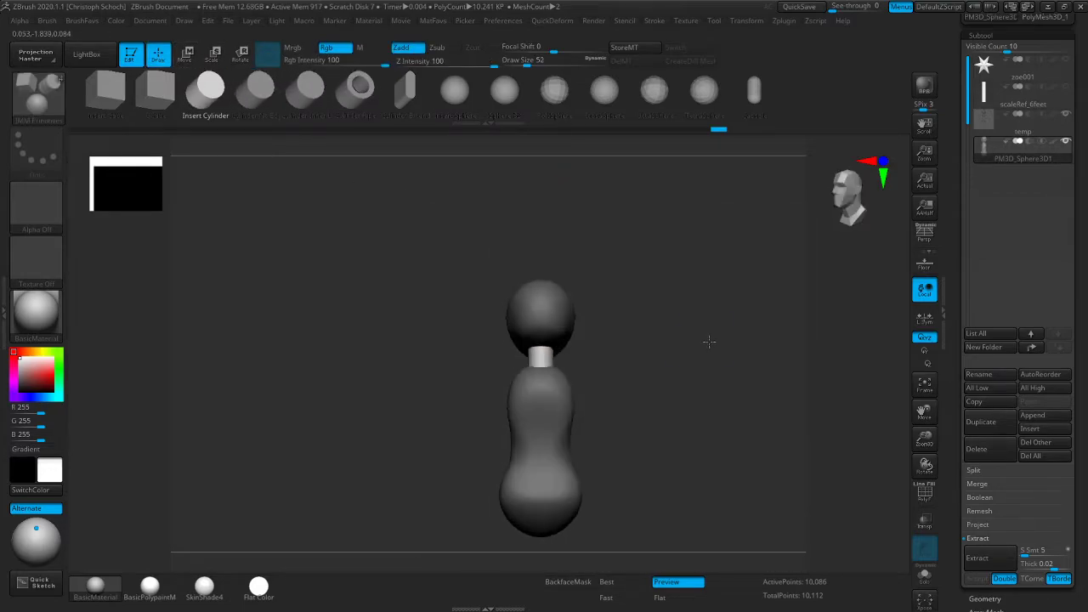
pyautogui.press('b')
pyautogui.click(705, 420)
pyautogui.moveTo(551, 332); pyautogui.dragTo(552, 331)
pyautogui.press(']')
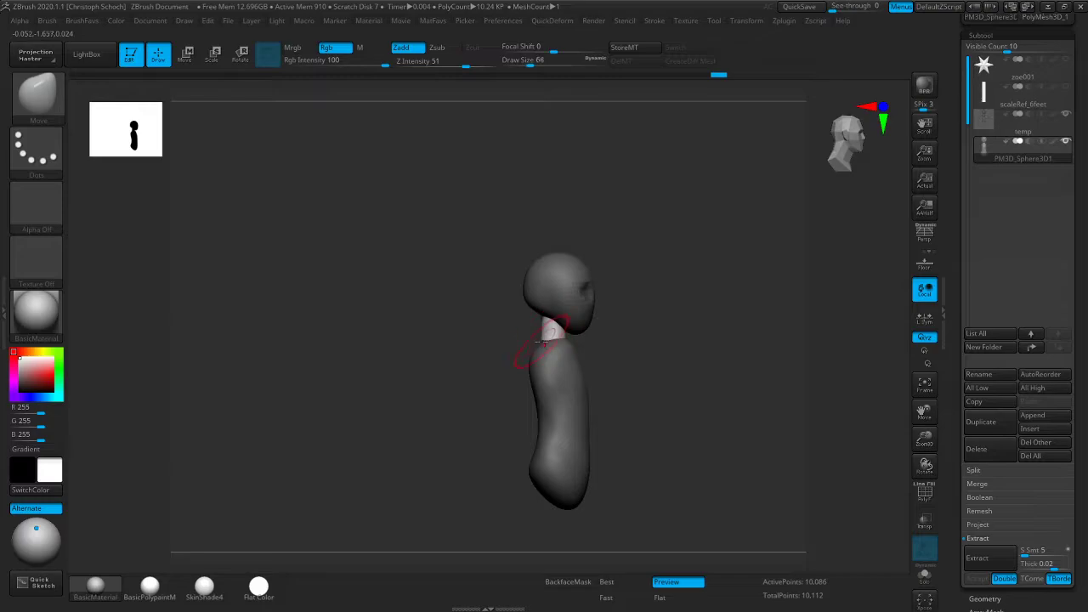
pyautogui.moveTo(660, 335)
pyautogui.keyDown('shift'); pyautogui.mouseDown()
pyautogui.moveTo(763, 333)
pyautogui.moveTo(765, 352)
pyautogui.moveTo(743, 364)
pyautogui.mouseUp(); pyautogui.keyUp('shift')
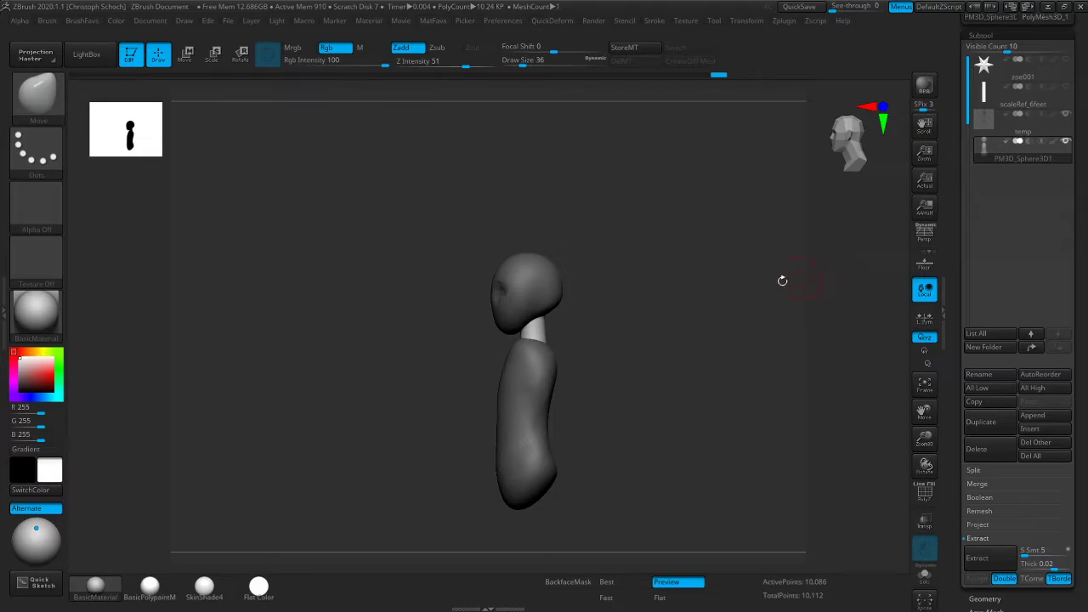
# Draw a CurveTube arm from the shoulder to the wrist of the sketch in front view, mirrored on both sides
pyautogui.keyDown('shift'); pyautogui.moveTo(800, 277); pyautogui.dragTo(810, 306); pyautogui.keyUp('shift')
pyautogui.press('b')
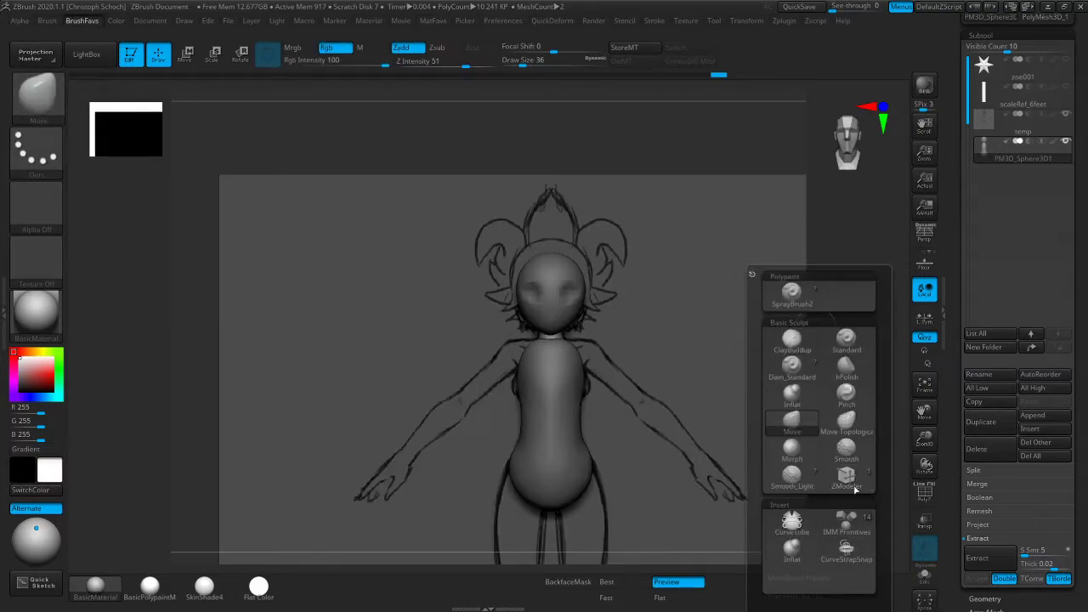
pyautogui.click(792, 521)
pyautogui.moveTo(925, 417); pyautogui.dragTo(918, 416)
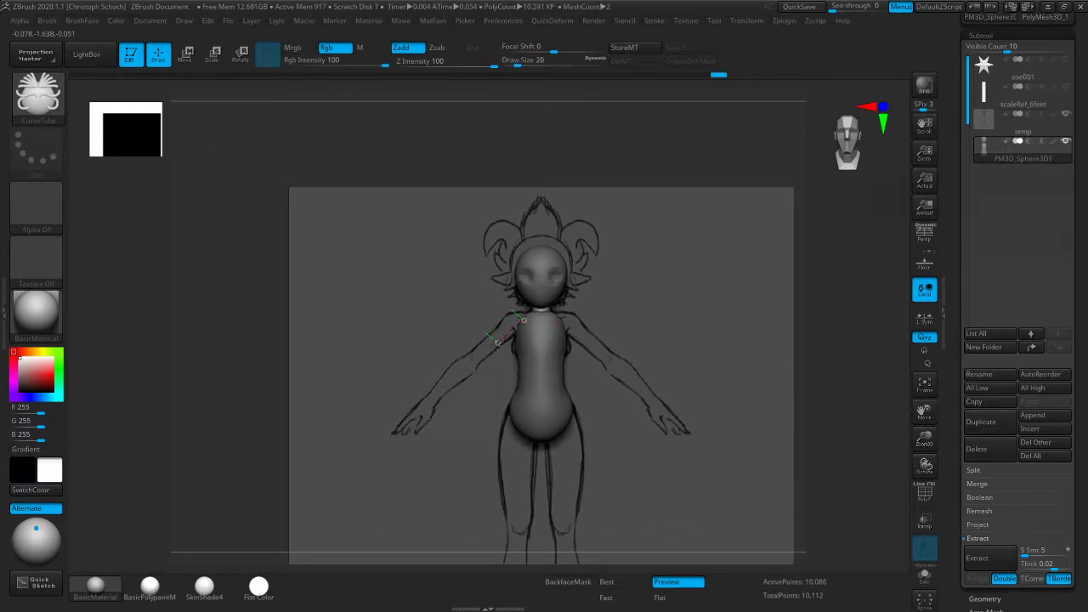
pyautogui.moveTo(426, 404); pyautogui.dragTo(420, 409)
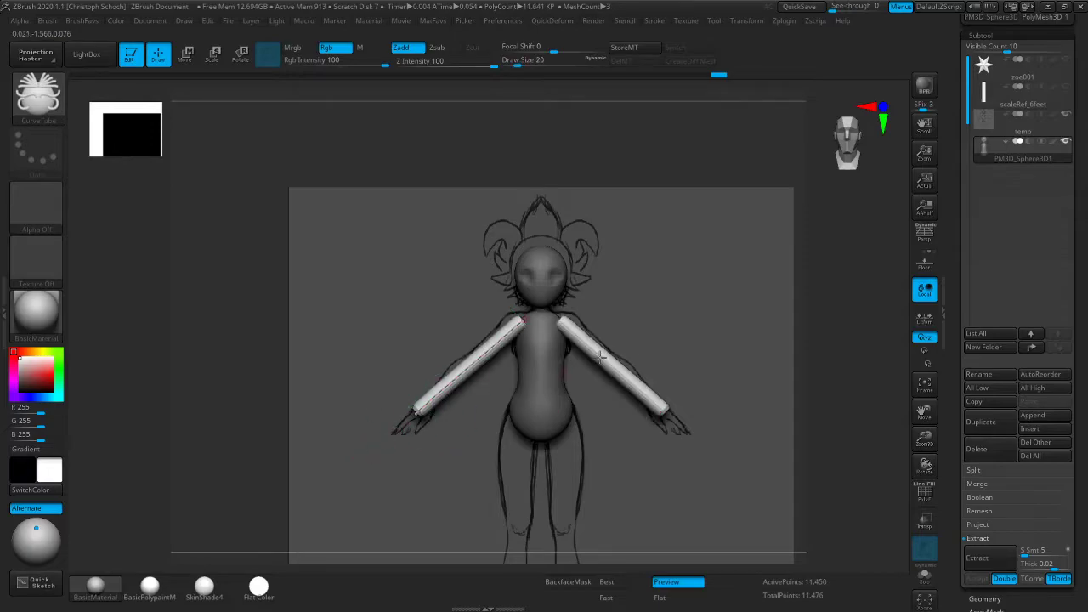
# Try to bend the arm tube by editing its curve in side view with an enlarged draw size
pyautogui.moveTo(908, 373); pyautogui.dragTo(578, 365)
pyautogui.press(']')
pyautogui.press(']')
pyautogui.press(']')
pyautogui.press(']')
pyautogui.press(']')
pyautogui.press(']')
pyautogui.press(']')
pyautogui.press(']')
pyautogui.press('[')
pyautogui.press('[')
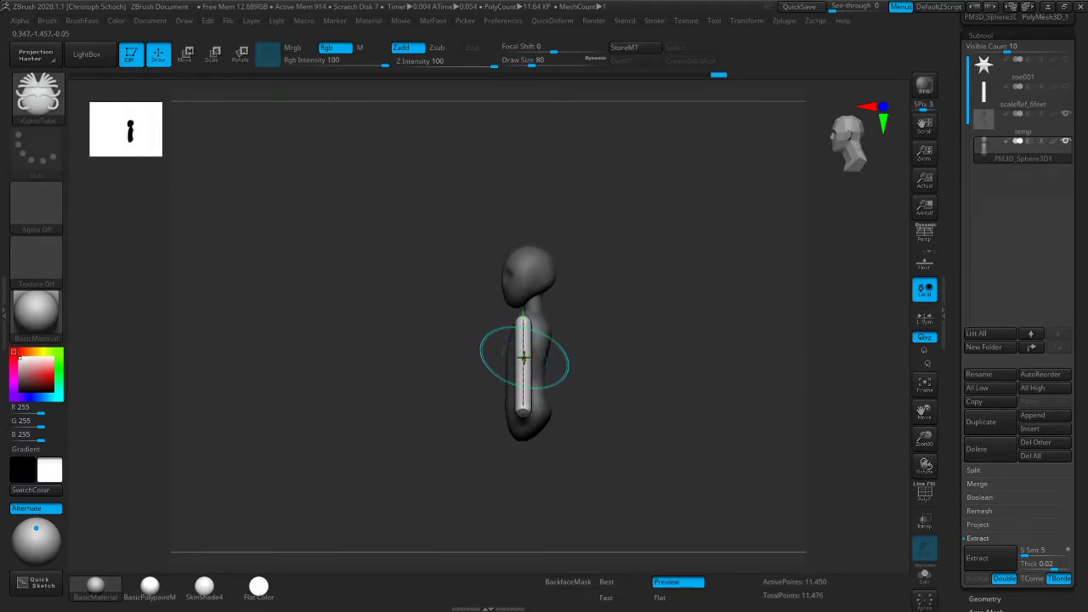
pyautogui.press(']')
pyautogui.press('[')
pyautogui.press('[')
pyautogui.press('[')
pyautogui.press('[')
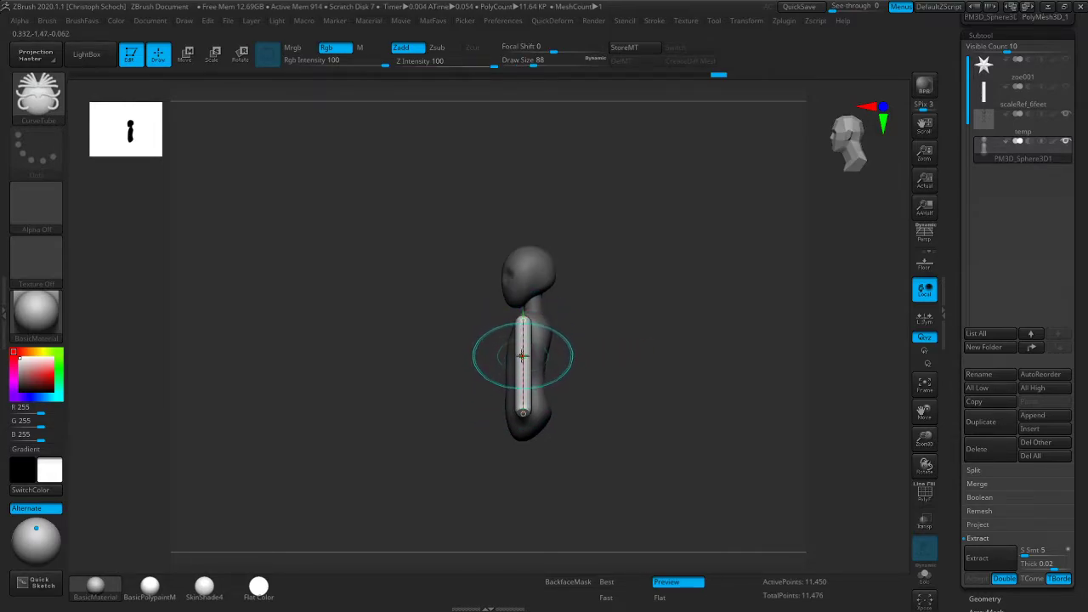
pyautogui.press(']')
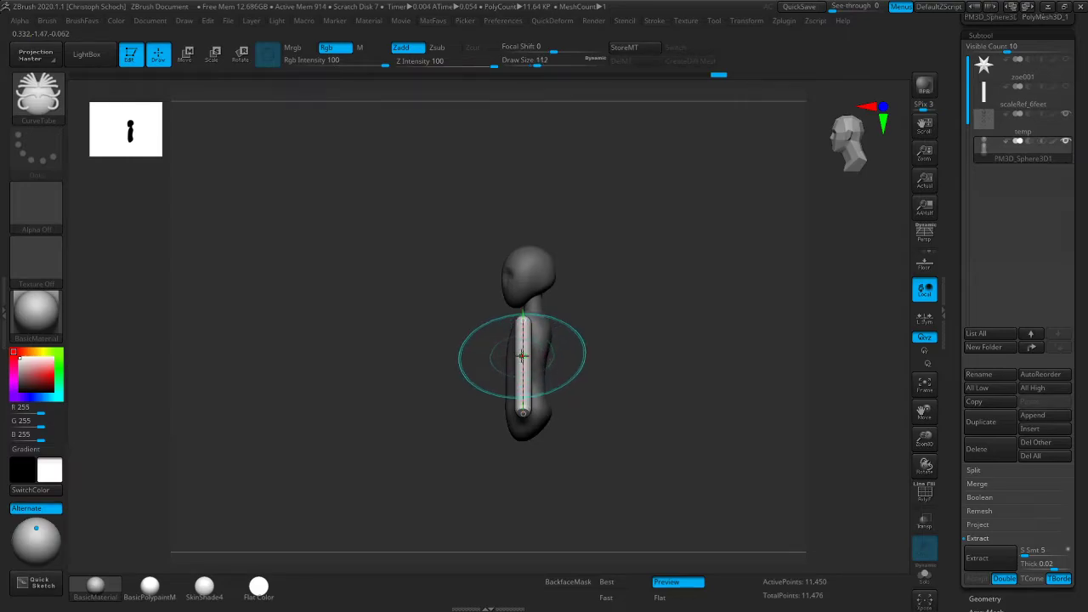
pyautogui.click(524, 365)
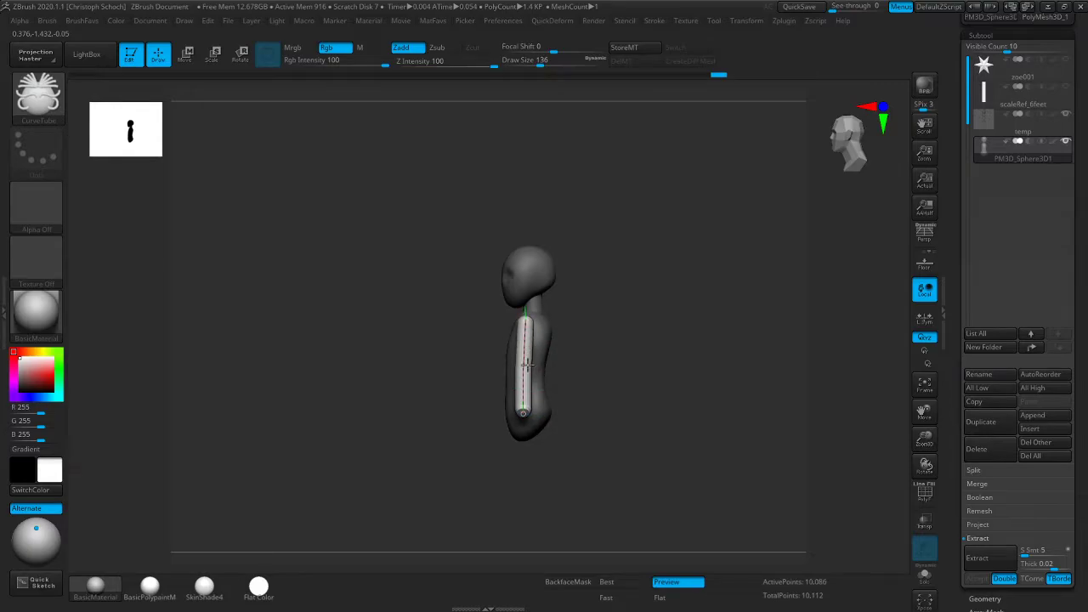
pyautogui.moveTo(452, 426)
pyautogui.mouseDown()
pyautogui.moveTo(476, 445)
pyautogui.moveTo(463, 476)
pyautogui.mouseUp()
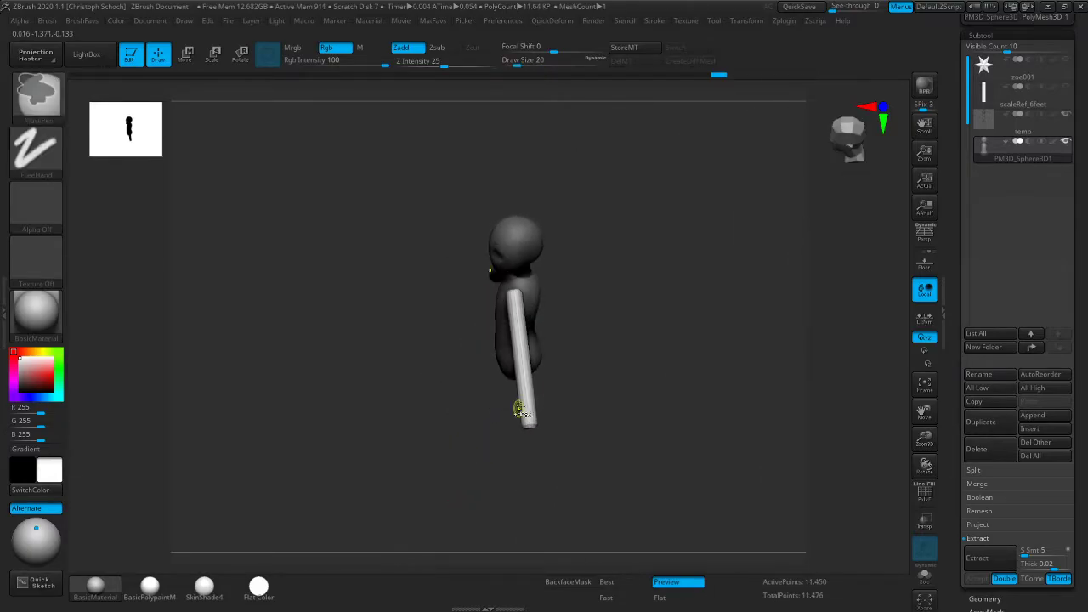
pyautogui.moveTo(414, 423); pyautogui.dragTo(518, 362)
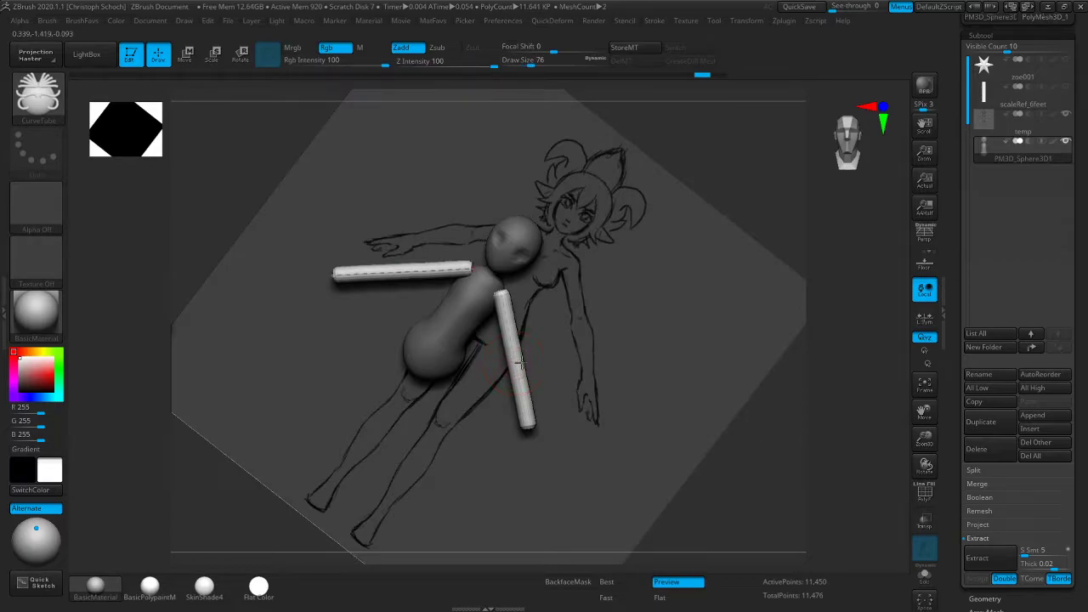
pyautogui.click(514, 369)
pyautogui.hotkey('ctrl', 'z')
# With the Move brush at draw size 180, push the upper part of the arm tubes backward in side view
pyautogui.moveTo(751, 440)
pyautogui.mouseDown()
pyautogui.moveTo(413, 478)
pyautogui.moveTo(359, 450)
pyautogui.moveTo(420, 435)
pyautogui.mouseUp()
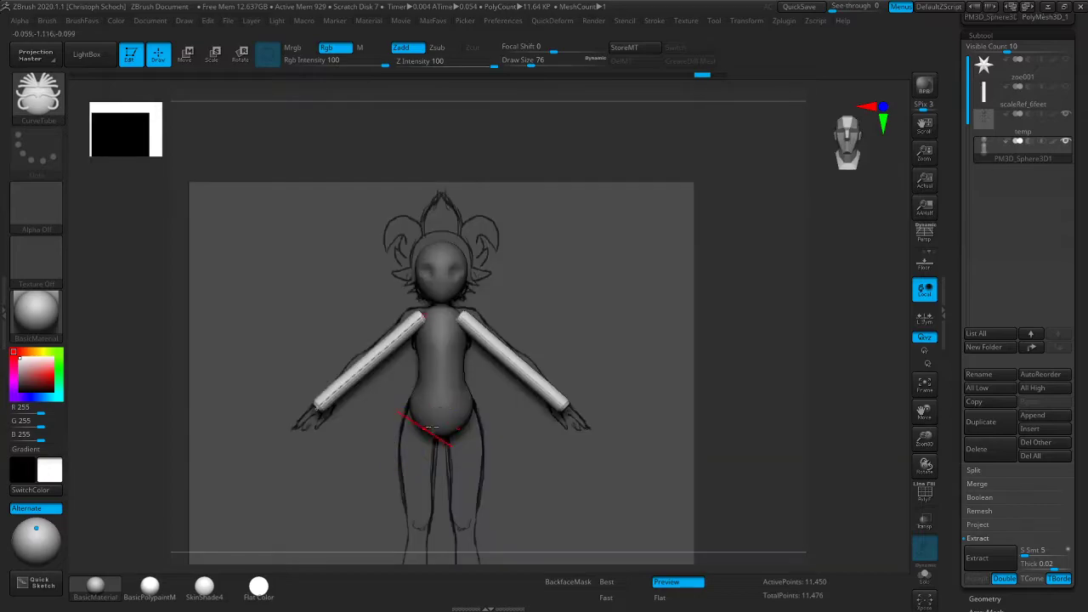
pyautogui.click(671, 230)
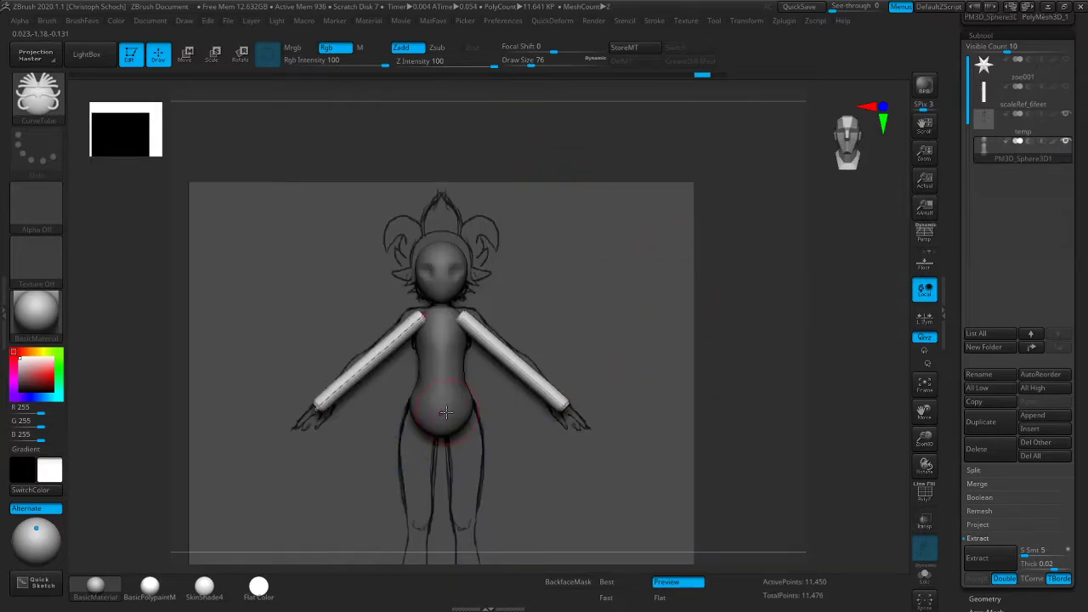
pyautogui.moveTo(736, 340)
pyautogui.mouseDown()
pyautogui.moveTo(465, 440)
pyautogui.moveTo(587, 340)
pyautogui.moveTo(679, 296)
pyautogui.mouseUp()
pyautogui.moveTo(672, 221)
pyautogui.mouseDown(button='right')
pyautogui.moveTo(624, 243)
pyautogui.moveTo(571, 368)
pyautogui.moveTo(580, 397)
pyautogui.mouseUp(button='right')
pyautogui.moveTo(540, 445); pyautogui.dragTo(542, 358, button='right')
pyautogui.moveTo(536, 465); pyautogui.dragTo(570, 299, button='right')
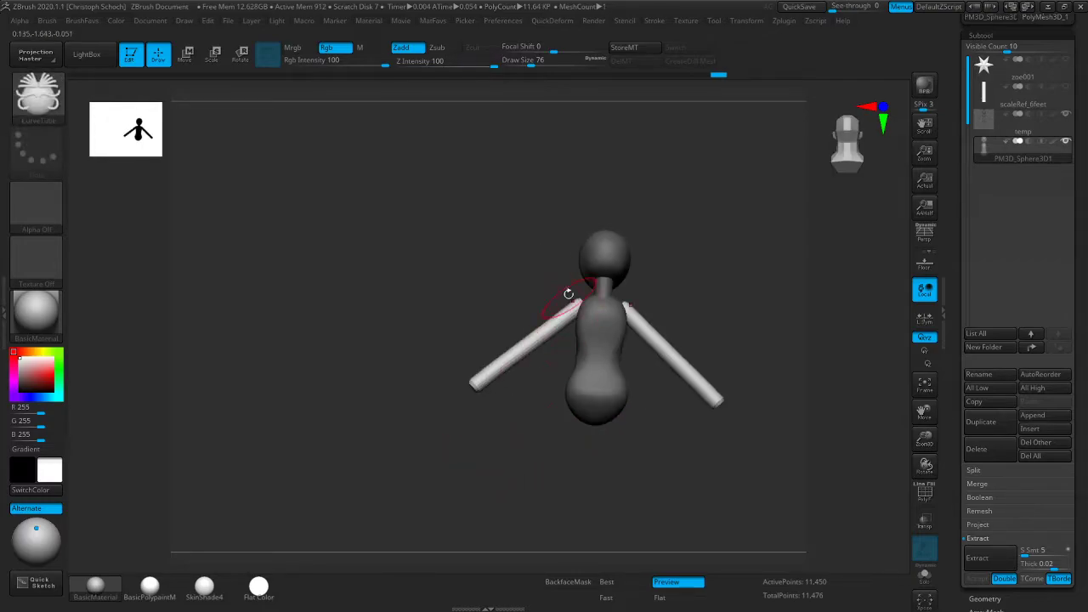
pyautogui.moveTo(584, 415)
pyautogui.mouseDown(button='right')
pyautogui.moveTo(500, 450)
pyautogui.moveTo(551, 474)
pyautogui.mouseUp(button='right')
pyautogui.press('b')
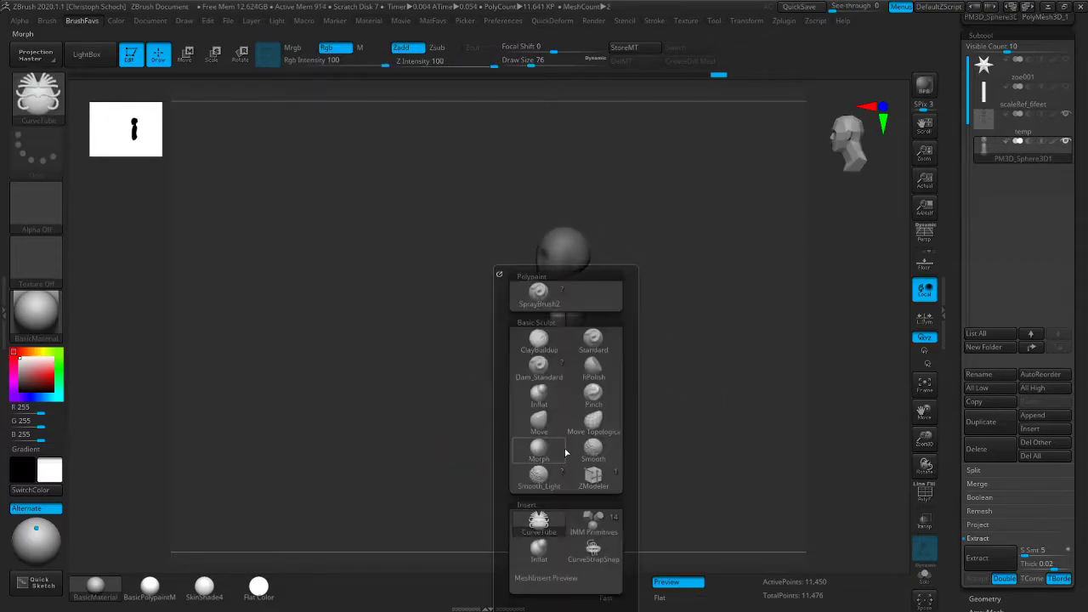
pyautogui.click(545, 422)
pyautogui.press(']')
pyautogui.press(']')
pyautogui.press(']')
pyautogui.press(']')
pyautogui.press(']')
pyautogui.moveTo(557, 313); pyautogui.dragTo(573, 306)
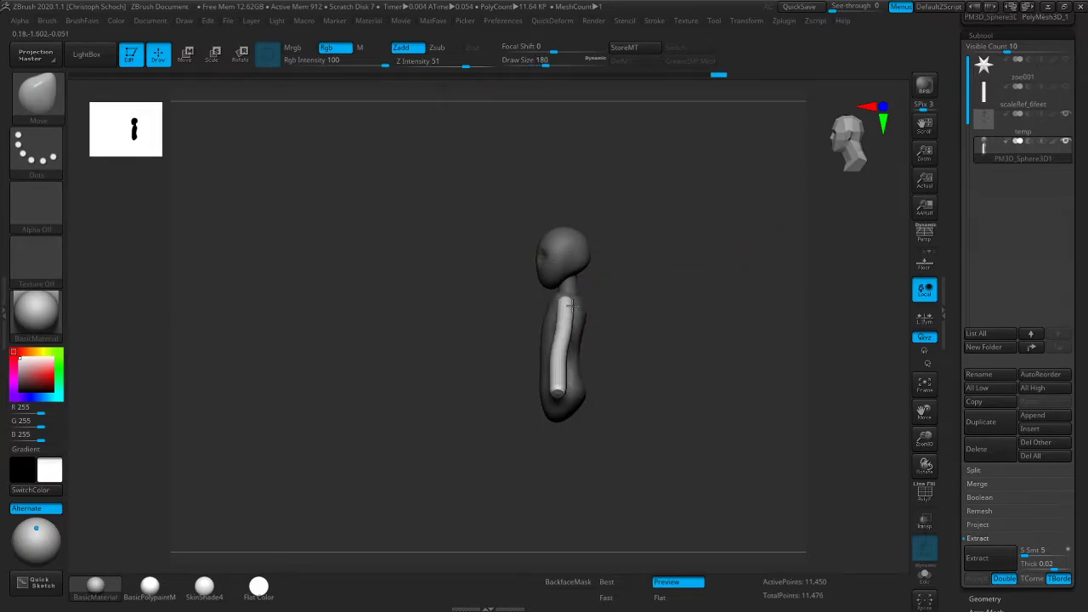
# Shift the upper arm slightly farther back in side view with the Move brush at draw size 136
pyautogui.press('[')
pyautogui.press('[')
pyautogui.press('[')
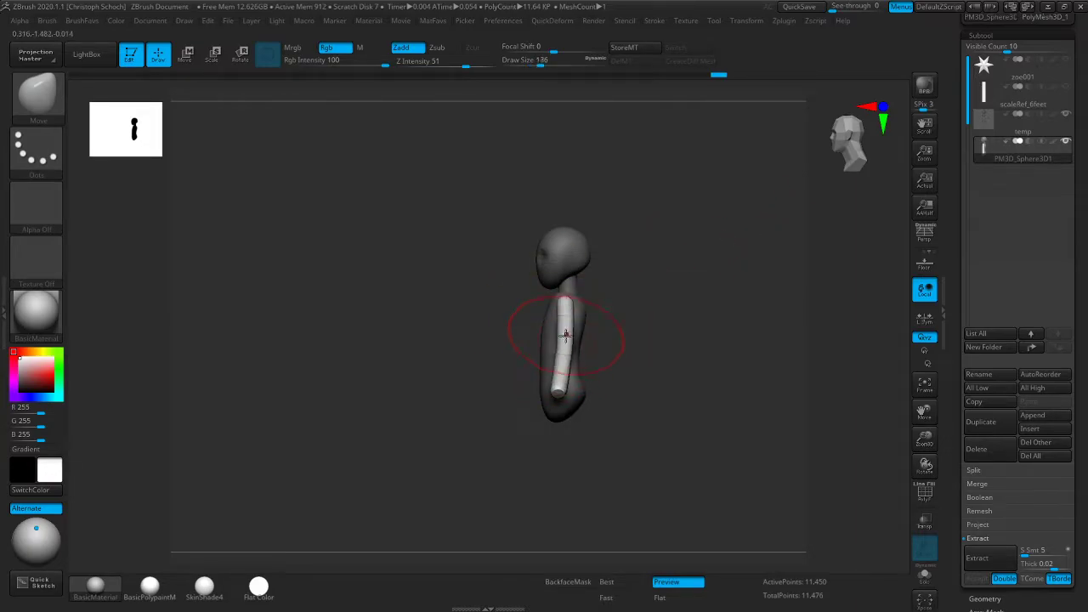
pyautogui.moveTo(564, 346); pyautogui.dragTo(570, 344)
# Bend the arm tubes at the elbows and adjust their shoulder ends with the Move brush to follow the front sketch
pyautogui.moveTo(566, 342)
pyautogui.mouseDown(button='right')
pyautogui.moveTo(646, 349)
pyautogui.moveTo(559, 358)
pyautogui.mouseUp(button='right')
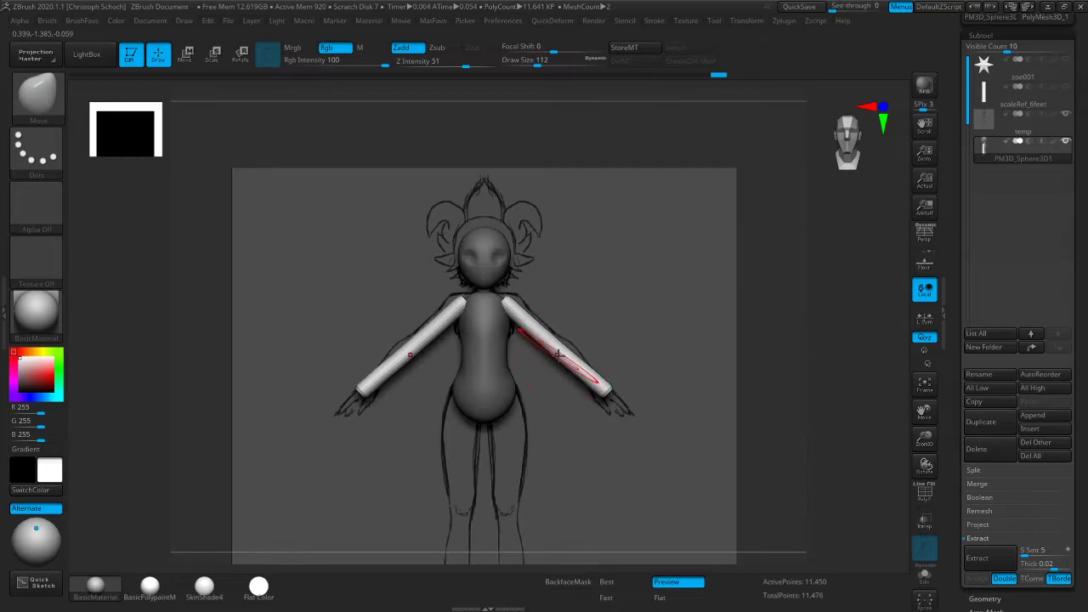
pyautogui.press('[')
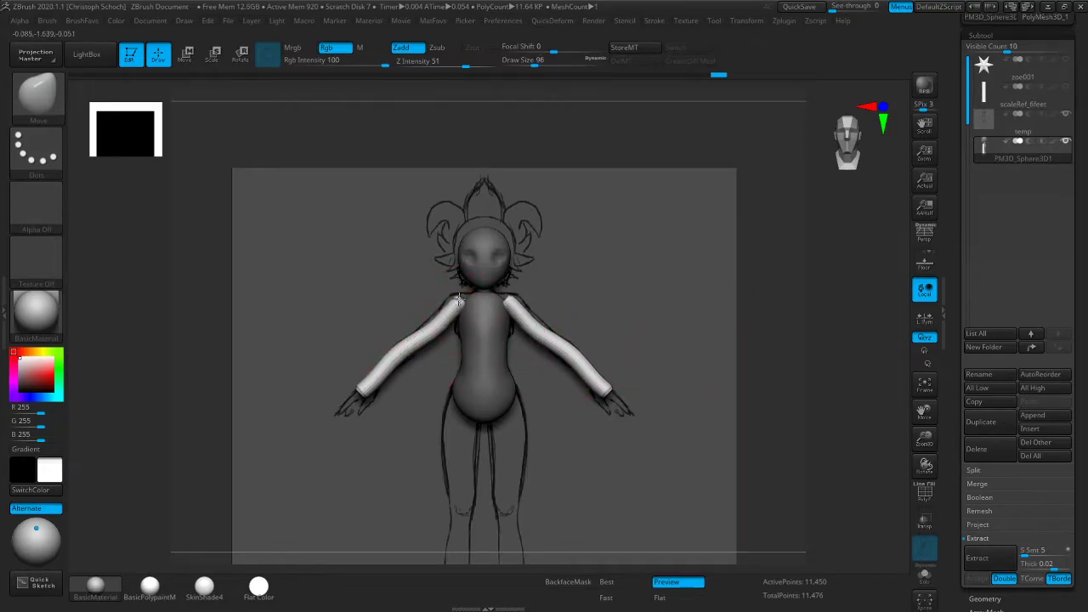
pyautogui.moveTo(435, 320); pyautogui.dragTo(452, 298)
pyautogui.press('[')
pyautogui.press('[')
pyautogui.press('[')
pyautogui.press('[')
pyautogui.press('[')
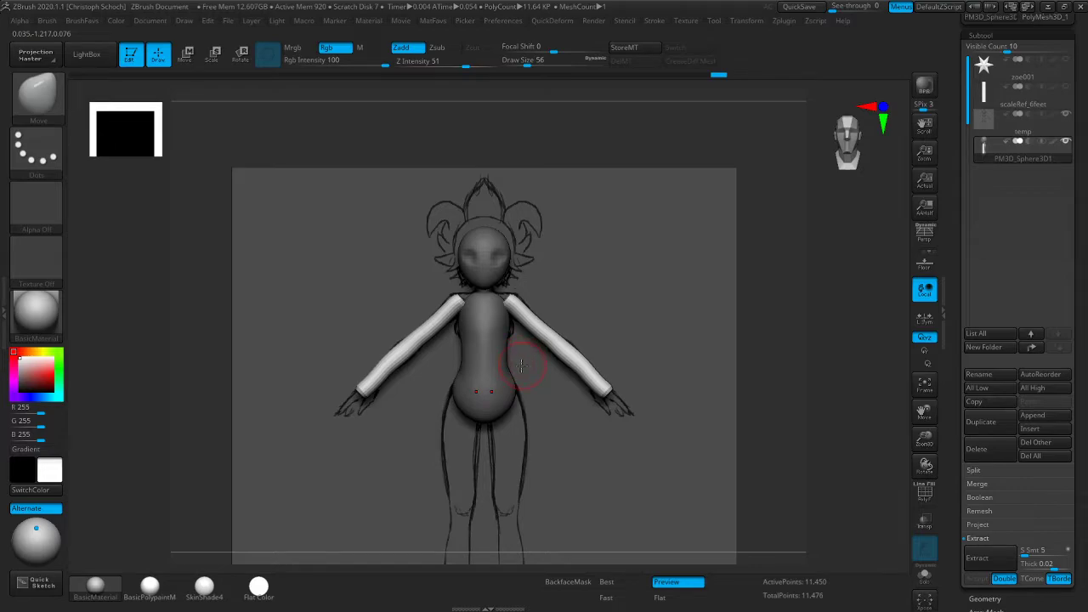
# Widen the forearms just below the elbows with a smaller Move brush so they match the sketched arm outline
pyautogui.moveTo(715, 306); pyautogui.dragTo(668, 299)
pyautogui.press('[')
pyautogui.moveTo(408, 361)
pyautogui.mouseDown()
pyautogui.moveTo(415, 366)
pyautogui.moveTo(390, 346)
pyautogui.moveTo(398, 365)
pyautogui.moveTo(380, 375)
pyautogui.mouseUp()
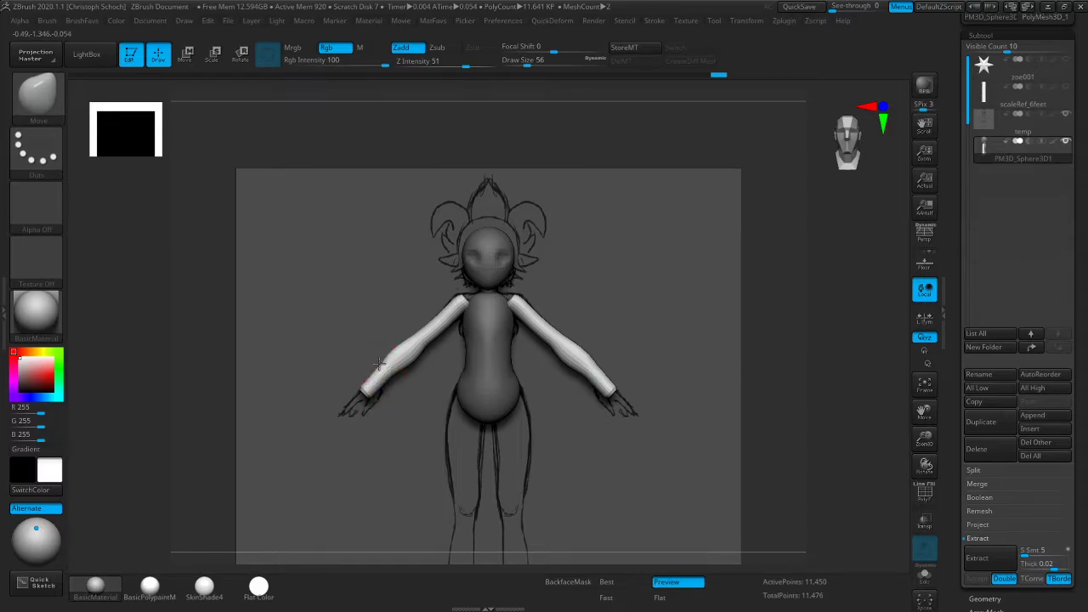
pyautogui.press(']')
pyautogui.press(']')
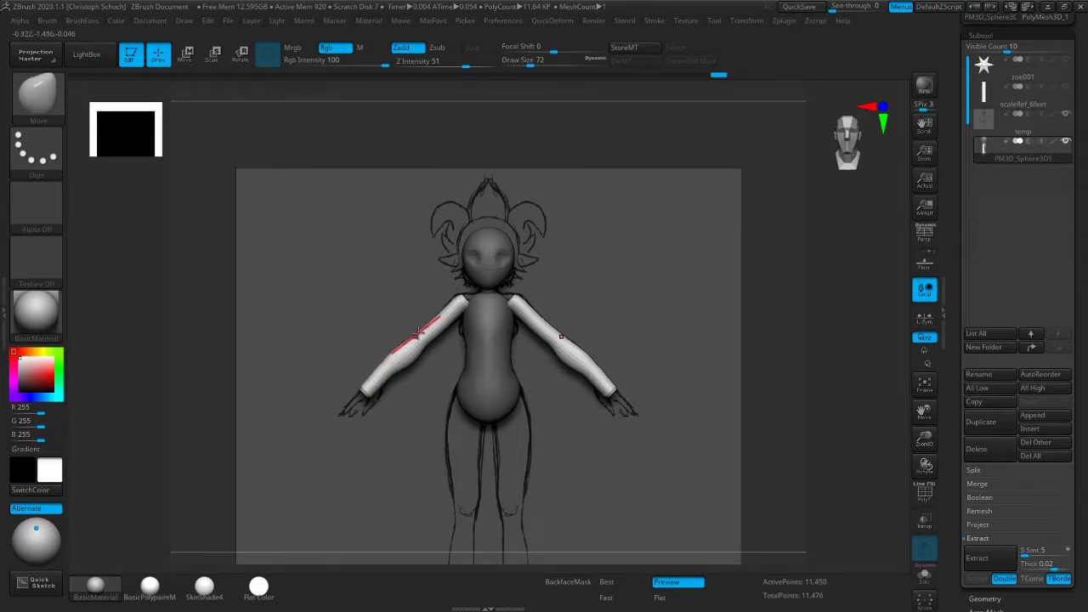
pyautogui.moveTo(748, 265)
pyautogui.mouseDown()
pyautogui.moveTo(816, 263)
pyautogui.moveTo(773, 272)
pyautogui.mouseUp()
pyautogui.moveTo(536, 302)
pyautogui.mouseDown()
pyautogui.moveTo(597, 342)
pyautogui.moveTo(602, 366)
pyautogui.mouseUp()
pyautogui.moveTo(602, 365); pyautogui.dragTo(603, 363, button='right')
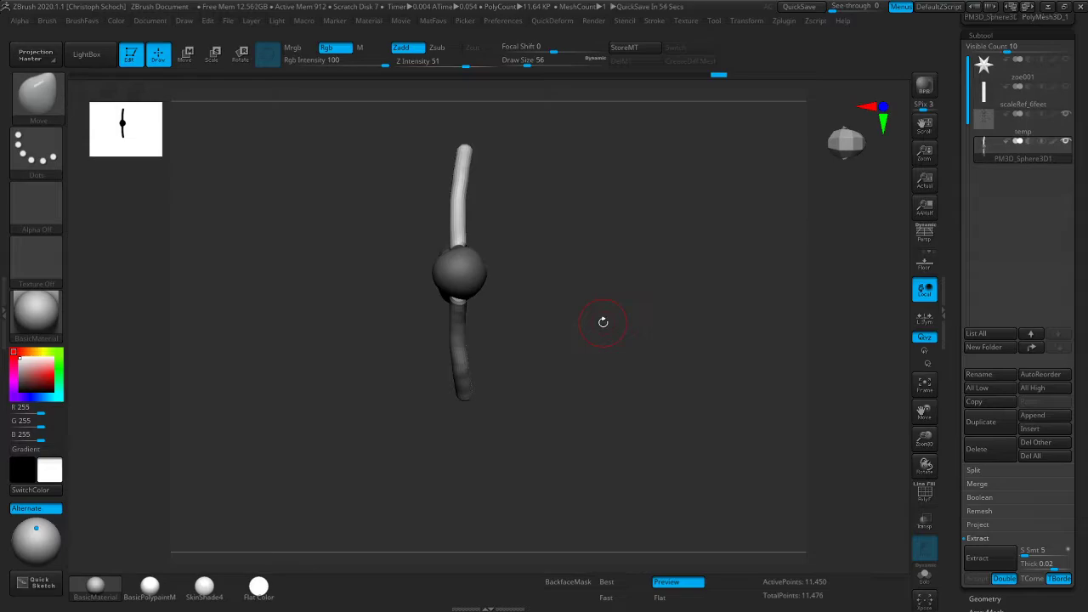
# Refine the upper arms and shoulder ends with the Move brush from the side and back views
pyautogui.moveTo(603, 322); pyautogui.dragTo(675, 260)
pyautogui.press('space')
pyautogui.press(']')
pyautogui.press(']')
pyautogui.press(']')
pyautogui.press(']')
pyautogui.moveTo(471, 297); pyautogui.dragTo(474, 311)
pyautogui.press('[')
pyautogui.press('[')
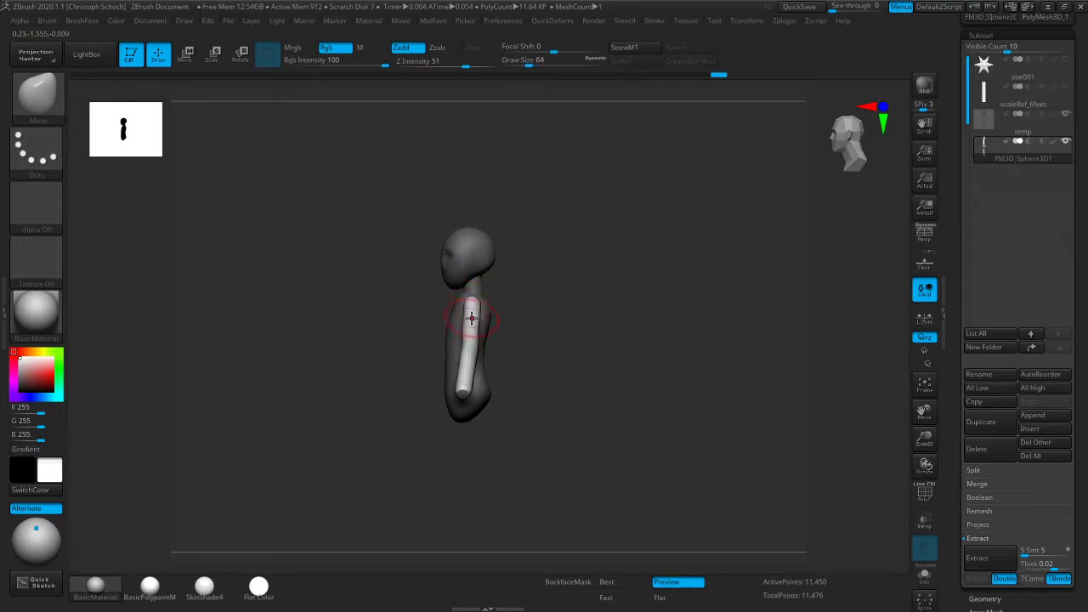
pyautogui.moveTo(471, 307); pyautogui.dragTo(400, 308, button='right')
pyautogui.press(']')
pyautogui.moveTo(498, 308)
pyautogui.mouseDown()
pyautogui.moveTo(488, 304)
pyautogui.moveTo(498, 302)
pyautogui.mouseUp()
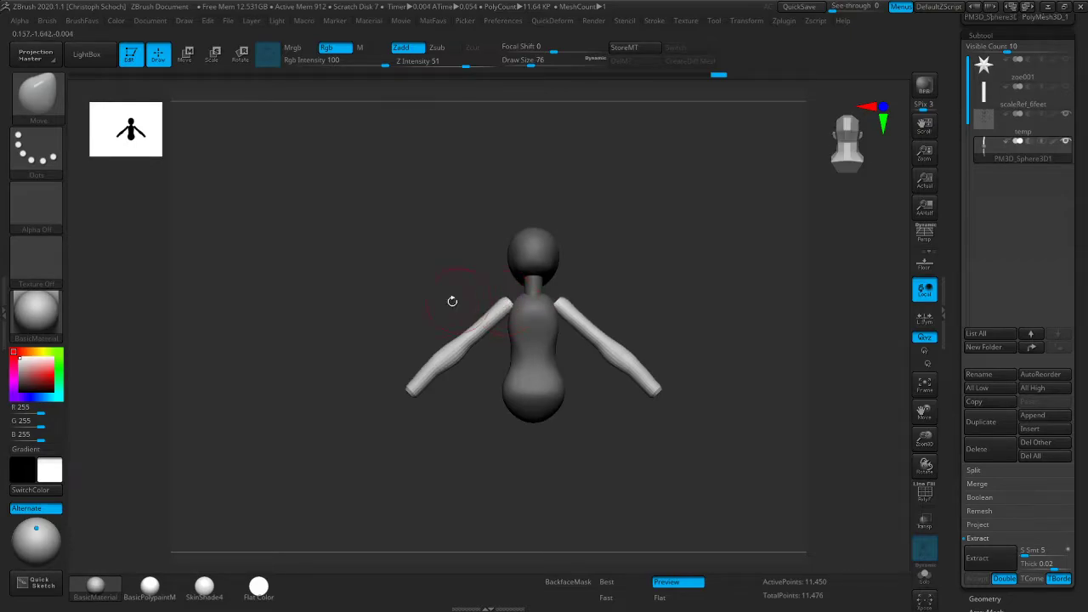
# Pull the wrist ends of the arms slightly inward in front view using the Move brush at draw size 160
pyautogui.keyDown('shift'); pyautogui.moveTo(458, 300); pyautogui.dragTo(585, 307, button='right'); pyautogui.keyUp('shift')
pyautogui.moveTo(756, 281)
pyautogui.mouseDown(button='right')
pyautogui.moveTo(777, 273)
pyautogui.moveTo(757, 274)
pyautogui.mouseUp(button='right')
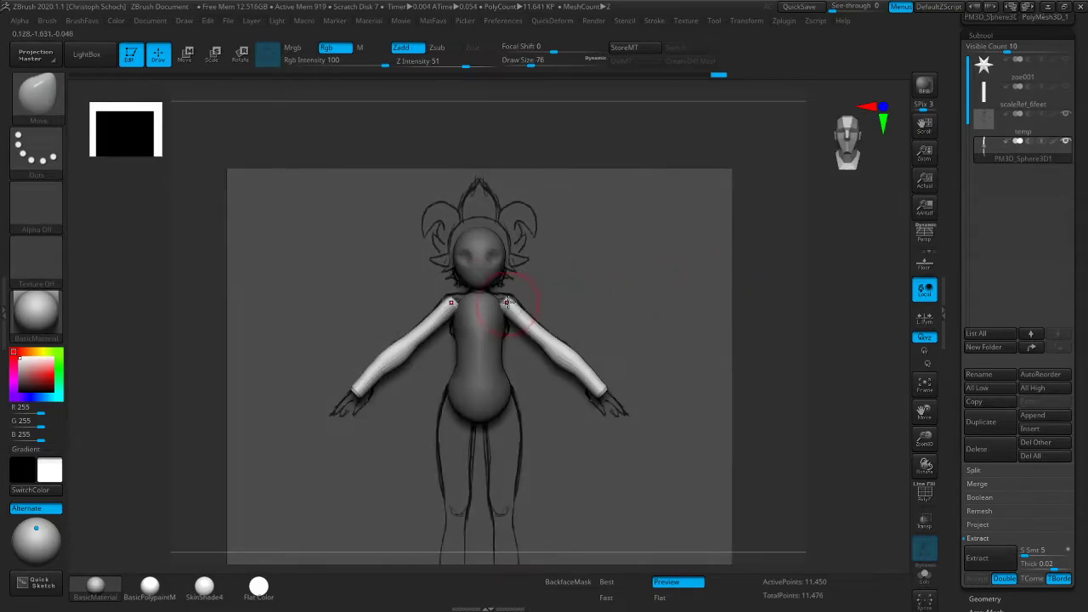
pyautogui.press(']')
pyautogui.press(']')
pyautogui.press(']')
pyautogui.press(']')
pyautogui.press(']')
pyautogui.moveTo(357, 387); pyautogui.dragTo(366, 380)
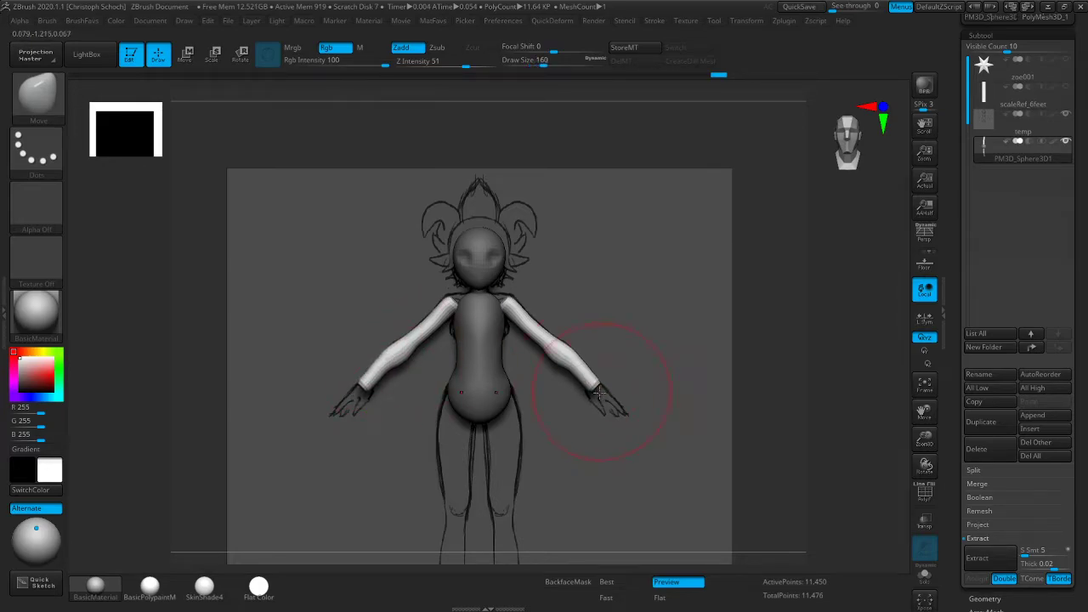
pyautogui.moveTo(595, 390); pyautogui.dragTo(593, 388)
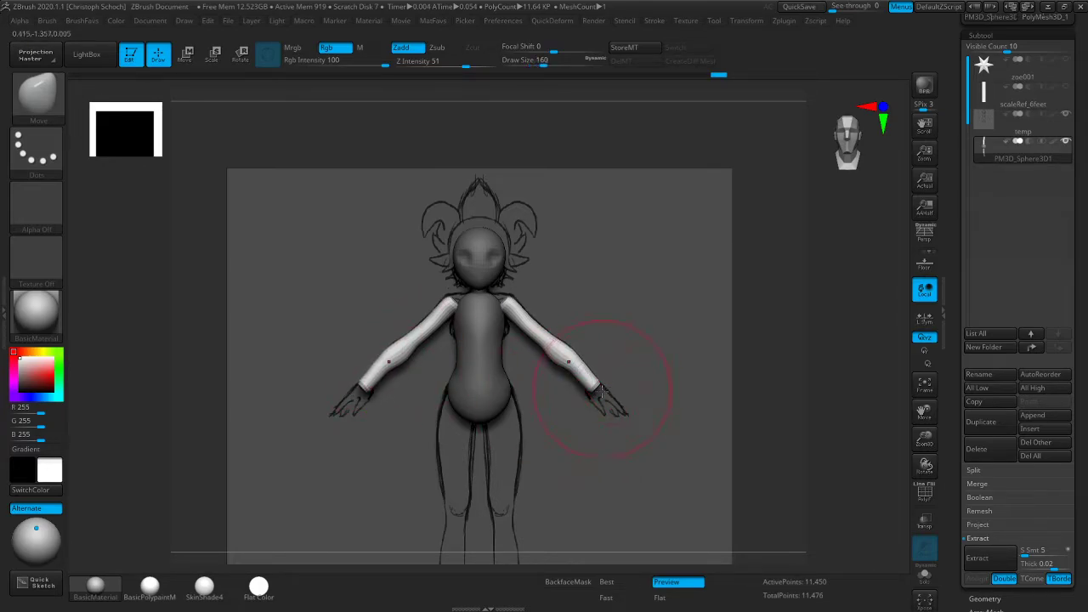
# Nudge the shoulder ends of the arms slightly forward in side view with the Move brush
pyautogui.moveTo(808, 370); pyautogui.dragTo(733, 371)
pyautogui.moveTo(620, 309); pyautogui.dragTo(612, 307)
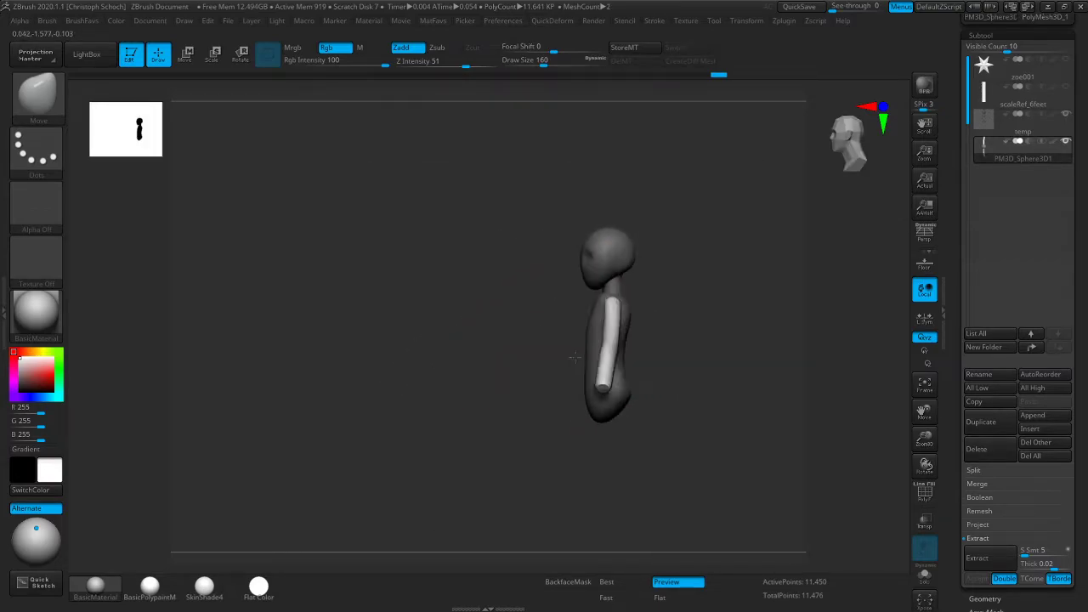
pyautogui.keyDown('shift'); pyautogui.moveTo(571, 357); pyautogui.dragTo(746, 325); pyautogui.keyUp('shift')
pyautogui.moveTo(924, 411); pyautogui.dragTo(866, 402)
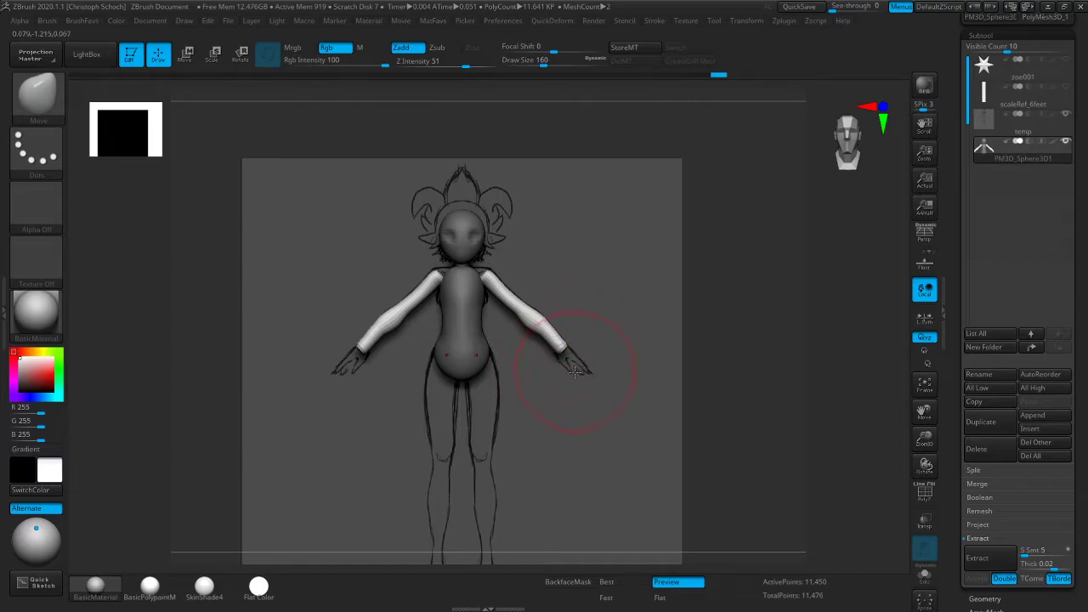
# Thicken the shoulder ends of the arms with the Inflat brush in front view
pyautogui.moveTo(763, 313)
pyautogui.keyDown('shift'); pyautogui.mouseDown()
pyautogui.moveTo(695, 311)
pyautogui.moveTo(536, 272)
pyautogui.moveTo(686, 284)
pyautogui.mouseUp(); pyautogui.keyUp('shift')
pyautogui.press('b')
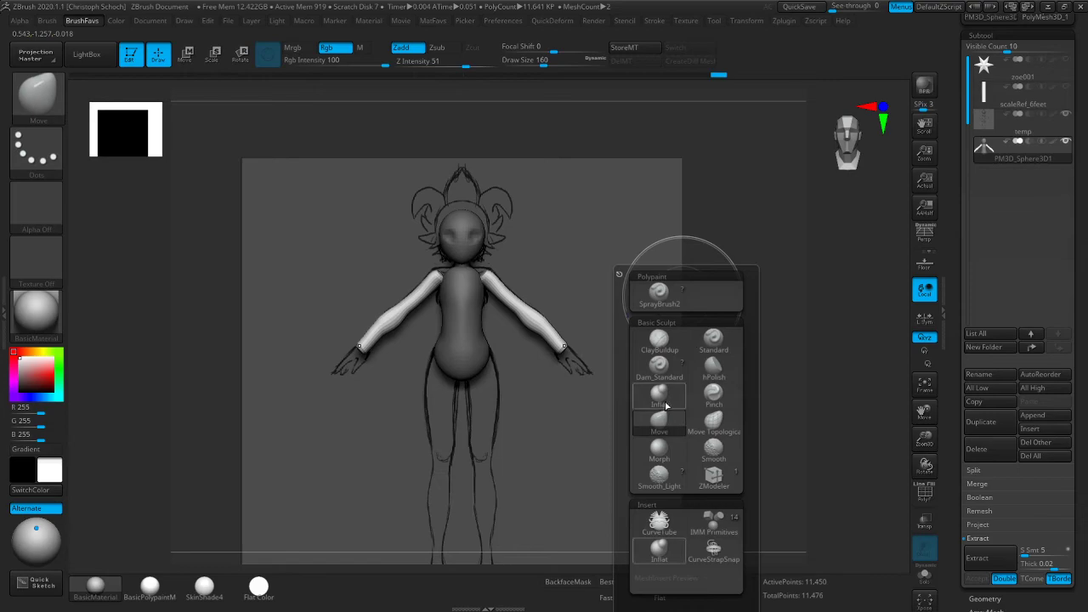
pyautogui.click(659, 392)
pyautogui.moveTo(487, 276); pyautogui.dragTo(498, 284)
pyautogui.moveTo(765, 273)
pyautogui.keyDown('shift'); pyautogui.mouseDown()
pyautogui.moveTo(688, 269)
pyautogui.moveTo(719, 286)
pyautogui.moveTo(774, 281)
pyautogui.moveTo(721, 296)
pyautogui.mouseUp(); pyautogui.keyUp('shift')
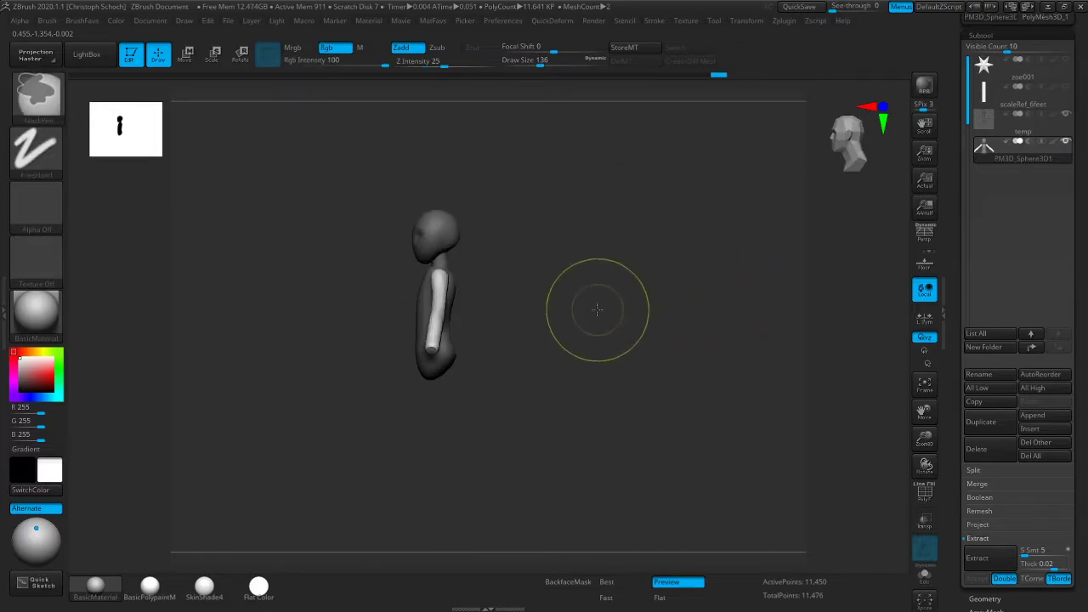
# Isolate the torso to mask it, show all parts again, and invert the mask so only the torso stays editable
pyautogui.keyDown('ctrl'); pyautogui.keyDown('shift'); pyautogui.click(456, 294); pyautogui.keyUp('shift'); pyautogui.keyUp('ctrl')
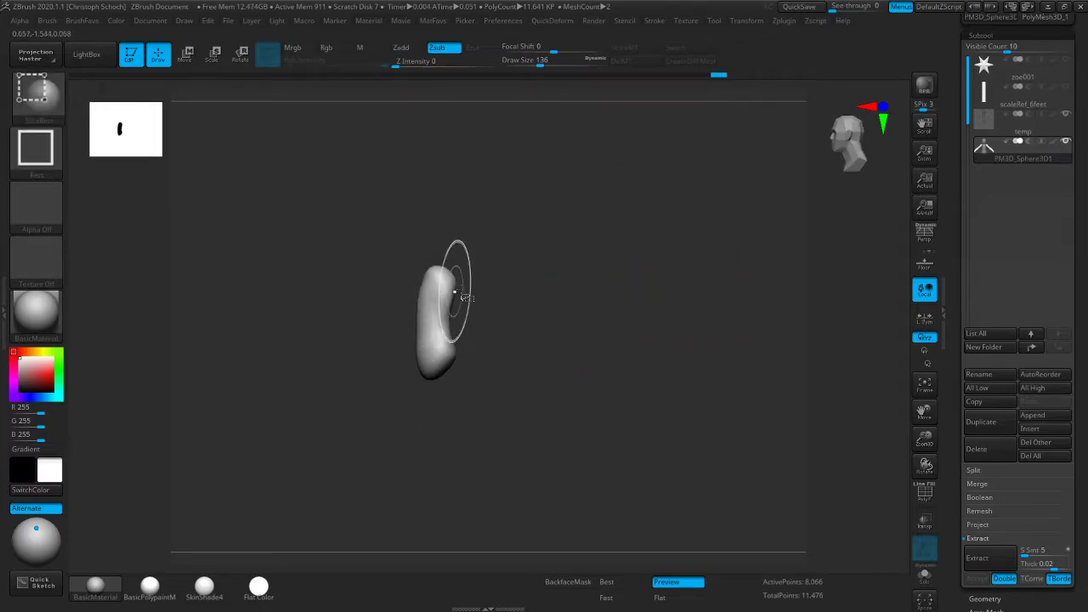
pyautogui.keyDown('ctrl'); pyautogui.keyDown('shift'); pyautogui.click(531, 291); pyautogui.keyUp('shift'); pyautogui.keyUp('ctrl')
pyautogui.moveTo(916, 432); pyautogui.dragTo(703, 381)
pyautogui.press('b')
pyautogui.press('m')
pyautogui.press('v')
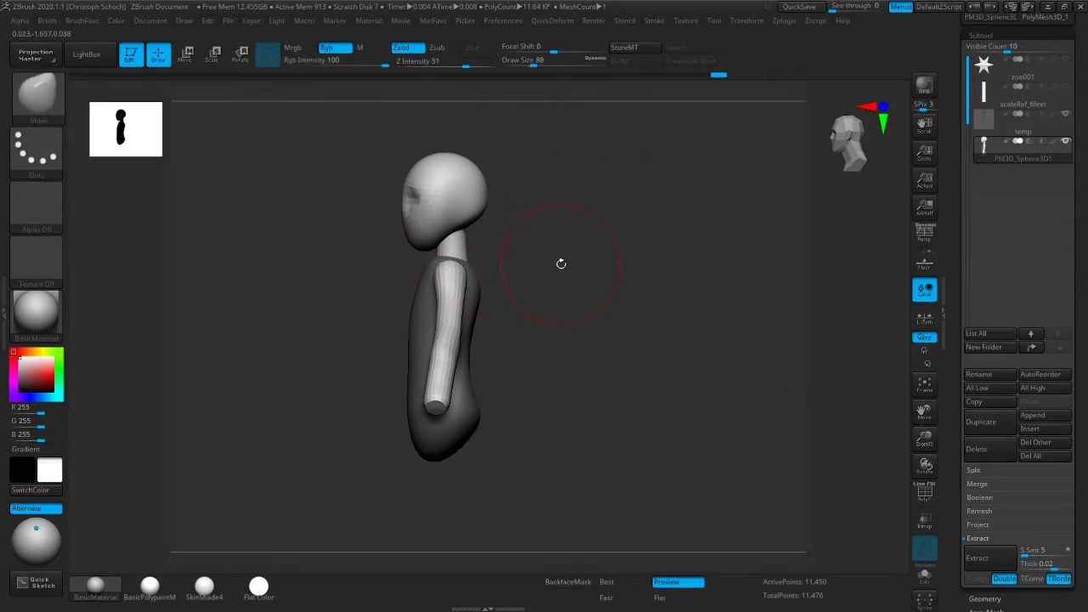
pyautogui.keyDown('ctrl'); pyautogui.click(561, 264); pyautogui.keyUp('ctrl')
# Pull the torso's upper corners outward to the arms with the Move brush to form shoulders following the sketch
pyautogui.moveTo(428, 268); pyautogui.dragTo(432, 272)
pyautogui.press(']')
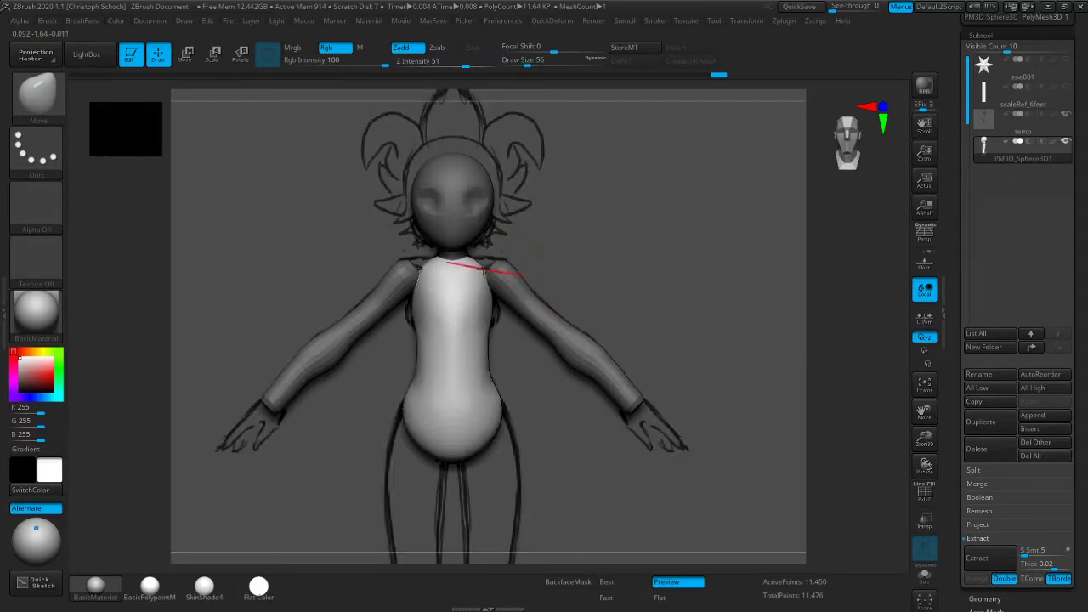
pyautogui.moveTo(481, 269); pyautogui.dragTo(516, 261)
pyautogui.keyDown('shift'); pyautogui.moveTo(839, 244); pyautogui.dragTo(679, 262); pyautogui.keyUp('shift')
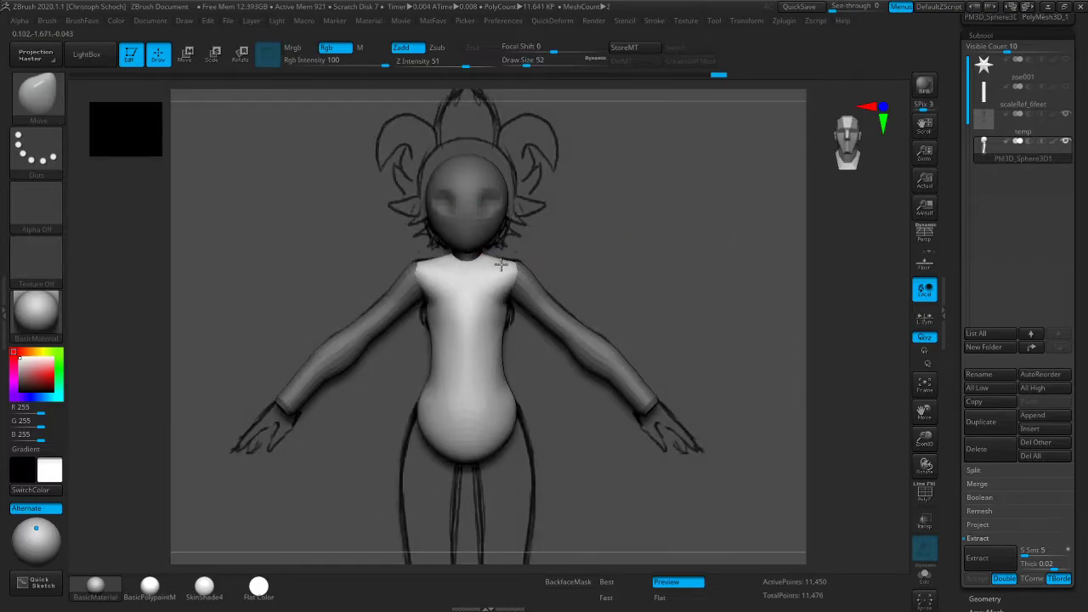
pyautogui.keyDown('shift'); pyautogui.moveTo(496, 318); pyautogui.dragTo(514, 313); pyautogui.keyUp('shift')
# Build up volume across the upper chest of the torso with the ClayBuildup brush
pyautogui.moveTo(784, 255); pyautogui.dragTo(723, 260)
pyautogui.press('1')
pyautogui.moveTo(708, 311); pyautogui.dragTo(578, 313)
pyautogui.moveTo(399, 352); pyautogui.dragTo(493, 343)
pyautogui.press('1')
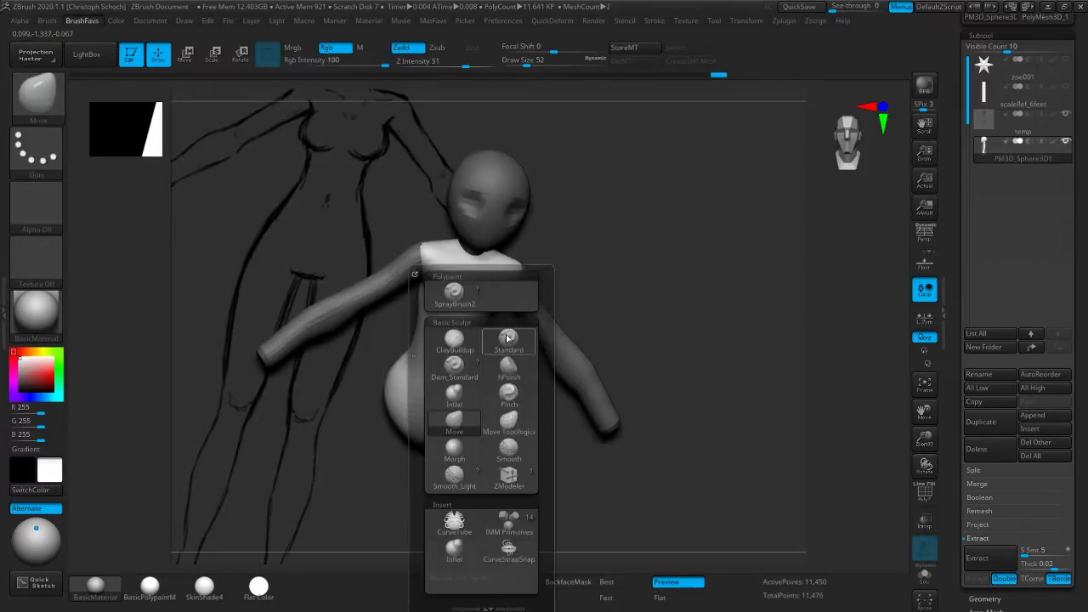
pyautogui.click(455, 340)
pyautogui.moveTo(860, 279); pyautogui.dragTo(799, 282)
pyautogui.moveTo(509, 294)
pyautogui.mouseDown()
pyautogui.moveTo(494, 309)
pyautogui.moveTo(497, 331)
pyautogui.moveTo(508, 313)
pyautogui.moveTo(508, 356)
pyautogui.mouseUp()
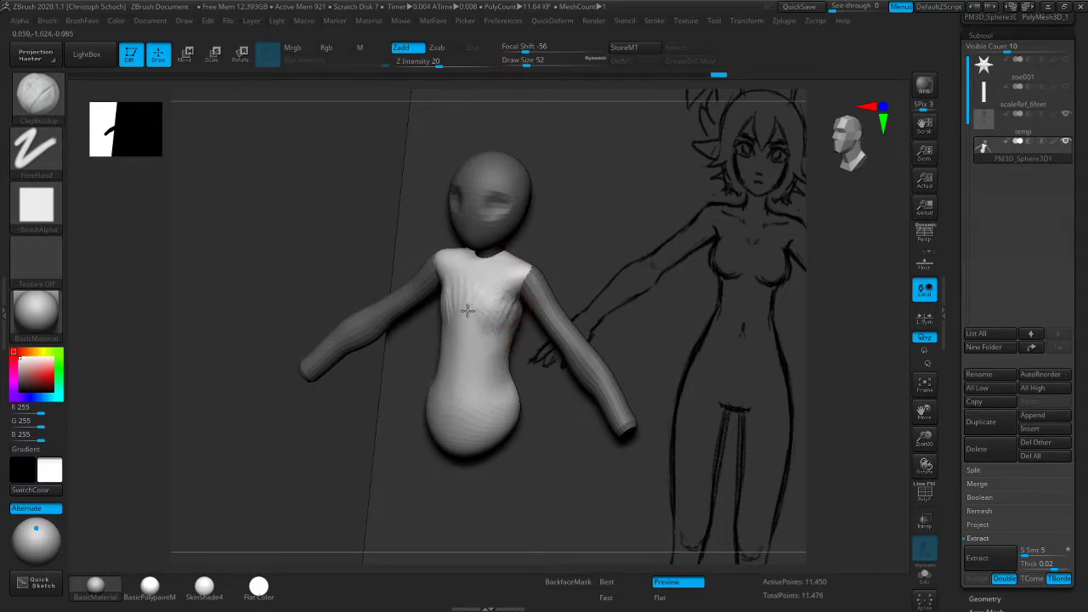
pyautogui.moveTo(411, 400)
pyautogui.mouseDown()
pyautogui.moveTo(447, 334)
pyautogui.moveTo(437, 297)
pyautogui.moveTo(450, 289)
pyautogui.moveTo(469, 311)
pyautogui.mouseUp()
# Smooth the clay strokes on the chest and build up the torso around the shoulder joints with a smaller ClayBuildup brush
pyautogui.moveTo(649, 292); pyautogui.dragTo(576, 301)
pyautogui.moveTo(488, 309); pyautogui.dragTo(493, 314)
pyautogui.press('shift')
pyautogui.moveTo(578, 315)
pyautogui.mouseDown()
pyautogui.moveTo(884, 273)
pyautogui.moveTo(716, 299)
pyautogui.moveTo(756, 292)
pyautogui.moveTo(744, 306)
pyautogui.moveTo(600, 297)
pyautogui.mouseUp()
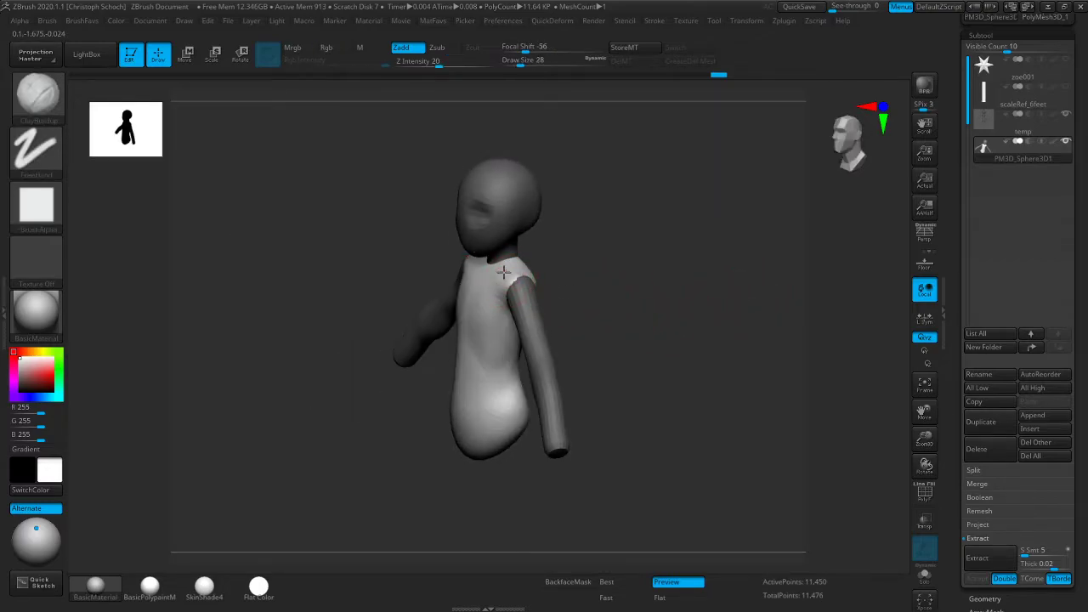
pyautogui.moveTo(458, 334); pyautogui.dragTo(323, 437)
pyautogui.moveTo(546, 275)
pyautogui.mouseDown()
pyautogui.moveTo(538, 285)
pyautogui.moveTo(549, 288)
pyautogui.moveTo(534, 282)
pyautogui.moveTo(545, 288)
pyautogui.mouseUp()
pyautogui.keyDown('shift'); pyautogui.moveTo(425, 350); pyautogui.dragTo(788, 269); pyautogui.keyUp('shift')
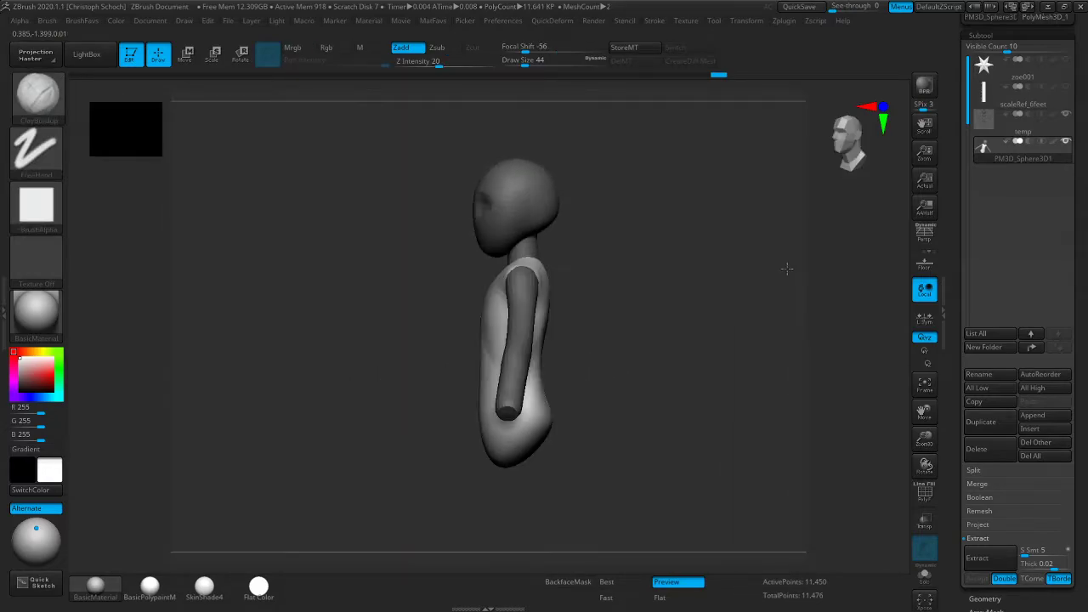
# Push the front of the chest slightly back in side view with the Move brush
pyautogui.moveTo(653, 289); pyautogui.dragTo(666, 286)
pyautogui.press('b')
pyautogui.press('m')
pyautogui.press('v')
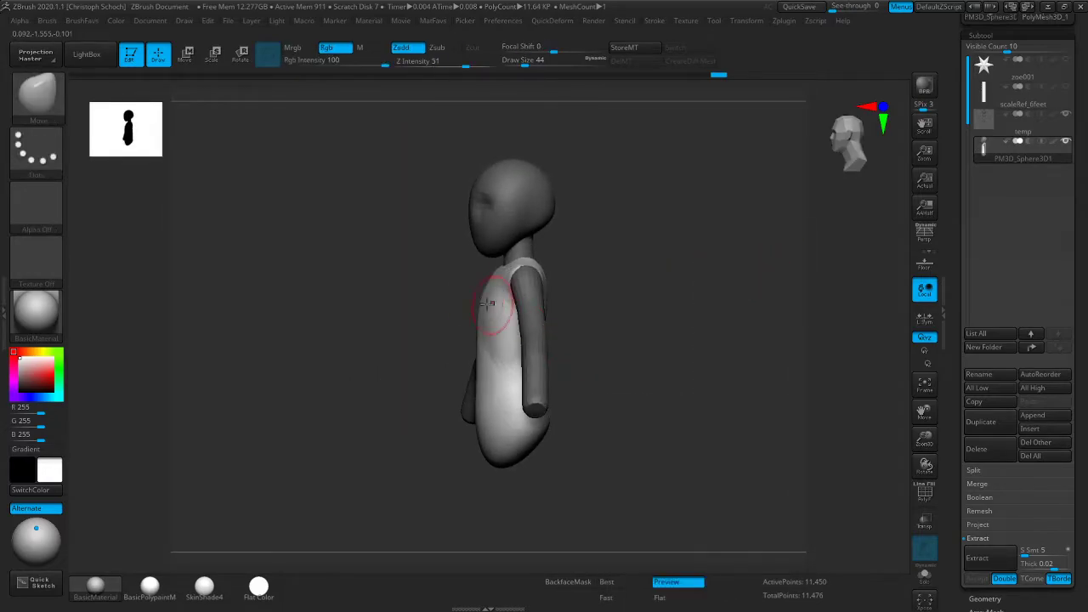
pyautogui.moveTo(483, 302); pyautogui.dragTo(495, 305)
pyautogui.moveTo(408, 344)
pyautogui.mouseDown()
pyautogui.moveTo(482, 348)
pyautogui.moveTo(492, 302)
pyautogui.mouseUp()
pyautogui.moveTo(860, 278)
pyautogui.mouseDown()
pyautogui.moveTo(870, 279)
pyautogui.moveTo(743, 299)
pyautogui.mouseUp()
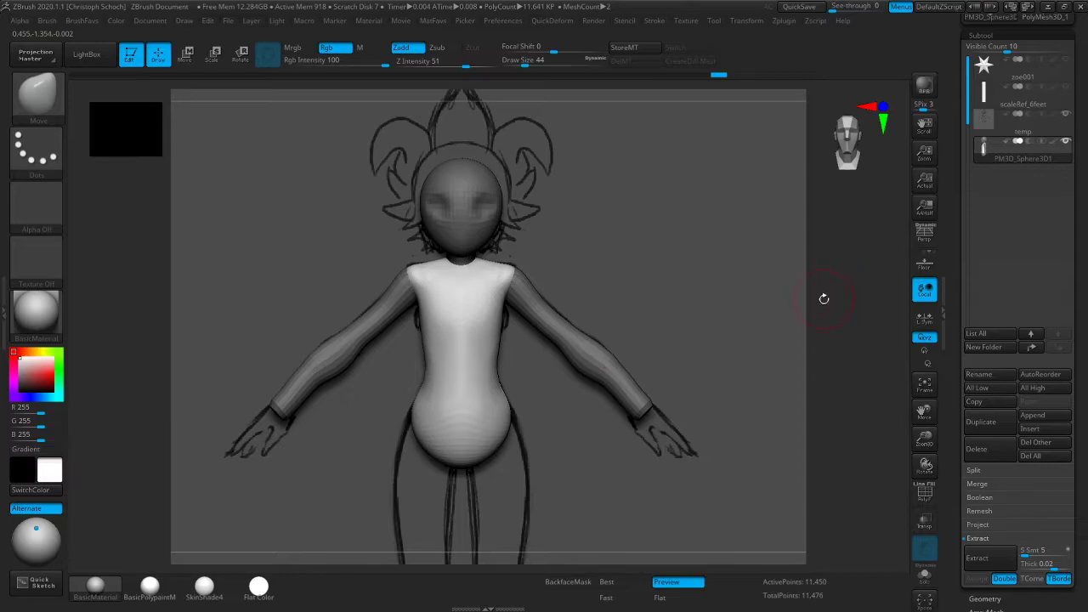
# Refine the abdomen and the back of the torso with the ClayBuildup brush and smooth the surface
pyautogui.press('b')
pyautogui.press('c')
pyautogui.press('b')
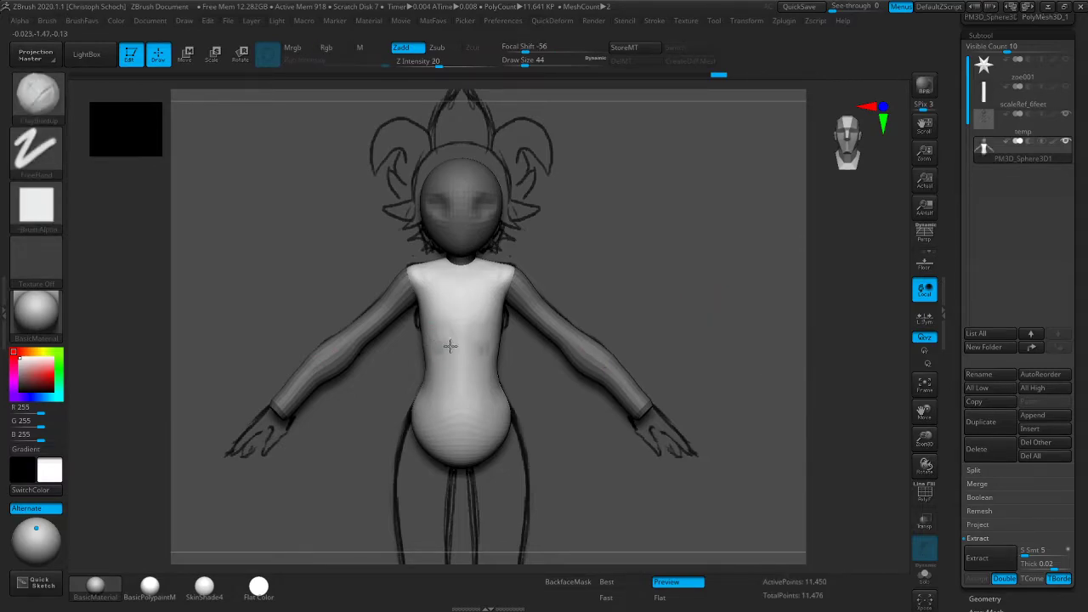
pyautogui.press('shift')
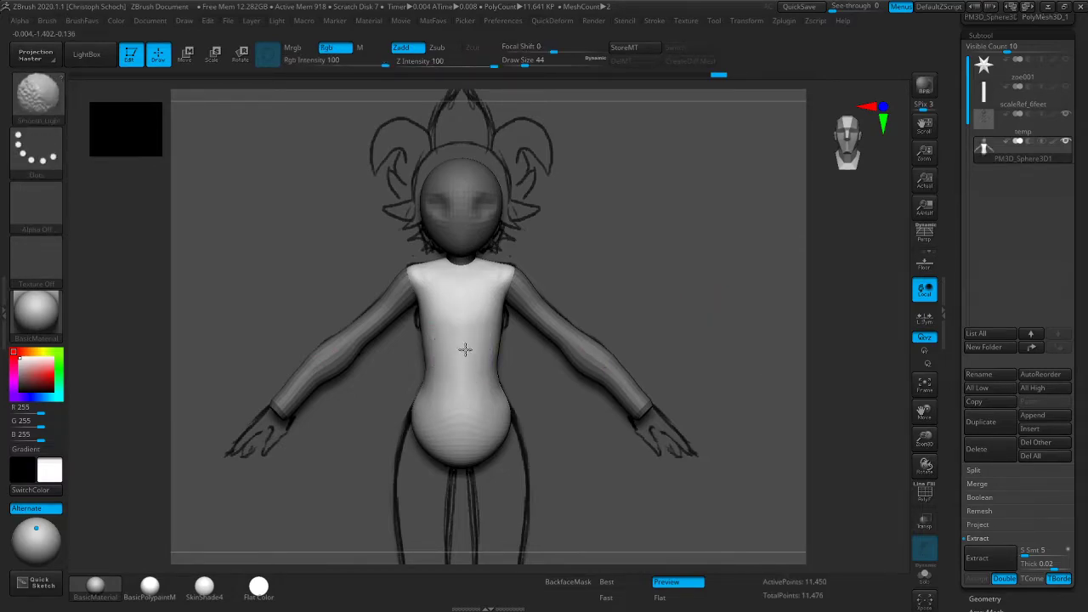
pyautogui.moveTo(607, 287); pyautogui.dragTo(785, 282)
pyautogui.moveTo(631, 311); pyautogui.dragTo(543, 325)
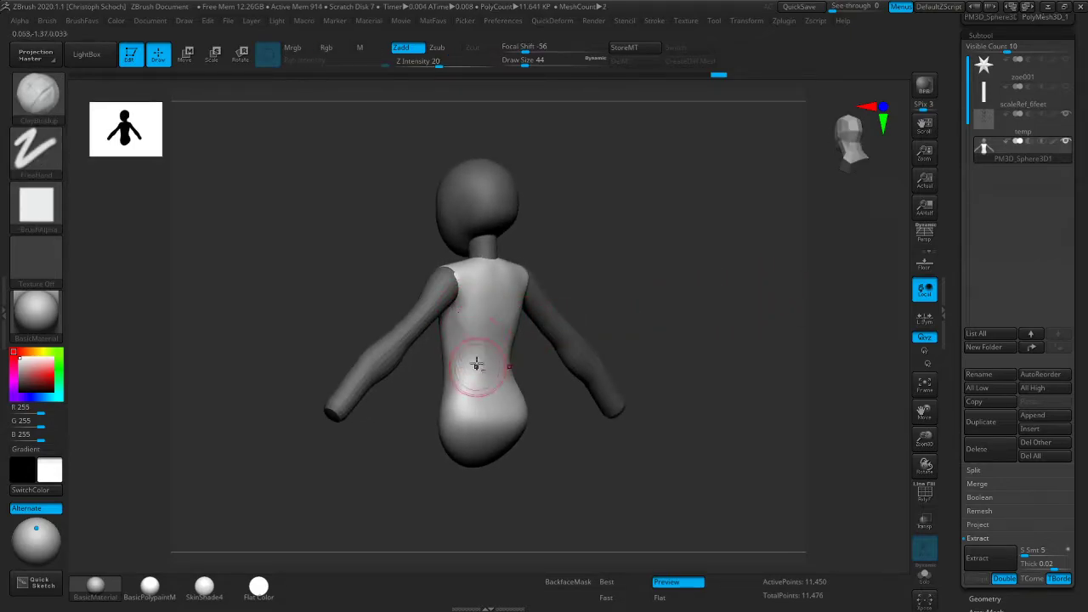
pyautogui.press('shift')
pyautogui.moveTo(422, 385)
pyautogui.mouseDown()
pyautogui.moveTo(403, 379)
pyautogui.moveTo(447, 325)
pyautogui.mouseUp()
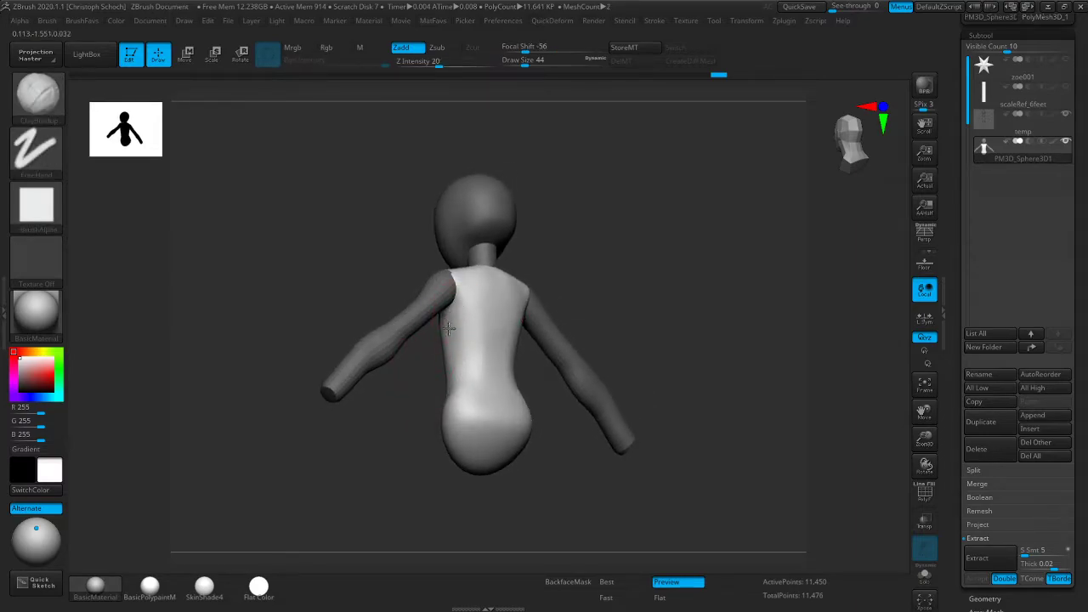
pyautogui.press('shift')
pyautogui.moveTo(439, 355)
pyautogui.mouseDown()
pyautogui.moveTo(399, 401)
pyautogui.moveTo(411, 432)
pyautogui.mouseUp()
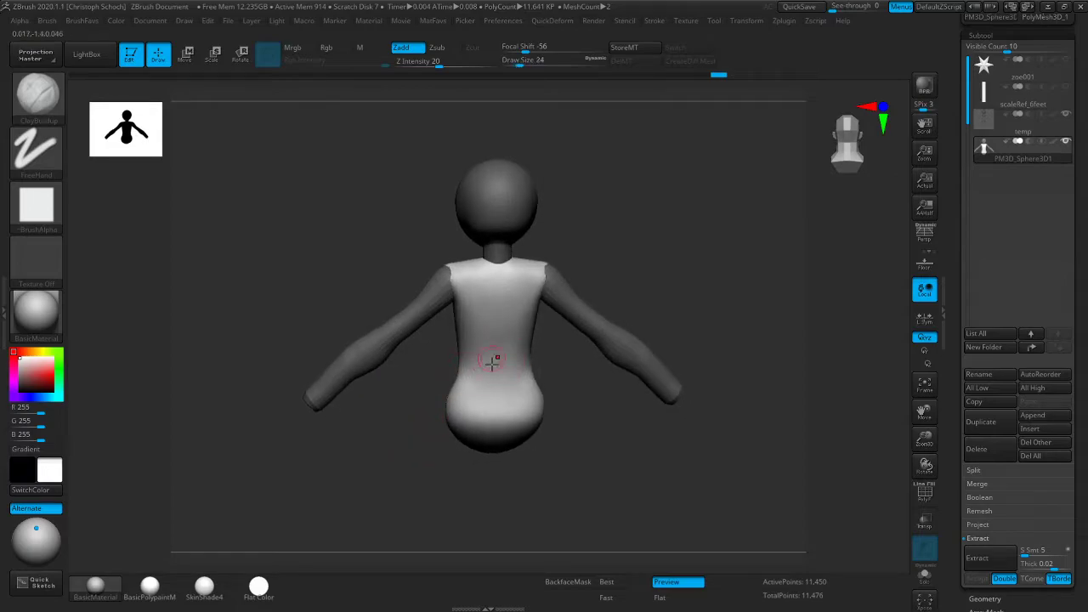
# Sculpt the spine line along the lower back with a small ClayBuildup brush and soften it with smoothing
pyautogui.moveTo(499, 398); pyautogui.dragTo(500, 337)
pyautogui.press(']')
pyautogui.press(']')
pyautogui.press(']')
pyautogui.moveTo(495, 374)
pyautogui.keyDown('shift'); pyautogui.mouseDown()
pyautogui.moveTo(503, 395)
pyautogui.moveTo(592, 376)
pyautogui.moveTo(615, 349)
pyautogui.moveTo(564, 378)
pyautogui.mouseUp(); pyautogui.keyUp('shift')
# Reshape the waist and lower back from a rear three-quarter view with the Move brush
pyautogui.press('b')
pyautogui.press('m')
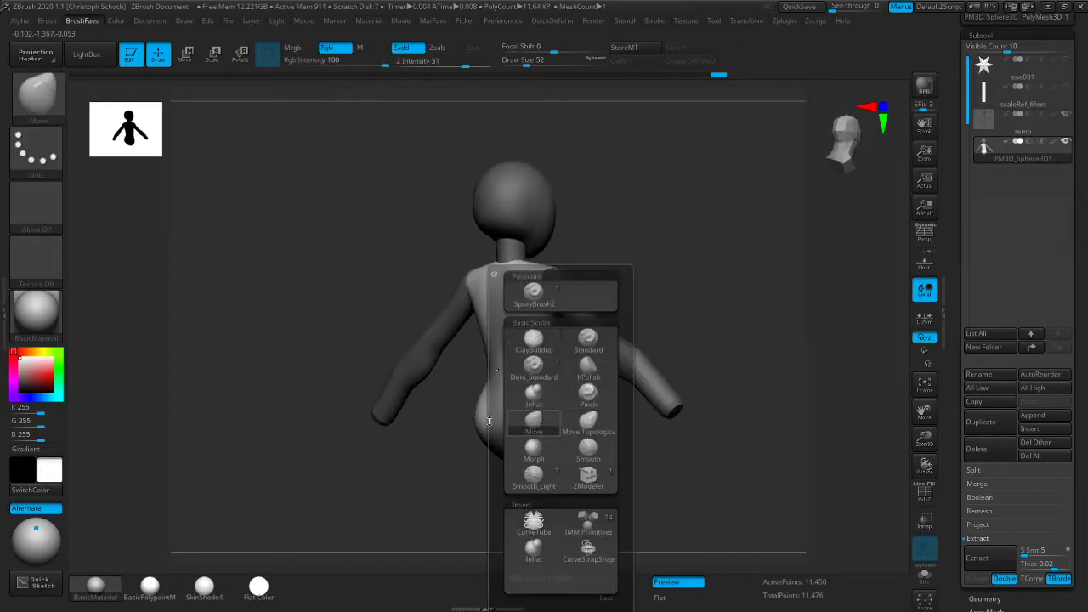
pyautogui.press('v')
pyautogui.moveTo(493, 368); pyautogui.dragTo(507, 349)
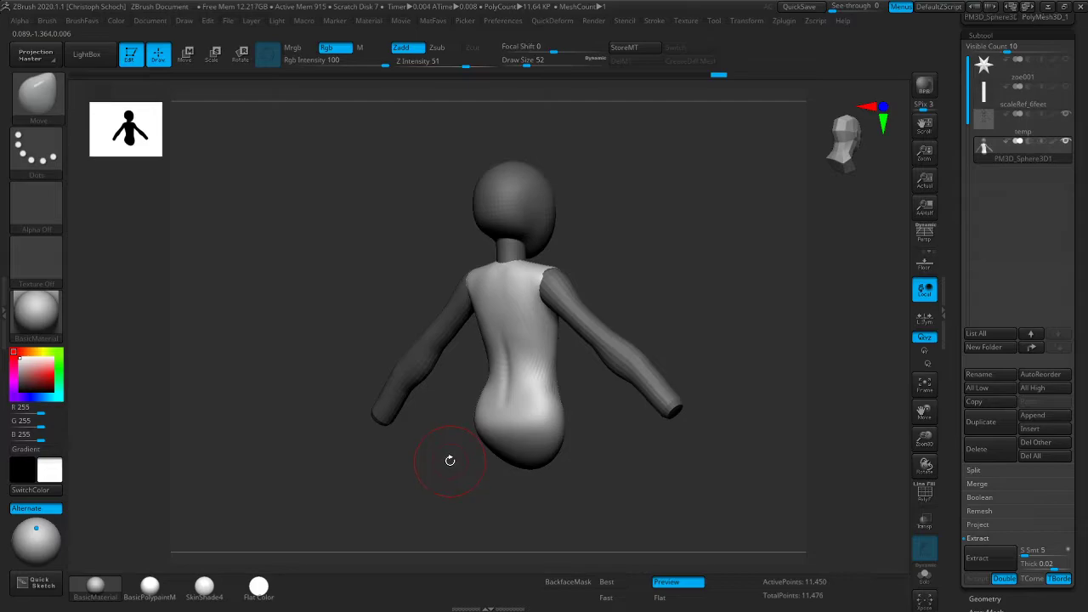
# Adjust the sides of the torso below the arms to the sketch in front view with a larger Move brush
pyautogui.moveTo(450, 460)
pyautogui.mouseDown()
pyautogui.moveTo(522, 383)
pyautogui.moveTo(715, 365)
pyautogui.mouseUp()
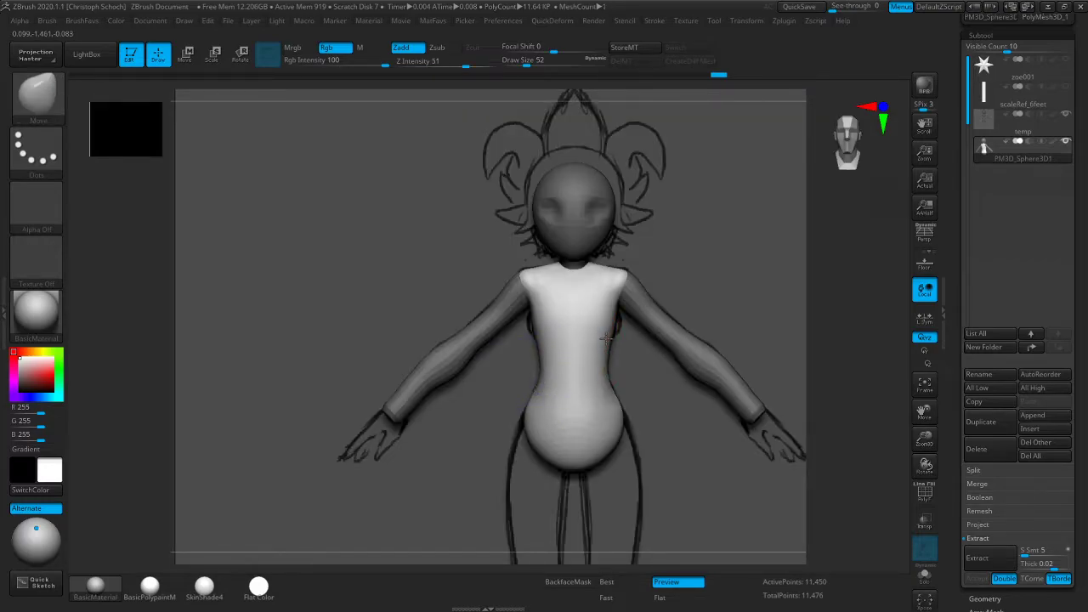
pyautogui.moveTo(814, 297); pyautogui.dragTo(785, 306)
pyautogui.moveTo(600, 315)
pyautogui.mouseDown()
pyautogui.moveTo(595, 306)
pyautogui.moveTo(609, 334)
pyautogui.moveTo(629, 328)
pyautogui.mouseUp()
pyautogui.press(']')
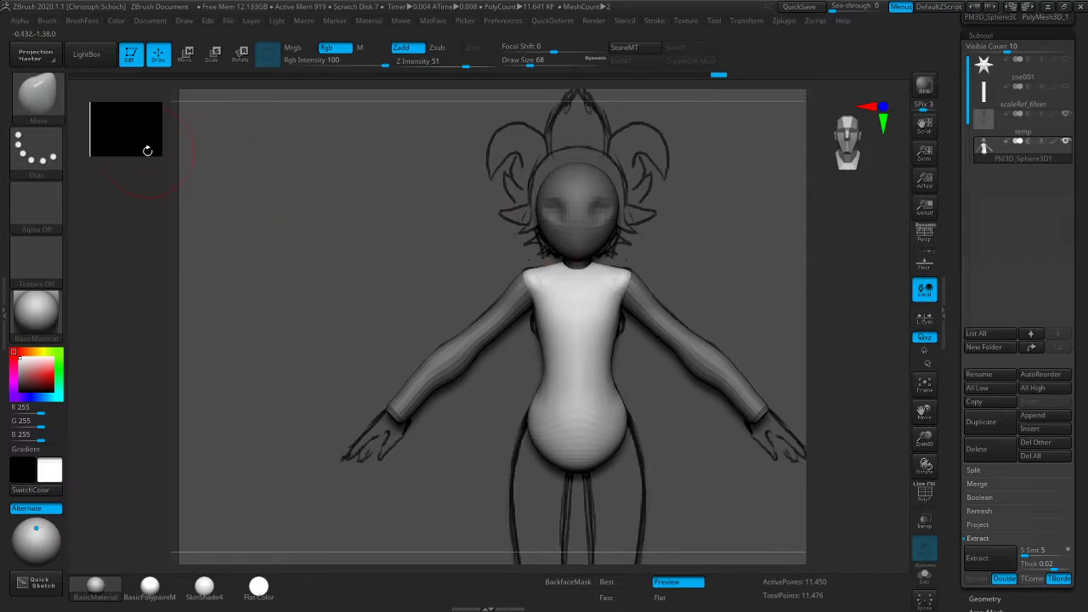
pyautogui.keyDown('shift'); pyautogui.moveTo(804, 253); pyautogui.dragTo(815, 265); pyautogui.keyUp('shift')
pyautogui.moveTo(738, 290)
pyautogui.mouseDown()
pyautogui.moveTo(800, 284)
pyautogui.moveTo(819, 269)
pyautogui.mouseUp()
pyautogui.click(336, 23)
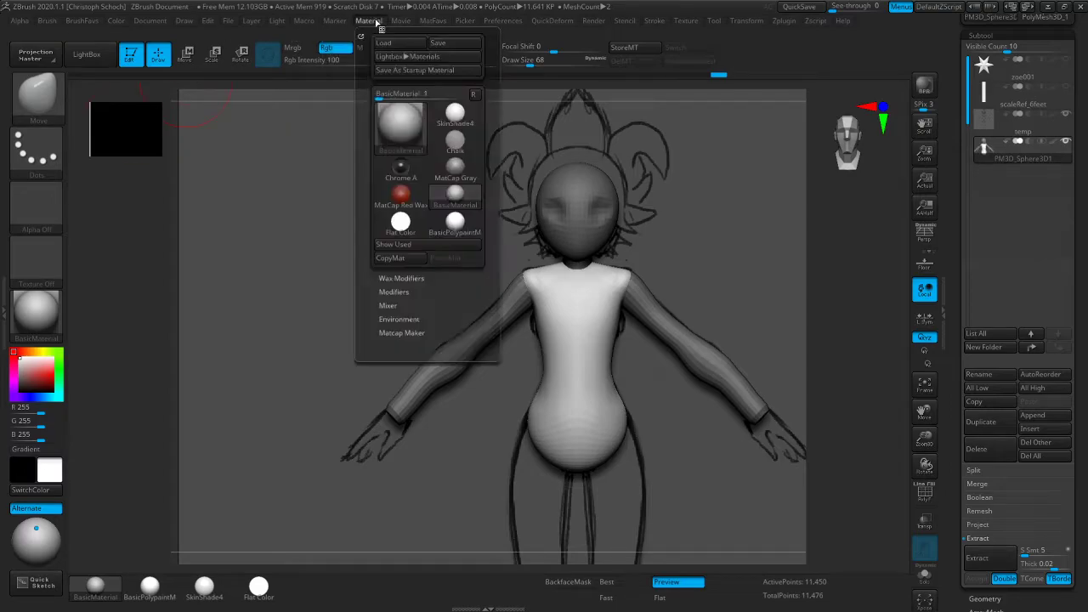
pyautogui.moveTo(586, 25)
pyautogui.moveTo(509, 26)
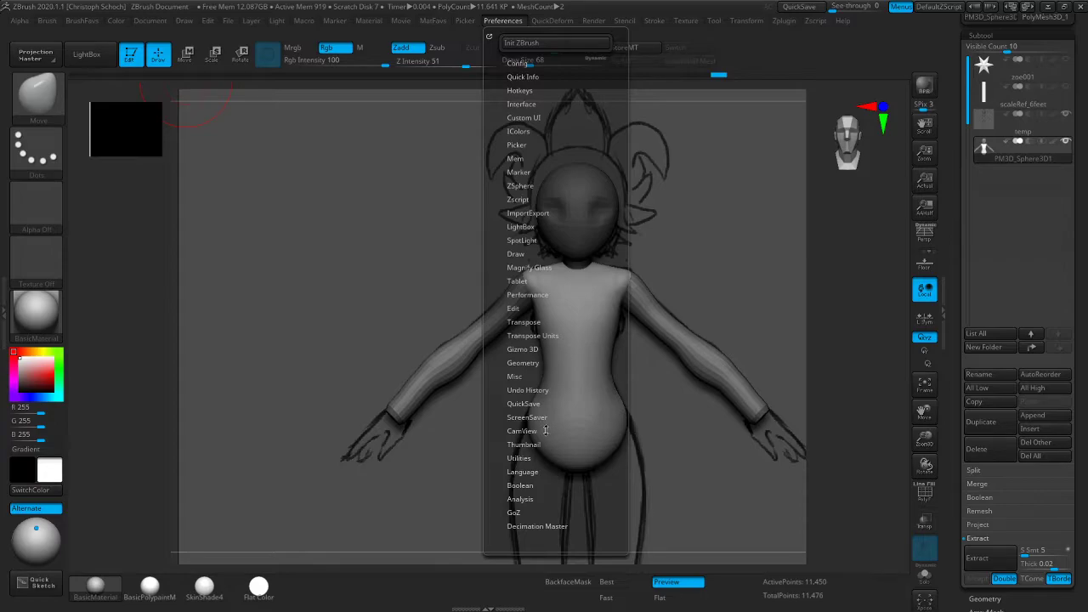
pyautogui.click(550, 348)
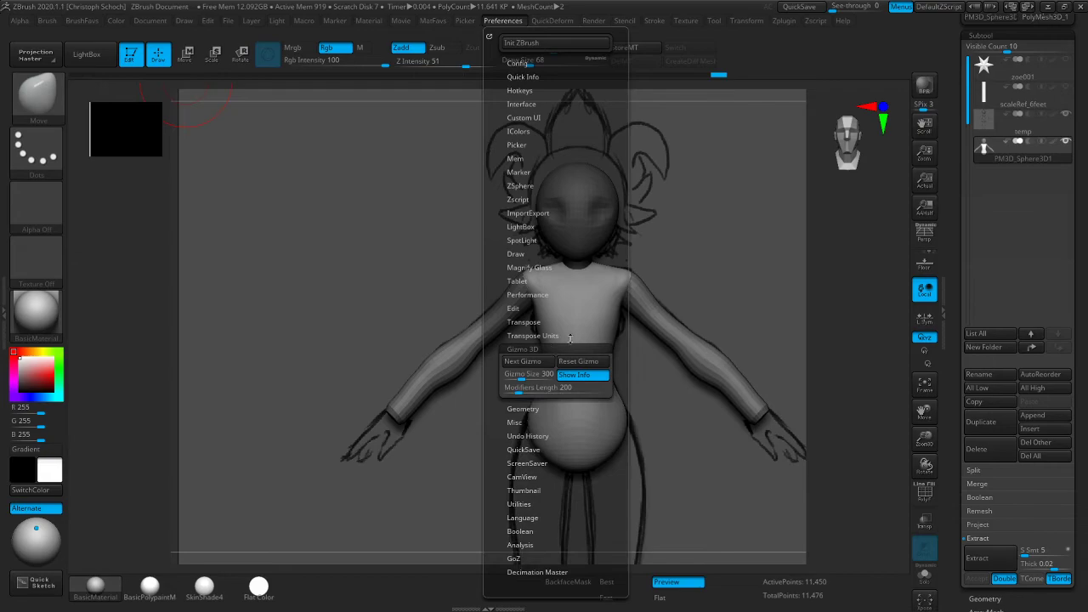
pyautogui.click(572, 348)
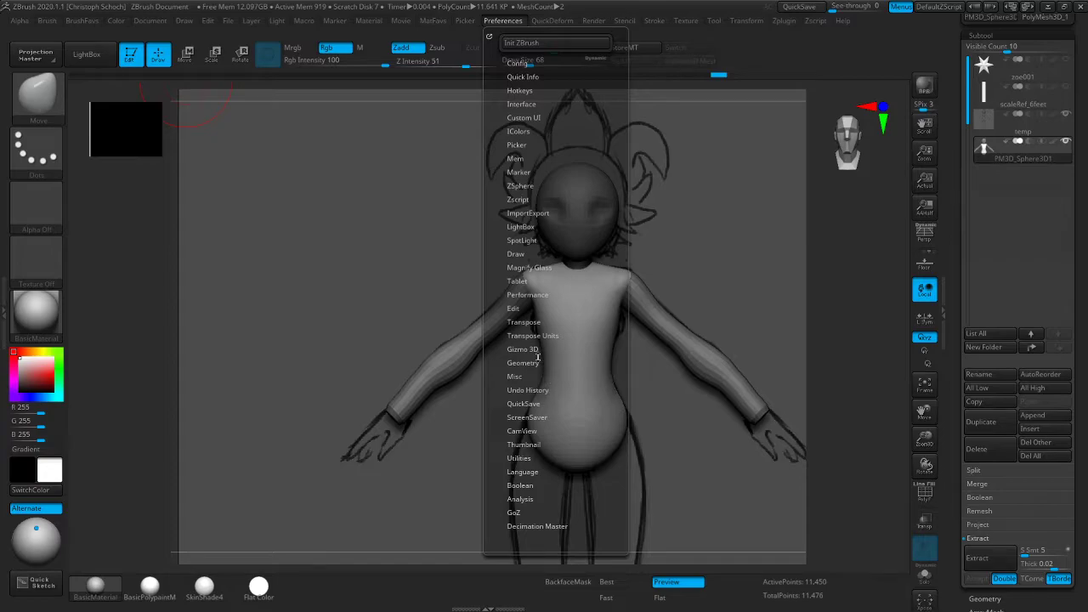
pyautogui.click(507, 26)
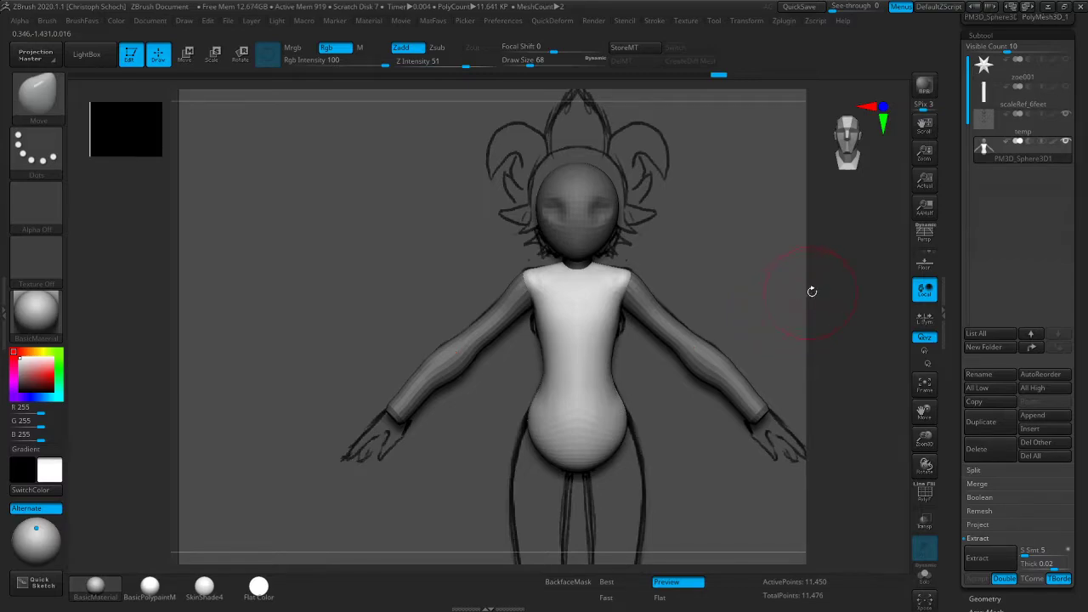
# Insert a mirrored pair of leg tubes from the hips to the feet with the CurveTube brush at draw size 44
pyautogui.moveTo(925, 439); pyautogui.dragTo(916, 410)
pyautogui.moveTo(923, 413); pyautogui.dragTo(857, 397)
pyautogui.keyDown('shift'); pyautogui.moveTo(850, 396); pyautogui.dragTo(802, 389); pyautogui.keyUp('shift')
pyautogui.keyDown('shift'); pyautogui.moveTo(612, 369); pyautogui.dragTo(669, 368); pyautogui.keyUp('shift')
pyautogui.press('b')
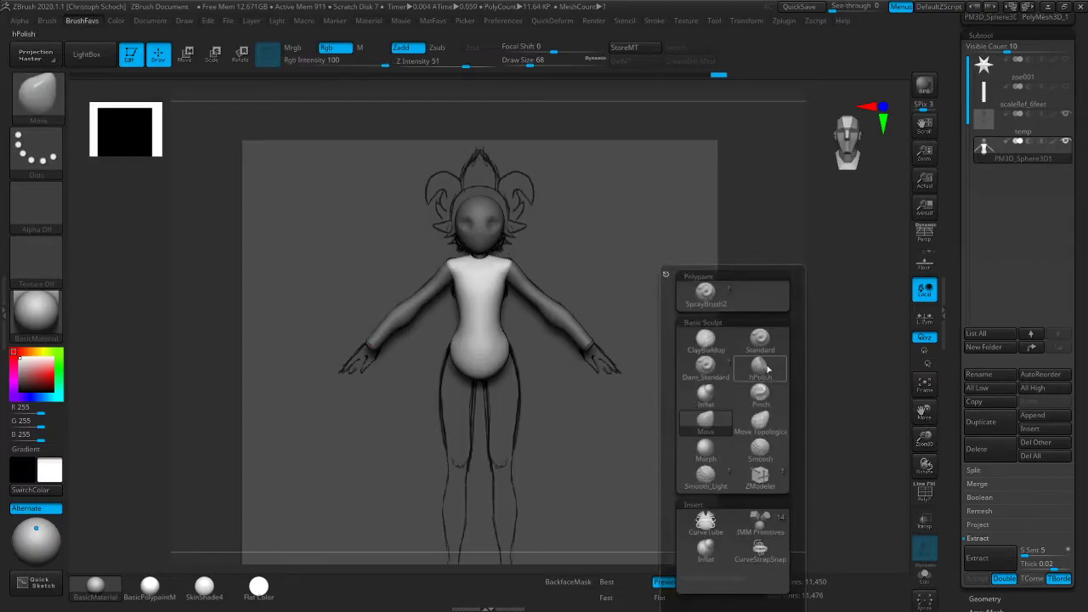
pyautogui.click(708, 526)
pyautogui.moveTo(925, 411); pyautogui.dragTo(917, 387)
pyautogui.press('[')
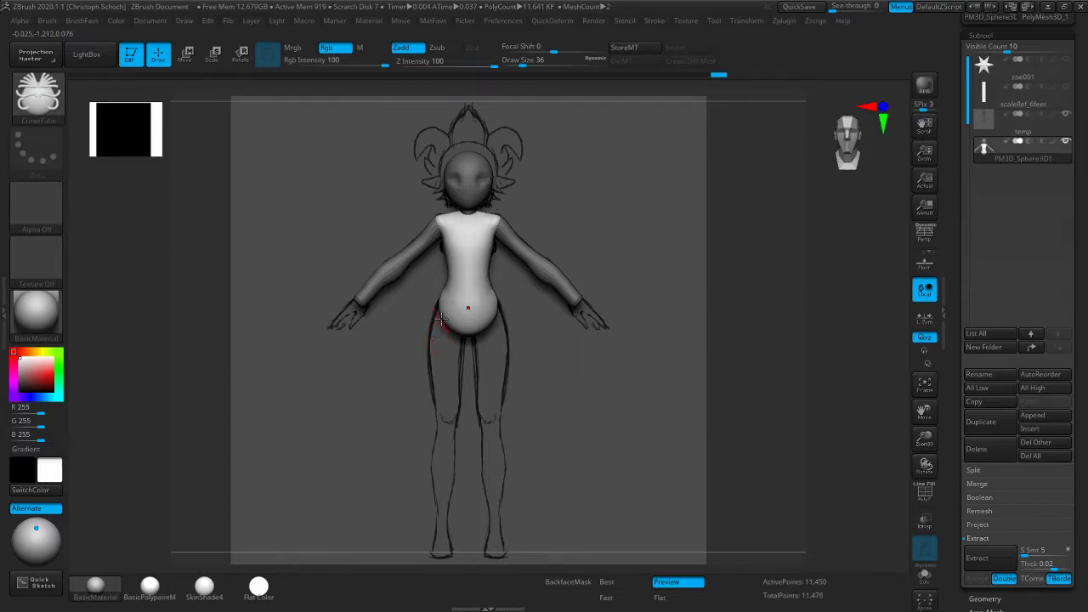
pyautogui.press(']')
pyautogui.moveTo(439, 541); pyautogui.dragTo(440, 550)
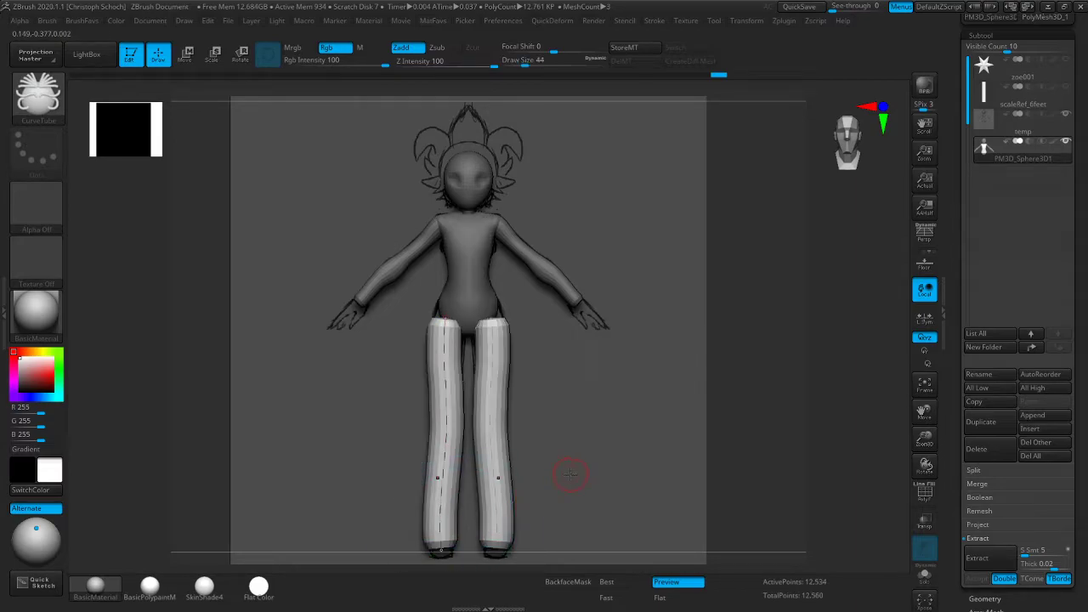
pyautogui.click(557, 275)
# Bend the legs into a gentle curve in side view with a very large Move brush
pyautogui.keyDown('shift'); pyautogui.moveTo(734, 265); pyautogui.dragTo(741, 277); pyautogui.keyUp('shift')
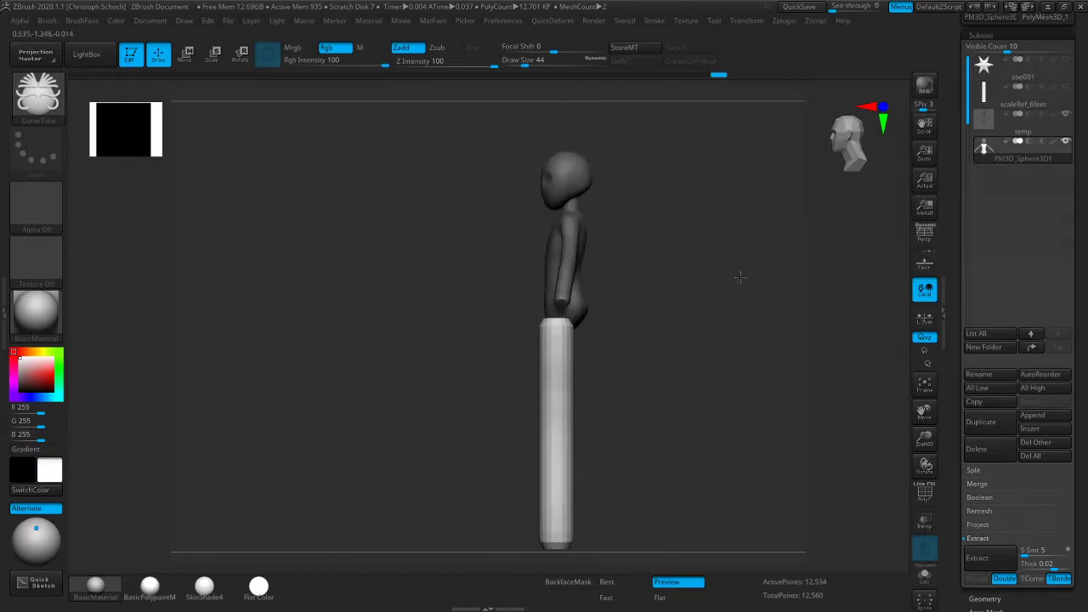
pyautogui.press(']')
pyautogui.press(']')
pyautogui.press(']')
pyautogui.press(']')
pyautogui.press(']')
pyautogui.press(']')
pyautogui.press(']')
pyautogui.press('b')
pyautogui.click(588, 431)
pyautogui.press(']')
pyautogui.moveTo(546, 498)
pyautogui.mouseDown()
pyautogui.moveTo(556, 496)
pyautogui.moveTo(559, 522)
pyautogui.moveTo(558, 511)
pyautogui.mouseUp()
pyautogui.moveTo(558, 333); pyautogui.dragTo(559, 321)
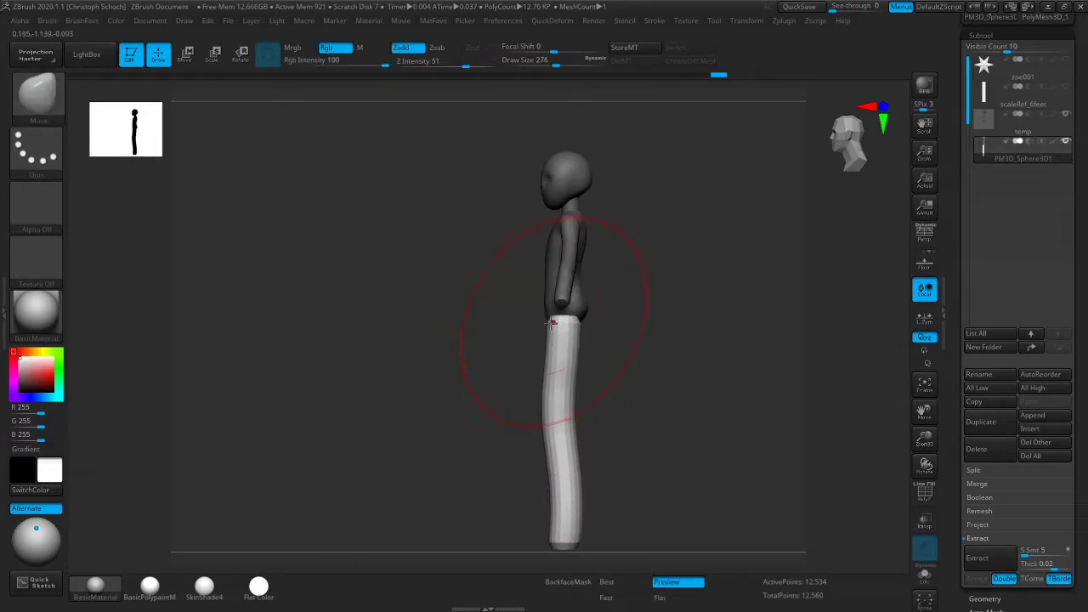
# Pull the upper ends of the legs up into the hips with a smaller Move brush, adjusting them in front and side view
pyautogui.keyDown('shift'); pyautogui.moveTo(469, 423); pyautogui.dragTo(539, 412); pyautogui.keyUp('shift')
pyautogui.press('[')
pyautogui.press('[')
pyautogui.moveTo(551, 321); pyautogui.dragTo(533, 281)
pyautogui.press('[')
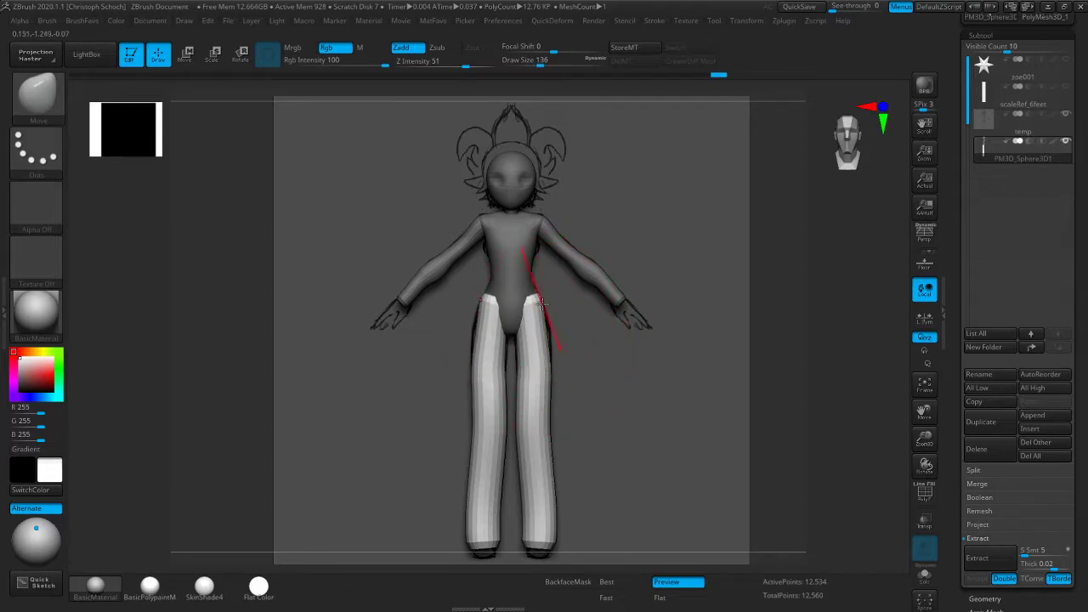
pyautogui.keyDown('shift'); pyautogui.moveTo(687, 340); pyautogui.dragTo(761, 347); pyautogui.keyUp('shift')
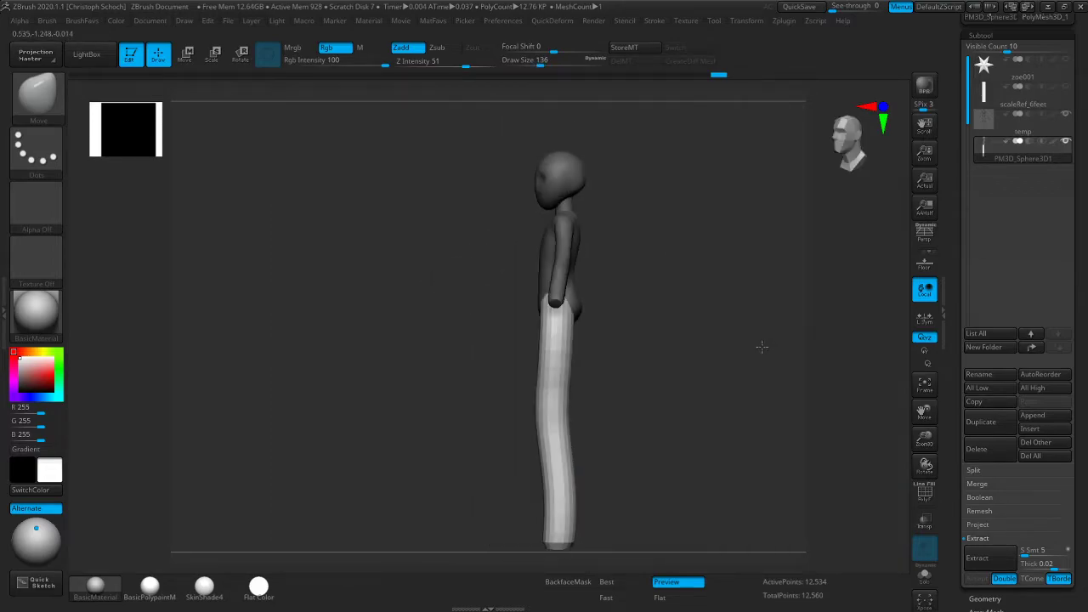
pyautogui.moveTo(546, 298); pyautogui.dragTo(551, 314)
pyautogui.press('[')
pyautogui.moveTo(489, 357)
pyautogui.mouseDown()
pyautogui.moveTo(550, 377)
pyautogui.moveTo(553, 362)
pyautogui.mouseUp()
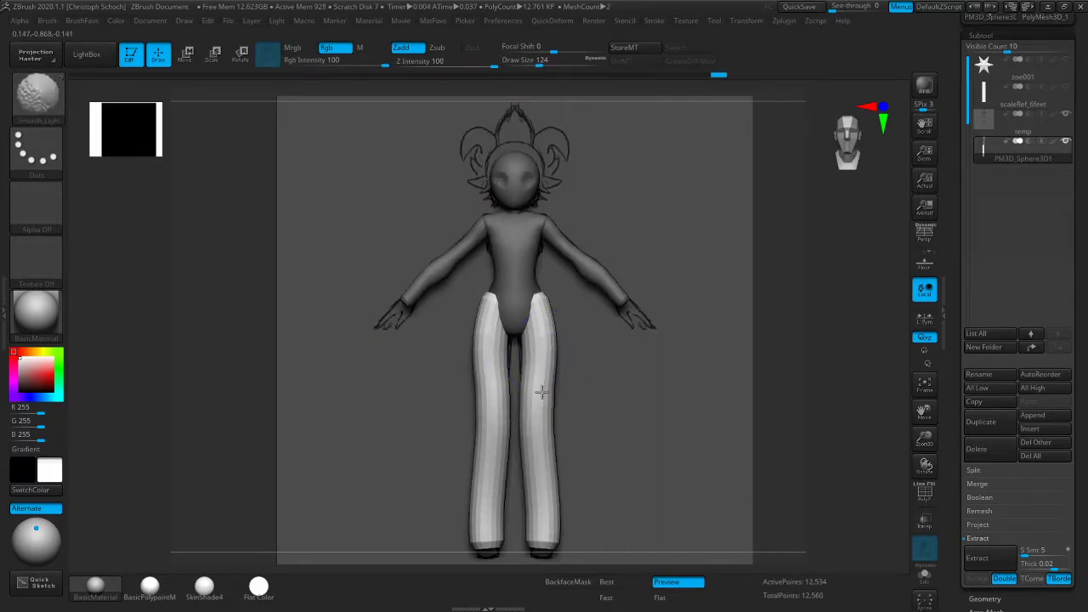
# Turn on transparency without ghosting and adjust the front and back opacity so the sketch shows through the model
pyautogui.click(927, 521)
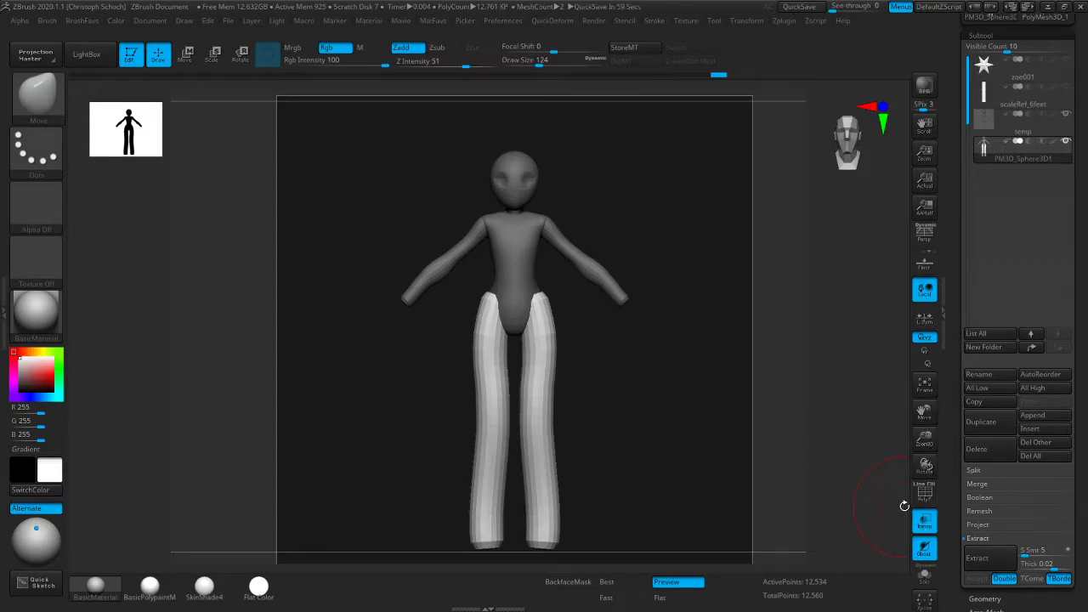
pyautogui.click(927, 552)
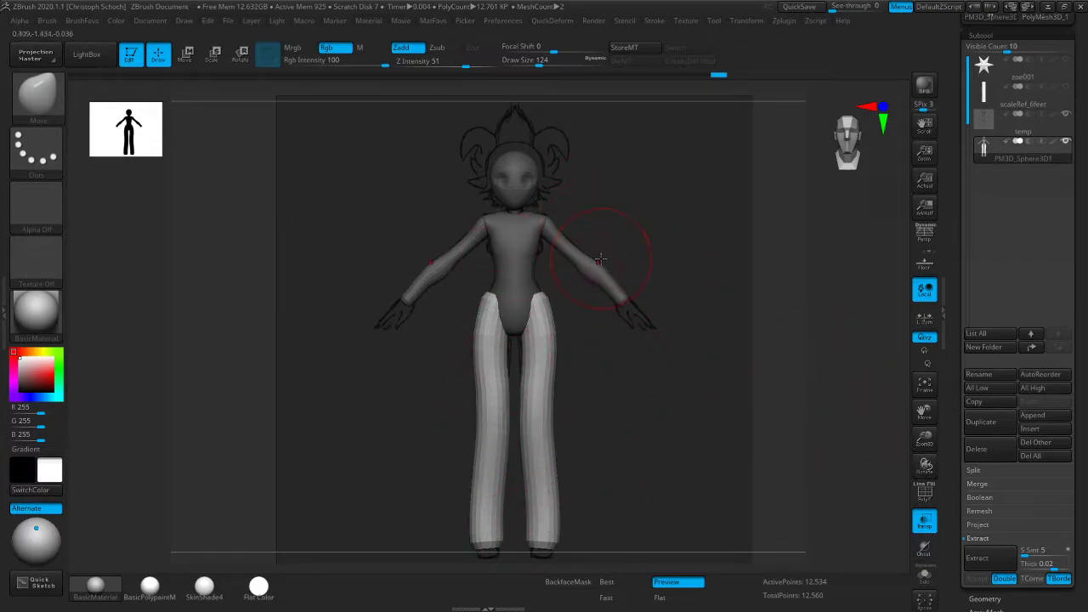
pyautogui.click(504, 23)
pyautogui.click(521, 253)
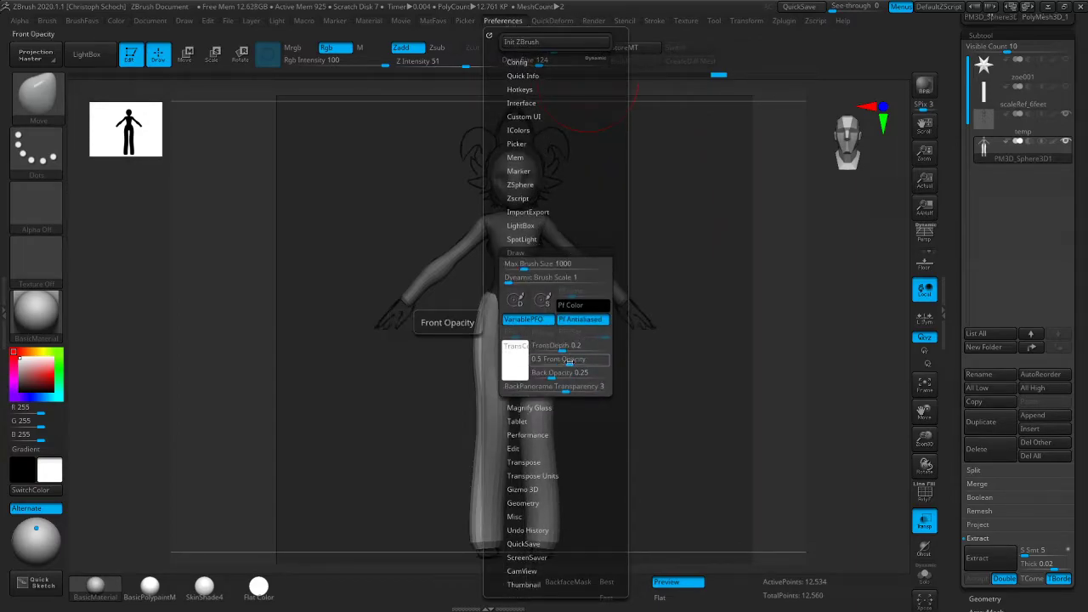
pyautogui.moveTo(553, 374); pyautogui.dragTo(599, 376)
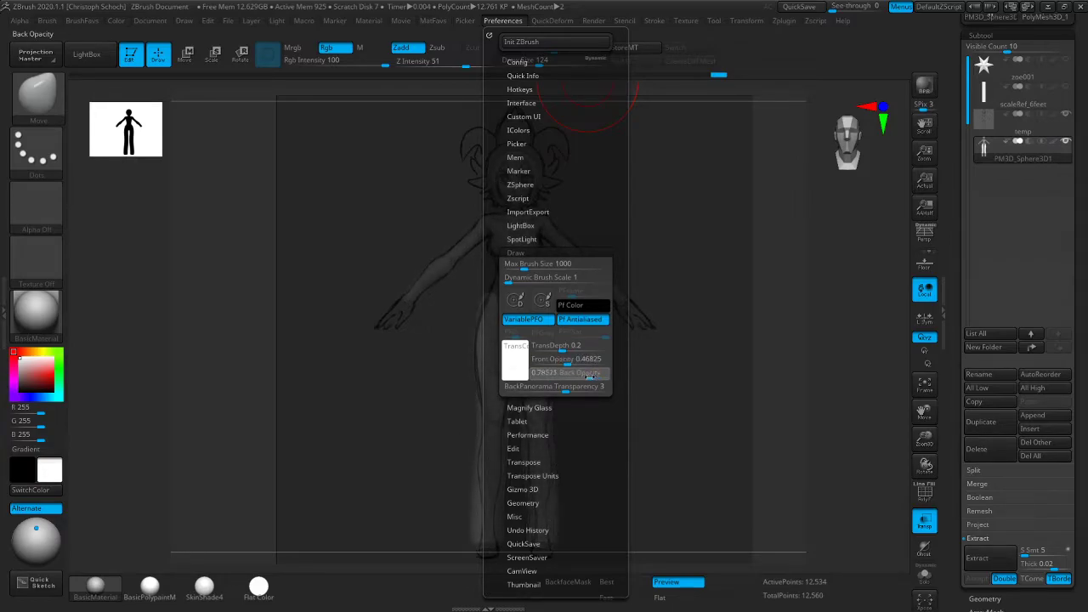
pyautogui.moveTo(590, 375); pyautogui.dragTo(592, 375)
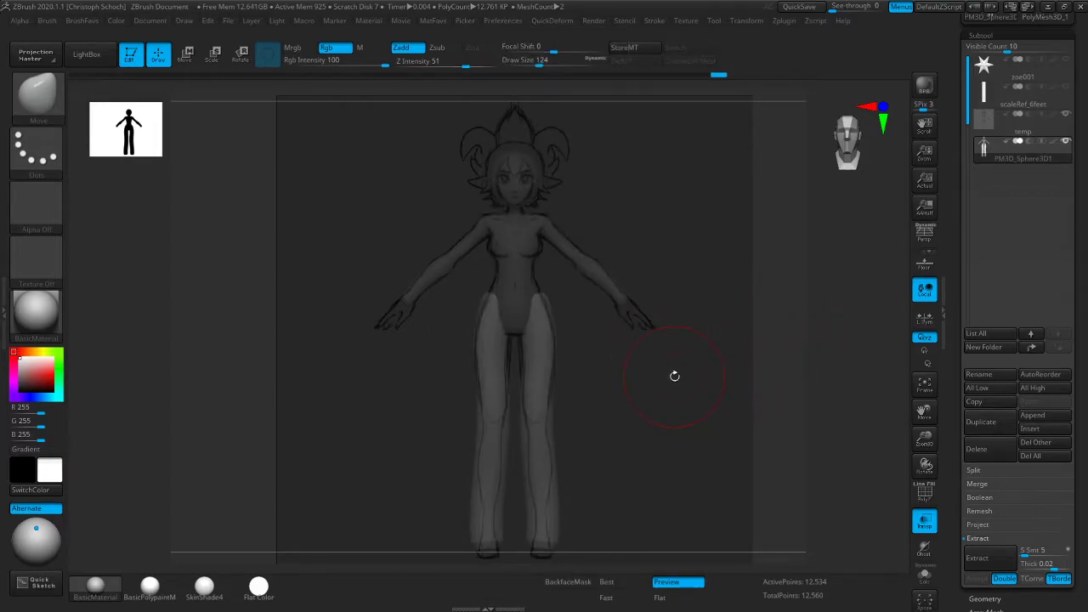
# Pull the leg outlines in to match the sketch in front view with the Move brush, reducing the draw size to 92
pyautogui.moveTo(924, 413); pyautogui.dragTo(908, 367)
pyautogui.moveTo(925, 439); pyautogui.dragTo(920, 433)
pyautogui.press('b')
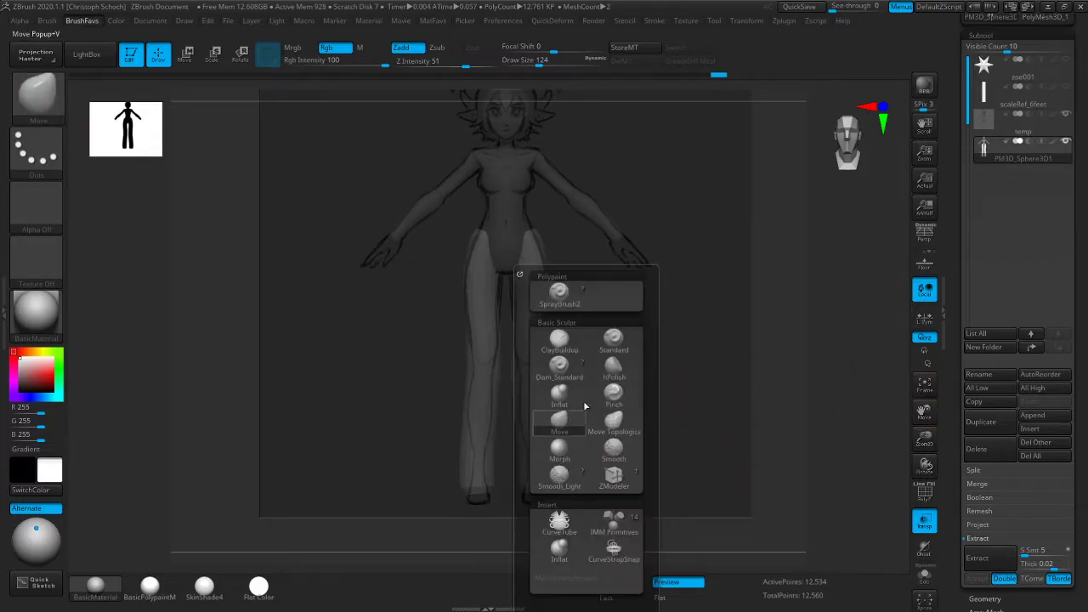
pyautogui.press('b')
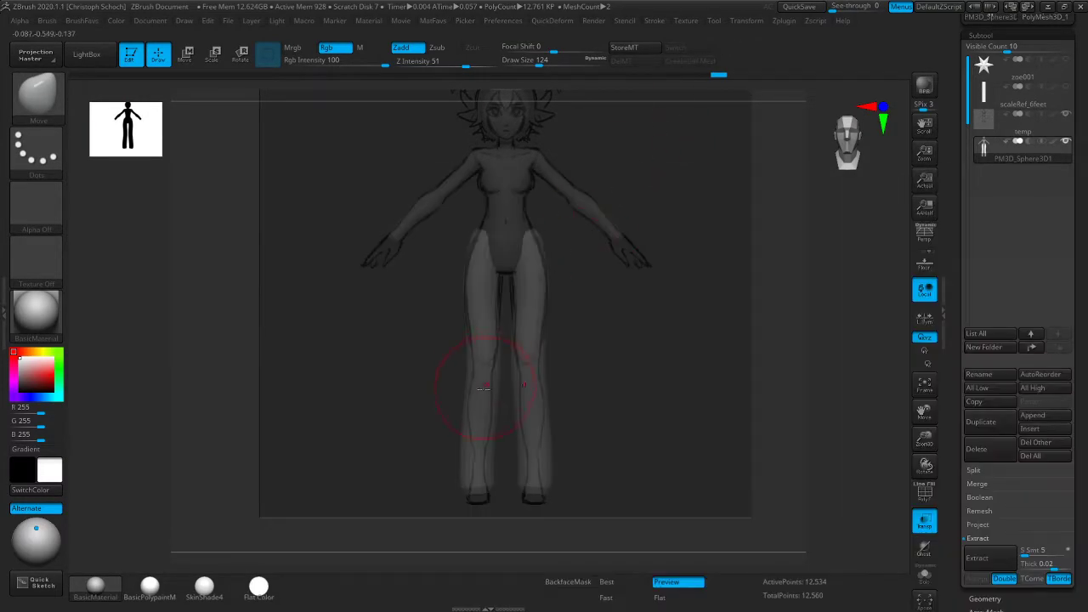
pyautogui.moveTo(468, 364); pyautogui.dragTo(476, 367)
pyautogui.press('[')
pyautogui.moveTo(765, 340); pyautogui.dragTo(569, 355)
pyautogui.moveTo(493, 371)
pyautogui.mouseDown()
pyautogui.moveTo(484, 368)
pyautogui.moveTo(486, 389)
pyautogui.moveTo(465, 412)
pyautogui.moveTo(459, 486)
pyautogui.moveTo(463, 437)
pyautogui.moveTo(452, 464)
pyautogui.moveTo(561, 456)
pyautogui.mouseUp()
pyautogui.press('[')
# Smooth the legs, then shape the calves in side view and the outer thighs in front view with the Move brush
pyautogui.press('shift')
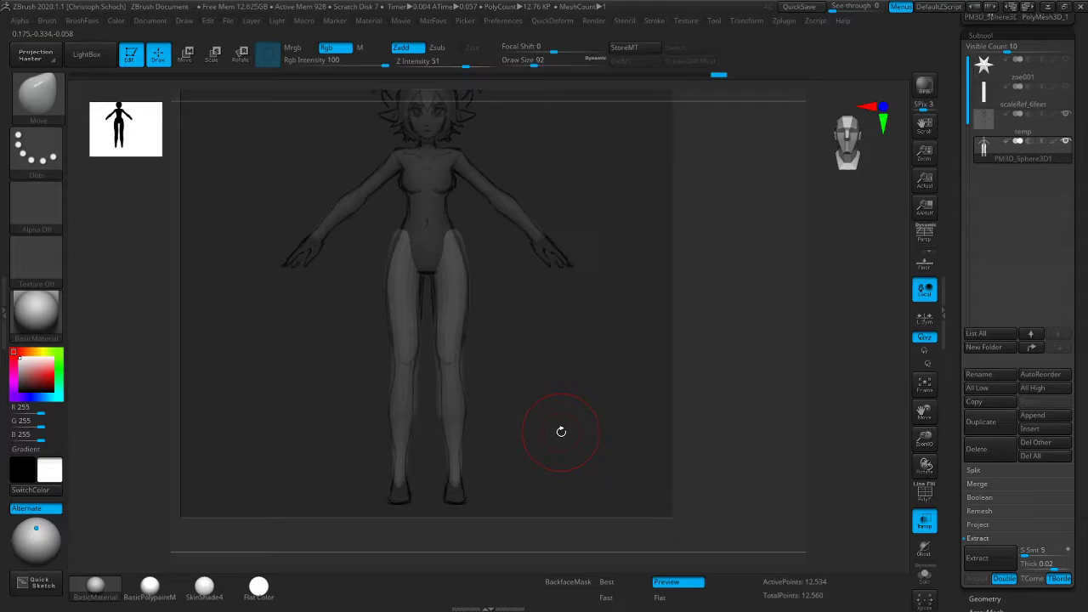
pyautogui.press('shift')
pyautogui.press('shift')
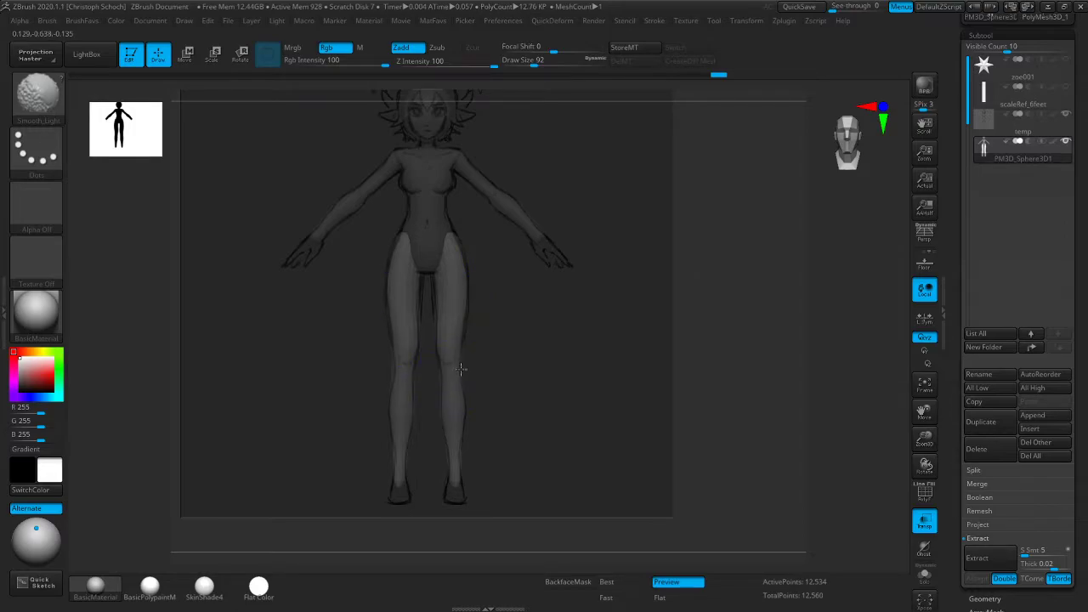
pyautogui.moveTo(765, 344); pyautogui.dragTo(488, 365)
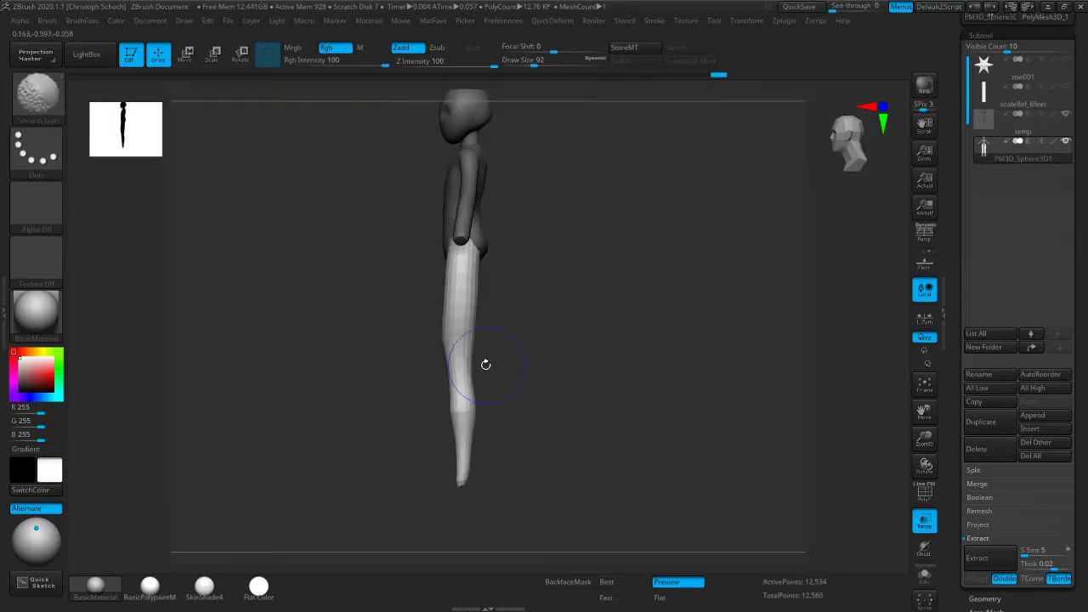
pyautogui.moveTo(477, 409); pyautogui.dragTo(508, 396)
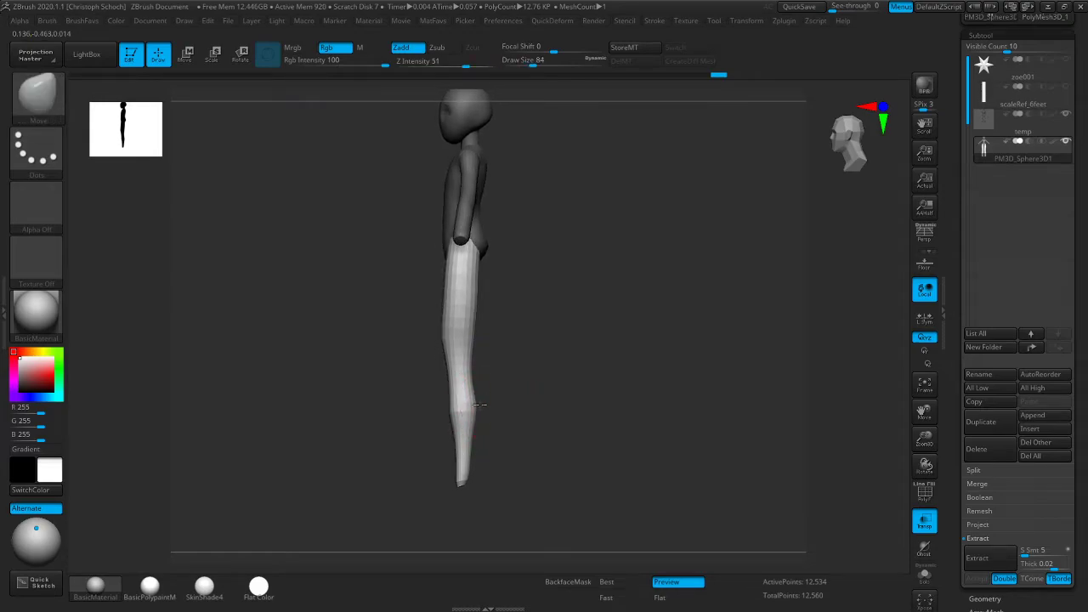
pyautogui.keyDown('shift'); pyautogui.moveTo(399, 384); pyautogui.dragTo(484, 335); pyautogui.keyUp('shift')
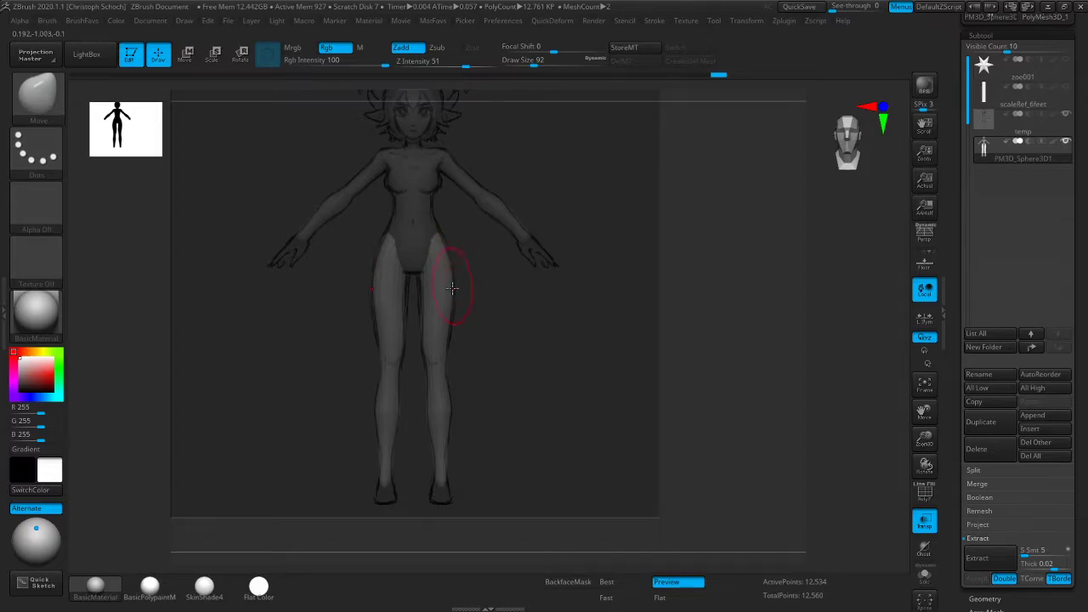
pyautogui.moveTo(451, 332); pyautogui.dragTo(454, 316)
# Refine the knee area with the Move brush at draw size 40, working in front and side view
pyautogui.press('[')
pyautogui.keyDown('shift'); pyautogui.moveTo(671, 396); pyautogui.dragTo(493, 437); pyautogui.keyUp('shift')
pyautogui.press('[')
pyautogui.press('[')
pyautogui.press('[')
pyautogui.press('[')
pyautogui.press('[')
pyautogui.press('[')
pyautogui.press('[')
pyautogui.press('[')
pyautogui.press('[')
pyautogui.press('[')
pyautogui.moveTo(425, 376)
pyautogui.keyDown('shift'); pyautogui.mouseDown()
pyautogui.moveTo(544, 374)
pyautogui.moveTo(462, 377)
pyautogui.moveTo(705, 331)
pyautogui.mouseUp(); pyautogui.keyUp('shift')
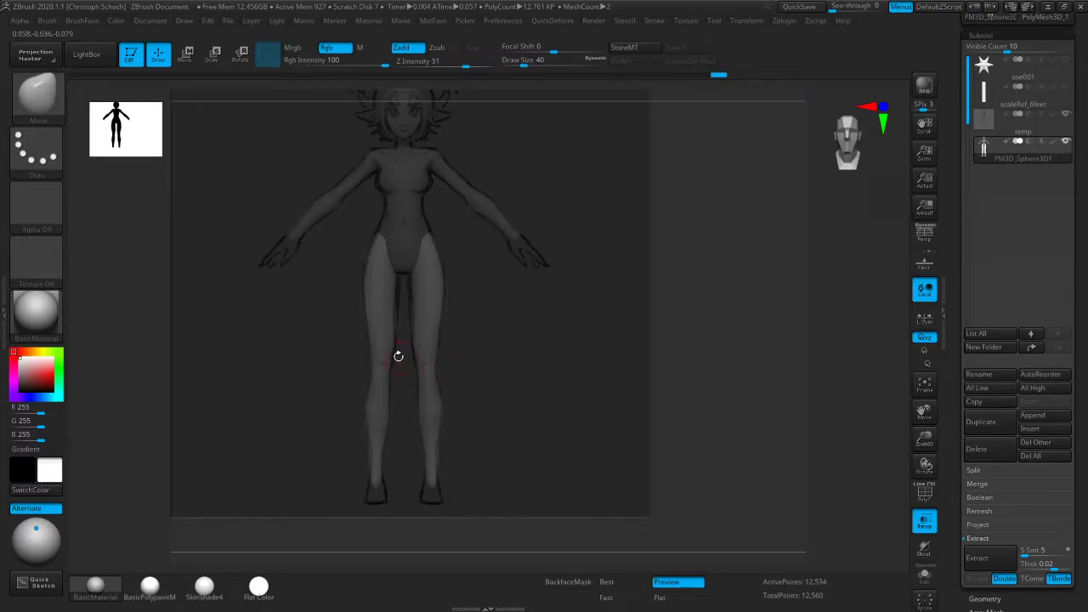
pyautogui.keyDown('shift'); pyautogui.moveTo(399, 358); pyautogui.dragTo(567, 343); pyautogui.keyUp('shift')
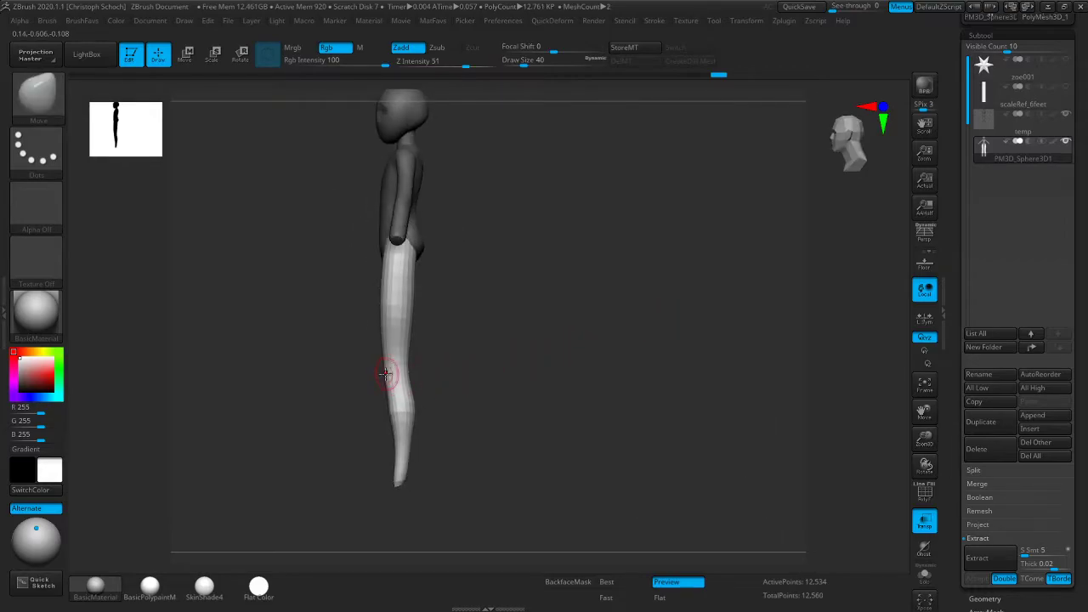
pyautogui.keyDown('shift'); pyautogui.moveTo(480, 374); pyautogui.dragTo(420, 379); pyautogui.keyUp('shift')
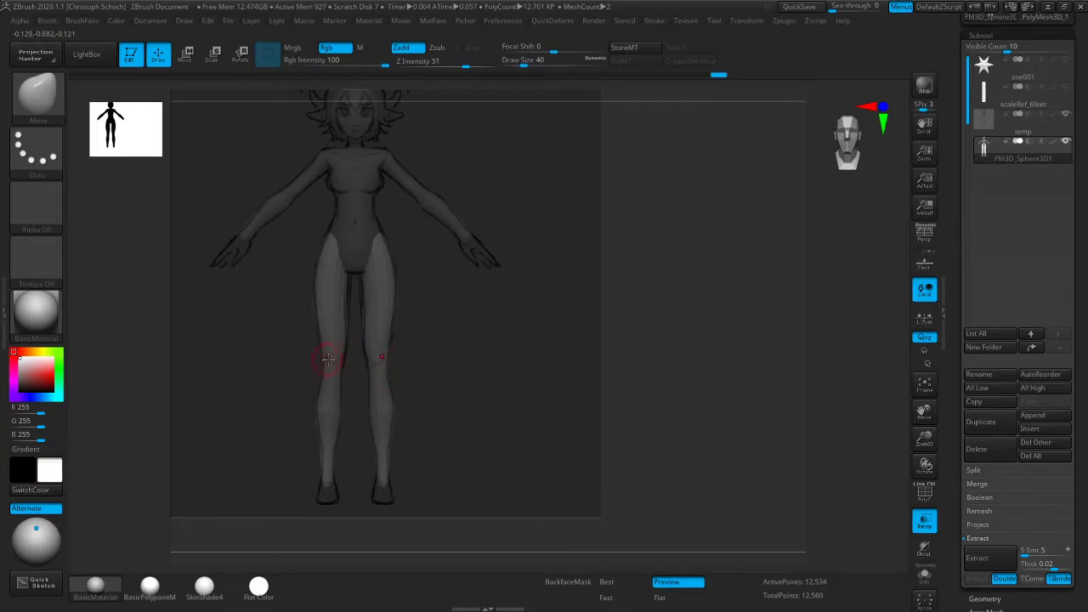
# Shape the lower legs in side view with the Move brush, pushing the ankles and foot ends slightly backward
pyautogui.keyDown('shift'); pyautogui.moveTo(668, 318); pyautogui.dragTo(626, 318); pyautogui.keyUp('shift')
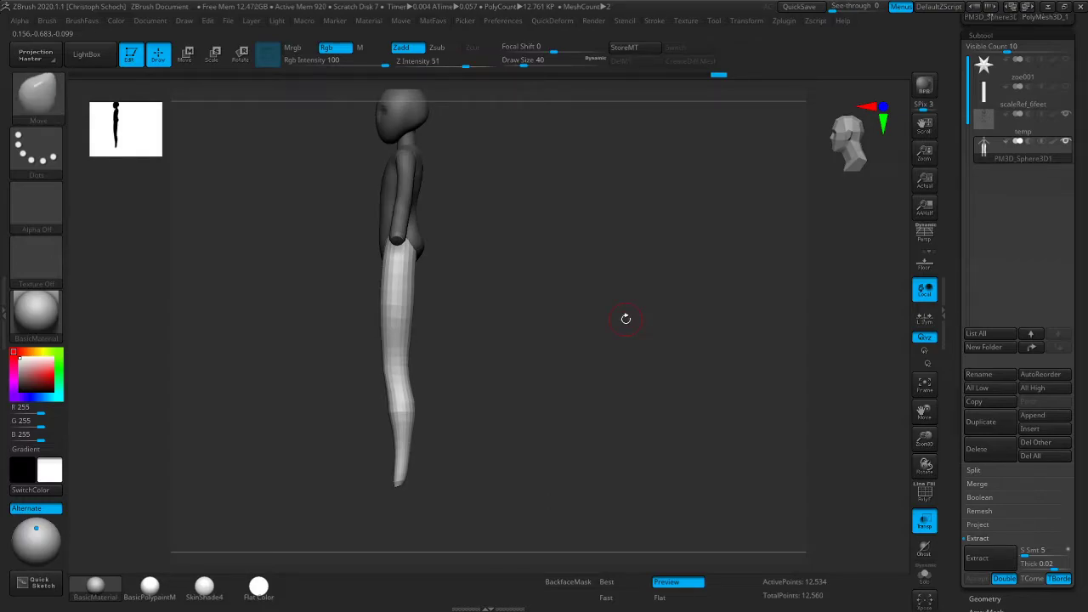
pyautogui.moveTo(391, 407); pyautogui.dragTo(396, 429)
pyautogui.press(']')
pyautogui.moveTo(400, 483); pyautogui.dragTo(405, 483)
pyautogui.keyDown('shift'); pyautogui.moveTo(399, 437); pyautogui.dragTo(392, 414); pyautogui.keyUp('shift')
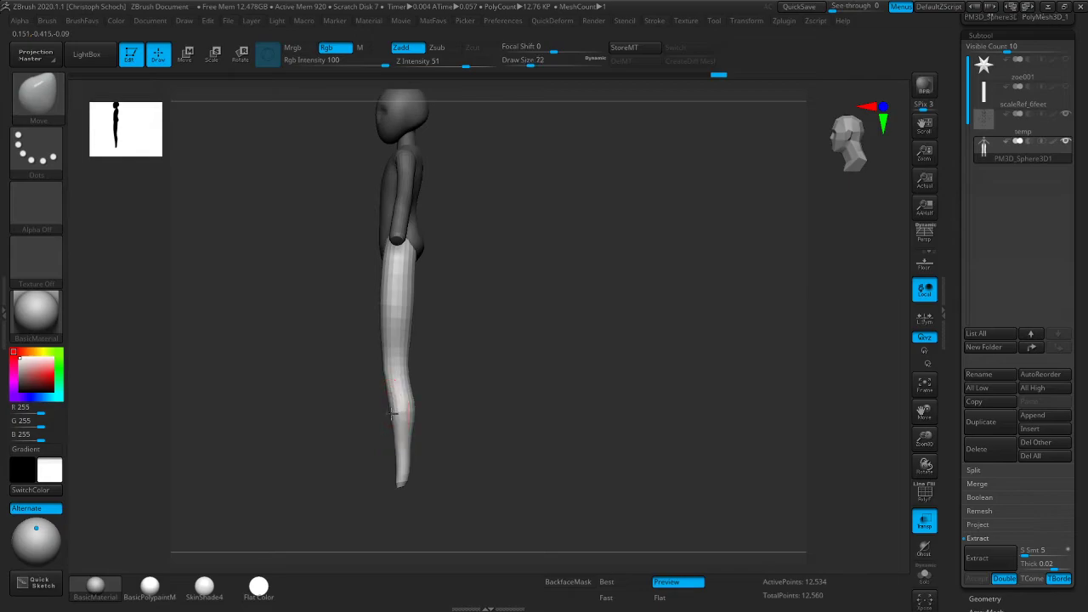
pyautogui.keyDown('shift'); pyautogui.moveTo(467, 394); pyautogui.dragTo(620, 377); pyautogui.keyUp('shift')
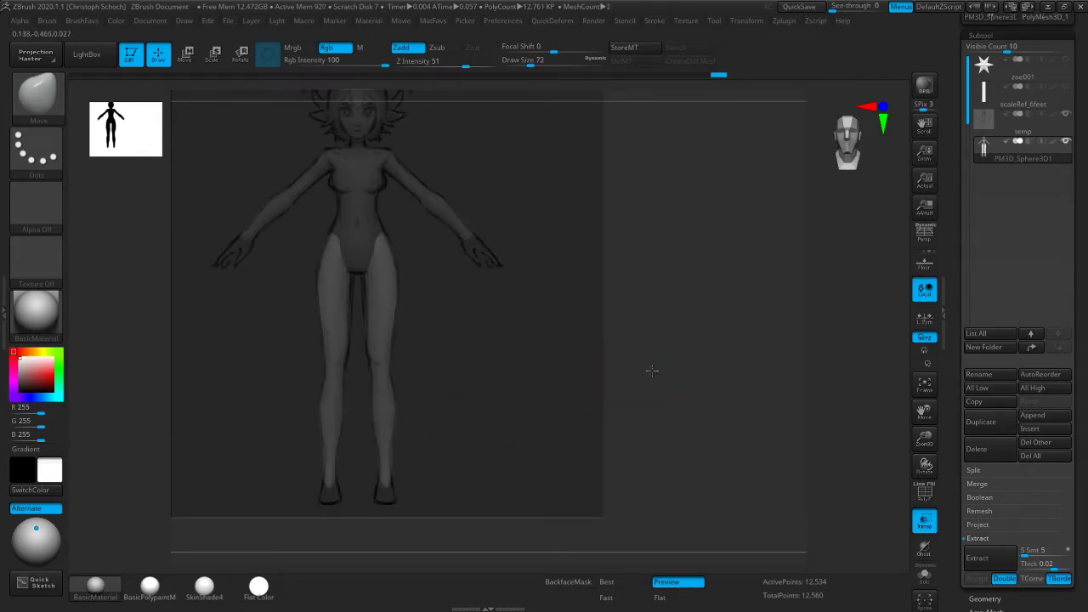
pyautogui.keyDown('shift'); pyautogui.moveTo(450, 450); pyautogui.dragTo(595, 413); pyautogui.keyUp('shift')
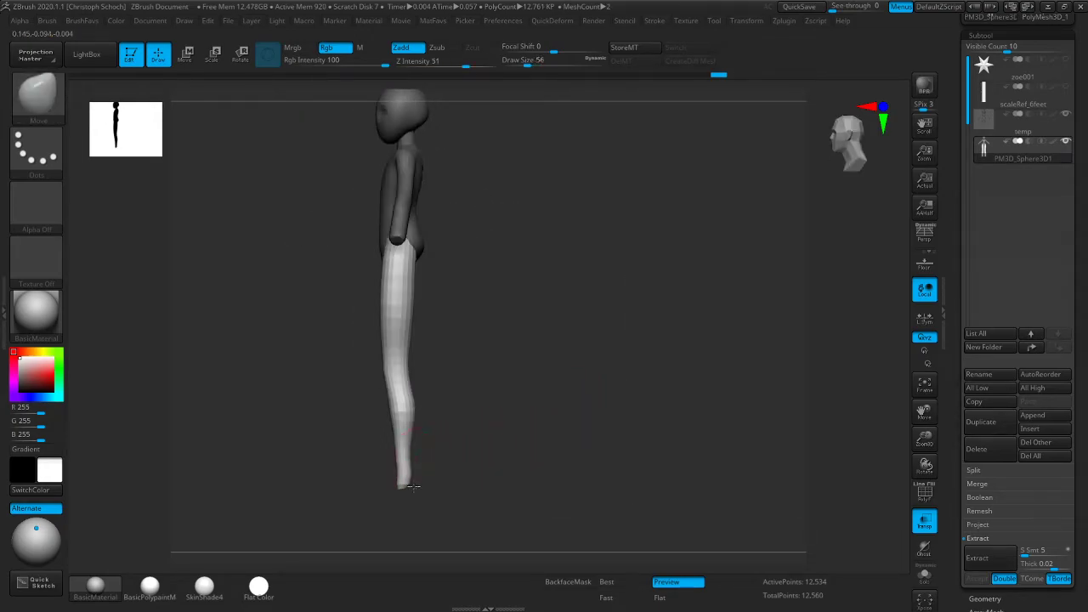
pyautogui.press('[')
pyautogui.moveTo(410, 483); pyautogui.dragTo(416, 487)
pyautogui.keyDown('shift'); pyautogui.moveTo(472, 457); pyautogui.dragTo(570, 440); pyautogui.keyUp('shift')
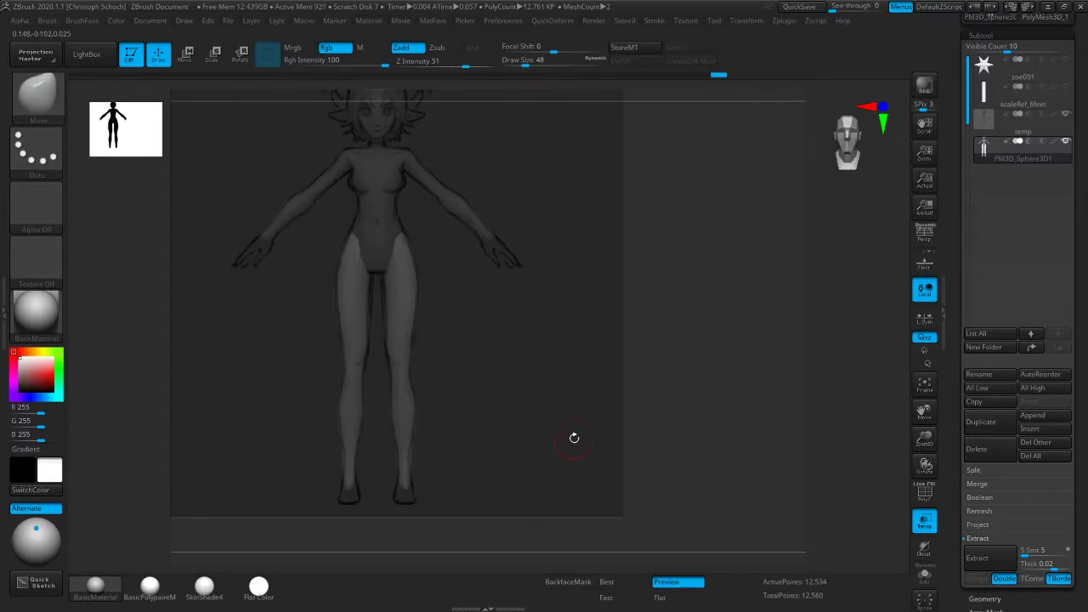
# Invert the mask to free the torso and reshape the buttocks and hips from behind with the Move brush at draw size 48 to 56
pyautogui.keyDown('shift'); pyautogui.moveTo(657, 409); pyautogui.dragTo(620, 413); pyautogui.keyUp('shift')
pyautogui.keyDown('shift'); pyautogui.moveTo(425, 343); pyautogui.dragTo(460, 319); pyautogui.keyUp('shift')
pyautogui.keyDown('shift'); pyautogui.moveTo(452, 246); pyautogui.dragTo(476, 256, button='right'); pyautogui.keyUp('shift')
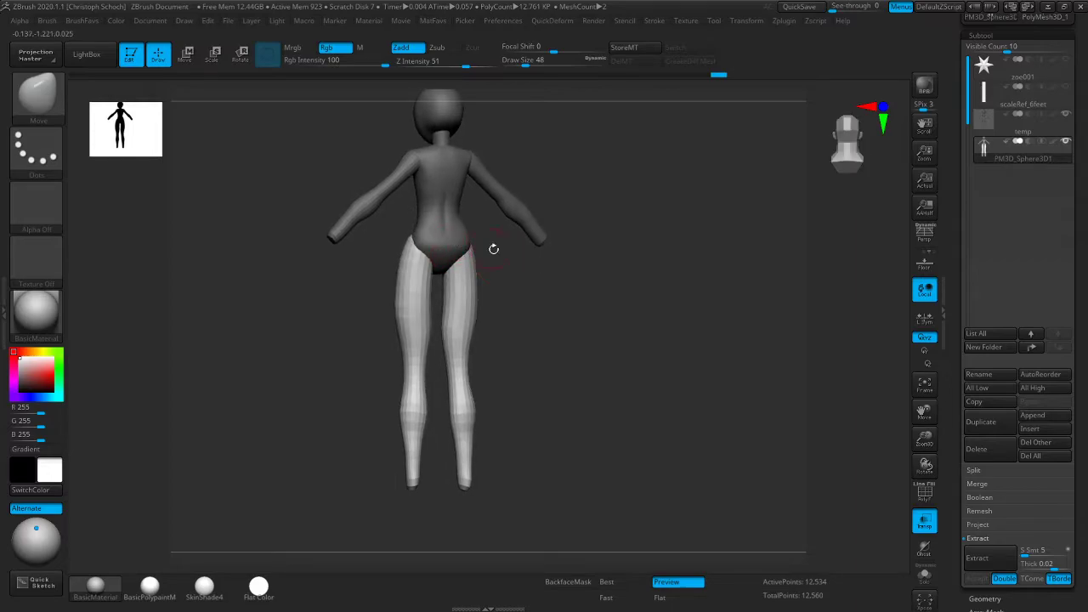
pyautogui.moveTo(576, 310)
pyautogui.mouseDown()
pyautogui.moveTo(607, 337)
pyautogui.moveTo(576, 318)
pyautogui.mouseUp()
pyautogui.keyDown('ctrl'); pyautogui.click(607, 339); pyautogui.keyUp('ctrl')
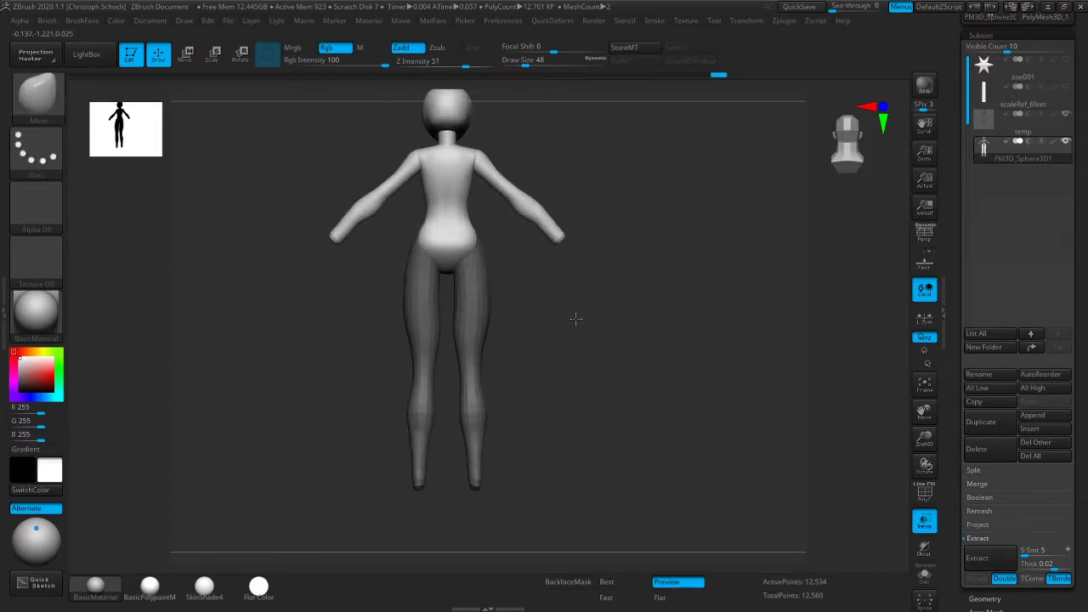
pyautogui.moveTo(464, 243); pyautogui.dragTo(463, 263)
pyautogui.press(']')
pyautogui.moveTo(554, 274)
pyautogui.keyDown('shift'); pyautogui.mouseDown()
pyautogui.moveTo(478, 275)
pyautogui.moveTo(456, 260)
pyautogui.mouseUp(); pyautogui.keyUp('shift')
pyautogui.press('[')
pyautogui.moveTo(391, 289); pyautogui.dragTo(417, 292)
pyautogui.moveTo(416, 293); pyautogui.dragTo(478, 226, button='right')
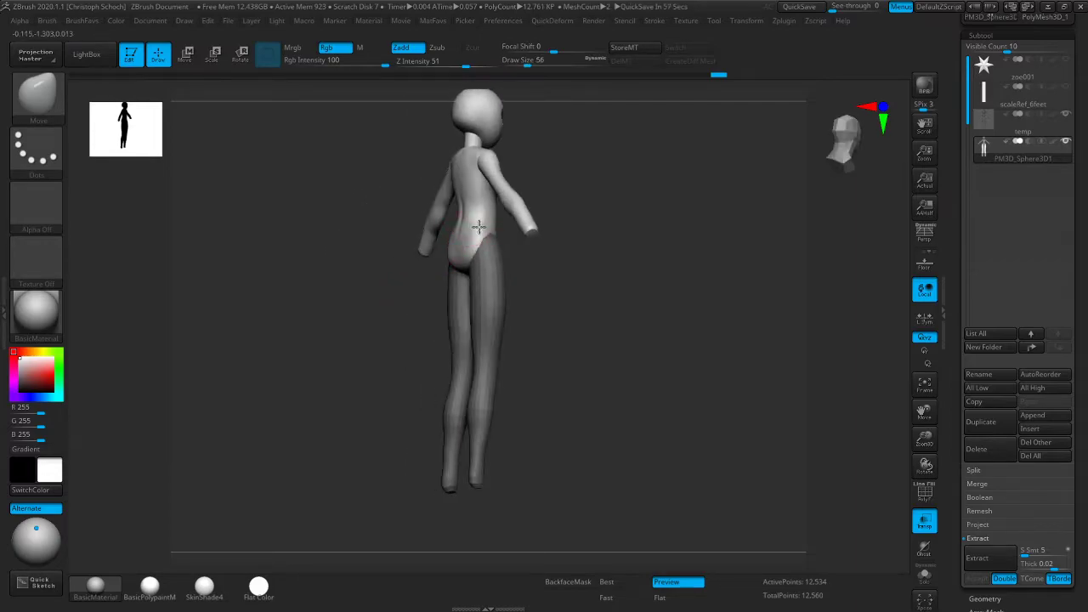
pyautogui.press('[')
pyautogui.moveTo(633, 299); pyautogui.dragTo(661, 297, button='right')
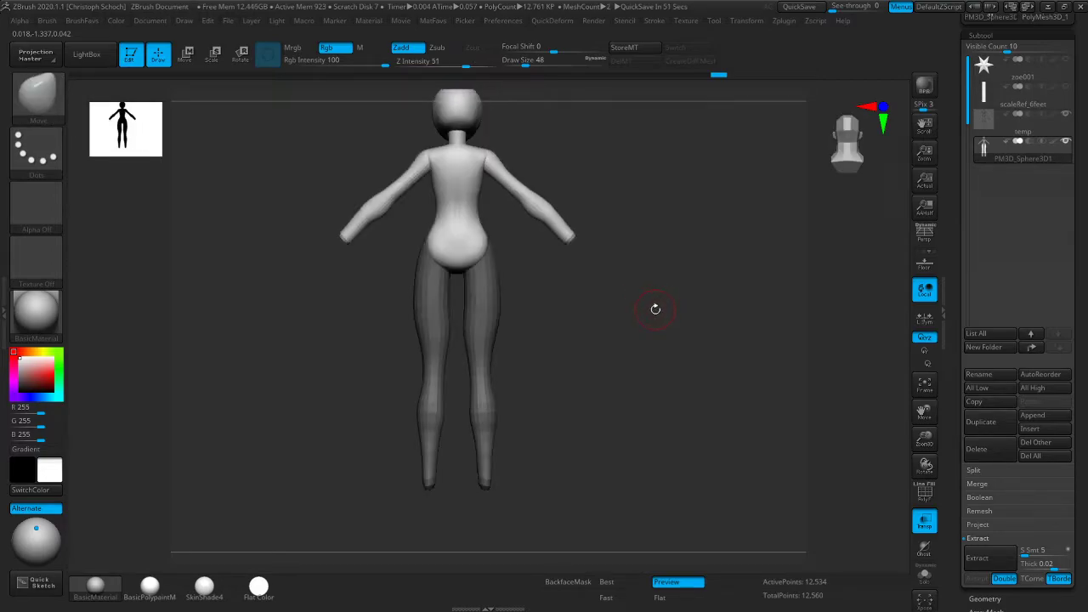
# Shape and smooth the waist and lower back in side and front view with a larger Move brush
pyautogui.moveTo(653, 316); pyautogui.dragTo(697, 285, button='right')
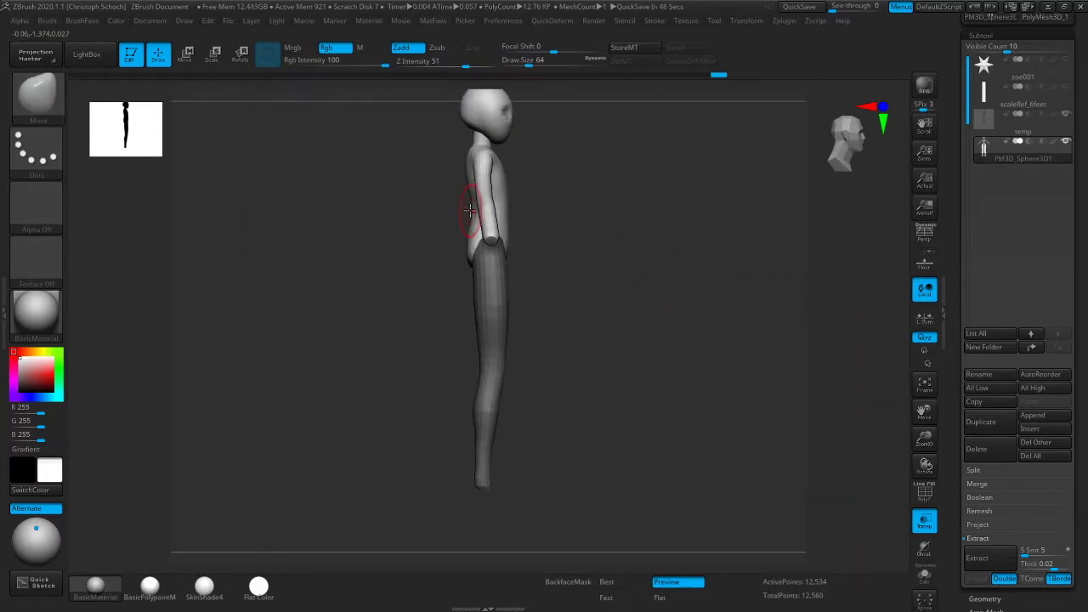
pyautogui.moveTo(508, 214); pyautogui.dragTo(420, 247, button='right')
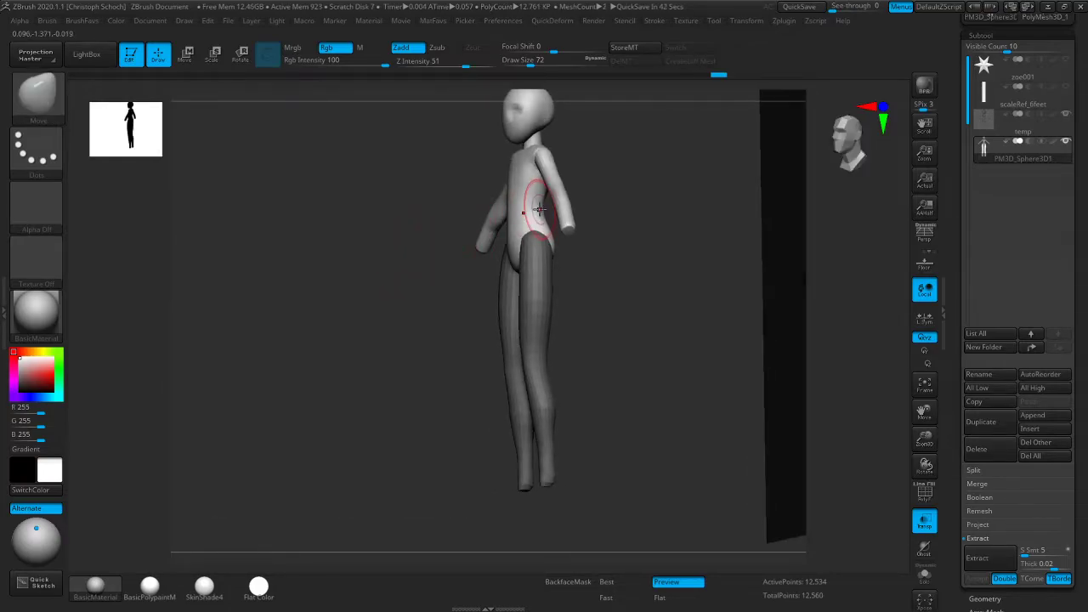
pyautogui.keyDown('shift'); pyautogui.moveTo(428, 292); pyautogui.dragTo(533, 250); pyautogui.keyUp('shift')
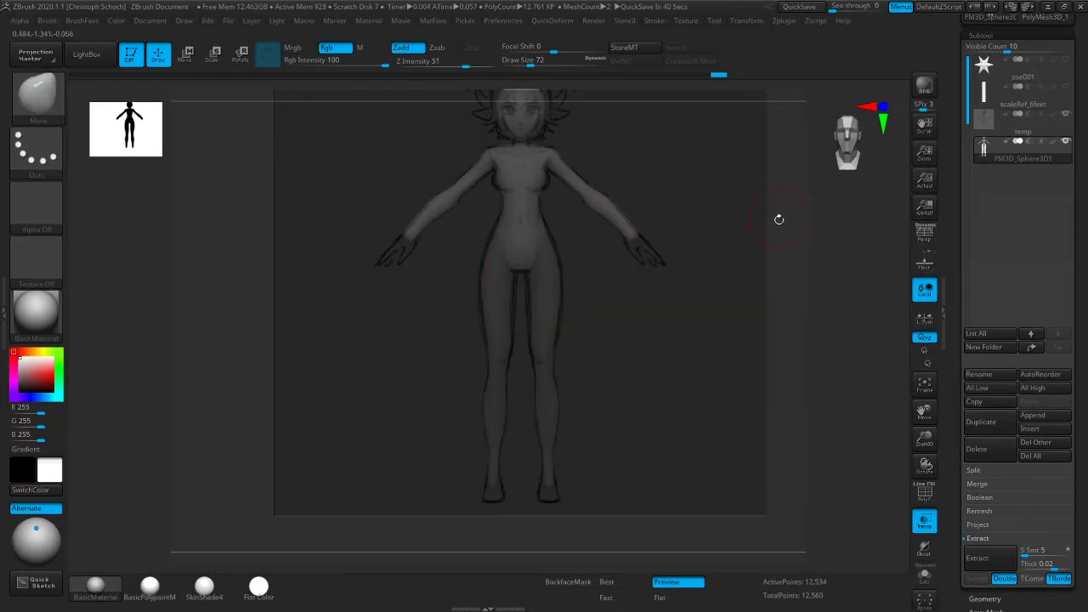
pyautogui.keyDown('shift'); pyautogui.moveTo(777, 218); pyautogui.dragTo(827, 224); pyautogui.keyUp('shift')
pyautogui.press(']')
pyautogui.moveTo(556, 220); pyautogui.dragTo(566, 219)
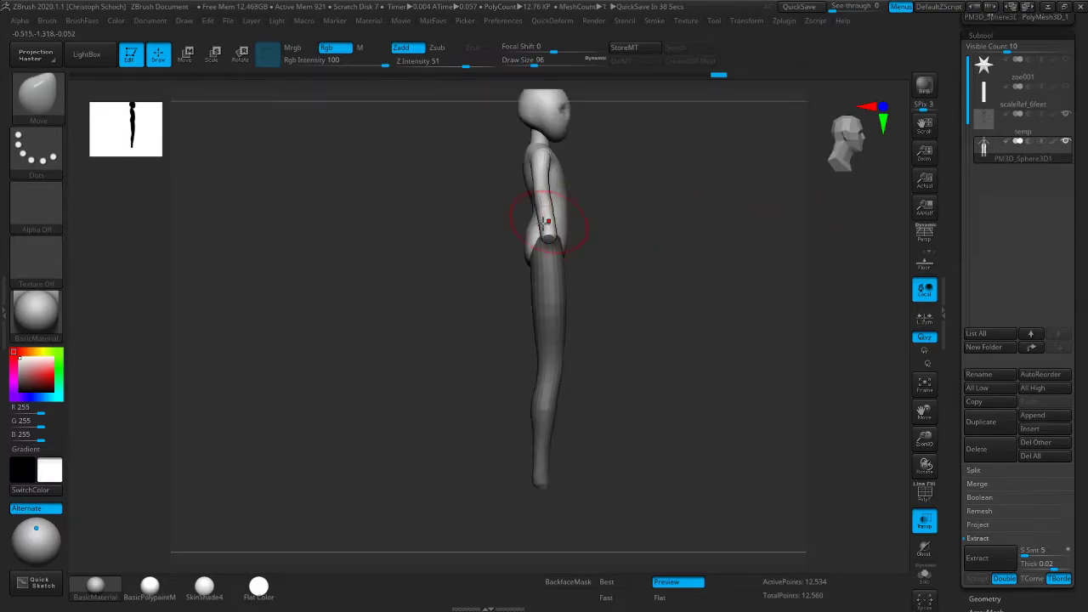
pyautogui.keyDown('shift'); pyautogui.moveTo(799, 197); pyautogui.dragTo(736, 192); pyautogui.keyUp('shift')
pyautogui.moveTo(817, 214); pyautogui.dragTo(715, 212)
pyautogui.moveTo(610, 196)
pyautogui.mouseDown()
pyautogui.moveTo(573, 175)
pyautogui.moveTo(544, 175)
pyautogui.moveTo(660, 150)
pyautogui.moveTo(528, 173)
pyautogui.moveTo(484, 193)
pyautogui.mouseUp()
pyautogui.press('[')
pyautogui.moveTo(417, 201); pyautogui.dragTo(491, 210)
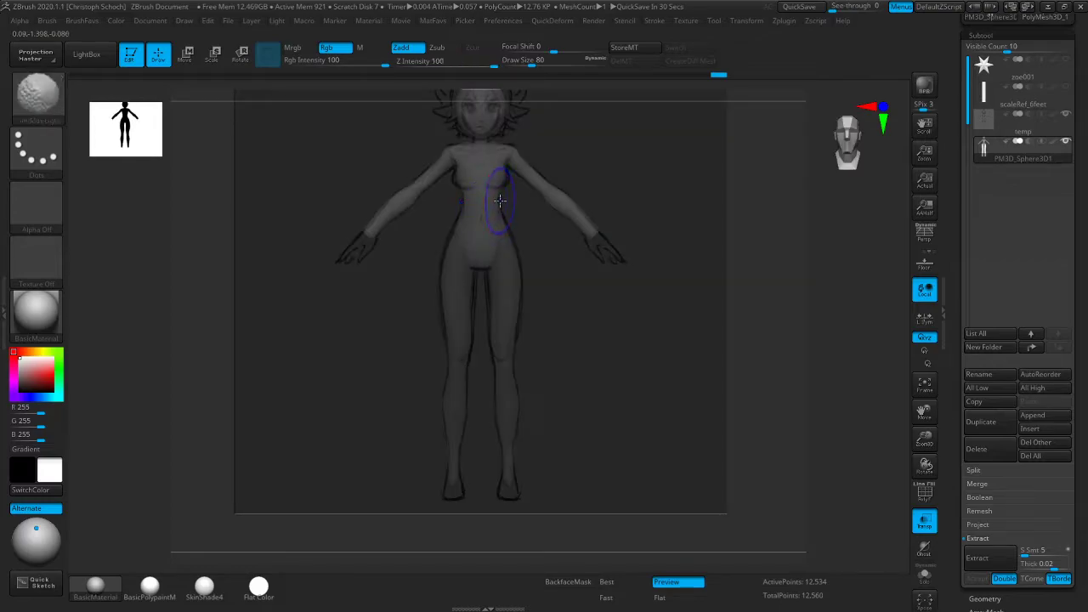
pyautogui.keyDown('shift'); pyautogui.moveTo(738, 189); pyautogui.dragTo(624, 198); pyautogui.keyUp('shift')
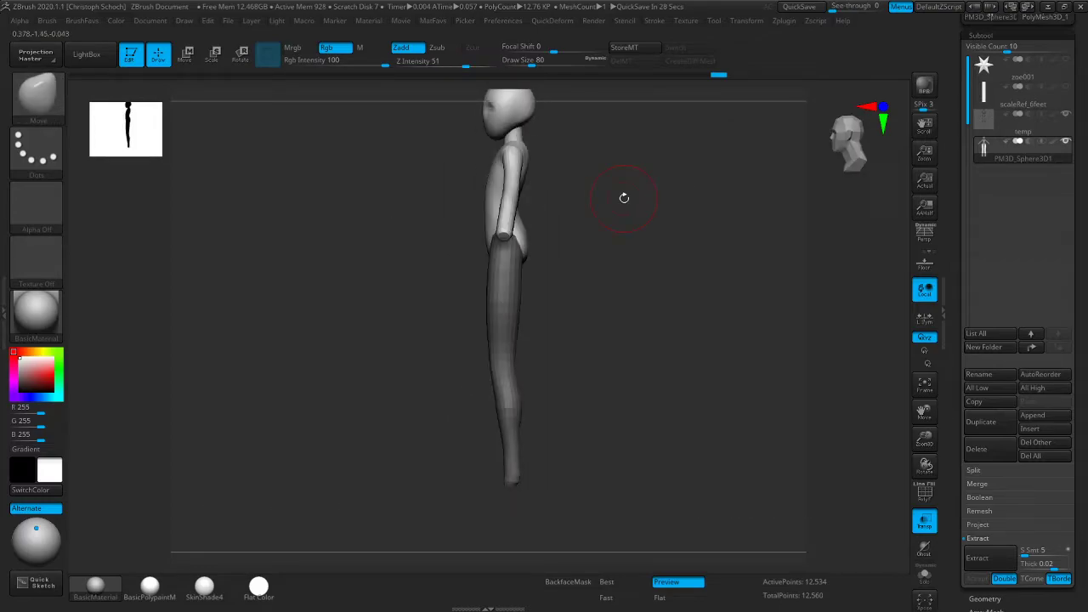
# Invert the mask to free the legs and adjust the knees and calves in side view, finishing at draw size 56
pyautogui.keyDown('shift'); pyautogui.moveTo(418, 436); pyautogui.dragTo(442, 431); pyautogui.keyUp('shift')
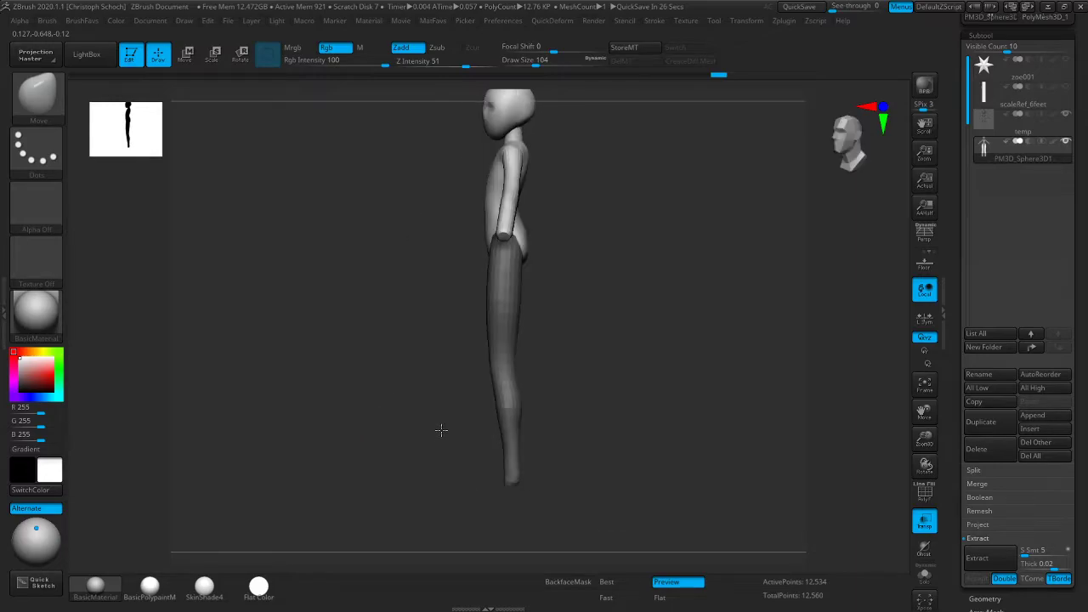
pyautogui.keyDown('ctrl'); pyautogui.click(385, 447); pyautogui.keyUp('ctrl')
pyautogui.moveTo(379, 453)
pyautogui.mouseDown()
pyautogui.moveTo(405, 447)
pyautogui.moveTo(378, 456)
pyautogui.mouseUp()
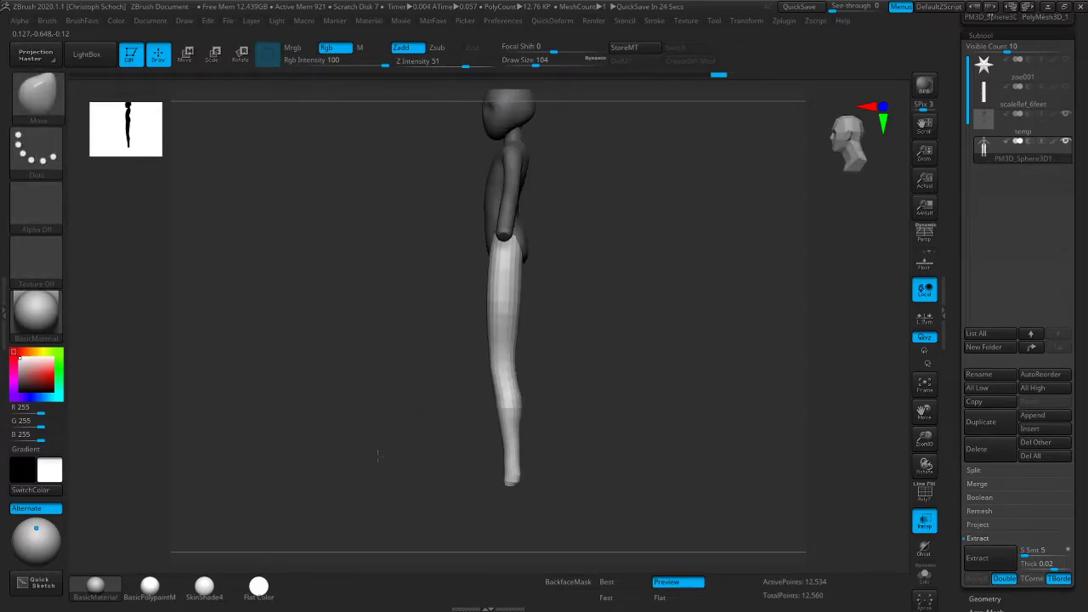
pyautogui.press(']')
pyautogui.moveTo(498, 369); pyautogui.dragTo(502, 373)
pyautogui.moveTo(507, 422); pyautogui.dragTo(509, 427)
pyautogui.moveTo(502, 383); pyautogui.dragTo(502, 371)
pyautogui.moveTo(573, 403); pyautogui.dragTo(656, 391)
pyautogui.press('[')
pyautogui.moveTo(782, 371); pyautogui.dragTo(509, 390)
pyautogui.press('[')
pyautogui.press('[')
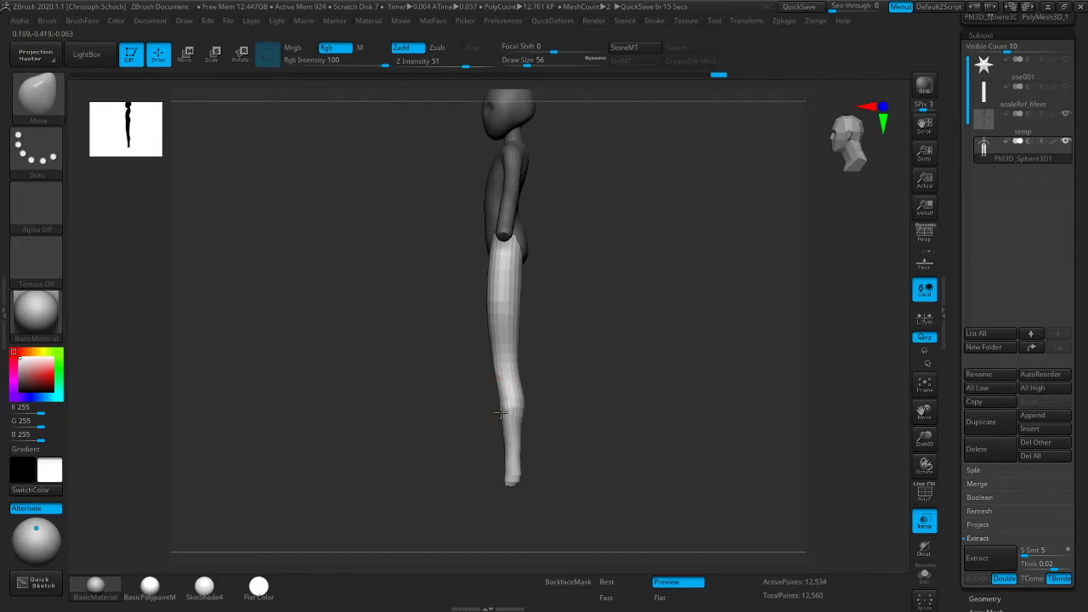
# Clear the mask and refine the buttocks and their transition into the lower back and thighs with the Move brush
pyautogui.keyDown('shift'); pyautogui.moveTo(462, 447); pyautogui.dragTo(526, 436); pyautogui.keyUp('shift')
pyautogui.press(']')
pyautogui.keyDown('shift'); pyautogui.moveTo(800, 285); pyautogui.dragTo(587, 287); pyautogui.keyUp('shift')
pyautogui.press('[')
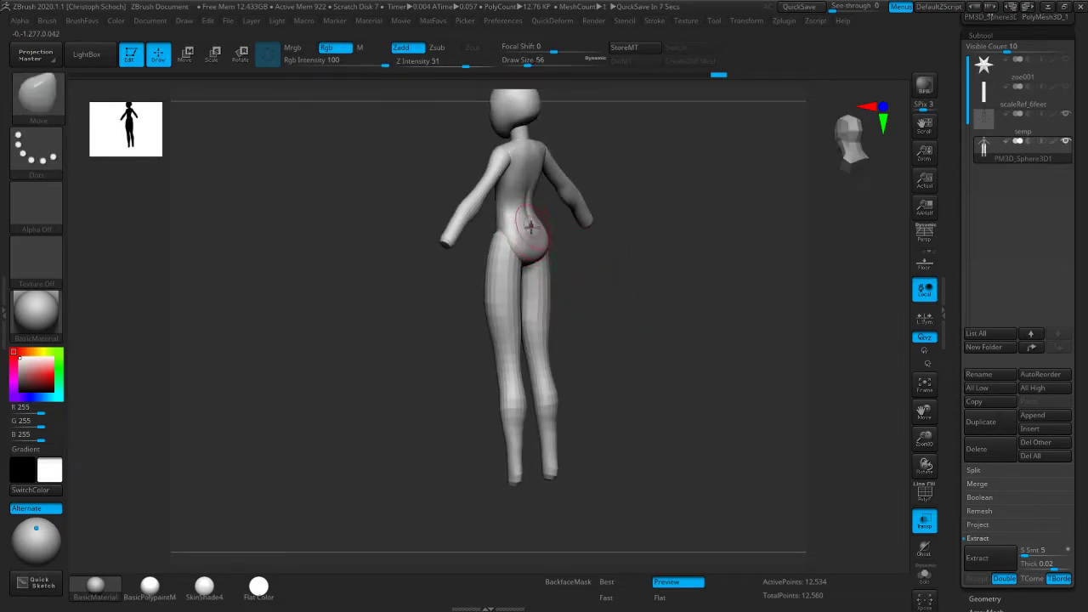
pyautogui.moveTo(586, 238); pyautogui.dragTo(519, 223)
pyautogui.moveTo(475, 266); pyautogui.dragTo(624, 272)
pyautogui.moveTo(532, 264); pyautogui.dragTo(536, 255)
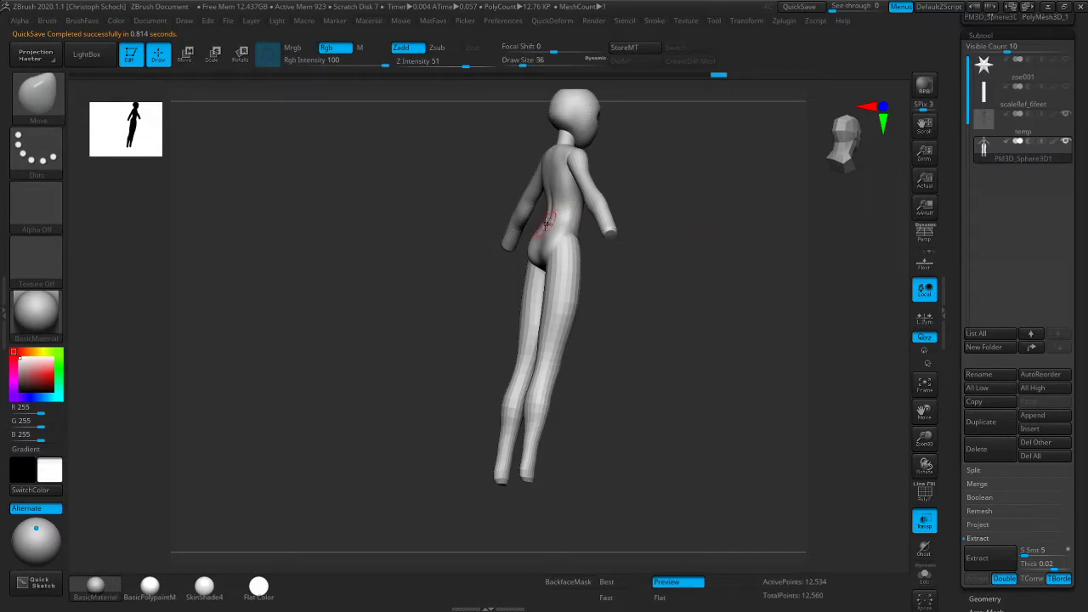
pyautogui.press(']')
pyautogui.moveTo(429, 320); pyautogui.dragTo(488, 323)
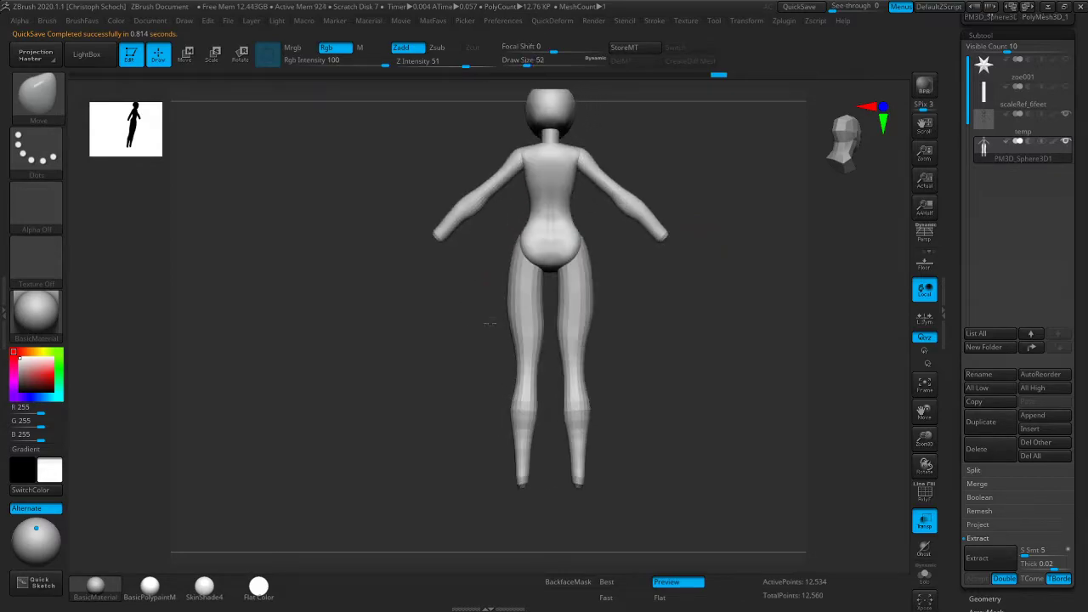
pyautogui.keyDown('shift'); pyautogui.moveTo(551, 219); pyautogui.dragTo(635, 272); pyautogui.keyUp('shift')
# Build up and smooth the buttocks in back view with the ClayBuildup brush at draw size 52
pyautogui.press('b')
pyautogui.press('c')
pyautogui.press('b')
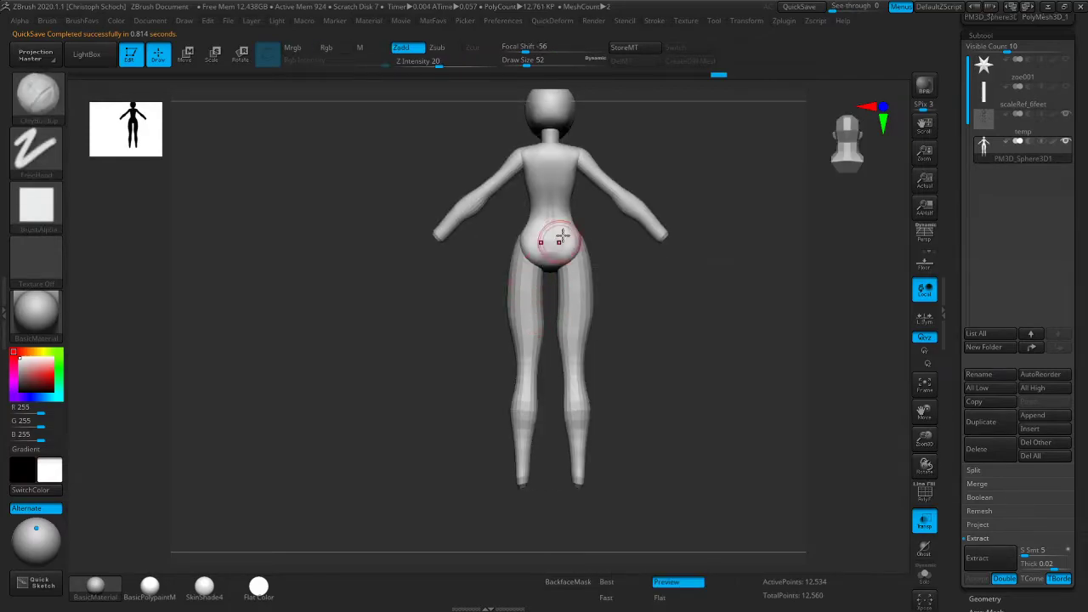
pyautogui.keyDown('shift'); pyautogui.moveTo(571, 236); pyautogui.dragTo(557, 245); pyautogui.keyUp('shift')
pyautogui.moveTo(637, 264); pyautogui.dragTo(721, 280)
# Adjust the hips to the sketch with the Move brush at draw size 60 and frame the whole figure
pyautogui.press('b')
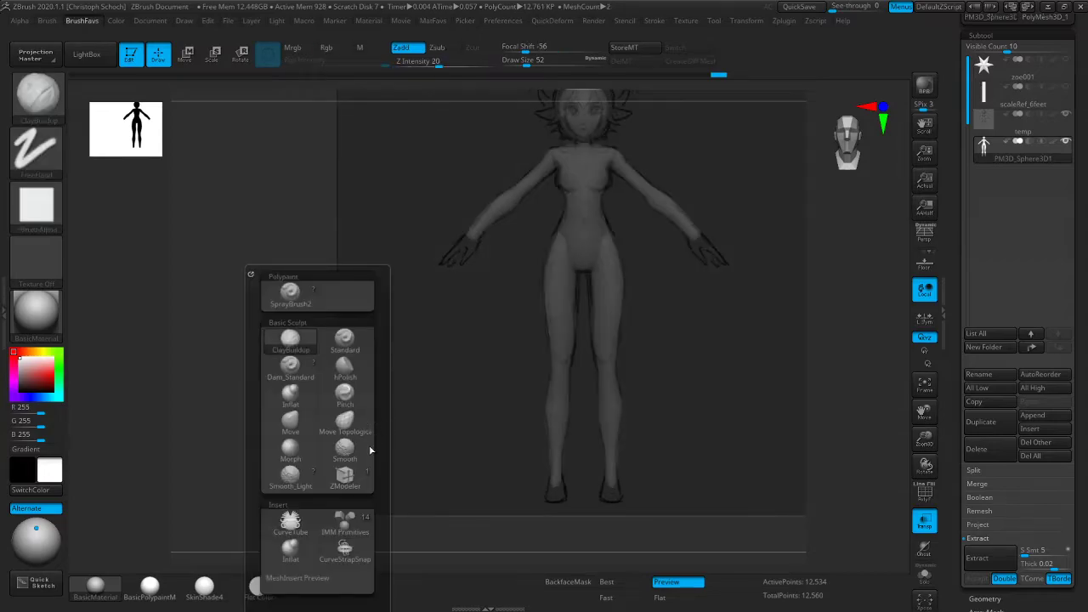
pyautogui.click(295, 431)
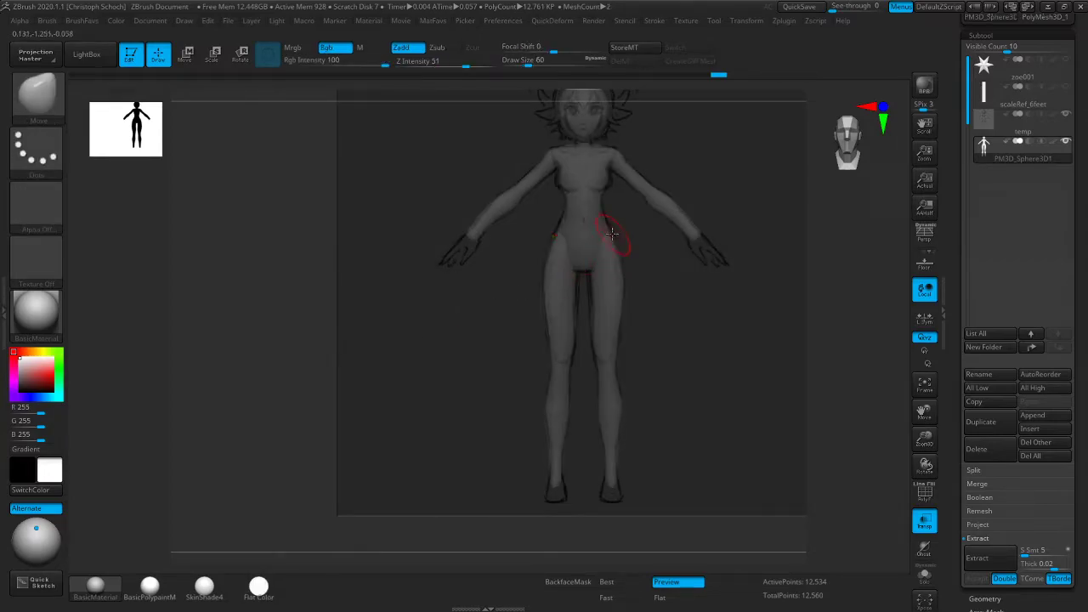
pyautogui.moveTo(924, 437); pyautogui.dragTo(925, 420)
pyautogui.moveTo(925, 413); pyautogui.dragTo(862, 430)
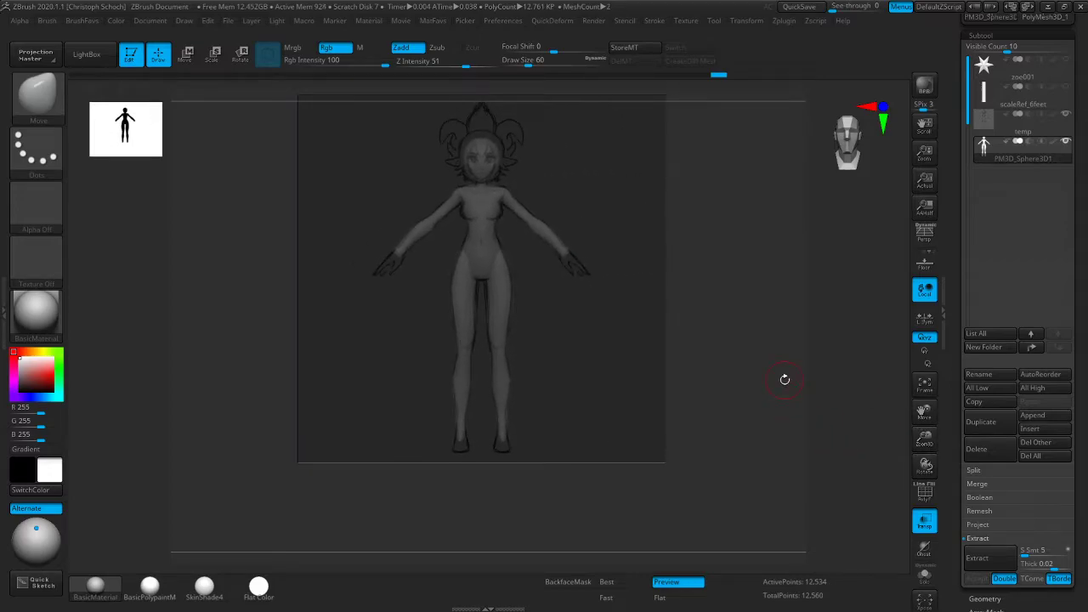
# Turn off the transparent display so the figure appears solid against the reference sketch
pyautogui.click(925, 578)
pyautogui.click(925, 577)
pyautogui.click(925, 577)
pyautogui.click(925, 578)
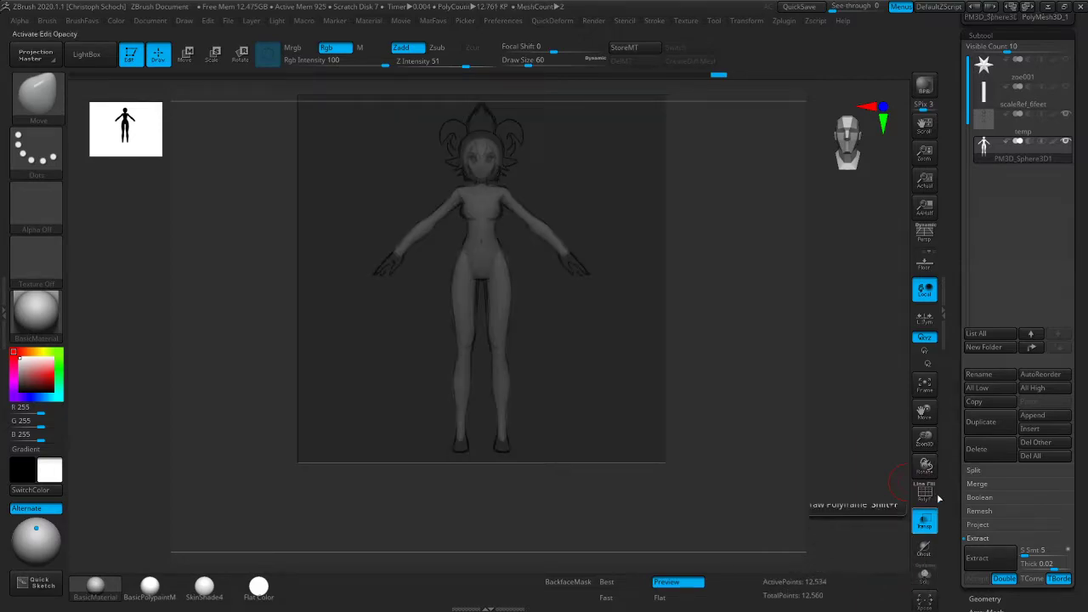
pyautogui.moveTo(925, 411); pyautogui.dragTo(924, 529)
pyautogui.click(922, 529)
pyautogui.moveTo(925, 409); pyautogui.dragTo(944, 502)
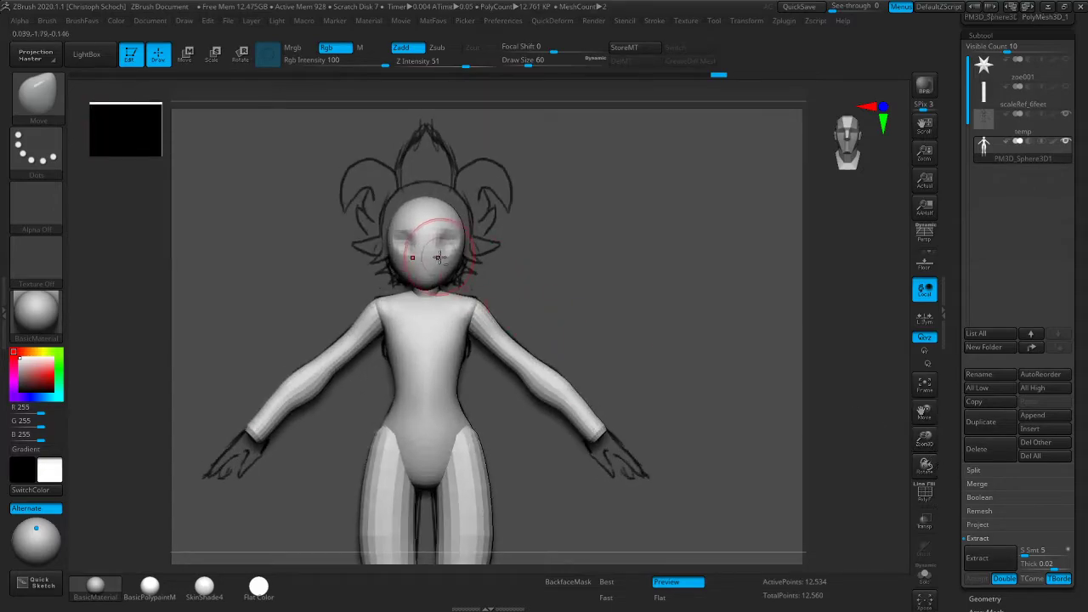
# Shape the chin and jaw in front and side view with the Move brush at draw sizes 48 and 40
pyautogui.press('[')
pyautogui.press(']')
pyautogui.moveTo(429, 279); pyautogui.dragTo(442, 274)
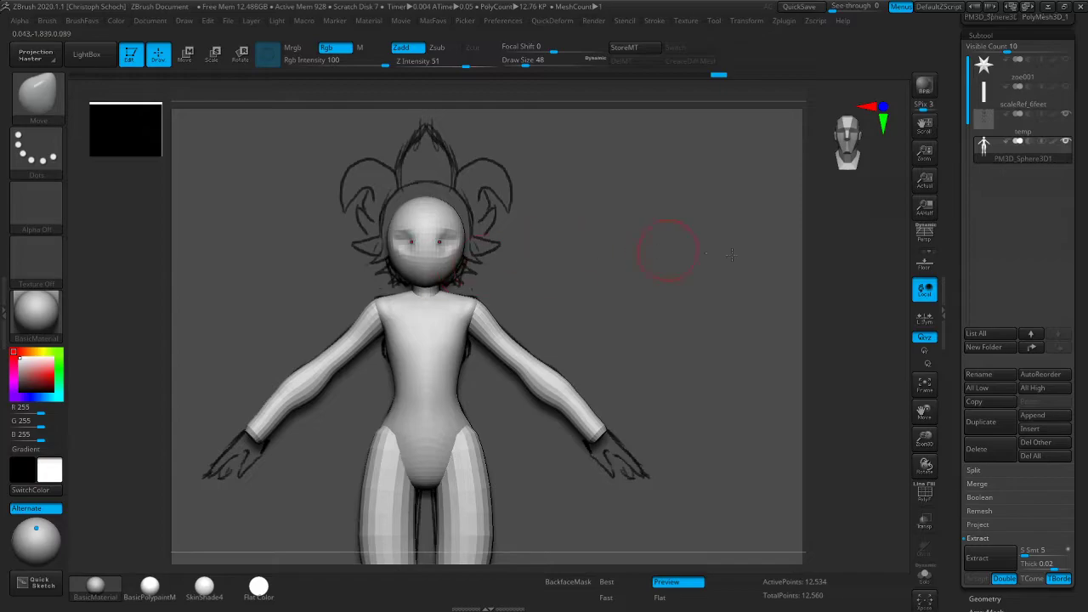
pyautogui.moveTo(822, 261); pyautogui.dragTo(760, 262)
pyautogui.press('[')
pyautogui.press('[')
pyautogui.press('[')
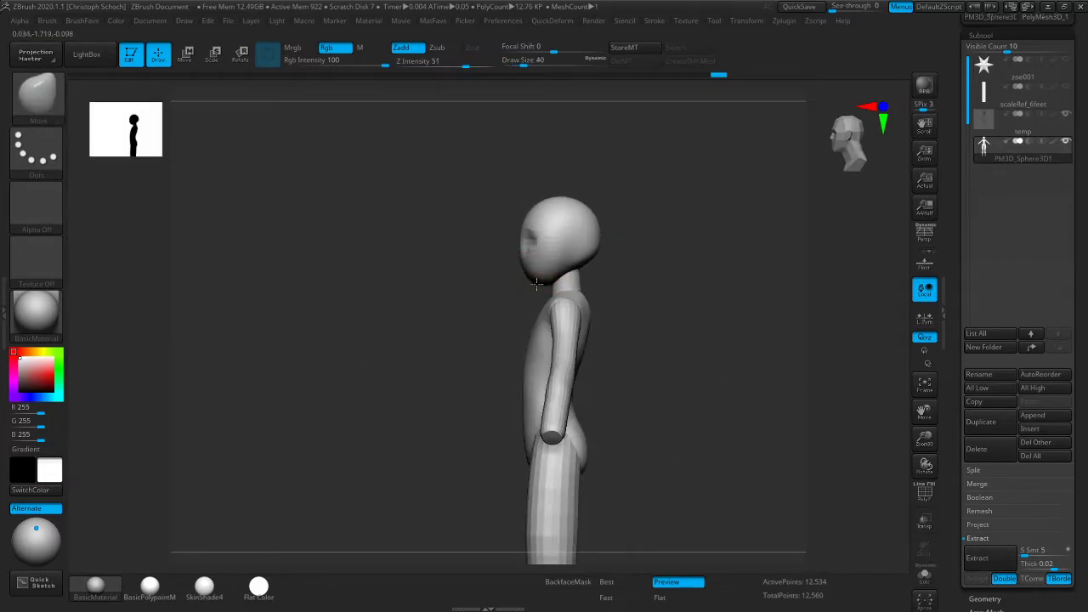
pyautogui.keyDown('shift'); pyautogui.moveTo(493, 306); pyautogui.dragTo(514, 299); pyautogui.keyUp('shift')
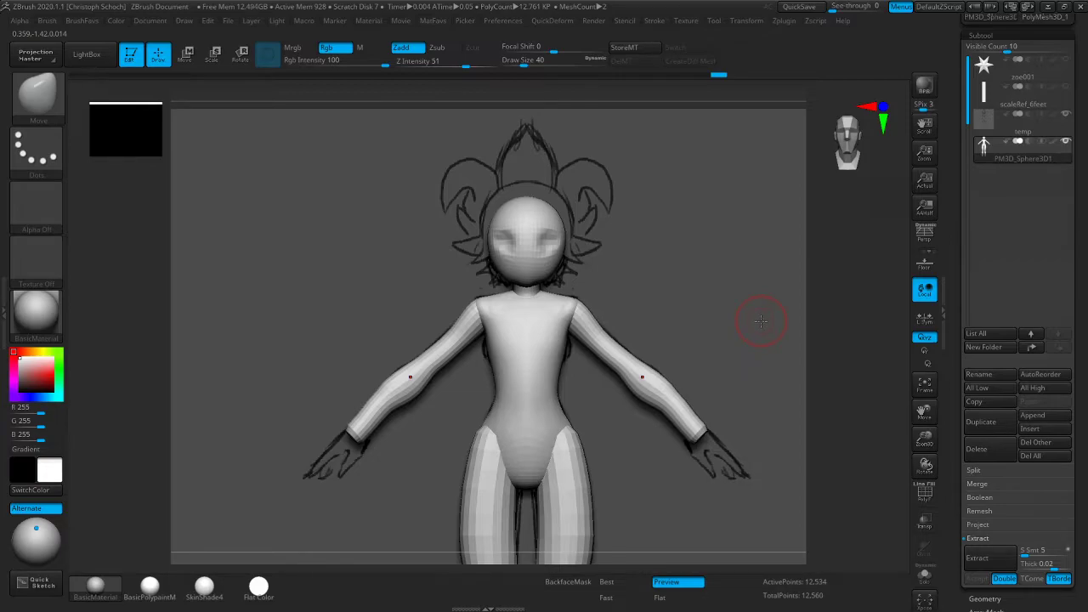
# Adjust the overall head shape in side view with the Move brush, using a draw size up to 96
pyautogui.press(']')
pyautogui.press(']')
pyautogui.press(']')
pyautogui.press(']')
pyautogui.keyDown('shift'); pyautogui.moveTo(842, 240); pyautogui.dragTo(768, 233); pyautogui.keyUp('shift')
pyautogui.press(']')
pyautogui.press(']')
pyautogui.moveTo(529, 245)
pyautogui.mouseDown()
pyautogui.moveTo(517, 250)
pyautogui.moveTo(645, 223)
pyautogui.mouseUp()
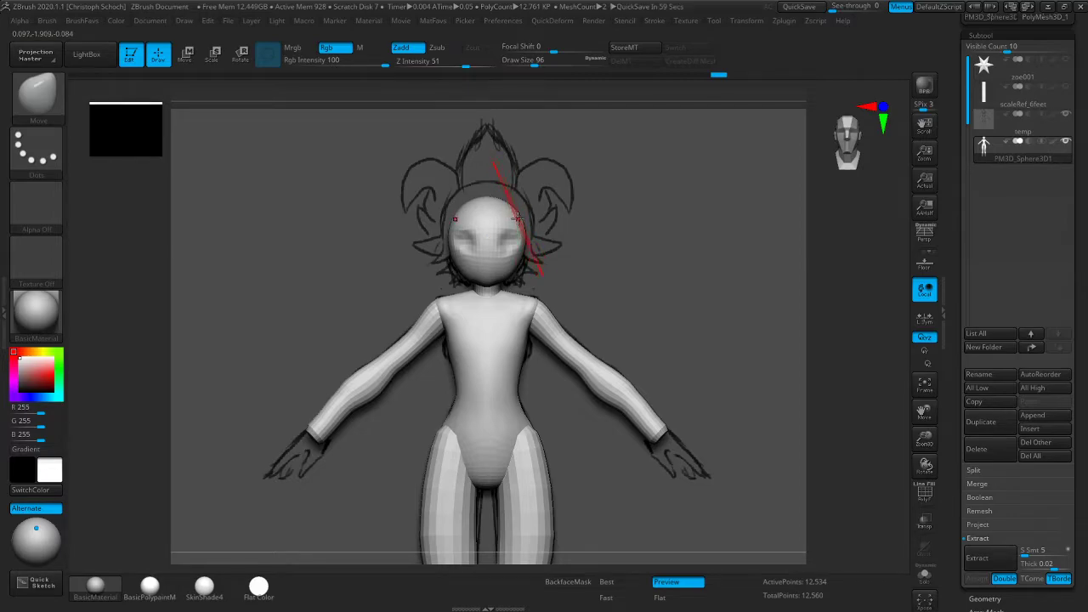
# Fit the sides of the head and the cheeks to the sketch with the Move brush, finishing at draw size 56
pyautogui.moveTo(851, 213); pyautogui.dragTo(705, 195)
pyautogui.press(']')
pyautogui.moveTo(519, 215); pyautogui.dragTo(522, 212)
pyautogui.press('[')
pyautogui.press('[')
pyautogui.press('[')
pyautogui.moveTo(515, 264); pyautogui.dragTo(514, 262)
pyautogui.moveTo(582, 213); pyautogui.dragTo(644, 205)
pyautogui.press('[')
pyautogui.press('[')
pyautogui.press('[')
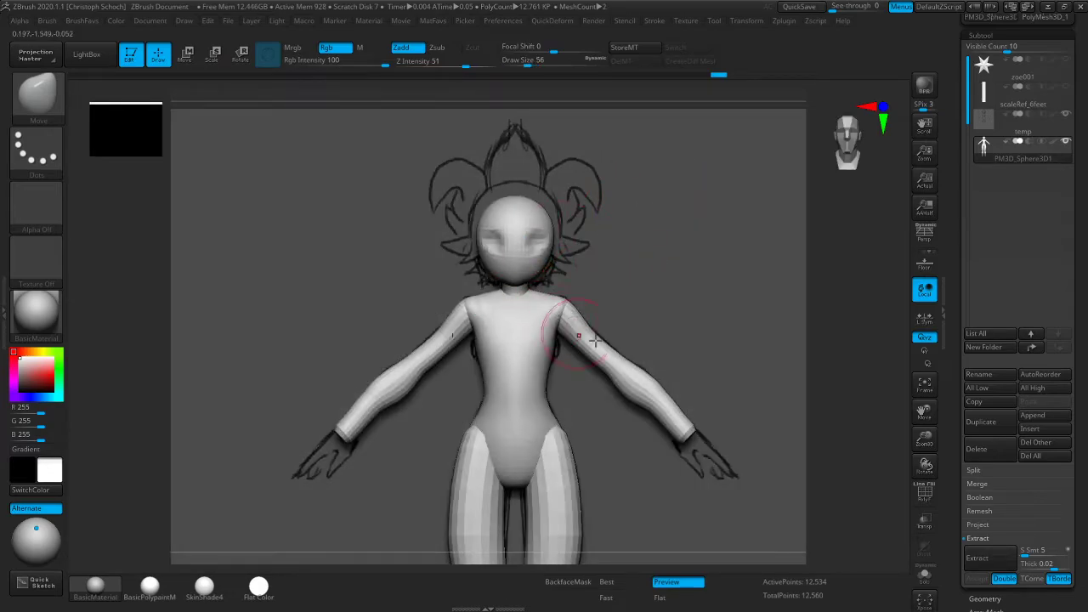
# Insert a sphere at the wrist end of each forearm with the IMM Primitives brush as a base for the hands
pyautogui.moveTo(927, 443); pyautogui.dragTo(910, 342)
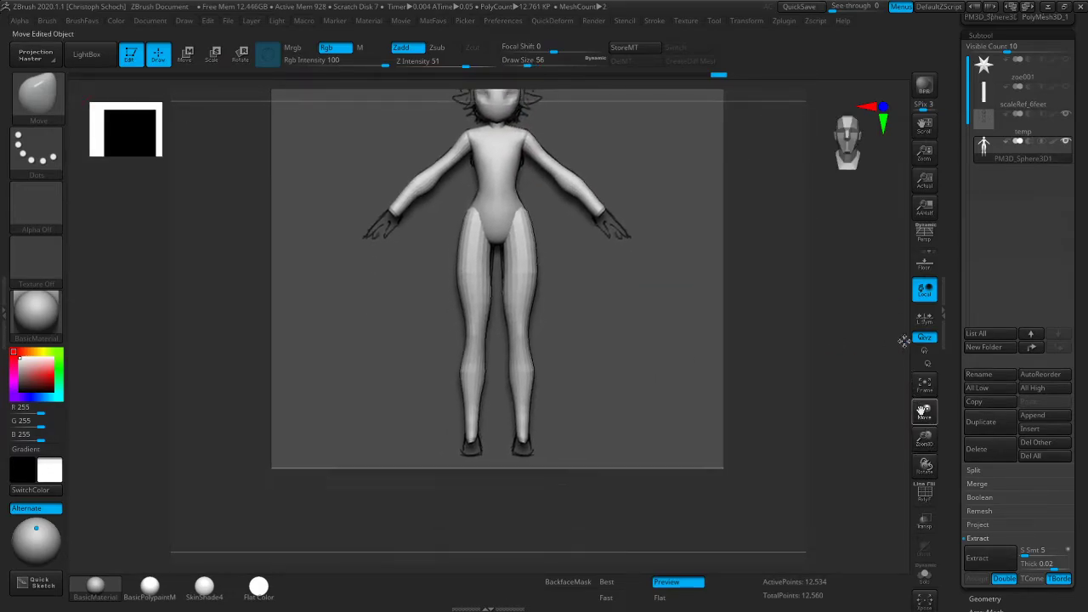
pyautogui.moveTo(924, 413)
pyautogui.mouseDown()
pyautogui.moveTo(903, 469)
pyautogui.moveTo(860, 448)
pyautogui.mouseUp()
pyautogui.press('b')
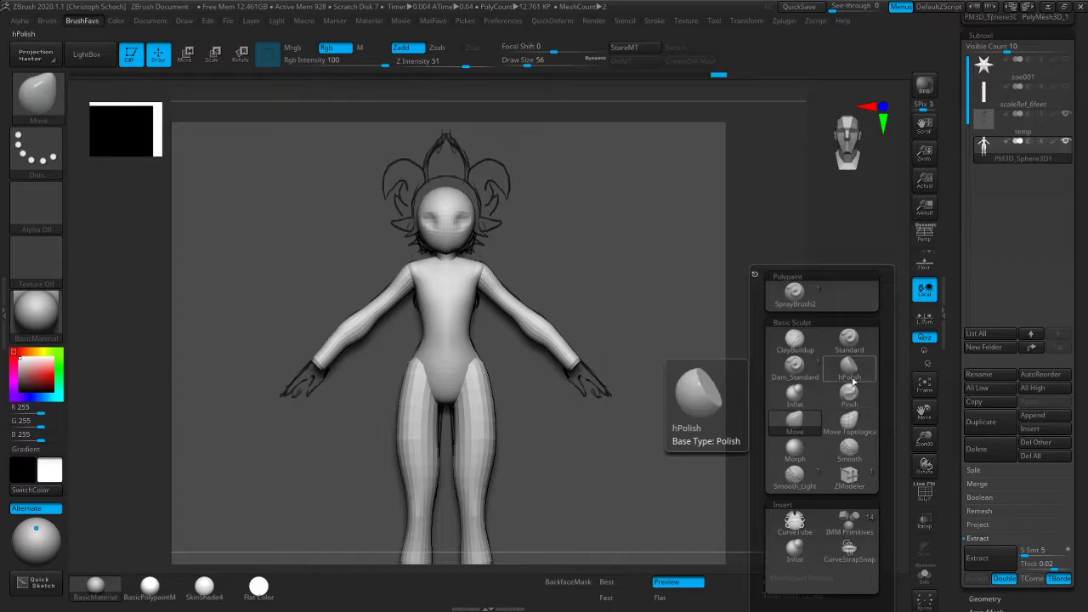
pyautogui.click(850, 521)
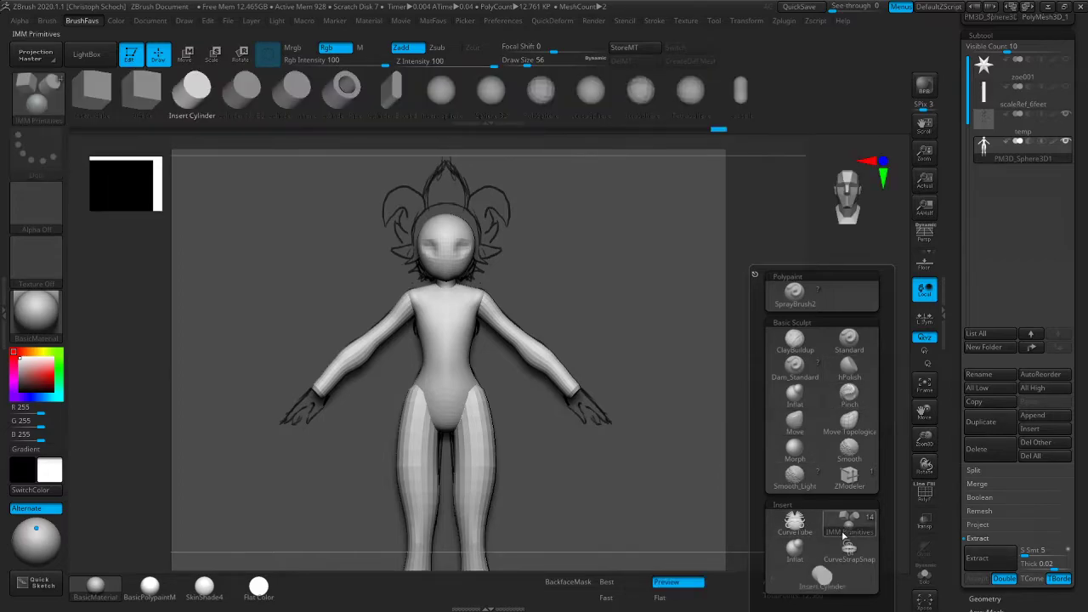
pyautogui.click(441, 90)
pyautogui.moveTo(787, 376); pyautogui.dragTo(722, 357)
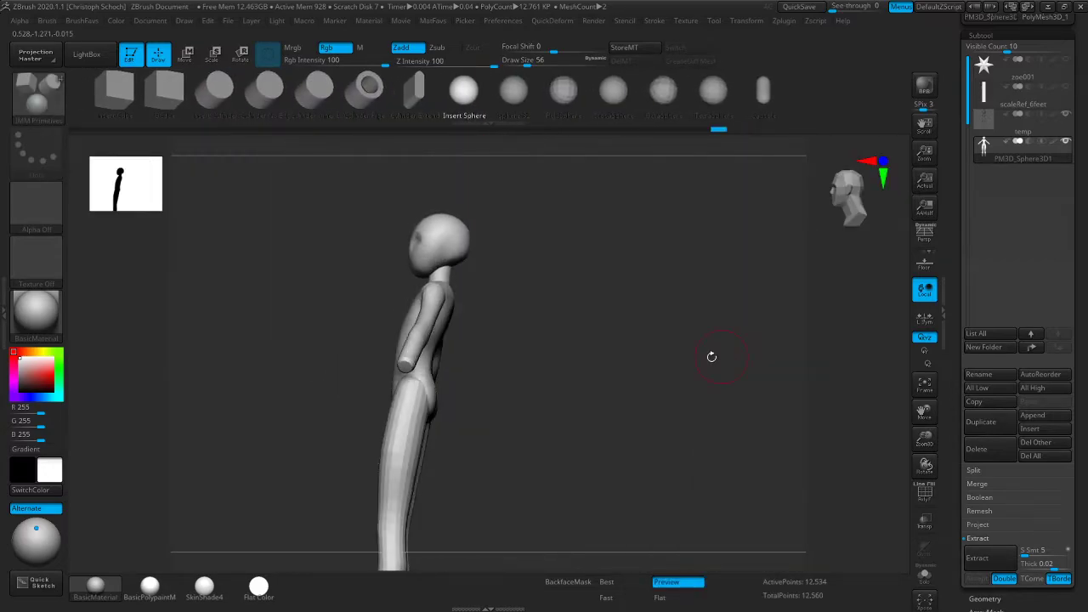
pyautogui.moveTo(406, 370); pyautogui.dragTo(402, 387)
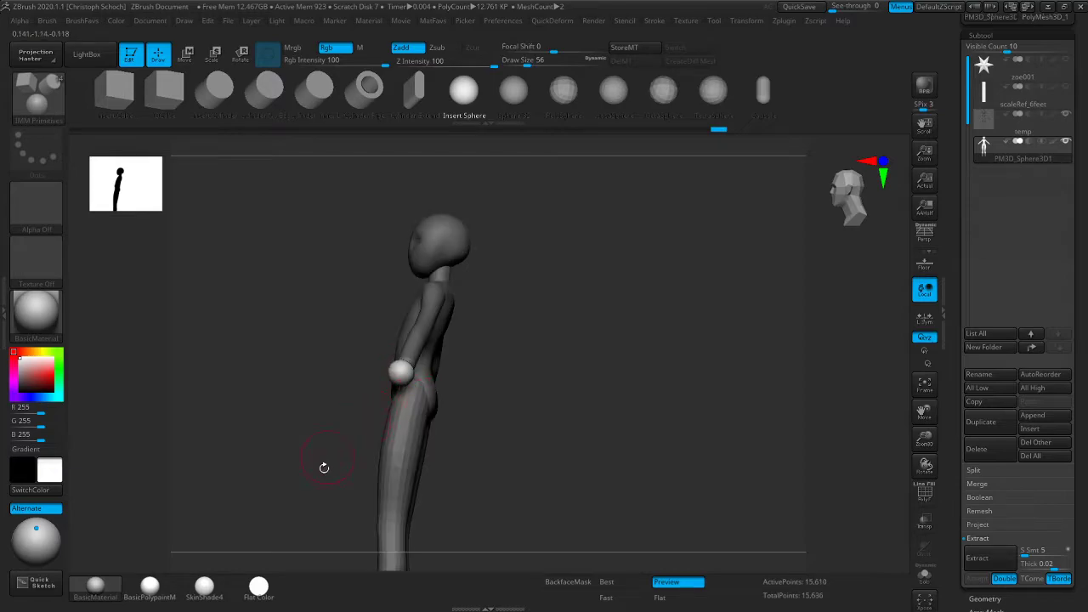
# Stretch and flatten the wrist spheres into mitten-like hands with the Move brush at draw sizes 56 to 88
pyautogui.keyDown('shift'); pyautogui.moveTo(324, 464); pyautogui.dragTo(459, 437); pyautogui.keyUp('shift')
pyautogui.press('1')
pyautogui.click(436, 421)
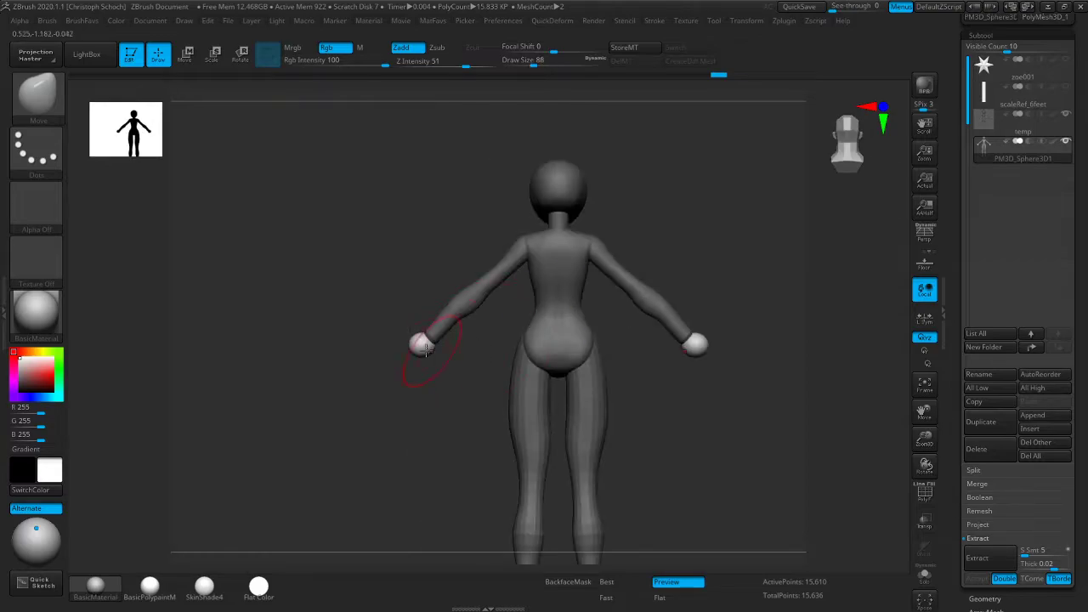
pyautogui.moveTo(425, 359)
pyautogui.mouseDown()
pyautogui.moveTo(382, 389)
pyautogui.moveTo(442, 384)
pyautogui.mouseUp()
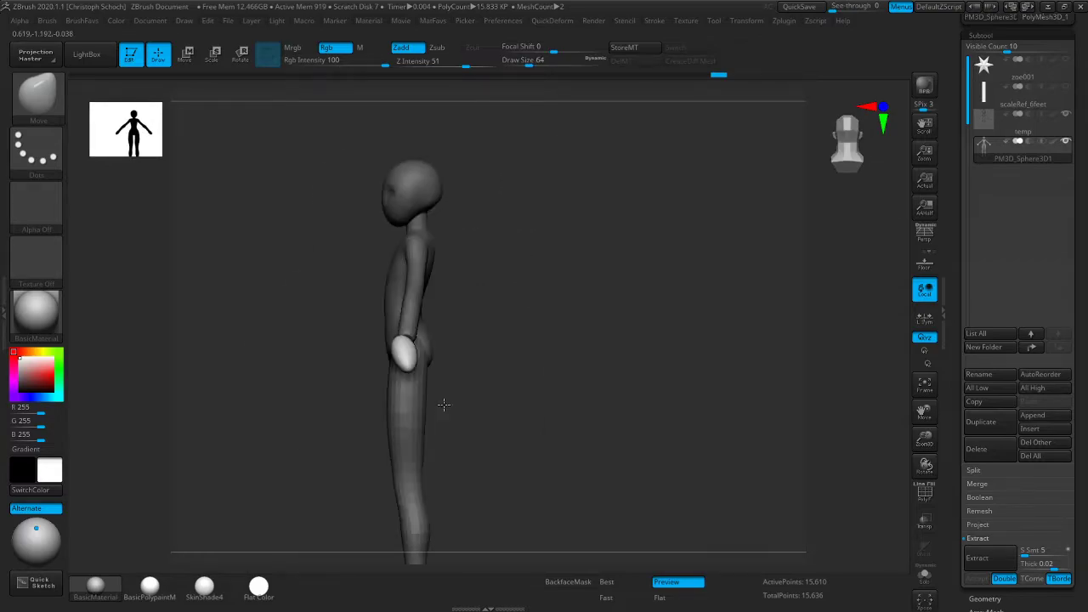
pyautogui.moveTo(491, 321)
pyautogui.mouseDown()
pyautogui.moveTo(499, 388)
pyautogui.moveTo(428, 360)
pyautogui.moveTo(400, 371)
pyautogui.mouseUp()
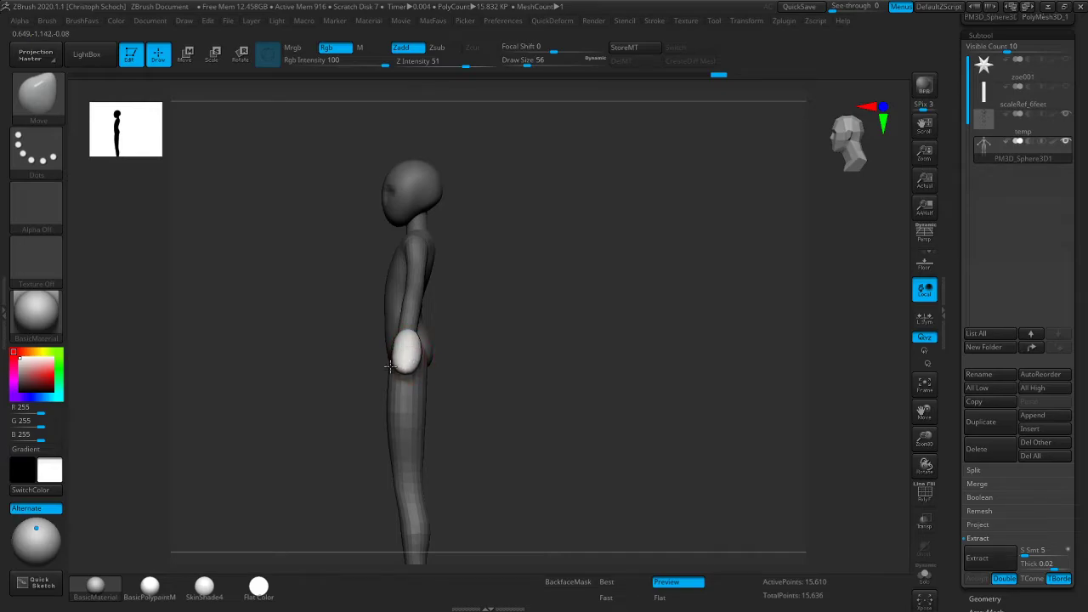
pyautogui.moveTo(497, 343)
pyautogui.mouseDown()
pyautogui.moveTo(434, 349)
pyautogui.moveTo(508, 355)
pyautogui.mouseUp()
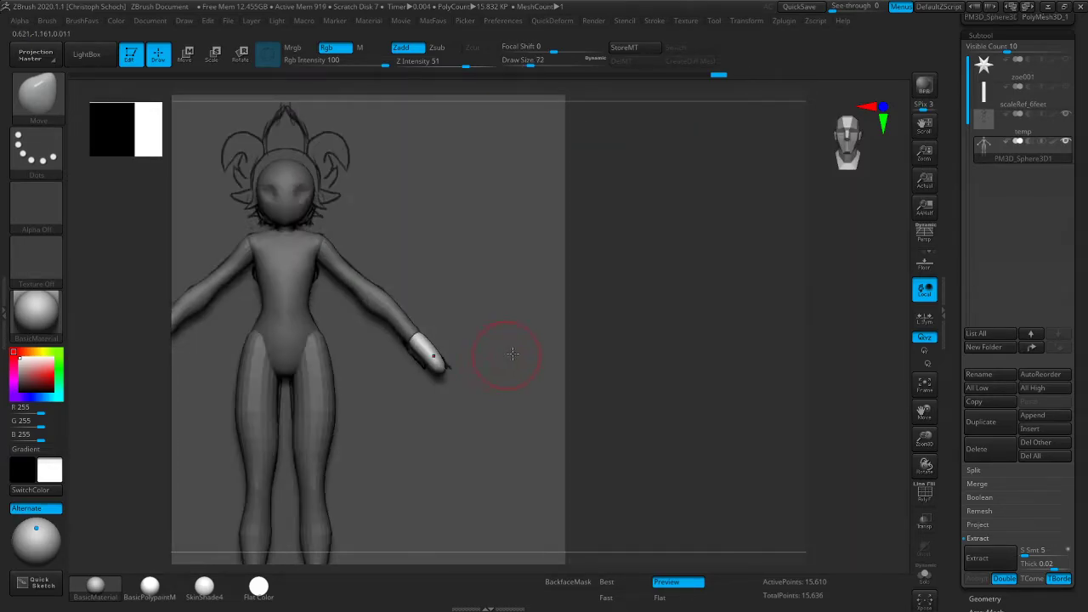
# Pull a thumb out of each hand and fit it to the sketch with the Move brush at draw sizes 40 and 30
pyautogui.moveTo(627, 323)
pyautogui.mouseDown()
pyautogui.moveTo(612, 314)
pyautogui.moveTo(575, 359)
pyautogui.moveTo(544, 357)
pyautogui.mouseUp()
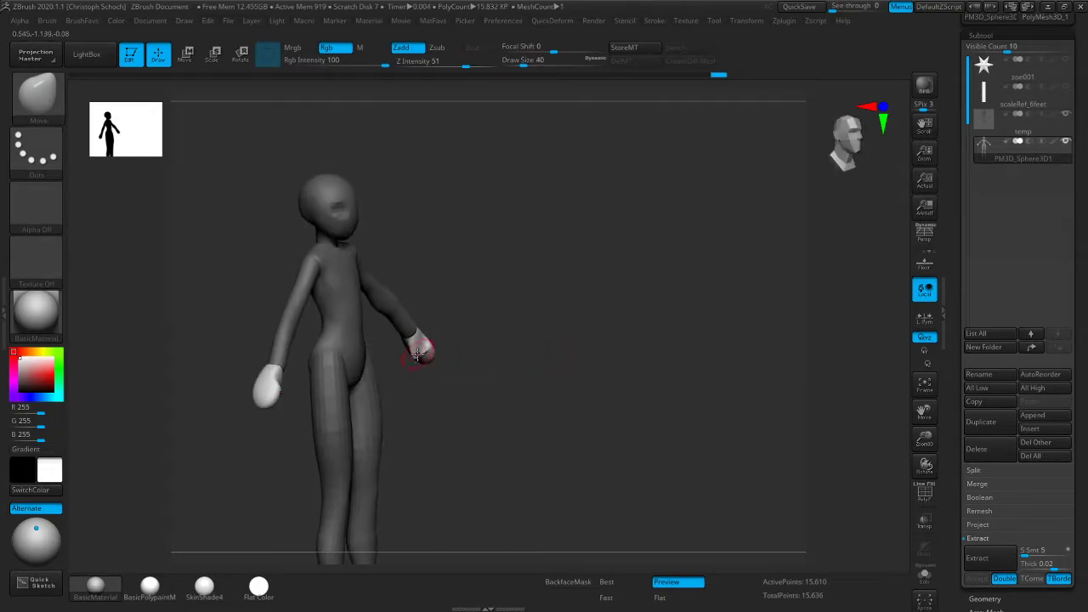
pyautogui.moveTo(463, 364); pyautogui.dragTo(416, 359)
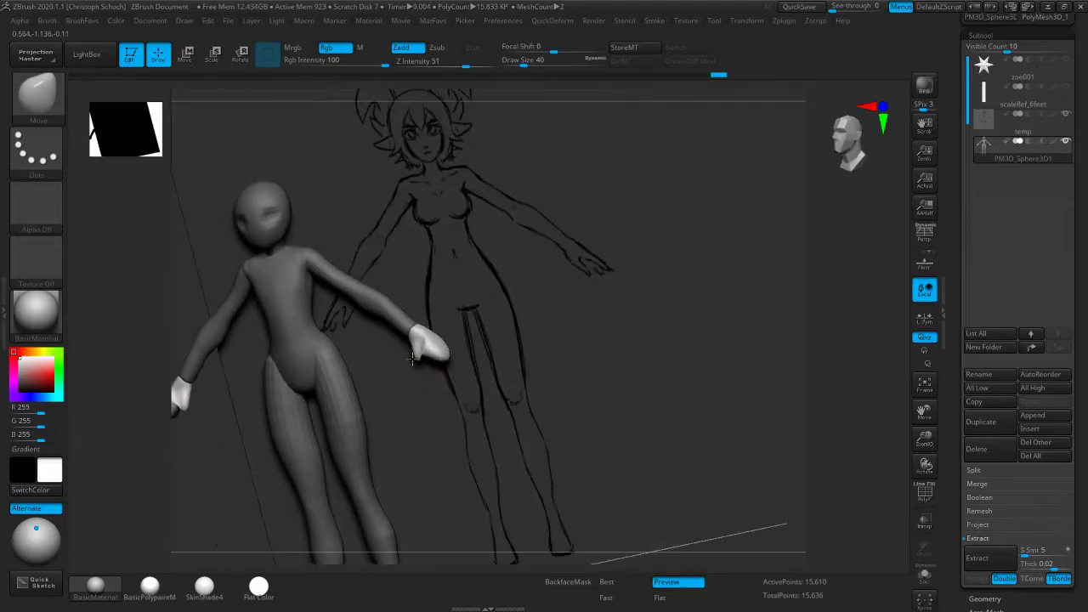
pyautogui.keyDown('shift'); pyautogui.moveTo(854, 307); pyautogui.dragTo(882, 301); pyautogui.keyUp('shift')
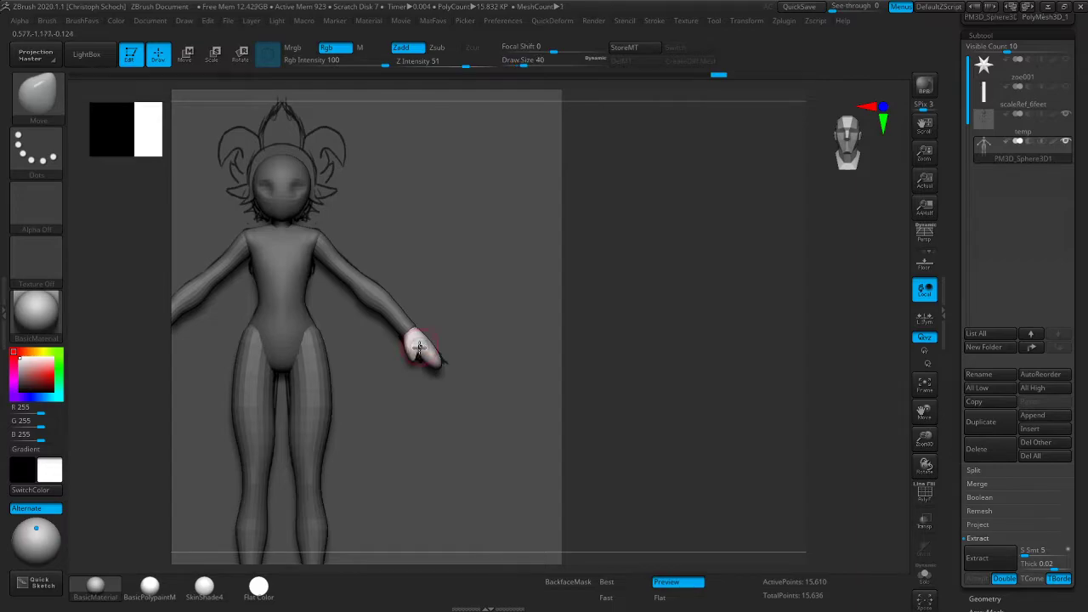
pyautogui.keyDown('shift'); pyautogui.moveTo(639, 285); pyautogui.dragTo(558, 309); pyautogui.keyUp('shift')
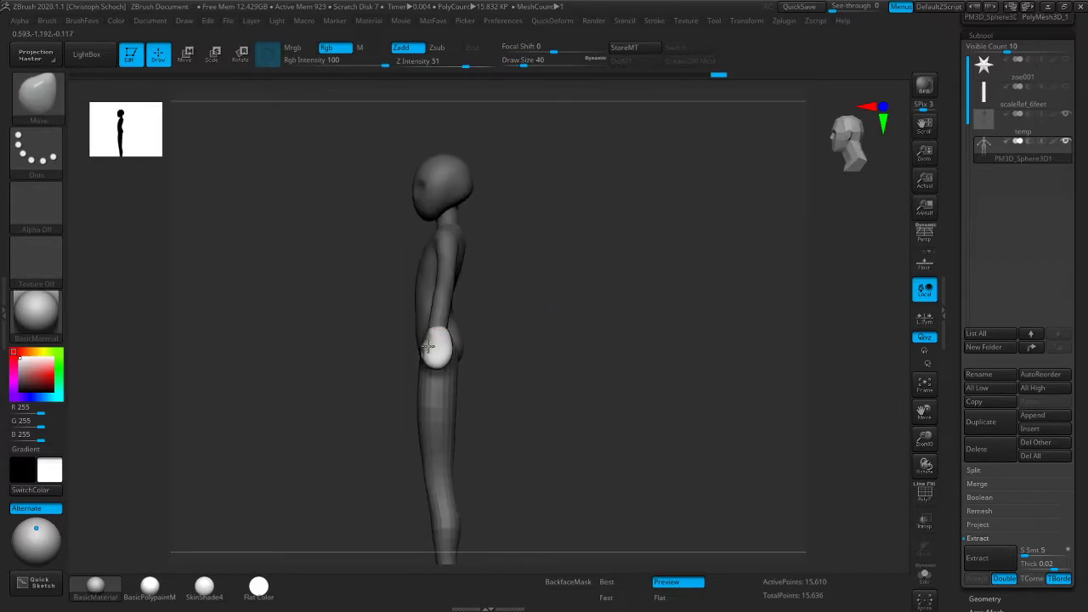
pyautogui.keyDown('shift'); pyautogui.moveTo(401, 349); pyautogui.dragTo(461, 343); pyautogui.keyUp('shift')
pyautogui.keyDown('shift'); pyautogui.moveTo(595, 306); pyautogui.dragTo(531, 310); pyautogui.keyUp('shift')
pyautogui.press('[')
pyautogui.moveTo(435, 361); pyautogui.dragTo(442, 354)
pyautogui.press('[')
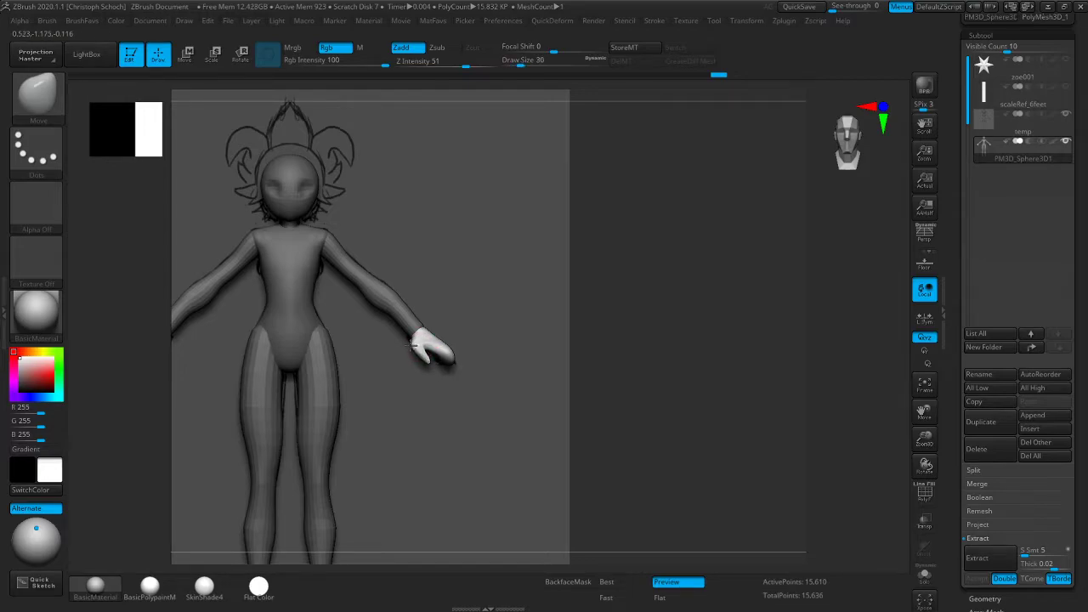
# Adjust the back and outer contour of the hands with the Move brush at draw sizes 62 and 46
pyautogui.moveTo(611, 290)
pyautogui.mouseDown()
pyautogui.moveTo(584, 306)
pyautogui.moveTo(442, 332)
pyautogui.mouseUp()
pyautogui.press(']')
pyautogui.press(']')
pyautogui.press(']')
pyautogui.moveTo(384, 367)
pyautogui.mouseDown()
pyautogui.moveTo(374, 369)
pyautogui.moveTo(401, 335)
pyautogui.mouseUp()
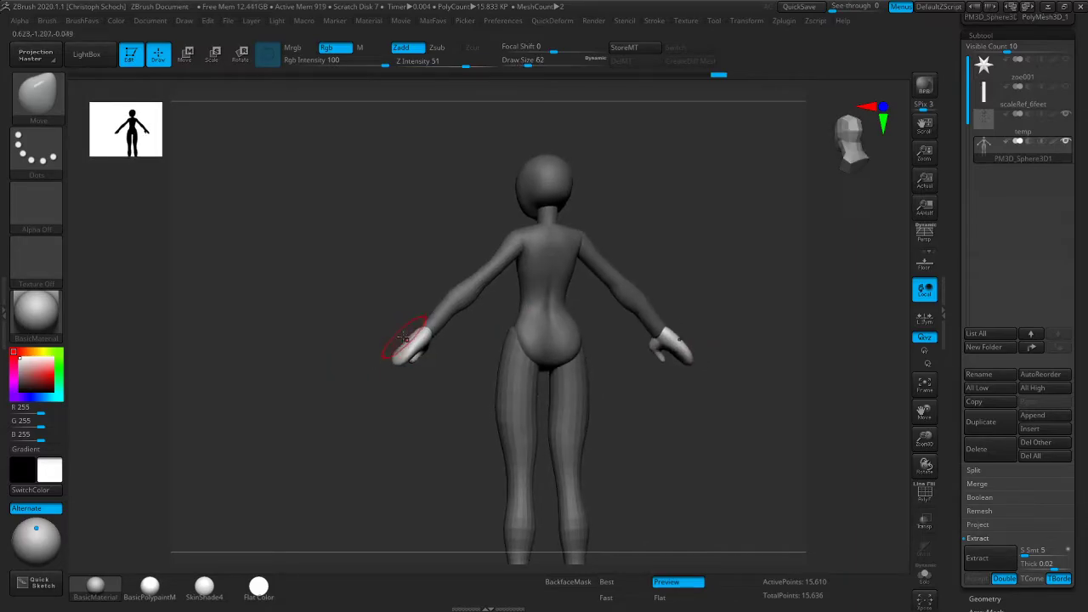
pyautogui.moveTo(336, 398); pyautogui.dragTo(438, 353)
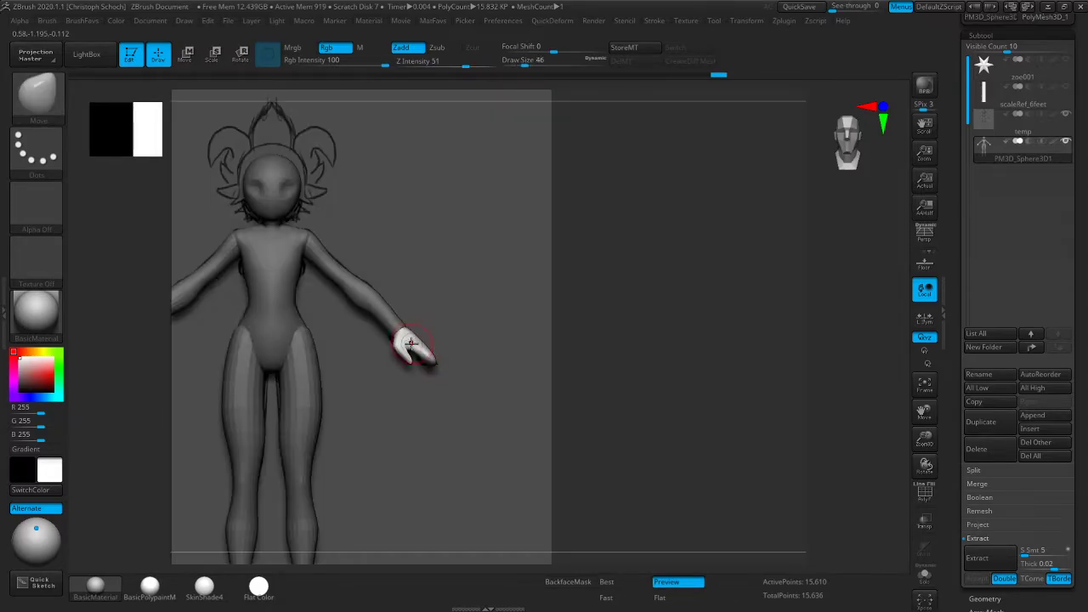
# Refine the palms and the thumb bases from front and back with the Move brush and smooth the hands
pyautogui.moveTo(476, 313); pyautogui.dragTo(618, 301)
pyautogui.moveTo(414, 344)
pyautogui.mouseDown()
pyautogui.moveTo(384, 360)
pyautogui.moveTo(414, 341)
pyautogui.mouseUp()
pyautogui.moveTo(374, 375); pyautogui.dragTo(411, 330)
pyautogui.moveTo(473, 308)
pyautogui.mouseDown()
pyautogui.moveTo(307, 384)
pyautogui.moveTo(330, 392)
pyautogui.mouseUp()
pyautogui.press(']')
pyautogui.press('shift')
pyautogui.moveTo(403, 348)
pyautogui.mouseDown()
pyautogui.moveTo(547, 333)
pyautogui.moveTo(359, 428)
pyautogui.moveTo(323, 384)
pyautogui.mouseUp()
# Build up and smooth the hand surfaces with the ClayBuildup brush at draw sizes 46 and 30
pyautogui.press('b')
pyautogui.press('c')
pyautogui.press('b')
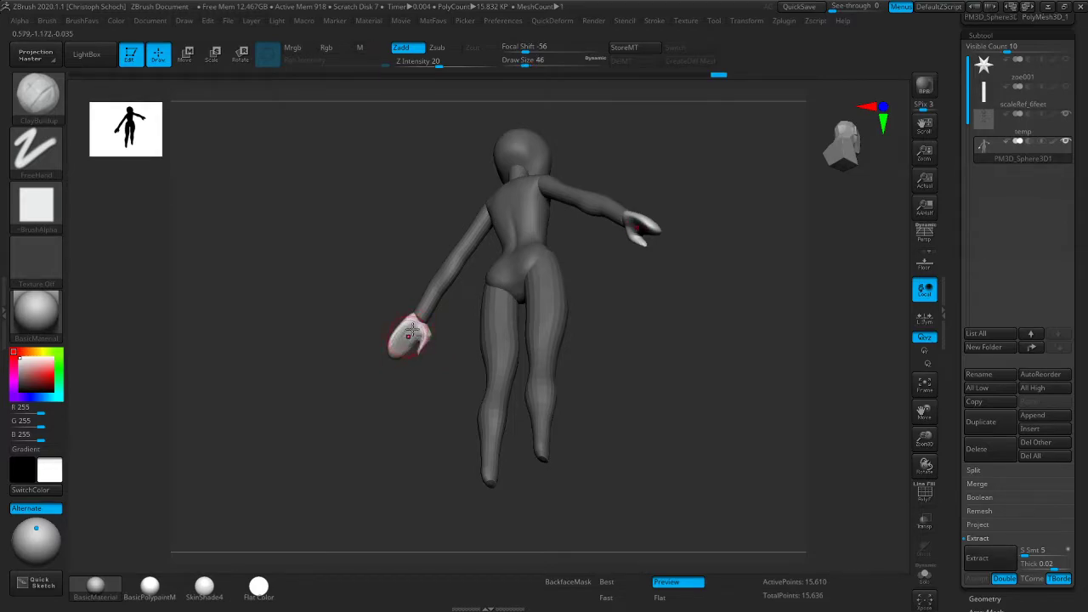
pyautogui.keyDown('shift'); pyautogui.moveTo(359, 382); pyautogui.dragTo(395, 316); pyautogui.keyUp('shift')
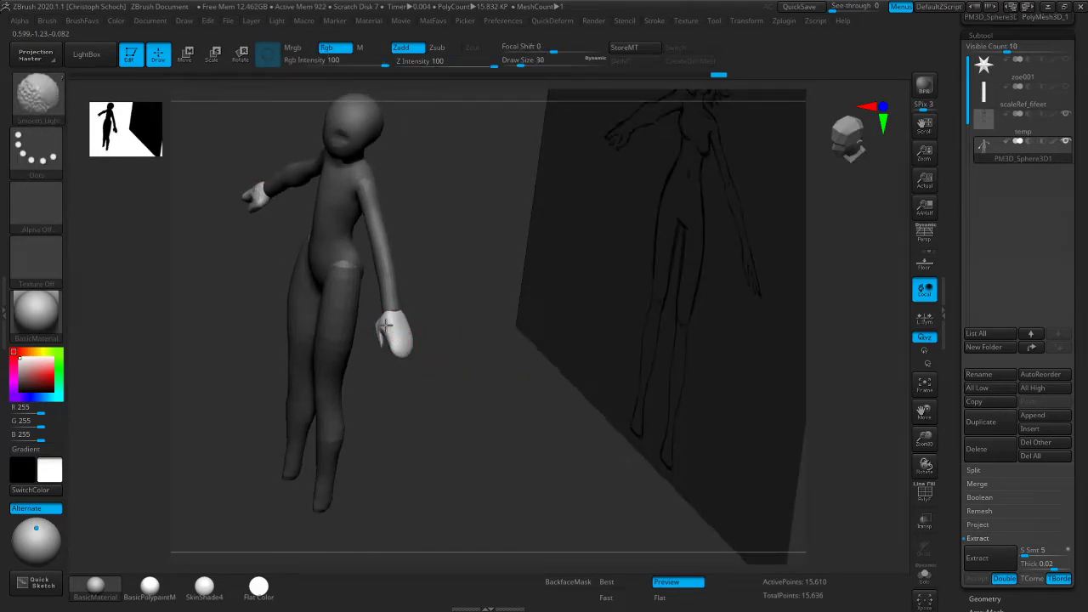
pyautogui.keyDown('shift'); pyautogui.moveTo(413, 408); pyautogui.dragTo(444, 390); pyautogui.keyUp('shift')
pyautogui.moveTo(570, 330); pyautogui.dragTo(500, 367)
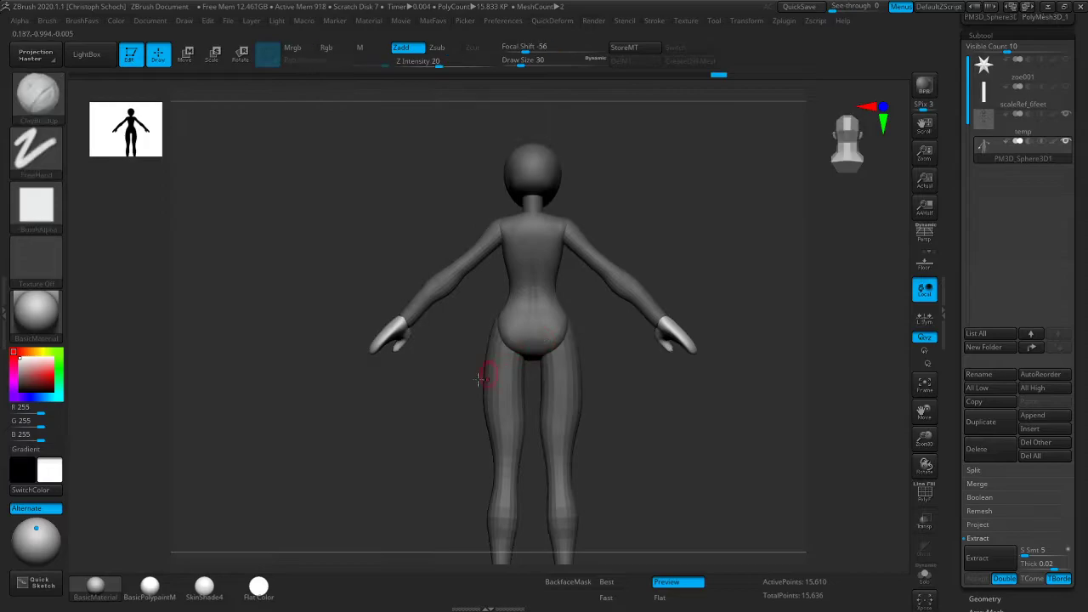
pyautogui.moveTo(373, 412); pyautogui.dragTo(336, 363)
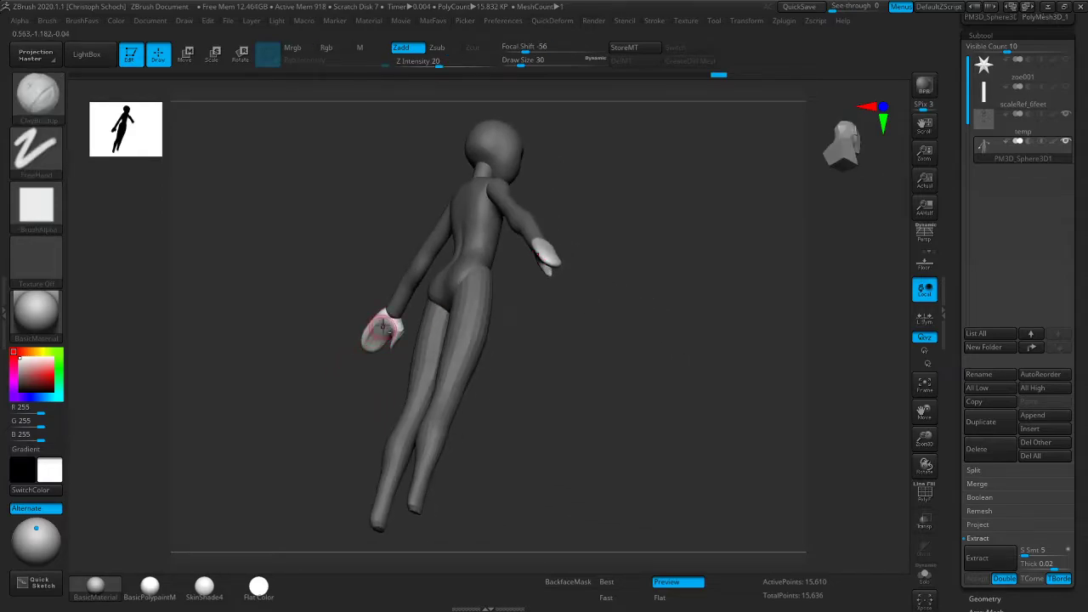
pyautogui.press('shift')
pyautogui.moveTo(355, 374); pyautogui.dragTo(386, 324)
pyautogui.moveTo(331, 389)
pyautogui.mouseDown()
pyautogui.moveTo(450, 420)
pyautogui.moveTo(444, 396)
pyautogui.mouseUp()
# Fill out the hands with the Inflat brush and adjust their edges with the Move brush at draw size 38
pyautogui.press('b')
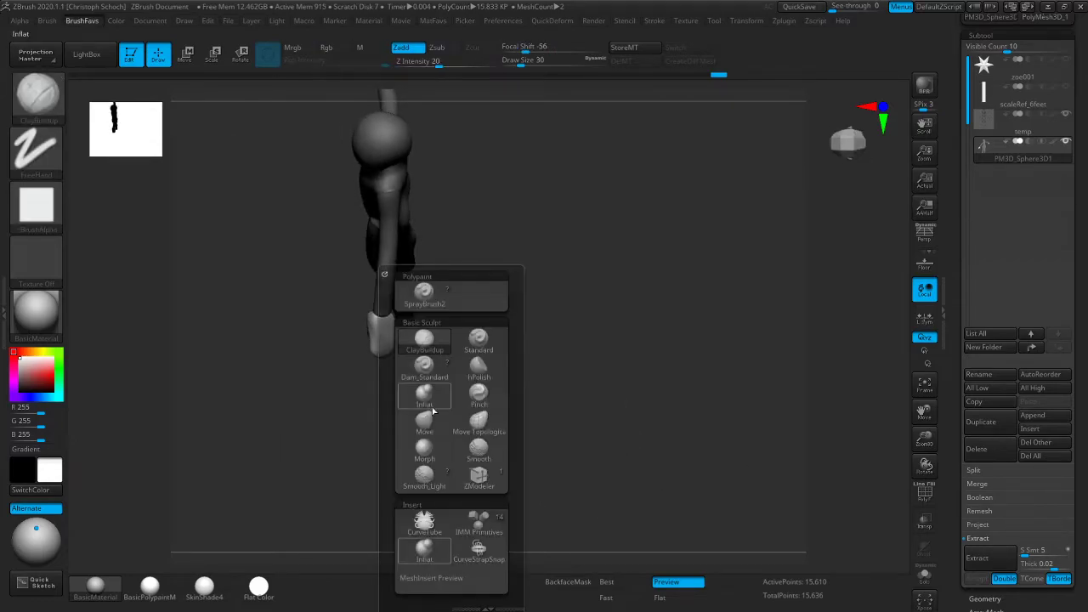
pyautogui.click(432, 408)
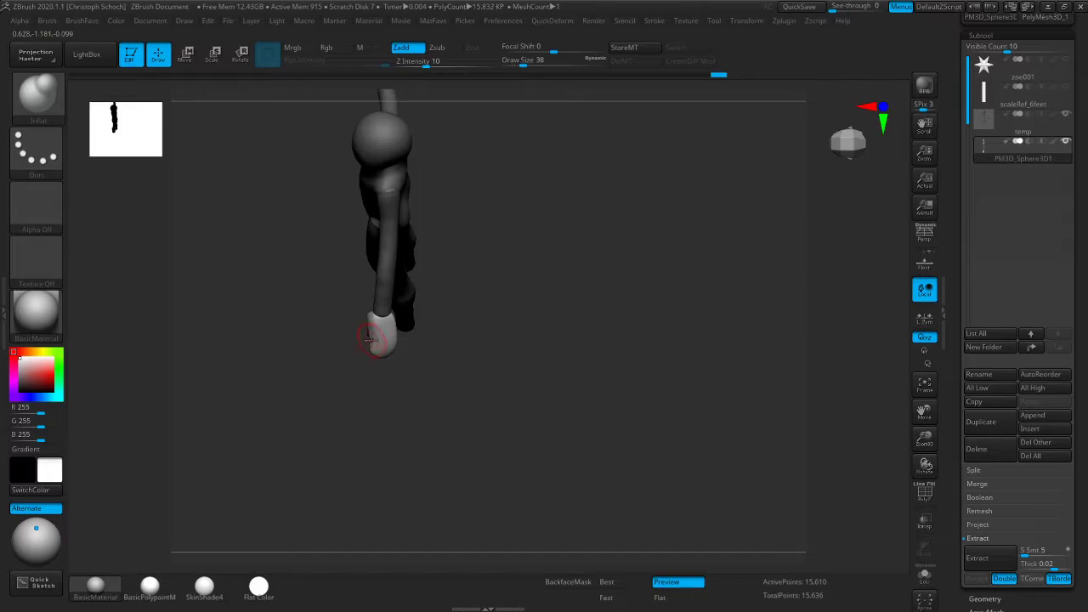
pyautogui.press('b')
pyautogui.press('m')
pyautogui.press('v')
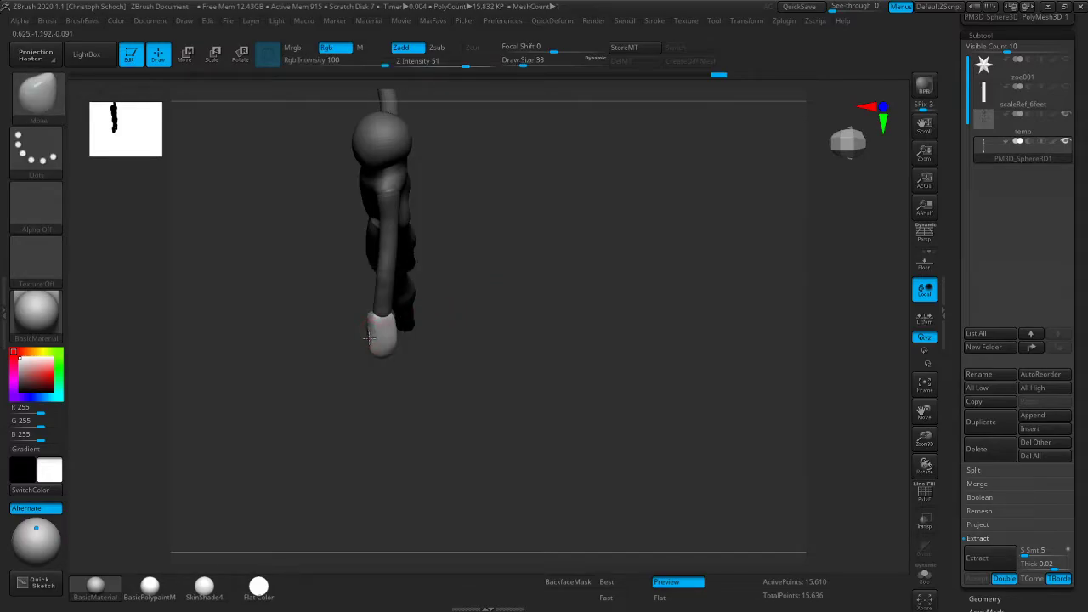
pyautogui.moveTo(340, 382); pyautogui.dragTo(456, 382)
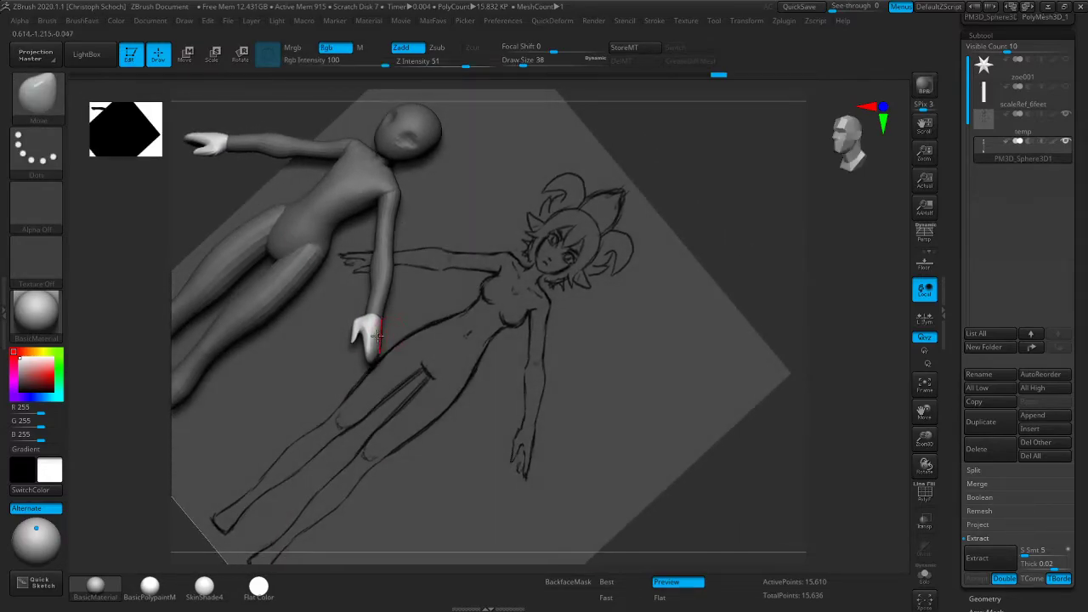
# Shape the finger masses and thumbs with the Move brush at draw sizes 38 and 30 and smooth the backs of the hands
pyautogui.moveTo(749, 221); pyautogui.dragTo(671, 190)
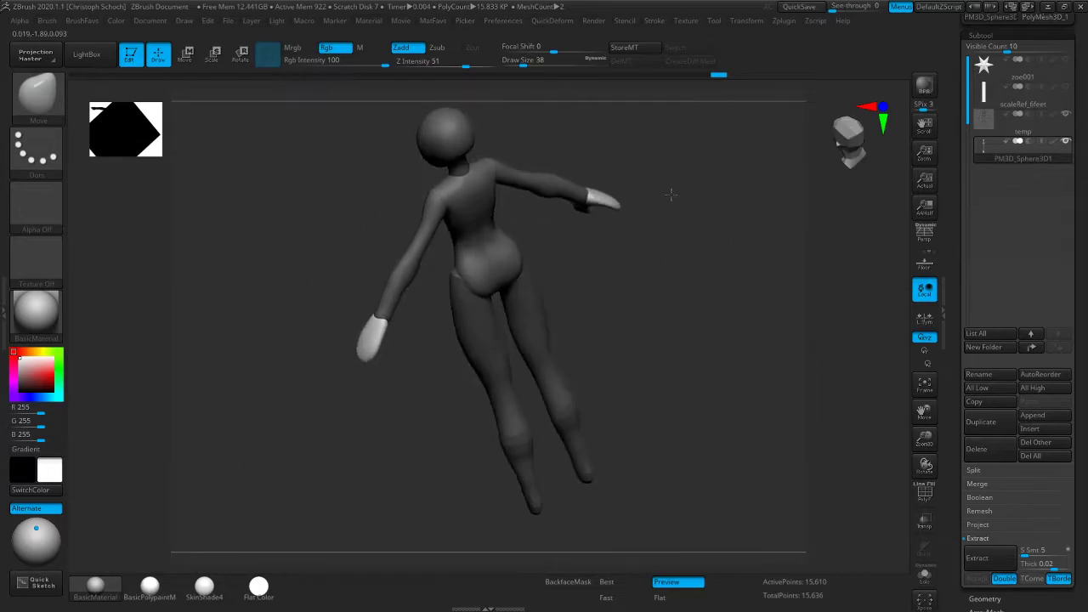
pyautogui.moveTo(357, 339); pyautogui.dragTo(394, 335)
pyautogui.moveTo(300, 388); pyautogui.dragTo(357, 339)
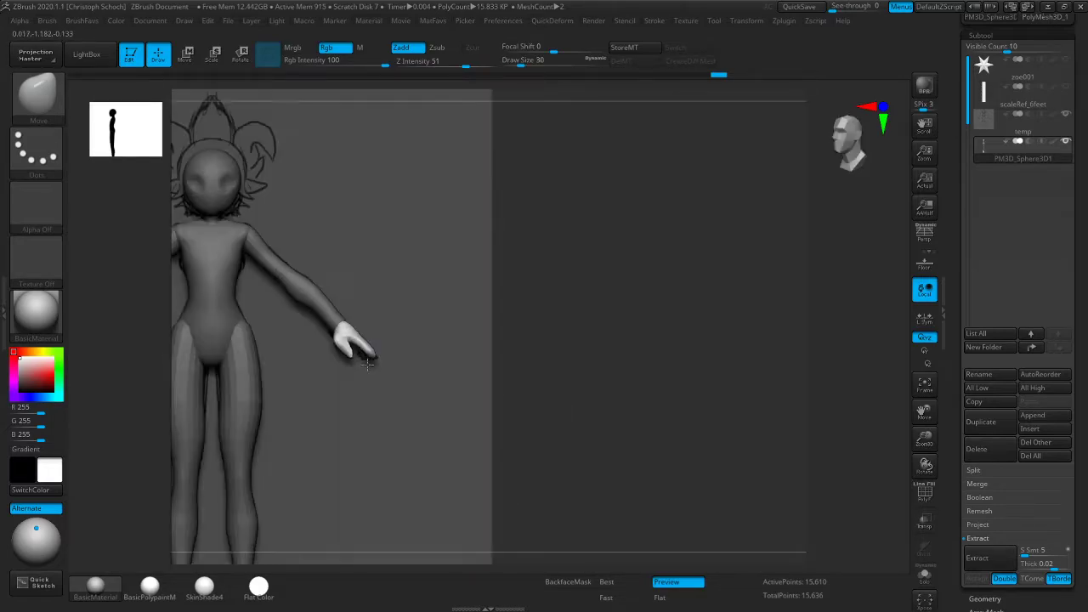
pyautogui.moveTo(592, 300)
pyautogui.mouseDown()
pyautogui.moveTo(562, 306)
pyautogui.moveTo(408, 401)
pyautogui.moveTo(369, 363)
pyautogui.moveTo(377, 346)
pyautogui.mouseUp()
pyautogui.press('shift')
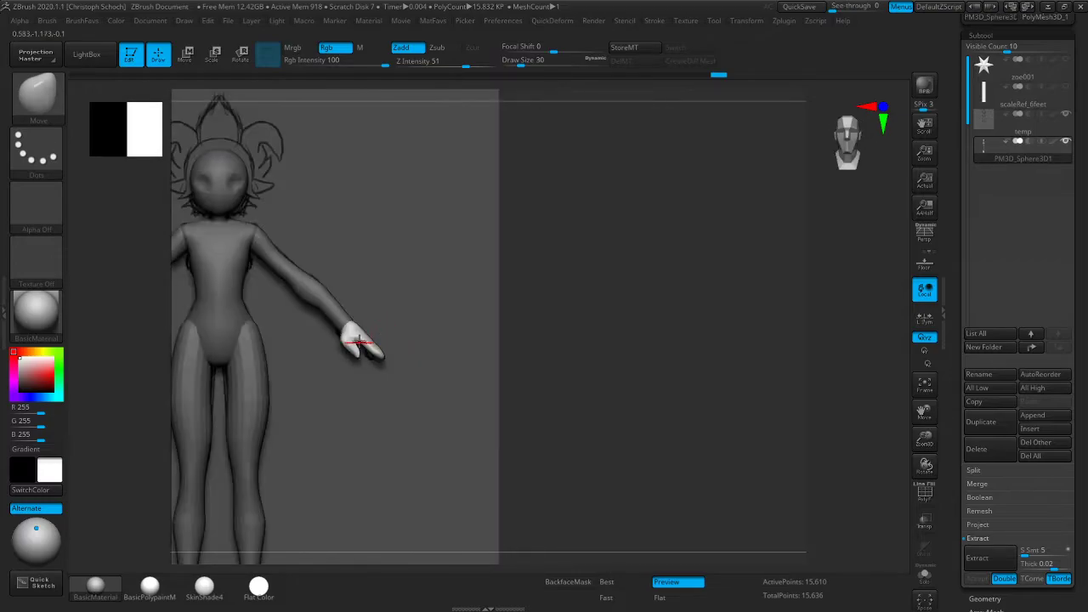
pyautogui.moveTo(436, 329)
pyautogui.mouseDown()
pyautogui.moveTo(462, 316)
pyautogui.moveTo(410, 353)
pyautogui.mouseUp()
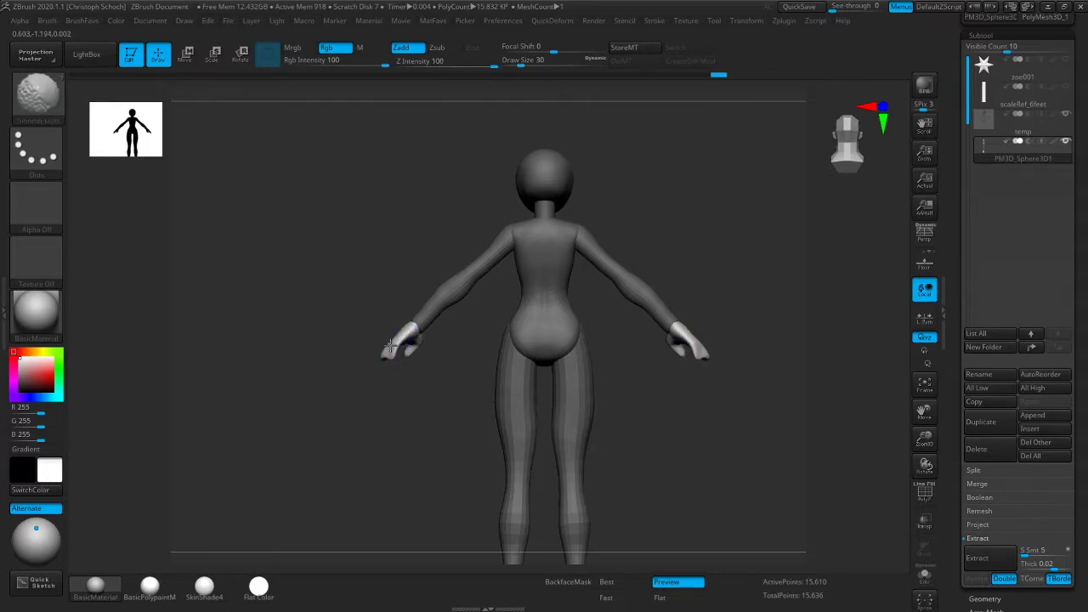
# Invert the mask so the hands are protected and the rest of the body is editable
pyautogui.moveTo(306, 431); pyautogui.dragTo(389, 409)
pyautogui.moveTo(674, 306); pyautogui.dragTo(454, 369)
pyautogui.press(']')
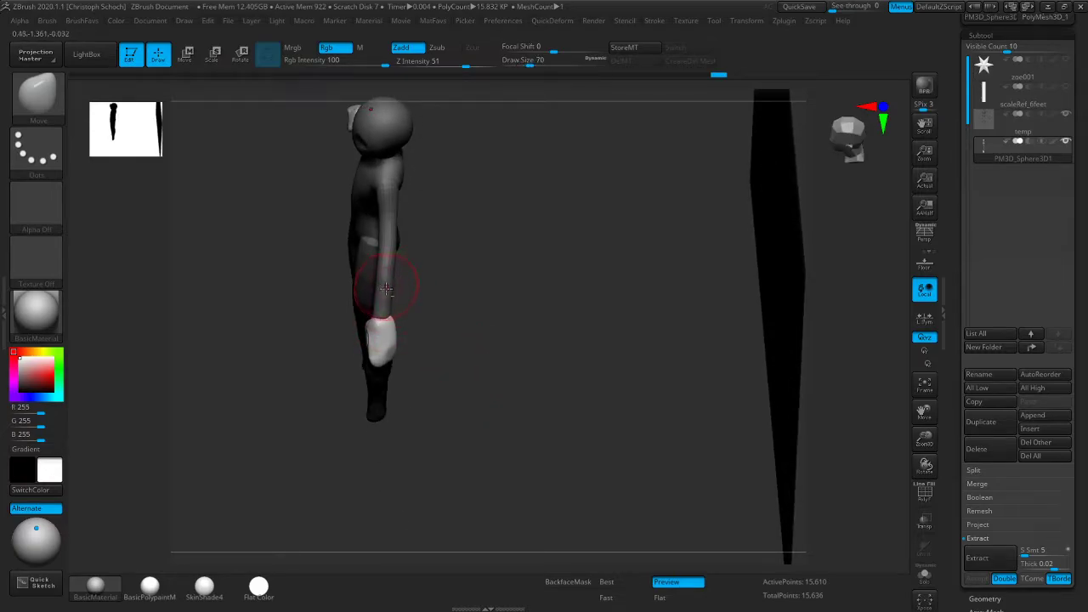
pyautogui.keyDown('shift'); pyautogui.moveTo(467, 297); pyautogui.dragTo(503, 311); pyautogui.keyUp('shift')
pyautogui.keyDown('ctrl'); pyautogui.click(505, 312); pyautogui.keyUp('ctrl')
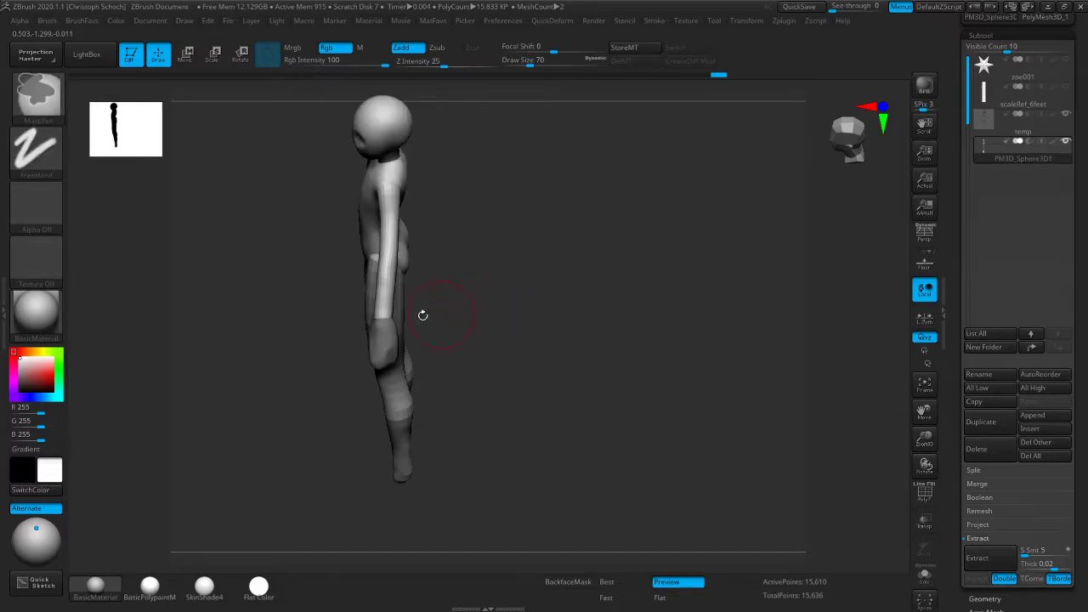
# Reshape the forearms and elbows from side, angled and back views with the Move brush at draw sizes 126, 46 and 54
pyautogui.press(']')
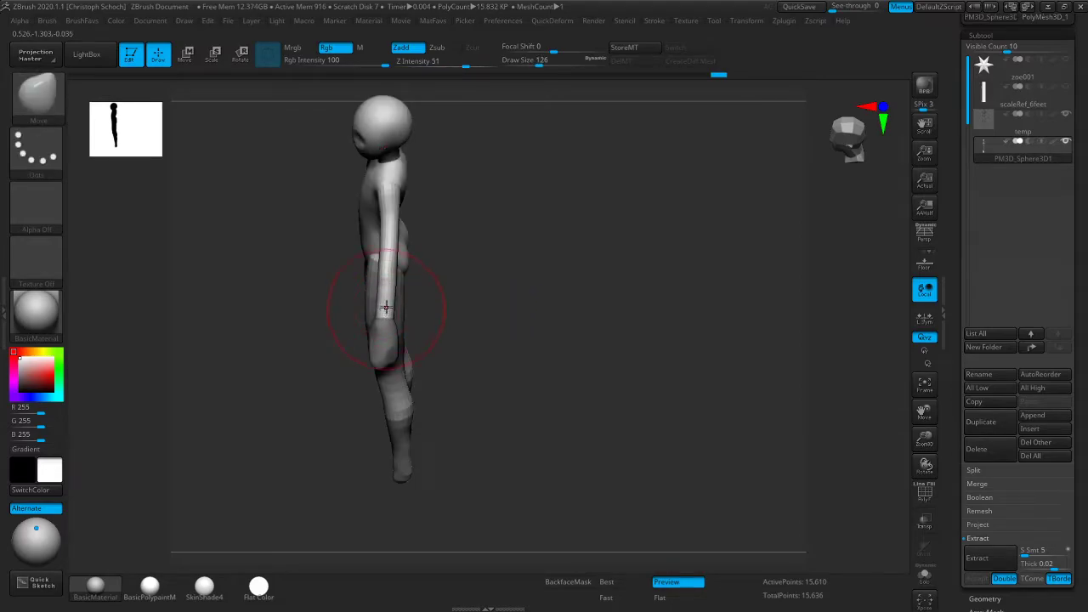
pyautogui.moveTo(500, 232); pyautogui.dragTo(397, 258)
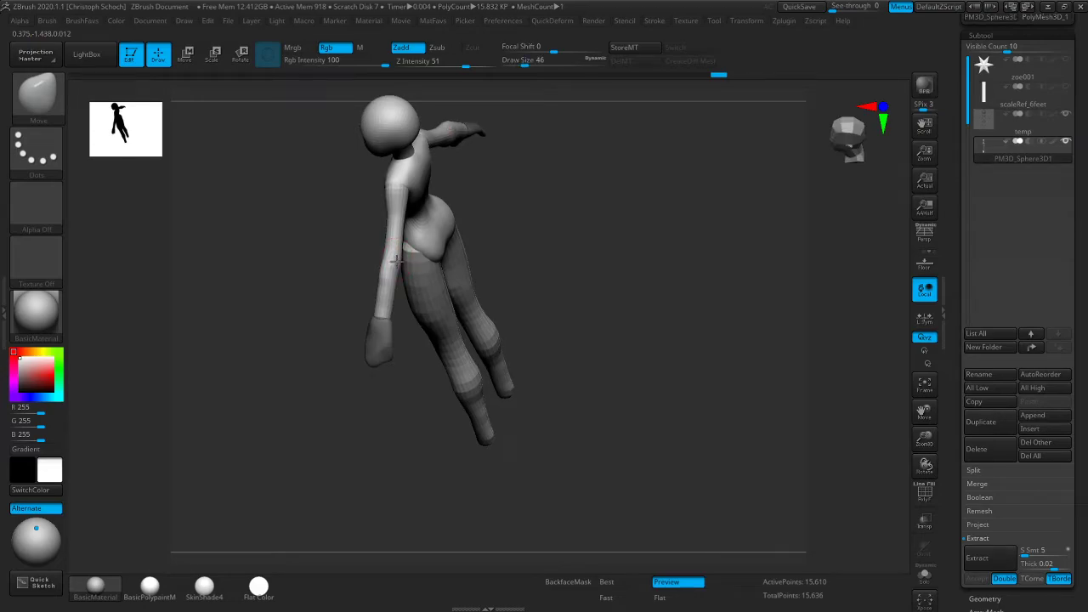
pyautogui.moveTo(486, 243)
pyautogui.mouseDown()
pyautogui.moveTo(557, 227)
pyautogui.moveTo(485, 225)
pyautogui.mouseUp()
pyautogui.moveTo(392, 266); pyautogui.dragTo(420, 281)
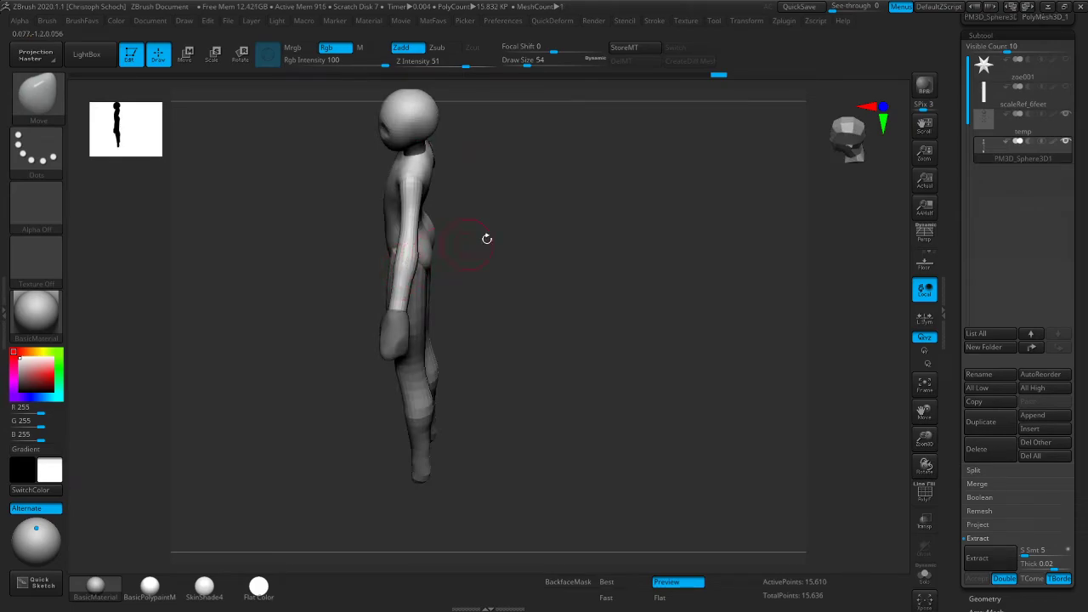
pyautogui.keyDown('shift'); pyautogui.moveTo(476, 241); pyautogui.dragTo(437, 251); pyautogui.keyUp('shift')
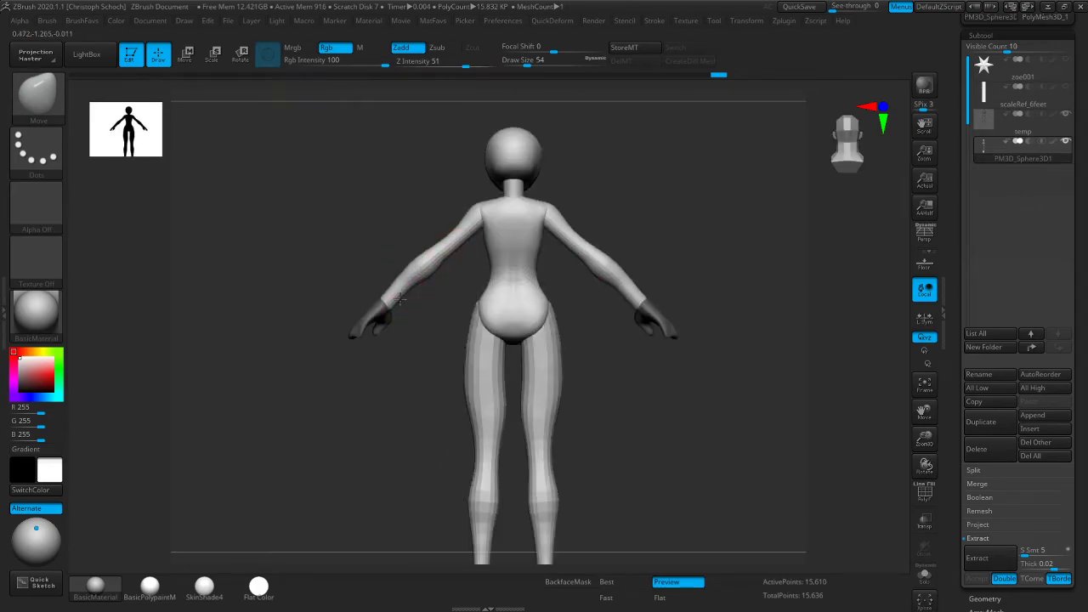
pyautogui.moveTo(345, 324); pyautogui.dragTo(413, 306)
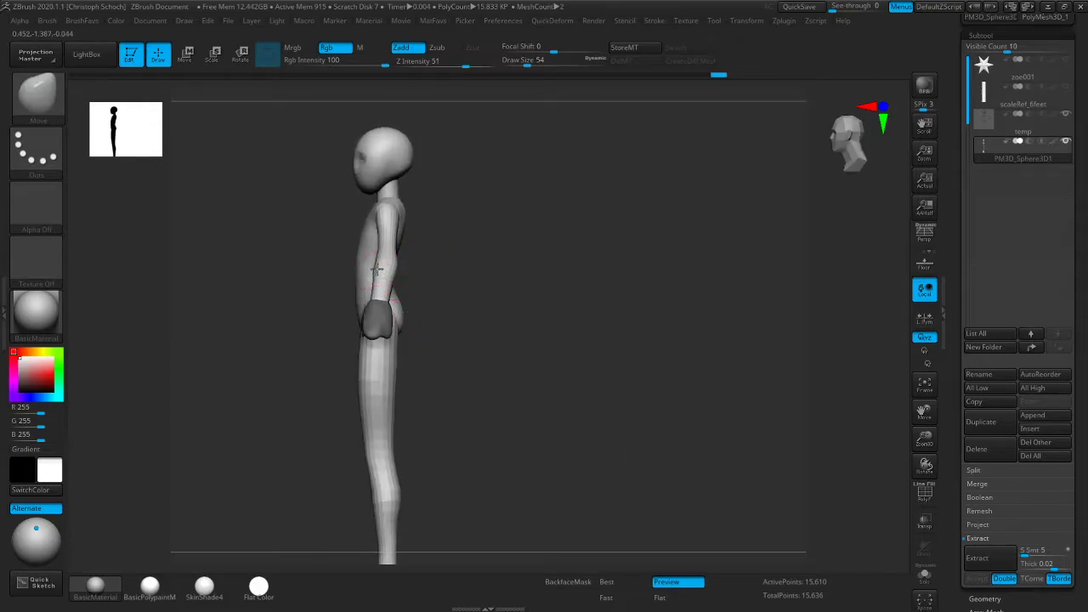
pyautogui.keyDown('shift'); pyautogui.moveTo(411, 252); pyautogui.dragTo(401, 264); pyautogui.keyUp('shift')
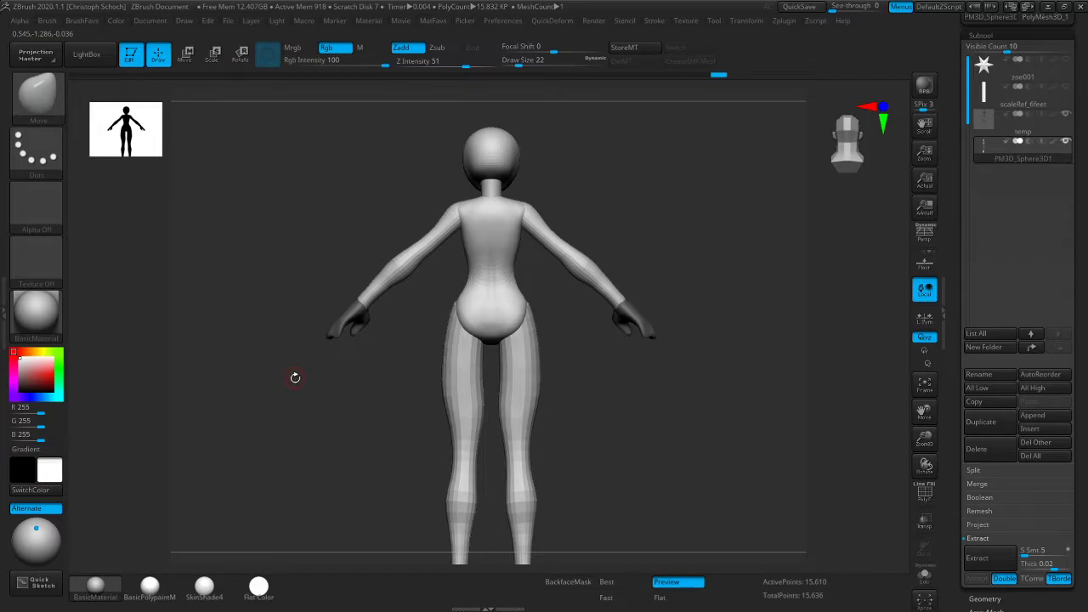
# Examine the whole figure from the back and front and compare its proportions with the reference sketch
pyautogui.moveTo(301, 369); pyautogui.dragTo(300, 384)
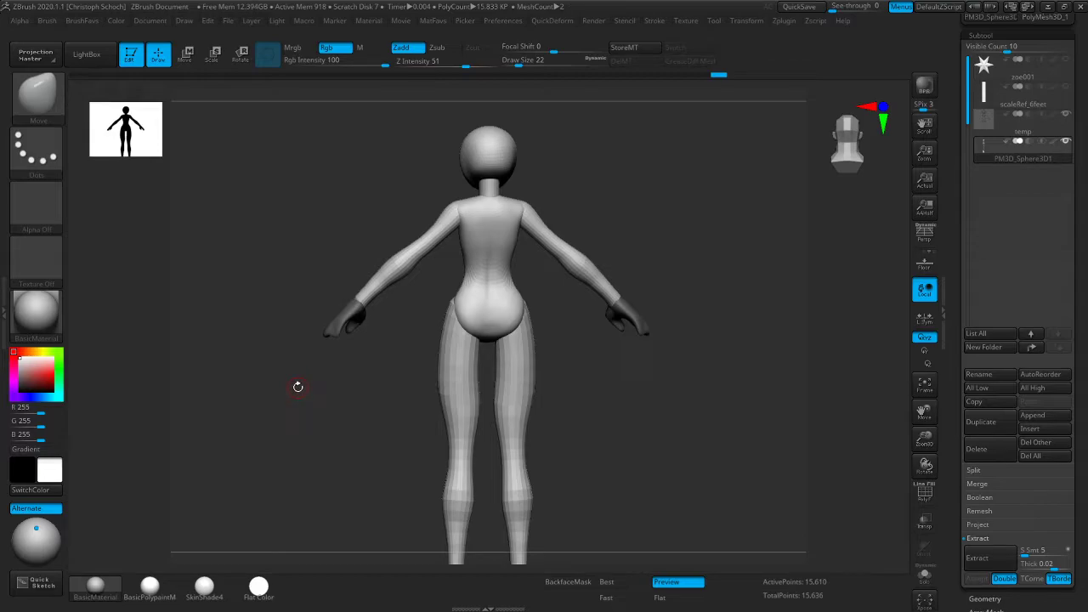
pyautogui.moveTo(296, 384)
pyautogui.mouseDown()
pyautogui.moveTo(289, 390)
pyautogui.moveTo(482, 347)
pyautogui.mouseUp()
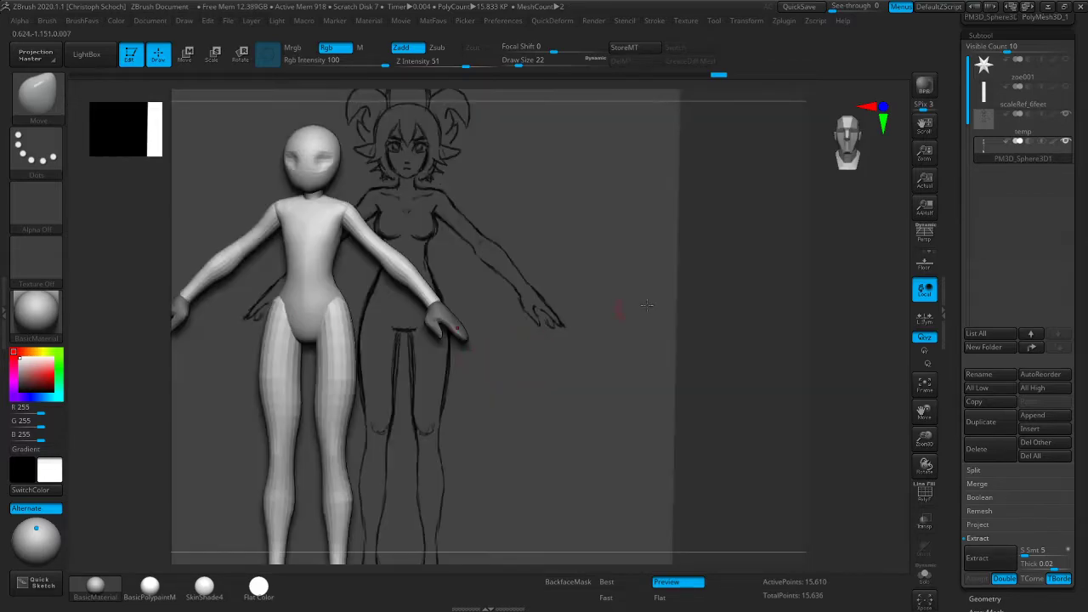
pyautogui.keyDown('shift'); pyautogui.moveTo(607, 311); pyautogui.dragTo(748, 294); pyautogui.keyUp('shift')
pyautogui.click(926, 389)
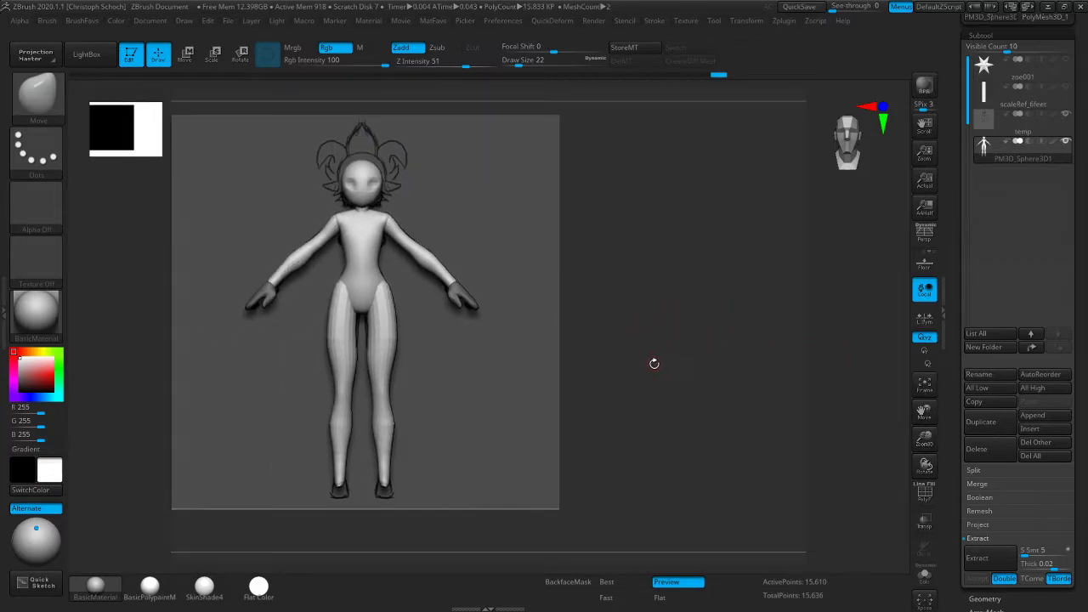
pyautogui.moveTo(691, 326); pyautogui.dragTo(730, 344)
pyautogui.moveTo(923, 440); pyautogui.dragTo(928, 393)
pyautogui.moveTo(924, 435); pyautogui.dragTo(881, 422)
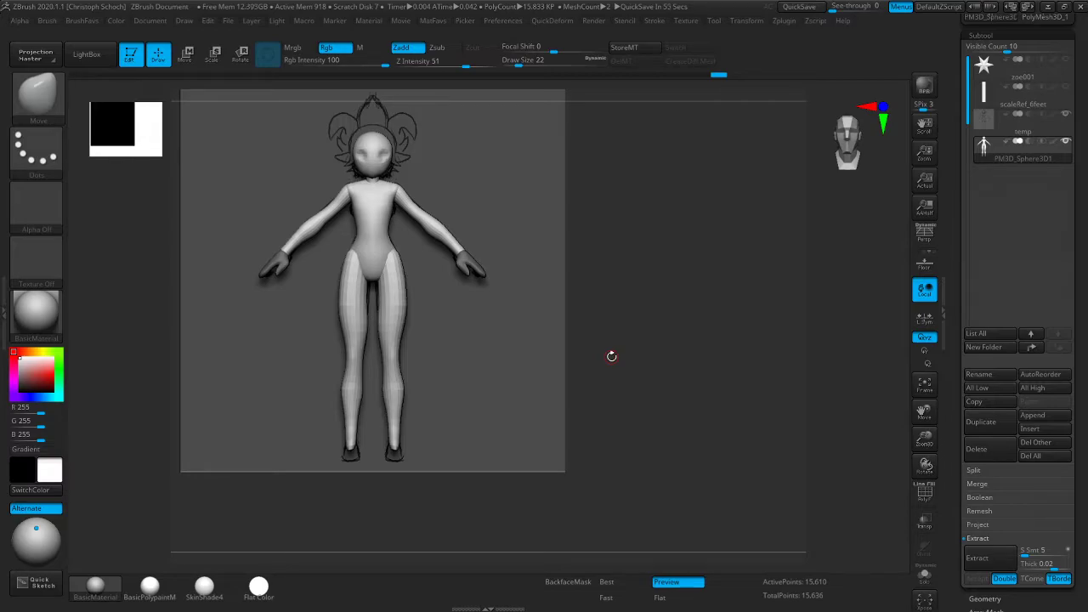
# Adjust the head outline and the face profile with the Move brush at draw sizes 62 and 38
pyautogui.hotkey('alt', 'b')
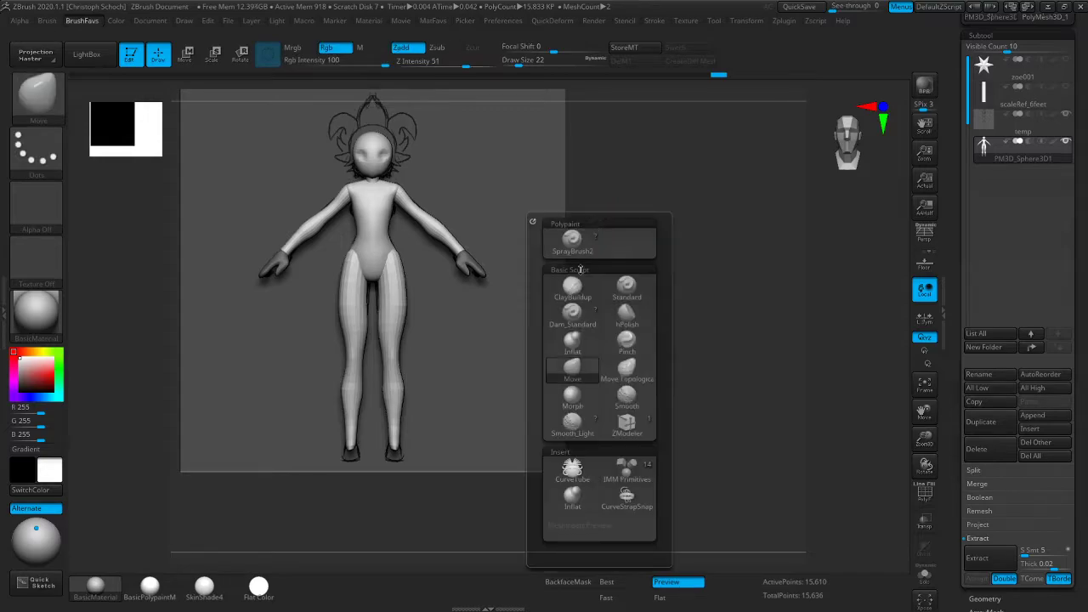
pyautogui.moveTo(925, 414); pyautogui.dragTo(925, 510)
pyautogui.moveTo(925, 435); pyautogui.dragTo(927, 455)
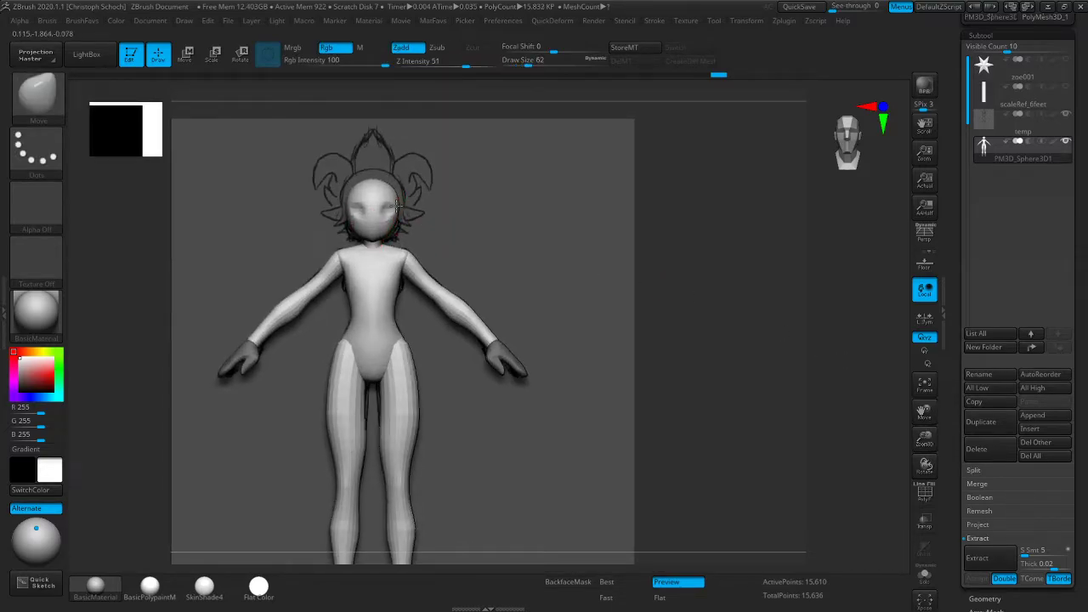
pyautogui.keyDown('shift'); pyautogui.moveTo(683, 153); pyautogui.dragTo(646, 145); pyautogui.keyUp('shift')
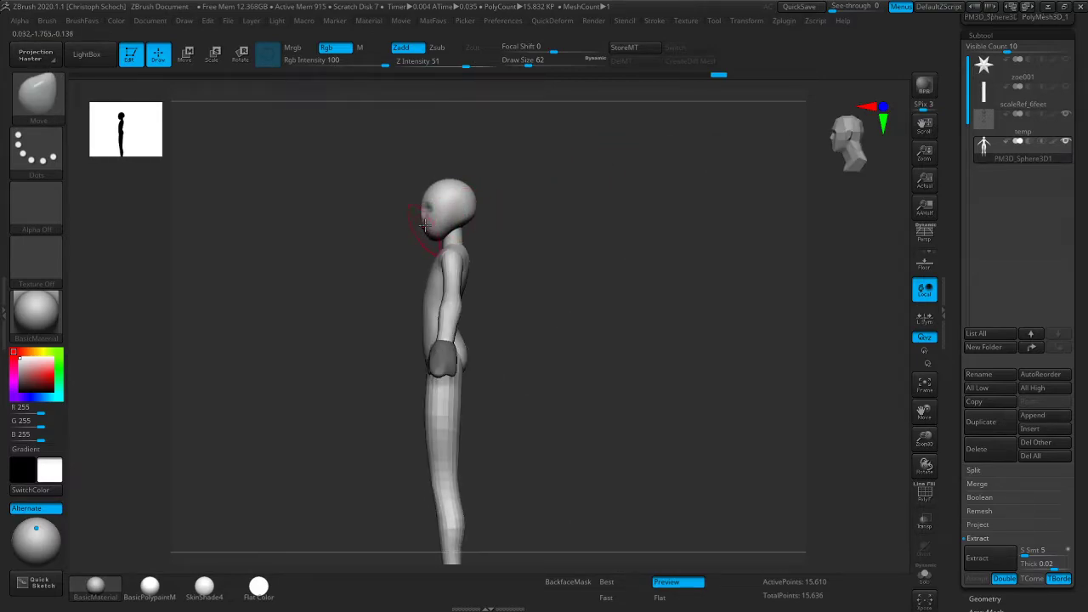
pyautogui.press('[')
pyautogui.moveTo(393, 231)
pyautogui.mouseDown()
pyautogui.moveTo(460, 229)
pyautogui.moveTo(384, 229)
pyautogui.mouseUp()
pyautogui.moveTo(925, 438)
pyautogui.mouseDown()
pyautogui.moveTo(927, 424)
pyautogui.moveTo(933, 477)
pyautogui.mouseUp()
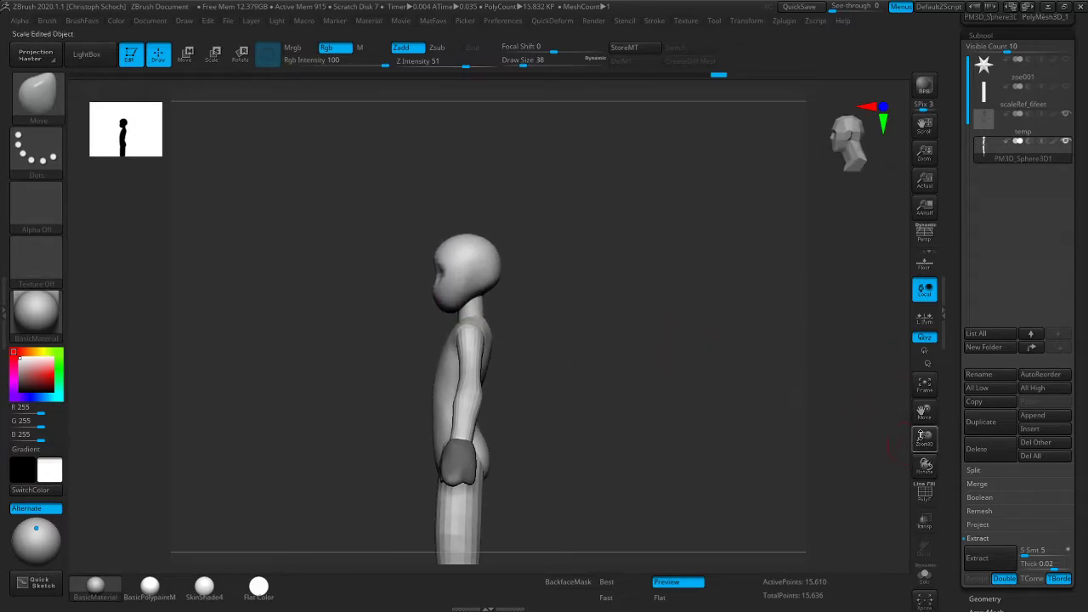
# Shape the eye sockets from the front and side with the Move brush at draw sizes 34 and 10
pyautogui.moveTo(925, 439); pyautogui.dragTo(924, 485)
pyautogui.press('[')
pyautogui.press(']')
pyautogui.moveTo(452, 274)
pyautogui.mouseDown()
pyautogui.moveTo(434, 284)
pyautogui.moveTo(454, 260)
pyautogui.mouseUp()
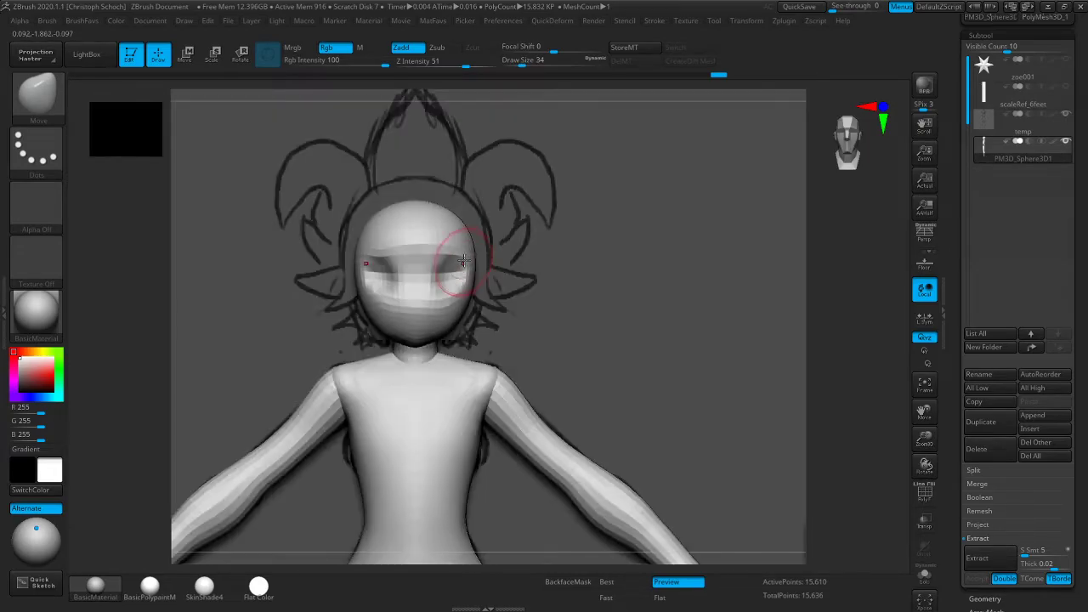
pyautogui.keyDown('shift'); pyautogui.moveTo(827, 219); pyautogui.dragTo(751, 213); pyautogui.keyUp('shift')
pyautogui.press('[')
pyautogui.press('[')
pyautogui.press('[')
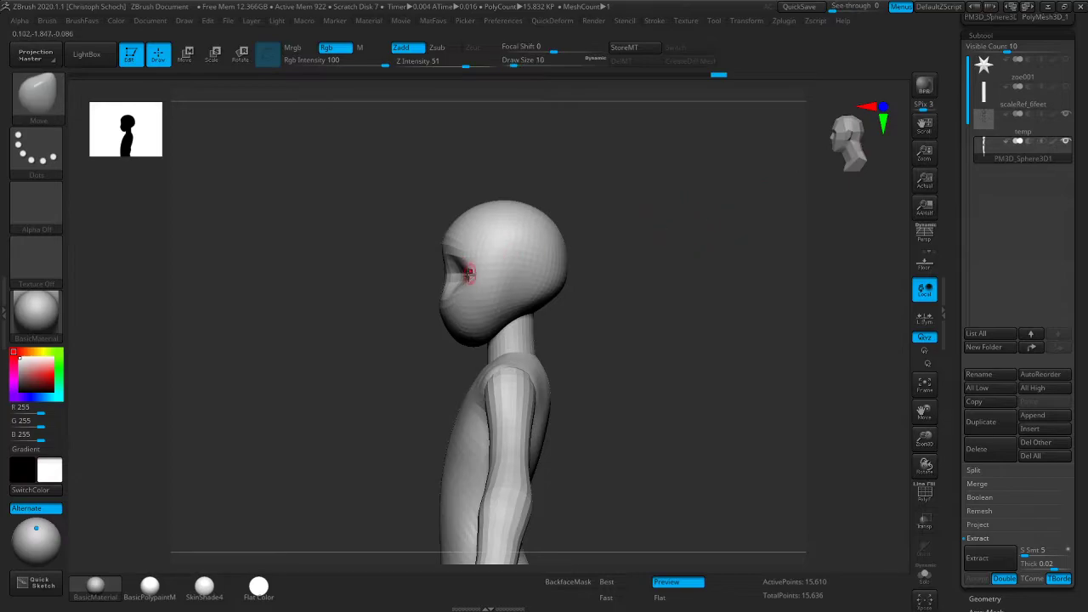
pyautogui.moveTo(393, 316)
pyautogui.mouseDown()
pyautogui.moveTo(443, 303)
pyautogui.moveTo(458, 281)
pyautogui.moveTo(443, 268)
pyautogui.mouseUp()
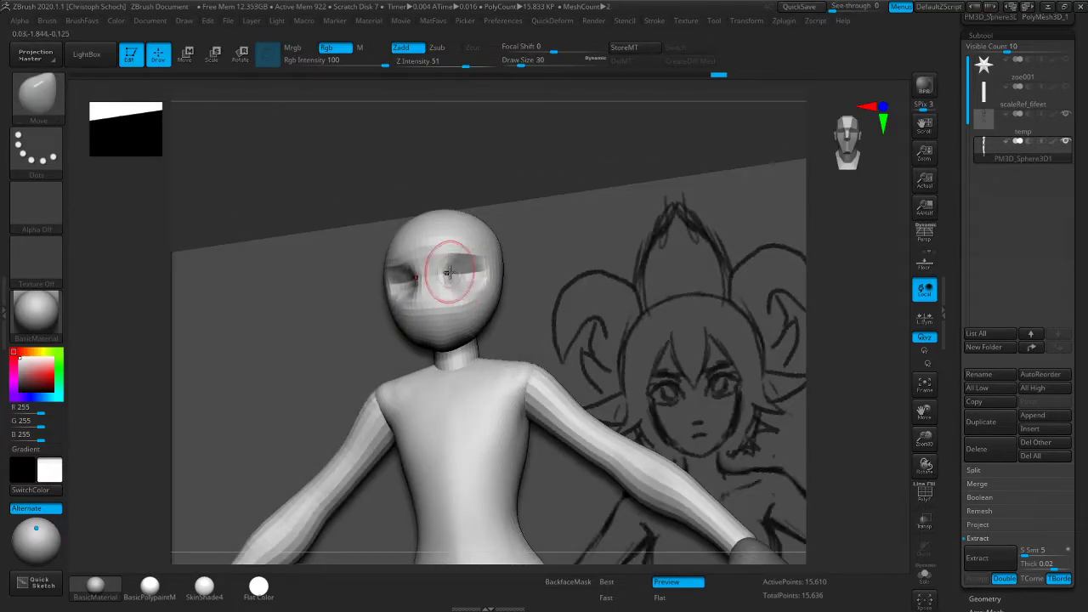
# Pull out the nose and define its underside with the Move brush at draw sizes 30 and 14
pyautogui.moveTo(609, 162)
pyautogui.mouseDown()
pyautogui.moveTo(544, 155)
pyautogui.moveTo(536, 177)
pyautogui.mouseUp()
pyautogui.moveTo(381, 338)
pyautogui.mouseDown()
pyautogui.moveTo(477, 309)
pyautogui.moveTo(413, 294)
pyautogui.mouseUp()
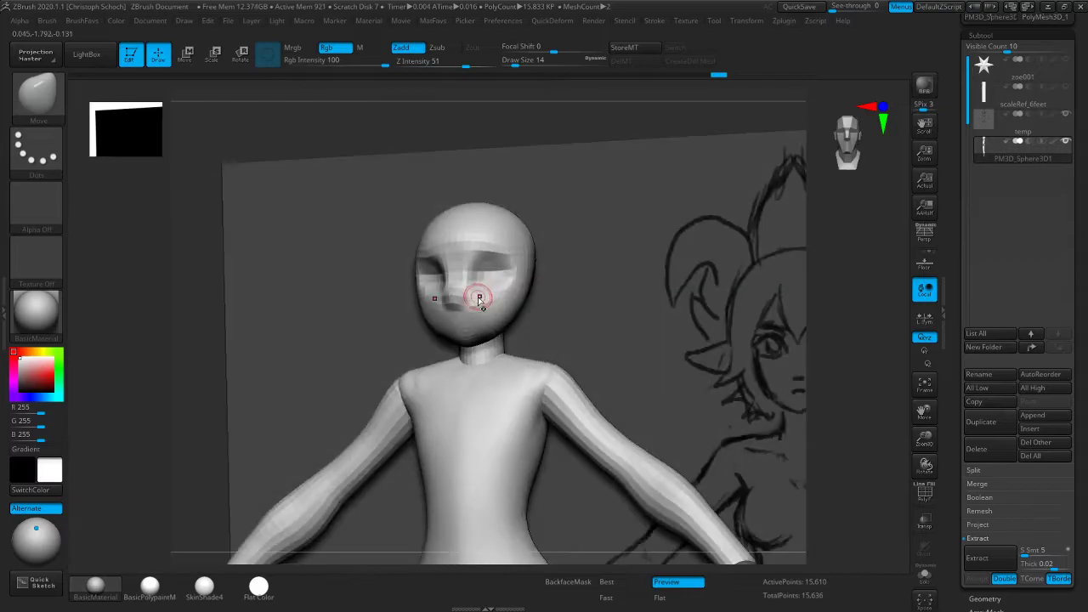
pyautogui.moveTo(195, 383); pyautogui.dragTo(470, 346)
# Refine the cheeks and jawline from low angled views with the Move brush at draw size 26
pyautogui.press(']')
pyautogui.press(']')
pyautogui.press('[')
pyautogui.press('[')
pyautogui.moveTo(400, 374)
pyautogui.mouseDown()
pyautogui.moveTo(483, 357)
pyautogui.moveTo(489, 336)
pyautogui.mouseUp()
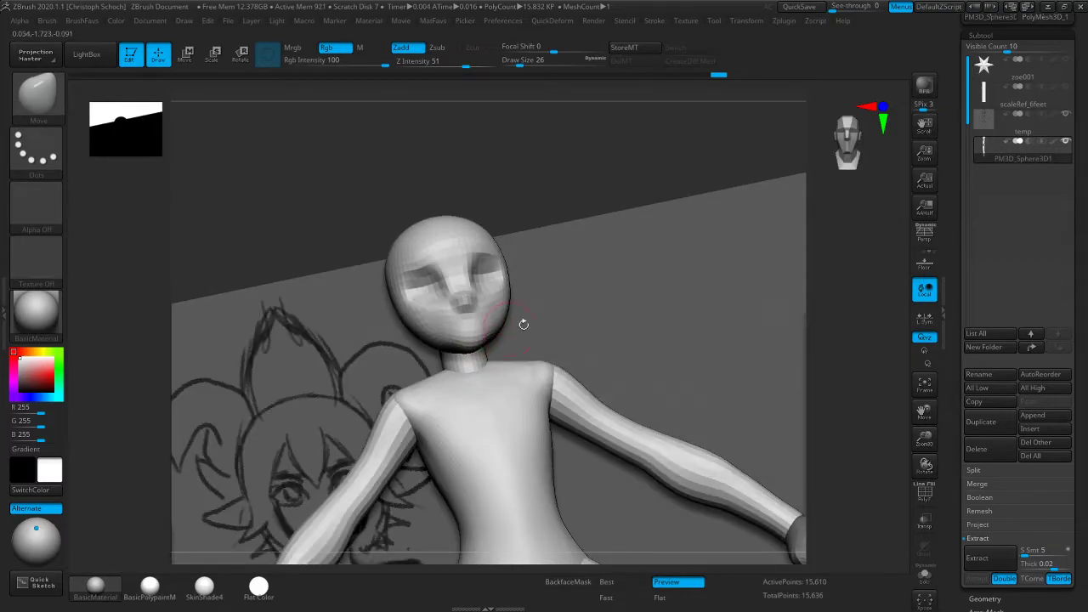
pyautogui.moveTo(883, 295); pyautogui.dragTo(755, 286)
pyautogui.moveTo(479, 330); pyautogui.dragTo(564, 298)
# Flatten the jaw and its underside with the hPolish brush at draw size 26
pyautogui.press('b')
pyautogui.press('h')
pyautogui.press('p')
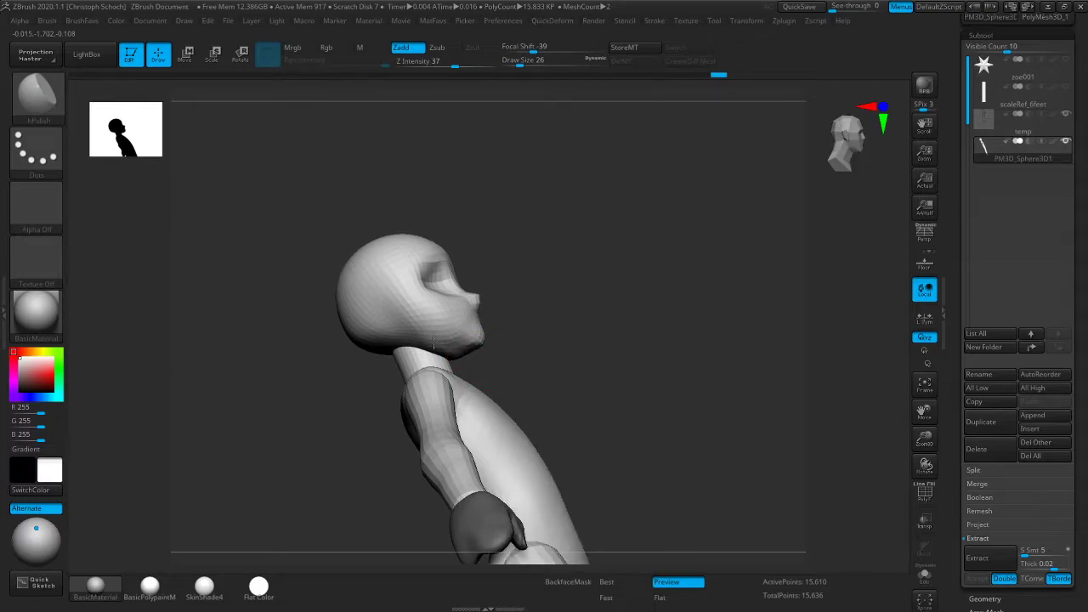
pyautogui.moveTo(548, 339)
pyautogui.mouseDown()
pyautogui.moveTo(615, 325)
pyautogui.moveTo(595, 340)
pyautogui.mouseUp()
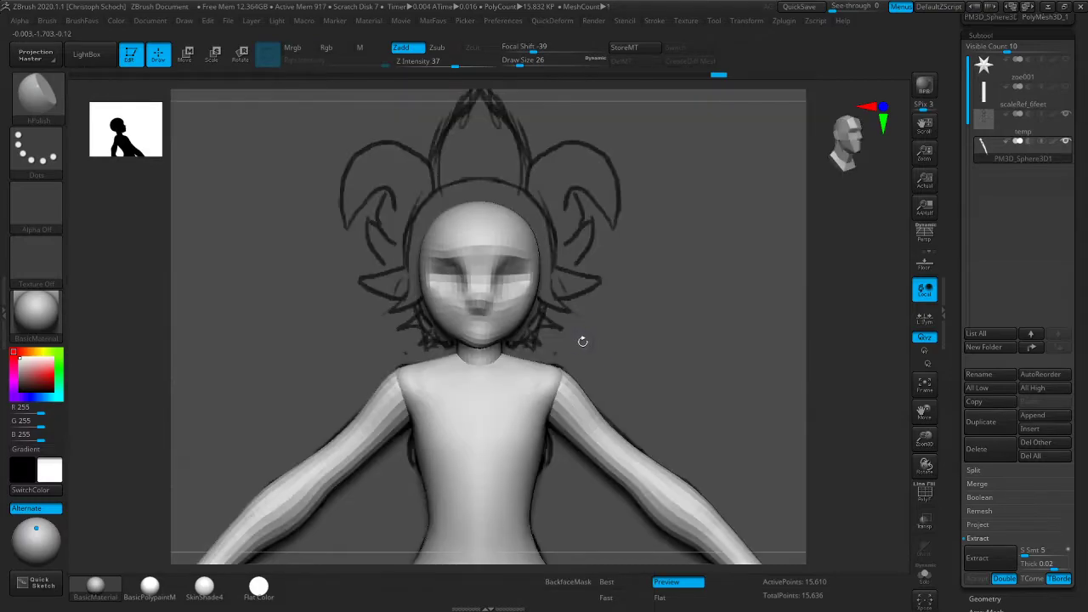
# Return to the Move brush and adjust the sides of the face at draw size 42
pyautogui.press('b')
pyautogui.click(567, 429)
pyautogui.moveTo(567, 434); pyautogui.dragTo(524, 318)
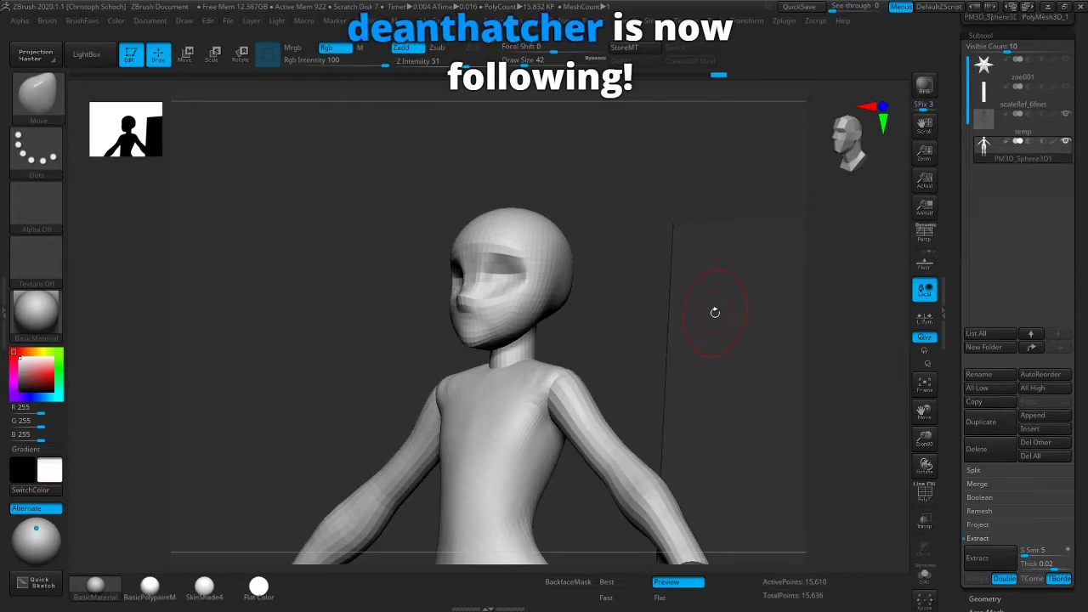
pyautogui.moveTo(682, 293); pyautogui.dragTo(714, 299)
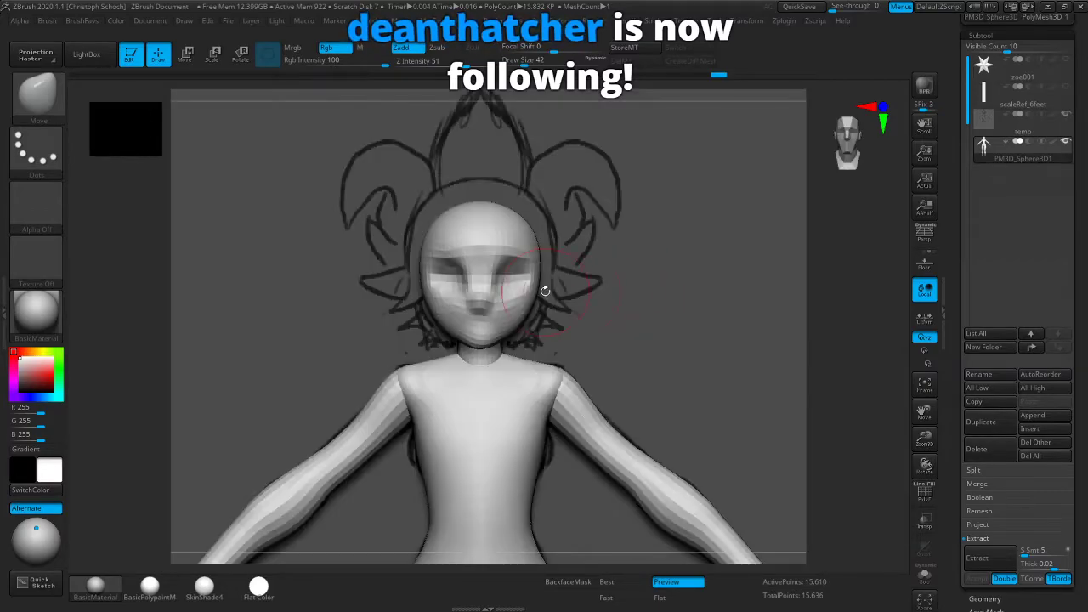
pyautogui.moveTo(556, 255); pyautogui.dragTo(735, 263)
# Refine the mouth and chin profile with the Move brush at draw sizes 58 and 18 and smooth the cheeks
pyautogui.press(']')
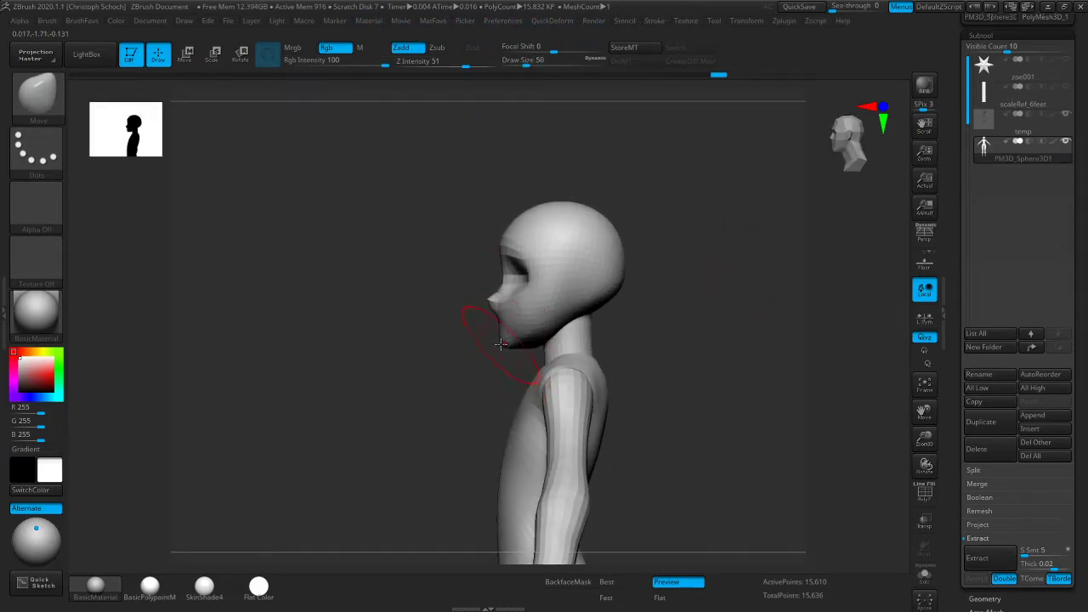
pyautogui.press('[')
pyautogui.press('[')
pyautogui.keyDown('shift'); pyautogui.moveTo(461, 345); pyautogui.dragTo(515, 327); pyautogui.keyUp('shift')
pyautogui.moveTo(853, 294); pyautogui.dragTo(978, 365)
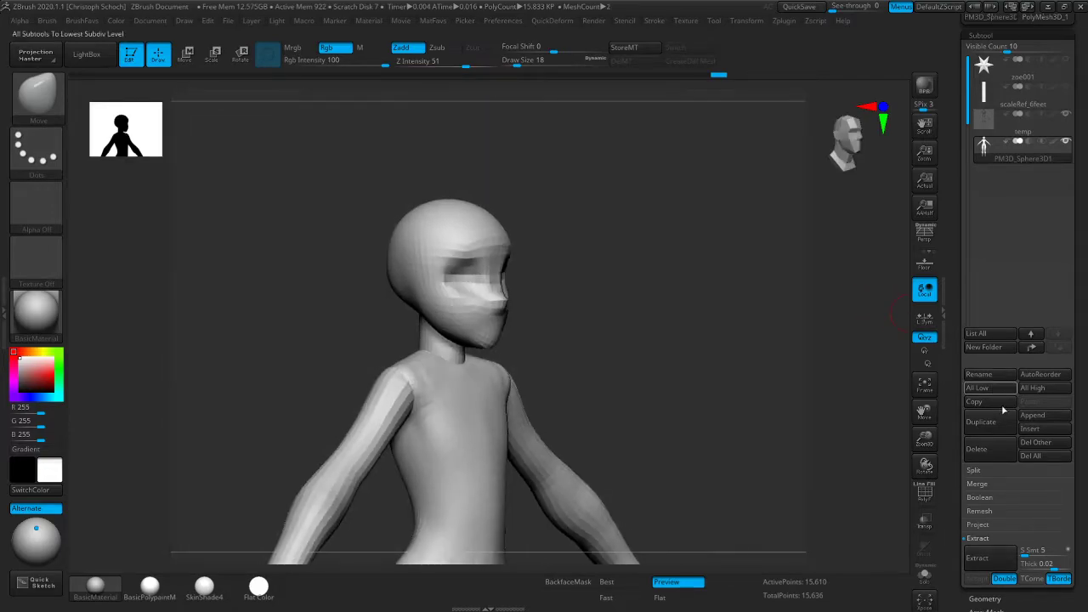
pyautogui.keyDown('shift'); pyautogui.moveTo(819, 376); pyautogui.dragTo(797, 357); pyautogui.keyUp('shift')
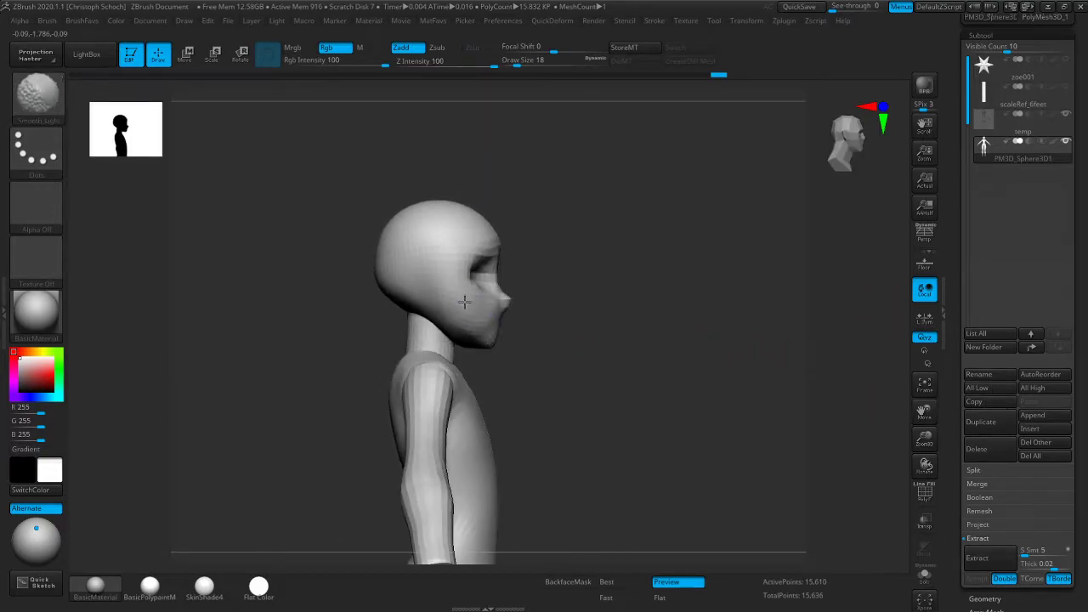
pyautogui.keyDown('shift'); pyautogui.moveTo(590, 327); pyautogui.dragTo(566, 323); pyautogui.keyUp('shift')
# Examine the full figure in three-quarter, front and side views against the reference sketch
pyautogui.press(']')
pyautogui.press(']')
pyautogui.press(']')
pyautogui.press(']')
pyautogui.moveTo(924, 438); pyautogui.dragTo(880, 393)
pyautogui.moveTo(924, 413)
pyautogui.mouseDown()
pyautogui.moveTo(886, 367)
pyautogui.moveTo(758, 311)
pyautogui.moveTo(772, 304)
pyautogui.mouseUp()
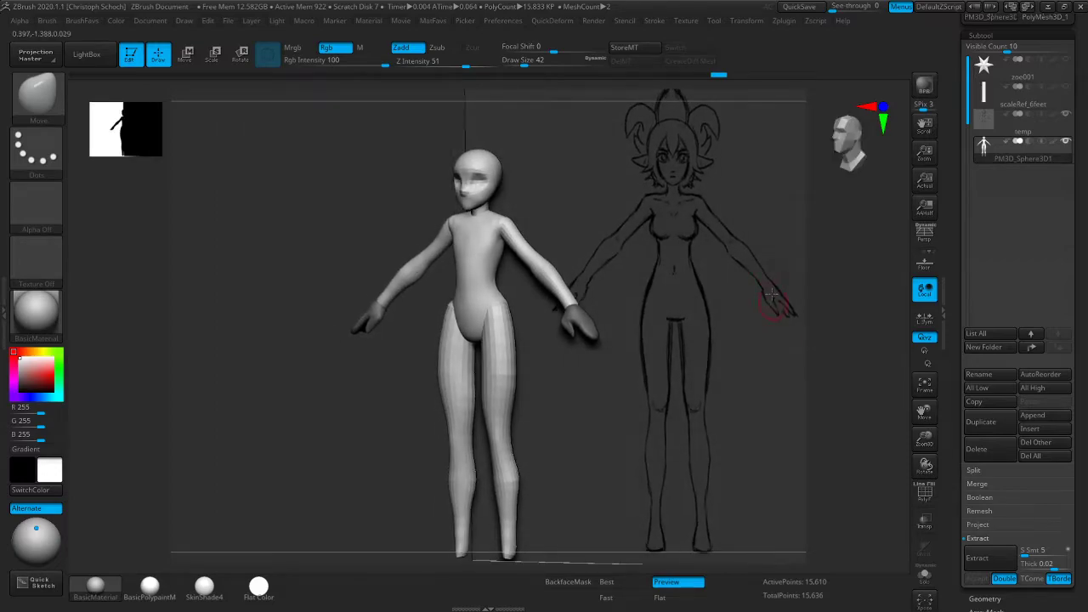
pyautogui.moveTo(379, 439)
pyautogui.mouseDown()
pyautogui.moveTo(459, 403)
pyautogui.moveTo(414, 413)
pyautogui.mouseUp()
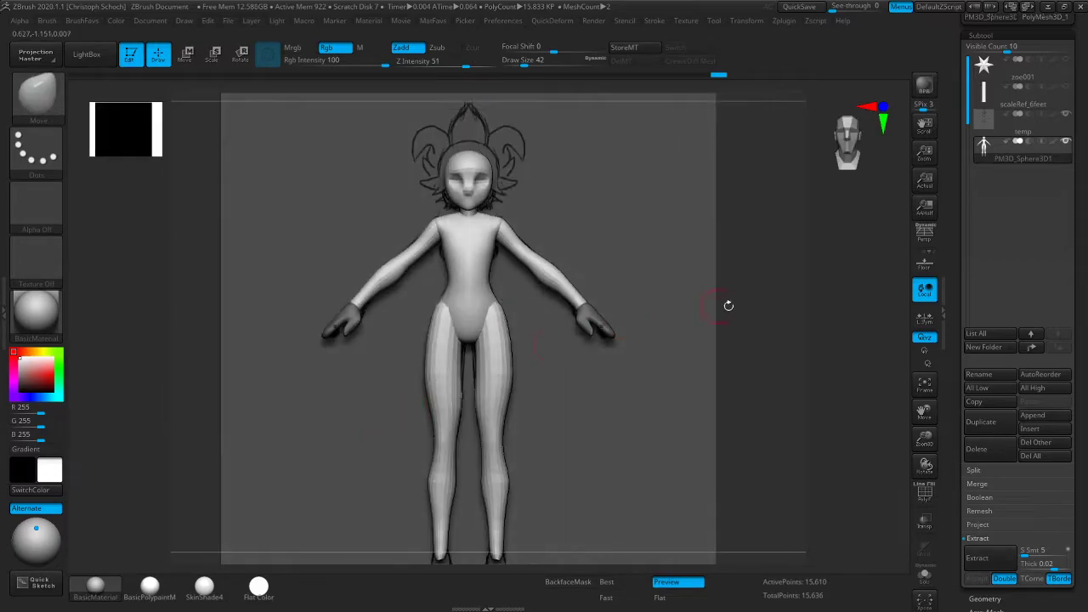
pyautogui.keyDown('shift'); pyautogui.moveTo(747, 315); pyautogui.dragTo(617, 275); pyautogui.keyUp('shift')
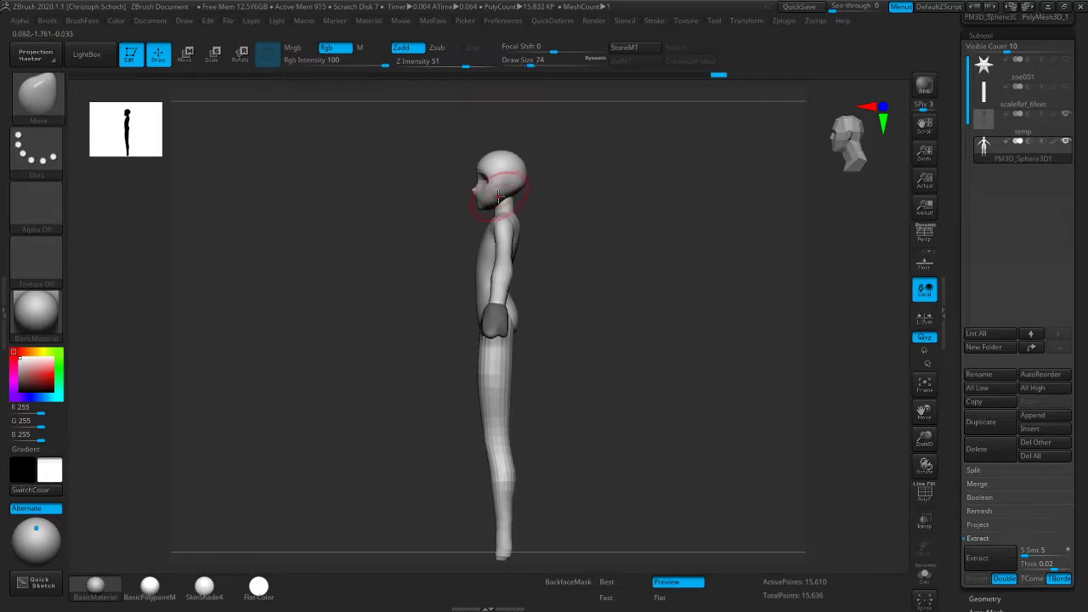
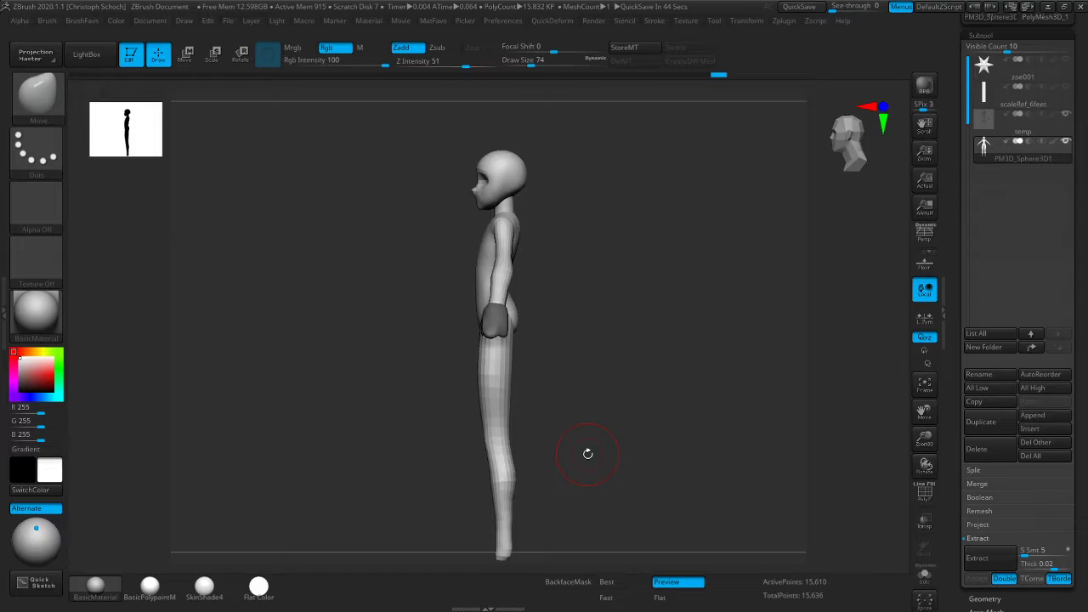
# Check the head and upper body from the side and front against the reference sketch
pyautogui.moveTo(597, 257)
pyautogui.mouseDown()
pyautogui.moveTo(607, 357)
pyautogui.moveTo(606, 273)
pyautogui.moveTo(586, 266)
pyautogui.mouseUp()
pyautogui.moveTo(586, 266); pyautogui.dragTo(665, 263)
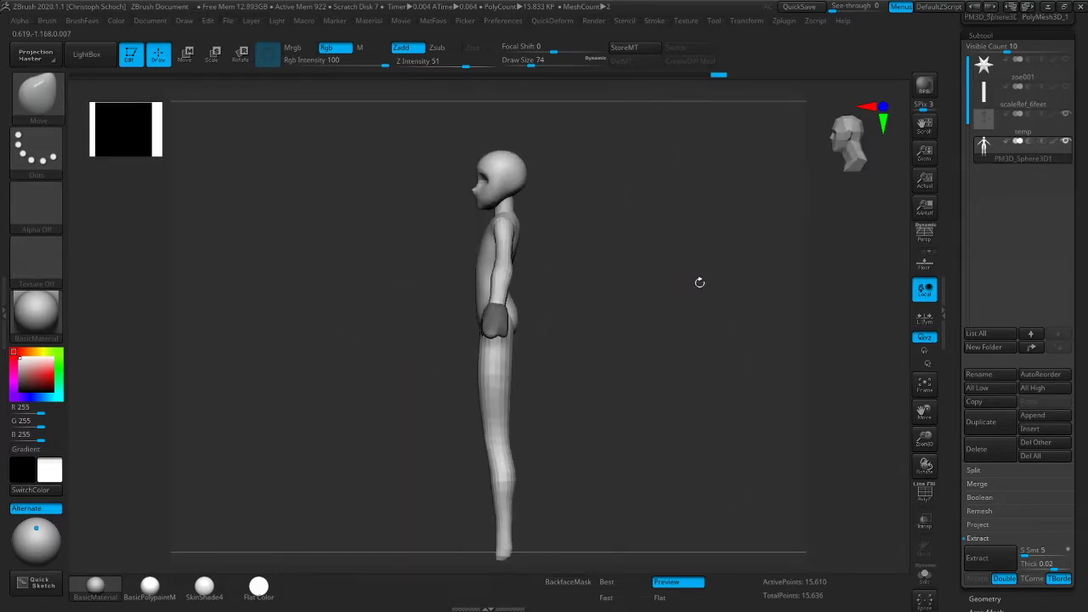
pyautogui.moveTo(924, 412); pyautogui.dragTo(914, 476)
pyautogui.moveTo(924, 439); pyautogui.dragTo(925, 476)
pyautogui.press('[')
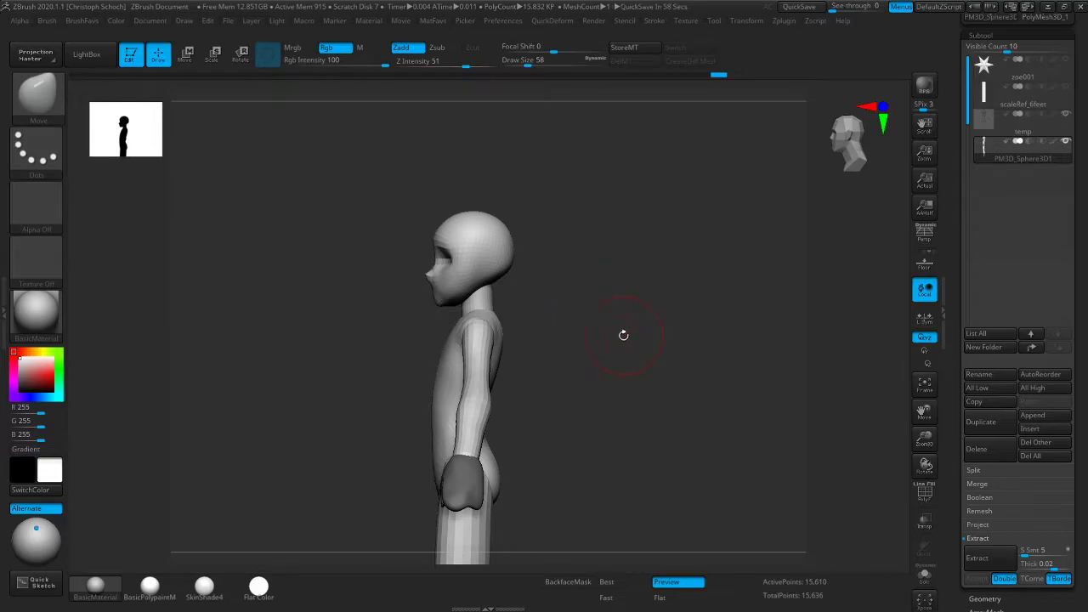
pyautogui.moveTo(626, 337)
pyautogui.mouseDown()
pyautogui.moveTo(651, 267)
pyautogui.moveTo(686, 265)
pyautogui.mouseUp()
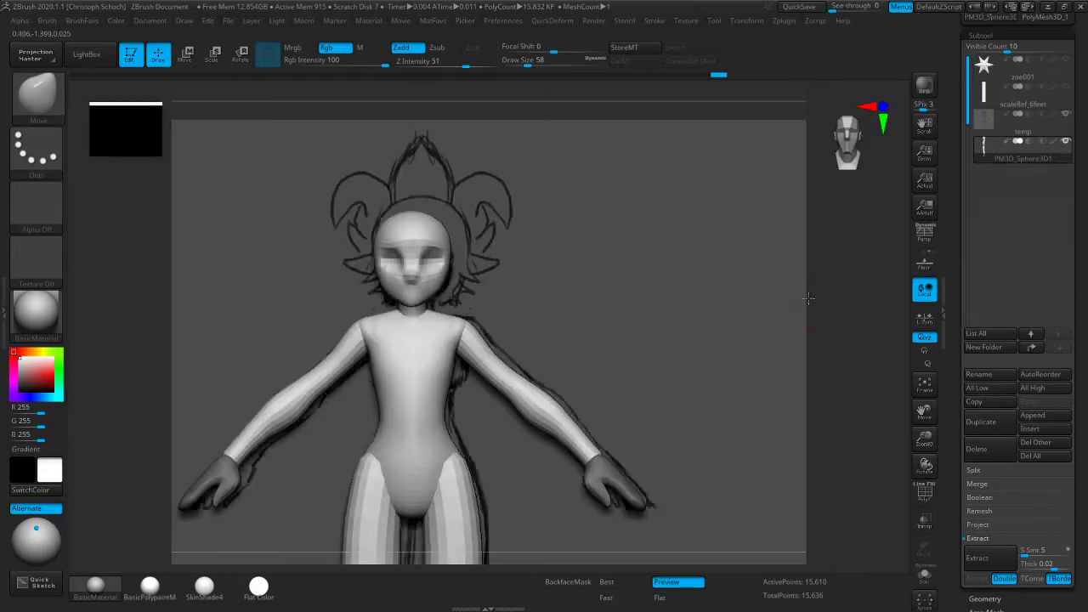
# Adjust the outer thigh contours in the front view with the Move brush to follow the reference sketch
pyautogui.keyDown('shift'); pyautogui.moveTo(812, 299); pyautogui.dragTo(712, 292); pyautogui.keyUp('shift')
pyautogui.press('[')
pyautogui.moveTo(532, 280); pyautogui.dragTo(592, 277)
pyautogui.moveTo(927, 441); pyautogui.dragTo(907, 367)
pyautogui.press(']')
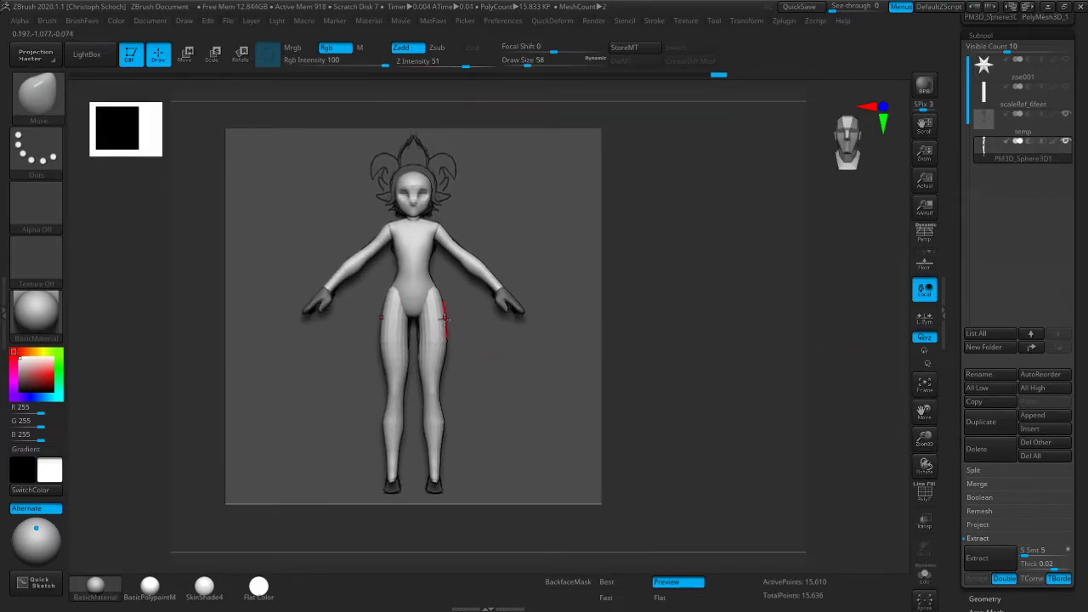
pyautogui.press(']')
pyautogui.moveTo(441, 321); pyautogui.dragTo(444, 319)
pyautogui.moveTo(445, 346); pyautogui.dragTo(442, 345)
# Reshape the upper inner thighs from behind with the Move brush at draw size 74 and smooth them
pyautogui.moveTo(508, 343); pyautogui.dragTo(748, 347)
pyautogui.moveTo(923, 436); pyautogui.dragTo(915, 450)
pyautogui.moveTo(811, 399)
pyautogui.mouseDown()
pyautogui.moveTo(712, 402)
pyautogui.moveTo(554, 355)
pyautogui.mouseUp()
pyautogui.moveTo(455, 323); pyautogui.dragTo(457, 326)
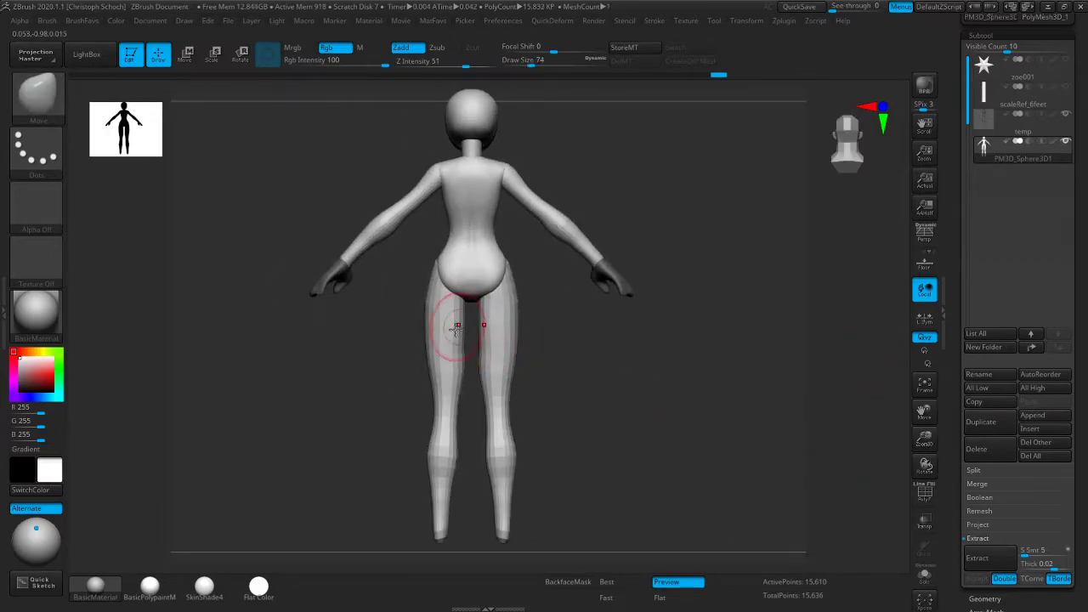
pyautogui.press('shift')
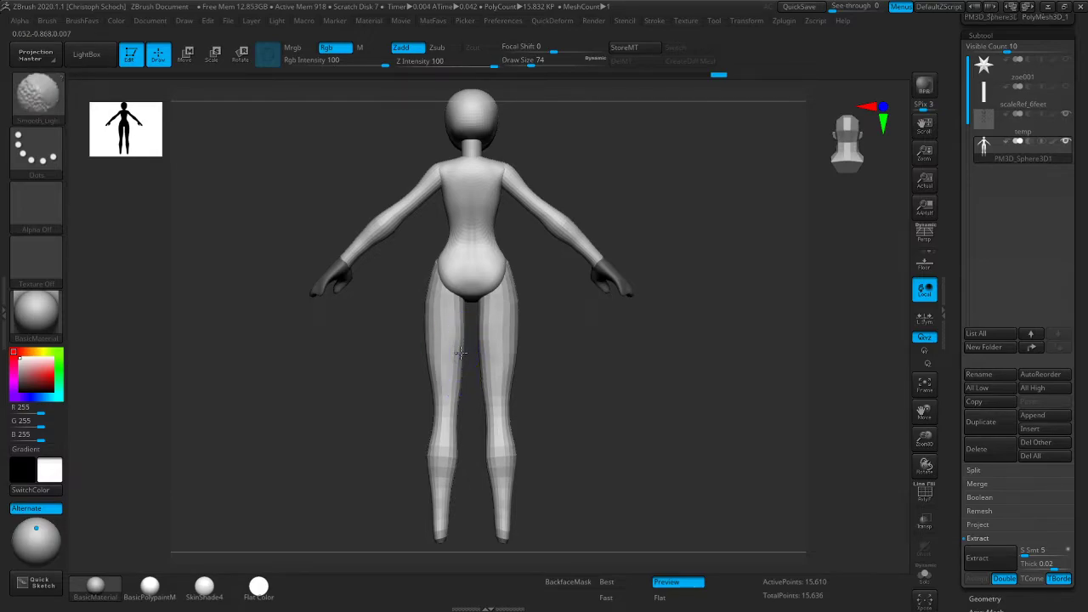
pyautogui.keyDown('shift'); pyautogui.moveTo(377, 442); pyautogui.dragTo(311, 430); pyautogui.keyUp('shift')
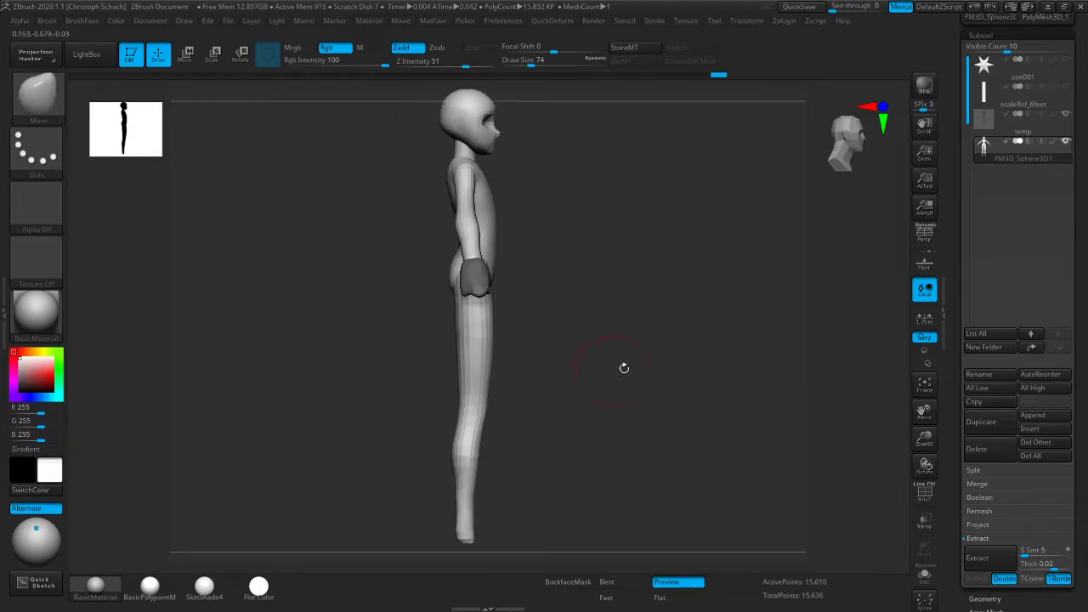
# Turn on transparency and refine the thighs' side profile and front outline against the reference sketch
pyautogui.keyDown('shift'); pyautogui.moveTo(610, 369); pyautogui.dragTo(570, 375); pyautogui.keyUp('shift')
pyautogui.keyDown('shift'); pyautogui.moveTo(483, 357); pyautogui.dragTo(493, 379); pyautogui.keyUp('shift')
pyautogui.click(925, 520)
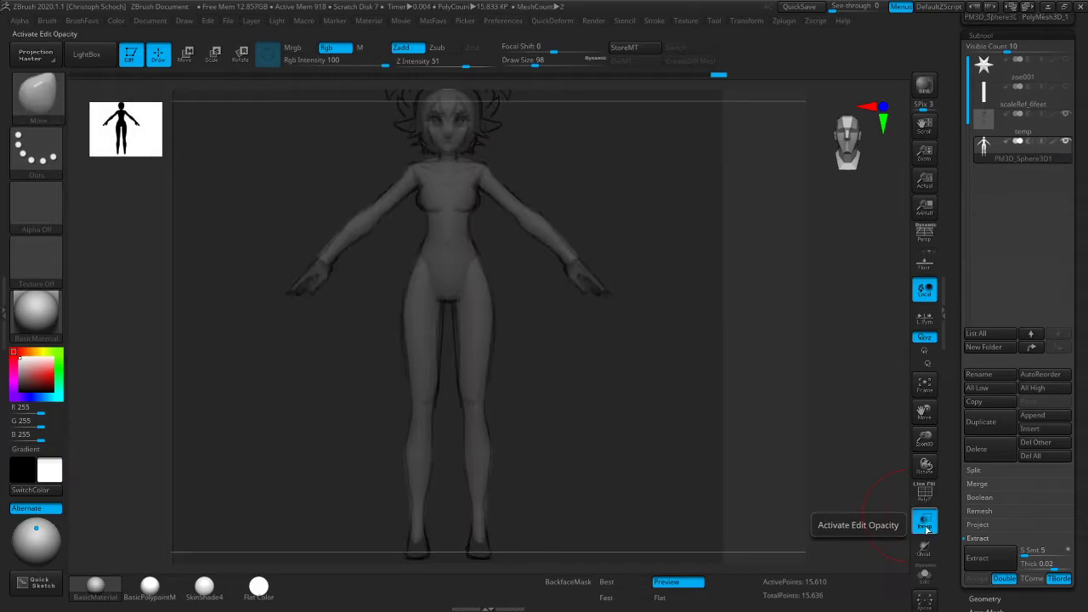
pyautogui.keyDown('shift'); pyautogui.moveTo(444, 348); pyautogui.dragTo(441, 354); pyautogui.keyUp('shift')
pyautogui.moveTo(673, 339)
pyautogui.mouseDown()
pyautogui.moveTo(794, 344)
pyautogui.moveTo(709, 354)
pyautogui.mouseUp()
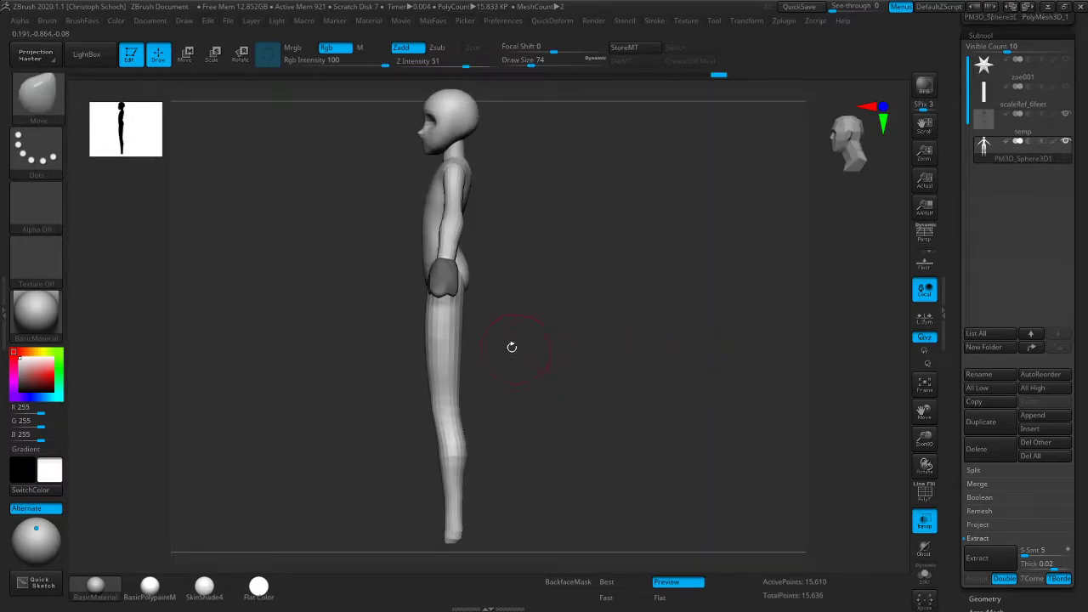
# Adjust the hip and leg profile in side view with the Move brush at draw sizes 154 and 122
pyautogui.press(']')
pyautogui.moveTo(481, 343)
pyautogui.mouseDown()
pyautogui.moveTo(658, 332)
pyautogui.moveTo(537, 334)
pyautogui.moveTo(476, 301)
pyautogui.moveTo(348, 335)
pyautogui.moveTo(317, 357)
pyautogui.moveTo(400, 255)
pyautogui.mouseUp()
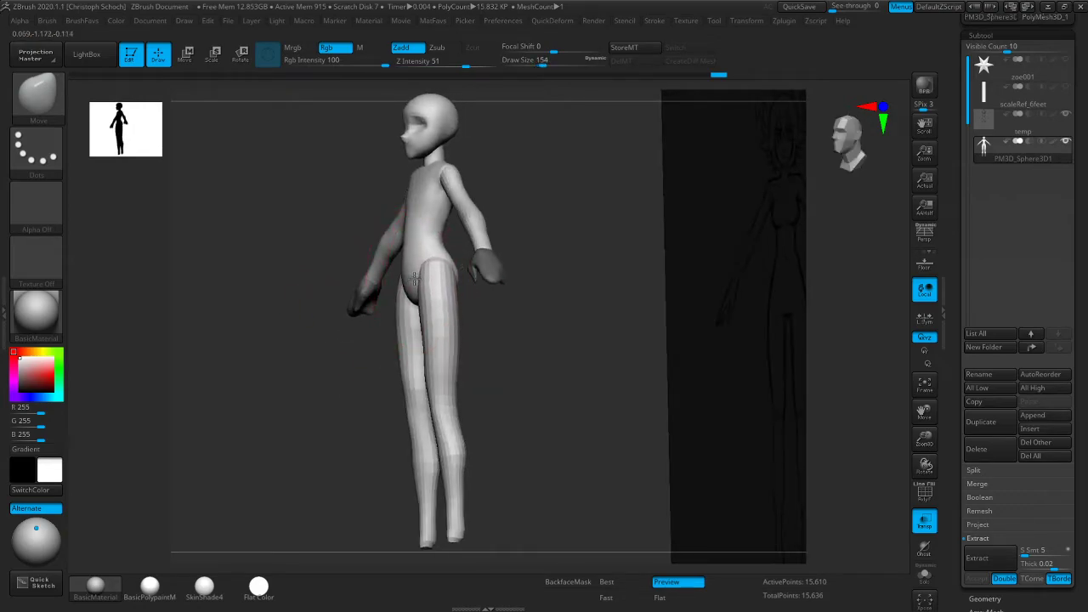
pyautogui.keyDown('shift'); pyautogui.moveTo(358, 332); pyautogui.dragTo(318, 345); pyautogui.keyUp('shift')
pyautogui.press('[')
pyautogui.press('[')
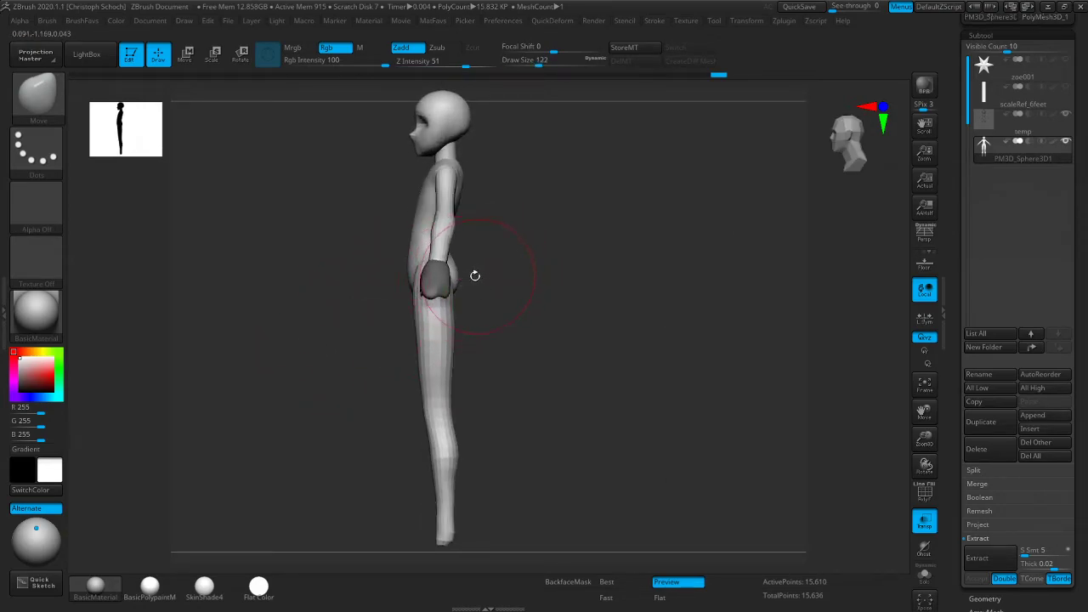
# Fit the hips to the sketch in front view with the Move brush at draw sizes 66 and 58 and smooth the outer thighs
pyautogui.press('[')
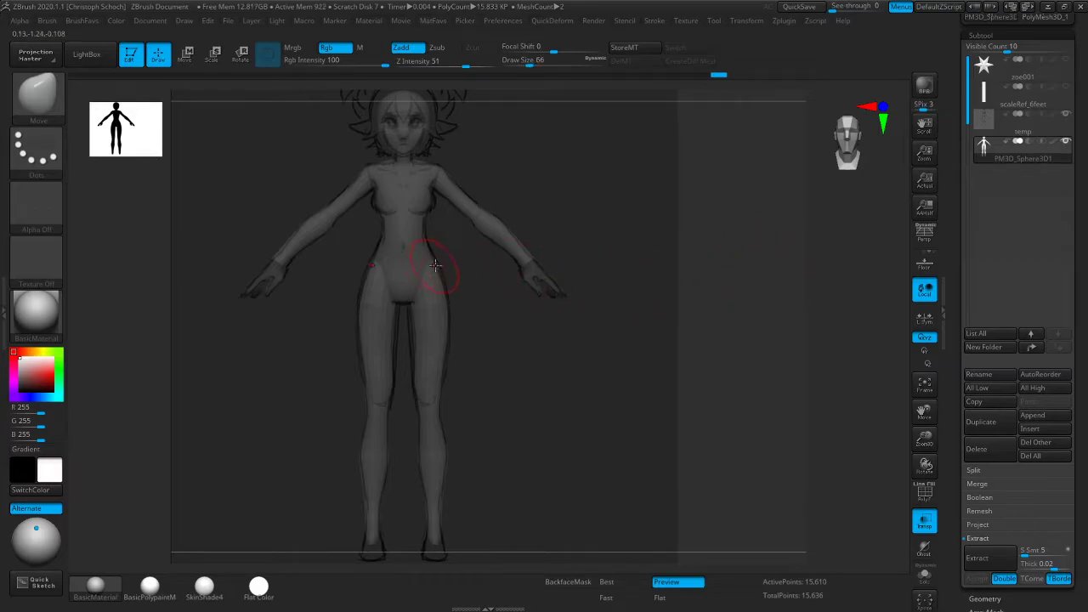
pyautogui.press('[')
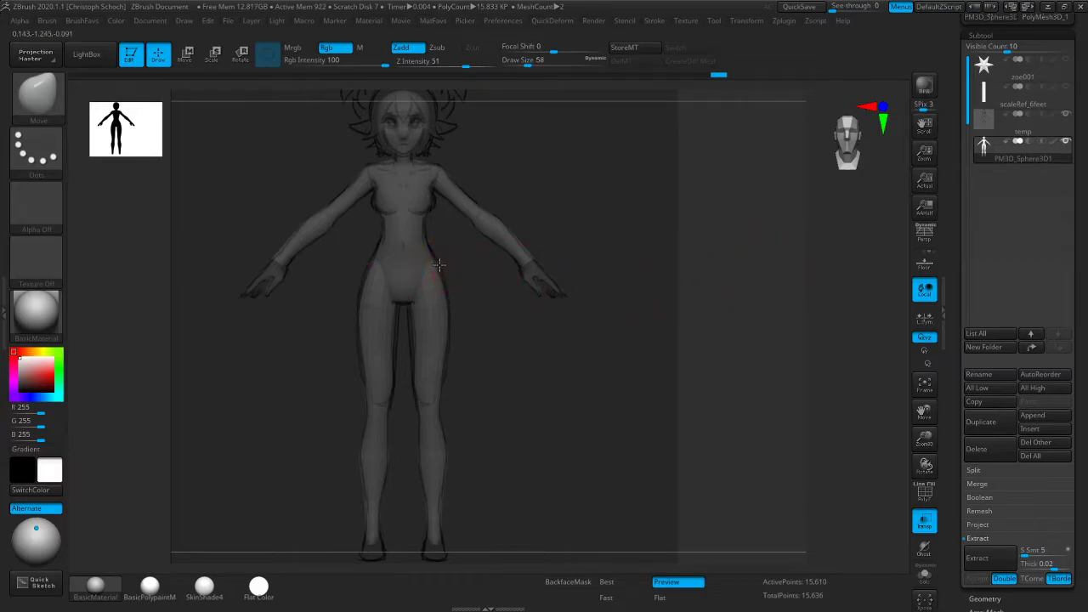
pyautogui.press(']')
pyautogui.press(']')
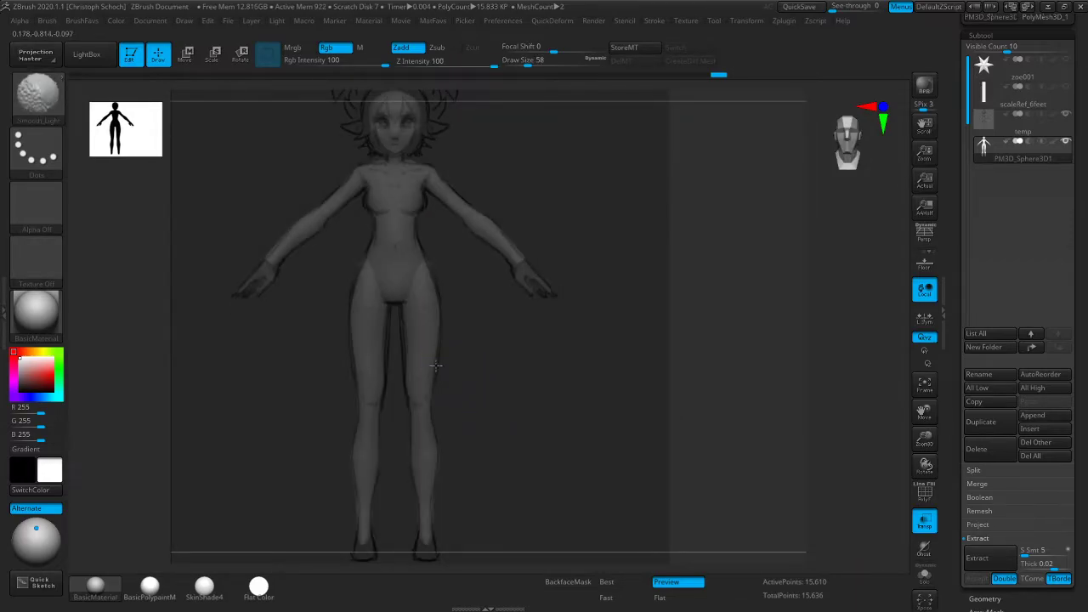
pyautogui.press('shift')
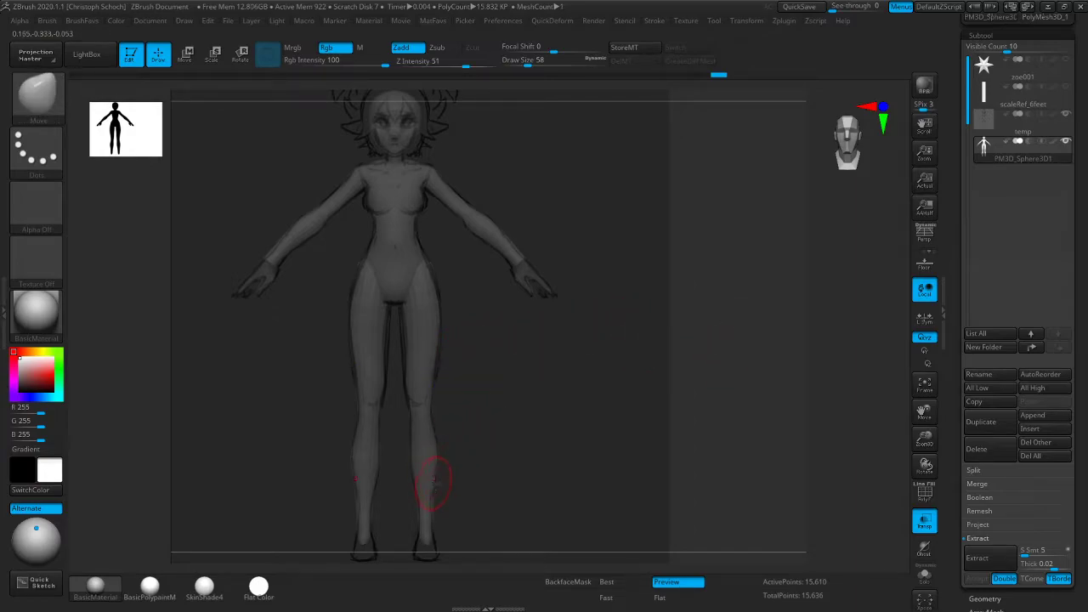
# Insert a sphere at each foot with the IMM Primitives brush, using the Insert Sphere primitive
pyautogui.moveTo(924, 412); pyautogui.dragTo(924, 294)
pyautogui.moveTo(799, 365)
pyautogui.mouseDown()
pyautogui.moveTo(778, 361)
pyautogui.moveTo(804, 364)
pyautogui.mouseUp()
pyautogui.press('b')
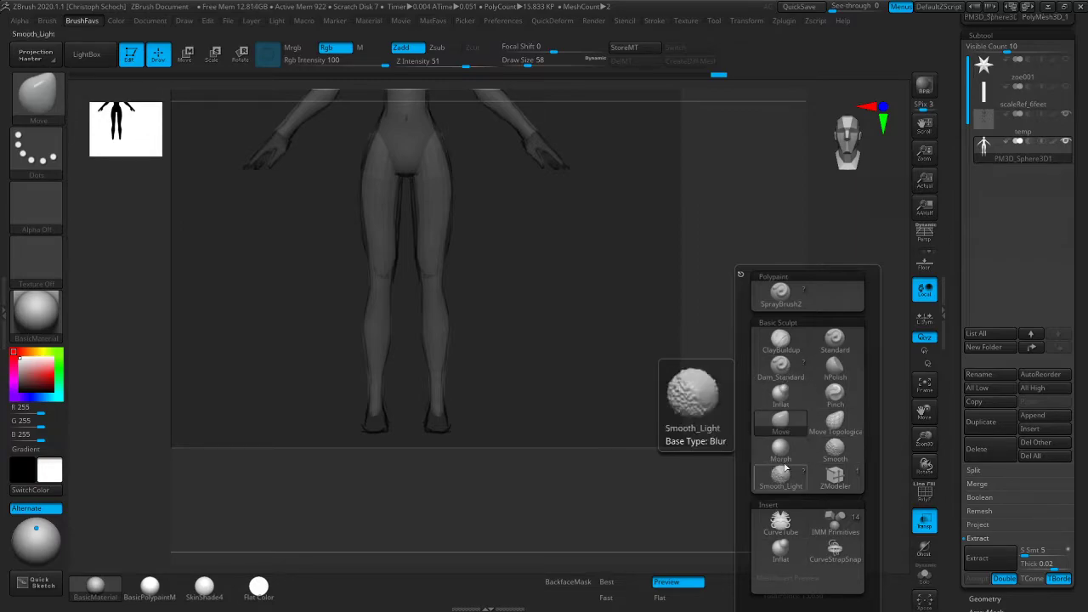
pyautogui.press('b')
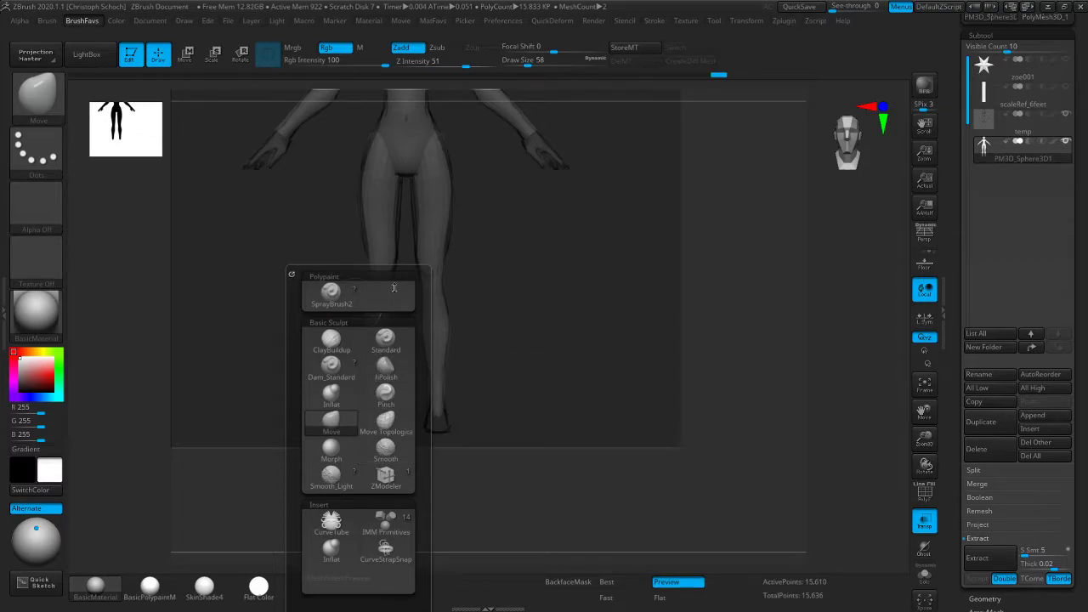
pyautogui.click(385, 521)
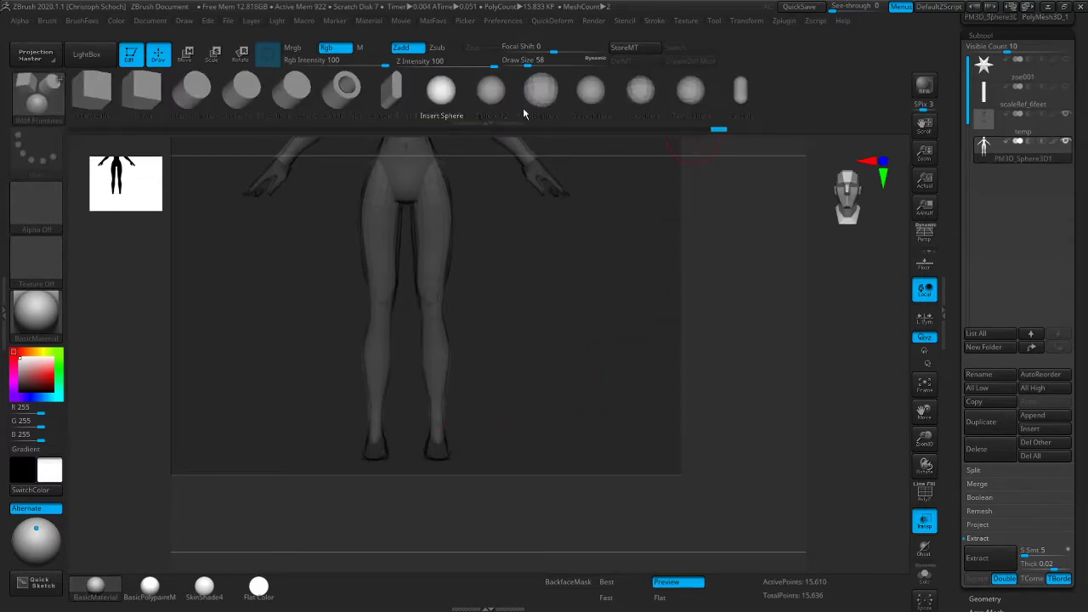
pyautogui.moveTo(439, 442); pyautogui.dragTo(445, 469)
pyautogui.moveTo(391, 527); pyautogui.dragTo(351, 523)
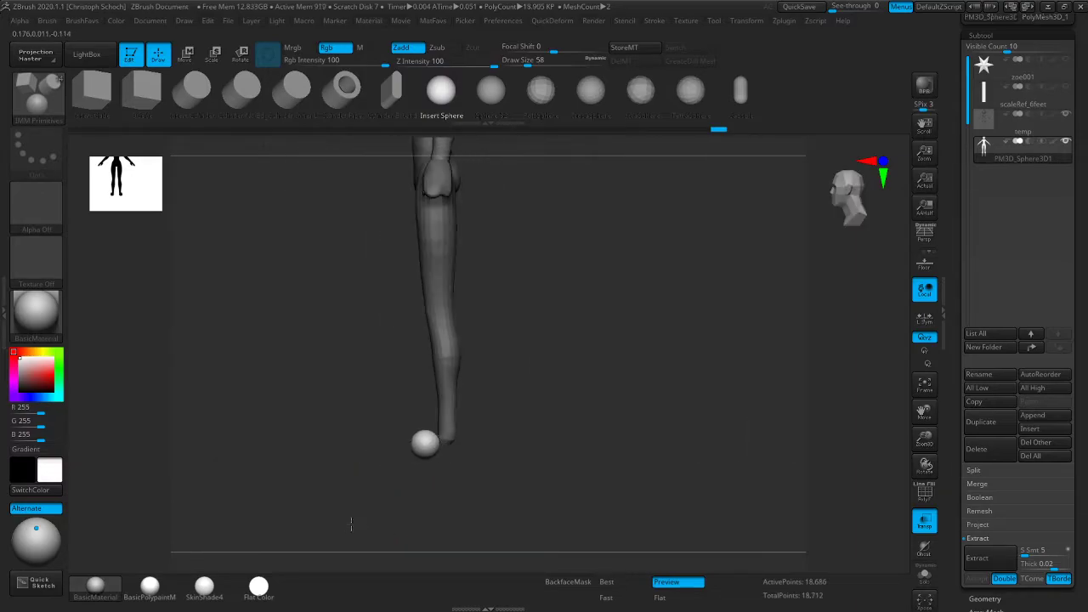
# Position the foot spheres under the ankles with the Move brush at draw sizes 138 and 162
pyautogui.press('b')
pyautogui.press('m')
pyautogui.press('v')
pyautogui.moveTo(433, 416)
pyautogui.mouseDown()
pyautogui.moveTo(474, 412)
pyautogui.moveTo(476, 469)
pyautogui.moveTo(446, 476)
pyautogui.mouseUp()
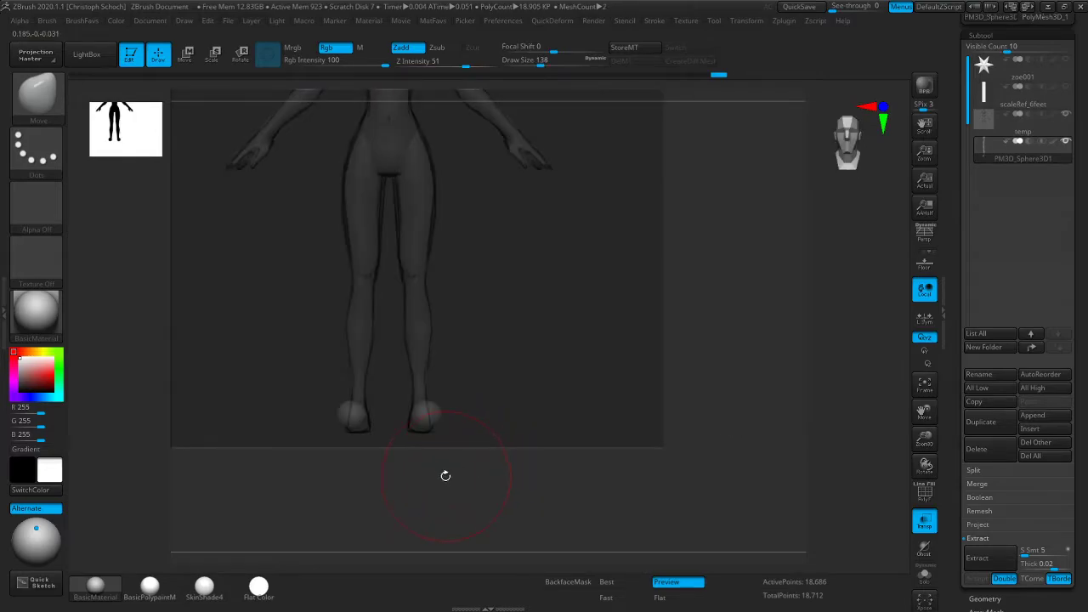
pyautogui.press(']')
pyautogui.moveTo(437, 415); pyautogui.dragTo(422, 425)
pyautogui.keyDown('shift'); pyautogui.moveTo(477, 476); pyautogui.dragTo(308, 494); pyautogui.keyUp('shift')
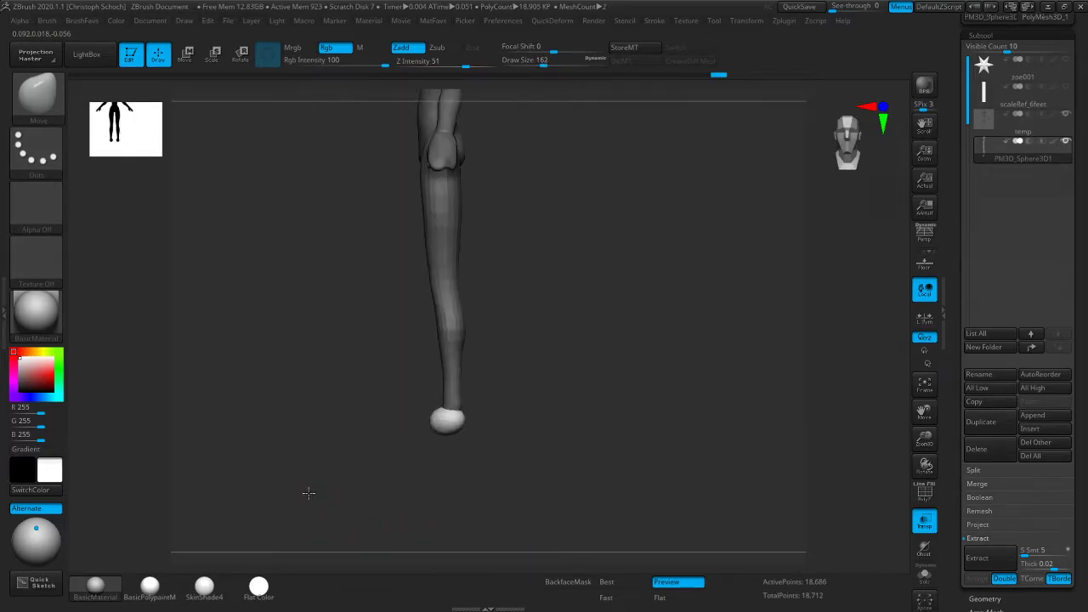
# Stretch the spheres forward into tapered feet in side view with the Move brush at draw sizes 106 and 82
pyautogui.press('[')
pyautogui.press('[')
pyautogui.press('[')
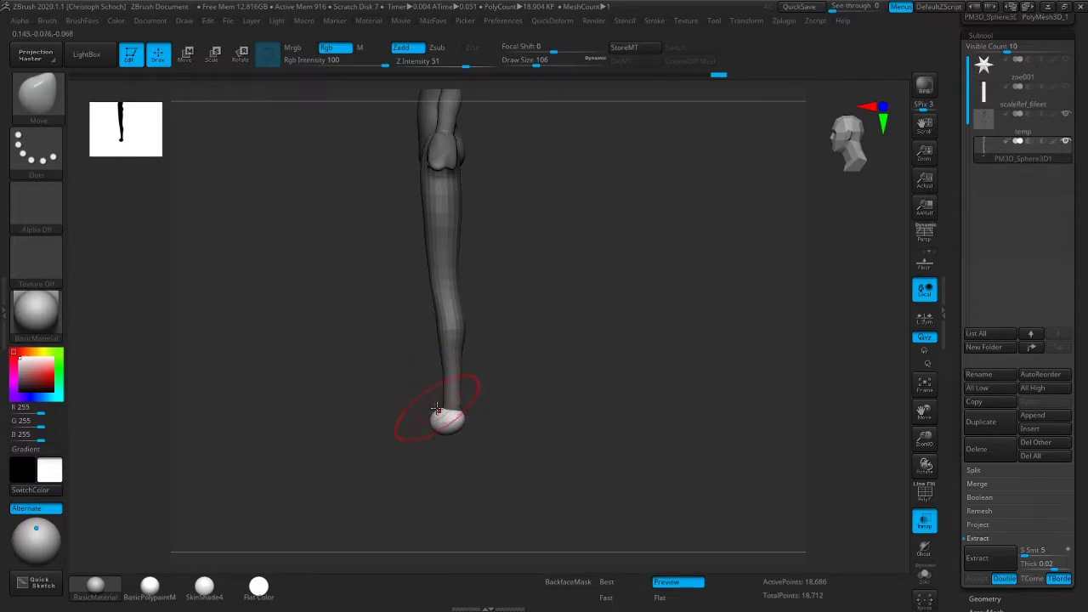
pyautogui.press(']')
pyautogui.moveTo(441, 427)
pyautogui.mouseDown()
pyautogui.moveTo(453, 409)
pyautogui.moveTo(431, 425)
pyautogui.mouseUp()
pyautogui.press('[')
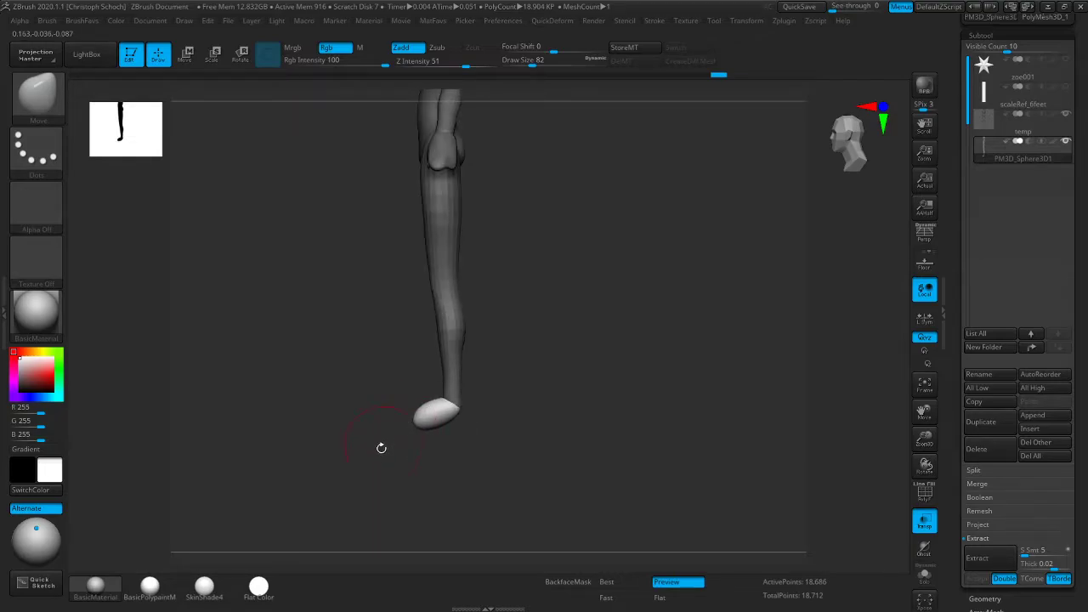
pyautogui.moveTo(381, 448)
pyautogui.keyDown('shift'); pyautogui.mouseDown()
pyautogui.moveTo(437, 488)
pyautogui.moveTo(428, 369)
pyautogui.moveTo(420, 399)
pyautogui.mouseUp(); pyautogui.keyUp('shift')
pyautogui.press('[')
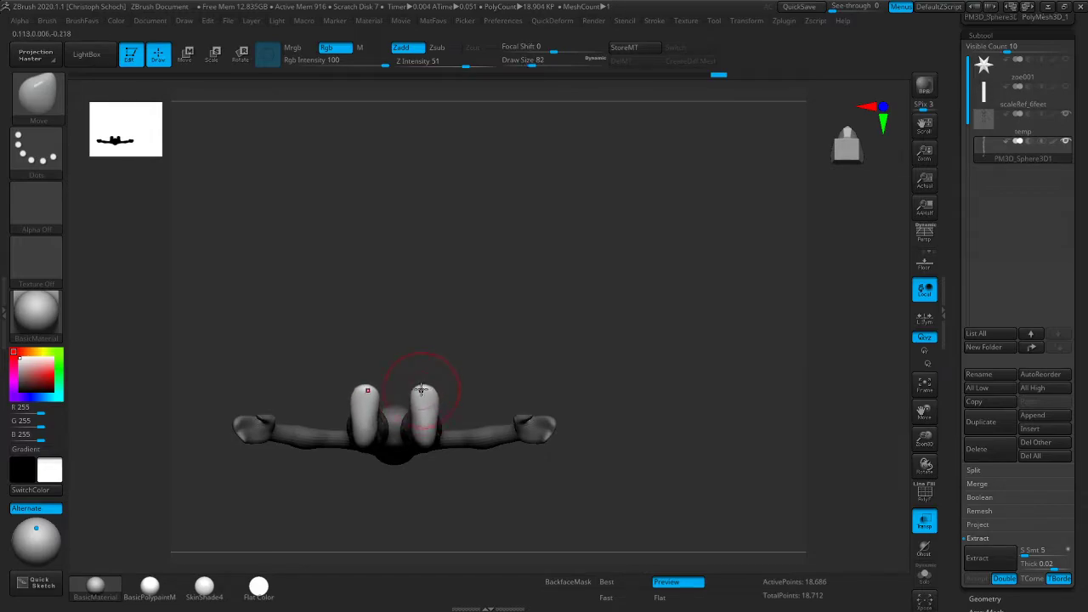
# Refine the feet's soles and toes from below and from the side with the Move brush at draw sizes 74 and 58
pyautogui.moveTo(483, 325); pyautogui.dragTo(379, 468)
pyautogui.moveTo(436, 425); pyautogui.dragTo(433, 442)
pyautogui.press('[')
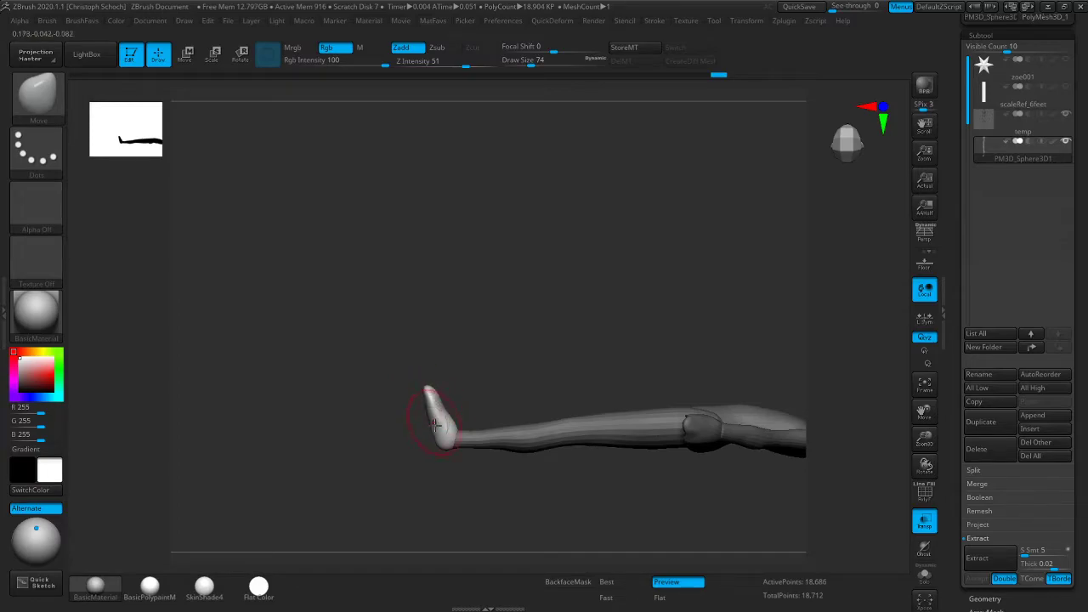
pyautogui.moveTo(415, 462)
pyautogui.mouseDown()
pyautogui.moveTo(577, 369)
pyautogui.moveTo(532, 389)
pyautogui.mouseUp()
pyautogui.keyDown('shift'); pyautogui.moveTo(448, 425); pyautogui.dragTo(468, 421, button='right'); pyautogui.keyUp('shift')
pyautogui.moveTo(434, 420); pyautogui.dragTo(438, 406)
pyautogui.press(']')
pyautogui.press(']')
pyautogui.press('[')
pyautogui.press('[')
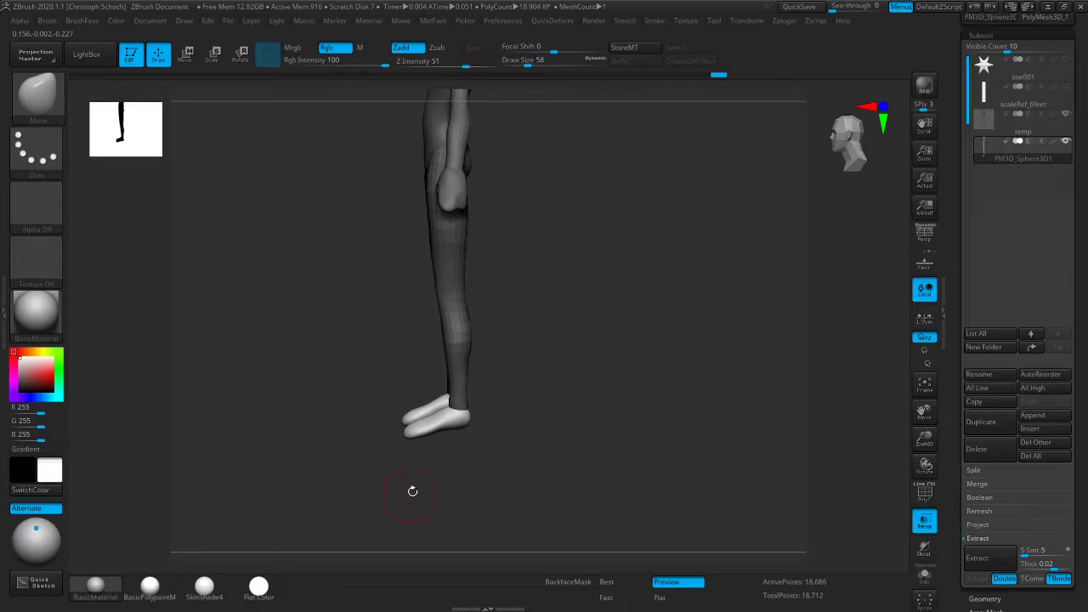
# Build up volume on the feet with the ClayBuildup brush at draw size 50
pyautogui.press('b')
pyautogui.click(489, 402)
pyautogui.press('[')
pyautogui.moveTo(426, 433)
pyautogui.keyDown('shift'); pyautogui.mouseDown()
pyautogui.moveTo(432, 419)
pyautogui.moveTo(386, 468)
pyautogui.mouseUp(); pyautogui.keyUp('shift')
pyautogui.moveTo(393, 503); pyautogui.dragTo(321, 440)
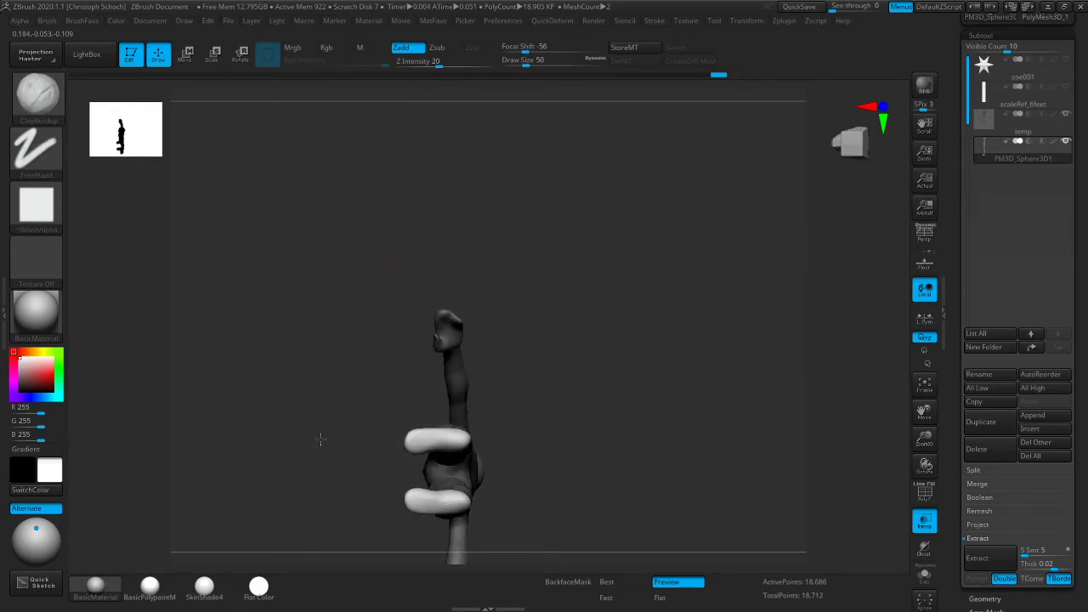
# Return to the Move brush and fit the feet's width to the sketch from below and the front at draw sizes 50 and 66
pyautogui.press('b')
pyautogui.click(511, 417)
pyautogui.moveTo(511, 418)
pyautogui.mouseDown()
pyautogui.moveTo(376, 481)
pyautogui.moveTo(425, 454)
pyautogui.mouseUp()
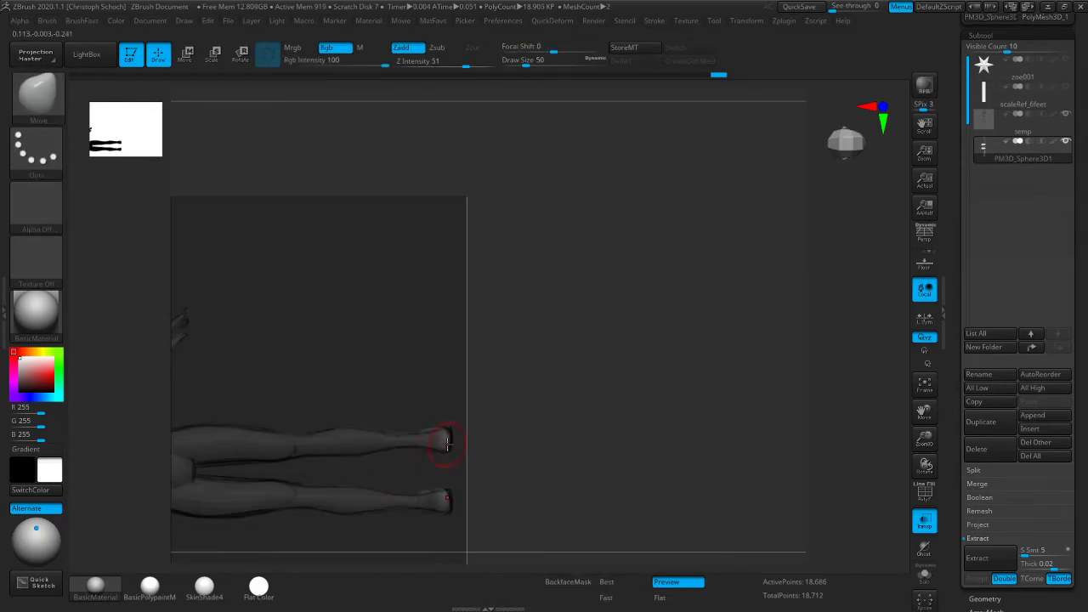
pyautogui.moveTo(502, 415); pyautogui.dragTo(380, 484)
pyautogui.moveTo(462, 427); pyautogui.dragTo(488, 455)
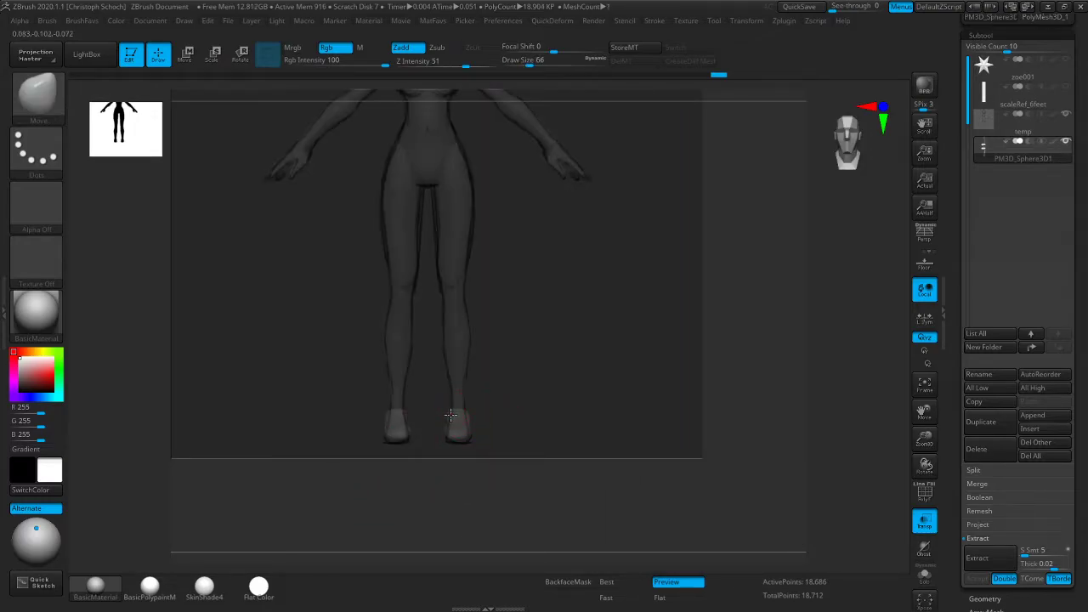
# Shape the heels and the foot profile from behind and from the side with the Move brush at draw sizes 50 and 66
pyautogui.moveTo(464, 484)
pyautogui.mouseDown()
pyautogui.moveTo(420, 502)
pyautogui.moveTo(457, 440)
pyautogui.moveTo(399, 476)
pyautogui.mouseUp()
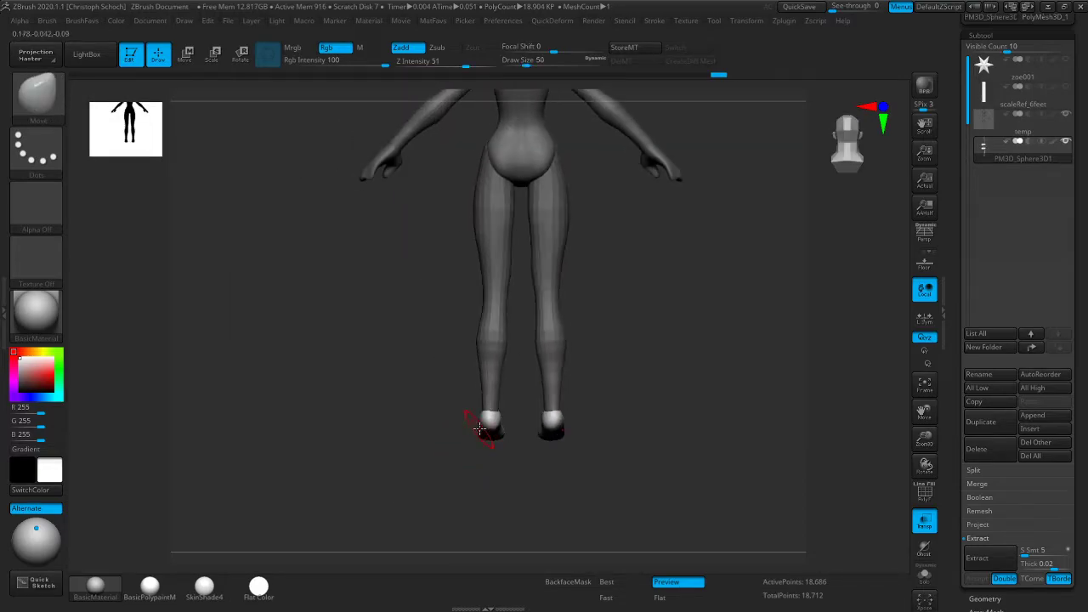
pyautogui.moveTo(478, 446); pyautogui.dragTo(529, 425)
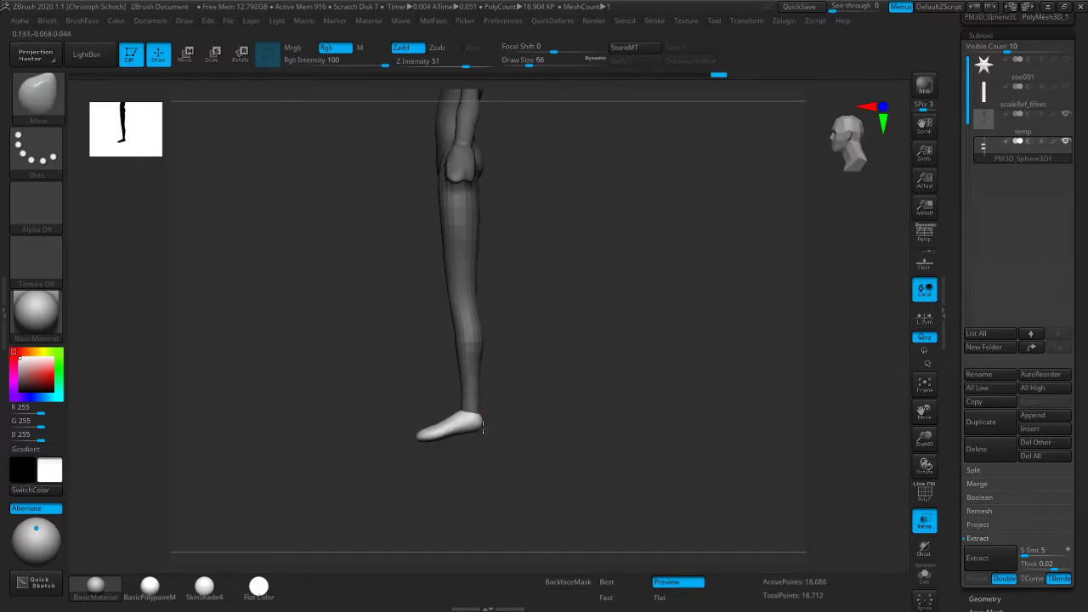
pyautogui.moveTo(477, 431)
pyautogui.keyDown('shift'); pyautogui.mouseDown()
pyautogui.moveTo(383, 461)
pyautogui.moveTo(468, 428)
pyautogui.moveTo(449, 454)
pyautogui.mouseUp(); pyautogui.keyUp('shift')
pyautogui.moveTo(488, 414)
pyautogui.mouseDown()
pyautogui.moveTo(411, 485)
pyautogui.moveTo(352, 479)
pyautogui.moveTo(582, 420)
pyautogui.moveTo(556, 424)
pyautogui.mouseUp()
pyautogui.moveTo(472, 509)
pyautogui.mouseDown()
pyautogui.moveTo(435, 520)
pyautogui.moveTo(442, 509)
pyautogui.mouseUp()
# Add volume to the upper feet near the ankles with the ClayBuildup brush at draw size 42
pyautogui.press('b')
pyautogui.click(454, 342)
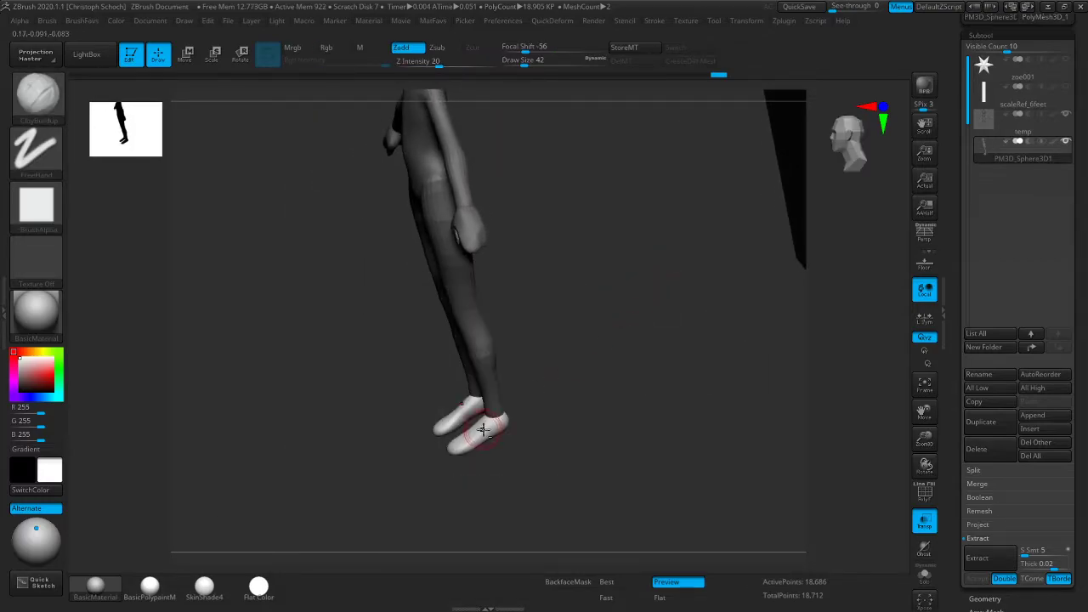
pyautogui.moveTo(490, 426)
pyautogui.mouseDown()
pyautogui.moveTo(464, 444)
pyautogui.moveTo(511, 458)
pyautogui.moveTo(478, 505)
pyautogui.moveTo(430, 493)
pyautogui.mouseUp()
# Reshape the ankles and heels from the side at draw size 66 and the soles' inner edges from below at 50 with the Move brush
pyautogui.press('b')
pyautogui.click(439, 417)
pyautogui.press(']')
pyautogui.press(']')
pyautogui.moveTo(500, 422); pyautogui.dragTo(502, 415)
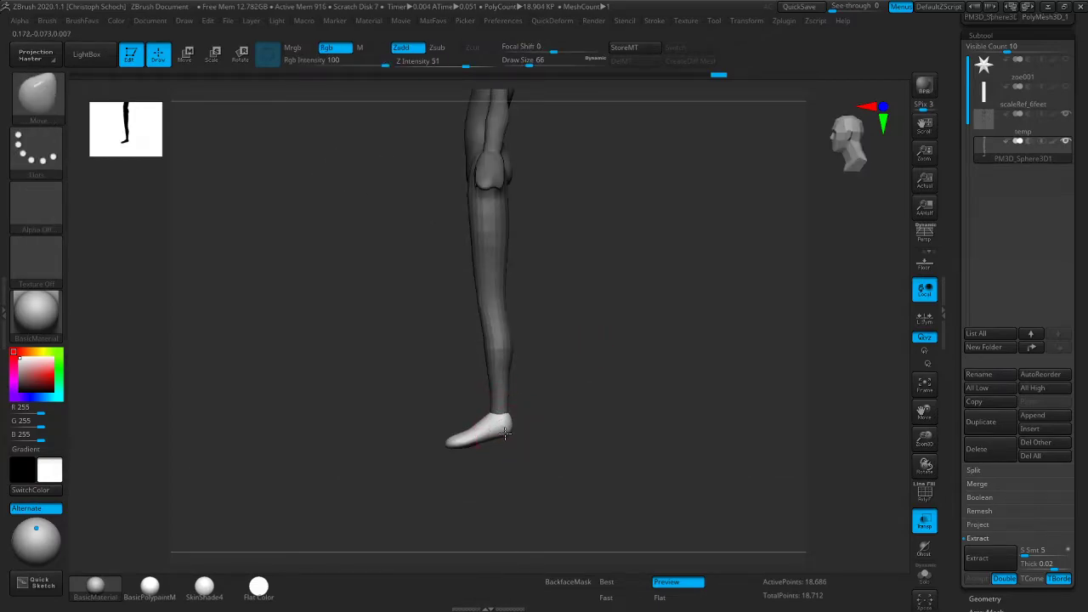
pyautogui.moveTo(505, 421)
pyautogui.keyDown('shift'); pyautogui.mouseDown(button='right')
pyautogui.moveTo(521, 427)
pyautogui.moveTo(428, 464)
pyautogui.mouseUp(button='right'); pyautogui.keyUp('shift')
pyautogui.keyDown('shift'); pyautogui.moveTo(524, 426); pyautogui.dragTo(568, 347, button='right'); pyautogui.keyUp('shift')
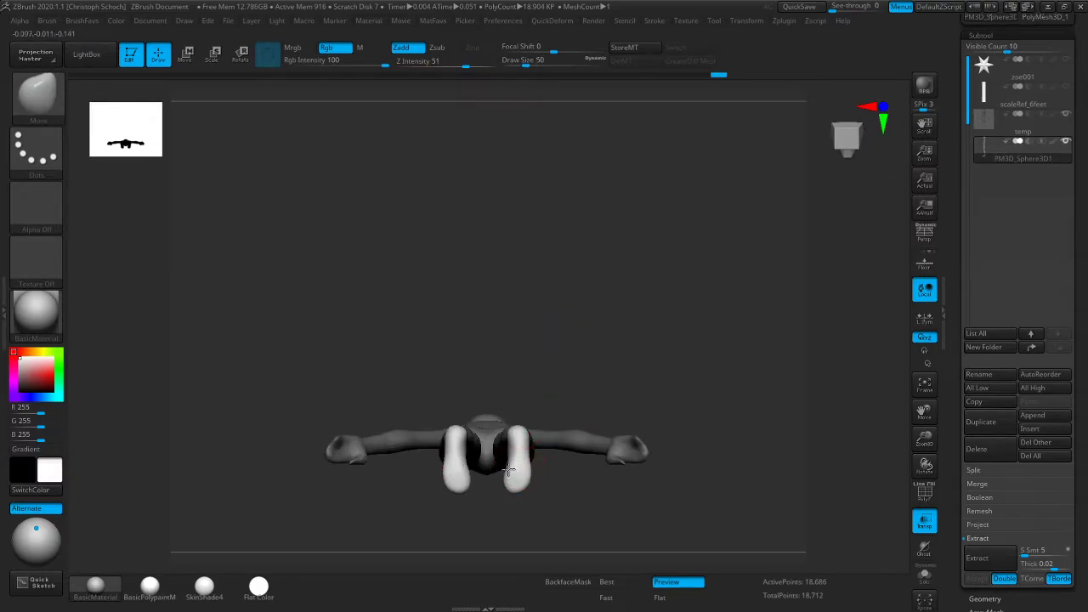
pyautogui.moveTo(507, 466); pyautogui.dragTo(517, 482)
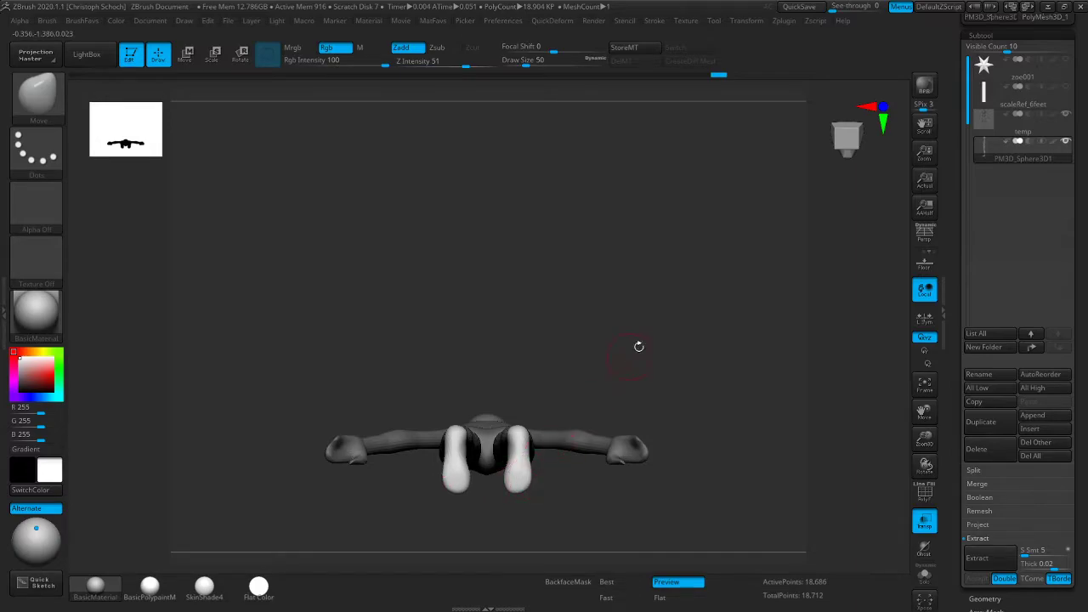
# Switch to the ClayBuildup brush at draw size 50, work over the feet, and smooth the toes in front view
pyautogui.keyDown('shift'); pyautogui.moveTo(630, 356); pyautogui.dragTo(670, 445); pyautogui.keyUp('shift')
pyautogui.moveTo(556, 482); pyautogui.dragTo(577, 427)
pyautogui.moveTo(578, 426); pyautogui.dragTo(553, 445, button='right')
pyautogui.moveTo(513, 493)
pyautogui.mouseDown(button='right')
pyautogui.moveTo(485, 506)
pyautogui.moveTo(489, 527)
pyautogui.moveTo(450, 476)
pyautogui.mouseUp(button='right')
pyautogui.press('b')
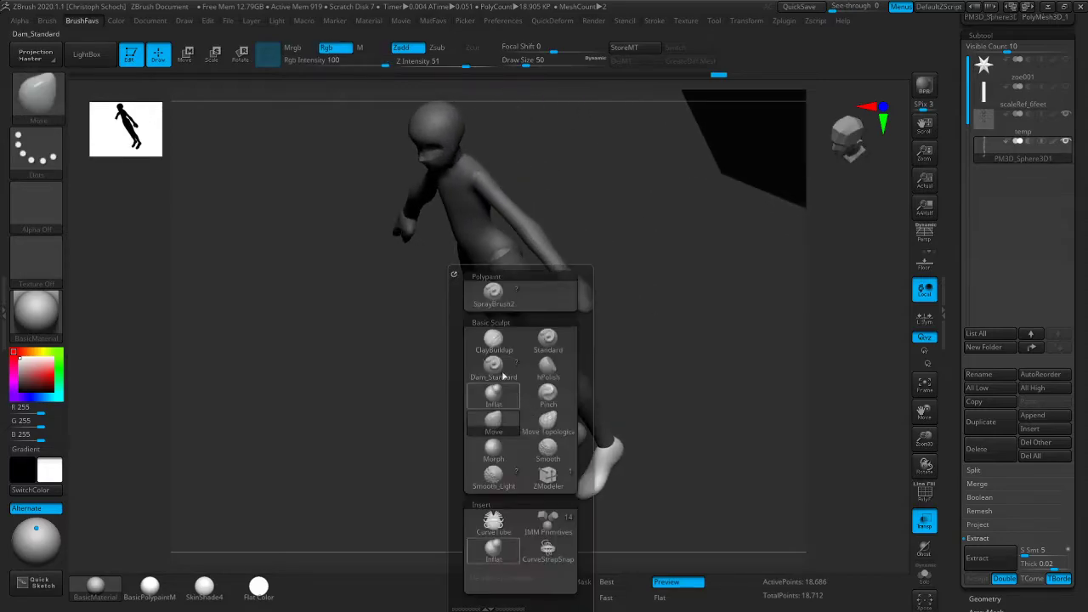
pyautogui.click(497, 341)
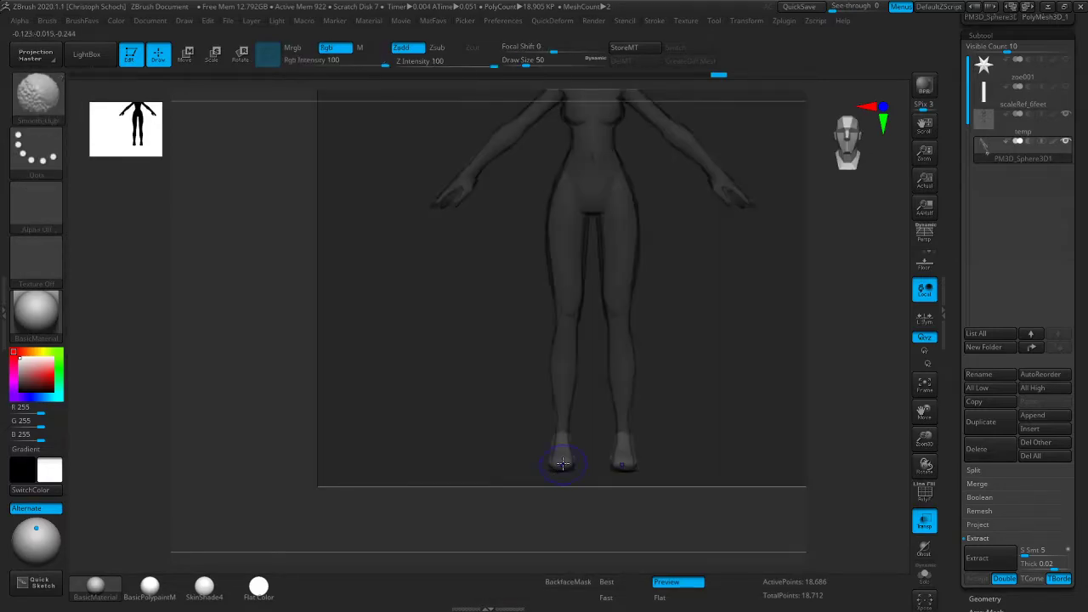
pyautogui.press('shift')
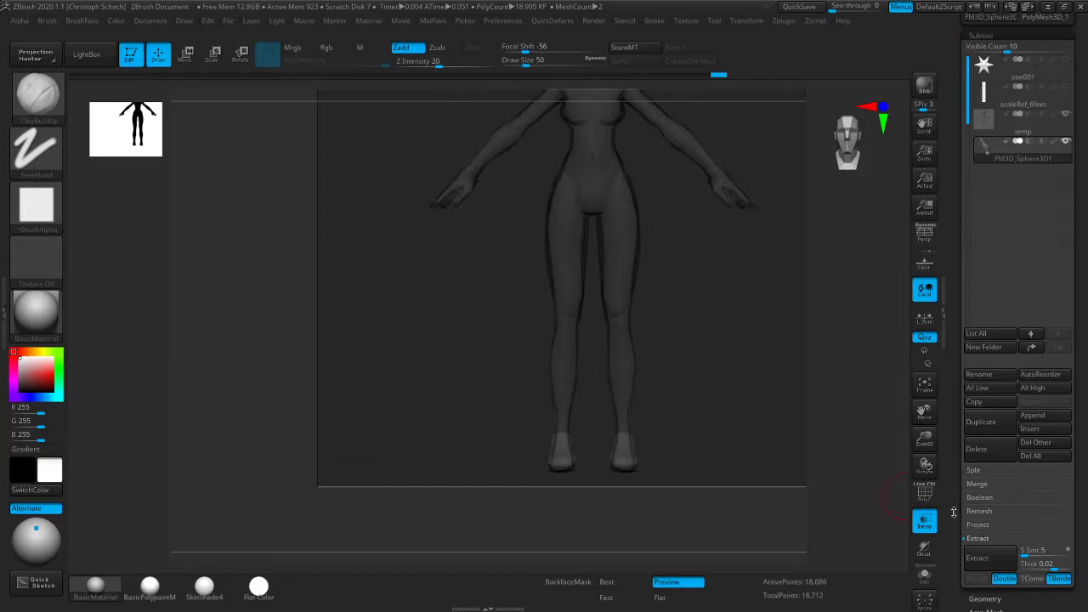
# Turn off transparent display and inspect the whole figure from the front and the side
pyautogui.moveTo(924, 466); pyautogui.dragTo(890, 429)
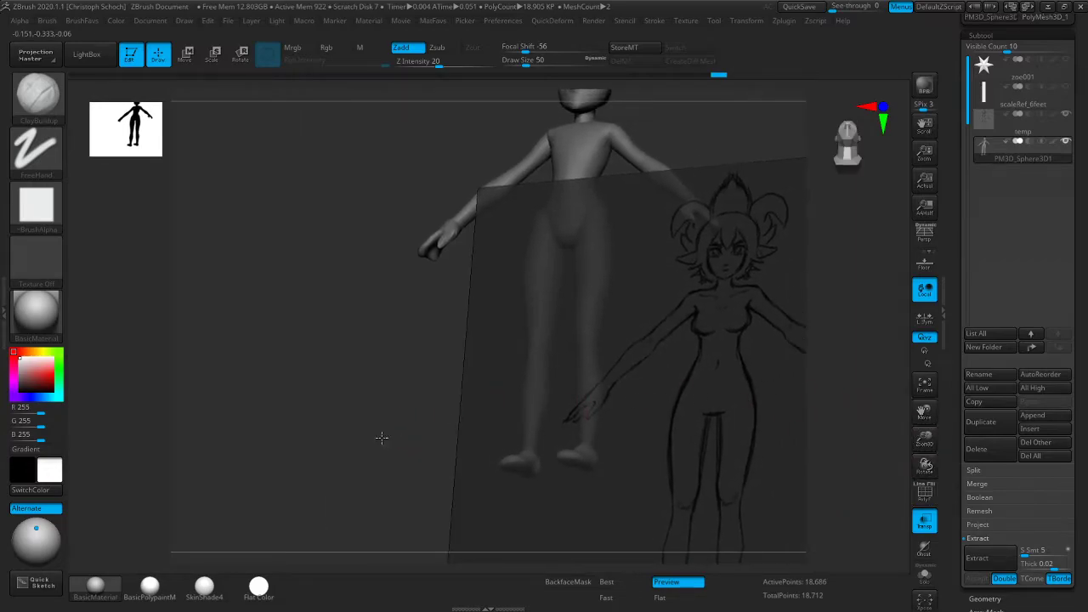
pyautogui.keyDown('shift'); pyautogui.moveTo(386, 437); pyautogui.dragTo(388, 469); pyautogui.keyUp('shift')
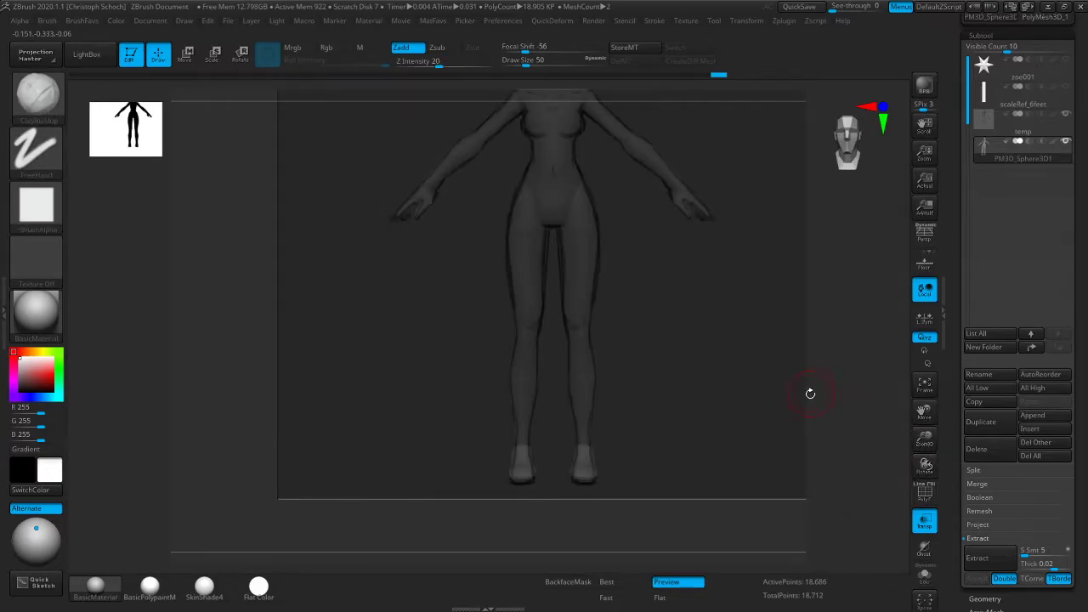
pyautogui.moveTo(925, 413); pyautogui.dragTo(851, 493)
pyautogui.click(918, 525)
pyautogui.moveTo(840, 435); pyautogui.dragTo(789, 409)
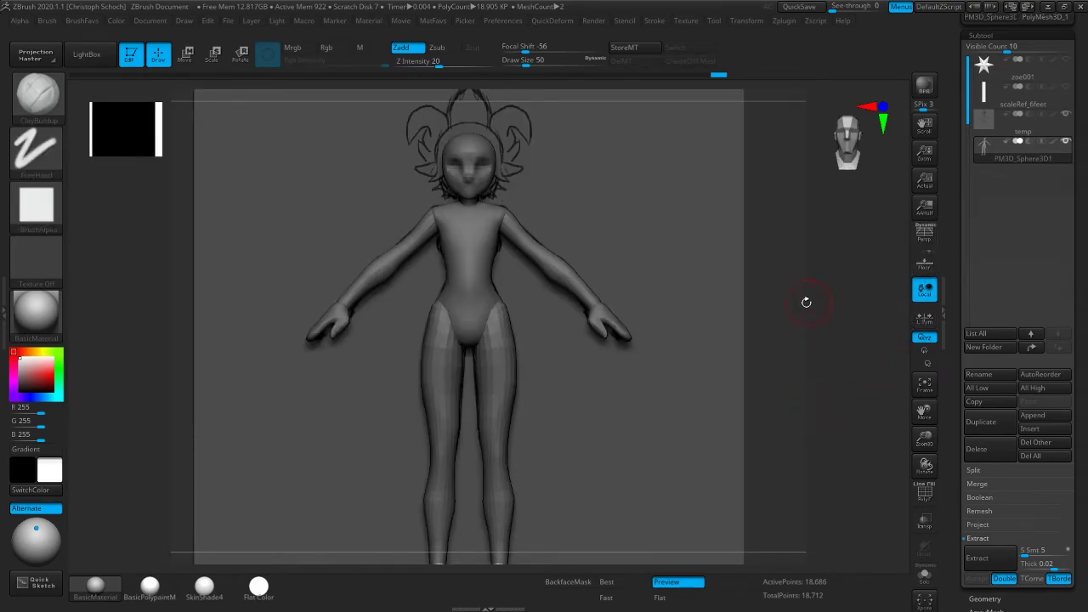
pyautogui.keyDown('shift'); pyautogui.moveTo(881, 282); pyautogui.dragTo(772, 294); pyautogui.keyUp('shift')
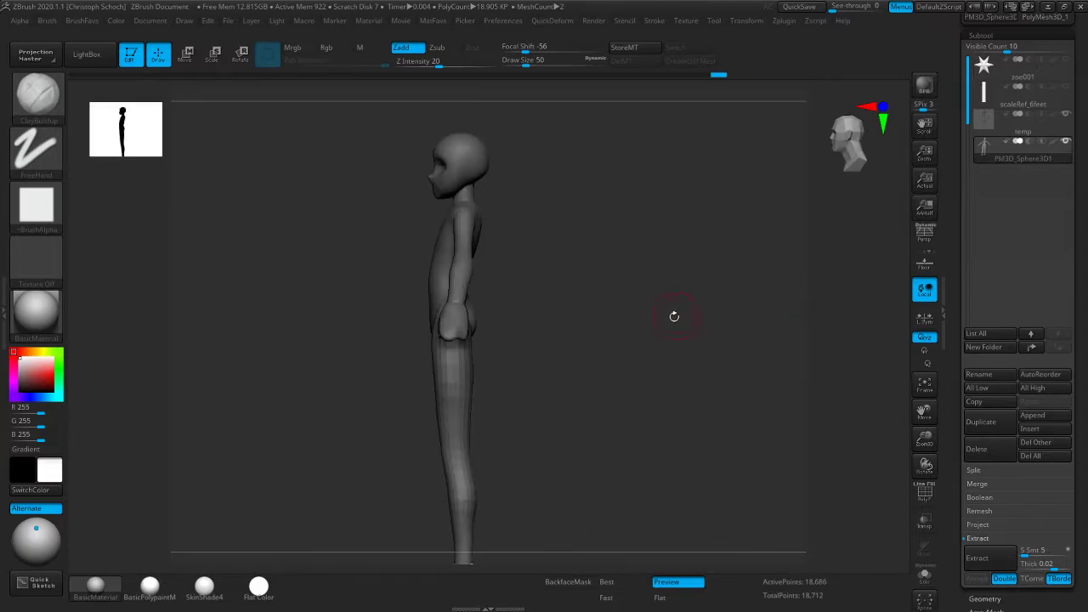
pyautogui.moveTo(923, 409); pyautogui.dragTo(885, 514)
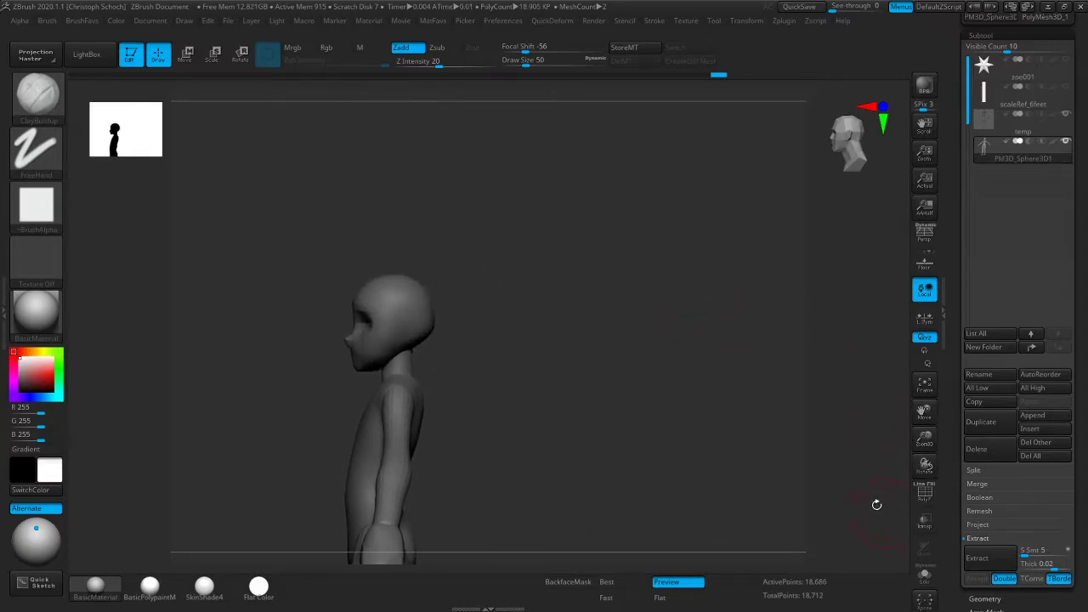
# Insert a mirrored pair of spheres at the sides of the head as ear bases with the IMM Primitives brush
pyautogui.press('b')
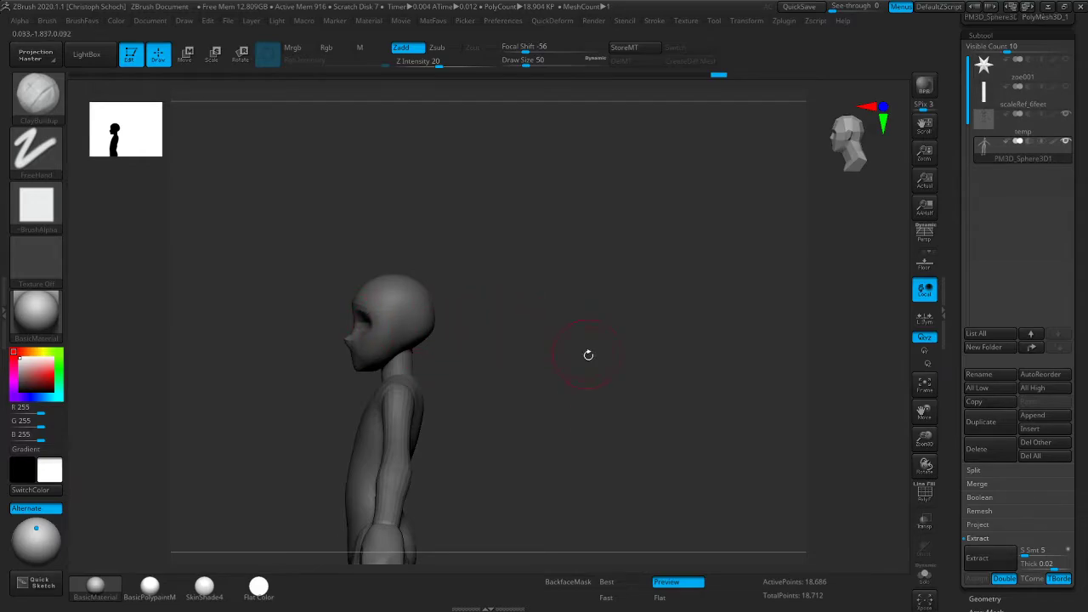
pyautogui.press('b')
pyautogui.moveTo(459, 389); pyautogui.dragTo(443, 341)
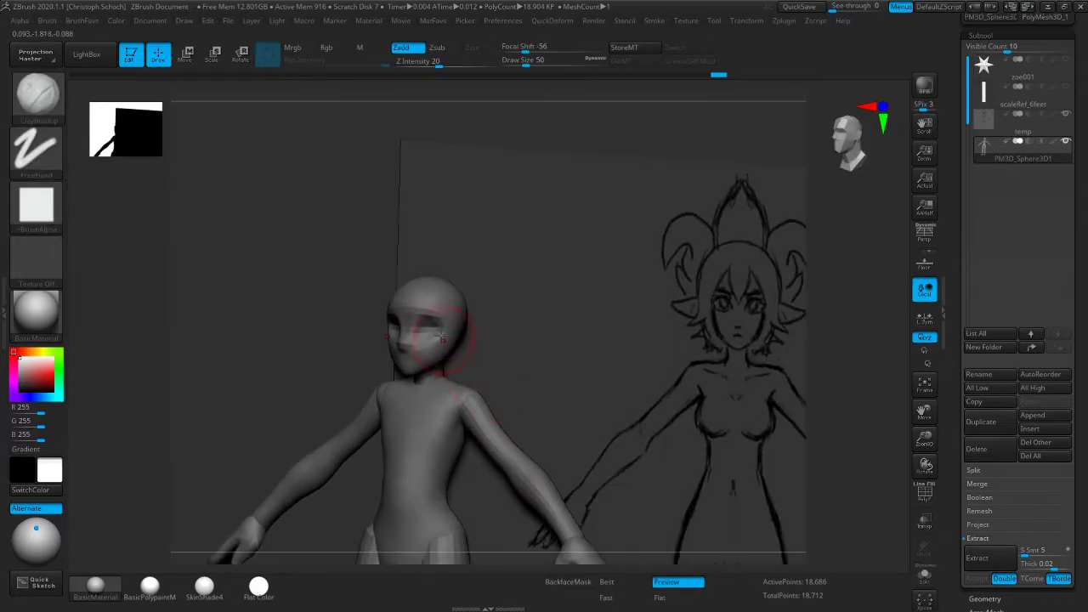
pyautogui.moveTo(349, 372)
pyautogui.mouseDown()
pyautogui.moveTo(250, 403)
pyautogui.moveTo(294, 418)
pyautogui.moveTo(349, 400)
pyautogui.mouseUp()
pyautogui.keyDown('shift'); pyautogui.moveTo(816, 308); pyautogui.dragTo(765, 297); pyautogui.keyUp('shift')
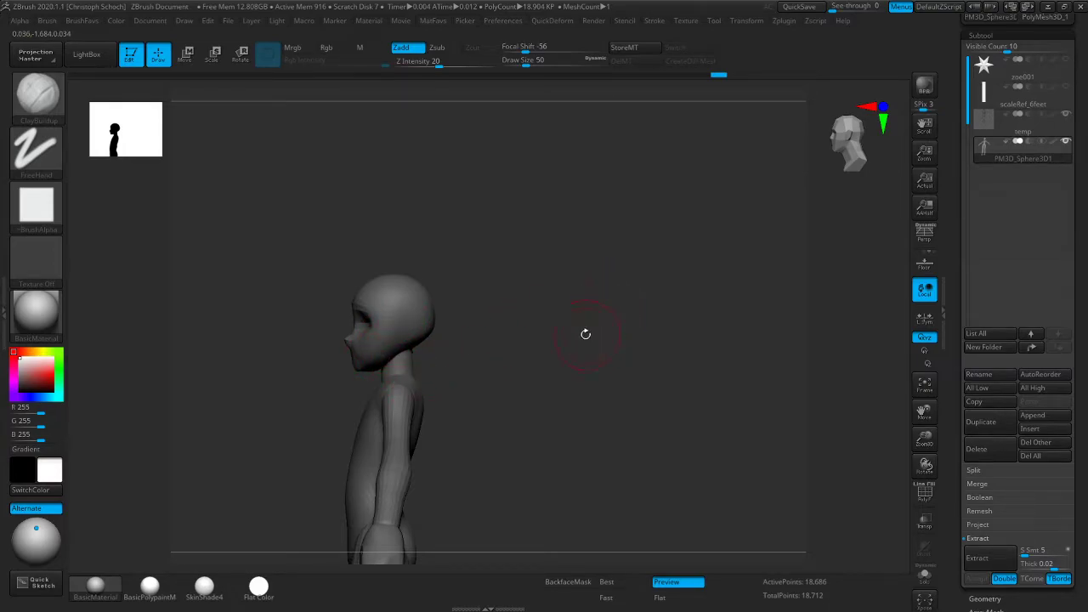
pyautogui.press('b')
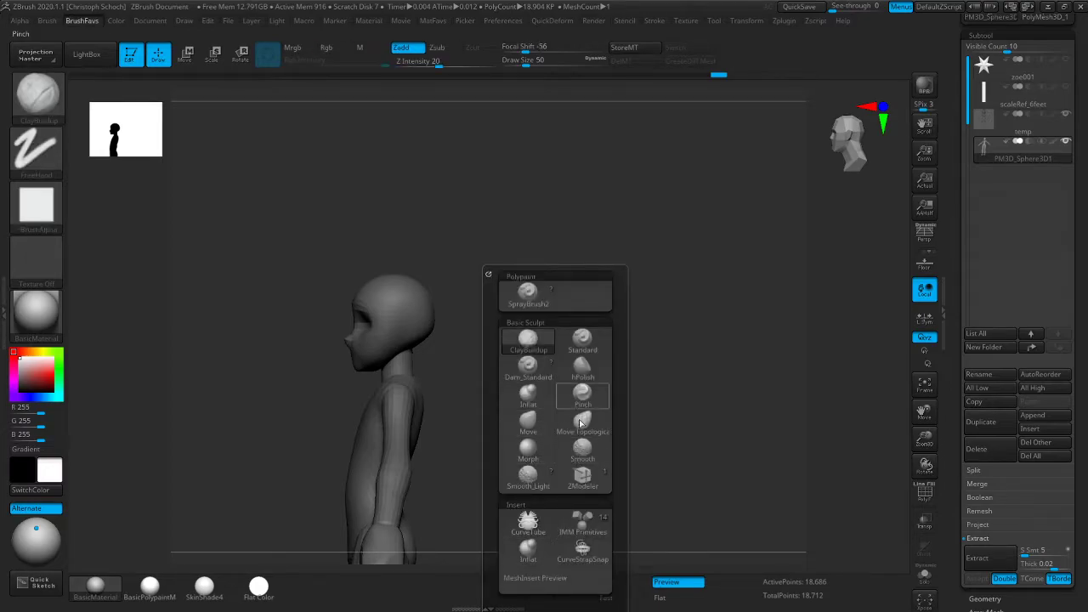
pyautogui.click(585, 525)
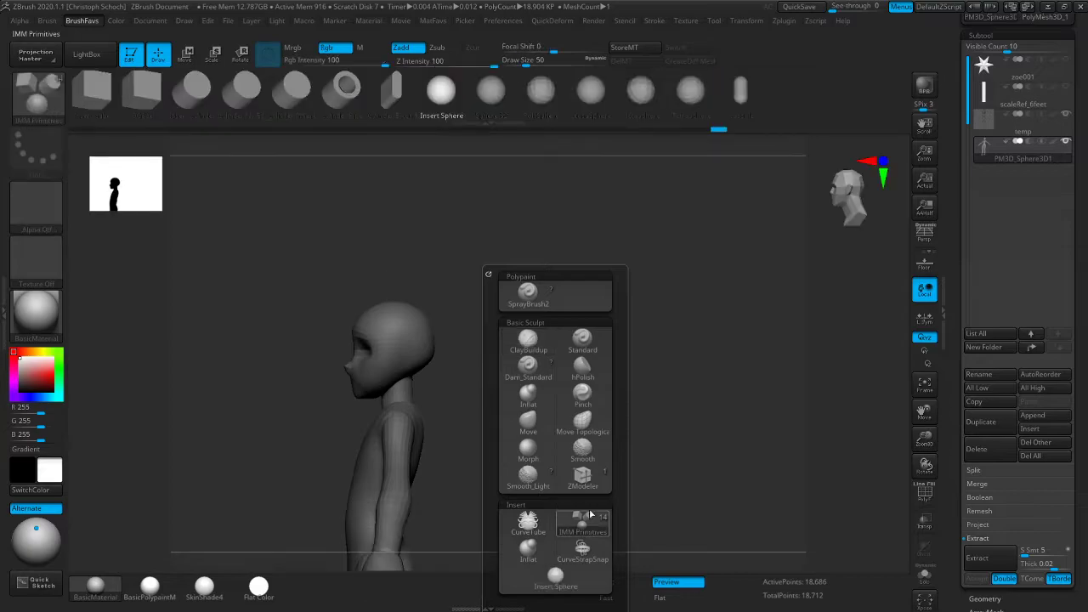
pyautogui.moveTo(405, 355); pyautogui.dragTo(544, 343)
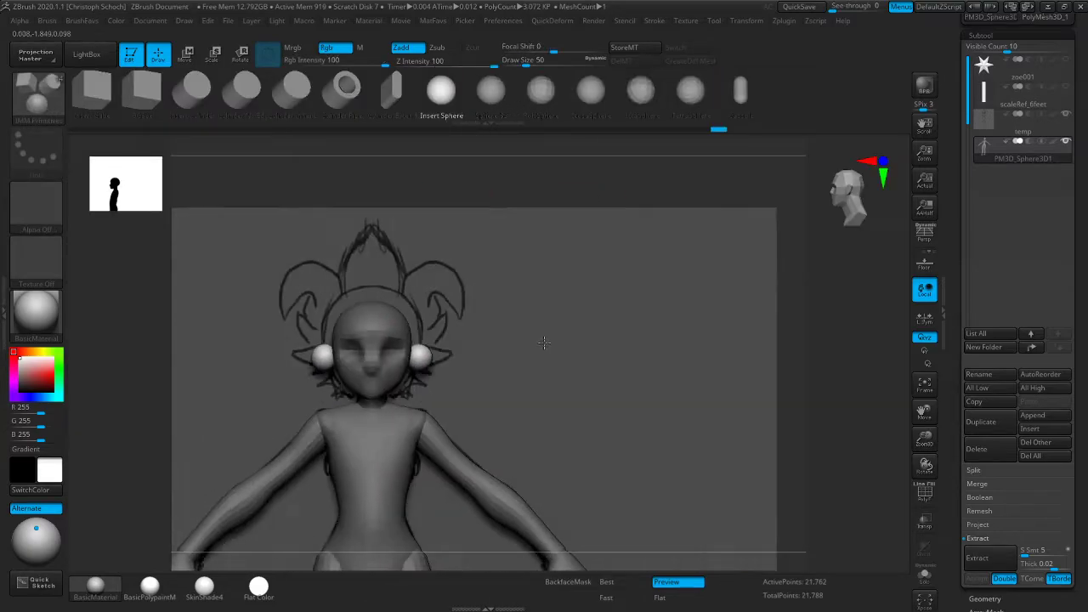
# Stretch the spheres outward into elongated ears with the Move brush at draw sizes 42 and 74, and smooth them in front view
pyautogui.press('b')
pyautogui.press('m')
pyautogui.press('v')
pyautogui.moveTo(429, 331)
pyautogui.mouseDown()
pyautogui.moveTo(446, 327)
pyautogui.moveTo(415, 340)
pyautogui.mouseUp()
pyautogui.moveTo(607, 295); pyautogui.dragTo(429, 328)
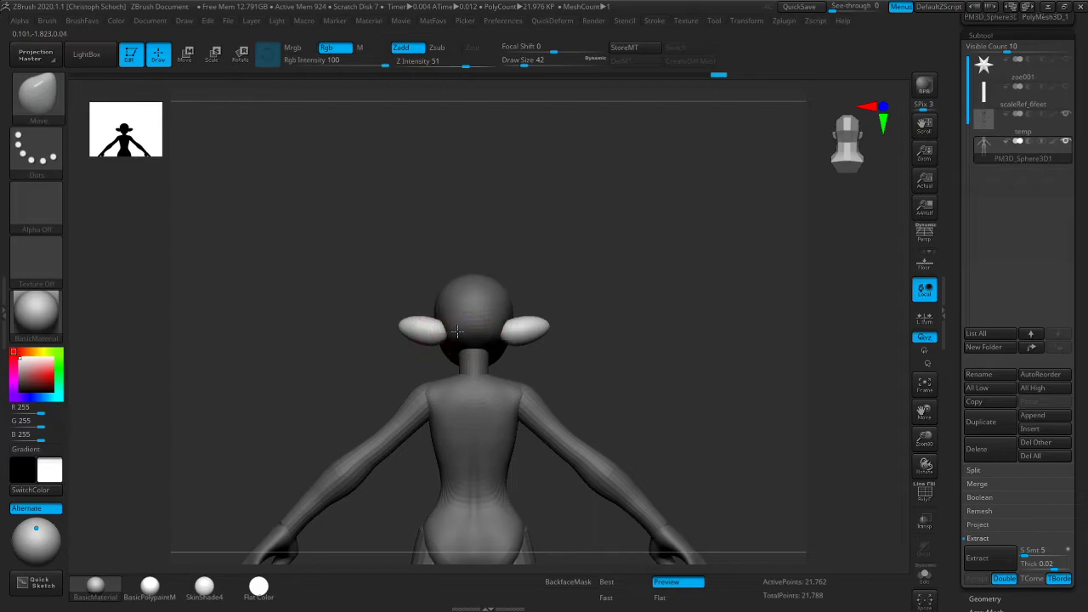
pyautogui.moveTo(408, 369)
pyautogui.mouseDown()
pyautogui.moveTo(448, 348)
pyautogui.moveTo(444, 335)
pyautogui.moveTo(469, 318)
pyautogui.moveTo(711, 281)
pyautogui.mouseUp()
pyautogui.press(']')
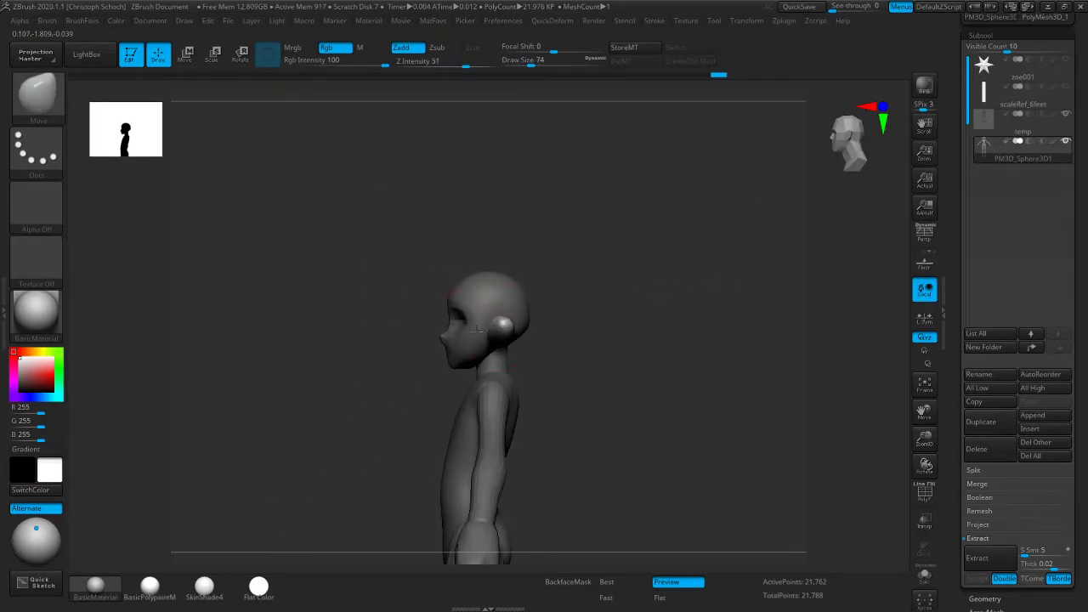
pyautogui.moveTo(387, 375); pyautogui.dragTo(440, 386)
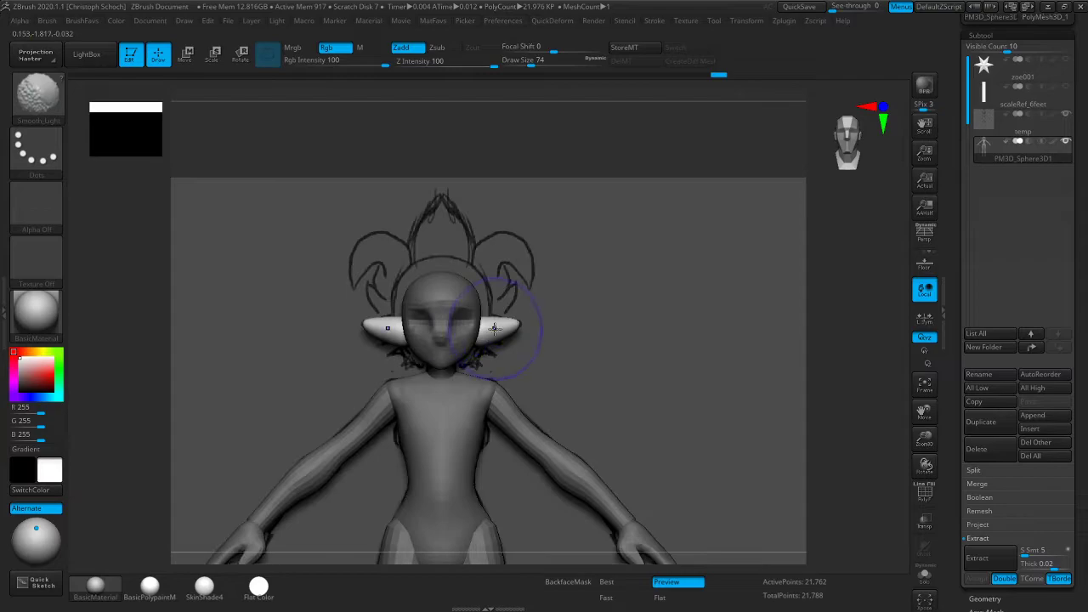
# Hollow out the inner ears with the ClayBuildup brush at draw sizes 26 and 18 and smooth the carved surfaces
pyautogui.moveTo(728, 298); pyautogui.dragTo(820, 287)
pyautogui.press('b')
pyautogui.press('c')
pyautogui.press('b')
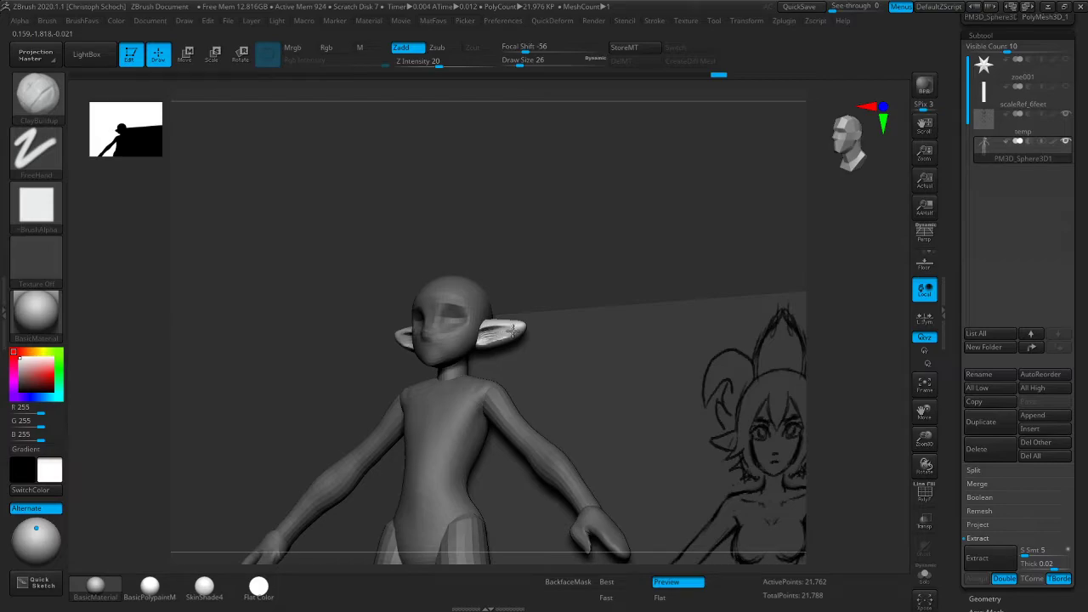
pyautogui.moveTo(505, 330)
pyautogui.keyDown('shift'); pyautogui.mouseDown()
pyautogui.moveTo(495, 334)
pyautogui.moveTo(515, 328)
pyautogui.mouseUp(); pyautogui.keyUp('shift')
pyautogui.keyDown('shift'); pyautogui.moveTo(343, 384); pyautogui.dragTo(409, 382); pyautogui.keyUp('shift')
pyautogui.moveTo(925, 438)
pyautogui.mouseDown()
pyautogui.moveTo(769, 382)
pyautogui.moveTo(576, 348)
pyautogui.mouseUp()
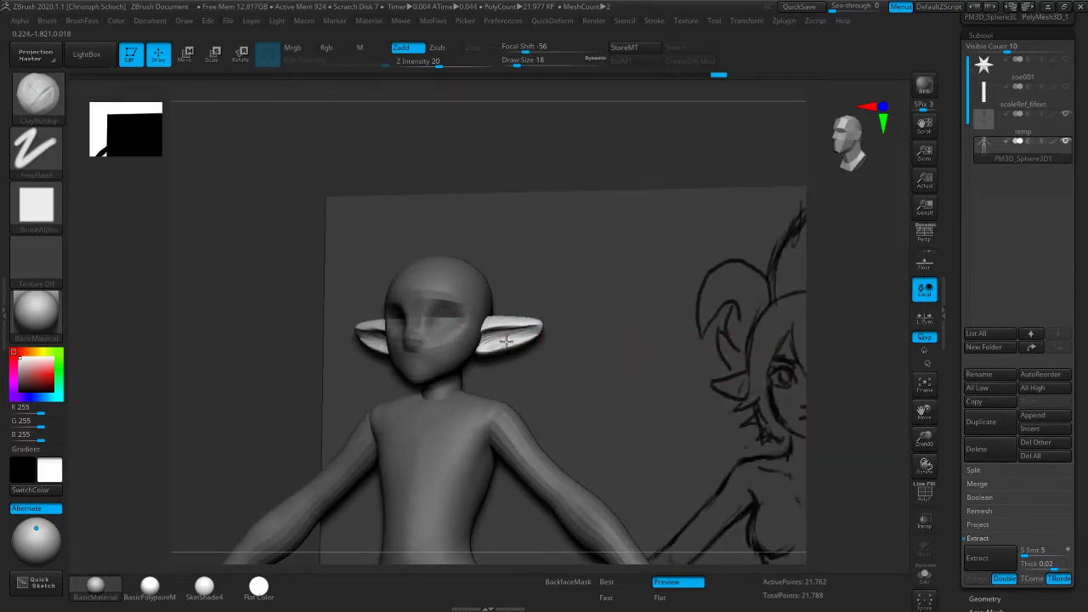
pyautogui.press('shift')
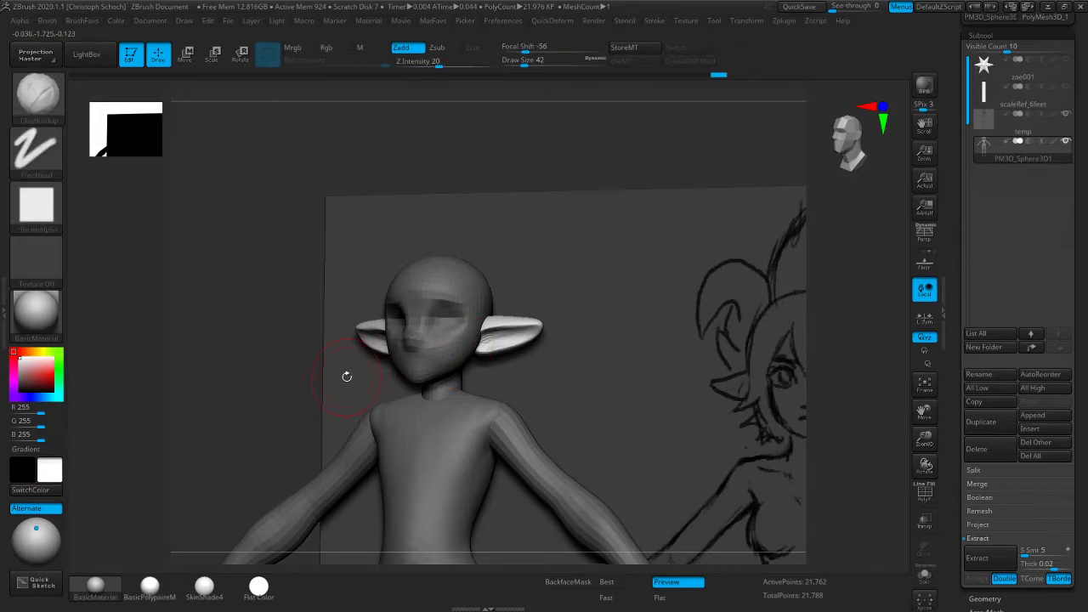
pyautogui.moveTo(347, 376)
pyautogui.mouseDown()
pyautogui.moveTo(294, 352)
pyautogui.moveTo(292, 363)
pyautogui.mouseUp()
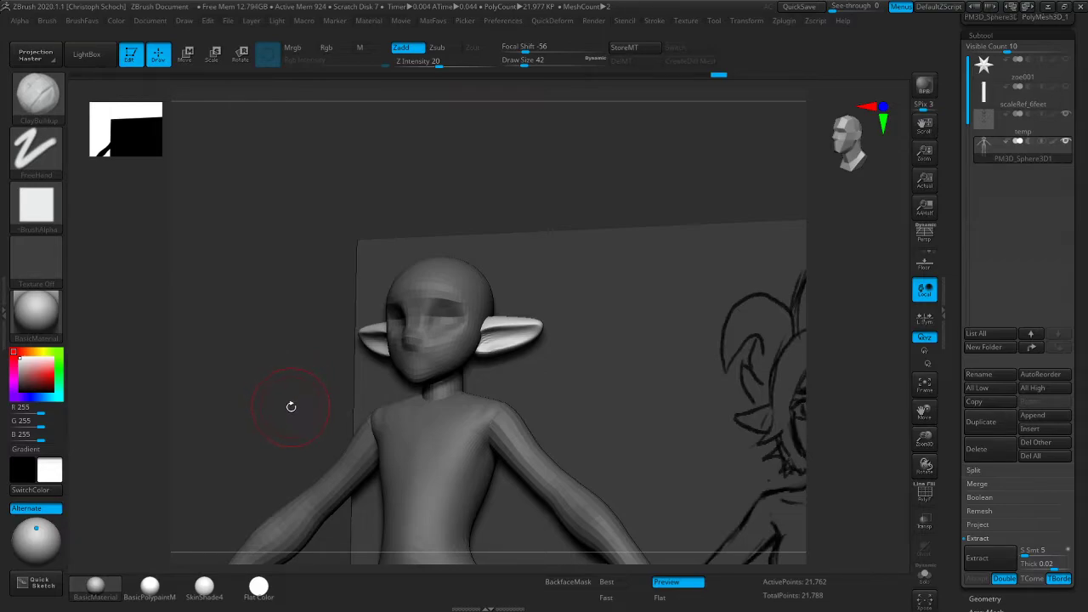
# Cut a sharp crease along the length of the inner ears with the Dam_Standard brush
pyautogui.keyDown('shift'); pyautogui.moveTo(587, 264); pyautogui.dragTo(652, 177); pyautogui.keyUp('shift')
pyautogui.press('b')
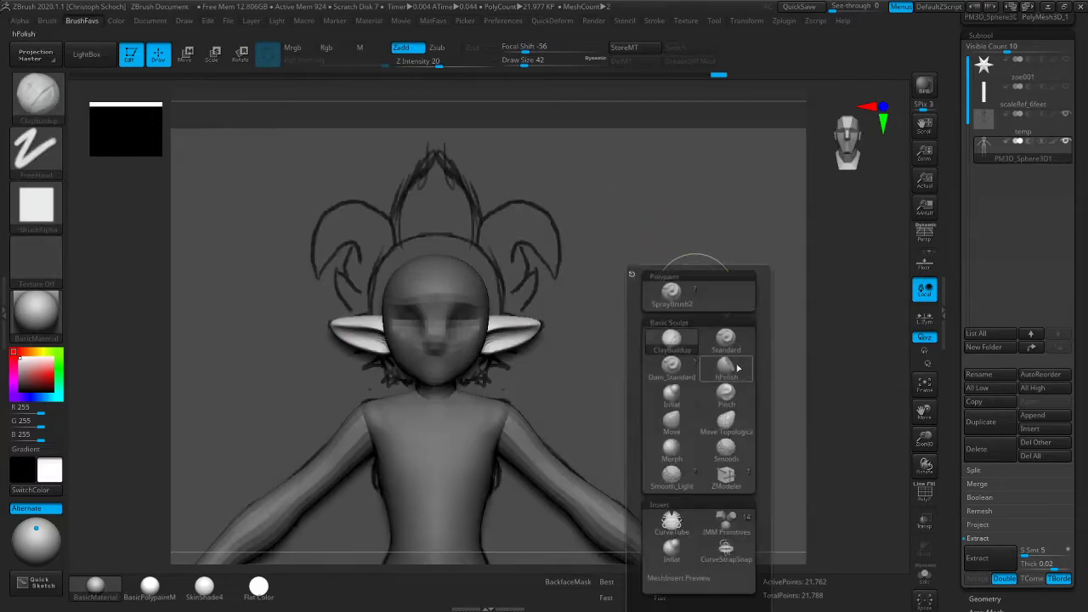
pyautogui.click(677, 373)
pyautogui.click(677, 373)
pyautogui.moveTo(833, 318); pyautogui.dragTo(507, 334)
pyautogui.moveTo(603, 295)
pyautogui.mouseDown()
pyautogui.moveTo(670, 303)
pyautogui.moveTo(663, 323)
pyautogui.mouseUp()
# Reshape the ears' outline in front view at draw size 26 and their side profile at 34 with the Move brush
pyautogui.press('b')
pyautogui.press('m')
pyautogui.press('v')
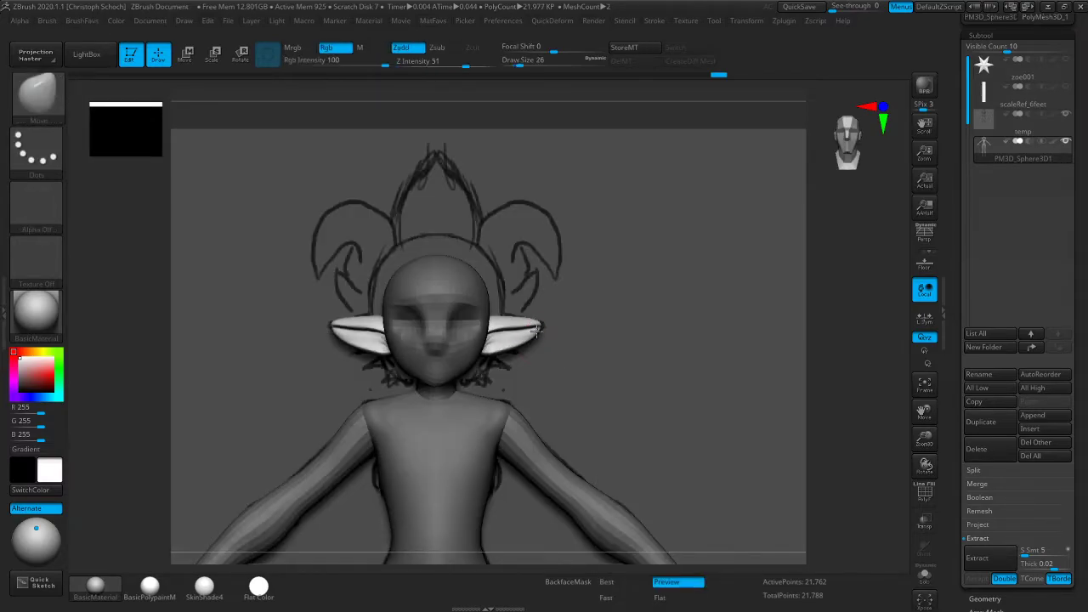
pyautogui.moveTo(541, 324); pyautogui.dragTo(511, 349)
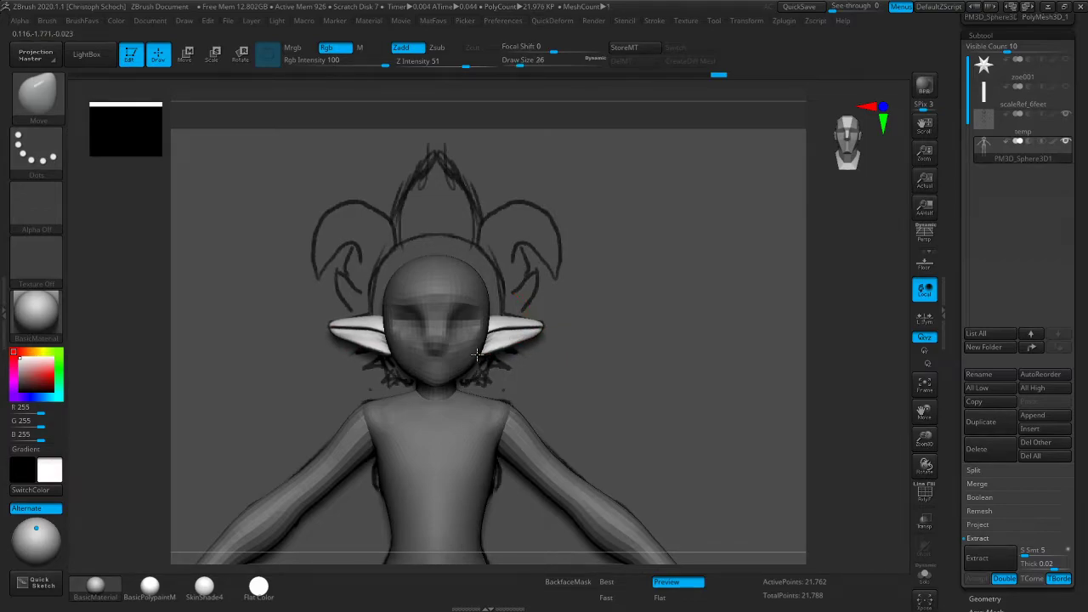
pyautogui.moveTo(649, 297)
pyautogui.mouseDown()
pyautogui.moveTo(765, 280)
pyautogui.moveTo(659, 305)
pyautogui.mouseUp()
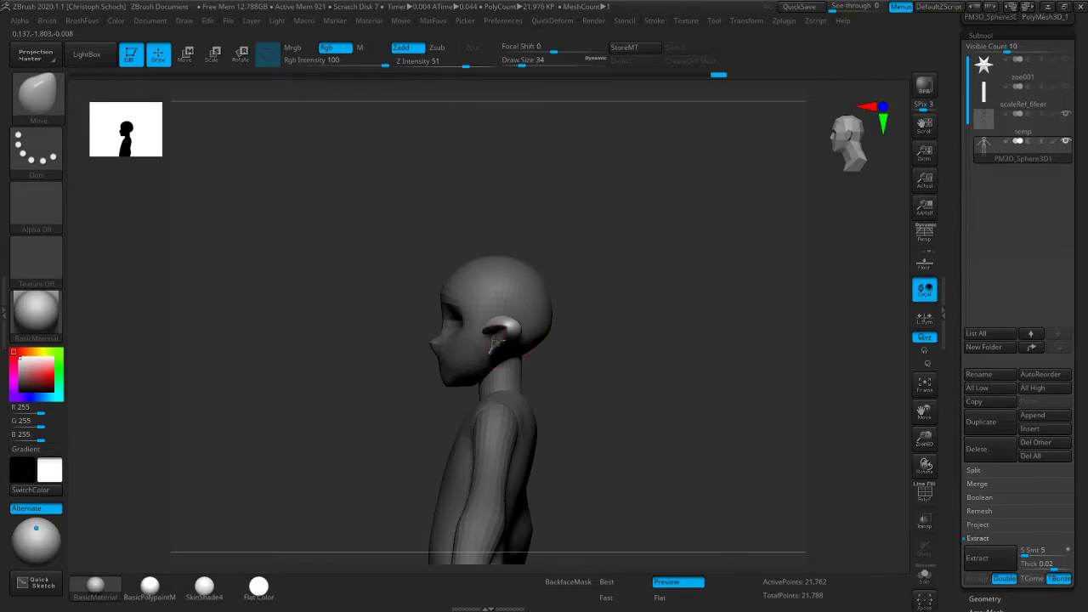
pyautogui.moveTo(581, 314); pyautogui.dragTo(698, 313)
pyautogui.moveTo(511, 325); pyautogui.dragTo(498, 318)
# Pull the ear tips into sharper points in front view with the Move brush at draw sizes 18 and 38
pyautogui.press('[')
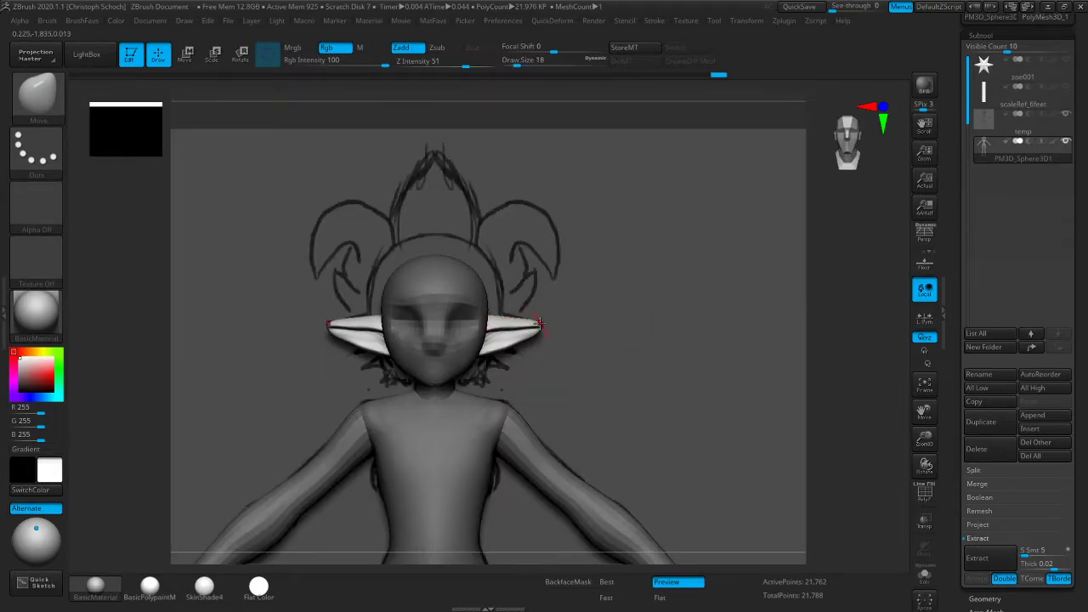
pyautogui.press(']')
pyautogui.press(']')
pyautogui.moveTo(534, 328)
pyautogui.keyDown('shift'); pyautogui.mouseDown()
pyautogui.moveTo(511, 339)
pyautogui.moveTo(544, 326)
pyautogui.mouseUp(); pyautogui.keyUp('shift')
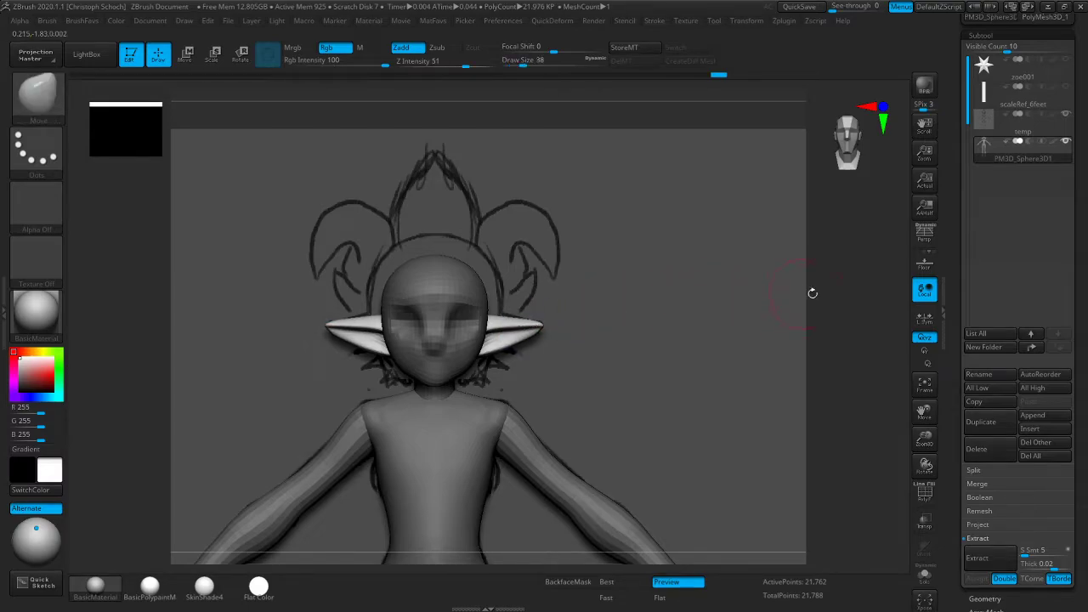
# Refine the inner surface of the ears' lower lobes with the ClayBuildup brush, starting from draw size 8
pyautogui.press('b')
pyautogui.press('c')
pyautogui.press('b')
pyautogui.moveTo(692, 340); pyautogui.dragTo(789, 280)
pyautogui.press('[')
pyautogui.press('[')
pyautogui.press('[')
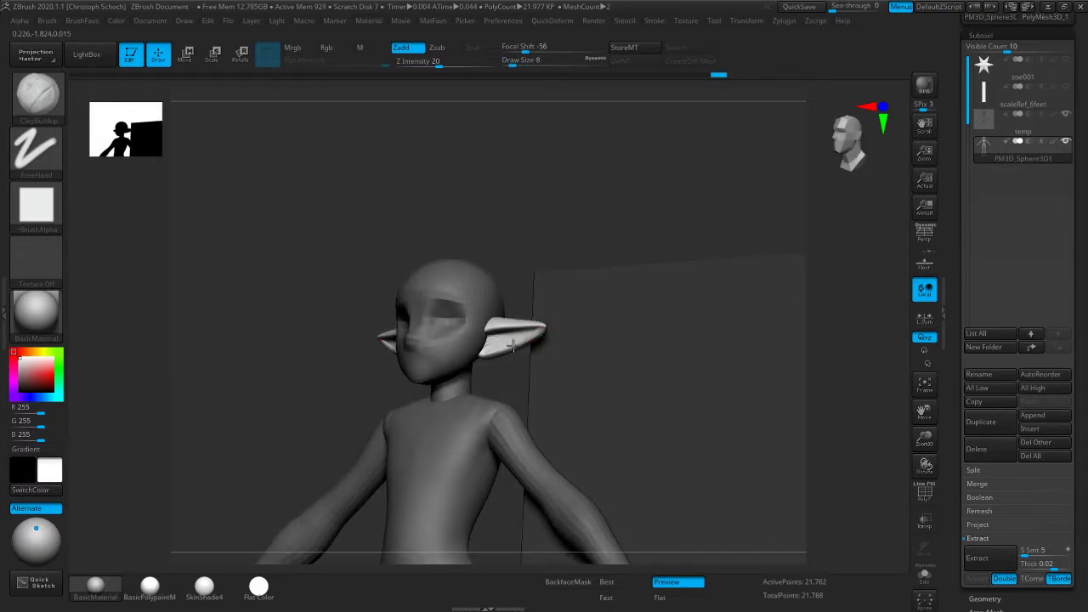
pyautogui.press(']')
pyautogui.press(']')
pyautogui.moveTo(501, 350)
pyautogui.mouseDown()
pyautogui.moveTo(488, 354)
pyautogui.moveTo(497, 349)
pyautogui.mouseUp()
# Flatten the backs of the ears with the hPolish brush at draw size 34 and smooth them from behind
pyautogui.moveTo(857, 301)
pyautogui.keyDown('shift'); pyautogui.mouseDown()
pyautogui.moveTo(847, 315)
pyautogui.moveTo(687, 347)
pyautogui.moveTo(694, 366)
pyautogui.moveTo(699, 351)
pyautogui.mouseUp(); pyautogui.keyUp('shift')
pyautogui.press('b')
pyautogui.press('h')
pyautogui.press('p')
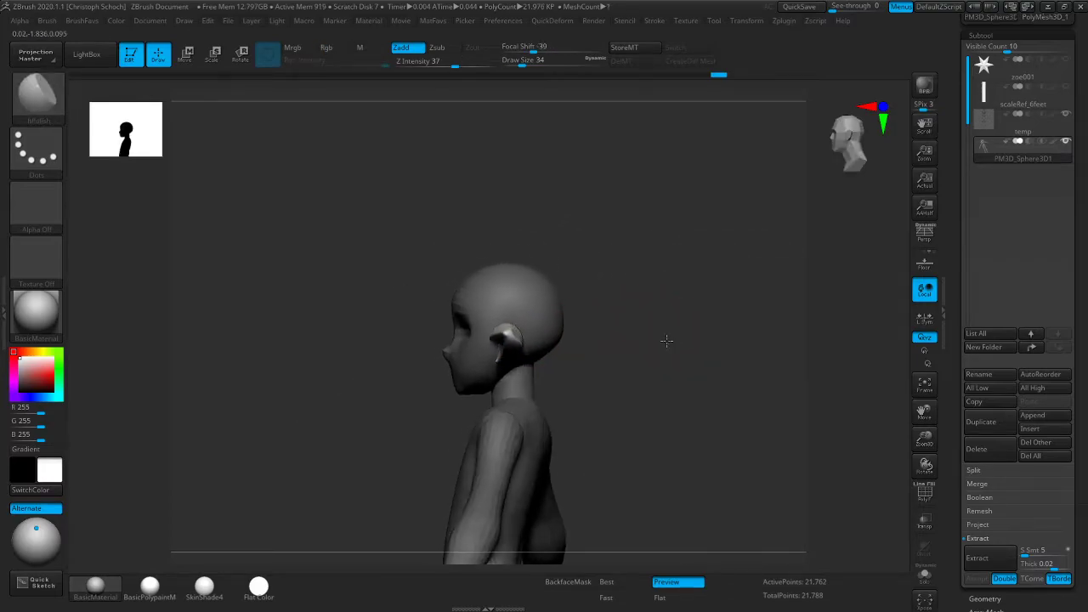
pyautogui.moveTo(667, 340); pyautogui.dragTo(561, 375)
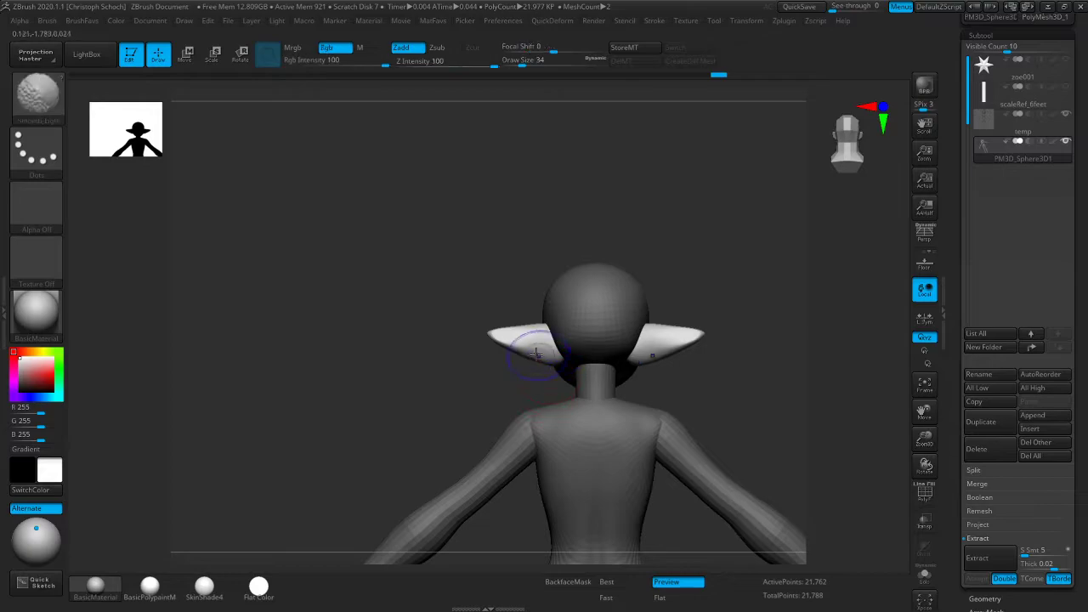
pyautogui.moveTo(451, 391)
pyautogui.mouseDown()
pyautogui.moveTo(394, 413)
pyautogui.moveTo(376, 405)
pyautogui.moveTo(423, 384)
pyautogui.mouseUp()
# Polish the ears' outer edges and tips from behind and above with the hPolish brush at draw size 18
pyautogui.press('[')
pyautogui.press('[')
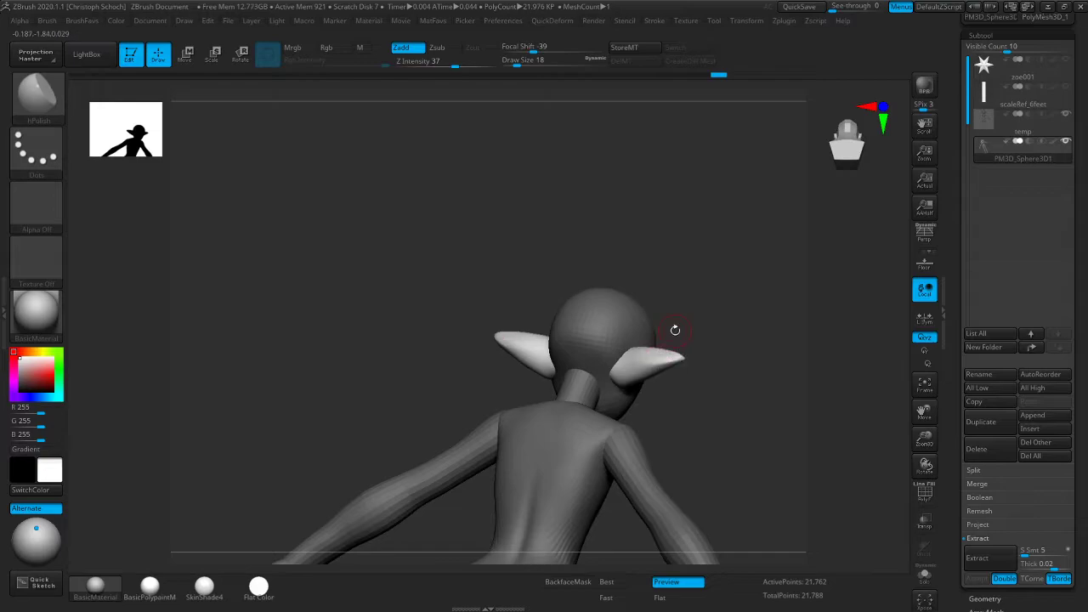
pyautogui.moveTo(675, 330)
pyautogui.mouseDown()
pyautogui.moveTo(721, 321)
pyautogui.moveTo(646, 374)
pyautogui.moveTo(533, 412)
pyautogui.moveTo(681, 350)
pyautogui.mouseUp()
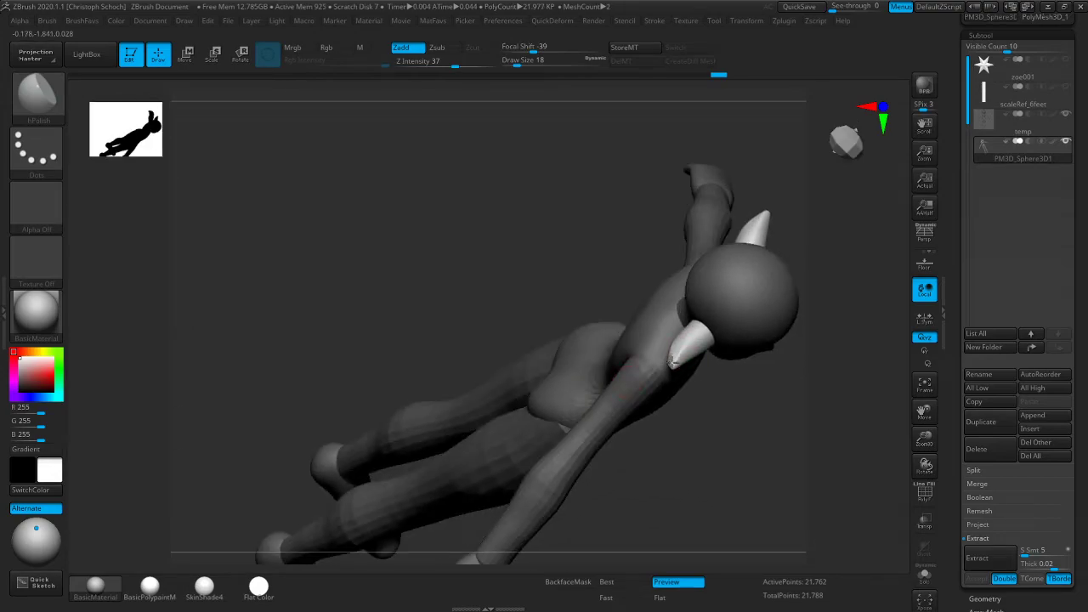
pyautogui.moveTo(699, 447); pyautogui.dragTo(649, 372)
pyautogui.moveTo(869, 406); pyautogui.dragTo(911, 425)
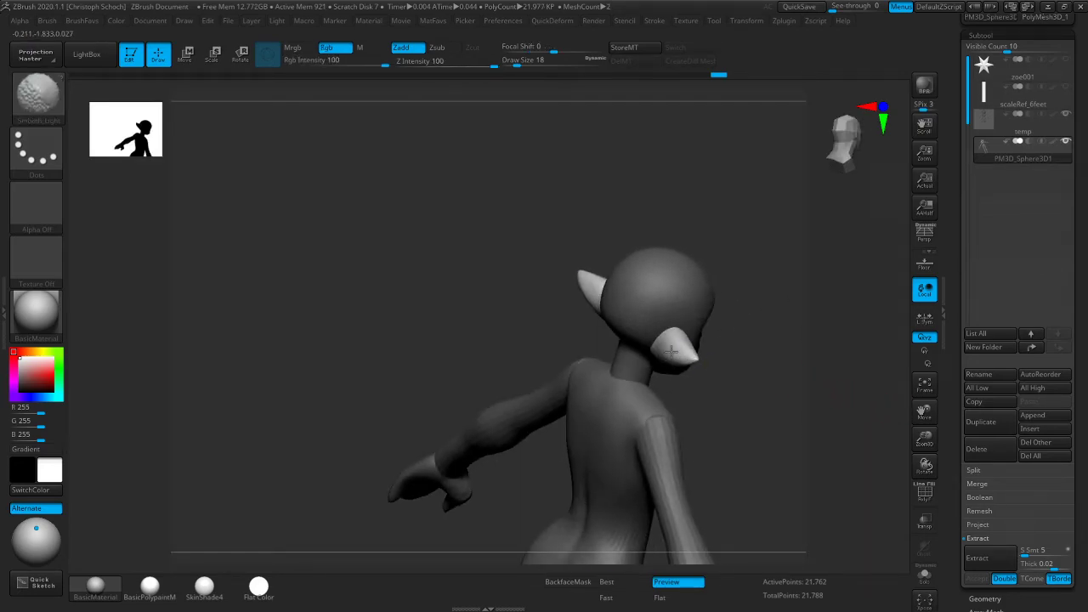
# Build up and smooth the backs and upper edges of the ears with the ClayBuildup brush at draw sizes 18 and 14
pyautogui.keyDown('shift'); pyautogui.moveTo(731, 349); pyautogui.dragTo(768, 343); pyautogui.keyUp('shift')
pyautogui.press('b')
pyautogui.click(741, 371)
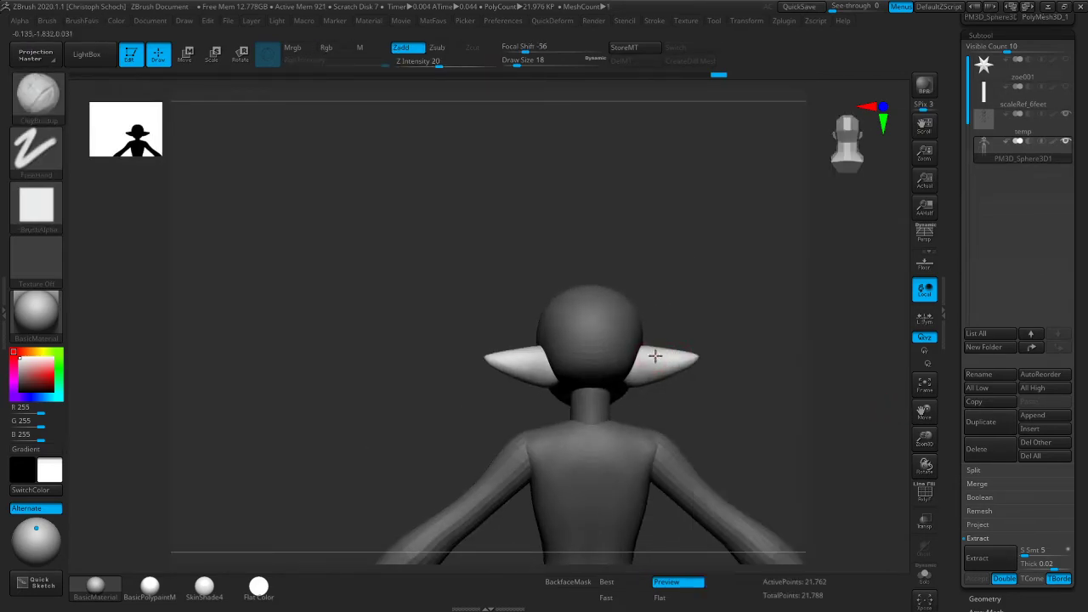
pyautogui.press('shift')
pyautogui.press('shift')
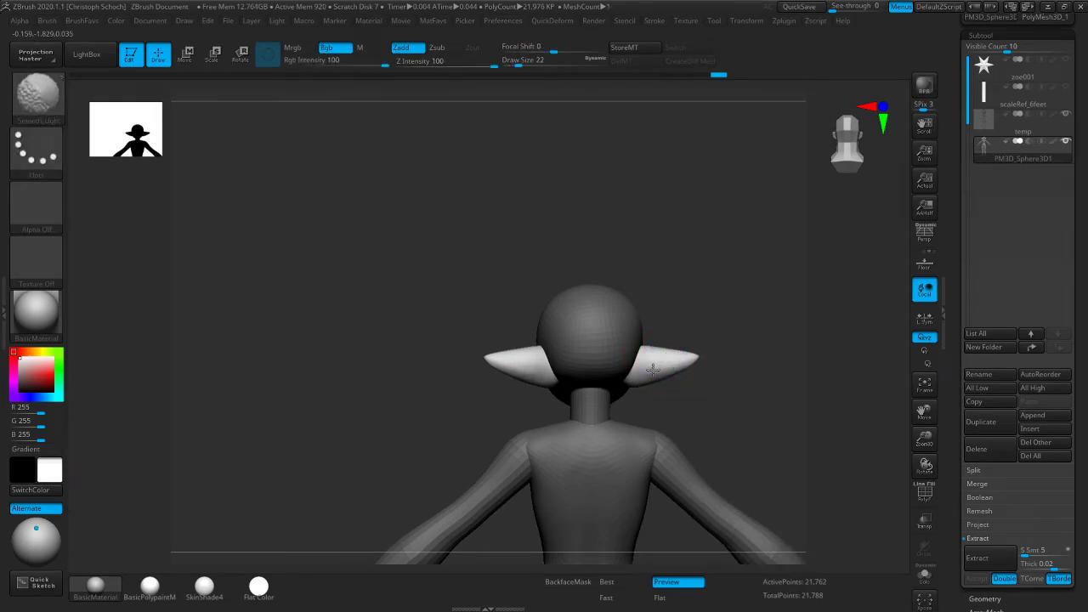
pyautogui.moveTo(647, 368)
pyautogui.mouseDown(button='right')
pyautogui.moveTo(717, 371)
pyautogui.moveTo(681, 389)
pyautogui.moveTo(770, 360)
pyautogui.moveTo(723, 421)
pyautogui.moveTo(718, 381)
pyautogui.moveTo(690, 383)
pyautogui.mouseUp(button='right')
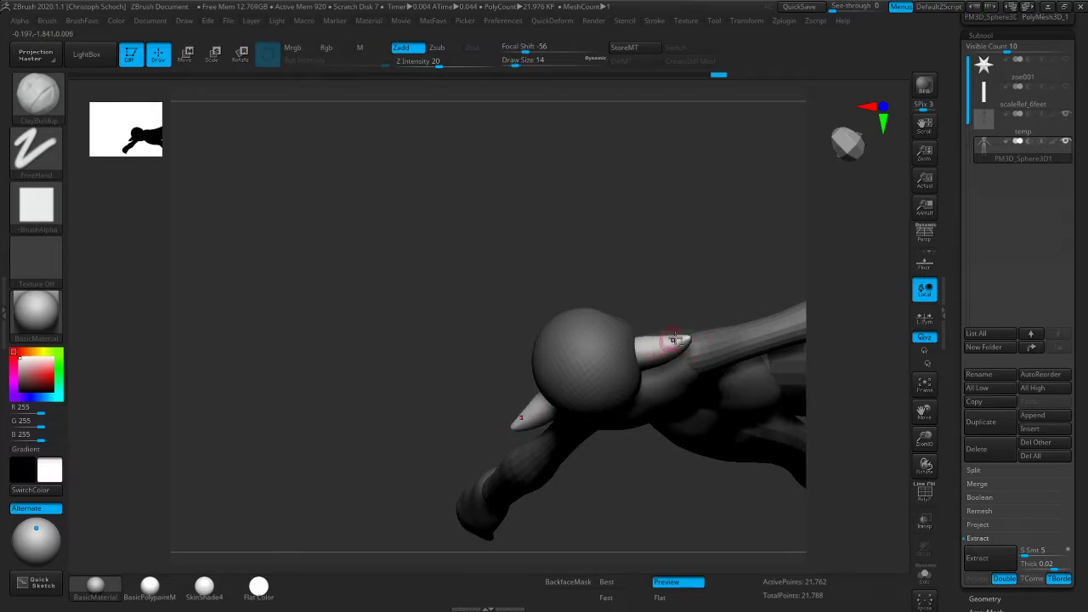
pyautogui.press('shift')
# Adjust the ears' overall shape in front view with the Move brush at draw size 54
pyautogui.moveTo(437, 413)
pyautogui.mouseDown(button='right')
pyautogui.moveTo(389, 372)
pyautogui.moveTo(832, 384)
pyautogui.mouseUp(button='right')
pyautogui.moveTo(476, 416); pyautogui.dragTo(646, 425, button='right')
pyautogui.moveTo(924, 413); pyautogui.dragTo(778, 411)
pyautogui.press('b')
pyautogui.press('m')
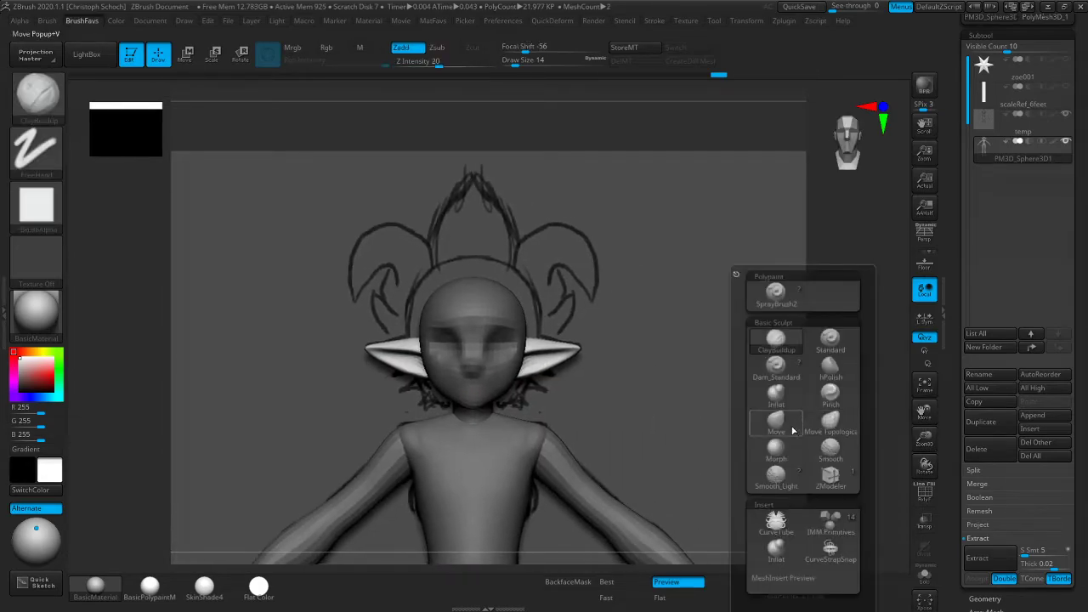
pyautogui.press('v')
pyautogui.moveTo(531, 342); pyautogui.dragTo(573, 347)
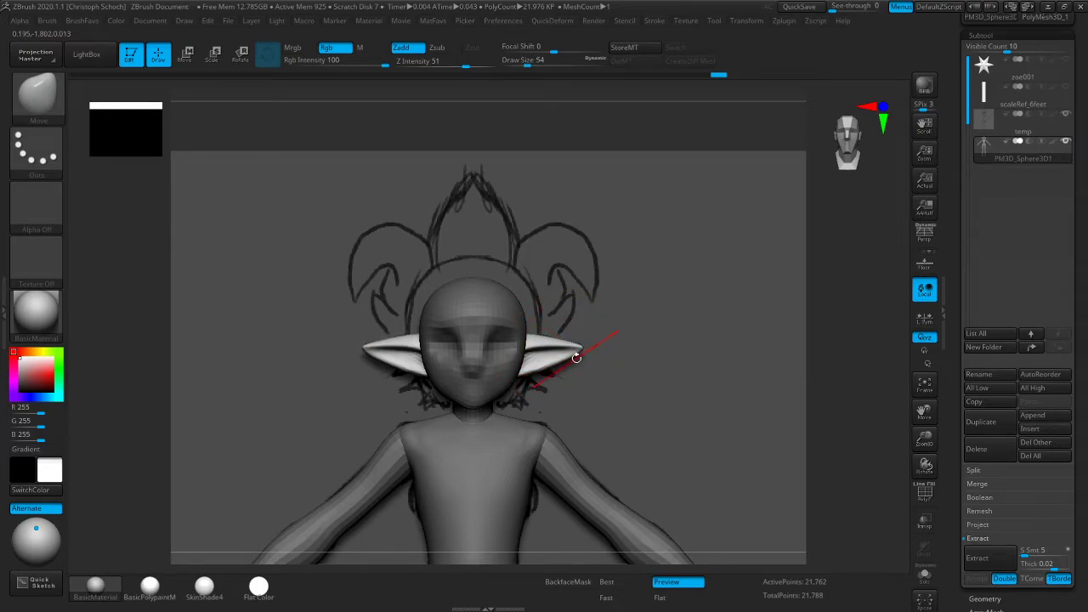
# Refine the ears' outline against the reference sketch with the Move brush at draw size 46, checking front and side views
pyautogui.keyDown('shift'); pyautogui.moveTo(815, 368); pyautogui.dragTo(586, 369); pyautogui.keyUp('shift')
pyautogui.moveTo(586, 369)
pyautogui.mouseDown(button='right')
pyautogui.moveTo(515, 379)
pyautogui.moveTo(642, 368)
pyautogui.mouseUp(button='right')
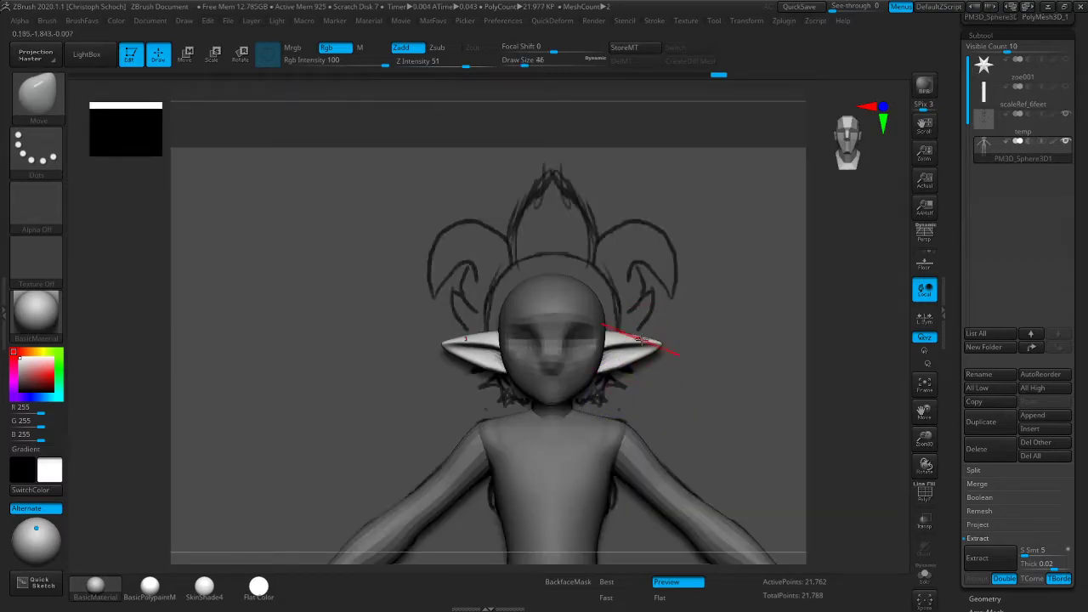
pyautogui.moveTo(925, 438); pyautogui.dragTo(910, 416)
pyautogui.moveTo(909, 417)
pyautogui.keyDown('alt'); pyautogui.mouseDown(button='right')
pyautogui.moveTo(880, 382)
pyautogui.moveTo(777, 381)
pyautogui.mouseUp(button='right'); pyautogui.keyUp('alt')
pyautogui.moveTo(789, 391)
pyautogui.mouseDown()
pyautogui.moveTo(857, 399)
pyautogui.moveTo(790, 408)
pyautogui.mouseUp()
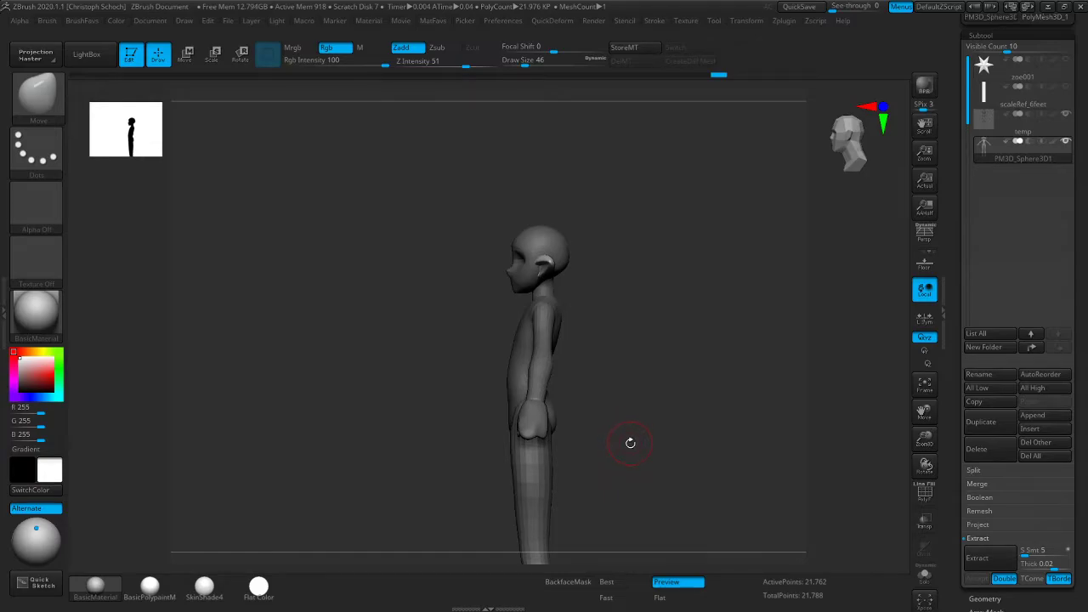
pyautogui.moveTo(638, 422); pyautogui.dragTo(709, 406, button='right')
pyautogui.moveTo(924, 412)
pyautogui.mouseDown()
pyautogui.moveTo(908, 429)
pyautogui.moveTo(927, 453)
pyautogui.mouseUp()
pyautogui.moveTo(852, 413); pyautogui.dragTo(826, 408)
pyautogui.moveTo(832, 406); pyautogui.dragTo(683, 389, button='right')
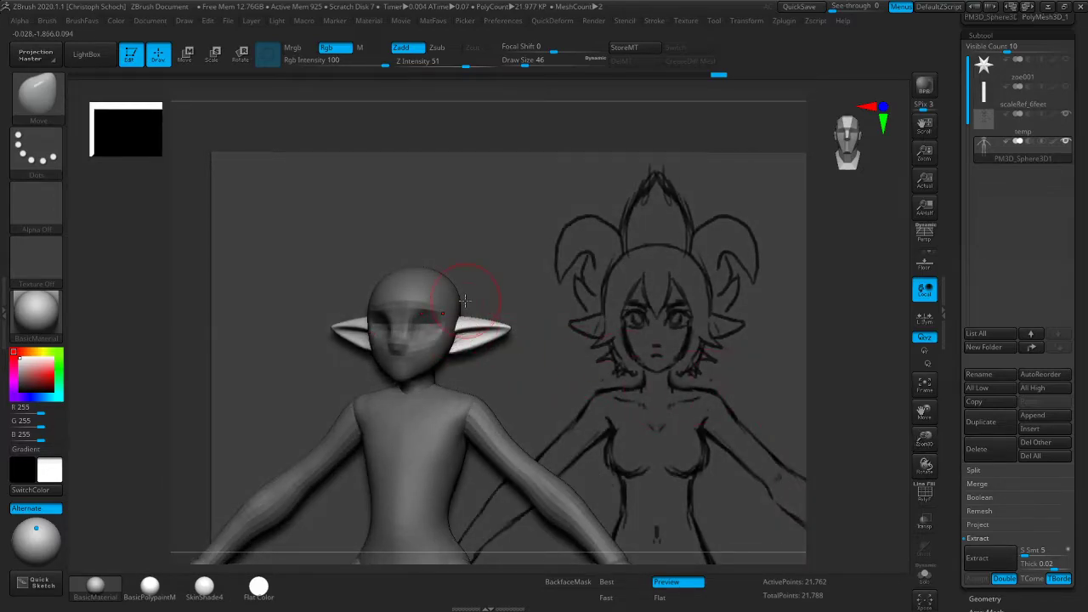
pyautogui.moveTo(859, 431)
pyautogui.mouseDown()
pyautogui.moveTo(935, 417)
pyautogui.moveTo(887, 411)
pyautogui.moveTo(851, 422)
pyautogui.mouseUp()
pyautogui.moveTo(851, 421)
pyautogui.mouseDown(button='right')
pyautogui.moveTo(748, 422)
pyautogui.moveTo(852, 407)
pyautogui.moveTo(768, 416)
pyautogui.moveTo(731, 399)
pyautogui.mouseUp(button='right')
# Carve the inner folds of the ears toward the tips with the Dam_Standard brush at draw sizes 30 and 14, and smooth them
pyautogui.keyDown('ctrl'); pyautogui.moveTo(848, 379); pyautogui.dragTo(885, 429, button='right'); pyautogui.keyUp('ctrl')
pyautogui.press('b')
pyautogui.click(862, 371)
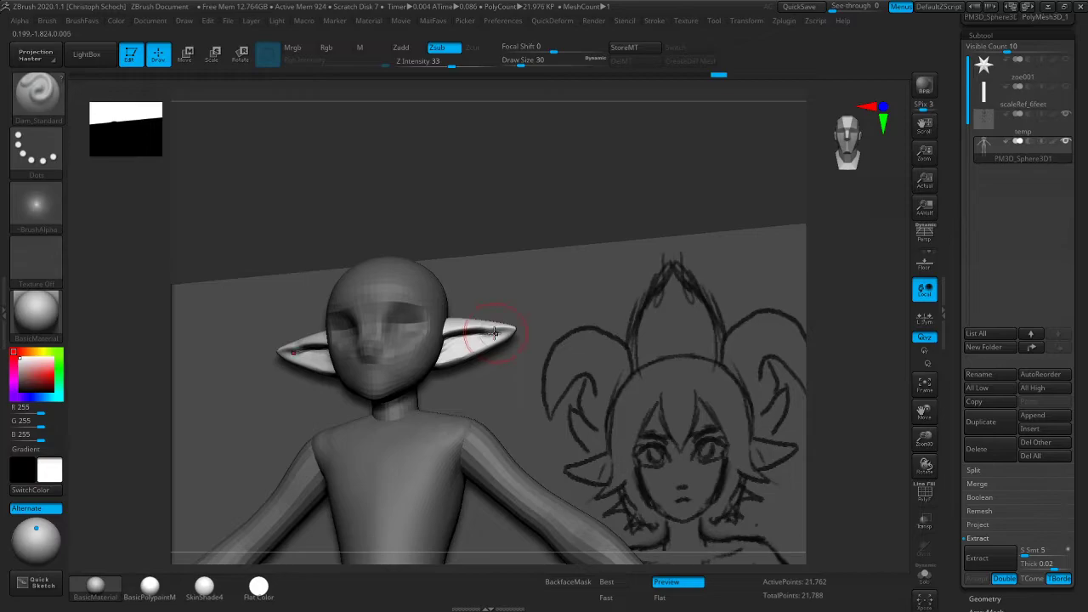
pyautogui.press('shift')
pyautogui.moveTo(845, 314); pyautogui.dragTo(808, 305)
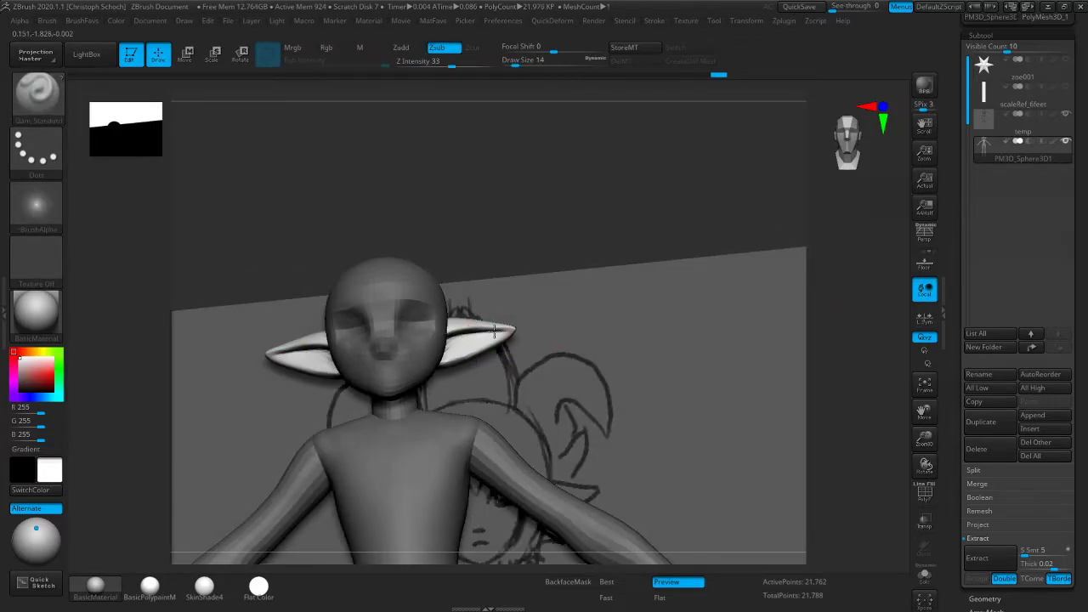
pyautogui.press('shift')
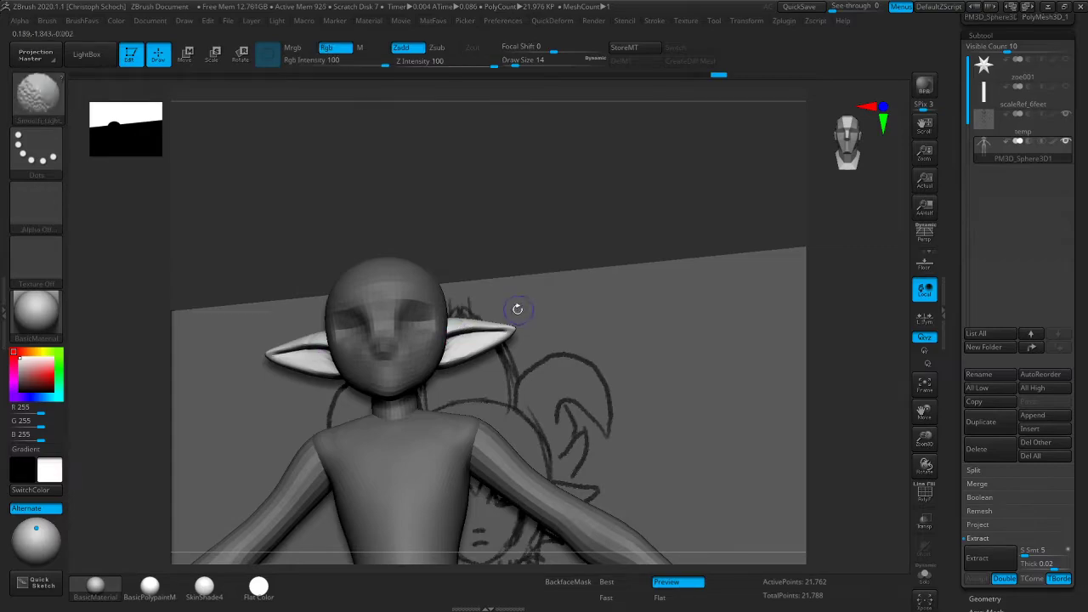
pyautogui.keyDown('shift'); pyautogui.moveTo(625, 295); pyautogui.dragTo(656, 368); pyautogui.keyUp('shift')
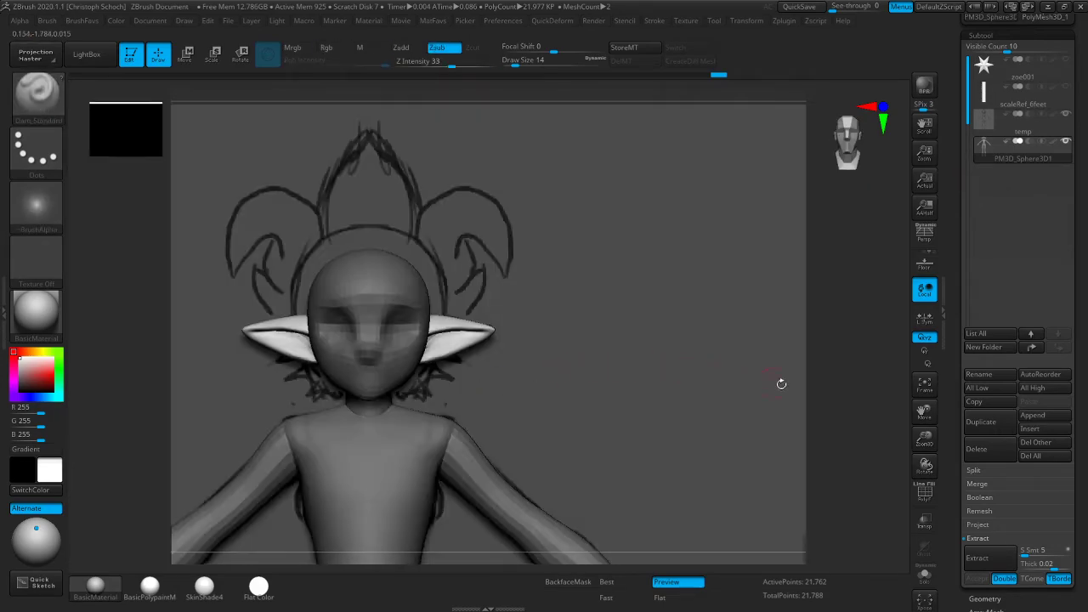
# Append a Sphere3D as a new subtool
pyautogui.moveTo(912, 408); pyautogui.dragTo(813, 379)
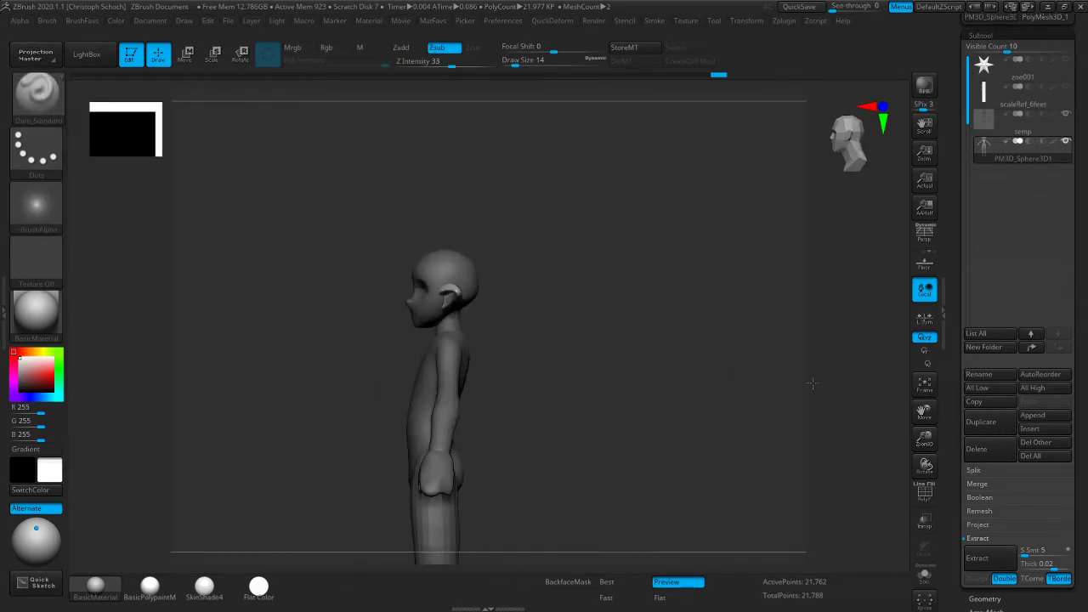
pyautogui.keyDown('shift'); pyautogui.moveTo(592, 382); pyautogui.dragTo(623, 387); pyautogui.keyUp('shift')
pyautogui.moveTo(808, 364)
pyautogui.mouseDown()
pyautogui.moveTo(590, 403)
pyautogui.moveTo(691, 390)
pyautogui.mouseUp()
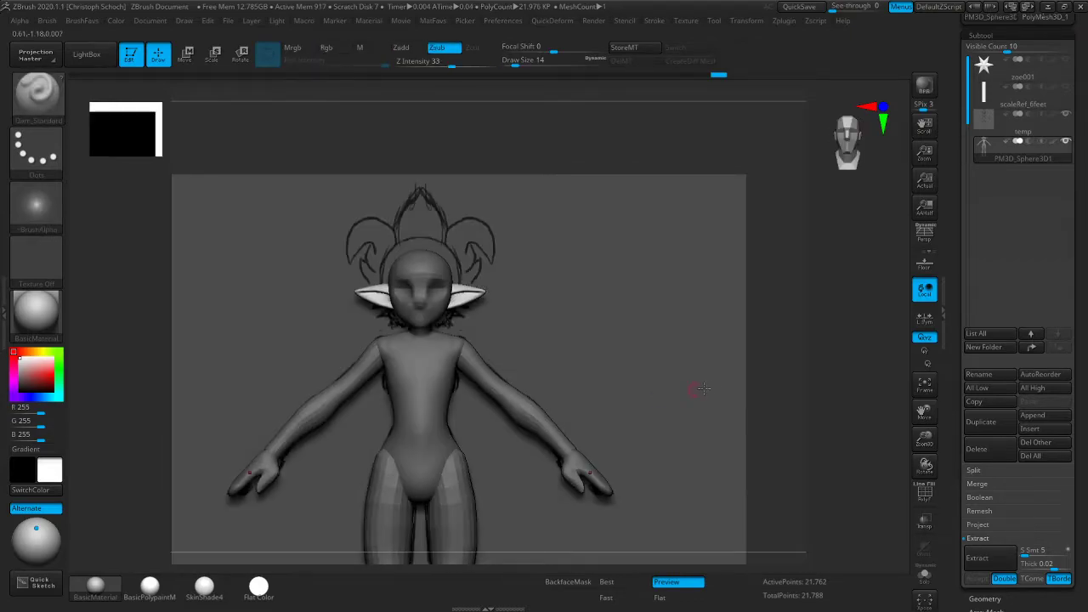
pyautogui.moveTo(924, 440); pyautogui.dragTo(923, 416)
pyautogui.moveTo(923, 412); pyautogui.dragTo(791, 400)
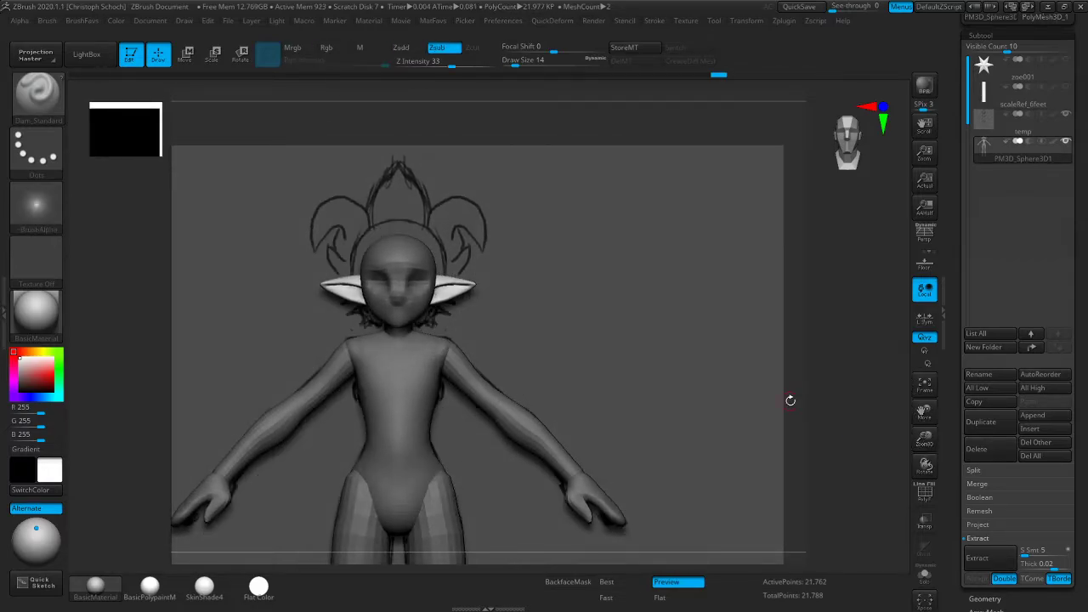
pyautogui.click(1051, 417)
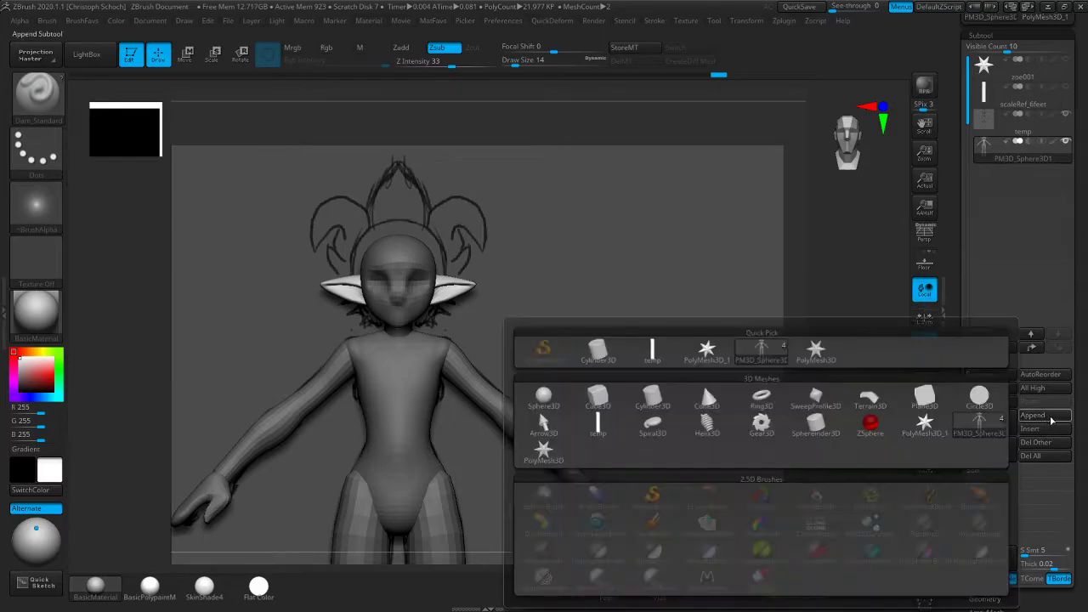
pyautogui.click(1033, 416)
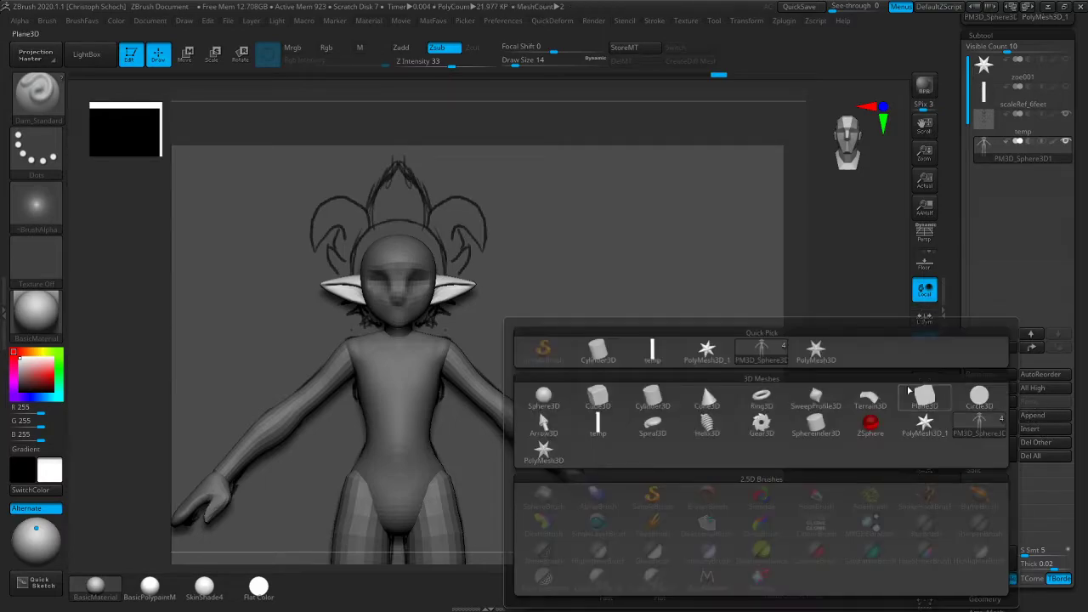
pyautogui.click(544, 397)
# Make the new sphere the active subtool with the Move gizmo enabled and view it from the side
pyautogui.moveTo(925, 409); pyautogui.dragTo(924, 352)
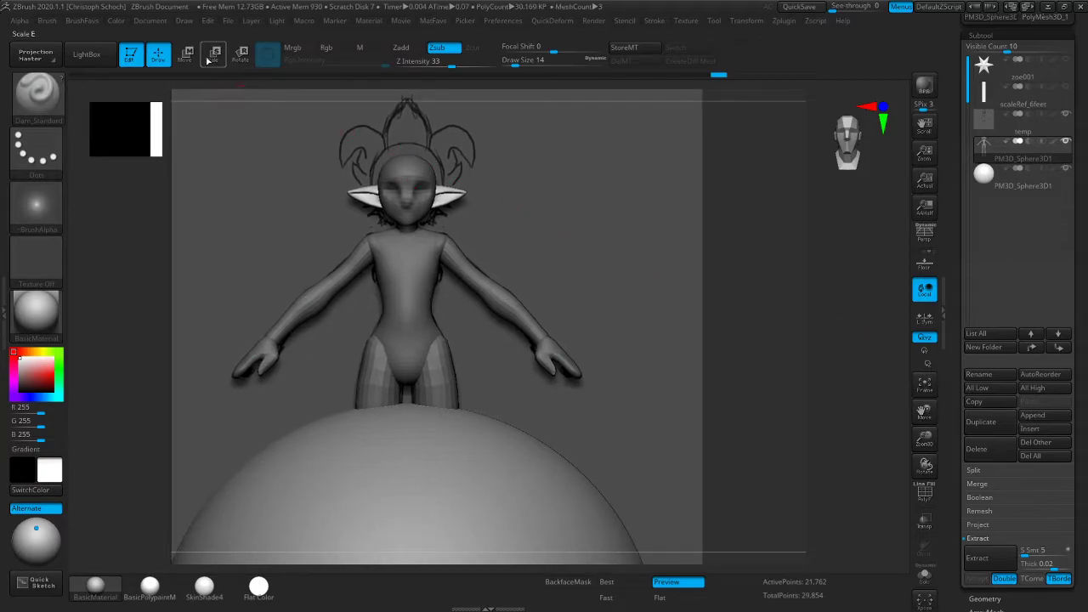
pyautogui.press('w')
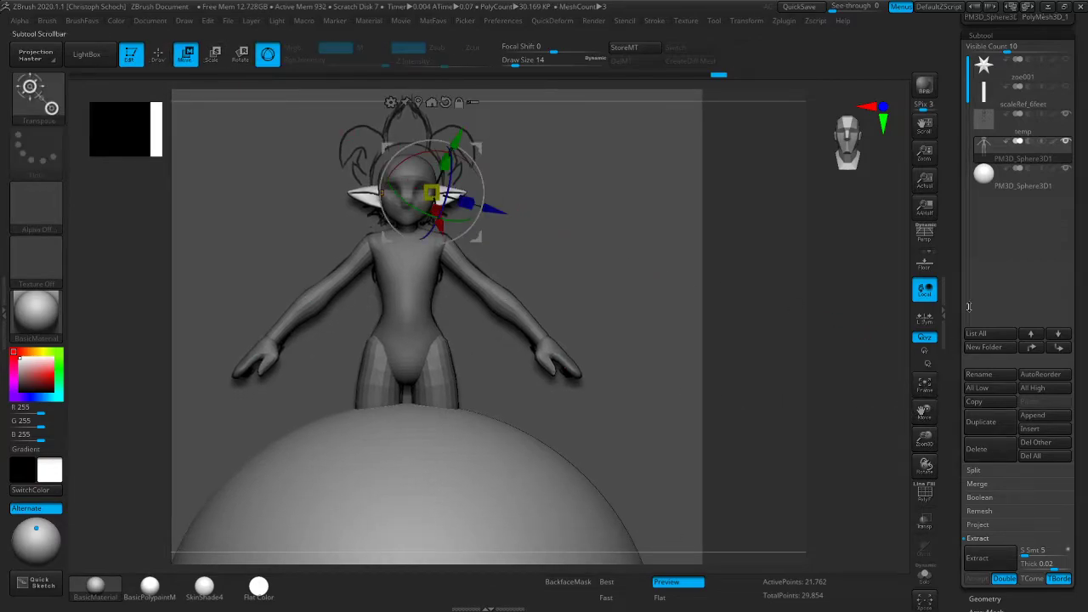
pyautogui.click(987, 178)
pyautogui.moveTo(925, 444); pyautogui.dragTo(736, 374)
pyautogui.moveTo(667, 399); pyautogui.dragTo(664, 430)
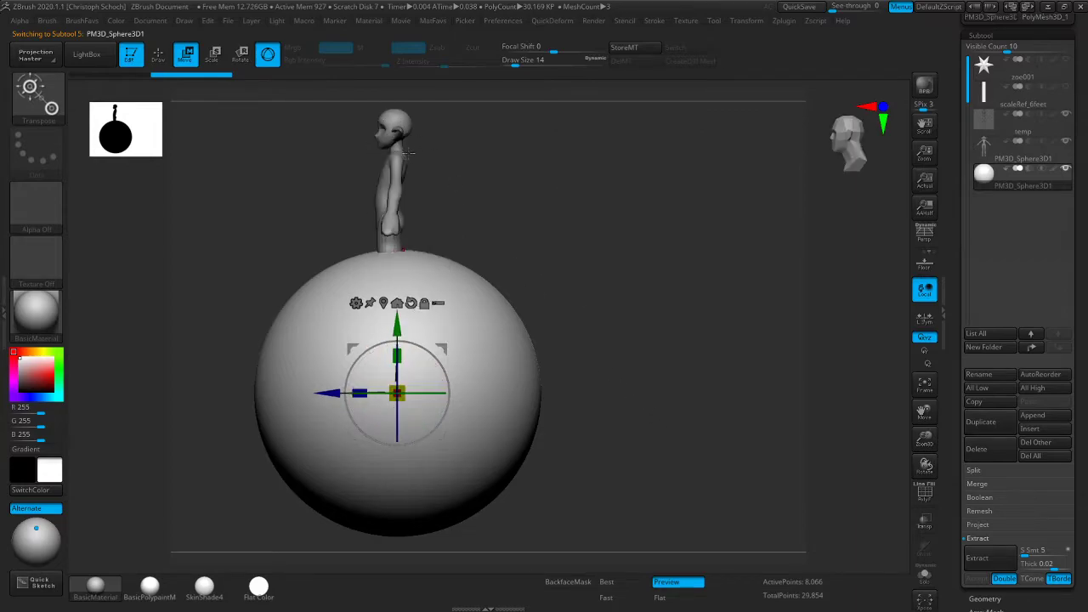
# Rotate the sphere about the X axis with the Rotate deformation and display its polygon wireframe
pyautogui.moveTo(1086, 452); pyautogui.dragTo(1063, 348)
pyautogui.scroll(-2, 1058, 488)
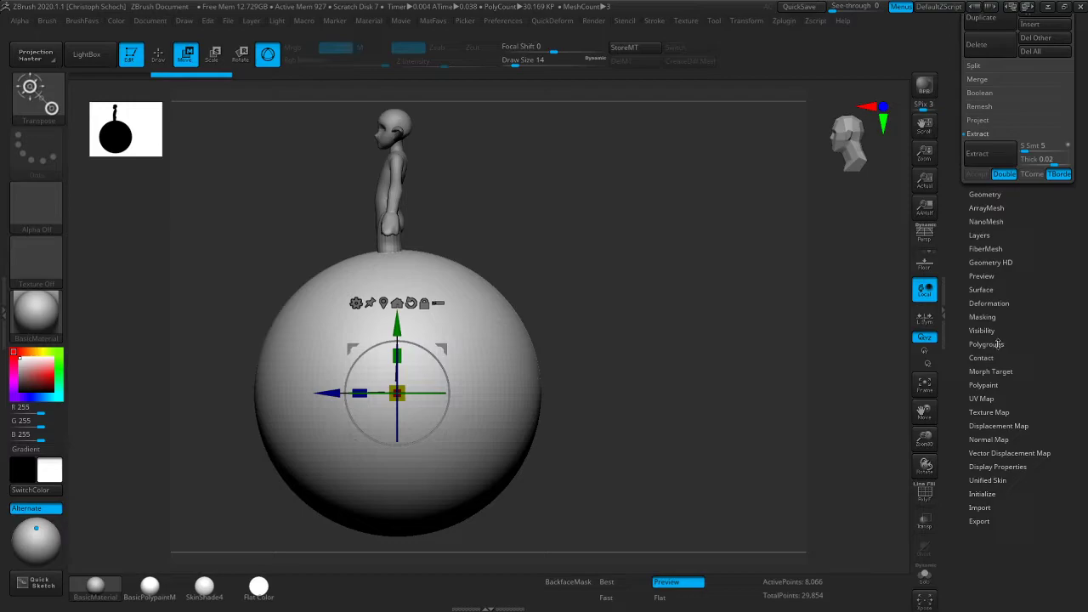
pyautogui.click(990, 303)
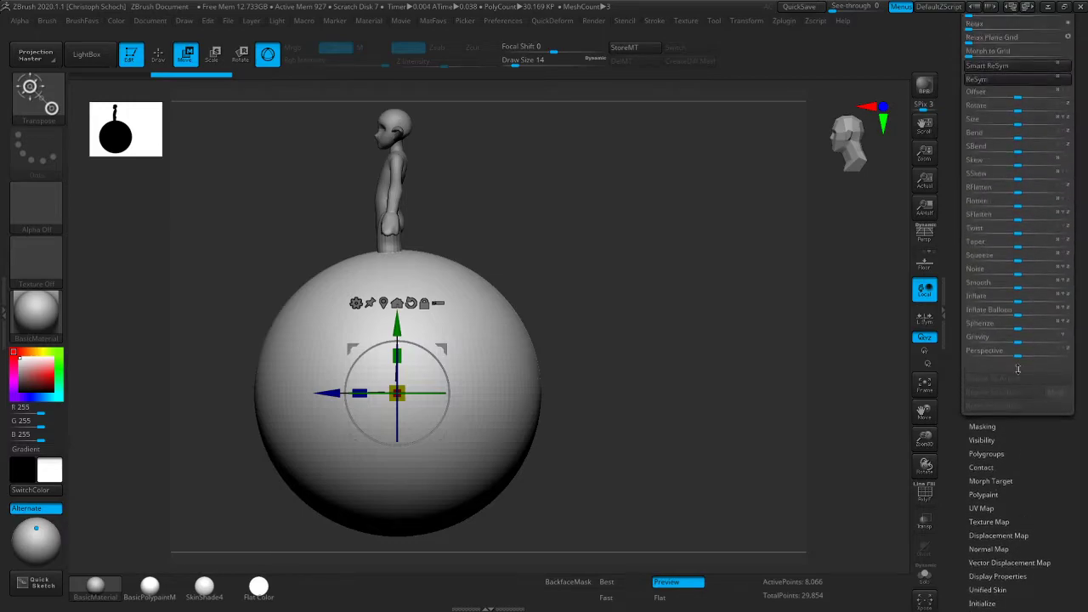
pyautogui.click(1058, 164)
pyautogui.click(1069, 164)
pyautogui.click(1023, 165)
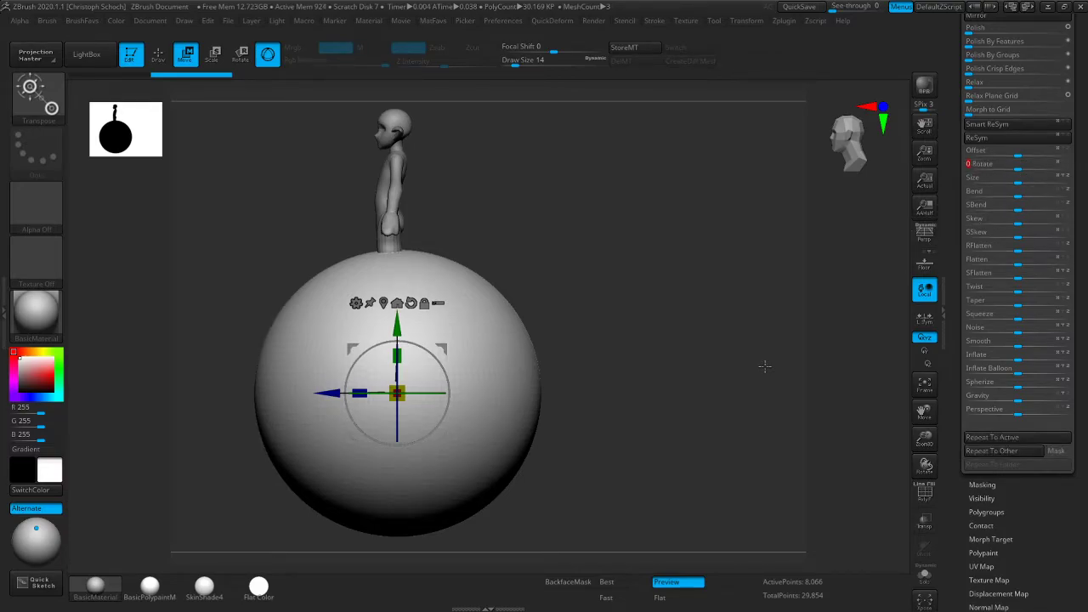
pyautogui.hotkey('ctrl', 'z')
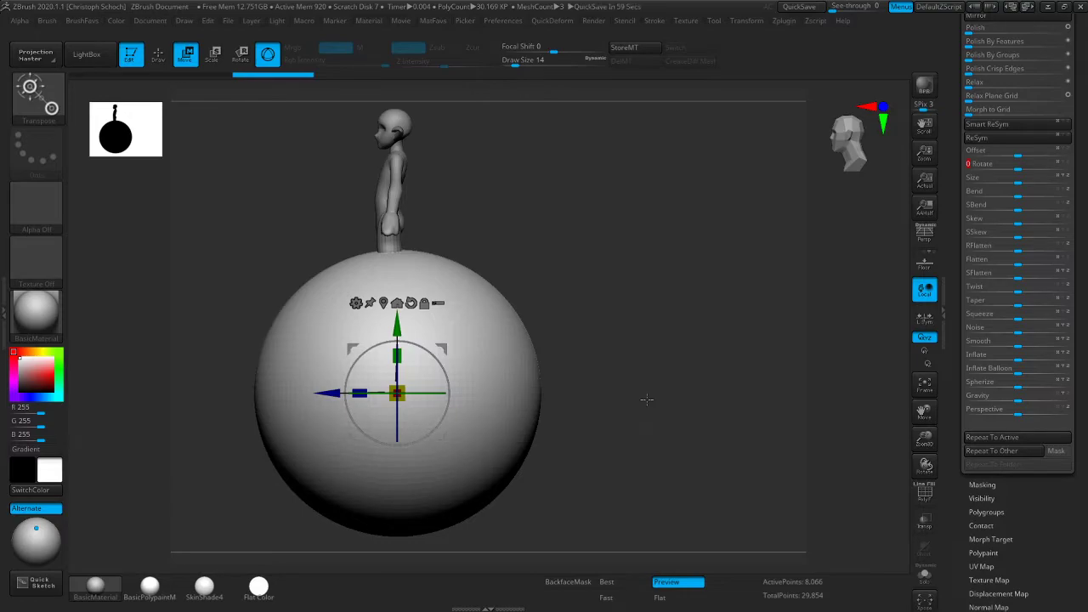
pyautogui.moveTo(592, 329); pyautogui.dragTo(669, 326)
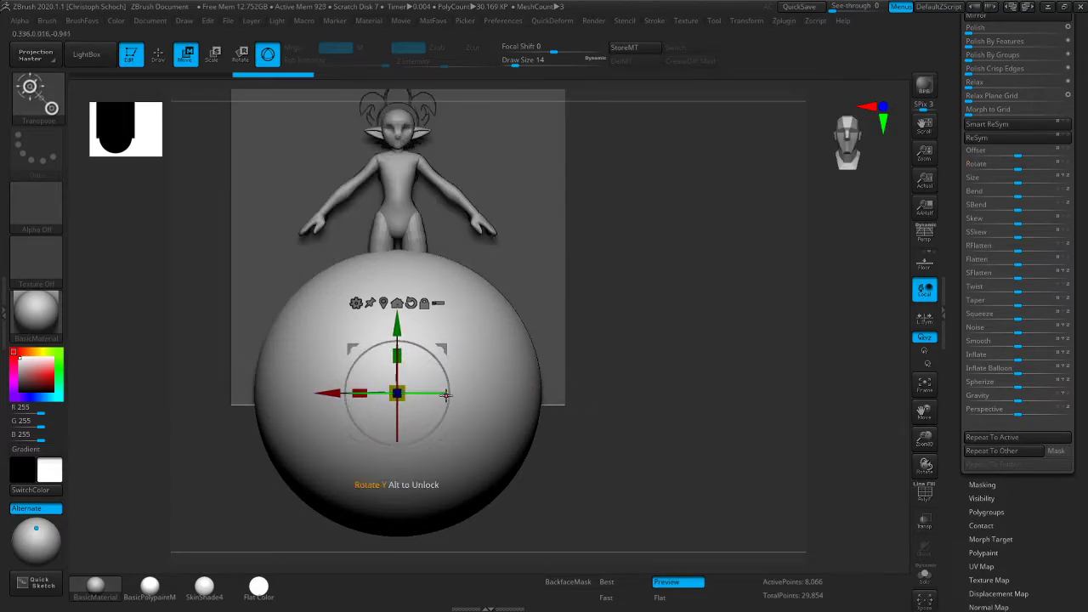
pyautogui.click(925, 493)
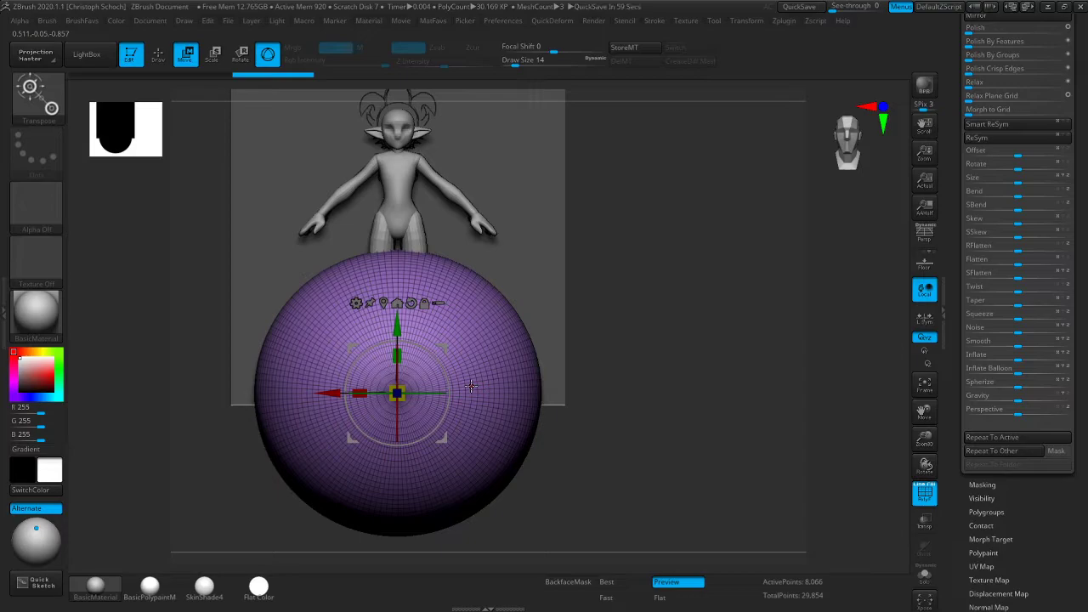
pyautogui.click(929, 497)
pyautogui.click(929, 497)
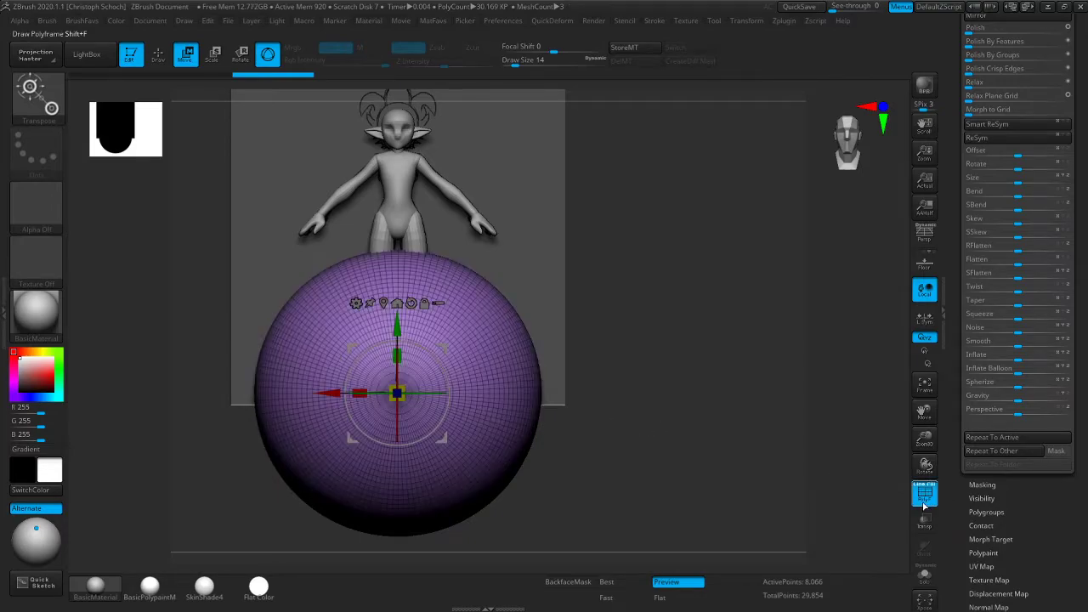
# Scale the sphere down to a small eyeball and move it up to the character's face
pyautogui.moveTo(698, 480); pyautogui.dragTo(604, 457)
pyautogui.moveTo(397, 330); pyautogui.dragTo(412, 102)
pyautogui.moveTo(541, 233); pyautogui.dragTo(697, 286)
pyautogui.moveTo(925, 412); pyautogui.dragTo(876, 595)
pyautogui.moveTo(925, 439); pyautogui.dragTo(918, 484)
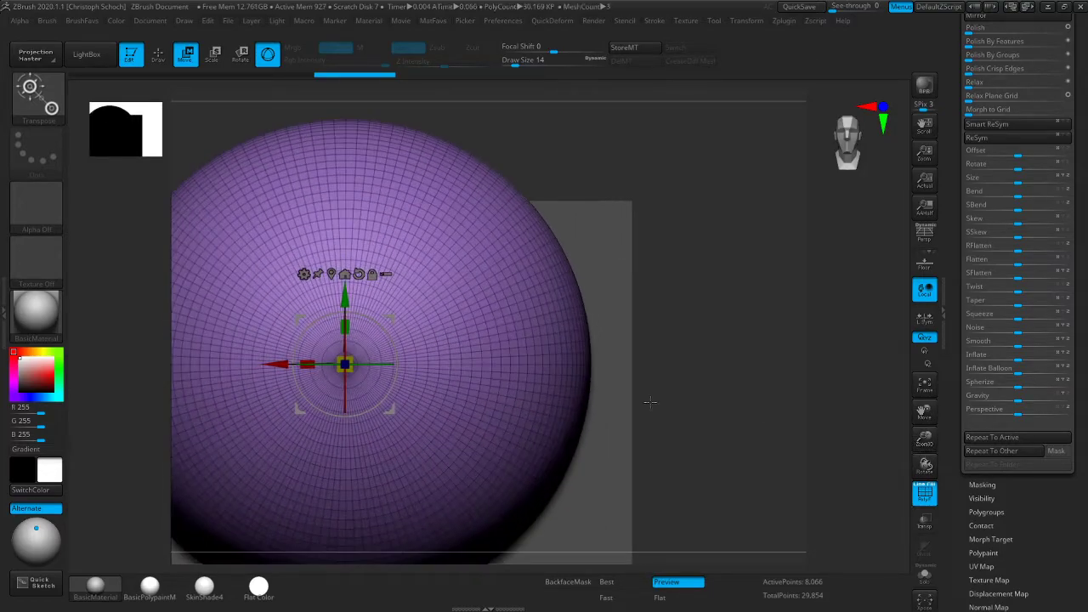
pyautogui.moveTo(345, 364); pyautogui.dragTo(162, 473)
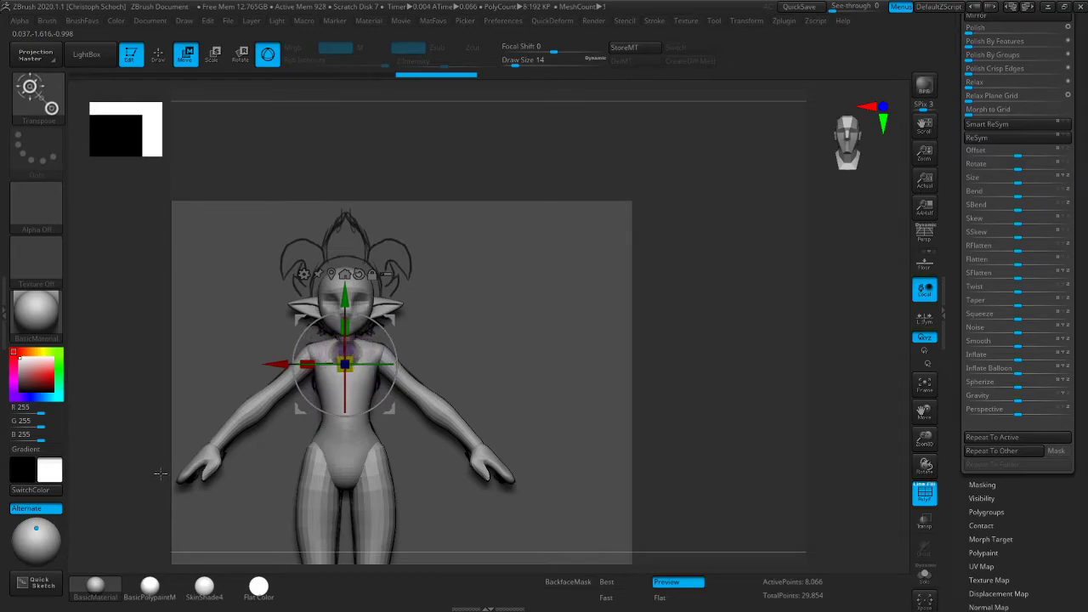
pyautogui.moveTo(344, 293); pyautogui.dragTo(344, 232)
pyautogui.moveTo(274, 301); pyautogui.dragTo(279, 301)
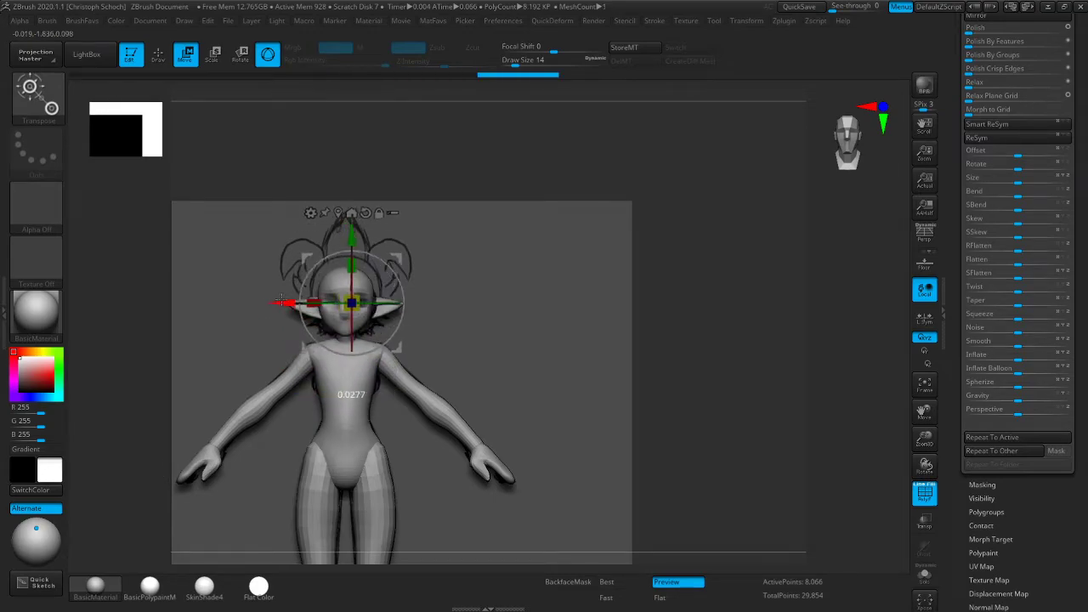
# Fit the eyeball's size to the eye socket by scaling it uniformly in an angled view
pyautogui.keyDown('shift'); pyautogui.moveTo(688, 277); pyautogui.dragTo(551, 283); pyautogui.keyUp('shift')
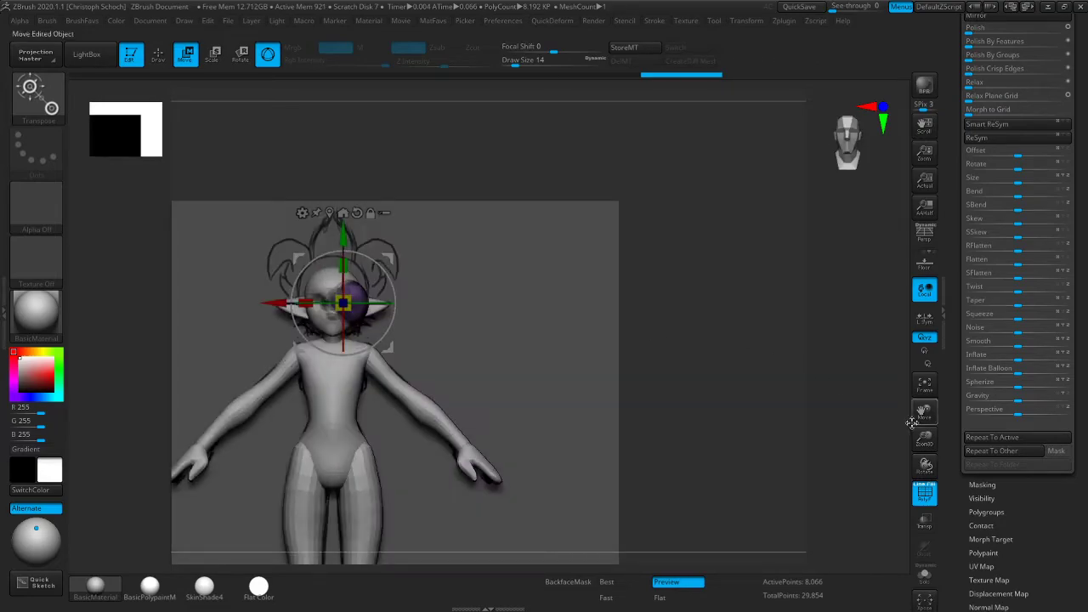
pyautogui.moveTo(924, 438); pyautogui.dragTo(925, 468)
pyautogui.moveTo(846, 310); pyautogui.dragTo(829, 316)
pyautogui.moveTo(520, 312); pyautogui.dragTo(533, 311)
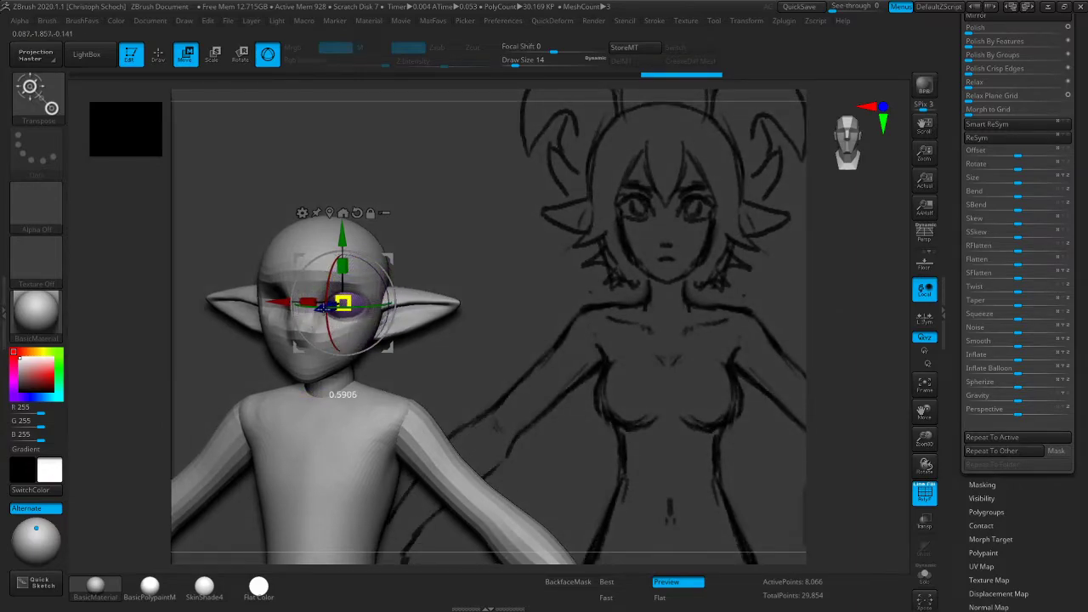
pyautogui.moveTo(497, 292); pyautogui.dragTo(406, 313)
# Raise the eyeball slightly and move it forward into the eye socket in side view
pyautogui.moveTo(839, 289); pyautogui.dragTo(392, 272)
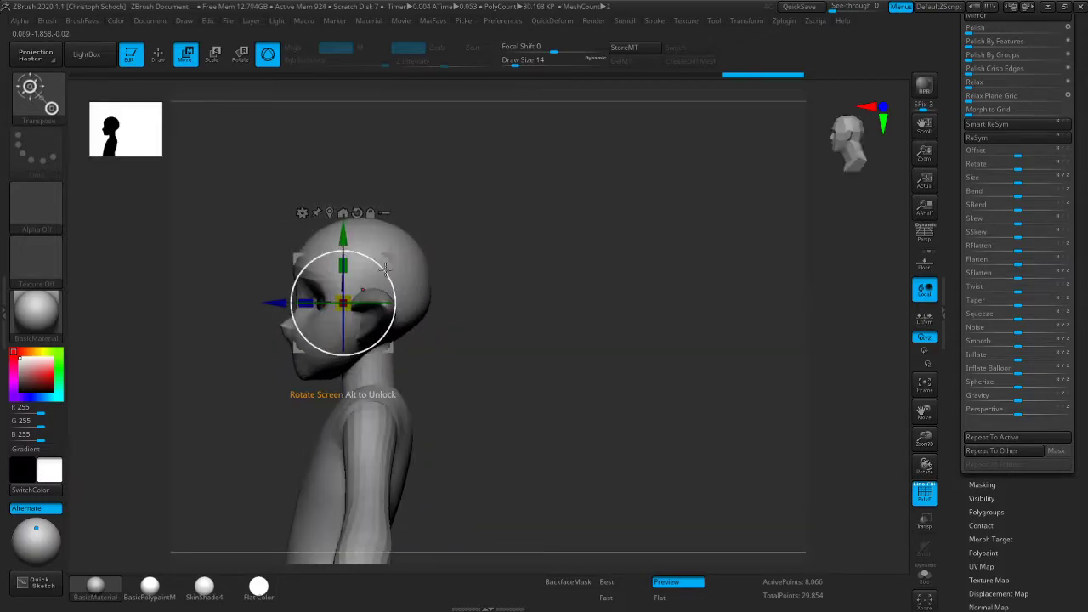
pyautogui.moveTo(343, 234); pyautogui.dragTo(343, 230)
pyautogui.moveTo(275, 300); pyautogui.dragTo(268, 300)
pyautogui.moveTo(233, 357); pyautogui.dragTo(235, 501)
pyautogui.keyDown('alt'); pyautogui.moveTo(301, 338); pyautogui.dragTo(597, 224); pyautogui.keyUp('alt')
pyautogui.moveTo(840, 301)
pyautogui.mouseDown()
pyautogui.moveTo(837, 224)
pyautogui.moveTo(826, 230)
pyautogui.mouseUp()
pyautogui.moveTo(747, 233)
pyautogui.mouseDown()
pyautogui.moveTo(733, 284)
pyautogui.moveTo(740, 377)
pyautogui.moveTo(838, 377)
pyautogui.moveTo(791, 376)
pyautogui.mouseUp()
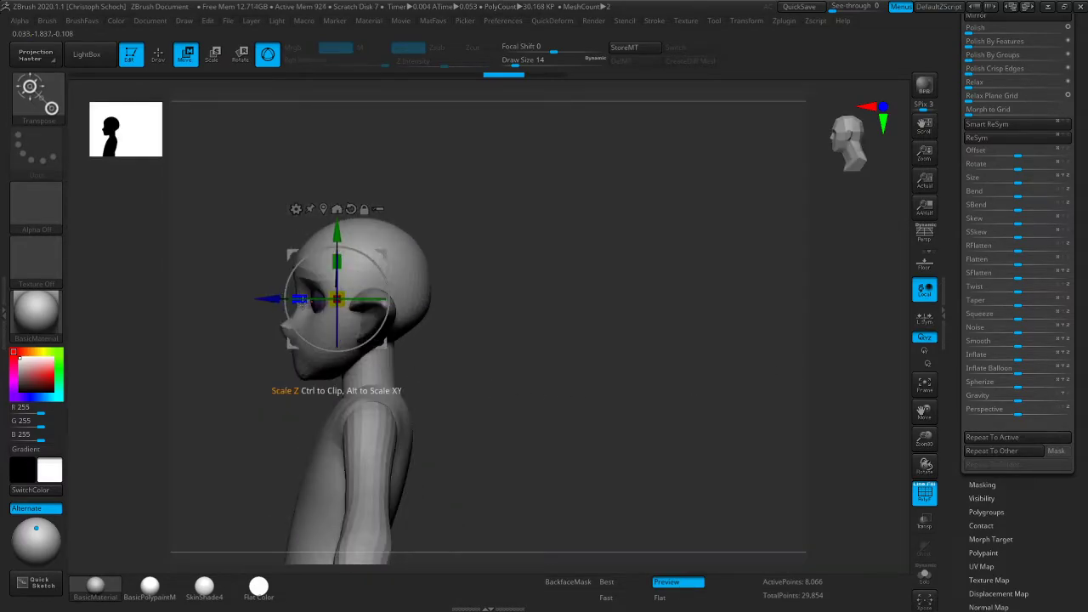
pyautogui.keyDown('alt'); pyautogui.moveTo(900, 405); pyautogui.dragTo(754, 409); pyautogui.keyUp('alt')
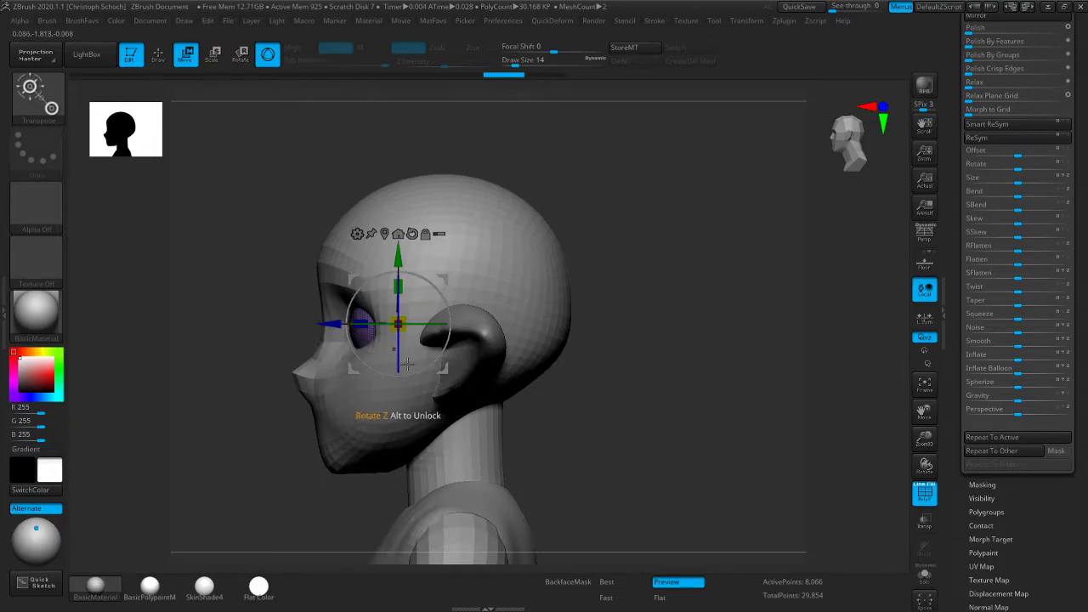
pyautogui.moveTo(324, 324); pyautogui.dragTo(316, 324)
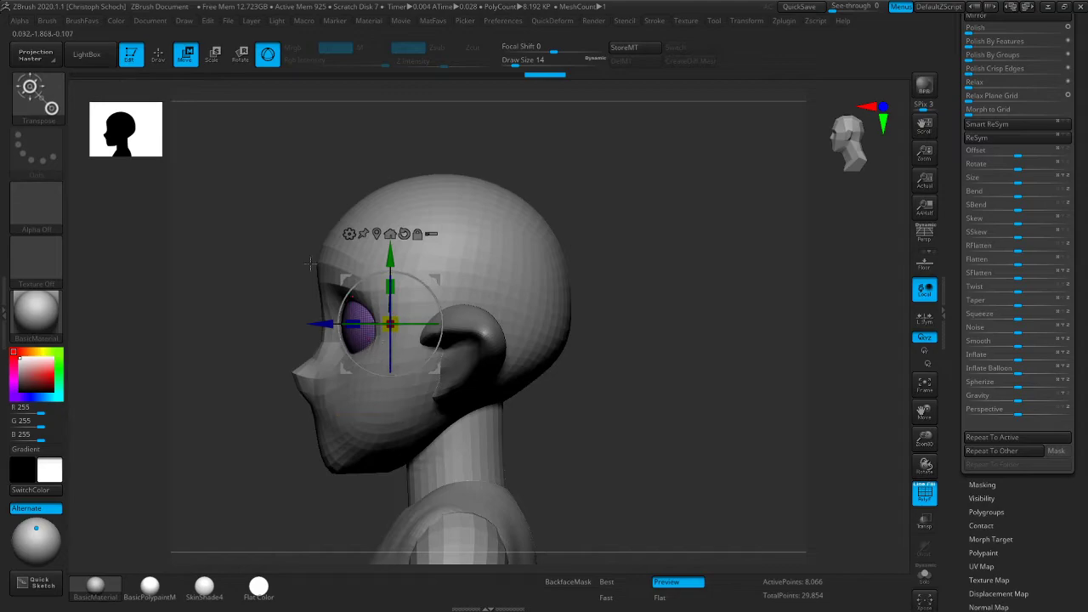
# Switch to the body subtool with the Move brush and invert the mask to free the head and protect the ears
pyautogui.press('q')
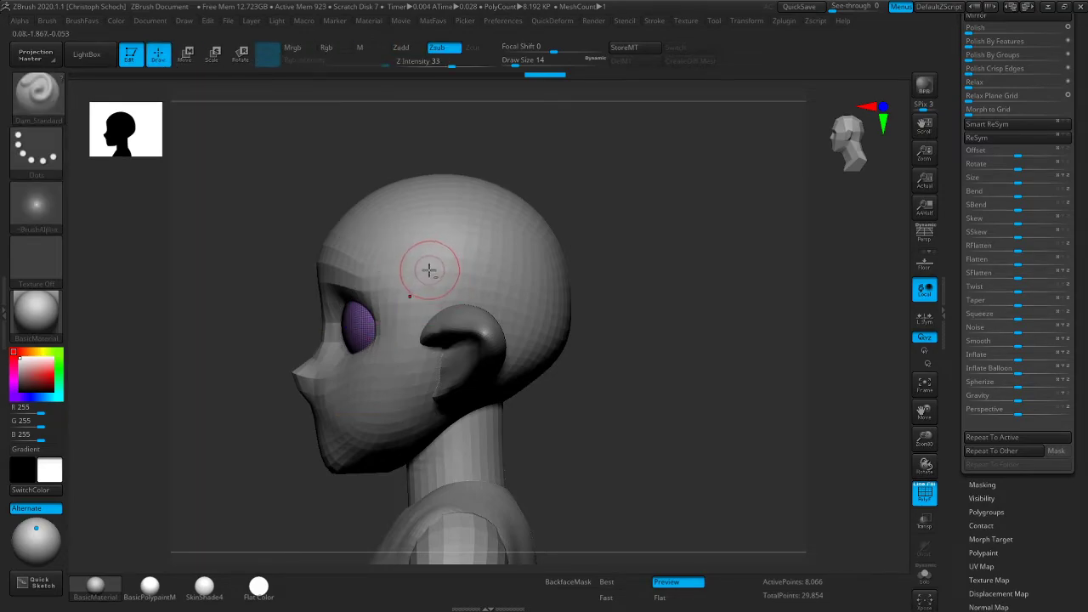
pyautogui.keyDown('alt'); pyautogui.click(430, 270); pyautogui.keyUp('alt')
pyautogui.press('b')
pyautogui.press('m')
pyautogui.press('v')
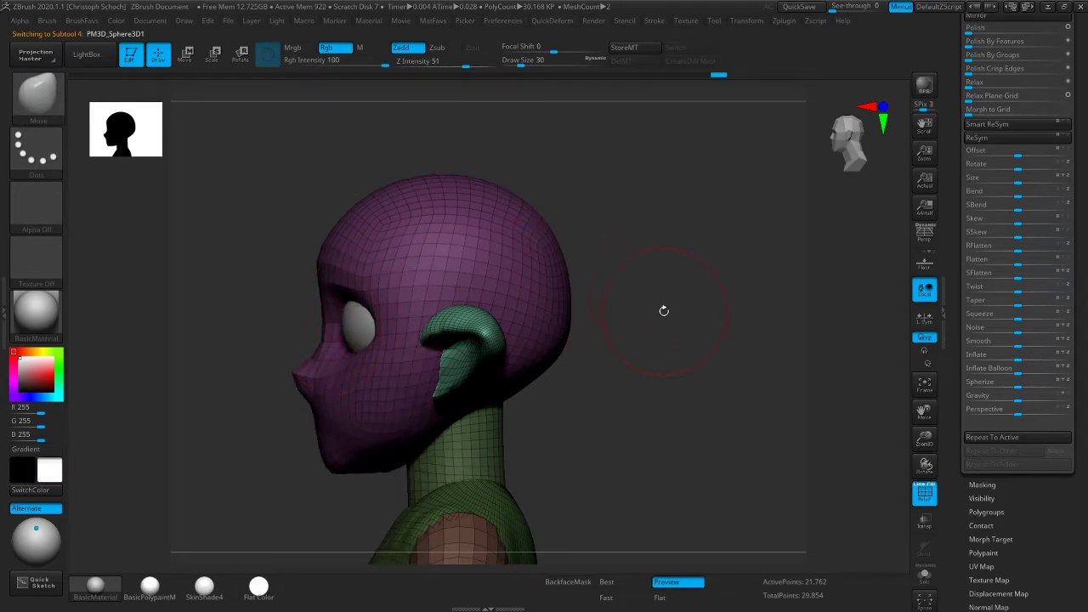
pyautogui.keyDown('ctrl'); pyautogui.click(665, 312); pyautogui.keyUp('ctrl')
# Reshape the face and head surface around the eye with the Move brush, adjusting the draw size between about 30 and 62
pyautogui.press(']')
pyautogui.press(']')
pyautogui.press(']')
pyautogui.press(']')
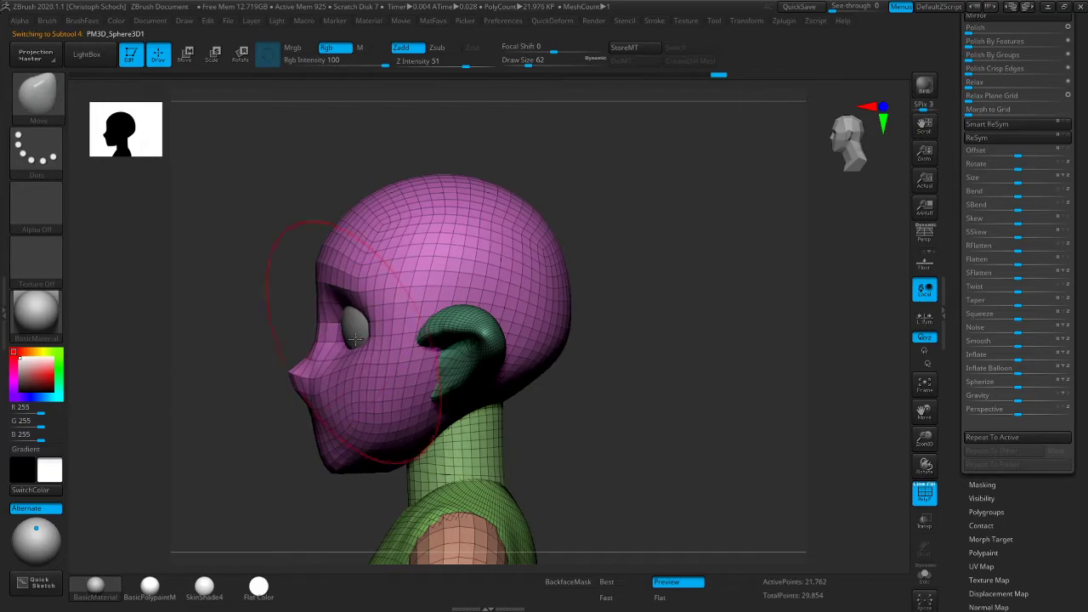
pyautogui.press('[')
pyautogui.press('[')
pyautogui.moveTo(544, 187)
pyautogui.mouseDown()
pyautogui.moveTo(741, 221)
pyautogui.moveTo(669, 239)
pyautogui.mouseUp()
pyautogui.keyDown('shift'); pyautogui.moveTo(670, 241); pyautogui.dragTo(568, 289, button='right'); pyautogui.keyUp('shift')
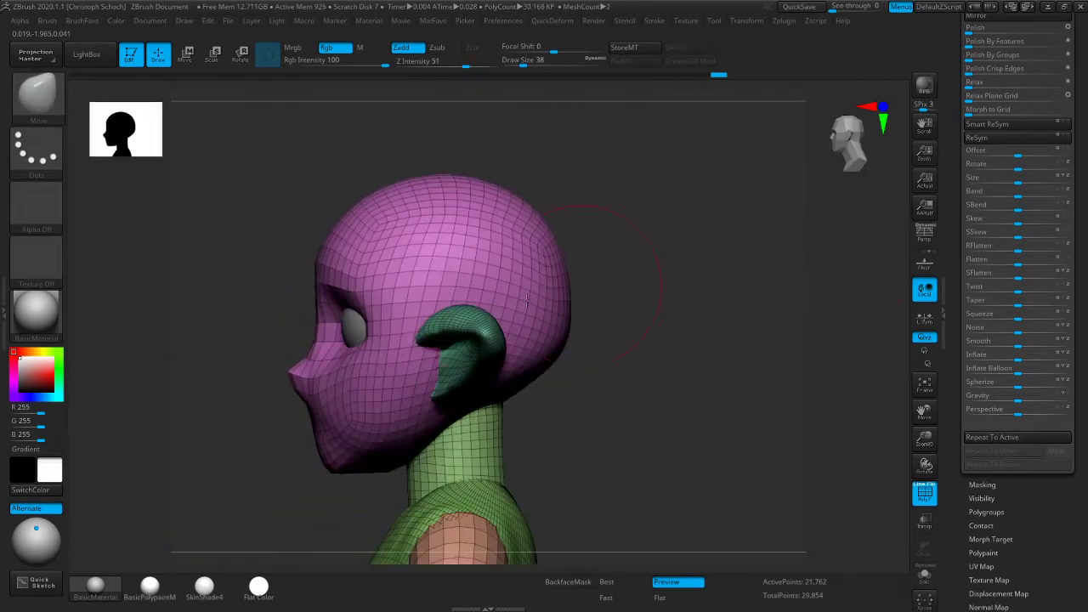
pyautogui.moveTo(333, 352); pyautogui.dragTo(364, 322, button='right')
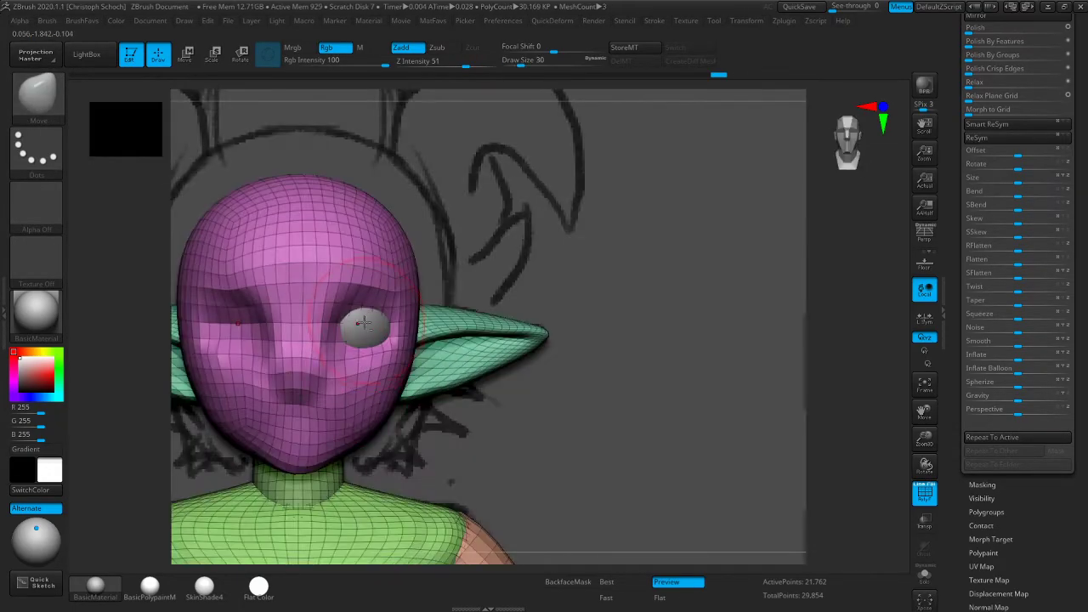
# With transparency on, shift the eyeball sideways and scale it down to fit the eye socket in front view
pyautogui.keyDown('alt'); pyautogui.click(363, 325); pyautogui.keyUp('alt')
pyautogui.click(925, 521)
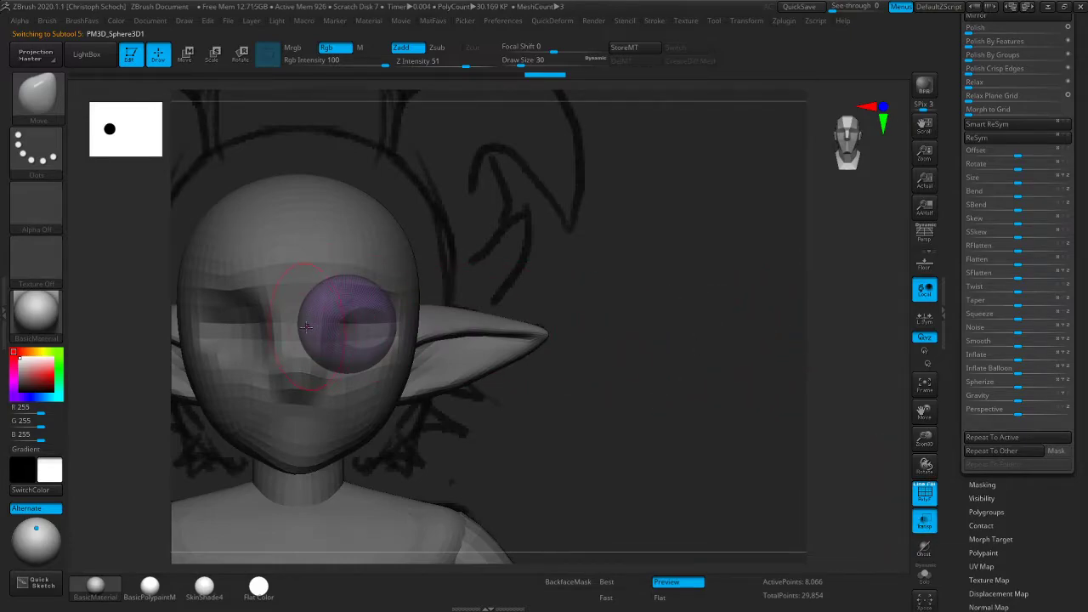
pyautogui.press('w')
pyautogui.moveTo(274, 324); pyautogui.dragTo(292, 324)
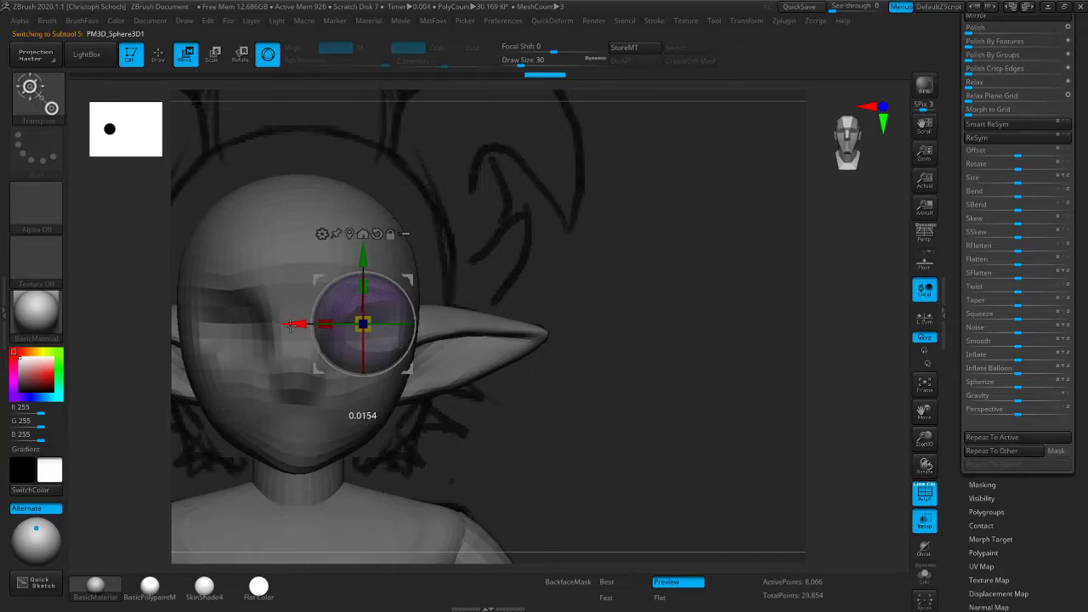
pyautogui.moveTo(371, 317); pyautogui.dragTo(358, 324)
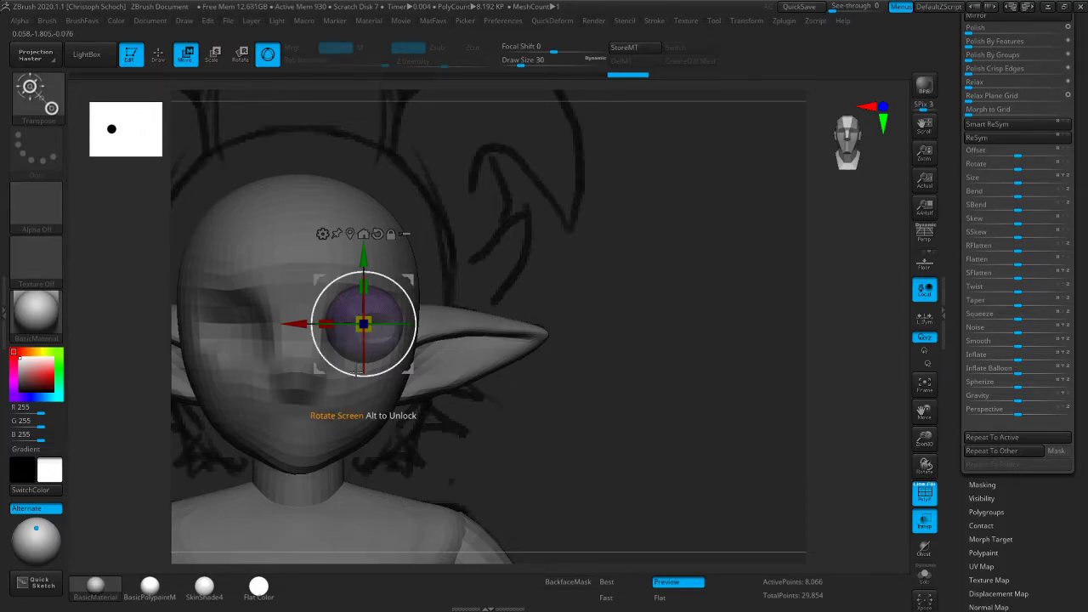
# Mirror the eyeball to the other side of the face with Mirror And Weld
pyautogui.scroll(5, 992, 244)
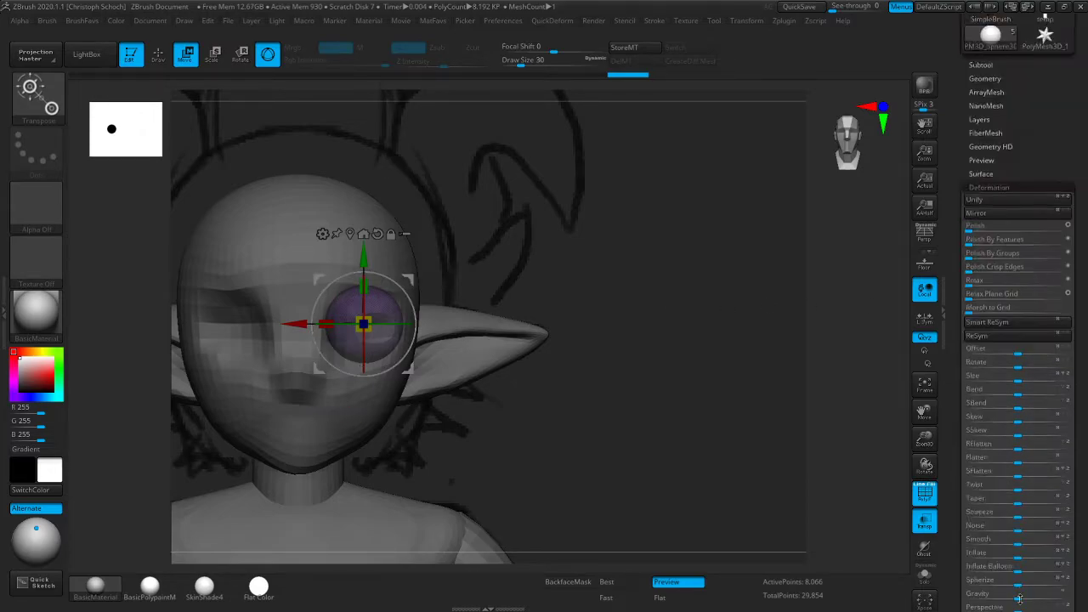
pyautogui.click(991, 244)
pyautogui.scroll(-3, 1051, 417)
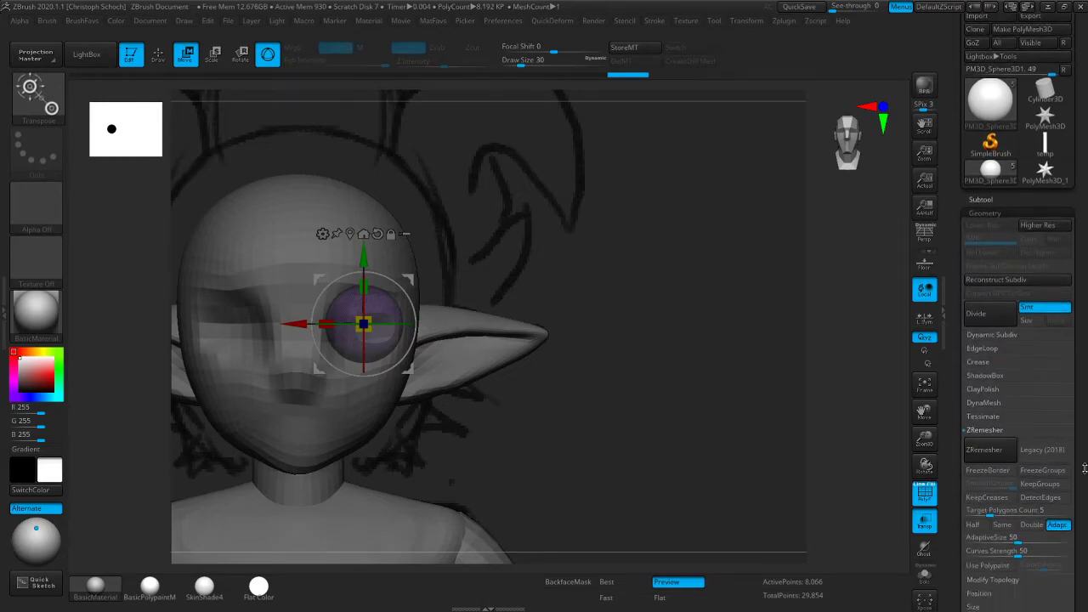
pyautogui.click(1009, 395)
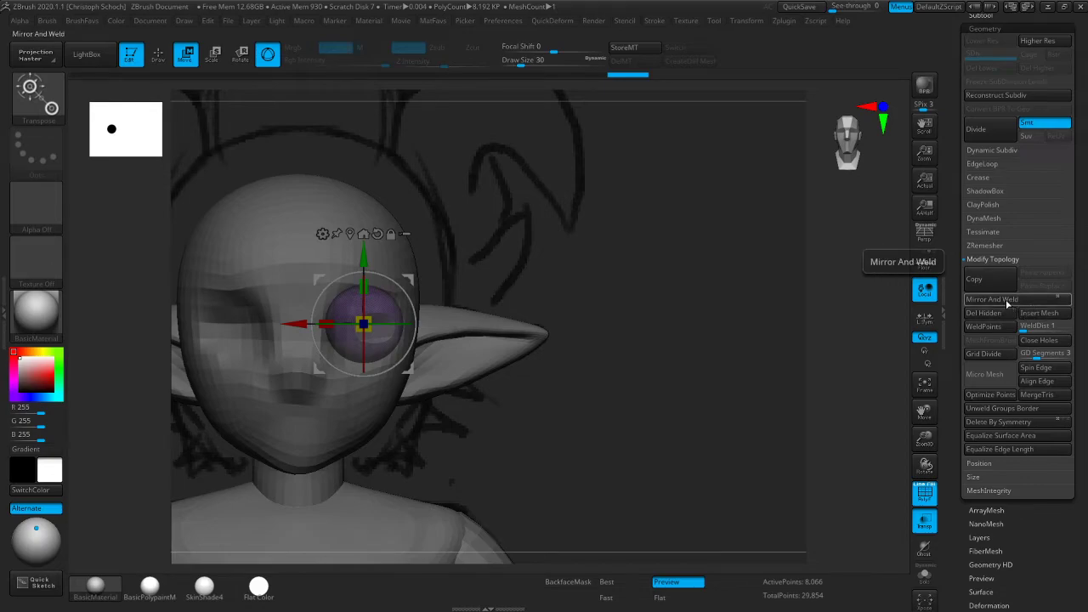
pyautogui.click(1009, 300)
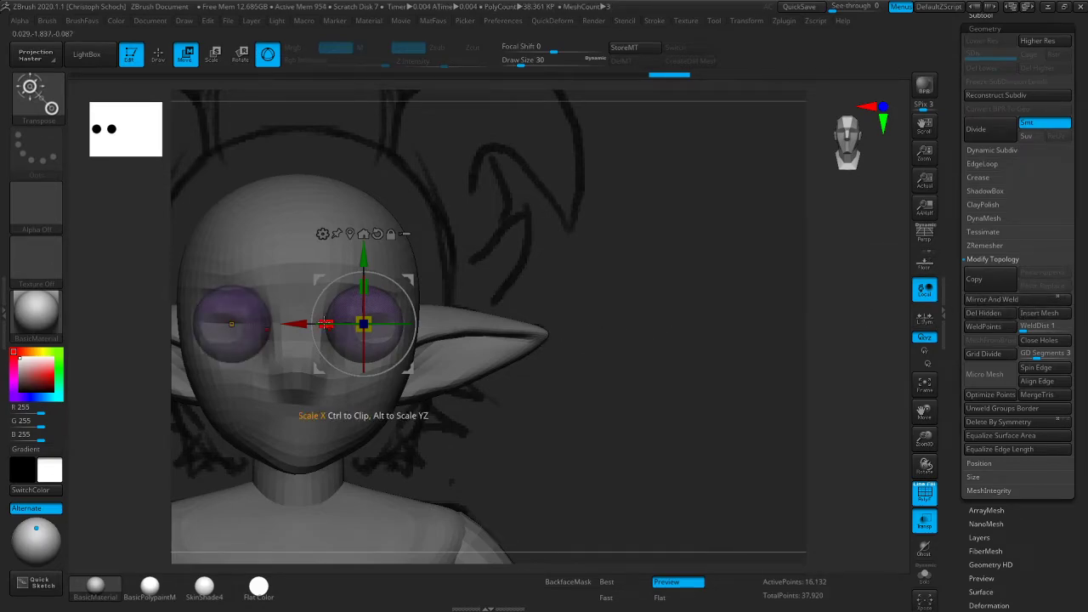
# Try to scale down the mirrored eyeballs and adjust their spacing, comparing the fit in front and side views
pyautogui.press('space')
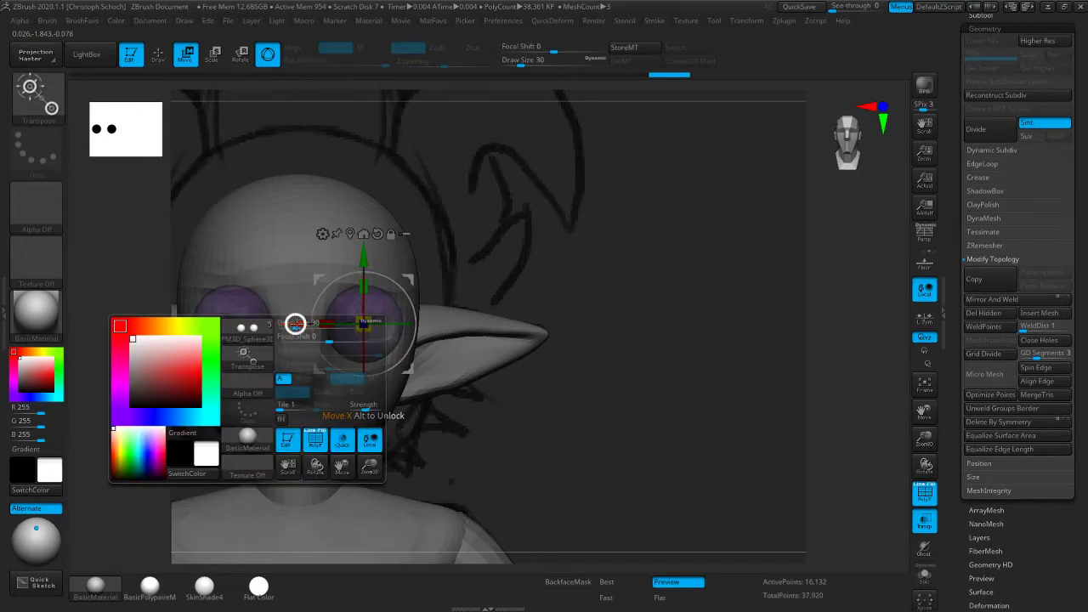
pyautogui.moveTo(293, 323); pyautogui.dragTo(292, 331)
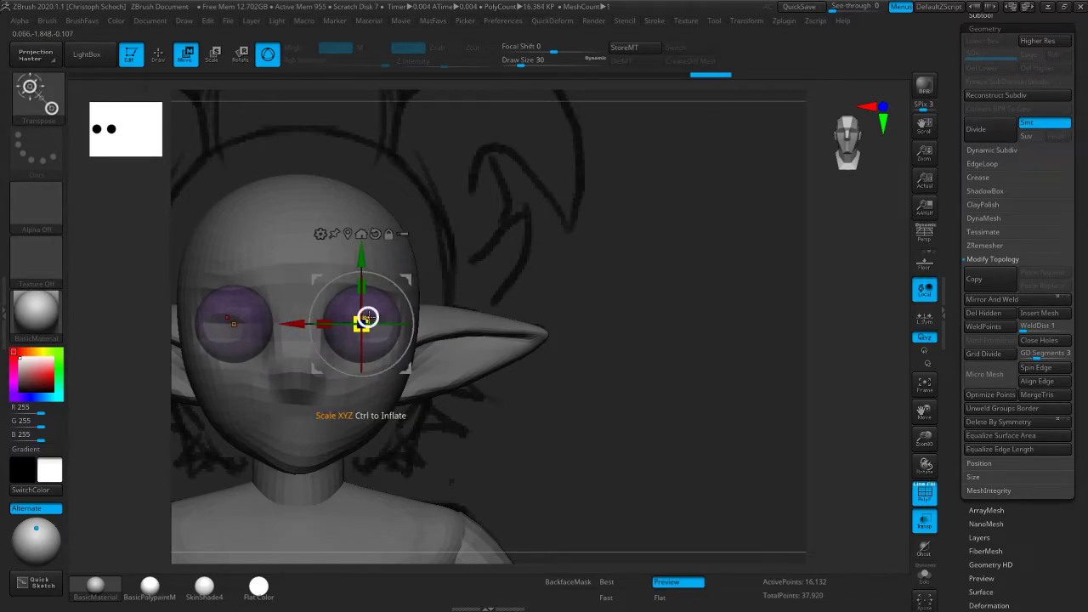
pyautogui.moveTo(365, 316); pyautogui.dragTo(362, 326)
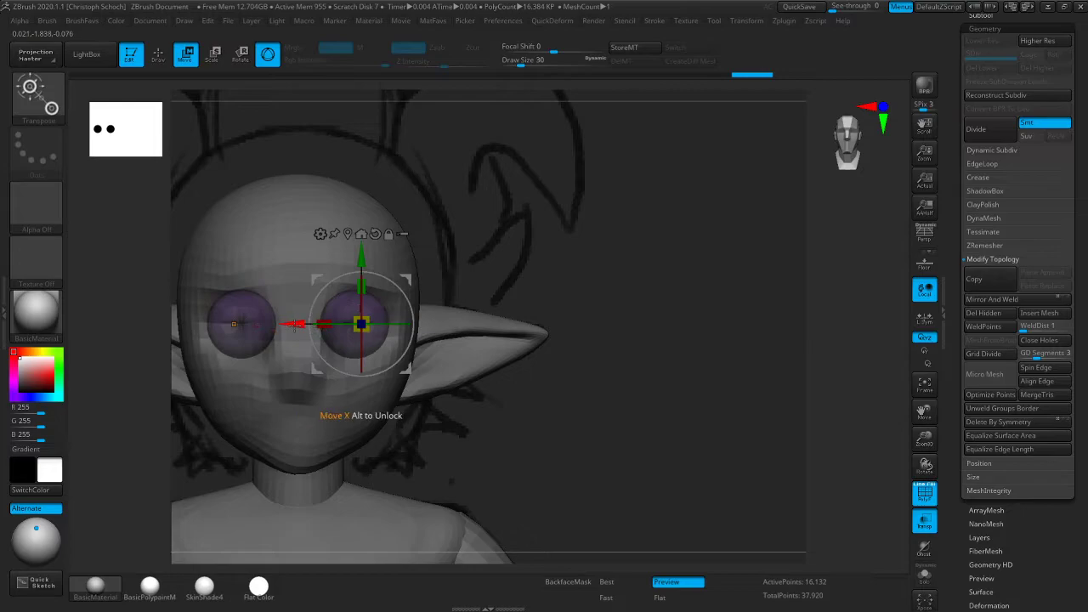
pyautogui.moveTo(296, 323); pyautogui.dragTo(295, 325)
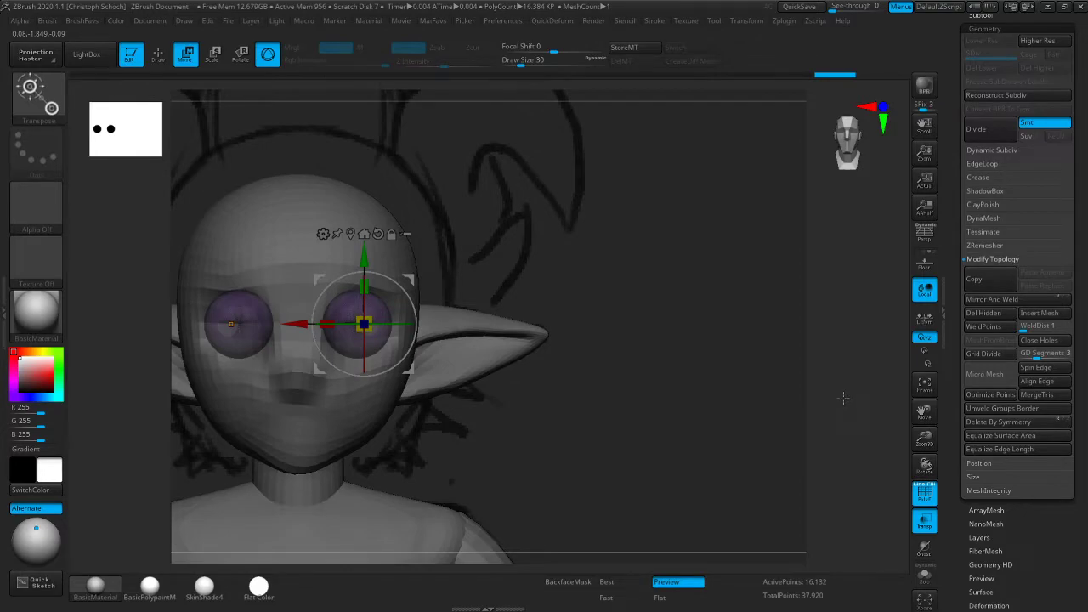
pyautogui.keyDown('shift'); pyautogui.moveTo(855, 380); pyautogui.dragTo(801, 383); pyautogui.keyUp('shift')
pyautogui.moveTo(296, 324); pyautogui.dragTo(292, 324)
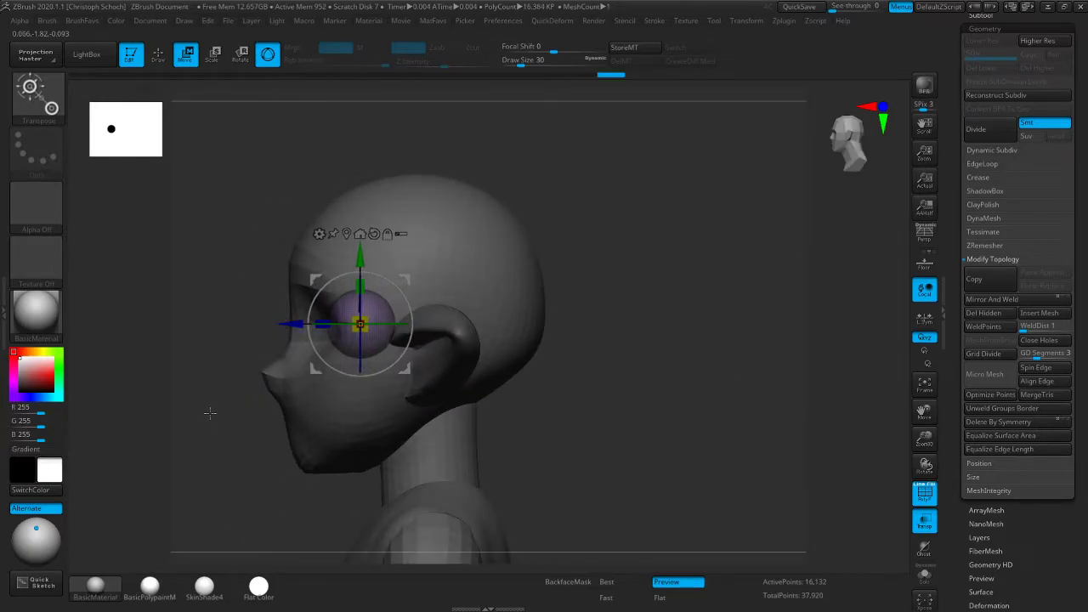
pyautogui.keyDown('shift'); pyautogui.moveTo(219, 406); pyautogui.dragTo(290, 400); pyautogui.keyUp('shift')
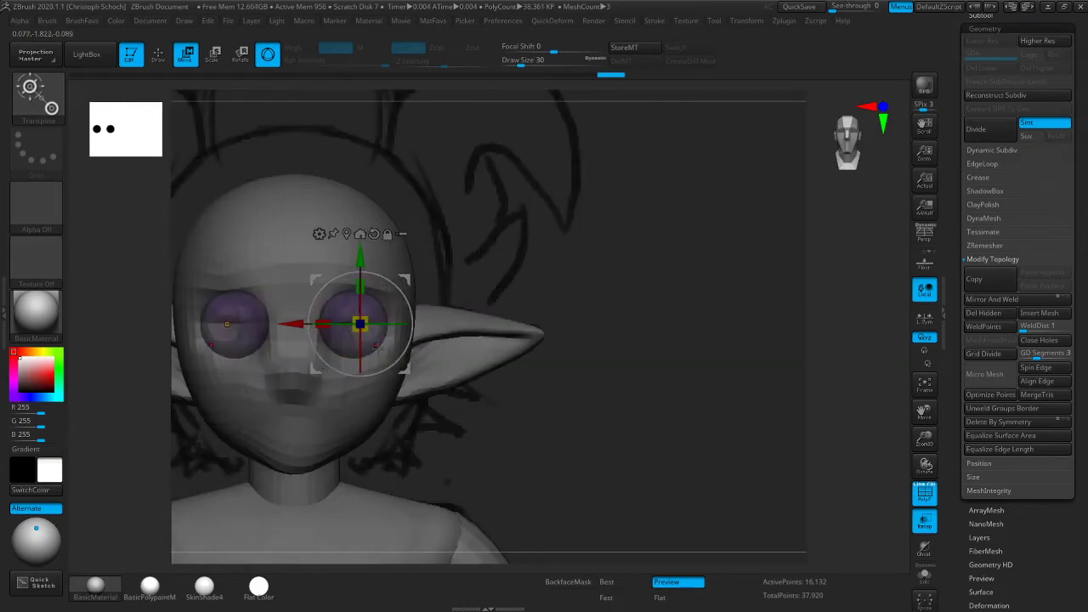
# Undo the last scaling and spacing adjustments of the mirrored eyeballs
pyautogui.hotkey('ctrl', 'z')
pyautogui.hotkey('ctrl', 'z')
pyautogui.hotkey('ctrl', 'z')
pyautogui.hotkey('ctrl', 'z')
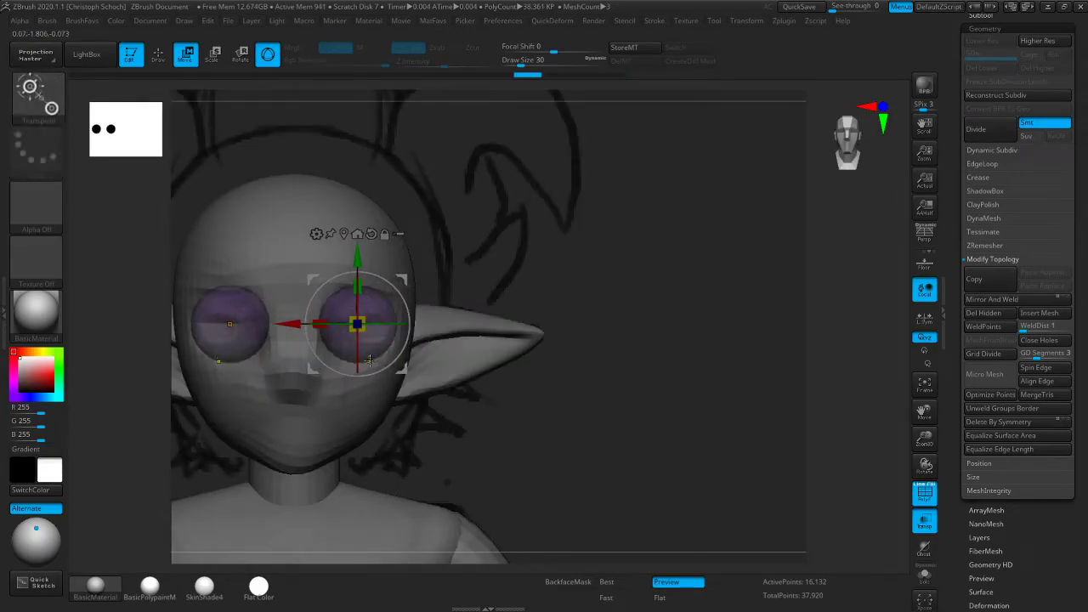
pyautogui.hotkey('ctrl', 'z')
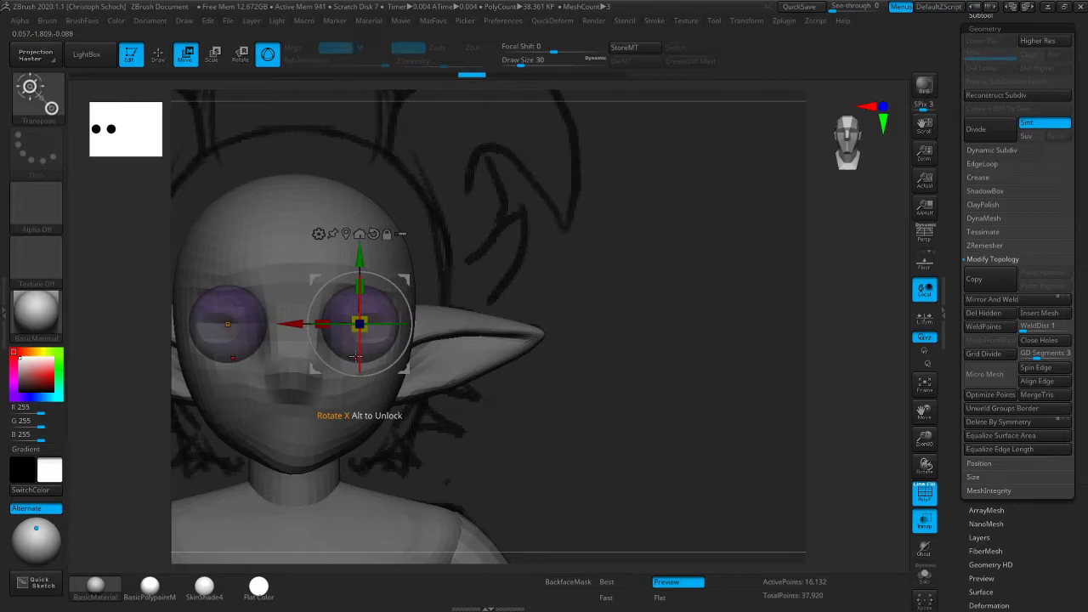
# With local symmetry on, scale both eyeballs down and move them forward into the eye sockets in side view
pyautogui.moveTo(857, 363)
pyautogui.mouseDown()
pyautogui.moveTo(852, 491)
pyautogui.moveTo(680, 377)
pyautogui.moveTo(768, 333)
pyautogui.mouseUp()
pyautogui.click(920, 325)
pyautogui.moveTo(360, 323); pyautogui.dragTo(305, 324)
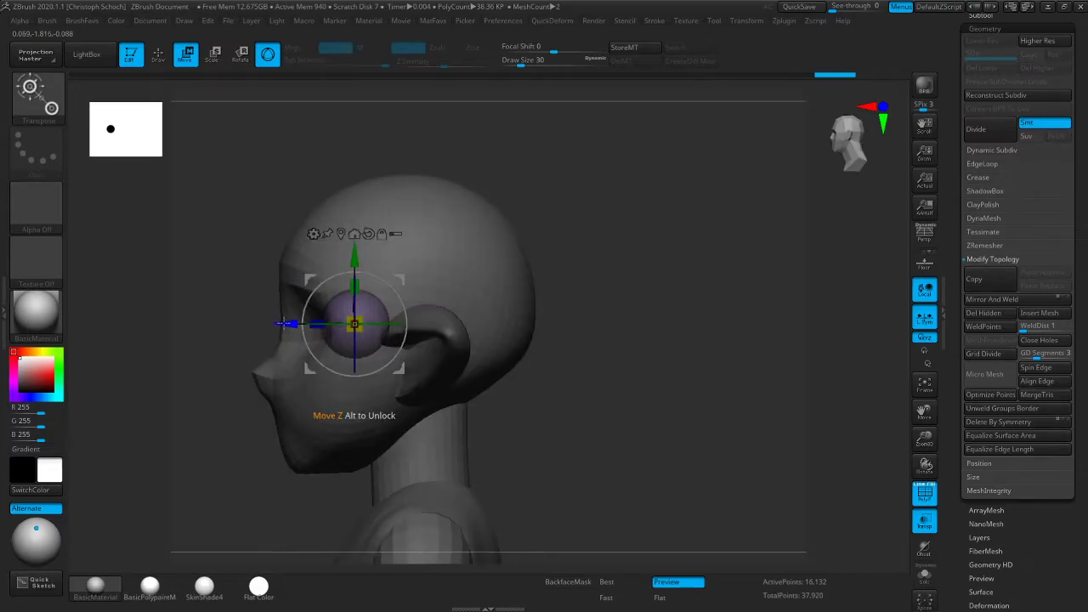
pyautogui.moveTo(281, 323); pyautogui.dragTo(280, 323)
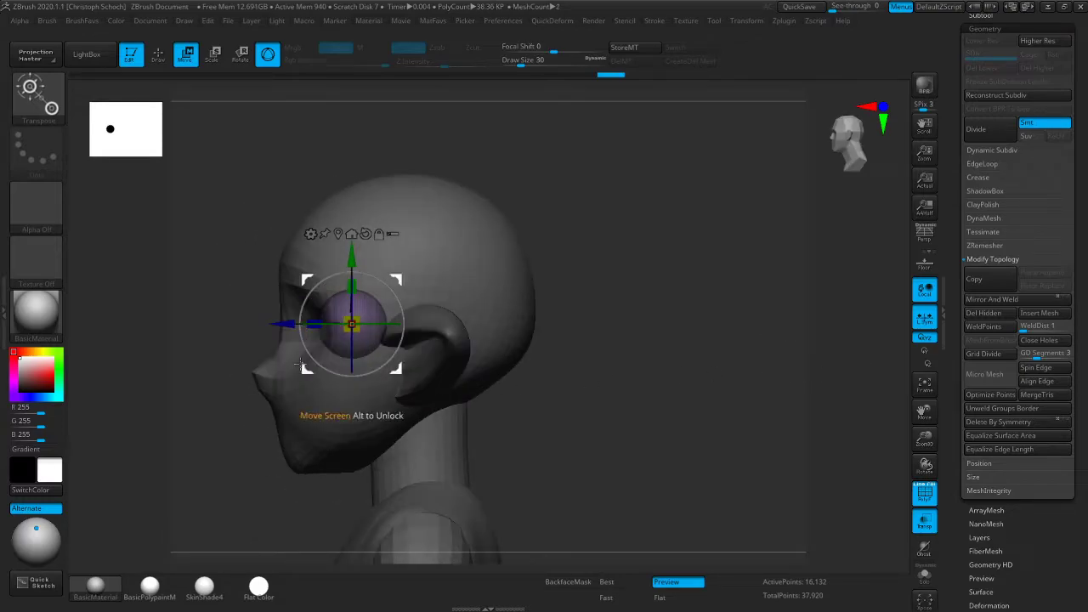
pyautogui.moveTo(284, 323); pyautogui.dragTo(279, 324)
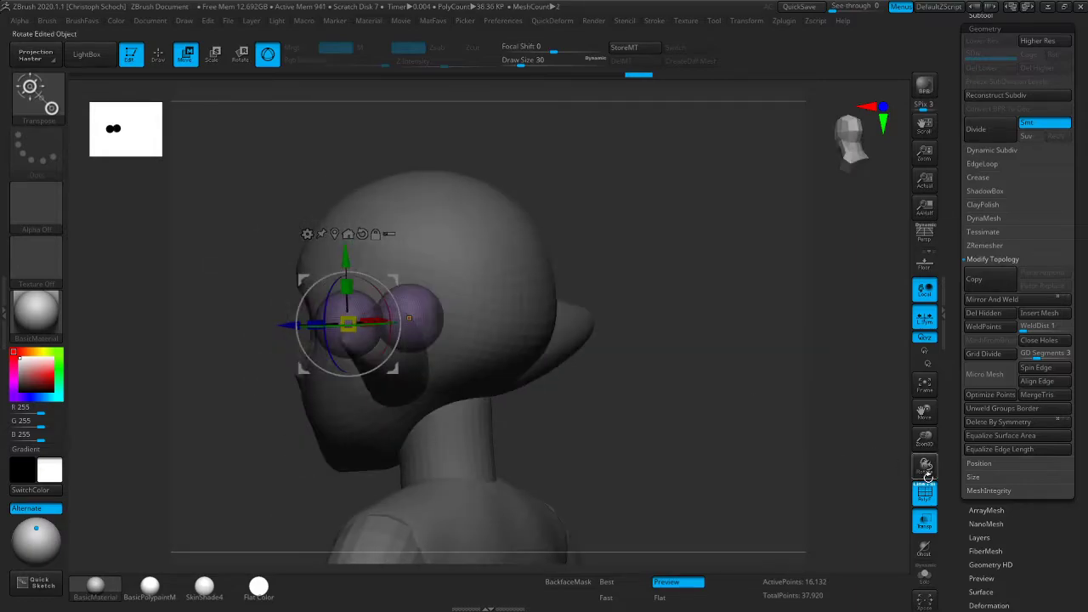
# Turn off the wireframe and transparency display and switch to the body subtool
pyautogui.click(926, 502)
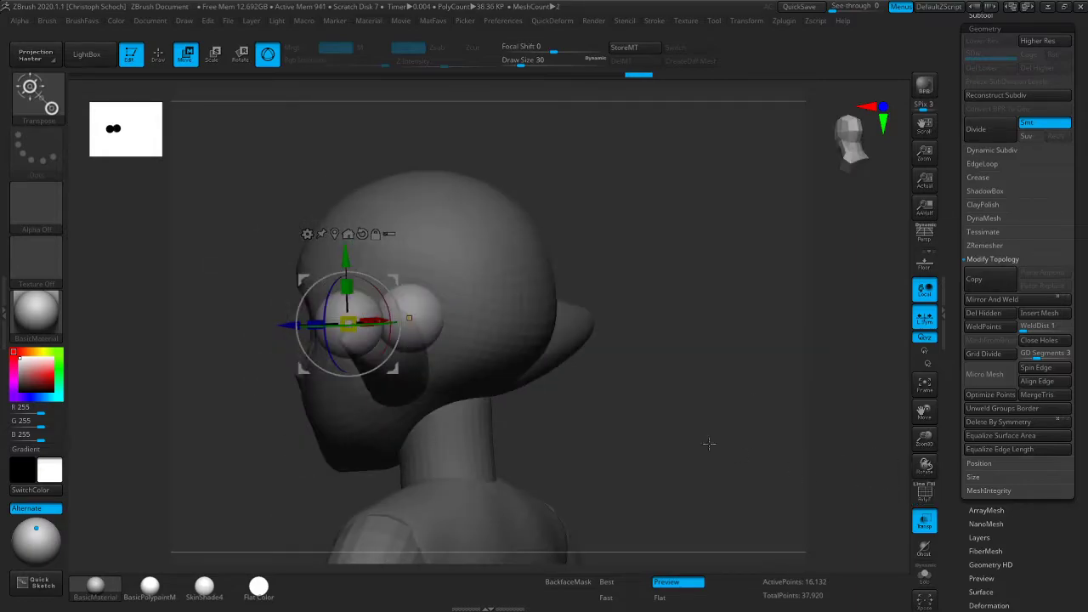
pyautogui.click(926, 515)
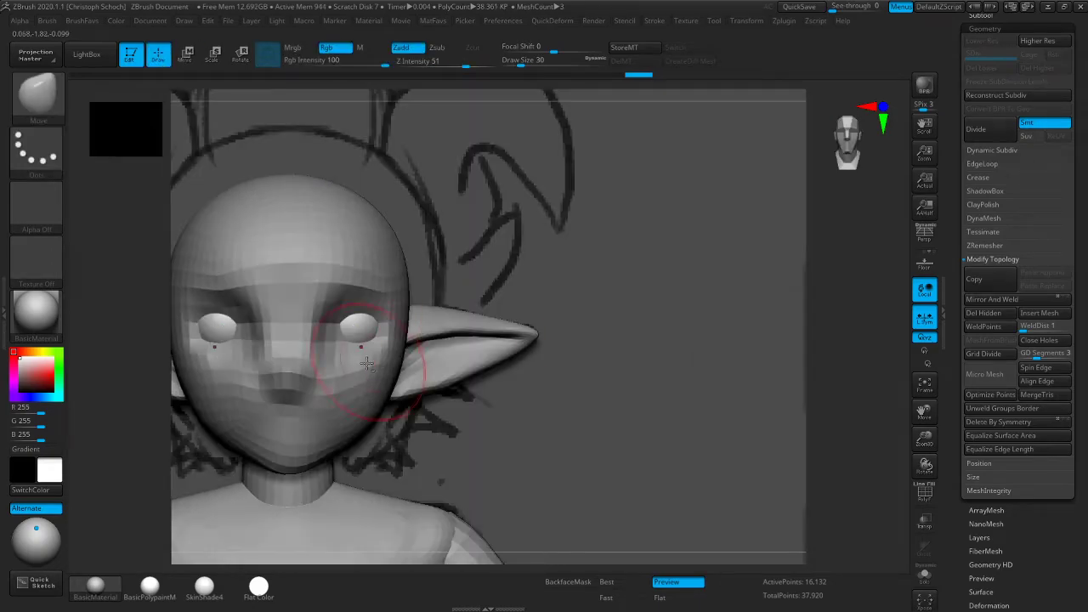
pyautogui.keyDown('alt'); pyautogui.click(366, 363); pyautogui.keyUp('alt')
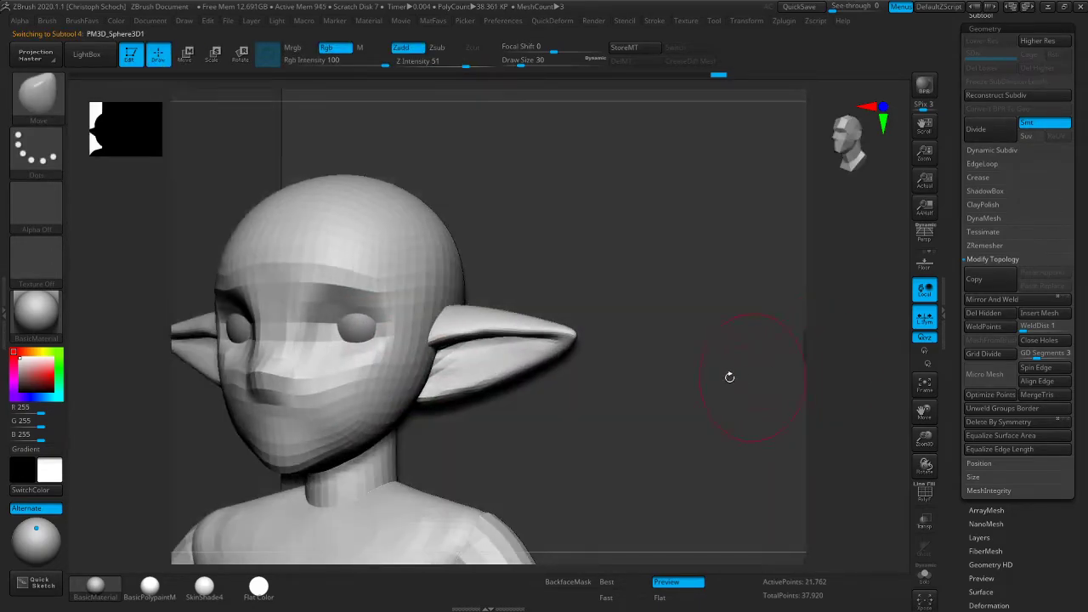
# Sculpt the inner eye corners beside the nose bridge with the ClayBuildup brush at draw size 14 and smooth around the eyes
pyautogui.press('b')
pyautogui.press('c')
pyautogui.press('b')
pyautogui.press(']')
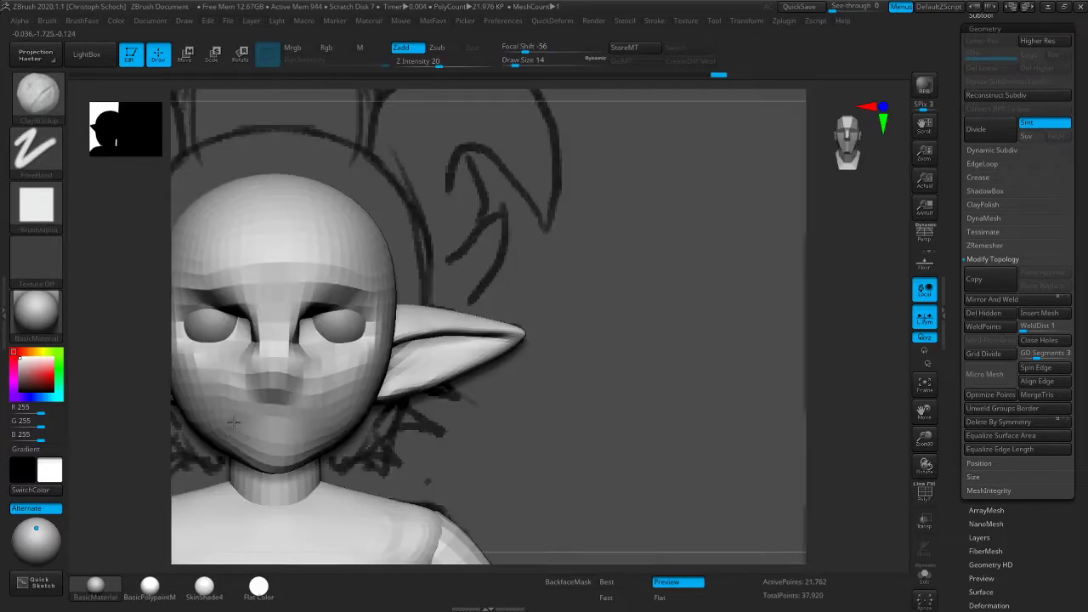
pyautogui.keyDown('shift'); pyautogui.moveTo(319, 320); pyautogui.dragTo(327, 323); pyautogui.keyUp('shift')
# Reshape the eye sockets around the eyeballs with the Move brush from front and side views
pyautogui.press('b')
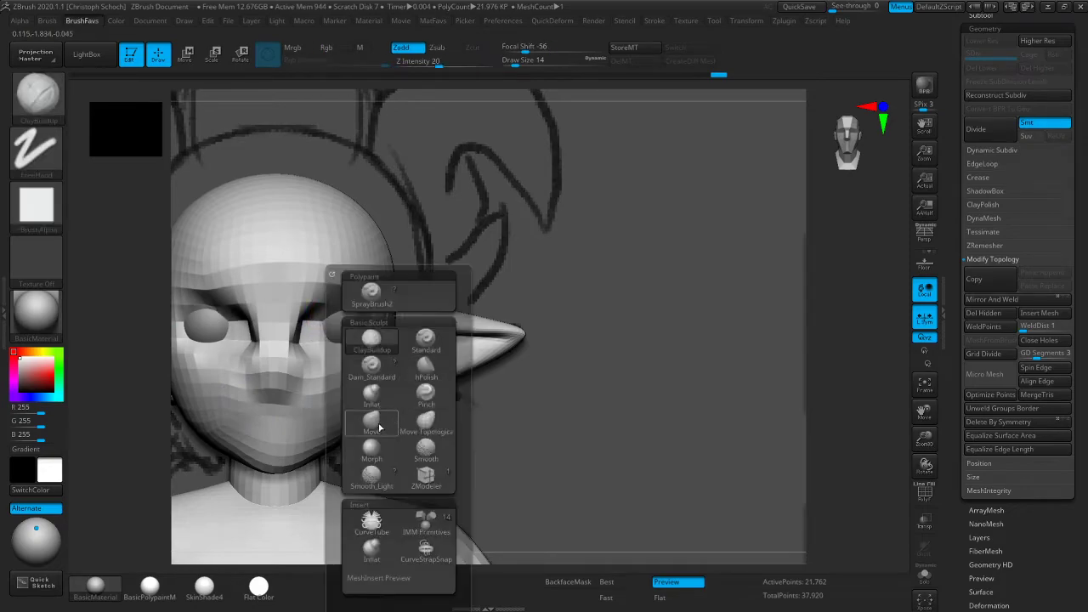
pyautogui.click(379, 428)
pyautogui.moveTo(826, 312); pyautogui.dragTo(612, 305)
pyautogui.moveTo(195, 451); pyautogui.dragTo(297, 425)
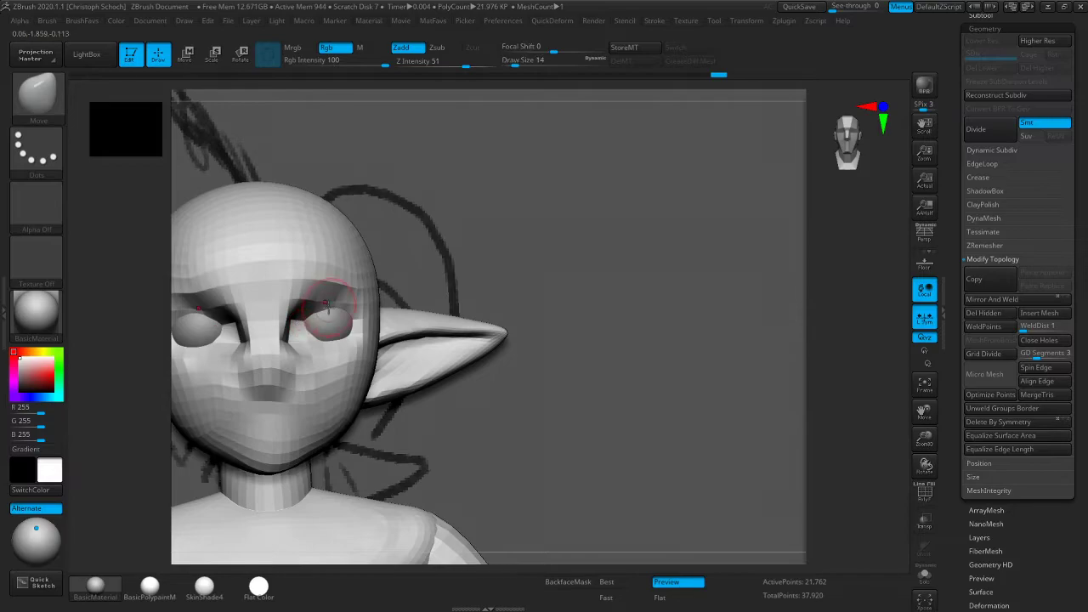
pyautogui.moveTo(826, 244); pyautogui.dragTo(442, 281)
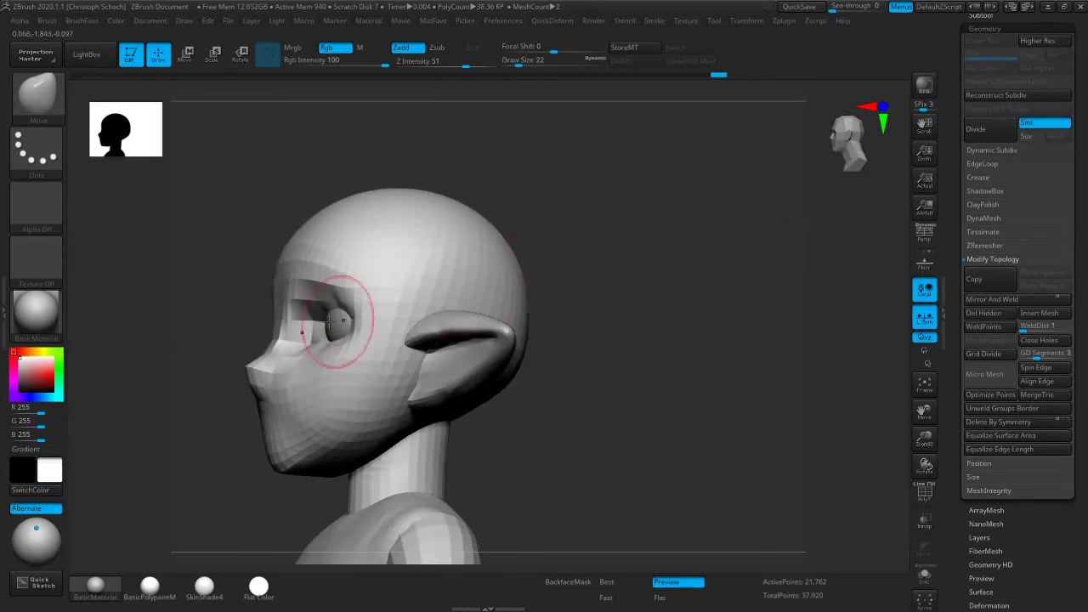
pyautogui.moveTo(243, 353); pyautogui.dragTo(313, 324)
# Refine the inner eye area and the nose with the Move brush at draw size 10
pyautogui.moveTo(313, 326); pyautogui.dragTo(305, 331, button='right')
pyautogui.press('[')
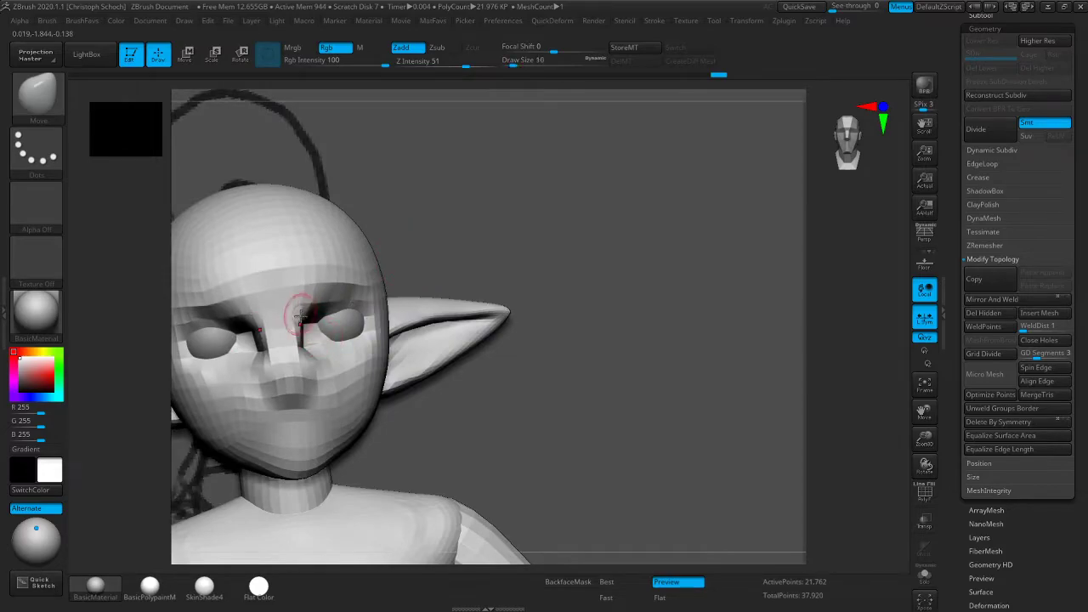
pyautogui.moveTo(315, 376); pyautogui.dragTo(537, 327)
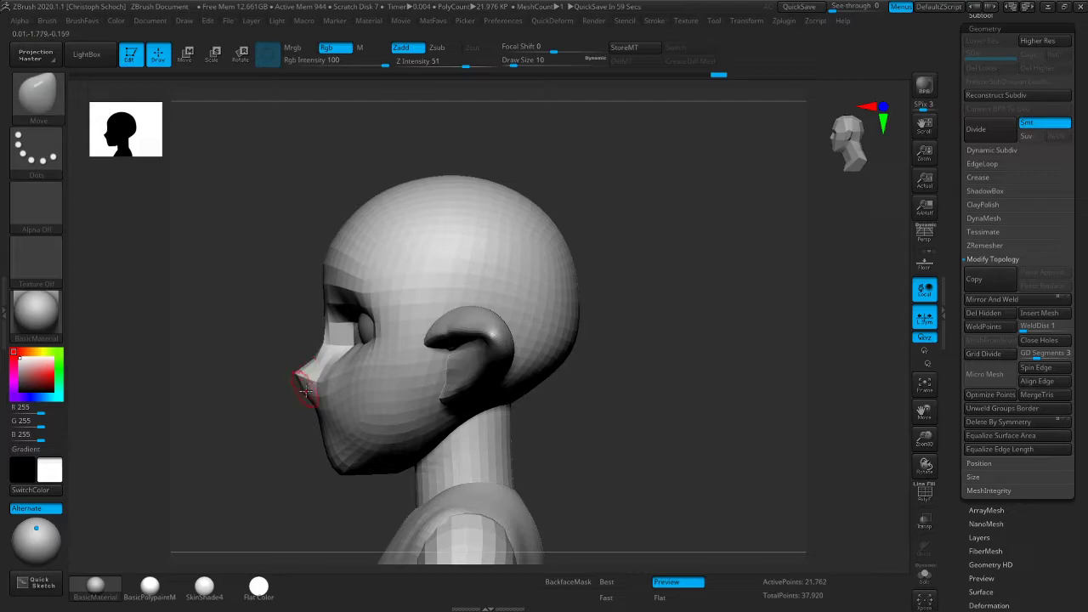
pyautogui.moveTo(308, 387); pyautogui.dragTo(357, 348, button='right')
# Insert a sphere on the character's chest with the IMM Primitives brush
pyautogui.moveTo(924, 439)
pyautogui.mouseDown()
pyautogui.moveTo(885, 429)
pyautogui.moveTo(796, 366)
pyautogui.mouseUp()
pyautogui.moveTo(796, 366); pyautogui.dragTo(771, 365, button='right')
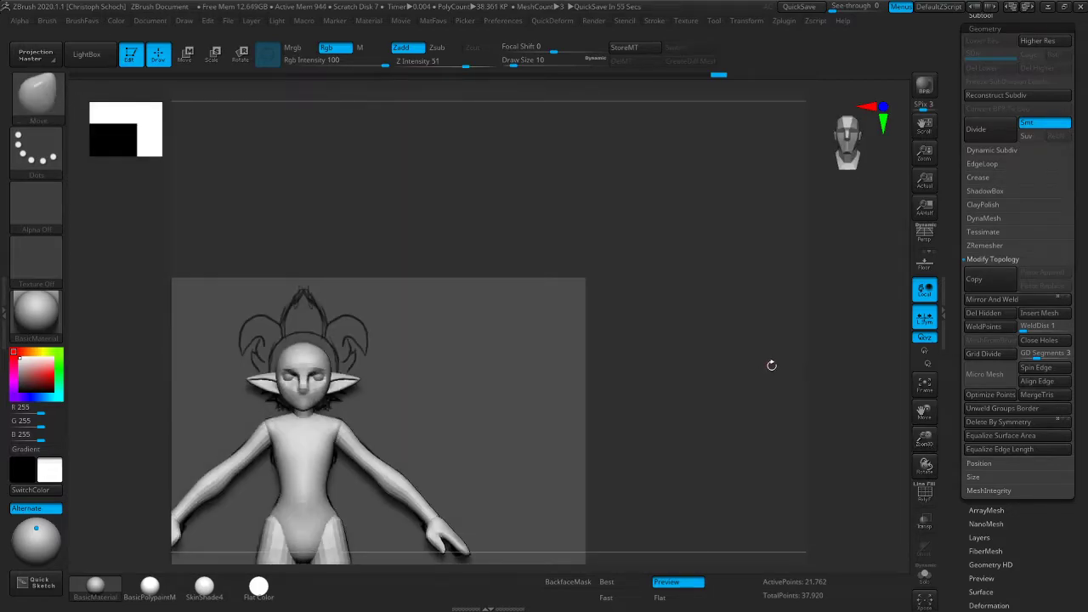
pyautogui.moveTo(924, 412); pyautogui.dragTo(951, 328)
pyautogui.moveTo(840, 333)
pyautogui.mouseDown(button='right')
pyautogui.moveTo(782, 338)
pyautogui.moveTo(832, 340)
pyautogui.mouseUp(button='right')
pyautogui.press('space')
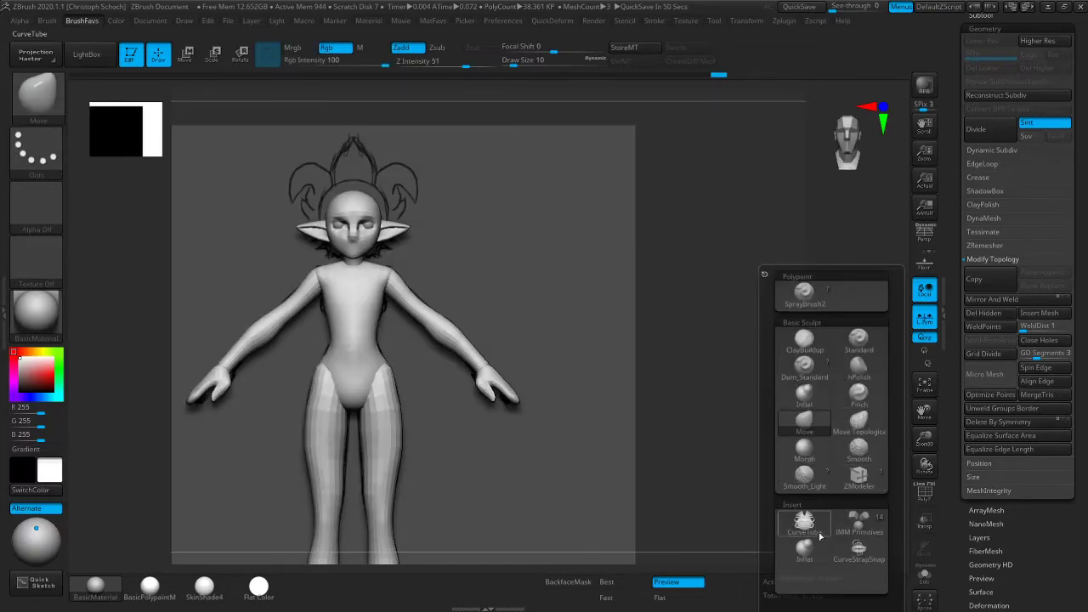
pyautogui.click(856, 530)
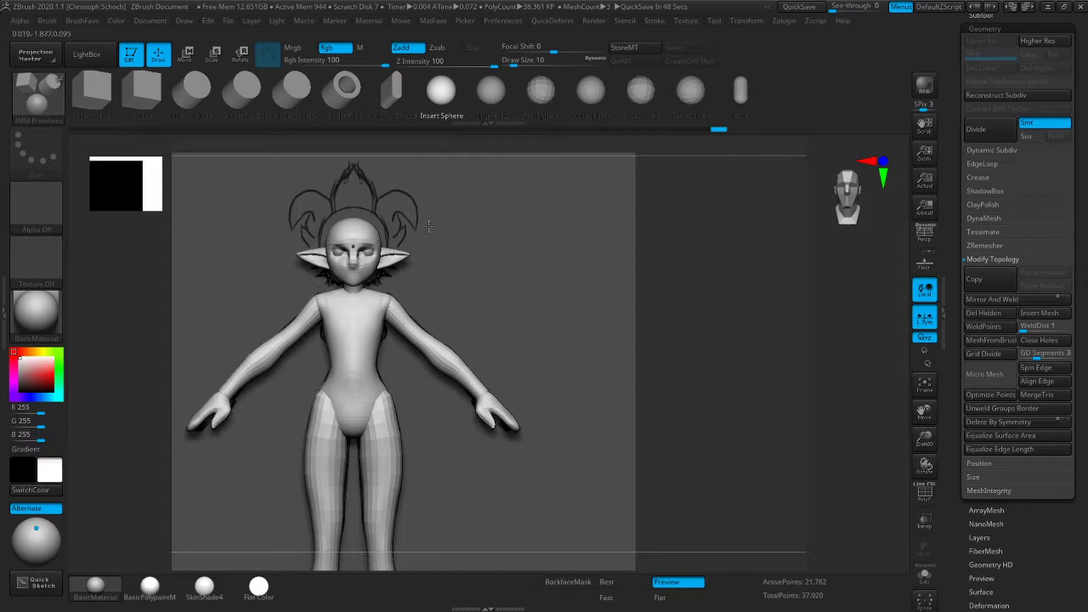
pyautogui.press(']')
pyautogui.press(']')
pyautogui.moveTo(368, 331); pyautogui.dragTo(380, 344)
# Move the mirrored chest spheres back toward the torso in side view with the Move gizmo
pyautogui.moveTo(689, 267); pyautogui.dragTo(800, 324)
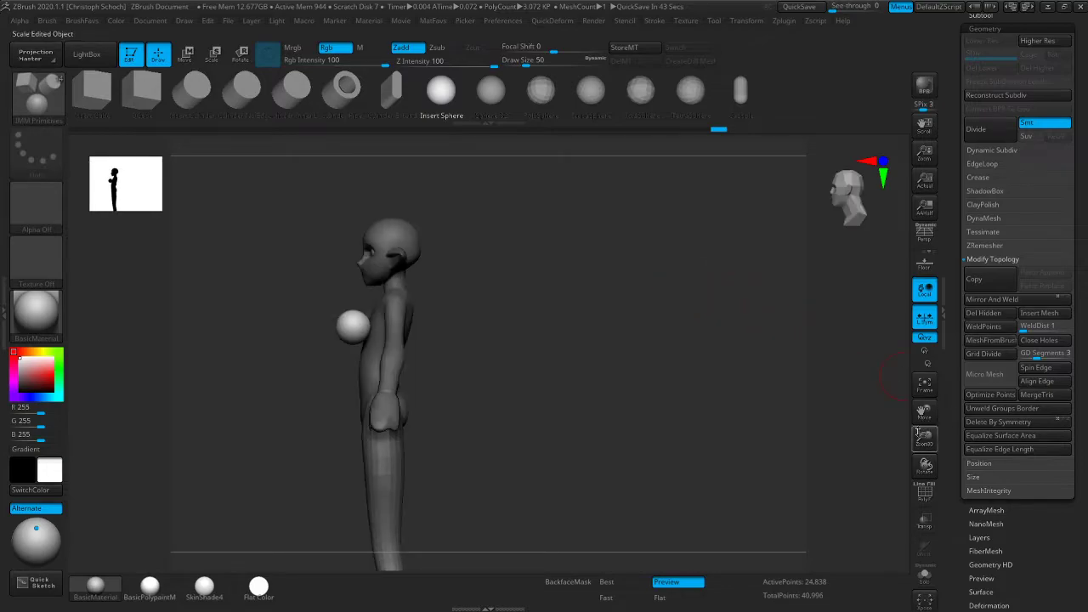
pyautogui.moveTo(920, 432); pyautogui.dragTo(777, 418)
pyautogui.press('space')
pyautogui.click(186, 54)
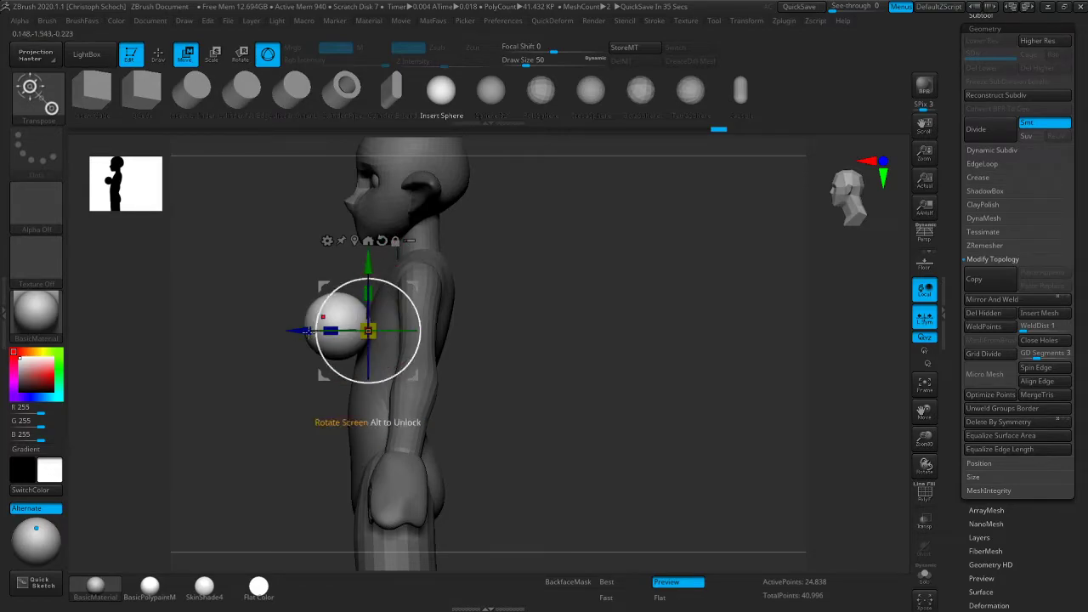
pyautogui.moveTo(303, 329); pyautogui.dragTo(327, 330)
# Adjust the placement of the mirrored chest spheres in front view, bringing them slightly closer together
pyautogui.moveTo(327, 330); pyautogui.dragTo(430, 328, button='right')
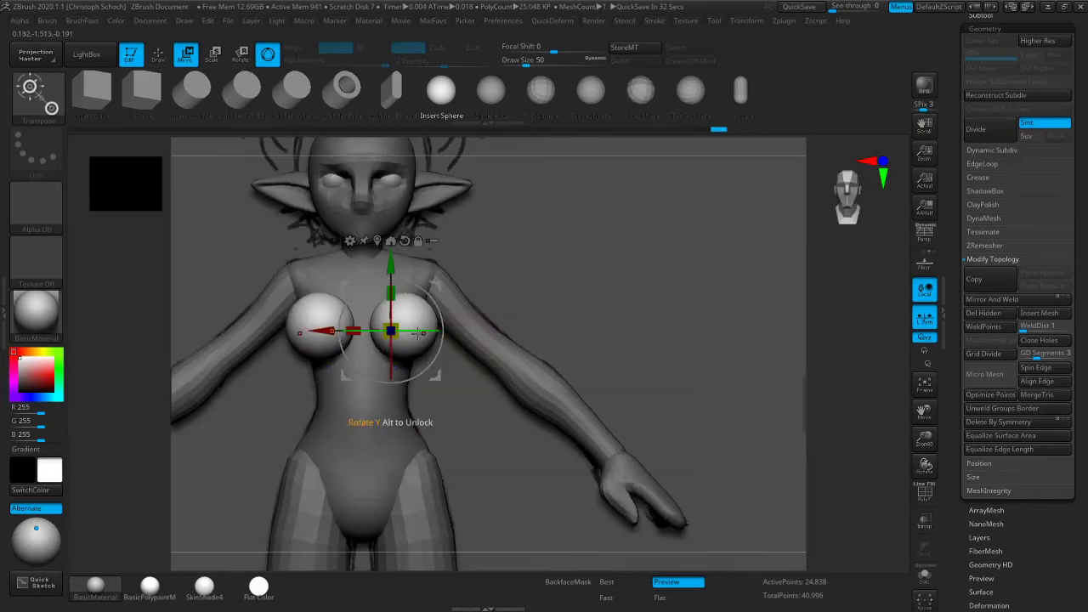
pyautogui.moveTo(392, 326); pyautogui.dragTo(393, 323)
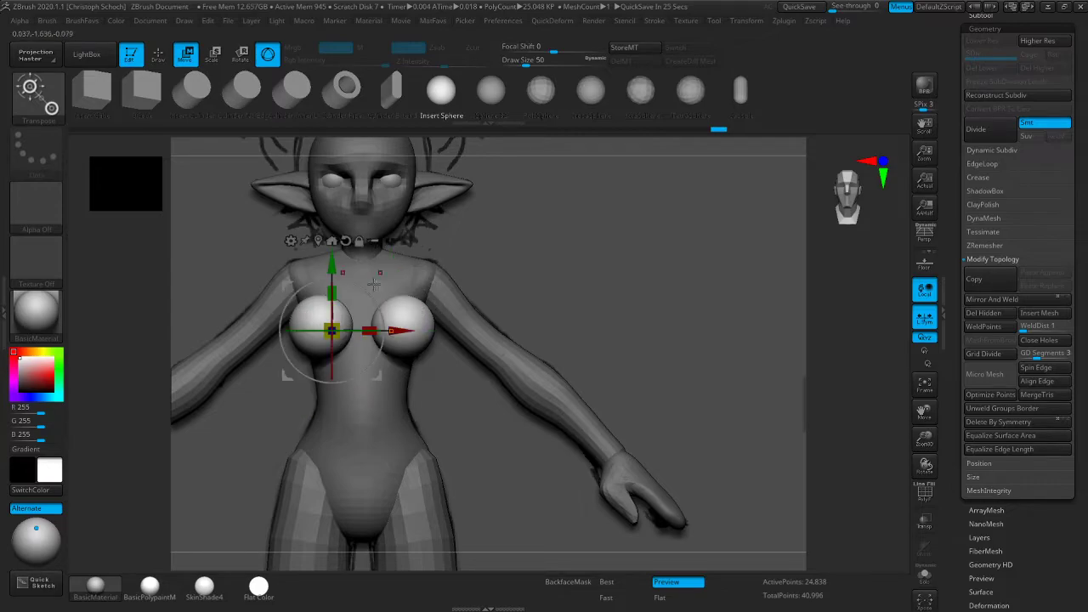
pyautogui.click(390, 330)
pyautogui.click(328, 330)
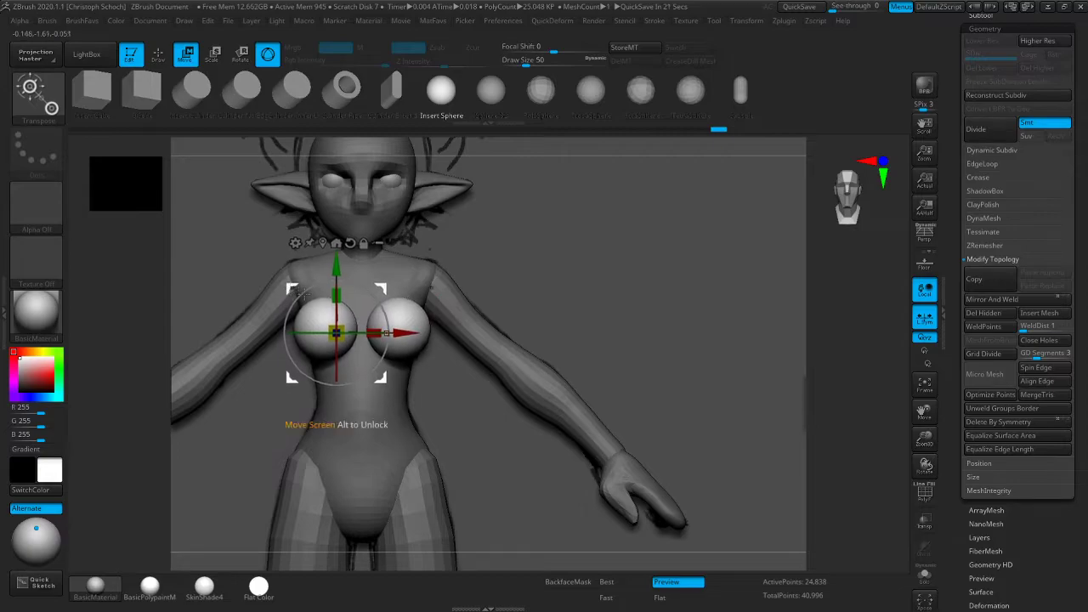
pyautogui.keyDown('shift'); pyautogui.moveTo(881, 321); pyautogui.dragTo(783, 312); pyautogui.keyUp('shift')
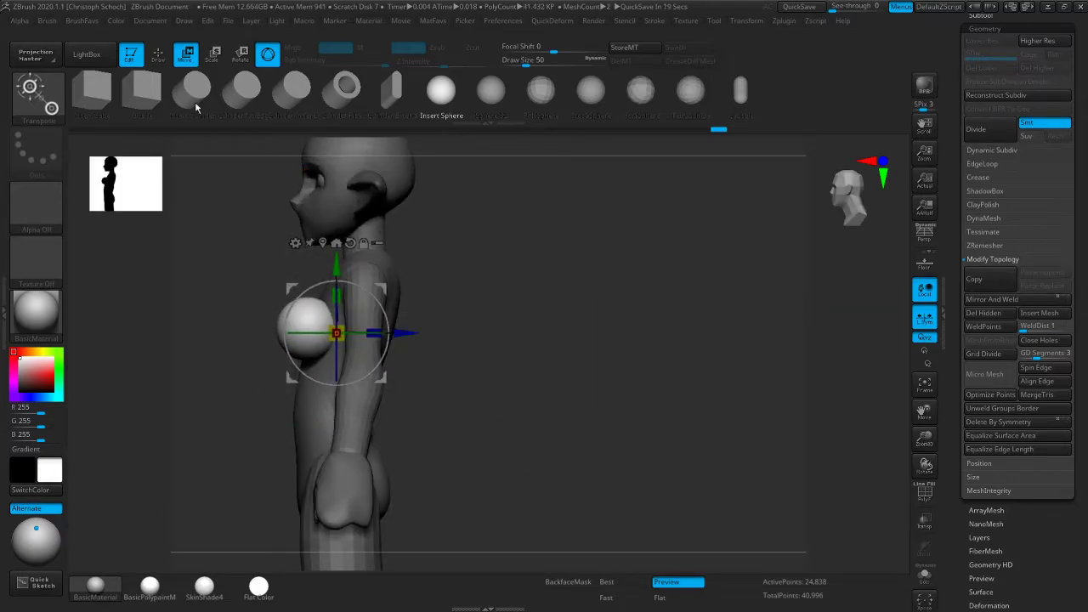
# Pull the upper part of the chest spheres up toward the shoulders with the Move brush at draw size 50
pyautogui.click(158, 55)
pyautogui.keyDown('shift'); pyautogui.moveTo(442, 281); pyautogui.dragTo(530, 307); pyautogui.keyUp('shift')
pyautogui.press('b')
pyautogui.press('m')
pyautogui.press('v')
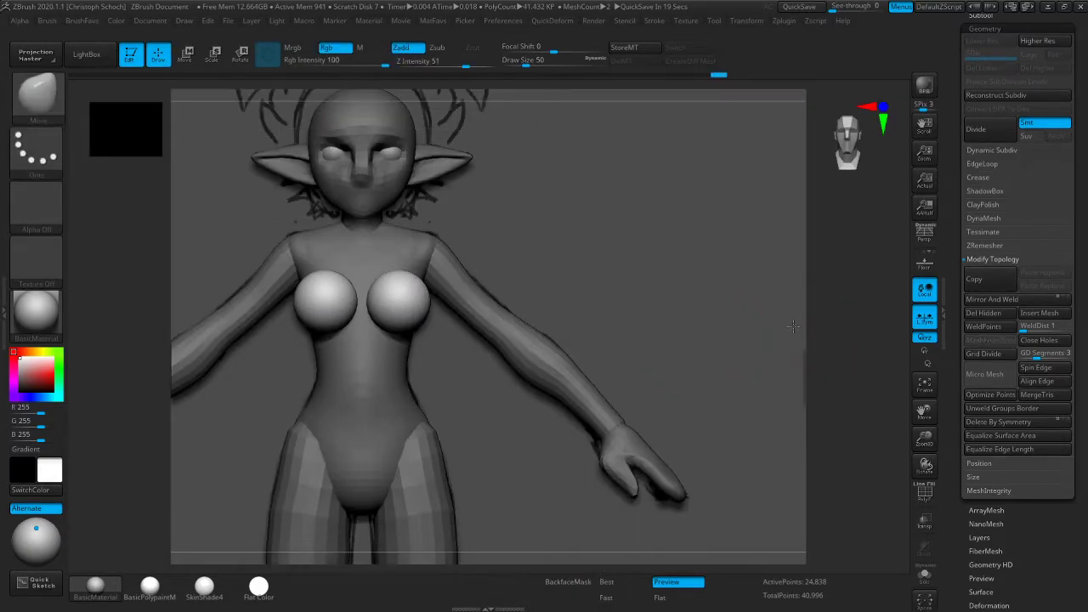
pyautogui.keyDown('shift'); pyautogui.moveTo(765, 314); pyautogui.dragTo(668, 314); pyautogui.keyUp('shift')
pyautogui.moveTo(335, 260); pyautogui.dragTo(343, 255)
pyautogui.keyDown('shift'); pyautogui.moveTo(442, 280); pyautogui.dragTo(536, 284); pyautogui.keyUp('shift')
pyautogui.moveTo(341, 272); pyautogui.dragTo(334, 264)
# Push the front of the breast shapes back and refine their teardrop profile in side view with the Move brush
pyautogui.keyDown('shift'); pyautogui.moveTo(770, 210); pyautogui.dragTo(344, 257); pyautogui.keyUp('shift')
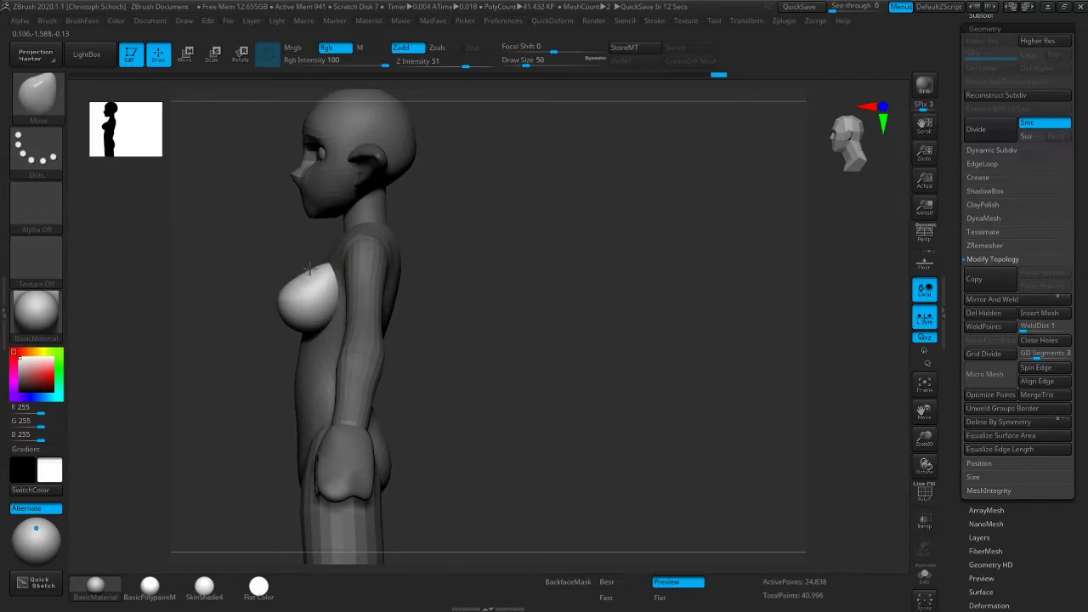
pyautogui.moveTo(285, 295); pyautogui.dragTo(293, 296)
pyautogui.moveTo(259, 339)
pyautogui.keyDown('shift'); pyautogui.mouseDown()
pyautogui.moveTo(299, 335)
pyautogui.moveTo(292, 304)
pyautogui.mouseUp(); pyautogui.keyUp('shift')
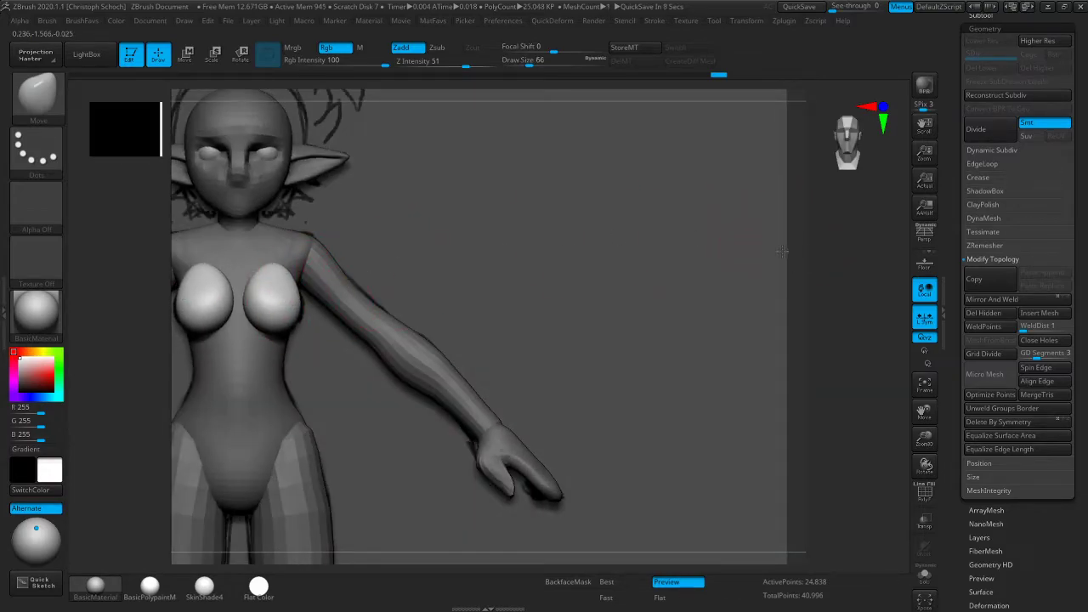
pyautogui.keyDown('shift'); pyautogui.moveTo(787, 251); pyautogui.dragTo(660, 241); pyautogui.keyUp('shift')
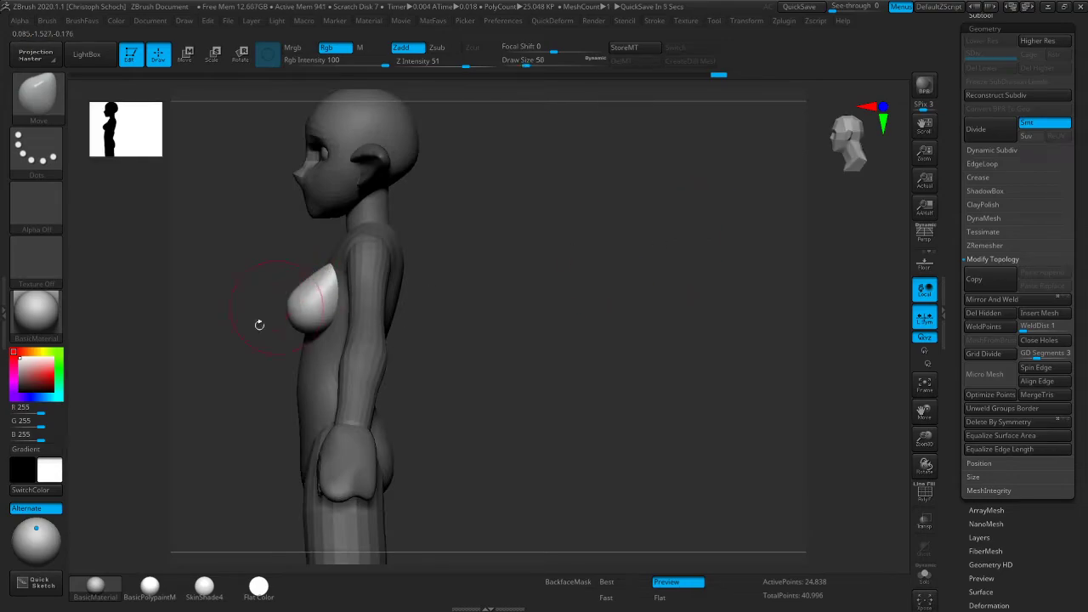
pyautogui.keyDown('shift'); pyautogui.moveTo(267, 311); pyautogui.dragTo(306, 279); pyautogui.keyUp('shift')
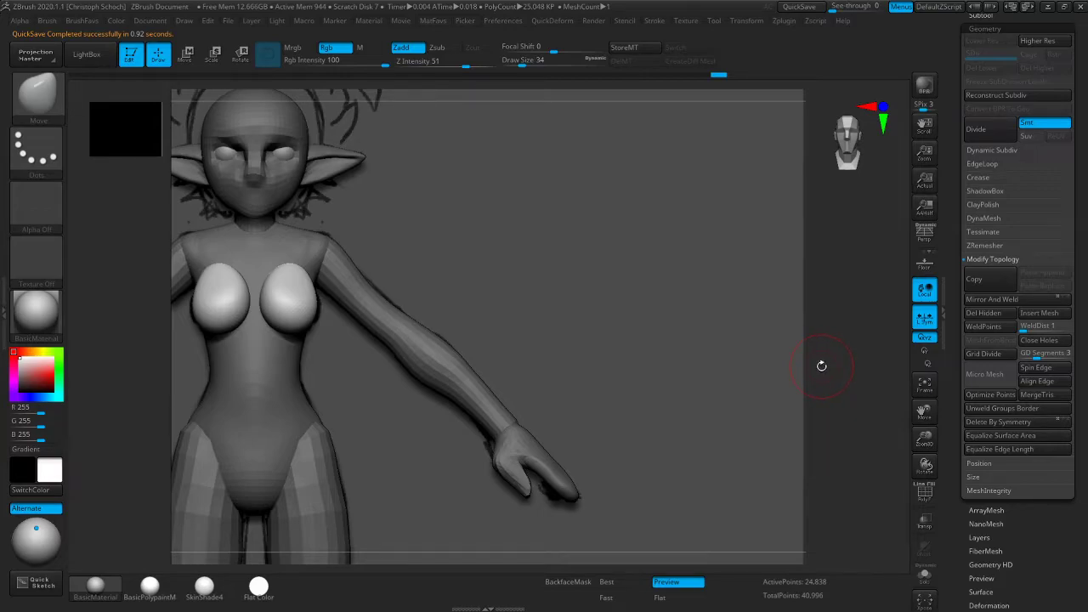
# Examine the elf figure's body from the side and from the front
pyautogui.moveTo(870, 353); pyautogui.dragTo(629, 334)
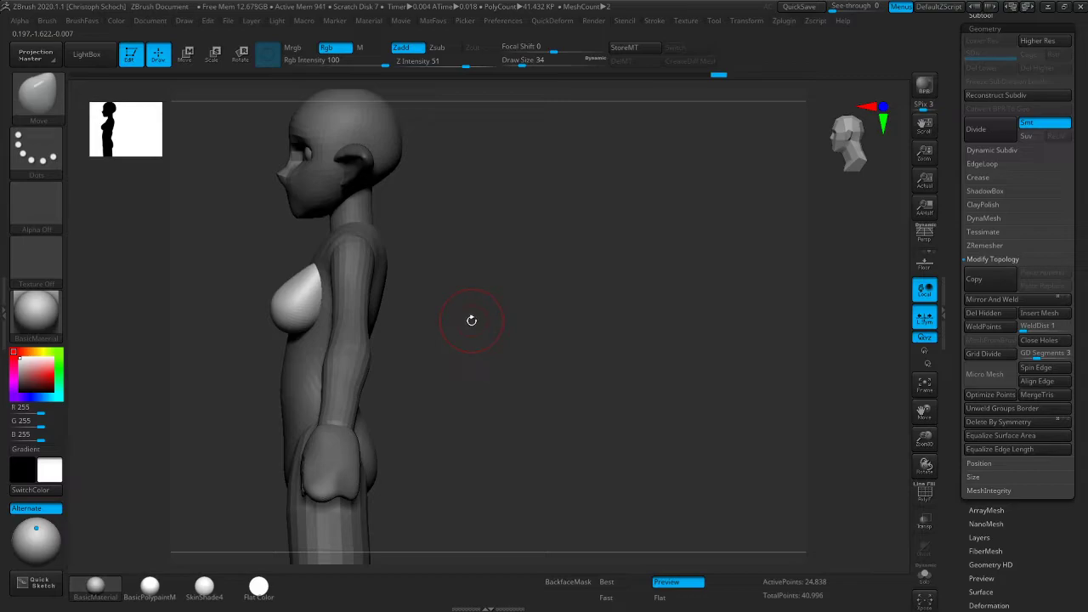
pyautogui.moveTo(485, 308); pyautogui.dragTo(462, 297)
pyautogui.press(']')
pyautogui.moveTo(425, 247); pyautogui.dragTo(677, 221)
pyautogui.moveTo(840, 336); pyautogui.dragTo(846, 367)
pyautogui.press('b')
pyautogui.click(818, 357)
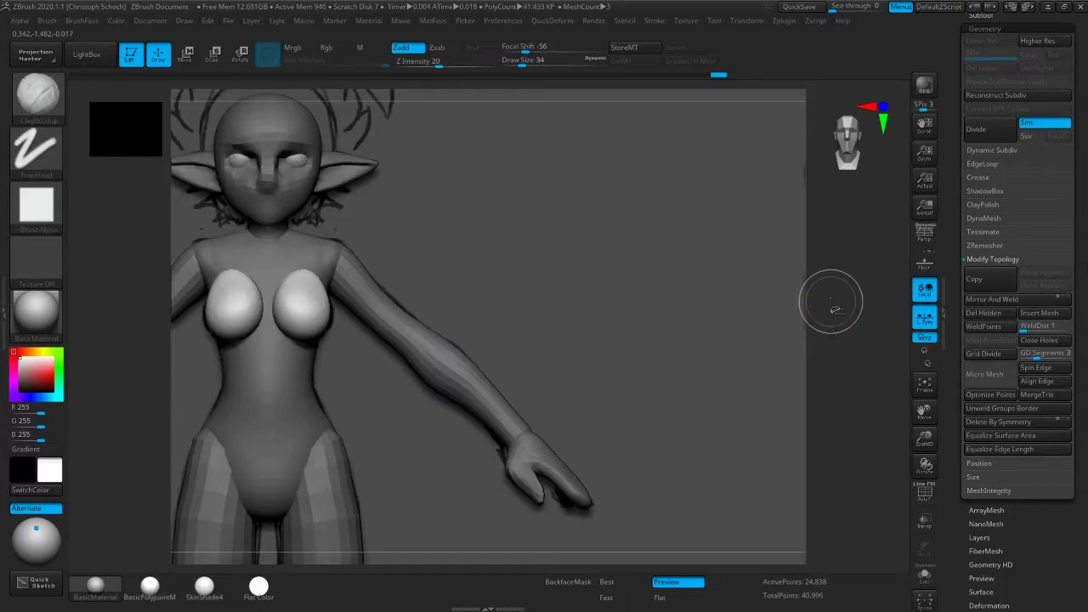
pyautogui.press('b')
pyautogui.click(806, 410)
pyautogui.moveTo(846, 230); pyautogui.dragTo(766, 226)
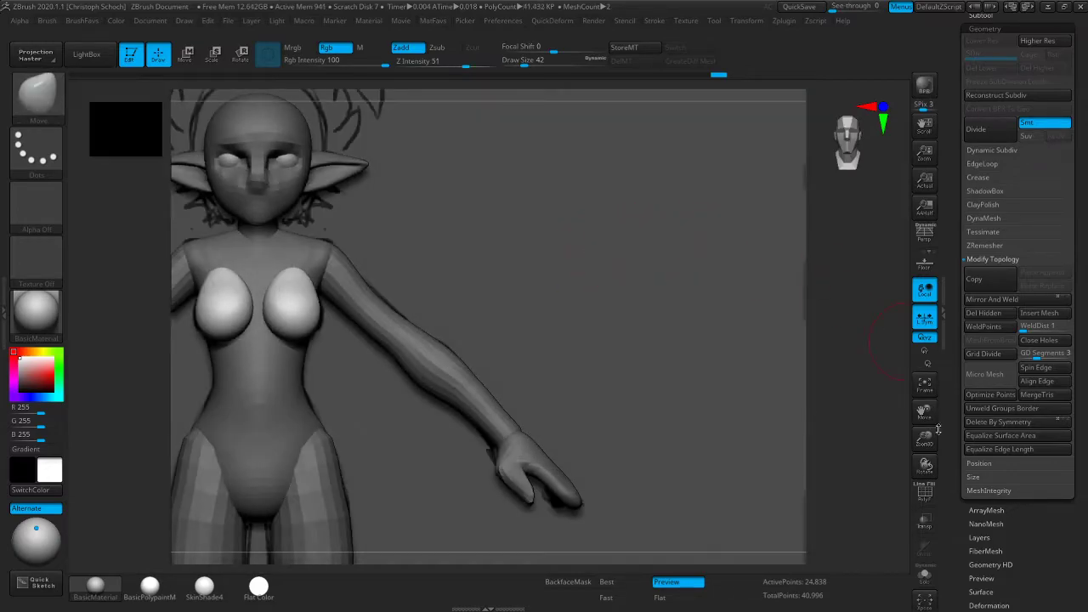
# Turn on perspective and compare the whole figure with the reference drawing from the side and front
pyautogui.moveTo(925, 439); pyautogui.dragTo(998, 397)
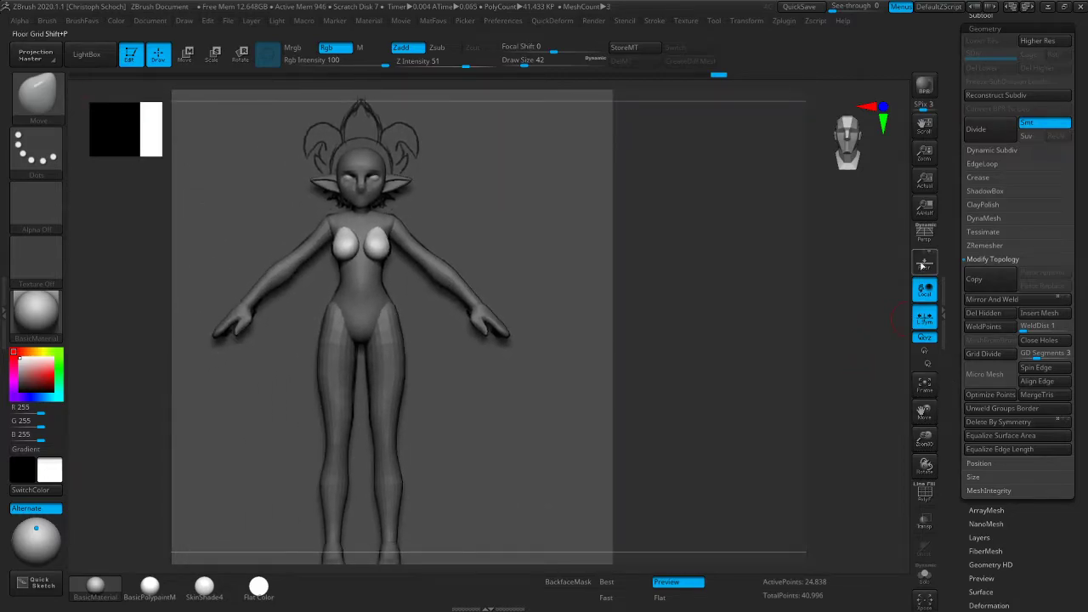
pyautogui.click(925, 232)
pyautogui.moveTo(782, 312); pyautogui.dragTo(647, 268)
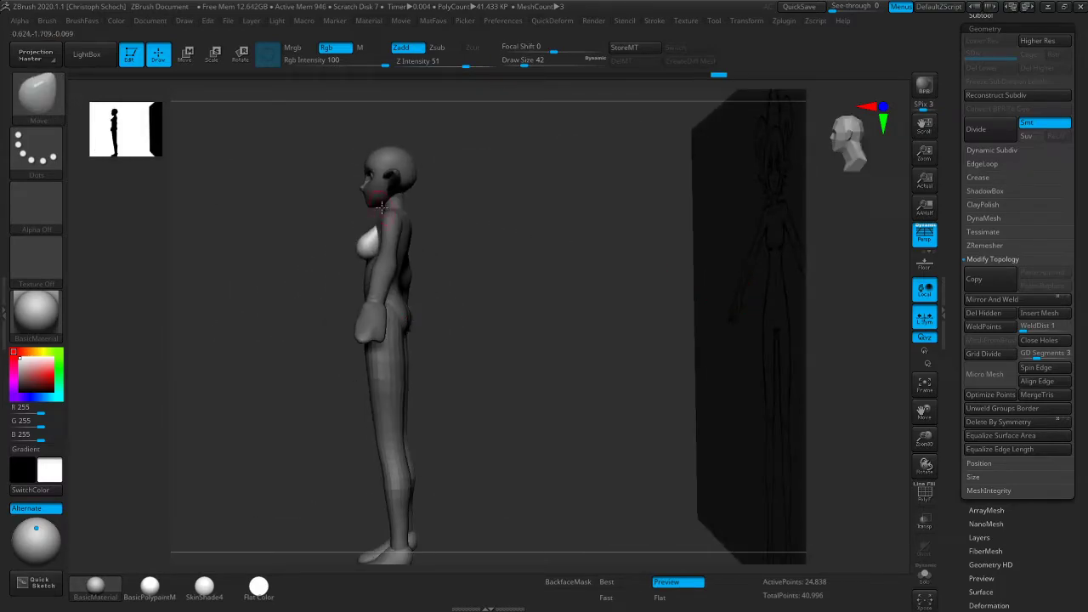
pyautogui.keyDown('shift'); pyautogui.moveTo(500, 425); pyautogui.dragTo(587, 401); pyautogui.keyUp('shift')
pyautogui.moveTo(926, 440); pyautogui.dragTo(936, 410)
pyautogui.moveTo(786, 400); pyautogui.dragTo(755, 389)
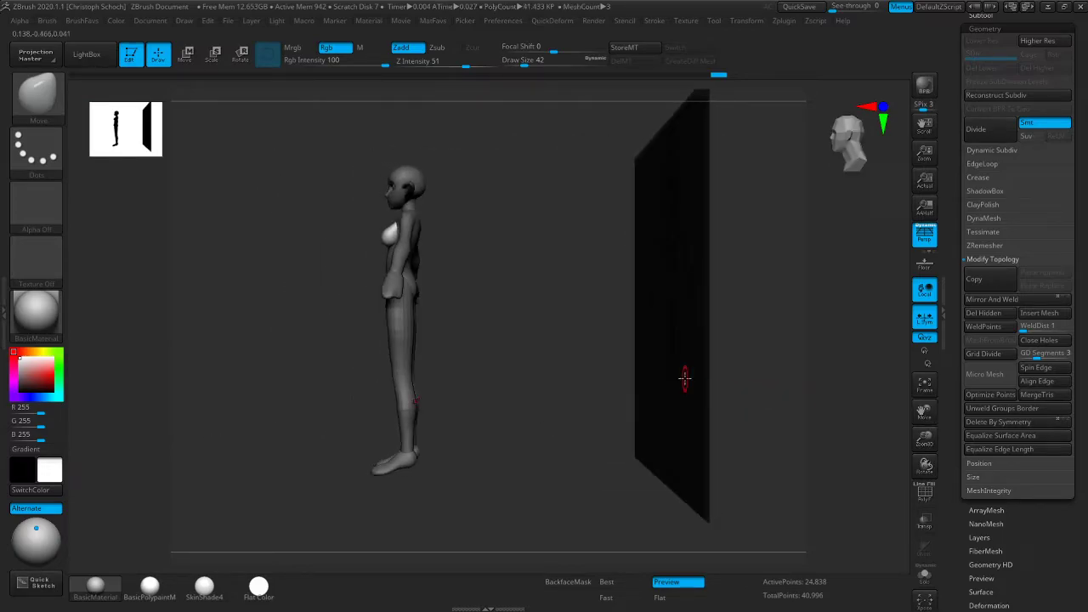
pyautogui.moveTo(481, 340); pyautogui.dragTo(745, 329)
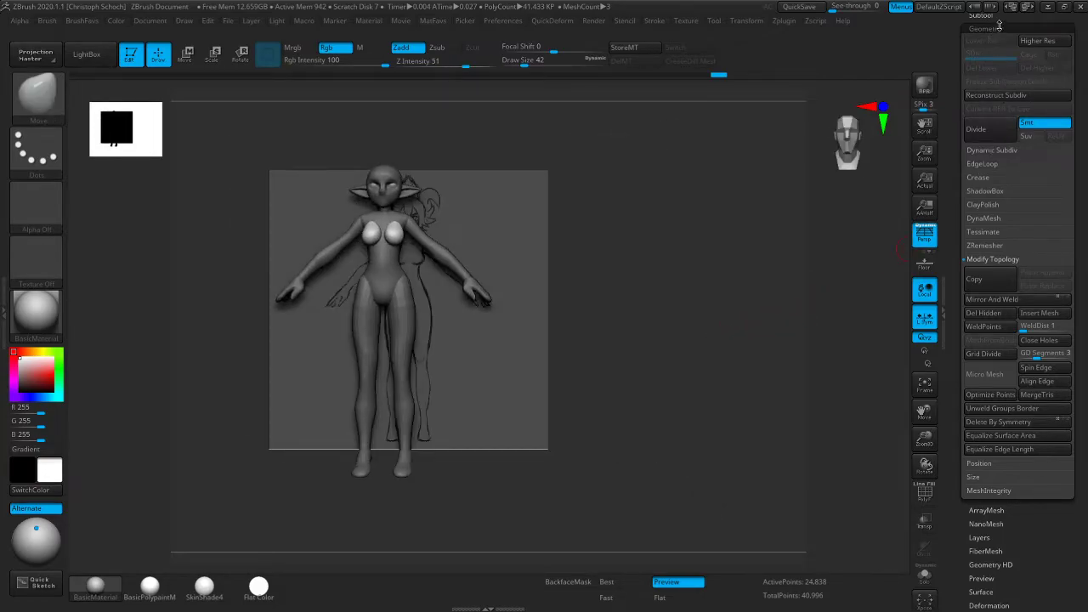
# Clear the mask on the body subtool and store a morph target for it
pyautogui.click(1014, 17)
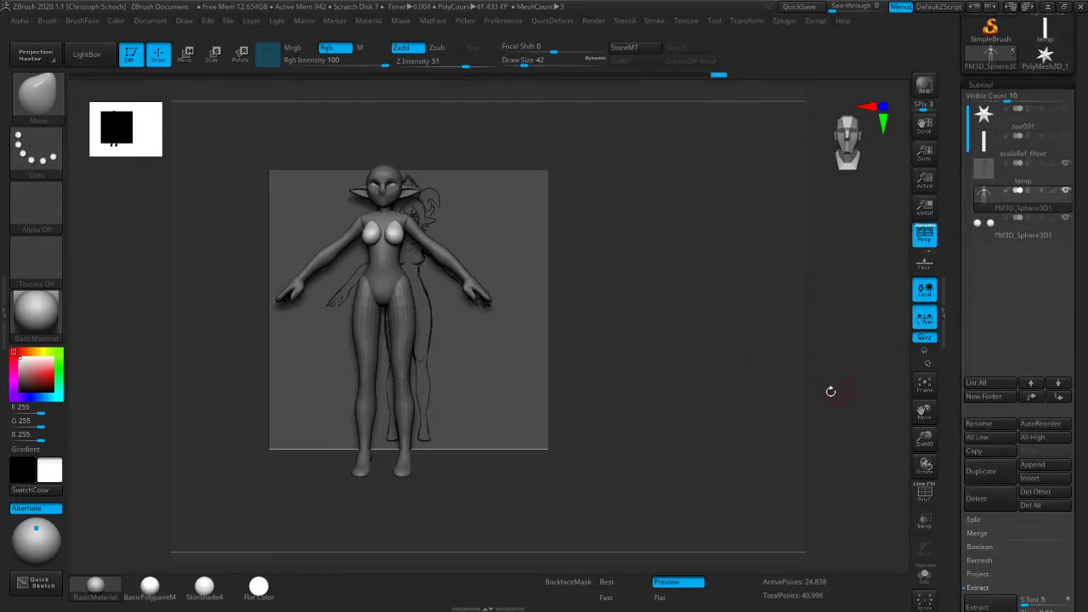
pyautogui.keyDown('ctrl'); pyautogui.moveTo(669, 328); pyautogui.dragTo(782, 319); pyautogui.keyUp('ctrl')
pyautogui.click(631, 48)
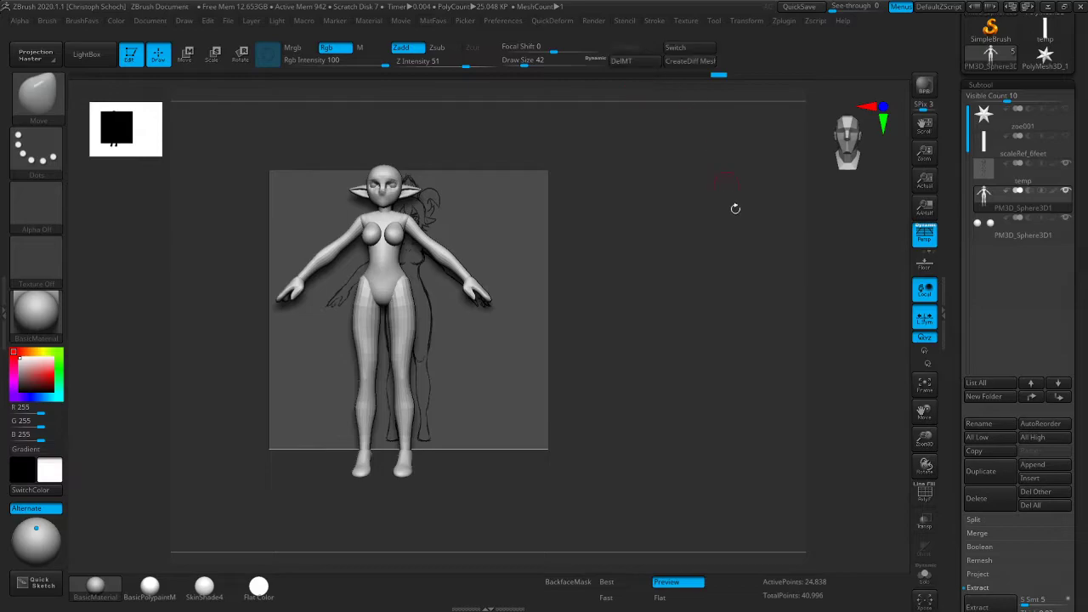
# Divide the body mesh once to reach subdivision level 2, and check the smoothed upper body
pyautogui.click(1014, 84)
pyautogui.click(985, 97)
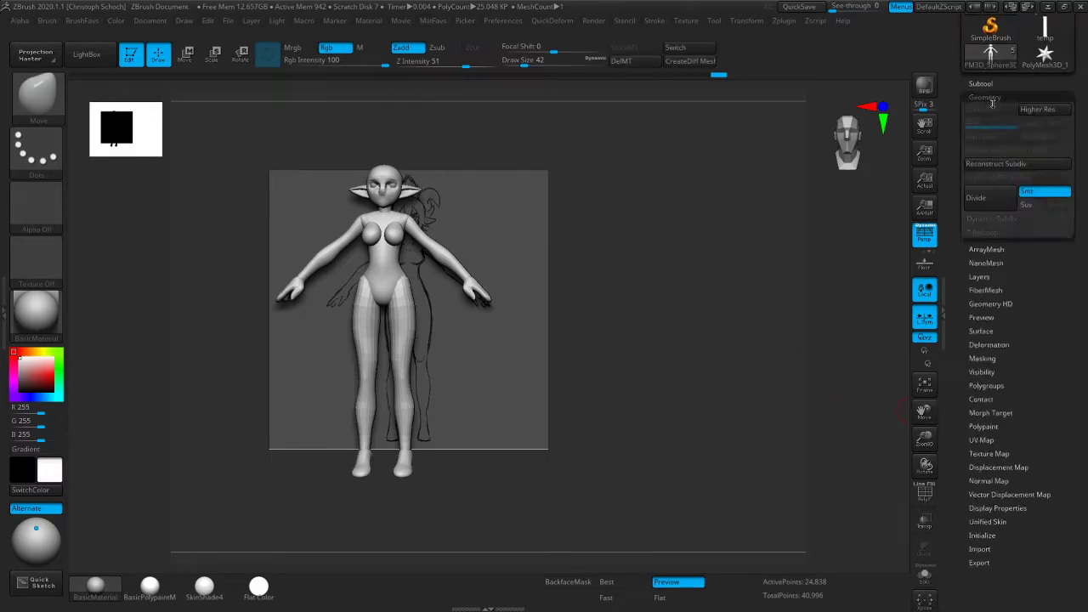
pyautogui.click(976, 197)
pyautogui.moveTo(747, 376)
pyautogui.mouseDown()
pyautogui.moveTo(746, 362)
pyautogui.moveTo(493, 411)
pyautogui.moveTo(598, 374)
pyautogui.mouseUp()
pyautogui.moveTo(723, 362); pyautogui.dragTo(683, 383)
pyautogui.moveTo(487, 448); pyautogui.dragTo(533, 443)
pyautogui.moveTo(925, 412); pyautogui.dragTo(922, 527)
pyautogui.moveTo(924, 439); pyautogui.dragTo(935, 488)
pyautogui.moveTo(857, 385); pyautogui.dragTo(823, 380)
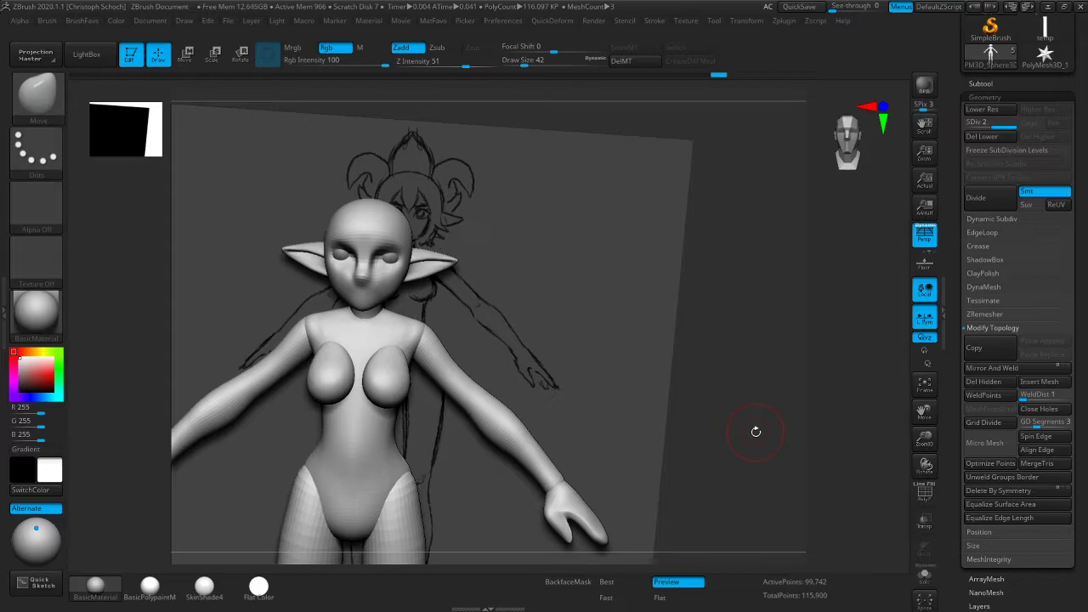
# Build up volume over the shoulder blades on the upper back with the ClayBuildup brush at draw size 26
pyautogui.moveTo(760, 379); pyautogui.dragTo(622, 369)
pyautogui.press('b')
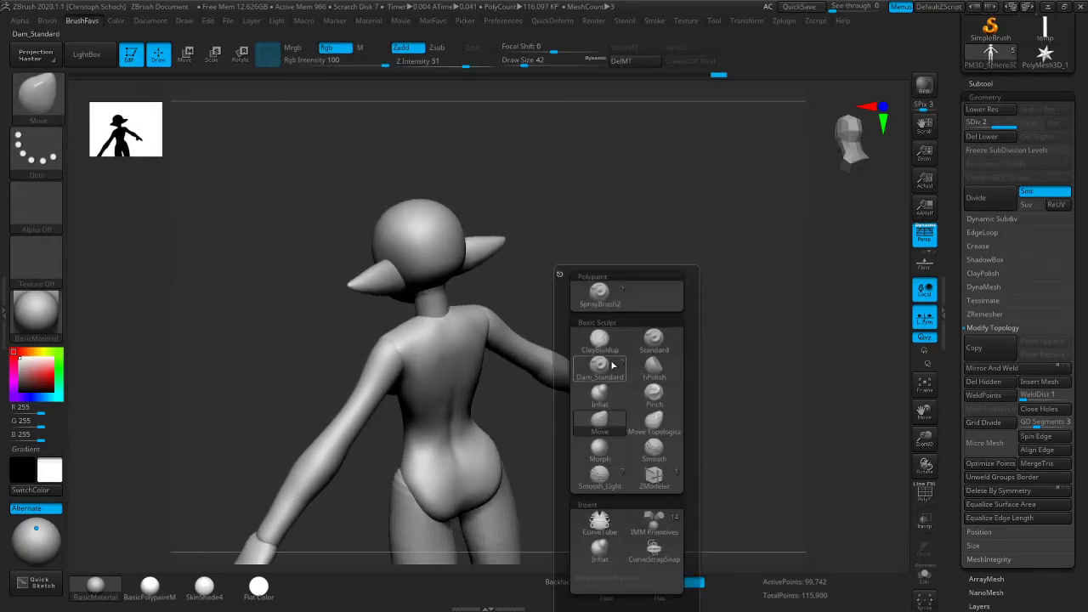
pyautogui.click(611, 369)
pyautogui.keyDown('shift'); pyautogui.moveTo(573, 235); pyautogui.dragTo(546, 248); pyautogui.keyUp('shift')
pyautogui.press(']')
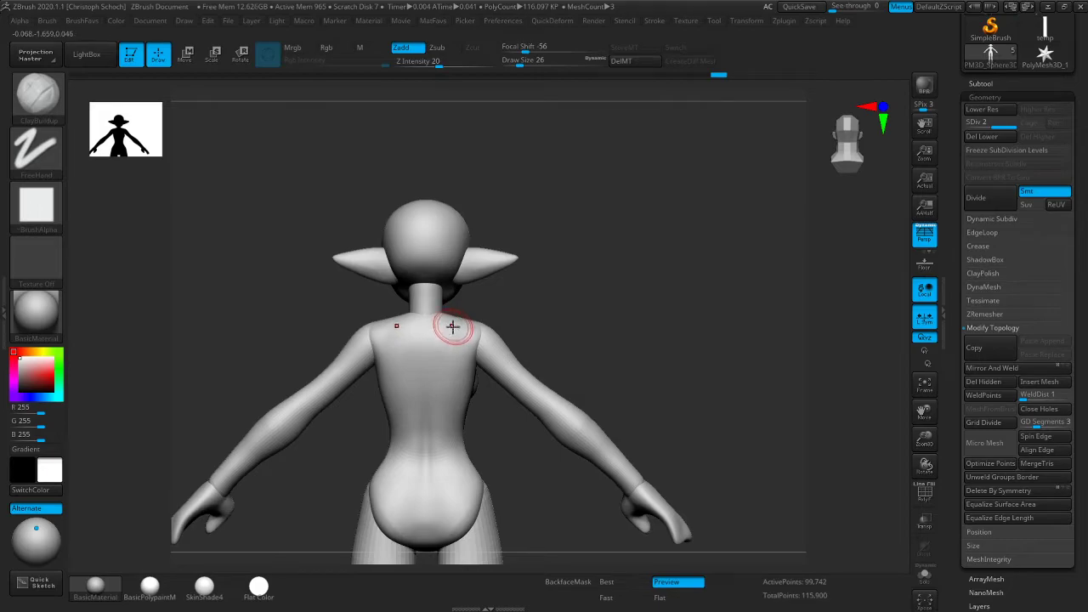
pyautogui.moveTo(444, 342)
pyautogui.mouseDown()
pyautogui.moveTo(442, 372)
pyautogui.moveTo(459, 328)
pyautogui.mouseUp()
pyautogui.moveTo(528, 292); pyautogui.dragTo(590, 359)
# Refine the forms of the shoulder blades and upper back with the Standard brush
pyautogui.press('b')
pyautogui.press('s')
pyautogui.press('t')
pyautogui.moveTo(378, 382); pyautogui.dragTo(333, 396)
pyautogui.press(']')
pyautogui.moveTo(408, 320); pyautogui.dragTo(409, 343)
pyautogui.moveTo(486, 361)
pyautogui.mouseDown()
pyautogui.moveTo(456, 326)
pyautogui.moveTo(439, 352)
pyautogui.moveTo(449, 336)
pyautogui.mouseUp()
pyautogui.moveTo(513, 311); pyautogui.dragTo(571, 340)
# Flatten the shoulder blade surfaces with the hPolish brush at draw size 22
pyautogui.press('b')
pyautogui.click(600, 366)
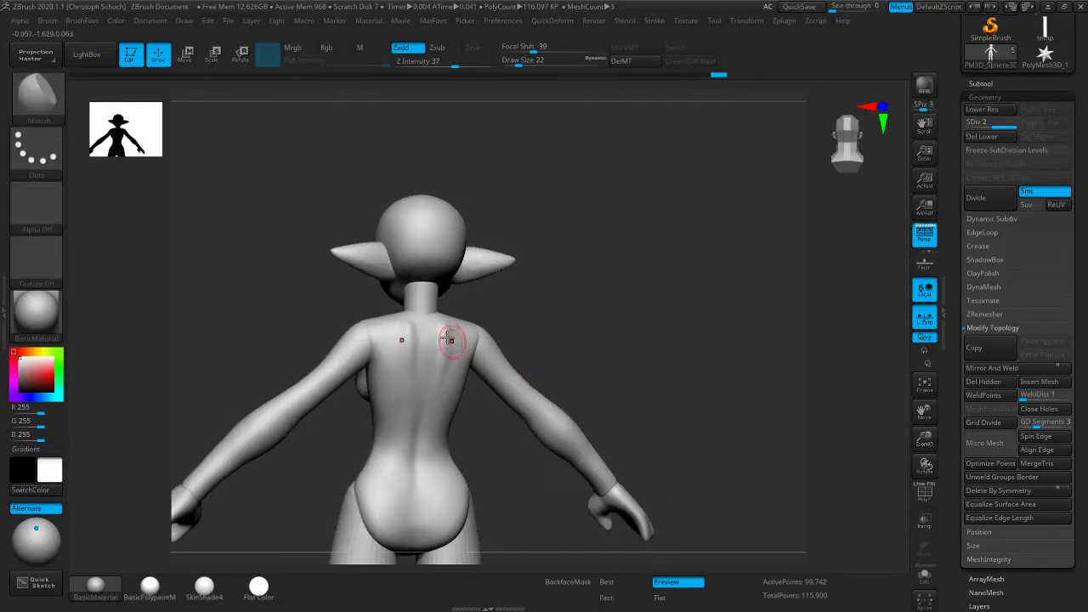
pyautogui.moveTo(594, 323); pyautogui.dragTo(651, 296)
# Adjust the shape of the hips with the Move brush at draw sizes 30 to 38, and smooth the buttocks
pyautogui.press('b')
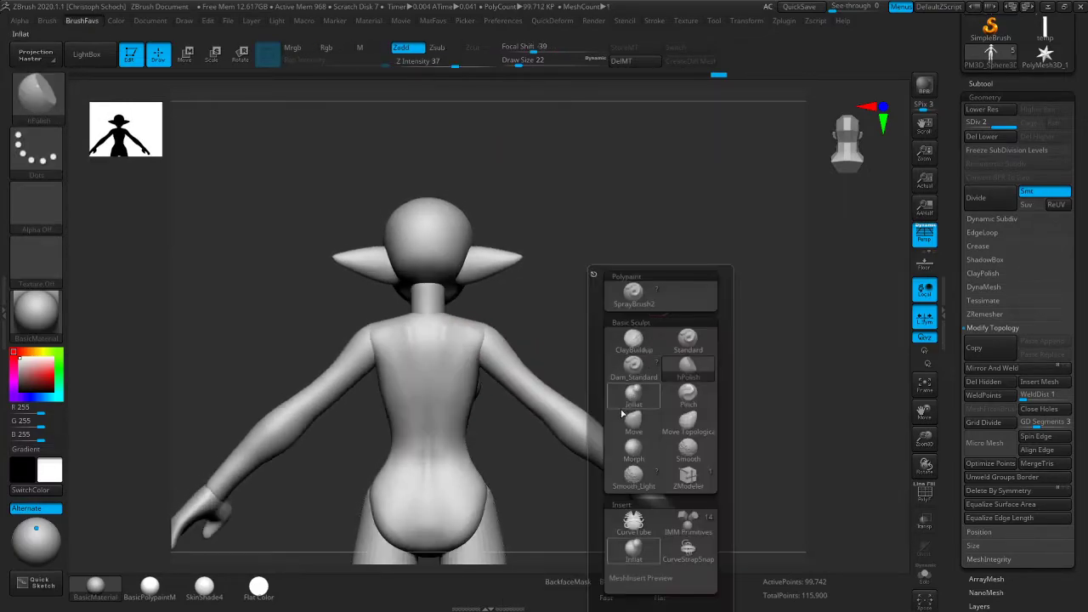
pyautogui.click(627, 419)
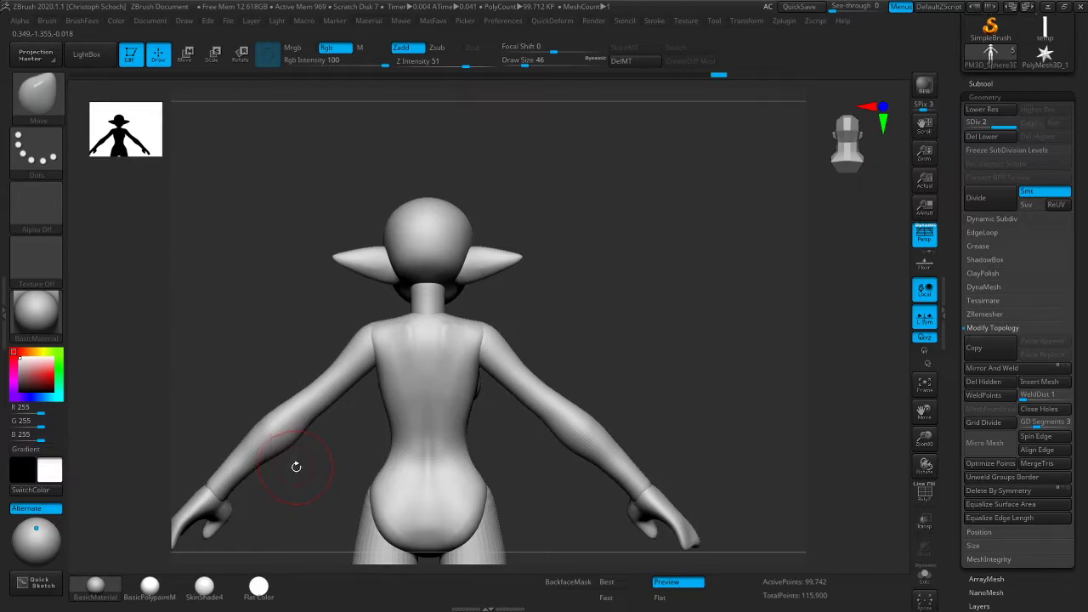
pyautogui.moveTo(595, 334); pyautogui.dragTo(741, 311)
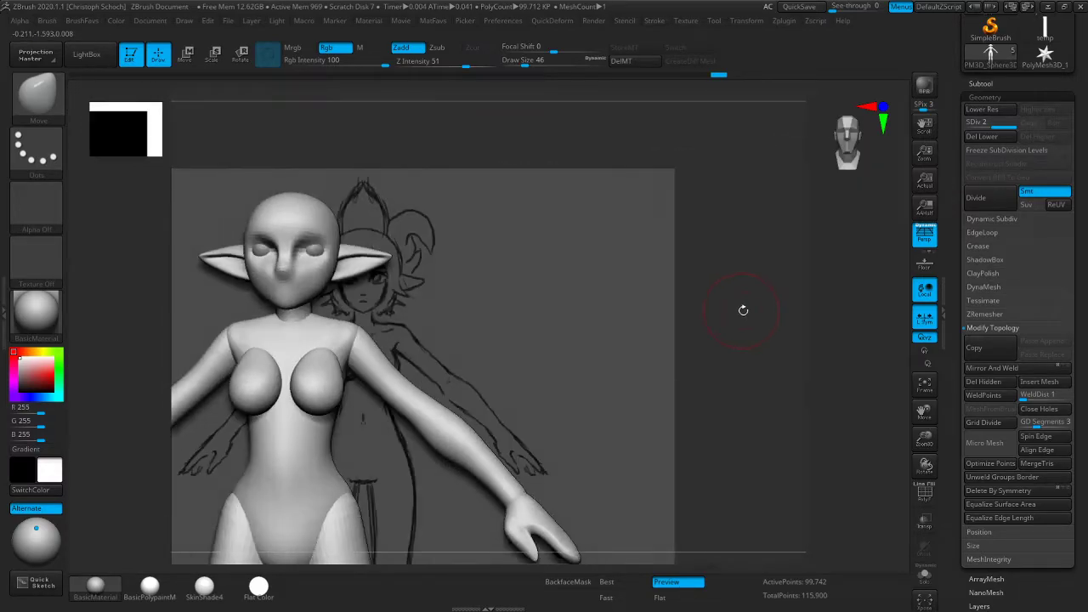
pyautogui.moveTo(925, 415); pyautogui.dragTo(1009, 406)
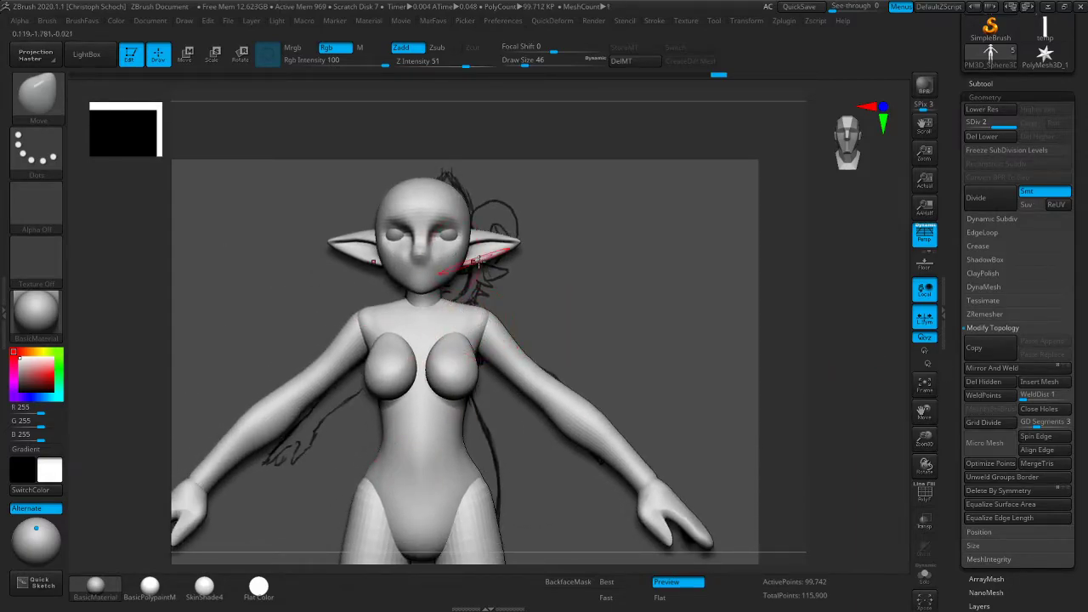
pyautogui.moveTo(810, 296); pyautogui.dragTo(748, 311)
pyautogui.moveTo(357, 532); pyautogui.dragTo(268, 544)
pyautogui.moveTo(268, 545)
pyautogui.mouseDown(button='right')
pyautogui.moveTo(376, 496)
pyautogui.moveTo(479, 471)
pyautogui.mouseUp(button='right')
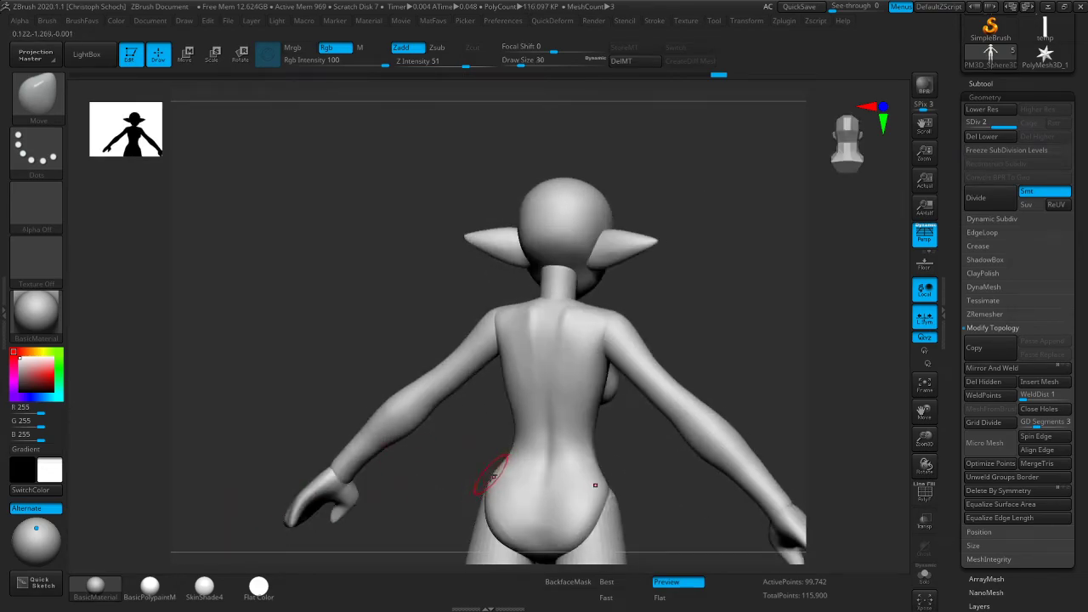
pyautogui.moveTo(496, 478); pyautogui.dragTo(493, 482)
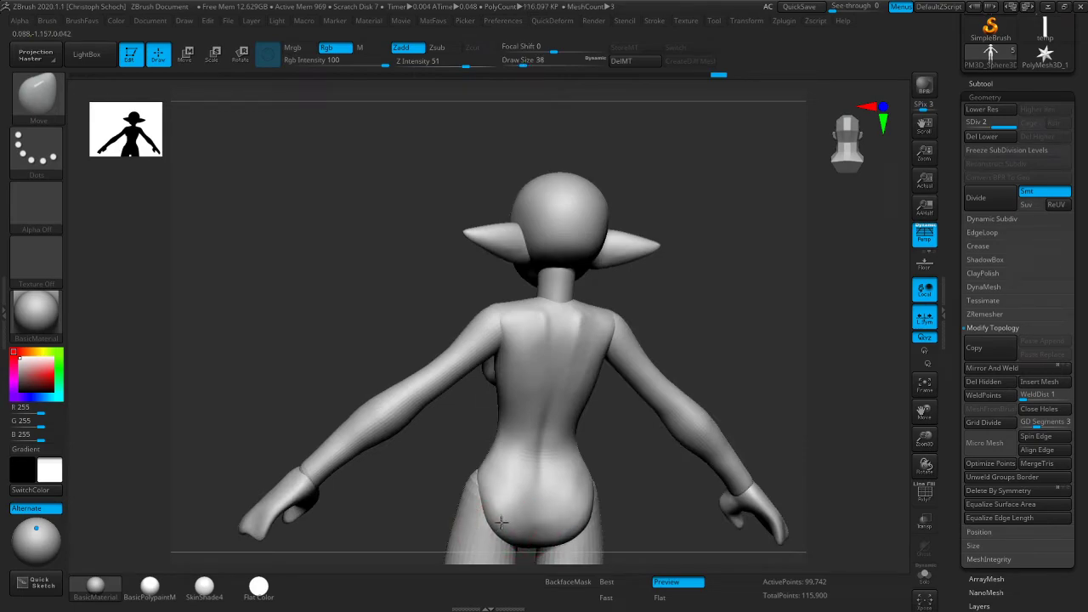
pyautogui.press('shift')
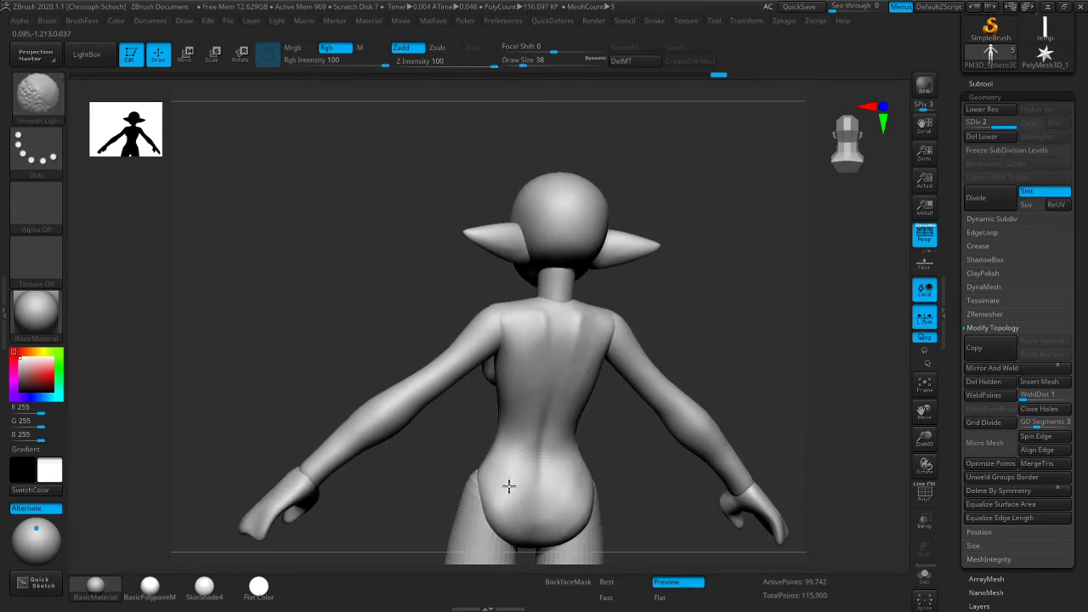
# Build up the lower back and the top of the buttocks with the ClayBuildup brush at draw size 38
pyautogui.moveTo(924, 408); pyautogui.dragTo(869, 347)
pyautogui.press('b')
pyautogui.press('c')
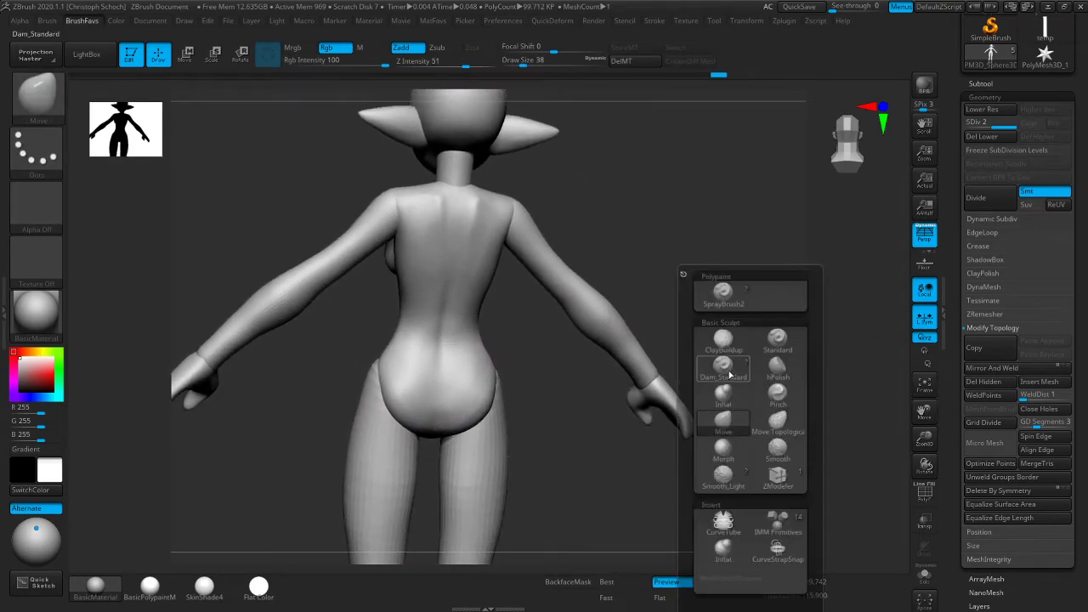
pyautogui.press('b')
pyautogui.moveTo(461, 358)
pyautogui.mouseDown()
pyautogui.moveTo(449, 389)
pyautogui.moveTo(470, 419)
pyautogui.moveTo(458, 397)
pyautogui.mouseUp()
pyautogui.moveTo(557, 375); pyautogui.dragTo(569, 369)
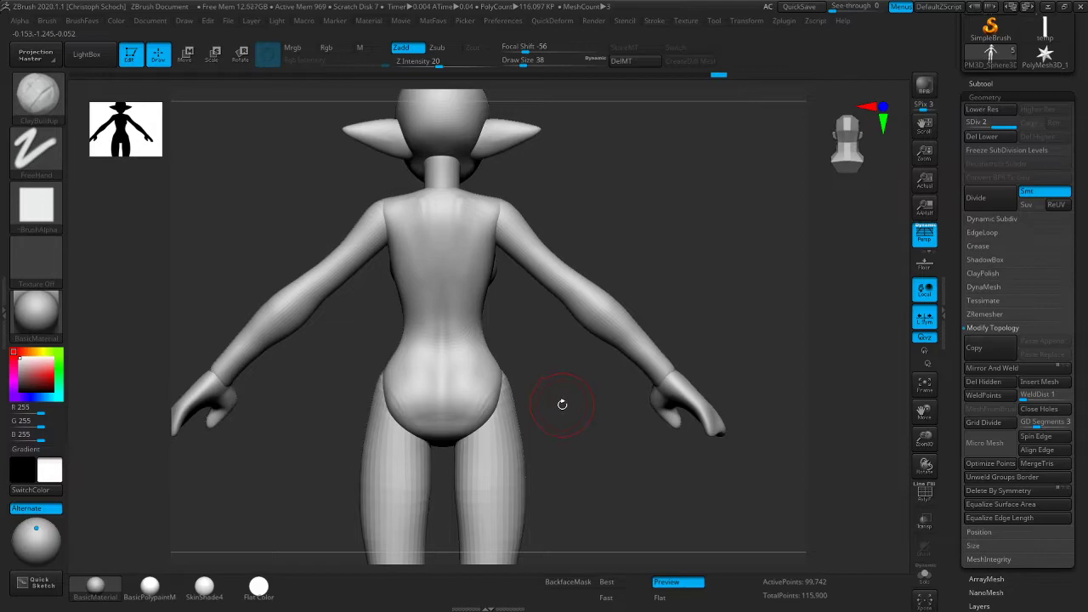
# Add muscle volume along both flanks of the back with the ClayBuildup brush and smooth the strokes
pyautogui.moveTo(571, 382); pyautogui.dragTo(521, 379)
pyautogui.moveTo(369, 362); pyautogui.dragTo(362, 371)
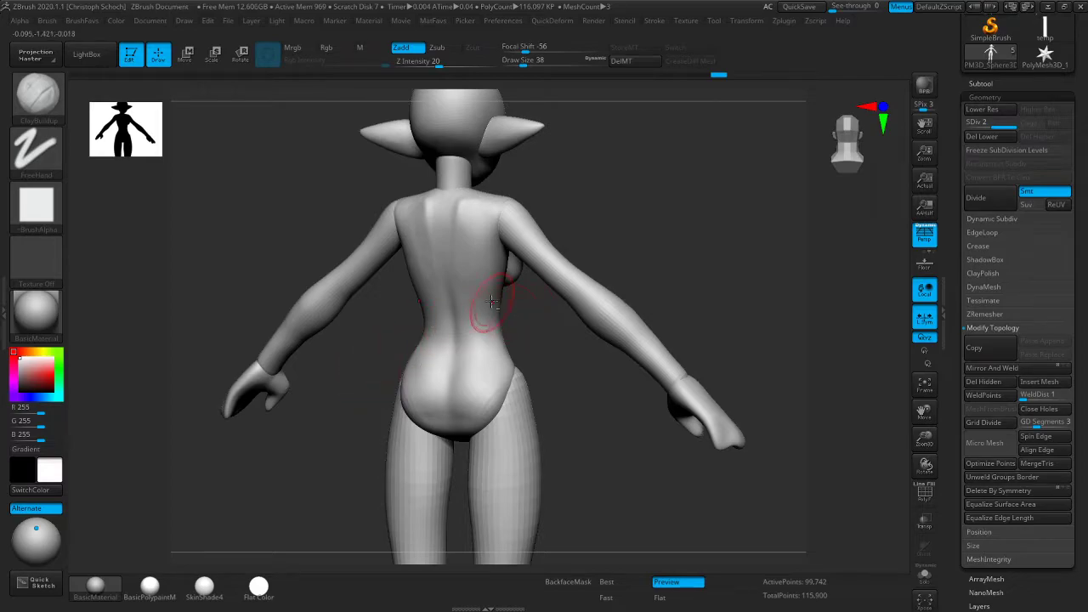
pyautogui.keyDown('shift'); pyautogui.moveTo(381, 355); pyautogui.dragTo(547, 329); pyautogui.keyUp('shift')
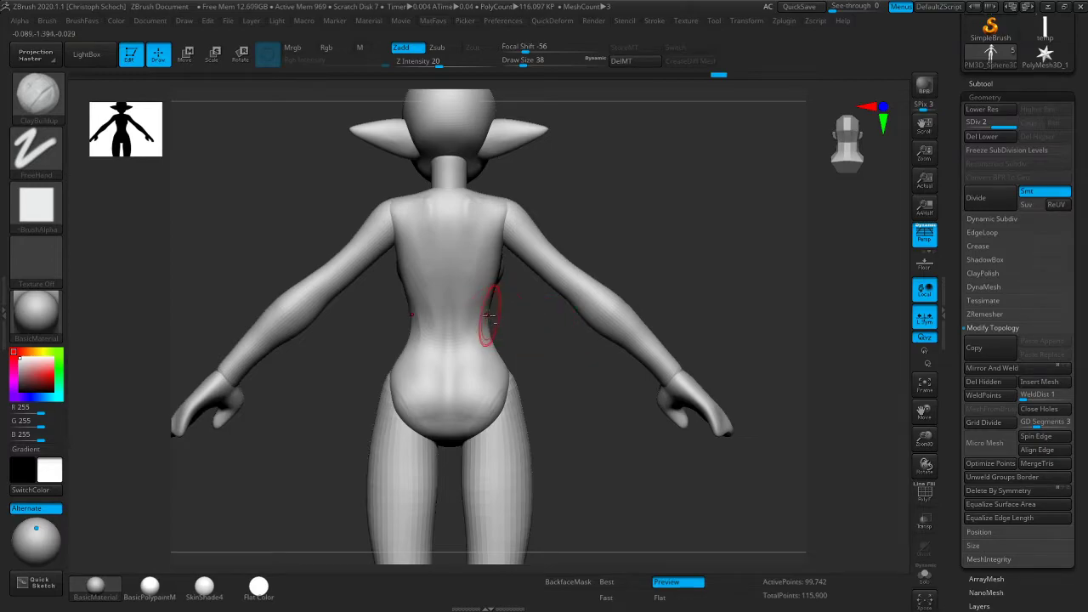
pyautogui.moveTo(521, 329)
pyautogui.mouseDown()
pyautogui.moveTo(493, 324)
pyautogui.moveTo(477, 296)
pyautogui.mouseUp()
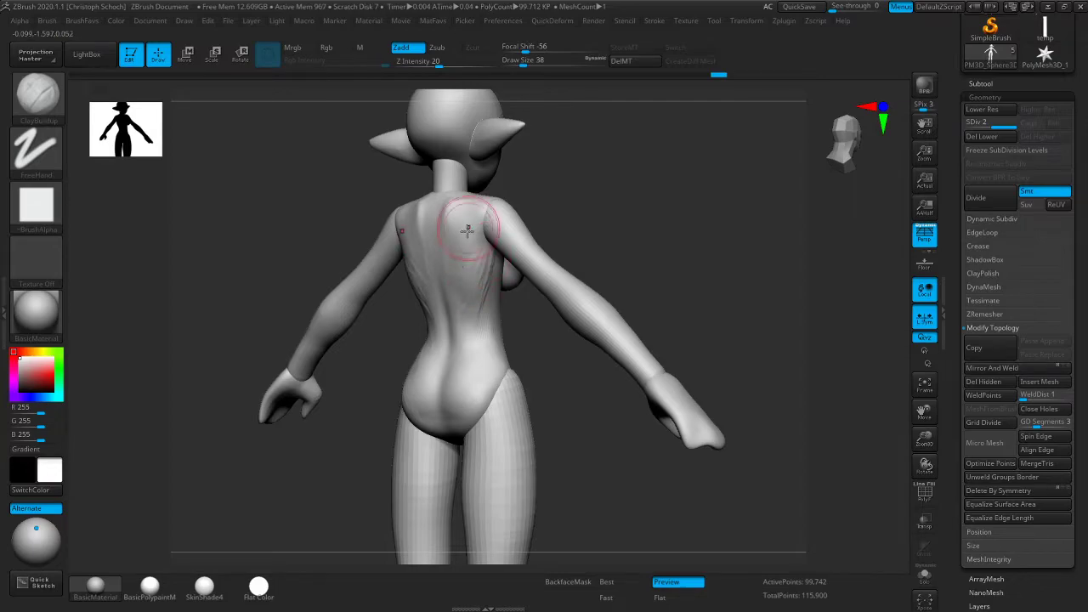
pyautogui.press('shift')
# Adjust the profile of the upper back with the Move brush at draw size 62
pyautogui.moveTo(465, 252); pyautogui.dragTo(698, 244, button='right')
pyautogui.moveTo(866, 278); pyautogui.dragTo(831, 289)
pyautogui.moveTo(922, 413); pyautogui.dragTo(704, 370)
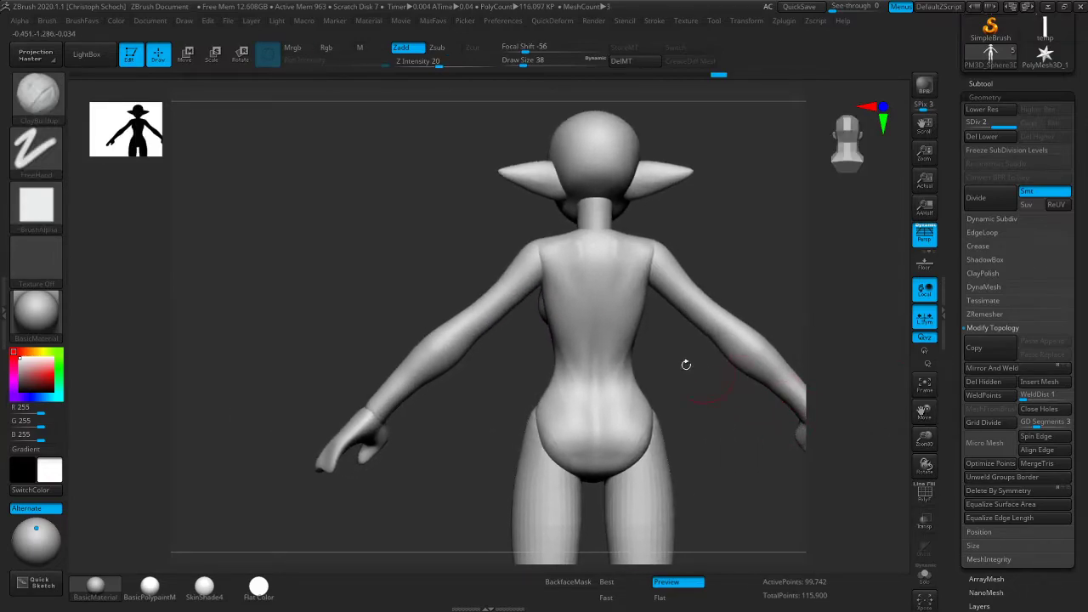
pyautogui.moveTo(524, 284)
pyautogui.mouseDown(button='right')
pyautogui.moveTo(362, 328)
pyautogui.moveTo(299, 365)
pyautogui.moveTo(561, 227)
pyautogui.mouseUp(button='right')
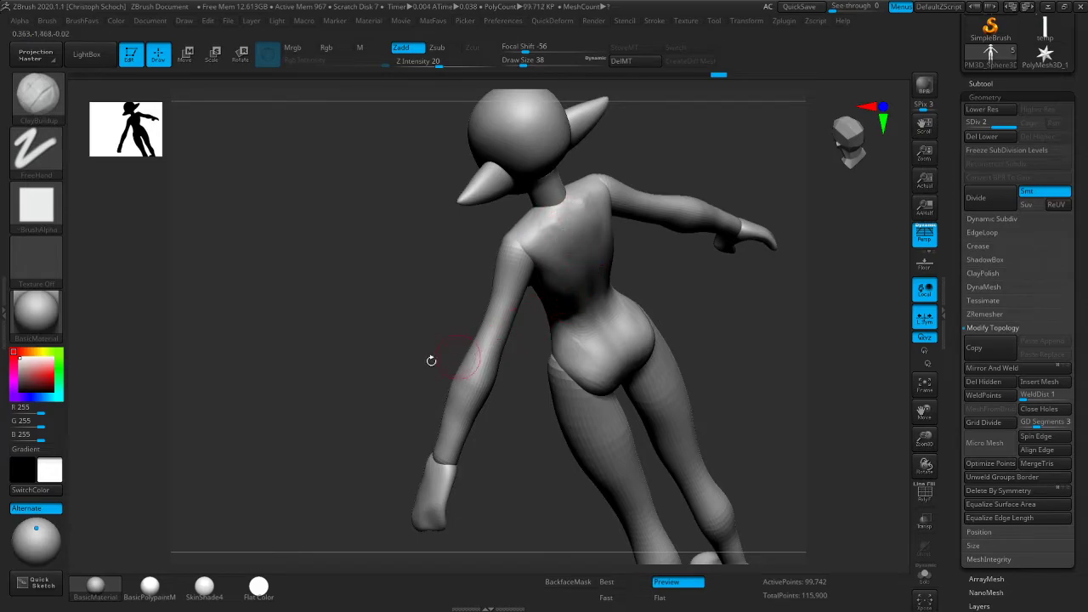
pyautogui.keyDown('shift'); pyautogui.moveTo(447, 358); pyautogui.dragTo(359, 324, button='right'); pyautogui.keyUp('shift')
pyautogui.keyDown('shift'); pyautogui.moveTo(303, 288); pyautogui.dragTo(404, 270, button='right'); pyautogui.keyUp('shift')
pyautogui.moveTo(745, 207); pyautogui.dragTo(700, 221, button='right')
pyautogui.press('b')
pyautogui.click(686, 383)
pyautogui.press(']')
pyautogui.moveTo(579, 231); pyautogui.dragTo(578, 263)
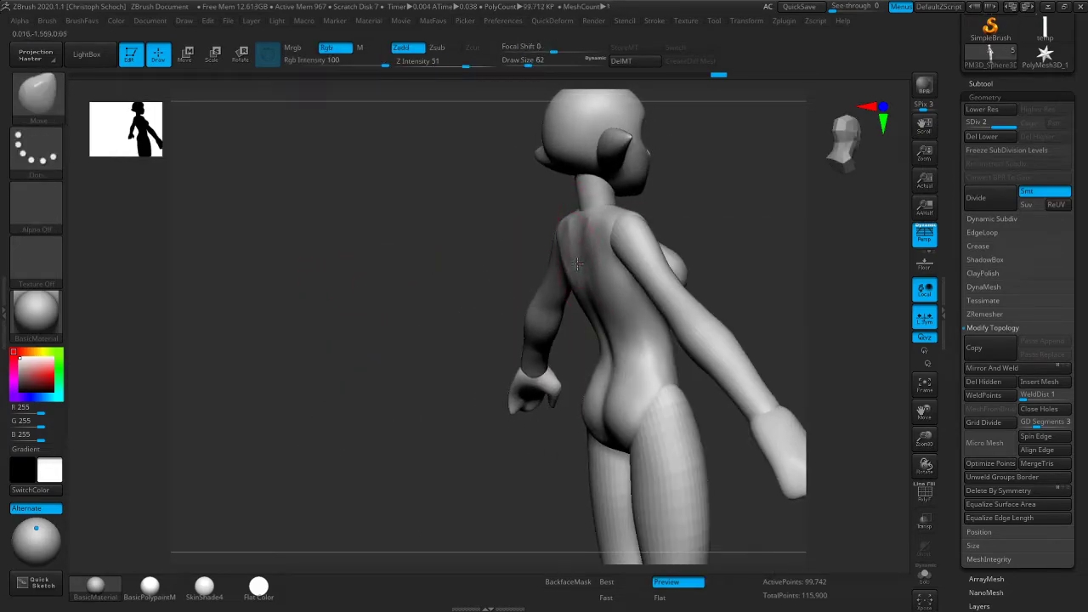
pyautogui.keyDown('shift'); pyautogui.moveTo(583, 290); pyautogui.dragTo(692, 231, button='right'); pyautogui.keyUp('shift')
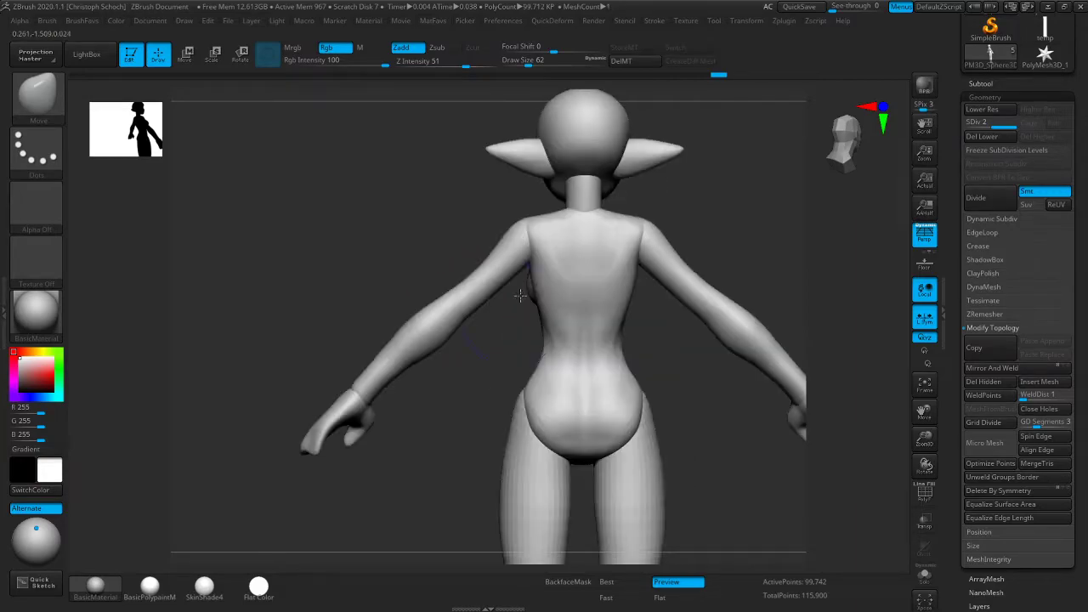
# Add volume below the shoulder blades with the ClayBuildup brush at draw size 46, and smooth the back
pyautogui.moveTo(652, 322); pyautogui.dragTo(668, 303, button='right')
pyautogui.press('b')
pyautogui.press('c')
pyautogui.press('b')
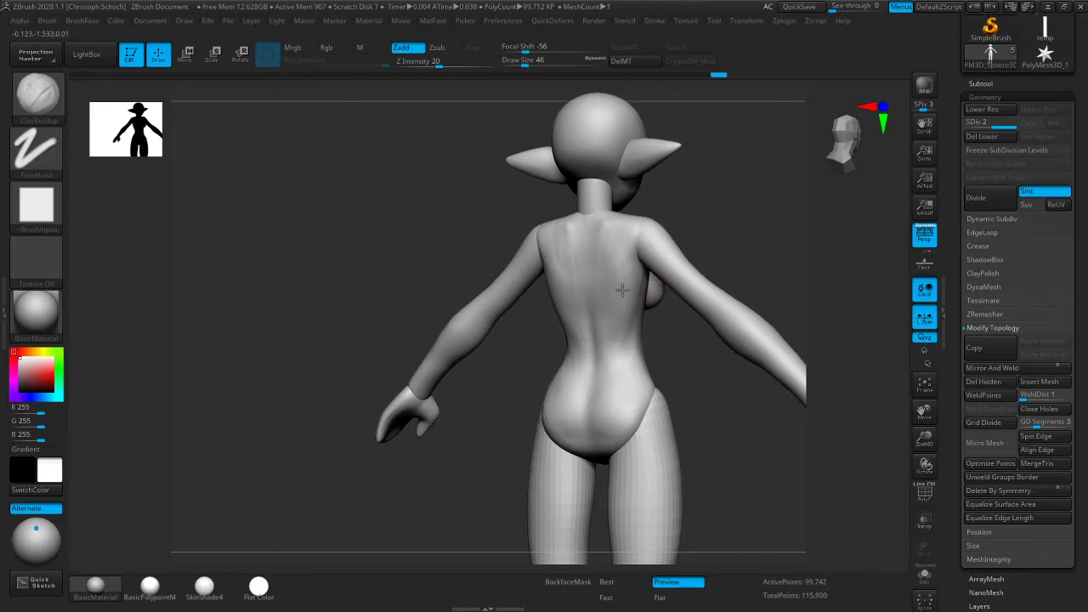
pyautogui.press('shift')
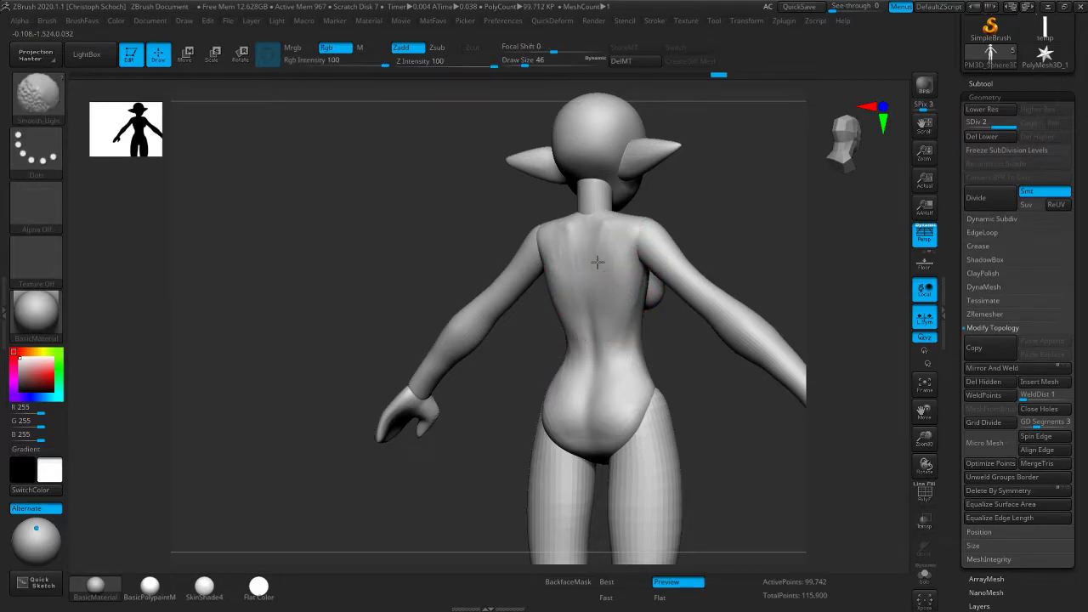
pyautogui.moveTo(601, 258); pyautogui.dragTo(651, 309, button='right')
# Add rib cage strokes just below the breasts with the ClayBuildup brush at draw size 30
pyautogui.moveTo(707, 237)
pyautogui.mouseDown(button='right')
pyautogui.moveTo(749, 262)
pyautogui.moveTo(716, 250)
pyautogui.mouseUp(button='right')
pyautogui.press('b')
pyautogui.press('m')
pyautogui.press('v')
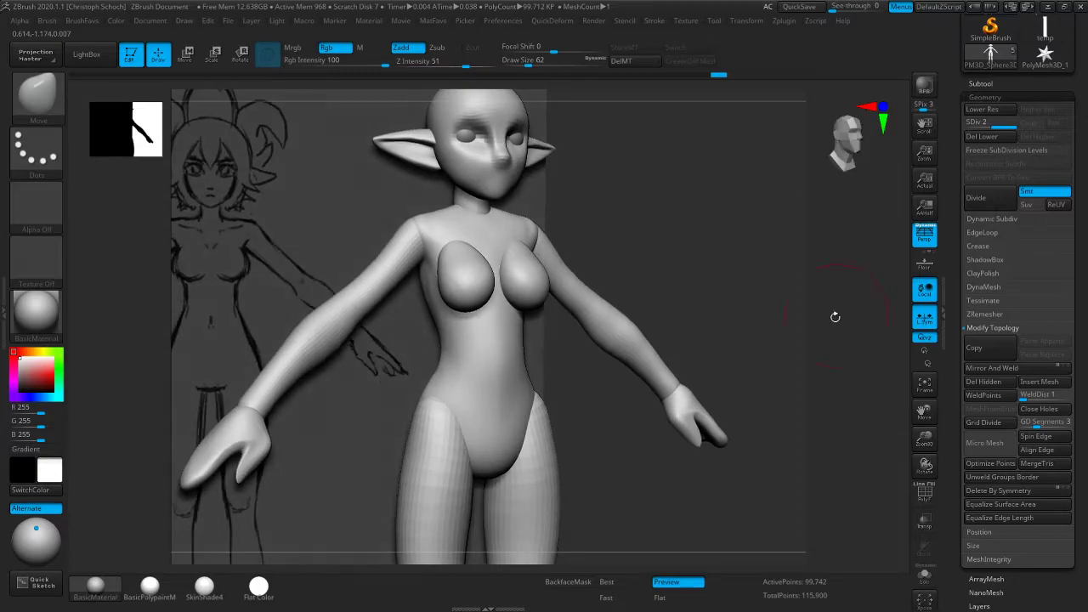
pyautogui.press('b')
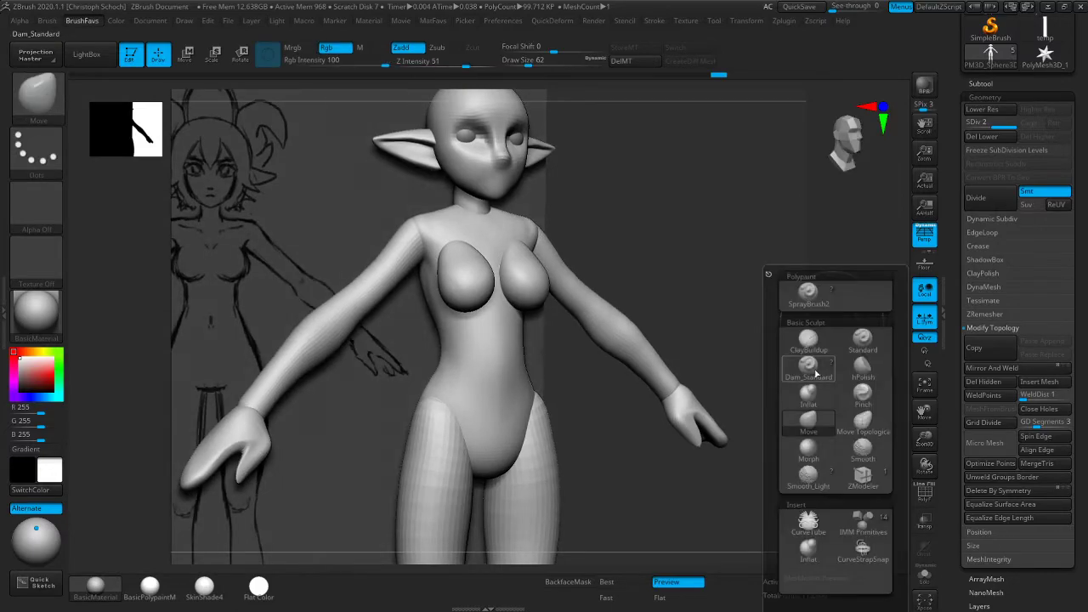
pyautogui.press('c')
pyautogui.press('b')
pyautogui.press('[')
pyautogui.moveTo(490, 305); pyautogui.dragTo(471, 343)
pyautogui.moveTo(762, 284); pyautogui.dragTo(795, 280)
pyautogui.moveTo(685, 206); pyautogui.dragTo(667, 250)
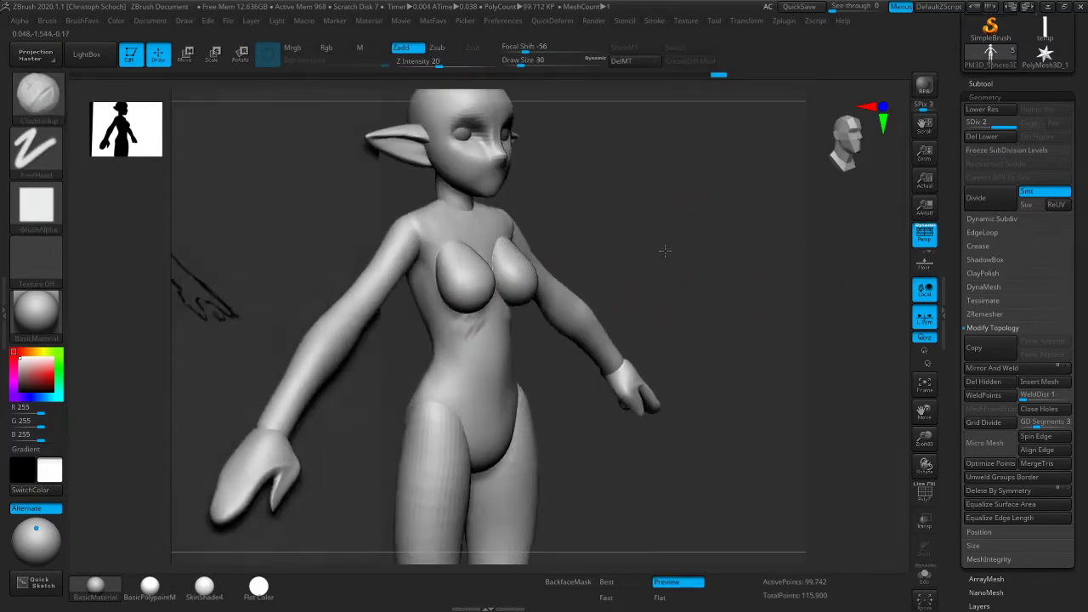
# Isolate the torso and build up the chest and the lower rib cage arch with the ClayBuildup brush at draw size 38
pyautogui.keyDown('ctrl'); pyautogui.keyDown('shift'); pyautogui.click(478, 332); pyautogui.keyUp('shift'); pyautogui.keyUp('ctrl')
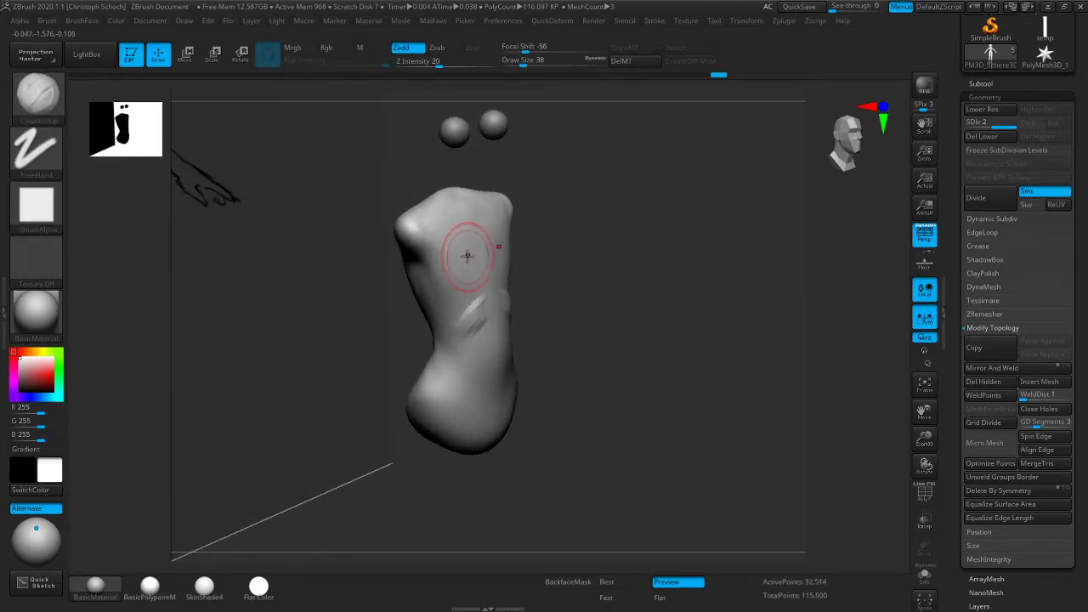
pyautogui.moveTo(467, 289); pyautogui.dragTo(515, 275)
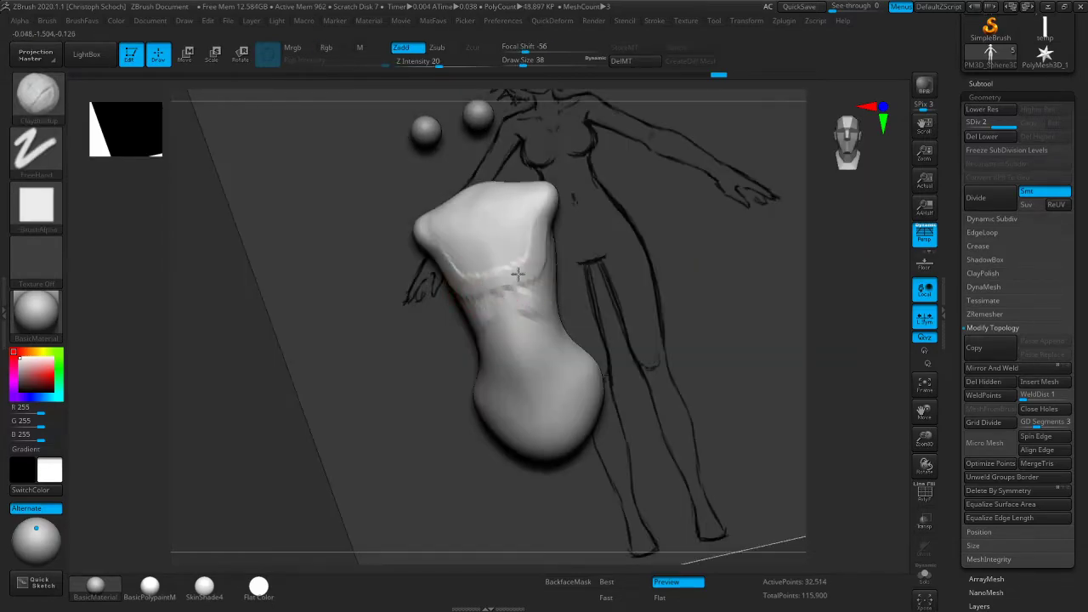
pyautogui.moveTo(282, 457)
pyautogui.mouseDown()
pyautogui.moveTo(519, 227)
pyautogui.moveTo(516, 243)
pyautogui.moveTo(488, 250)
pyautogui.mouseUp()
pyautogui.moveTo(440, 340); pyautogui.dragTo(468, 230)
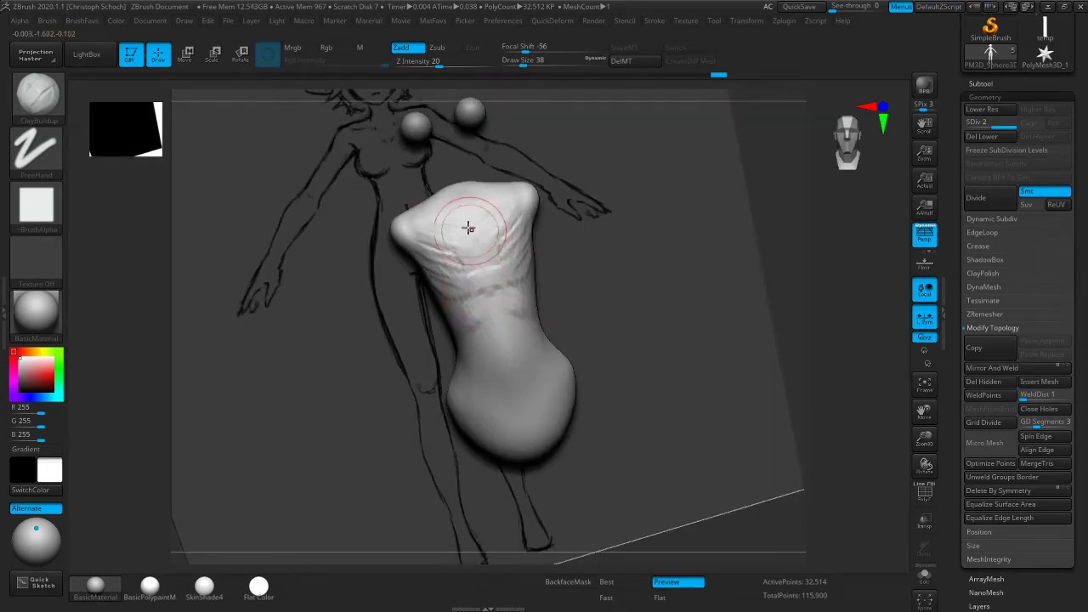
pyautogui.moveTo(805, 257)
pyautogui.mouseDown()
pyautogui.moveTo(459, 246)
pyautogui.moveTo(468, 276)
pyautogui.mouseUp()
# Smooth the clay strokes across the chest and around the sternum
pyautogui.press('shift')
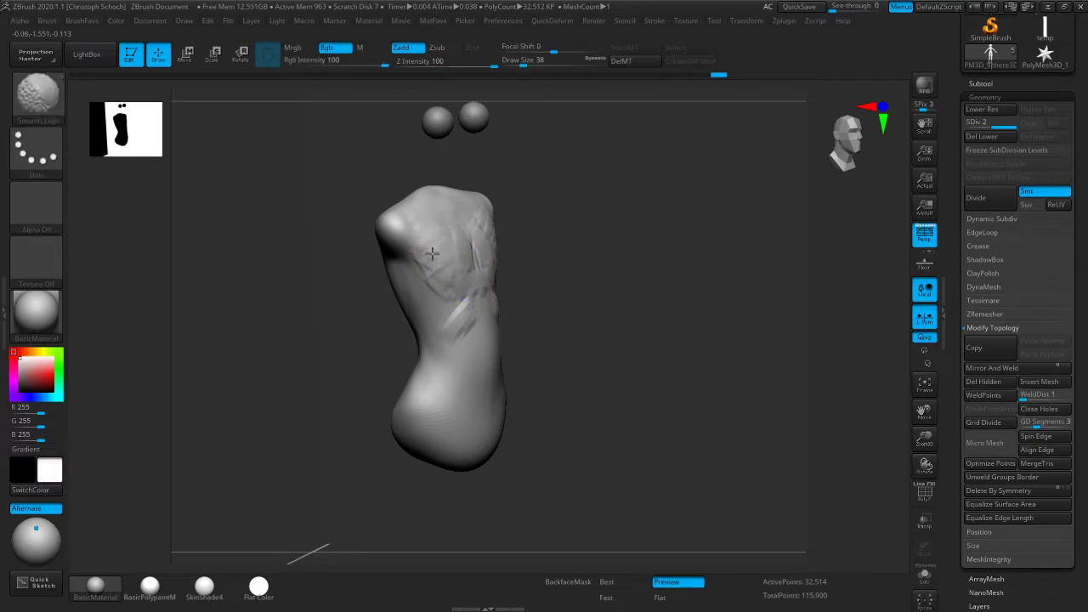
pyautogui.moveTo(714, 247); pyautogui.dragTo(562, 249)
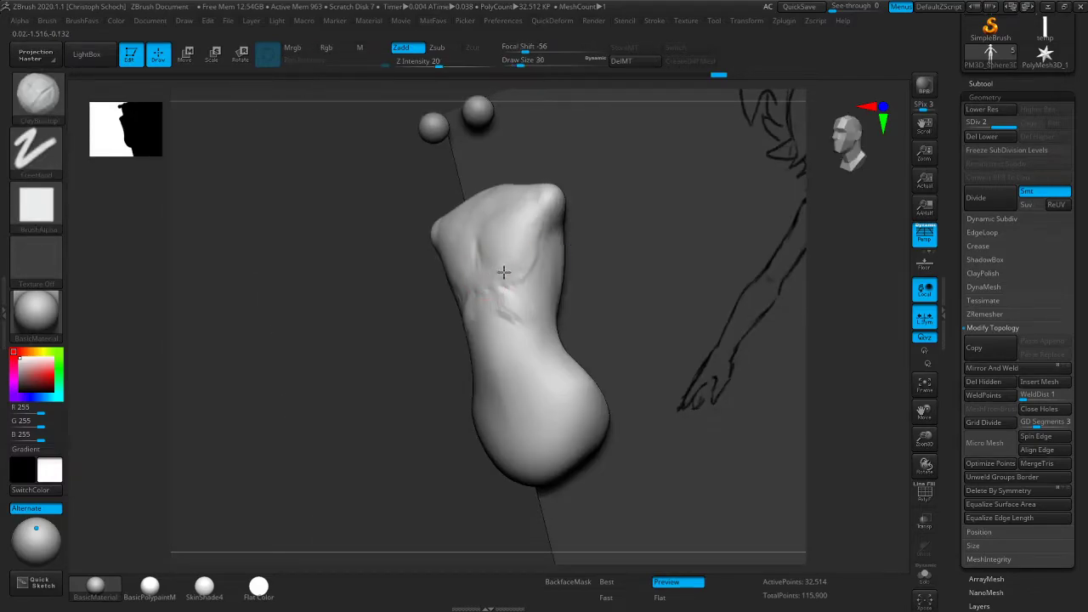
pyautogui.press('shift')
pyautogui.moveTo(748, 281)
pyautogui.keyDown('shift'); pyautogui.mouseDown()
pyautogui.moveTo(587, 289)
pyautogui.moveTo(818, 287)
pyautogui.moveTo(722, 298)
pyautogui.mouseUp(); pyautogui.keyUp('shift')
pyautogui.press('shift')
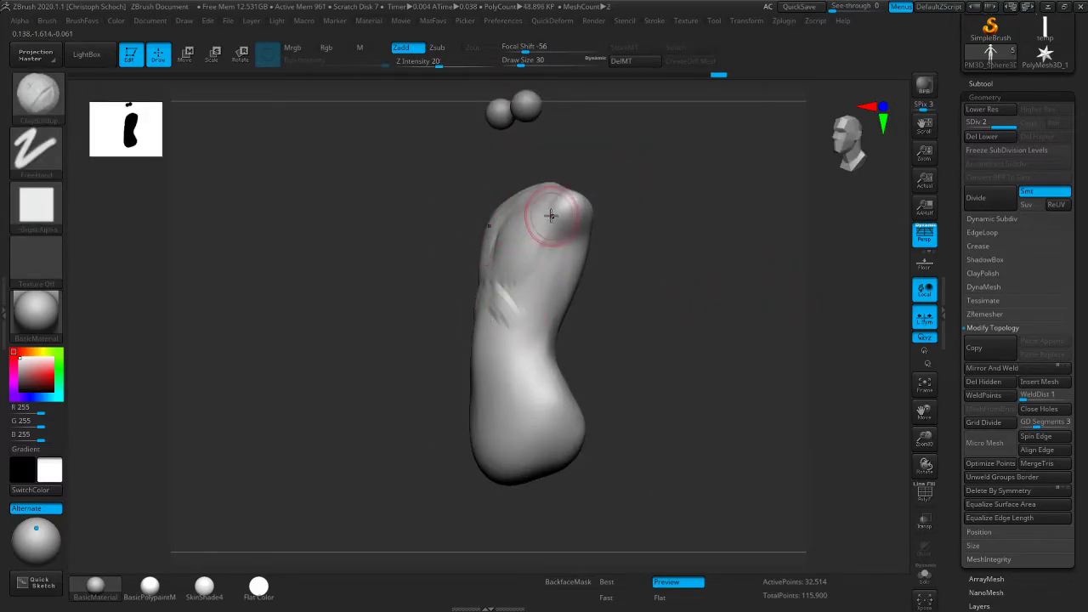
# Build up the side of the chest below the shoulder with the ClayBuildup brush at draw size 30
pyautogui.moveTo(390, 362); pyautogui.dragTo(531, 239)
pyautogui.moveTo(783, 284); pyautogui.dragTo(808, 311)
pyautogui.press('b')
pyautogui.press('c')
pyautogui.press('b')
pyautogui.moveTo(625, 264)
pyautogui.mouseDown(button='right')
pyautogui.moveTo(612, 260)
pyautogui.moveTo(647, 271)
pyautogui.mouseUp(button='right')
pyautogui.press('b')
pyautogui.moveTo(384, 424)
pyautogui.mouseDown()
pyautogui.moveTo(417, 422)
pyautogui.moveTo(488, 280)
pyautogui.mouseUp()
pyautogui.moveTo(690, 246); pyautogui.dragTo(614, 311, button='right')
# Adjust the chest and side profile of the rib cage with the Move brush at draw size 30
pyautogui.press('b')
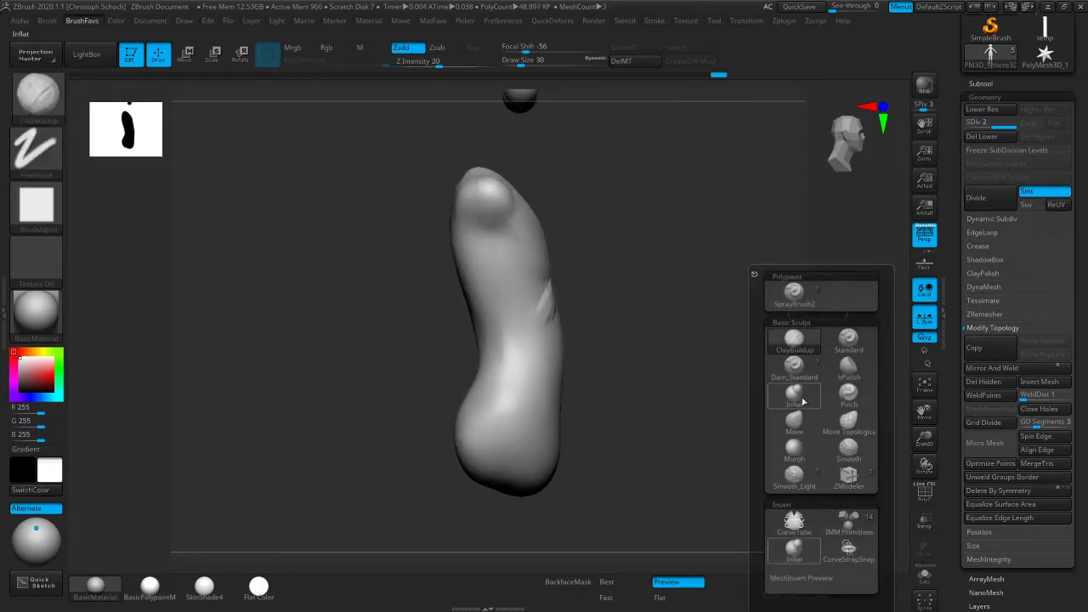
pyautogui.press('m')
pyautogui.press('v')
pyautogui.moveTo(619, 255); pyautogui.dragTo(544, 254, button='right')
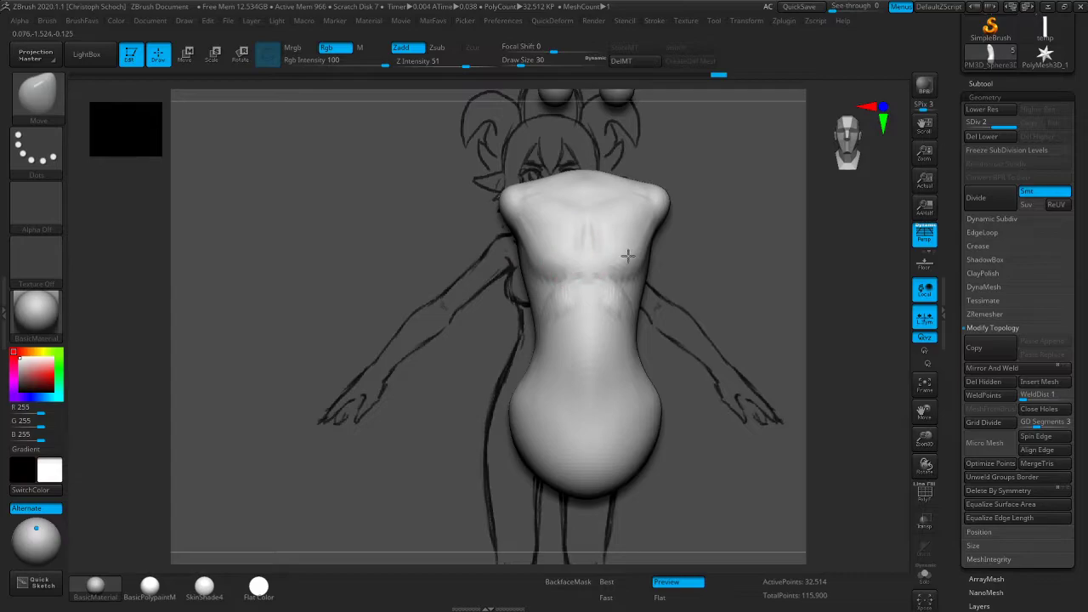
pyautogui.moveTo(808, 283)
pyautogui.mouseDown(button='right')
pyautogui.moveTo(651, 253)
pyautogui.moveTo(535, 311)
pyautogui.moveTo(670, 228)
pyautogui.mouseUp(button='right')
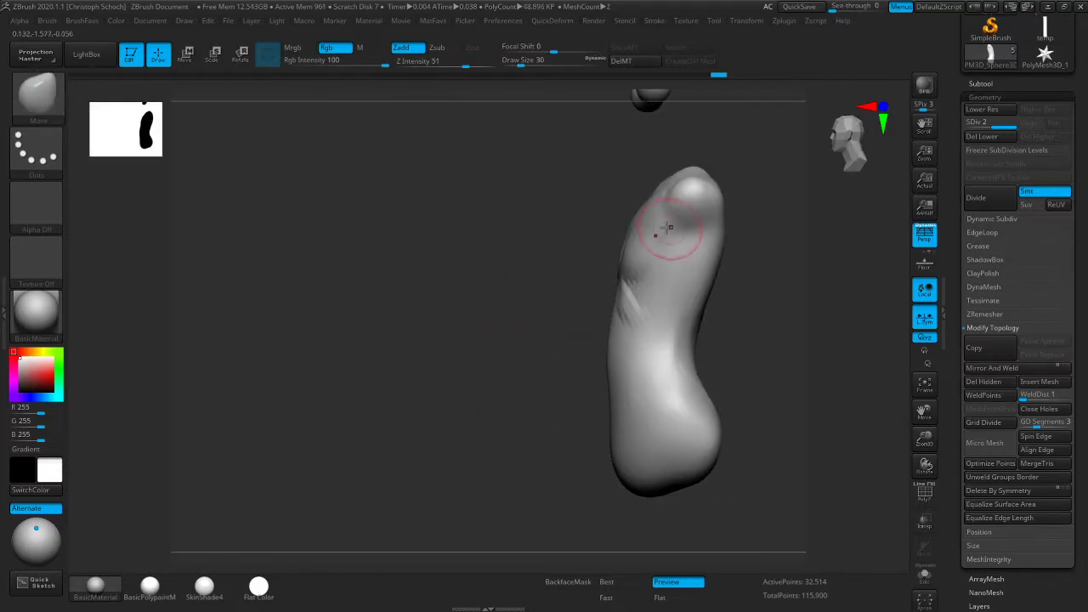
pyautogui.moveTo(535, 307); pyautogui.dragTo(530, 323, button='right')
# Refine the outer chest below the shoulder with the ClayBuildup brush at draw size 22 and smooth it
pyautogui.press('b')
pyautogui.press('c')
pyautogui.press('b')
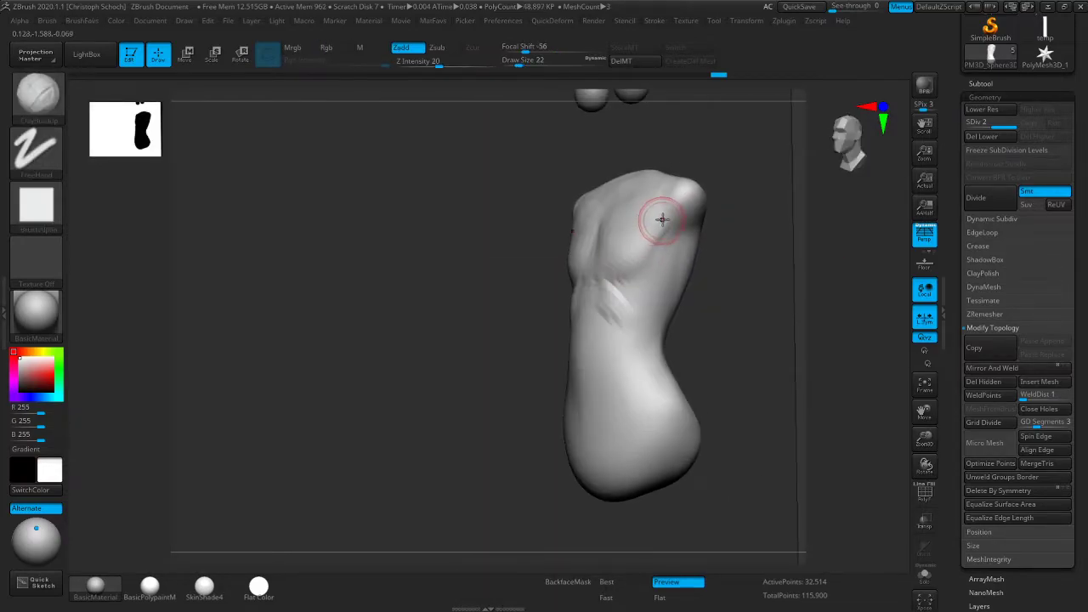
pyautogui.press(']')
pyautogui.moveTo(649, 240)
pyautogui.mouseDown()
pyautogui.moveTo(641, 261)
pyautogui.moveTo(654, 229)
pyautogui.moveTo(650, 238)
pyautogui.mouseUp()
pyautogui.keyDown('shift'); pyautogui.moveTo(650, 238); pyautogui.dragTo(607, 275); pyautogui.keyUp('shift')
pyautogui.moveTo(456, 368); pyautogui.dragTo(544, 362)
pyautogui.keyDown('shift'); pyautogui.moveTo(666, 204); pyautogui.dragTo(637, 230); pyautogui.keyUp('shift')
# Add muscle strokes to the outer back below the shoulder with the ClayBuildup brush and smooth them
pyautogui.moveTo(391, 378); pyautogui.dragTo(221, 387)
pyautogui.moveTo(672, 231)
pyautogui.mouseDown(button='right')
pyautogui.moveTo(450, 369)
pyautogui.moveTo(691, 253)
pyautogui.mouseUp(button='right')
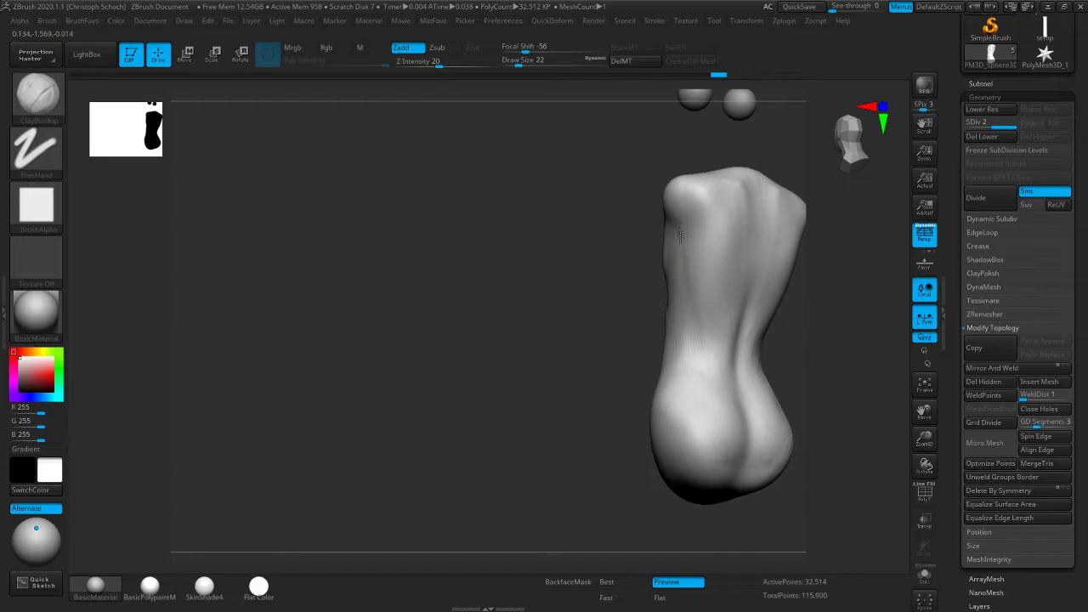
pyautogui.moveTo(693, 239)
pyautogui.mouseDown()
pyautogui.moveTo(719, 226)
pyautogui.moveTo(695, 274)
pyautogui.mouseUp()
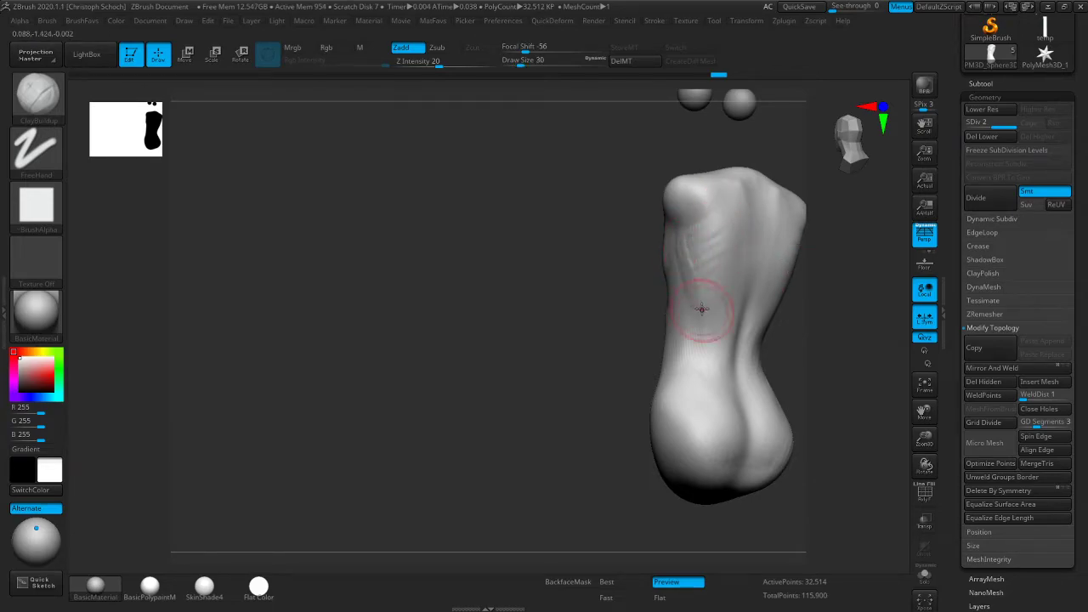
pyautogui.press('shift')
# Build up the oblique muscles between the waist and hip with the ClayBuildup brush, smoothing the strokes
pyautogui.moveTo(646, 338)
pyautogui.mouseDown()
pyautogui.moveTo(544, 410)
pyautogui.moveTo(521, 388)
pyautogui.mouseUp()
pyautogui.moveTo(594, 447); pyautogui.dragTo(658, 438)
pyautogui.keyDown('shift'); pyautogui.moveTo(723, 318); pyautogui.dragTo(710, 378); pyautogui.keyUp('shift')
pyautogui.moveTo(546, 451); pyautogui.dragTo(650, 438)
pyautogui.moveTo(704, 340)
pyautogui.mouseDown()
pyautogui.moveTo(638, 374)
pyautogui.moveTo(694, 347)
pyautogui.mouseUp()
pyautogui.moveTo(603, 403); pyautogui.dragTo(668, 352, button='right')
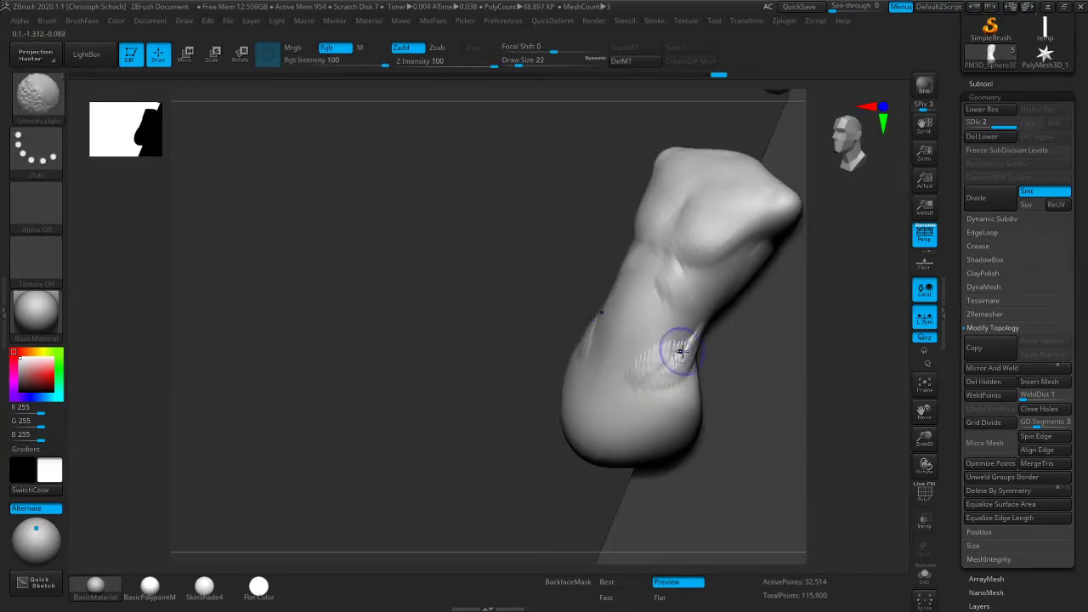
pyautogui.moveTo(606, 392)
pyautogui.mouseDown(button='right')
pyautogui.moveTo(677, 351)
pyautogui.moveTo(578, 406)
pyautogui.moveTo(687, 357)
pyautogui.mouseUp(button='right')
# Reshape the side of the waist above the hip with the Move brush at draw size 14
pyautogui.press('b')
pyautogui.press('m')
pyautogui.press('v')
pyautogui.moveTo(835, 359); pyautogui.dragTo(764, 372)
pyautogui.moveTo(502, 452); pyautogui.dragTo(535, 442)
# Add small strokes along the waist and the front of the hip bone with the ClayBuildup brush, undoing the first stroke
pyautogui.press('b')
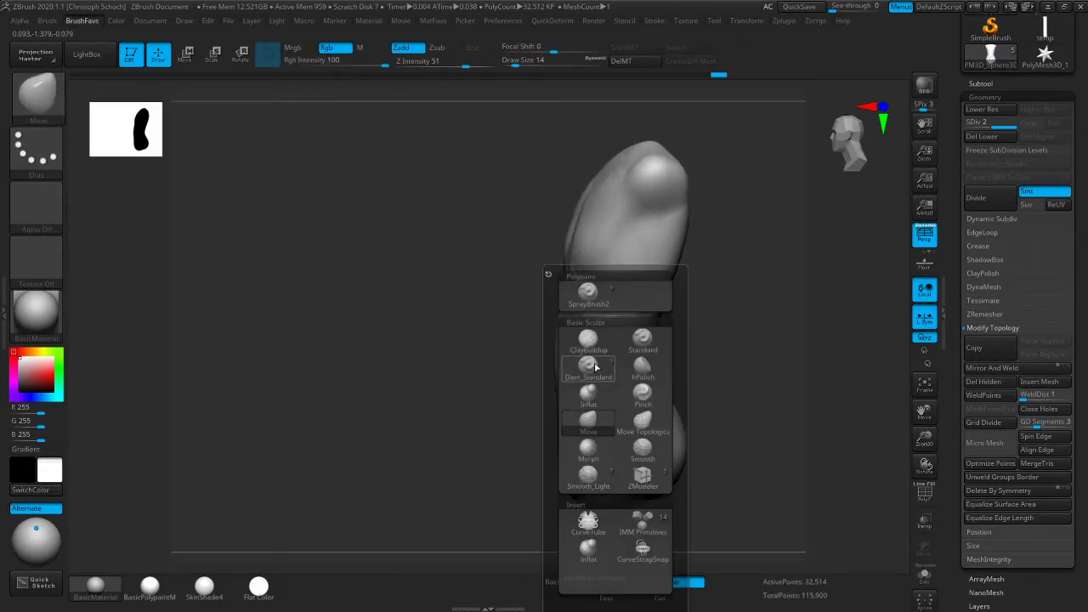
pyautogui.press('c')
pyautogui.press('b')
pyautogui.moveTo(610, 302); pyautogui.dragTo(584, 388)
pyautogui.hotkey('ctrl', 'z')
pyautogui.moveTo(621, 275)
pyautogui.mouseDown()
pyautogui.moveTo(578, 383)
pyautogui.moveTo(622, 354)
pyautogui.mouseUp()
pyautogui.moveTo(459, 430)
pyautogui.mouseDown()
pyautogui.moveTo(529, 454)
pyautogui.moveTo(578, 446)
pyautogui.mouseUp()
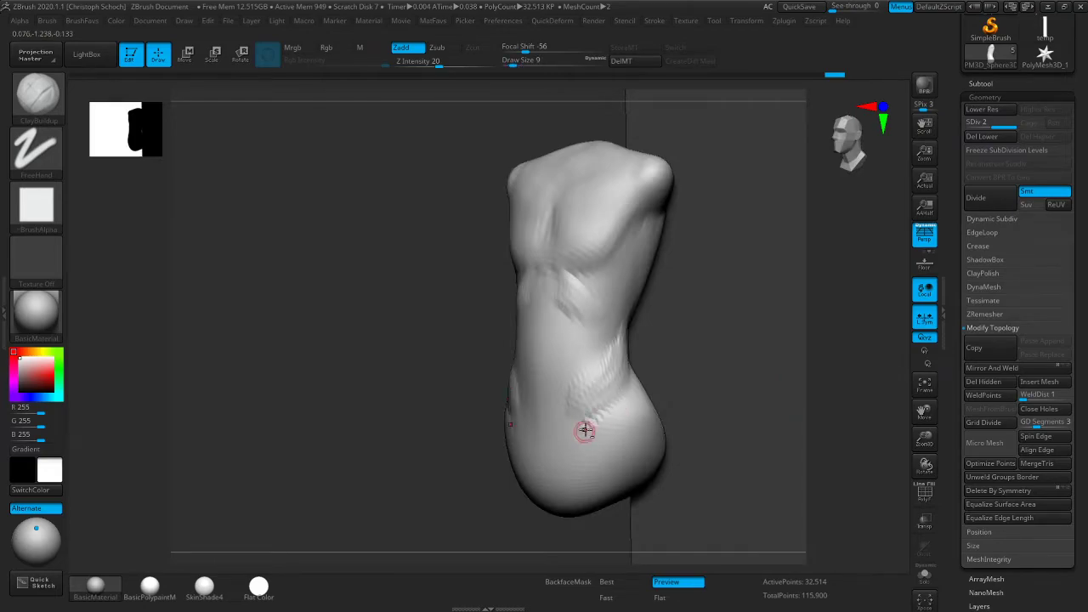
pyautogui.moveTo(578, 428)
pyautogui.mouseDown()
pyautogui.moveTo(598, 411)
pyautogui.moveTo(580, 434)
pyautogui.mouseUp()
pyautogui.keyDown('shift'); pyautogui.moveTo(508, 460); pyautogui.dragTo(645, 406, button='right'); pyautogui.keyUp('shift')
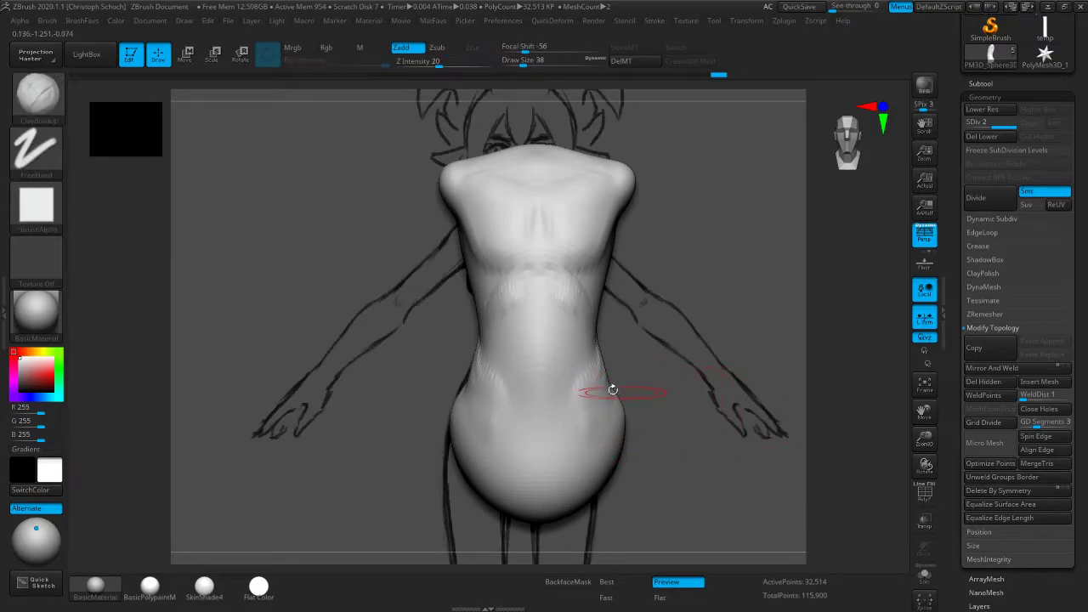
# Sculpt a vertical stroke for the navel area on the belly with the Standard brush and smooth it
pyautogui.press('b')
pyautogui.press('s')
pyautogui.press('t')
pyautogui.moveTo(539, 351); pyautogui.dragTo(540, 393)
pyautogui.moveTo(740, 343); pyautogui.dragTo(615, 369)
pyautogui.keyDown('shift'); pyautogui.moveTo(538, 357); pyautogui.dragTo(534, 379); pyautogui.keyUp('shift')
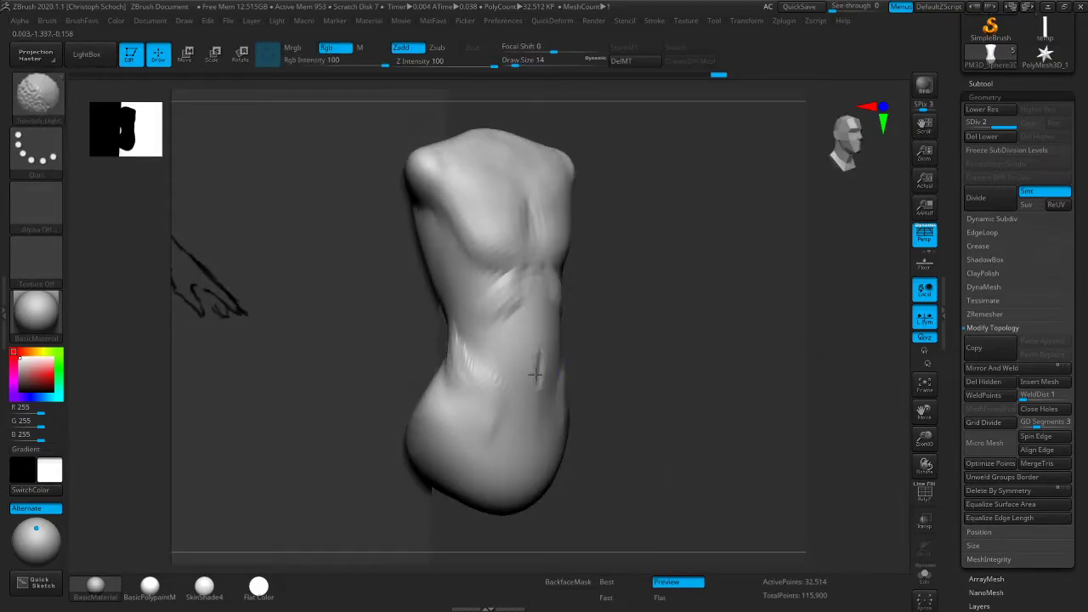
# Adjust the belly's side profile with the Move brush
pyautogui.moveTo(601, 361); pyautogui.dragTo(740, 364, button='right')
pyautogui.press('b')
pyautogui.press('m')
pyautogui.press('v')
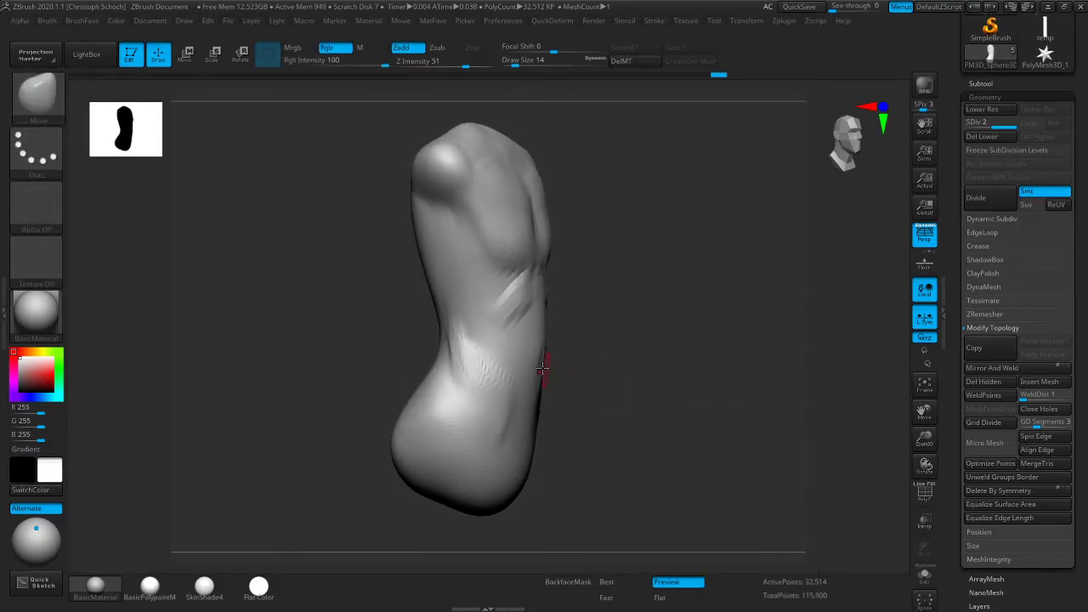
pyautogui.moveTo(541, 357)
pyautogui.mouseDown()
pyautogui.moveTo(539, 375)
pyautogui.moveTo(357, 367)
pyautogui.mouseUp()
pyautogui.moveTo(539, 395)
pyautogui.mouseDown(button='right')
pyautogui.moveTo(557, 370)
pyautogui.moveTo(834, 364)
pyautogui.moveTo(767, 367)
pyautogui.moveTo(829, 374)
pyautogui.mouseUp(button='right')
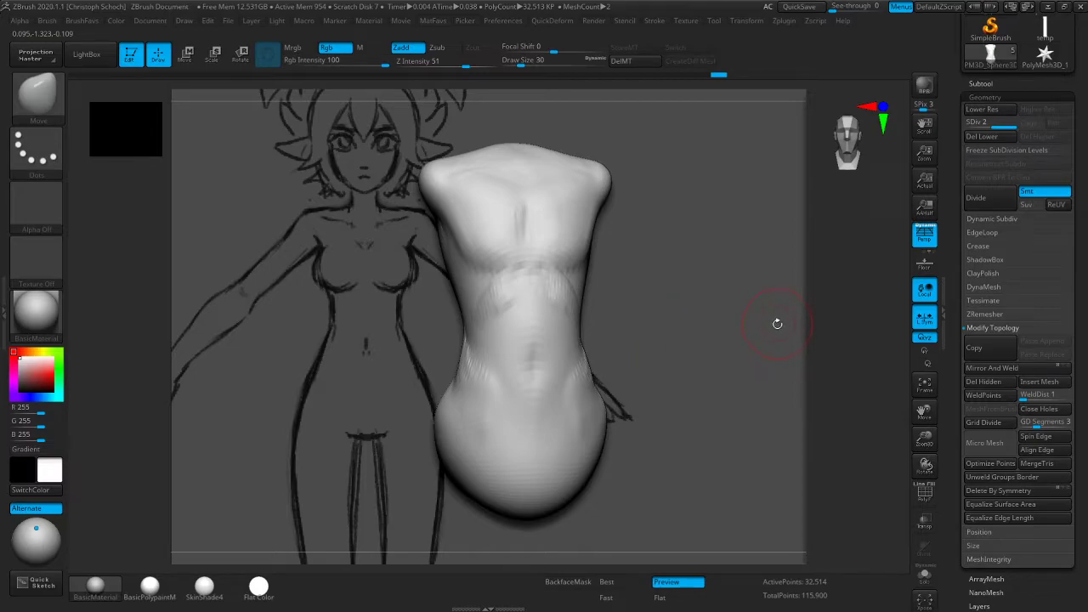
# Show the whole figure again and smooth the side of the abdomen
pyautogui.moveTo(901, 412)
pyautogui.mouseDown(button='right')
pyautogui.moveTo(814, 354)
pyautogui.moveTo(823, 349)
pyautogui.mouseUp(button='right')
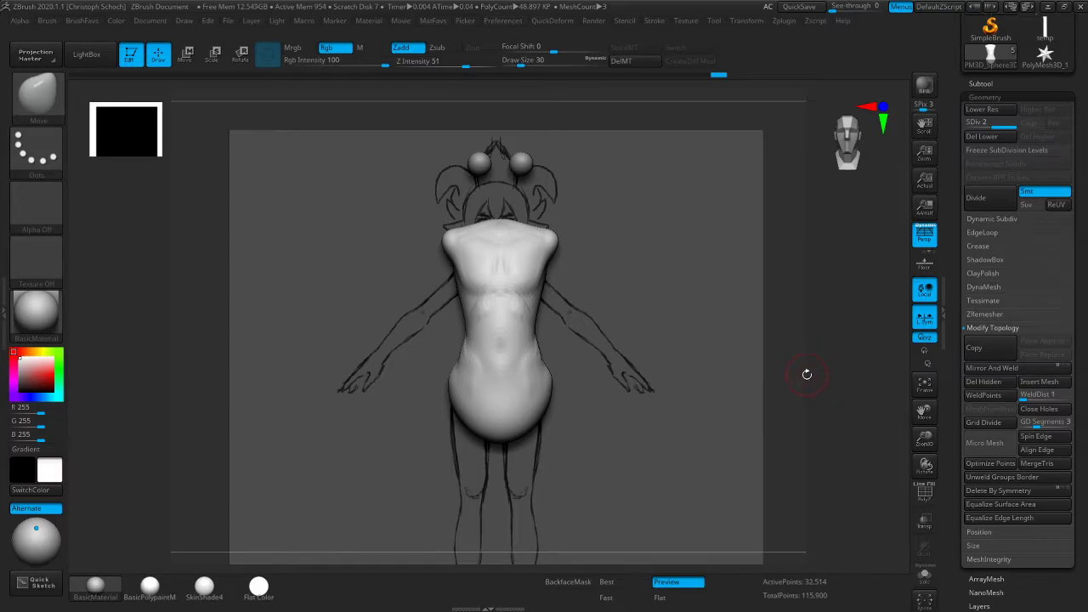
pyautogui.moveTo(924, 439); pyautogui.dragTo(825, 430)
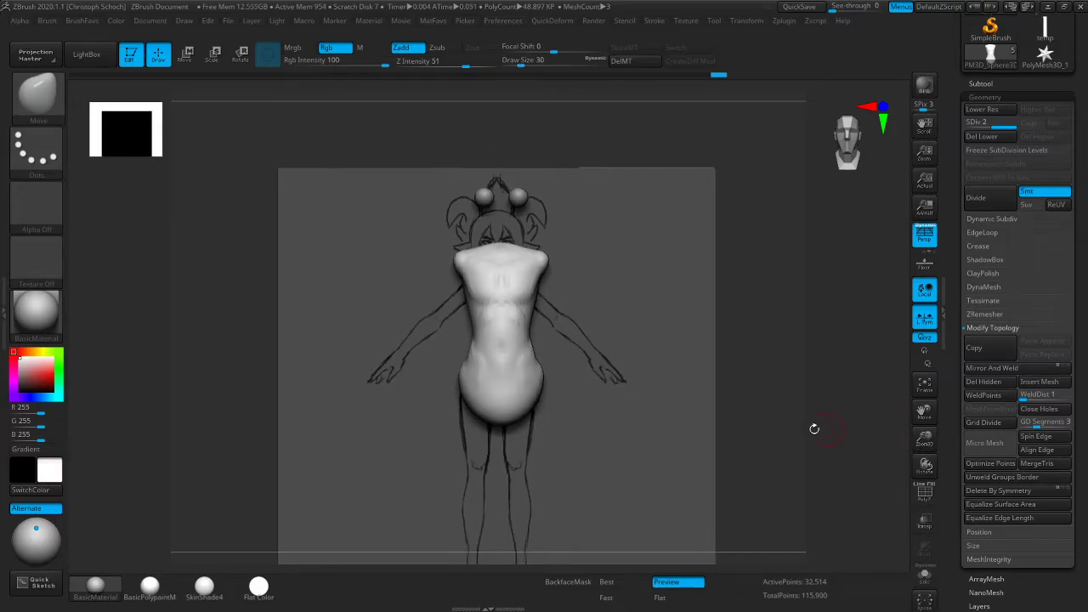
pyautogui.keyDown('ctrl'); pyautogui.keyDown('shift'); pyautogui.click(762, 431); pyautogui.keyUp('shift'); pyautogui.keyUp('ctrl')
pyautogui.moveTo(763, 430); pyautogui.dragTo(680, 416, button='right')
pyautogui.keyDown('shift'); pyautogui.moveTo(533, 345); pyautogui.dragTo(521, 365); pyautogui.keyUp('shift')
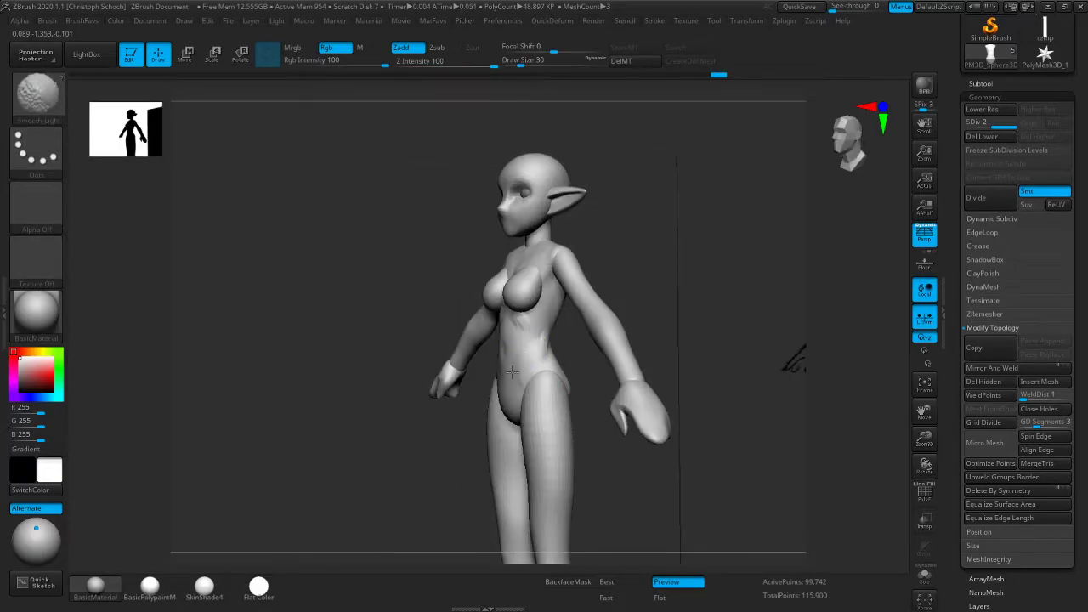
# Add volume to the side of the abdomen with the ClayBuildup brush at draw size 30 and smooth the waist
pyautogui.moveTo(425, 472); pyautogui.dragTo(386, 479, button='right')
pyautogui.press('1')
pyautogui.click(367, 340)
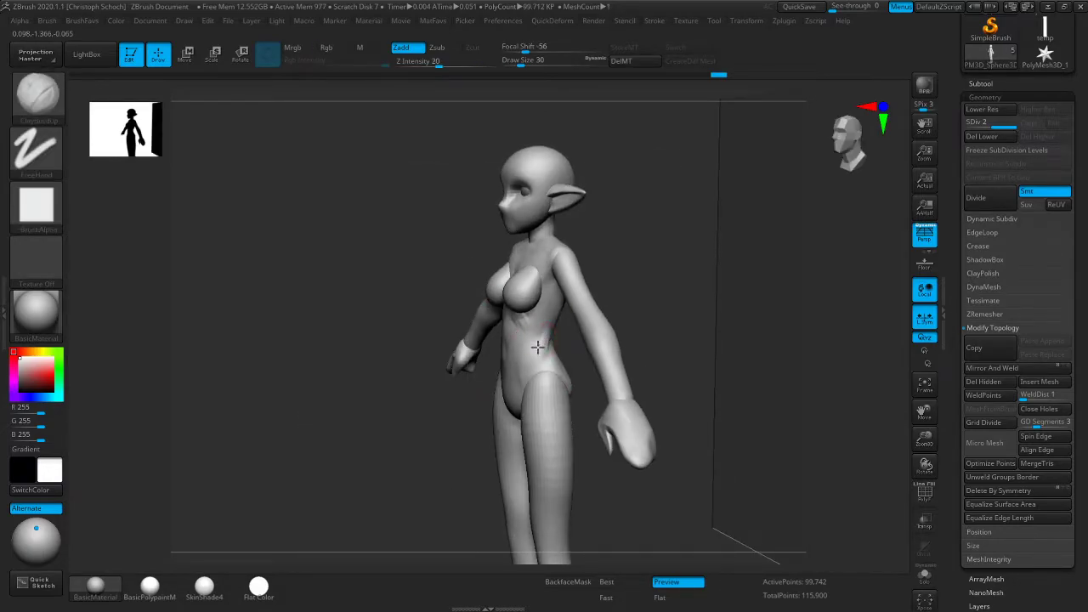
pyautogui.moveTo(527, 356); pyautogui.dragTo(532, 360)
pyautogui.moveTo(476, 364); pyautogui.dragTo(525, 362, button='right')
pyautogui.keyDown('shift'); pyautogui.moveTo(527, 362); pyautogui.dragTo(549, 352); pyautogui.keyUp('shift')
# Build up the front of the shoulder where the arm joins the chest with the ClayBuildup brush, and smooth it
pyautogui.moveTo(830, 304)
pyautogui.mouseDown()
pyautogui.moveTo(858, 314)
pyautogui.moveTo(893, 364)
pyautogui.mouseUp()
pyautogui.moveTo(485, 272)
pyautogui.mouseDown()
pyautogui.moveTo(505, 263)
pyautogui.moveTo(486, 274)
pyautogui.mouseUp()
pyautogui.press('[')
pyautogui.keyDown('shift'); pyautogui.moveTo(472, 293); pyautogui.dragTo(499, 276, button='right'); pyautogui.keyUp('shift')
pyautogui.press('shift')
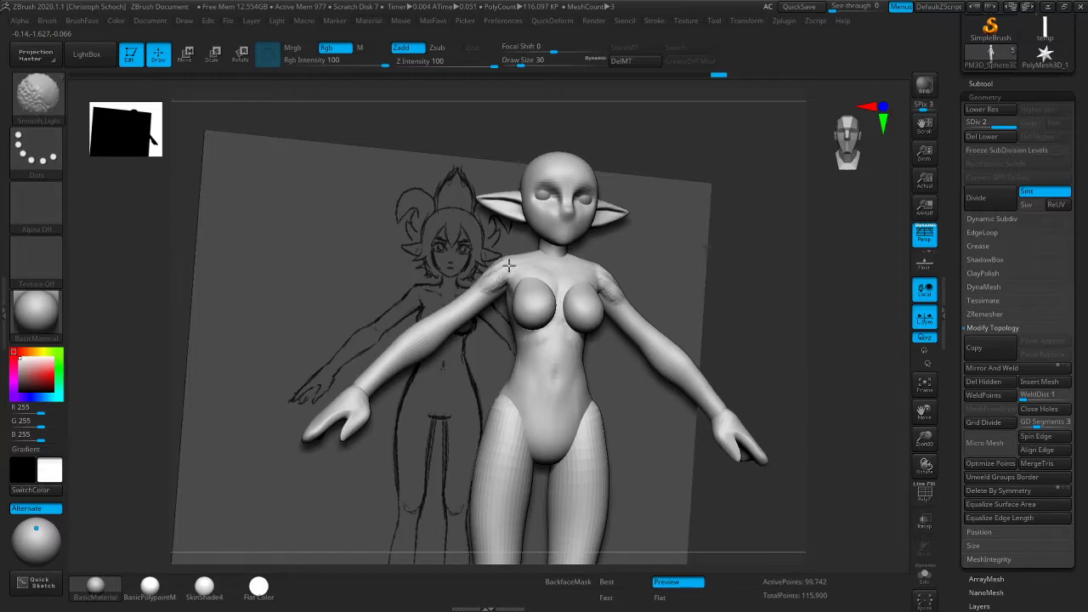
# Add volume to the back of the shoulder and upper arm with the ClayBuildup brush at draw size 22
pyautogui.moveTo(765, 285)
pyautogui.mouseDown(button='right')
pyautogui.moveTo(354, 437)
pyautogui.moveTo(374, 423)
pyautogui.mouseUp(button='right')
pyautogui.moveTo(471, 335)
pyautogui.keyDown('shift'); pyautogui.mouseDown(button='right')
pyautogui.moveTo(379, 410)
pyautogui.moveTo(399, 399)
pyautogui.mouseUp(button='right'); pyautogui.keyUp('shift')
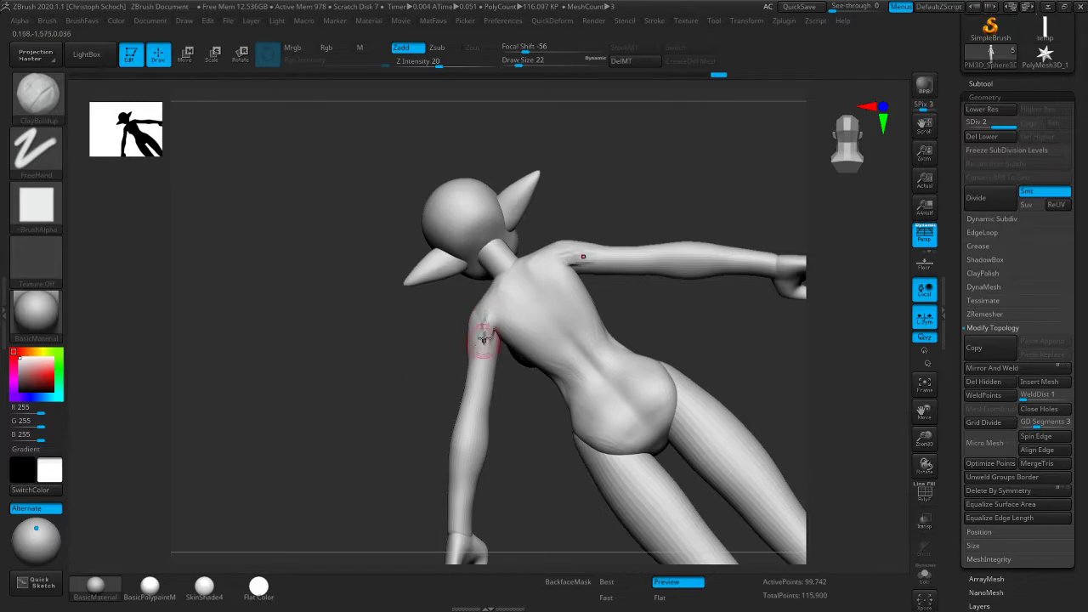
pyautogui.moveTo(408, 405); pyautogui.dragTo(479, 388, button='right')
# Flatten the back of the upper arm near the shoulder with the hPolish brush at draw size 30
pyautogui.press('b')
pyautogui.press('h')
pyautogui.press('p')
pyautogui.press('[')
pyautogui.moveTo(487, 323); pyautogui.dragTo(483, 336)
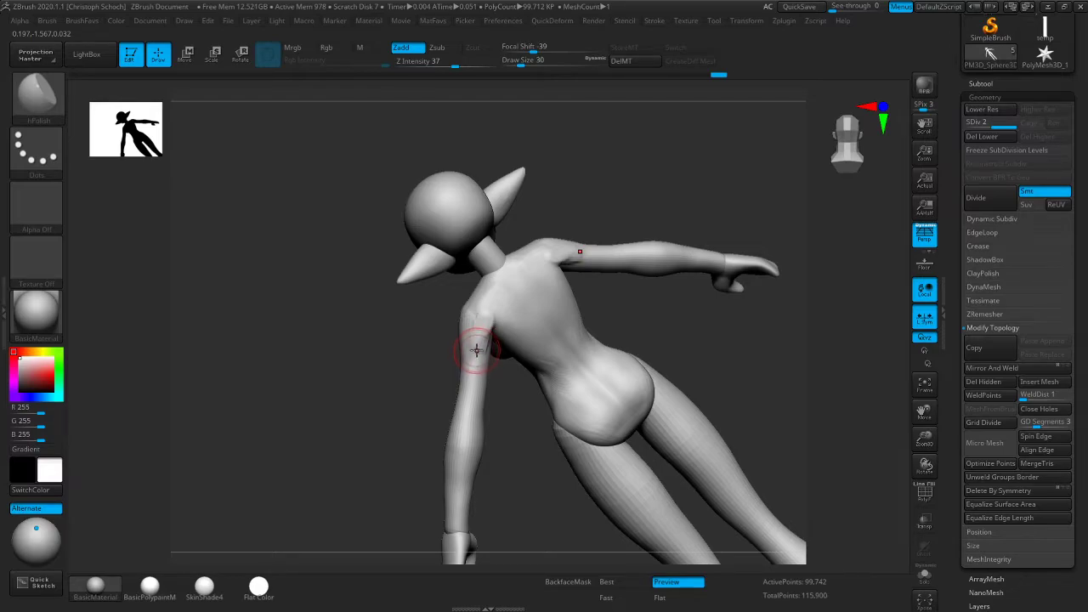
pyautogui.moveTo(370, 371); pyautogui.dragTo(324, 385)
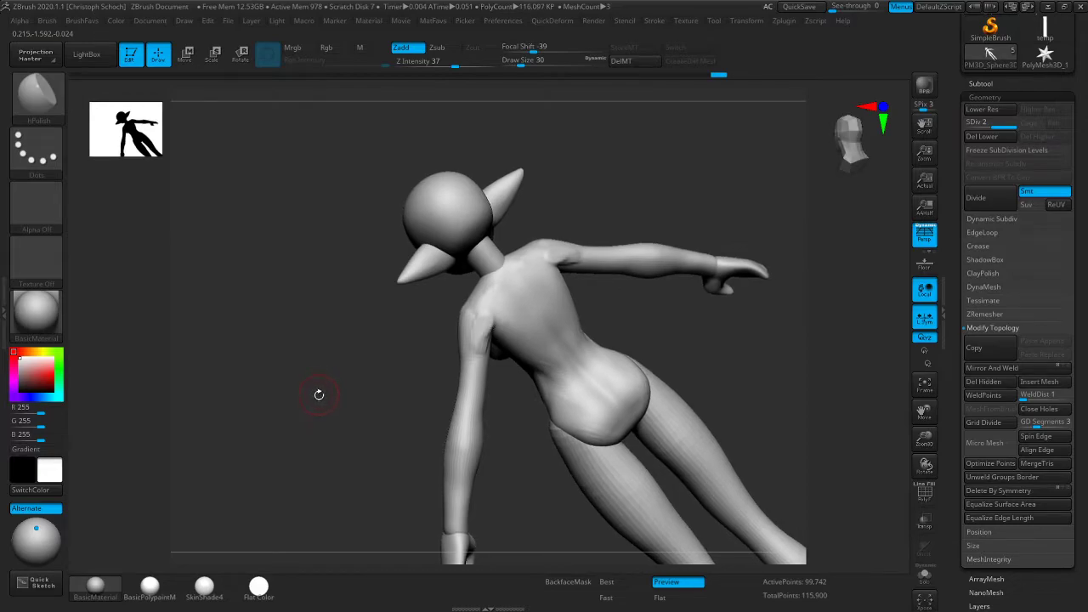
# Build up the rear shoulder muscle with the ClayBuildup brush at draw size 30 and smooth it into the upper arm
pyautogui.moveTo(308, 400)
pyautogui.mouseDown()
pyautogui.moveTo(777, 280)
pyautogui.moveTo(533, 301)
pyautogui.moveTo(459, 323)
pyautogui.mouseUp()
pyautogui.press('b')
pyautogui.press('c')
pyautogui.press('b')
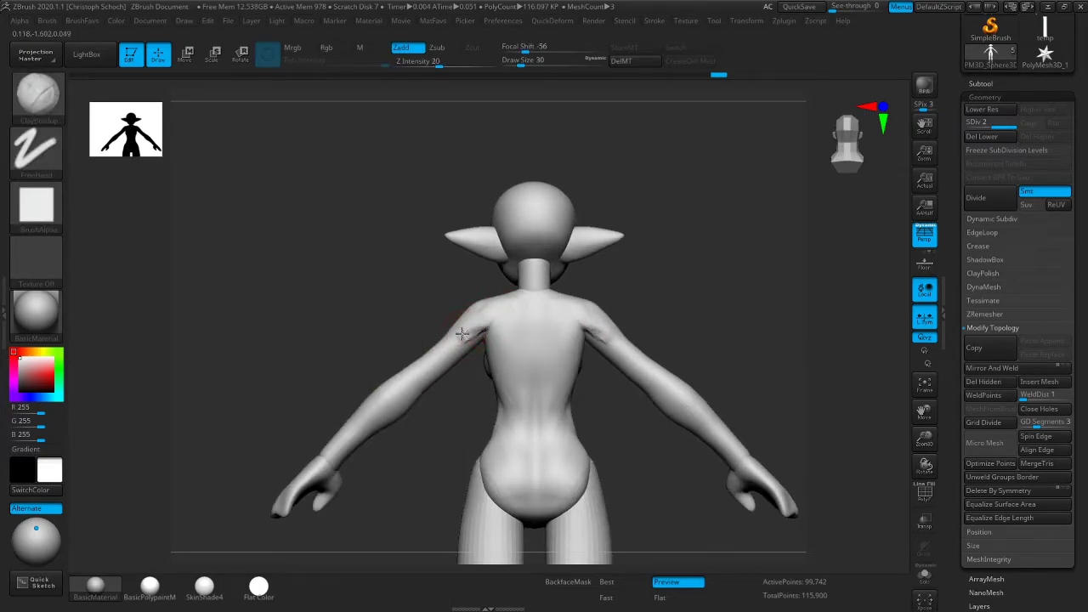
pyautogui.moveTo(430, 347); pyautogui.dragTo(442, 338)
pyautogui.moveTo(365, 348); pyautogui.dragTo(394, 391)
pyautogui.keyDown('shift'); pyautogui.moveTo(463, 340); pyautogui.dragTo(476, 332); pyautogui.keyUp('shift')
pyautogui.moveTo(382, 340); pyautogui.dragTo(310, 347)
# Adjust the shape of the rear shoulder and upper back with the Move brush at draw size 30
pyautogui.press('1')
pyautogui.click(325, 422)
pyautogui.moveTo(680, 308); pyautogui.dragTo(769, 301)
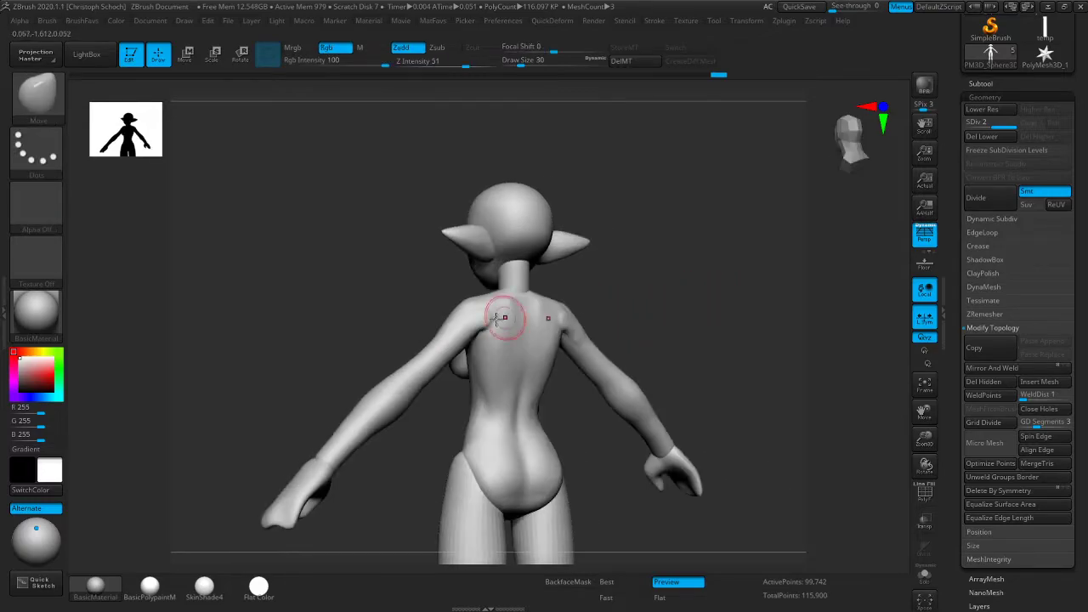
pyautogui.keyDown('shift'); pyautogui.moveTo(583, 288); pyautogui.dragTo(666, 275); pyautogui.keyUp('shift')
# Add volume to the outer shoulder blades near the armpits with the ClayBuildup brush at draw size 30 and smooth it
pyautogui.press('b')
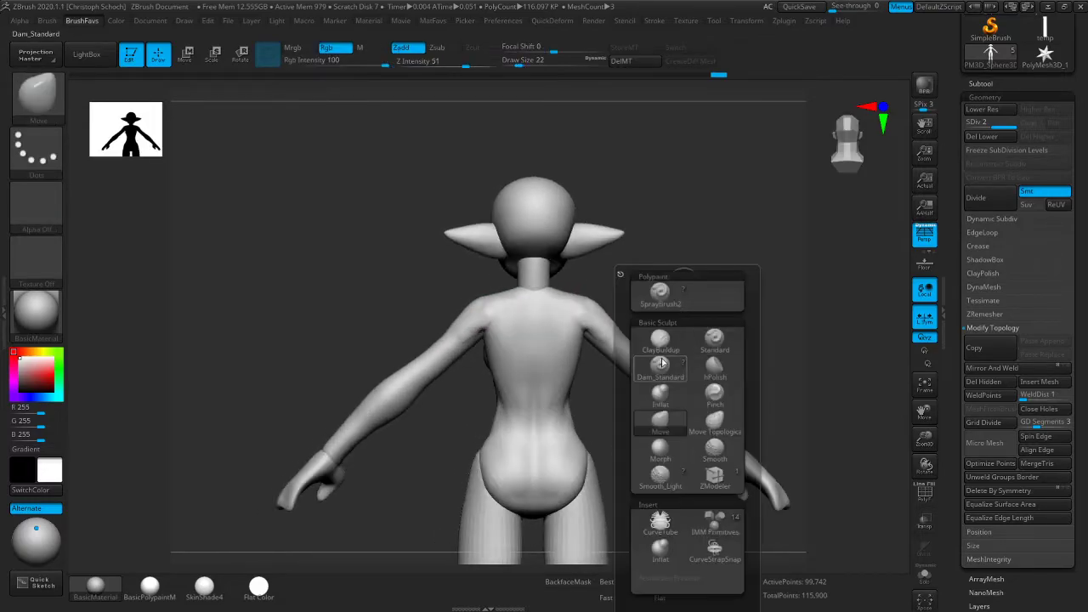
pyautogui.press('c')
pyautogui.press('b')
pyautogui.moveTo(497, 324); pyautogui.dragTo(495, 325)
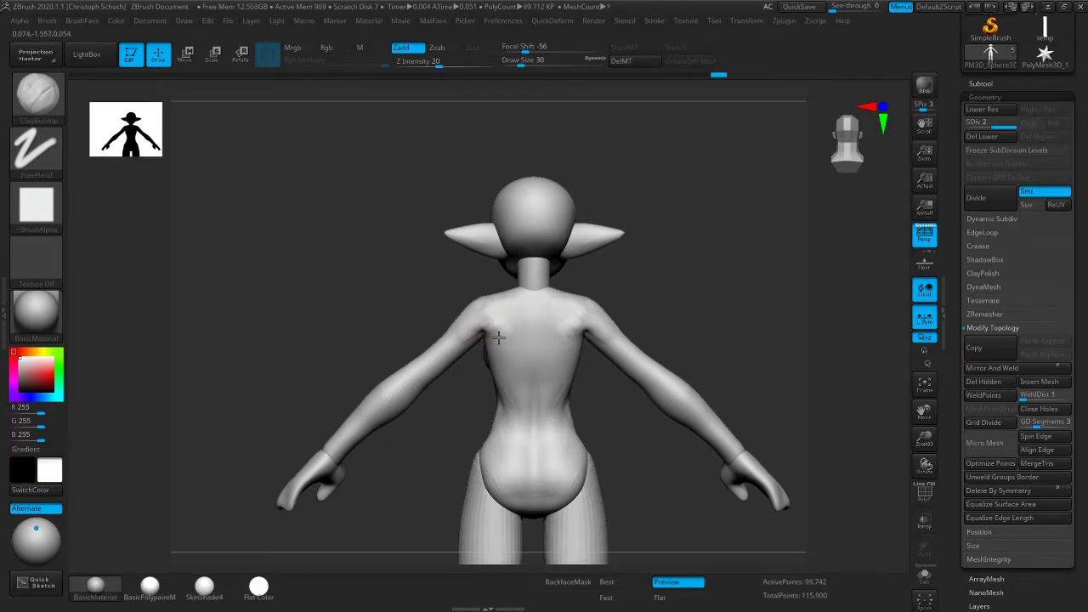
pyautogui.keyDown('shift'); pyautogui.moveTo(503, 336); pyautogui.dragTo(498, 330); pyautogui.keyUp('shift')
pyautogui.moveTo(479, 374); pyautogui.dragTo(454, 393)
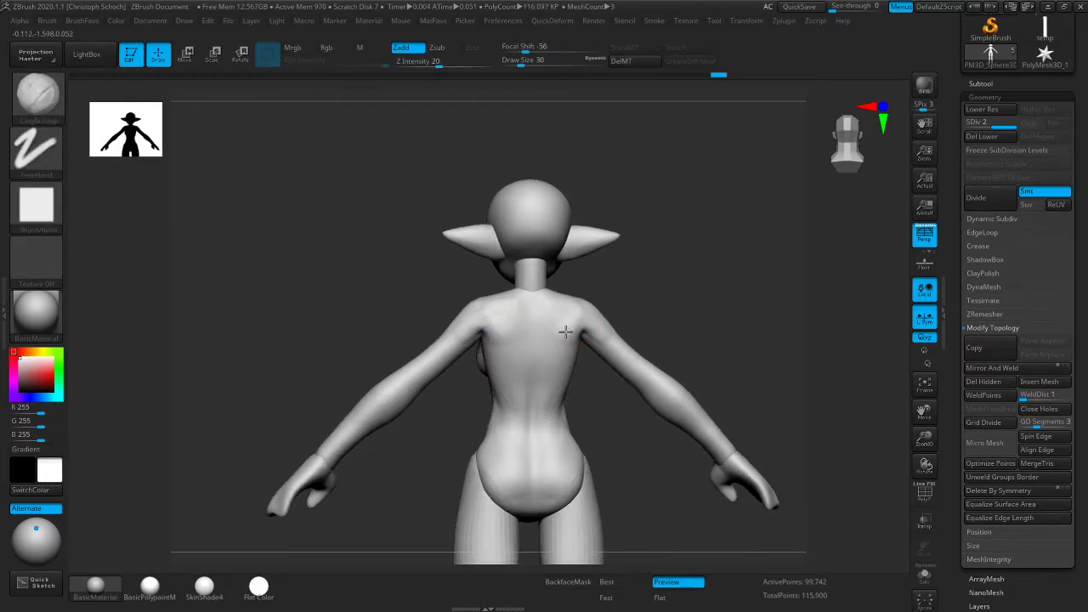
# Adjust the contour of the rear shoulder and outer upper back near the armpits with the Move brush
pyautogui.moveTo(652, 303)
pyautogui.mouseDown(button='right')
pyautogui.moveTo(709, 313)
pyautogui.moveTo(718, 284)
pyautogui.mouseUp(button='right')
pyautogui.press('b')
pyautogui.press('m')
pyautogui.press('v')
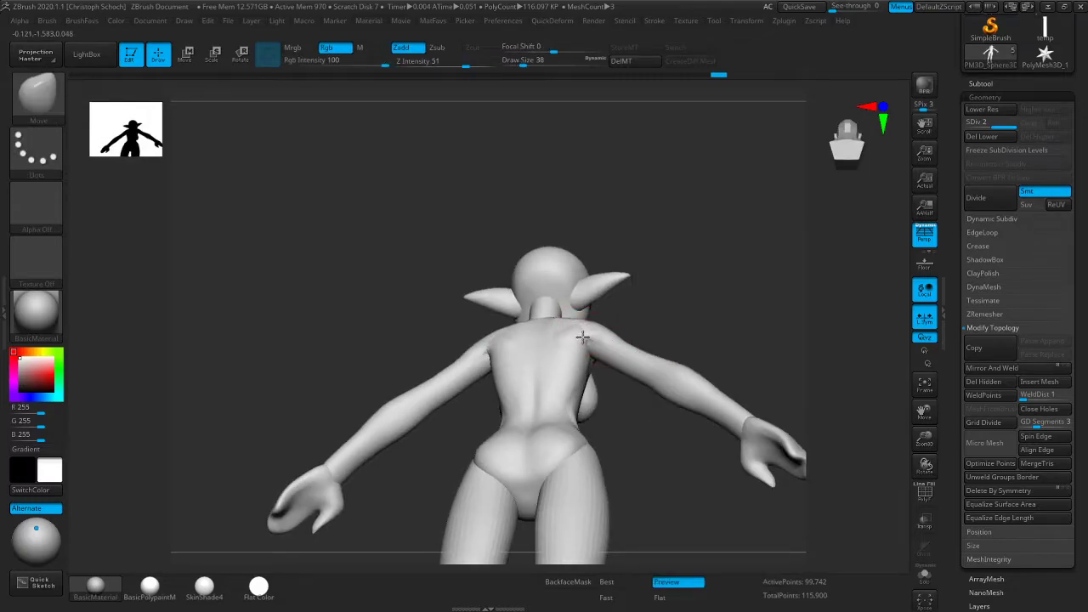
pyautogui.keyDown('shift'); pyautogui.moveTo(632, 308); pyautogui.dragTo(709, 296, button='right'); pyautogui.keyUp('shift')
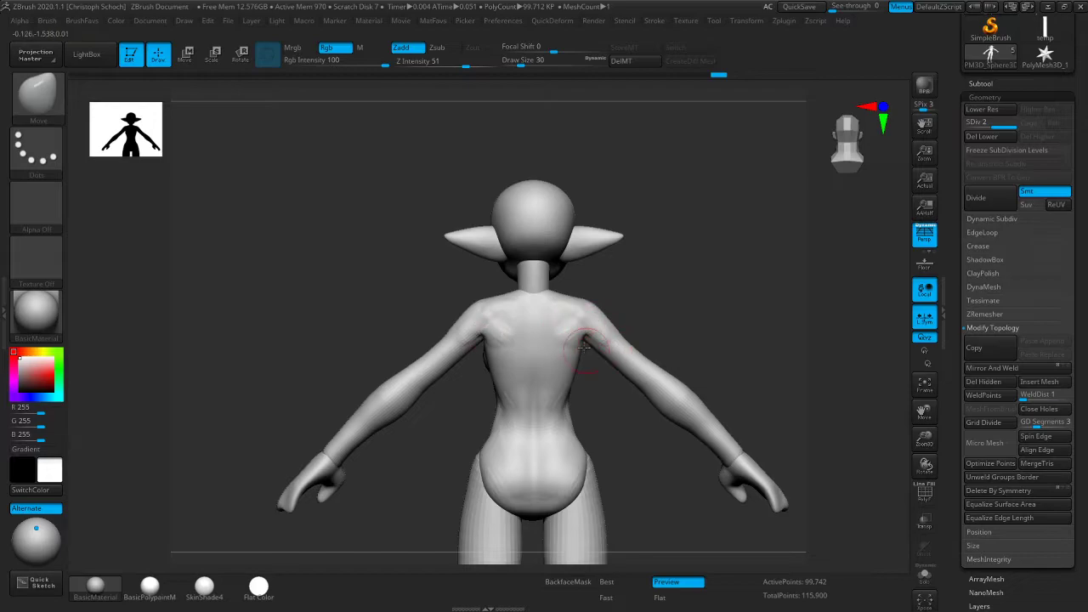
# Build up diagonal muscle forms from the shoulder blades towards the middle of the back with the ClayBuildup brush at draw size 26
pyautogui.press('b')
pyautogui.press('c')
pyautogui.press('b')
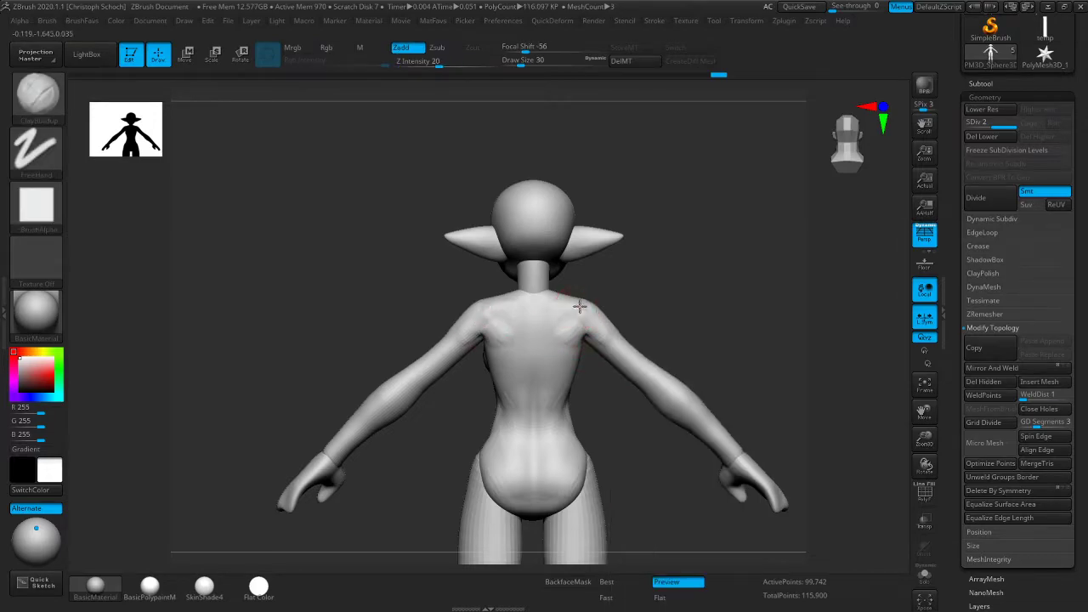
pyautogui.moveTo(558, 326); pyautogui.dragTo(520, 340)
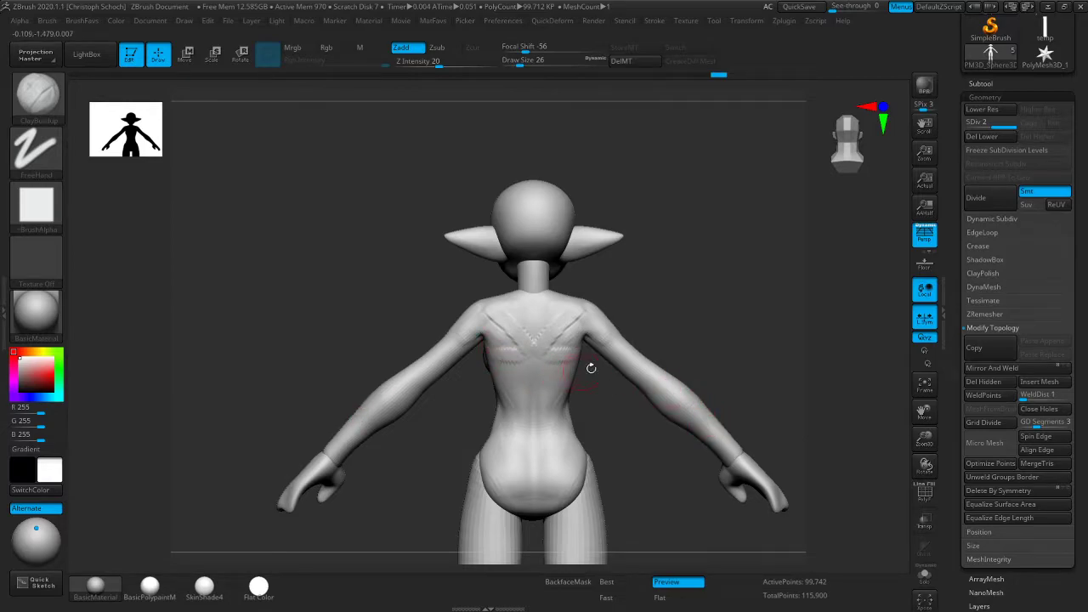
pyautogui.moveTo(644, 308); pyautogui.dragTo(688, 303)
pyautogui.hotkey('ctrl', 'z')
pyautogui.hotkey('ctrl', 'z')
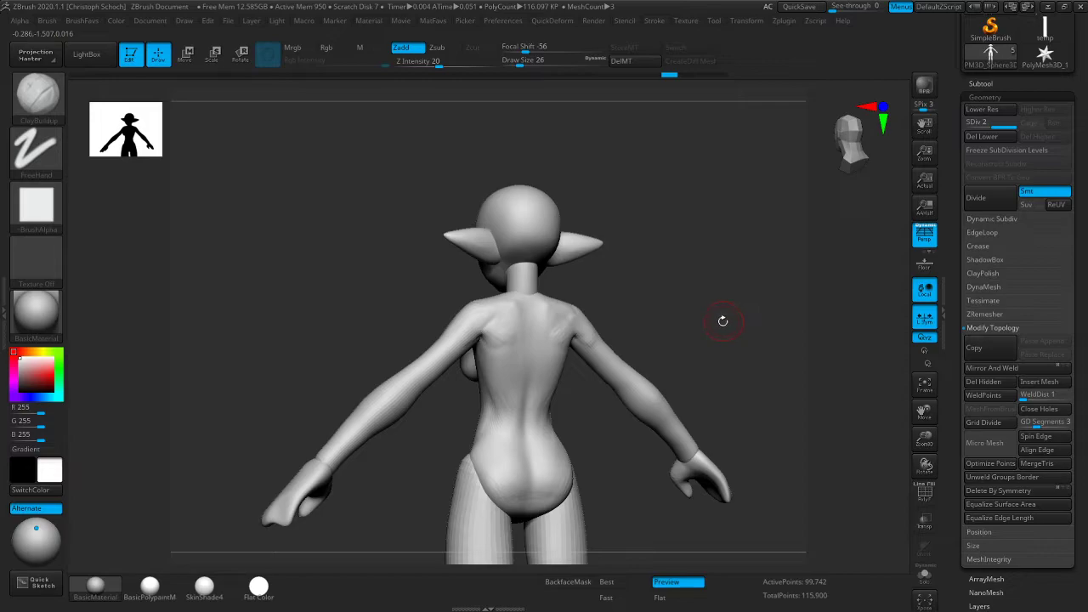
pyautogui.keyDown('shift'); pyautogui.moveTo(723, 322); pyautogui.dragTo(697, 311, button='right'); pyautogui.keyUp('shift')
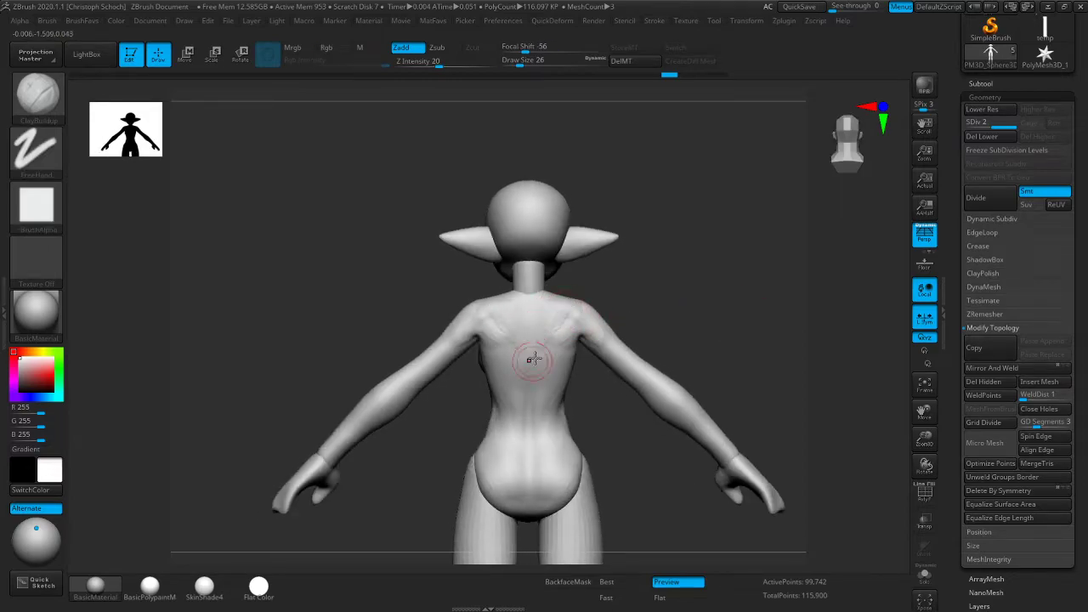
pyautogui.moveTo(563, 313); pyautogui.dragTo(527, 387)
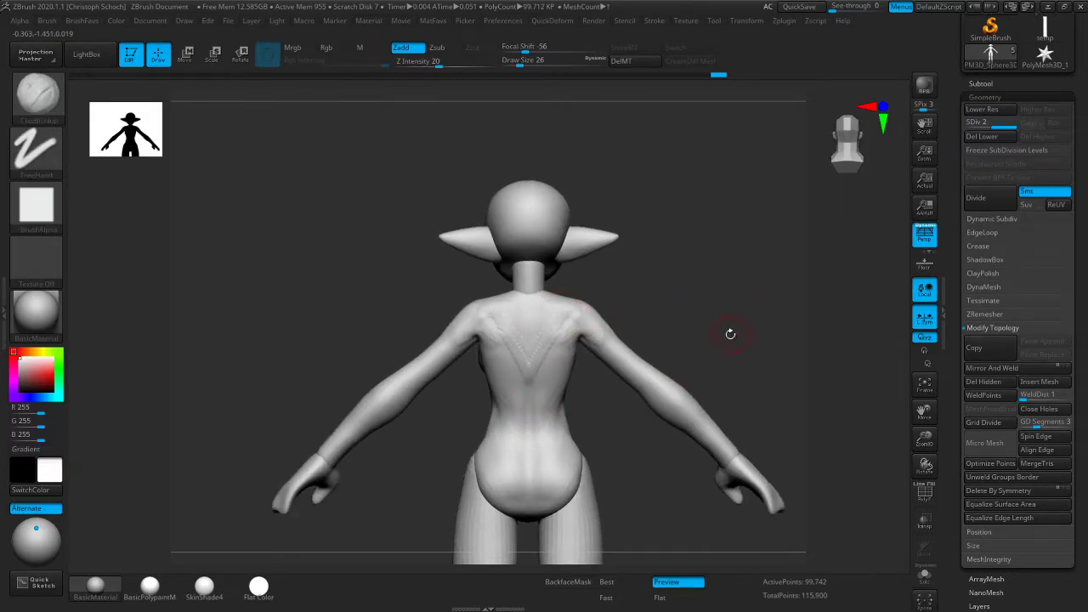
pyautogui.keyDown('shift'); pyautogui.moveTo(732, 333); pyautogui.dragTo(717, 315, button='right'); pyautogui.keyUp('shift')
# Refine the shoulder blade area with the ClayBuildup brush at draw size 18 and smooth it into the upper back
pyautogui.moveTo(665, 267); pyautogui.dragTo(634, 282)
pyautogui.press('[')
pyautogui.press('[')
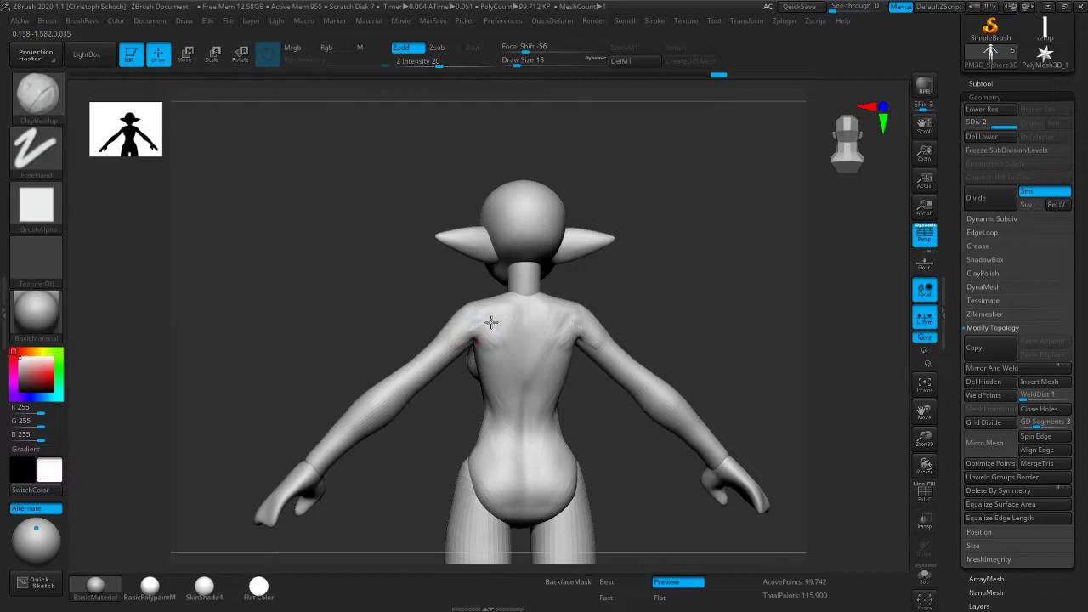
pyautogui.press('shift')
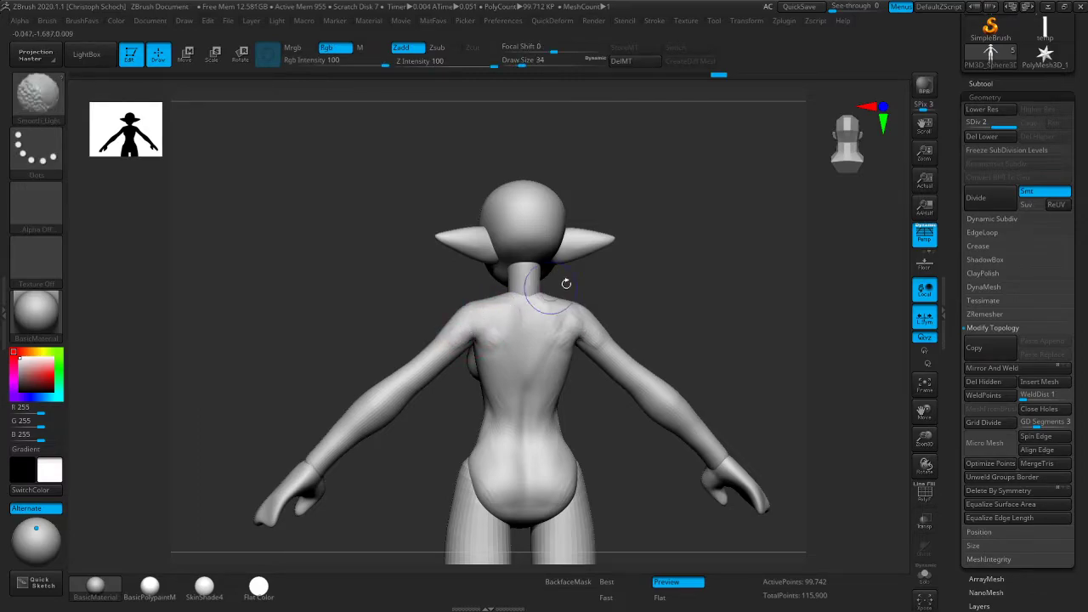
pyautogui.moveTo(697, 309)
pyautogui.mouseDown()
pyautogui.moveTo(709, 314)
pyautogui.moveTo(638, 313)
pyautogui.moveTo(682, 324)
pyautogui.mouseUp()
pyautogui.keyDown('shift'); pyautogui.moveTo(496, 319); pyautogui.dragTo(528, 328); pyautogui.keyUp('shift')
pyautogui.moveTo(636, 291)
pyautogui.mouseDown()
pyautogui.moveTo(654, 284)
pyautogui.moveTo(687, 302)
pyautogui.moveTo(711, 372)
pyautogui.moveTo(499, 345)
pyautogui.mouseUp()
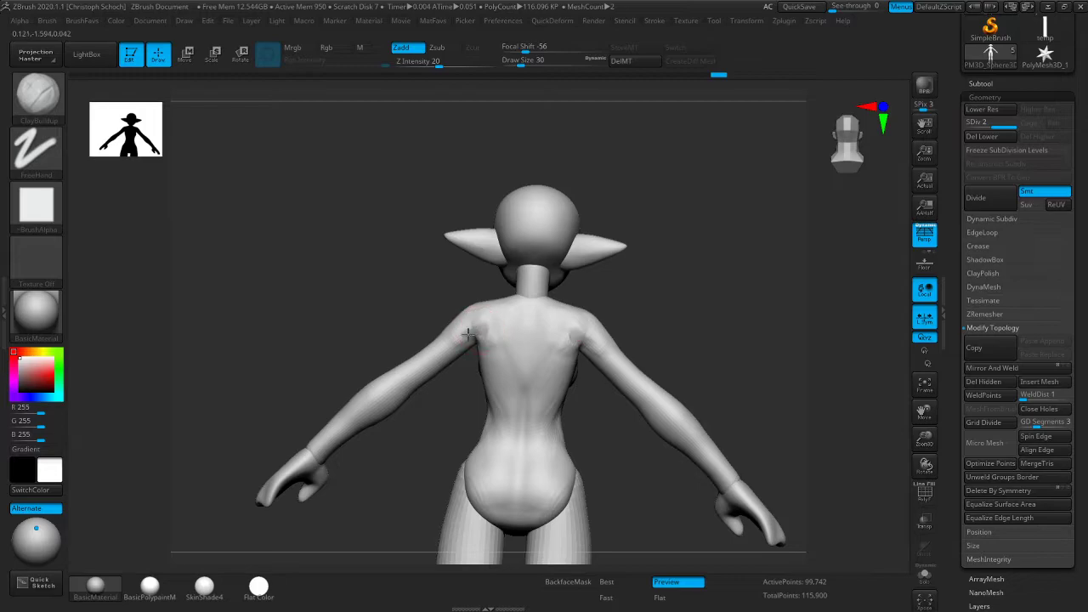
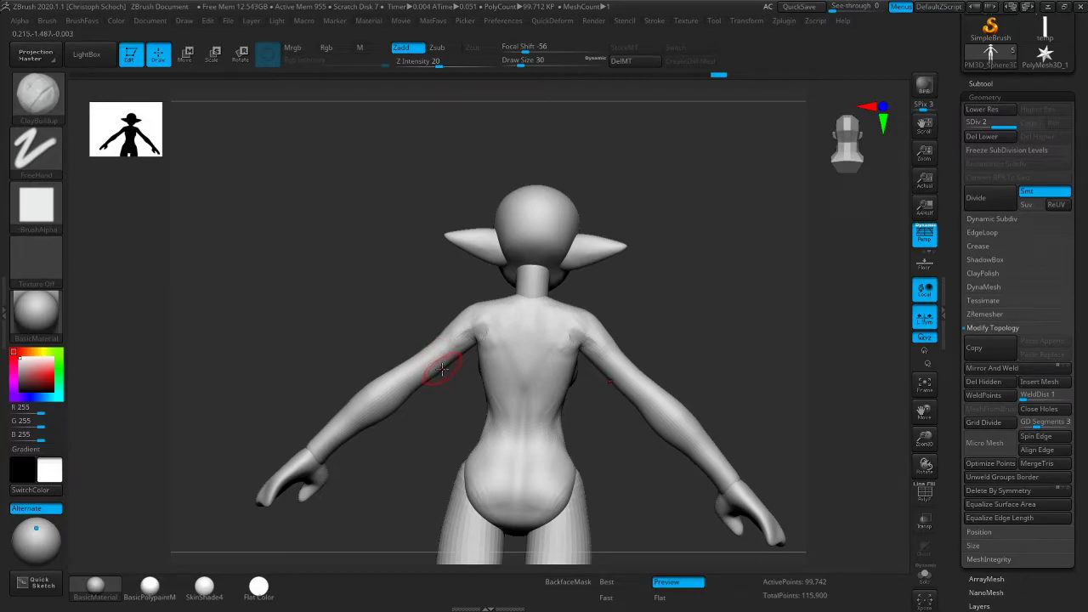
# Build up the back of the shoulder above the armpit with the ClayBuildup brush at draw size 30 and smooth it
pyautogui.press('shift')
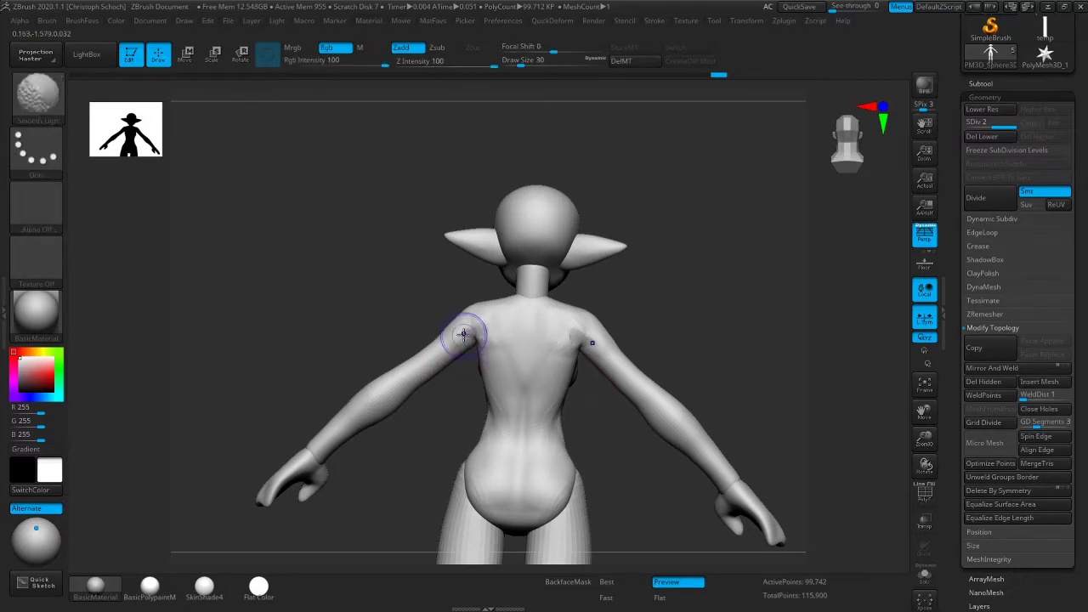
pyautogui.moveTo(400, 374)
pyautogui.mouseDown(button='right')
pyautogui.moveTo(377, 382)
pyautogui.moveTo(510, 357)
pyautogui.moveTo(466, 318)
pyautogui.mouseUp(button='right')
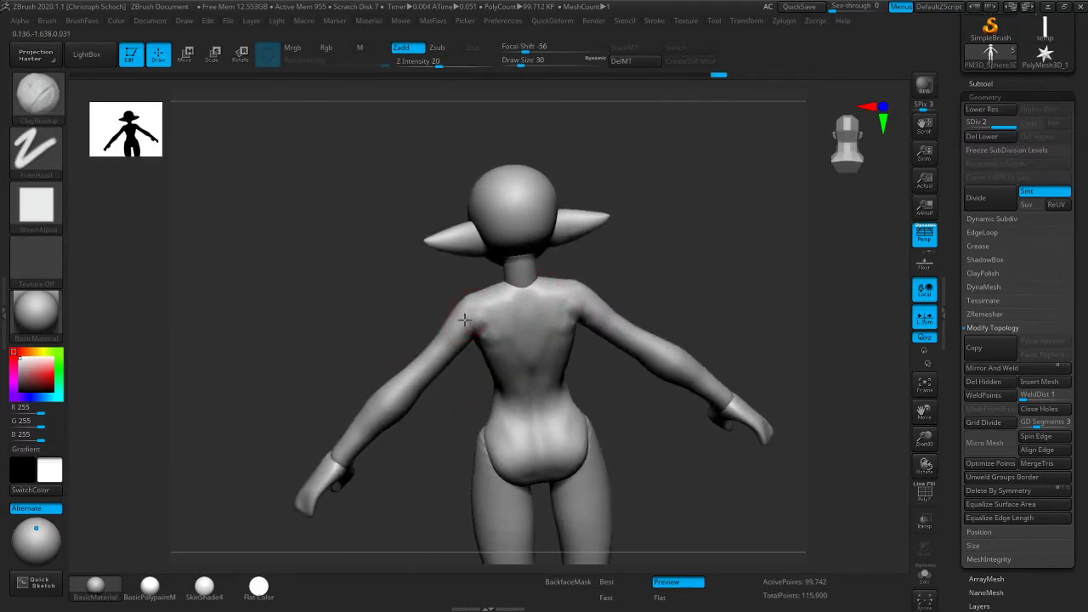
pyautogui.keyDown('shift'); pyautogui.moveTo(459, 322); pyautogui.dragTo(469, 313); pyautogui.keyUp('shift')
pyautogui.moveTo(362, 348); pyautogui.dragTo(437, 369)
# Flatten the rear shoulder where it meets the upper arm with the hPolish brush at draw size 26
pyautogui.press('b')
pyautogui.click(457, 374)
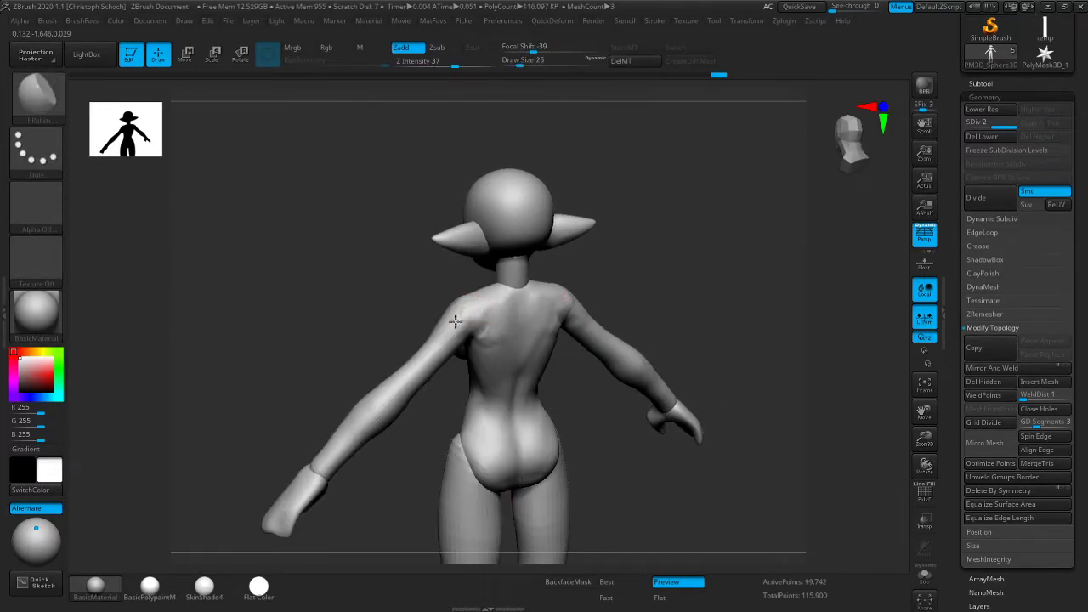
pyautogui.moveTo(467, 310)
pyautogui.mouseDown(button='right')
pyautogui.moveTo(669, 309)
pyautogui.moveTo(675, 327)
pyautogui.moveTo(485, 320)
pyautogui.moveTo(539, 326)
pyautogui.moveTo(432, 308)
pyautogui.mouseUp(button='right')
pyautogui.moveTo(529, 304)
pyautogui.mouseDown(button='right')
pyautogui.moveTo(505, 291)
pyautogui.moveTo(476, 318)
pyautogui.moveTo(540, 347)
pyautogui.mouseUp(button='right')
# Adjust the side profile of the shoulder and upper arm with the Move brush at draw sizes 42 and 34
pyautogui.press('b')
pyautogui.click(514, 422)
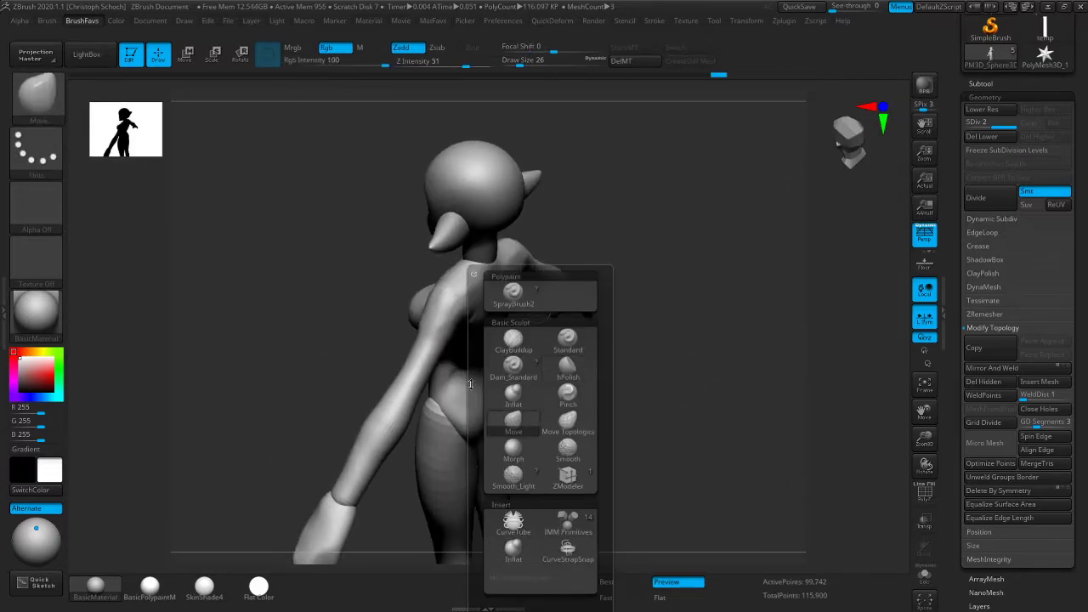
pyautogui.moveTo(432, 292); pyautogui.dragTo(359, 396, button='right')
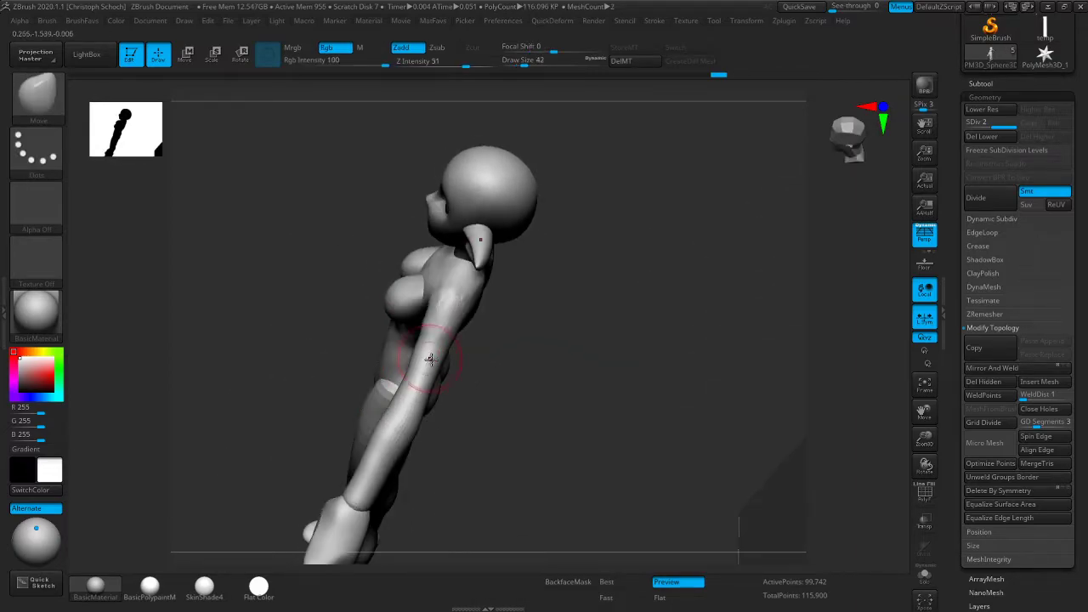
pyautogui.moveTo(431, 382)
pyautogui.mouseDown(button='right')
pyautogui.moveTo(503, 360)
pyautogui.moveTo(553, 323)
pyautogui.moveTo(451, 374)
pyautogui.moveTo(467, 361)
pyautogui.moveTo(442, 426)
pyautogui.mouseUp(button='right')
pyautogui.moveTo(425, 465)
pyautogui.mouseDown(button='right')
pyautogui.moveTo(586, 459)
pyautogui.moveTo(605, 438)
pyautogui.mouseUp(button='right')
# Add volume around the elbow and upper forearm with the ClayBuildup brush at draw size 26
pyautogui.press('b')
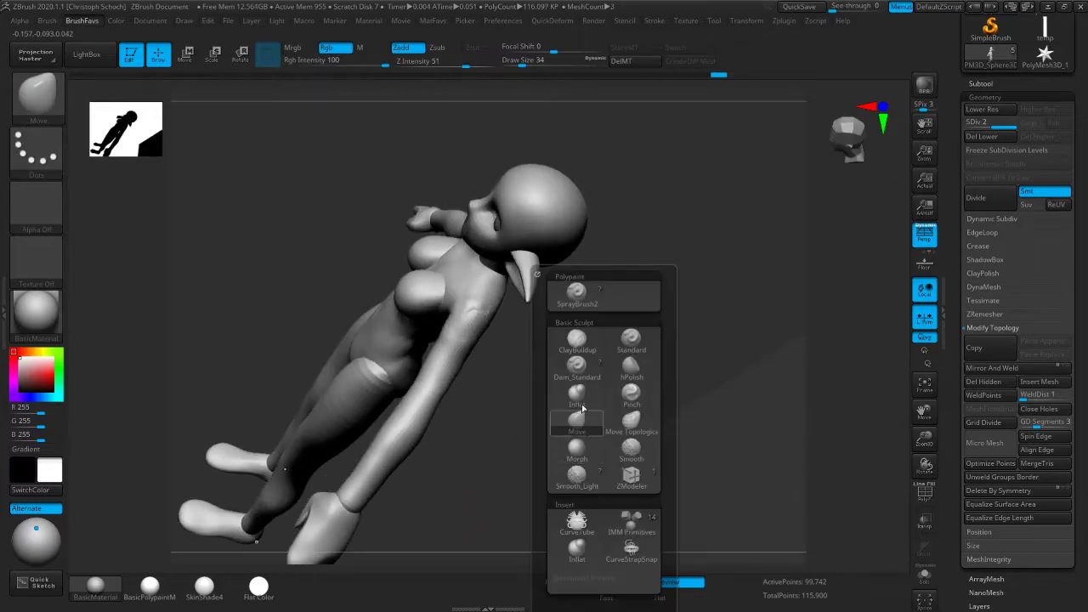
pyautogui.click(577, 343)
pyautogui.moveTo(471, 418)
pyautogui.mouseDown(button='right')
pyautogui.moveTo(548, 471)
pyautogui.moveTo(454, 440)
pyautogui.mouseUp(button='right')
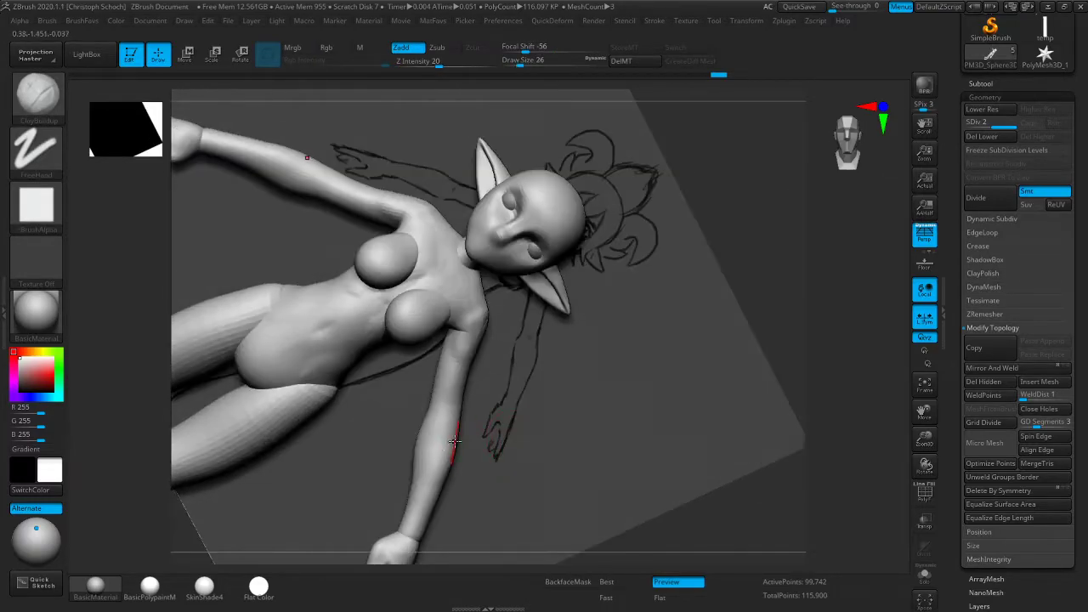
pyautogui.moveTo(793, 292); pyautogui.dragTo(474, 437, button='right')
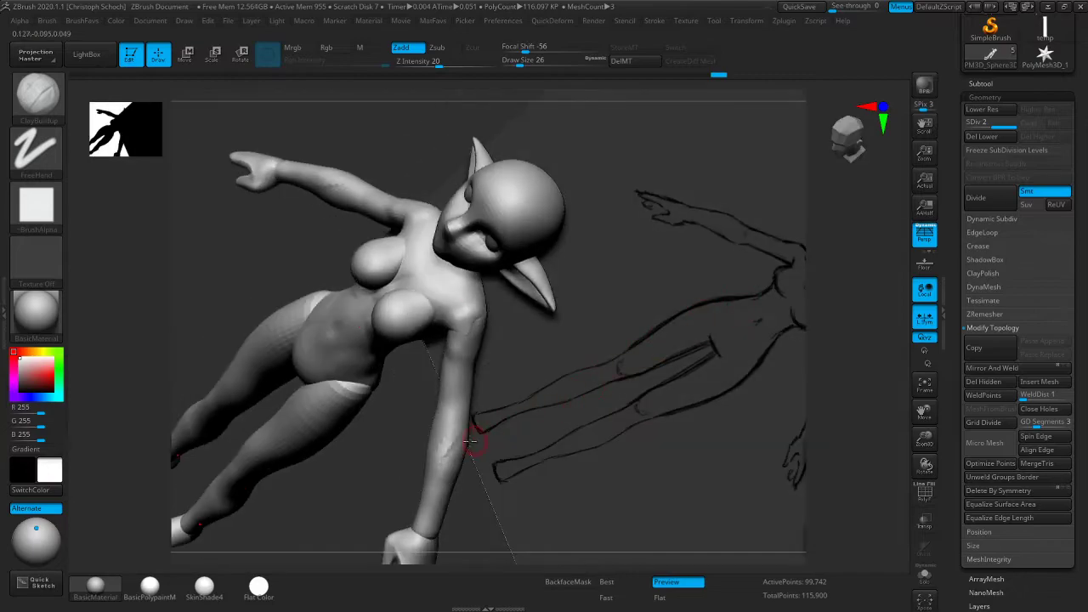
pyautogui.moveTo(396, 498)
pyautogui.mouseDown(button='right')
pyautogui.moveTo(467, 449)
pyautogui.moveTo(691, 368)
pyautogui.moveTo(508, 415)
pyautogui.mouseUp(button='right')
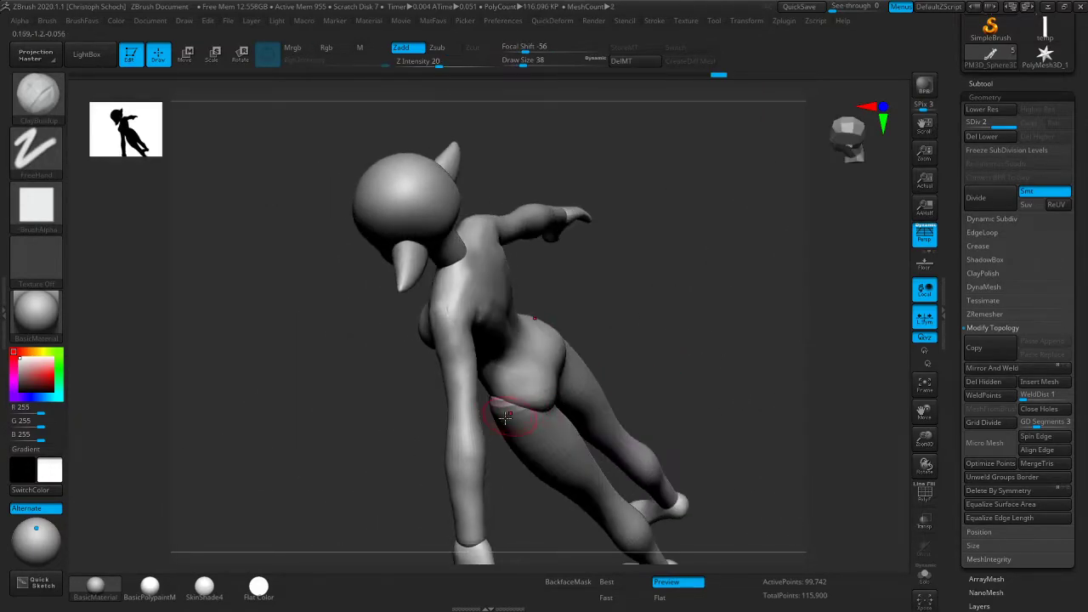
# Refine the forearm and elbow from all sides with the ClayBuildup brush at draw size 22
pyautogui.moveTo(469, 419); pyautogui.dragTo(470, 429)
pyautogui.moveTo(459, 482); pyautogui.dragTo(460, 456, button='right')
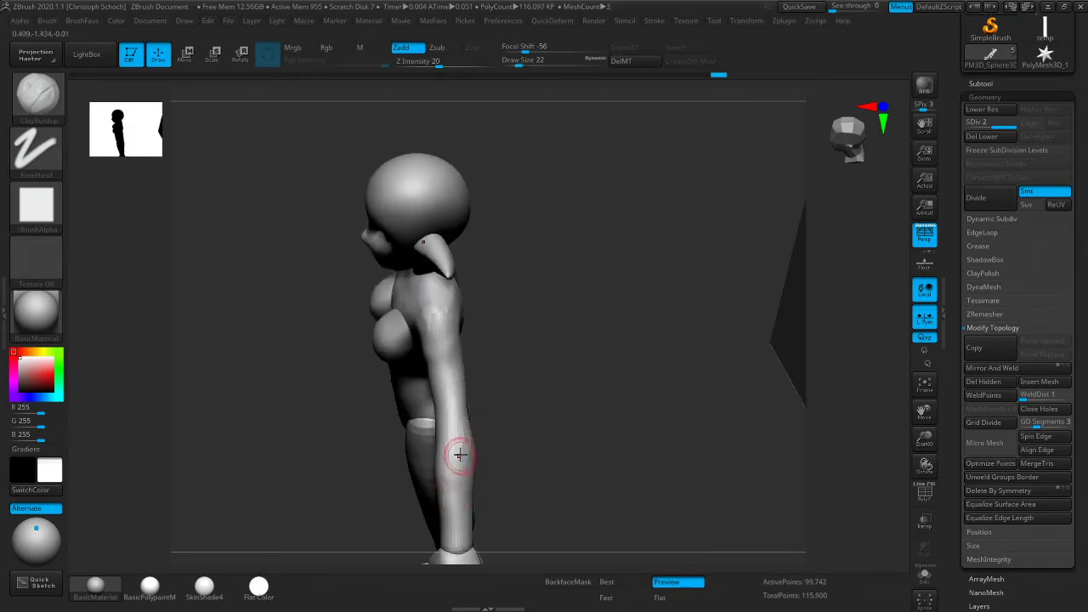
pyautogui.moveTo(408, 502); pyautogui.dragTo(493, 425, button='right')
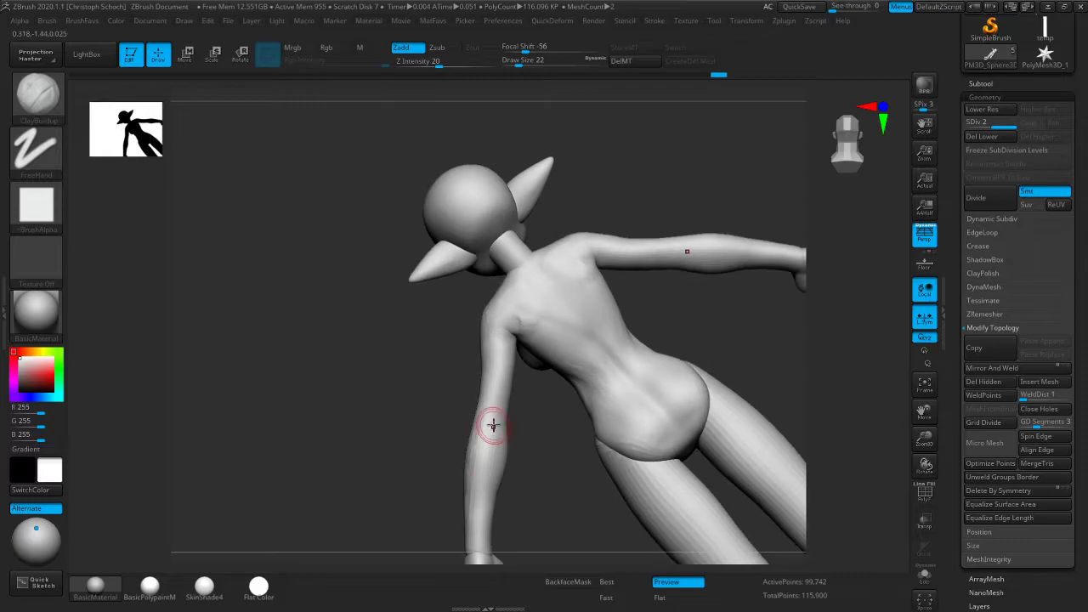
pyautogui.moveTo(489, 492); pyautogui.dragTo(487, 430, button='right')
pyautogui.moveTo(491, 502); pyautogui.dragTo(477, 454, button='right')
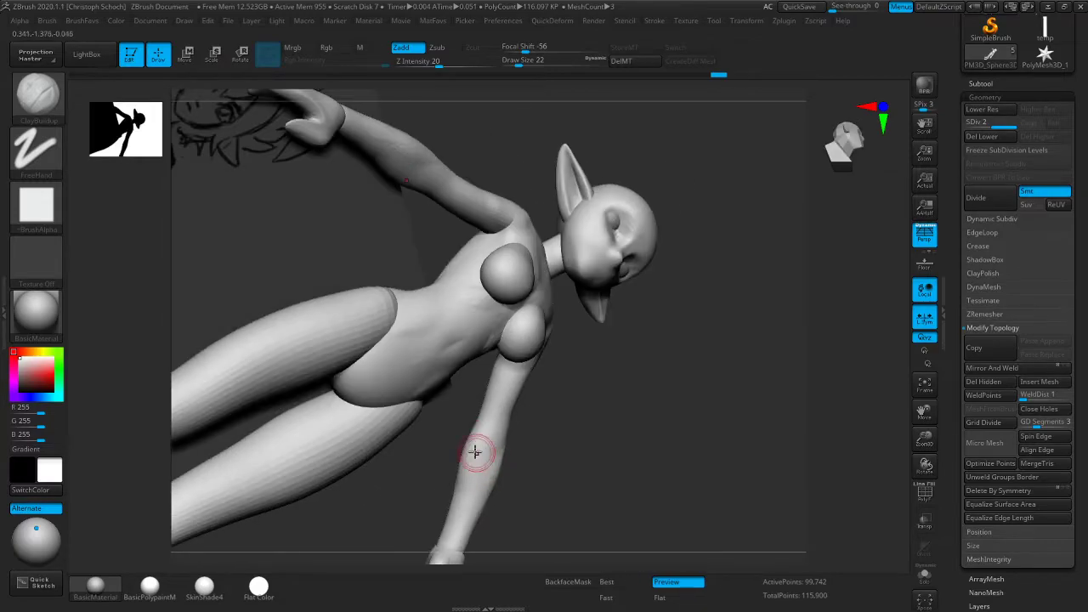
pyautogui.keyDown('shift'); pyautogui.moveTo(462, 522); pyautogui.dragTo(627, 450, button='right'); pyautogui.keyUp('shift')
# Build up the collarbone area on the upper chest with the ClayBuildup brush at draw size 14
pyautogui.moveTo(714, 507)
pyautogui.mouseDown(button='right')
pyautogui.moveTo(655, 450)
pyautogui.moveTo(335, 458)
pyautogui.moveTo(629, 400)
pyautogui.moveTo(678, 372)
pyautogui.mouseUp(button='right')
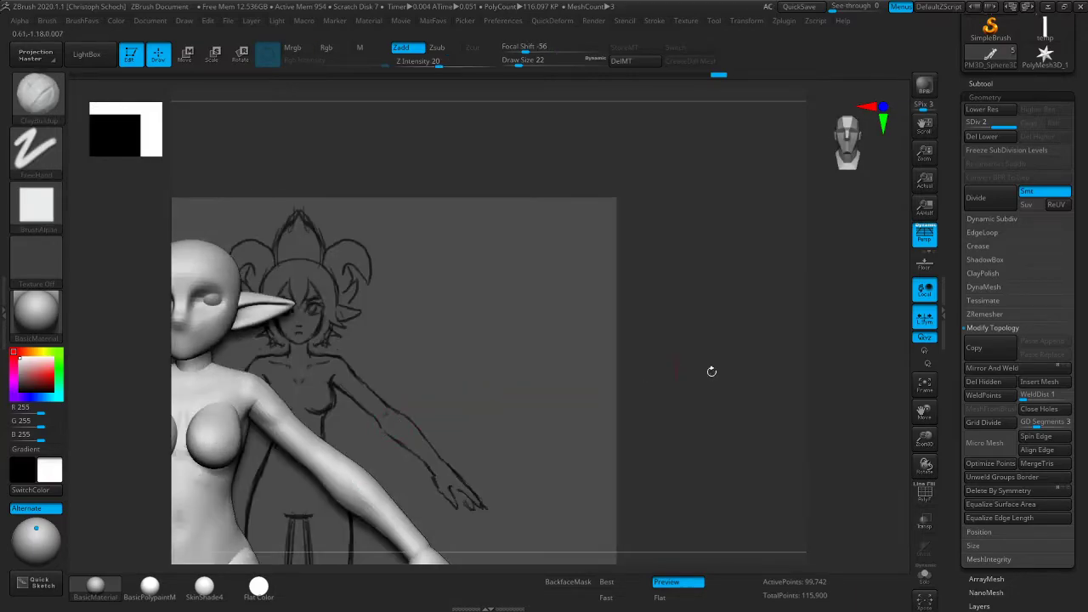
pyautogui.moveTo(925, 422); pyautogui.dragTo(1086, 390)
pyautogui.moveTo(765, 387); pyautogui.dragTo(823, 415, button='right')
pyautogui.press('[')
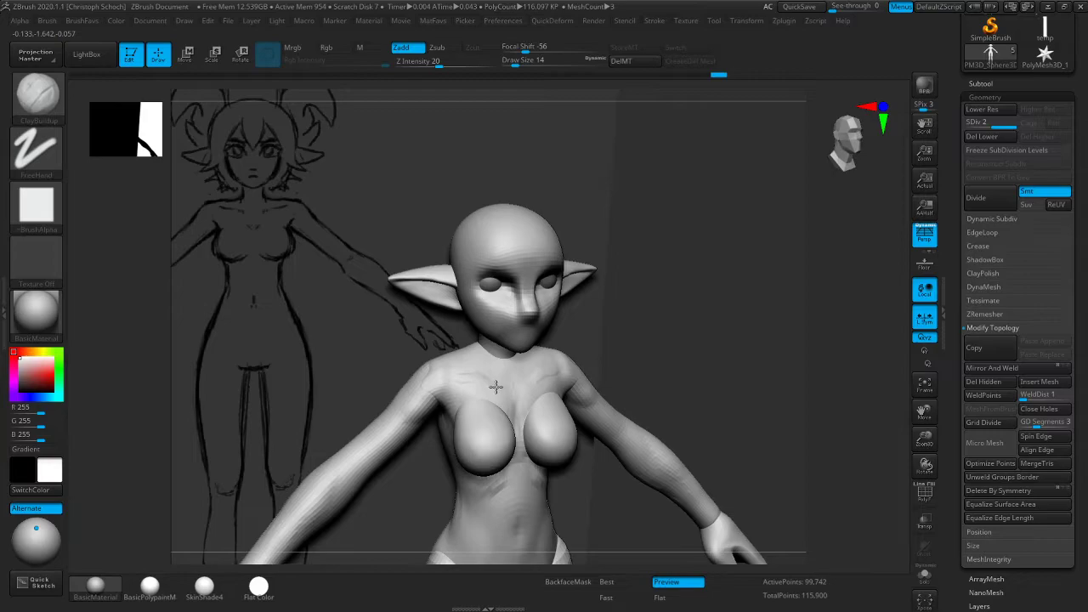
pyautogui.press(']')
pyautogui.press(']')
pyautogui.keyDown('shift'); pyautogui.moveTo(493, 371); pyautogui.dragTo(767, 353, button='right'); pyautogui.keyUp('shift')
# Reshape the neck and pull in the back of the head in side view with the Move brush at draw sizes 30 to 62
pyautogui.press('space')
pyautogui.click(748, 416)
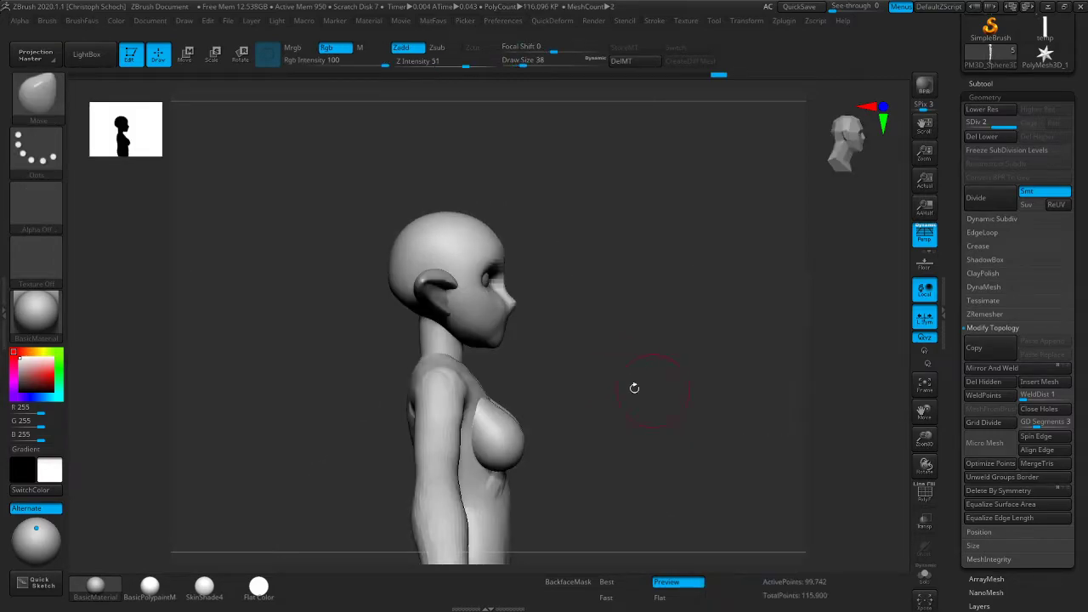
pyautogui.press(']')
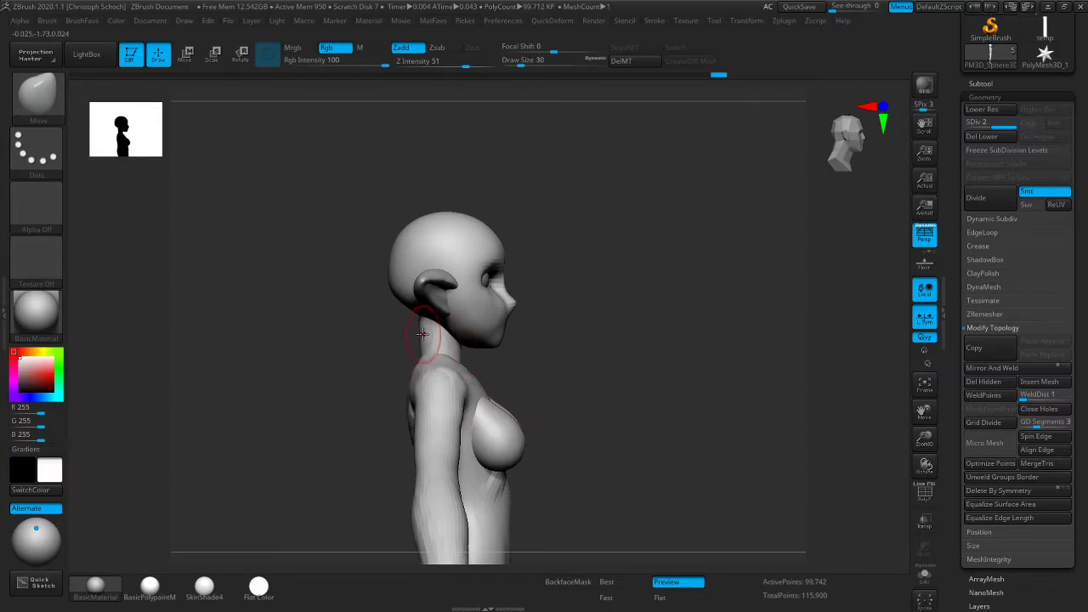
pyautogui.moveTo(419, 351); pyautogui.dragTo(418, 341, button='right')
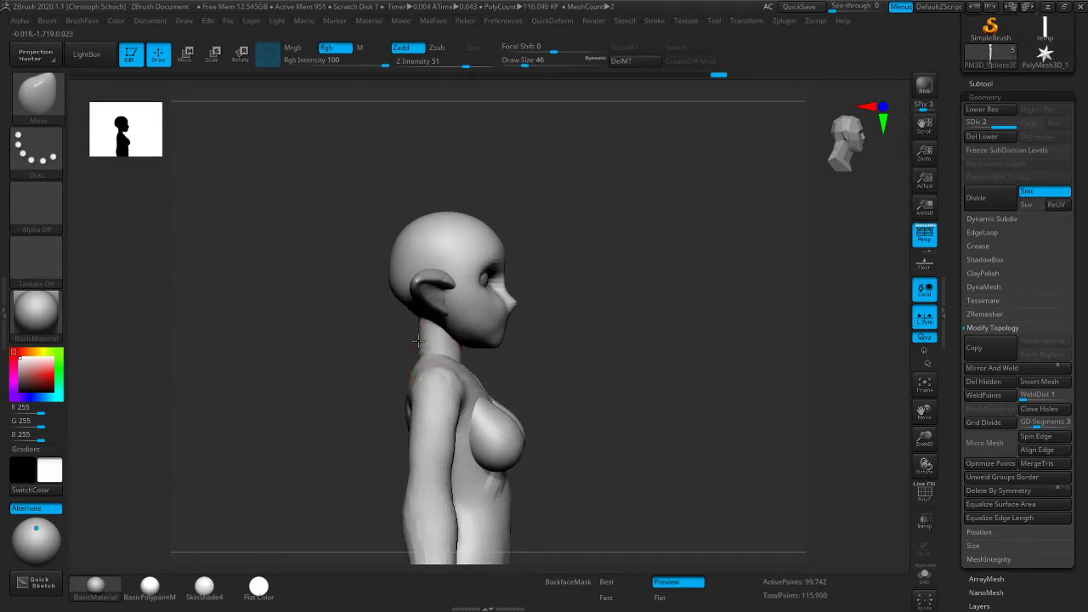
pyautogui.moveTo(482, 312); pyautogui.dragTo(495, 310, button='right')
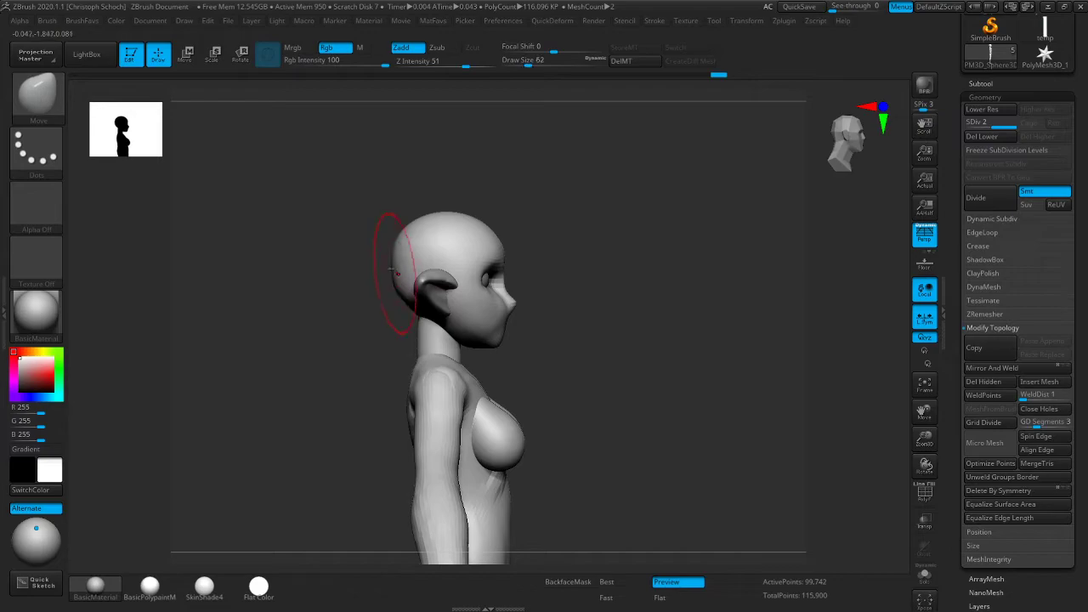
pyautogui.moveTo(398, 265)
pyautogui.keyDown('shift'); pyautogui.mouseDown(button='right')
pyautogui.moveTo(421, 267)
pyautogui.moveTo(413, 243)
pyautogui.moveTo(418, 280)
pyautogui.moveTo(425, 266)
pyautogui.moveTo(552, 240)
pyautogui.moveTo(671, 236)
pyautogui.moveTo(670, 140)
pyautogui.moveTo(610, 234)
pyautogui.mouseUp(button='right'); pyautogui.keyUp('shift')
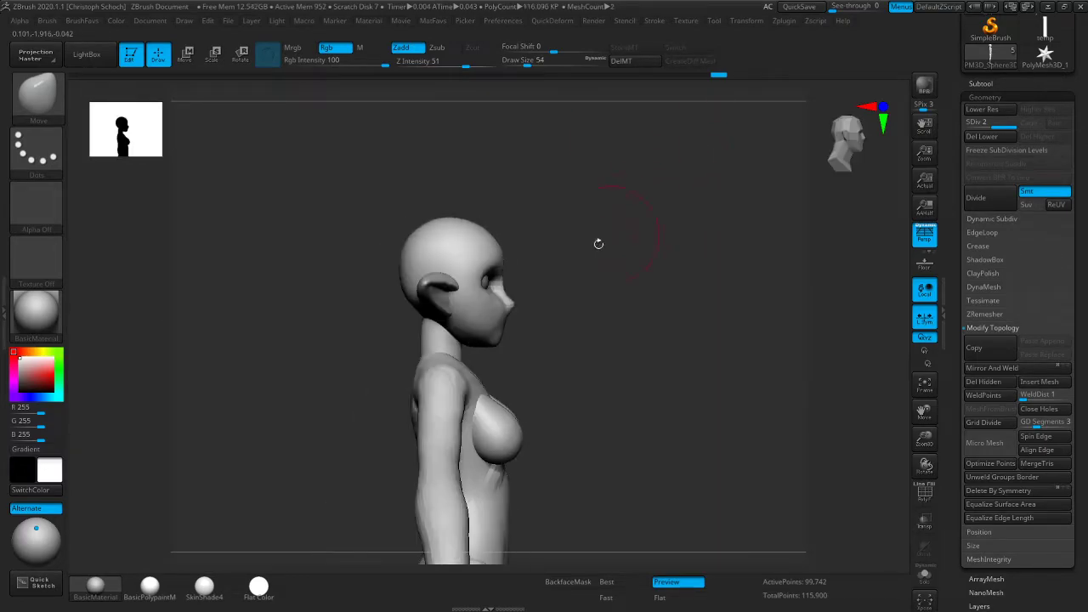
# Adjust the neck and the underside of the jaw with the Move Topological brush at draw sizes 46 and 30
pyautogui.press('b')
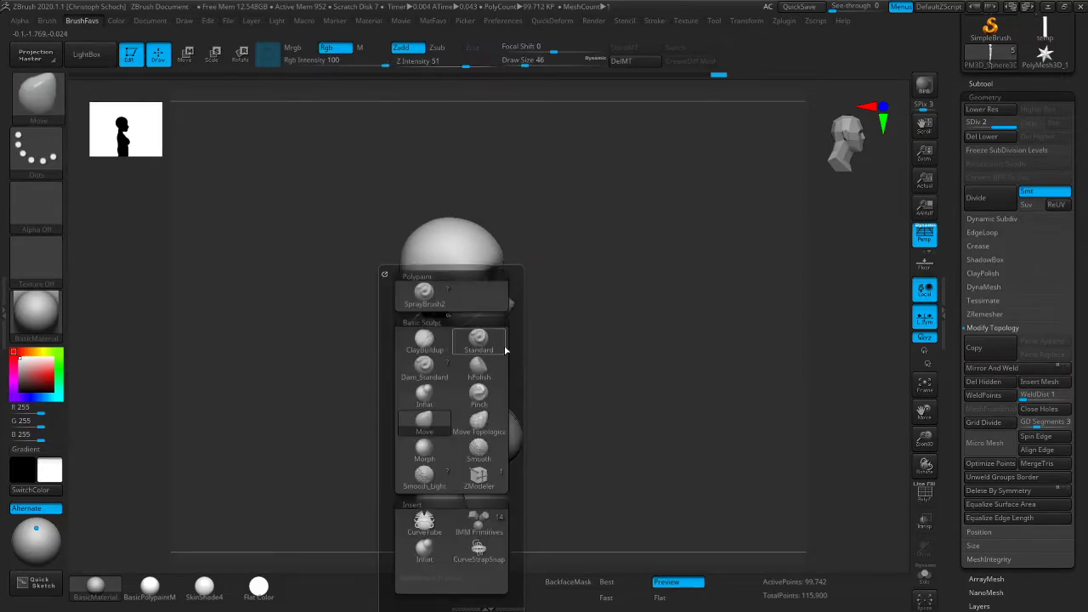
pyautogui.click(491, 379)
pyautogui.press('space')
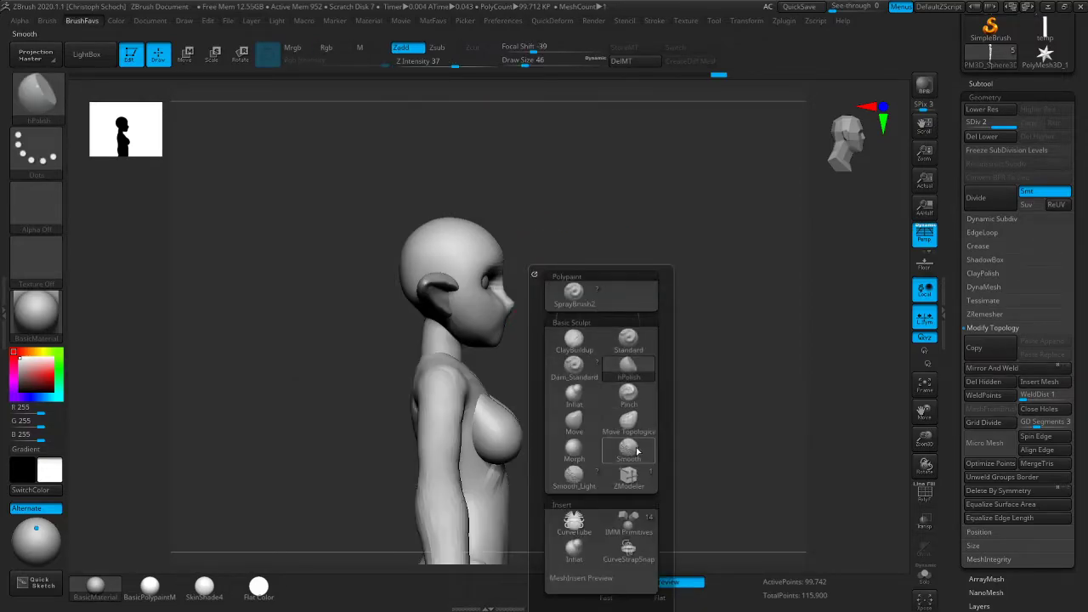
pyautogui.click(639, 428)
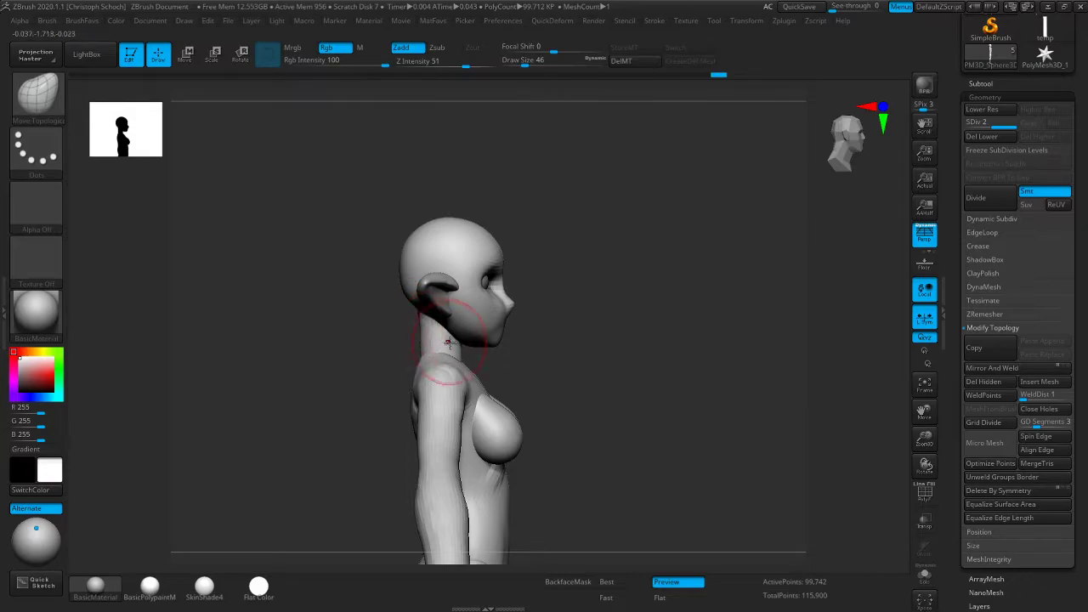
pyautogui.moveTo(588, 347); pyautogui.dragTo(516, 340)
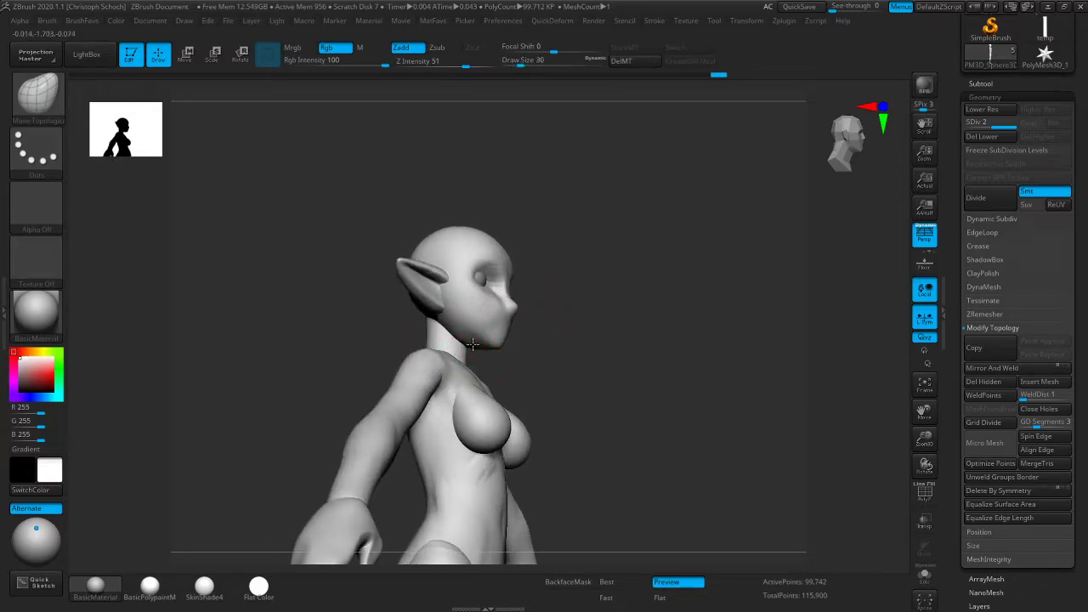
pyautogui.moveTo(499, 356)
pyautogui.mouseDown()
pyautogui.moveTo(506, 345)
pyautogui.moveTo(476, 338)
pyautogui.moveTo(508, 343)
pyautogui.mouseUp()
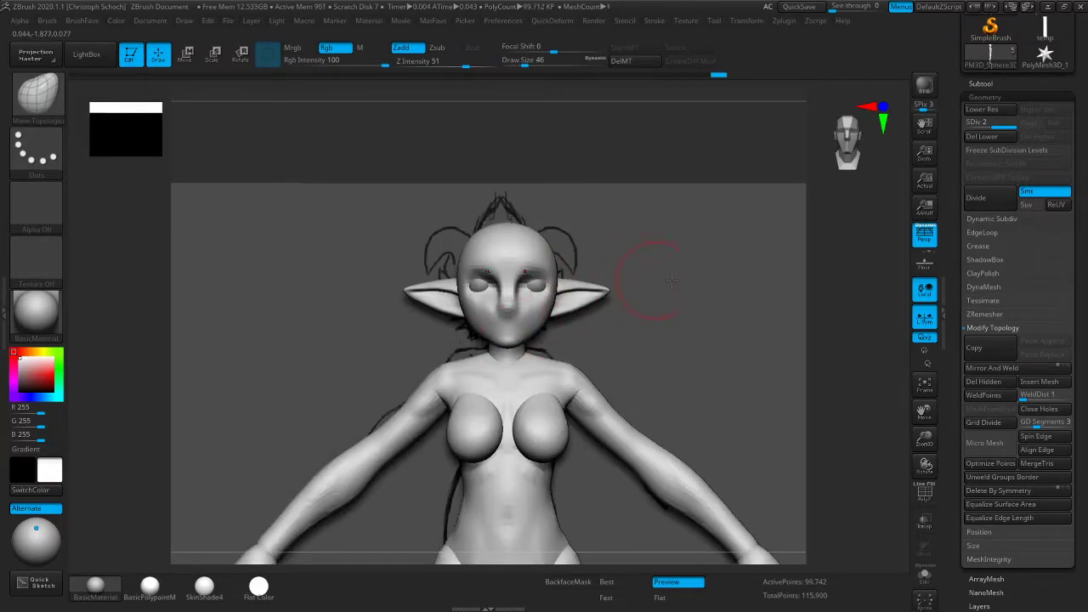
# Touch up the upper body with the ClayBuildup brush at draw size 22
pyautogui.moveTo(863, 289); pyautogui.dragTo(812, 291)
pyautogui.press('b')
pyautogui.click(798, 347)
pyautogui.press('[')
pyautogui.moveTo(369, 379); pyautogui.dragTo(438, 379)
pyautogui.moveTo(927, 465)
pyautogui.mouseDown()
pyautogui.moveTo(911, 463)
pyautogui.moveTo(901, 437)
pyautogui.moveTo(860, 434)
pyautogui.mouseUp()
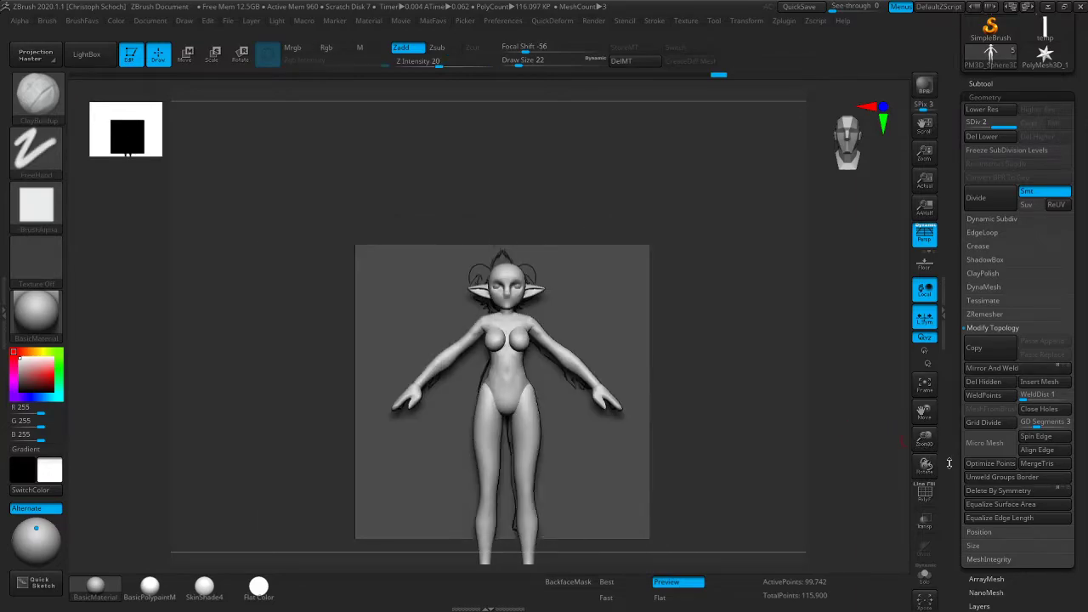
pyautogui.moveTo(925, 444); pyautogui.dragTo(941, 438)
# Adjust the waist and hip contours from front and side with the Move Topological brush at draw sizes 46 and 50
pyautogui.press('b')
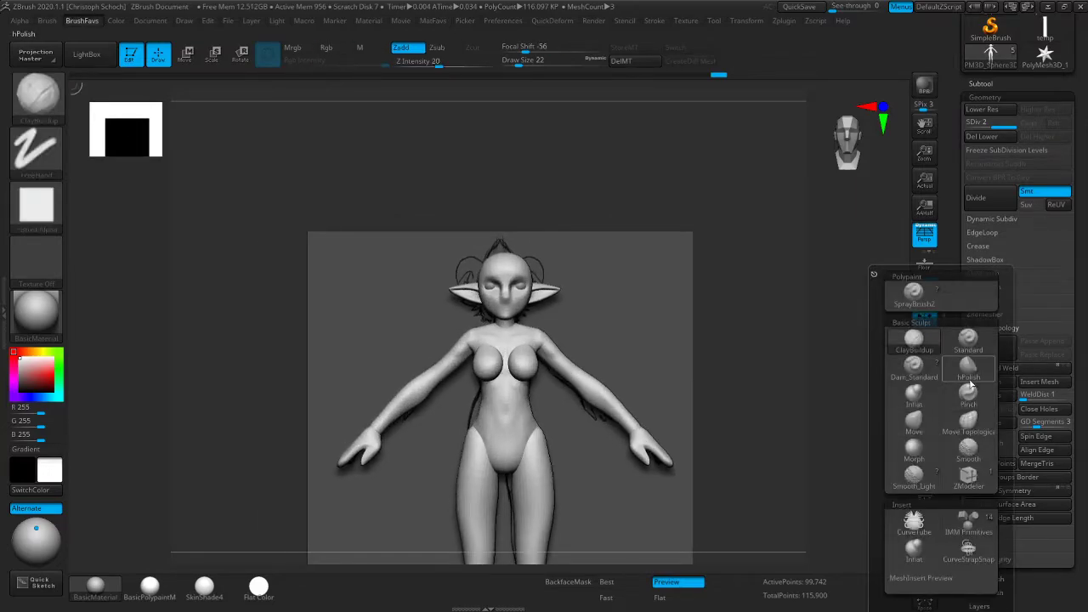
pyautogui.click(964, 419)
pyautogui.press(']')
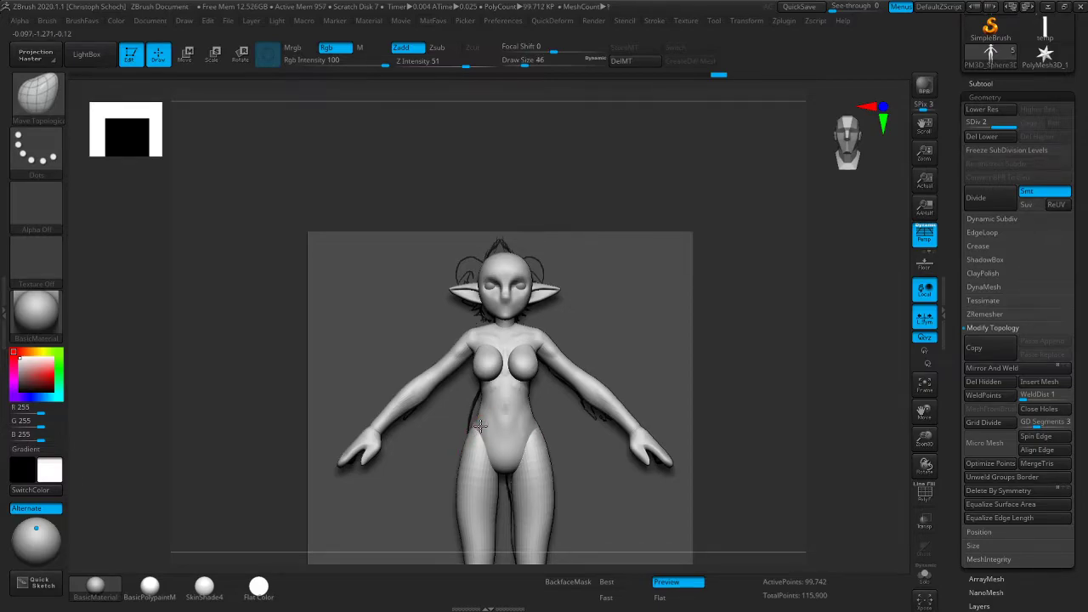
pyautogui.moveTo(679, 378); pyautogui.dragTo(497, 459)
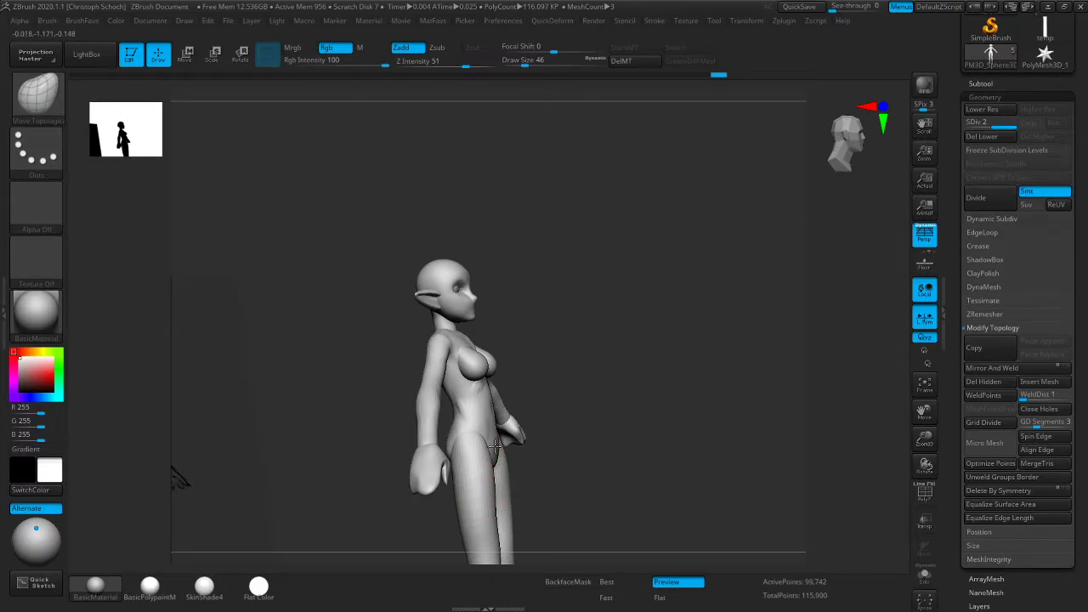
pyautogui.keyDown('shift'); pyautogui.moveTo(655, 415); pyautogui.dragTo(544, 428); pyautogui.keyUp('shift')
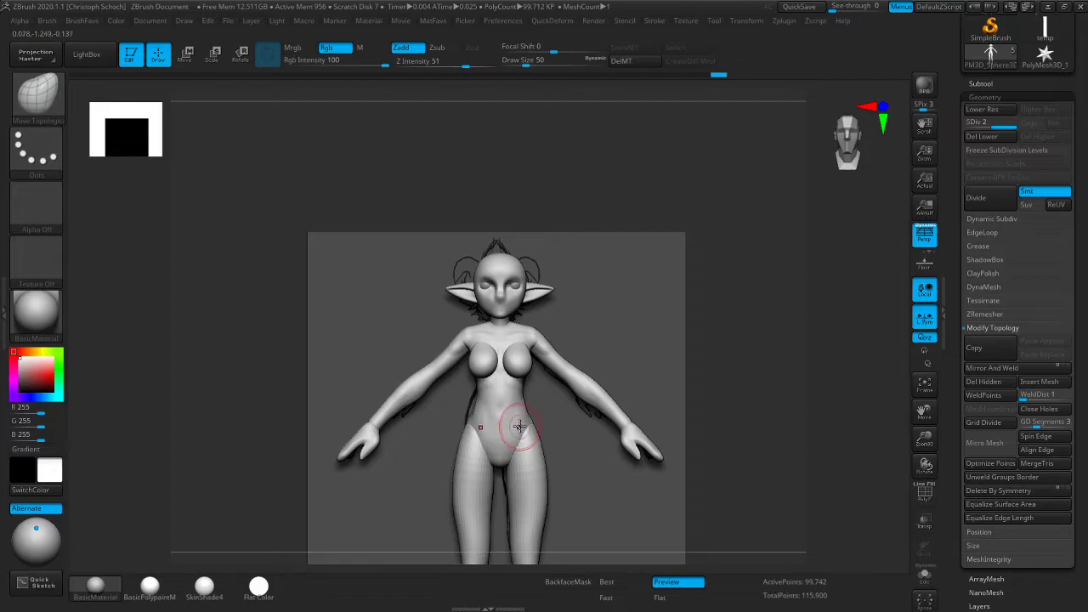
pyautogui.moveTo(767, 360); pyautogui.dragTo(697, 374)
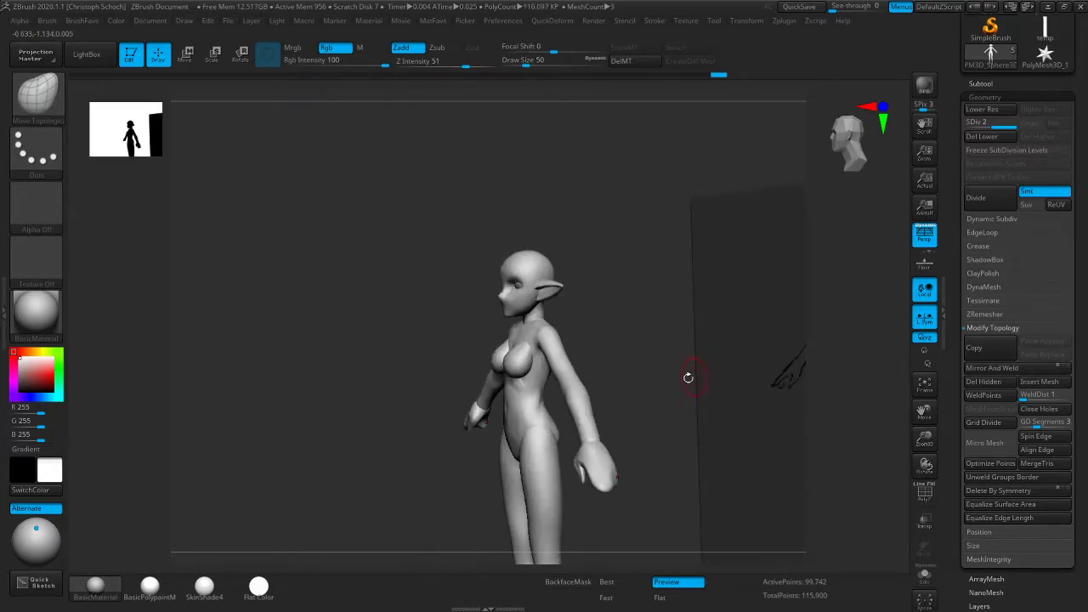
pyautogui.keyDown('shift'); pyautogui.moveTo(420, 477); pyautogui.dragTo(494, 438); pyautogui.keyUp('shift')
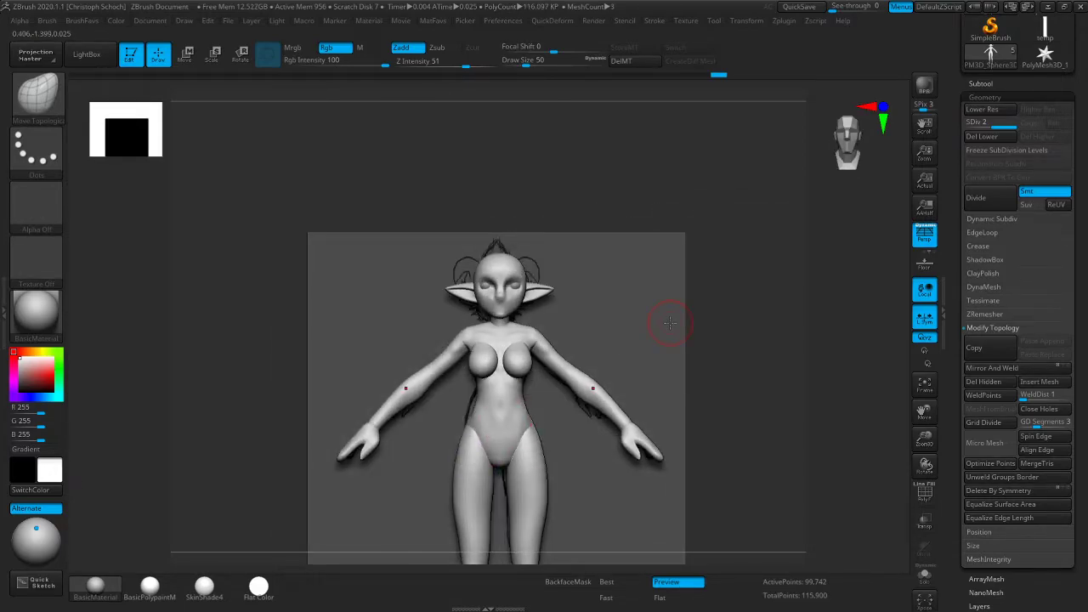
# Reshape the cheeks and jaw with the Move Topological brush at draw sizes 50 and 34
pyautogui.moveTo(925, 437); pyautogui.dragTo(956, 486)
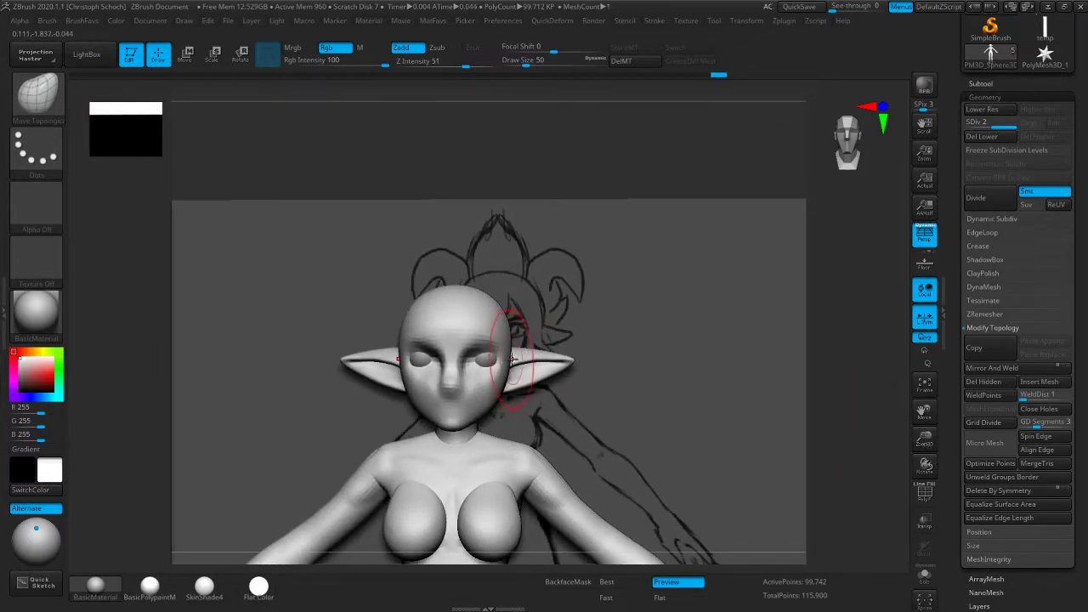
pyautogui.moveTo(630, 334); pyautogui.dragTo(726, 338)
pyautogui.moveTo(391, 437); pyautogui.dragTo(483, 425)
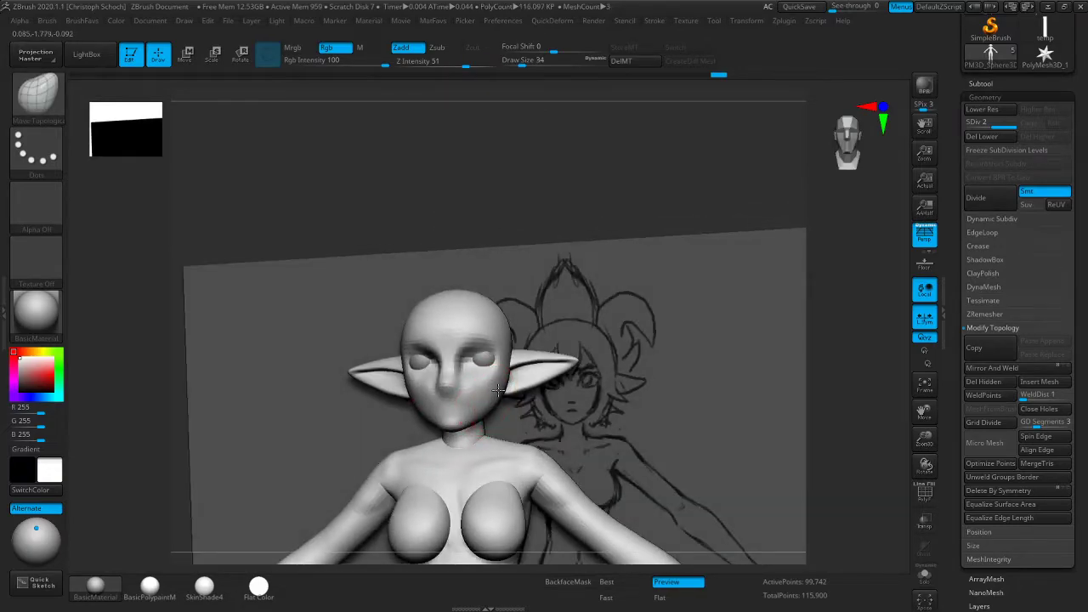
pyautogui.keyDown('shift'); pyautogui.moveTo(808, 348); pyautogui.dragTo(772, 347); pyautogui.keyUp('shift')
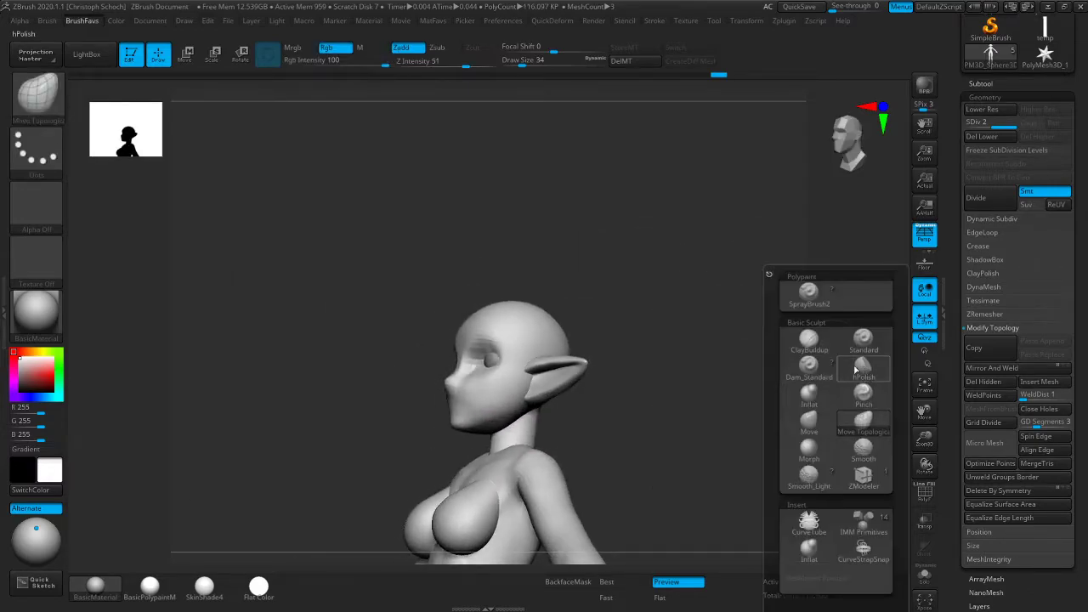
# Flatten the cheek and jaw surface below the ear with the hPolish brush
pyautogui.click(862, 369)
pyautogui.moveTo(500, 394)
pyautogui.mouseDown()
pyautogui.moveTo(480, 375)
pyautogui.moveTo(496, 374)
pyautogui.mouseUp()
pyautogui.moveTo(499, 381); pyautogui.dragTo(534, 392)
pyautogui.moveTo(595, 349); pyautogui.dragTo(615, 320)
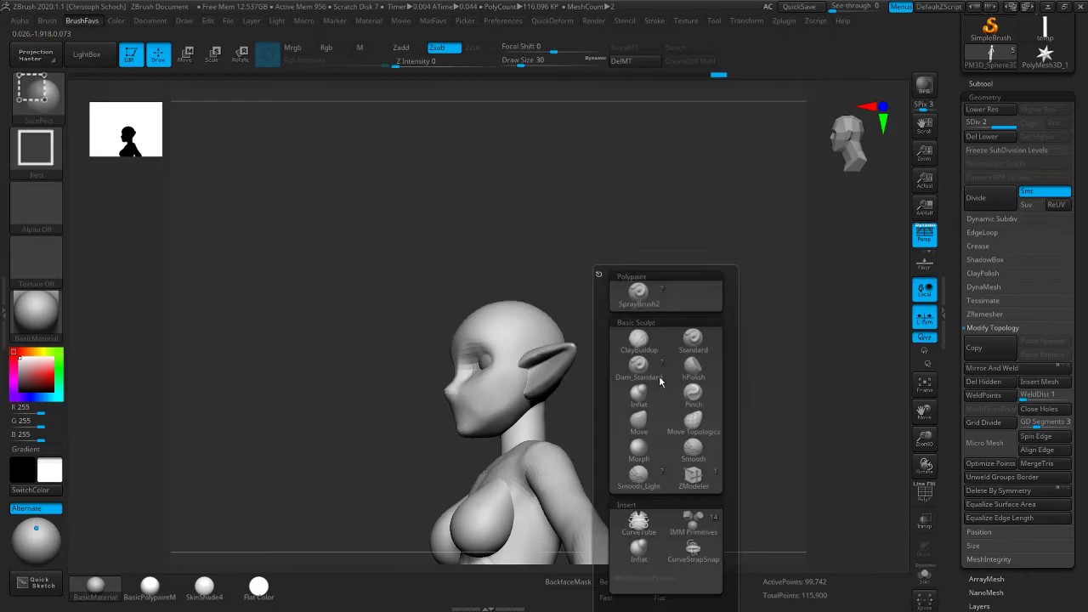
# Build up the jawline and lower cheek with the ClayBuildup brush at draw sizes 22 and 30, and smooth the strokes
pyautogui.click(694, 341)
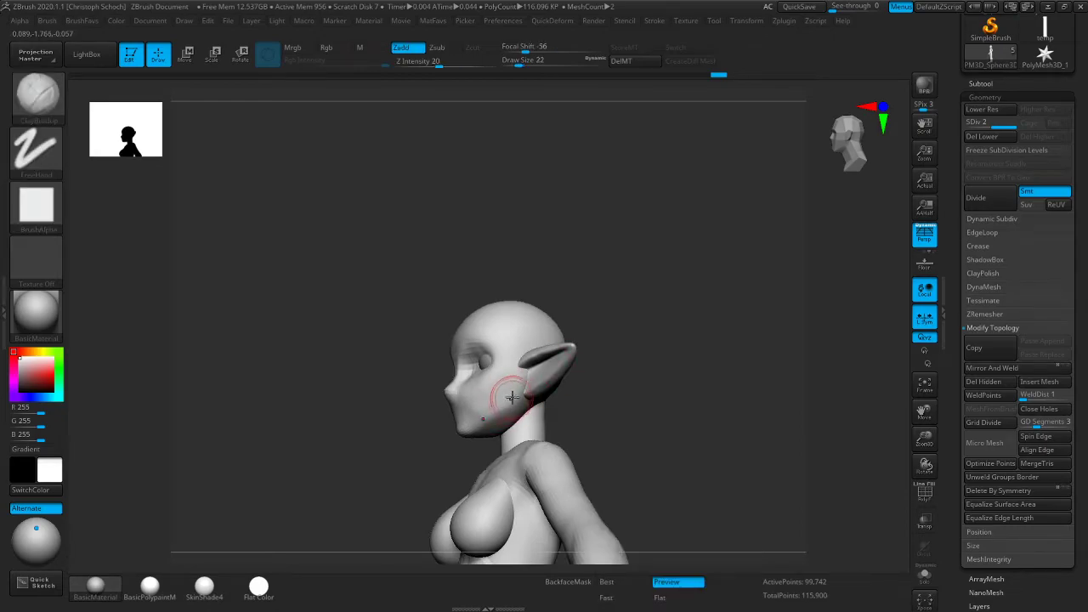
pyautogui.moveTo(490, 418); pyautogui.dragTo(476, 424)
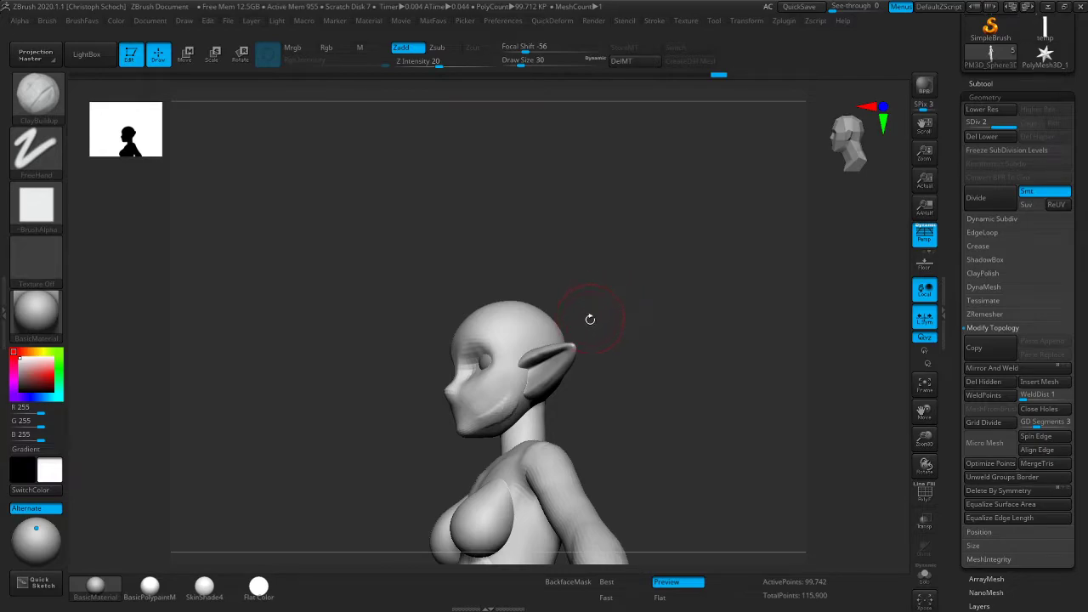
pyautogui.moveTo(501, 394)
pyautogui.keyDown('shift'); pyautogui.mouseDown()
pyautogui.moveTo(490, 413)
pyautogui.moveTo(505, 405)
pyautogui.mouseUp(); pyautogui.keyUp('shift')
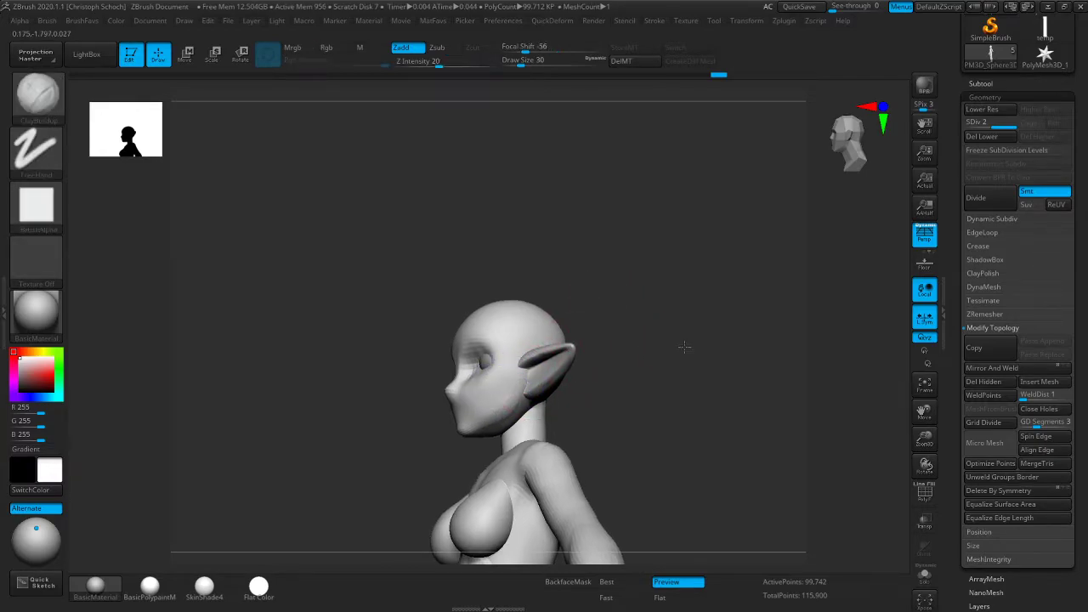
# Adjust the outline of the cheeks and temples with the Move brush at draw sizes 22 and 30
pyautogui.moveTo(681, 346); pyautogui.dragTo(713, 342)
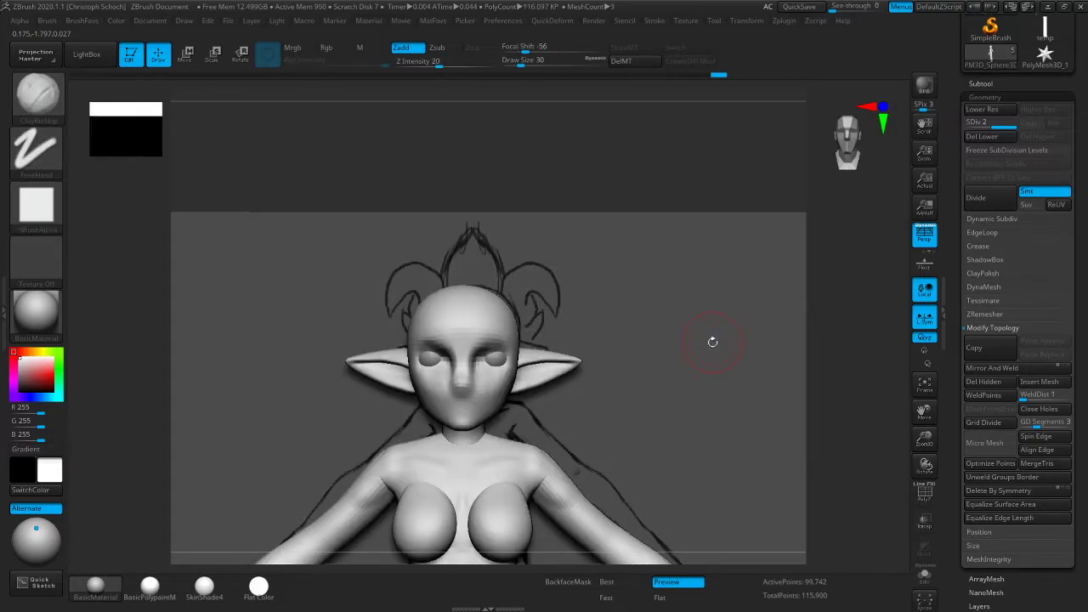
pyautogui.moveTo(924, 436); pyautogui.dragTo(925, 447)
pyautogui.press('1')
pyautogui.click(818, 420)
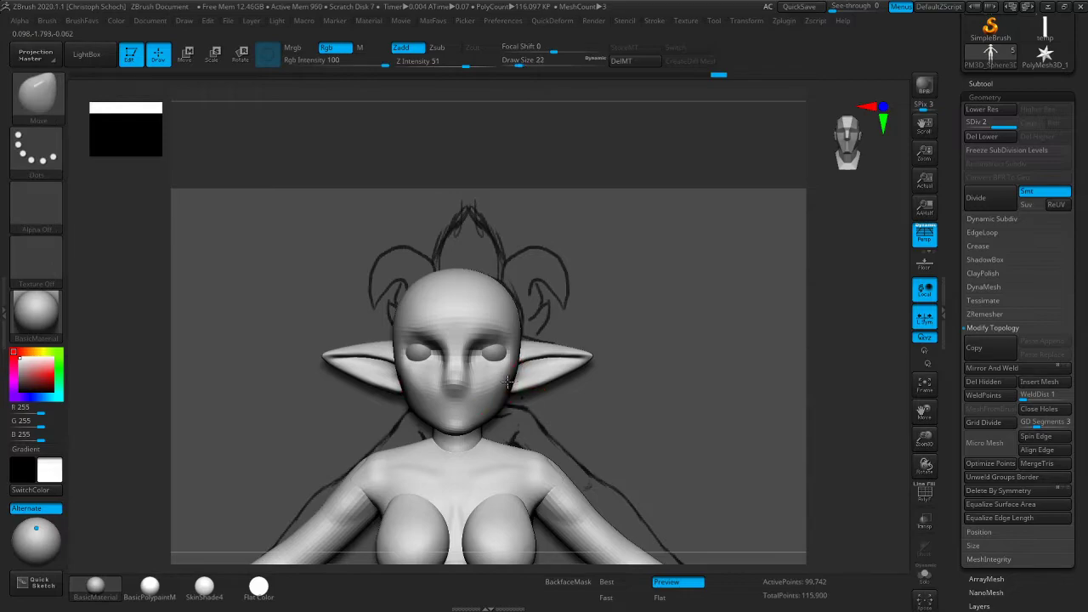
pyautogui.moveTo(812, 342); pyautogui.dragTo(629, 369)
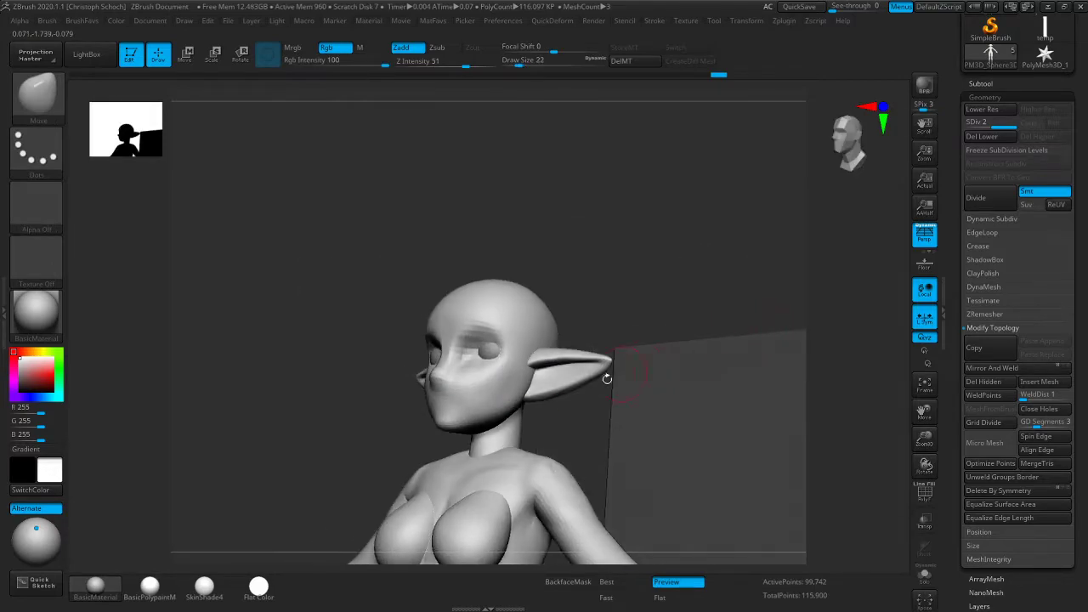
pyautogui.moveTo(590, 423); pyautogui.dragTo(519, 415)
pyautogui.moveTo(502, 408); pyautogui.dragTo(513, 404, button='right')
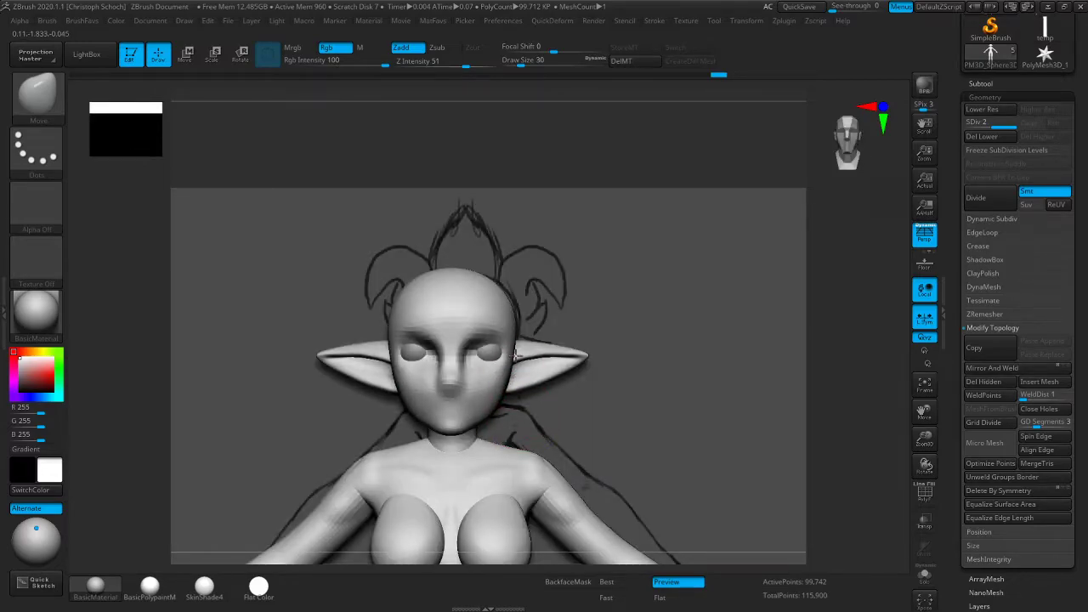
pyautogui.moveTo(513, 352); pyautogui.dragTo(514, 334)
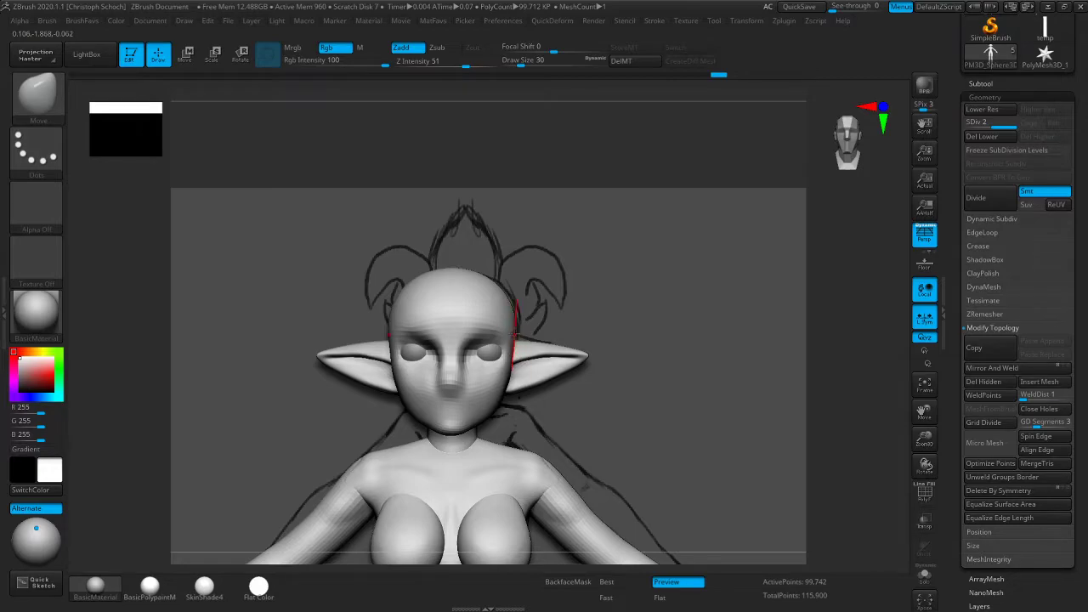
# Round out the skull and the back of the head from side and rear with the Move brush at draw size 38
pyautogui.moveTo(782, 295); pyautogui.dragTo(768, 301)
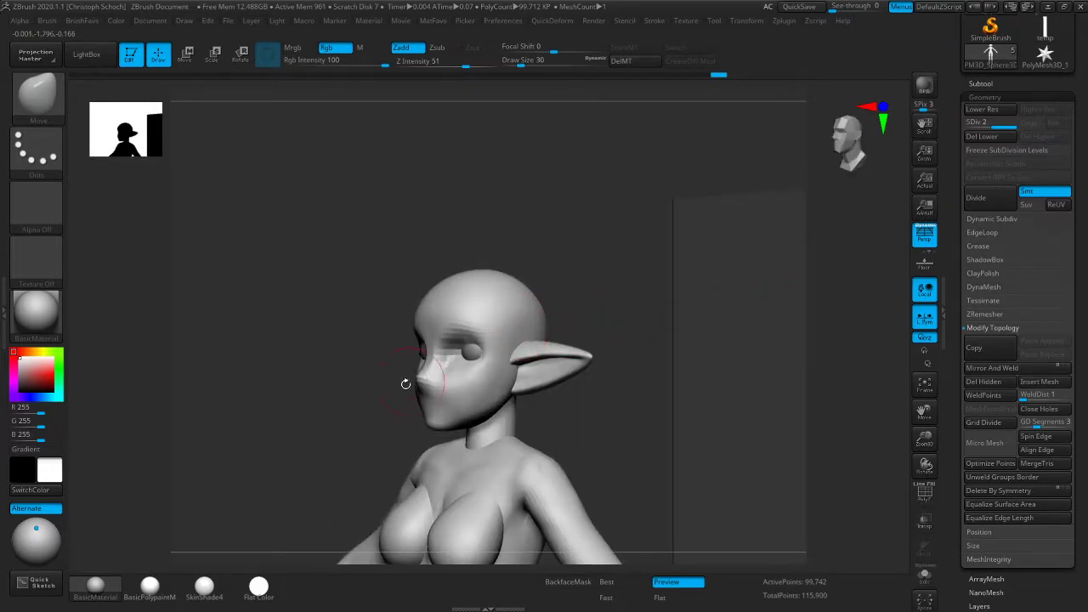
pyautogui.moveTo(415, 378); pyautogui.dragTo(455, 327)
pyautogui.press(']')
pyautogui.moveTo(568, 299); pyautogui.dragTo(567, 294)
pyautogui.moveTo(620, 327); pyautogui.dragTo(571, 332)
pyautogui.keyDown('shift'); pyautogui.moveTo(659, 315); pyautogui.dragTo(623, 314); pyautogui.keyUp('shift')
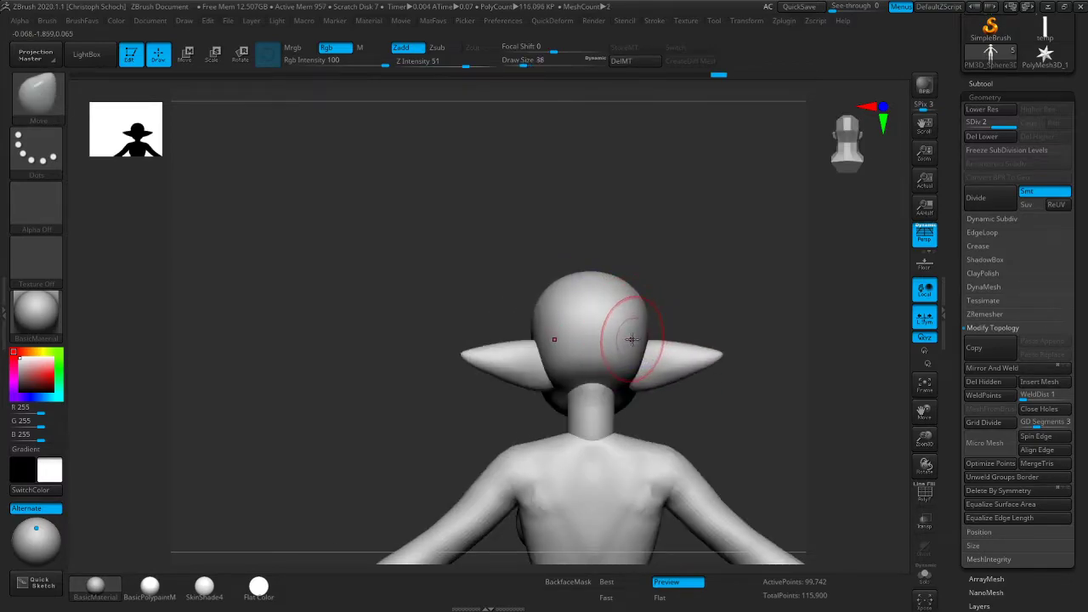
pyautogui.keyDown('shift'); pyautogui.moveTo(705, 287); pyautogui.dragTo(637, 311); pyautogui.keyUp('shift')
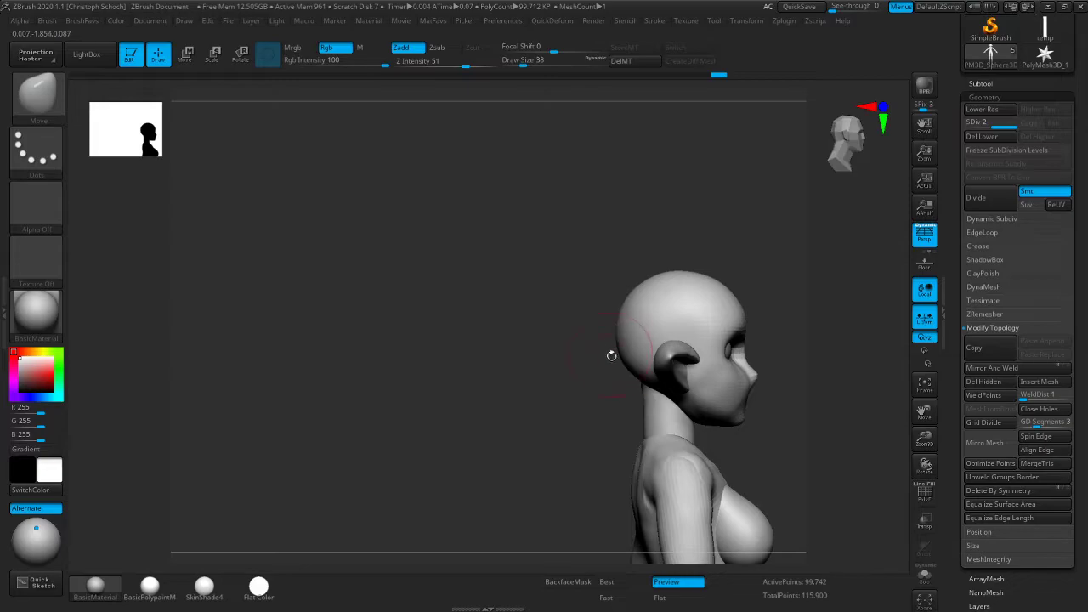
pyautogui.keyDown('shift'); pyautogui.moveTo(612, 349); pyautogui.dragTo(544, 350); pyautogui.keyUp('shift')
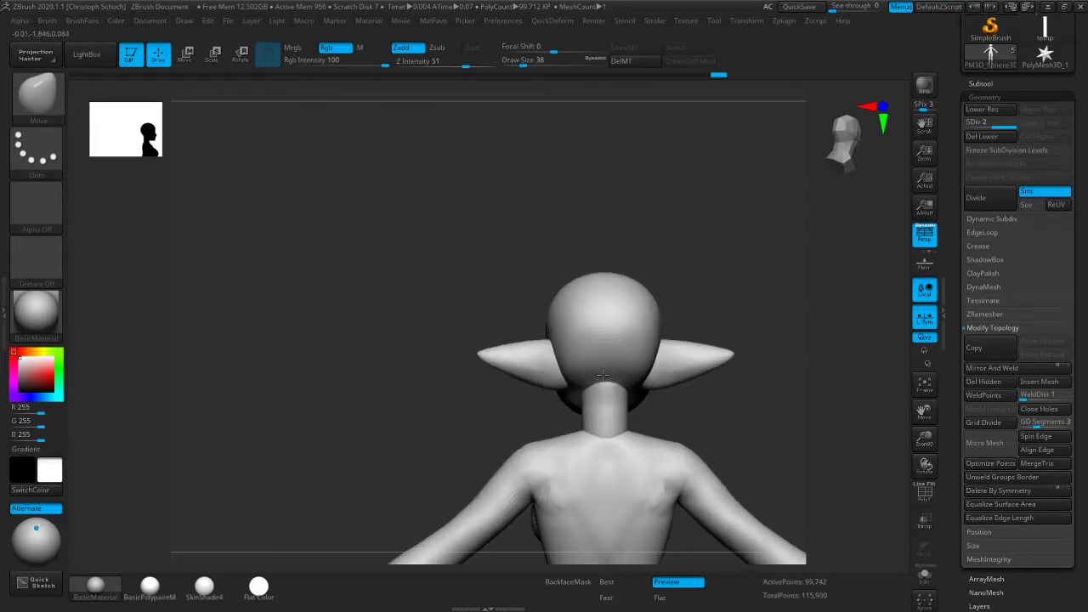
pyautogui.keyDown('shift'); pyautogui.moveTo(456, 397); pyautogui.dragTo(646, 361); pyautogui.keyUp('shift')
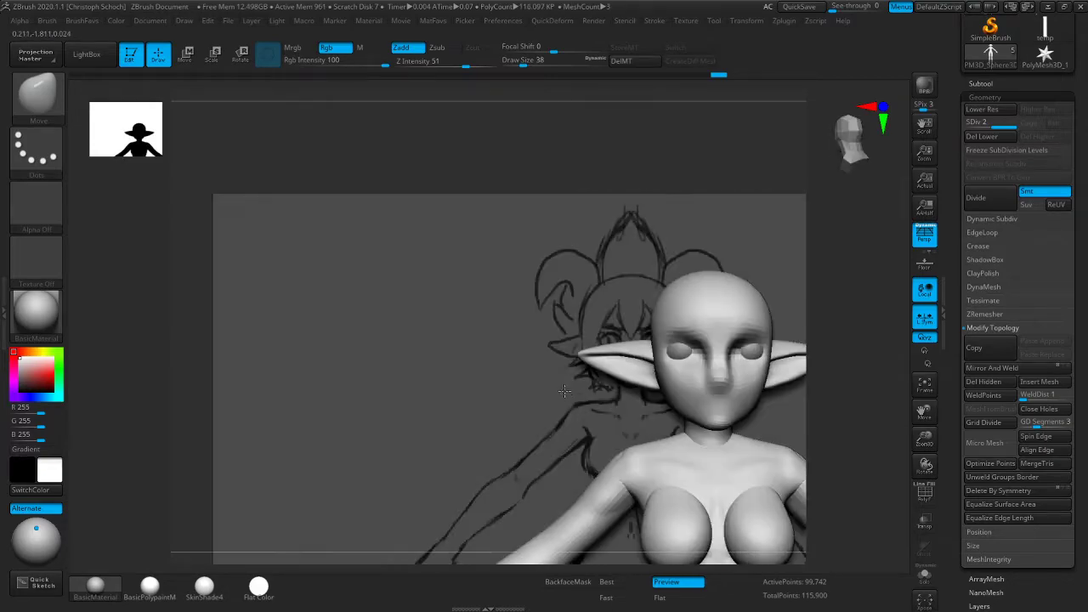
# Fine-tune the face contour with the Move brush at draw size 14
pyautogui.moveTo(924, 415); pyautogui.dragTo(918, 436)
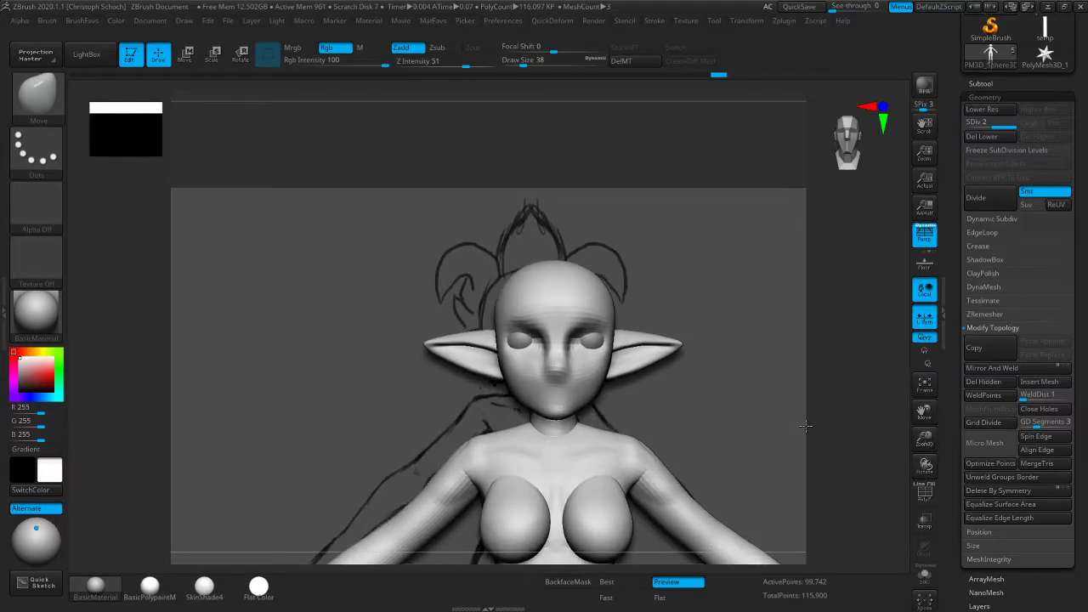
pyautogui.moveTo(806, 426); pyautogui.dragTo(777, 413)
pyautogui.keyDown('shift'); pyautogui.moveTo(852, 387); pyautogui.dragTo(862, 393); pyautogui.keyUp('shift')
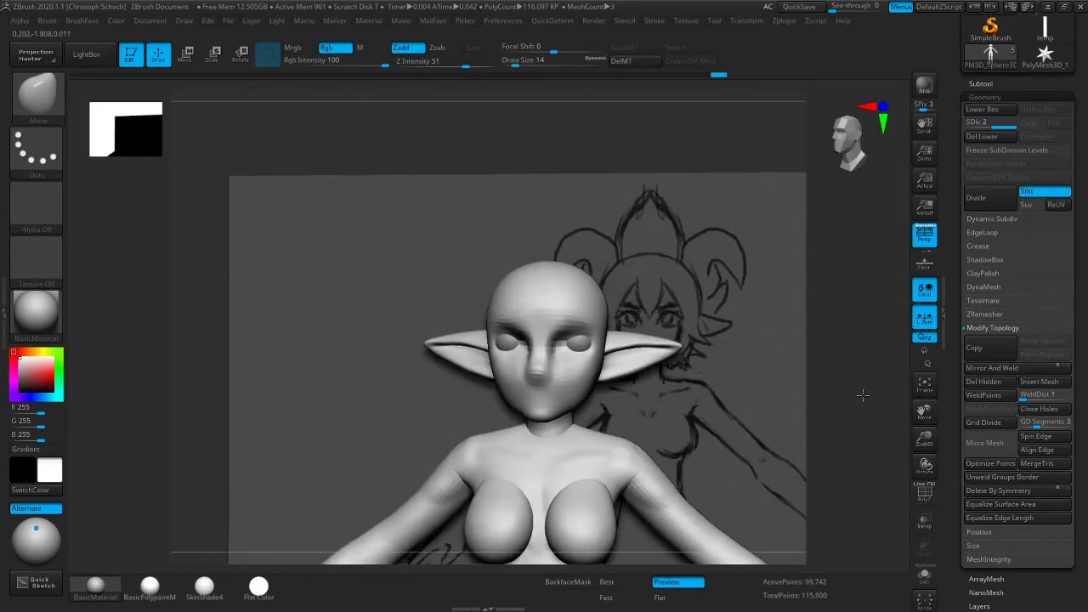
pyautogui.moveTo(815, 352); pyautogui.dragTo(741, 345)
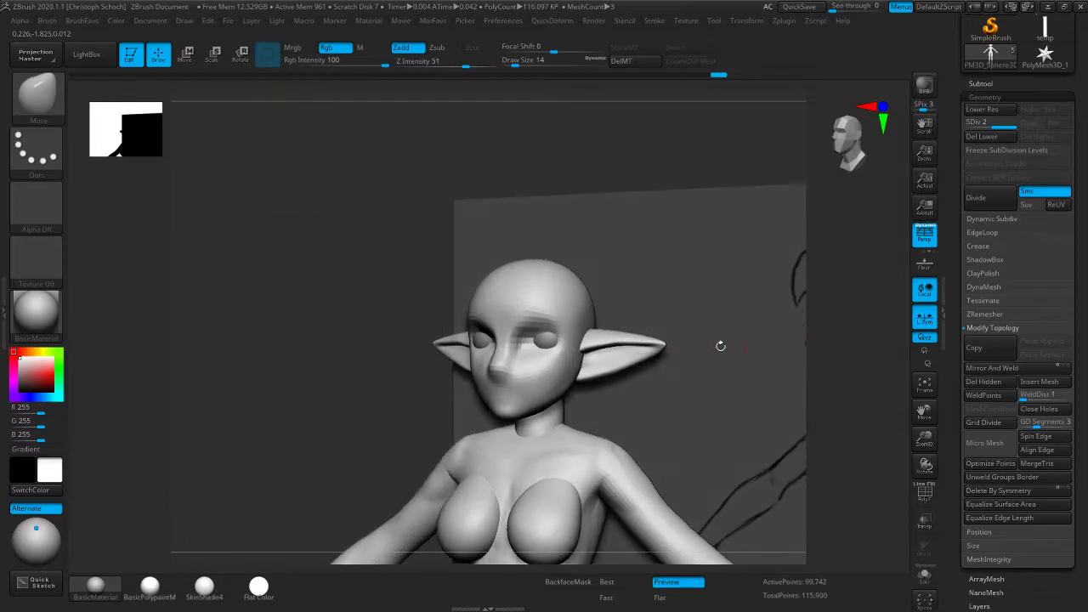
pyautogui.moveTo(437, 413); pyautogui.dragTo(349, 443)
# Build up the cheekbone below the eye with the ClayBuildup brush at draw size 22 and smooth it
pyautogui.press('b')
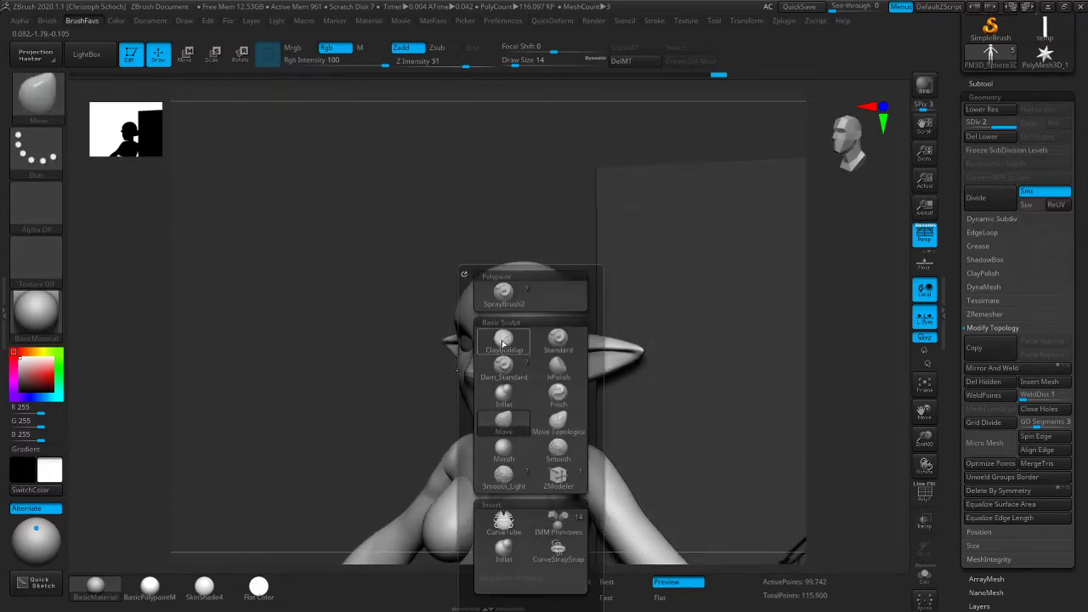
pyautogui.press('c')
pyautogui.press('b')
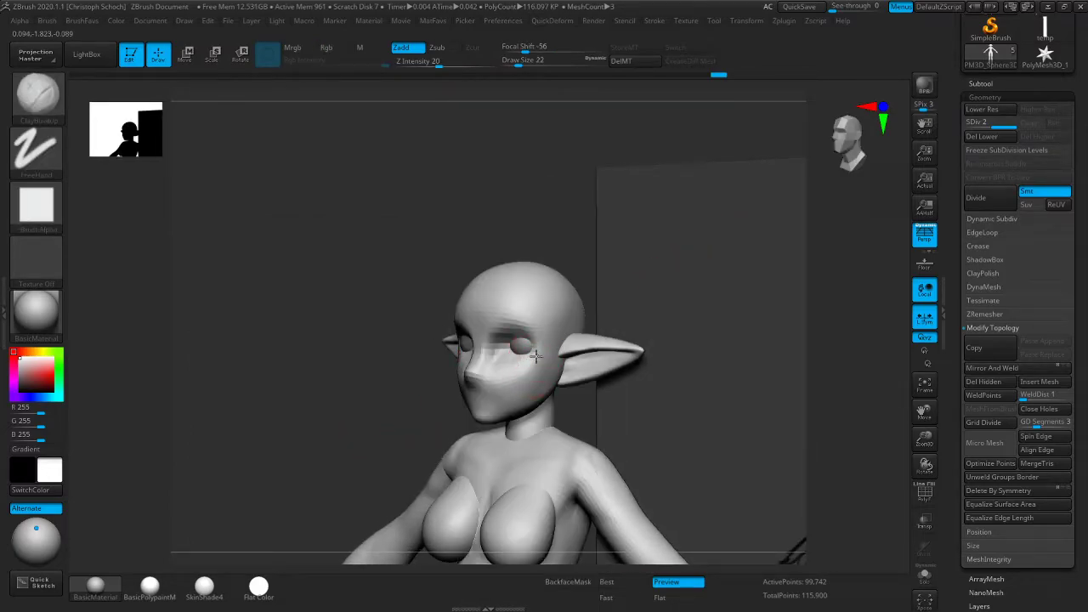
pyautogui.keyDown('shift'); pyautogui.moveTo(519, 367); pyautogui.dragTo(532, 364); pyautogui.keyUp('shift')
pyautogui.press('[')
# Carve the inner eye corners and eye socket edges with the Dam_Standard brush at draw size 14
pyautogui.moveTo(386, 427)
pyautogui.mouseDown()
pyautogui.moveTo(643, 359)
pyautogui.moveTo(822, 385)
pyautogui.mouseUp()
pyautogui.press('b')
pyautogui.click(792, 344)
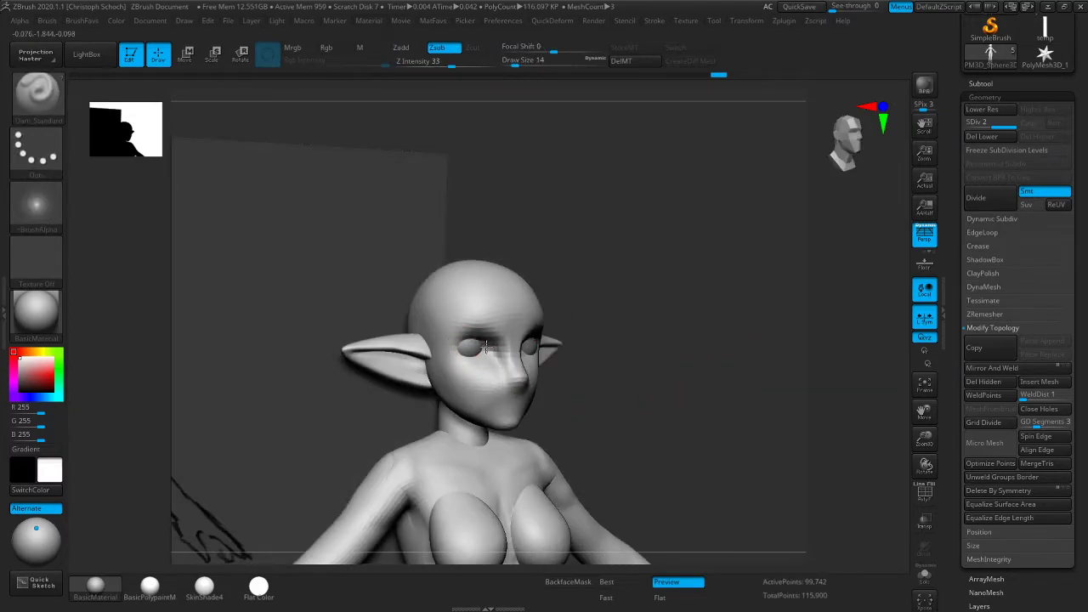
pyautogui.moveTo(646, 357); pyautogui.dragTo(561, 340)
pyautogui.moveTo(833, 325); pyautogui.dragTo(833, 320)
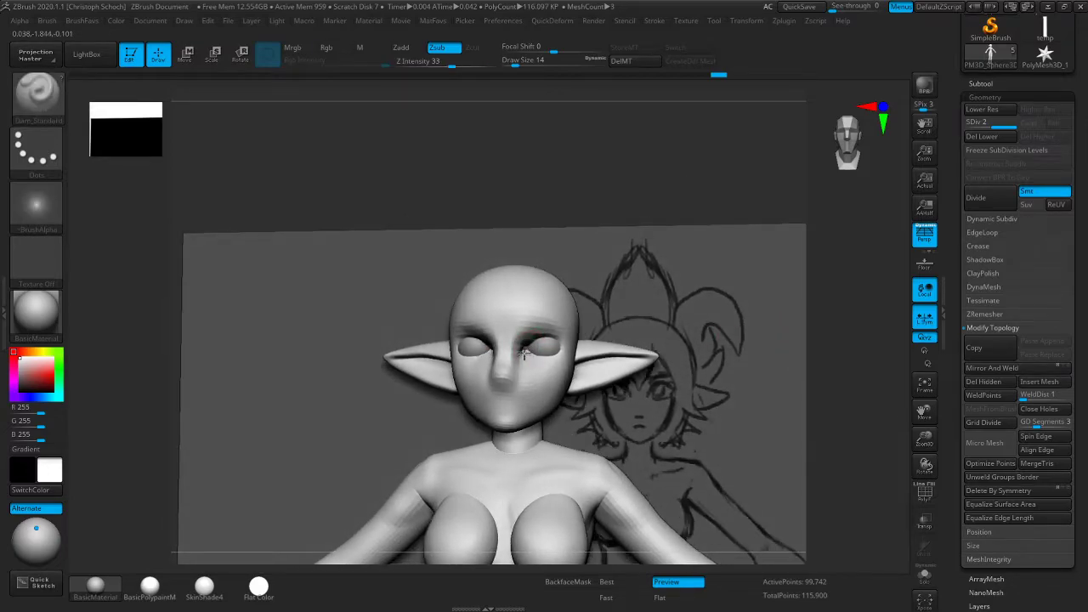
# Reshape the eye sockets in side and three-quarter view with the Move brush at draw sizes 22 and 10
pyautogui.moveTo(748, 333); pyautogui.dragTo(425, 340)
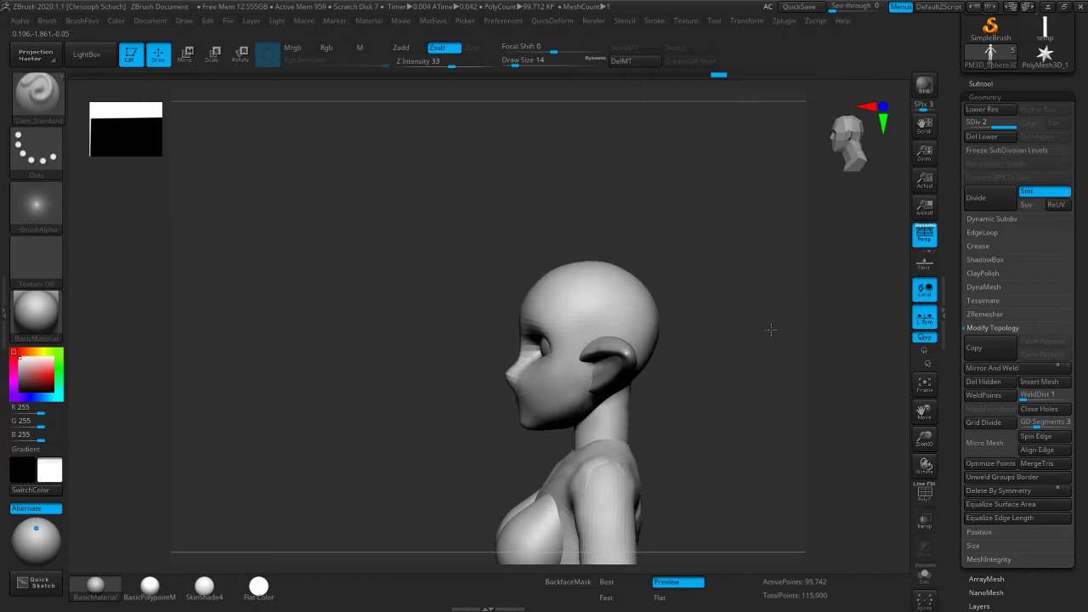
pyautogui.press('b')
pyautogui.click(546, 429)
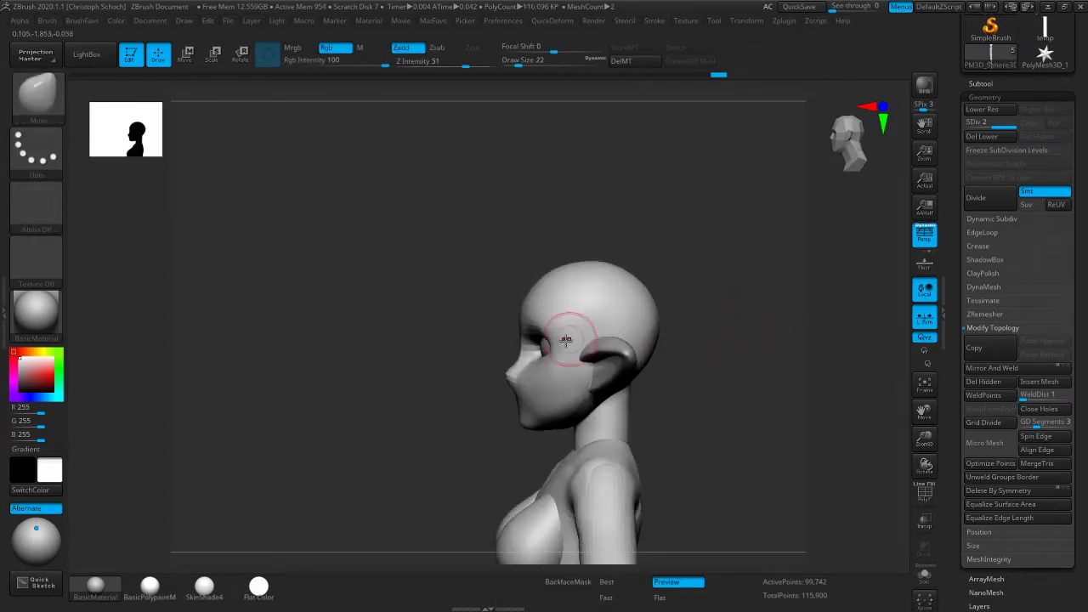
pyautogui.moveTo(553, 345)
pyautogui.mouseDown()
pyautogui.moveTo(525, 368)
pyautogui.moveTo(672, 321)
pyautogui.mouseUp()
pyautogui.moveTo(825, 323); pyautogui.dragTo(777, 320)
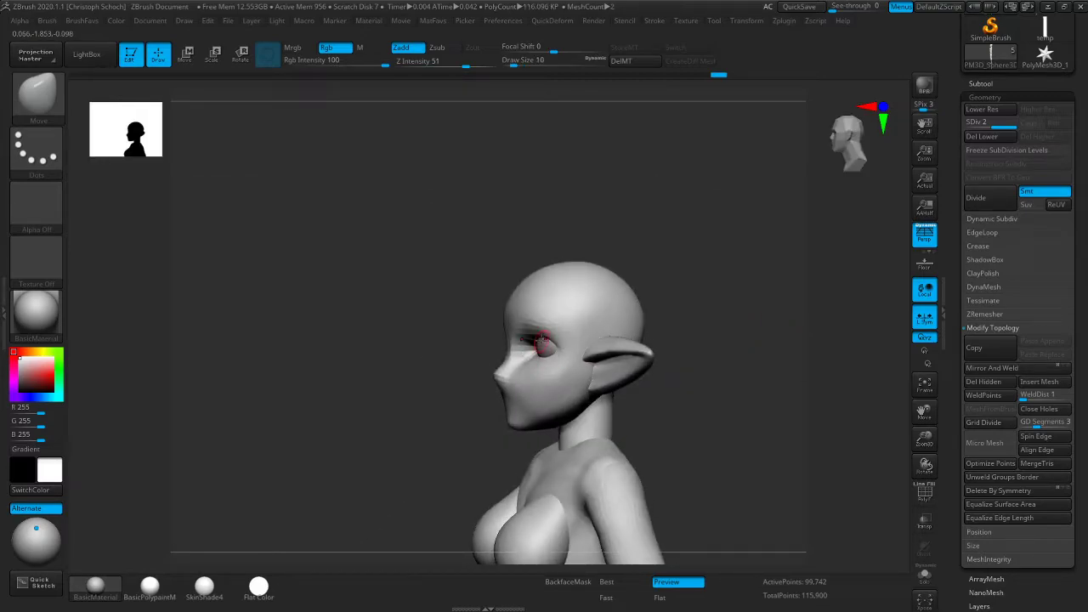
pyautogui.moveTo(495, 362); pyautogui.dragTo(634, 339)
pyautogui.moveTo(820, 334); pyautogui.dragTo(802, 335)
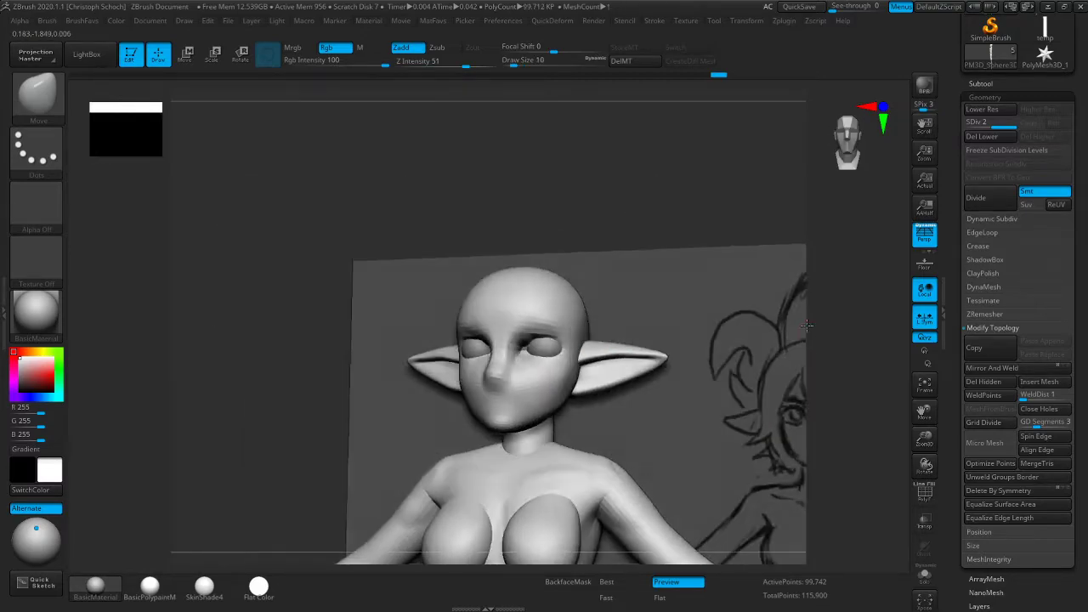
# Build up the brow area between and above the eyes with the ClayBuildup brush at draw size 18
pyautogui.press('b')
pyautogui.press('c')
pyautogui.press('b')
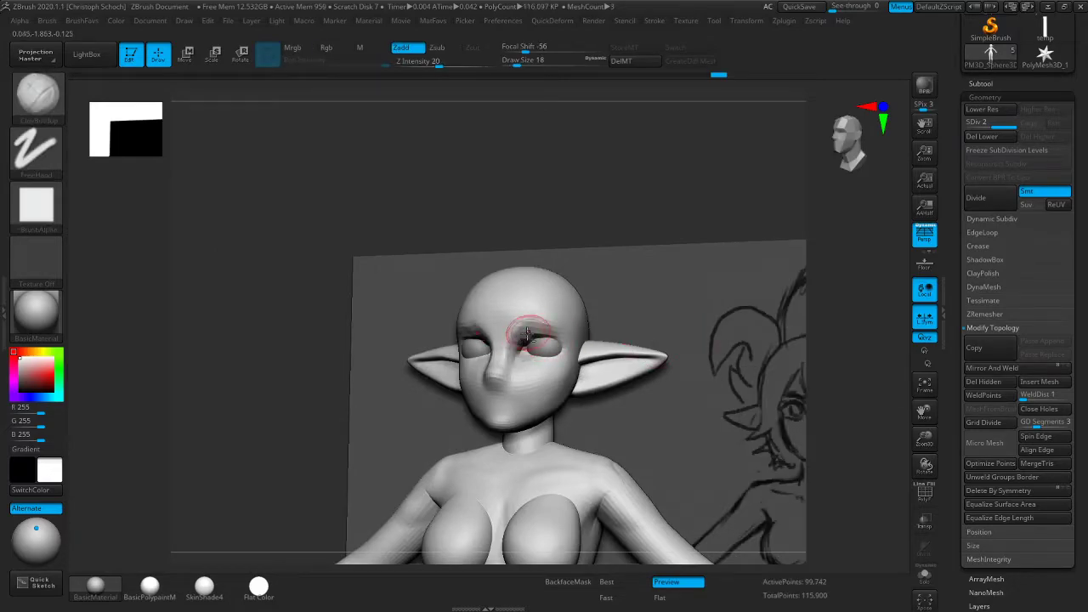
pyautogui.moveTo(539, 330)
pyautogui.mouseDown()
pyautogui.moveTo(525, 336)
pyautogui.moveTo(542, 328)
pyautogui.moveTo(522, 318)
pyautogui.moveTo(508, 328)
pyautogui.mouseUp()
pyautogui.moveTo(508, 328); pyautogui.dragTo(536, 315)
pyautogui.keyDown('shift'); pyautogui.moveTo(365, 408); pyautogui.dragTo(326, 445); pyautogui.keyUp('shift')
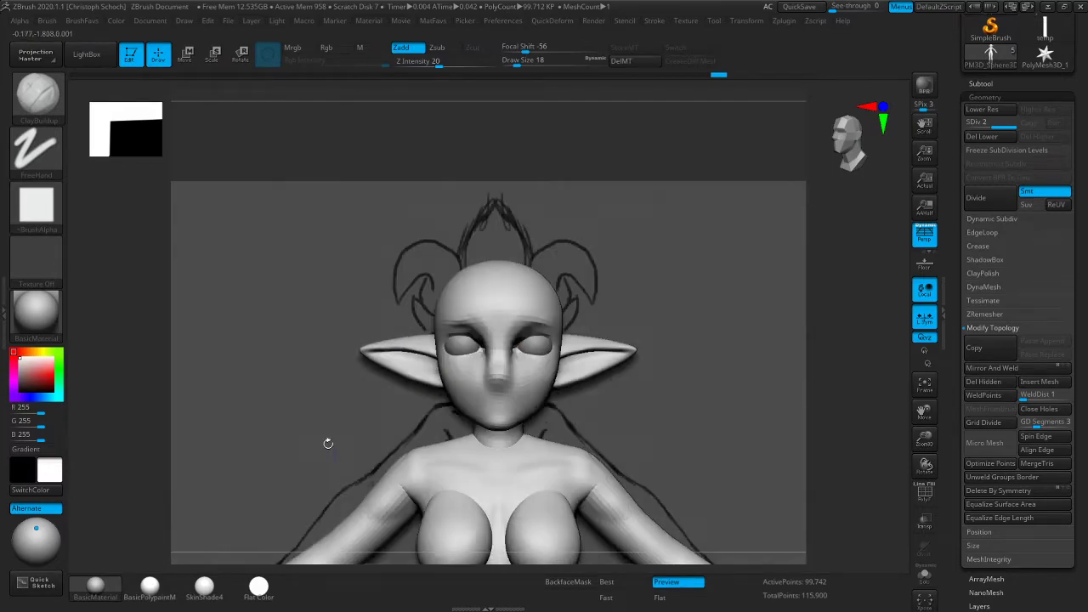
# Reshape the brow ridge and forehead profile in front and side view with the Move brush at draw size 26
pyautogui.press('b')
pyautogui.click(398, 429)
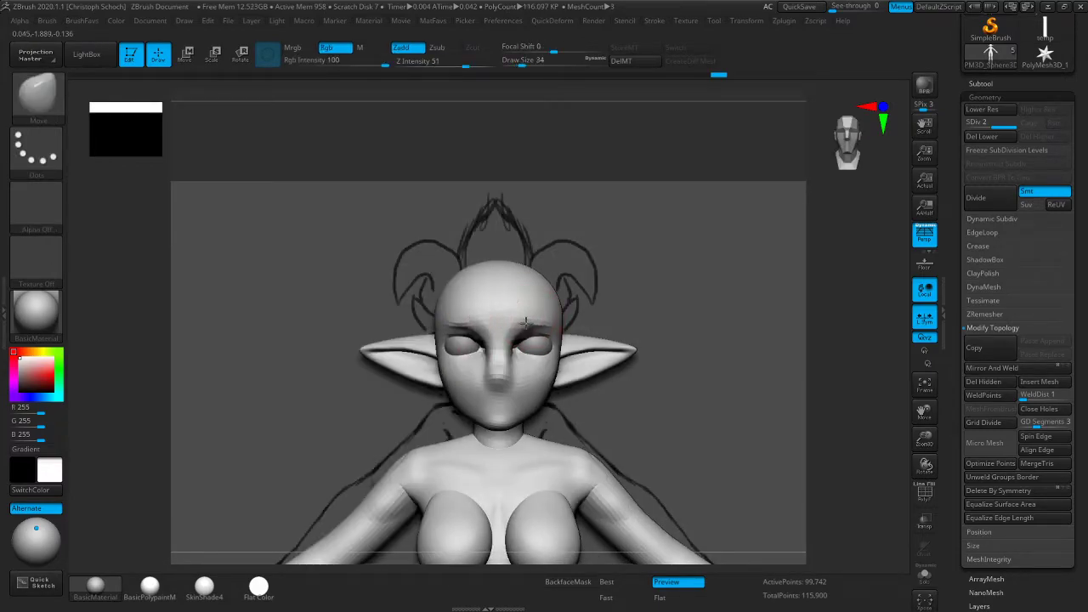
pyautogui.press('[')
pyautogui.moveTo(528, 324); pyautogui.dragTo(519, 328)
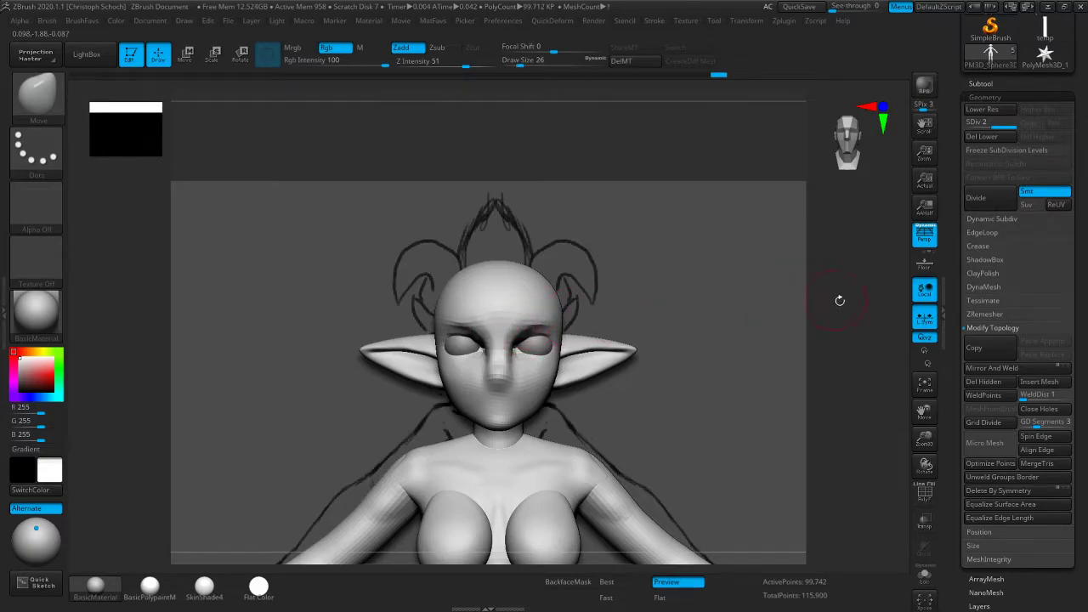
pyautogui.keyDown('shift'); pyautogui.moveTo(837, 299); pyautogui.dragTo(527, 340); pyautogui.keyUp('shift')
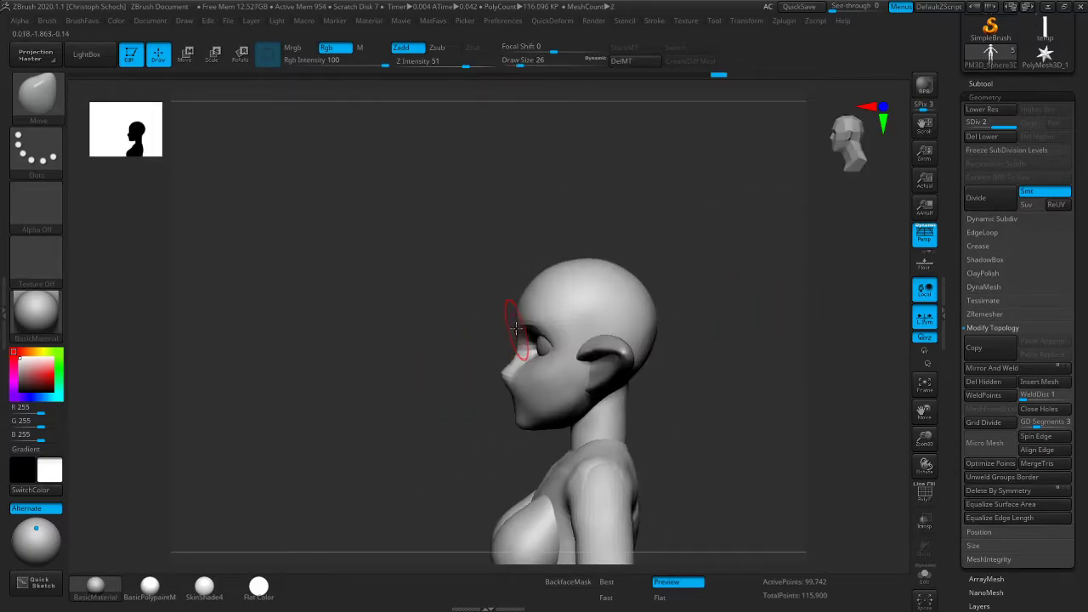
pyautogui.moveTo(521, 303); pyautogui.dragTo(523, 294)
pyautogui.keyDown('shift'); pyautogui.moveTo(425, 352); pyautogui.dragTo(549, 328); pyautogui.keyUp('shift')
# Carve the area below the nose with the Dam_Standard brush at draw size 18 and smooth it
pyautogui.moveTo(889, 251)
pyautogui.keyDown('shift'); pyautogui.mouseDown()
pyautogui.moveTo(901, 333)
pyautogui.moveTo(860, 349)
pyautogui.mouseUp(); pyautogui.keyUp('shift')
pyautogui.press('b')
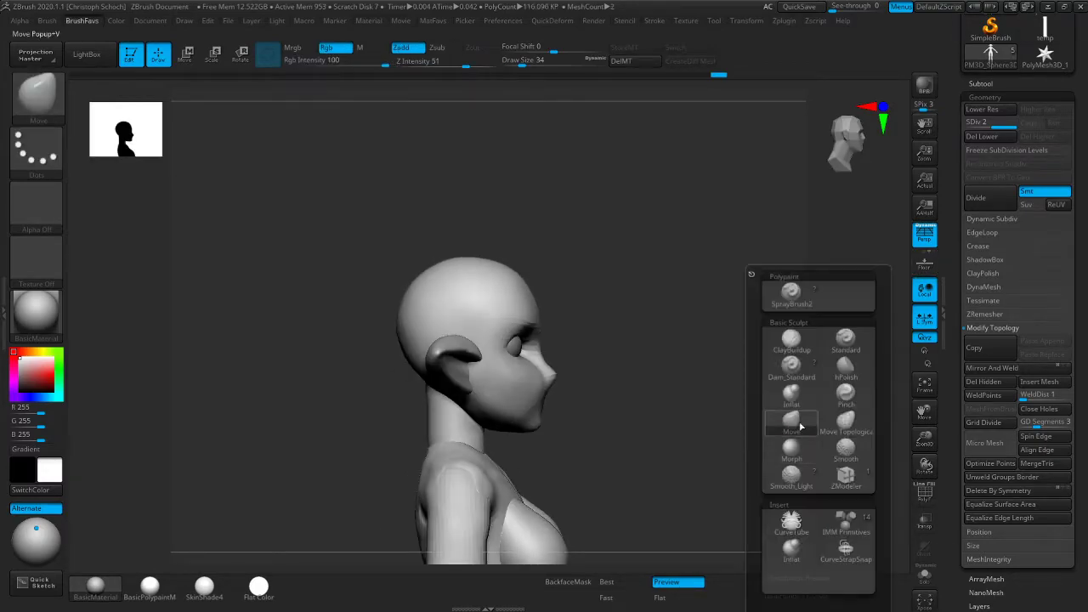
pyautogui.click(792, 383)
pyautogui.moveTo(632, 394); pyautogui.dragTo(519, 386)
pyautogui.press('[')
pyautogui.press('[')
pyautogui.moveTo(632, 371); pyautogui.dragTo(558, 384)
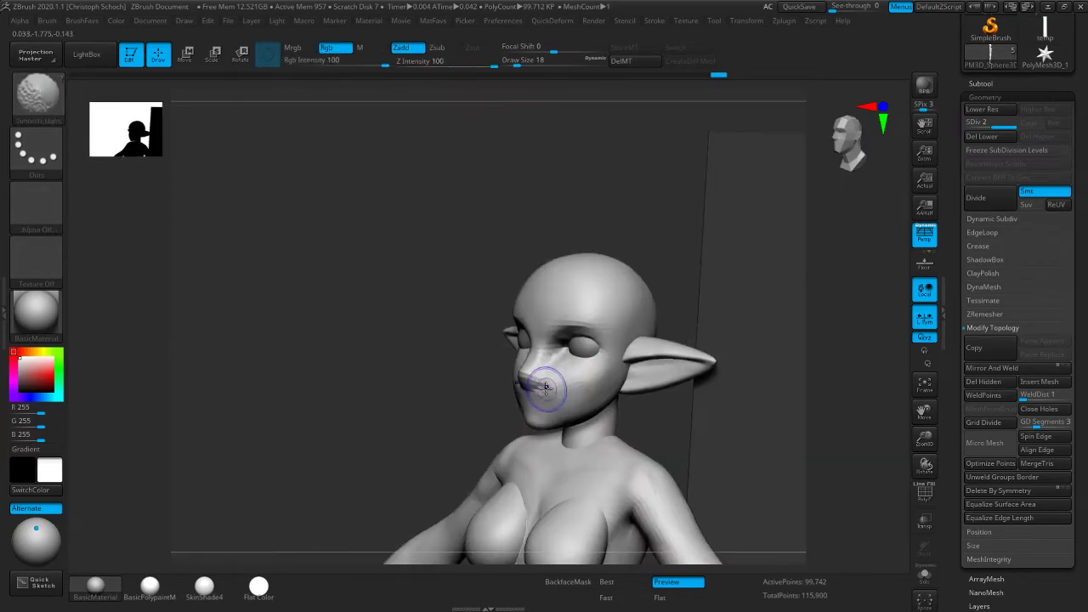
pyautogui.keyDown('shift'); pyautogui.moveTo(479, 425); pyautogui.dragTo(430, 416); pyautogui.keyUp('shift')
# Refine the cheek and nose shapes in side and front view with the Move brush at draw sizes 26 and 18
pyautogui.press('b')
pyautogui.press('m')
pyautogui.press('v')
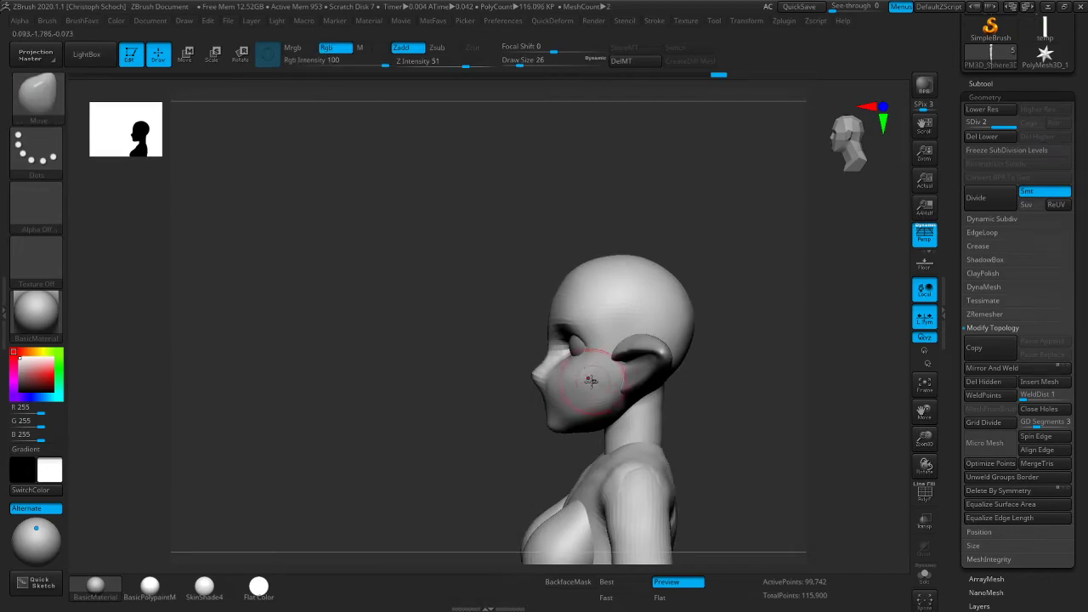
pyautogui.press('[')
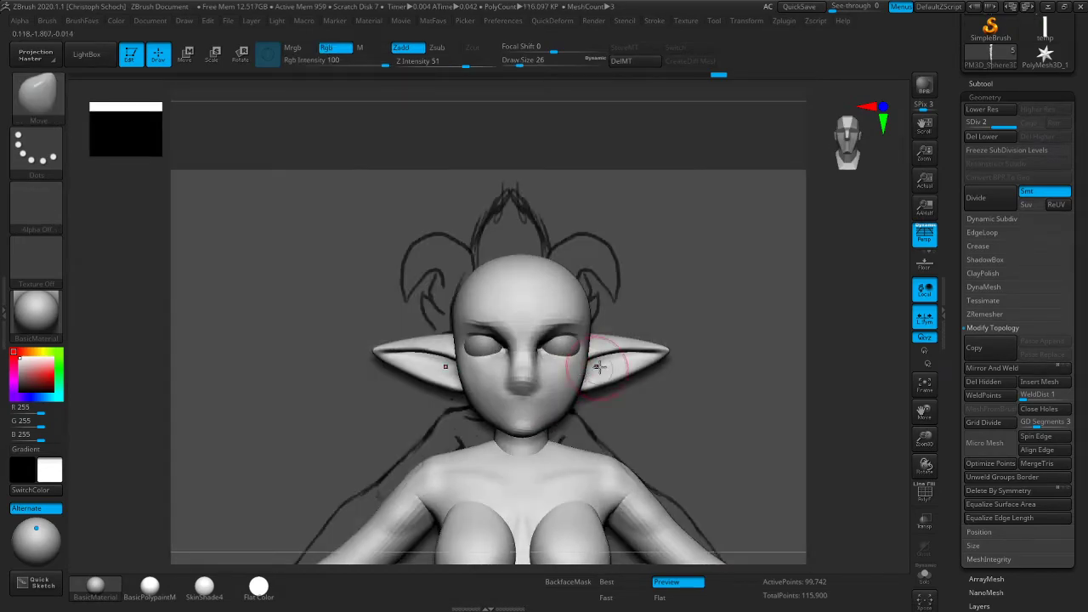
pyautogui.moveTo(925, 438)
pyautogui.mouseDown()
pyautogui.moveTo(899, 401)
pyautogui.moveTo(916, 432)
pyautogui.moveTo(855, 396)
pyautogui.moveTo(621, 338)
pyautogui.mouseUp()
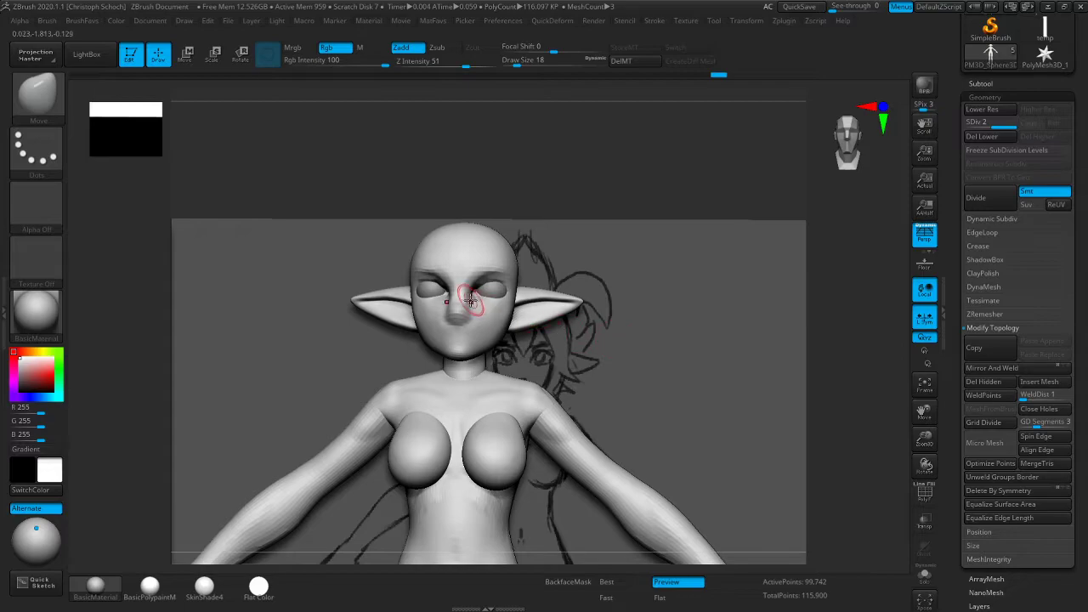
pyautogui.moveTo(699, 189); pyautogui.dragTo(536, 188)
pyautogui.moveTo(464, 316)
pyautogui.mouseDown()
pyautogui.moveTo(471, 306)
pyautogui.moveTo(473, 319)
pyautogui.mouseUp()
pyautogui.moveTo(423, 364); pyautogui.dragTo(512, 337)
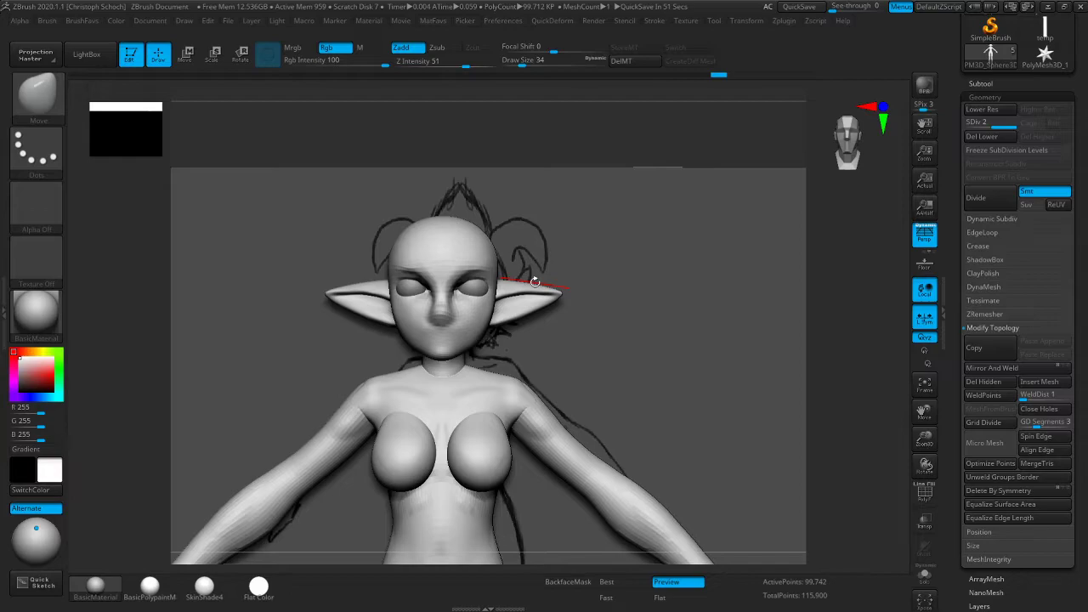
# Build up the cheek with the ClayBuildup brush at draw size 18 and smooth it
pyautogui.moveTo(847, 318); pyautogui.dragTo(777, 315)
pyautogui.moveTo(343, 377); pyautogui.dragTo(271, 381)
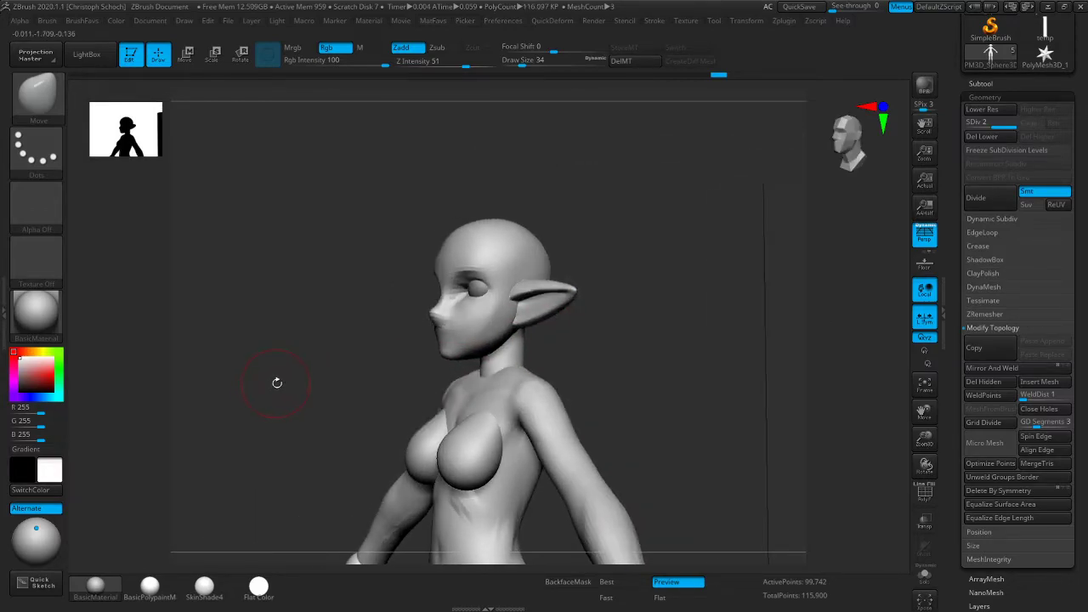
pyautogui.press('b')
pyautogui.click(262, 342)
pyautogui.moveTo(492, 315)
pyautogui.mouseDown()
pyautogui.moveTo(479, 337)
pyautogui.moveTo(493, 321)
pyautogui.mouseUp()
pyautogui.press('shift')
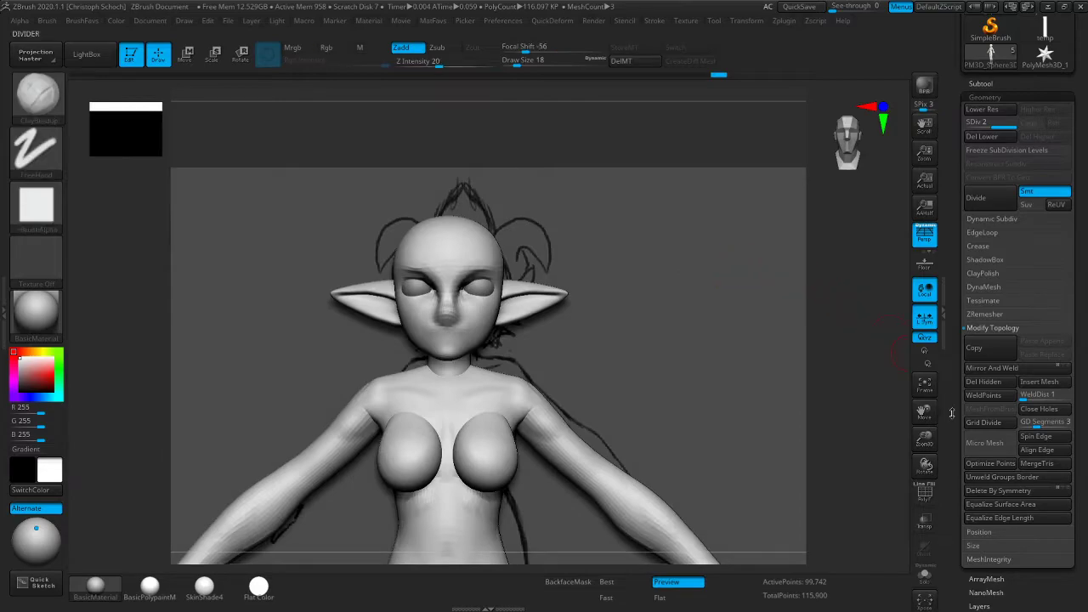
# Adjust the waist and belly contour in front and side view with the Move brush at draw size 50
pyautogui.moveTo(924, 438)
pyautogui.mouseDown()
pyautogui.moveTo(914, 399)
pyautogui.moveTo(888, 369)
pyautogui.mouseUp()
pyautogui.keyDown('shift'); pyautogui.moveTo(817, 383); pyautogui.dragTo(821, 376); pyautogui.keyUp('shift')
pyautogui.press('b')
pyautogui.click(799, 425)
pyautogui.press(']')
pyautogui.moveTo(452, 370); pyautogui.dragTo(453, 369)
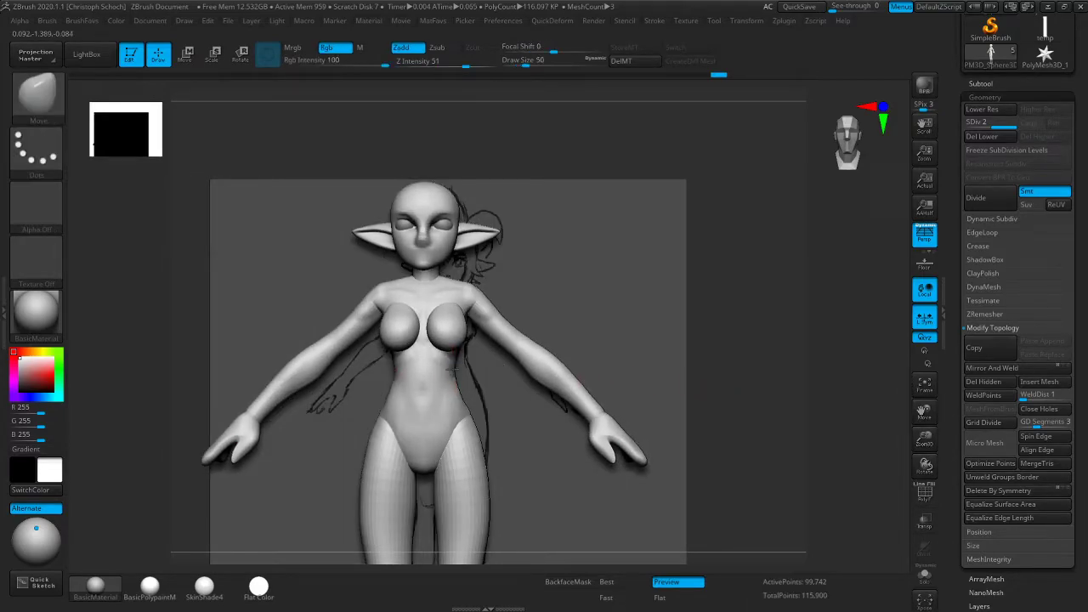
pyautogui.moveTo(778, 298); pyautogui.dragTo(714, 290)
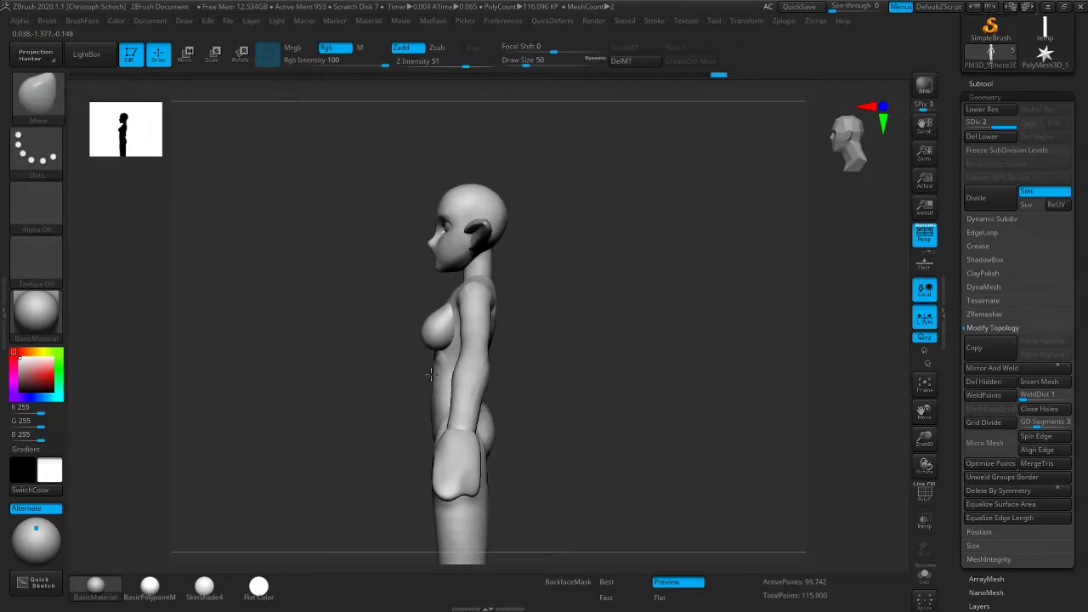
pyautogui.moveTo(539, 353); pyautogui.dragTo(389, 371)
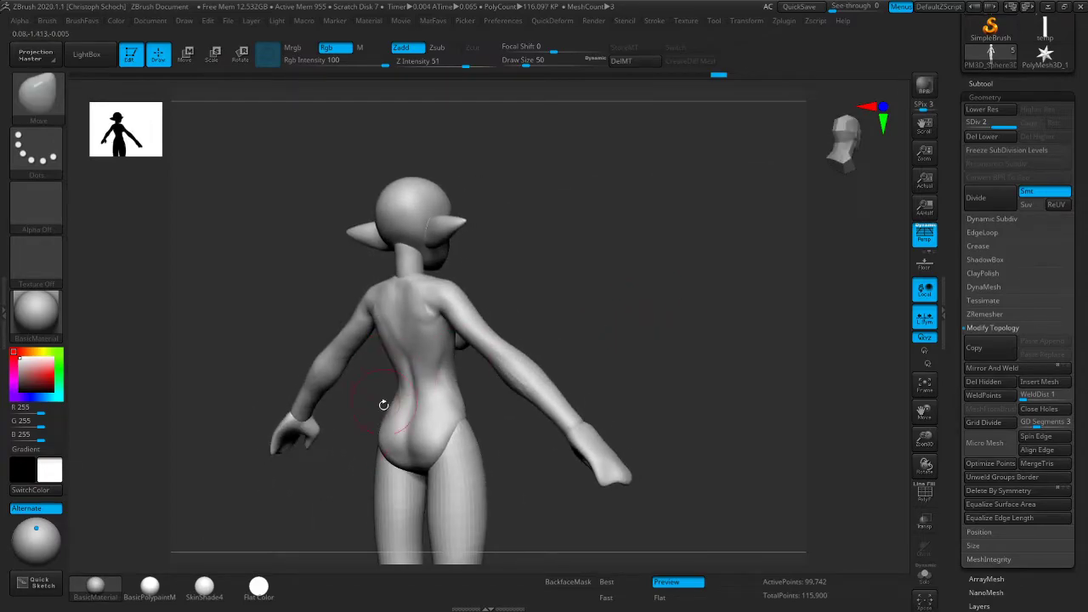
# Shape the waist-to-hip contour from behind with the Move brush at draw size 74
pyautogui.moveTo(338, 488); pyautogui.dragTo(410, 454)
pyautogui.keyDown('shift'); pyautogui.moveTo(476, 403); pyautogui.dragTo(444, 395); pyautogui.keyUp('shift')
pyautogui.press(']')
pyautogui.press(']')
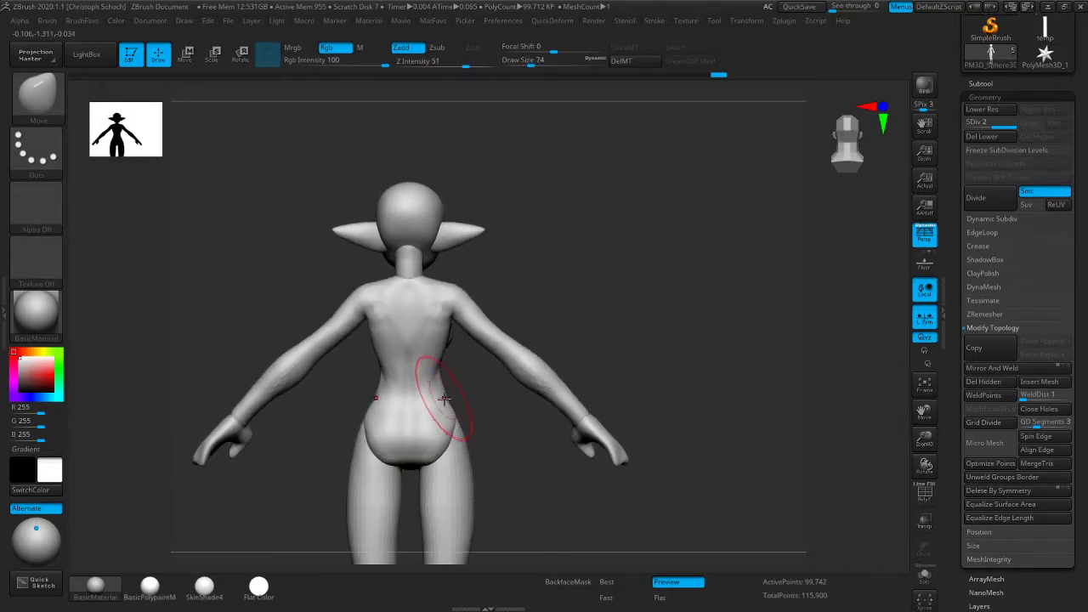
pyautogui.moveTo(748, 383); pyautogui.dragTo(595, 366)
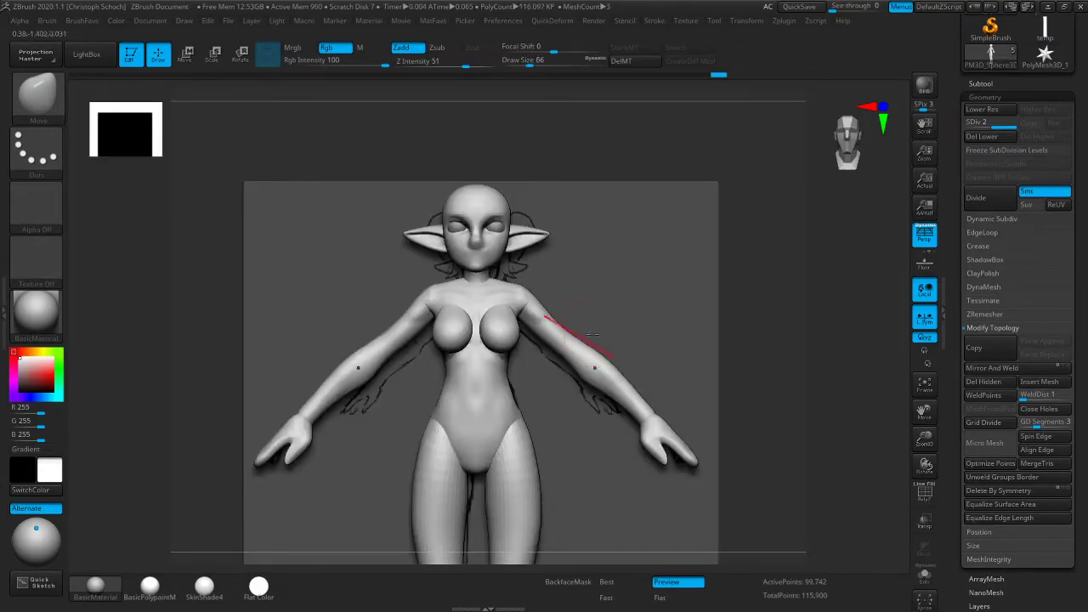
# Build up the forearm and elbow volumes from a low view with the ClayBuildup brush at draw size 26
pyautogui.moveTo(803, 365); pyautogui.dragTo(798, 335)
pyautogui.press('b')
pyautogui.click(777, 366)
pyautogui.moveTo(360, 469); pyautogui.dragTo(335, 437)
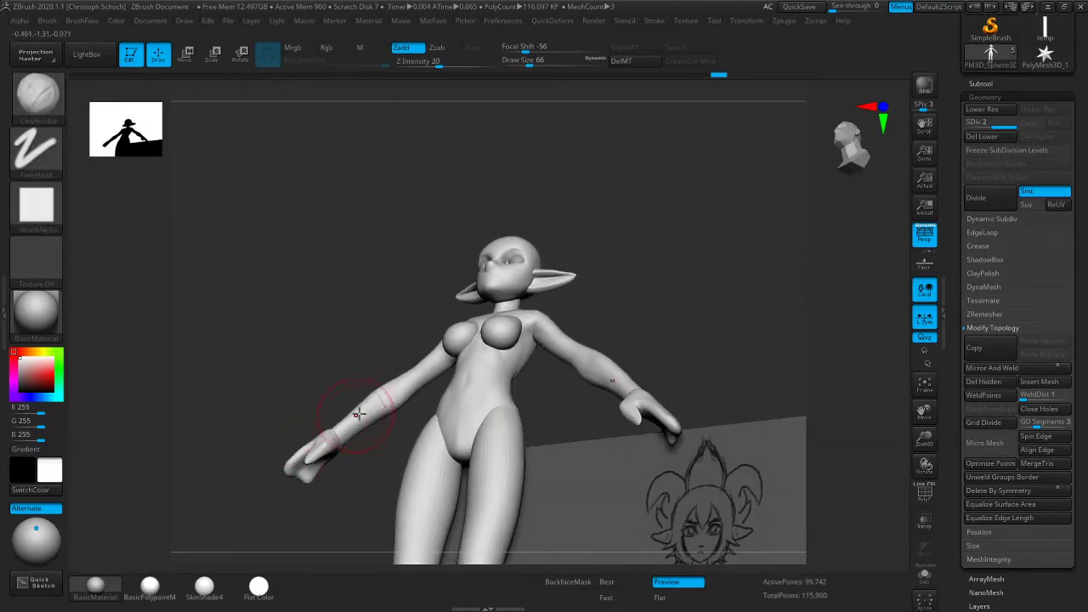
pyautogui.moveTo(383, 407); pyautogui.dragTo(413, 386)
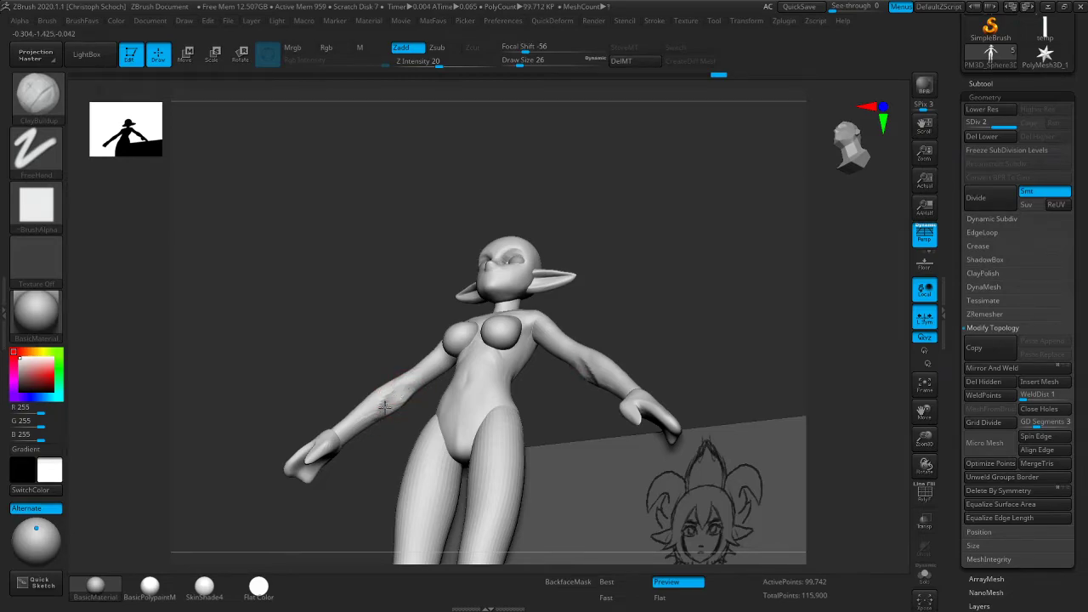
pyautogui.moveTo(360, 457)
pyautogui.mouseDown()
pyautogui.moveTo(349, 434)
pyautogui.moveTo(384, 413)
pyautogui.moveTo(345, 442)
pyautogui.mouseUp()
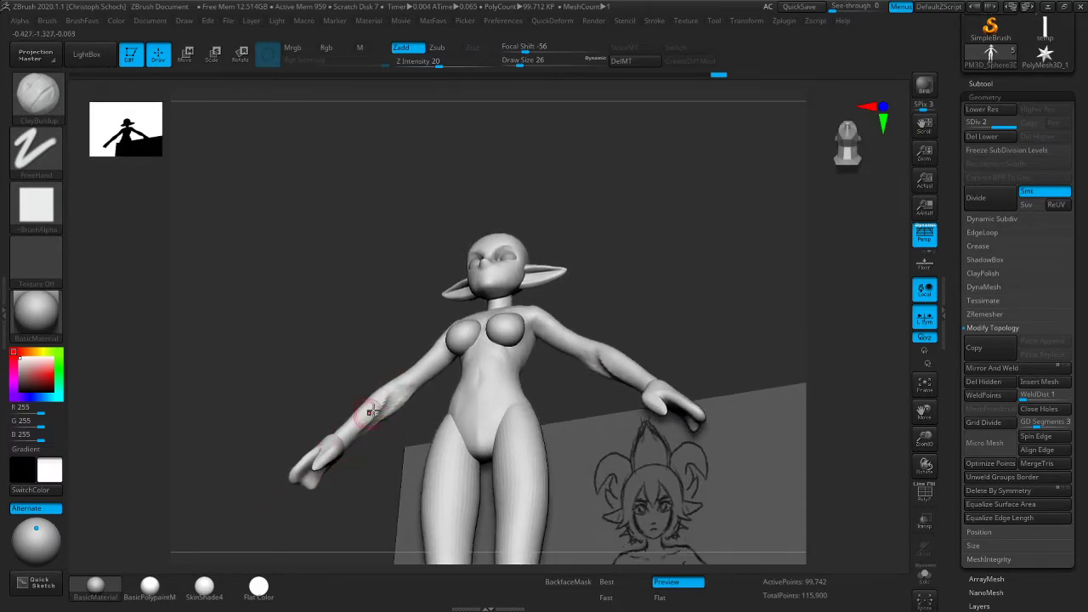
pyautogui.moveTo(303, 498); pyautogui.dragTo(304, 491)
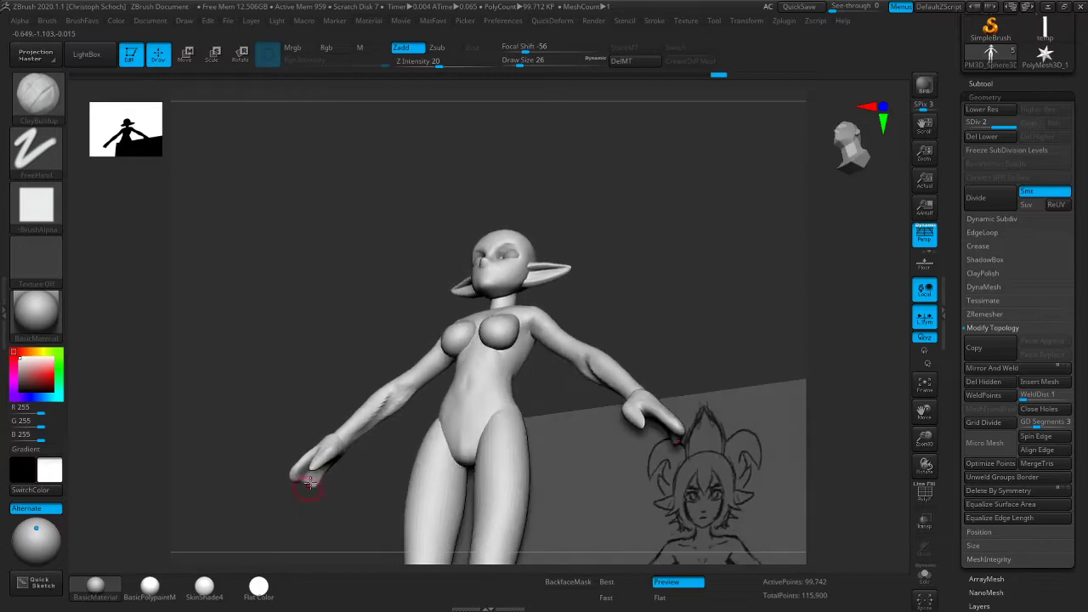
pyautogui.press('1')
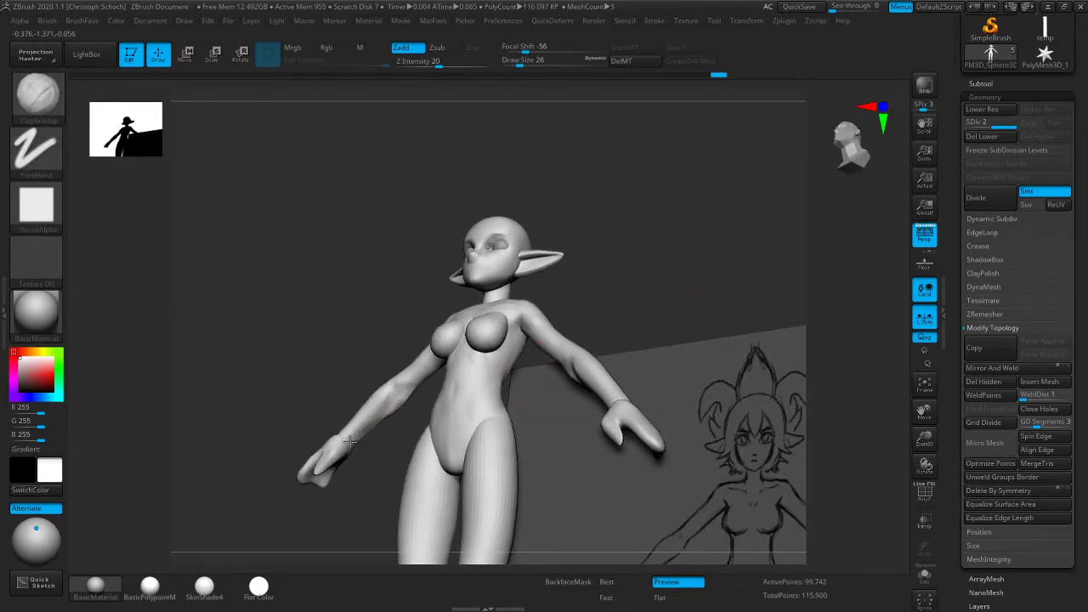
pyautogui.keyDown('shift'); pyautogui.moveTo(331, 503); pyautogui.dragTo(359, 495); pyautogui.keyUp('shift')
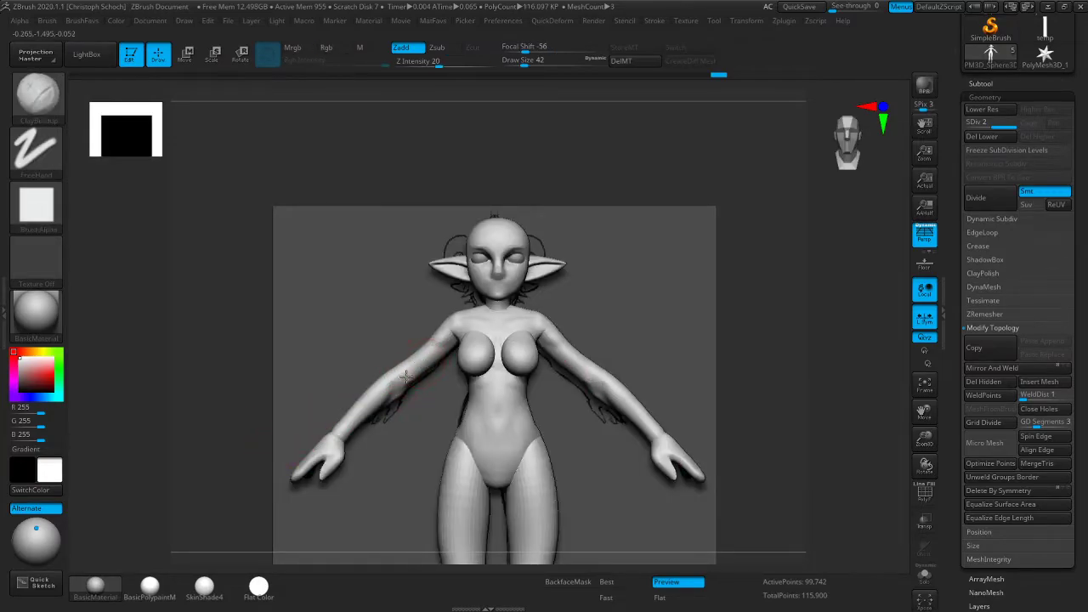
# Build up the shoulder muscles in three-quarter view with the ClayBuildup brush at draw sizes 26 and 34
pyautogui.click(785, 298)
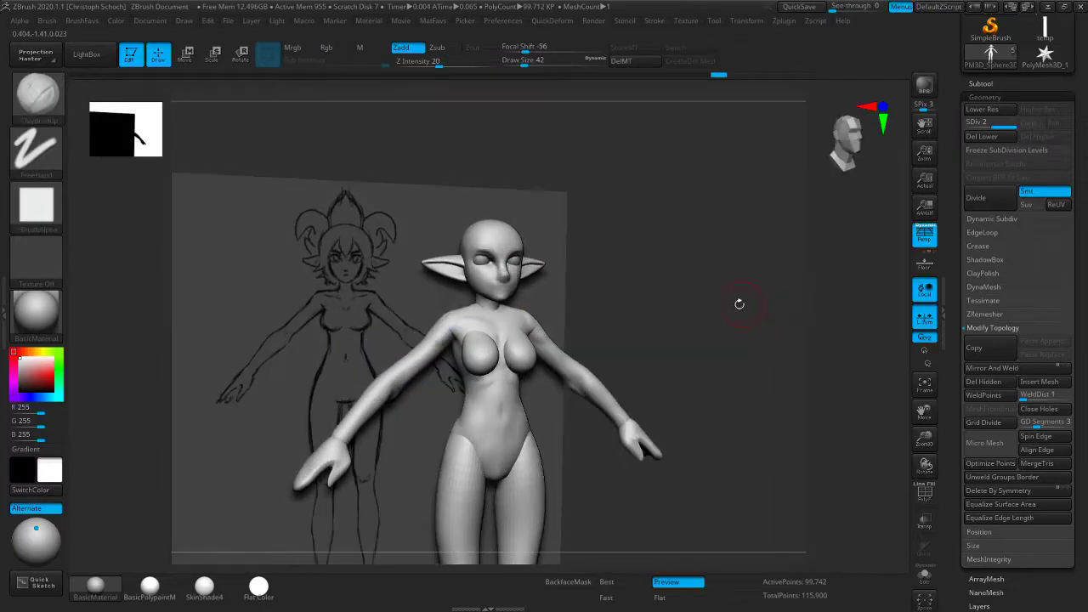
pyautogui.press('[')
pyautogui.press('[')
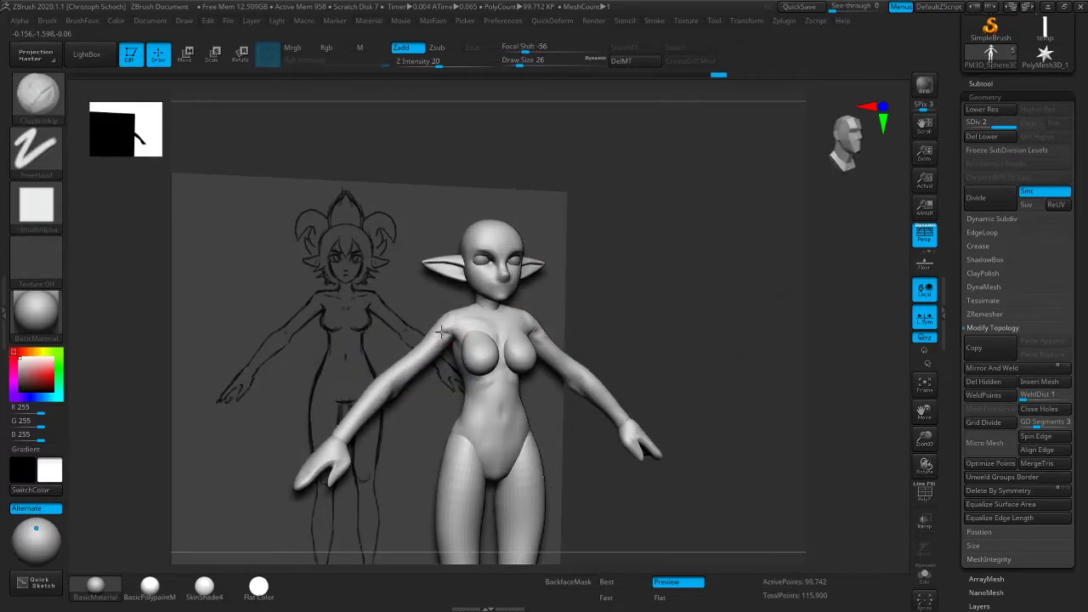
pyautogui.moveTo(613, 279)
pyautogui.mouseDown()
pyautogui.moveTo(731, 293)
pyautogui.moveTo(450, 316)
pyautogui.mouseUp()
pyautogui.press(']')
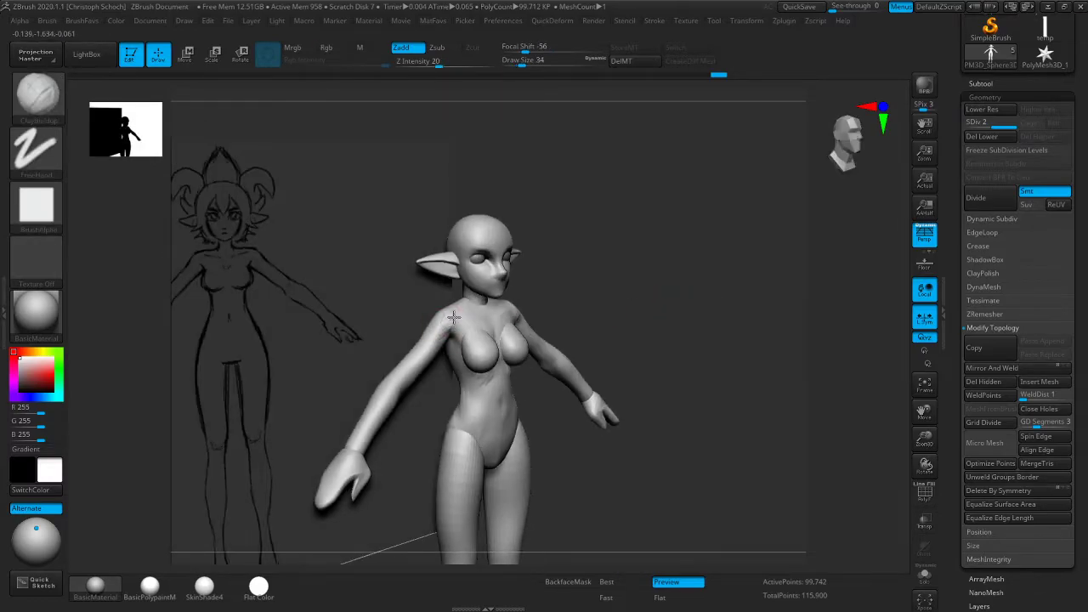
pyautogui.moveTo(621, 272)
pyautogui.mouseDown()
pyautogui.moveTo(706, 304)
pyautogui.moveTo(613, 297)
pyautogui.mouseUp()
# Adjust the shoulder silhouette in front view with the Move brush at draw sizes 50 and 34
pyautogui.press('b')
pyautogui.click(653, 393)
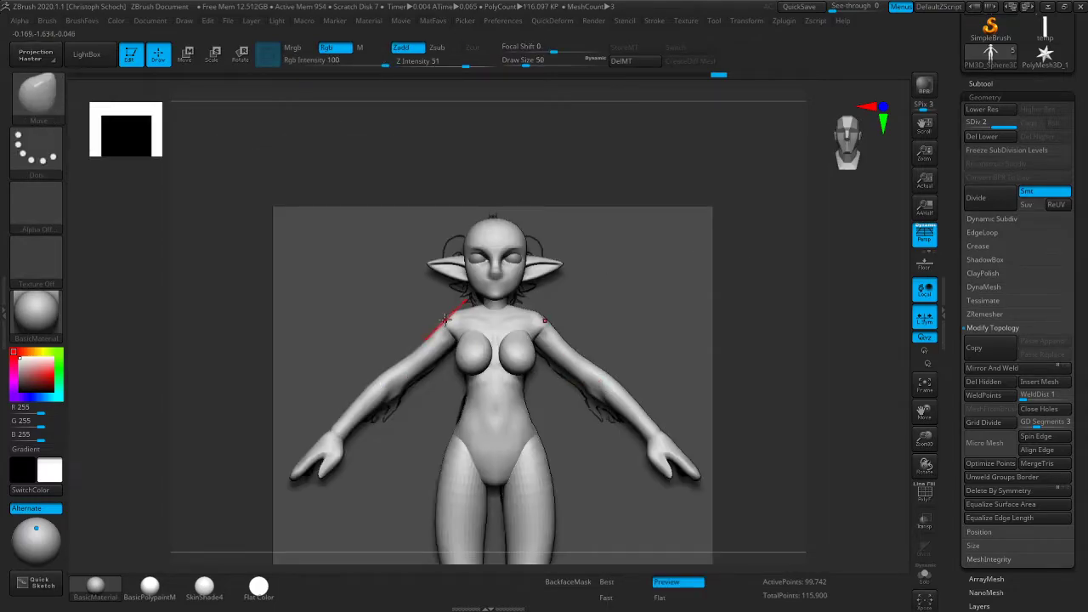
pyautogui.moveTo(446, 326); pyautogui.dragTo(448, 328)
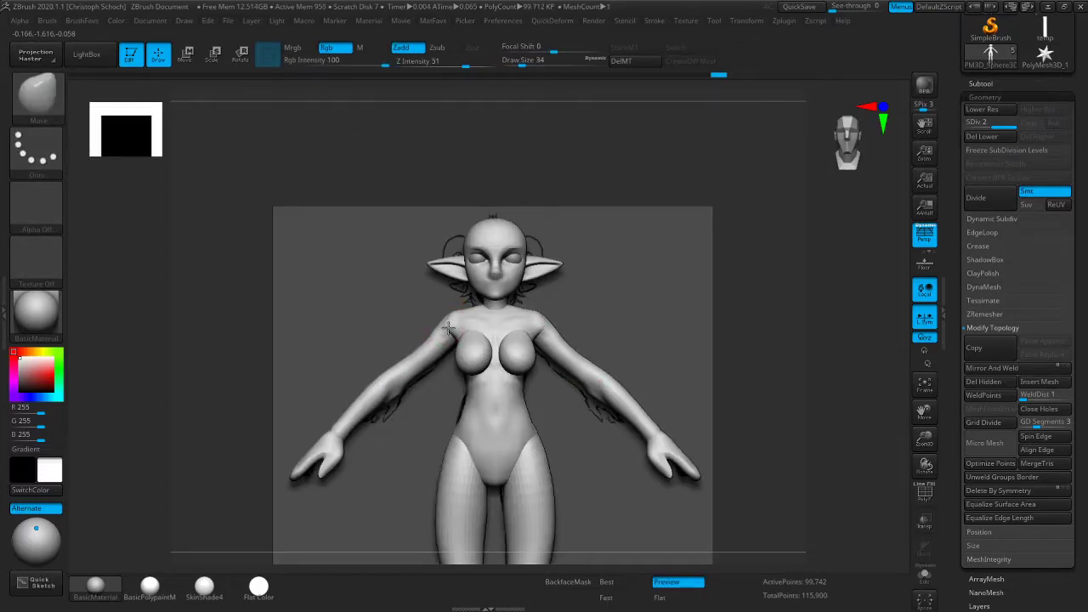
# Flatten the shoulder surface with the hPolish brush at draw size 30 and smooth the transition to the chest
pyautogui.moveTo(646, 294)
pyautogui.mouseDown()
pyautogui.moveTo(797, 296)
pyautogui.moveTo(784, 318)
pyautogui.mouseUp()
pyautogui.press('b')
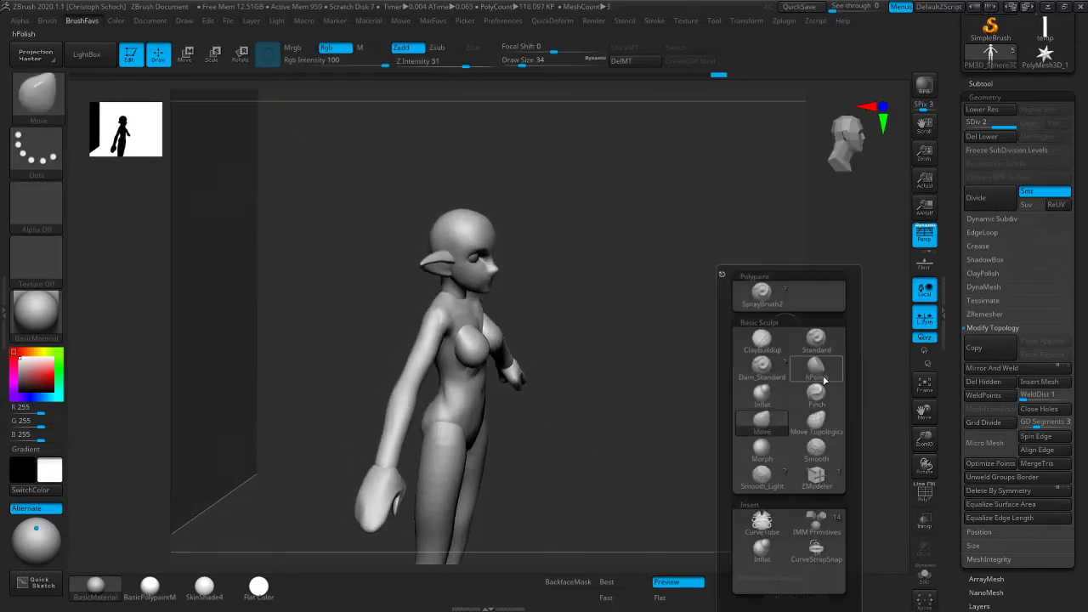
pyautogui.click(824, 381)
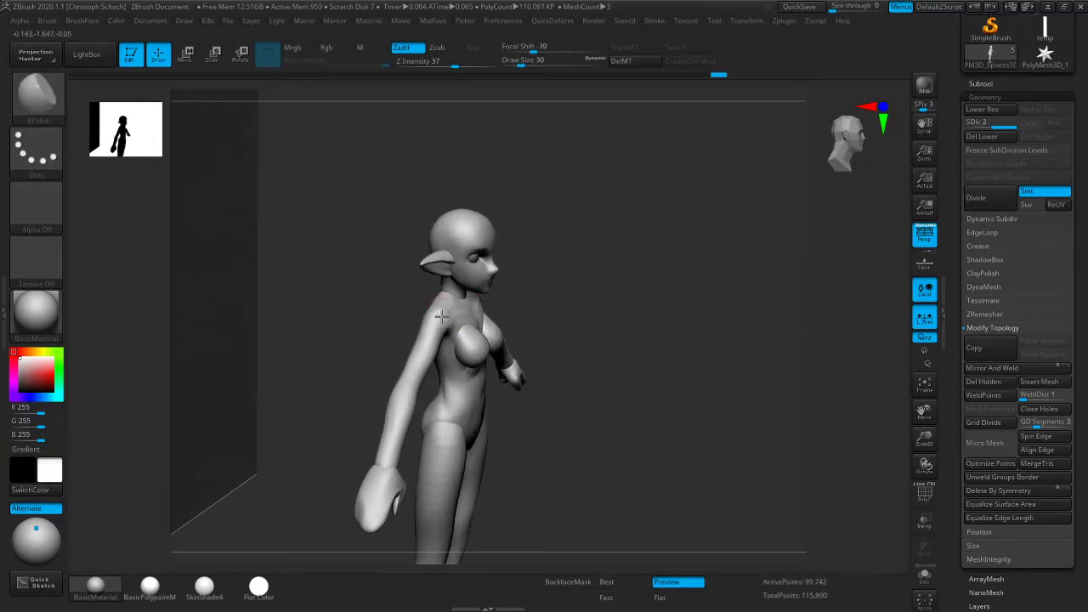
pyautogui.moveTo(563, 296); pyautogui.dragTo(464, 320)
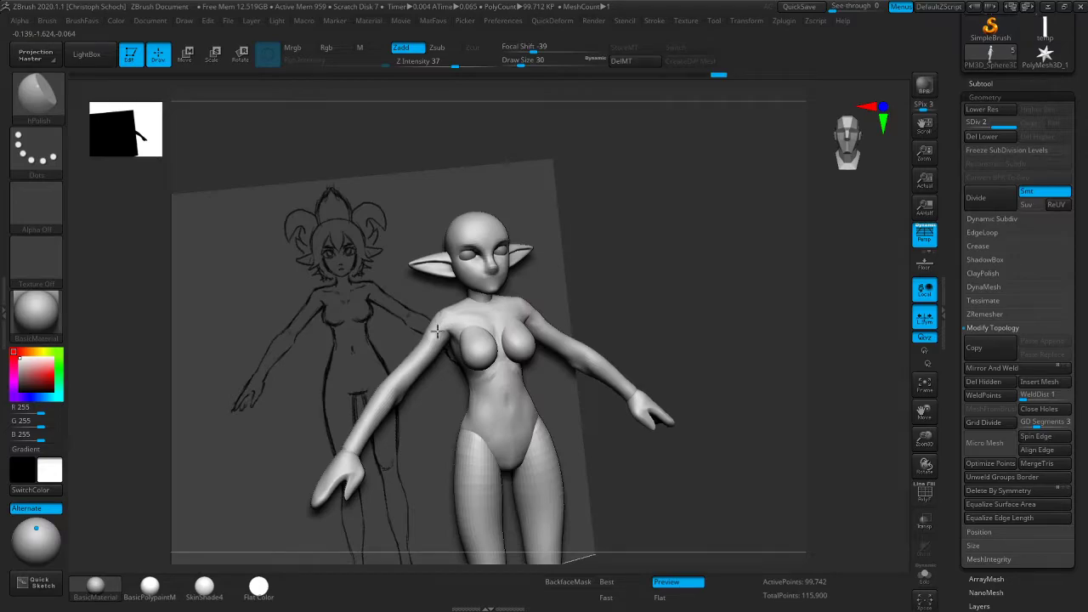
pyautogui.moveTo(426, 341)
pyautogui.keyDown('shift'); pyautogui.mouseDown()
pyautogui.moveTo(434, 326)
pyautogui.moveTo(480, 321)
pyautogui.mouseUp(); pyautogui.keyUp('shift')
pyautogui.keyDown('shift'); pyautogui.moveTo(737, 270); pyautogui.dragTo(741, 292); pyautogui.keyUp('shift')
# Adjust the upper chest and shoulder with the Move brush at draw sizes 38 and 46, checking the topology with PolyFrame
pyautogui.press('b')
pyautogui.click(733, 419)
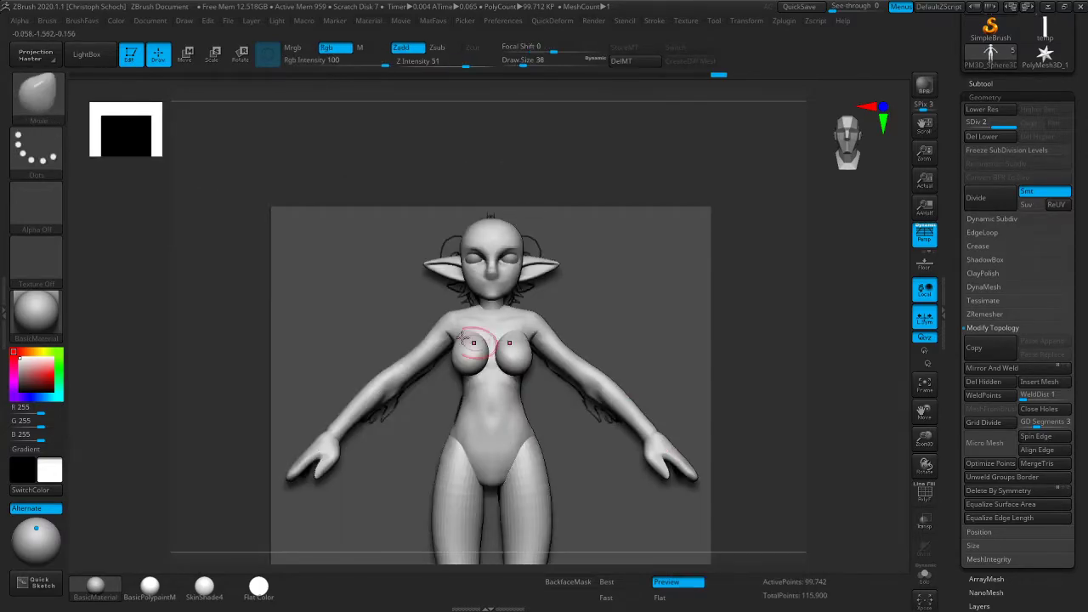
pyautogui.moveTo(625, 312)
pyautogui.mouseDown()
pyautogui.moveTo(807, 360)
pyautogui.moveTo(697, 374)
pyautogui.mouseUp()
pyautogui.click(923, 494)
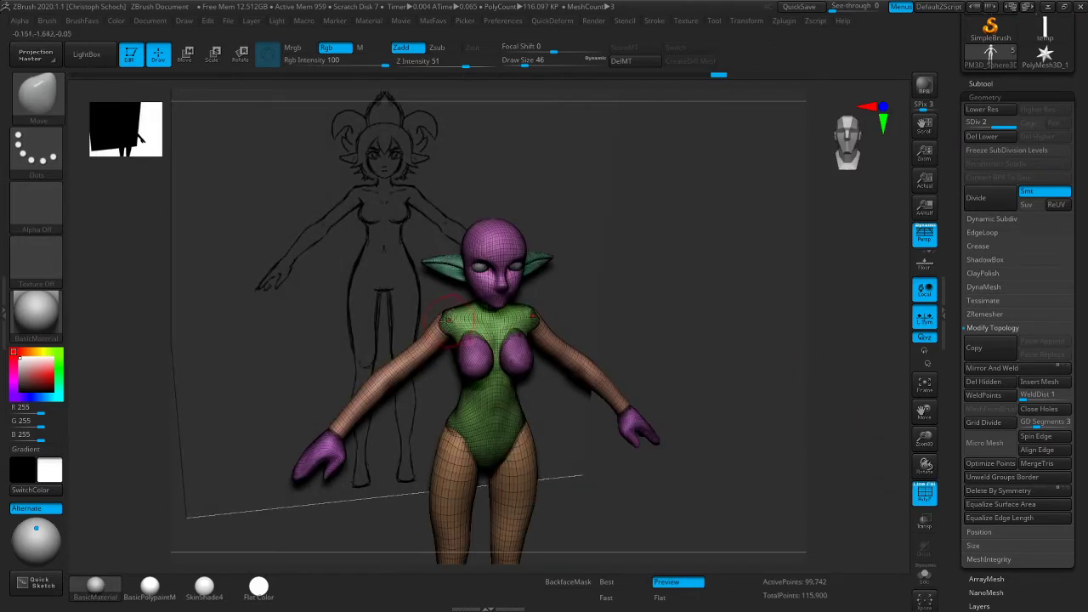
pyautogui.click(925, 491)
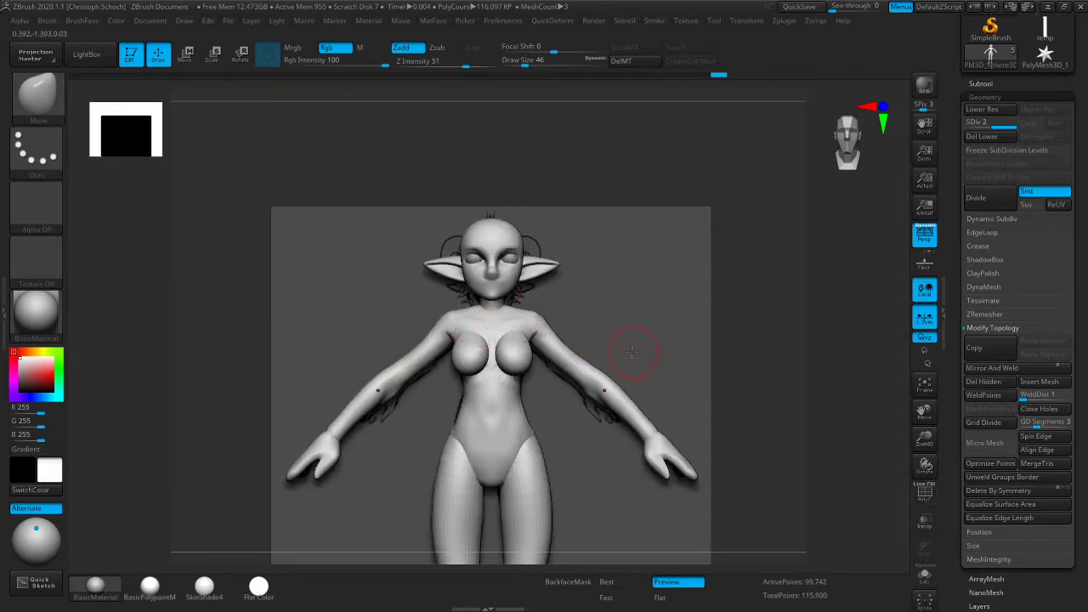
# Build up the rib cage below the breasts with the ClayBuildup brush at draw sizes 30 and 46, and smooth the strokes
pyautogui.moveTo(753, 312)
pyautogui.mouseDown()
pyautogui.moveTo(602, 361)
pyautogui.moveTo(668, 352)
pyautogui.mouseUp()
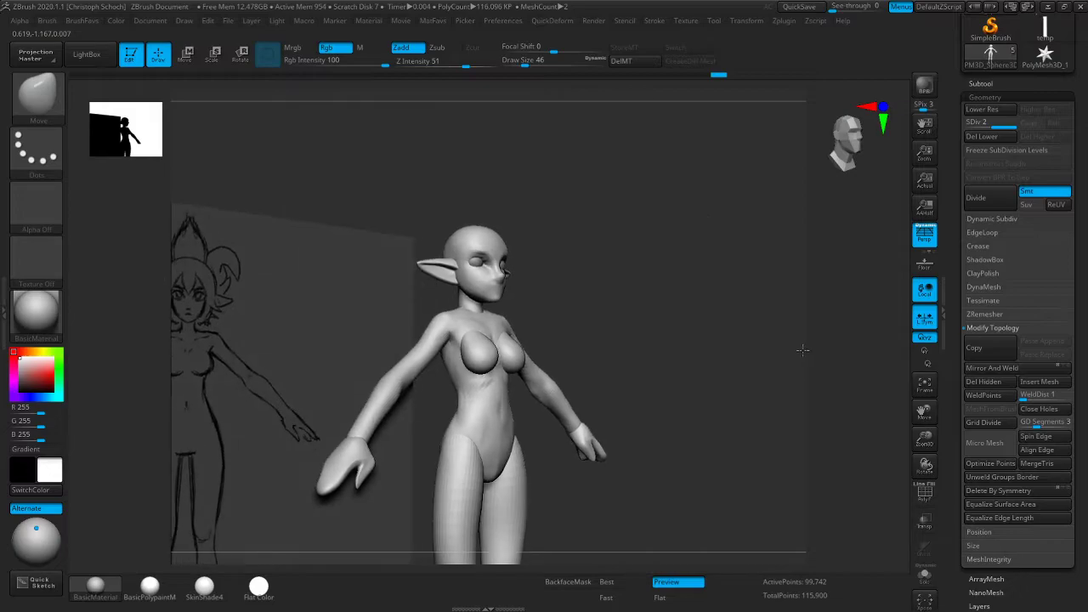
pyautogui.press('b')
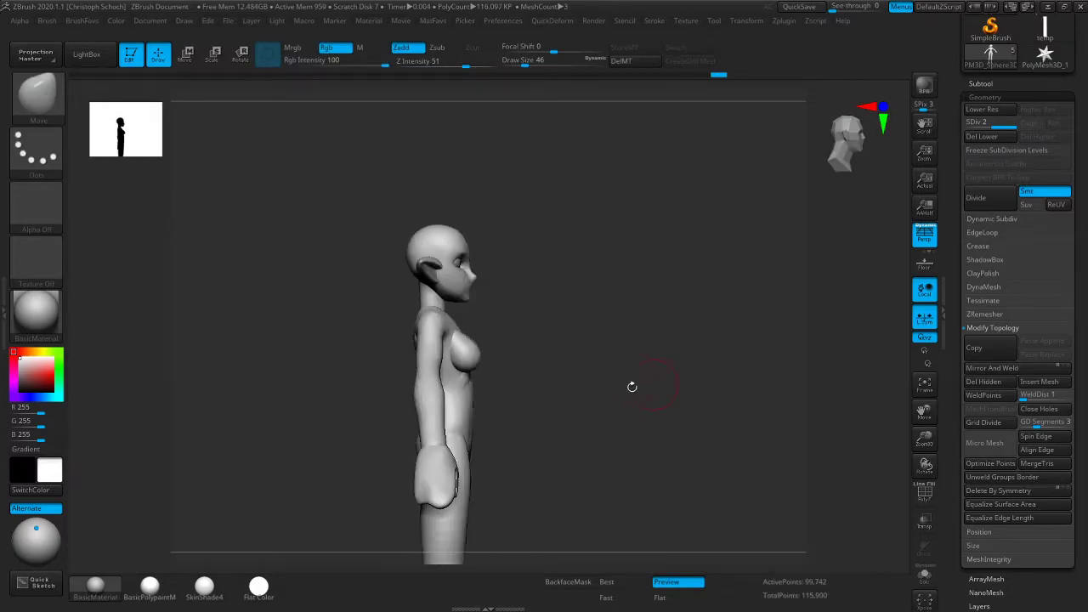
pyautogui.moveTo(639, 388); pyautogui.dragTo(544, 380)
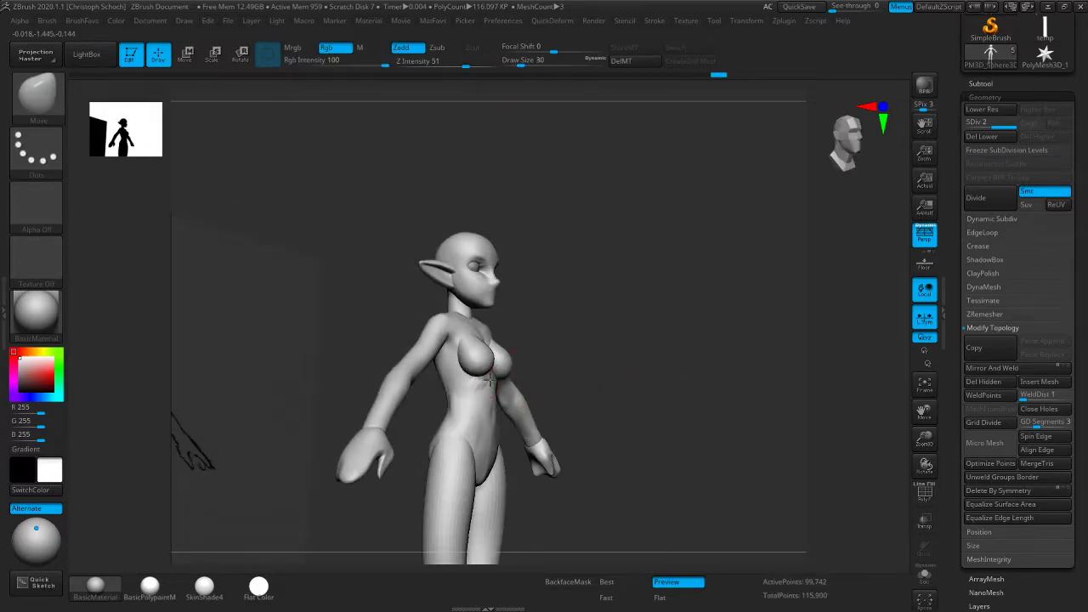
pyautogui.moveTo(633, 342); pyautogui.dragTo(572, 363)
pyautogui.press('b')
pyautogui.click(619, 344)
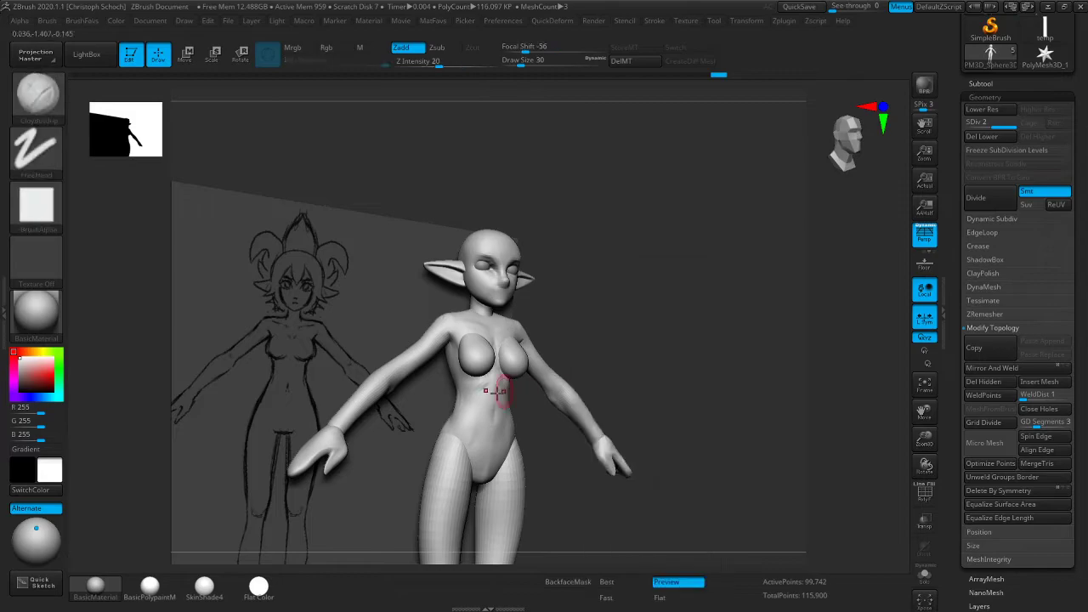
pyautogui.moveTo(481, 384); pyautogui.dragTo(469, 396)
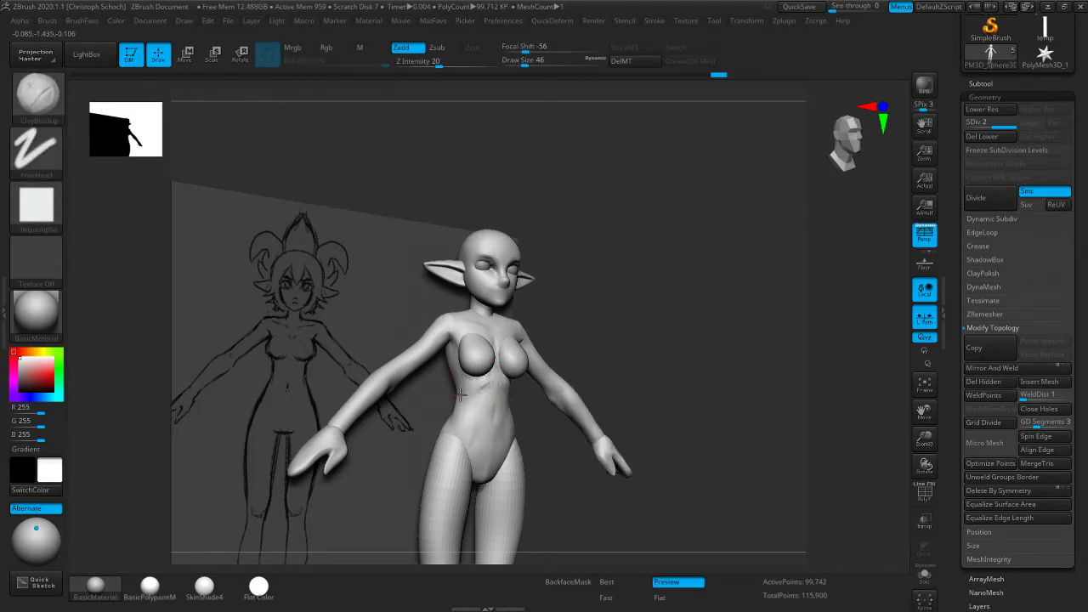
pyautogui.press('shift')
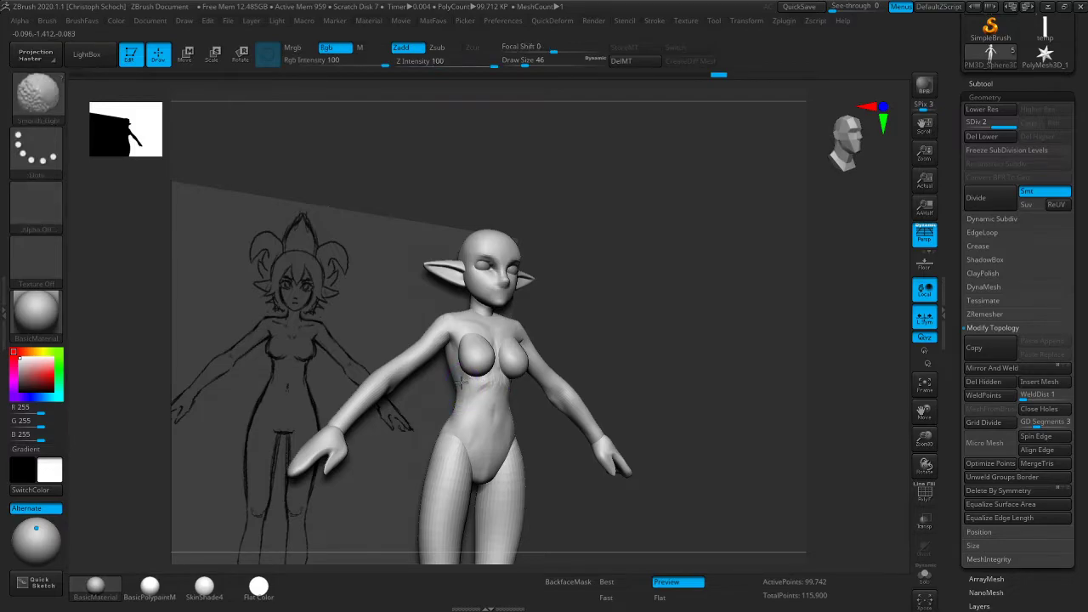
# Shape the side of the rib cage in side view with the ClayBuildup brush at draw sizes 46 and 30, smoothing between strokes
pyautogui.moveTo(652, 360)
pyautogui.mouseDown()
pyautogui.moveTo(717, 311)
pyautogui.moveTo(683, 301)
pyautogui.moveTo(651, 324)
pyautogui.moveTo(493, 357)
pyautogui.mouseUp()
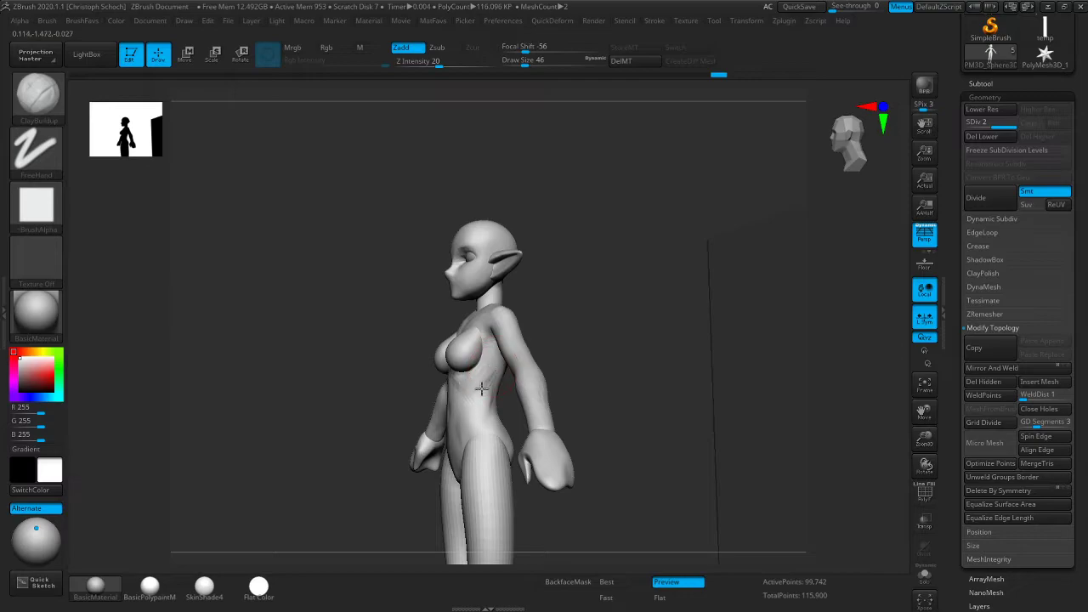
pyautogui.press('shift')
pyautogui.moveTo(560, 347); pyautogui.dragTo(584, 340)
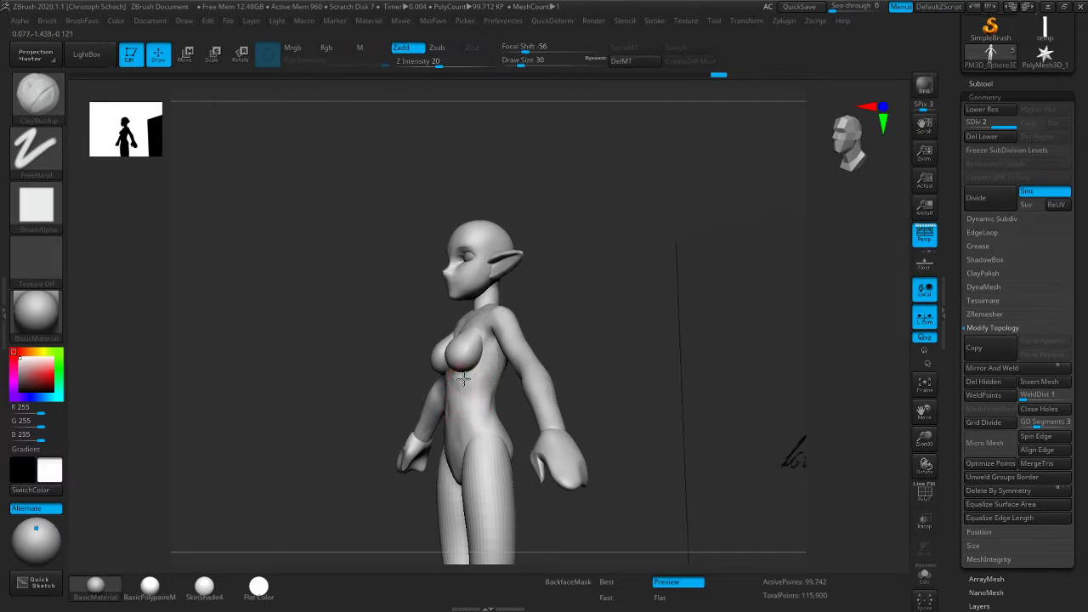
pyautogui.moveTo(393, 430); pyautogui.dragTo(308, 433)
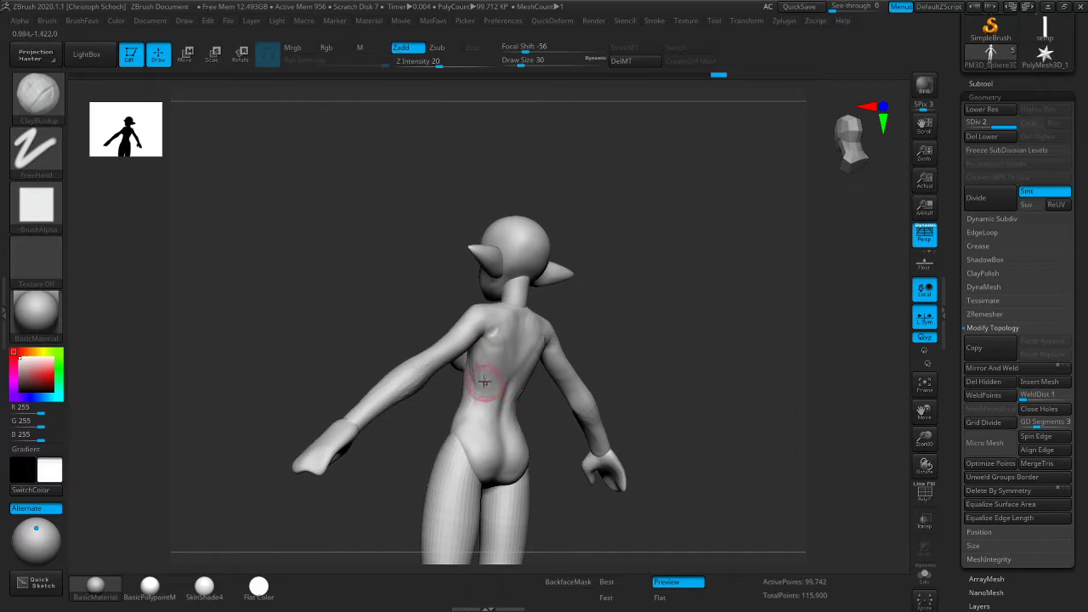
# Build up the middle and sides of the back with the ClayBuildup brush at draw sizes 30 and 46, and smooth the surface
pyautogui.moveTo(627, 311); pyautogui.dragTo(633, 308)
pyautogui.press('shift')
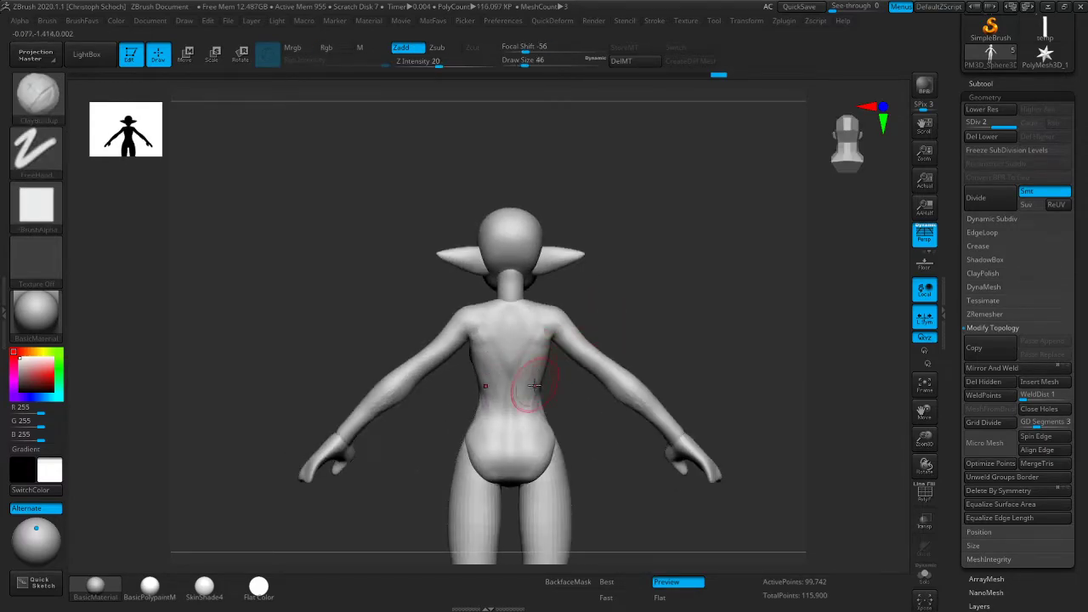
pyautogui.moveTo(420, 439)
pyautogui.mouseDown()
pyautogui.moveTo(456, 429)
pyautogui.moveTo(590, 328)
pyautogui.moveTo(634, 313)
pyautogui.mouseUp()
pyautogui.moveTo(511, 369); pyautogui.dragTo(518, 353)
pyautogui.press('shift')
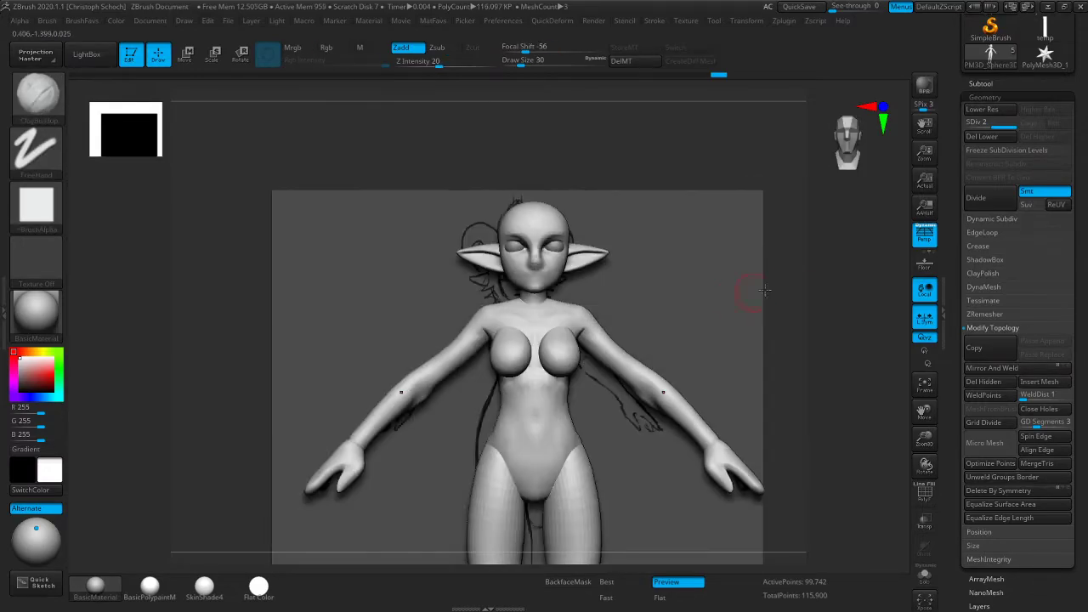
# Adjust the upper back and shoulder blades with the Move brush at draw sizes 38 and 46
pyautogui.moveTo(705, 291); pyautogui.dragTo(671, 301)
pyautogui.press('b')
pyautogui.press('m')
pyautogui.press('v')
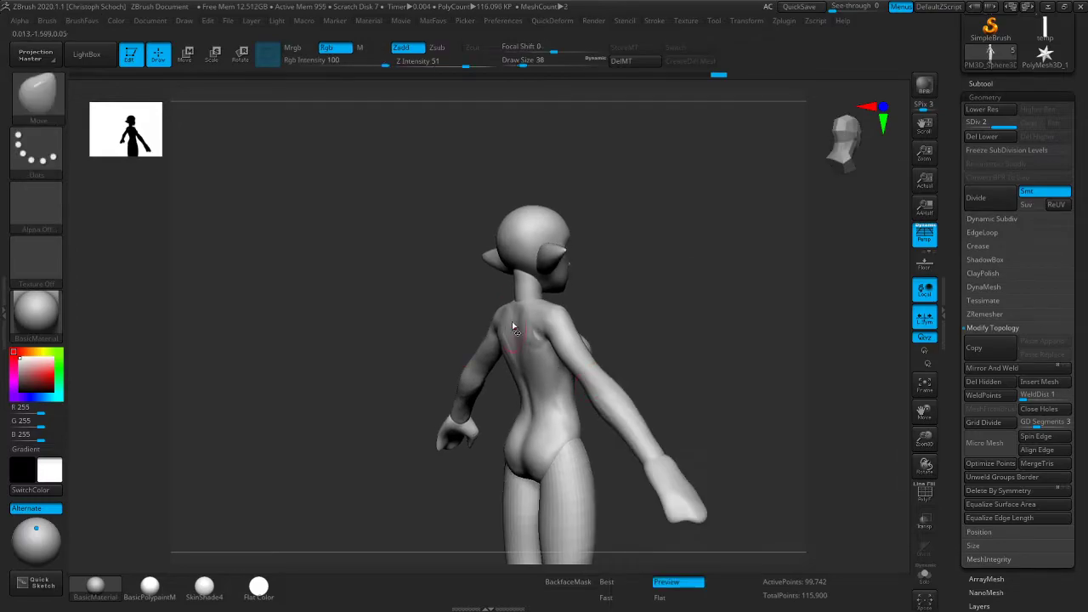
pyautogui.moveTo(418, 373); pyautogui.dragTo(482, 350)
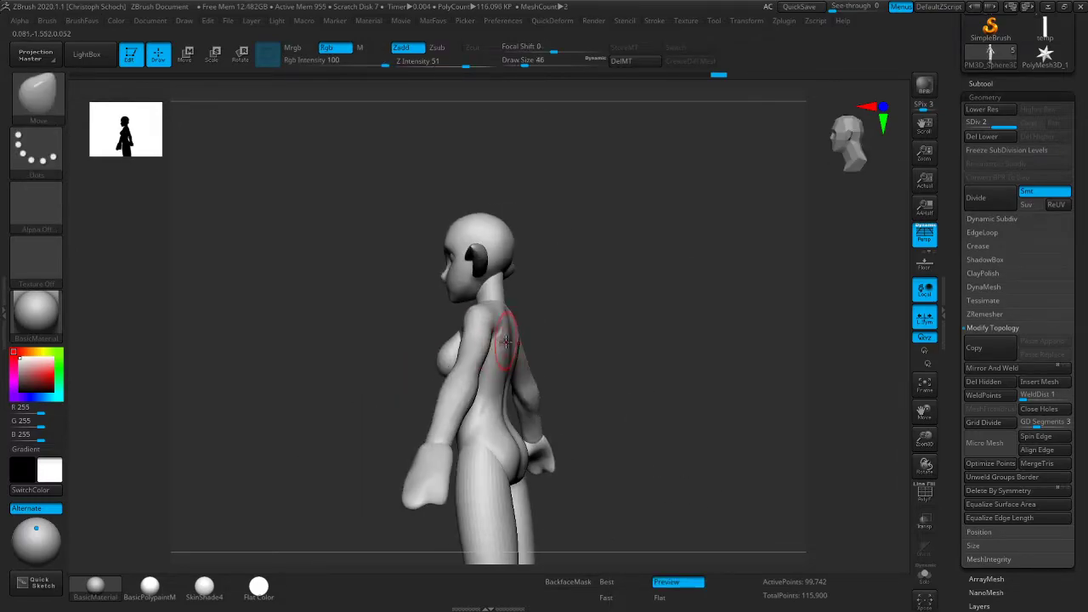
pyautogui.moveTo(578, 323)
pyautogui.mouseDown()
pyautogui.moveTo(539, 306)
pyautogui.moveTo(464, 316)
pyautogui.moveTo(491, 324)
pyautogui.moveTo(498, 297)
pyautogui.moveTo(554, 279)
pyautogui.moveTo(523, 286)
pyautogui.moveTo(651, 265)
pyautogui.moveTo(613, 254)
pyautogui.mouseUp()
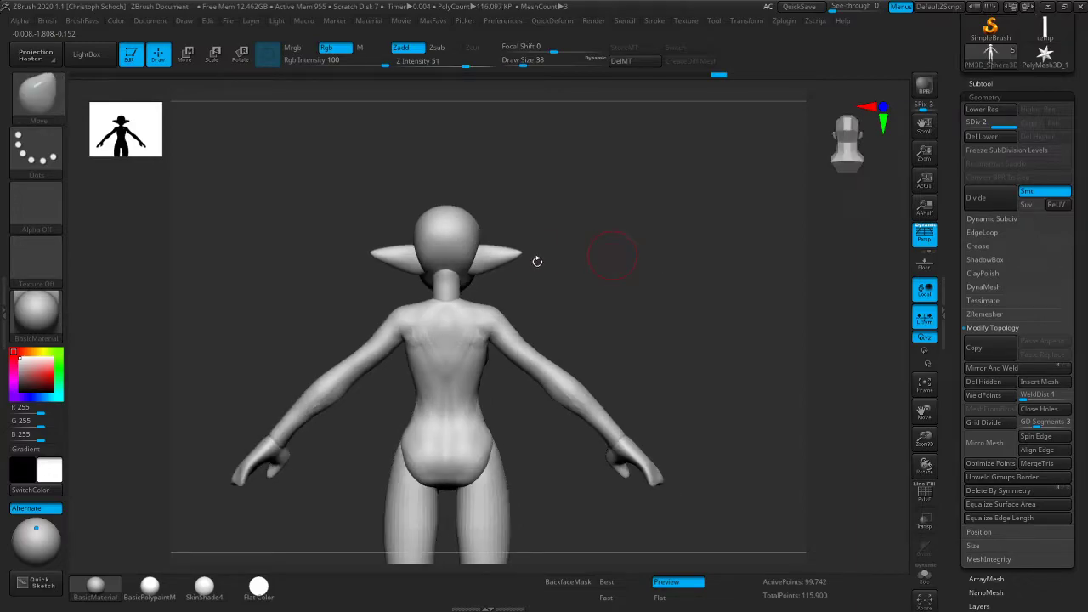
# Refine the nape and the neck-to-shoulder transition in back and side views with the Move brush at draw sizes 38 and 30
pyautogui.moveTo(599, 245); pyautogui.dragTo(522, 257)
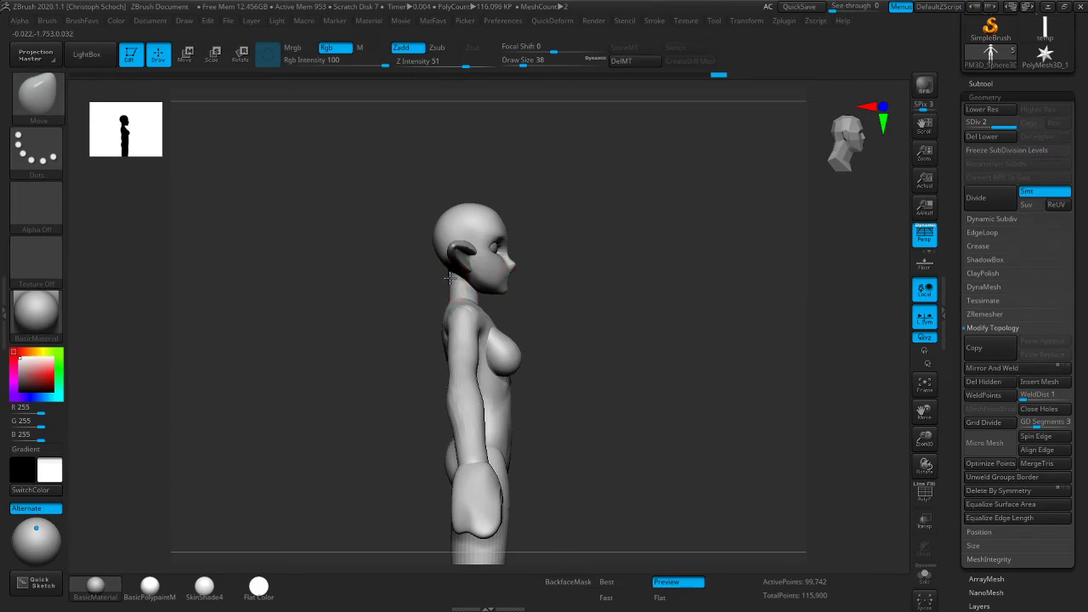
pyautogui.moveTo(564, 243); pyautogui.dragTo(632, 236)
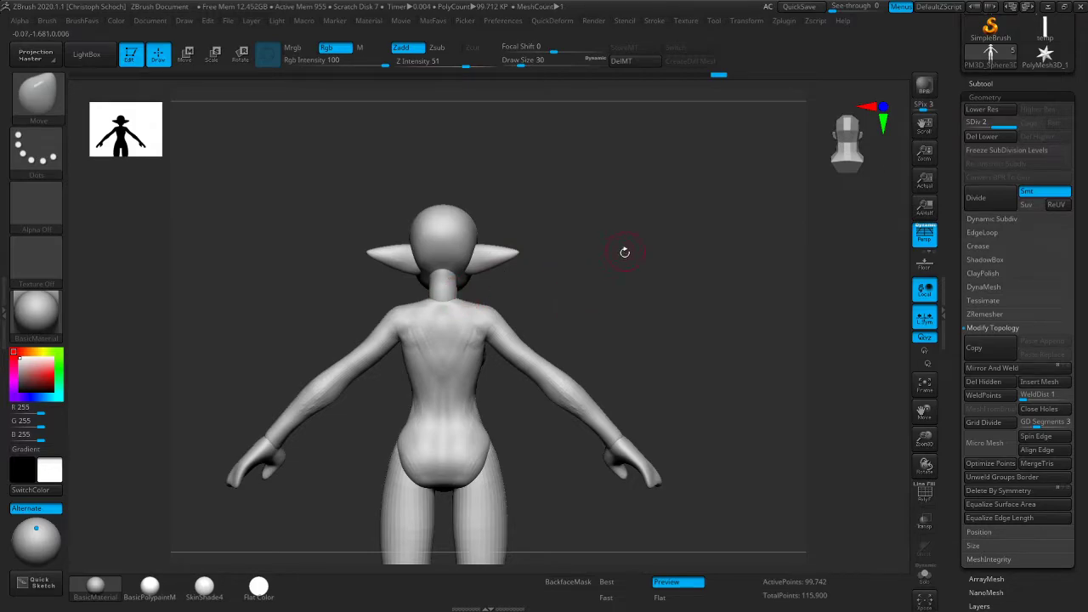
pyautogui.moveTo(626, 251); pyautogui.dragTo(564, 261)
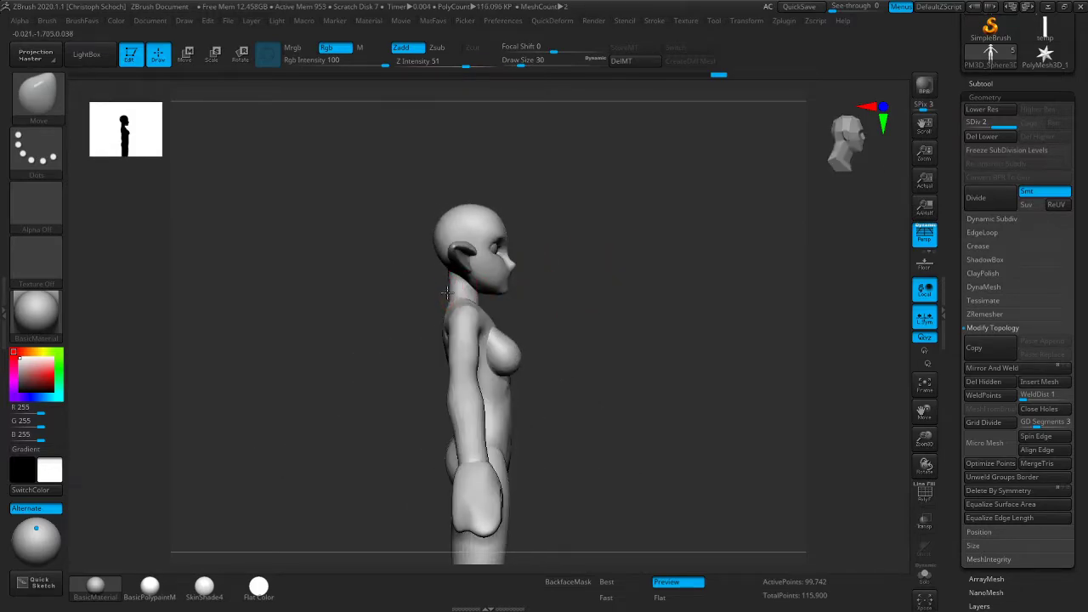
pyautogui.moveTo(445, 292)
pyautogui.mouseDown()
pyautogui.moveTo(510, 285)
pyautogui.moveTo(449, 289)
pyautogui.moveTo(472, 283)
pyautogui.moveTo(461, 289)
pyautogui.mouseUp()
pyautogui.press('shift')
pyautogui.moveTo(527, 278); pyautogui.dragTo(462, 311)
# Adjust the shoulder line in back and side views with the Move brush at draw sizes 54 and 46
pyautogui.moveTo(557, 285); pyautogui.dragTo(589, 270)
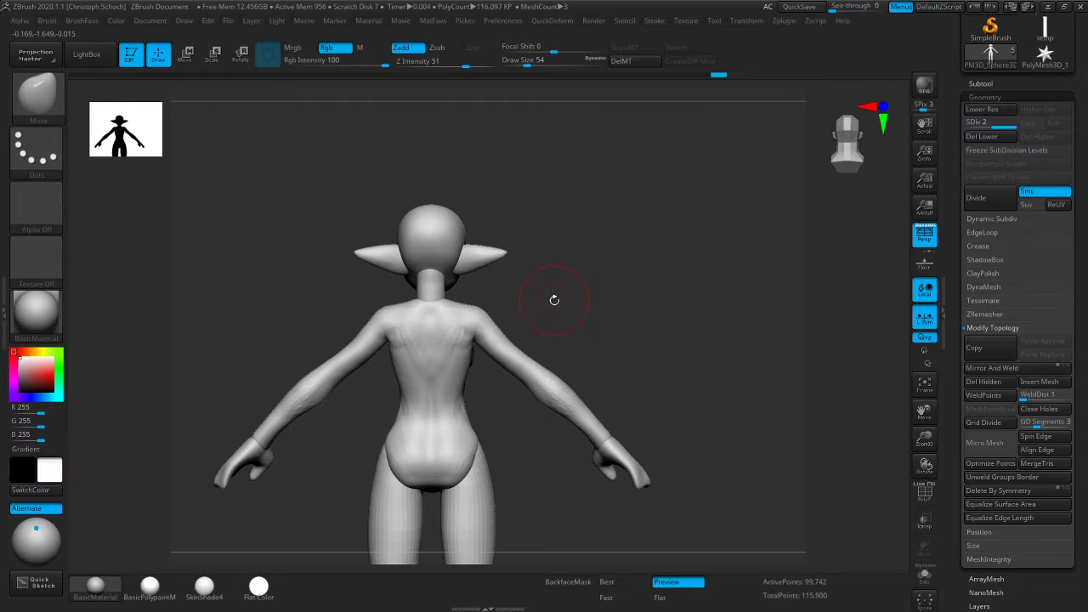
pyautogui.keyDown('shift'); pyautogui.moveTo(578, 284); pyautogui.dragTo(498, 302); pyautogui.keyUp('shift')
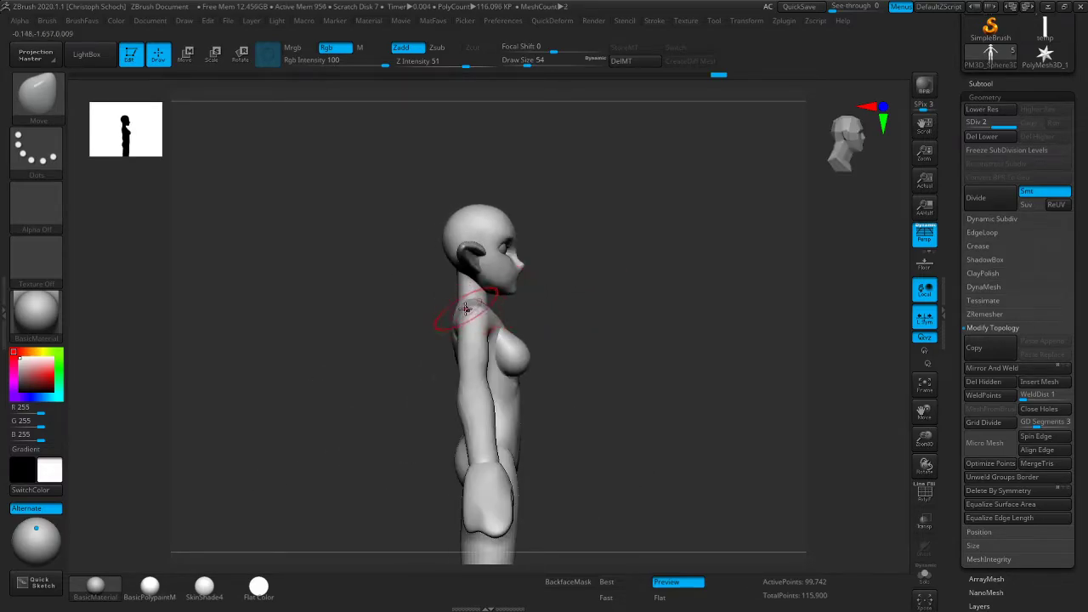
pyautogui.keyDown('shift'); pyautogui.moveTo(550, 300); pyautogui.dragTo(493, 306); pyautogui.keyUp('shift')
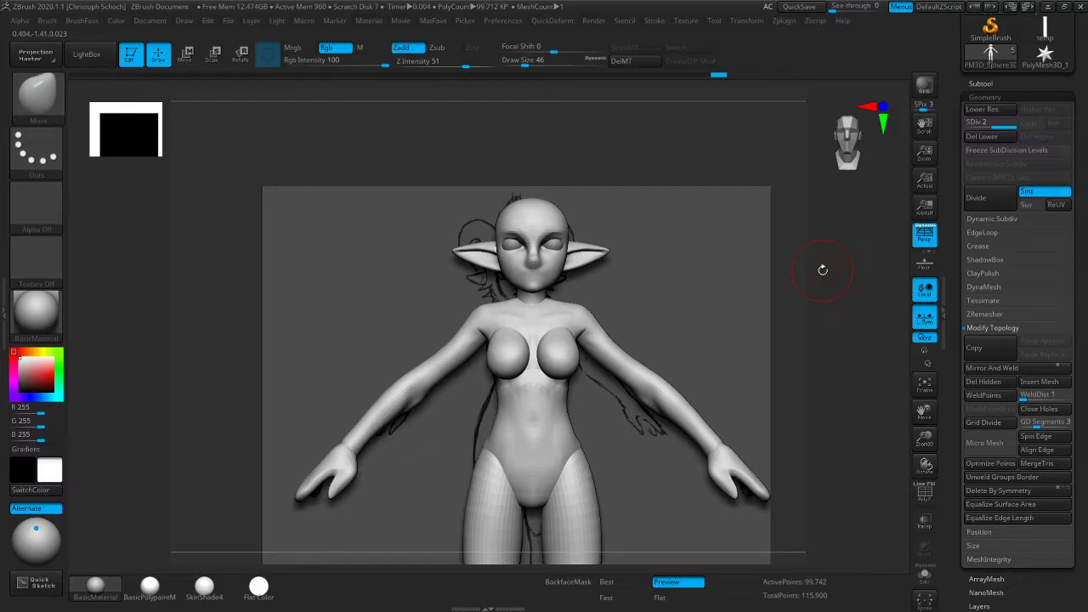
# Reshape the jaw in side and front views with the Move Topological brush at draw size 46
pyautogui.moveTo(822, 266); pyautogui.dragTo(713, 267)
pyautogui.moveTo(924, 406); pyautogui.dragTo(821, 446)
pyautogui.moveTo(924, 433); pyautogui.dragTo(930, 445)
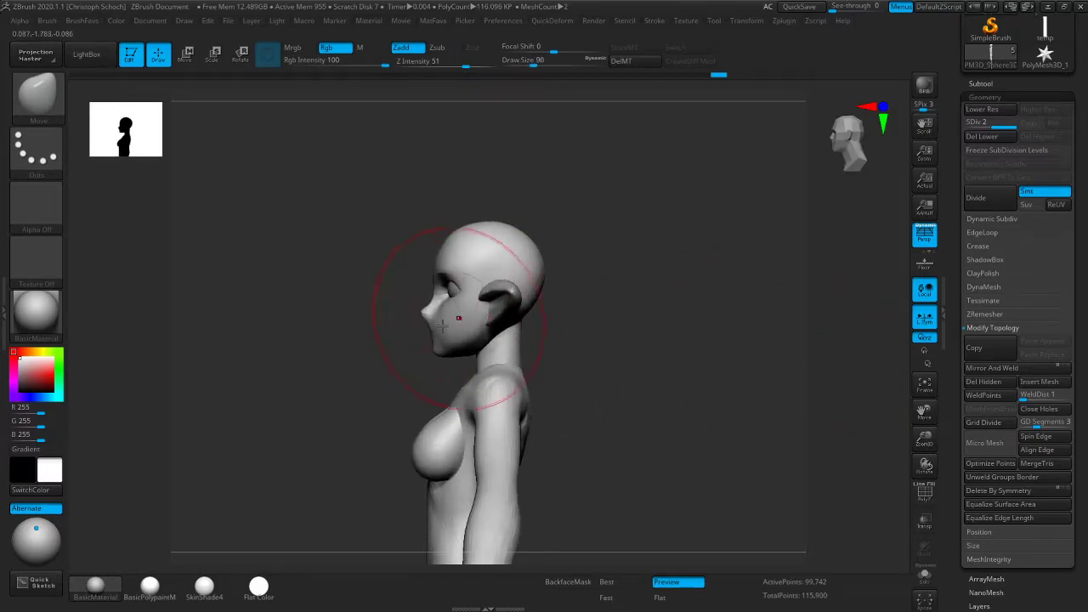
pyautogui.press('space')
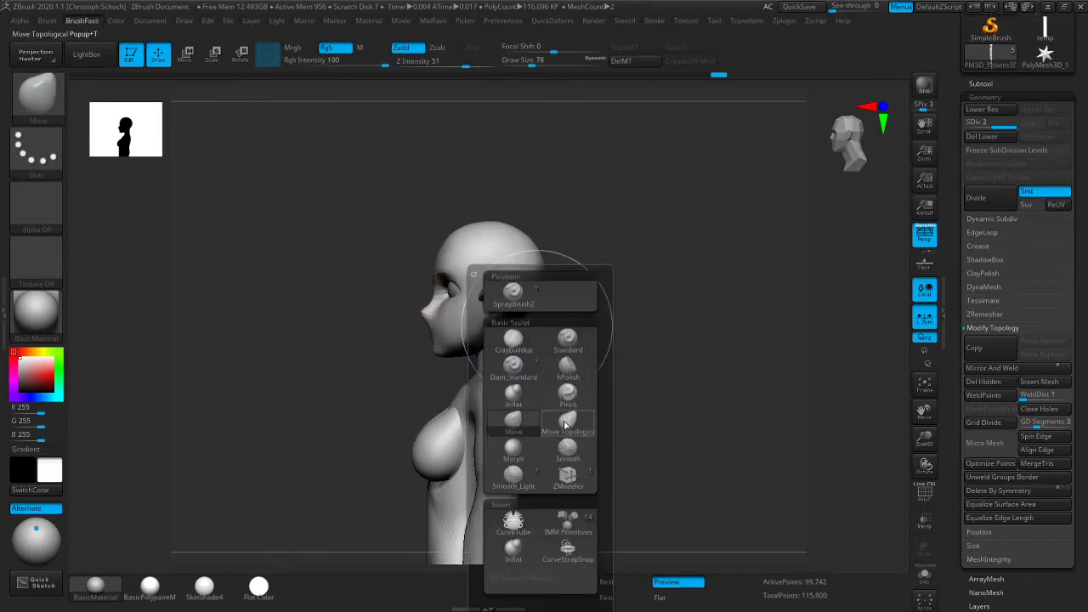
pyautogui.click(565, 424)
pyautogui.press('[')
pyautogui.press('[')
pyautogui.moveTo(492, 347)
pyautogui.mouseDown()
pyautogui.moveTo(485, 352)
pyautogui.moveTo(505, 342)
pyautogui.moveTo(475, 365)
pyautogui.mouseUp()
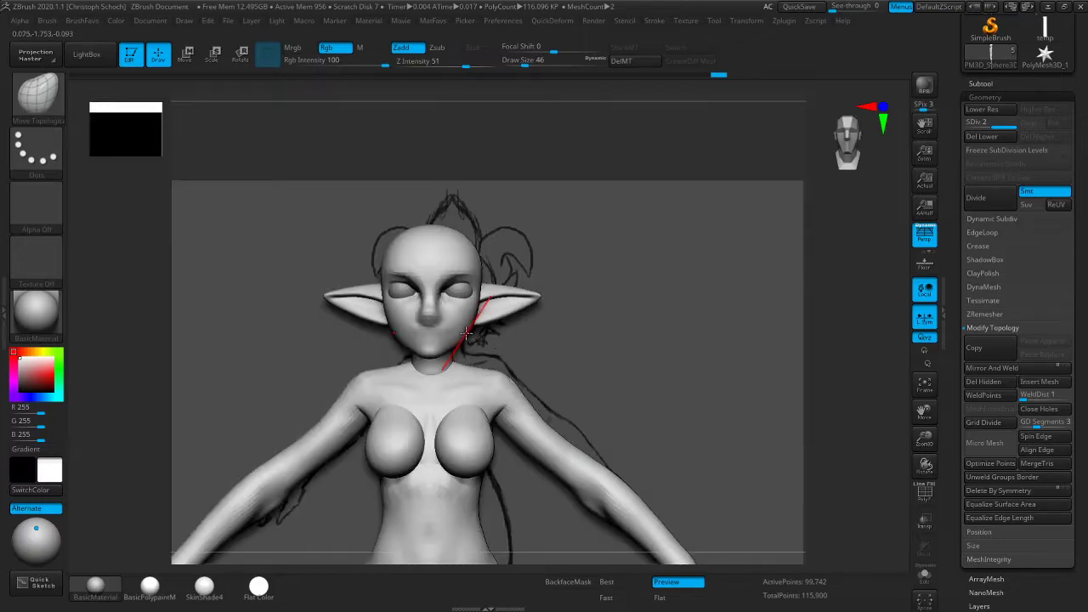
pyautogui.moveTo(464, 333); pyautogui.dragTo(468, 314)
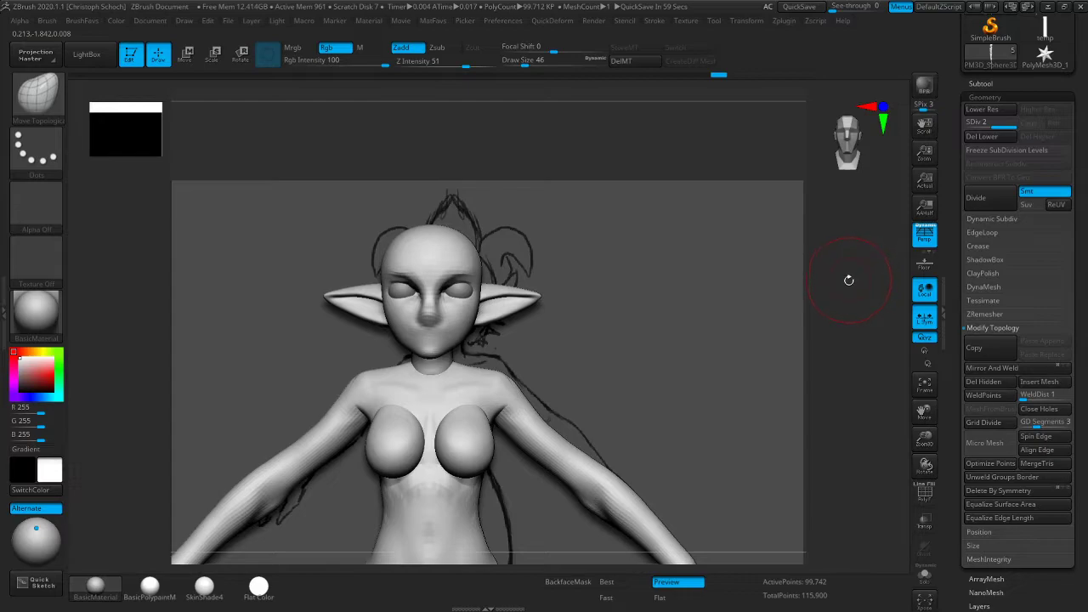
# Adjust the chin in profile with the Move Topological brush at draw size 38
pyautogui.moveTo(924, 439); pyautogui.dragTo(882, 389)
pyautogui.moveTo(765, 323); pyautogui.dragTo(613, 322)
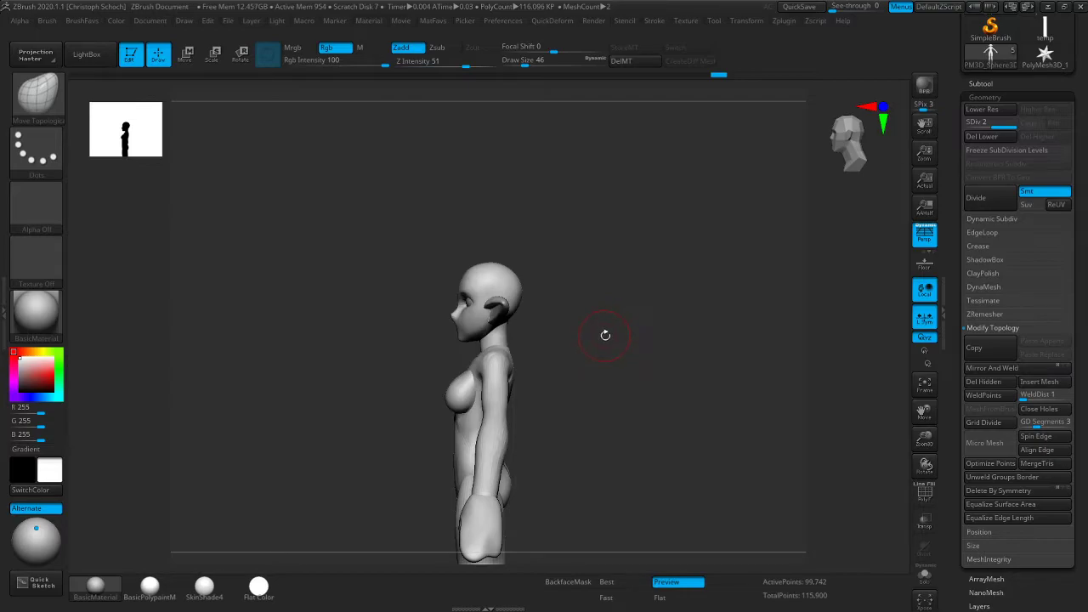
pyautogui.moveTo(925, 444); pyautogui.dragTo(933, 495)
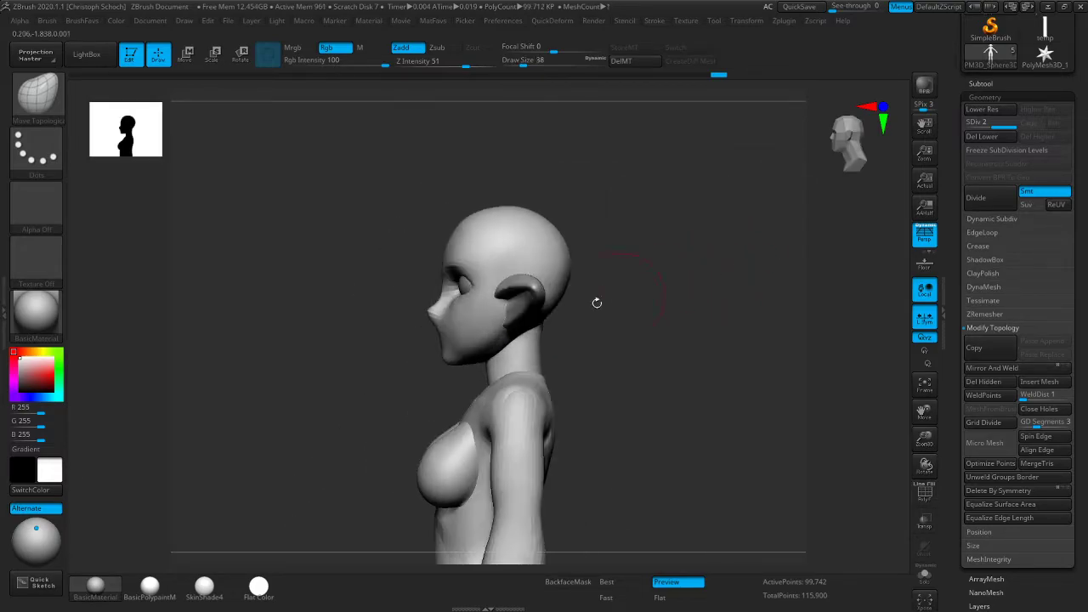
pyautogui.moveTo(448, 359); pyautogui.dragTo(443, 362)
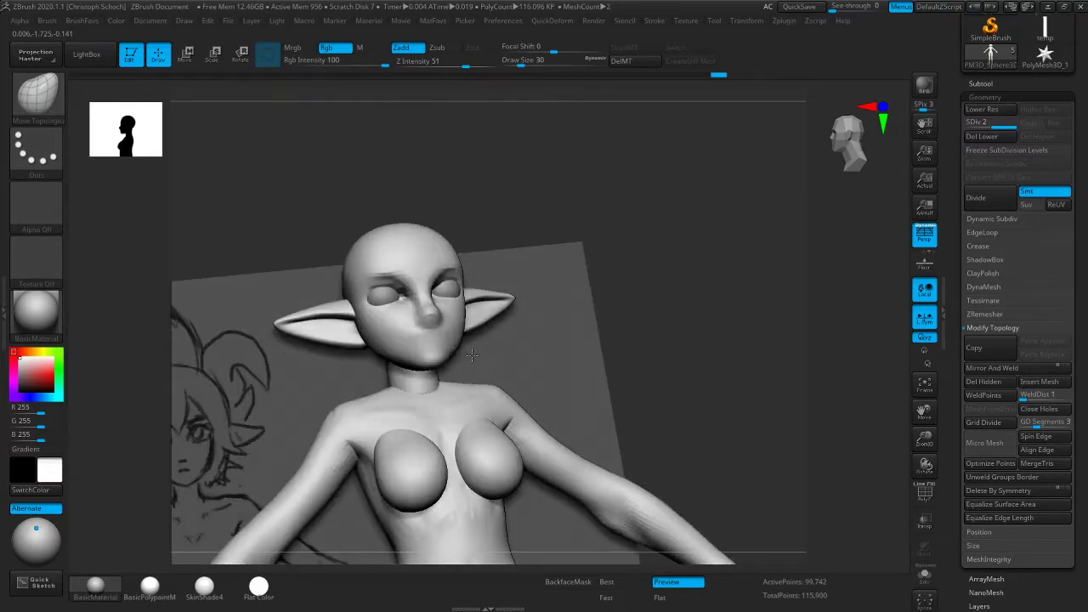
pyautogui.press('b')
pyautogui.press('c')
pyautogui.press('b')
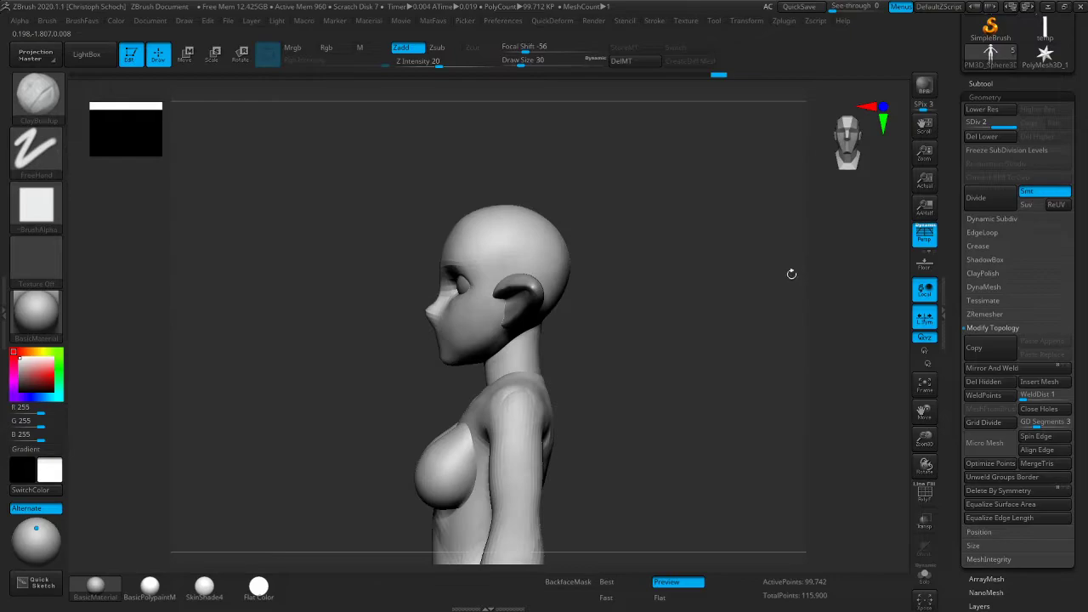
# Refine the nose and lower face in side and front views with the Move brush at draw sizes 22 and 30
pyautogui.press('b')
pyautogui.press('m')
pyautogui.press('v')
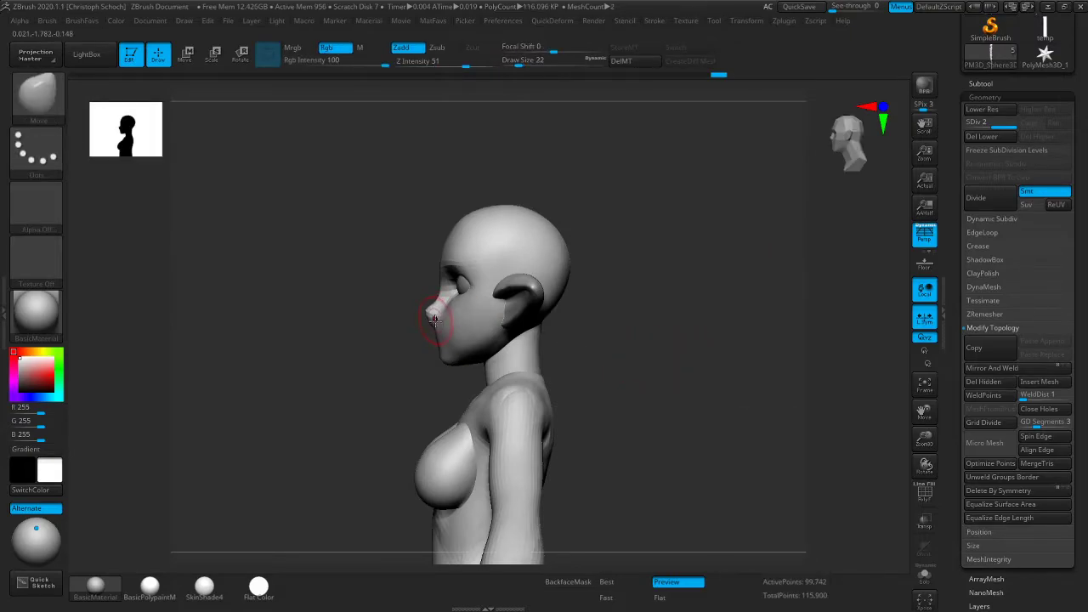
pyautogui.moveTo(436, 318); pyautogui.dragTo(438, 316)
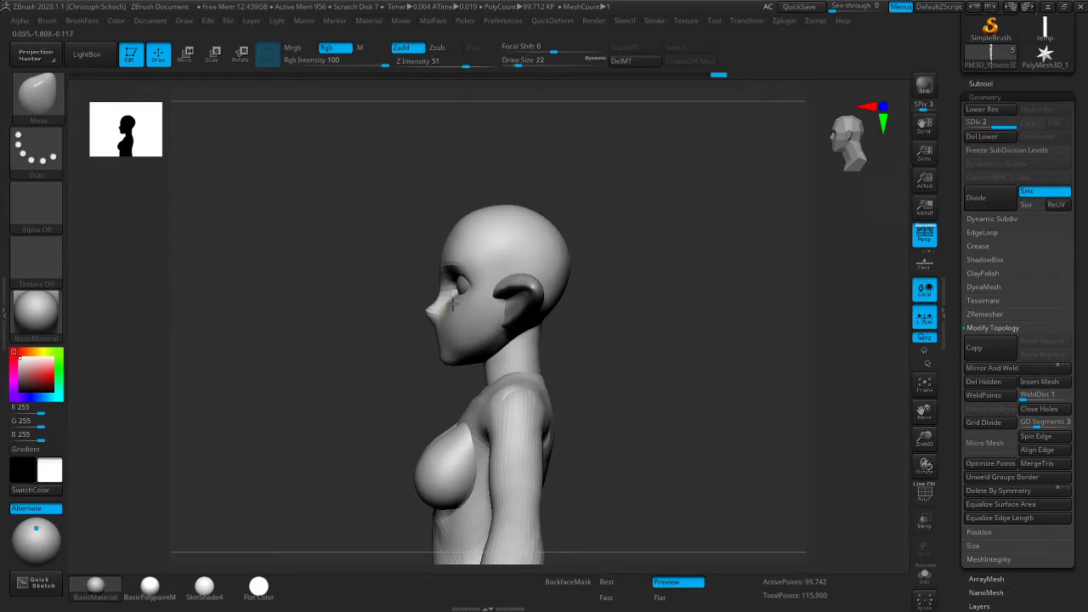
pyautogui.moveTo(407, 361); pyautogui.dragTo(477, 333)
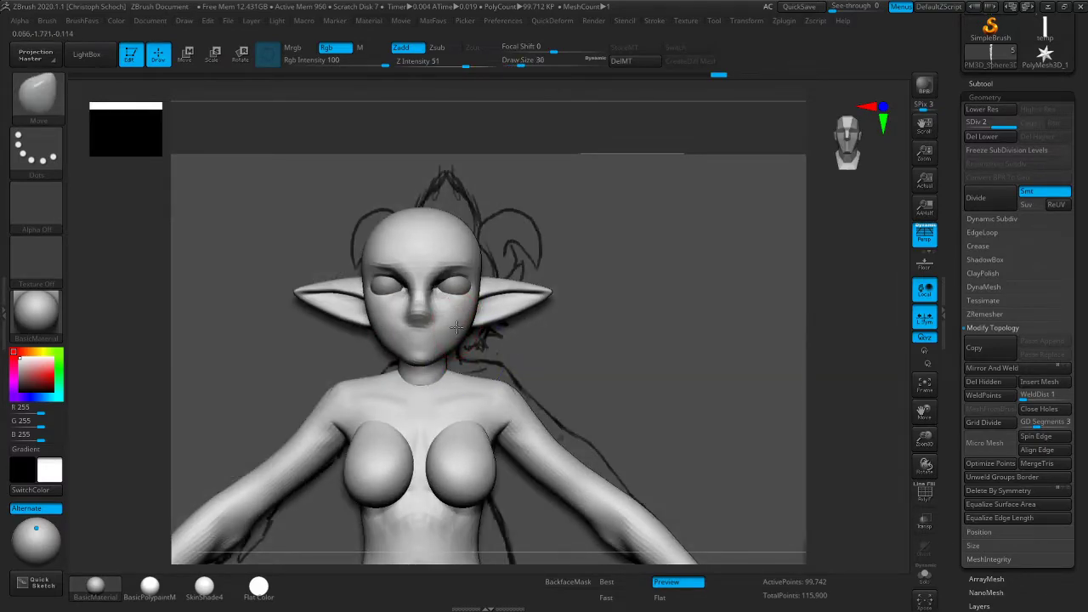
# Build up the underside of the jaw near the neck with the ClayBuildup brush at draw size 22 and smooth it
pyautogui.keyDown('shift'); pyautogui.moveTo(845, 276); pyautogui.dragTo(748, 275); pyautogui.keyUp('shift')
pyautogui.moveTo(396, 377)
pyautogui.mouseDown()
pyautogui.moveTo(417, 381)
pyautogui.moveTo(399, 372)
pyautogui.mouseUp()
pyautogui.moveTo(399, 372); pyautogui.dragTo(388, 379, button='right')
pyautogui.press('b')
pyautogui.press('c')
pyautogui.press('b')
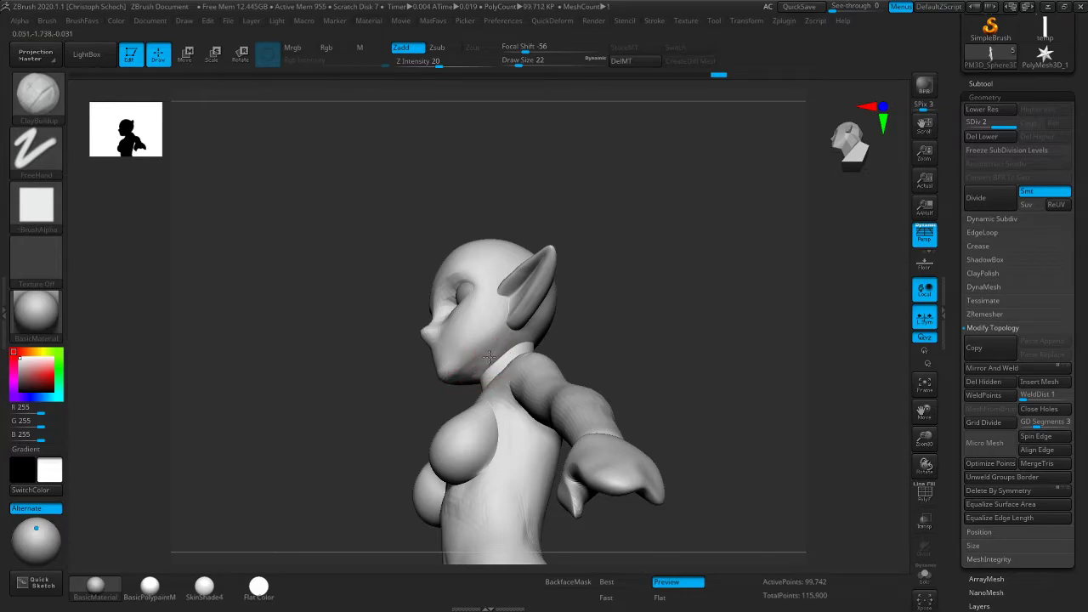
pyautogui.press('shift')
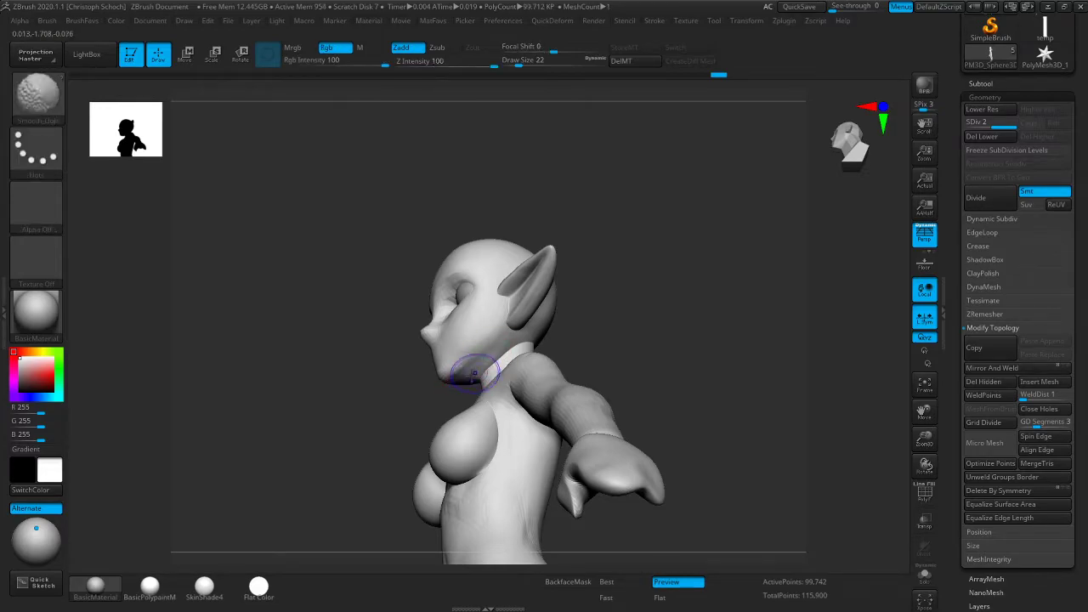
# Refine the nose in profile with the Move brush at draw size 22 and adjust the face at draw size 30
pyautogui.moveTo(471, 374); pyautogui.dragTo(422, 393, button='right')
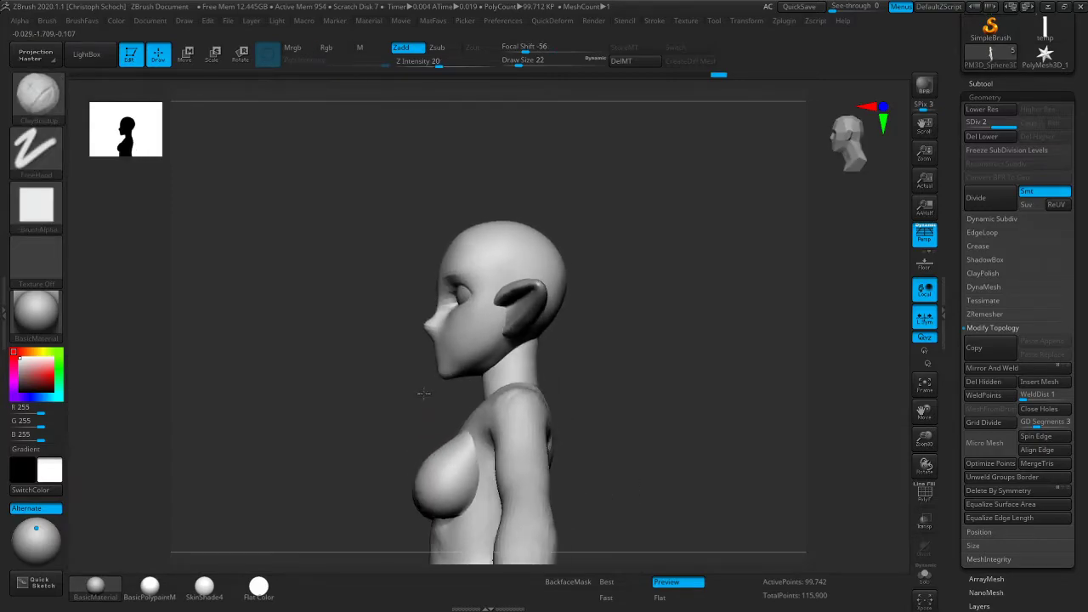
pyautogui.press('b')
pyautogui.click(401, 422)
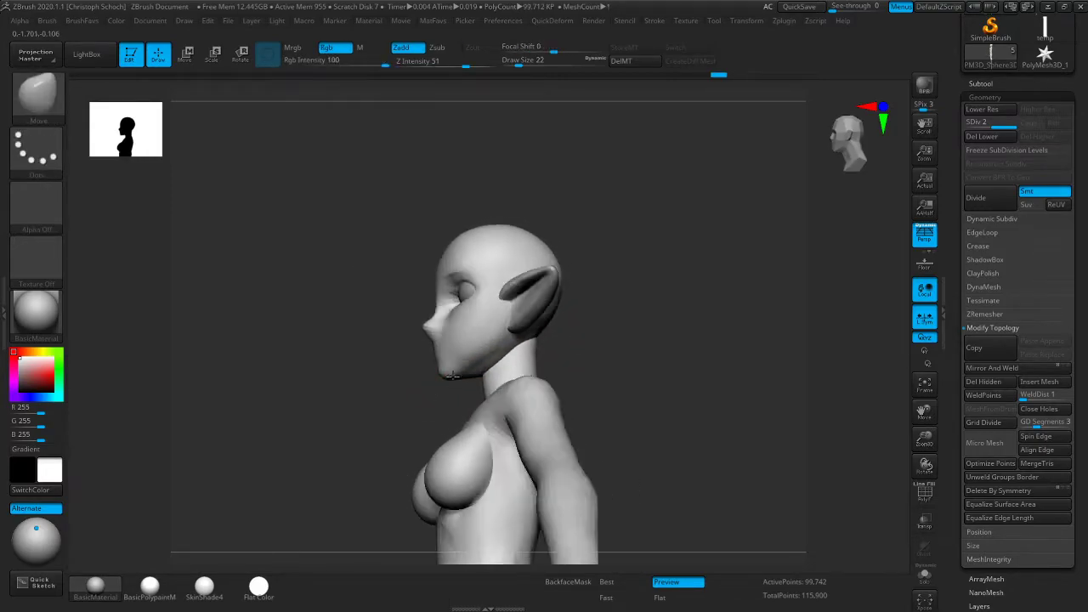
pyautogui.moveTo(477, 365)
pyautogui.mouseDown(button='right')
pyautogui.moveTo(575, 328)
pyautogui.moveTo(448, 369)
pyautogui.mouseUp(button='right')
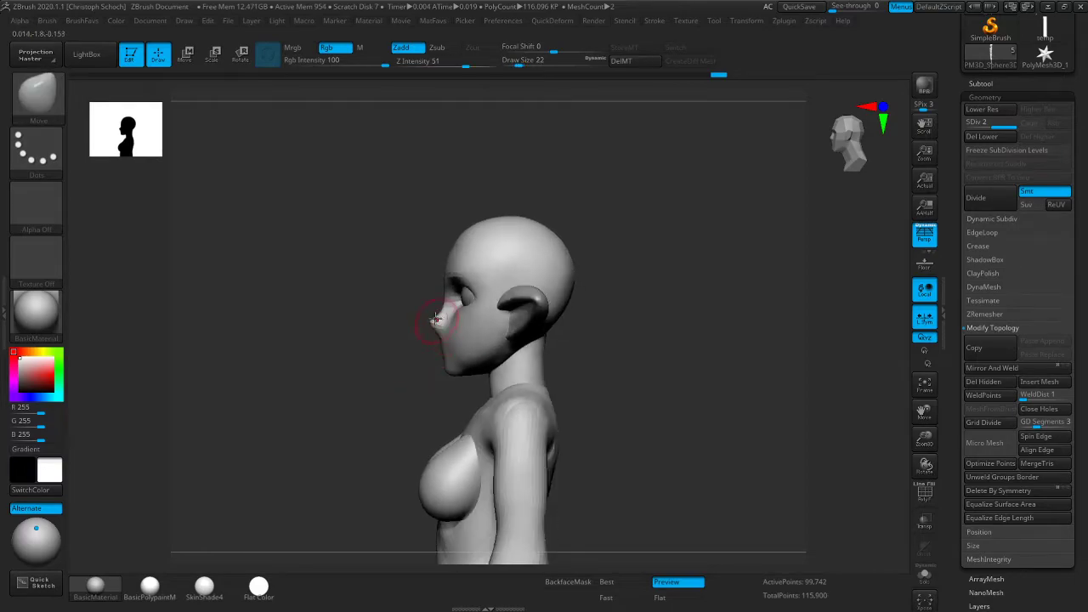
pyautogui.moveTo(435, 318); pyautogui.dragTo(441, 301)
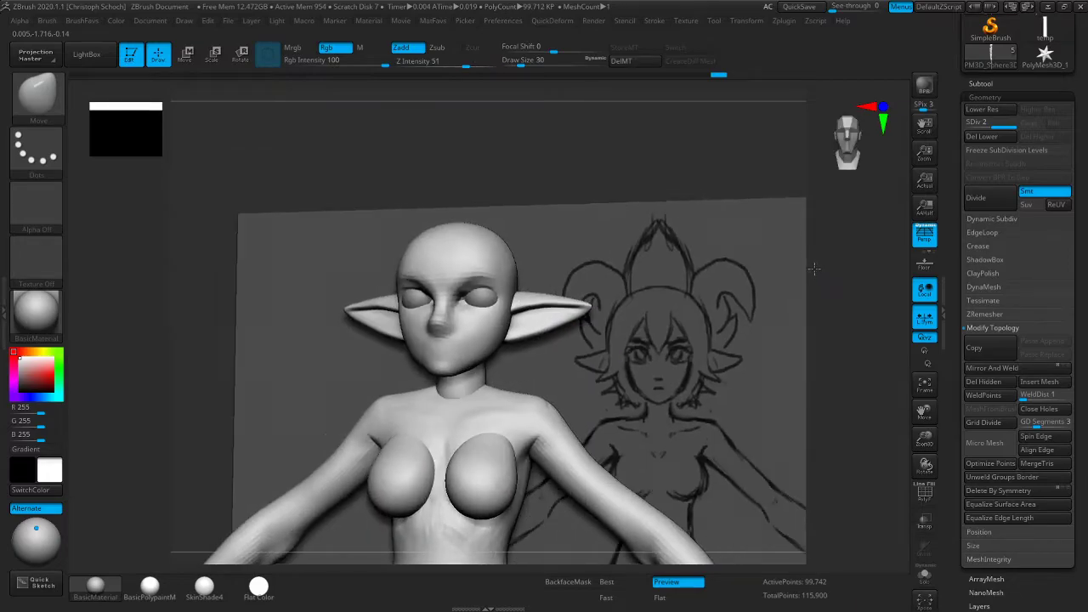
pyautogui.moveTo(814, 269); pyautogui.dragTo(819, 271)
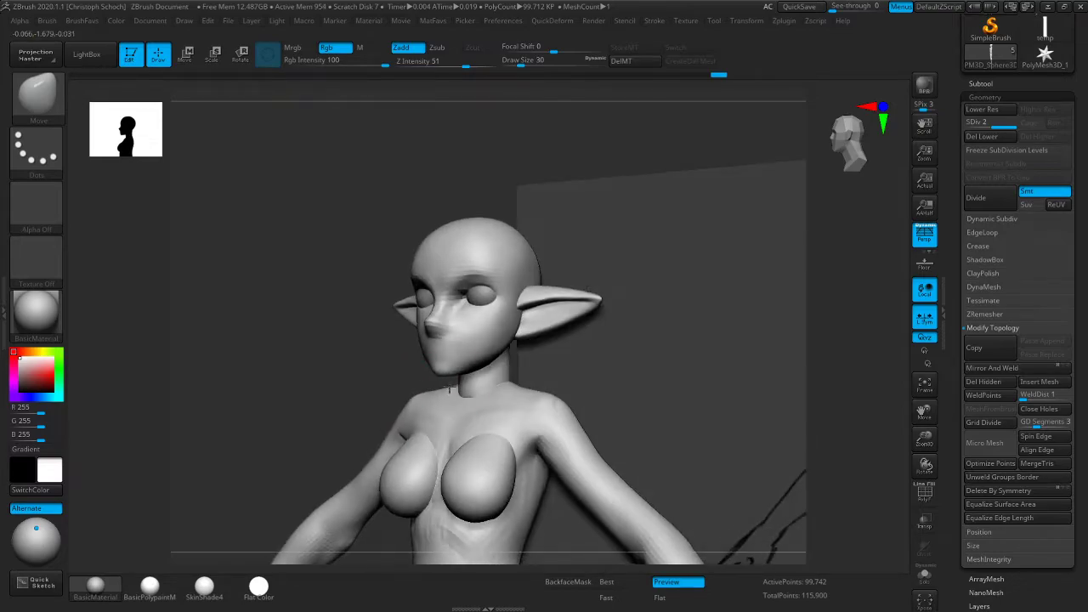
# Build up the chin area with the ClayBuildup brush at draw size 18 and smooth it
pyautogui.press('b')
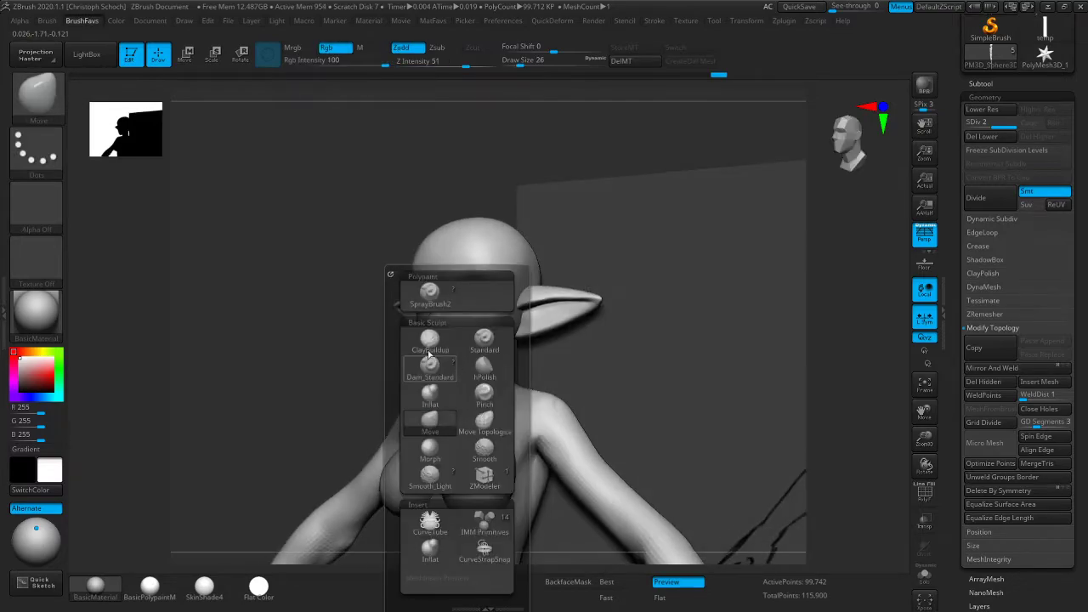
pyautogui.press('c')
pyautogui.press('b')
pyautogui.press('shift')
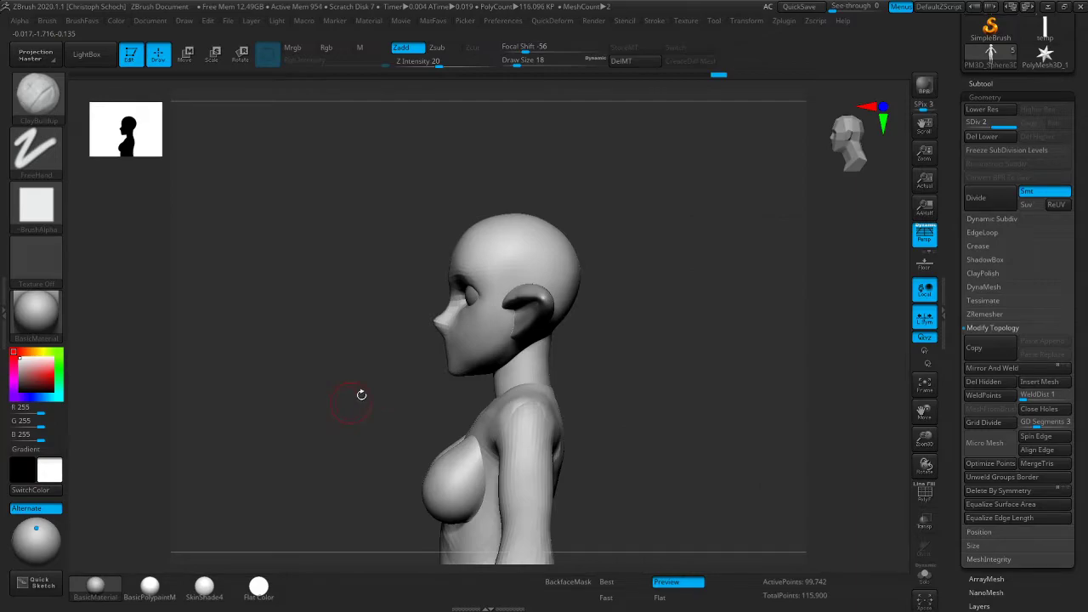
# Adjust the jaw with the Move brush at draw size 42 and refine the nose tip in front view at draw size 14
pyautogui.press('b')
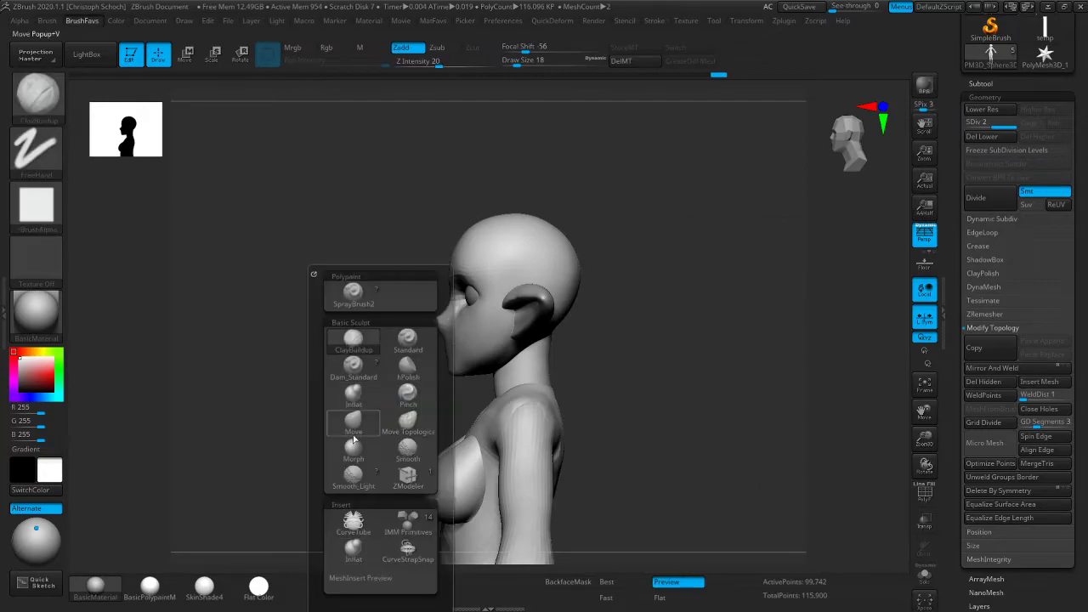
pyautogui.press('m')
pyautogui.press('v')
pyautogui.press(']')
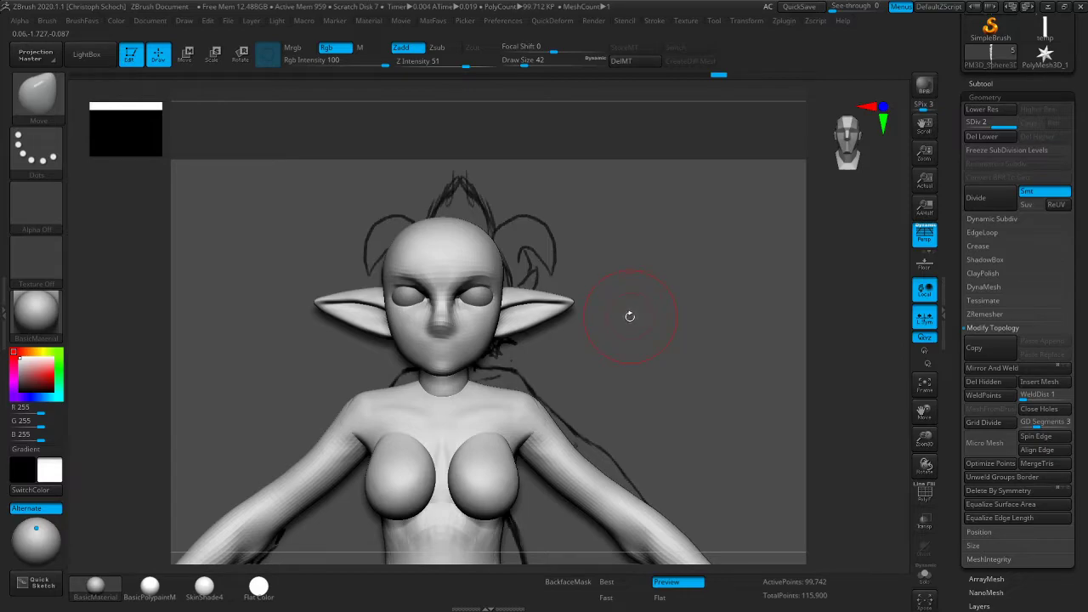
pyautogui.moveTo(826, 295)
pyautogui.keyDown('shift'); pyautogui.mouseDown()
pyautogui.moveTo(836, 301)
pyautogui.moveTo(783, 299)
pyautogui.mouseUp(); pyautogui.keyUp('shift')
pyautogui.press('[')
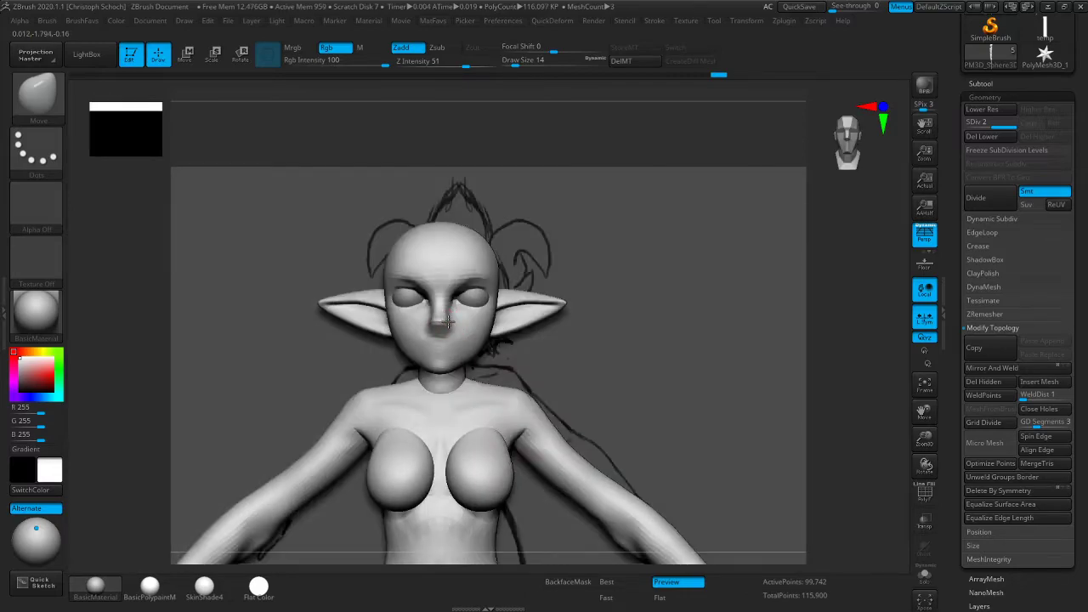
pyautogui.moveTo(448, 321); pyautogui.dragTo(451, 323)
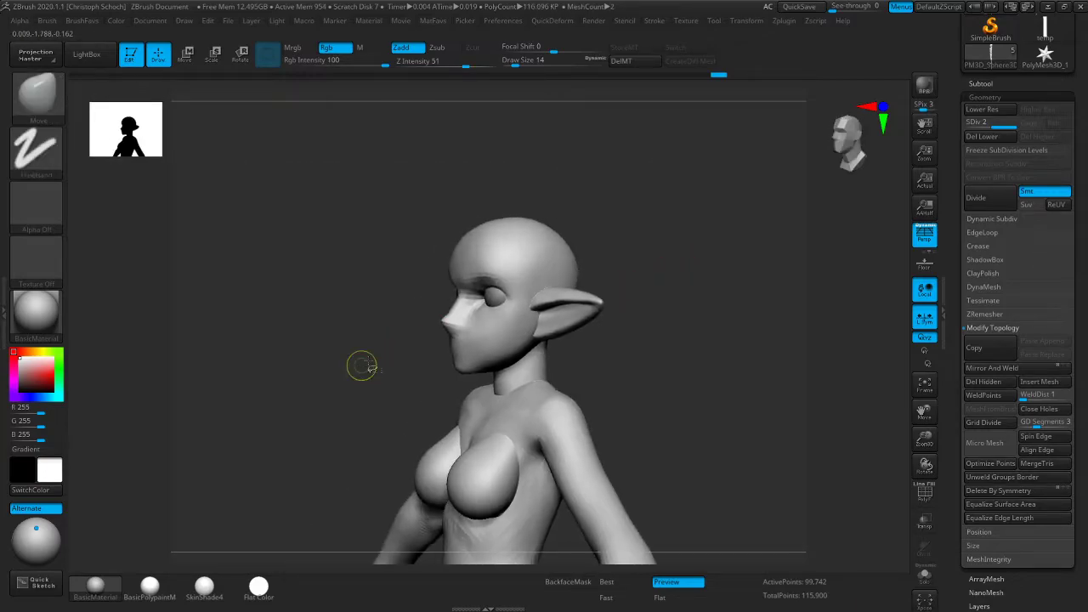
# Flatten the brow area above the eyes with the hPolish brush at draw size 30
pyautogui.press('b')
pyautogui.press('h')
pyautogui.press('p')
pyautogui.moveTo(477, 271); pyautogui.dragTo(490, 262)
pyautogui.moveTo(787, 261)
pyautogui.mouseDown()
pyautogui.moveTo(728, 253)
pyautogui.moveTo(842, 243)
pyautogui.mouseUp()
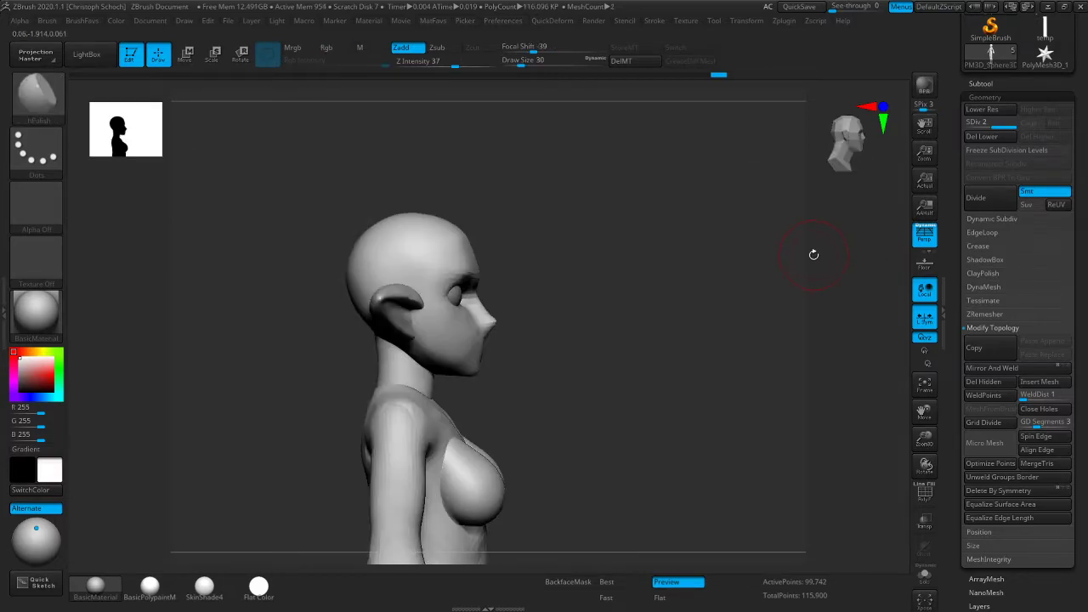
# Adjust the head shape in profile with the Move brush at draw size 38, checking it with the perspective toggled
pyautogui.press('b')
pyautogui.press('m')
pyautogui.press('v')
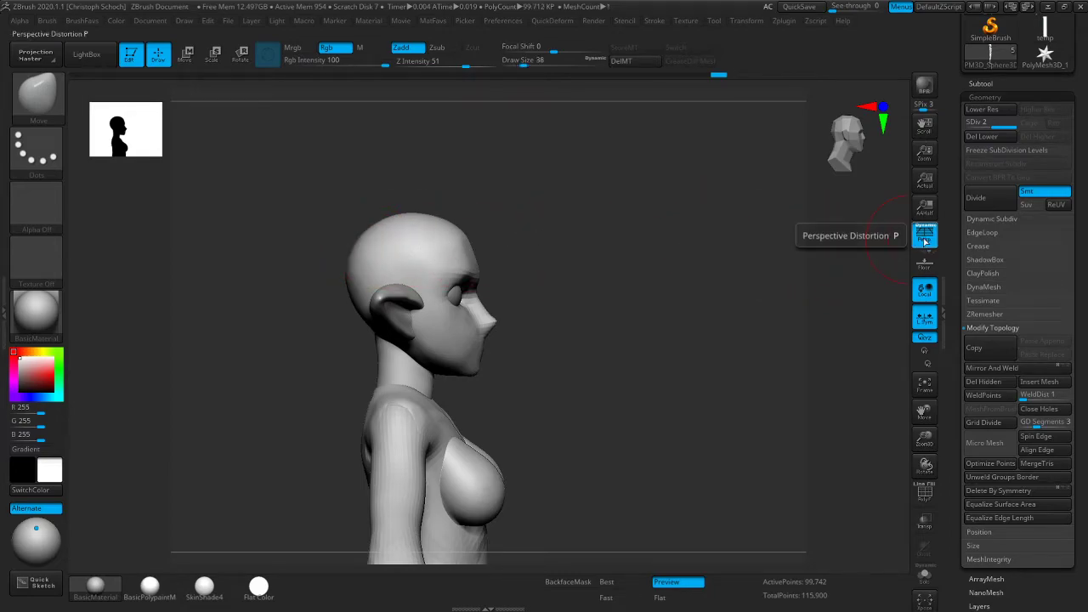
pyautogui.click(925, 240)
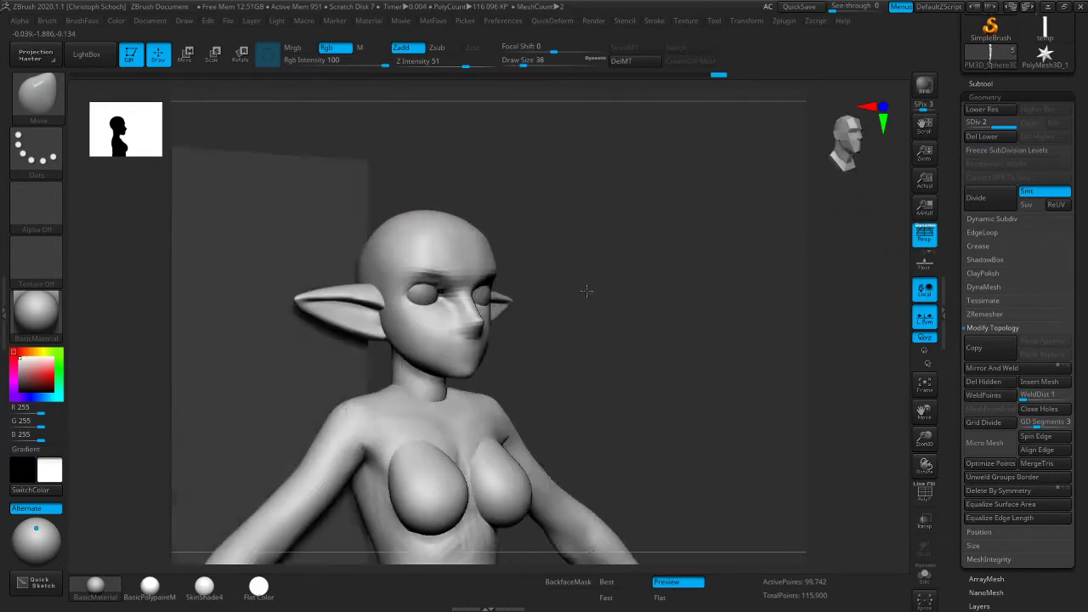
pyautogui.moveTo(646, 286); pyautogui.dragTo(552, 287)
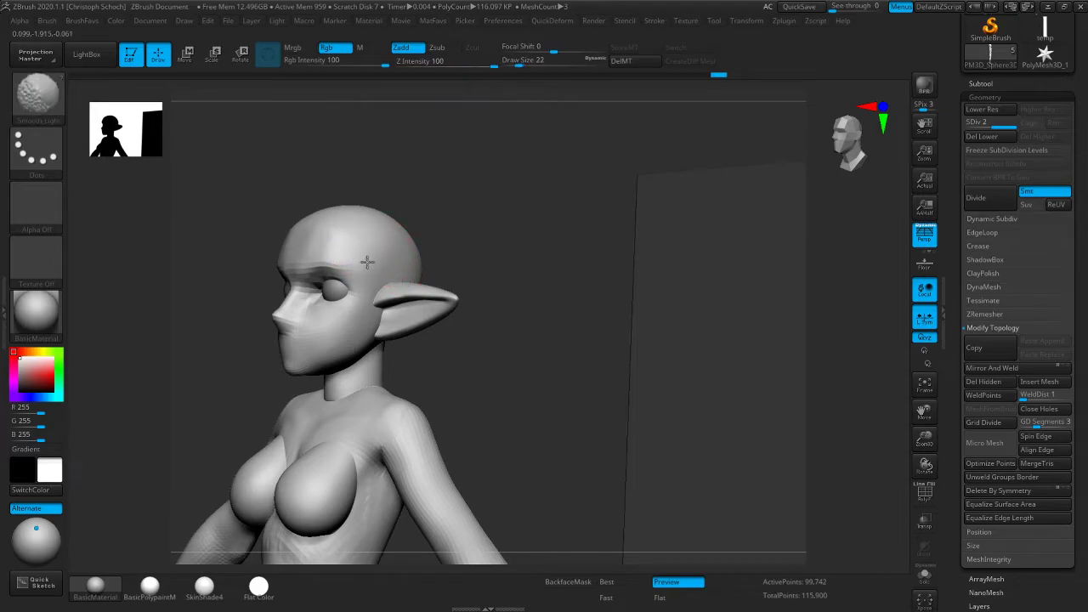
# Smooth the temple at draw size 22 and compare the head in front view with the perspective off and on
pyautogui.keyDown('shift'); pyautogui.moveTo(403, 204); pyautogui.dragTo(438, 200); pyautogui.keyUp('shift')
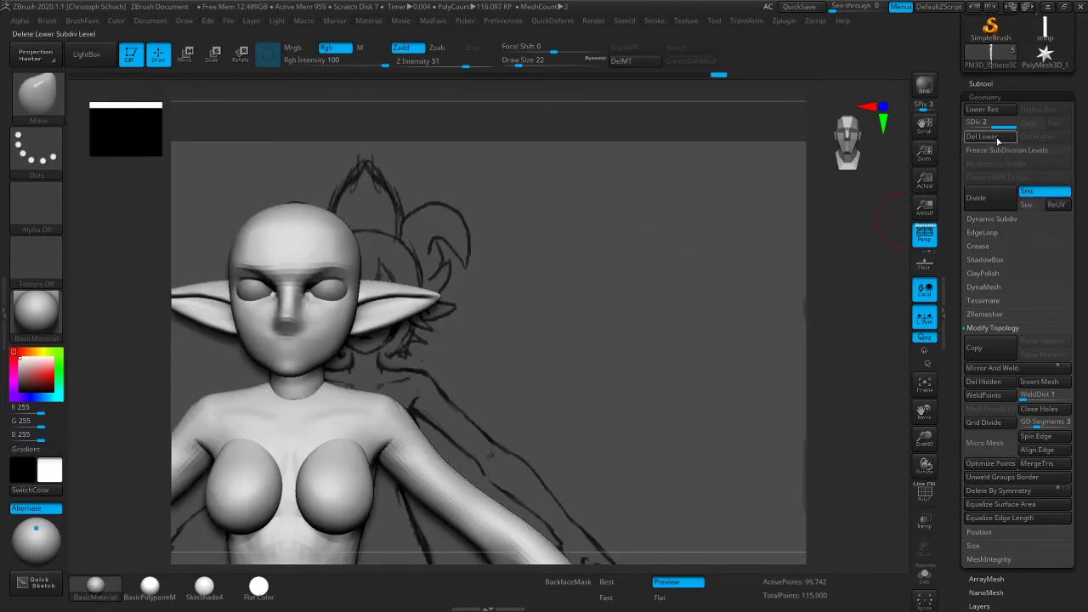
pyautogui.click(932, 246)
pyautogui.click(932, 246)
pyautogui.moveTo(621, 291); pyautogui.dragTo(554, 286)
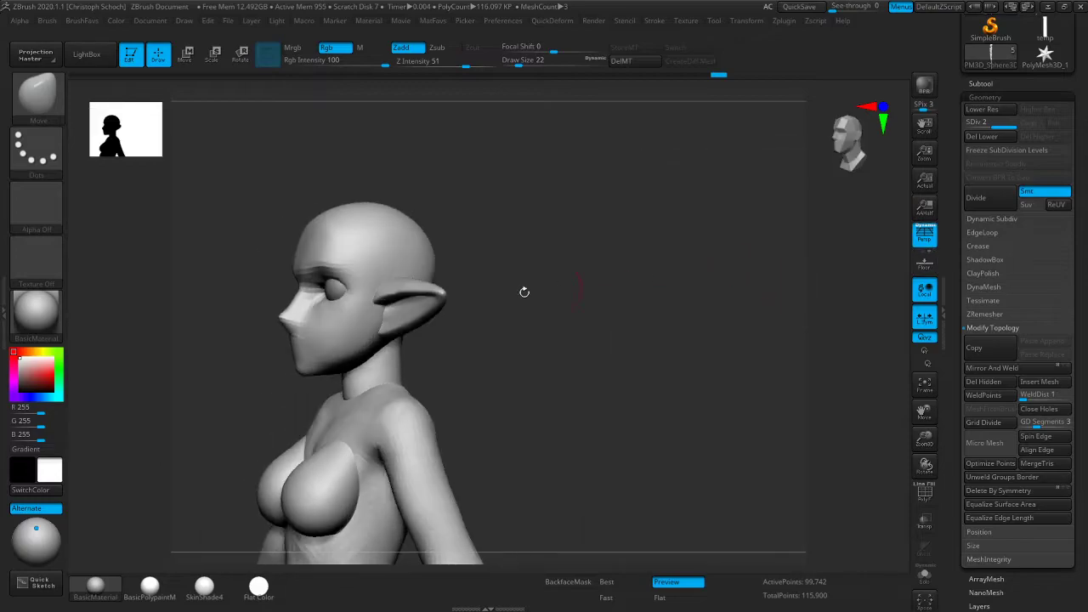
pyautogui.keyDown('shift'); pyautogui.moveTo(493, 269); pyautogui.dragTo(503, 286); pyautogui.keyUp('shift')
# Polish the forehead above the brow with the hPolish brush and smooth the surface
pyautogui.press('b')
pyautogui.press('h')
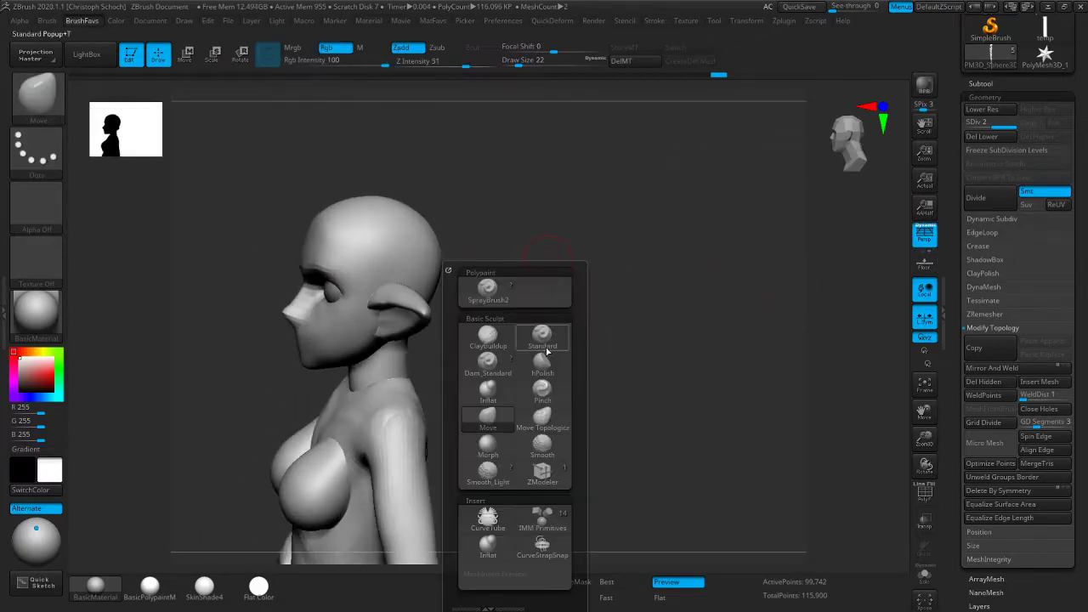
pyautogui.press('p')
pyautogui.press(']')
pyautogui.moveTo(323, 238)
pyautogui.mouseDown()
pyautogui.moveTo(322, 255)
pyautogui.moveTo(345, 258)
pyautogui.mouseUp()
pyautogui.press('shift')
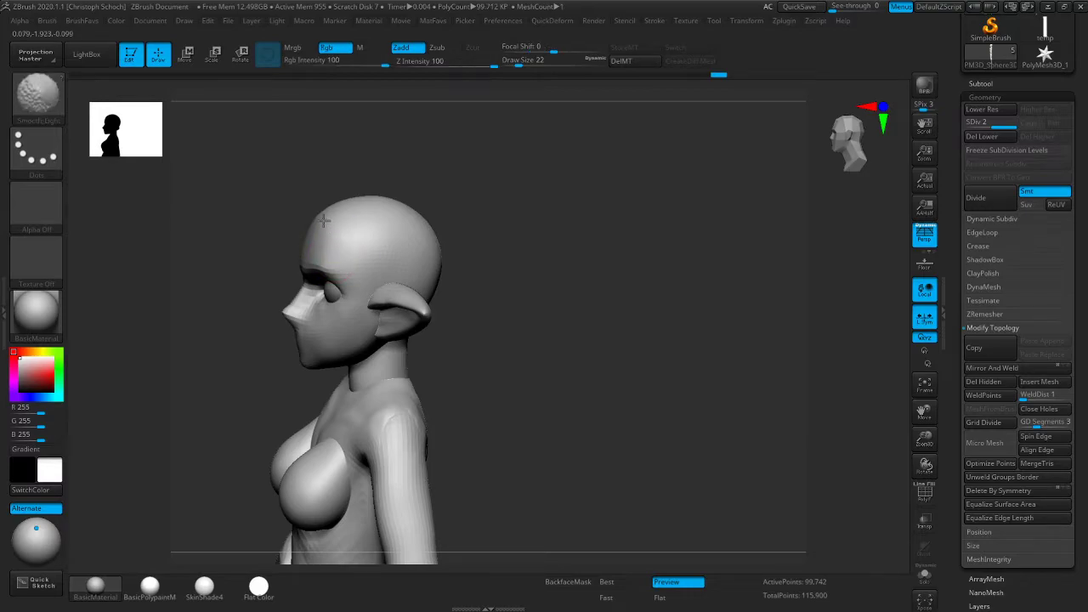
pyautogui.keyDown('shift'); pyautogui.moveTo(371, 219); pyautogui.dragTo(440, 183, button='right'); pyautogui.keyUp('shift')
# Reshape the forehead and upper skull from several angles with the Move brush at draw size 30
pyautogui.press('b')
pyautogui.press('m')
pyautogui.press('v')
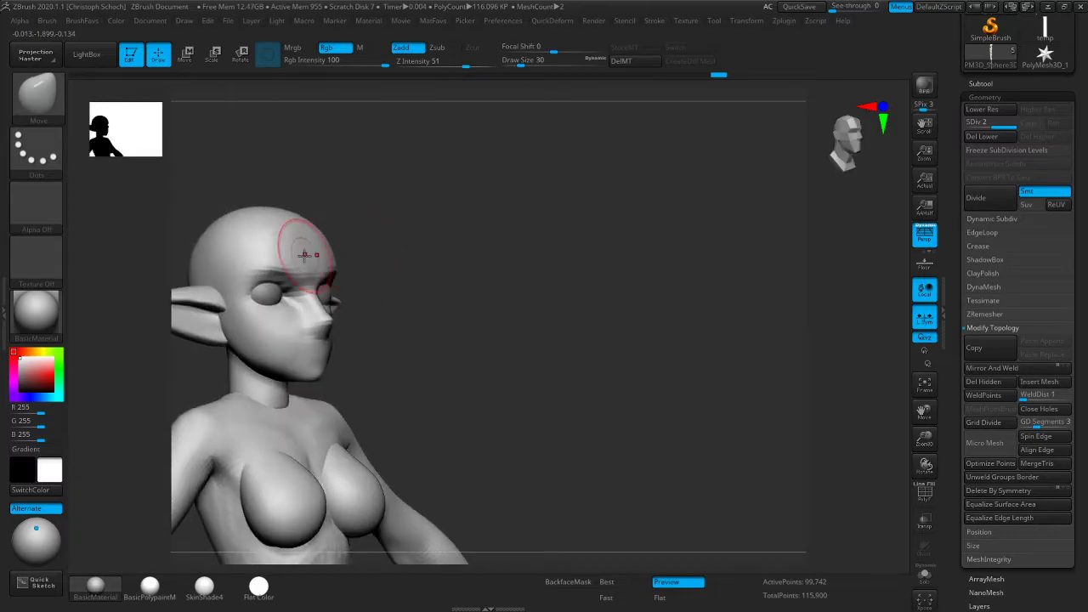
pyautogui.moveTo(303, 243); pyautogui.dragTo(421, 209)
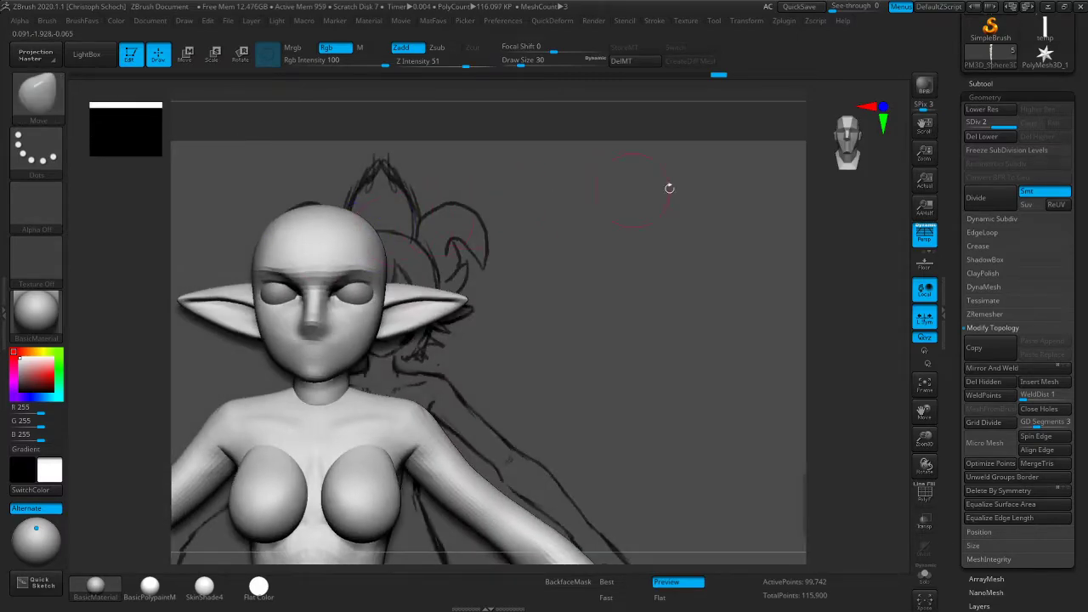
pyautogui.moveTo(857, 206); pyautogui.dragTo(489, 295)
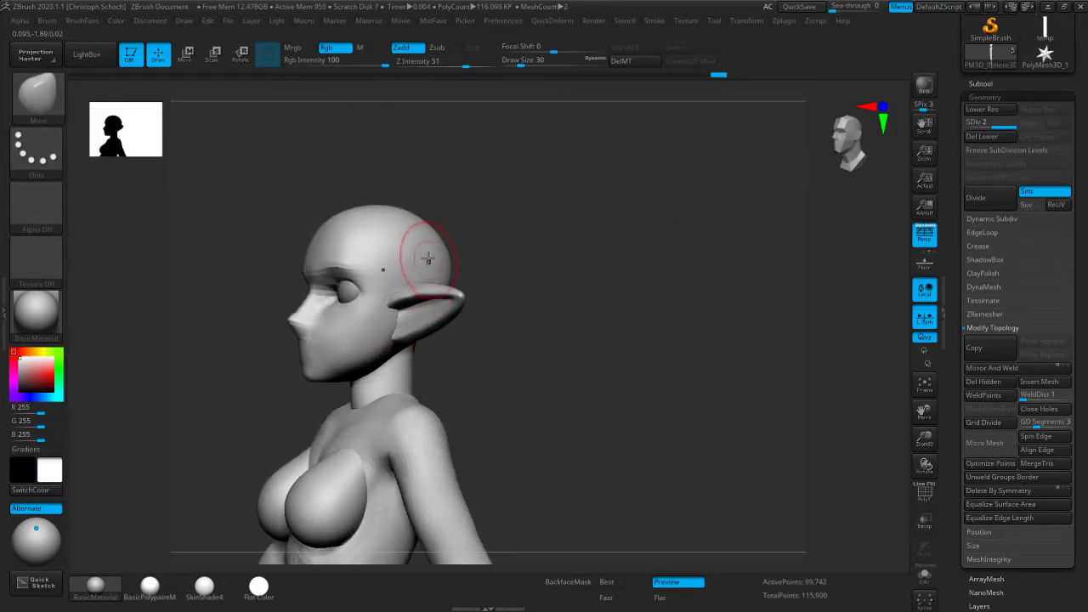
pyautogui.moveTo(516, 244); pyautogui.dragTo(502, 246)
pyautogui.press('1')
pyautogui.moveTo(511, 301); pyautogui.dragTo(495, 238)
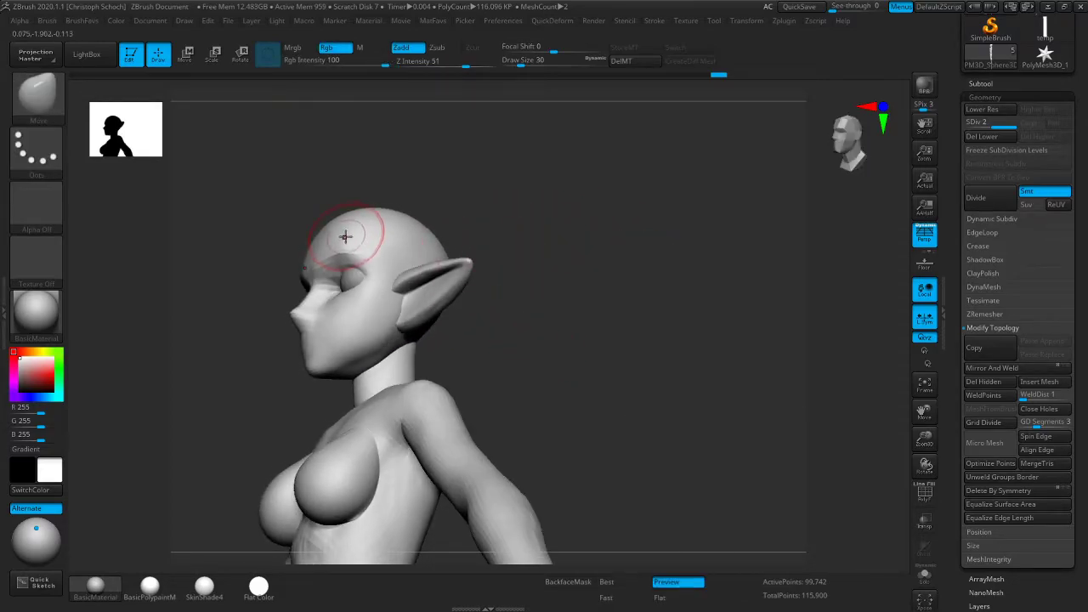
pyautogui.moveTo(329, 239)
pyautogui.mouseDown()
pyautogui.moveTo(474, 199)
pyautogui.moveTo(447, 171)
pyautogui.moveTo(437, 178)
pyautogui.mouseUp()
# Flatten the brow ridge with the hPolish brush at draw size 18 and smooth it above the eyes
pyautogui.press('b')
pyautogui.click(473, 274)
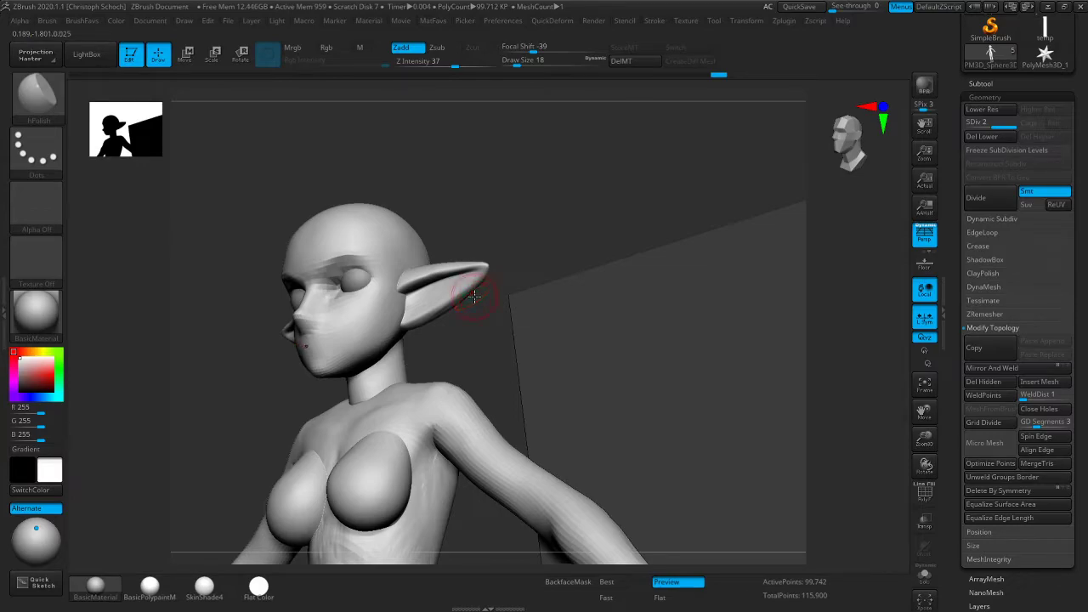
pyautogui.moveTo(469, 191); pyautogui.dragTo(429, 228)
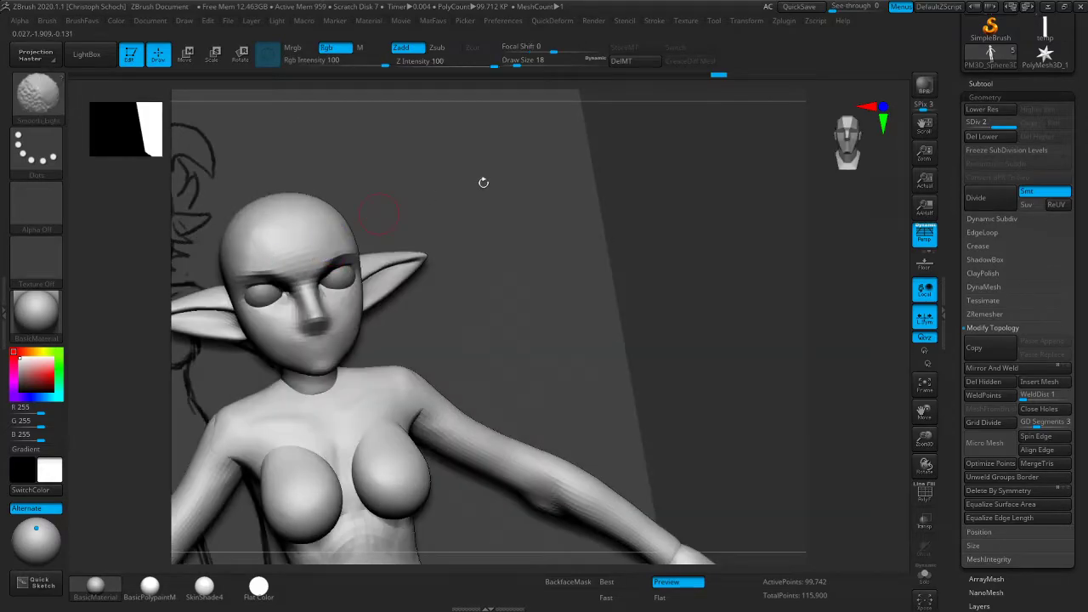
pyautogui.moveTo(484, 179)
pyautogui.mouseDown()
pyautogui.moveTo(680, 161)
pyautogui.moveTo(796, 181)
pyautogui.moveTo(773, 210)
pyautogui.mouseUp()
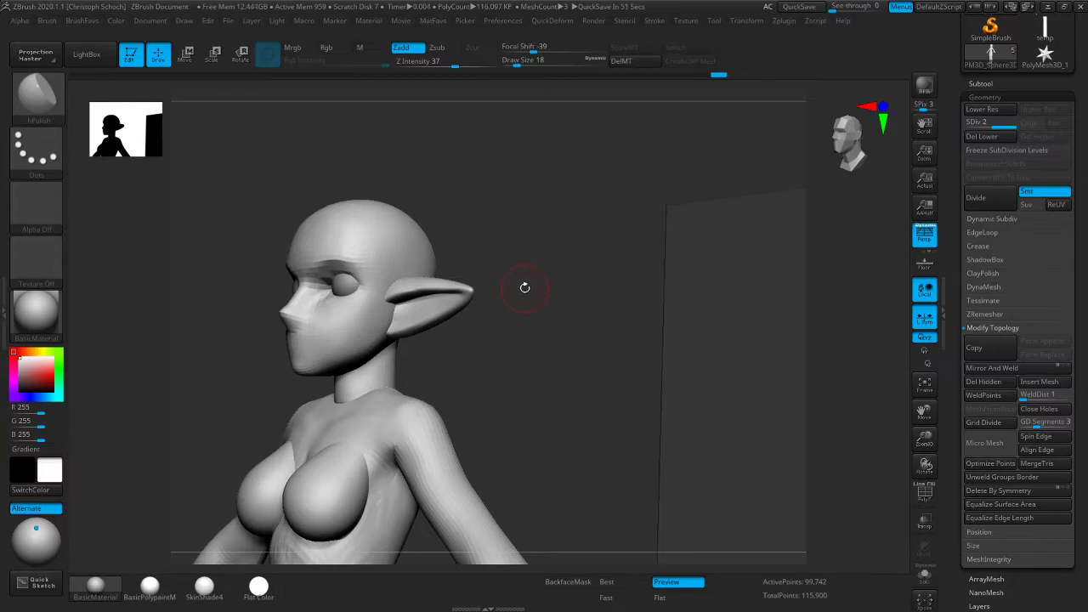
pyautogui.moveTo(561, 235)
pyautogui.mouseDown()
pyautogui.moveTo(566, 260)
pyautogui.moveTo(697, 243)
pyautogui.moveTo(584, 241)
pyautogui.moveTo(557, 272)
pyautogui.mouseUp()
# Build up the cheek between the nose and ear with the ClayBuildup brush at draw size 26 and smooth it
pyautogui.press('b')
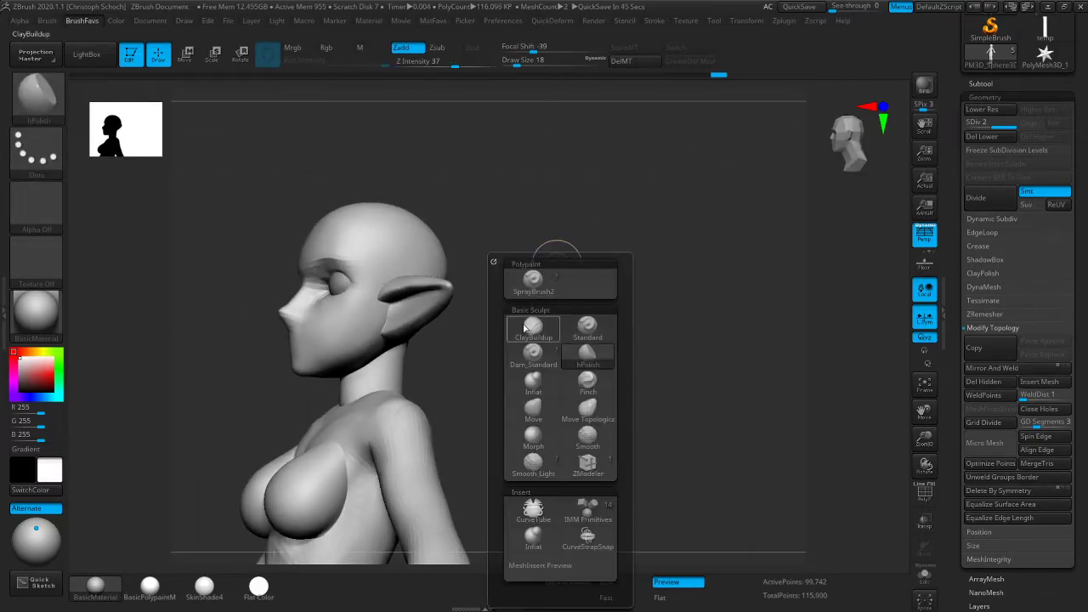
pyautogui.press('c')
pyautogui.press('b')
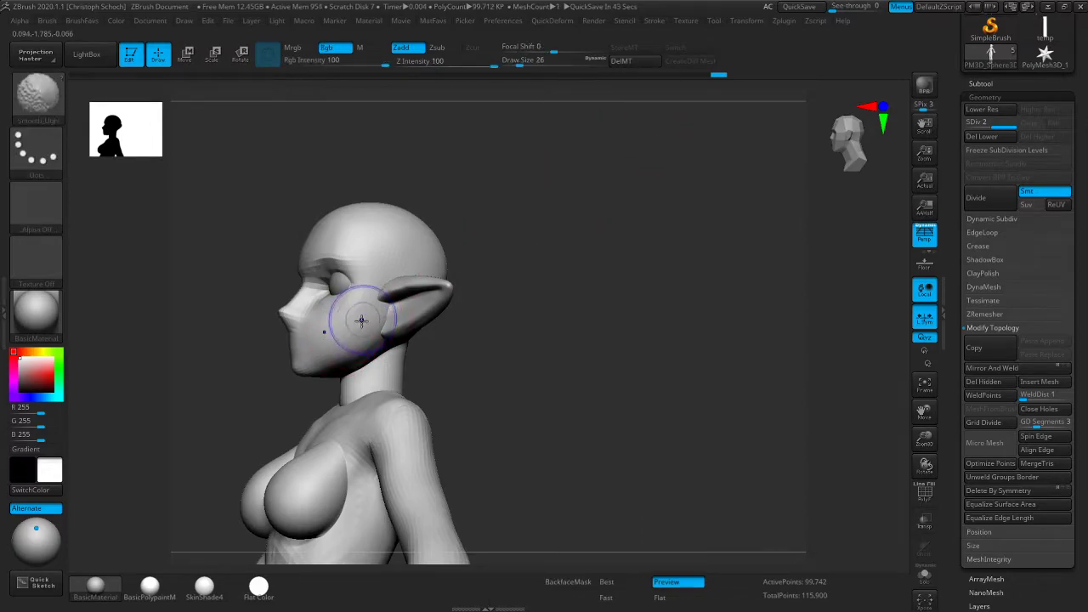
pyautogui.moveTo(498, 328); pyautogui.dragTo(487, 341)
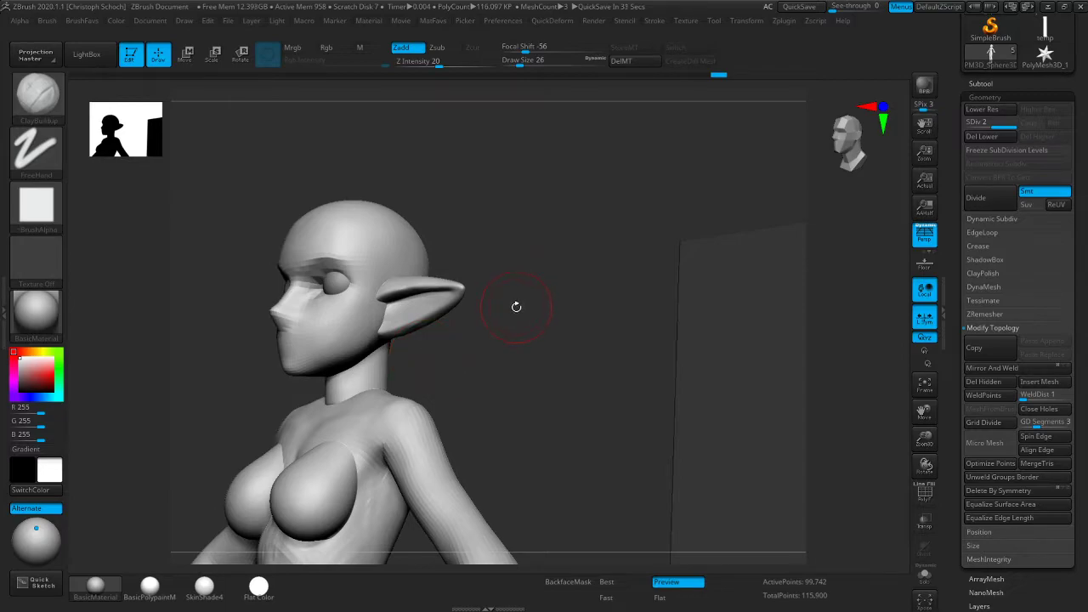
pyautogui.moveTo(512, 299)
pyautogui.mouseDown()
pyautogui.moveTo(496, 299)
pyautogui.moveTo(527, 294)
pyautogui.mouseUp()
pyautogui.moveTo(466, 330); pyautogui.dragTo(459, 340)
# Polish the lower cheek and jaw with the hPolish brush at draw size 18 and smooth the transition
pyautogui.press('b')
pyautogui.click(462, 365)
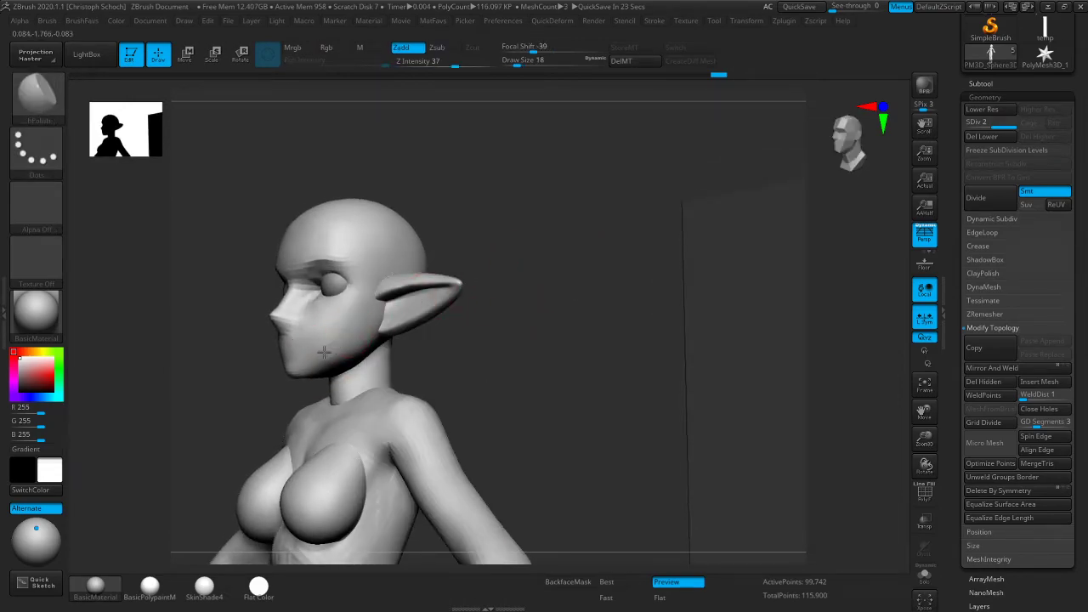
pyautogui.keyDown('shift'); pyautogui.moveTo(318, 352); pyautogui.dragTo(314, 354); pyautogui.keyUp('shift')
pyautogui.keyDown('shift'); pyautogui.moveTo(556, 272); pyautogui.dragTo(547, 277); pyautogui.keyUp('shift')
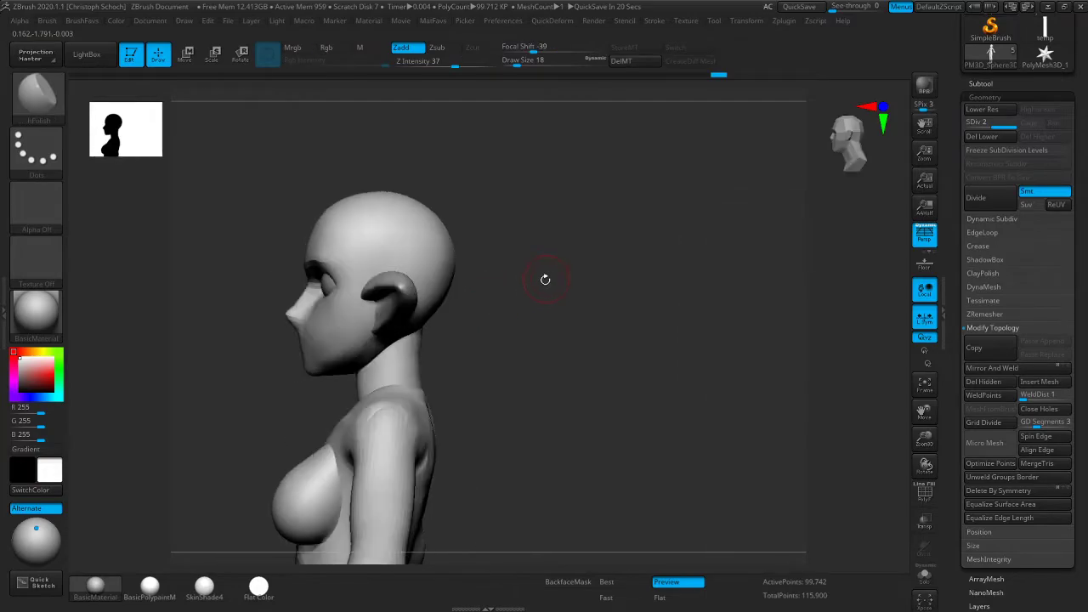
# Adjust the neck with the Move brush at draw sizes 34 and 18, and smooth the upper back
pyautogui.press('b')
pyautogui.click(506, 420)
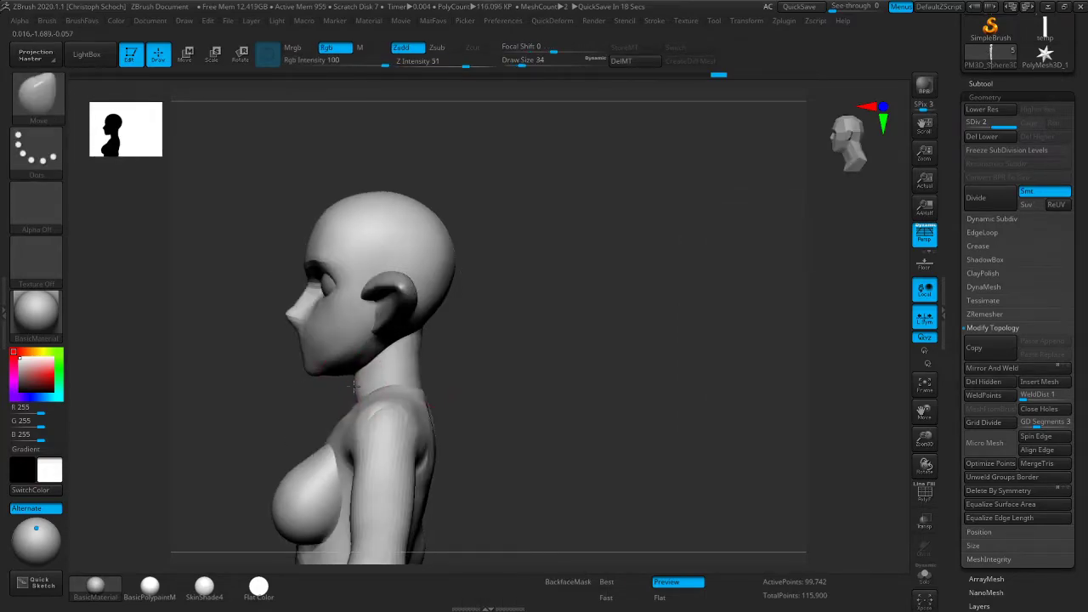
pyautogui.moveTo(358, 380); pyautogui.dragTo(357, 387)
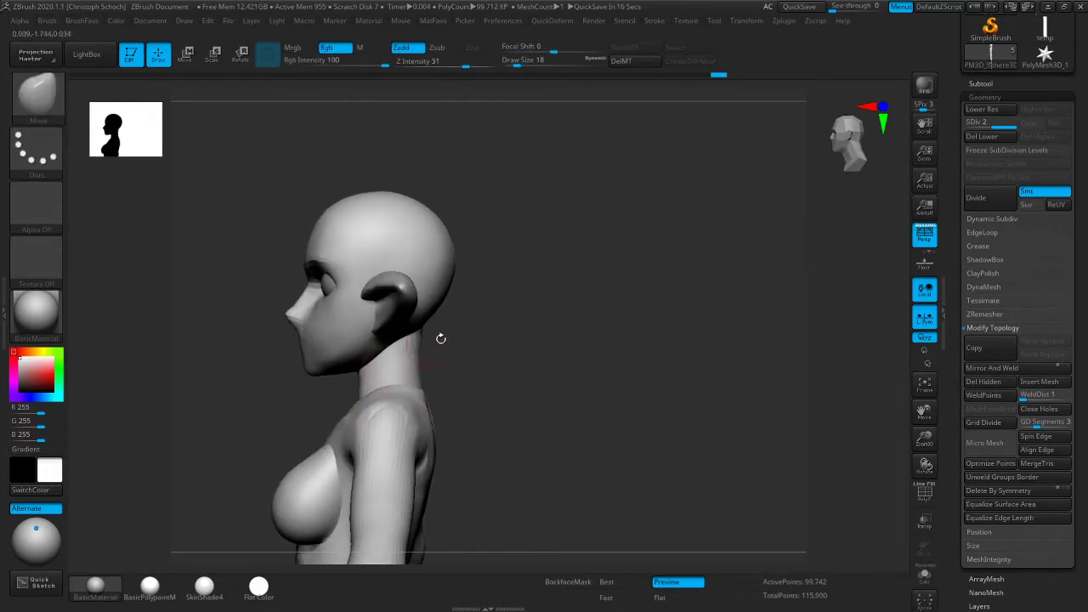
pyautogui.moveTo(502, 316); pyautogui.dragTo(509, 315)
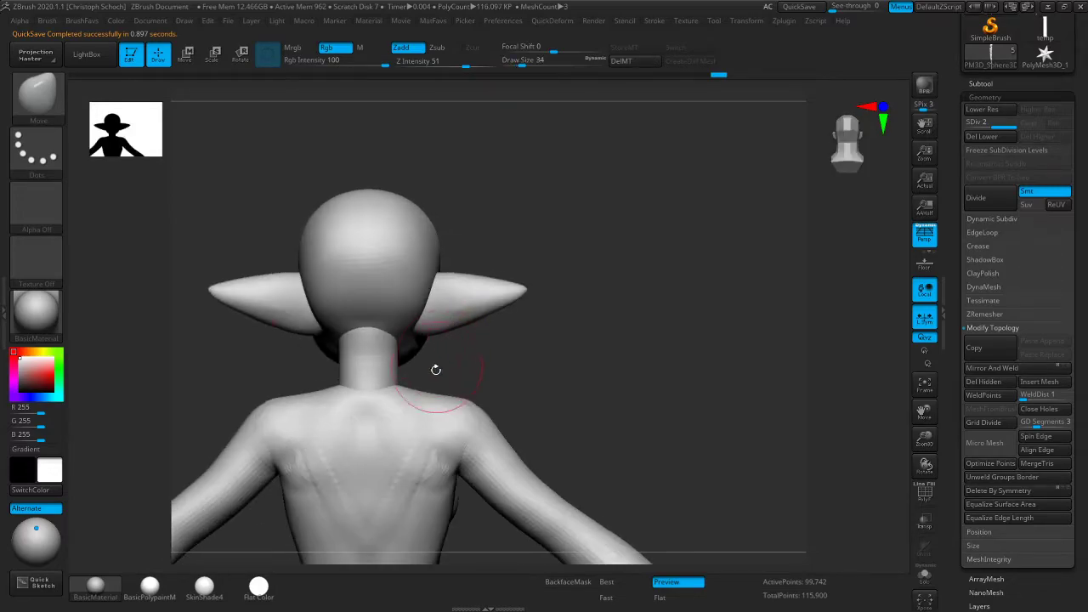
pyautogui.press('shift')
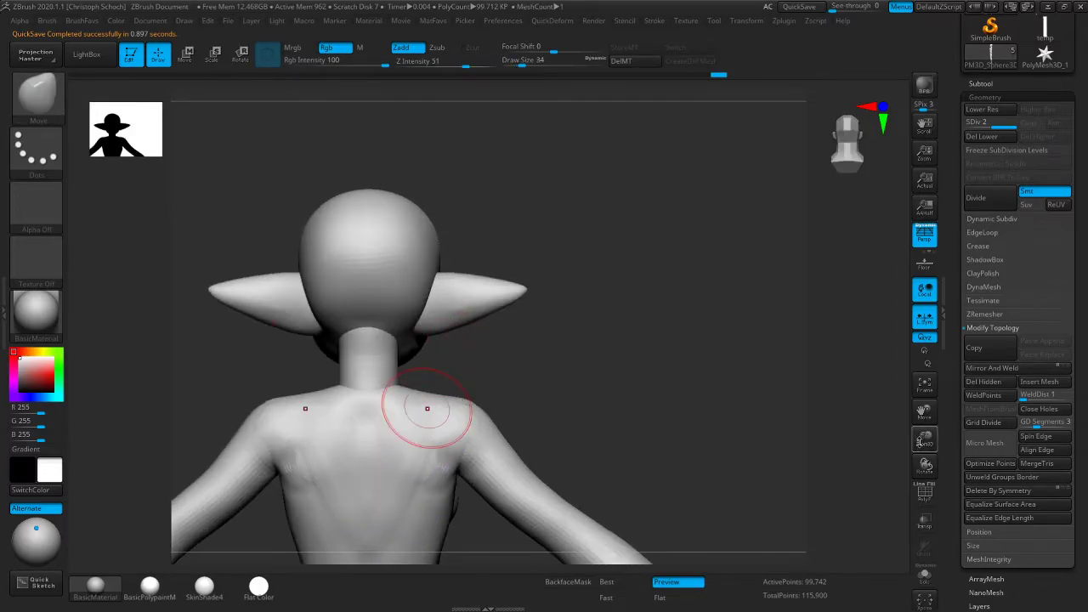
# Build up the shoulder-blade area and middle of the back with the ClayBuildup brush at draw size 26, and smooth the strokes
pyautogui.moveTo(924, 439); pyautogui.dragTo(927, 374)
pyautogui.press('b')
pyautogui.press('c')
pyautogui.press('b')
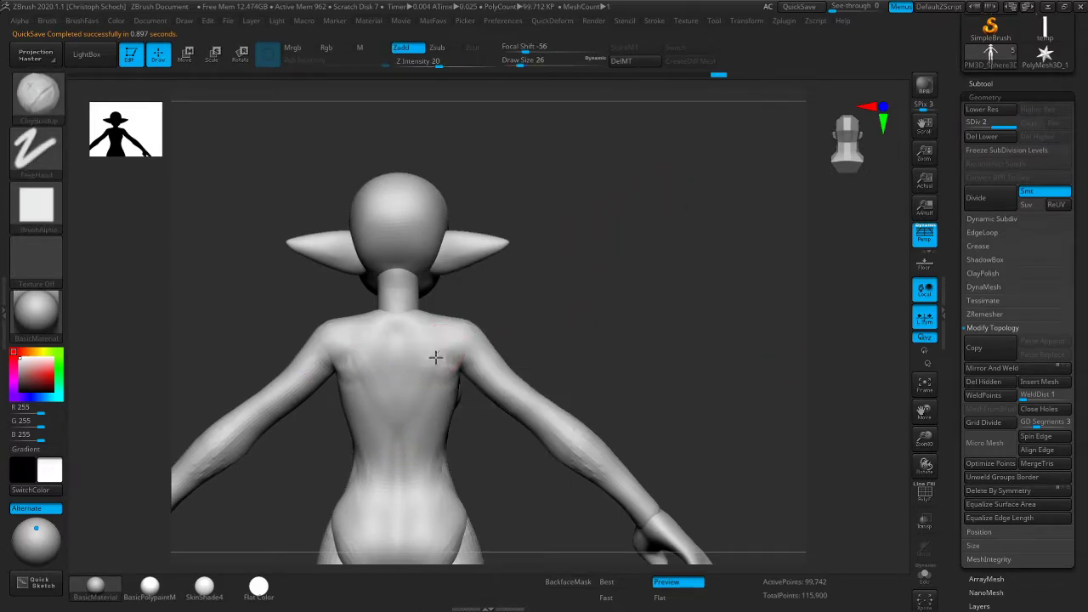
pyautogui.press('b')
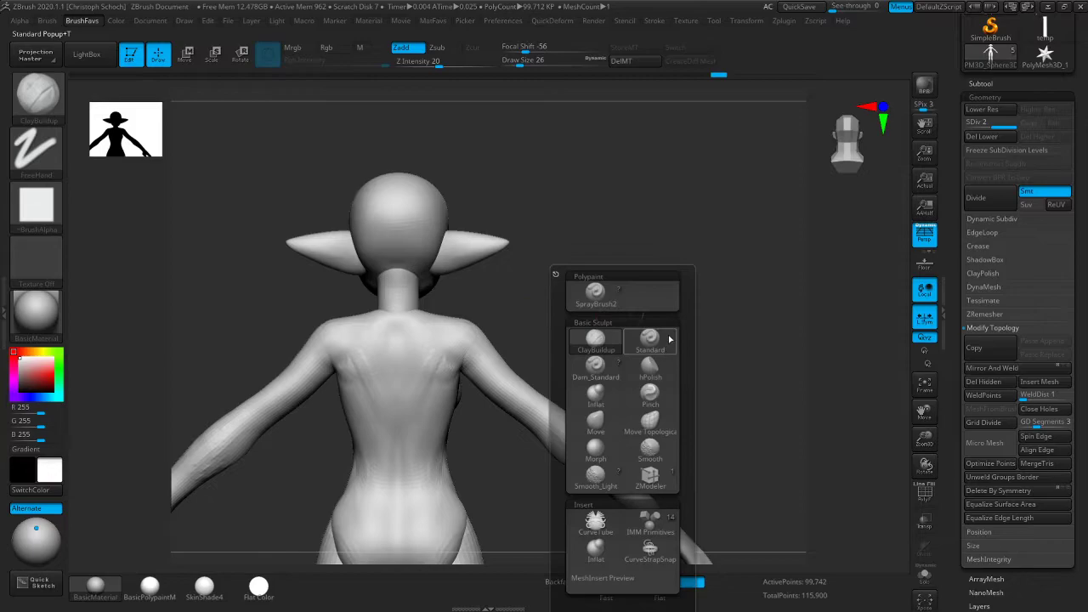
pyautogui.press('s')
pyautogui.press('t')
pyautogui.moveTo(419, 381)
pyautogui.mouseDown()
pyautogui.moveTo(432, 369)
pyautogui.moveTo(406, 422)
pyautogui.mouseUp()
pyautogui.keyDown('shift'); pyautogui.click(397, 433); pyautogui.keyUp('shift')
pyautogui.moveTo(568, 326)
pyautogui.mouseDown()
pyautogui.moveTo(583, 325)
pyautogui.moveTo(535, 343)
pyautogui.mouseUp()
pyautogui.keyDown('shift'); pyautogui.moveTo(423, 384); pyautogui.dragTo(428, 368); pyautogui.keyUp('shift')
# Refine the muscle forms from the shoulder blades to the mid back at draw size 26 and blend them with Smooth_Light
pyautogui.press('b')
pyautogui.moveTo(599, 306)
pyautogui.mouseDown()
pyautogui.moveTo(351, 345)
pyautogui.moveTo(375, 360)
pyautogui.mouseUp()
pyautogui.click(575, 348)
pyautogui.press('shift')
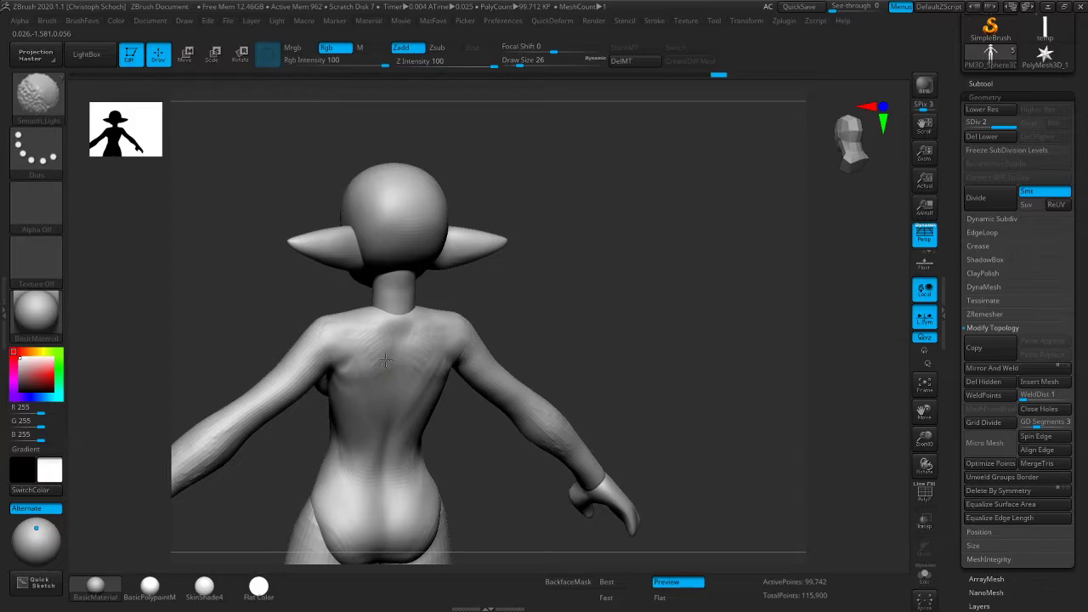
pyautogui.moveTo(595, 263); pyautogui.dragTo(527, 280)
pyautogui.keyDown('shift'); pyautogui.moveTo(430, 369); pyautogui.dragTo(409, 413); pyautogui.keyUp('shift')
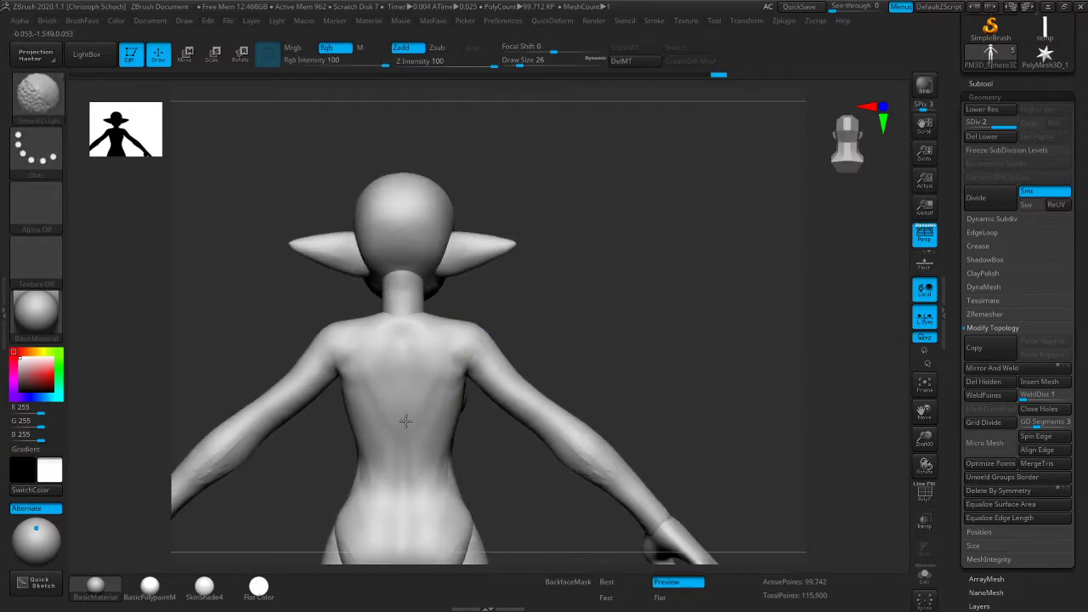
pyautogui.moveTo(449, 367); pyautogui.dragTo(406, 445)
pyautogui.press('shift')
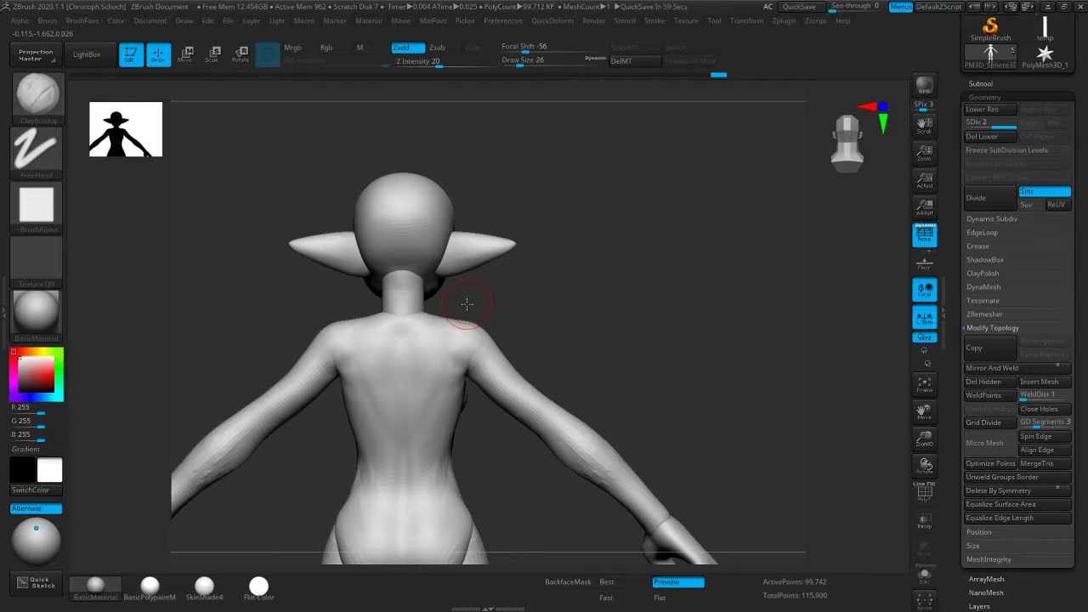
# Adjust the shoulders and upper arms against the concept sketch with the Move brush at draw sizes 58 and 42
pyautogui.moveTo(547, 361)
pyautogui.mouseDown()
pyautogui.moveTo(578, 347)
pyautogui.moveTo(486, 357)
pyautogui.moveTo(617, 279)
pyautogui.moveTo(732, 276)
pyautogui.moveTo(684, 292)
pyautogui.mouseUp()
pyautogui.press('b')
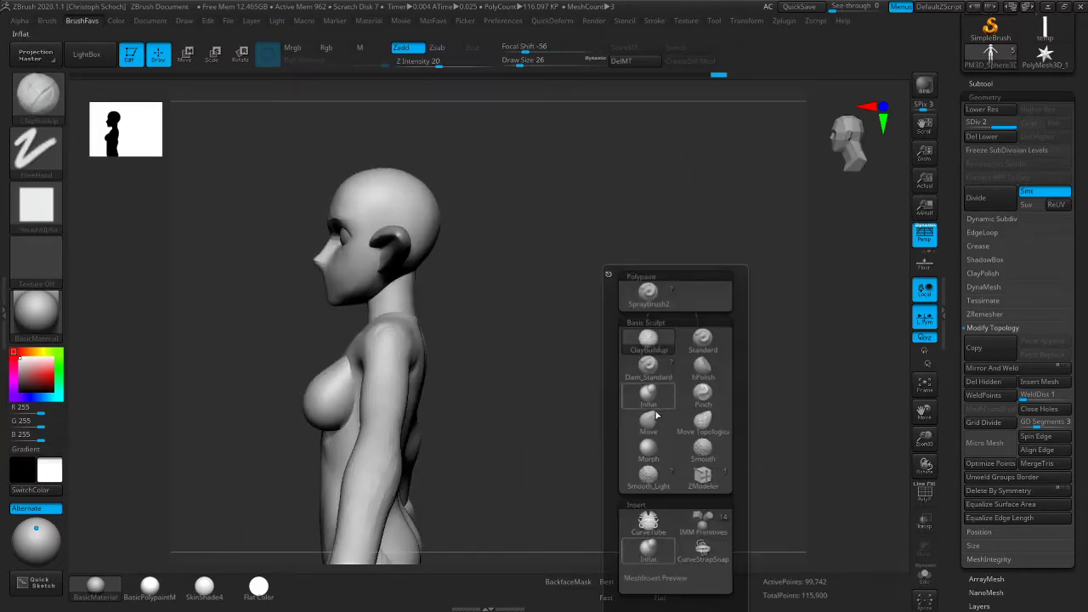
pyautogui.click(656, 412)
pyautogui.moveTo(483, 357)
pyautogui.keyDown('shift'); pyautogui.mouseDown()
pyautogui.moveTo(540, 342)
pyautogui.moveTo(488, 327)
pyautogui.moveTo(508, 335)
pyautogui.mouseUp(); pyautogui.keyUp('shift')
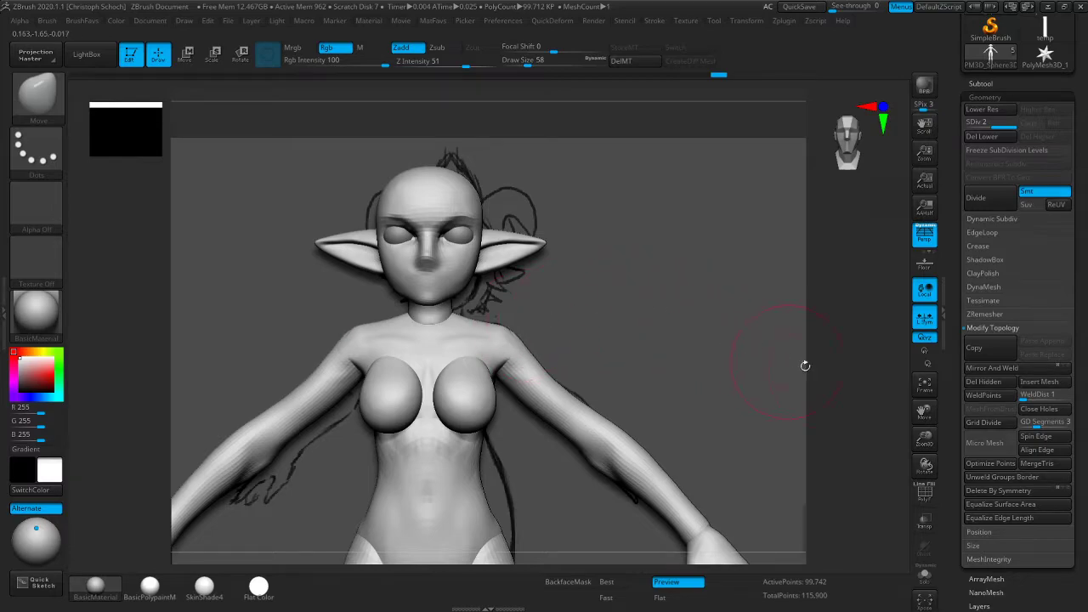
pyautogui.moveTo(913, 435)
pyautogui.mouseDown()
pyautogui.moveTo(913, 399)
pyautogui.moveTo(638, 350)
pyautogui.mouseUp()
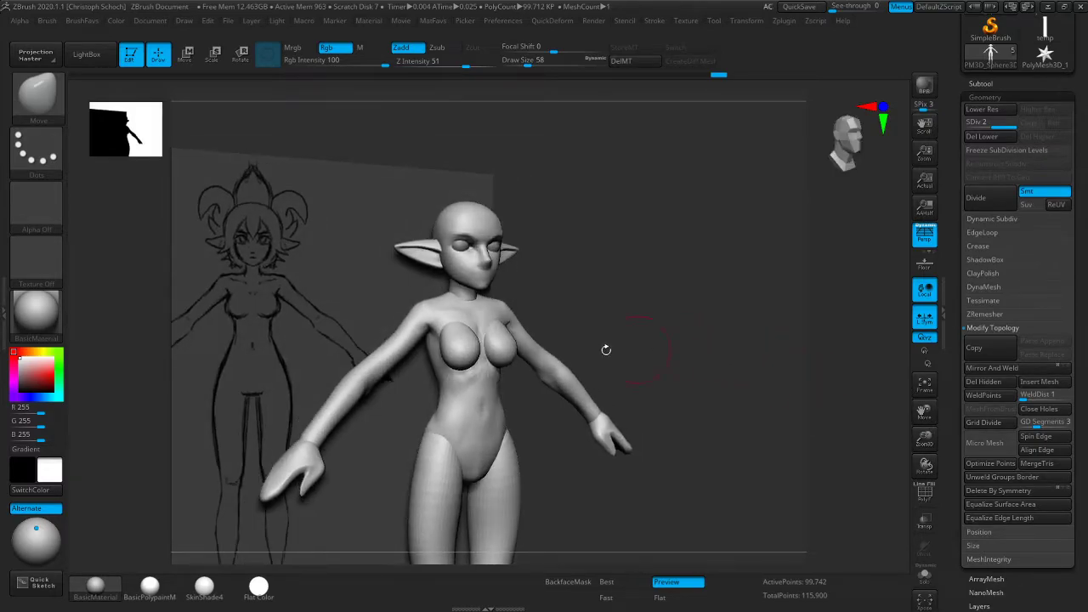
pyautogui.moveTo(451, 323); pyautogui.dragTo(450, 330)
pyautogui.keyDown('shift'); pyautogui.moveTo(670, 282); pyautogui.dragTo(651, 289); pyautogui.keyUp('shift')
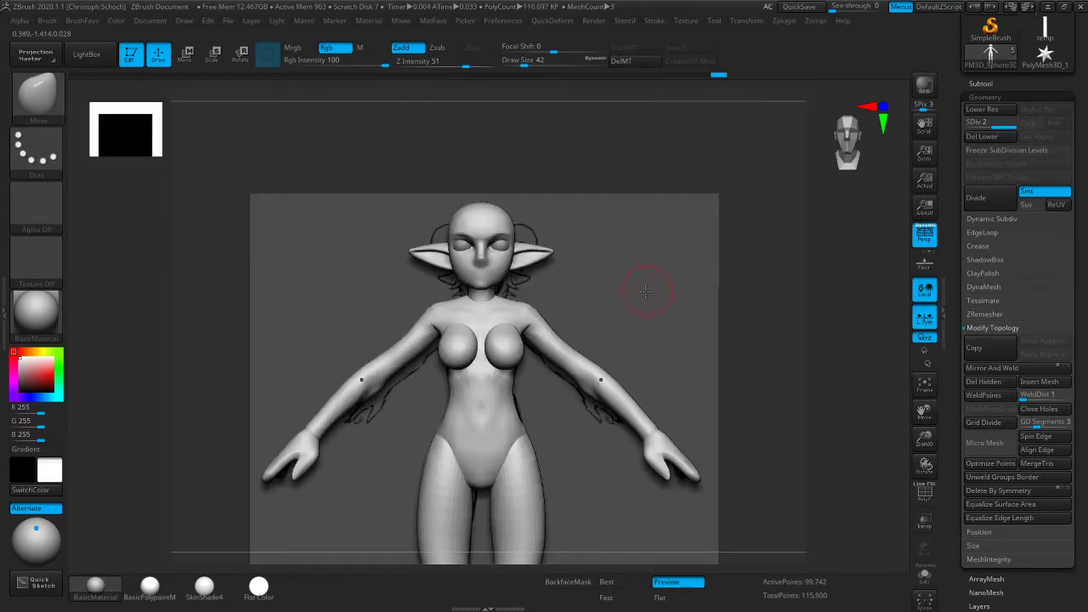
# Reshape the cheek and jaw contour with the Move brush at draw size 26
pyautogui.moveTo(920, 410); pyautogui.dragTo(924, 475)
pyautogui.moveTo(839, 423); pyautogui.dragTo(583, 340)
pyautogui.press('[')
pyautogui.press('[')
pyautogui.press('[')
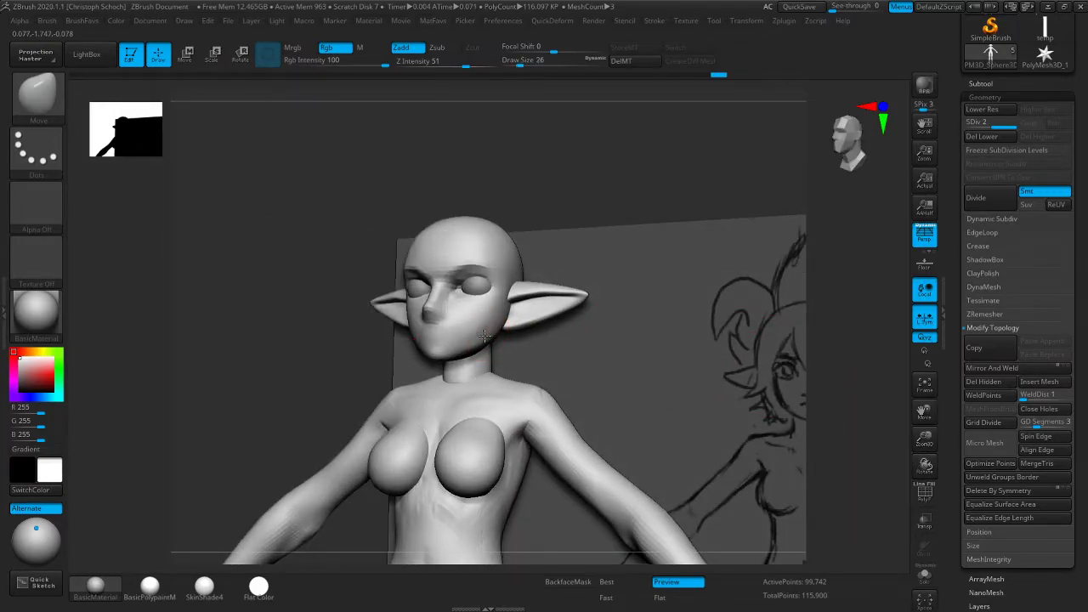
pyautogui.moveTo(487, 331); pyautogui.dragTo(289, 380, button='right')
# Polish the side of the cheek with the hPolish brush at draw size 18 and smooth it
pyautogui.press('b')
pyautogui.click(330, 388)
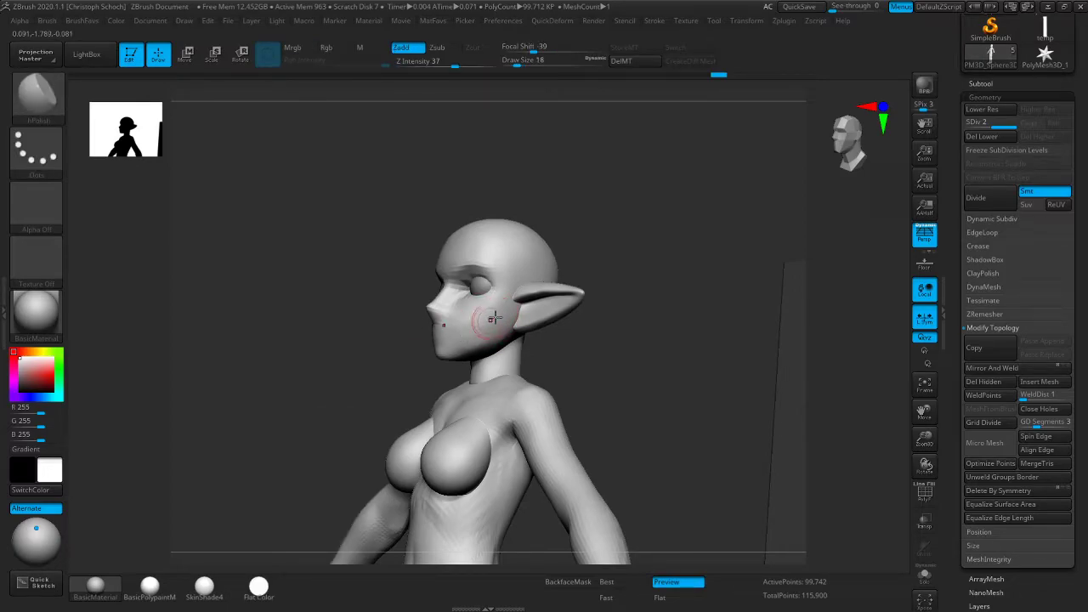
pyautogui.moveTo(382, 389); pyautogui.dragTo(493, 383)
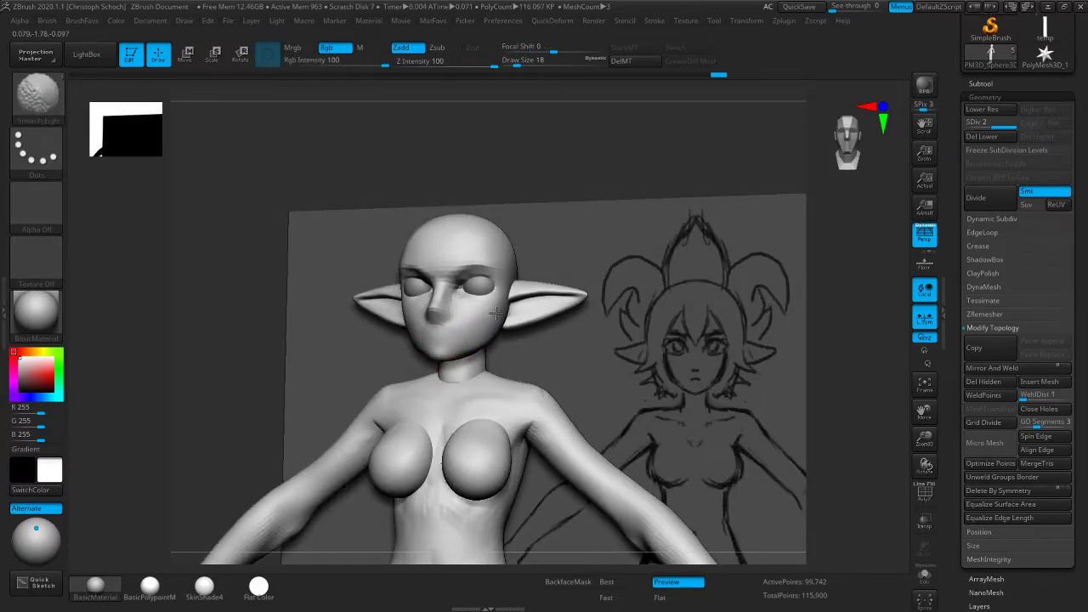
pyautogui.keyDown('shift'); pyautogui.moveTo(277, 401); pyautogui.dragTo(549, 313); pyautogui.keyUp('shift')
pyautogui.keyDown('shift'); pyautogui.moveTo(713, 304); pyautogui.dragTo(559, 326); pyautogui.keyUp('shift')
pyautogui.press('b')
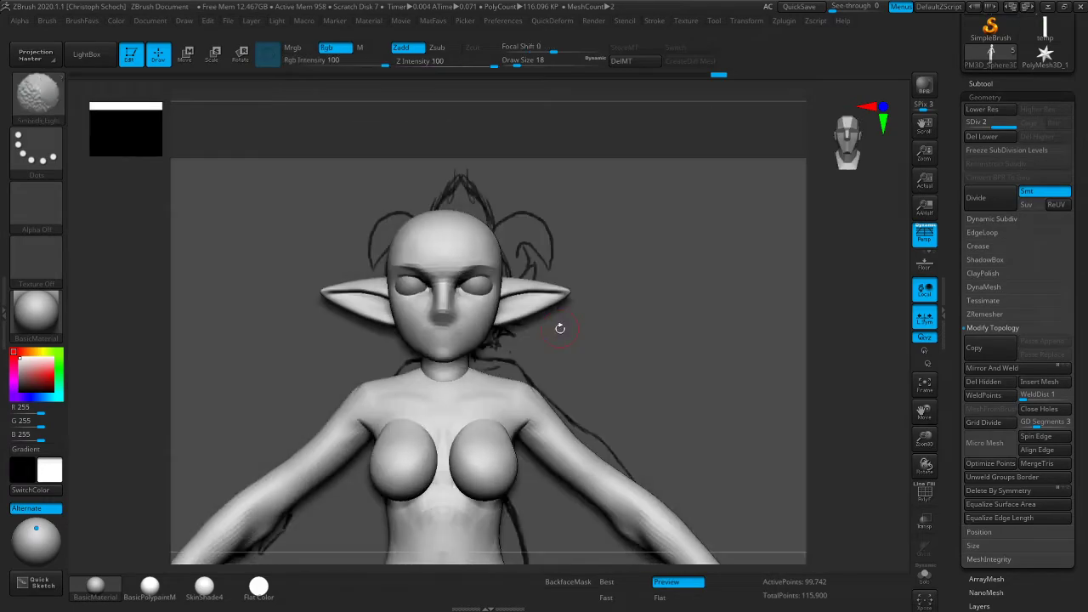
# Build up the outer thighs with the ClayBuildup brush at draw size 50 and smooth them
pyautogui.moveTo(793, 376)
pyautogui.mouseDown()
pyautogui.moveTo(780, 372)
pyautogui.moveTo(877, 388)
pyautogui.mouseUp()
pyautogui.moveTo(925, 441); pyautogui.dragTo(920, 403)
pyautogui.moveTo(924, 411); pyautogui.dragTo(909, 367)
pyautogui.moveTo(829, 368); pyautogui.dragTo(655, 391)
pyautogui.moveTo(587, 407); pyautogui.dragTo(656, 390)
pyautogui.hotkey('ctrl', 'b')
pyautogui.click(739, 343)
pyautogui.press(']')
pyautogui.moveTo(510, 422); pyautogui.dragTo(502, 502)
pyautogui.keyDown('shift'); pyautogui.moveTo(508, 442); pyautogui.dragTo(502, 476); pyautogui.keyUp('shift')
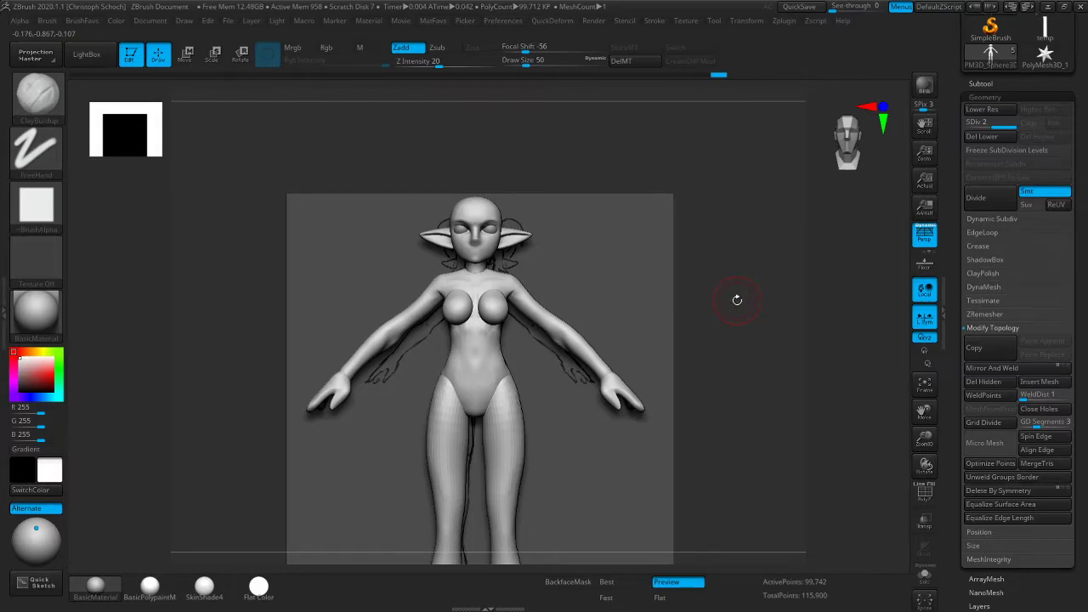
# Adjust the lower back and buttocks silhouette with the Move brush at draw size 50
pyautogui.moveTo(743, 289)
pyautogui.mouseDown()
pyautogui.moveTo(681, 303)
pyautogui.moveTo(671, 295)
pyautogui.moveTo(649, 314)
pyautogui.moveTo(689, 296)
pyautogui.mouseUp()
pyautogui.press('b')
pyautogui.press('m')
pyautogui.click(682, 396)
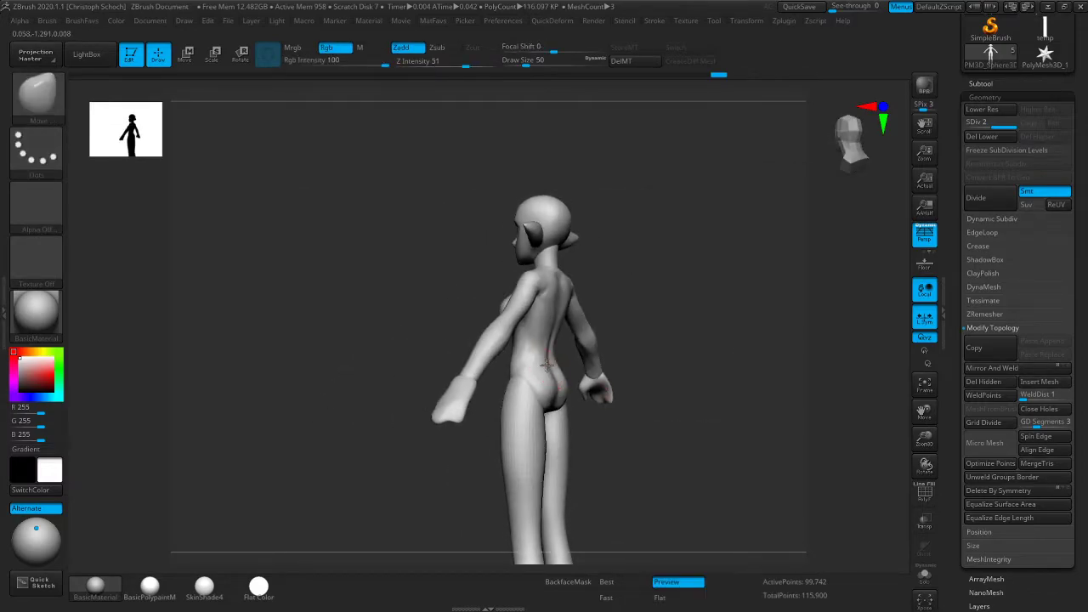
pyautogui.moveTo(702, 338); pyautogui.dragTo(679, 327)
# Sculpt the buttocks and backs of the upper thighs with the ClayBuildup brush at draw sizes 42 and 34, smoothing the transition
pyautogui.press('b')
pyautogui.press('c')
pyautogui.press('b')
pyautogui.moveTo(621, 359)
pyautogui.keyDown('shift'); pyautogui.mouseDown()
pyautogui.moveTo(581, 382)
pyautogui.moveTo(585, 408)
pyautogui.moveTo(575, 401)
pyautogui.moveTo(589, 417)
pyautogui.mouseUp(); pyautogui.keyUp('shift')
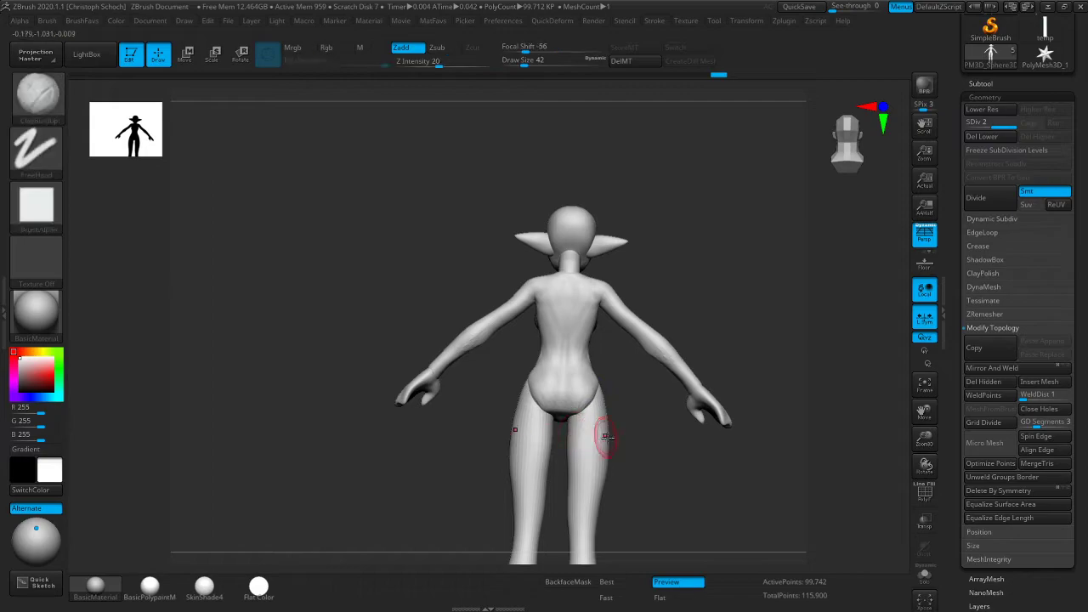
pyautogui.moveTo(602, 437); pyautogui.dragTo(563, 403, button='right')
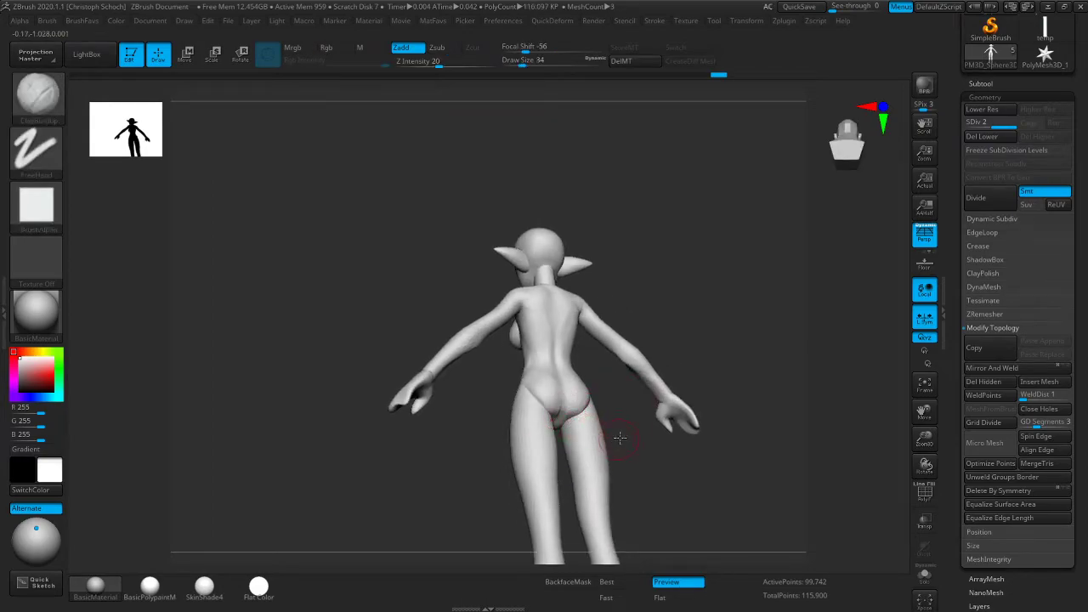
pyautogui.moveTo(620, 437); pyautogui.dragTo(566, 410, button='right')
pyautogui.keyDown('shift'); pyautogui.moveTo(565, 410); pyautogui.dragTo(580, 416); pyautogui.keyUp('shift')
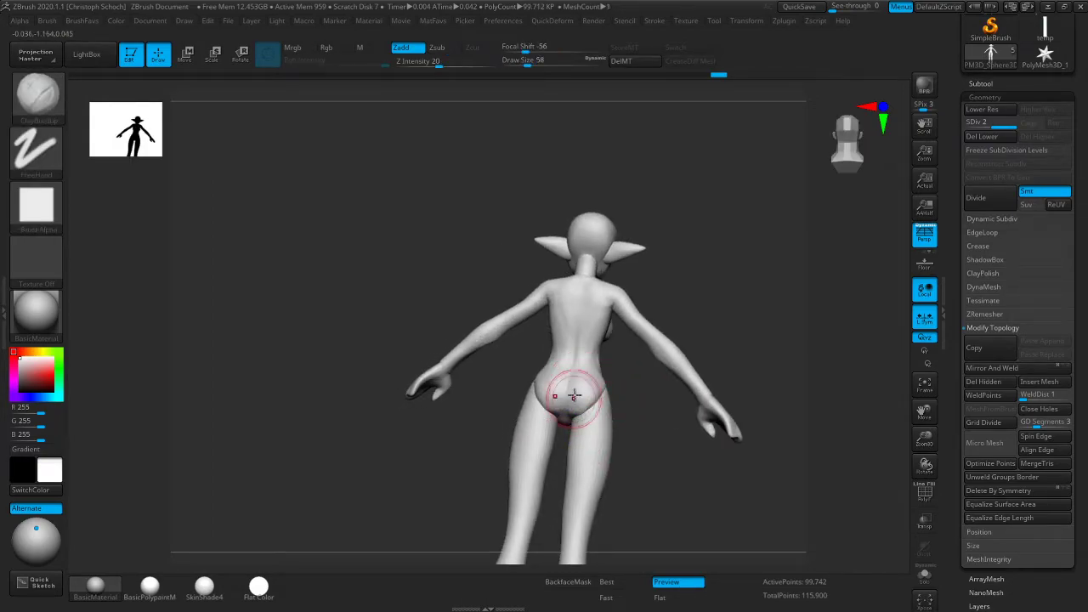
# Refine the buttocks, hips and lower back with ClayBuildup at draw sizes 58 and 50, and smooth the surface
pyautogui.press('shift')
pyautogui.moveTo(478, 450)
pyautogui.keyDown('shift'); pyautogui.mouseDown()
pyautogui.moveTo(400, 505)
pyautogui.moveTo(391, 497)
pyautogui.moveTo(453, 452)
pyautogui.mouseUp(); pyautogui.keyUp('shift')
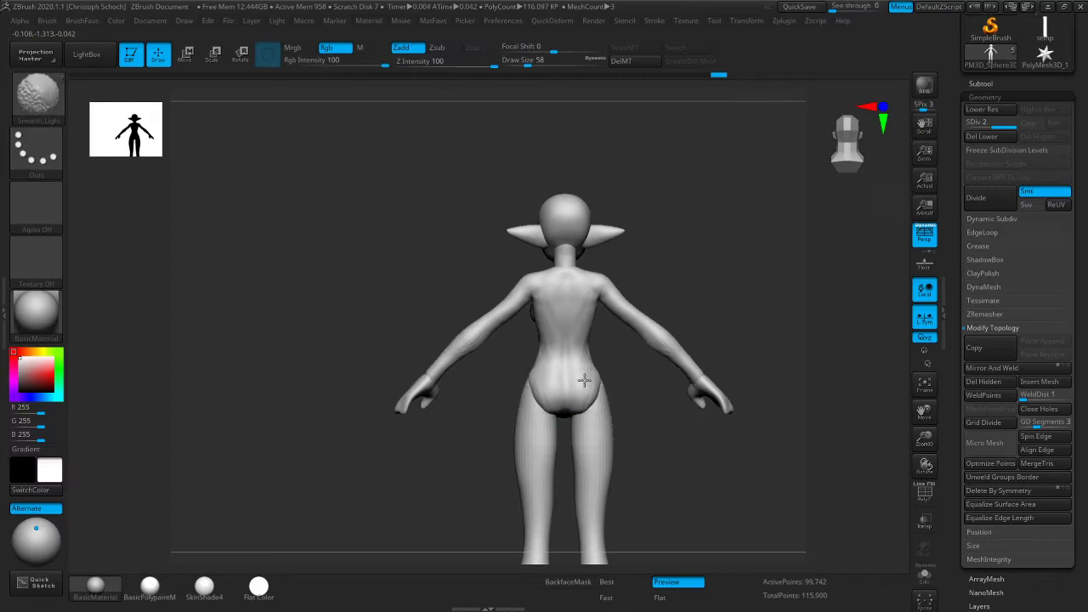
pyautogui.keyDown('shift'); pyautogui.moveTo(585, 343); pyautogui.dragTo(588, 334); pyautogui.keyUp('shift')
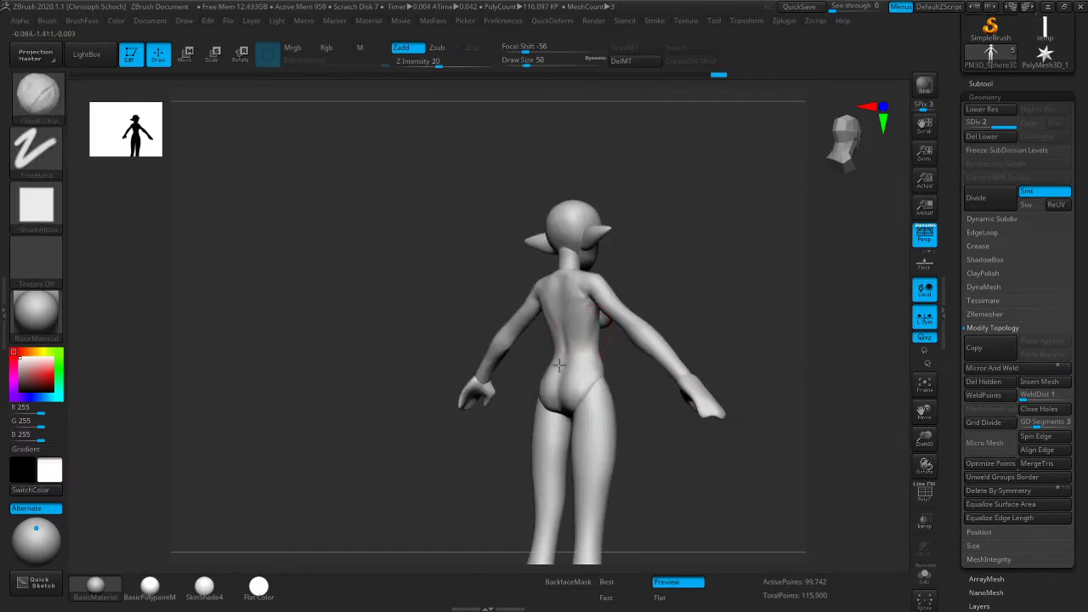
pyautogui.keyDown('shift'); pyautogui.moveTo(559, 364); pyautogui.dragTo(563, 360, button='right'); pyautogui.keyUp('shift')
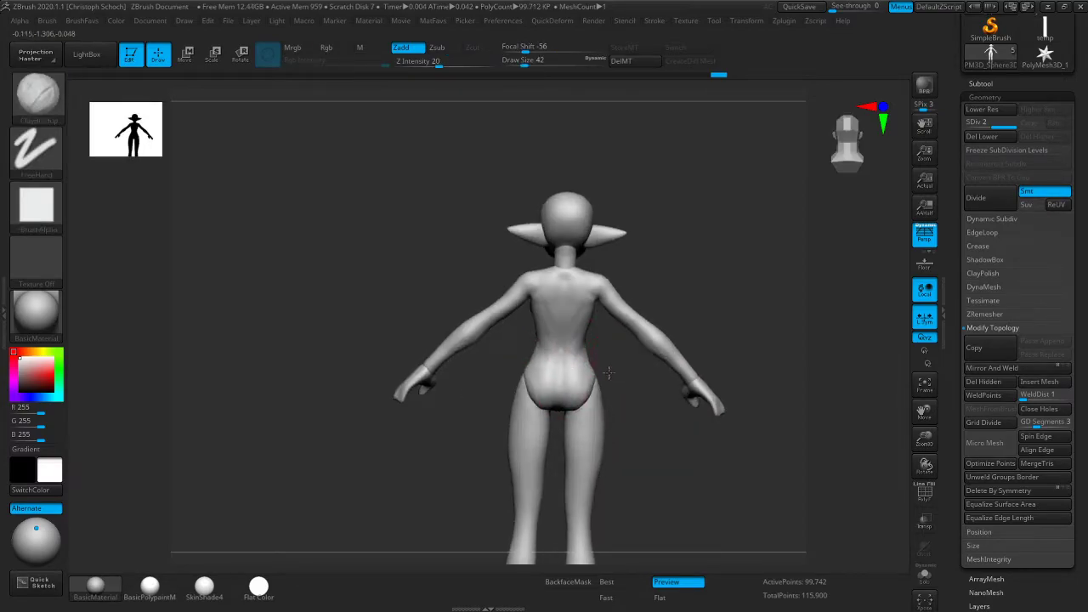
# Carve V-shaped creases above the buttocks with the Dam_Standard brush at draw size 34 and soften them
pyautogui.press('b')
pyautogui.press('d')
pyautogui.press('s')
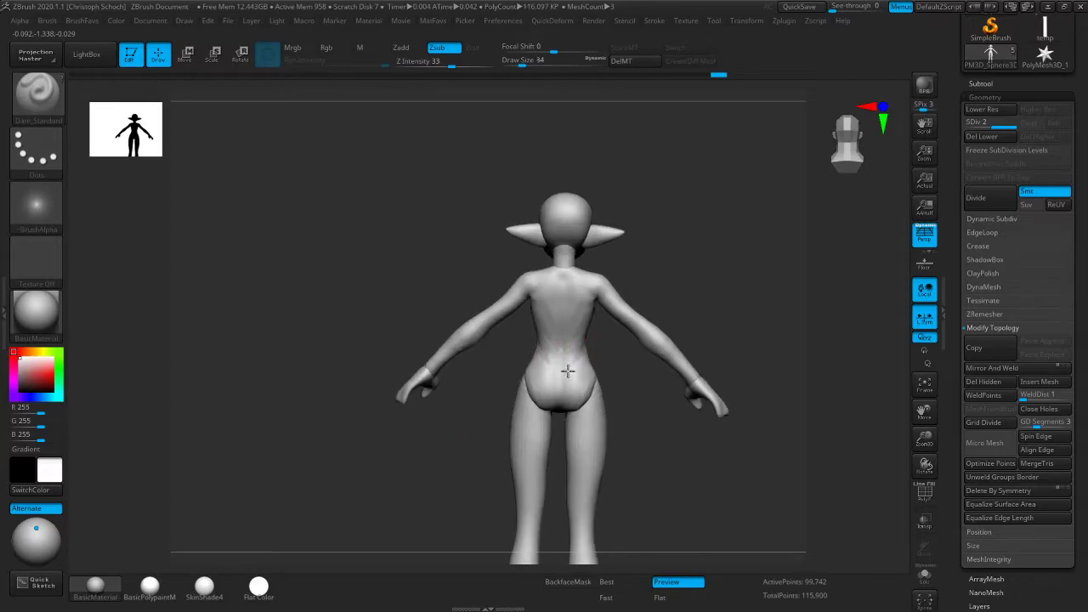
pyautogui.press('shift')
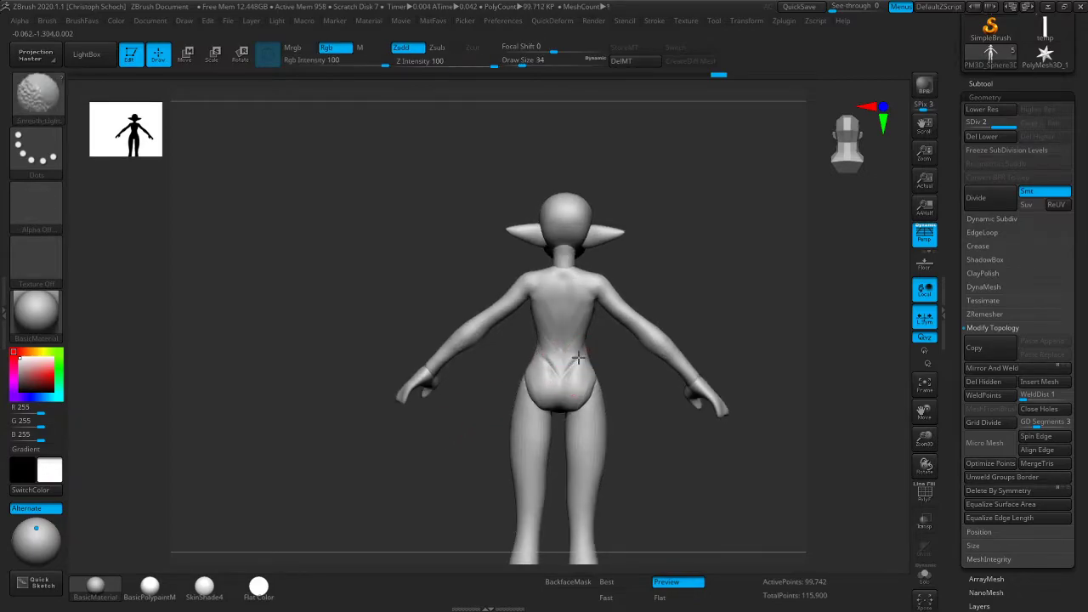
# Build up the upper buttocks and back of the hips with the ClayBuildup brush at draw size 50 and smooth them
pyautogui.press('b')
pyautogui.press('c')
pyautogui.press('b')
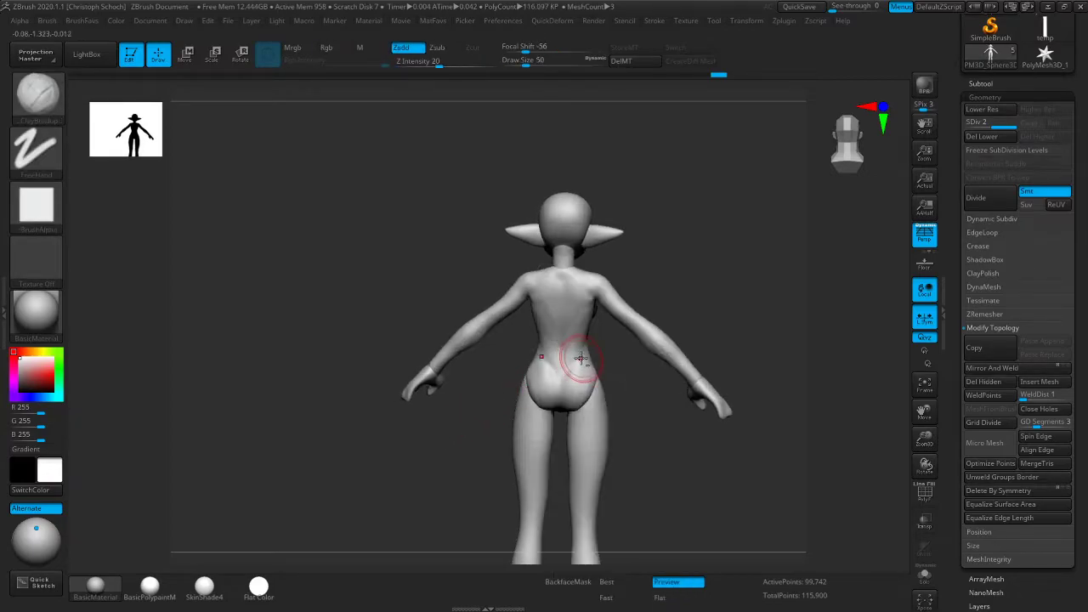
pyautogui.moveTo(576, 371); pyautogui.dragTo(586, 367)
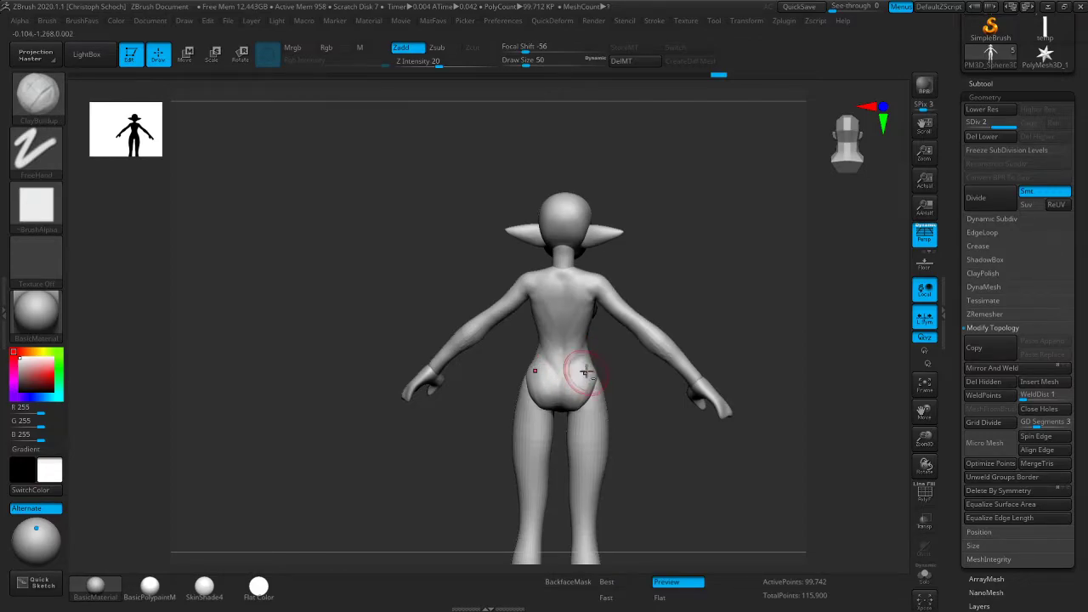
pyautogui.press('shift')
# Adjust the belly, hips and upper thighs with the Move brush at draw size 90
pyautogui.moveTo(443, 394); pyautogui.dragTo(383, 485)
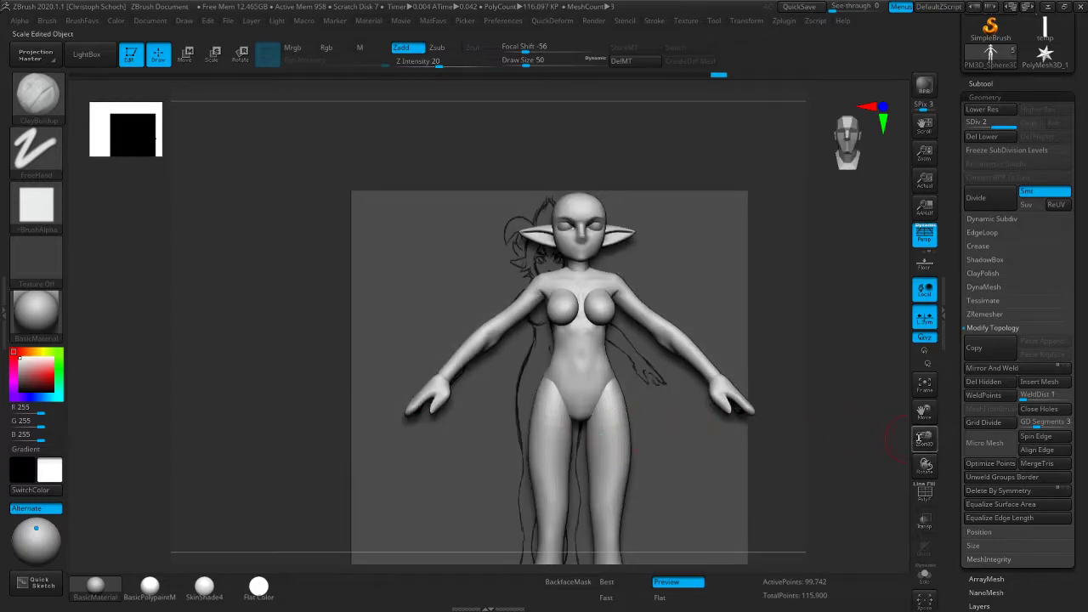
pyautogui.moveTo(920, 438); pyautogui.dragTo(904, 396)
pyautogui.moveTo(820, 436)
pyautogui.keyDown('alt'); pyautogui.mouseDown()
pyautogui.moveTo(774, 405)
pyautogui.moveTo(814, 409)
pyautogui.moveTo(734, 417)
pyautogui.mouseUp(); pyautogui.keyUp('alt')
pyautogui.press('b')
pyautogui.press('m')
pyautogui.press('v')
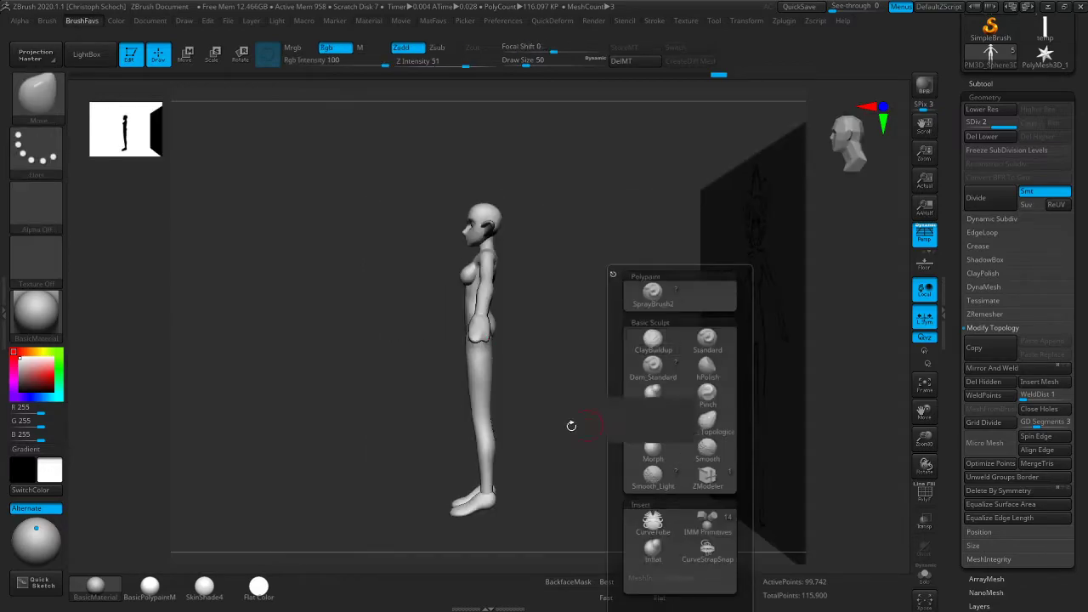
pyautogui.moveTo(587, 424); pyautogui.dragTo(403, 425)
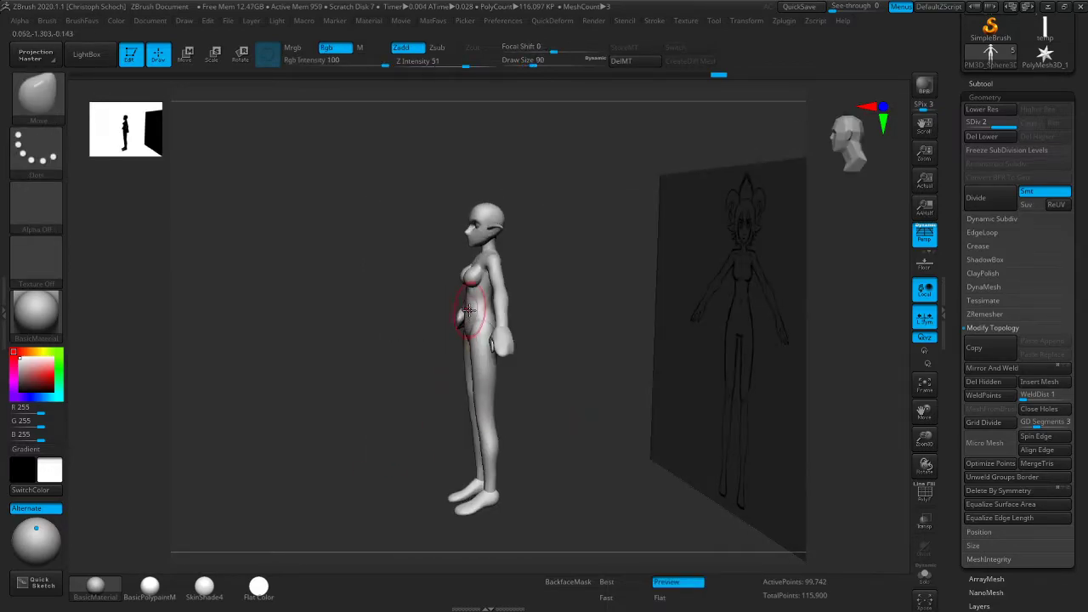
pyautogui.keyDown('shift'); pyautogui.moveTo(461, 327); pyautogui.dragTo(482, 350, button='right'); pyautogui.keyUp('shift')
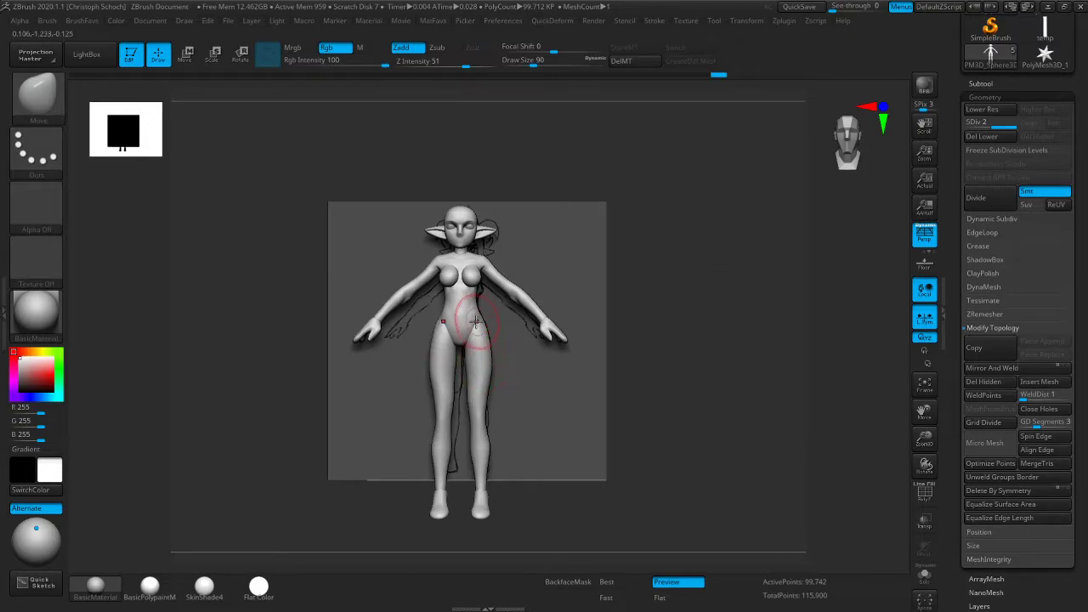
pyautogui.keyDown('shift'); pyautogui.moveTo(481, 323); pyautogui.dragTo(420, 337); pyautogui.keyUp('shift')
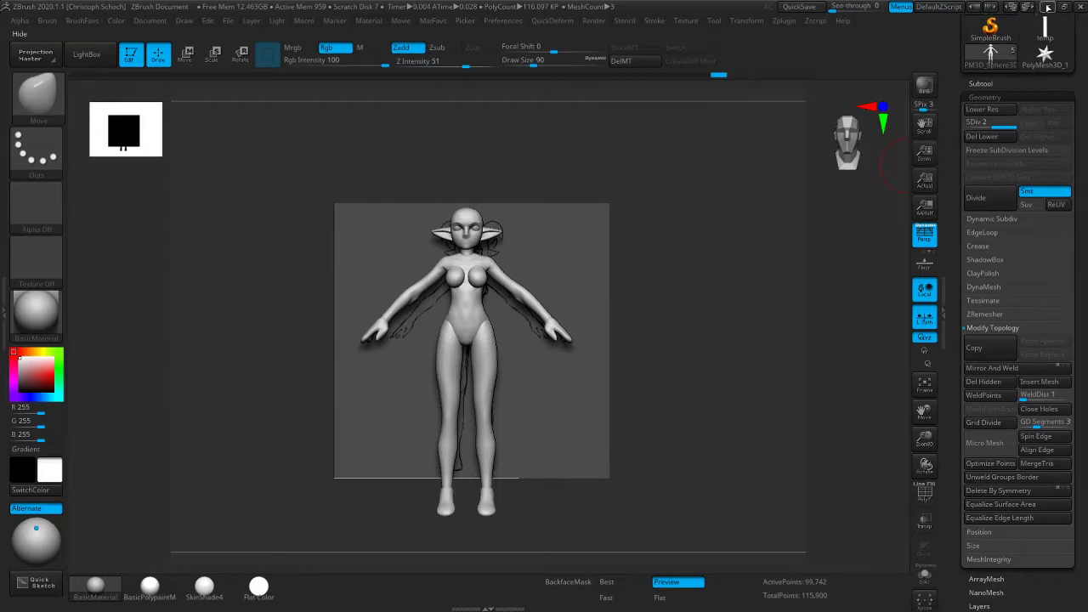
# Switch to Clip Studio Paint and bring the whole Concept sheet into view
pyautogui.click(1048, 6)
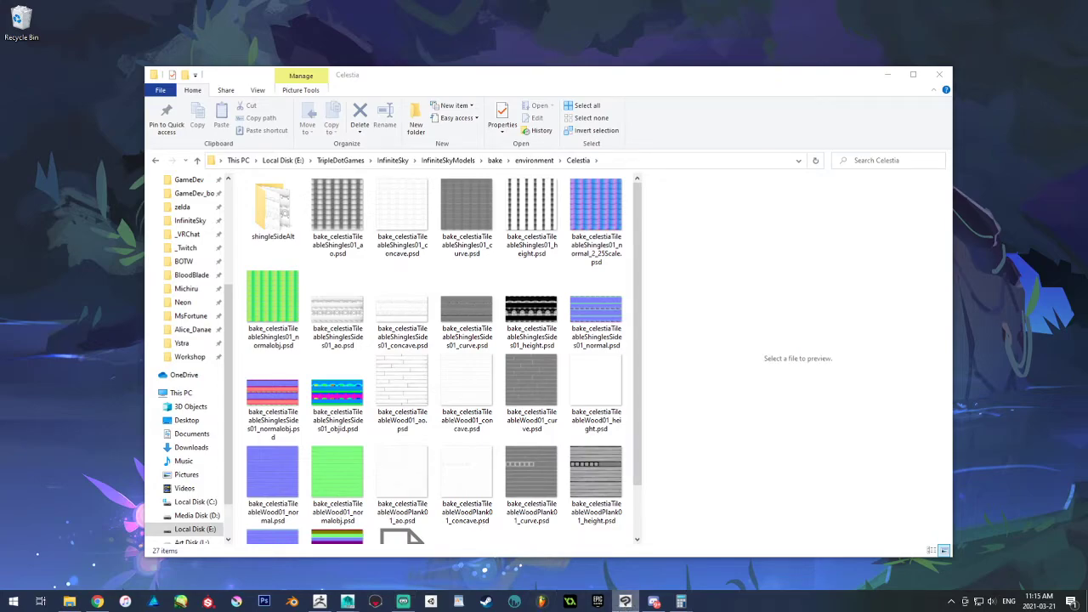
pyautogui.click(624, 601)
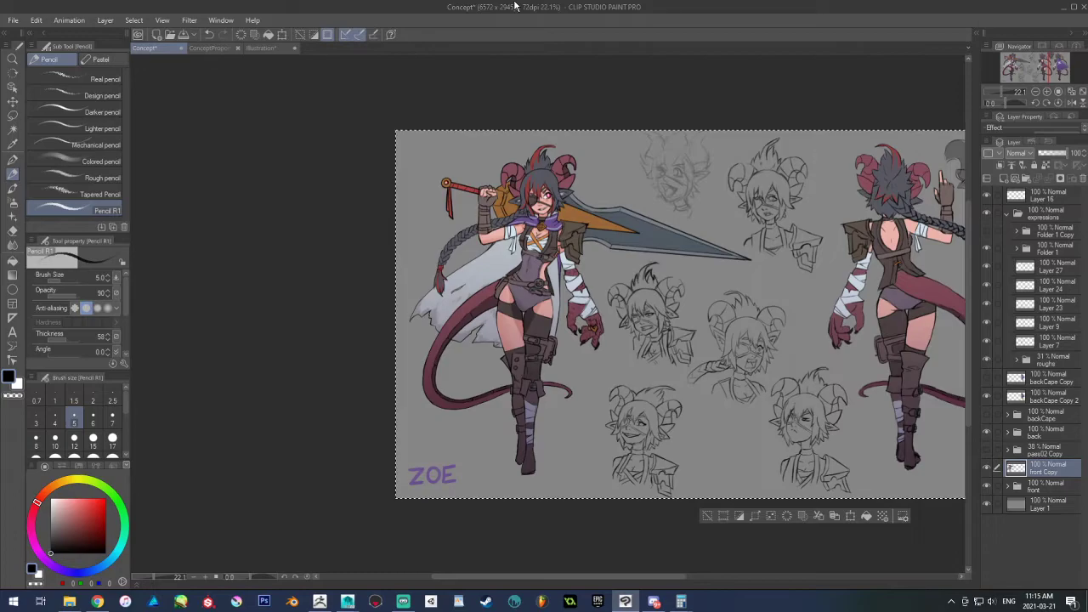
pyautogui.moveTo(670, 577); pyautogui.dragTo(749, 568)
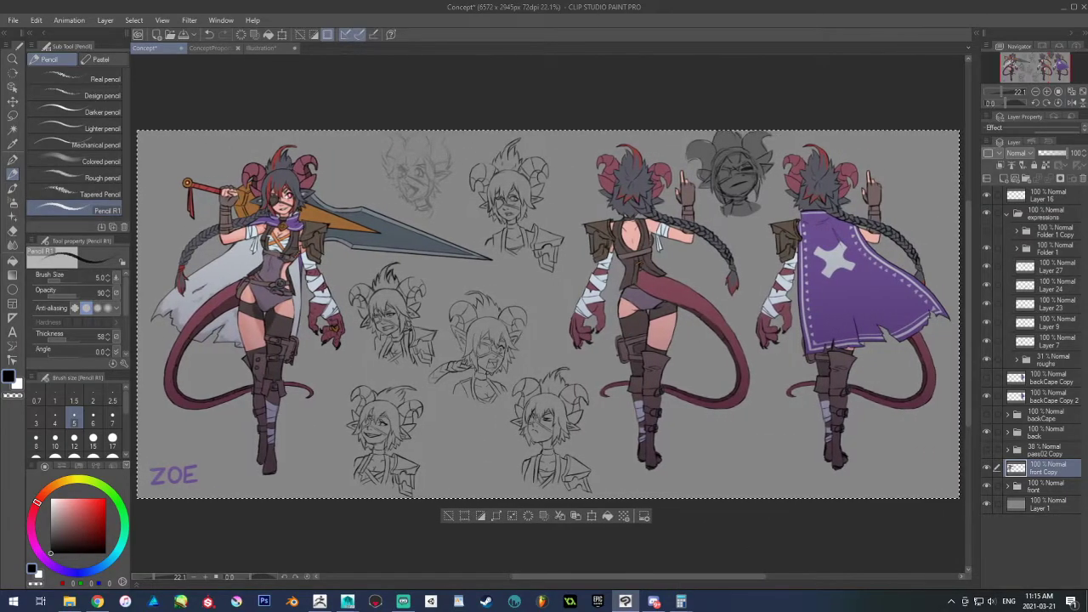
# Select Layer 16 and increase the Pencil R1 brush size to 8
pyautogui.click(988, 195)
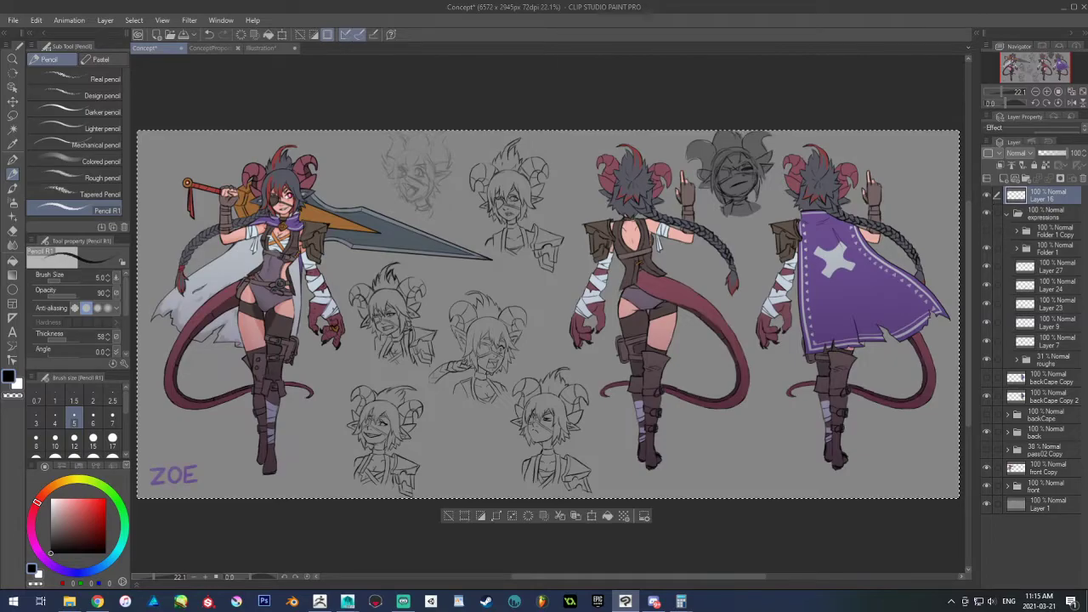
pyautogui.press(']')
pyautogui.press(']')
pyautogui.press(']')
pyautogui.press(']')
pyautogui.press(']')
pyautogui.press(']')
pyautogui.press(']')
pyautogui.press(']')
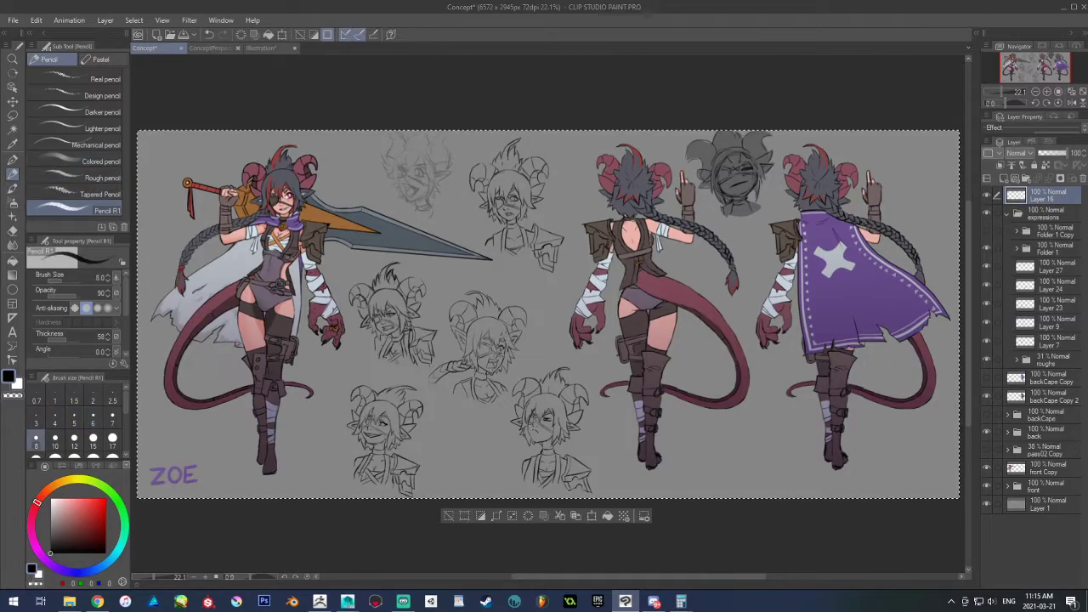
# Hand-letter "BRB GETTING TEA!" across the middle of the concept sheet with the Pencil R1 brush at size 30
pyautogui.press(']')
pyautogui.press(']')
pyautogui.moveTo(406, 265)
pyautogui.mouseDown()
pyautogui.moveTo(406, 296)
pyautogui.moveTo(408, 281)
pyautogui.moveTo(406, 296)
pyautogui.moveTo(432, 296)
pyautogui.mouseUp()
pyautogui.moveTo(432, 265)
pyautogui.mouseDown()
pyautogui.moveTo(433, 282)
pyautogui.moveTo(464, 296)
pyautogui.mouseUp()
pyautogui.moveTo(464, 263)
pyautogui.mouseDown()
pyautogui.moveTo(464, 296)
pyautogui.moveTo(431, 337)
pyautogui.moveTo(455, 310)
pyautogui.mouseUp()
pyautogui.moveTo(452, 307)
pyautogui.mouseDown()
pyautogui.moveTo(451, 336)
pyautogui.moveTo(478, 303)
pyautogui.mouseUp()
pyautogui.moveTo(455, 316)
pyautogui.mouseDown()
pyautogui.moveTo(478, 314)
pyautogui.moveTo(476, 331)
pyautogui.mouseUp()
pyautogui.moveTo(491, 302)
pyautogui.mouseDown()
pyautogui.moveTo(503, 329)
pyautogui.moveTo(509, 315)
pyautogui.mouseUp()
pyautogui.moveTo(529, 269); pyautogui.dragTo(536, 296)
pyautogui.moveTo(538, 272)
pyautogui.mouseDown()
pyautogui.moveTo(558, 266)
pyautogui.moveTo(555, 278)
pyautogui.mouseUp()
pyautogui.moveTo(536, 295); pyautogui.dragTo(563, 289)
pyautogui.moveTo(576, 266); pyautogui.dragTo(573, 286)
pyautogui.moveTo(568, 270)
pyautogui.mouseDown()
pyautogui.moveTo(588, 265)
pyautogui.moveTo(591, 285)
pyautogui.moveTo(607, 272)
pyautogui.moveTo(605, 289)
pyautogui.mouseUp()
pyautogui.moveTo(608, 265); pyautogui.dragTo(626, 283)
pyautogui.moveTo(629, 261); pyautogui.dragTo(627, 282)
pyautogui.moveTo(646, 260)
pyautogui.mouseDown()
pyautogui.moveTo(638, 281)
pyautogui.moveTo(660, 274)
pyautogui.mouseUp()
pyautogui.moveTo(651, 271)
pyautogui.mouseDown()
pyautogui.moveTo(672, 266)
pyautogui.moveTo(660, 255)
pyautogui.mouseUp()
pyautogui.moveTo(558, 270); pyautogui.dragTo(587, 263)
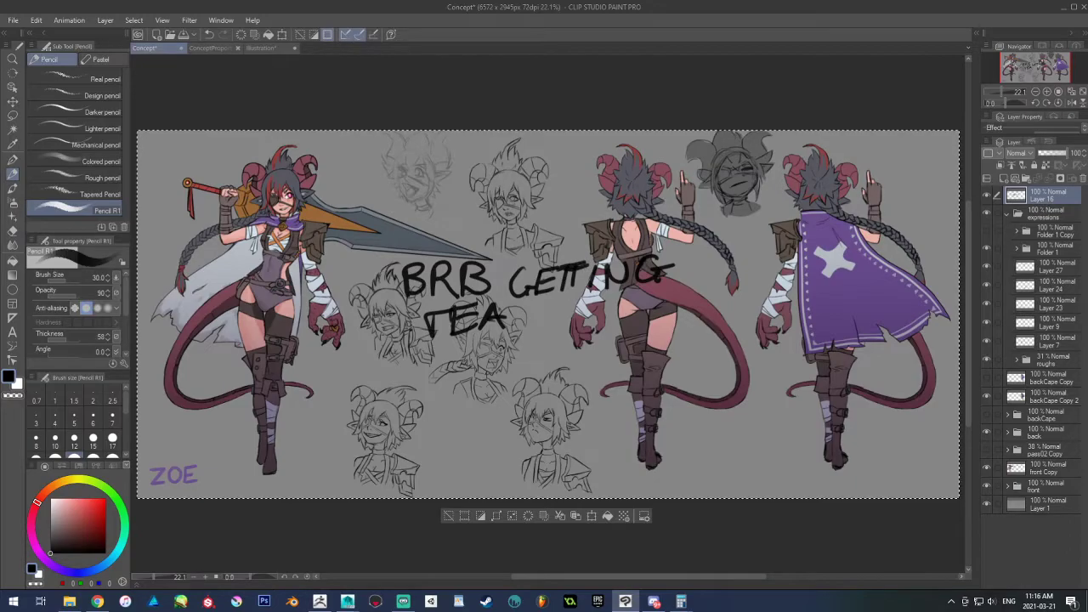
pyautogui.moveTo(523, 302); pyautogui.dragTo(517, 315)
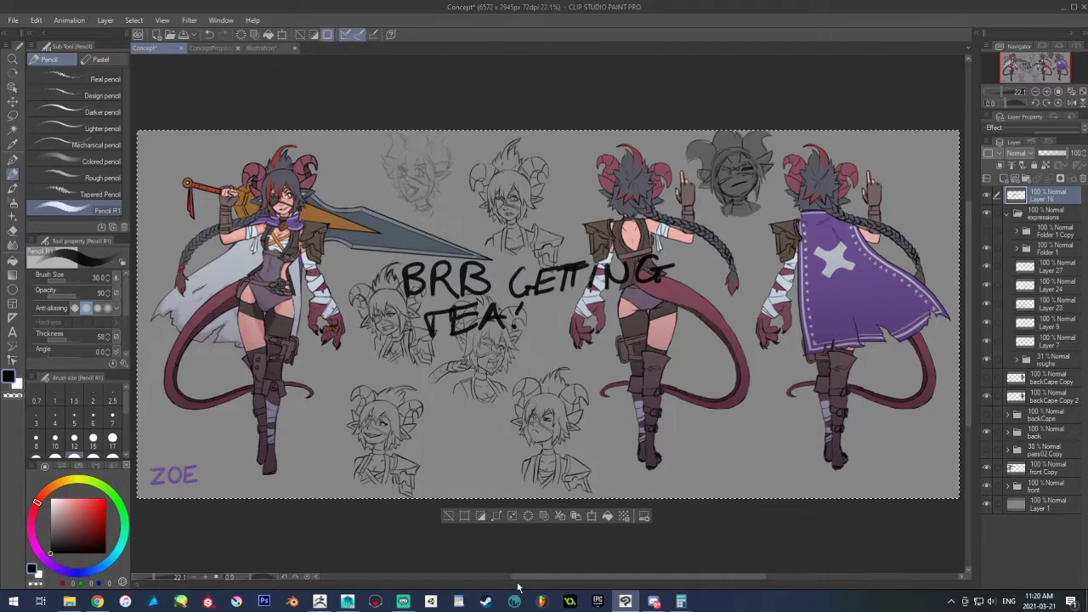
# Lasso the lettering on Layer 16, clear it and remove the selection
pyautogui.press('m')
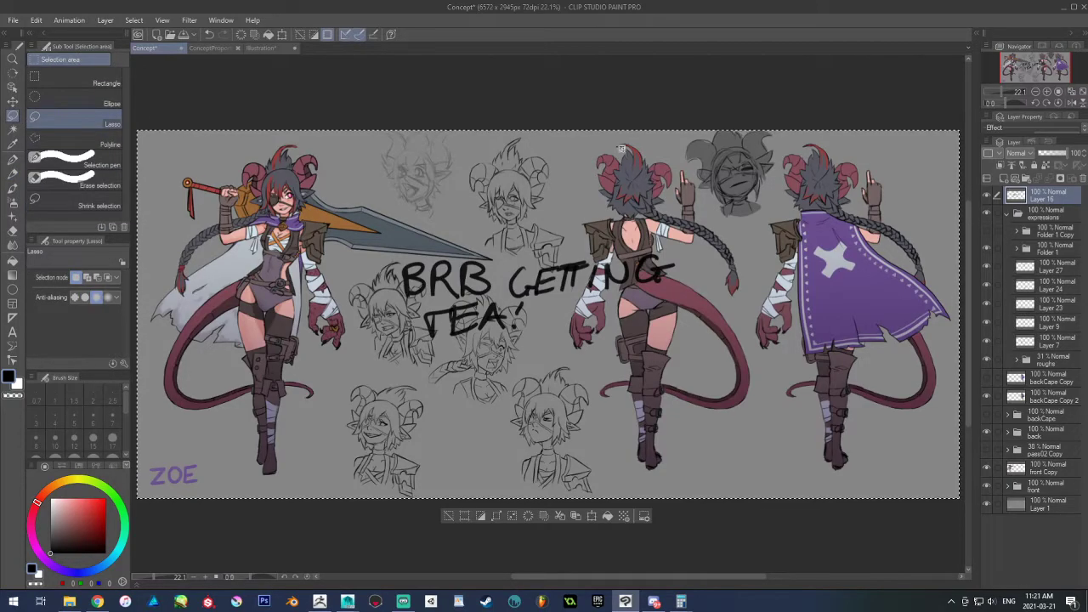
pyautogui.hotkey('ctrl', 'd')
pyautogui.moveTo(599, 182)
pyautogui.mouseDown()
pyautogui.moveTo(434, 204)
pyautogui.moveTo(434, 391)
pyautogui.moveTo(646, 204)
pyautogui.mouseUp()
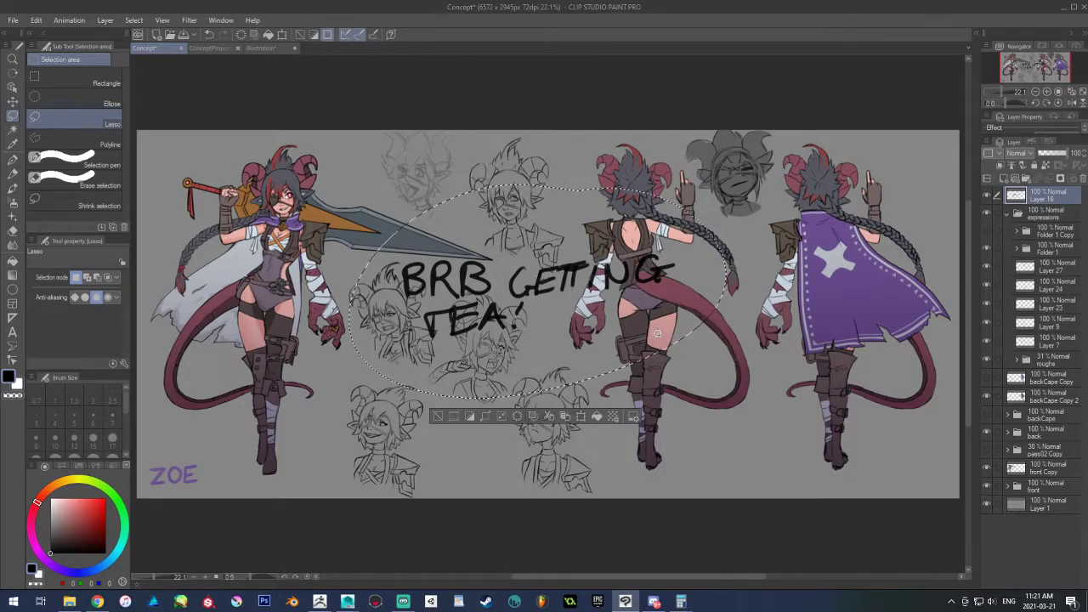
pyautogui.click(597, 416)
pyautogui.hotkey('ctrl', 'd')
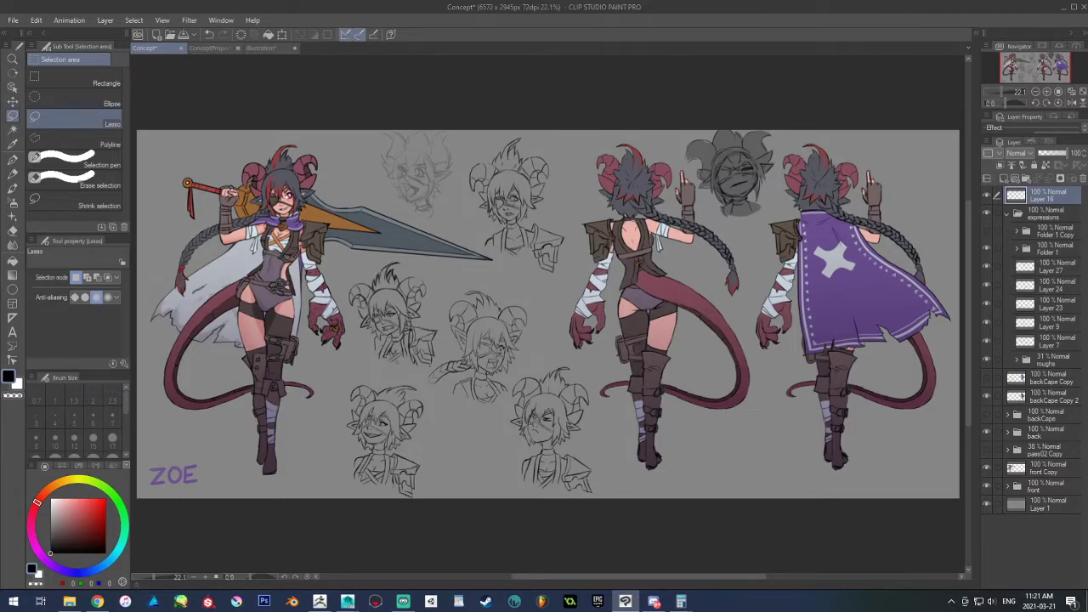
# Switch back to ZBrush and examine the whole body from the back and the front
pyautogui.moveTo(701, 5); pyautogui.dragTo(2, 160)
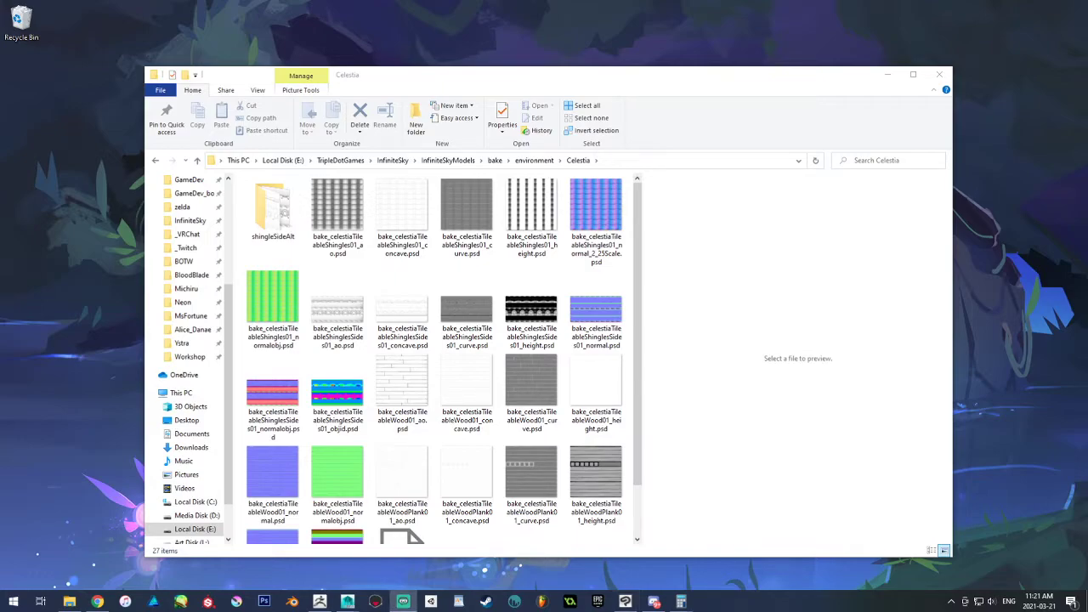
pyautogui.click(319, 601)
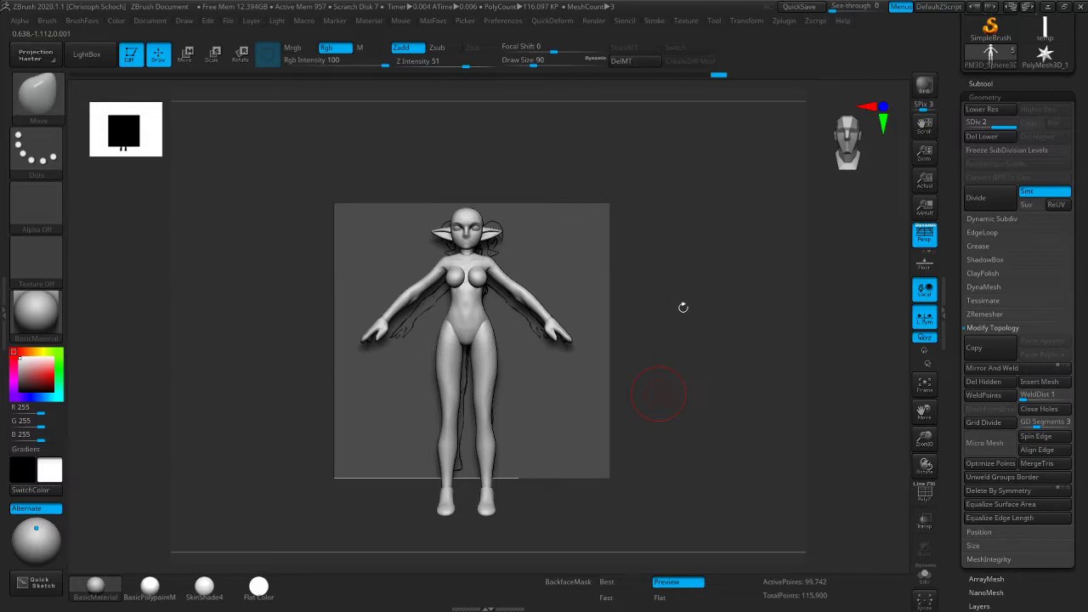
pyautogui.moveTo(925, 438); pyautogui.dragTo(886, 376)
pyautogui.moveTo(808, 391); pyautogui.dragTo(545, 361)
pyautogui.moveTo(670, 315)
pyautogui.mouseDown()
pyautogui.moveTo(717, 335)
pyautogui.moveTo(675, 348)
pyautogui.mouseUp()
pyautogui.moveTo(357, 446)
pyautogui.mouseDown()
pyautogui.moveTo(269, 460)
pyautogui.moveTo(289, 427)
pyautogui.moveTo(258, 437)
pyautogui.moveTo(302, 430)
pyautogui.mouseUp()
pyautogui.keyDown('shift'); pyautogui.moveTo(701, 370); pyautogui.dragTo(665, 360); pyautogui.keyUp('shift')
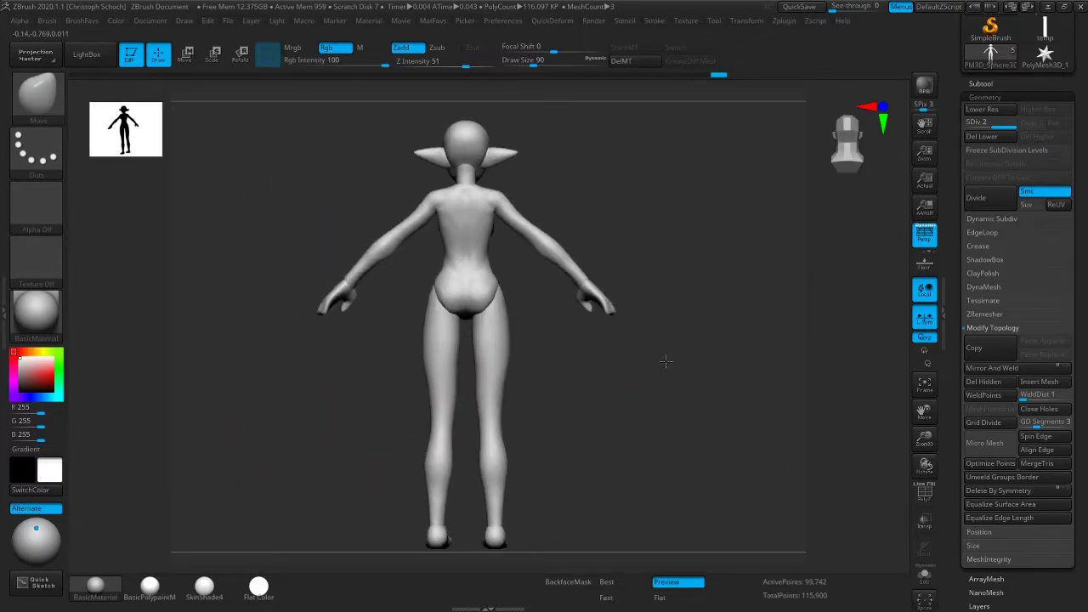
pyautogui.moveTo(772, 398)
pyautogui.mouseDown()
pyautogui.moveTo(748, 381)
pyautogui.moveTo(757, 382)
pyautogui.mouseUp()
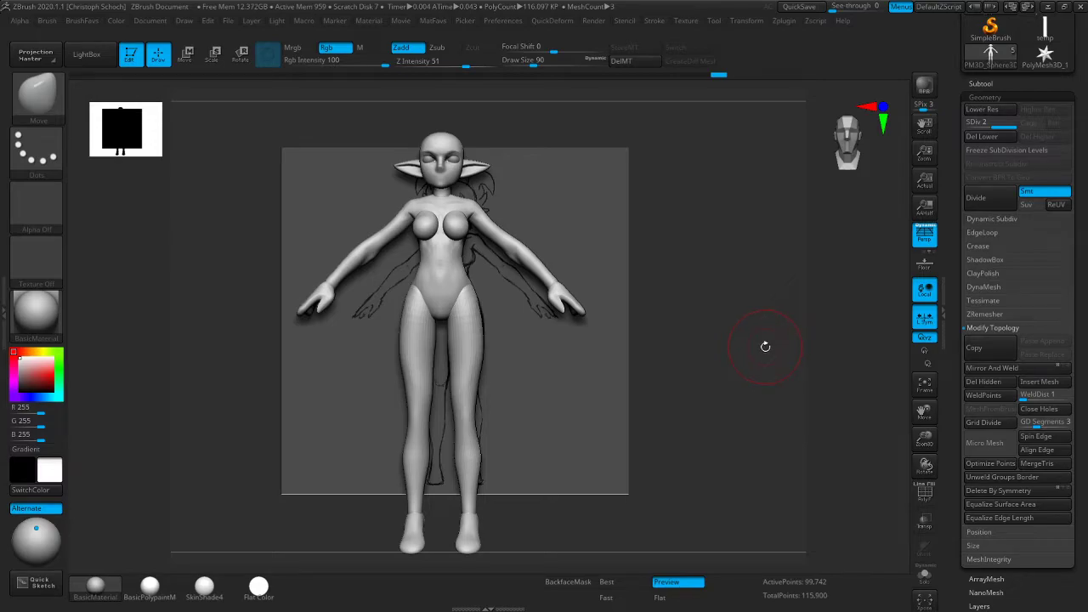
pyautogui.moveTo(733, 294); pyautogui.dragTo(706, 306)
# Display the list of subtools for the model
pyautogui.click(980, 83)
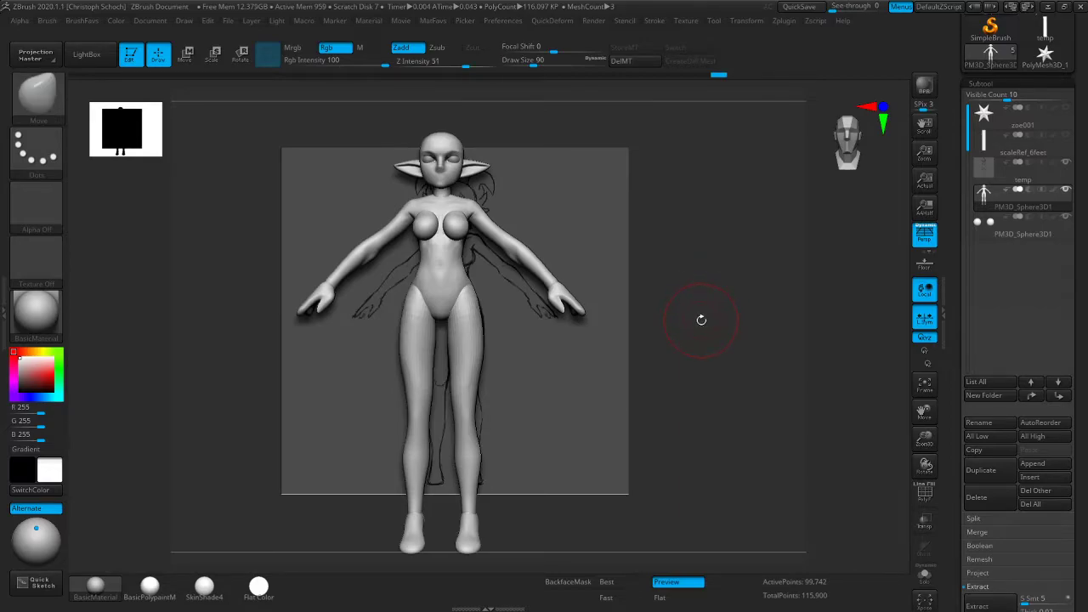
pyautogui.moveTo(716, 222)
pyautogui.mouseDown()
pyautogui.moveTo(667, 226)
pyautogui.moveTo(727, 239)
pyautogui.mouseUp()
pyautogui.click(978, 83)
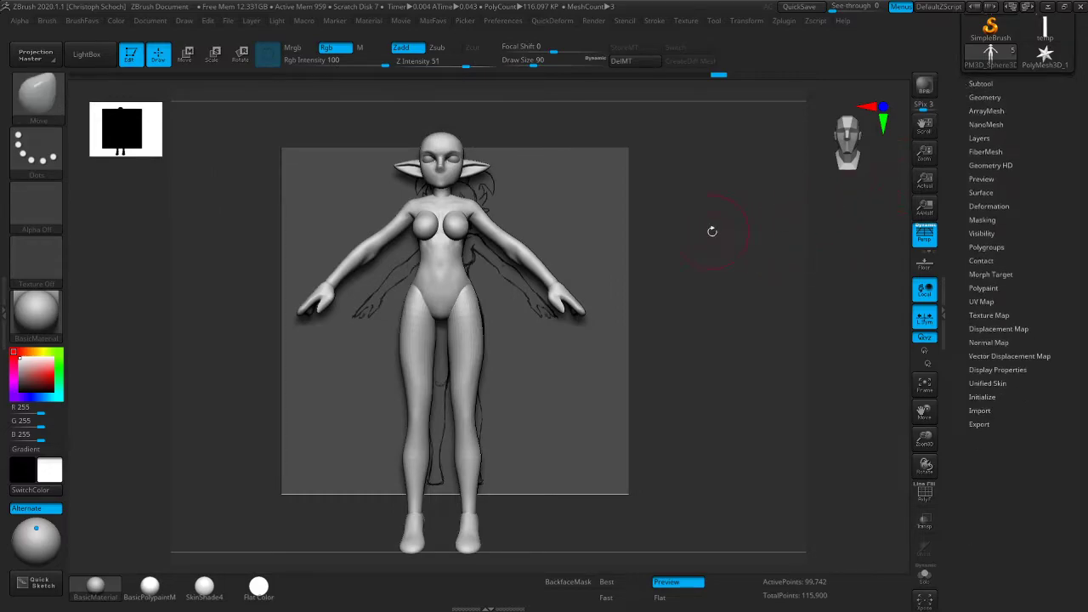
pyautogui.moveTo(707, 332); pyautogui.dragTo(709, 335)
pyautogui.click(982, 84)
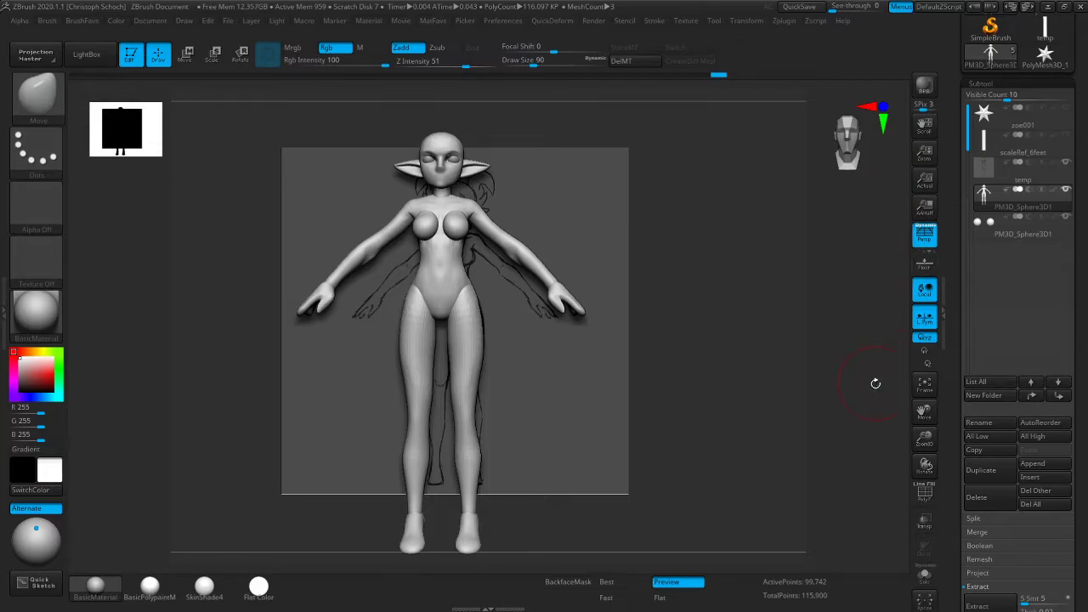
# Build up the upper back beside the spine with the ClayBuildup brush at draw size 18
pyautogui.moveTo(924, 411); pyautogui.dragTo(917, 465)
pyautogui.moveTo(774, 361)
pyautogui.mouseDown()
pyautogui.moveTo(790, 365)
pyautogui.moveTo(682, 357)
pyautogui.mouseUp()
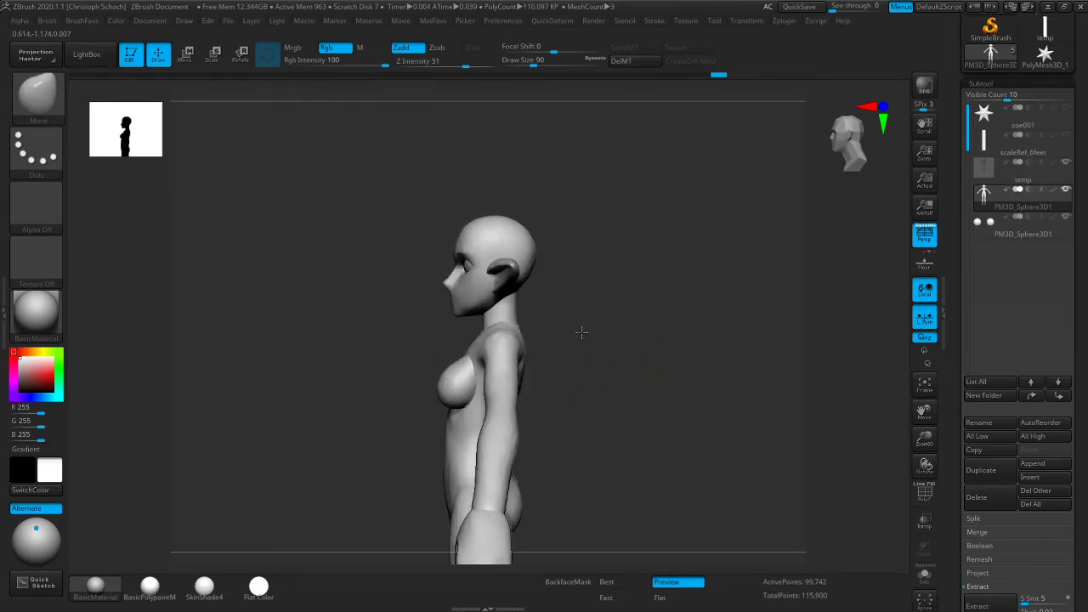
pyautogui.keyDown('shift'); pyautogui.moveTo(562, 335); pyautogui.dragTo(524, 338); pyautogui.keyUp('shift')
pyautogui.moveTo(922, 448); pyautogui.dragTo(888, 412)
pyautogui.moveTo(699, 293); pyautogui.dragTo(690, 318)
pyautogui.press('b')
pyautogui.click(663, 345)
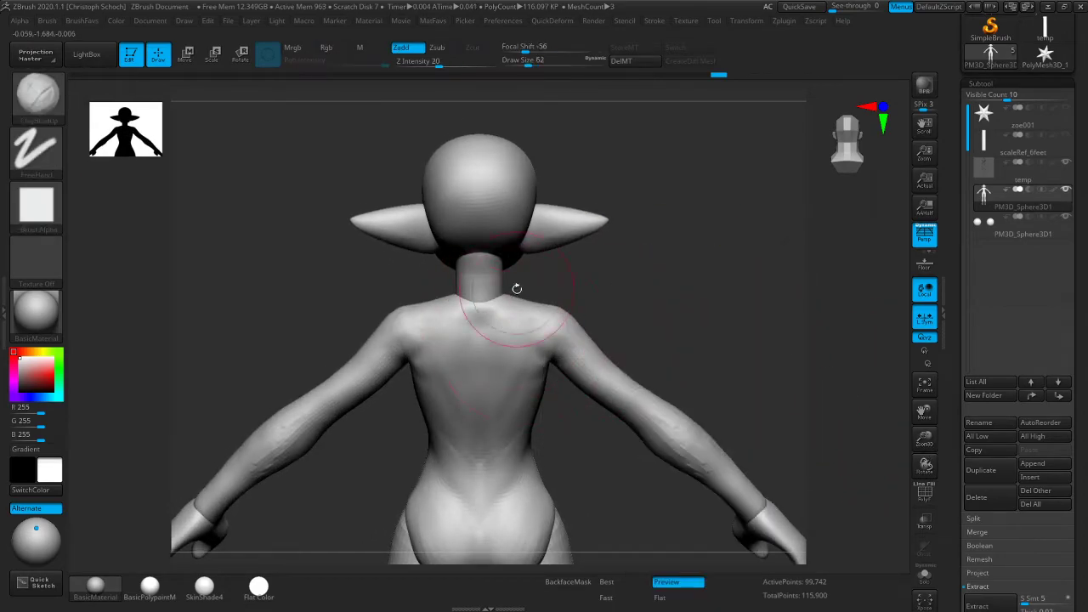
pyautogui.press('[')
pyautogui.press('[')
pyautogui.press('[')
pyautogui.moveTo(527, 326); pyautogui.dragTo(464, 342)
pyautogui.press(']')
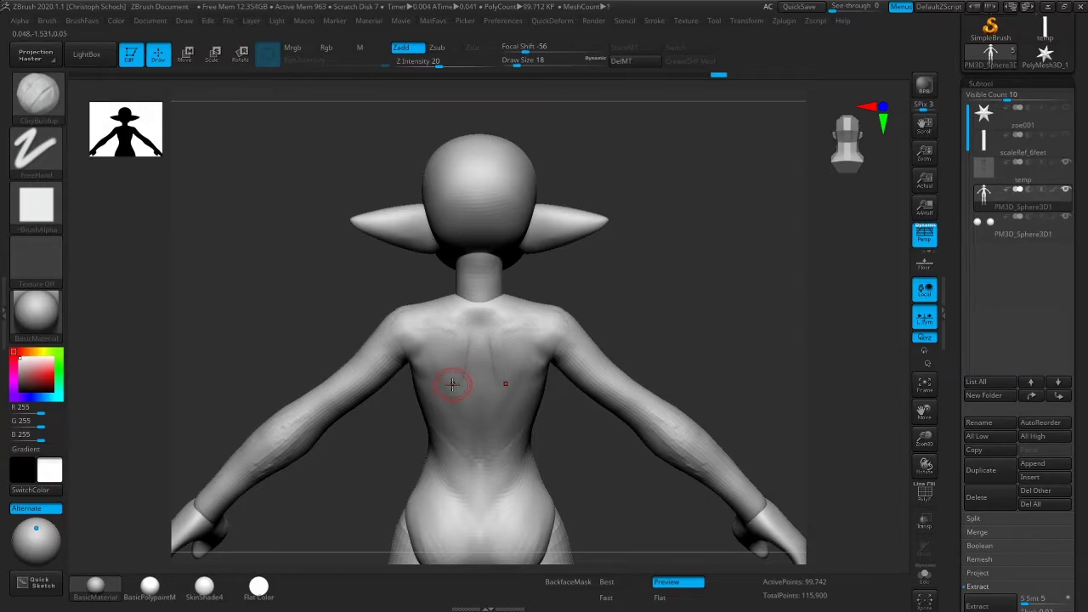
pyautogui.moveTo(587, 310); pyautogui.dragTo(626, 300)
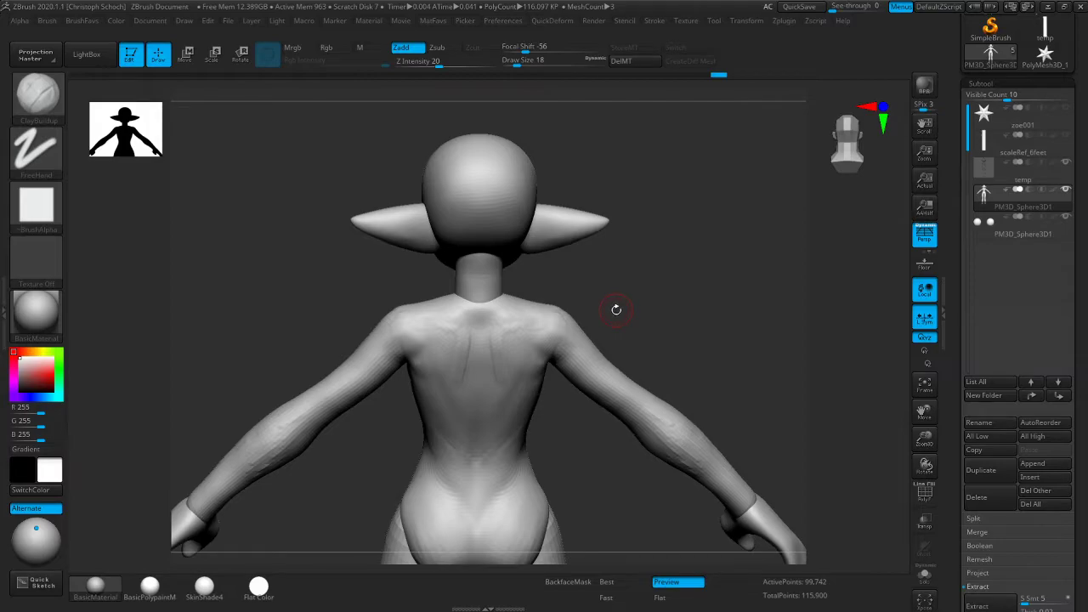
# Build up the base of the neck and upper shoulders with ClayBuildup at draw size 26 and smooth them
pyautogui.moveTo(655, 255); pyautogui.dragTo(630, 249)
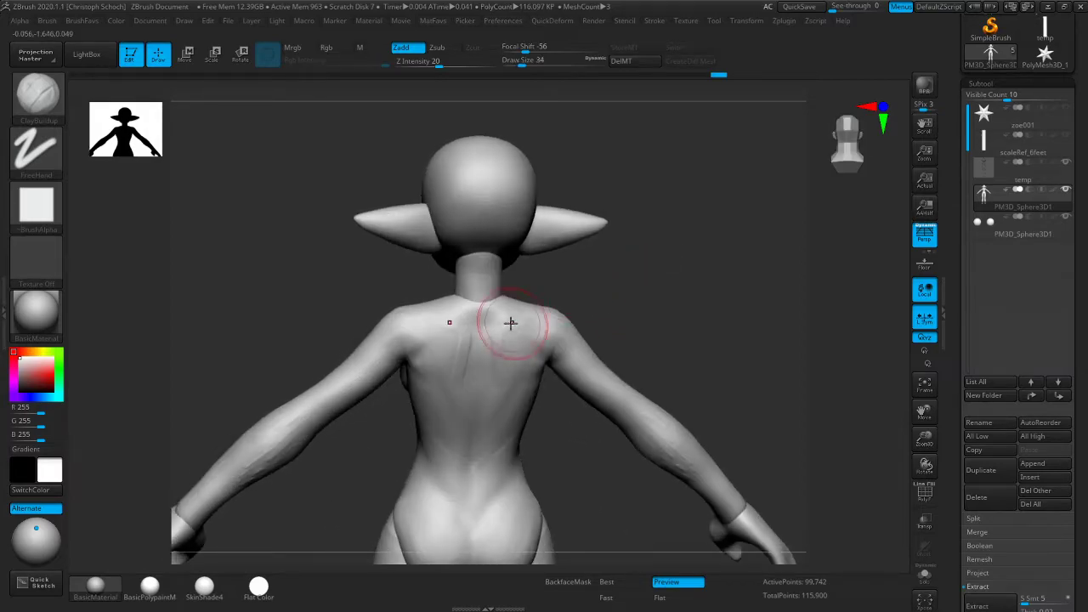
pyautogui.press(']')
pyautogui.moveTo(520, 318)
pyautogui.mouseDown()
pyautogui.moveTo(503, 328)
pyautogui.moveTo(511, 331)
pyautogui.mouseUp()
pyautogui.press('shift')
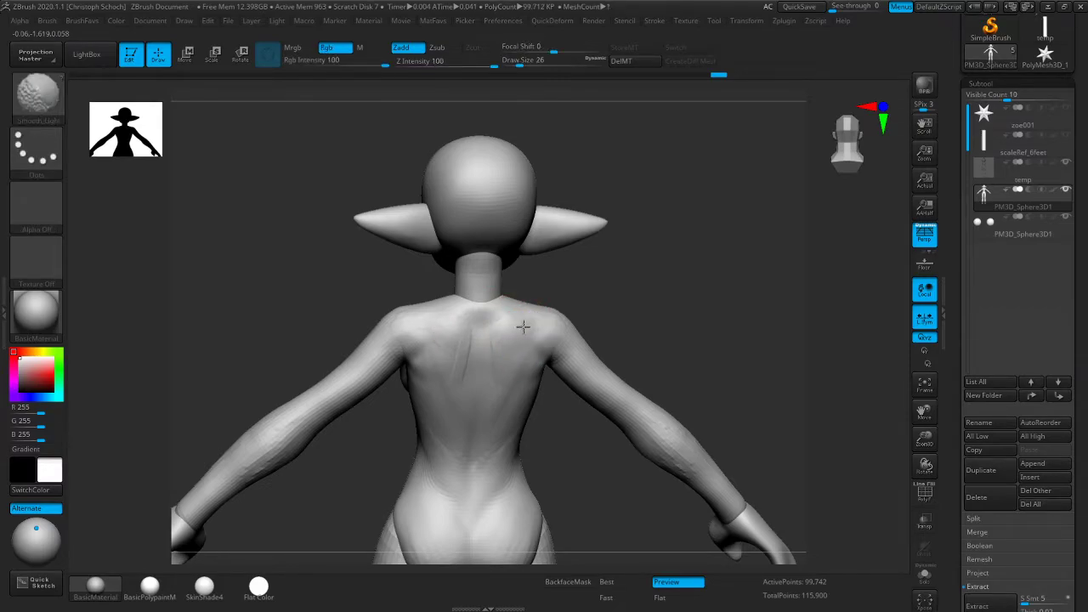
pyautogui.keyDown('shift'); pyautogui.moveTo(561, 282); pyautogui.dragTo(496, 312); pyautogui.keyUp('shift')
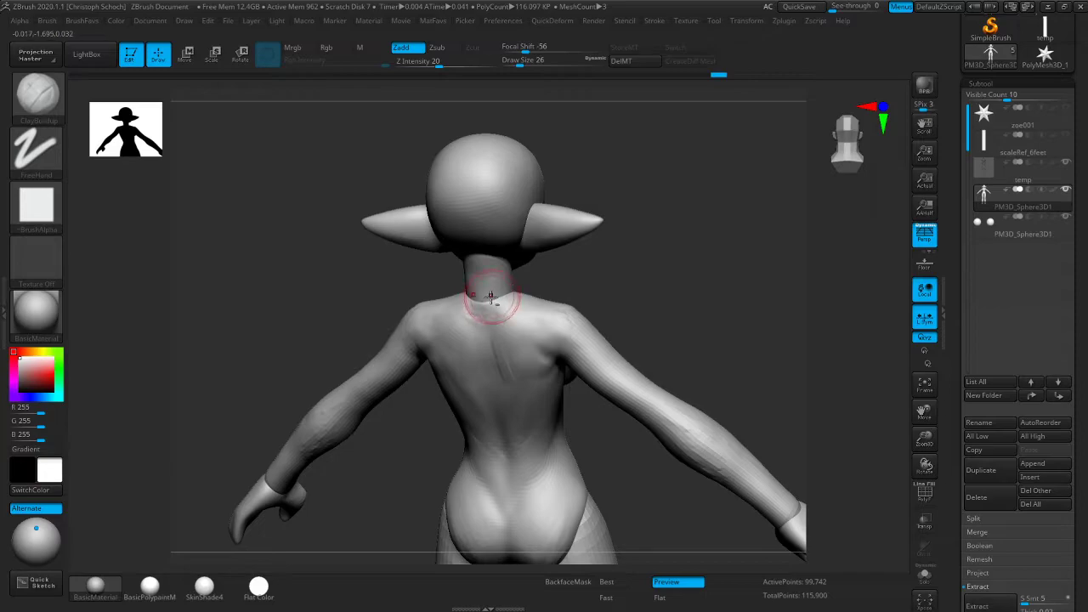
pyautogui.press('shift')
pyautogui.keyDown('shift'); pyautogui.moveTo(568, 275); pyautogui.dragTo(537, 303); pyautogui.keyUp('shift')
# Adjust the side profile of the upper back with the Move brush at draw size 38
pyautogui.press('b')
pyautogui.press('m')
pyautogui.press('v')
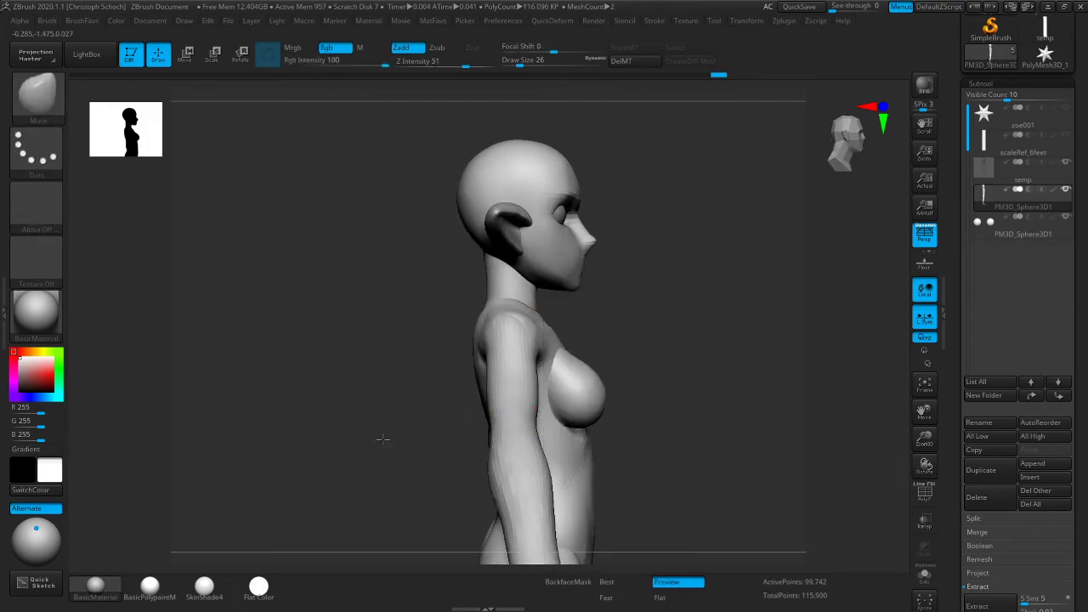
pyautogui.moveTo(382, 440); pyautogui.dragTo(482, 321)
pyautogui.press(']')
pyautogui.press(']')
pyautogui.press(']')
pyautogui.moveTo(409, 369); pyautogui.dragTo(474, 378)
pyautogui.moveTo(563, 332); pyautogui.dragTo(661, 311)
# Build up the outer back below the shoulder blades with ClayBuildup at draw size 30 and smooth beside the spine
pyautogui.press('b')
pyautogui.press('c')
pyautogui.press('b')
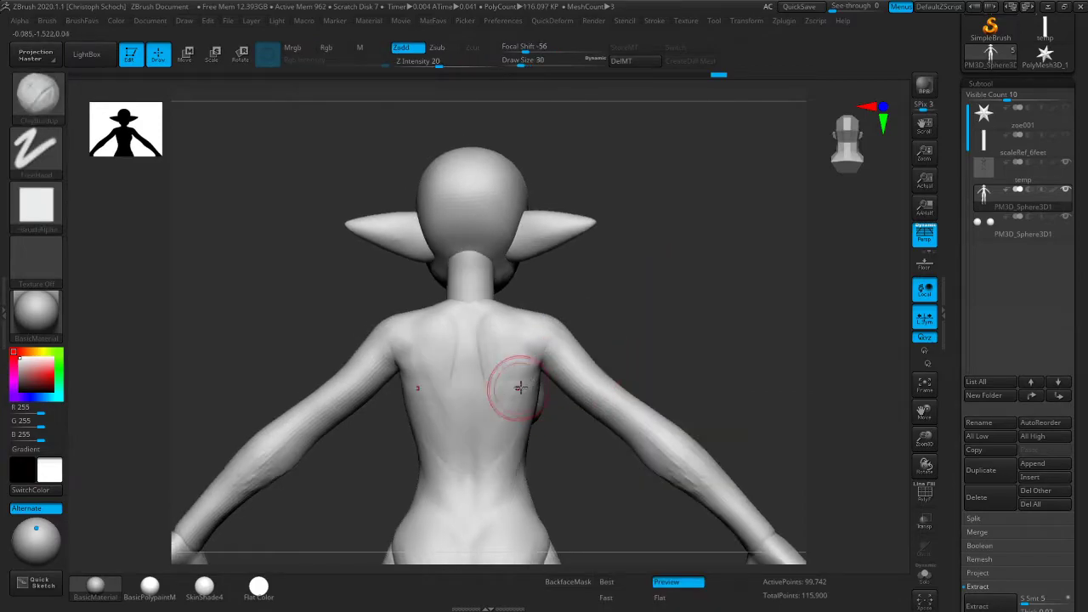
pyautogui.moveTo(527, 391)
pyautogui.mouseDown()
pyautogui.moveTo(513, 425)
pyautogui.moveTo(502, 417)
pyautogui.moveTo(545, 366)
pyautogui.mouseUp()
pyautogui.moveTo(690, 342); pyautogui.dragTo(736, 340)
pyautogui.moveTo(459, 383)
pyautogui.keyDown('shift'); pyautogui.mouseDown()
pyautogui.moveTo(447, 403)
pyautogui.moveTo(462, 408)
pyautogui.mouseUp(); pyautogui.keyUp('shift')
pyautogui.moveTo(639, 328); pyautogui.dragTo(606, 330)
pyautogui.moveTo(498, 394)
pyautogui.mouseDown()
pyautogui.moveTo(499, 416)
pyautogui.moveTo(513, 411)
pyautogui.mouseUp()
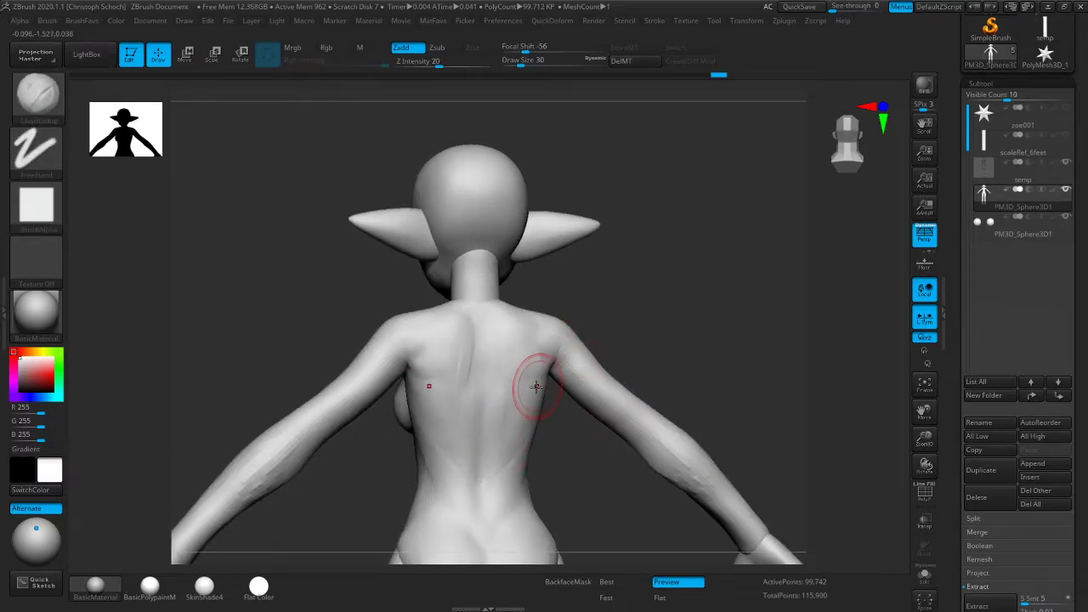
# Define the lower edges of the shoulder blades with ClayBuildup at draw size 22 and smooth them
pyautogui.moveTo(520, 389); pyautogui.dragTo(505, 417)
pyautogui.moveTo(629, 412)
pyautogui.mouseDown()
pyautogui.moveTo(583, 418)
pyautogui.moveTo(483, 483)
pyautogui.mouseUp()
pyautogui.moveTo(536, 406)
pyautogui.mouseDown()
pyautogui.moveTo(490, 490)
pyautogui.moveTo(552, 410)
pyautogui.mouseUp()
pyautogui.moveTo(646, 374)
pyautogui.mouseDown()
pyautogui.moveTo(700, 360)
pyautogui.moveTo(711, 335)
pyautogui.moveTo(733, 332)
pyautogui.mouseUp()
pyautogui.moveTo(437, 360)
pyautogui.mouseDown()
pyautogui.moveTo(425, 369)
pyautogui.moveTo(439, 381)
pyautogui.mouseUp()
pyautogui.press('ctrl')
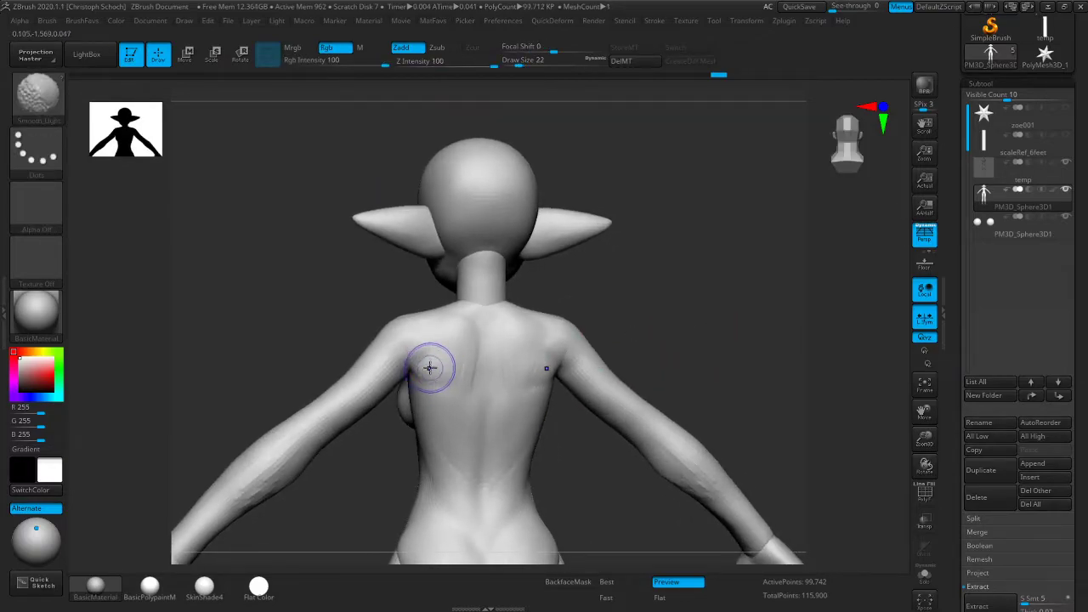
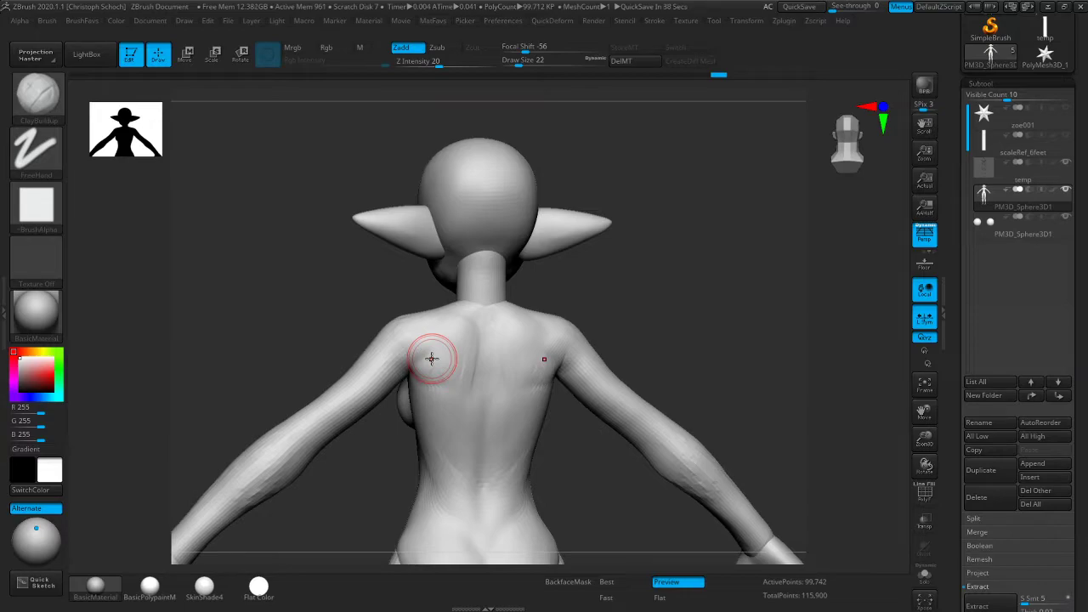
# Try building up raised patches on both shoulder blades with ClayBuildup at draw size 22
pyautogui.moveTo(440, 348)
pyautogui.mouseDown()
pyautogui.moveTo(431, 363)
pyautogui.moveTo(450, 378)
pyautogui.mouseUp()
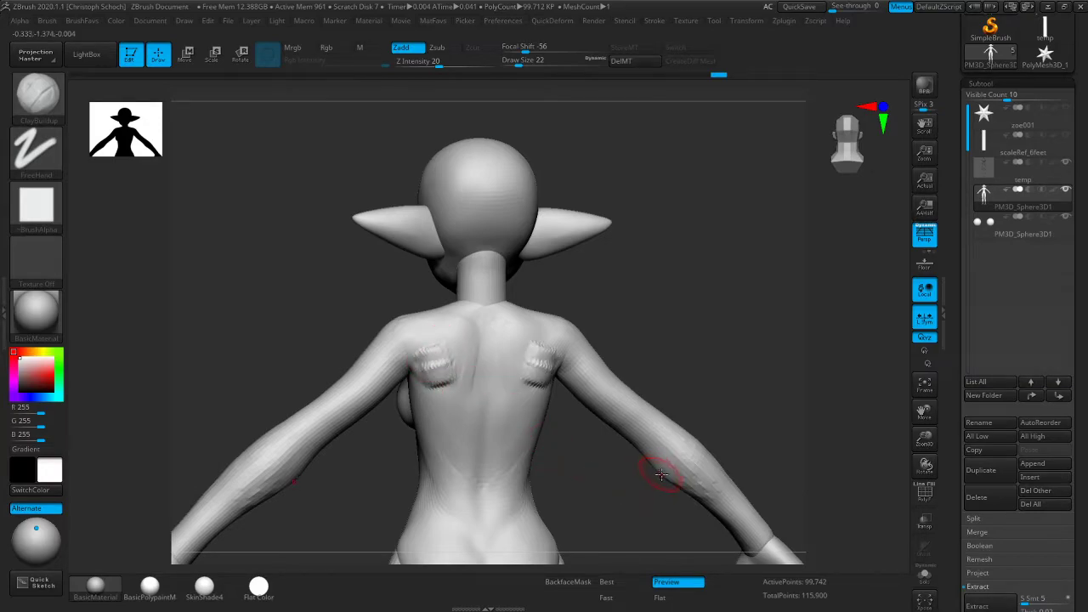
pyautogui.press('ctrl')
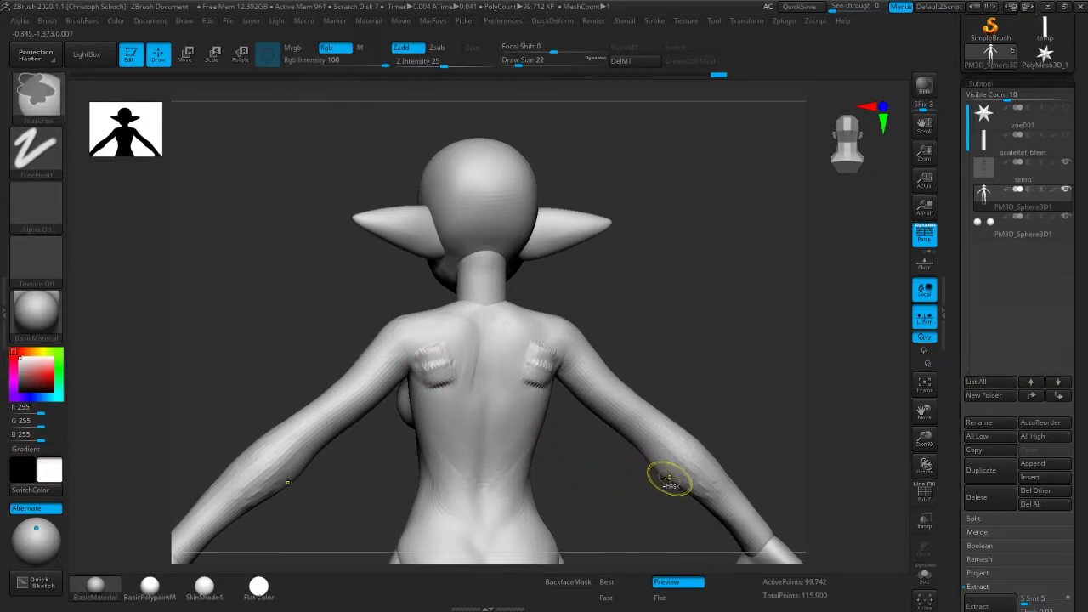
pyautogui.hotkey('ctrl', 'z')
pyautogui.hotkey('ctrl', 'z')
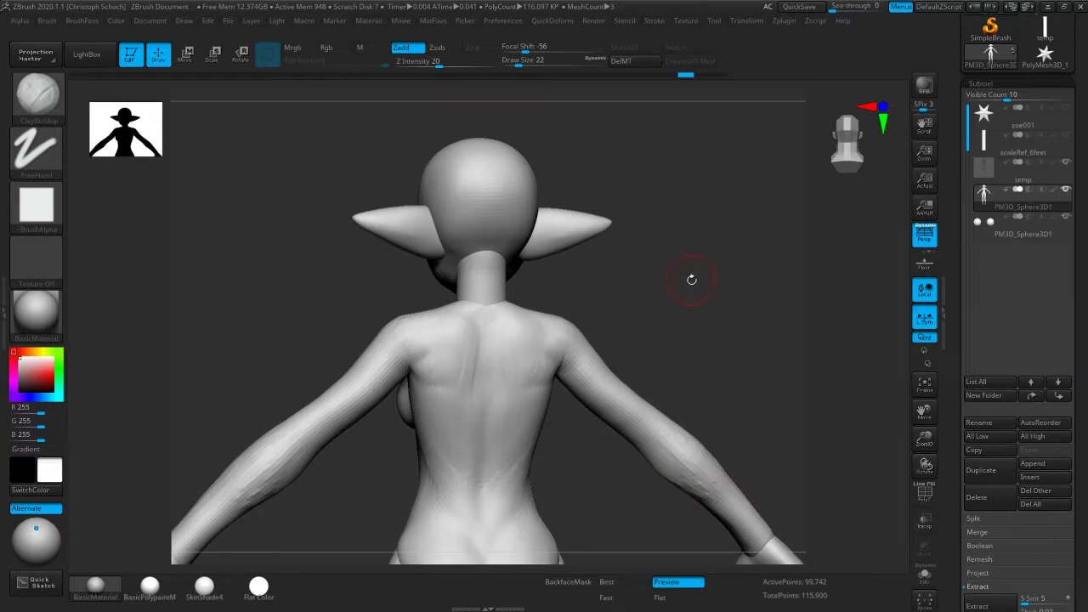
# Adjust the back of the neck with the Move Topological brush
pyautogui.moveTo(705, 258); pyautogui.dragTo(713, 280)
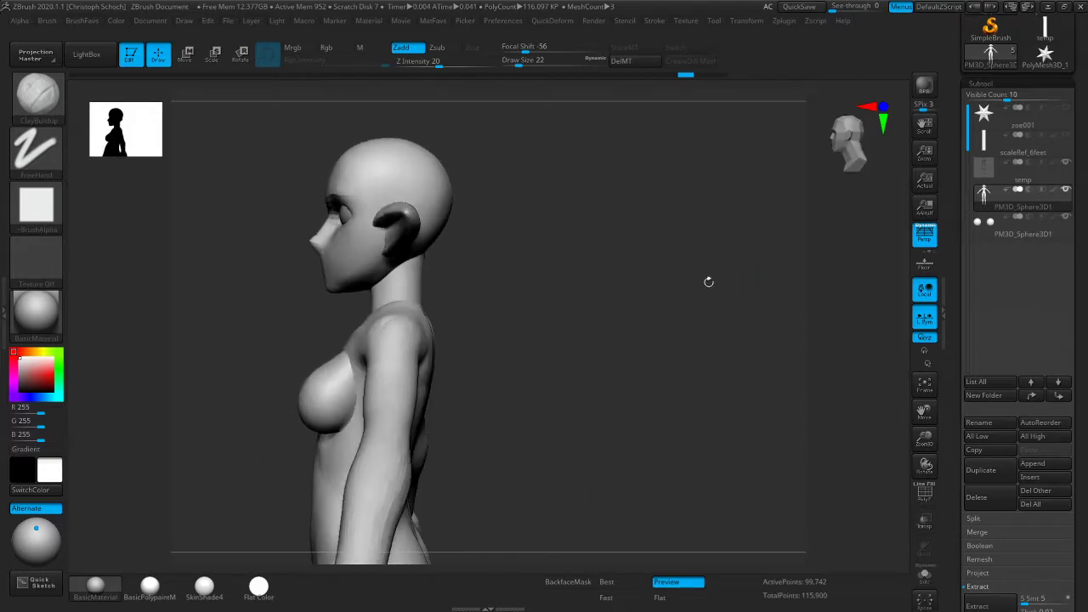
pyautogui.press('b')
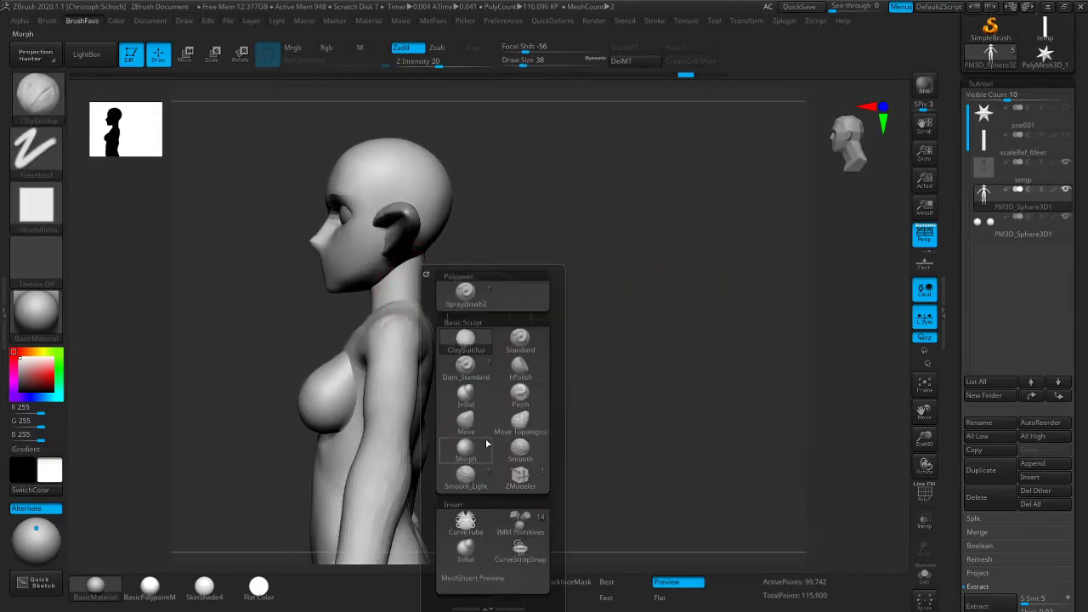
pyautogui.click(519, 420)
pyautogui.moveTo(418, 294)
pyautogui.mouseDown()
pyautogui.moveTo(505, 285)
pyautogui.moveTo(418, 289)
pyautogui.mouseUp()
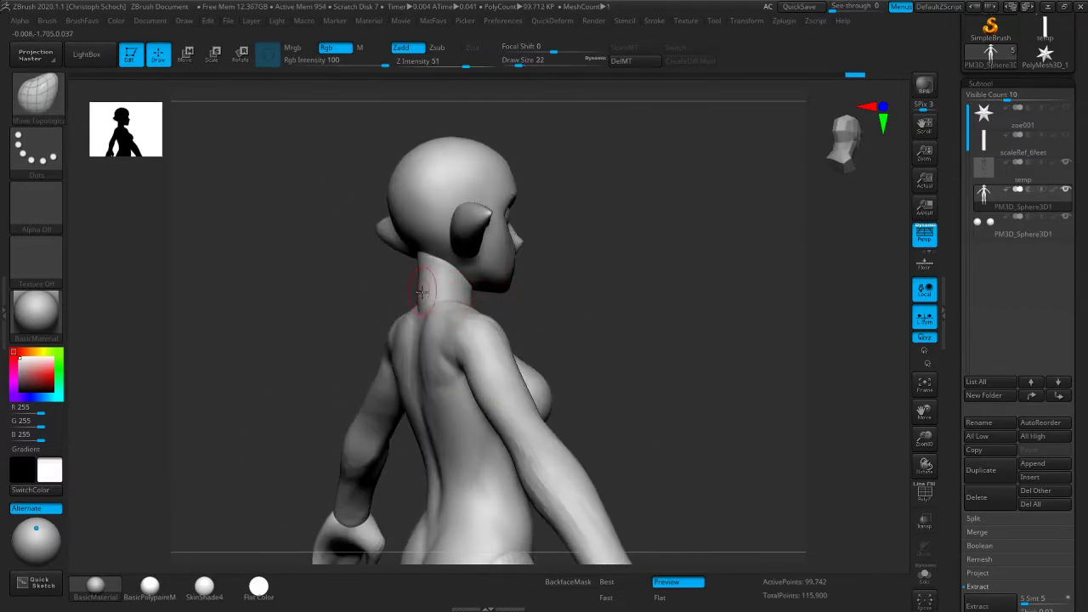
pyautogui.moveTo(493, 279); pyautogui.dragTo(621, 275)
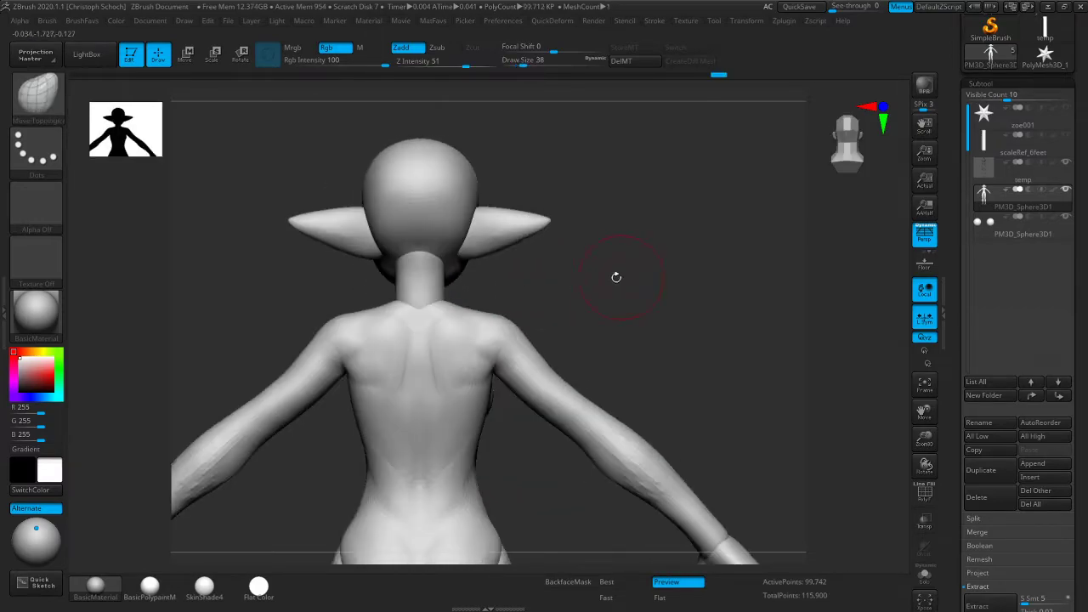
# Build up the rear of the shoulders with the ClayBuildup brush at a reduced draw size
pyautogui.moveTo(743, 284)
pyautogui.mouseDown()
pyautogui.moveTo(743, 307)
pyautogui.moveTo(653, 310)
pyautogui.moveTo(705, 306)
pyautogui.mouseUp()
pyautogui.press('b')
pyautogui.press('c')
pyautogui.press('b')
pyautogui.press('[')
pyautogui.moveTo(380, 332)
pyautogui.mouseDown()
pyautogui.moveTo(338, 360)
pyautogui.moveTo(371, 350)
pyautogui.moveTo(358, 338)
pyautogui.moveTo(348, 350)
pyautogui.moveTo(364, 335)
pyautogui.mouseUp()
pyautogui.moveTo(485, 298); pyautogui.dragTo(549, 299)
pyautogui.moveTo(336, 358)
pyautogui.mouseDown(button='right')
pyautogui.moveTo(632, 294)
pyautogui.moveTo(669, 304)
pyautogui.mouseUp(button='right')
# Carve creases behind the armpits and upper arms with the Dam_Standard brush at draw size 22 and smooth them
pyautogui.press('b')
pyautogui.press('d')
pyautogui.press('s')
pyautogui.moveTo(360, 355); pyautogui.dragTo(297, 377)
pyautogui.keyDown('shift'); pyautogui.moveTo(634, 298); pyautogui.dragTo(677, 301, button='right'); pyautogui.keyUp('shift')
pyautogui.moveTo(345, 403); pyautogui.dragTo(355, 408)
pyautogui.keyDown('shift'); pyautogui.moveTo(348, 357); pyautogui.dragTo(272, 392); pyautogui.keyUp('shift')
# Build up the collarbones and upper chest with ClayBuildup at draw size 22 and smooth them
pyautogui.moveTo(916, 411); pyautogui.dragTo(993, 375)
pyautogui.moveTo(740, 306)
pyautogui.mouseDown(button='right')
pyautogui.moveTo(757, 312)
pyautogui.moveTo(731, 315)
pyautogui.mouseUp(button='right')
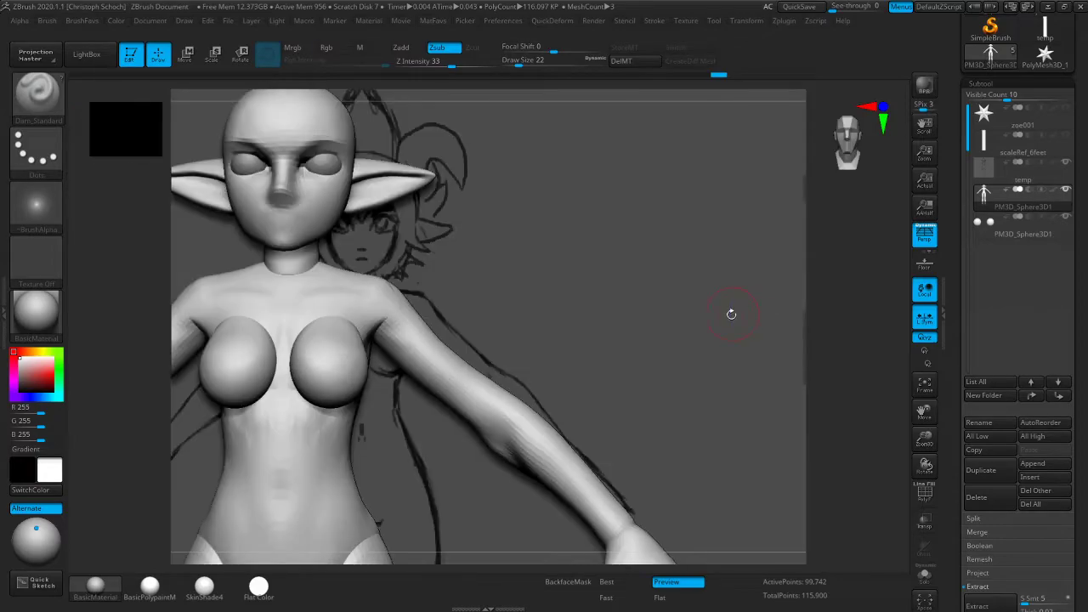
pyautogui.moveTo(923, 434); pyautogui.dragTo(823, 376)
pyautogui.press('b')
pyautogui.click(702, 349)
pyautogui.moveTo(646, 318)
pyautogui.mouseDown()
pyautogui.moveTo(579, 294)
pyautogui.moveTo(434, 335)
pyautogui.moveTo(462, 321)
pyautogui.mouseUp()
pyautogui.moveTo(621, 298); pyautogui.dragTo(534, 324)
pyautogui.keyDown('shift'); pyautogui.moveTo(438, 334); pyautogui.dragTo(425, 344); pyautogui.keyUp('shift')
pyautogui.moveTo(654, 282); pyautogui.dragTo(692, 277)
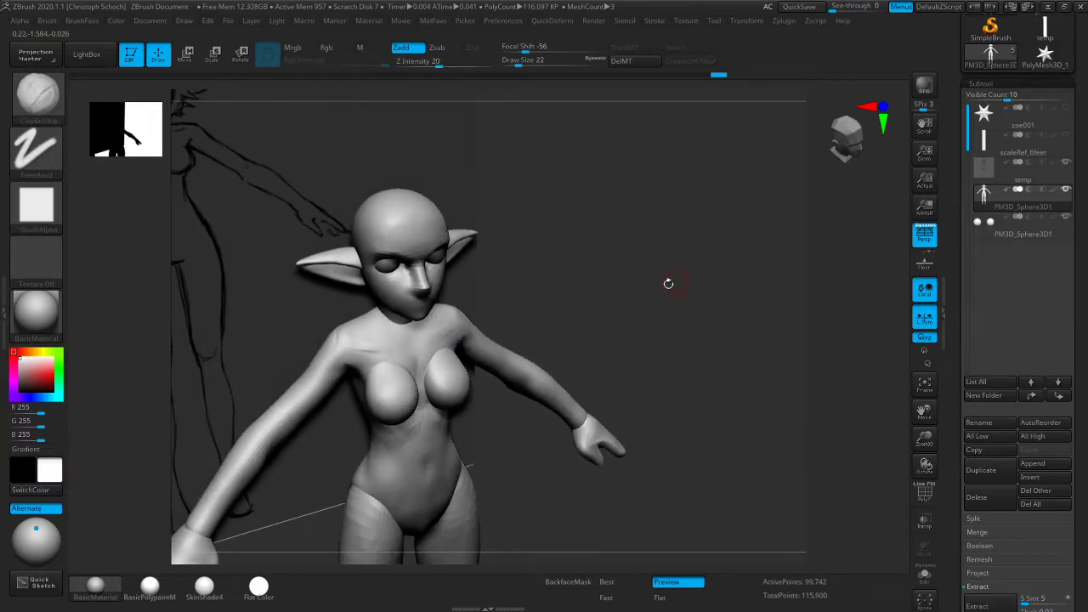
pyautogui.moveTo(432, 323); pyautogui.dragTo(428, 325)
# Refine the collarbones and upper chest with the ClayBuildup brush at draw size 14 and smooth them
pyautogui.moveTo(651, 270)
pyautogui.mouseDown()
pyautogui.moveTo(697, 243)
pyautogui.moveTo(772, 265)
pyautogui.mouseUp()
pyautogui.press('1')
pyautogui.click(749, 332)
pyautogui.moveTo(672, 328); pyautogui.dragTo(450, 330)
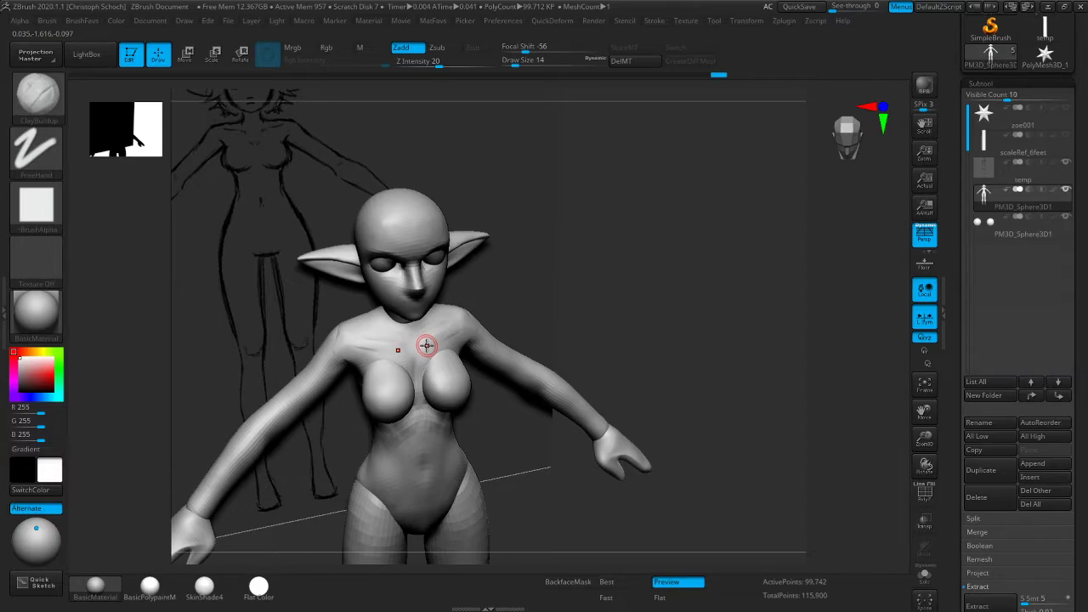
pyautogui.press('shift')
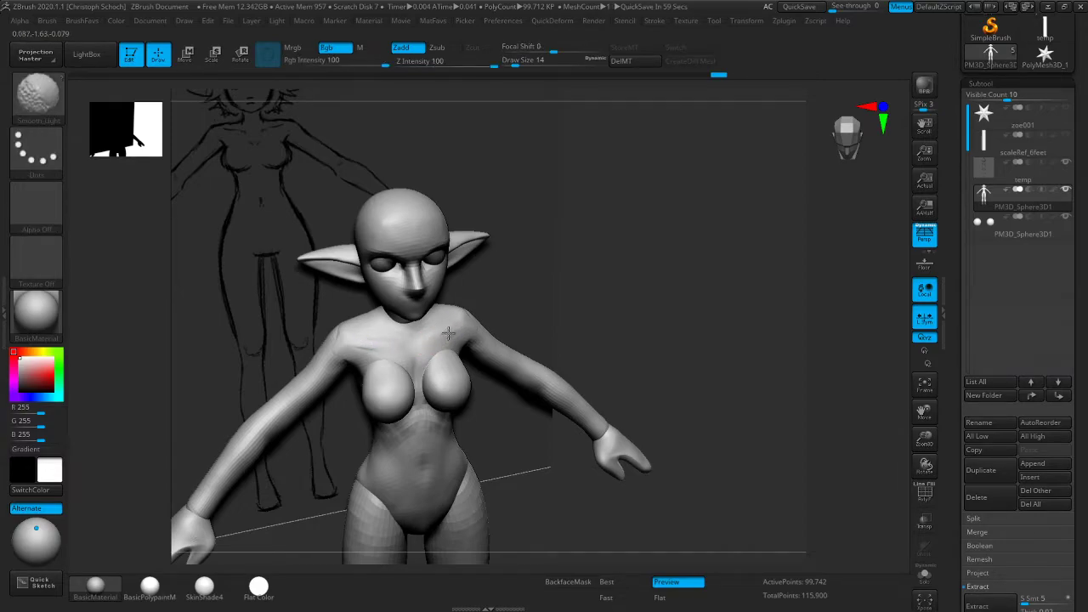
pyautogui.moveTo(673, 272)
pyautogui.keyDown('shift'); pyautogui.mouseDown()
pyautogui.moveTo(711, 259)
pyautogui.moveTo(739, 278)
pyautogui.moveTo(845, 282)
pyautogui.moveTo(826, 294)
pyautogui.moveTo(788, 286)
pyautogui.mouseUp(); pyautogui.keyUp('shift')
# Build up the fold between the chest and the front of the shoulder with ClayBuildup and smooth it
pyautogui.press('b')
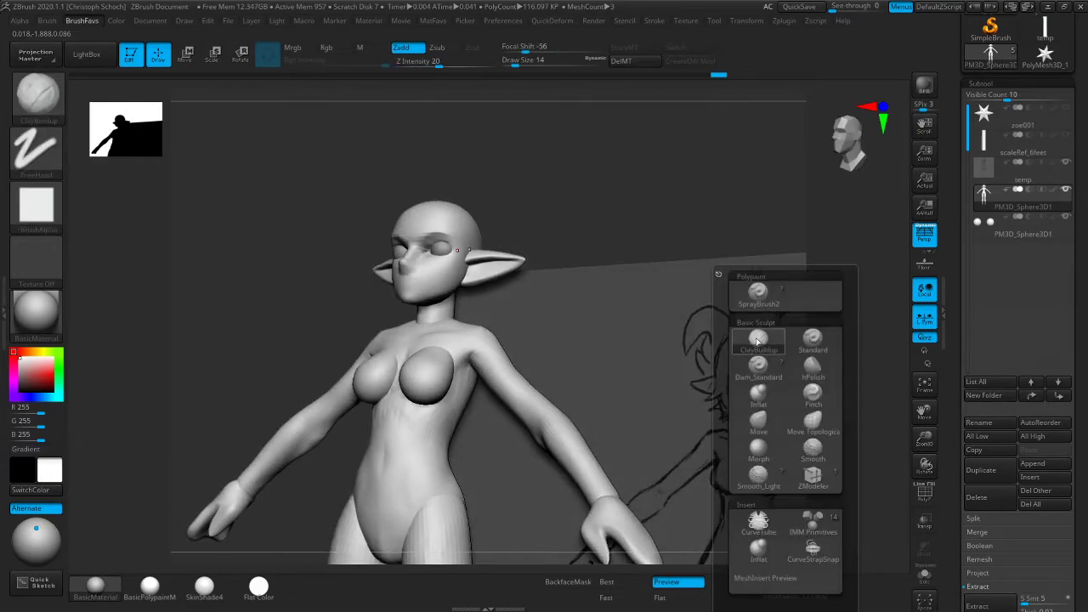
pyautogui.click(757, 296)
pyautogui.moveTo(656, 168); pyautogui.dragTo(610, 141)
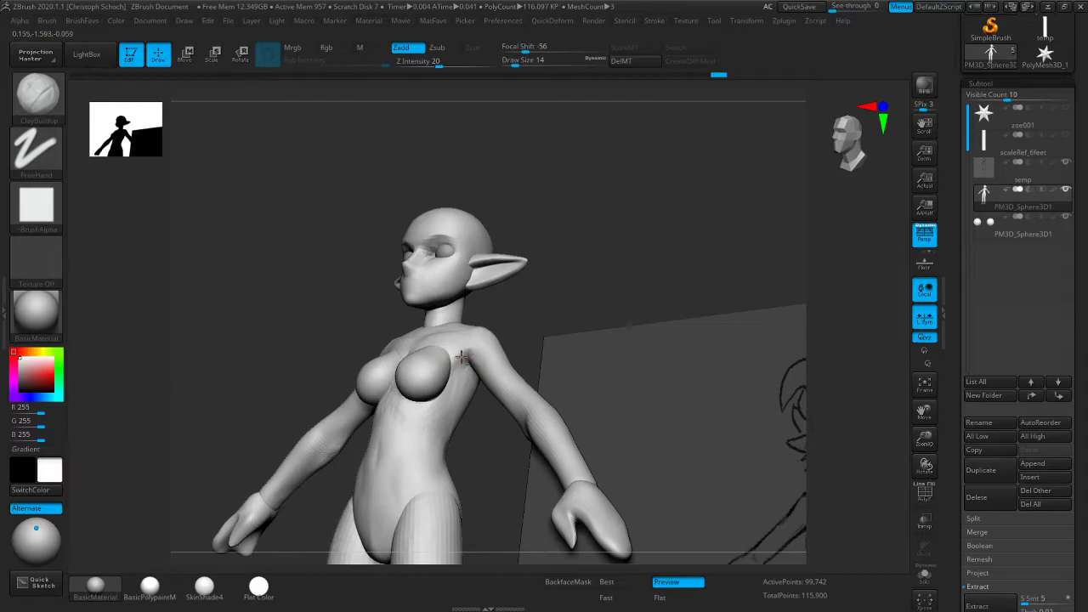
pyautogui.keyDown('shift'); pyautogui.moveTo(469, 346); pyautogui.dragTo(464, 352); pyautogui.keyUp('shift')
pyautogui.moveTo(599, 293)
pyautogui.mouseDown()
pyautogui.moveTo(544, 303)
pyautogui.moveTo(556, 308)
pyautogui.mouseUp()
# Adjust the front of the armpits and shoulders with the Move brush
pyautogui.press('b')
pyautogui.click(534, 420)
pyautogui.moveTo(466, 345); pyautogui.dragTo(469, 356)
pyautogui.moveTo(544, 311)
pyautogui.mouseDown()
pyautogui.moveTo(598, 318)
pyautogui.moveTo(541, 310)
pyautogui.mouseUp()
pyautogui.moveTo(779, 324)
pyautogui.mouseDown()
pyautogui.moveTo(170, 352)
pyautogui.moveTo(498, 376)
pyautogui.moveTo(525, 358)
pyautogui.mouseUp()
pyautogui.moveTo(659, 304); pyautogui.dragTo(659, 297)
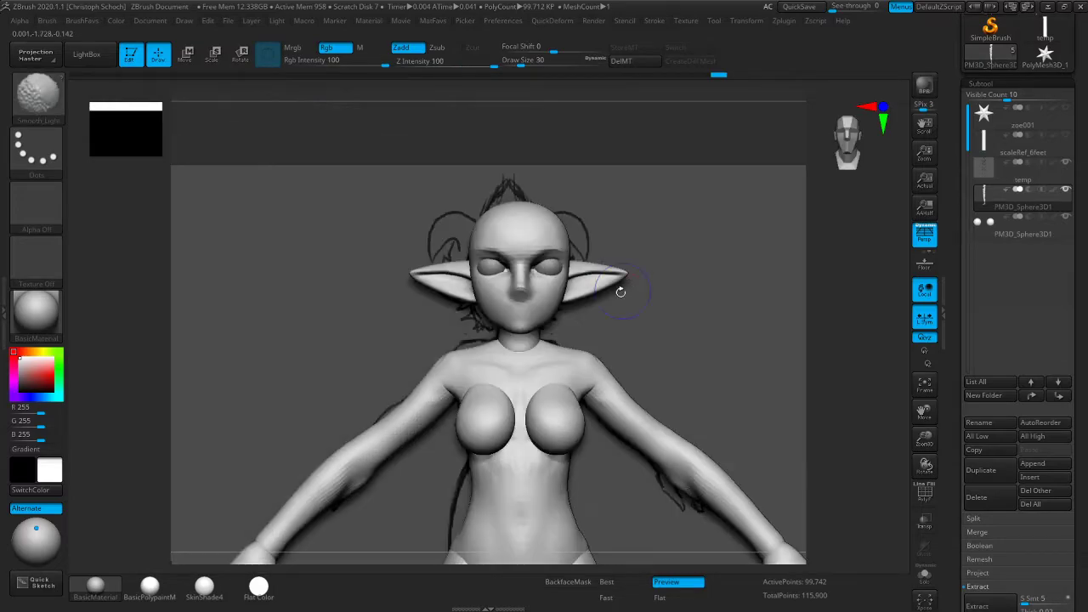
pyautogui.moveTo(619, 289); pyautogui.dragTo(598, 361)
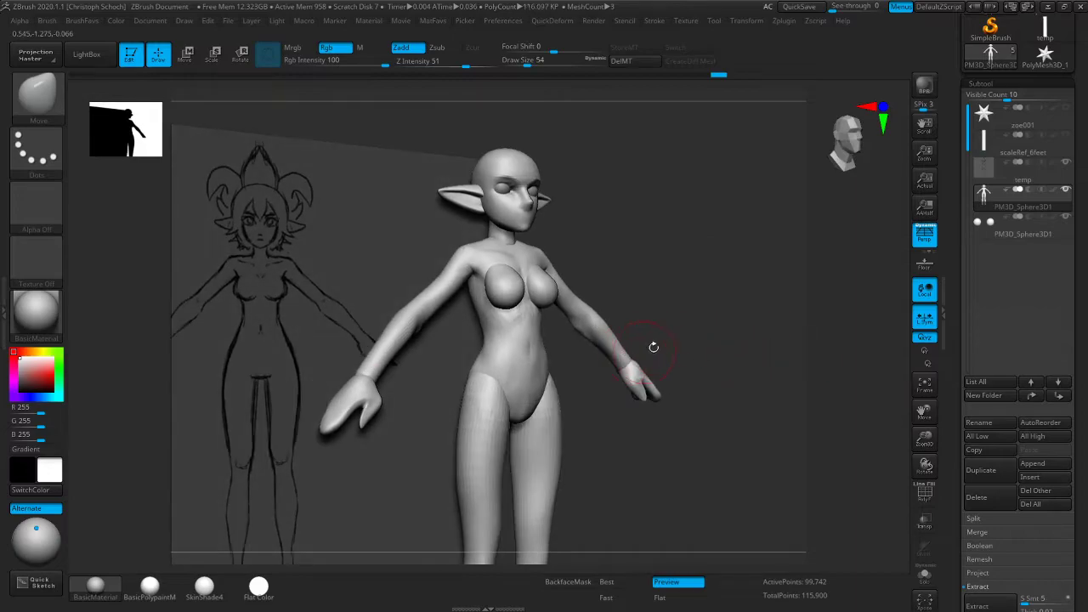
pyautogui.moveTo(651, 346)
pyautogui.mouseDown()
pyautogui.moveTo(688, 328)
pyautogui.moveTo(641, 293)
pyautogui.moveTo(512, 255)
pyautogui.mouseUp()
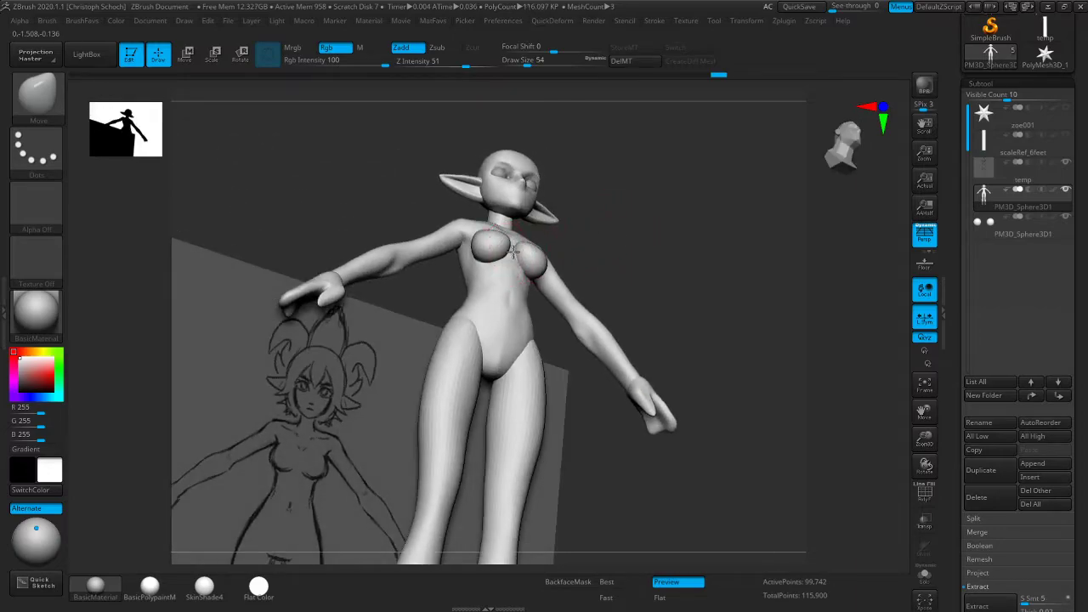
# Reshape the upper chest between the breasts with the Move Topological brush at draw size 38
pyautogui.moveTo(722, 229)
pyautogui.keyDown('shift'); pyautogui.mouseDown()
pyautogui.moveTo(712, 162)
pyautogui.moveTo(741, 222)
pyautogui.moveTo(587, 234)
pyautogui.moveTo(680, 243)
pyautogui.moveTo(666, 238)
pyautogui.mouseUp(); pyautogui.keyUp('shift')
pyautogui.press('b')
pyautogui.click(698, 384)
pyautogui.moveTo(620, 194); pyautogui.dragTo(501, 248)
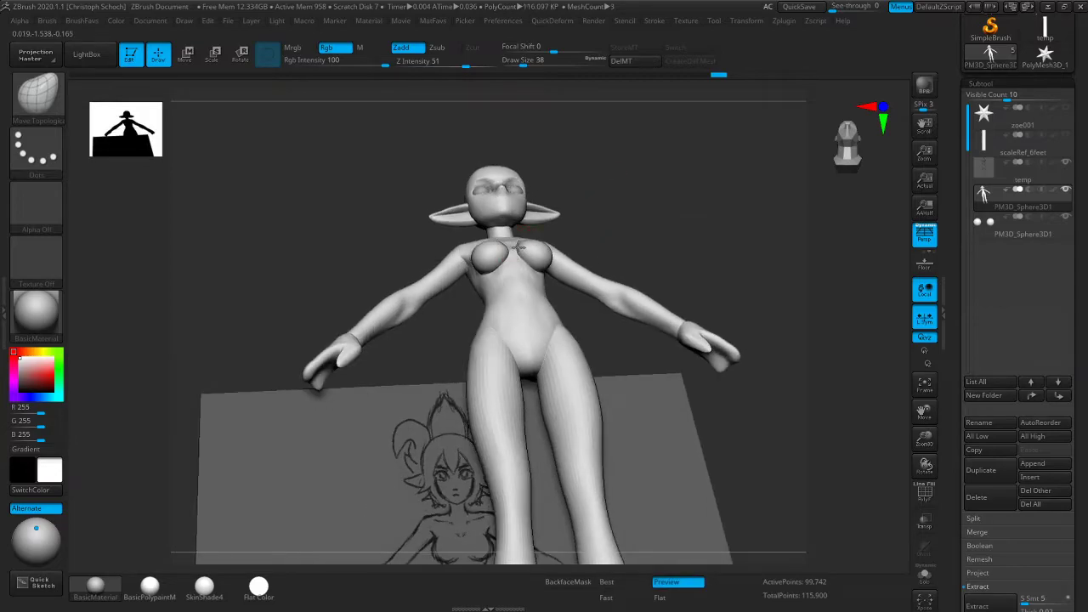
pyautogui.moveTo(648, 219); pyautogui.dragTo(692, 267)
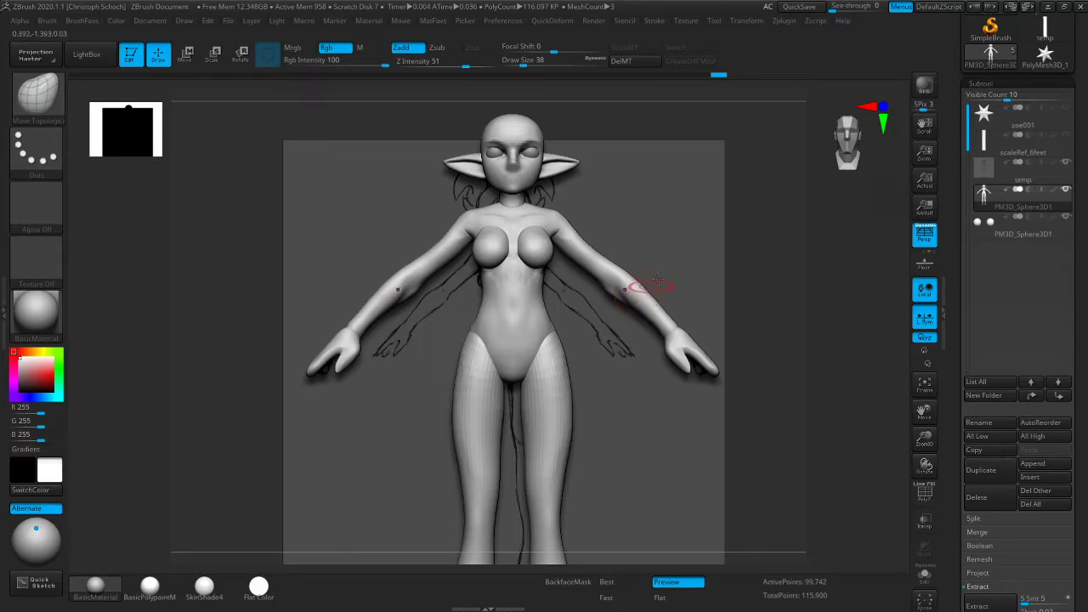
# Smooth the abdomen and the underside of the ribcage at draw size 38
pyautogui.moveTo(781, 259)
pyautogui.mouseDown()
pyautogui.moveTo(647, 252)
pyautogui.moveTo(678, 249)
pyautogui.mouseUp()
pyautogui.moveTo(319, 437)
pyautogui.mouseDown()
pyautogui.moveTo(697, 337)
pyautogui.moveTo(708, 383)
pyautogui.mouseUp()
pyautogui.press('space')
pyautogui.click(739, 374)
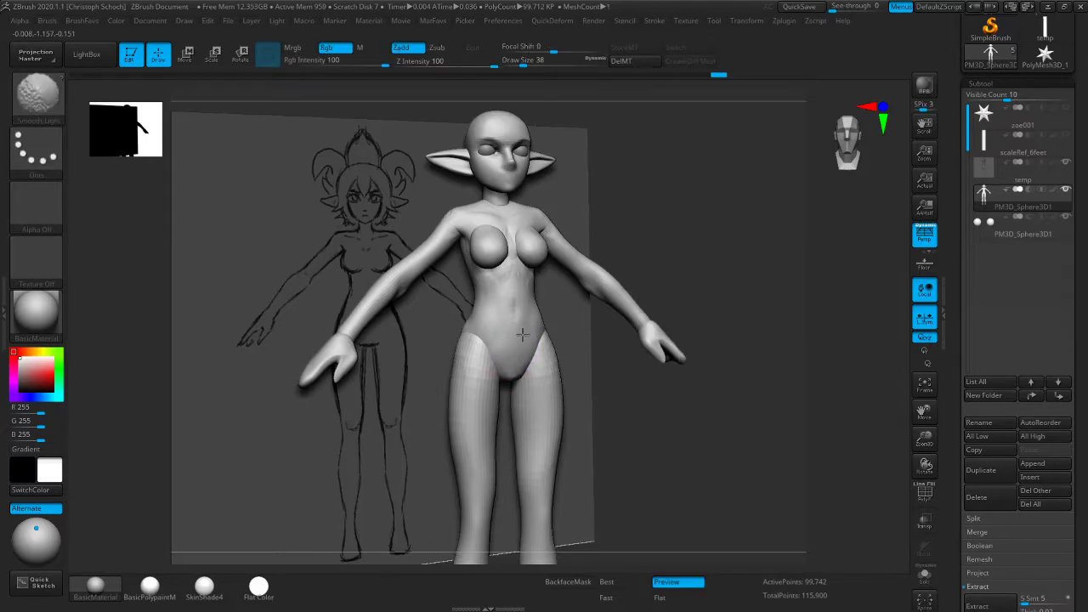
pyautogui.keyDown('shift'); pyautogui.moveTo(748, 315); pyautogui.dragTo(808, 332); pyautogui.keyUp('shift')
pyautogui.keyDown('shift'); pyautogui.moveTo(515, 291); pyautogui.dragTo(499, 291); pyautogui.keyUp('shift')
pyautogui.moveTo(629, 271); pyautogui.dragTo(717, 256)
# Build up the sides of the ribcage and waist with the ClayBuildup brush at draw sizes 38 to 46
pyautogui.press('b')
pyautogui.press('c')
pyautogui.press('b')
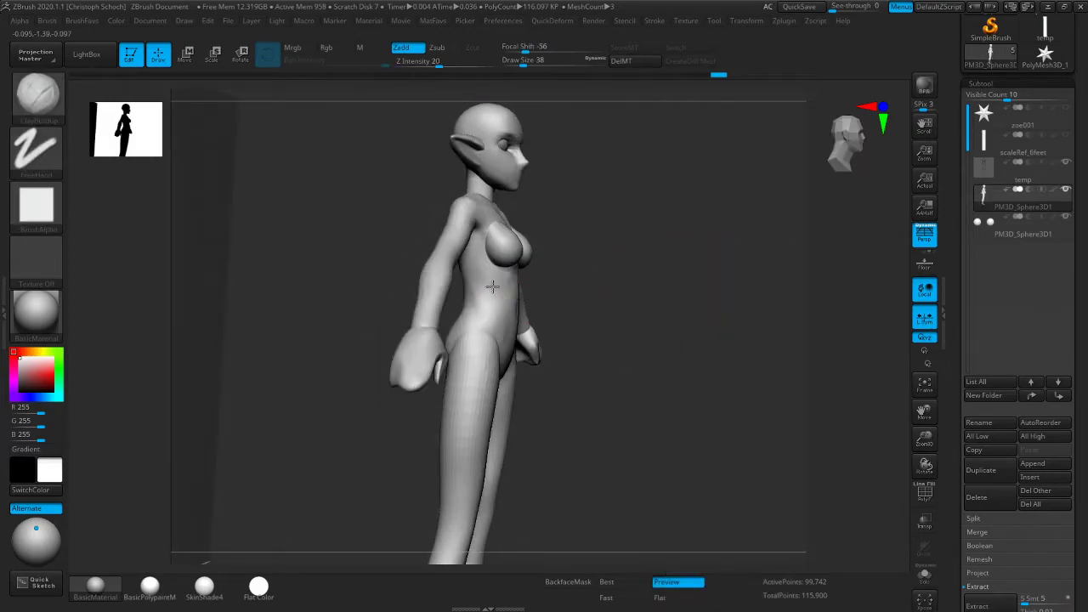
pyautogui.moveTo(553, 279); pyautogui.dragTo(664, 278)
pyautogui.moveTo(509, 302)
pyautogui.mouseDown()
pyautogui.moveTo(473, 280)
pyautogui.moveTo(627, 228)
pyautogui.mouseUp()
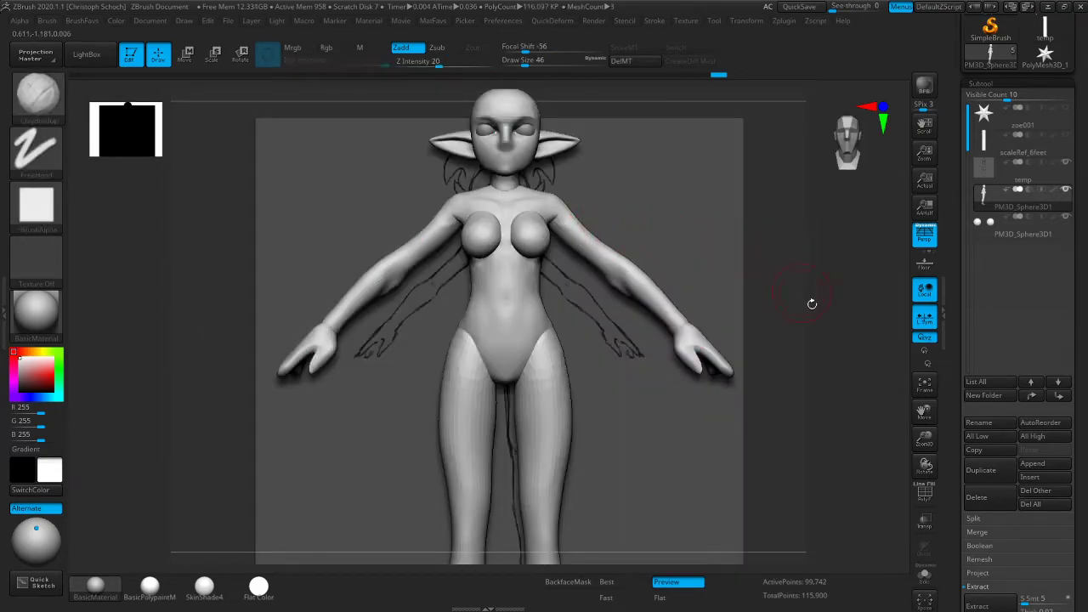
pyautogui.moveTo(923, 439); pyautogui.dragTo(879, 384)
pyautogui.keyDown('shift'); pyautogui.moveTo(802, 388); pyautogui.dragTo(772, 377); pyautogui.keyUp('shift')
pyautogui.moveTo(924, 414); pyautogui.dragTo(909, 459)
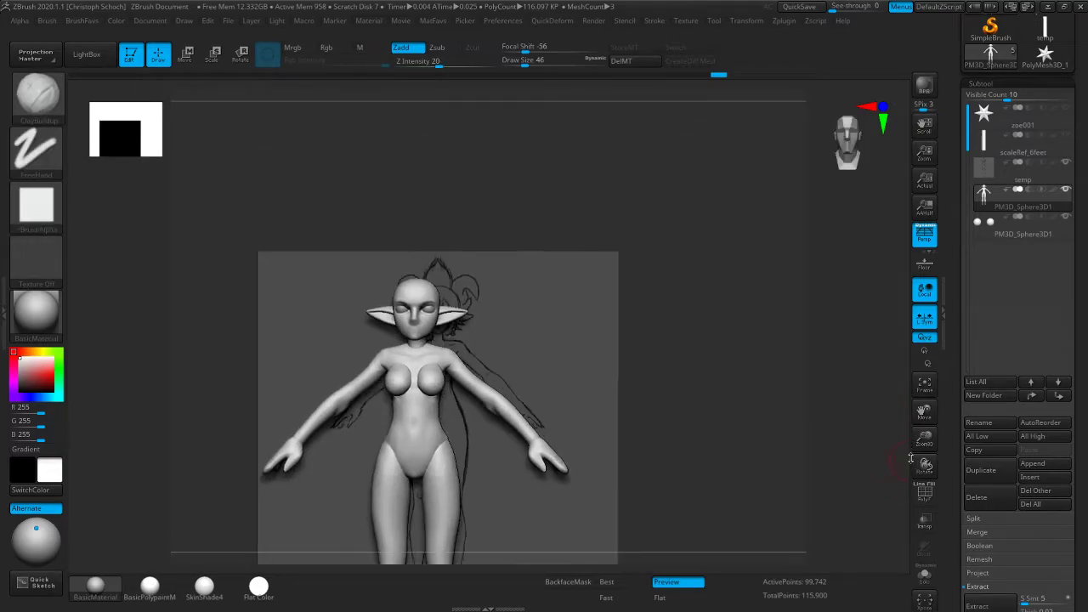
pyautogui.moveTo(736, 390)
pyautogui.mouseDown()
pyautogui.moveTo(807, 386)
pyautogui.moveTo(739, 383)
pyautogui.mouseUp()
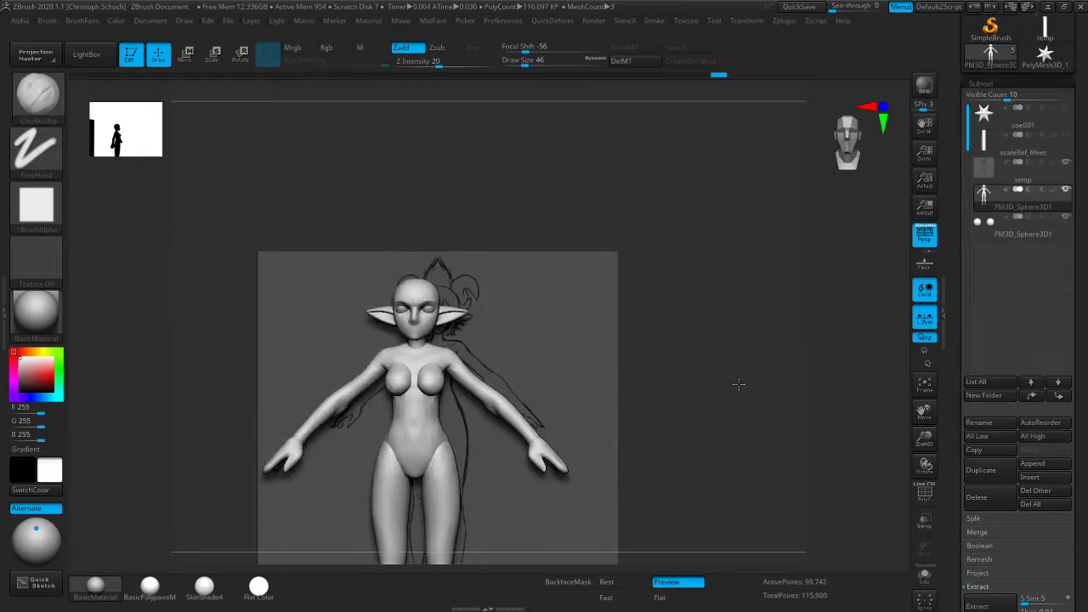
# Switch to the Inflat brush and set its draw size to 86
pyautogui.press('b')
pyautogui.click(726, 395)
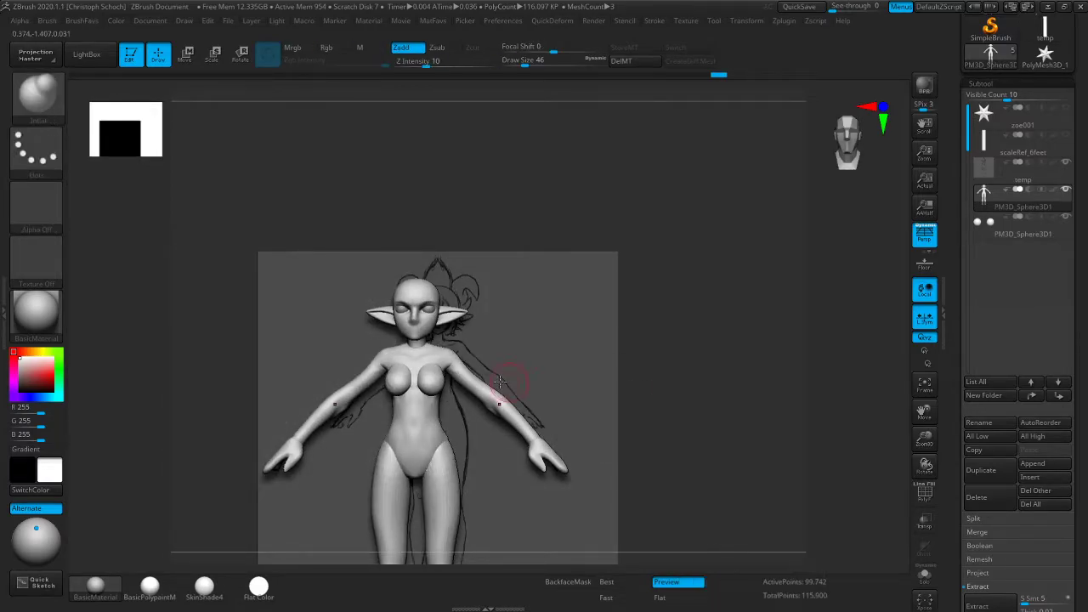
pyautogui.press(']')
pyautogui.press(']')
pyautogui.press(']')
pyautogui.press('[')
pyautogui.press('b')
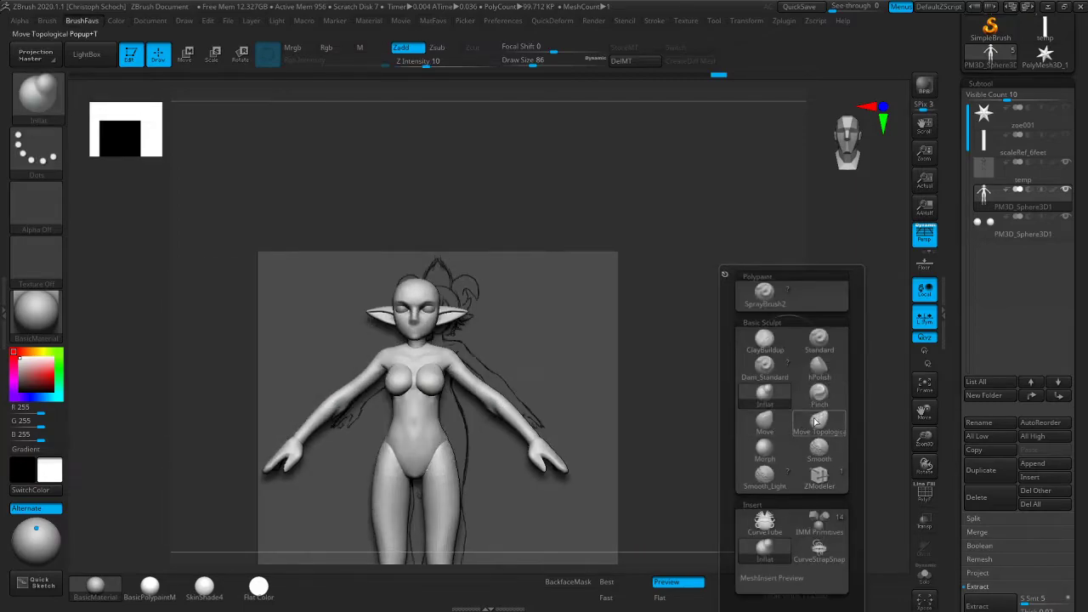
# Isolate the head and breasts to check their shapes, and show the whole body again
pyautogui.moveTo(646, 392); pyautogui.dragTo(757, 389)
pyautogui.keyDown('ctrl'); pyautogui.keyDown('shift'); pyautogui.click(430, 374); pyautogui.keyUp('shift'); pyautogui.keyUp('ctrl')
pyautogui.moveTo(513, 366)
pyautogui.mouseDown()
pyautogui.moveTo(668, 377)
pyautogui.moveTo(905, 440)
pyautogui.moveTo(779, 417)
pyautogui.mouseUp()
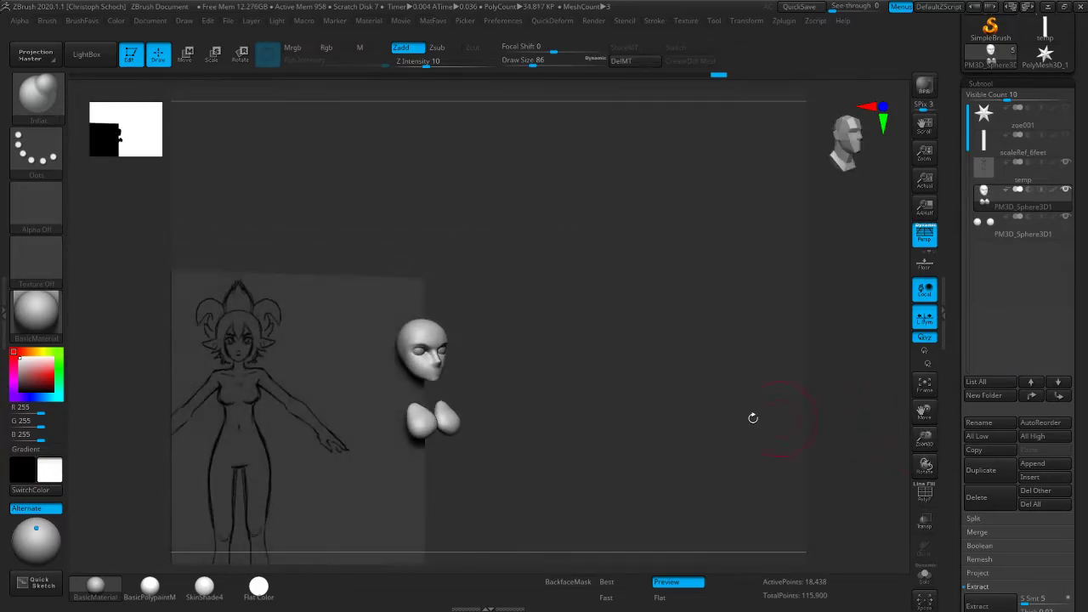
pyautogui.keyDown('ctrl'); pyautogui.keyDown('shift'); pyautogui.click(650, 402); pyautogui.keyUp('shift'); pyautogui.keyUp('ctrl')
pyautogui.keyDown('shift'); pyautogui.moveTo(651, 402); pyautogui.dragTo(888, 415); pyautogui.keyUp('shift')
# Reshape the breasts and the gap between them with the Move Topological brush at draw size 54
pyautogui.press('space')
pyautogui.press('1')
pyautogui.click(939, 429)
pyautogui.moveTo(785, 374)
pyautogui.mouseDown()
pyautogui.moveTo(771, 368)
pyautogui.moveTo(780, 364)
pyautogui.mouseUp()
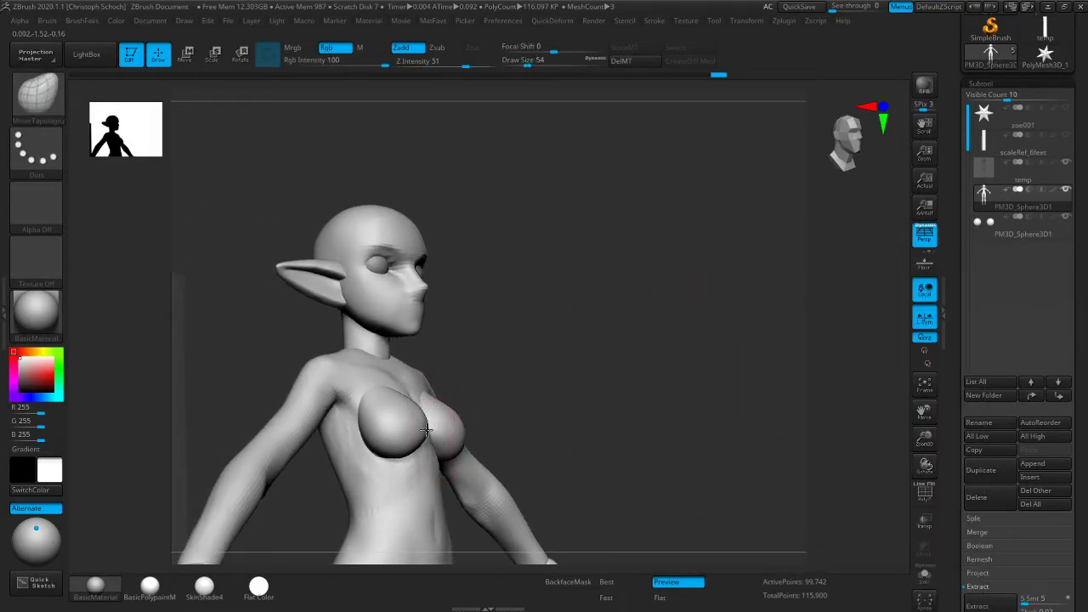
pyautogui.moveTo(722, 382)
pyautogui.mouseDown()
pyautogui.moveTo(584, 382)
pyautogui.moveTo(529, 396)
pyautogui.mouseUp()
pyautogui.moveTo(443, 438); pyautogui.dragTo(448, 451)
pyautogui.moveTo(712, 302); pyautogui.dragTo(639, 314)
# Adjust the shoulder contour with the Move Topological brush enlarged to draw size 86
pyautogui.press('[')
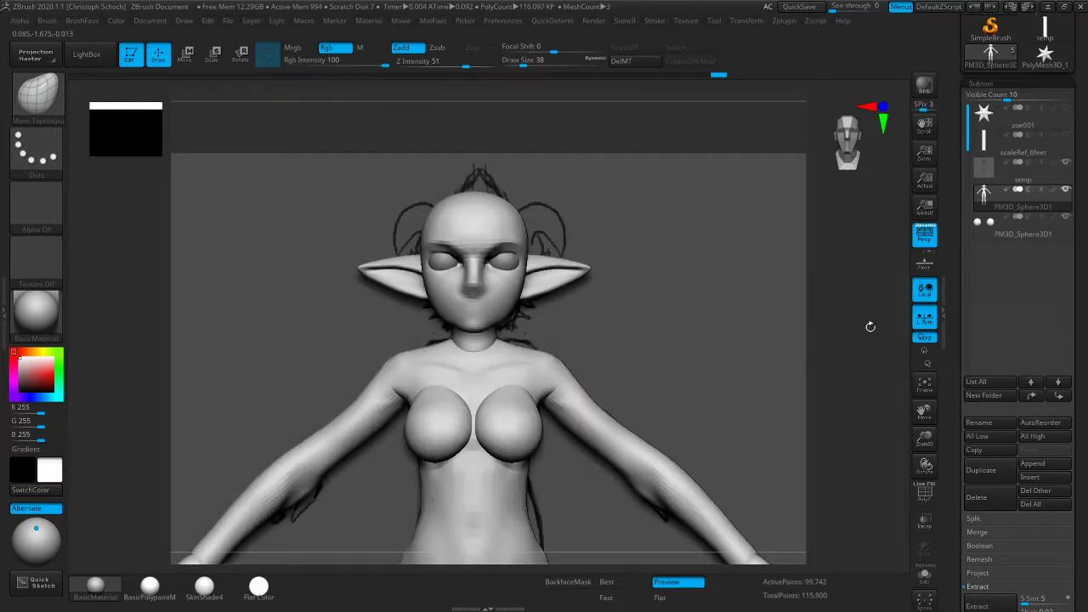
pyautogui.press(']')
pyautogui.press(']')
pyautogui.press(']')
pyautogui.press(']')
pyautogui.moveTo(557, 370); pyautogui.dragTo(556, 365)
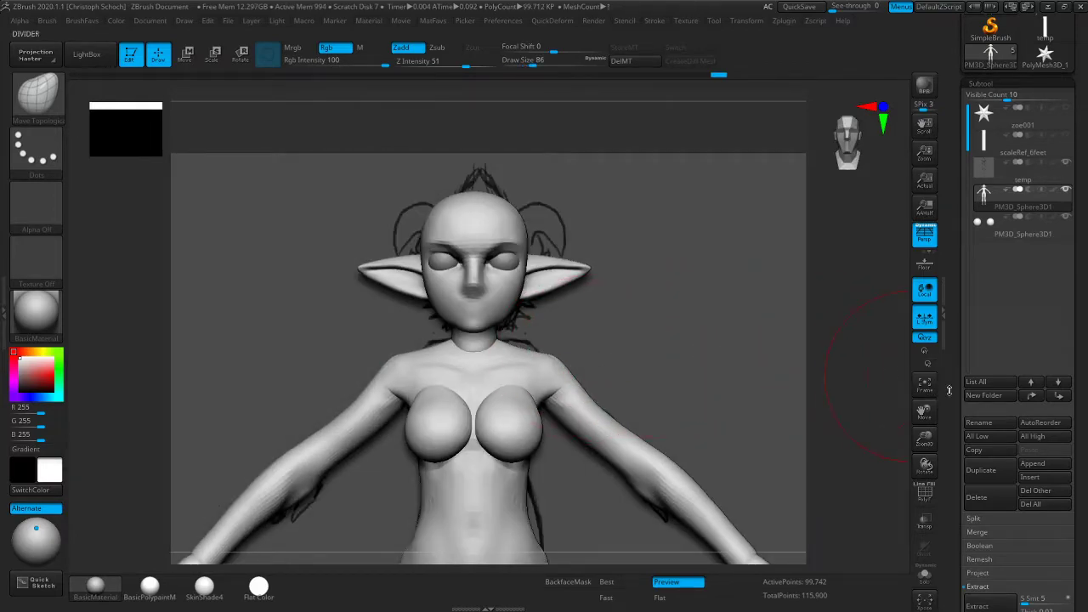
# Make the body transparent over the reference sketch and turn off perspective
pyautogui.click(935, 524)
pyautogui.click(936, 525)
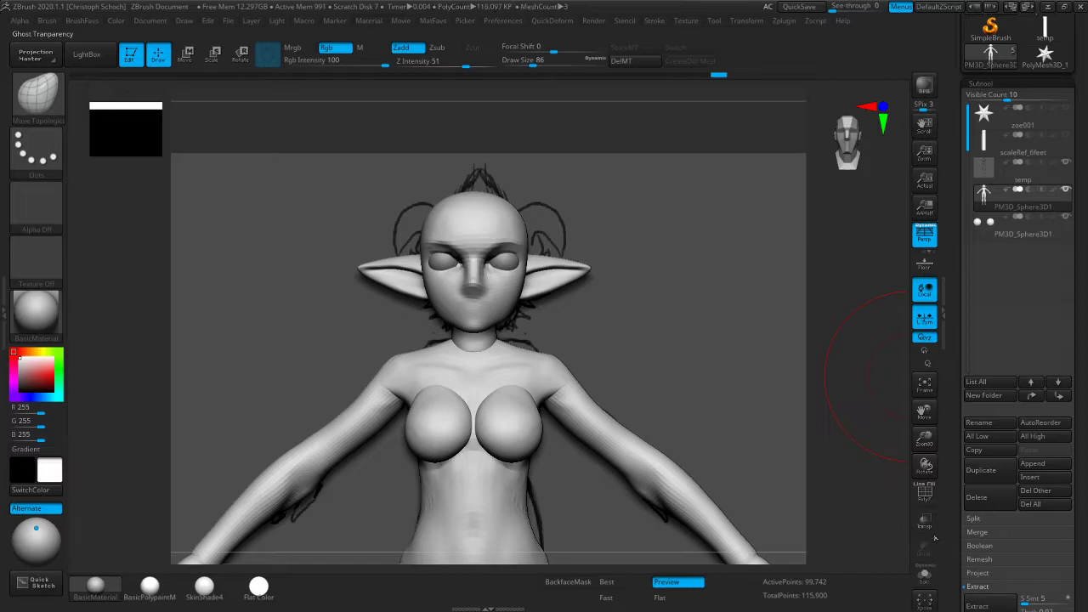
pyautogui.click(925, 576)
pyautogui.click(926, 577)
pyautogui.click(925, 520)
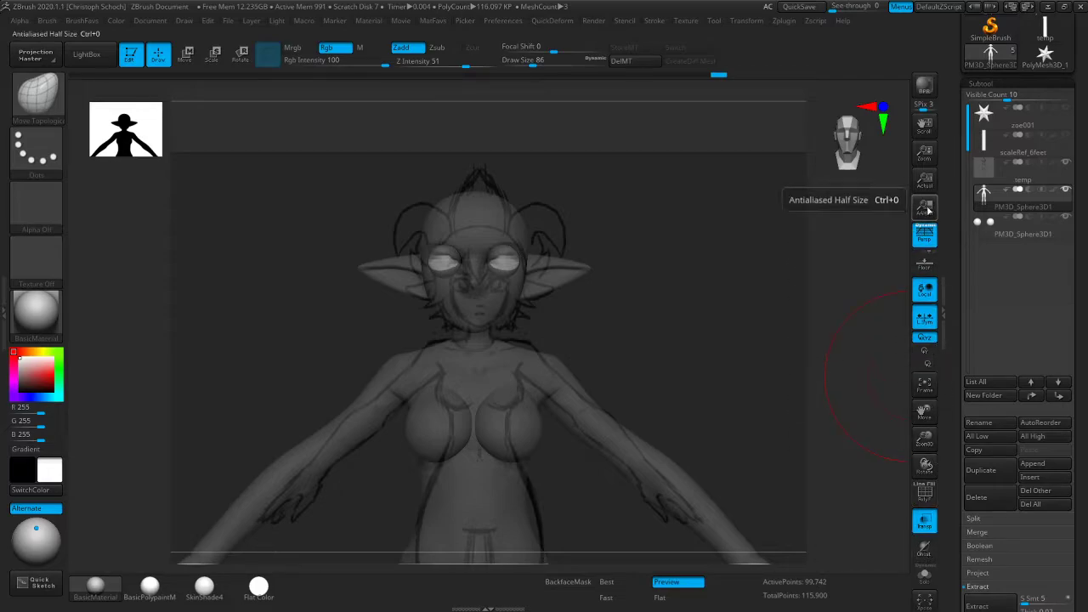
pyautogui.click(925, 234)
# Align the face, shoulders and chest with the reference sketch using the Move brush at draw sizes 42 to 66
pyautogui.press('b')
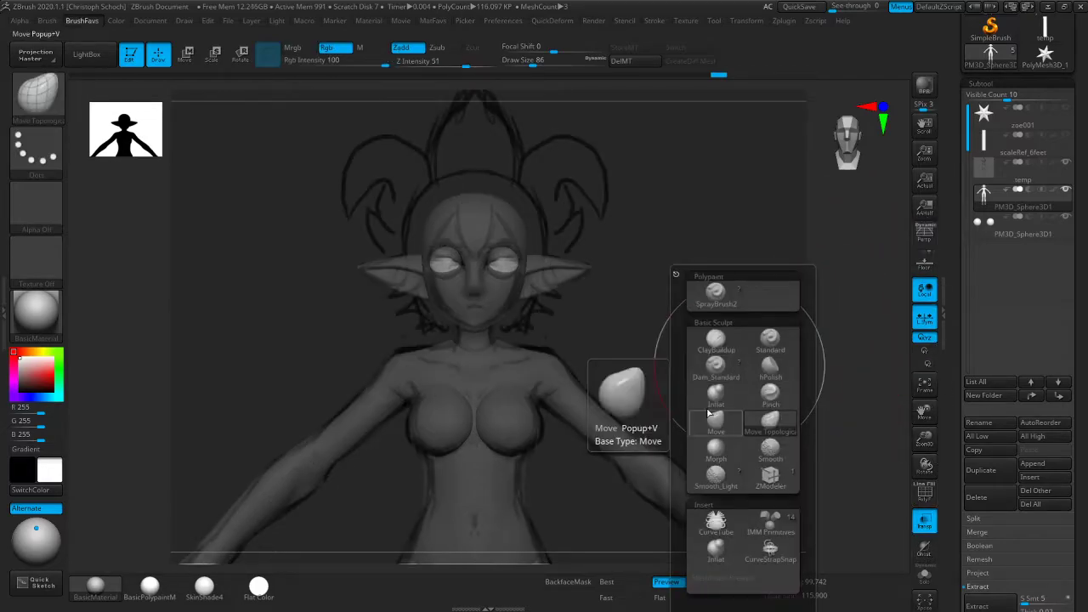
pyautogui.click(716, 418)
pyautogui.press('[')
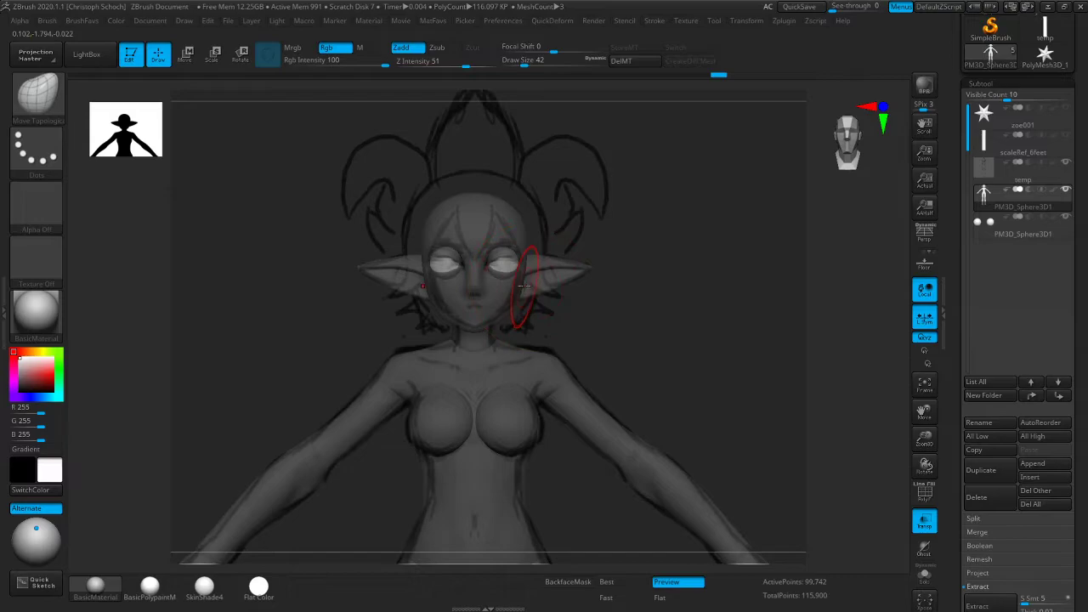
pyautogui.press('b')
pyautogui.press('m')
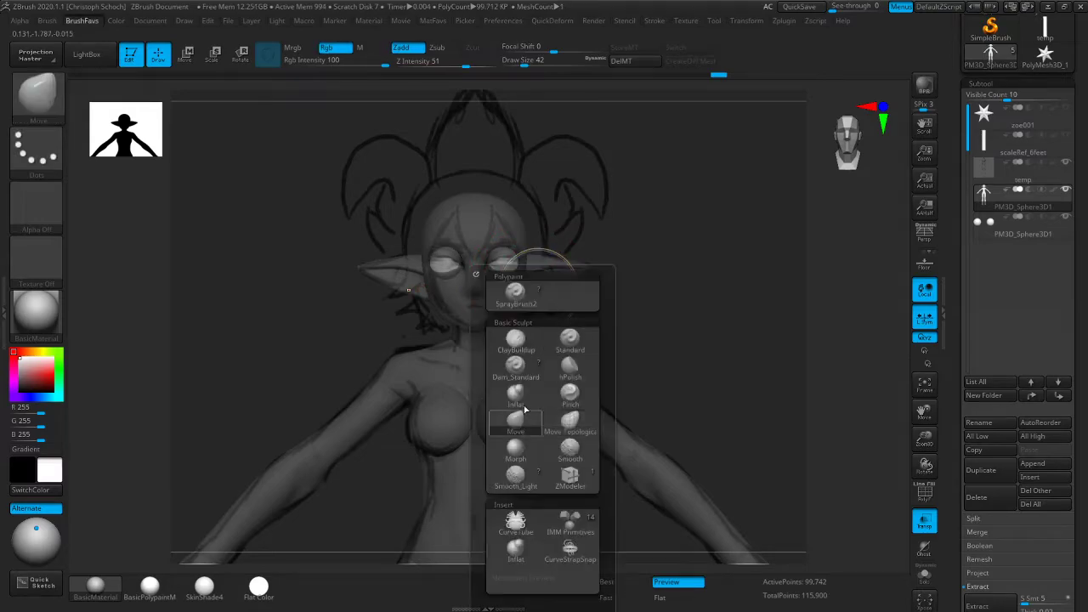
pyautogui.press('v')
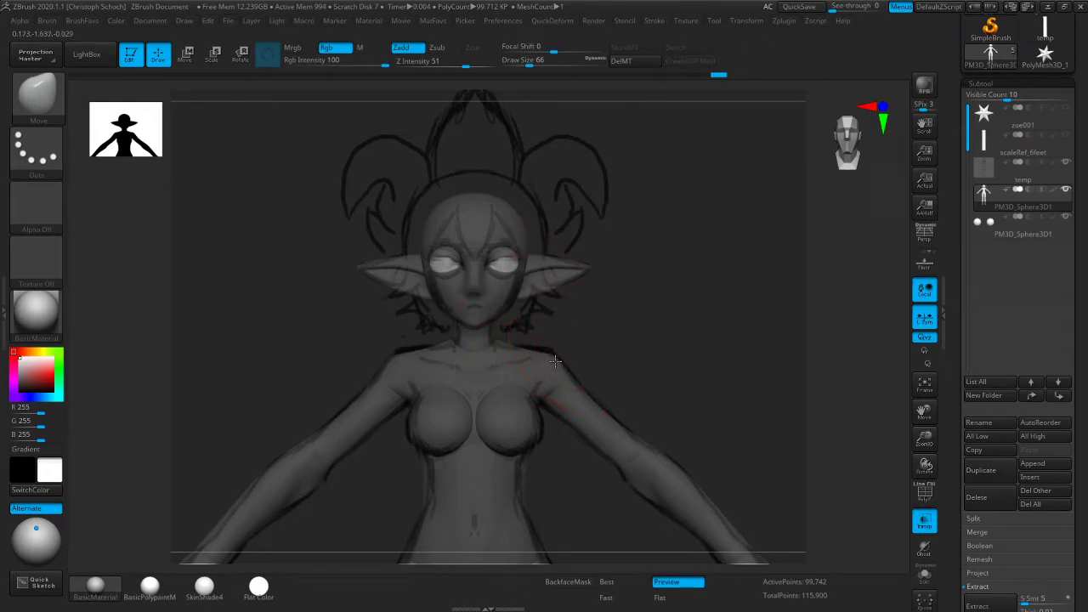
pyautogui.moveTo(387, 378); pyautogui.dragTo(390, 371)
# Turn off transparency and turn perspective back on, with the Move brush reduced to draw size 26
pyautogui.click(928, 527)
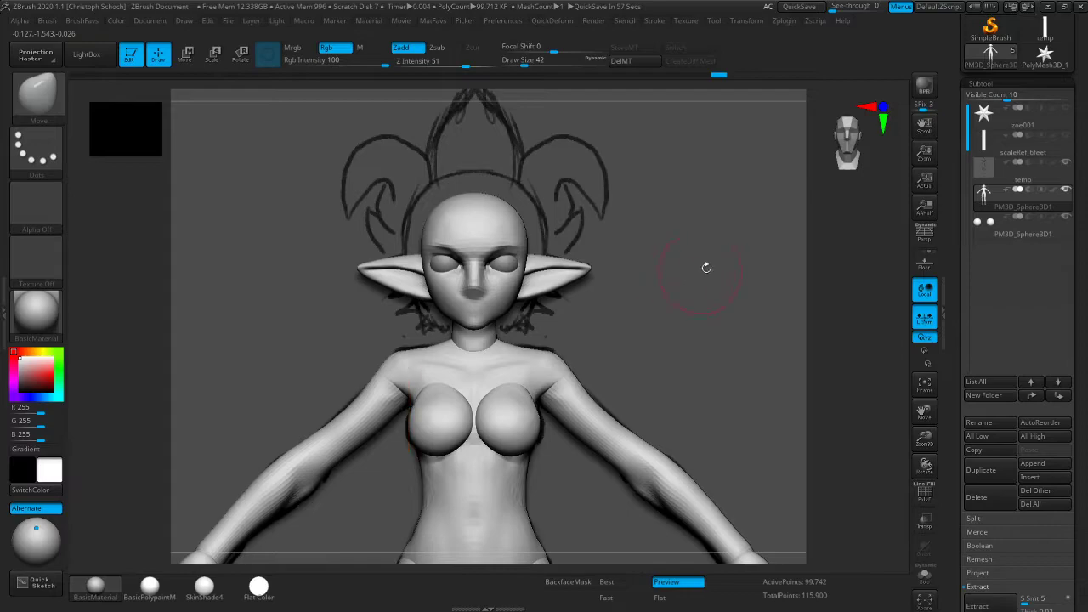
pyautogui.press('[')
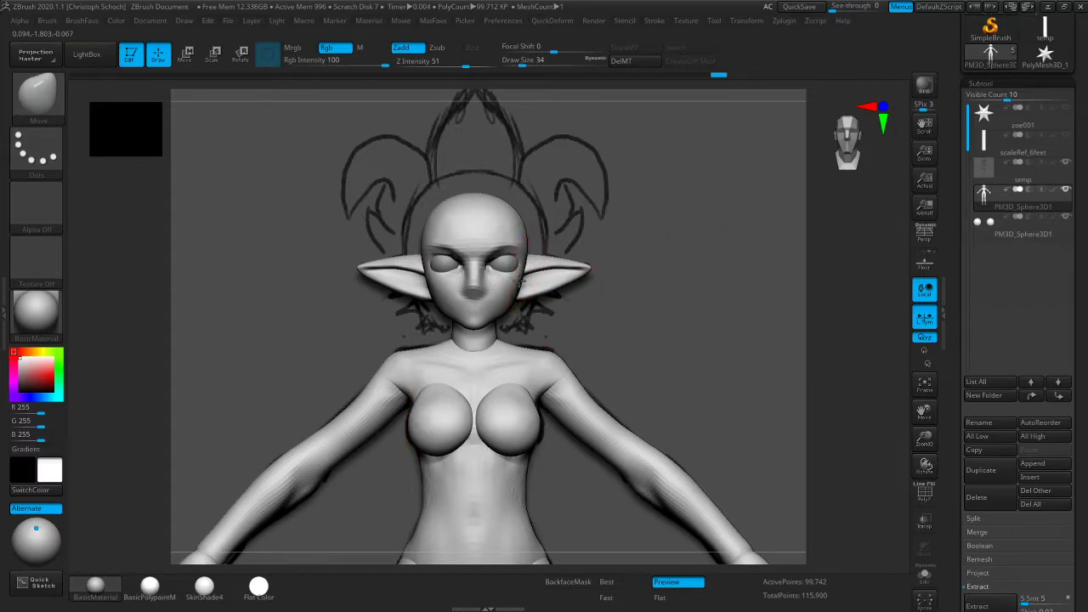
pyautogui.moveTo(755, 263)
pyautogui.mouseDown()
pyautogui.moveTo(771, 270)
pyautogui.moveTo(728, 263)
pyautogui.mouseUp()
pyautogui.press('[')
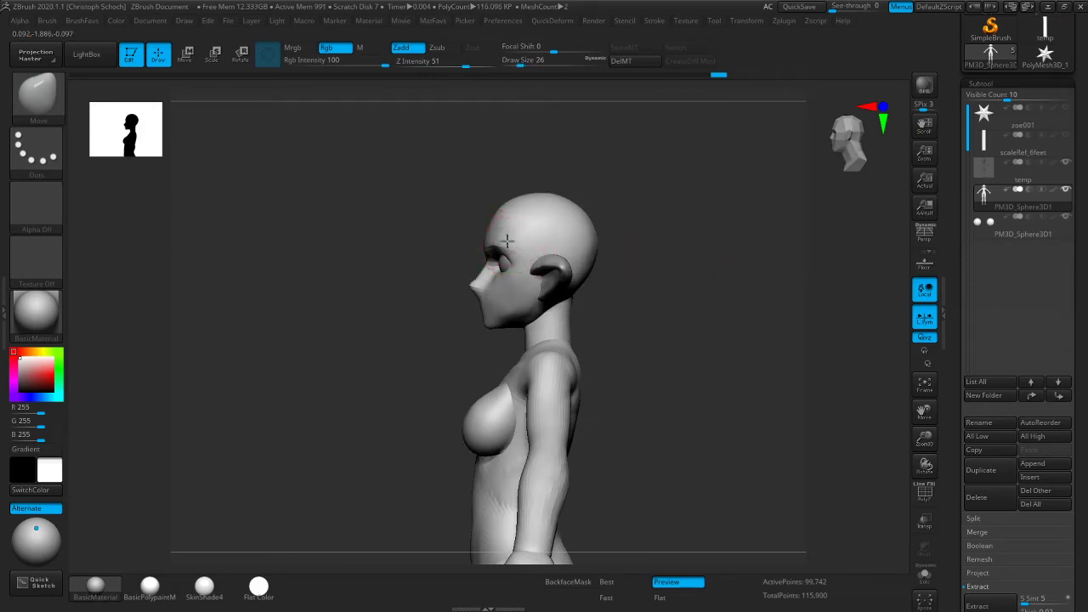
pyautogui.click(924, 238)
# Adjust the jaw and neck with the Move brush at draw size 26
pyautogui.keyDown('shift'); pyautogui.moveTo(668, 270); pyautogui.dragTo(720, 267); pyautogui.keyUp('shift')
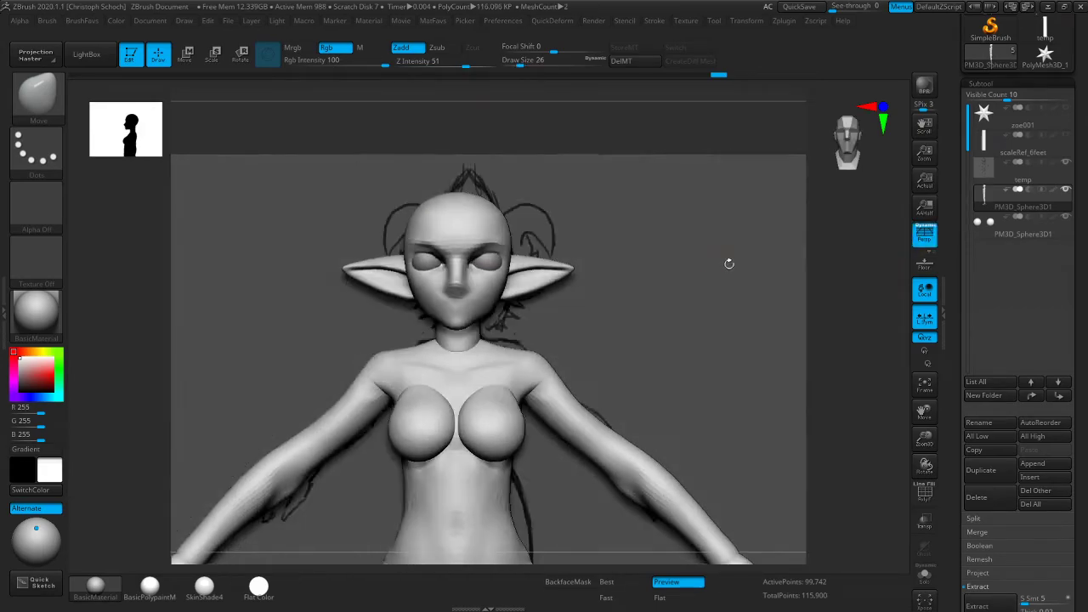
pyautogui.moveTo(823, 248); pyautogui.dragTo(714, 263)
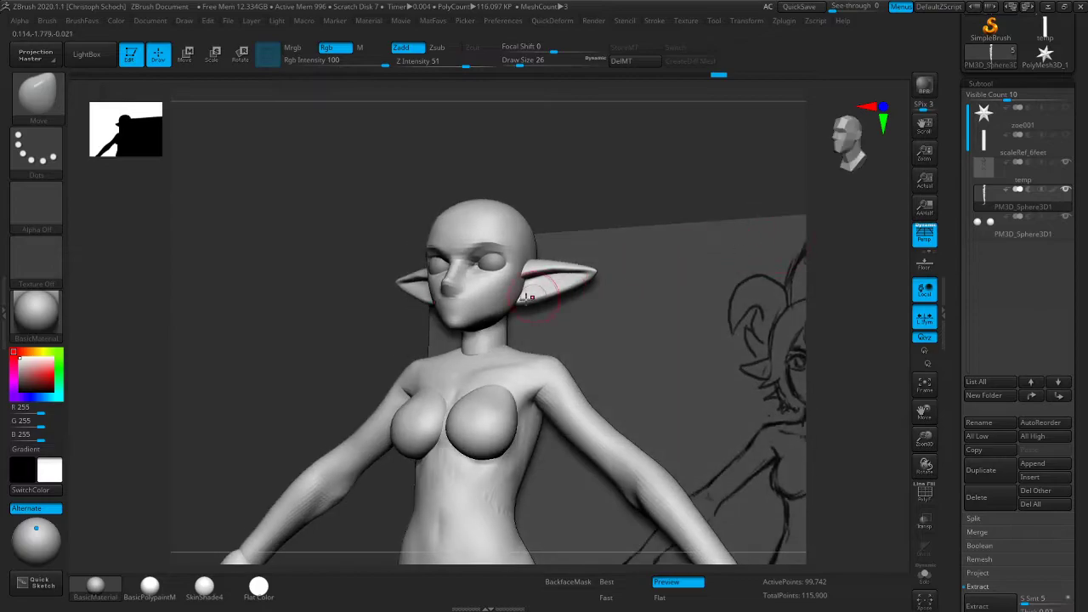
pyautogui.keyDown('shift'); pyautogui.moveTo(356, 364); pyautogui.dragTo(826, 340); pyautogui.keyUp('shift')
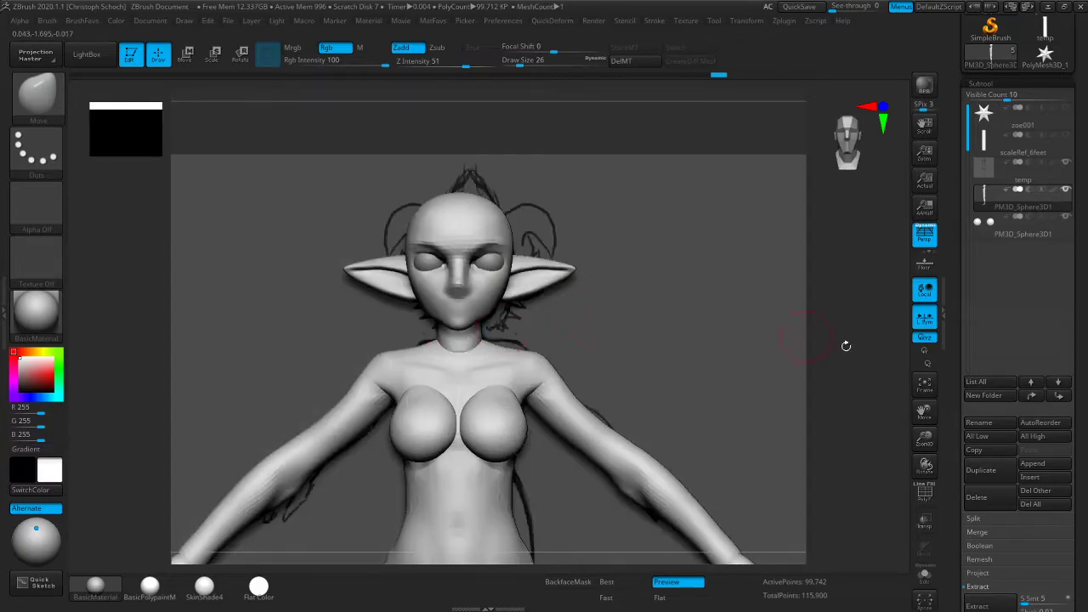
pyautogui.moveTo(925, 440); pyautogui.dragTo(895, 389)
pyautogui.moveTo(815, 390)
pyautogui.keyDown('shift'); pyautogui.mouseDown()
pyautogui.moveTo(729, 388)
pyautogui.moveTo(789, 385)
pyautogui.moveTo(759, 387)
pyautogui.moveTo(653, 263)
pyautogui.mouseUp(); pyautogui.keyUp('shift')
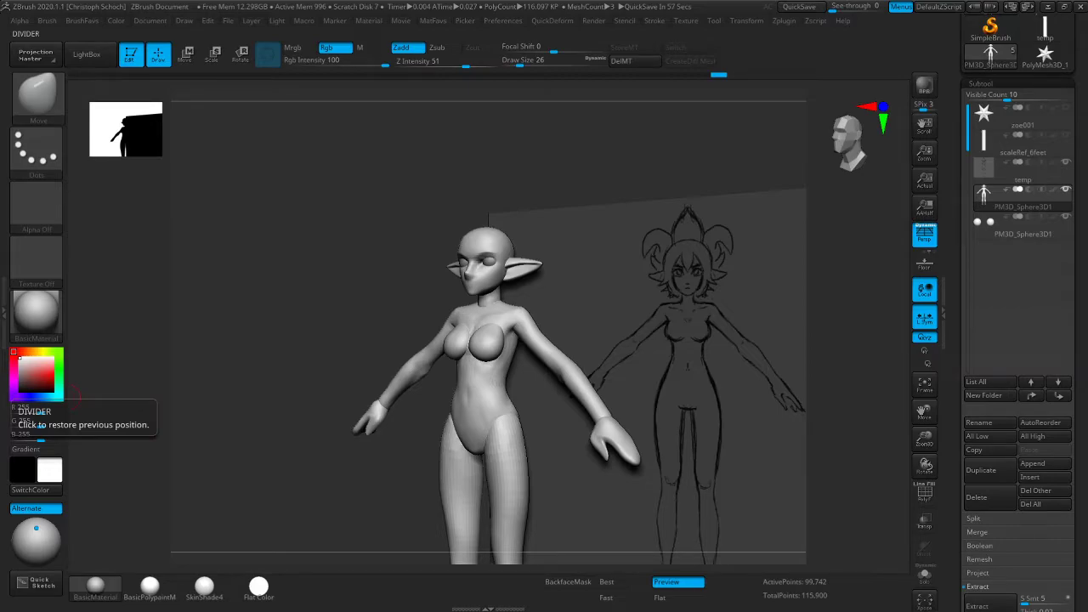
# Mask the temples and the back of the head around the ears with the MaskPen brush at draw size 8
pyautogui.keyDown('shift'); pyautogui.moveTo(328, 404); pyautogui.dragTo(413, 391); pyautogui.keyUp('shift')
pyautogui.moveTo(925, 413); pyautogui.dragTo(842, 425)
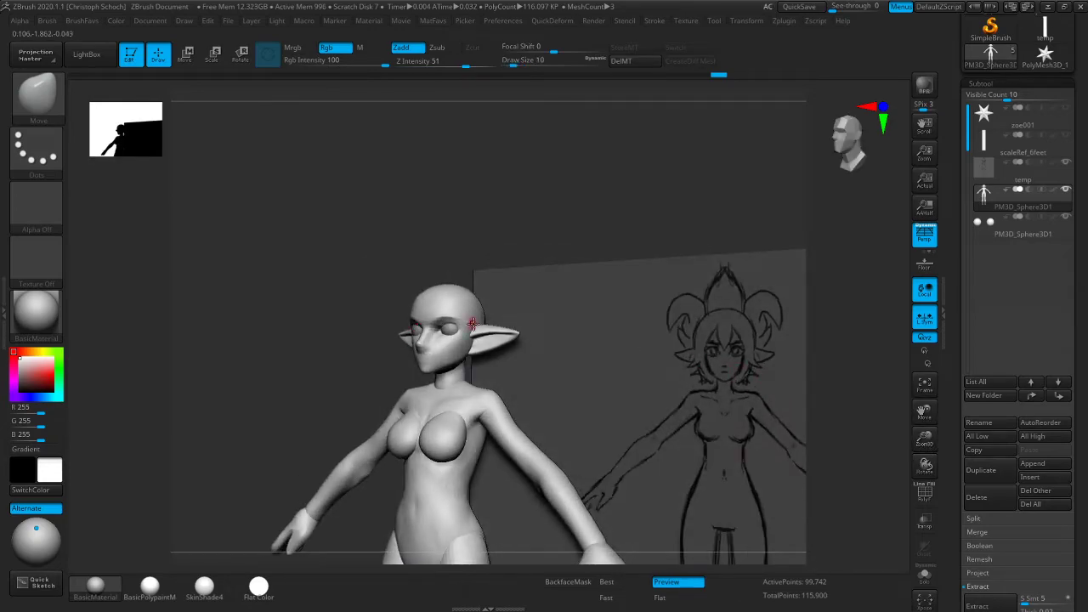
pyautogui.moveTo(924, 412); pyautogui.dragTo(918, 454)
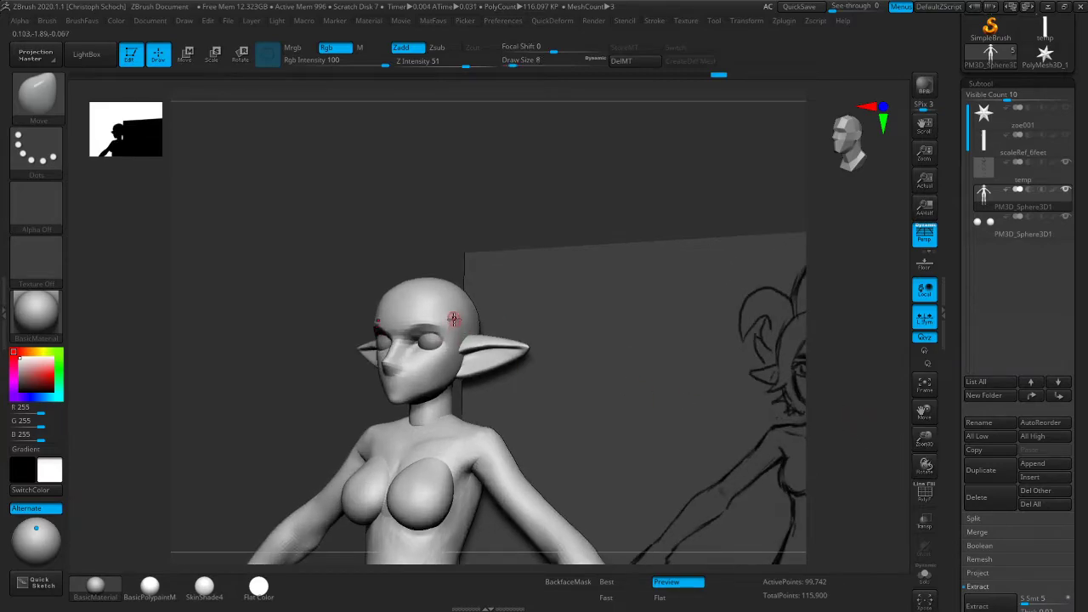
pyautogui.press('ctrl')
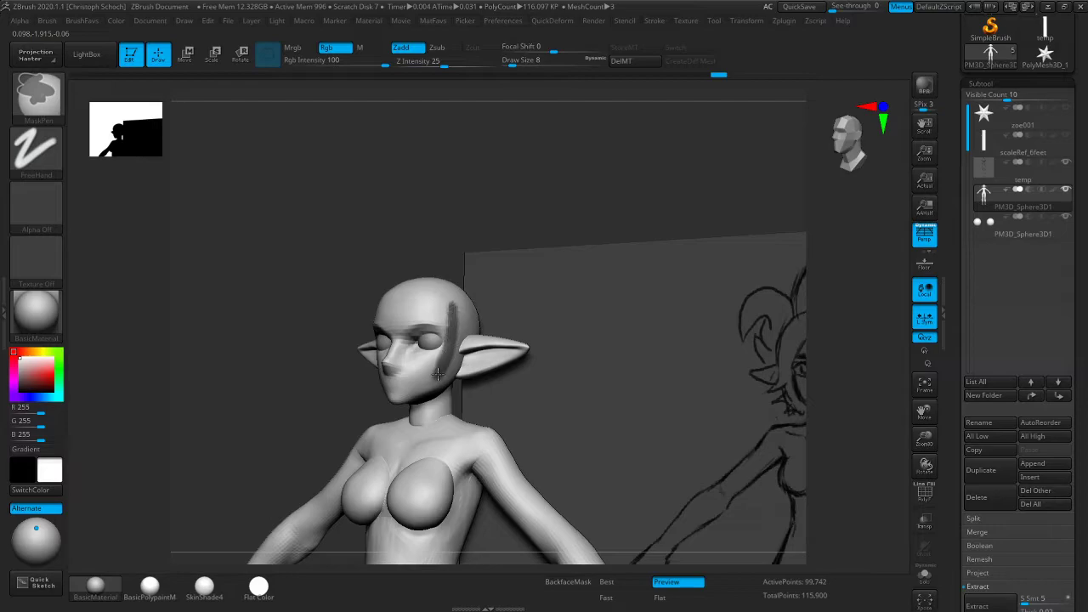
pyautogui.moveTo(249, 386)
pyautogui.mouseDown()
pyautogui.moveTo(236, 388)
pyautogui.moveTo(291, 374)
pyautogui.moveTo(258, 378)
pyautogui.mouseUp()
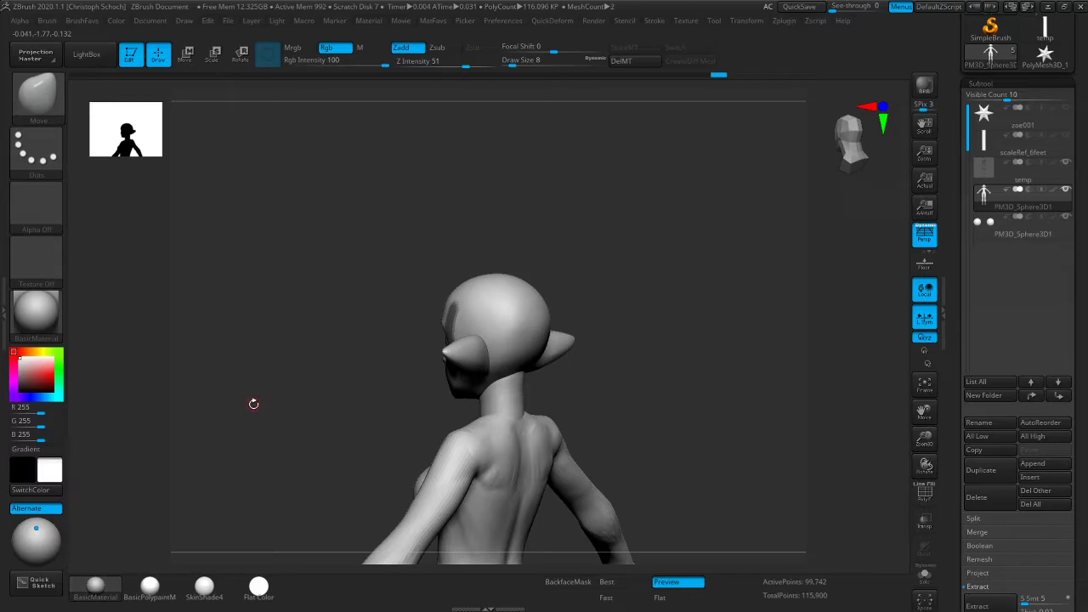
pyautogui.press('ctrl')
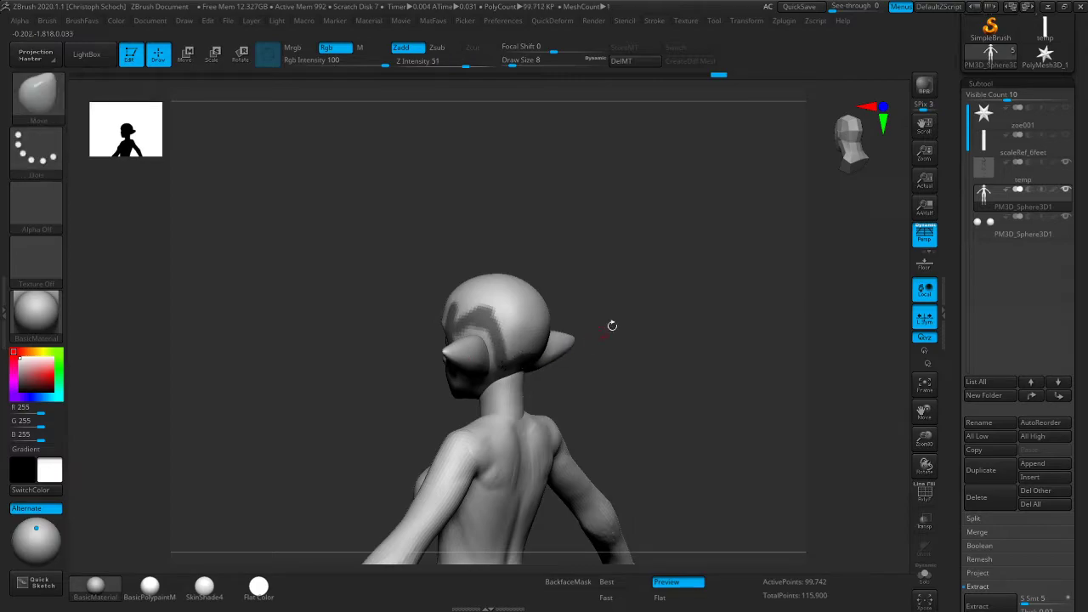
pyautogui.moveTo(600, 332); pyautogui.dragTo(587, 291)
pyautogui.keyDown('ctrl'); pyautogui.moveTo(532, 361); pyautogui.dragTo(484, 305); pyautogui.keyUp('ctrl')
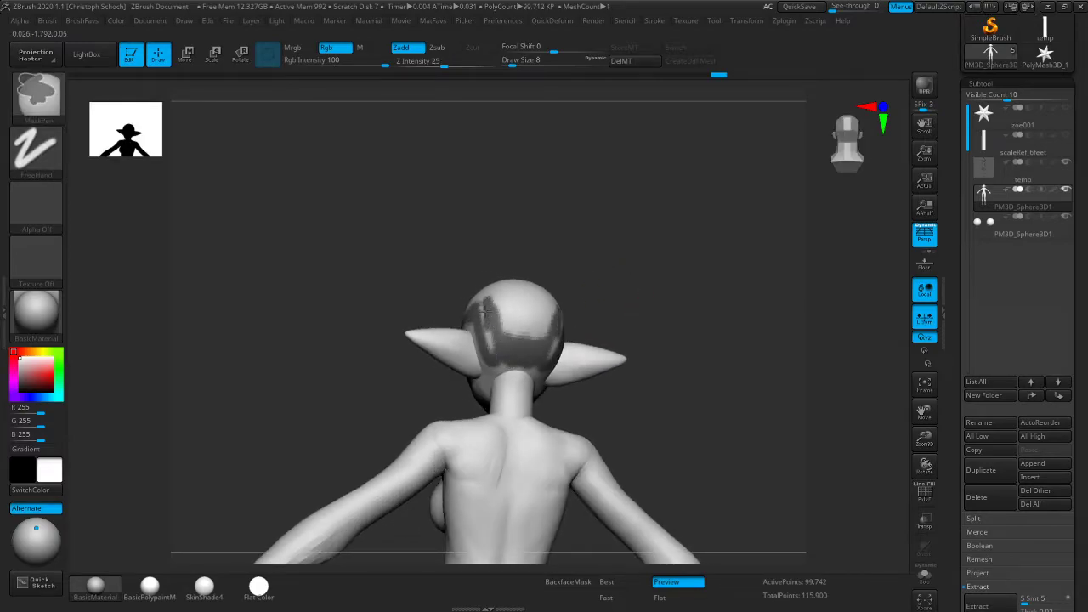
pyautogui.moveTo(488, 349)
pyautogui.keyDown('ctrl'); pyautogui.mouseDown()
pyautogui.moveTo(510, 316)
pyautogui.moveTo(519, 328)
pyautogui.moveTo(515, 301)
pyautogui.mouseUp(); pyautogui.keyUp('ctrl')
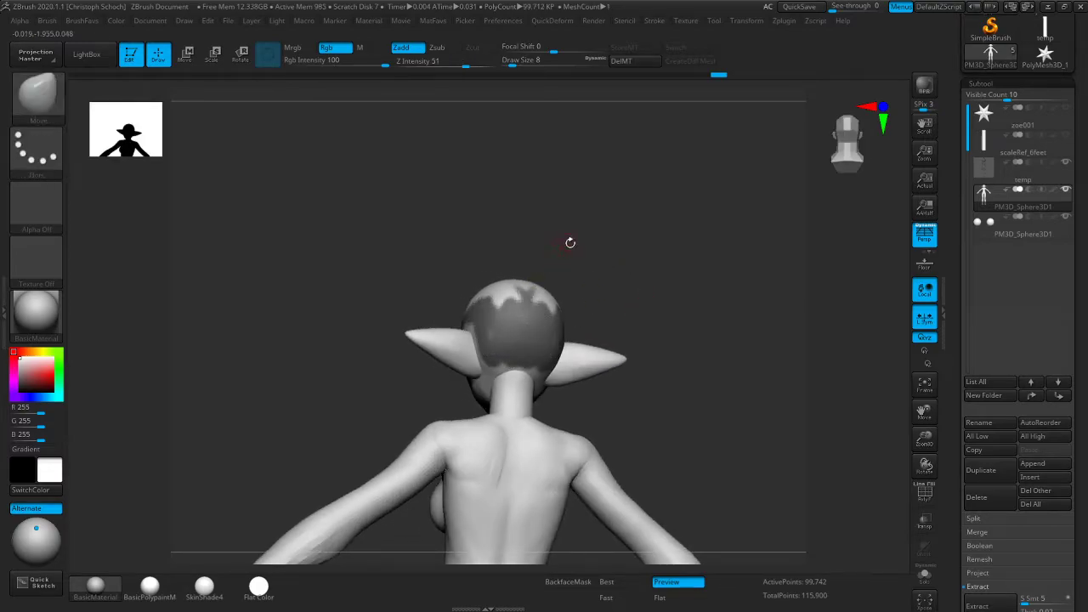
# Extend the head mask over the crown and paint a V-shaped hairline on the forehead
pyautogui.moveTo(568, 241); pyautogui.dragTo(552, 230)
pyautogui.moveTo(530, 288)
pyautogui.keyDown('ctrl'); pyautogui.mouseDown()
pyautogui.moveTo(550, 308)
pyautogui.moveTo(553, 289)
pyautogui.mouseUp(); pyautogui.keyUp('ctrl')
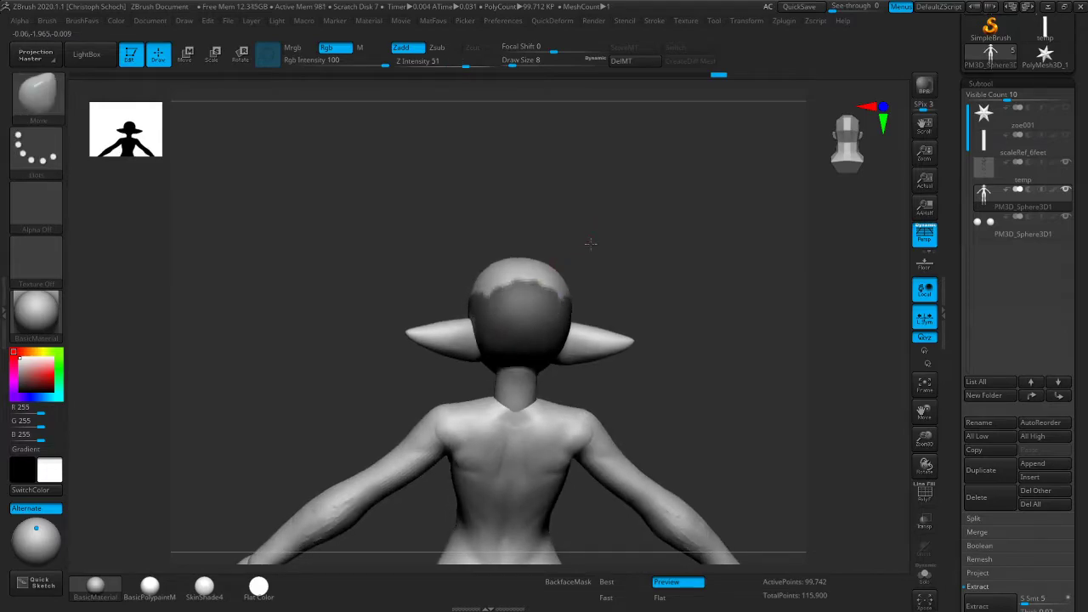
pyautogui.moveTo(587, 239); pyautogui.dragTo(646, 276)
pyautogui.moveTo(515, 285)
pyautogui.keyDown('ctrl'); pyautogui.mouseDown()
pyautogui.moveTo(488, 262)
pyautogui.moveTo(489, 241)
pyautogui.mouseUp(); pyautogui.keyUp('ctrl')
pyautogui.moveTo(557, 216)
pyautogui.mouseDown()
pyautogui.moveTo(578, 230)
pyautogui.moveTo(557, 247)
pyautogui.moveTo(604, 301)
pyautogui.moveTo(570, 221)
pyautogui.moveTo(583, 165)
pyautogui.moveTo(709, 247)
pyautogui.moveTo(733, 340)
pyautogui.moveTo(587, 301)
pyautogui.mouseUp()
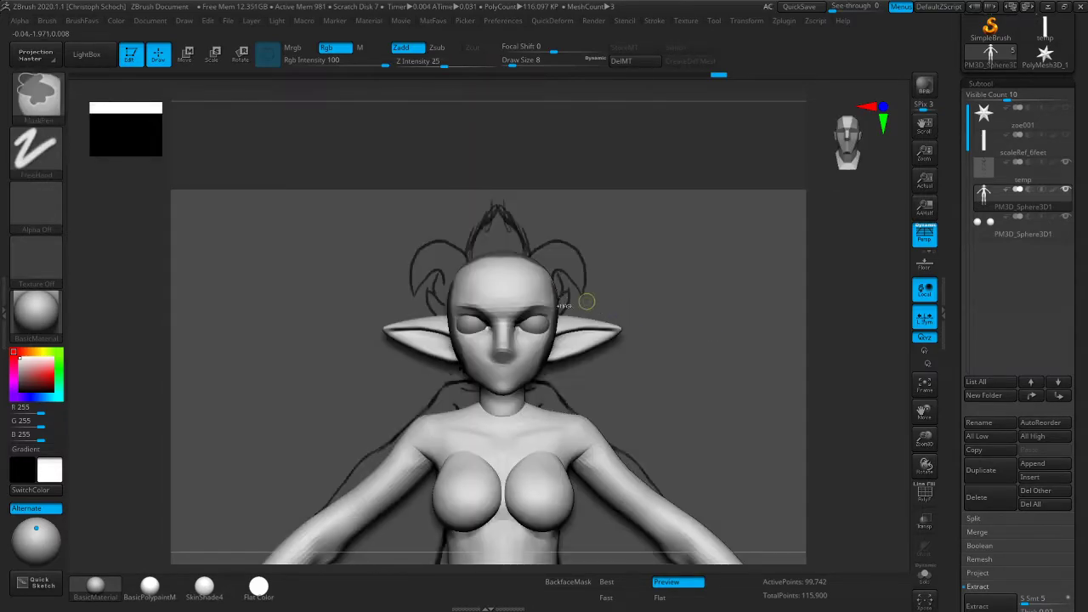
pyautogui.moveTo(518, 273)
pyautogui.keyDown('ctrl'); pyautogui.mouseDown()
pyautogui.moveTo(503, 304)
pyautogui.moveTo(523, 260)
pyautogui.mouseUp(); pyautogui.keyUp('ctrl')
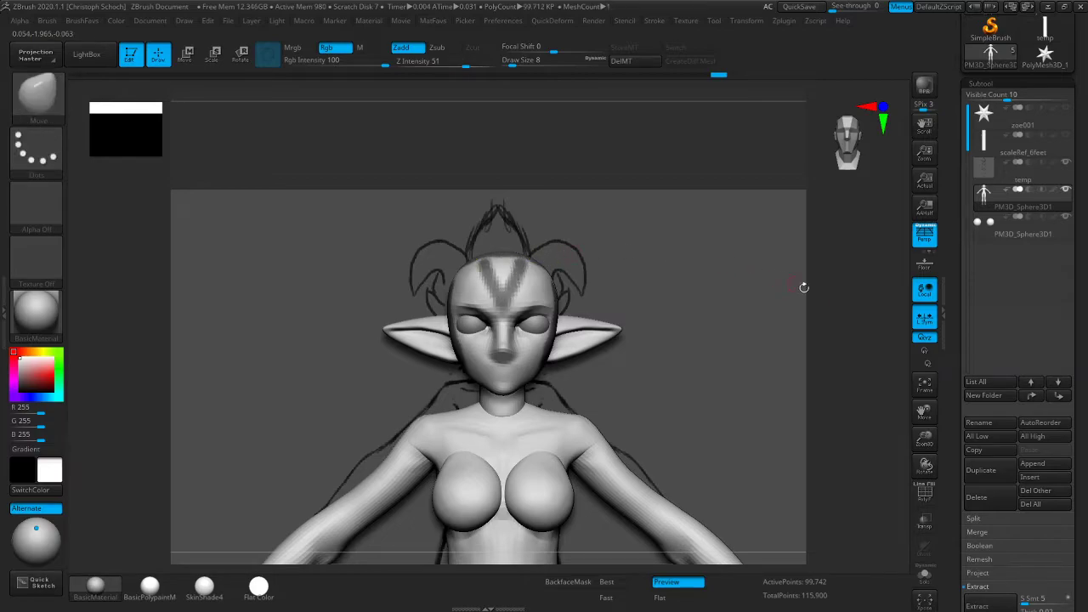
pyautogui.moveTo(843, 320); pyautogui.dragTo(789, 332)
pyautogui.moveTo(507, 288)
pyautogui.keyDown('ctrl'); pyautogui.mouseDown()
pyautogui.moveTo(501, 264)
pyautogui.moveTo(464, 269)
pyautogui.mouseUp(); pyautogui.keyUp('ctrl')
pyautogui.moveTo(664, 242); pyautogui.dragTo(787, 233)
pyautogui.moveTo(476, 260)
pyautogui.keyDown('ctrl'); pyautogui.mouseDown()
pyautogui.moveTo(459, 288)
pyautogui.moveTo(472, 261)
pyautogui.mouseUp(); pyautogui.keyUp('ctrl')
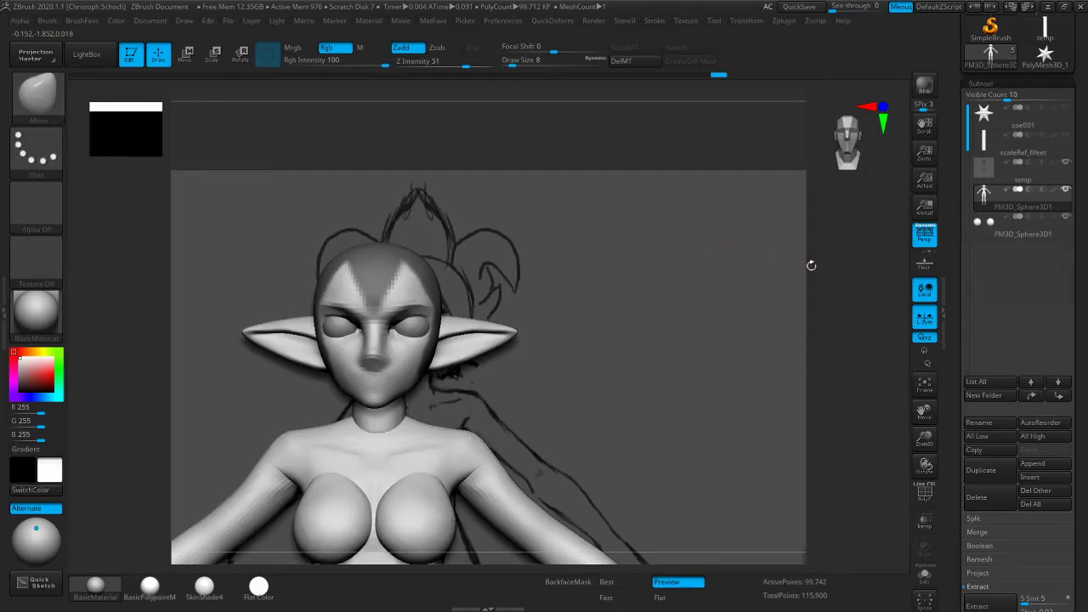
# Extract the masked scalp as a new subtool with thickness 0.00684 and accept the result
pyautogui.scroll(-3, 1003, 409)
pyautogui.click(977, 408)
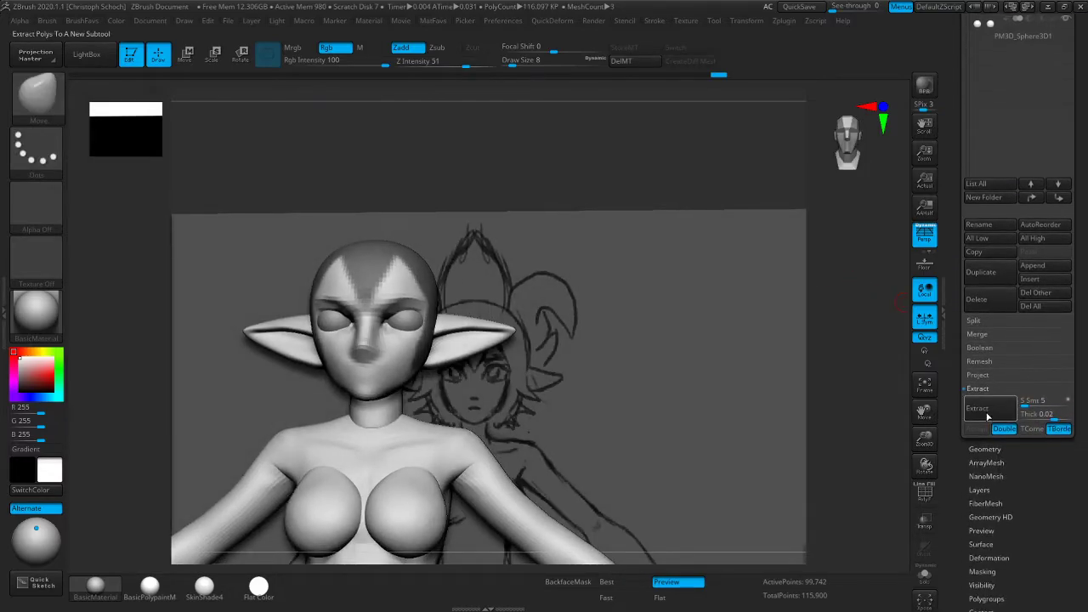
pyautogui.click(1052, 417)
pyautogui.write('0.00023')
pyautogui.press('Return')
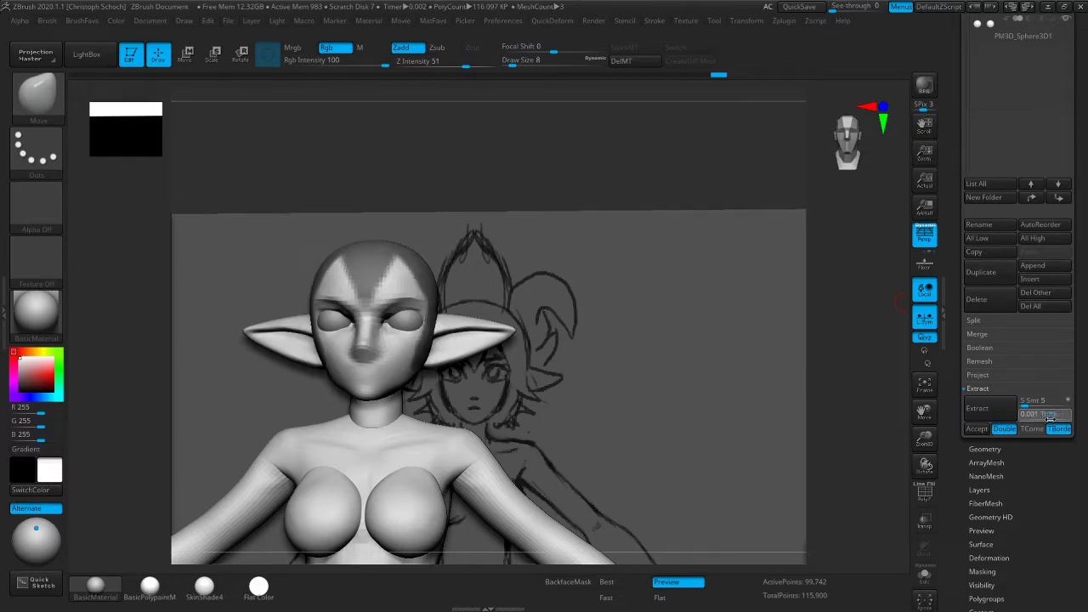
pyautogui.click(983, 415)
pyautogui.click(1052, 417)
pyautogui.click(993, 419)
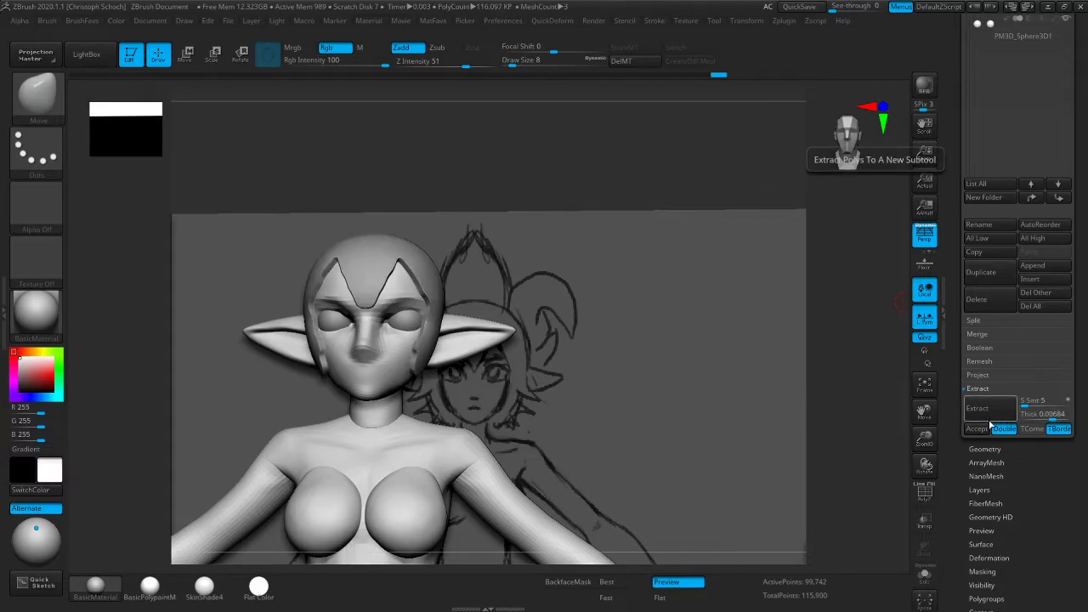
pyautogui.click(976, 429)
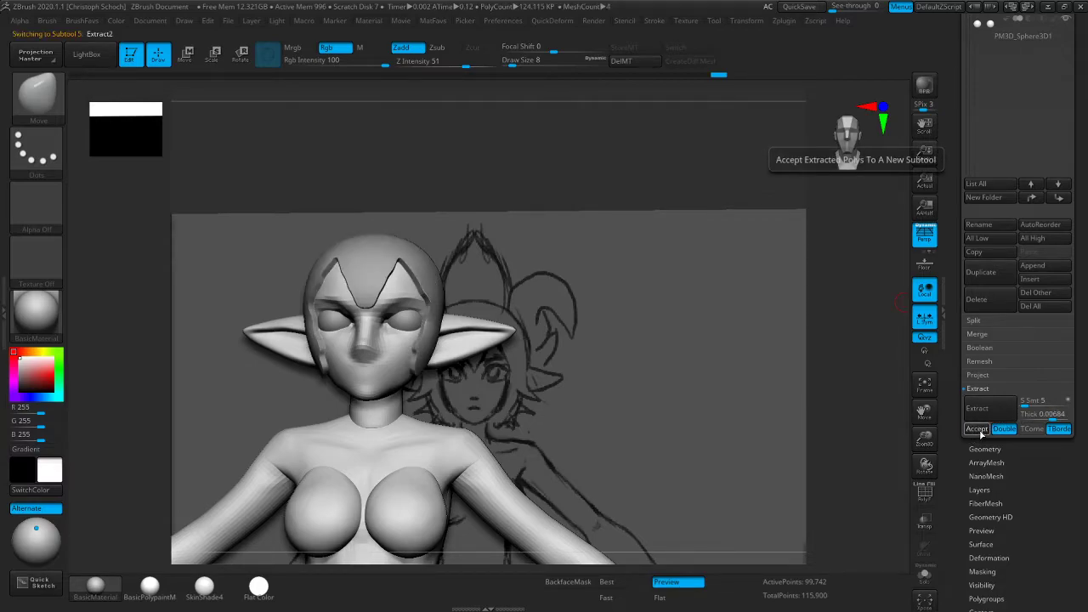
# Clear the mask on the extracted hair piece, hide the temp reference plane and frame the upper body
pyautogui.moveTo(850, 357)
pyautogui.keyDown('ctrl'); pyautogui.mouseDown(button='right')
pyautogui.moveTo(952, 395)
pyautogui.moveTo(877, 410)
pyautogui.mouseUp(button='right'); pyautogui.keyUp('ctrl')
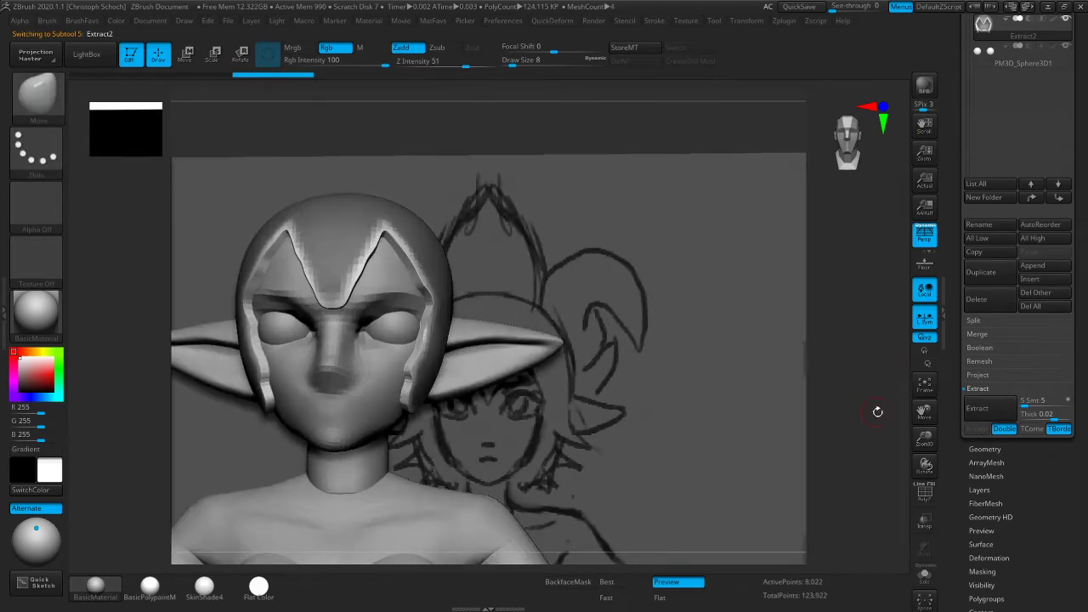
pyautogui.moveTo(926, 446); pyautogui.dragTo(854, 417)
pyautogui.moveTo(658, 228)
pyautogui.keyDown('ctrl'); pyautogui.mouseDown()
pyautogui.moveTo(704, 220)
pyautogui.moveTo(748, 241)
pyautogui.moveTo(709, 241)
pyautogui.mouseUp(); pyautogui.keyUp('ctrl')
pyautogui.moveTo(1074, 111); pyautogui.dragTo(1074, 332)
pyautogui.click(1064, 187)
pyautogui.moveTo(620, 315)
pyautogui.mouseDown()
pyautogui.moveTo(583, 312)
pyautogui.moveTo(615, 316)
pyautogui.moveTo(608, 323)
pyautogui.moveTo(629, 313)
pyautogui.moveTo(611, 317)
pyautogui.mouseUp()
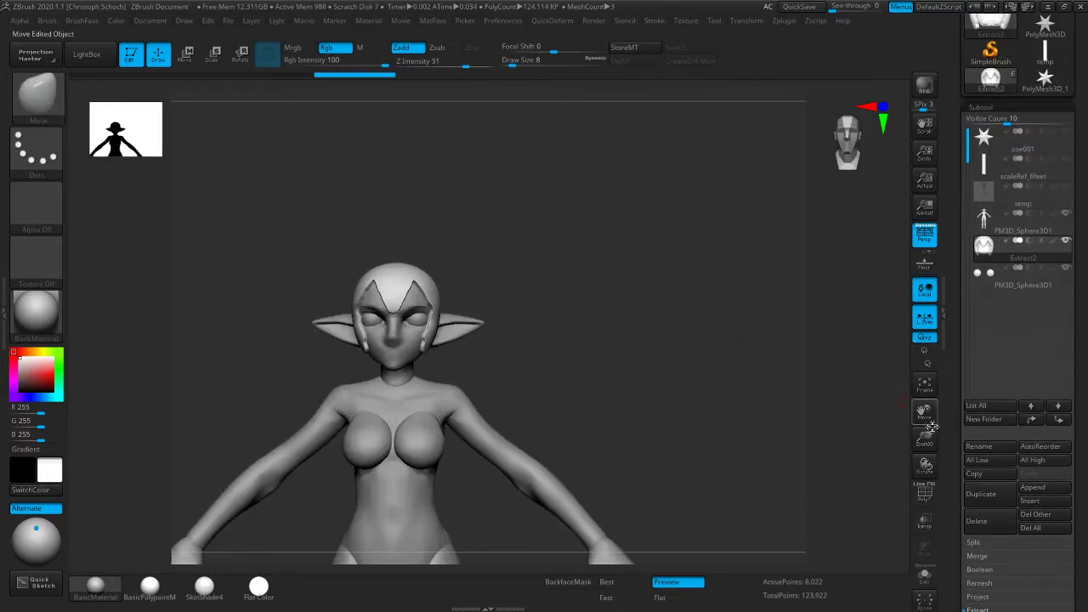
pyautogui.click(926, 383)
pyautogui.moveTo(932, 383)
pyautogui.mouseDown()
pyautogui.moveTo(927, 340)
pyautogui.moveTo(933, 391)
pyautogui.mouseUp()
pyautogui.moveTo(925, 438); pyautogui.dragTo(928, 497)
pyautogui.moveTo(638, 364); pyautogui.dragTo(583, 336)
pyautogui.moveTo(608, 293); pyautogui.dragTo(638, 295)
# Try DynaMesh on the extracted hair piece at resolution 128, and undo it
pyautogui.press('b')
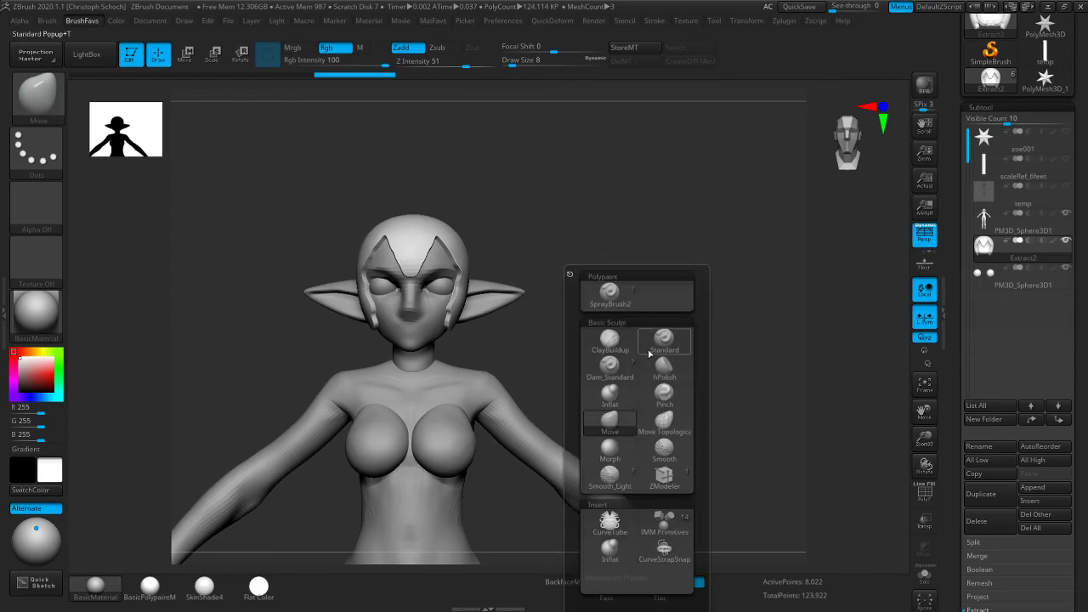
pyautogui.scroll(-10, 1029, 312)
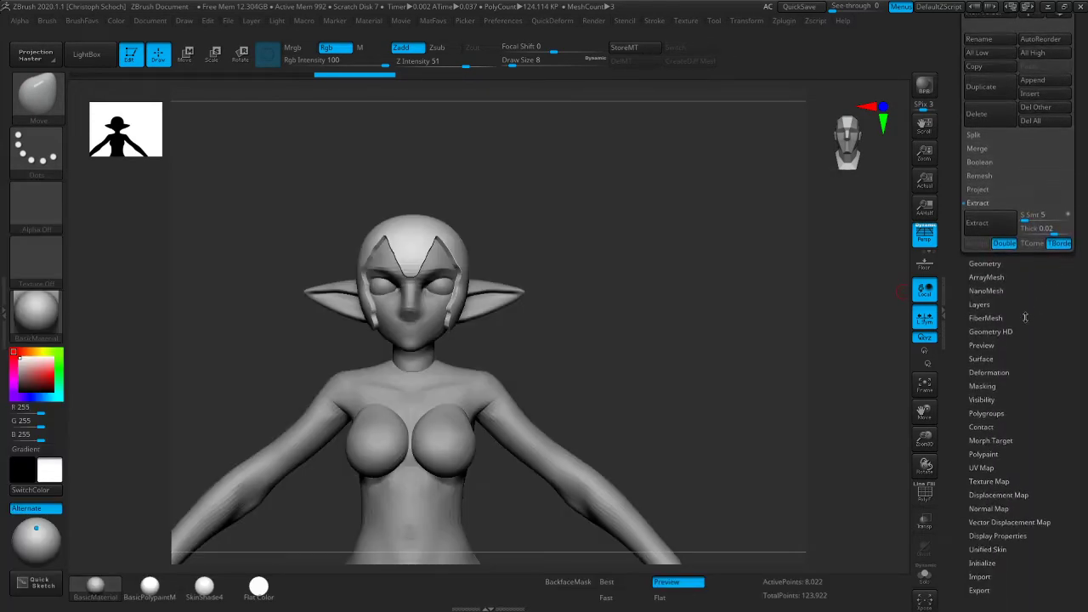
pyautogui.click(984, 264)
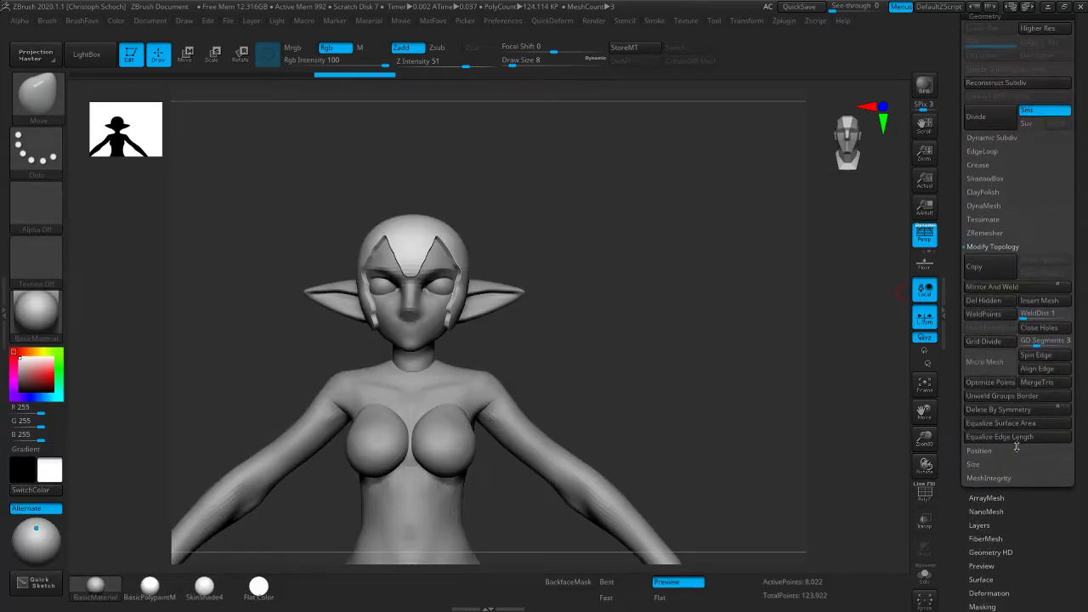
pyautogui.click(1002, 209)
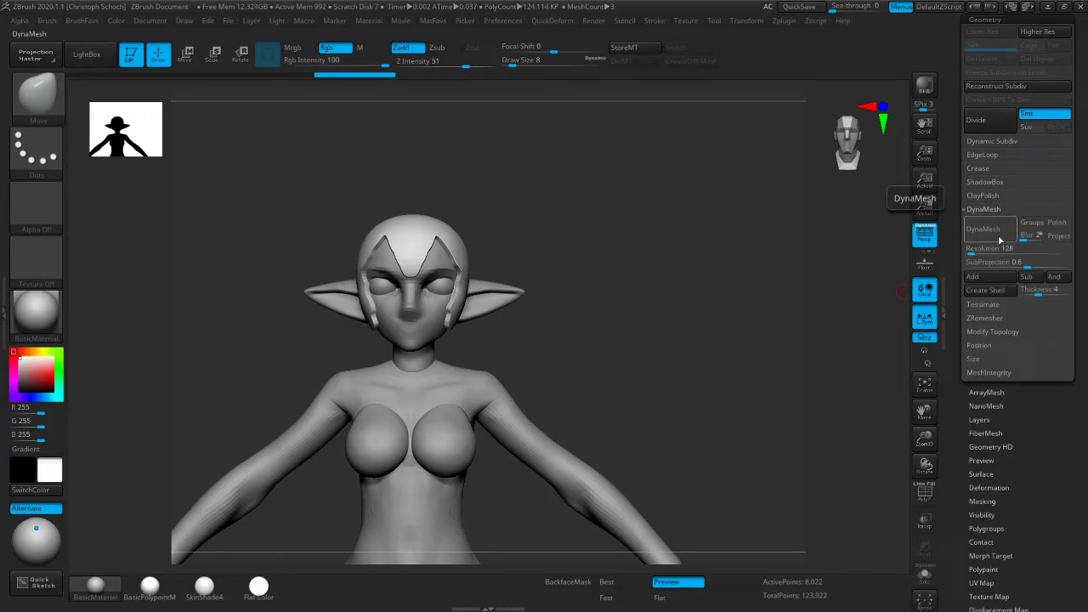
pyautogui.click(1000, 231)
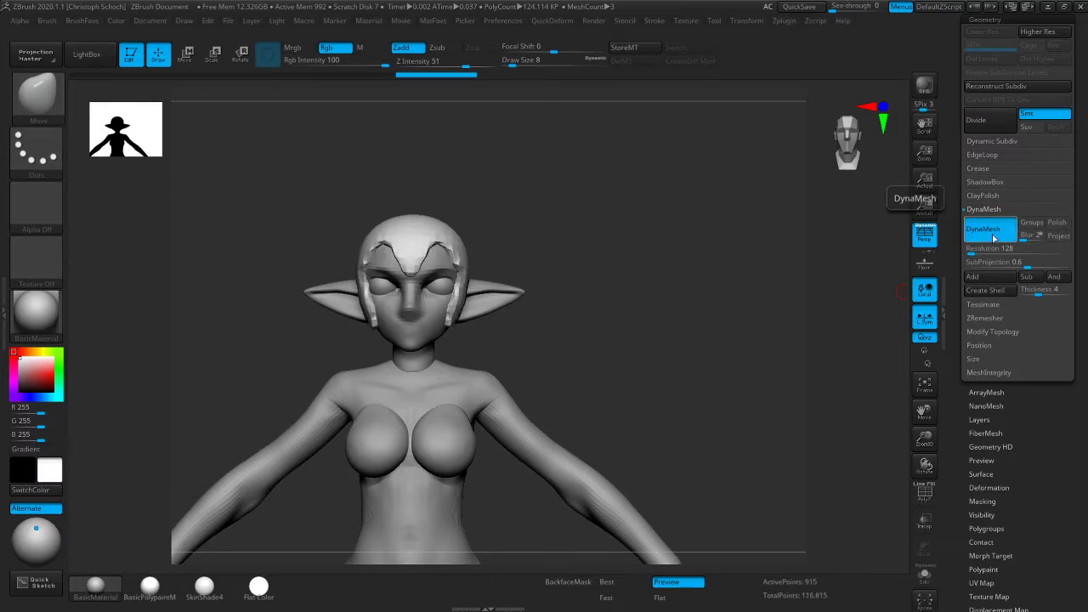
pyautogui.hotkey('ctrl', 'z')
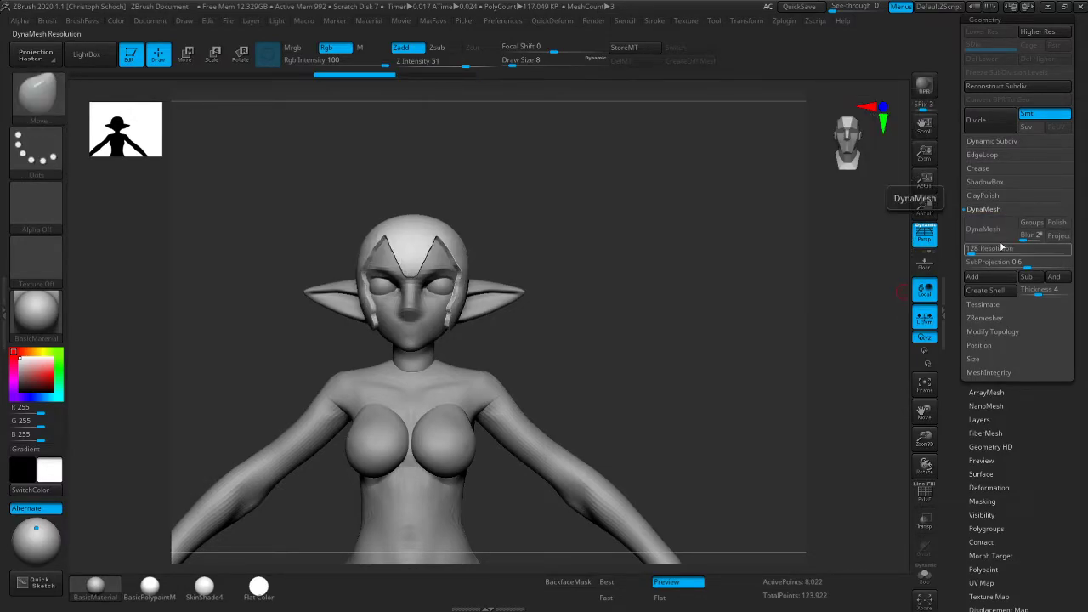
# Try DynaMesh on the extracted hair piece at resolution 1184, and undo it
pyautogui.moveTo(970, 252); pyautogui.dragTo(976, 252)
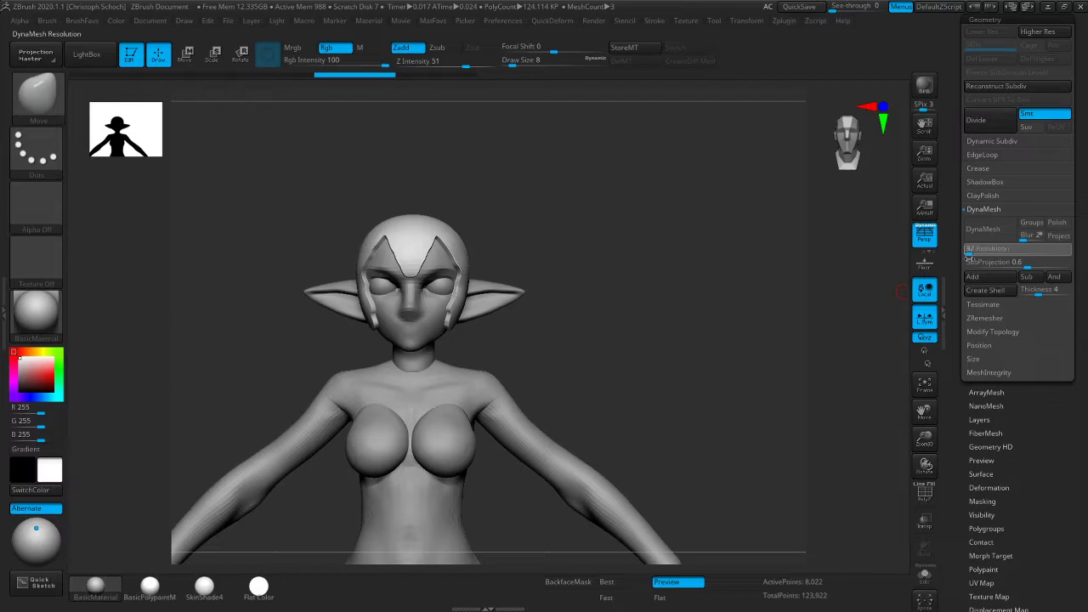
pyautogui.moveTo(969, 258); pyautogui.dragTo(901, 255)
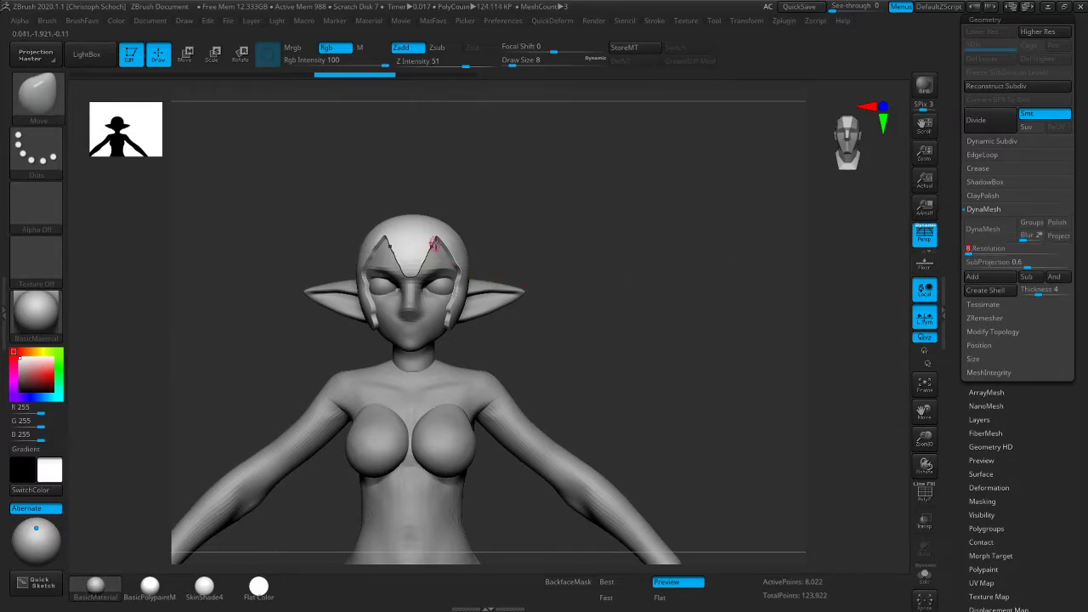
pyautogui.click(969, 253)
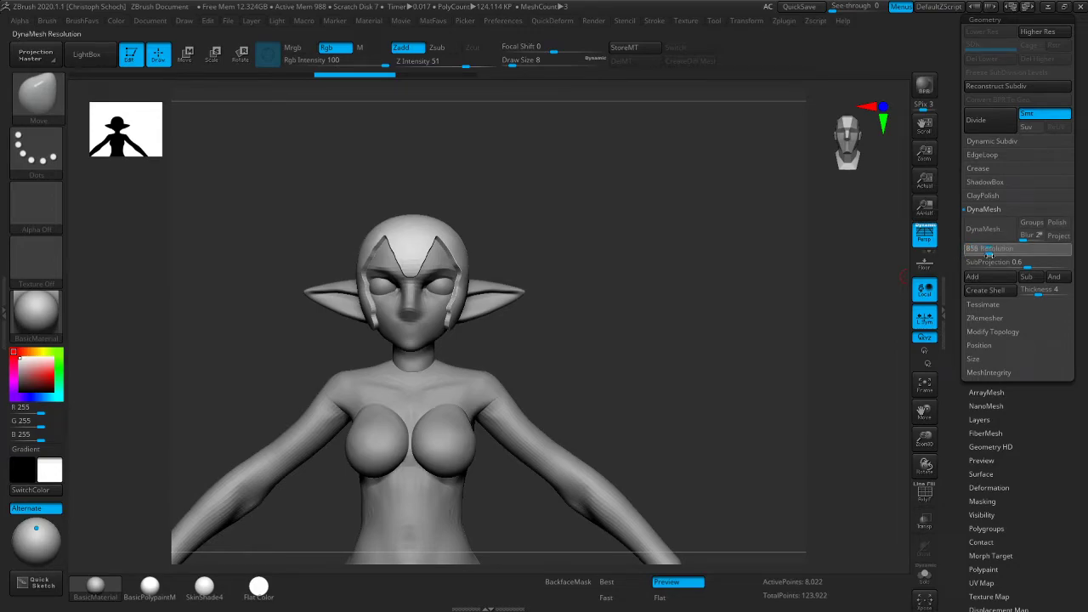
pyautogui.moveTo(995, 254); pyautogui.dragTo(997, 252)
pyautogui.click(983, 229)
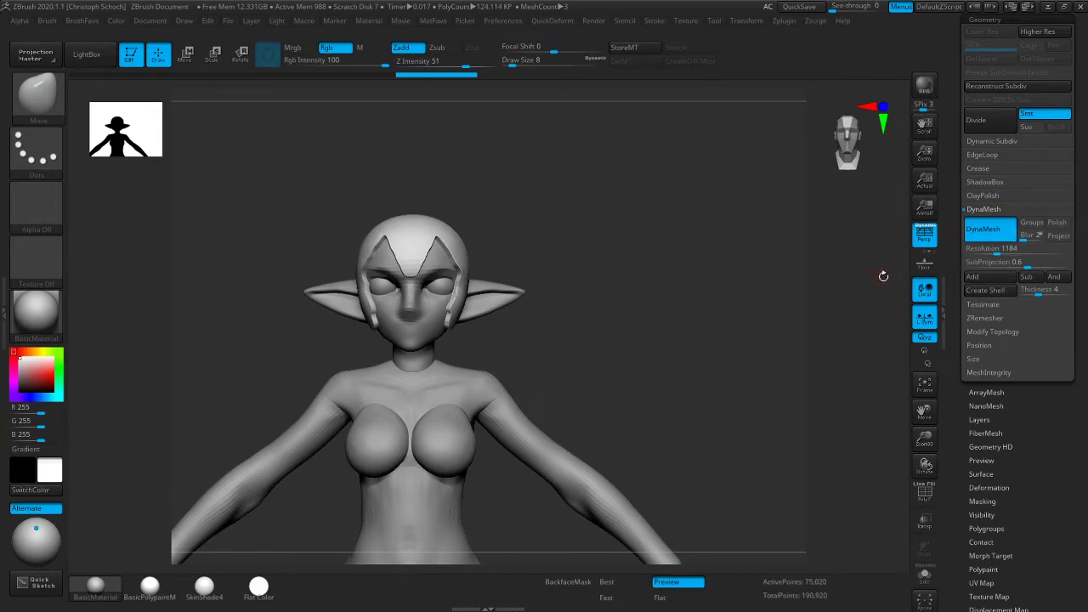
pyautogui.hotkey('ctrl', 'z')
# DynaMesh the extracted hair piece at resolution 432 and check it from the side and back
pyautogui.click(977, 253)
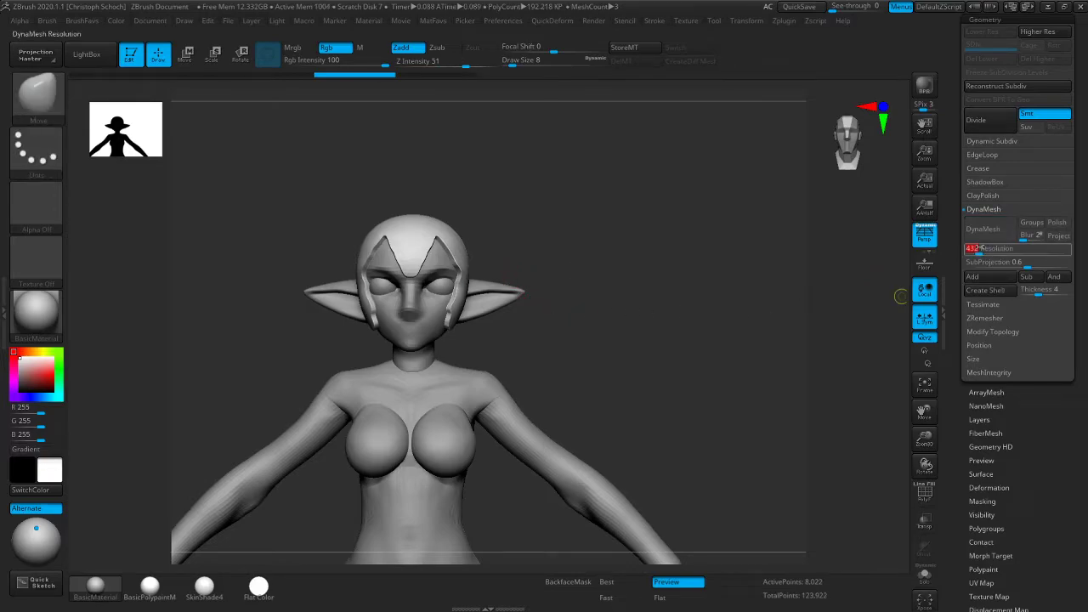
pyautogui.click(980, 236)
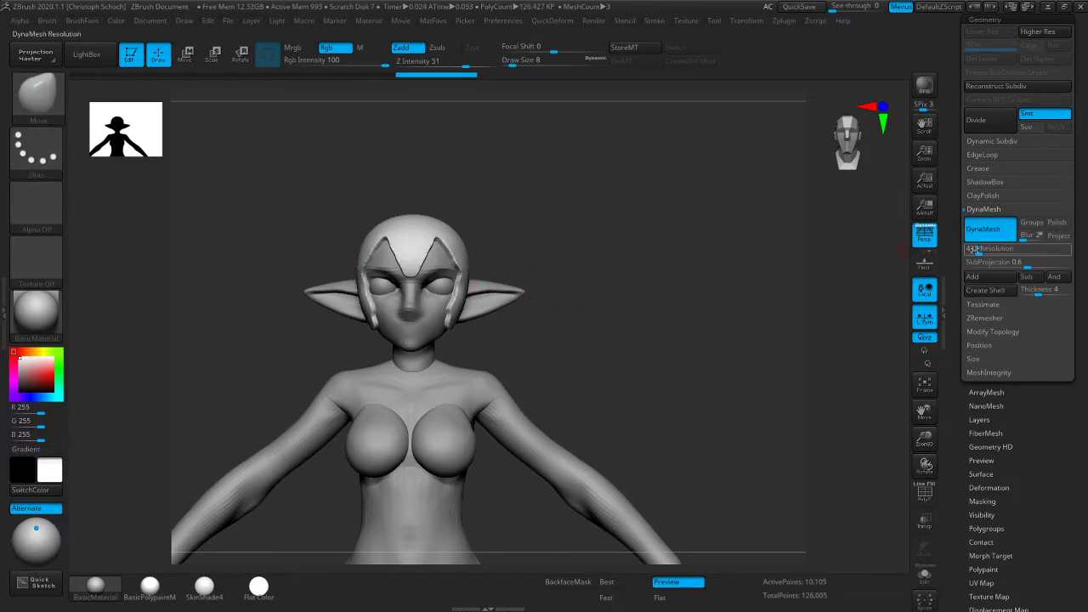
pyautogui.moveTo(702, 293); pyautogui.dragTo(675, 322)
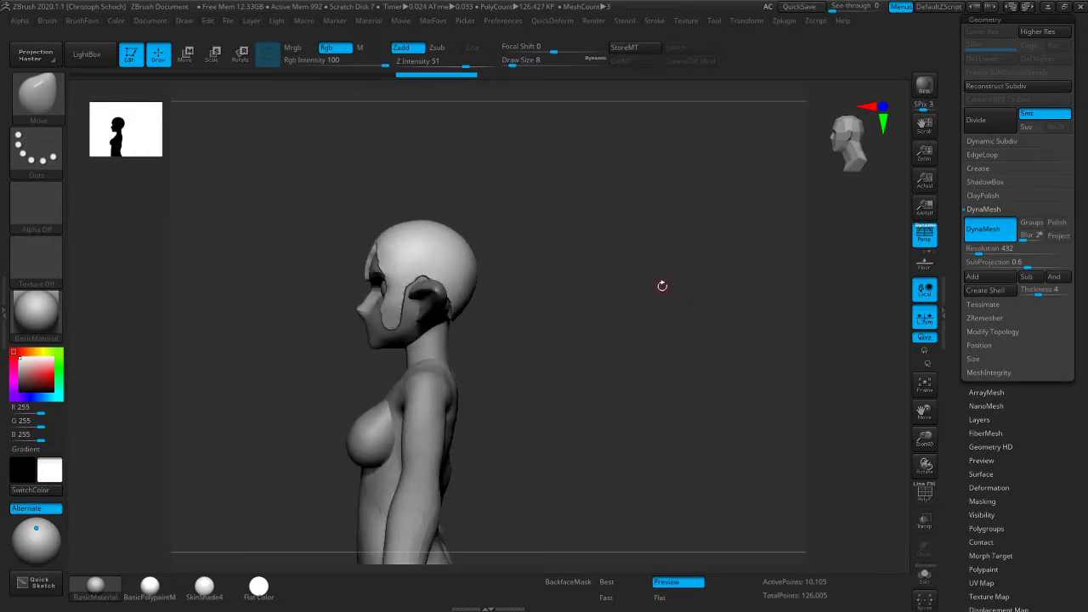
pyautogui.moveTo(617, 306); pyautogui.dragTo(649, 301)
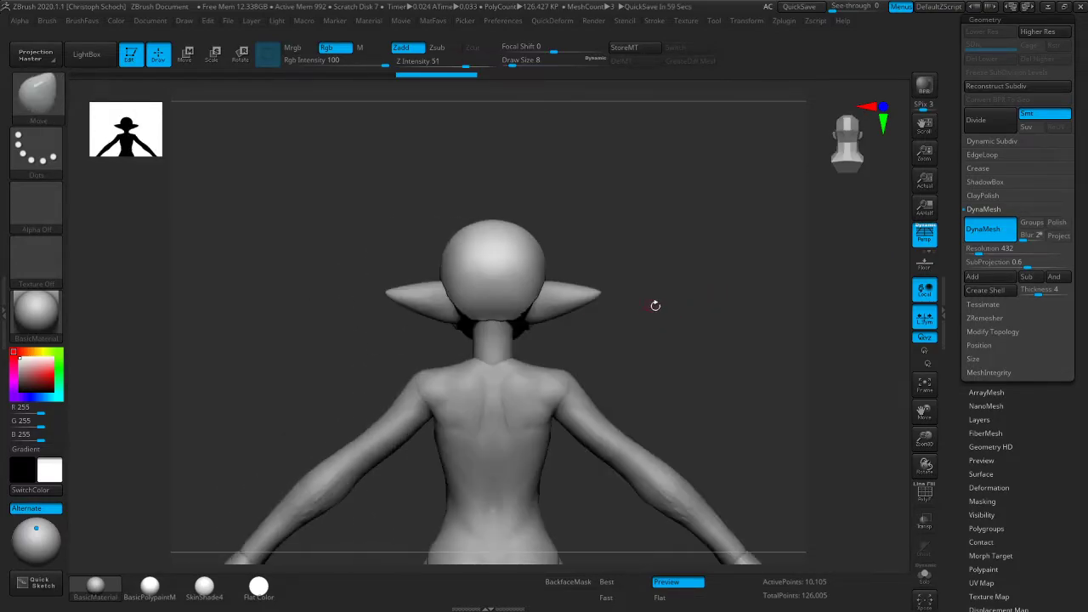
# Pull the hair piece's lower back edge down over the nape with the Move brush at draw size 46
pyautogui.press('b')
pyautogui.click(691, 423)
pyautogui.moveTo(685, 177); pyautogui.dragTo(622, 182)
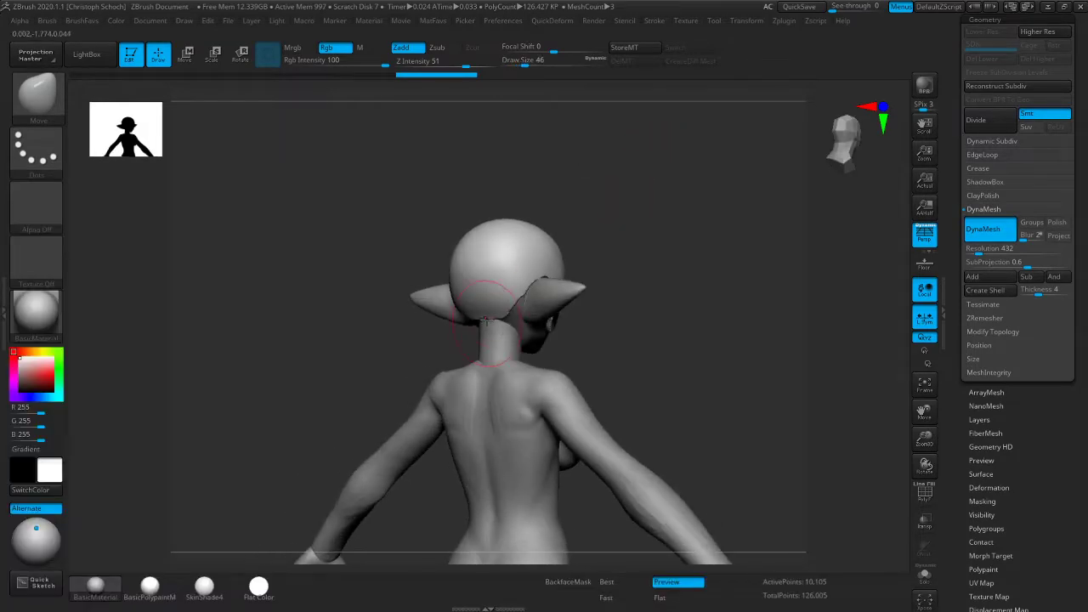
pyautogui.moveTo(480, 330); pyautogui.dragTo(479, 349)
# Add volume to the back of the hair piece with the Inflat brush at draw size 94 and Z intensity 10
pyautogui.moveTo(399, 383)
pyautogui.mouseDown()
pyautogui.moveTo(479, 352)
pyautogui.moveTo(566, 294)
pyautogui.mouseUp()
pyautogui.press('b')
pyautogui.click(512, 402)
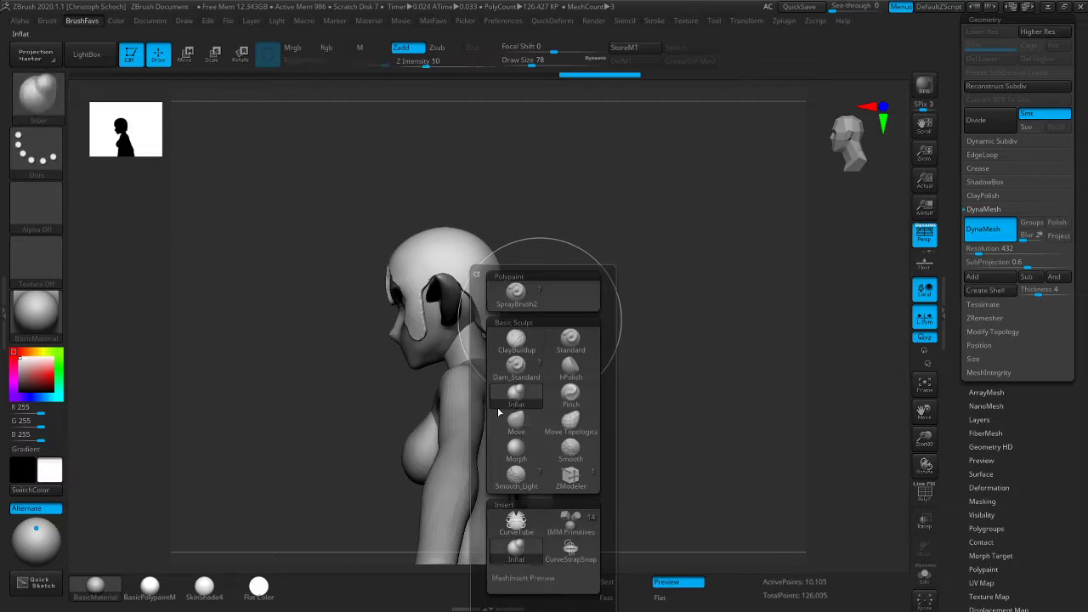
pyautogui.moveTo(470, 318)
pyautogui.mouseDown()
pyautogui.moveTo(494, 339)
pyautogui.moveTo(473, 282)
pyautogui.moveTo(500, 283)
pyautogui.moveTo(495, 262)
pyautogui.moveTo(513, 284)
pyautogui.mouseUp()
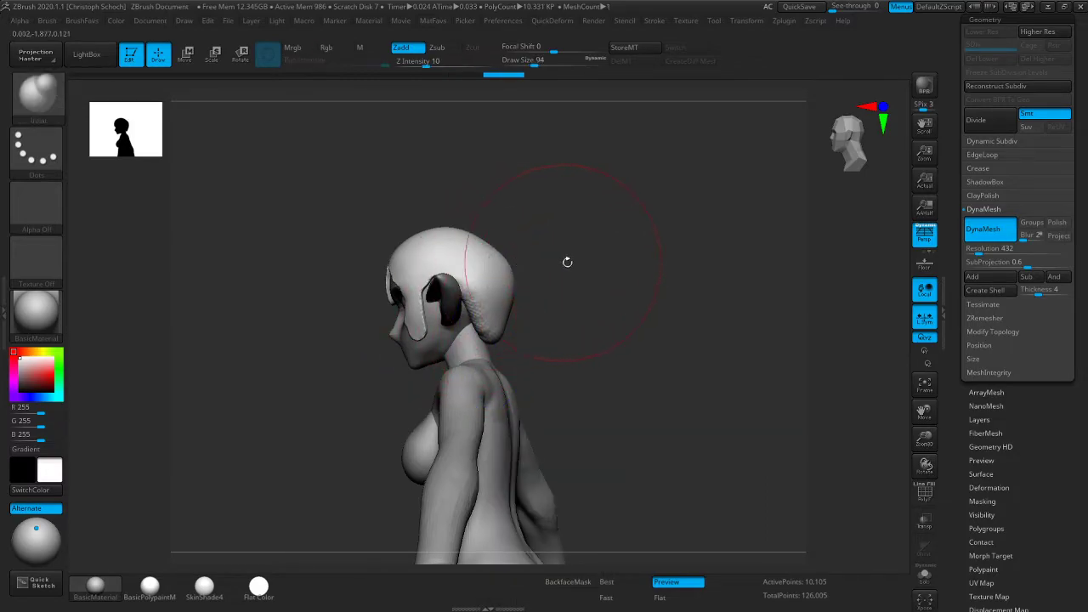
pyautogui.keyDown('shift'); pyautogui.moveTo(563, 260); pyautogui.dragTo(535, 279); pyautogui.keyUp('shift')
pyautogui.moveTo(403, 337)
pyautogui.mouseDown()
pyautogui.moveTo(333, 365)
pyautogui.moveTo(369, 333)
pyautogui.moveTo(307, 334)
pyautogui.moveTo(332, 332)
pyautogui.mouseUp()
# Add volume to the hair strand in front of the ear with the Inflat brush at draw size 54
pyautogui.moveTo(669, 264); pyautogui.dragTo(536, 267)
pyautogui.press('[')
pyautogui.press('[')
pyautogui.press('[')
pyautogui.press('[')
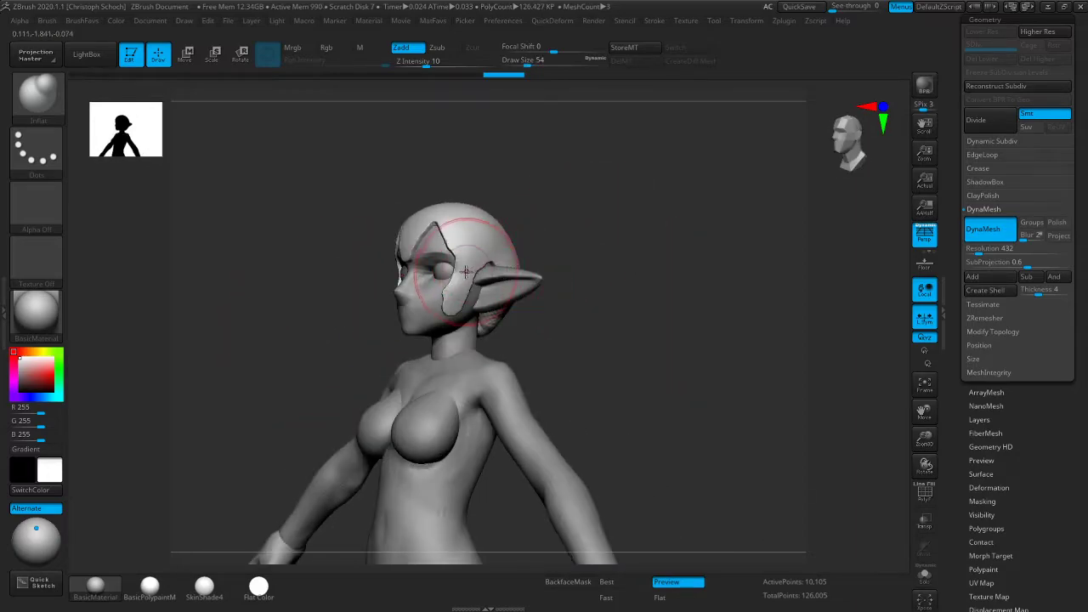
pyautogui.moveTo(447, 303)
pyautogui.mouseDown()
pyautogui.moveTo(452, 312)
pyautogui.moveTo(450, 297)
pyautogui.mouseUp()
pyautogui.keyDown('shift'); pyautogui.moveTo(578, 279); pyautogui.dragTo(622, 284); pyautogui.keyUp('shift')
# Lengthen the hair strands in front of the ears down along the cheeks with the Move brush at draw size 38
pyautogui.press('space')
pyautogui.click(600, 418)
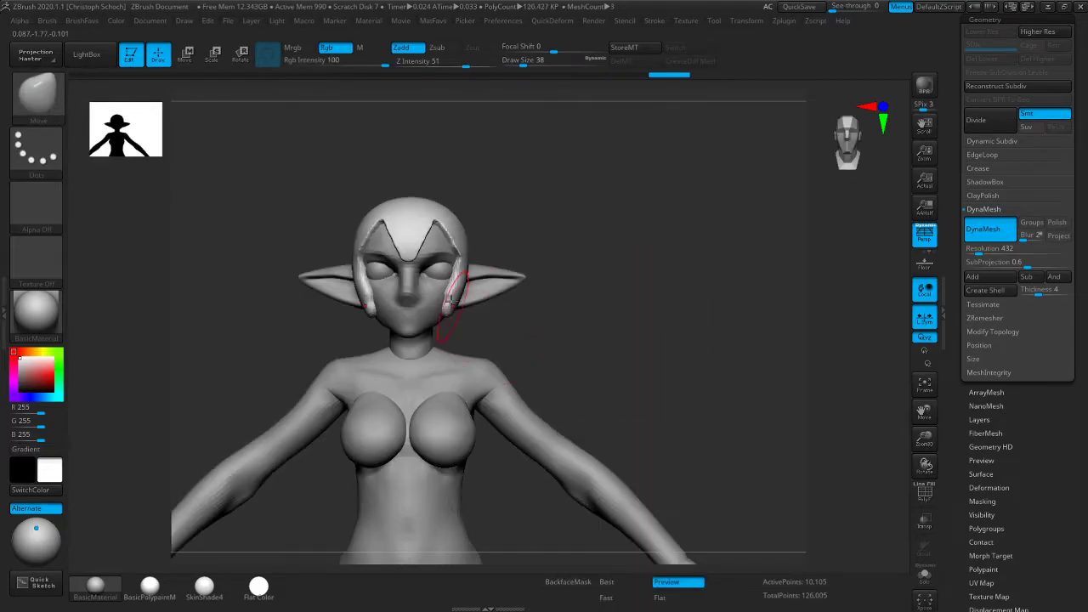
pyautogui.moveTo(448, 293); pyautogui.dragTo(452, 320)
pyautogui.moveTo(441, 357); pyautogui.dragTo(441, 360)
pyautogui.press(']')
pyautogui.moveTo(462, 273); pyautogui.dragTo(455, 289)
# Pull the hair at both temples outward over the ears into pointed tufts with the Move brush
pyautogui.moveTo(616, 238)
pyautogui.mouseDown()
pyautogui.moveTo(544, 236)
pyautogui.moveTo(588, 238)
pyautogui.moveTo(477, 257)
pyautogui.mouseUp()
pyautogui.click(472, 260)
pyautogui.moveTo(488, 290); pyautogui.dragTo(550, 317)
pyautogui.press(']')
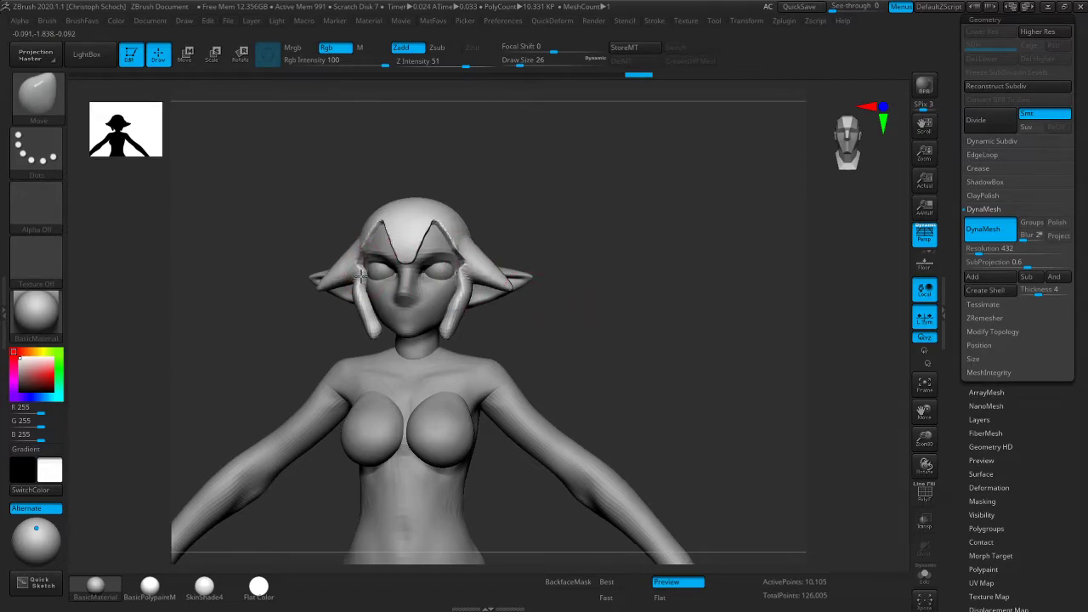
# Refine the side strands around the face with the Move brush, using draw sizes from 26 to 58
pyautogui.moveTo(520, 279); pyautogui.dragTo(602, 280)
pyautogui.moveTo(361, 281); pyautogui.dragTo(368, 283)
pyautogui.moveTo(505, 275); pyautogui.dragTo(596, 276)
pyautogui.press(']')
pyautogui.press(']')
pyautogui.moveTo(372, 315)
pyautogui.mouseDown()
pyautogui.moveTo(361, 298)
pyautogui.moveTo(361, 316)
pyautogui.moveTo(332, 299)
pyautogui.mouseUp()
pyautogui.hotkey('ctrl', 'shift', 'z')
pyautogui.hotkey('ctrl', 'shift', 'z')
pyautogui.hotkey('ctrl', 'shift', 'z')
pyautogui.hotkey('ctrl', 'shift', 'z')
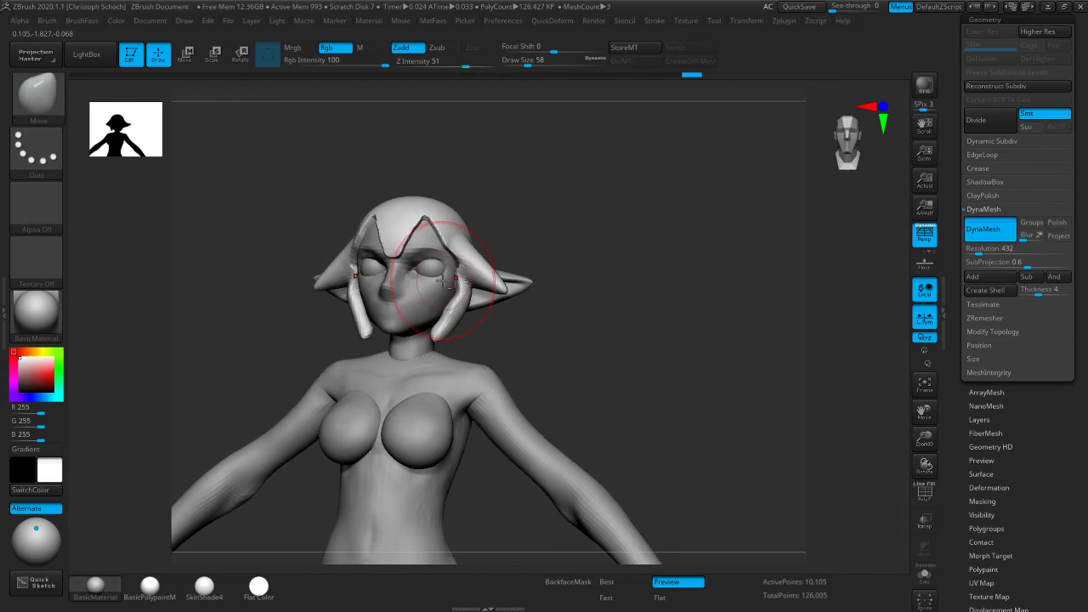
pyautogui.moveTo(504, 233); pyautogui.dragTo(568, 259)
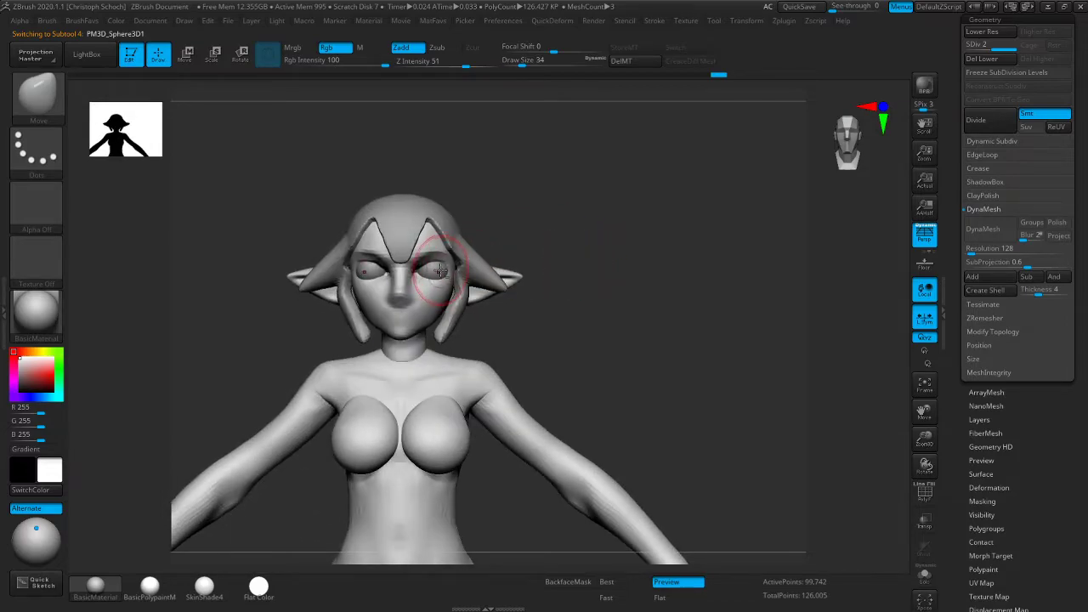
# Select the eyeballs, inspect them with the Scale gizmo active, and return to Draw mode
pyautogui.keyDown('alt'); pyautogui.click(442, 271); pyautogui.keyUp('alt')
pyautogui.press('e')
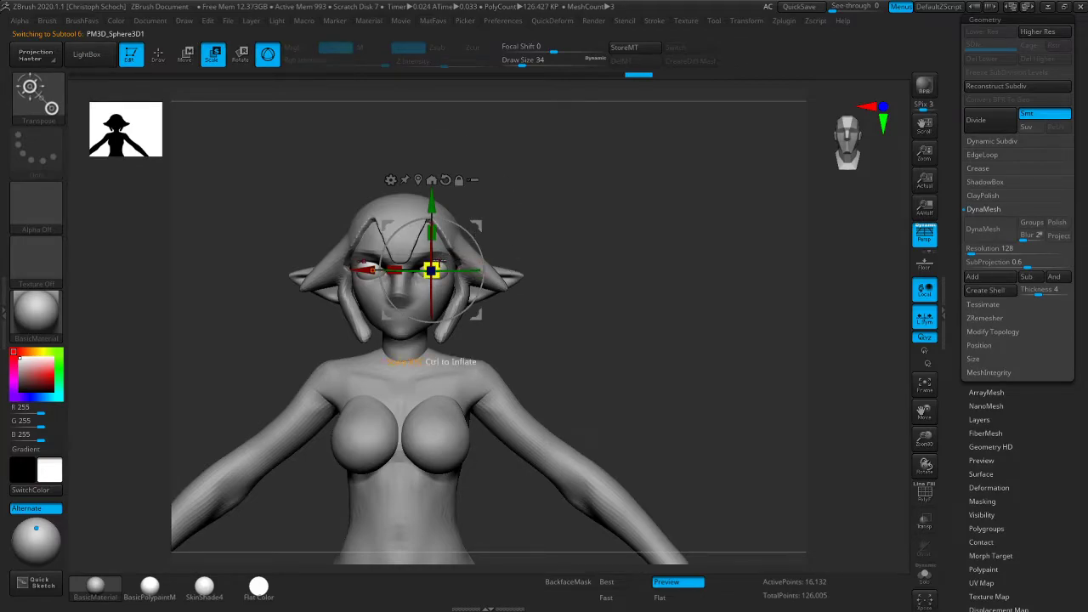
pyautogui.moveTo(437, 261); pyautogui.dragTo(498, 206)
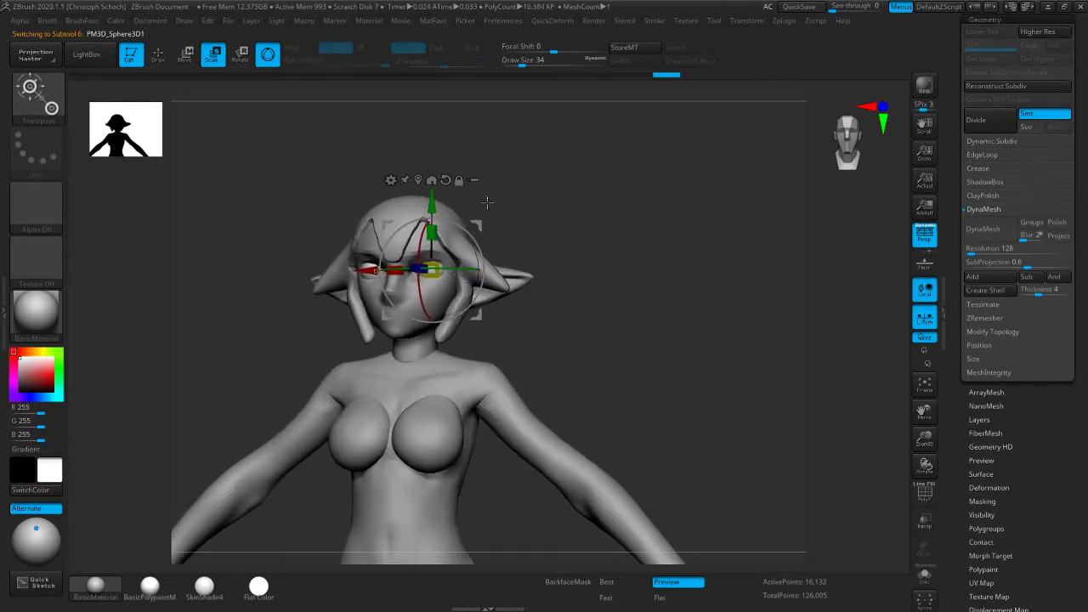
pyautogui.click(166, 58)
# Select the body and check its wireframe and polygroups with the polyframe display
pyautogui.keyDown('alt'); pyautogui.click(433, 308); pyautogui.keyUp('alt')
pyautogui.moveTo(578, 276); pyautogui.dragTo(793, 365)
pyautogui.click(924, 492)
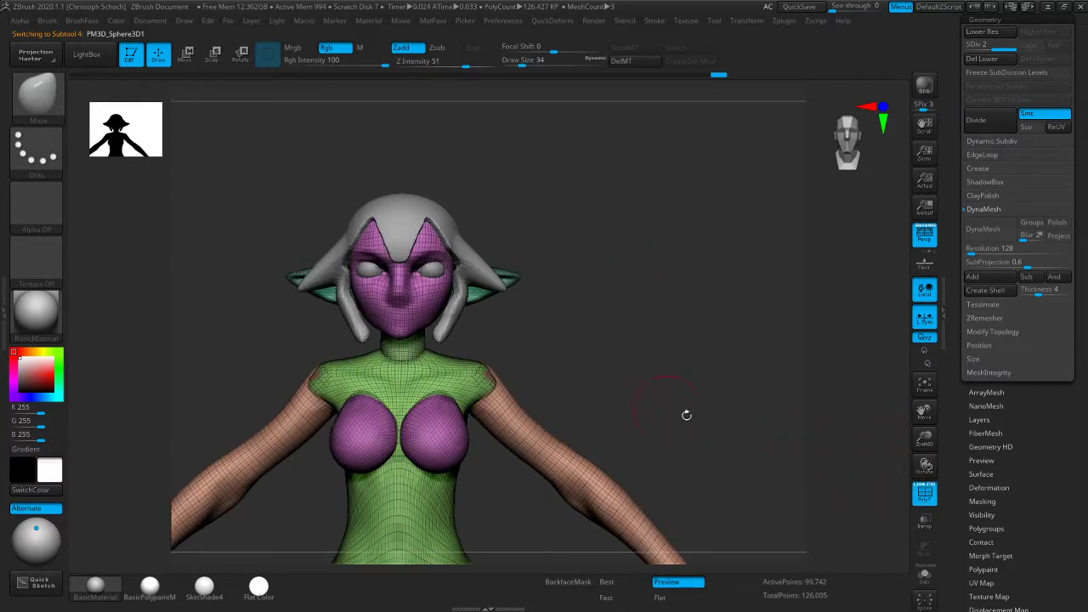
pyautogui.click(924, 491)
pyautogui.hotkey('shift', 'd')
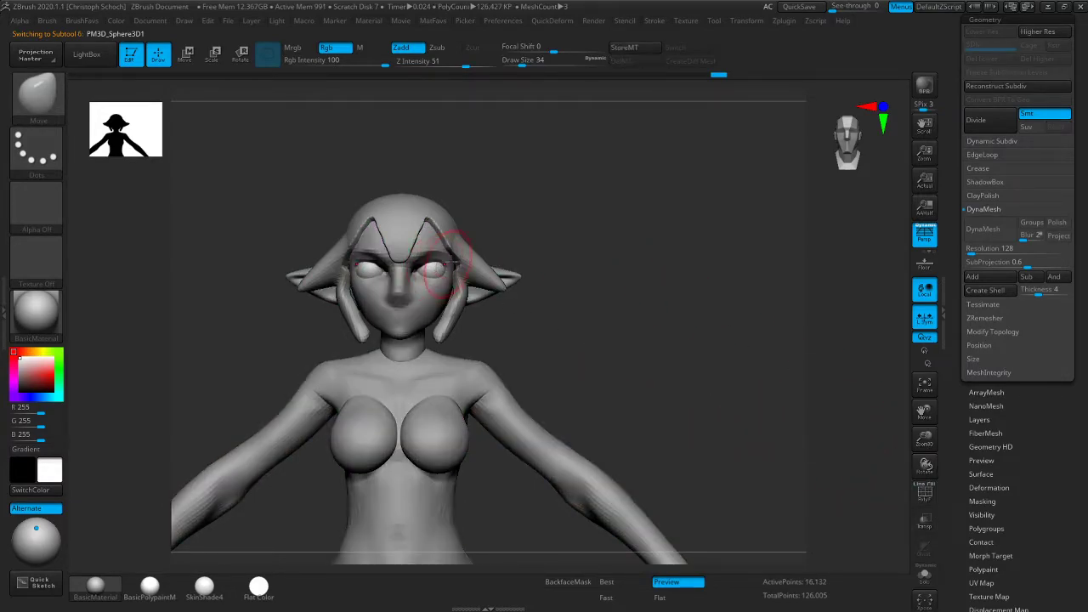
# Activate the Move gizmo on the eyeballs and check their placement in the head with transparency
pyautogui.press('w')
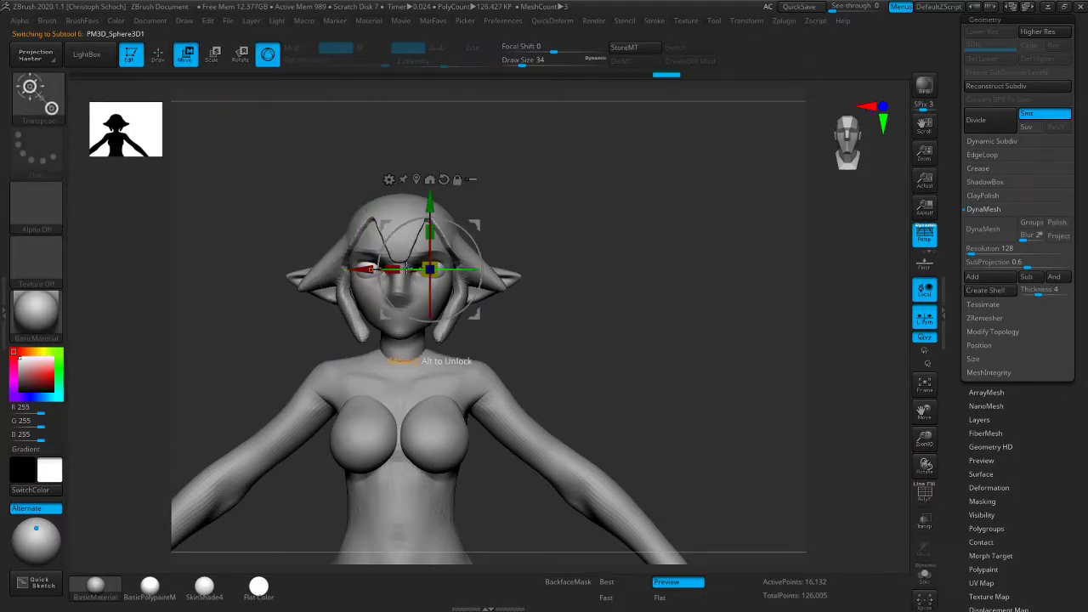
pyautogui.click(371, 270)
pyautogui.moveTo(923, 437); pyautogui.dragTo(706, 389)
pyautogui.moveTo(438, 269); pyautogui.dragTo(440, 268)
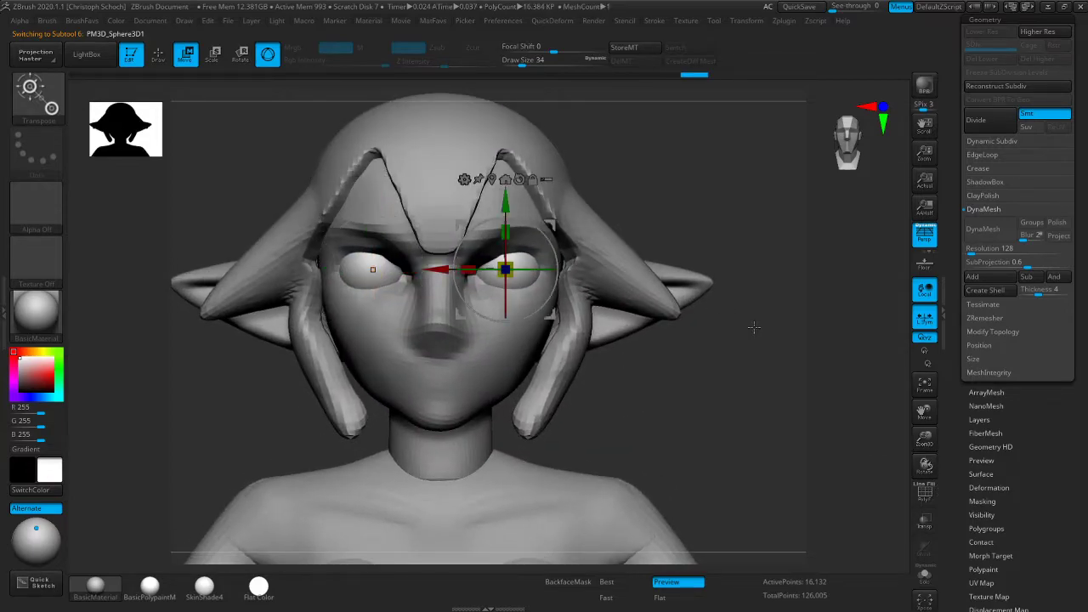
pyautogui.click(926, 523)
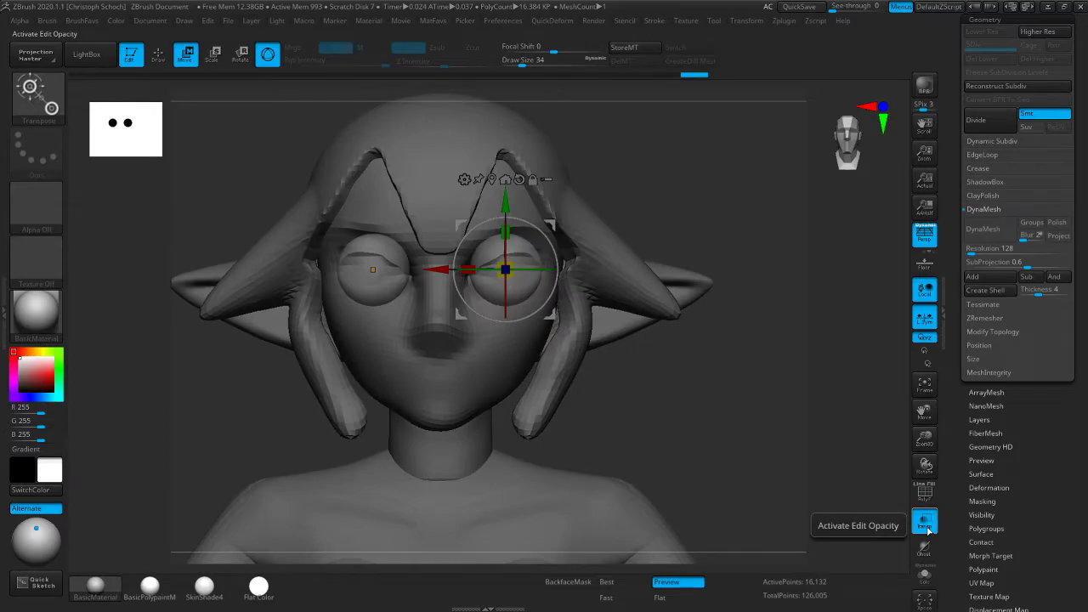
pyautogui.click(926, 525)
pyautogui.moveTo(925, 439); pyautogui.dragTo(925, 439)
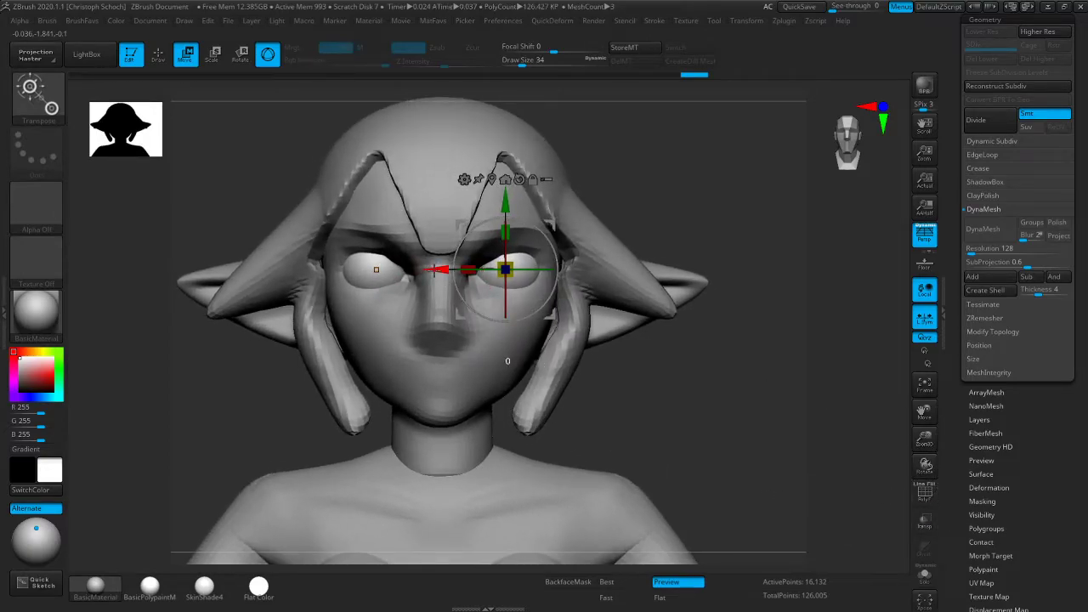
# Move the eyeballs slightly outward along the X axis, check them from an angle, and return to Draw mode
pyautogui.moveTo(433, 270); pyautogui.dragTo(445, 284)
pyautogui.moveTo(769, 409); pyautogui.dragTo(663, 400)
pyautogui.click(158, 55)
pyautogui.moveTo(297, 405); pyautogui.dragTo(274, 401)
pyautogui.keyDown('shift'); pyautogui.moveTo(855, 373); pyautogui.dragTo(853, 379); pyautogui.keyUp('shift')
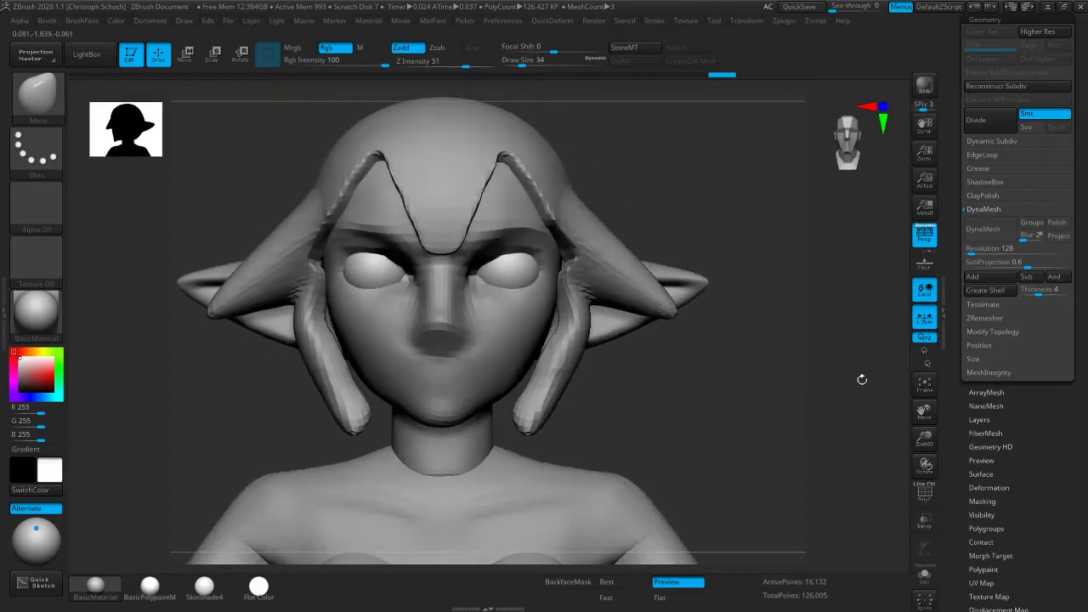
# Activate the hair mesh and switch to the ClayBuildup brush with backface masking enabled
pyautogui.moveTo(925, 438); pyautogui.dragTo(893, 438)
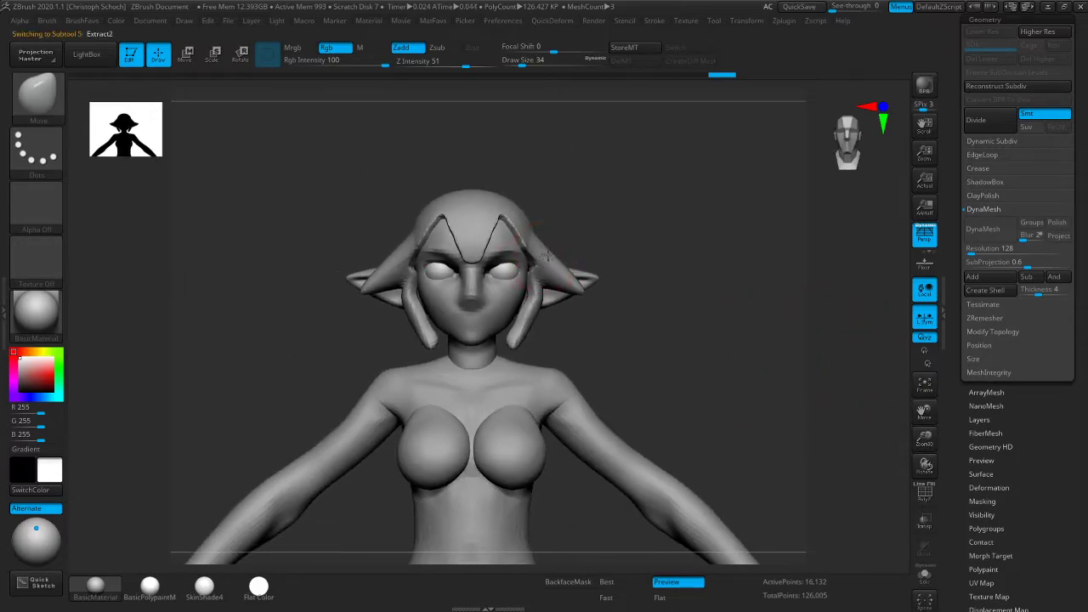
pyautogui.moveTo(609, 185); pyautogui.dragTo(527, 187)
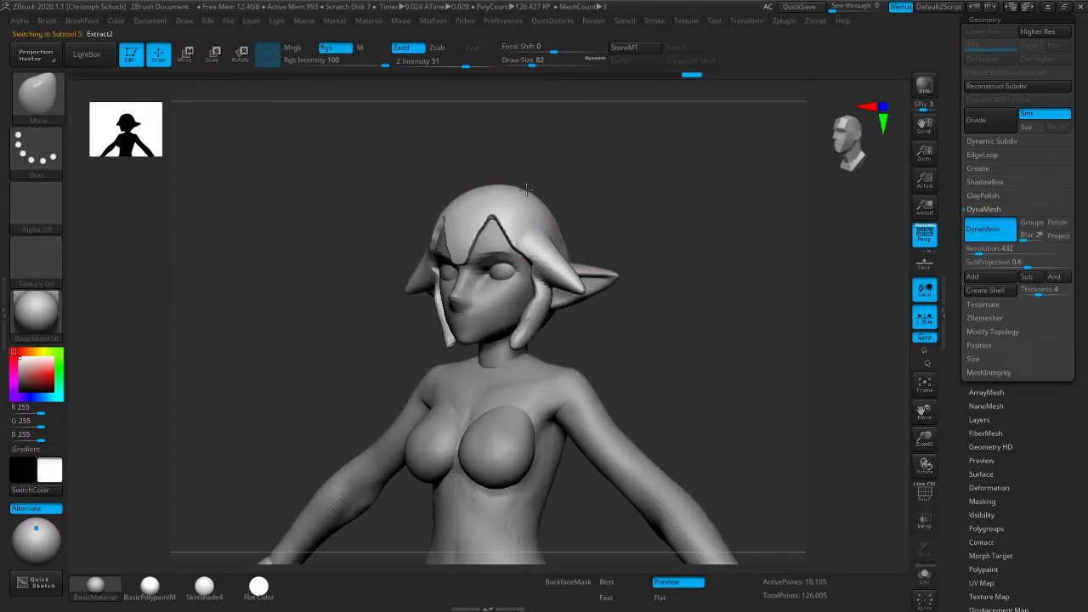
pyautogui.moveTo(646, 213)
pyautogui.mouseDown()
pyautogui.moveTo(573, 216)
pyautogui.moveTo(410, 340)
pyautogui.moveTo(422, 322)
pyautogui.mouseUp()
pyautogui.press('b')
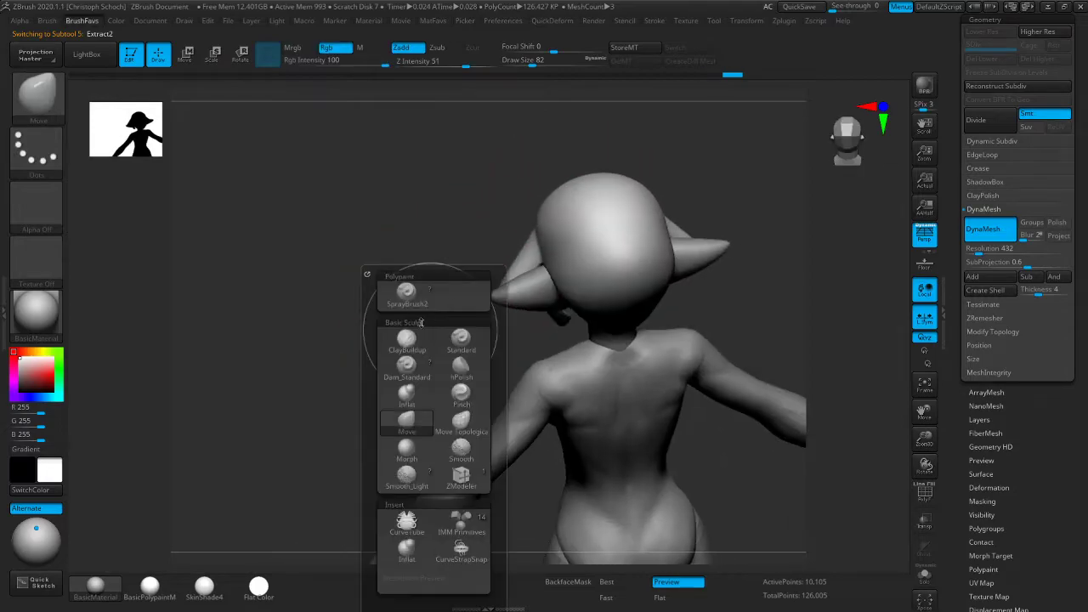
pyautogui.press('c')
pyautogui.press('b')
pyautogui.click(571, 583)
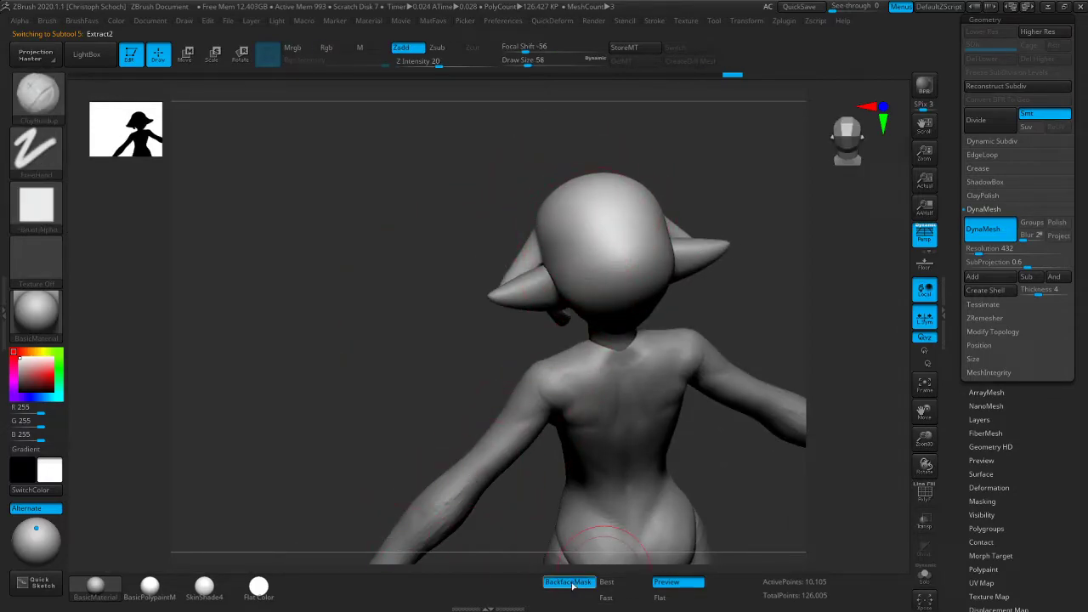
pyautogui.click(604, 598)
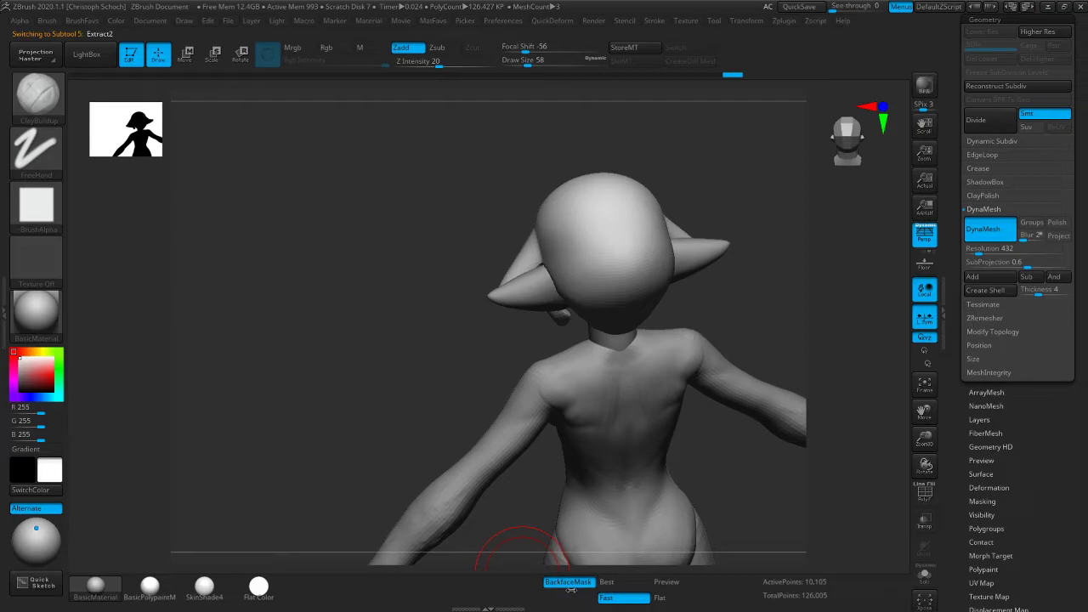
pyautogui.click(667, 582)
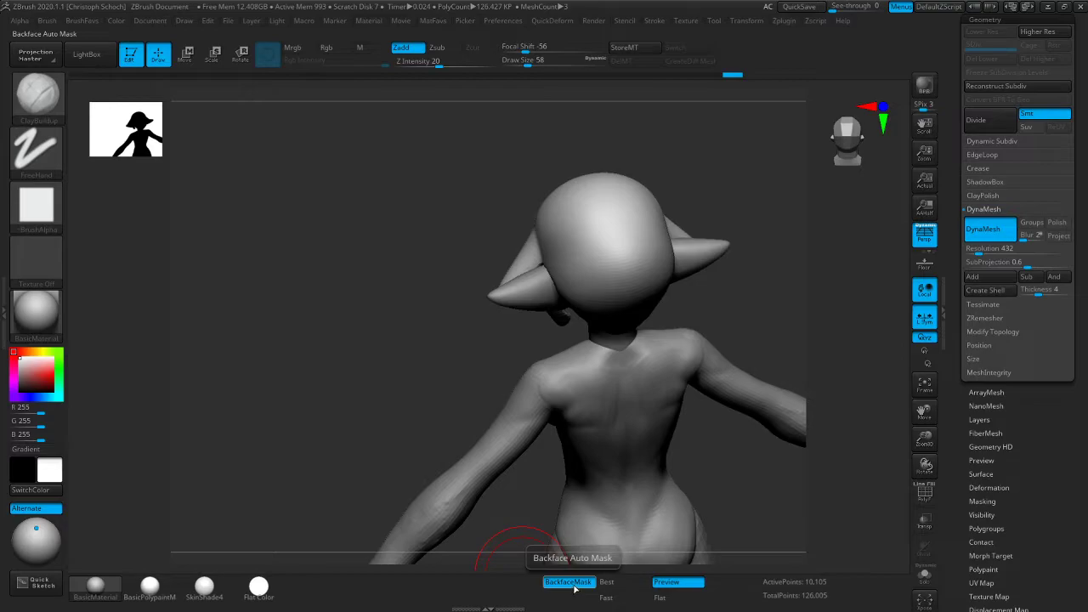
# Examine the Draw and Edit sections of the preferences for a general backface masking setting
pyautogui.click(25, 21)
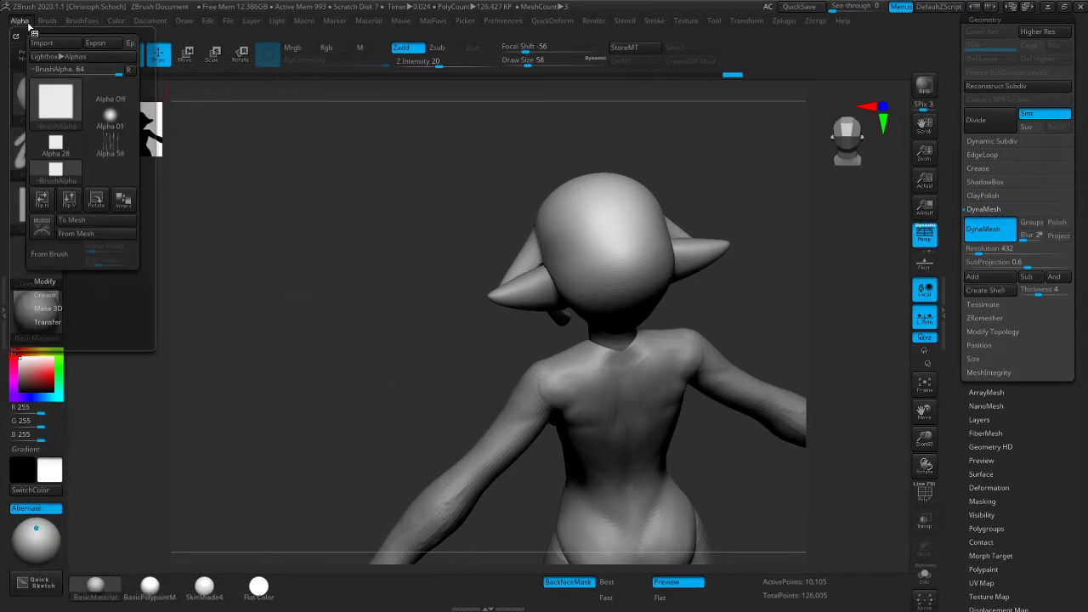
pyautogui.click(47, 20)
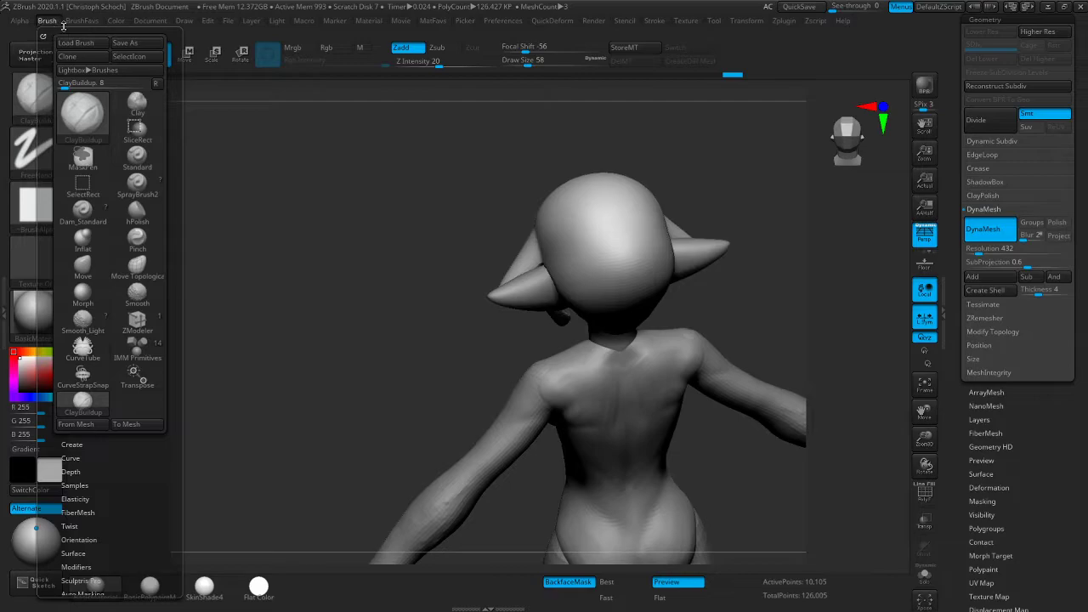
pyautogui.click(153, 22)
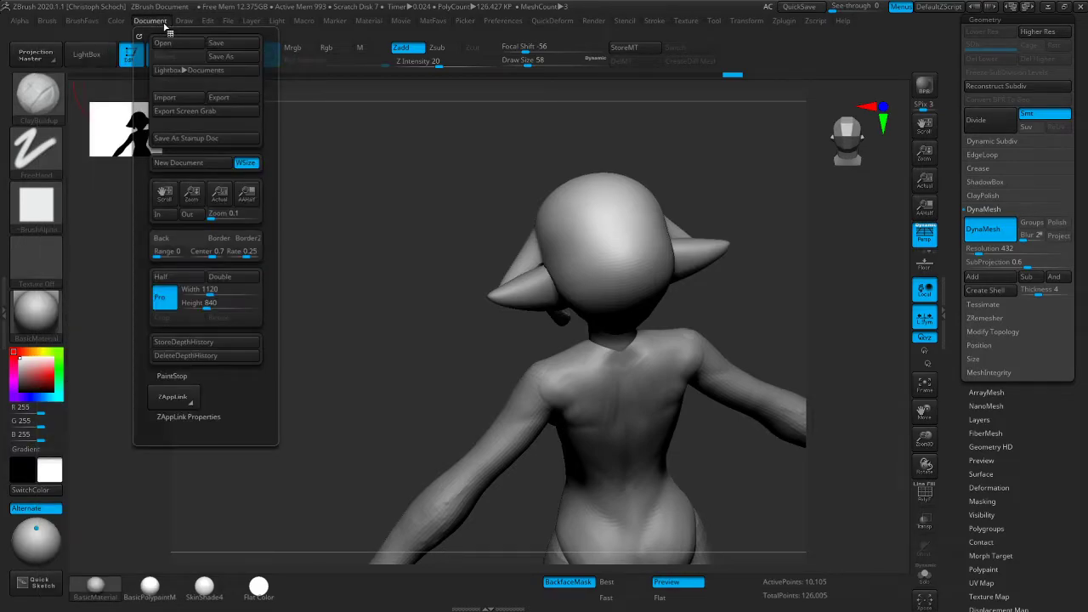
pyautogui.click(536, 22)
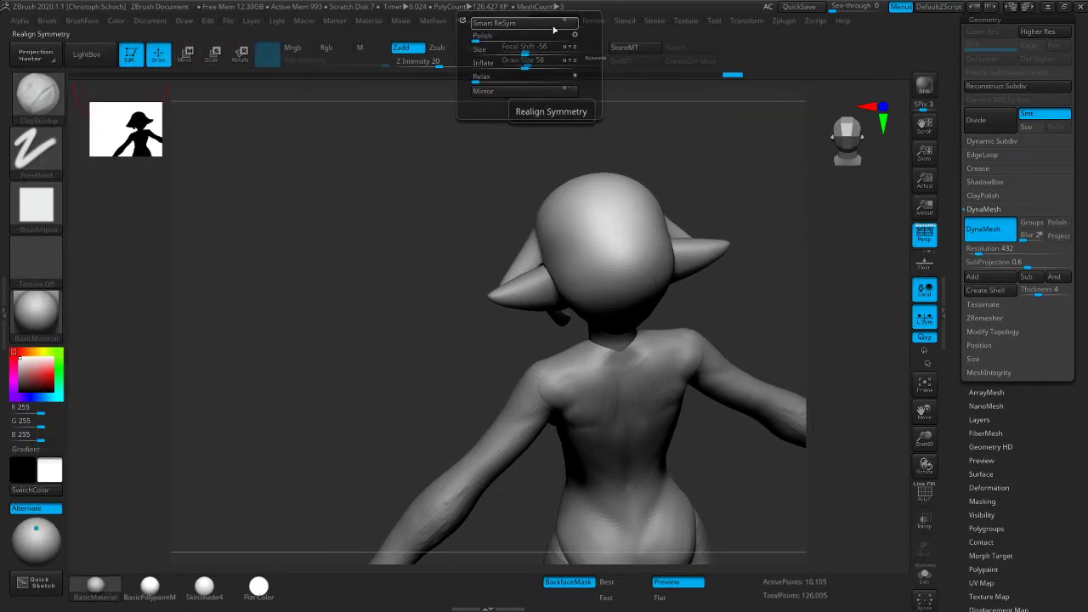
pyautogui.moveTo(515, 29)
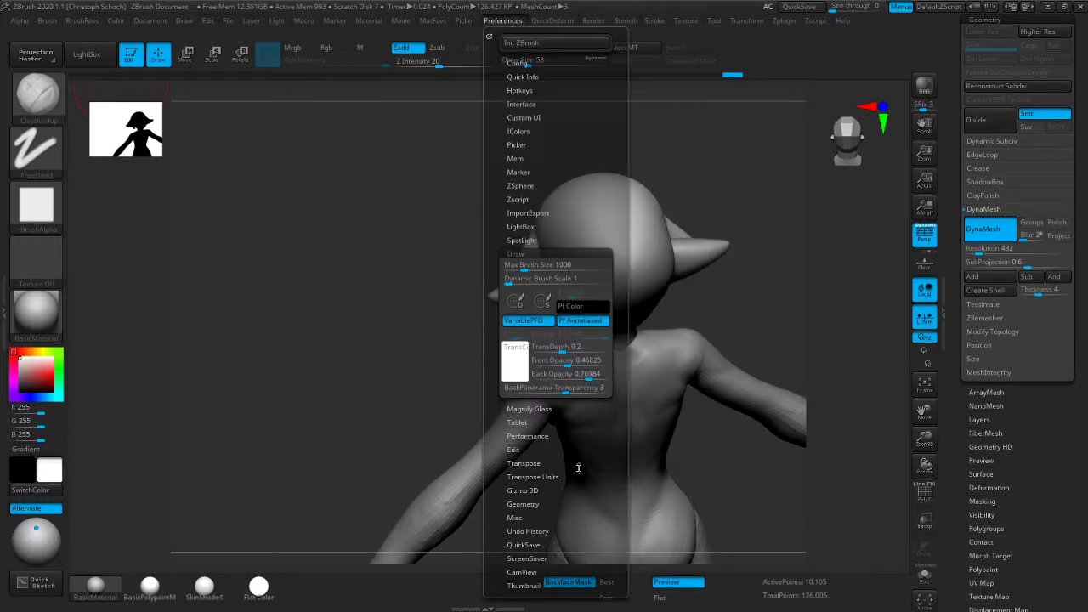
pyautogui.scroll(-3, 578, 468)
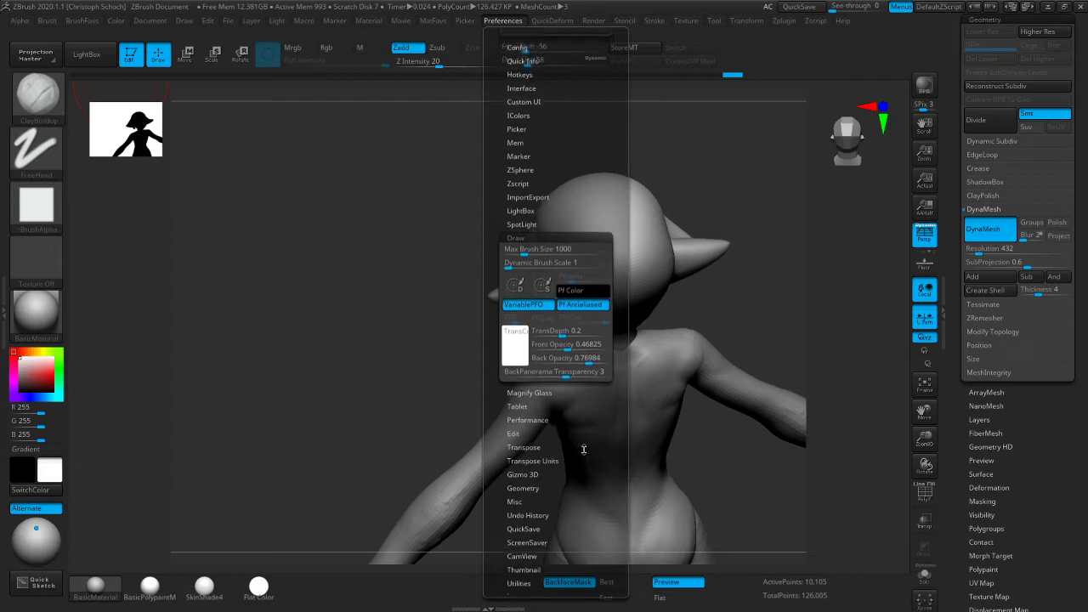
pyautogui.scroll(-5, 591, 423)
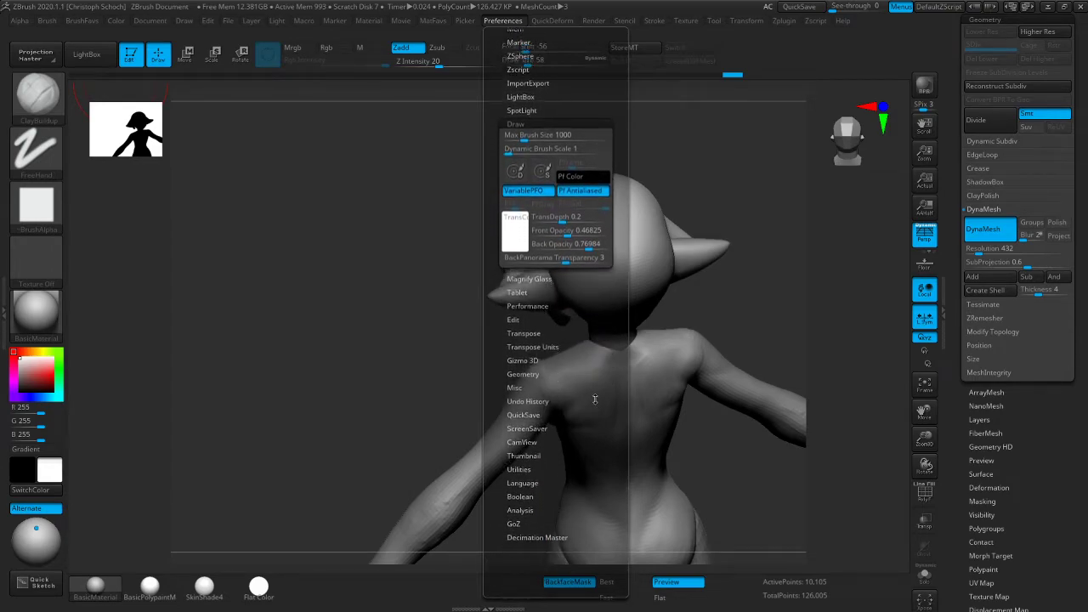
pyautogui.scroll(-2, 596, 394)
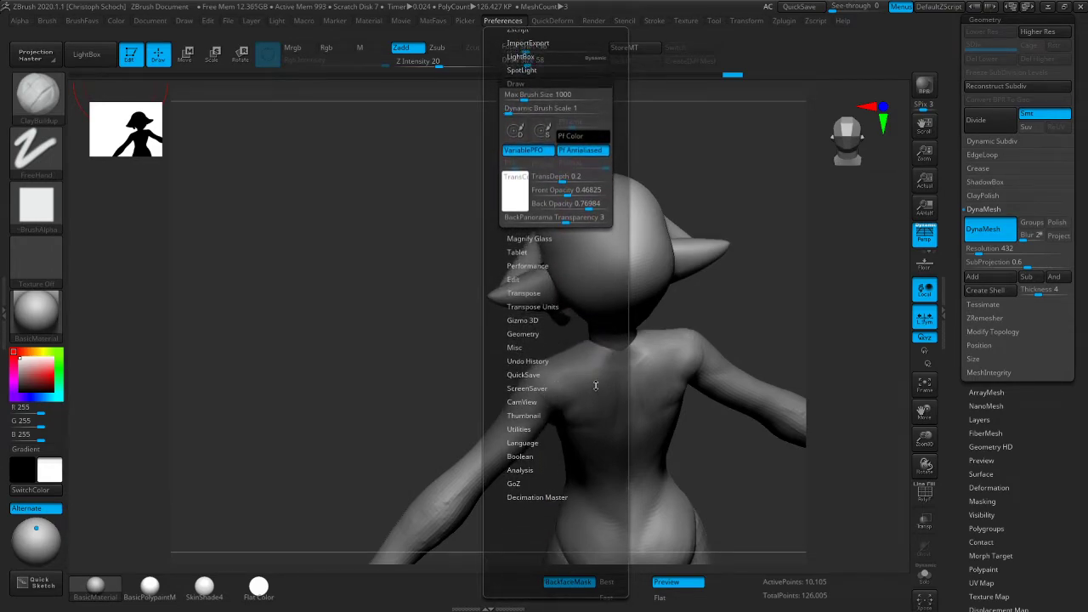
pyautogui.click(520, 279)
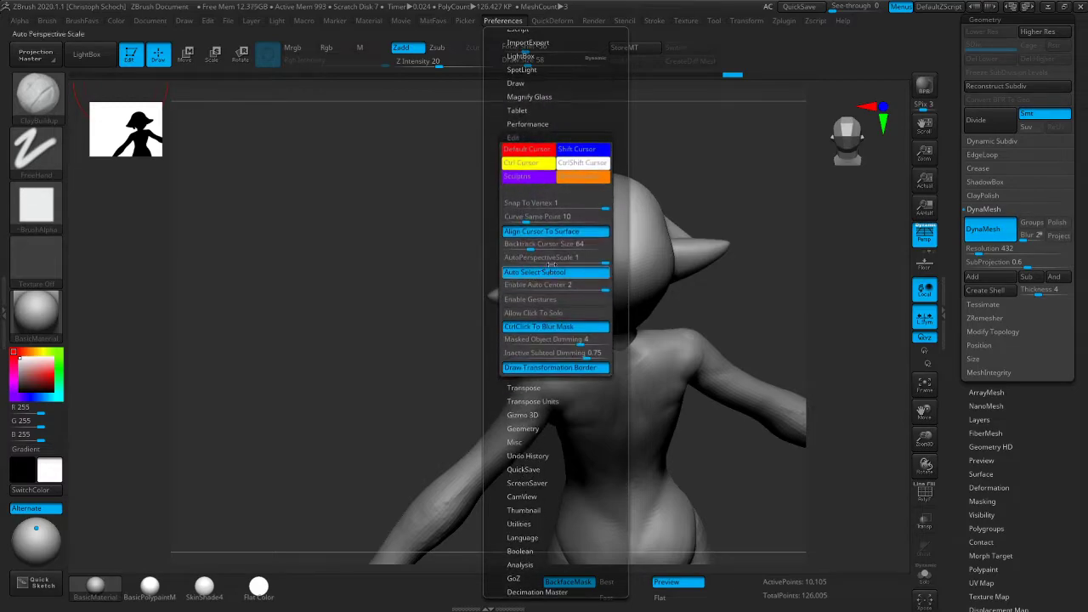
pyautogui.click(517, 137)
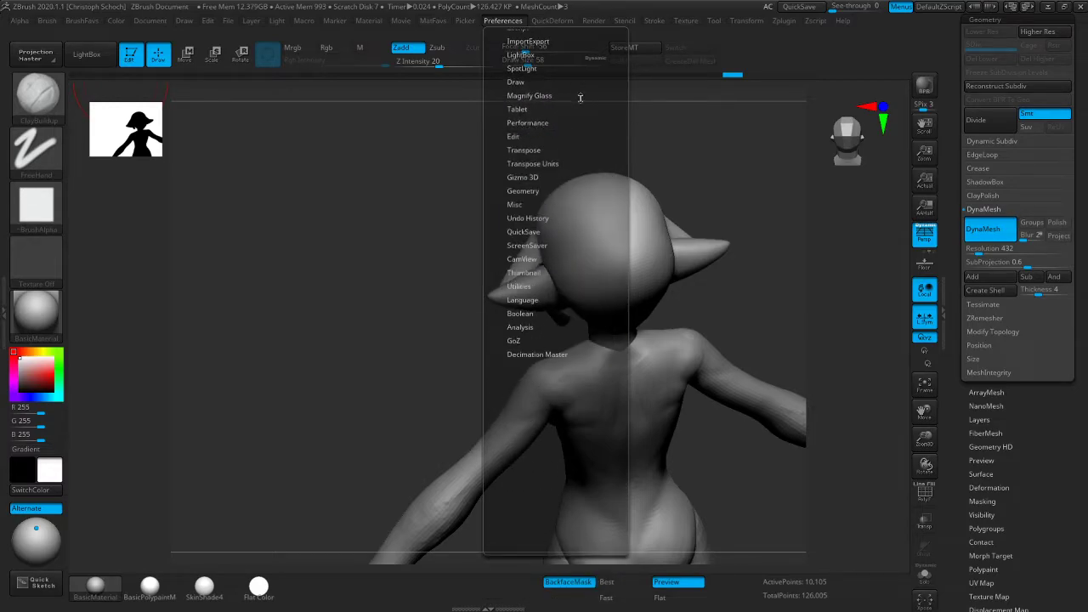
pyautogui.scroll(3, 579, 100)
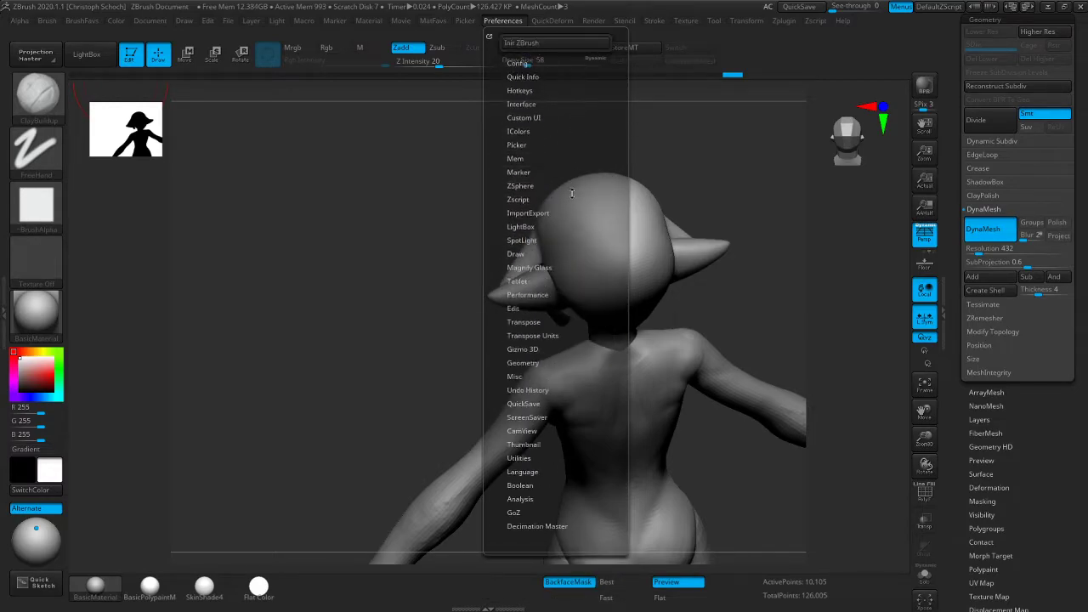
# Examine the ClayBuildup brush's Modifiers, Create and Curve settings for the backface masking option
pyautogui.click(47, 21)
pyautogui.scroll(-3, 140, 424)
pyautogui.scroll(-1, 140, 424)
pyautogui.moveTo(141, 420); pyautogui.dragTo(139, 413)
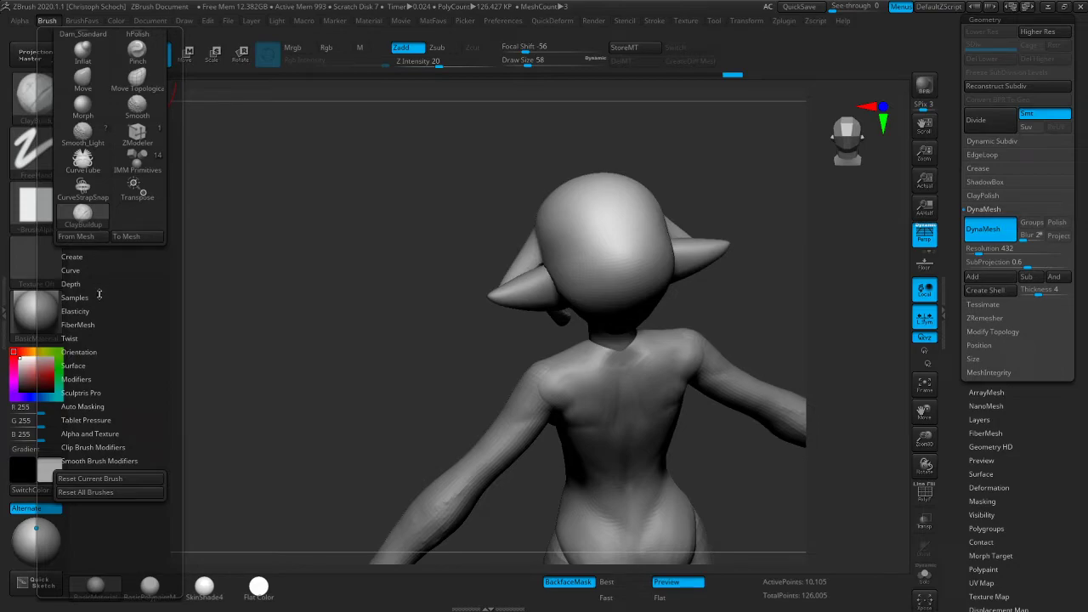
pyautogui.click(76, 379)
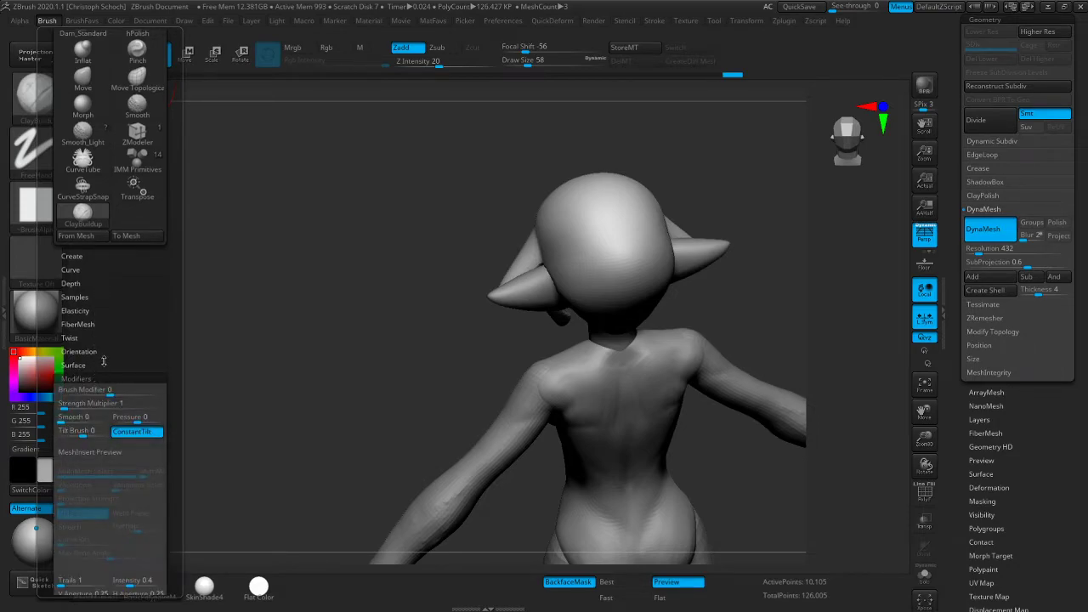
pyautogui.scroll(-4, 103, 364)
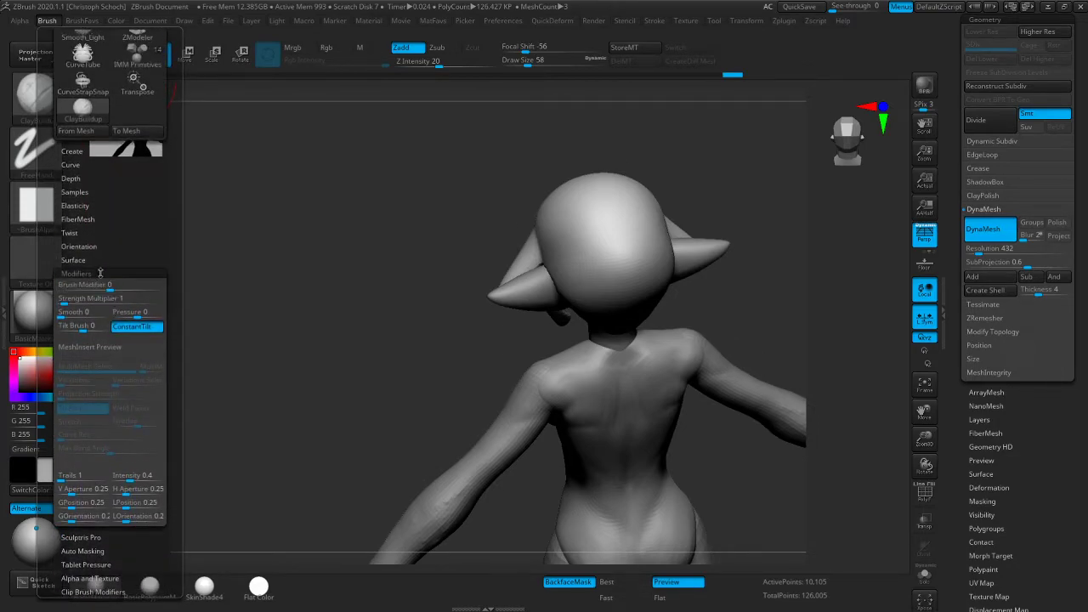
pyautogui.click(100, 273)
pyautogui.click(108, 245)
pyautogui.click(109, 246)
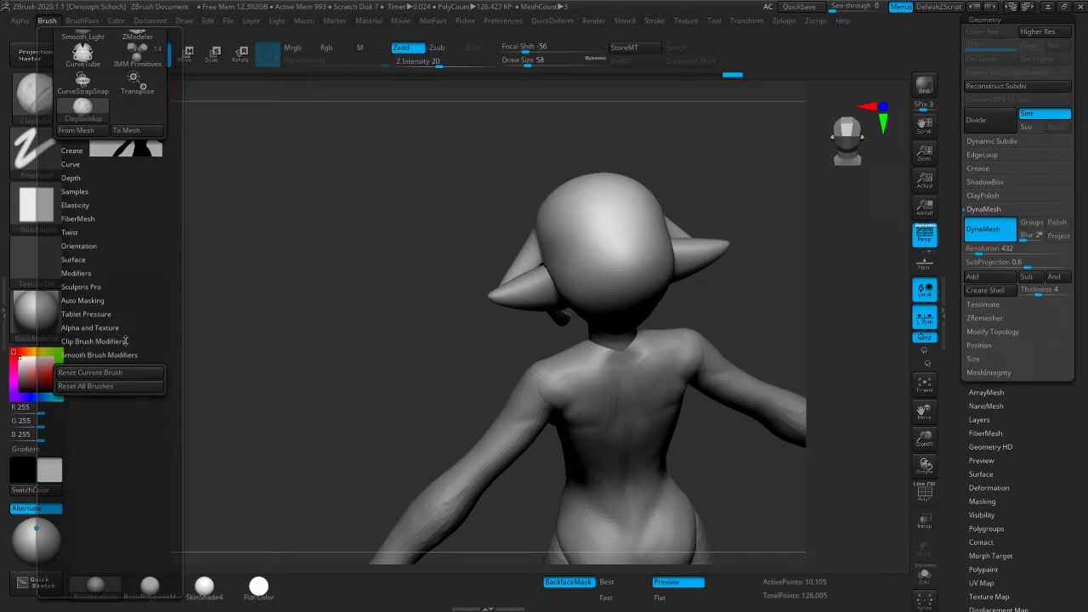
pyautogui.scroll(2, 125, 265)
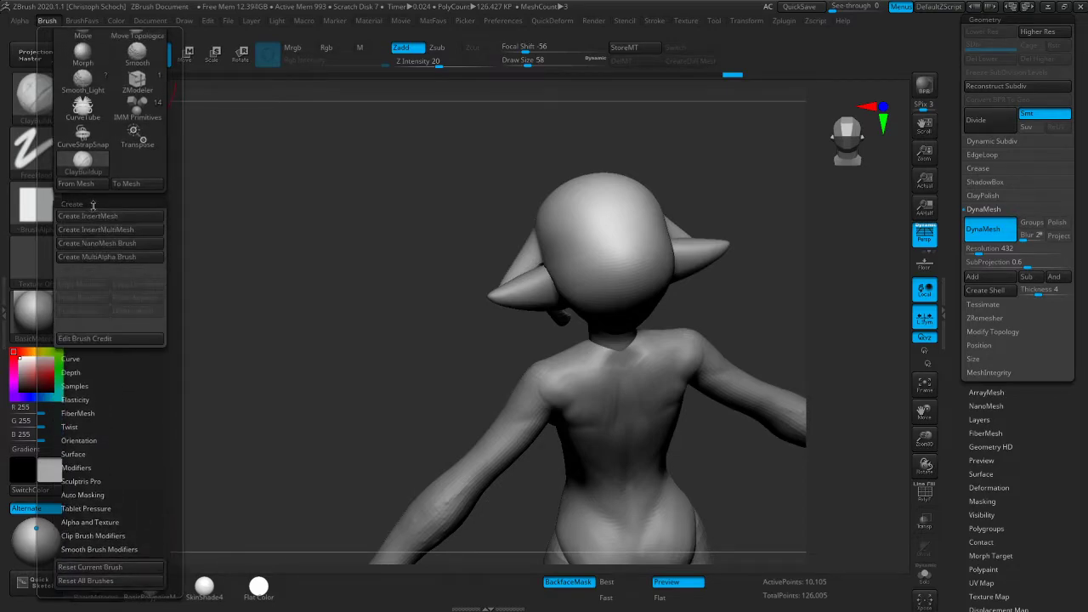
pyautogui.click(96, 217)
pyautogui.click(102, 217)
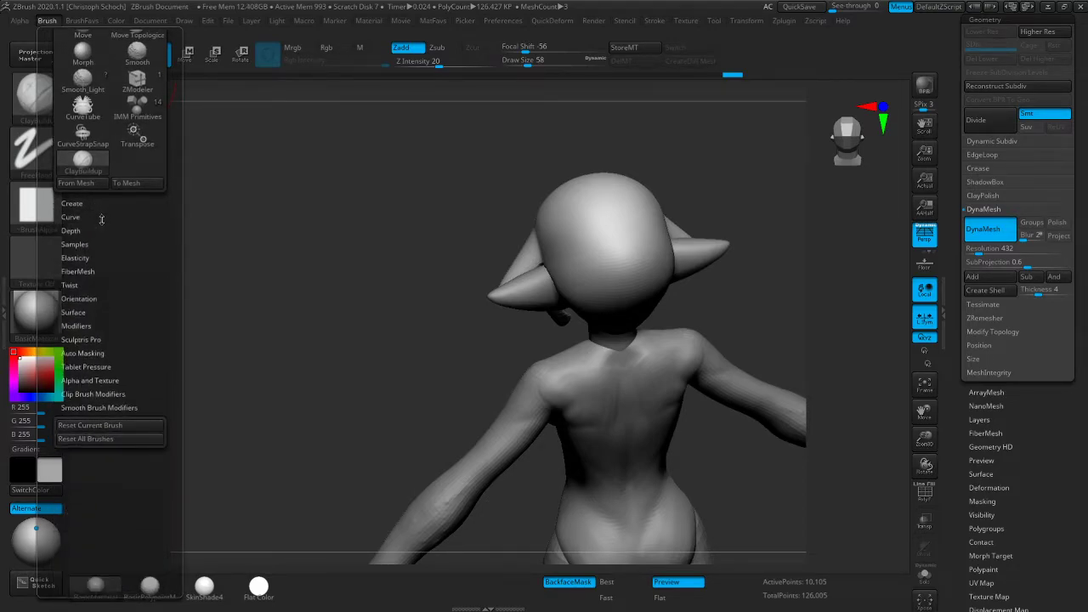
pyautogui.click(101, 228)
pyautogui.click(102, 216)
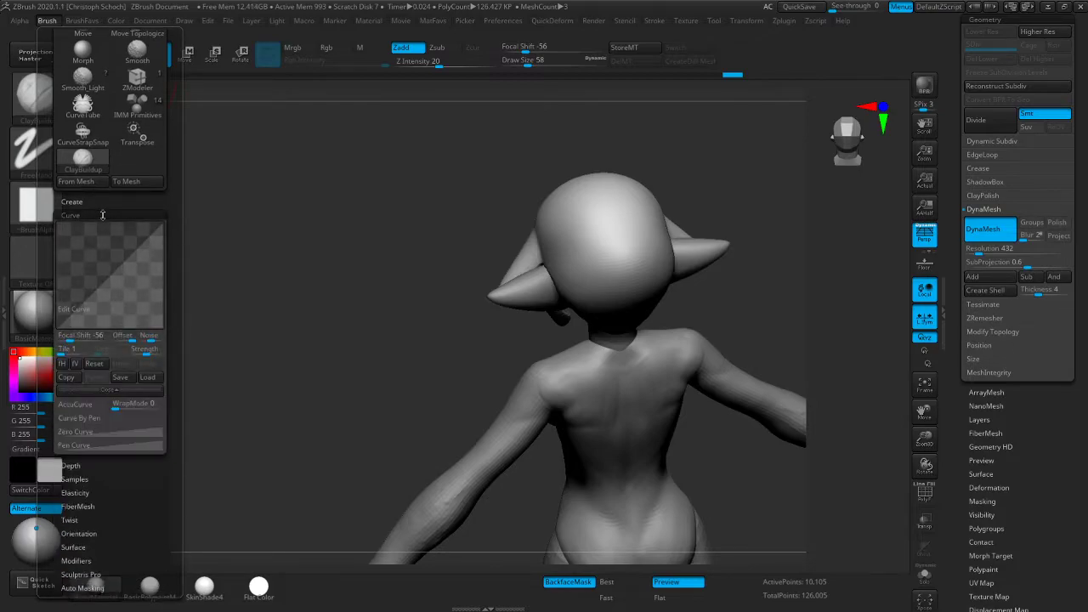
pyautogui.click(102, 216)
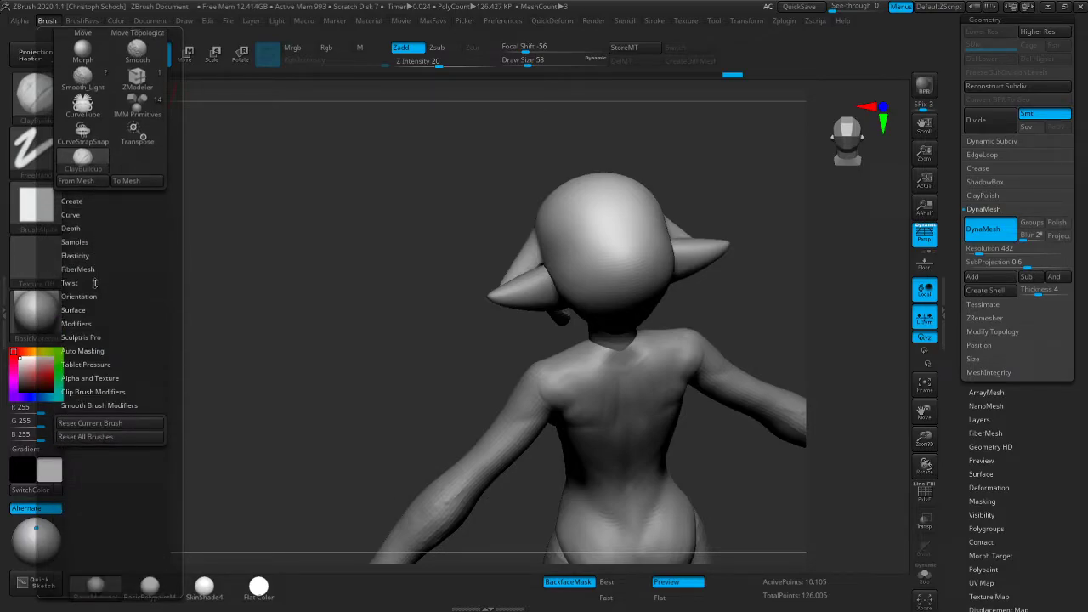
pyautogui.moveTo(113, 23)
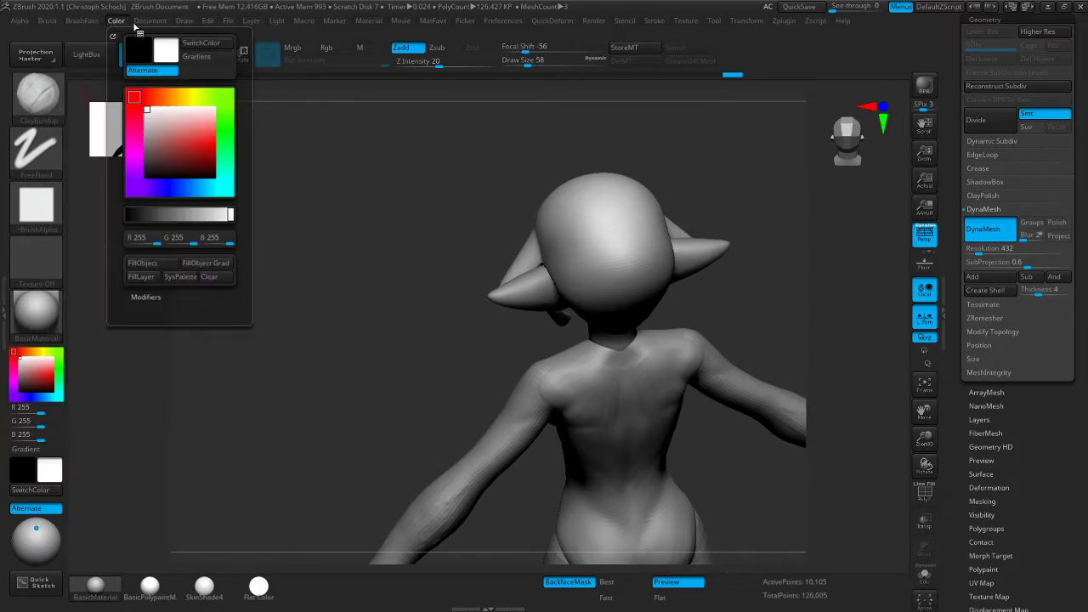
pyautogui.moveTo(159, 24)
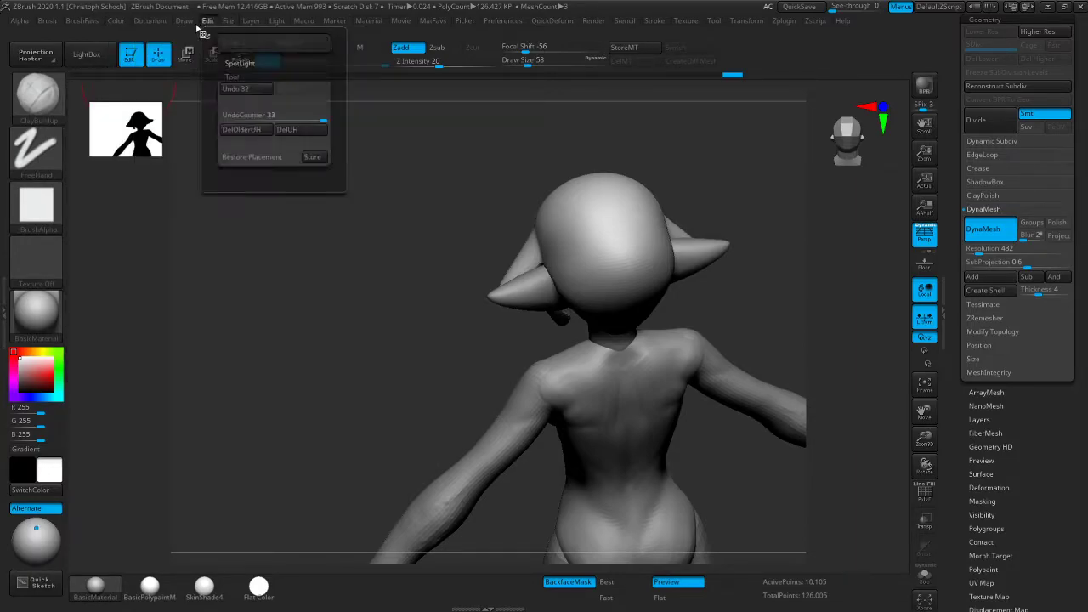
pyautogui.moveTo(333, 27)
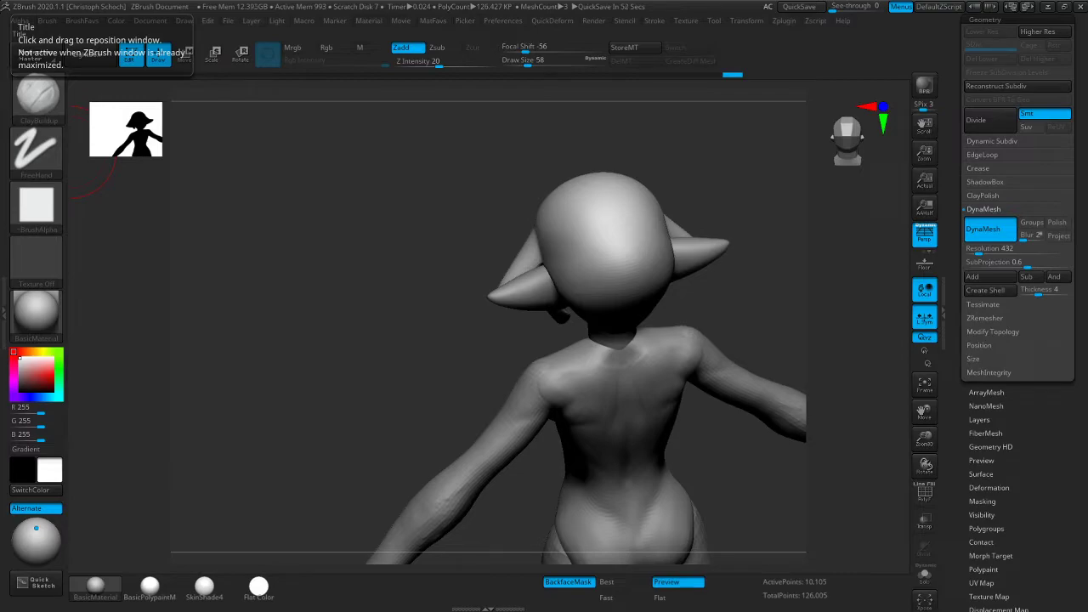
# Read the help note for BackfaceMask and examine the brush's Auto Masking settings
pyautogui.moveTo(317, 423); pyautogui.dragTo(349, 399)
pyautogui.press('ctrl')
pyautogui.moveTo(572, 587)
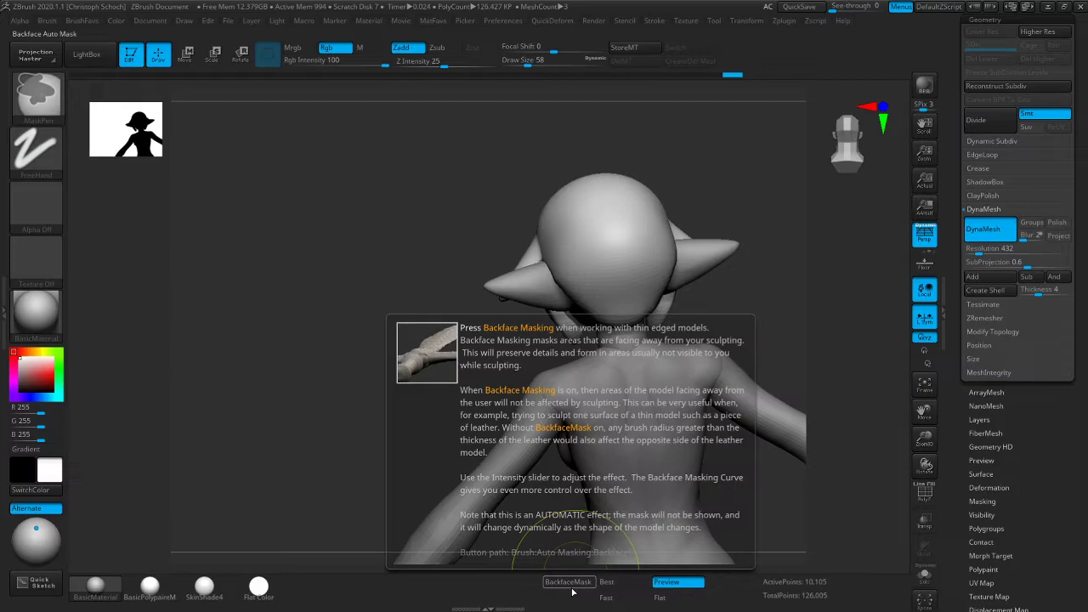
pyautogui.click(572, 585)
pyautogui.click(55, 25)
pyautogui.scroll(-5, 77, 187)
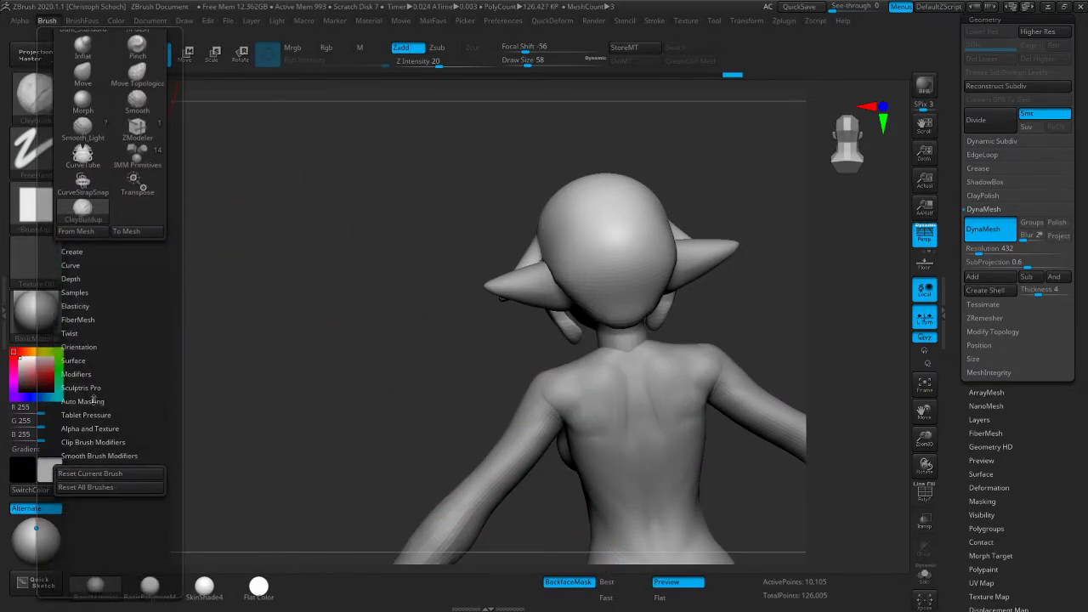
pyautogui.click(96, 399)
pyautogui.scroll(-3, 149, 316)
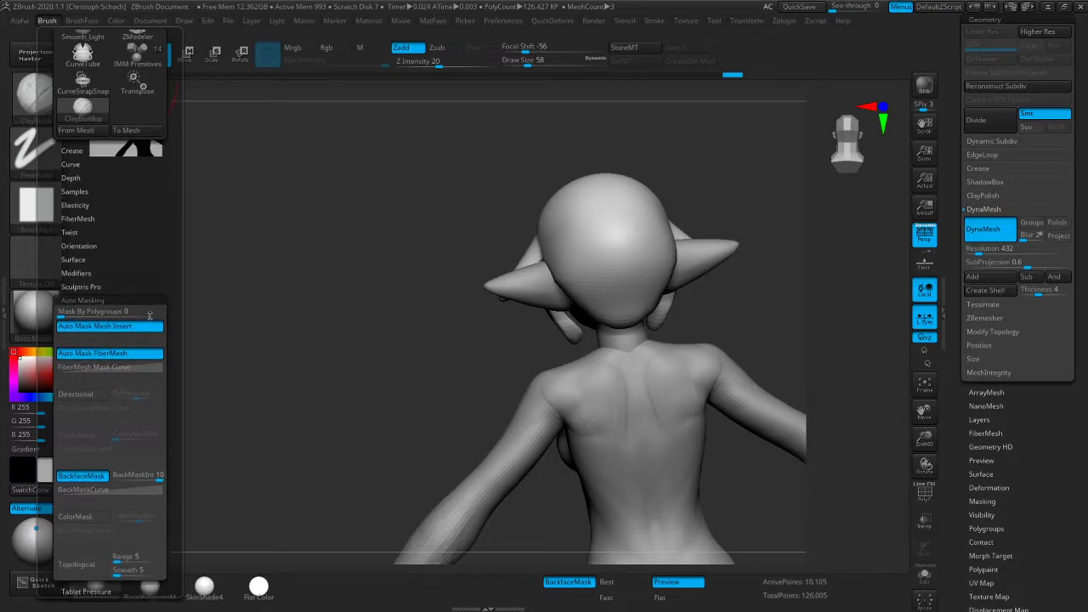
pyautogui.scroll(-1, 151, 315)
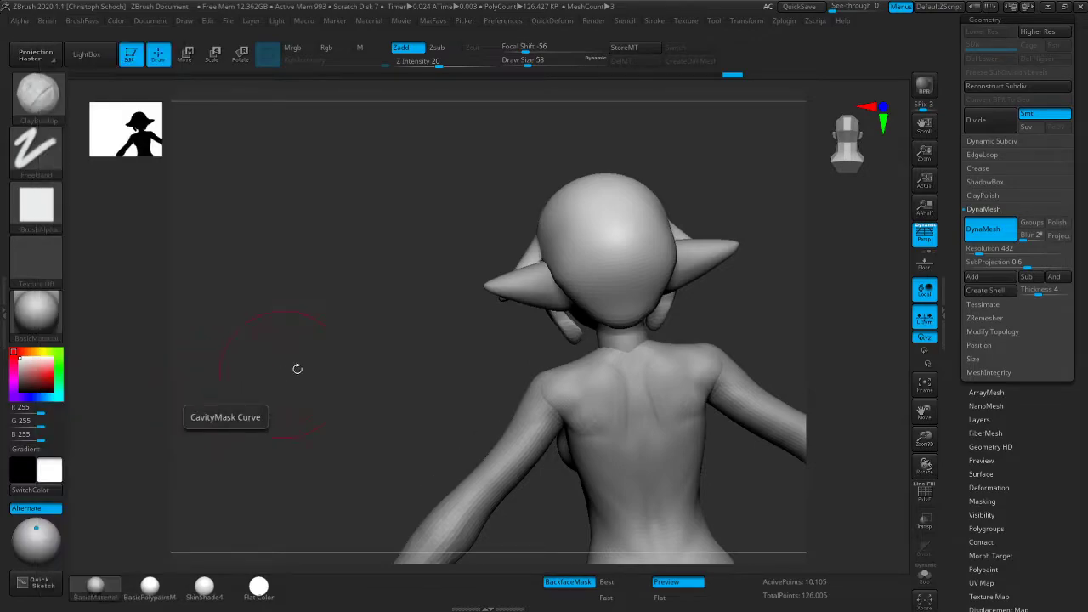
# Pull the lower back edge of the hair into pointed locks at the nape with the Move brush
pyautogui.moveTo(323, 417); pyautogui.dragTo(557, 319)
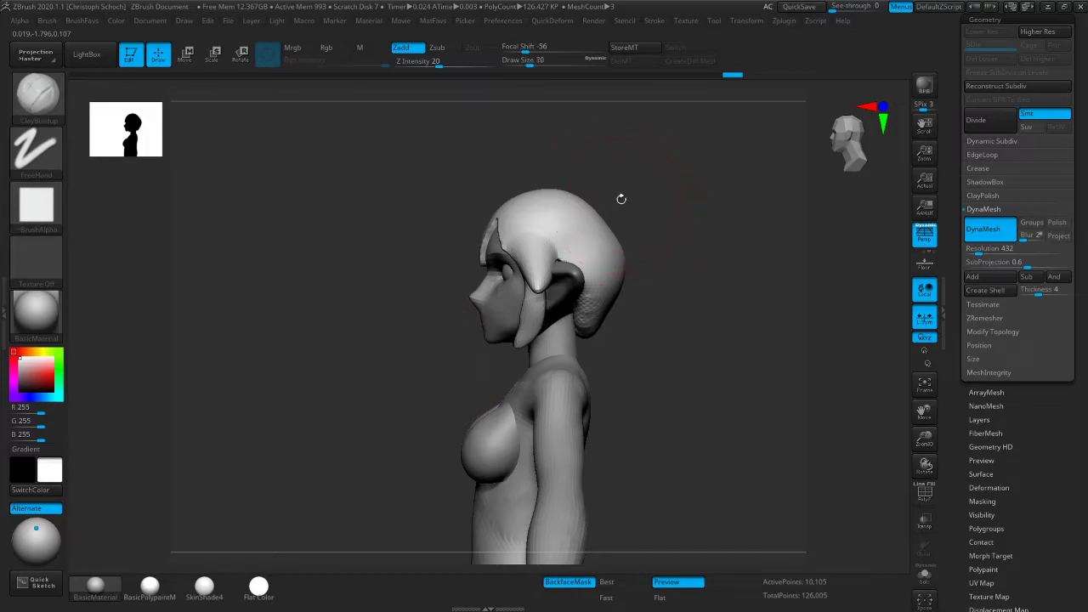
pyautogui.keyDown('shift'); pyautogui.moveTo(658, 227); pyautogui.dragTo(639, 224); pyautogui.keyUp('shift')
pyautogui.hotkey('ctrl', 'shift', 'b')
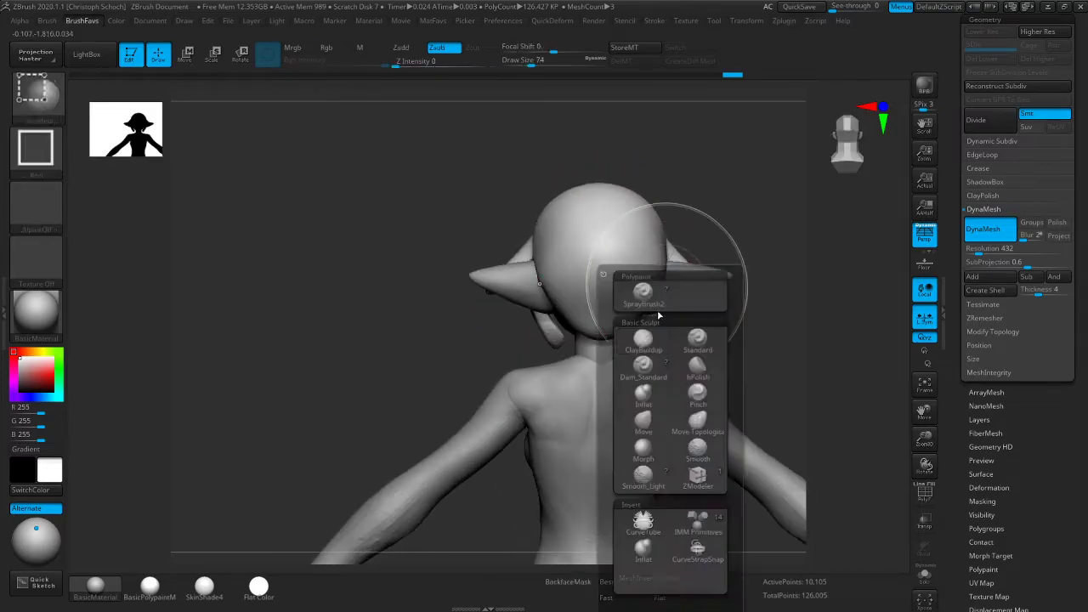
pyautogui.click(643, 422)
pyautogui.moveTo(340, 374); pyautogui.dragTo(459, 362)
pyautogui.moveTo(623, 330)
pyautogui.mouseDown()
pyautogui.moveTo(642, 328)
pyautogui.moveTo(587, 306)
pyautogui.moveTo(527, 325)
pyautogui.mouseUp()
pyautogui.press('b')
pyautogui.press('m')
pyautogui.press('v')
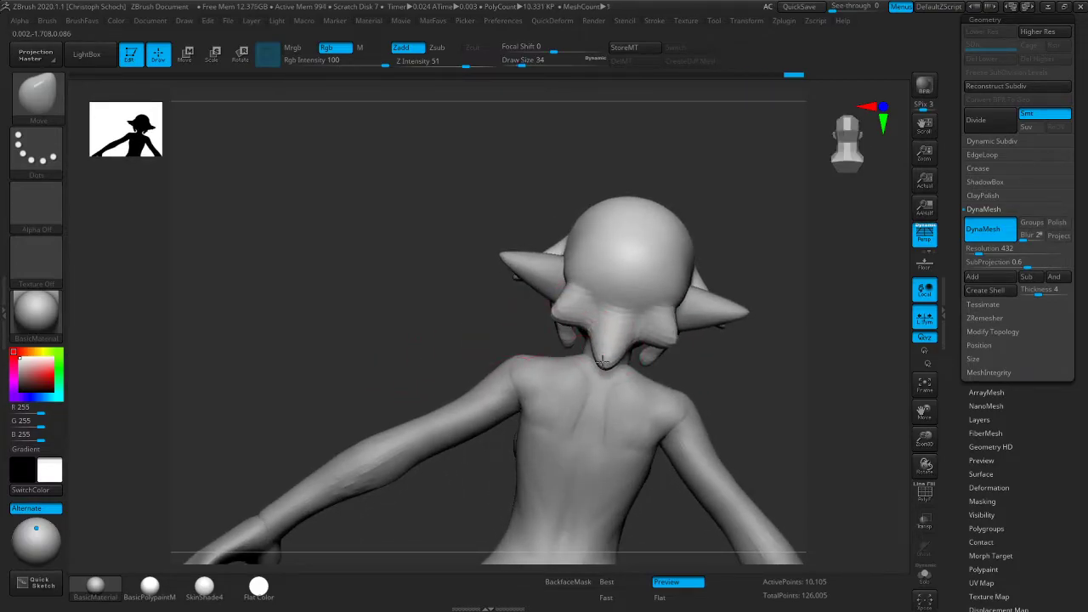
# Pull additional pointed locks from the hair's lower back edge, beside the central nape lock, with the Move brush
pyautogui.moveTo(723, 341); pyautogui.dragTo(705, 339)
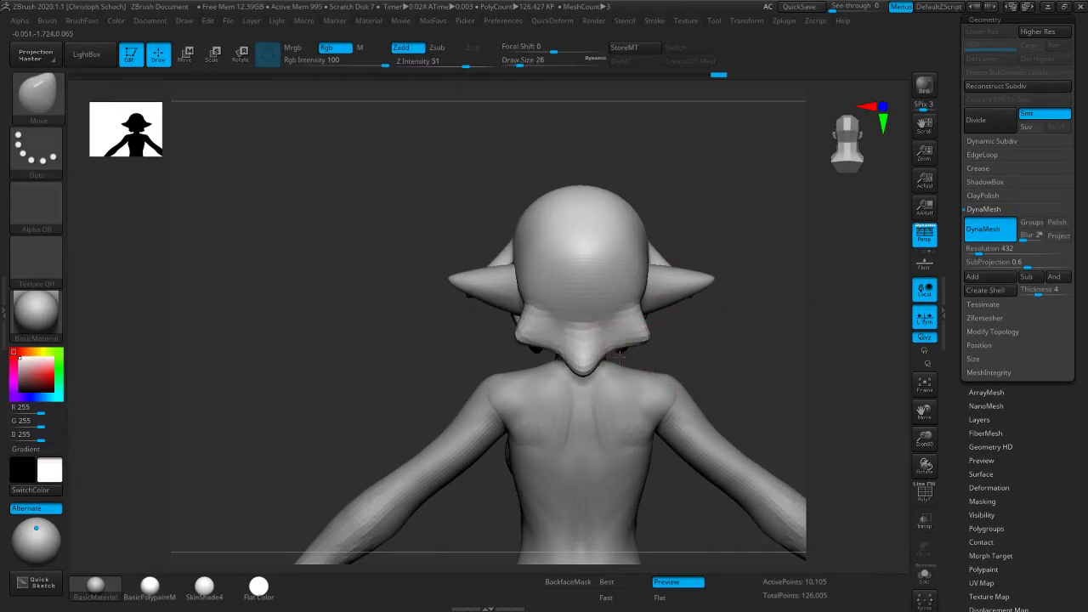
pyautogui.moveTo(604, 342); pyautogui.dragTo(624, 340)
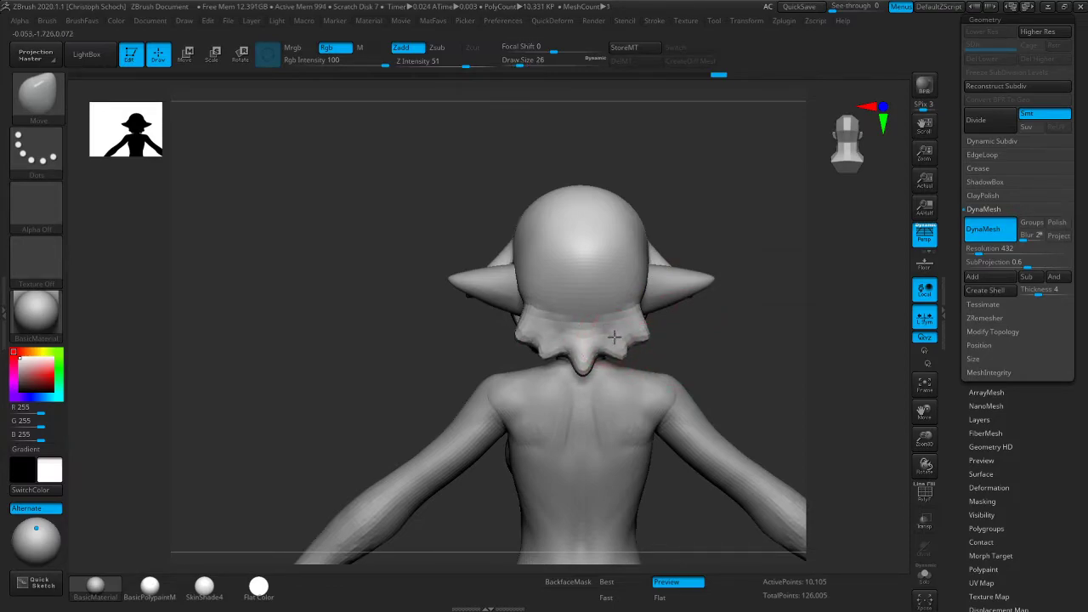
pyautogui.moveTo(746, 299)
pyautogui.mouseDown()
pyautogui.moveTo(782, 313)
pyautogui.moveTo(646, 326)
pyautogui.moveTo(621, 320)
pyautogui.moveTo(617, 297)
pyautogui.mouseUp()
pyautogui.moveTo(617, 338); pyautogui.dragTo(641, 357)
pyautogui.moveTo(606, 303); pyautogui.dragTo(617, 318)
pyautogui.moveTo(681, 293); pyautogui.dragTo(768, 318)
# Carve grooves between the hair locks behind the ear with the Dam_Standard brush
pyautogui.press('b')
pyautogui.click(757, 365)
pyautogui.moveTo(592, 328); pyautogui.dragTo(548, 295, button='right')
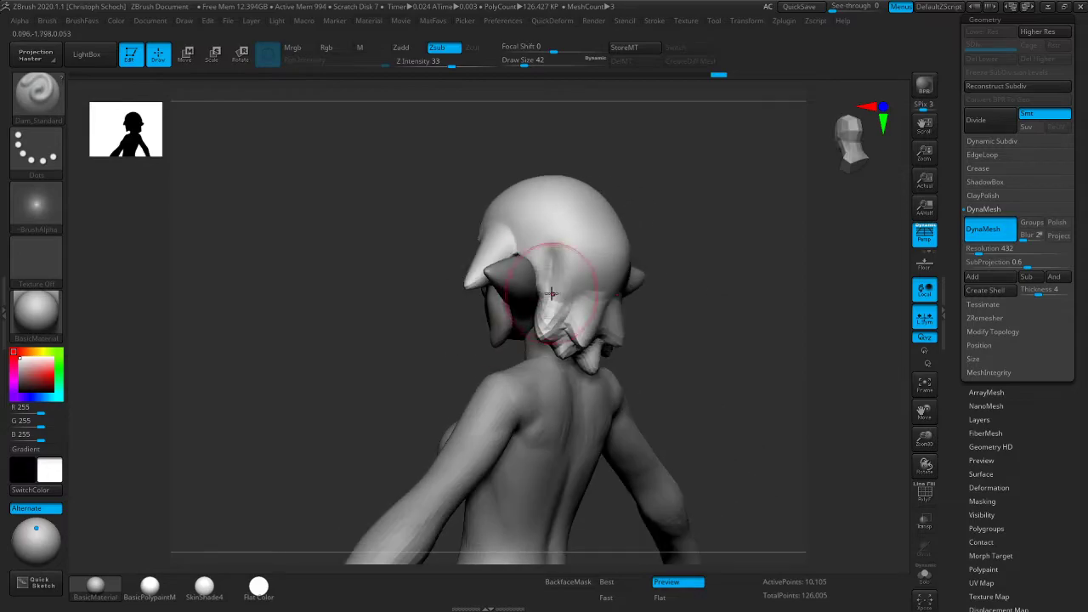
pyautogui.keyDown('shift'); pyautogui.moveTo(765, 280); pyautogui.dragTo(729, 292); pyautogui.keyUp('shift')
# Build up strand volume over the back and side of the hair with the ClayBuildup brush and smooth the strokes
pyautogui.press('b')
pyautogui.press('c')
pyautogui.press('b')
pyautogui.moveTo(556, 231)
pyautogui.mouseDown()
pyautogui.moveTo(564, 274)
pyautogui.moveTo(595, 304)
pyautogui.mouseUp()
pyautogui.moveTo(591, 248); pyautogui.dragTo(606, 301)
pyautogui.moveTo(589, 210); pyautogui.dragTo(570, 288)
pyautogui.moveTo(548, 238); pyautogui.dragTo(564, 297)
pyautogui.moveTo(555, 258)
pyautogui.mouseDown()
pyautogui.moveTo(573, 308)
pyautogui.moveTo(569, 226)
pyautogui.moveTo(564, 255)
pyautogui.mouseUp()
pyautogui.moveTo(475, 333); pyautogui.dragTo(536, 331)
pyautogui.moveTo(603, 222)
pyautogui.mouseDown()
pyautogui.moveTo(574, 252)
pyautogui.moveTo(553, 251)
pyautogui.mouseUp()
pyautogui.moveTo(651, 200)
pyautogui.mouseDown()
pyautogui.moveTo(670, 223)
pyautogui.moveTo(565, 192)
pyautogui.mouseUp()
pyautogui.moveTo(721, 198)
pyautogui.mouseDown()
pyautogui.moveTo(656, 170)
pyautogui.moveTo(613, 177)
pyautogui.mouseUp()
pyautogui.moveTo(622, 231); pyautogui.dragTo(586, 284)
pyautogui.moveTo(601, 248)
pyautogui.mouseDown()
pyautogui.moveTo(582, 301)
pyautogui.moveTo(625, 262)
pyautogui.mouseUp()
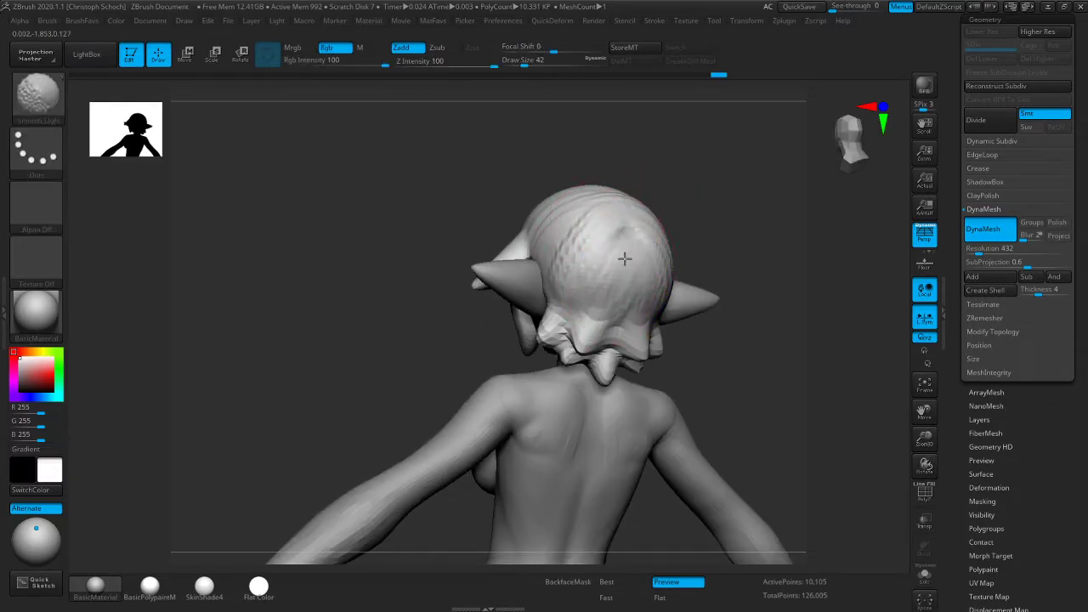
pyautogui.moveTo(722, 170)
pyautogui.mouseDown()
pyautogui.moveTo(697, 158)
pyautogui.moveTo(714, 149)
pyautogui.mouseUp()
# Reshape the back of the hair above the nape locks with the Move brush
pyautogui.hotkey('ctrl', 'shift', 'b')
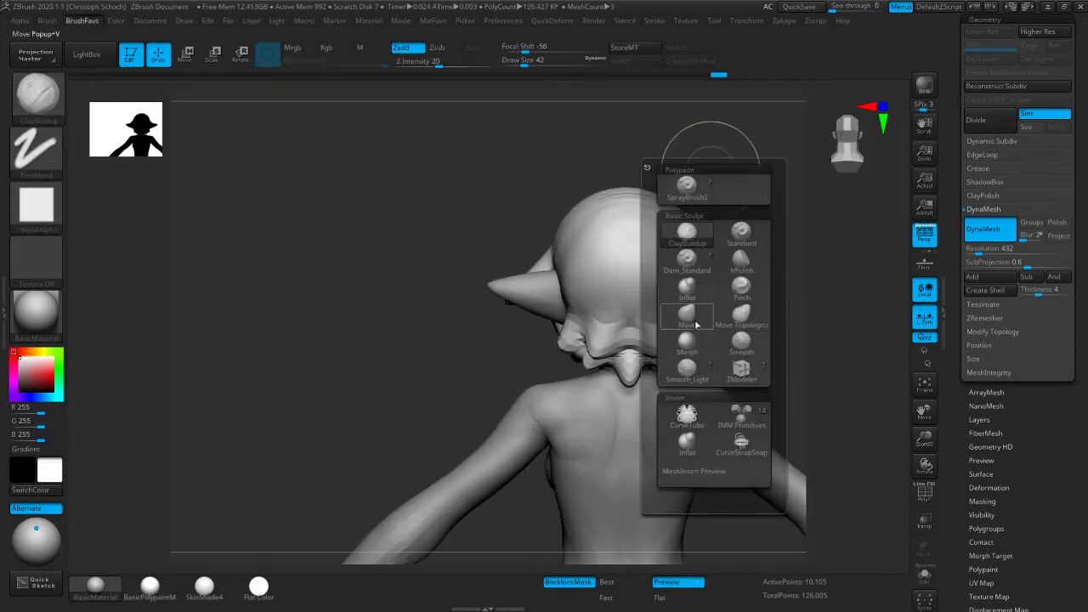
pyautogui.click(694, 325)
pyautogui.moveTo(695, 340); pyautogui.dragTo(445, 358)
pyautogui.moveTo(600, 272); pyautogui.dragTo(622, 311)
pyautogui.moveTo(529, 325)
pyautogui.mouseDown()
pyautogui.moveTo(639, 230)
pyautogui.moveTo(774, 248)
pyautogui.mouseUp()
# Add raised strands to the side of the hair and the front locks with a smaller ClayBuildup brush
pyautogui.press('b')
pyautogui.click(754, 316)
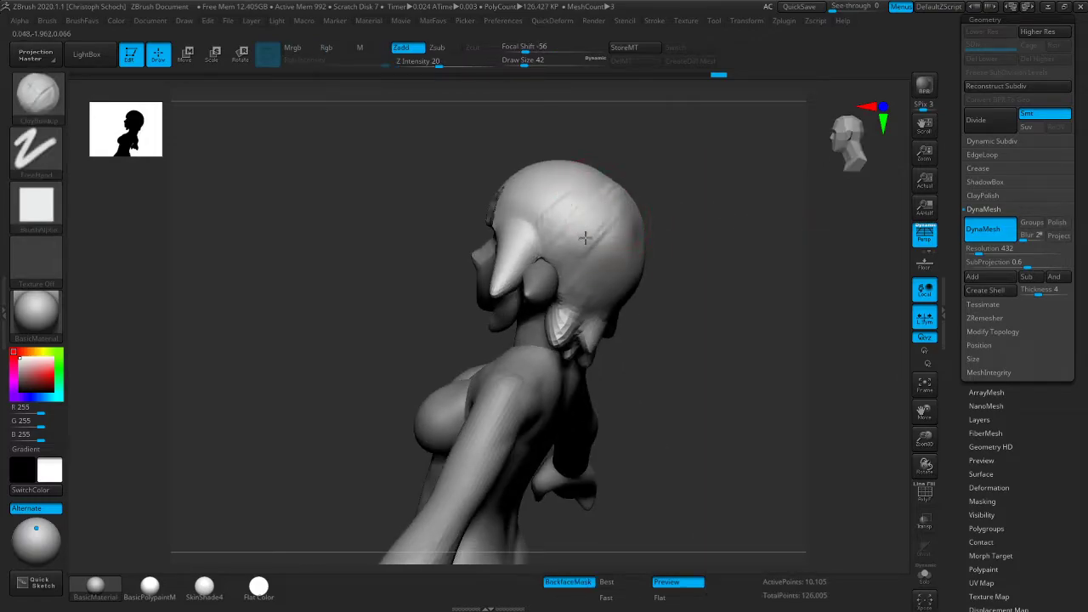
pyautogui.moveTo(699, 220)
pyautogui.mouseDown()
pyautogui.moveTo(729, 219)
pyautogui.moveTo(751, 245)
pyautogui.mouseUp()
pyautogui.moveTo(388, 379); pyautogui.dragTo(411, 389)
pyautogui.press('[')
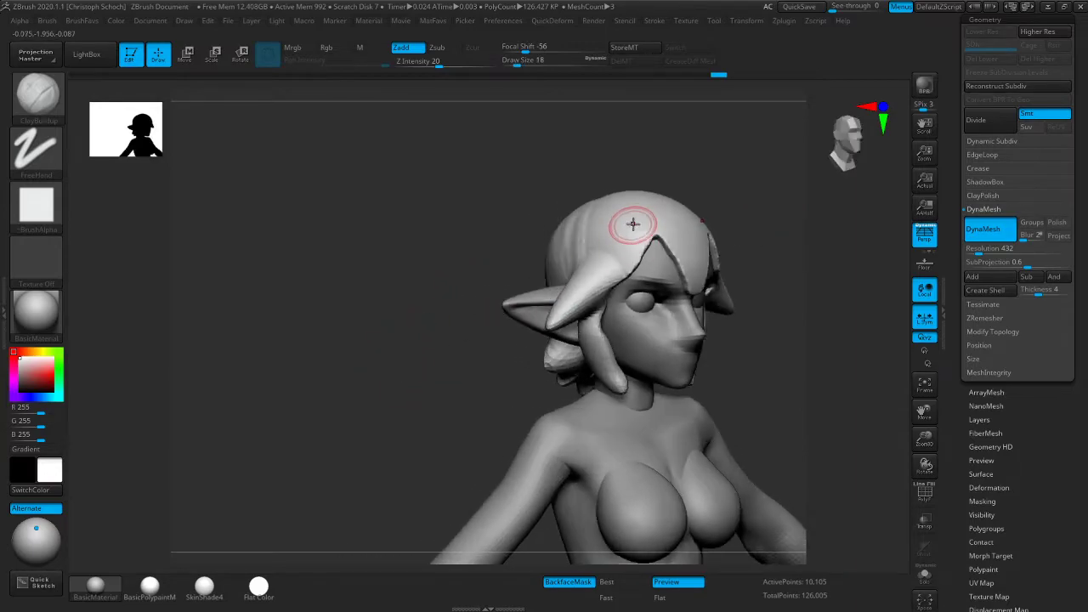
pyautogui.keyDown('shift'); pyautogui.moveTo(511, 197); pyautogui.dragTo(462, 343); pyautogui.keyUp('shift')
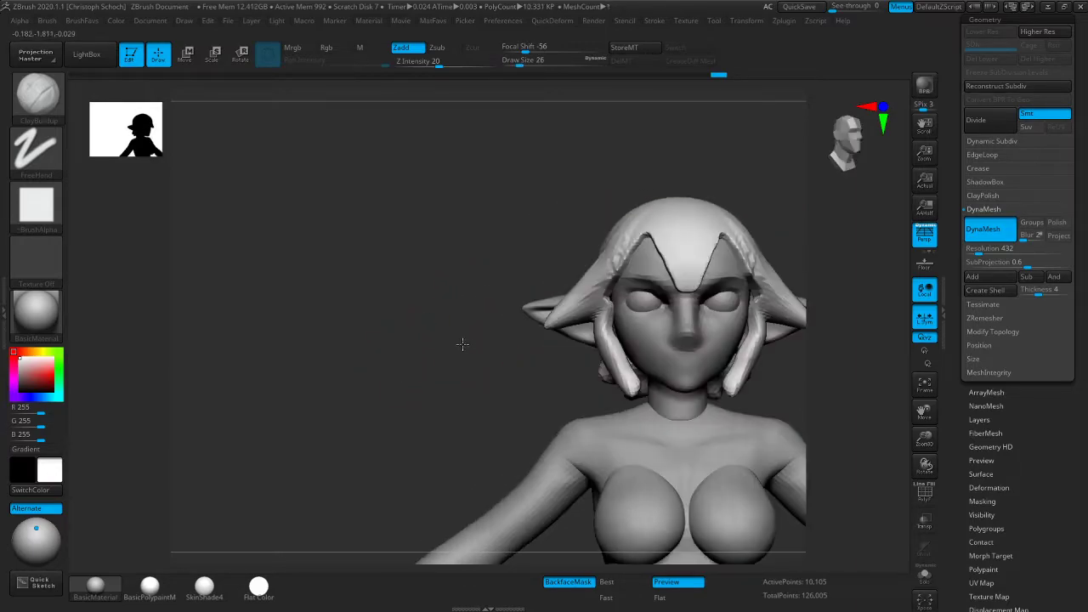
# Adjust the shape of the side locks in front of the ears with the Move brush
pyautogui.press('b')
pyautogui.press('m')
pyautogui.press('v')
pyautogui.moveTo(575, 303); pyautogui.dragTo(556, 313)
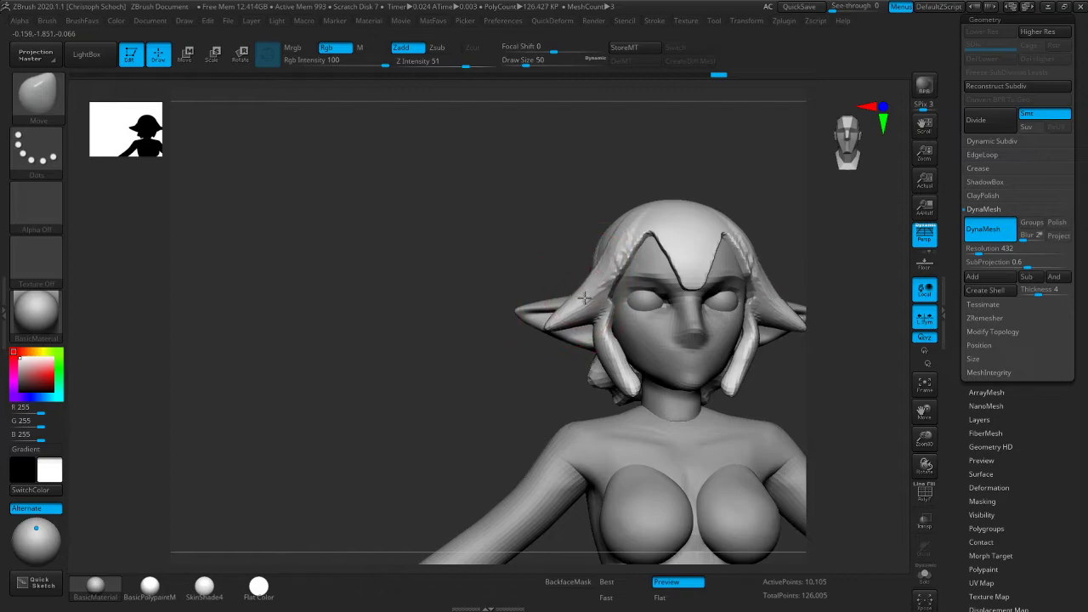
pyautogui.moveTo(488, 357); pyautogui.dragTo(527, 355)
pyautogui.moveTo(570, 313)
pyautogui.mouseDown()
pyautogui.moveTo(582, 308)
pyautogui.moveTo(570, 309)
pyautogui.mouseUp()
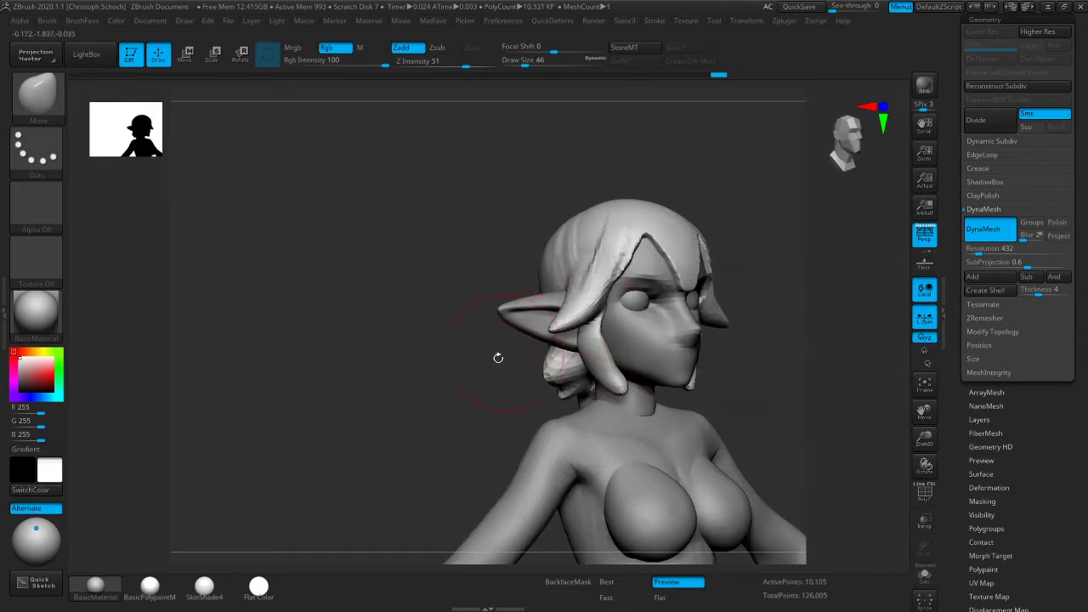
pyautogui.keyDown('shift'); pyautogui.moveTo(505, 348); pyautogui.dragTo(452, 318); pyautogui.keyUp('shift')
# Smooth the long face-framing strands beside the cheeks and adjust their shape with the Move brush
pyautogui.moveTo(925, 438)
pyautogui.mouseDown()
pyautogui.moveTo(918, 417)
pyautogui.moveTo(794, 363)
pyautogui.moveTo(738, 359)
pyautogui.moveTo(714, 373)
pyautogui.moveTo(721, 365)
pyautogui.moveTo(608, 349)
pyautogui.moveTo(496, 360)
pyautogui.mouseUp()
pyautogui.moveTo(595, 342); pyautogui.dragTo(678, 335)
pyautogui.press('b')
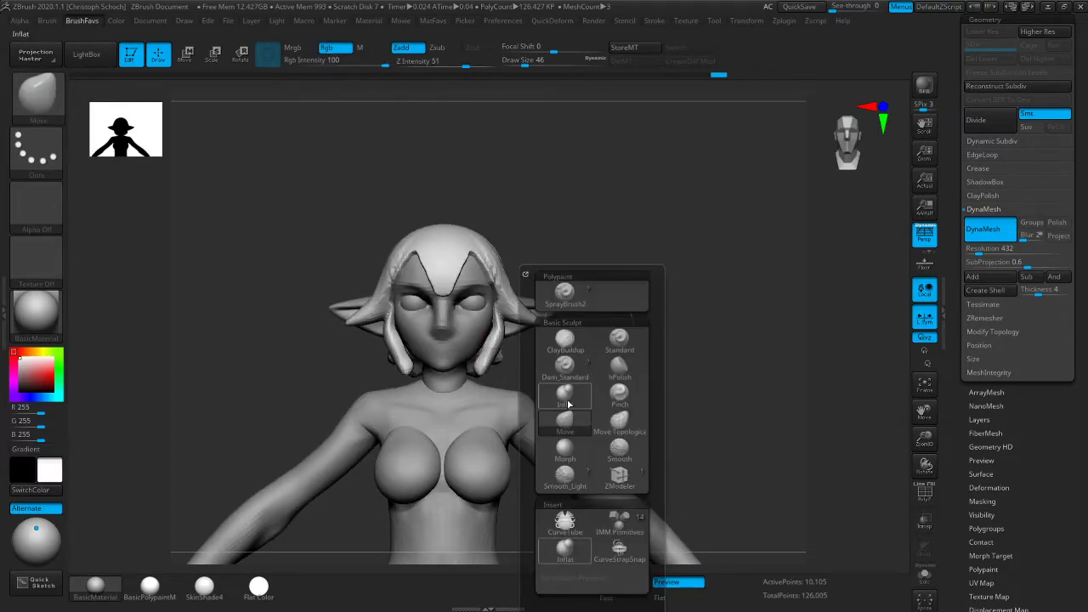
pyautogui.click(565, 395)
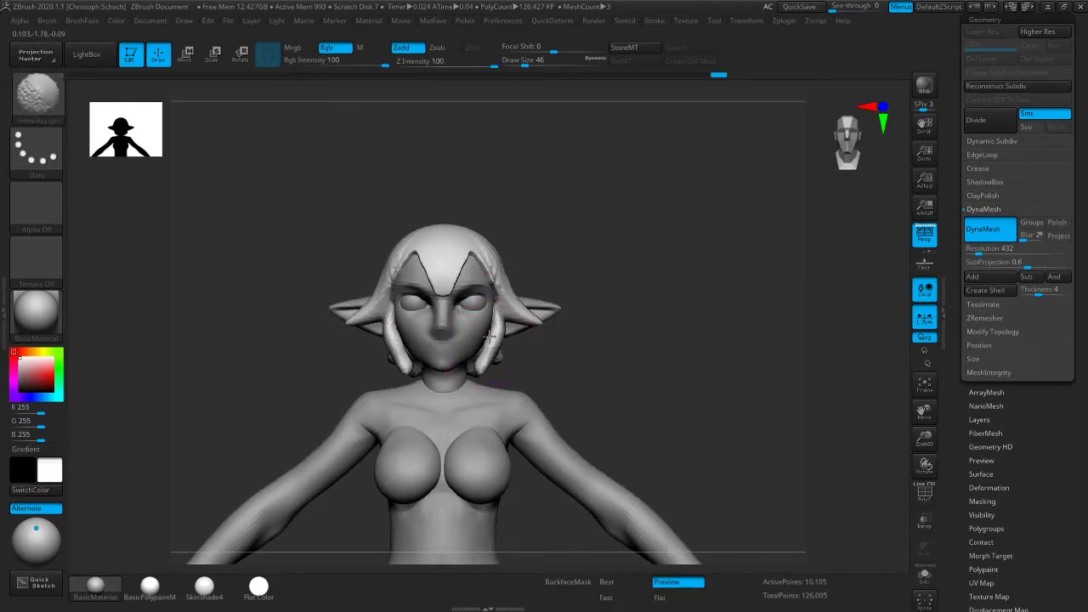
pyautogui.press('b')
pyautogui.click(526, 421)
pyautogui.moveTo(496, 339); pyautogui.dragTo(494, 347)
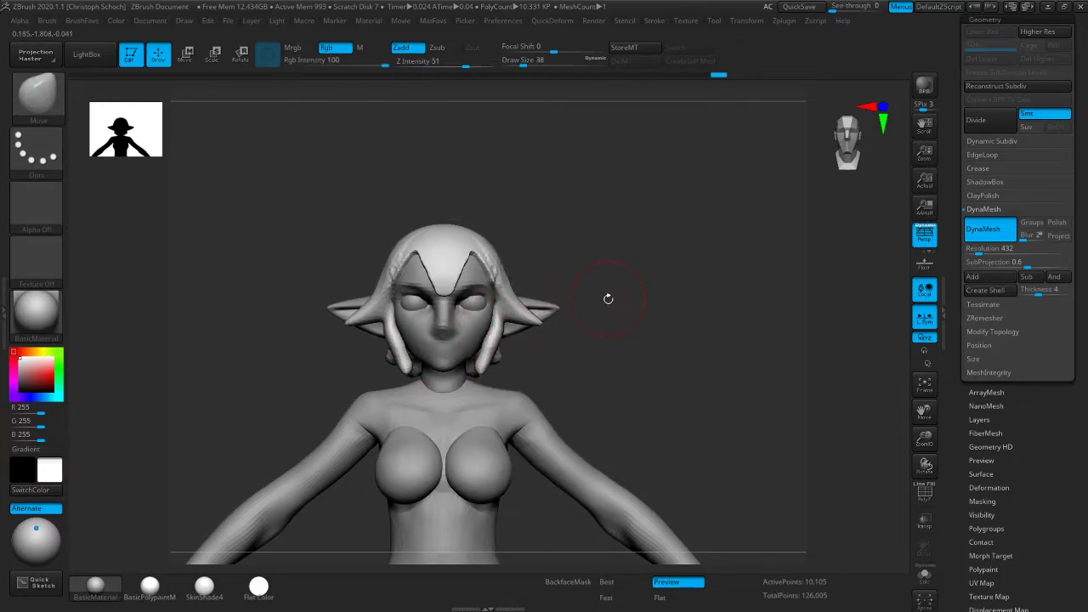
# Pull a small pointed lock down from the hairline beside the eye with the Move brush at a small draw size
pyautogui.moveTo(603, 306); pyautogui.dragTo(644, 316)
pyautogui.press('space')
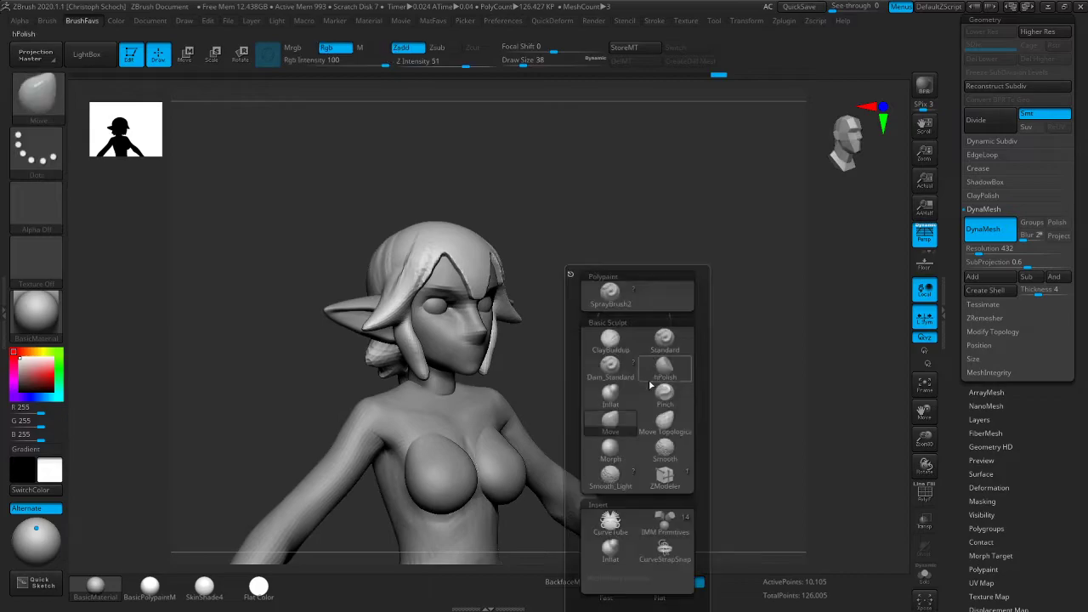
pyautogui.click(610, 423)
pyautogui.click(423, 207)
pyautogui.moveTo(422, 284); pyautogui.dragTo(426, 347)
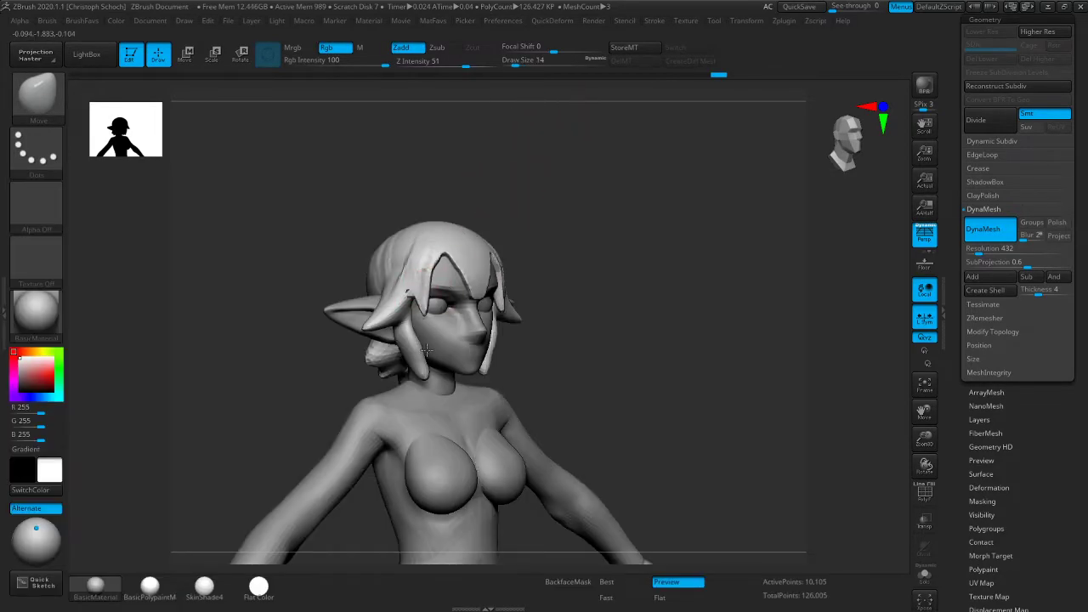
pyautogui.moveTo(352, 372); pyautogui.dragTo(375, 371)
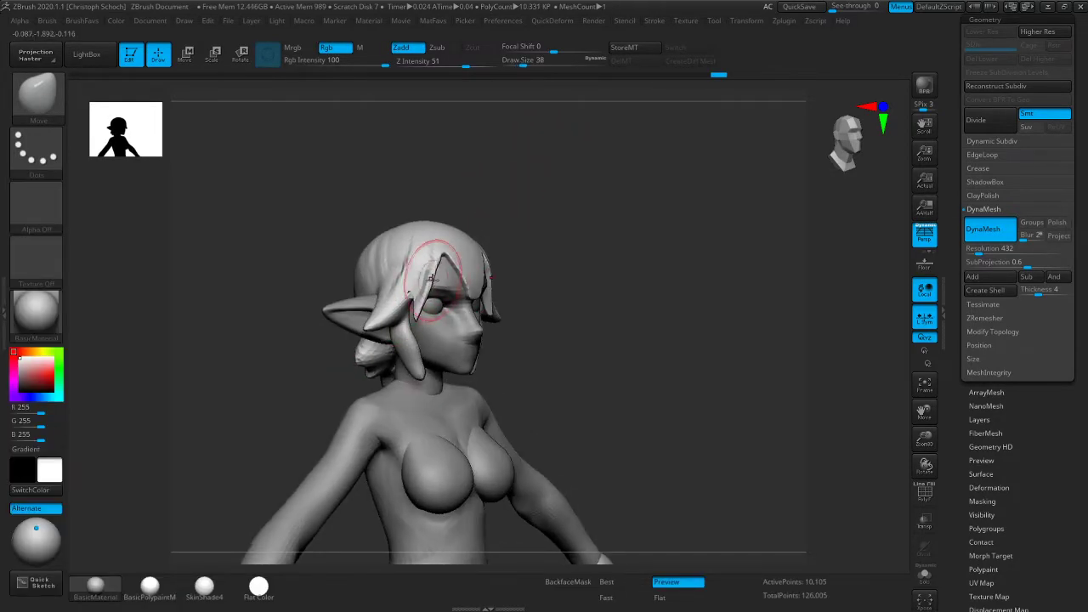
# Update the hair's DynaMesh, then smooth and reshape the temple locks with the Move brush
pyautogui.moveTo(578, 238); pyautogui.dragTo(738, 309)
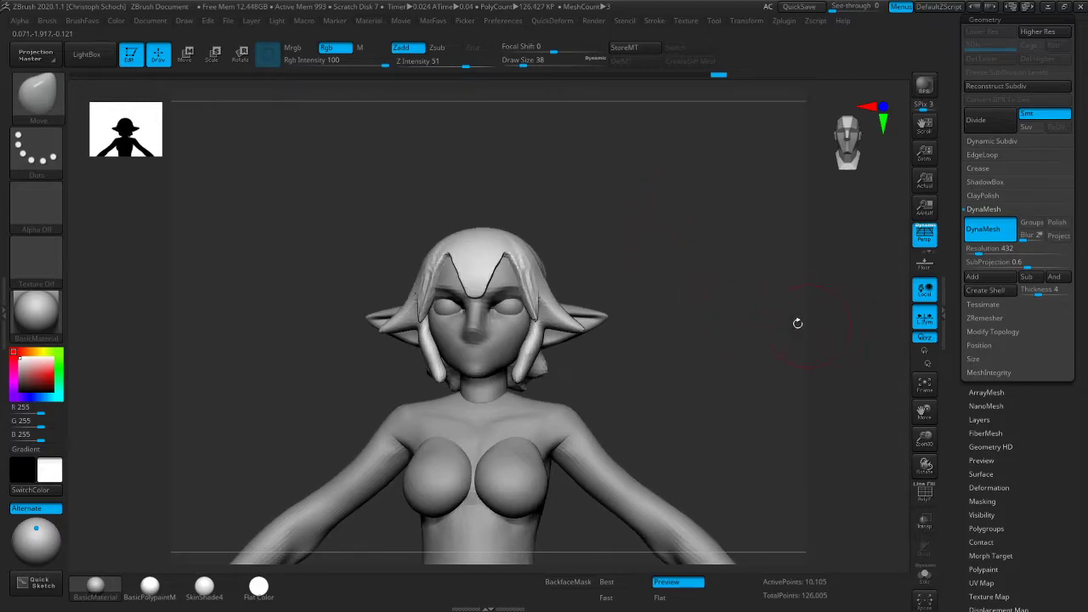
pyautogui.moveTo(673, 306); pyautogui.dragTo(451, 264)
pyautogui.press('shift')
pyautogui.moveTo(692, 256)
pyautogui.keyDown('shift'); pyautogui.mouseDown()
pyautogui.moveTo(610, 246)
pyautogui.moveTo(706, 263)
pyautogui.moveTo(694, 263)
pyautogui.mouseUp(); pyautogui.keyUp('shift')
pyautogui.hotkey('ctrl', 'shift', 'b')
pyautogui.press('m')
pyautogui.press('v')
pyautogui.moveTo(547, 189)
pyautogui.mouseDown()
pyautogui.moveTo(630, 217)
pyautogui.moveTo(692, 284)
pyautogui.moveTo(676, 251)
pyautogui.moveTo(716, 304)
pyautogui.moveTo(751, 290)
pyautogui.moveTo(478, 304)
pyautogui.mouseUp()
# Thicken the hair locks around the temple with the Inflat brush
pyautogui.press('b')
pyautogui.press('i')
pyautogui.press('n')
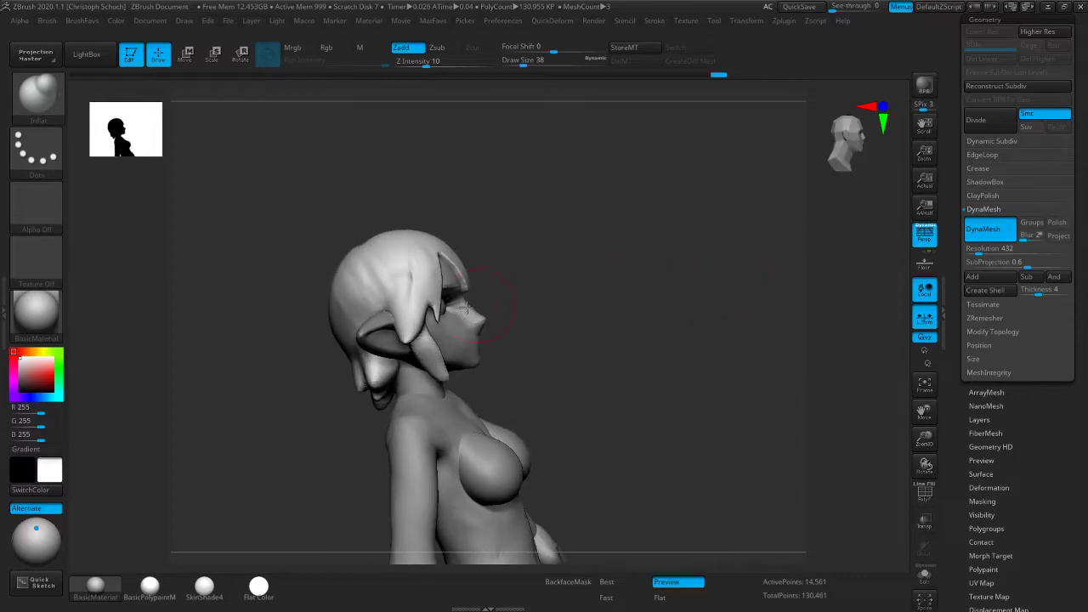
pyautogui.moveTo(537, 269)
pyautogui.mouseDown()
pyautogui.moveTo(569, 255)
pyautogui.moveTo(643, 255)
pyautogui.mouseUp()
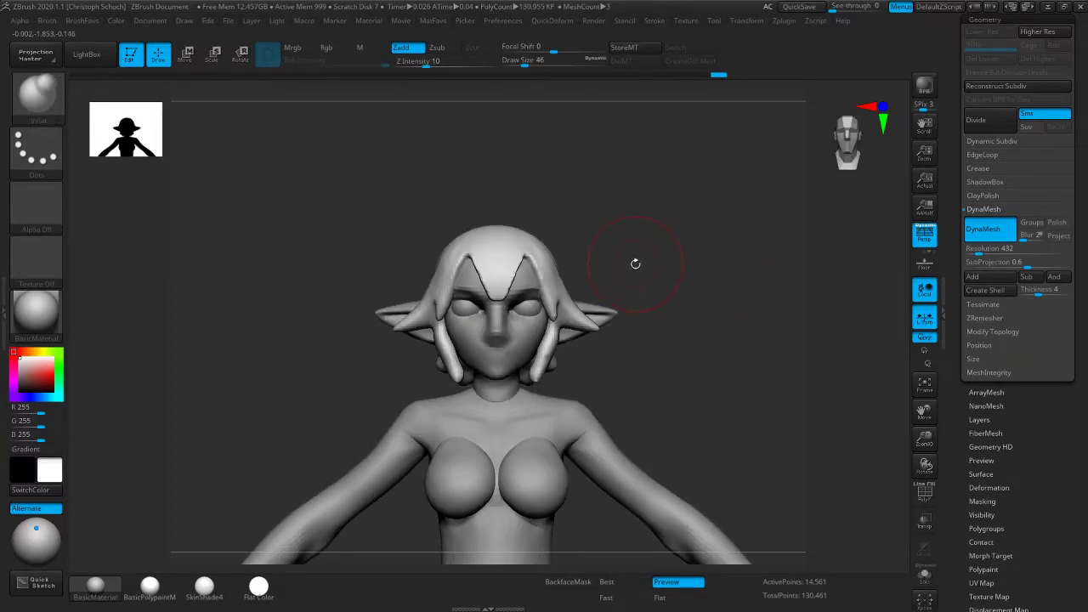
# Reshape the side locks above the ears for a rounder outline around the face with the Move brush
pyautogui.press('b')
pyautogui.press('m')
pyautogui.press('v')
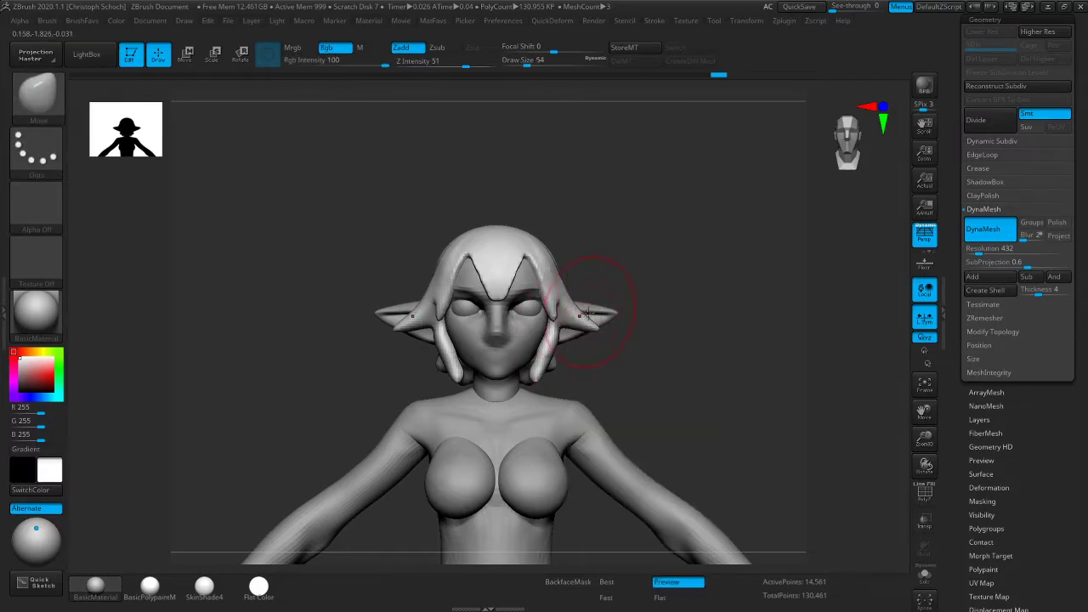
pyautogui.moveTo(575, 321); pyautogui.dragTo(562, 265)
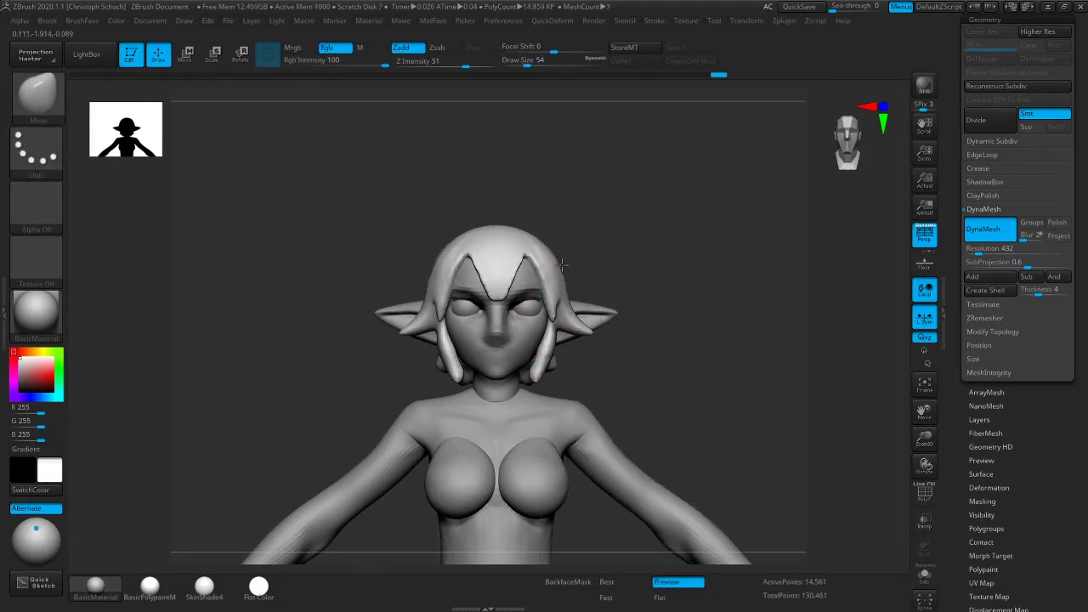
pyautogui.moveTo(476, 212)
pyautogui.mouseDown()
pyautogui.moveTo(580, 250)
pyautogui.moveTo(705, 253)
pyautogui.moveTo(748, 236)
pyautogui.mouseUp()
pyautogui.moveTo(644, 250); pyautogui.dragTo(682, 246)
pyautogui.moveTo(670, 255); pyautogui.dragTo(663, 260)
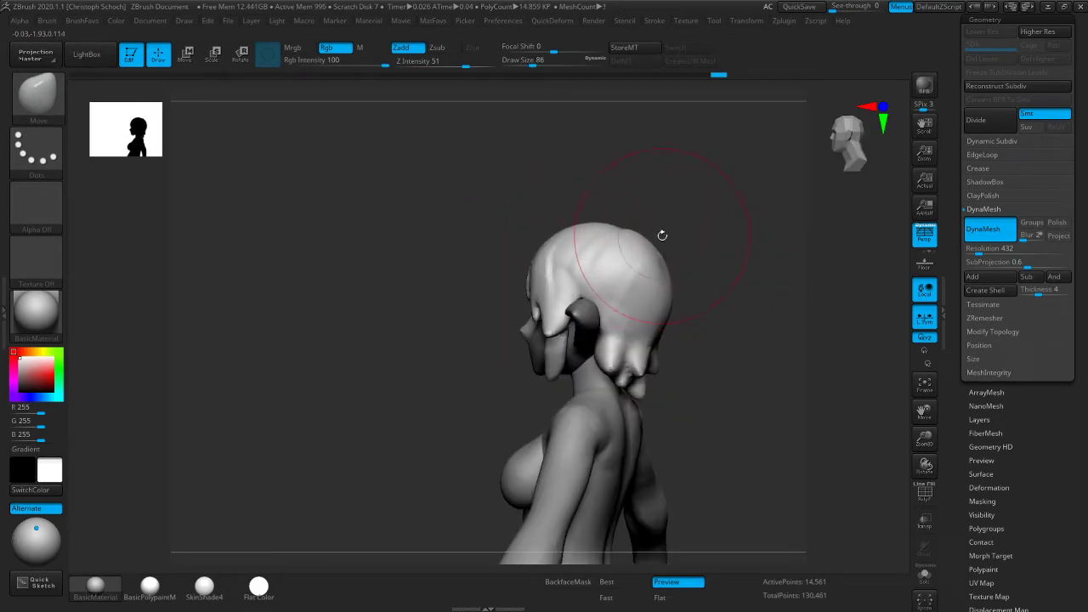
# Refine the back outline of the hair above the nape with a large Move brush
pyautogui.moveTo(662, 234); pyautogui.dragTo(756, 264)
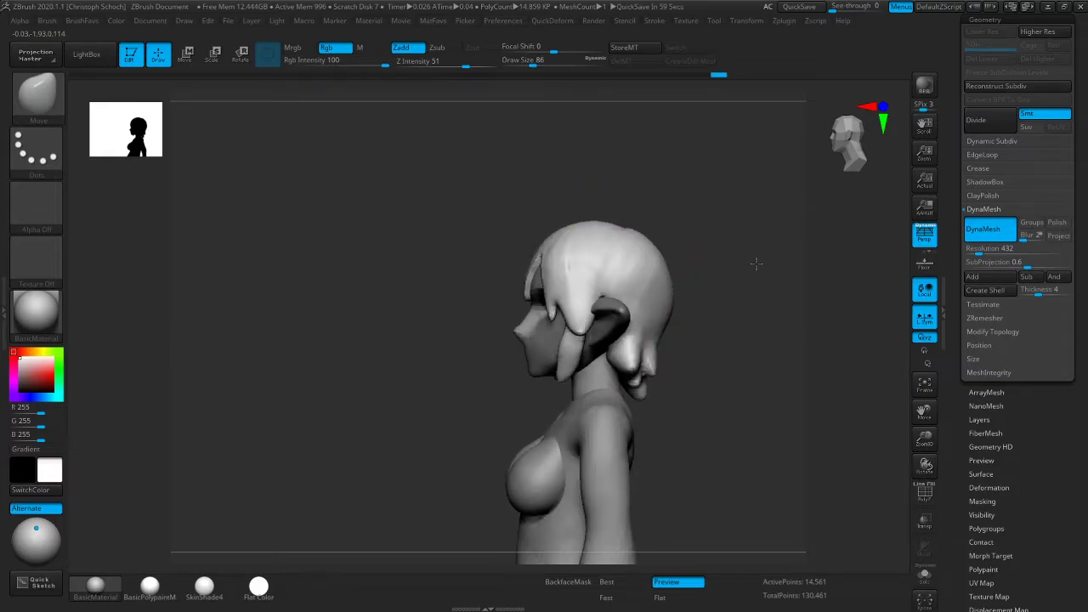
pyautogui.moveTo(925, 411); pyautogui.dragTo(841, 432)
pyautogui.moveTo(579, 304)
pyautogui.mouseDown()
pyautogui.moveTo(545, 314)
pyautogui.moveTo(609, 275)
pyautogui.moveTo(547, 270)
pyautogui.mouseUp()
pyautogui.press('[')
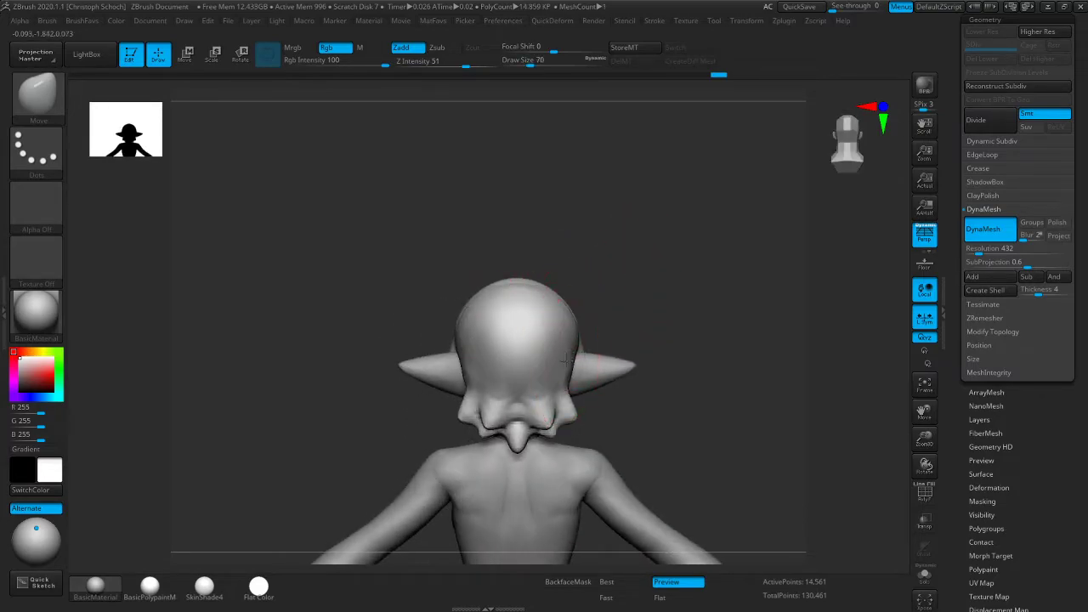
pyautogui.moveTo(613, 306); pyautogui.dragTo(715, 284)
pyautogui.moveTo(629, 294); pyautogui.dragTo(743, 359)
# Build up volume on the crown and back of the hair with the ClayBuildup brush and smooth it
pyautogui.press('b')
pyautogui.press('c')
pyautogui.press('b')
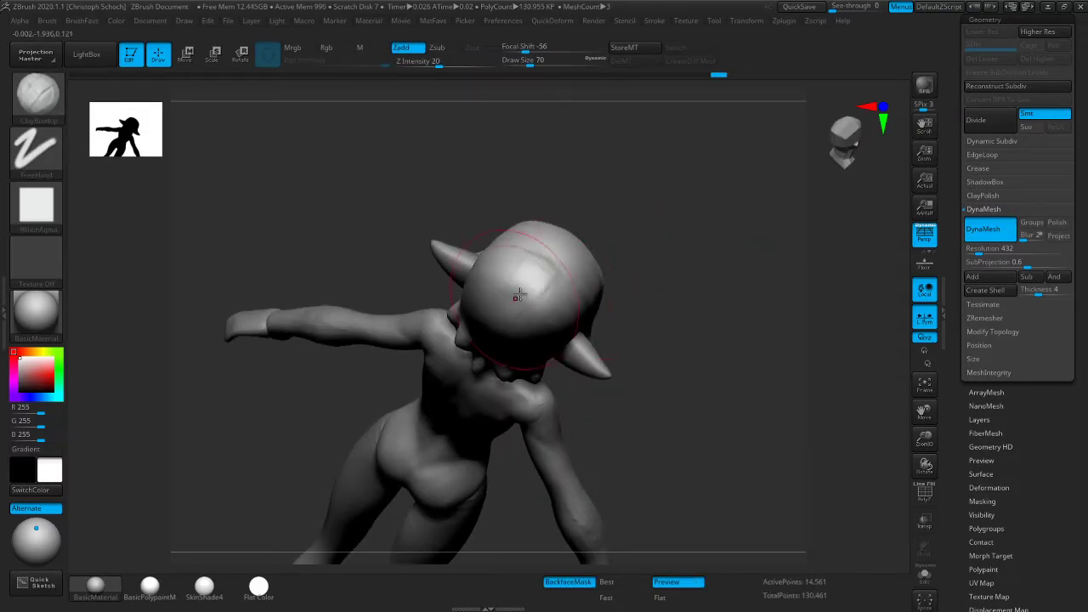
pyautogui.press('shift')
pyautogui.keyDown('shift'); pyautogui.moveTo(530, 290); pyautogui.dragTo(525, 270); pyautogui.keyUp('shift')
pyautogui.moveTo(705, 270); pyautogui.dragTo(617, 223)
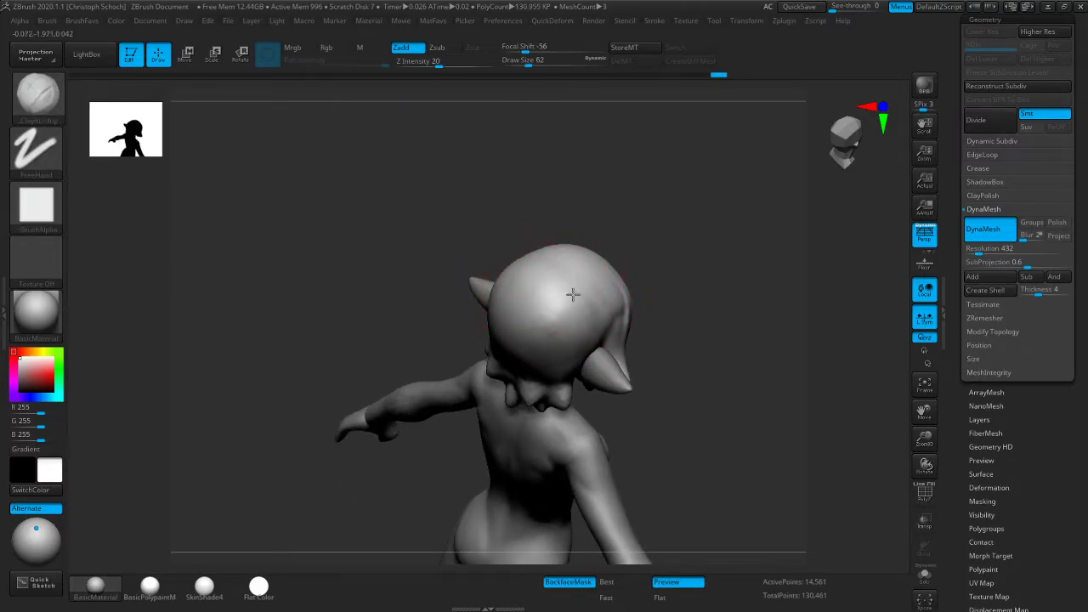
pyautogui.moveTo(577, 320)
pyautogui.mouseDown()
pyautogui.moveTo(581, 299)
pyautogui.moveTo(539, 328)
pyautogui.mouseUp()
pyautogui.keyDown('shift'); pyautogui.moveTo(701, 259); pyautogui.dragTo(670, 221); pyautogui.keyUp('shift')
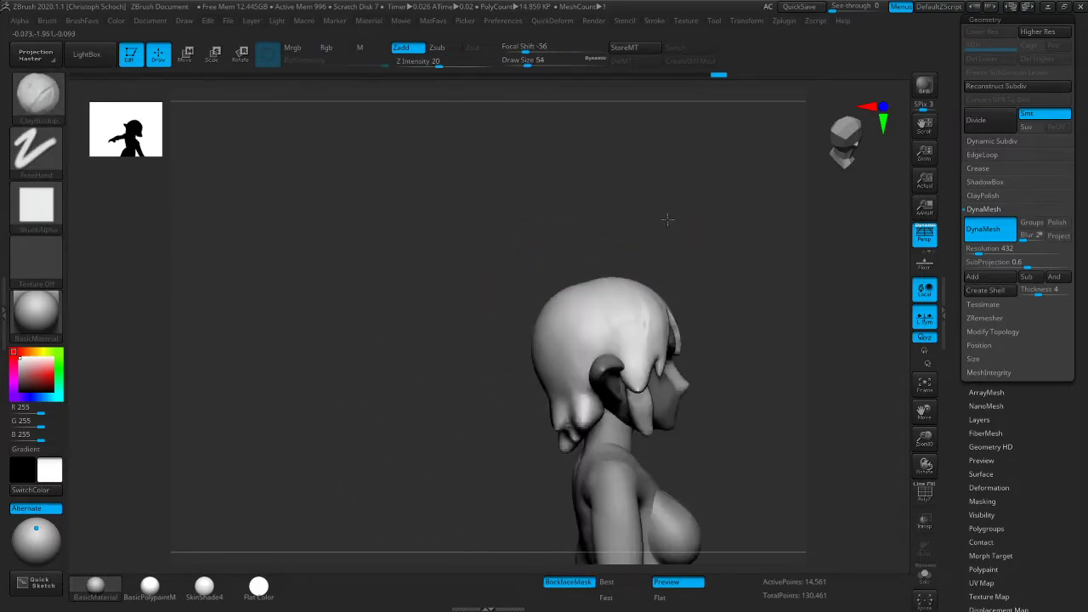
# Adjust the profile outline of the hair's crown and back with the Move brush
pyautogui.press('b')
pyautogui.press('m')
pyautogui.press('v')
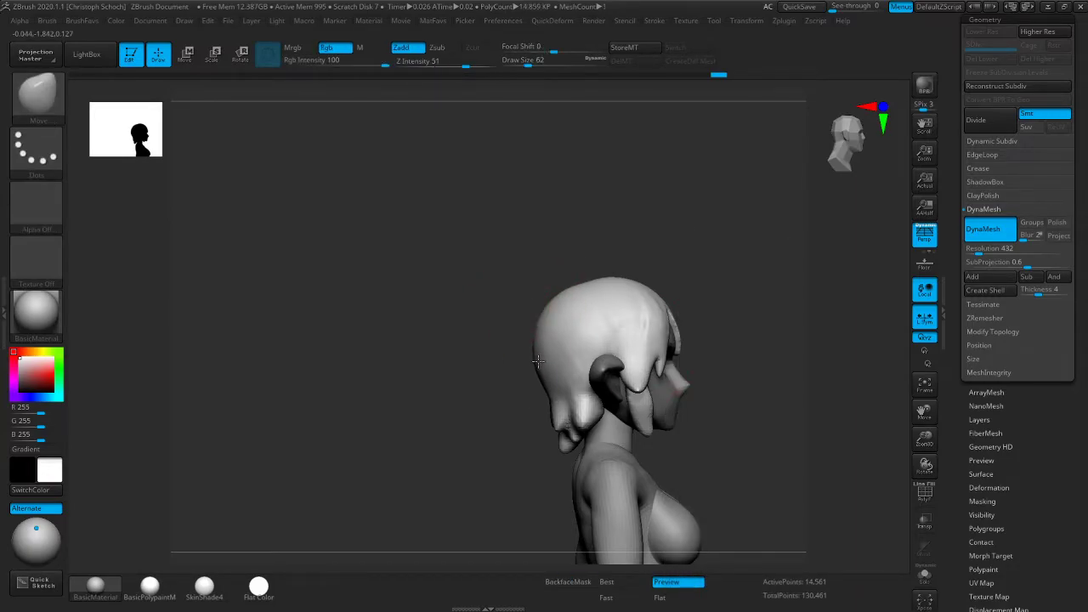
pyautogui.keyDown('shift'); pyautogui.moveTo(730, 287); pyautogui.dragTo(648, 294, button='right'); pyautogui.keyUp('shift')
pyautogui.moveTo(595, 308); pyautogui.dragTo(593, 307)
pyautogui.keyDown('shift'); pyautogui.moveTo(622, 296); pyautogui.dragTo(567, 309, button='right'); pyautogui.keyUp('shift')
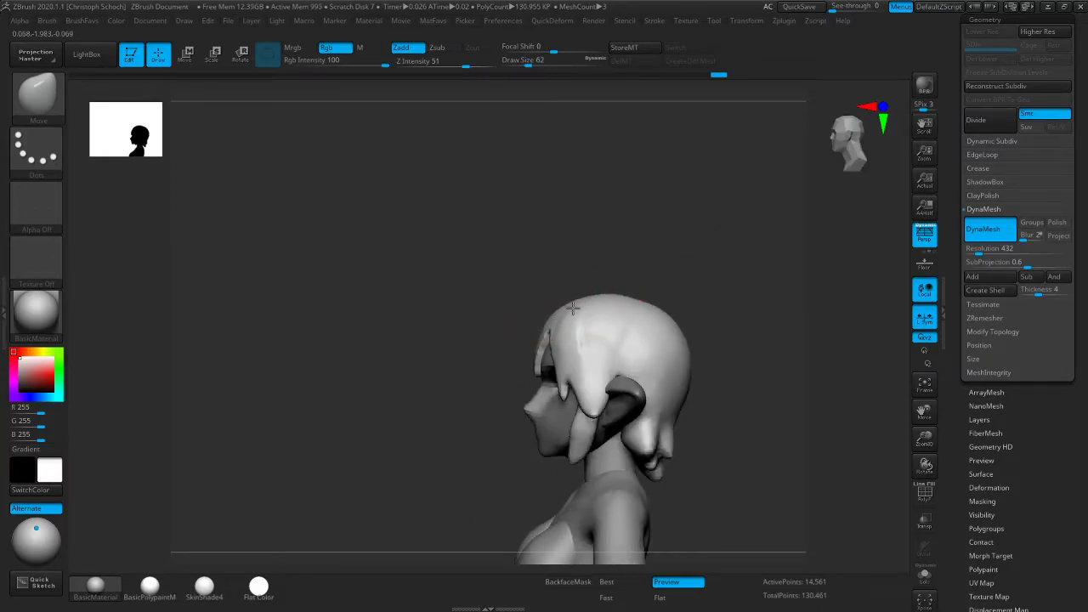
pyautogui.moveTo(687, 309)
pyautogui.keyDown('shift'); pyautogui.mouseDown(button='right')
pyautogui.moveTo(709, 306)
pyautogui.moveTo(598, 408)
pyautogui.moveTo(731, 369)
pyautogui.moveTo(680, 357)
pyautogui.moveTo(791, 339)
pyautogui.moveTo(875, 362)
pyautogui.moveTo(737, 323)
pyautogui.moveTo(773, 331)
pyautogui.moveTo(695, 352)
pyautogui.moveTo(736, 350)
pyautogui.mouseUp(button='right'); pyautogui.keyUp('shift')
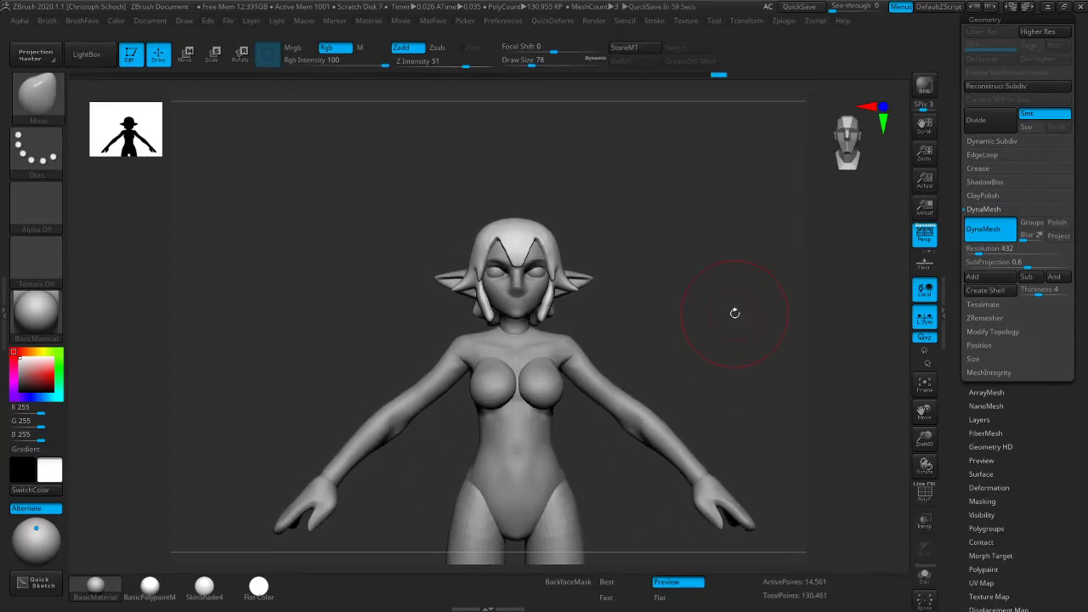
# Refine the hair's overall silhouette and the fringe in profile with the Move brush
pyautogui.keyDown('shift'); pyautogui.moveTo(705, 349); pyautogui.dragTo(678, 364, button='right'); pyautogui.keyUp('shift')
pyautogui.moveTo(925, 439); pyautogui.dragTo(926, 473)
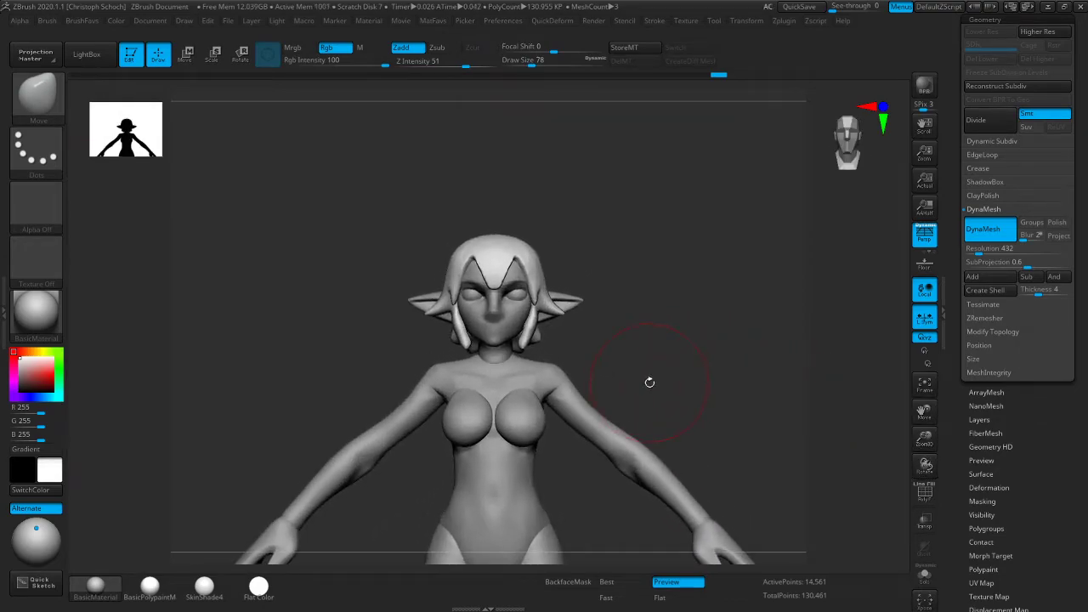
pyautogui.moveTo(633, 388); pyautogui.dragTo(612, 279)
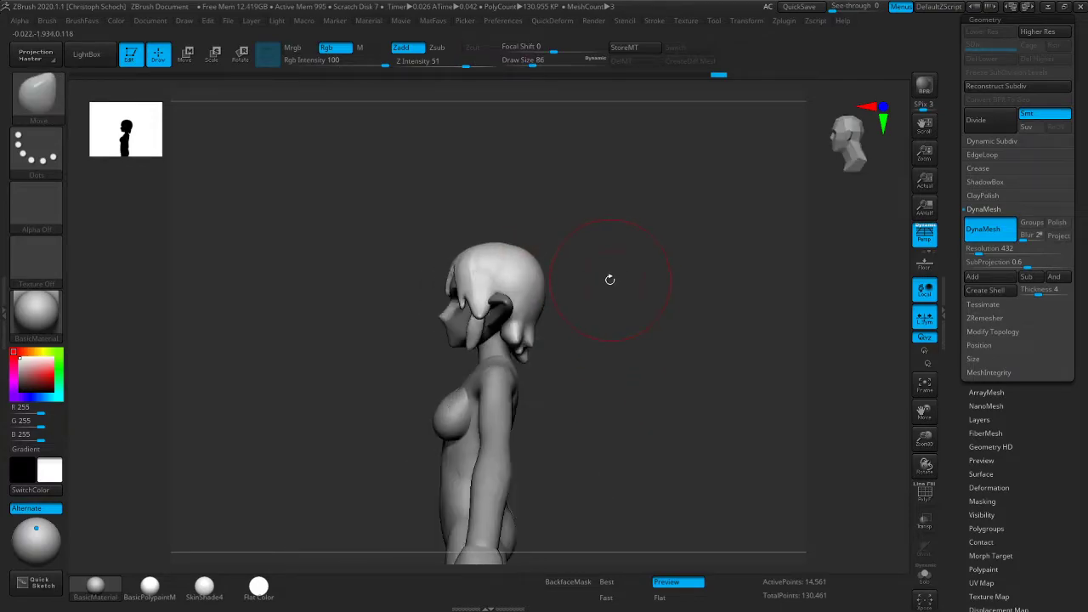
pyautogui.moveTo(381, 316)
pyautogui.mouseDown()
pyautogui.moveTo(432, 309)
pyautogui.moveTo(585, 230)
pyautogui.mouseUp()
pyautogui.press('shift')
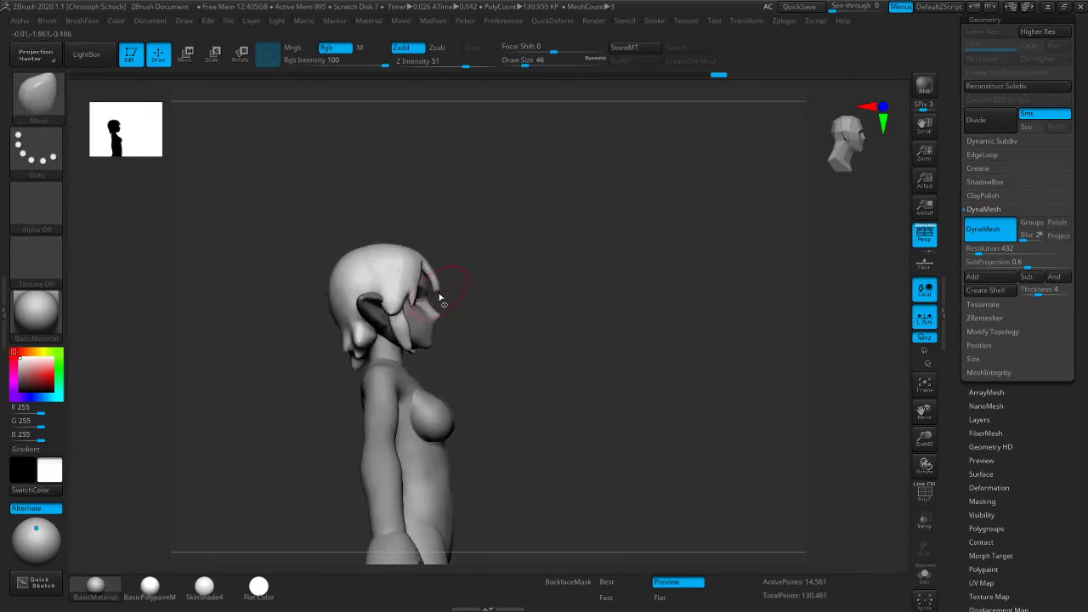
pyautogui.moveTo(479, 269); pyautogui.dragTo(536, 245)
# Puff up the front of the hair above the fringe with the Inflat brush
pyautogui.press('b')
pyautogui.click(510, 344)
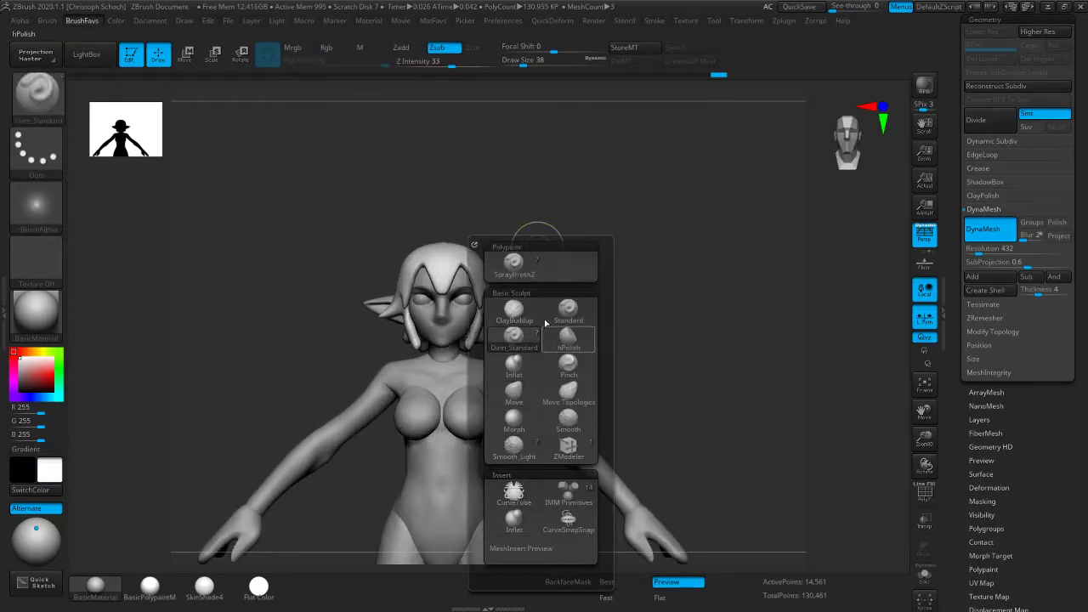
pyautogui.click(514, 367)
pyautogui.click(513, 369)
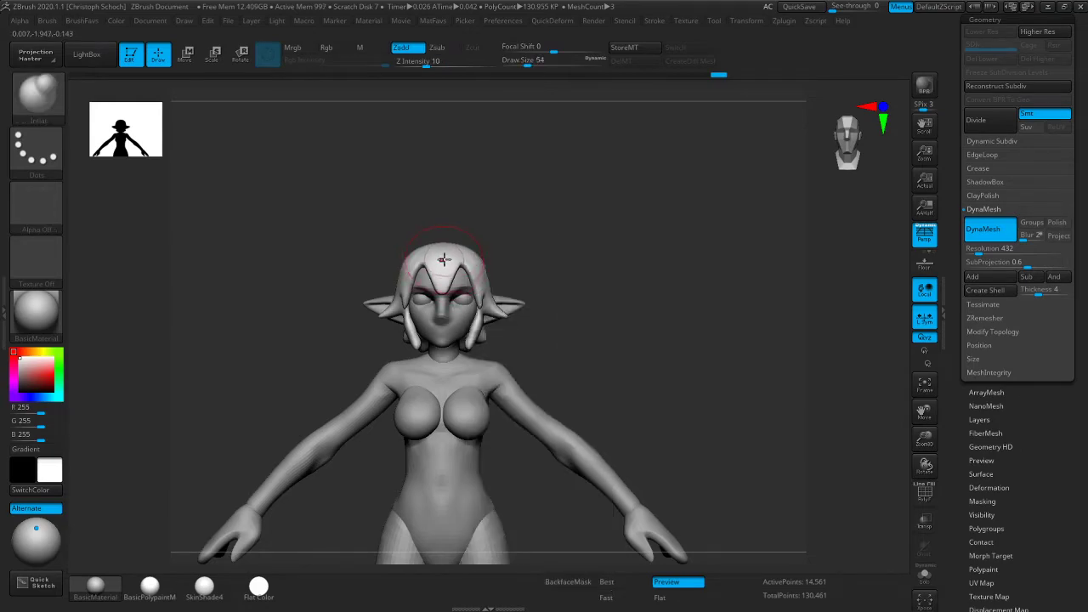
pyautogui.moveTo(547, 226); pyautogui.dragTo(480, 234)
pyautogui.moveTo(614, 212)
pyautogui.mouseDown()
pyautogui.moveTo(537, 216)
pyautogui.moveTo(605, 211)
pyautogui.mouseUp()
# Build up the front fringe lock with a smaller ClayBuildup brush
pyautogui.press('b')
pyautogui.click(590, 280)
pyautogui.press('[')
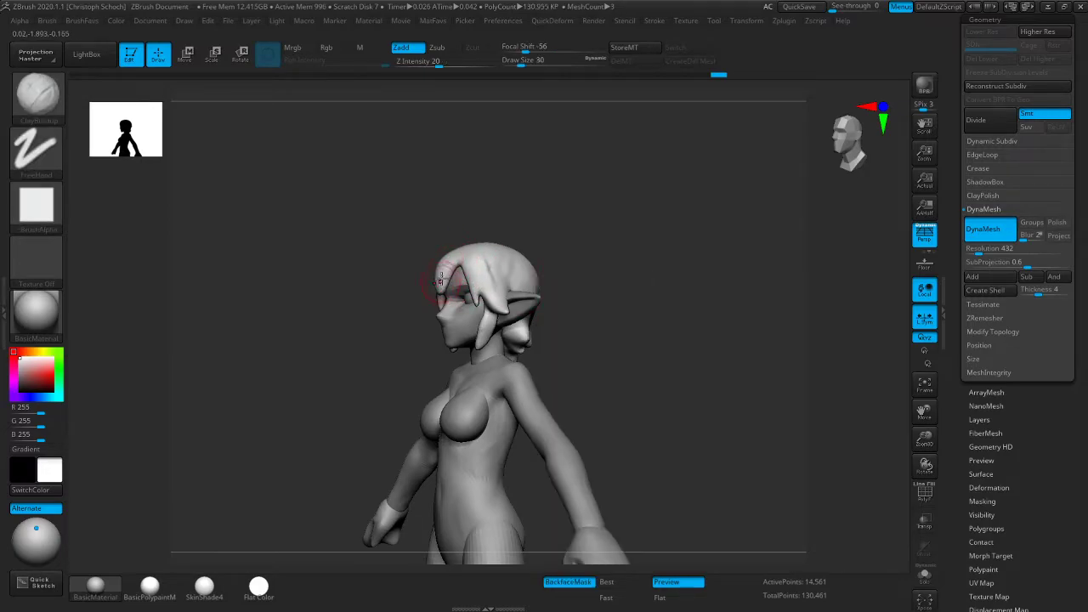
pyautogui.moveTo(425, 297); pyautogui.dragTo(394, 317)
pyautogui.moveTo(926, 413); pyautogui.dragTo(914, 459)
# Adjust the hair's outline in profile with the Move brush and check its silhouette in Flat rendering
pyautogui.press('b')
pyautogui.click(682, 422)
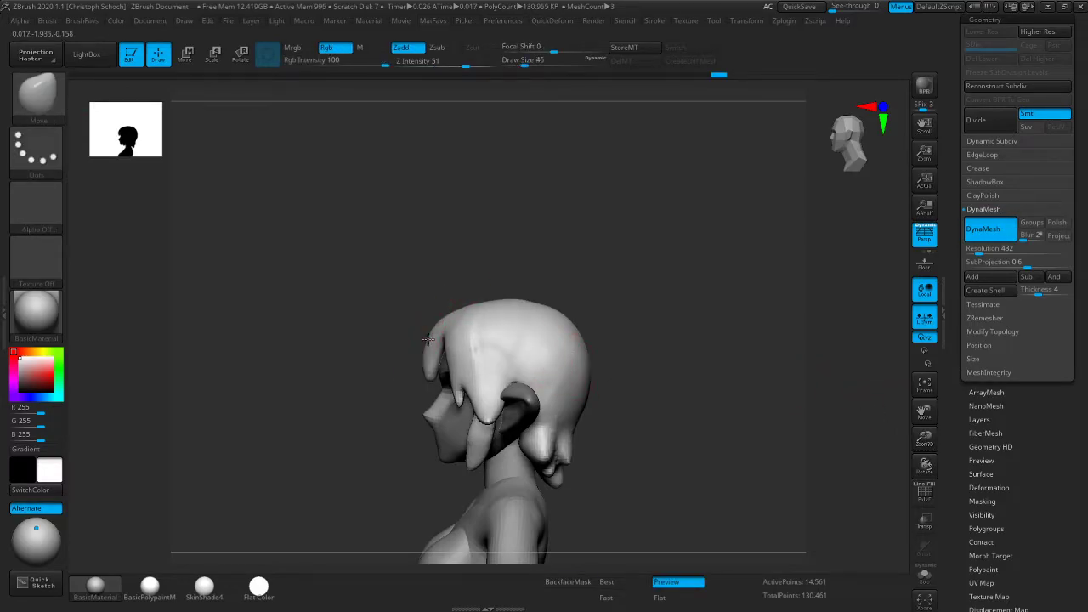
pyautogui.moveTo(651, 258); pyautogui.dragTo(688, 295)
pyautogui.moveTo(924, 438); pyautogui.dragTo(865, 271)
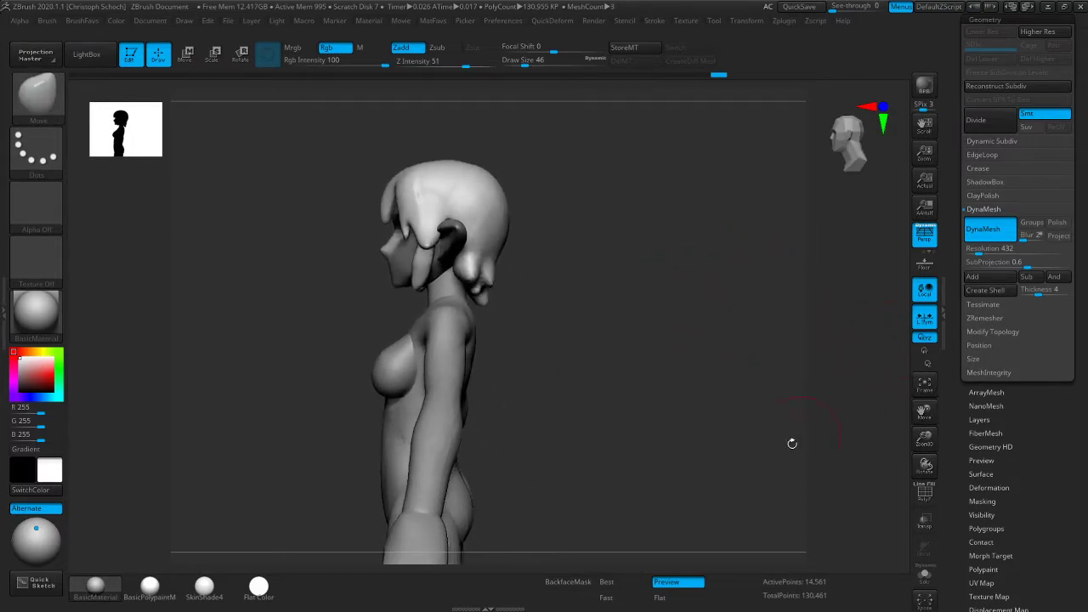
pyautogui.click(669, 606)
pyautogui.click(516, 528)
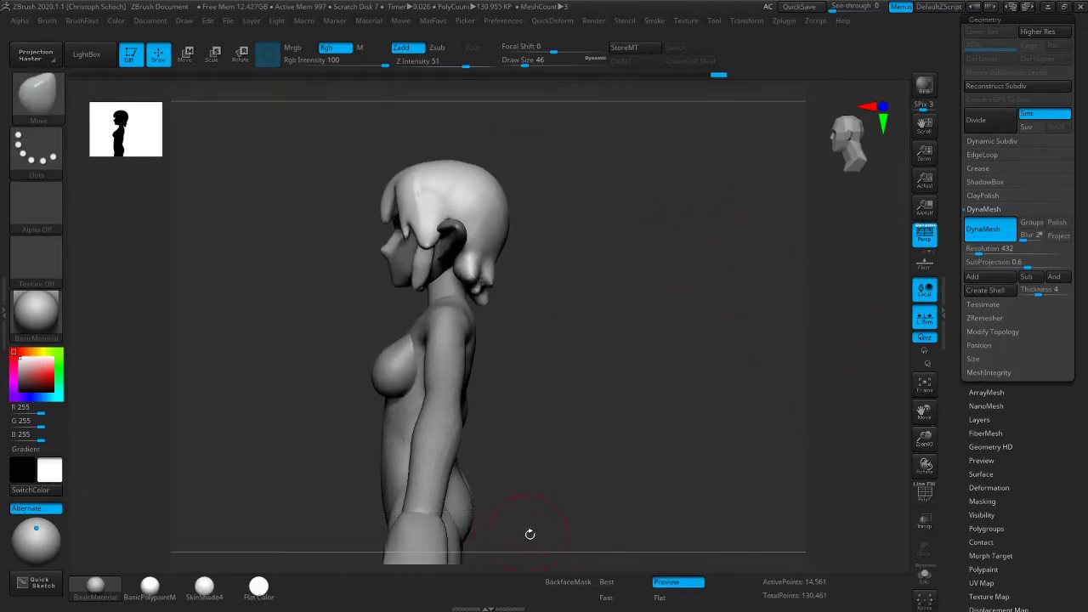
pyautogui.click(668, 598)
pyautogui.moveTo(659, 525); pyautogui.dragTo(659, 442)
pyautogui.moveTo(925, 436); pyautogui.dragTo(821, 437)
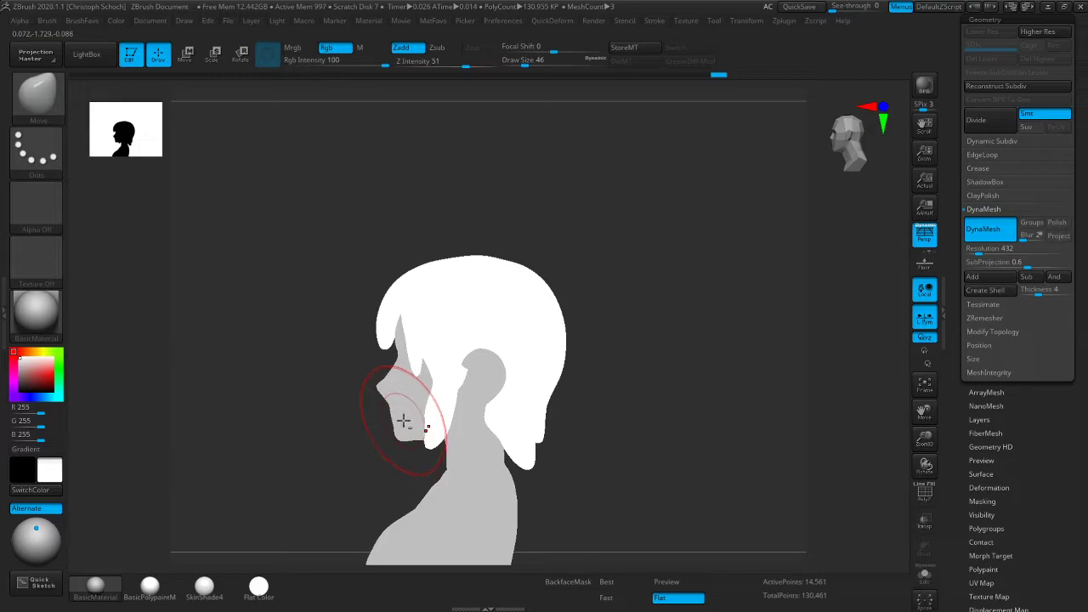
# Select the body subtool and adjust the lower face profile with a smaller Move brush in Preview rendering
pyautogui.keyDown('alt'); pyautogui.click(433, 411); pyautogui.keyUp('alt')
pyautogui.press('[')
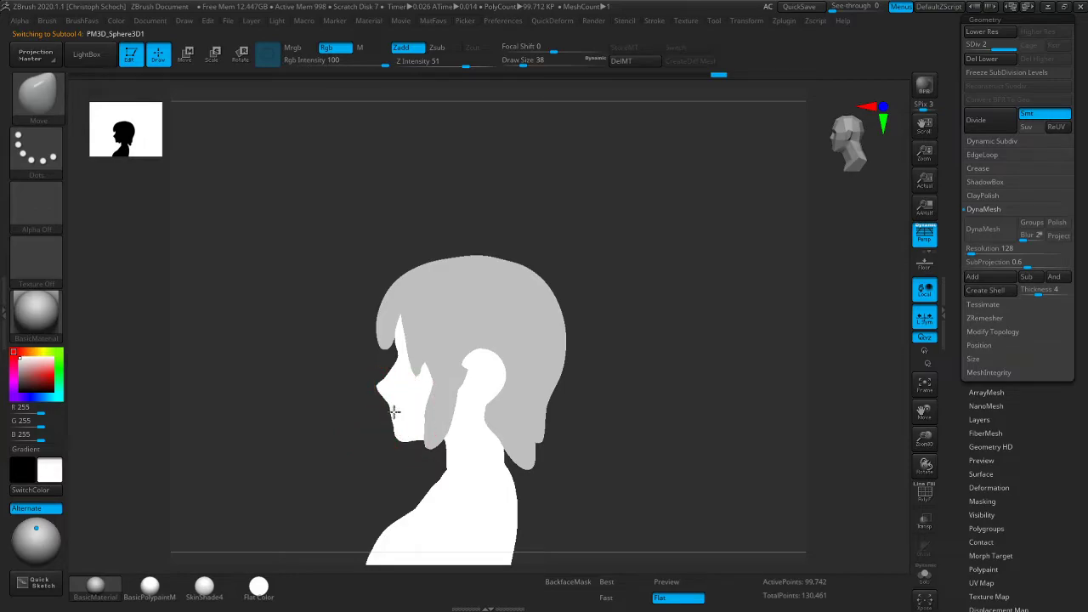
pyautogui.click(666, 581)
pyautogui.press('ctrl')
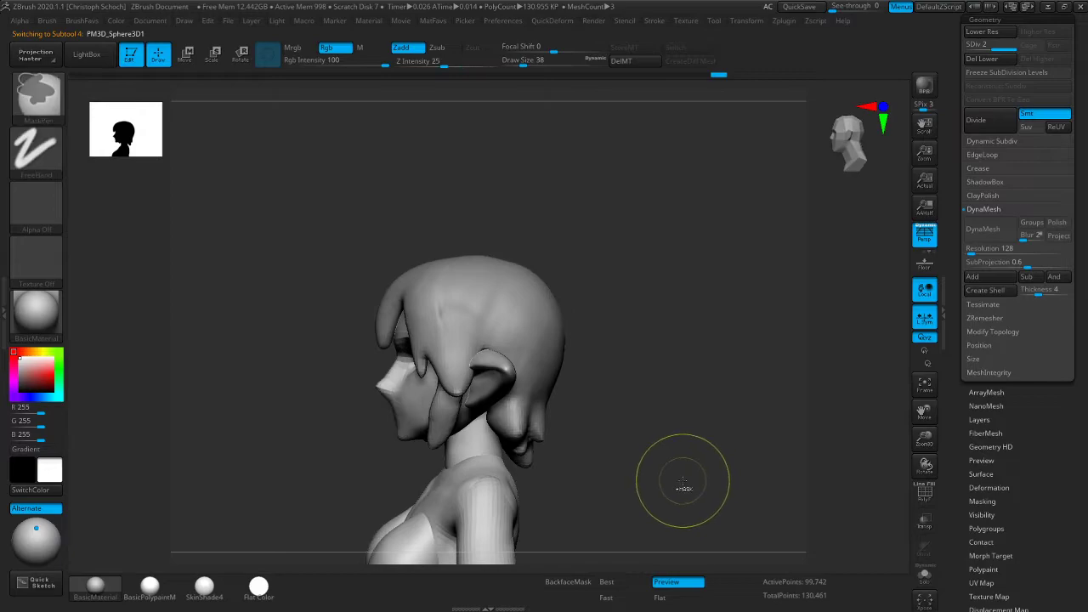
pyautogui.moveTo(685, 474)
pyautogui.mouseDown()
pyautogui.moveTo(697, 474)
pyautogui.moveTo(664, 133)
pyautogui.mouseUp()
pyautogui.moveTo(686, 316); pyautogui.dragTo(639, 327)
pyautogui.keyDown('alt'); pyautogui.click(395, 412); pyautogui.keyUp('alt')
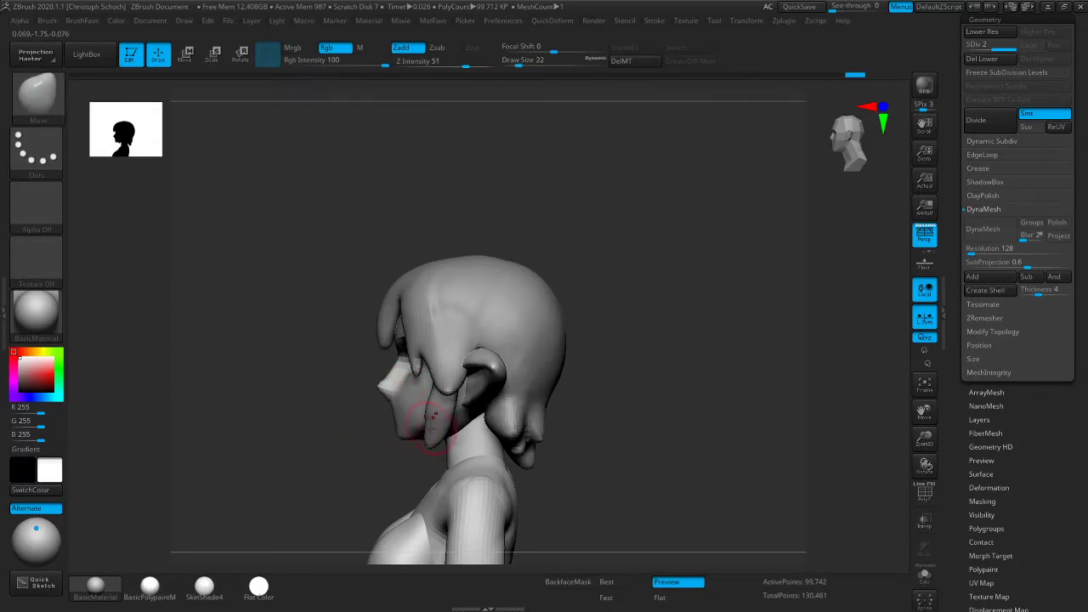
# Examine the head's silhouette in profile and front view with the Flat Color material, then restore BasicMaterial
pyautogui.click(258, 587)
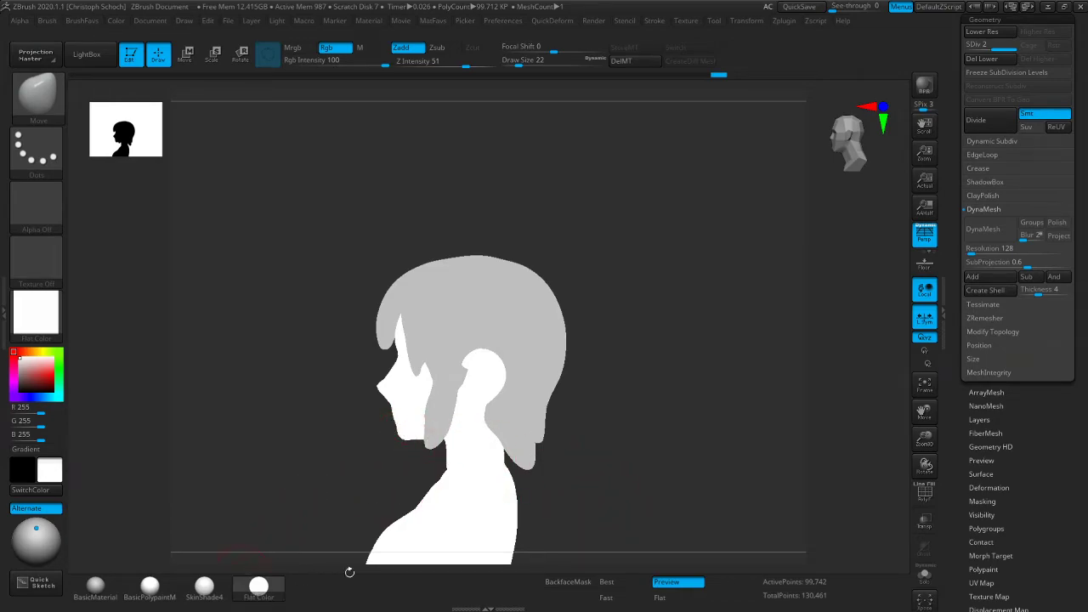
pyautogui.click(672, 598)
pyautogui.click(687, 585)
pyautogui.keyDown('shift'); pyautogui.moveTo(315, 451); pyautogui.dragTo(345, 432); pyautogui.keyUp('shift')
pyautogui.keyDown('shift'); pyautogui.moveTo(341, 430); pyautogui.dragTo(413, 401); pyautogui.keyUp('shift')
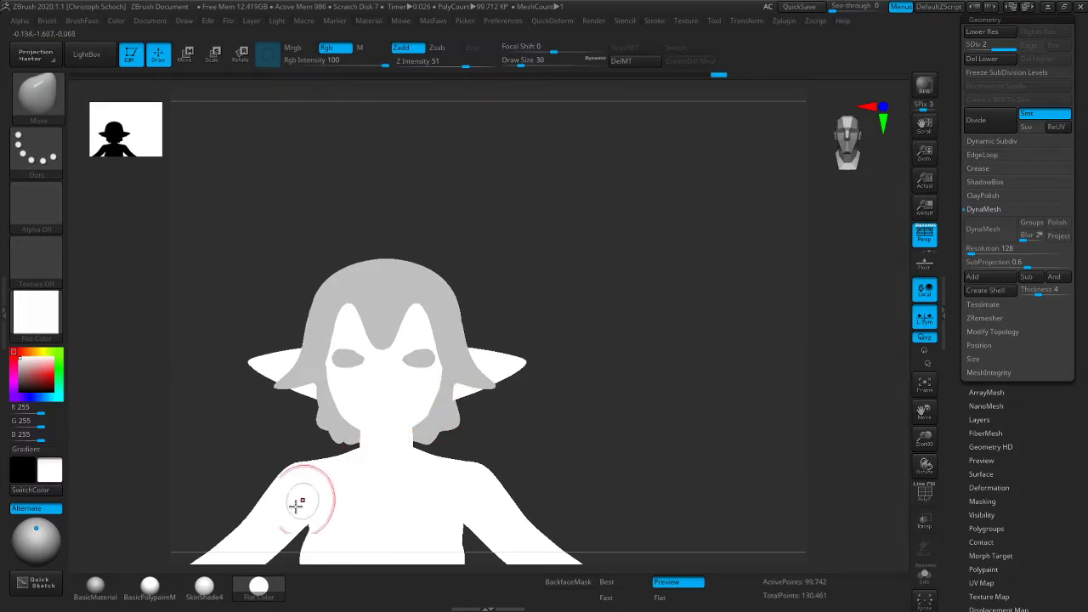
pyautogui.click(96, 585)
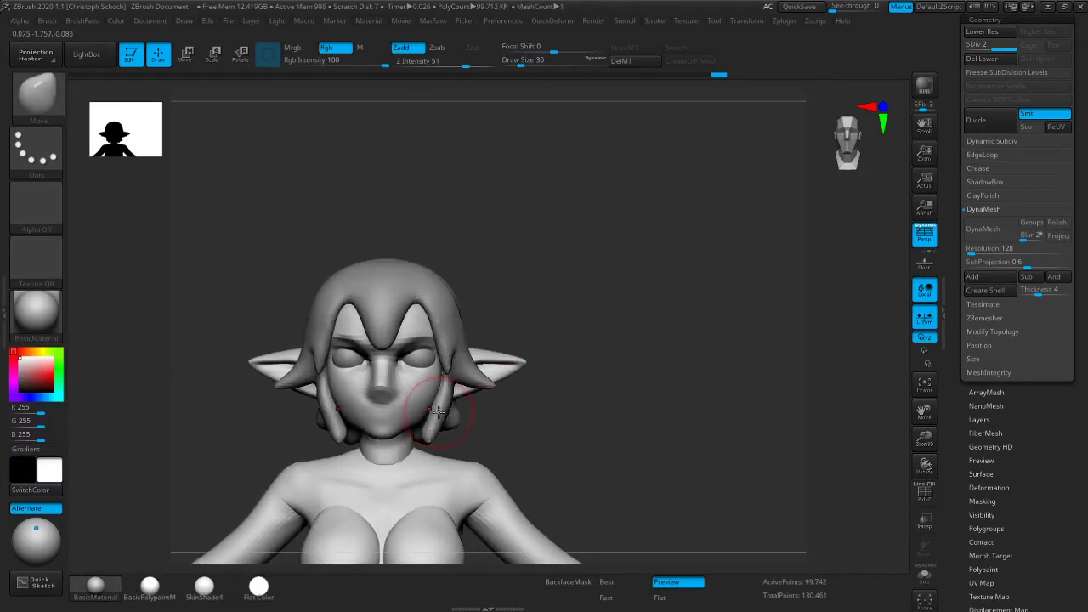
# Refine the cheek and jaw beside the side locks with a small Move brush
pyautogui.moveTo(484, 396); pyautogui.dragTo(617, 358)
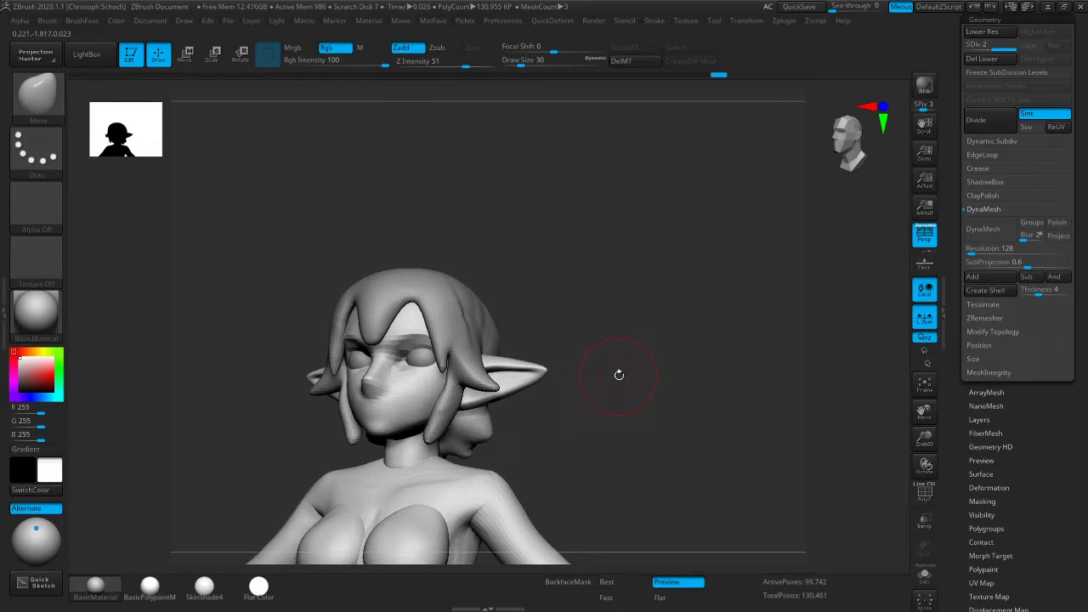
pyautogui.keyDown('shift'); pyautogui.moveTo(618, 374); pyautogui.dragTo(639, 373); pyautogui.keyUp('shift')
pyautogui.press('b')
pyautogui.click(620, 426)
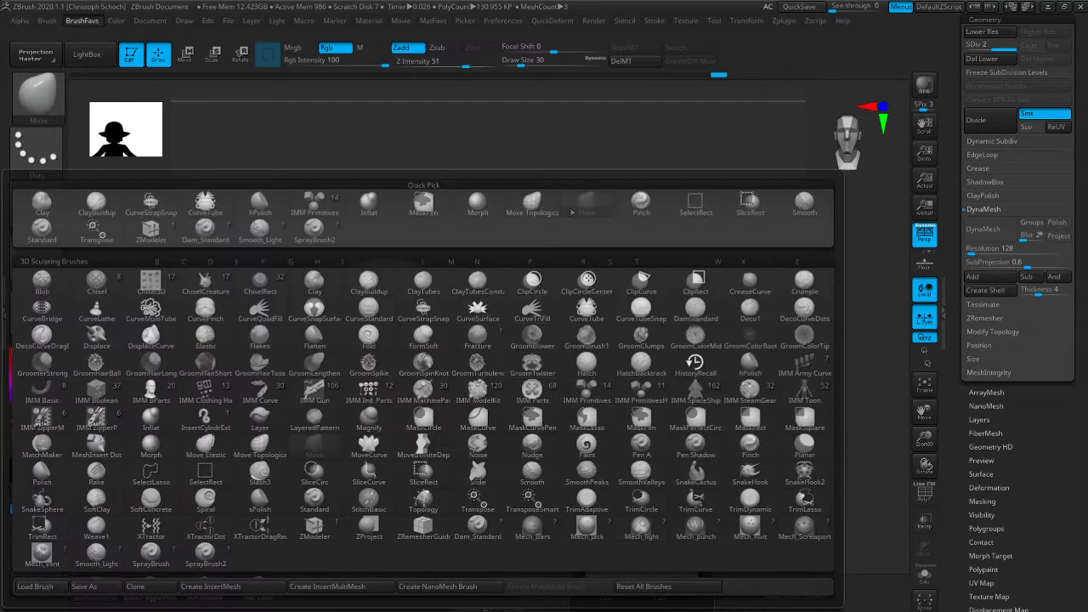
pyautogui.moveTo(439, 387); pyautogui.dragTo(433, 408)
pyautogui.keyDown('alt'); pyautogui.click(442, 378); pyautogui.keyUp('alt')
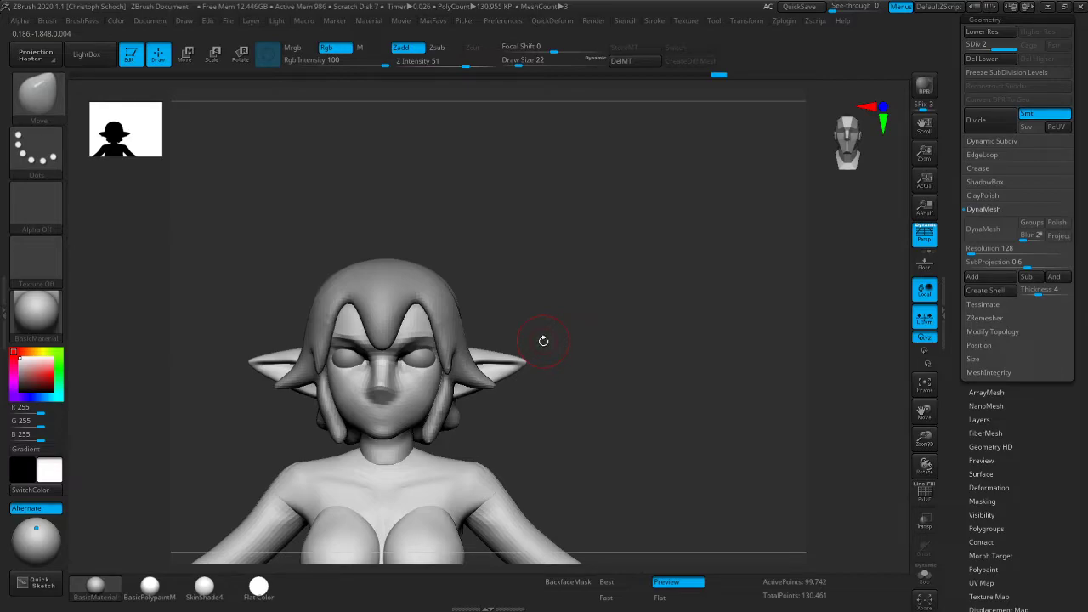
pyautogui.moveTo(587, 319)
pyautogui.mouseDown()
pyautogui.moveTo(639, 311)
pyautogui.moveTo(583, 312)
pyautogui.mouseUp()
# Select the hair subtool and refine the fringe locks over the forehead with a small Move brush
pyautogui.keyDown('alt'); pyautogui.click(418, 288); pyautogui.keyUp('alt')
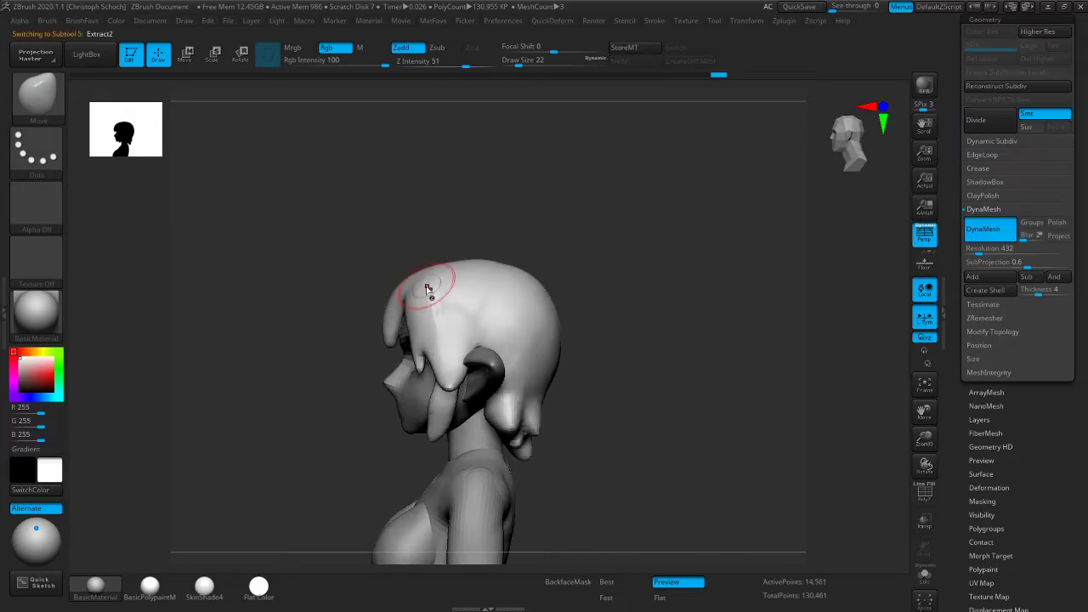
pyautogui.moveTo(587, 255)
pyautogui.mouseDown()
pyautogui.moveTo(612, 243)
pyautogui.moveTo(607, 259)
pyautogui.mouseUp()
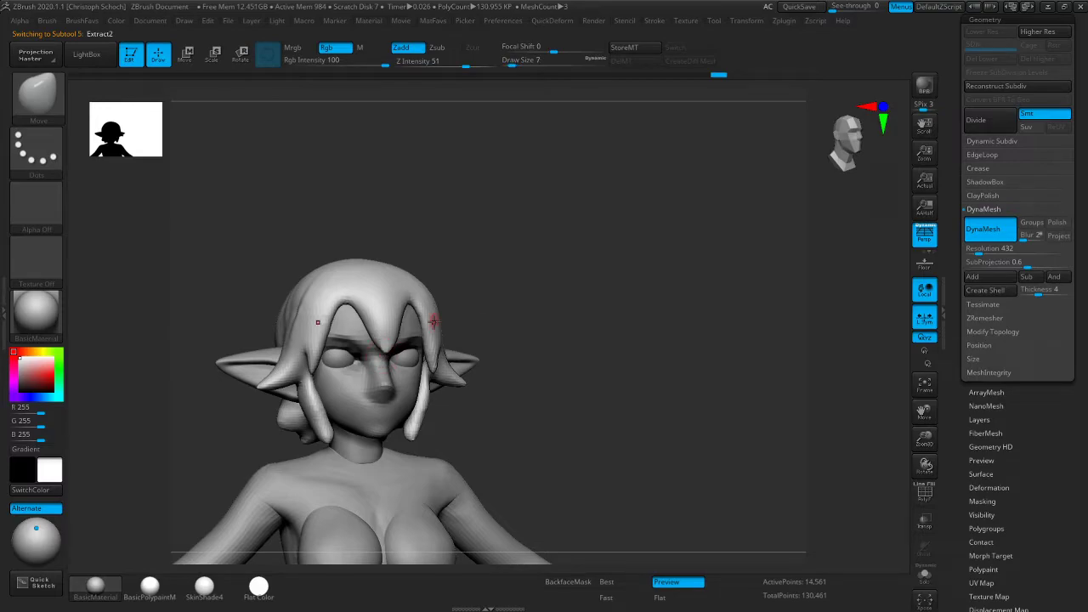
pyautogui.moveTo(473, 324); pyautogui.dragTo(415, 325)
pyautogui.press('shift')
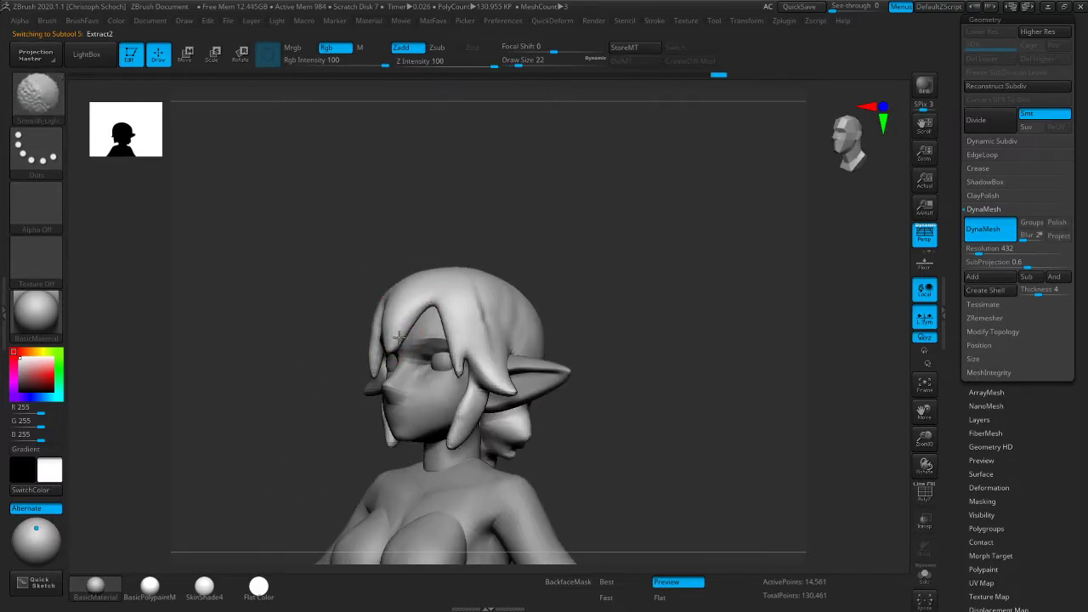
pyautogui.moveTo(534, 273)
pyautogui.mouseDown()
pyautogui.moveTo(578, 262)
pyautogui.moveTo(525, 280)
pyautogui.mouseUp()
pyautogui.press(']')
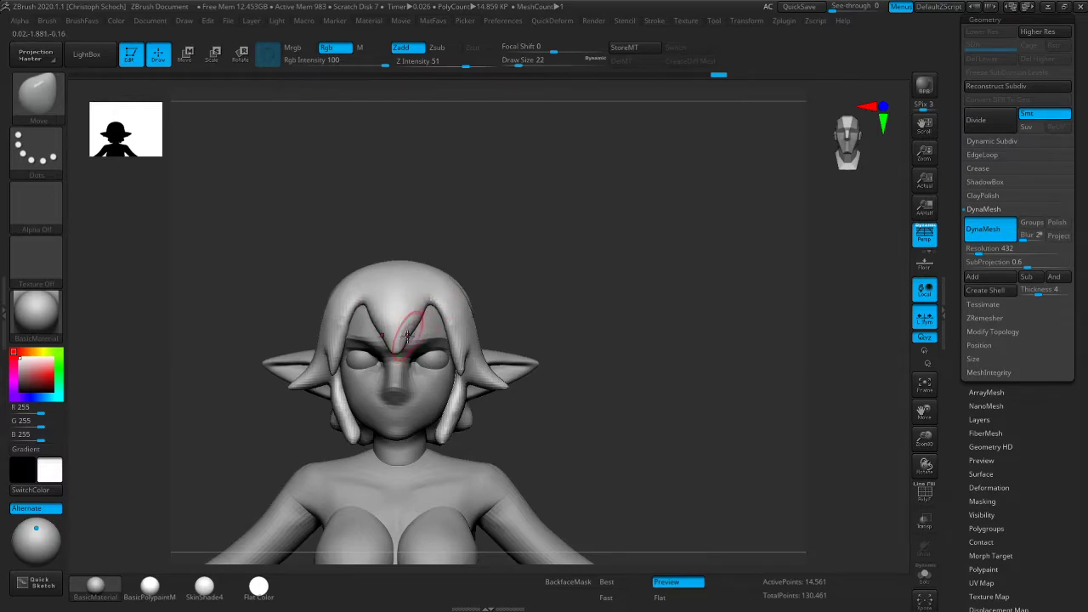
pyautogui.moveTo(518, 285); pyautogui.dragTo(450, 348)
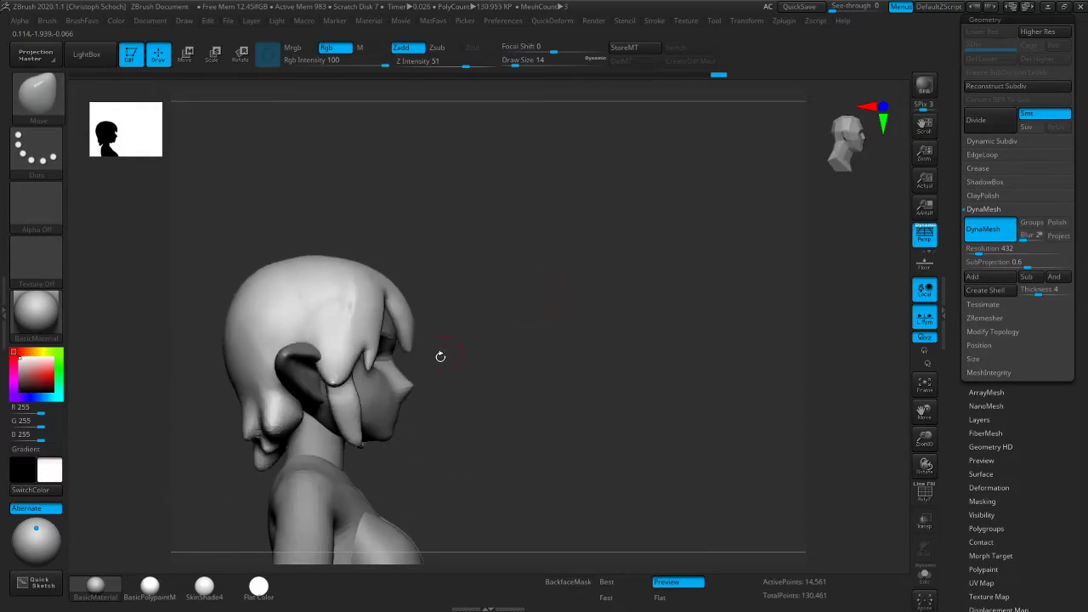
# Select the body subtool again and adjust the face profile around the nose and chin with the Move brush
pyautogui.keyDown('alt'); pyautogui.click(387, 404); pyautogui.keyUp('alt')
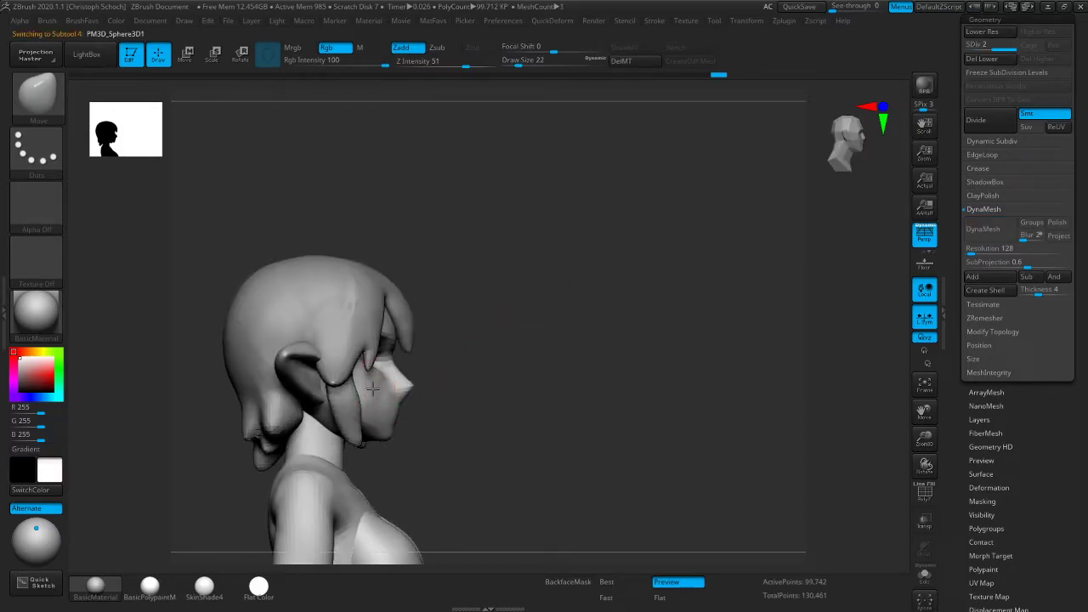
pyautogui.moveTo(459, 374)
pyautogui.mouseDown()
pyautogui.moveTo(340, 423)
pyautogui.moveTo(466, 369)
pyautogui.moveTo(411, 383)
pyautogui.mouseUp()
pyautogui.press('shift')
pyautogui.moveTo(549, 366)
pyautogui.mouseDown()
pyautogui.moveTo(473, 360)
pyautogui.moveTo(298, 455)
pyautogui.moveTo(317, 464)
pyautogui.moveTo(312, 457)
pyautogui.mouseUp()
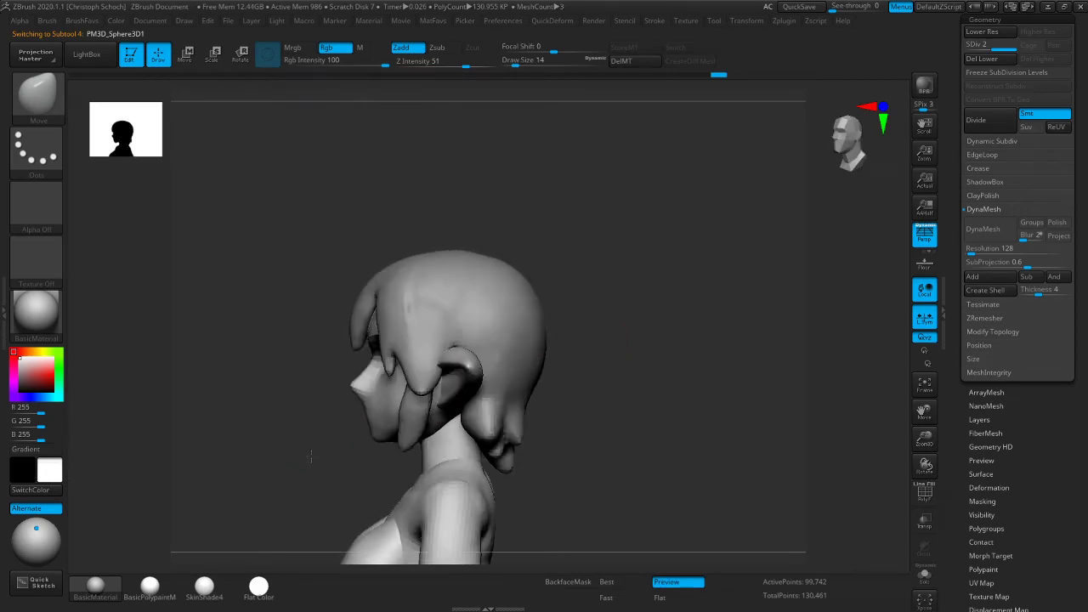
# Carve the mouth line into the face with a size 9 Dam_Standard brush and smooth around the lips
pyautogui.press('b')
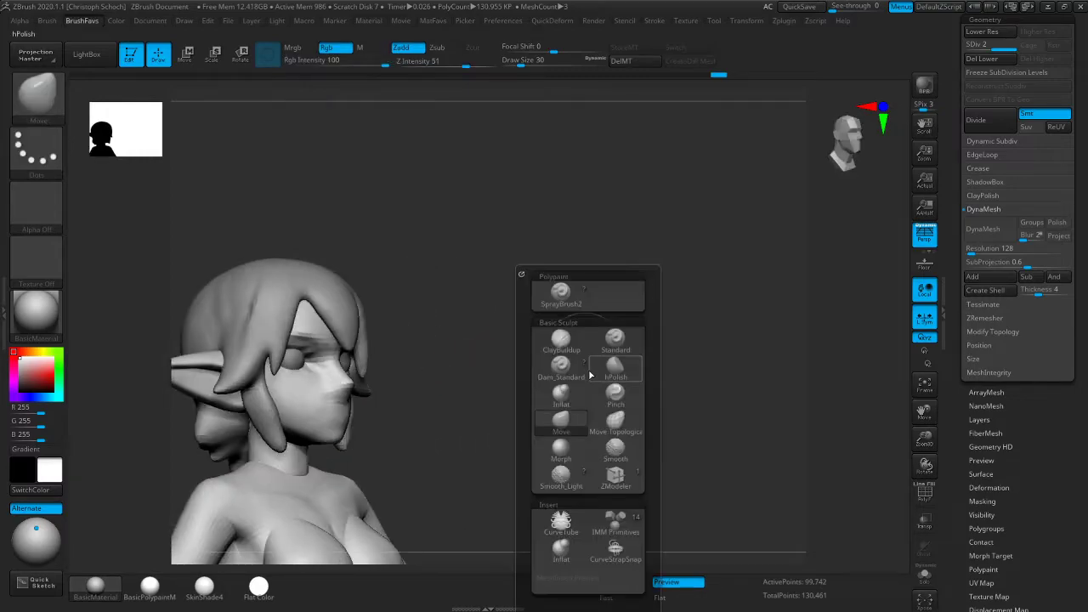
pyautogui.click(558, 371)
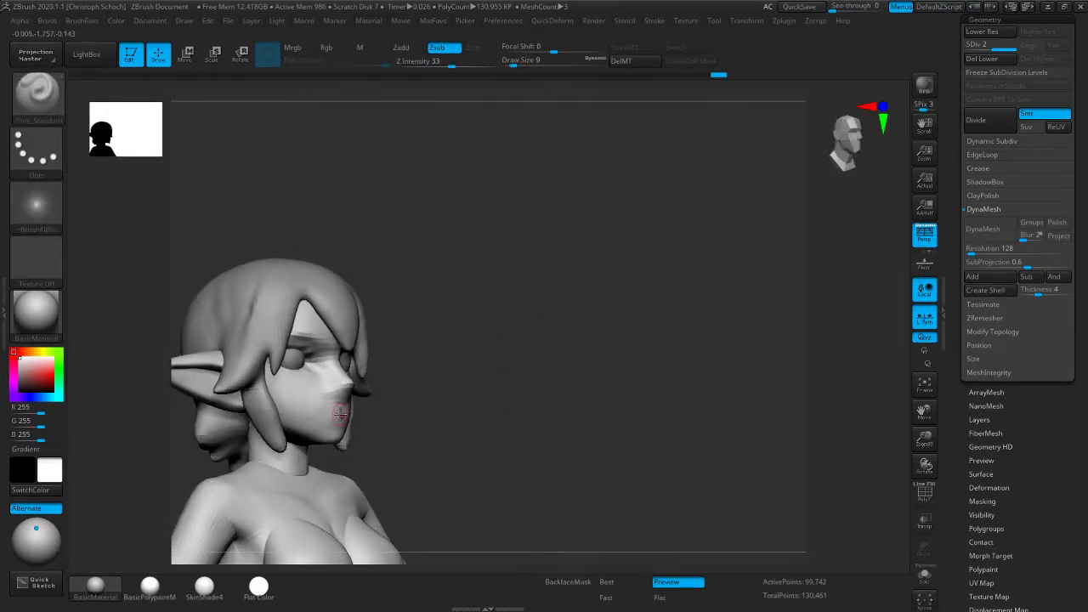
pyautogui.moveTo(321, 417); pyautogui.dragTo(330, 417)
pyautogui.moveTo(425, 419); pyautogui.dragTo(358, 420)
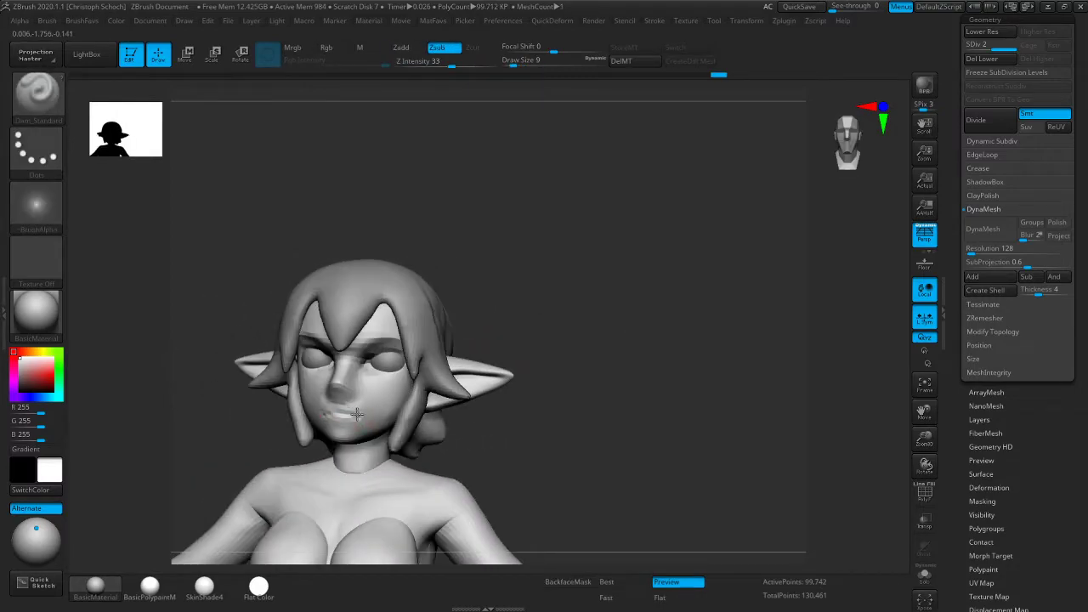
pyautogui.moveTo(450, 415); pyautogui.dragTo(536, 412)
pyautogui.keyDown('shift'); pyautogui.moveTo(333, 406); pyautogui.dragTo(352, 403); pyautogui.keyUp('shift')
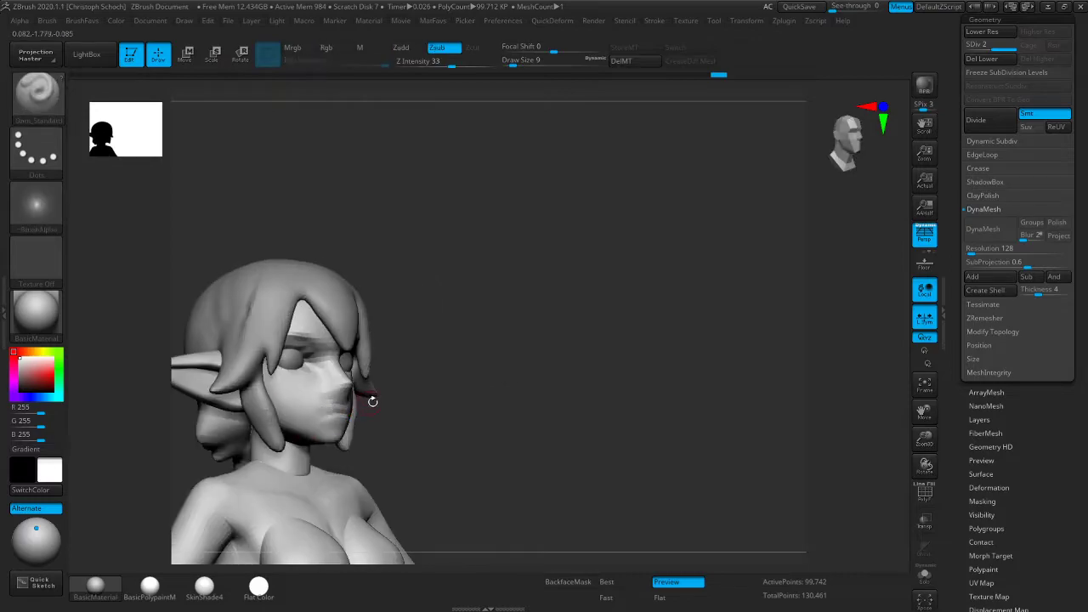
pyautogui.keyDown('shift'); pyautogui.moveTo(513, 378); pyautogui.dragTo(489, 395); pyautogui.keyUp('shift')
pyautogui.moveTo(489, 393)
pyautogui.mouseDown(button='right')
pyautogui.moveTo(575, 357)
pyautogui.moveTo(340, 409)
pyautogui.mouseUp(button='right')
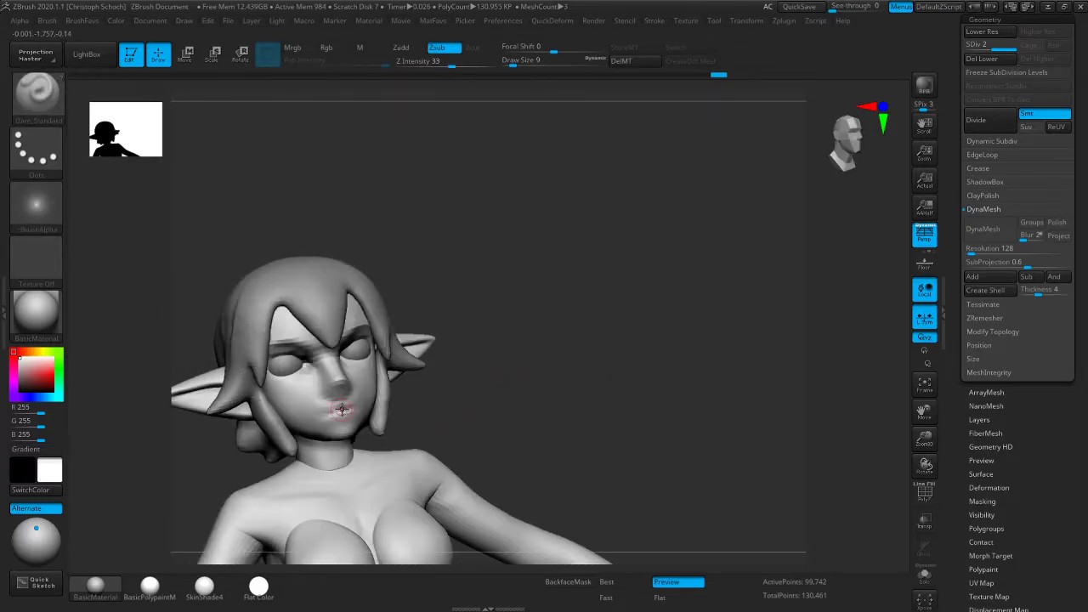
pyautogui.moveTo(476, 360); pyautogui.dragTo(567, 329, button='right')
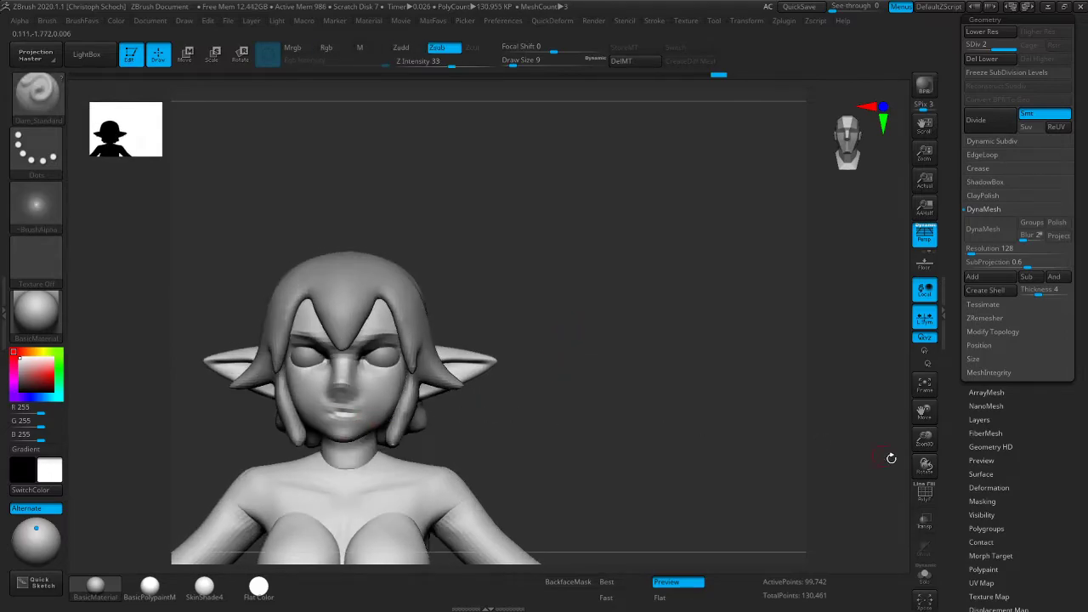
# Check the body's wireframe density and subdivide the mesh to level 3
pyautogui.click(925, 490)
pyautogui.moveTo(660, 469); pyautogui.dragTo(687, 460, button='right')
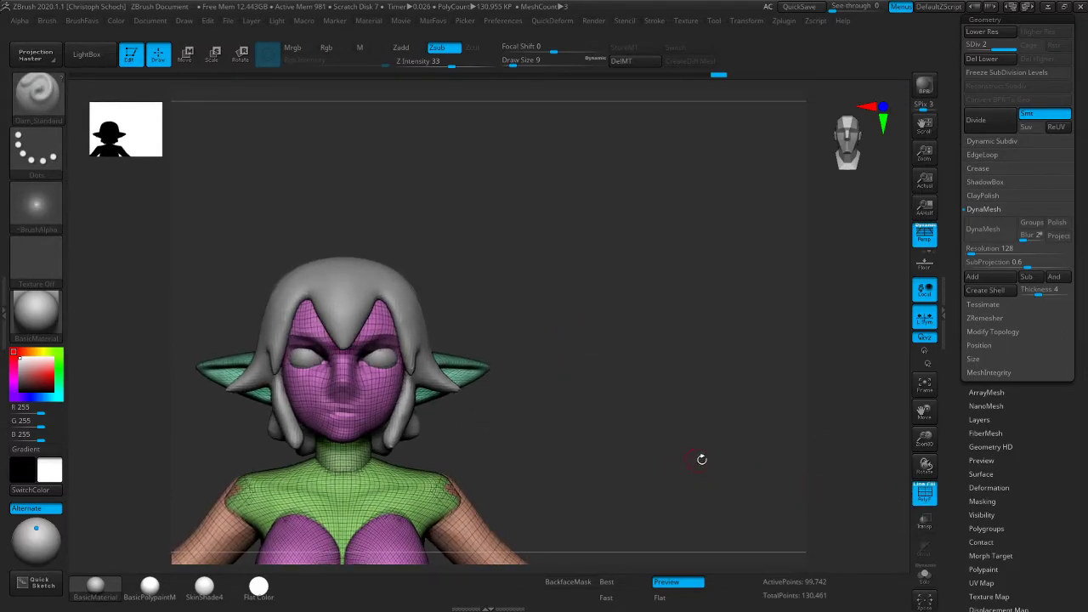
pyautogui.click(924, 490)
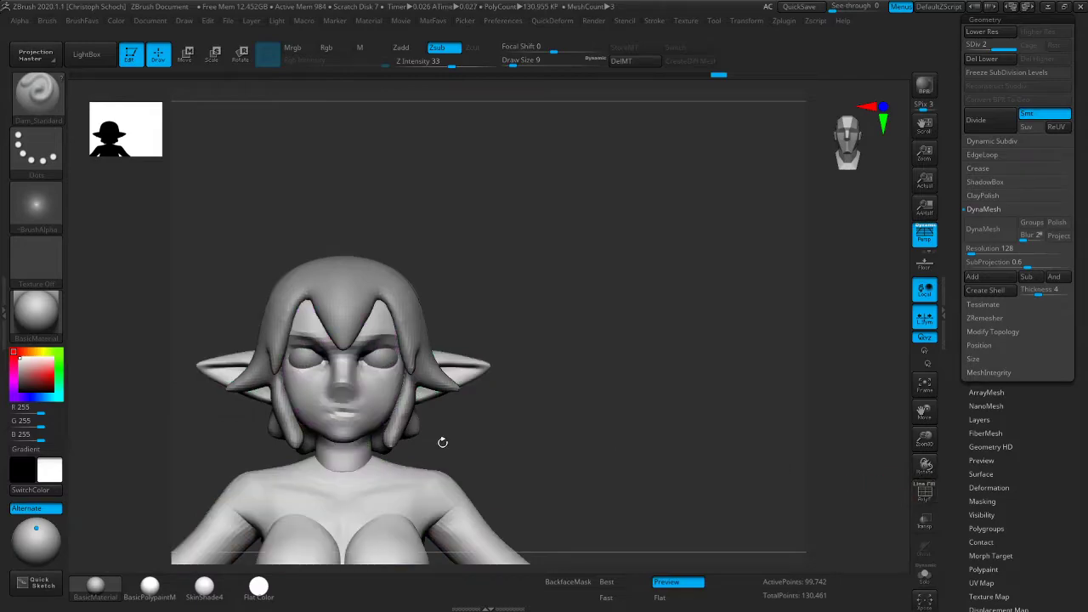
pyautogui.moveTo(547, 382); pyautogui.dragTo(736, 360, button='right')
pyautogui.hotkey('ctrl', 'd')
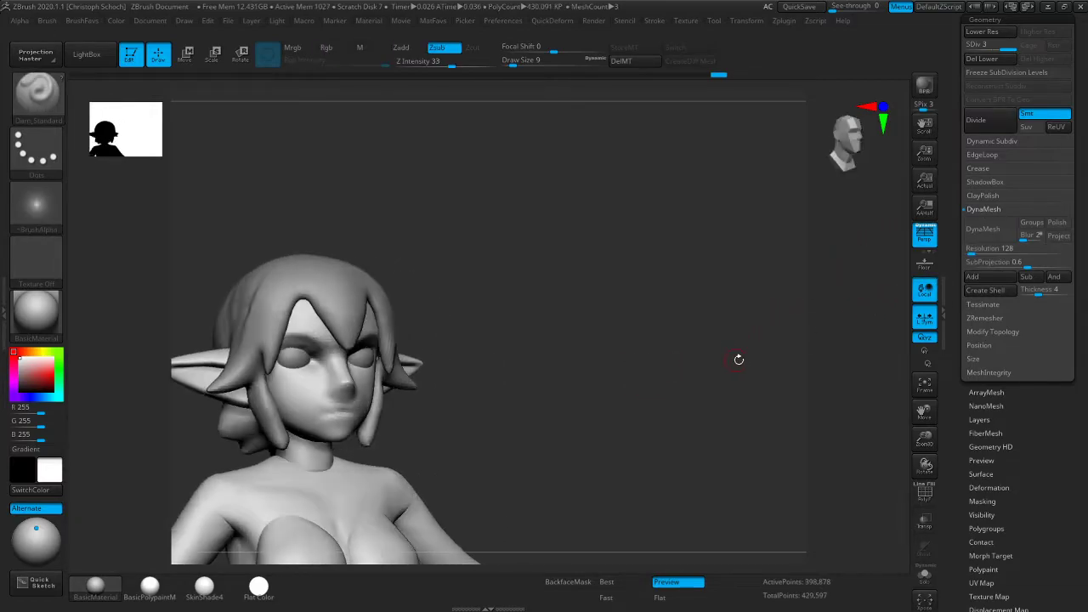
# Sharpen the mouth line with a size 7 Dam_Standard brush and review the full figure
pyautogui.moveTo(923, 414); pyautogui.dragTo(940, 419)
pyautogui.moveTo(617, 387); pyautogui.dragTo(513, 374, button='right')
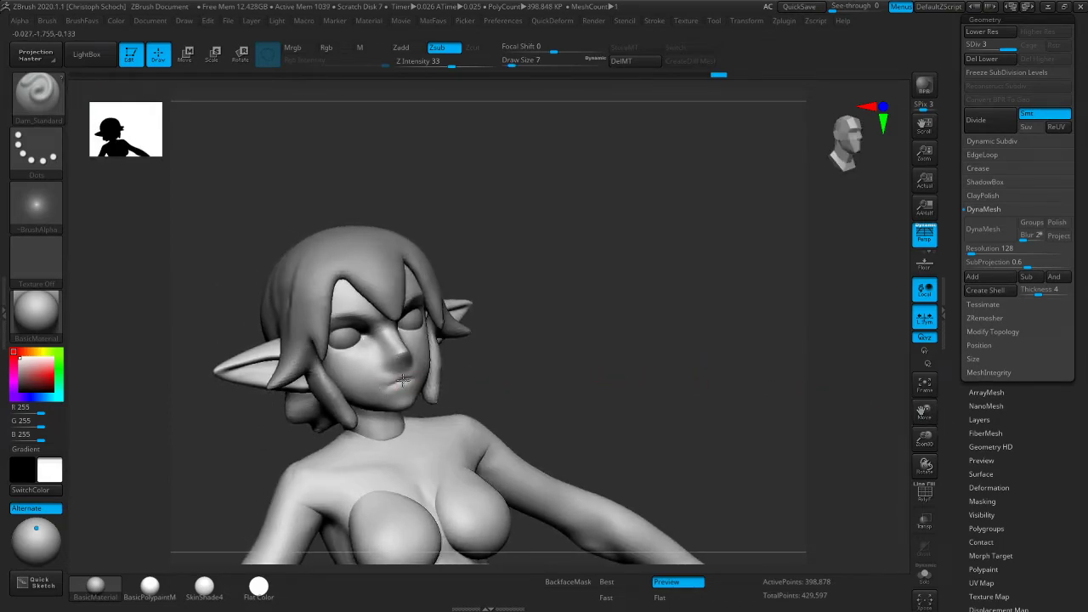
pyautogui.moveTo(399, 374); pyautogui.dragTo(660, 300, button='right')
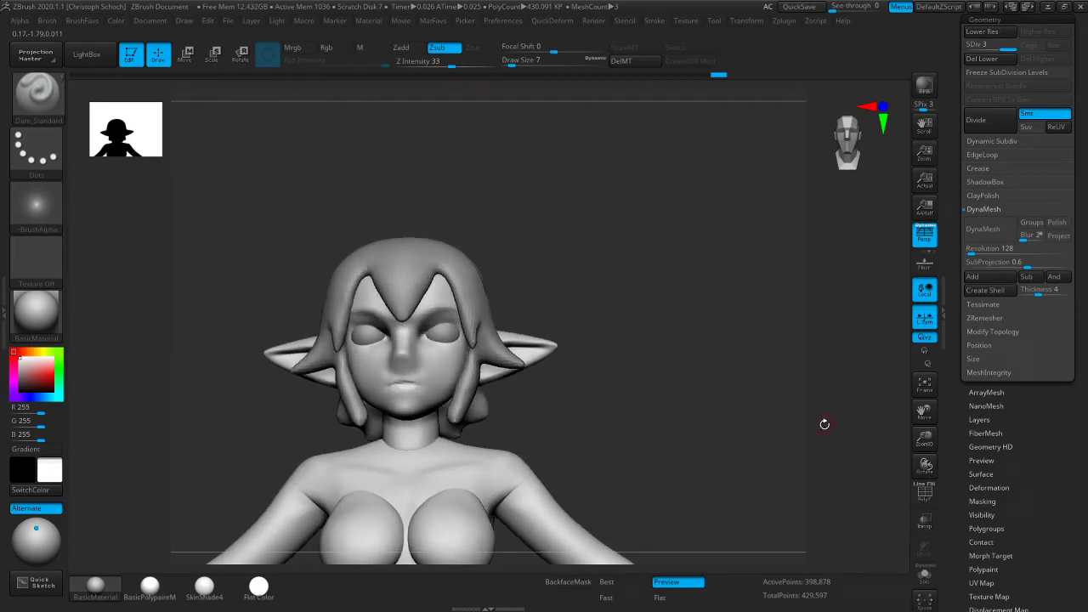
pyautogui.moveTo(629, 306); pyautogui.dragTo(682, 350, button='right')
pyautogui.moveTo(923, 441); pyautogui.dragTo(873, 405)
pyautogui.moveTo(920, 412); pyautogui.dragTo(903, 330)
pyautogui.moveTo(712, 367)
pyautogui.mouseDown(button='right')
pyautogui.moveTo(686, 379)
pyautogui.moveTo(700, 381)
pyautogui.mouseUp(button='right')
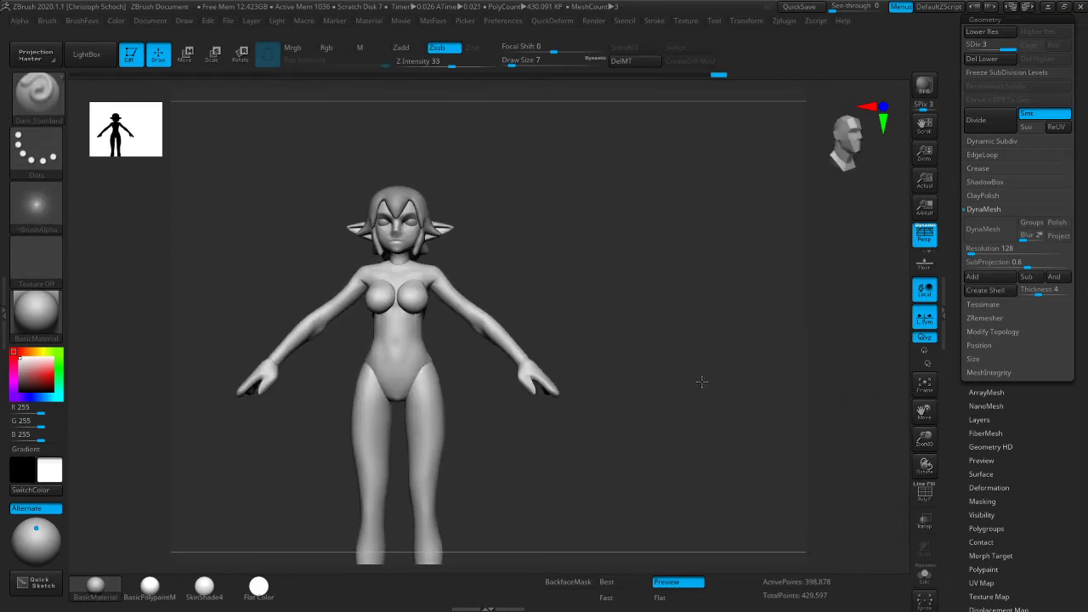
# Reshape the outer contour of the breasts with a size 38 Move Topological brush
pyautogui.moveTo(927, 413); pyautogui.dragTo(927, 457)
pyautogui.moveTo(922, 436); pyautogui.dragTo(956, 477)
pyautogui.moveTo(790, 378)
pyautogui.mouseDown(button='right')
pyautogui.moveTo(727, 378)
pyautogui.moveTo(740, 384)
pyautogui.mouseUp(button='right')
pyautogui.press('b')
pyautogui.click(720, 423)
pyautogui.moveTo(624, 379); pyautogui.dragTo(646, 331, button='right')
pyautogui.press(']')
pyautogui.press(']')
pyautogui.press(']')
pyautogui.moveTo(475, 406); pyautogui.dragTo(471, 401)
pyautogui.moveTo(636, 316); pyautogui.dragTo(571, 325, button='right')
pyautogui.moveTo(488, 431); pyautogui.dragTo(484, 431)
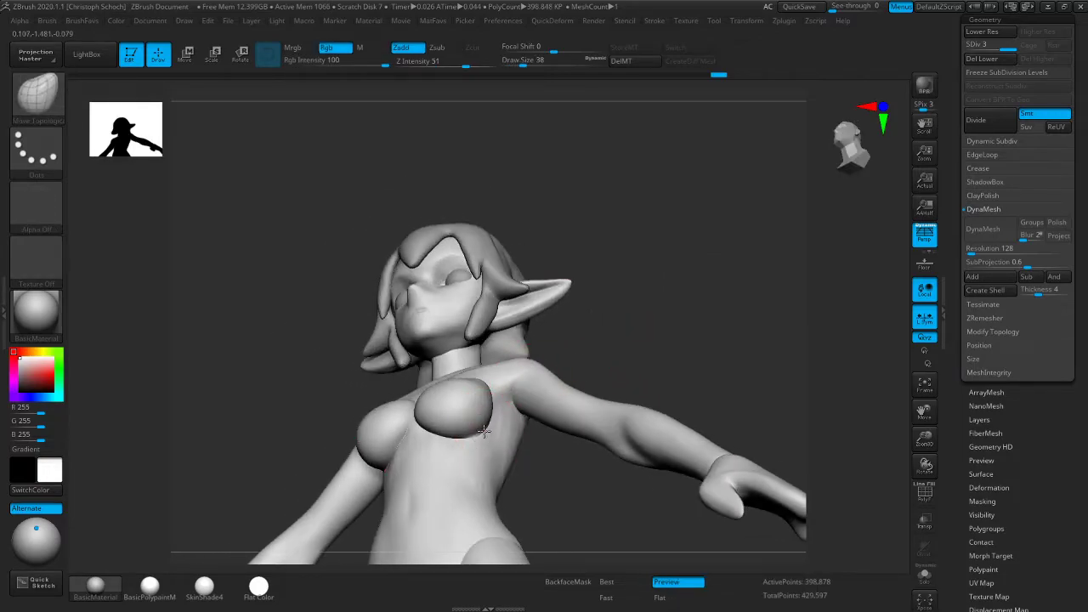
pyautogui.moveTo(563, 454); pyautogui.dragTo(498, 483, button='right')
pyautogui.press('[')
pyautogui.moveTo(408, 463); pyautogui.dragTo(476, 442, button='right')
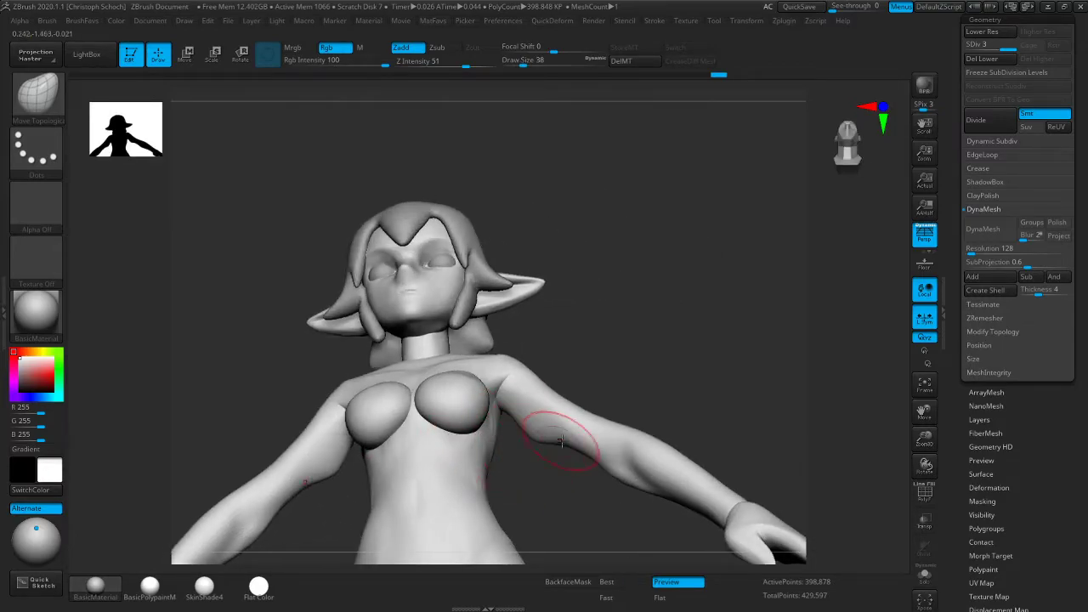
pyautogui.moveTo(542, 459); pyautogui.dragTo(527, 481, button='right')
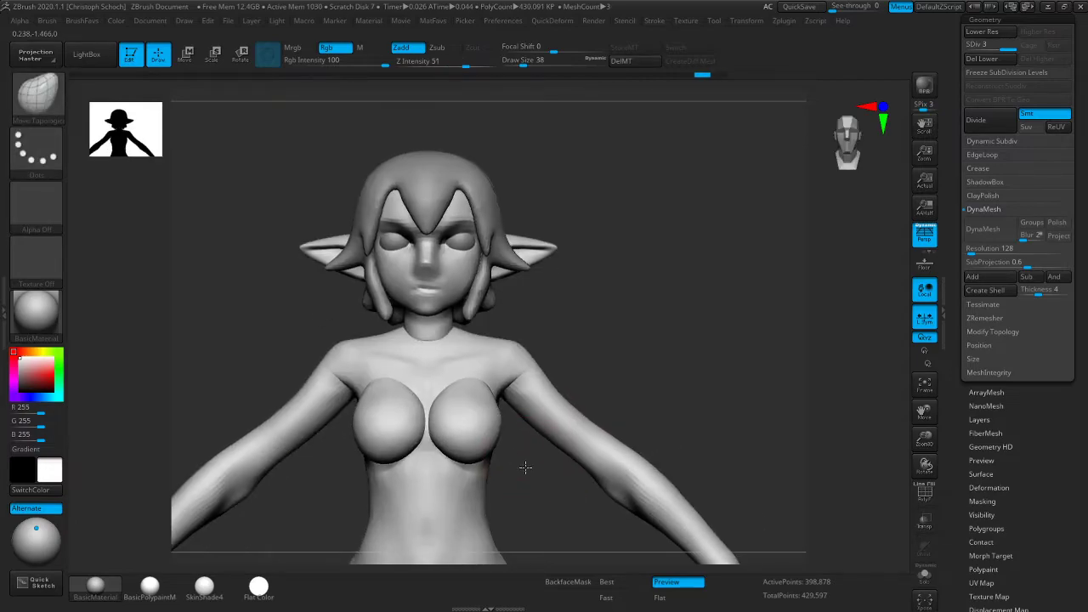
# Smooth the mouth area of the face at brush size 10
pyautogui.moveTo(923, 412); pyautogui.dragTo(902, 440)
pyautogui.moveTo(611, 387); pyautogui.dragTo(673, 369, button='right')
pyautogui.press('[')
pyautogui.press('[')
pyautogui.press('[')
pyautogui.moveTo(457, 313)
pyautogui.keyDown('shift'); pyautogui.mouseDown()
pyautogui.moveTo(465, 309)
pyautogui.moveTo(446, 316)
pyautogui.mouseUp(); pyautogui.keyUp('shift')
pyautogui.moveTo(652, 295)
pyautogui.keyDown('shift'); pyautogui.mouseDown(button='right')
pyautogui.moveTo(754, 301)
pyautogui.moveTo(765, 340)
pyautogui.mouseUp(button='right'); pyautogui.keyUp('shift')
# Build up the upper lip along the mouth line with a size 8 ClayBuildup brush
pyautogui.press('b')
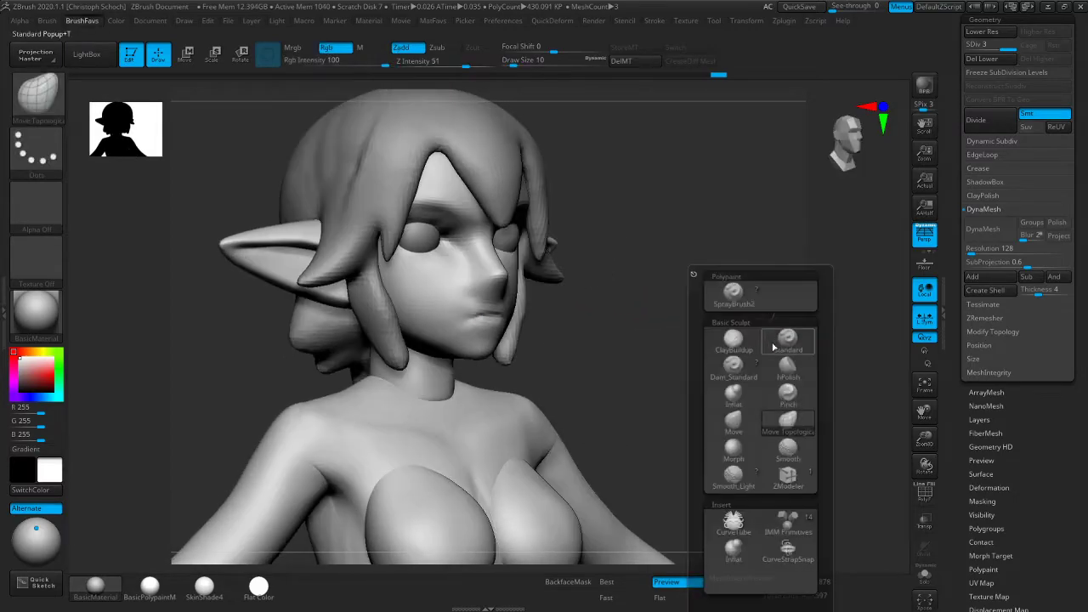
pyautogui.click(775, 345)
pyautogui.press('b')
pyautogui.click(713, 340)
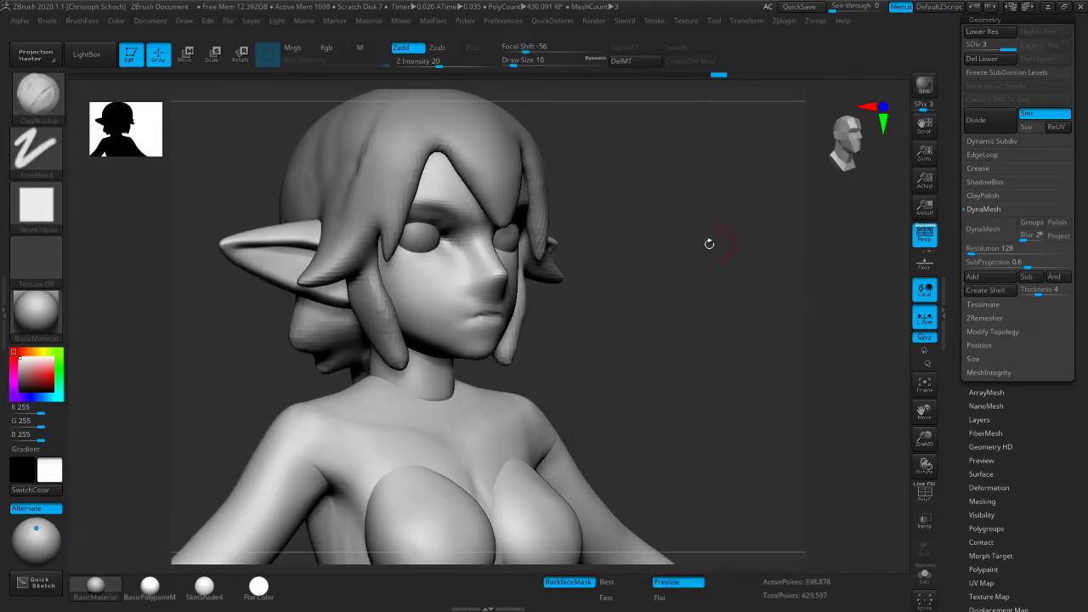
pyautogui.press('[')
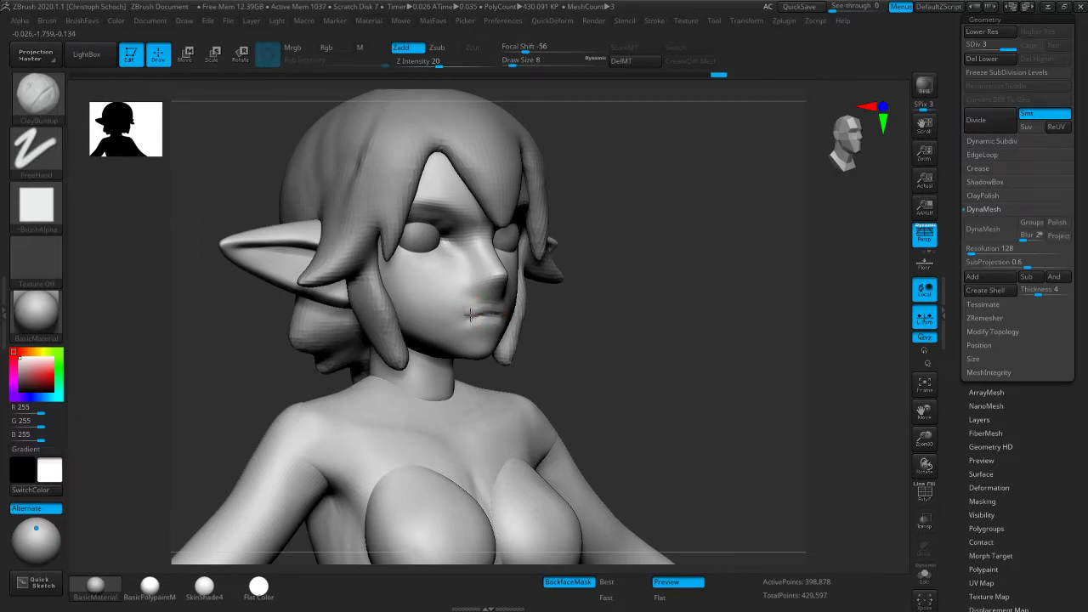
pyautogui.moveTo(468, 315); pyautogui.dragTo(493, 308)
pyautogui.moveTo(607, 291); pyautogui.dragTo(653, 281)
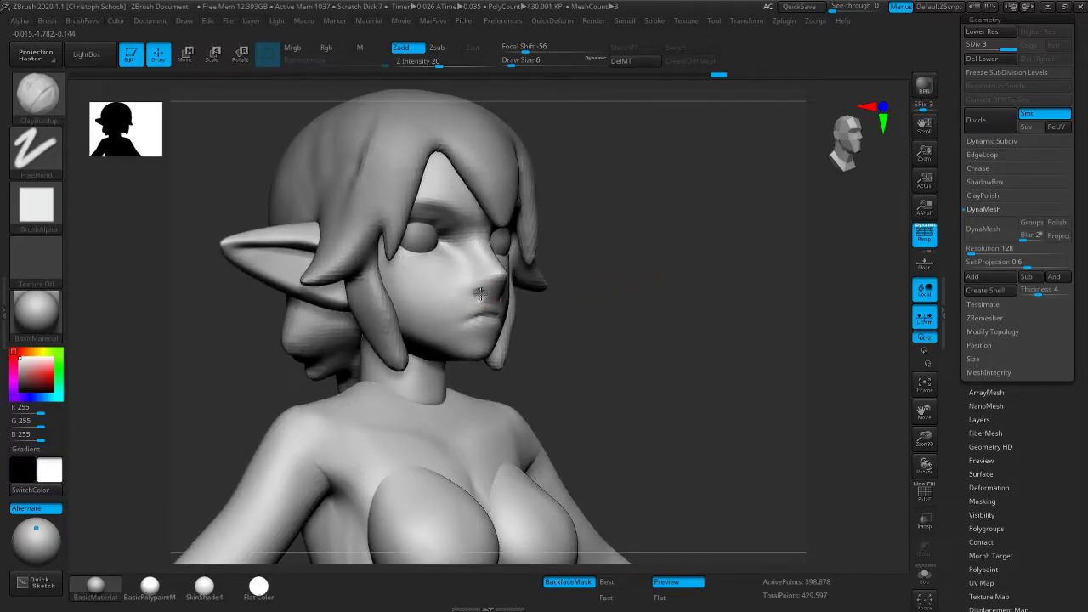
# Define the area between the nose and upper lip with a size 6 Dam_Standard brush
pyautogui.press('shift')
pyautogui.moveTo(646, 289); pyautogui.dragTo(544, 287)
pyautogui.keyDown('alt'); pyautogui.moveTo(325, 377); pyautogui.dragTo(332, 353); pyautogui.keyUp('alt')
pyautogui.hotkey('ctrl', 'shift', 'b')
pyautogui.press('d')
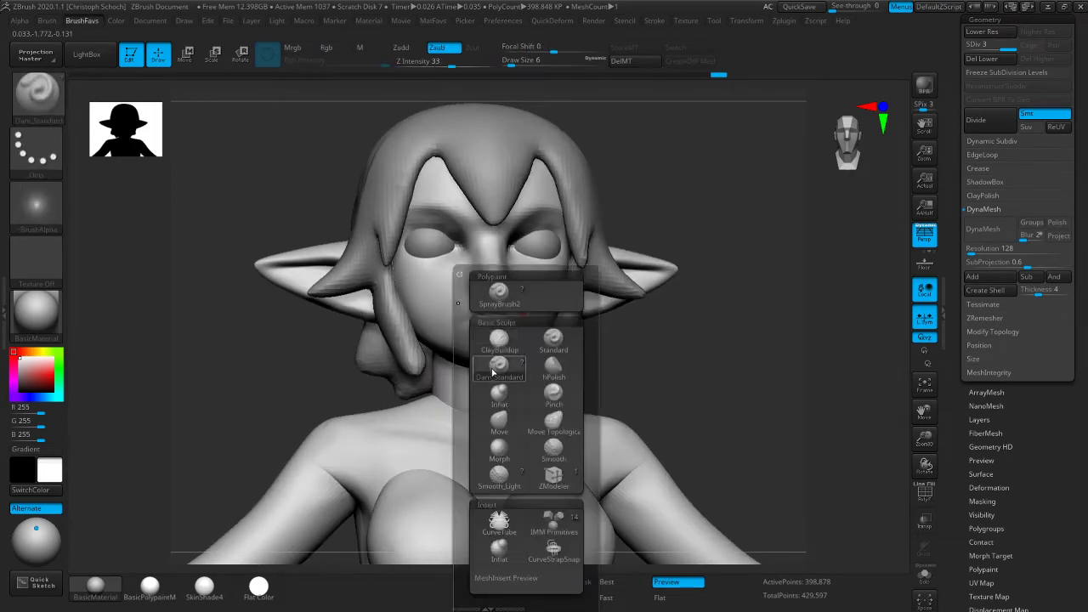
pyautogui.press('s')
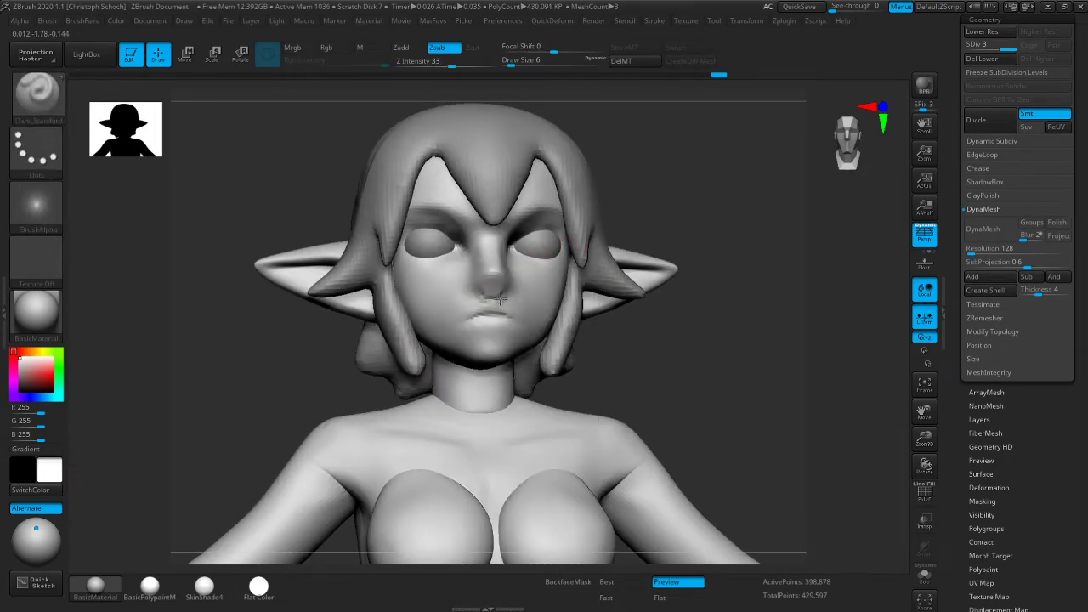
# Adjust the nose tip in profile view with a size 8 Move brush
pyautogui.moveTo(502, 296)
pyautogui.keyDown('shift'); pyautogui.mouseDown(button='right')
pyautogui.moveTo(525, 278)
pyautogui.moveTo(590, 280)
pyautogui.mouseUp(button='right'); pyautogui.keyUp('shift')
pyautogui.press('b')
pyautogui.press('m')
pyautogui.press('v')
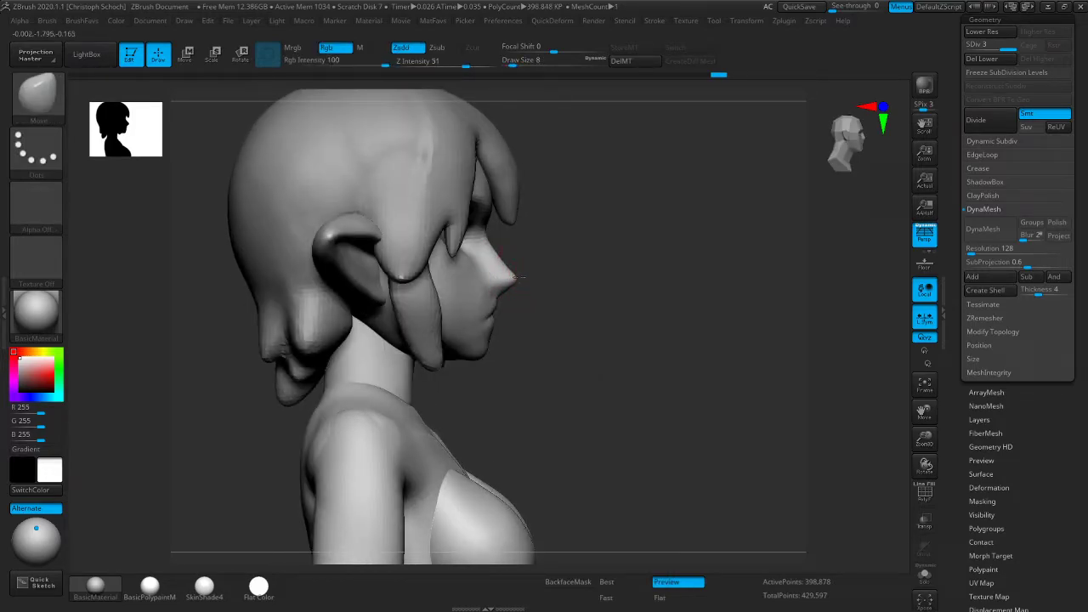
pyautogui.press('shift')
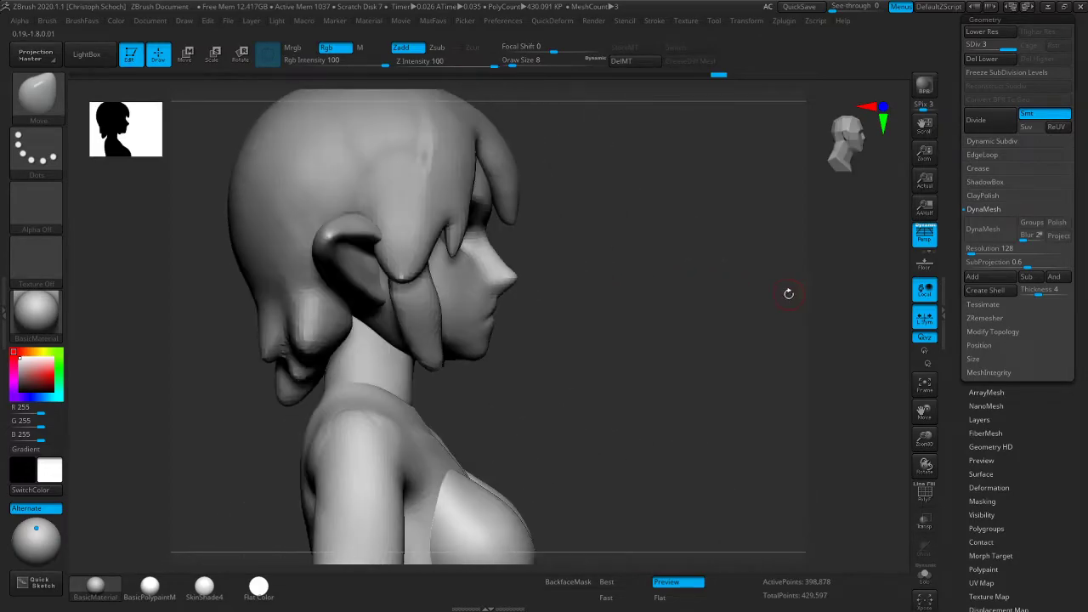
pyautogui.press('b')
pyautogui.click(757, 421)
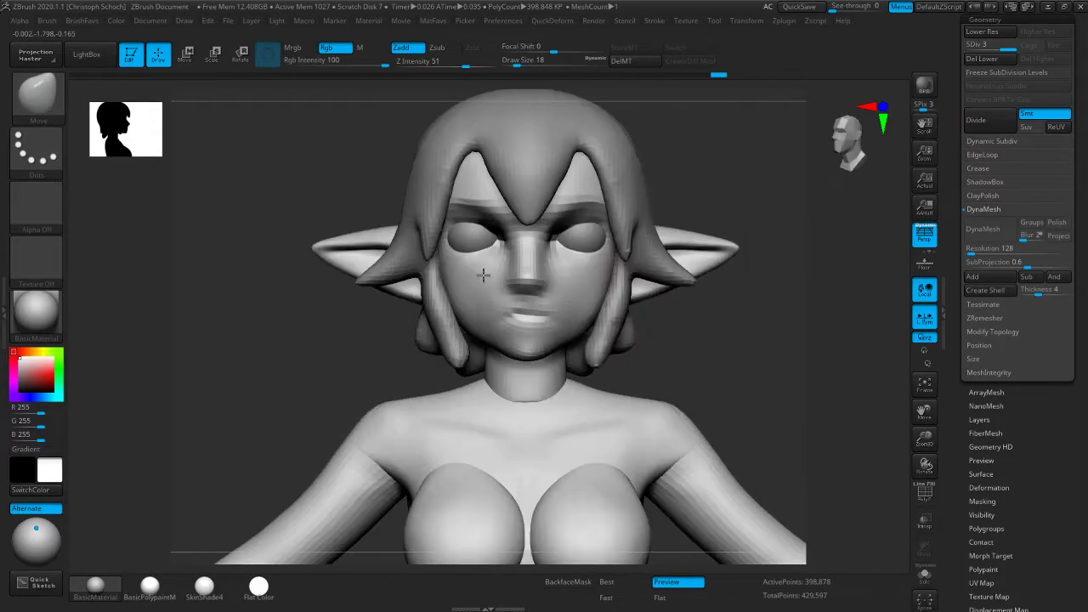
# Fill out the cheek with a size 18 ClayBuildup brush and smooth the neck and the base of the nose
pyautogui.press('b')
pyautogui.press('c')
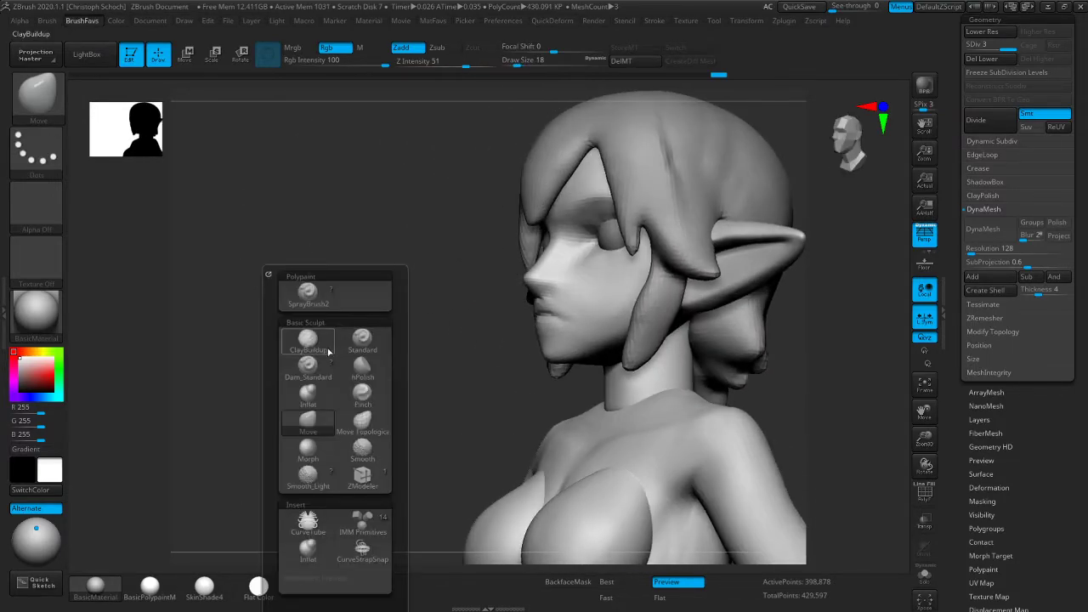
pyautogui.press('b')
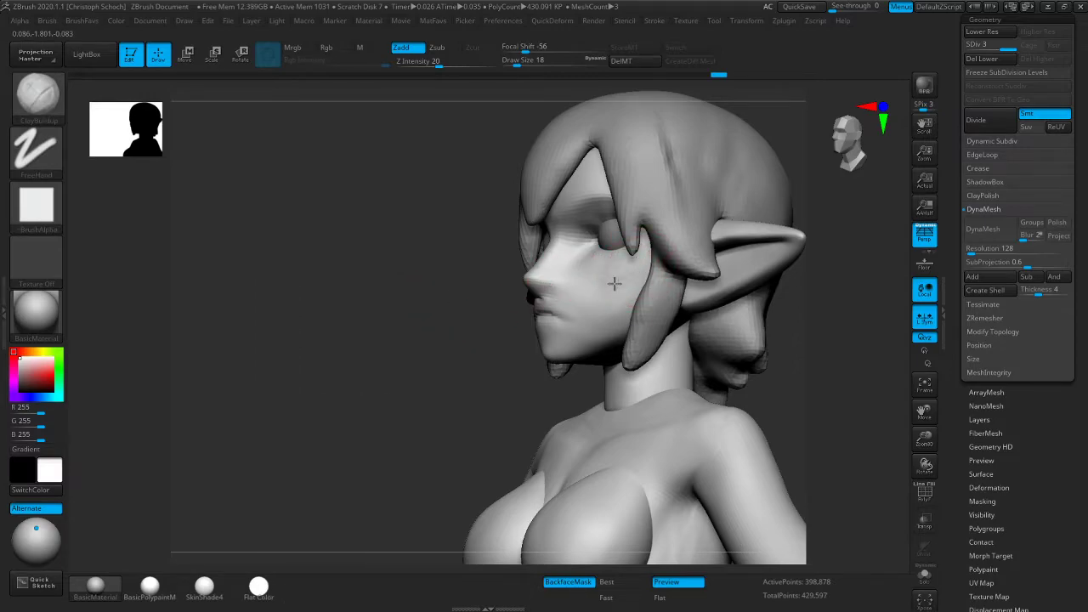
pyautogui.press('shift')
pyautogui.keyDown('shift'); pyautogui.moveTo(508, 348); pyautogui.dragTo(539, 357); pyautogui.keyUp('shift')
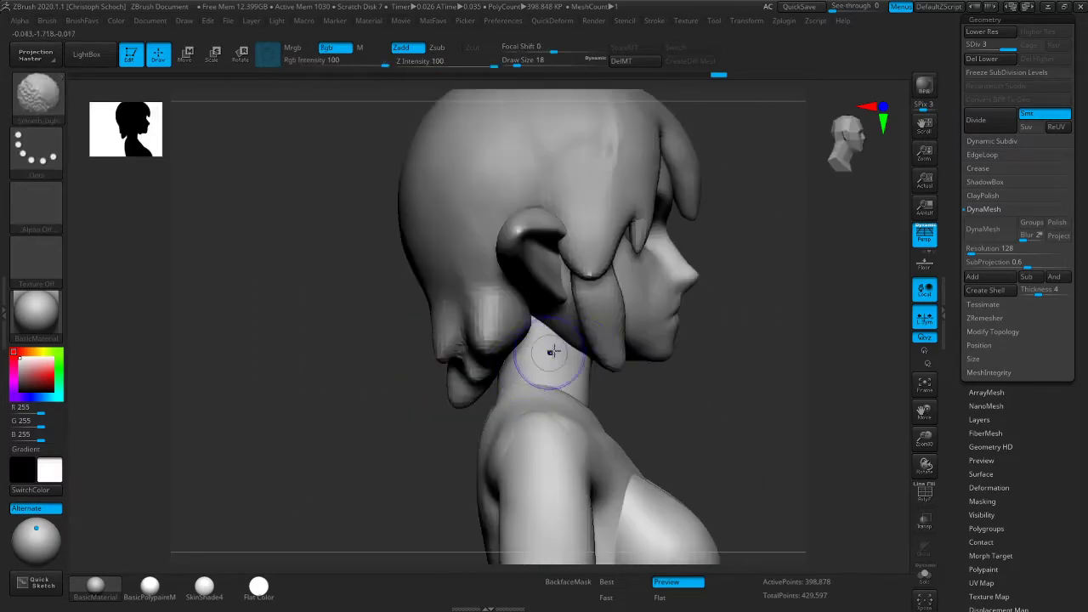
pyautogui.moveTo(773, 304)
pyautogui.keyDown('shift'); pyautogui.mouseDown()
pyautogui.moveTo(663, 308)
pyautogui.moveTo(681, 311)
pyautogui.mouseUp(); pyautogui.keyUp('shift')
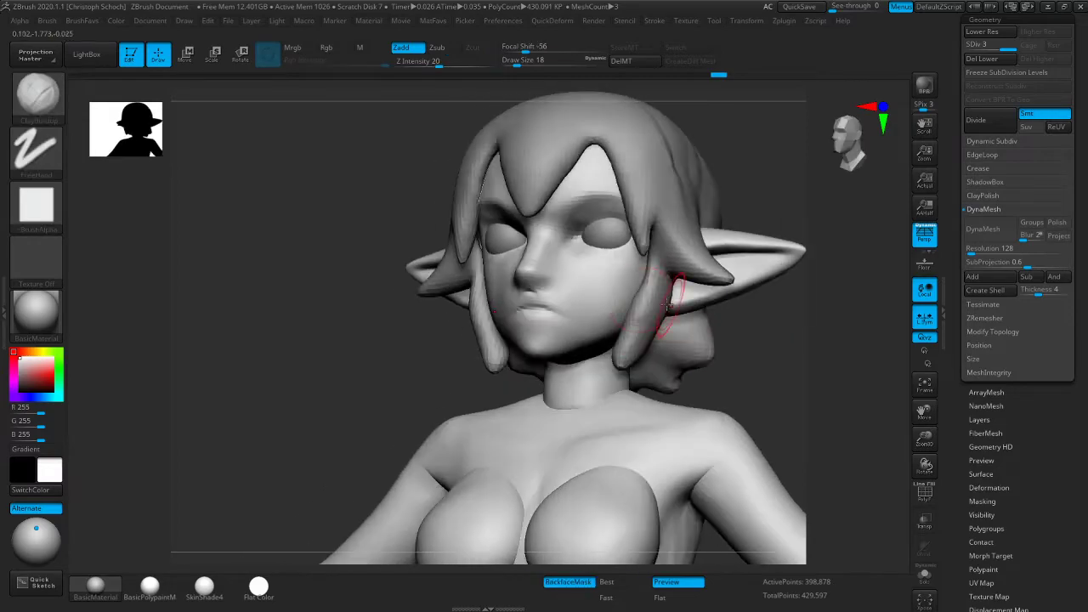
pyautogui.moveTo(371, 348); pyautogui.dragTo(442, 369)
pyautogui.moveTo(532, 278)
pyautogui.keyDown('shift'); pyautogui.mouseDown()
pyautogui.moveTo(511, 292)
pyautogui.moveTo(533, 302)
pyautogui.mouseUp(); pyautogui.keyUp('shift')
pyautogui.moveTo(728, 289); pyautogui.dragTo(790, 288)
# Build up the lower and upper eyelids around the eyes with a size 6 ClayBuildup brush and smooth the upper lids
pyautogui.press('[')
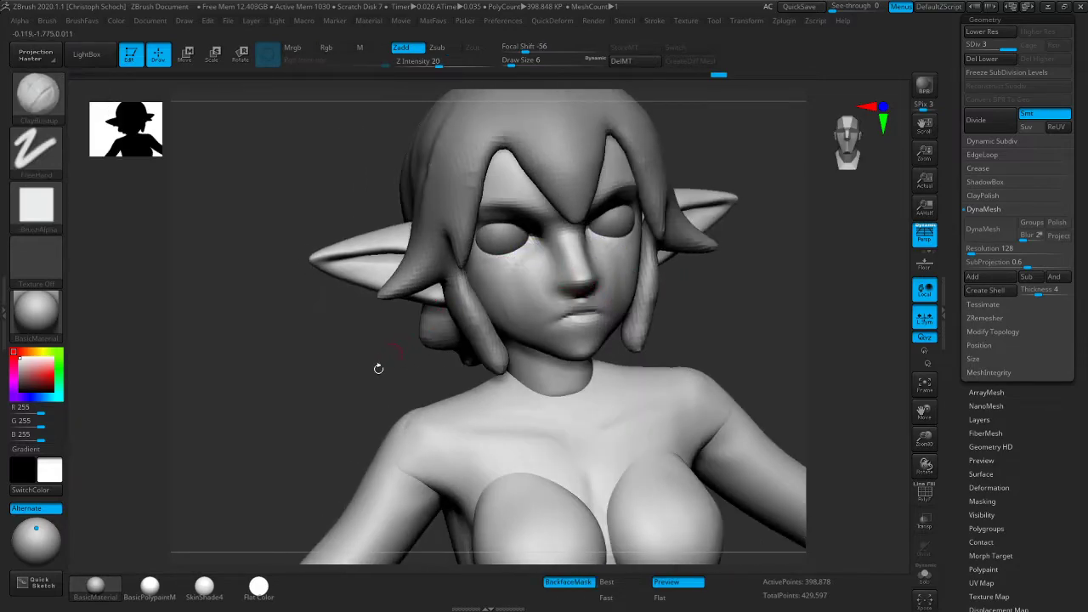
pyautogui.moveTo(377, 367)
pyautogui.mouseDown()
pyautogui.moveTo(536, 249)
pyautogui.moveTo(340, 383)
pyautogui.moveTo(365, 388)
pyautogui.moveTo(408, 374)
pyautogui.mouseUp()
pyautogui.moveTo(526, 245); pyautogui.dragTo(504, 249)
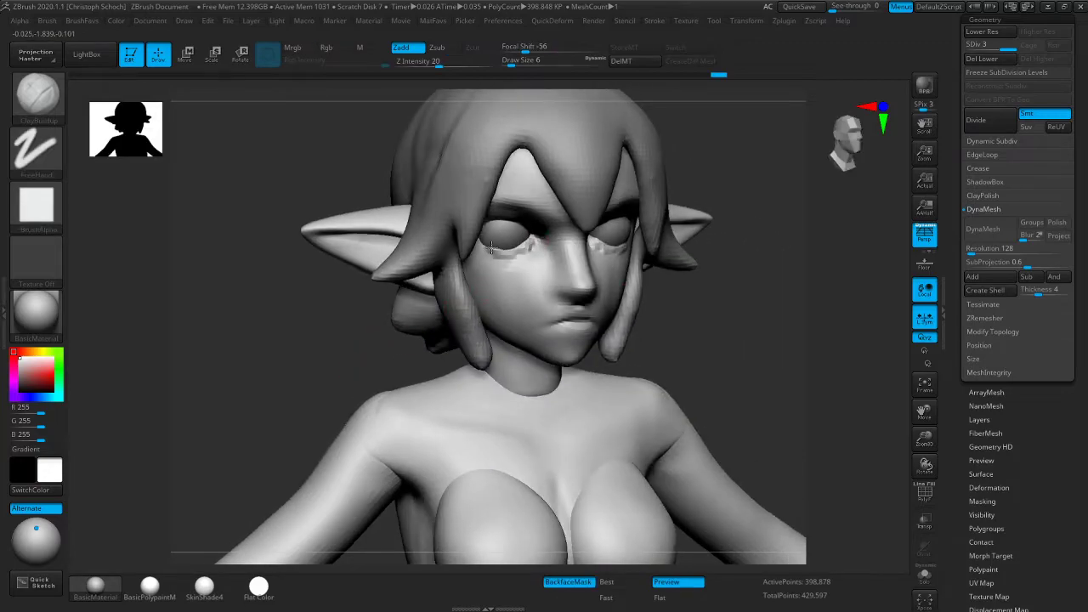
pyautogui.moveTo(693, 342)
pyautogui.mouseDown()
pyautogui.moveTo(554, 224)
pyautogui.moveTo(486, 219)
pyautogui.moveTo(521, 216)
pyautogui.mouseUp()
pyautogui.moveTo(340, 299); pyautogui.dragTo(357, 374)
pyautogui.keyDown('shift'); pyautogui.moveTo(519, 218); pyautogui.dragTo(502, 216); pyautogui.keyUp('shift')
pyautogui.keyDown('shift'); pyautogui.moveTo(379, 335); pyautogui.dragTo(318, 334); pyautogui.keyUp('shift')
# Fit the eyelids to the eyeballs with the Move brush at sizes 8 to 10 and smooth the lower lids
pyautogui.press('space')
pyautogui.click(287, 401)
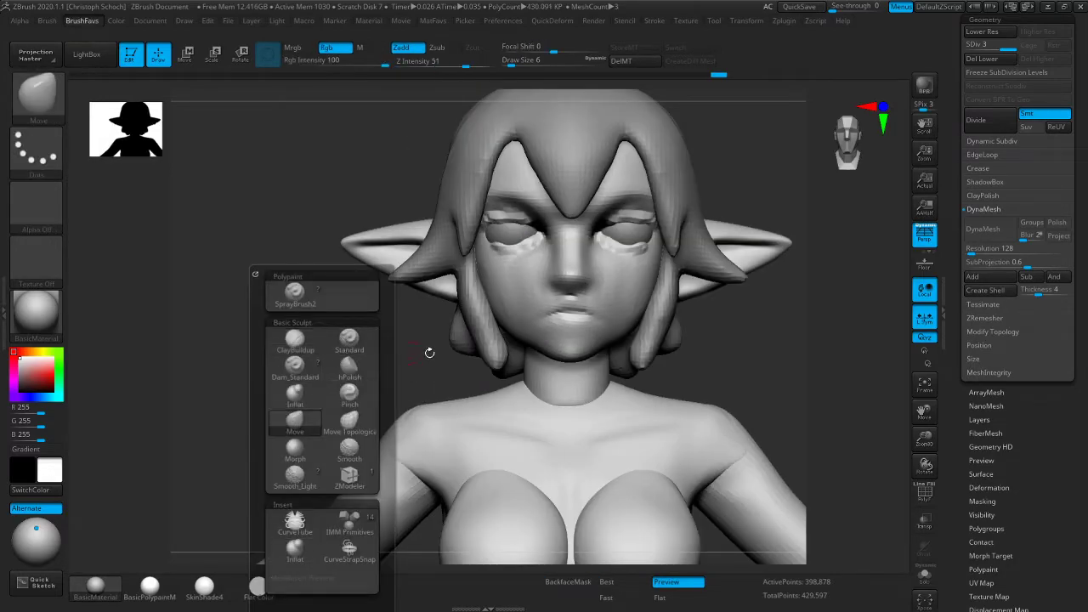
pyautogui.moveTo(420, 352); pyautogui.dragTo(422, 349)
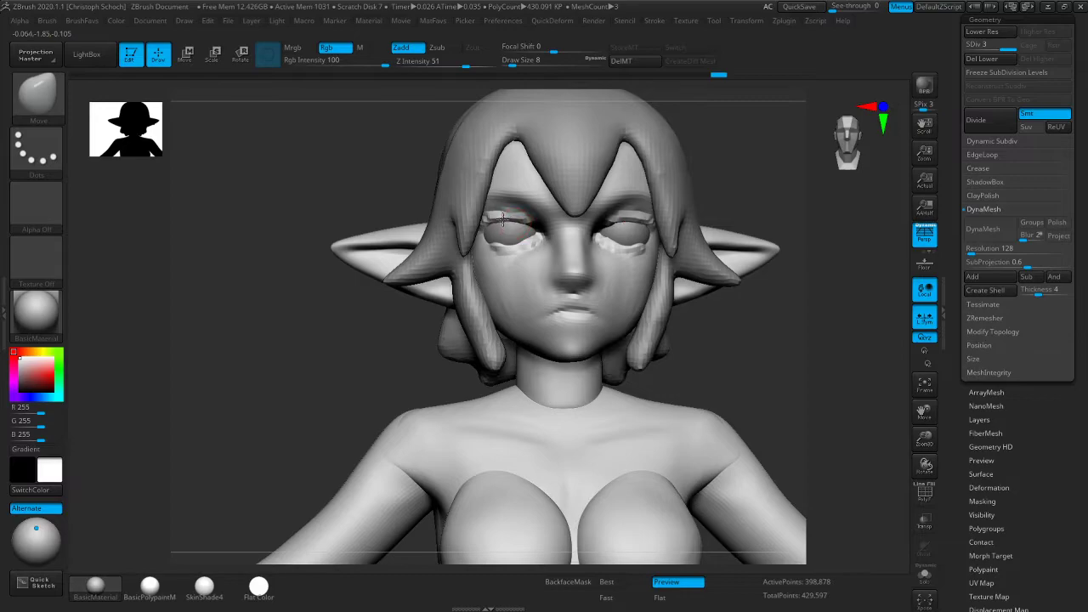
pyautogui.moveTo(364, 329); pyautogui.dragTo(442, 281)
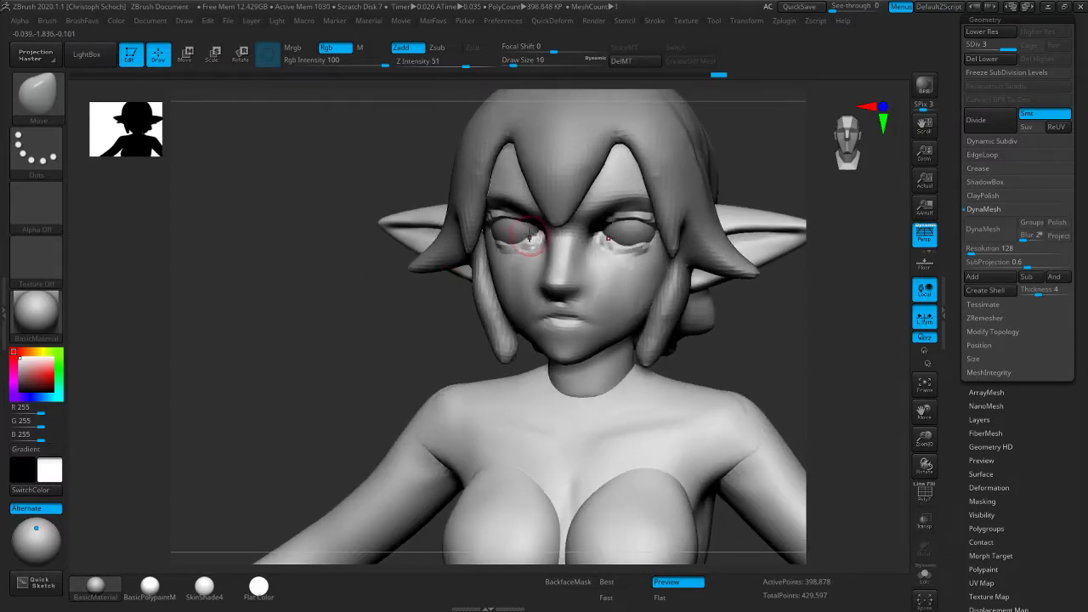
pyautogui.moveTo(409, 326); pyautogui.dragTo(546, 311)
pyautogui.press(']')
pyautogui.moveTo(533, 233)
pyautogui.keyDown('shift'); pyautogui.mouseDown(button='right')
pyautogui.moveTo(763, 215)
pyautogui.moveTo(622, 223)
pyautogui.moveTo(639, 249)
pyautogui.mouseUp(button='right'); pyautogui.keyUp('shift')
pyautogui.keyDown('shift'); pyautogui.moveTo(390, 357); pyautogui.dragTo(427, 398); pyautogui.keyUp('shift')
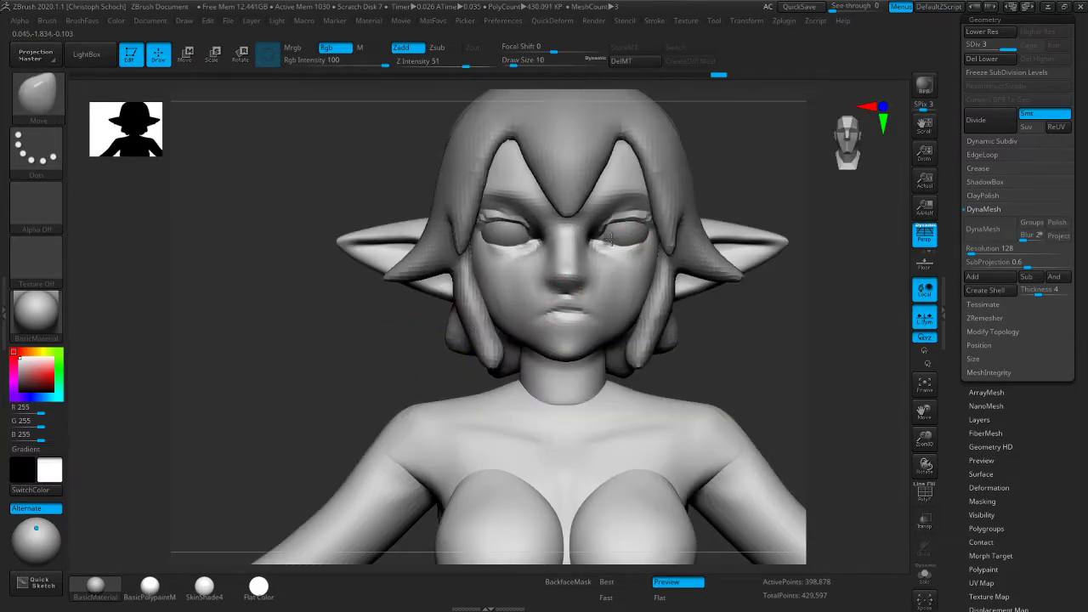
# Adjust the arch of the upper eyelids with a size 18 Move brush
pyautogui.moveTo(750, 147)
pyautogui.mouseDown(button='right')
pyautogui.moveTo(601, 235)
pyautogui.moveTo(628, 219)
pyautogui.mouseUp(button='right')
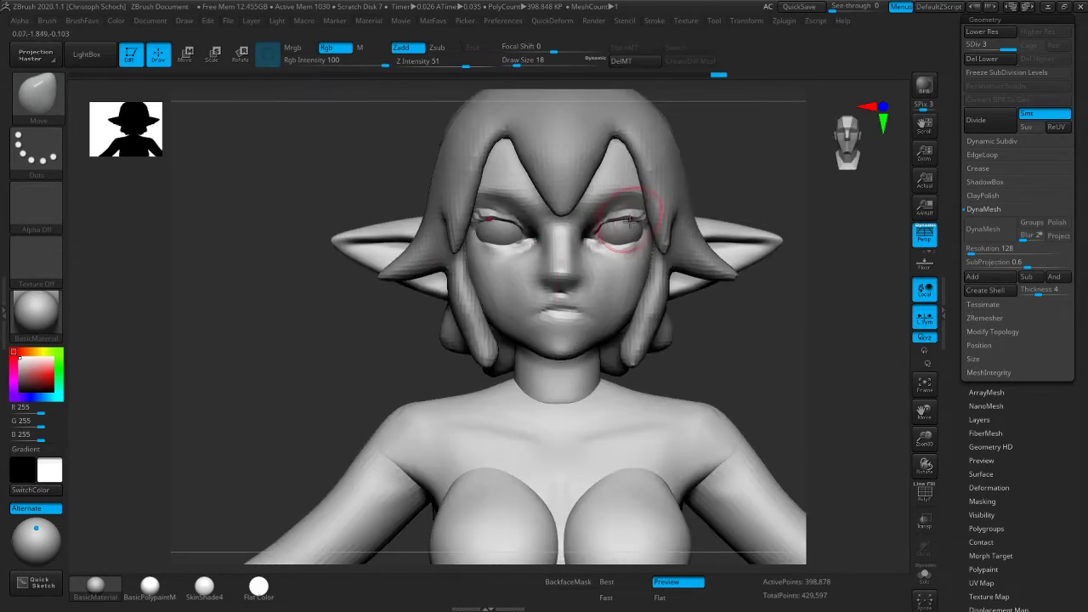
pyautogui.moveTo(635, 219); pyautogui.dragTo(631, 214)
pyautogui.moveTo(632, 213)
pyautogui.mouseDown(button='right')
pyautogui.moveTo(751, 172)
pyautogui.moveTo(741, 187)
pyautogui.mouseUp(button='right')
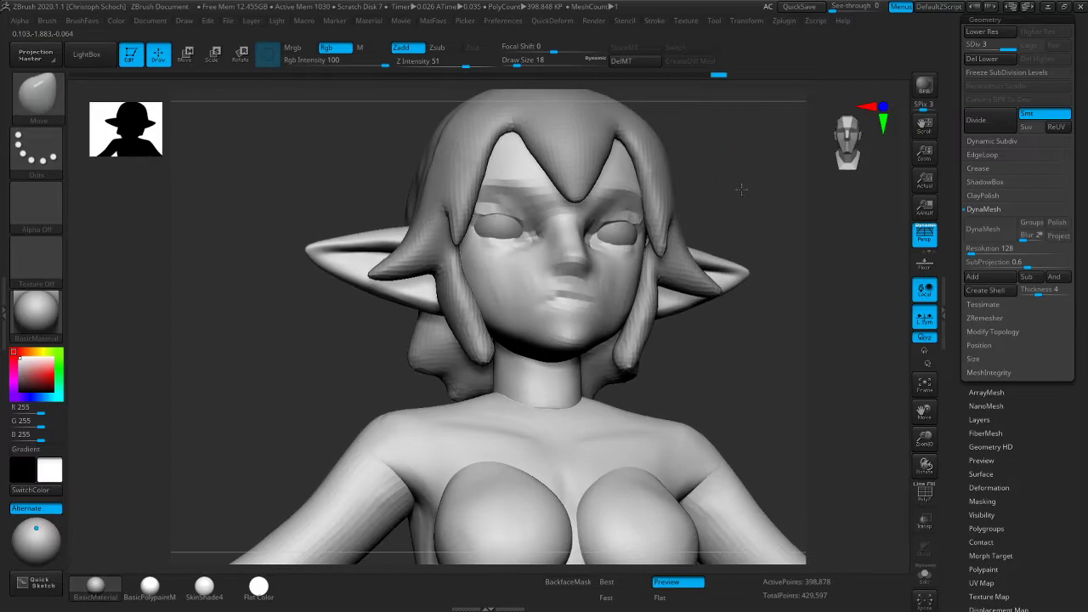
pyautogui.moveTo(797, 251); pyautogui.dragTo(782, 250, button='right')
# Select the Standard brush and smooth the outer ends of the upper eyelids at brush size 6
pyautogui.press('b')
pyautogui.press('s')
pyautogui.press('t')
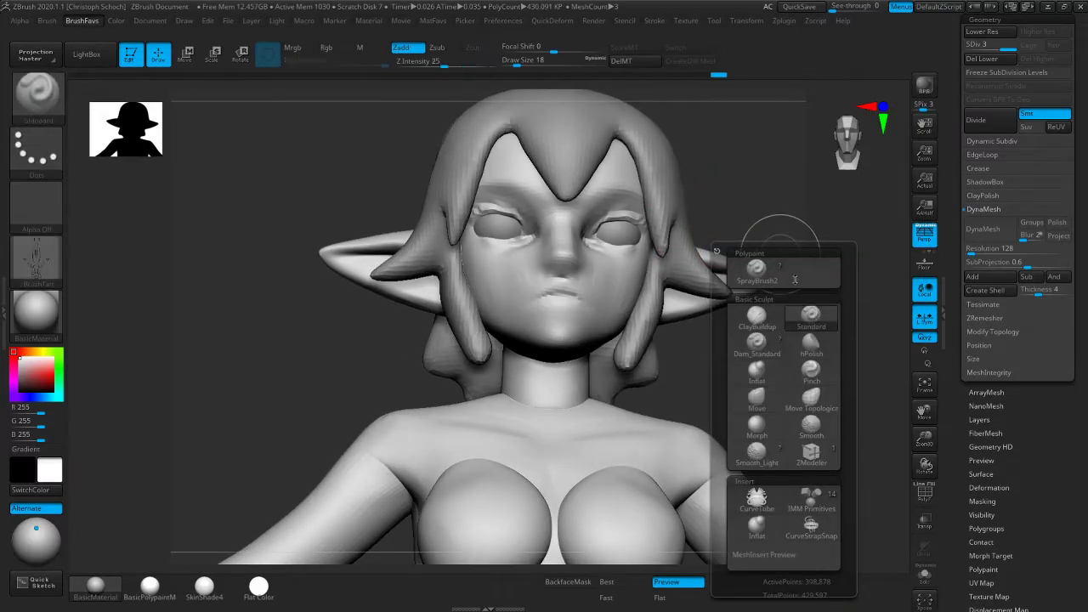
pyautogui.press('shift')
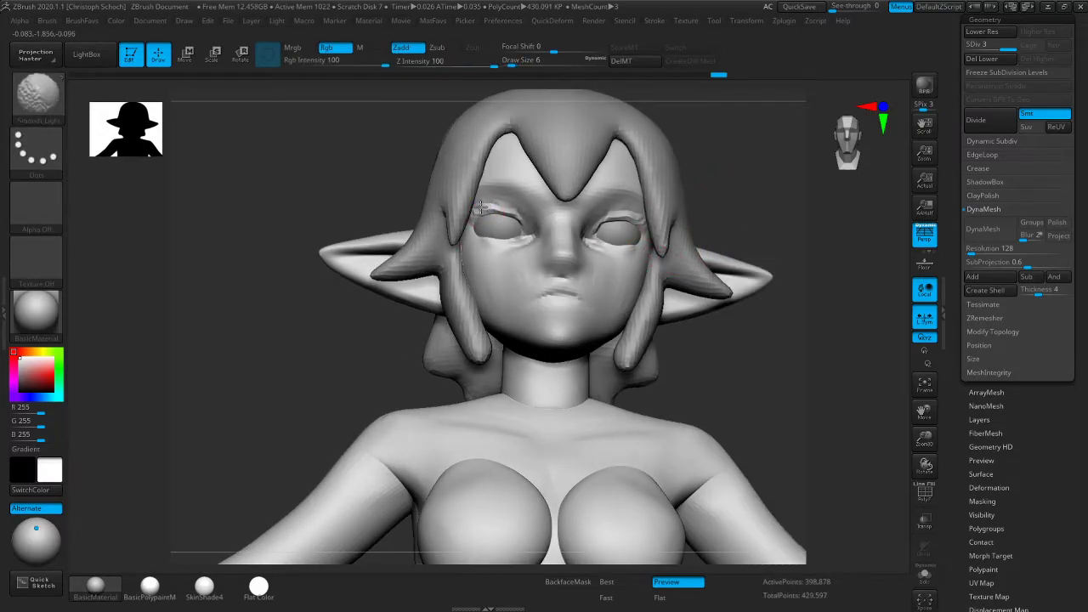
# Carve the creases above the upper eyelids with the Dam_Standard brush at sizes 6 to 8
pyautogui.press('b')
pyautogui.click(684, 366)
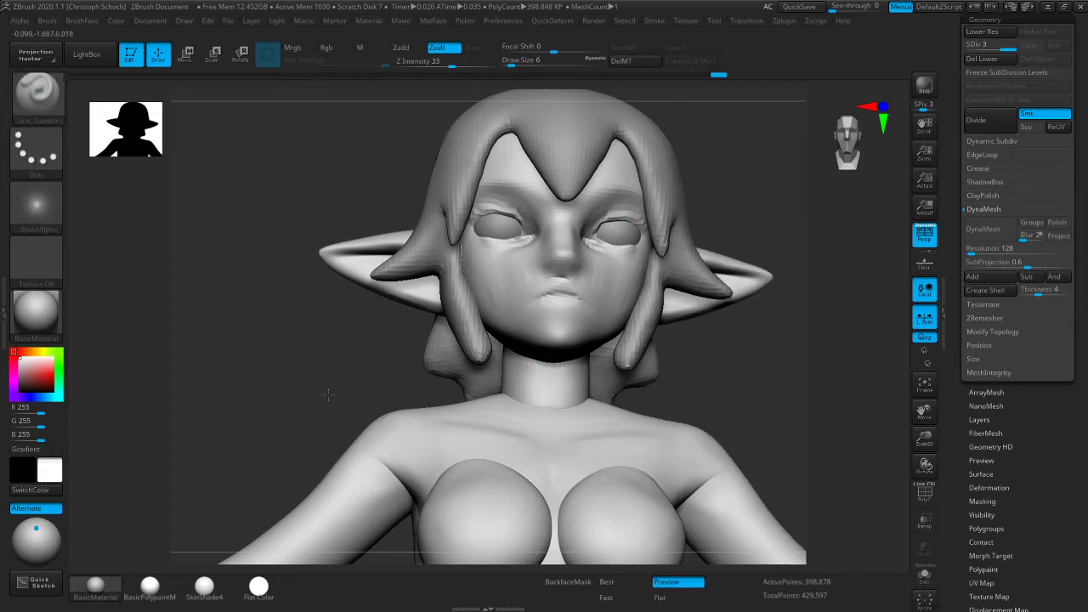
pyautogui.moveTo(753, 394); pyautogui.dragTo(731, 394, button='right')
pyautogui.moveTo(623, 209)
pyautogui.mouseDown()
pyautogui.moveTo(606, 210)
pyautogui.moveTo(641, 209)
pyautogui.moveTo(628, 220)
pyautogui.mouseUp()
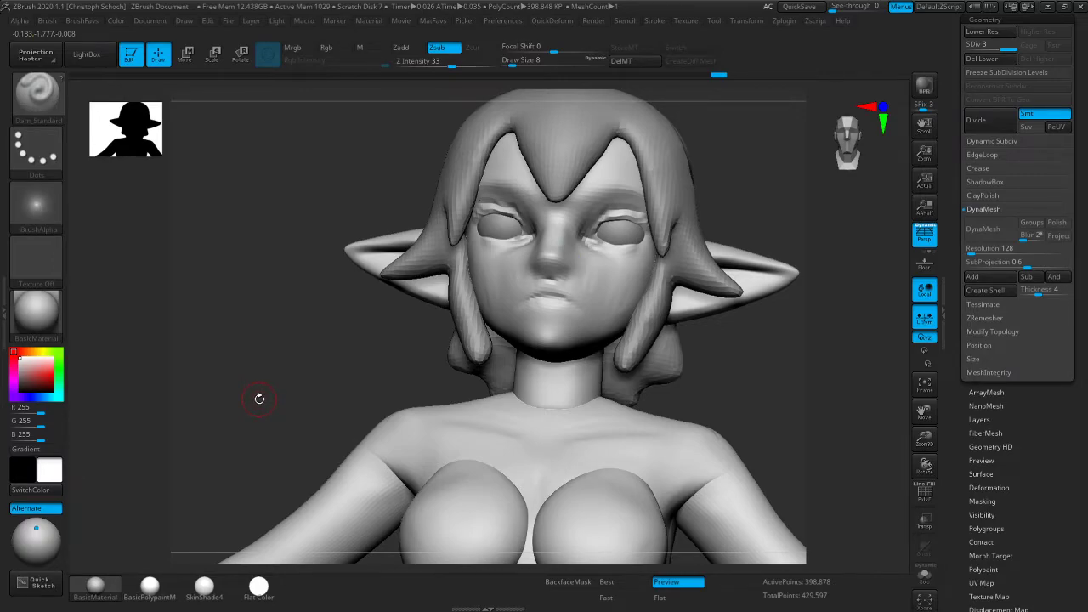
pyautogui.keyDown('shift'); pyautogui.moveTo(298, 367); pyautogui.dragTo(316, 356); pyautogui.keyUp('shift')
pyautogui.moveTo(775, 323); pyautogui.dragTo(772, 290)
pyautogui.moveTo(292, 375); pyautogui.dragTo(284, 360, button='right')
# Flatten the surface between the nose bridge and inner eye corners with a size 8 hPolish brush
pyautogui.press('b')
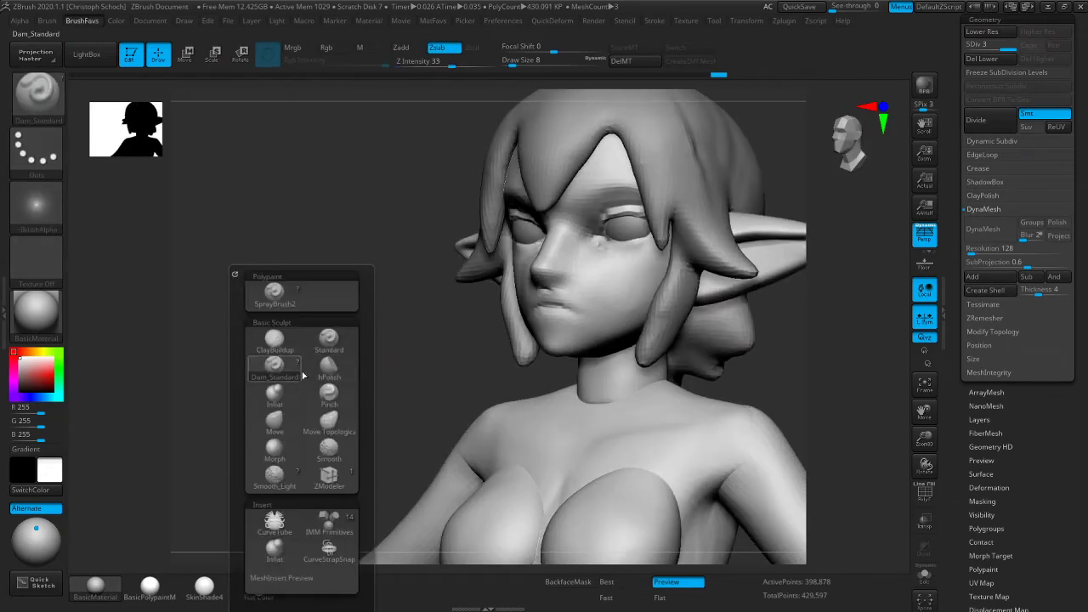
pyautogui.press('h')
pyautogui.press('p')
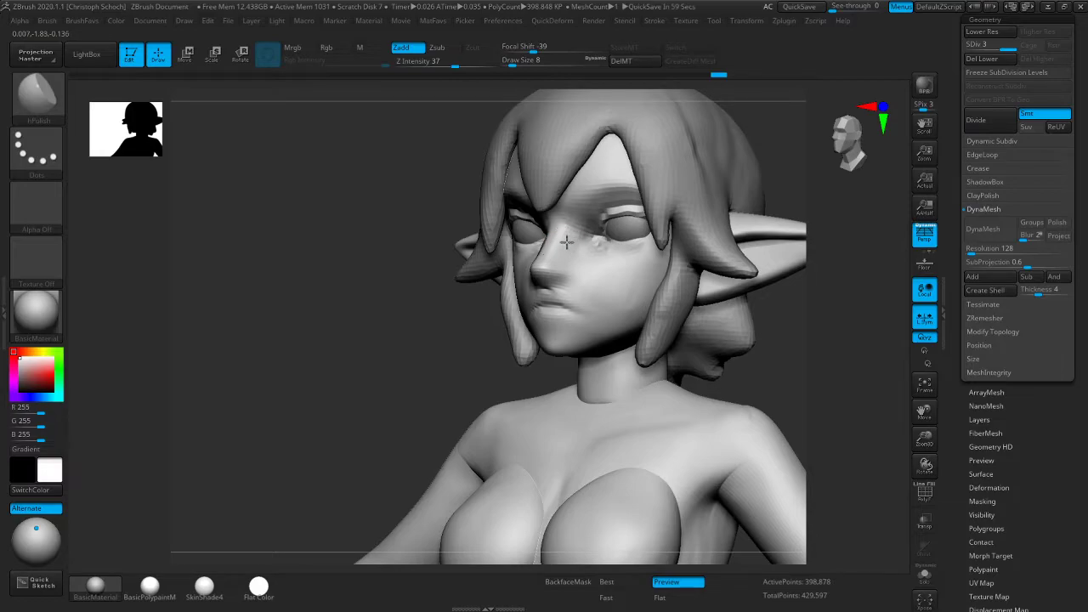
pyautogui.moveTo(401, 340); pyautogui.dragTo(477, 335)
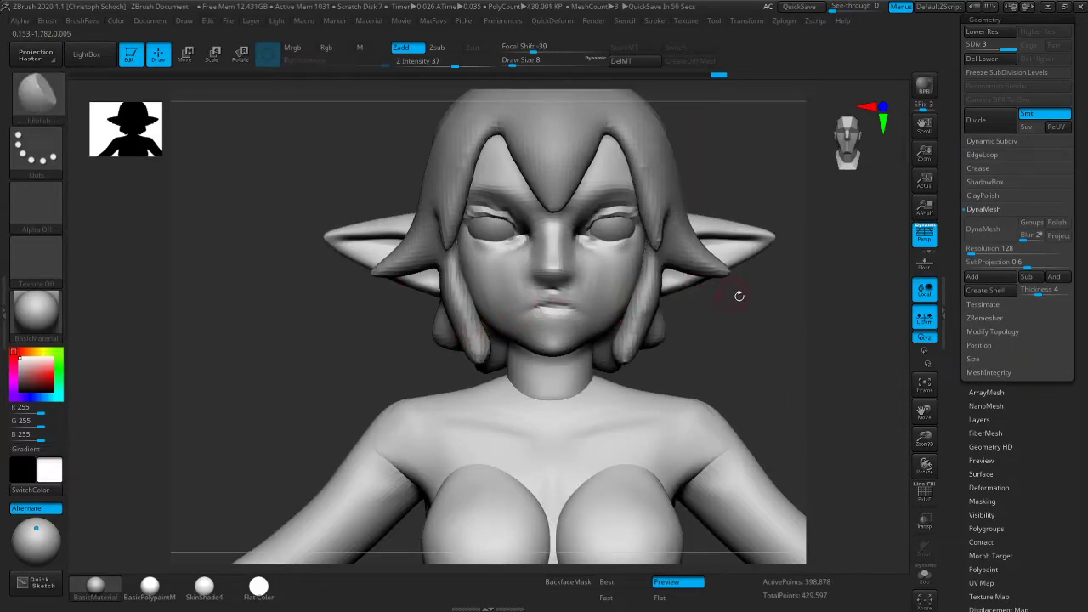
# Adjust the mouth and chin profile in side view with the Move brush, enlarging it to size 18
pyautogui.moveTo(734, 295); pyautogui.dragTo(792, 288)
pyautogui.moveTo(792, 287); pyautogui.dragTo(756, 284, button='right')
pyautogui.press('b')
pyautogui.press('m')
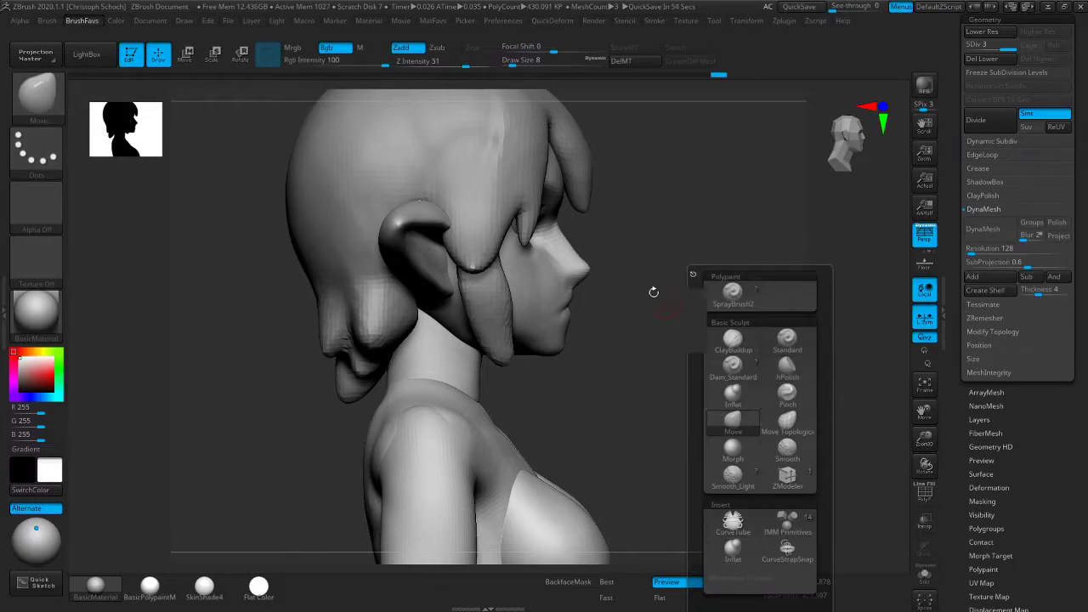
pyautogui.press('v')
pyautogui.press('[')
pyautogui.press(']')
pyautogui.moveTo(609, 281)
pyautogui.mouseDown(button='right')
pyautogui.moveTo(484, 308)
pyautogui.moveTo(382, 349)
pyautogui.mouseUp(button='right')
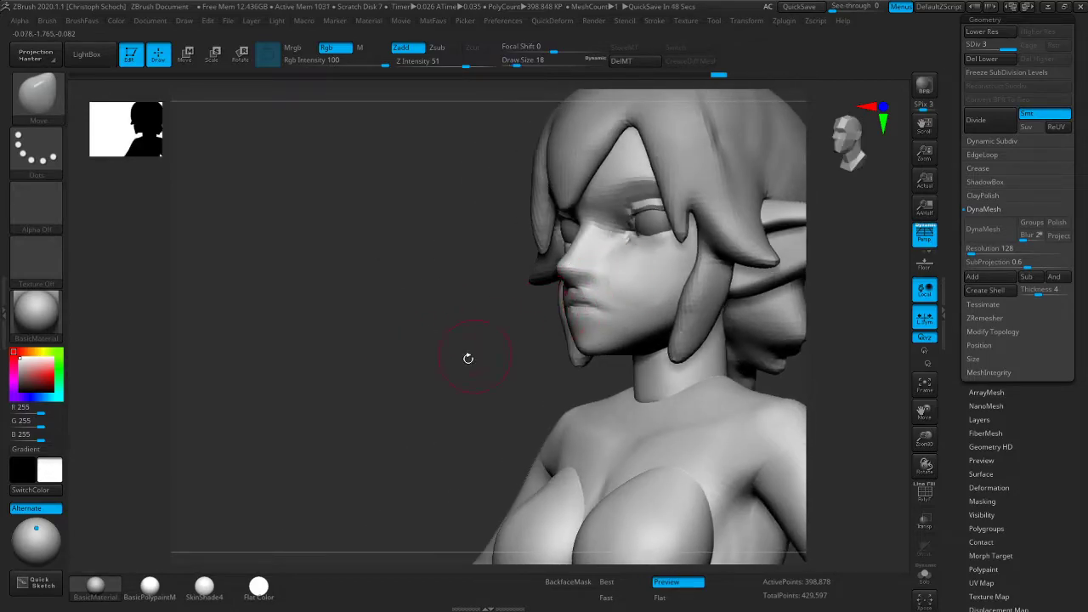
# Refine the corners of the mouth in side view with a size 6 Move brush
pyautogui.moveTo(471, 357); pyautogui.dragTo(626, 279, button='right')
pyautogui.moveTo(518, 348)
pyautogui.mouseDown(button='right')
pyautogui.moveTo(613, 323)
pyautogui.moveTo(515, 343)
pyautogui.mouseUp(button='right')
pyautogui.press('[')
pyautogui.press('[')
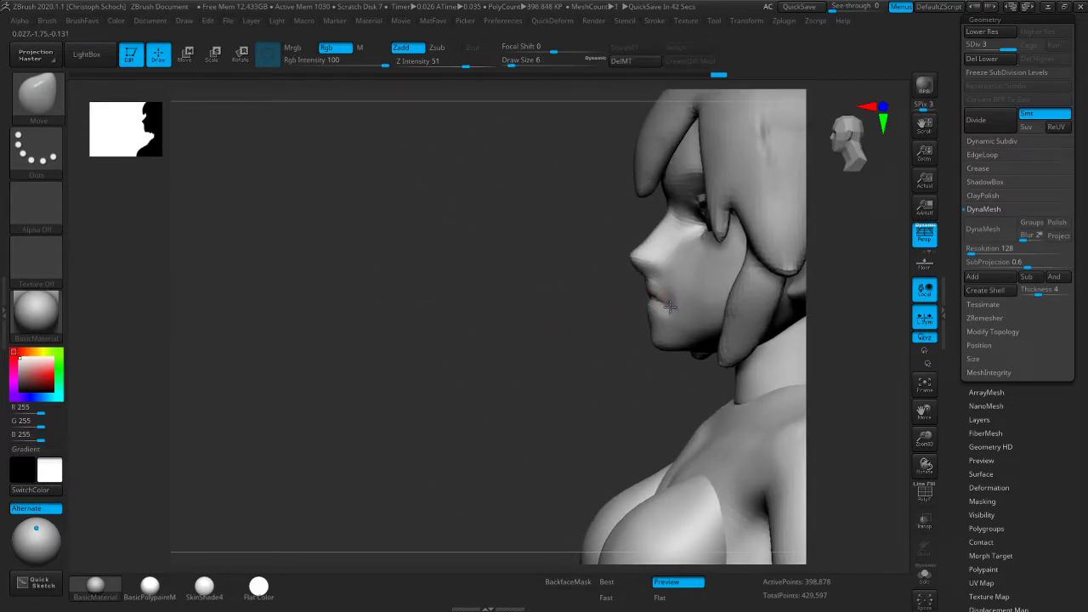
# Build up the form around the mouth corners and chin with a size 8 ClayBuildup brush, undoing the last stroke
pyautogui.moveTo(575, 350)
pyautogui.mouseDown()
pyautogui.moveTo(719, 296)
pyautogui.moveTo(736, 301)
pyautogui.moveTo(689, 318)
pyautogui.moveTo(762, 328)
pyautogui.moveTo(693, 310)
pyautogui.moveTo(496, 374)
pyautogui.mouseUp()
pyautogui.press('b')
pyautogui.click(729, 363)
pyautogui.press('b')
pyautogui.click(498, 351)
pyautogui.moveTo(400, 394); pyautogui.dragTo(661, 314)
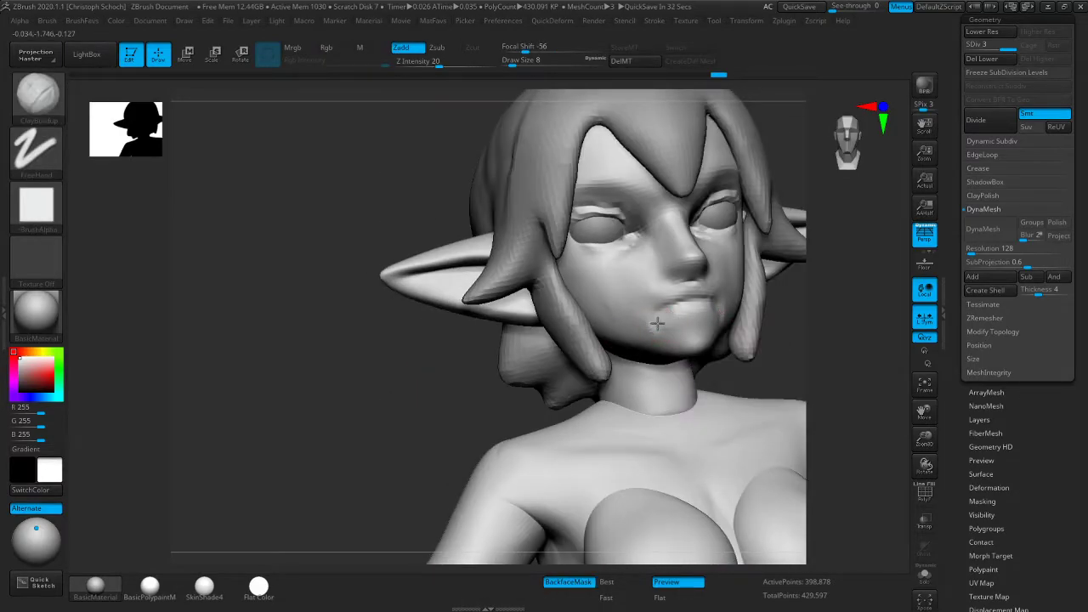
pyautogui.moveTo(454, 396)
pyautogui.mouseDown()
pyautogui.moveTo(650, 311)
pyautogui.moveTo(648, 325)
pyautogui.mouseUp()
pyautogui.hotkey('ctrl', 'z')
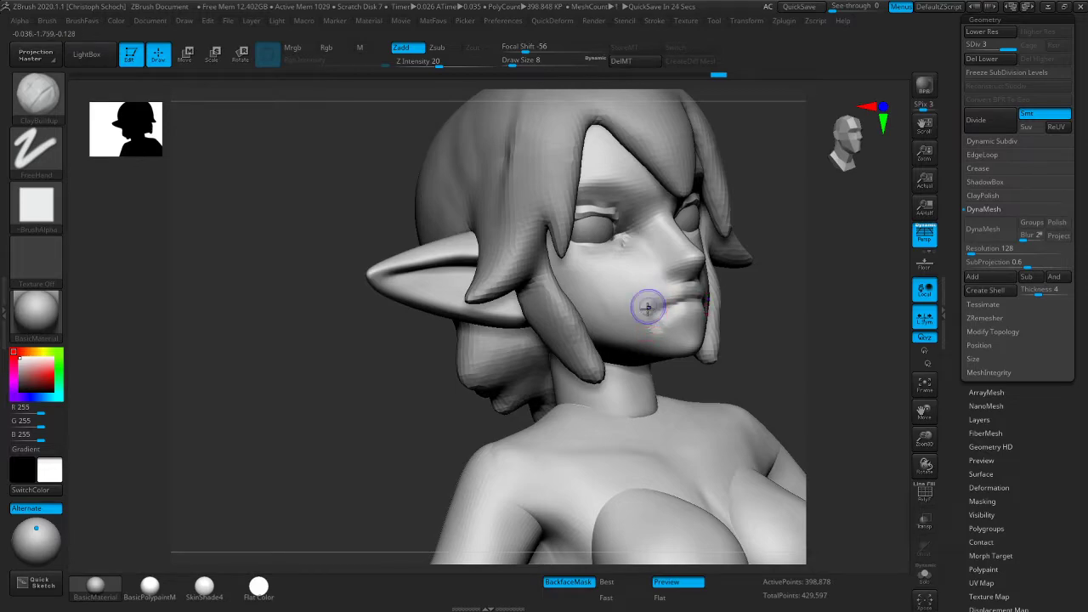
# Define the mouth corners with a size 8 Dam_Standard brush and adjust their shape with the Move brush
pyautogui.moveTo(777, 321); pyautogui.dragTo(771, 335)
pyautogui.press('space')
pyautogui.click(736, 363)
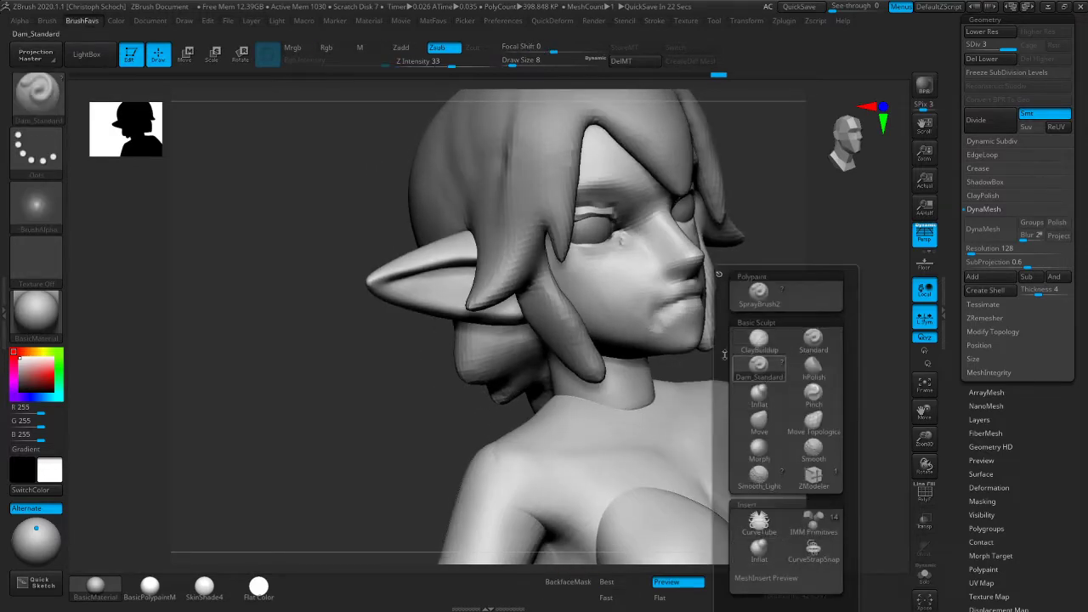
pyautogui.moveTo(803, 327); pyautogui.dragTo(775, 310)
pyautogui.press('space')
pyautogui.click(712, 415)
pyautogui.moveTo(436, 437)
pyautogui.mouseDown()
pyautogui.moveTo(400, 403)
pyautogui.moveTo(399, 379)
pyautogui.mouseUp()
pyautogui.moveTo(683, 299)
pyautogui.mouseDown(button='right')
pyautogui.moveTo(527, 418)
pyautogui.moveTo(750, 323)
pyautogui.moveTo(647, 323)
pyautogui.moveTo(711, 317)
pyautogui.mouseUp(button='right')
# Build up the lower lip and the area beneath it with a size 8 ClayBuildup brush
pyautogui.press('b')
pyautogui.click(733, 342)
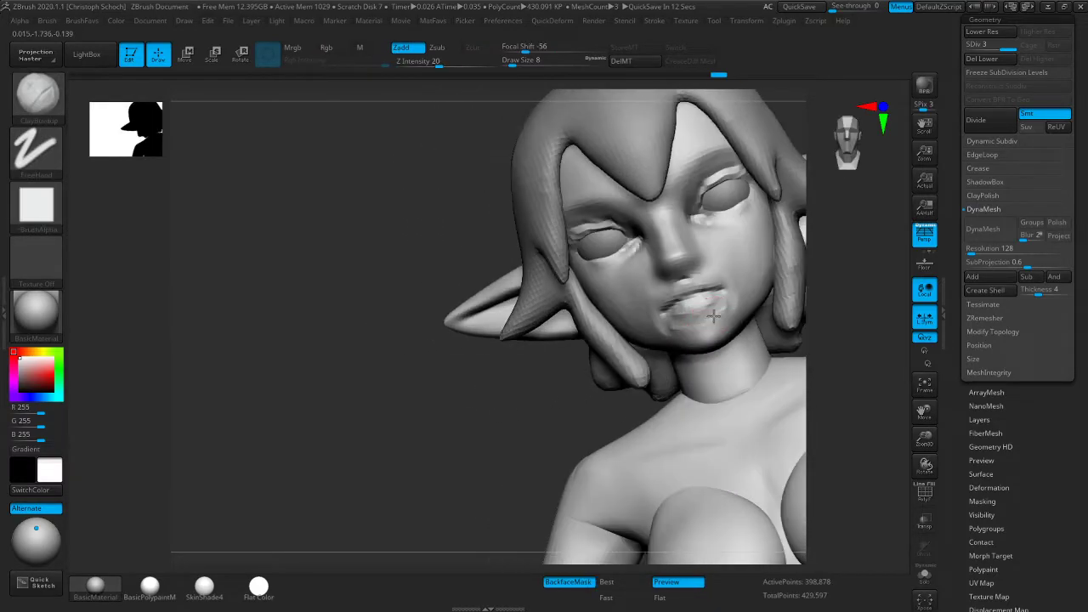
pyautogui.moveTo(553, 386); pyautogui.dragTo(658, 323, button='right')
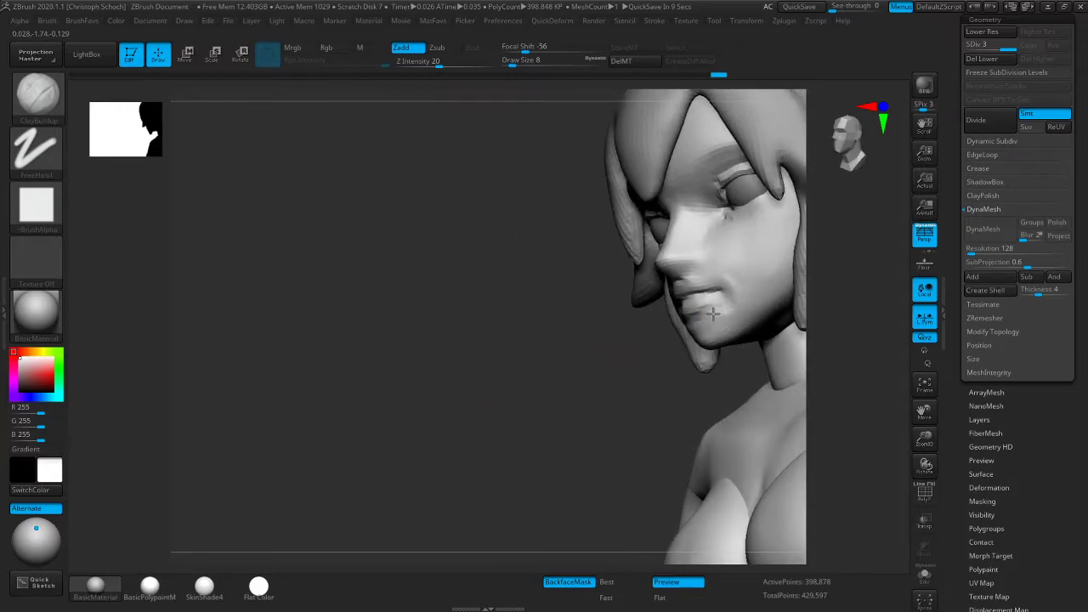
pyautogui.moveTo(722, 313)
pyautogui.mouseDown(button='right')
pyautogui.moveTo(631, 351)
pyautogui.moveTo(703, 308)
pyautogui.moveTo(862, 332)
pyautogui.mouseUp(button='right')
pyautogui.press('shift')
pyautogui.moveTo(925, 413); pyautogui.dragTo(757, 371)
pyautogui.moveTo(756, 371)
pyautogui.mouseDown(button='right')
pyautogui.moveTo(746, 328)
pyautogui.moveTo(773, 357)
pyautogui.mouseUp(button='right')
# Adjust the mouth and surrounding cheek shape with the Move brush at sizes 8 to 18
pyautogui.press('b')
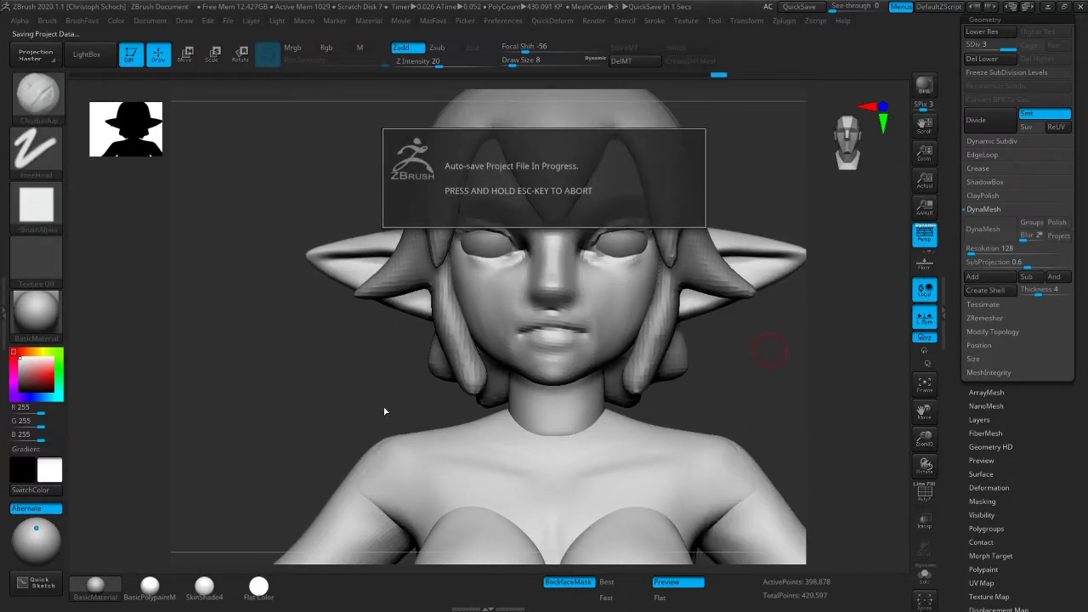
pyautogui.moveTo(373, 411); pyautogui.dragTo(372, 404, button='right')
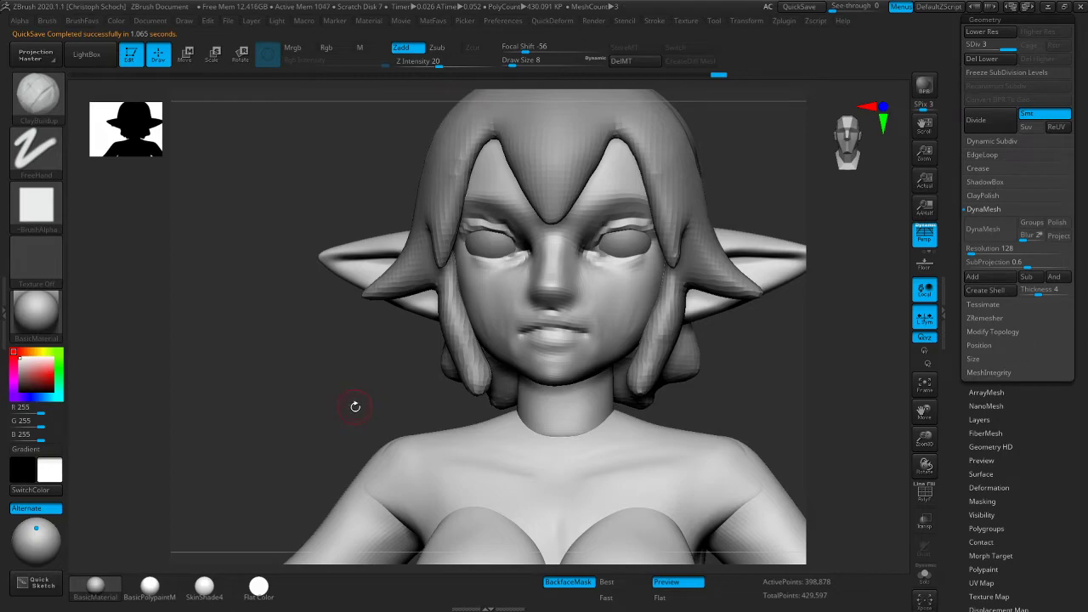
pyautogui.moveTo(352, 411)
pyautogui.mouseDown()
pyautogui.moveTo(349, 400)
pyautogui.moveTo(366, 399)
pyautogui.mouseUp()
pyautogui.press('b')
pyautogui.click(502, 424)
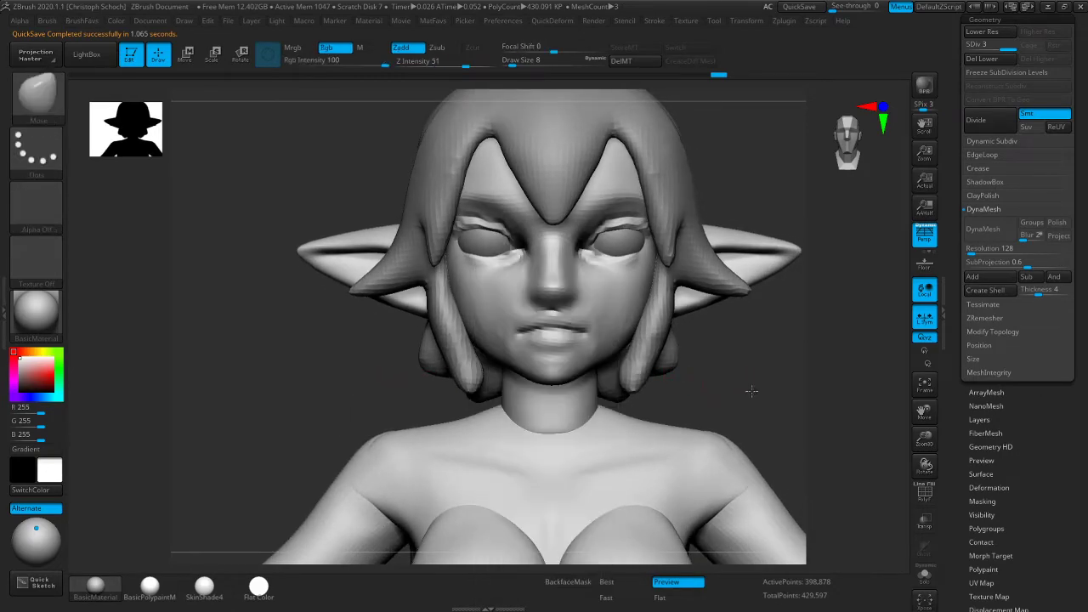
pyautogui.moveTo(757, 392); pyautogui.dragTo(564, 359, button='right')
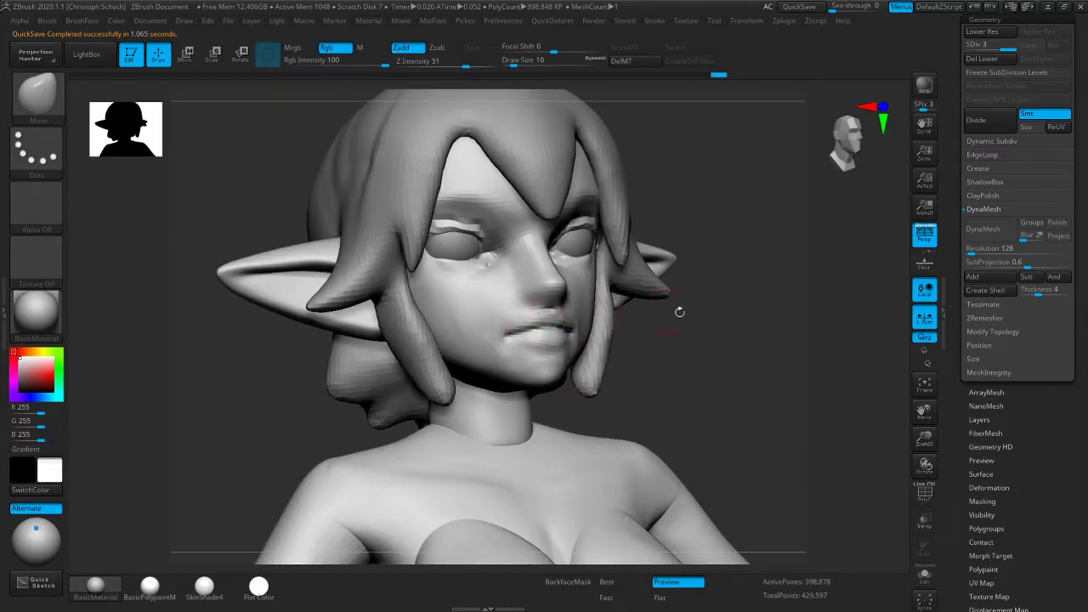
pyautogui.moveTo(677, 311); pyautogui.dragTo(631, 316, button='right')
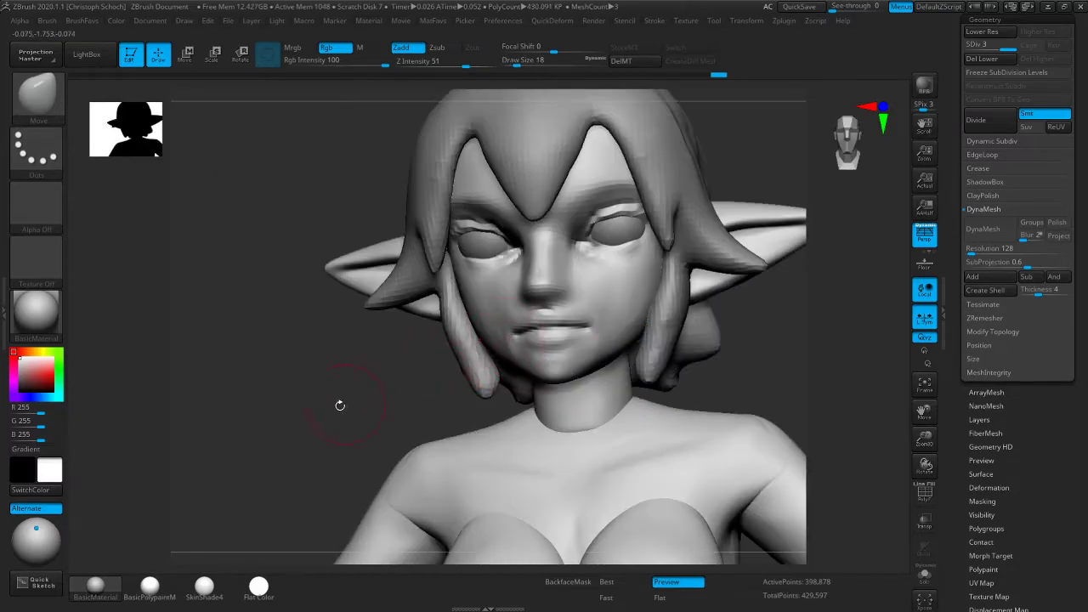
# Flatten the surface around the mouth with a size 10 hPolish brush
pyautogui.press('b')
pyautogui.press('h')
pyautogui.press('p')
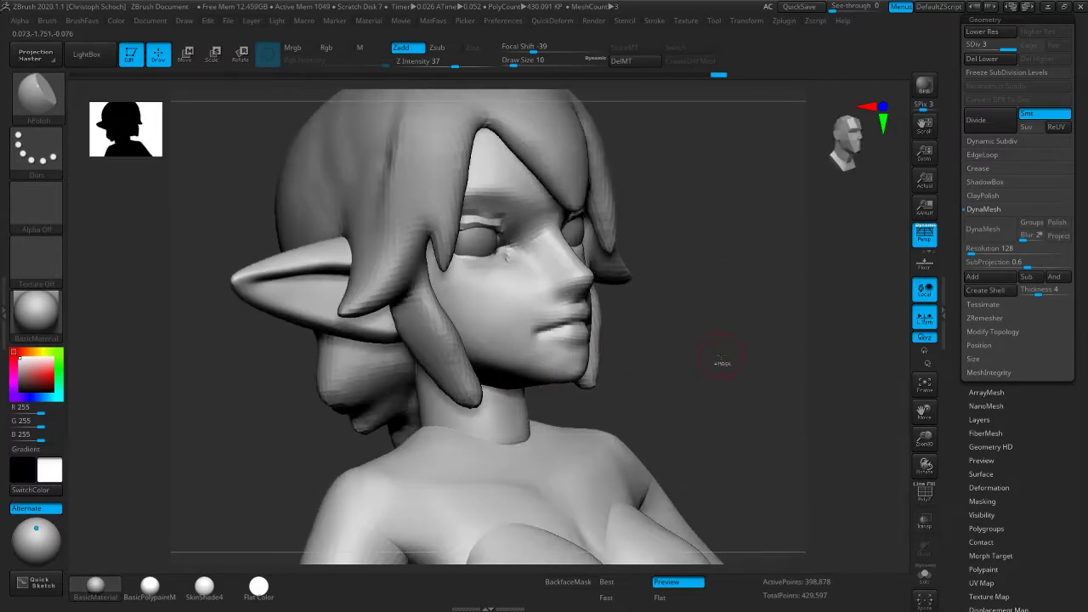
# Carve the mouth line and its corners with Dam_Standard at sizes 6 to 8, smoothing the surrounding skin
pyautogui.press('b')
pyautogui.press('d')
pyautogui.press('s')
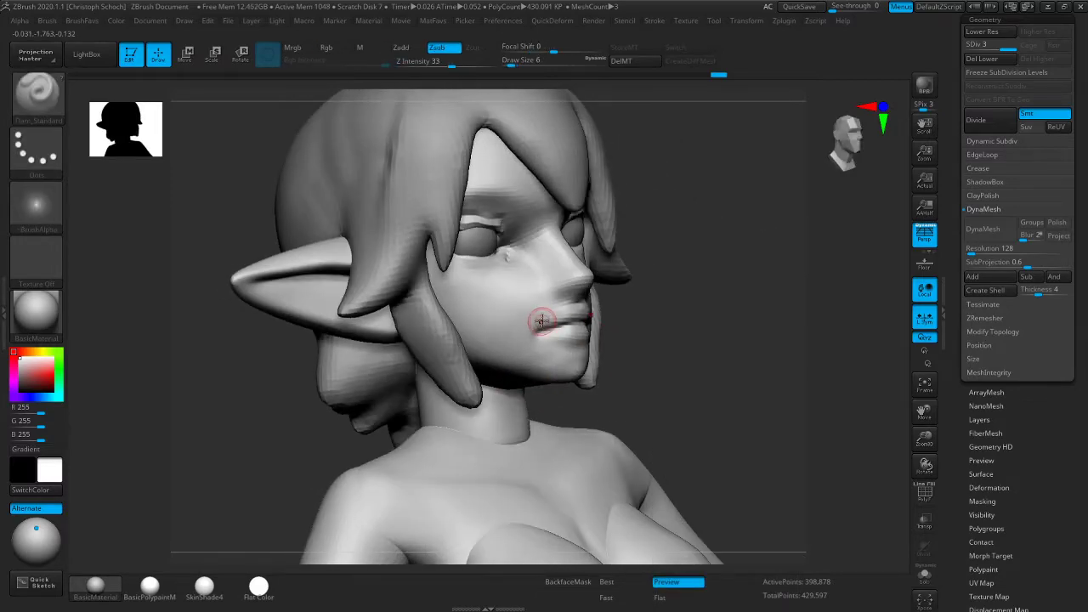
pyautogui.press('shift')
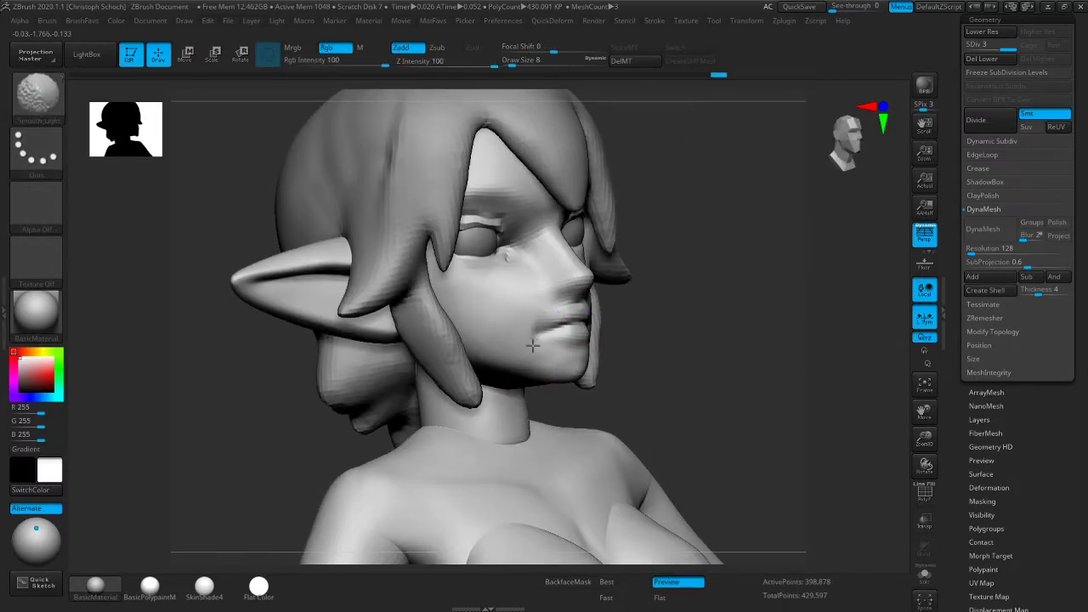
pyautogui.moveTo(617, 330); pyautogui.dragTo(637, 323)
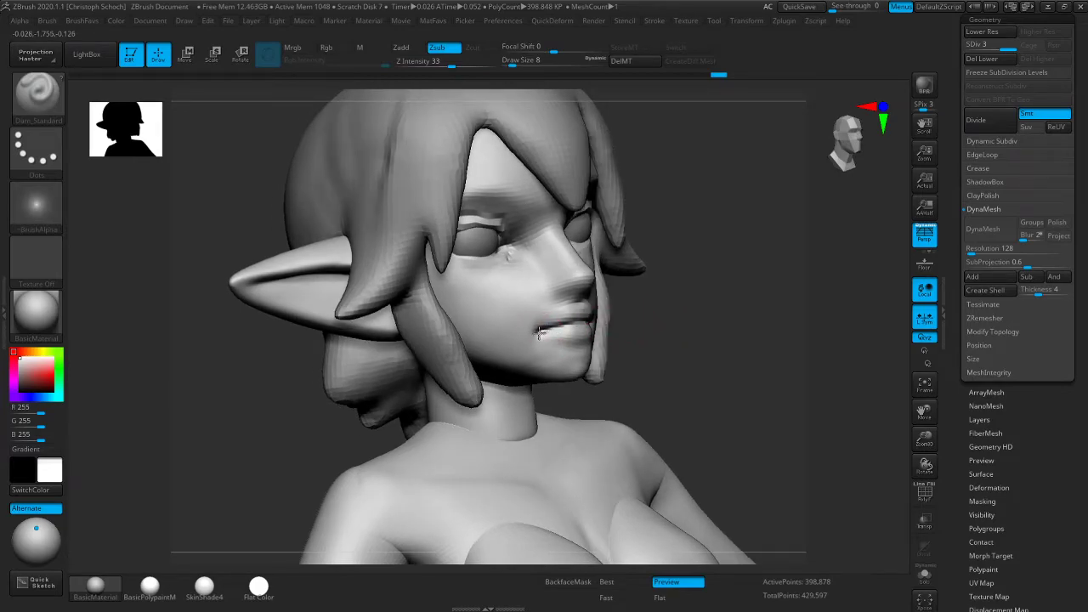
pyautogui.moveTo(684, 312); pyautogui.dragTo(533, 329, button='right')
pyautogui.moveTo(425, 404)
pyautogui.mouseDown(button='right')
pyautogui.moveTo(513, 353)
pyautogui.moveTo(672, 311)
pyautogui.mouseUp(button='right')
# Build up the skin beside the mouth corners with a size 10 ClayBuildup brush and smooth the transition
pyautogui.press('b')
pyautogui.press('c')
pyautogui.press('b')
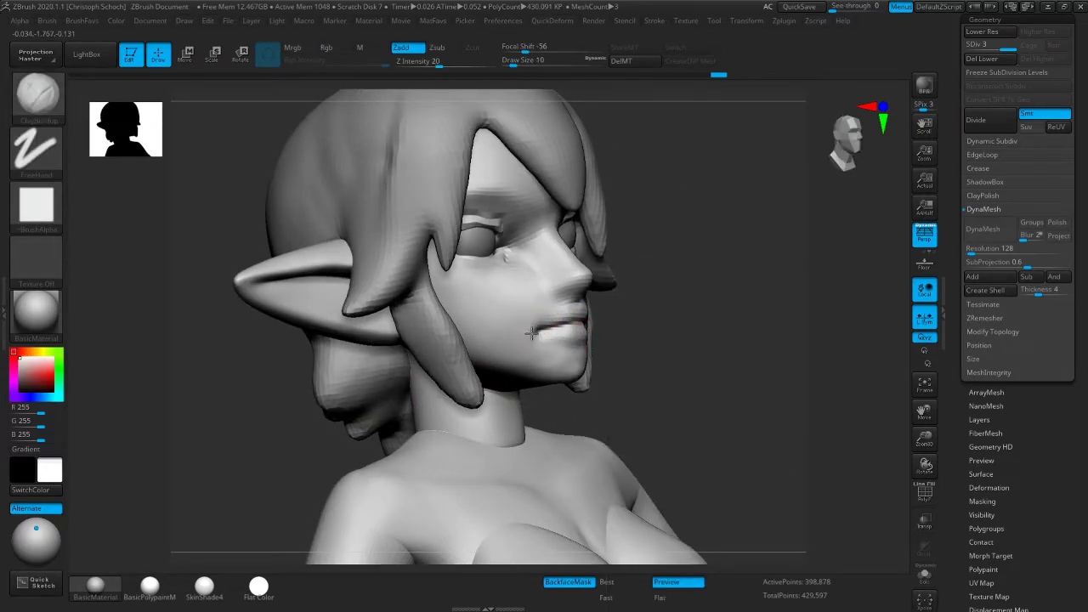
pyautogui.moveTo(668, 311); pyautogui.dragTo(467, 362, button='right')
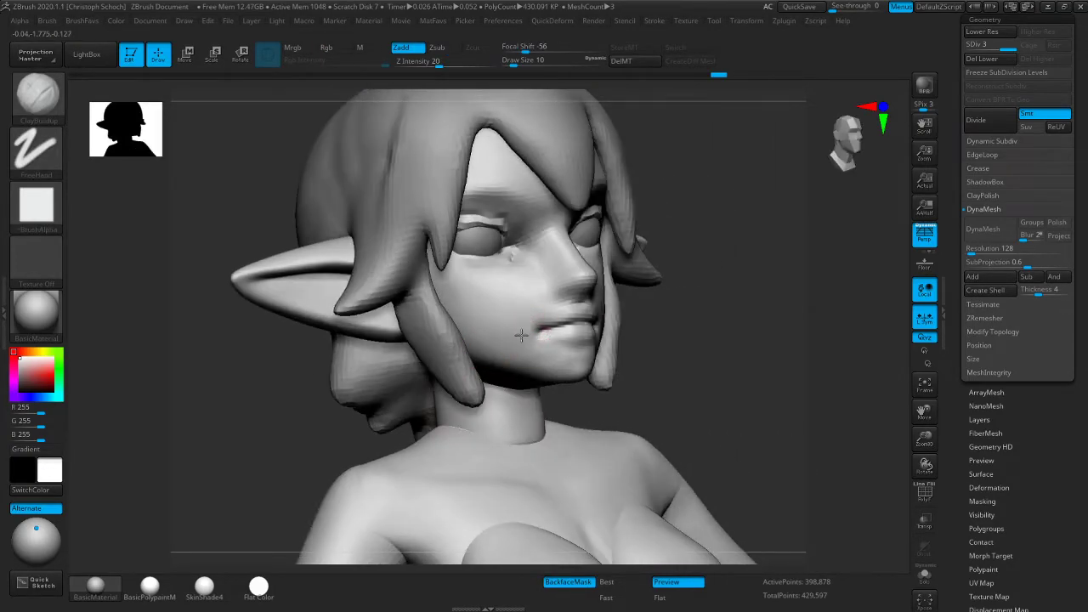
pyautogui.press('shift')
pyautogui.moveTo(539, 335); pyautogui.dragTo(581, 314, button='right')
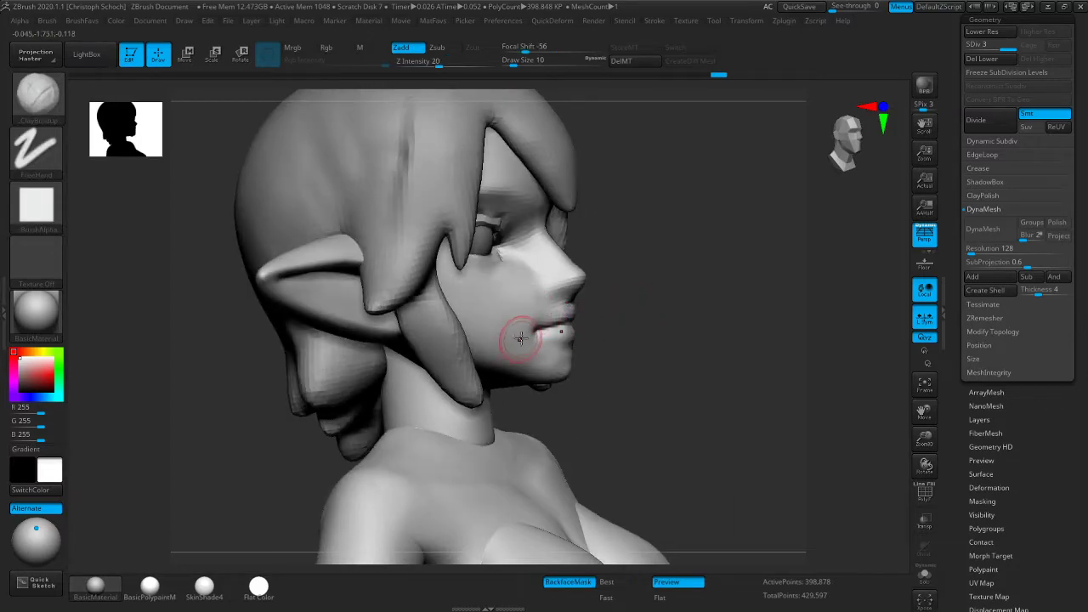
pyautogui.moveTo(520, 340)
pyautogui.mouseDown(button='right')
pyautogui.moveTo(323, 420)
pyautogui.moveTo(317, 396)
pyautogui.moveTo(626, 357)
pyautogui.moveTo(357, 378)
pyautogui.moveTo(729, 349)
pyautogui.mouseUp(button='right')
# Reshape the lips with a size 8 Move brush and tighten their edges with a size 8 Pinch brush
pyautogui.press('space')
pyautogui.click(708, 420)
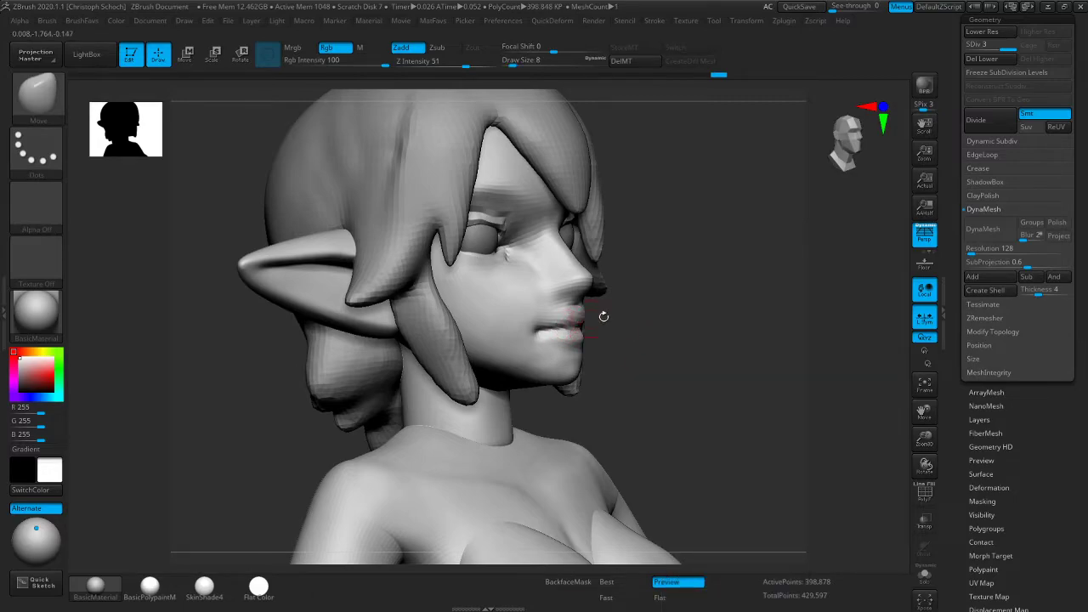
pyautogui.moveTo(594, 318); pyautogui.dragTo(714, 330, button='right')
pyautogui.press('space')
pyautogui.click(757, 374)
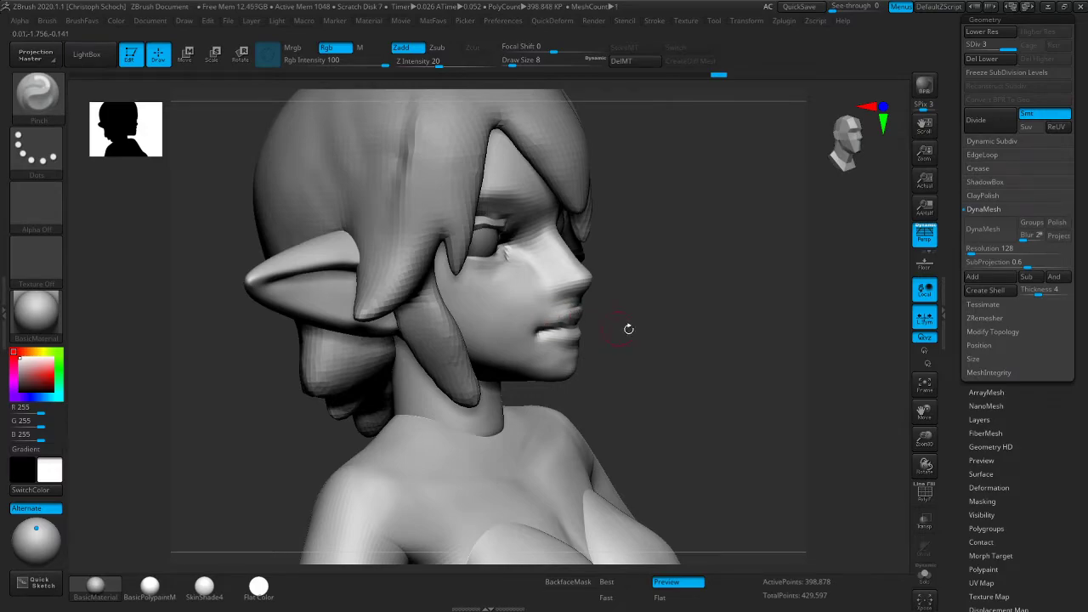
pyautogui.moveTo(623, 326); pyautogui.dragTo(516, 297, button='right')
pyautogui.moveTo(405, 402); pyautogui.dragTo(357, 411, button='right')
# Shape the nostrils with the Inflat brush and carve their creases with Dam_Standard, both at size 8
pyautogui.press('b')
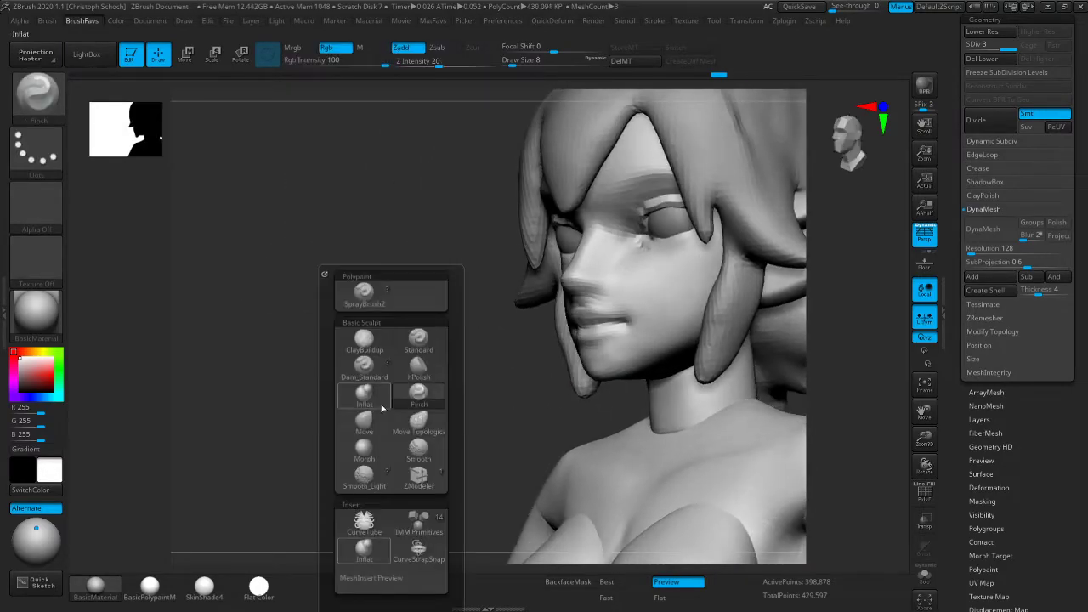
pyautogui.press('i')
pyautogui.press('n')
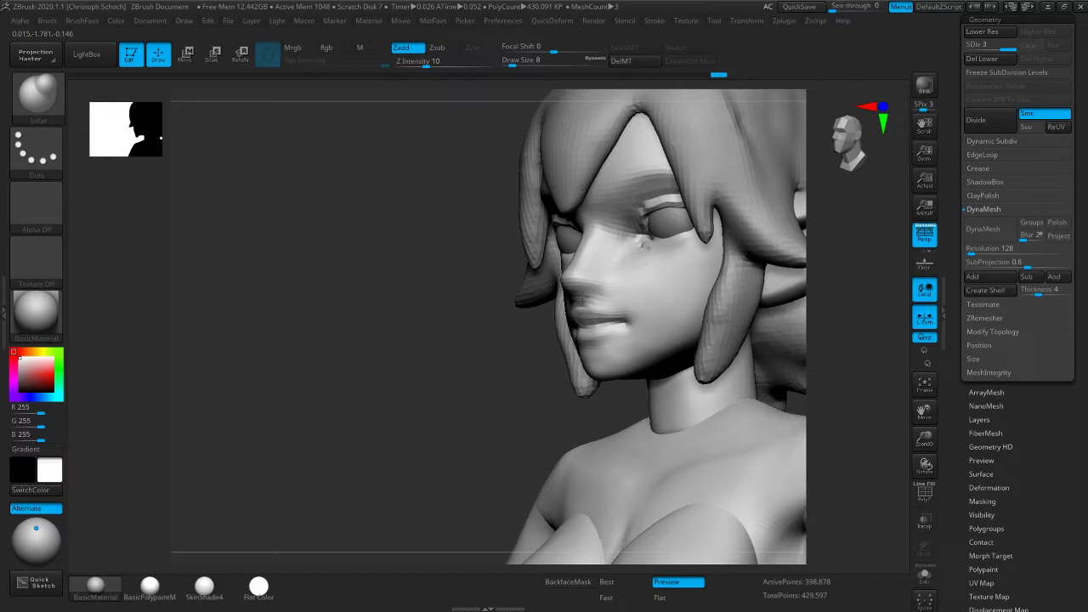
pyautogui.press('b')
pyautogui.click(473, 381)
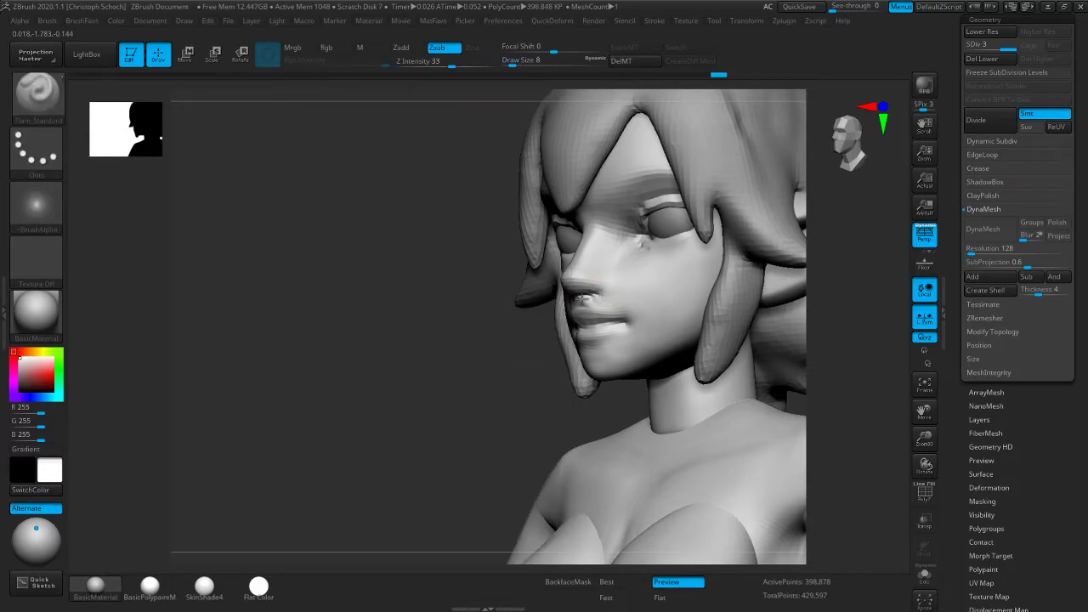
pyautogui.moveTo(576, 300); pyautogui.dragTo(719, 297, button='right')
# Reshape the underside and tip of the nose in three-quarter and side views with the Move brush at sizes 6 to 18
pyautogui.press('b')
pyautogui.click(699, 421)
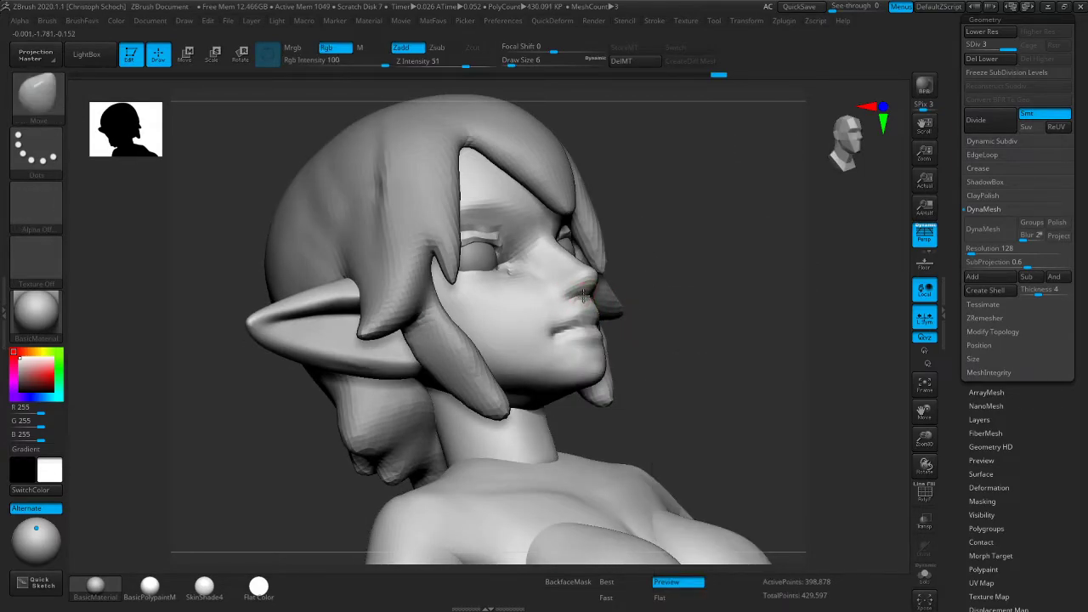
pyautogui.moveTo(577, 296); pyautogui.dragTo(668, 281, button='right')
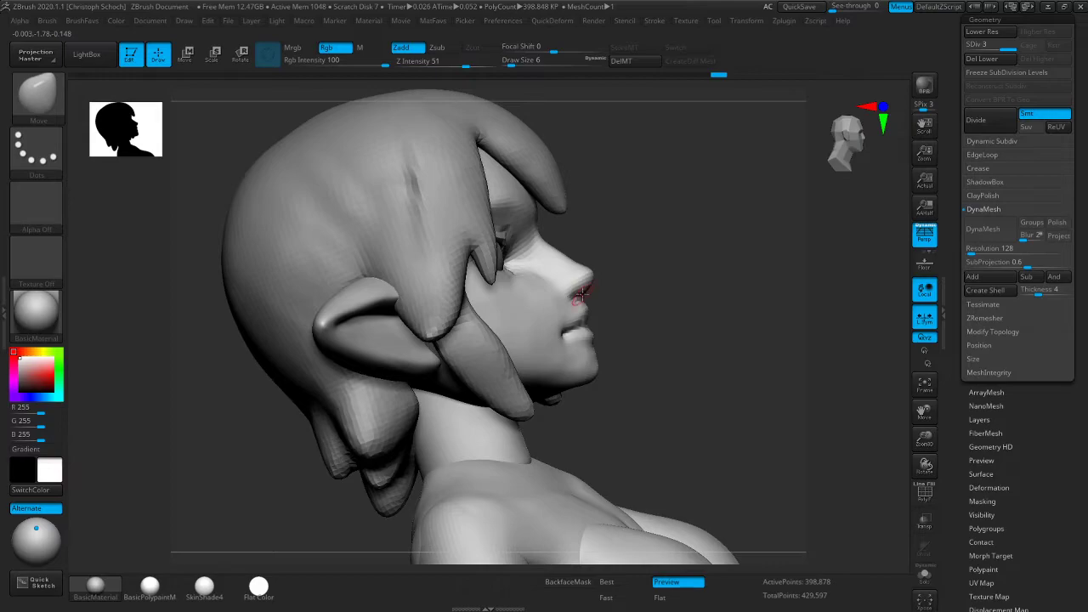
pyautogui.press(']')
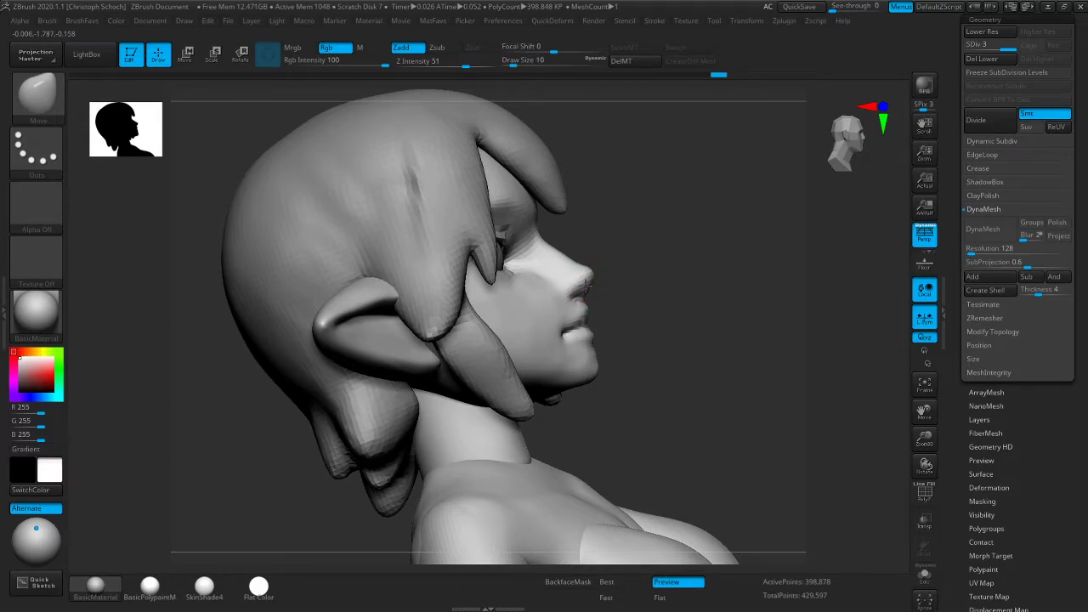
pyautogui.moveTo(621, 271)
pyautogui.mouseDown(button='right')
pyautogui.moveTo(452, 318)
pyautogui.moveTo(446, 298)
pyautogui.mouseUp(button='right')
pyautogui.press(']')
pyautogui.press(']')
pyautogui.press(']')
pyautogui.press(']')
pyautogui.press('[')
pyautogui.press('[')
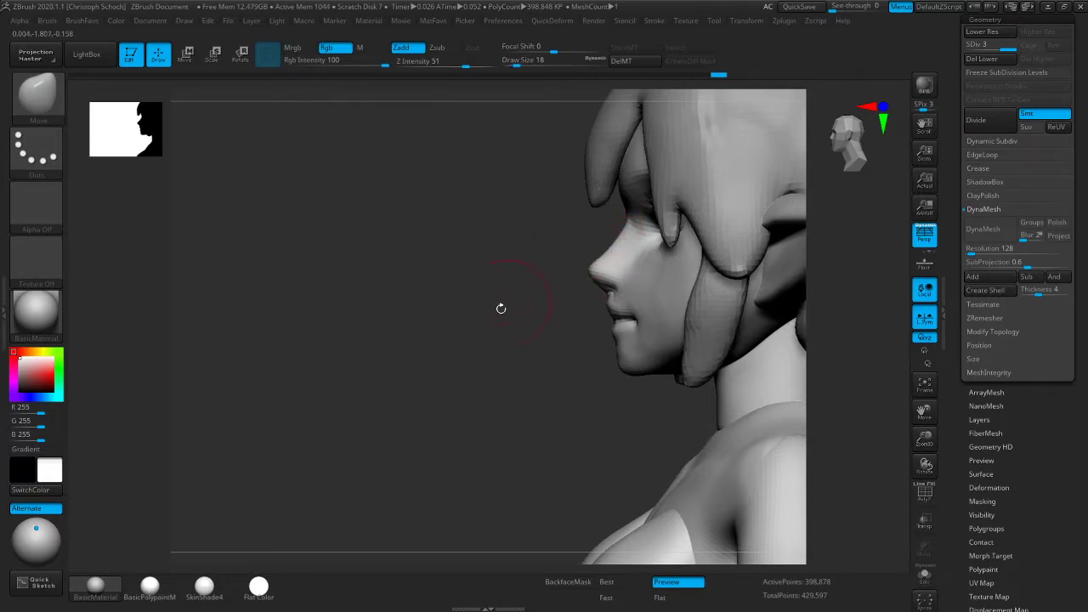
# Build up the cheeks in front view with a size 18 ClayBuildup brush and smooth them
pyautogui.moveTo(505, 304); pyautogui.dragTo(583, 284, button='right')
pyautogui.moveTo(924, 412); pyautogui.dragTo(885, 371)
pyautogui.moveTo(924, 439); pyautogui.dragTo(910, 460)
pyautogui.moveTo(736, 365); pyautogui.dragTo(768, 359)
pyautogui.moveTo(924, 439); pyautogui.dragTo(926, 476)
pyautogui.moveTo(758, 403)
pyautogui.mouseDown()
pyautogui.moveTo(746, 411)
pyautogui.moveTo(748, 401)
pyautogui.mouseUp()
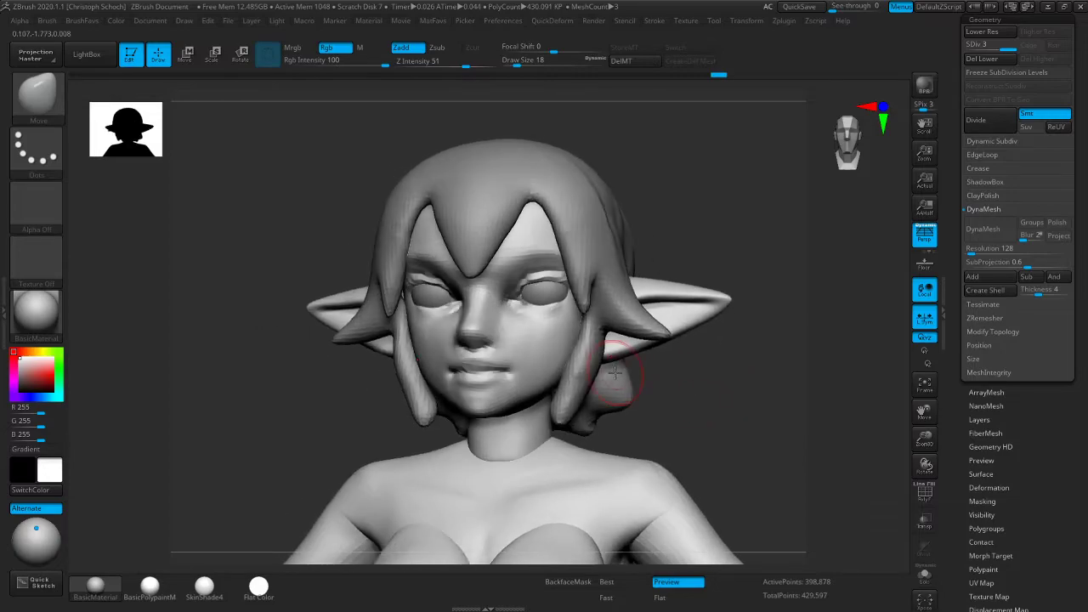
pyautogui.moveTo(614, 372)
pyautogui.mouseDown(button='right')
pyautogui.moveTo(328, 412)
pyautogui.moveTo(587, 340)
pyautogui.moveTo(668, 377)
pyautogui.mouseUp(button='right')
pyautogui.press('b')
pyautogui.click(657, 344)
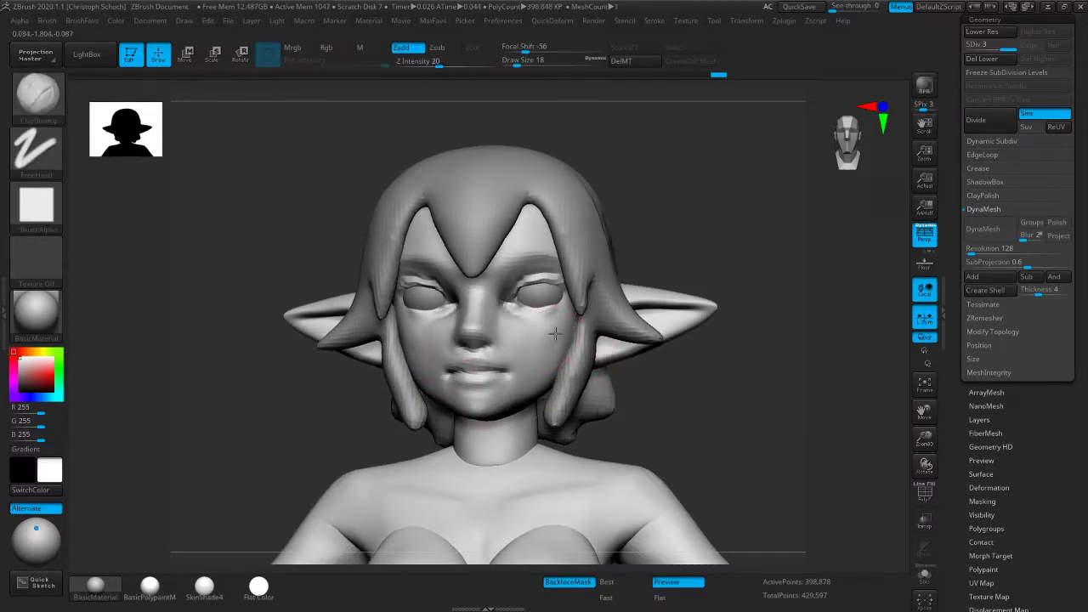
pyautogui.press('shift')
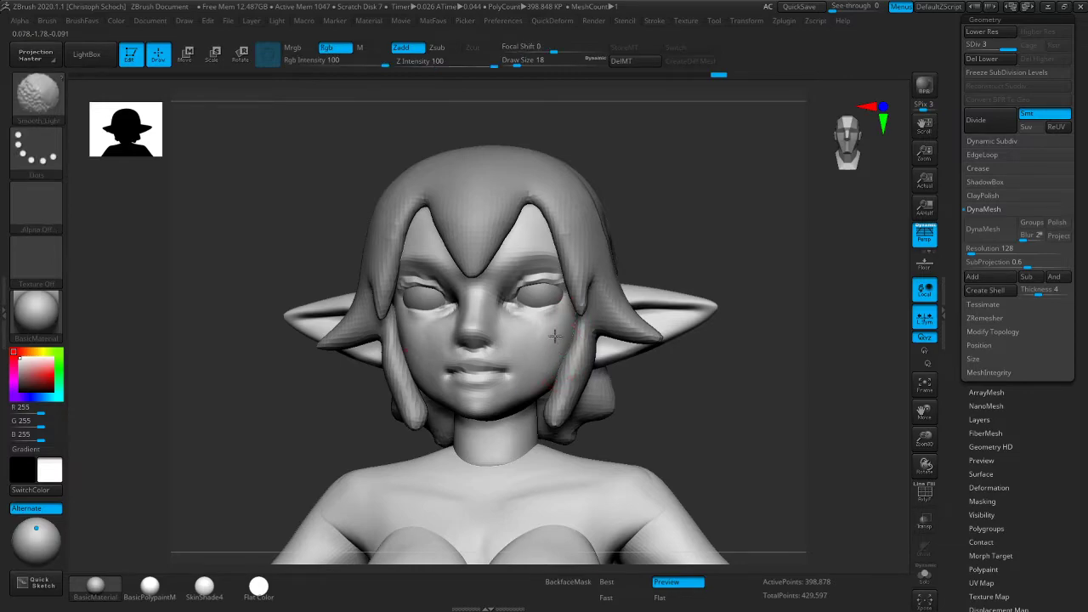
# Refine the cheek volume below the eyes in three-quarter view with a size 18 ClayBuildup brush
pyautogui.moveTo(728, 328); pyautogui.dragTo(837, 327)
pyautogui.moveTo(476, 371)
pyautogui.mouseDown()
pyautogui.moveTo(462, 342)
pyautogui.moveTo(468, 377)
pyautogui.mouseUp()
pyautogui.moveTo(799, 357); pyautogui.dragTo(709, 375)
pyautogui.press('b')
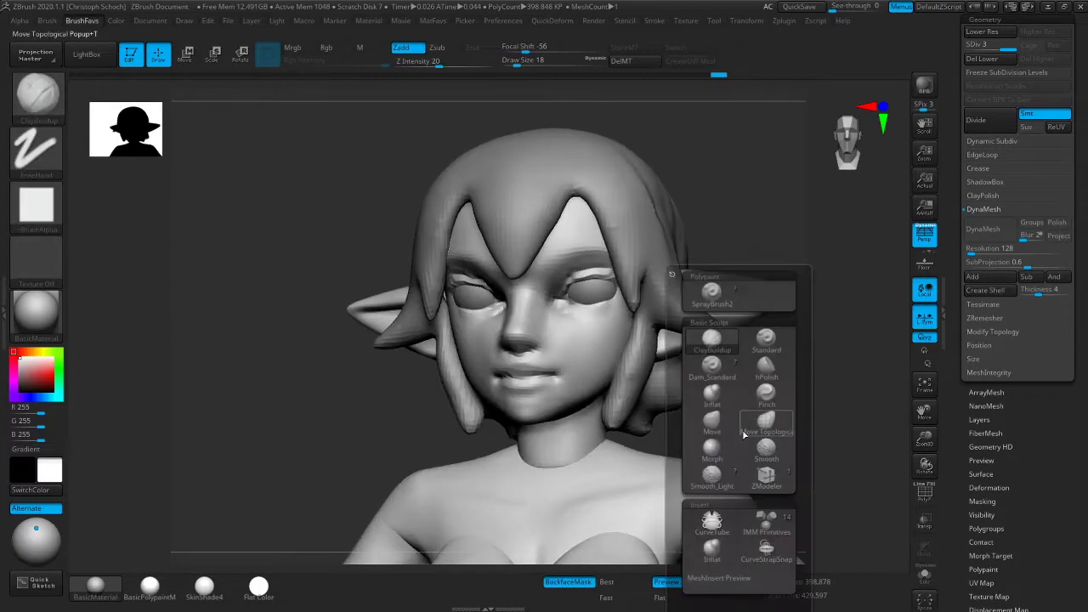
pyautogui.moveTo(408, 432); pyautogui.dragTo(329, 437)
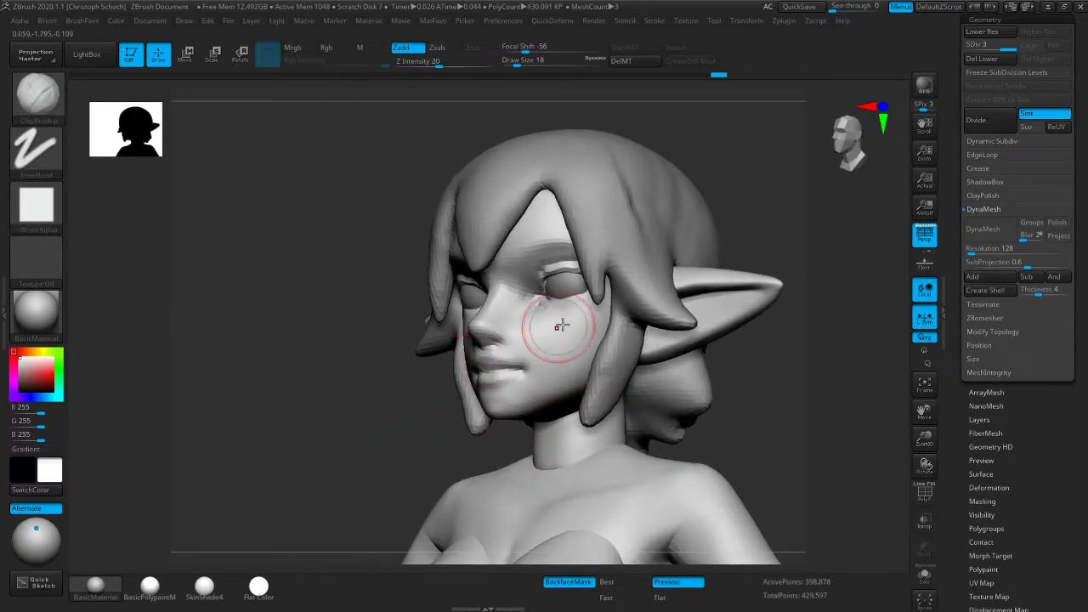
# Adjust the lower cheek and jaw in side view with a size 34 Move brush
pyautogui.moveTo(434, 382); pyautogui.dragTo(687, 360, button='right')
pyautogui.press('b')
pyautogui.press('m')
pyautogui.press('v')
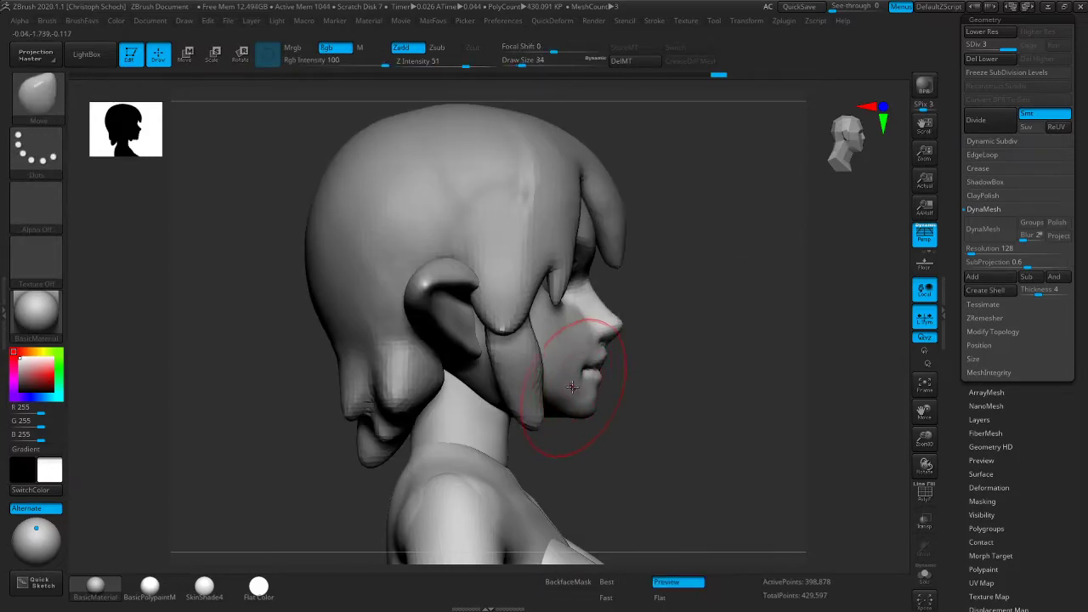
pyautogui.moveTo(583, 365); pyautogui.dragTo(670, 350, button='right')
# Sharpen the line between the lips with a size 4 Pinch brush
pyautogui.press('[')
pyautogui.press('[')
pyautogui.press('[')
pyautogui.moveTo(411, 429); pyautogui.dragTo(485, 389, button='right')
pyautogui.press('b')
pyautogui.press('p')
pyautogui.press('i')
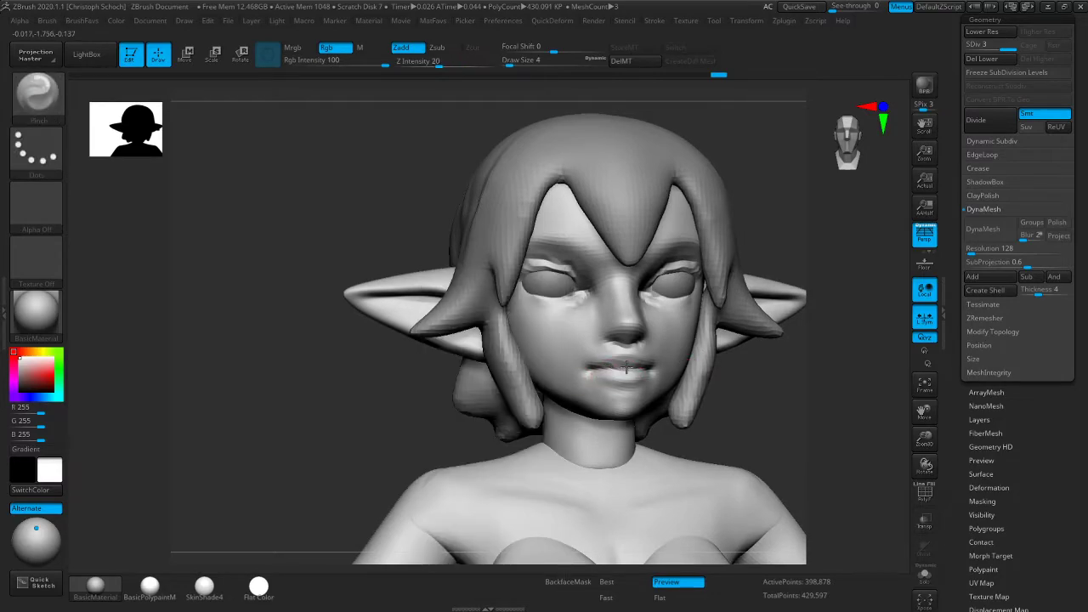
pyautogui.moveTo(623, 367)
pyautogui.mouseDown(button='right')
pyautogui.moveTo(328, 428)
pyautogui.moveTo(355, 408)
pyautogui.moveTo(710, 363)
pyautogui.moveTo(713, 378)
pyautogui.mouseUp(button='right')
# Carve the parting line between the lips with a size 4 Dam_Standard brush
pyautogui.press('b')
pyautogui.press('d')
pyautogui.press('s')
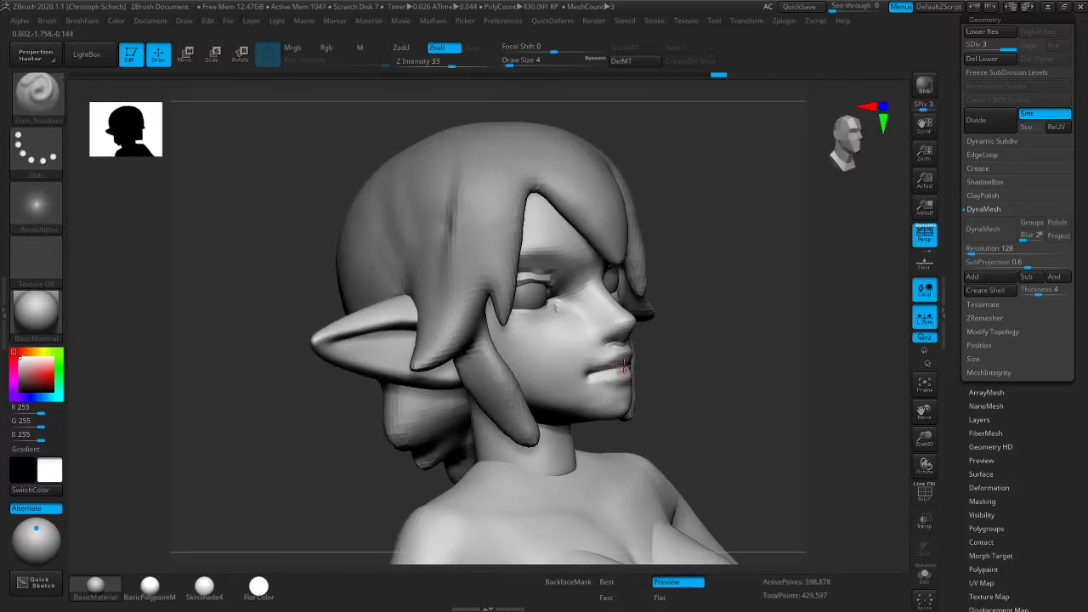
pyautogui.moveTo(595, 372); pyautogui.dragTo(623, 366)
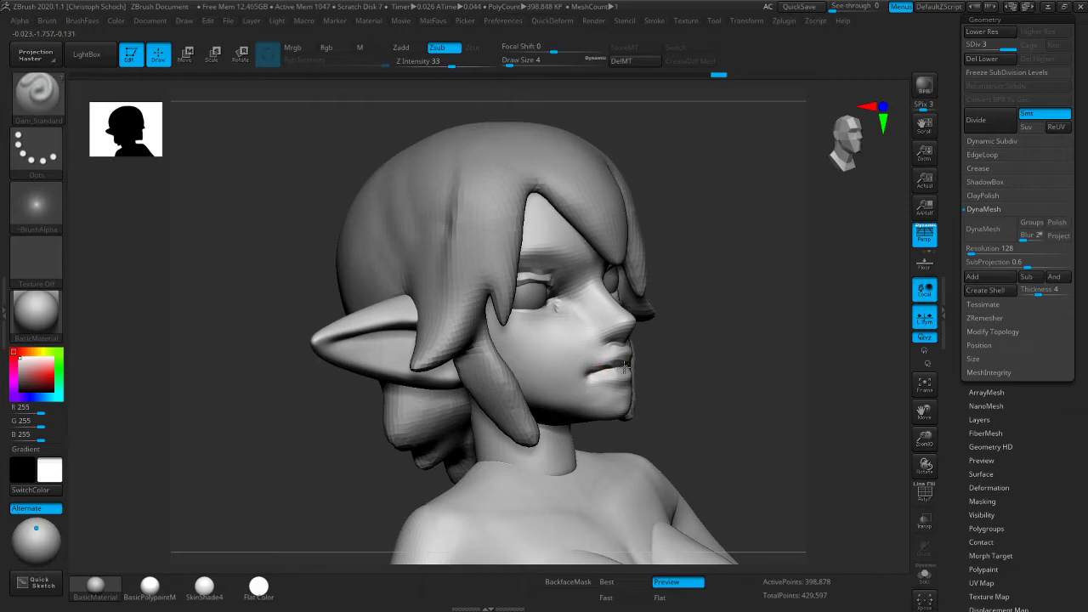
# Adjust the mouth corners and the cheek beside them in profile with a size 10 Move brush
pyautogui.moveTo(712, 366); pyautogui.dragTo(627, 362)
pyautogui.moveTo(476, 432); pyautogui.dragTo(423, 426)
pyautogui.moveTo(916, 413); pyautogui.dragTo(805, 435)
pyautogui.press('b')
pyautogui.click(810, 434)
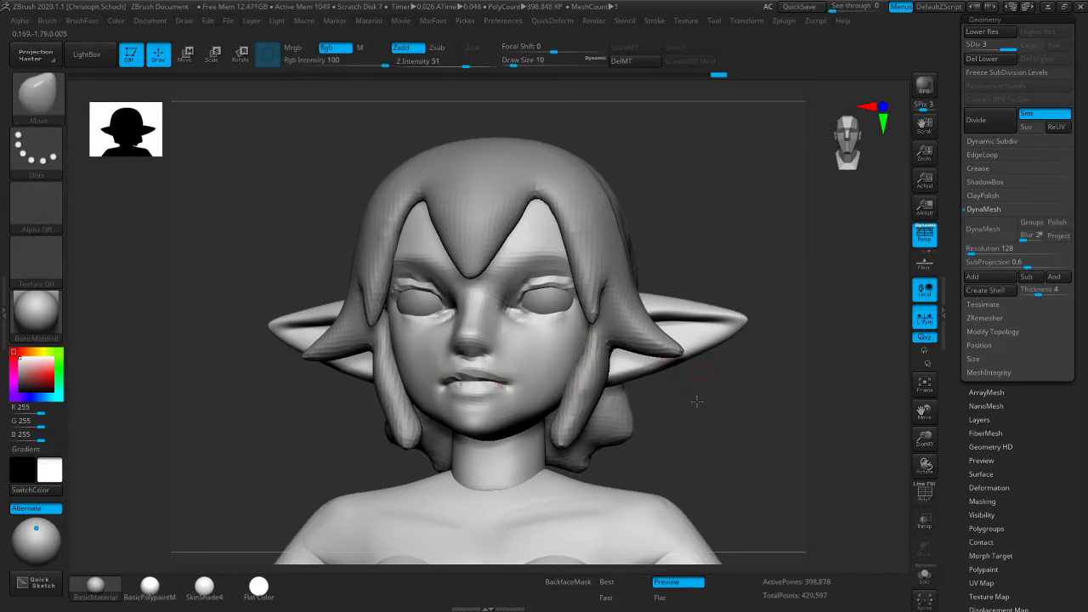
pyautogui.moveTo(700, 400); pyautogui.dragTo(517, 369, button='right')
pyautogui.moveTo(515, 385); pyautogui.dragTo(525, 370)
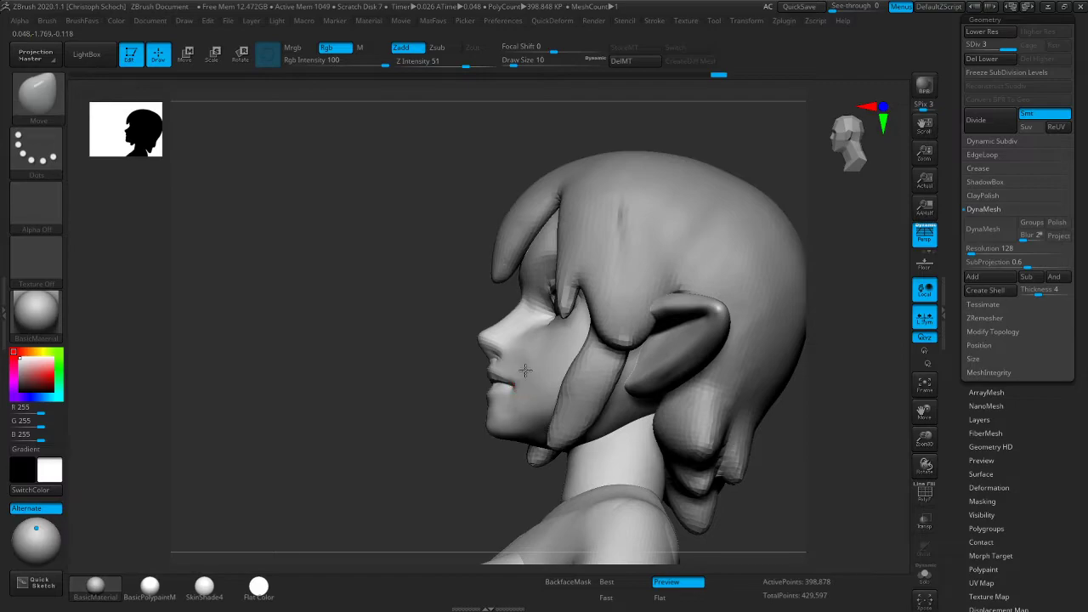
pyautogui.moveTo(428, 436)
pyautogui.mouseDown(button='right')
pyautogui.moveTo(531, 365)
pyautogui.moveTo(682, 388)
pyautogui.moveTo(527, 308)
pyautogui.mouseUp(button='right')
# Smooth the mouth corners and lower lip with a size 4 Smooth_Light brush
pyautogui.press('shift')
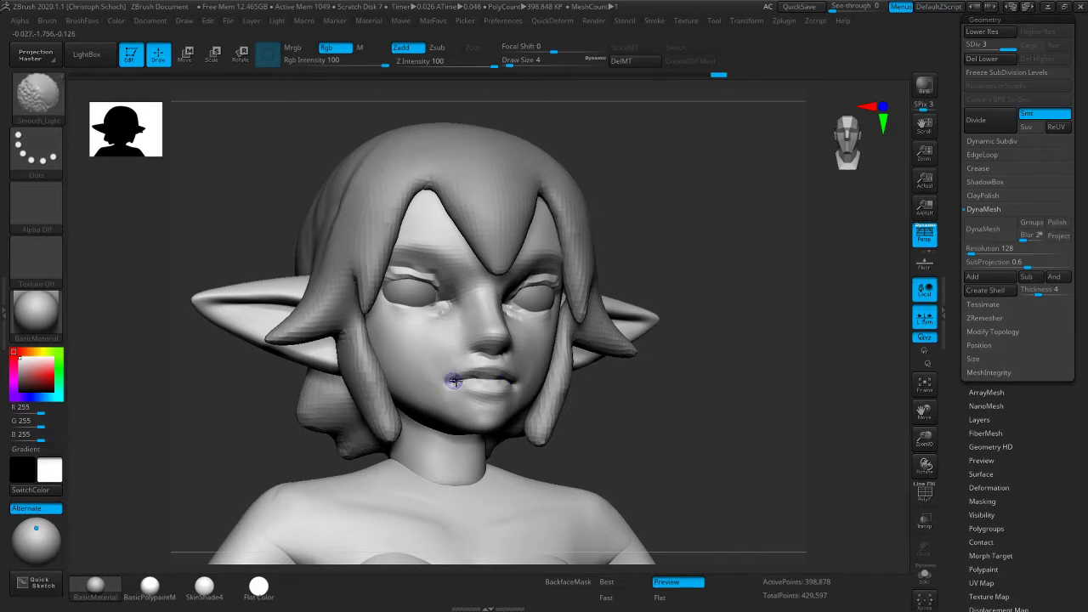
pyautogui.moveTo(709, 347); pyautogui.dragTo(769, 344, button='right')
pyautogui.press('shift')
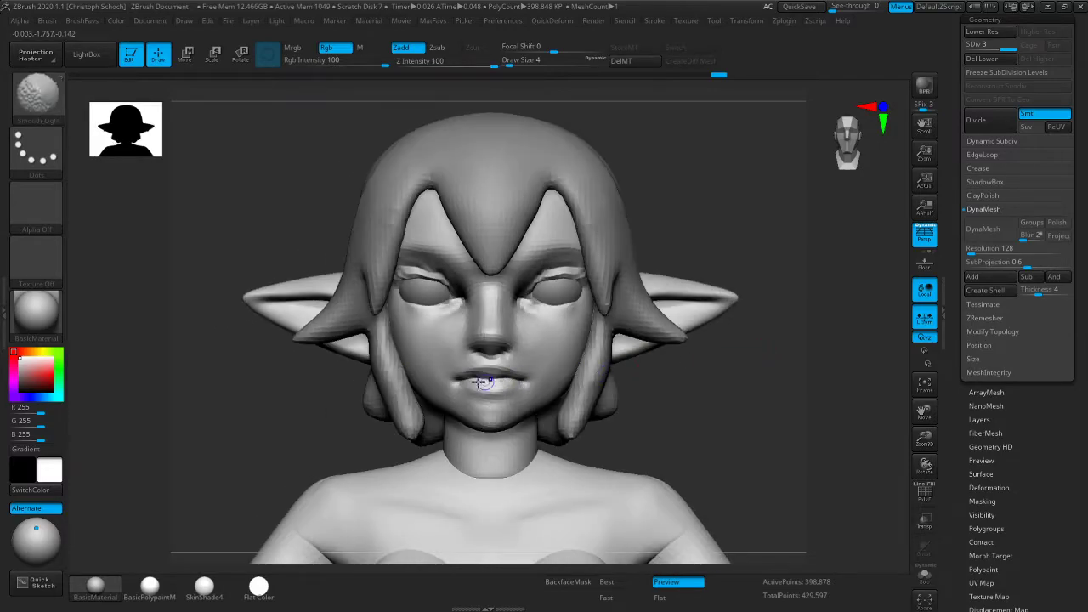
# Reshape the lip line with a size 6 Move brush and the chin with the same brush at size 18
pyautogui.press('space')
pyautogui.press('b')
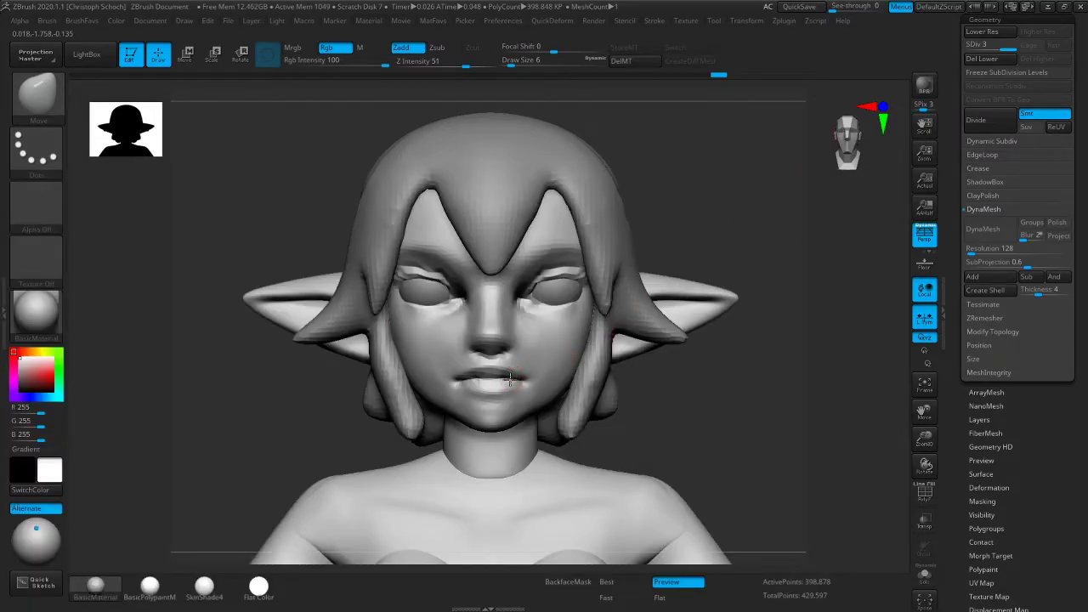
pyautogui.moveTo(766, 357); pyautogui.dragTo(655, 362)
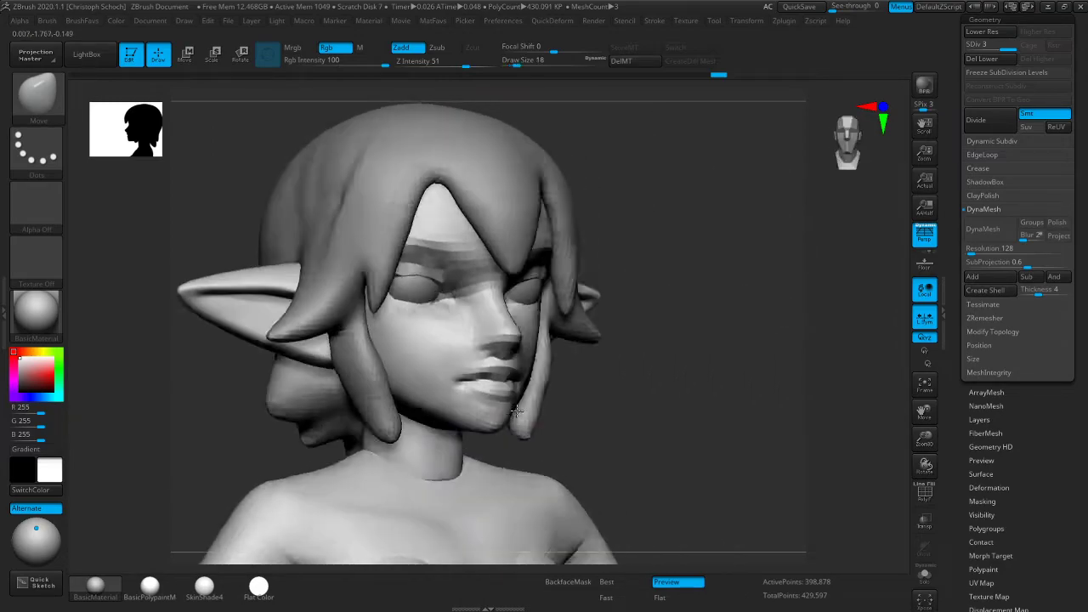
pyautogui.moveTo(561, 407); pyautogui.dragTo(661, 391)
# Build up the surface of the cheek and mouth area with a size 10 ClayBuildup brush
pyautogui.press('b')
pyautogui.press('c')
pyautogui.press('b')
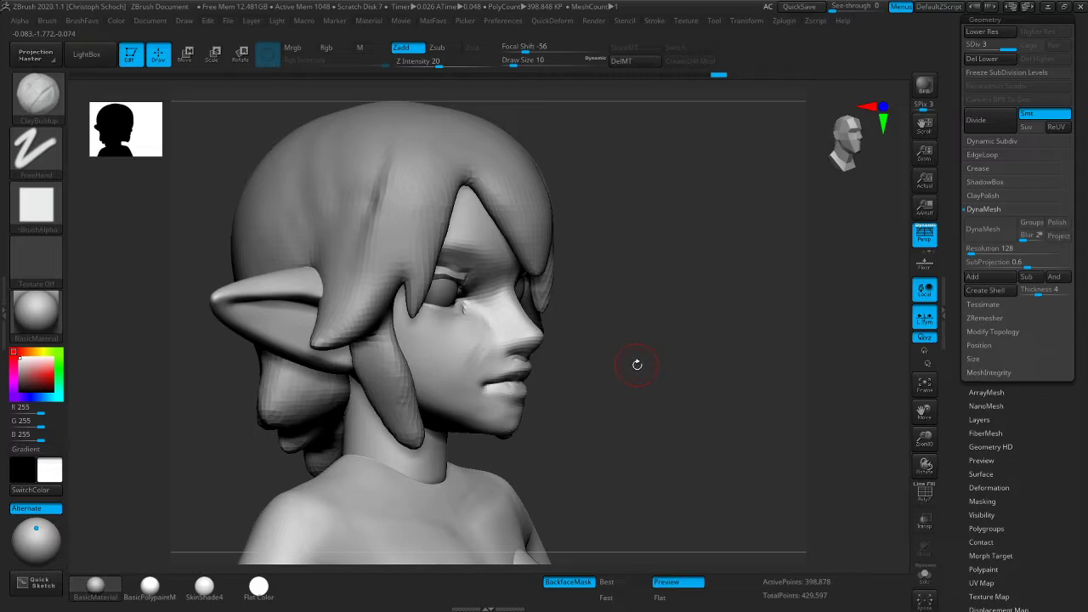
pyautogui.keyDown('shift'); pyautogui.moveTo(667, 327); pyautogui.dragTo(873, 374); pyautogui.keyUp('shift')
pyautogui.moveTo(924, 439); pyautogui.dragTo(893, 400)
pyautogui.moveTo(925, 412); pyautogui.dragTo(855, 357)
pyautogui.keyDown('shift'); pyautogui.moveTo(693, 358); pyautogui.dragTo(697, 352); pyautogui.keyUp('shift')
pyautogui.click(681, 361)
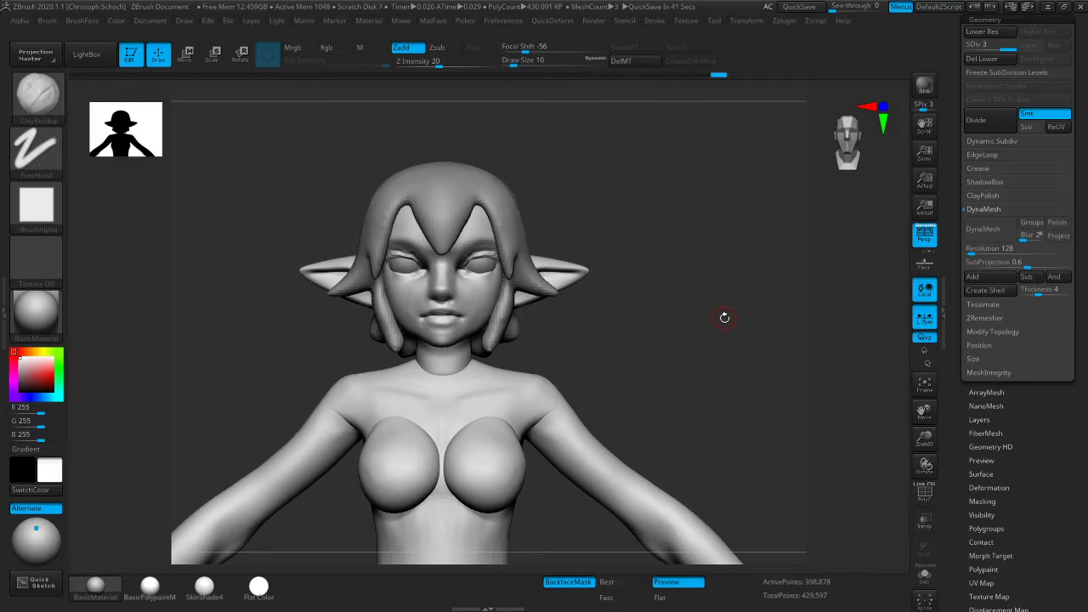
pyautogui.moveTo(619, 314); pyautogui.dragTo(630, 324)
pyautogui.moveTo(924, 412); pyautogui.dragTo(904, 442)
pyautogui.moveTo(706, 407); pyautogui.dragTo(697, 401)
# Select the eyeballs, check their fit in the sockets by toggling transparency, and reselect the head
pyautogui.keyDown('alt'); pyautogui.click(474, 327); pyautogui.keyUp('alt')
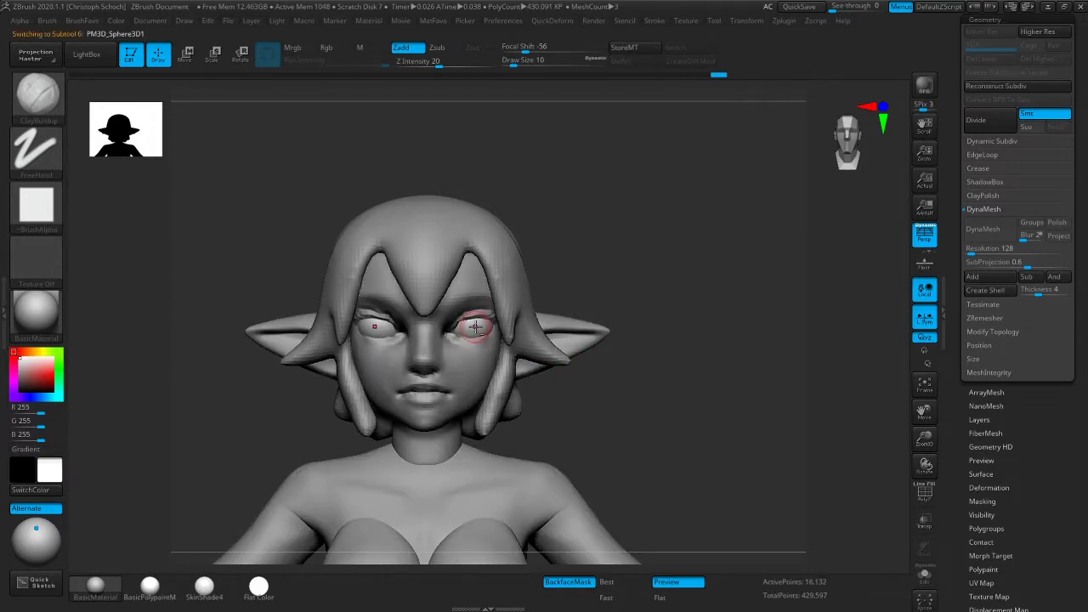
pyautogui.click(925, 522)
pyautogui.click(925, 522)
pyautogui.click(925, 522)
pyautogui.click(925, 523)
pyautogui.moveTo(638, 390); pyautogui.dragTo(474, 360)
pyautogui.keyDown('shift'); pyautogui.moveTo(639, 360); pyautogui.dragTo(724, 357); pyautogui.keyUp('shift')
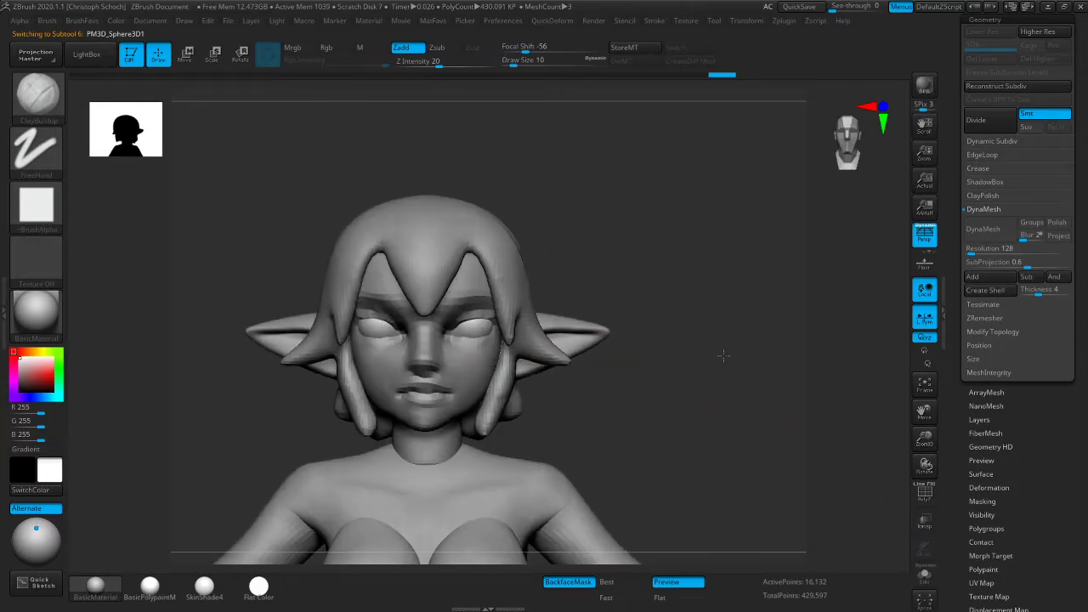
pyautogui.keyDown('alt'); pyautogui.click(477, 355); pyautogui.keyUp('alt')
# Refine the upper eyelids and their creases with size 8 Move and Dam_Standard brushes
pyautogui.moveTo(670, 331); pyautogui.dragTo(631, 287)
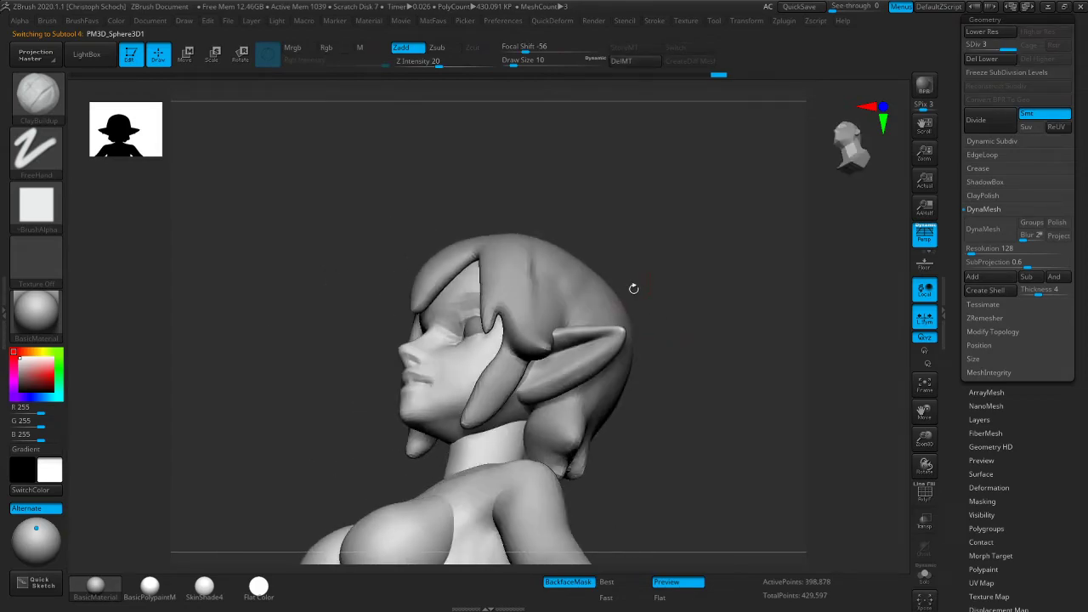
pyautogui.press('b')
pyautogui.click(624, 426)
pyautogui.moveTo(346, 436)
pyautogui.mouseDown()
pyautogui.moveTo(492, 321)
pyautogui.moveTo(629, 315)
pyautogui.moveTo(668, 297)
pyautogui.moveTo(603, 294)
pyautogui.moveTo(697, 325)
pyautogui.mouseUp()
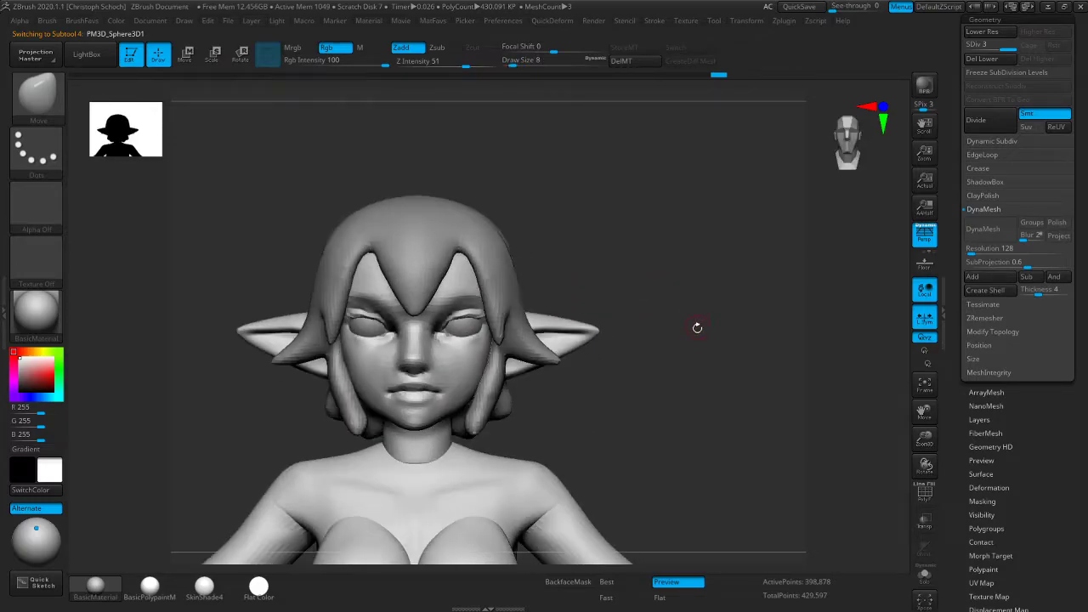
pyautogui.press('b')
pyautogui.click(682, 379)
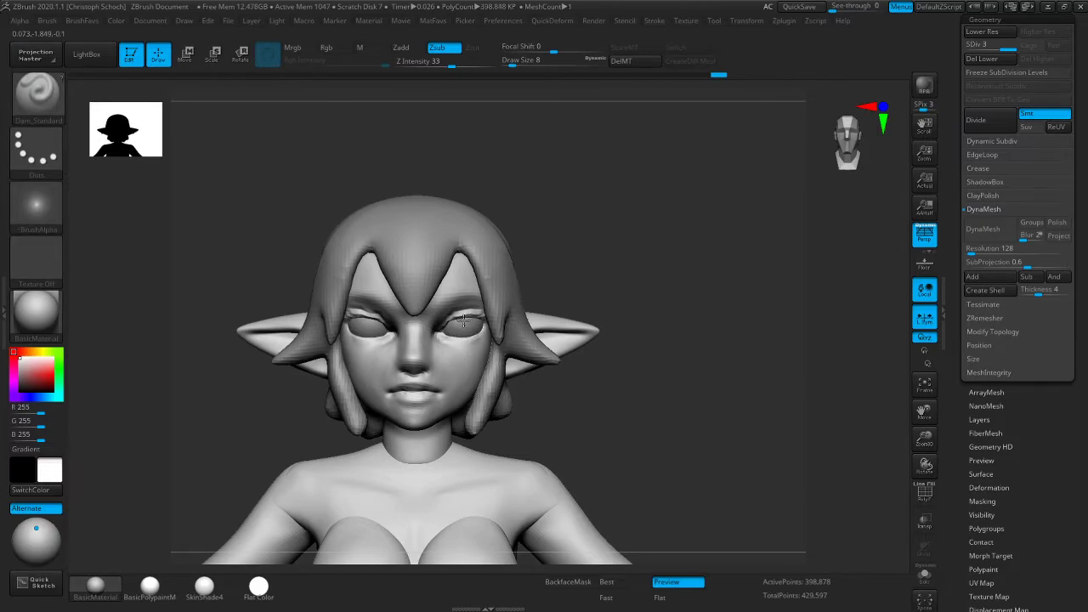
pyautogui.moveTo(626, 267)
pyautogui.mouseDown()
pyautogui.moveTo(634, 248)
pyautogui.moveTo(661, 267)
pyautogui.moveTo(636, 238)
pyautogui.moveTo(614, 255)
pyautogui.mouseUp()
# Build up the area between the nose bridge and the inner eye corners with a size 18 ClayBuildup brush
pyautogui.press('b')
pyautogui.click(634, 311)
pyautogui.moveTo(429, 326)
pyautogui.mouseDown()
pyautogui.moveTo(443, 300)
pyautogui.moveTo(433, 311)
pyautogui.mouseUp()
pyautogui.moveTo(644, 253)
pyautogui.mouseDown()
pyautogui.moveTo(679, 251)
pyautogui.moveTo(668, 257)
pyautogui.moveTo(685, 311)
pyautogui.mouseUp()
# Adjust the outer cheek and jaw contour in front view with a size 26 Move brush
pyautogui.press('b')
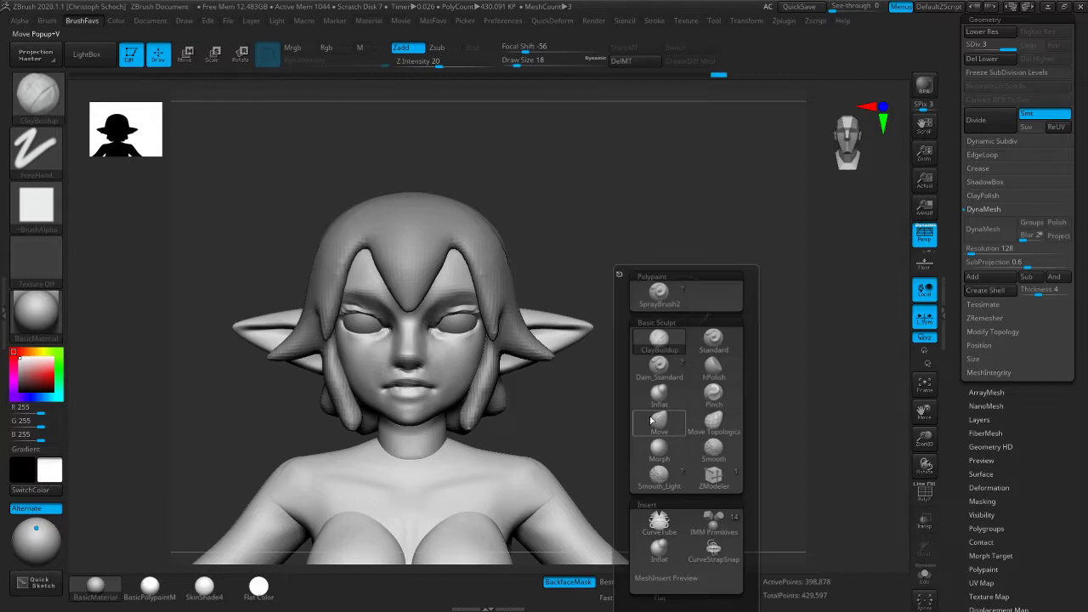
pyautogui.click(657, 421)
pyautogui.press(']')
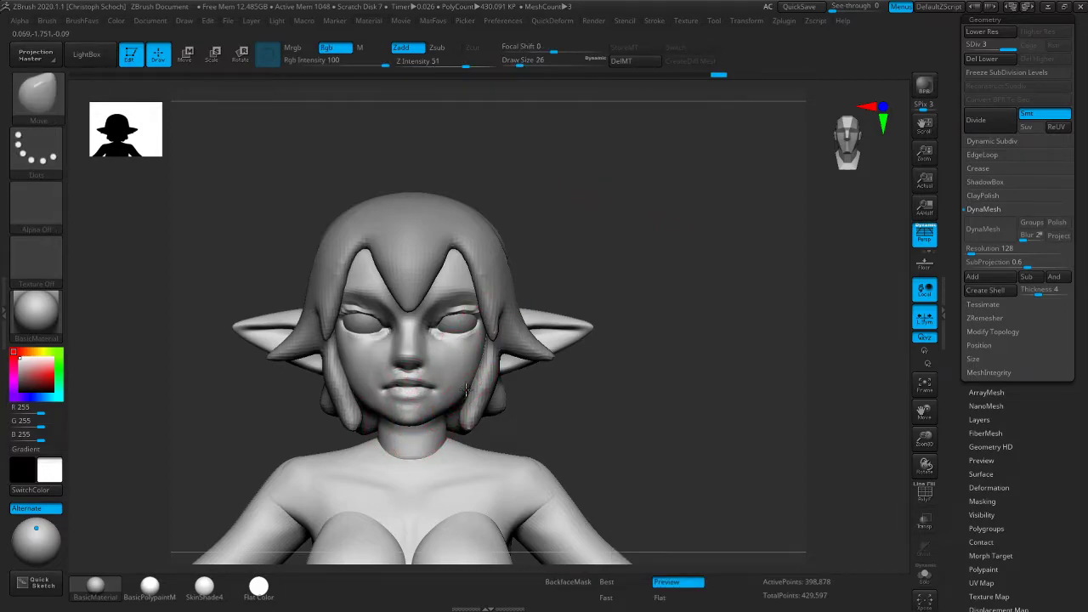
pyautogui.moveTo(634, 346); pyautogui.dragTo(685, 357, button='right')
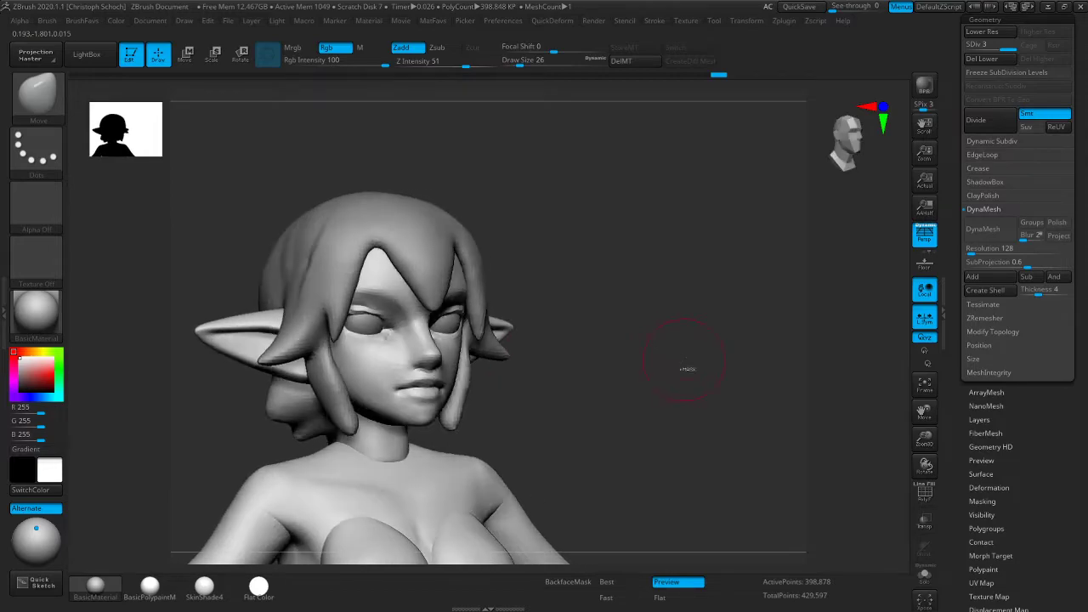
# Tighten the mouth corners in three-quarter view with a size 18 Pinch brush
pyautogui.press('b')
pyautogui.click(726, 392)
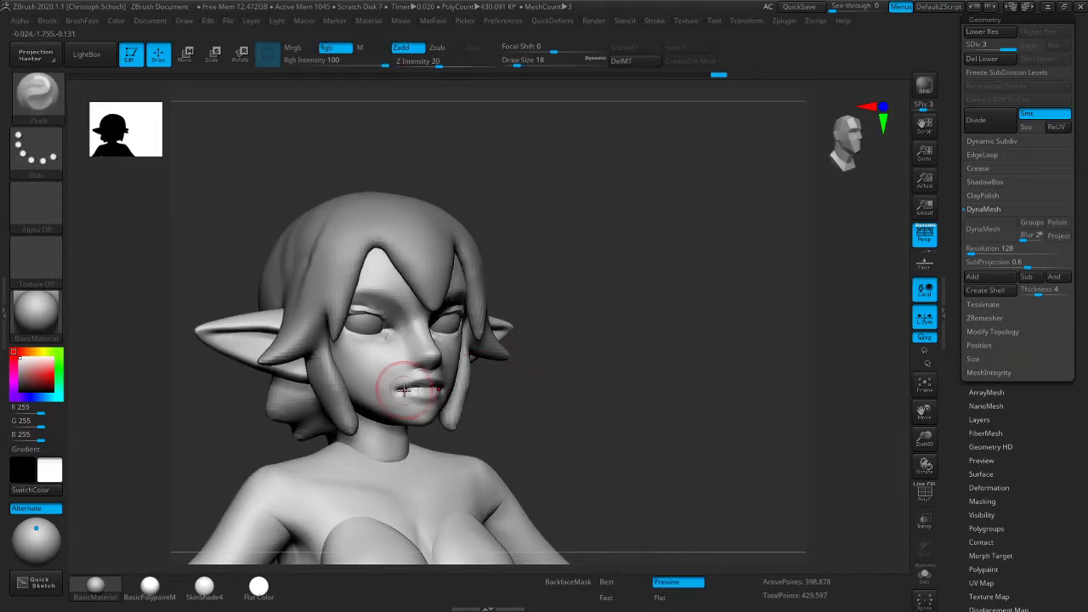
pyautogui.moveTo(438, 382); pyautogui.dragTo(717, 360, button='right')
# Reshape the nose base and upper lip in profile with the Move brush at sizes 10 and 18
pyautogui.press('b')
pyautogui.press('m')
pyautogui.press('v')
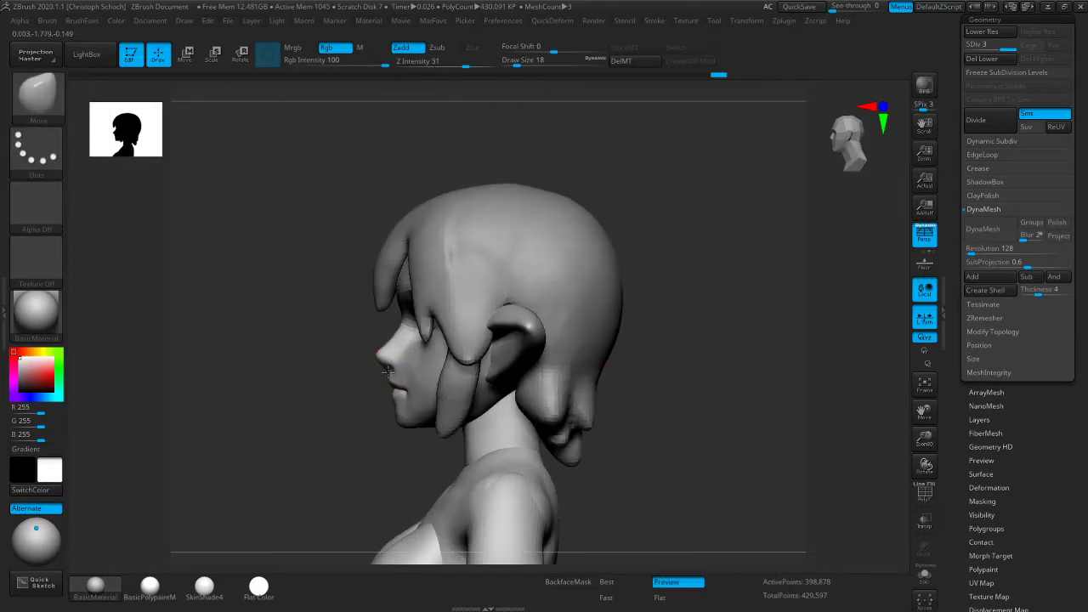
pyautogui.moveTo(385, 358); pyautogui.dragTo(539, 365, button='right')
pyautogui.moveTo(925, 437); pyautogui.dragTo(934, 449)
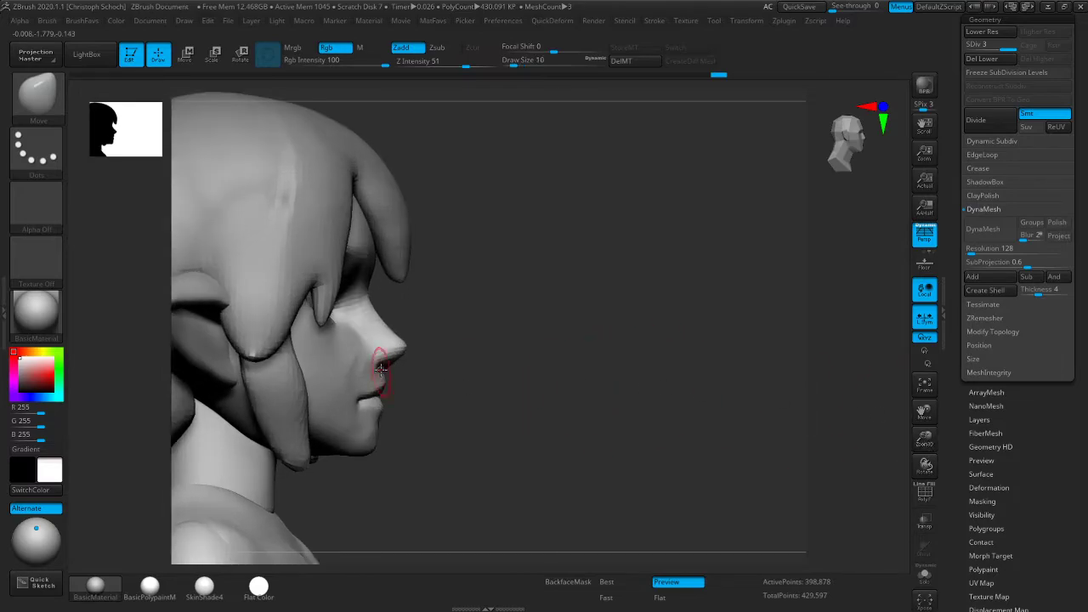
pyautogui.moveTo(382, 373); pyautogui.dragTo(386, 386)
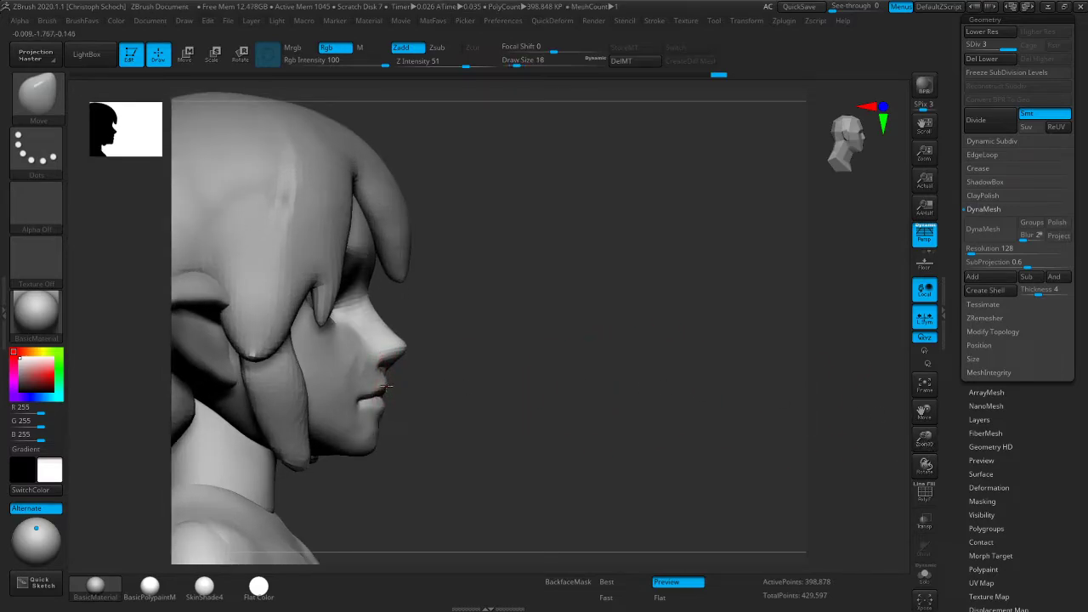
pyautogui.moveTo(385, 397)
pyautogui.mouseDown(button='right')
pyautogui.moveTo(615, 359)
pyautogui.moveTo(638, 389)
pyautogui.mouseUp(button='right')
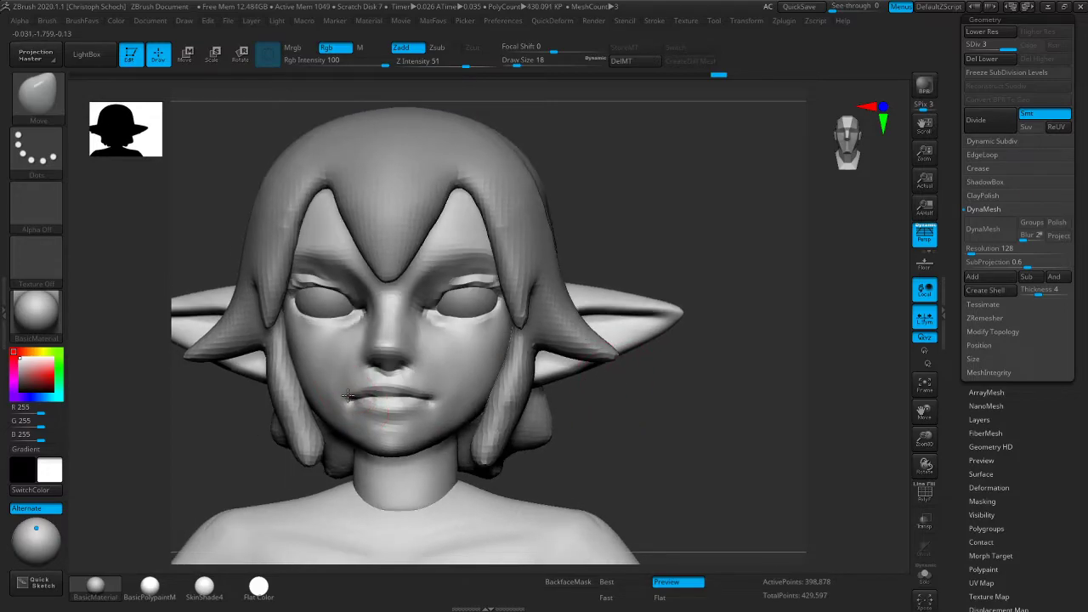
# Flatten and smooth the cheek and mouth planes with the hPolish brush at sizes 18 and 10
pyautogui.moveTo(247, 515); pyautogui.dragTo(212, 464, button='right')
pyautogui.press('b')
pyautogui.click(254, 384)
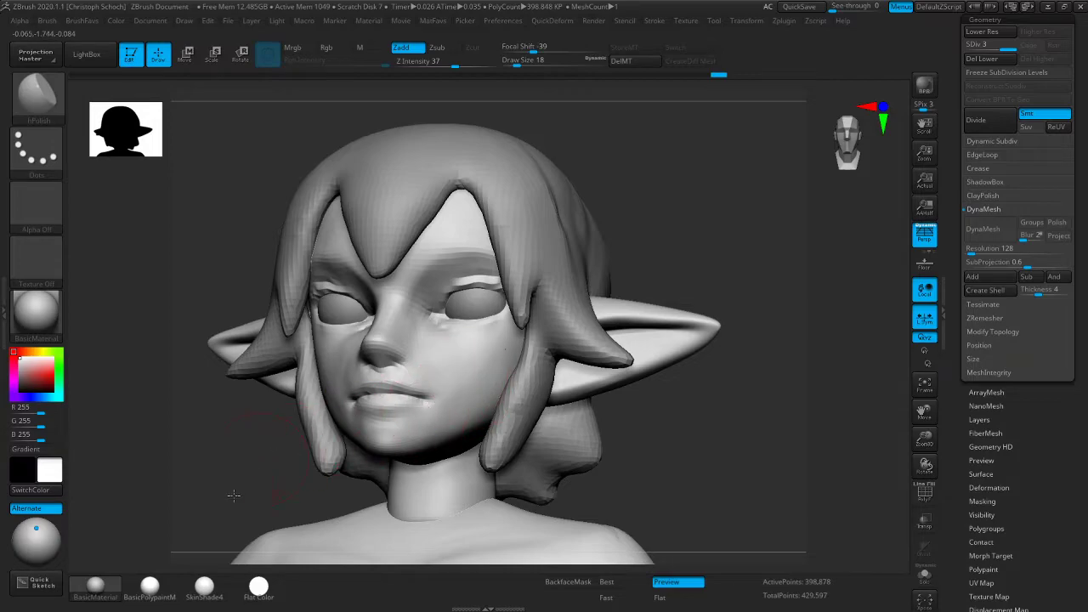
pyautogui.moveTo(458, 396); pyautogui.dragTo(352, 369, button='right')
pyautogui.press('shift')
pyautogui.keyDown('shift'); pyautogui.moveTo(773, 311); pyautogui.dragTo(763, 320); pyautogui.keyUp('shift')
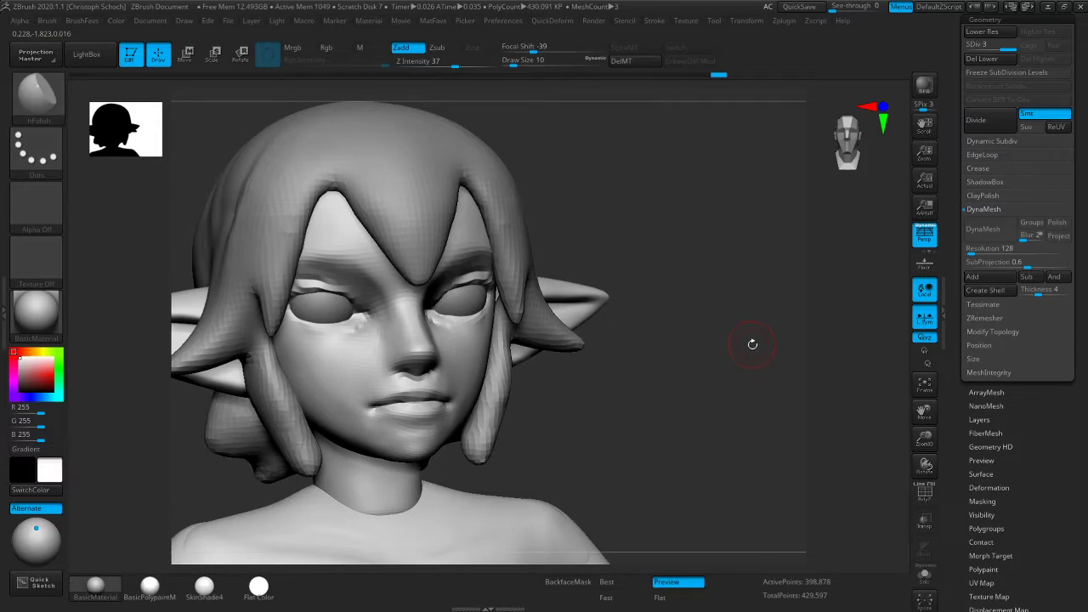
pyautogui.moveTo(753, 344); pyautogui.dragTo(756, 335)
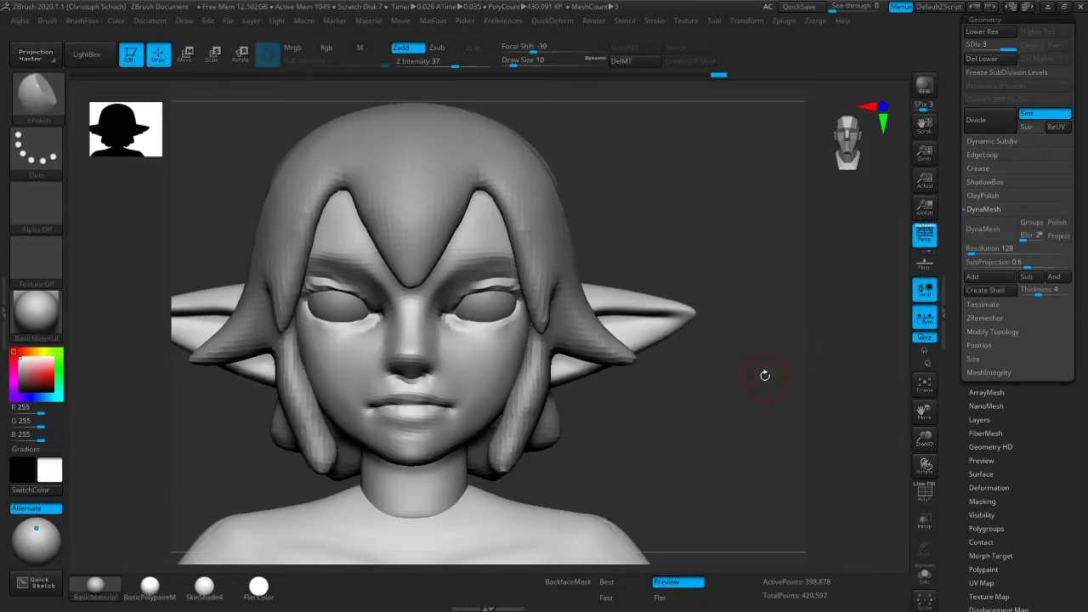
# Adjust the face contour beside the outer eye corners with a size 26 Move brush
pyautogui.press('b')
pyautogui.click(536, 434)
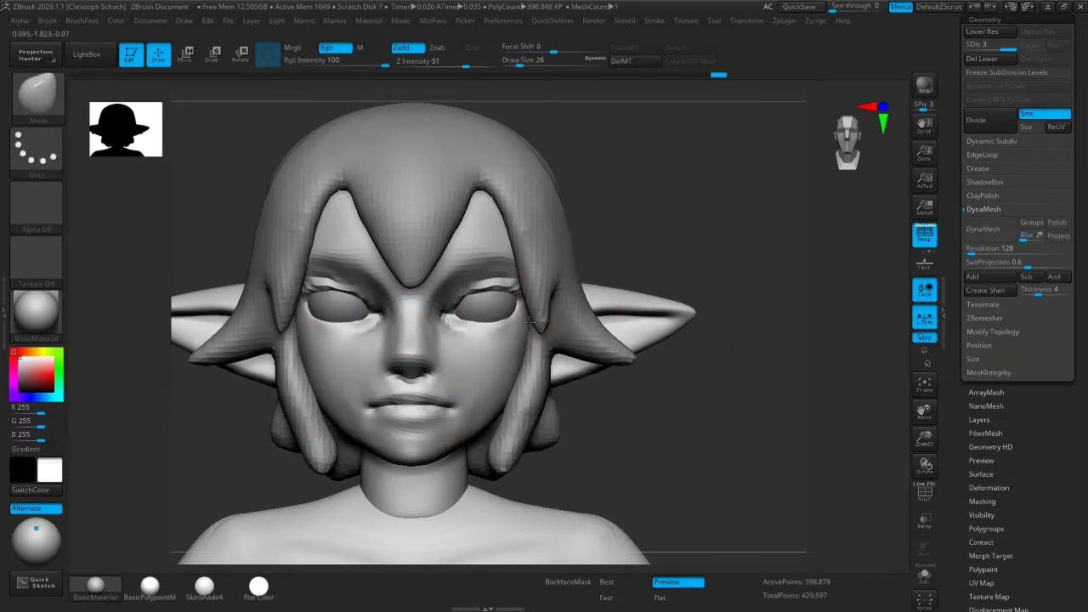
pyautogui.moveTo(757, 315); pyautogui.dragTo(695, 222)
pyautogui.keyDown('shift'); pyautogui.moveTo(749, 391); pyautogui.dragTo(836, 420); pyautogui.keyUp('shift')
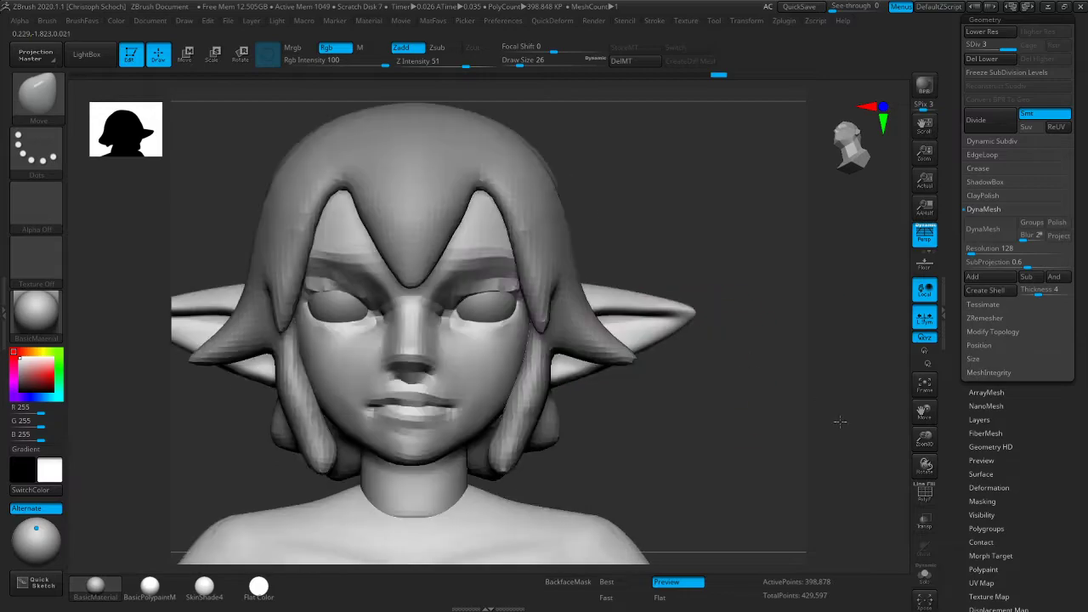
# Isolate the head and reshape its sides at the temples with the Move brush at sizes 26 and 34, undoing the last stroke
pyautogui.click(925, 576)
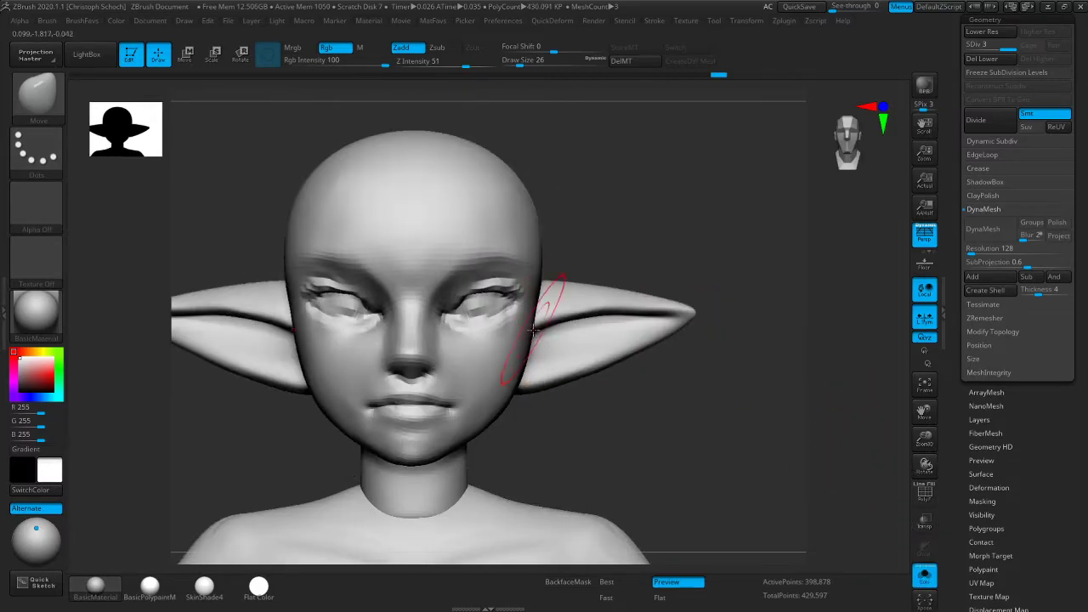
pyautogui.moveTo(530, 346); pyautogui.dragTo(526, 345)
pyautogui.moveTo(545, 259); pyautogui.dragTo(540, 245)
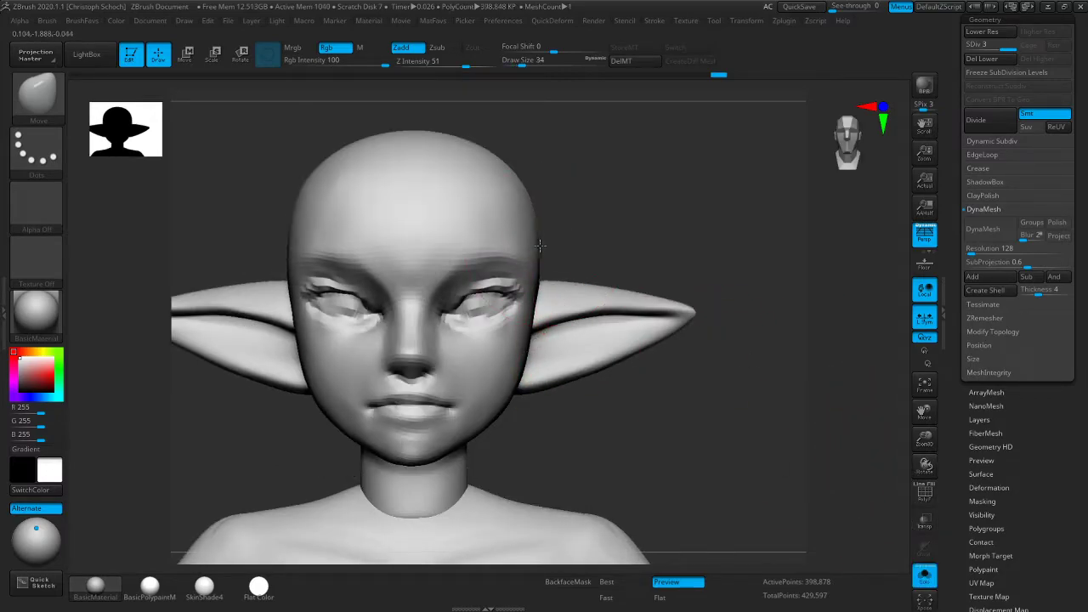
pyautogui.moveTo(539, 254); pyautogui.dragTo(563, 238, button='right')
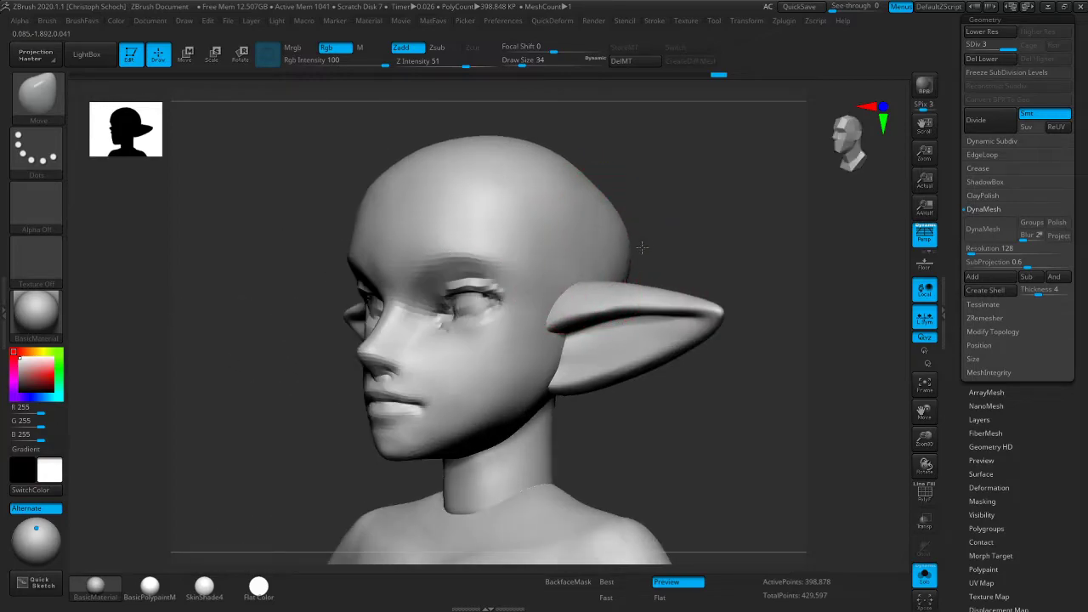
pyautogui.hotkey('ctrl', 'z')
pyautogui.moveTo(726, 250)
pyautogui.mouseDown(button='right')
pyautogui.moveTo(680, 250)
pyautogui.moveTo(635, 232)
pyautogui.moveTo(637, 199)
pyautogui.moveTo(677, 206)
pyautogui.mouseUp(button='right')
pyautogui.click(583, 212)
# Polish the temple and the area around the ear with a size 18 hPolish brush, and show the hair again
pyautogui.press('b')
pyautogui.click(711, 307)
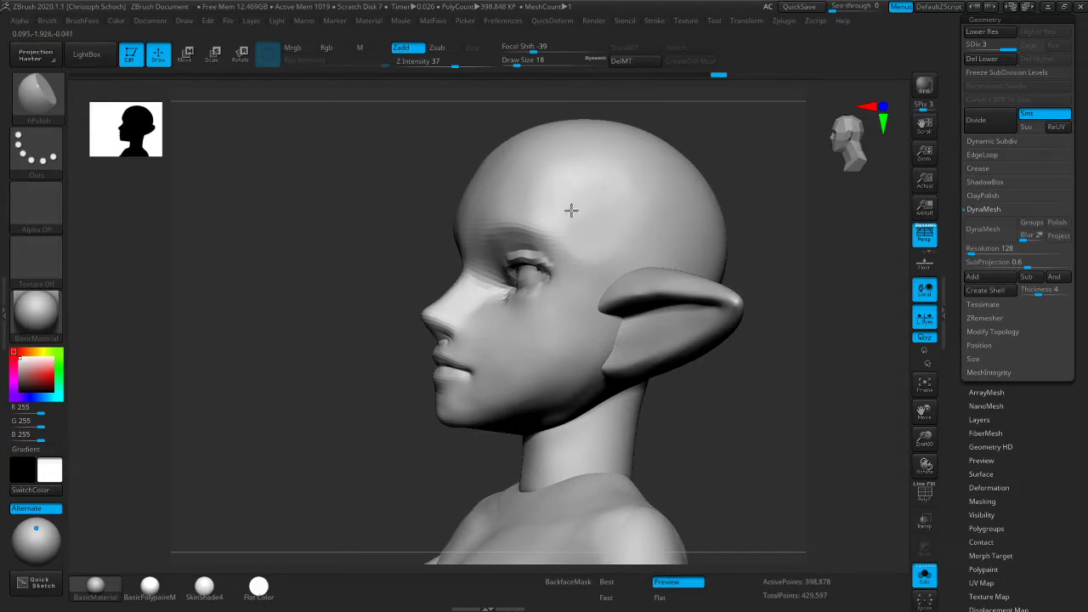
pyautogui.moveTo(638, 306); pyautogui.dragTo(638, 309)
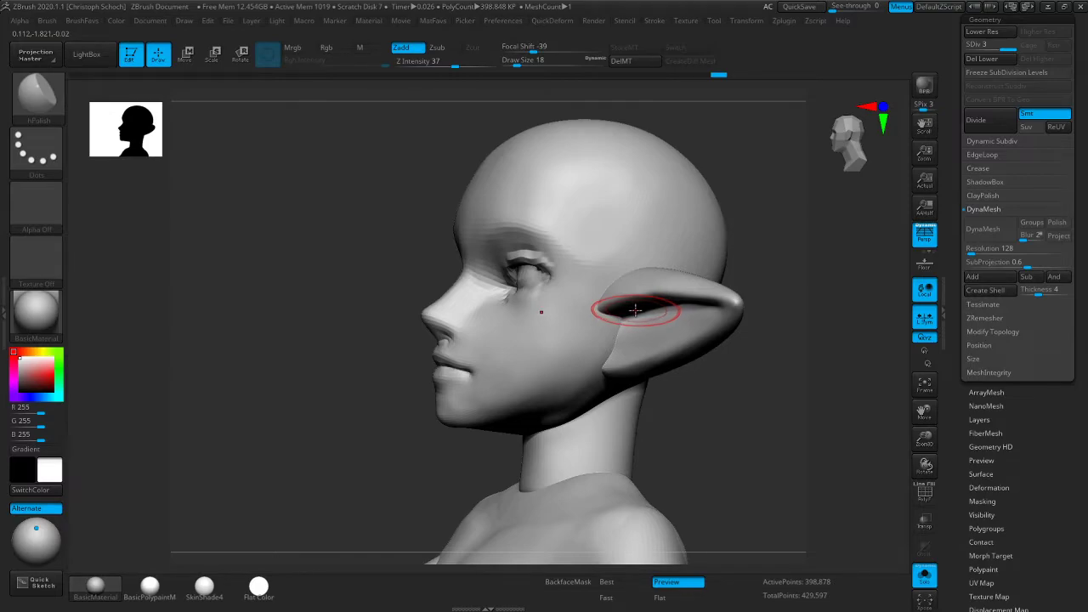
pyautogui.keyDown('shift'); pyautogui.moveTo(751, 185); pyautogui.dragTo(606, 253); pyautogui.keyUp('shift')
pyautogui.keyDown('shift'); pyautogui.moveTo(315, 406); pyautogui.dragTo(408, 413); pyautogui.keyUp('shift')
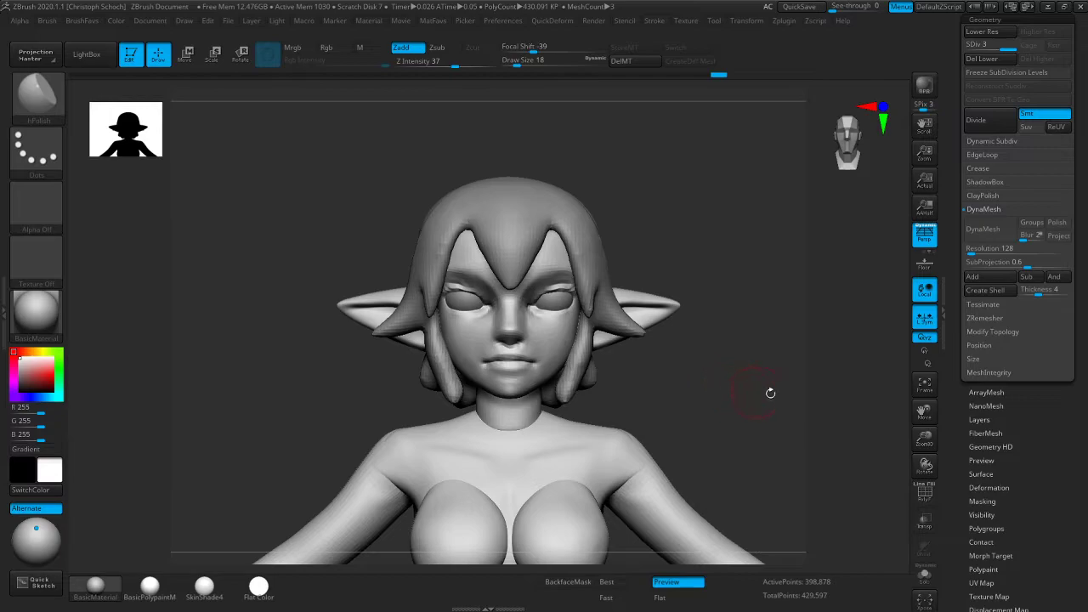
# Polish the brow and cheek planes in three-quarter view with a size 10 hPolish brush
pyautogui.moveTo(922, 442); pyautogui.dragTo(914, 460)
pyautogui.moveTo(818, 427); pyautogui.dragTo(745, 399)
pyautogui.press('[')
pyautogui.moveTo(481, 264)
pyautogui.mouseDown()
pyautogui.moveTo(466, 273)
pyautogui.moveTo(488, 259)
pyautogui.mouseUp()
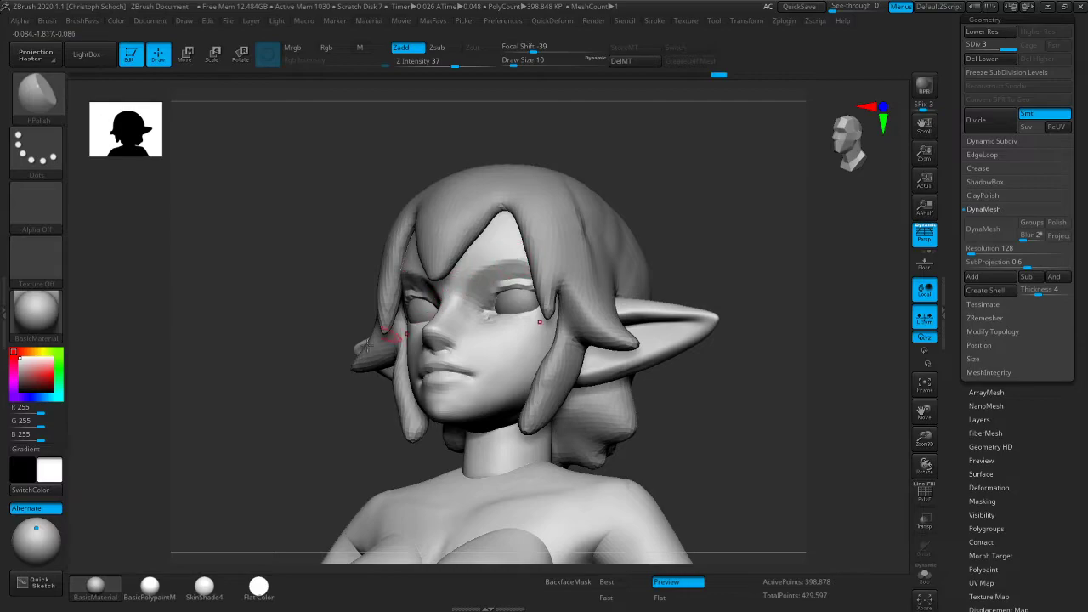
pyautogui.moveTo(334, 349); pyautogui.dragTo(393, 346)
pyautogui.moveTo(412, 259)
pyautogui.mouseDown()
pyautogui.moveTo(361, 265)
pyautogui.moveTo(412, 267)
pyautogui.moveTo(375, 267)
pyautogui.mouseUp()
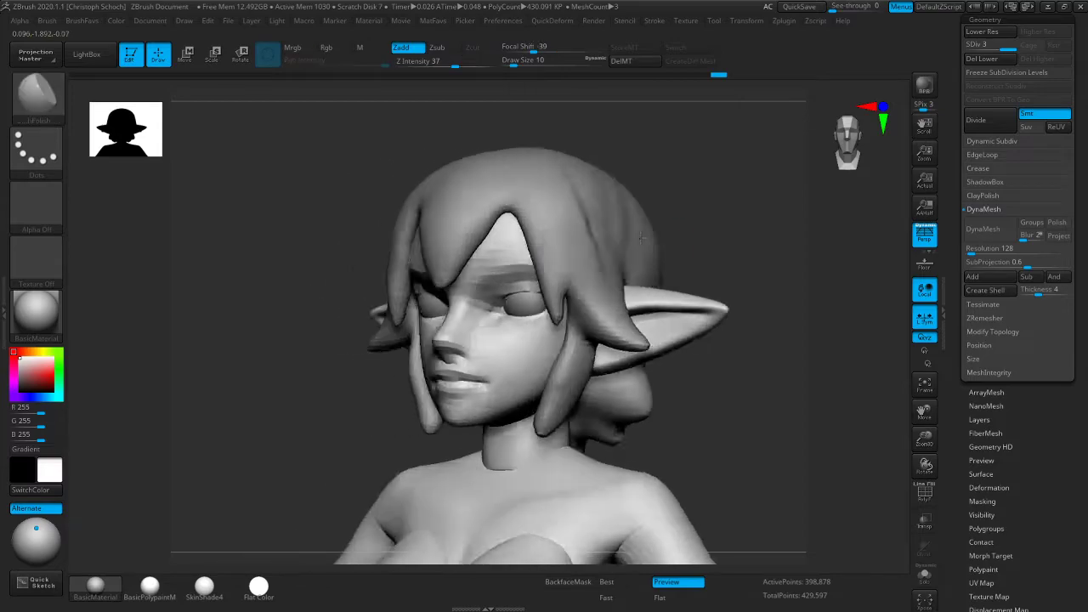
pyautogui.moveTo(442, 297); pyautogui.dragTo(483, 299, button='right')
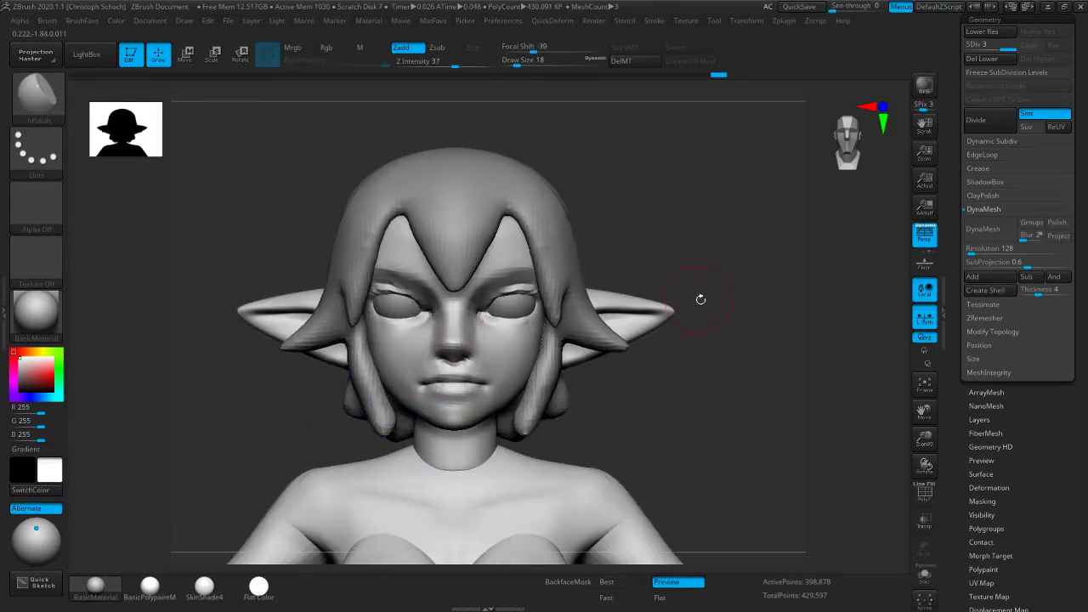
# Adjust the nose and mouth from front, three-quarter and profile views with a size 18 Move brush
pyautogui.press('b')
pyautogui.press('m')
pyautogui.press('v')
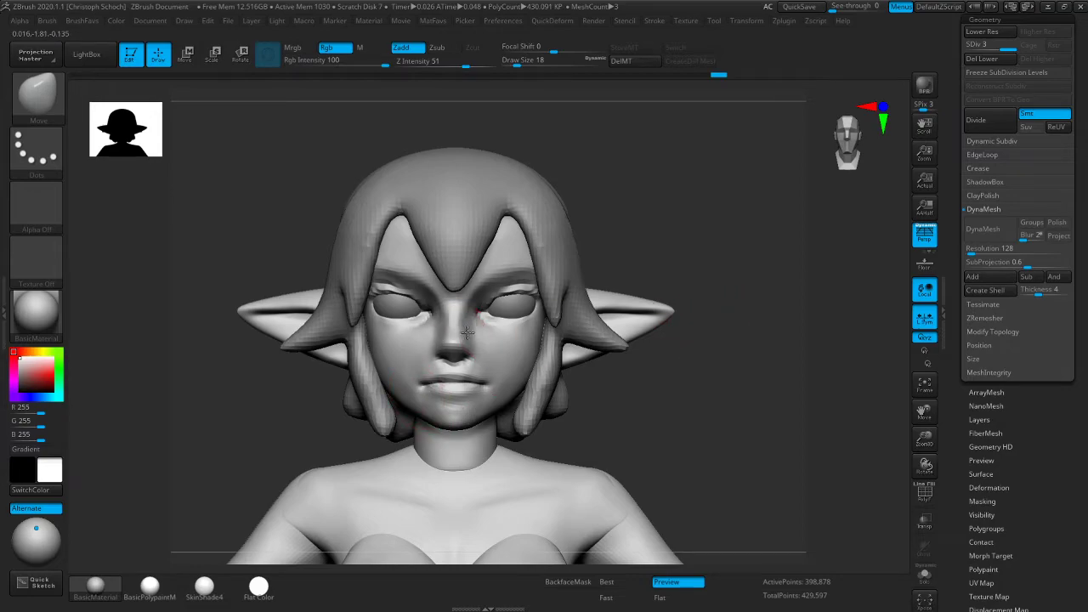
pyautogui.moveTo(311, 387); pyautogui.dragTo(416, 381)
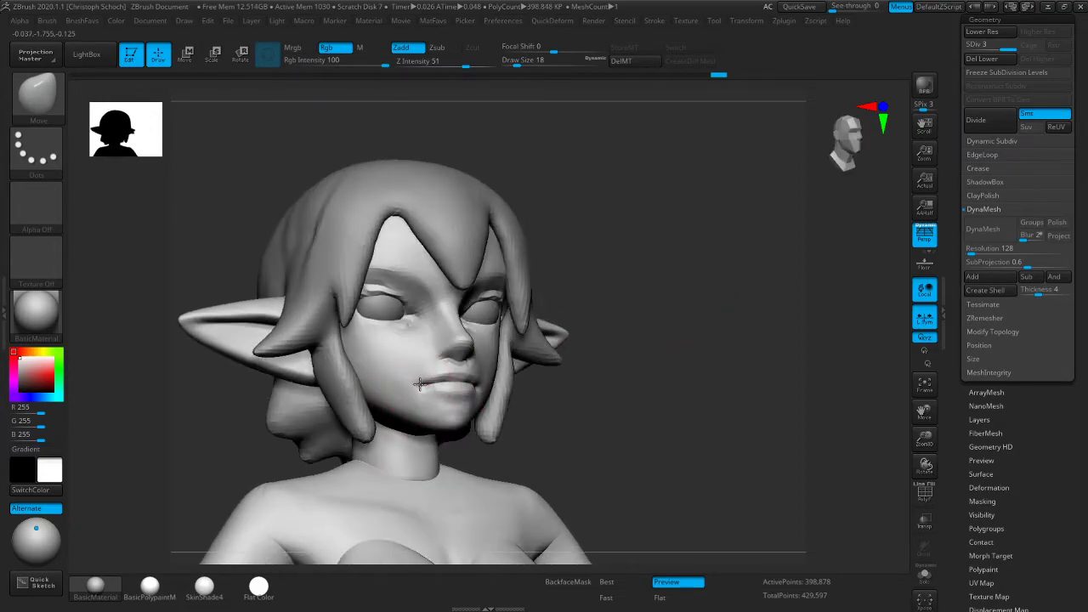
pyautogui.moveTo(502, 376); pyautogui.dragTo(402, 379, button='right')
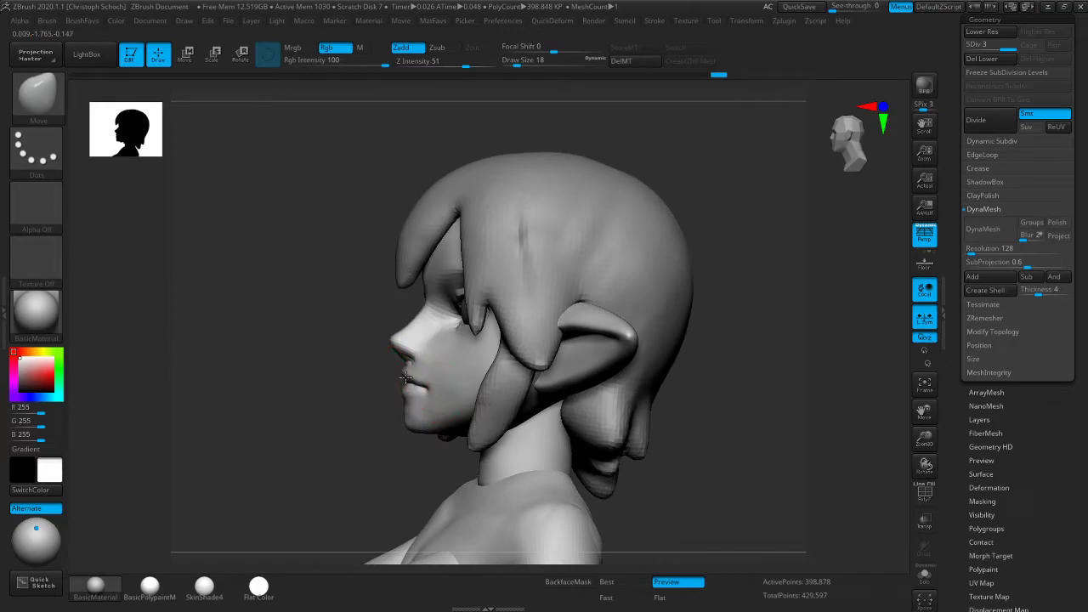
pyautogui.moveTo(368, 426); pyautogui.dragTo(578, 416, button='right')
# Build up the chin and jaw with a size 18 ClayBuildup brush and smooth the added clay
pyautogui.press('b')
pyautogui.press('c')
pyautogui.press('b')
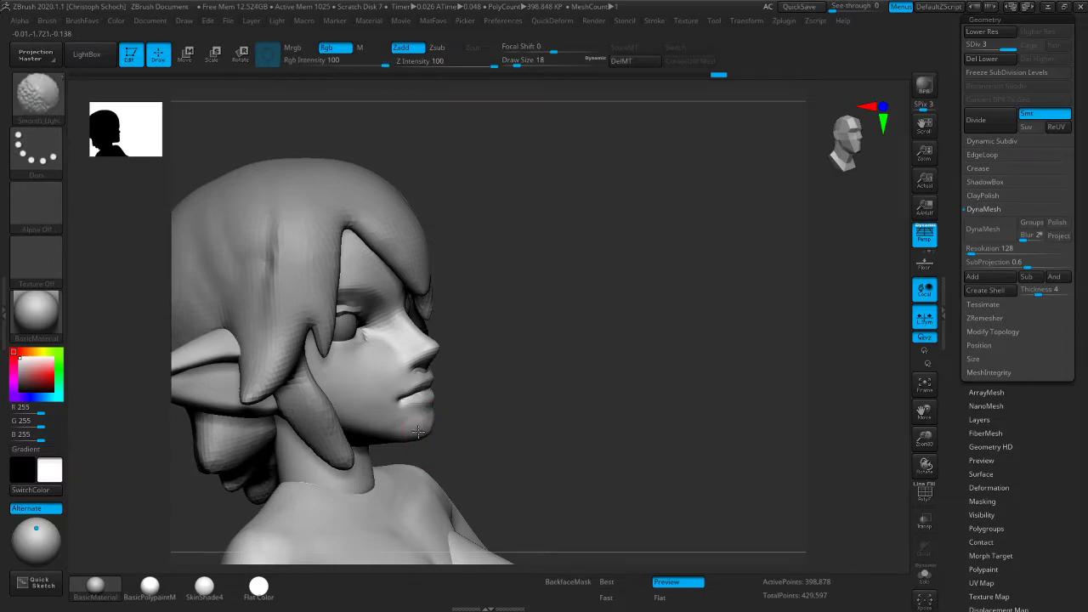
pyautogui.moveTo(496, 411); pyautogui.dragTo(382, 399, button='right')
pyautogui.moveTo(668, 379); pyautogui.dragTo(545, 391, button='right')
# Refine the lip and chin profile in side view with the Move brush
pyautogui.press('b')
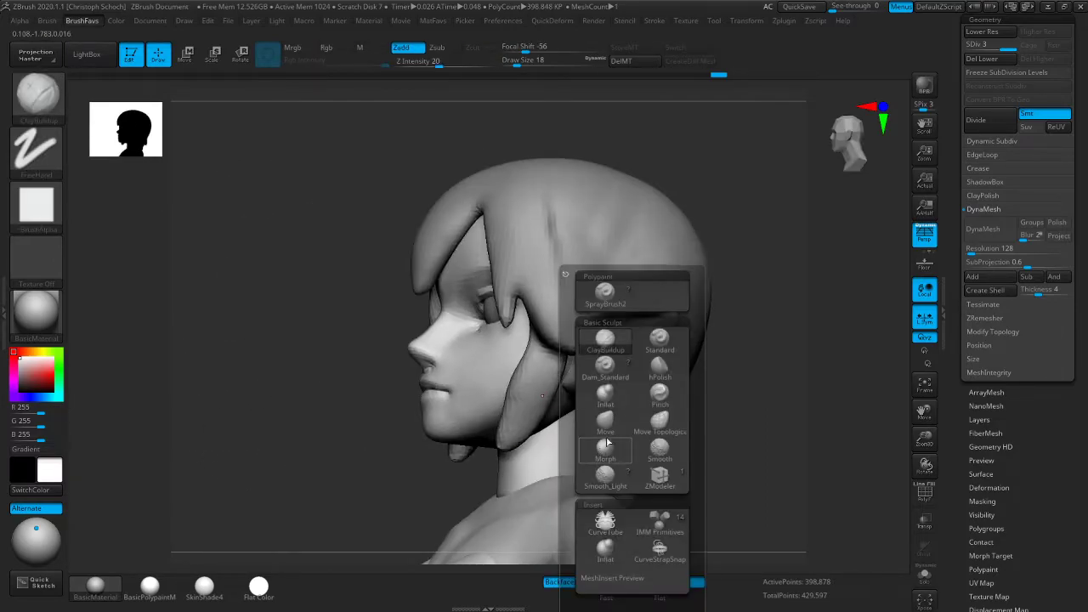
pyautogui.press('m')
pyautogui.press('v')
pyautogui.moveTo(389, 459)
pyautogui.mouseDown(button='right')
pyautogui.moveTo(456, 456)
pyautogui.moveTo(424, 440)
pyautogui.moveTo(403, 445)
pyautogui.moveTo(421, 413)
pyautogui.moveTo(435, 420)
pyautogui.moveTo(573, 382)
pyautogui.moveTo(613, 392)
pyautogui.moveTo(480, 387)
pyautogui.moveTo(555, 395)
pyautogui.mouseUp(button='right')
# Add volume between the nose and upper lip with a size 18 ClayBuildup brush
pyautogui.press('b')
pyautogui.click(531, 347)
pyautogui.moveTo(410, 357)
pyautogui.mouseDown()
pyautogui.moveTo(384, 389)
pyautogui.moveTo(388, 400)
pyautogui.moveTo(425, 382)
pyautogui.mouseUp()
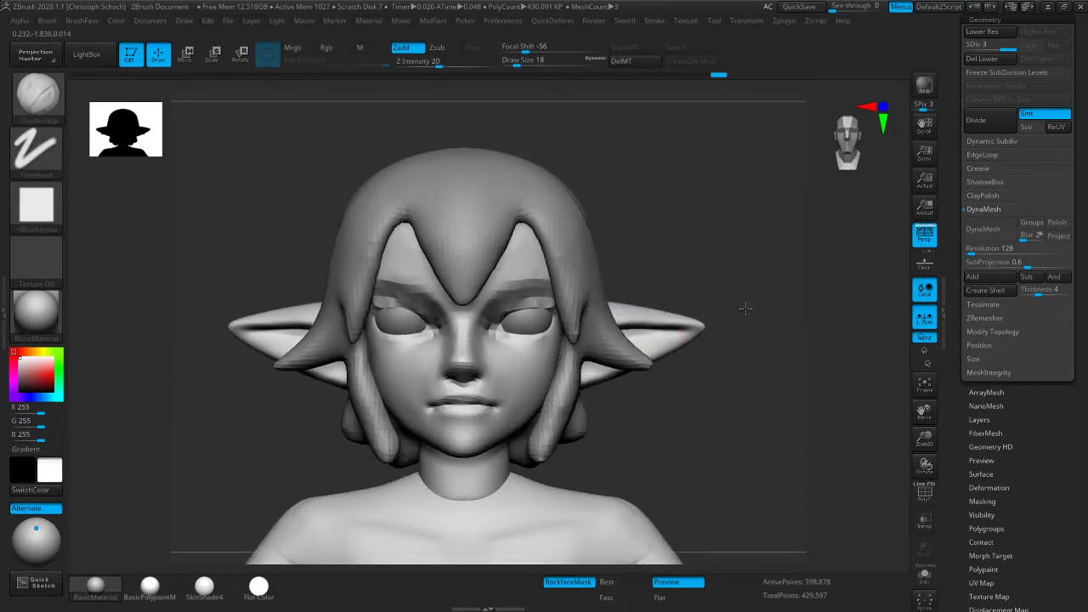
pyautogui.keyDown('shift'); pyautogui.moveTo(745, 309); pyautogui.dragTo(687, 316); pyautogui.keyUp('shift')
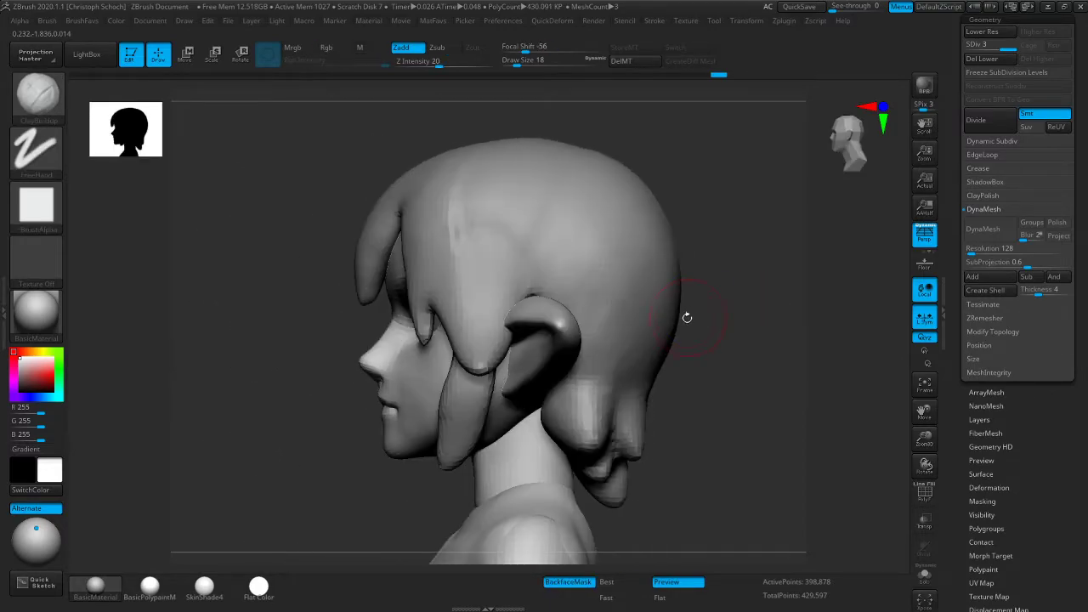
# Reshape the chin, lips and nose tip in profile with the Move brush at sizes 34 and 18
pyautogui.press('b')
pyautogui.click(706, 415)
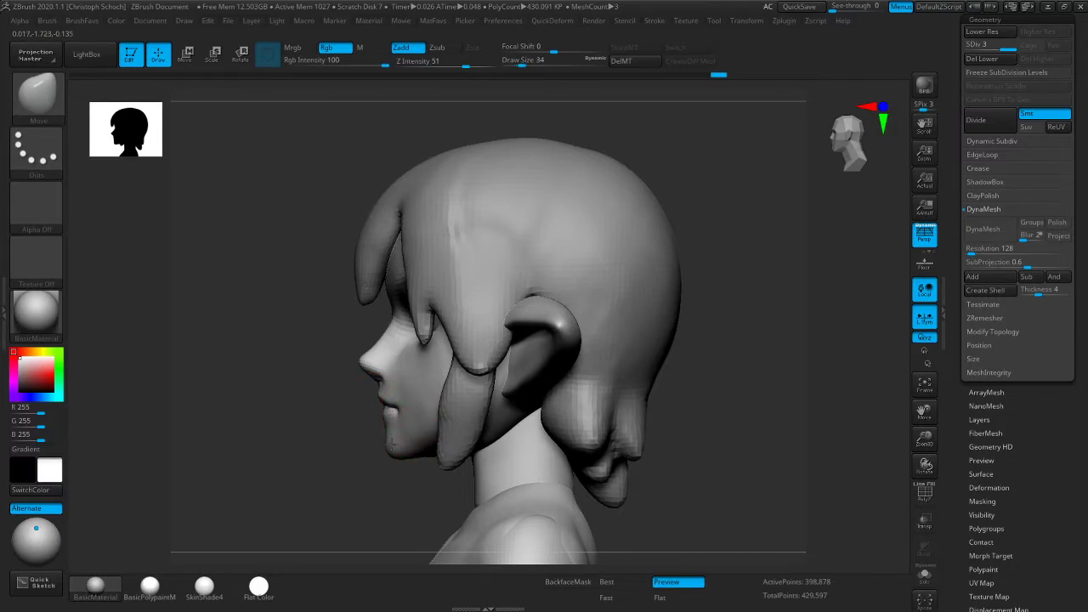
pyautogui.keyDown('shift'); pyautogui.moveTo(357, 439); pyautogui.dragTo(576, 406); pyautogui.keyUp('shift')
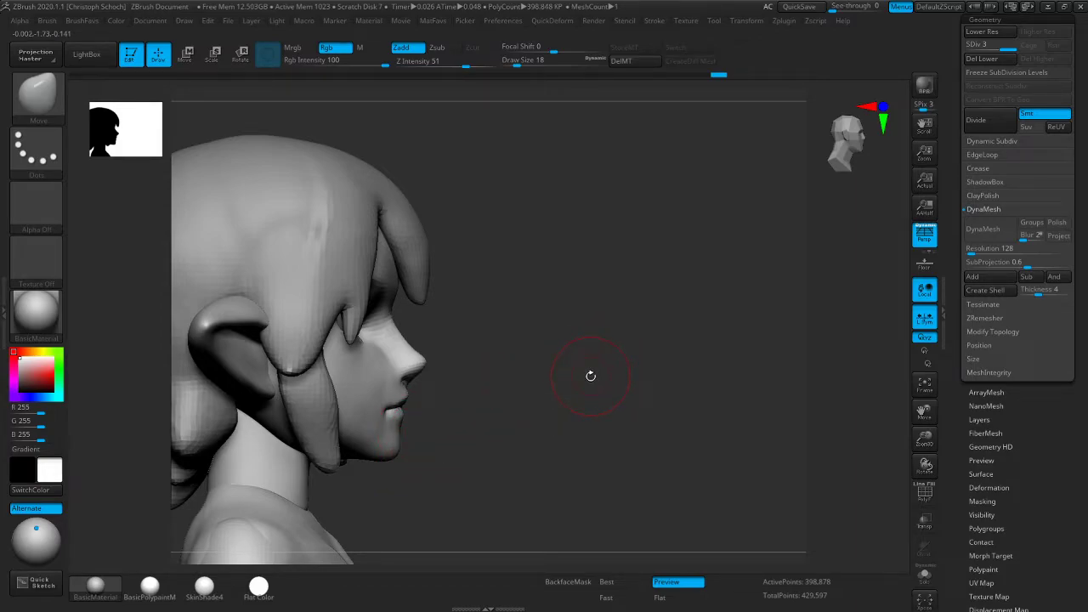
pyautogui.keyDown('shift'); pyautogui.moveTo(589, 377); pyautogui.dragTo(437, 369); pyautogui.keyUp('shift')
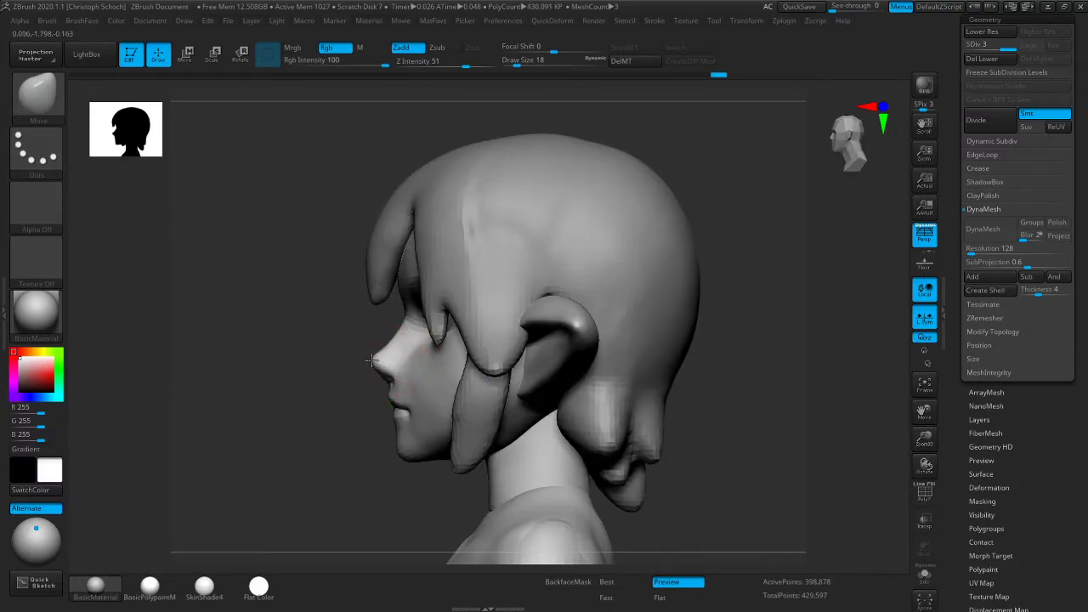
pyautogui.moveTo(349, 364)
pyautogui.mouseDown()
pyautogui.moveTo(595, 384)
pyautogui.moveTo(685, 357)
pyautogui.mouseUp()
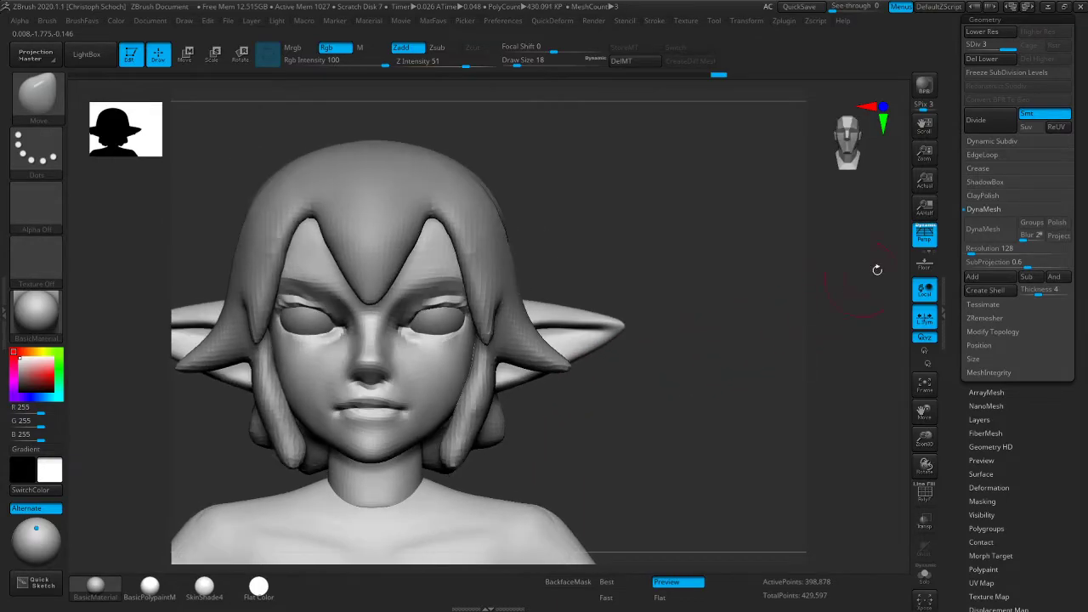
# Sharpen the crease around the lips below the nose with a size 6 Dam_Standard brush and smooth it
pyautogui.moveTo(876, 255)
pyautogui.mouseDown()
pyautogui.moveTo(774, 289)
pyautogui.moveTo(783, 333)
pyautogui.mouseUp()
pyautogui.press('b')
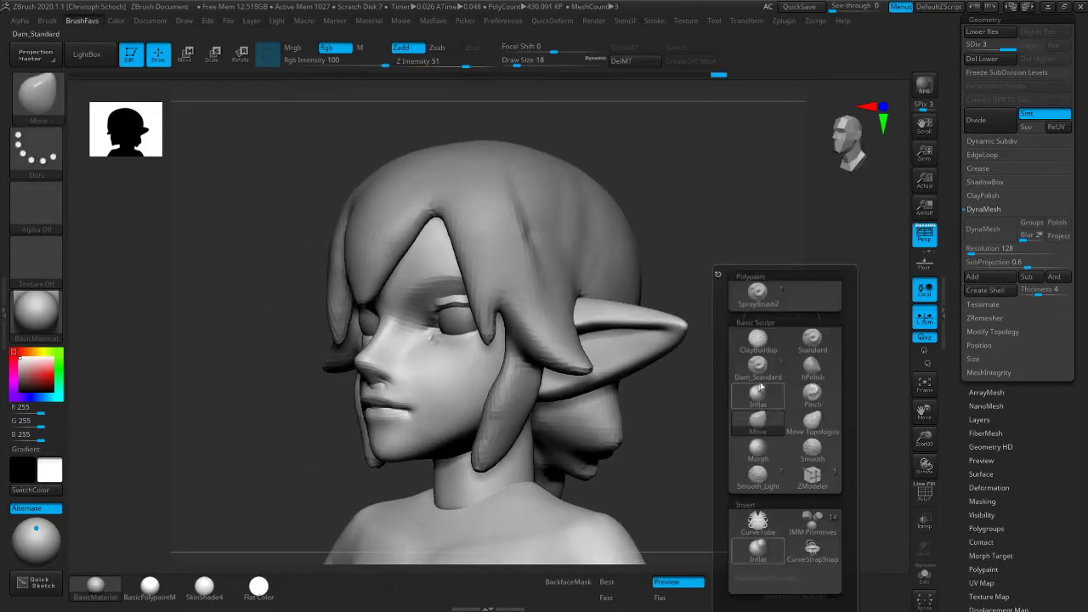
pyautogui.click(758, 369)
pyautogui.press('[')
pyautogui.press('[')
pyautogui.press('b')
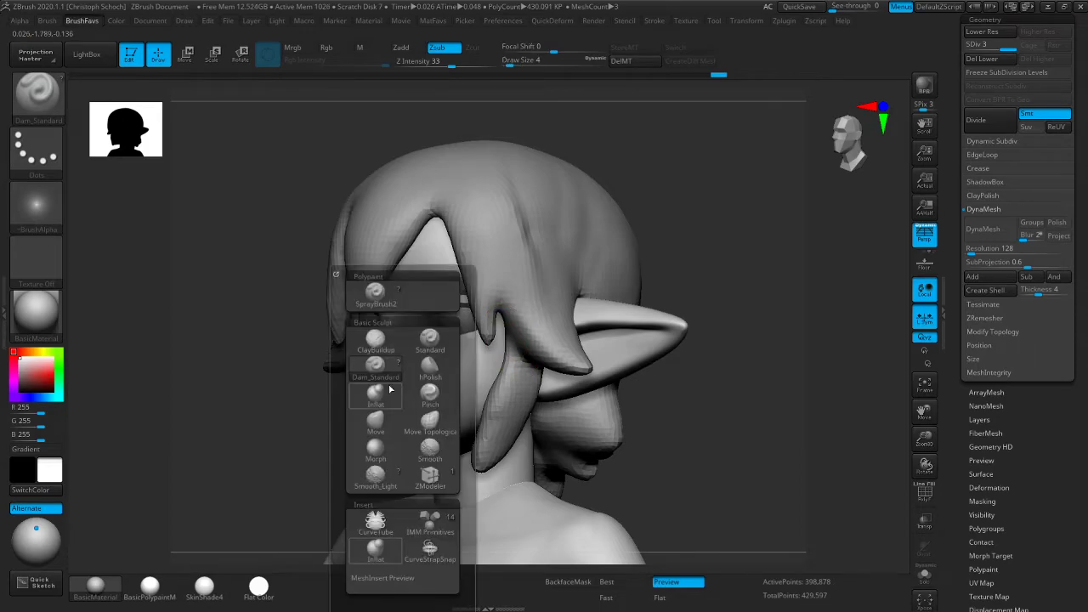
pyautogui.press('b')
pyautogui.press('Escape')
pyautogui.press(']')
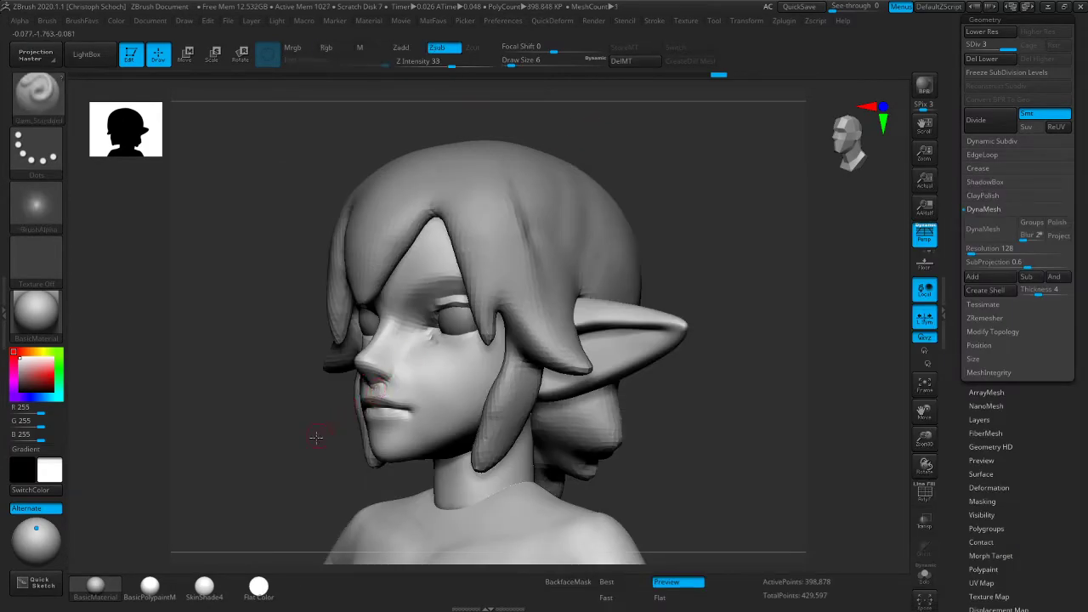
pyautogui.keyDown('shift'); pyautogui.moveTo(317, 437); pyautogui.dragTo(368, 432); pyautogui.keyUp('shift')
# Fine-tune the nose and mouth contour in side view with the Move brush
pyautogui.moveTo(576, 340)
pyautogui.mouseDown(button='right')
pyautogui.moveTo(410, 384)
pyautogui.moveTo(434, 346)
pyautogui.mouseUp(button='right')
pyautogui.press('shift')
pyautogui.press('b')
pyautogui.press('m')
pyautogui.press('v')
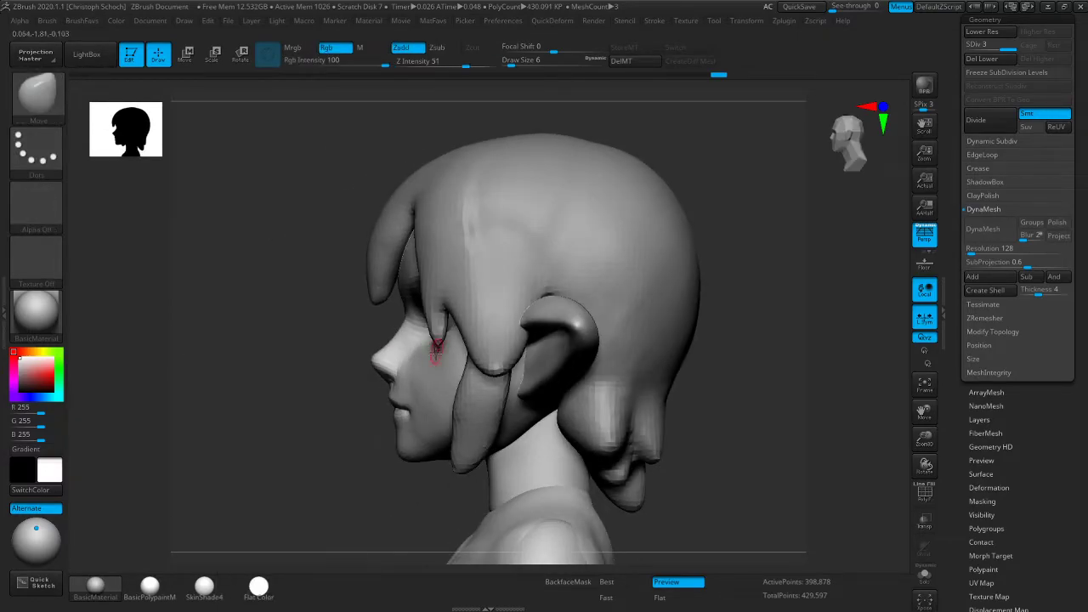
pyautogui.keyDown('shift'); pyautogui.moveTo(307, 430); pyautogui.dragTo(713, 343, button='right'); pyautogui.keyUp('shift')
# Fill out the cheek beside the mouth with a size 18 ClayBuildup brush and smooth it lightly
pyautogui.press('b')
pyautogui.press('c')
pyautogui.press('b')
pyautogui.moveTo(583, 361); pyautogui.dragTo(532, 367, button='right')
pyautogui.keyDown('shift'); pyautogui.moveTo(361, 386); pyautogui.dragTo(366, 389); pyautogui.keyUp('shift')
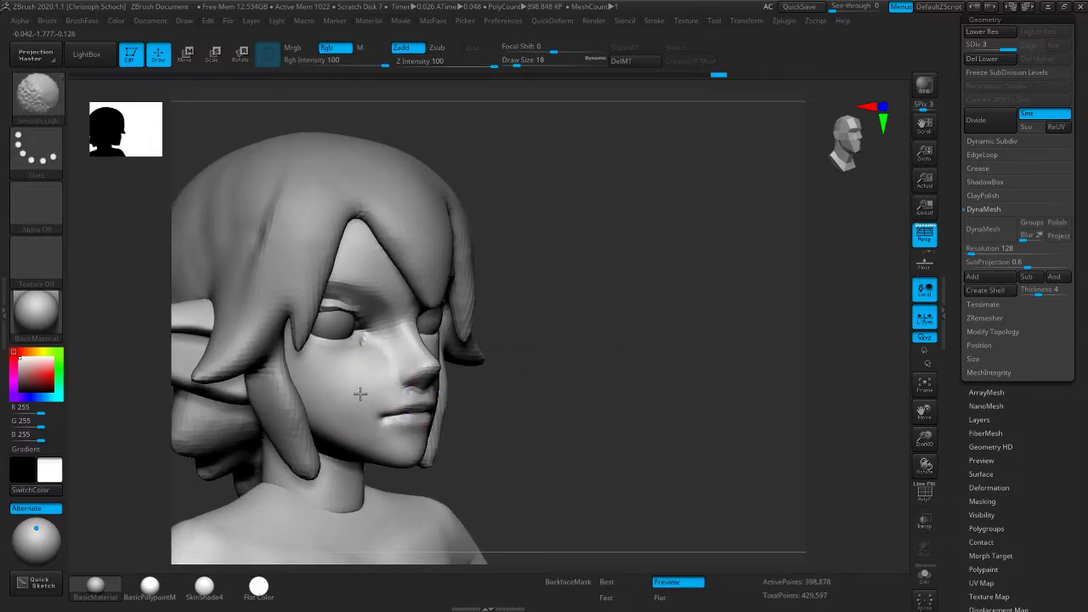
pyautogui.moveTo(578, 345); pyautogui.dragTo(634, 343, button='right')
pyautogui.moveTo(755, 349); pyautogui.dragTo(677, 364, button='right')
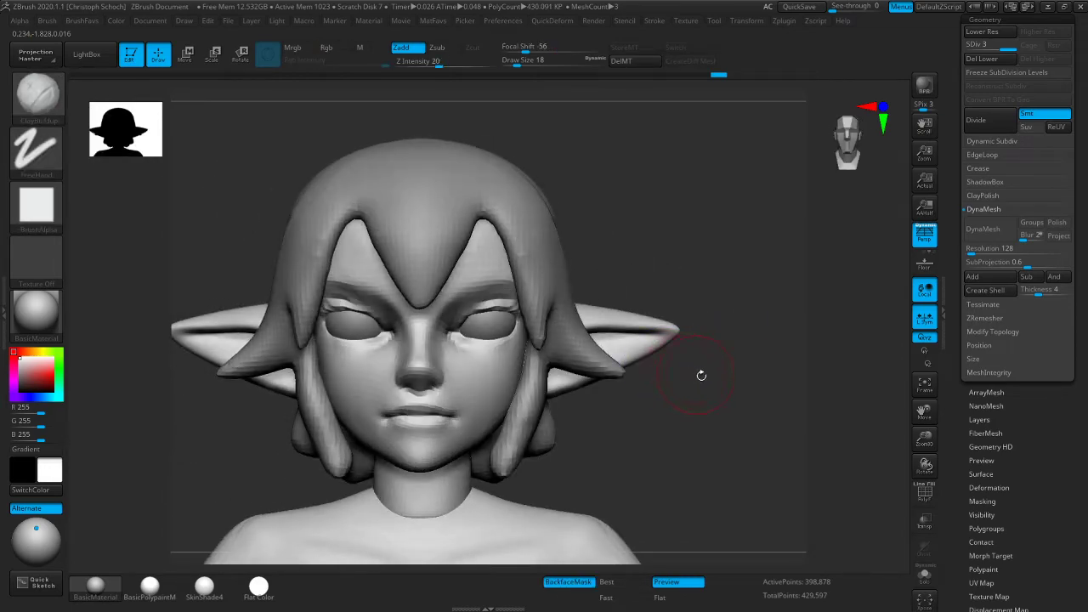
# Show the subtool list, select the eyeballs and inspect them through the head with transparency, restoring solid display
pyautogui.moveTo(924, 437); pyautogui.dragTo(886, 374)
pyautogui.moveTo(786, 404); pyautogui.dragTo(700, 408, button='right')
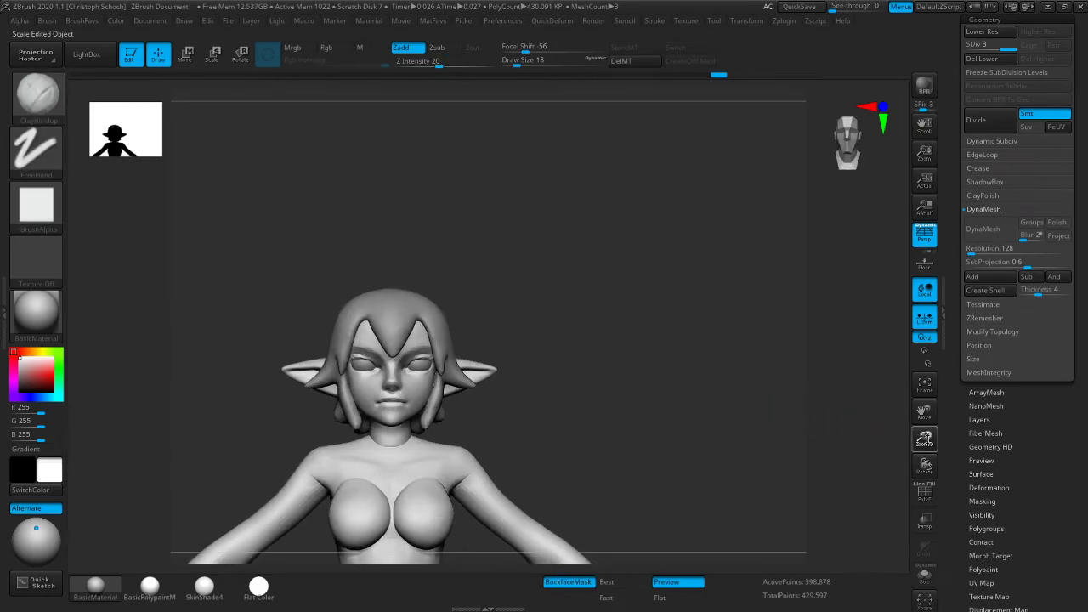
pyautogui.moveTo(924, 438); pyautogui.dragTo(942, 476)
pyautogui.moveTo(717, 403)
pyautogui.mouseDown(button='right')
pyautogui.moveTo(692, 399)
pyautogui.moveTo(700, 394)
pyautogui.mouseUp(button='right')
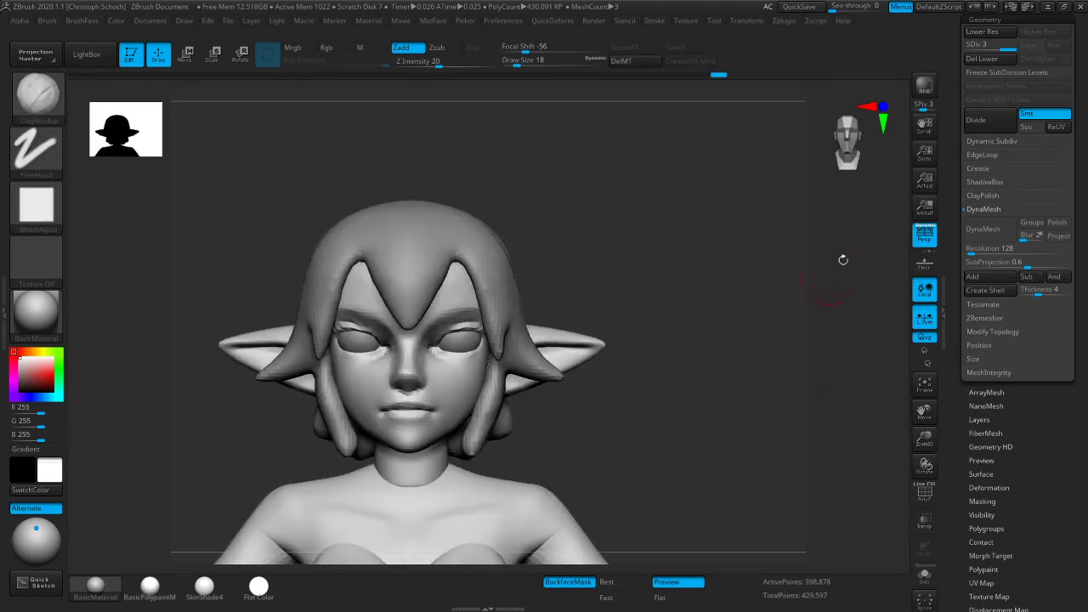
pyautogui.scroll(5, 992, 259)
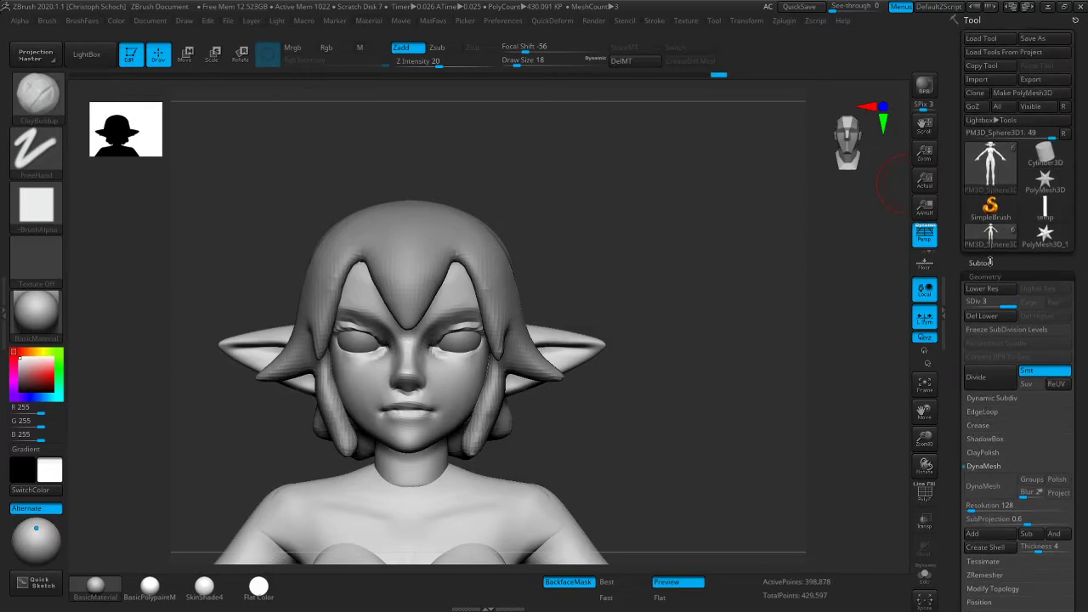
pyautogui.click(986, 262)
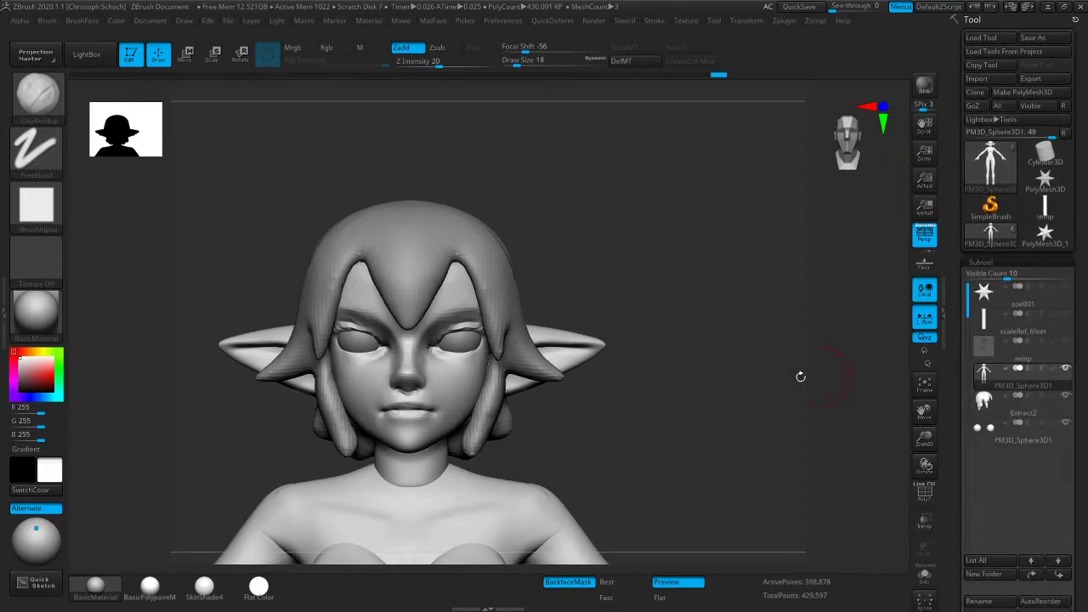
pyautogui.keyDown('alt'); pyautogui.click(466, 343); pyautogui.keyUp('alt')
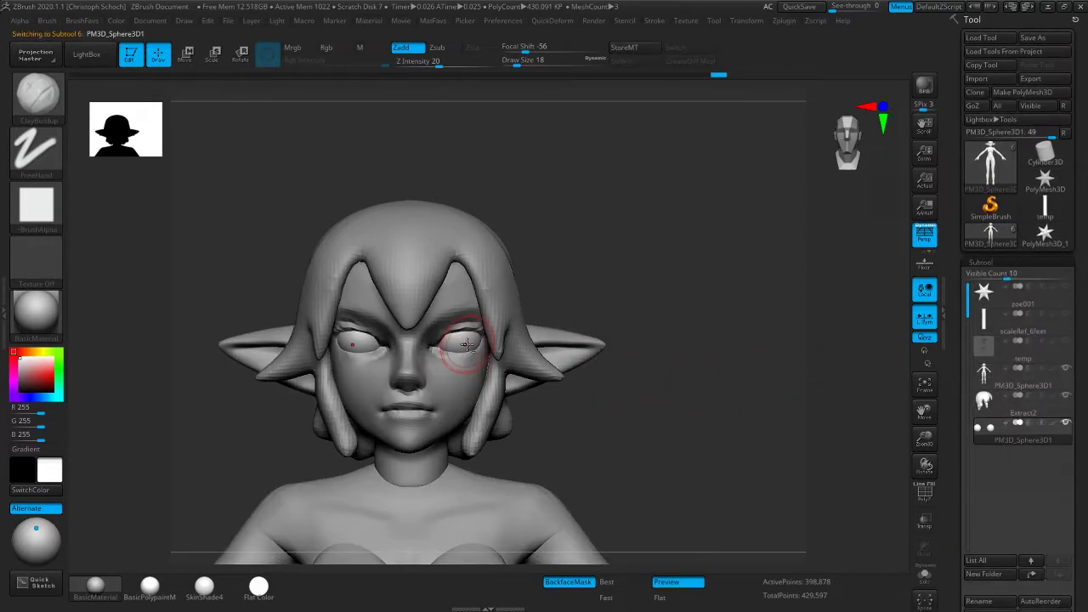
pyautogui.click(925, 524)
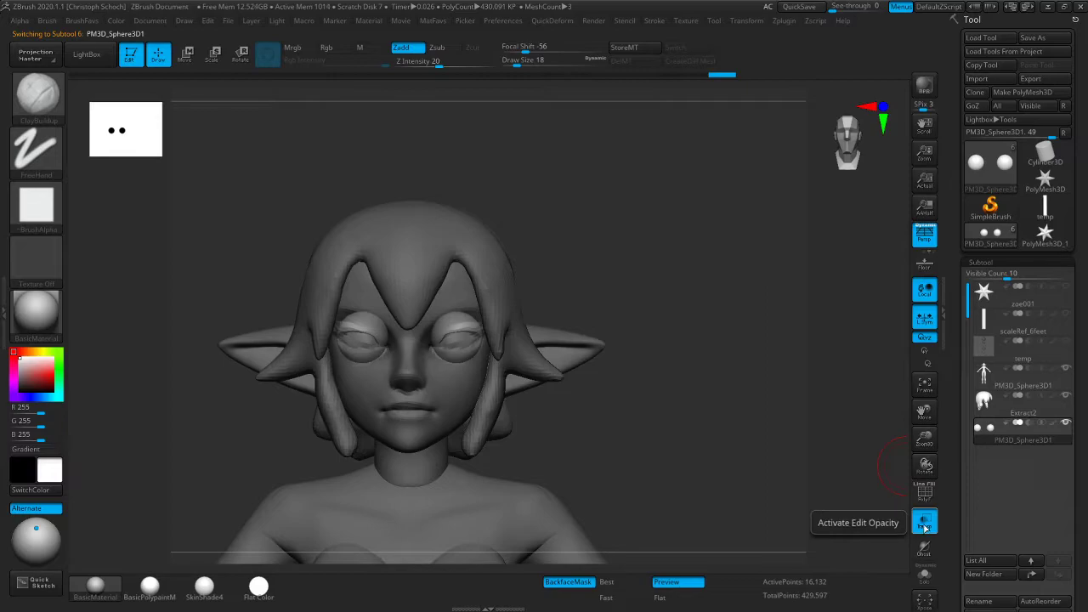
pyautogui.click(925, 526)
# Adjust the eyeballs with the transform gizmo, compare by undoing and redoing the change, and return to drawing
pyautogui.press('e')
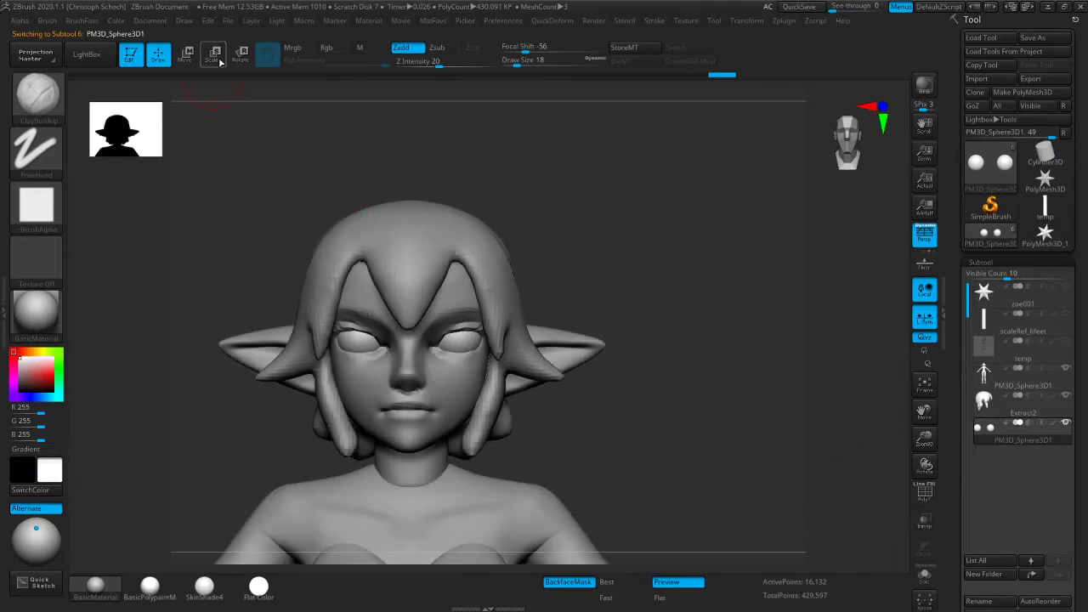
pyautogui.moveTo(462, 334); pyautogui.dragTo(460, 331)
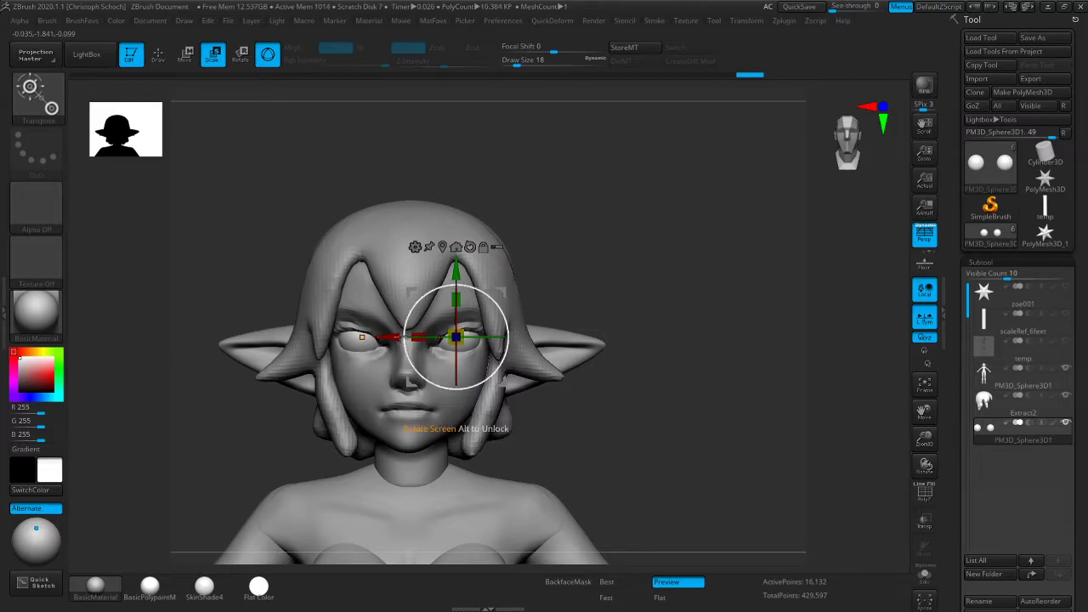
pyautogui.moveTo(395, 336); pyautogui.dragTo(395, 337)
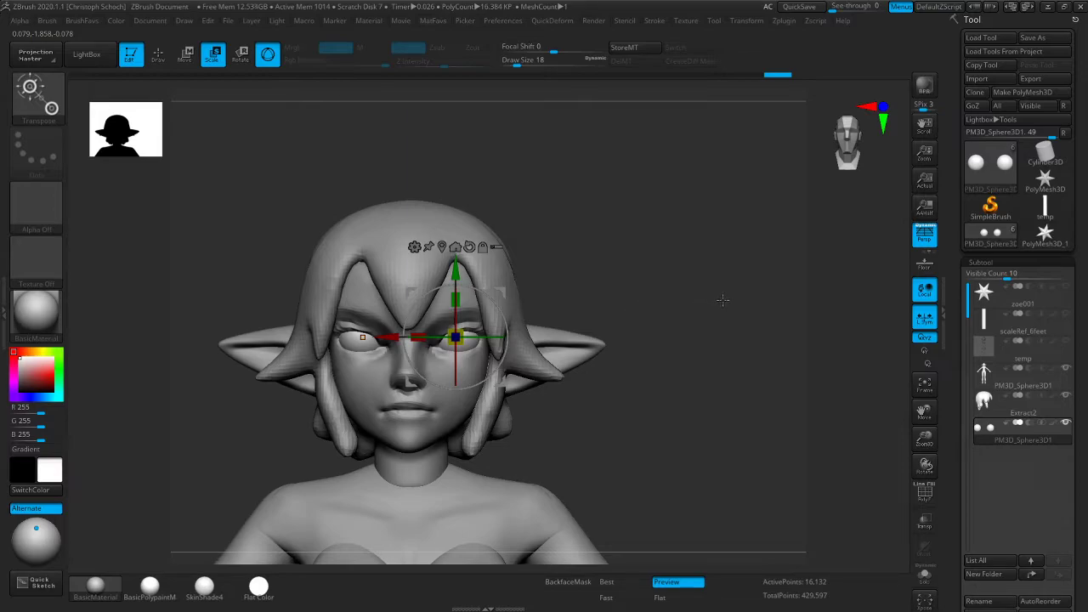
pyautogui.hotkey('ctrl', 'z')
pyautogui.hotkey('ctrl', 'shift', 'z')
pyautogui.press('q')
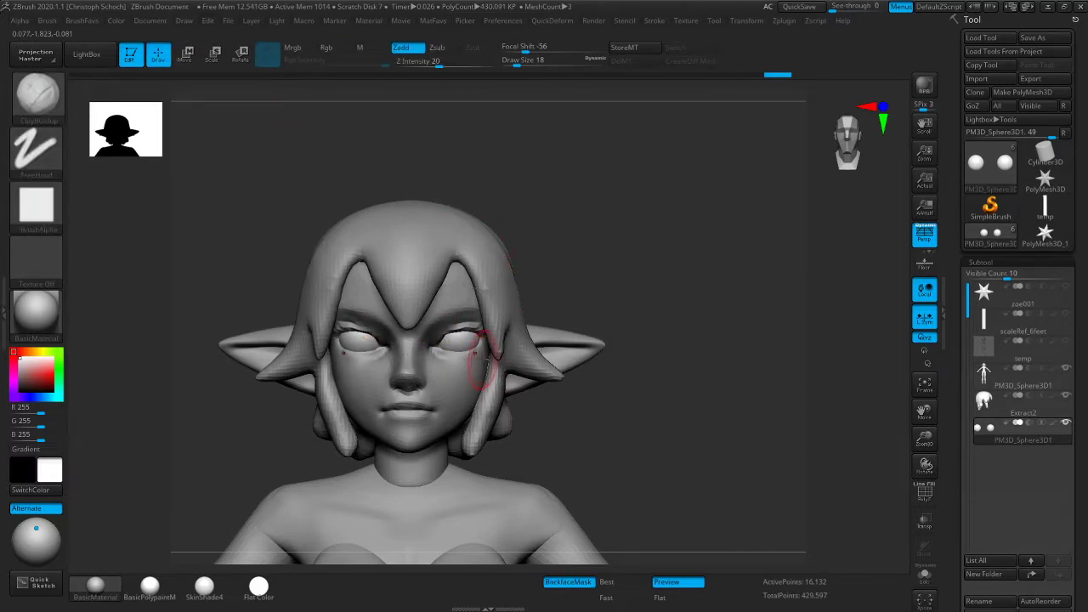
# Make the body subtool active and adjust the eyelids around the eyeballs with a size 18 Move brush
pyautogui.keyDown('alt'); pyautogui.click(465, 316); pyautogui.keyUp('alt')
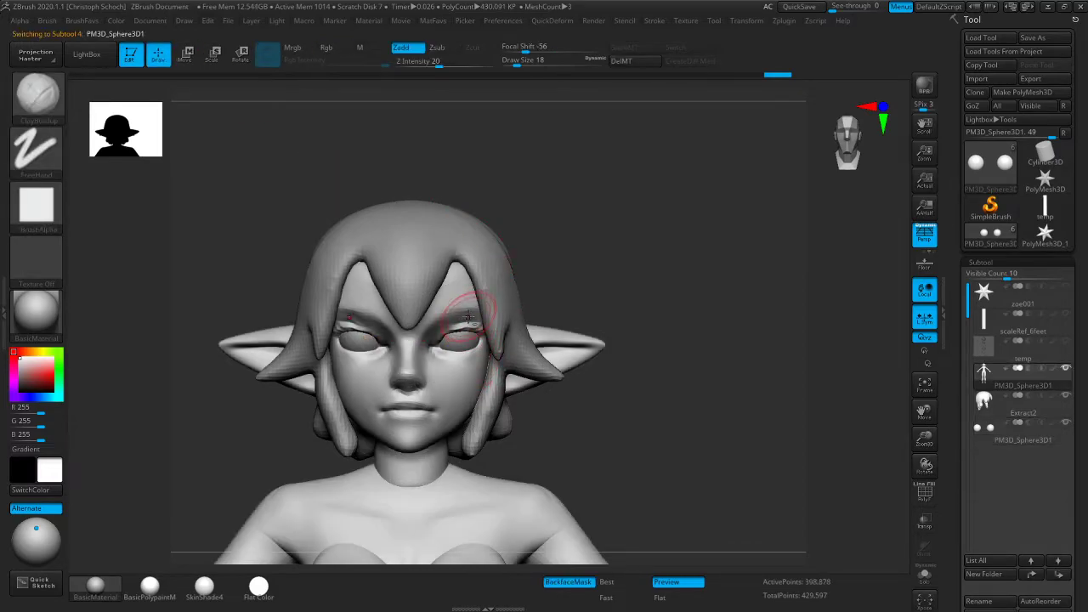
pyautogui.press('b')
pyautogui.click(473, 418)
pyautogui.moveTo(453, 332)
pyautogui.mouseDown()
pyautogui.moveTo(462, 330)
pyautogui.moveTo(451, 355)
pyautogui.mouseUp()
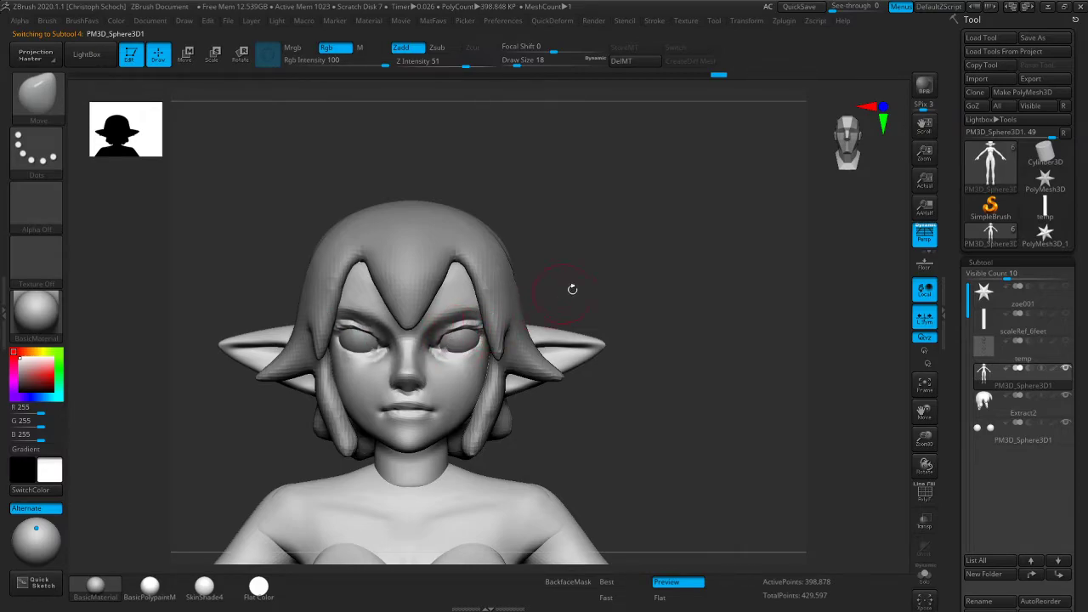
pyautogui.moveTo(562, 292); pyautogui.dragTo(484, 316)
pyautogui.moveTo(287, 447); pyautogui.dragTo(332, 435)
# Define the lower eyelid near the inner eye corner with a size 6 Dam_Standard brush
pyautogui.press('b')
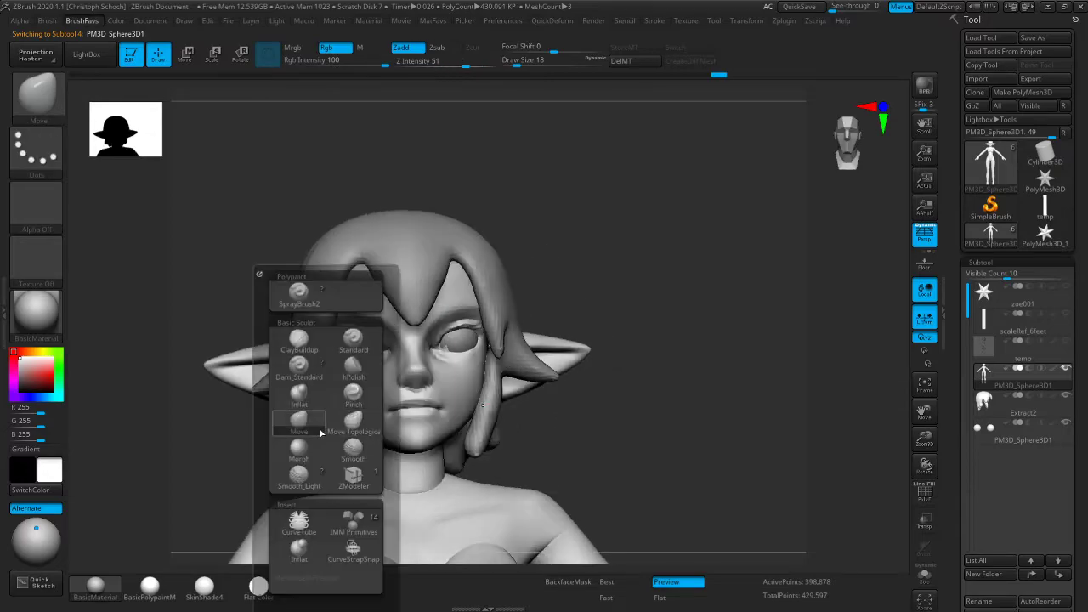
pyautogui.click(298, 386)
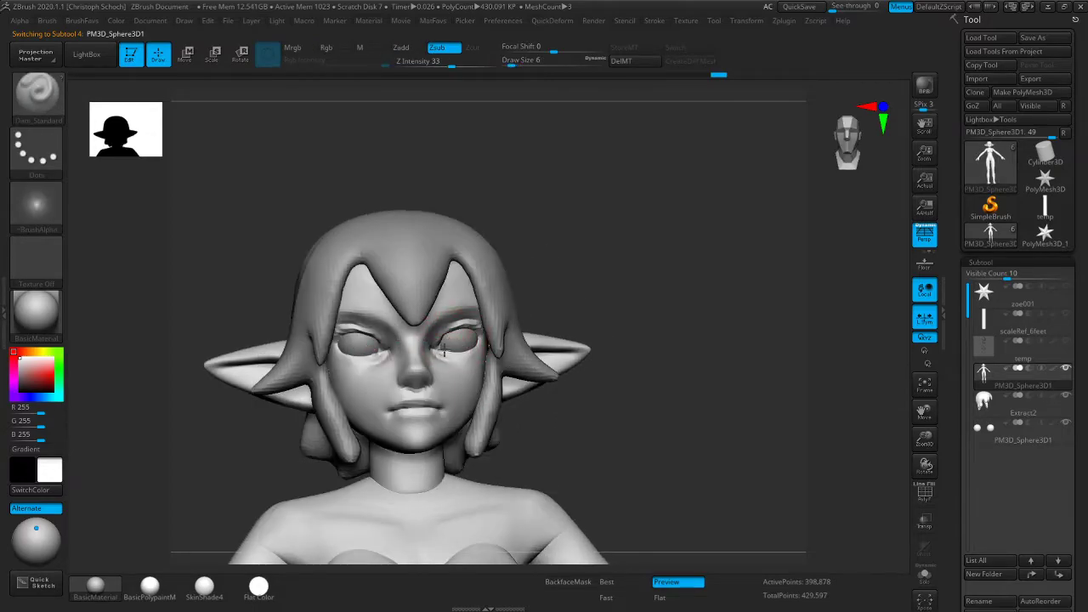
pyautogui.moveTo(634, 288)
pyautogui.mouseDown()
pyautogui.moveTo(648, 289)
pyautogui.moveTo(647, 264)
pyautogui.moveTo(636, 266)
pyautogui.mouseUp()
# Reshape the upper eyelids with a size 30 Move brush, working from a low view beneath the face
pyautogui.press('b')
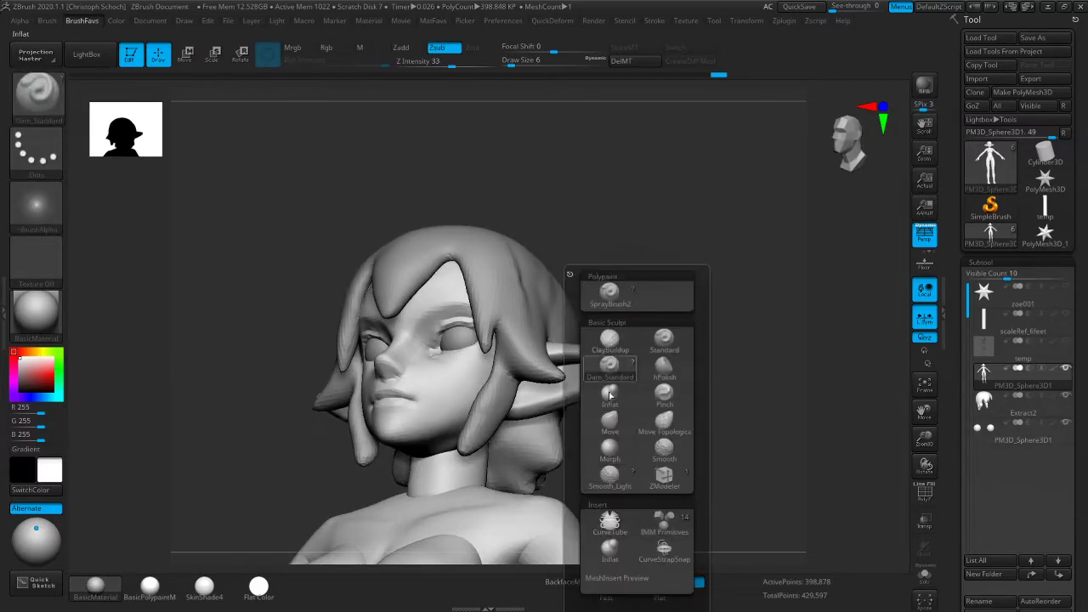
pyautogui.click(610, 423)
pyautogui.moveTo(534, 228); pyautogui.dragTo(623, 161)
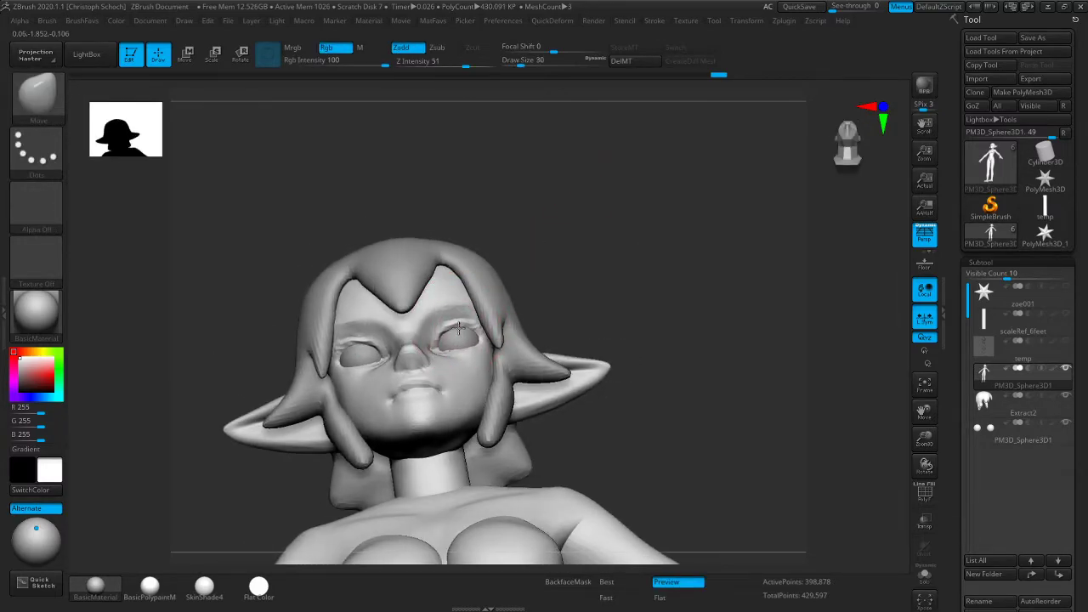
pyautogui.moveTo(588, 260)
pyautogui.mouseDown()
pyautogui.moveTo(606, 285)
pyautogui.moveTo(624, 281)
pyautogui.moveTo(622, 219)
pyautogui.moveTo(537, 278)
pyautogui.mouseUp()
pyautogui.moveTo(467, 287); pyautogui.dragTo(462, 281)
pyautogui.moveTo(557, 238)
pyautogui.mouseDown()
pyautogui.moveTo(559, 255)
pyautogui.moveTo(629, 257)
pyautogui.moveTo(621, 253)
pyautogui.moveTo(628, 258)
pyautogui.moveTo(578, 325)
pyautogui.moveTo(624, 308)
pyautogui.moveTo(637, 327)
pyautogui.moveTo(686, 267)
pyautogui.mouseUp()
# Refine the outer eye corners with a size 6 brush and lightly smooth them
pyautogui.press('[')
pyautogui.press('b')
pyautogui.click(644, 338)
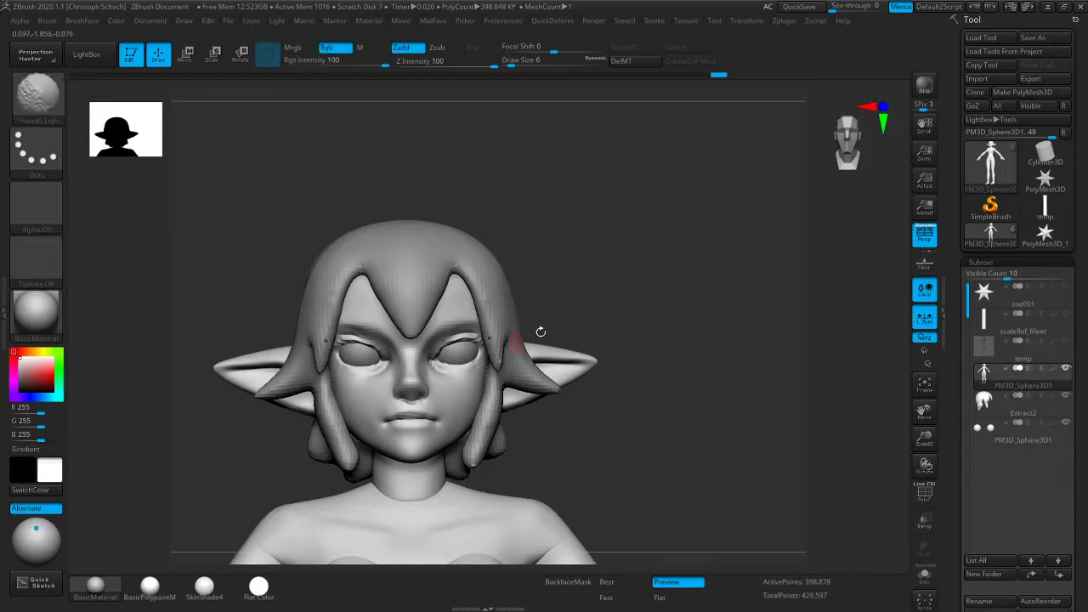
# Adjust the eyelid contours around both eyes from the front with the Move brush, at sizes between 10 and 26
pyautogui.moveTo(663, 280); pyautogui.dragTo(652, 299)
pyautogui.press('b')
pyautogui.click(627, 397)
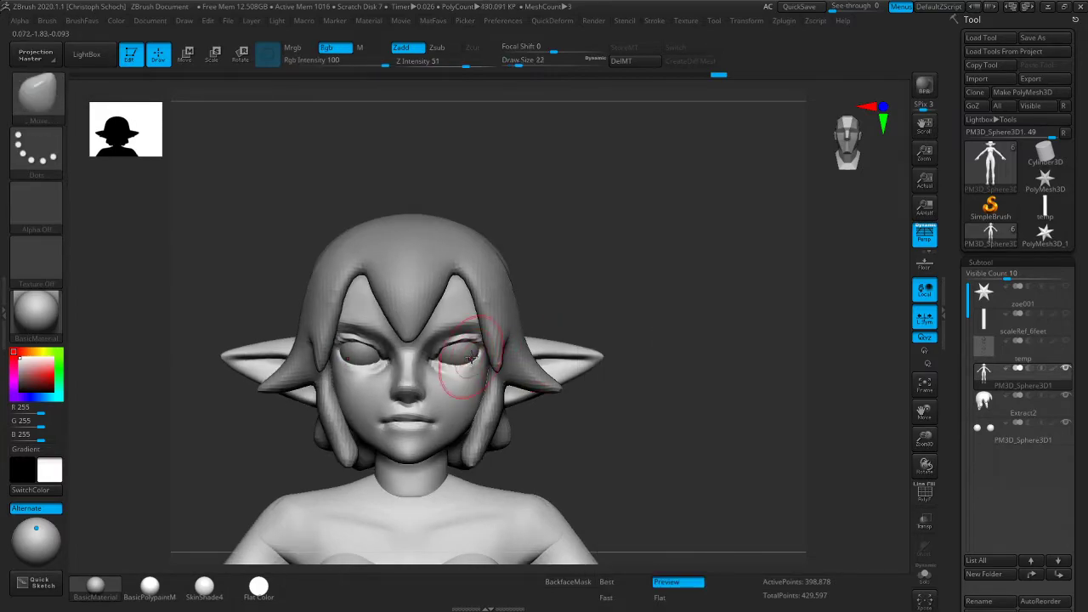
pyautogui.press('[')
pyautogui.press('[')
pyautogui.press('[')
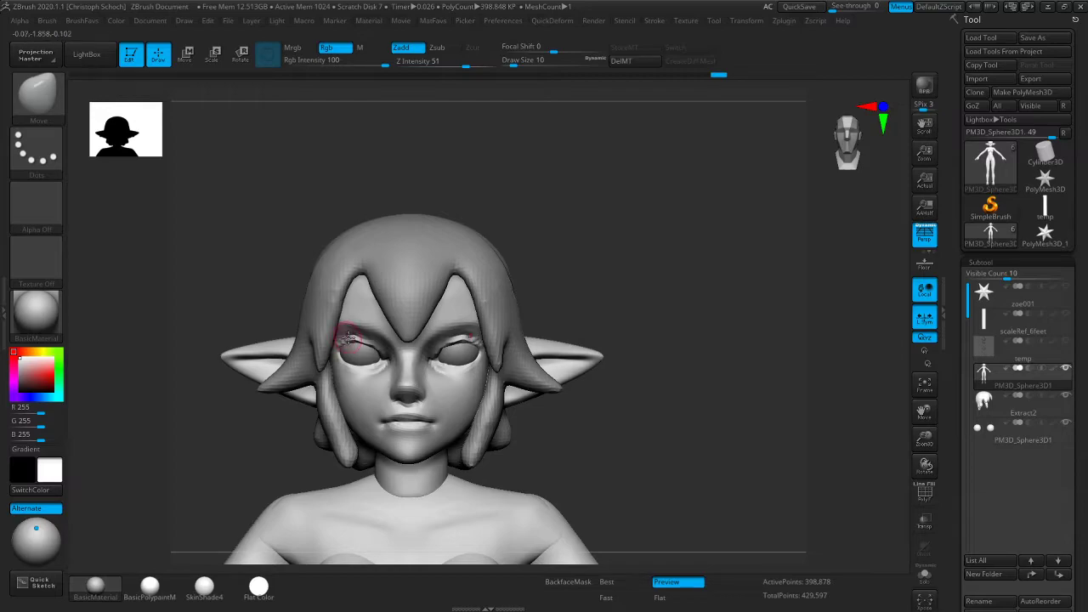
pyautogui.moveTo(235, 462)
pyautogui.mouseDown()
pyautogui.moveTo(236, 440)
pyautogui.moveTo(252, 454)
pyautogui.moveTo(249, 444)
pyautogui.mouseUp()
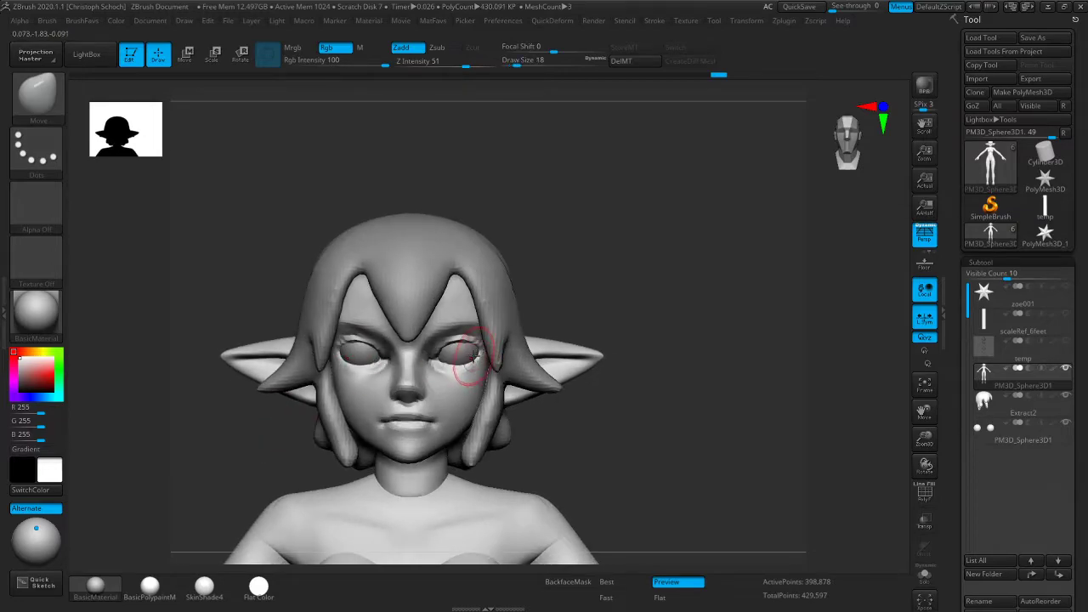
pyautogui.moveTo(458, 355); pyautogui.dragTo(454, 363)
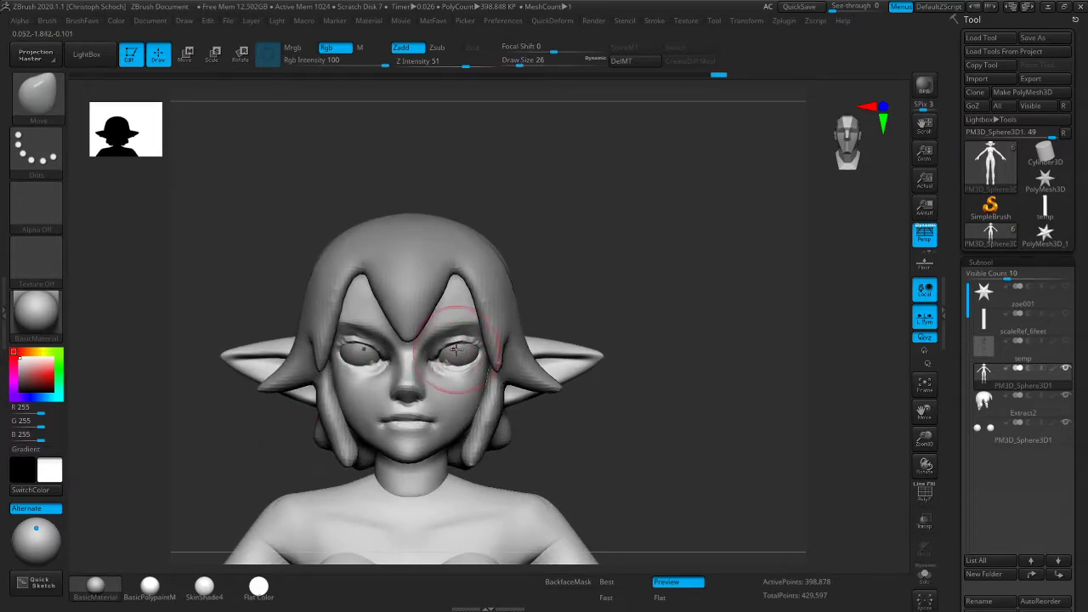
pyautogui.press('[')
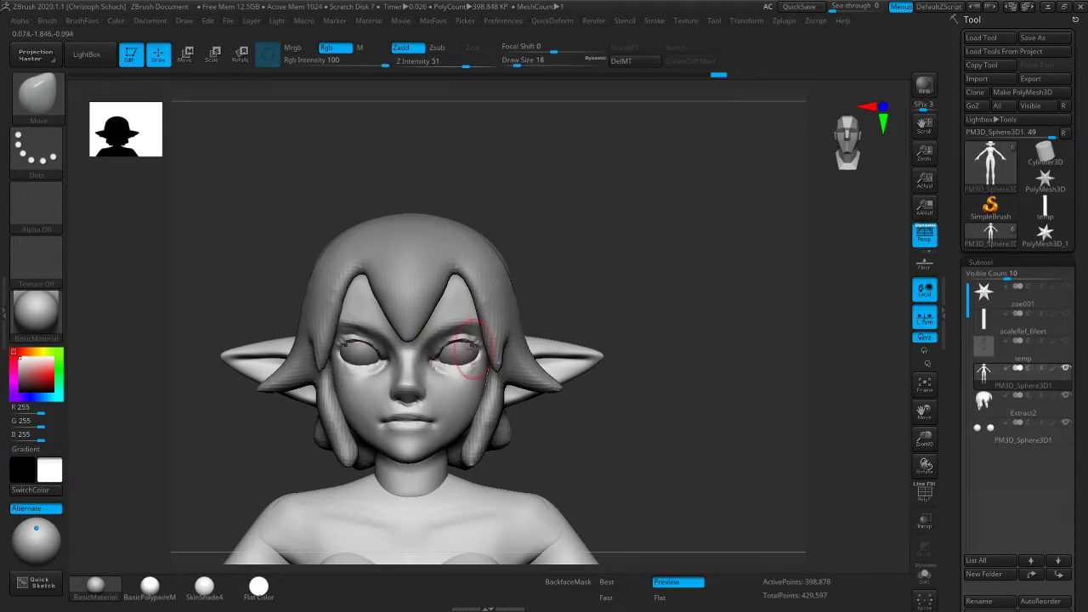
# Refine the nose, lips and chin contour in profile with a size 26 Move brush
pyautogui.moveTo(544, 306)
pyautogui.mouseDown()
pyautogui.moveTo(583, 279)
pyautogui.moveTo(479, 341)
pyautogui.mouseUp()
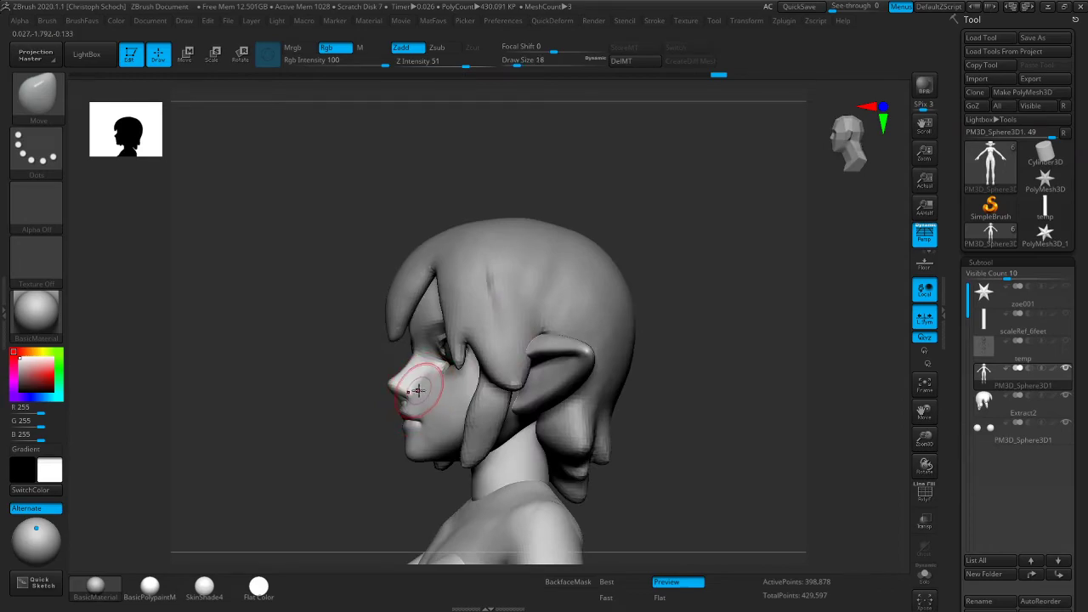
pyautogui.press(']')
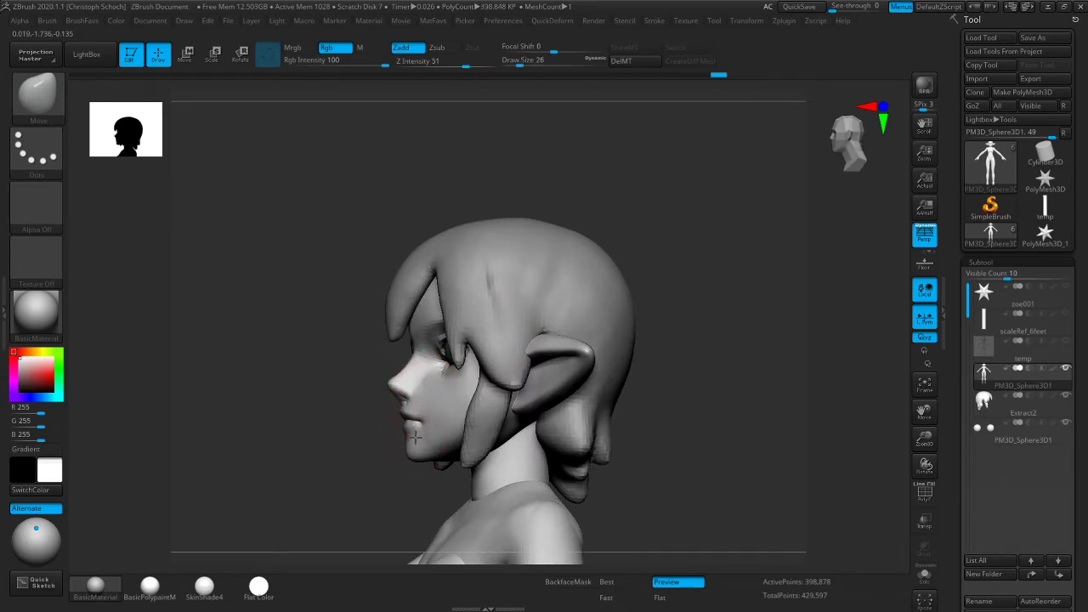
pyautogui.moveTo(387, 447); pyautogui.dragTo(513, 420)
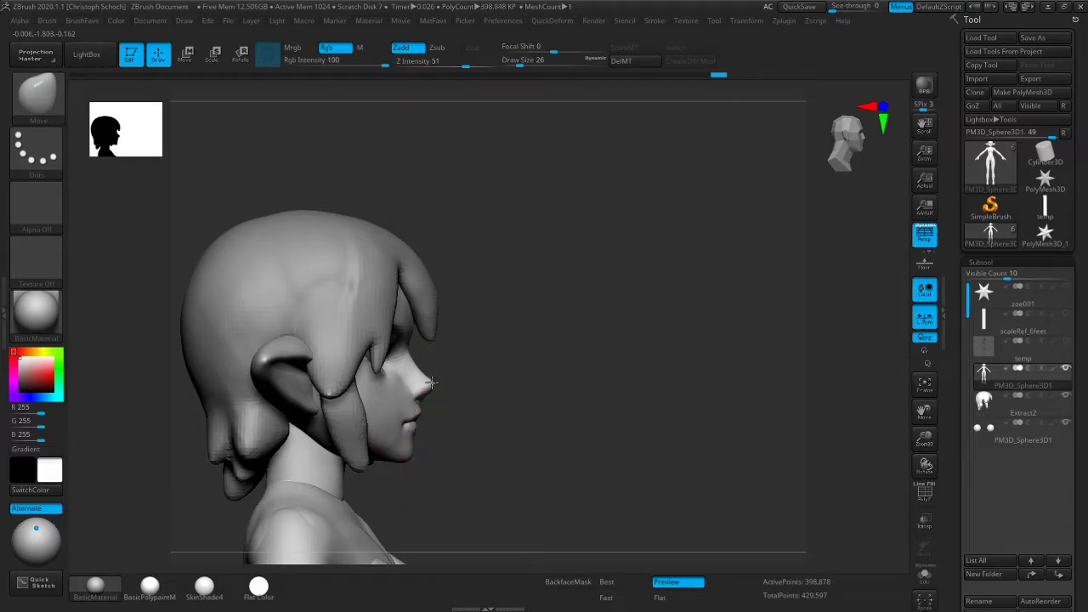
pyautogui.keyDown('shift'); pyautogui.moveTo(501, 362); pyautogui.dragTo(433, 371); pyautogui.keyUp('shift')
pyautogui.press(']')
# Adjust the jaw and cheek contour with a smaller Move brush, lightly smooth it, and undo the last stroke
pyautogui.moveTo(670, 360); pyautogui.dragTo(595, 376)
pyautogui.press('[')
pyautogui.press('[')
pyautogui.press('[')
pyautogui.keyDown('shift'); pyautogui.moveTo(495, 374); pyautogui.dragTo(494, 381); pyautogui.keyUp('shift')
pyautogui.moveTo(332, 459)
pyautogui.mouseDown()
pyautogui.moveTo(342, 451)
pyautogui.moveTo(272, 461)
pyautogui.mouseUp()
pyautogui.press(']')
pyautogui.press(']')
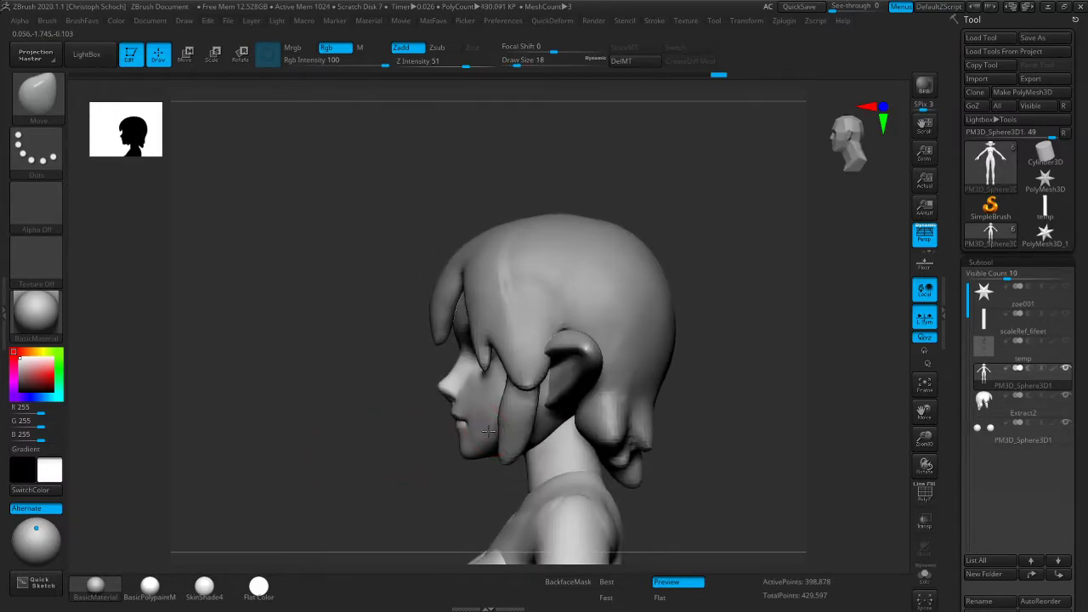
pyautogui.moveTo(490, 418)
pyautogui.mouseDown(button='right')
pyautogui.moveTo(600, 418)
pyautogui.moveTo(564, 413)
pyautogui.mouseUp(button='right')
pyautogui.press('[')
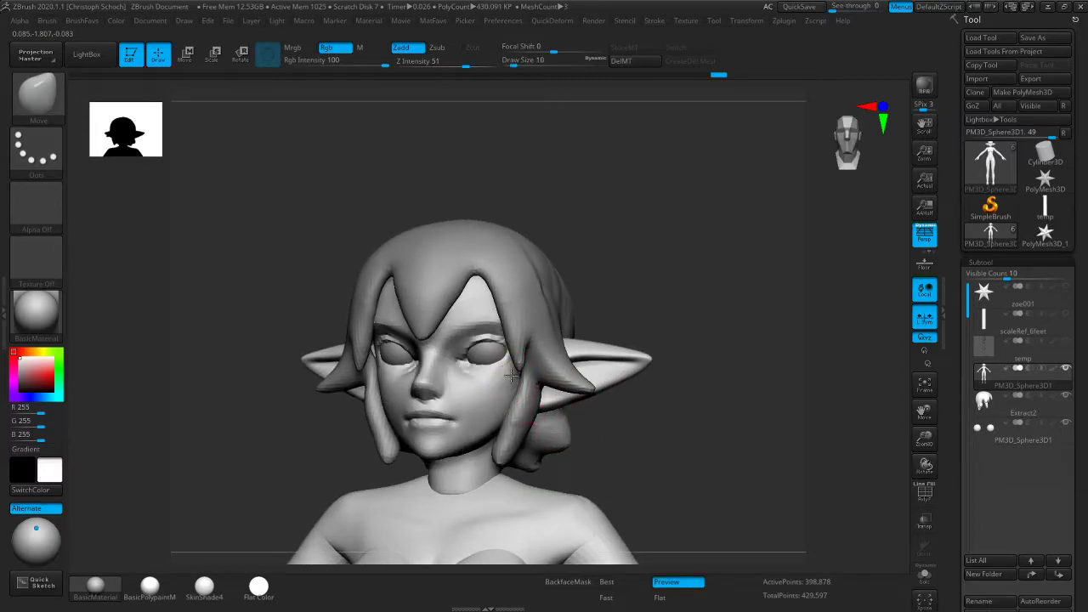
pyautogui.hotkey('ctrl', 'z')
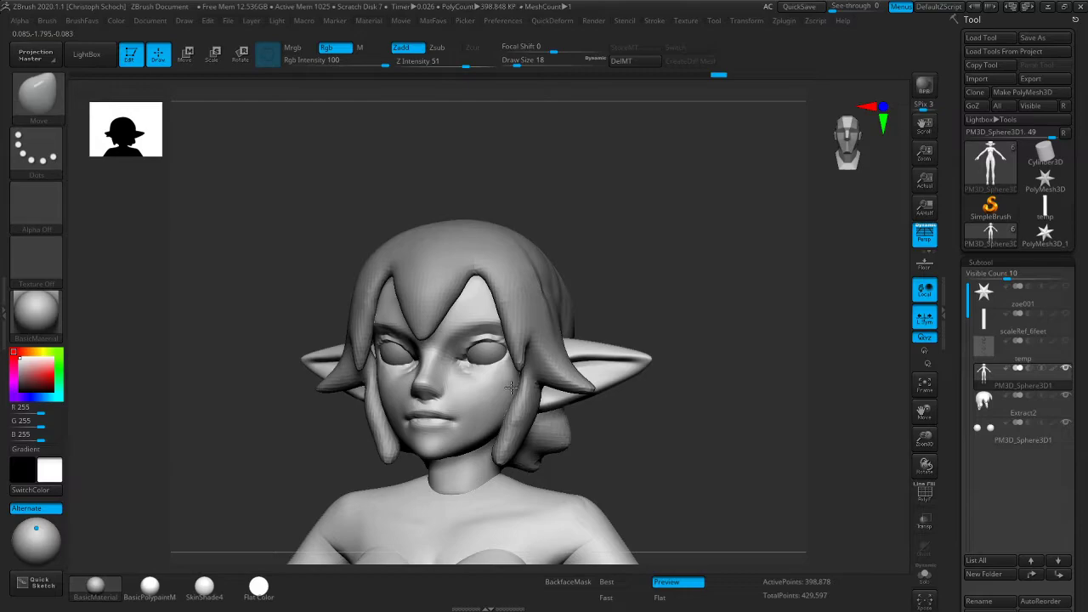
# Build up the outer cheeks with a size 18 ClayBuildup brush and smooth the strokes into the face
pyautogui.press('b')
pyautogui.moveTo(308, 464)
pyautogui.mouseDown()
pyautogui.moveTo(343, 459)
pyautogui.moveTo(301, 466)
pyautogui.moveTo(312, 440)
pyautogui.mouseUp()
pyautogui.click(318, 341)
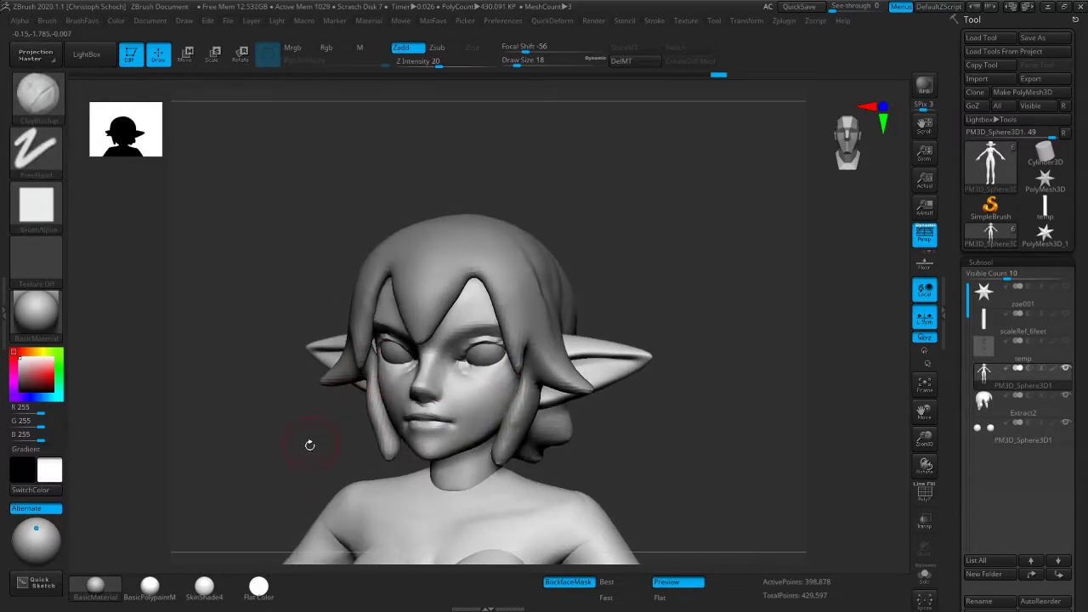
pyautogui.keyDown('shift'); pyautogui.moveTo(501, 389); pyautogui.dragTo(499, 390); pyautogui.keyUp('shift')
pyautogui.moveTo(297, 460)
pyautogui.mouseDown()
pyautogui.moveTo(312, 456)
pyautogui.moveTo(316, 432)
pyautogui.mouseUp()
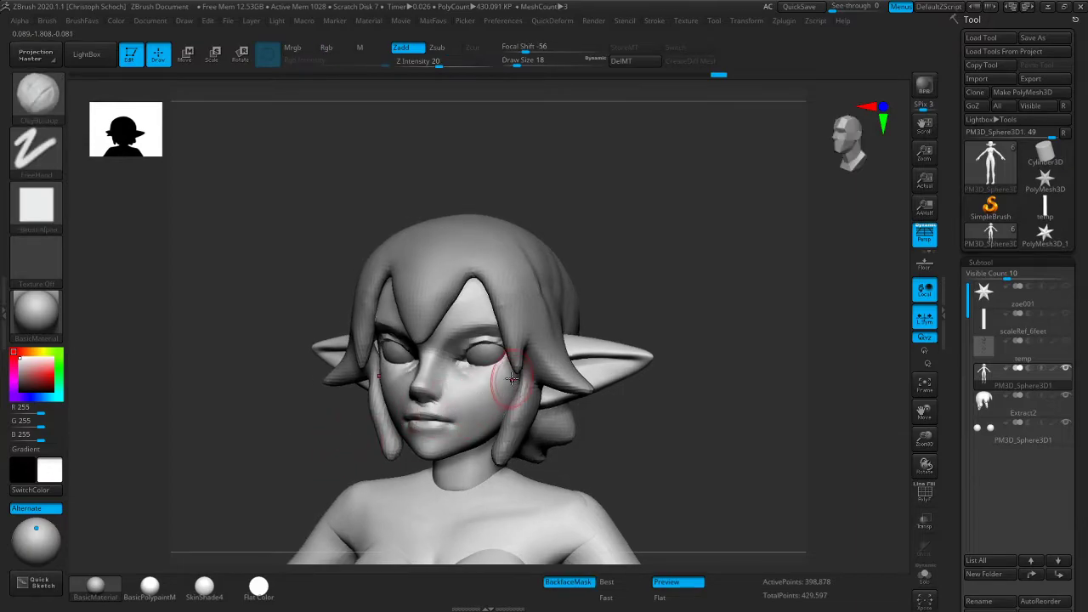
pyautogui.press('shift')
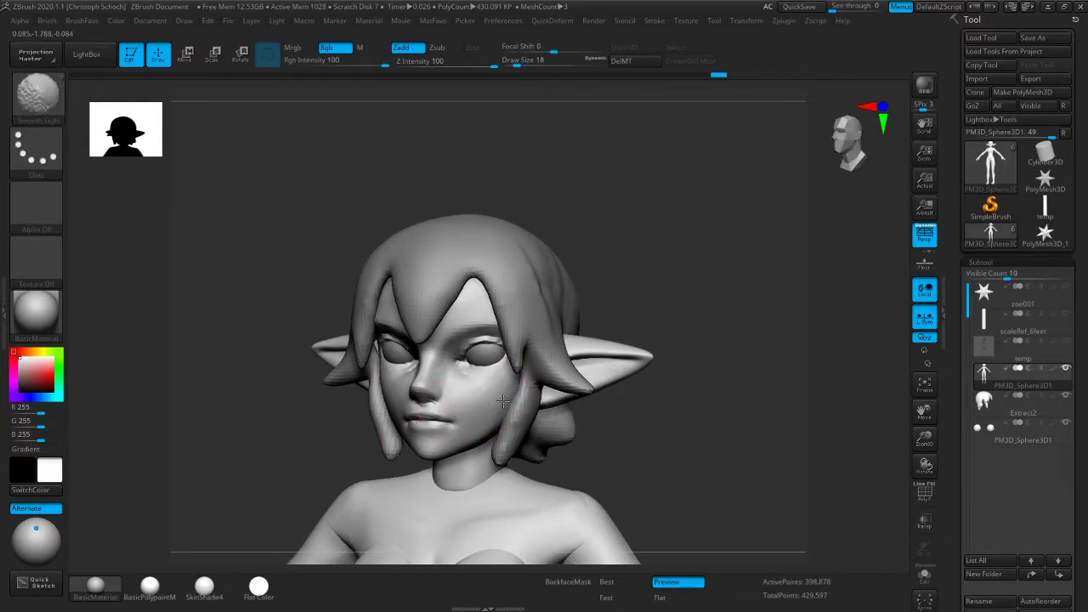
pyautogui.moveTo(345, 445); pyautogui.dragTo(381, 440)
pyautogui.moveTo(577, 426); pyautogui.dragTo(618, 415)
pyautogui.moveTo(618, 415)
pyautogui.mouseDown(button='right')
pyautogui.moveTo(418, 384)
pyautogui.moveTo(664, 389)
pyautogui.mouseUp(button='right')
pyautogui.press('shift')
# Save the tool as zoe001.ZTL in the Sculpt folder, replacing the existing file
pyautogui.keyDown('ctrl'); pyautogui.moveTo(890, 429); pyautogui.dragTo(884, 362, button='right'); pyautogui.keyUp('ctrl')
pyautogui.moveTo(658, 369); pyautogui.dragTo(668, 367, button='right')
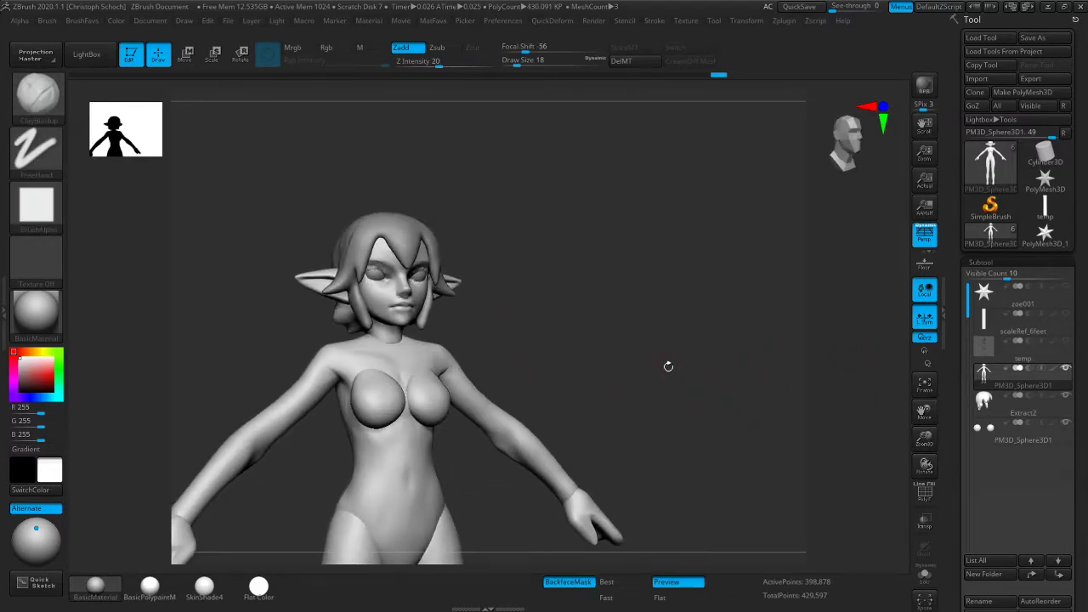
pyautogui.keyDown('shift'); pyautogui.moveTo(731, 355); pyautogui.dragTo(711, 369, button='right'); pyautogui.keyUp('shift')
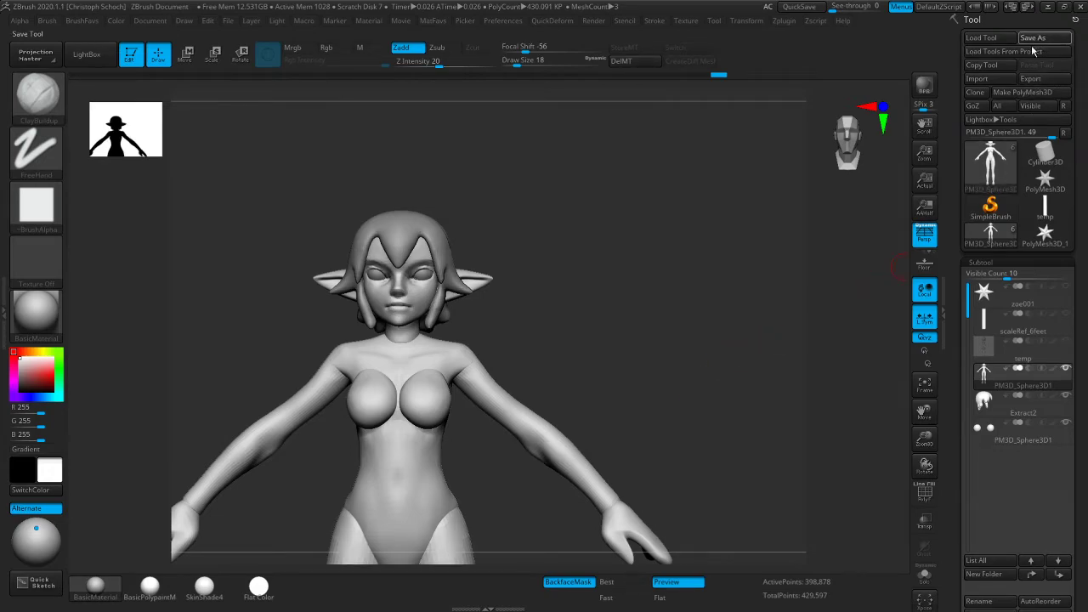
pyautogui.click(1032, 45)
pyautogui.click(595, 487)
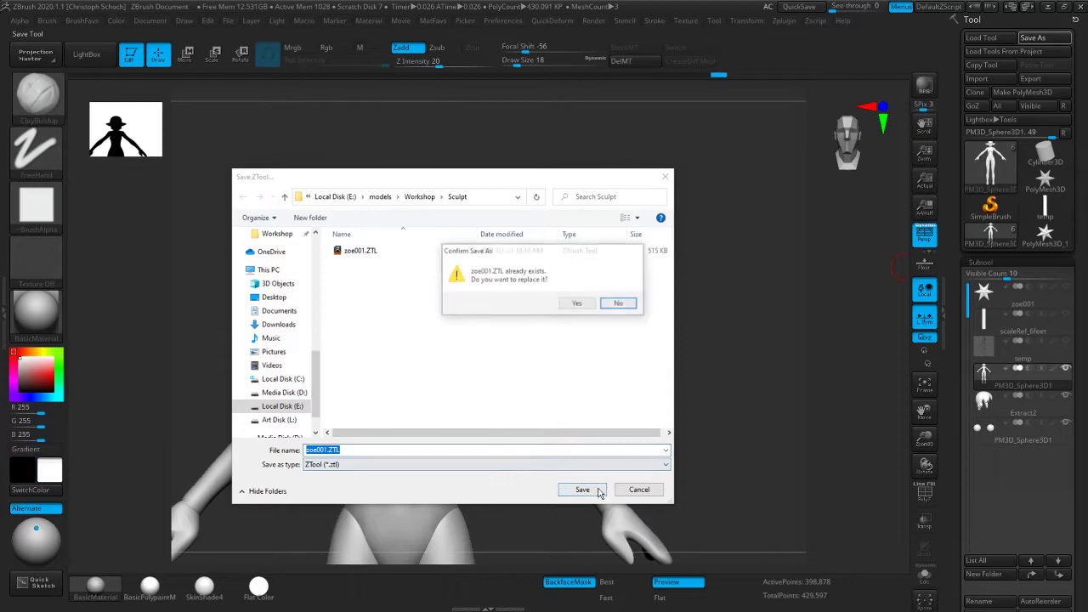
pyautogui.click(580, 306)
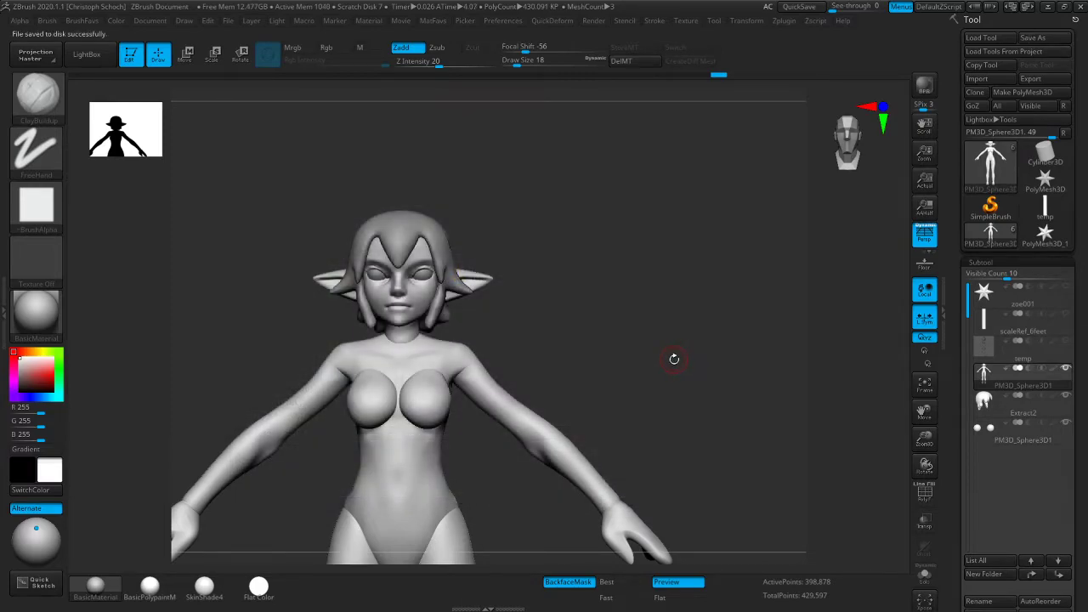
# Refine the inner brow beside the nose bridge with a size 10 ClayBuildup brush and light smoothing
pyautogui.moveTo(662, 286); pyautogui.dragTo(664, 290)
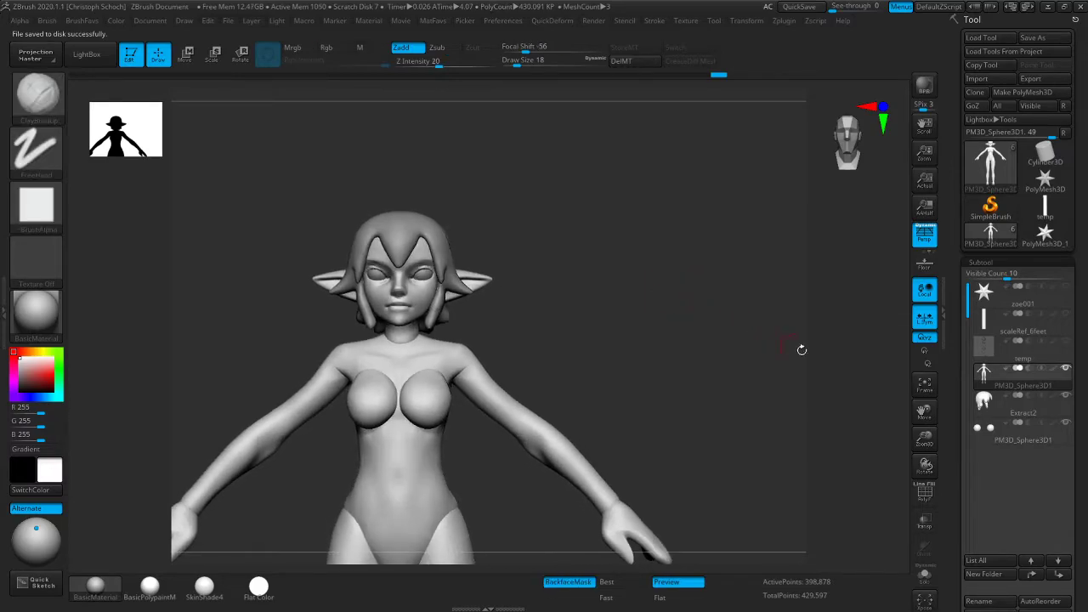
pyautogui.moveTo(926, 412); pyautogui.dragTo(925, 506)
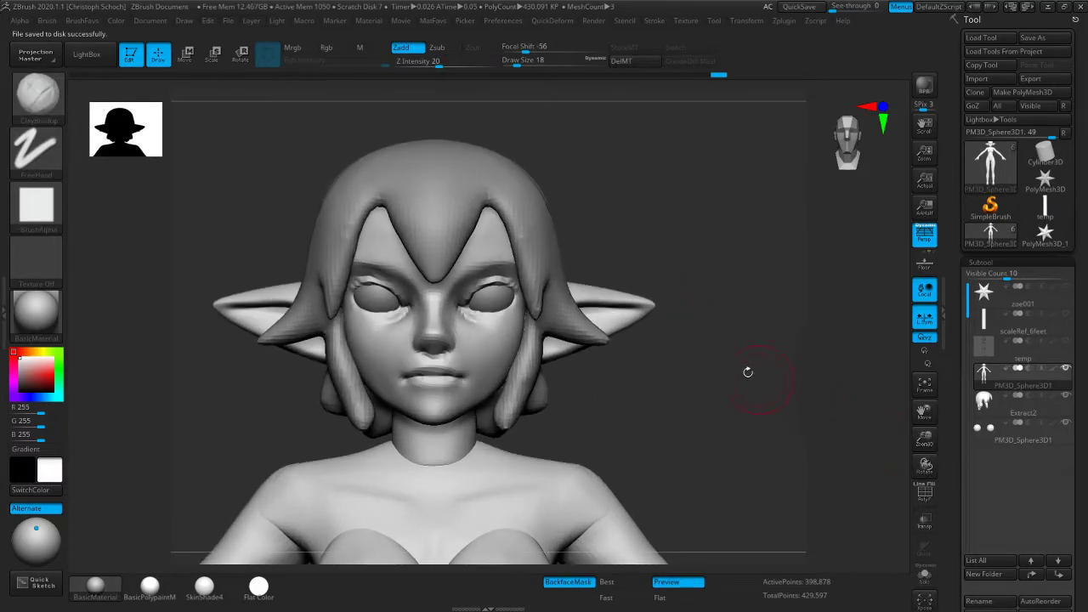
pyautogui.moveTo(675, 337); pyautogui.dragTo(605, 328)
pyautogui.press('b')
pyautogui.click(621, 299)
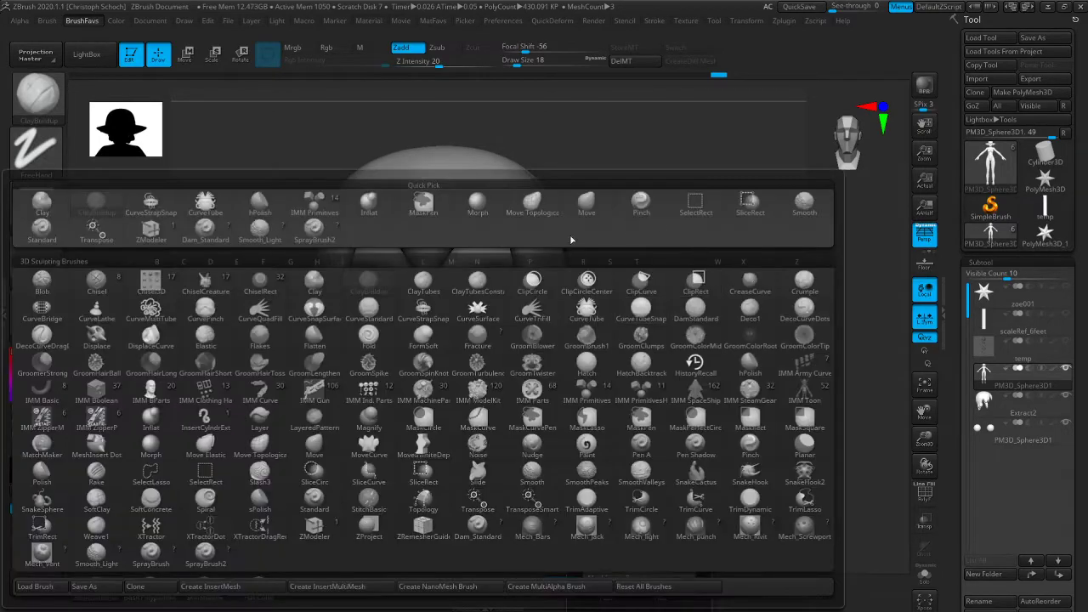
pyautogui.press('[')
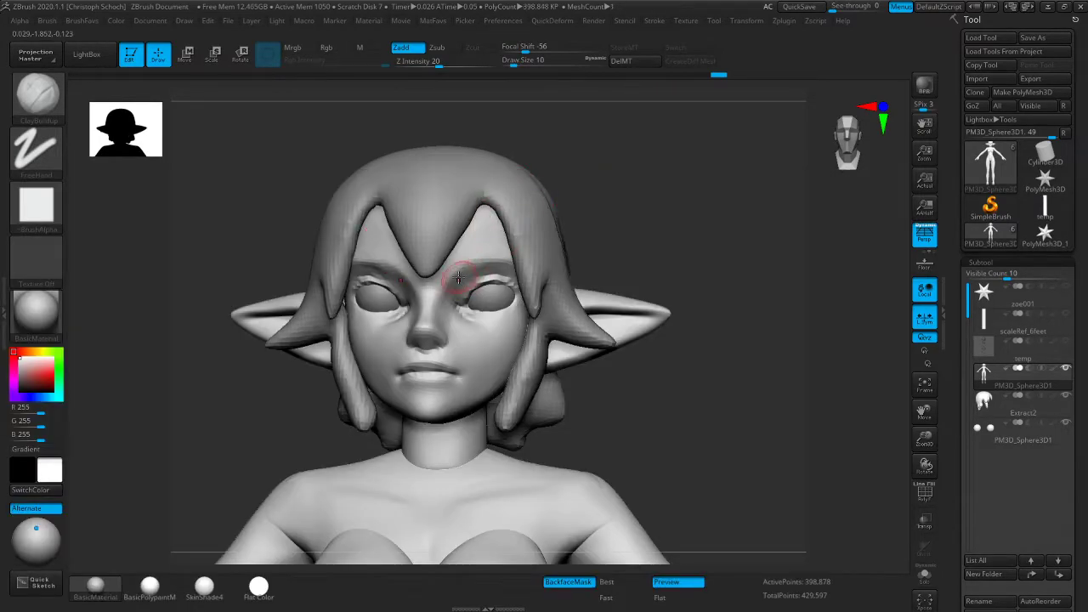
pyautogui.press('shift')
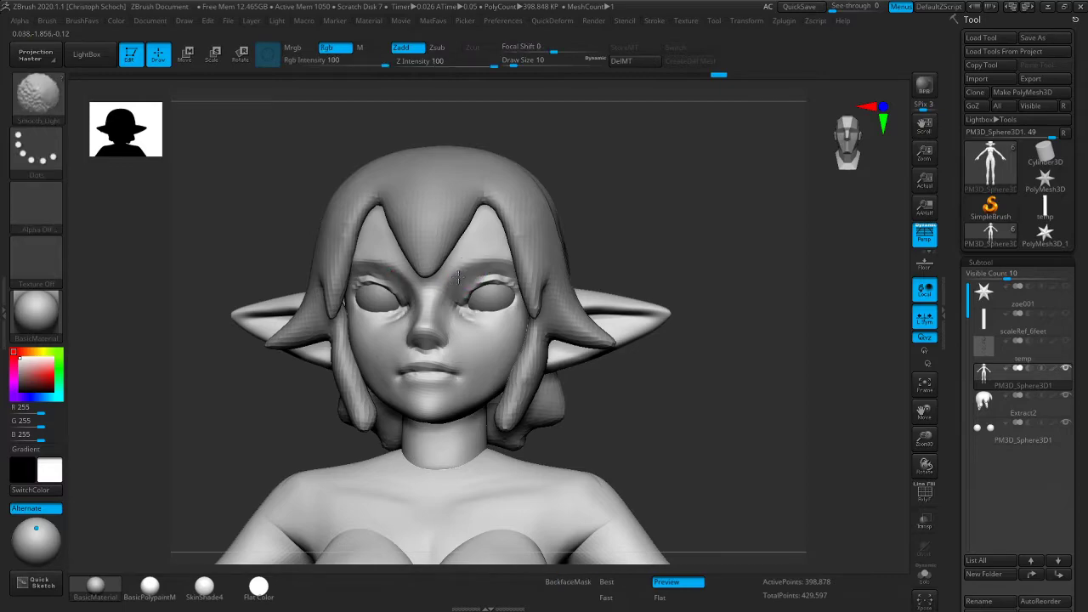
# Add volume between the inner brows and the nose bridge with ClayBuildup, smoothing the transition down the nose
pyautogui.press('b')
pyautogui.press('c')
pyautogui.press('b')
pyautogui.moveTo(637, 224)
pyautogui.mouseDown()
pyautogui.moveTo(682, 238)
pyautogui.moveTo(678, 247)
pyautogui.mouseUp()
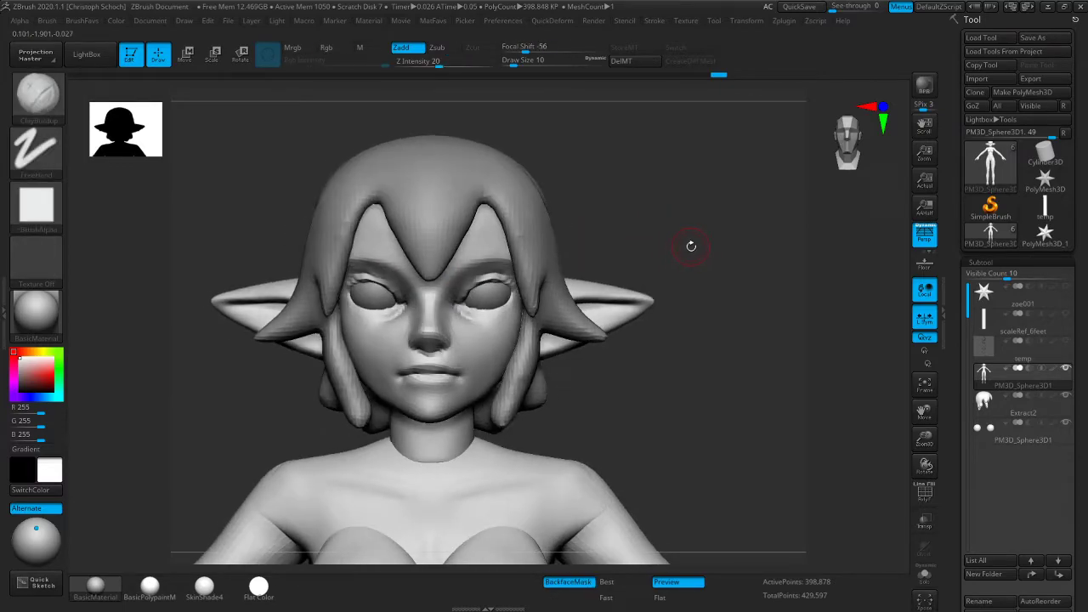
pyautogui.moveTo(472, 251); pyautogui.dragTo(453, 278)
pyautogui.moveTo(623, 213); pyautogui.dragTo(476, 255)
pyautogui.keyDown('shift'); pyautogui.moveTo(468, 285); pyautogui.dragTo(422, 324); pyautogui.keyUp('shift')
pyautogui.keyDown('shift'); pyautogui.moveTo(309, 394); pyautogui.dragTo(594, 251); pyautogui.keyUp('shift')
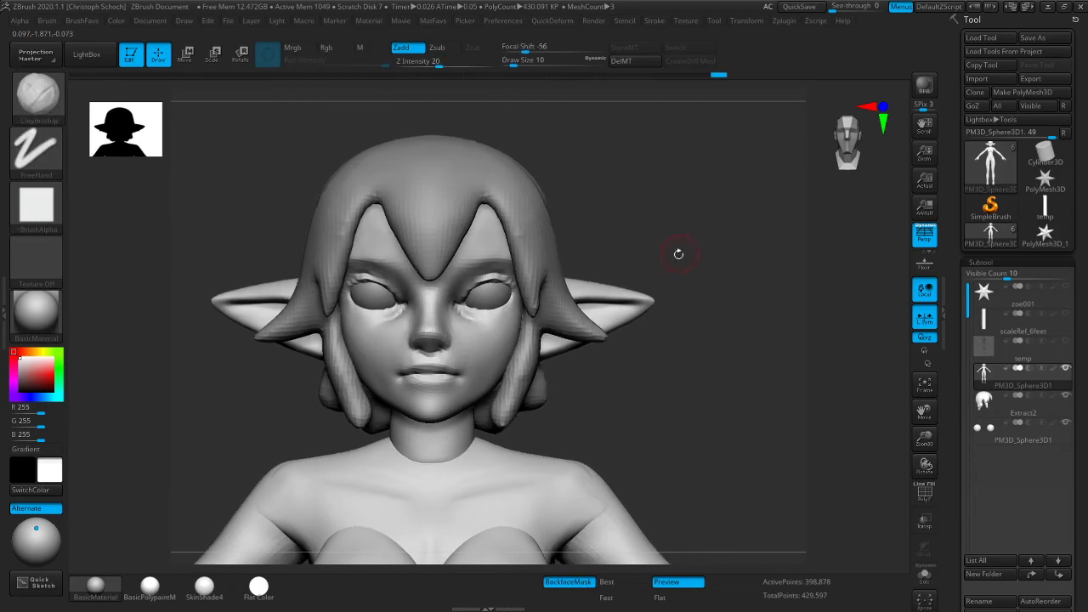
# Adjust the sides of the nose bridge and the mouth with a size 10 Move brush
pyautogui.press('b')
pyautogui.click(627, 393)
pyautogui.click(627, 422)
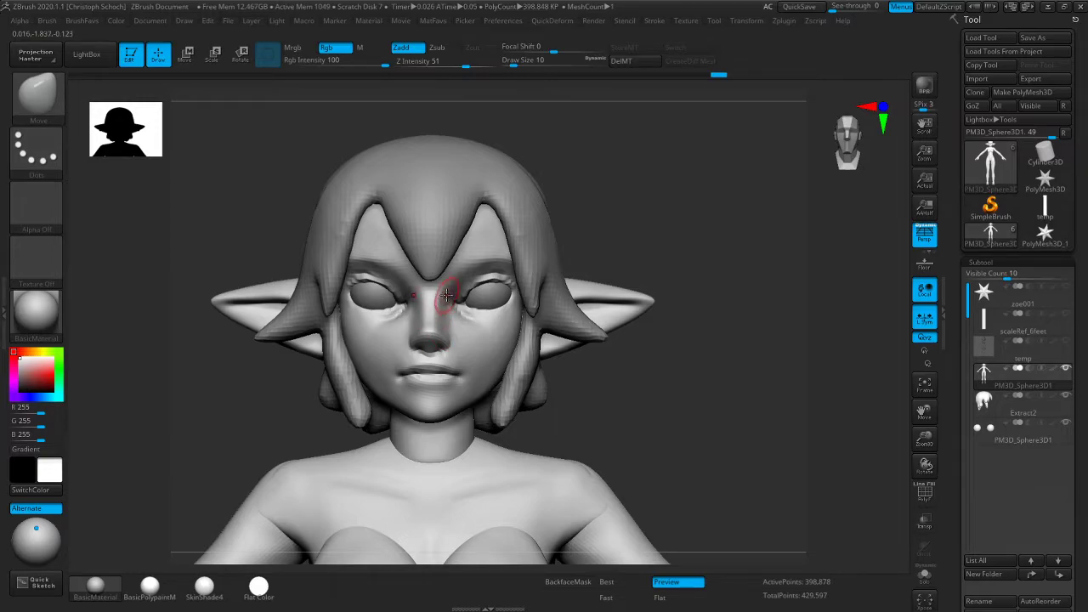
pyautogui.press('shift')
pyautogui.moveTo(465, 312)
pyautogui.mouseDown(button='right')
pyautogui.moveTo(366, 308)
pyautogui.moveTo(717, 321)
pyautogui.moveTo(745, 332)
pyautogui.moveTo(590, 352)
pyautogui.mouseUp(button='right')
pyautogui.moveTo(454, 370); pyautogui.dragTo(456, 374)
pyautogui.moveTo(629, 383); pyautogui.dragTo(495, 377, button='right')
pyautogui.press('[')
# Sculpt the corners of the mouth with a small Standard brush
pyautogui.moveTo(401, 407)
pyautogui.mouseDown(button='right')
pyautogui.moveTo(644, 376)
pyautogui.moveTo(692, 383)
pyautogui.mouseUp(button='right')
pyautogui.press('space')
pyautogui.click(700, 341)
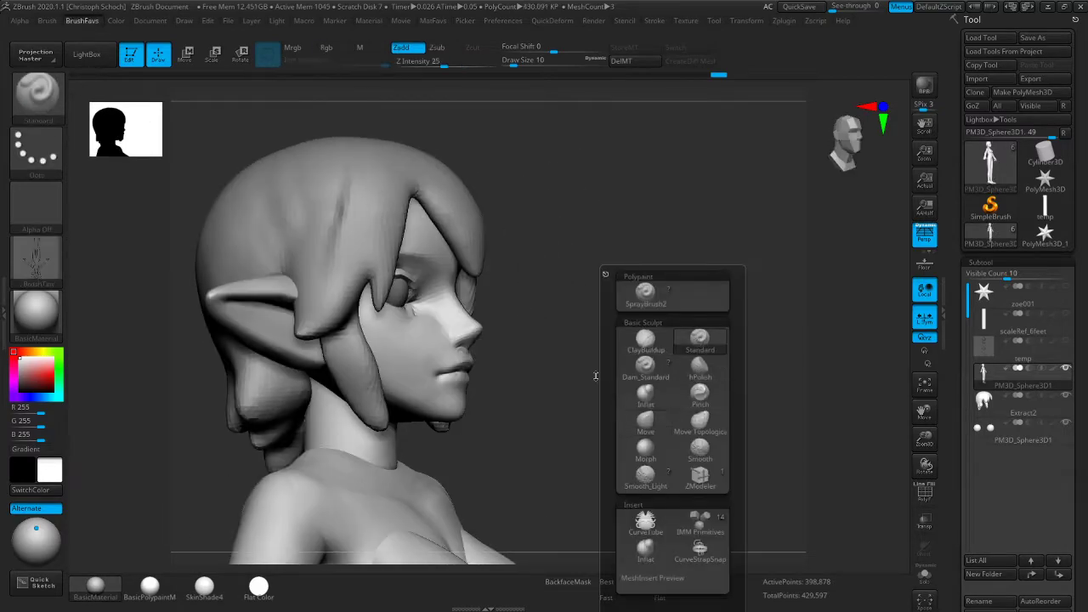
pyautogui.moveTo(561, 371); pyautogui.dragTo(449, 371, button='right')
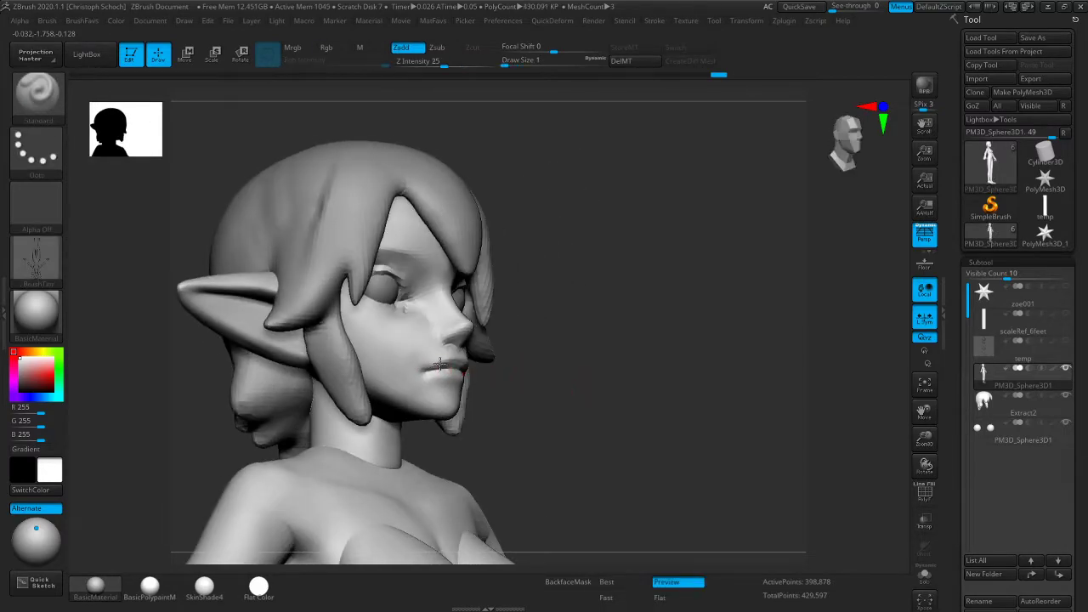
pyautogui.moveTo(440, 362); pyautogui.dragTo(610, 374, button='right')
# Reshape the lips and mouth corners with a size 7 Move brush, working from front and three-quarter views
pyautogui.press('b')
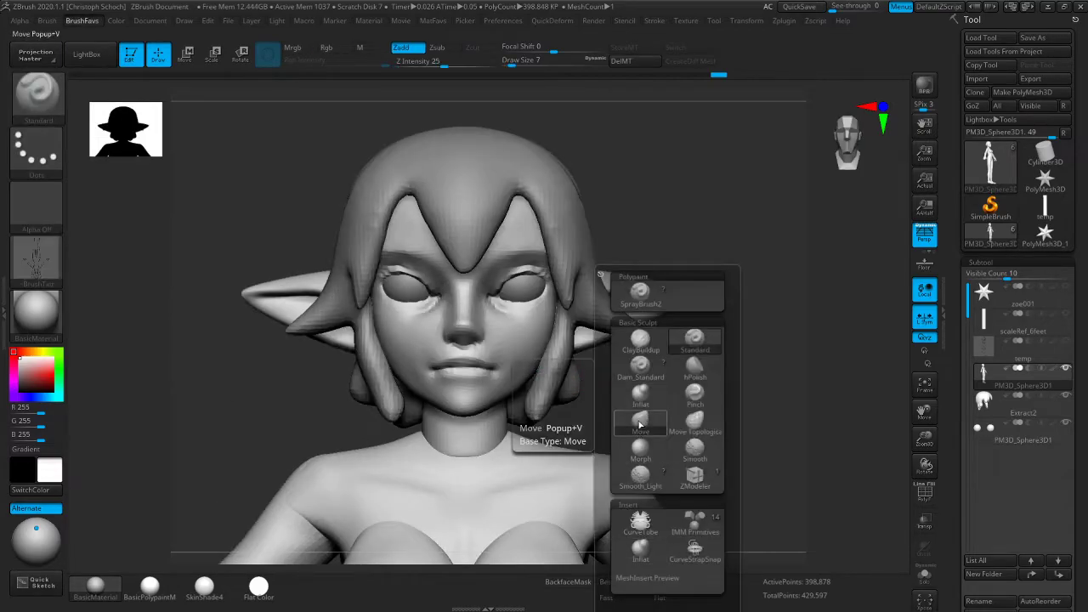
pyautogui.click(640, 423)
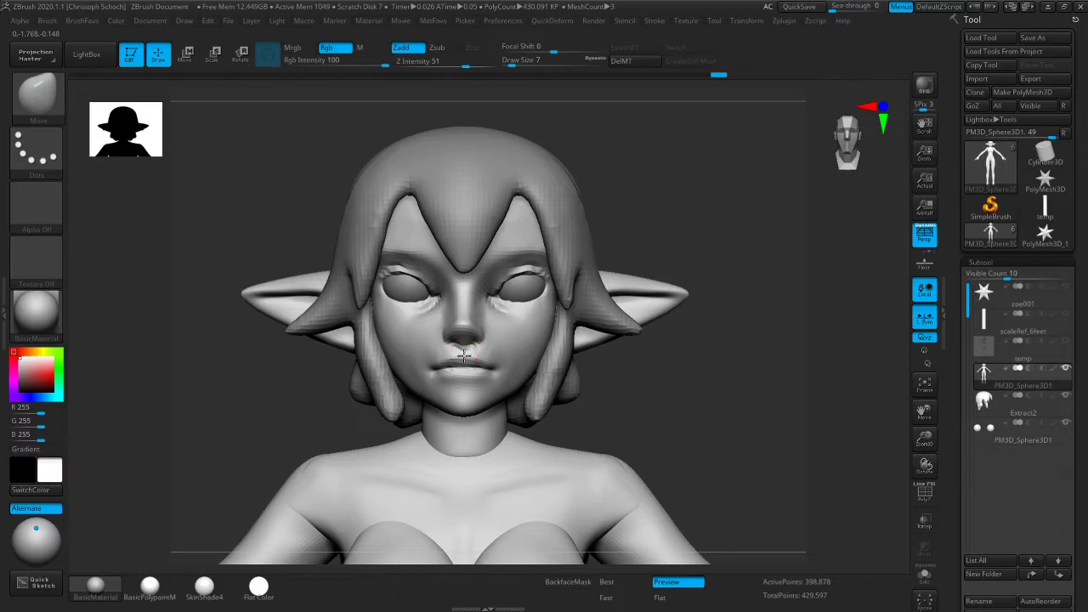
pyautogui.moveTo(478, 364)
pyautogui.mouseDown(button='right')
pyautogui.moveTo(549, 367)
pyautogui.moveTo(534, 413)
pyautogui.mouseUp(button='right')
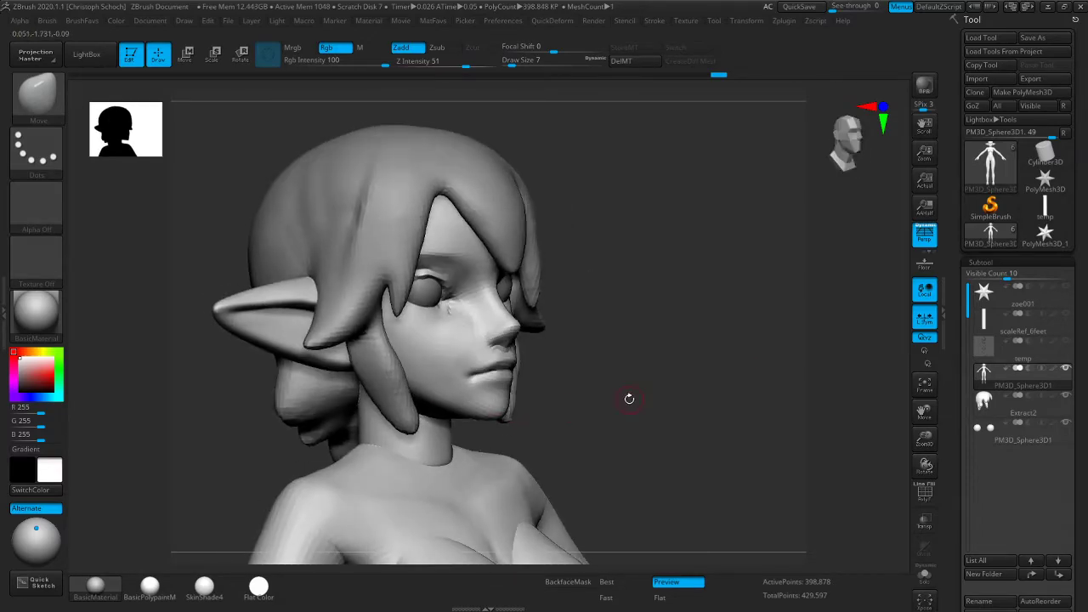
pyautogui.press('b')
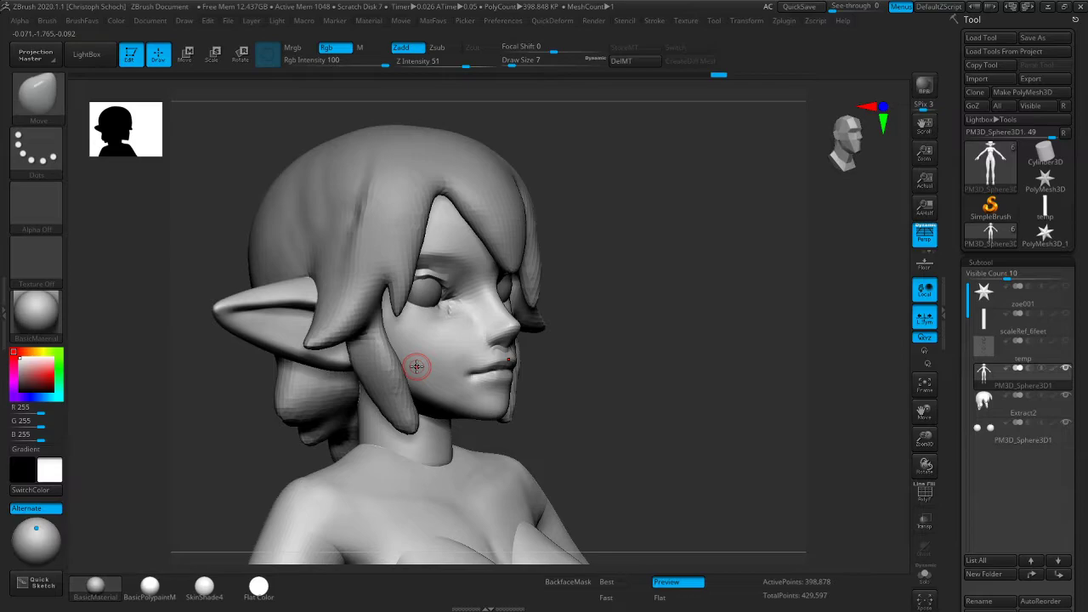
pyautogui.moveTo(717, 309); pyautogui.dragTo(706, 313)
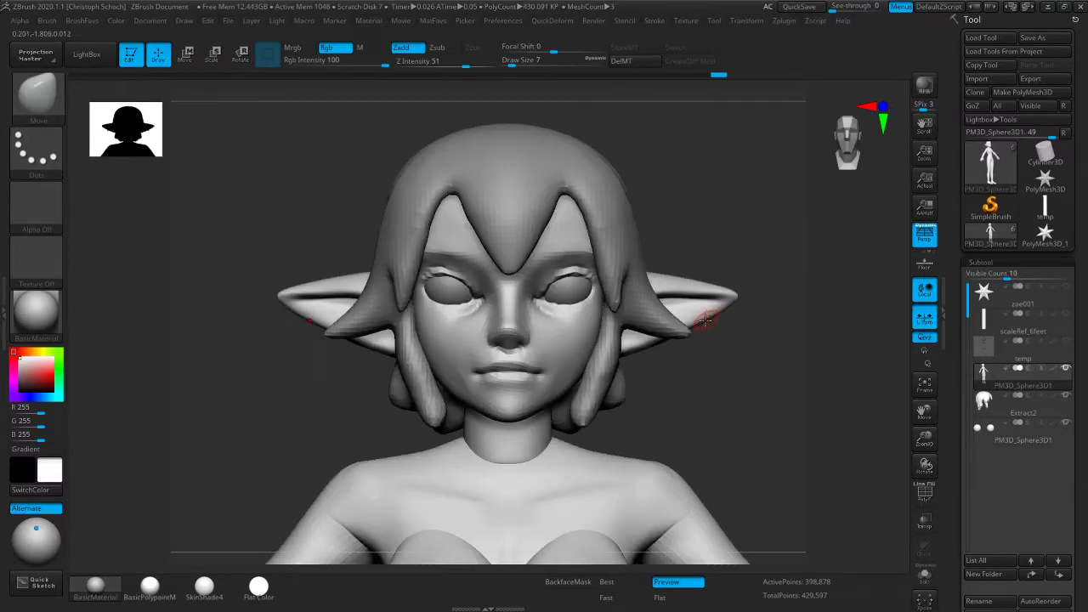
pyautogui.moveTo(704, 345); pyautogui.dragTo(741, 363, button='right')
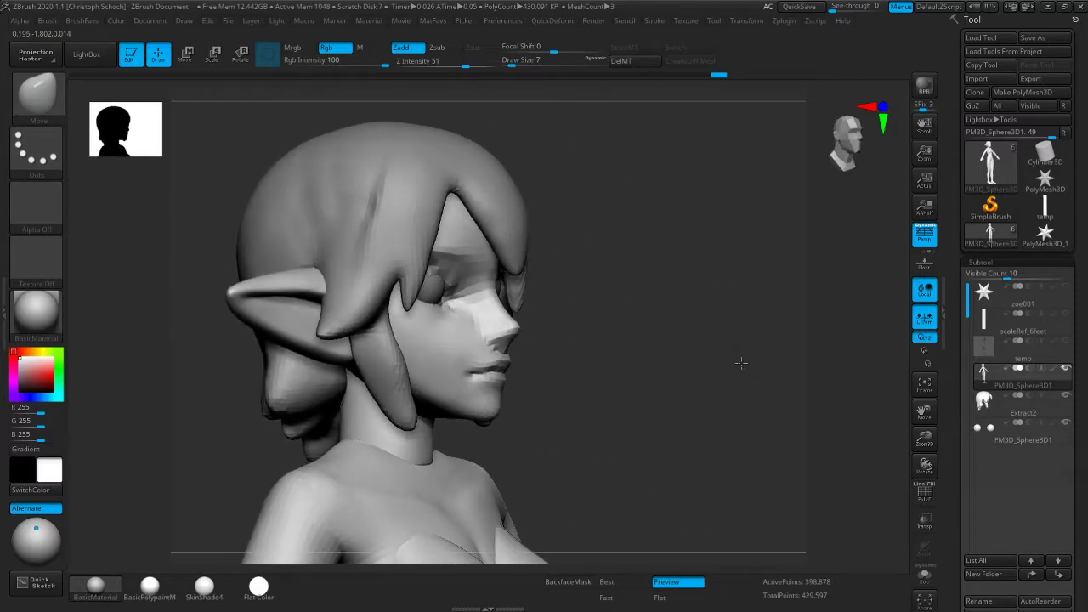
pyautogui.hotkey('ctrl', 'shift', 'b')
pyautogui.moveTo(563, 468)
pyautogui.mouseDown(button='right')
pyautogui.moveTo(537, 469)
pyautogui.moveTo(459, 372)
pyautogui.mouseUp(button='right')
pyautogui.moveTo(625, 379); pyautogui.dragTo(553, 377, button='right')
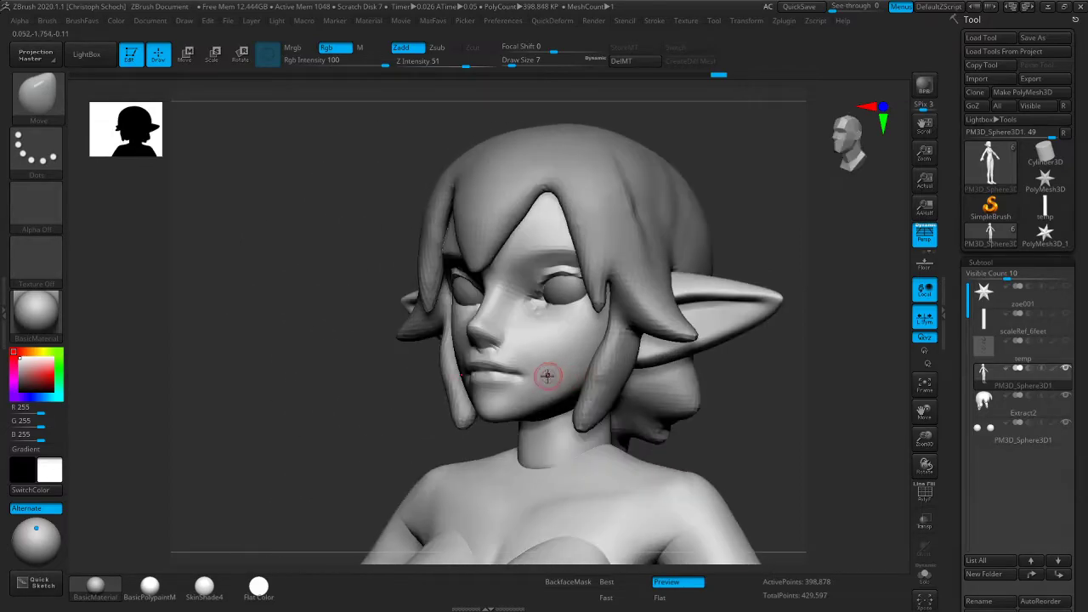
# Soften the mouth corners in profile with a size 9 ClayBuildup brush and smoothing
pyautogui.moveTo(443, 392)
pyautogui.mouseDown(button='right')
pyautogui.moveTo(450, 379)
pyautogui.moveTo(697, 354)
pyautogui.mouseUp(button='right')
pyautogui.press('shift')
pyautogui.press('b')
pyautogui.press('c')
pyautogui.press('b')
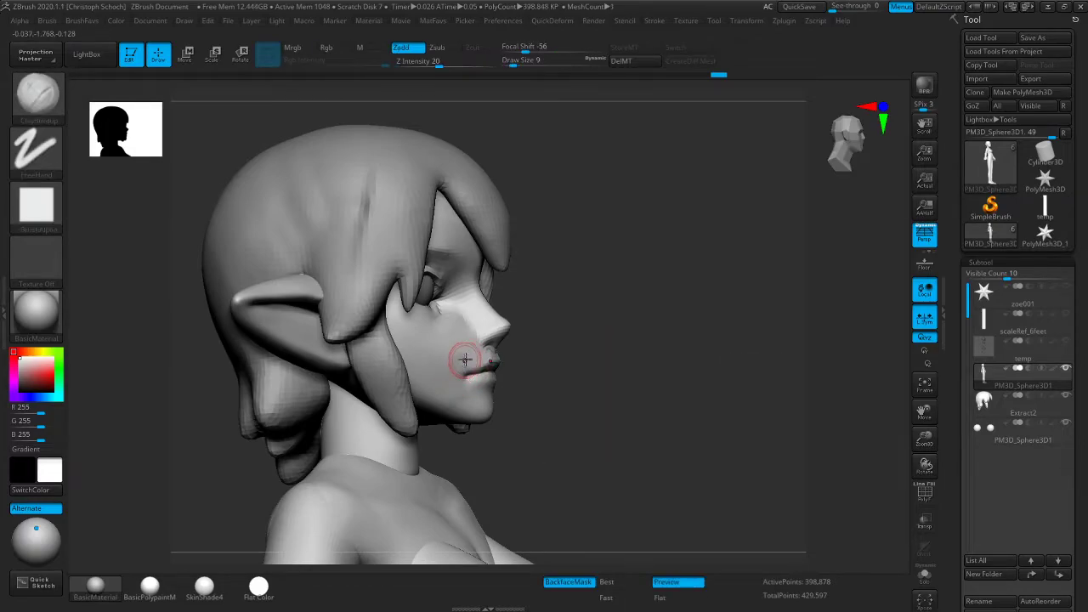
pyautogui.keyDown('shift'); pyautogui.moveTo(456, 366); pyautogui.dragTo(459, 374); pyautogui.keyUp('shift')
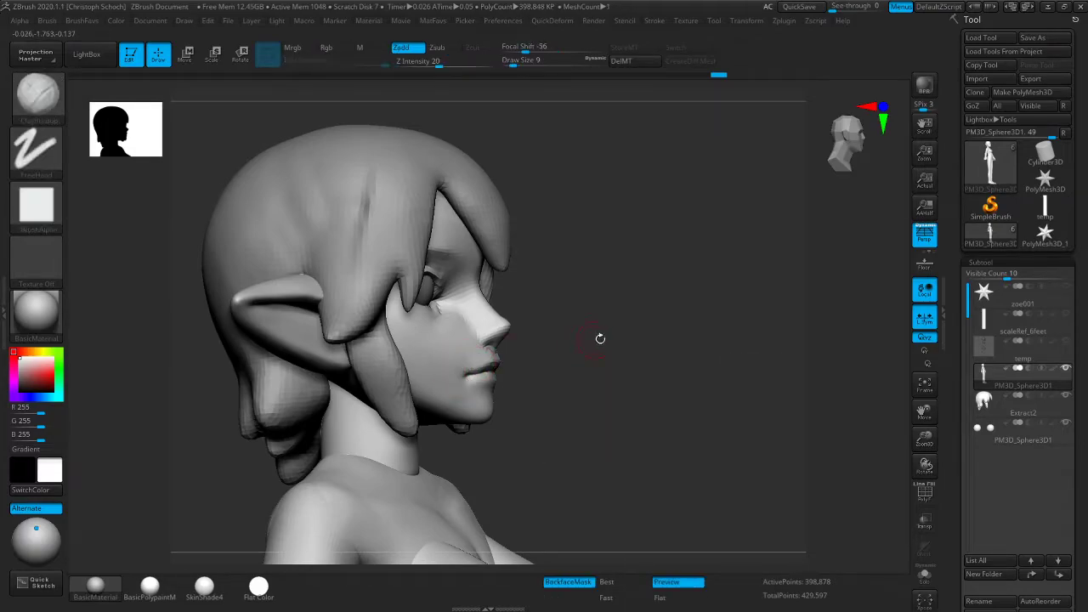
pyautogui.moveTo(595, 340); pyautogui.dragTo(459, 344, button='right')
pyautogui.moveTo(732, 344); pyautogui.dragTo(765, 350, button='right')
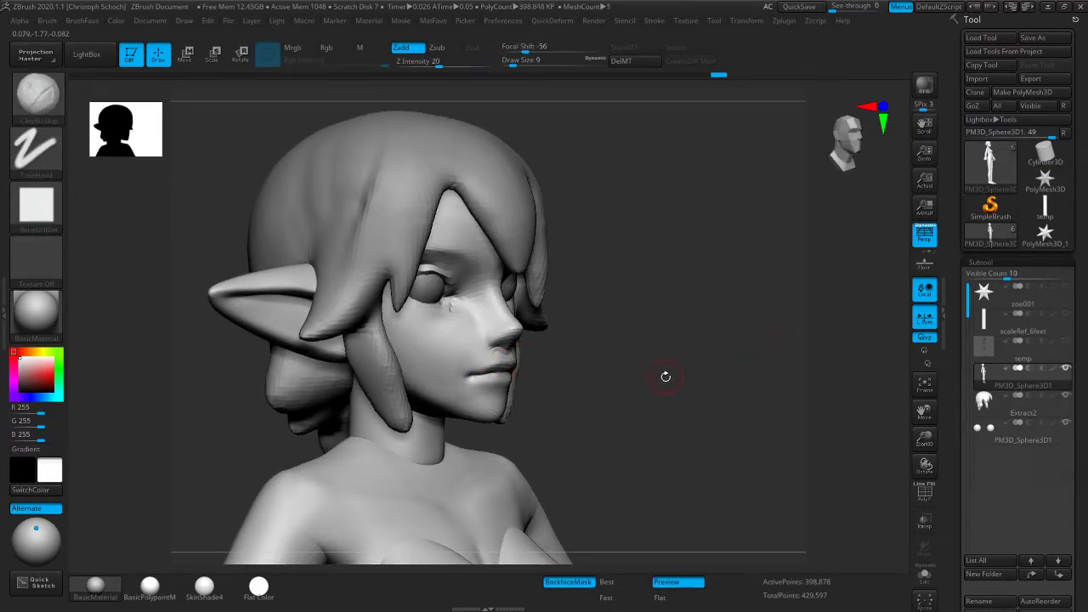
# Adjust the mouth corners in three-quarter view with a size 9 Move brush
pyautogui.press('b')
pyautogui.press('m')
pyautogui.press('v')
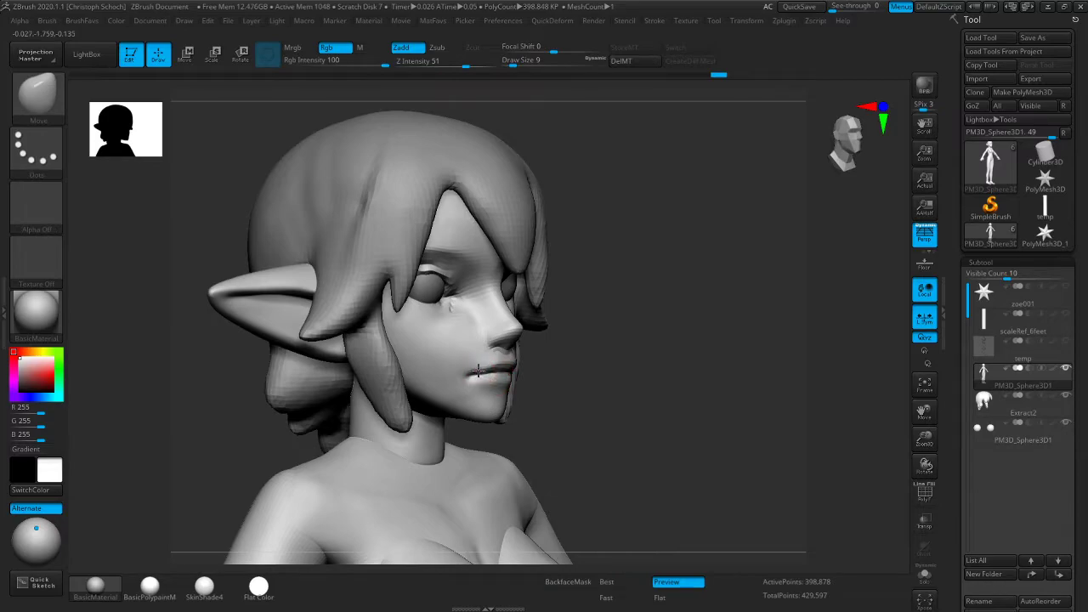
pyautogui.moveTo(474, 377); pyautogui.dragTo(347, 432, button='right')
pyautogui.moveTo(705, 403)
pyautogui.mouseDown(button='right')
pyautogui.moveTo(745, 399)
pyautogui.moveTo(756, 413)
pyautogui.mouseUp(button='right')
# Build up the cheek beside the nose and mouth with a size 14 ClayBuildup brush, smoothing the transition toward the lips
pyautogui.press('b')
pyautogui.click(751, 378)
pyautogui.moveTo(476, 352); pyautogui.dragTo(459, 356)
pyautogui.moveTo(607, 384)
pyautogui.mouseDown(button='right')
pyautogui.moveTo(575, 386)
pyautogui.moveTo(603, 379)
pyautogui.mouseUp(button='right')
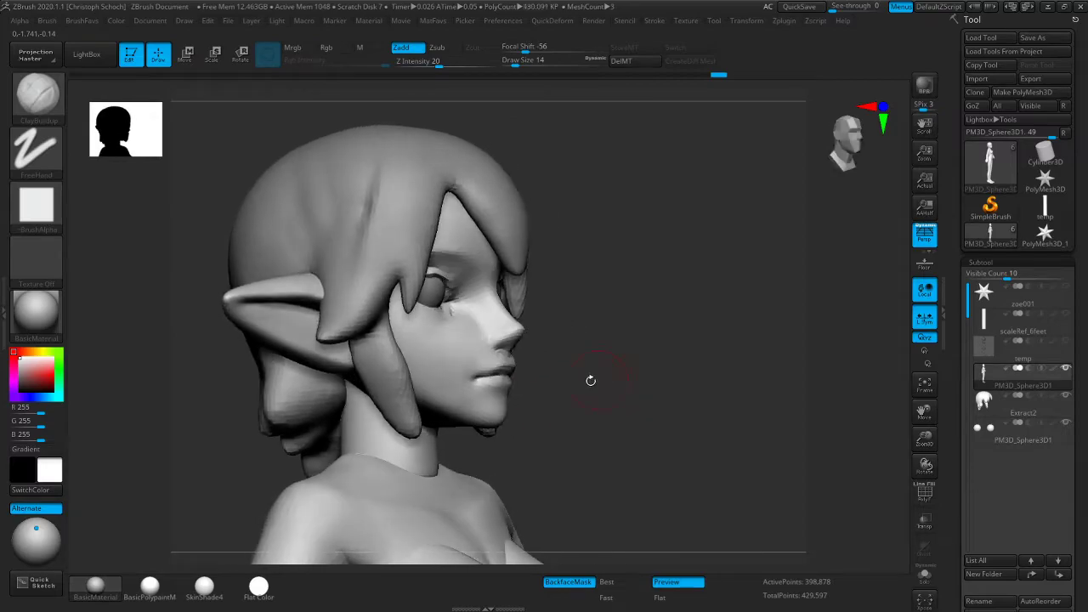
pyautogui.press('shift')
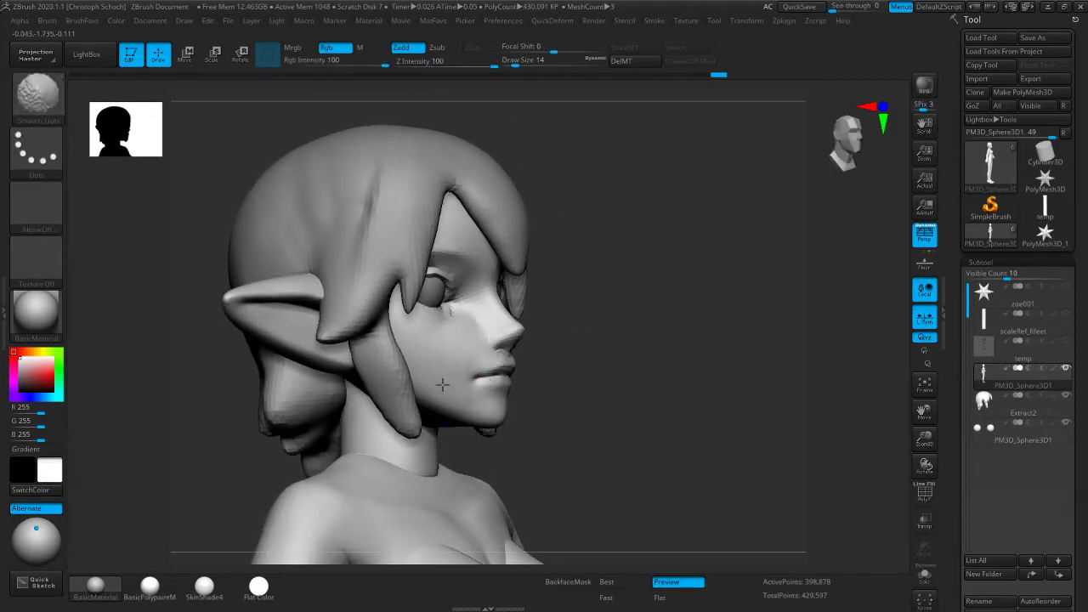
pyautogui.keyDown('shift'); pyautogui.moveTo(444, 385); pyautogui.dragTo(495, 376); pyautogui.keyUp('shift')
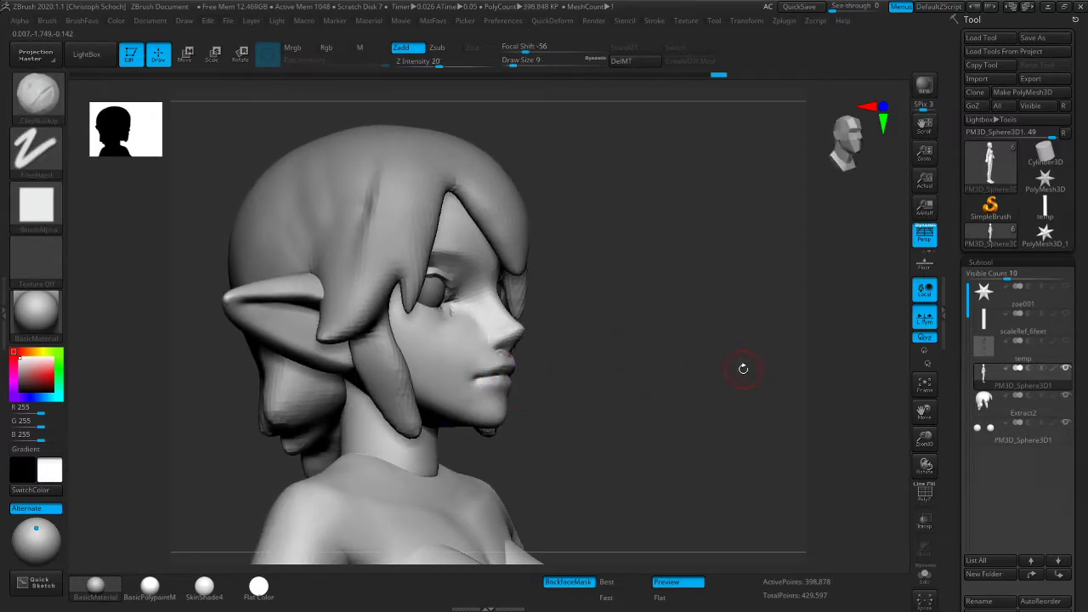
pyautogui.moveTo(744, 371); pyautogui.dragTo(716, 371, button='right')
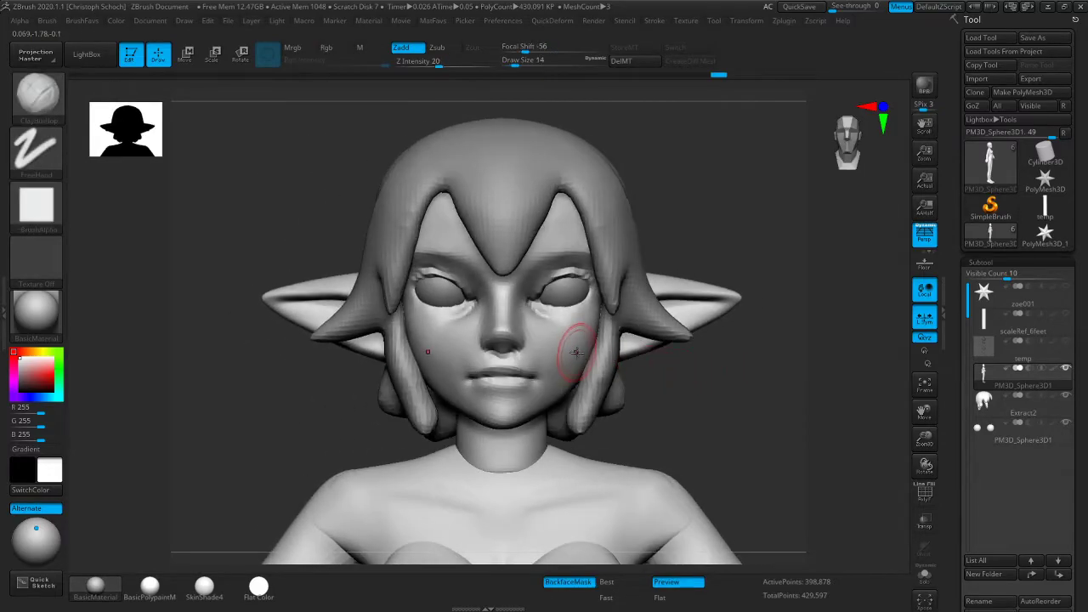
# Smooth the cheeks at brush size 22 and adjust their outline with the Move brush
pyautogui.press(']')
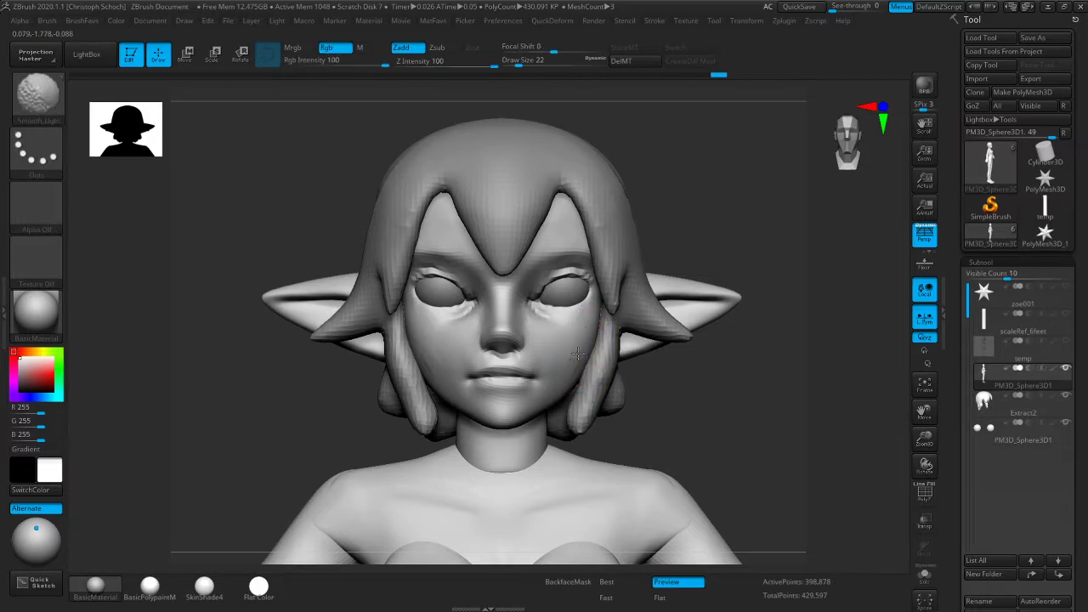
pyautogui.moveTo(308, 417); pyautogui.dragTo(282, 423, button='right')
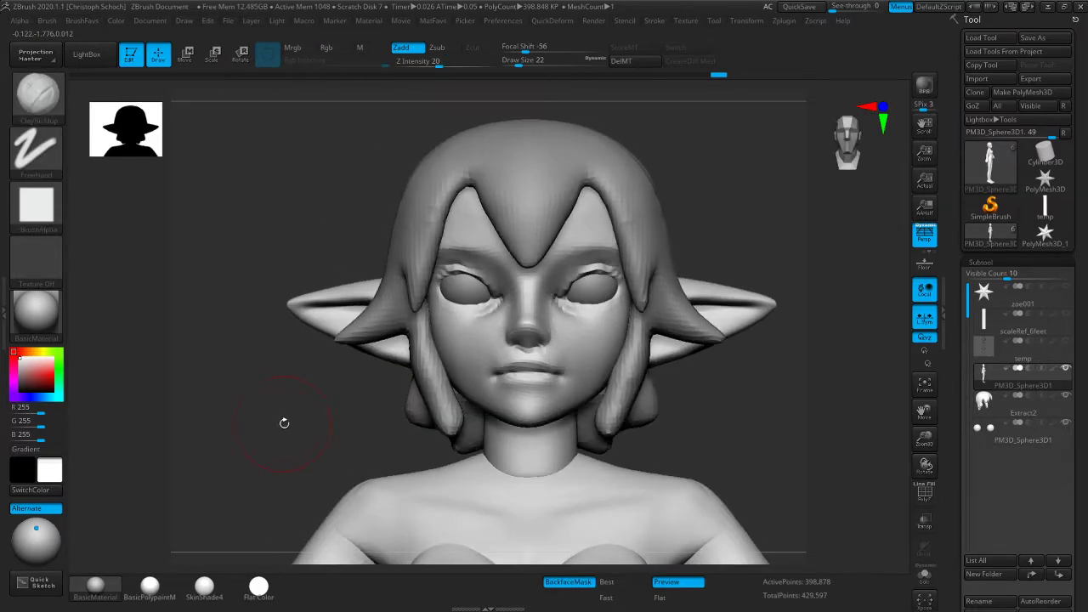
pyautogui.press('b')
pyautogui.press('m')
pyautogui.press('v')
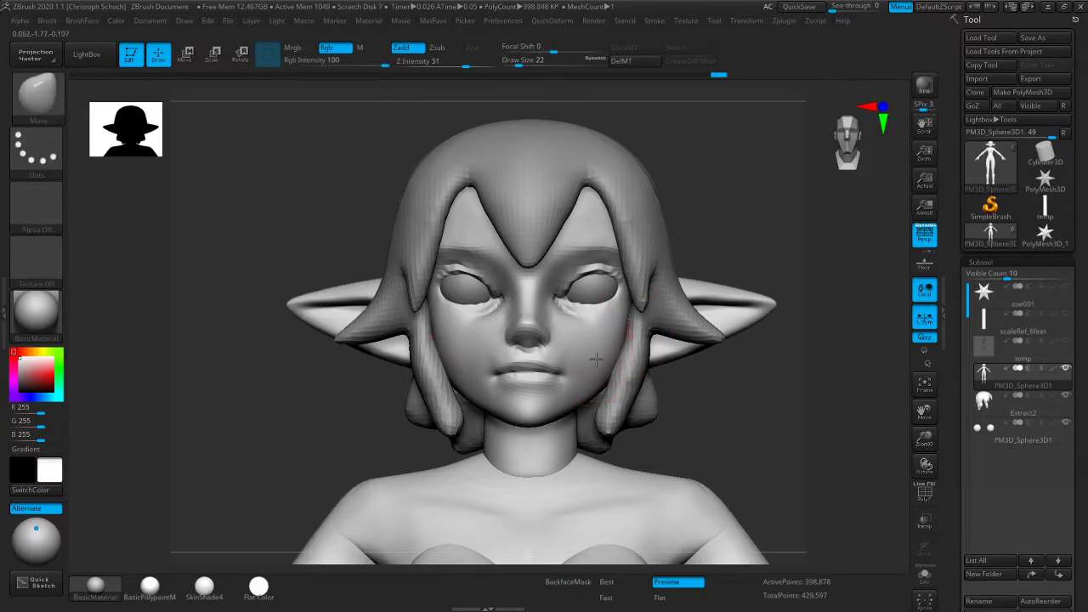
pyautogui.moveTo(636, 361); pyautogui.dragTo(749, 381, button='right')
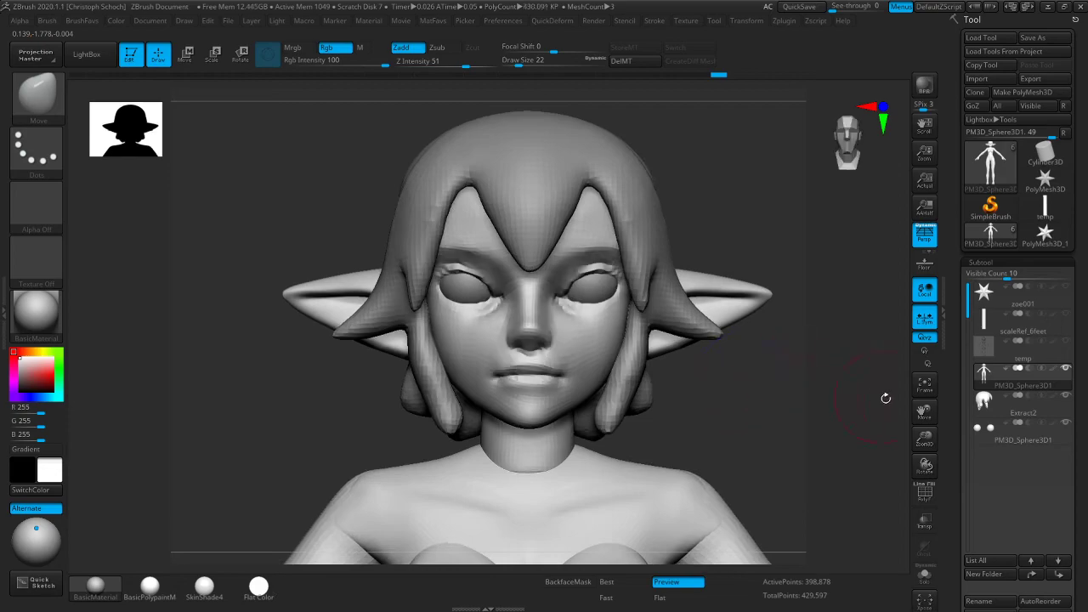
# Reshape the lower eyelid area in side view with a size 14 Move brush
pyautogui.moveTo(921, 434); pyautogui.dragTo(752, 375)
pyautogui.moveTo(924, 414); pyautogui.dragTo(512, 410)
pyautogui.moveTo(261, 440); pyautogui.dragTo(232, 432)
pyautogui.press('[')
pyautogui.moveTo(466, 312); pyautogui.dragTo(483, 295)
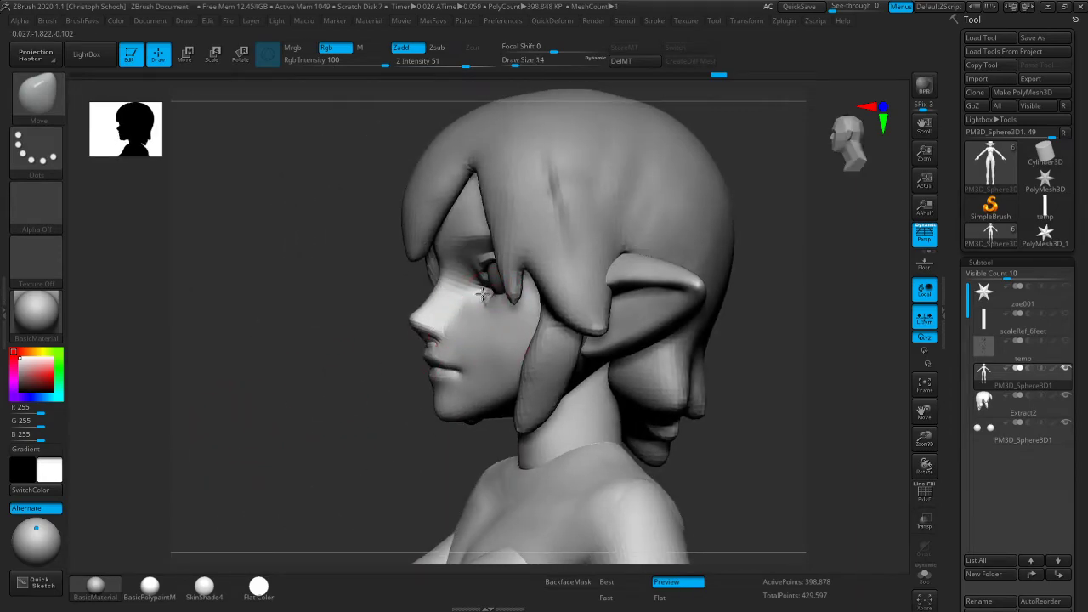
pyautogui.moveTo(391, 335); pyautogui.dragTo(406, 350)
pyautogui.press('[')
pyautogui.keyDown('shift'); pyautogui.moveTo(714, 263); pyautogui.dragTo(757, 262); pyautogui.keyUp('shift')
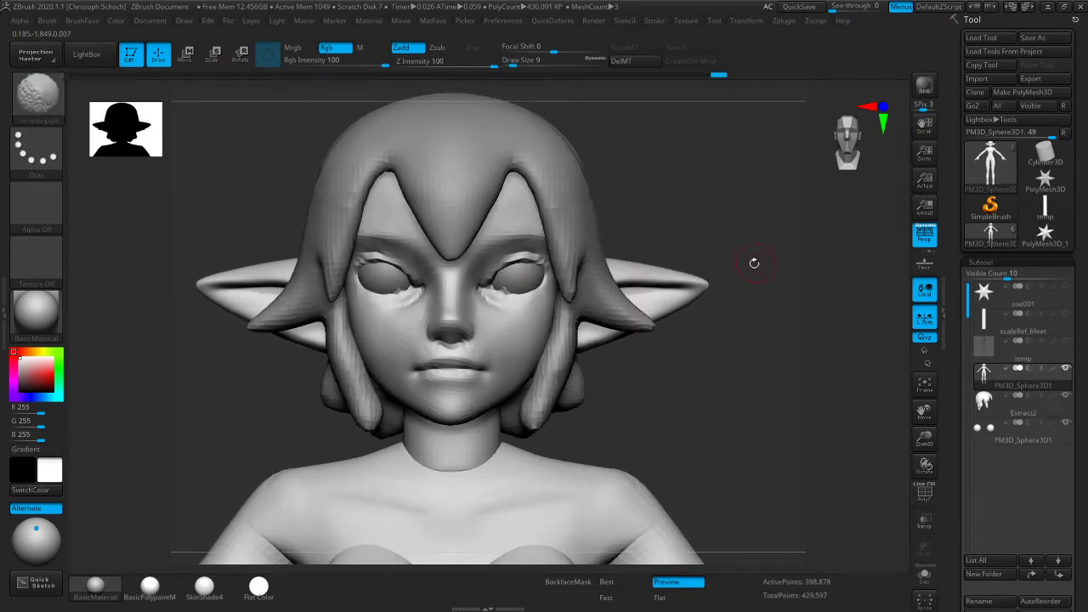
# Carve the crease above the upper eyelids with a small Dam_Standard brush
pyautogui.press('b')
pyautogui.click(706, 367)
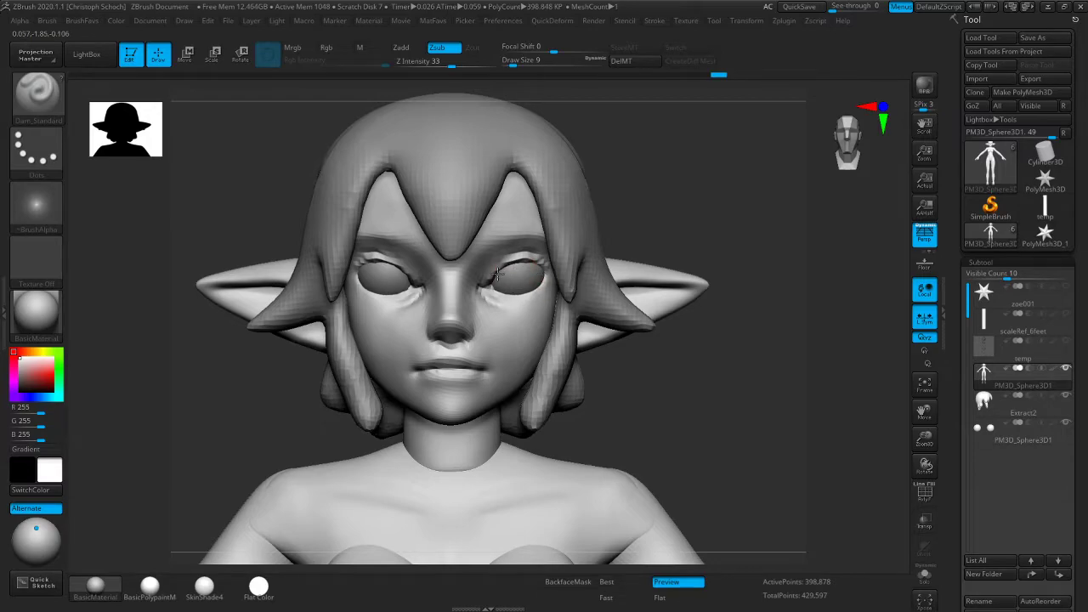
pyautogui.keyDown('shift'); pyautogui.moveTo(729, 243); pyautogui.dragTo(748, 240); pyautogui.keyUp('shift')
pyautogui.press('b')
pyautogui.moveTo(489, 273); pyautogui.dragTo(515, 247)
pyautogui.hotkey('ctrl', 'z')
pyautogui.hotkey('ctrl', 'shift', 'z')
pyautogui.moveTo(929, 410); pyautogui.dragTo(910, 425)
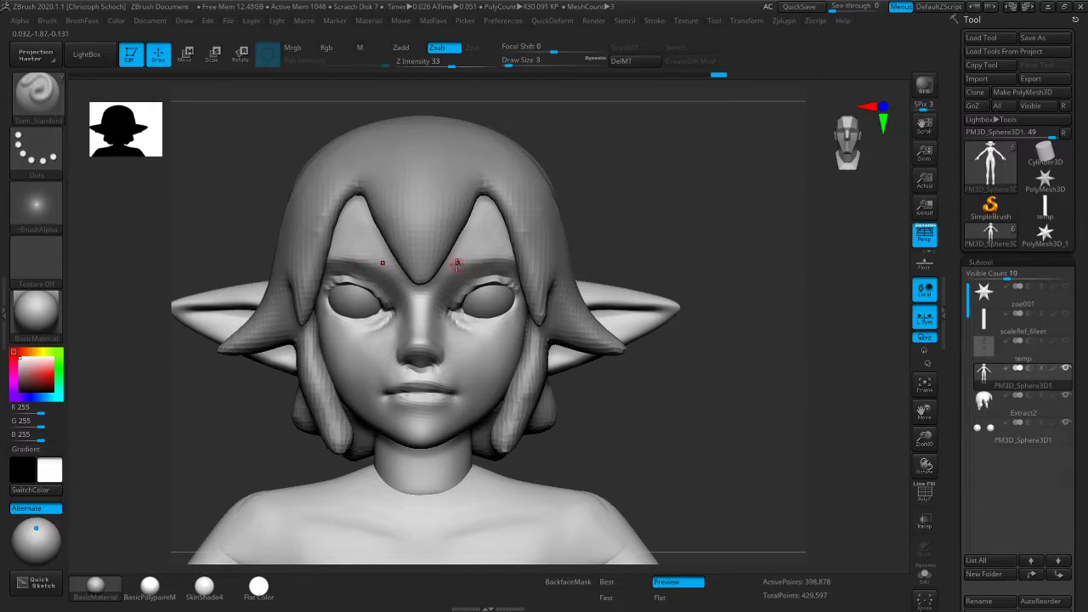
# Mask both eyebrow shapes above the eyes with a size 3 MaskPen and preview their extraction from the head
pyautogui.press('ctrl')
pyautogui.keyDown('ctrl'); pyautogui.moveTo(456, 264); pyautogui.dragTo(504, 253); pyautogui.keyUp('ctrl')
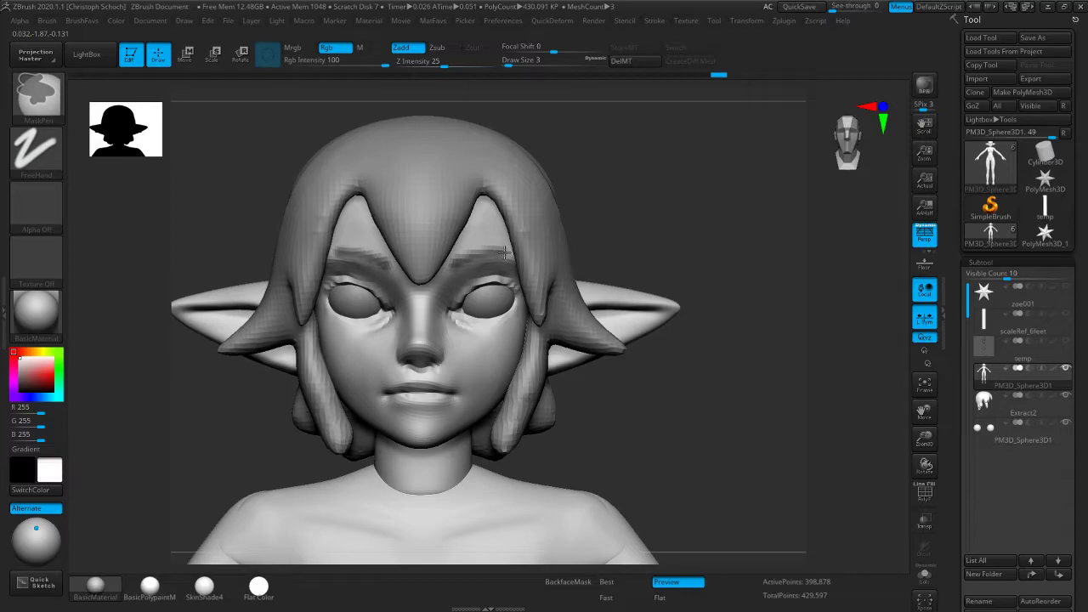
pyautogui.scroll(-5, 1019, 452)
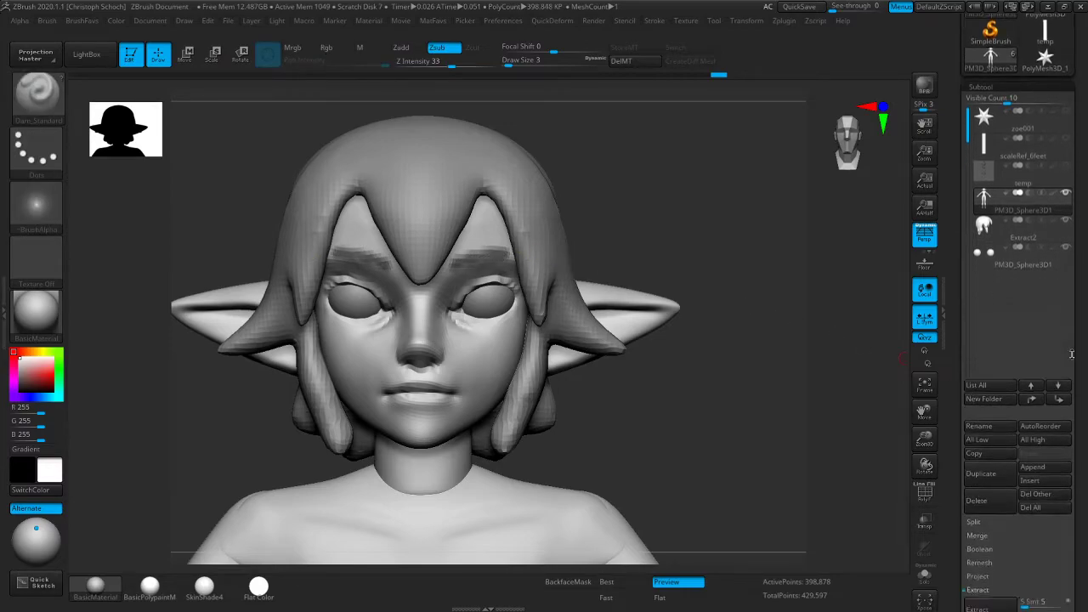
pyautogui.click(977, 566)
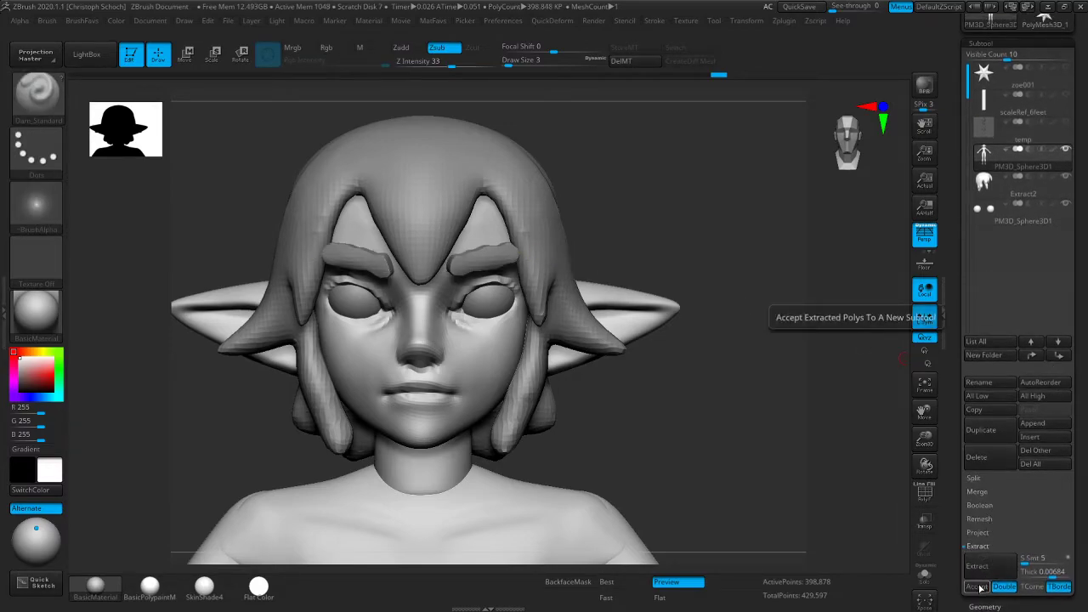
# Extract the eyebrows at a thickness of 0.00294 with Double turned off, and accept them as a new subtool
pyautogui.click(1053, 576)
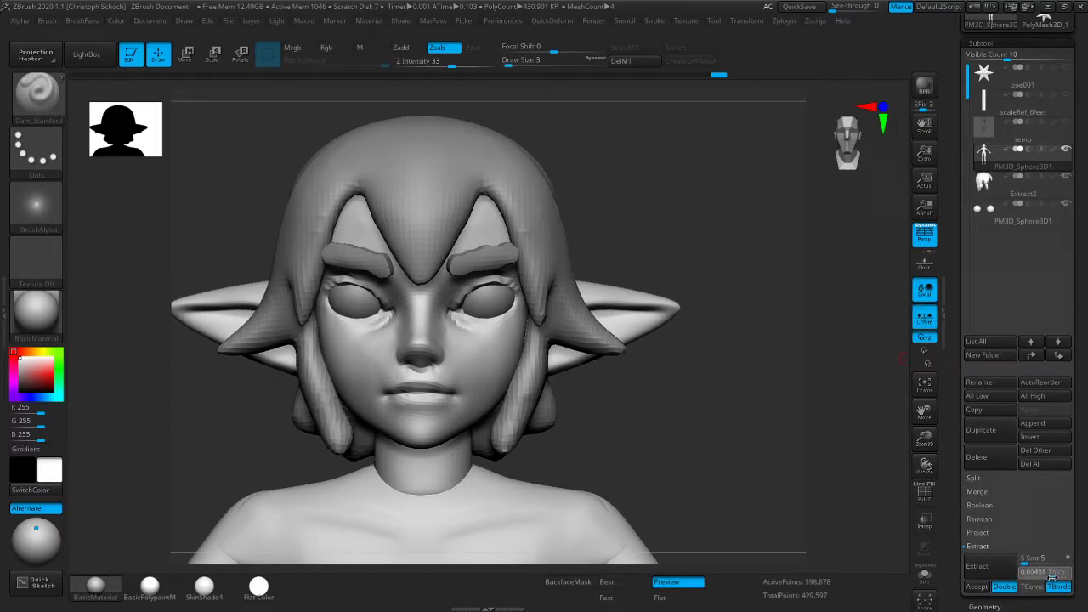
pyautogui.click(1052, 578)
pyautogui.click(1006, 573)
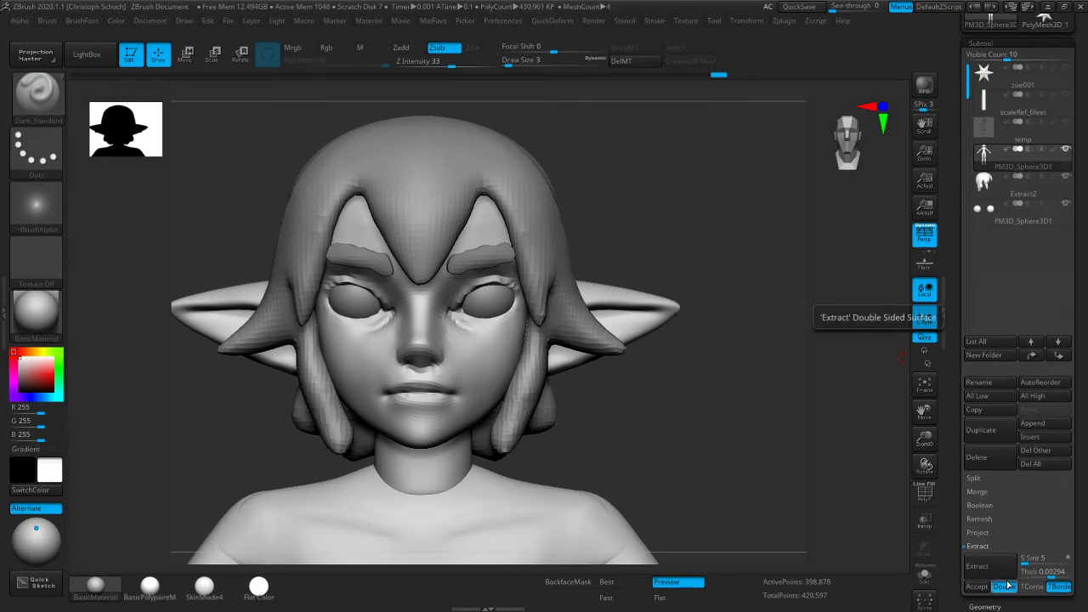
pyautogui.click(1007, 589)
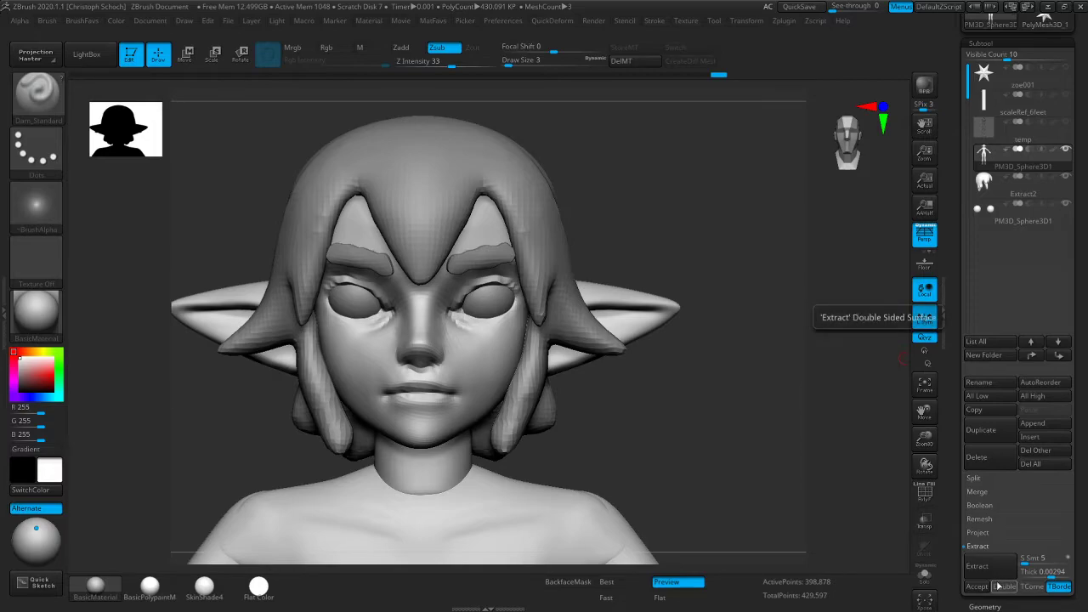
pyautogui.click(984, 589)
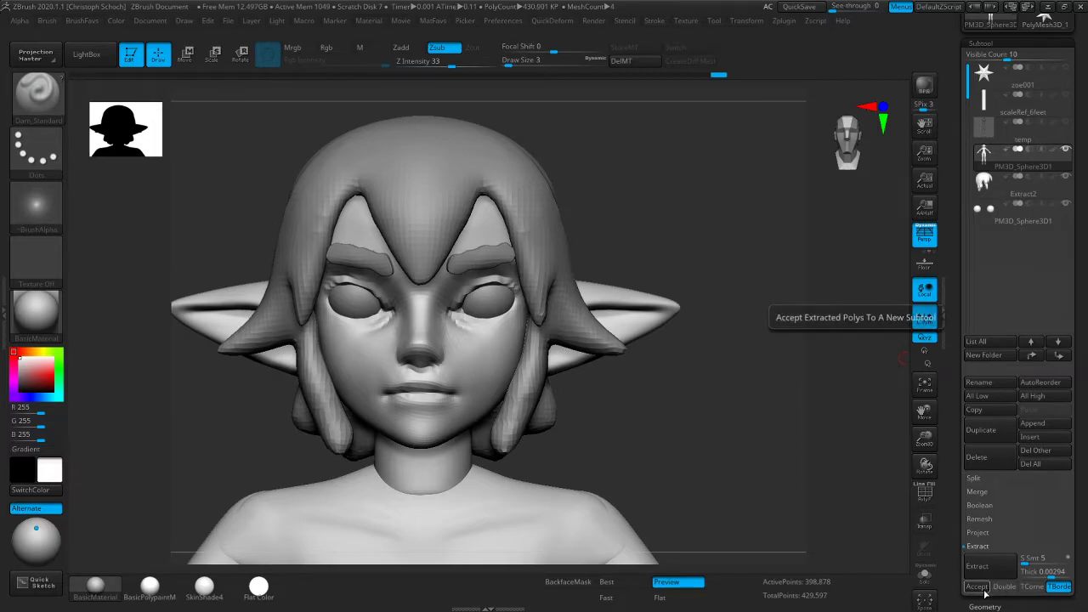
pyautogui.keyDown('ctrl'); pyautogui.moveTo(836, 491); pyautogui.dragTo(714, 445); pyautogui.keyUp('ctrl')
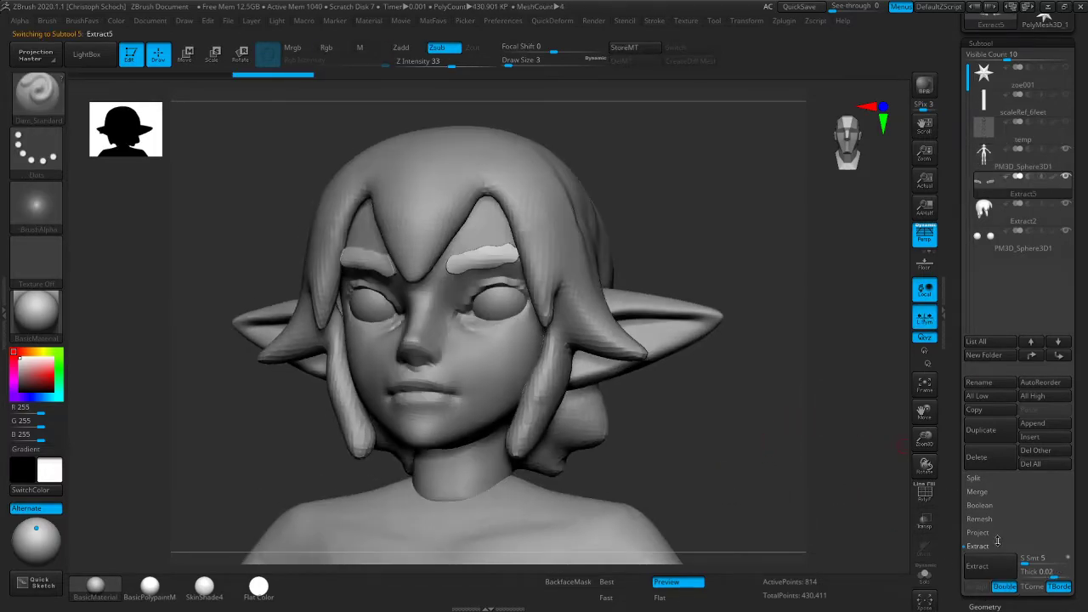
# ZRemesh the eyebrows with a target polygons count of 0.1 and KeepGroups enabled
pyautogui.click(985, 607)
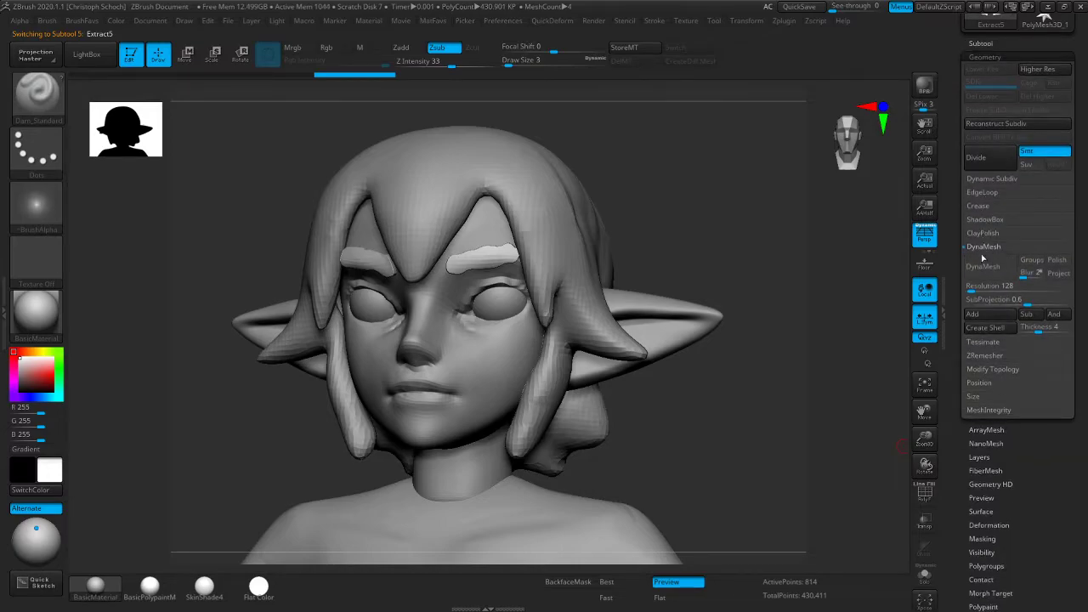
pyautogui.click(983, 356)
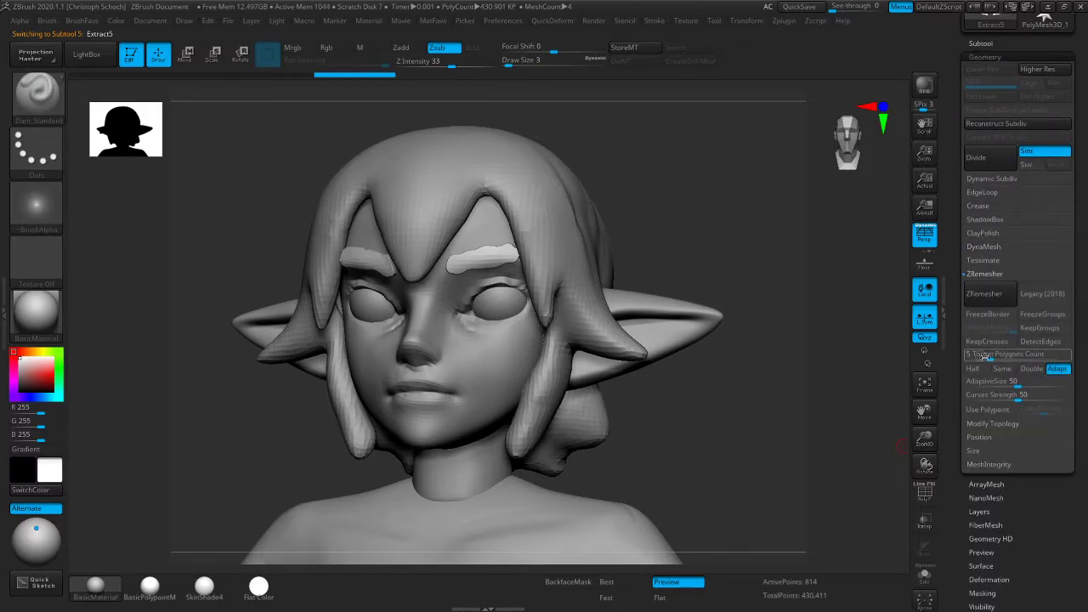
pyautogui.moveTo(995, 355); pyautogui.dragTo(945, 352)
pyautogui.click(1045, 328)
pyautogui.click(990, 293)
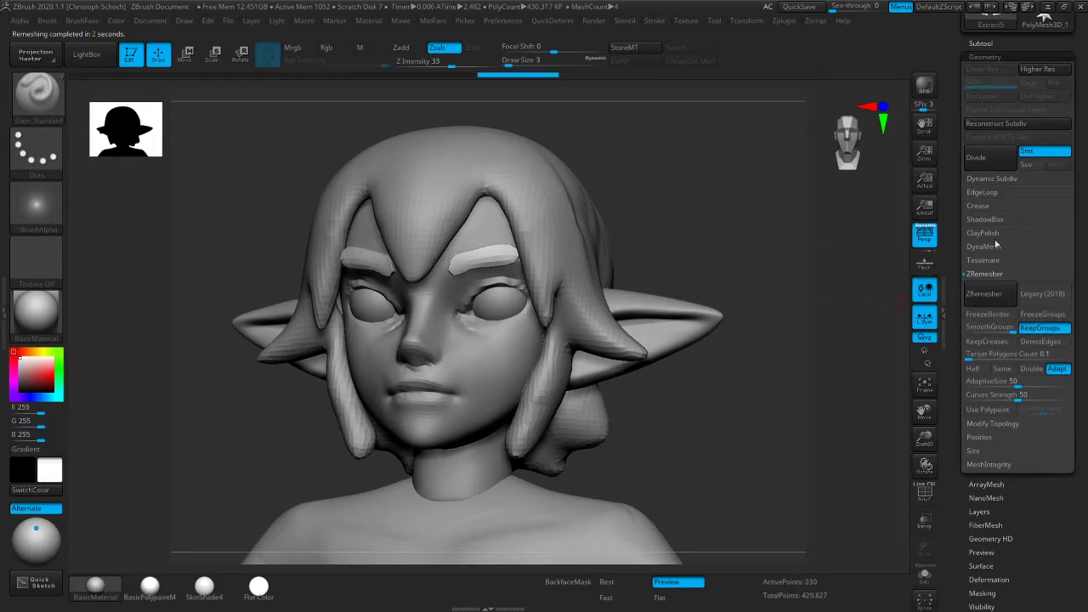
# Lift the eyebrow's outer part slightly with a large size 38 Move brush, working from a low angle
pyautogui.moveTo(769, 255)
pyautogui.mouseDown()
pyautogui.moveTo(741, 235)
pyautogui.moveTo(739, 218)
pyautogui.moveTo(732, 253)
pyautogui.mouseUp()
pyautogui.press('b')
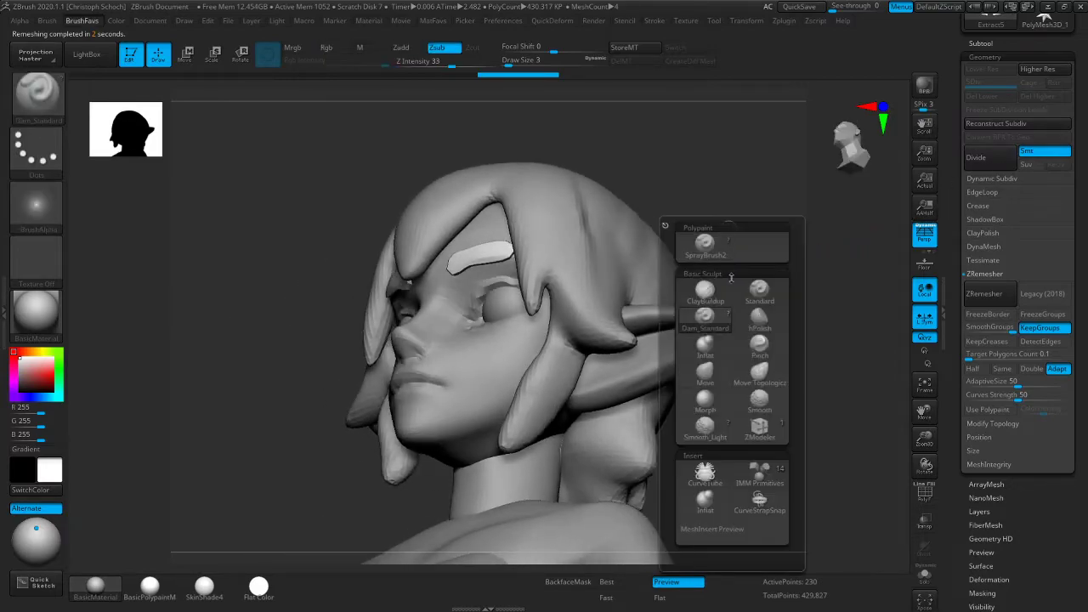
pyautogui.press('b')
pyautogui.press('m')
pyautogui.press('v')
pyautogui.press(']')
pyautogui.moveTo(499, 268); pyautogui.dragTo(501, 260)
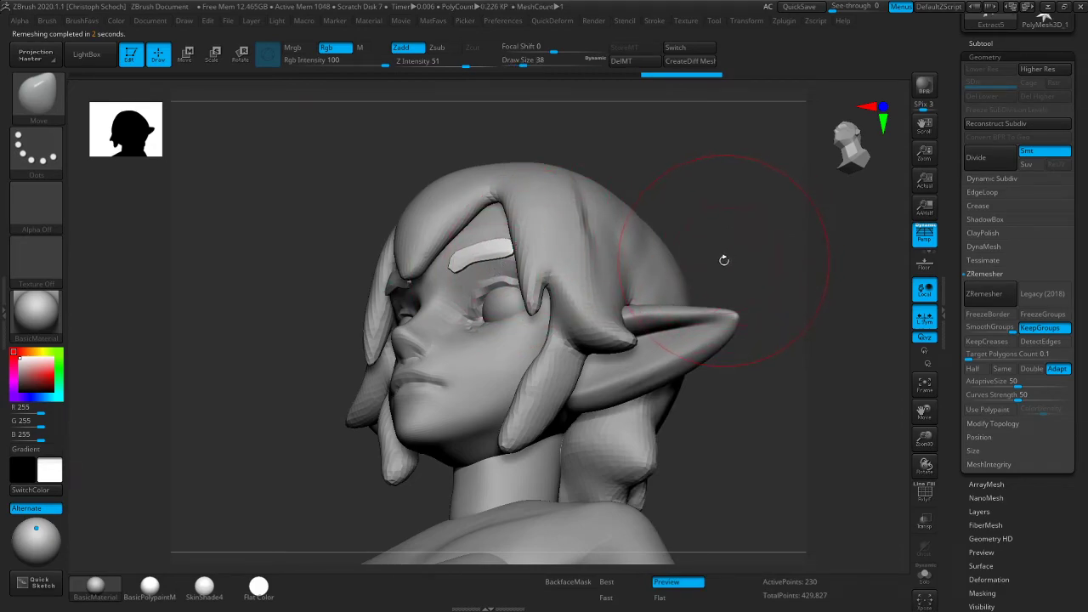
pyautogui.moveTo(723, 252); pyautogui.dragTo(740, 246)
# Refine the eyebrow's fit against the forehead with a smaller Move brush
pyautogui.press('[')
pyautogui.press('[')
pyautogui.press('[')
pyautogui.moveTo(503, 260); pyautogui.dragTo(507, 255)
pyautogui.moveTo(651, 204); pyautogui.dragTo(697, 128)
pyautogui.press(']')
pyautogui.moveTo(545, 228); pyautogui.dragTo(567, 225)
# Shape the eyebrow's arch and inner end with Move brush sizes 7 and 9
pyautogui.moveTo(567, 225); pyautogui.dragTo(502, 264, button='right')
pyautogui.press('[')
pyautogui.press('[')
pyautogui.press('[')
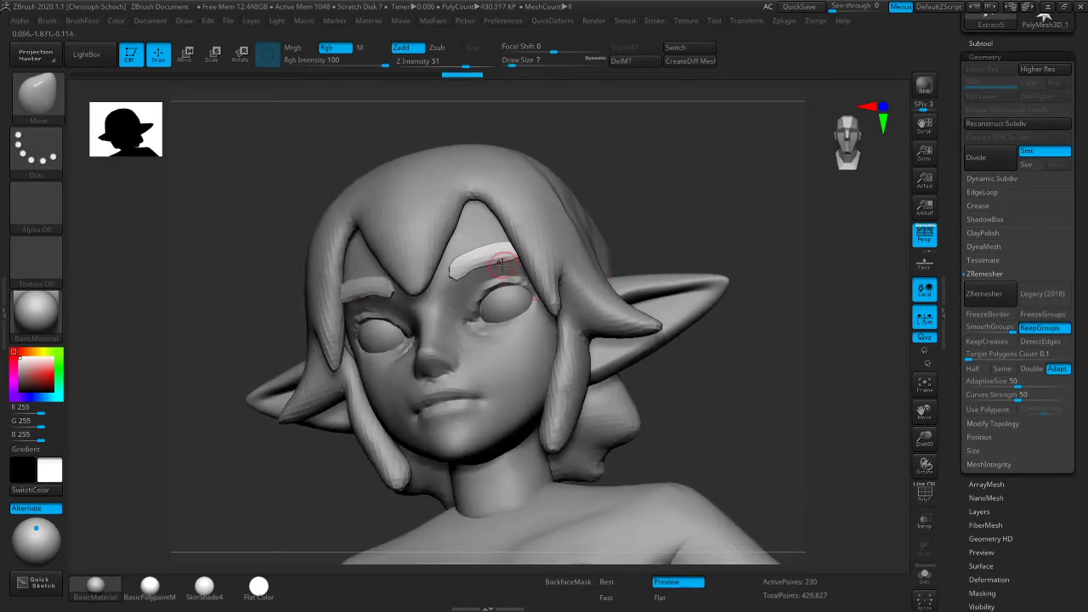
pyautogui.moveTo(508, 261)
pyautogui.mouseDown()
pyautogui.moveTo(493, 255)
pyautogui.moveTo(522, 235)
pyautogui.mouseUp()
pyautogui.moveTo(670, 204); pyautogui.dragTo(629, 209)
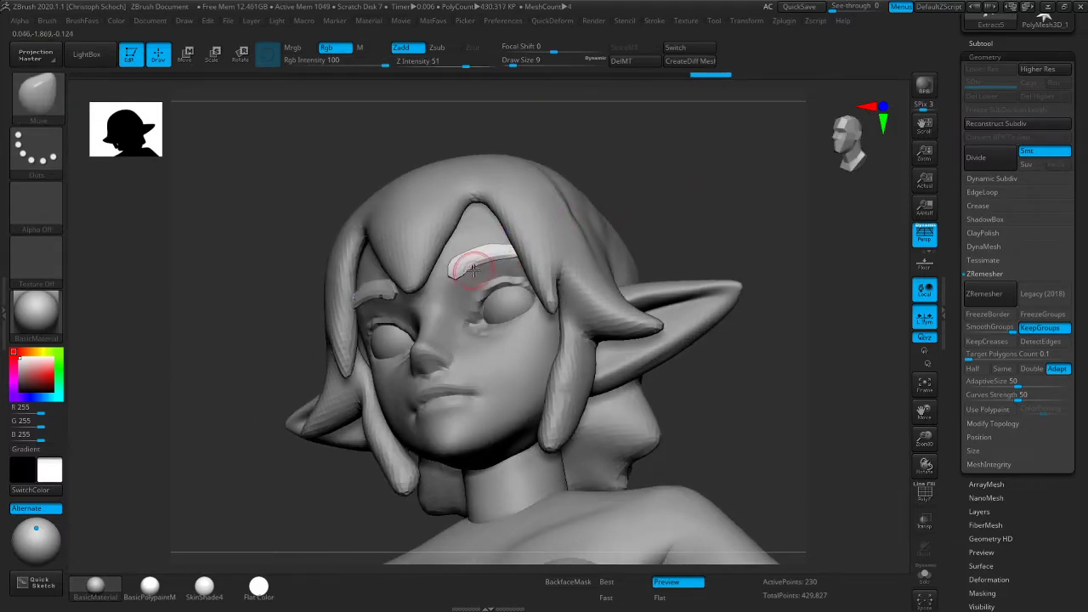
pyautogui.moveTo(479, 243); pyautogui.dragTo(508, 230)
pyautogui.keyDown('shift'); pyautogui.moveTo(637, 211); pyautogui.dragTo(692, 227); pyautogui.keyUp('shift')
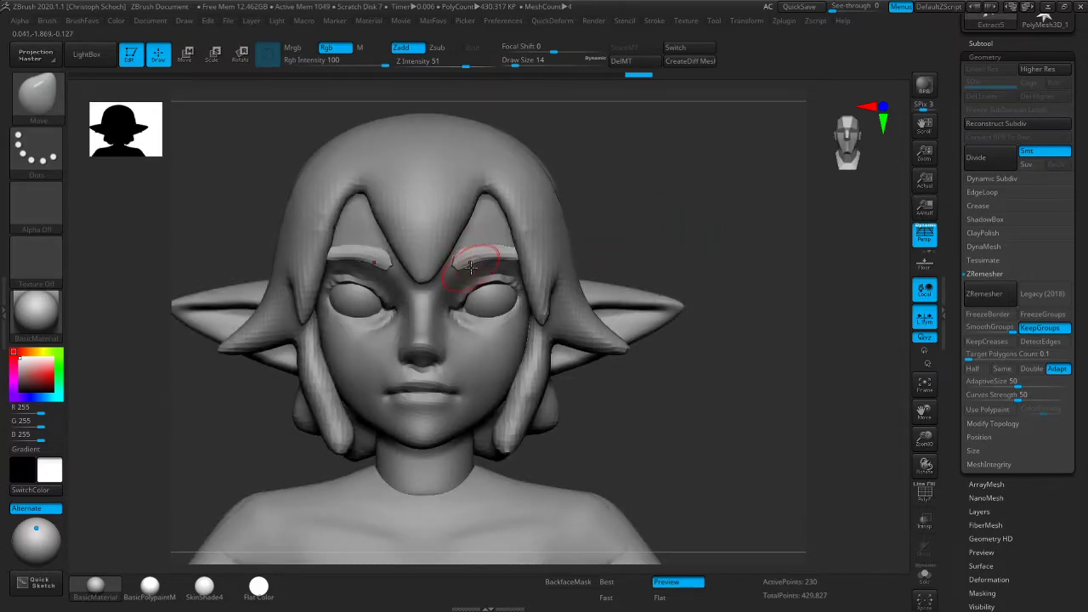
# Reposition the eyebrows' inner and outer ends with larger Move brush sizes, checking them from several angles
pyautogui.press('super')
pyautogui.press('super')
pyautogui.moveTo(598, 220); pyautogui.dragTo(632, 171)
pyautogui.moveTo(498, 250); pyautogui.dragTo(499, 244)
pyautogui.moveTo(257, 382); pyautogui.dragTo(357, 353)
pyautogui.moveTo(514, 257); pyautogui.dragTo(493, 247)
pyautogui.moveTo(655, 204)
pyautogui.mouseDown()
pyautogui.moveTo(566, 239)
pyautogui.moveTo(510, 234)
pyautogui.mouseUp()
pyautogui.moveTo(470, 270)
pyautogui.mouseDown()
pyautogui.moveTo(470, 251)
pyautogui.moveTo(510, 241)
pyautogui.moveTo(481, 250)
pyautogui.moveTo(498, 246)
pyautogui.mouseUp()
pyautogui.moveTo(379, 300); pyautogui.dragTo(486, 289)
pyautogui.moveTo(511, 249); pyautogui.dragTo(516, 245)
pyautogui.moveTo(646, 218)
pyautogui.mouseDown()
pyautogui.moveTo(617, 199)
pyautogui.moveTo(602, 235)
pyautogui.moveTo(689, 264)
pyautogui.mouseUp()
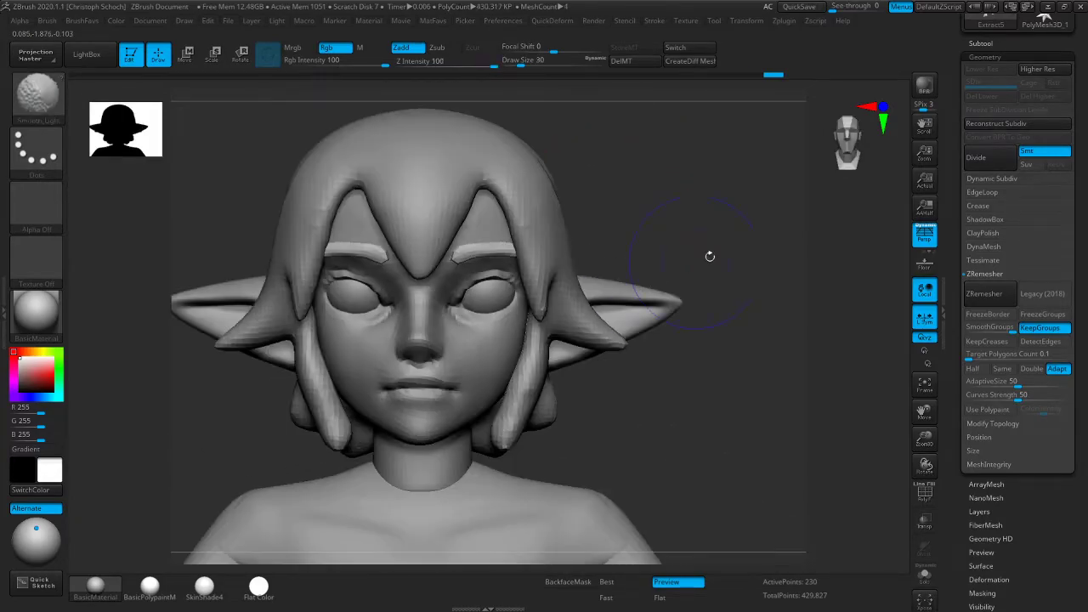
# Hide the hair subtool, keep the eyebrow subtool active with Move brush size 22, and inspect the brows from the front
pyautogui.click(989, 45)
pyautogui.click(1065, 204)
pyautogui.moveTo(837, 207); pyautogui.dragTo(699, 230)
pyautogui.keyDown('alt'); pyautogui.click(533, 254); pyautogui.keyUp('alt')
pyautogui.moveTo(328, 379); pyautogui.dragTo(481, 357)
pyautogui.press(']')
pyautogui.keyDown('shift'); pyautogui.moveTo(657, 224); pyautogui.dragTo(734, 225); pyautogui.keyUp('shift')
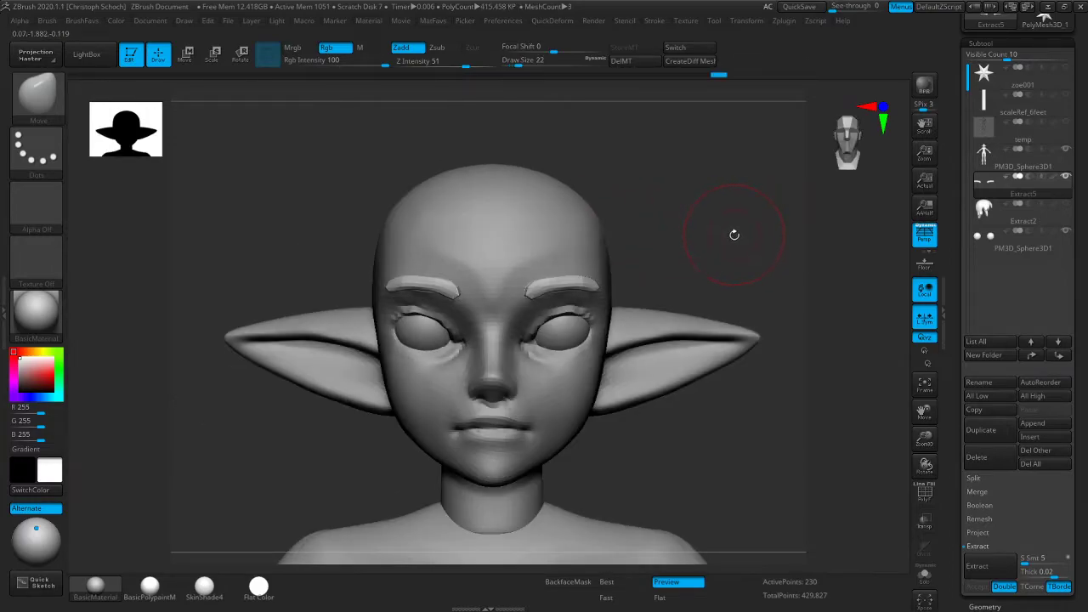
pyautogui.moveTo(731, 233); pyautogui.dragTo(733, 235)
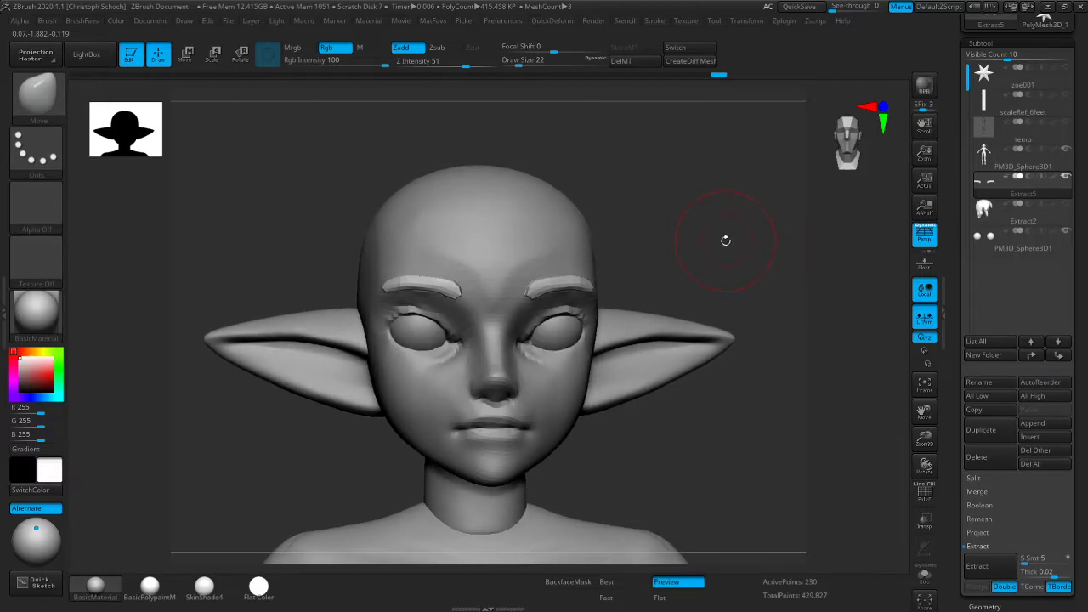
# Adjust the eyebrows' outer ends with the Move brush at size 22, working from front and profile views
pyautogui.moveTo(714, 238); pyautogui.dragTo(725, 241)
pyautogui.moveTo(397, 285); pyautogui.dragTo(382, 283)
pyautogui.moveTo(247, 271); pyautogui.dragTo(327, 260)
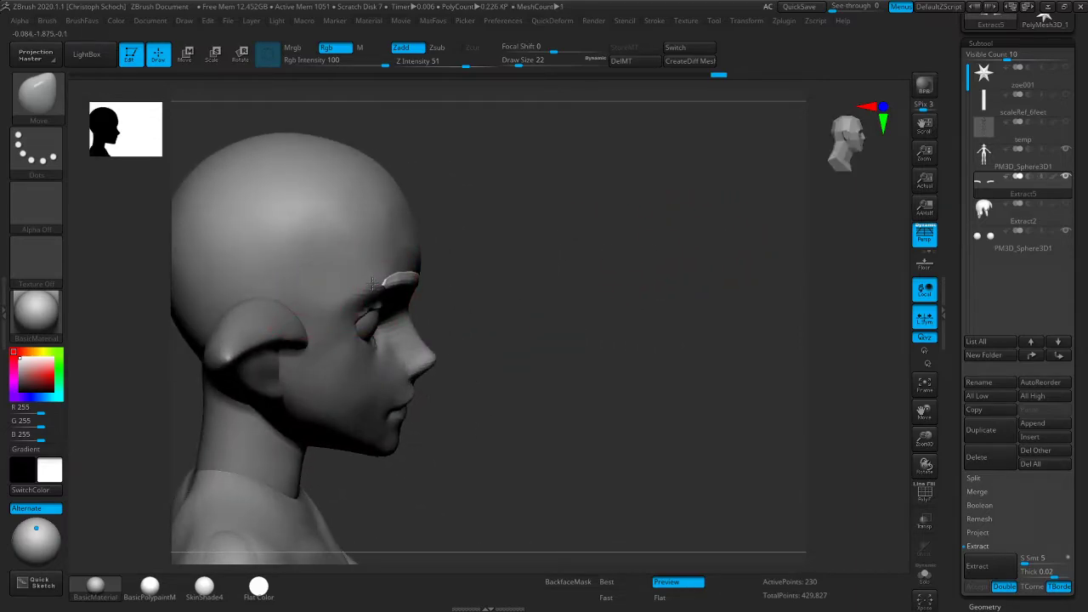
pyautogui.keyDown('shift'); pyautogui.moveTo(503, 216); pyautogui.dragTo(456, 194); pyautogui.keyUp('shift')
pyautogui.moveTo(245, 427); pyautogui.dragTo(311, 413)
# Refine the eyebrows' inner ends and underside using Move brush sizes 9 and 14
pyautogui.press('[')
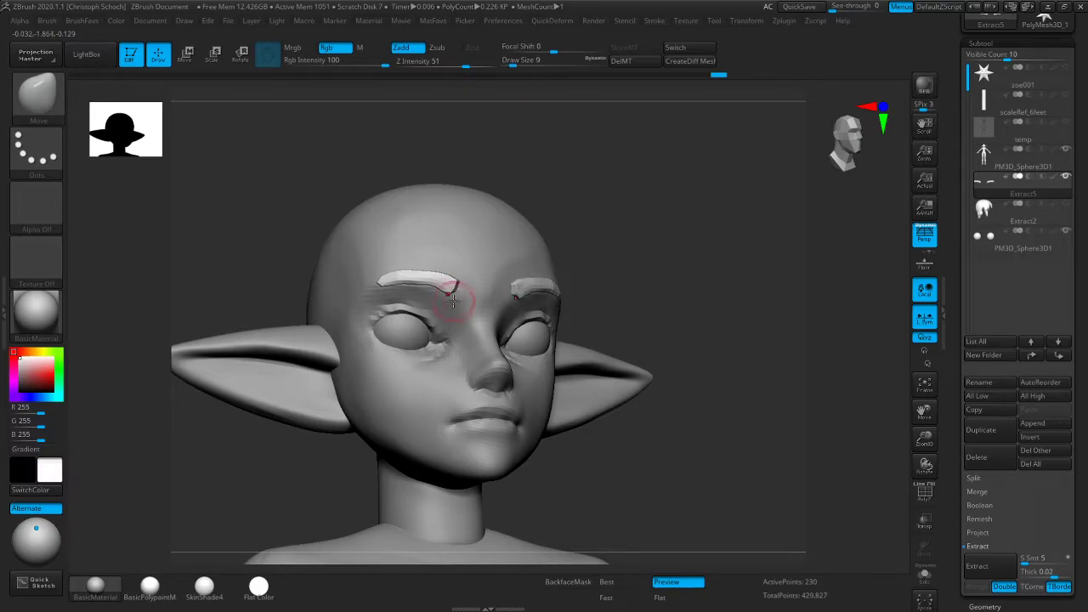
pyautogui.moveTo(516, 235); pyautogui.dragTo(458, 278, button='right')
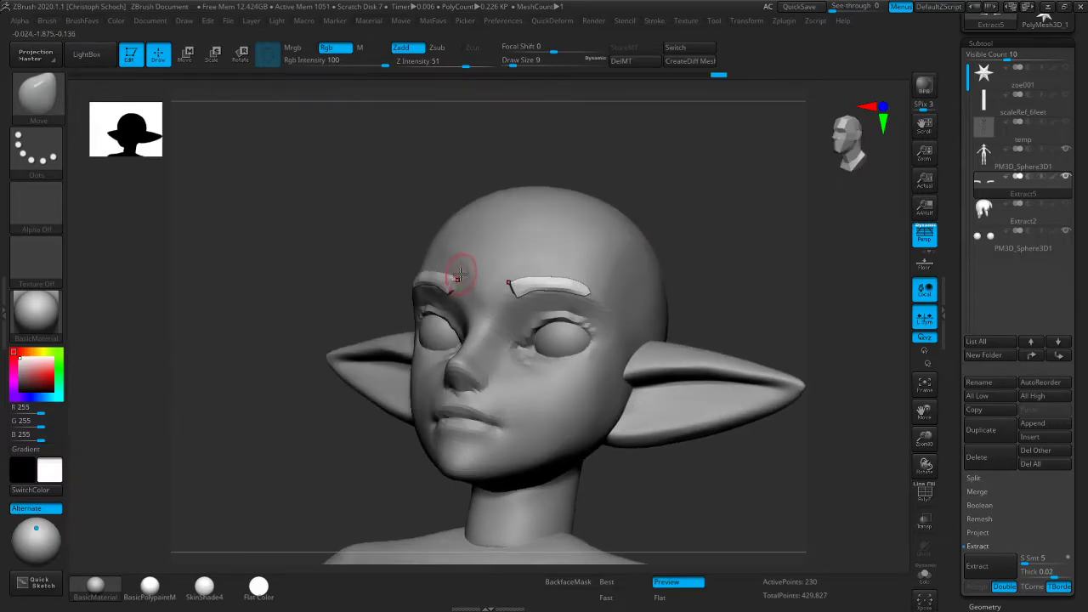
pyautogui.moveTo(307, 407); pyautogui.dragTo(454, 260, button='right')
pyautogui.moveTo(505, 228); pyautogui.dragTo(578, 247, button='right')
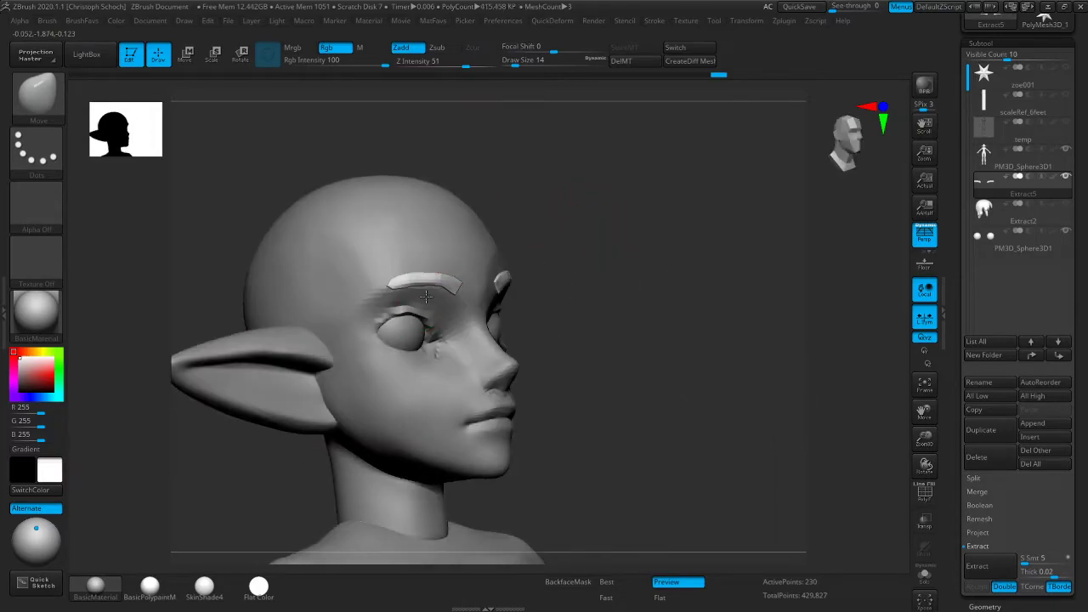
pyautogui.moveTo(407, 278)
pyautogui.mouseDown()
pyautogui.moveTo(396, 269)
pyautogui.moveTo(407, 284)
pyautogui.moveTo(451, 284)
pyautogui.mouseUp()
pyautogui.keyDown('shift'); pyautogui.moveTo(618, 243); pyautogui.dragTo(590, 247, button='right'); pyautogui.keyUp('shift')
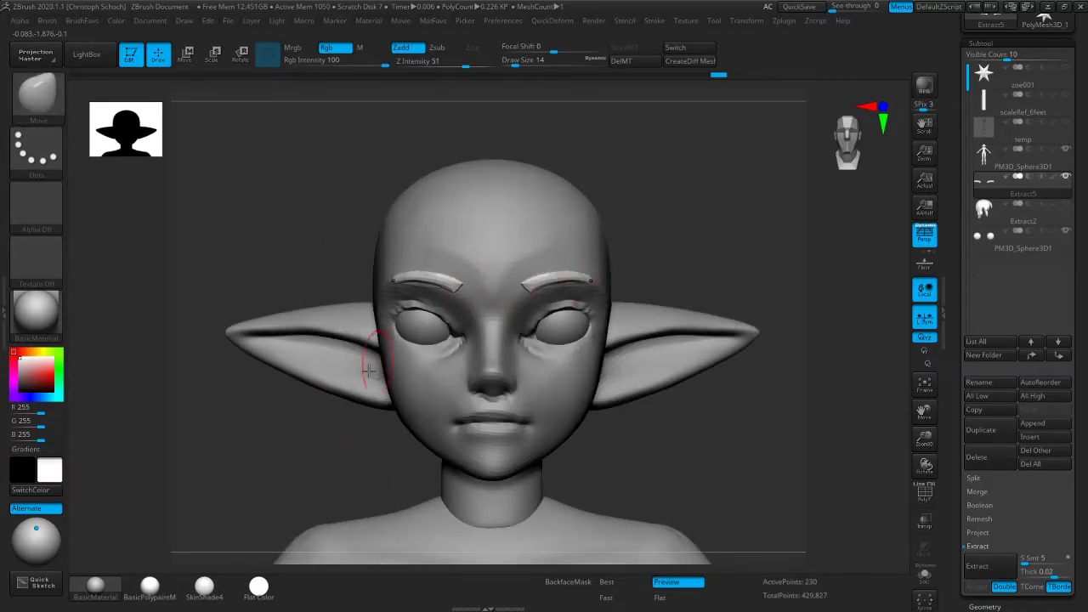
# Reshape the eyebrow arch from a three-quarter view with Move brush sizes 30 and 14
pyautogui.moveTo(351, 434); pyautogui.dragTo(382, 406)
pyautogui.press(']')
pyautogui.press(']')
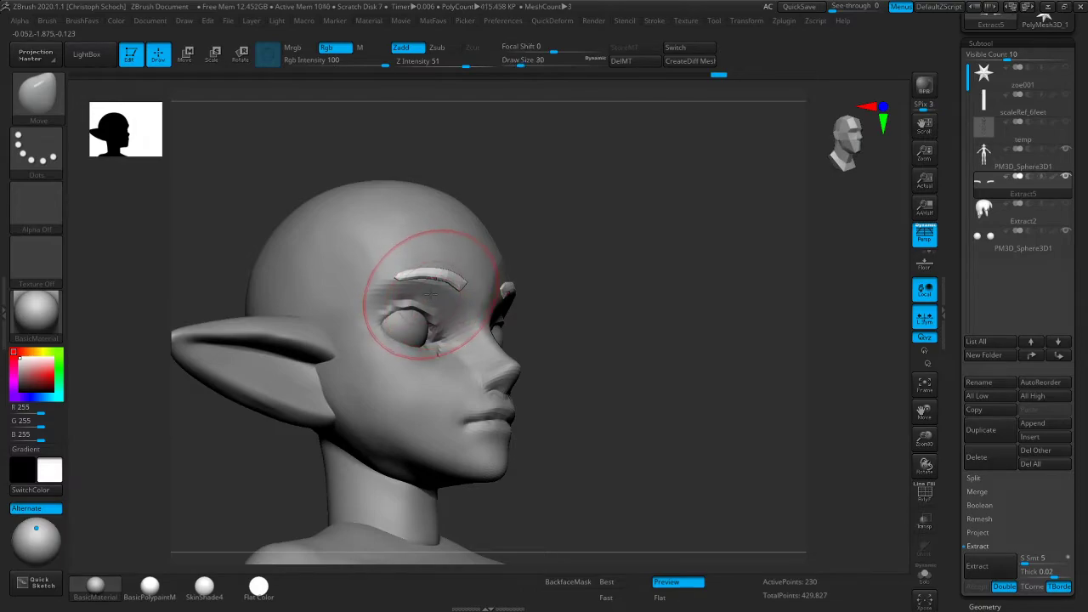
pyautogui.press('[')
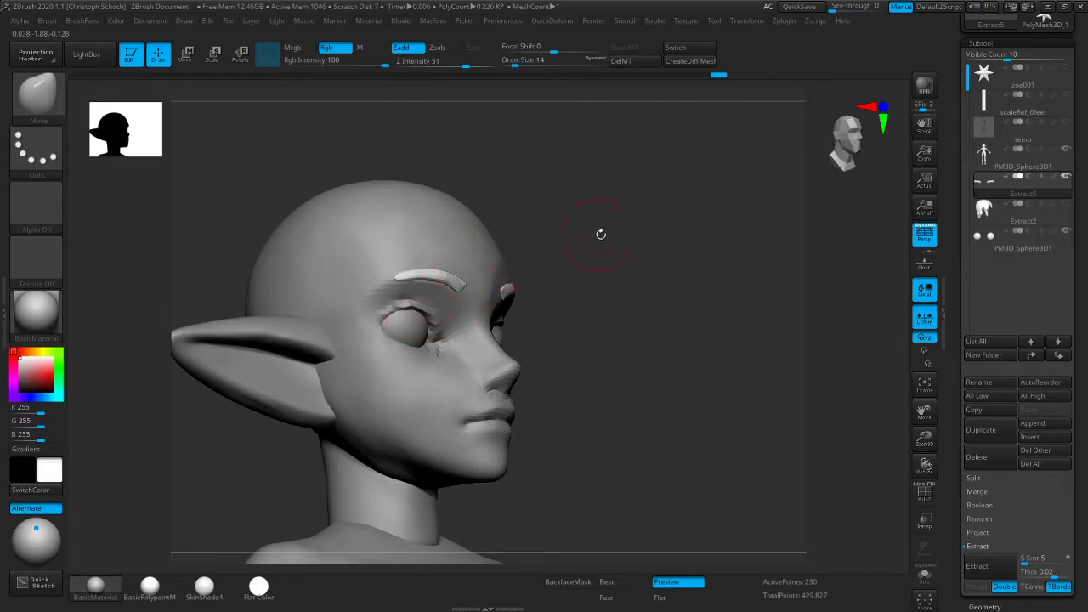
pyautogui.moveTo(593, 234); pyautogui.dragTo(534, 236)
# Taper the eyebrow's outer tip with the Move brush at size 7
pyautogui.press('[')
pyautogui.moveTo(265, 459); pyautogui.dragTo(382, 359)
pyautogui.moveTo(556, 310); pyautogui.dragTo(488, 311)
pyautogui.press('[')
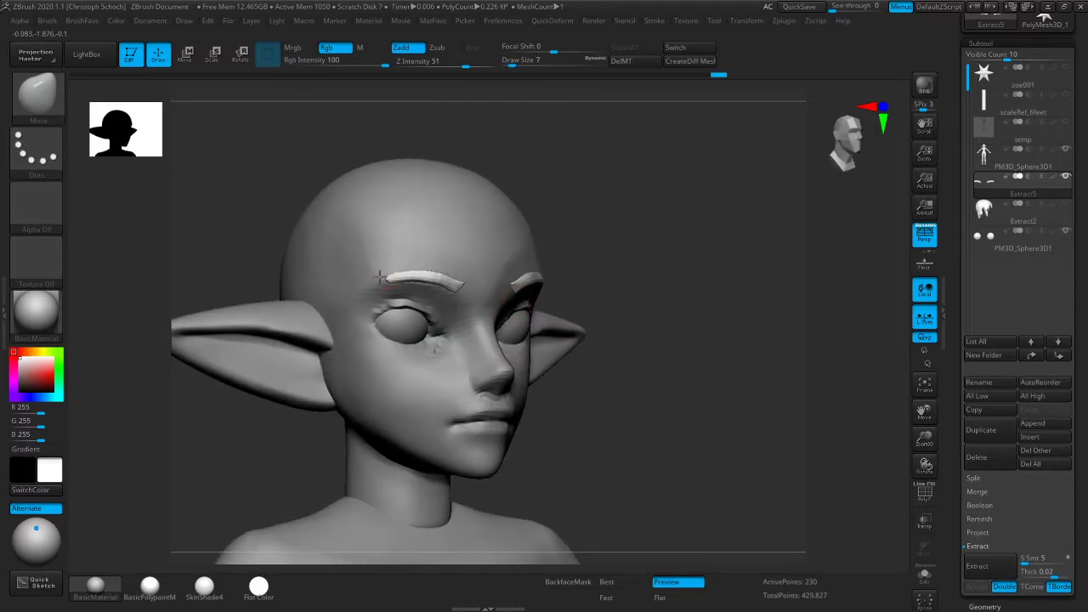
pyautogui.keyDown('shift'); pyautogui.moveTo(614, 221); pyautogui.dragTo(714, 206, button='right'); pyautogui.keyUp('shift')
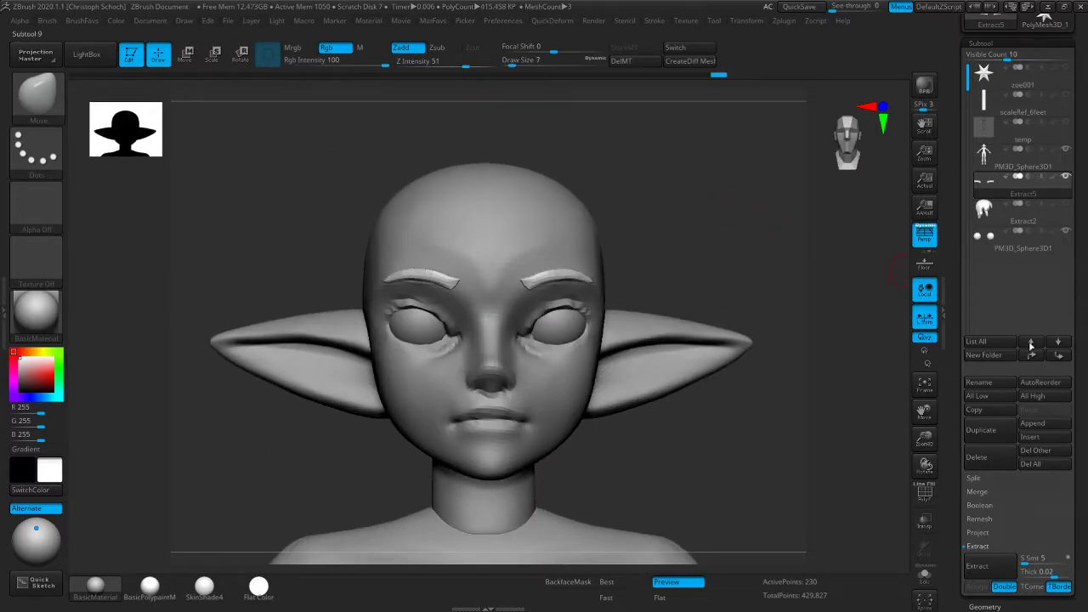
# Turn on dynamic subdivision for the eyebrow subtool and enlarge the Move brush to size 38
pyautogui.click(990, 607)
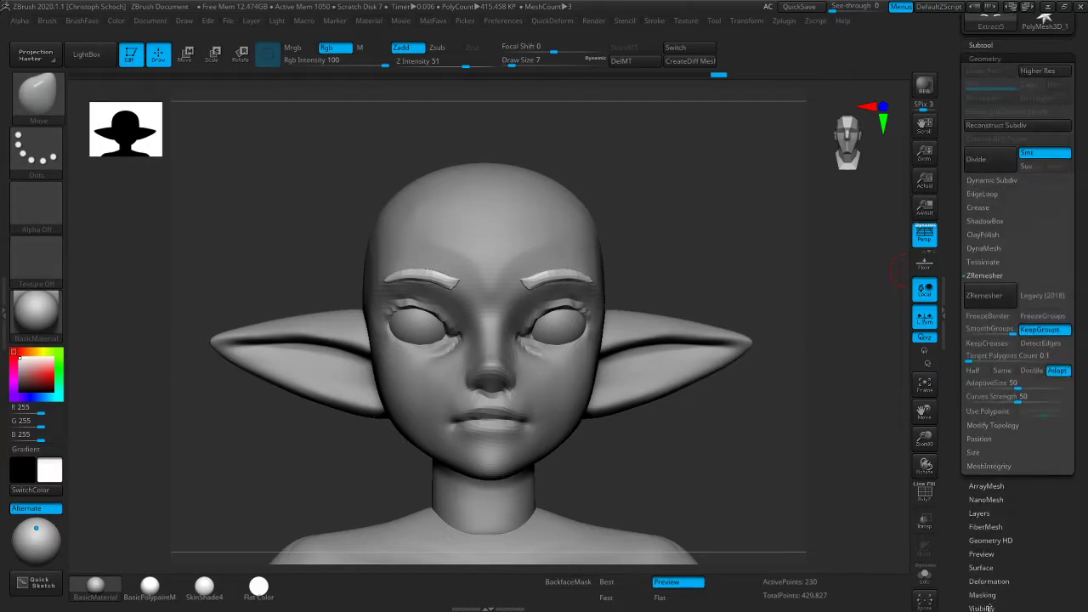
pyautogui.click(987, 180)
pyautogui.click(986, 193)
pyautogui.moveTo(837, 259)
pyautogui.mouseDown(button='right')
pyautogui.moveTo(735, 270)
pyautogui.moveTo(807, 267)
pyautogui.mouseUp(button='right')
pyautogui.press(']')
pyautogui.press(']')
pyautogui.press(']')
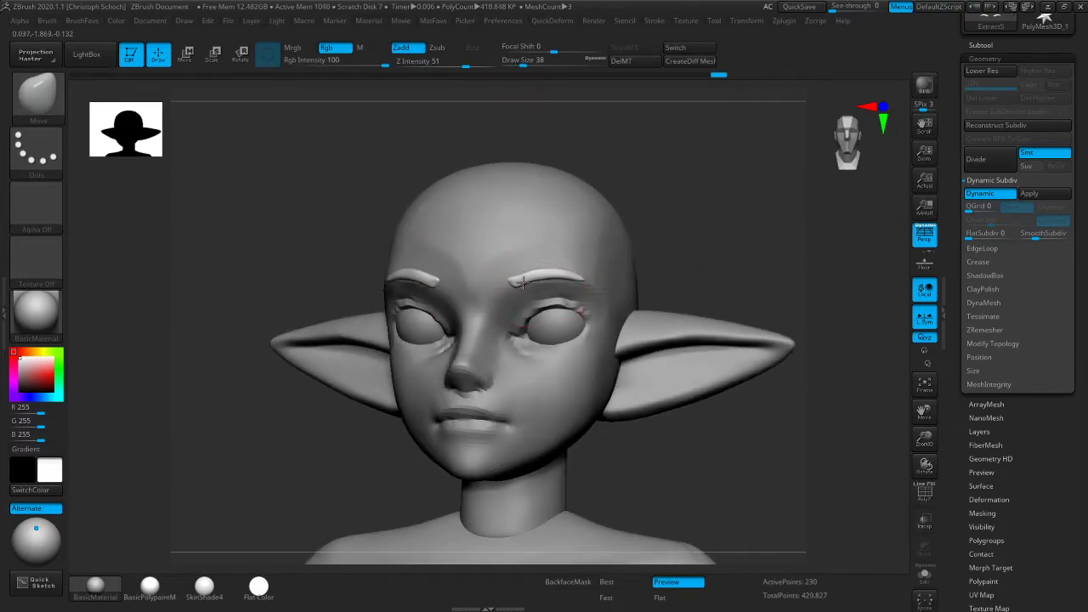
pyautogui.moveTo(542, 279); pyautogui.dragTo(600, 255, button='right')
# Switch to the head subtool and soften the forehead between the brows with Move and Smooth at size 14
pyautogui.keyDown('alt'); pyautogui.click(463, 255); pyautogui.keyUp('alt')
pyautogui.press('[')
pyautogui.press('[')
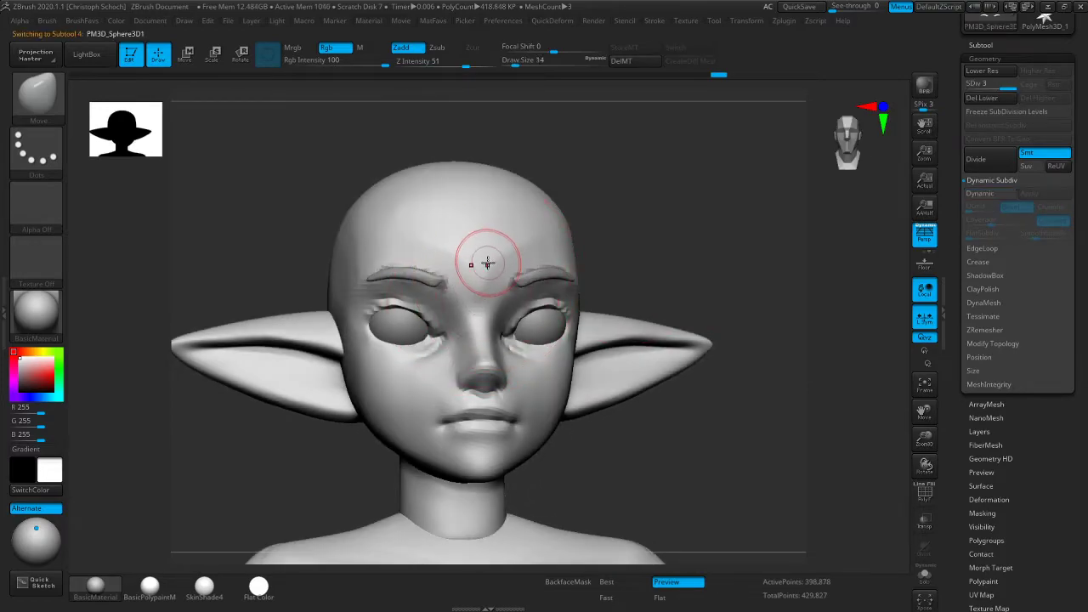
pyautogui.moveTo(610, 221); pyautogui.dragTo(660, 236)
pyautogui.press('shift')
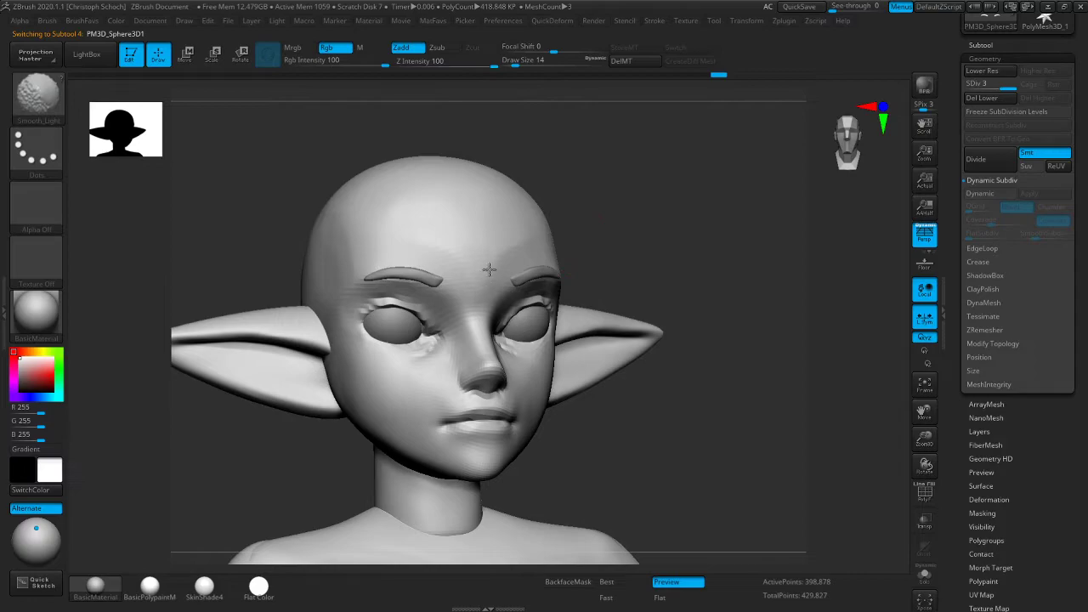
pyautogui.moveTo(587, 229)
pyautogui.mouseDown()
pyautogui.moveTo(658, 243)
pyautogui.moveTo(756, 223)
pyautogui.moveTo(608, 243)
pyautogui.mouseUp()
pyautogui.moveTo(668, 227)
pyautogui.mouseDown()
pyautogui.moveTo(680, 226)
pyautogui.moveTo(653, 235)
pyautogui.mouseUp()
# Adjust the head's brow ridge around the eyebrows' inner ends, varying the Move brush size
pyautogui.press(']')
pyautogui.moveTo(531, 271); pyautogui.dragTo(526, 281)
pyautogui.press(']')
pyautogui.moveTo(728, 223); pyautogui.dragTo(641, 212)
pyautogui.press('[')
pyautogui.moveTo(516, 287); pyautogui.dragTo(520, 292)
pyautogui.moveTo(416, 358)
pyautogui.mouseDown()
pyautogui.moveTo(443, 358)
pyautogui.moveTo(532, 314)
pyautogui.moveTo(609, 235)
pyautogui.moveTo(539, 272)
pyautogui.mouseUp()
# Switch back to the eyebrow subtool and fit the brows to the forehead with Move brush size 10
pyautogui.keyDown('alt'); pyautogui.click(556, 270); pyautogui.keyUp('alt')
pyautogui.press('[')
pyautogui.press('[')
pyautogui.press('[')
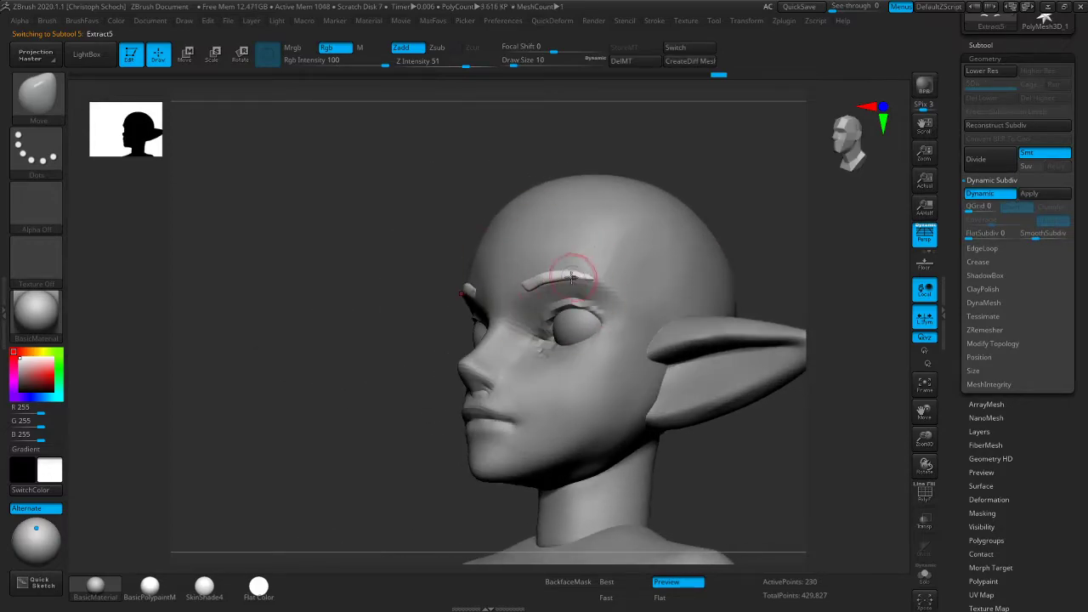
pyautogui.moveTo(420, 381)
pyautogui.mouseDown()
pyautogui.moveTo(420, 359)
pyautogui.moveTo(557, 267)
pyautogui.mouseUp()
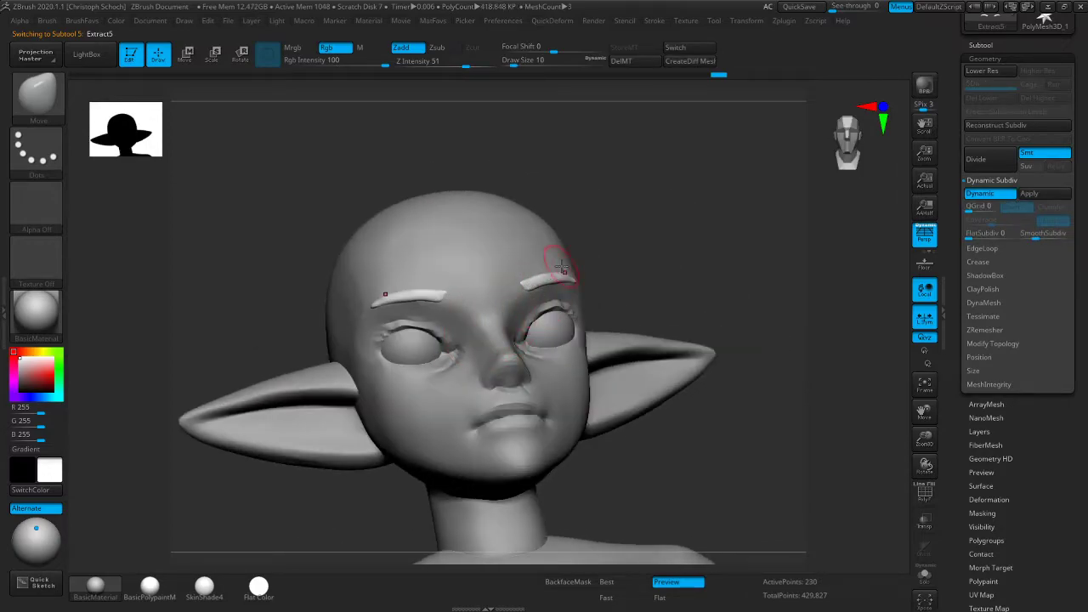
pyautogui.moveTo(586, 264); pyautogui.dragTo(538, 278, button='right')
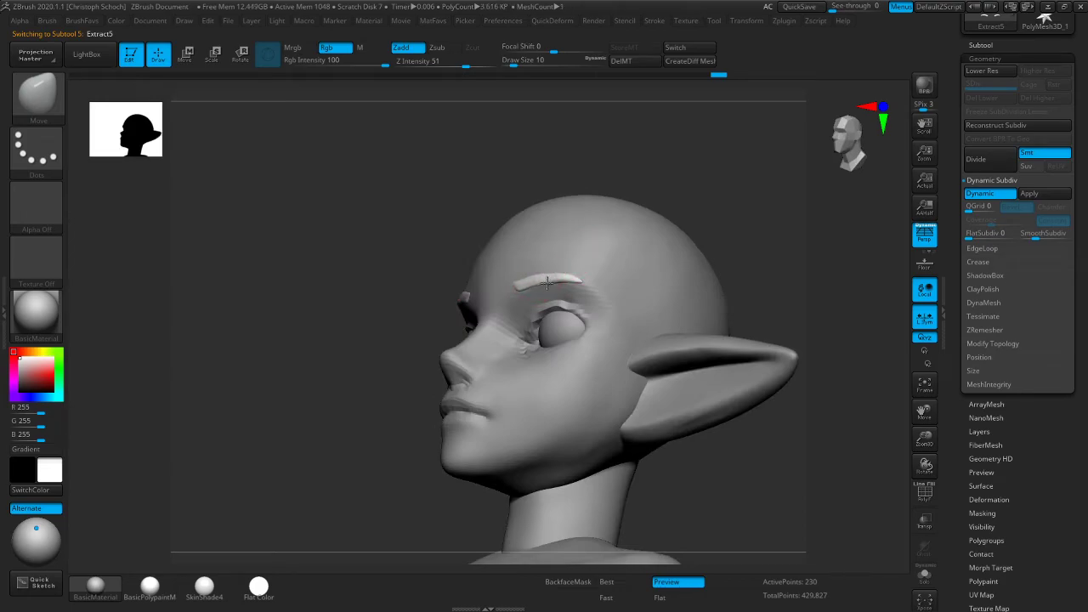
# Smooth the eyebrows and flatten their surface with the hPolish brush at size 10
pyautogui.press('shift')
pyautogui.keyDown('shift'); pyautogui.moveTo(444, 325); pyautogui.dragTo(501, 342); pyautogui.keyUp('shift')
pyautogui.press('b')
pyautogui.click(620, 424)
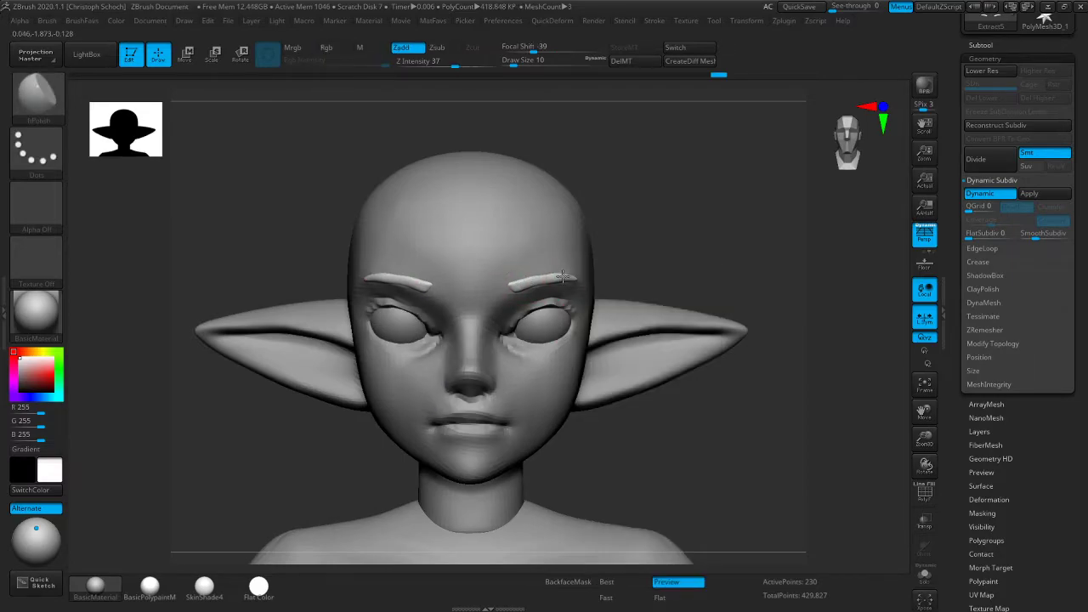
pyautogui.moveTo(657, 261); pyautogui.dragTo(660, 255, button='right')
# Return to the Move brush and reshape the eyebrow's arch and inner end at sizes 10 and 18
pyautogui.press('b')
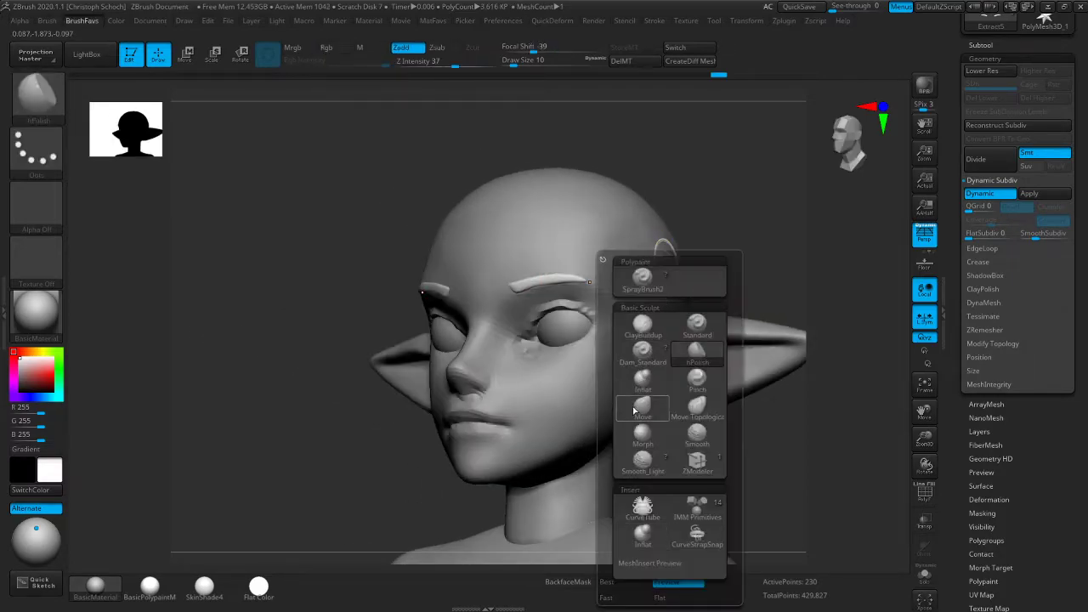
pyautogui.press('m')
pyautogui.press('v')
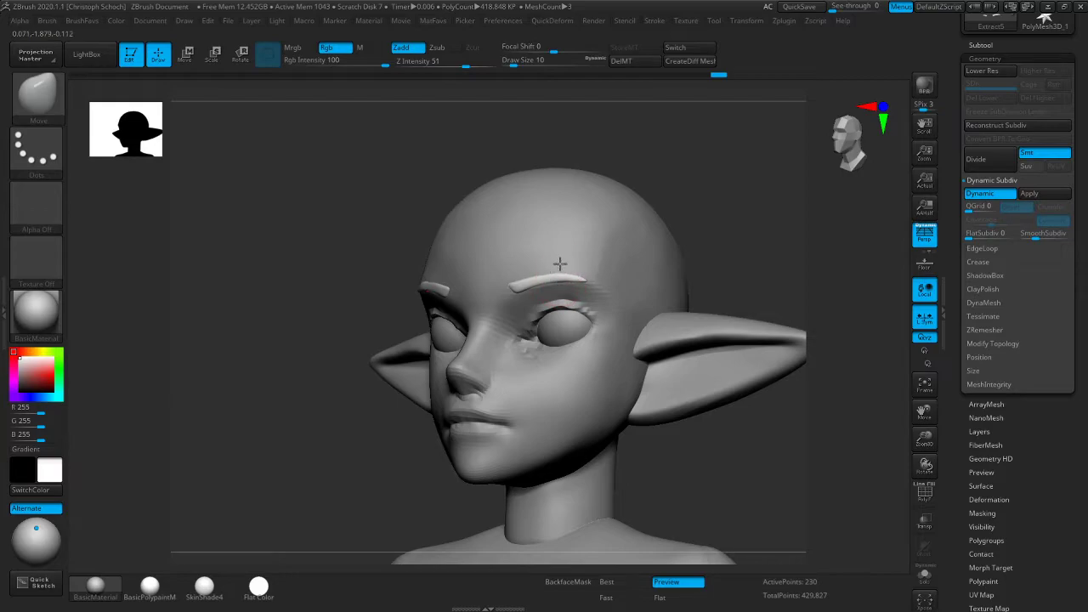
pyautogui.moveTo(614, 257)
pyautogui.mouseDown(button='right')
pyautogui.moveTo(723, 247)
pyautogui.moveTo(698, 249)
pyautogui.mouseUp(button='right')
pyautogui.press(']')
pyautogui.keyDown('shift'); pyautogui.moveTo(628, 264); pyautogui.dragTo(519, 242, button='right'); pyautogui.keyUp('shift')
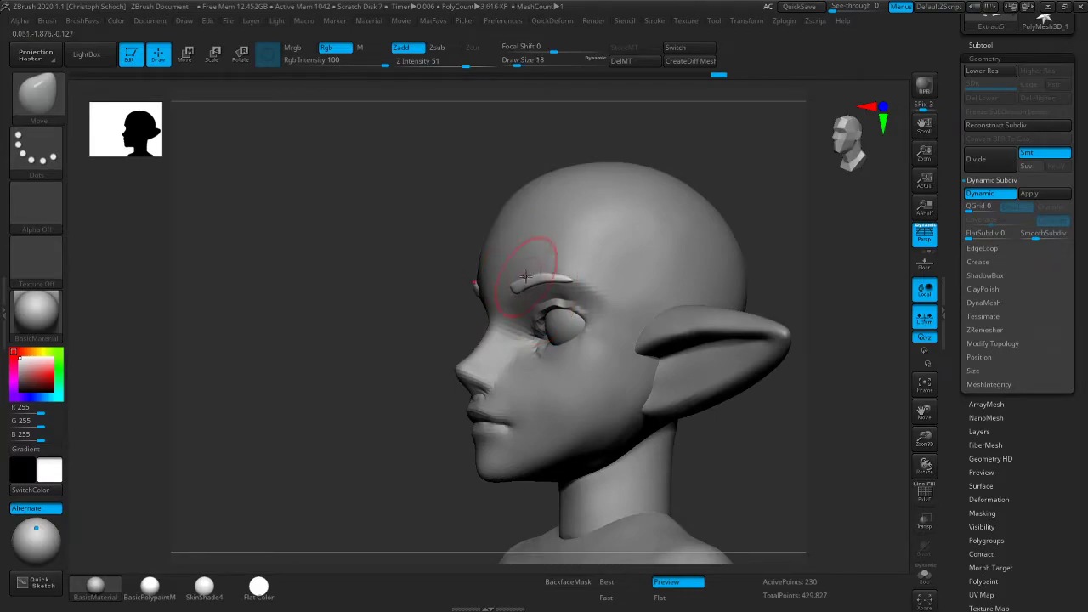
pyautogui.moveTo(367, 372); pyautogui.dragTo(442, 371, button='right')
# Pick a dark color and fill the eyebrow subtool with it
pyautogui.moveTo(49, 374); pyautogui.dragTo(12, 346)
pyautogui.click(116, 21)
pyautogui.click(143, 263)
pyautogui.moveTo(570, 242)
pyautogui.mouseDown(button='right')
pyautogui.moveTo(643, 240)
pyautogui.moveTo(612, 236)
pyautogui.mouseUp(button='right')
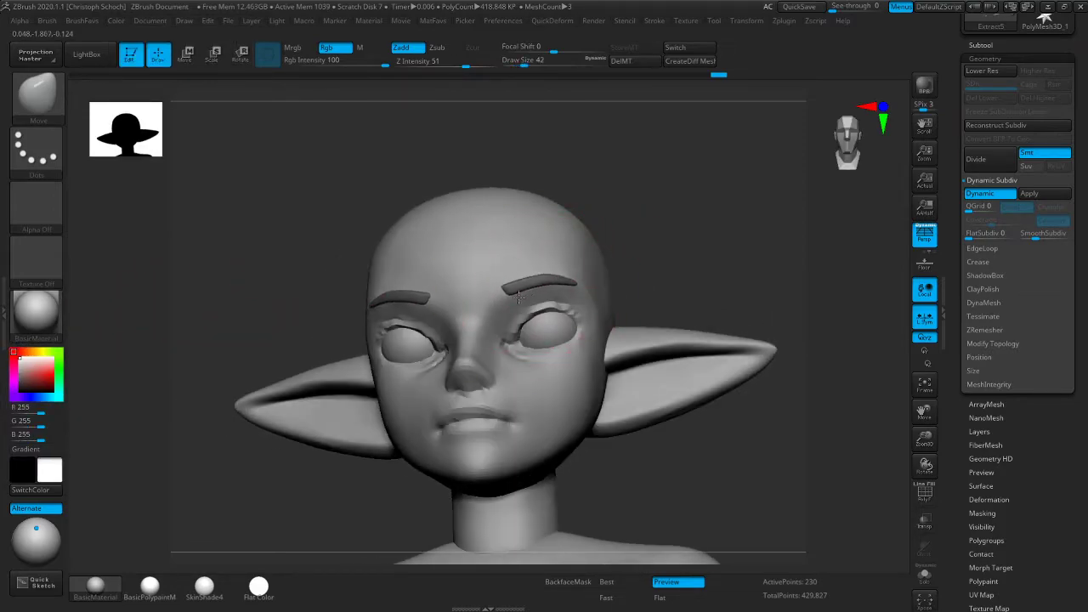
# Adjust the dark eyebrows' overall placement with Move brush sizes 42 and 34, judging them against the whole bust
pyautogui.keyDown('shift'); pyautogui.moveTo(528, 291); pyautogui.dragTo(553, 278, button='right'); pyautogui.keyUp('shift')
pyautogui.moveTo(476, 281)
pyautogui.mouseDown(button='right')
pyautogui.moveTo(547, 286)
pyautogui.moveTo(519, 293)
pyautogui.moveTo(551, 303)
pyautogui.moveTo(633, 378)
pyautogui.mouseUp(button='right')
pyautogui.moveTo(924, 439); pyautogui.dragTo(901, 432)
pyautogui.moveTo(924, 412); pyautogui.dragTo(893, 422)
pyautogui.moveTo(671, 360); pyautogui.dragTo(726, 362, button='right')
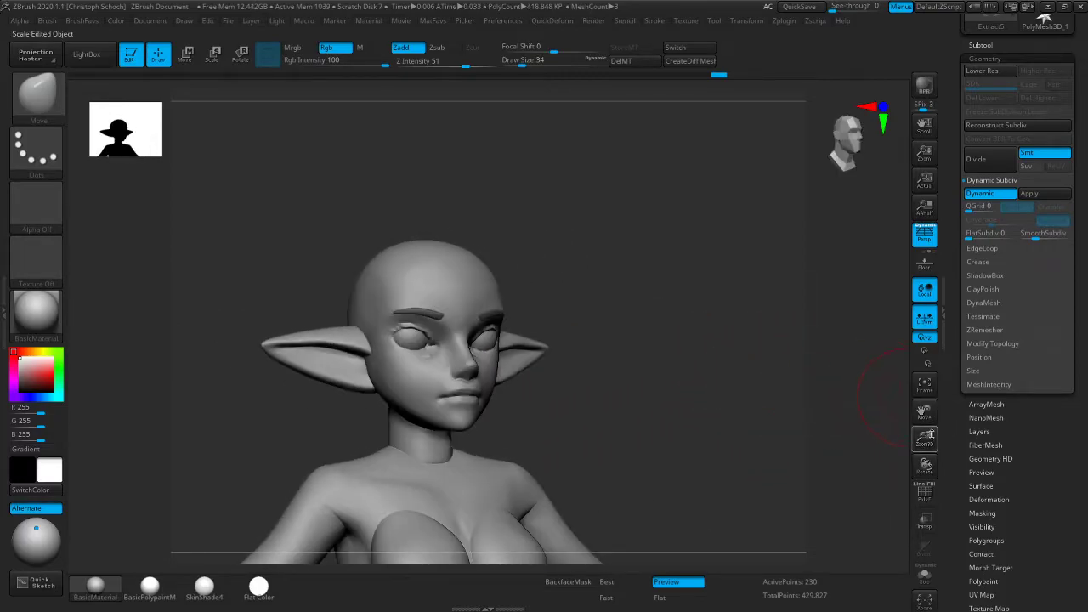
pyautogui.moveTo(922, 441); pyautogui.dragTo(917, 436)
pyautogui.moveTo(562, 338); pyautogui.dragTo(619, 341, button='right')
# Switch to the head subtool and polish the forehead with the hPolish brush at size 18
pyautogui.keyDown('alt'); pyautogui.click(479, 284); pyautogui.keyUp('alt')
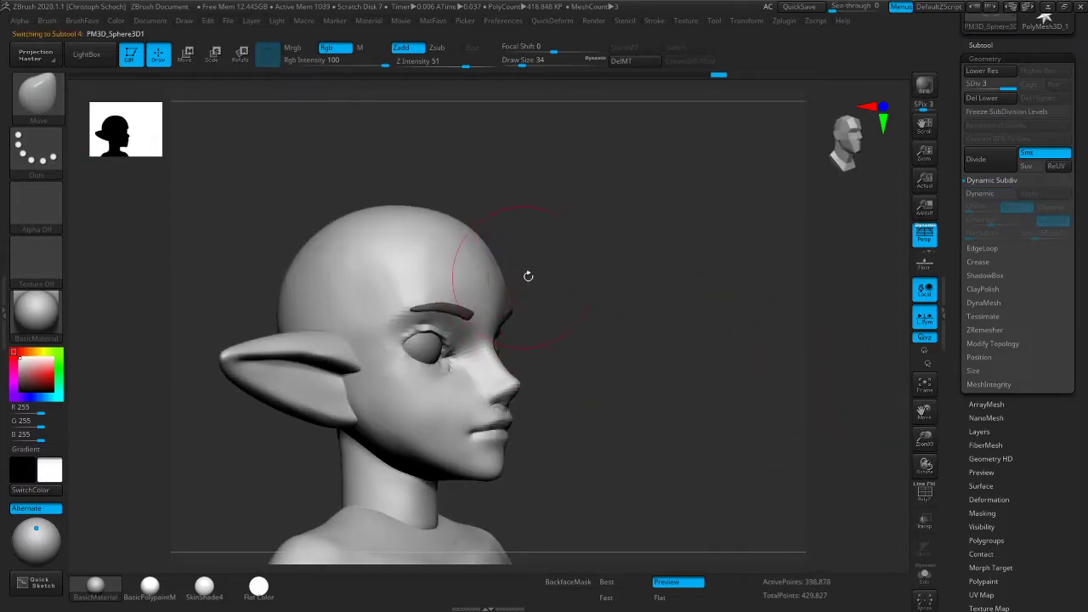
pyautogui.moveTo(667, 279); pyautogui.dragTo(610, 269, button='right')
pyautogui.press('space')
pyautogui.click(649, 364)
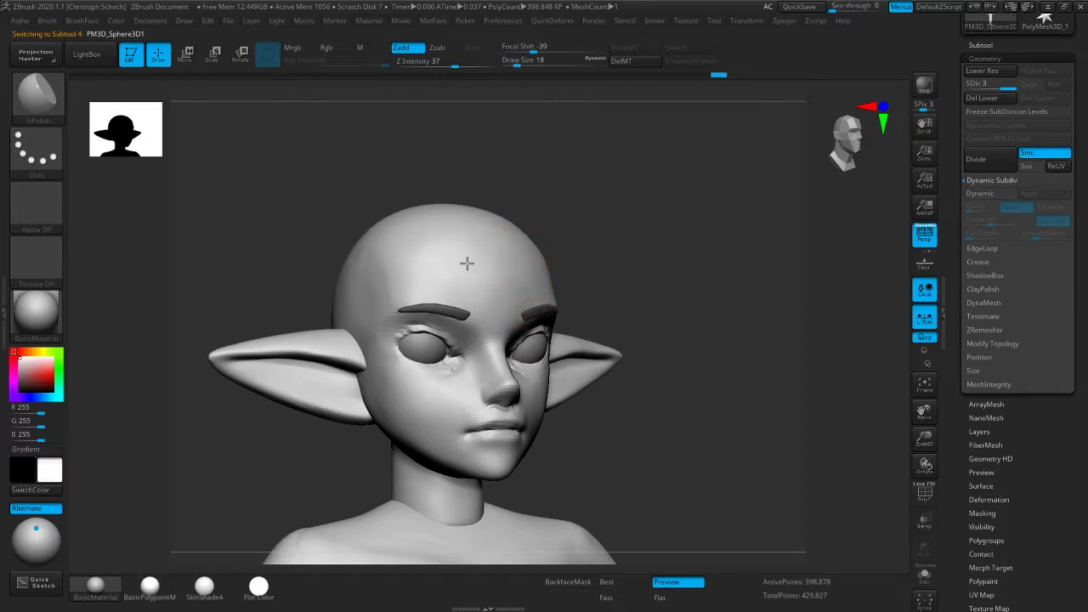
pyautogui.moveTo(706, 252)
pyautogui.mouseDown()
pyautogui.moveTo(664, 251)
pyautogui.moveTo(672, 238)
pyautogui.moveTo(694, 241)
pyautogui.mouseUp()
# Reshape the head between the eyebrows' inner ends and nose bridge with the Move brush at size 18
pyautogui.press('b')
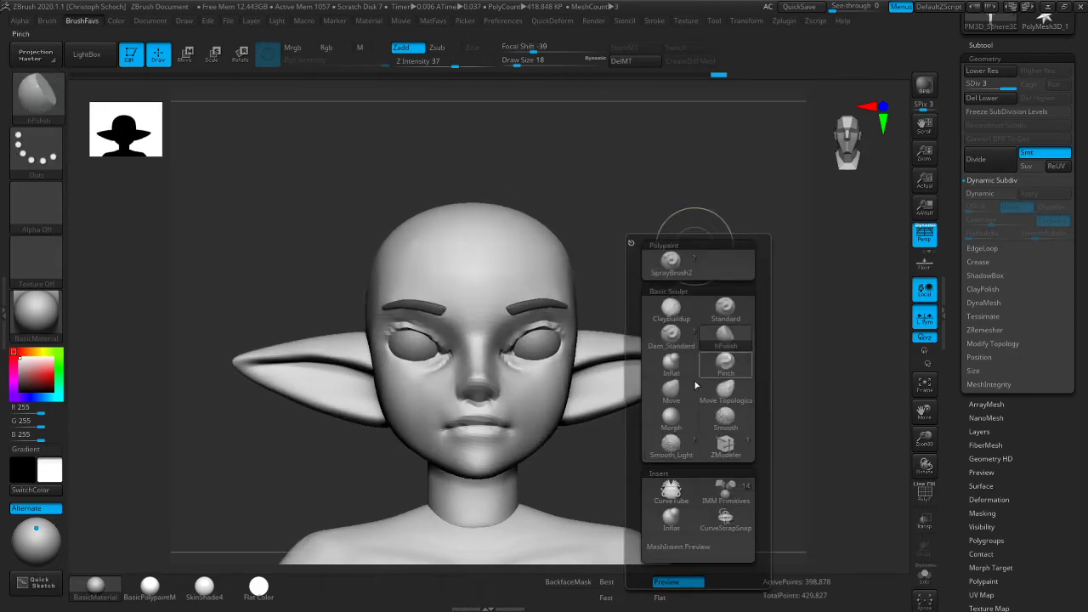
pyautogui.click(651, 392)
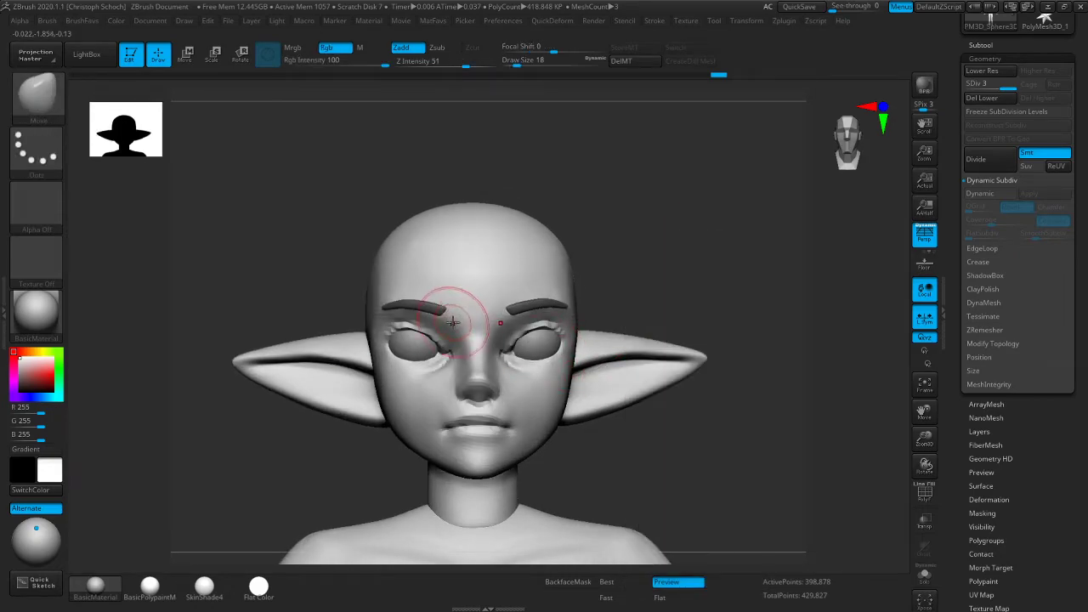
pyautogui.moveTo(620, 260)
pyautogui.mouseDown()
pyautogui.moveTo(672, 246)
pyautogui.moveTo(663, 223)
pyautogui.mouseUp()
# Build up the area between the brows with ClayBuildup at size 18 and flatten it with hPolish
pyautogui.press('b')
pyautogui.click(643, 297)
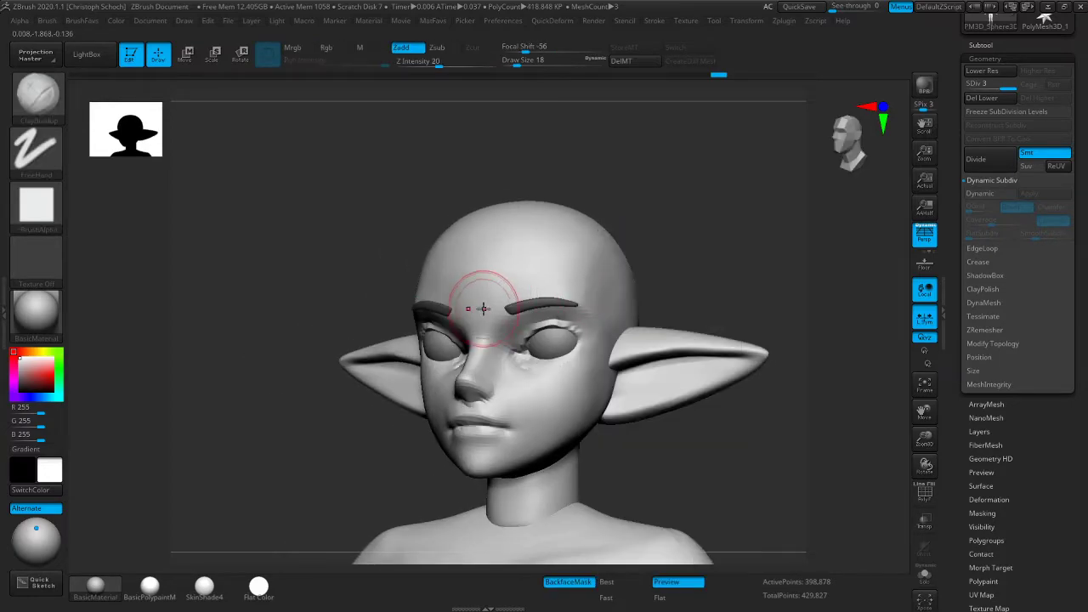
pyautogui.press('b')
pyautogui.press('h')
pyautogui.press('p')
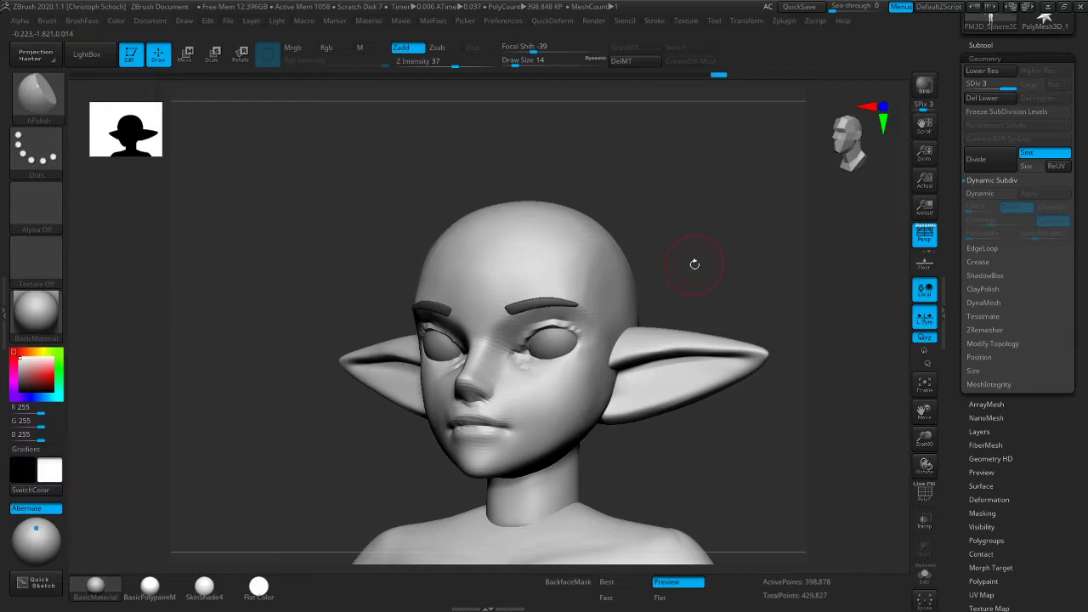
pyautogui.moveTo(704, 249)
pyautogui.keyDown('shift'); pyautogui.mouseDown()
pyautogui.moveTo(661, 252)
pyautogui.moveTo(681, 240)
pyautogui.mouseUp(); pyautogui.keyUp('shift')
# Add volume around the nose bridge and inner eye sockets with ClayBuildup at size 9
pyautogui.press('space')
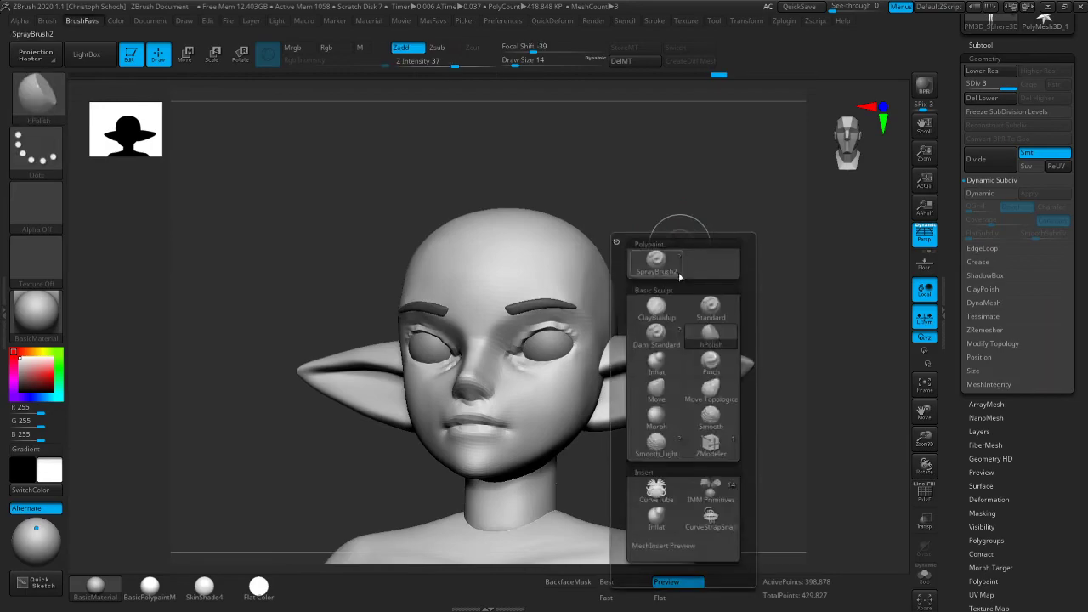
pyautogui.click(656, 308)
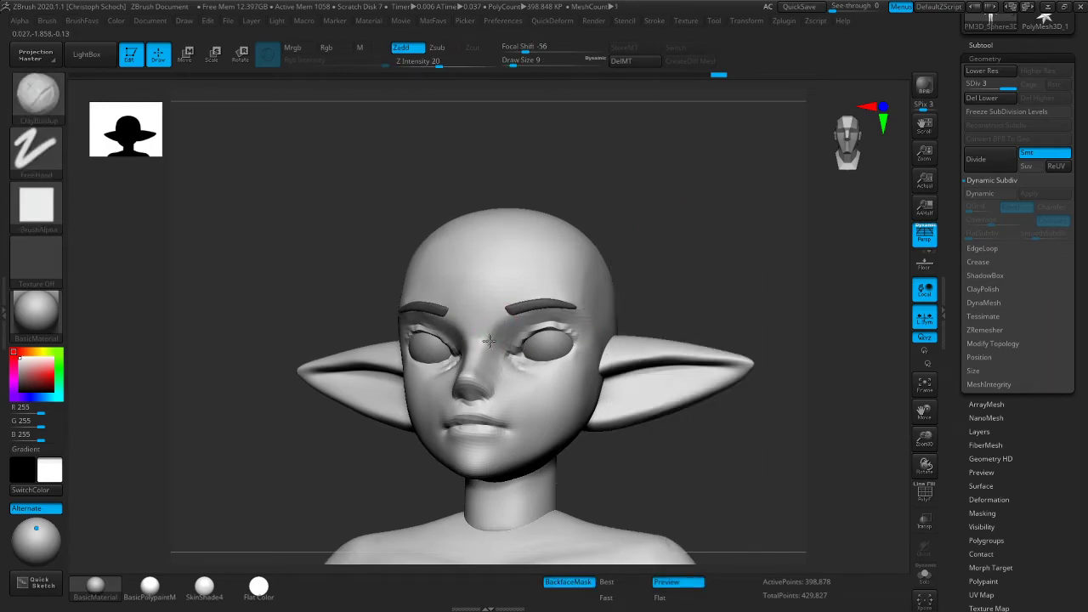
pyautogui.press('f')
# Reshape the skull and forehead with the Move brush at size 22 and lightly smooth the forehead
pyautogui.press('b')
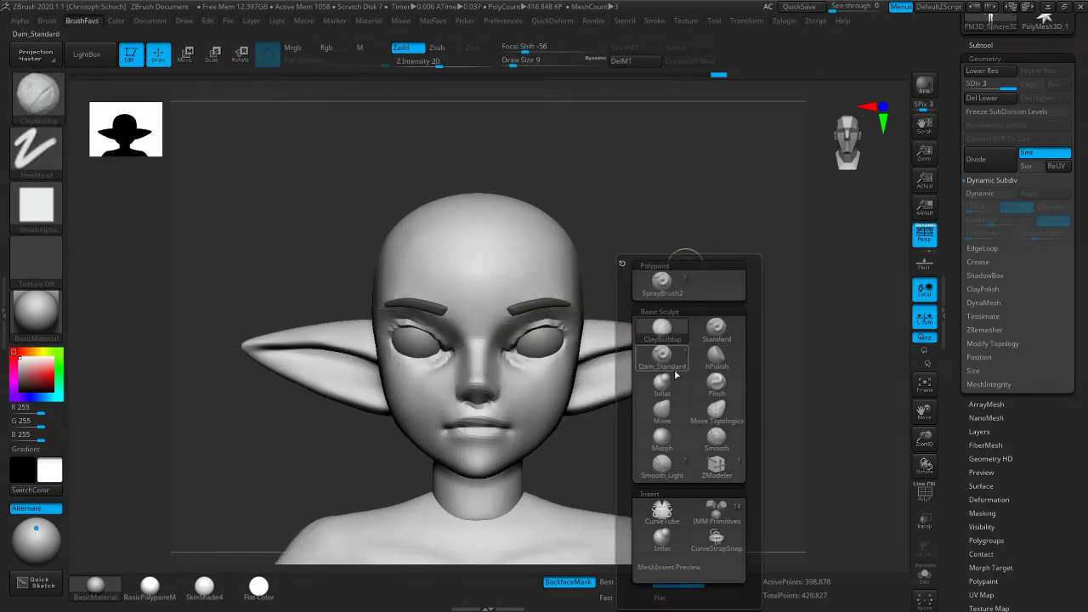
pyautogui.click(662, 411)
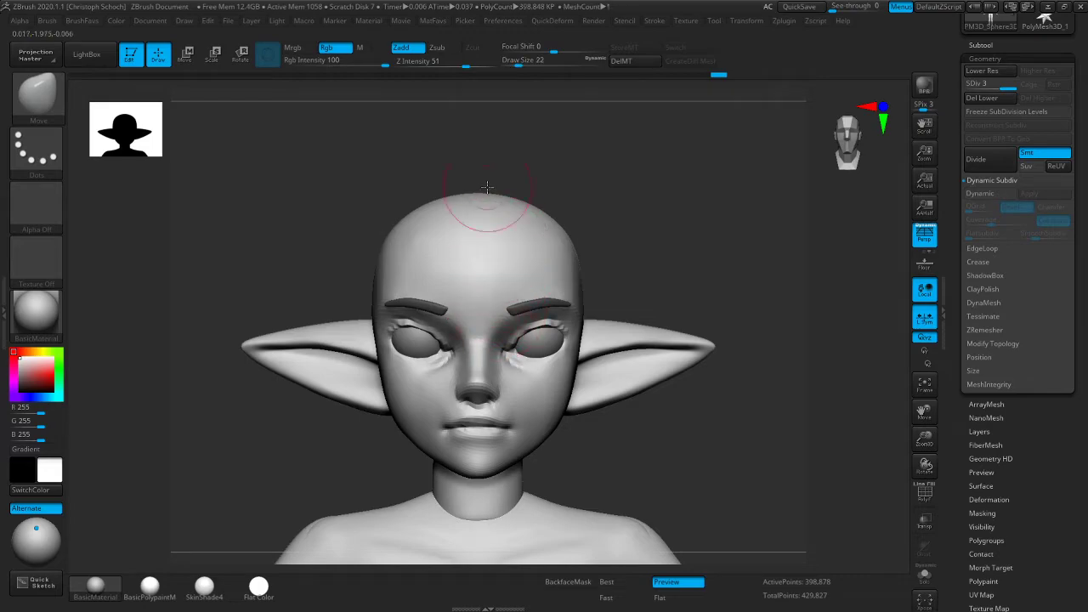
pyautogui.moveTo(632, 231); pyautogui.dragTo(612, 304)
pyautogui.moveTo(535, 272); pyautogui.dragTo(510, 274)
pyautogui.press('shift')
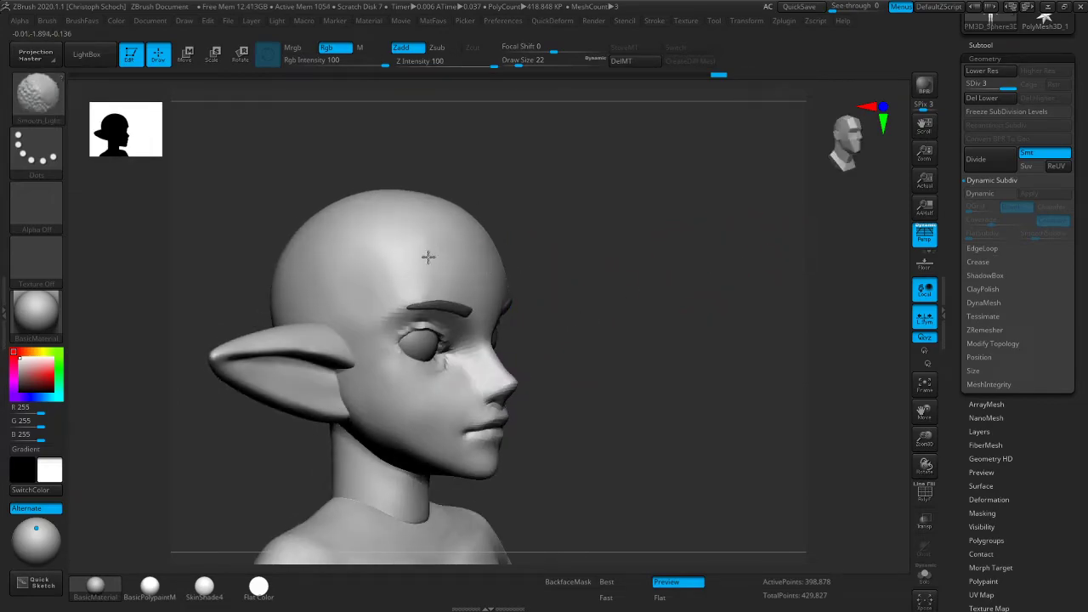
pyautogui.moveTo(714, 217)
pyautogui.mouseDown()
pyautogui.moveTo(632, 212)
pyautogui.moveTo(700, 221)
pyautogui.moveTo(724, 275)
pyautogui.mouseUp()
# Refine the skull and forehead profile with the Move brush at sizes 14 to 54
pyautogui.press('b')
pyautogui.click(755, 352)
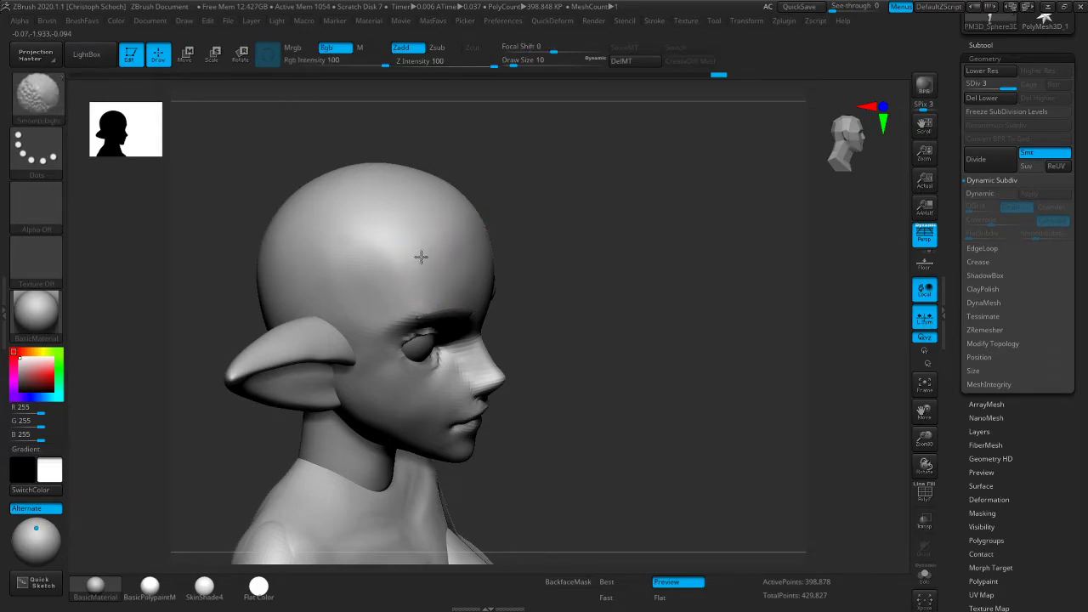
pyautogui.moveTo(584, 233); pyautogui.dragTo(602, 230)
pyautogui.press('b')
pyautogui.press('m')
pyautogui.press('v')
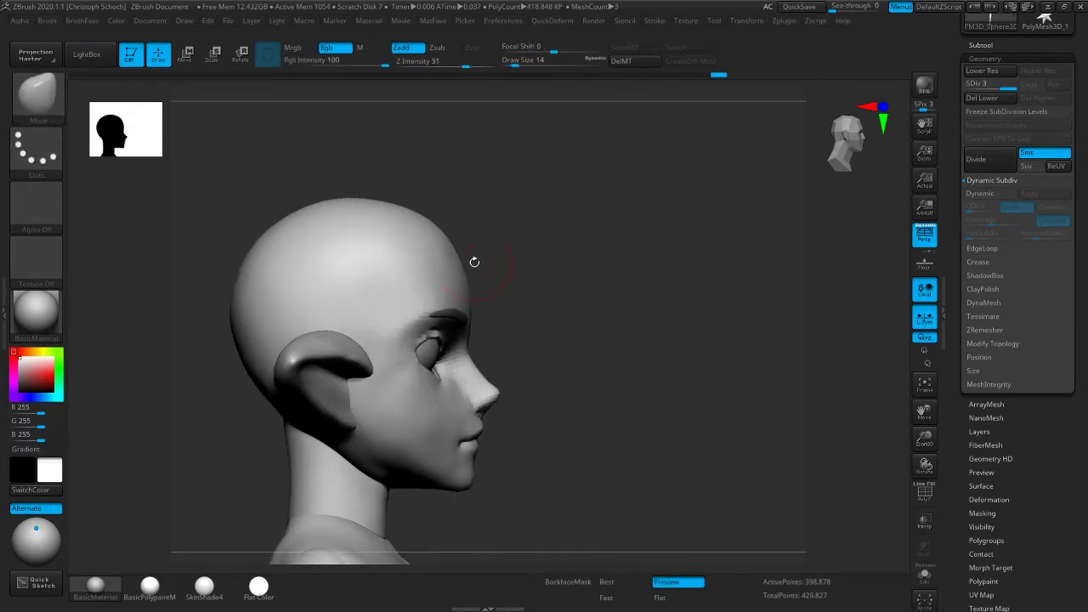
pyautogui.moveTo(493, 255); pyautogui.dragTo(569, 265)
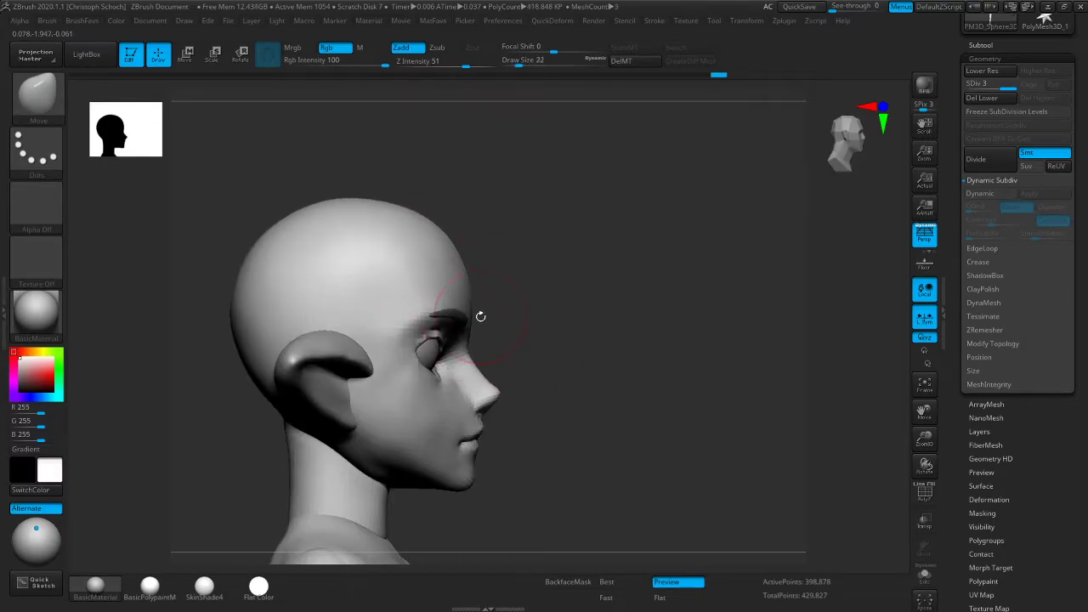
pyautogui.press(']')
pyautogui.press(']')
pyautogui.press(']')
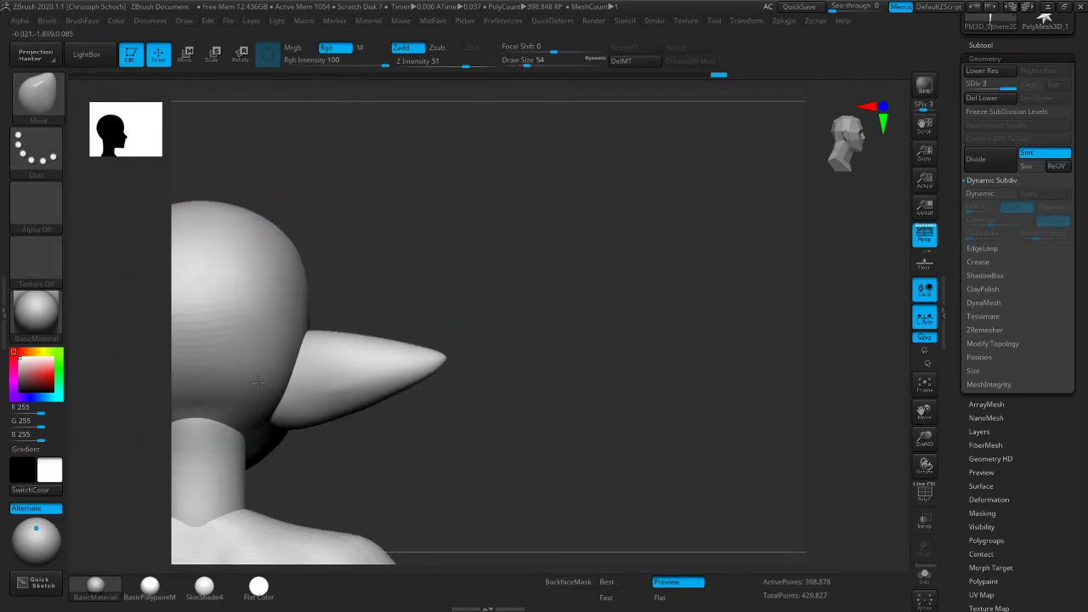
# Reshape the sides of the head at the temples with the Move brush at sizes 22 and 26
pyautogui.moveTo(452, 273); pyautogui.dragTo(534, 231)
pyautogui.moveTo(925, 439); pyautogui.dragTo(841, 362)
pyautogui.press('[')
pyautogui.press('[')
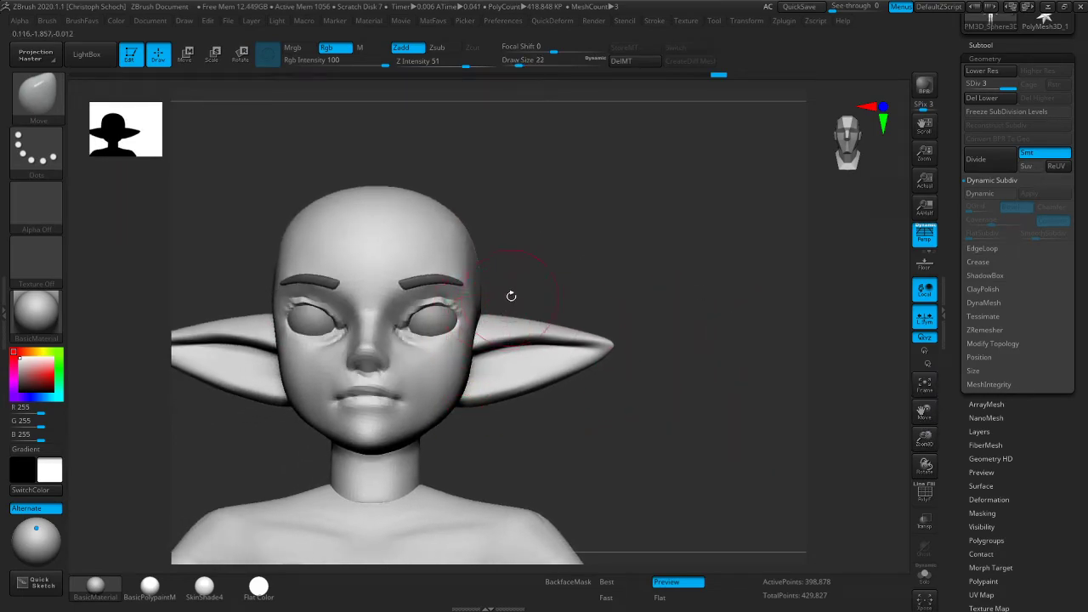
pyautogui.moveTo(511, 296); pyautogui.dragTo(491, 314)
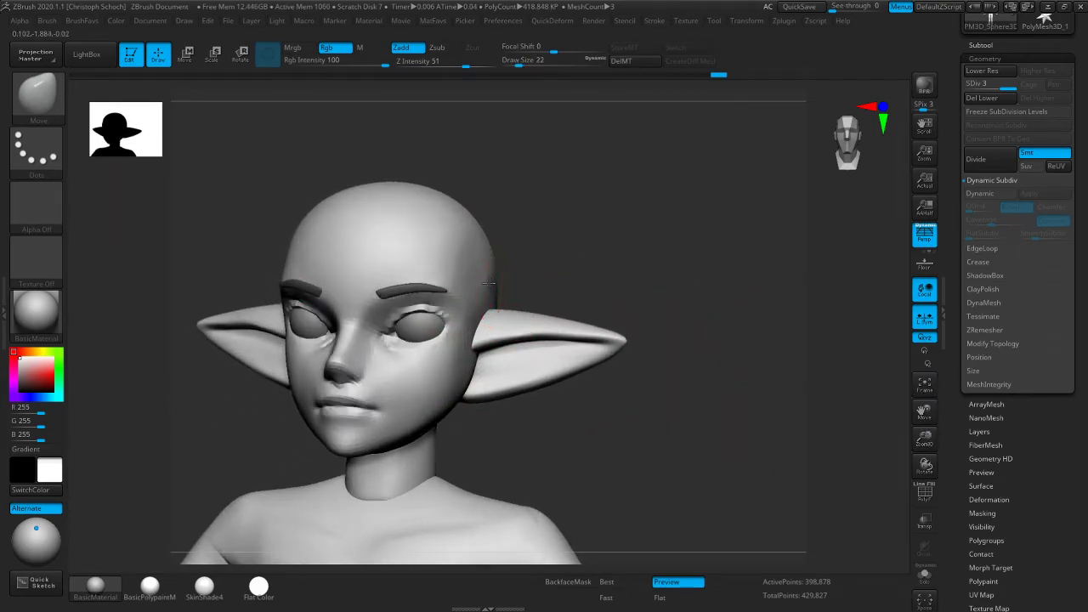
pyautogui.moveTo(558, 259); pyautogui.dragTo(487, 306)
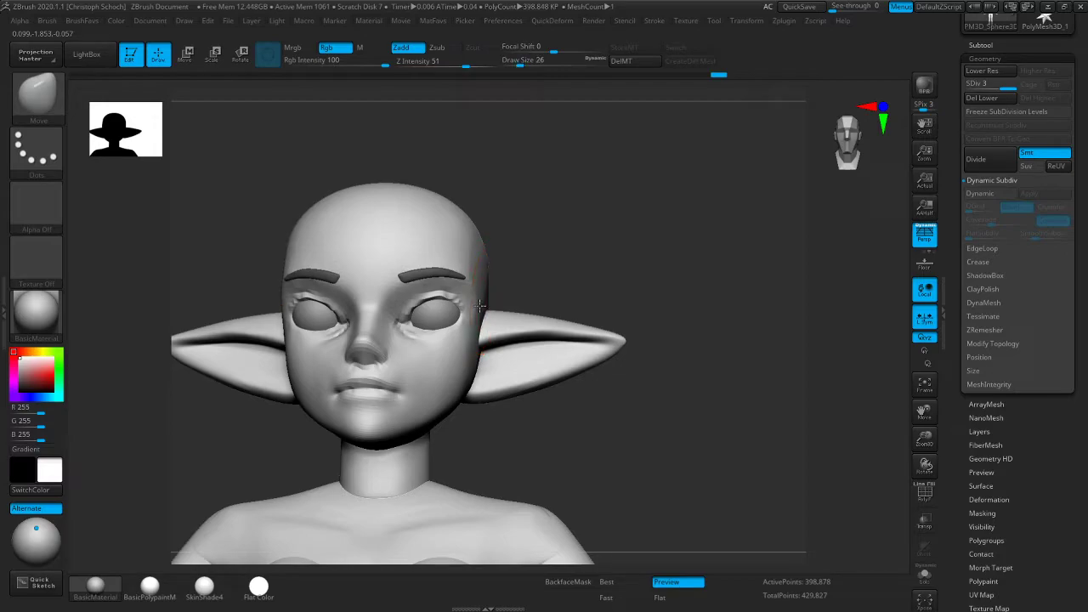
pyautogui.moveTo(548, 280); pyautogui.dragTo(462, 308)
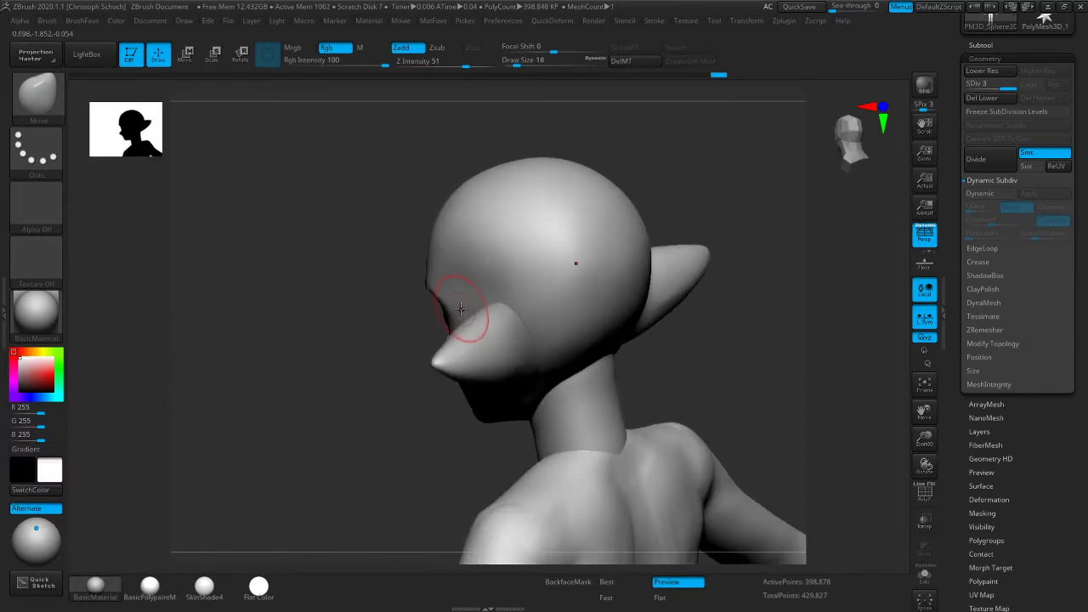
# Adjust the temples from behind at size 18 and the lower cheeks and jawline at size 34 with the Move brush
pyautogui.moveTo(394, 352)
pyautogui.mouseDown()
pyautogui.moveTo(476, 314)
pyautogui.moveTo(500, 274)
pyautogui.mouseUp()
pyautogui.moveTo(456, 351); pyautogui.dragTo(428, 388)
pyautogui.press(']')
pyautogui.moveTo(693, 282); pyautogui.dragTo(700, 275)
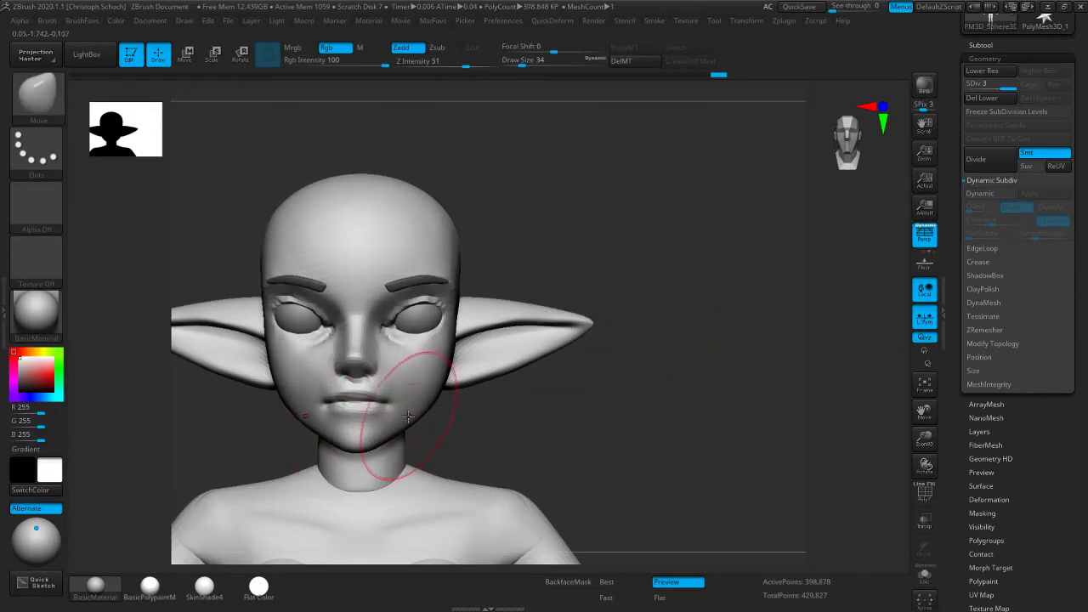
pyautogui.press('[')
pyautogui.moveTo(456, 448)
pyautogui.mouseDown()
pyautogui.moveTo(379, 537)
pyautogui.moveTo(399, 473)
pyautogui.moveTo(366, 463)
pyautogui.mouseUp()
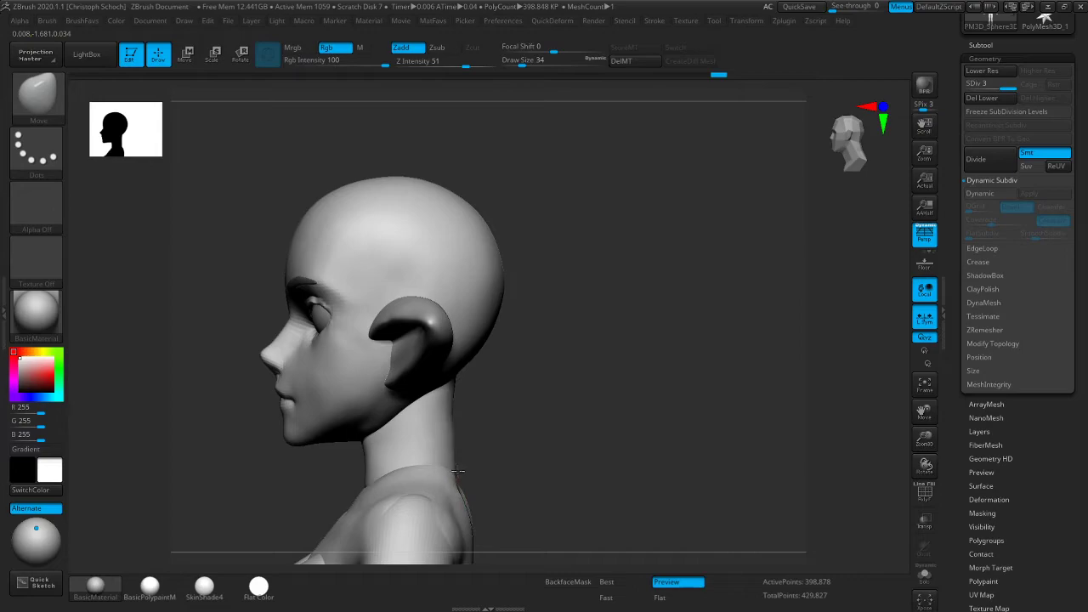
# Reshape the back and sides of the neck with the Move brush at size 26
pyautogui.moveTo(544, 418); pyautogui.dragTo(476, 439)
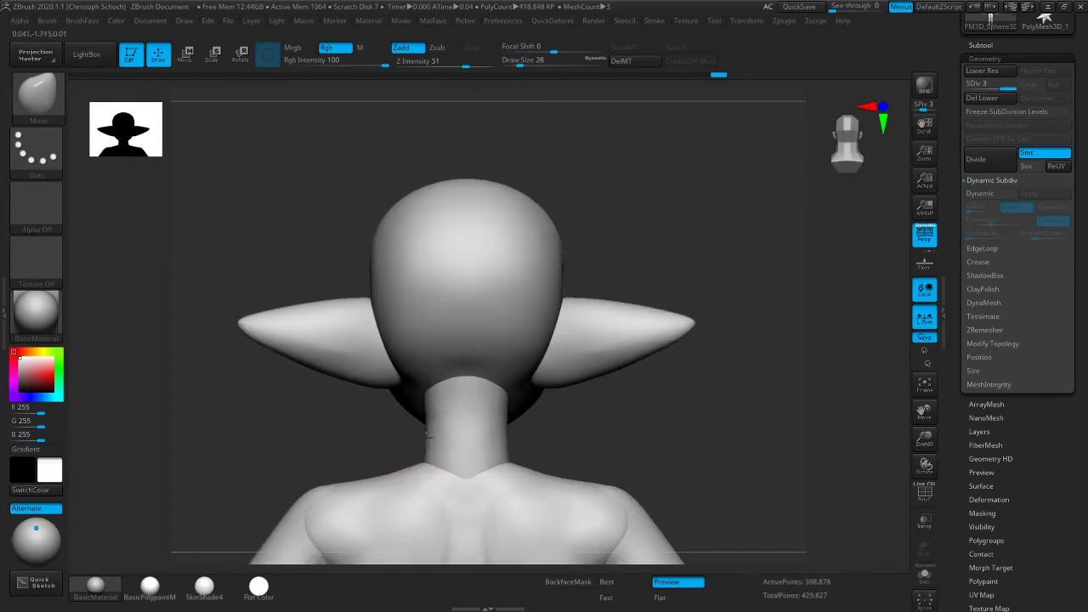
pyautogui.keyDown('shift'); pyautogui.moveTo(650, 386); pyautogui.dragTo(791, 396); pyautogui.keyUp('shift')
pyautogui.moveTo(599, 417); pyautogui.dragTo(597, 413)
pyautogui.moveTo(598, 412); pyautogui.dragTo(661, 405, button='right')
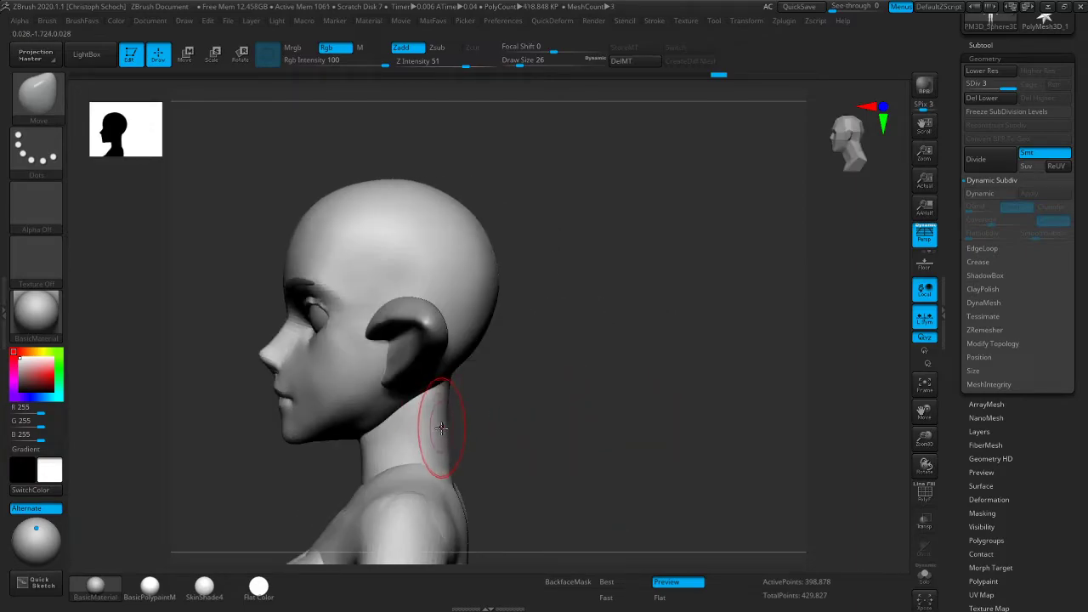
pyautogui.moveTo(455, 422); pyautogui.dragTo(615, 381, button='right')
pyautogui.moveTo(501, 431); pyautogui.dragTo(391, 430, button='right')
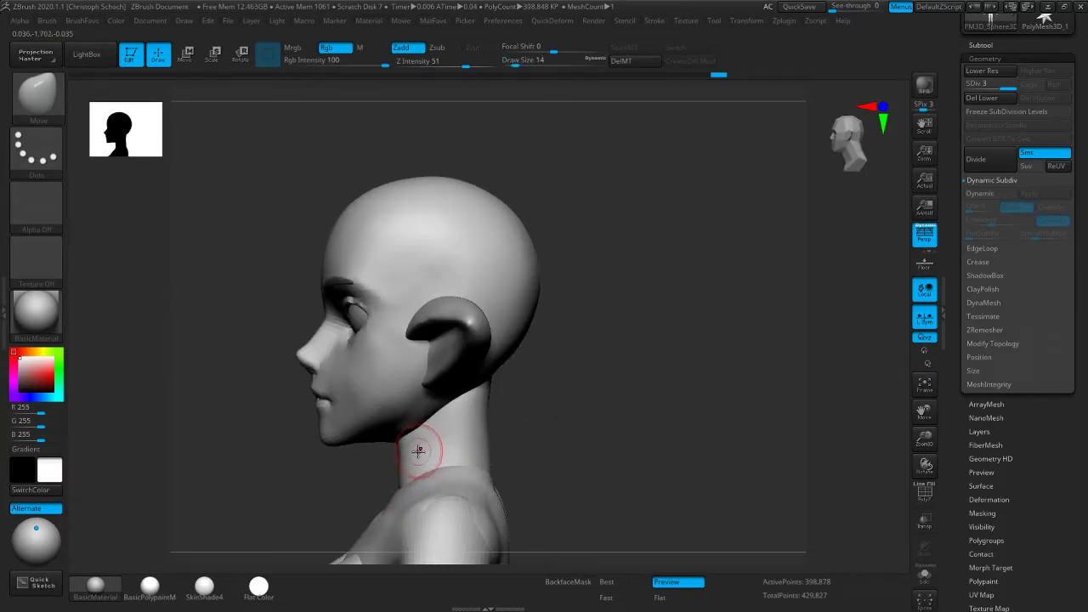
# Adjust the front of the neck below the jaw with Move at size 14 and Move Topological at size 22
pyautogui.keyDown('shift'); pyautogui.moveTo(448, 442); pyautogui.dragTo(619, 393, button='right'); pyautogui.keyUp('shift')
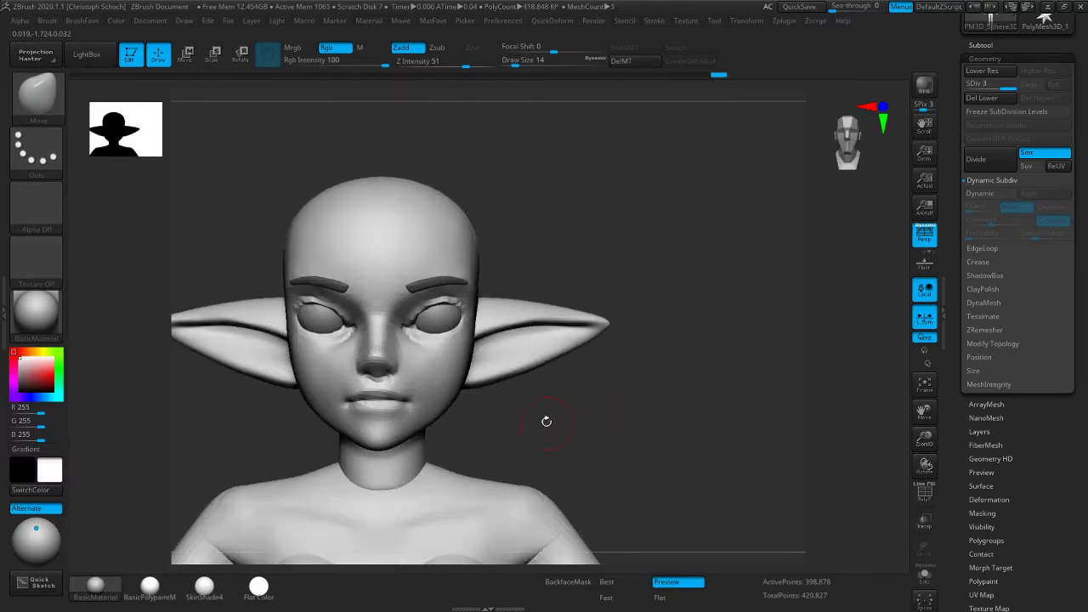
pyautogui.moveTo(546, 420); pyautogui.dragTo(516, 426, button='right')
pyautogui.press('b')
pyautogui.click(544, 434)
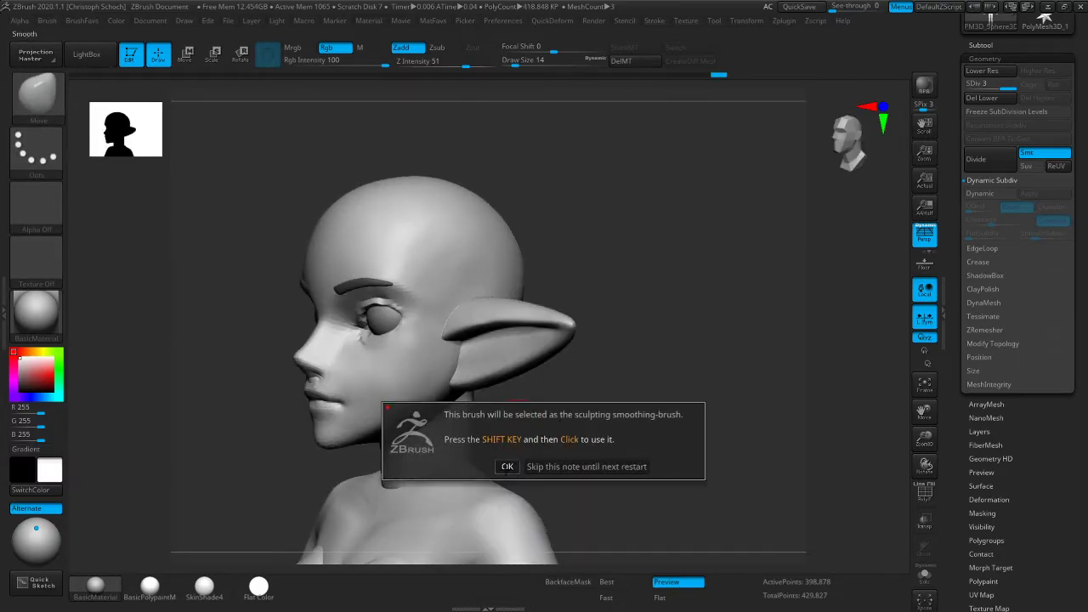
pyautogui.click(507, 467)
pyautogui.press('b')
pyautogui.click(545, 458)
pyautogui.press(']')
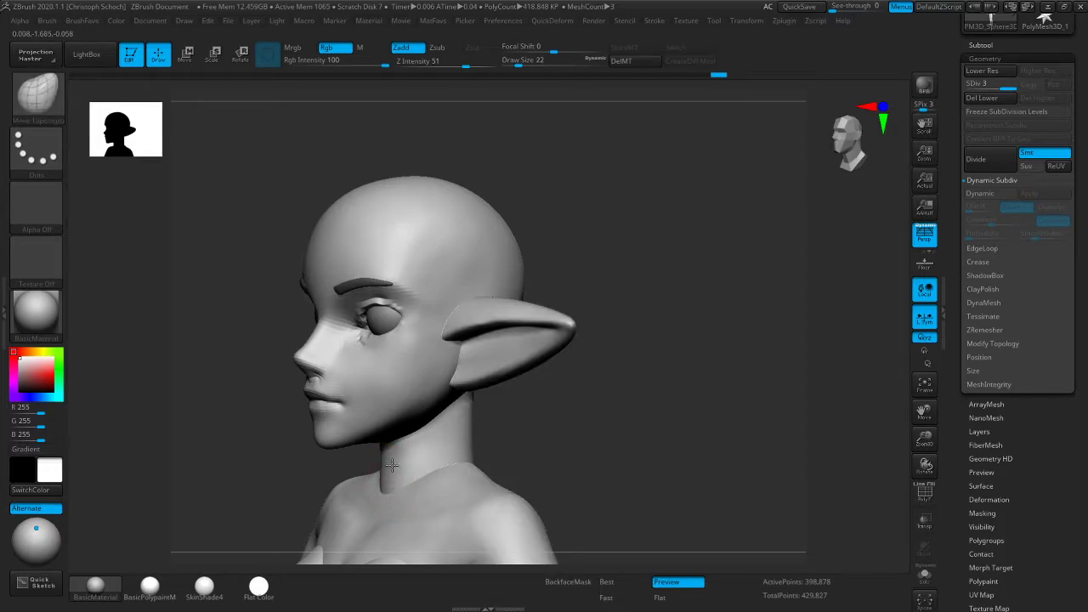
pyautogui.keyDown('shift'); pyautogui.moveTo(547, 413); pyautogui.dragTo(588, 410); pyautogui.keyUp('shift')
# Set Smooth_Light as the smoothing brush
pyautogui.press('b')
pyautogui.press('s')
pyautogui.press('m')
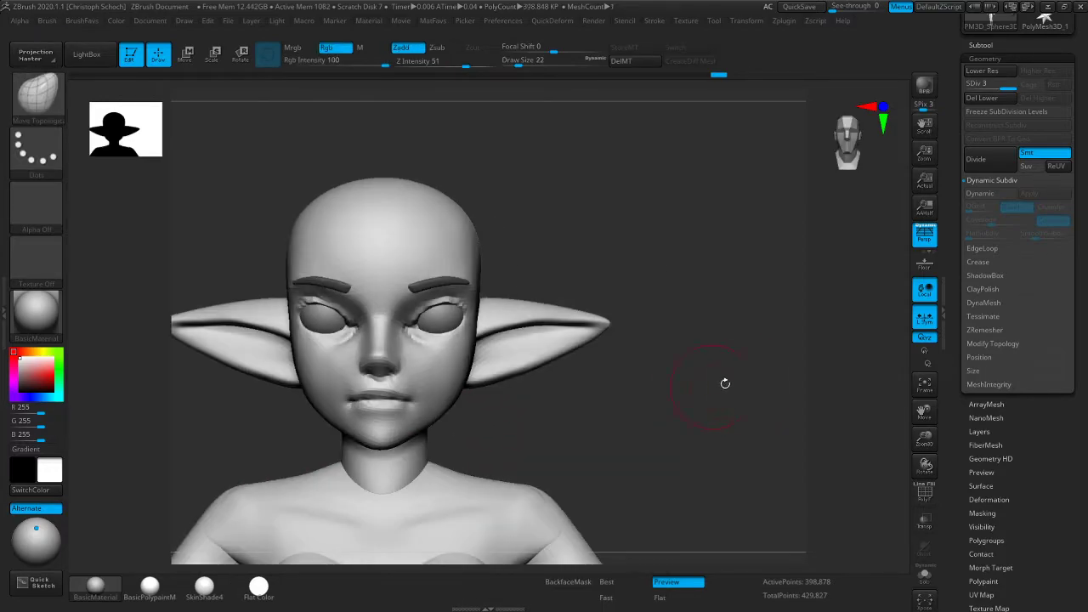
pyautogui.press('b')
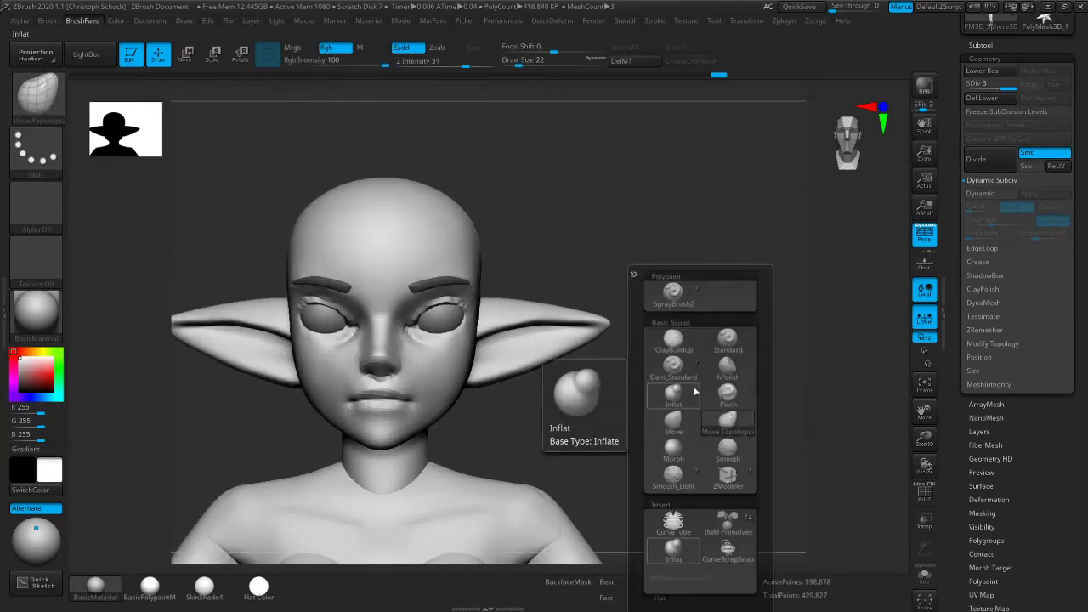
pyautogui.click(670, 476)
pyautogui.moveTo(622, 374)
pyautogui.mouseDown()
pyautogui.moveTo(600, 370)
pyautogui.moveTo(590, 420)
pyautogui.moveTo(594, 411)
pyautogui.mouseUp()
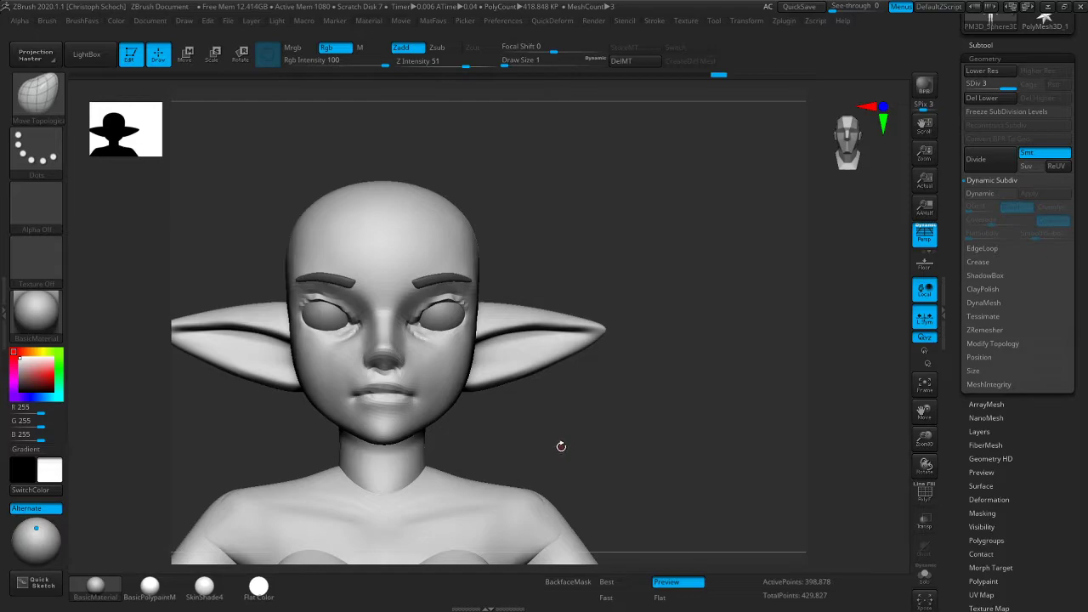
pyautogui.moveTo(575, 431); pyautogui.dragTo(583, 422)
pyautogui.press('b')
pyautogui.click(625, 325)
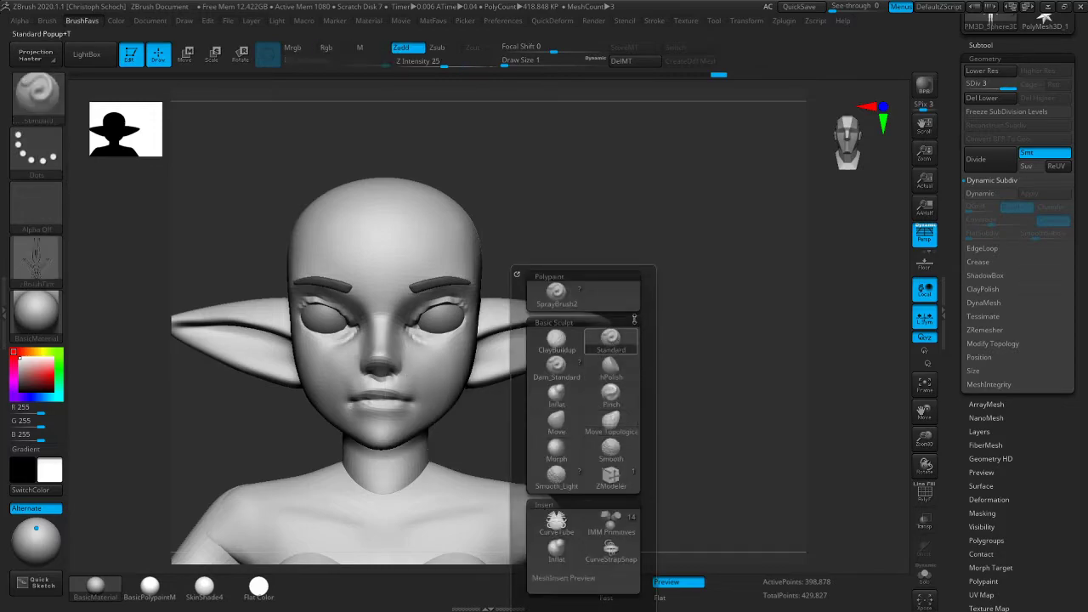
pyautogui.moveTo(483, 289)
pyautogui.mouseDown()
pyautogui.moveTo(529, 250)
pyautogui.moveTo(556, 273)
pyautogui.mouseUp()
pyautogui.press('b')
pyautogui.click(529, 366)
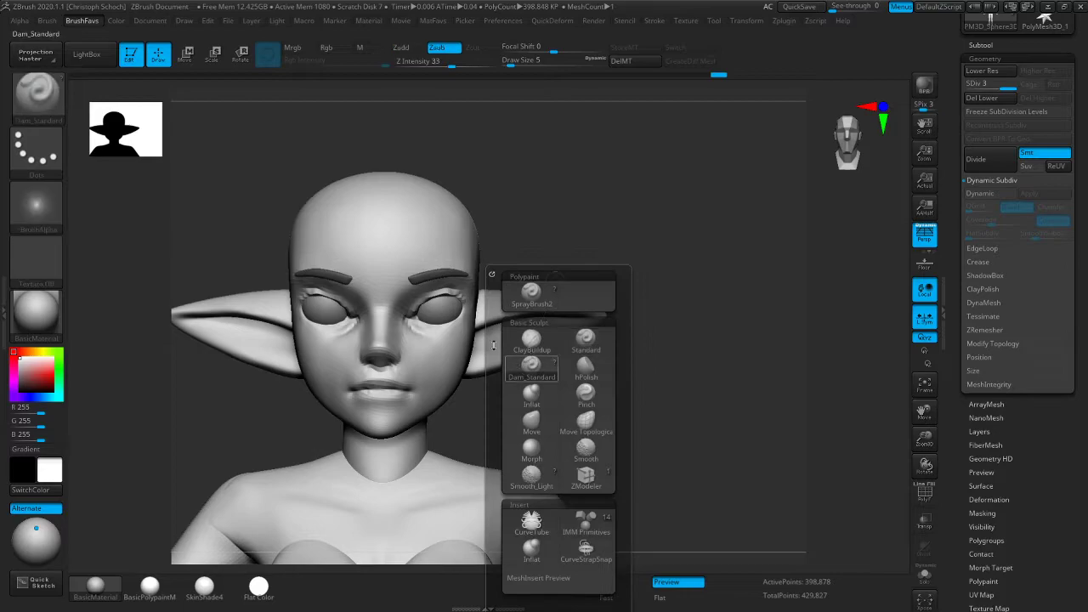
pyautogui.moveTo(569, 265); pyautogui.dragTo(508, 269)
pyautogui.moveTo(619, 204)
pyautogui.mouseDown()
pyautogui.moveTo(643, 195)
pyautogui.moveTo(629, 219)
pyautogui.mouseUp()
# Refine the nose bridge and inner eye corners with the Move brush, reducing its size from 14 to 7 and 5
pyautogui.press('b')
pyautogui.click(605, 367)
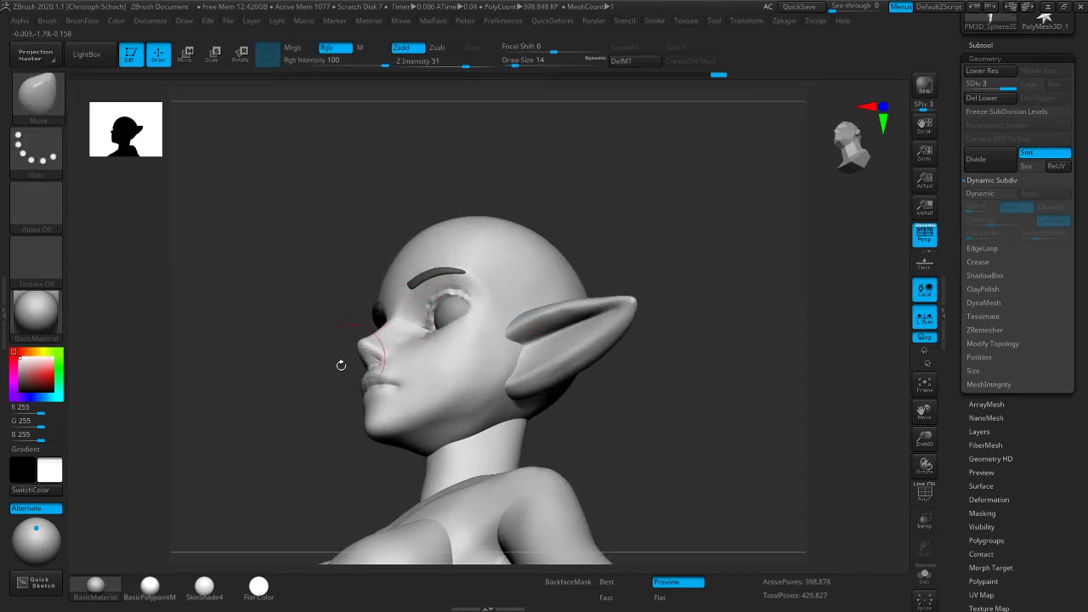
pyautogui.keyDown('shift'); pyautogui.moveTo(352, 358); pyautogui.dragTo(320, 439); pyautogui.keyUp('shift')
pyautogui.moveTo(513, 273)
pyautogui.mouseDown()
pyautogui.moveTo(595, 236)
pyautogui.moveTo(498, 281)
pyautogui.mouseUp()
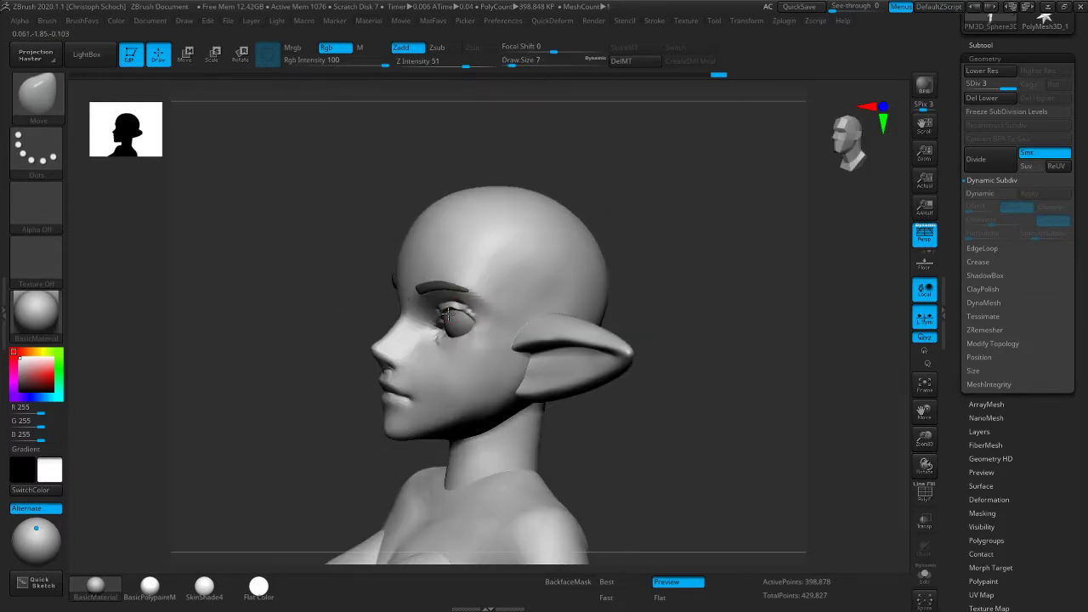
pyautogui.moveTo(310, 407)
pyautogui.mouseDown()
pyautogui.moveTo(644, 263)
pyautogui.moveTo(448, 325)
pyautogui.mouseUp()
pyautogui.moveTo(291, 429)
pyautogui.mouseDown()
pyautogui.moveTo(446, 321)
pyautogui.moveTo(429, 326)
pyautogui.mouseUp()
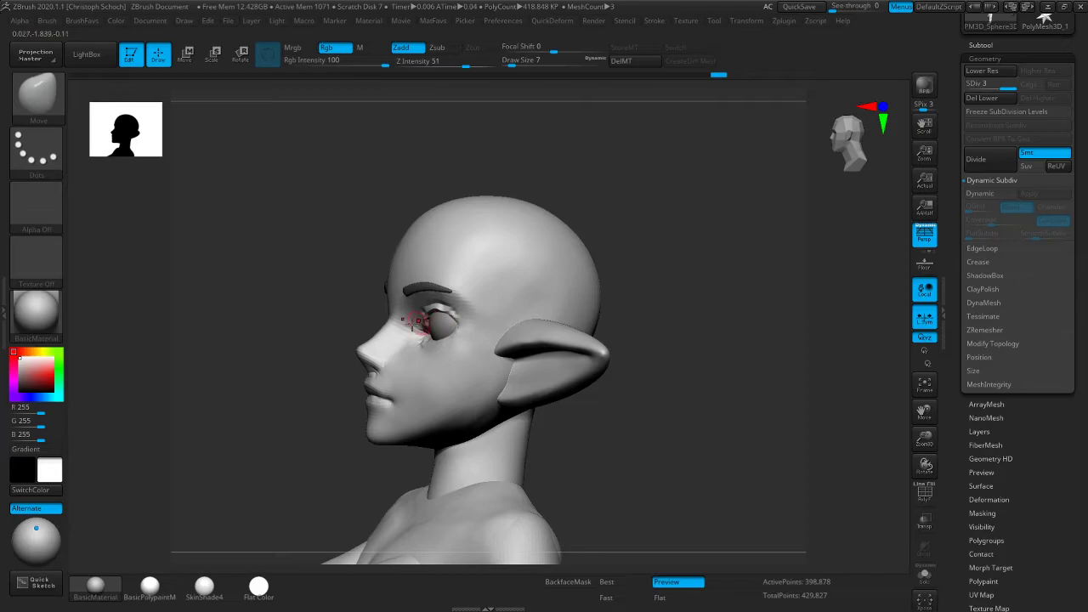
pyautogui.moveTo(328, 400); pyautogui.dragTo(427, 326)
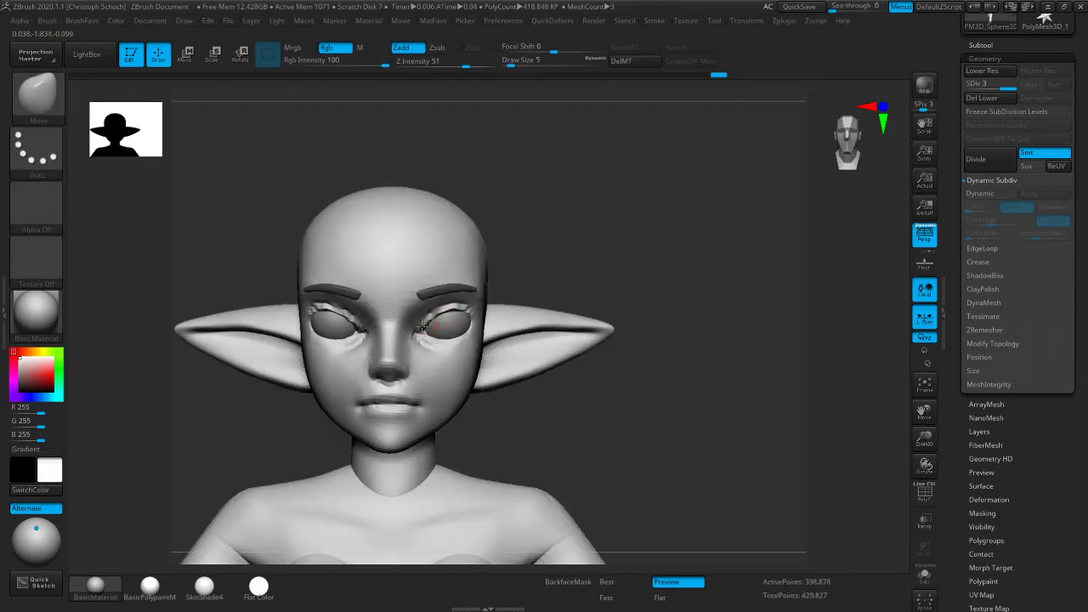
pyautogui.moveTo(455, 311); pyautogui.dragTo(467, 312)
pyautogui.moveTo(349, 376)
pyautogui.mouseDown()
pyautogui.moveTo(352, 405)
pyautogui.moveTo(425, 357)
pyautogui.mouseUp()
# Reshape the upper eyelids and outer eye corners up close with the Move brush at size 9
pyautogui.moveTo(535, 285)
pyautogui.mouseDown()
pyautogui.moveTo(527, 277)
pyautogui.moveTo(500, 304)
pyautogui.moveTo(389, 321)
pyautogui.moveTo(543, 232)
pyautogui.mouseUp()
pyautogui.keyDown('alt'); pyautogui.moveTo(829, 360); pyautogui.dragTo(806, 397); pyautogui.keyUp('alt')
pyautogui.moveTo(607, 281); pyautogui.dragTo(574, 276)
pyautogui.press(']')
pyautogui.moveTo(472, 297)
pyautogui.mouseDown()
pyautogui.moveTo(462, 295)
pyautogui.moveTo(483, 302)
pyautogui.mouseUp()
pyautogui.moveTo(574, 284); pyautogui.dragTo(590, 310)
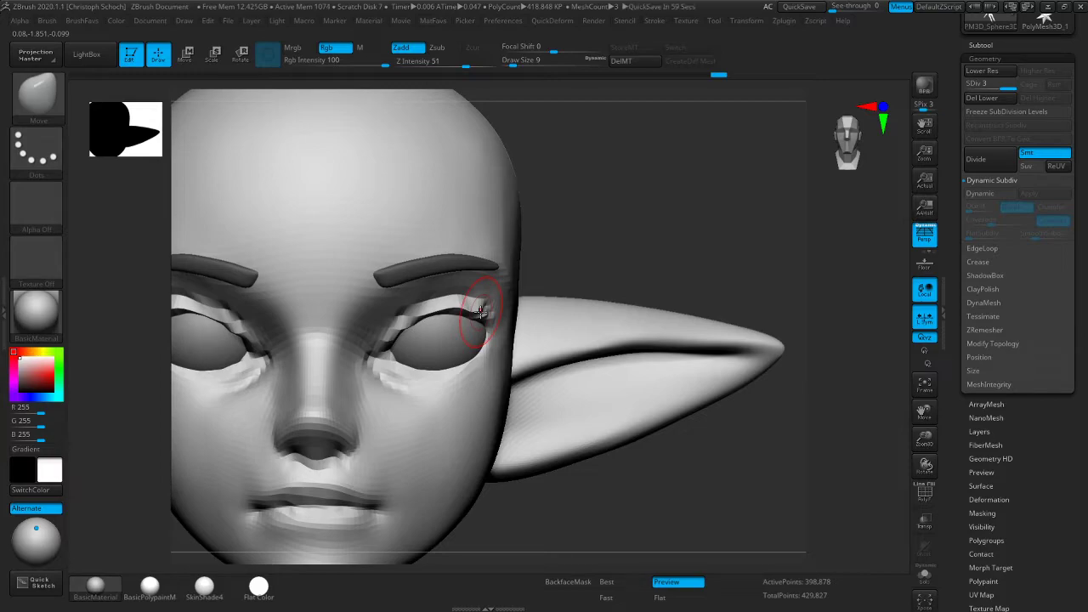
pyautogui.moveTo(651, 193)
pyautogui.mouseDown()
pyautogui.moveTo(636, 162)
pyautogui.moveTo(641, 201)
pyautogui.moveTo(634, 177)
pyautogui.mouseUp()
pyautogui.moveTo(416, 317); pyautogui.dragTo(407, 314)
# Adjust the area under the inner eye corners beside the nose with the Move brush at size 14
pyautogui.moveTo(612, 238)
pyautogui.keyDown('shift'); pyautogui.mouseDown()
pyautogui.moveTo(648, 274)
pyautogui.moveTo(877, 367)
pyautogui.mouseUp(); pyautogui.keyUp('shift')
pyautogui.keyDown('alt'); pyautogui.moveTo(914, 417); pyautogui.dragTo(881, 378); pyautogui.keyUp('alt')
pyautogui.moveTo(881, 378); pyautogui.dragTo(565, 410)
pyautogui.moveTo(345, 400); pyautogui.dragTo(400, 321)
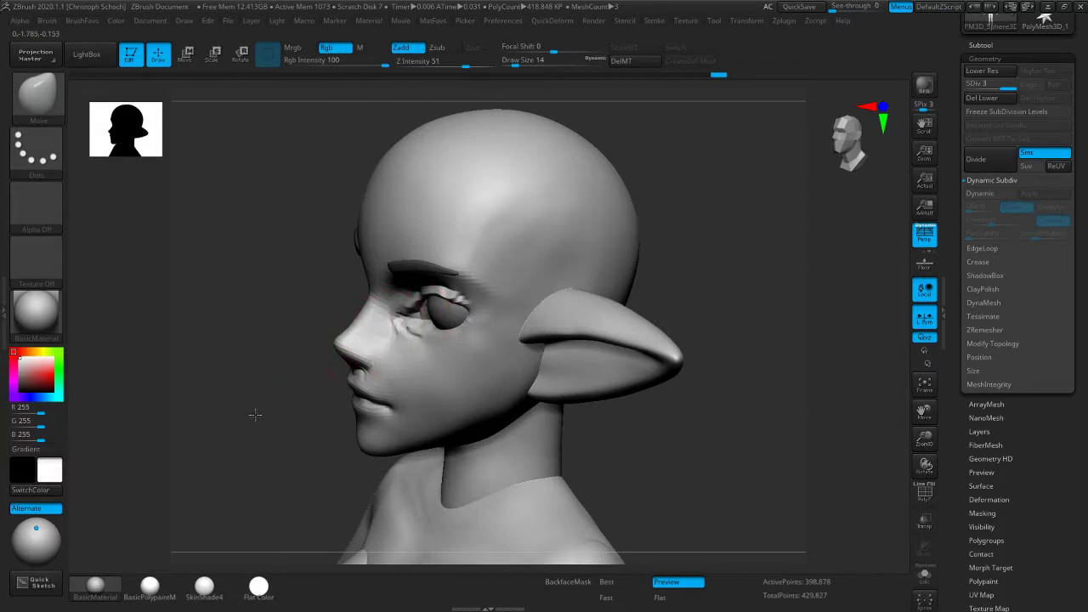
pyautogui.moveTo(260, 418); pyautogui.dragTo(265, 391)
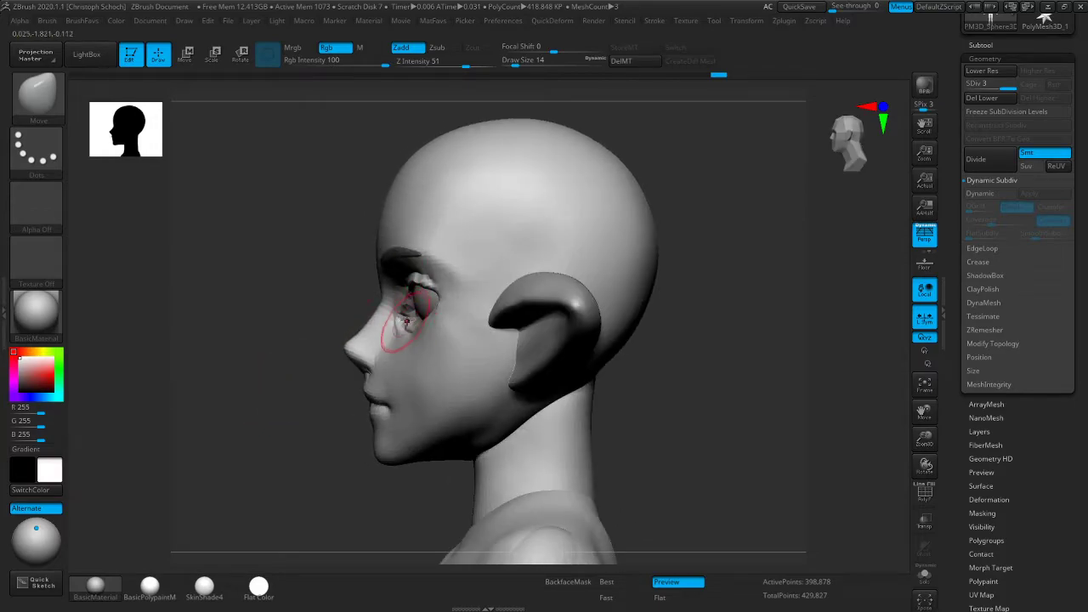
pyautogui.moveTo(364, 388)
pyautogui.mouseDown()
pyautogui.moveTo(530, 343)
pyautogui.moveTo(539, 365)
pyautogui.mouseUp()
pyautogui.moveTo(646, 474)
pyautogui.mouseDown()
pyautogui.moveTo(681, 456)
pyautogui.moveTo(715, 398)
pyautogui.moveTo(667, 398)
pyautogui.moveTo(612, 442)
pyautogui.moveTo(337, 461)
pyautogui.mouseUp()
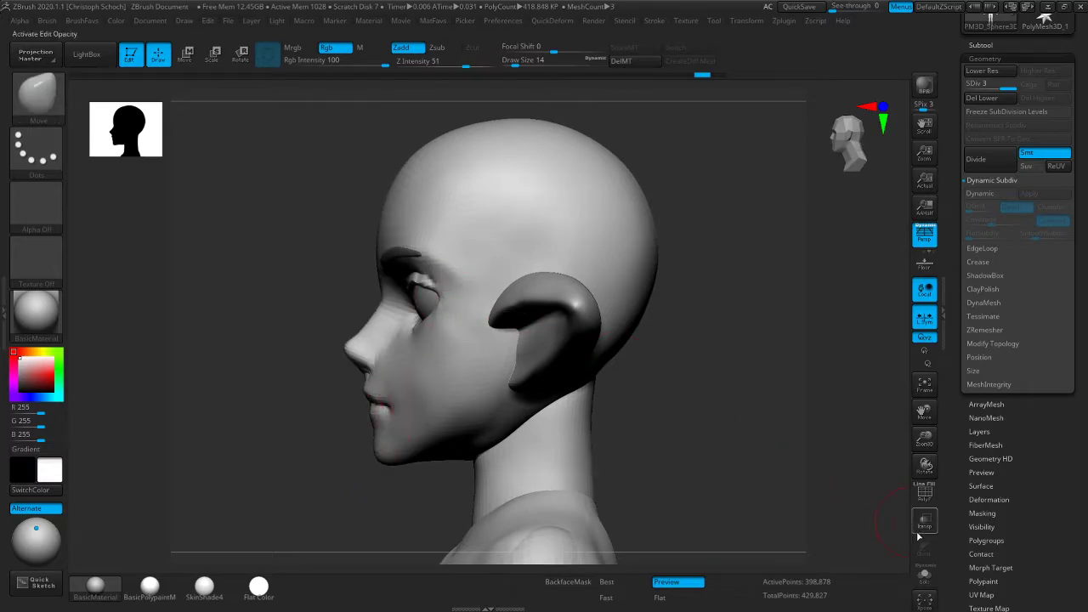
# Isolate the head with Solo to build up its eye sockets using ClayBuildup at size 7, then show all parts again
pyautogui.click(925, 574)
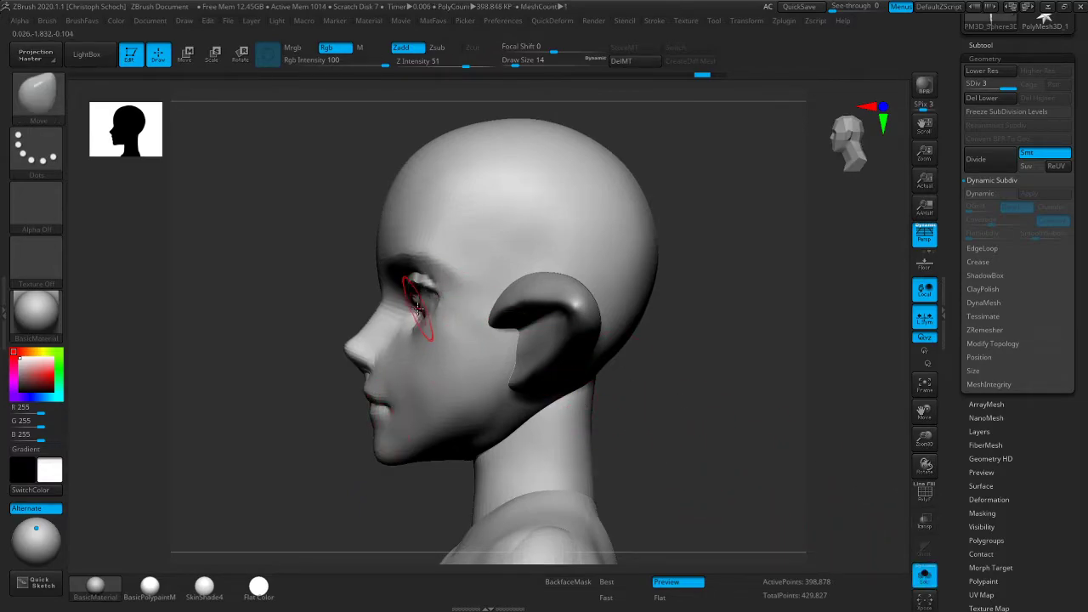
pyautogui.moveTo(323, 446); pyautogui.dragTo(570, 396)
pyautogui.press('b')
pyautogui.click(558, 340)
pyautogui.press('[')
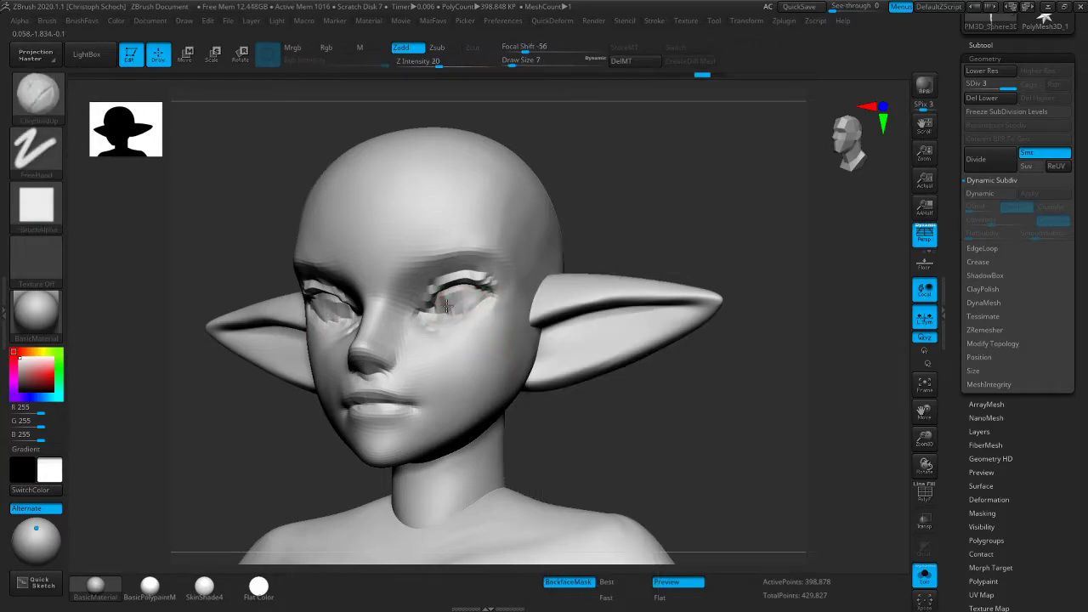
pyautogui.click(924, 575)
pyautogui.moveTo(826, 515)
pyautogui.mouseDown()
pyautogui.moveTo(794, 437)
pyautogui.moveTo(748, 449)
pyautogui.moveTo(760, 454)
pyautogui.moveTo(740, 429)
pyautogui.moveTo(748, 399)
pyautogui.mouseUp()
# Reshape the face beside the outer eye corners with the Move brush at size 22
pyautogui.press('b')
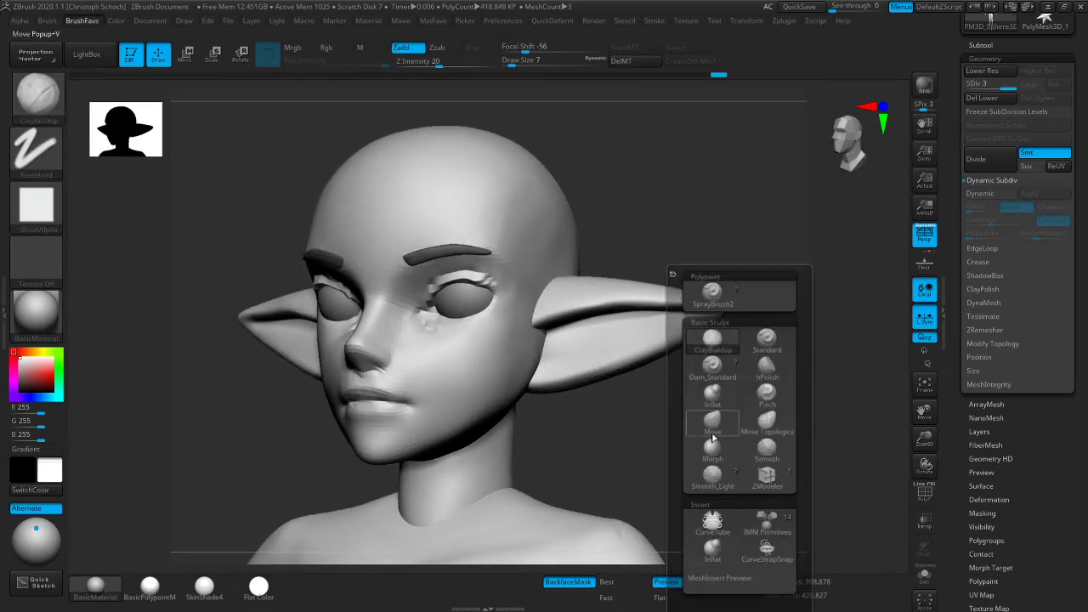
pyautogui.click(713, 434)
pyautogui.moveTo(561, 212); pyautogui.dragTo(610, 229)
pyautogui.press(']')
pyautogui.moveTo(487, 297); pyautogui.dragTo(492, 297)
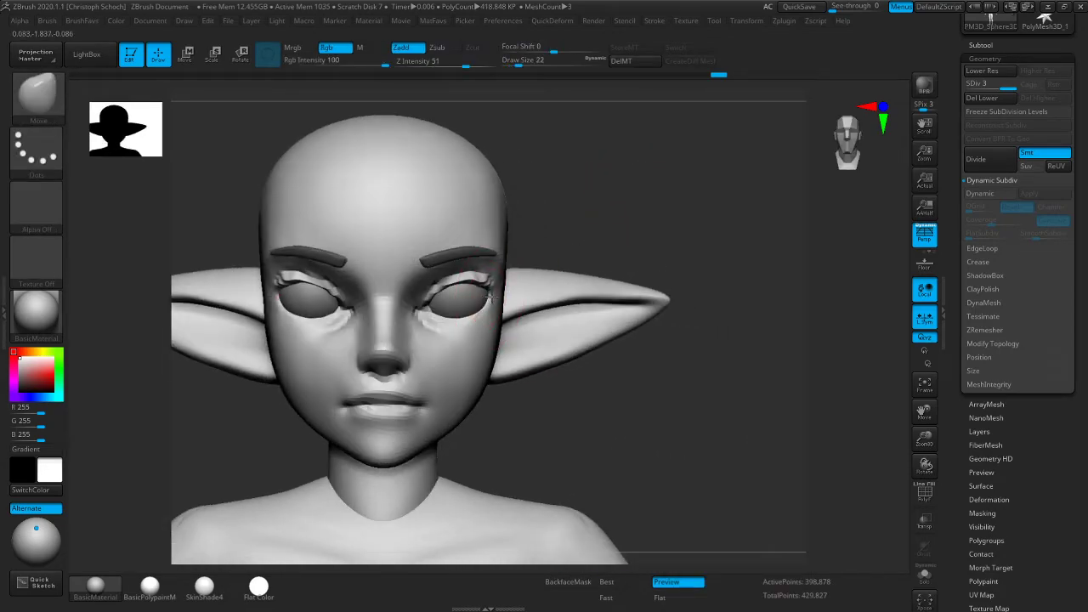
pyautogui.moveTo(618, 249)
pyautogui.mouseDown()
pyautogui.moveTo(647, 213)
pyautogui.moveTo(570, 246)
pyautogui.moveTo(653, 238)
pyautogui.moveTo(637, 243)
pyautogui.mouseUp()
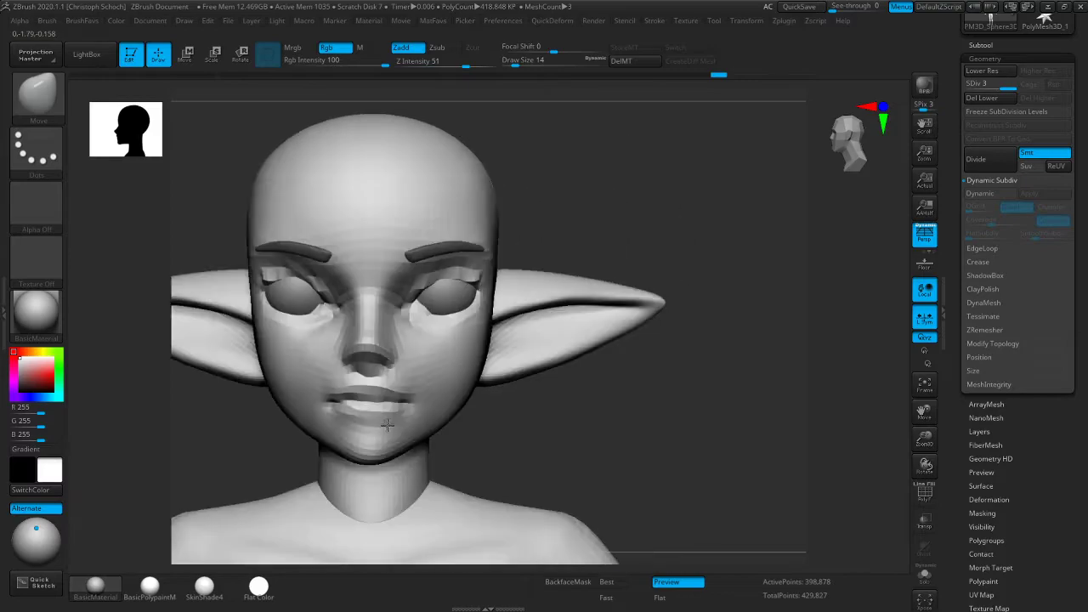
# Build up the cheeks and the side of the face with ClayBuildup at sizes 38 and 22, smoothing the strokes
pyautogui.moveTo(612, 399); pyautogui.dragTo(558, 410)
pyautogui.press('b')
pyautogui.click(516, 348)
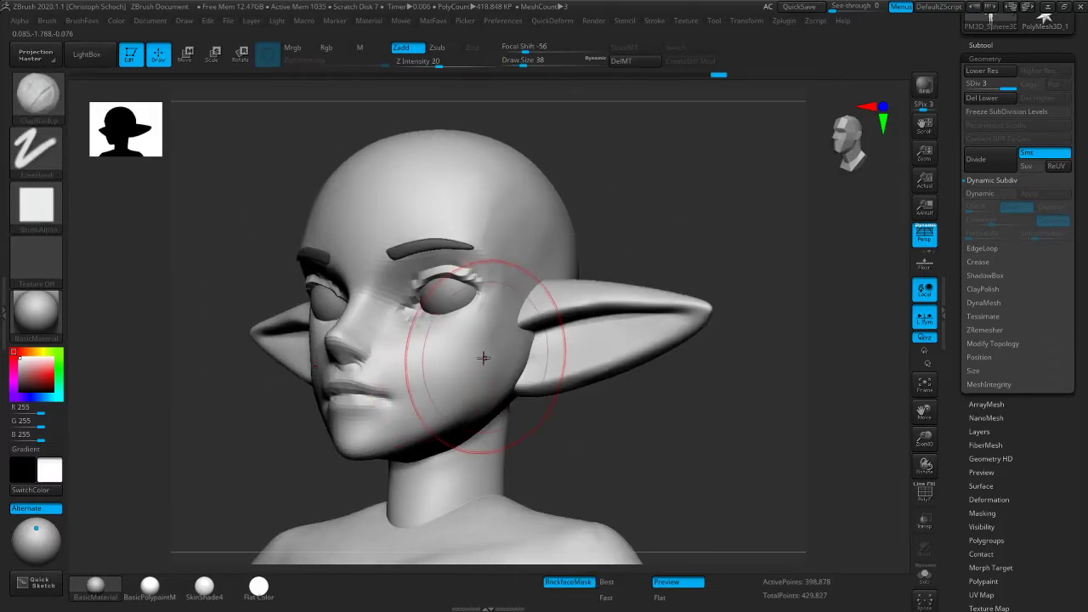
pyautogui.press('shift')
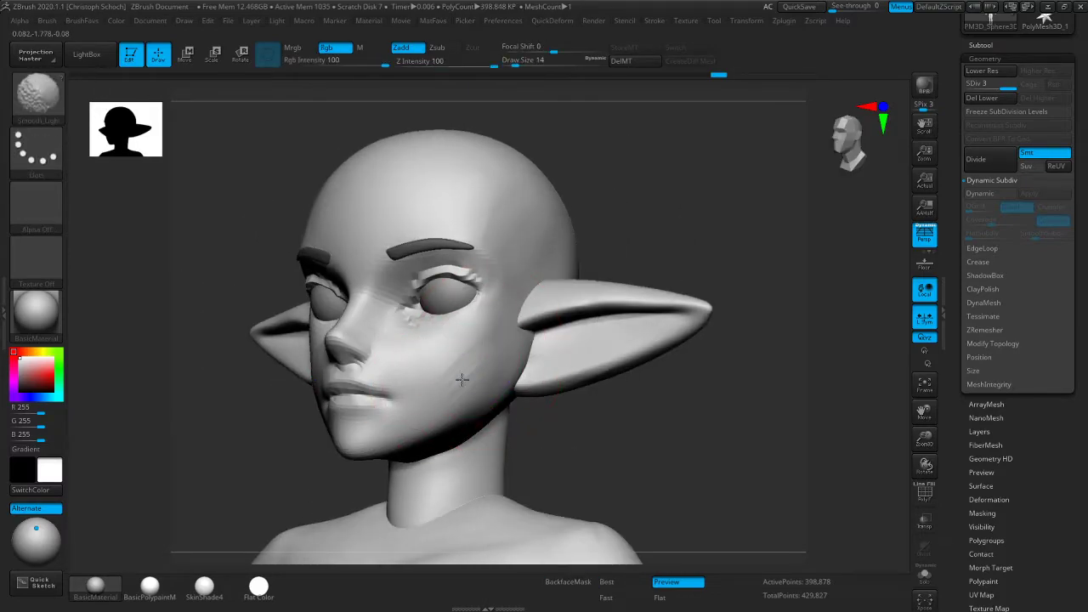
pyautogui.keyDown('shift'); pyautogui.moveTo(550, 432); pyautogui.dragTo(646, 431); pyautogui.keyUp('shift')
pyautogui.moveTo(354, 329)
pyautogui.mouseDown()
pyautogui.moveTo(332, 345)
pyautogui.moveTo(337, 357)
pyautogui.moveTo(362, 356)
pyautogui.moveTo(328, 342)
pyautogui.moveTo(368, 371)
pyautogui.mouseUp()
pyautogui.press('shift')
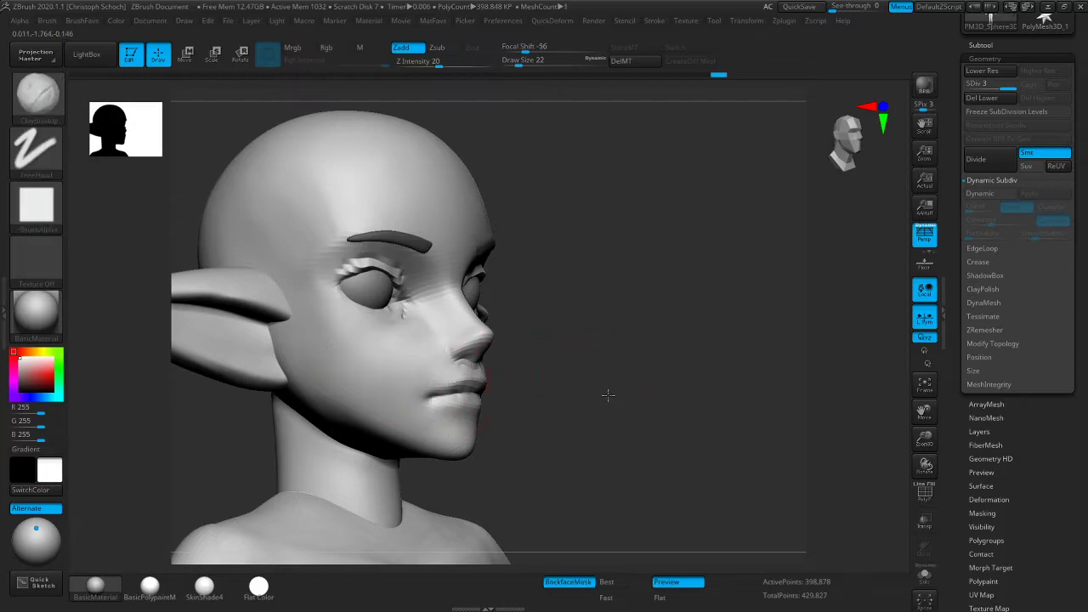
pyautogui.keyDown('shift'); pyautogui.moveTo(612, 393); pyautogui.dragTo(661, 414); pyautogui.keyUp('shift')
pyautogui.press('1')
pyautogui.click(653, 424)
# Reshape the skull's outline in profile and front view with the Move brush at sizes 62 and 54
pyautogui.moveTo(598, 430)
pyautogui.mouseDown()
pyautogui.moveTo(575, 389)
pyautogui.moveTo(634, 410)
pyautogui.moveTo(604, 342)
pyautogui.mouseUp()
pyautogui.moveTo(680, 425); pyautogui.dragTo(838, 437)
pyautogui.moveTo(924, 439); pyautogui.dragTo(853, 337)
pyautogui.moveTo(744, 367)
pyautogui.keyDown('shift'); pyautogui.mouseDown()
pyautogui.moveTo(677, 370)
pyautogui.moveTo(791, 380)
pyautogui.moveTo(740, 379)
pyautogui.moveTo(760, 384)
pyautogui.mouseUp(); pyautogui.keyUp('shift')
pyautogui.moveTo(920, 426)
pyautogui.keyDown('alt'); pyautogui.mouseDown()
pyautogui.moveTo(892, 442)
pyautogui.moveTo(828, 408)
pyautogui.mouseUp(); pyautogui.keyUp('alt')
pyautogui.hotkey('shift', 'space')
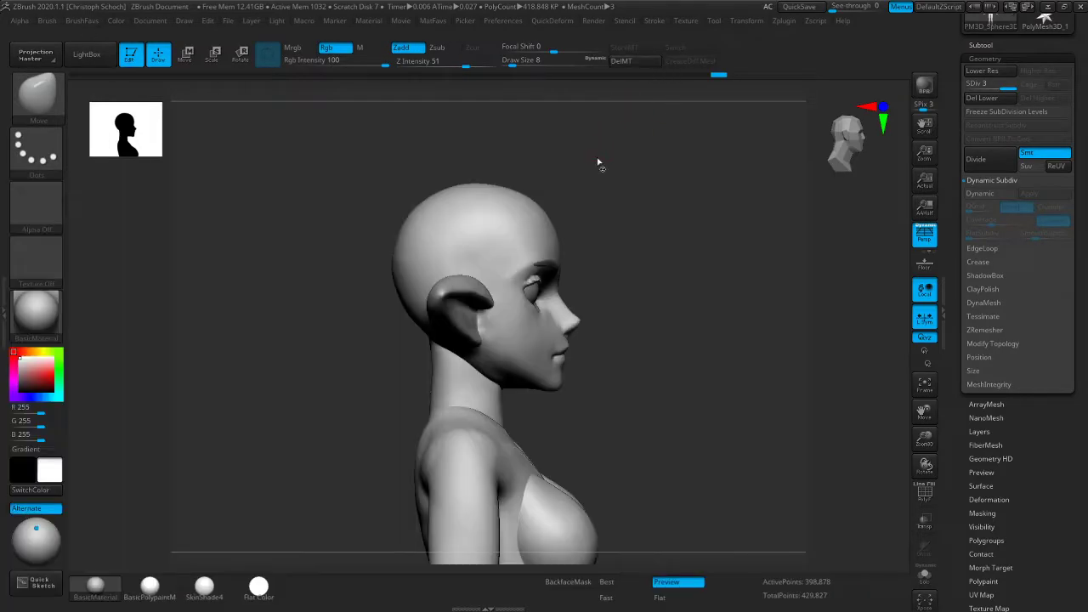
pyautogui.moveTo(335, 338); pyautogui.dragTo(369, 335)
pyautogui.press(']')
pyautogui.press(']')
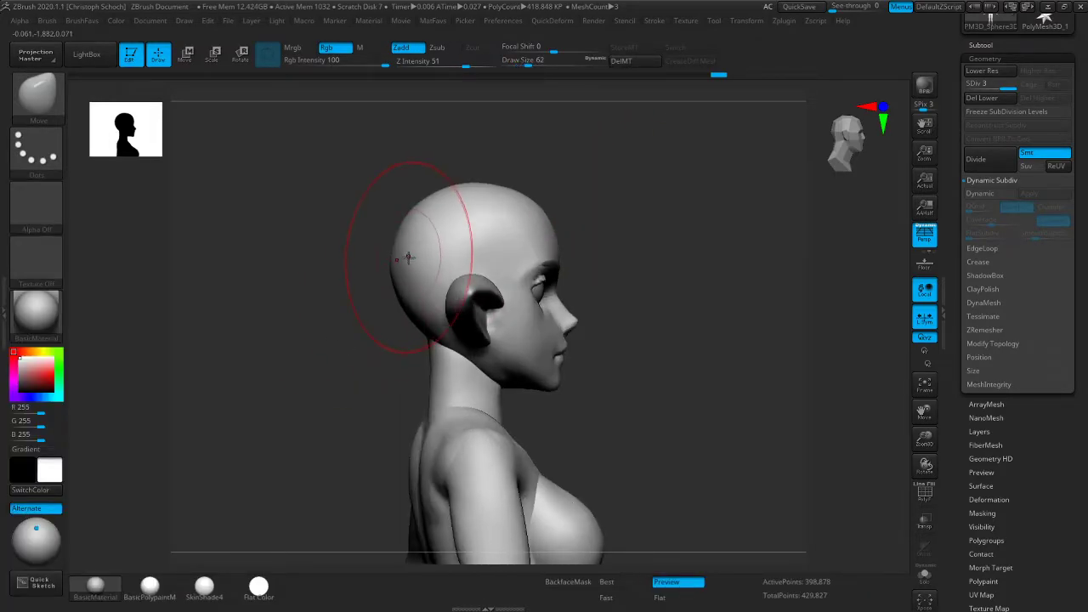
pyautogui.moveTo(553, 214); pyautogui.dragTo(532, 209, button='right')
pyautogui.press(']')
pyautogui.moveTo(483, 187); pyautogui.dragTo(528, 199)
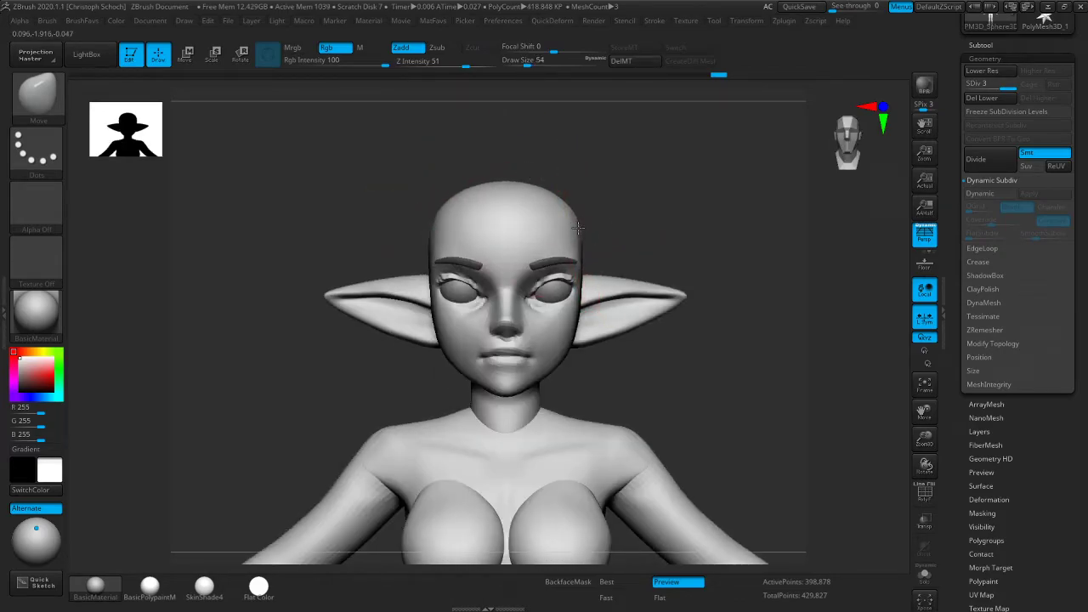
pyautogui.moveTo(605, 216)
pyautogui.mouseDown(button='right')
pyautogui.moveTo(644, 211)
pyautogui.moveTo(600, 213)
pyautogui.mouseUp(button='right')
pyautogui.moveTo(632, 219); pyautogui.dragTo(765, 243)
# Paint a mask at size 3 over the upper eyelids and down around the outer eye corners
pyautogui.click(925, 575)
pyautogui.click(925, 575)
pyautogui.moveTo(925, 466)
pyautogui.mouseDown()
pyautogui.moveTo(859, 437)
pyautogui.moveTo(929, 472)
pyautogui.mouseUp()
pyautogui.keyDown('shift'); pyautogui.moveTo(793, 455); pyautogui.dragTo(768, 390); pyautogui.keyUp('shift')
pyautogui.moveTo(925, 411); pyautogui.dragTo(916, 356)
pyautogui.moveTo(568, 383); pyautogui.dragTo(552, 378)
pyautogui.moveTo(432, 243)
pyautogui.keyDown('ctrl'); pyautogui.mouseDown()
pyautogui.moveTo(481, 244)
pyautogui.moveTo(468, 234)
pyautogui.mouseUp(); pyautogui.keyUp('ctrl')
pyautogui.hotkey('ctrl', 'z')
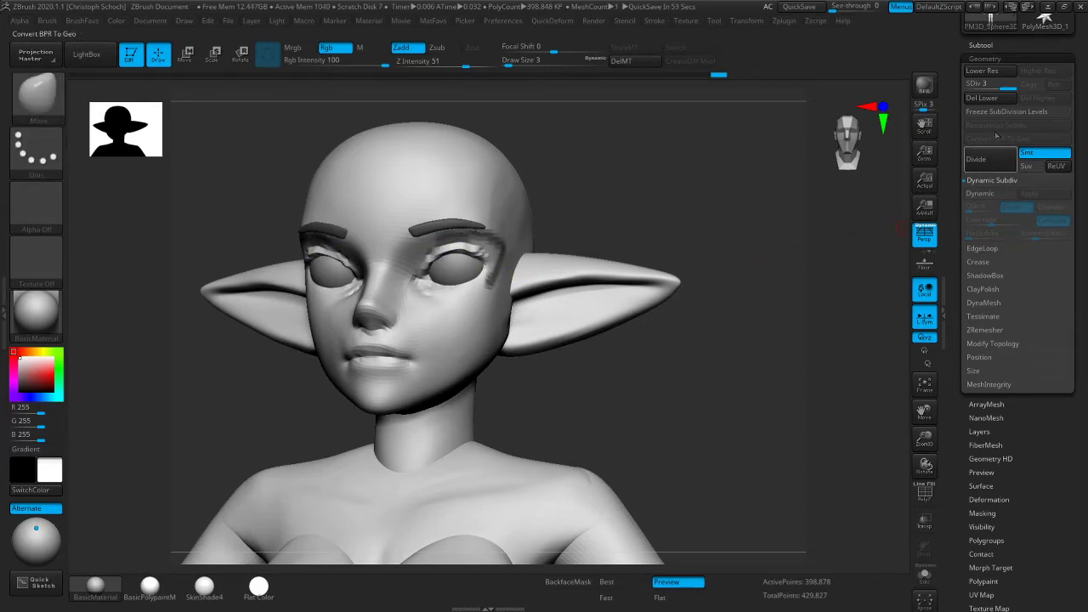
# Try to extract the masked eyelid area as a new piece at thickness 0.00294
pyautogui.click(986, 45)
pyautogui.moveTo(1084, 248); pyautogui.dragTo(1084, 244)
pyautogui.click(978, 390)
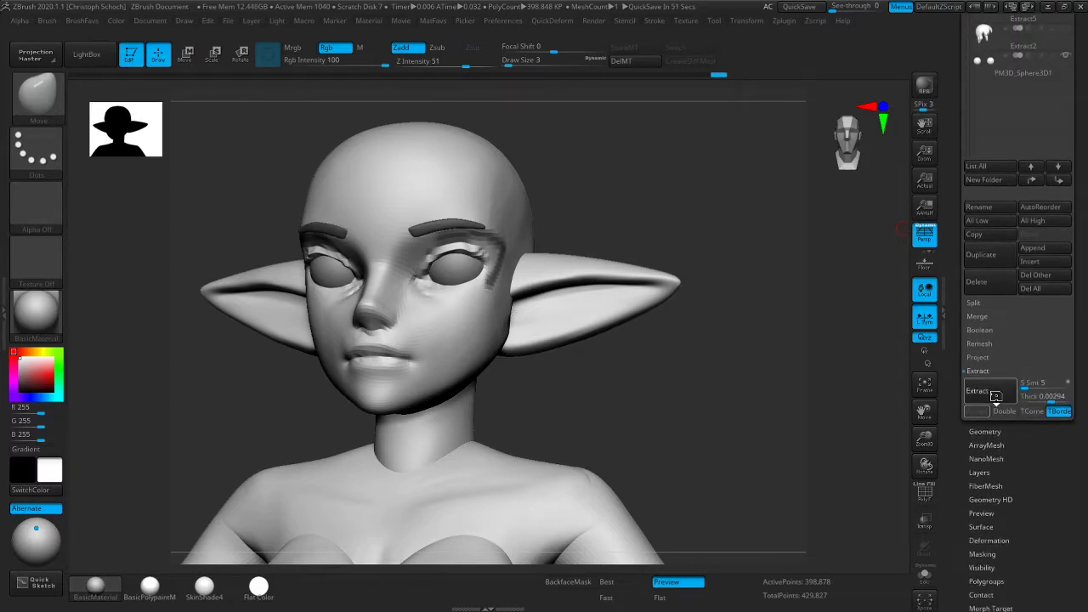
pyautogui.click(981, 413)
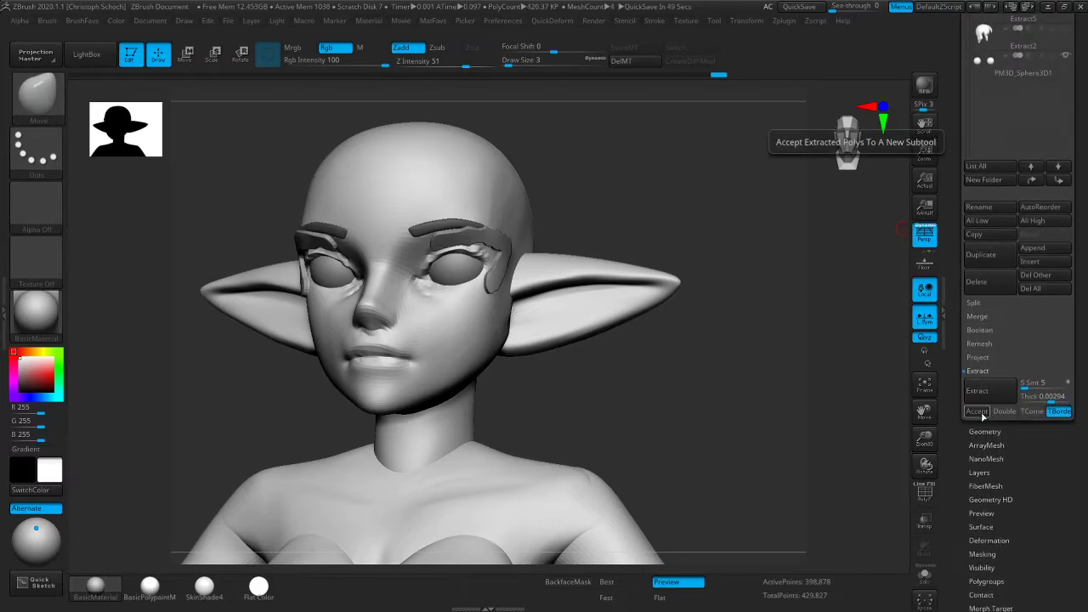
pyautogui.keyDown('ctrl'); pyautogui.click(472, 342); pyautogui.keyUp('ctrl')
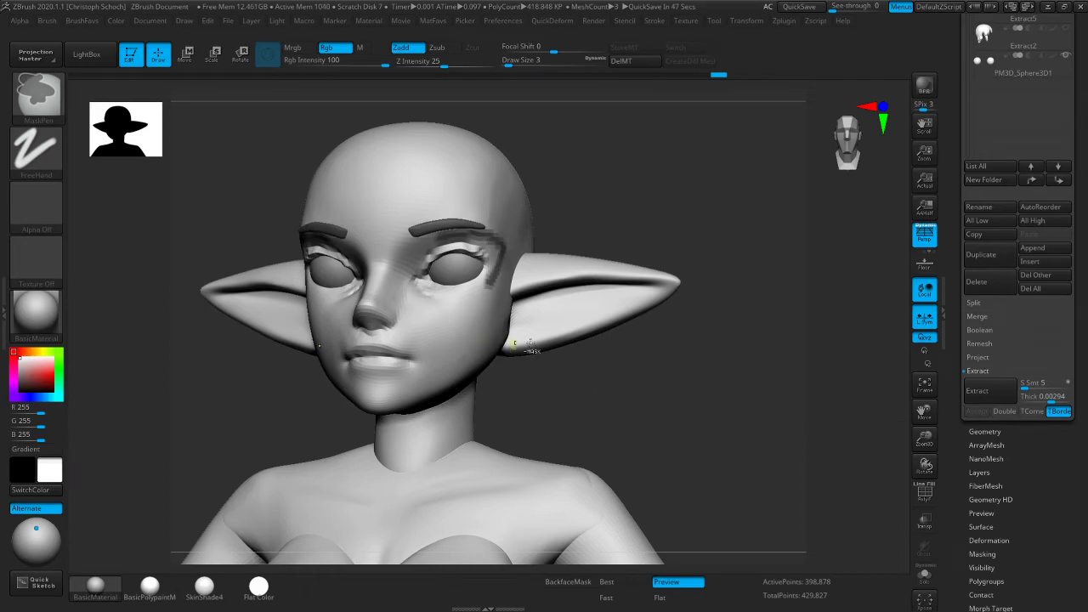
# Extract the masked eyelid area as a new subtool with Double enabled and thickness 0.02
pyautogui.click(978, 390)
pyautogui.click(978, 411)
pyautogui.moveTo(712, 393); pyautogui.dragTo(760, 405)
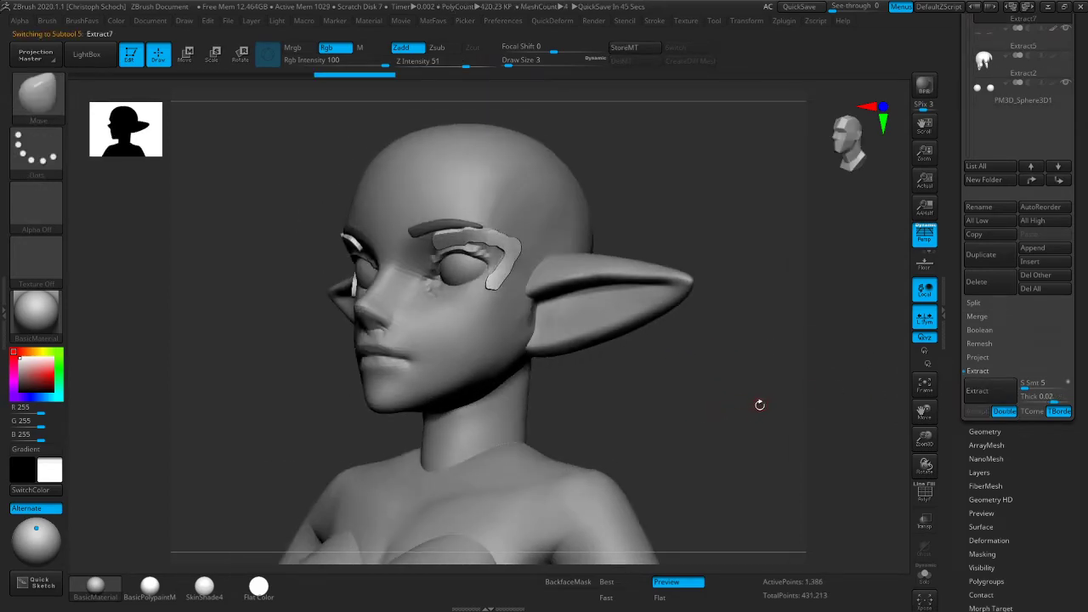
# Remesh the extracted eyelash strip with ZRemesher at a target polygon count of 0.1
pyautogui.click(978, 316)
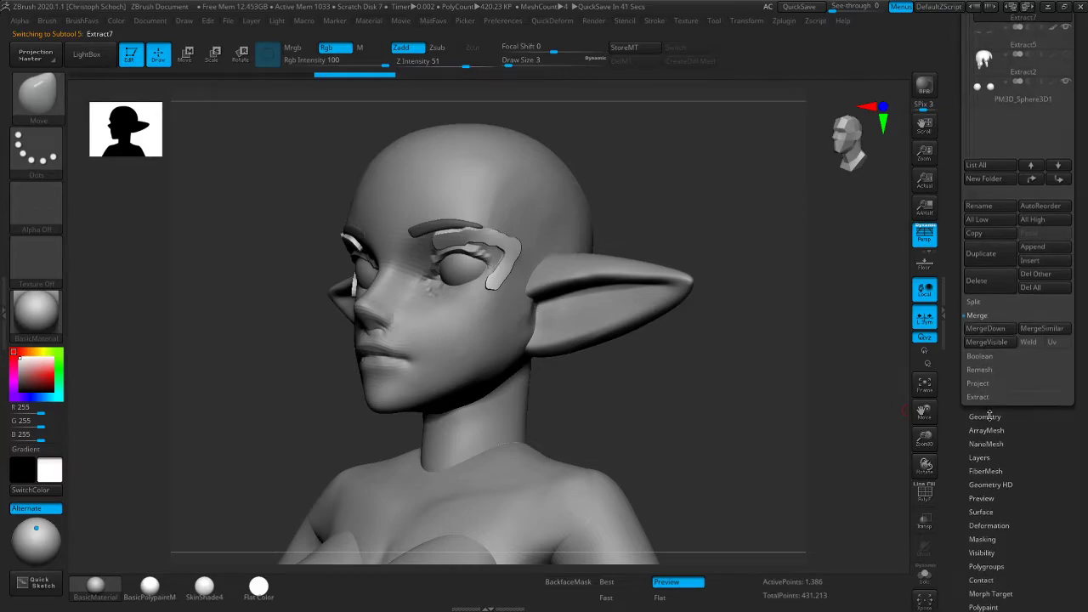
pyautogui.click(986, 418)
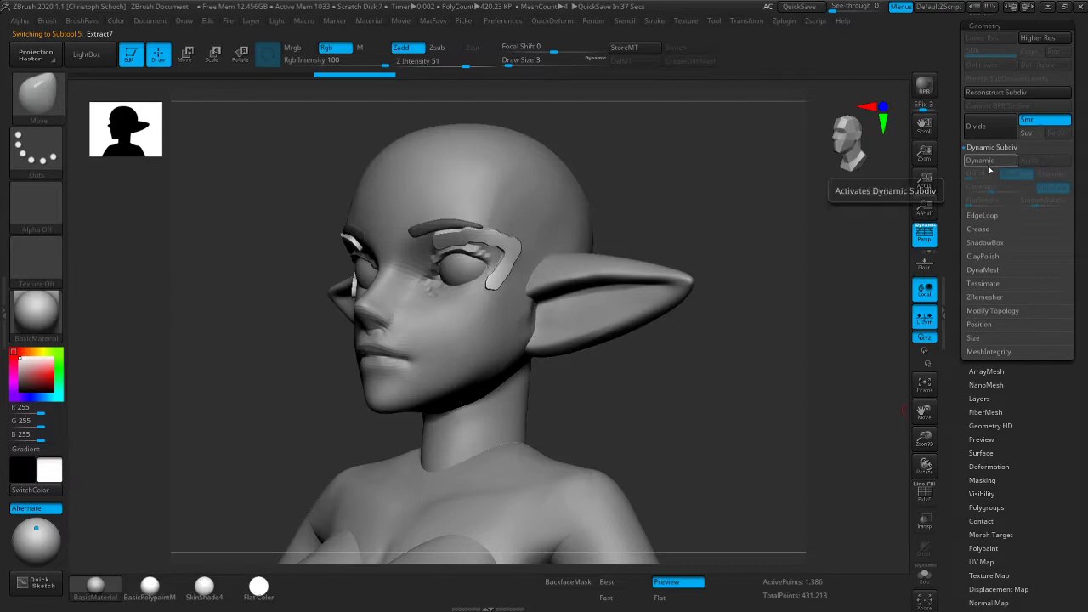
pyautogui.click(985, 297)
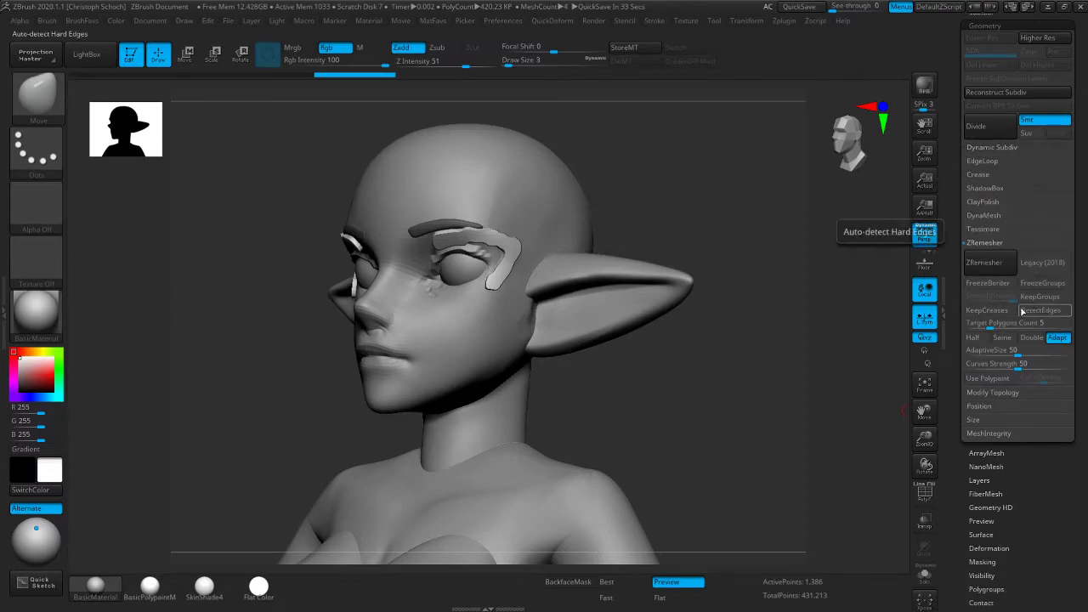
pyautogui.moveTo(1004, 328); pyautogui.dragTo(969, 327)
pyautogui.click(982, 265)
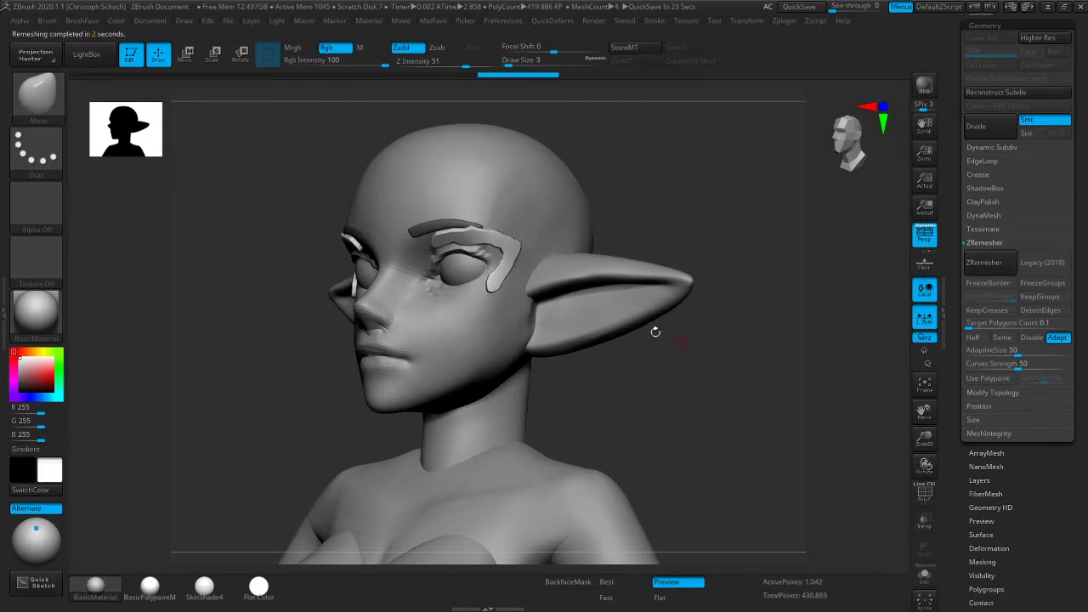
# Smooth the eyelash strip along its length and pull its outer bend closer to the eye with the Move brush
pyautogui.moveTo(443, 236)
pyautogui.keyDown('shift'); pyautogui.mouseDown()
pyautogui.moveTo(502, 240)
pyautogui.moveTo(498, 281)
pyautogui.moveTo(502, 247)
pyautogui.moveTo(463, 237)
pyautogui.moveTo(499, 243)
pyautogui.moveTo(498, 281)
pyautogui.mouseUp(); pyautogui.keyUp('shift')
pyautogui.moveTo(282, 397)
pyautogui.mouseDown()
pyautogui.moveTo(253, 408)
pyautogui.moveTo(265, 388)
pyautogui.mouseUp()
pyautogui.press(']')
pyautogui.moveTo(505, 248); pyautogui.dragTo(499, 264)
pyautogui.moveTo(314, 391); pyautogui.dragTo(251, 392)
pyautogui.press('[')
pyautogui.moveTo(383, 306); pyautogui.dragTo(486, 272)
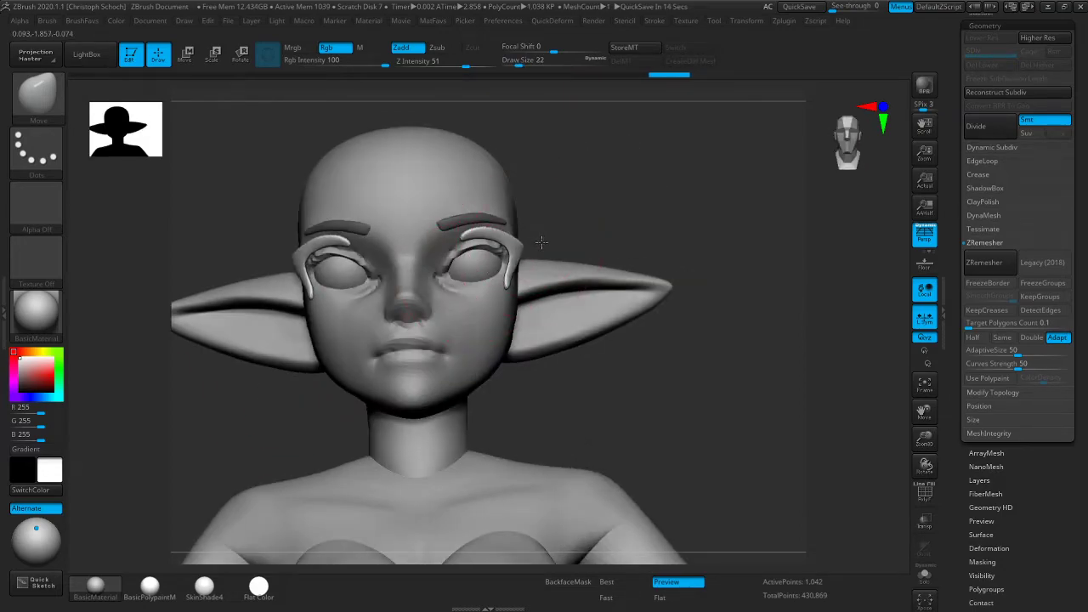
# Shape the strip's outer corner from the side view with the Move brush at draw size 9
pyautogui.moveTo(566, 235); pyautogui.dragTo(521, 246)
pyautogui.press('[')
pyautogui.press('[')
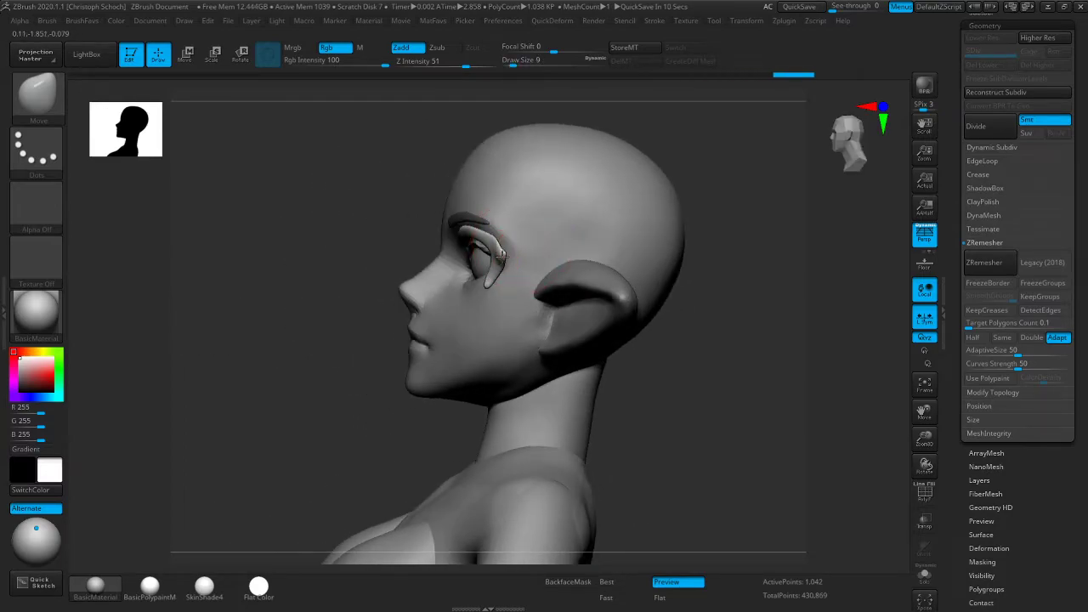
pyautogui.moveTo(500, 254); pyautogui.dragTo(483, 260)
pyautogui.moveTo(382, 316); pyautogui.dragTo(459, 272)
# Stretch the strip's inner end toward the inner corner of the eye with the Move brush at draw size 30
pyautogui.press(']')
pyautogui.press(']')
pyautogui.press(']')
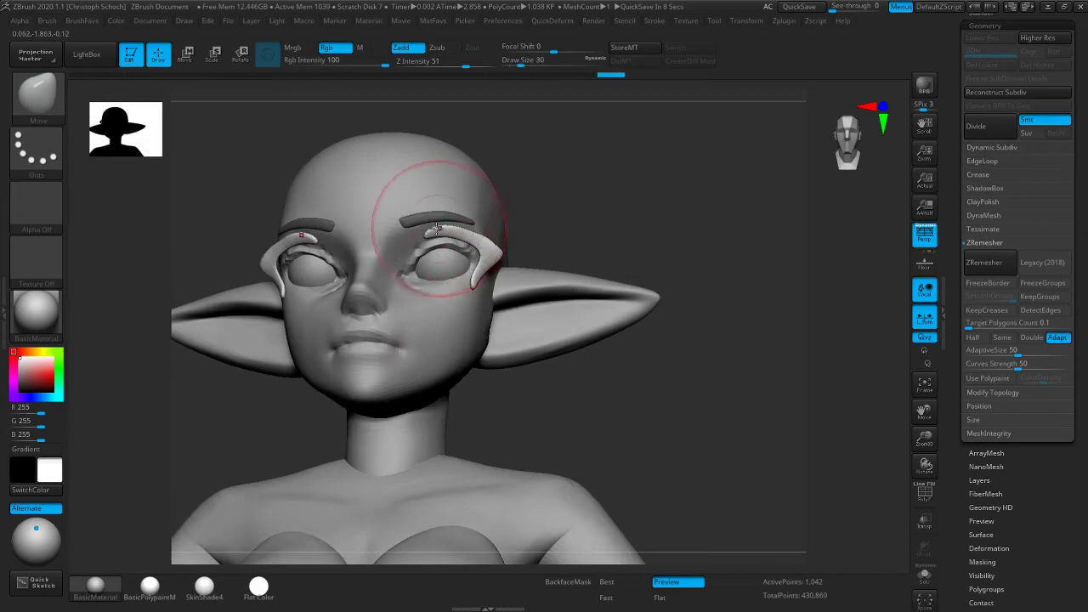
pyautogui.moveTo(435, 233); pyautogui.dragTo(409, 270)
pyautogui.moveTo(617, 221)
pyautogui.mouseDown()
pyautogui.moveTo(579, 233)
pyautogui.moveTo(413, 218)
pyautogui.moveTo(427, 238)
pyautogui.moveTo(408, 252)
pyautogui.mouseUp()
pyautogui.press('[')
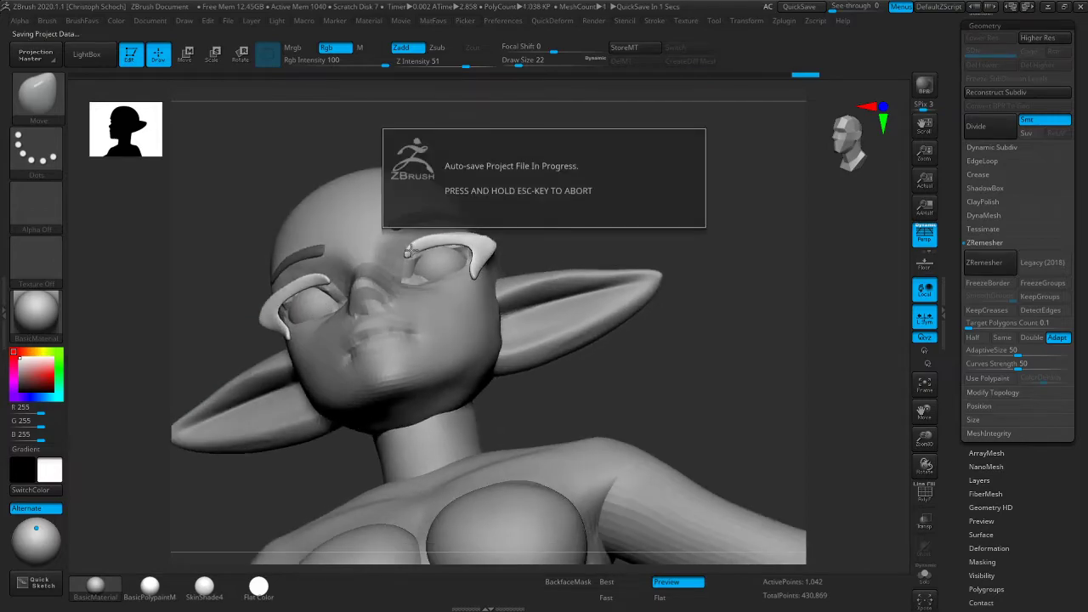
# Adjust the strip's upper arc and outer bend around the eye with the Move brush at draw size 18
pyautogui.moveTo(524, 239); pyautogui.dragTo(597, 355)
pyautogui.press('[')
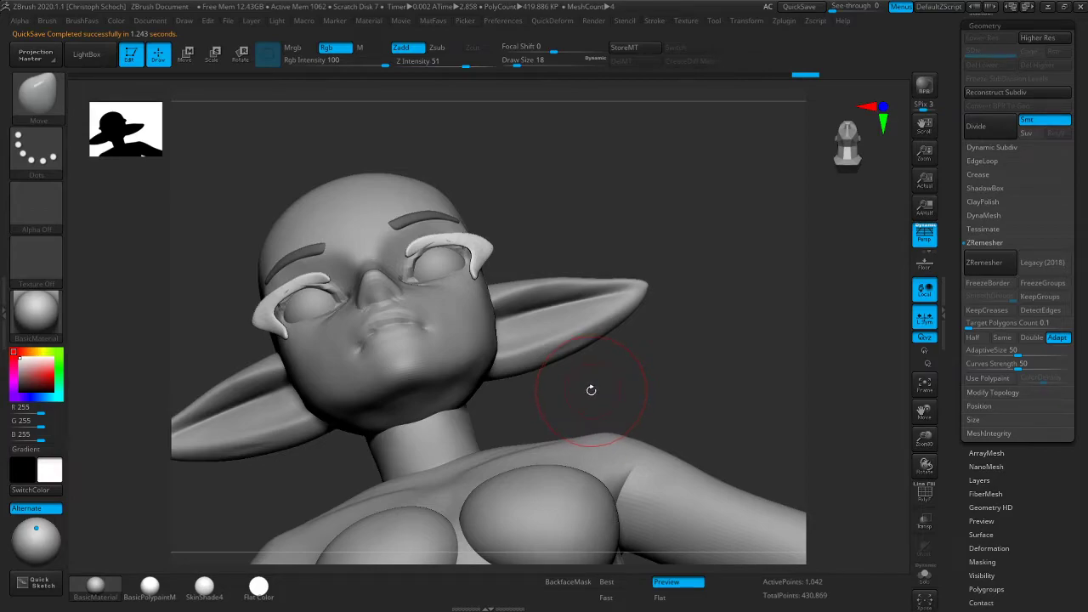
pyautogui.moveTo(642, 254); pyautogui.dragTo(454, 228)
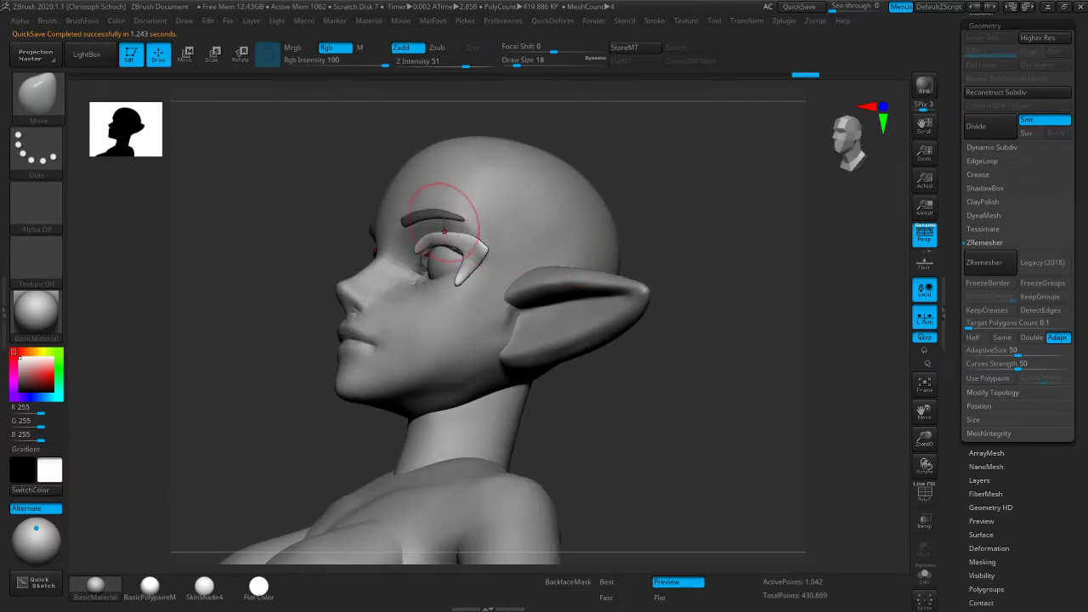
pyautogui.moveTo(248, 362); pyautogui.dragTo(455, 252)
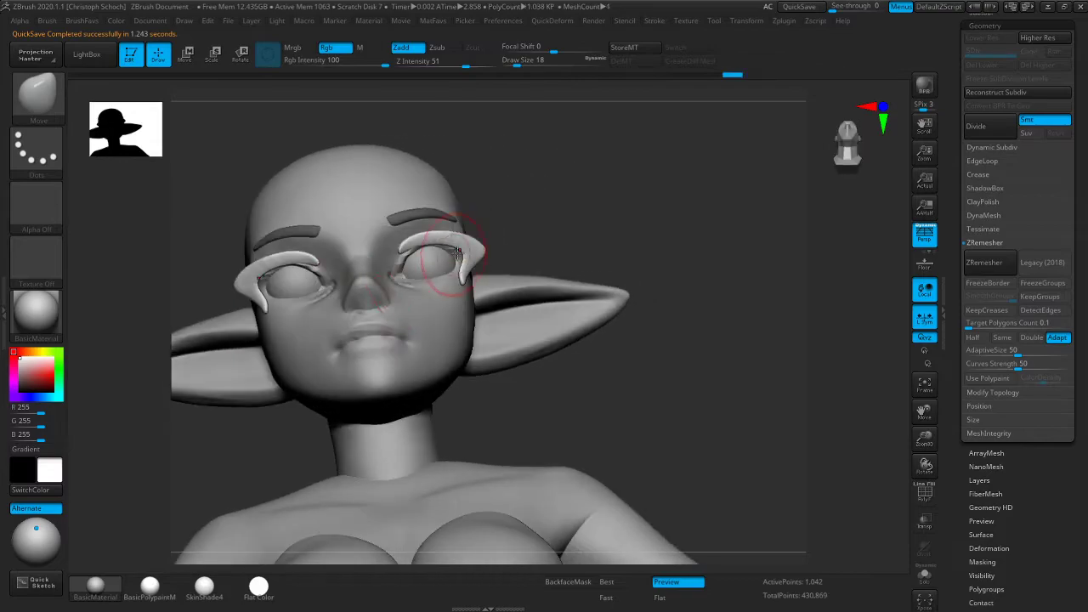
pyautogui.moveTo(588, 216); pyautogui.dragTo(455, 261)
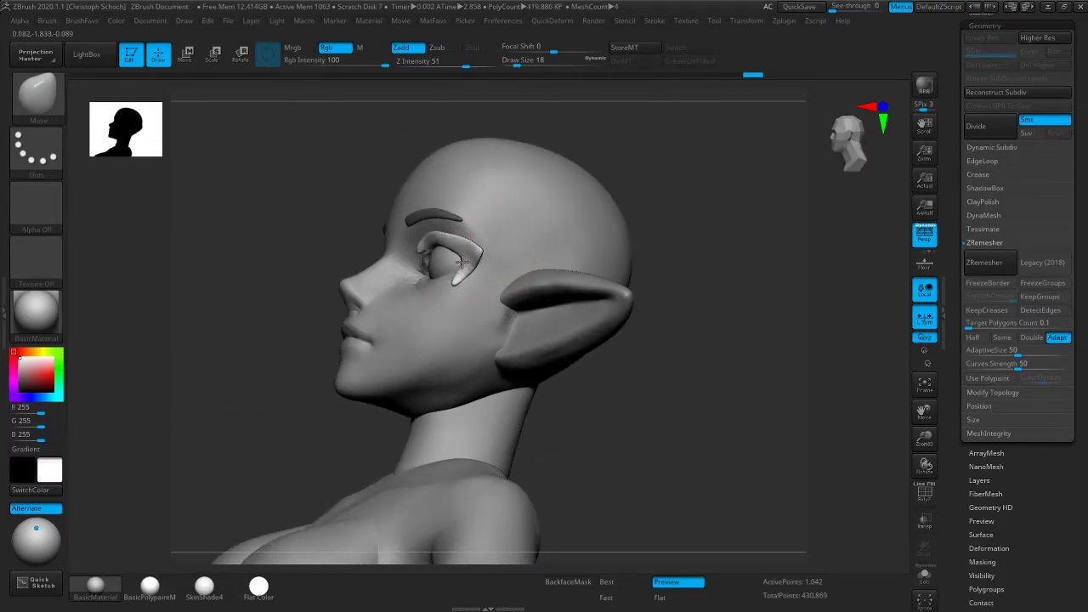
# Bend the strip's lower tail beneath the eye with the Move brush at draw size 10
pyautogui.moveTo(251, 420); pyautogui.dragTo(315, 388)
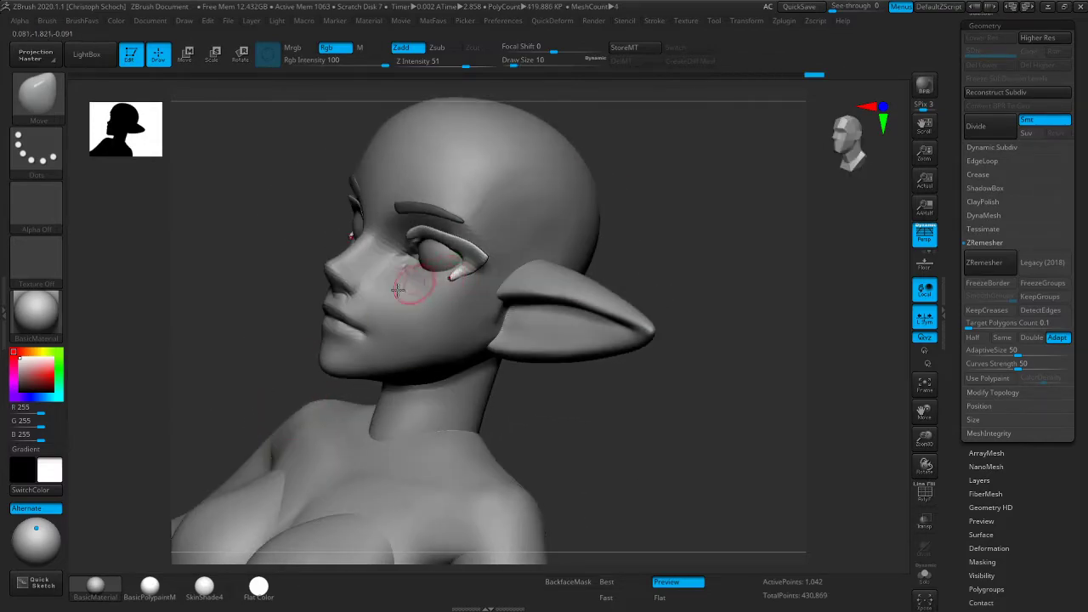
pyautogui.moveTo(414, 284); pyautogui.dragTo(324, 348, button='right')
pyautogui.moveTo(566, 240); pyautogui.dragTo(473, 270)
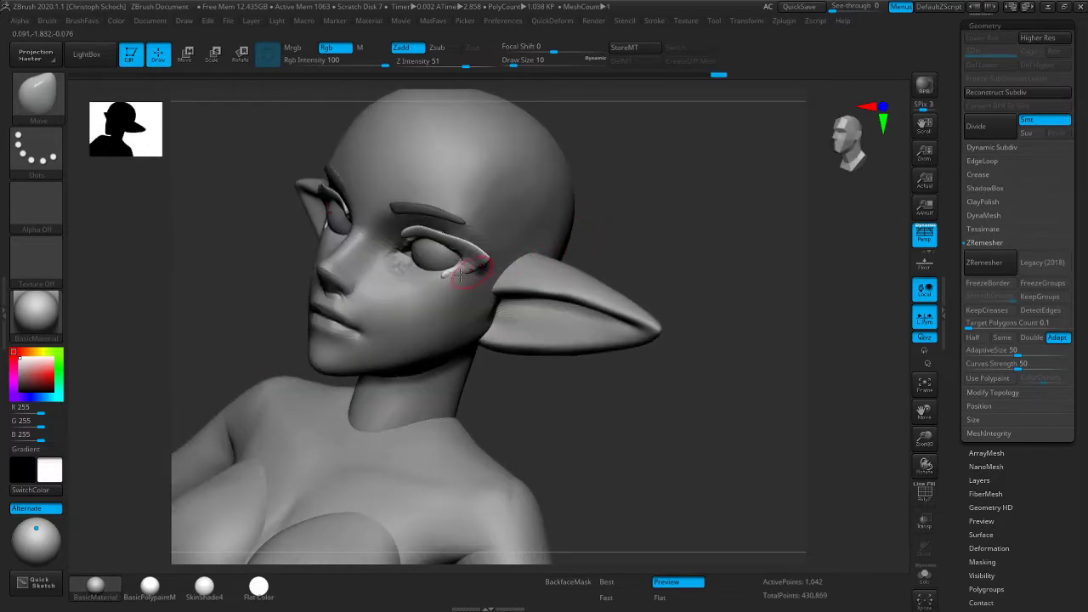
pyautogui.moveTo(467, 255); pyautogui.dragTo(530, 245, button='right')
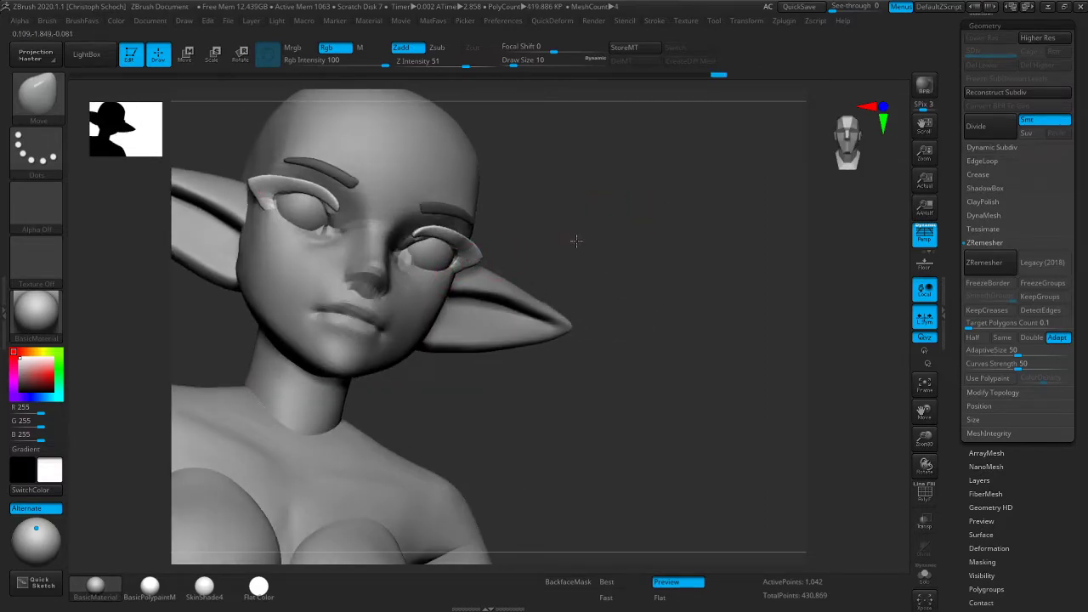
# Fit the lower tail and outer corner of the strip to the eyelid, using Move brush draw sizes 18 and 10
pyautogui.moveTo(576, 241); pyautogui.dragTo(456, 279)
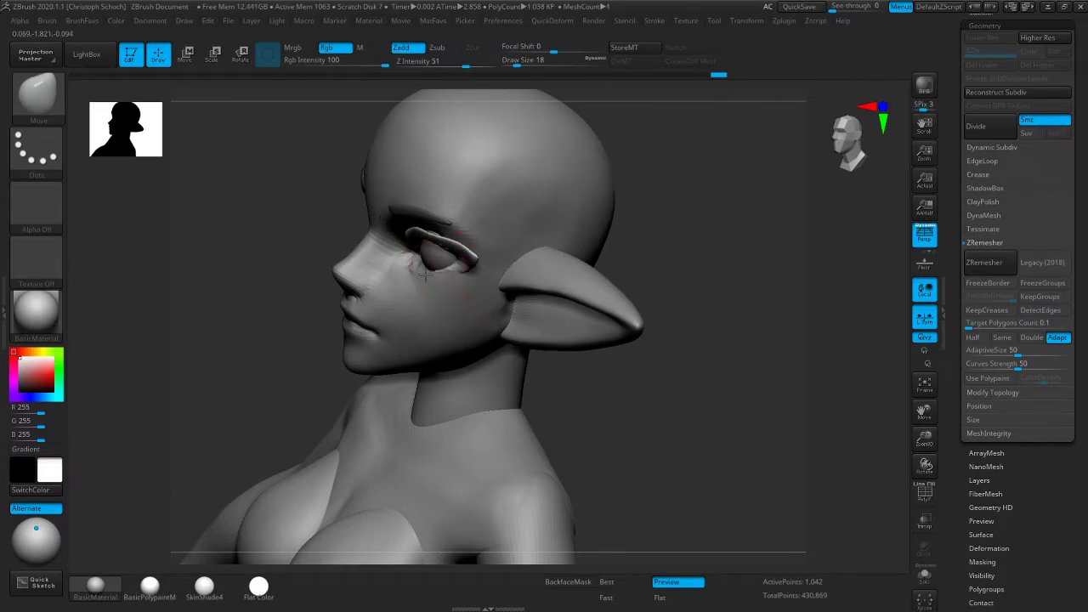
pyautogui.moveTo(424, 272); pyautogui.dragTo(425, 291, button='right')
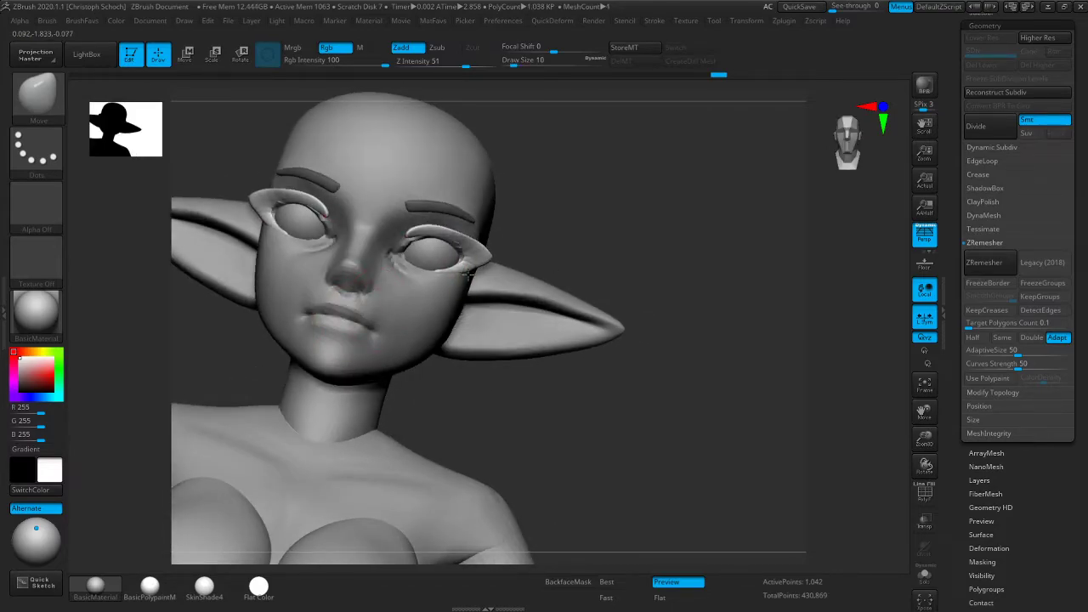
pyautogui.moveTo(566, 227); pyautogui.dragTo(498, 190)
pyautogui.moveTo(451, 237); pyautogui.dragTo(482, 246, button='right')
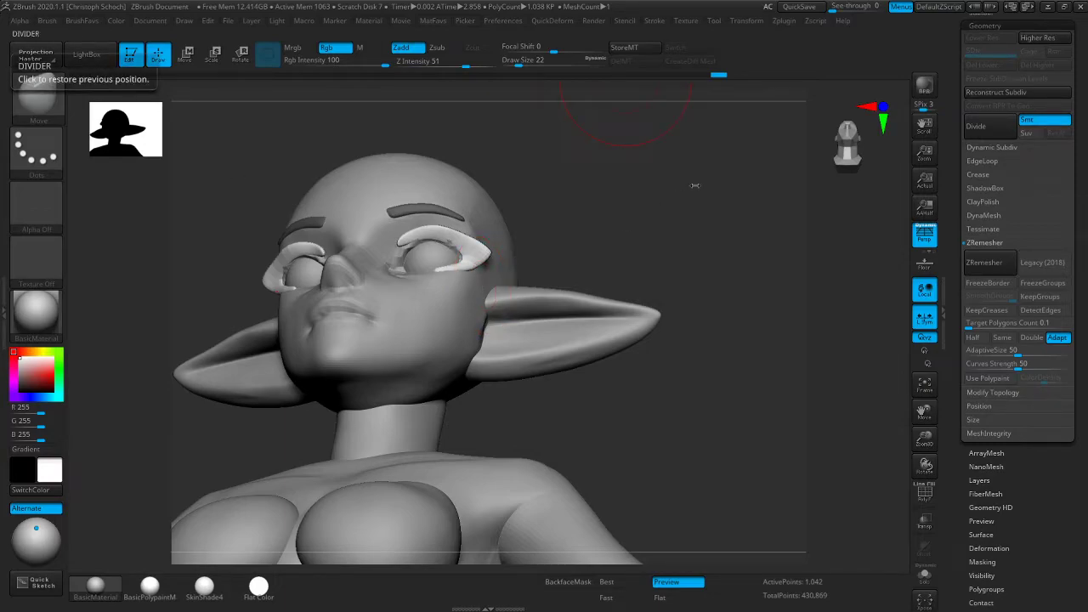
# Pull the strip's inner end down around the inner eye corner with the Move brush at draw size 22
pyautogui.moveTo(706, 252)
pyautogui.mouseDown()
pyautogui.moveTo(729, 297)
pyautogui.moveTo(689, 330)
pyautogui.moveTo(599, 308)
pyautogui.mouseUp()
pyautogui.moveTo(299, 370); pyautogui.dragTo(259, 357)
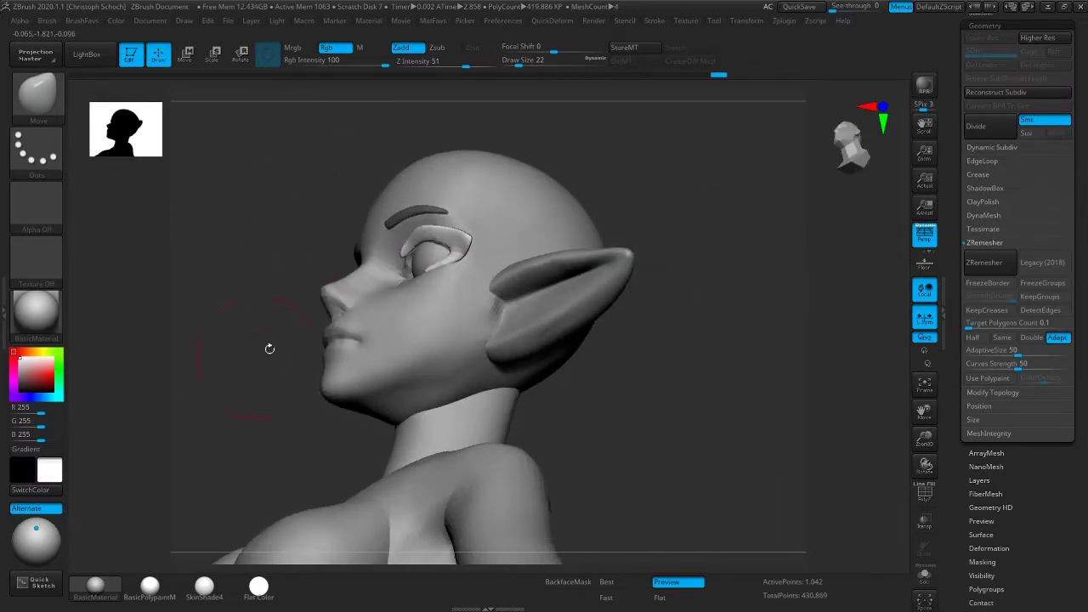
pyautogui.moveTo(402, 258); pyautogui.dragTo(412, 271)
pyautogui.moveTo(238, 391); pyautogui.dragTo(345, 326)
pyautogui.moveTo(451, 232); pyautogui.dragTo(530, 185, button='right')
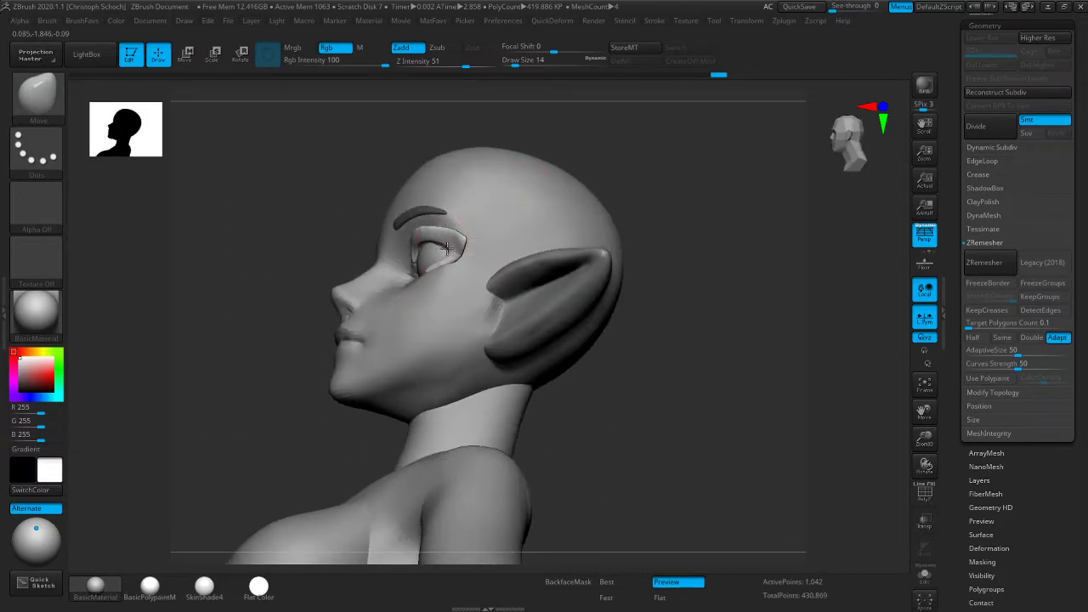
# Refine the strip's lower tail and outer corner with the Move brush at draw sizes 9 and 7
pyautogui.moveTo(364, 304); pyautogui.dragTo(306, 367, button='right')
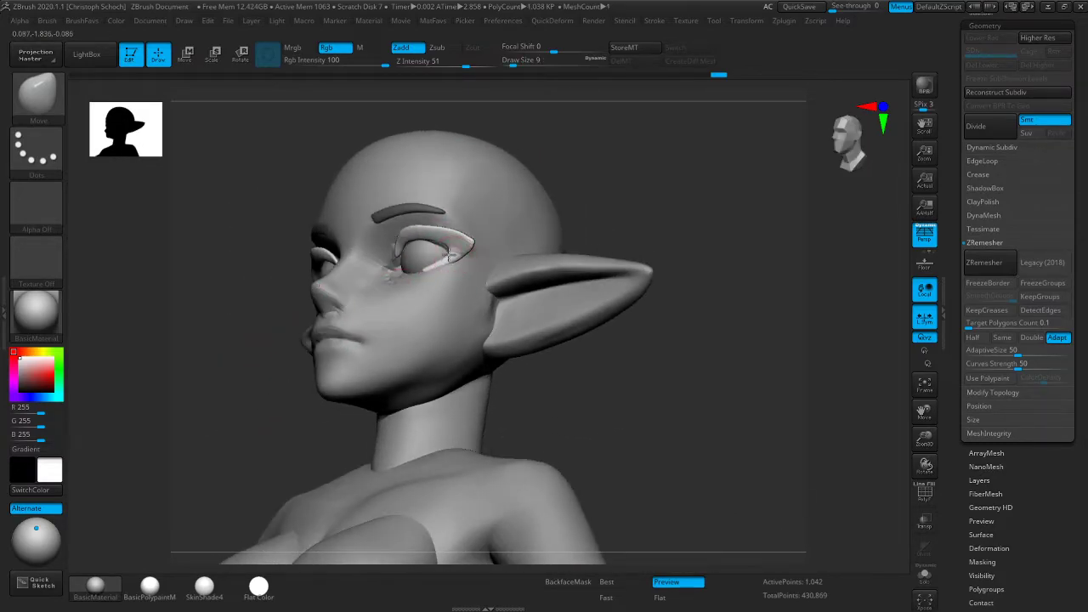
pyautogui.moveTo(536, 191); pyautogui.dragTo(451, 242, button='right')
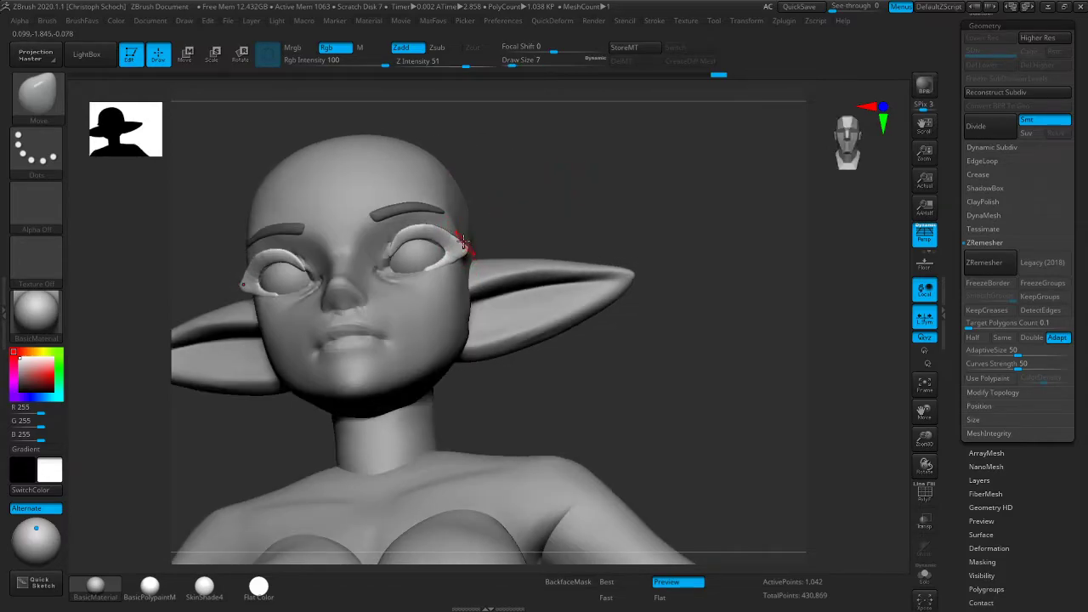
pyautogui.moveTo(529, 194); pyautogui.dragTo(524, 160, button='right')
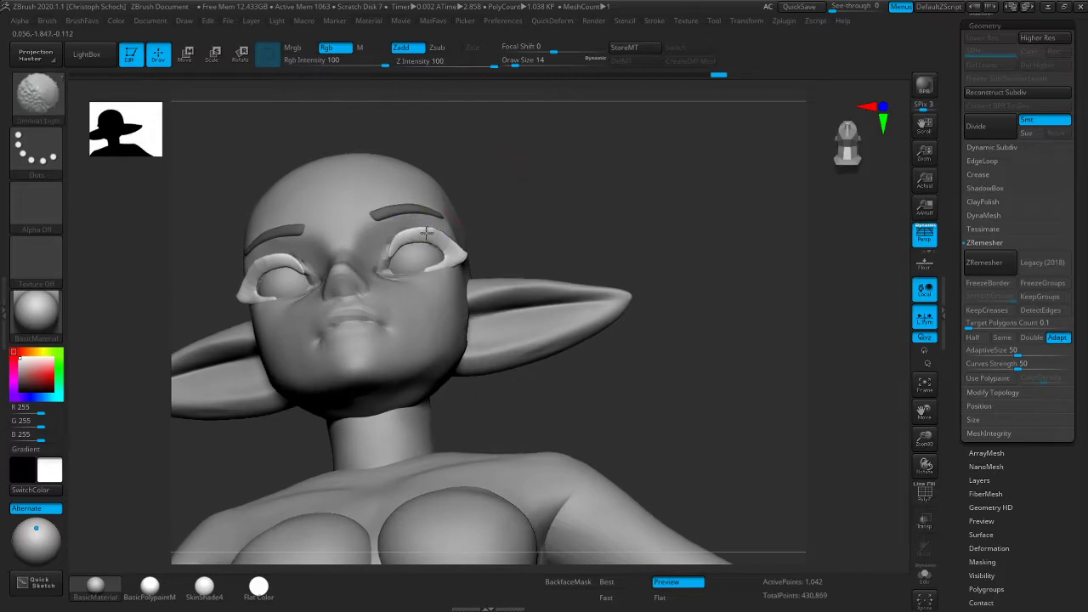
# Smooth the upper arc of the eyelash strip above the eyeball
pyautogui.keyDown('shift'); pyautogui.moveTo(408, 239); pyautogui.dragTo(425, 233); pyautogui.keyUp('shift')
pyautogui.moveTo(500, 209); pyautogui.dragTo(578, 205, button='right')
pyautogui.keyDown('shift'); pyautogui.moveTo(442, 229); pyautogui.dragTo(425, 239); pyautogui.keyUp('shift')
pyautogui.moveTo(426, 242); pyautogui.dragTo(291, 334, button='right')
# Reposition the strip's upper arc and inner end against the eyelid with the Move brush at draw size 22
pyautogui.moveTo(408, 246); pyautogui.dragTo(423, 243)
pyautogui.moveTo(508, 197); pyautogui.dragTo(371, 253, button='right')
pyautogui.press(']')
pyautogui.moveTo(417, 250); pyautogui.dragTo(430, 231)
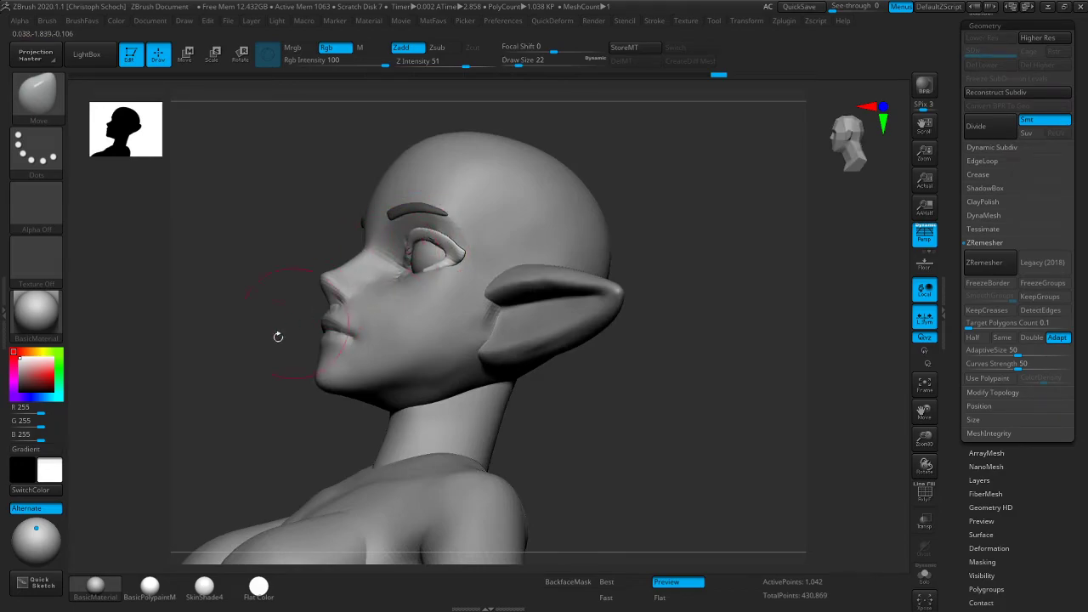
pyautogui.keyDown('shift'); pyautogui.moveTo(236, 390); pyautogui.dragTo(261, 401); pyautogui.keyUp('shift')
pyautogui.moveTo(634, 181); pyautogui.dragTo(587, 185)
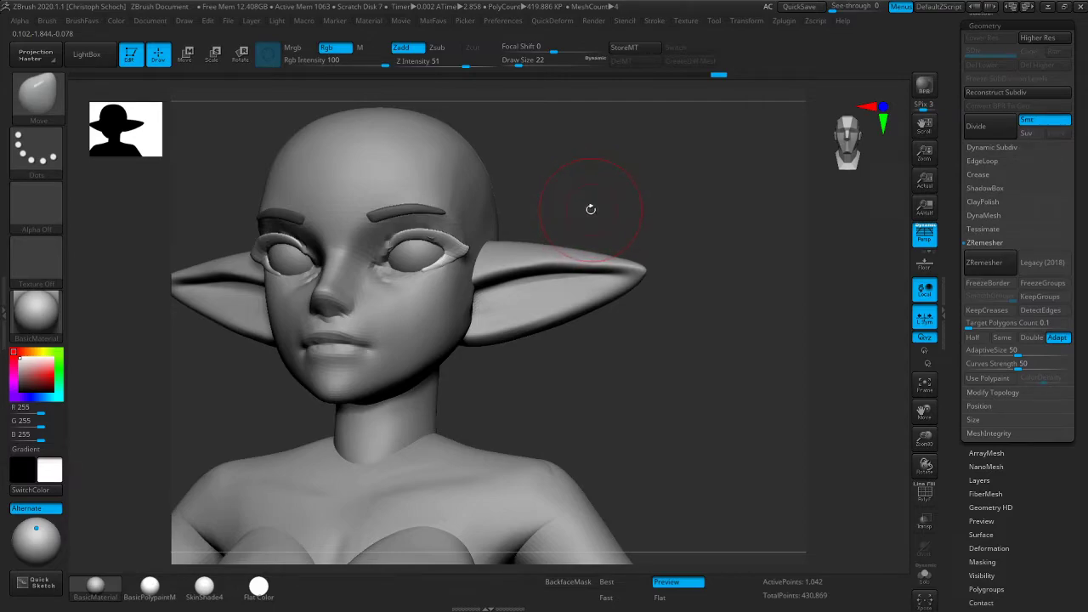
# Pull the strip's outer corner into a sharper tip, reducing the Move brush to draw sizes 9 and 3
pyautogui.moveTo(617, 185)
pyautogui.mouseDown()
pyautogui.moveTo(595, 168)
pyautogui.moveTo(553, 166)
pyautogui.mouseUp()
pyautogui.press('[')
pyautogui.press('[')
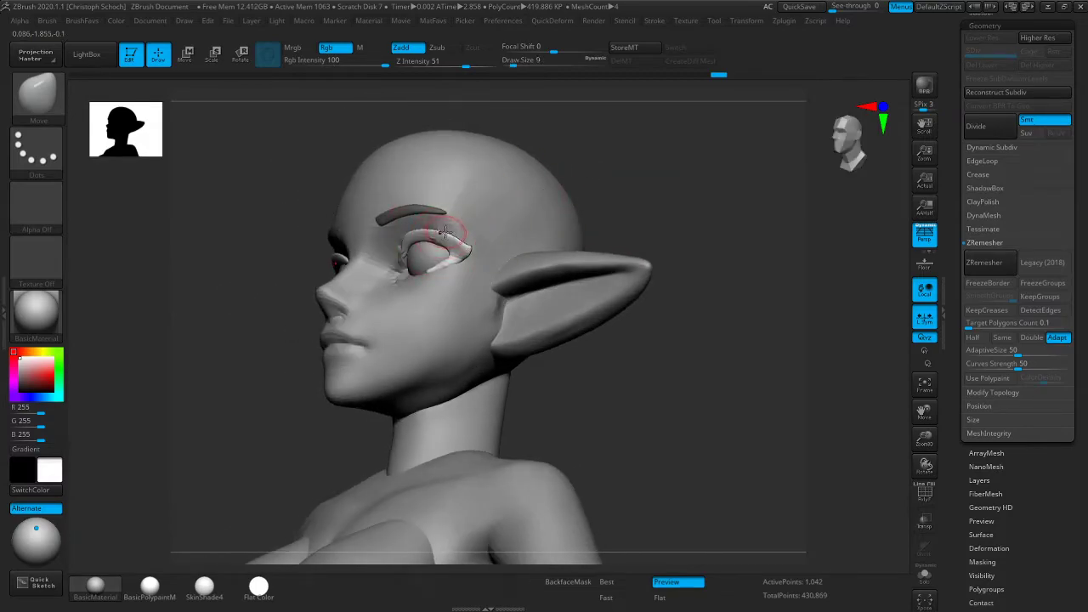
pyautogui.moveTo(301, 299); pyautogui.dragTo(377, 268)
pyautogui.moveTo(457, 245); pyautogui.dragTo(469, 249)
pyautogui.moveTo(468, 249)
pyautogui.mouseDown(button='right')
pyautogui.moveTo(551, 190)
pyautogui.moveTo(470, 250)
pyautogui.mouseUp(button='right')
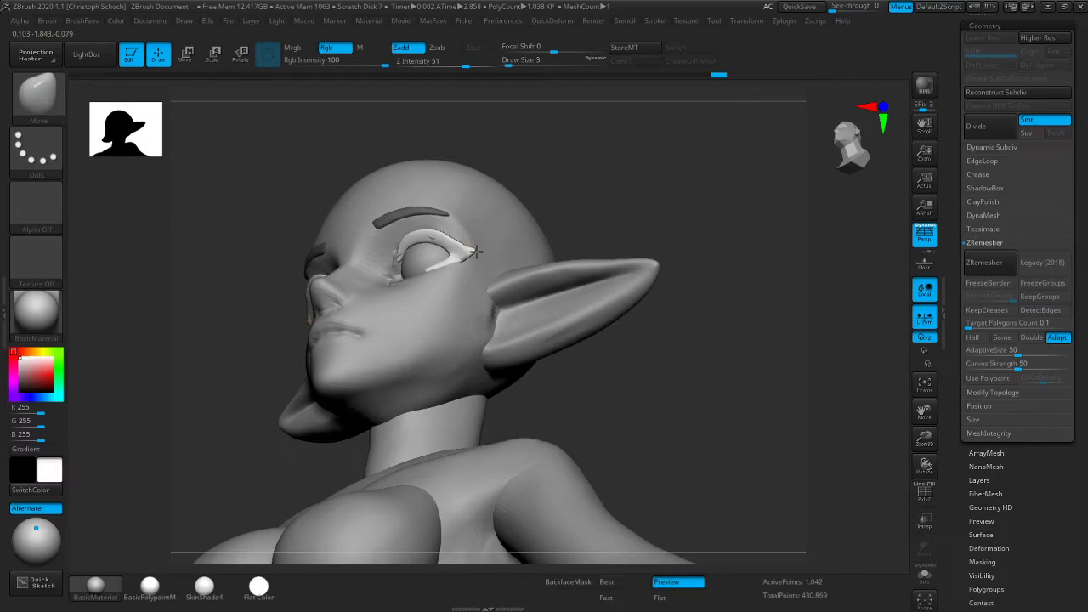
# Smooth the strip's inner section and fit it around the inner eye corner with the Move brush at draw sizes 9 and 14
pyautogui.moveTo(544, 213); pyautogui.dragTo(479, 240, button='right')
pyautogui.press('shift')
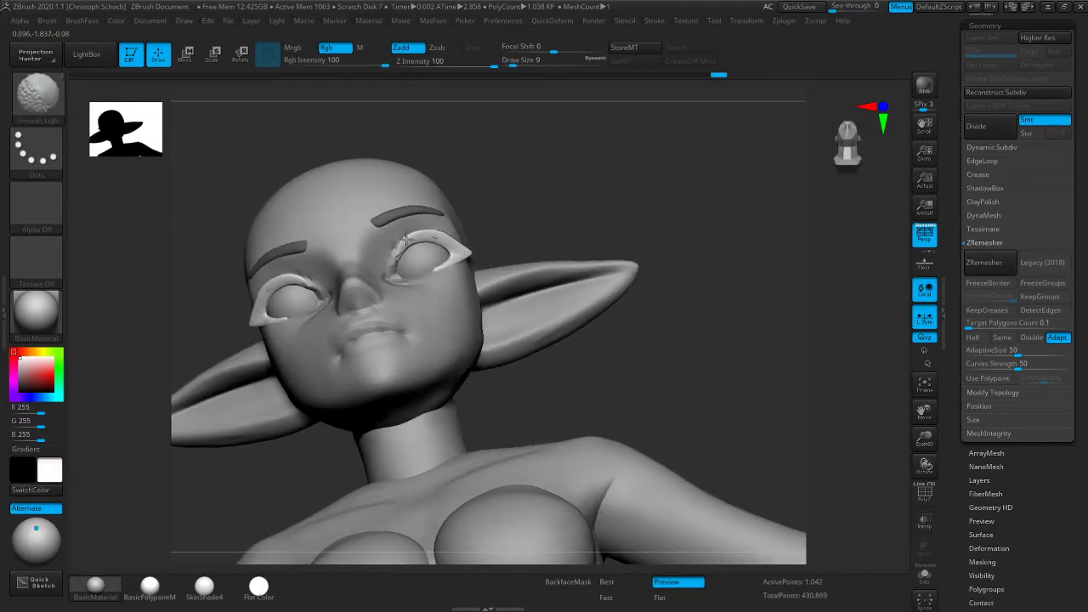
pyautogui.moveTo(413, 236); pyautogui.dragTo(433, 243, button='right')
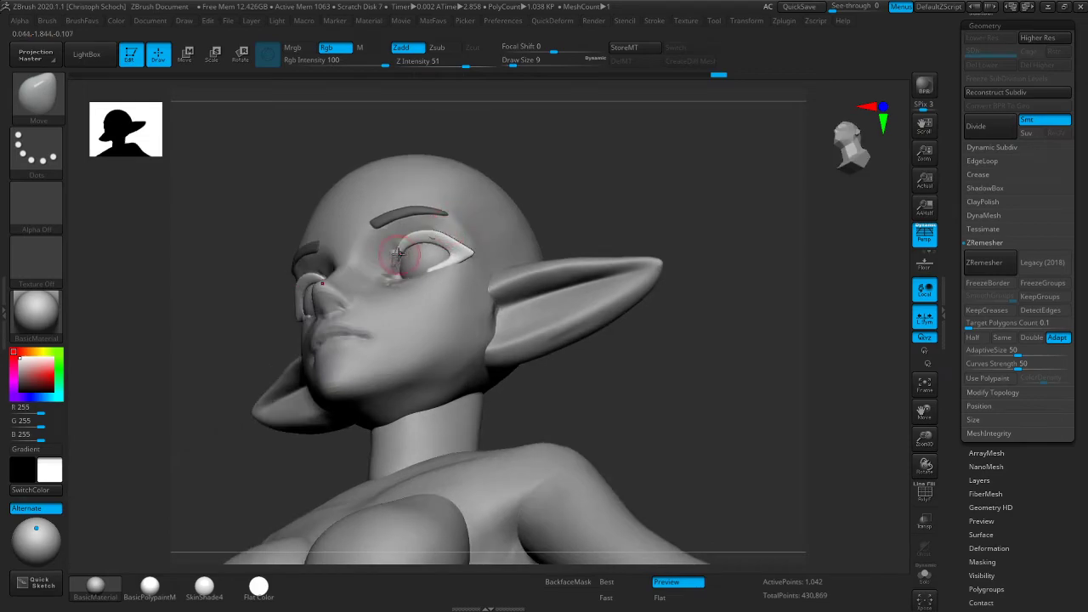
pyautogui.moveTo(243, 341); pyautogui.dragTo(365, 255, button='right')
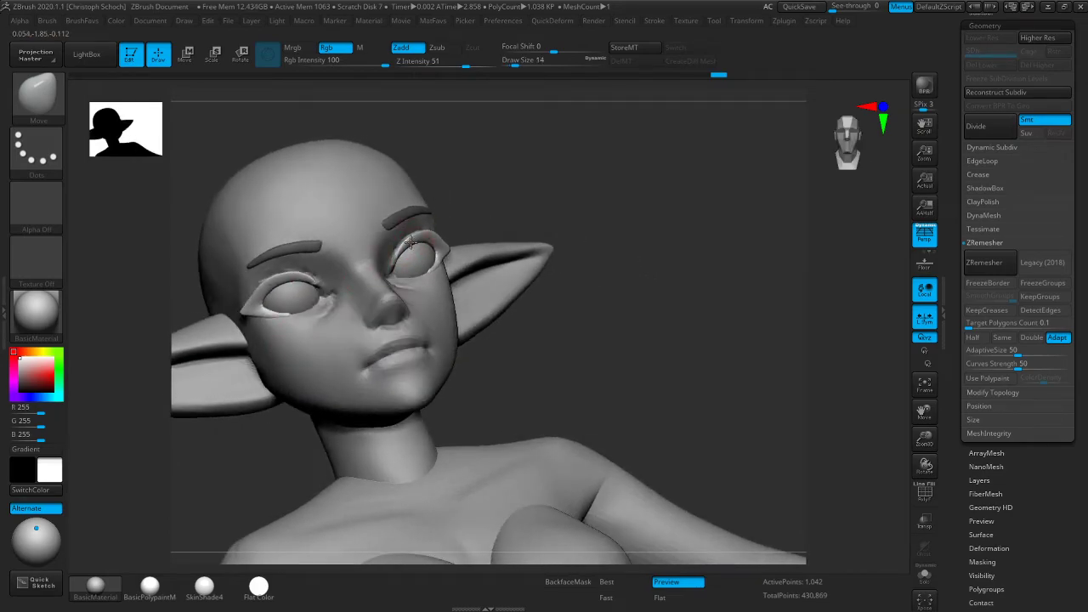
pyautogui.moveTo(561, 195); pyautogui.dragTo(642, 182, button='right')
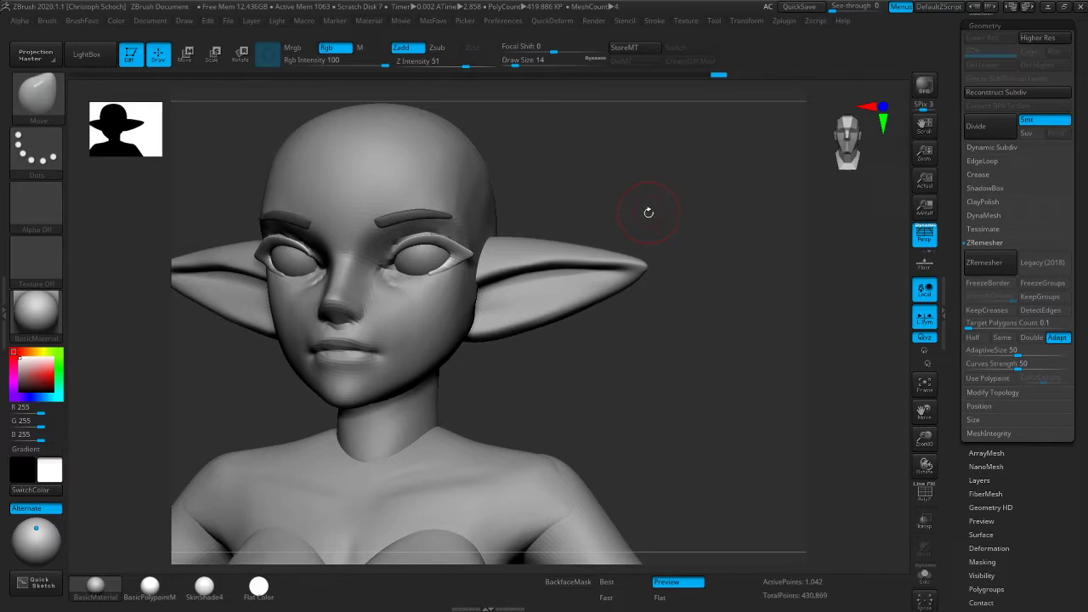
# Even out the strip's upper curve over the eye with the Move brush at draw size 14
pyautogui.moveTo(668, 206); pyautogui.dragTo(583, 208)
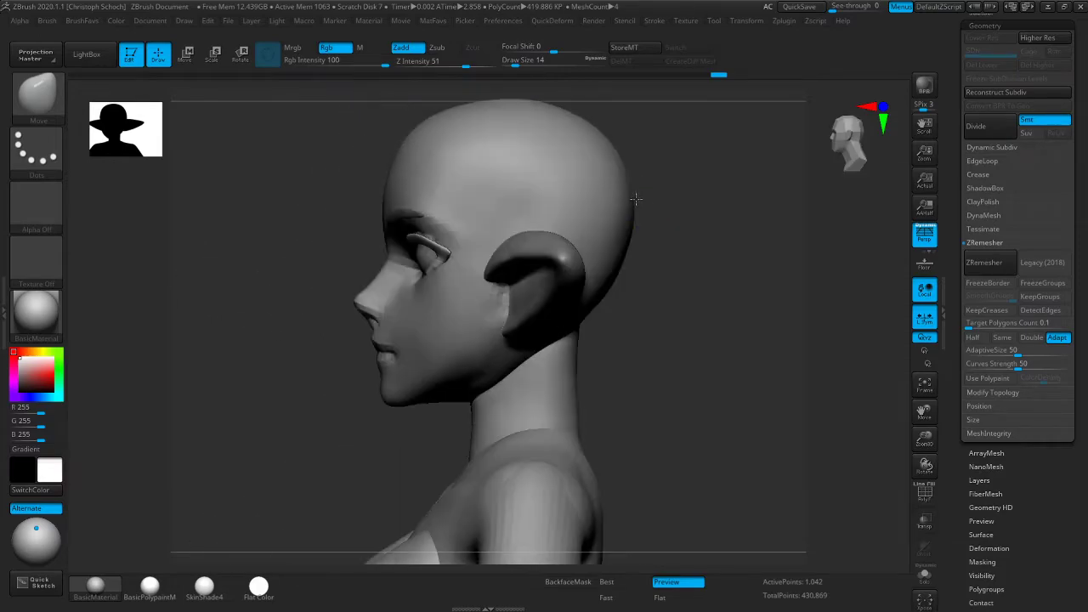
pyautogui.moveTo(254, 347); pyautogui.dragTo(340, 342)
pyautogui.moveTo(465, 235); pyautogui.dragTo(422, 240)
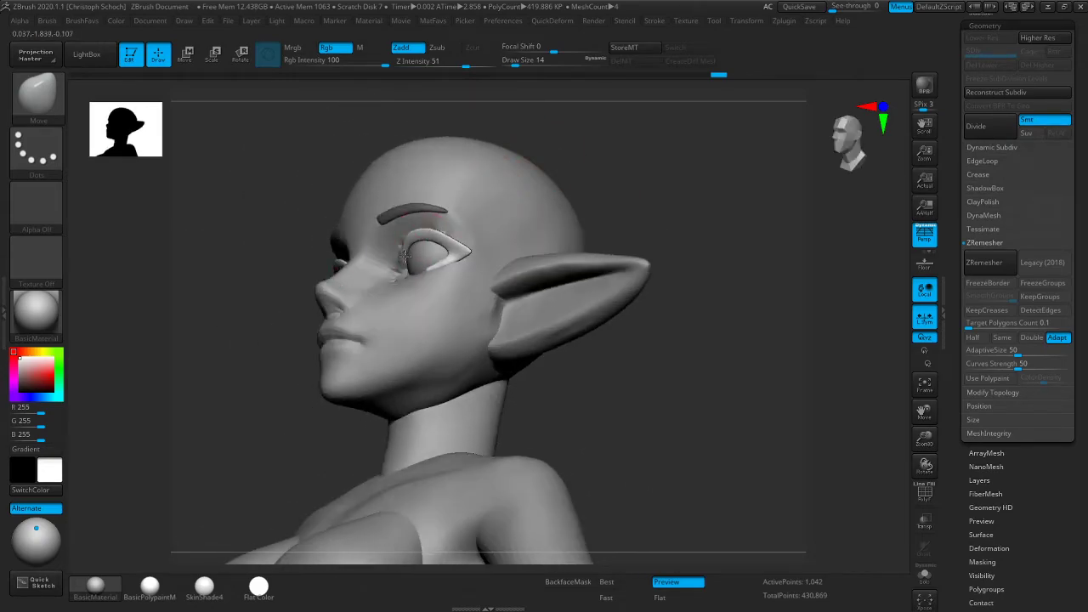
# Refine the strip's outer corner and lower tail from the side with the Move brush at draw size 9
pyautogui.moveTo(255, 346)
pyautogui.mouseDown()
pyautogui.moveTo(242, 388)
pyautogui.moveTo(340, 374)
pyautogui.mouseUp()
pyautogui.moveTo(587, 201); pyautogui.dragTo(469, 238)
pyautogui.press('[')
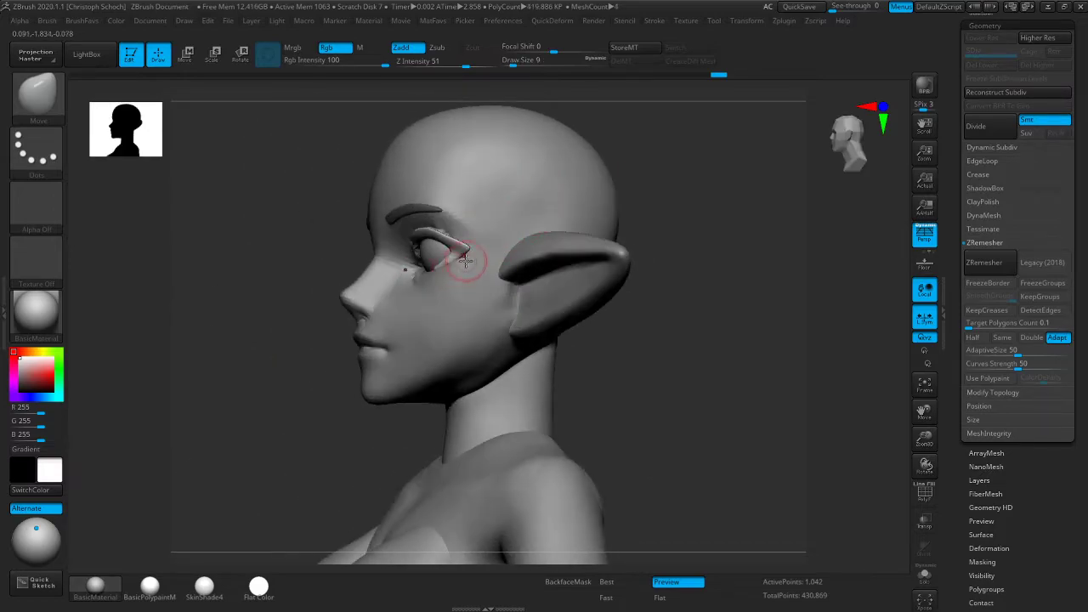
pyautogui.click(455, 267)
pyautogui.moveTo(305, 341)
pyautogui.mouseDown()
pyautogui.moveTo(716, 204)
pyautogui.moveTo(738, 210)
pyautogui.moveTo(666, 216)
pyautogui.mouseUp()
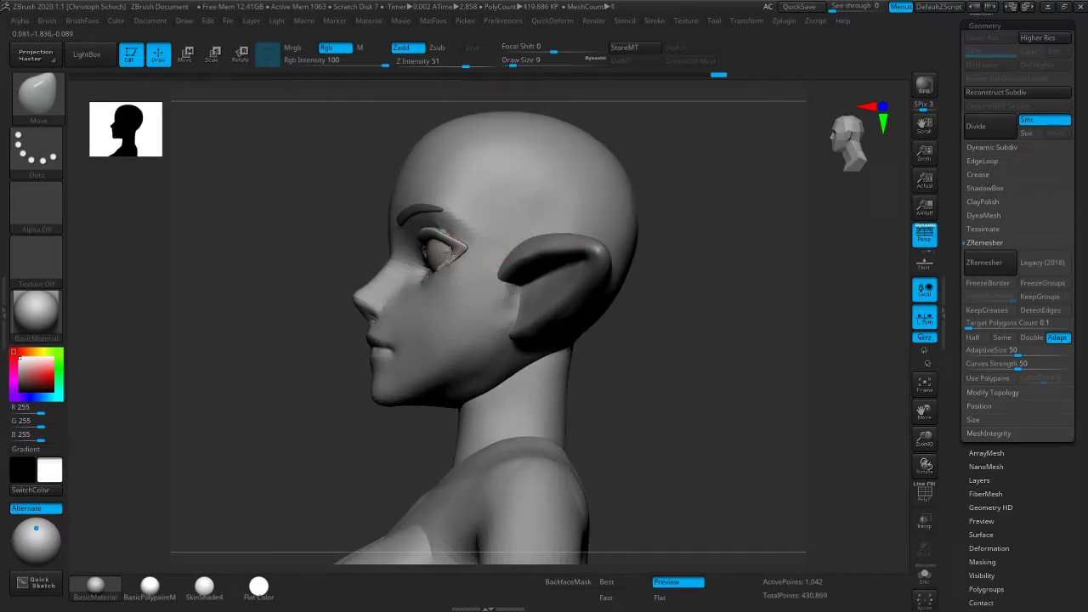
# Shape and smooth the eyelash's outer corner and lower tail with the Move and Smooth brushes at draw sizes 7 and 14
pyautogui.moveTo(285, 378); pyautogui.dragTo(347, 374)
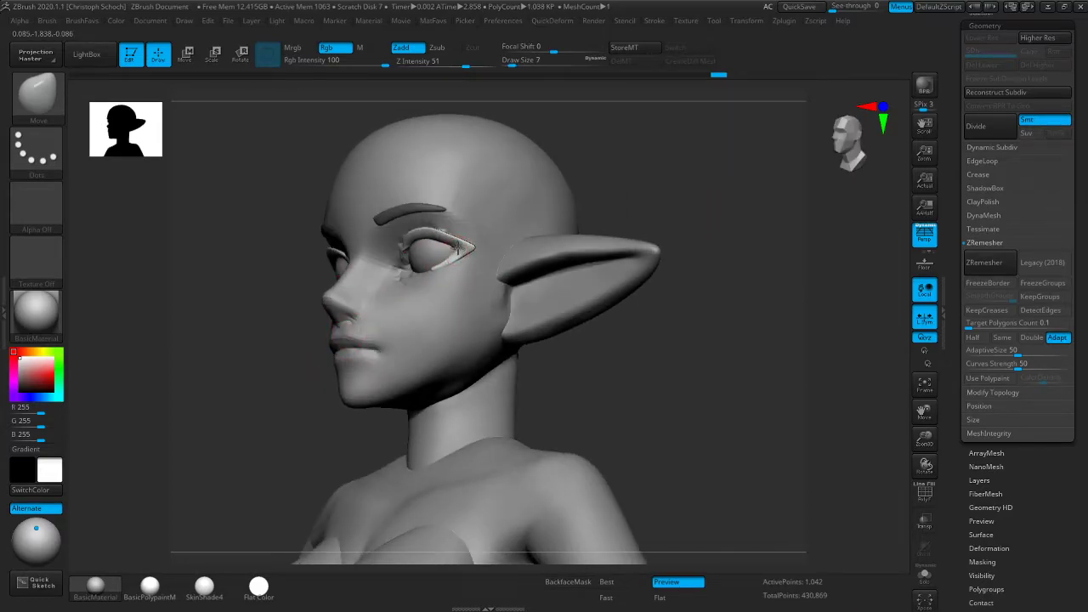
pyautogui.moveTo(417, 259); pyautogui.dragTo(455, 257)
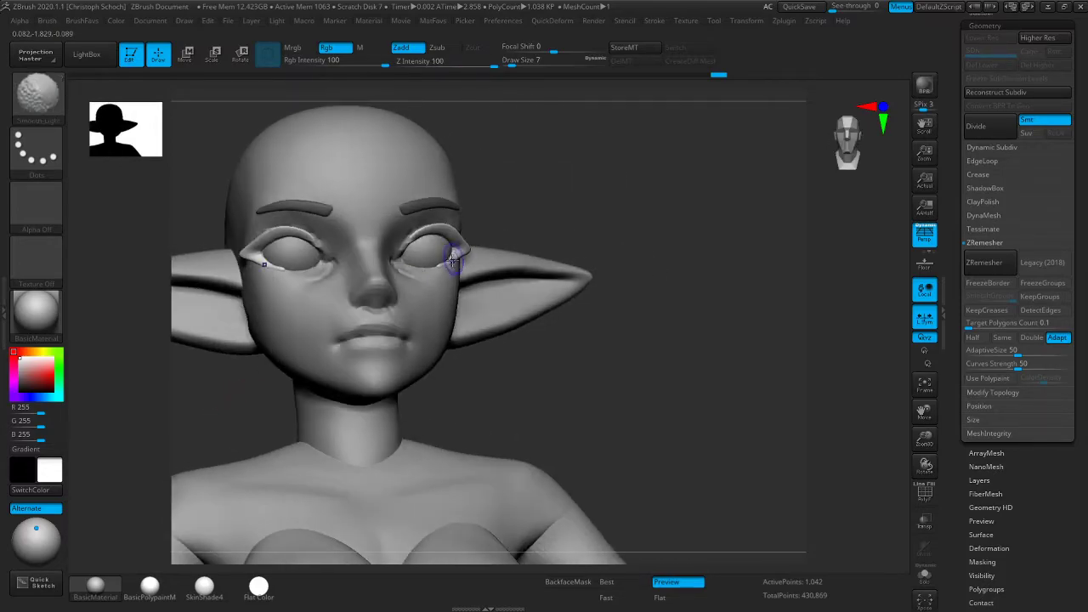
pyautogui.moveTo(558, 220)
pyautogui.mouseDown()
pyautogui.moveTo(451, 272)
pyautogui.moveTo(425, 263)
pyautogui.mouseUp()
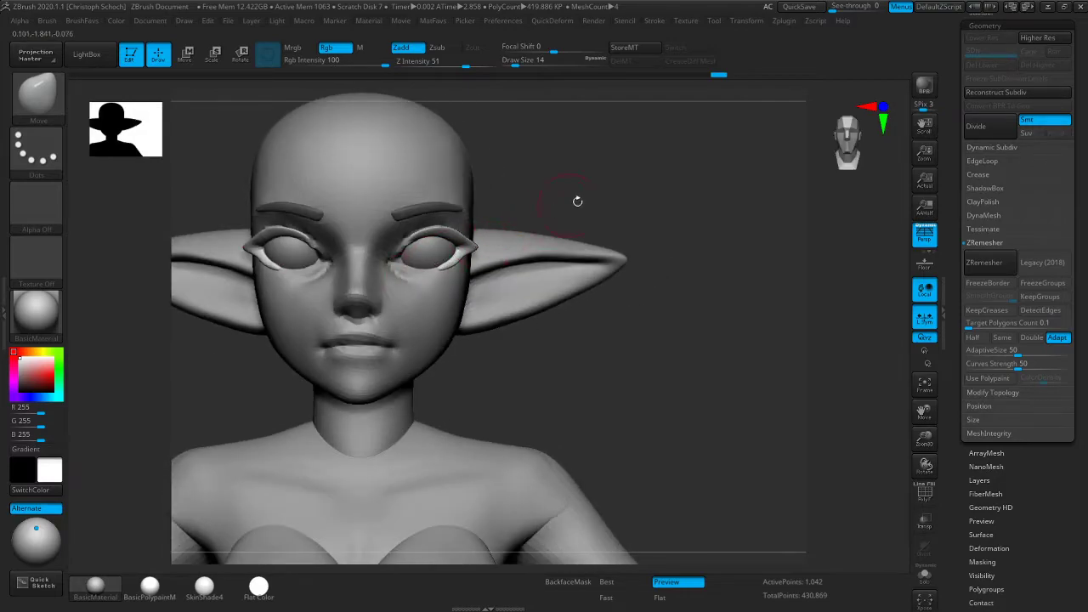
pyautogui.moveTo(570, 204); pyautogui.dragTo(448, 254)
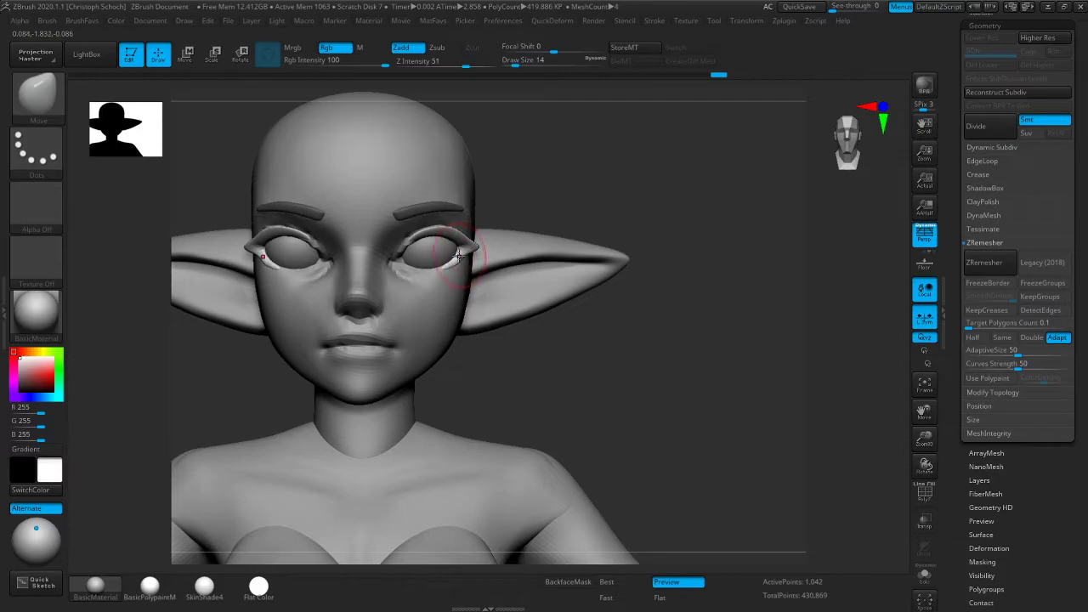
pyautogui.press('shift')
# Fill the eyelashes with dark grey (RGB 39, 39, 39) and return the active colour to white
pyautogui.moveTo(641, 209)
pyautogui.mouseDown()
pyautogui.moveTo(676, 198)
pyautogui.moveTo(669, 184)
pyautogui.moveTo(728, 197)
pyautogui.mouseUp()
pyautogui.moveTo(923, 438); pyautogui.dragTo(911, 408)
pyautogui.moveTo(705, 335)
pyautogui.mouseDown()
pyautogui.moveTo(734, 345)
pyautogui.moveTo(715, 333)
pyautogui.mouseUp()
pyautogui.click(20, 386)
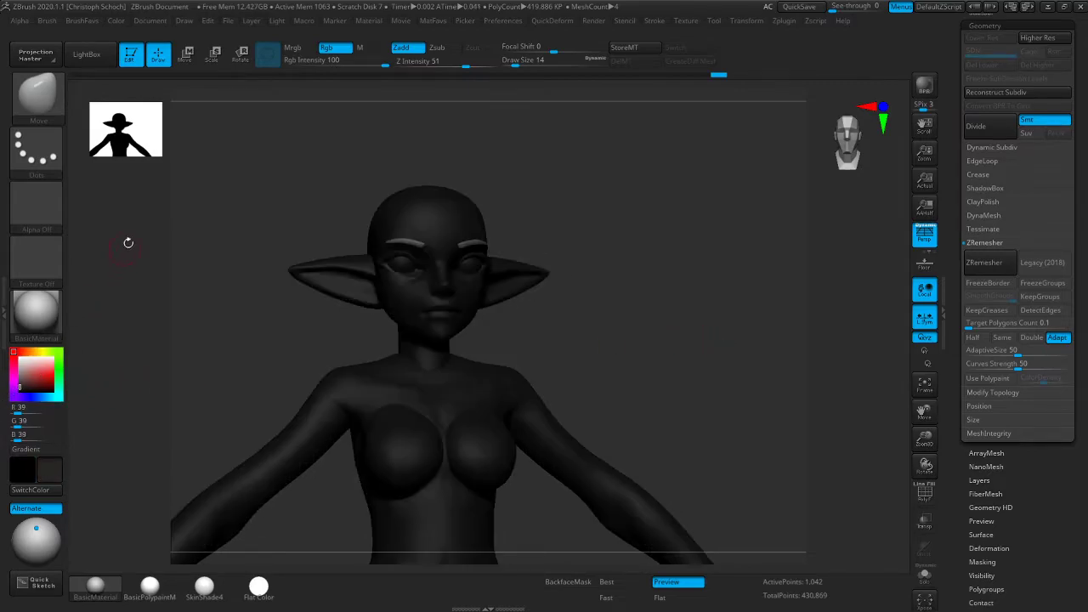
pyautogui.click(114, 21)
pyautogui.click(149, 264)
pyautogui.click(19, 357)
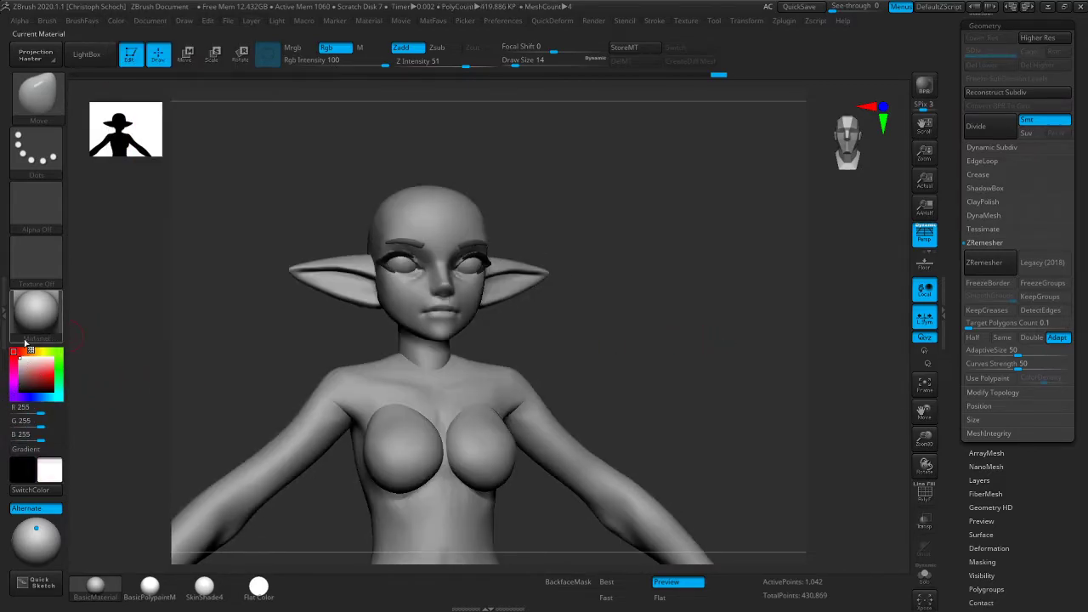
# Fit the eyelash's inner end and upper edge around the inner eye corner with the Move brush at draw size 14
pyautogui.moveTo(619, 319); pyautogui.dragTo(651, 324)
pyautogui.moveTo(923, 438); pyautogui.dragTo(920, 472)
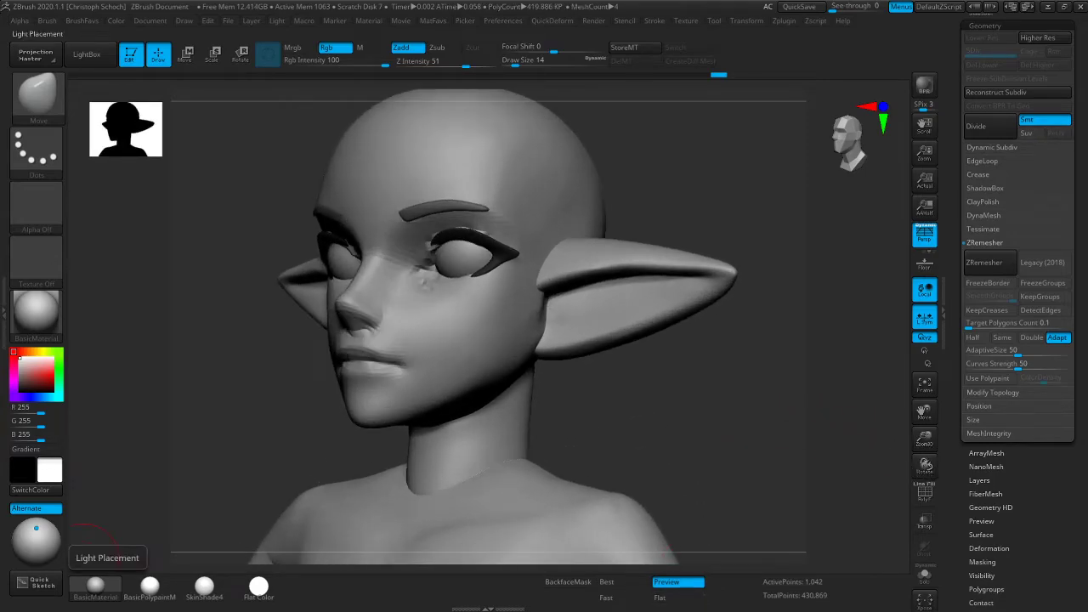
pyautogui.moveTo(692, 376); pyautogui.dragTo(700, 379)
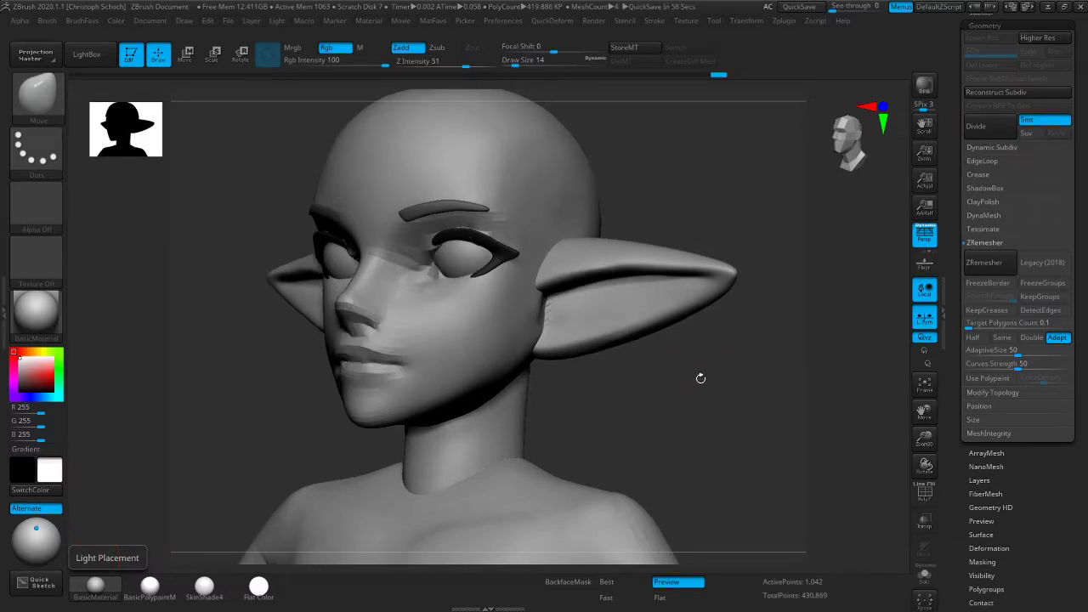
pyautogui.moveTo(219, 399); pyautogui.dragTo(229, 397)
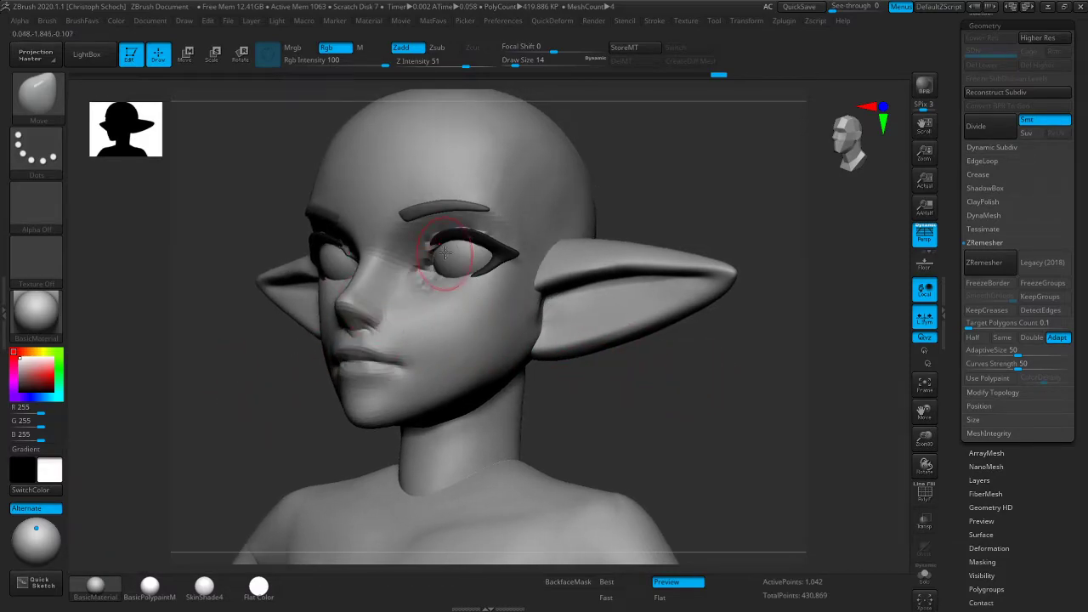
pyautogui.moveTo(437, 244); pyautogui.dragTo(430, 250)
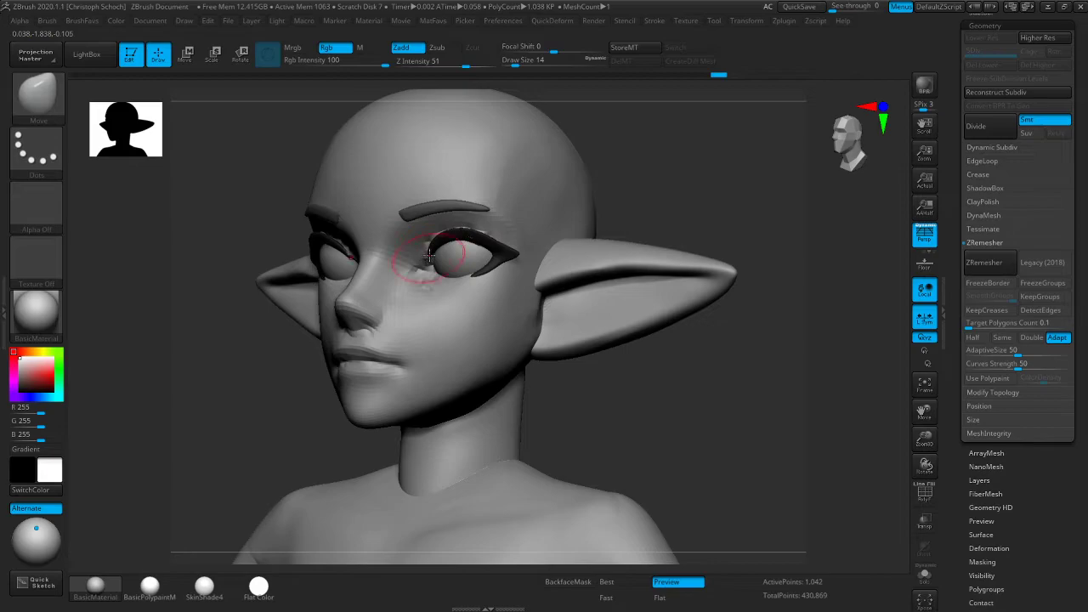
pyautogui.moveTo(280, 371); pyautogui.dragTo(463, 234)
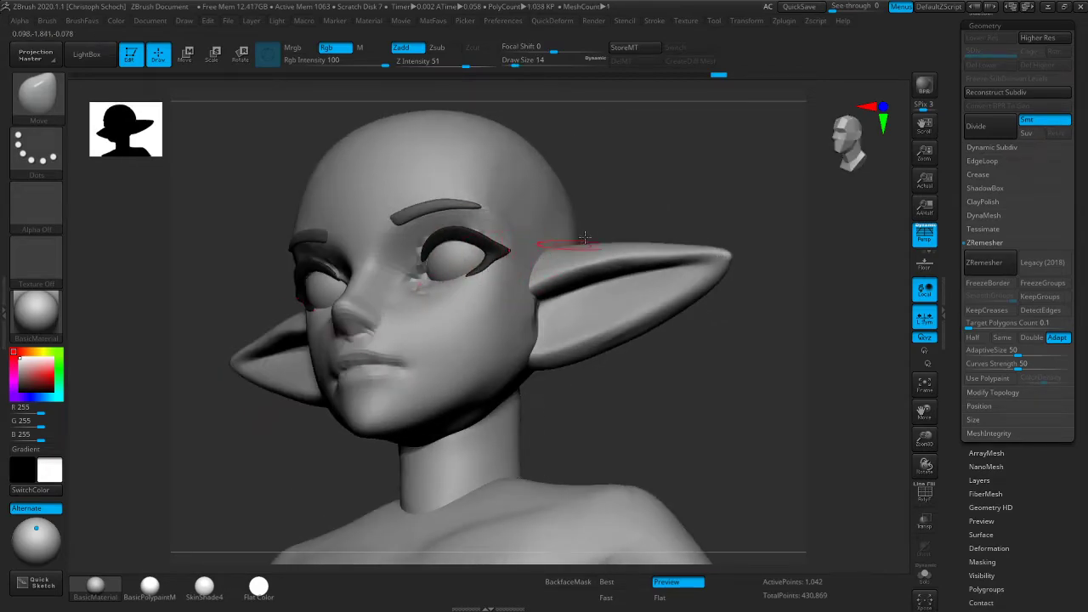
# Refine the eyelash's outer tip and lower tail from several angles with the Move brush at draw size 5
pyautogui.moveTo(573, 245); pyautogui.dragTo(520, 263, button='right')
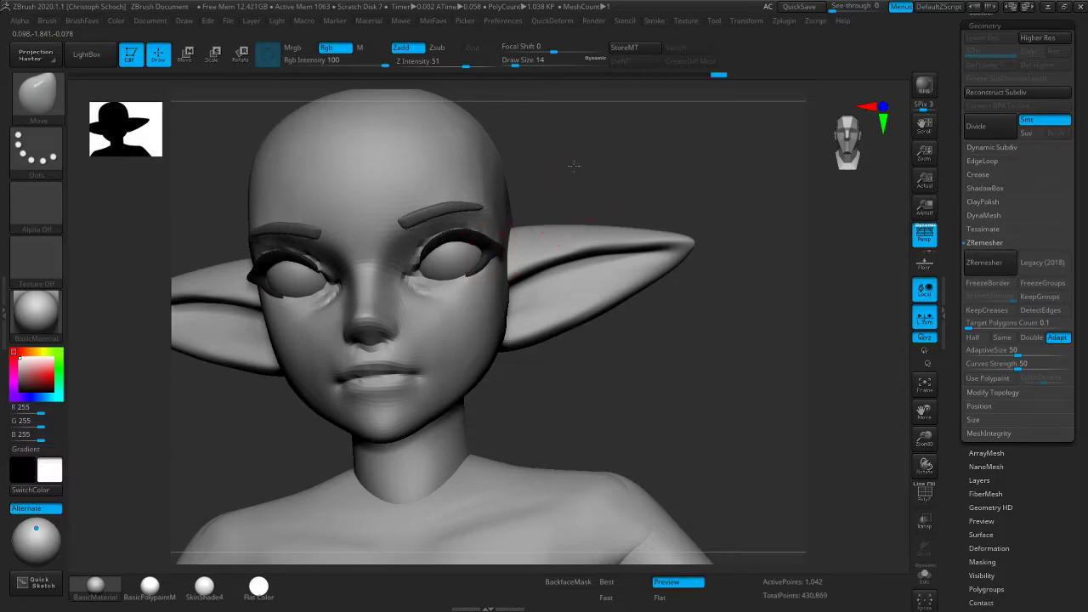
pyautogui.moveTo(578, 167); pyautogui.dragTo(510, 243, button='right')
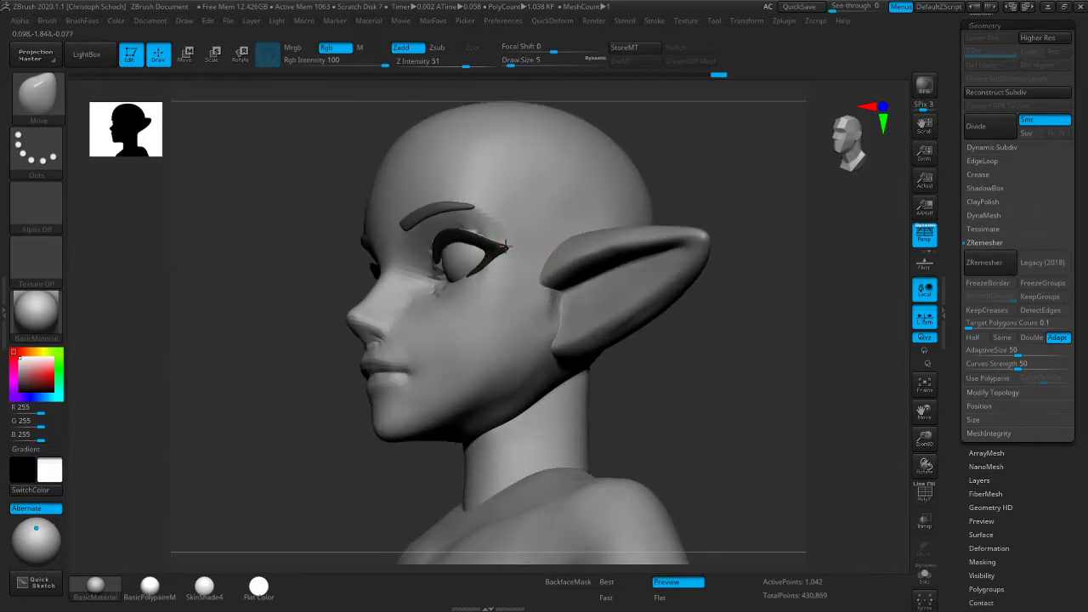
pyautogui.moveTo(296, 401)
pyautogui.mouseDown(button='right')
pyautogui.moveTo(522, 376)
pyautogui.moveTo(425, 369)
pyautogui.mouseUp(button='right')
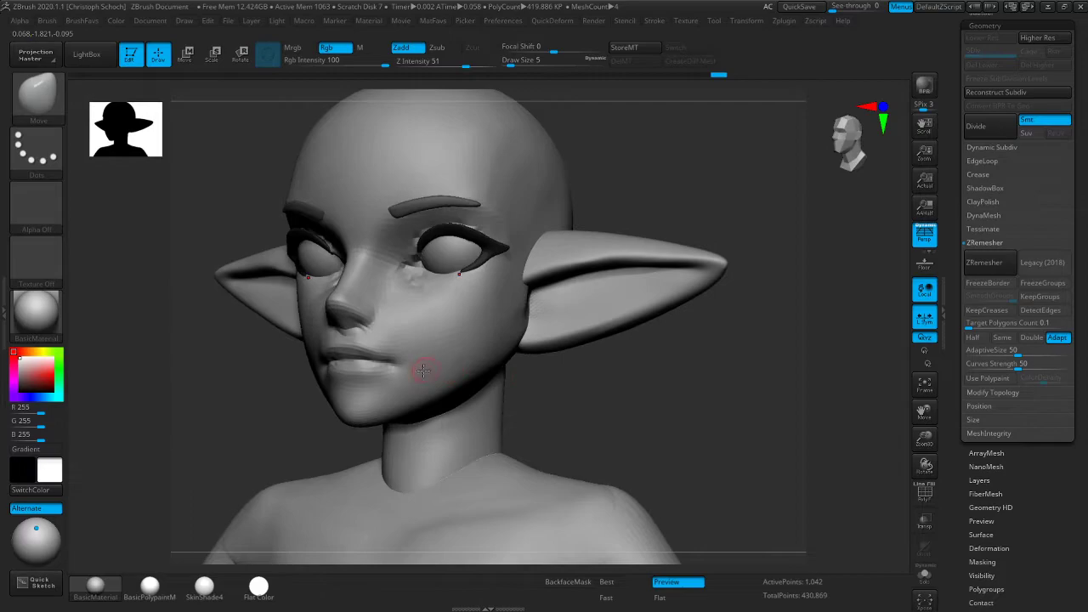
# Switch to the head subtool and soften its cheek and jaw, using draw sizes 34 and 26
pyautogui.keyDown('alt'); pyautogui.click(421, 372); pyautogui.keyUp('alt')
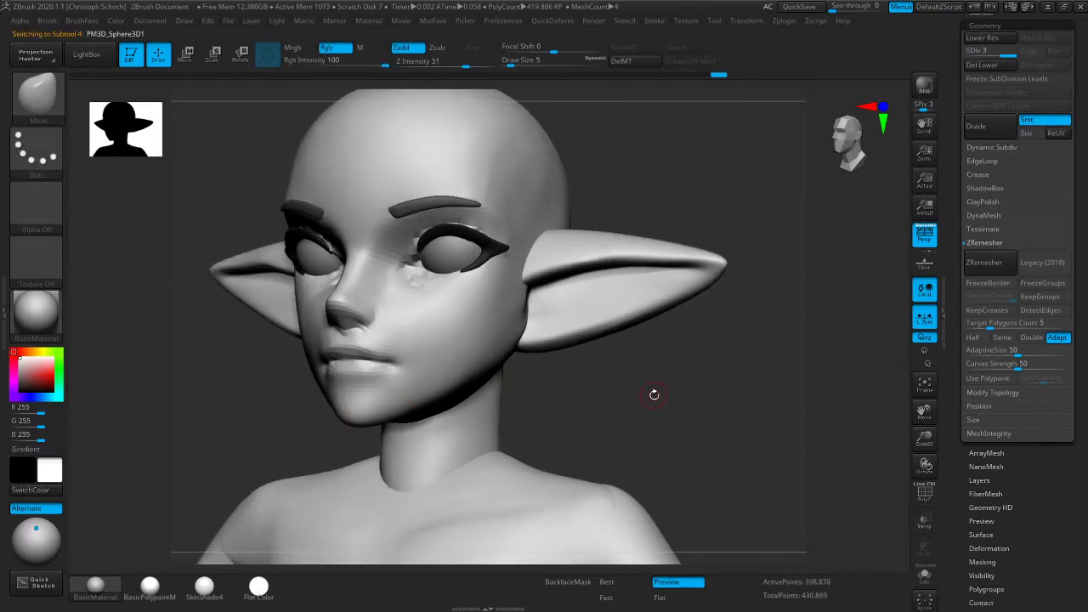
pyautogui.press('b')
pyautogui.press('l')
pyautogui.press('y')
pyautogui.moveTo(220, 409); pyautogui.dragTo(292, 388)
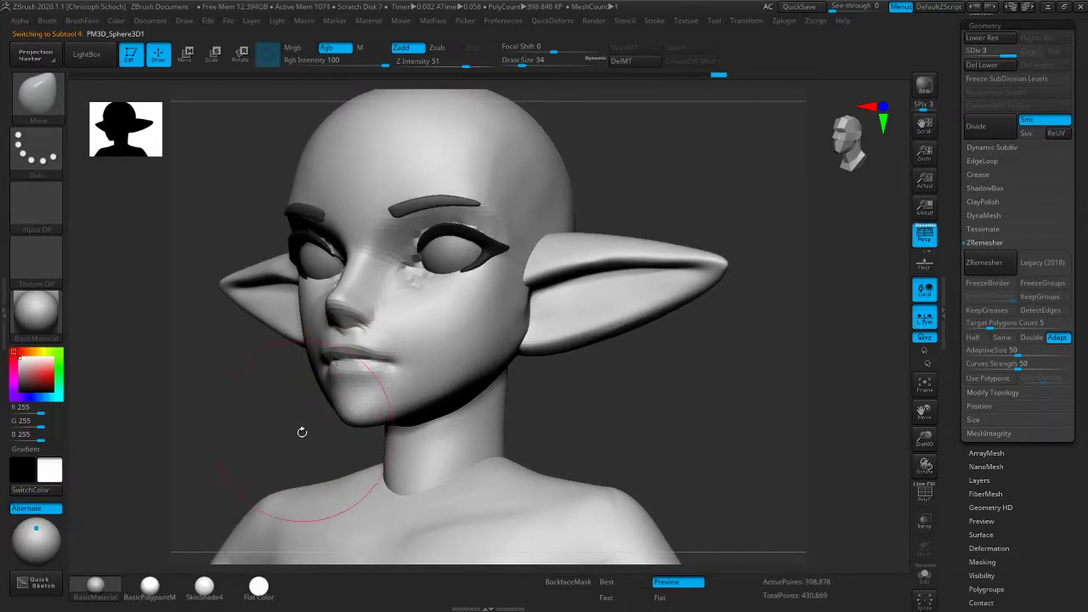
pyautogui.keyDown('shift'); pyautogui.moveTo(304, 430); pyautogui.dragTo(448, 360); pyautogui.keyUp('shift')
pyautogui.keyDown('shift'); pyautogui.moveTo(514, 379); pyautogui.dragTo(425, 359); pyautogui.keyUp('shift')
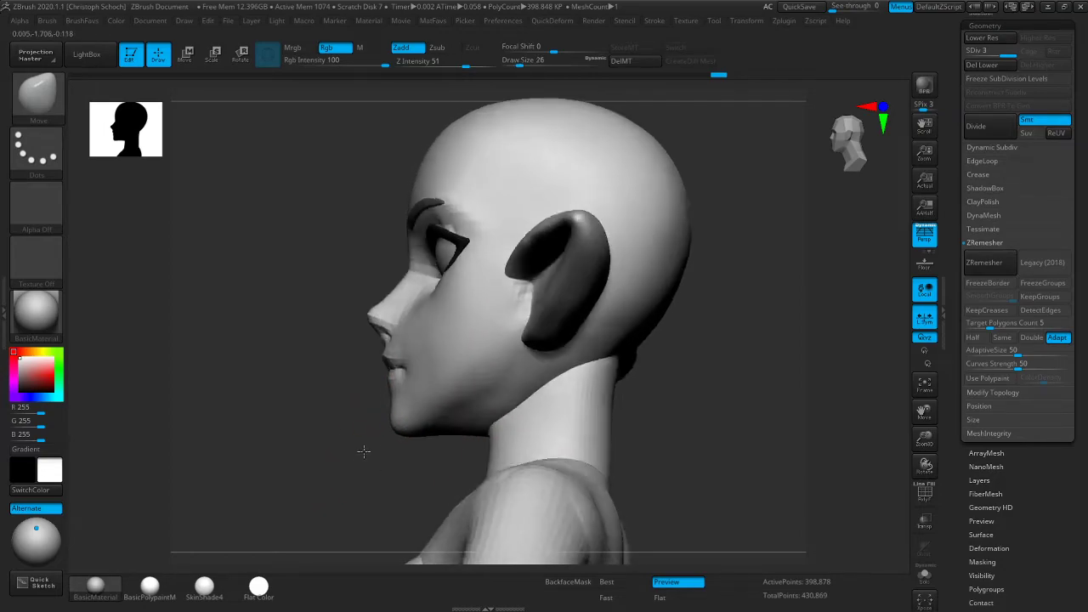
# Build up the underside of the jaw with the ClayBuildup brush at draw size 26 and smooth the strokes
pyautogui.press('b')
pyautogui.press('c')
pyautogui.press('b')
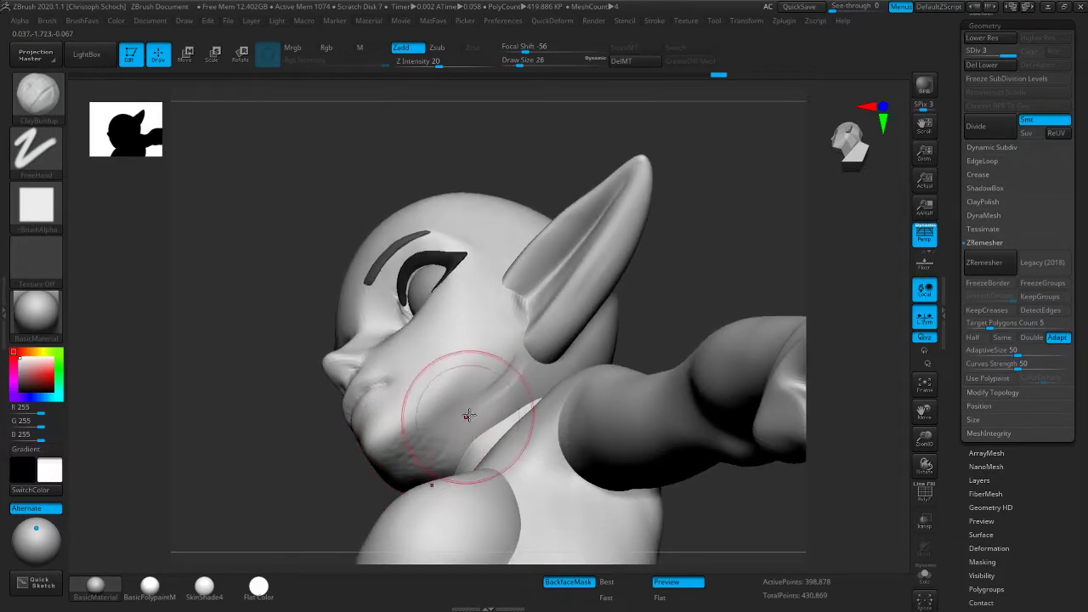
pyautogui.press('shift')
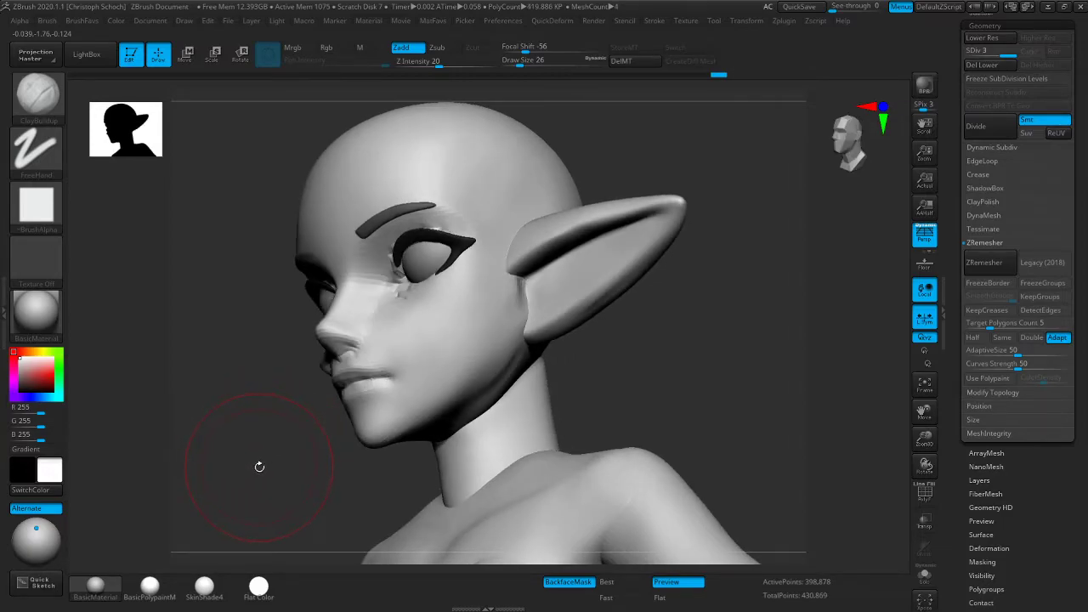
# Reshape the chin and lower jawline in profile with the Move brush at draw size 26, smoothing the cheek
pyautogui.moveTo(269, 446); pyautogui.dragTo(360, 420)
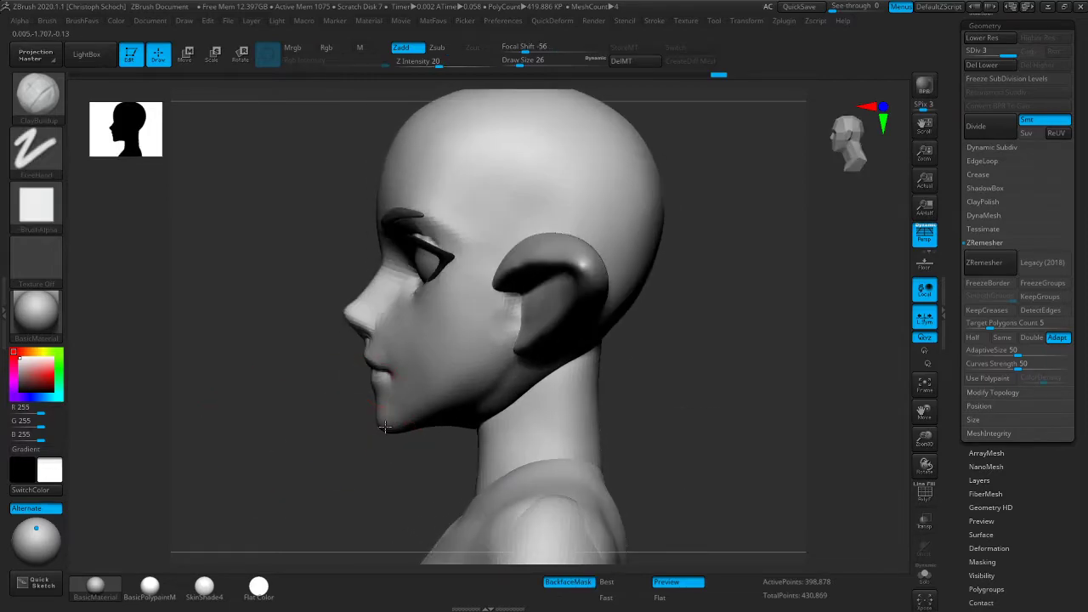
pyautogui.press('b')
pyautogui.press('m')
pyautogui.press('v')
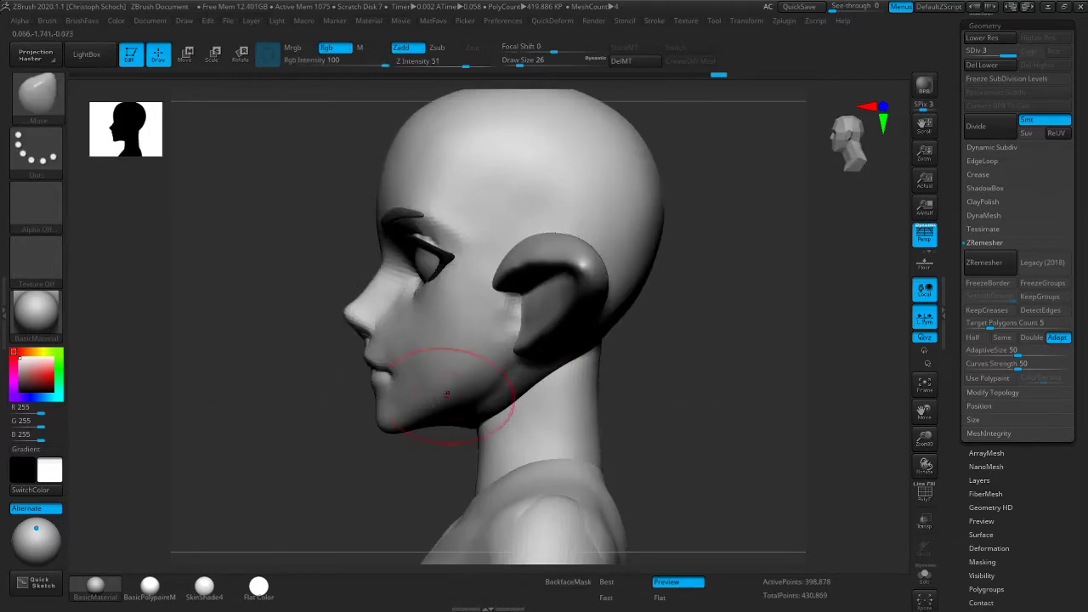
pyautogui.moveTo(378, 434)
pyautogui.mouseDown()
pyautogui.moveTo(443, 391)
pyautogui.moveTo(466, 391)
pyautogui.moveTo(442, 391)
pyautogui.mouseUp()
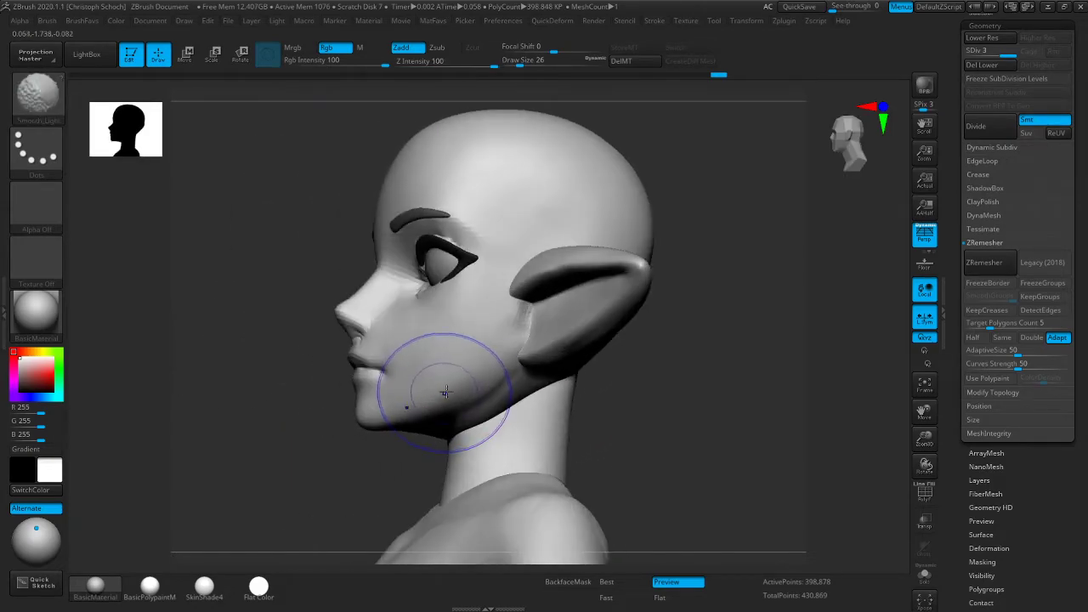
pyautogui.moveTo(357, 459)
pyautogui.mouseDown()
pyautogui.moveTo(318, 468)
pyautogui.moveTo(365, 442)
pyautogui.mouseUp()
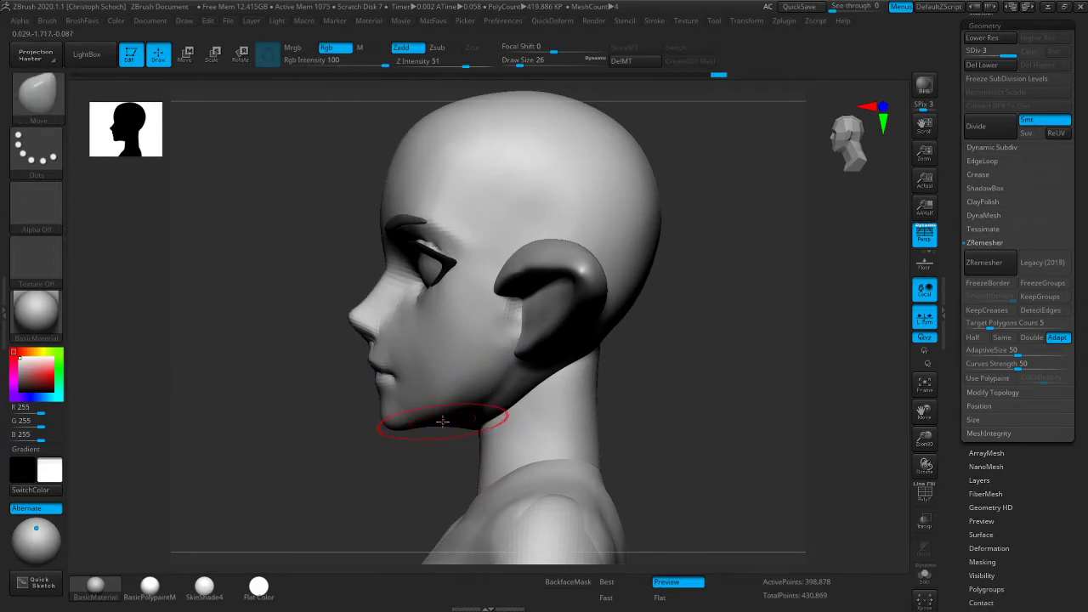
pyautogui.moveTo(432, 429)
pyautogui.mouseDown()
pyautogui.moveTo(437, 444)
pyautogui.moveTo(481, 395)
pyautogui.mouseUp()
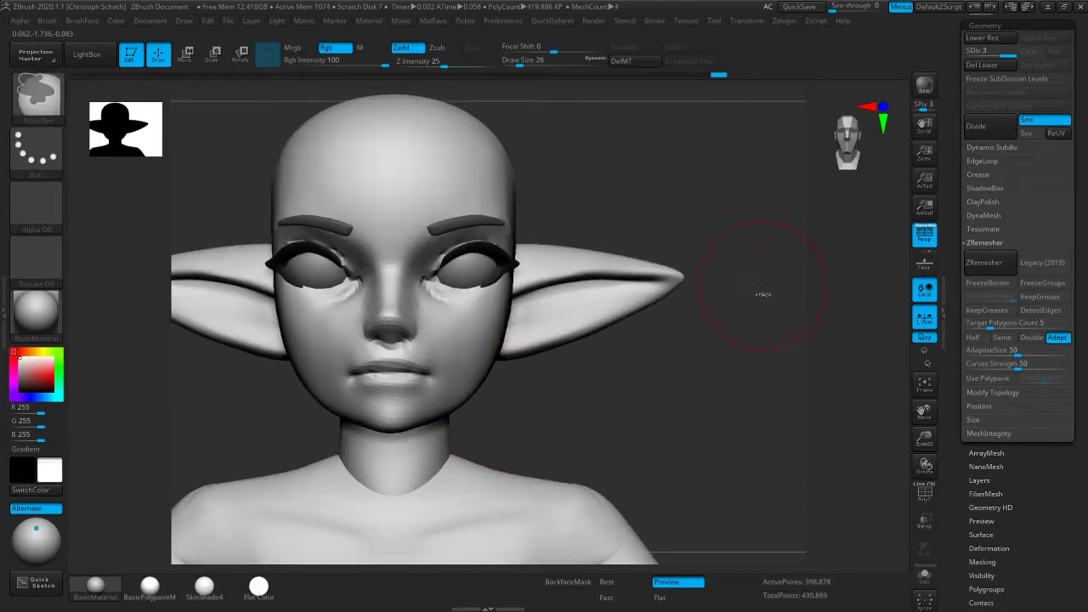
# Undo the last two sculpting edits and rework the lower face from the front at draw size 18
pyautogui.hotkey('ctrl', 'z')
pyautogui.hotkey('ctrl', 'z')
pyautogui.moveTo(661, 411)
pyautogui.mouseDown()
pyautogui.moveTo(646, 403)
pyautogui.moveTo(369, 464)
pyautogui.moveTo(479, 445)
pyautogui.moveTo(578, 396)
pyautogui.moveTo(510, 391)
pyautogui.moveTo(425, 431)
pyautogui.moveTo(425, 454)
pyautogui.mouseUp()
pyautogui.press('[')
pyautogui.press('[')
pyautogui.press('shift')
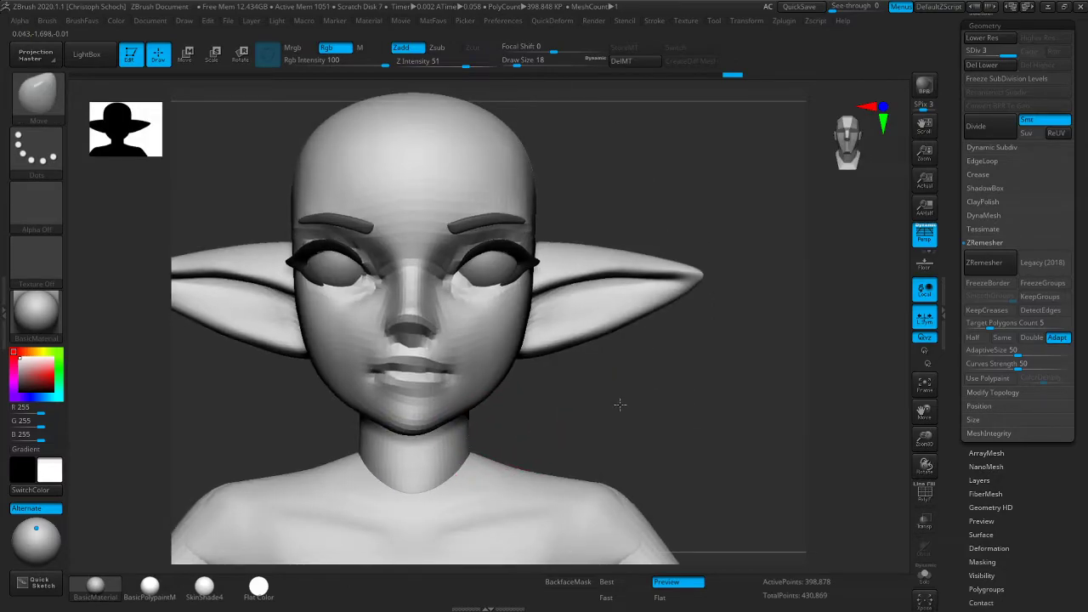
pyautogui.moveTo(644, 401)
pyautogui.mouseDown()
pyautogui.moveTo(327, 434)
pyautogui.moveTo(369, 438)
pyautogui.mouseUp()
# Define the jawline from chin to ear with the ClayBuildup brush at draw sizes 10 and 18, then smooth it
pyautogui.press('b')
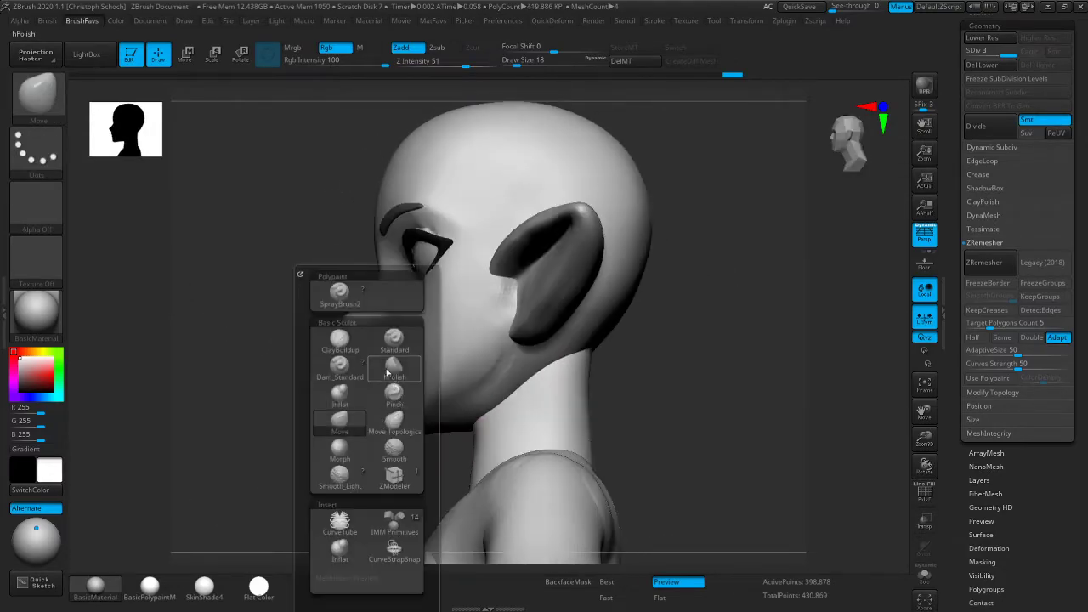
pyautogui.click(338, 357)
pyautogui.press('[')
pyautogui.press('[')
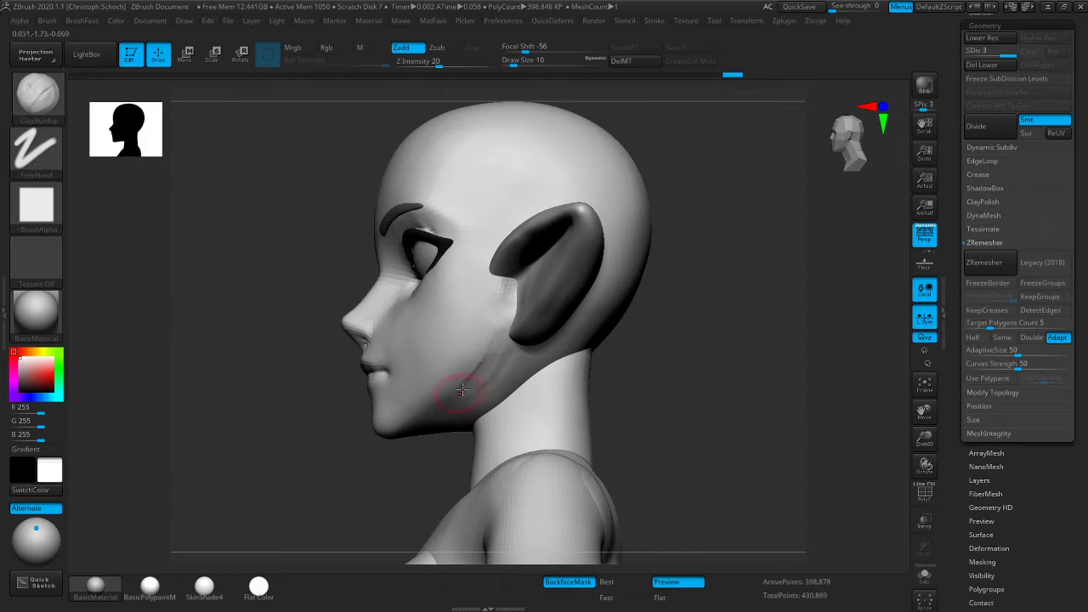
pyautogui.press('shift')
pyautogui.moveTo(398, 442)
pyautogui.mouseDown()
pyautogui.moveTo(357, 492)
pyautogui.moveTo(392, 478)
pyautogui.mouseUp()
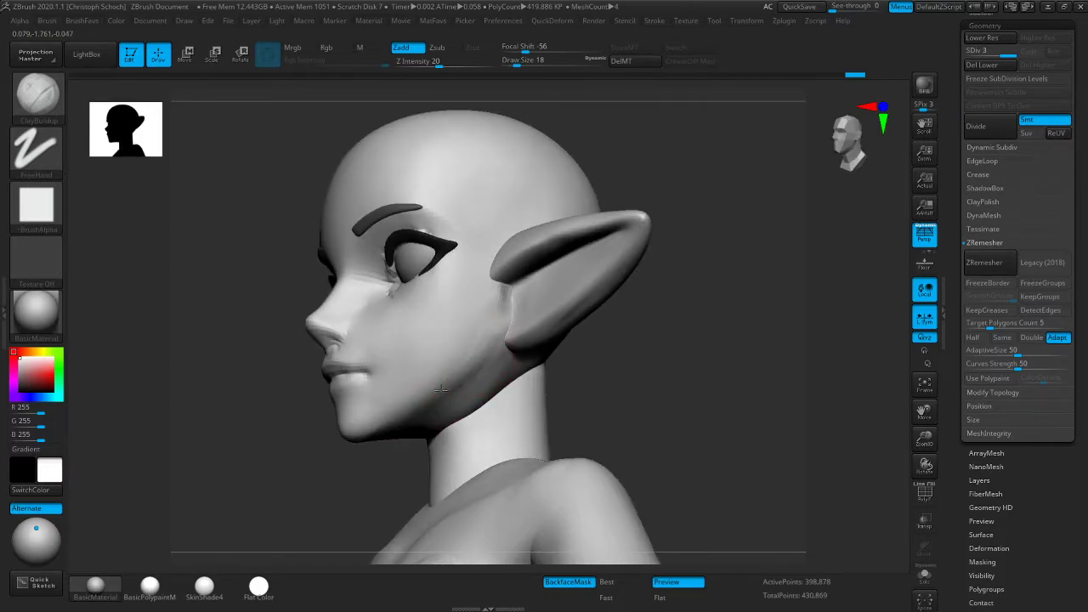
pyautogui.press('shift')
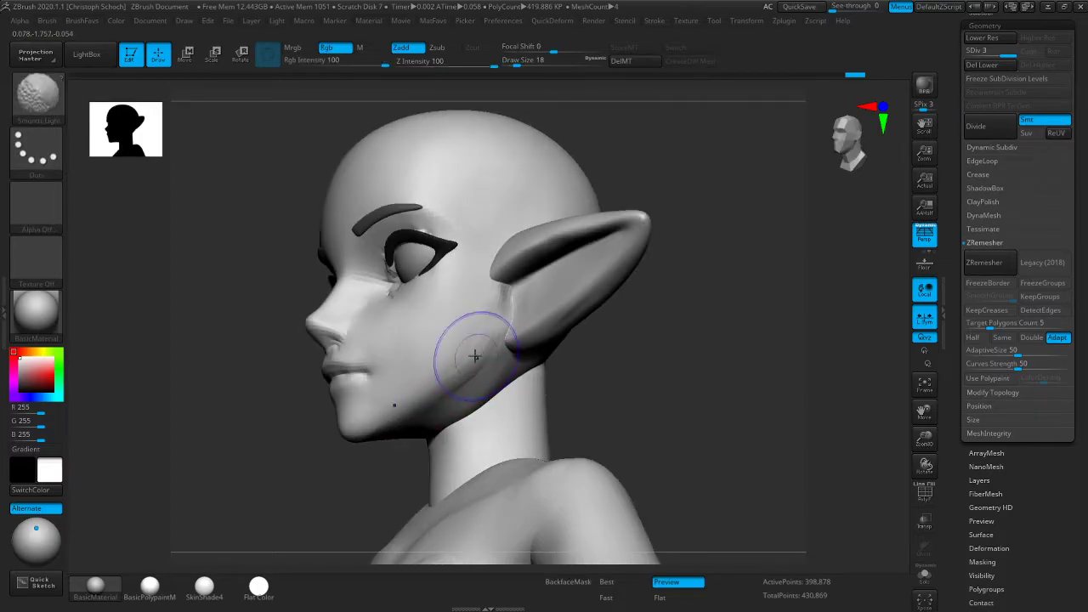
# Sculpt the diagonal neck muscles from behind the jaw to the base of the throat with ClayBuildup at draw size 18
pyautogui.moveTo(612, 364)
pyautogui.mouseDown()
pyautogui.moveTo(692, 360)
pyautogui.moveTo(659, 348)
pyautogui.moveTo(607, 377)
pyautogui.moveTo(626, 373)
pyautogui.mouseUp()
pyautogui.moveTo(519, 389)
pyautogui.mouseDown()
pyautogui.moveTo(468, 451)
pyautogui.moveTo(495, 440)
pyautogui.mouseUp()
pyautogui.moveTo(573, 413); pyautogui.dragTo(637, 400)
pyautogui.moveTo(513, 393)
pyautogui.mouseDown()
pyautogui.moveTo(463, 442)
pyautogui.moveTo(586, 435)
pyautogui.moveTo(437, 486)
pyautogui.mouseUp()
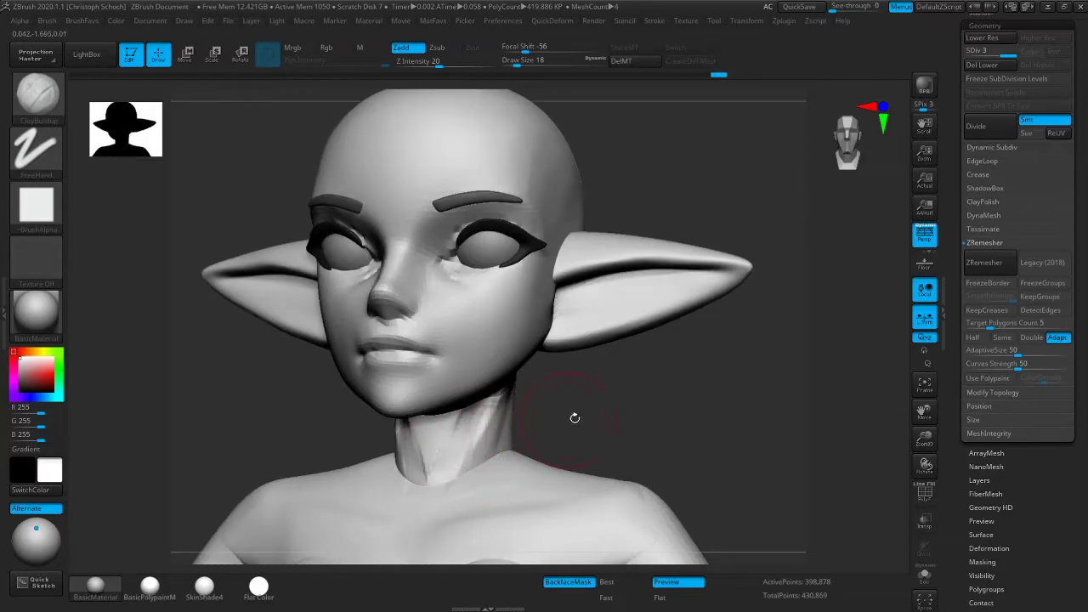
pyautogui.moveTo(569, 419); pyautogui.dragTo(468, 425)
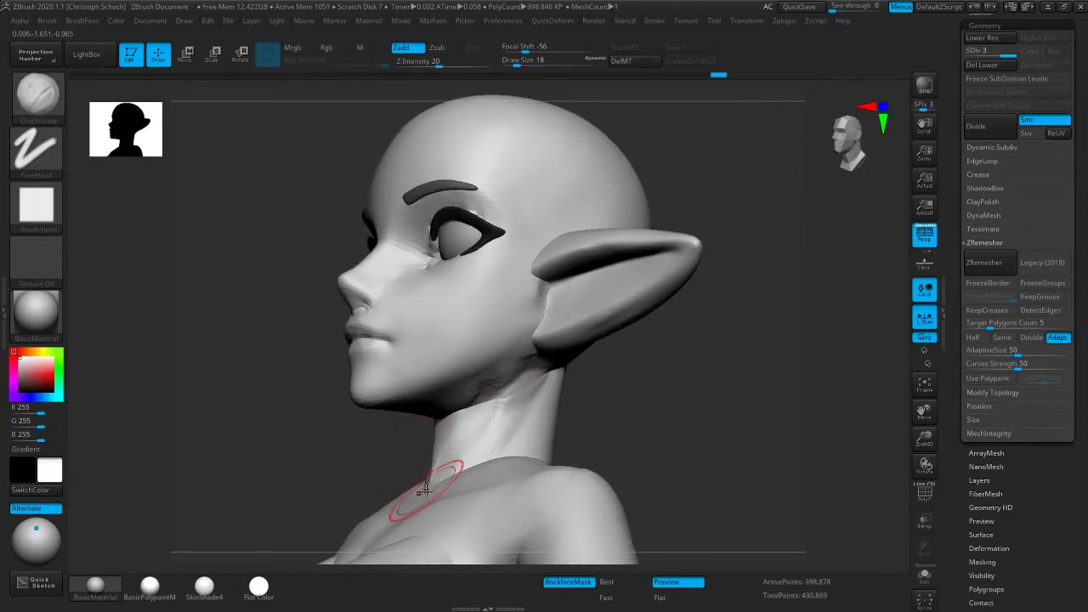
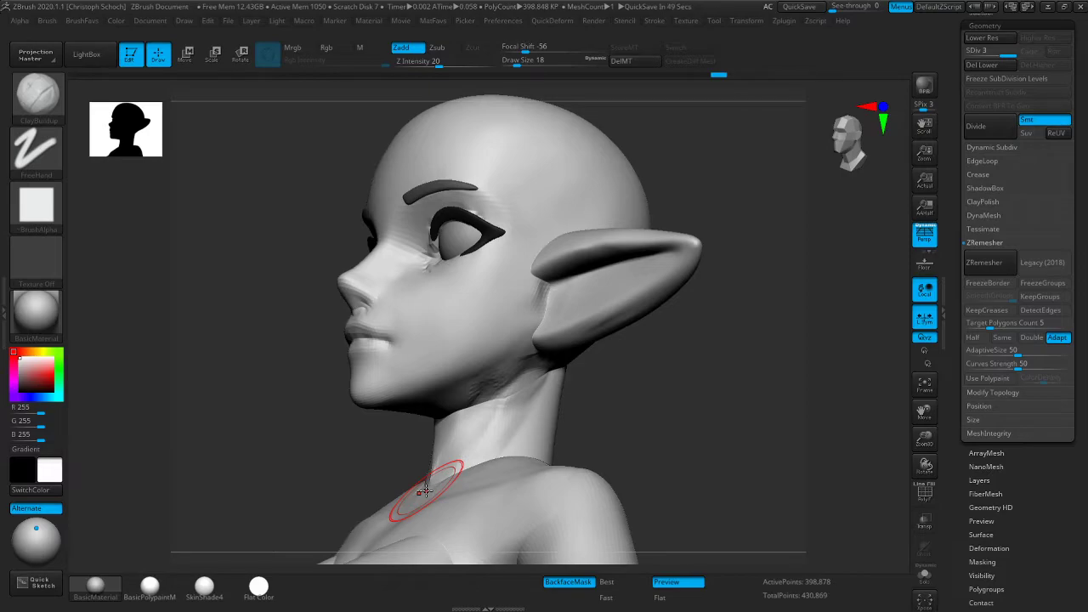
pyautogui.moveTo(629, 459)
pyautogui.mouseDown()
pyautogui.moveTo(689, 434)
pyautogui.moveTo(668, 406)
pyautogui.moveTo(522, 393)
pyautogui.moveTo(471, 465)
pyautogui.mouseUp()
pyautogui.press('[')
pyautogui.moveTo(473, 464); pyautogui.dragTo(571, 418, button='right')
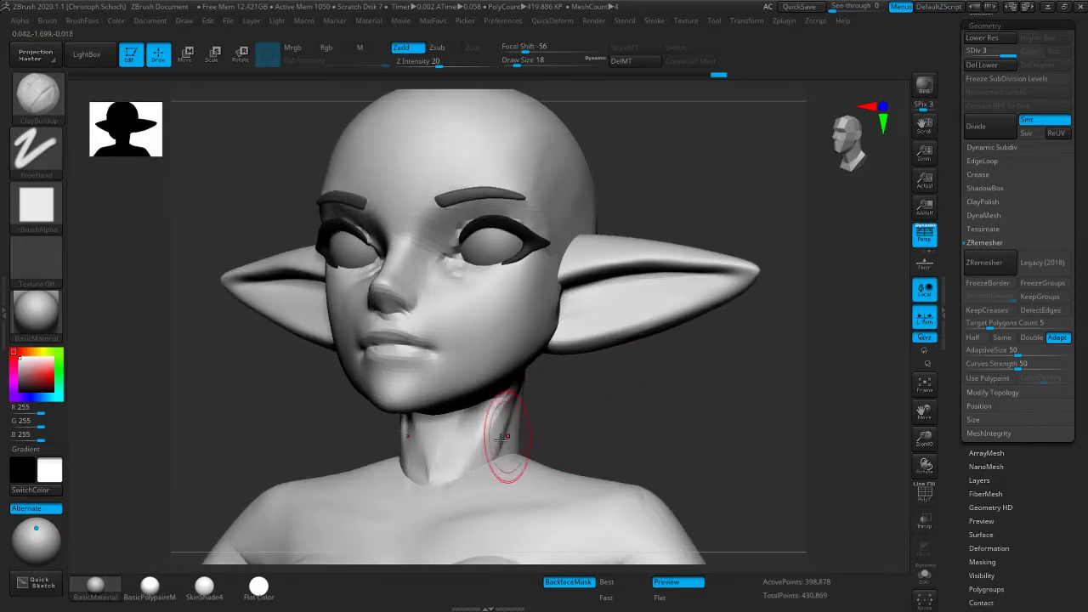
# Sculpt the base of the throat between the collarbones with ClayBuildup at draw size 8, then smooth it
pyautogui.moveTo(435, 488)
pyautogui.mouseDown(button='right')
pyautogui.moveTo(607, 440)
pyautogui.moveTo(428, 493)
pyautogui.mouseUp(button='right')
pyautogui.press('[')
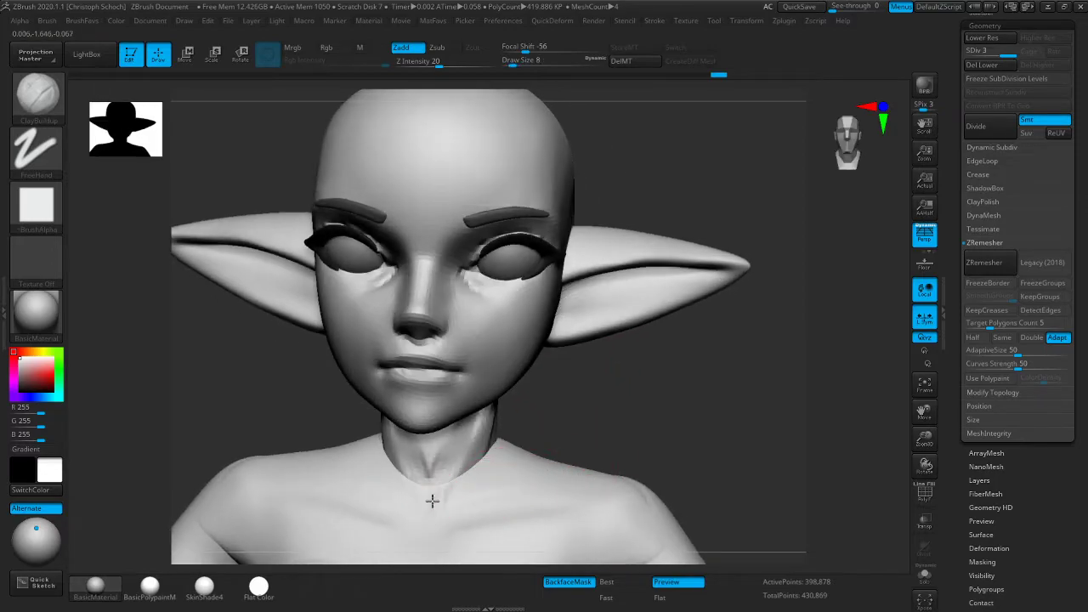
pyautogui.moveTo(450, 471); pyautogui.dragTo(436, 497)
pyautogui.keyDown('shift'); pyautogui.moveTo(436, 495); pyautogui.dragTo(433, 468); pyautogui.keyUp('shift')
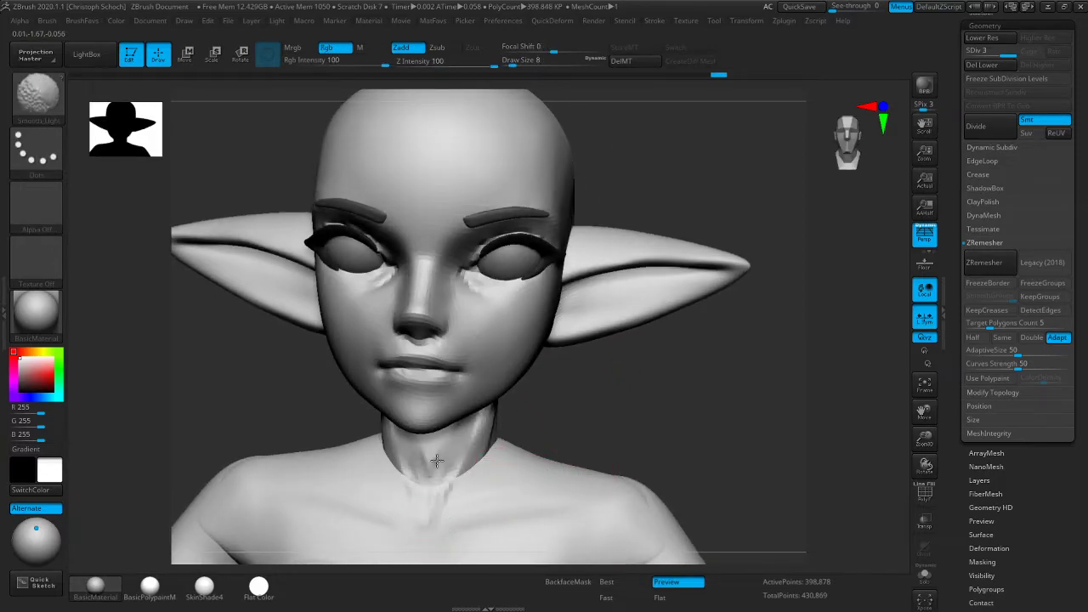
pyautogui.moveTo(545, 422); pyautogui.dragTo(493, 437, button='right')
pyautogui.keyDown('shift'); pyautogui.moveTo(476, 440); pyautogui.dragTo(437, 454); pyautogui.keyUp('shift')
# Build up the side of the neck and upper shoulder with ClayBuildup at draw size 18, smoothing down over the collarbone
pyautogui.moveTo(699, 408)
pyautogui.mouseDown(button='right')
pyautogui.moveTo(639, 410)
pyautogui.moveTo(667, 439)
pyautogui.moveTo(760, 352)
pyautogui.moveTo(478, 438)
pyautogui.mouseUp(button='right')
pyautogui.hotkey('ctrl', 'shift', 'b')
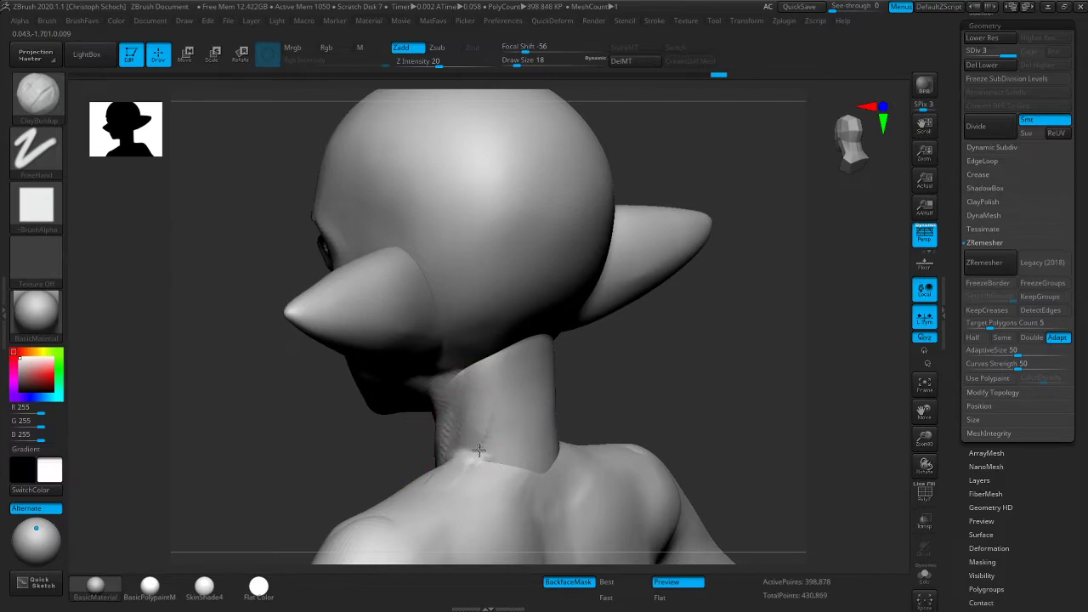
pyautogui.moveTo(913, 430)
pyautogui.mouseDown(button='right')
pyautogui.moveTo(782, 389)
pyautogui.moveTo(476, 426)
pyautogui.moveTo(692, 377)
pyautogui.moveTo(573, 420)
pyautogui.moveTo(421, 432)
pyautogui.moveTo(441, 459)
pyautogui.mouseUp(button='right')
pyautogui.keyDown('shift'); pyautogui.moveTo(441, 459); pyautogui.dragTo(428, 429); pyautogui.keyUp('shift')
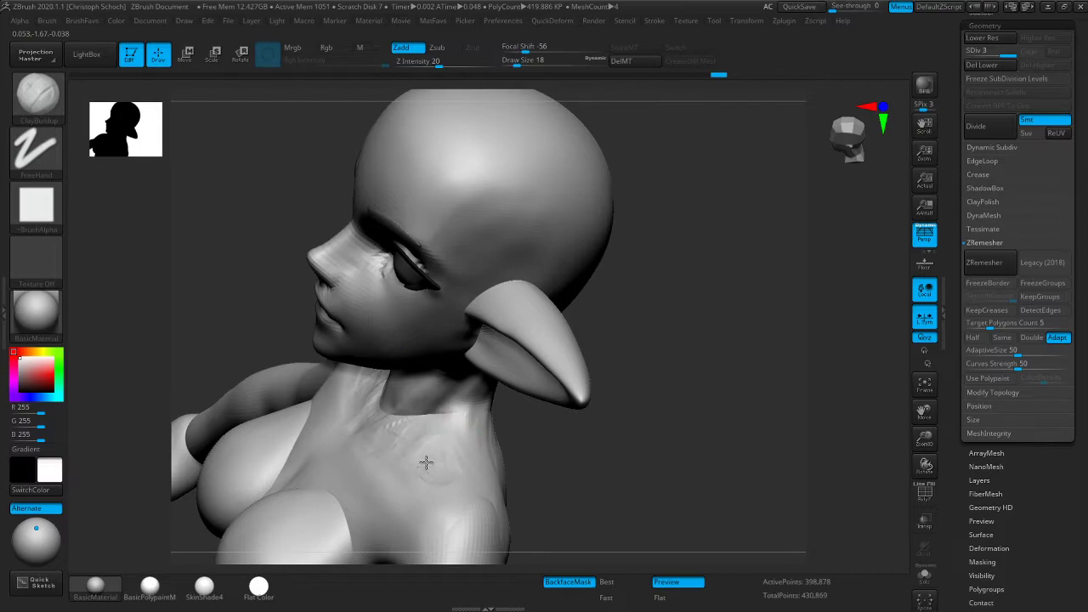
pyautogui.keyDown('shift'); pyautogui.moveTo(438, 494); pyautogui.dragTo(414, 442); pyautogui.keyUp('shift')
pyautogui.moveTo(578, 425)
pyautogui.mouseDown(button='right')
pyautogui.moveTo(655, 430)
pyautogui.moveTo(668, 391)
pyautogui.moveTo(654, 420)
pyautogui.moveTo(927, 413)
pyautogui.moveTo(722, 340)
pyautogui.moveTo(732, 363)
pyautogui.moveTo(661, 377)
pyautogui.mouseUp(button='right')
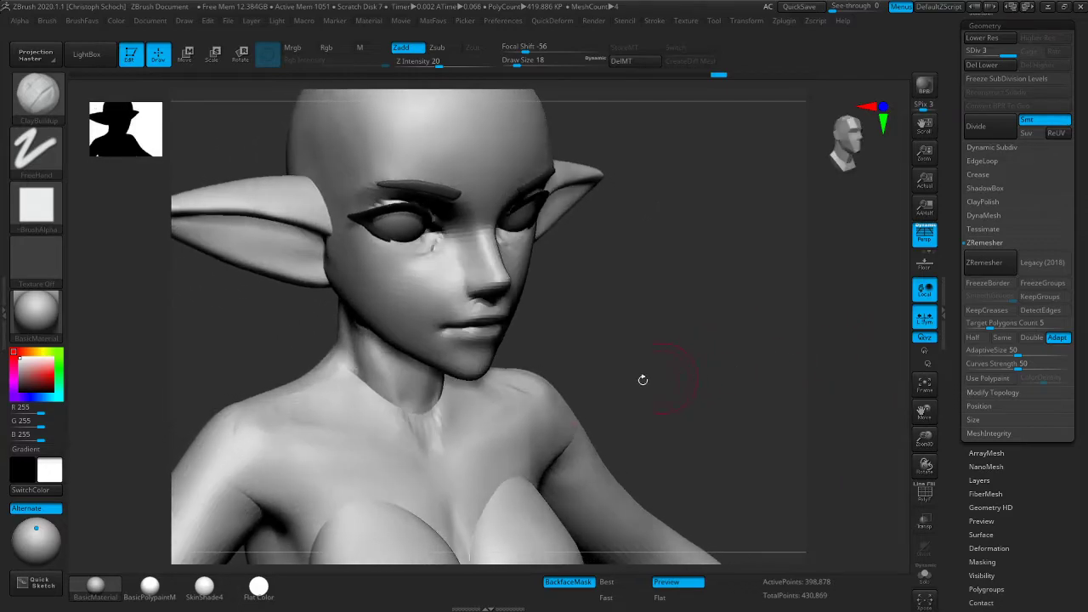
# Shape the collarbones and shoulder tops with ClayBuildup at draw sizes 18 and 10, smoothing the strokes
pyautogui.moveTo(498, 397); pyautogui.dragTo(496, 436, button='right')
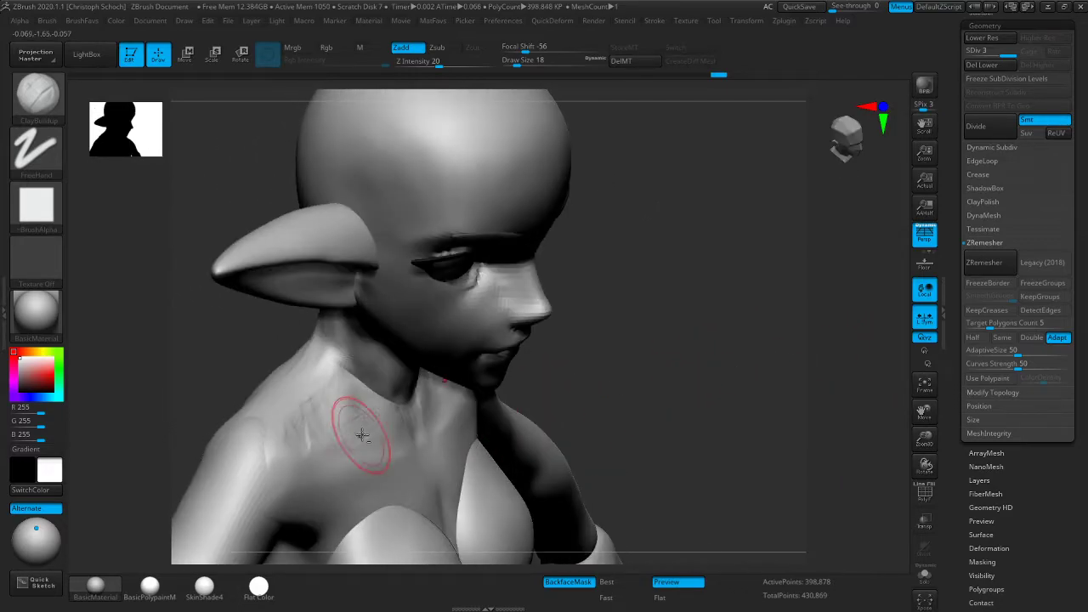
pyautogui.moveTo(324, 408)
pyautogui.mouseDown()
pyautogui.moveTo(365, 430)
pyautogui.moveTo(329, 417)
pyautogui.moveTo(357, 425)
pyautogui.mouseUp()
pyautogui.moveTo(665, 344); pyautogui.dragTo(493, 318, button='right')
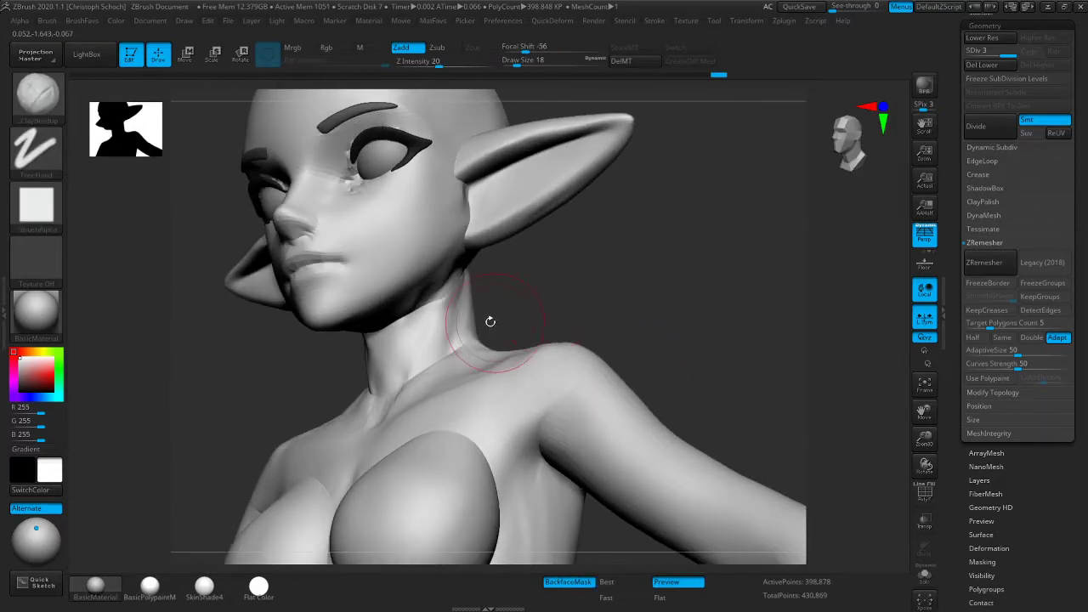
pyautogui.moveTo(418, 379); pyautogui.dragTo(507, 323, button='right')
pyautogui.moveTo(624, 345); pyautogui.dragTo(437, 400, button='right')
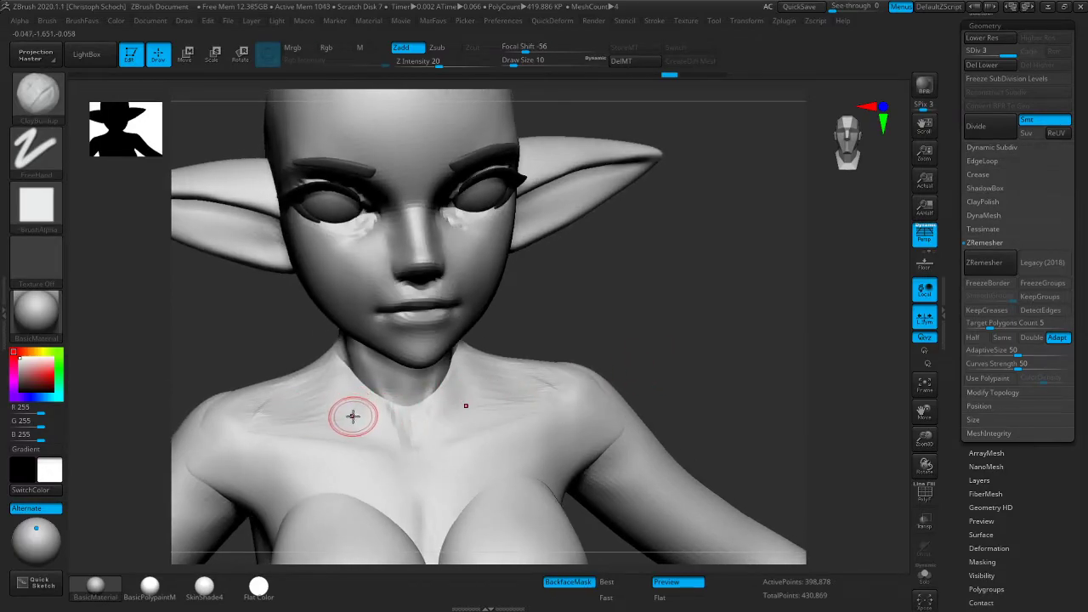
pyautogui.press('shift')
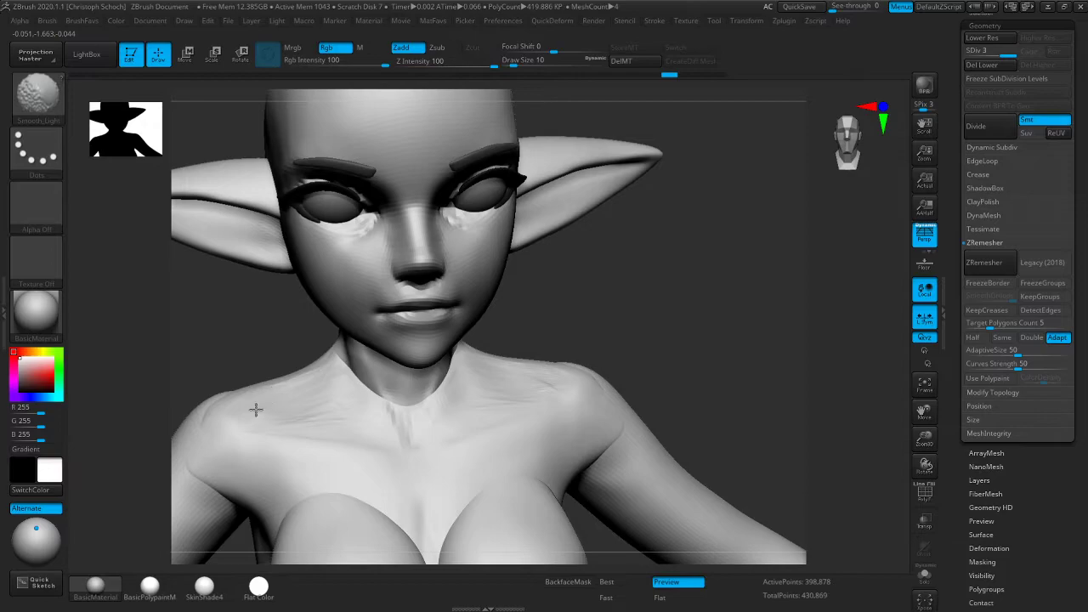
# Adjust the slope from neck to shoulders with the Move brush at draw size 42
pyautogui.moveTo(646, 332); pyautogui.dragTo(613, 323, button='right')
pyautogui.press('b')
pyautogui.click(659, 400)
pyautogui.moveTo(486, 373); pyautogui.dragTo(484, 381)
pyautogui.moveTo(523, 382); pyautogui.dragTo(516, 386, button='right')
pyautogui.moveTo(478, 379); pyautogui.dragTo(487, 371)
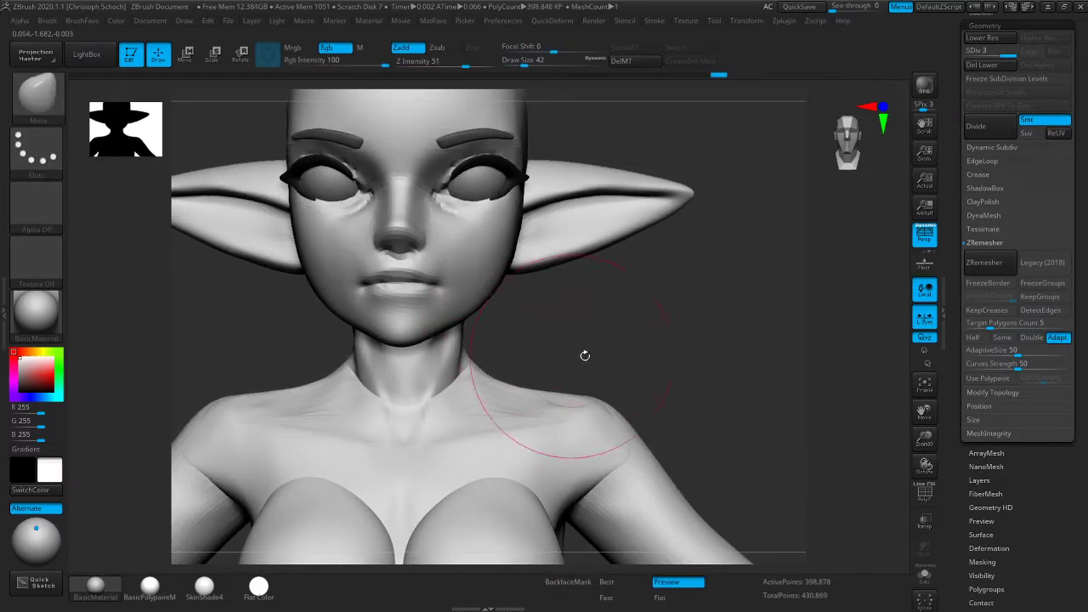
pyautogui.moveTo(925, 439); pyautogui.dragTo(924, 400)
pyautogui.moveTo(714, 408)
pyautogui.mouseDown()
pyautogui.moveTo(704, 363)
pyautogui.moveTo(680, 371)
pyautogui.mouseUp()
pyautogui.moveTo(321, 415); pyautogui.dragTo(324, 411)
# Reduce the draw size to 18 and smooth the neck where it meets the shoulder
pyautogui.press('[')
pyautogui.moveTo(609, 345)
pyautogui.mouseDown()
pyautogui.moveTo(593, 347)
pyautogui.moveTo(661, 352)
pyautogui.mouseUp()
pyautogui.moveTo(922, 434); pyautogui.dragTo(627, 364)
pyautogui.press('[')
pyautogui.press('[')
pyautogui.press('[')
pyautogui.moveTo(341, 360)
pyautogui.keyDown('shift'); pyautogui.mouseDown()
pyautogui.moveTo(361, 357)
pyautogui.moveTo(304, 369)
pyautogui.moveTo(324, 377)
pyautogui.mouseUp(); pyautogui.keyUp('shift')
# Build up the cheek with ClayBuildup at draw size 18, then smooth the surface
pyautogui.press('b')
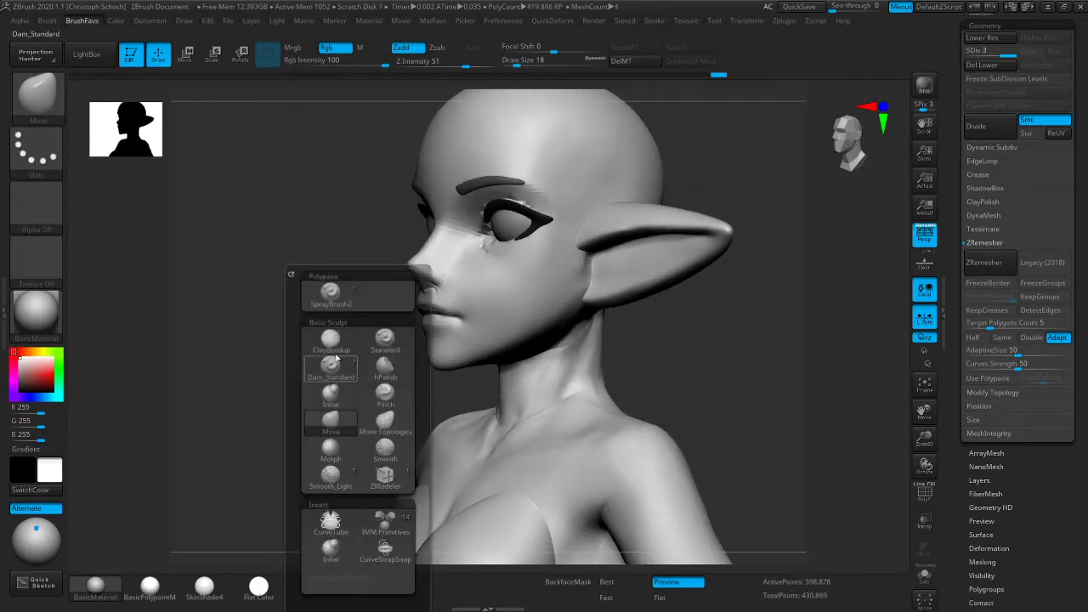
pyautogui.click(330, 347)
pyautogui.moveTo(693, 344)
pyautogui.mouseDown()
pyautogui.moveTo(763, 352)
pyautogui.moveTo(746, 347)
pyautogui.mouseUp()
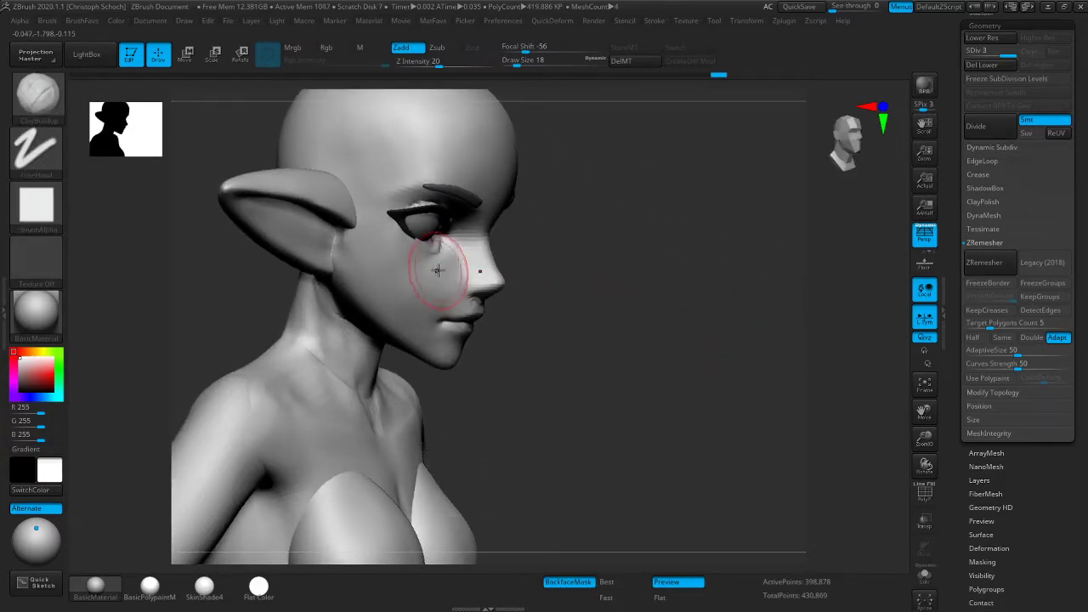
pyautogui.press('shift')
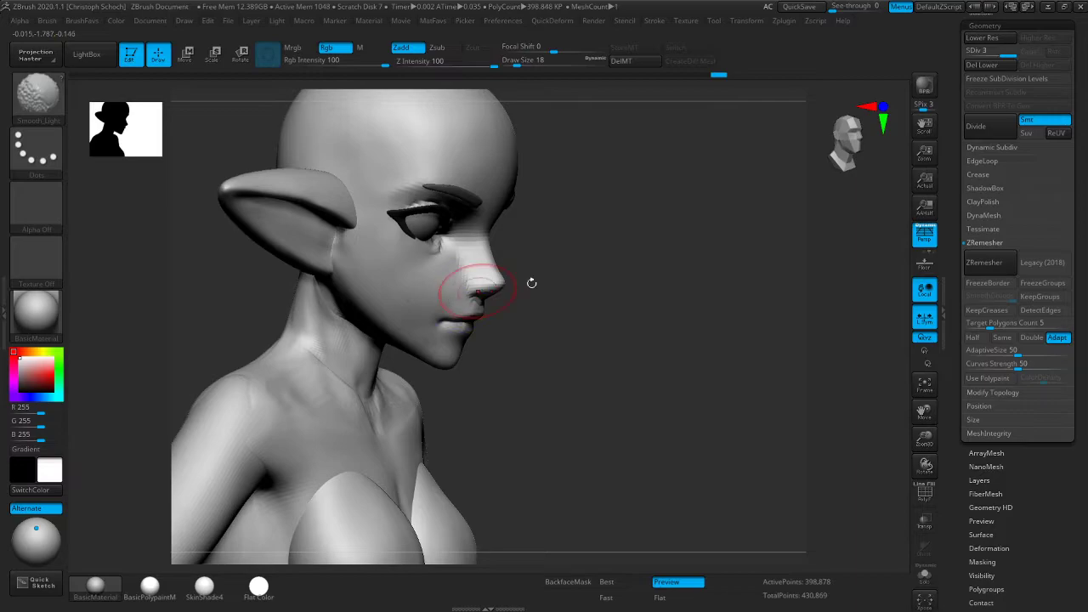
pyautogui.keyDown('shift'); pyautogui.moveTo(544, 285); pyautogui.dragTo(617, 275); pyautogui.keyUp('shift')
# Reshape the chin and lower jaw in profile with the Move brush at draw sizes 50 and 34
pyautogui.press('b')
pyautogui.press('m')
pyautogui.press('v')
pyautogui.press(']')
pyautogui.press(']')
pyautogui.press(']')
pyautogui.moveTo(444, 328)
pyautogui.mouseDown()
pyautogui.moveTo(432, 332)
pyautogui.moveTo(429, 359)
pyautogui.mouseUp()
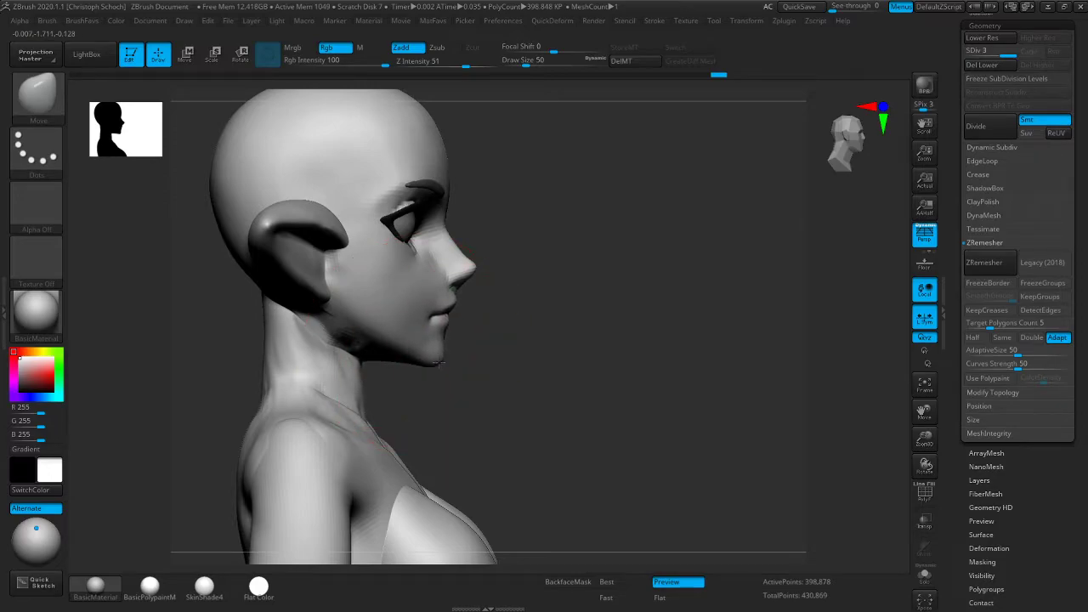
pyautogui.moveTo(483, 348)
pyautogui.keyDown('shift'); pyautogui.mouseDown()
pyautogui.moveTo(535, 336)
pyautogui.moveTo(340, 369)
pyautogui.mouseUp(); pyautogui.keyUp('shift')
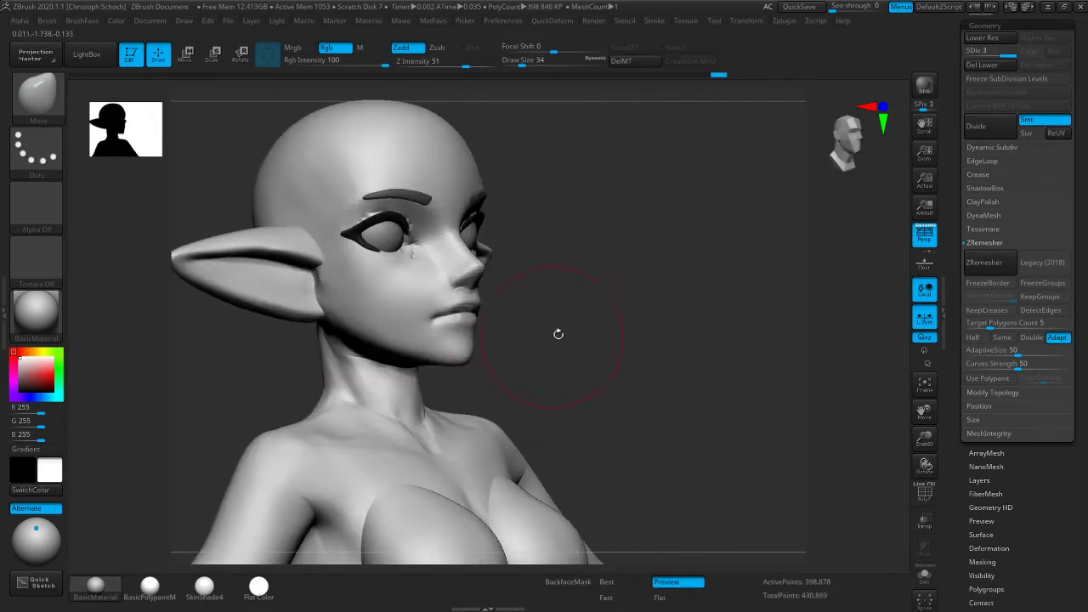
# Fill out the cheek and side of the jaw with ClayBuildup at draw size 26, smoothing between strokes
pyautogui.moveTo(553, 335); pyautogui.dragTo(604, 357)
pyautogui.press('b')
pyautogui.press('c')
pyautogui.press('b')
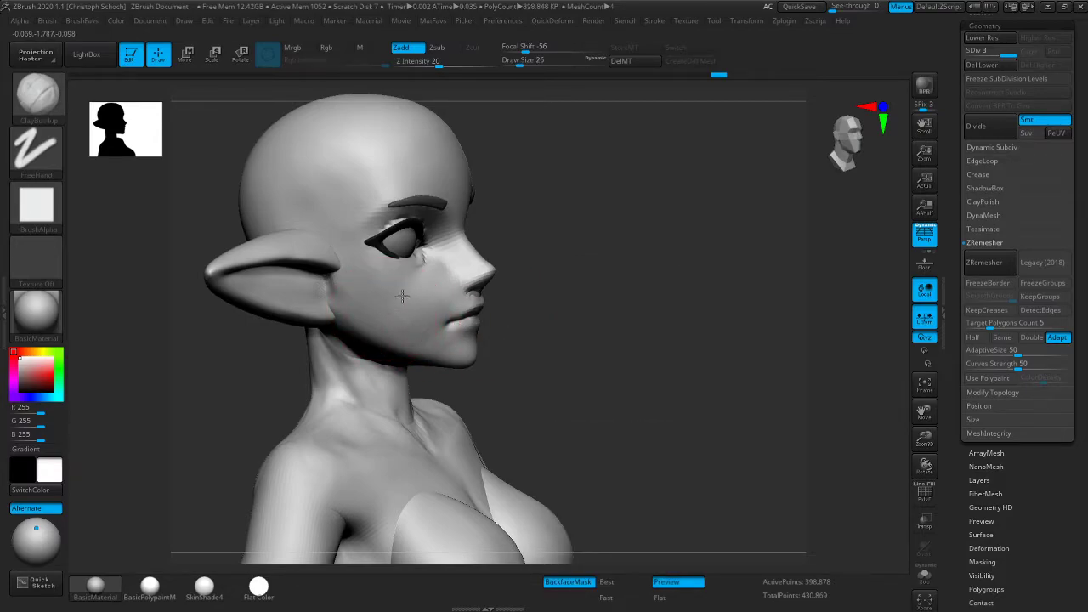
pyautogui.moveTo(411, 326)
pyautogui.keyDown('shift'); pyautogui.mouseDown()
pyautogui.moveTo(379, 316)
pyautogui.moveTo(402, 324)
pyautogui.mouseUp(); pyautogui.keyUp('shift')
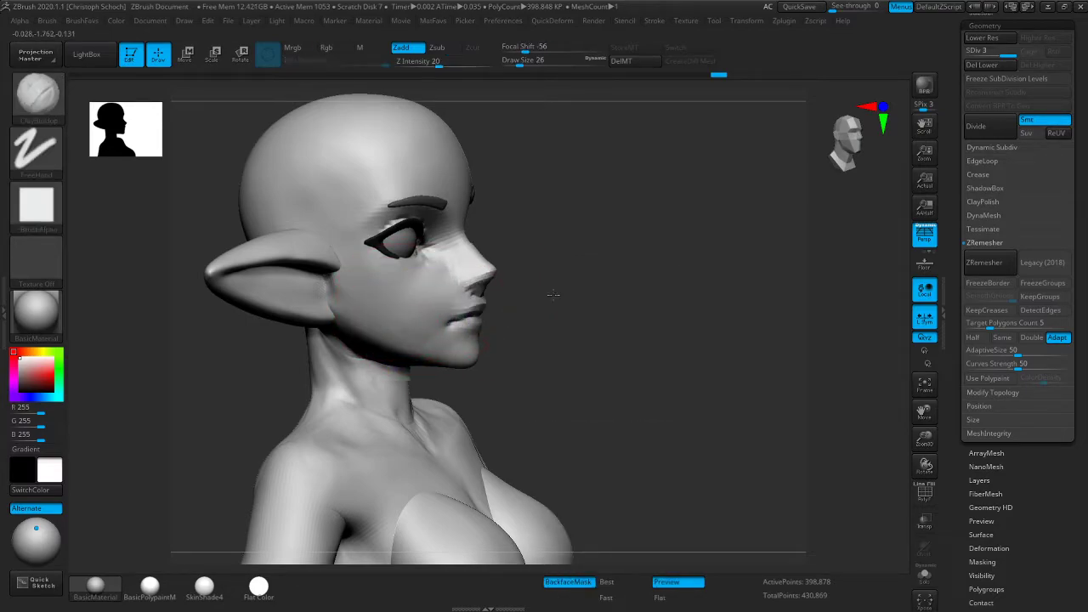
pyautogui.keyDown('shift'); pyautogui.moveTo(553, 295); pyautogui.dragTo(463, 298); pyautogui.keyUp('shift')
pyautogui.moveTo(595, 332); pyautogui.dragTo(697, 334)
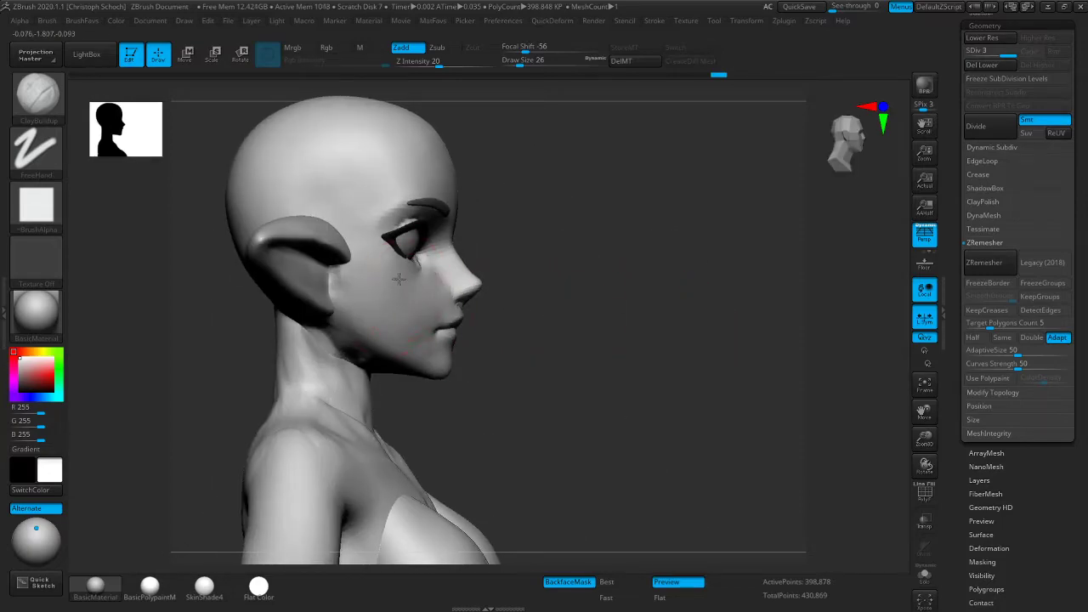
pyautogui.keyDown('shift'); pyautogui.moveTo(407, 321); pyautogui.dragTo(408, 311); pyautogui.keyUp('shift')
pyautogui.keyDown('shift'); pyautogui.moveTo(493, 294); pyautogui.dragTo(558, 298); pyautogui.keyUp('shift')
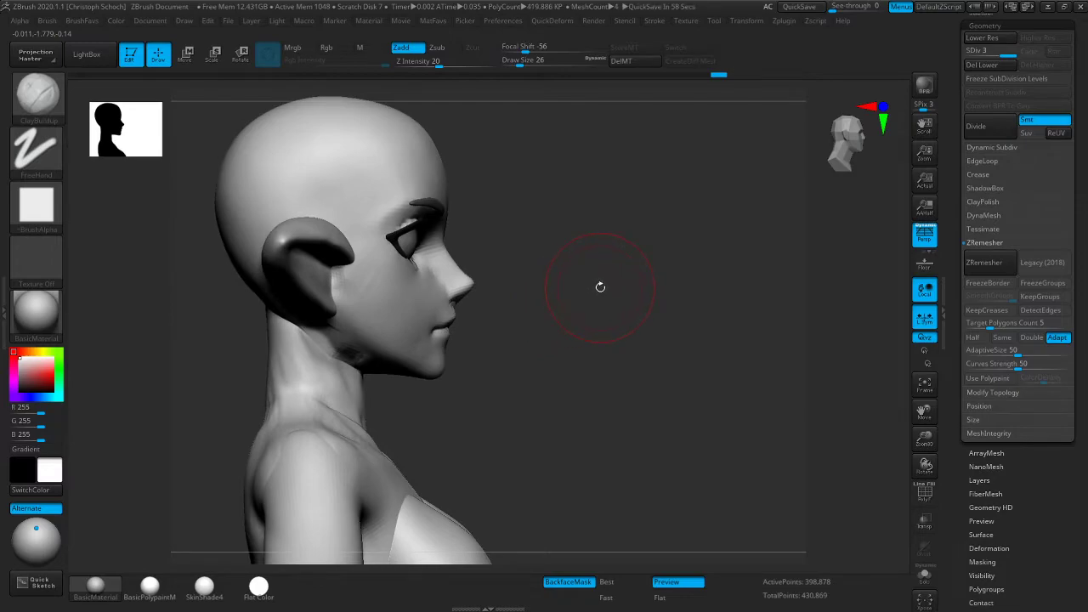
# Refine the face contour and jaw from front and profile with the Move brush at draw size 26
pyautogui.moveTo(709, 308); pyautogui.dragTo(680, 310)
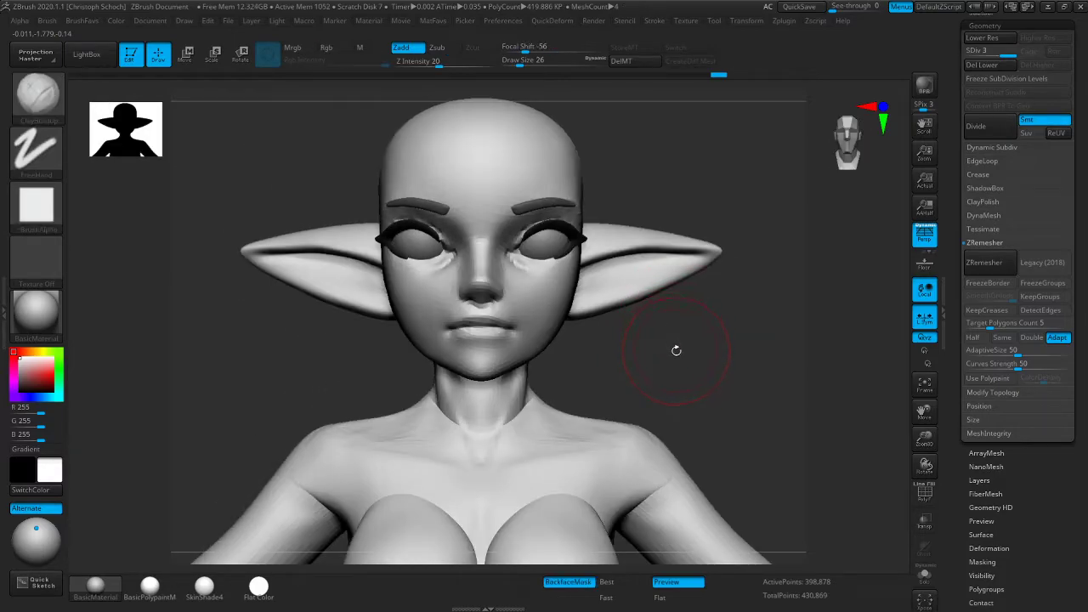
pyautogui.press('b')
pyautogui.press('m')
pyautogui.press('v')
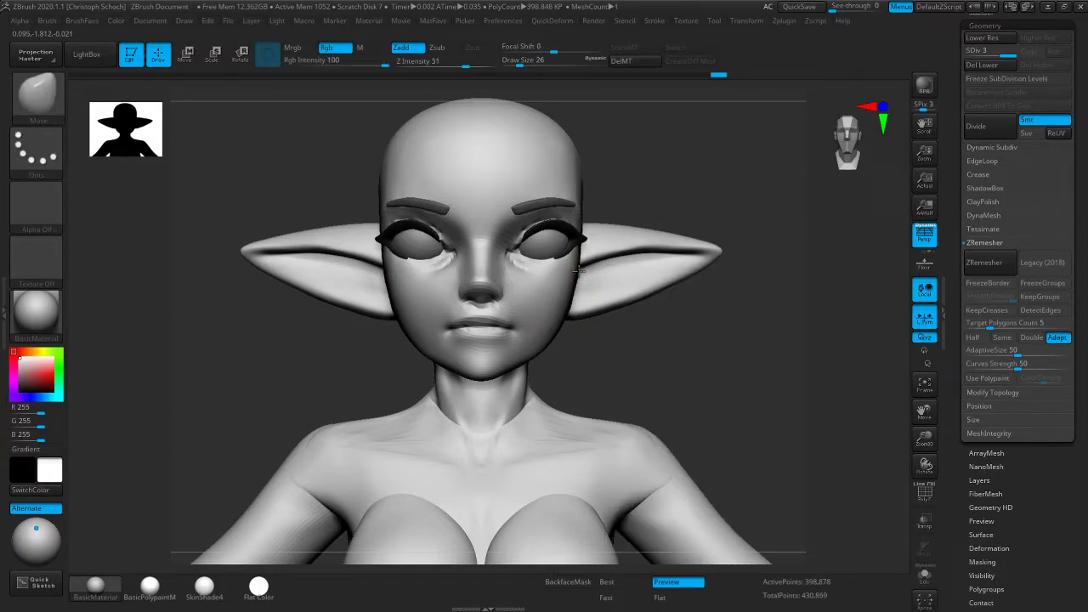
pyautogui.moveTo(654, 335); pyautogui.dragTo(437, 376)
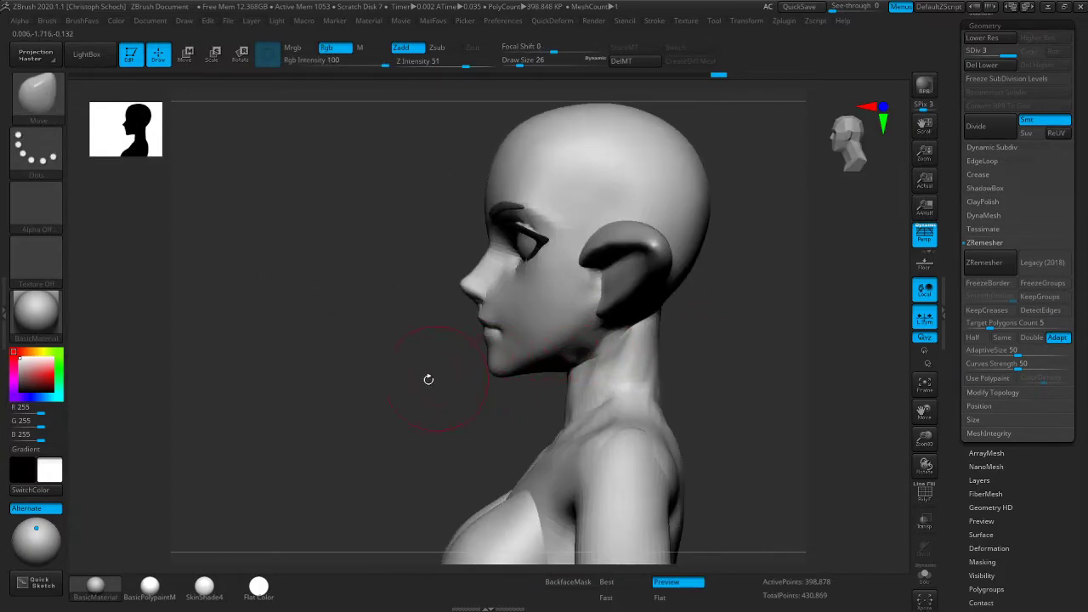
pyautogui.moveTo(382, 405); pyautogui.dragTo(387, 406)
pyautogui.moveTo(685, 338)
pyautogui.mouseDown()
pyautogui.moveTo(719, 331)
pyautogui.moveTo(666, 350)
pyautogui.moveTo(649, 381)
pyautogui.moveTo(586, 376)
pyautogui.moveTo(712, 357)
pyautogui.mouseUp()
# Adjust the shoulders and neck proportions with the Move brush at draw sizes 66 and 58
pyautogui.moveTo(925, 438)
pyautogui.mouseDown()
pyautogui.moveTo(884, 397)
pyautogui.moveTo(760, 357)
pyautogui.mouseUp()
pyautogui.press(']')
pyautogui.moveTo(583, 376); pyautogui.dragTo(590, 371)
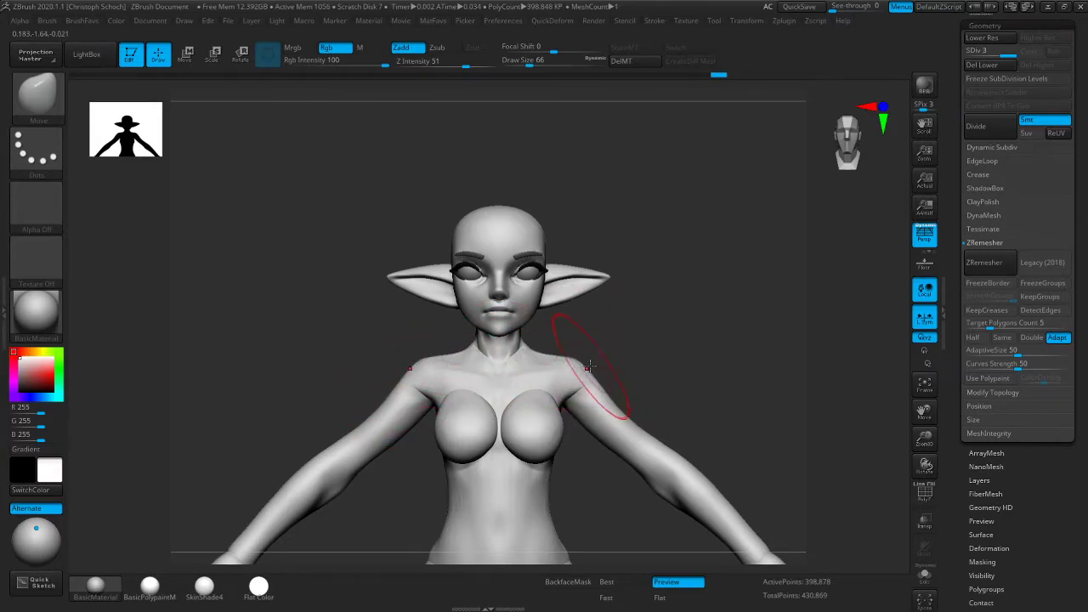
pyautogui.press('[')
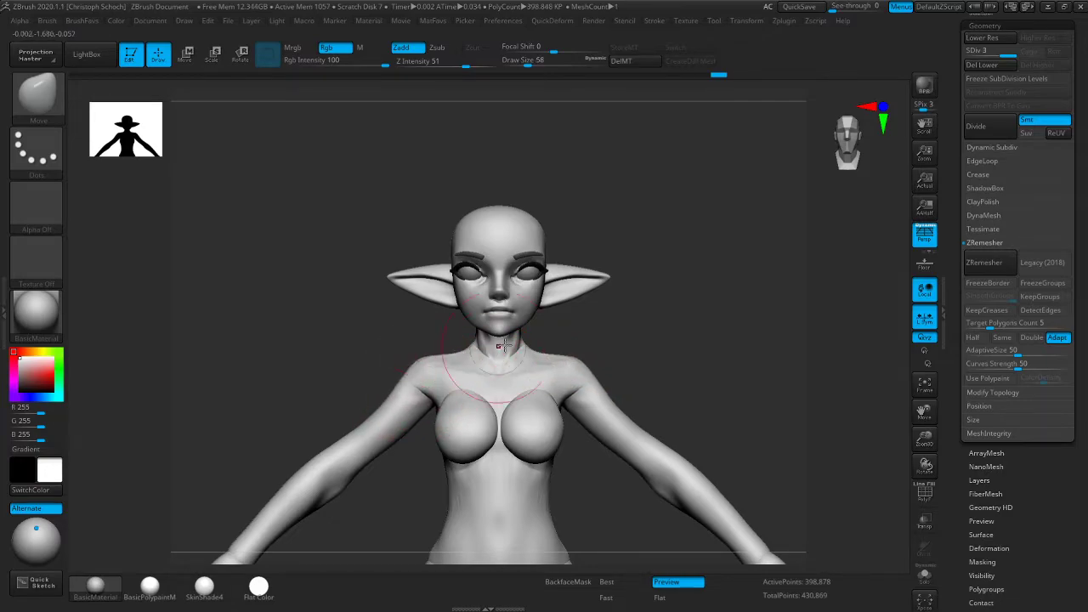
pyautogui.moveTo(664, 328); pyautogui.dragTo(595, 303)
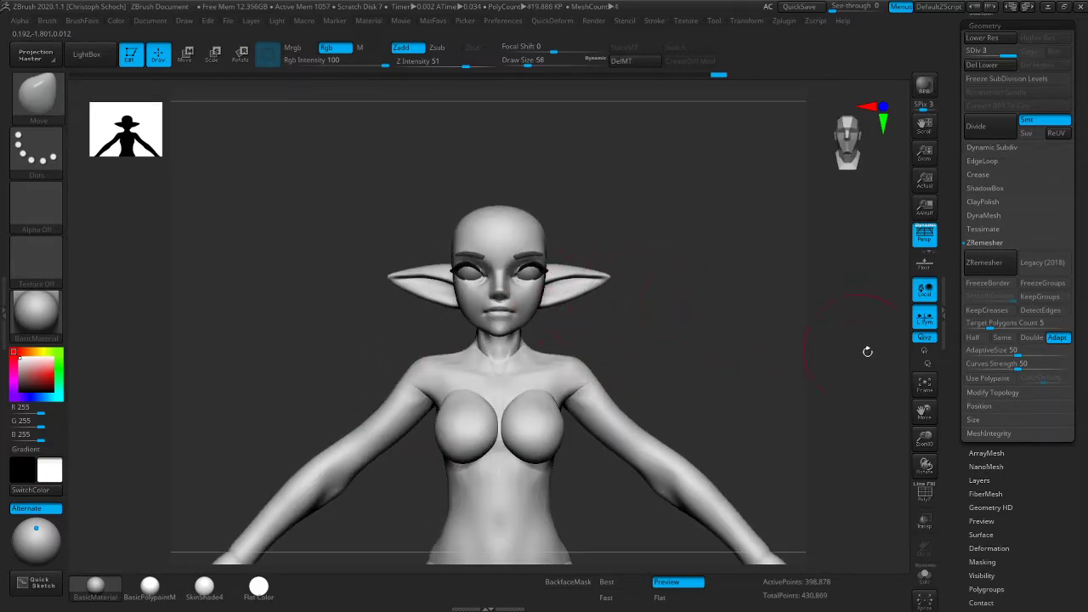
# Select the eyeball subtool, scale it to about 0.965 and shift the eyeballs slightly toward the nose
pyautogui.moveTo(925, 439); pyautogui.dragTo(926, 408)
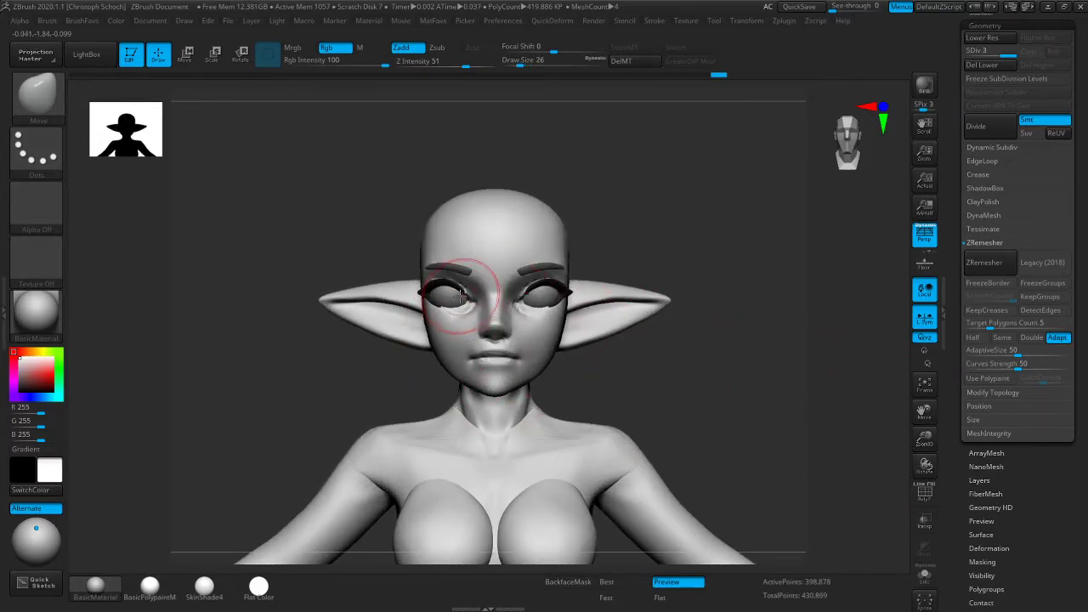
pyautogui.moveTo(672, 344)
pyautogui.mouseDown()
pyautogui.moveTo(721, 350)
pyautogui.moveTo(697, 347)
pyautogui.mouseUp()
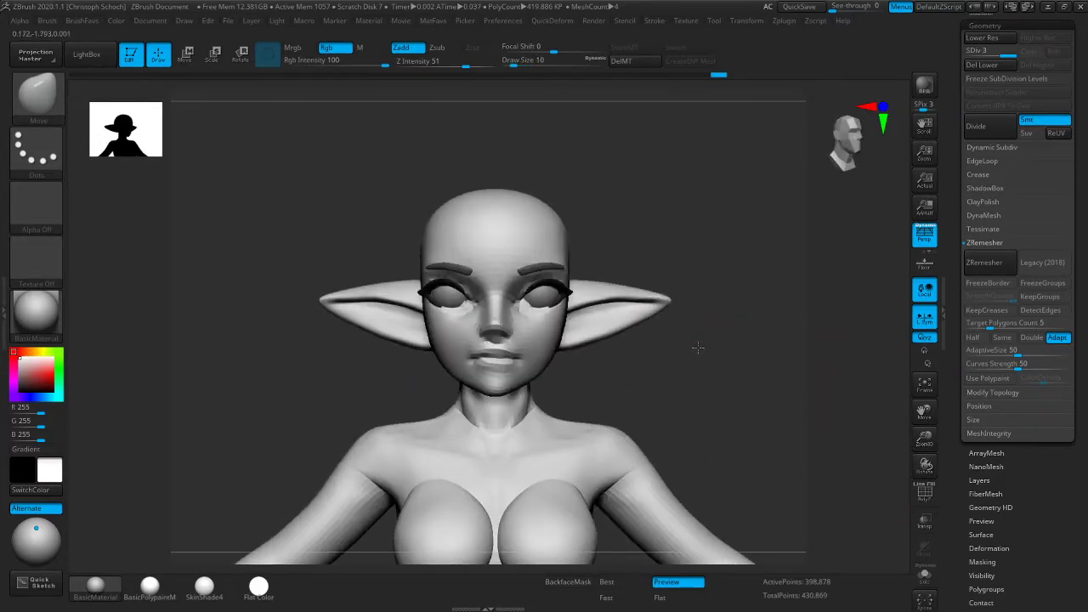
pyautogui.keyDown('alt'); pyautogui.click(541, 295); pyautogui.keyUp('alt')
pyautogui.click(184, 53)
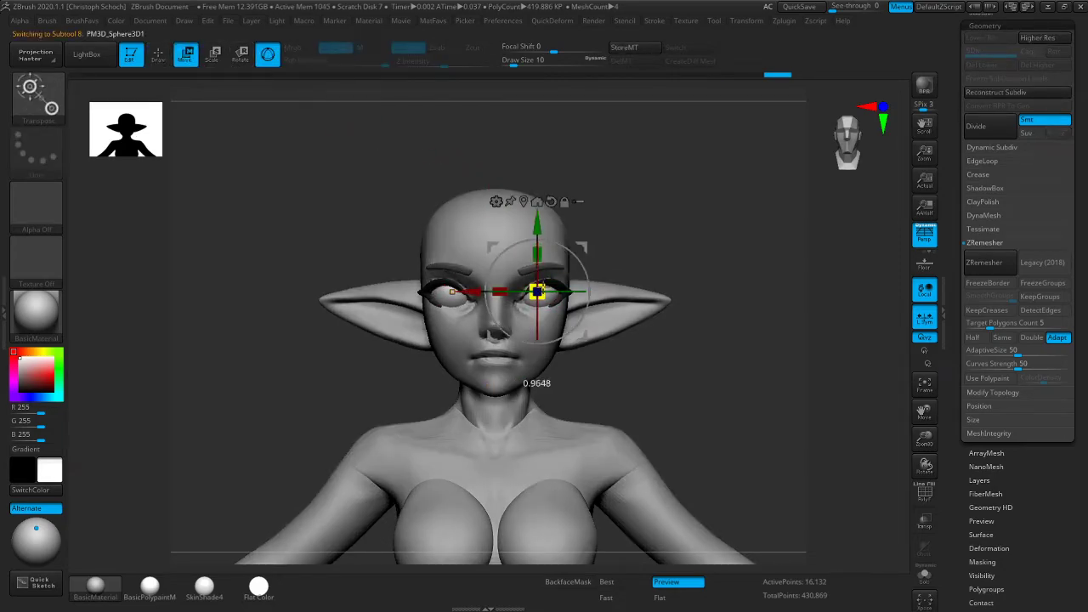
pyautogui.moveTo(470, 292); pyautogui.dragTo(468, 293)
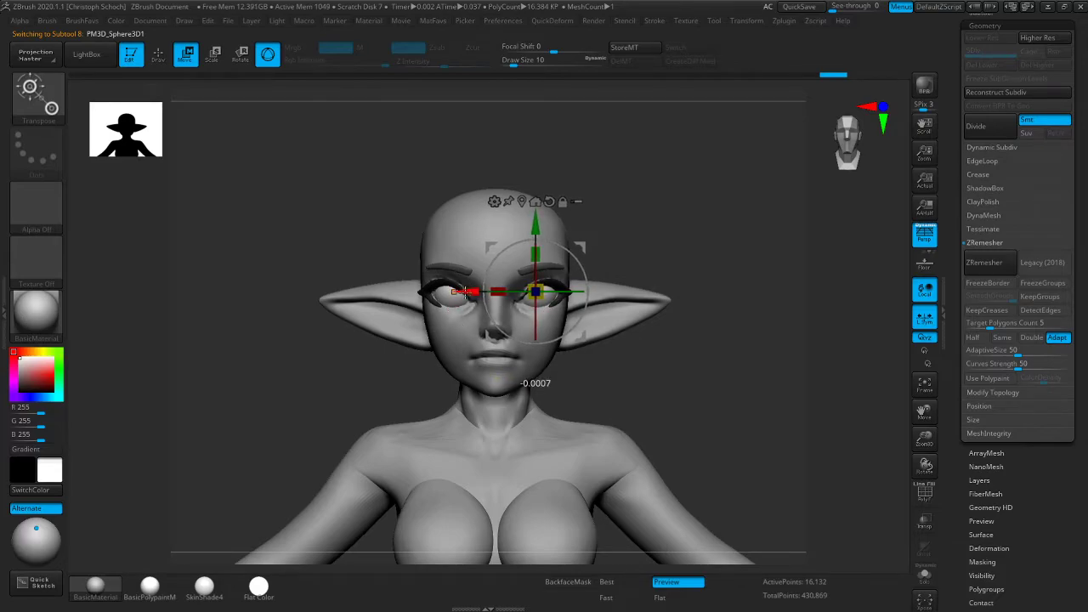
# Check the eyeballs through the transparent head, then lower them slightly
pyautogui.click(924, 522)
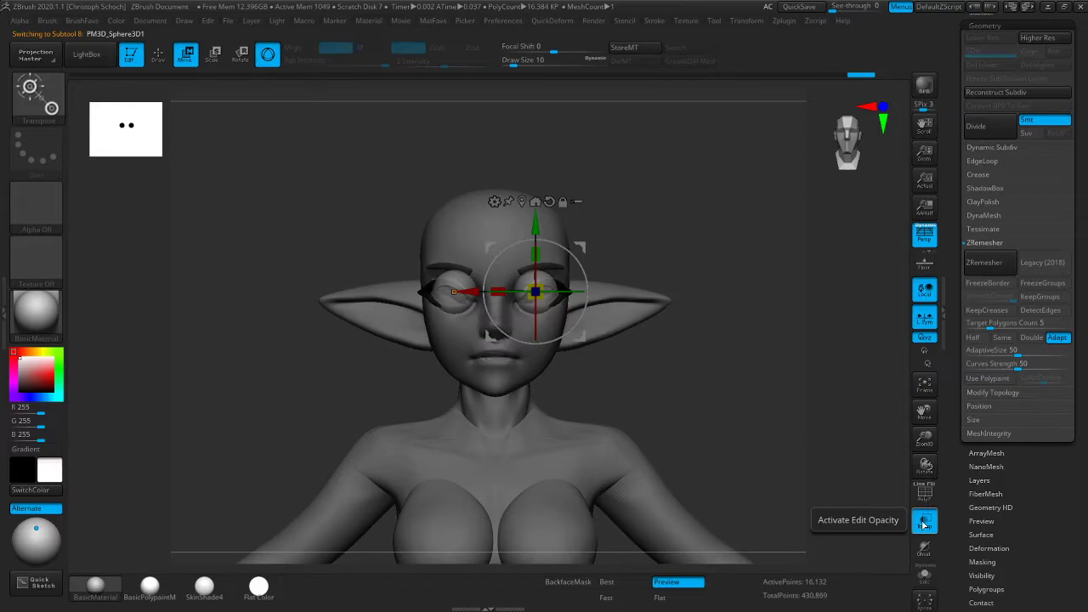
pyautogui.click(924, 522)
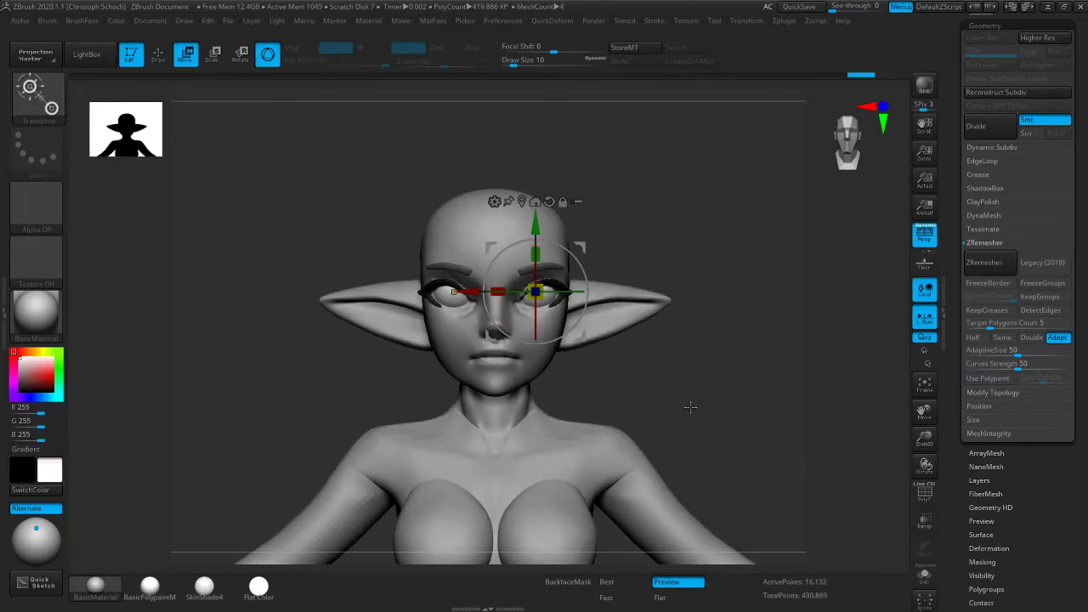
pyautogui.moveTo(534, 223); pyautogui.dragTo(535, 224)
pyautogui.keyDown('shift'); pyautogui.moveTo(756, 208); pyautogui.dragTo(743, 245); pyautogui.keyUp('shift')
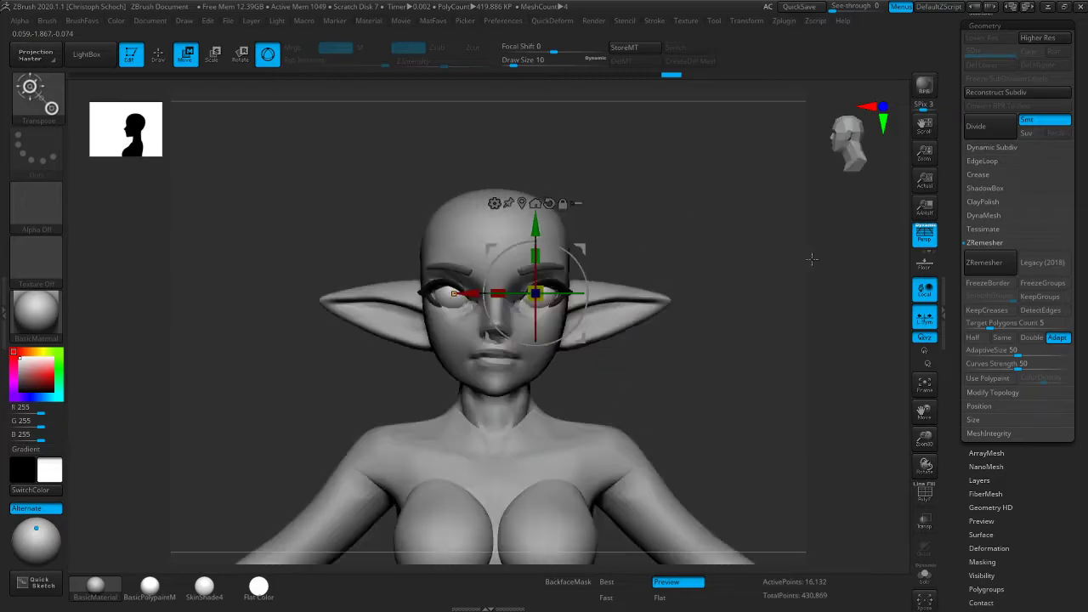
# Turn on transparency and the polyframe, and lower the eyeballs further by about 0.0012 inside the sockets
pyautogui.click(924, 522)
pyautogui.moveTo(933, 470); pyautogui.dragTo(933, 497)
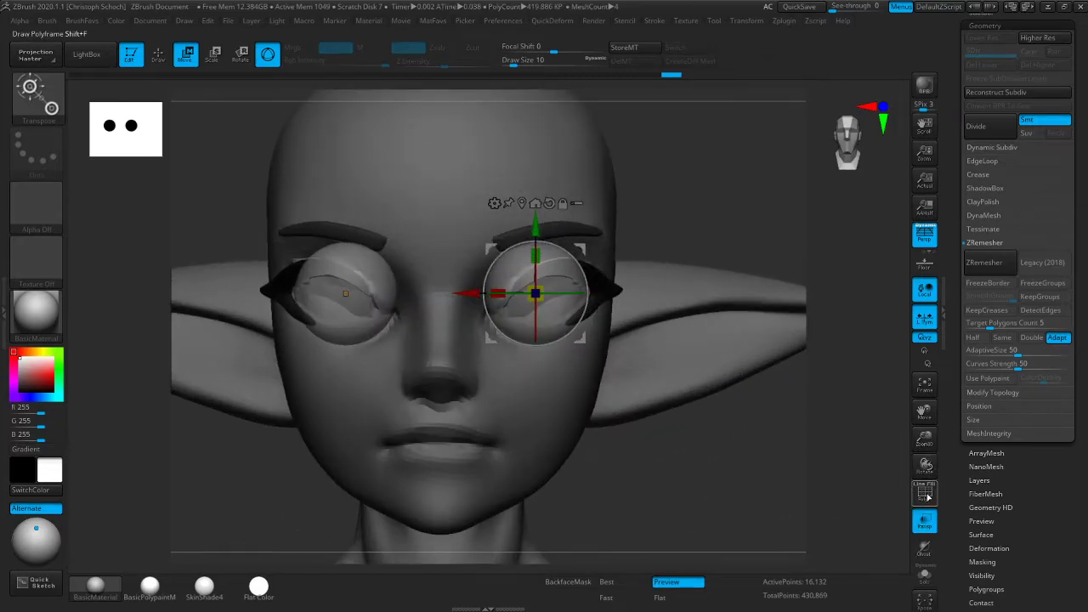
pyautogui.click(925, 493)
pyautogui.moveTo(536, 225); pyautogui.dragTo(536, 229)
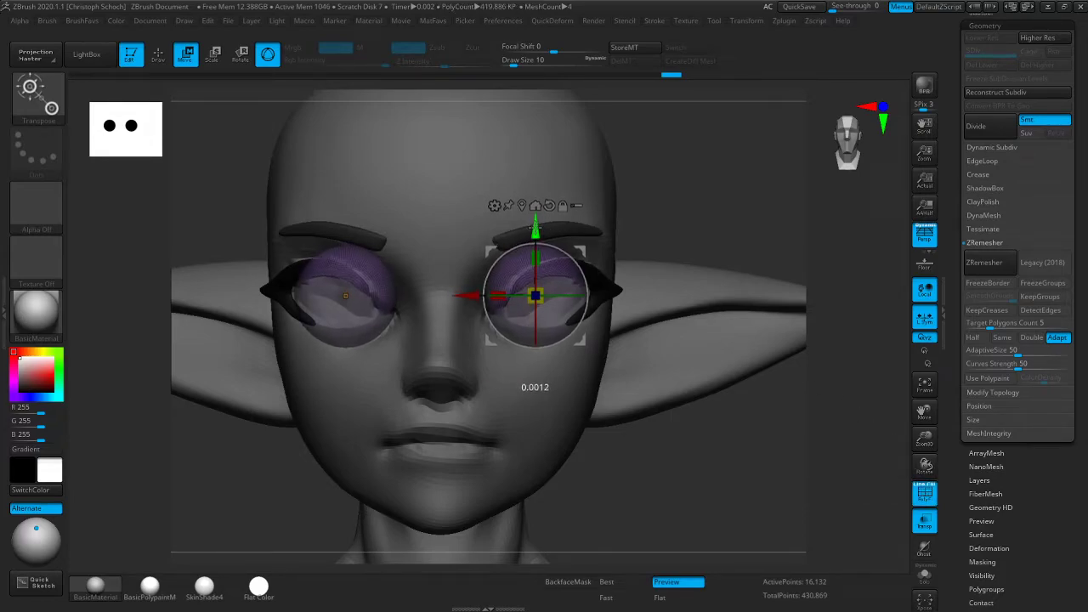
pyautogui.moveTo(723, 461); pyautogui.dragTo(674, 446)
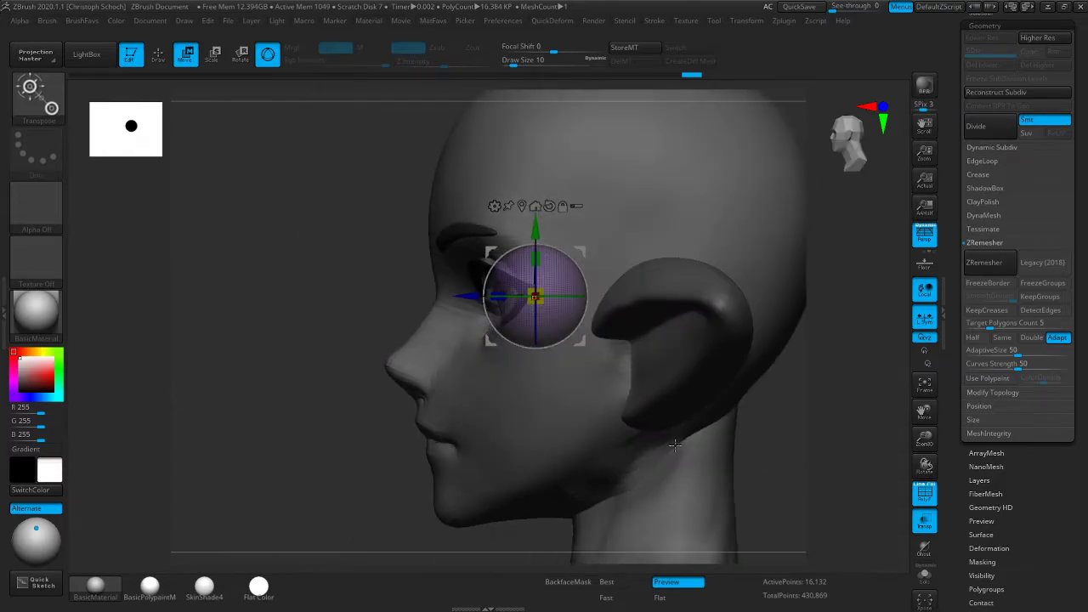
# Nudge the eyeballs slightly forward along the depth axis, then turn off the polyframe and transparency
pyautogui.moveTo(321, 454); pyautogui.dragTo(415, 436)
pyautogui.keyDown('shift'); pyautogui.moveTo(603, 449); pyautogui.dragTo(559, 453); pyautogui.keyUp('shift')
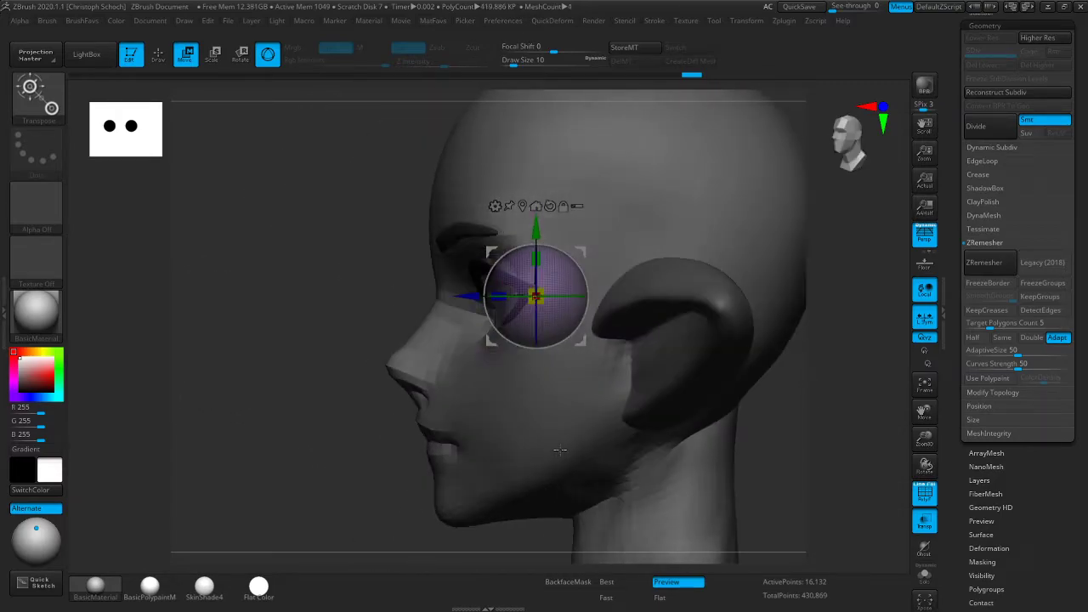
pyautogui.moveTo(459, 297); pyautogui.dragTo(457, 297)
pyautogui.keyDown('shift'); pyautogui.moveTo(290, 433); pyautogui.dragTo(344, 433); pyautogui.keyUp('shift')
pyautogui.click(924, 495)
pyautogui.click(924, 522)
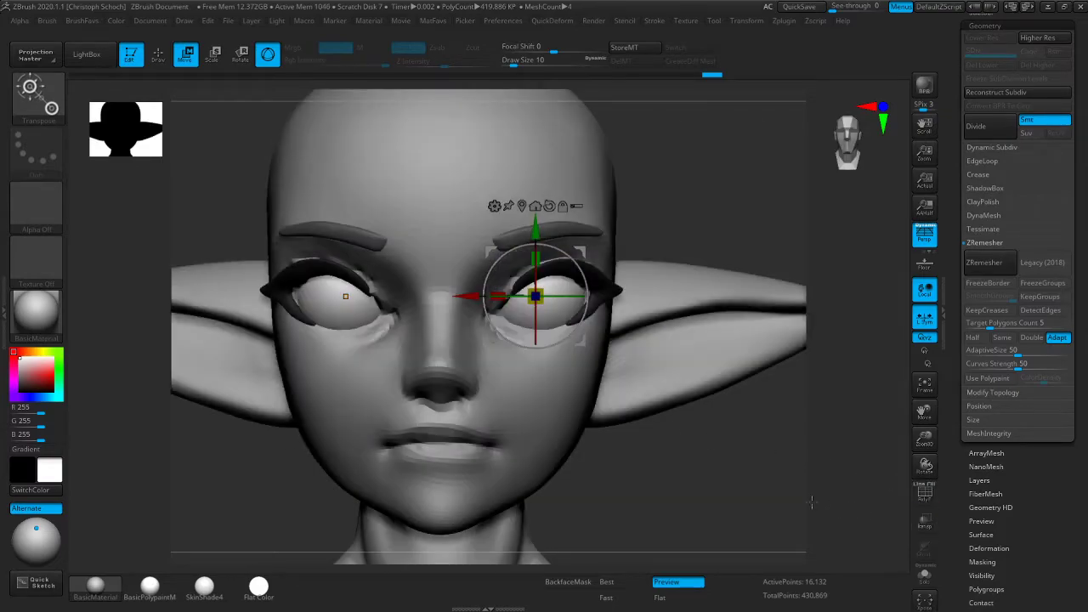
# Make the body subtool active and switch to the Move brush for work around the eyes
pyautogui.click(548, 412)
pyautogui.moveTo(553, 411); pyautogui.dragTo(782, 301)
pyautogui.moveTo(926, 439); pyautogui.dragTo(903, 264)
pyautogui.press('b')
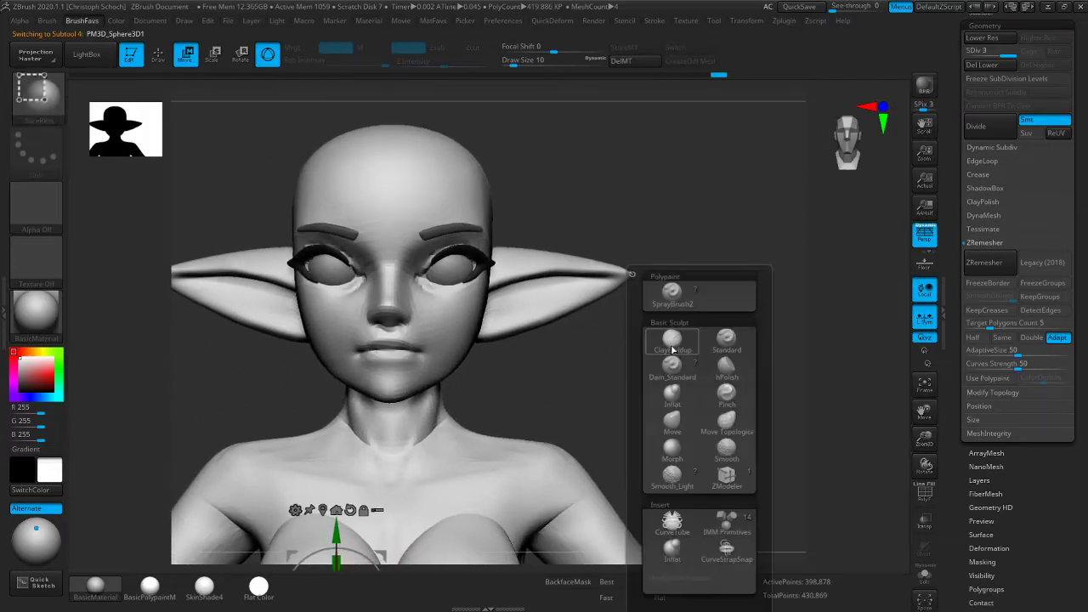
pyautogui.click(673, 420)
pyautogui.moveTo(606, 389); pyautogui.dragTo(512, 358)
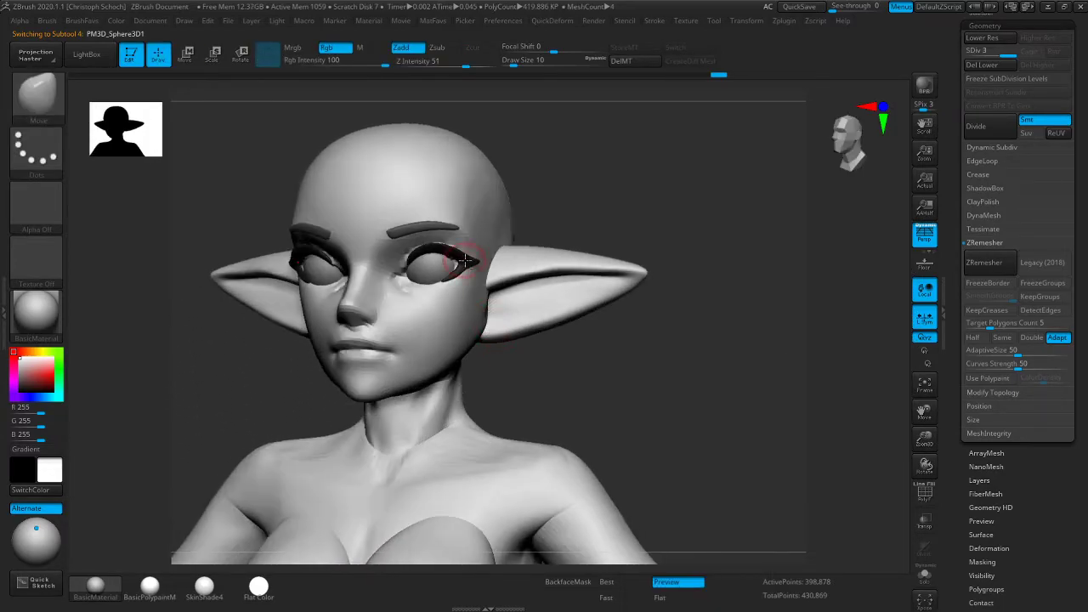
# Hide the eyelash subtool Extract7 and reactivate the body subtool so the eyelids are exposed
pyautogui.keyDown('alt'); pyautogui.click(463, 261); pyautogui.keyUp('alt')
pyautogui.moveTo(1082, 49); pyautogui.dragTo(1063, 128)
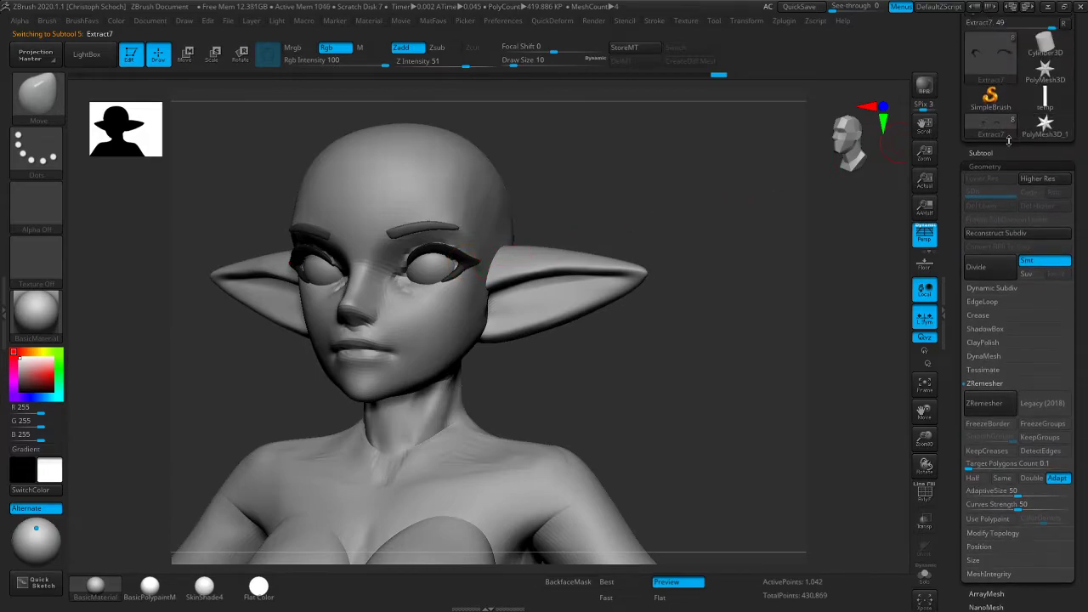
pyautogui.click(986, 152)
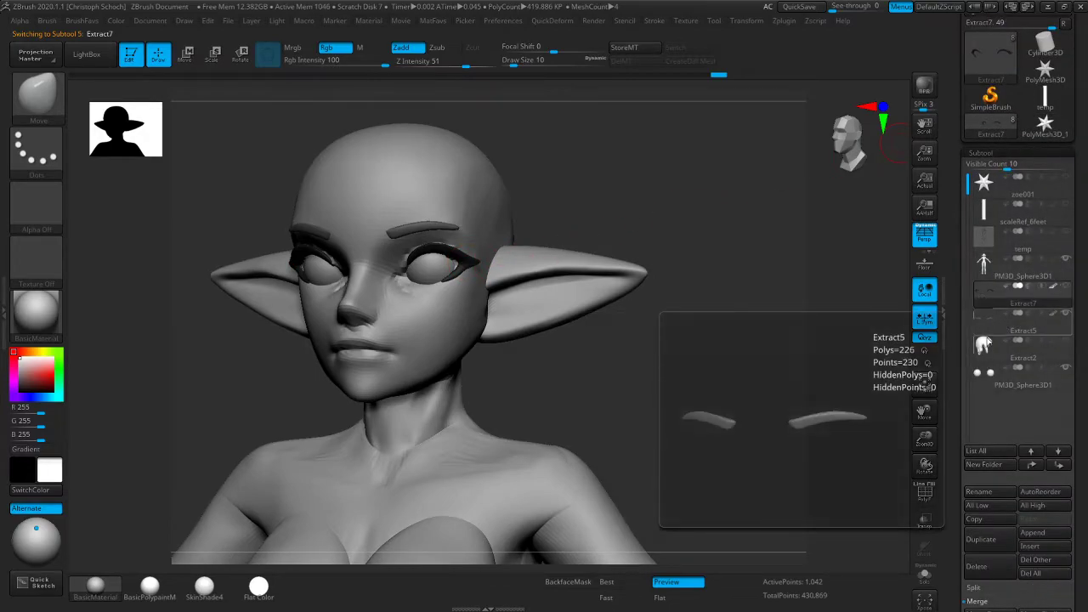
pyautogui.moveTo(986, 285)
pyautogui.click(986, 266)
pyautogui.moveTo(697, 297); pyautogui.dragTo(673, 297)
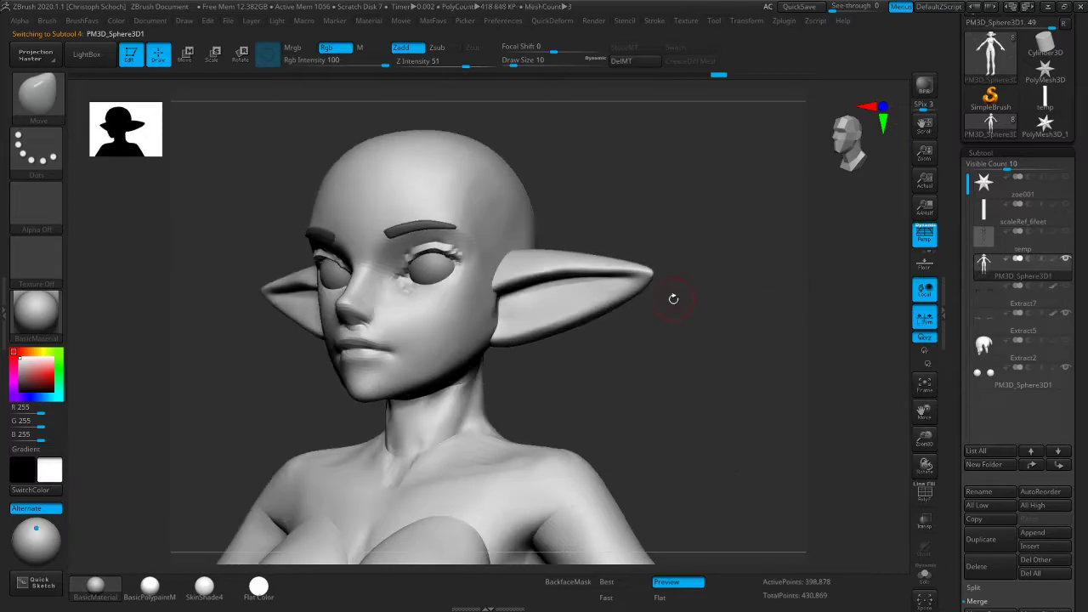
# Switch to the Dam_Standard brush at draw size 8 and examine the eyelids and outer eye corners from several angles
pyautogui.press('1')
pyautogui.click(670, 342)
pyautogui.keyDown('shift'); pyautogui.moveTo(223, 396); pyautogui.dragTo(275, 401); pyautogui.keyUp('shift')
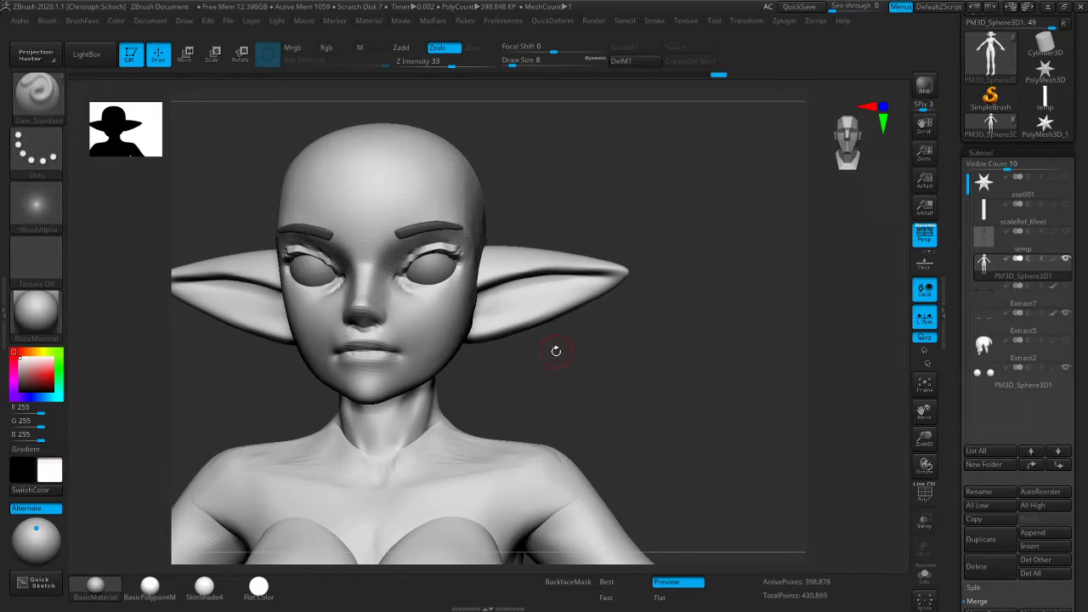
pyautogui.moveTo(573, 373); pyautogui.dragTo(450, 259)
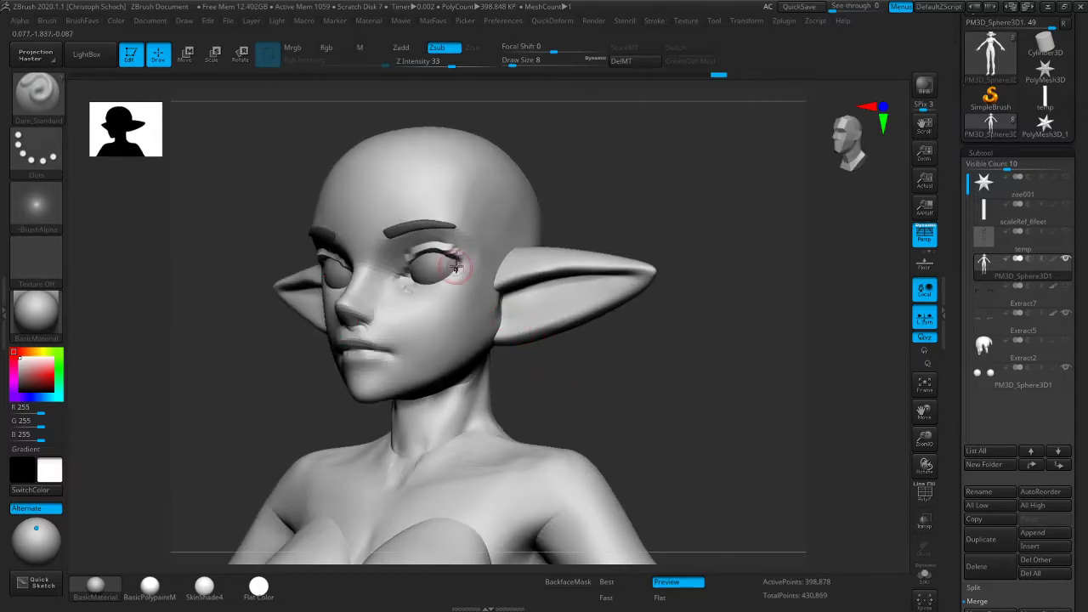
pyautogui.moveTo(289, 347); pyautogui.dragTo(364, 340)
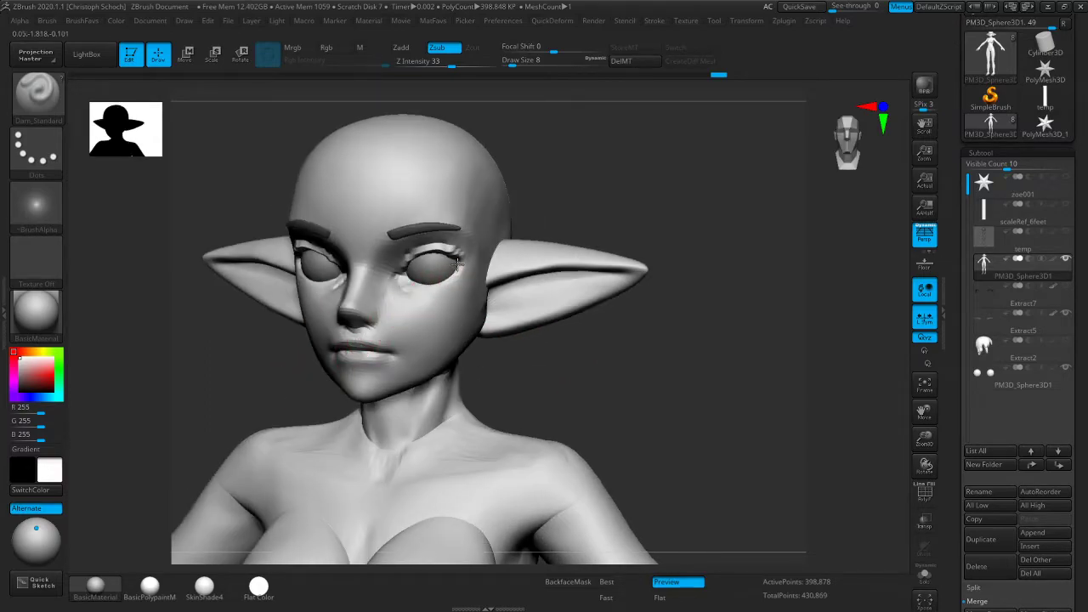
pyautogui.moveTo(222, 377); pyautogui.dragTo(297, 376)
# Reshape the eyelids around the eyeballs with the Move brush, reducing the draw size to 10
pyautogui.press('b')
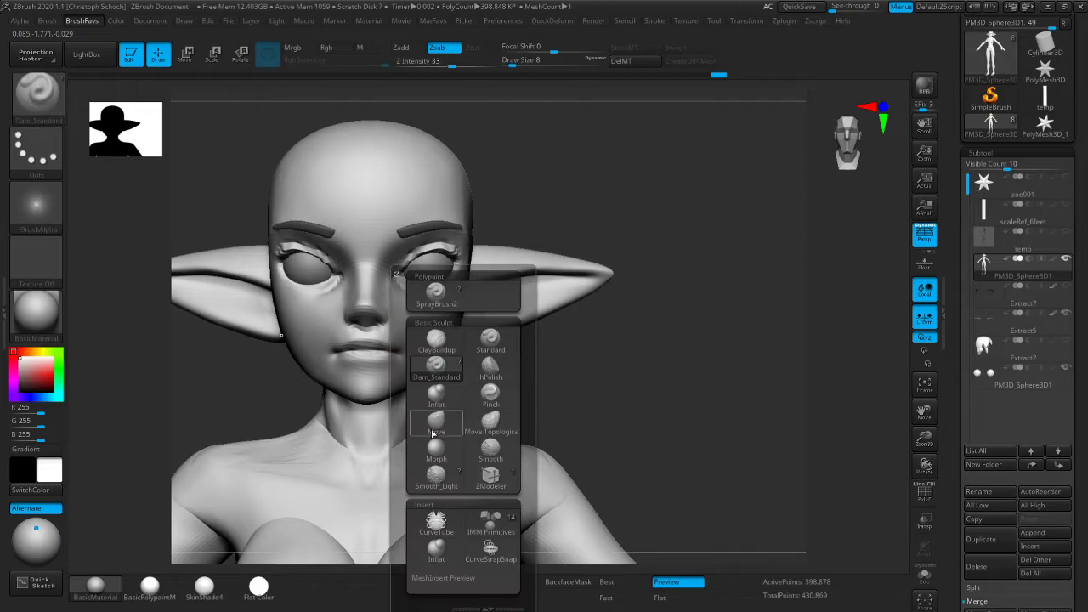
pyautogui.click(436, 425)
pyautogui.moveTo(562, 223); pyautogui.dragTo(526, 214)
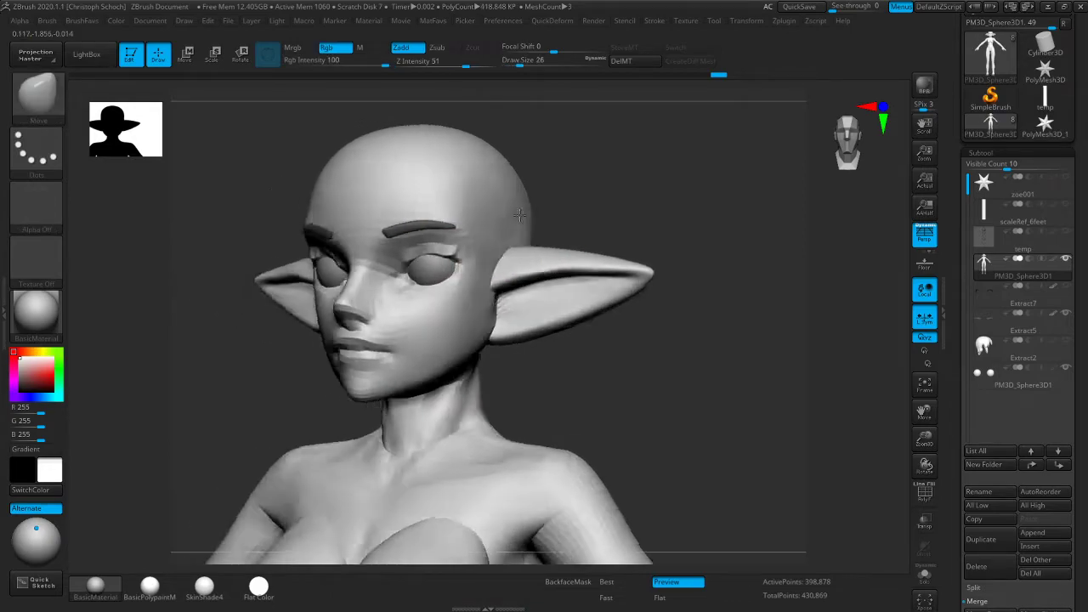
pyautogui.moveTo(525, 215); pyautogui.dragTo(438, 259, button='right')
pyautogui.moveTo(331, 339); pyautogui.dragTo(418, 316)
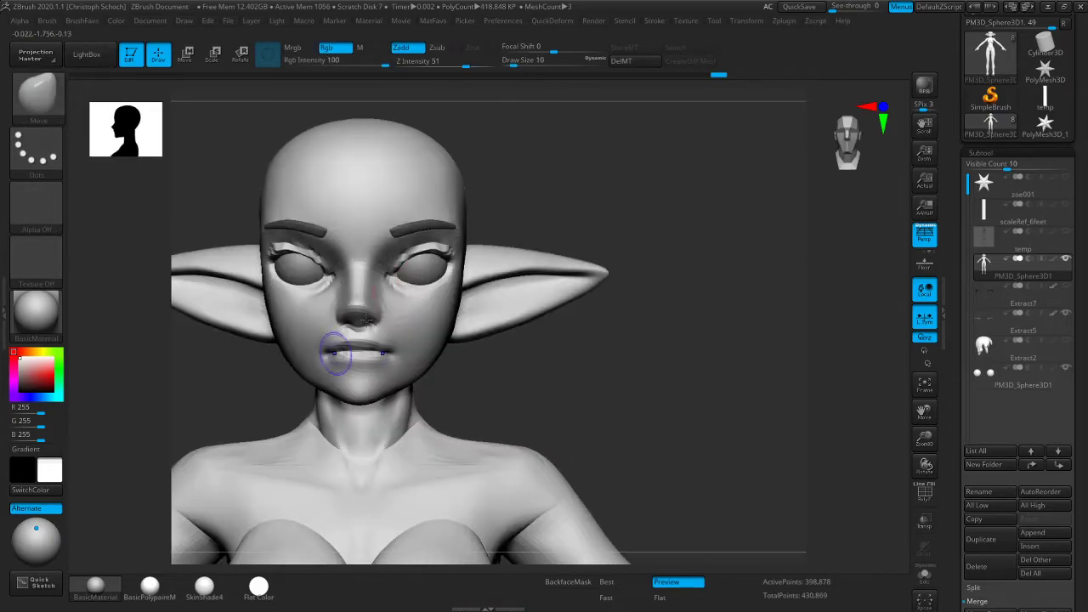
pyautogui.moveTo(435, 269); pyautogui.dragTo(428, 269)
pyautogui.moveTo(427, 270); pyautogui.dragTo(431, 259, button='right')
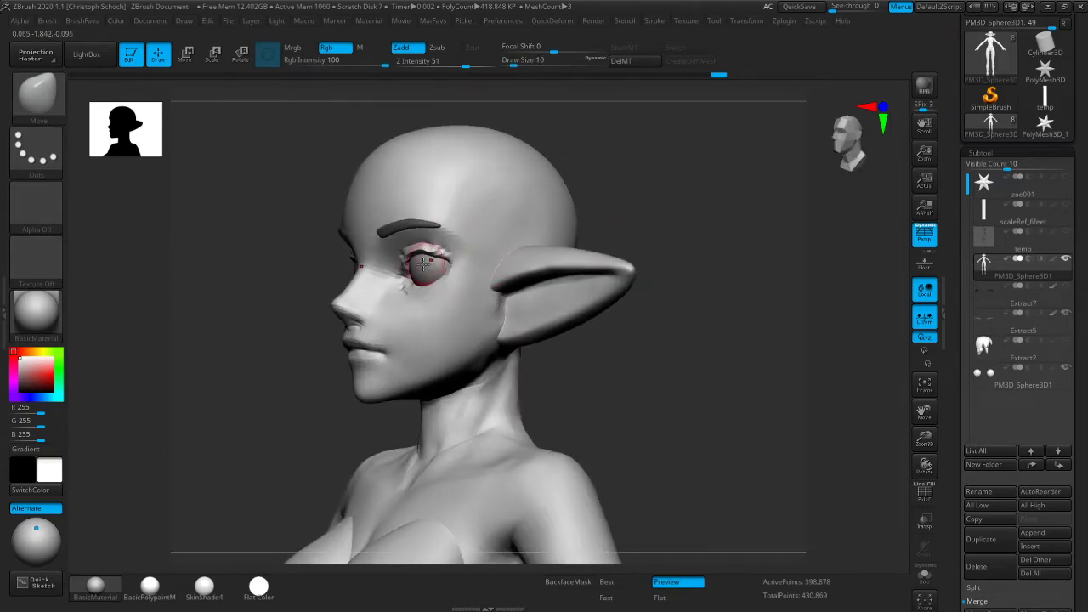
pyautogui.moveTo(432, 259); pyautogui.dragTo(425, 255)
pyautogui.moveTo(284, 371); pyautogui.dragTo(287, 370)
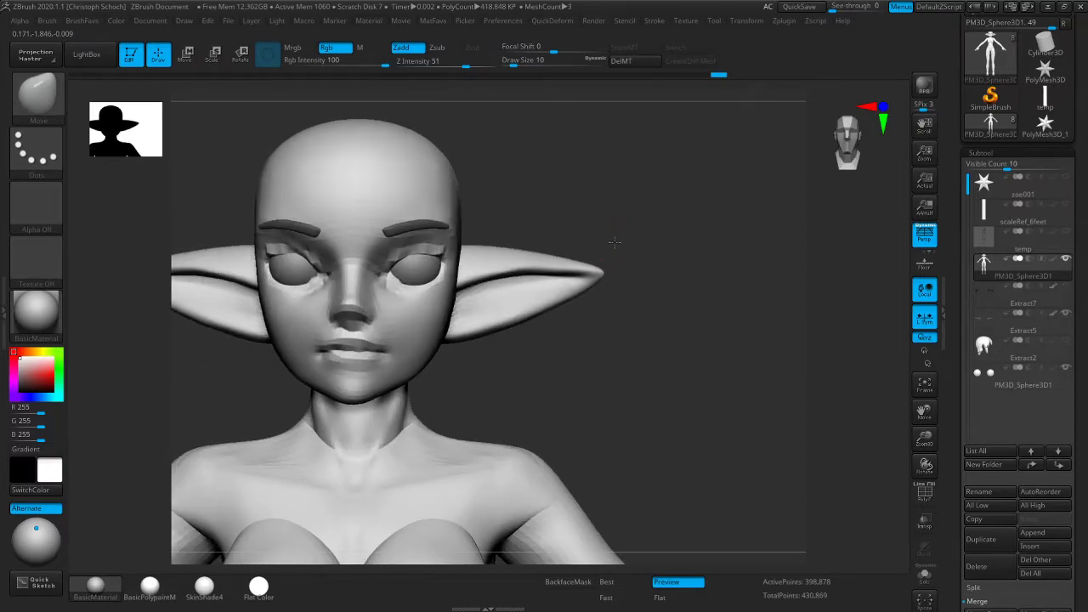
pyautogui.keyDown('shift'); pyautogui.moveTo(615, 243); pyautogui.dragTo(556, 250); pyautogui.keyUp('shift')
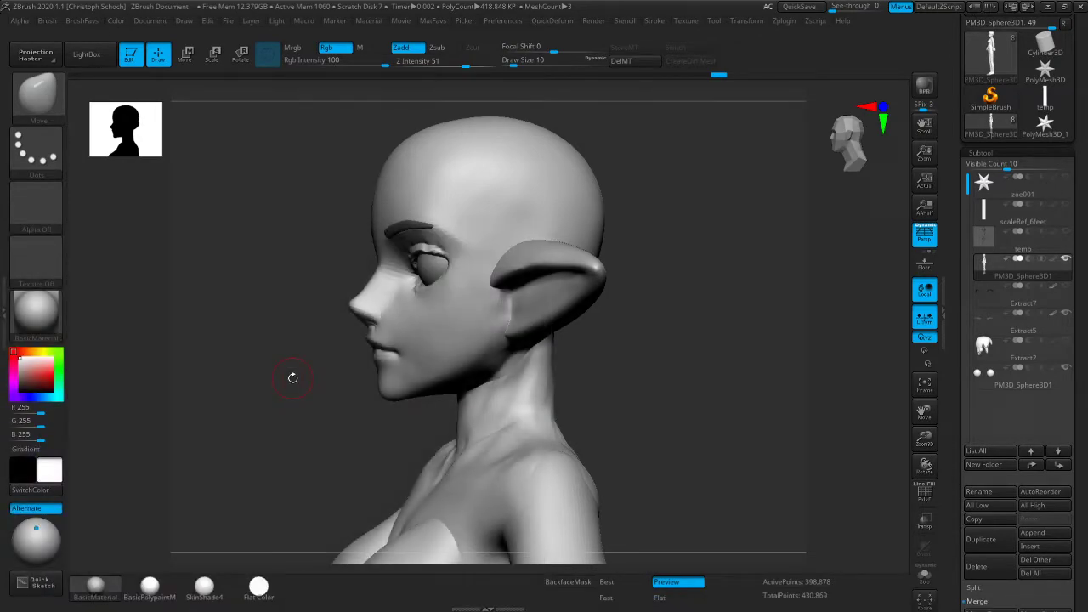
pyautogui.press('super')
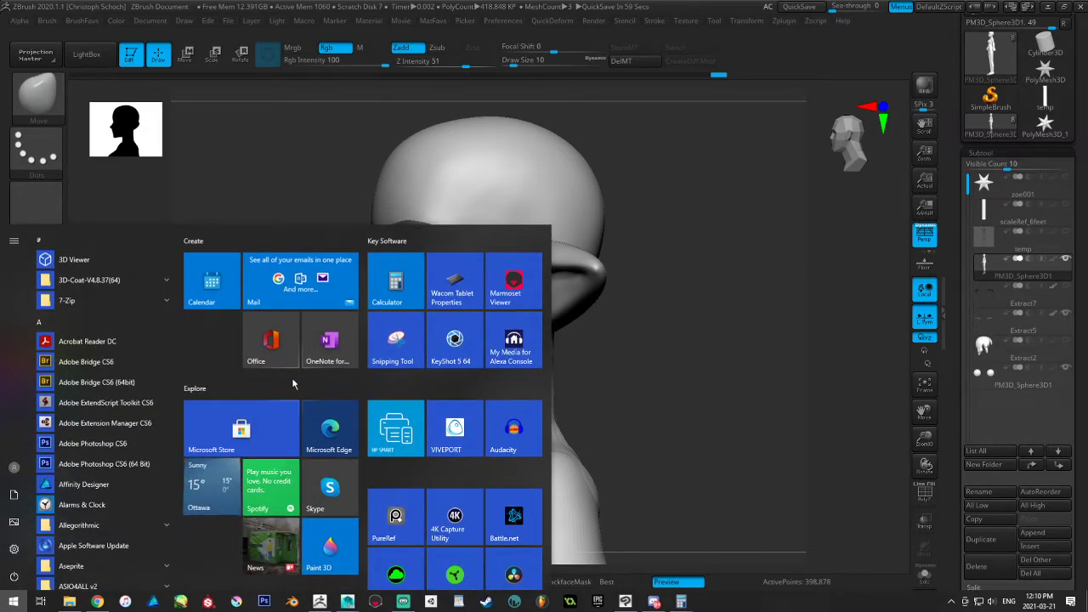
pyautogui.press('Escape')
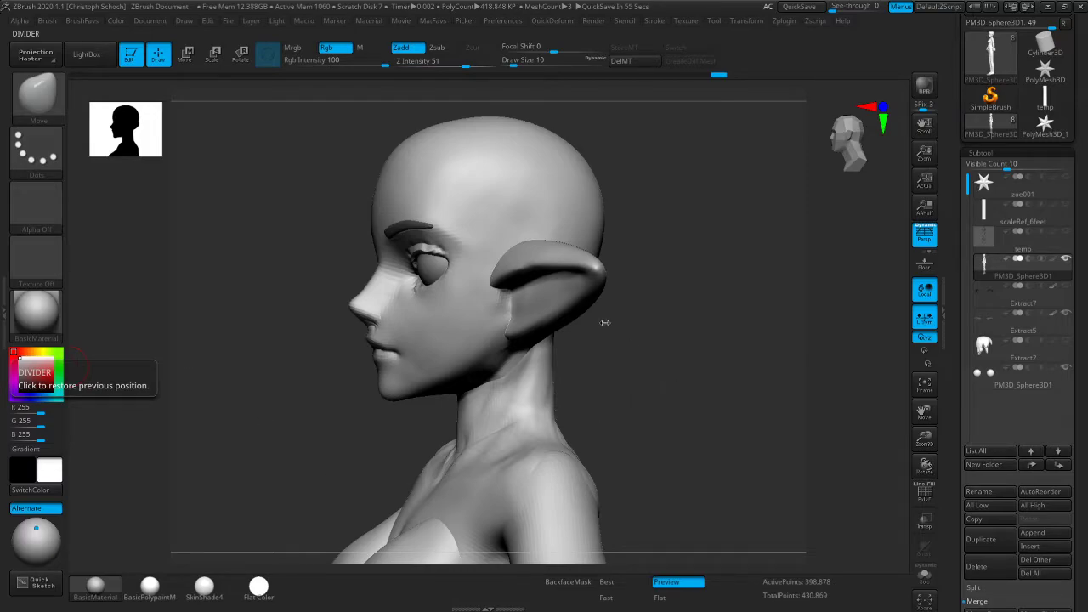
pyautogui.keyDown('shift'); pyautogui.moveTo(603, 328); pyautogui.dragTo(652, 321); pyautogui.keyUp('shift')
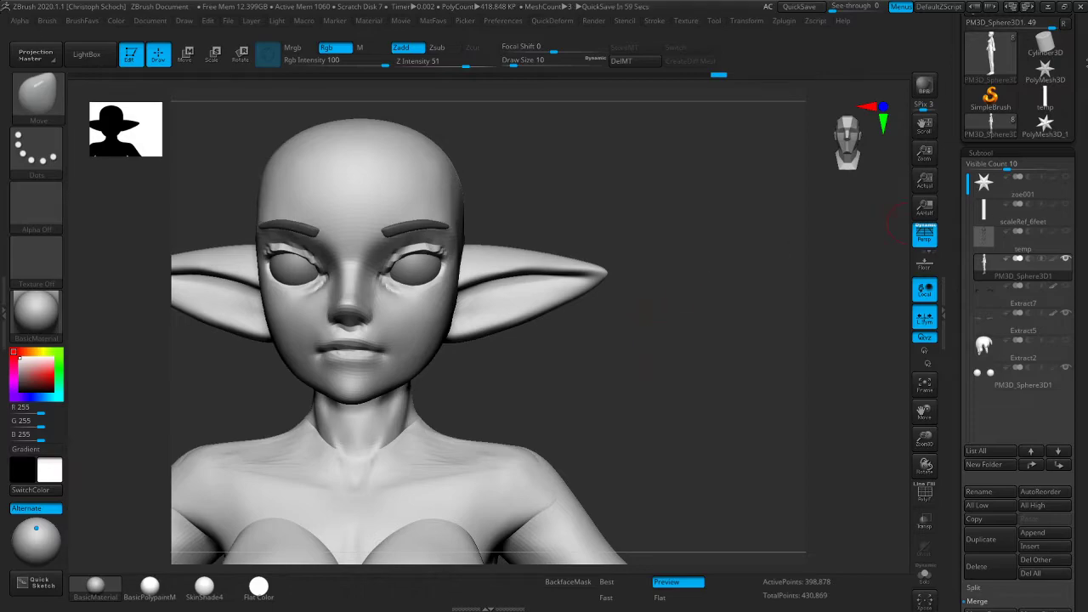
# Save the tool as zoe001.ZTL in the Sculpt folder, replacing the existing file
pyautogui.moveTo(1085, 67); pyautogui.dragTo(1078, 177)
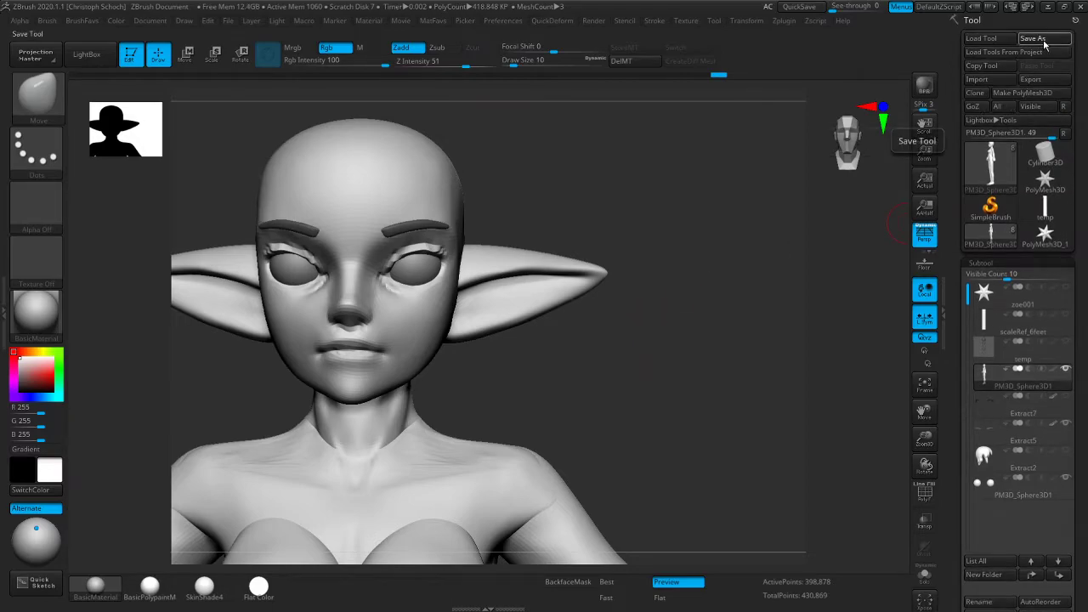
pyautogui.click(1042, 39)
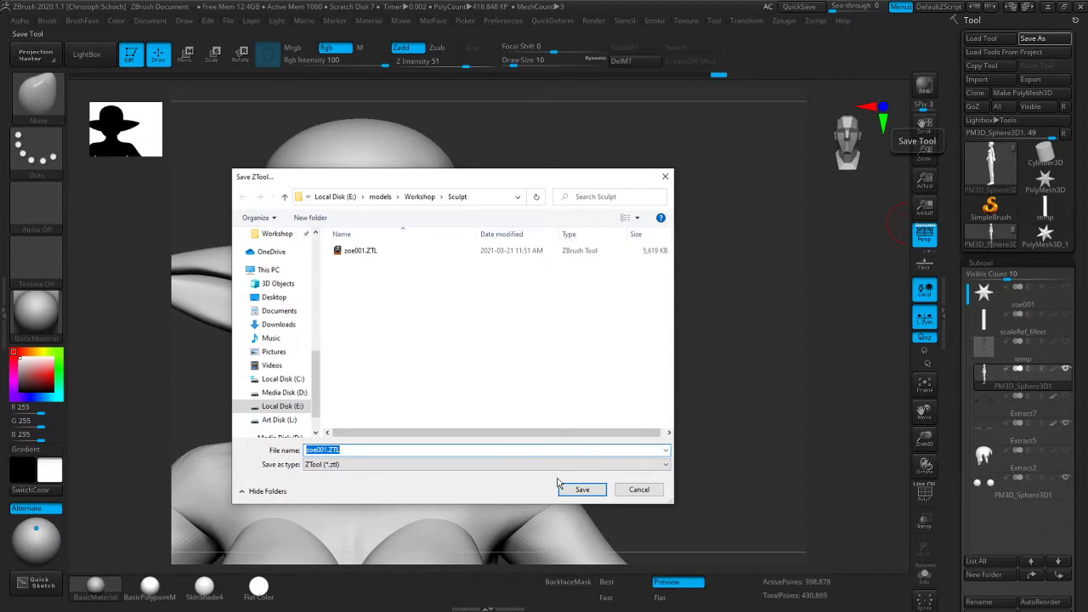
pyautogui.click(583, 490)
pyautogui.click(578, 304)
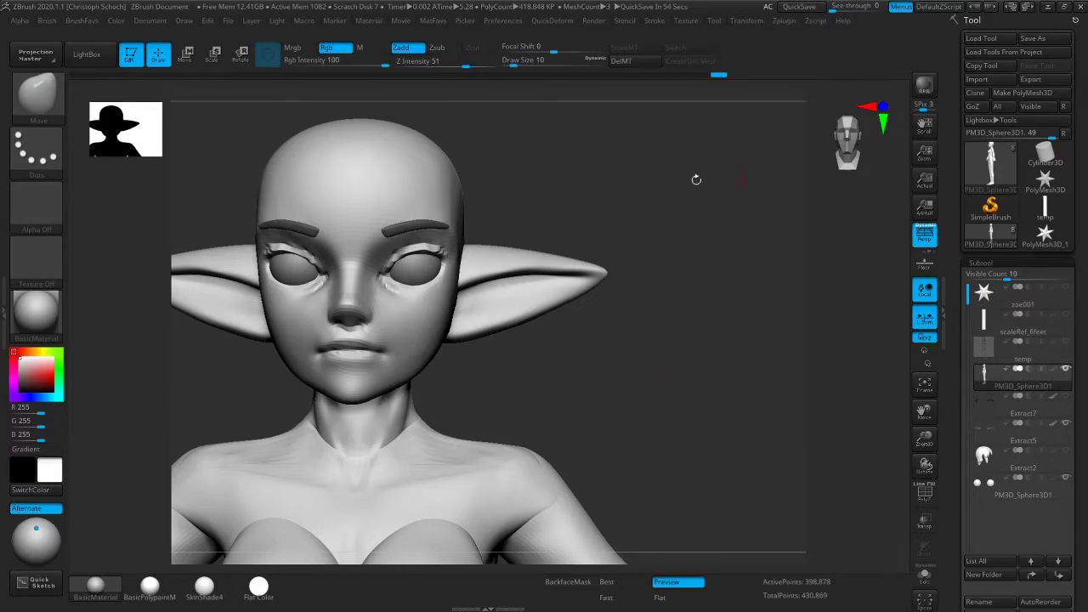
pyautogui.moveTo(805, 354)
pyautogui.mouseDown()
pyautogui.moveTo(779, 359)
pyautogui.moveTo(818, 361)
pyautogui.mouseUp()
pyautogui.moveTo(922, 438); pyautogui.dragTo(918, 392)
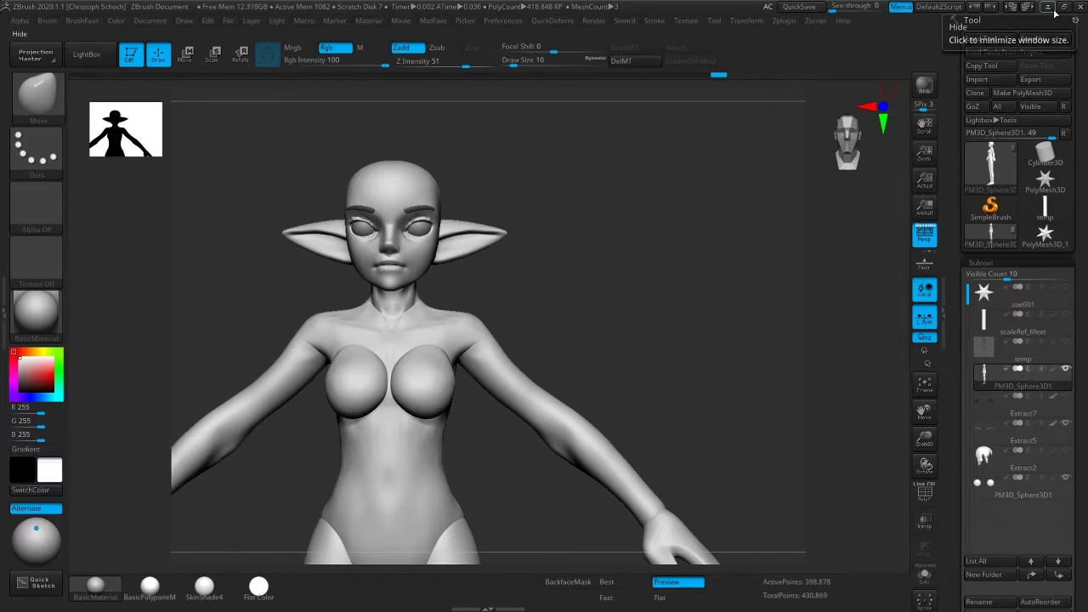
pyautogui.click(1048, 6)
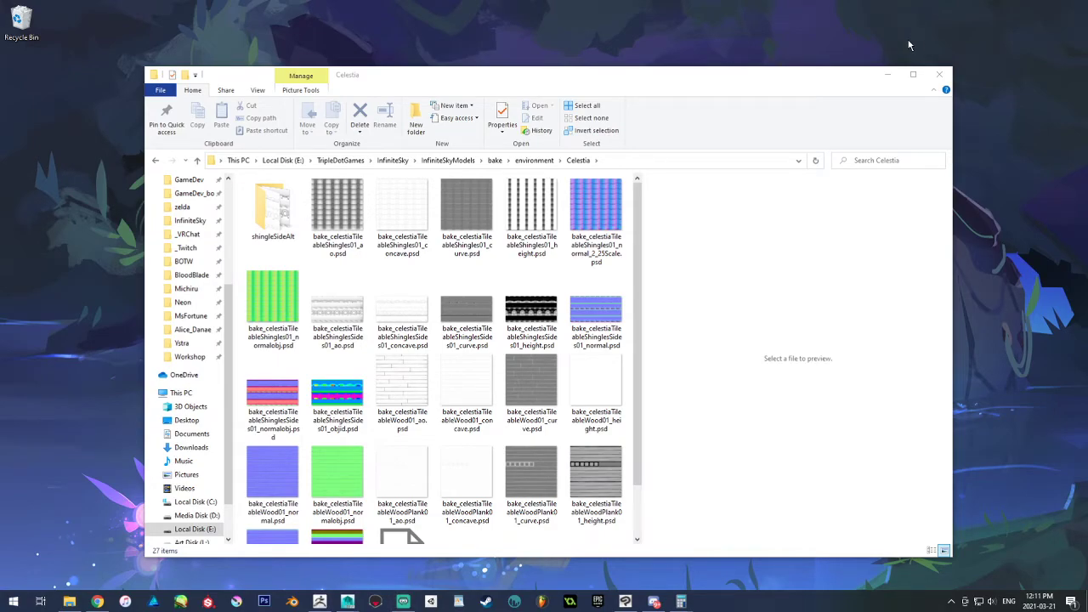
pyautogui.click(319, 602)
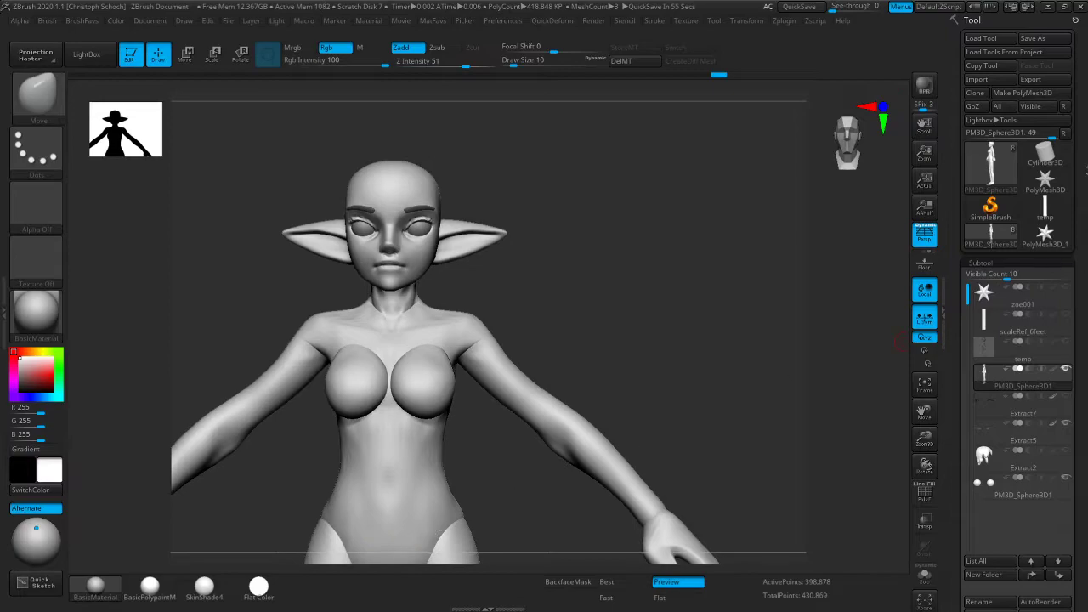
# Save the tool over zoe001.ZTL once more and close the sculpting program
pyautogui.click(1060, 40)
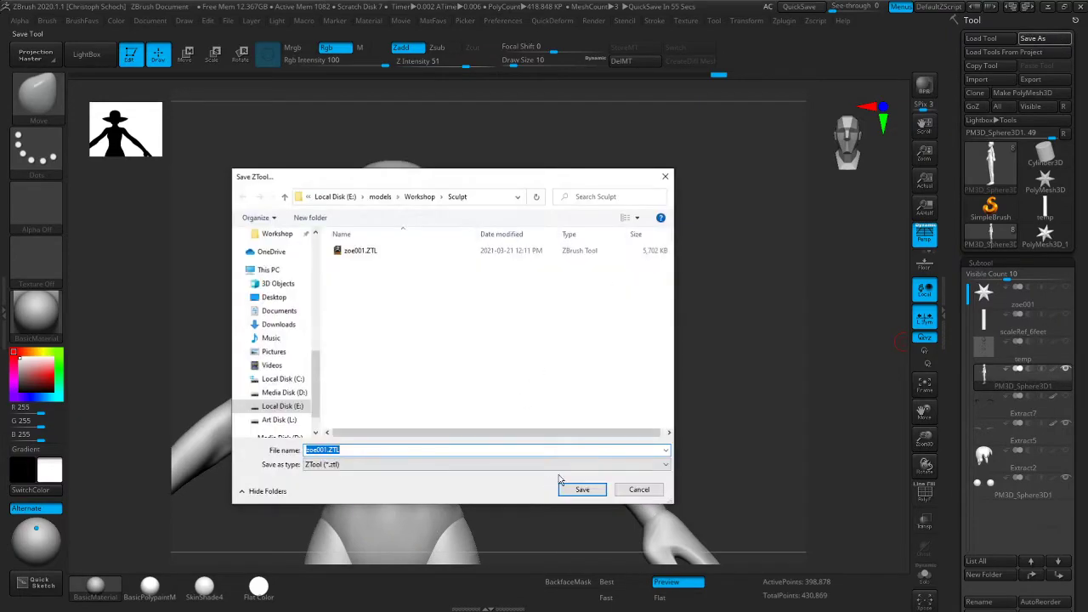
pyautogui.click(583, 489)
pyautogui.click(575, 307)
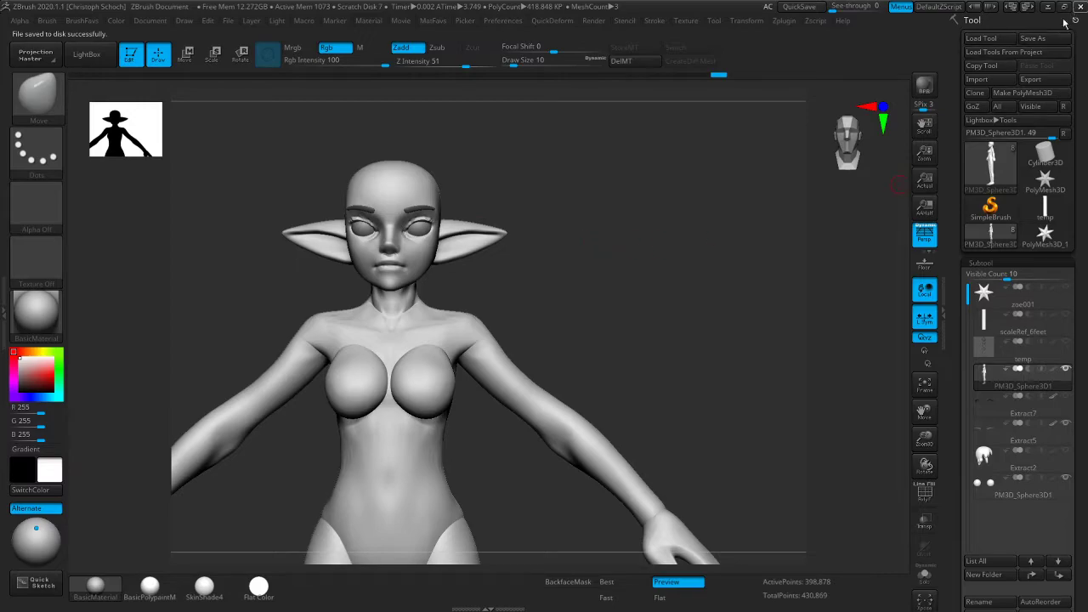
pyautogui.click(1081, 7)
pyautogui.click(565, 338)
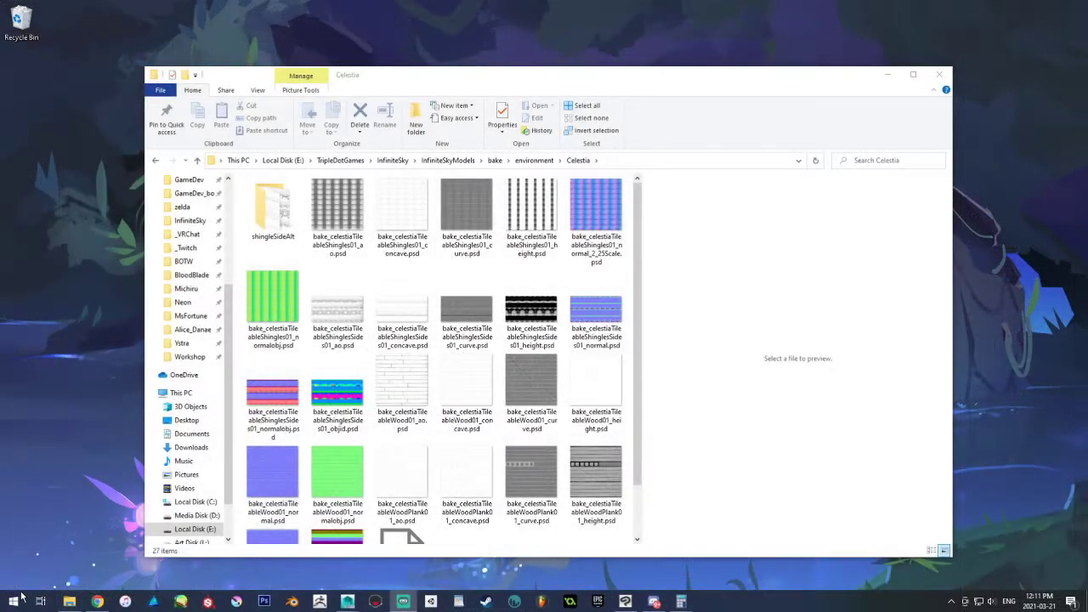
# Search the installed apps for "ser" and open the Windows Services console
pyautogui.click(14, 601)
pyautogui.write('ser')
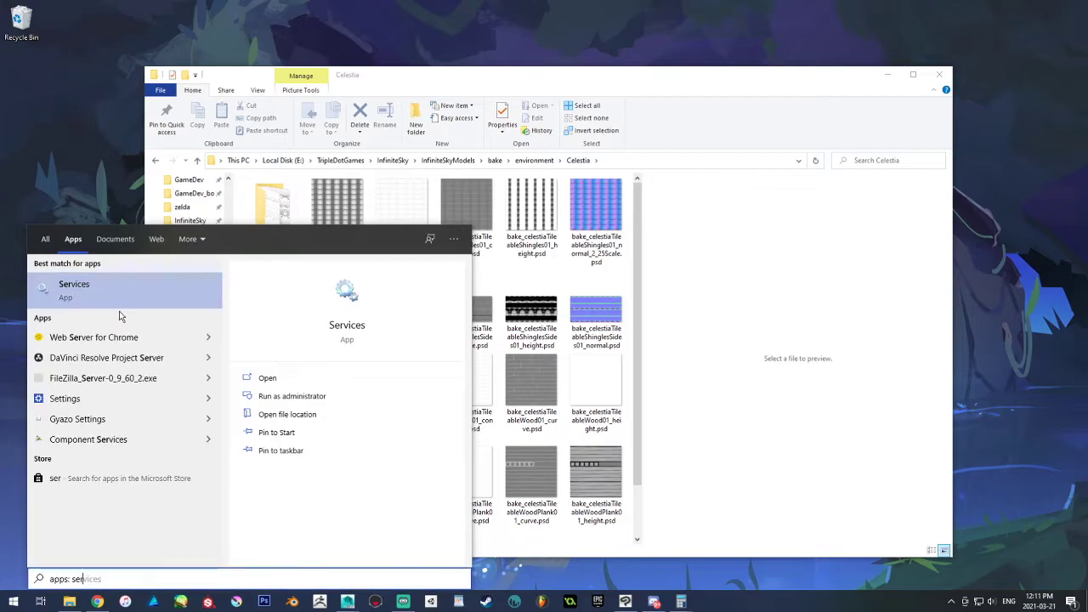
pyautogui.click(97, 293)
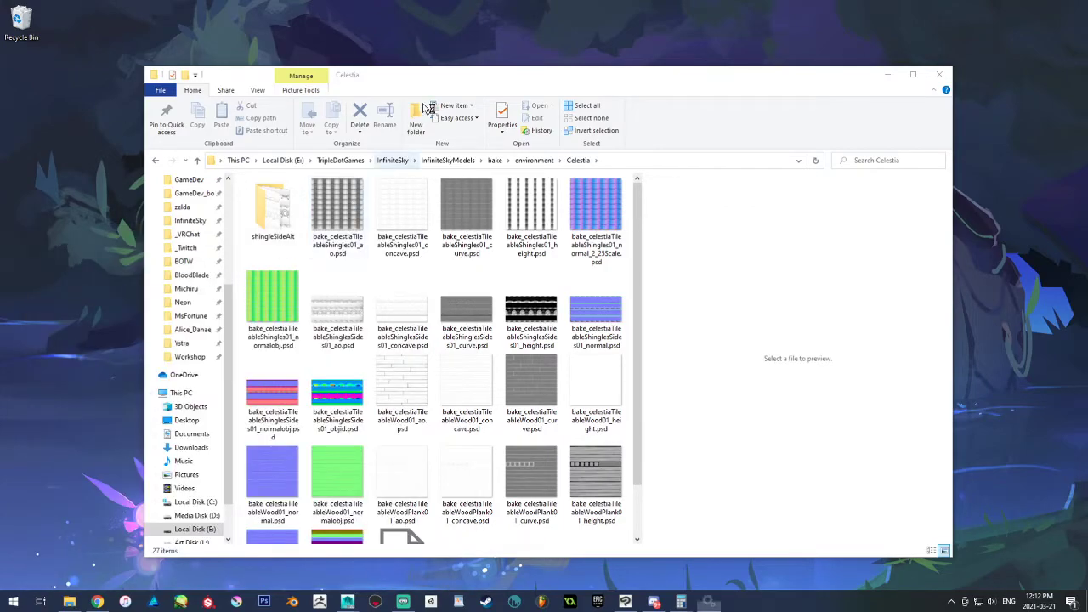
pyautogui.moveTo(504, 19); pyautogui.dragTo(361, 55)
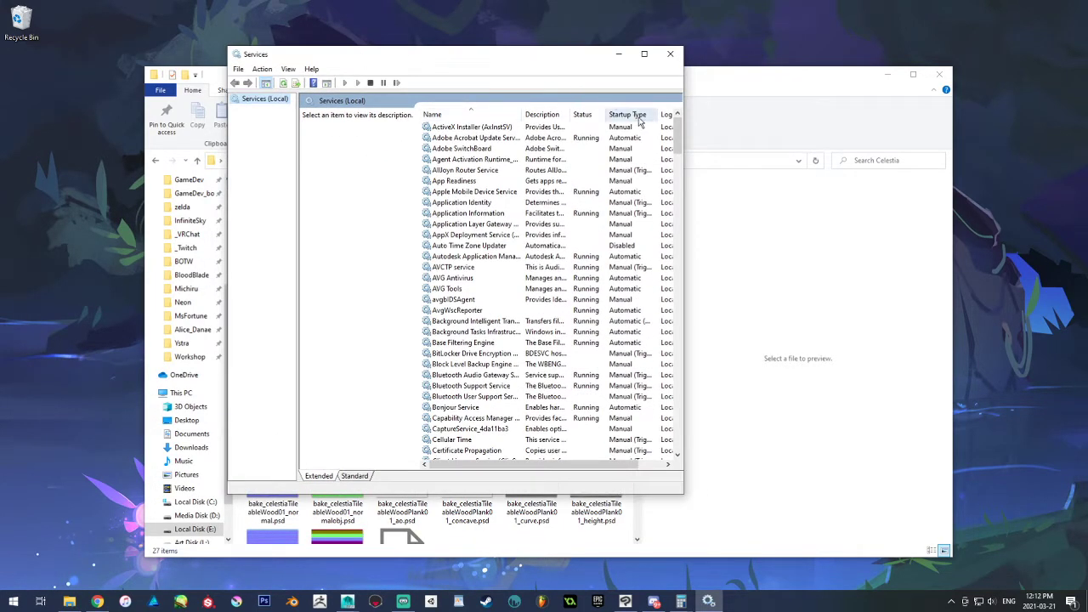
# Find the Wacom Professional Service in the services list and restart it
pyautogui.moveTo(680, 136); pyautogui.dragTo(702, 400)
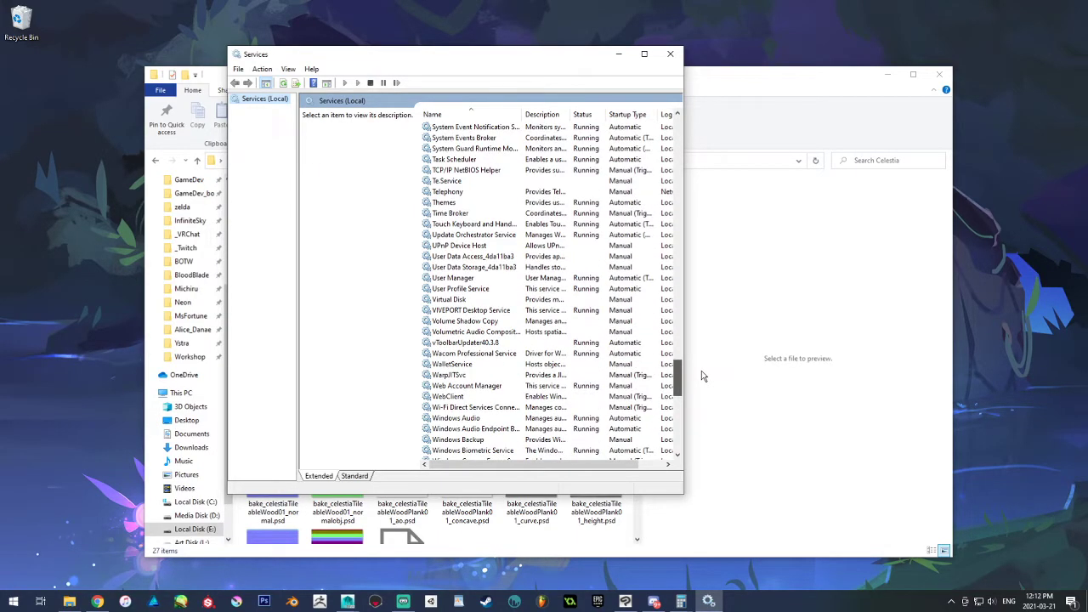
pyautogui.click(497, 353)
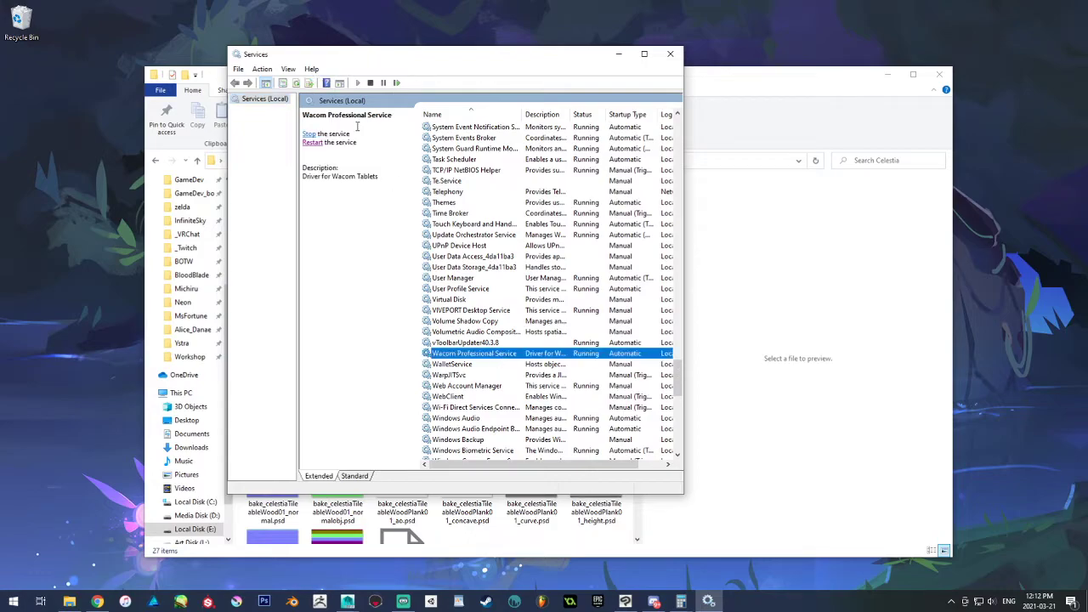
pyautogui.click(310, 143)
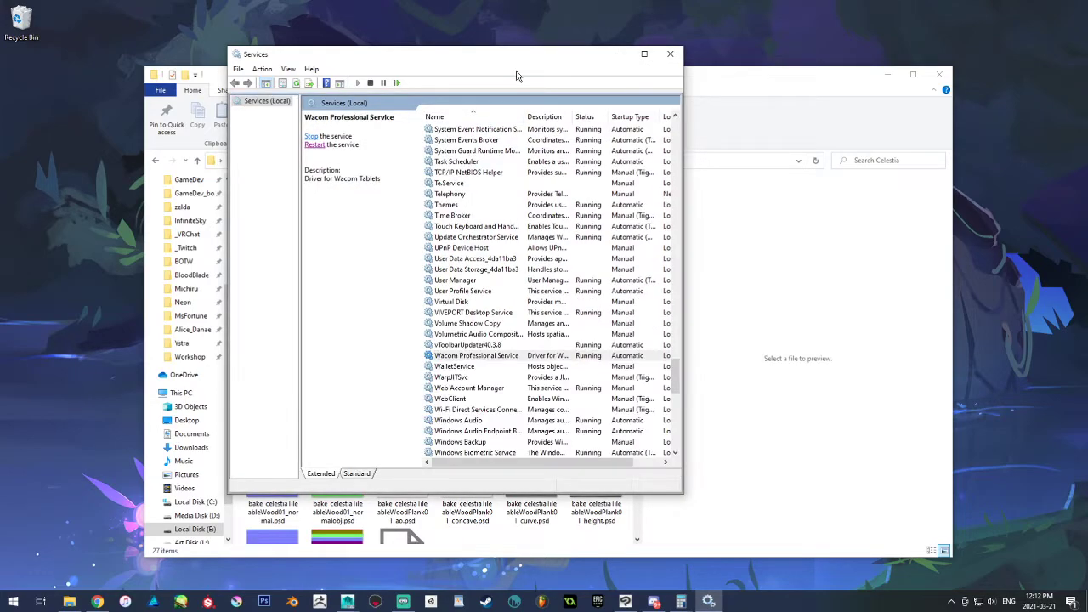
pyautogui.click(1046, 229)
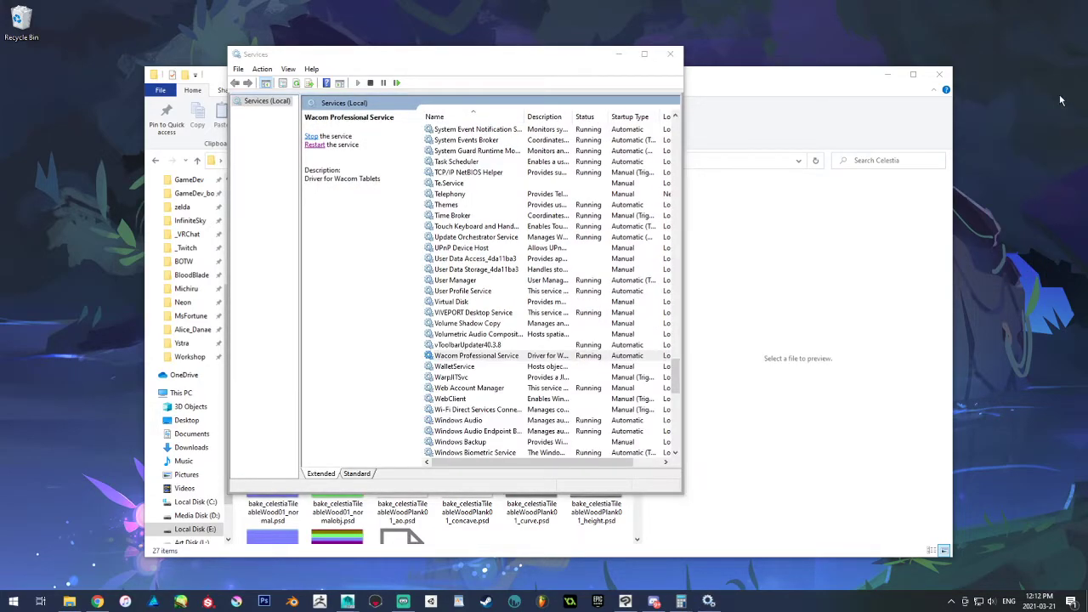
# Close the Services console, switch to ZBrush and load the saved elf character tool from the Workshop Sculpt folder
pyautogui.click(670, 53)
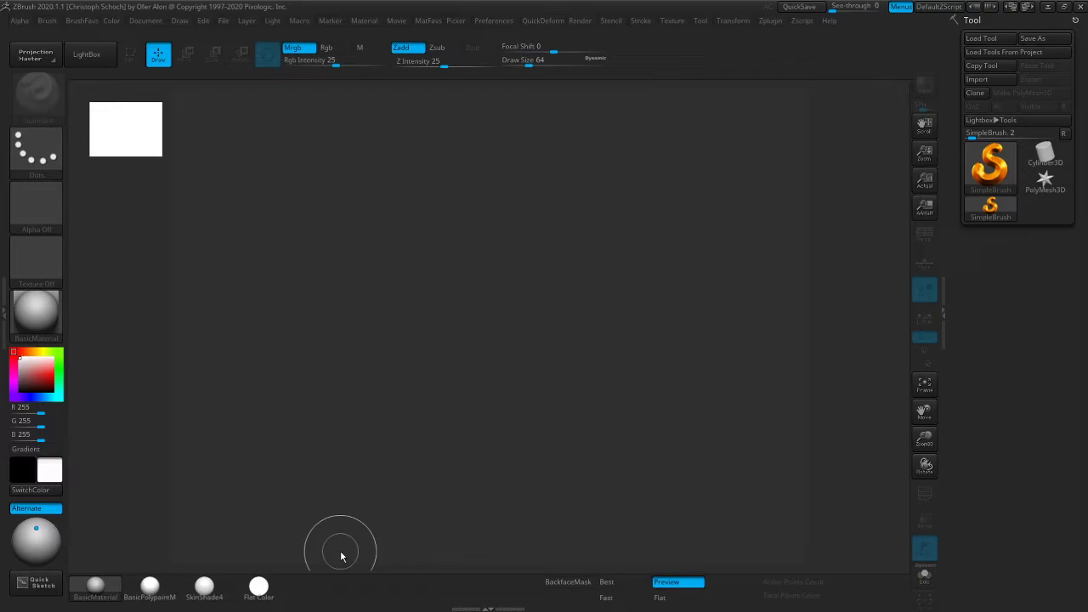
pyautogui.press(',')
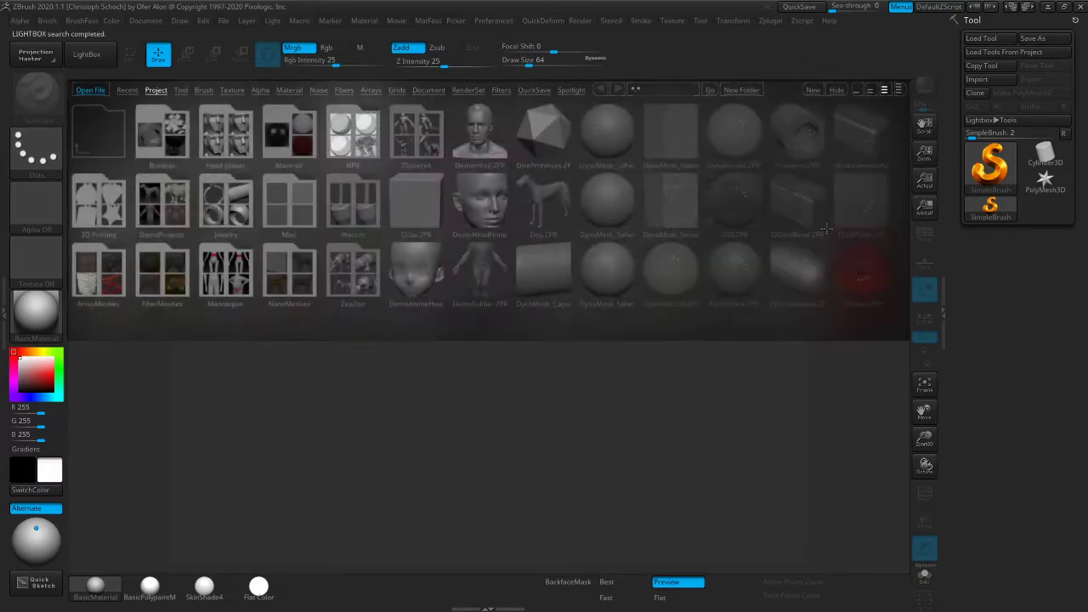
pyautogui.press(',')
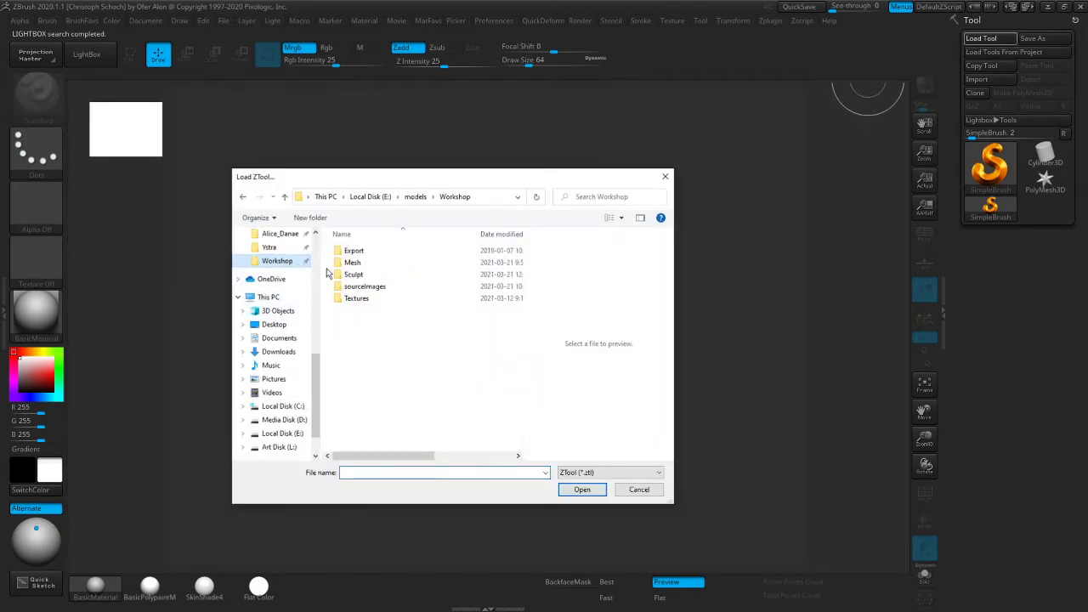
pyautogui.doubleClick(361, 273)
pyautogui.doubleClick(390, 253)
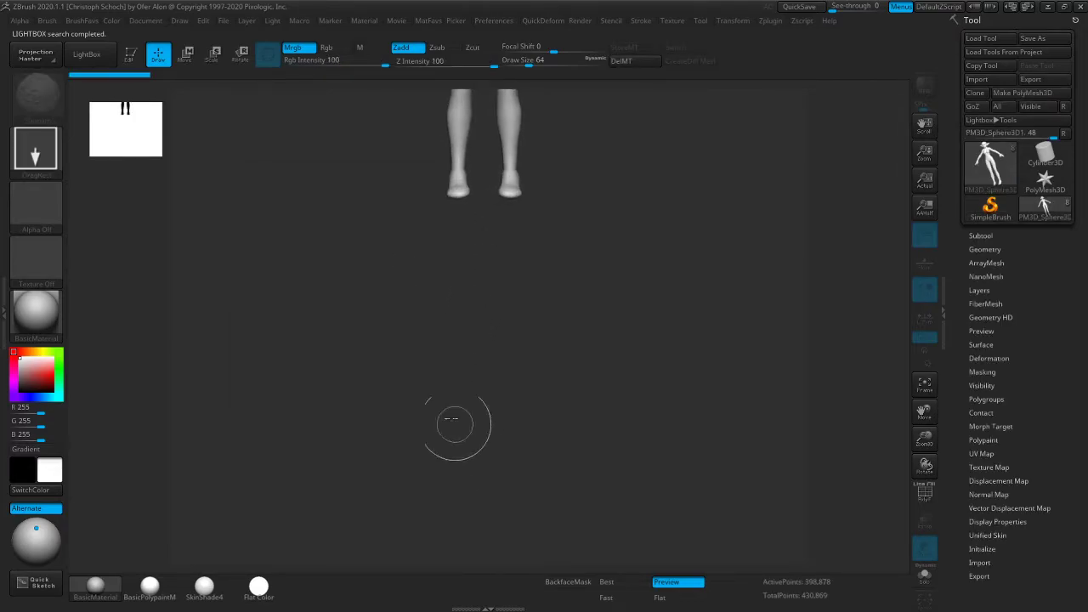
# Turn on Edit mode for the loaded character and frame the view on the head and shoulders
pyautogui.click(130, 54)
pyautogui.moveTo(924, 412); pyautogui.dragTo(879, 590)
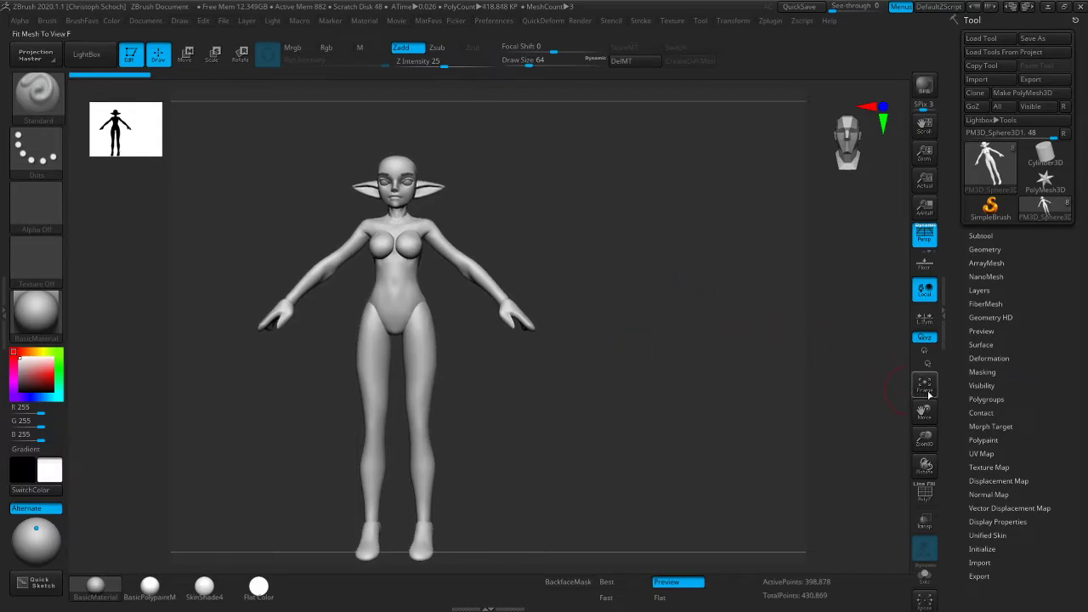
pyautogui.moveTo(924, 444); pyautogui.dragTo(925, 609)
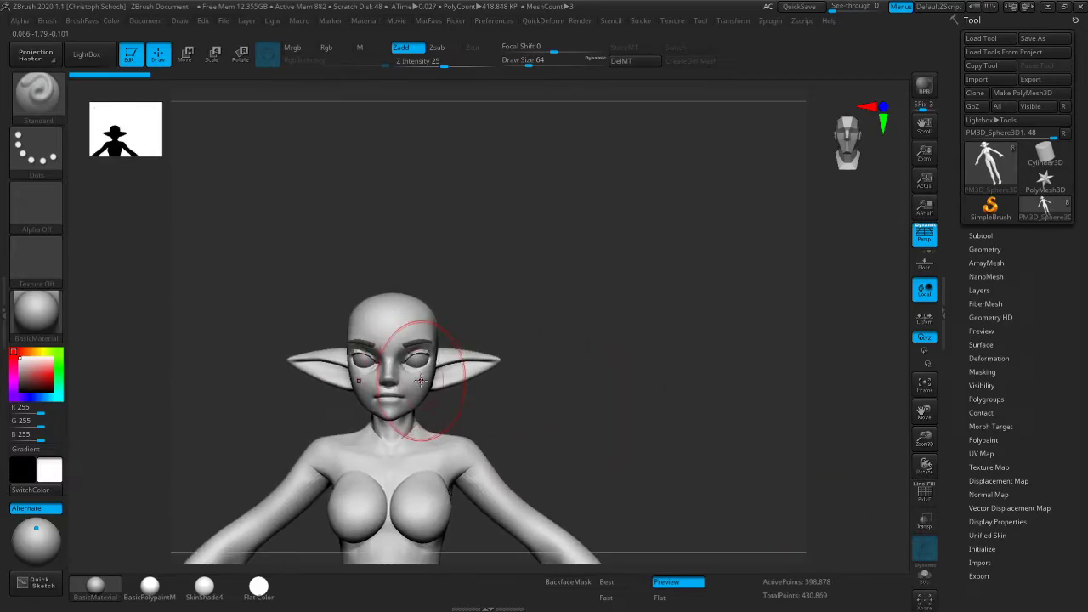
pyautogui.moveTo(926, 433); pyautogui.dragTo(924, 454)
pyautogui.moveTo(924, 413); pyautogui.dragTo(925, 438)
# Smooth the side of the neck below the jaw with the Smooth brush
pyautogui.moveTo(685, 429)
pyautogui.mouseDown()
pyautogui.moveTo(584, 429)
pyautogui.moveTo(463, 464)
pyautogui.moveTo(537, 437)
pyautogui.mouseUp()
pyautogui.keyDown('shift'); pyautogui.moveTo(444, 456); pyautogui.dragTo(437, 485); pyautogui.keyUp('shift')
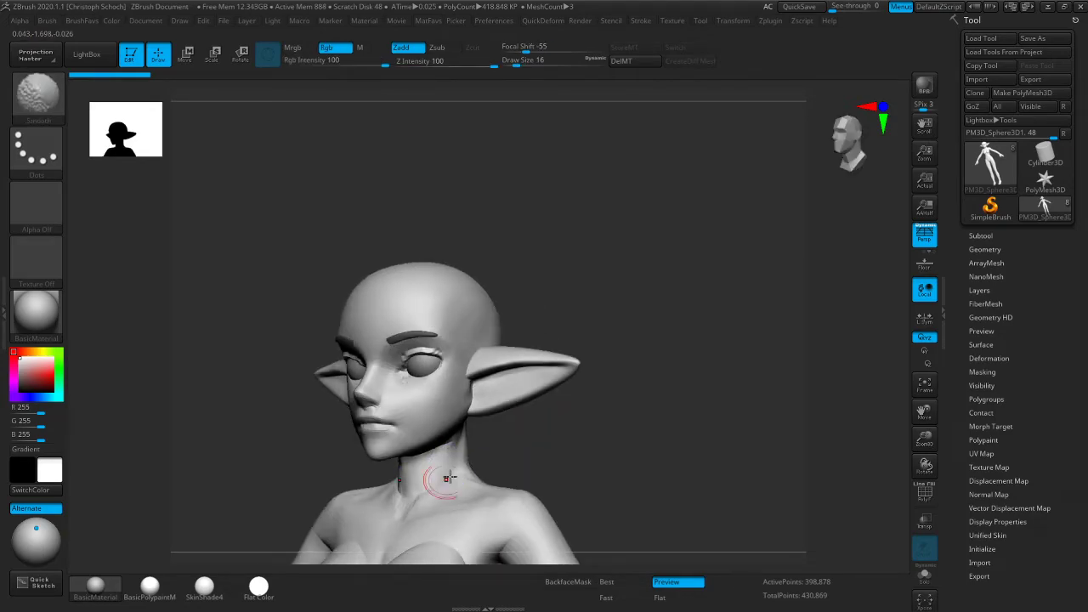
pyautogui.keyDown('shift'); pyautogui.moveTo(502, 459); pyautogui.dragTo(546, 437); pyautogui.keyUp('shift')
# Choose the Move brush at draw size 32 and adjust the chin and mouth area from the front
pyautogui.press('b')
pyautogui.click(539, 457)
pyautogui.moveTo(770, 415); pyautogui.dragTo(755, 397)
pyautogui.keyDown('shift'); pyautogui.moveTo(656, 377); pyautogui.dragTo(578, 413, button='right'); pyautogui.keyUp('shift')
pyautogui.press(']')
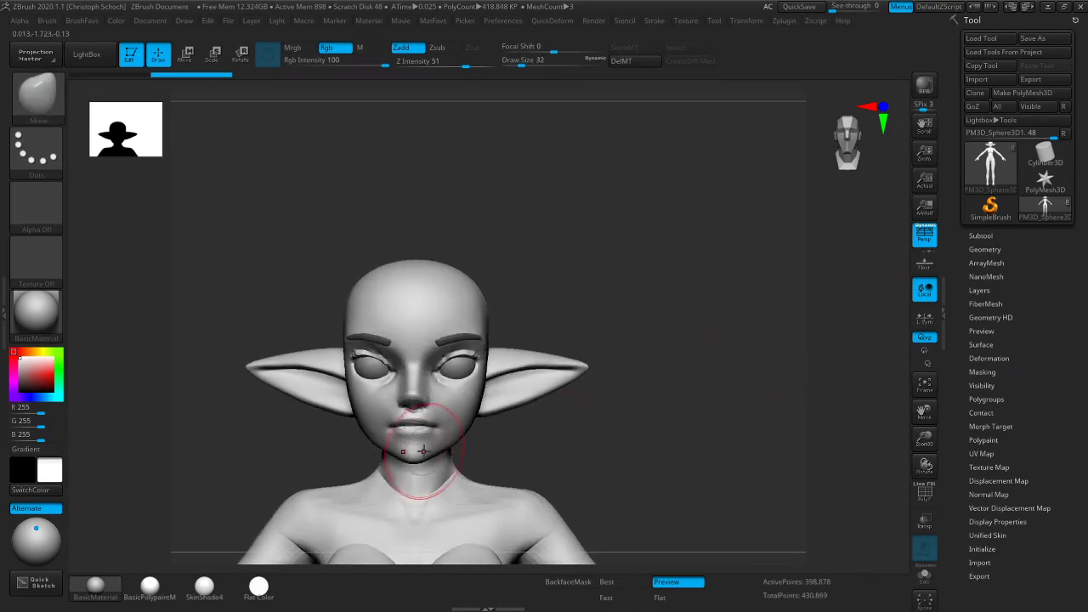
pyautogui.press(']')
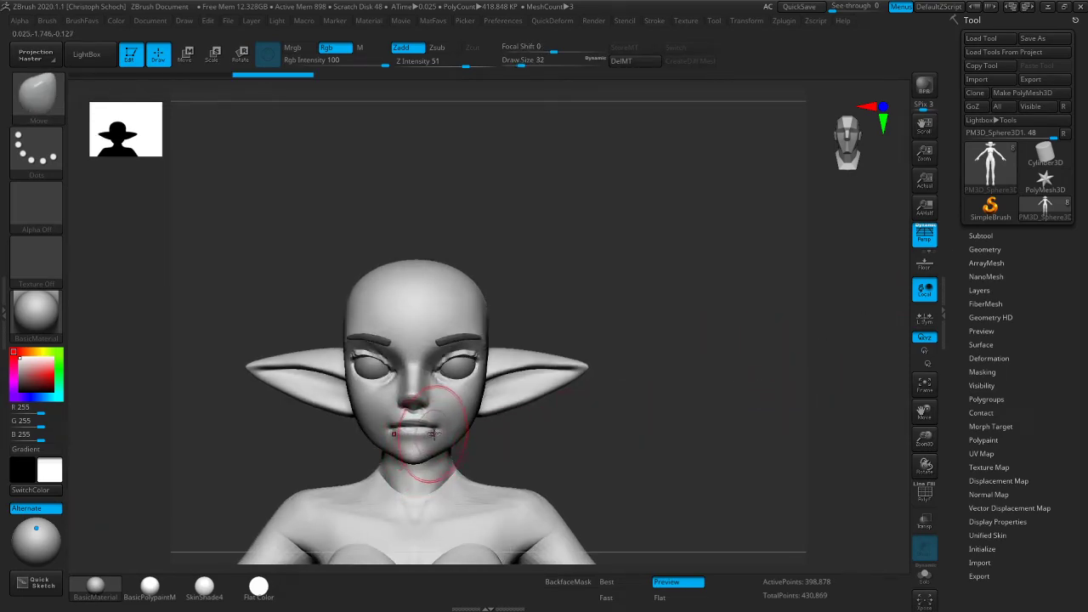
# Reshape the nose bridge and tip in profile with the Move brush, reducing the draw size to 24
pyautogui.keyDown('shift'); pyautogui.moveTo(551, 430); pyautogui.dragTo(417, 399, button='right'); pyautogui.keyUp('shift')
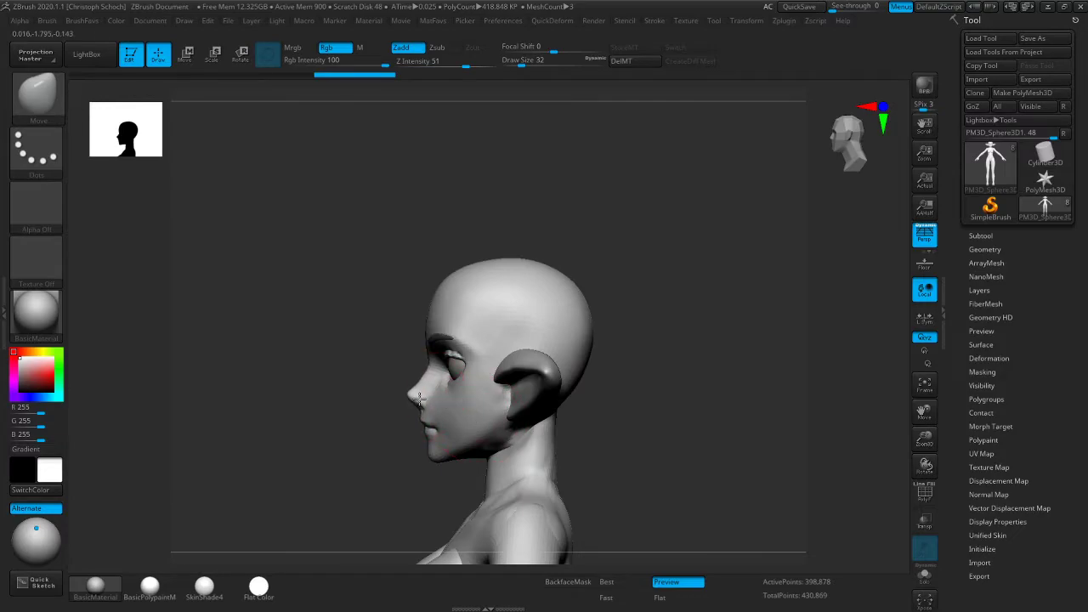
pyautogui.moveTo(425, 374); pyautogui.dragTo(415, 390)
pyautogui.moveTo(416, 391)
pyautogui.mouseDown(button='right')
pyautogui.moveTo(565, 426)
pyautogui.moveTo(510, 425)
pyautogui.moveTo(427, 387)
pyautogui.mouseUp(button='right')
pyautogui.press('[')
pyautogui.press(']')
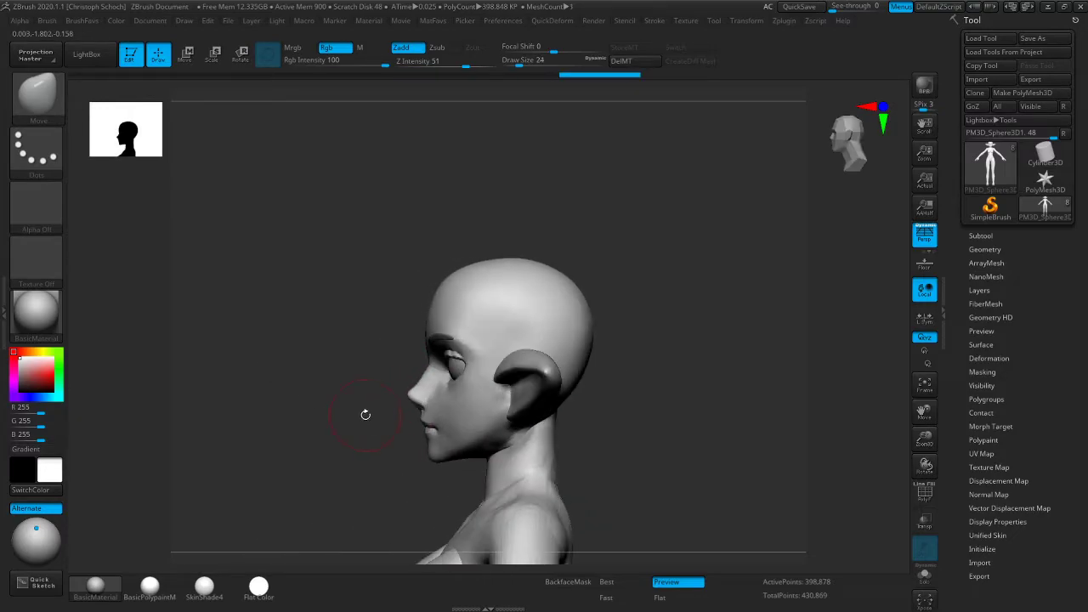
# Enlarge the Move brush to draw size 48 and nudge the ear's front base up and back in profile
pyautogui.press(']')
pyautogui.press(']')
pyautogui.moveTo(502, 384); pyautogui.dragTo(515, 374)
pyautogui.moveTo(706, 343); pyautogui.dragTo(750, 345, button='right')
pyautogui.moveTo(749, 344)
pyautogui.mouseDown()
pyautogui.moveTo(779, 343)
pyautogui.moveTo(759, 351)
pyautogui.mouseUp()
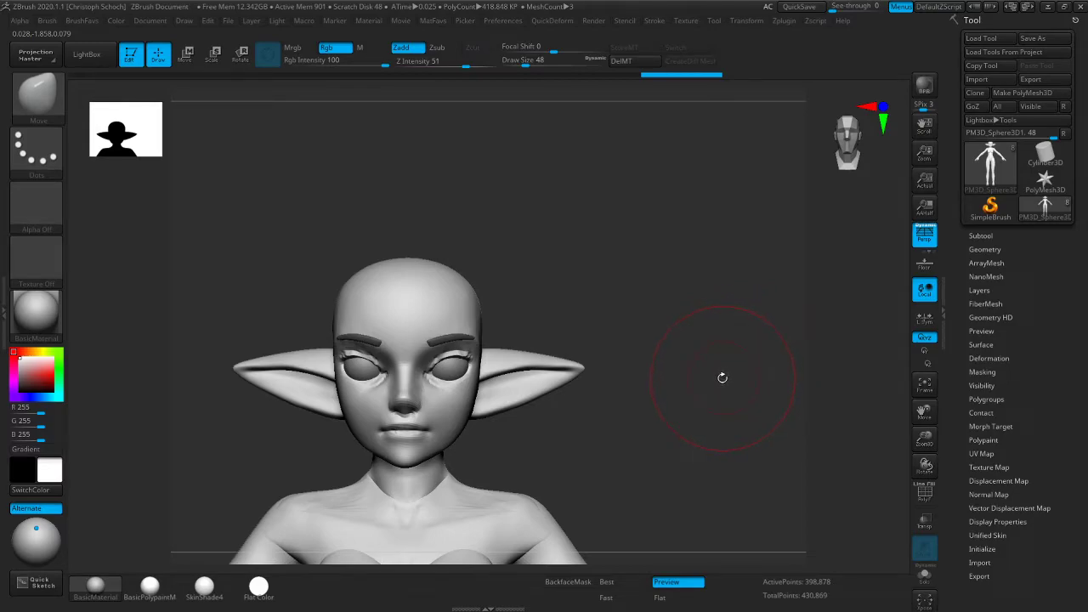
# Refine the cheek, jawline and chin from front and side with the Move brush at draw sizes between 16 and 40
pyautogui.press('[')
pyautogui.press('[')
pyautogui.press('[')
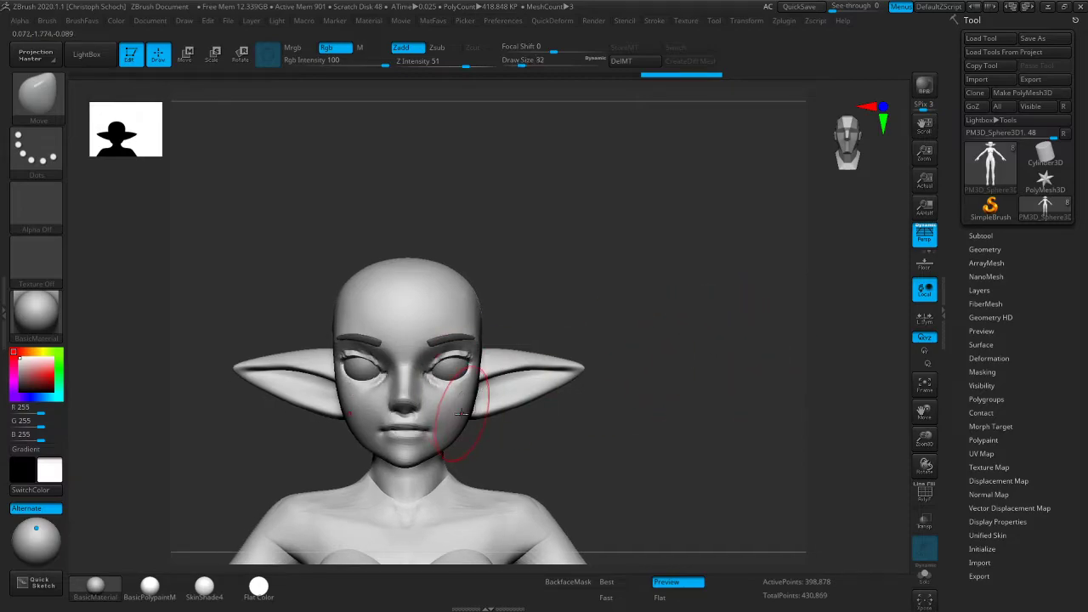
pyautogui.moveTo(514, 422)
pyautogui.mouseDown()
pyautogui.moveTo(619, 428)
pyautogui.moveTo(639, 413)
pyautogui.mouseUp()
pyautogui.press('[')
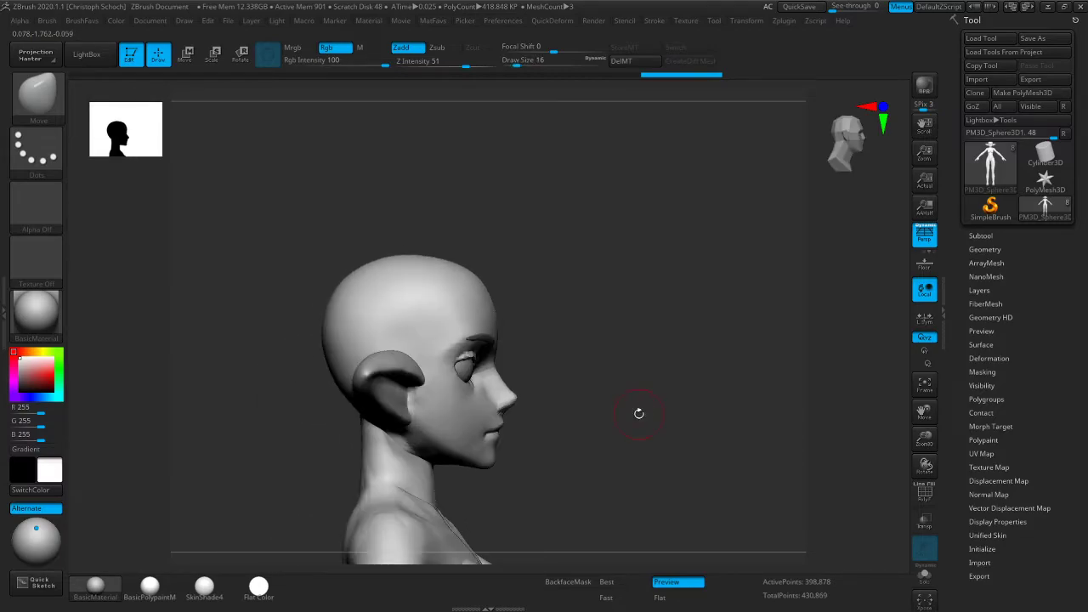
pyautogui.press(']')
pyautogui.press(']')
pyautogui.press(']')
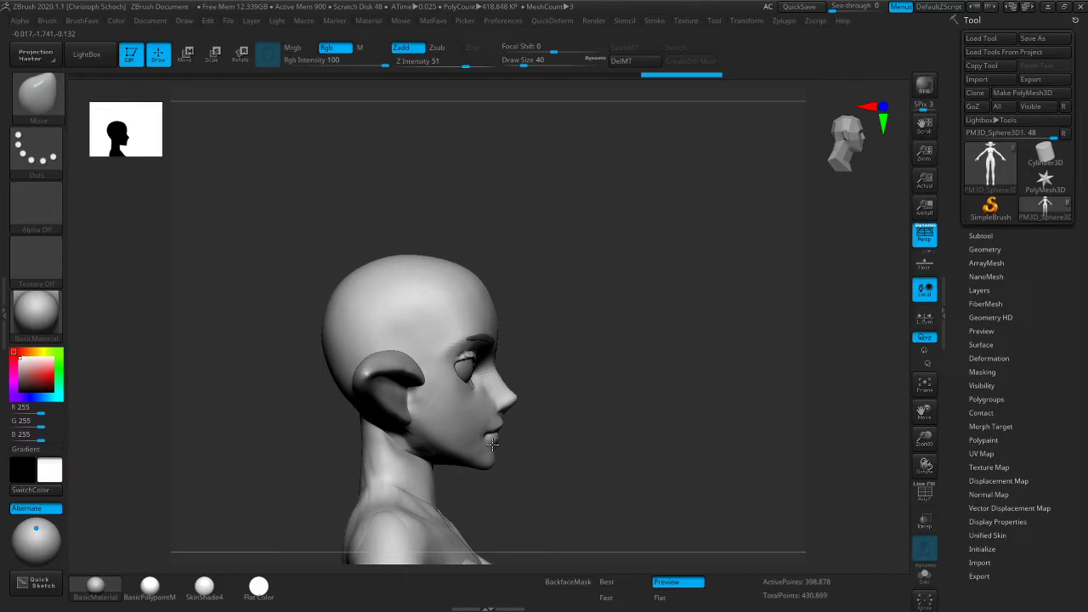
pyautogui.moveTo(646, 393); pyautogui.dragTo(676, 384)
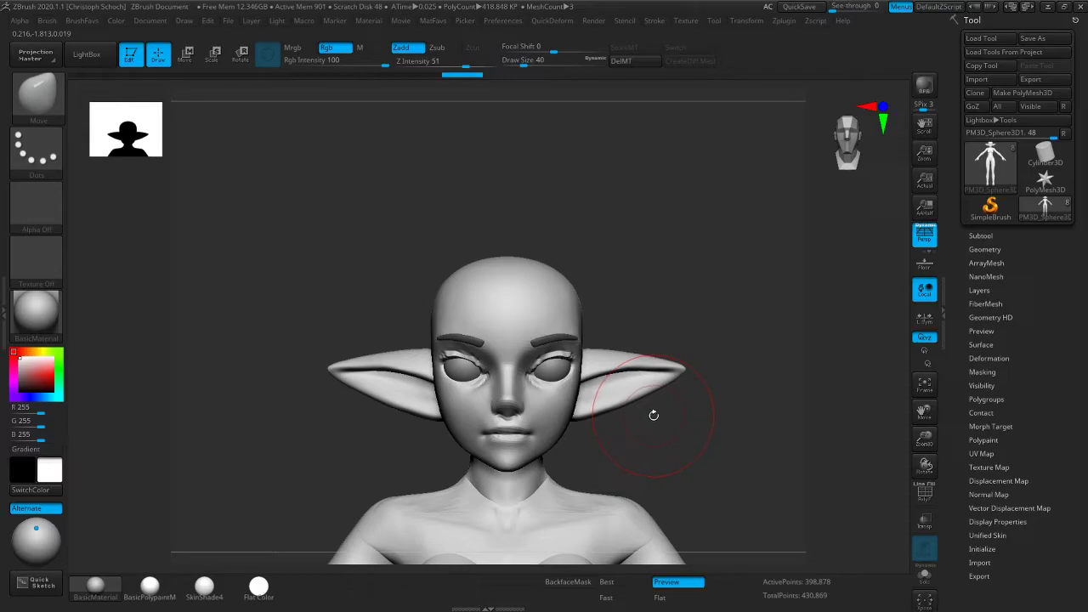
# Reshape the rear corner of the jaw below the ear in profile with the Move brush at draw size 24
pyautogui.moveTo(654, 415); pyautogui.dragTo(799, 388)
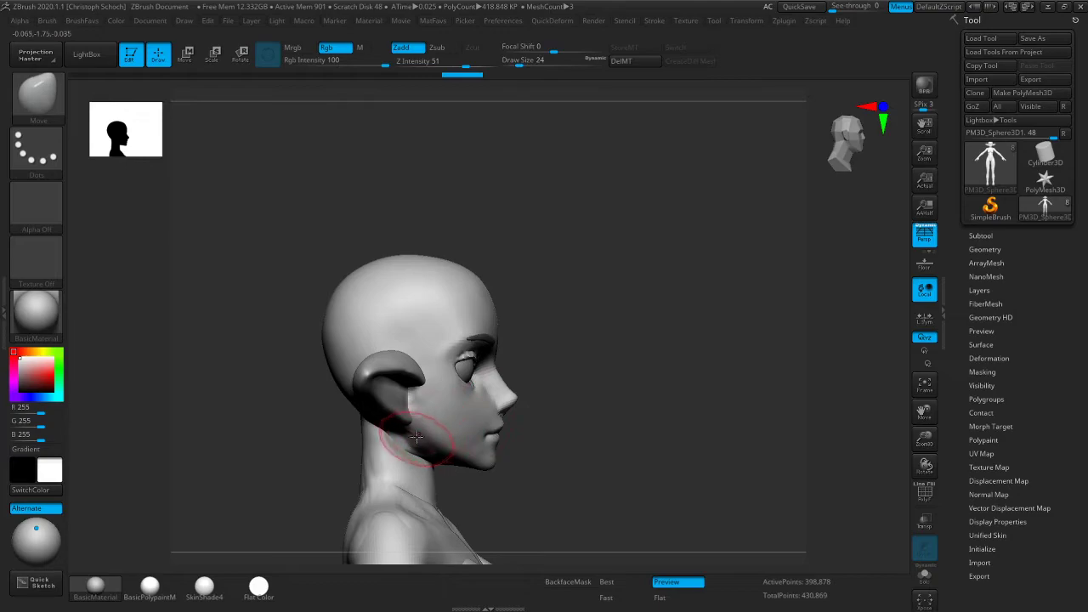
pyautogui.moveTo(360, 459); pyautogui.dragTo(429, 472)
pyautogui.press(']')
pyautogui.press(']')
# Adjust the back of the neck and the base of the skull with the Move brush at draw size 36
pyautogui.moveTo(358, 497)
pyautogui.mouseDown()
pyautogui.moveTo(350, 501)
pyautogui.moveTo(359, 475)
pyautogui.mouseUp()
pyautogui.keyDown('shift'); pyautogui.moveTo(289, 488); pyautogui.dragTo(251, 485); pyautogui.keyUp('shift')
pyautogui.moveTo(367, 457)
pyautogui.keyDown('shift'); pyautogui.mouseDown()
pyautogui.moveTo(362, 442)
pyautogui.moveTo(366, 459)
pyautogui.moveTo(382, 436)
pyautogui.moveTo(496, 440)
pyautogui.mouseUp(); pyautogui.keyUp('shift')
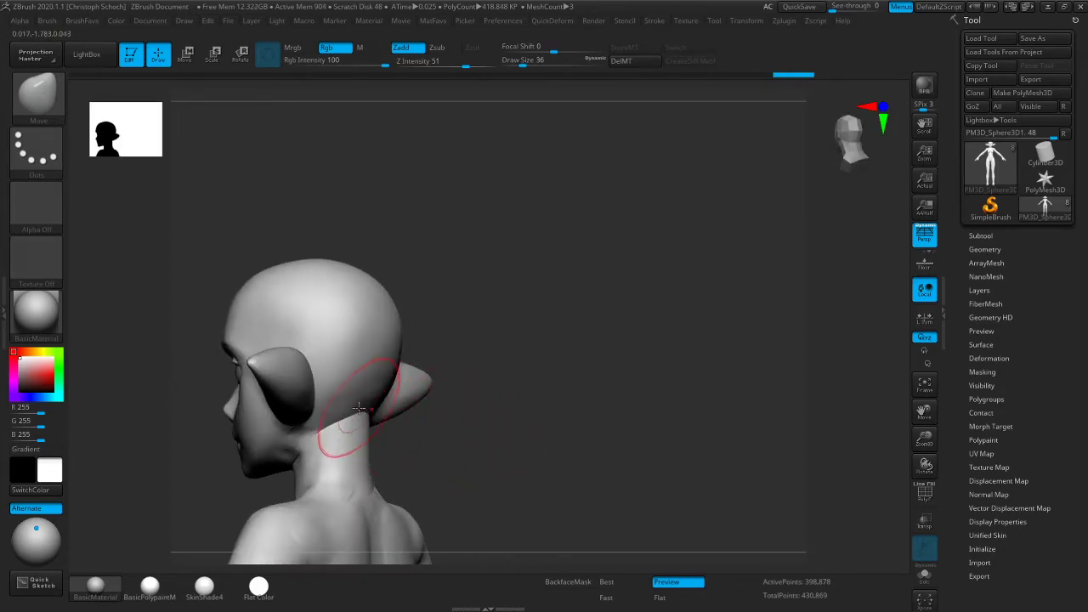
pyautogui.keyDown('shift'); pyautogui.moveTo(599, 330); pyautogui.dragTo(556, 328); pyautogui.keyUp('shift')
pyautogui.moveTo(368, 440)
pyautogui.mouseDown()
pyautogui.moveTo(673, 311)
pyautogui.moveTo(704, 329)
pyautogui.mouseUp()
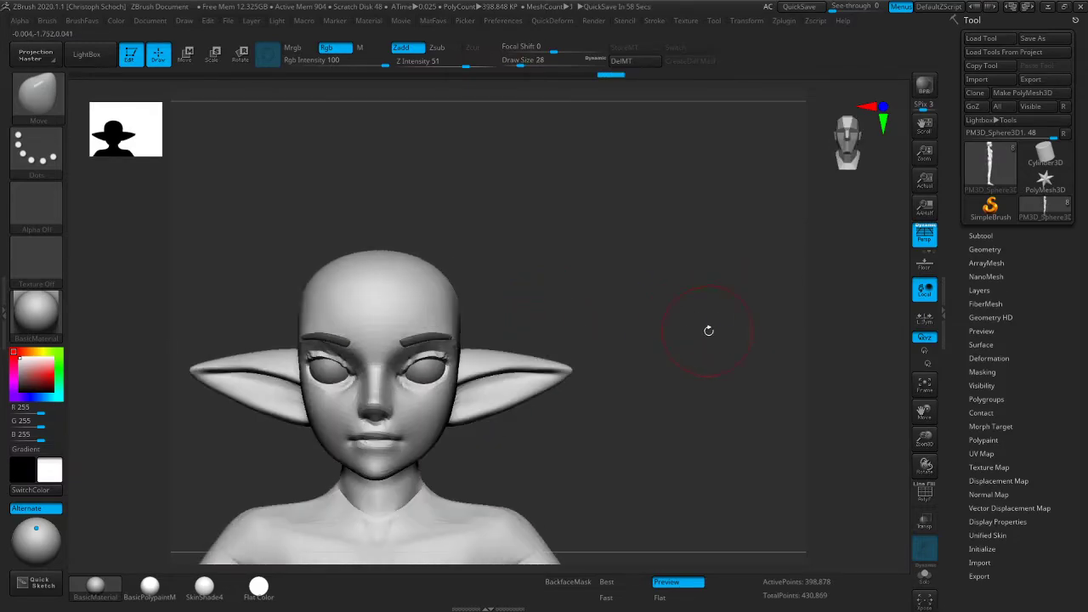
pyautogui.moveTo(502, 352); pyautogui.dragTo(504, 352)
pyautogui.moveTo(646, 336)
pyautogui.mouseDown()
pyautogui.moveTo(617, 321)
pyautogui.moveTo(635, 315)
pyautogui.mouseUp()
# Make the Extract7 eyelash subtool visible, select it and fit the lashes around the eyes with the Move brush
pyautogui.click(980, 235)
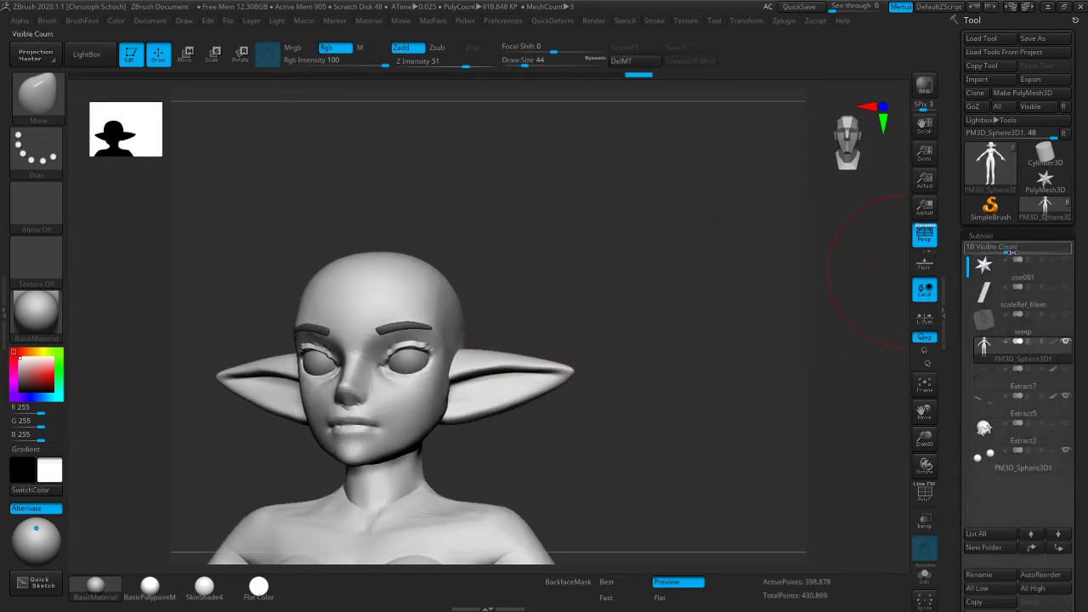
pyautogui.click(1069, 375)
pyautogui.moveTo(511, 289)
pyautogui.mouseDown()
pyautogui.moveTo(527, 277)
pyautogui.moveTo(505, 289)
pyautogui.mouseUp()
pyautogui.moveTo(410, 344)
pyautogui.mouseDown()
pyautogui.moveTo(400, 348)
pyautogui.moveTo(408, 343)
pyautogui.mouseUp()
pyautogui.press('[')
pyautogui.moveTo(489, 298)
pyautogui.keyDown('shift'); pyautogui.mouseDown()
pyautogui.moveTo(533, 316)
pyautogui.moveTo(498, 309)
pyautogui.mouseUp(); pyautogui.keyUp('shift')
pyautogui.moveTo(430, 356); pyautogui.dragTo(427, 354)
pyautogui.keyDown('shift'); pyautogui.moveTo(292, 453); pyautogui.dragTo(309, 452); pyautogui.keyUp('shift')
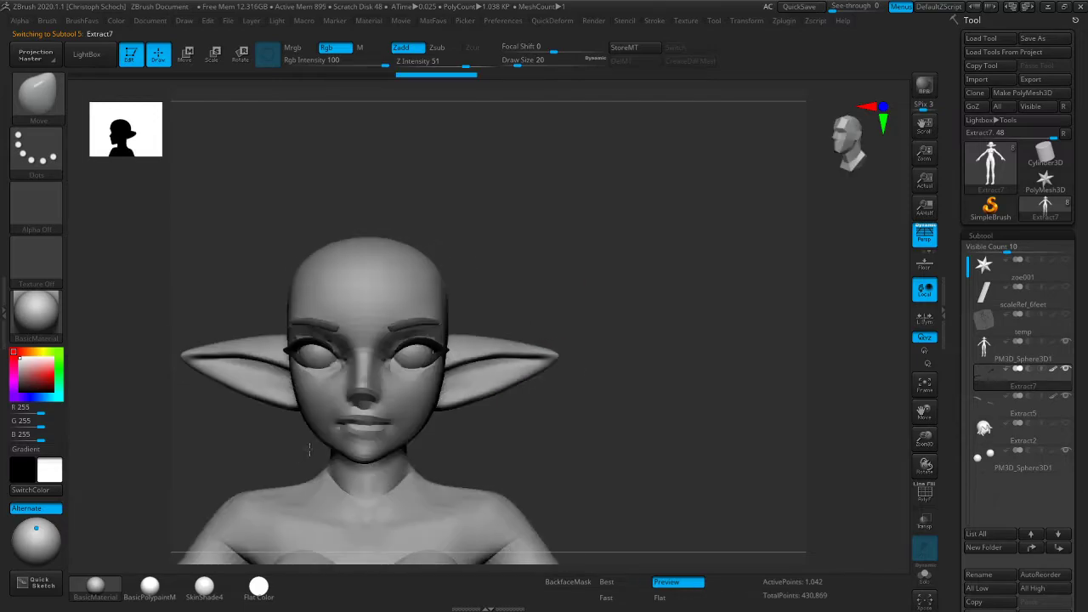
# Refine the curve and outer corners of the eyelashes with the Move brush at draw sizes 9 and 22
pyautogui.press('[')
pyautogui.moveTo(522, 307); pyautogui.dragTo(575, 272)
pyautogui.press(']')
pyautogui.moveTo(396, 341)
pyautogui.mouseDown()
pyautogui.moveTo(341, 332)
pyautogui.moveTo(349, 323)
pyautogui.mouseUp()
pyautogui.moveTo(544, 271)
pyautogui.keyDown('shift'); pyautogui.mouseDown()
pyautogui.moveTo(507, 265)
pyautogui.moveTo(604, 241)
pyautogui.moveTo(546, 276)
pyautogui.mouseUp(); pyautogui.keyUp('shift')
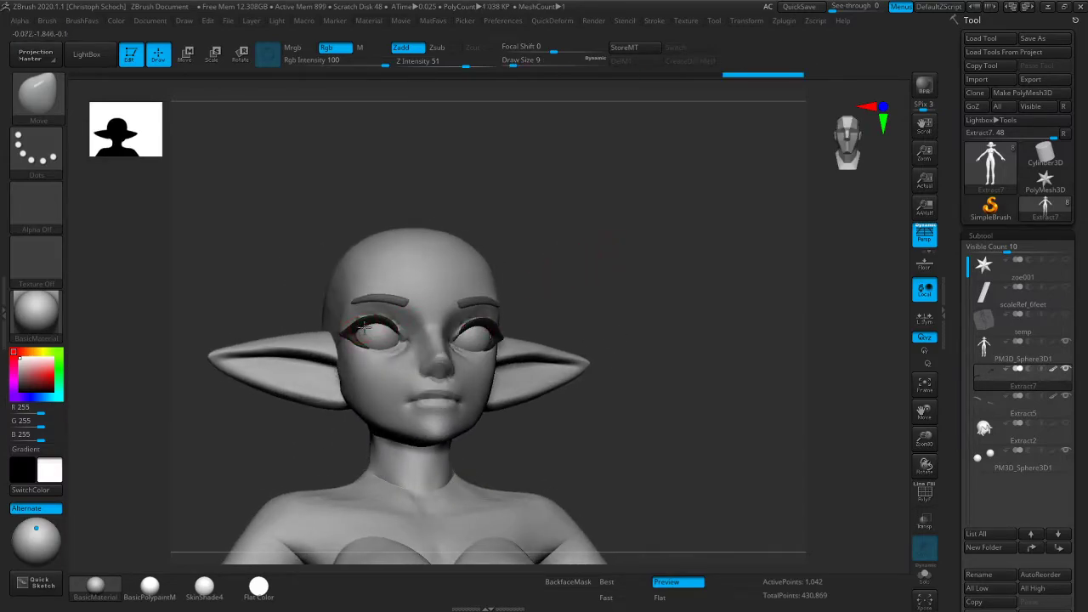
pyautogui.press(']')
pyautogui.press(']')
pyautogui.press(']')
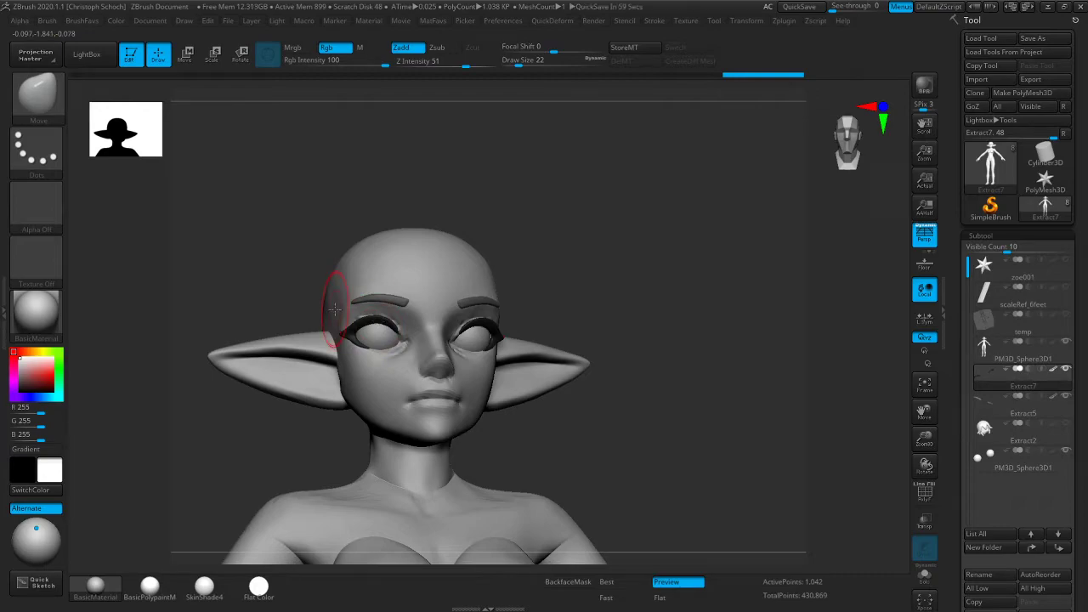
pyautogui.moveTo(699, 284); pyautogui.dragTo(703, 284)
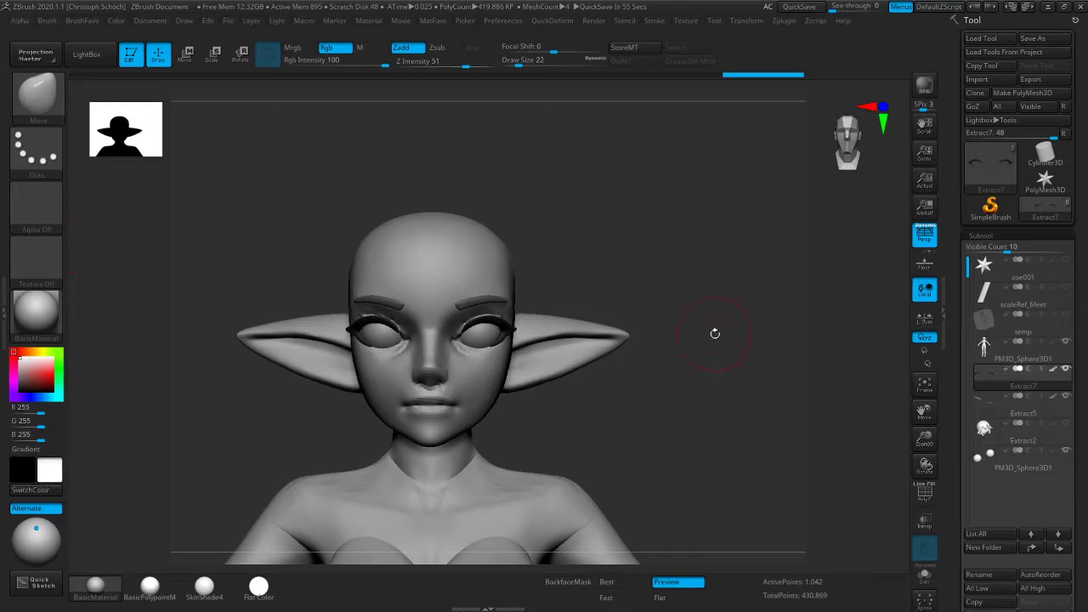
# Select the body subtool and adjust the shape of the torso with the Move brush at draw size 22
pyautogui.moveTo(925, 438); pyautogui.dragTo(924, 408)
pyautogui.moveTo(924, 413); pyautogui.dragTo(914, 344)
pyautogui.moveTo(621, 327); pyautogui.dragTo(680, 331)
pyautogui.moveTo(561, 358); pyautogui.dragTo(613, 364)
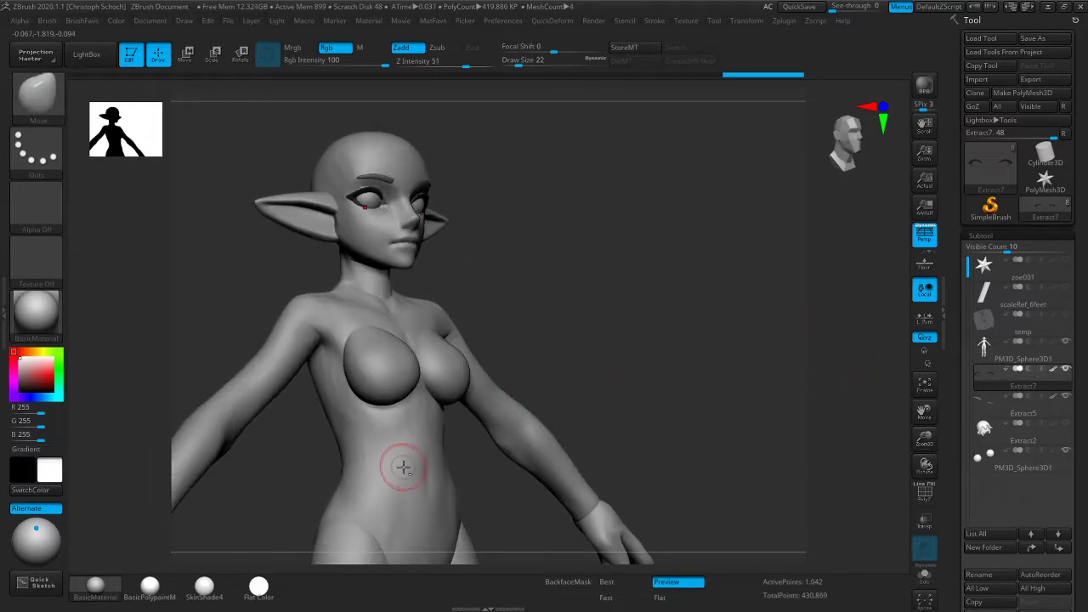
pyautogui.keyDown('alt'); pyautogui.click(402, 465); pyautogui.keyUp('alt')
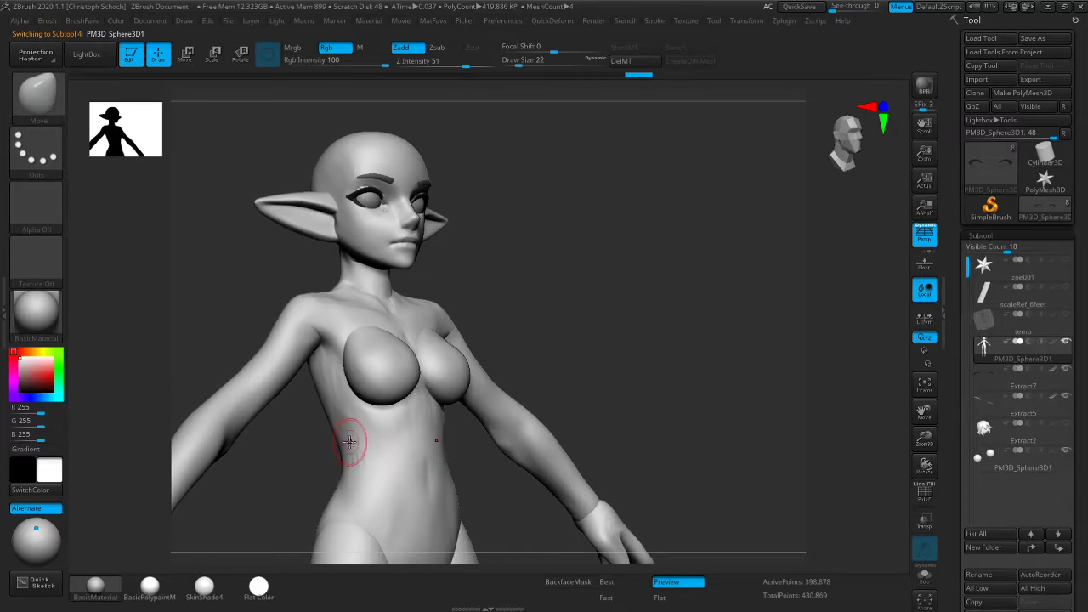
pyautogui.moveTo(612, 321); pyautogui.dragTo(611, 345)
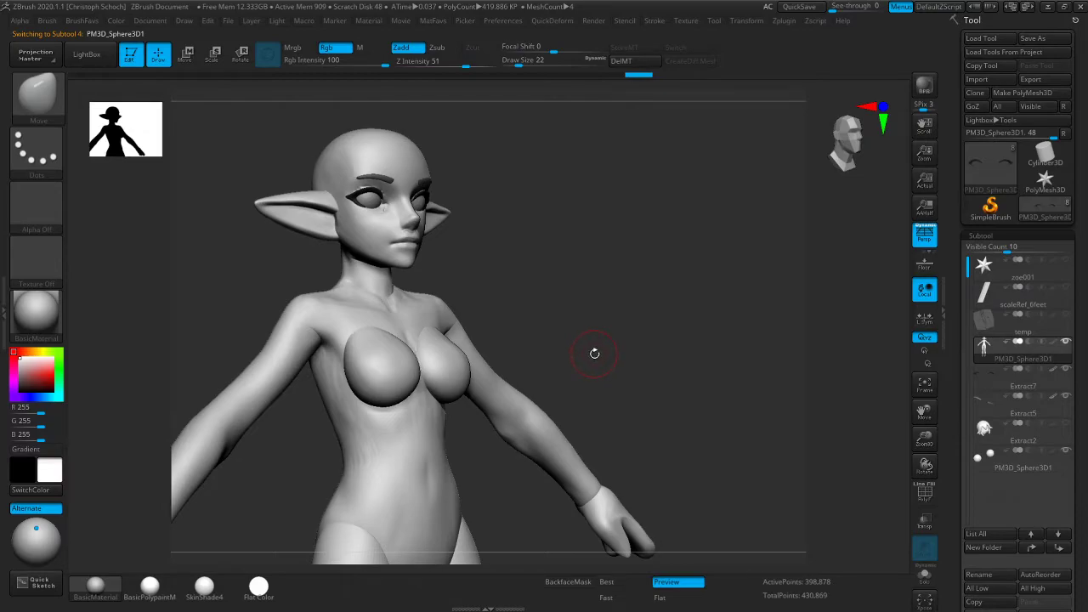
pyautogui.moveTo(635, 331); pyautogui.dragTo(680, 340)
# Build up the ribcage beneath the breasts with the ClayBuildup brush at draw size 30 and smooth the strokes
pyautogui.hotkey('ctrl', 'shift', 'space')
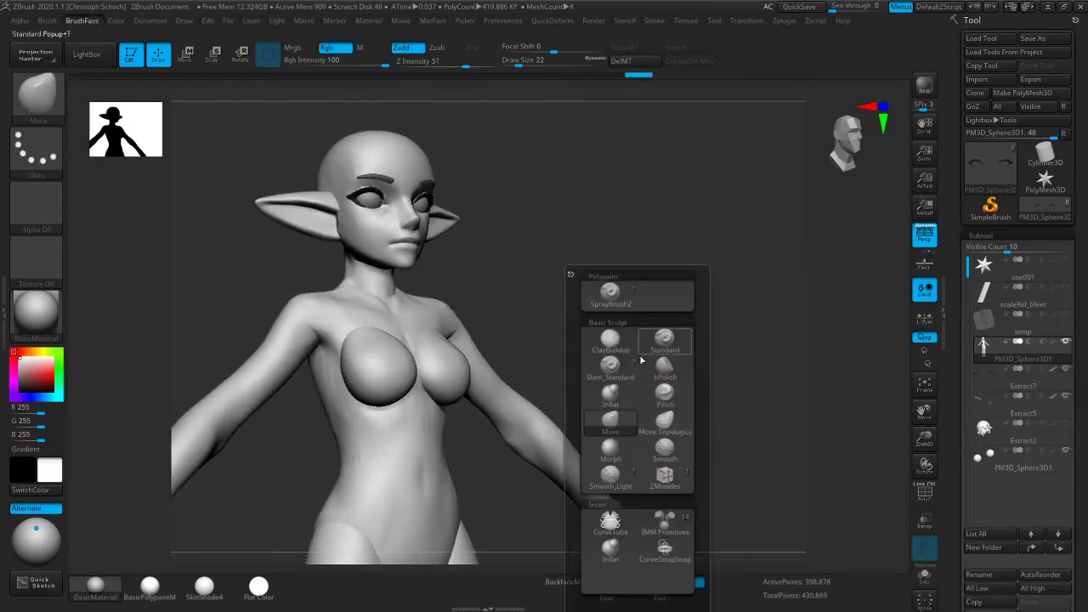
pyautogui.click(610, 341)
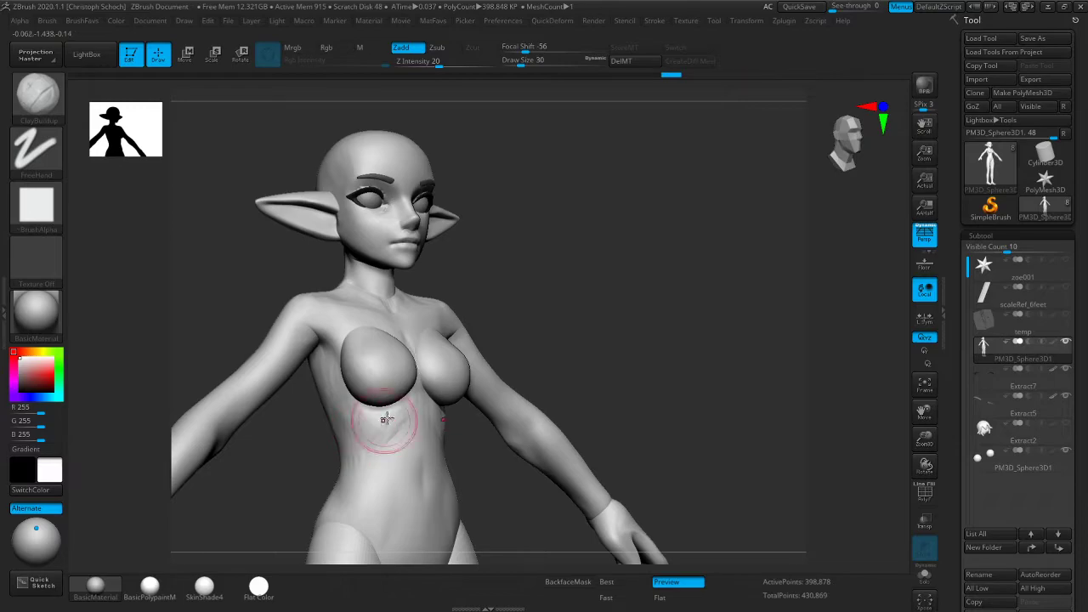
pyautogui.press('shift')
pyautogui.moveTo(367, 453); pyautogui.dragTo(455, 443, button='right')
# Pull the upper abdomen slightly inward in profile with the Move brush at draw size 54
pyautogui.press('b')
pyautogui.press('m')
pyautogui.press('v')
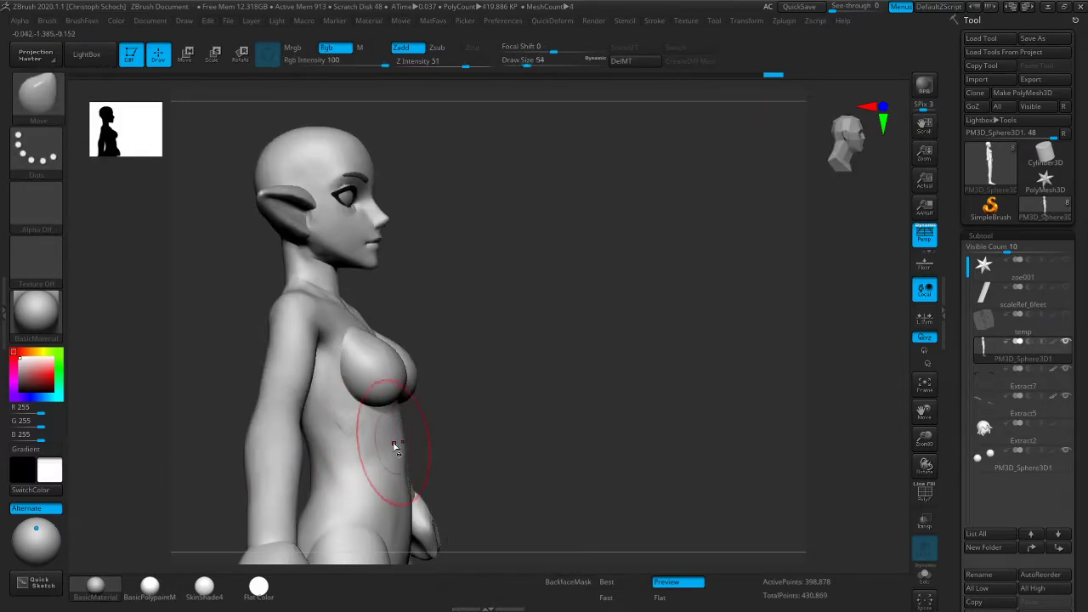
pyautogui.moveTo(399, 446); pyautogui.dragTo(392, 444)
# Build up the sternum and the ribs under the breasts with ClayBuildup at draw size 22, dismissing the undo history notice
pyautogui.moveTo(488, 438)
pyautogui.mouseDown(button='right')
pyautogui.moveTo(396, 425)
pyautogui.moveTo(499, 387)
pyautogui.moveTo(552, 349)
pyautogui.moveTo(513, 360)
pyautogui.moveTo(493, 385)
pyautogui.mouseUp(button='right')
pyautogui.press('b')
pyautogui.press('c')
pyautogui.press('b')
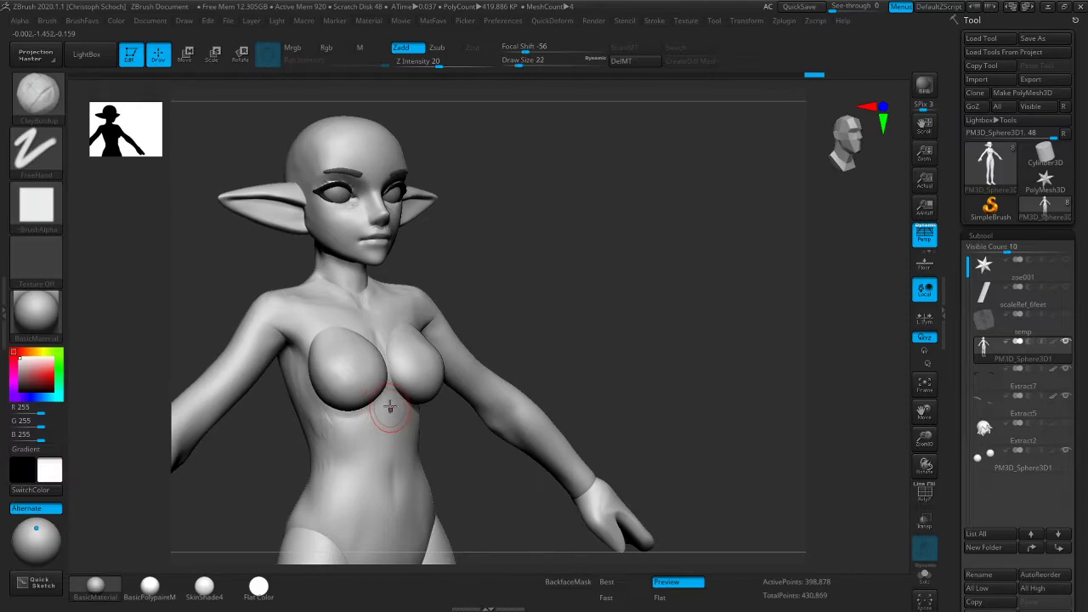
pyautogui.click(389, 406)
pyautogui.click(391, 469)
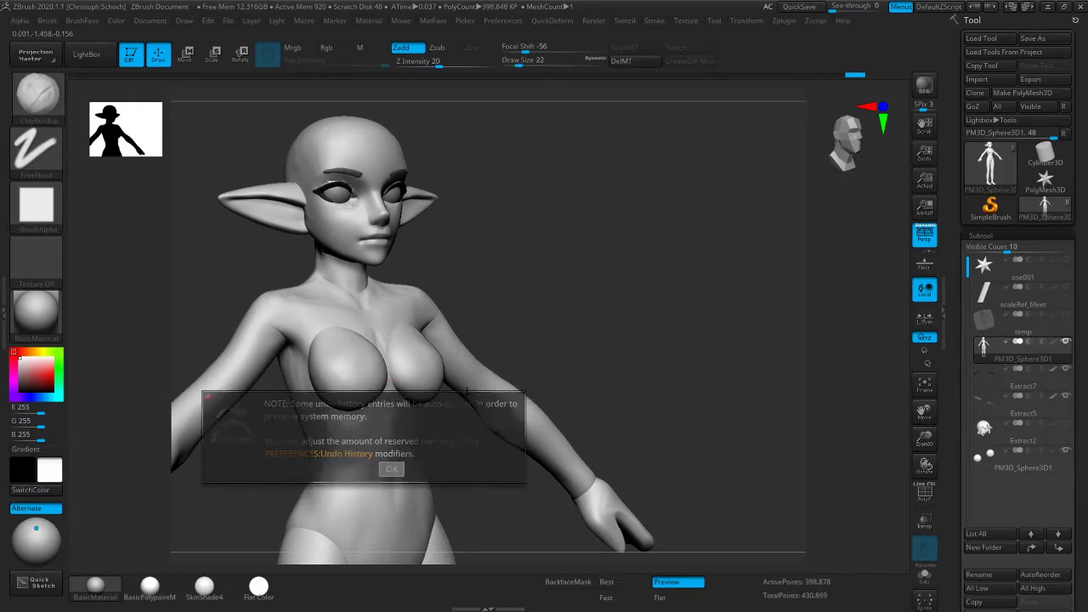
pyautogui.moveTo(369, 445); pyautogui.dragTo(449, 374, button='right')
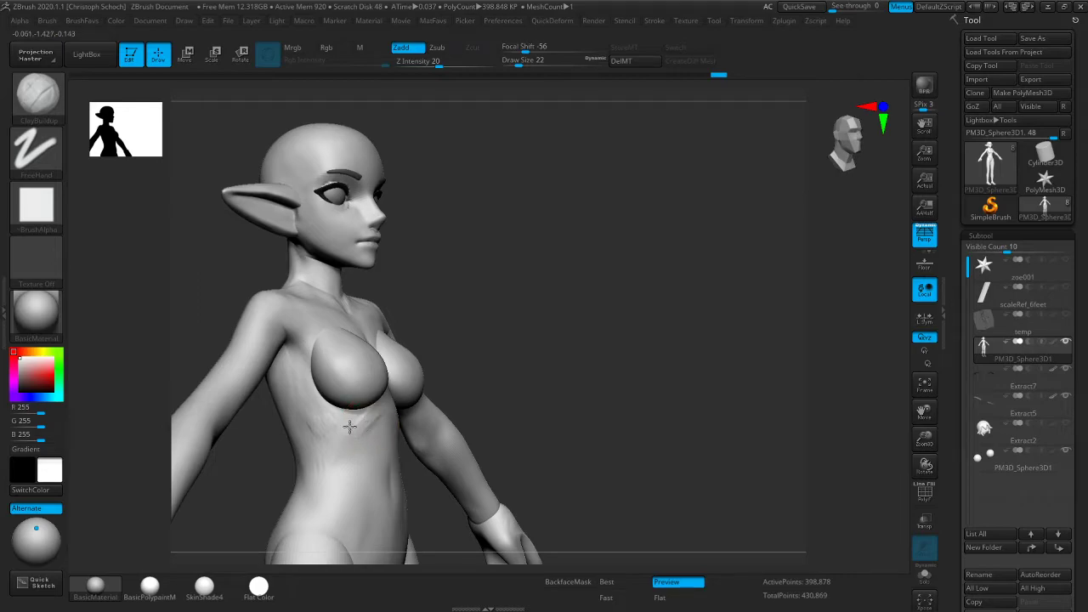
pyautogui.moveTo(536, 360)
pyautogui.keyDown('shift'); pyautogui.mouseDown(button='right')
pyautogui.moveTo(637, 328)
pyautogui.moveTo(603, 339)
pyautogui.mouseUp(button='right'); pyautogui.keyUp('shift')
# Reshape the lower and upper contours of the breasts with the Move brush at draw sizes 42 and 34
pyautogui.press('b')
pyautogui.press('m')
pyautogui.press('v')
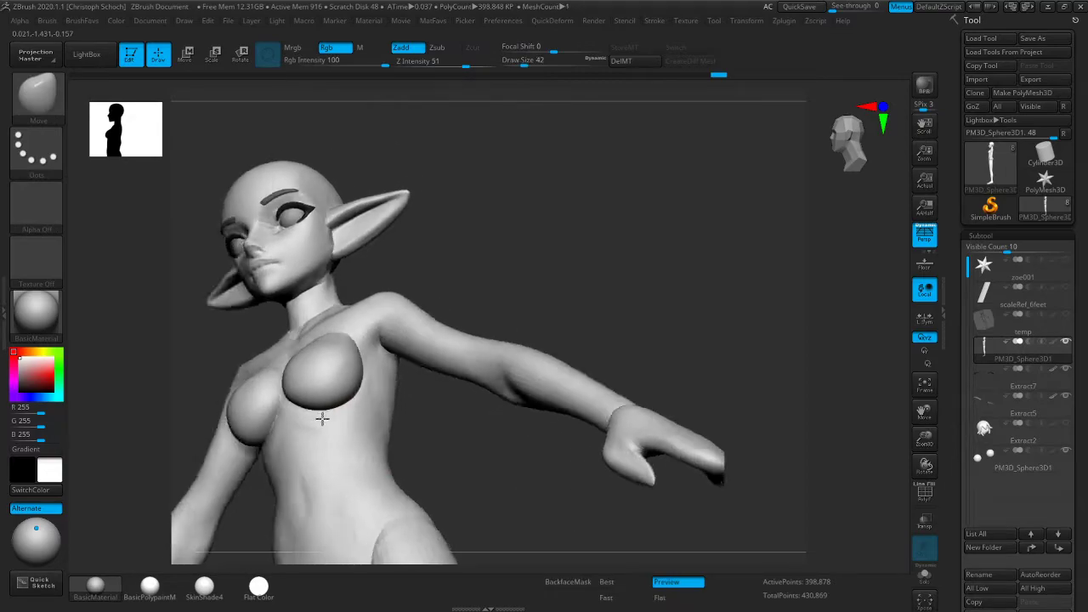
pyautogui.moveTo(318, 417)
pyautogui.mouseDown(button='right')
pyautogui.moveTo(391, 396)
pyautogui.moveTo(316, 400)
pyautogui.moveTo(397, 476)
pyautogui.moveTo(365, 323)
pyautogui.mouseUp(button='right')
pyautogui.moveTo(325, 335); pyautogui.dragTo(330, 337)
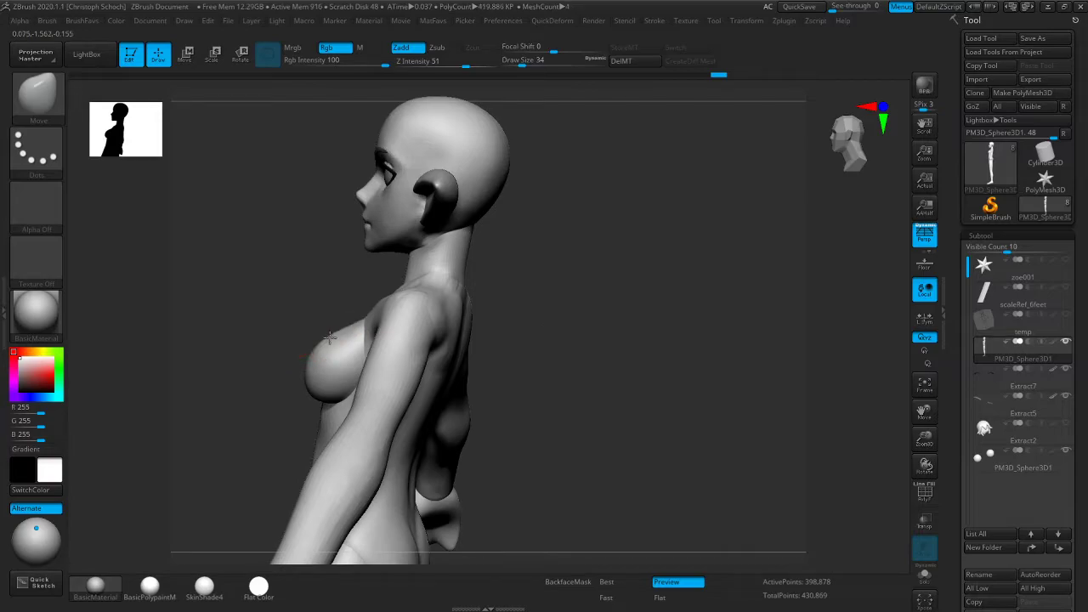
# Flatten the lower abdomen between the hips with the hPolish brush at draw size 34
pyautogui.moveTo(262, 388); pyautogui.dragTo(308, 390, button='right')
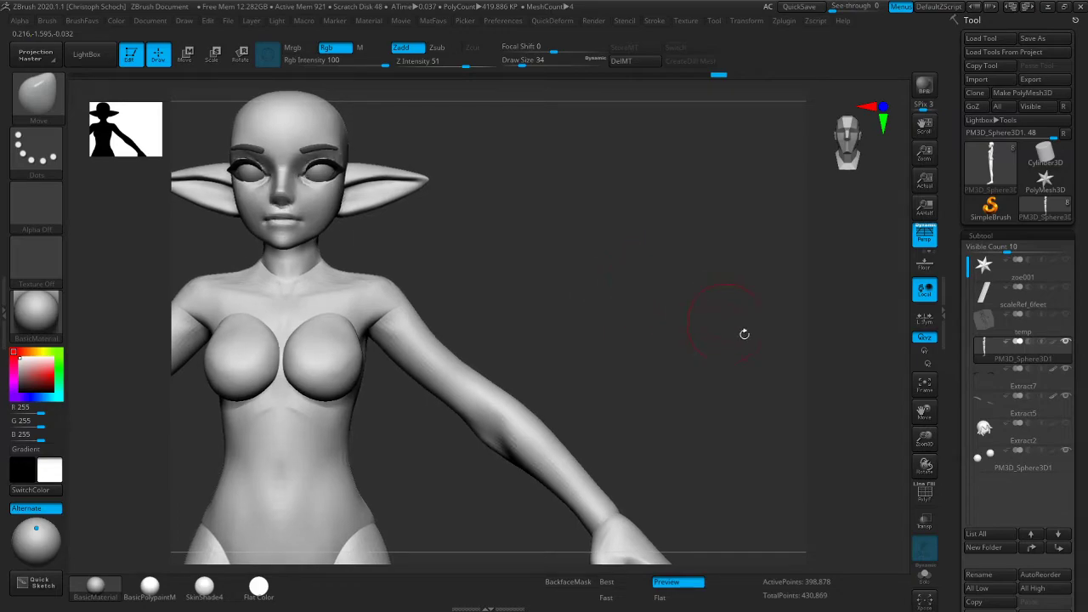
pyautogui.moveTo(924, 417); pyautogui.dragTo(947, 390)
pyautogui.moveTo(704, 304); pyautogui.dragTo(677, 339)
pyautogui.moveTo(653, 413); pyautogui.dragTo(333, 488)
pyautogui.moveTo(502, 405)
pyautogui.mouseDown()
pyautogui.moveTo(520, 393)
pyautogui.moveTo(520, 403)
pyautogui.mouseUp()
pyautogui.press('b')
pyautogui.press('h')
pyautogui.press('p')
pyautogui.moveTo(420, 465); pyautogui.dragTo(501, 405)
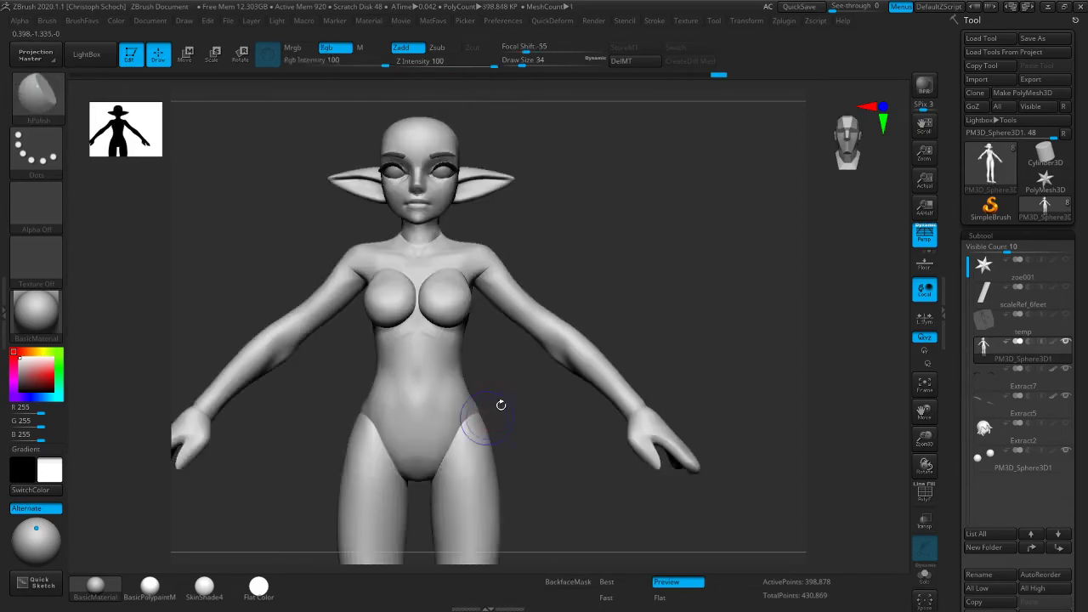
# Build up the lower belly with the ClayBuildup brush at draw size 50 and smooth it
pyautogui.press('b')
pyautogui.press('c')
pyautogui.press('b')
pyautogui.moveTo(432, 395); pyautogui.dragTo(424, 401)
pyautogui.press(']')
pyautogui.press(']')
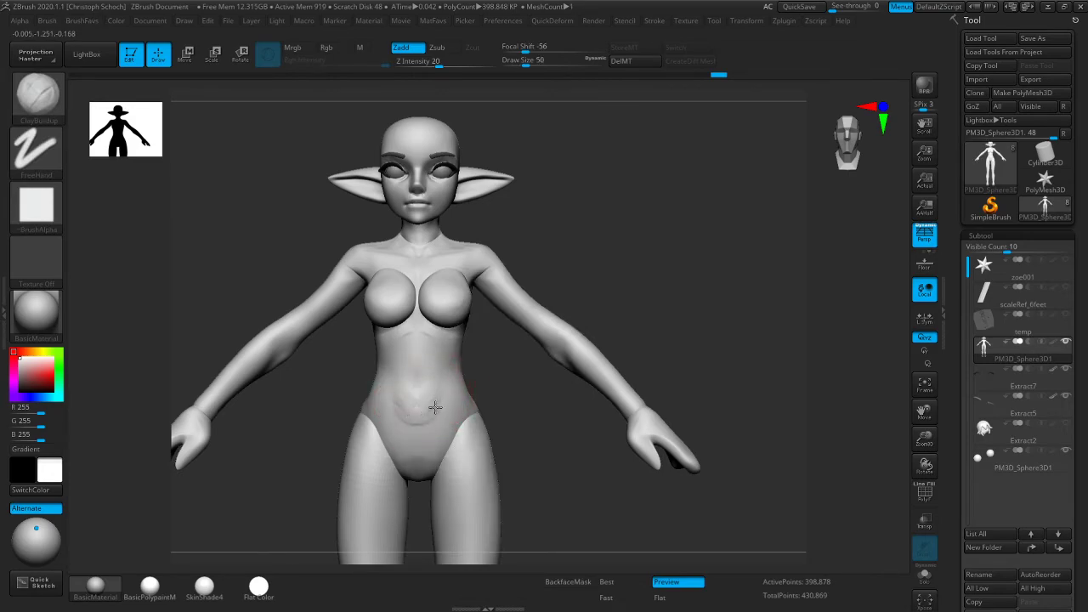
pyautogui.moveTo(425, 404)
pyautogui.keyDown('shift'); pyautogui.mouseDown()
pyautogui.moveTo(403, 363)
pyautogui.moveTo(393, 406)
pyautogui.moveTo(402, 421)
pyautogui.moveTo(423, 424)
pyautogui.moveTo(442, 410)
pyautogui.mouseUp(); pyautogui.keyUp('shift')
# Define the abdominal muscles and lower ribs with ClayBuildup at draw size 26 and smooth the strokes
pyautogui.press('[')
pyautogui.press('[')
pyautogui.press('[')
pyautogui.press('shift')
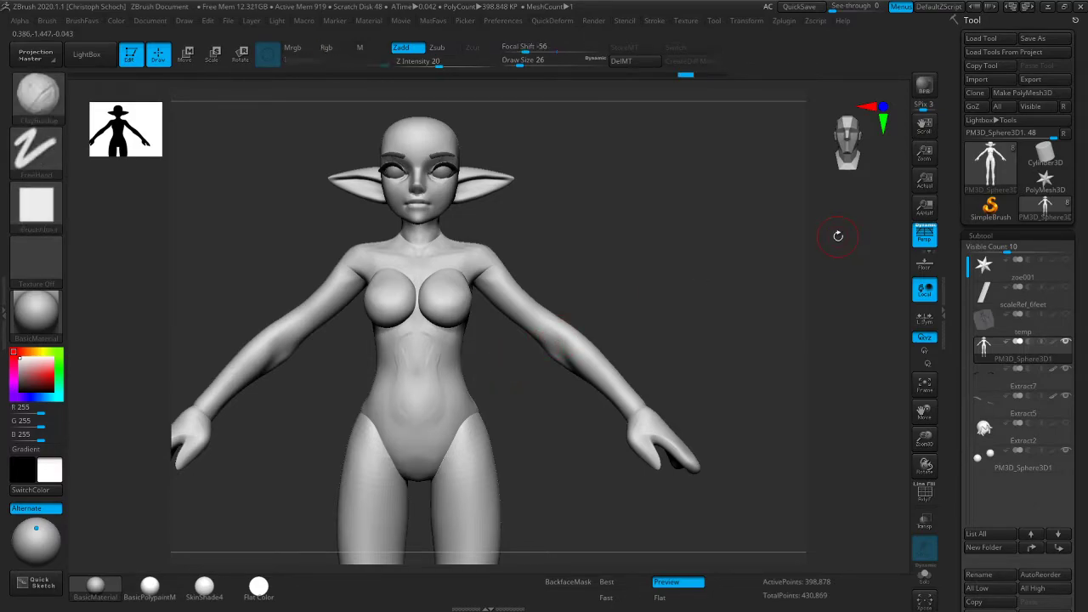
pyautogui.press('b')
pyautogui.press('s')
pyautogui.click(603, 457)
pyautogui.click(566, 502)
pyautogui.press('shift')
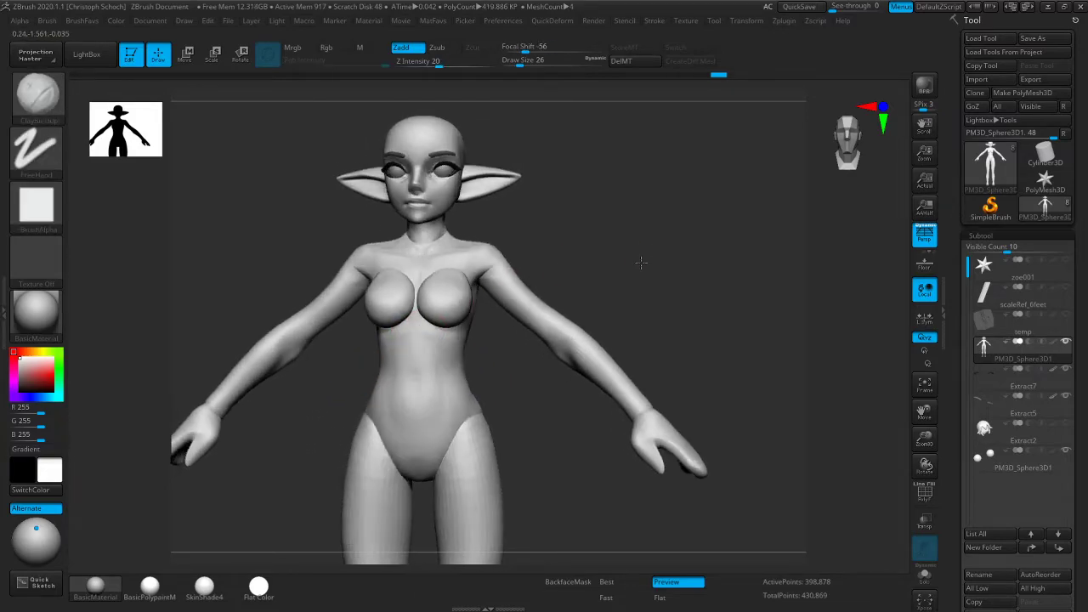
# Adjust the lips from a low front view with the Move brush at draw size 6
pyautogui.moveTo(646, 264)
pyautogui.mouseDown()
pyautogui.moveTo(667, 270)
pyautogui.moveTo(641, 267)
pyautogui.mouseUp()
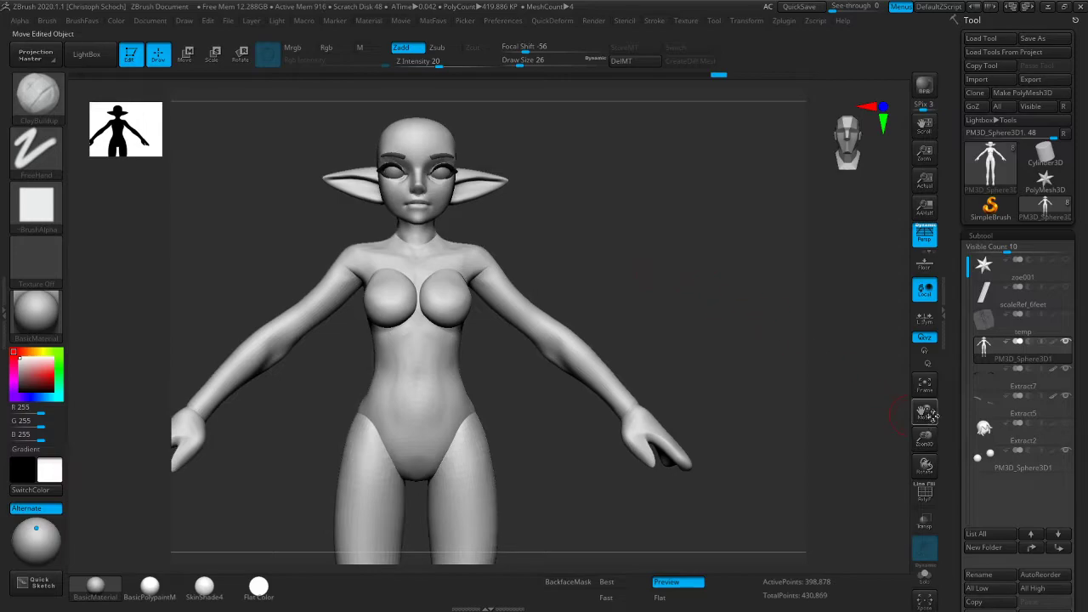
pyautogui.moveTo(928, 416); pyautogui.dragTo(928, 608)
pyautogui.moveTo(925, 438); pyautogui.dragTo(946, 465)
pyautogui.moveTo(925, 414); pyautogui.dragTo(913, 467)
pyautogui.moveTo(672, 436); pyautogui.dragTo(668, 388)
pyautogui.press('b')
pyautogui.click(637, 423)
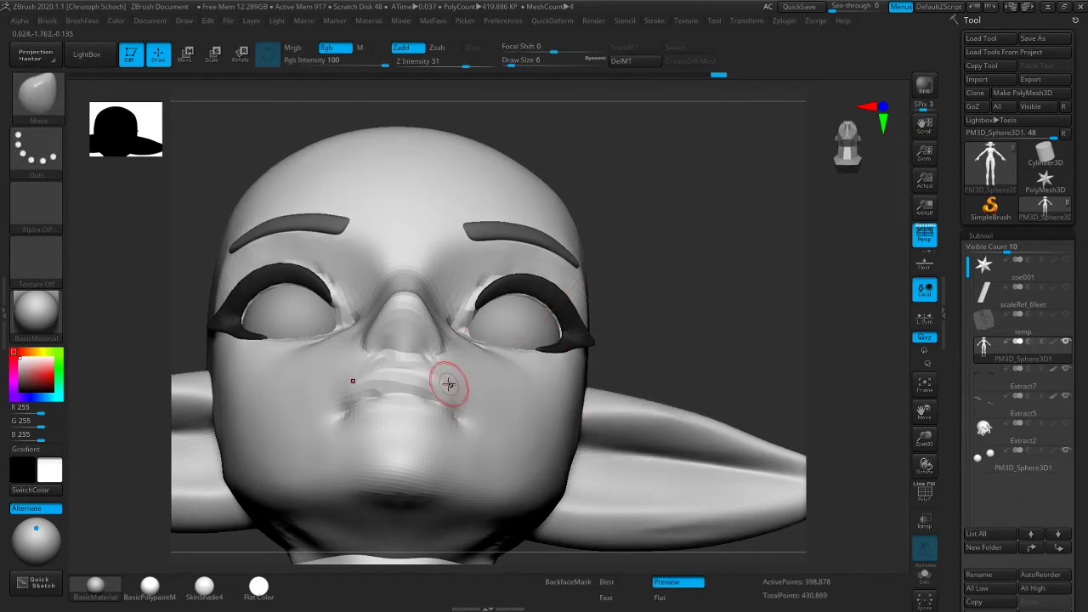
pyautogui.moveTo(699, 296)
pyautogui.mouseDown()
pyautogui.moveTo(719, 326)
pyautogui.moveTo(697, 342)
pyautogui.mouseUp()
pyautogui.keyDown('shift'); pyautogui.moveTo(430, 393); pyautogui.dragTo(396, 393); pyautogui.keyUp('shift')
# Refine the upper lip and mouth area in profile and from below with Move at draw sizes 10 and 8
pyautogui.moveTo(515, 357); pyautogui.dragTo(554, 347)
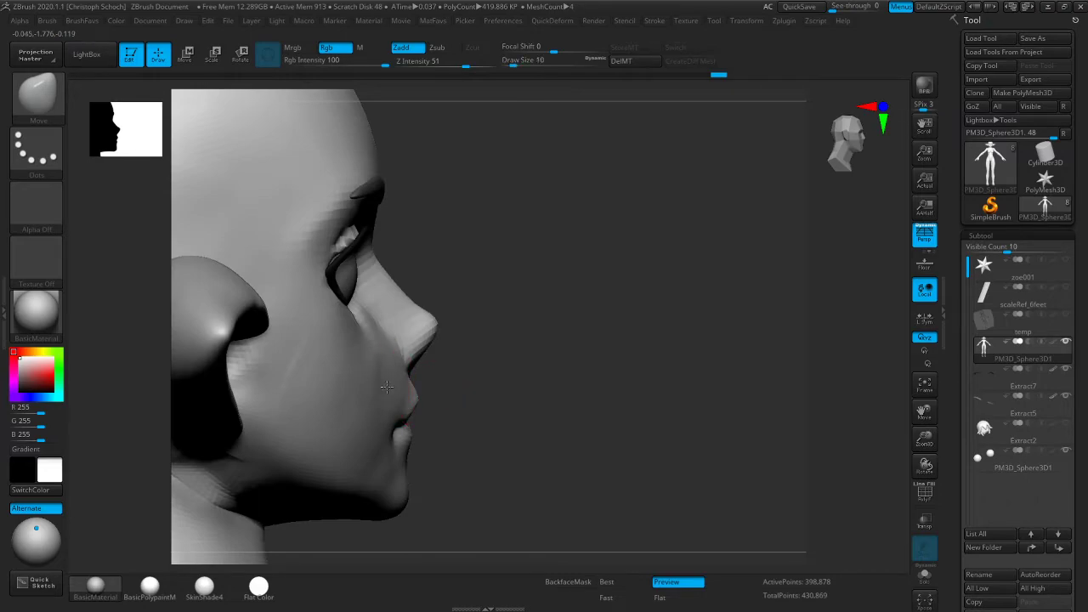
pyautogui.moveTo(408, 388); pyautogui.dragTo(709, 354)
pyautogui.moveTo(478, 349); pyautogui.dragTo(481, 345)
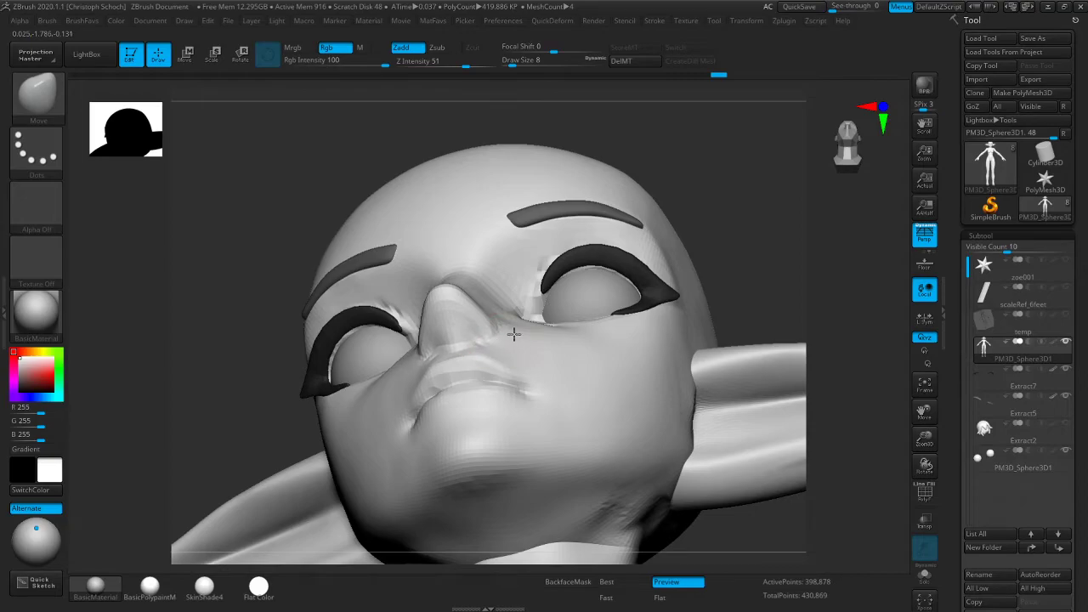
pyautogui.moveTo(723, 255); pyautogui.dragTo(700, 311)
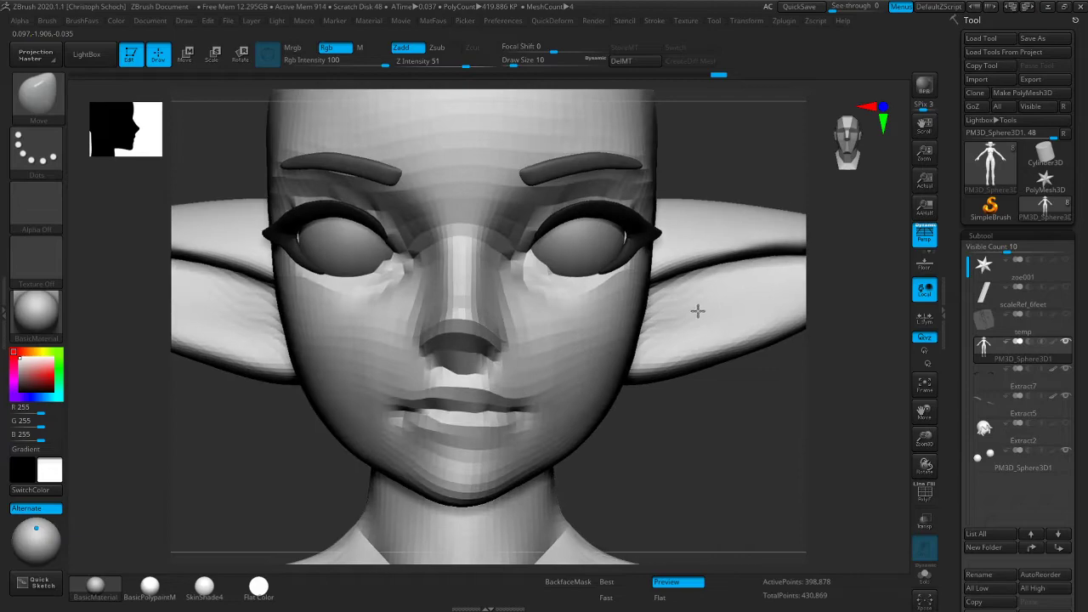
# Refine the chin and jawline in profile with the Move brush at draw size 18
pyautogui.moveTo(924, 437)
pyautogui.mouseDown()
pyautogui.moveTo(717, 405)
pyautogui.moveTo(705, 369)
pyautogui.moveTo(692, 368)
pyautogui.moveTo(865, 392)
pyautogui.moveTo(922, 456)
pyautogui.moveTo(909, 482)
pyautogui.mouseUp()
pyautogui.keyDown('shift'); pyautogui.moveTo(807, 425); pyautogui.dragTo(717, 418); pyautogui.keyUp('shift')
pyautogui.moveTo(425, 351)
pyautogui.mouseDown()
pyautogui.moveTo(622, 311)
pyautogui.moveTo(633, 339)
pyautogui.moveTo(596, 297)
pyautogui.mouseUp()
pyautogui.moveTo(415, 374); pyautogui.dragTo(544, 340)
pyautogui.moveTo(656, 207)
pyautogui.mouseDown()
pyautogui.moveTo(675, 214)
pyautogui.moveTo(637, 217)
pyautogui.mouseUp()
pyautogui.press(']')
pyautogui.moveTo(513, 391); pyautogui.dragTo(509, 399)
pyautogui.moveTo(599, 382)
pyautogui.mouseDown()
pyautogui.moveTo(549, 374)
pyautogui.moveTo(544, 387)
pyautogui.moveTo(607, 376)
pyautogui.moveTo(596, 380)
pyautogui.mouseUp()
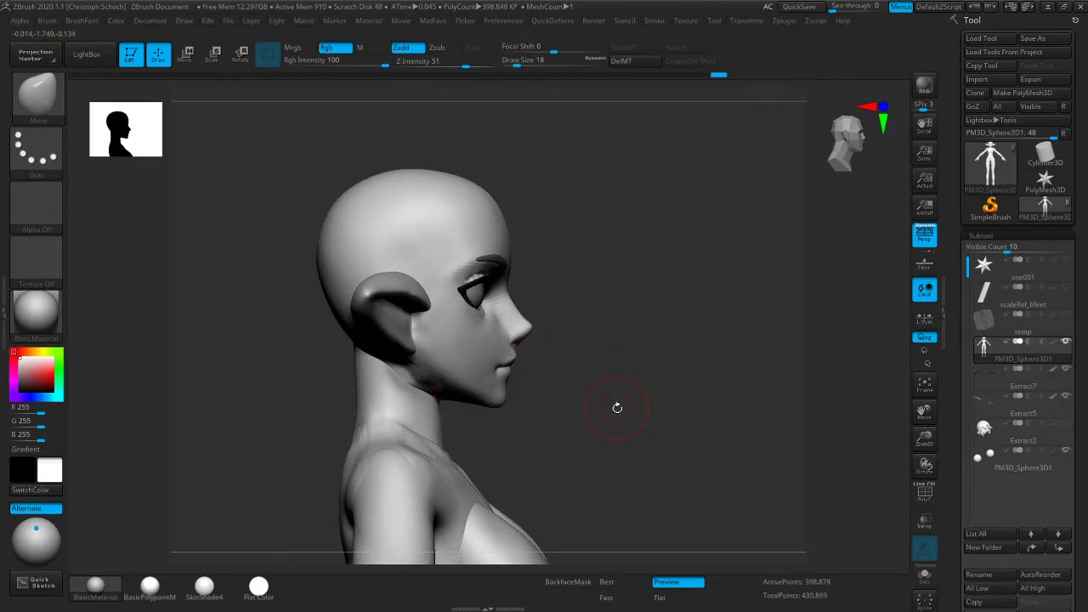
pyautogui.keyDown('shift'); pyautogui.moveTo(654, 364); pyautogui.dragTo(552, 353); pyautogui.keyUp('shift')
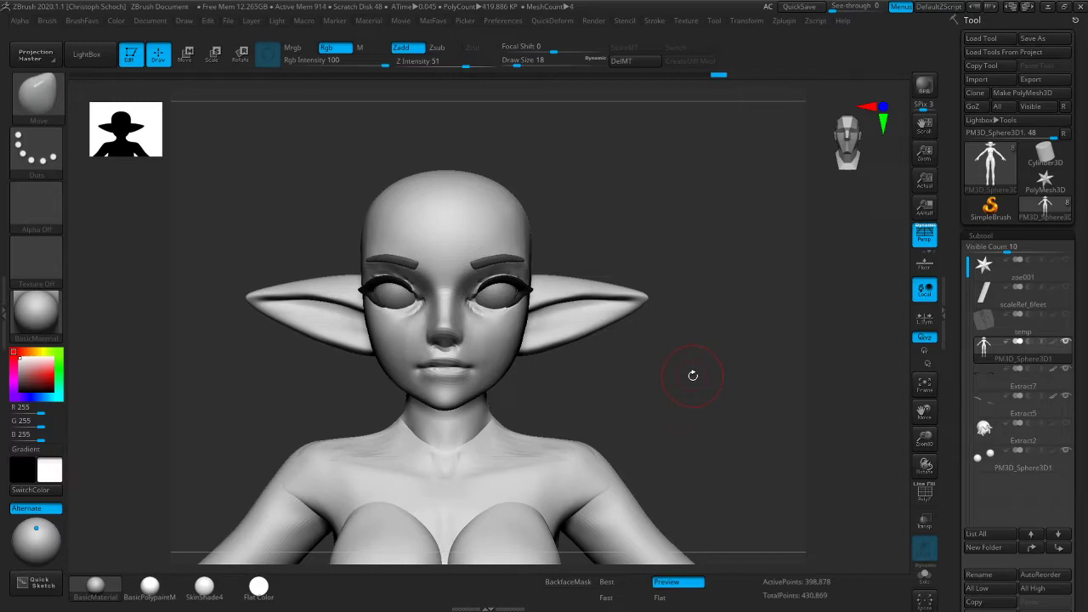
# Adjust the shoulder contour with the Move brush at draw sizes 98 and 82
pyautogui.moveTo(924, 438); pyautogui.dragTo(924, 411)
pyautogui.moveTo(924, 411); pyautogui.dragTo(941, 357)
pyautogui.press(']')
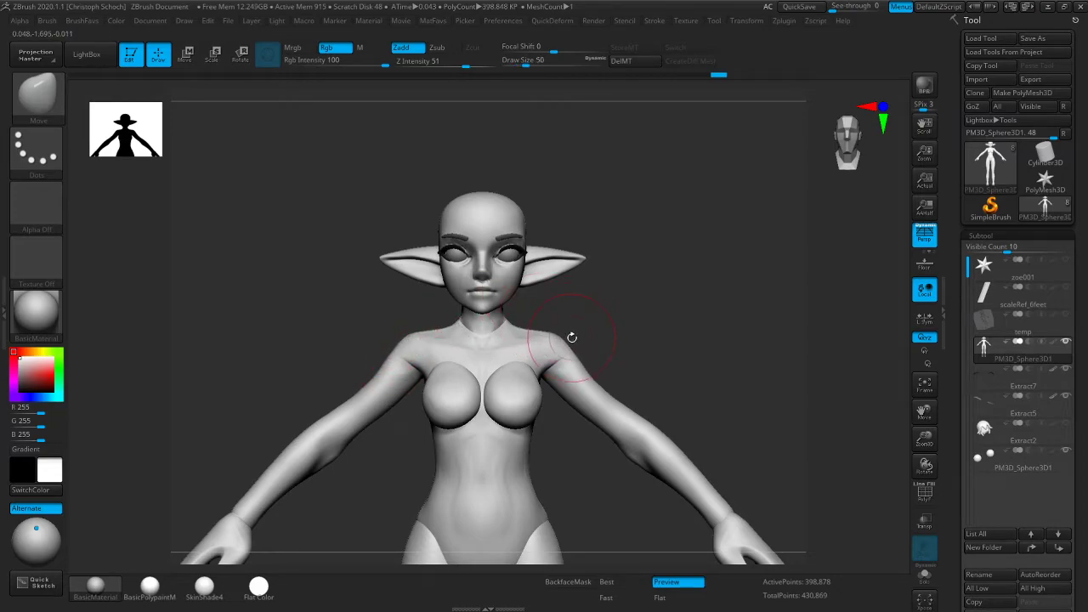
pyautogui.press(']')
pyautogui.press(']')
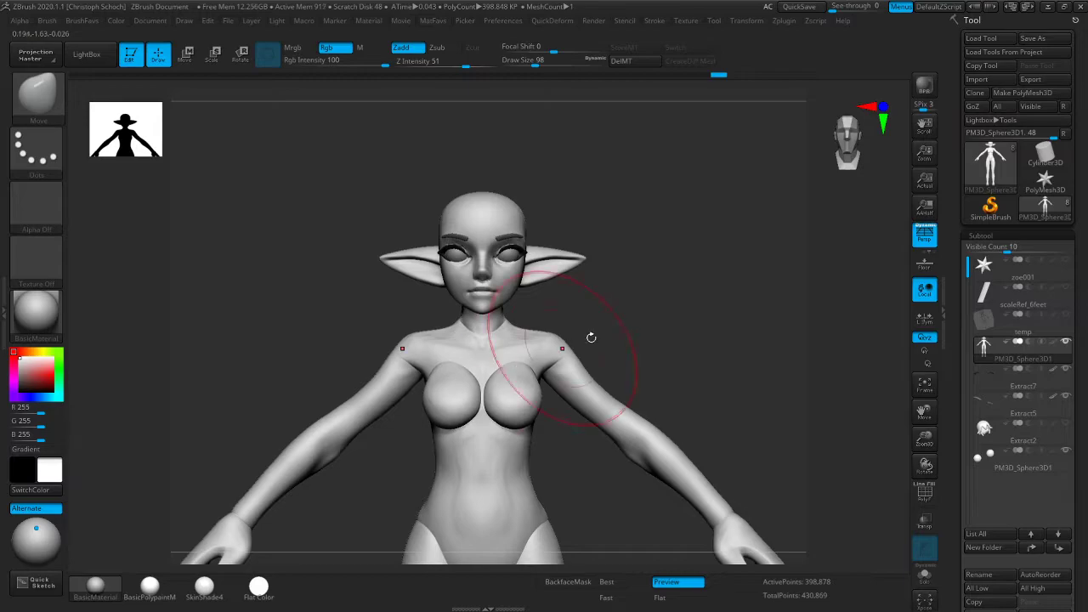
pyautogui.press('[')
pyautogui.moveTo(629, 340); pyautogui.dragTo(541, 382, button='right')
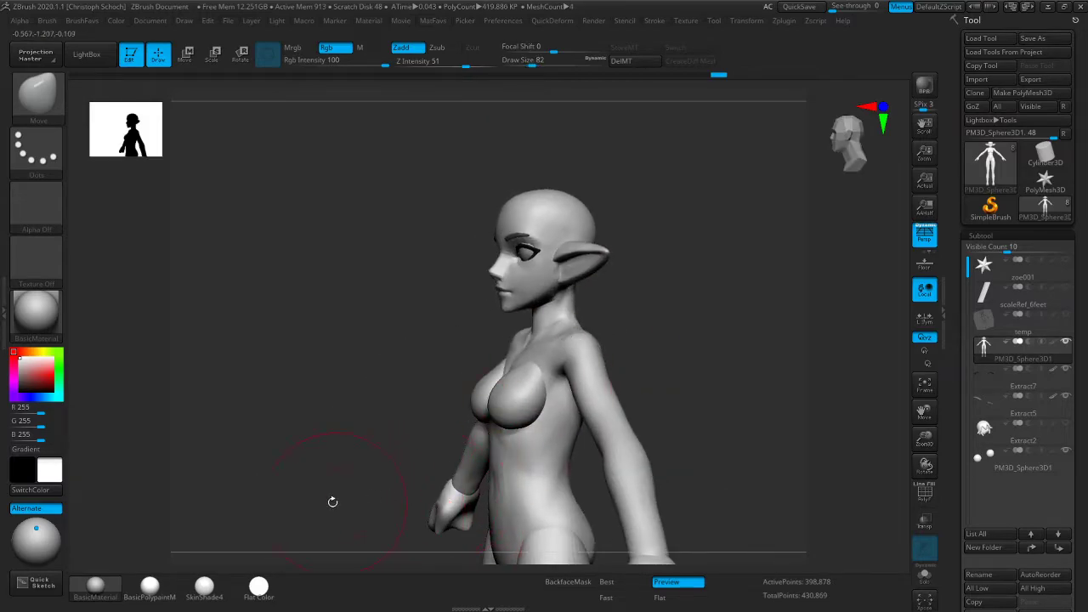
# Adjust the torso in profile and the upper arms from behind with the Move brush at draw size 58
pyautogui.keyDown('shift'); pyautogui.moveTo(335, 505); pyautogui.dragTo(459, 484); pyautogui.keyUp('shift')
pyautogui.press('[')
pyautogui.press('[')
pyautogui.moveTo(532, 450)
pyautogui.mouseDown()
pyautogui.moveTo(566, 446)
pyautogui.moveTo(500, 451)
pyautogui.mouseUp()
pyautogui.moveTo(647, 407); pyautogui.dragTo(568, 431)
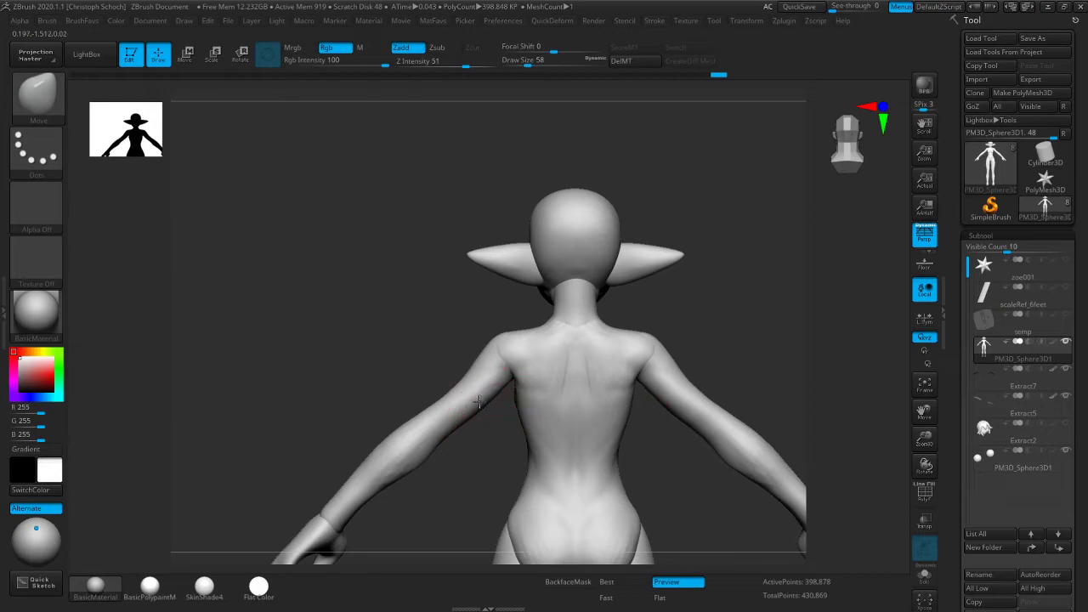
pyautogui.moveTo(374, 466)
pyautogui.mouseDown(button='right')
pyautogui.moveTo(476, 408)
pyautogui.moveTo(670, 369)
pyautogui.moveTo(595, 400)
pyautogui.mouseUp(button='right')
# Build up the bony elbow points on the back of the arms with ClayBuildup at draw size 18 and smooth them
pyautogui.press('b')
pyautogui.press('c')
pyautogui.press('b')
pyautogui.moveTo(423, 436); pyautogui.dragTo(425, 437)
pyautogui.press('[')
pyautogui.press('[')
pyautogui.press('[')
pyautogui.press(']')
pyautogui.press(']')
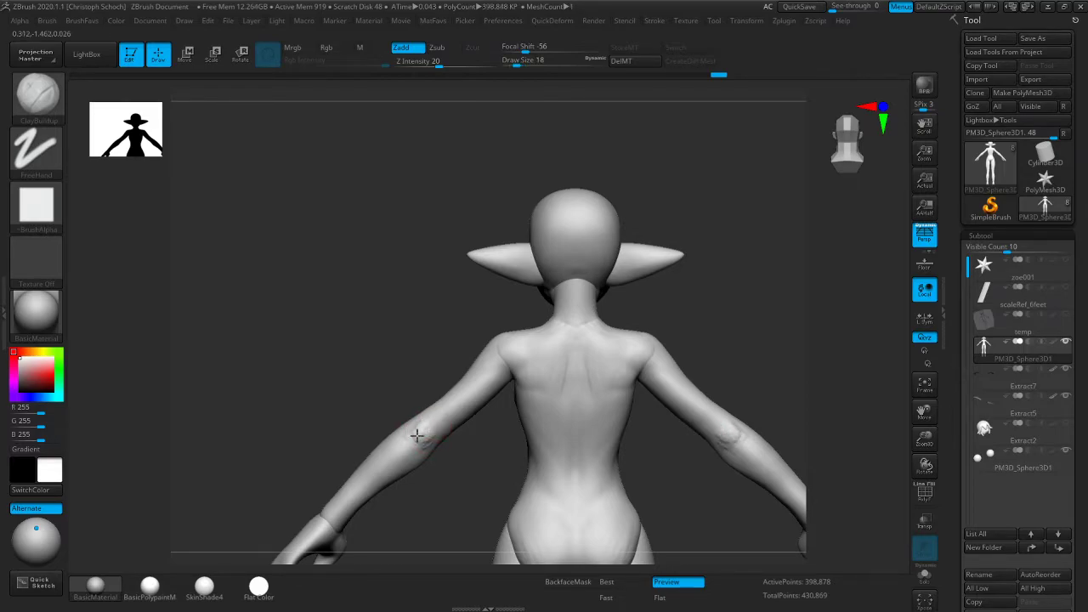
pyautogui.press('shift')
pyautogui.keyDown('shift'); pyautogui.moveTo(435, 425); pyautogui.dragTo(425, 432); pyautogui.keyUp('shift')
pyautogui.moveTo(454, 481)
pyautogui.mouseDown()
pyautogui.moveTo(427, 486)
pyautogui.moveTo(487, 438)
pyautogui.mouseUp()
# Flatten the elbows with hPolish at draw size 18 and adjust the forearm contour with Move at draw size 42
pyautogui.press('b')
pyautogui.click(425, 435)
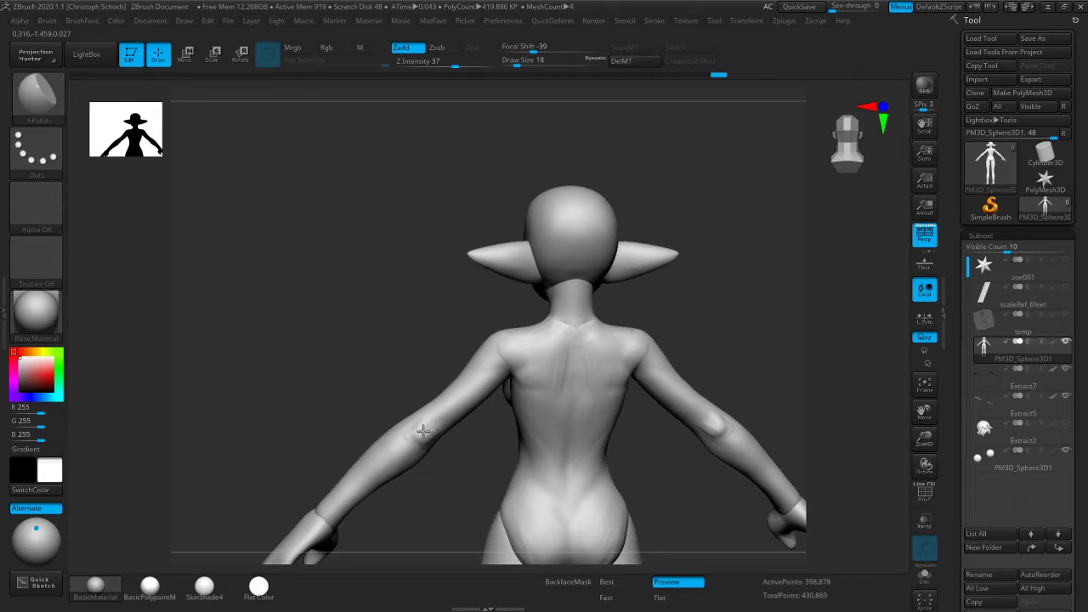
pyautogui.moveTo(442, 458)
pyautogui.mouseDown()
pyautogui.moveTo(437, 472)
pyautogui.moveTo(452, 483)
pyautogui.moveTo(366, 454)
pyautogui.moveTo(347, 474)
pyautogui.mouseUp()
pyautogui.press('b')
pyautogui.click(312, 421)
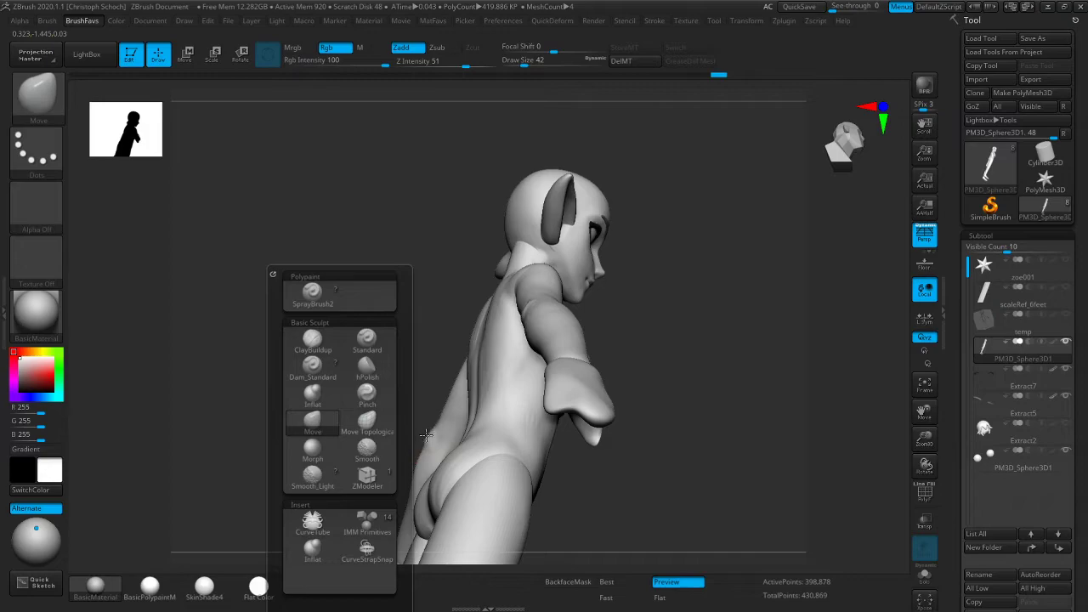
pyautogui.moveTo(646, 364); pyautogui.dragTo(770, 349)
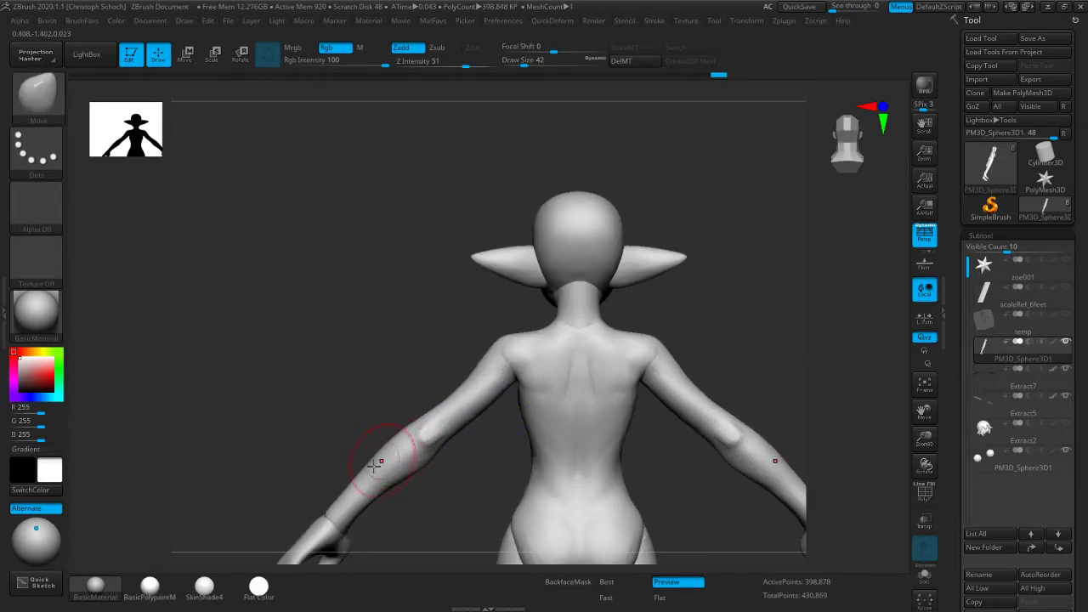
# Build up the triceps on the back of the upper arms with ClayBuildup at draw sizes 34 and 26, smoothing the strokes
pyautogui.press('b')
pyautogui.click(316, 340)
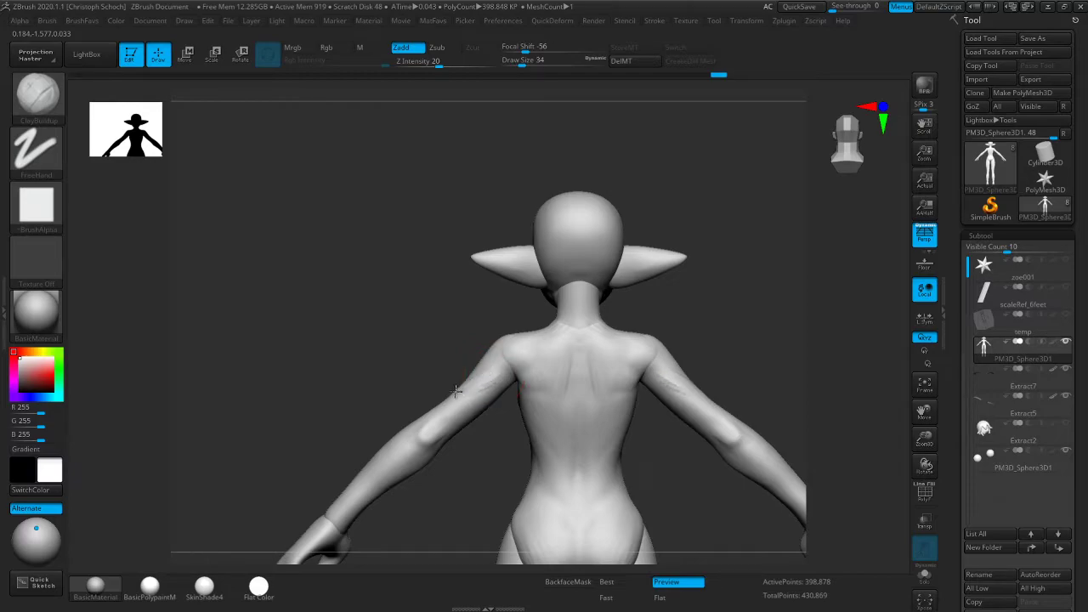
pyautogui.moveTo(482, 437); pyautogui.dragTo(510, 384, button='right')
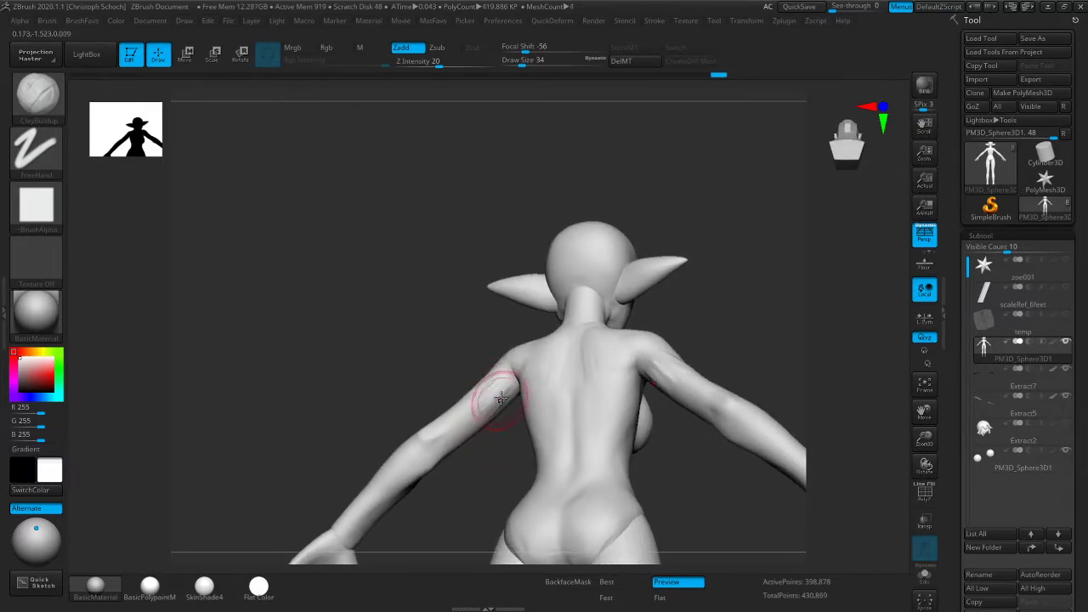
pyautogui.moveTo(337, 405); pyautogui.dragTo(502, 378, button='right')
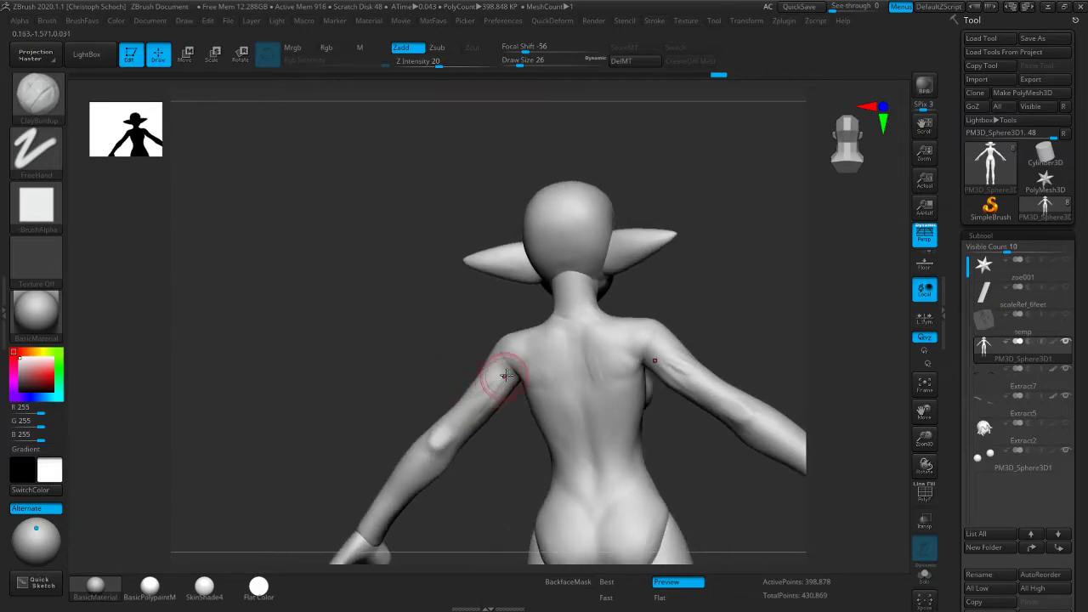
pyautogui.press('shift')
pyautogui.moveTo(494, 437)
pyautogui.mouseDown(button='right')
pyautogui.moveTo(464, 432)
pyautogui.moveTo(479, 420)
pyautogui.mouseUp(button='right')
pyautogui.keyDown('shift'); pyautogui.moveTo(479, 420); pyautogui.dragTo(467, 443); pyautogui.keyUp('shift')
# Build up the outer forearm muscles below the elbow with ClayBuildup at draw size 26
pyautogui.moveTo(476, 467); pyautogui.dragTo(461, 450, button='right')
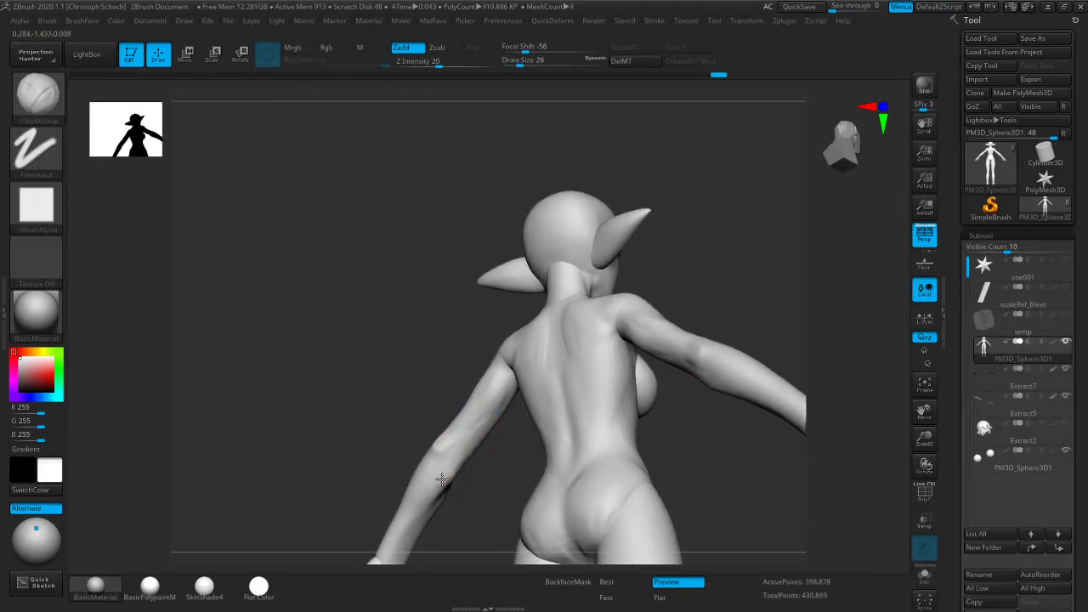
pyautogui.moveTo(465, 501); pyautogui.dragTo(462, 452, button='right')
pyautogui.press('shift')
pyautogui.moveTo(337, 484)
pyautogui.mouseDown(button='right')
pyautogui.moveTo(346, 511)
pyautogui.moveTo(517, 463)
pyautogui.moveTo(836, 408)
pyautogui.mouseUp(button='right')
pyautogui.moveTo(924, 413); pyautogui.dragTo(922, 339)
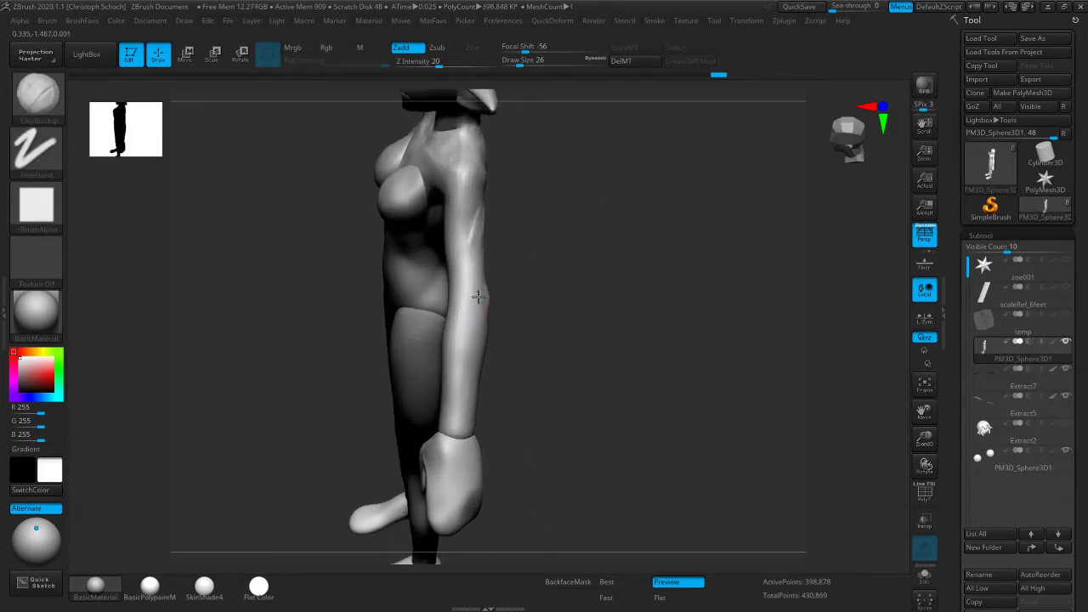
pyautogui.moveTo(473, 341); pyautogui.dragTo(462, 356)
pyautogui.moveTo(494, 360); pyautogui.dragTo(476, 316, button='right')
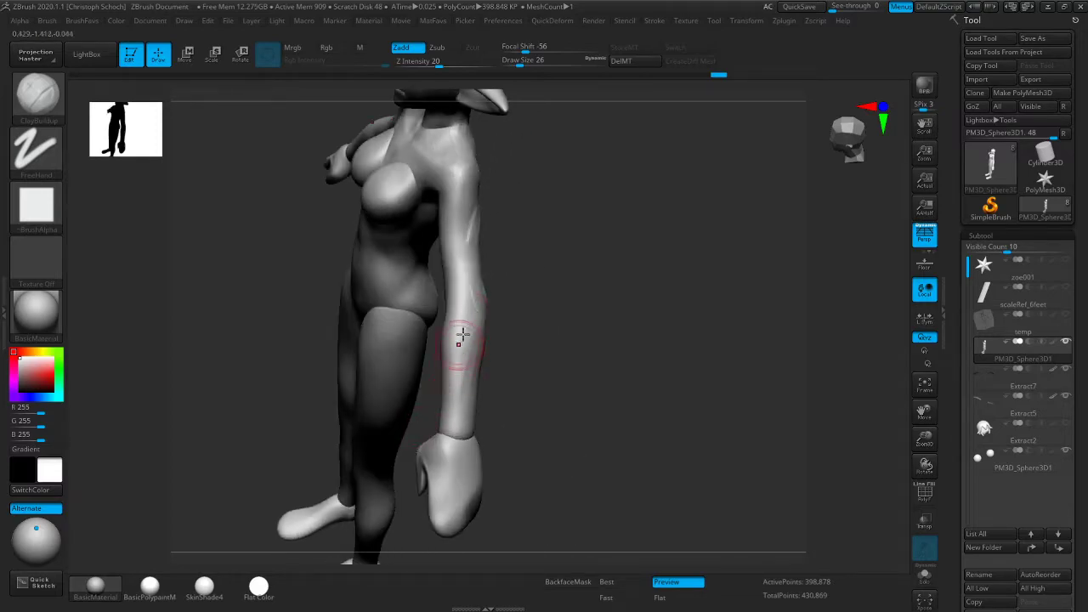
# Shape the front of the forearm and its transition into the elbow with ClayBuildup at draw size 26
pyautogui.moveTo(510, 335)
pyautogui.mouseDown()
pyautogui.moveTo(470, 299)
pyautogui.moveTo(513, 318)
pyautogui.mouseUp()
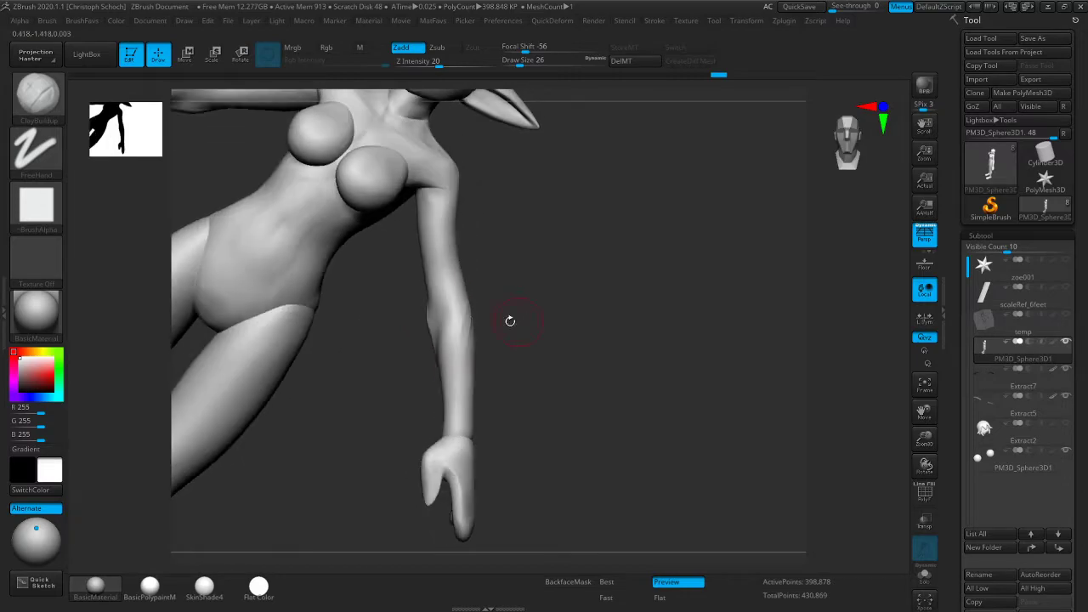
pyautogui.moveTo(482, 358); pyautogui.dragTo(454, 325)
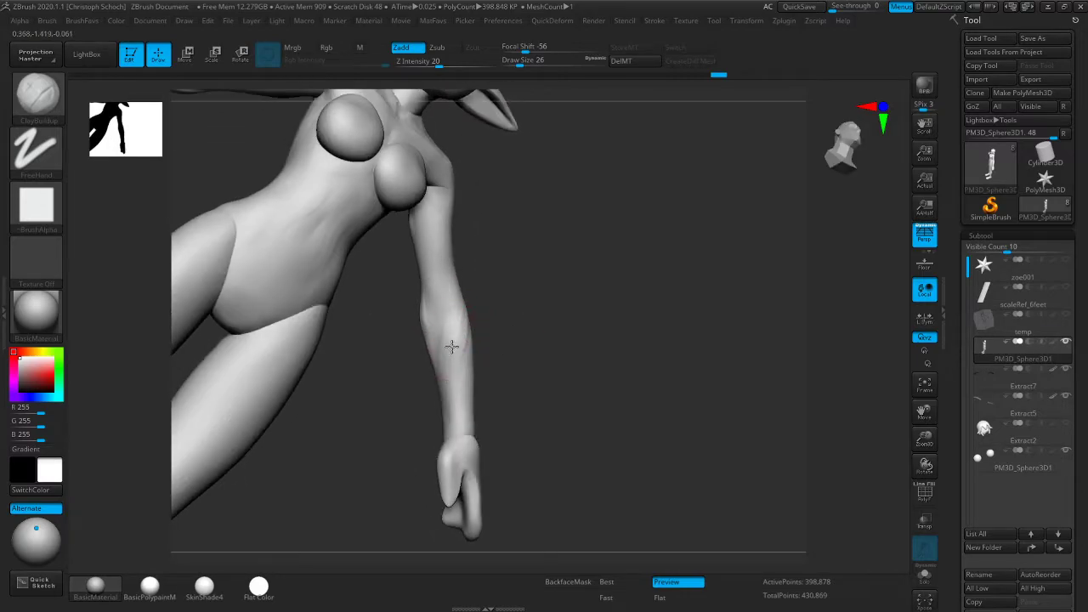
pyautogui.moveTo(481, 389); pyautogui.dragTo(495, 377)
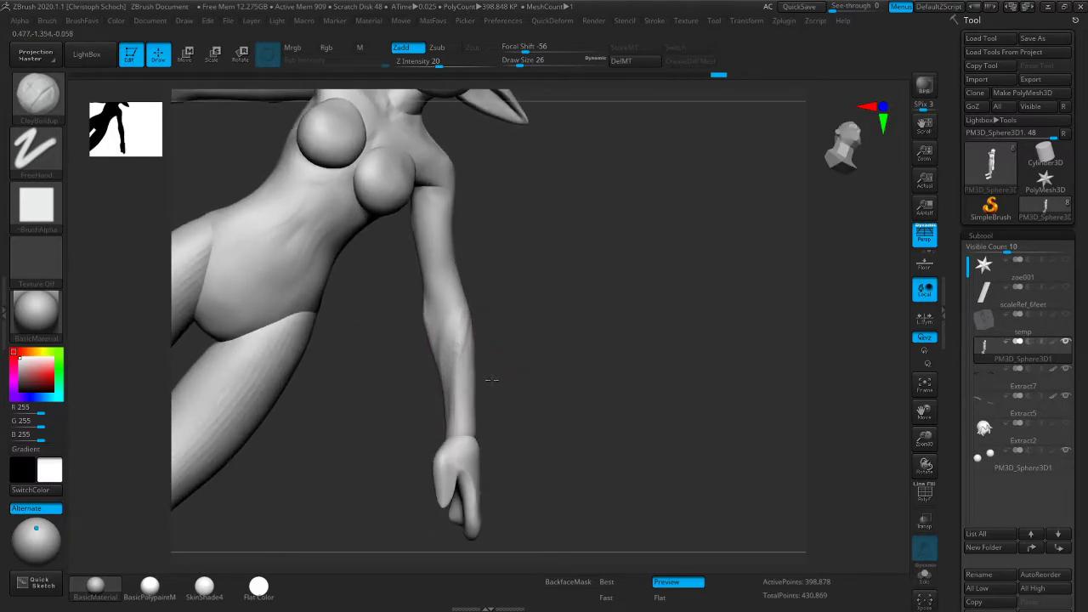
pyautogui.moveTo(511, 322)
pyautogui.mouseDown()
pyautogui.moveTo(479, 325)
pyautogui.moveTo(529, 301)
pyautogui.moveTo(486, 308)
pyautogui.mouseUp()
# Carve the muscle creases around the inner elbow with the Dam_Standard brush at draw sizes 16 and 18
pyautogui.press('1')
pyautogui.click(483, 385)
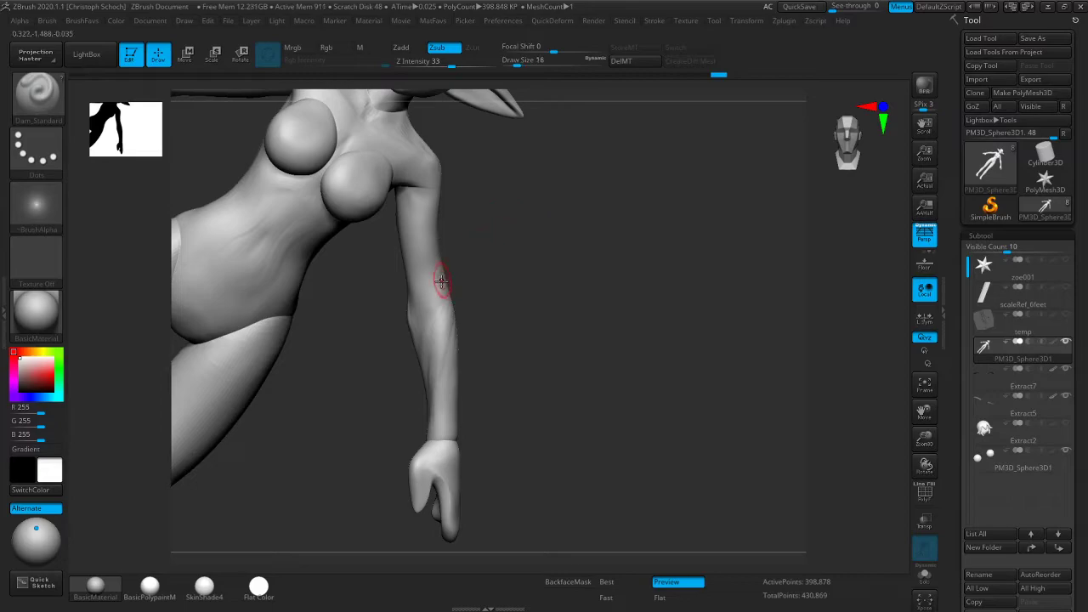
pyautogui.moveTo(431, 320); pyautogui.dragTo(491, 270, button='right')
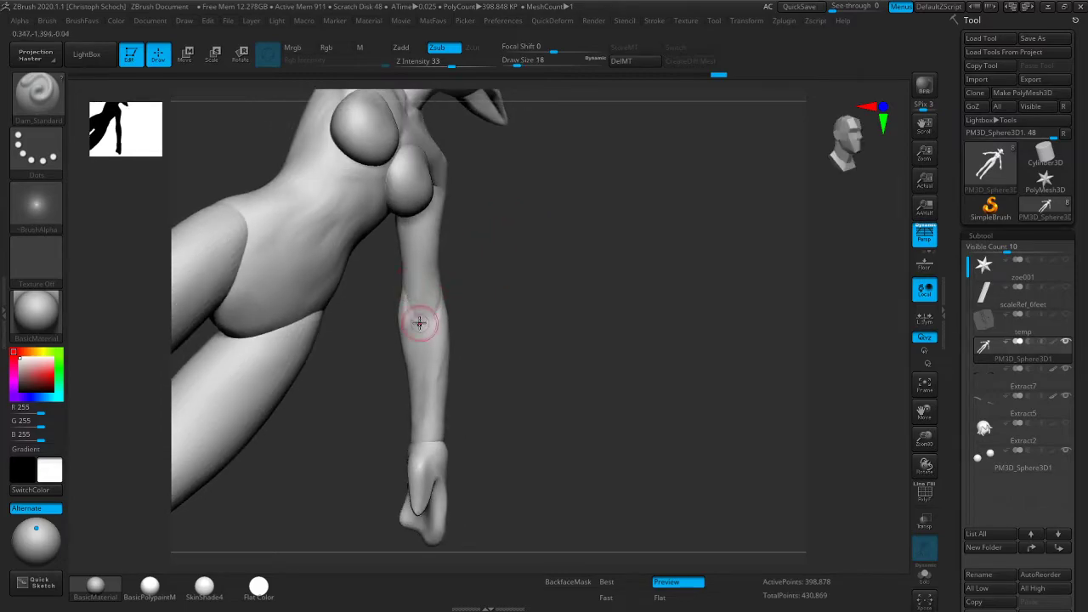
pyautogui.moveTo(482, 287)
pyautogui.mouseDown()
pyautogui.moveTo(446, 292)
pyautogui.moveTo(445, 280)
pyautogui.moveTo(440, 295)
pyautogui.mouseUp()
pyautogui.moveTo(426, 338)
pyautogui.mouseDown(button='right')
pyautogui.moveTo(422, 319)
pyautogui.moveTo(595, 267)
pyautogui.moveTo(563, 294)
pyautogui.mouseUp(button='right')
# Smooth the elbow creases and add volume to the forearm muscles with ClayBuildup at draw sizes 22 and 26
pyautogui.press('shift')
pyautogui.press('b')
pyautogui.press('c')
pyautogui.press('b')
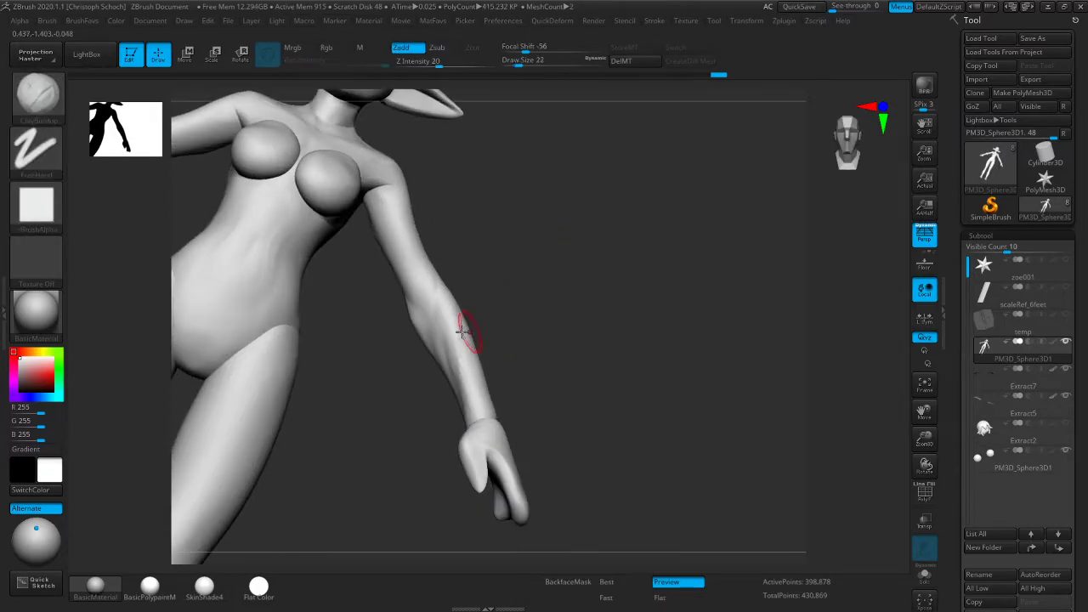
pyautogui.press('[')
pyautogui.moveTo(447, 325); pyautogui.dragTo(422, 337, button='right')
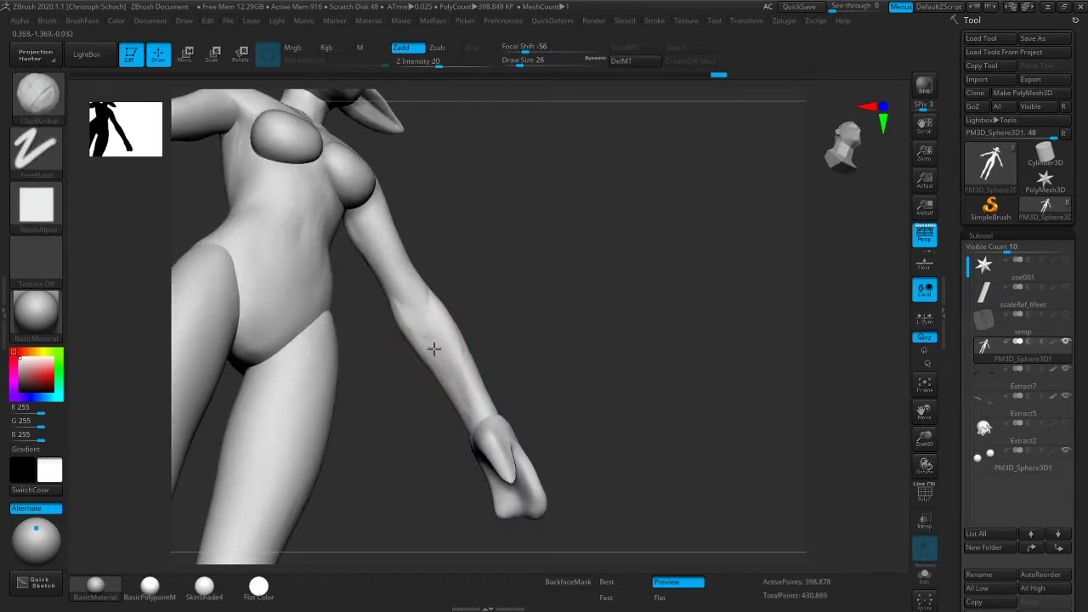
# Build up the back of the upper arm toward the shoulder with ClayBuildup at draw sizes 26 and 22, smoothing the transition
pyautogui.press('shift')
pyautogui.moveTo(434, 362)
pyautogui.mouseDown(button='right')
pyautogui.moveTo(595, 315)
pyautogui.moveTo(607, 324)
pyautogui.moveTo(535, 347)
pyautogui.mouseUp(button='right')
pyautogui.press('shift')
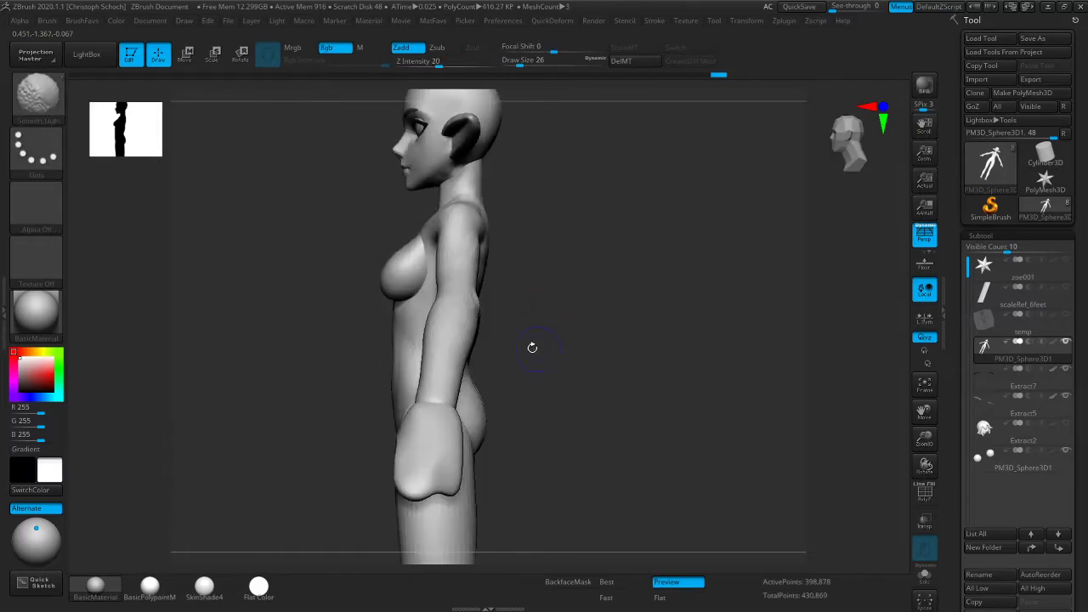
pyautogui.moveTo(462, 323)
pyautogui.mouseDown(button='right')
pyautogui.moveTo(579, 306)
pyautogui.moveTo(666, 318)
pyautogui.moveTo(660, 325)
pyautogui.moveTo(551, 209)
pyautogui.mouseUp(button='right')
pyautogui.moveTo(578, 251); pyautogui.dragTo(559, 212, button='right')
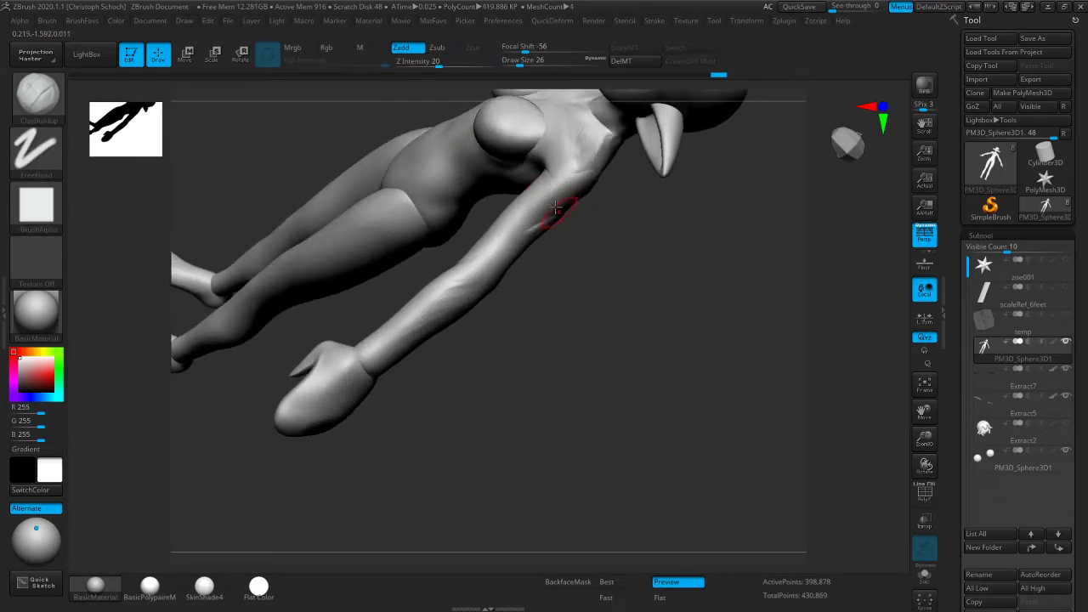
pyautogui.moveTo(539, 177); pyautogui.dragTo(538, 202)
pyautogui.moveTo(543, 184)
pyautogui.mouseDown(button='right')
pyautogui.moveTo(520, 289)
pyautogui.moveTo(538, 204)
pyautogui.moveTo(343, 229)
pyautogui.moveTo(394, 229)
pyautogui.mouseUp(button='right')
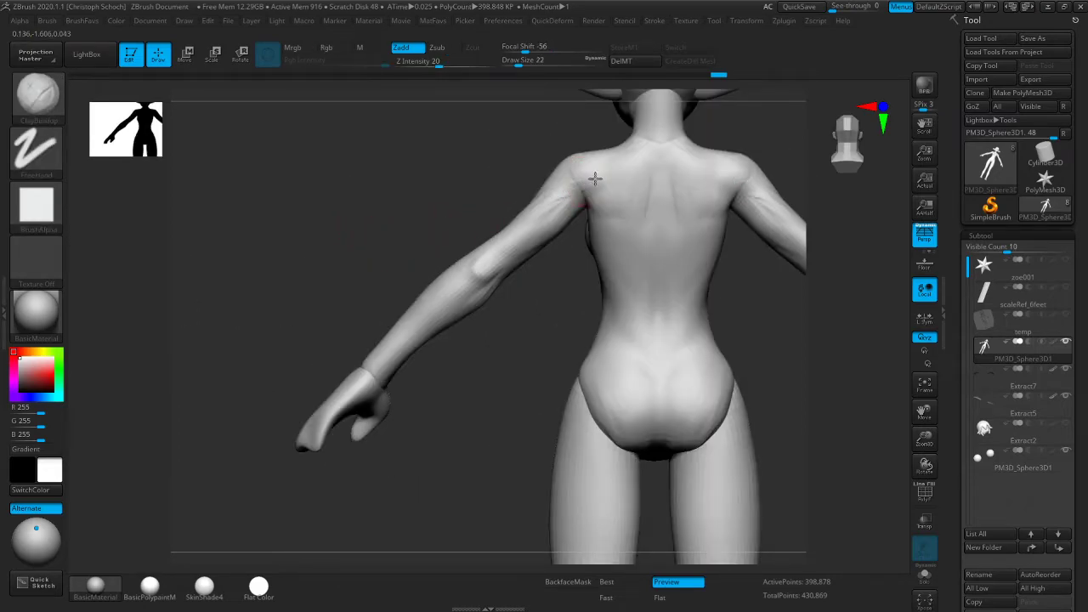
pyautogui.moveTo(565, 197)
pyautogui.keyDown('shift'); pyautogui.mouseDown()
pyautogui.moveTo(595, 186)
pyautogui.moveTo(584, 171)
pyautogui.moveTo(593, 184)
pyautogui.mouseUp(); pyautogui.keyUp('shift')
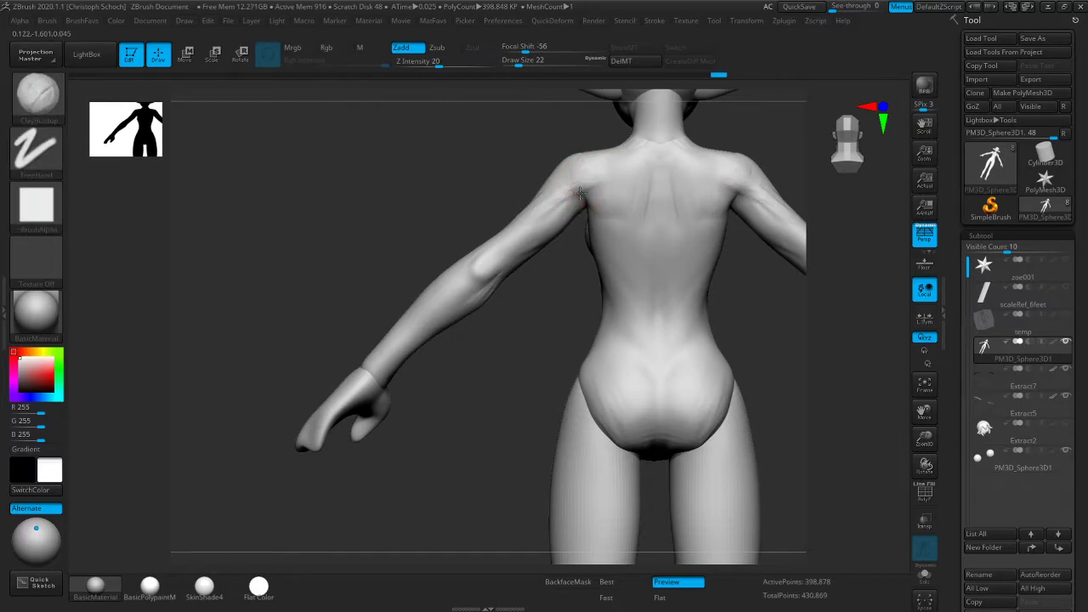
# Refine the rear armpit crease and adjoining upper back with ClayBuildup at draw sizes 14 and 22, then smooth the area
pyautogui.moveTo(513, 228); pyautogui.dragTo(537, 200, button='right')
pyautogui.press('[')
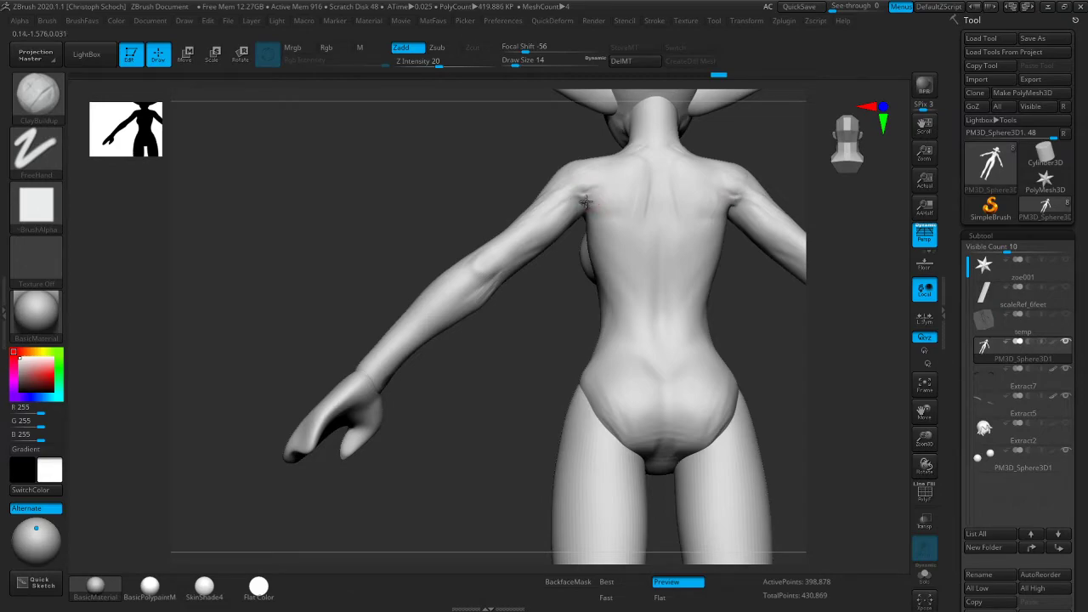
pyautogui.press('shift')
pyautogui.moveTo(408, 251)
pyautogui.mouseDown()
pyautogui.moveTo(476, 259)
pyautogui.moveTo(386, 245)
pyautogui.mouseUp()
pyautogui.hotkey('shift', 'space')
pyautogui.moveTo(542, 337)
pyautogui.mouseDown()
pyautogui.moveTo(576, 214)
pyautogui.moveTo(600, 211)
pyautogui.mouseUp()
pyautogui.press('shift')
pyautogui.moveTo(513, 318)
pyautogui.mouseDown()
pyautogui.moveTo(621, 223)
pyautogui.moveTo(589, 217)
pyautogui.mouseUp()
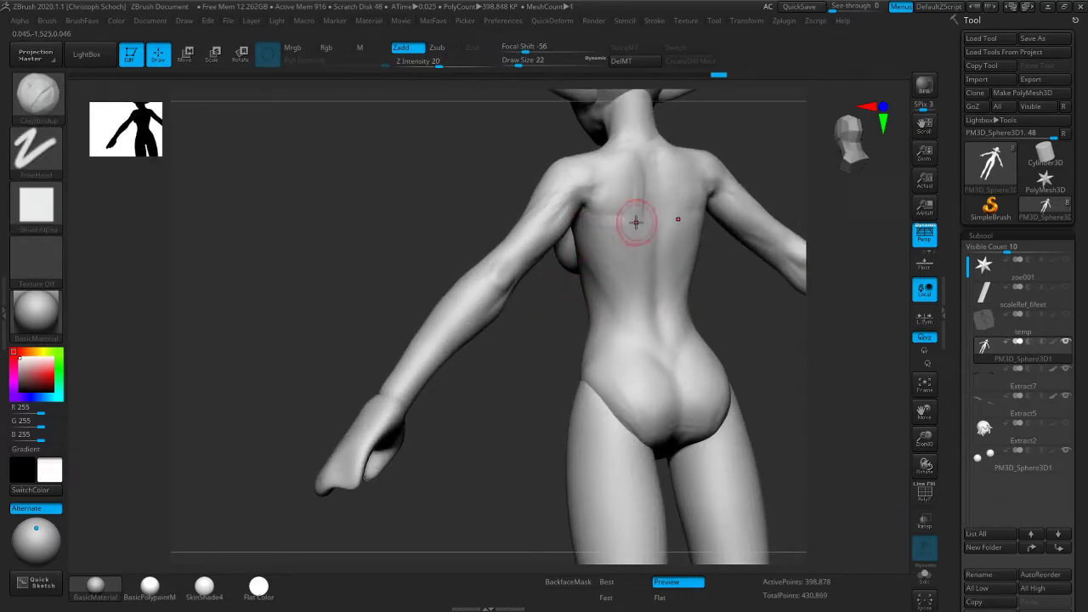
pyautogui.press('shift')
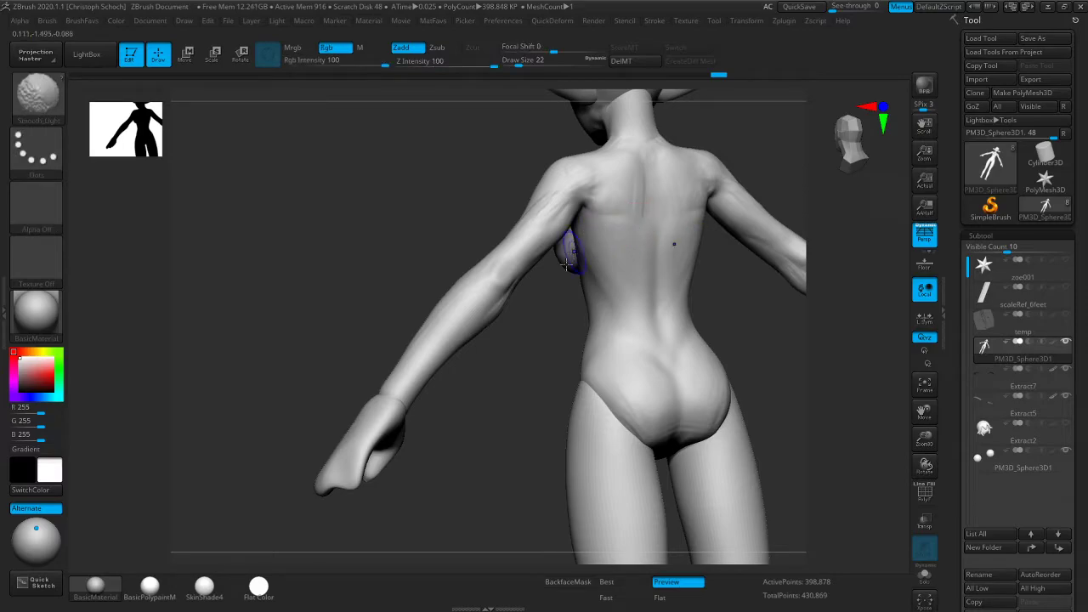
pyautogui.keyDown('shift'); pyautogui.moveTo(549, 289); pyautogui.dragTo(502, 315); pyautogui.keyUp('shift')
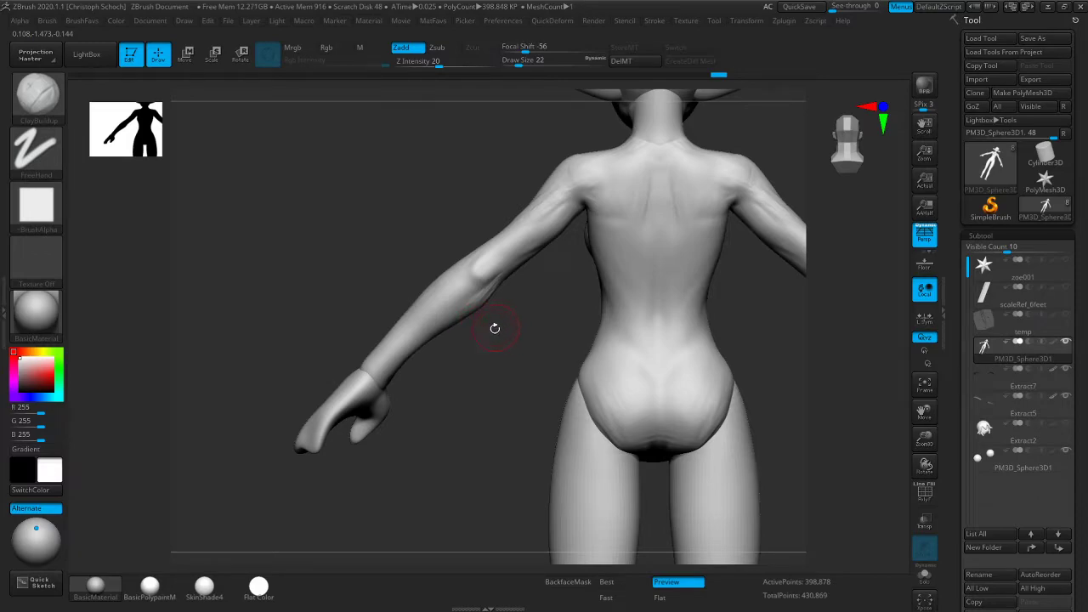
# Sculpt the shoulder blade ridges on the upper back with ClayBuildup at draw size 22 and soften them with smoothing
pyautogui.press('shift')
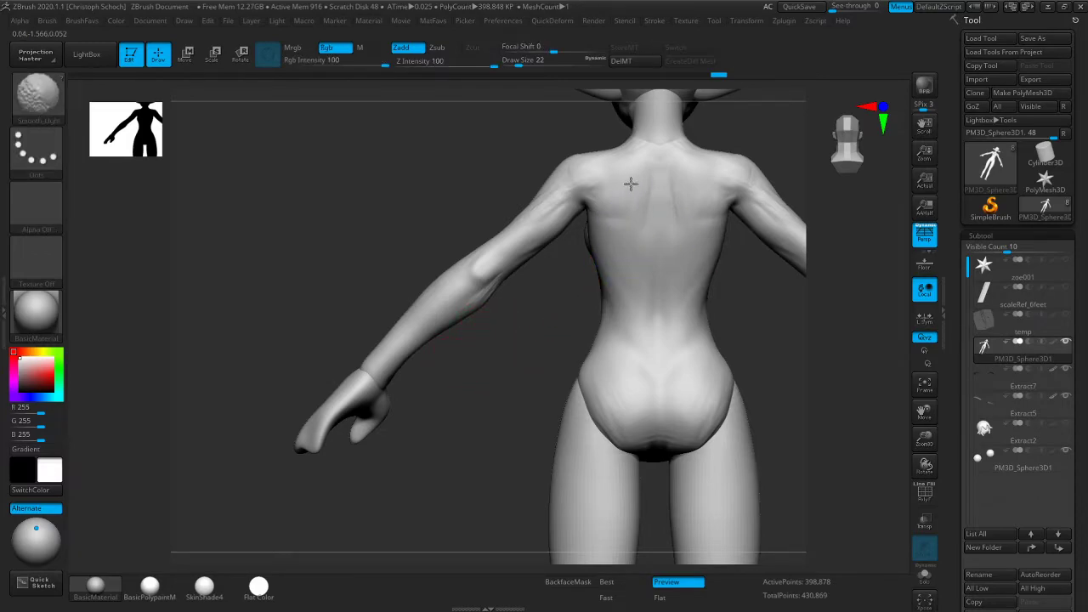
pyautogui.moveTo(478, 317); pyautogui.dragTo(476, 360)
pyautogui.moveTo(695, 179); pyautogui.dragTo(708, 170)
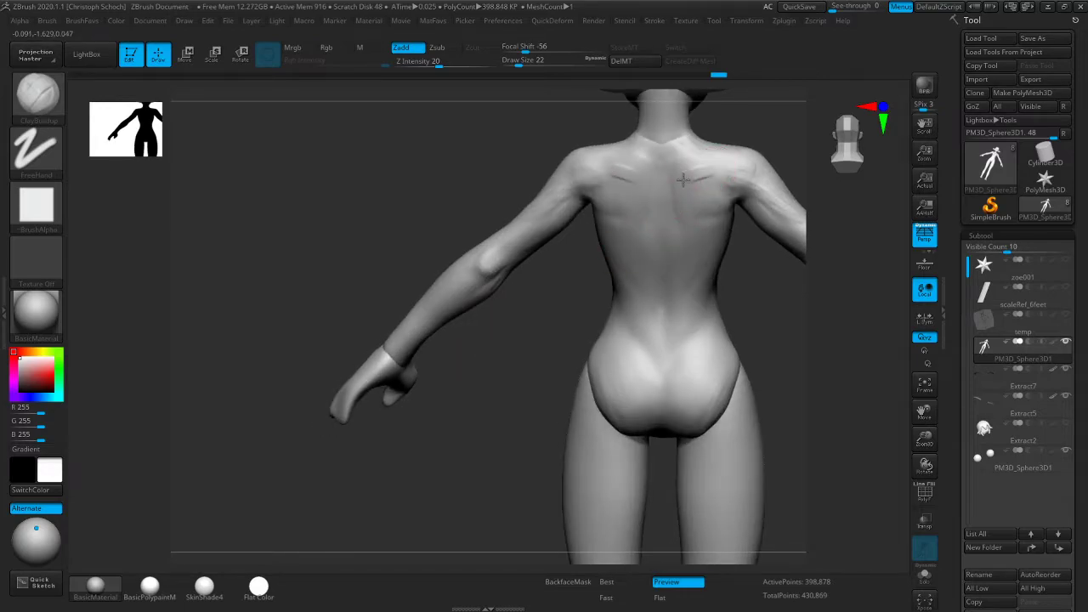
pyautogui.moveTo(472, 355); pyautogui.dragTo(450, 364)
pyautogui.keyDown('shift'); pyautogui.moveTo(636, 177); pyautogui.dragTo(646, 183); pyautogui.keyUp('shift')
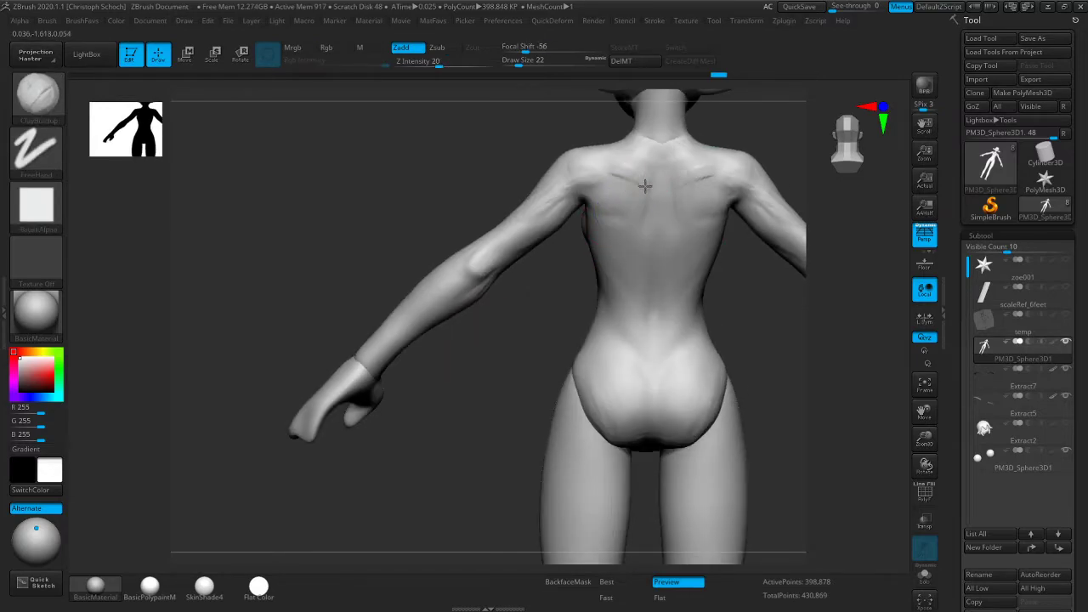
pyautogui.press('shift')
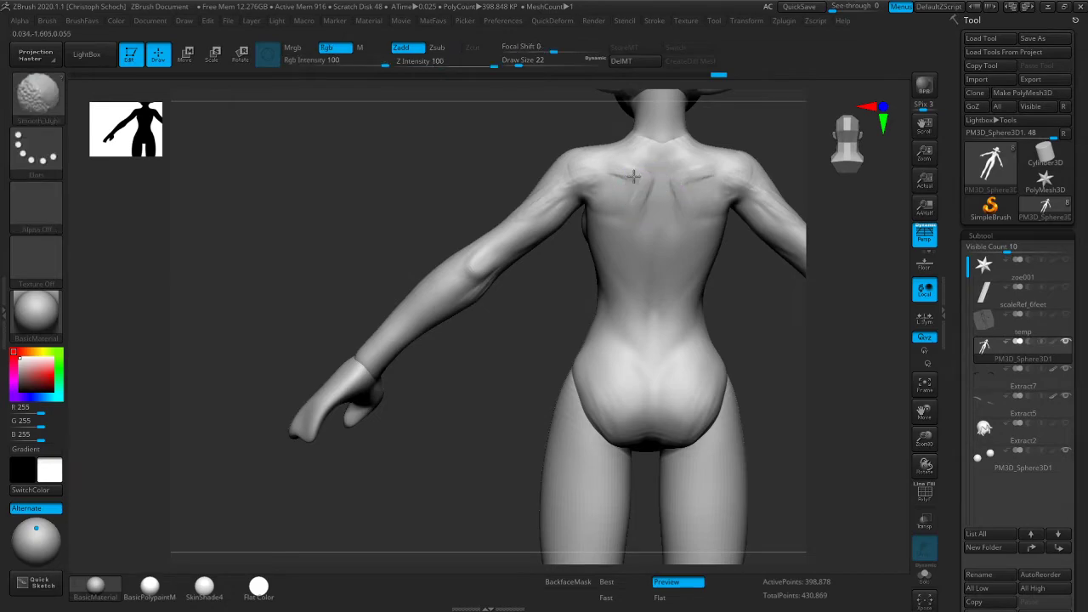
pyautogui.moveTo(641, 196)
pyautogui.keyDown('shift'); pyautogui.mouseDown()
pyautogui.moveTo(648, 204)
pyautogui.moveTo(634, 166)
pyautogui.moveTo(642, 178)
pyautogui.moveTo(626, 175)
pyautogui.moveTo(645, 173)
pyautogui.moveTo(615, 155)
pyautogui.moveTo(626, 170)
pyautogui.moveTo(650, 157)
pyautogui.moveTo(607, 156)
pyautogui.moveTo(622, 153)
pyautogui.mouseUp(); pyautogui.keyUp('shift')
pyautogui.press('shift')
# Build up the trapezius between the neck and shoulders with ClayBuildup at draw size 30 and smooth it
pyautogui.press(']')
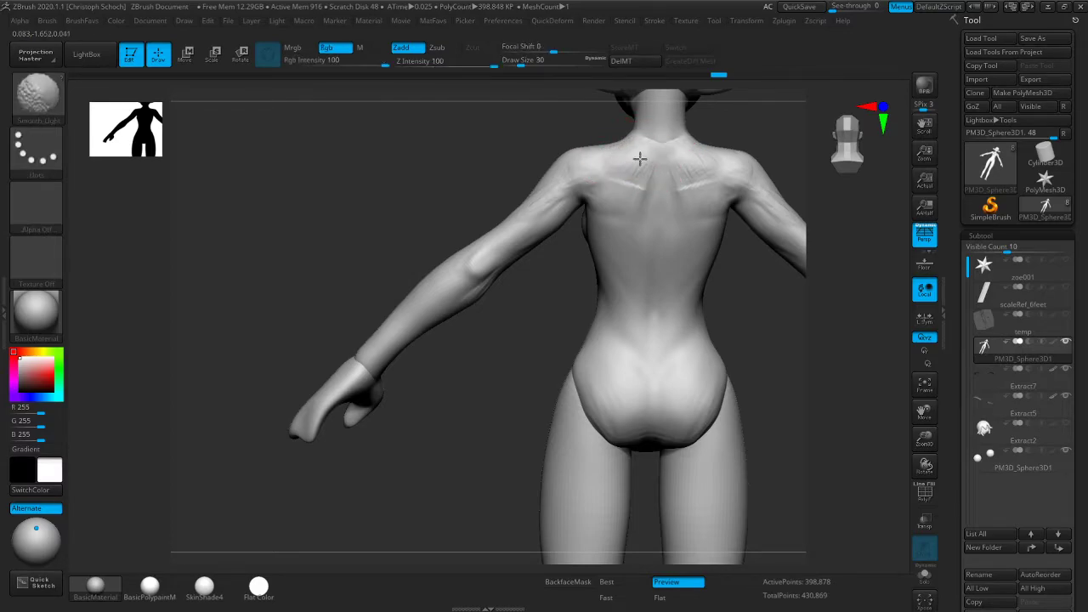
pyautogui.moveTo(920, 411); pyautogui.dragTo(802, 469)
pyautogui.moveTo(735, 276); pyautogui.dragTo(766, 278)
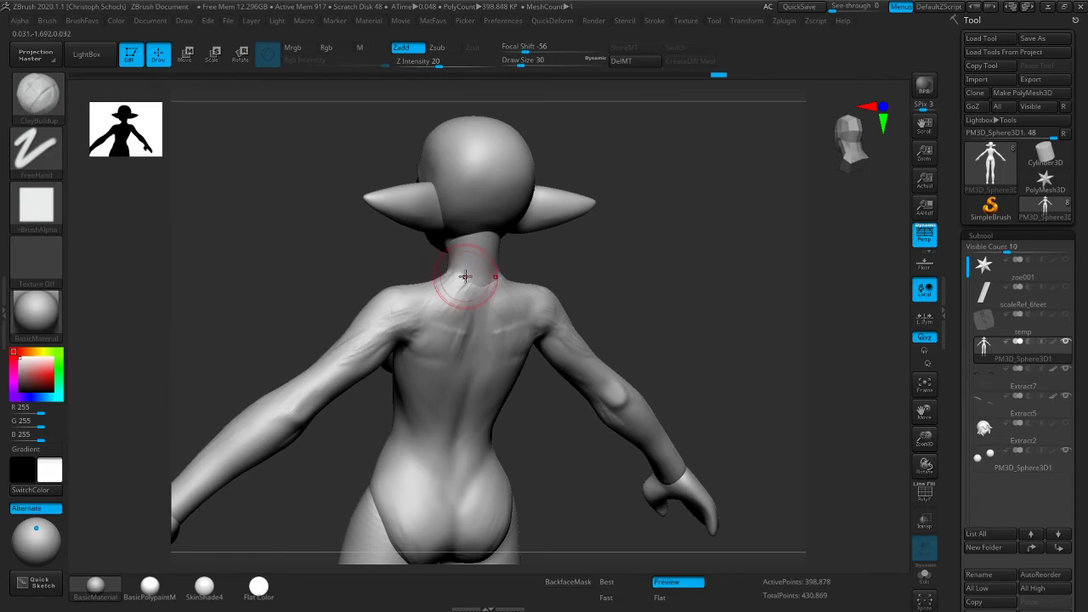
pyautogui.moveTo(568, 261); pyautogui.dragTo(540, 265)
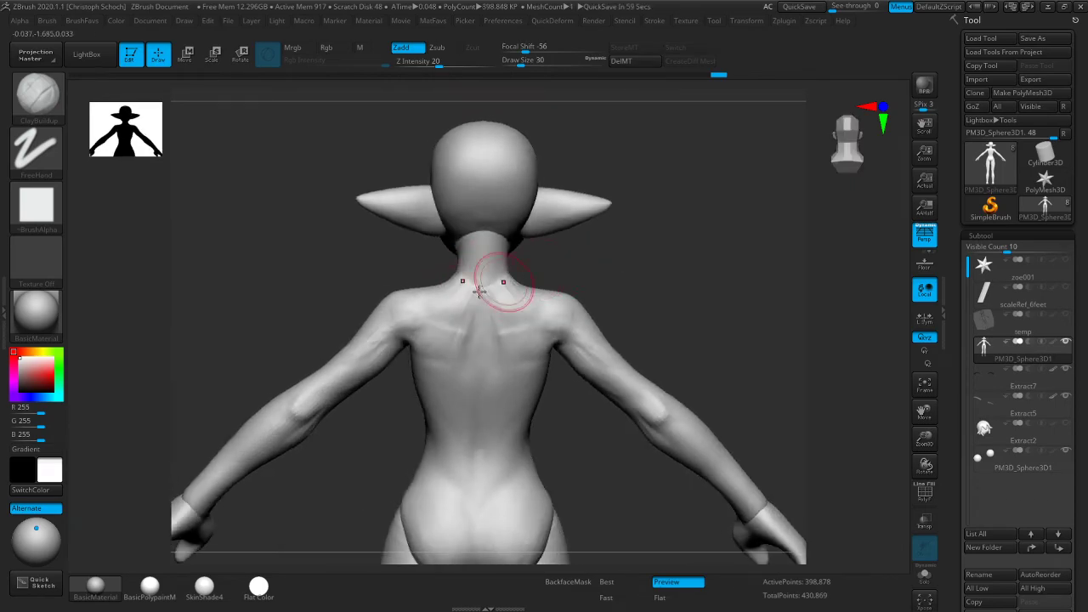
pyautogui.moveTo(364, 292); pyautogui.dragTo(388, 300)
pyautogui.moveTo(462, 271); pyautogui.dragTo(442, 281)
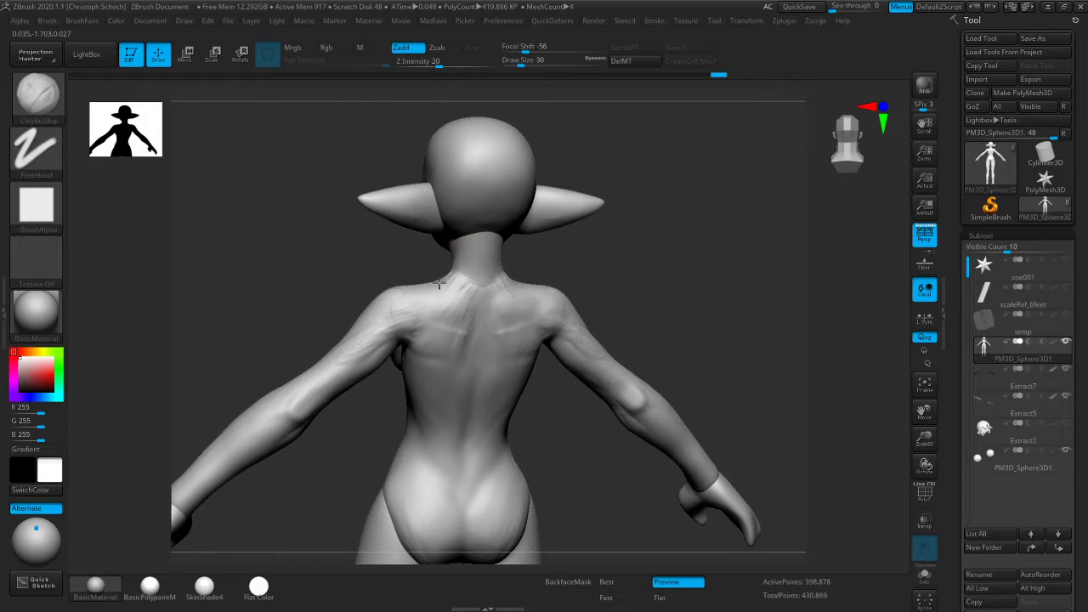
pyautogui.press('shift')
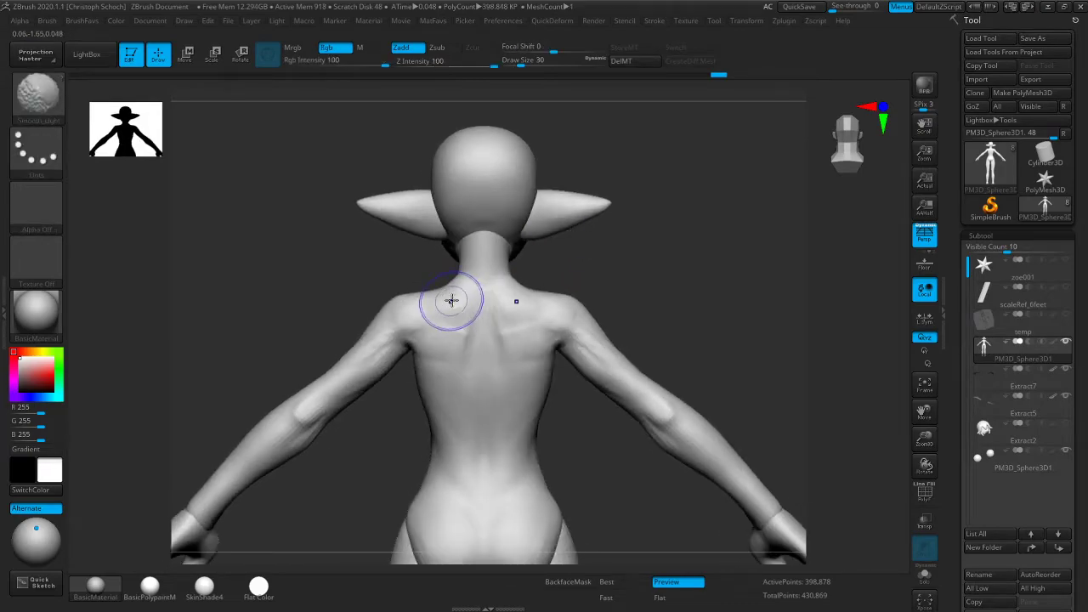
# Shape the muscles between the shoulder blades and the spine with ClayBuildup at draw sizes 30 and 14
pyautogui.moveTo(450, 333); pyautogui.dragTo(481, 417)
pyautogui.moveTo(510, 362); pyautogui.dragTo(477, 436)
pyautogui.moveTo(553, 328); pyautogui.dragTo(513, 304, button='right')
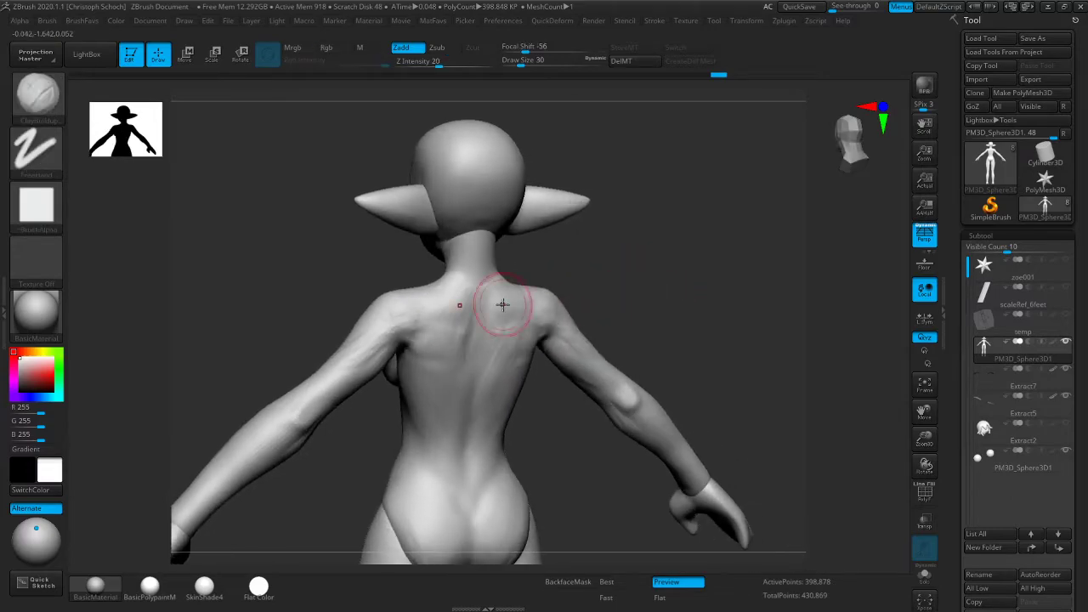
pyautogui.press('shift')
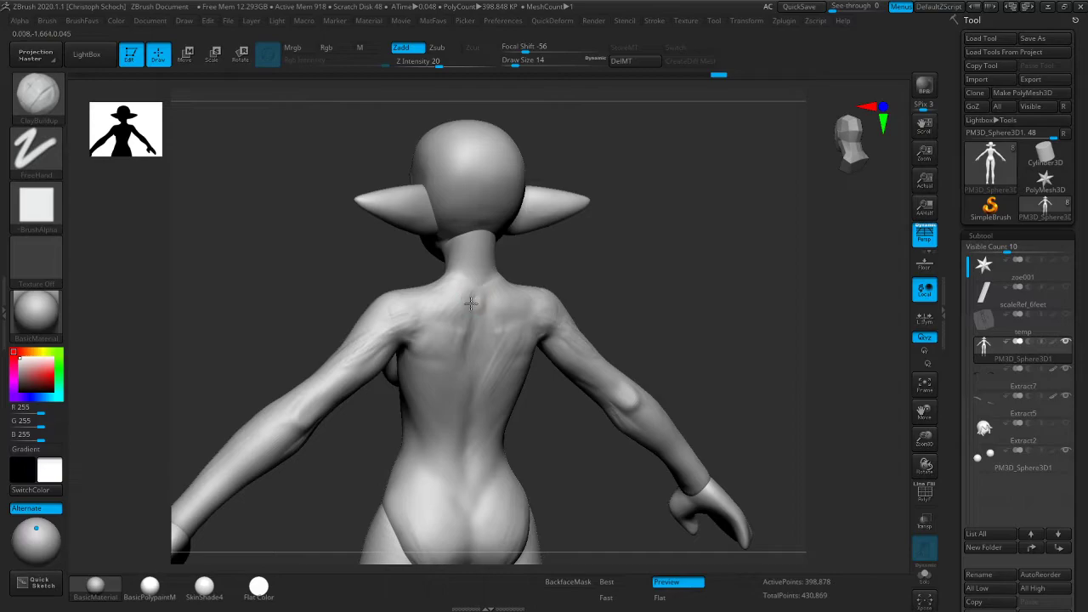
pyautogui.press('shift')
# Shape the nape and the back of the neck with ClayBuildup at draw sizes 22 and 30, smoothing the strokes
pyautogui.keyDown('shift'); pyautogui.moveTo(506, 278); pyautogui.dragTo(476, 244, button='right'); pyautogui.keyUp('shift')
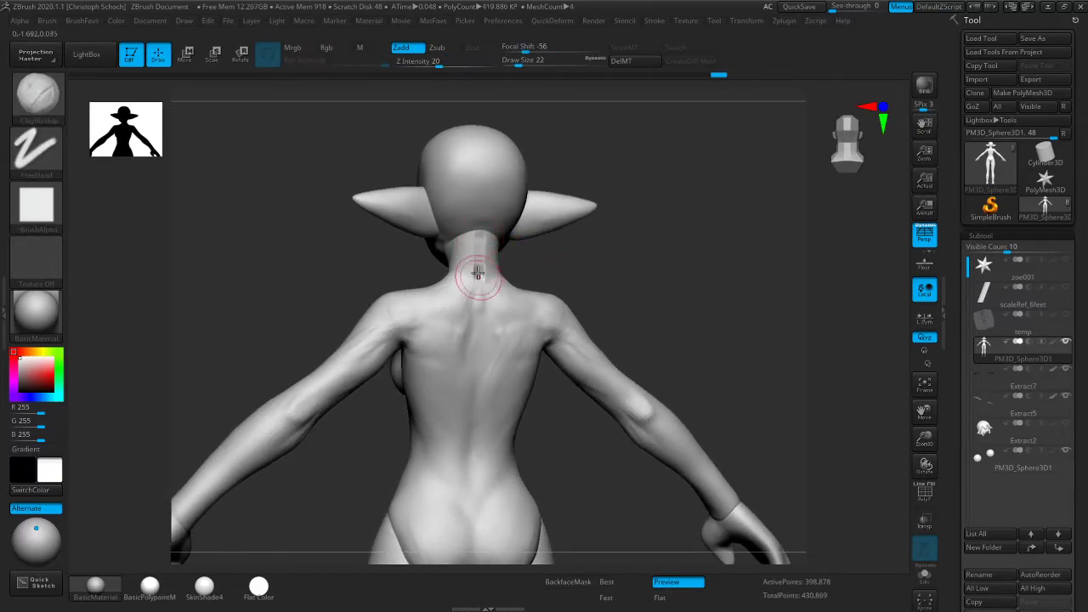
pyautogui.press('shift')
pyautogui.moveTo(505, 276)
pyautogui.mouseDown(button='right')
pyautogui.moveTo(592, 269)
pyautogui.moveTo(510, 255)
pyautogui.mouseUp(button='right')
pyautogui.moveTo(474, 265)
pyautogui.mouseDown()
pyautogui.moveTo(478, 238)
pyautogui.moveTo(472, 249)
pyautogui.mouseUp()
pyautogui.moveTo(501, 225)
pyautogui.mouseDown(button='right')
pyautogui.moveTo(477, 245)
pyautogui.moveTo(466, 223)
pyautogui.mouseUp(button='right')
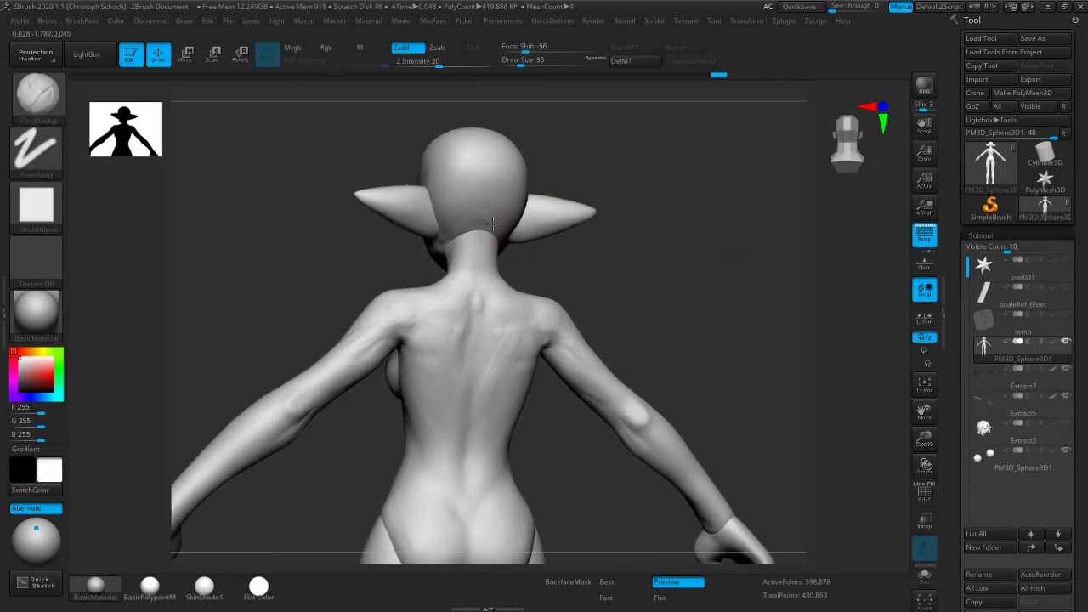
pyautogui.press('shift')
# Adjust the neck and throat profile from the side with the Move brush at draw sizes 30, 18 and 42
pyautogui.keyDown('shift'); pyautogui.moveTo(559, 212); pyautogui.dragTo(656, 236, button='right'); pyautogui.keyUp('shift')
pyautogui.hotkey('ctrl', 'shift', '1')
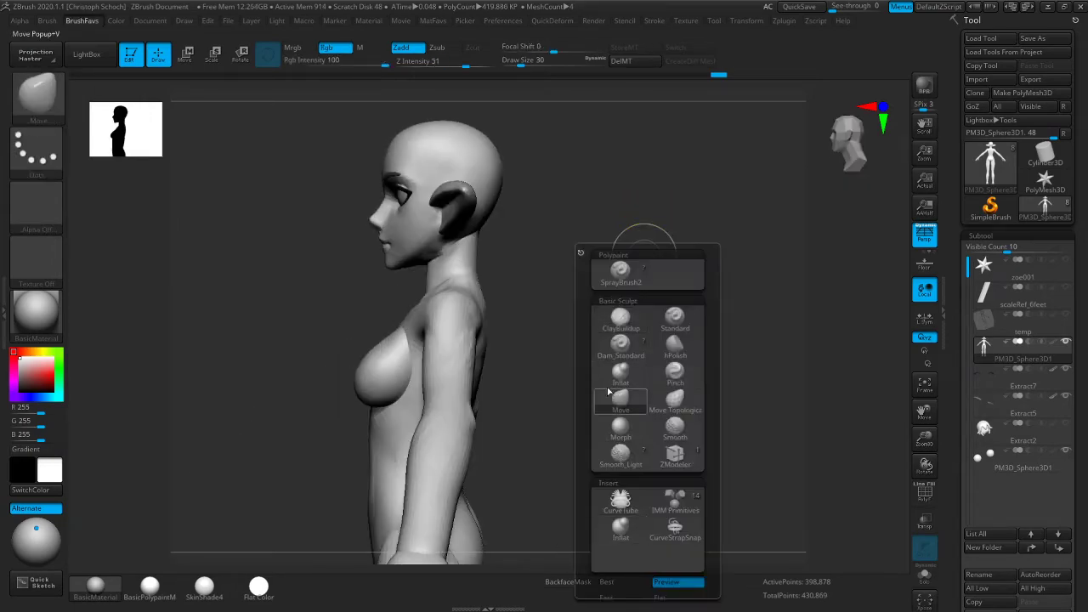
pyautogui.click(621, 400)
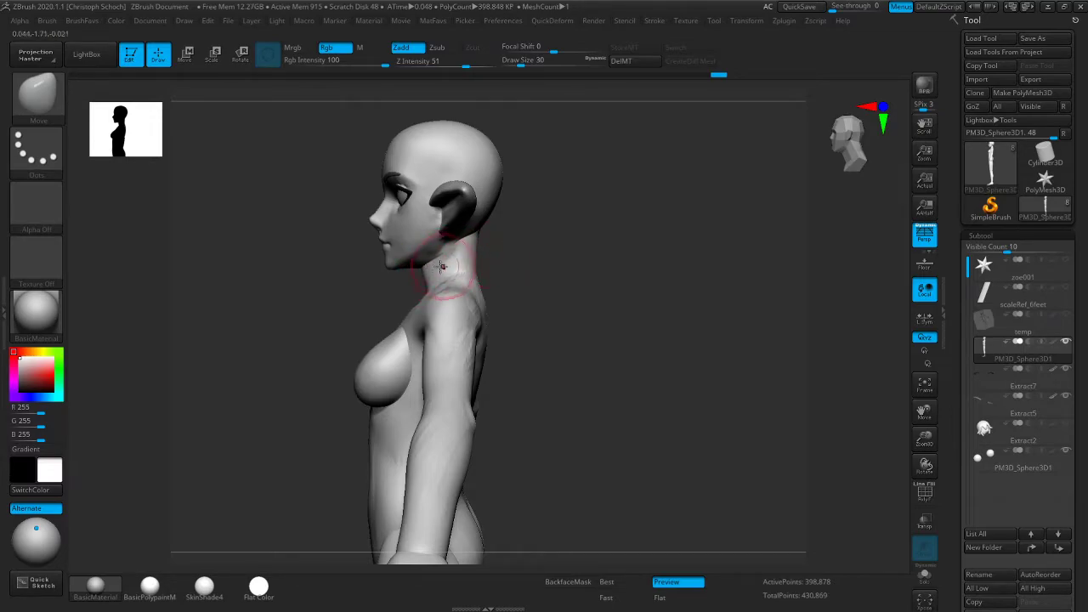
pyautogui.press('[')
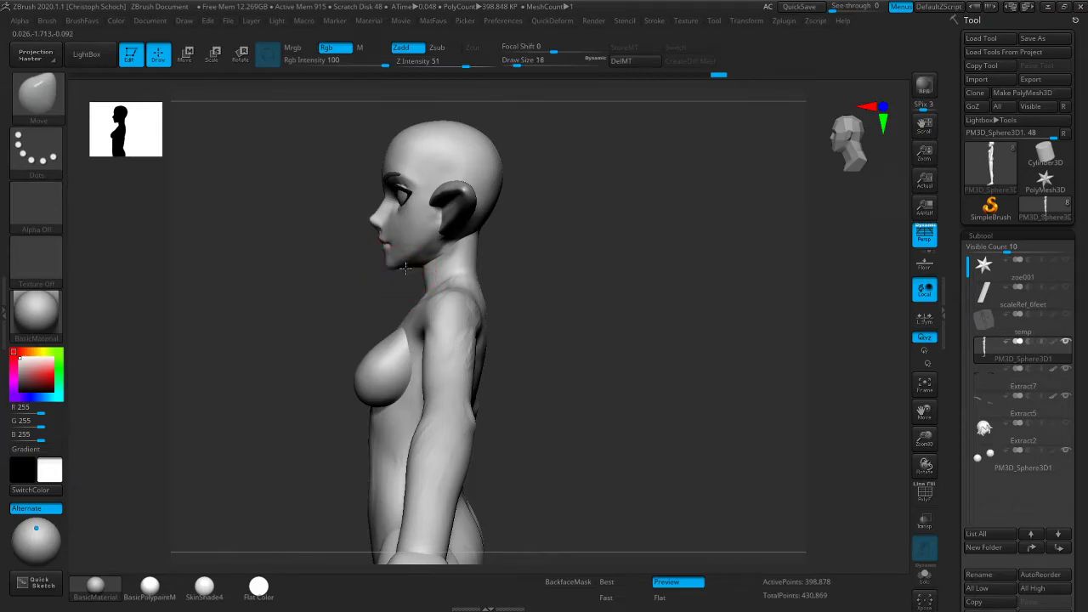
pyautogui.press(']')
pyautogui.press(']')
pyautogui.press(']')
pyautogui.press(']')
pyautogui.press(']')
pyautogui.press(']')
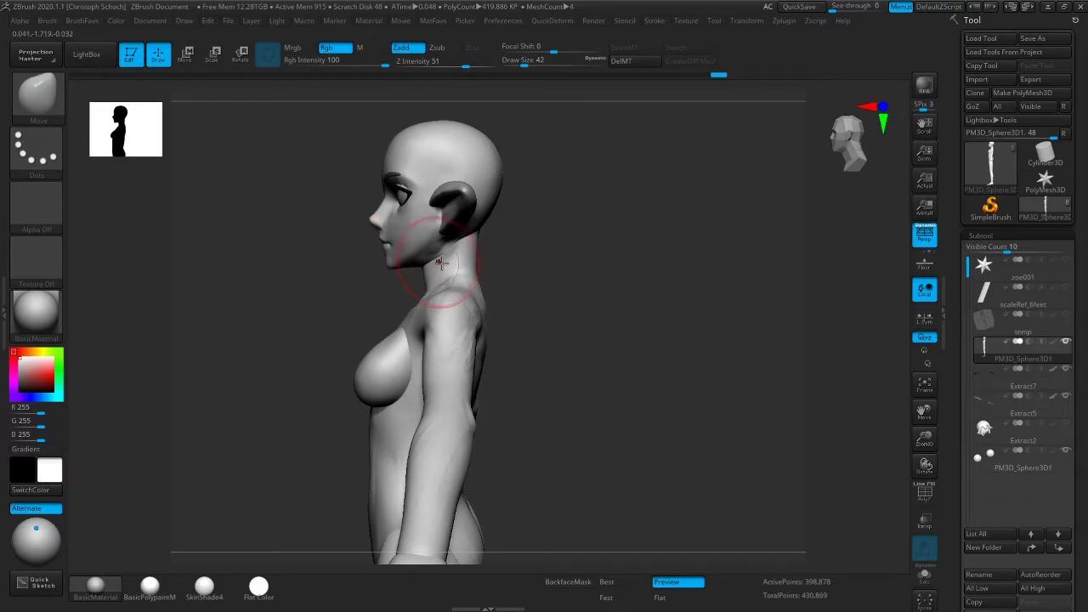
pyautogui.moveTo(526, 248)
pyautogui.mouseDown()
pyautogui.moveTo(459, 272)
pyautogui.moveTo(498, 275)
pyautogui.mouseUp()
# Sculpt the chest muscle above the breast and toward the front shoulder with ClayBuildup at draw size 26, smoothing the strokes
pyautogui.press('[')
pyautogui.press('[')
pyautogui.press('[')
pyautogui.press('[')
pyautogui.moveTo(367, 314)
pyautogui.keyDown('shift'); pyautogui.mouseDown()
pyautogui.moveTo(586, 284)
pyautogui.moveTo(627, 340)
pyautogui.mouseUp(); pyautogui.keyUp('shift')
pyautogui.press('b')
pyautogui.click(573, 347)
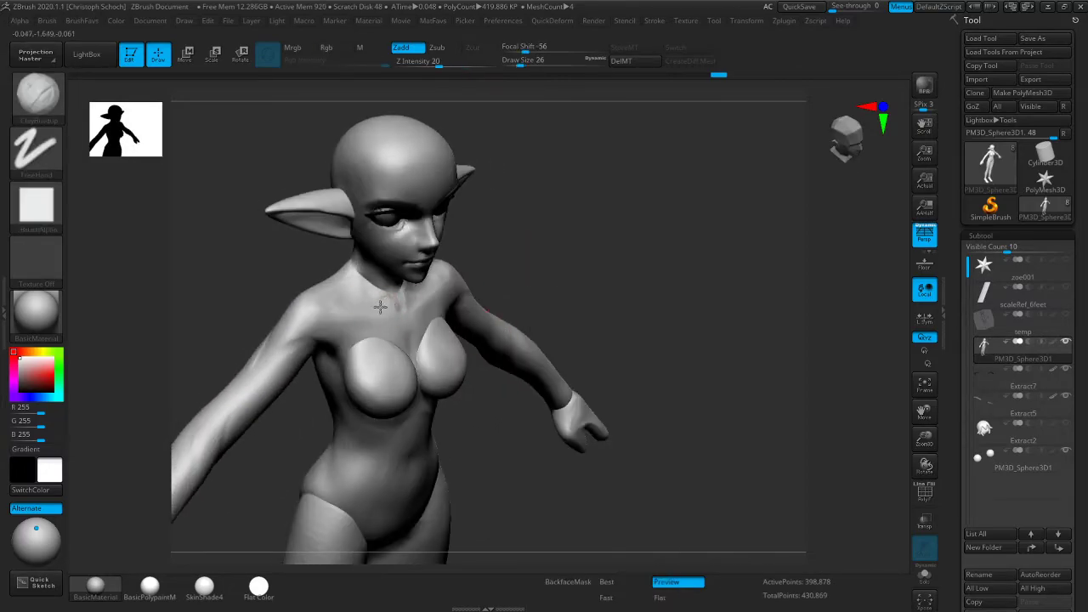
pyautogui.moveTo(515, 292); pyautogui.dragTo(352, 315)
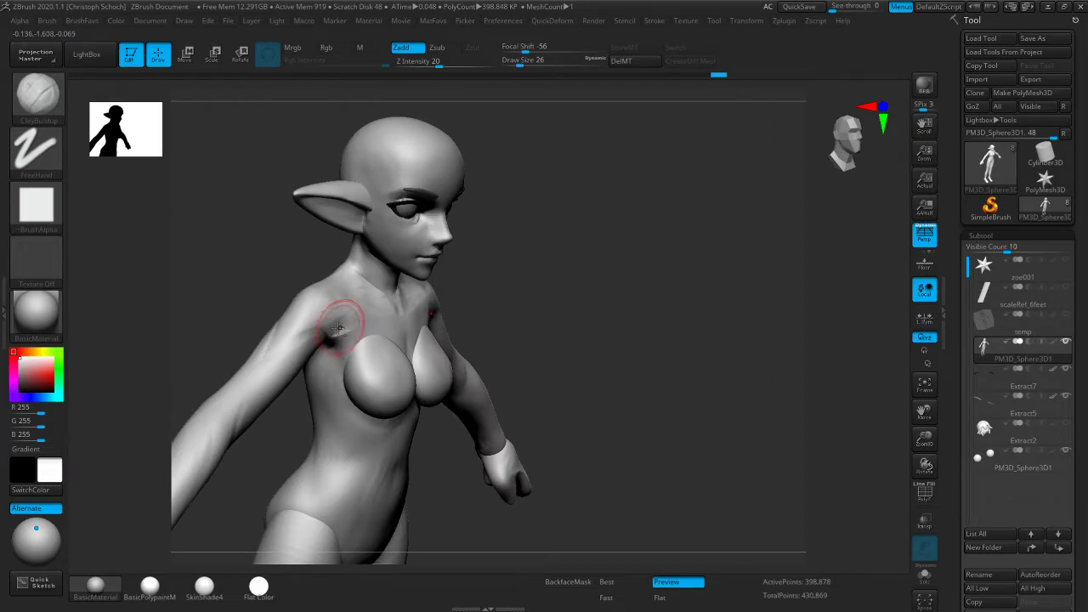
pyautogui.press('shift')
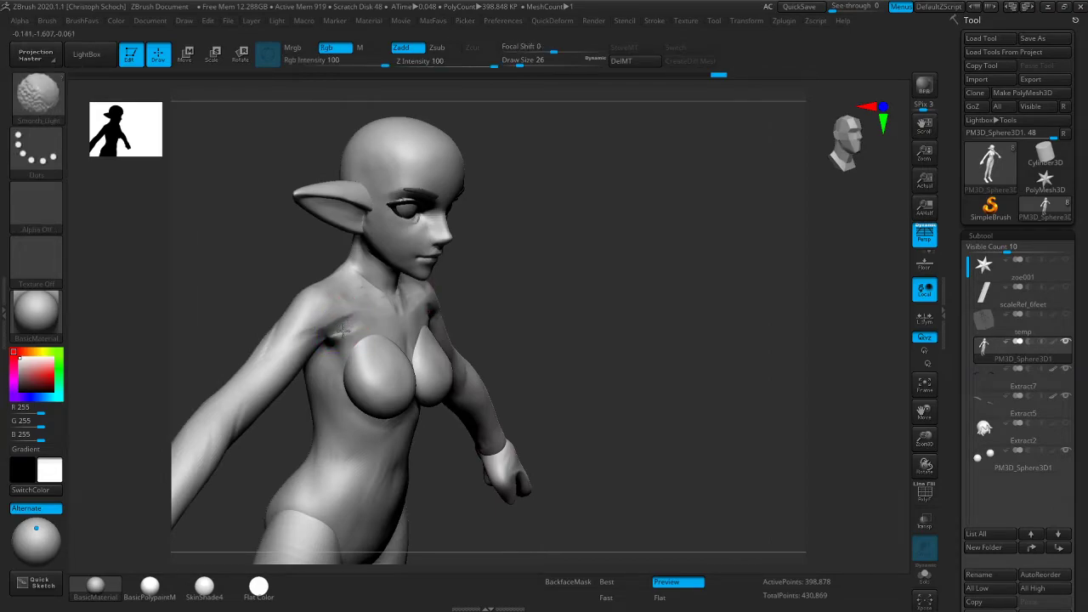
pyautogui.moveTo(595, 294); pyautogui.dragTo(524, 325)
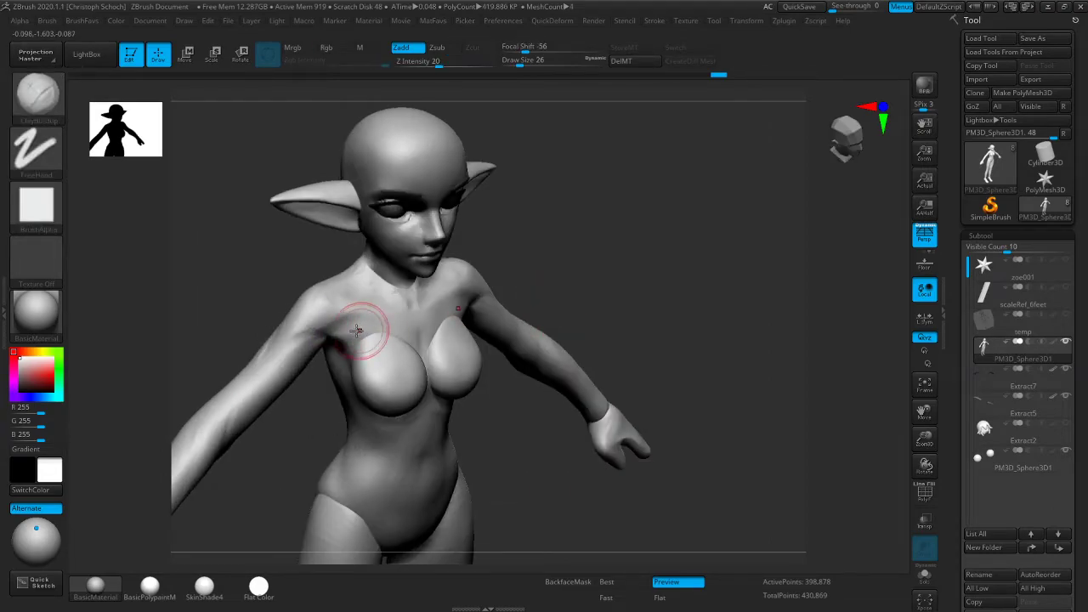
pyautogui.press('shift')
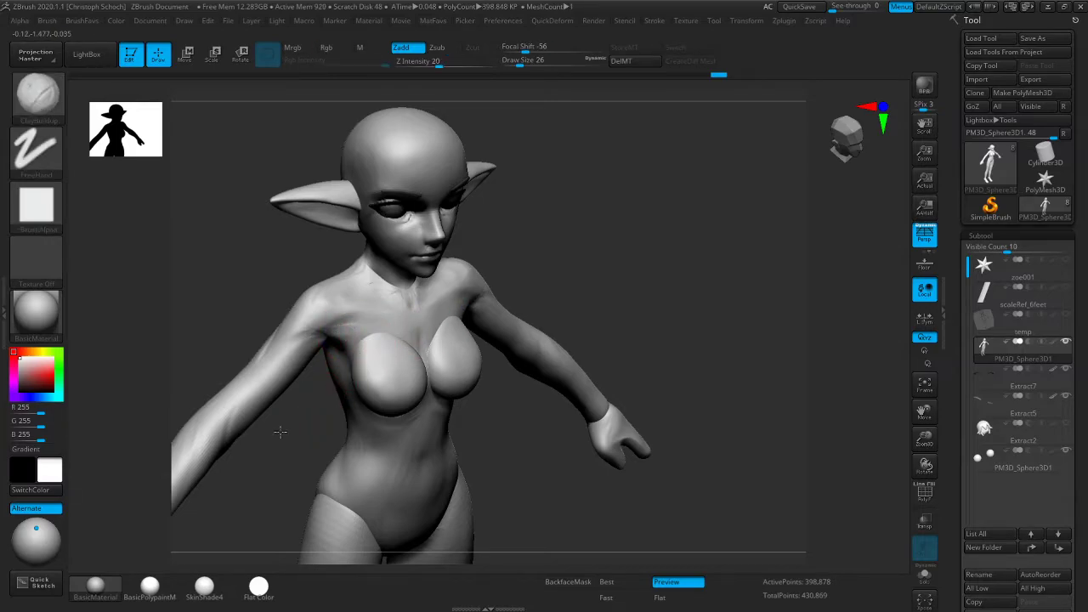
# Refine the front armpit and its transition into the chest and upper arm with ClayBuildup at draw size 26
pyautogui.moveTo(277, 432); pyautogui.dragTo(337, 363)
pyautogui.moveTo(525, 315)
pyautogui.mouseDown()
pyautogui.moveTo(634, 297)
pyautogui.moveTo(669, 306)
pyautogui.mouseUp()
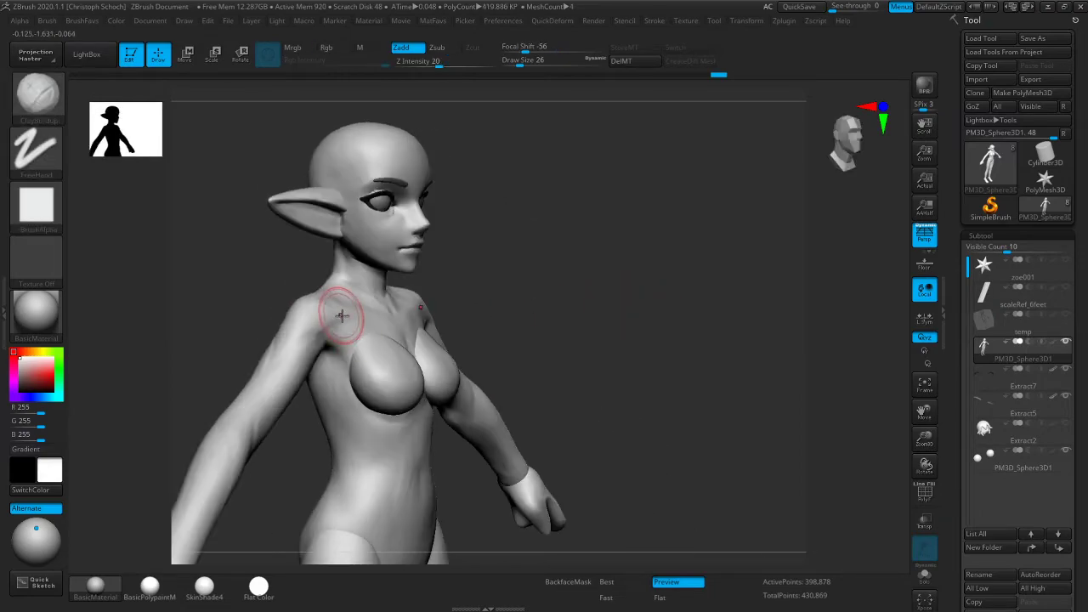
pyautogui.moveTo(284, 383); pyautogui.dragTo(308, 360, button='right')
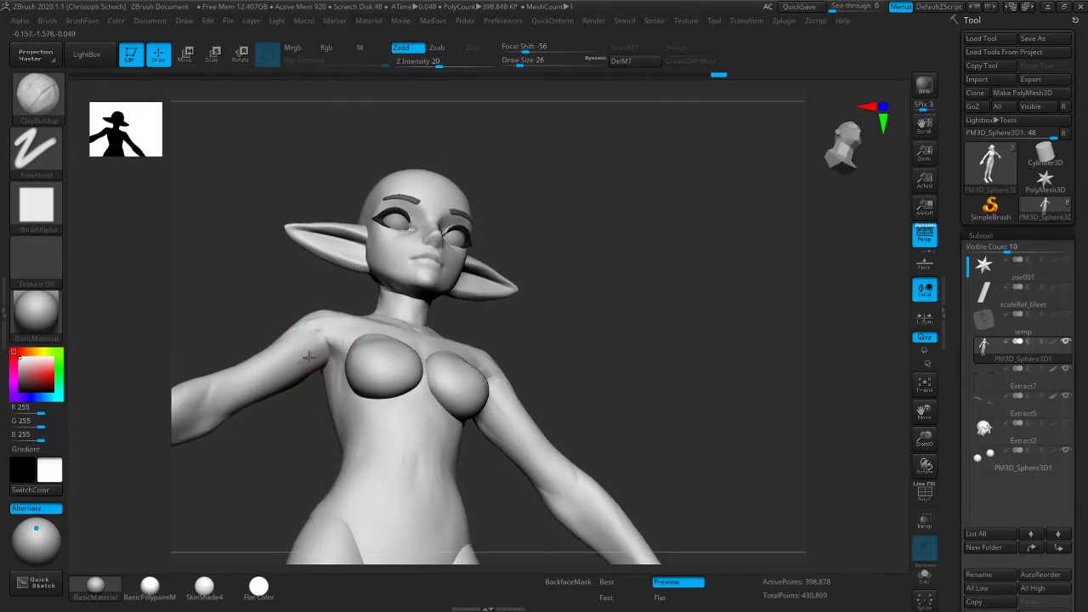
pyautogui.moveTo(274, 437)
pyautogui.mouseDown(button='right')
pyautogui.moveTo(303, 370)
pyautogui.moveTo(258, 437)
pyautogui.mouseUp(button='right')
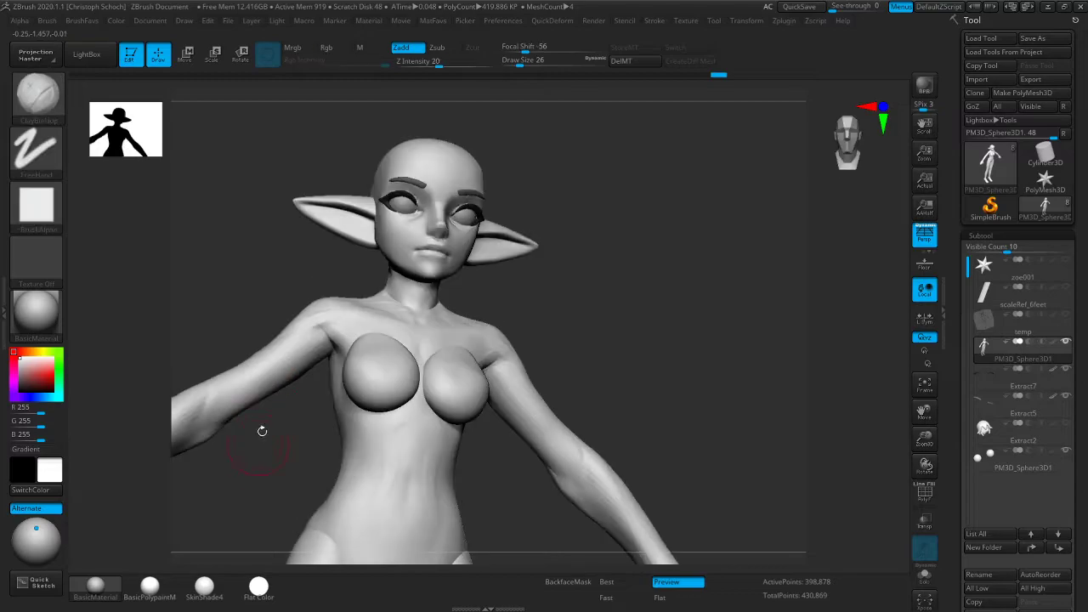
pyautogui.moveTo(270, 374)
pyautogui.mouseDown(button='right')
pyautogui.moveTo(262, 425)
pyautogui.moveTo(274, 425)
pyautogui.mouseUp(button='right')
# Flatten the inner upper arm near the armpit with hPolish at draw size 26 and adjust its shape with Move at draw size 18
pyautogui.press('space')
pyautogui.click(302, 367)
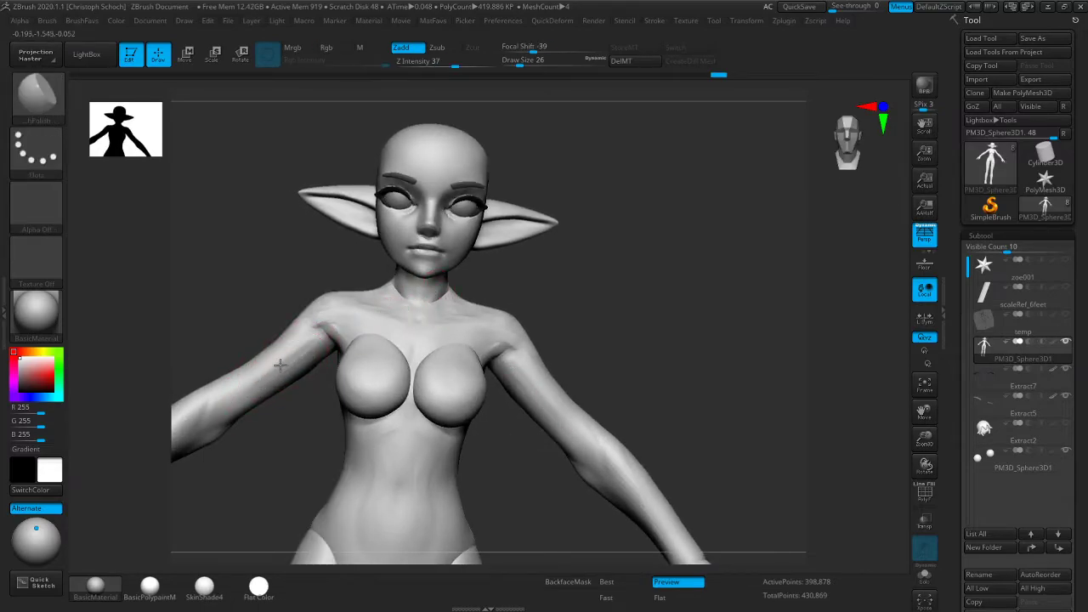
pyautogui.moveTo(287, 415); pyautogui.dragTo(306, 408, button='right')
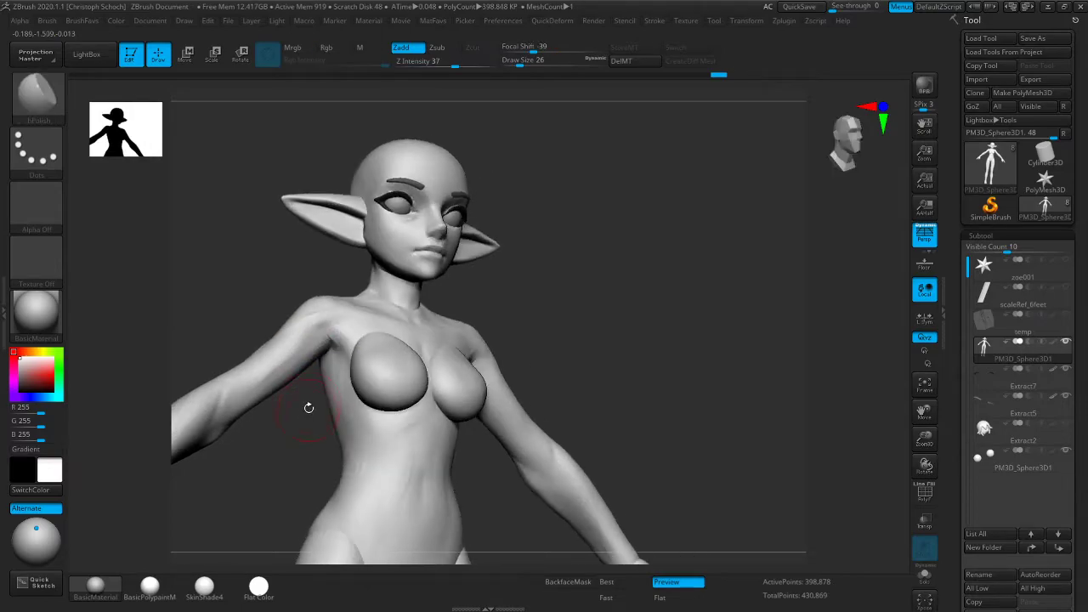
pyautogui.moveTo(558, 316); pyautogui.dragTo(522, 323, button='right')
pyautogui.press('space')
pyautogui.click(503, 420)
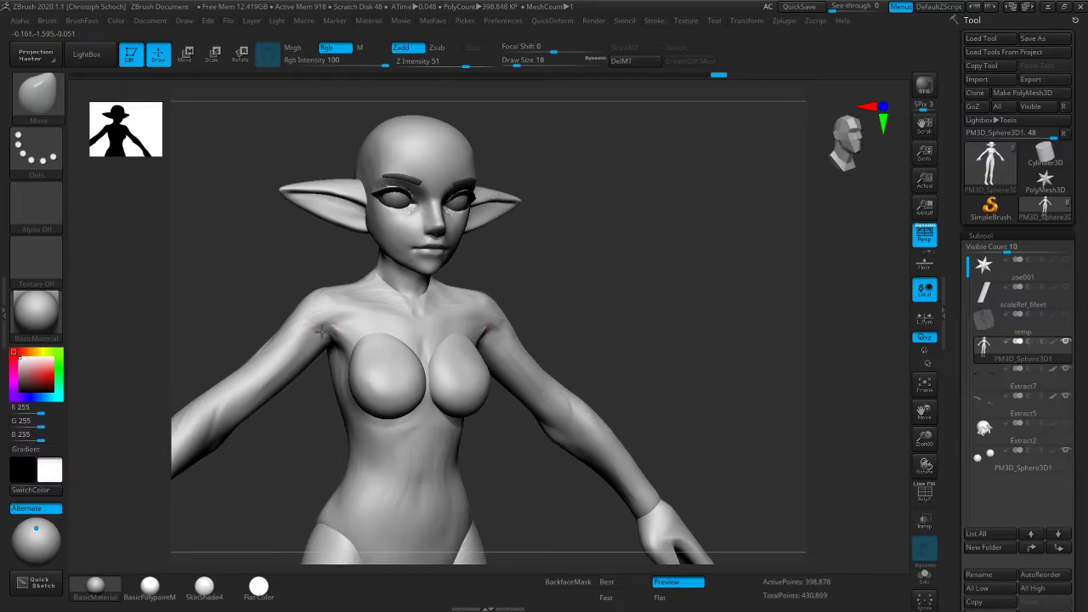
pyautogui.moveTo(327, 329); pyautogui.dragTo(583, 272, button='right')
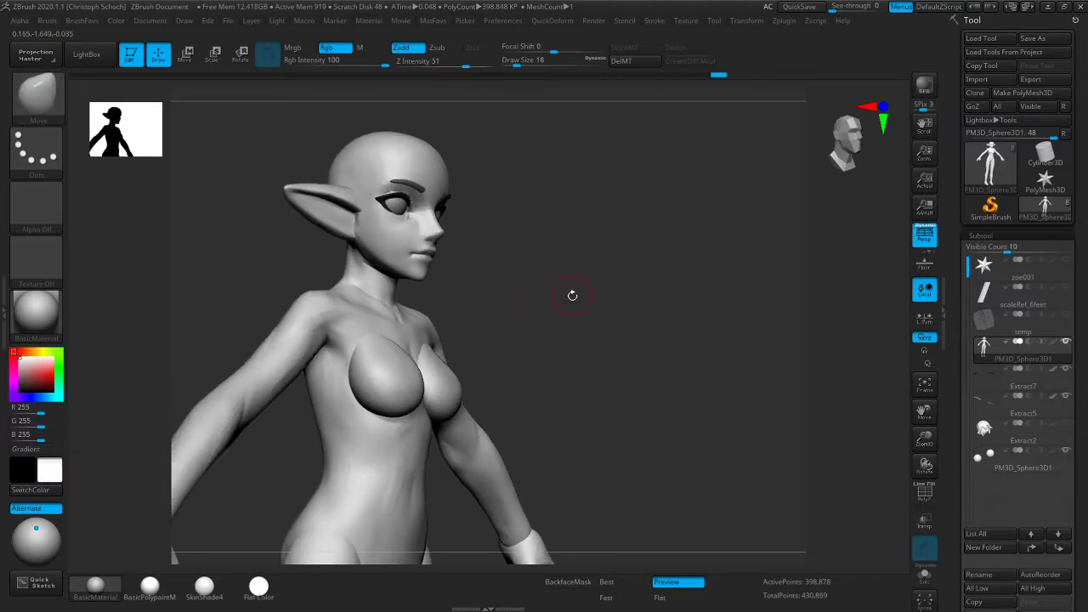
# Carve the front armpit crease and the chest-to-shoulder line with Dam_Standard at draw size 18, smoothing the strokes
pyautogui.press('space')
pyautogui.click(545, 365)
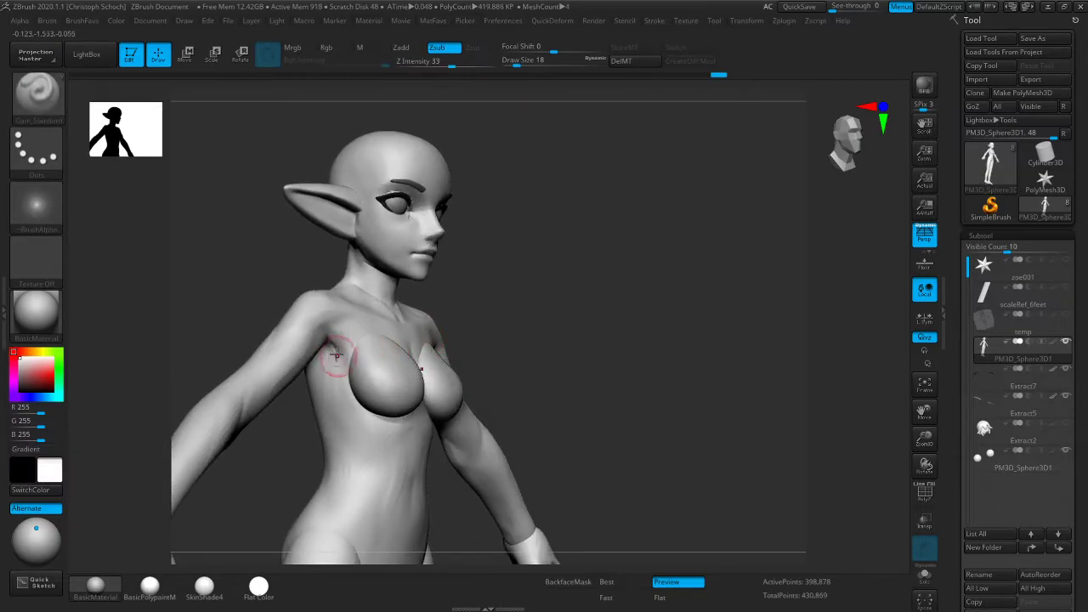
pyautogui.keyDown('shift'); pyautogui.moveTo(338, 353); pyautogui.dragTo(337, 359); pyautogui.keyUp('shift')
pyautogui.moveTo(382, 372); pyautogui.dragTo(620, 306, button='right')
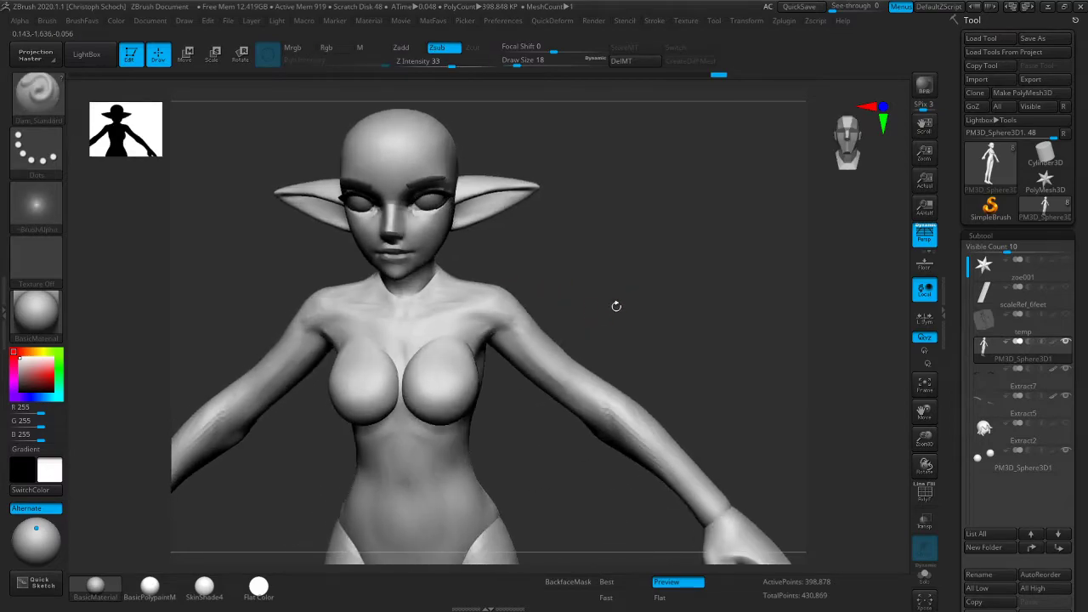
pyautogui.moveTo(555, 312); pyautogui.dragTo(614, 291, button='right')
pyautogui.press('space')
pyautogui.moveTo(352, 316)
pyautogui.mouseDown()
pyautogui.moveTo(344, 324)
pyautogui.moveTo(354, 322)
pyautogui.mouseUp()
pyautogui.moveTo(344, 322); pyautogui.dragTo(566, 282, button='right')
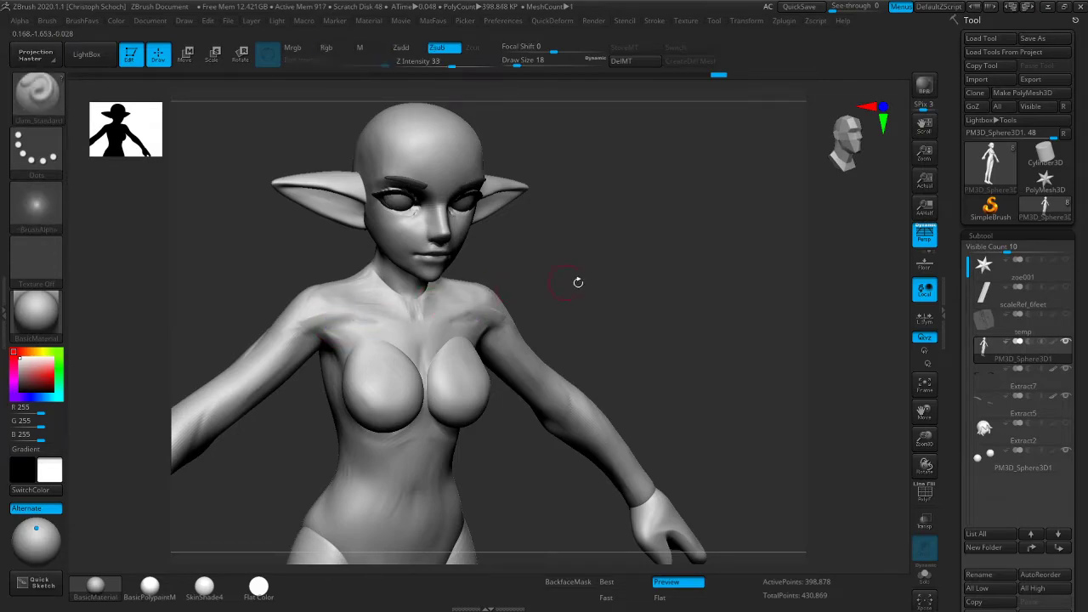
# Build up the chest muscle where it meets the front shoulder with ClayBuildup at draw size 26, smoothing the strokes
pyautogui.press('b')
pyautogui.press('c')
pyautogui.press('b')
pyautogui.press('[')
pyautogui.press('[')
pyautogui.press('[')
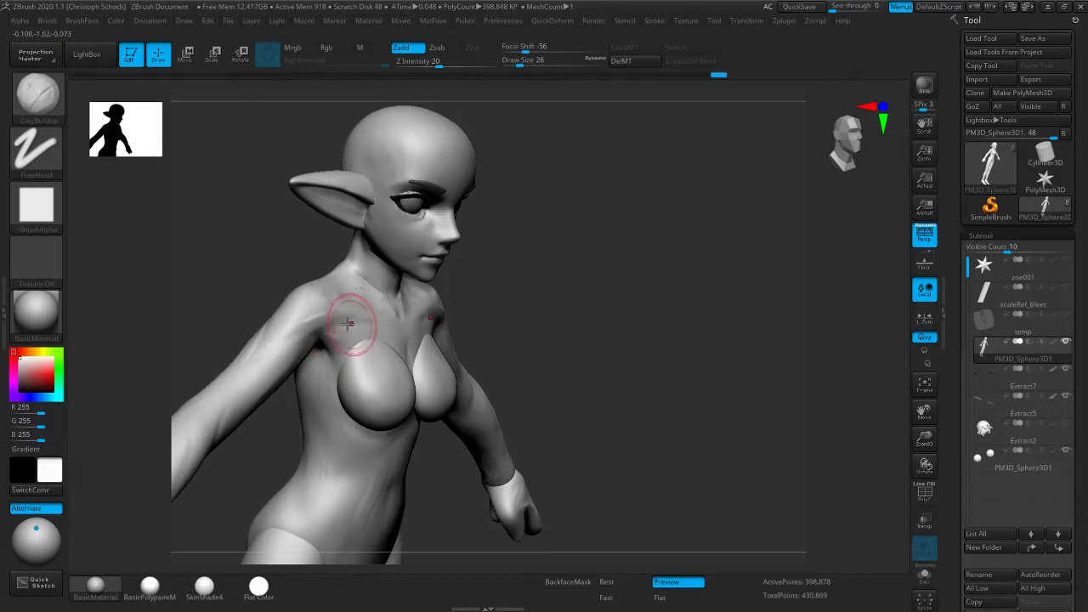
pyautogui.press('shift')
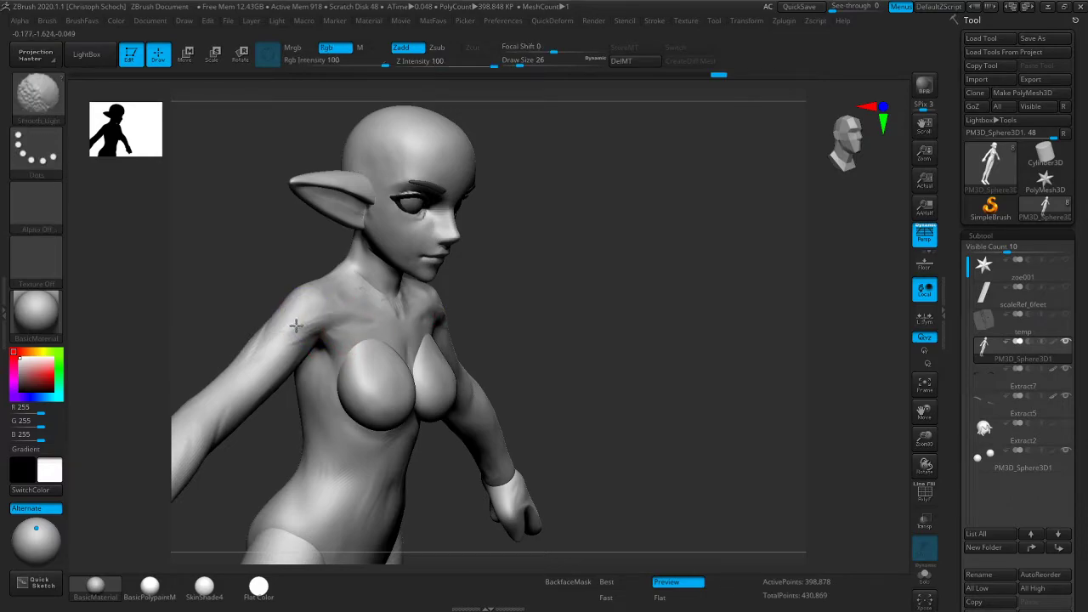
pyautogui.keyDown('shift'); pyautogui.moveTo(491, 279); pyautogui.dragTo(631, 280); pyautogui.keyUp('shift')
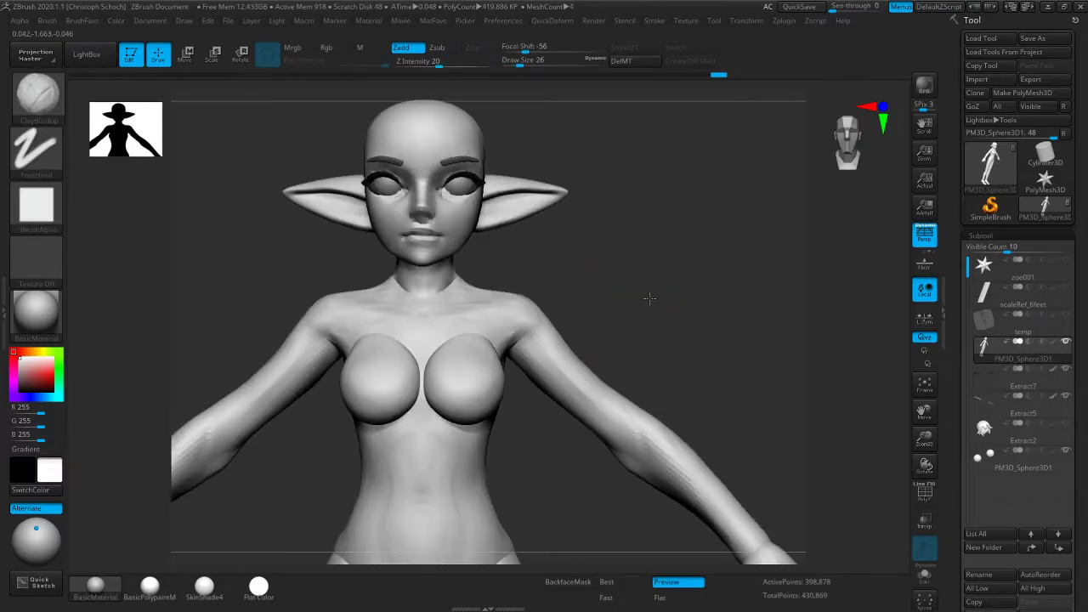
# Show the Extract2 hair subtool on the character
pyautogui.moveTo(927, 439)
pyautogui.mouseDown()
pyautogui.moveTo(905, 407)
pyautogui.moveTo(913, 411)
pyautogui.moveTo(891, 430)
pyautogui.moveTo(913, 447)
pyautogui.mouseUp()
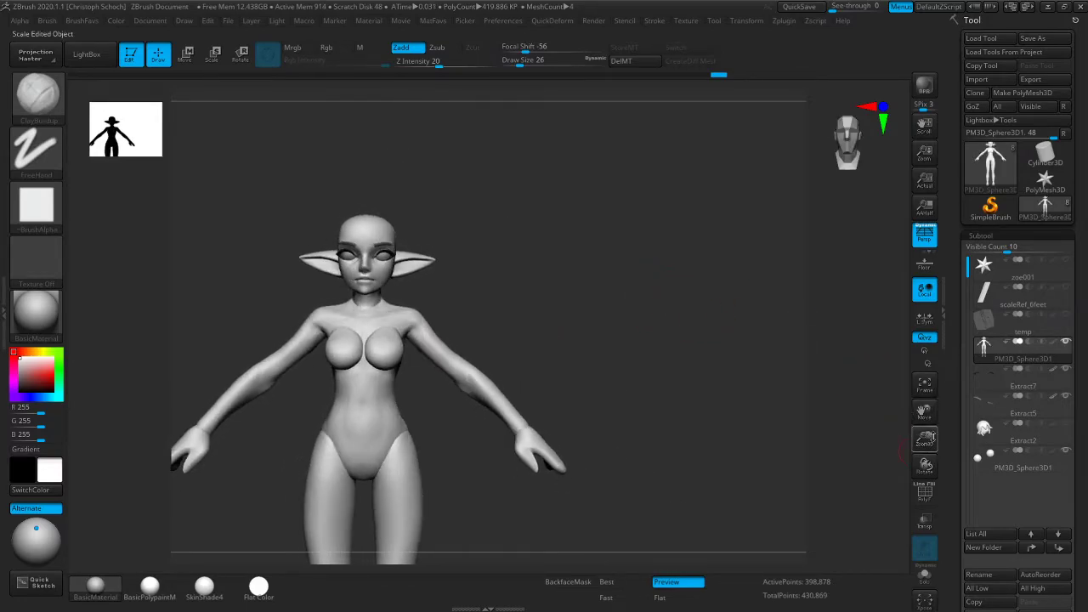
pyautogui.click(1067, 428)
pyautogui.moveTo(706, 323)
pyautogui.mouseDown()
pyautogui.moveTo(670, 306)
pyautogui.moveTo(686, 330)
pyautogui.mouseUp()
pyautogui.moveTo(925, 411); pyautogui.dragTo(921, 465)
pyautogui.moveTo(924, 439); pyautogui.dragTo(905, 458)
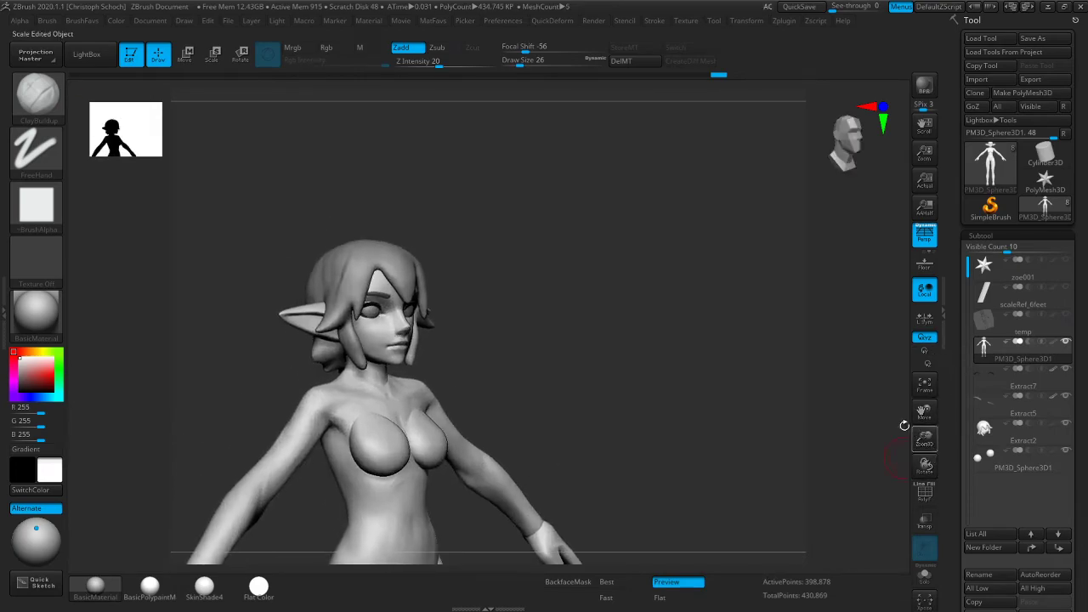
# Select the hair and reposition the side strand in front of the ear with the Move brush at draw size 42
pyautogui.keyDown('alt'); pyautogui.click(357, 298); pyautogui.keyUp('alt')
pyautogui.moveTo(544, 281)
pyautogui.mouseDown()
pyautogui.moveTo(502, 282)
pyautogui.moveTo(562, 290)
pyautogui.mouseUp()
pyautogui.press('b')
pyautogui.click(528, 431)
pyautogui.moveTo(502, 347); pyautogui.dragTo(441, 331)
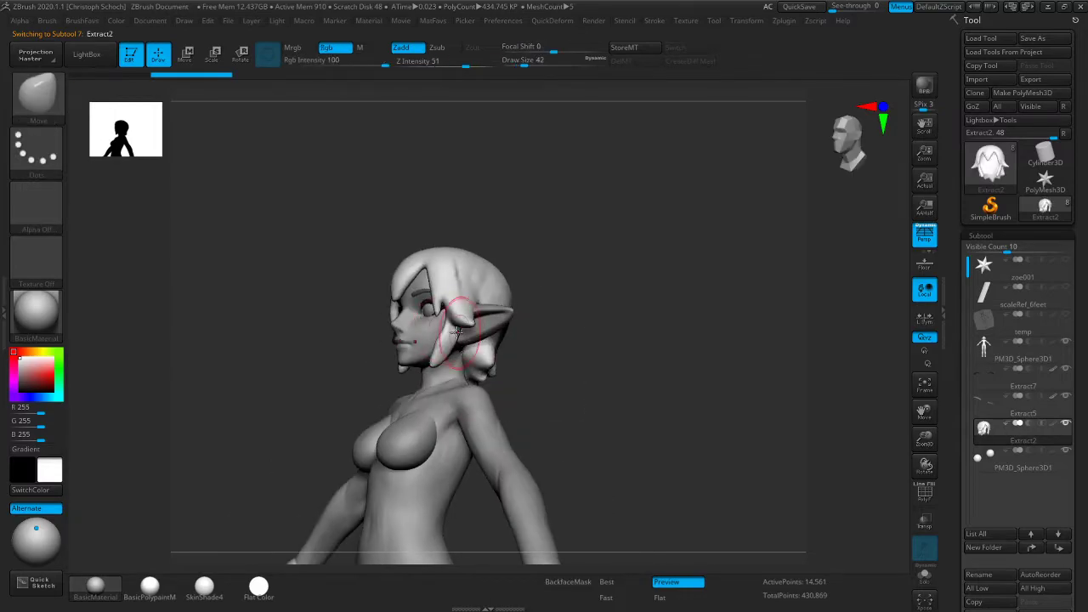
# Thicken the hair strand in front of the ear with the Inflat brush at draw size 34
pyautogui.moveTo(522, 285); pyautogui.dragTo(658, 281)
pyautogui.press('b')
pyautogui.click(637, 371)
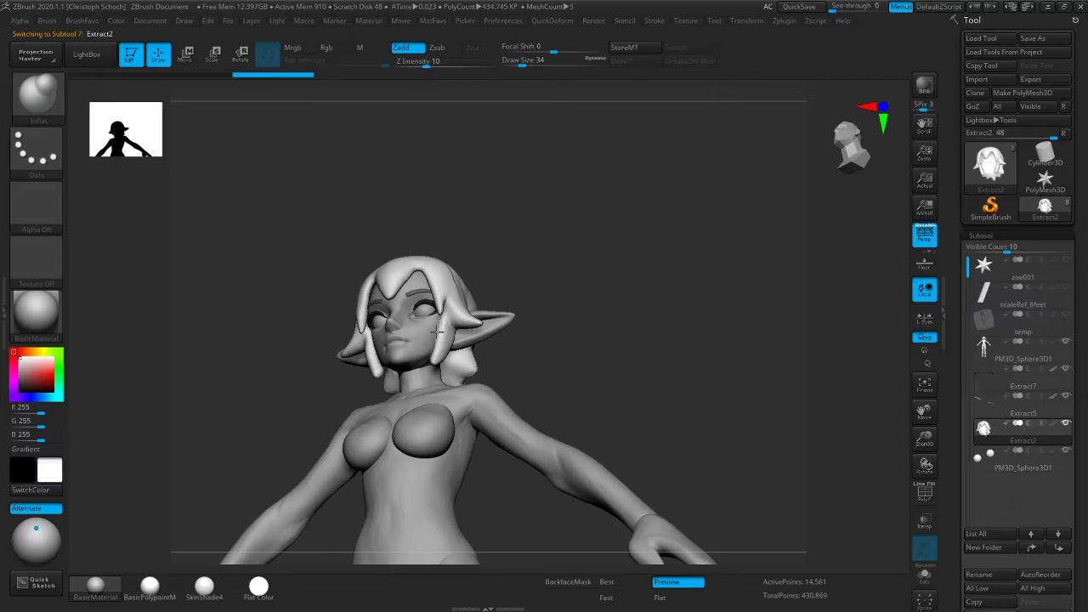
pyautogui.moveTo(437, 332); pyautogui.dragTo(437, 362)
pyautogui.keyDown('shift'); pyautogui.moveTo(535, 353); pyautogui.dragTo(571, 340); pyautogui.keyUp('shift')
# Reshape the side strands and the hair around the ears with the Move brush at draw sizes 30 and 46
pyautogui.press('b')
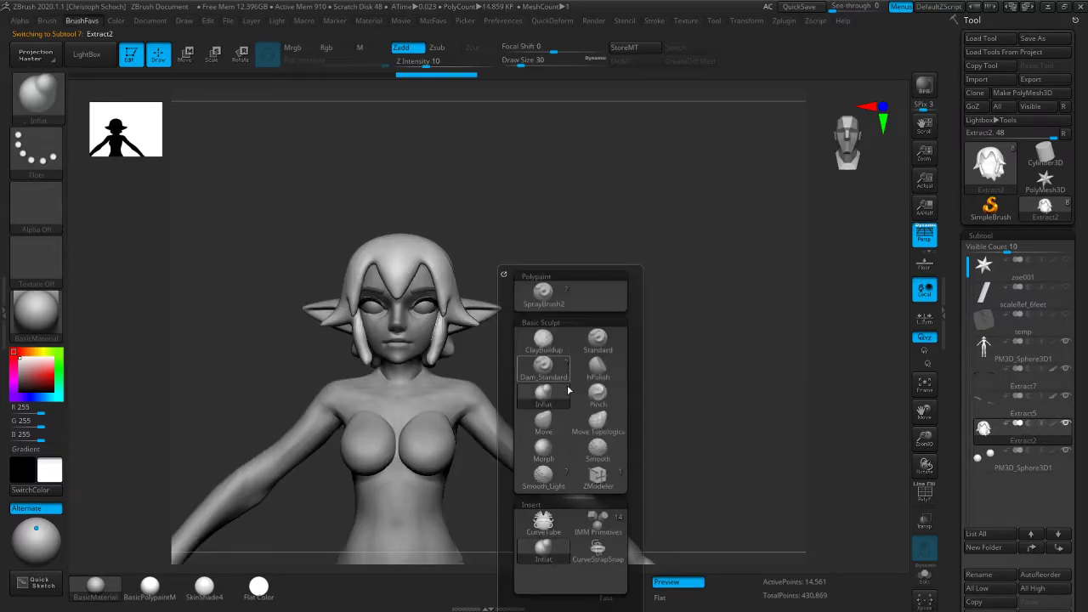
pyautogui.click(543, 425)
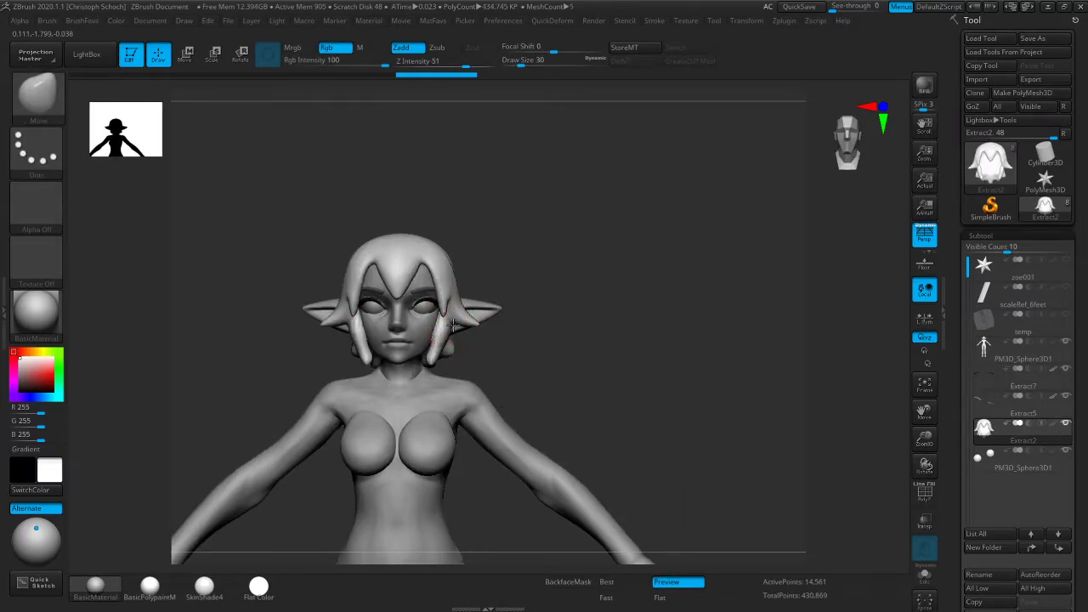
pyautogui.moveTo(454, 327); pyautogui.dragTo(463, 326)
pyautogui.moveTo(544, 333); pyautogui.dragTo(481, 350)
pyautogui.moveTo(553, 354); pyautogui.dragTo(480, 342)
pyautogui.press(']')
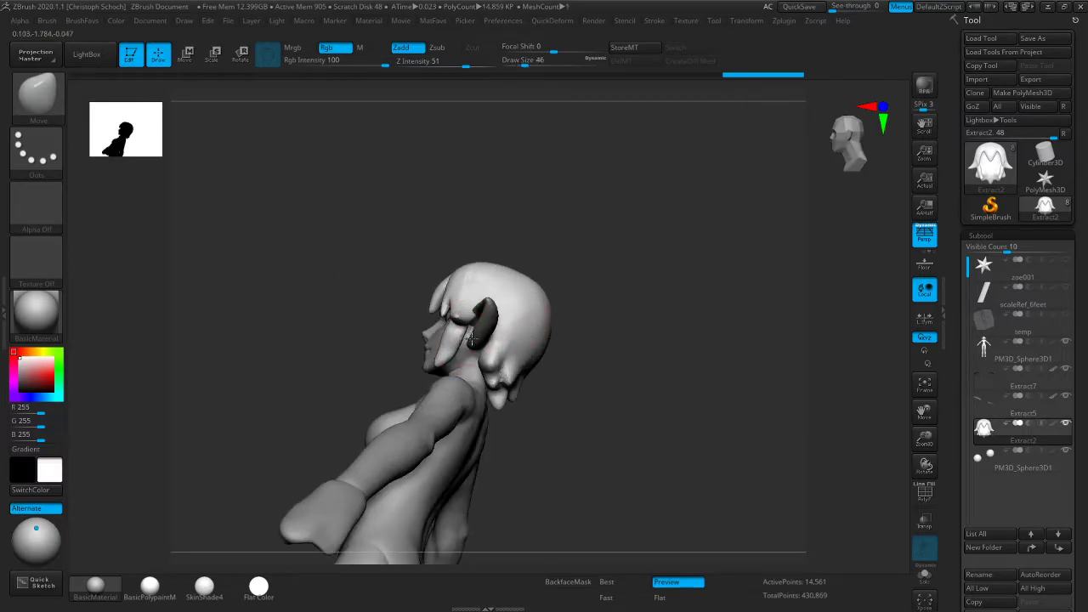
pyautogui.keyDown('shift'); pyautogui.moveTo(489, 340); pyautogui.dragTo(716, 335, button='right'); pyautogui.keyUp('shift')
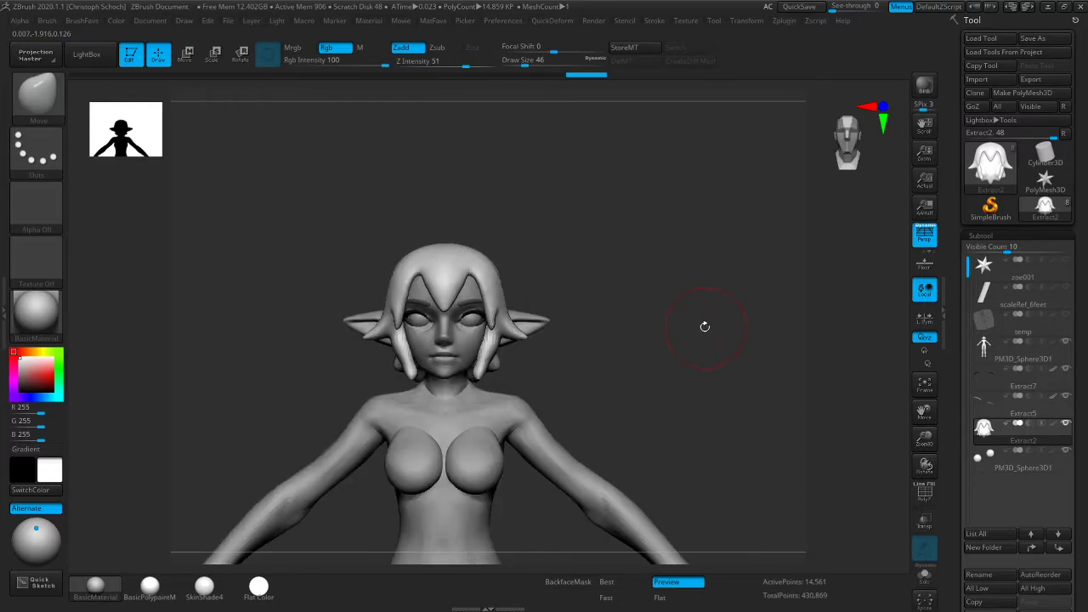
pyautogui.moveTo(449, 267); pyautogui.dragTo(553, 253, button='right')
pyautogui.moveTo(448, 296)
pyautogui.mouseDown()
pyautogui.moveTo(427, 337)
pyautogui.moveTo(451, 293)
pyautogui.moveTo(467, 291)
pyautogui.moveTo(442, 290)
pyautogui.moveTo(457, 282)
pyautogui.moveTo(472, 309)
pyautogui.mouseUp()
pyautogui.moveTo(654, 259)
pyautogui.mouseDown()
pyautogui.moveTo(620, 253)
pyautogui.moveTo(630, 243)
pyautogui.moveTo(633, 264)
pyautogui.moveTo(613, 278)
pyautogui.mouseUp()
# Isolate the hair subtool and flatten the side strands with hPolish at draw size 18
pyautogui.keyDown('alt'); pyautogui.click(515, 369); pyautogui.keyUp('alt')
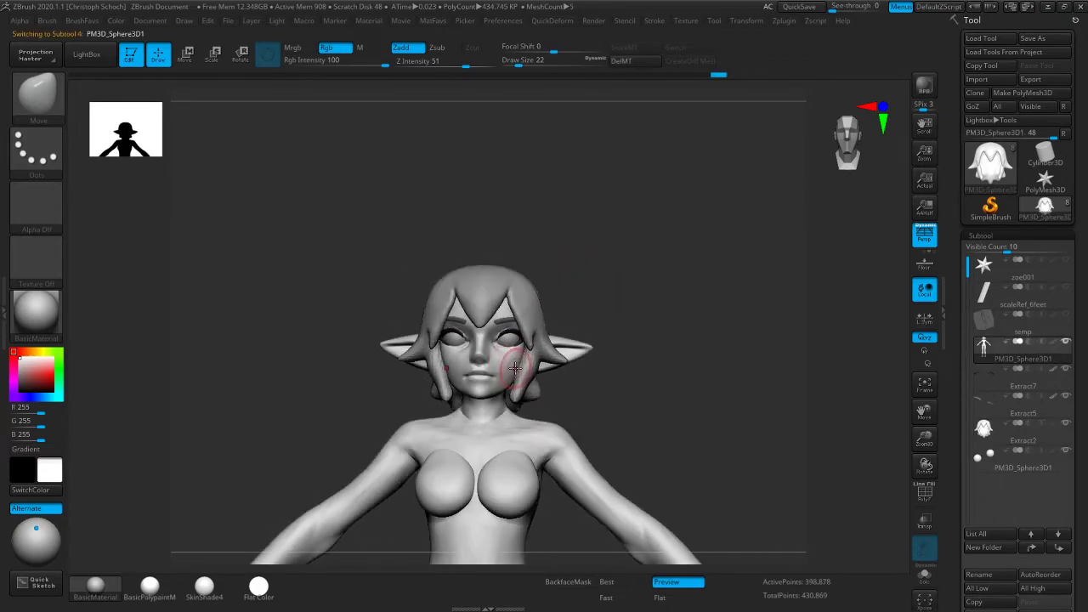
pyautogui.keyDown('alt'); pyautogui.click(521, 364); pyautogui.keyUp('alt')
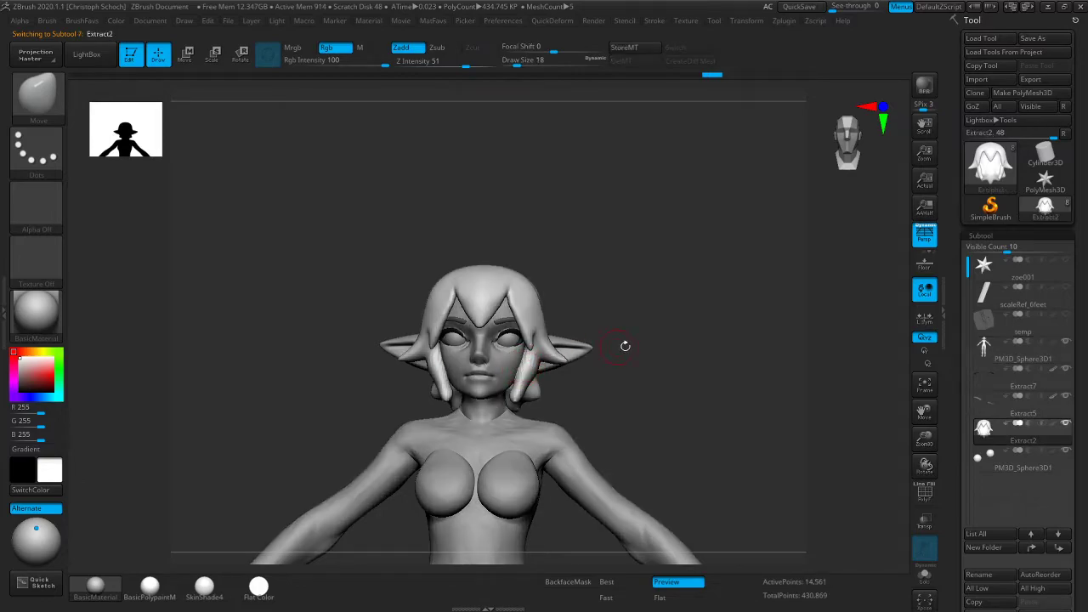
pyautogui.click(924, 576)
pyautogui.moveTo(725, 442); pyautogui.dragTo(688, 439)
pyautogui.press('b')
pyautogui.click(719, 396)
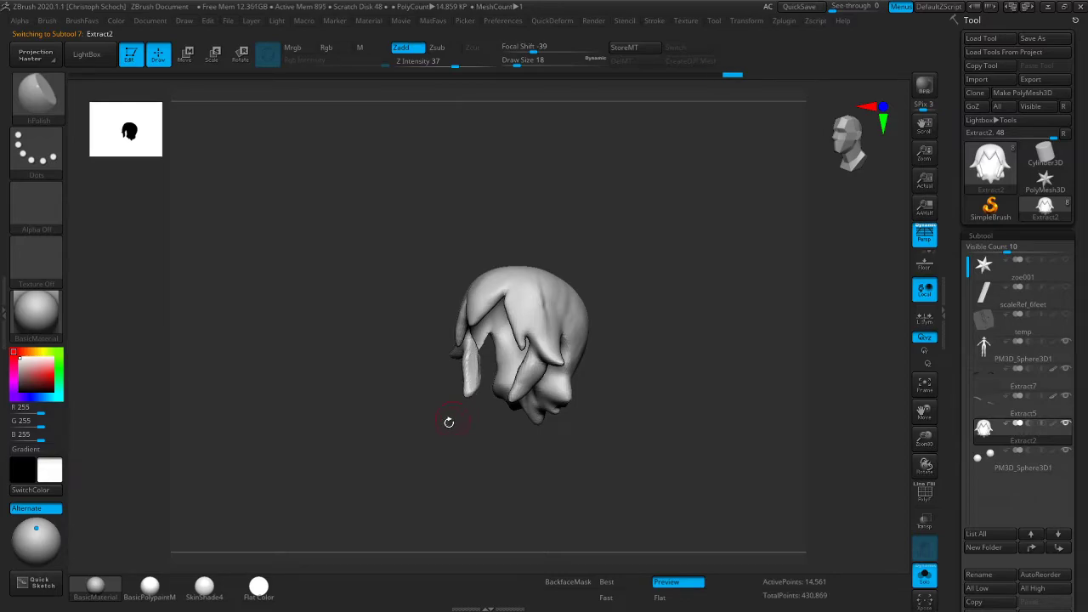
pyautogui.keyDown('shift'); pyautogui.moveTo(452, 417); pyautogui.dragTo(516, 417); pyautogui.keyUp('shift')
# Bring back the full character and polish the face-side edges of the side strands with hPolish at draw size 18
pyautogui.click(924, 575)
pyautogui.moveTo(698, 411)
pyautogui.mouseDown()
pyautogui.moveTo(668, 397)
pyautogui.moveTo(703, 396)
pyautogui.mouseUp()
pyautogui.moveTo(925, 463); pyautogui.dragTo(685, 392)
pyautogui.moveTo(924, 437); pyautogui.dragTo(736, 403)
pyautogui.moveTo(405, 436)
pyautogui.mouseDown()
pyautogui.moveTo(377, 428)
pyautogui.moveTo(408, 434)
pyautogui.mouseUp()
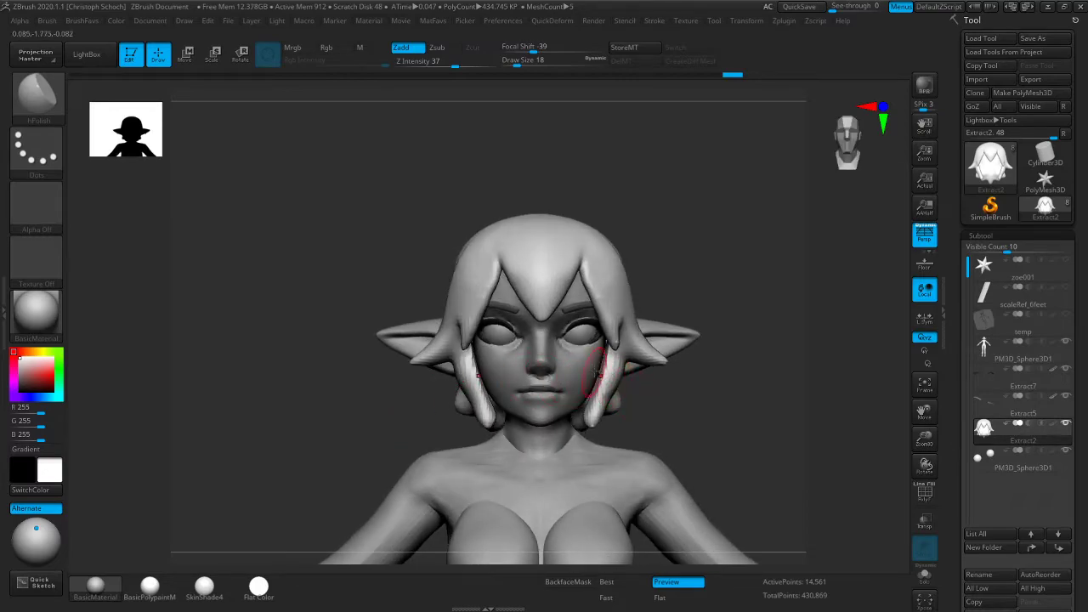
pyautogui.moveTo(680, 397)
pyautogui.mouseDown()
pyautogui.moveTo(714, 391)
pyautogui.moveTo(633, 398)
pyautogui.mouseUp()
# Taper the tips of the side strands with the Move brush at draw size 10 and smooth their surface
pyautogui.press('b')
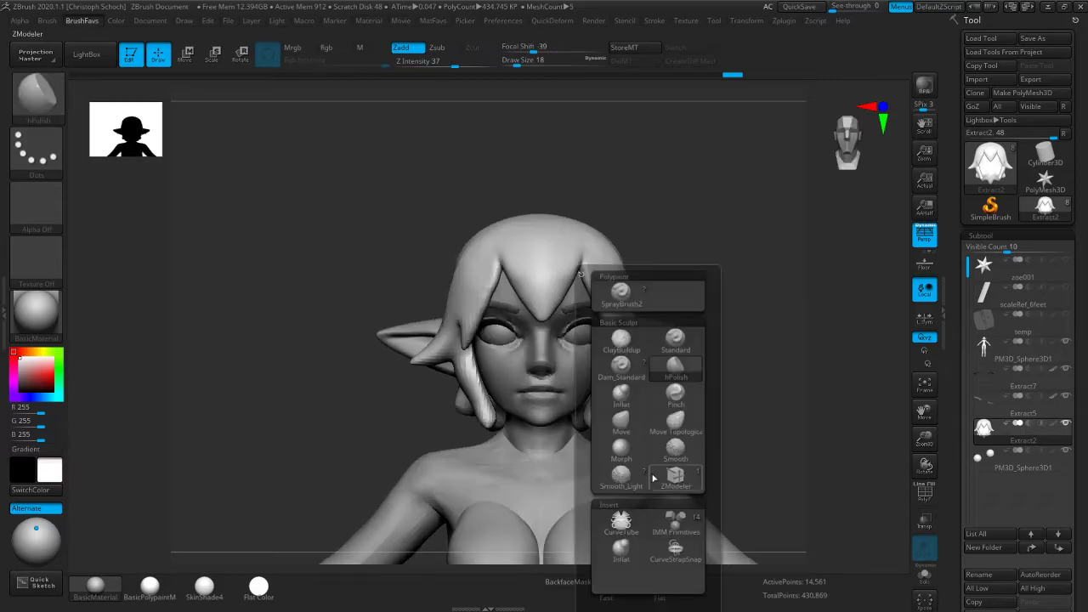
pyautogui.click(621, 437)
pyautogui.keyDown('shift'); pyautogui.moveTo(753, 383); pyautogui.dragTo(788, 342); pyautogui.keyUp('shift')
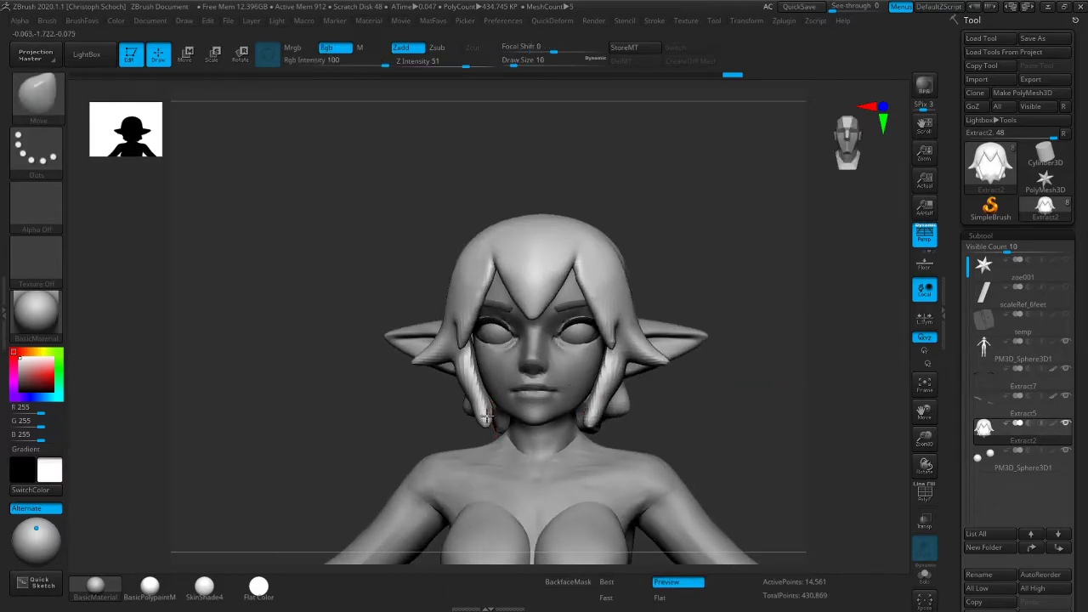
pyautogui.press('shift')
pyautogui.keyDown('shift'); pyautogui.moveTo(468, 377); pyautogui.dragTo(459, 370); pyautogui.keyUp('shift')
pyautogui.moveTo(405, 411); pyautogui.dragTo(441, 408)
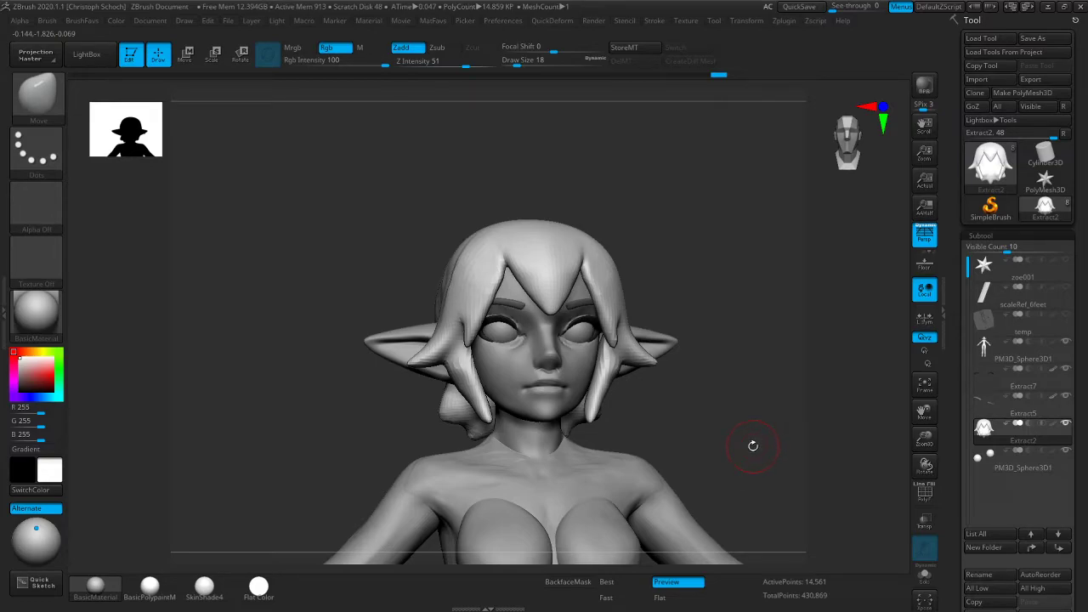
# Build up the side strand where it emerges beneath the bangs beside the eye, smoothing the strokes
pyautogui.moveTo(783, 356)
pyautogui.mouseDown()
pyautogui.moveTo(695, 390)
pyautogui.moveTo(711, 400)
pyautogui.mouseUp()
pyautogui.press('b')
pyautogui.press('c')
pyautogui.click(694, 349)
pyautogui.moveTo(314, 448); pyautogui.dragTo(338, 447)
pyautogui.press('[')
pyautogui.moveTo(459, 338); pyautogui.dragTo(462, 366)
pyautogui.moveTo(319, 452)
pyautogui.keyDown('shift'); pyautogui.mouseDown()
pyautogui.moveTo(362, 413)
pyautogui.moveTo(391, 414)
pyautogui.mouseUp(); pyautogui.keyUp('shift')
# Adjust the side strand and the bang tips near the eye with the Move brush at draw size 18, smoothing the transition
pyautogui.press('b')
pyautogui.click(364, 420)
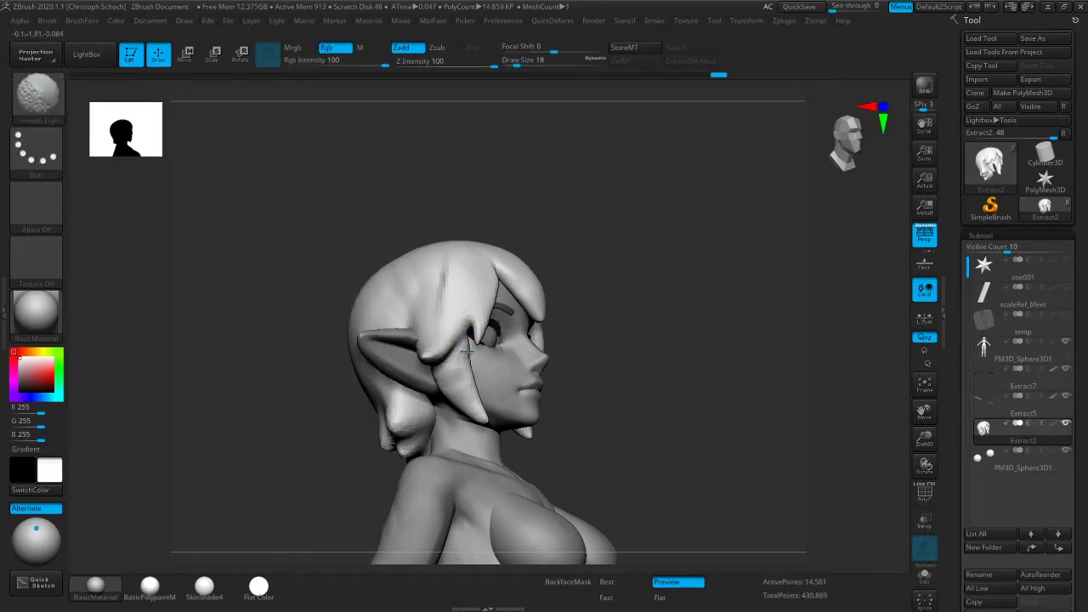
pyautogui.moveTo(612, 309)
pyautogui.mouseDown()
pyautogui.moveTo(586, 303)
pyautogui.moveTo(612, 333)
pyautogui.moveTo(563, 363)
pyautogui.mouseUp()
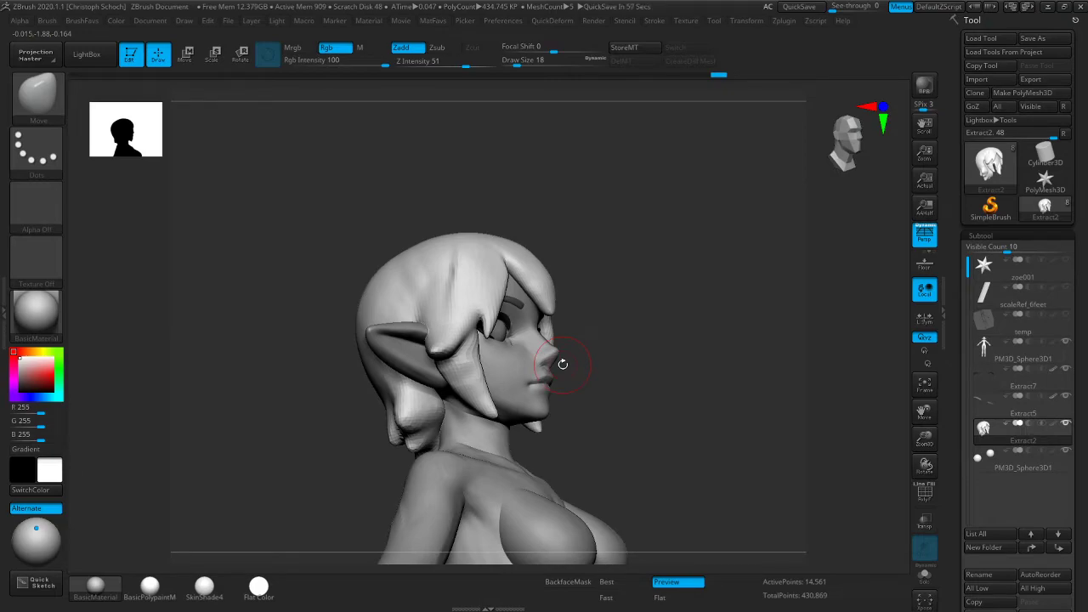
pyautogui.moveTo(563, 364); pyautogui.dragTo(686, 282)
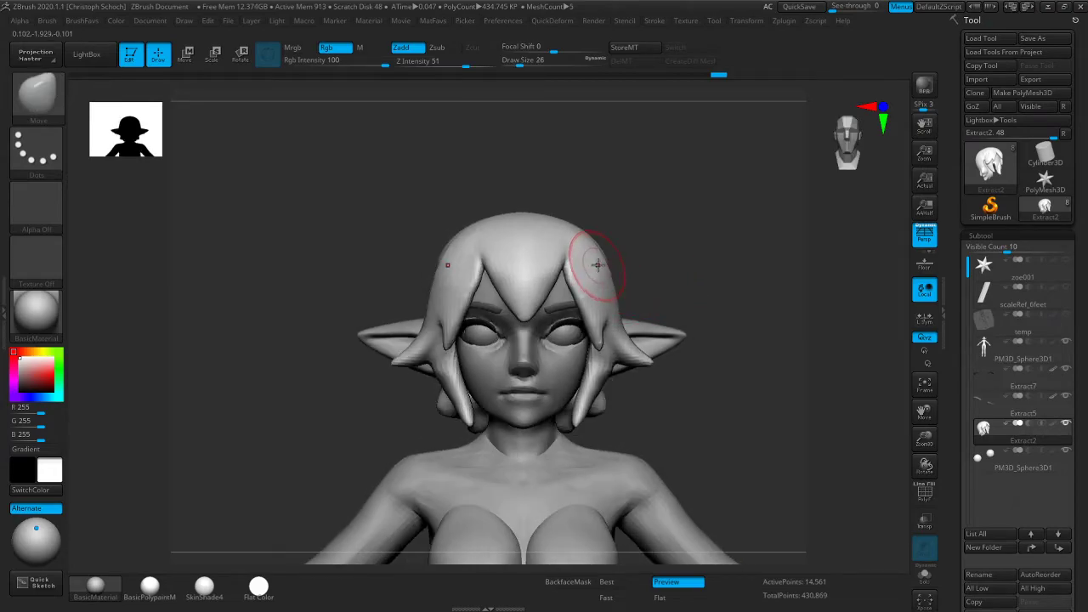
# Refine the hair silhouette at the sides of the forehead and bangs with the Move brush at draw size 26
pyautogui.moveTo(595, 267); pyautogui.dragTo(621, 243)
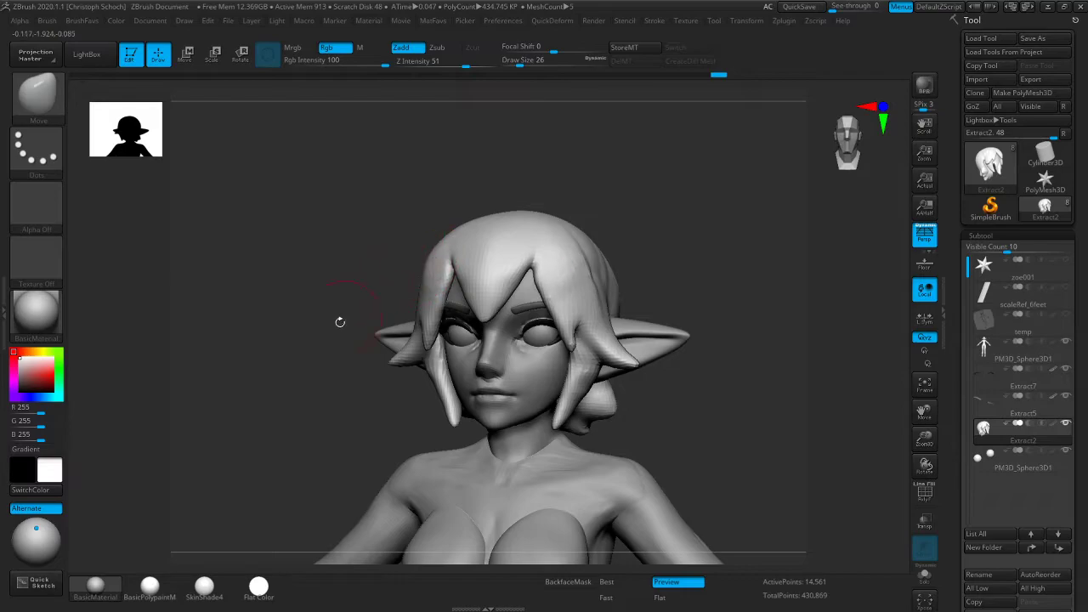
pyautogui.moveTo(345, 316); pyautogui.dragTo(401, 269)
pyautogui.moveTo(617, 266); pyautogui.dragTo(574, 246)
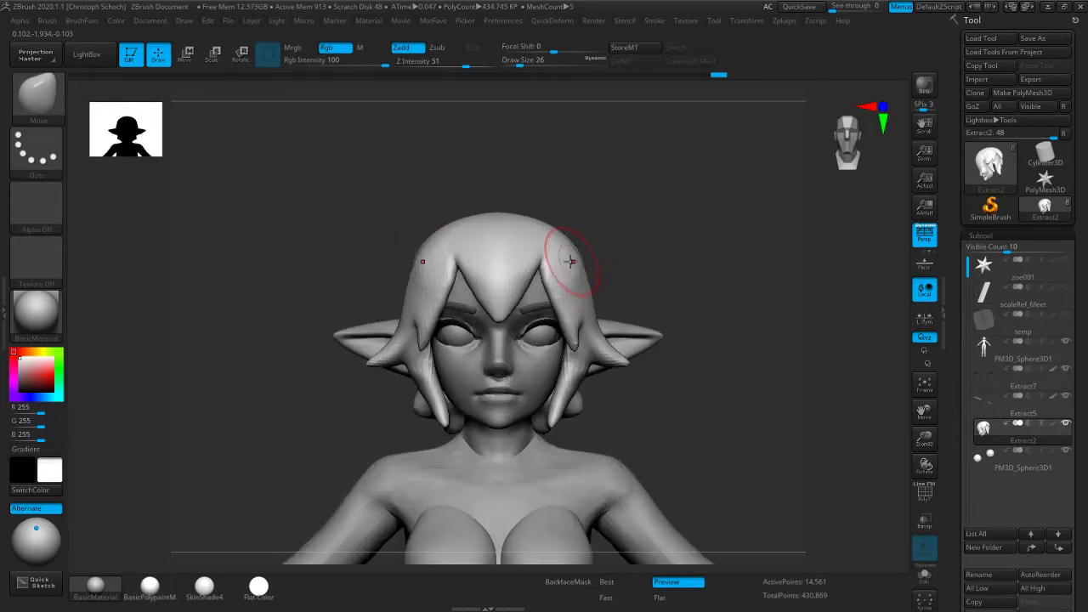
pyautogui.moveTo(426, 276)
pyautogui.mouseDown()
pyautogui.moveTo(394, 308)
pyautogui.moveTo(492, 268)
pyautogui.moveTo(415, 260)
pyautogui.moveTo(408, 291)
pyautogui.moveTo(442, 277)
pyautogui.mouseUp()
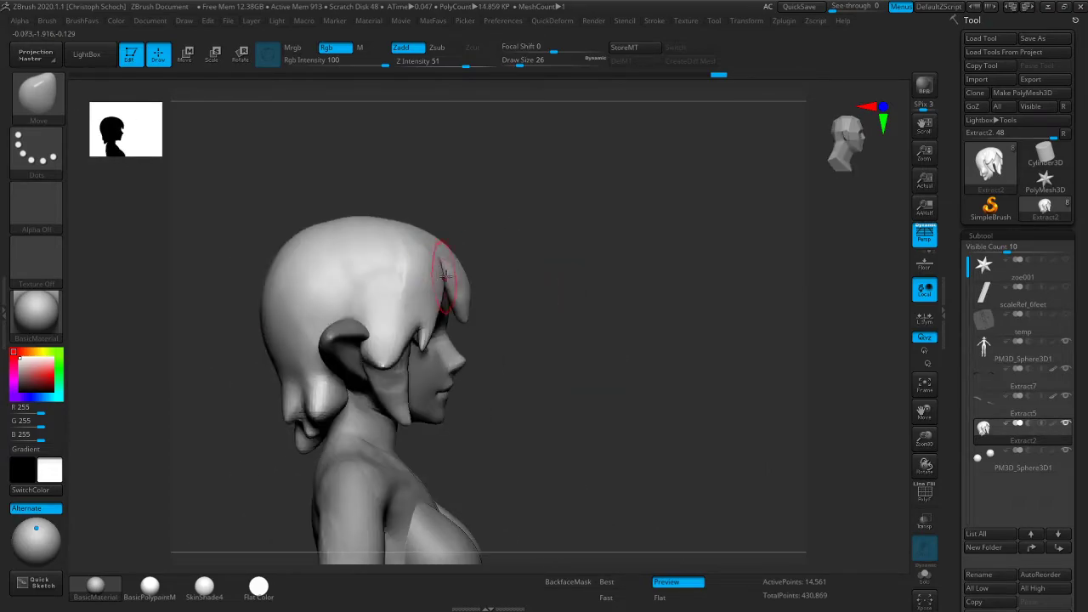
pyautogui.moveTo(632, 264); pyautogui.dragTo(590, 231)
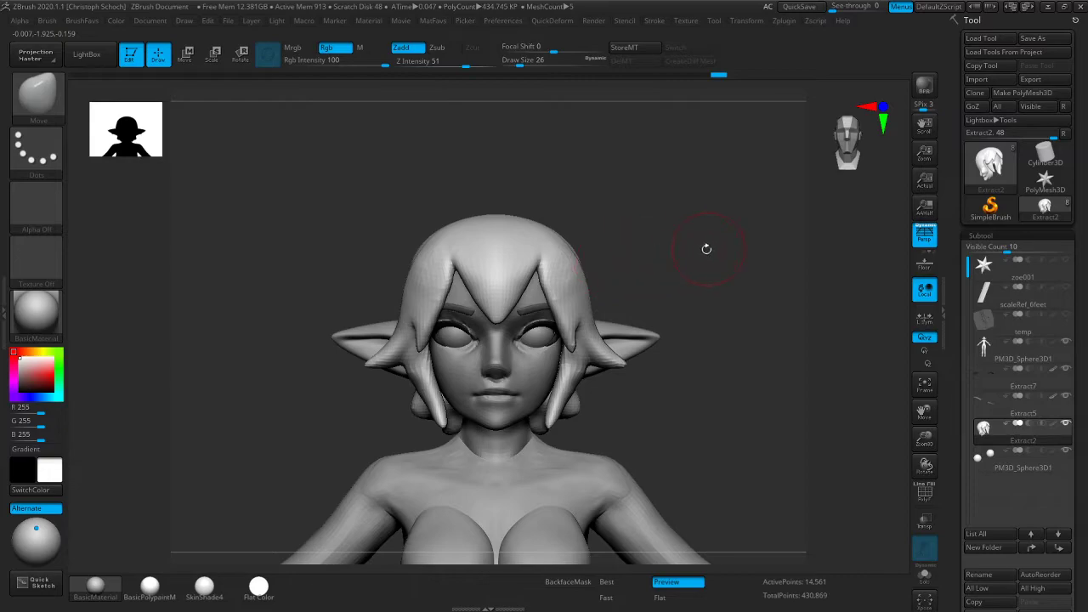
# Select the body subtool and adjust the chest profile from the side with the Move brush at draw size 102
pyautogui.moveTo(924, 441); pyautogui.dragTo(904, 402)
pyautogui.moveTo(800, 364)
pyautogui.mouseDown()
pyautogui.moveTo(536, 383)
pyautogui.moveTo(568, 364)
pyautogui.moveTo(582, 396)
pyautogui.mouseUp()
pyautogui.keyDown('alt'); pyautogui.click(529, 393); pyautogui.keyUp('alt')
pyautogui.hotkey('ctrl', 'shift', 'b')
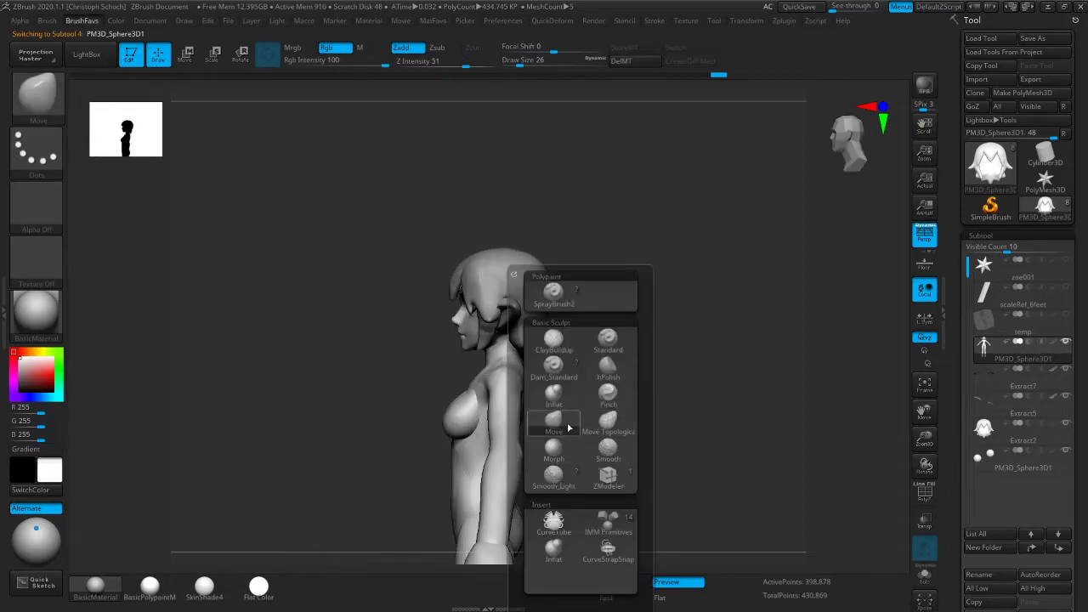
pyautogui.press('b')
pyautogui.moveTo(457, 405); pyautogui.dragTo(456, 408)
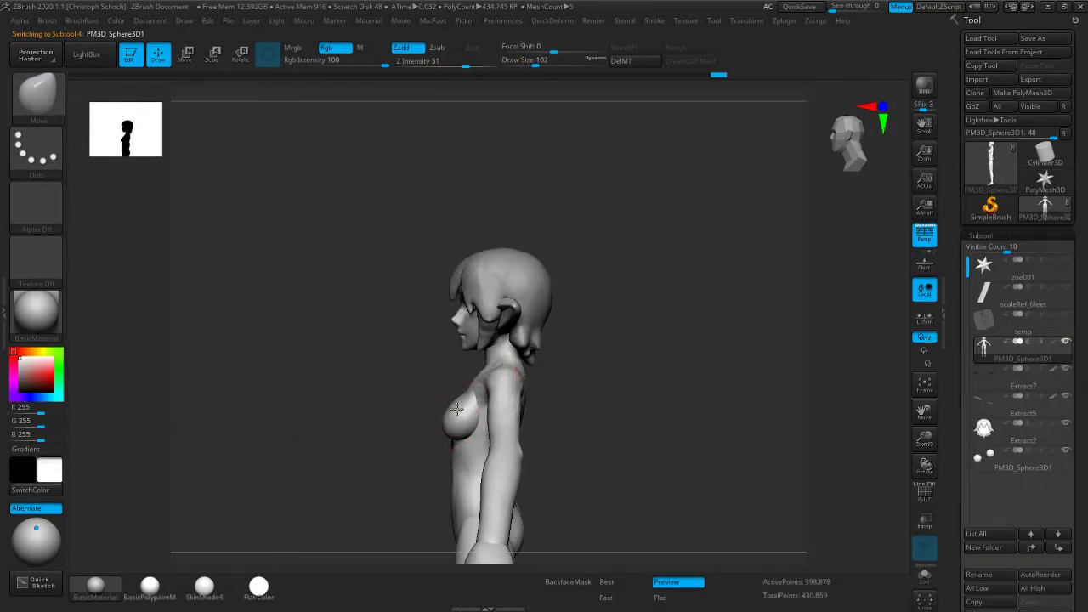
# Reshape the outer contour of the breasts near the armpits with the Move brush at draw sizes 46 and 38
pyautogui.keyDown('shift'); pyautogui.moveTo(403, 444); pyautogui.dragTo(466, 419); pyautogui.keyUp('shift')
pyautogui.press('[')
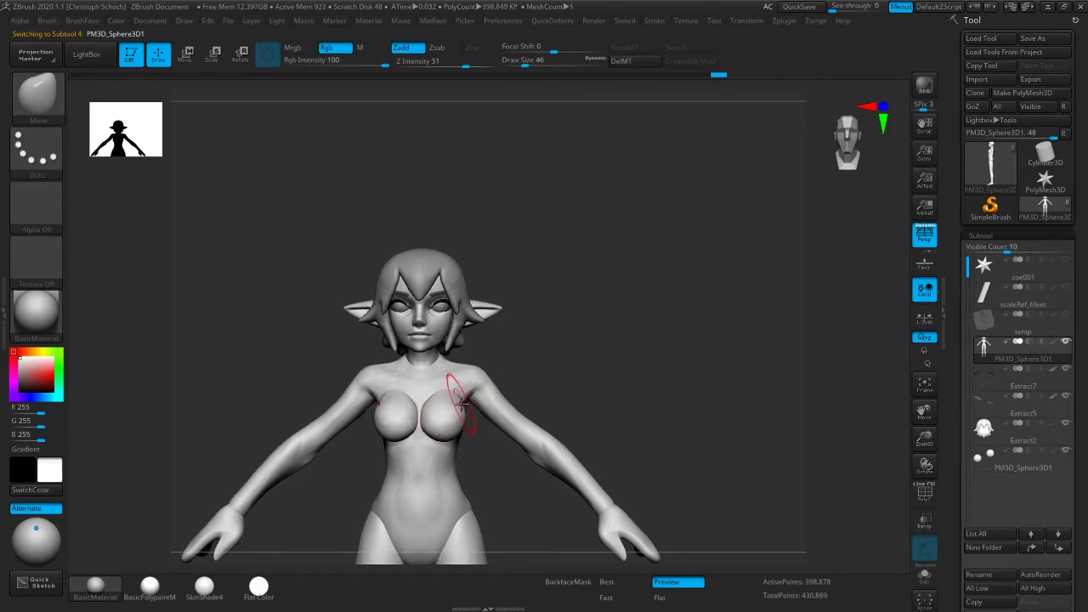
pyautogui.keyDown('shift'); pyautogui.moveTo(586, 358); pyautogui.dragTo(476, 424); pyautogui.keyUp('shift')
pyautogui.moveTo(360, 459)
pyautogui.mouseDown()
pyautogui.moveTo(398, 462)
pyautogui.moveTo(371, 452)
pyautogui.moveTo(451, 420)
pyautogui.mouseUp()
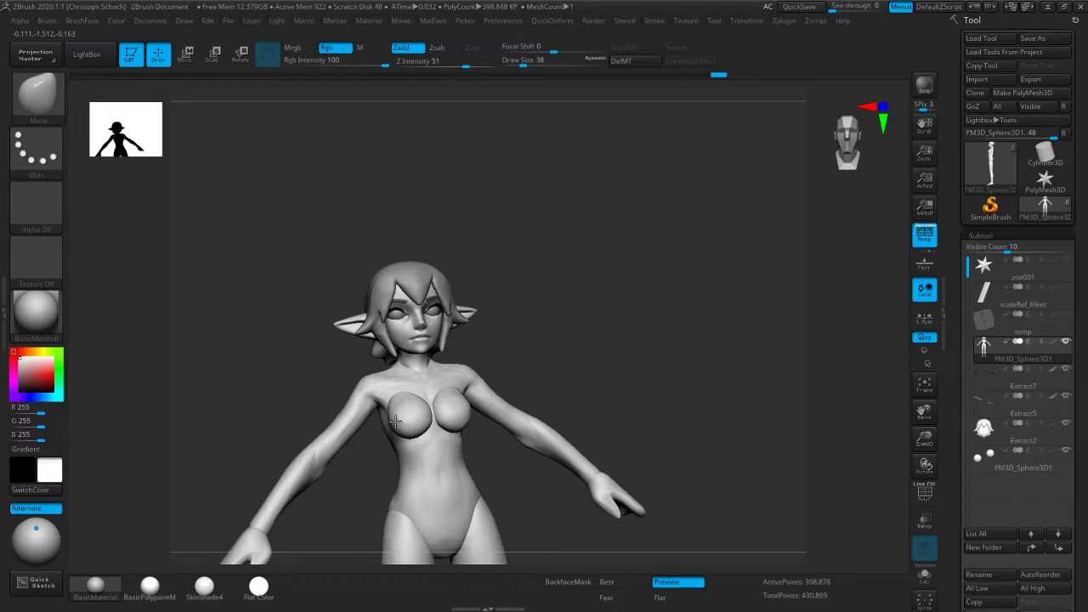
# Refine the upper slope and cleavage of the breasts in profile and three-quarter views with the Move brush at draw sizes 30 to 58
pyautogui.keyDown('shift'); pyautogui.moveTo(554, 348); pyautogui.dragTo(519, 351); pyautogui.keyUp('shift')
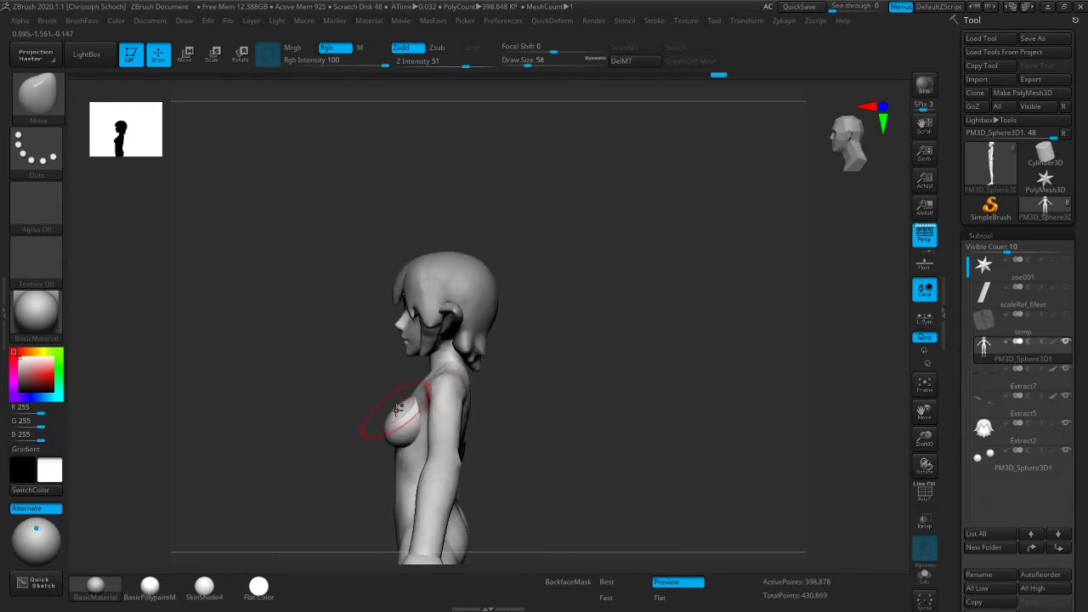
pyautogui.moveTo(409, 402); pyautogui.dragTo(448, 398, button='right')
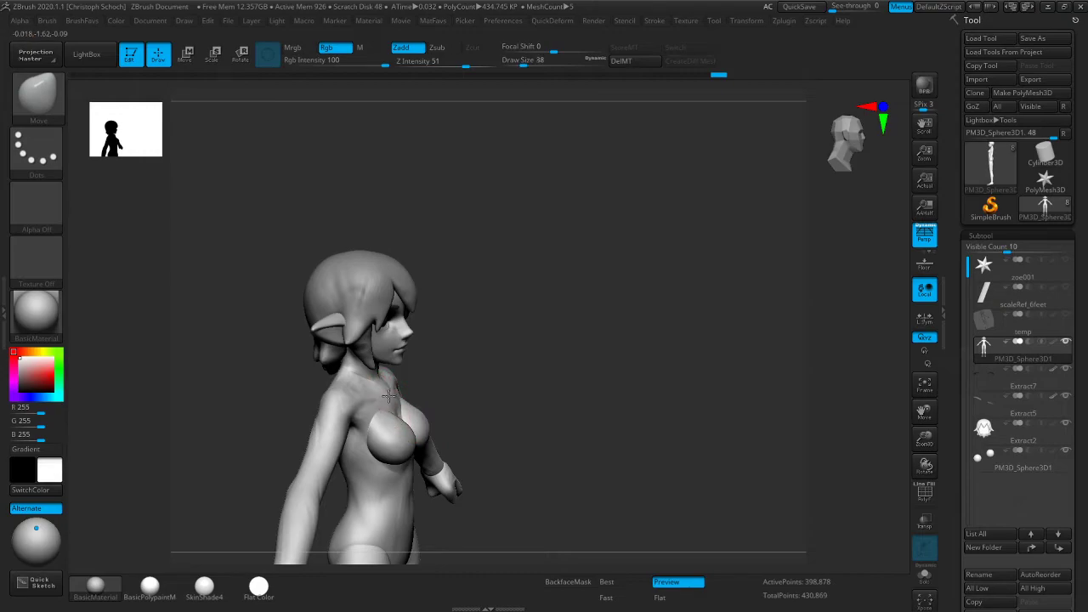
pyautogui.moveTo(379, 399)
pyautogui.mouseDown(button='right')
pyautogui.moveTo(454, 381)
pyautogui.moveTo(383, 394)
pyautogui.moveTo(439, 380)
pyautogui.moveTo(408, 396)
pyautogui.mouseUp(button='right')
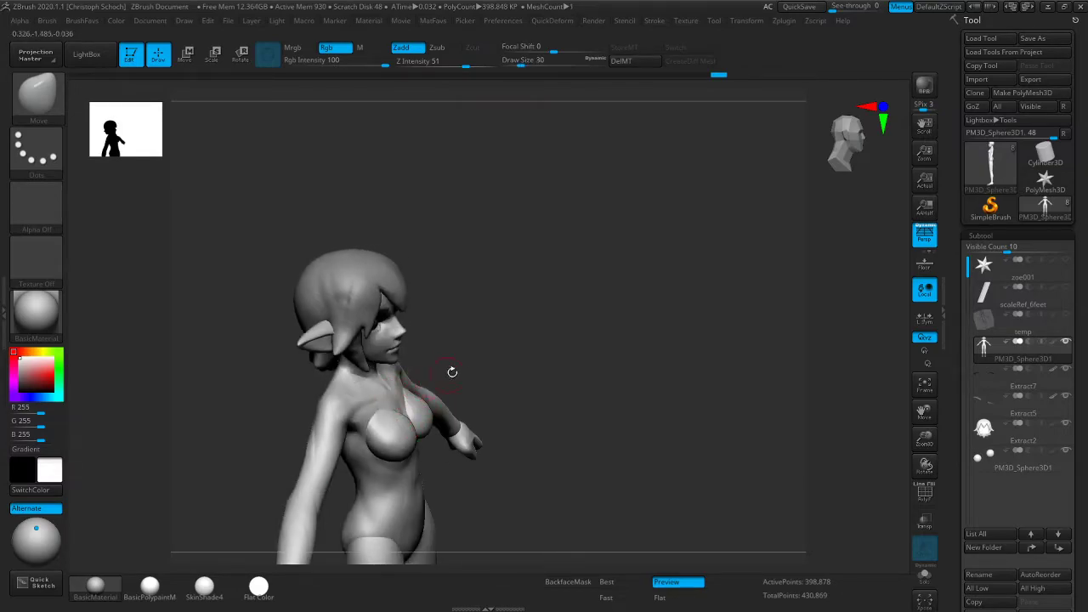
pyautogui.moveTo(448, 374); pyautogui.dragTo(455, 372, button='right')
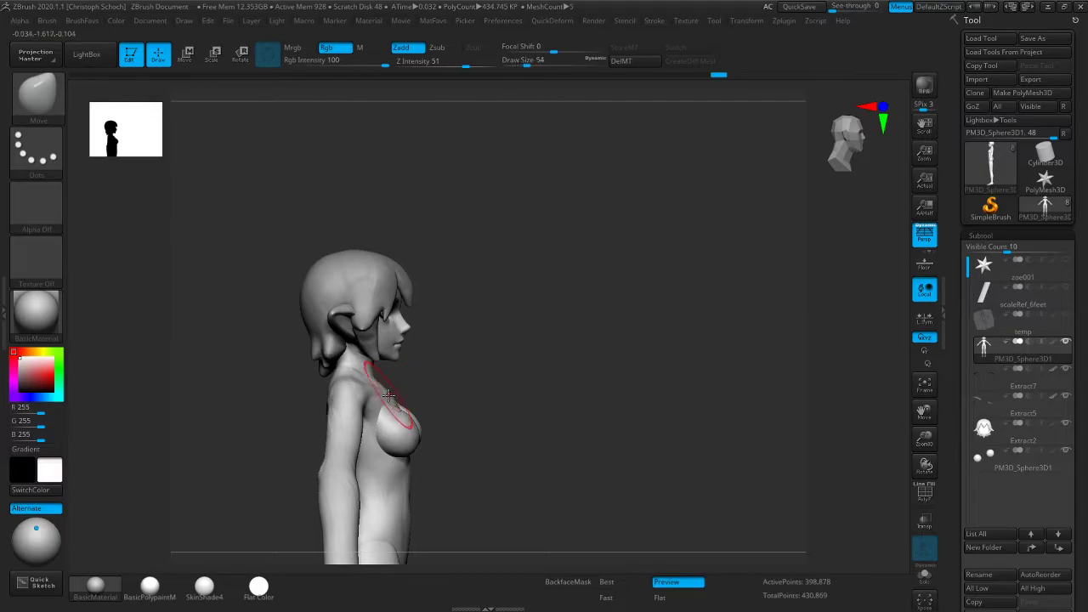
pyautogui.moveTo(407, 388); pyautogui.dragTo(280, 389, button='right')
pyautogui.moveTo(527, 360)
pyautogui.mouseDown(button='right')
pyautogui.moveTo(266, 465)
pyautogui.moveTo(311, 444)
pyautogui.moveTo(397, 490)
pyautogui.moveTo(476, 399)
pyautogui.moveTo(451, 369)
pyautogui.mouseUp(button='right')
pyautogui.moveTo(365, 432); pyautogui.dragTo(375, 438)
pyautogui.moveTo(374, 438)
pyautogui.mouseDown(button='right')
pyautogui.moveTo(447, 401)
pyautogui.moveTo(465, 369)
pyautogui.moveTo(573, 326)
pyautogui.moveTo(603, 342)
pyautogui.mouseUp(button='right')
# Adjust the transition between the outer breasts and armpits with the Move Topological brush at draw sizes 54 to 38
pyautogui.press('b')
pyautogui.click(637, 422)
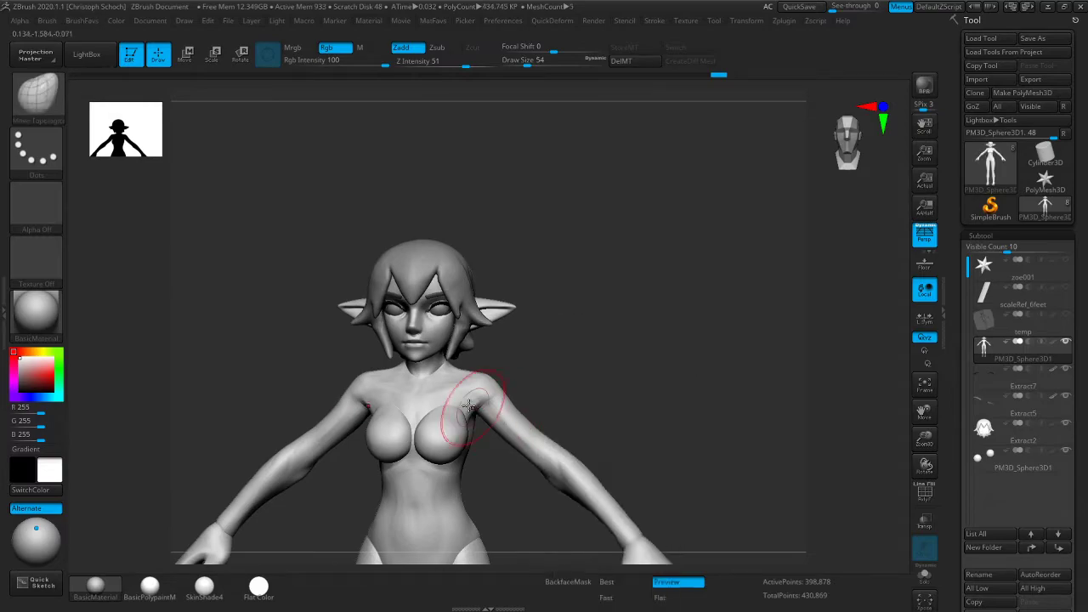
pyautogui.moveTo(536, 368); pyautogui.dragTo(462, 416, button='right')
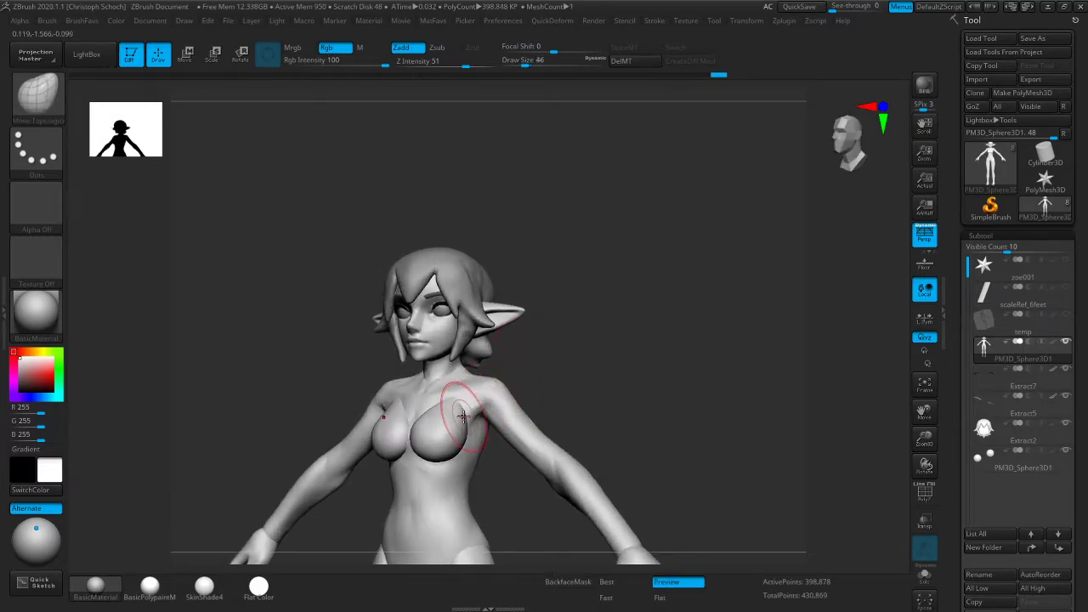
pyautogui.moveTo(555, 363); pyautogui.dragTo(450, 396, button='right')
pyautogui.moveTo(384, 413); pyautogui.dragTo(539, 357, button='right')
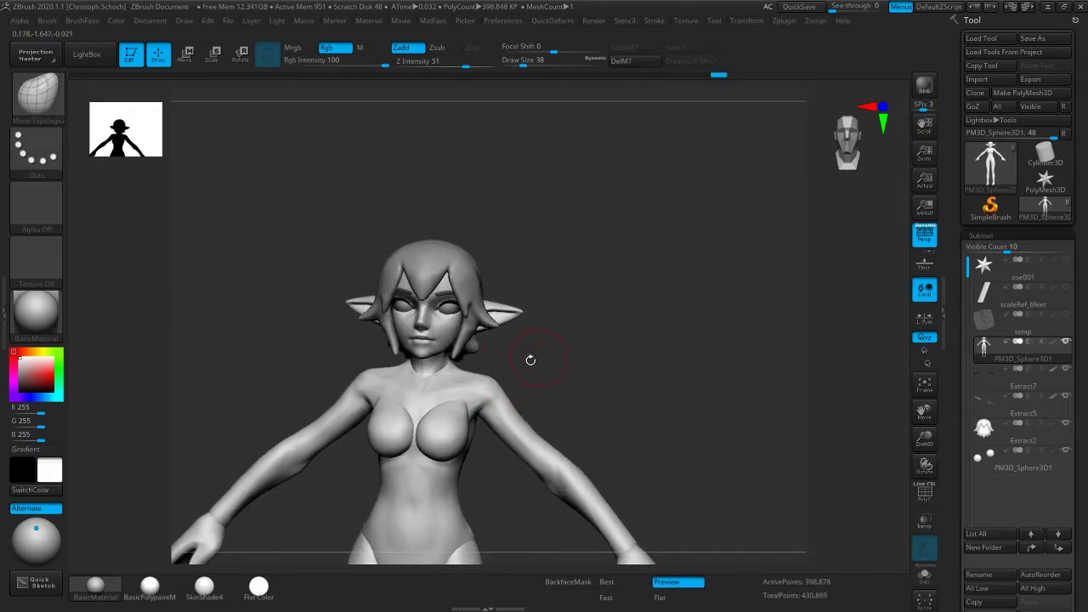
pyautogui.moveTo(449, 400); pyautogui.dragTo(652, 376, button='right')
# Shape the rib cage and abdomen below the breasts with the ClayBuildup brush at draw size 38
pyautogui.moveTo(925, 413); pyautogui.dragTo(933, 348)
pyautogui.press('b')
pyautogui.press('c')
pyautogui.press('b')
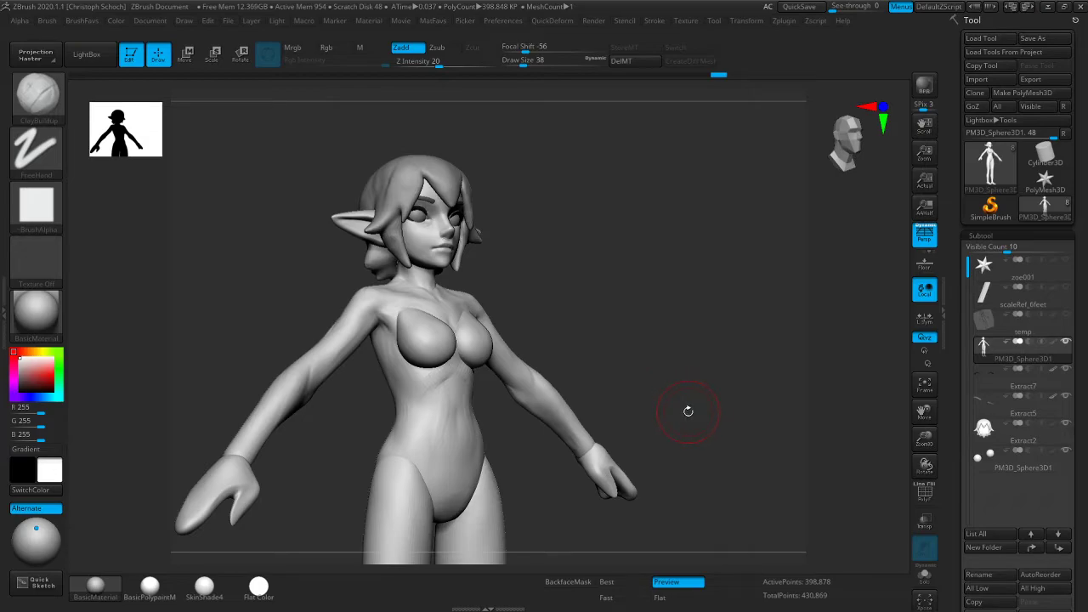
pyautogui.moveTo(696, 298)
pyautogui.mouseDown()
pyautogui.moveTo(655, 314)
pyautogui.moveTo(697, 316)
pyautogui.mouseUp()
# Adjust the shoulder silhouette with the Move brush at draw sizes 54 and 62
pyautogui.press('b')
pyautogui.click(646, 409)
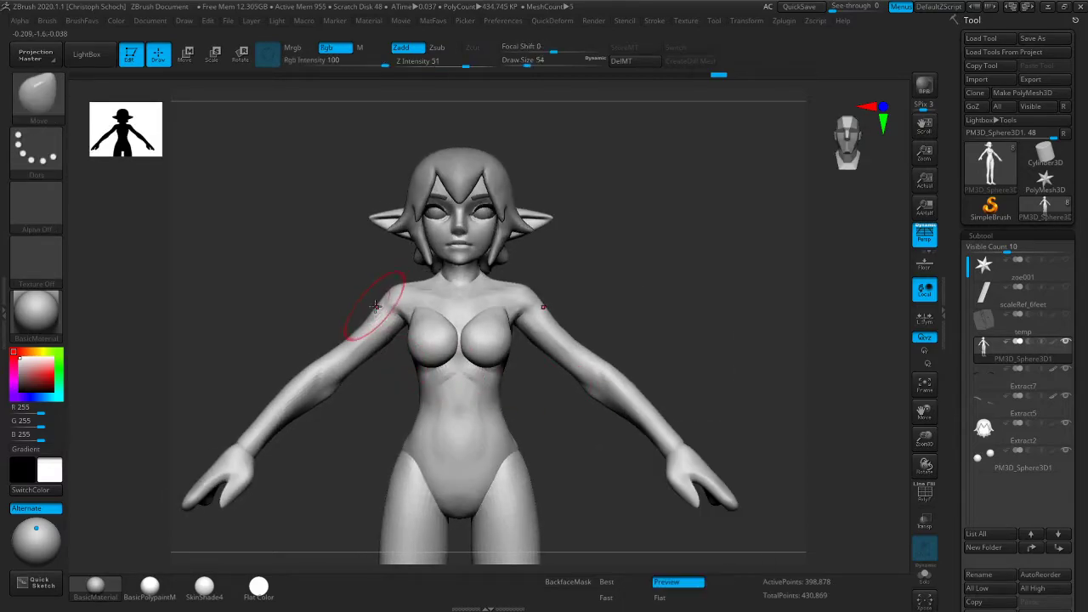
pyautogui.moveTo(390, 286); pyautogui.dragTo(405, 278)
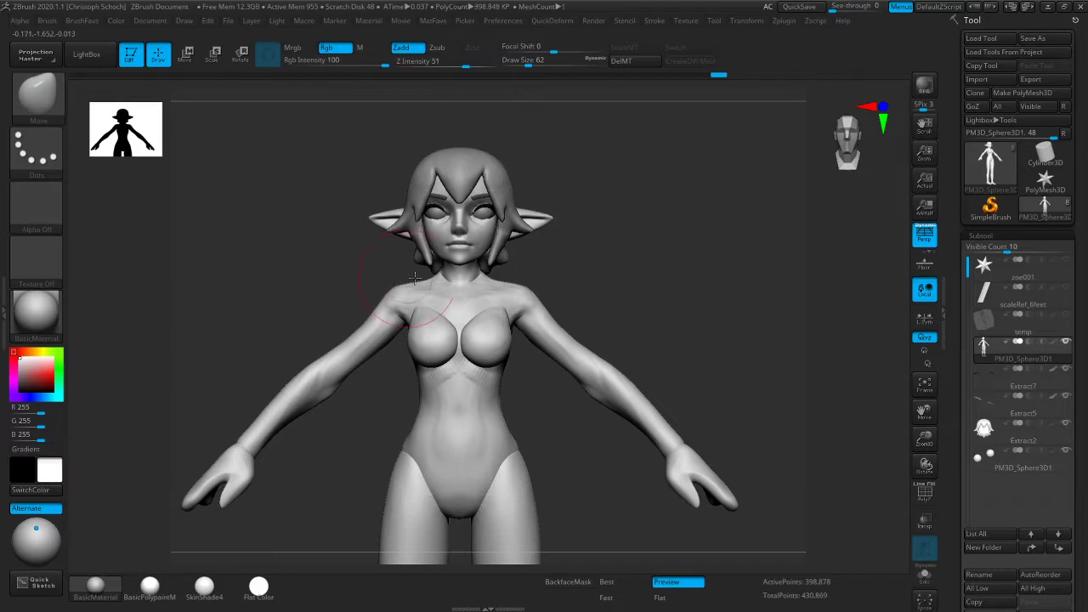
# Build up the front of the thighs with the ClayBuildup brush at draw size 62 and smooth the strokes
pyautogui.moveTo(925, 438); pyautogui.dragTo(933, 386)
pyautogui.moveTo(799, 357); pyautogui.dragTo(736, 342)
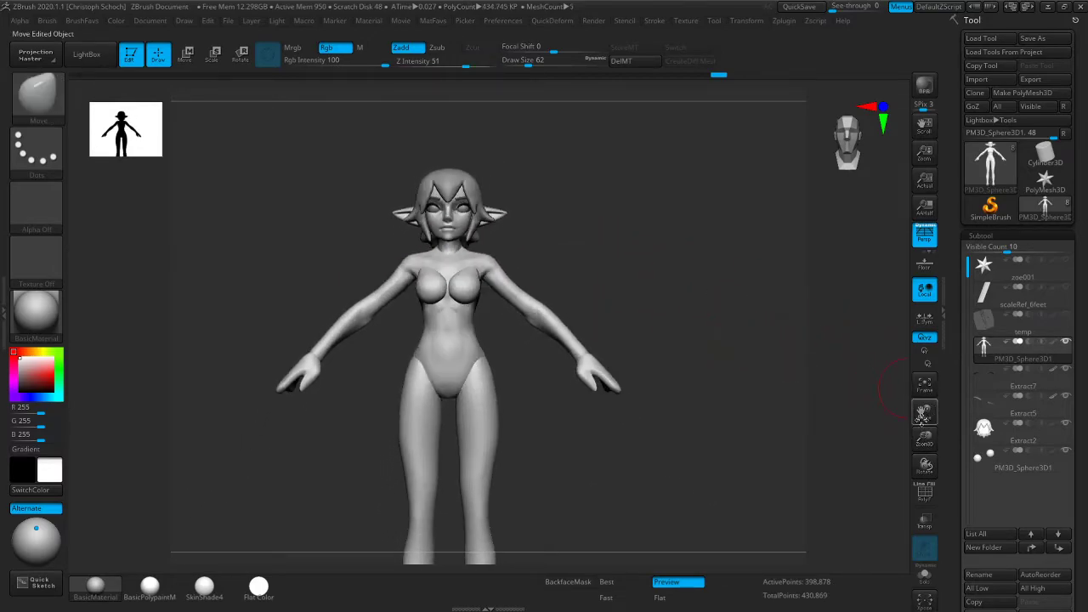
pyautogui.moveTo(924, 414); pyautogui.dragTo(780, 343)
pyautogui.press('b')
pyautogui.press('c')
pyautogui.press('b')
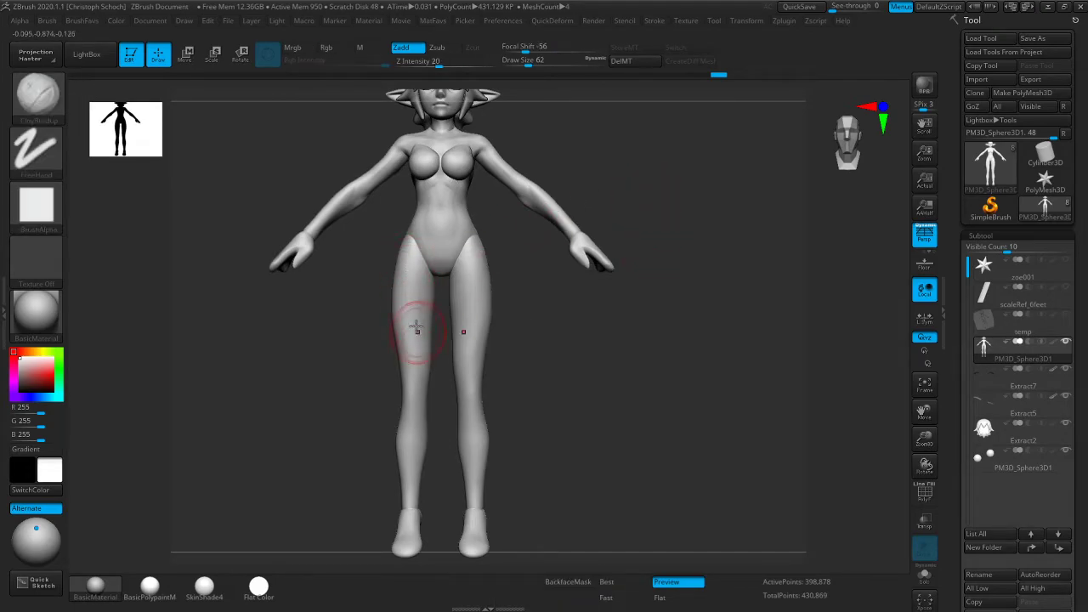
pyautogui.press('shift')
pyautogui.moveTo(340, 428); pyautogui.dragTo(357, 428)
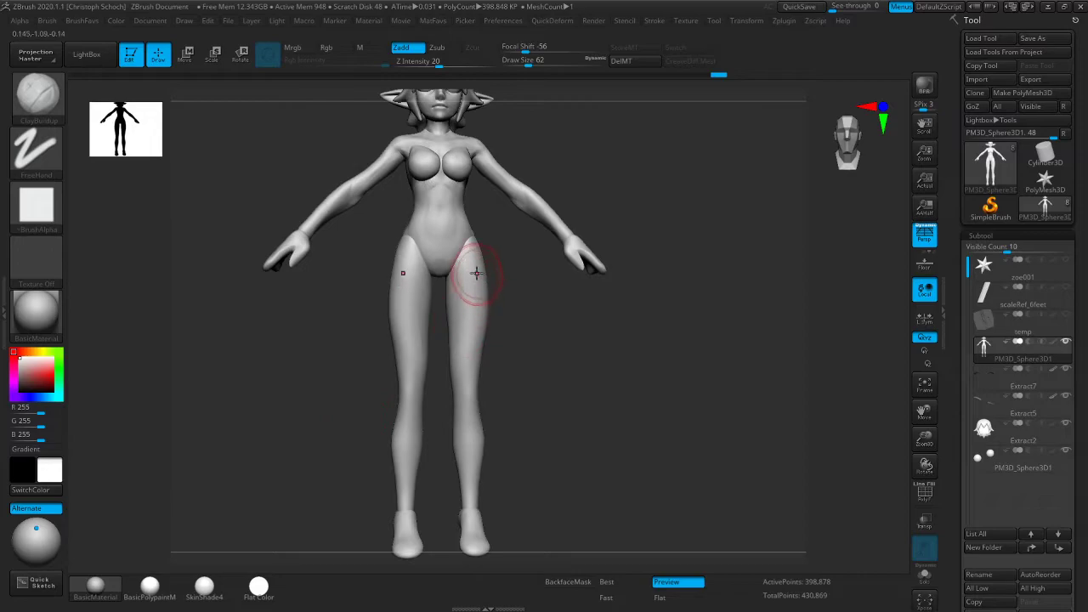
pyautogui.press('shift')
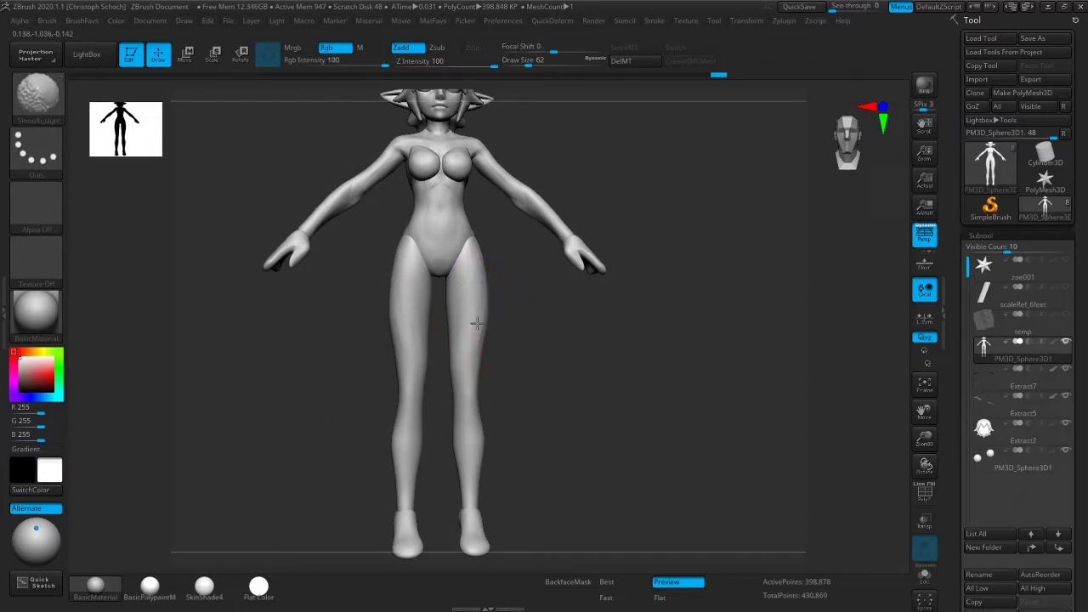
# Add volume to the outer upper thighs below the hips with ClayBuildup at draw sizes 70 and 54, smoothing the result
pyautogui.moveTo(537, 302); pyautogui.dragTo(495, 297)
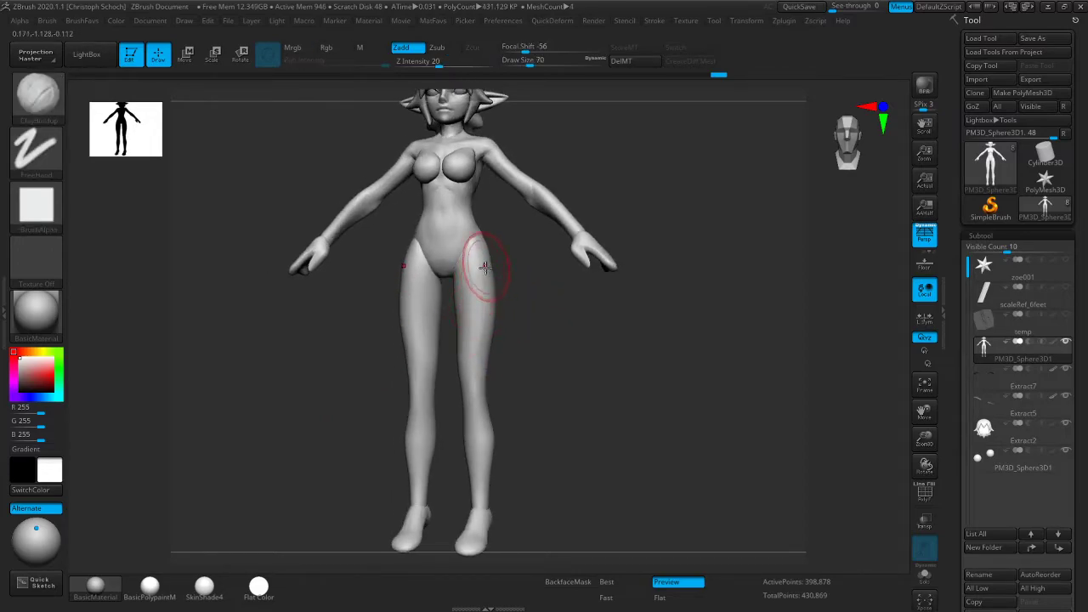
pyautogui.keyDown('shift'); pyautogui.moveTo(522, 332); pyautogui.dragTo(559, 358); pyautogui.keyUp('shift')
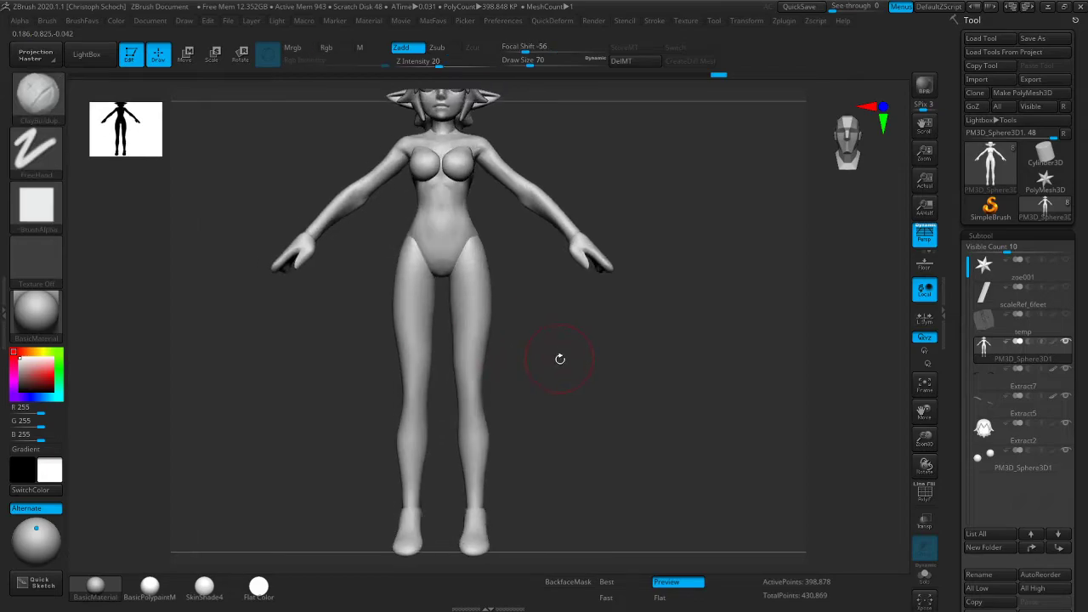
pyautogui.moveTo(924, 439); pyautogui.dragTo(882, 440)
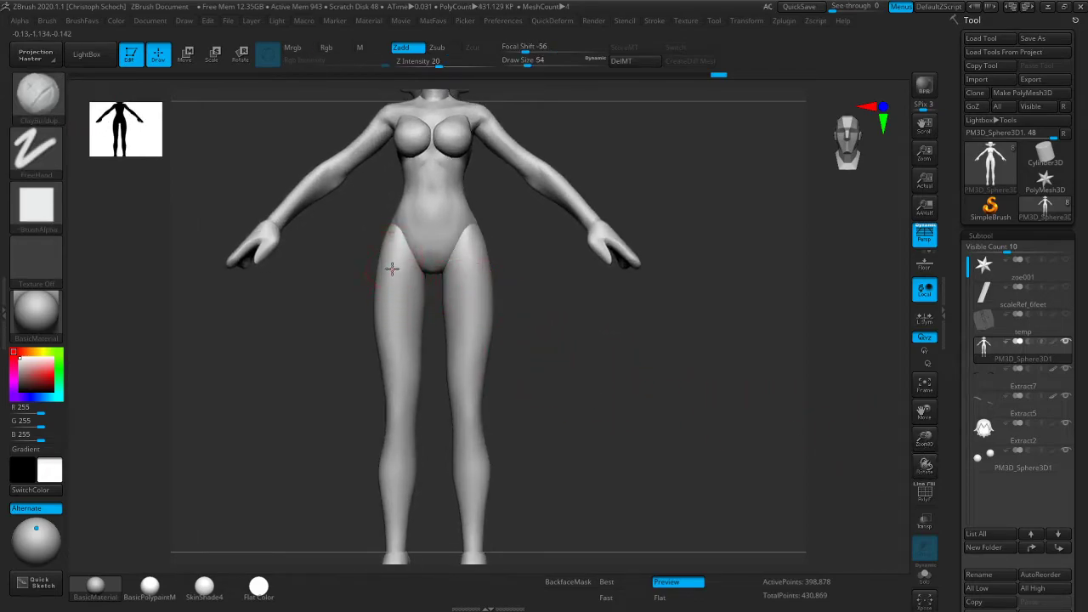
pyautogui.press('shift')
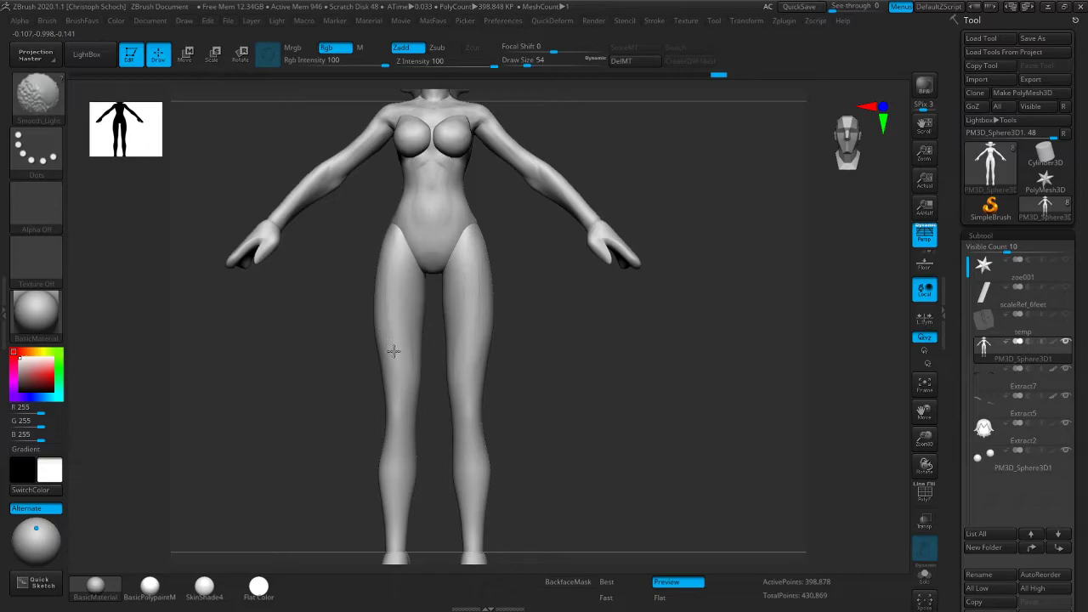
# Shape the inner thighs above the knees with ClayBuildup at draw size 54 and smooth the surface
pyautogui.moveTo(512, 345); pyautogui.dragTo(547, 343)
pyautogui.moveTo(470, 284)
pyautogui.keyDown('shift'); pyautogui.mouseDown()
pyautogui.moveTo(452, 345)
pyautogui.moveTo(505, 328)
pyautogui.mouseUp(); pyautogui.keyUp('shift')
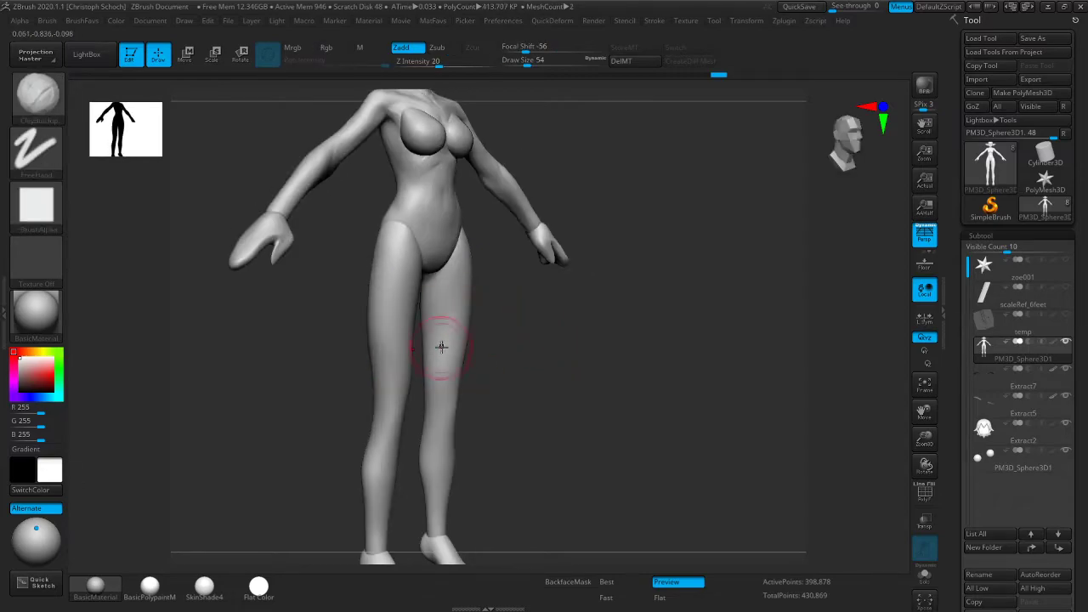
pyautogui.press('shift')
pyautogui.keyDown('shift'); pyautogui.moveTo(492, 320); pyautogui.dragTo(500, 354, button='right'); pyautogui.keyUp('shift')
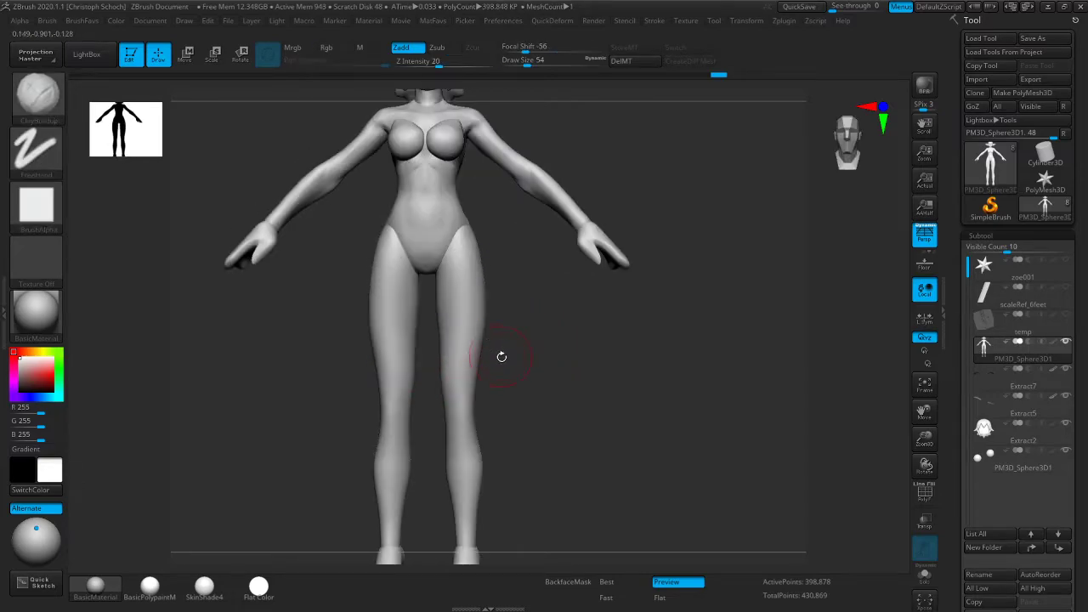
# Sculpt the kneecaps with the Standard brush at draw size 18 and smooth them into the legs
pyautogui.press('b')
pyautogui.click(496, 292)
pyautogui.moveTo(394, 414); pyautogui.dragTo(394, 411)
pyautogui.moveTo(410, 410); pyautogui.dragTo(529, 377, button='right')
pyautogui.press('b')
pyautogui.click(560, 340)
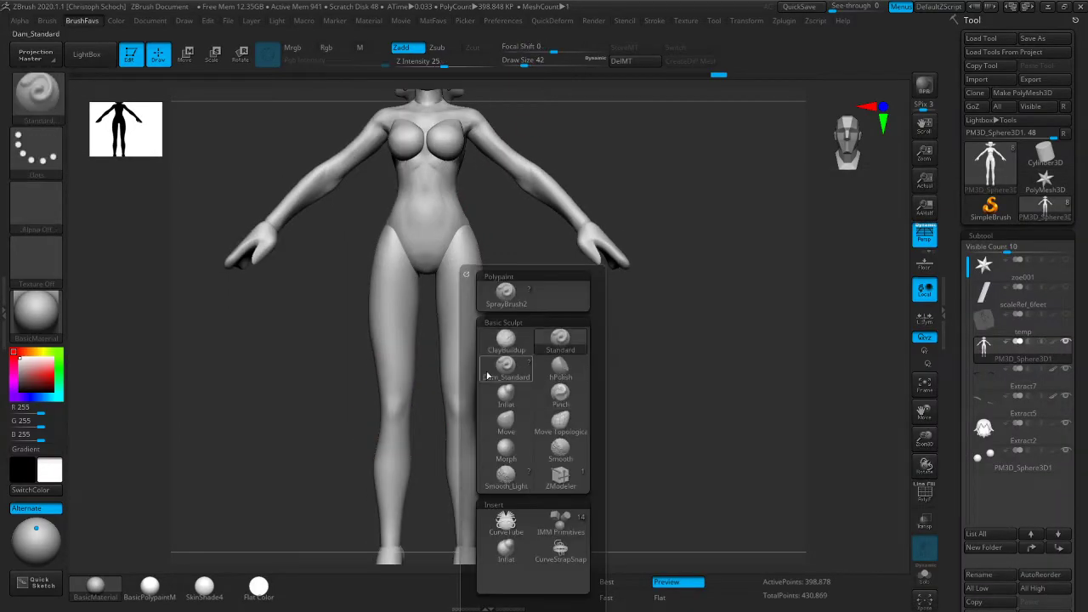
pyautogui.moveTo(393, 410); pyautogui.dragTo(396, 414)
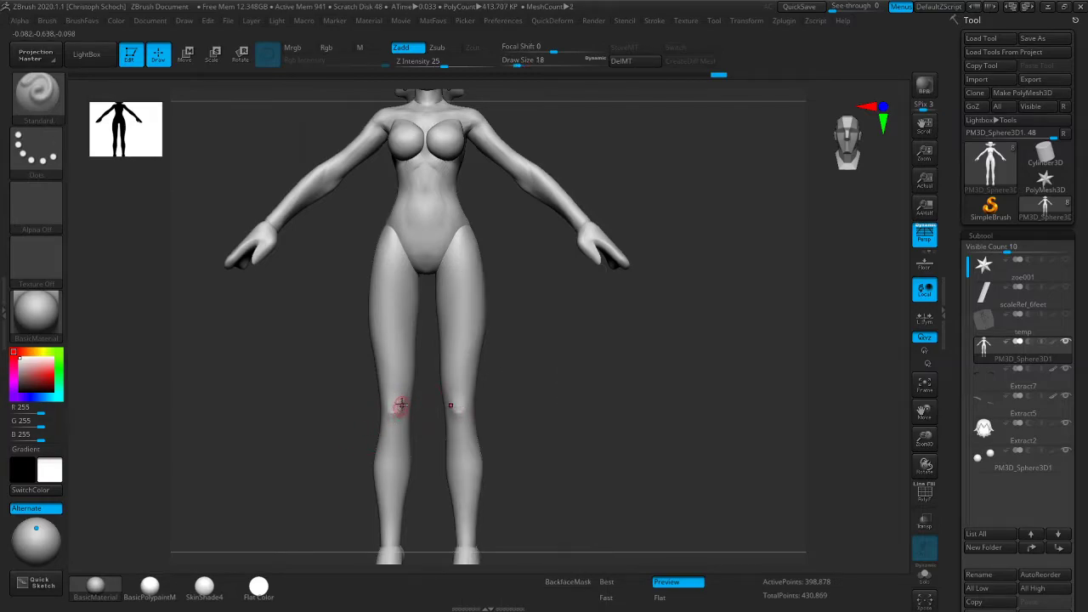
pyautogui.press('shift')
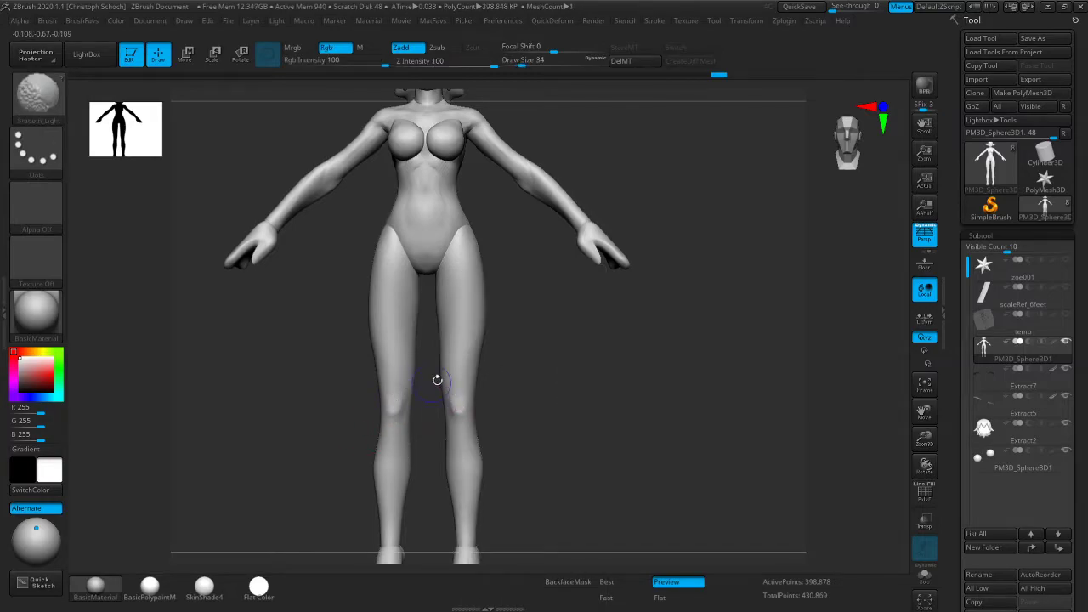
# Define the inner and front thigh muscles down to the knees with ClayBuildup at draw sizes 34 and 42, smoothing the strokes
pyautogui.press('b')
pyautogui.press('c')
pyautogui.press('b')
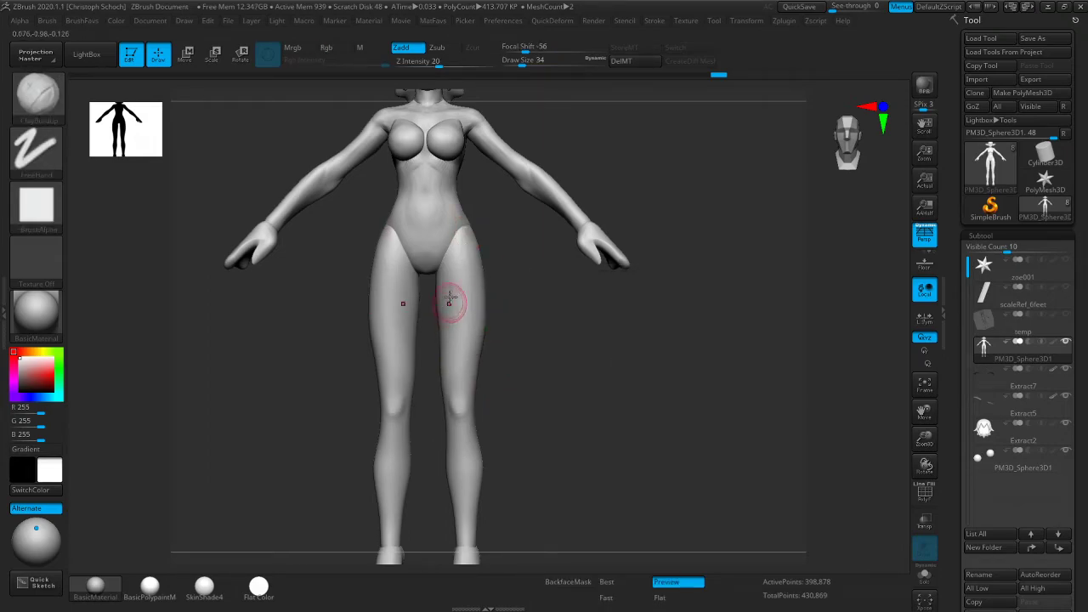
pyautogui.press('shift')
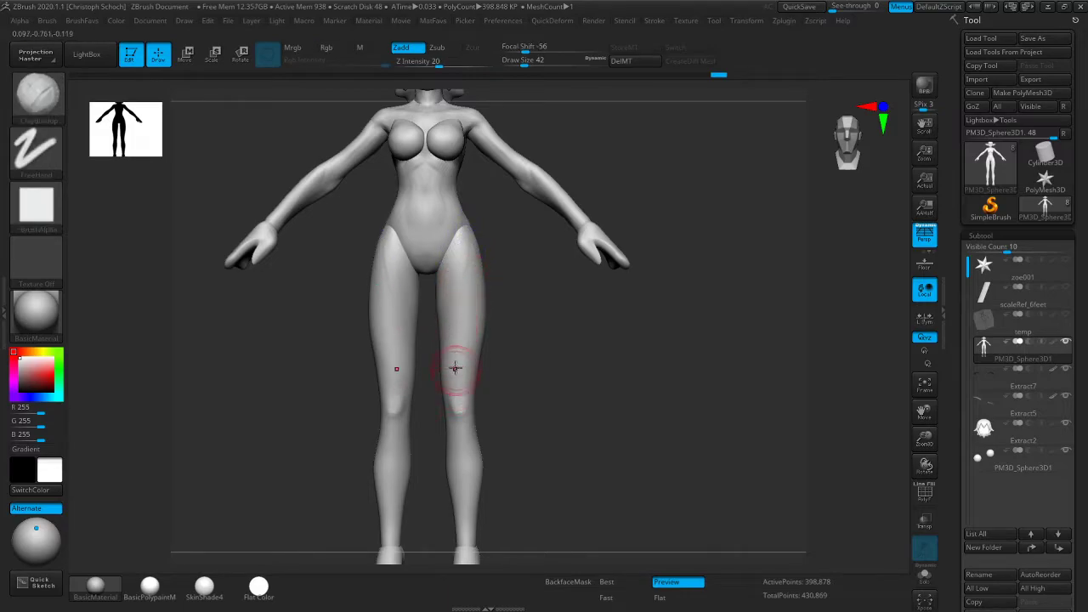
pyautogui.moveTo(487, 346); pyautogui.dragTo(503, 343)
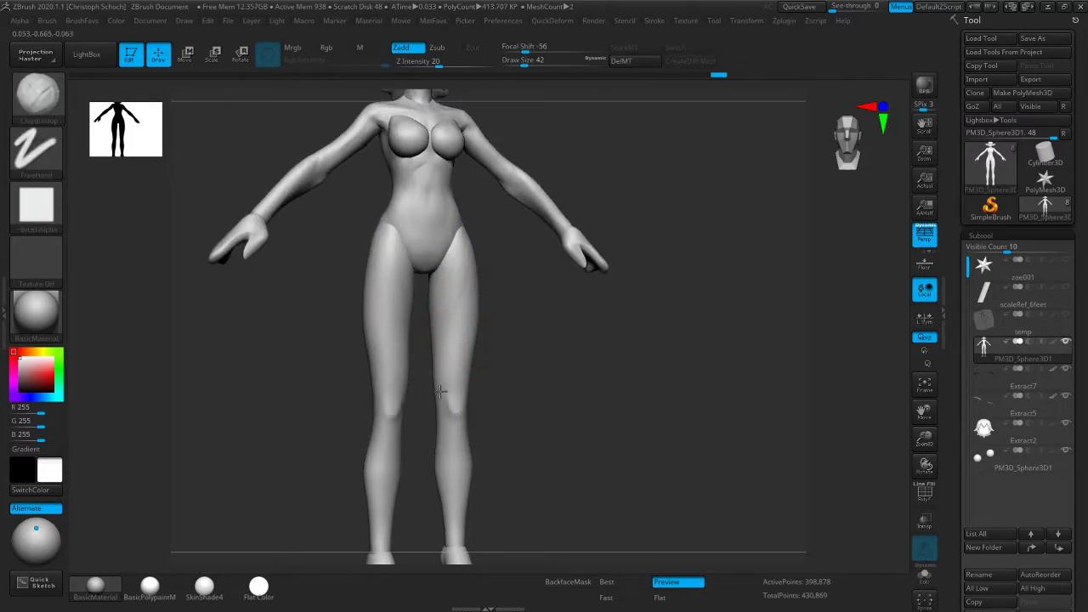
pyautogui.moveTo(492, 354); pyautogui.dragTo(474, 304, button='right')
# Build up the outer thigh muscles from the hips downward with ClayBuildup at draw size 42 and smooth them
pyautogui.moveTo(505, 388); pyautogui.dragTo(482, 285, button='right')
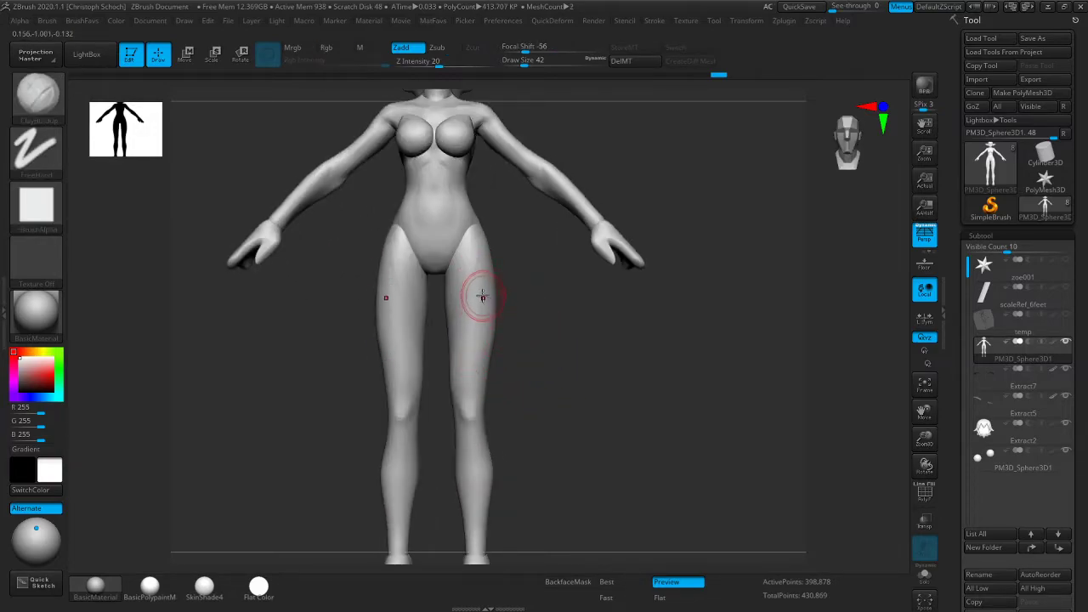
pyautogui.moveTo(478, 334)
pyautogui.mouseDown(button='right')
pyautogui.moveTo(498, 365)
pyautogui.moveTo(499, 341)
pyautogui.mouseUp(button='right')
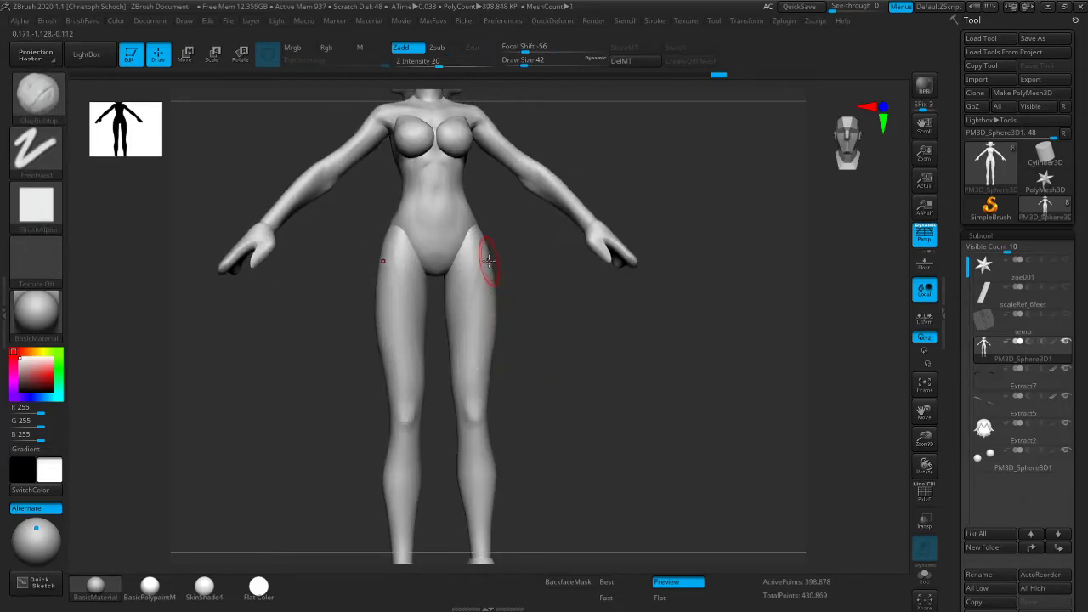
pyautogui.keyDown('shift'); pyautogui.moveTo(488, 340); pyautogui.dragTo(479, 374); pyautogui.keyUp('shift')
# Refine the muscle forms just above the knees with ClayBuildup at draw size 42 and blend them with smoothing
pyautogui.moveTo(501, 368); pyautogui.dragTo(563, 359, button='right')
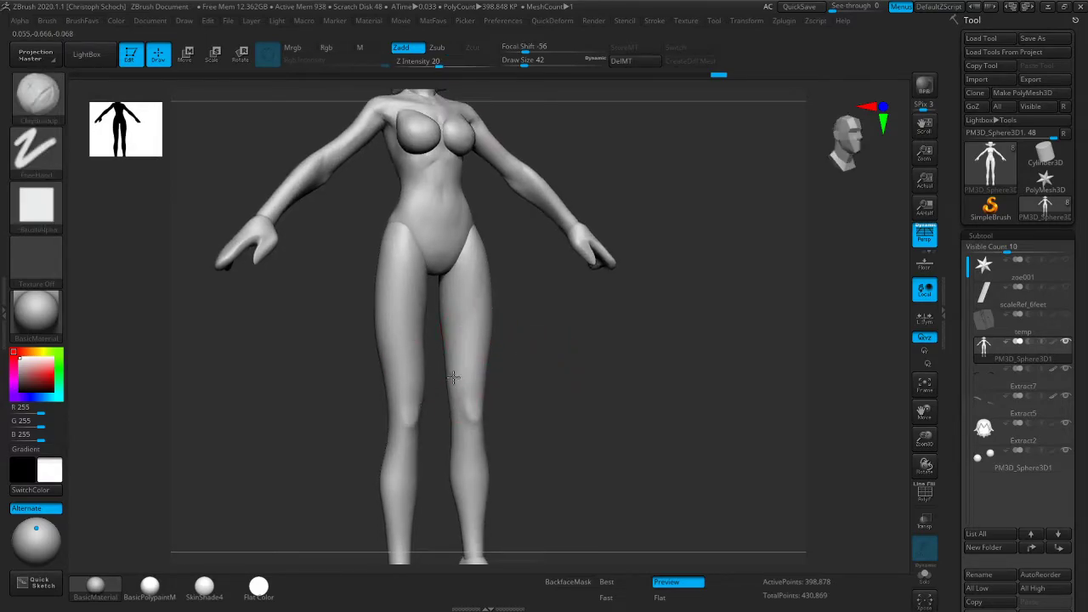
pyautogui.keyDown('shift'); pyautogui.moveTo(462, 344); pyautogui.dragTo(454, 375); pyautogui.keyUp('shift')
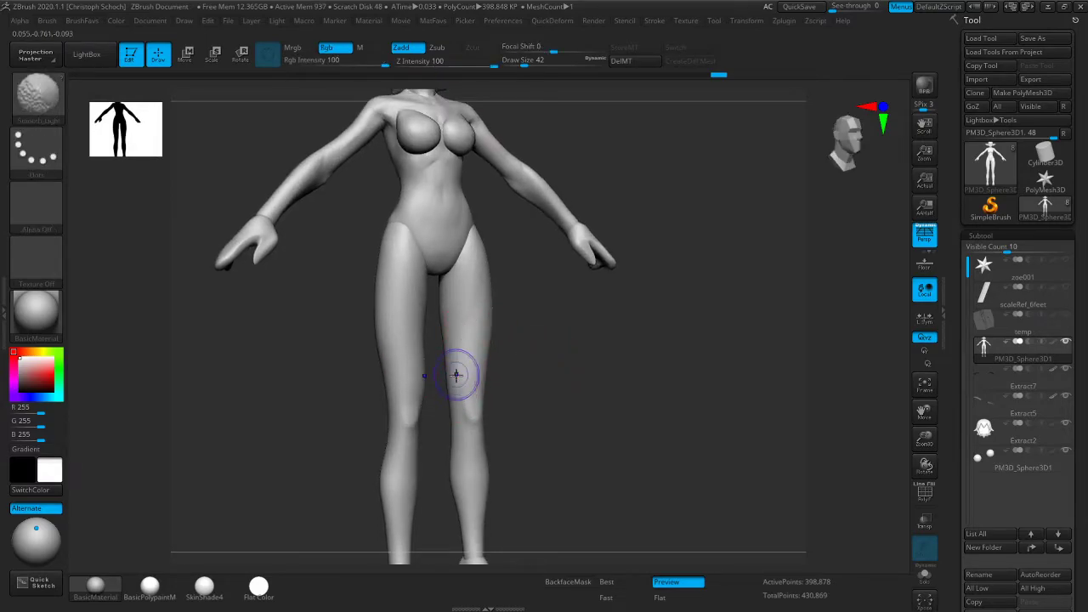
pyautogui.keyDown('shift'); pyautogui.moveTo(527, 371); pyautogui.dragTo(482, 367); pyautogui.keyUp('shift')
pyautogui.keyDown('shift'); pyautogui.moveTo(475, 350); pyautogui.dragTo(461, 384); pyautogui.keyUp('shift')
# Reshape the inner thigh contours with the Move brush at draw size 58 and lightly smooth them
pyautogui.press('b')
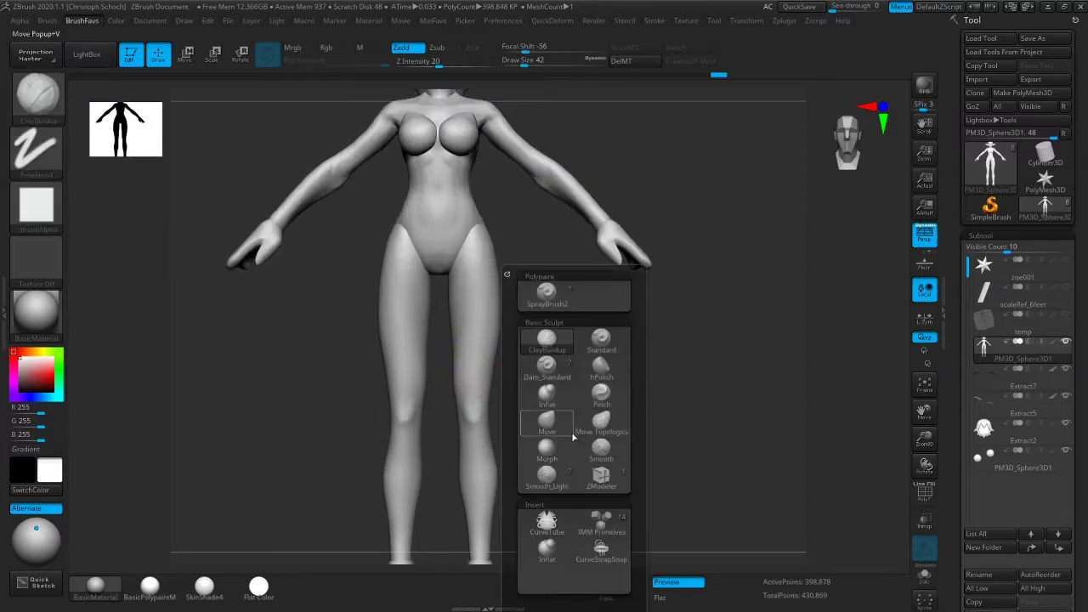
pyautogui.press('m')
pyautogui.press('v')
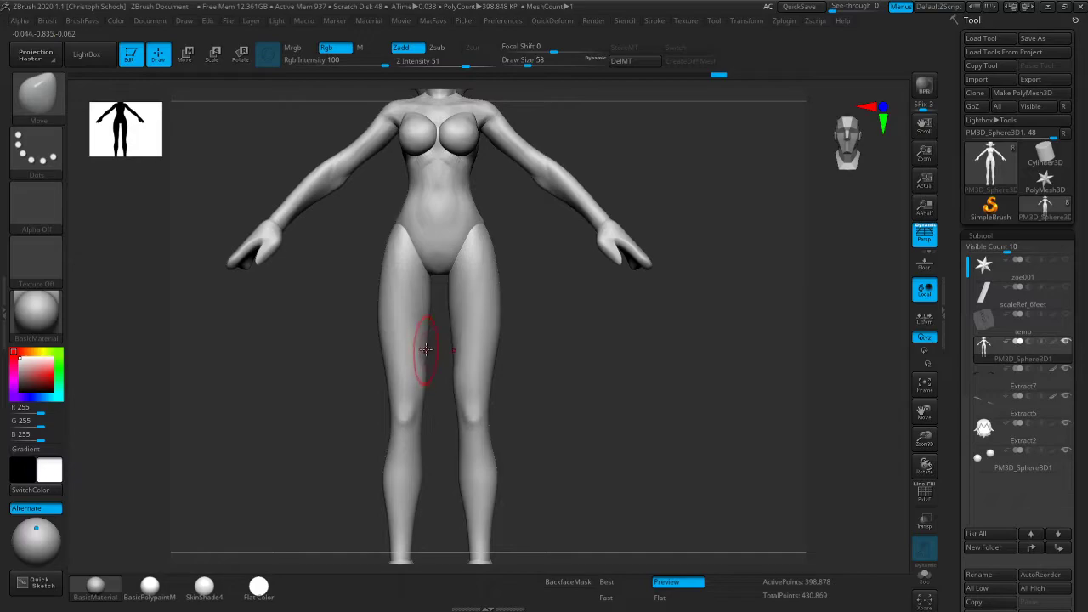
pyautogui.press('shift')
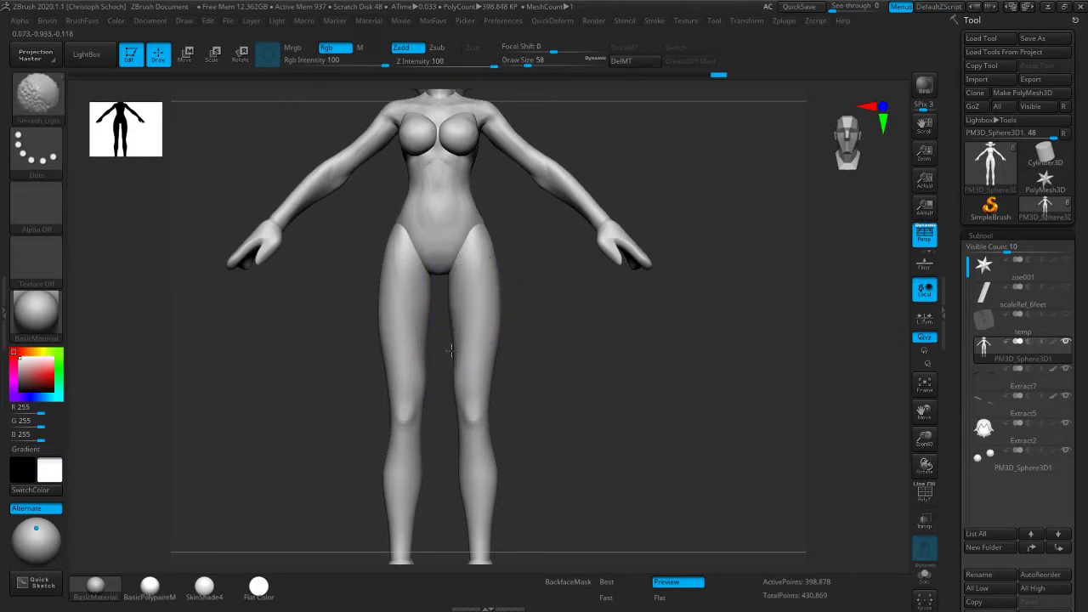
pyautogui.press('ctrl')
pyautogui.press('b')
pyautogui.press('m')
pyautogui.press('v')
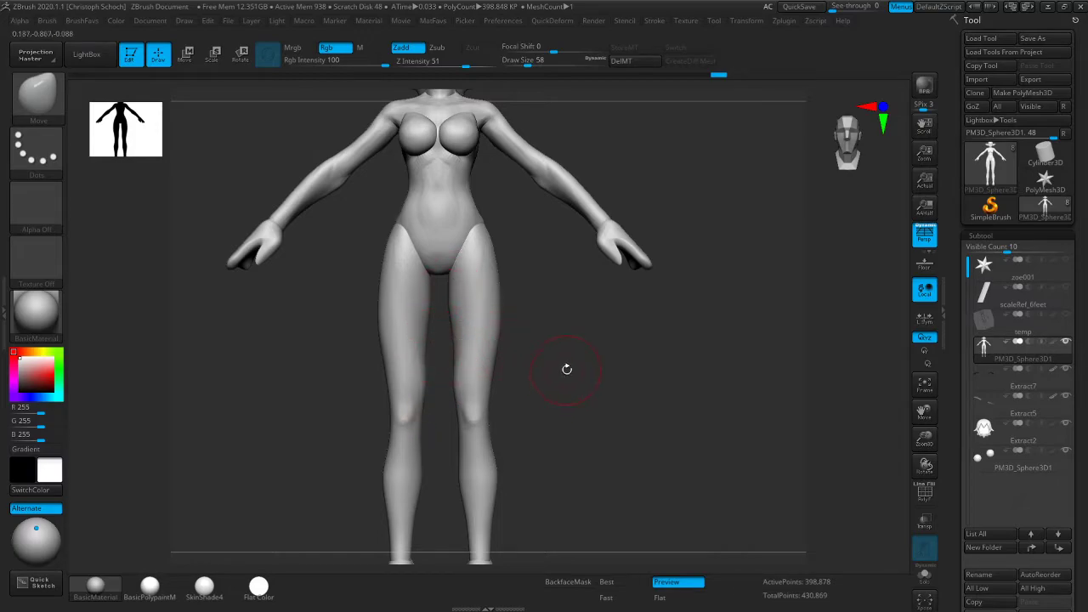
# Define the upper and inner thighs with the Dam_Standard brush at draw size 34 and smooth the strokes
pyautogui.press('b')
pyautogui.press('d')
pyautogui.press('s')
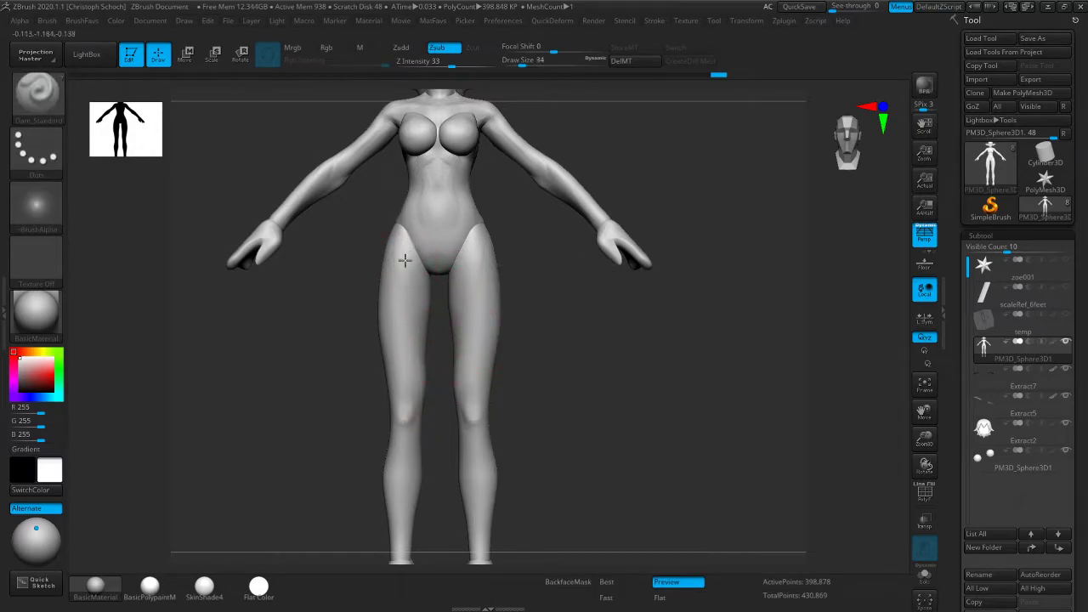
pyautogui.press('shift')
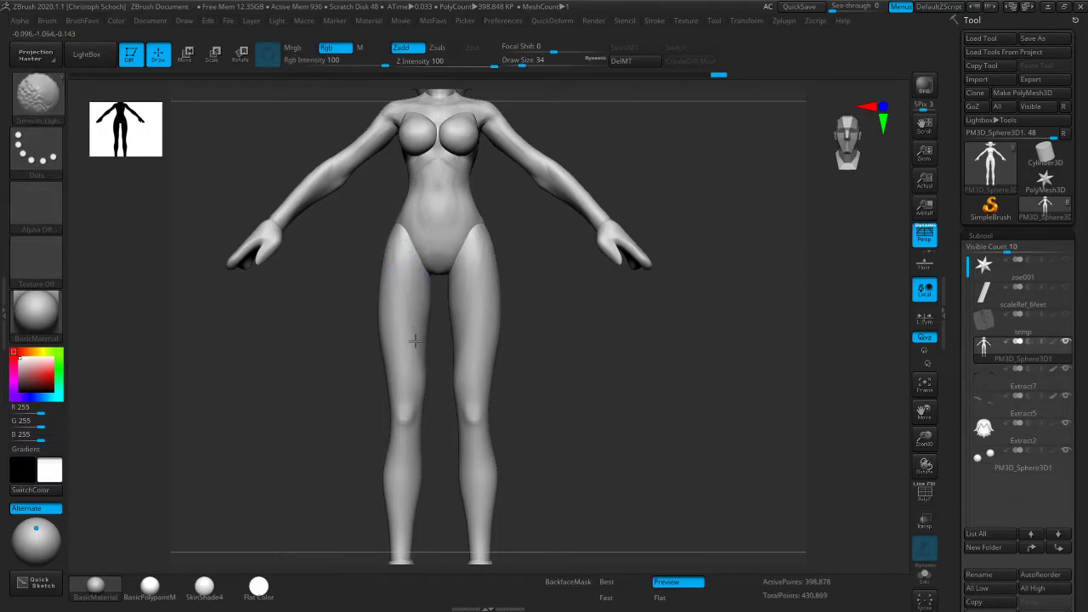
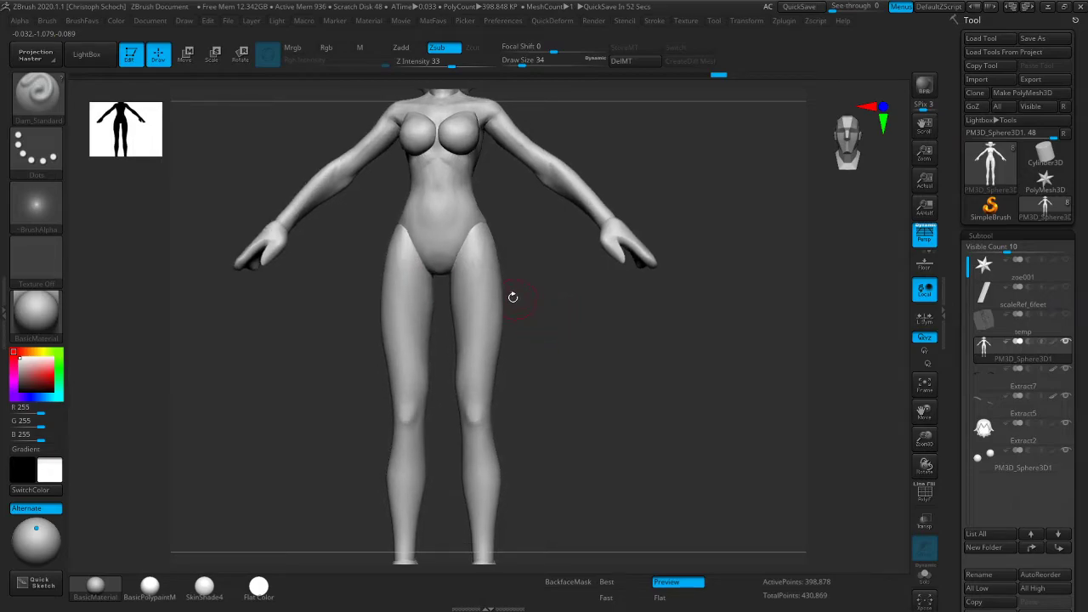
pyautogui.keyDown('shift'); pyautogui.moveTo(397, 258); pyautogui.dragTo(366, 331); pyautogui.keyUp('shift')
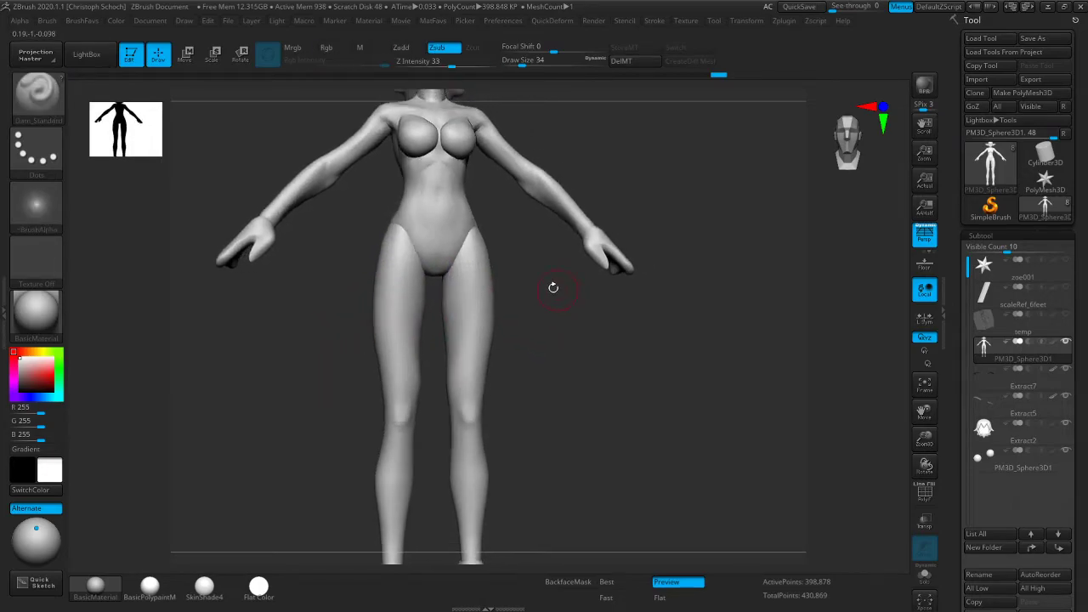
pyautogui.press(']')
pyautogui.press(']')
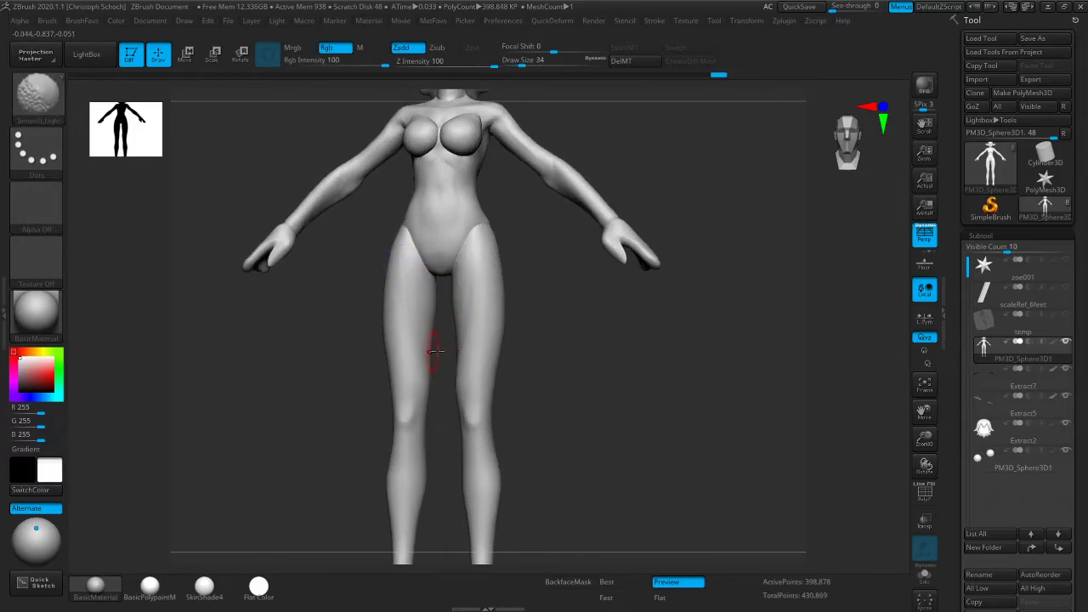
pyautogui.moveTo(515, 316); pyautogui.dragTo(551, 309)
pyautogui.keyDown('shift'); pyautogui.moveTo(463, 282); pyautogui.dragTo(462, 289); pyautogui.keyUp('shift')
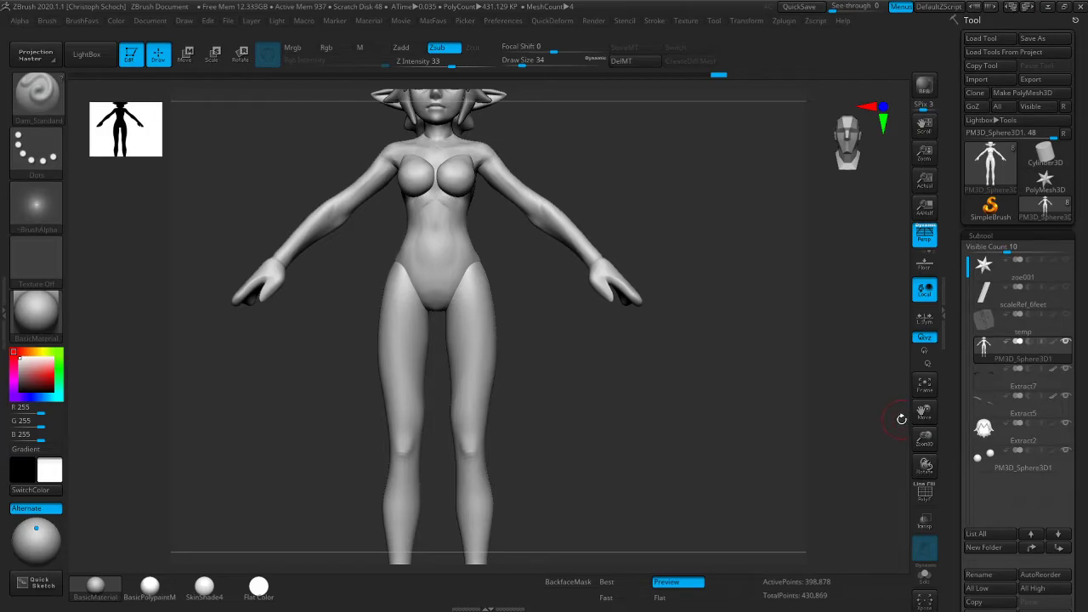
# Adjust the neck and face shape with the Move brush at draw sizes 34 and 26
pyautogui.keyDown('shift'); pyautogui.moveTo(587, 342); pyautogui.dragTo(607, 349); pyautogui.keyUp('shift')
pyautogui.moveTo(924, 439); pyautogui.dragTo(930, 463)
pyautogui.moveTo(923, 417); pyautogui.dragTo(929, 459)
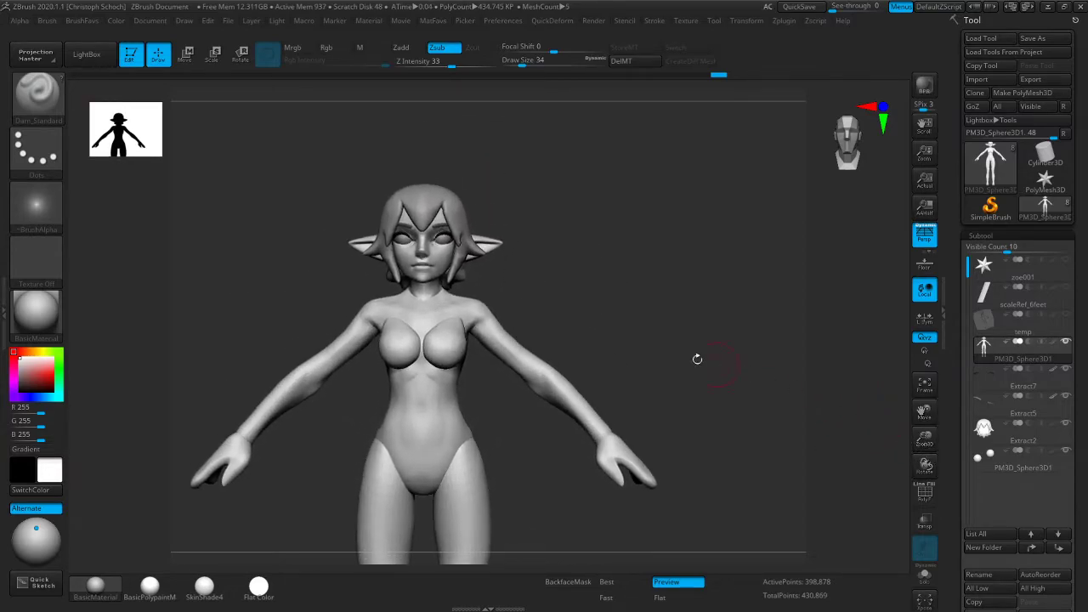
pyautogui.press('b')
pyautogui.press('m')
pyautogui.press('v')
pyautogui.moveTo(923, 411); pyautogui.dragTo(925, 459)
pyautogui.moveTo(597, 318); pyautogui.dragTo(414, 296)
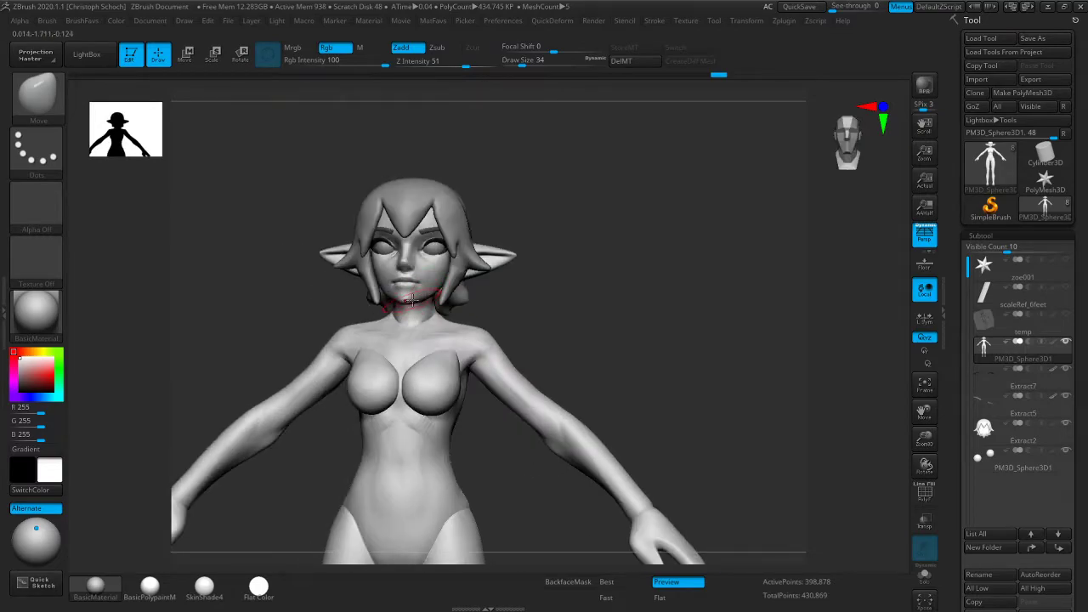
pyautogui.moveTo(544, 287); pyautogui.dragTo(463, 284)
pyautogui.moveTo(436, 289); pyautogui.dragTo(534, 260, button='right')
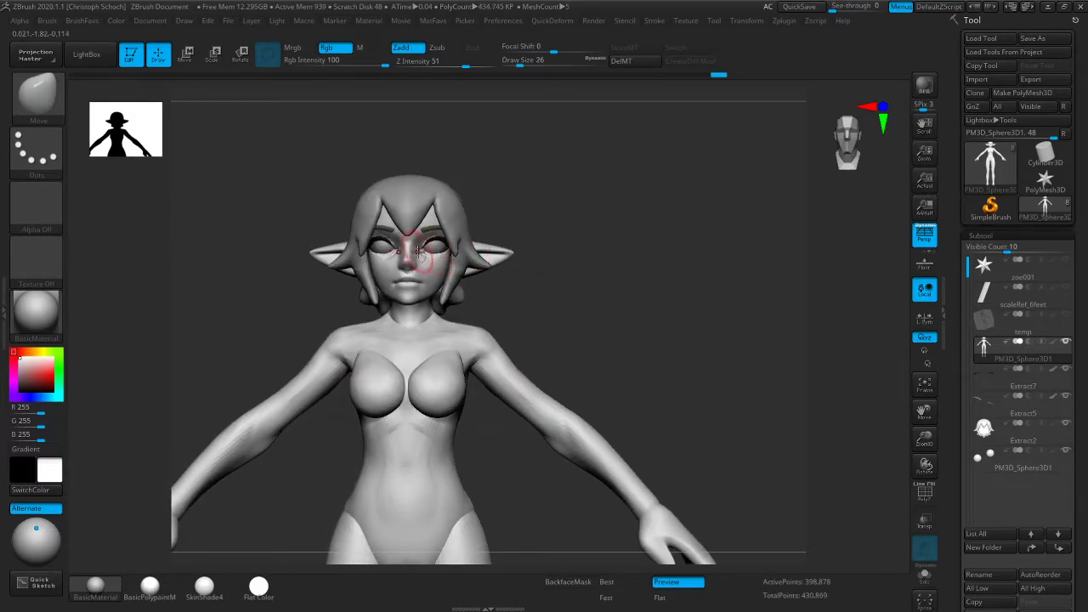
# Switch to the hair subtool and adjust its outline with the Move brush at draw size 42
pyautogui.keyDown('alt'); pyautogui.click(478, 195); pyautogui.keyUp('alt')
pyautogui.moveTo(479, 195); pyautogui.dragTo(592, 193, button='right')
pyautogui.moveTo(925, 439); pyautogui.dragTo(890, 406)
pyautogui.moveTo(924, 413); pyautogui.dragTo(920, 366)
pyautogui.moveTo(800, 366); pyautogui.dragTo(759, 367, button='right')
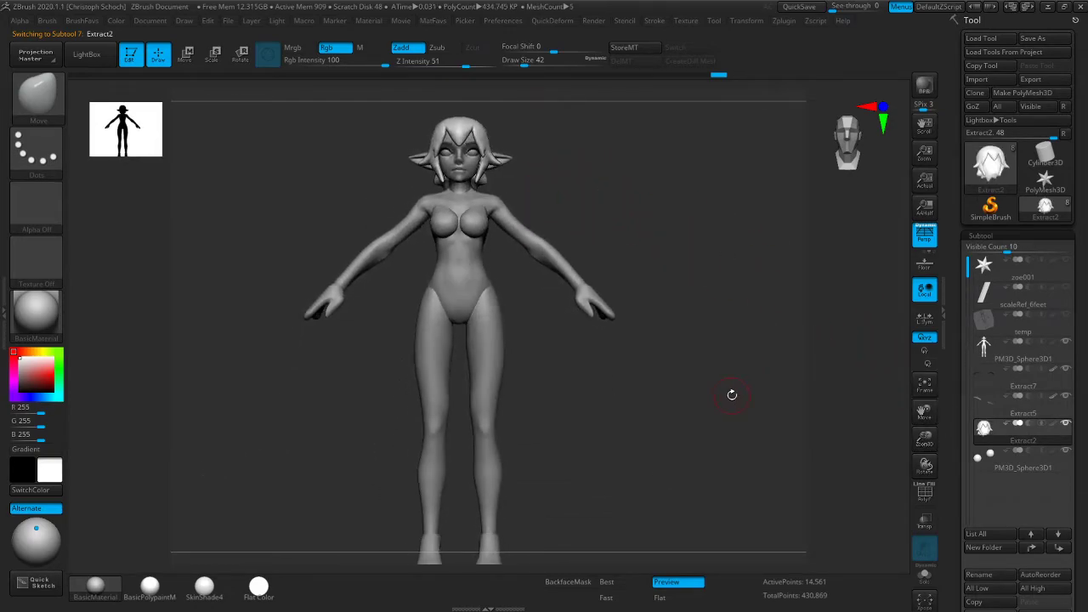
# Switch back to the body subtool and reshape the arms and shoulders with the Move brush at draw sizes 94 and 70
pyautogui.keyDown('alt'); pyautogui.click(312, 313); pyautogui.keyUp('alt')
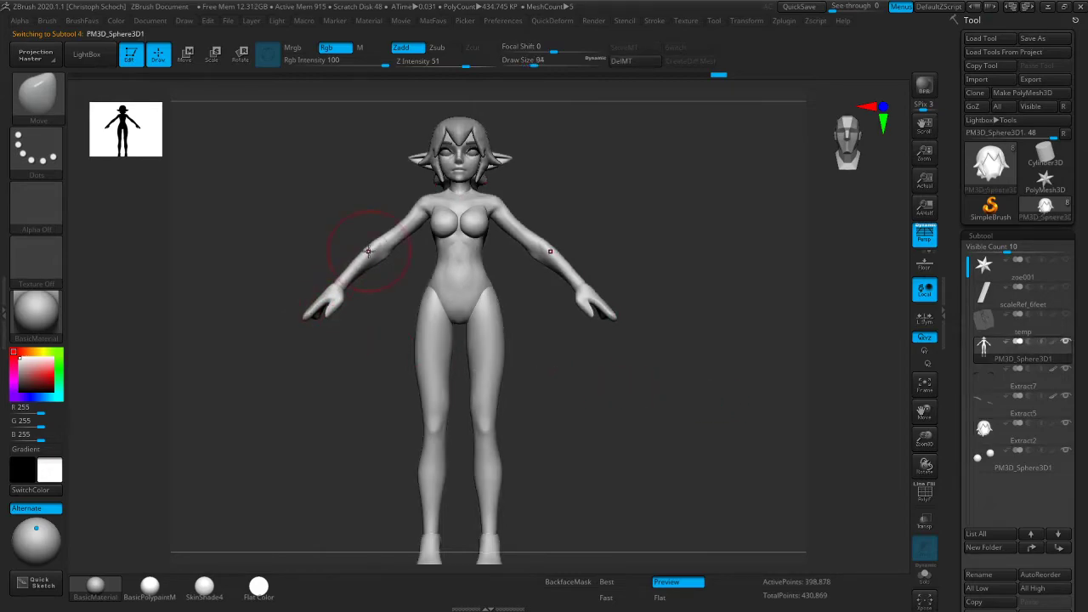
pyautogui.press('[')
pyautogui.moveTo(356, 257)
pyautogui.mouseDown()
pyautogui.moveTo(380, 258)
pyautogui.moveTo(370, 246)
pyautogui.moveTo(350, 274)
pyautogui.moveTo(396, 225)
pyautogui.mouseUp()
pyautogui.press(']')
pyautogui.press(']')
pyautogui.press('[')
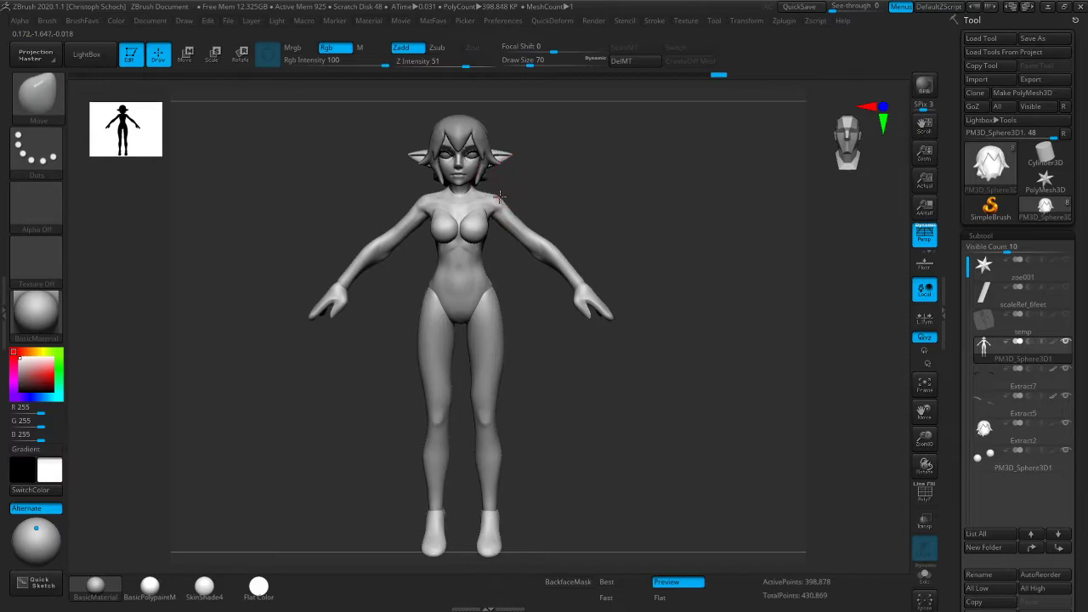
pyautogui.moveTo(553, 170); pyautogui.dragTo(600, 211)
pyautogui.press('b')
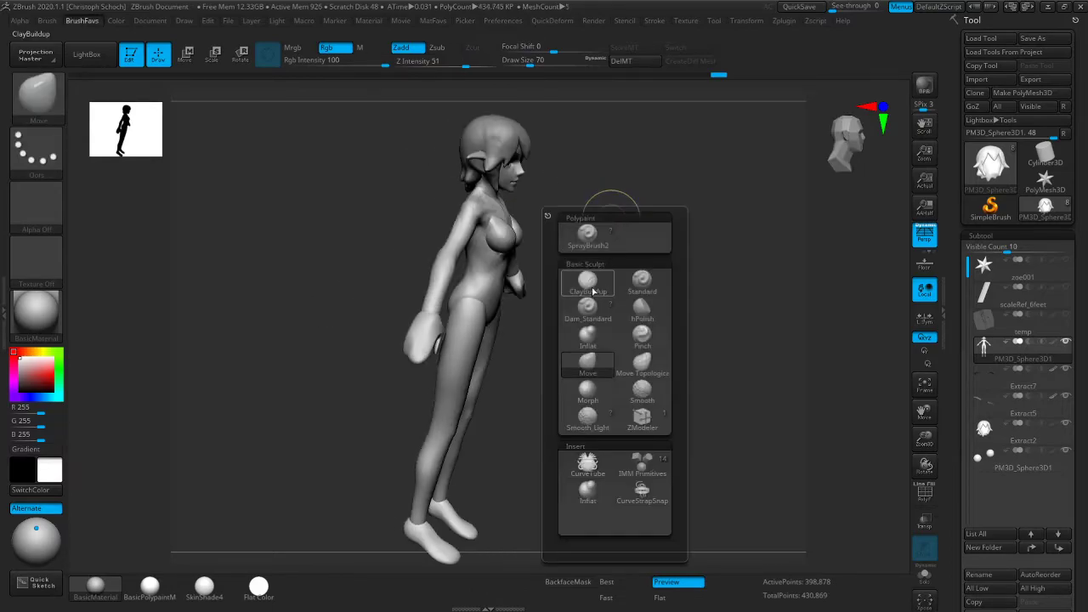
pyautogui.press('c')
pyautogui.press('b')
pyautogui.press('[')
pyautogui.moveTo(536, 191); pyautogui.dragTo(687, 218)
pyautogui.moveTo(926, 412); pyautogui.dragTo(925, 474)
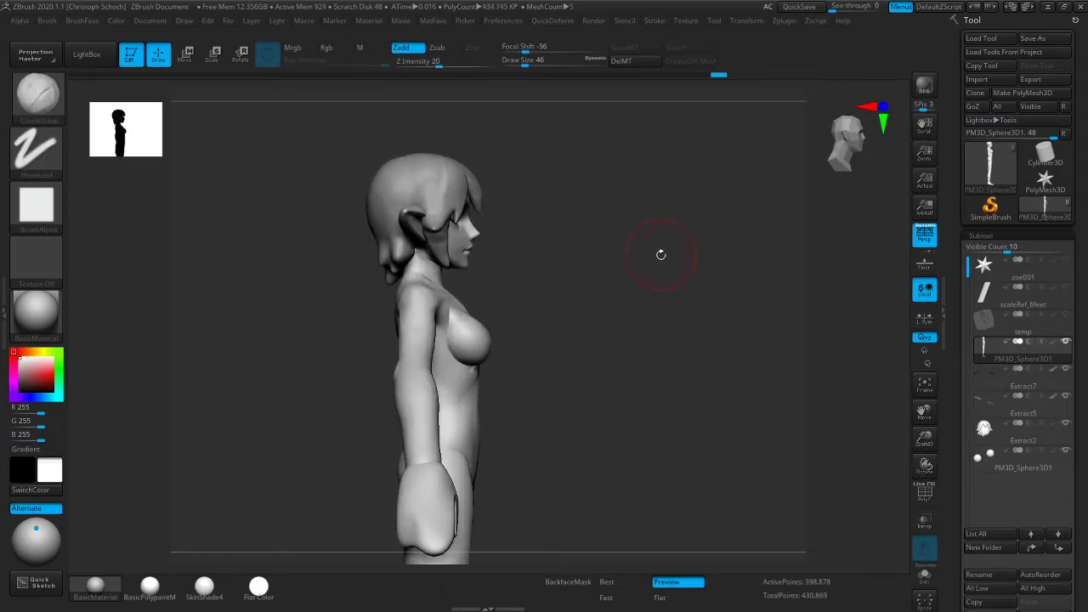
pyautogui.press('b')
pyautogui.click(638, 373)
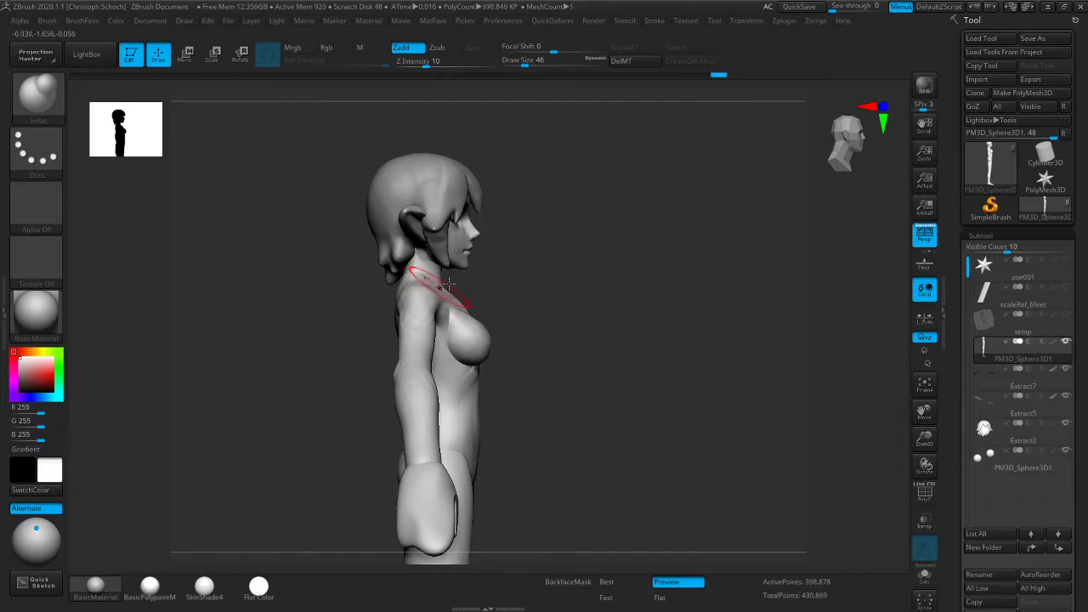
# Reposition the shoulders and upper arms in side and front view with the Move brush at draw sizes 46 and 38
pyautogui.press('b')
pyautogui.press('m')
pyautogui.press('v')
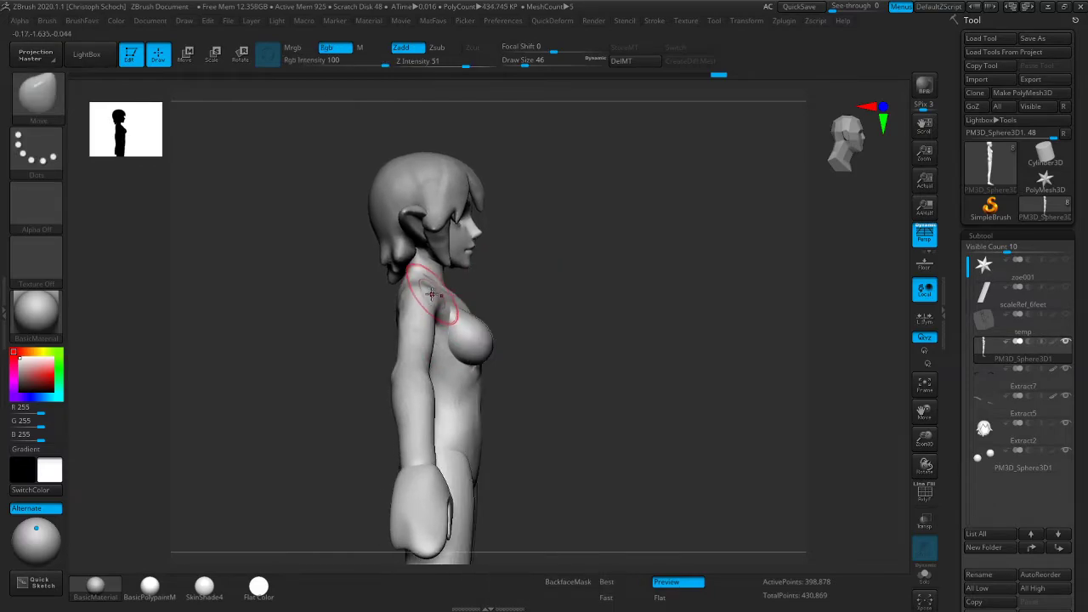
pyautogui.moveTo(435, 291); pyautogui.dragTo(340, 331, button='right')
pyautogui.moveTo(417, 311); pyautogui.dragTo(428, 318)
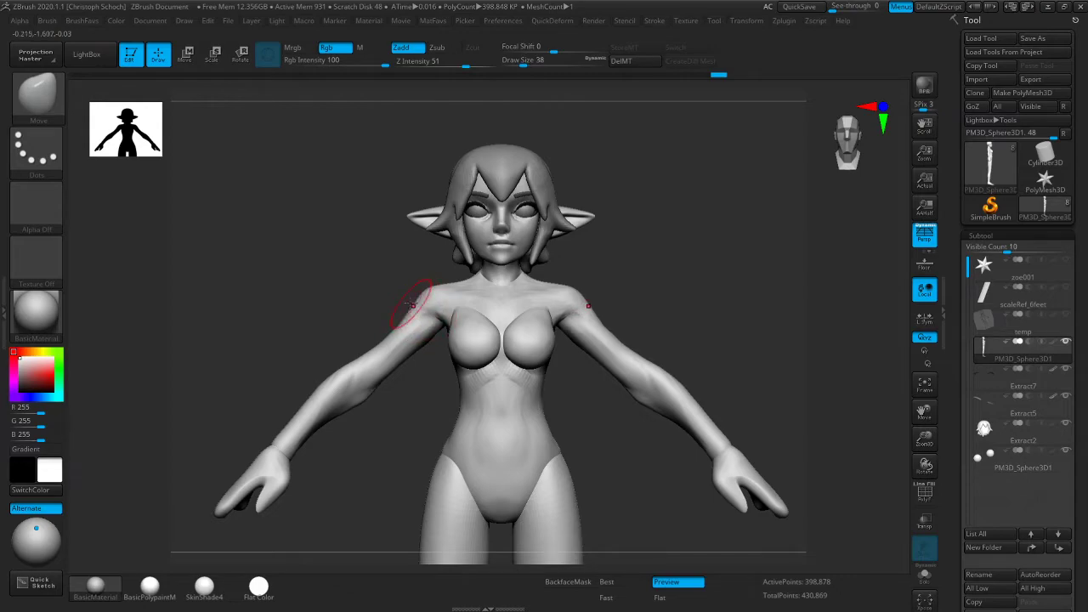
pyautogui.moveTo(394, 301)
pyautogui.keyDown('shift'); pyautogui.mouseDown(button='right')
pyautogui.moveTo(432, 316)
pyautogui.moveTo(361, 315)
pyautogui.moveTo(362, 347)
pyautogui.moveTo(476, 340)
pyautogui.mouseUp(button='right'); pyautogui.keyUp('shift')
# Build up the shoulder muscles where they meet the chest with ClayBuildup at draw sizes 38 and 26
pyautogui.press('b')
pyautogui.press('c')
pyautogui.press('b')
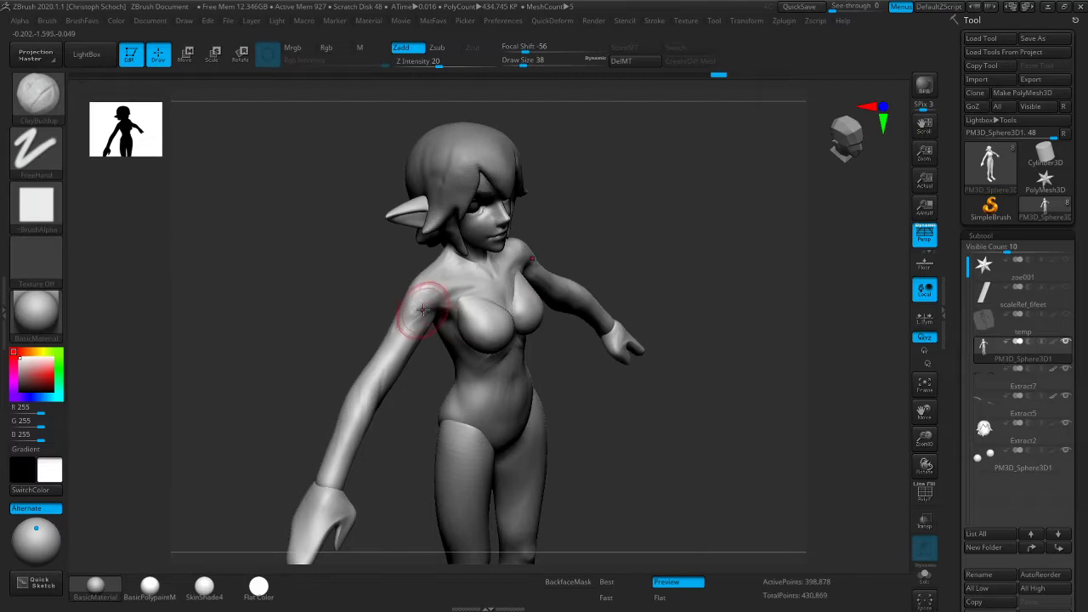
pyautogui.moveTo(429, 297)
pyautogui.mouseDown(button='right')
pyautogui.moveTo(399, 301)
pyautogui.moveTo(434, 306)
pyautogui.moveTo(466, 292)
pyautogui.mouseUp(button='right')
# Adjust the upper arm contours with the Move brush at draw size 58 and refine them with ClayBuildup and smoothing at draw size 34
pyautogui.press('b')
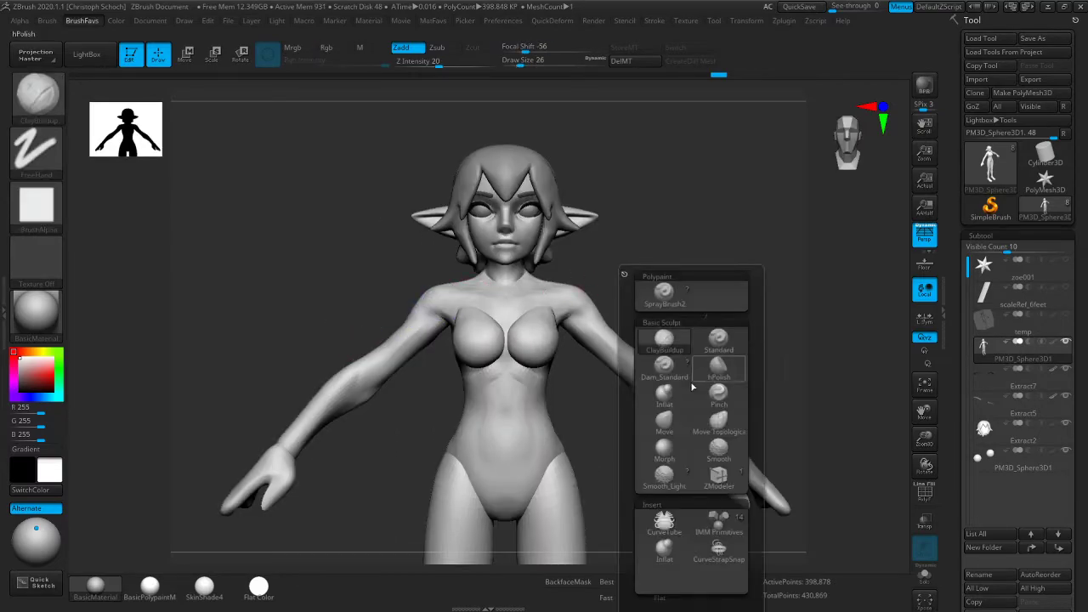
pyautogui.click(664, 421)
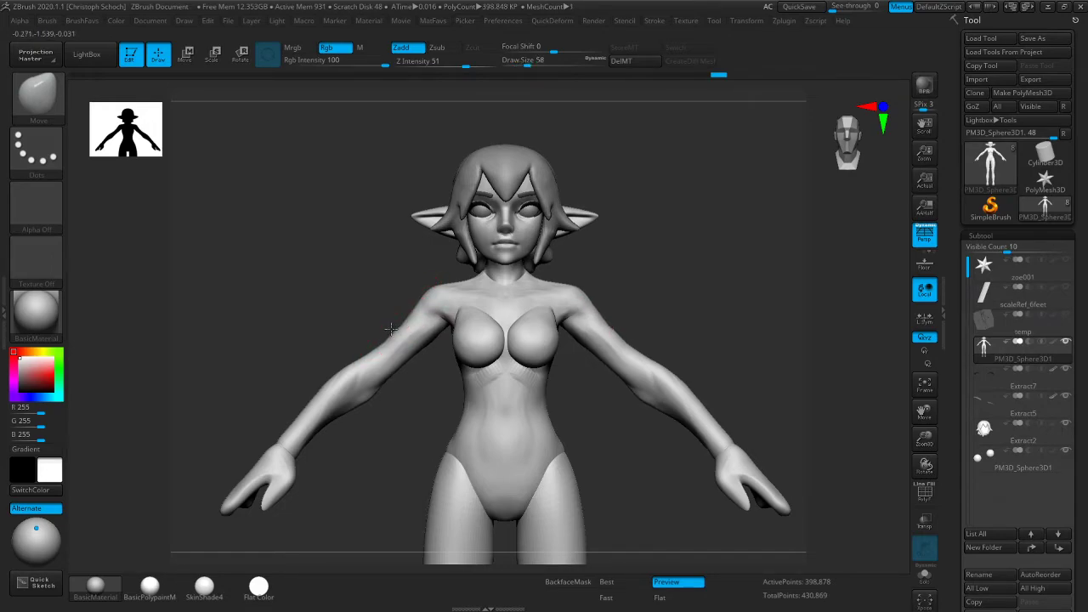
pyautogui.press('b')
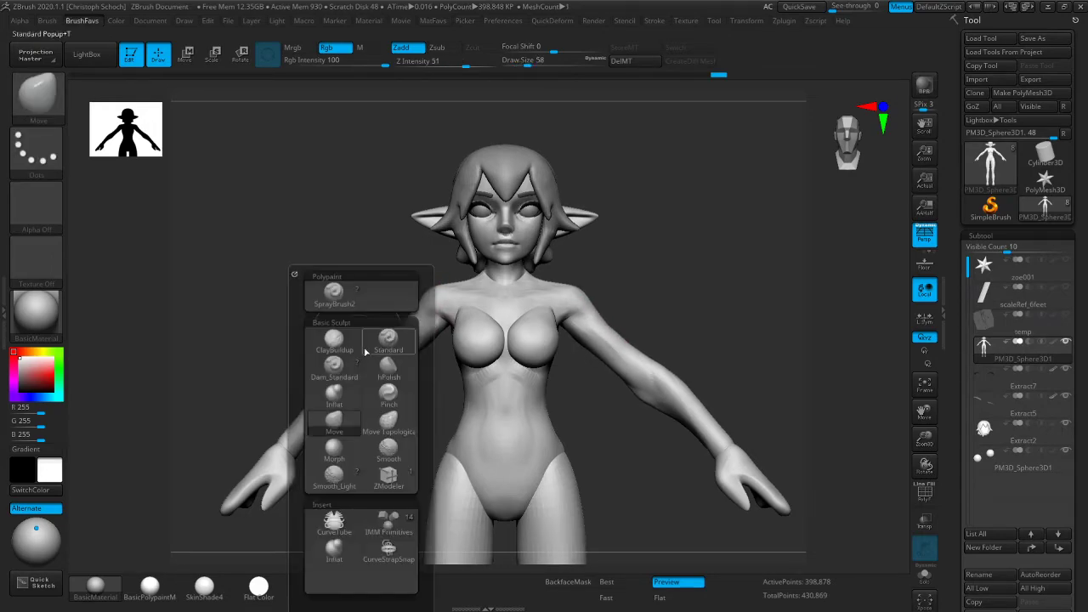
pyautogui.press('c')
pyautogui.press('b')
pyautogui.press('shift')
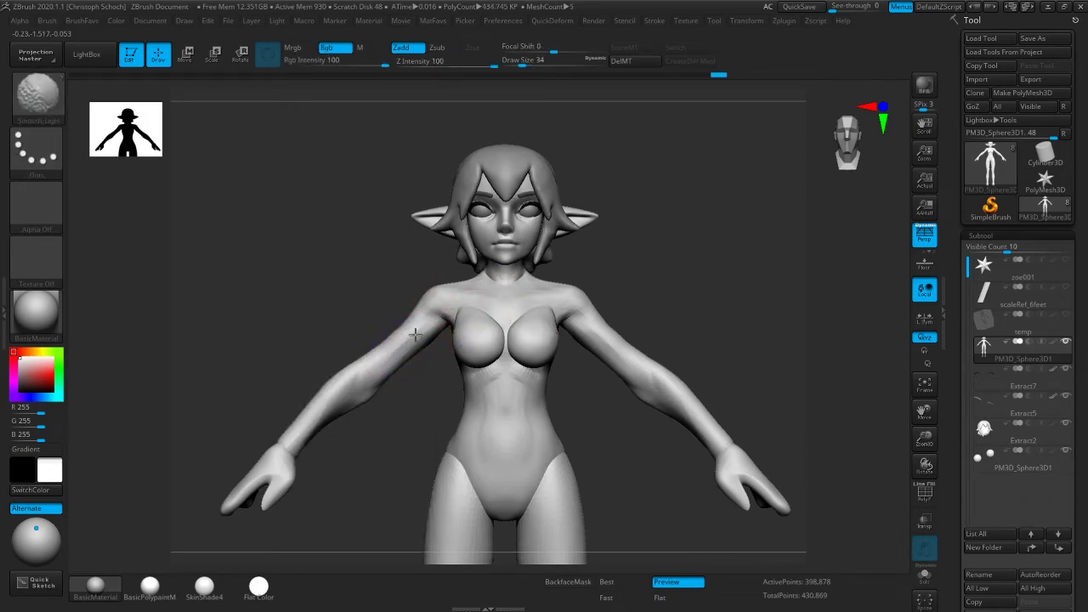
# Shift the upper arm and shoulder silhouette with the Move brush at draw sizes 66 and 74
pyautogui.press('b')
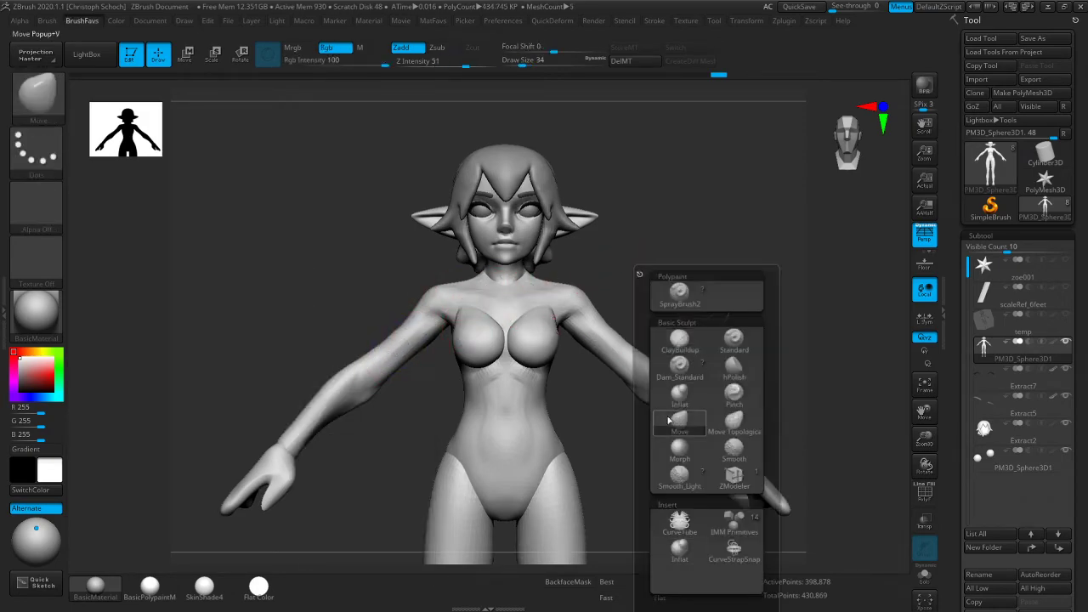
pyautogui.press('m')
pyautogui.press('v')
pyautogui.moveTo(398, 328); pyautogui.dragTo(418, 328)
pyautogui.press('[')
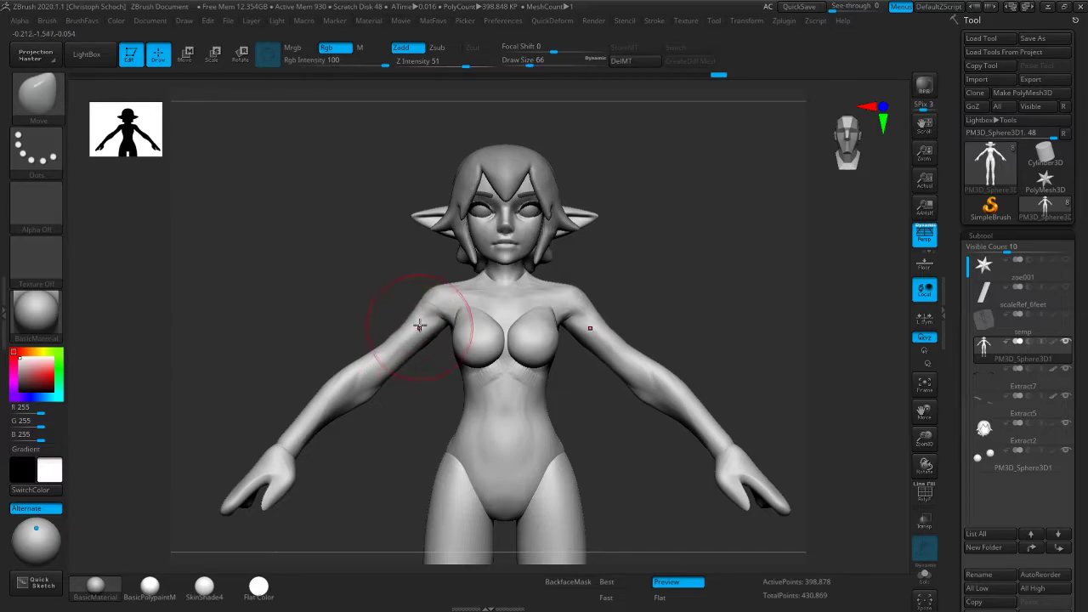
pyautogui.press('[')
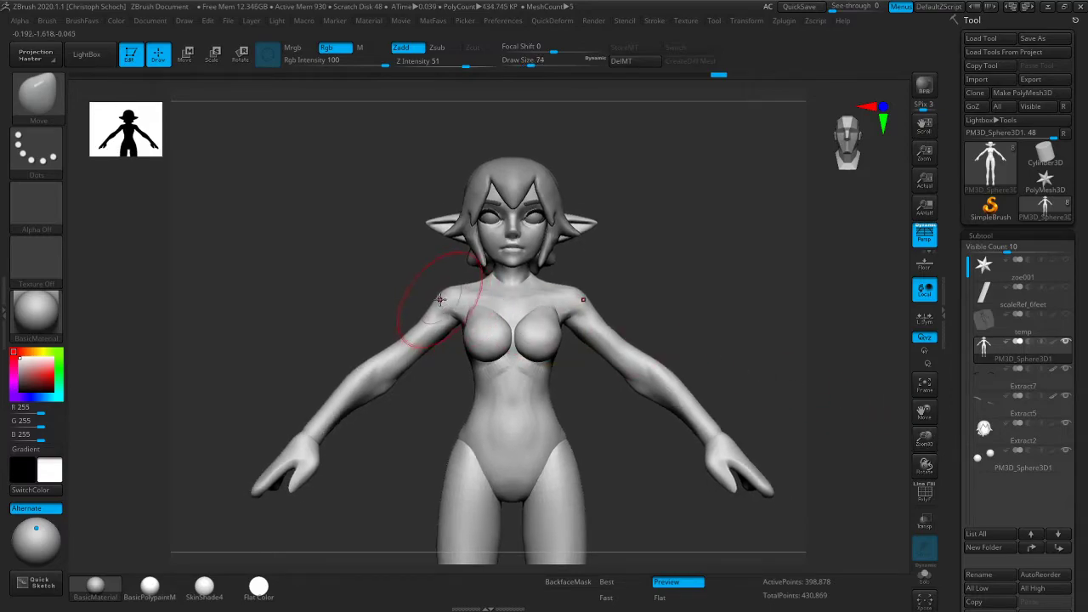
# Refine the slope from the neck to the shoulders with the Move brush at draw sizes 10 and 34
pyautogui.press('[')
pyautogui.press('[')
pyautogui.press('[')
pyautogui.press('[')
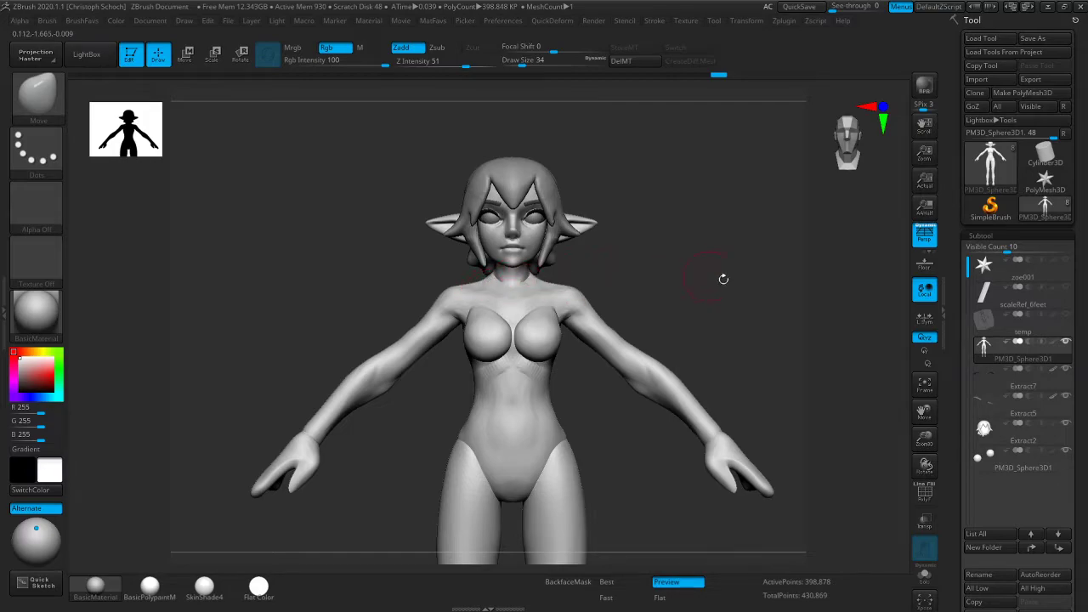
pyautogui.moveTo(924, 433); pyautogui.dragTo(923, 451)
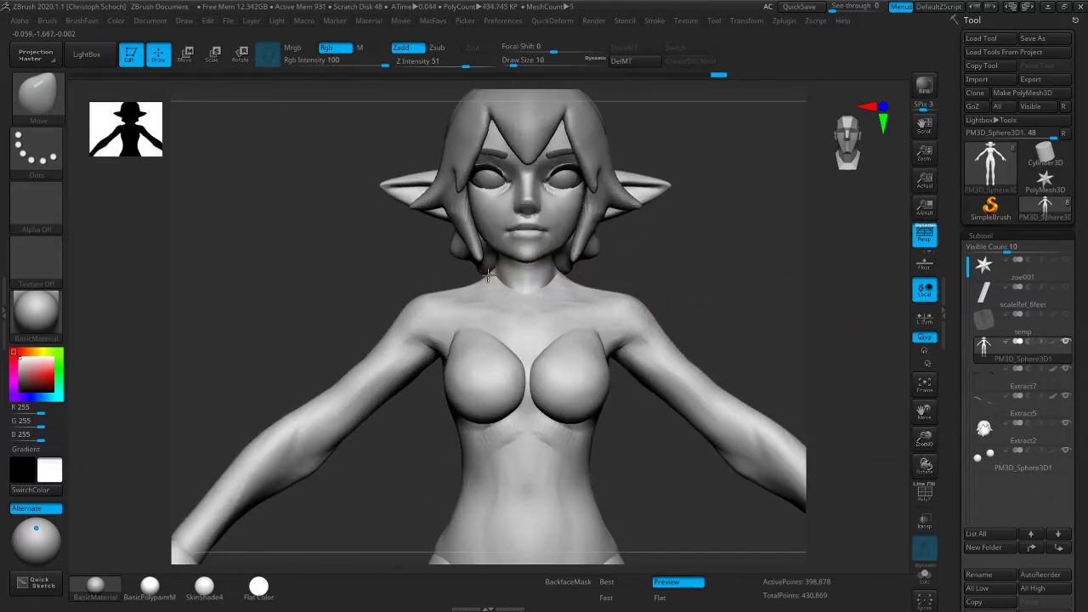
pyautogui.press(']')
pyautogui.moveTo(462, 286); pyautogui.dragTo(463, 284)
pyautogui.press(']')
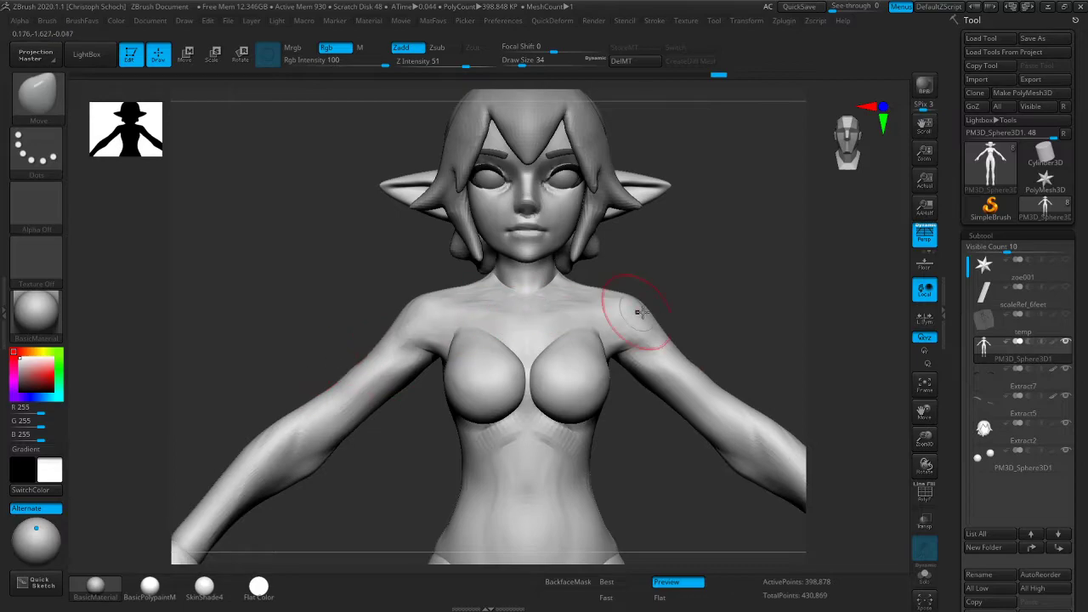
# Duplicate the body subtool and bring up the copy's subdivision settings
pyautogui.moveTo(925, 438); pyautogui.dragTo(771, 392)
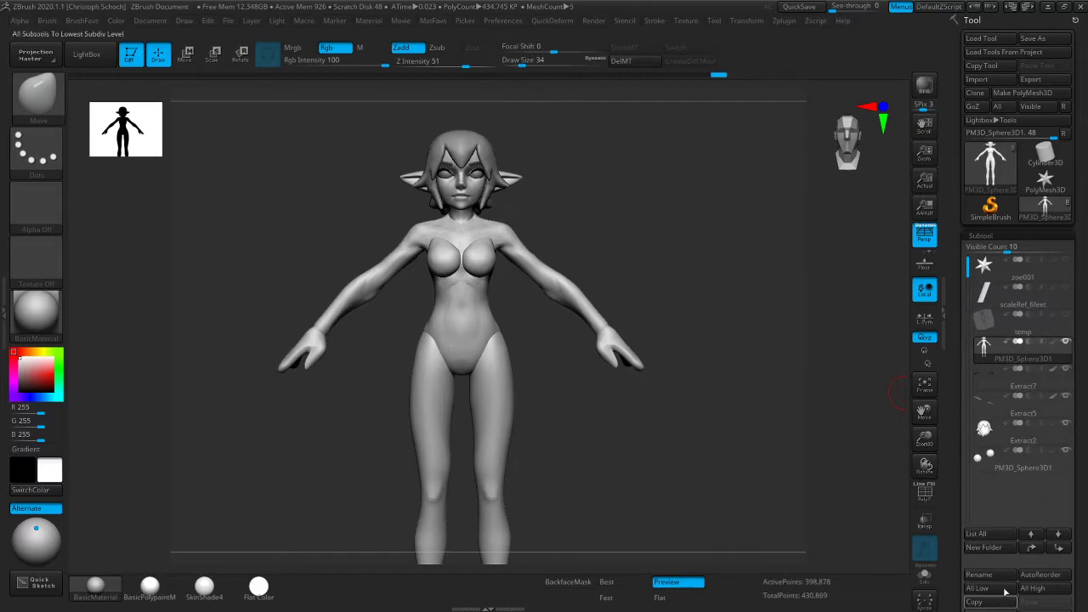
pyautogui.scroll(-3, 1058, 431)
pyautogui.click(985, 452)
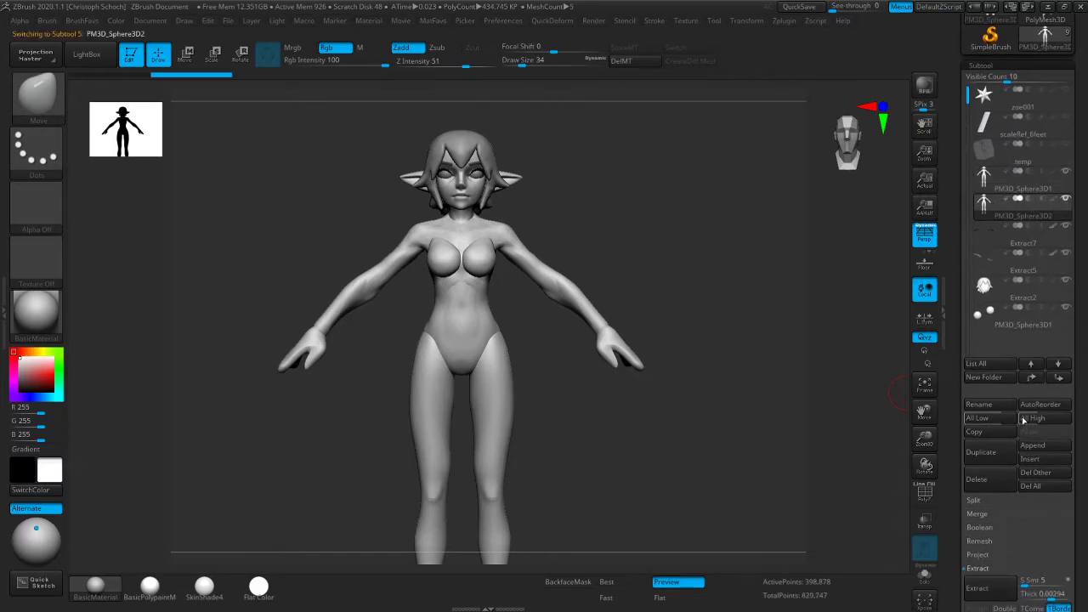
pyautogui.scroll(-10, 1018, 403)
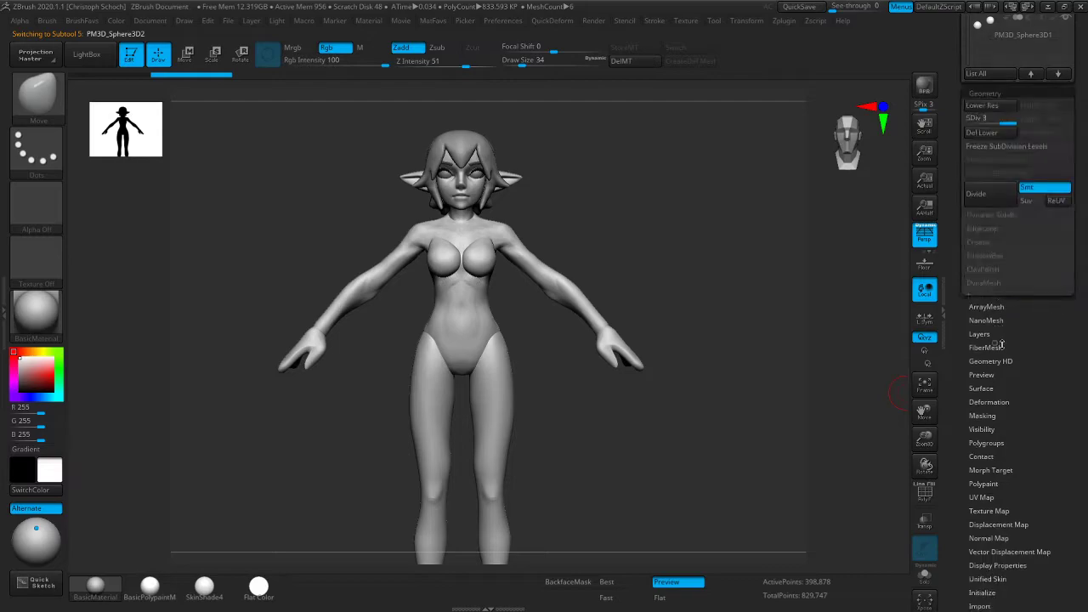
# Lower the duplicated body to subdivision level 1 and switch it to its stored morph target
pyautogui.scroll(6, 1018, 403)
pyautogui.moveTo(991, 248); pyautogui.dragTo(971, 248)
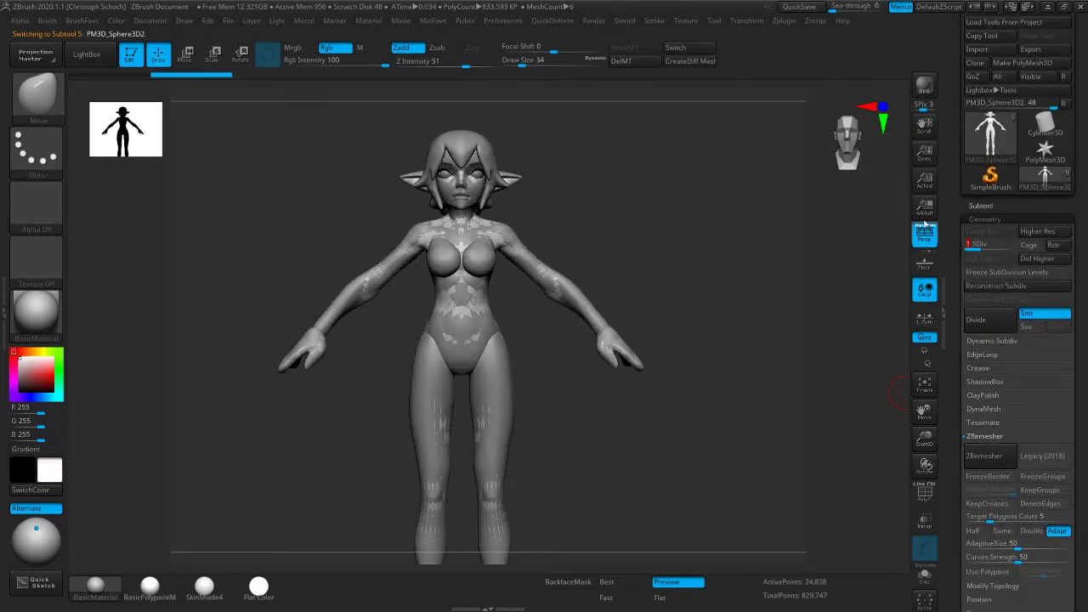
pyautogui.click(687, 48)
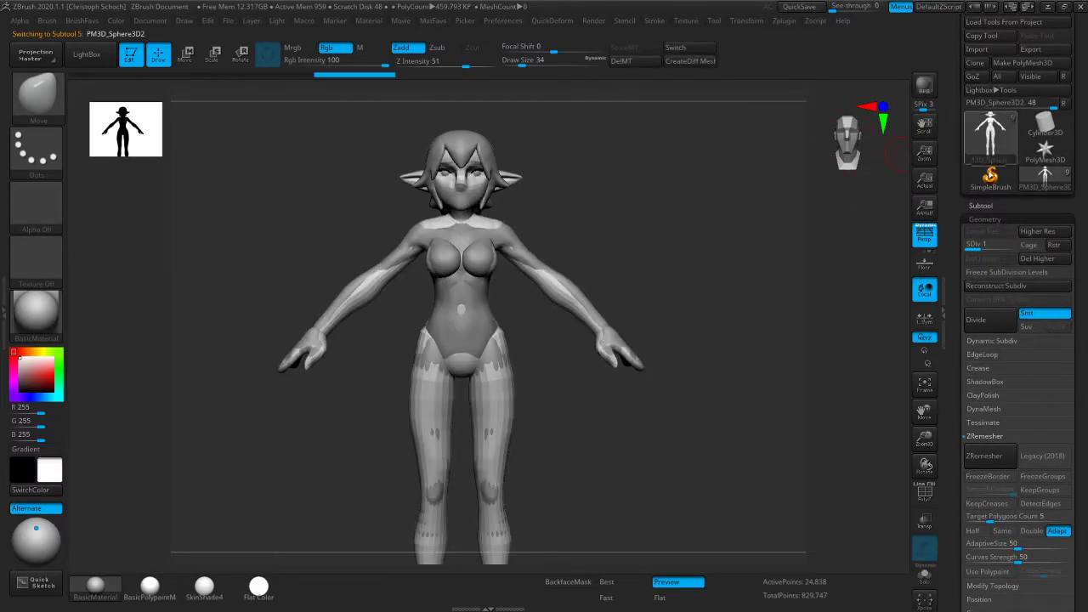
# Compare the original body subtool with its morph-switched duplicate by hiding the inactive one and alternating between them
pyautogui.click(982, 206)
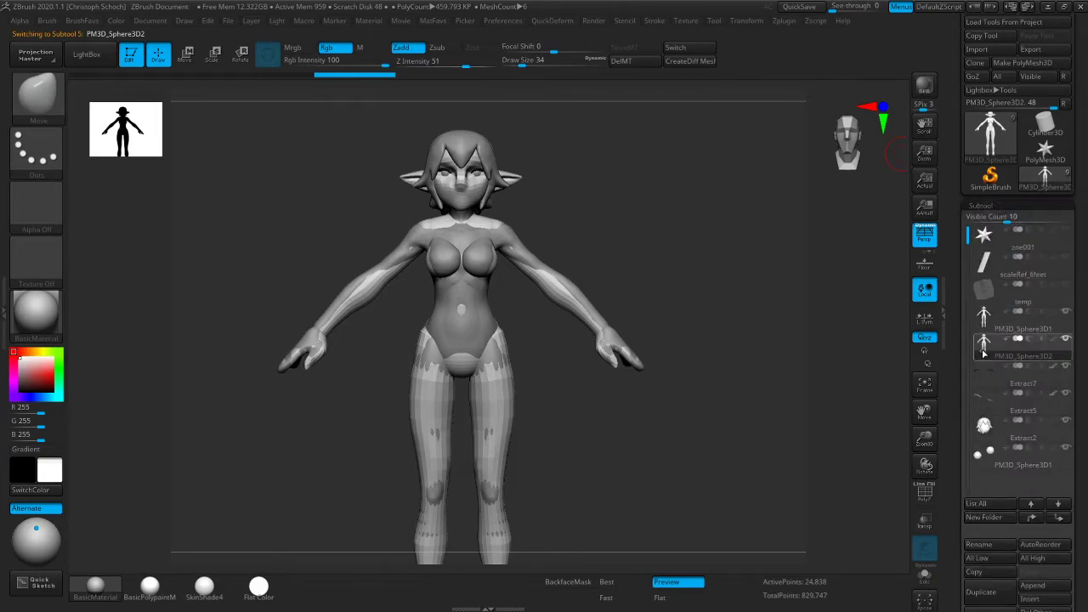
pyautogui.click(1067, 312)
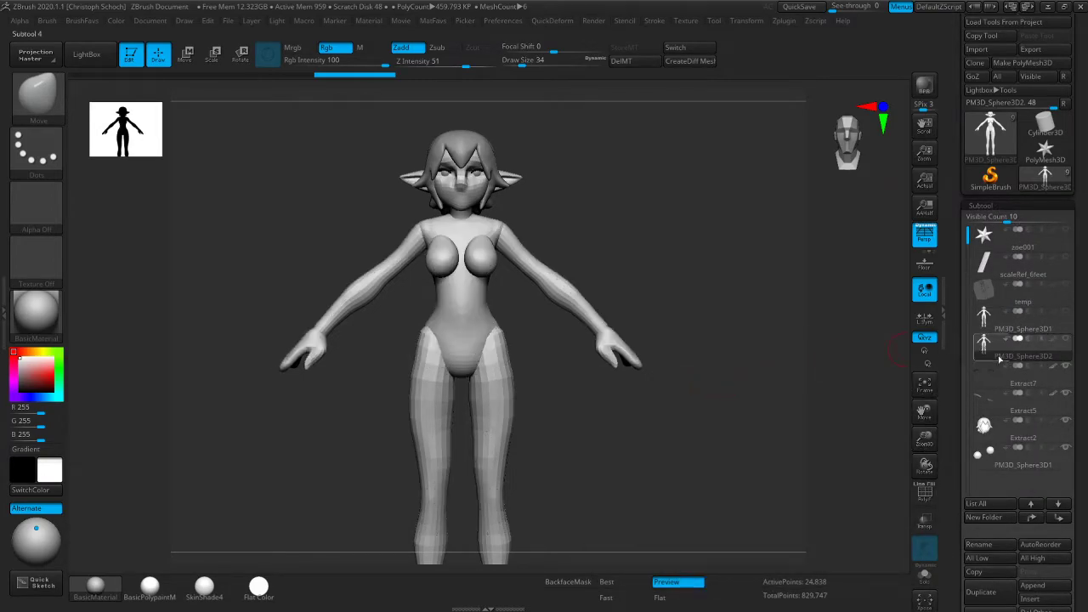
pyautogui.click(988, 320)
pyautogui.click(991, 347)
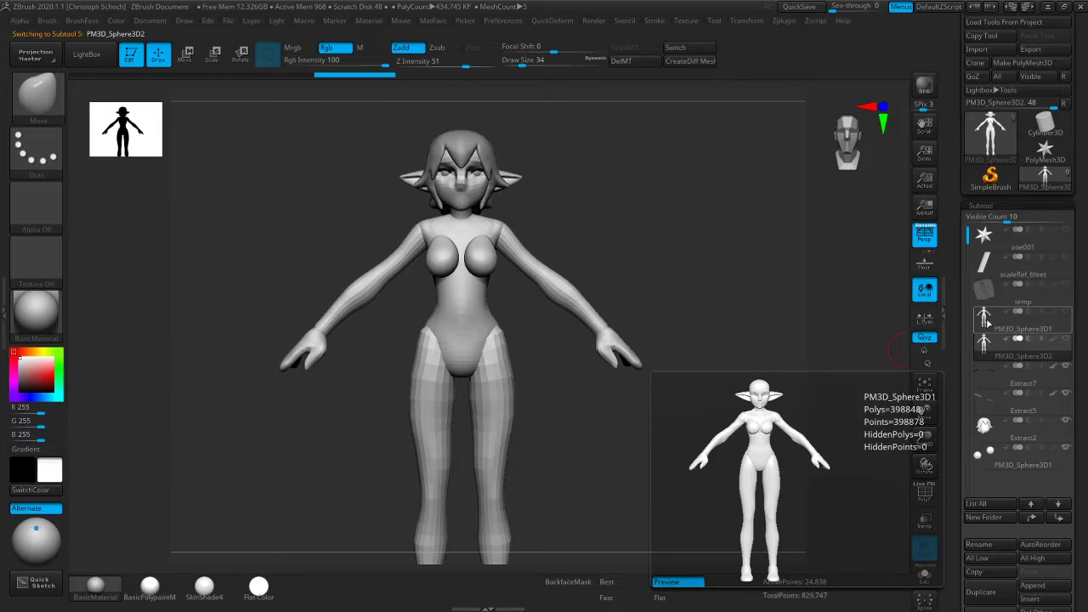
pyautogui.moveTo(927, 446); pyautogui.dragTo(920, 418)
pyautogui.moveTo(922, 415); pyautogui.dragTo(899, 425)
pyautogui.click(989, 319)
pyautogui.click(989, 345)
pyautogui.click(991, 324)
pyautogui.click(988, 349)
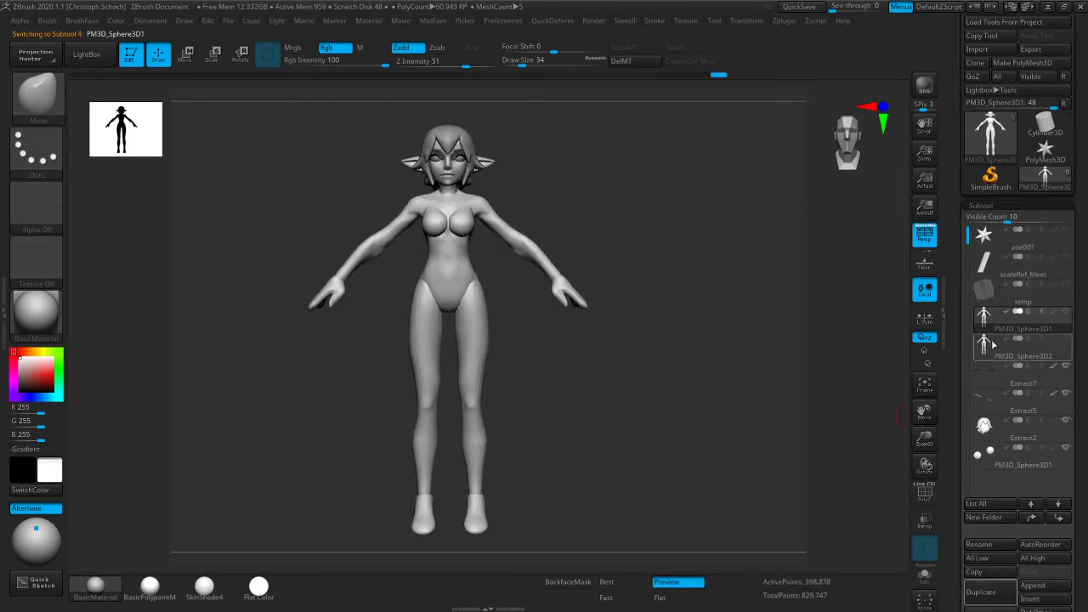
pyautogui.moveTo(990, 348)
pyautogui.click(986, 320)
pyautogui.moveTo(724, 365); pyautogui.dragTo(400, 437)
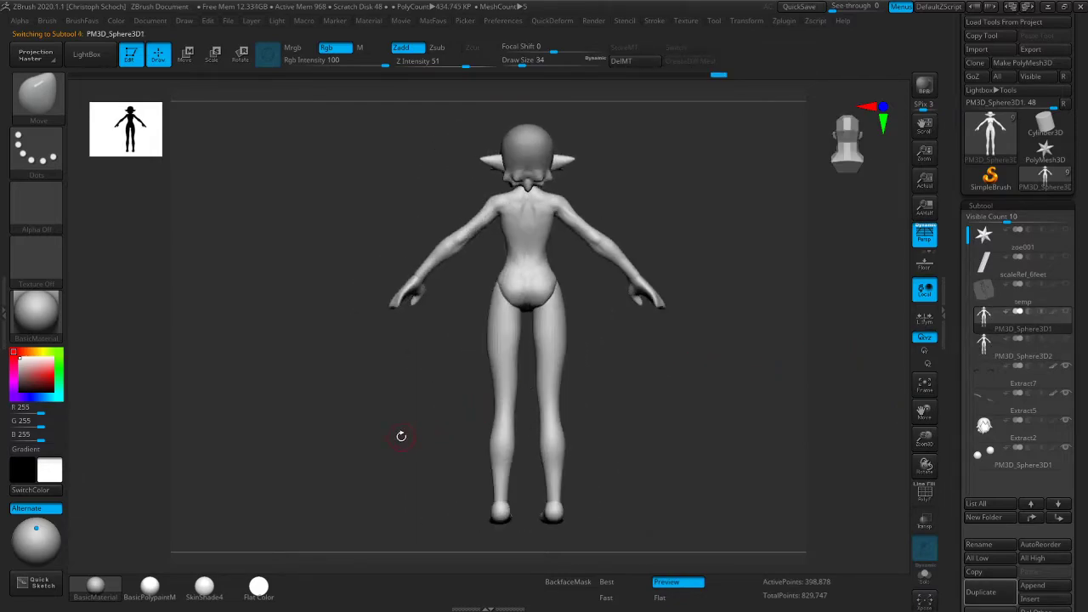
pyautogui.moveTo(760, 347); pyautogui.dragTo(775, 376)
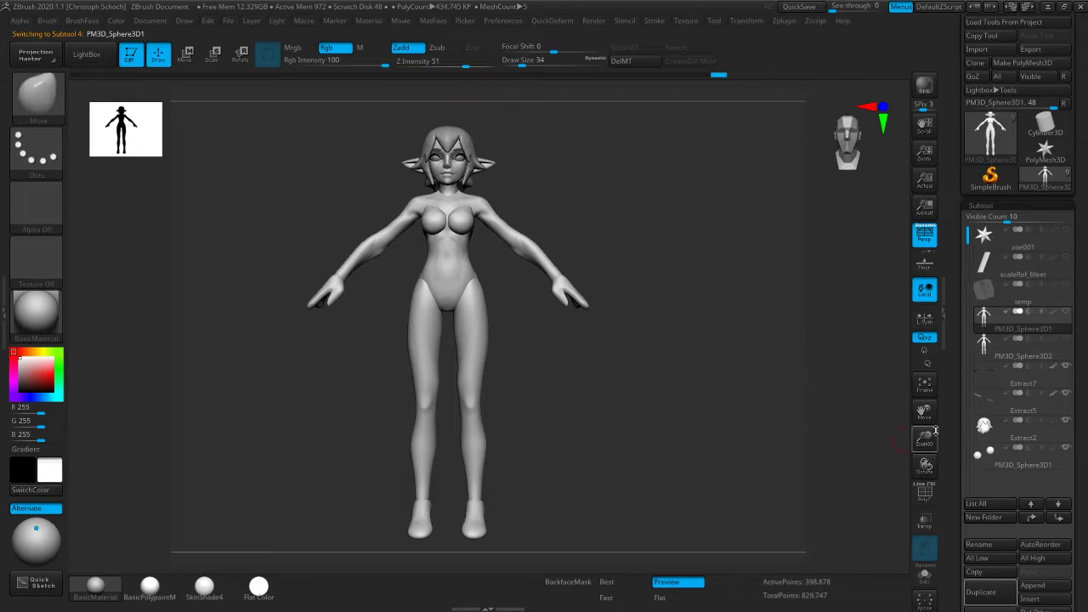
pyautogui.moveTo(924, 439); pyautogui.dragTo(931, 456)
# Build up the outer edges of the buttocks with ClayBuildup at draw size 42 and smooth the transition
pyautogui.moveTo(755, 431); pyautogui.dragTo(671, 416)
pyautogui.press('space')
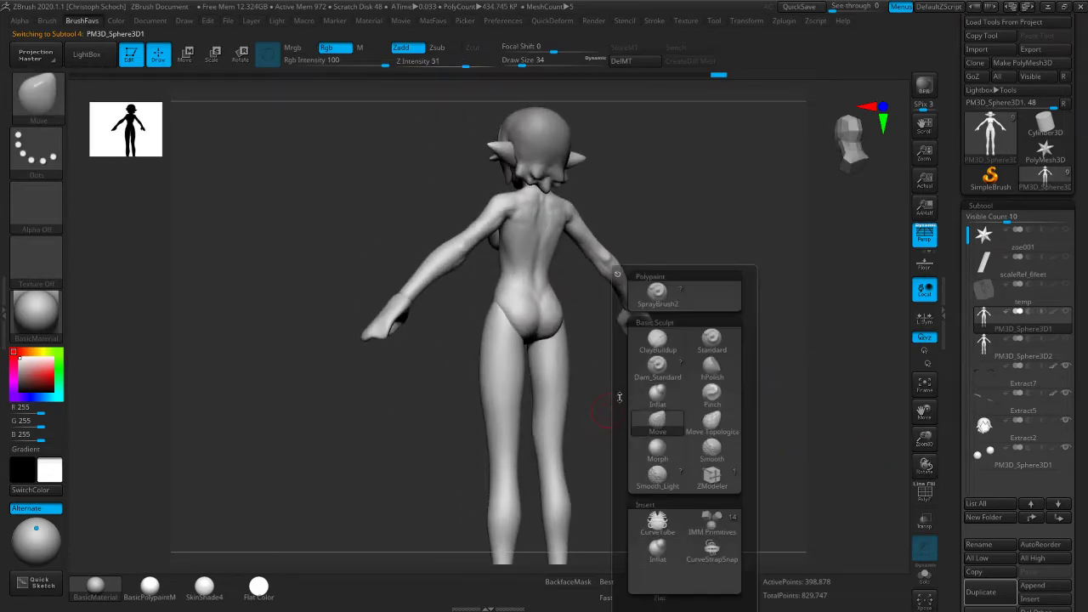
pyautogui.press('c')
pyautogui.press('b')
pyautogui.keyDown('shift'); pyautogui.moveTo(408, 416); pyautogui.dragTo(386, 416); pyautogui.keyUp('shift')
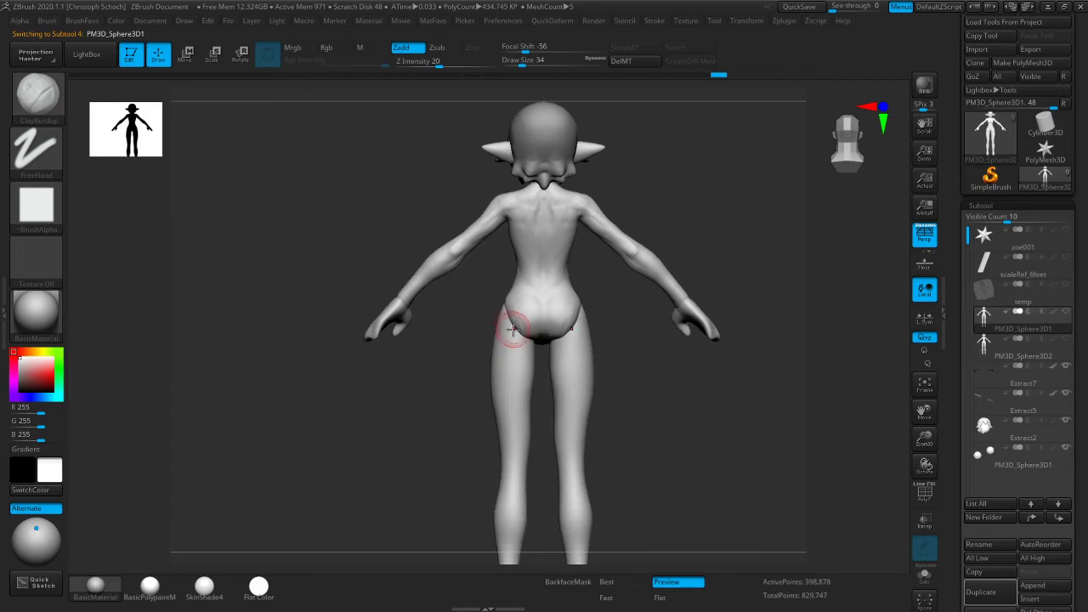
pyautogui.moveTo(515, 335); pyautogui.dragTo(510, 328)
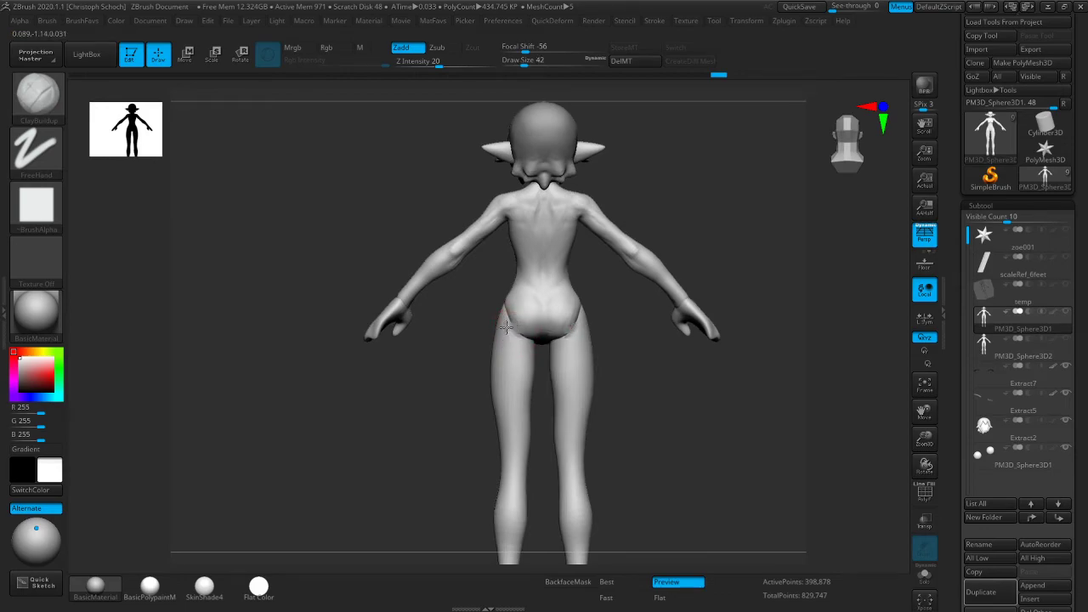
pyautogui.keyDown('shift'); pyautogui.moveTo(504, 323); pyautogui.dragTo(512, 344); pyautogui.keyUp('shift')
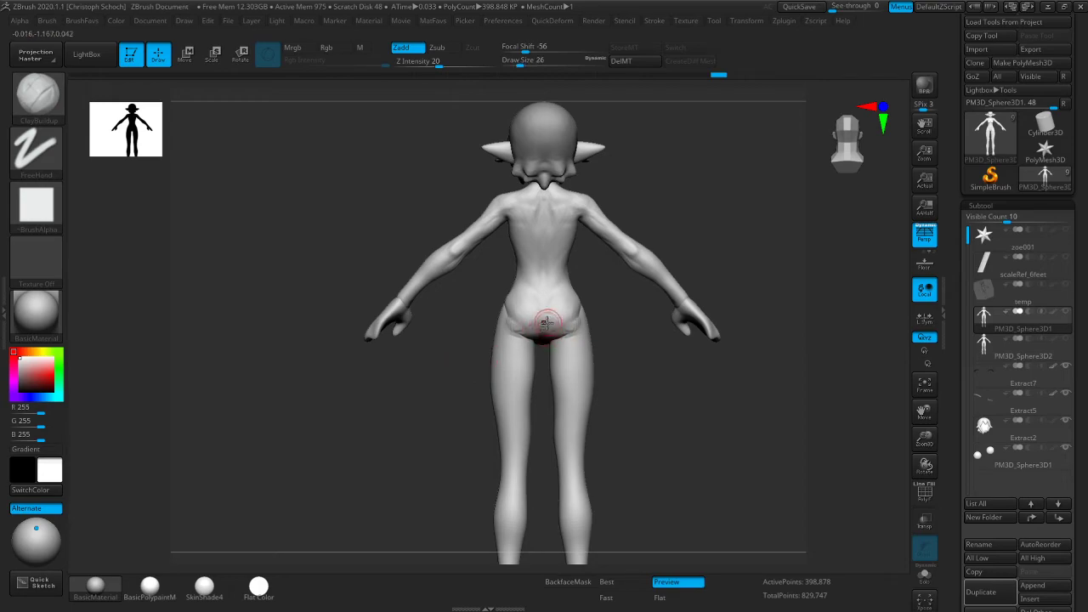
# Reshape the buttocks and hip silhouette with the Move brush at draw sizes 42 and 58 and smooth the crease above the thighs
pyautogui.moveTo(603, 360)
pyautogui.mouseDown()
pyautogui.moveTo(616, 323)
pyautogui.moveTo(692, 317)
pyautogui.moveTo(671, 289)
pyautogui.mouseUp()
pyautogui.press('b')
pyautogui.press('m')
pyautogui.press('v')
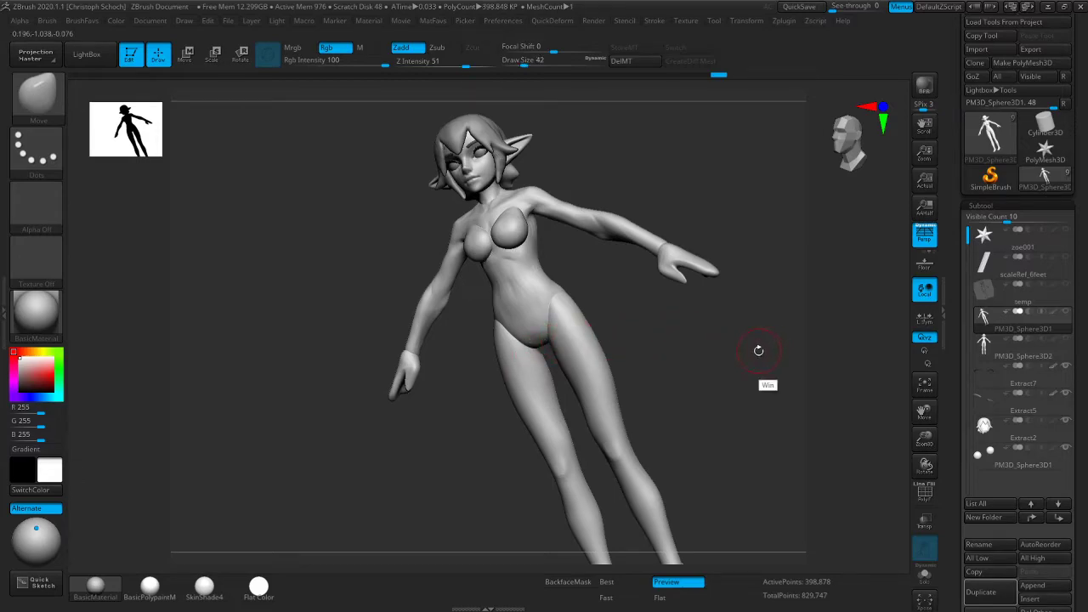
pyautogui.moveTo(748, 382); pyautogui.dragTo(681, 337)
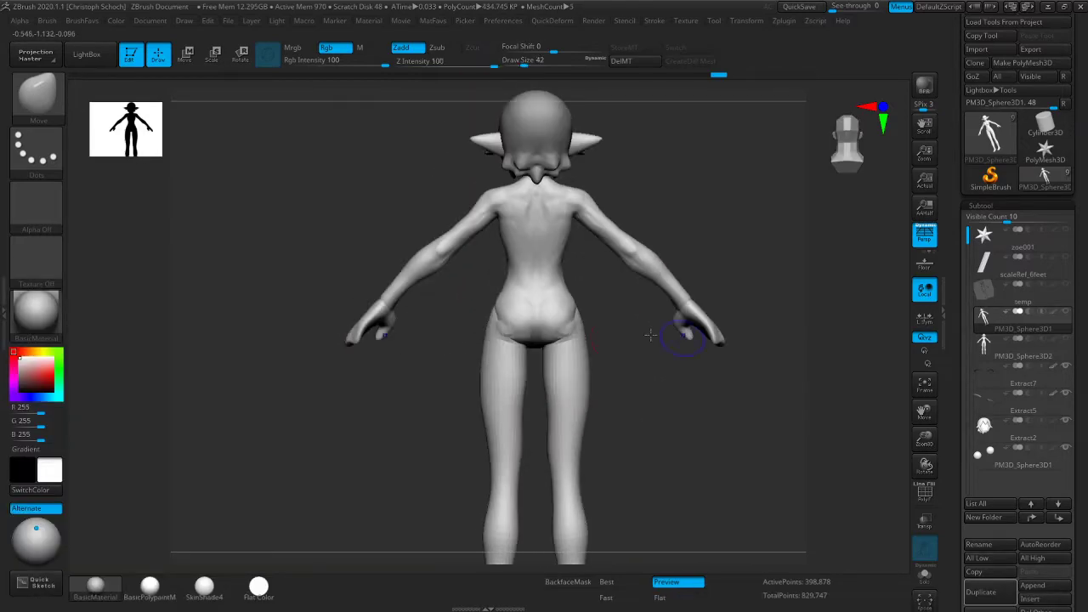
pyautogui.moveTo(551, 332); pyautogui.dragTo(581, 338)
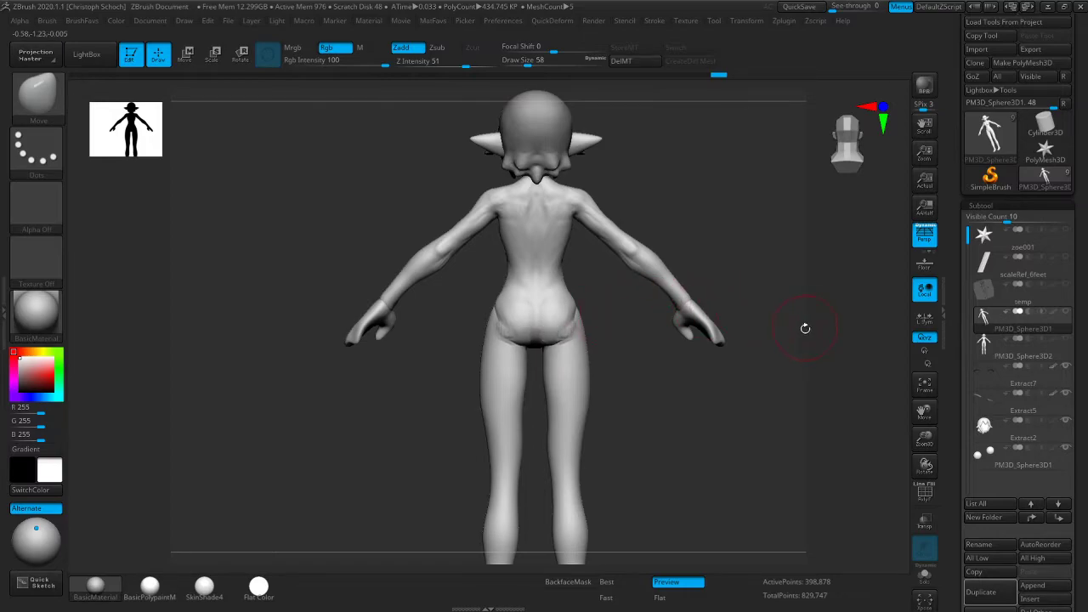
pyautogui.press('super')
pyautogui.press('super')
pyautogui.keyDown('shift'); pyautogui.moveTo(564, 331); pyautogui.dragTo(535, 371); pyautogui.keyUp('shift')
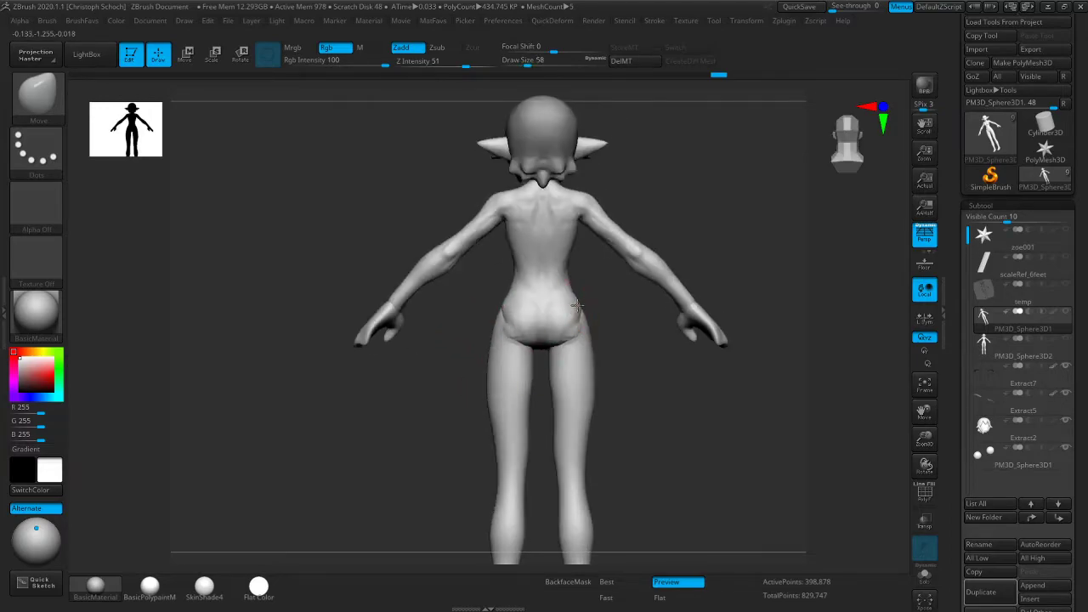
# Refine the back of the hips and buttocks with ClayBuildup, smoothing and hPolish at draw size 42
pyautogui.moveTo(578, 305); pyautogui.dragTo(624, 335, button='right')
pyautogui.press('b')
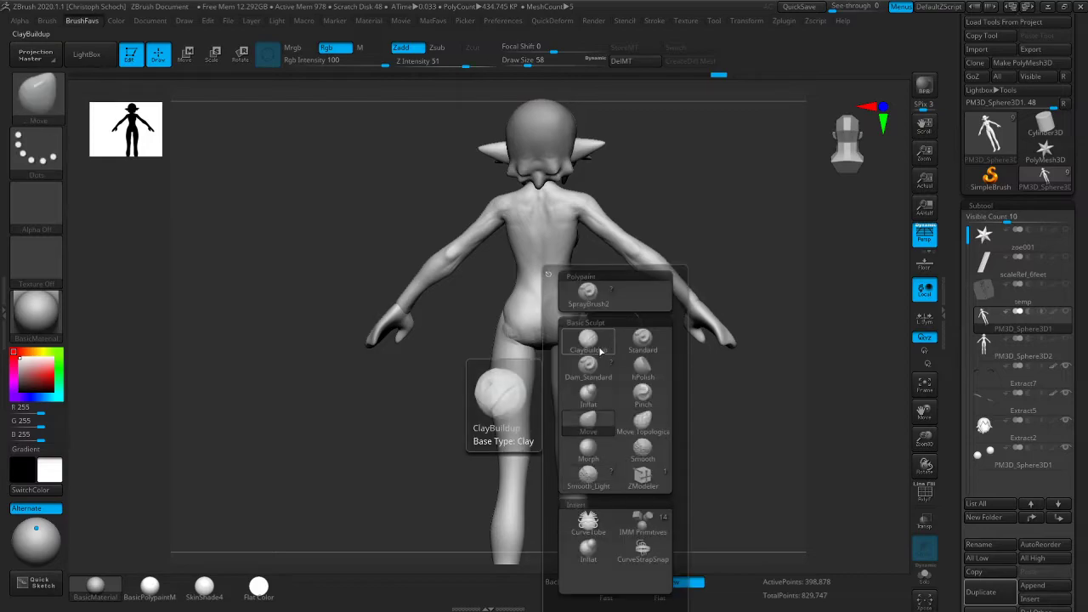
pyautogui.click(598, 348)
pyautogui.keyDown('shift'); pyautogui.moveTo(583, 329); pyautogui.dragTo(575, 320); pyautogui.keyUp('shift')
pyautogui.moveTo(425, 399); pyautogui.dragTo(462, 400)
pyautogui.press('b')
pyautogui.click(548, 367)
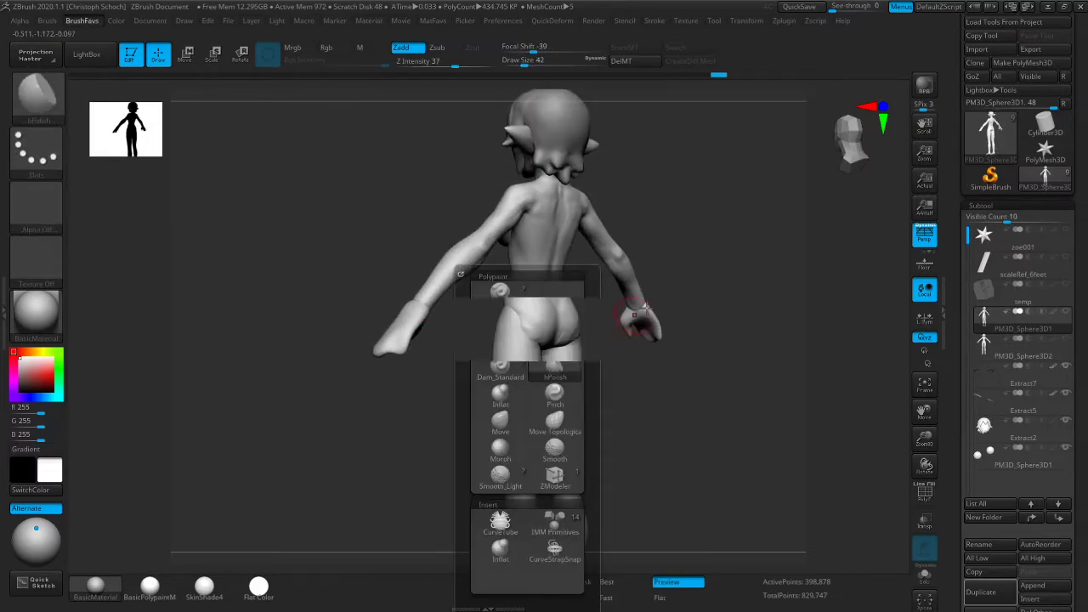
pyautogui.keyDown('shift'); pyautogui.moveTo(413, 398); pyautogui.dragTo(474, 379); pyautogui.keyUp('shift')
pyautogui.press('b')
pyautogui.click(460, 396)
pyautogui.press('[')
# Add volume to the front of the upper thighs with ClayBuildup at draw size 34
pyautogui.moveTo(507, 376); pyautogui.dragTo(781, 390, button='right')
pyautogui.press('b')
pyautogui.press('c')
pyautogui.press('b')
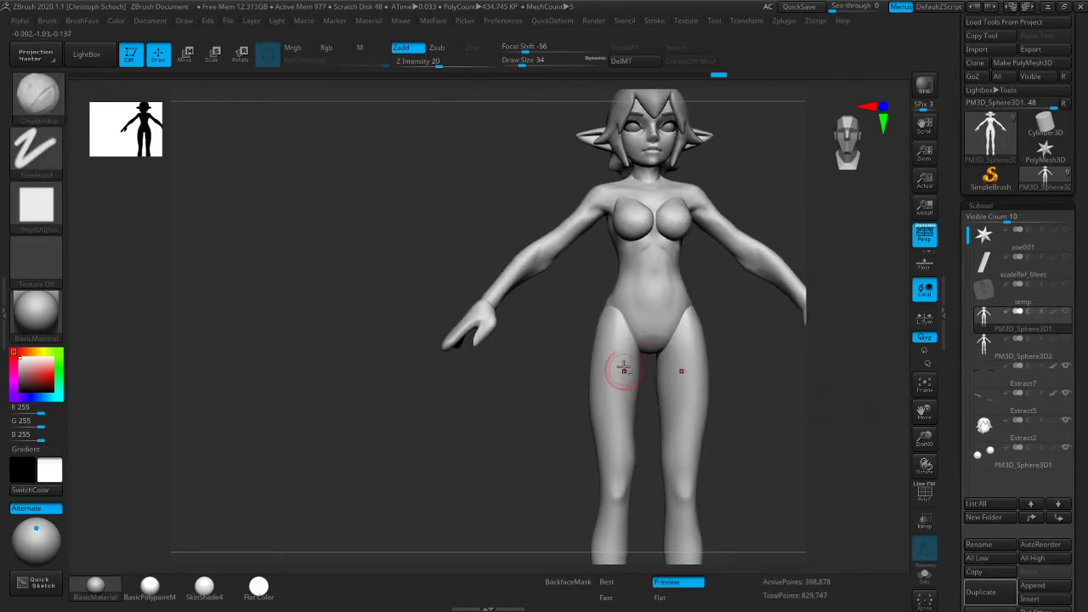
pyautogui.moveTo(627, 392)
pyautogui.mouseDown()
pyautogui.moveTo(617, 318)
pyautogui.moveTo(626, 413)
pyautogui.mouseUp()
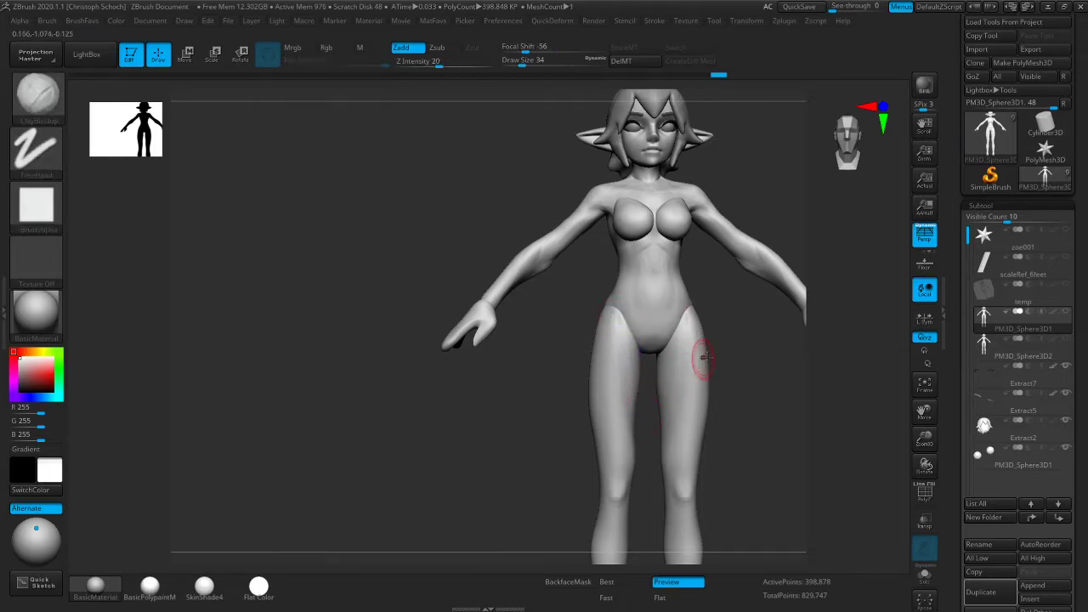
# Adjust the hip and upper thigh silhouette with the Move brush at draw size 138
pyautogui.moveTo(923, 436); pyautogui.dragTo(922, 415)
pyautogui.moveTo(923, 413); pyautogui.dragTo(701, 379)
pyautogui.press('b')
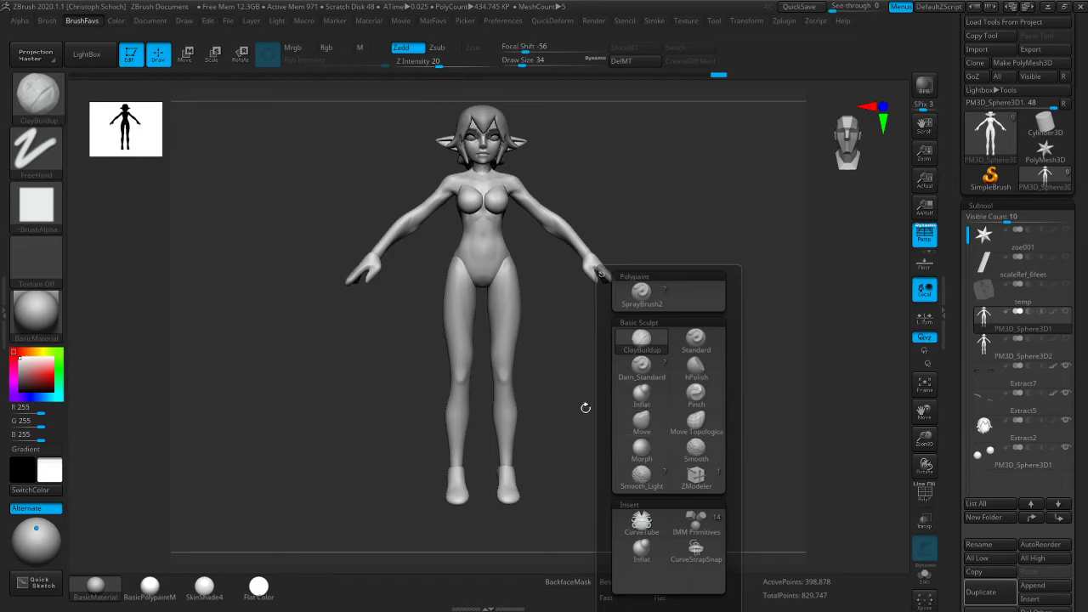
pyautogui.press('b')
pyautogui.press('m')
pyautogui.press('v')
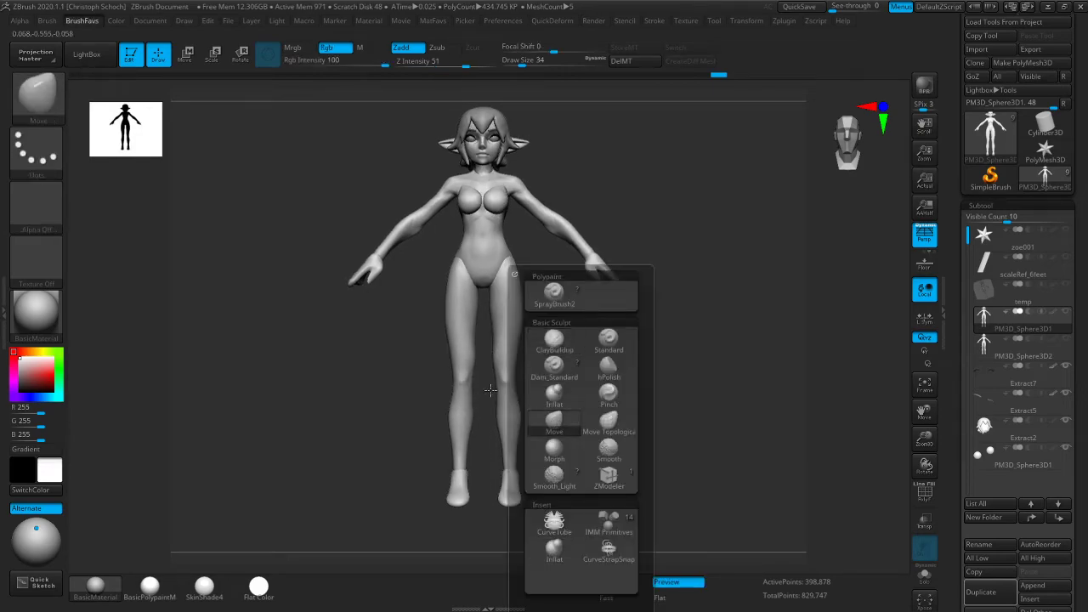
pyautogui.press(']')
pyautogui.moveTo(509, 272); pyautogui.dragTo(508, 279)
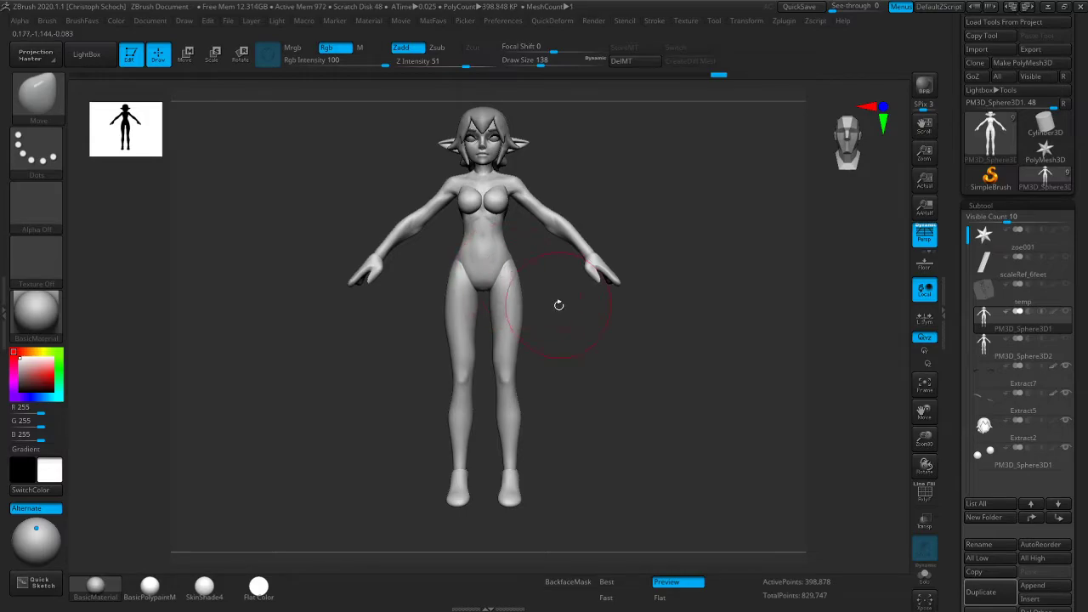
pyautogui.moveTo(559, 303); pyautogui.dragTo(437, 316)
pyautogui.moveTo(663, 306)
pyautogui.mouseDown()
pyautogui.moveTo(736, 324)
pyautogui.moveTo(682, 345)
pyautogui.moveTo(742, 365)
pyautogui.mouseUp()
pyautogui.moveTo(924, 413); pyautogui.dragTo(770, 382)
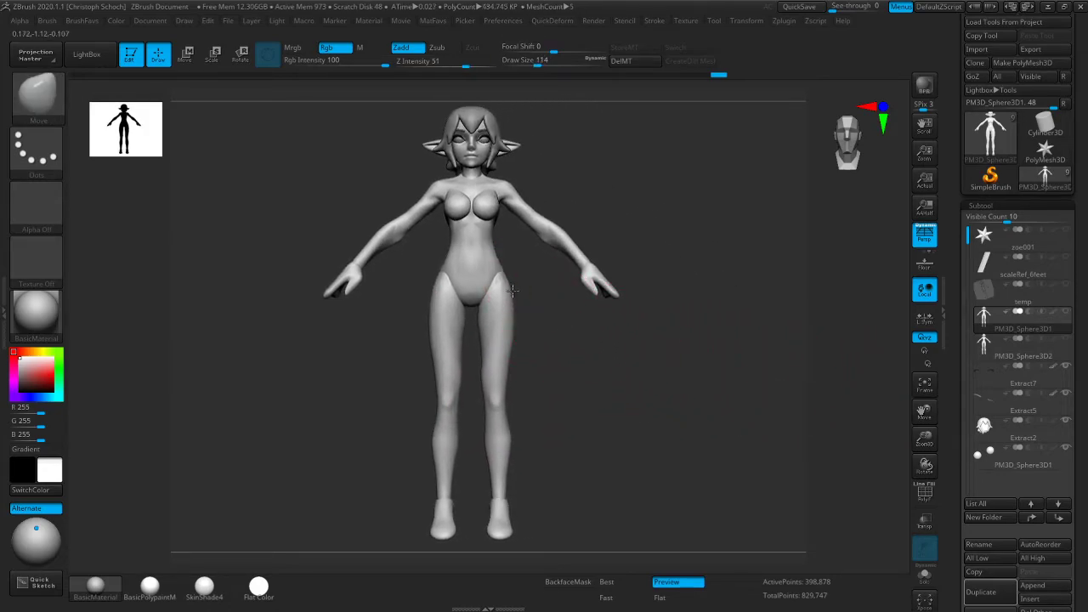
# Refine the waist and arm contours with the Move brush at draw sizes up to 130
pyautogui.press('[')
pyautogui.press('[')
pyautogui.moveTo(497, 255); pyautogui.dragTo(493, 246)
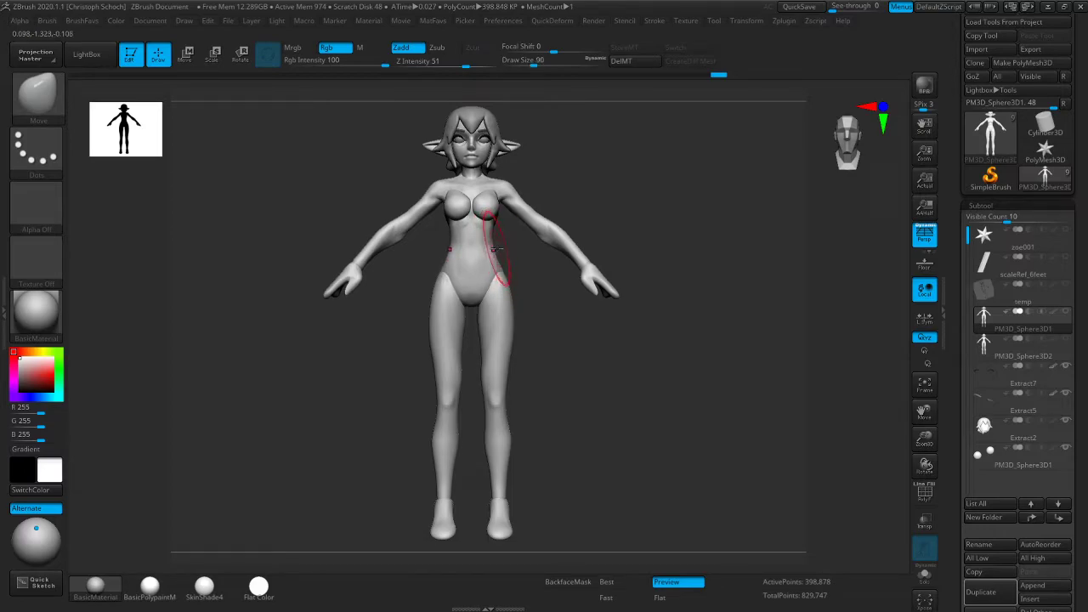
pyautogui.press(']')
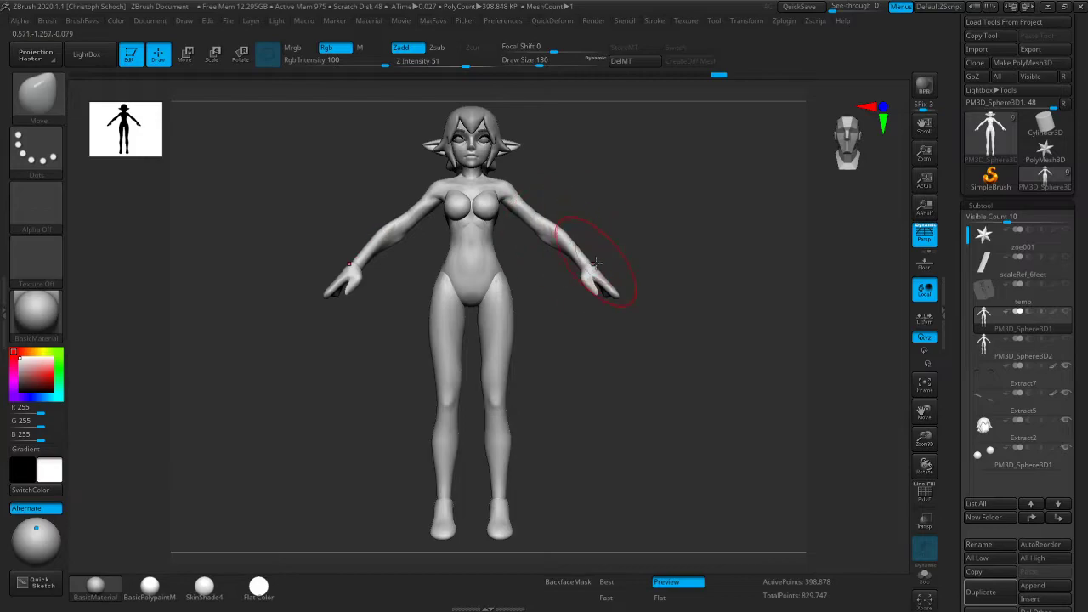
pyautogui.moveTo(605, 279); pyautogui.dragTo(673, 260)
# Isolate the body and mask a round patch on the side of the head above the ear at draw size 18
pyautogui.moveTo(924, 426); pyautogui.dragTo(928, 473)
pyautogui.moveTo(569, 296); pyautogui.dragTo(634, 292)
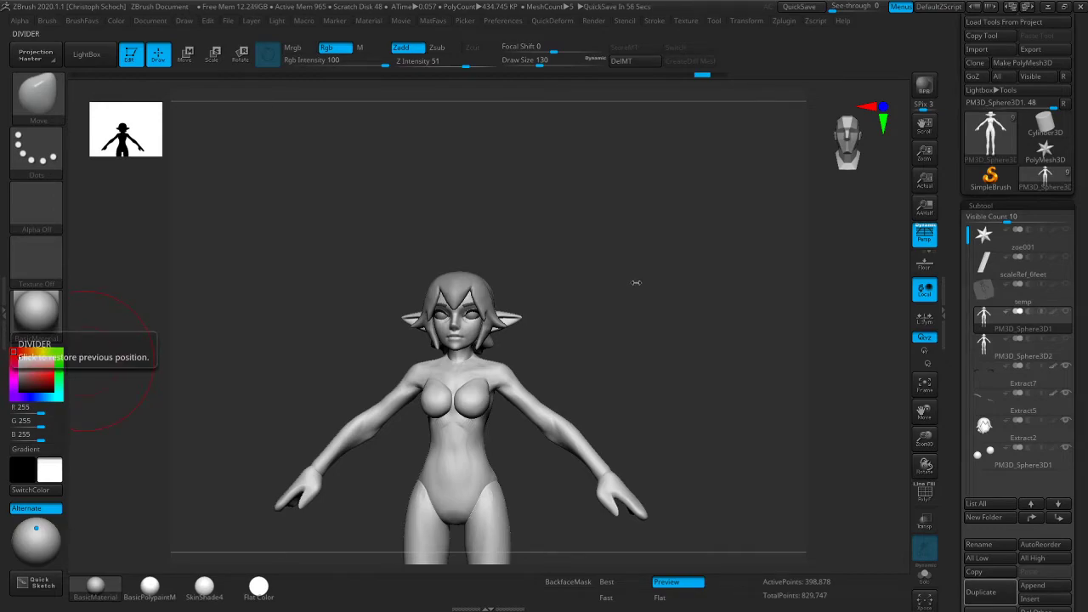
pyautogui.moveTo(580, 263); pyautogui.dragTo(748, 216)
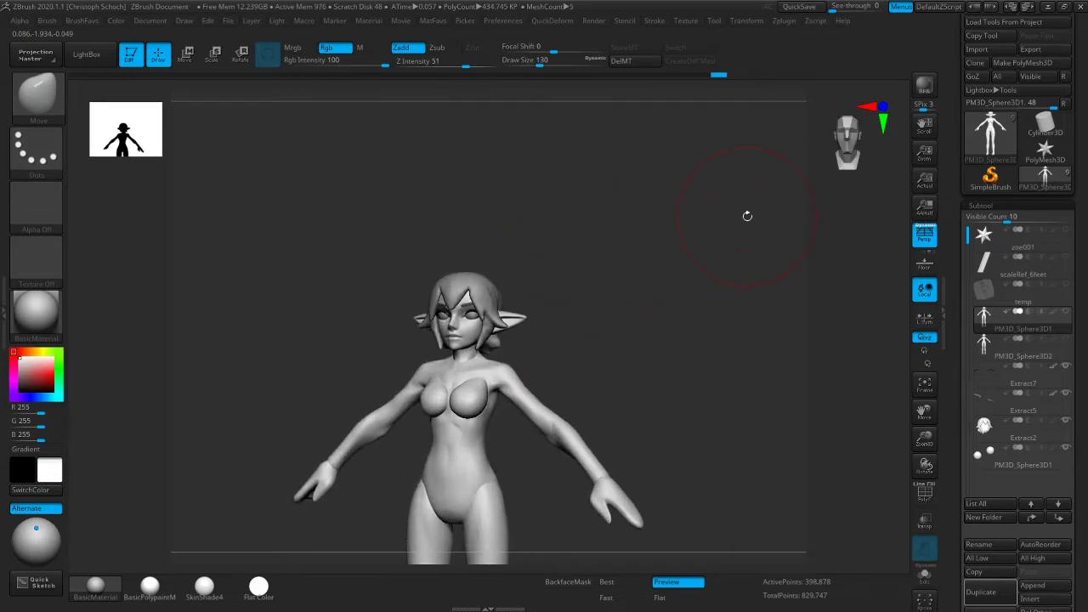
pyautogui.click(925, 576)
pyautogui.moveTo(814, 508)
pyautogui.mouseDown()
pyautogui.moveTo(712, 476)
pyautogui.moveTo(563, 331)
pyautogui.mouseUp()
pyautogui.moveTo(507, 295); pyautogui.dragTo(497, 299)
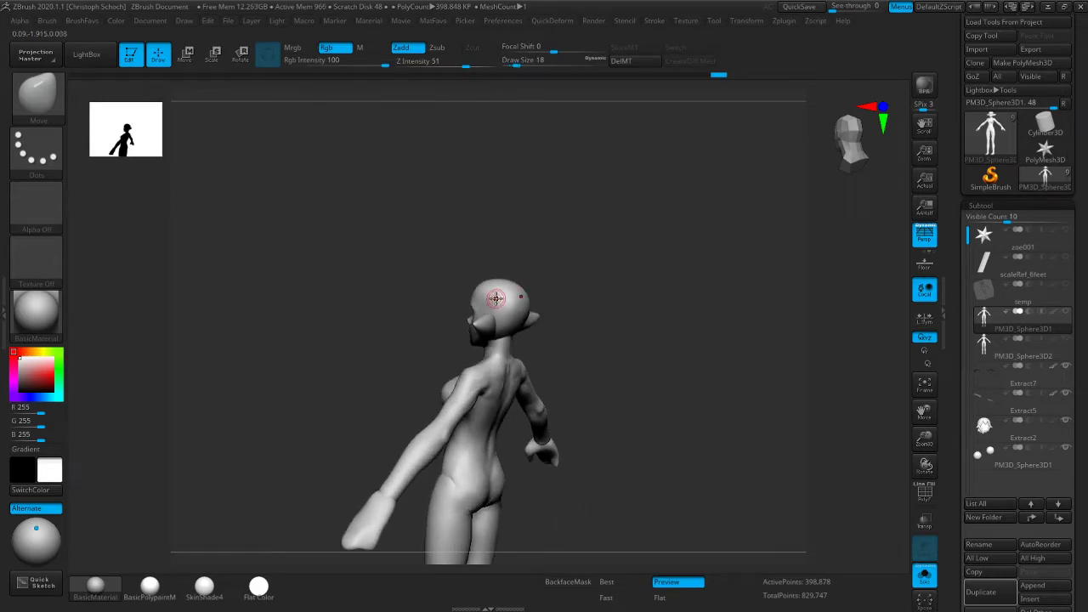
pyautogui.press('ctrl')
pyautogui.keyDown('ctrl'); pyautogui.click(489, 302); pyautogui.keyUp('ctrl')
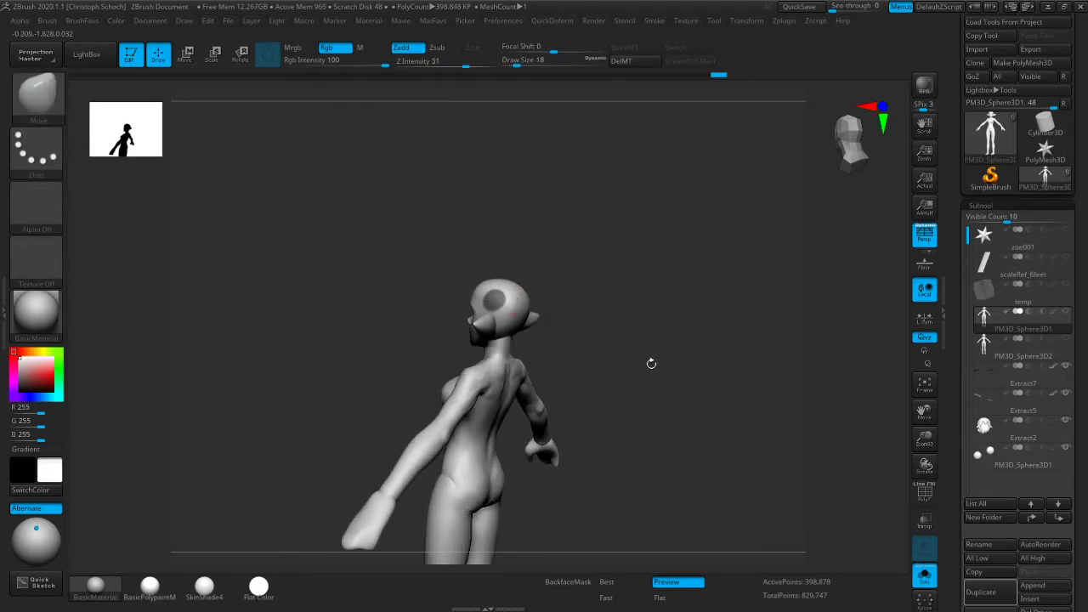
# Extract the masked head patches as a separate mesh with S Smt 5 and accept the extraction
pyautogui.scroll(-5, 1058, 520)
pyautogui.click(978, 457)
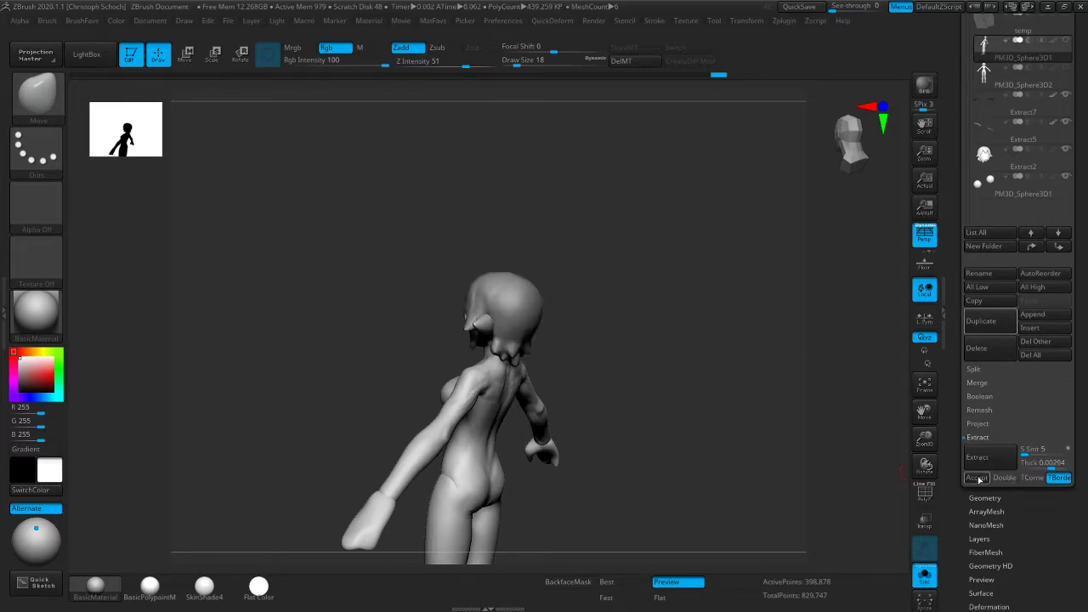
pyautogui.click(978, 478)
pyautogui.moveTo(744, 401); pyautogui.dragTo(778, 417)
pyautogui.press('ctrl')
pyautogui.moveTo(696, 390); pyautogui.dragTo(638, 379)
# Turn on backface masking and build up the extracted patches with ClayBuildup and smoothing at draw size 74
pyautogui.press('b')
pyautogui.press('c')
pyautogui.press('b')
pyautogui.moveTo(497, 297); pyautogui.dragTo(508, 312)
pyautogui.hotkey('ctrl', 'z')
pyautogui.click(576, 584)
pyautogui.moveTo(495, 305); pyautogui.dragTo(510, 308)
pyautogui.moveTo(535, 311)
pyautogui.mouseDown()
pyautogui.moveTo(581, 314)
pyautogui.moveTo(503, 302)
pyautogui.moveTo(524, 303)
pyautogui.mouseUp()
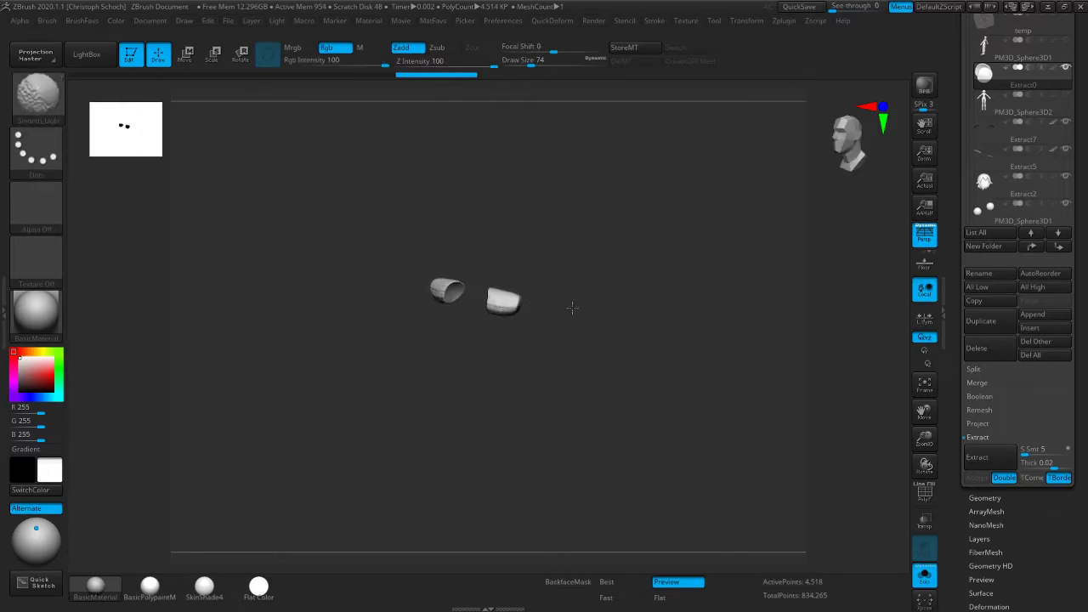
# Remesh the extracted head patches with DynaMesh at resolution 336
pyautogui.click(1002, 509)
pyautogui.moveTo(1027, 382); pyautogui.dragTo(1024, 557)
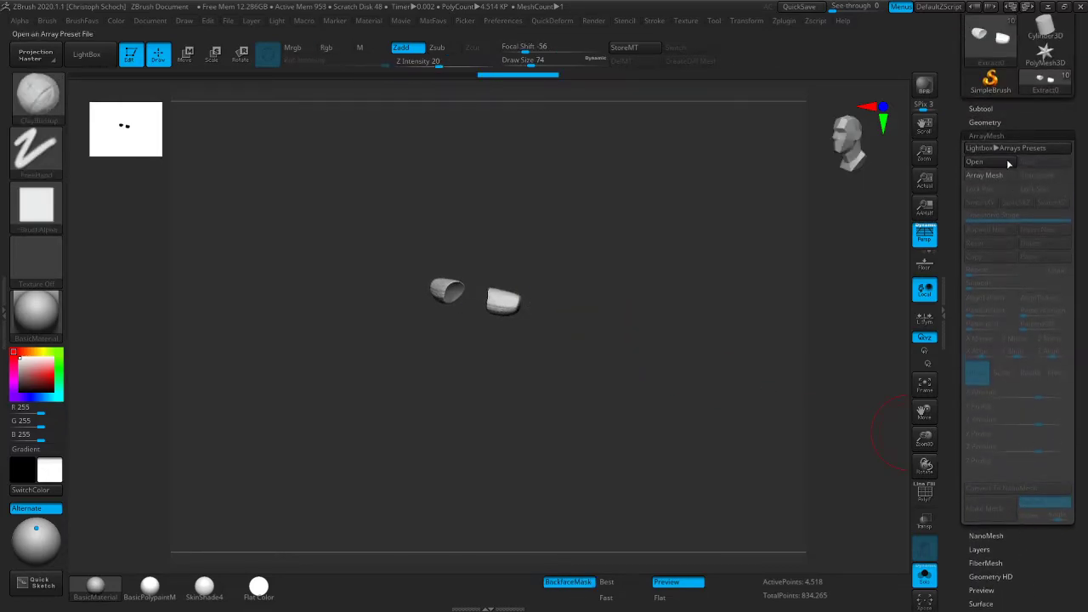
pyautogui.click(984, 121)
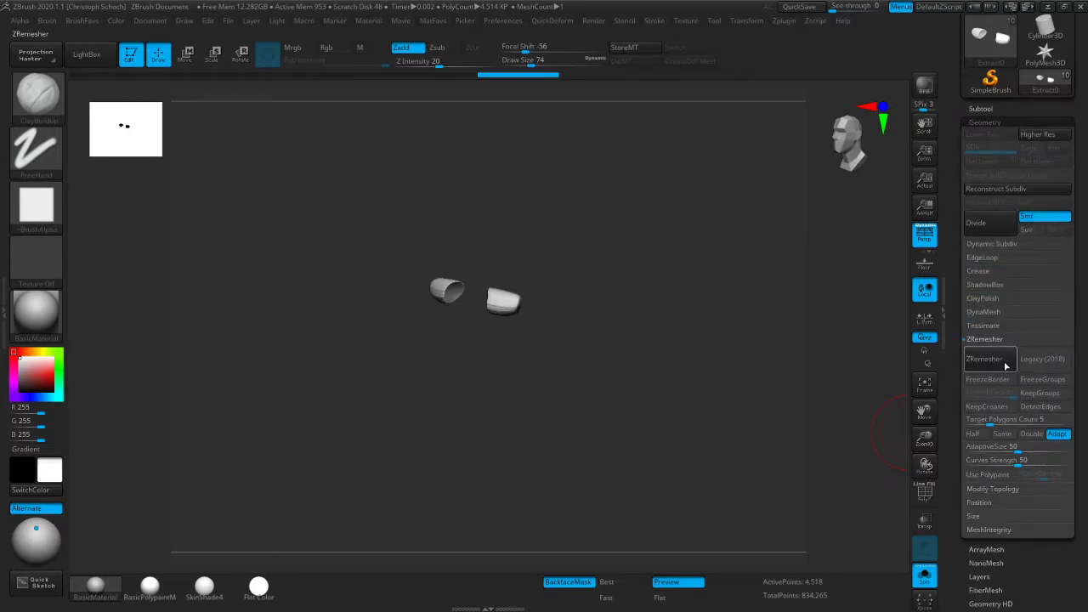
pyautogui.click(993, 312)
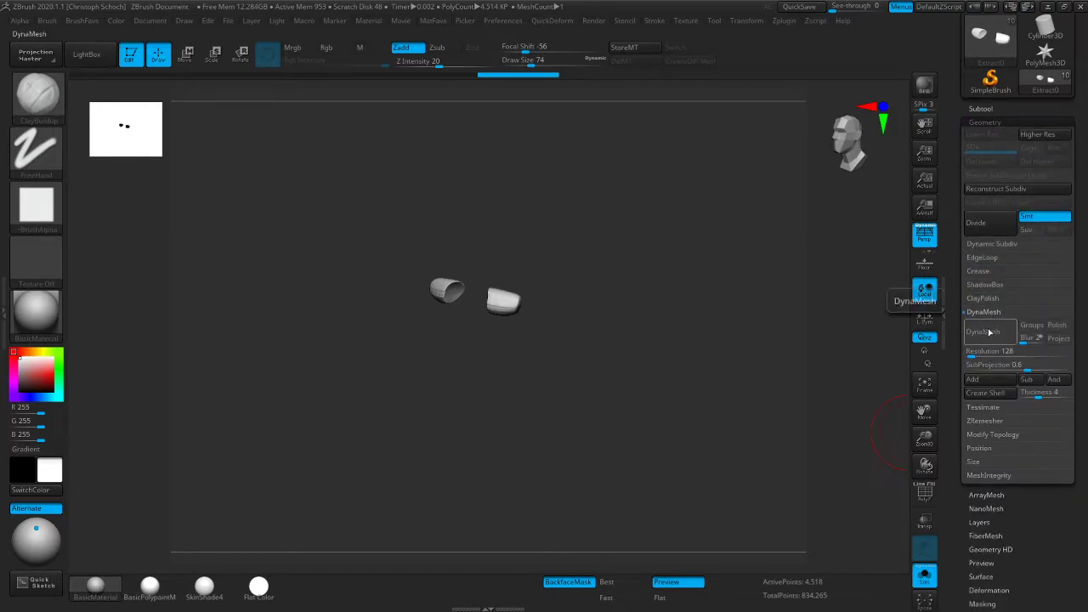
pyautogui.click(984, 331)
pyautogui.hotkey('ctrl', 'z')
pyautogui.moveTo(971, 354); pyautogui.dragTo(976, 354)
pyautogui.click(985, 332)
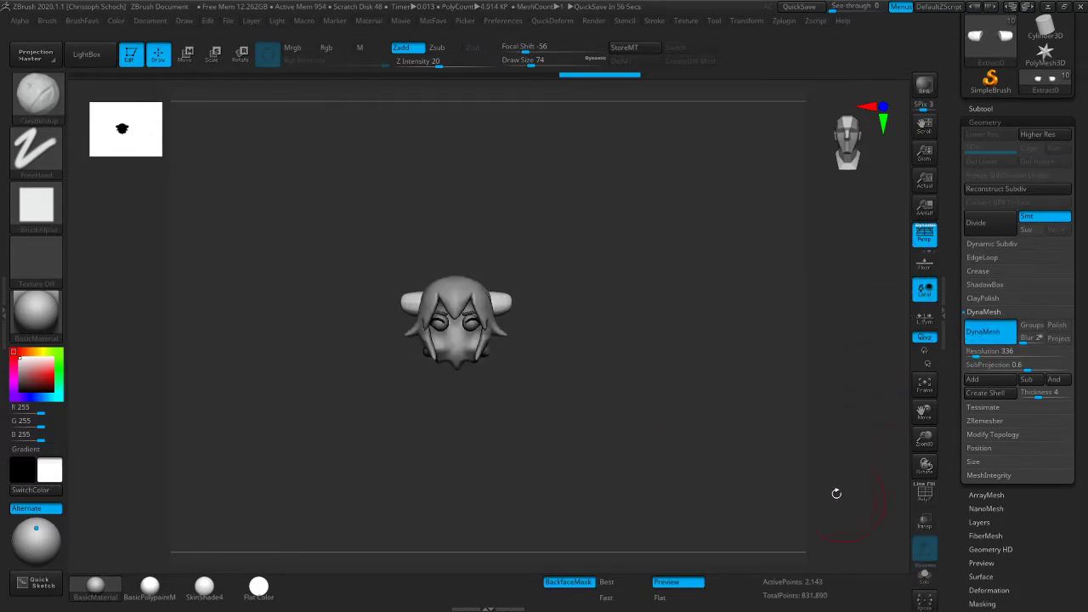
# Show the body subtool again and pull the extracted patches upward into horns with the Move brush at draw size 58
pyautogui.moveTo(615, 320); pyautogui.dragTo(624, 319)
pyautogui.click(990, 109)
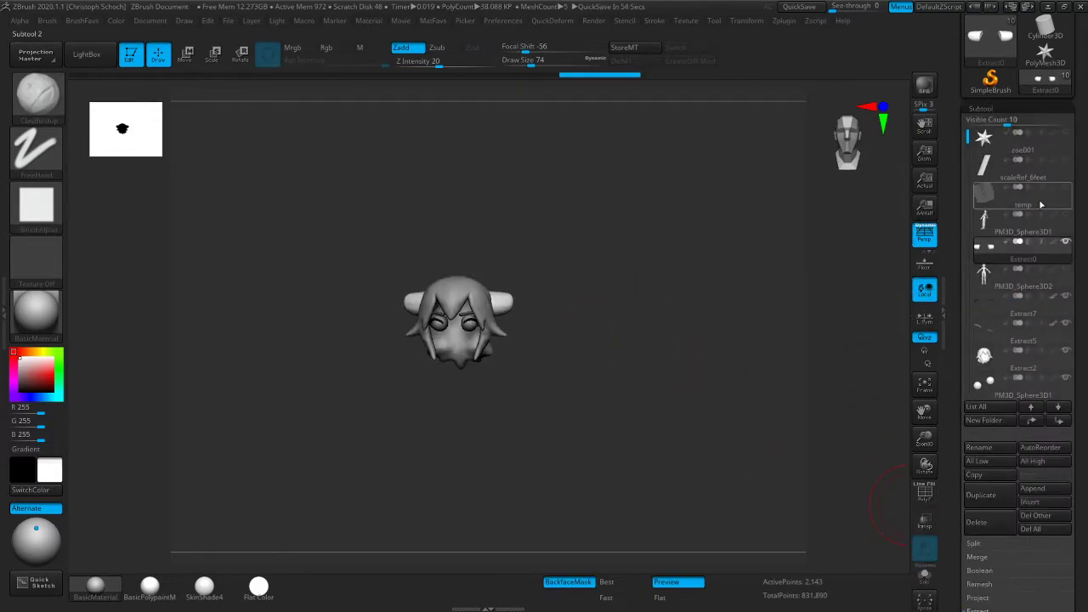
pyautogui.click(1066, 216)
pyautogui.keyDown('shift'); pyautogui.moveTo(626, 328); pyautogui.dragTo(602, 326); pyautogui.keyUp('shift')
pyautogui.press('b')
pyautogui.press('m')
pyautogui.click(610, 433)
pyautogui.moveTo(625, 236)
pyautogui.mouseDown()
pyautogui.moveTo(646, 236)
pyautogui.moveTo(538, 289)
pyautogui.moveTo(524, 277)
pyautogui.moveTo(531, 248)
pyautogui.mouseUp()
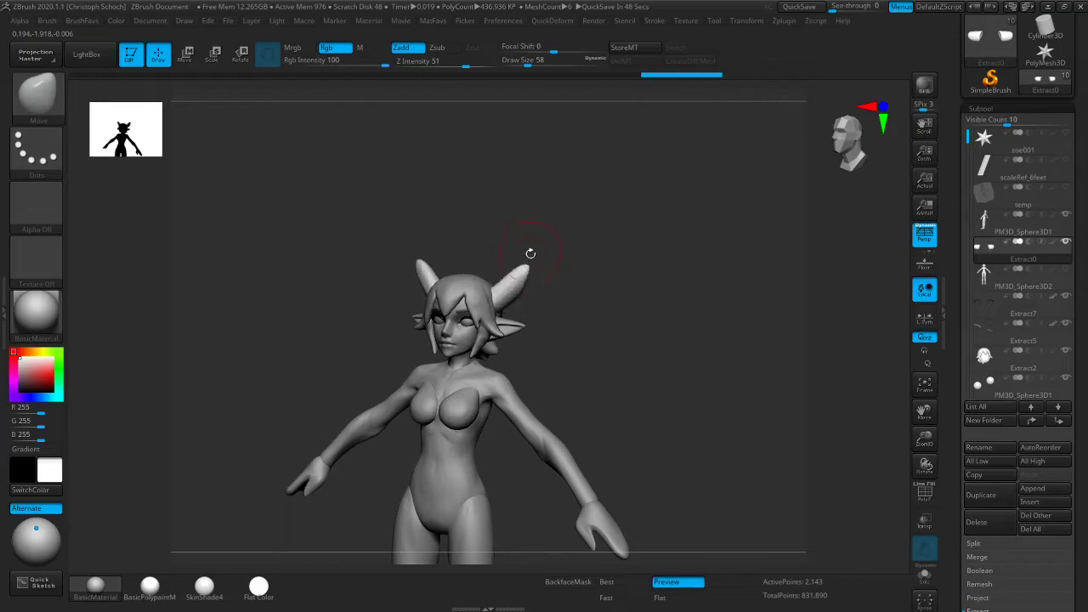
# Bend the horns into a curve with forward-hooked tips using the Move brush at draw sizes 66 and 50
pyautogui.moveTo(599, 289)
pyautogui.keyDown('shift'); pyautogui.mouseDown()
pyautogui.moveTo(522, 311)
pyautogui.moveTo(522, 297)
pyautogui.moveTo(466, 268)
pyautogui.moveTo(672, 247)
pyautogui.moveTo(522, 255)
pyautogui.moveTo(467, 277)
pyautogui.moveTo(486, 286)
pyautogui.moveTo(481, 299)
pyautogui.mouseUp(); pyautogui.keyUp('shift')
pyautogui.press('[')
pyautogui.press('[')
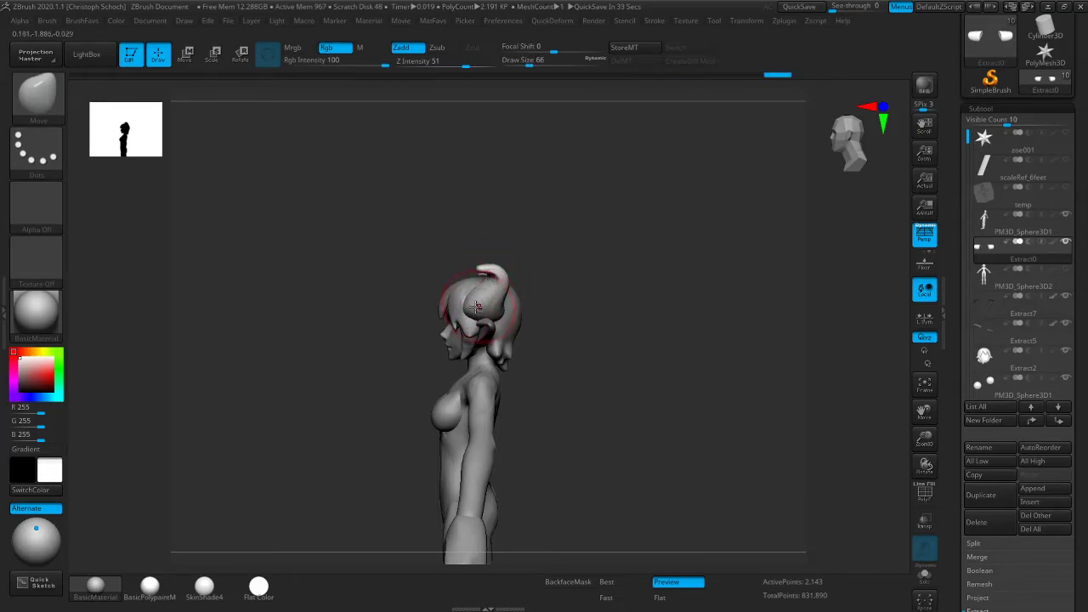
pyautogui.moveTo(595, 285)
pyautogui.keyDown('shift'); pyautogui.mouseDown()
pyautogui.moveTo(631, 272)
pyautogui.moveTo(611, 280)
pyautogui.mouseUp(); pyautogui.keyUp('shift')
pyautogui.moveTo(522, 289); pyautogui.dragTo(509, 296)
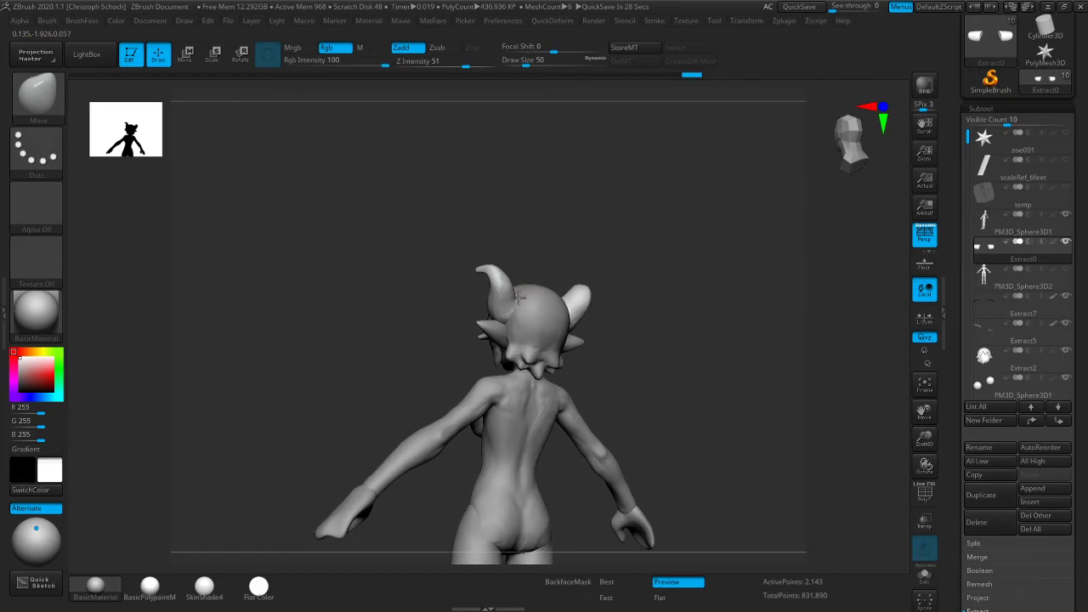
pyautogui.moveTo(629, 272); pyautogui.dragTo(653, 283)
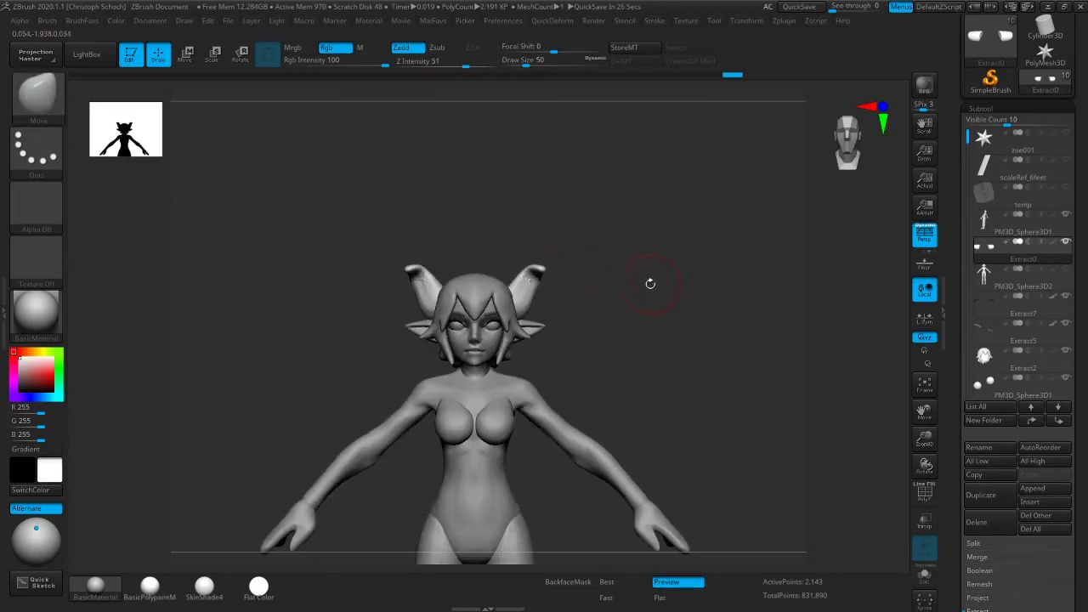
# Build up the front surface of the horns near the tips with ClayBuildup at draw size 26
pyautogui.keyDown('alt'); pyautogui.moveTo(901, 413); pyautogui.dragTo(697, 369); pyautogui.keyUp('alt')
pyautogui.press('1')
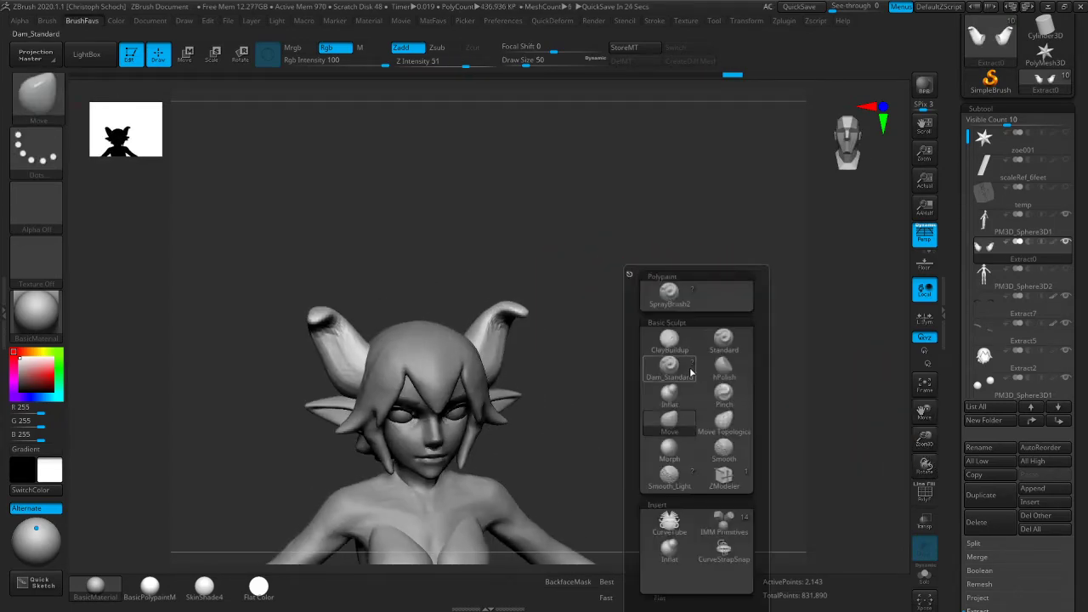
pyautogui.click(670, 342)
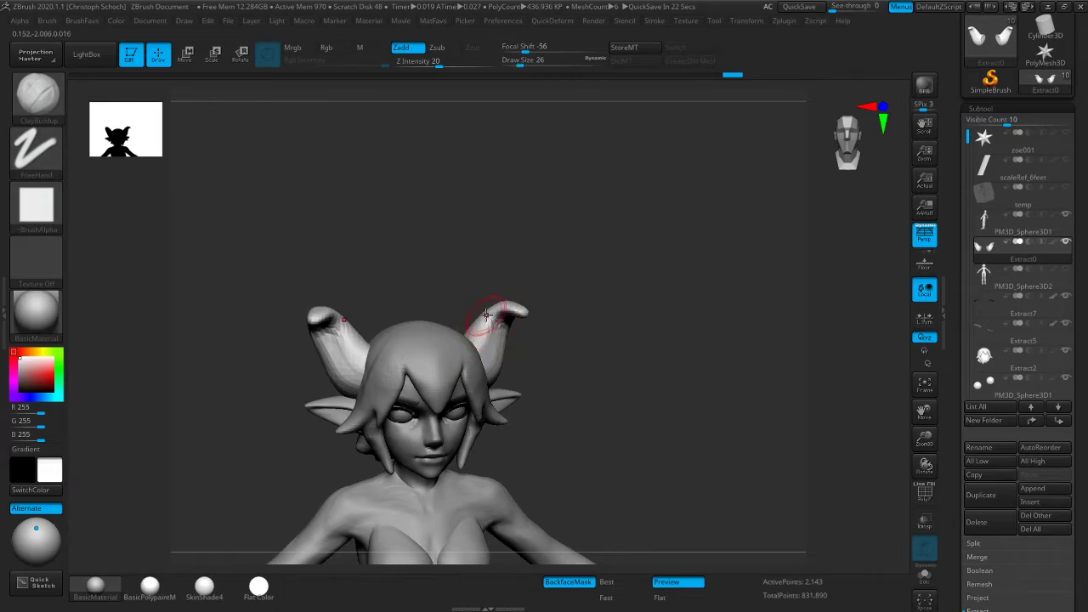
pyautogui.moveTo(619, 327)
pyautogui.mouseDown()
pyautogui.moveTo(583, 326)
pyautogui.moveTo(586, 335)
pyautogui.mouseUp()
# Reshape the horns' bases and overall curve from front and back with the Move brush at draw sizes 58 and 42
pyautogui.press('b')
pyautogui.click(563, 424)
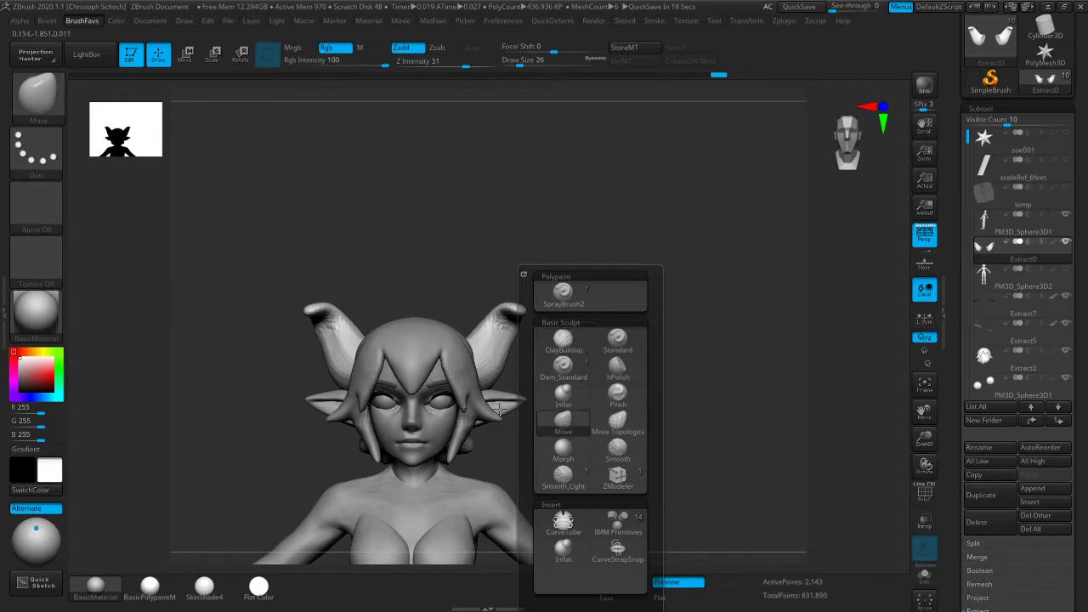
pyautogui.moveTo(515, 315)
pyautogui.mouseDown()
pyautogui.moveTo(464, 318)
pyautogui.moveTo(509, 363)
pyautogui.moveTo(486, 360)
pyautogui.mouseUp()
pyautogui.press('[')
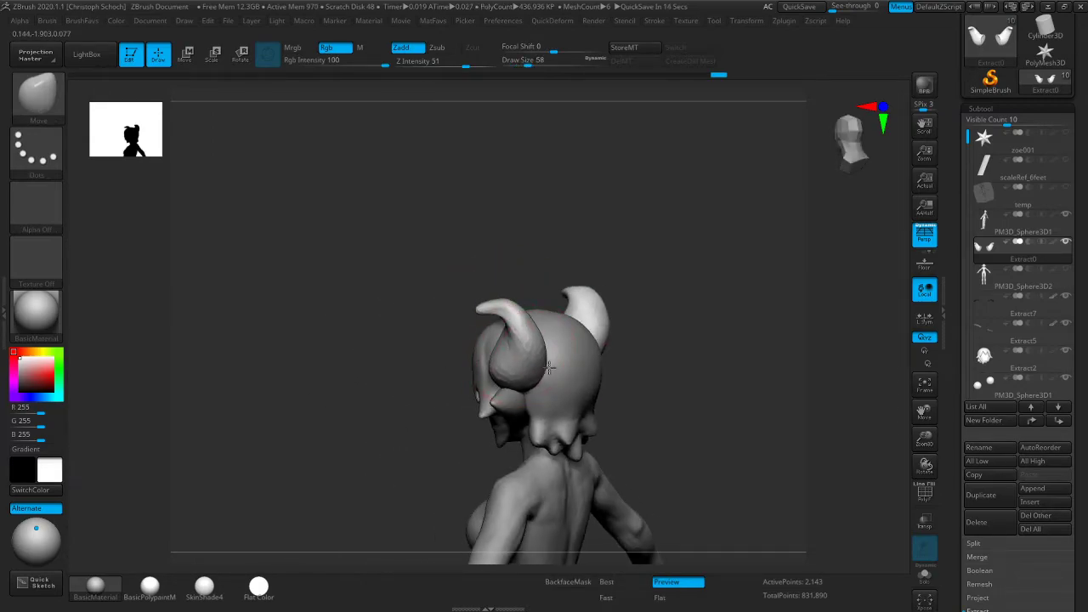
pyautogui.moveTo(549, 385); pyautogui.dragTo(529, 374)
pyautogui.moveTo(502, 374); pyautogui.dragTo(545, 344, button='right')
pyautogui.press('[')
pyautogui.moveTo(566, 373); pyautogui.dragTo(569, 359)
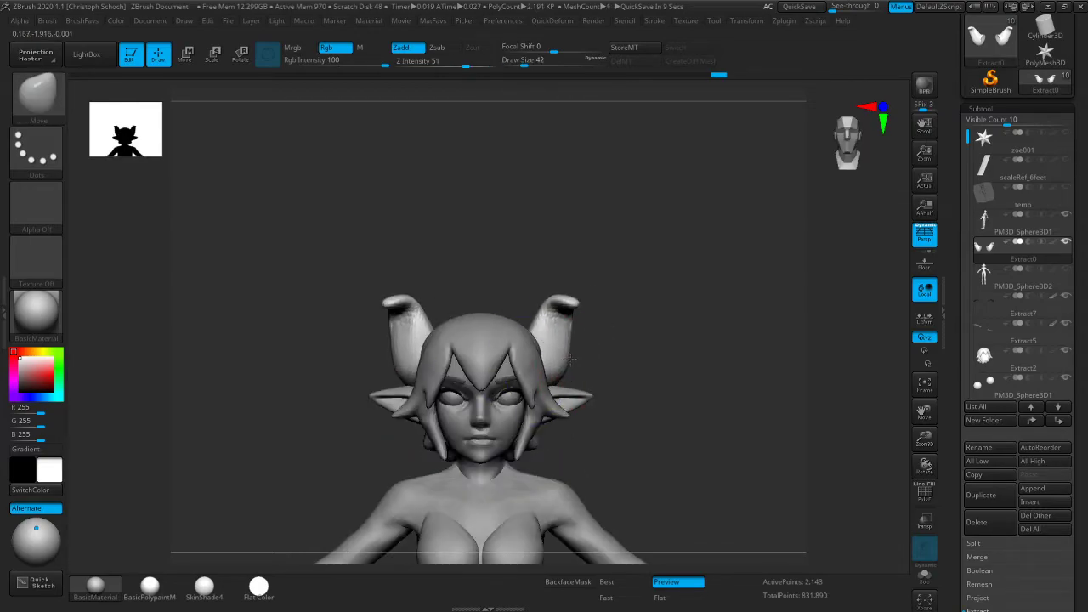
# Refine the horns' side profile and outer contour with the Move brush at draw sizes 42 and 22
pyautogui.moveTo(577, 329); pyautogui.dragTo(571, 325, button='right')
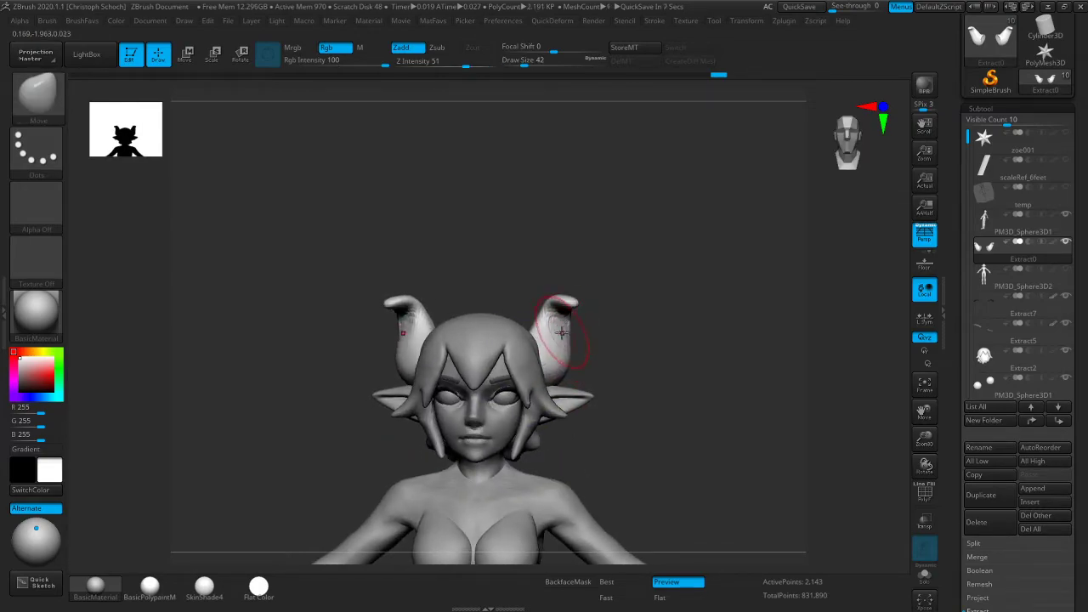
pyautogui.keyDown('shift'); pyautogui.moveTo(617, 318); pyautogui.dragTo(578, 327); pyautogui.keyUp('shift')
pyautogui.moveTo(576, 336)
pyautogui.mouseDown(button='right')
pyautogui.moveTo(668, 325)
pyautogui.moveTo(534, 340)
pyautogui.moveTo(597, 315)
pyautogui.mouseUp(button='right')
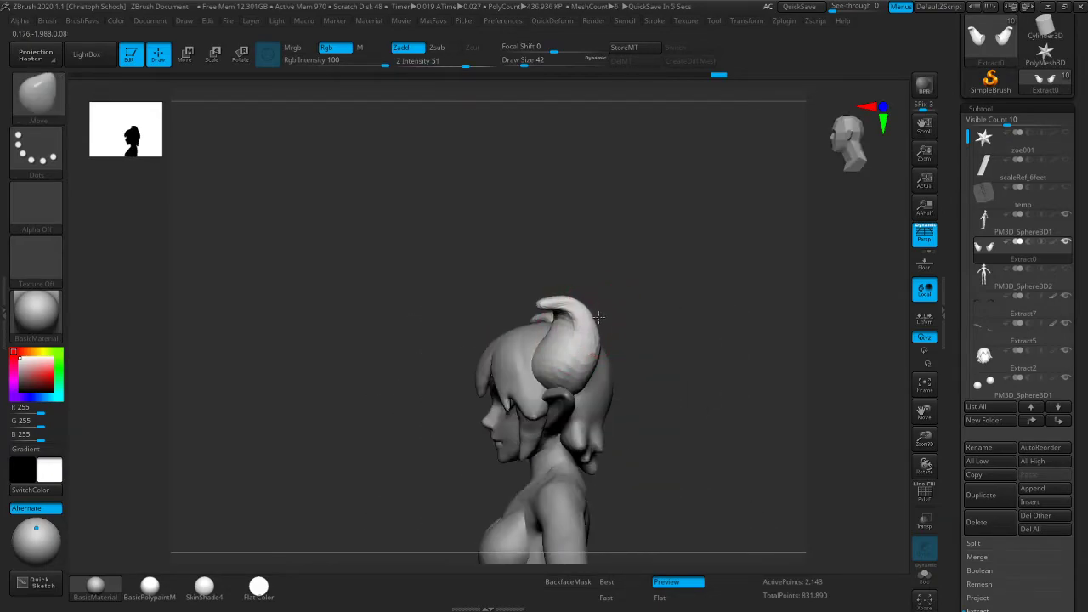
pyautogui.keyDown('shift'); pyautogui.moveTo(613, 286); pyautogui.dragTo(681, 290); pyautogui.keyUp('shift')
pyautogui.press('[')
pyautogui.press(']')
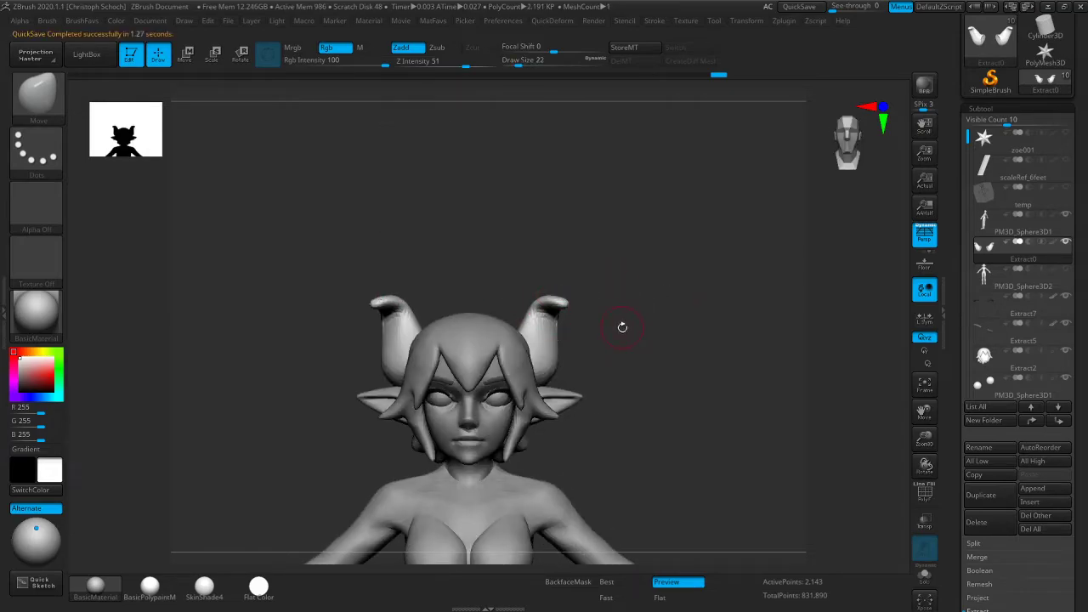
# Reshape the horn tips and outer curves from the front and three-quarter views with the Move brush
pyautogui.moveTo(534, 299); pyautogui.dragTo(539, 307)
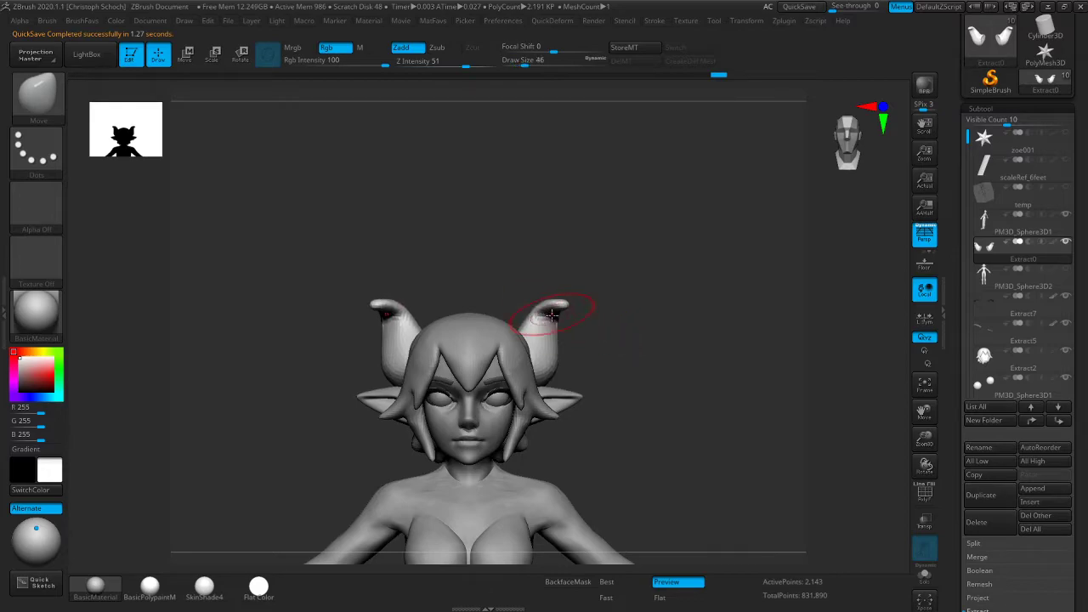
pyautogui.moveTo(554, 359); pyautogui.dragTo(560, 343)
pyautogui.moveTo(401, 333)
pyautogui.keyDown('shift'); pyautogui.mouseDown()
pyautogui.moveTo(411, 317)
pyautogui.moveTo(418, 333)
pyautogui.moveTo(400, 335)
pyautogui.moveTo(388, 299)
pyautogui.moveTo(255, 281)
pyautogui.mouseUp(); pyautogui.keyUp('shift')
pyautogui.press('[')
pyautogui.moveTo(378, 293)
pyautogui.mouseDown()
pyautogui.moveTo(358, 291)
pyautogui.moveTo(391, 286)
pyautogui.moveTo(355, 299)
pyautogui.moveTo(369, 283)
pyautogui.moveTo(575, 246)
pyautogui.mouseUp()
pyautogui.press('[')
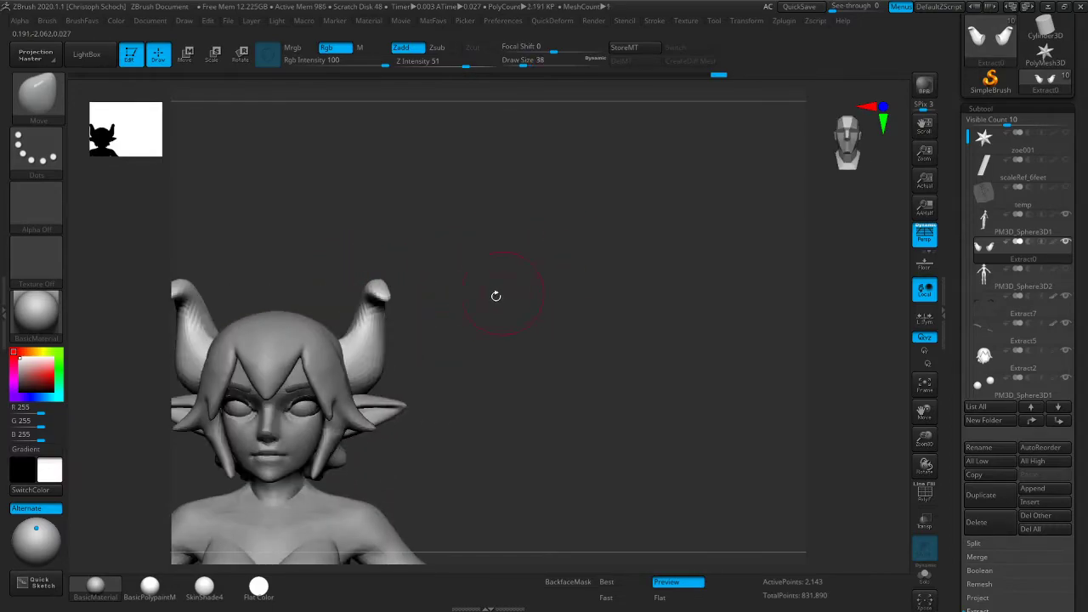
pyautogui.moveTo(382, 347); pyautogui.dragTo(398, 340)
# Build up volume on the inner side of the horns with the ClayBuildup brush and smooth the surface
pyautogui.moveTo(884, 356)
pyautogui.mouseDown()
pyautogui.moveTo(680, 315)
pyautogui.moveTo(629, 313)
pyautogui.moveTo(634, 324)
pyautogui.moveTo(611, 346)
pyautogui.mouseUp()
pyautogui.press('b')
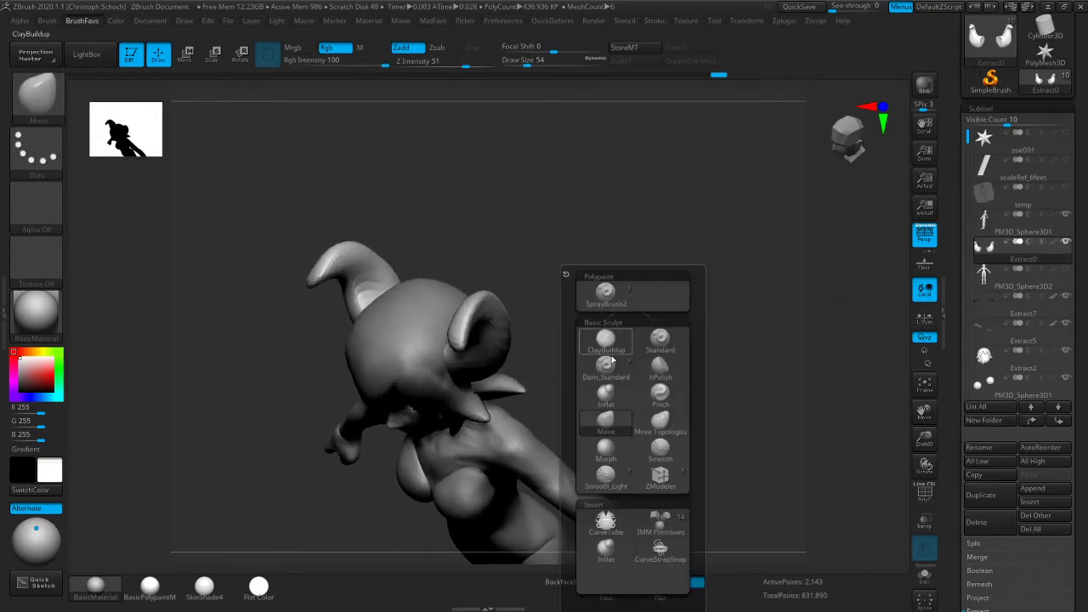
pyautogui.press('c')
pyautogui.press('b')
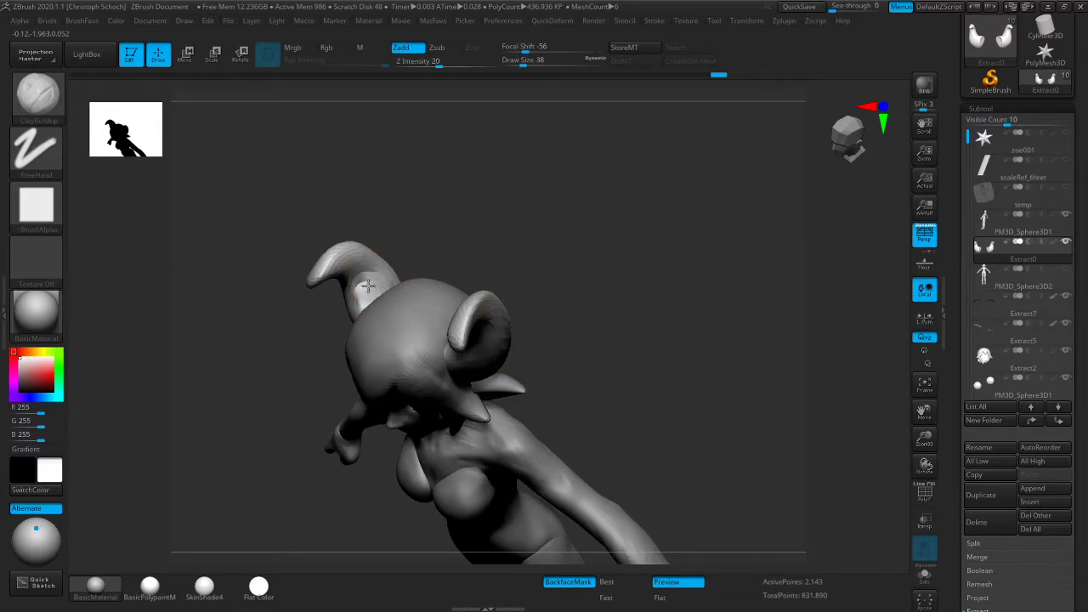
pyautogui.moveTo(313, 349); pyautogui.dragTo(374, 286)
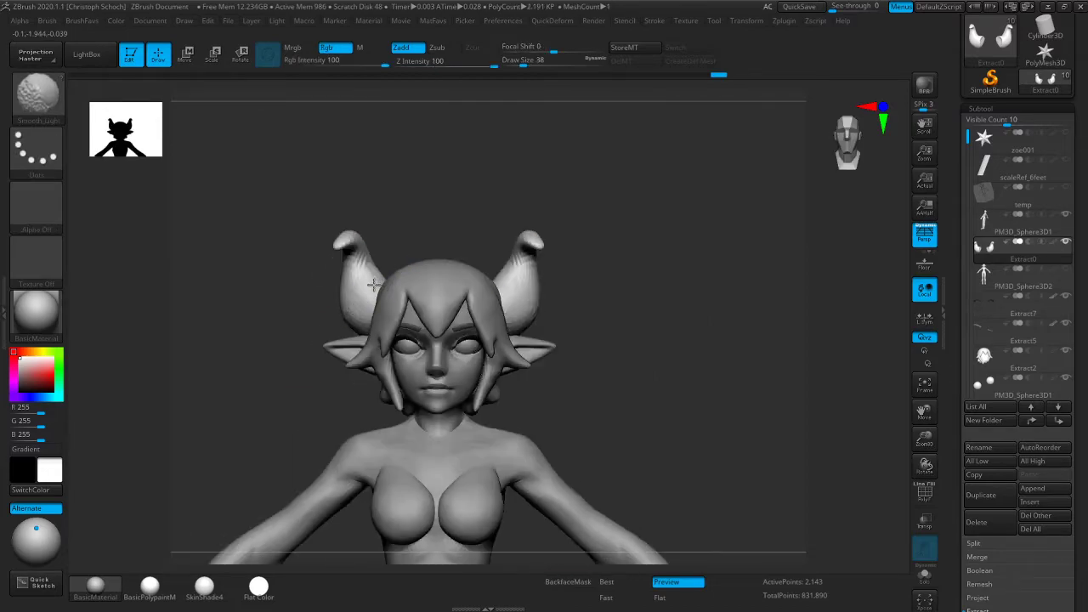
# Adjust the horns' inner contours with the Move brush and remesh the horns at a higher density
pyautogui.hotkey('ctrl', 'shift', 'b')
pyautogui.press('m')
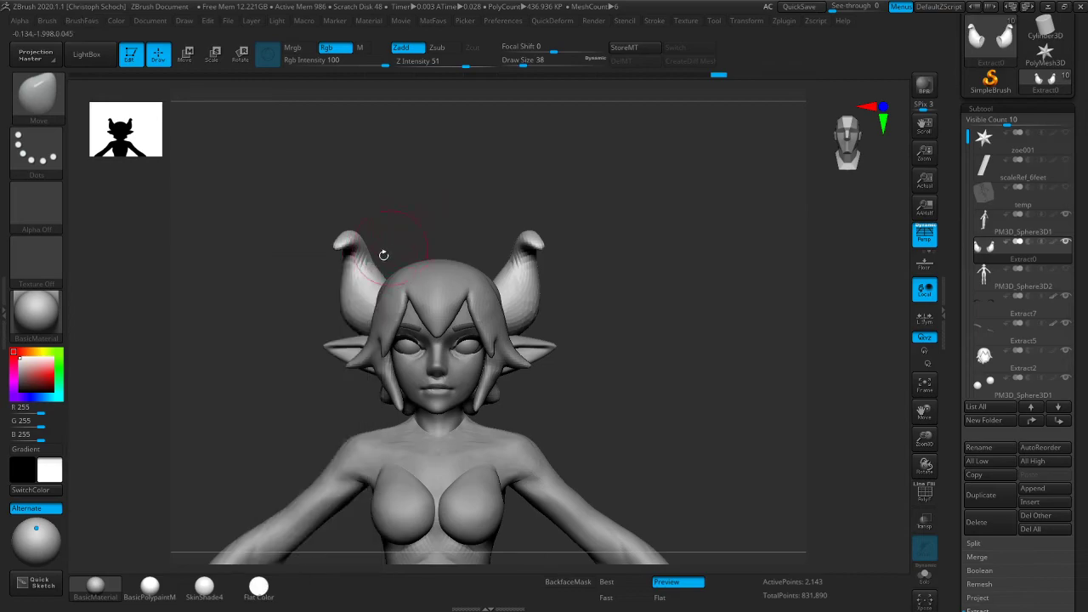
pyautogui.press('v')
pyautogui.moveTo(380, 262); pyautogui.dragTo(380, 253)
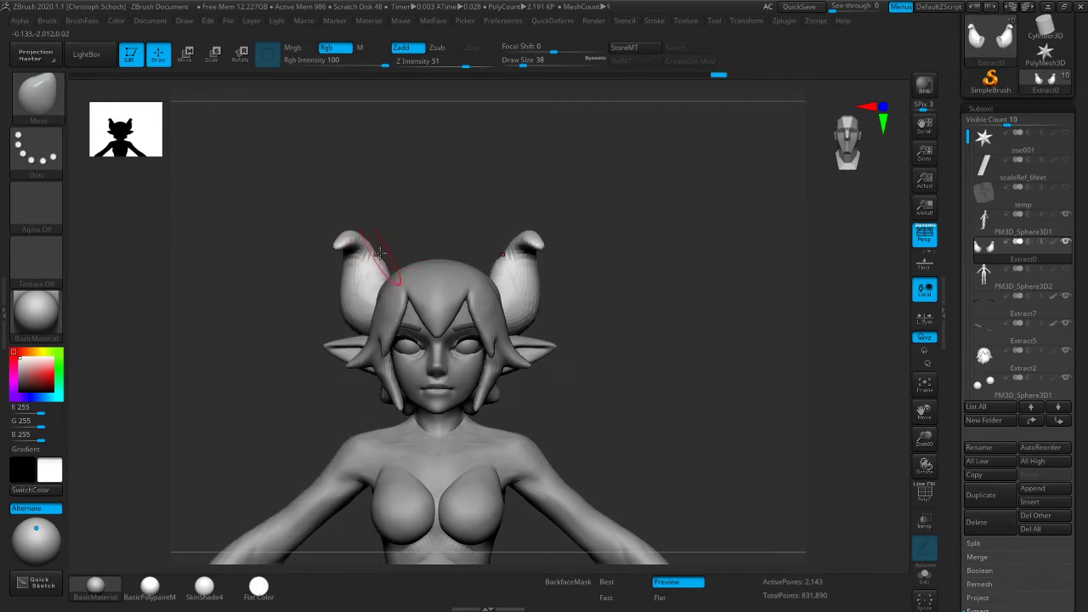
pyautogui.moveTo(281, 318)
pyautogui.mouseDown()
pyautogui.moveTo(328, 235)
pyautogui.moveTo(376, 231)
pyautogui.moveTo(374, 255)
pyautogui.moveTo(344, 279)
pyautogui.moveTo(607, 221)
pyautogui.mouseUp()
# Sculpt the front surface of the horns with the Standard brush at draw size 9
pyautogui.moveTo(681, 277)
pyautogui.mouseDown()
pyautogui.moveTo(632, 255)
pyautogui.moveTo(612, 264)
pyautogui.moveTo(605, 286)
pyautogui.moveTo(646, 282)
pyautogui.mouseUp()
pyautogui.press('b')
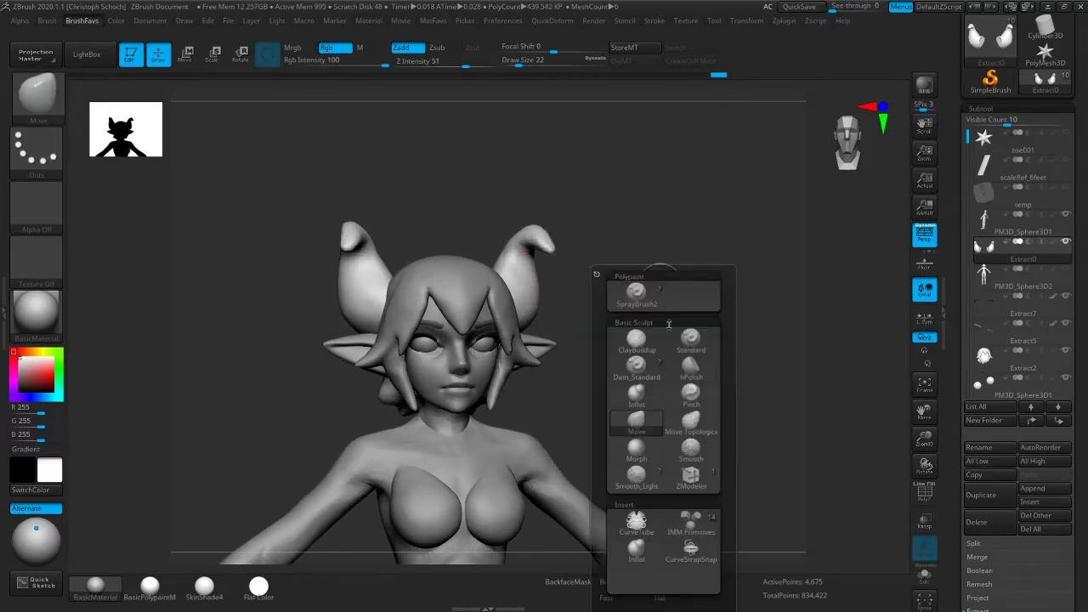
pyautogui.press('s')
pyautogui.press('t')
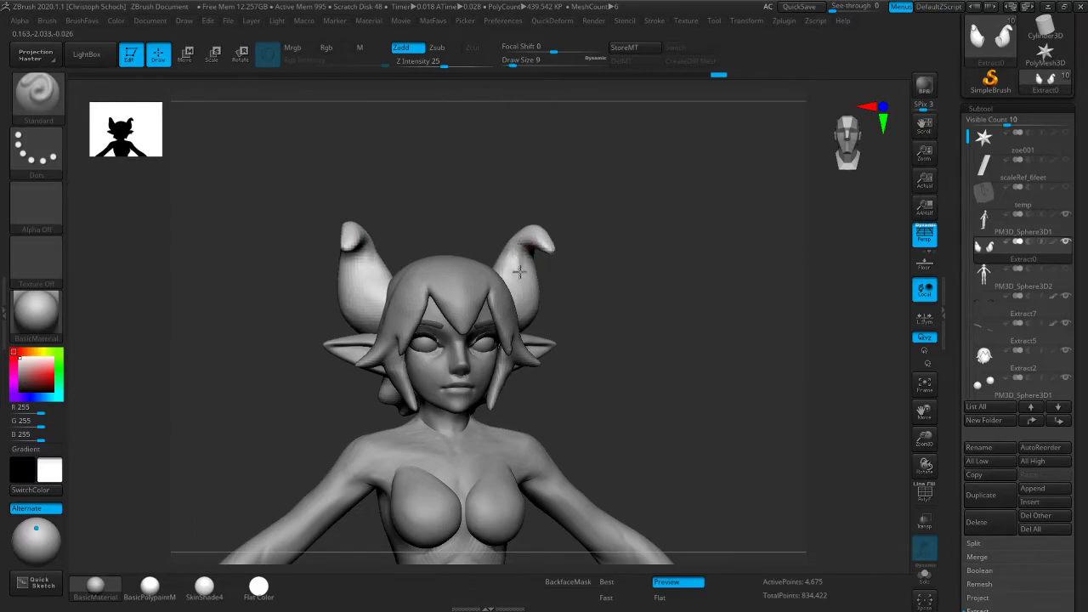
pyautogui.moveTo(523, 304); pyautogui.dragTo(523, 316)
pyautogui.moveTo(599, 265); pyautogui.dragTo(540, 267)
pyautogui.press('b')
pyautogui.moveTo(715, 237); pyautogui.dragTo(646, 224)
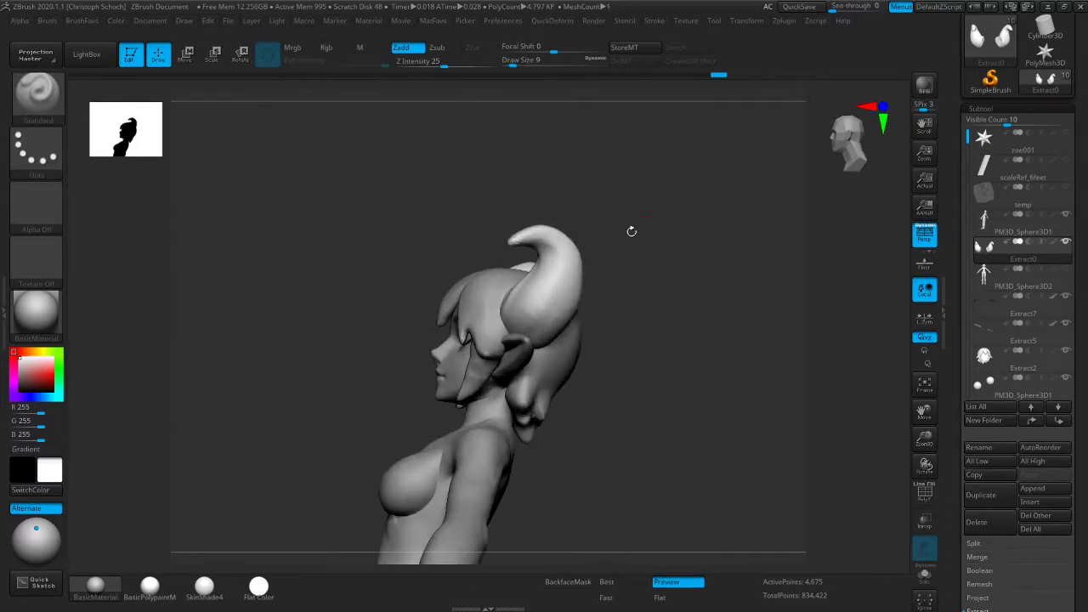
# Flatten the front and inner faces of the horns into cleaner planes with the hPolish brush
pyautogui.moveTo(601, 297); pyautogui.dragTo(666, 326)
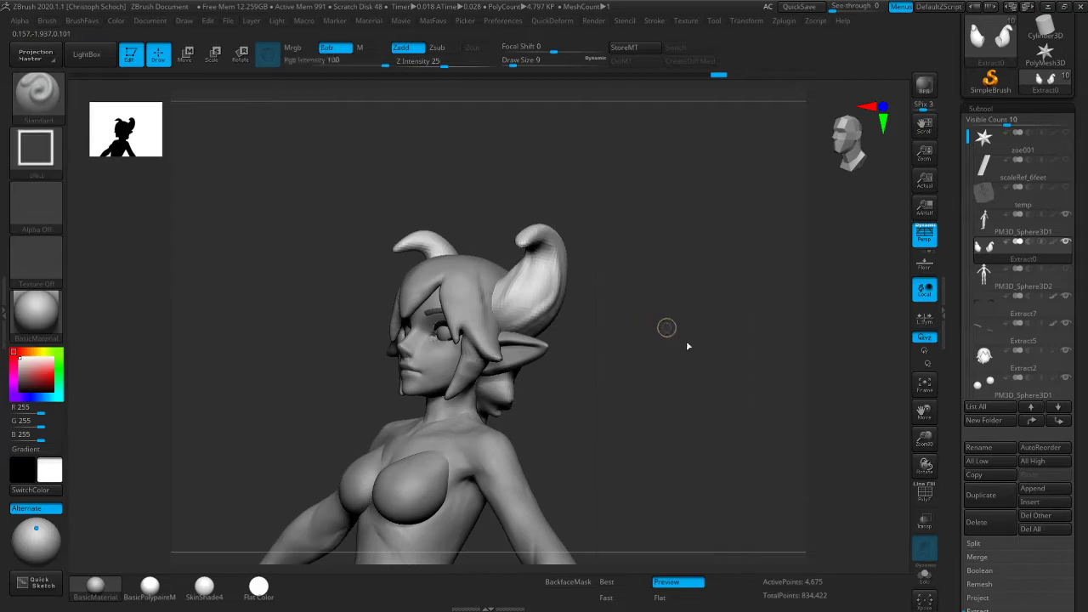
pyautogui.press('b')
pyautogui.click(687, 355)
pyautogui.moveTo(525, 299); pyautogui.dragTo(504, 323)
pyautogui.moveTo(540, 279); pyautogui.dragTo(524, 296)
pyautogui.moveTo(621, 270); pyautogui.dragTo(562, 260)
# Refine the inner and outer silhouette of both horns in the front view with the Move brush
pyautogui.moveTo(515, 313); pyautogui.dragTo(683, 308, button='right')
pyautogui.press('b')
pyautogui.press('m')
pyautogui.press('v')
pyautogui.moveTo(573, 421)
pyautogui.mouseDown(button='right')
pyautogui.moveTo(525, 343)
pyautogui.moveTo(637, 315)
pyautogui.mouseUp(button='right')
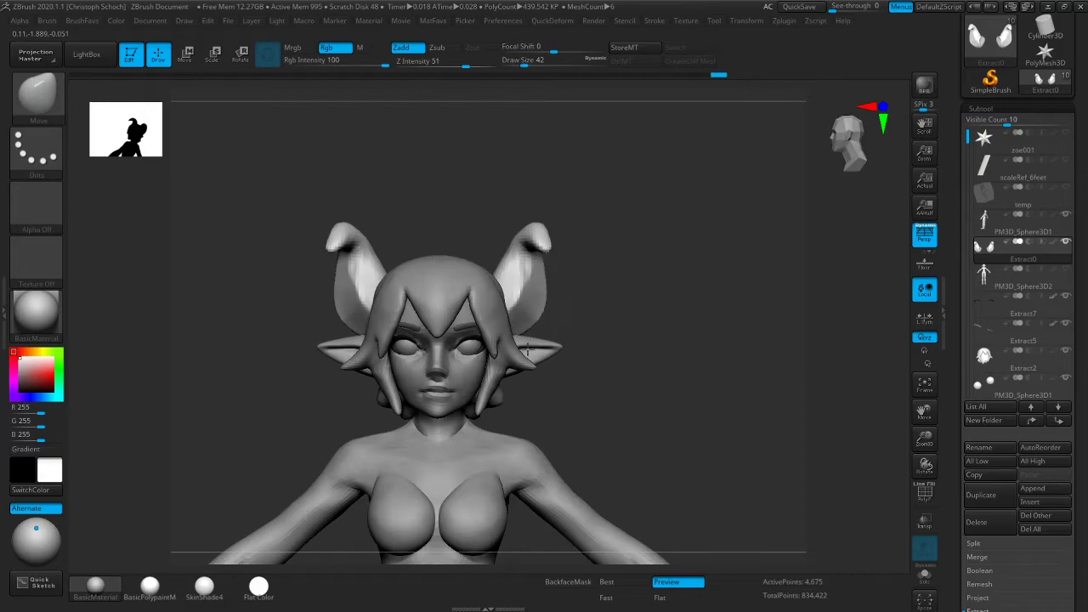
pyautogui.keyDown('shift'); pyautogui.moveTo(544, 308); pyautogui.dragTo(544, 287); pyautogui.keyUp('shift')
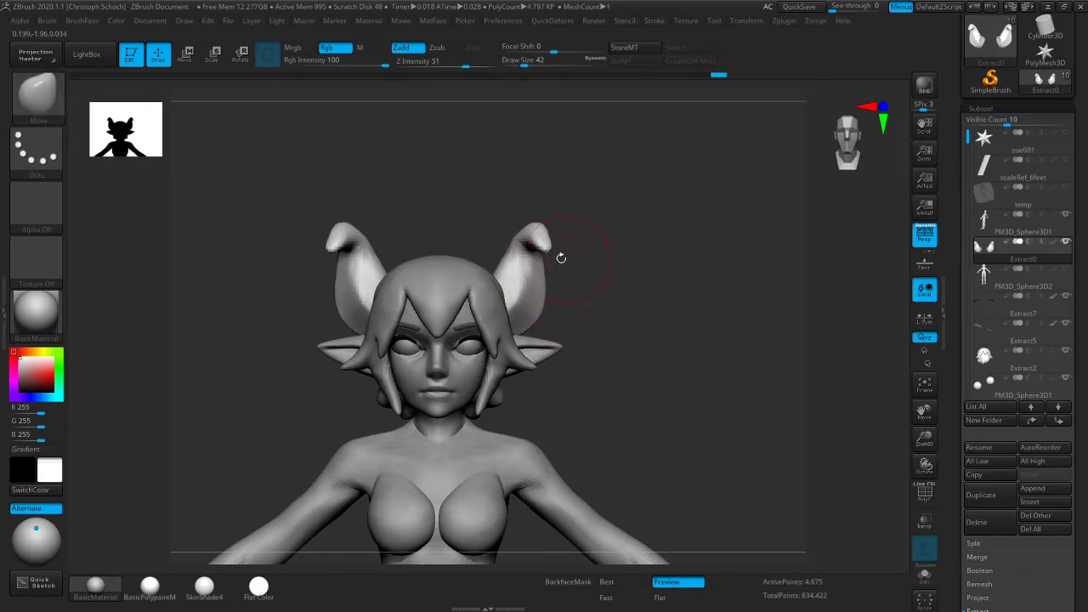
pyautogui.press('[')
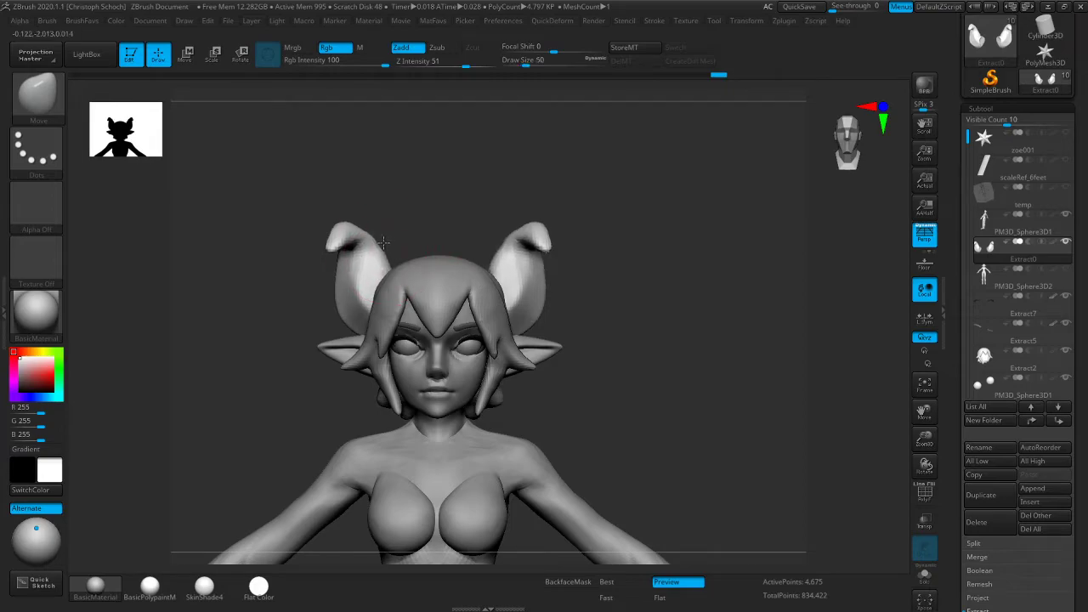
pyautogui.moveTo(382, 207)
pyautogui.mouseDown(button='right')
pyautogui.moveTo(366, 223)
pyautogui.moveTo(383, 249)
pyautogui.mouseUp(button='right')
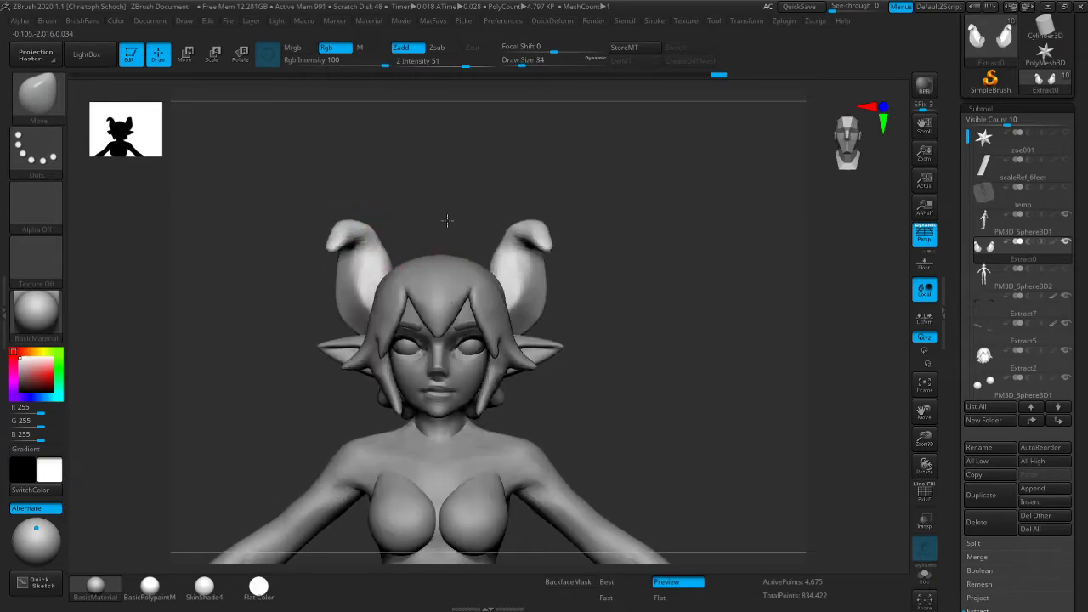
pyautogui.press('shift')
pyautogui.moveTo(388, 257); pyautogui.dragTo(374, 262)
pyautogui.hotkey('ctrl', 'z')
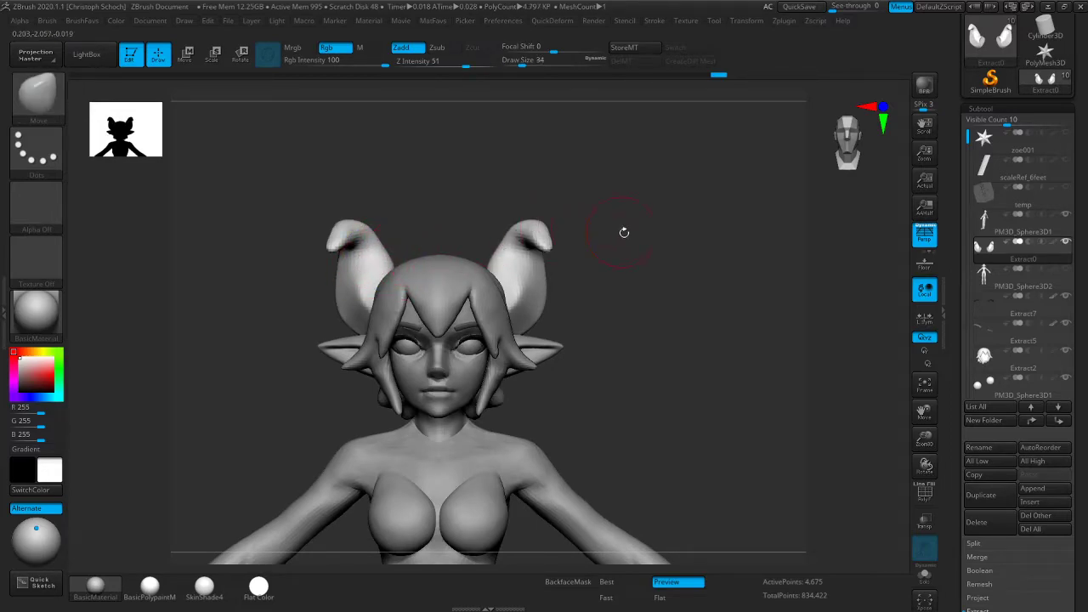
pyautogui.moveTo(549, 280)
pyautogui.mouseDown()
pyautogui.moveTo(539, 274)
pyautogui.moveTo(548, 304)
pyautogui.mouseUp()
# Build up the side of the horn above the ear with the ClayBuildup brush and smooth the strokes
pyautogui.moveTo(927, 437); pyautogui.dragTo(881, 396)
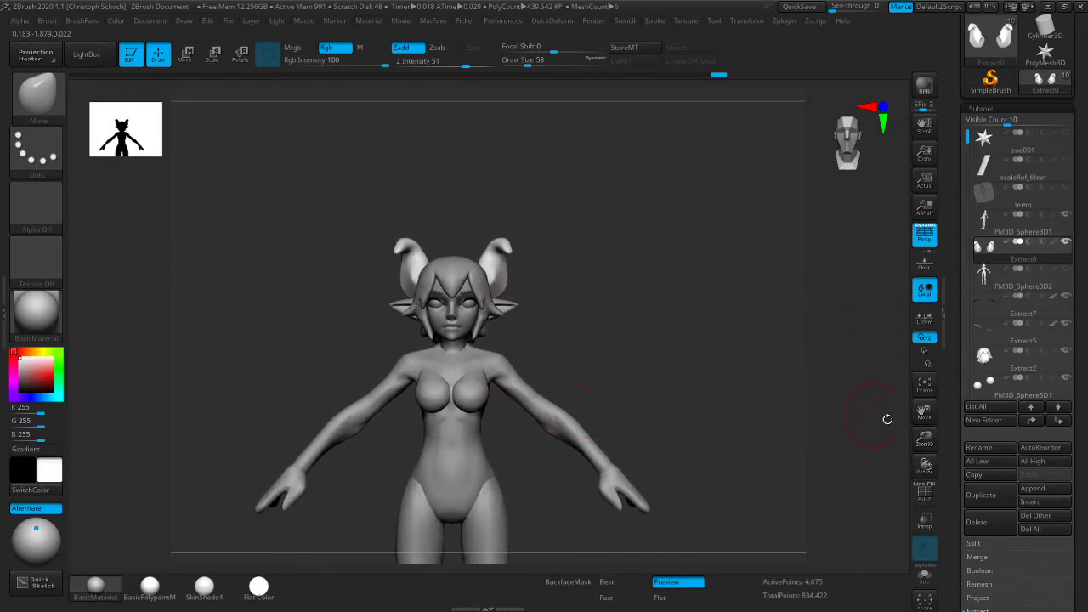
pyautogui.moveTo(923, 413); pyautogui.dragTo(884, 477)
pyautogui.moveTo(924, 439); pyautogui.dragTo(924, 489)
pyautogui.moveTo(766, 348); pyautogui.dragTo(613, 338)
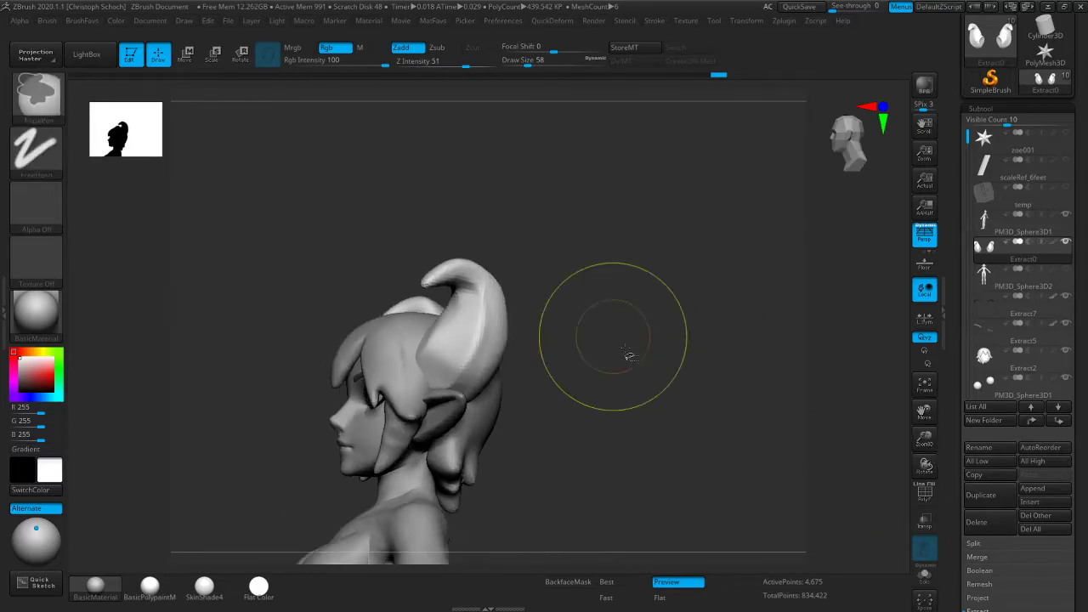
pyautogui.press('b')
pyautogui.press('c')
pyautogui.press('b')
pyautogui.moveTo(481, 293)
pyautogui.mouseDown()
pyautogui.moveTo(486, 352)
pyautogui.moveTo(493, 323)
pyautogui.moveTo(482, 357)
pyautogui.mouseUp()
pyautogui.moveTo(569, 325)
pyautogui.keyDown('shift'); pyautogui.mouseDown()
pyautogui.moveTo(592, 336)
pyautogui.moveTo(518, 321)
pyautogui.mouseUp(); pyautogui.keyUp('shift')
pyautogui.press('[')
pyautogui.moveTo(443, 351); pyautogui.dragTo(432, 366)
pyautogui.moveTo(510, 333)
pyautogui.keyDown('shift'); pyautogui.mouseDown()
pyautogui.moveTo(544, 335)
pyautogui.moveTo(497, 335)
pyautogui.mouseUp(); pyautogui.keyUp('shift')
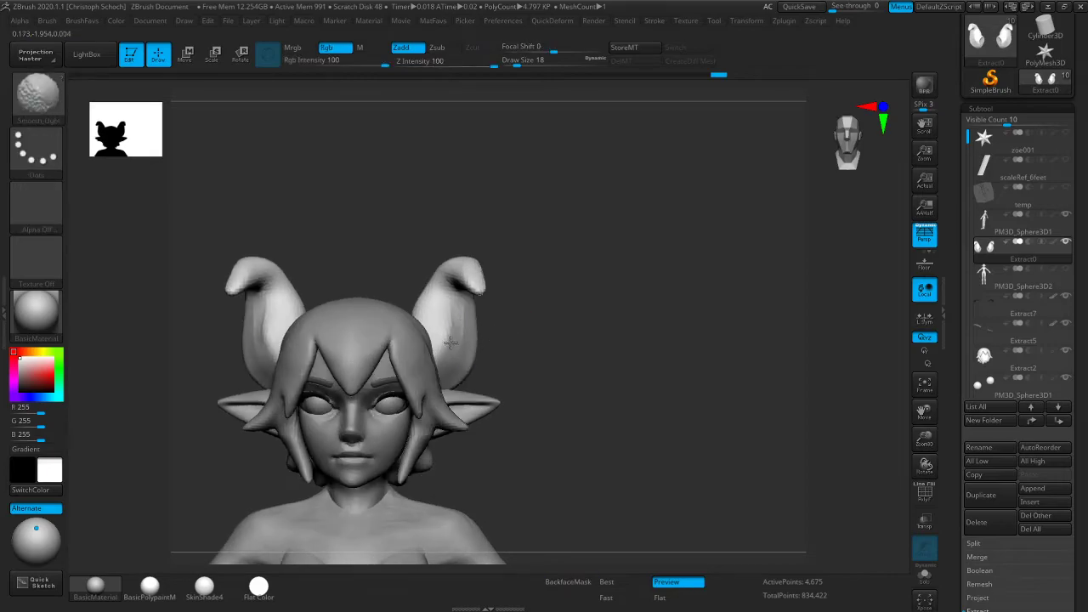
# Soften the ridge on the front of the horn with the Standard brush and smoothing strokes
pyautogui.press('b')
pyautogui.press('s')
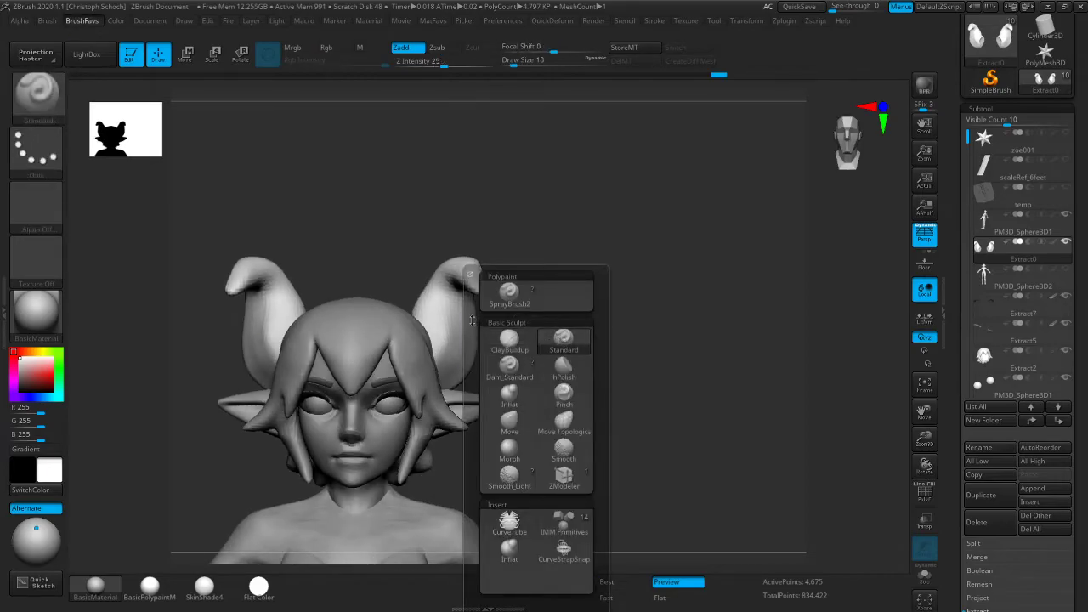
pyautogui.press('t')
pyautogui.press(']')
pyautogui.moveTo(450, 328)
pyautogui.keyDown('shift'); pyautogui.mouseDown()
pyautogui.moveTo(456, 307)
pyautogui.moveTo(445, 352)
pyautogui.mouseUp(); pyautogui.keyUp('shift')
# Isolate the horns, fill and smooth their lower side with ClayBuildup, and bring the full figure back
pyautogui.moveTo(543, 315)
pyautogui.mouseDown()
pyautogui.moveTo(561, 304)
pyautogui.moveTo(507, 286)
pyautogui.moveTo(609, 319)
pyautogui.mouseUp()
pyautogui.press('b')
pyautogui.press('c')
pyautogui.press('b')
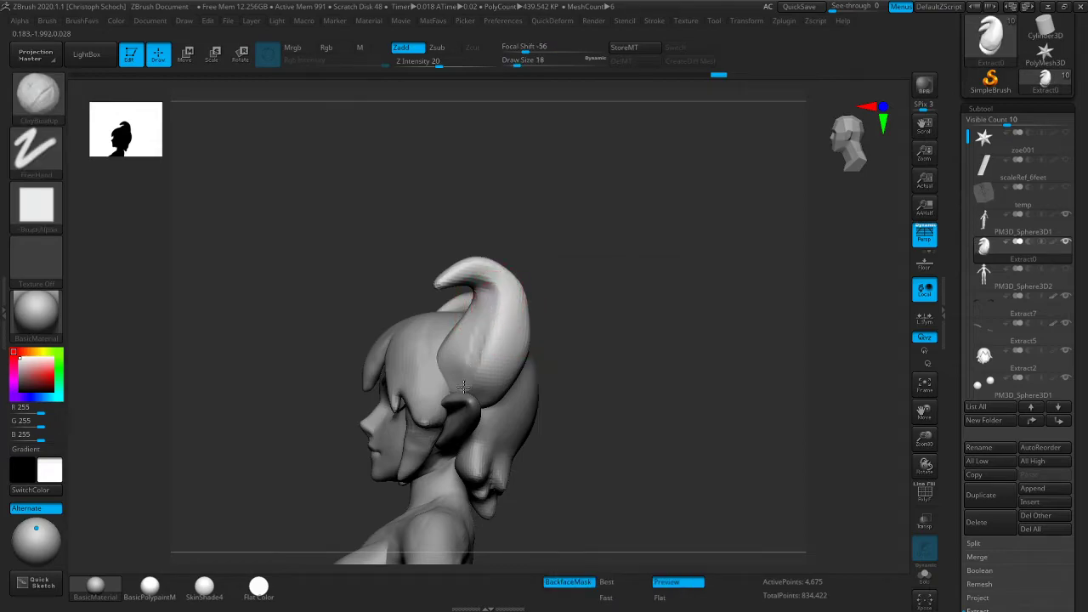
pyautogui.click(925, 575)
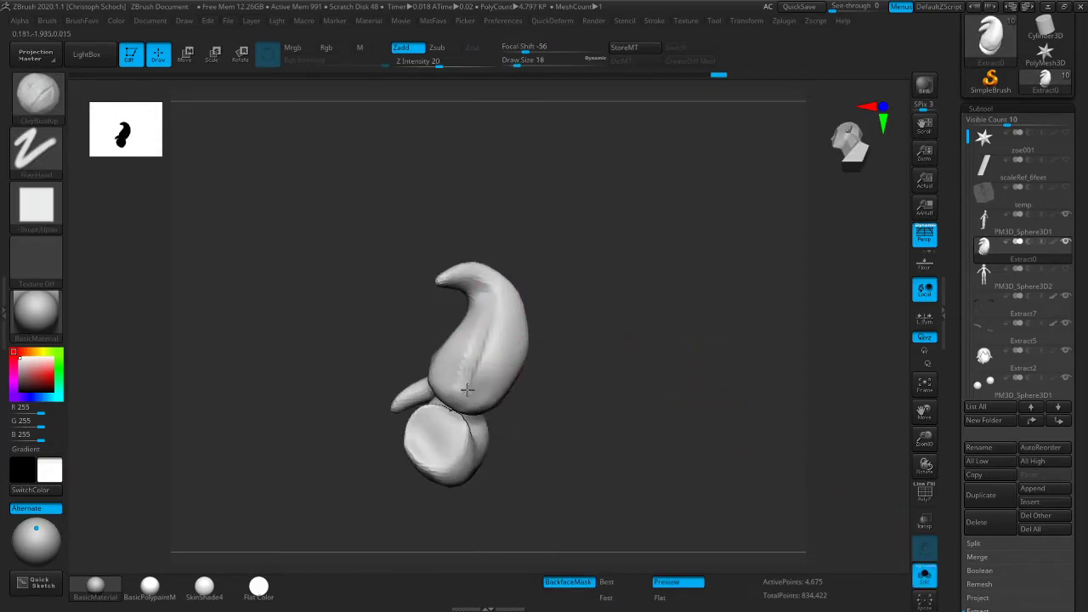
pyautogui.press('shift')
pyautogui.keyDown('shift'); pyautogui.moveTo(553, 353); pyautogui.dragTo(468, 311); pyautogui.keyUp('shift')
pyautogui.click(925, 575)
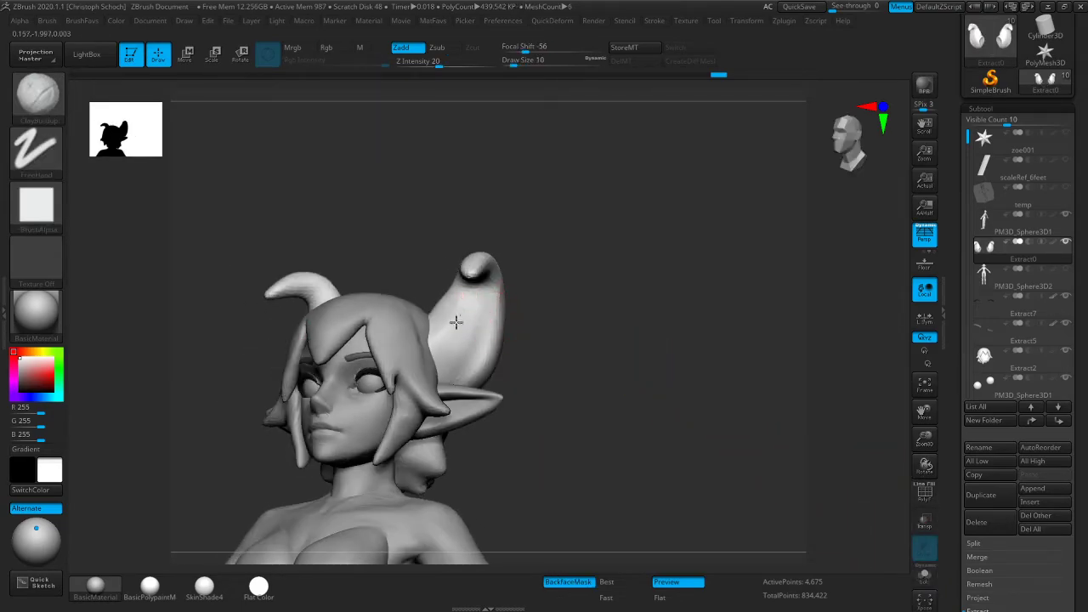
# Polish the outer side of the horn near its base with the hPolish brush and smooth it
pyautogui.press('shift')
pyautogui.moveTo(578, 331)
pyautogui.mouseDown()
pyautogui.moveTo(493, 331)
pyautogui.moveTo(469, 369)
pyautogui.mouseUp()
pyautogui.moveTo(569, 357)
pyautogui.keyDown('shift'); pyautogui.mouseDown()
pyautogui.moveTo(675, 346)
pyautogui.moveTo(556, 333)
pyautogui.mouseUp(); pyautogui.keyUp('shift')
pyautogui.press('b')
pyautogui.click(556, 365)
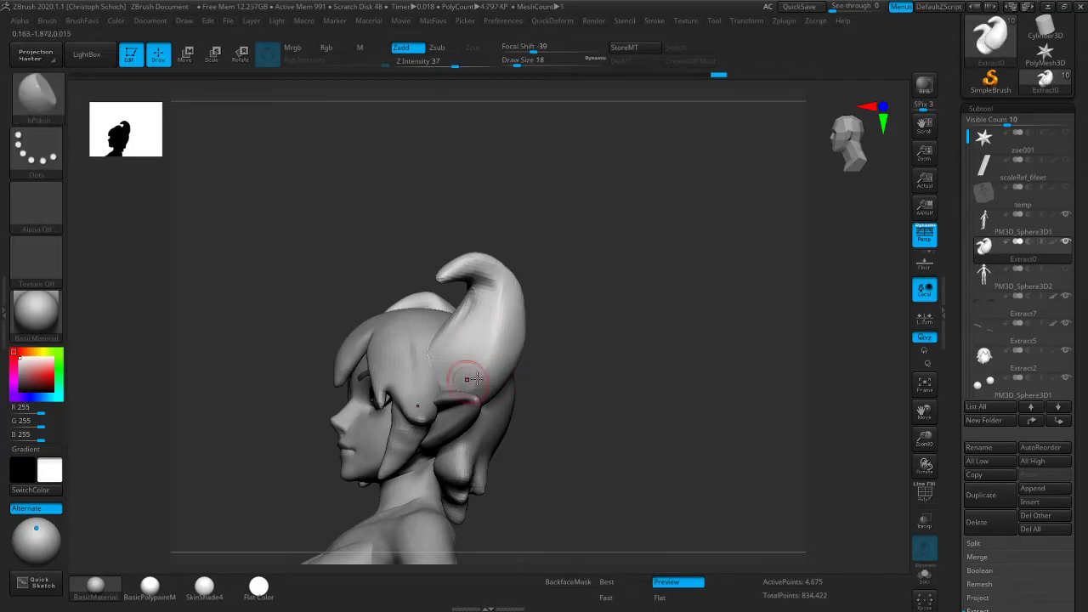
pyautogui.moveTo(536, 365); pyautogui.dragTo(584, 359)
pyautogui.keyDown('shift'); pyautogui.moveTo(493, 356); pyautogui.dragTo(485, 357); pyautogui.keyUp('shift')
pyautogui.keyDown('shift'); pyautogui.moveTo(497, 295); pyautogui.dragTo(579, 318); pyautogui.keyUp('shift')
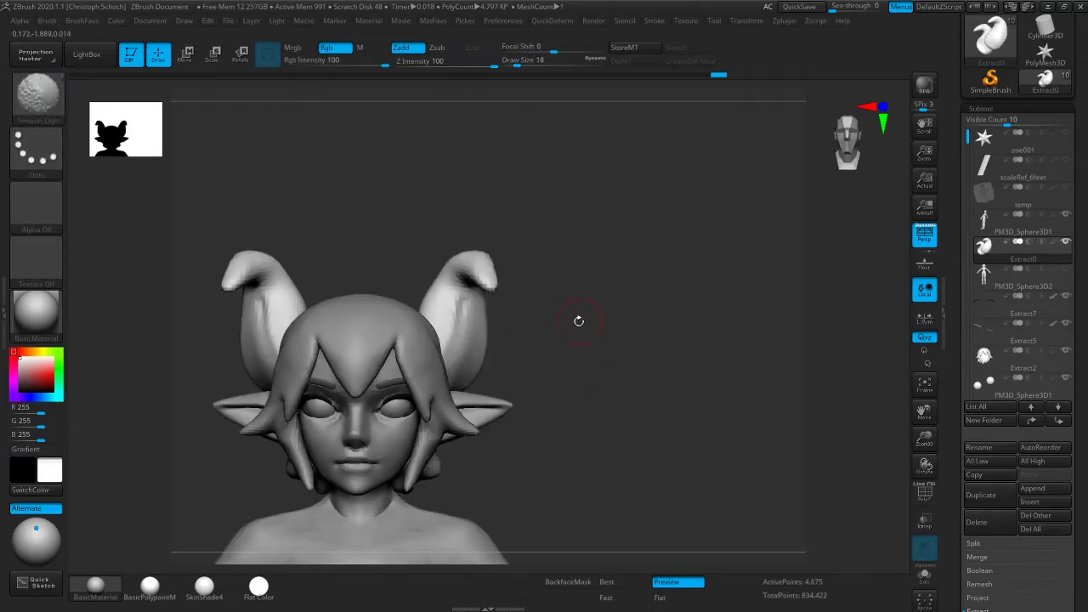
# Adjust the horn shapes from the front and from above the head with the Move brush
pyautogui.press('b')
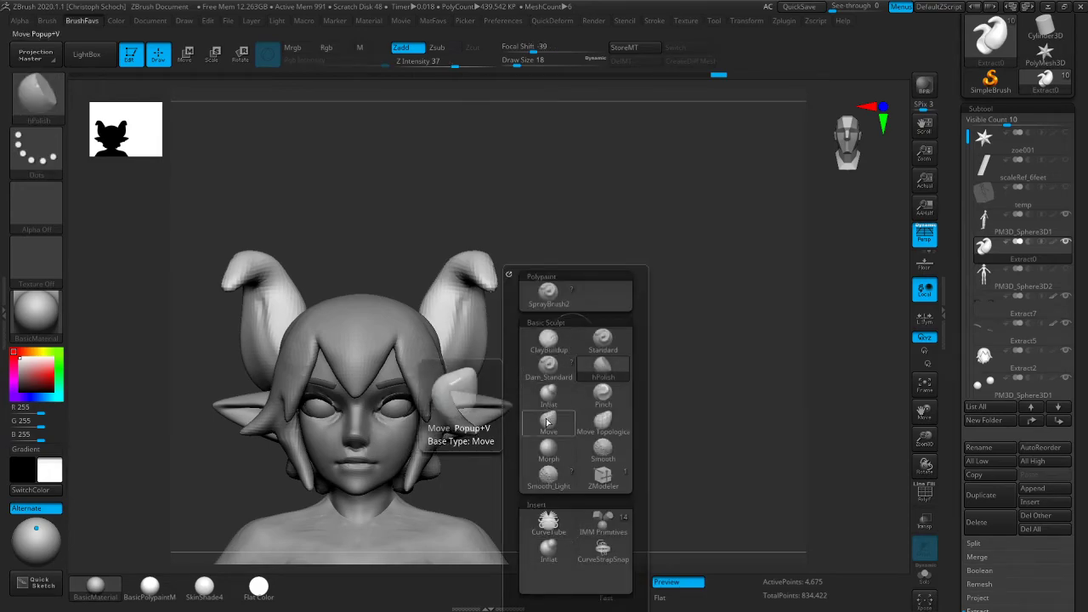
pyautogui.press('m')
pyautogui.press('v')
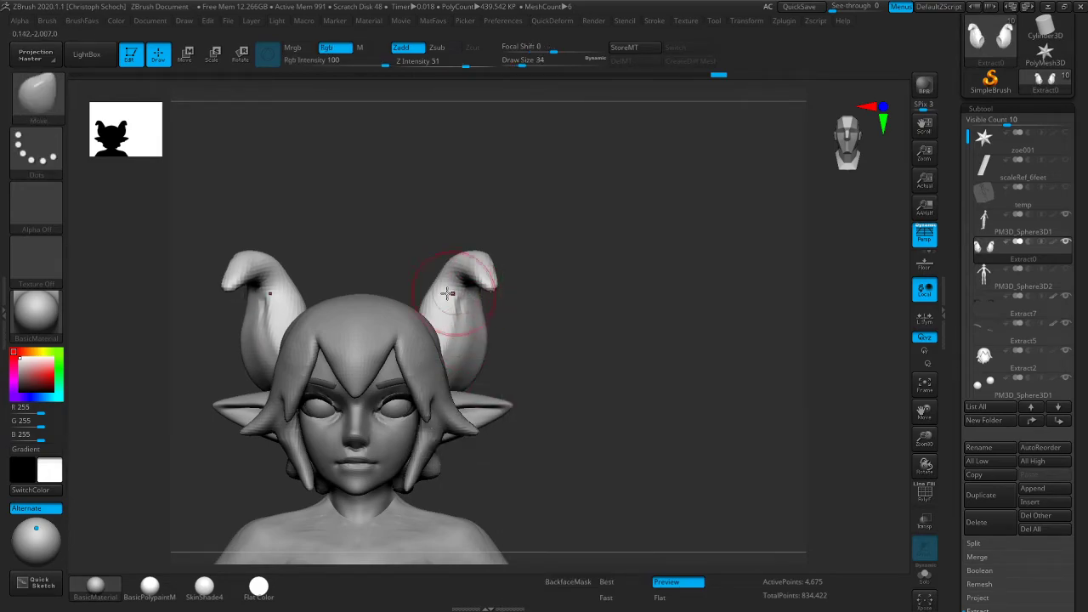
pyautogui.moveTo(513, 195)
pyautogui.mouseDown()
pyautogui.moveTo(459, 281)
pyautogui.moveTo(409, 328)
pyautogui.mouseUp()
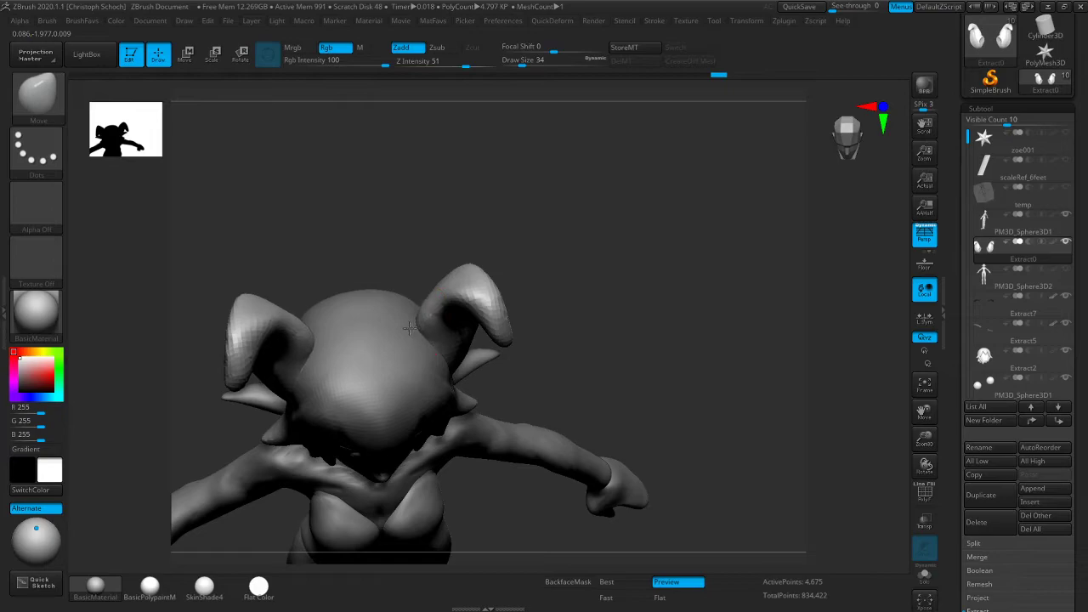
pyautogui.moveTo(502, 237); pyautogui.dragTo(482, 318)
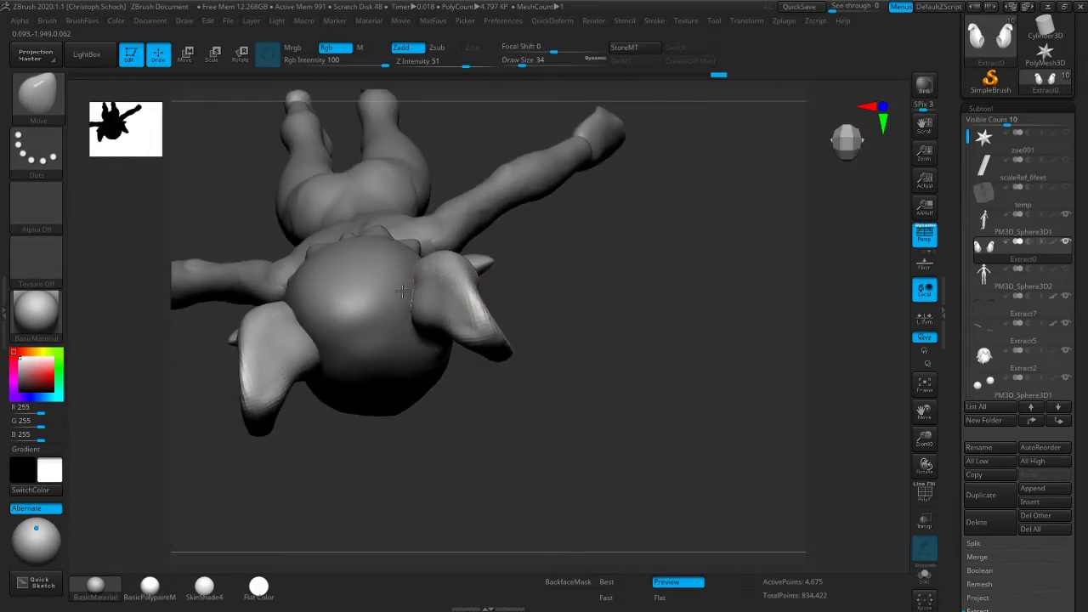
pyautogui.moveTo(597, 255); pyautogui.dragTo(595, 292)
# Add volume to the back and top of the horns with ClayBuildup and smooth the strokes
pyautogui.press('b')
pyautogui.press('c')
pyautogui.press('b')
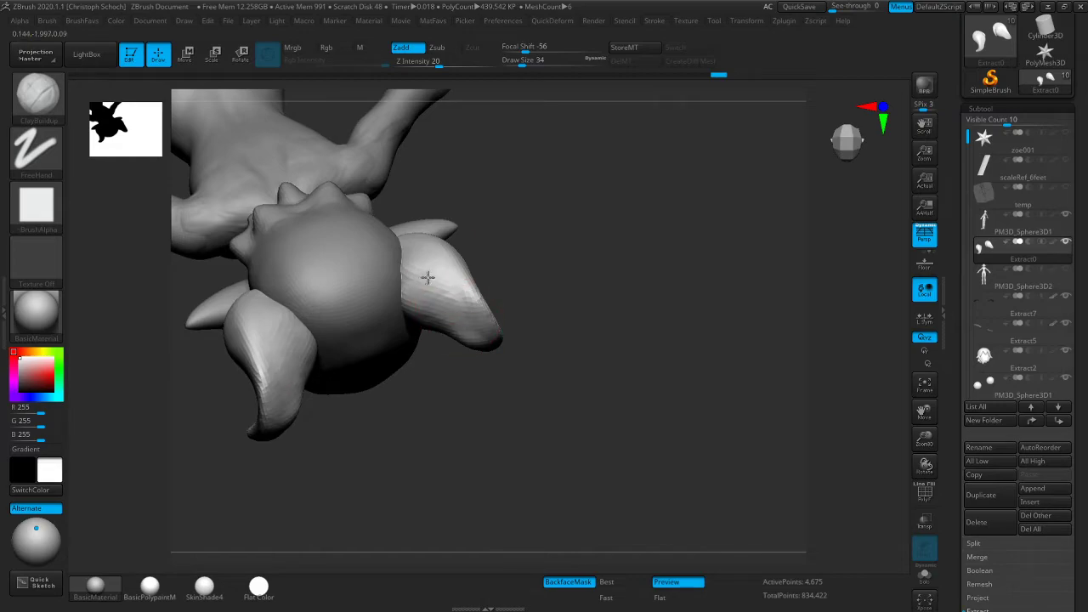
pyautogui.moveTo(451, 316); pyautogui.dragTo(394, 432, button='right')
pyautogui.moveTo(446, 270)
pyautogui.mouseDown()
pyautogui.moveTo(444, 244)
pyautogui.moveTo(442, 305)
pyautogui.moveTo(430, 316)
pyautogui.mouseUp()
pyautogui.moveTo(430, 323)
pyautogui.mouseDown(button='right')
pyautogui.moveTo(425, 340)
pyautogui.moveTo(440, 316)
pyautogui.mouseUp(button='right')
pyautogui.keyDown('shift'); pyautogui.moveTo(463, 232); pyautogui.dragTo(445, 252); pyautogui.keyUp('shift')
pyautogui.moveTo(384, 395); pyautogui.dragTo(435, 249, button='right')
pyautogui.moveTo(458, 303); pyautogui.dragTo(452, 265, button='right')
pyautogui.keyDown('shift'); pyautogui.moveTo(452, 264); pyautogui.dragTo(474, 247); pyautogui.keyUp('shift')
# Pull the horn's upper curve near the tip into a rounder shape with the Move brush
pyautogui.press('b')
pyautogui.click(361, 425)
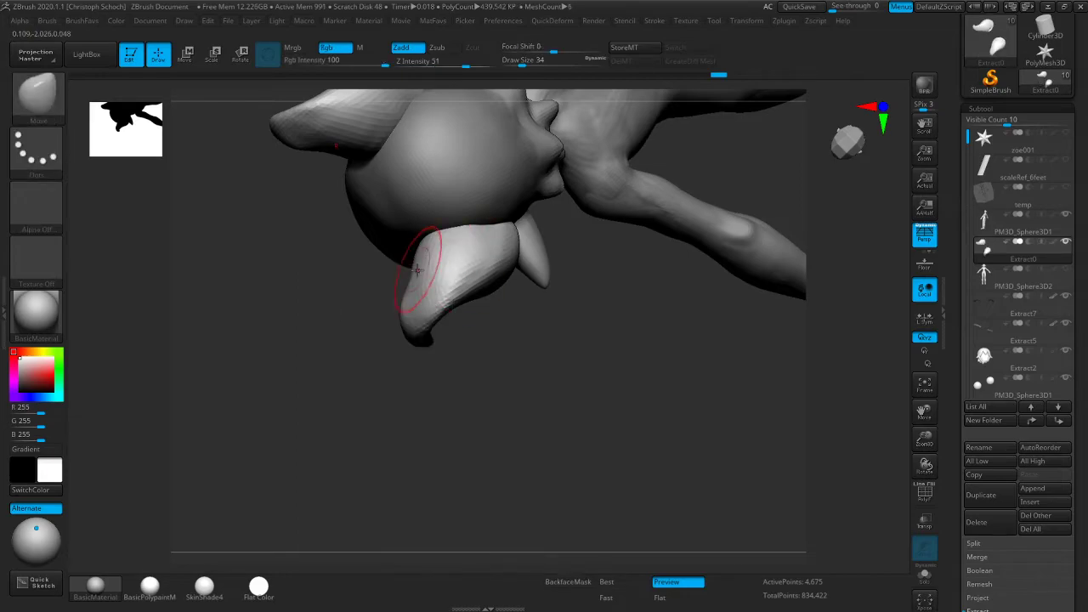
pyautogui.moveTo(415, 254); pyautogui.dragTo(401, 277)
pyautogui.moveTo(389, 295); pyautogui.dragTo(410, 303, button='right')
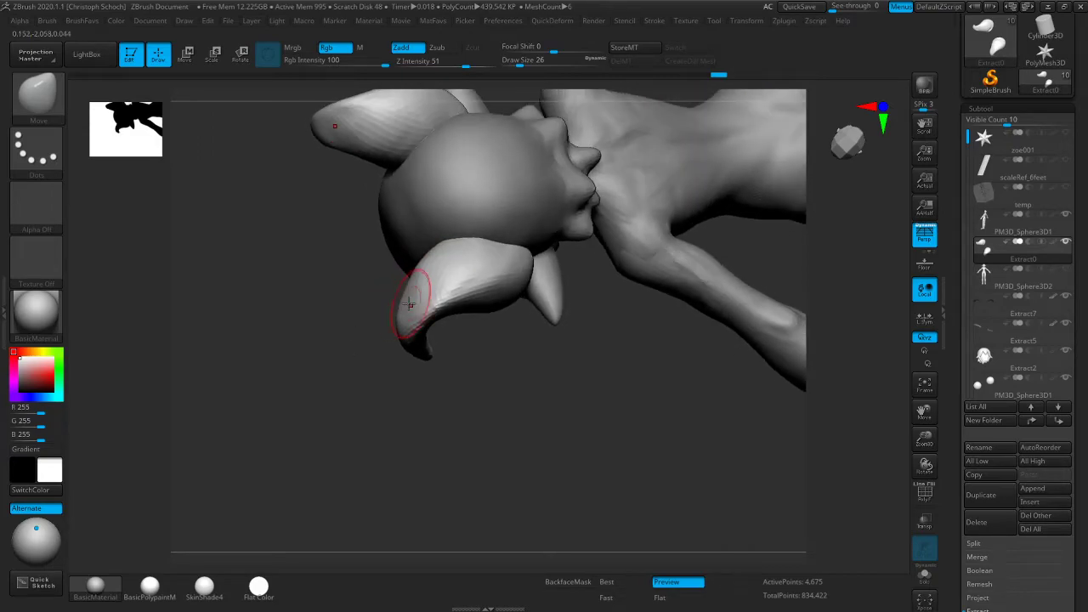
pyautogui.press('shift')
pyautogui.moveTo(357, 340)
pyautogui.mouseDown(button='right')
pyautogui.moveTo(352, 326)
pyautogui.moveTo(314, 314)
pyautogui.moveTo(343, 316)
pyautogui.mouseUp(button='right')
# Build up the horn's back from base to tip with long ClayBuildup strokes and smooth the curve
pyautogui.press('b')
pyautogui.press('c')
pyautogui.press('b')
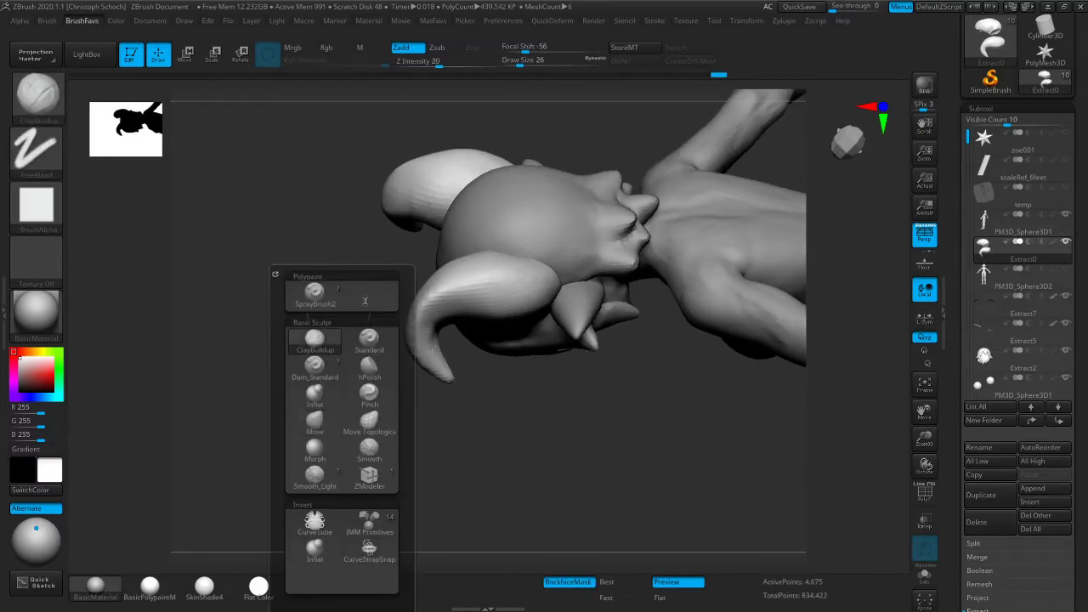
pyautogui.moveTo(423, 302); pyautogui.dragTo(519, 270)
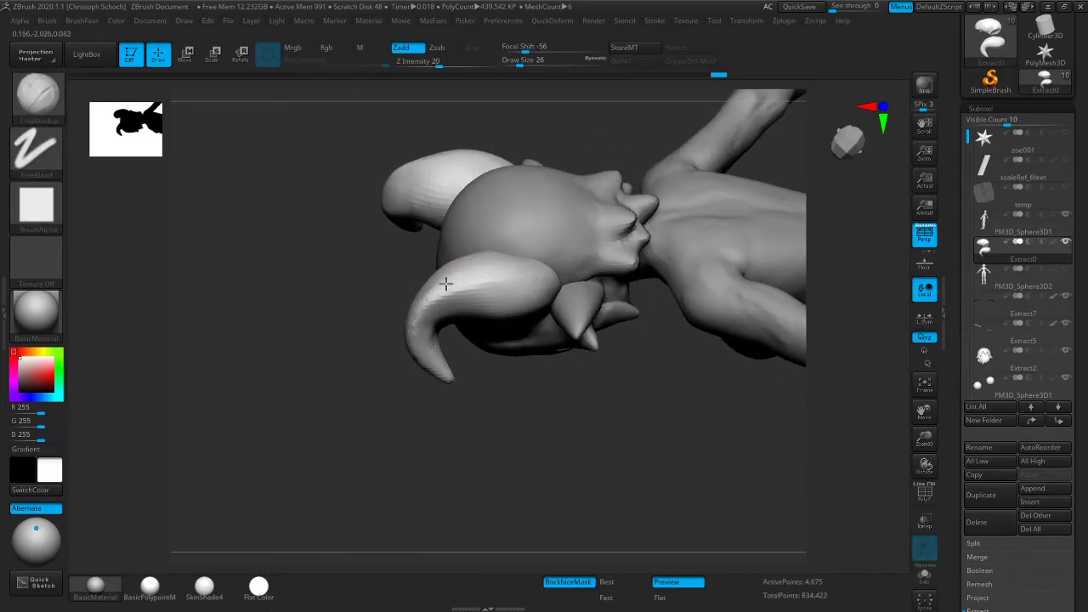
pyautogui.moveTo(430, 295); pyautogui.dragTo(529, 272)
pyautogui.moveTo(432, 297)
pyautogui.mouseDown(button='right')
pyautogui.moveTo(402, 334)
pyautogui.moveTo(443, 280)
pyautogui.mouseUp(button='right')
pyautogui.keyDown('shift'); pyautogui.moveTo(443, 279); pyautogui.dragTo(412, 332); pyautogui.keyUp('shift')
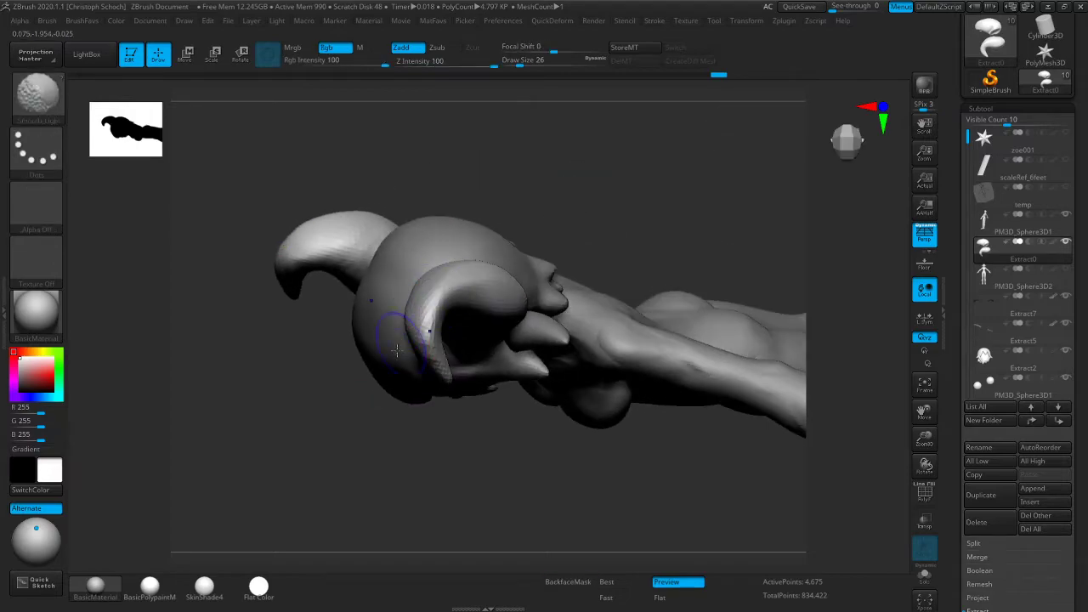
# Adjust the horn outlines with the Move brush at draw size 26 from above and from the front
pyautogui.moveTo(368, 400); pyautogui.dragTo(350, 417, button='right')
pyautogui.press('b')
pyautogui.press('m')
pyautogui.press('v')
pyautogui.moveTo(529, 214); pyautogui.dragTo(597, 163, button='right')
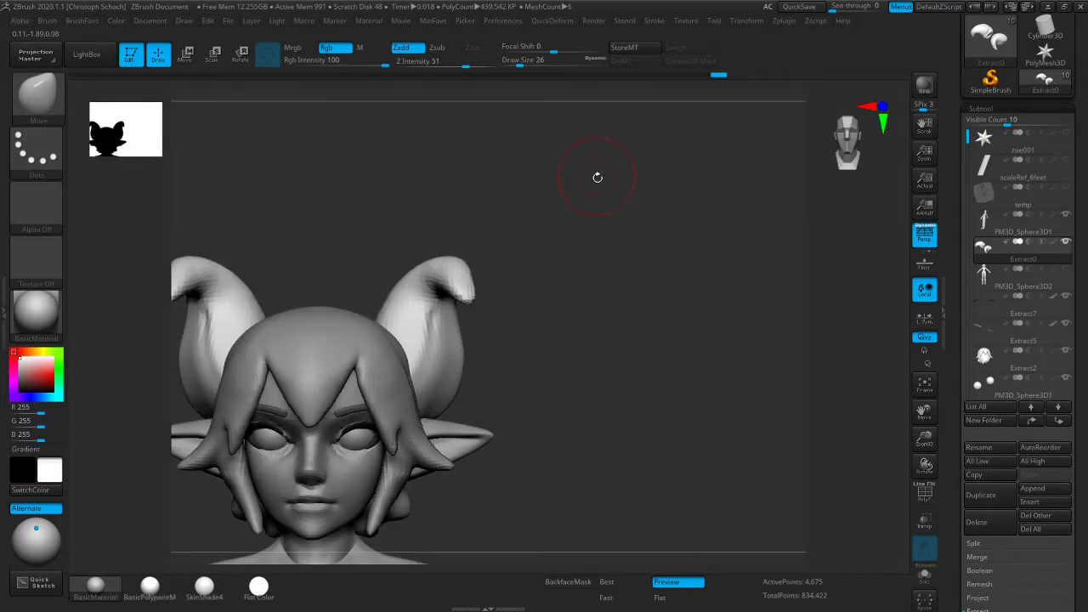
# Flatten the front surface of the horn below its tip with hPolish at draw size 18 and smooth the strokes
pyautogui.moveTo(443, 358); pyautogui.dragTo(527, 326, button='right')
pyautogui.press('b')
pyautogui.click(511, 418)
pyautogui.press('[')
pyautogui.moveTo(430, 344); pyautogui.dragTo(432, 380)
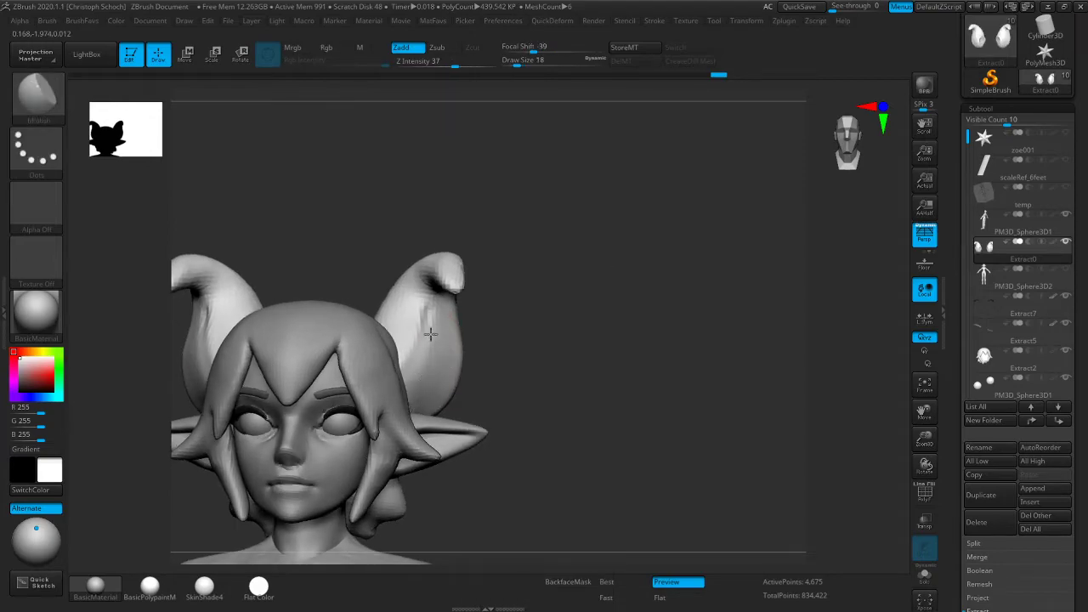
pyautogui.moveTo(432, 346)
pyautogui.mouseDown()
pyautogui.moveTo(424, 378)
pyautogui.moveTo(422, 366)
pyautogui.mouseUp()
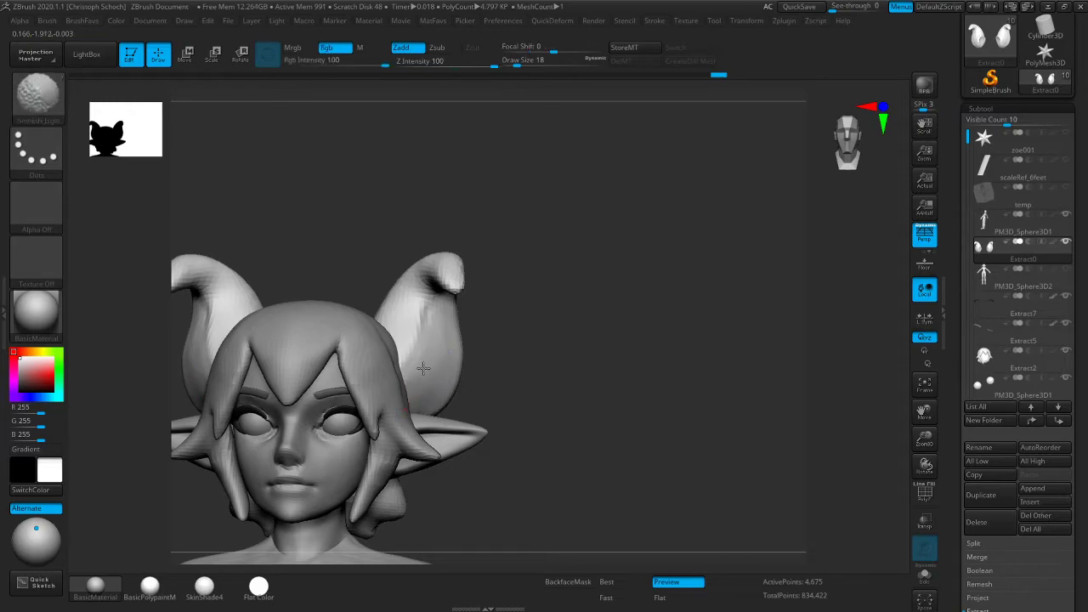
pyautogui.press('b')
pyautogui.press('h')
pyautogui.press('p')
pyautogui.moveTo(505, 294); pyautogui.dragTo(537, 314, button='right')
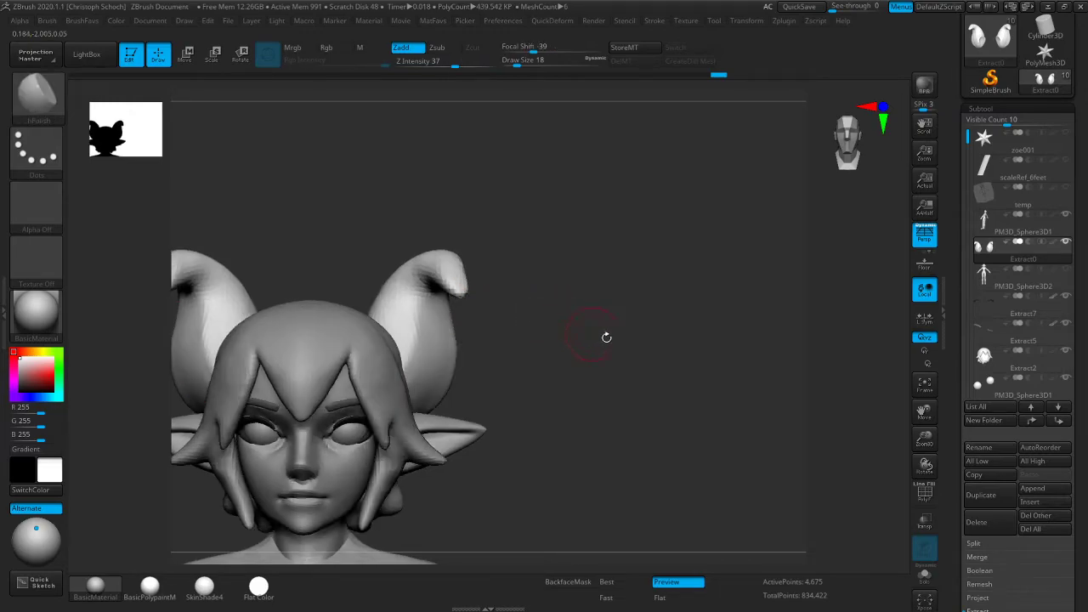
pyautogui.moveTo(924, 438); pyautogui.dragTo(1001, 389)
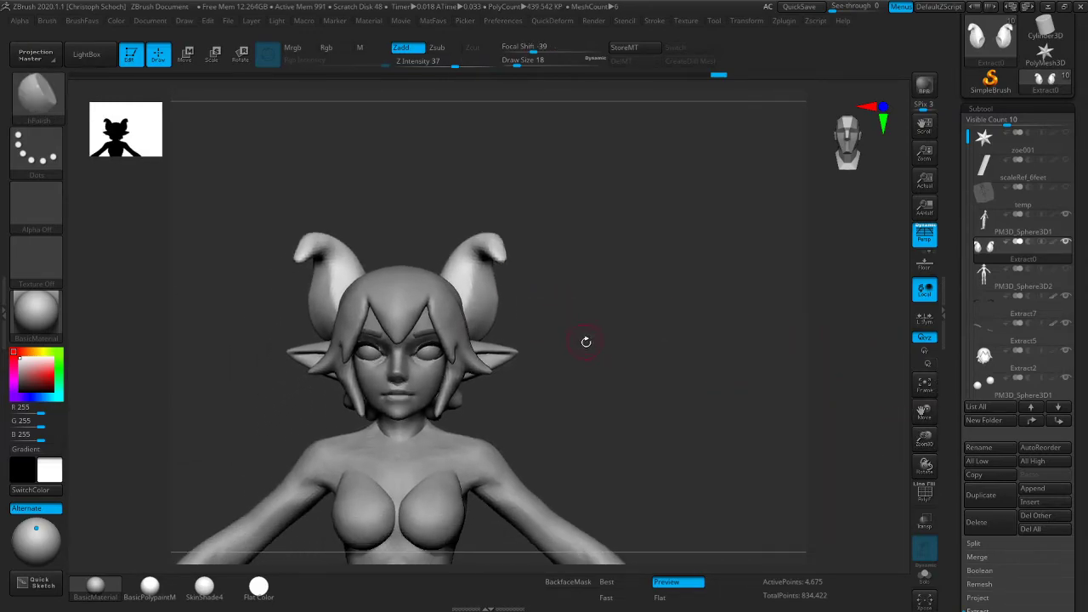
# Reshape the upper curves of both horns with broad Move brush strokes at draw size 82
pyautogui.press('b')
pyautogui.press('m')
pyautogui.press('v')
pyautogui.moveTo(348, 246); pyautogui.dragTo(303, 239)
pyautogui.press('[')
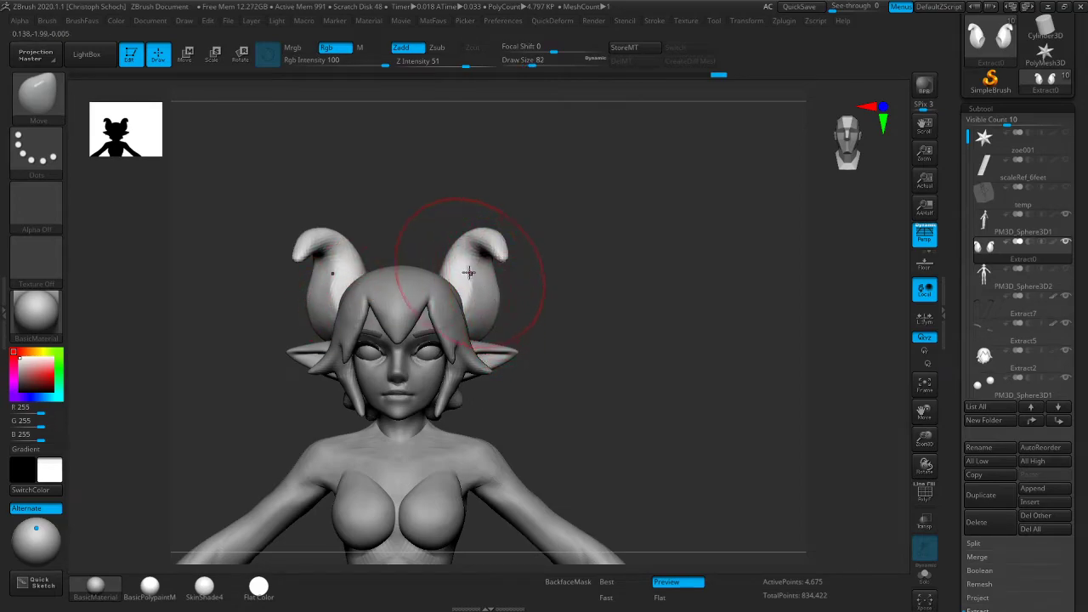
pyautogui.moveTo(458, 252)
pyautogui.mouseDown()
pyautogui.moveTo(439, 245)
pyautogui.moveTo(453, 231)
pyautogui.mouseUp()
pyautogui.moveTo(475, 230)
pyautogui.keyDown('shift'); pyautogui.mouseDown(button='right')
pyautogui.moveTo(374, 233)
pyautogui.moveTo(638, 226)
pyautogui.moveTo(612, 243)
pyautogui.moveTo(634, 258)
pyautogui.moveTo(623, 255)
pyautogui.mouseUp(button='right'); pyautogui.keyUp('shift')
# Refine the inner bend beneath the horn tips with a small Standard brush and smooth the area
pyautogui.press('[')
pyautogui.press('[')
pyautogui.press('[')
pyautogui.press('[')
pyautogui.press('[')
pyautogui.press('space')
pyautogui.click(654, 321)
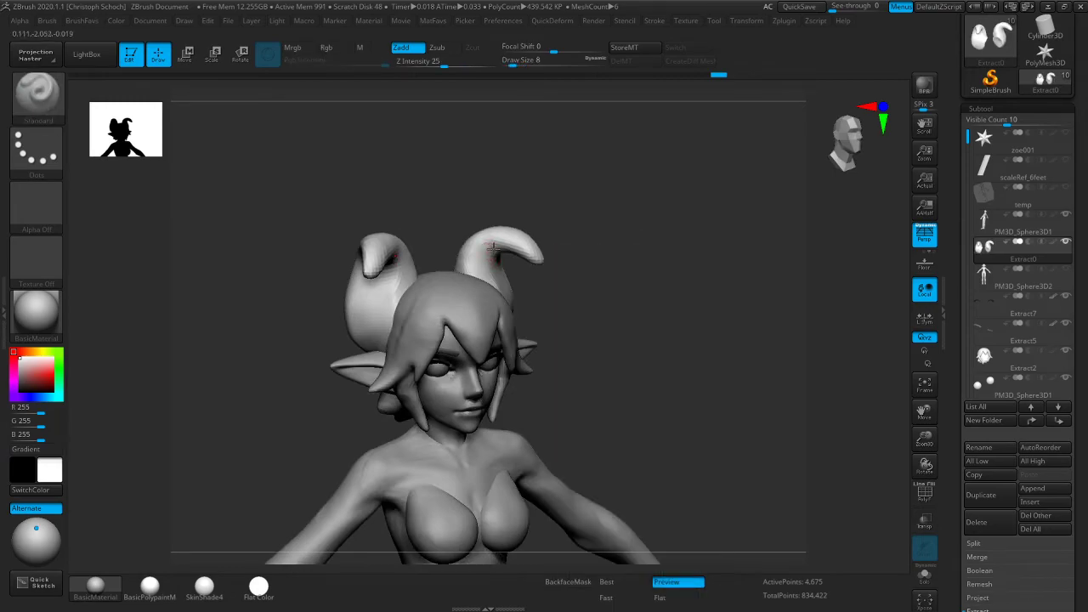
pyautogui.press(']')
pyautogui.moveTo(547, 284); pyautogui.dragTo(563, 277, button='right')
pyautogui.keyDown('shift'); pyautogui.moveTo(495, 257); pyautogui.dragTo(532, 267); pyautogui.keyUp('shift')
pyautogui.moveTo(545, 266)
pyautogui.keyDown('shift'); pyautogui.mouseDown(button='right')
pyautogui.moveTo(578, 258)
pyautogui.moveTo(620, 275)
pyautogui.mouseUp(button='right'); pyautogui.keyUp('shift')
# Shape the horn tips and the horns' side and back profile with the Move brush
pyautogui.press('b')
pyautogui.press('m')
pyautogui.press('v')
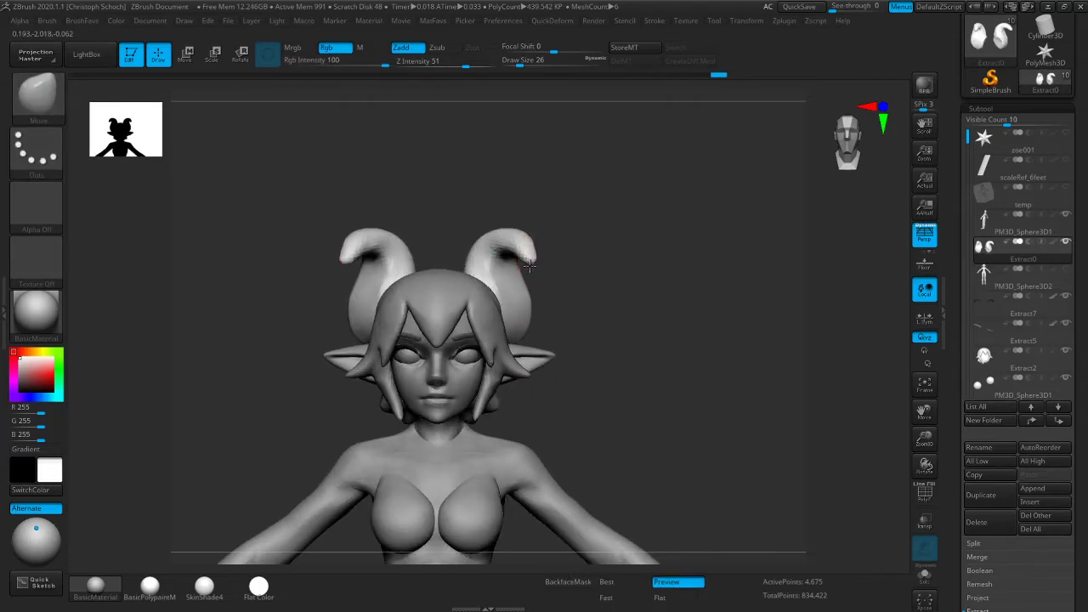
pyautogui.press('b')
pyautogui.press('c')
pyautogui.press('b')
pyautogui.moveTo(526, 243)
pyautogui.mouseDown(button='right')
pyautogui.moveTo(703, 236)
pyautogui.moveTo(559, 292)
pyautogui.mouseUp(button='right')
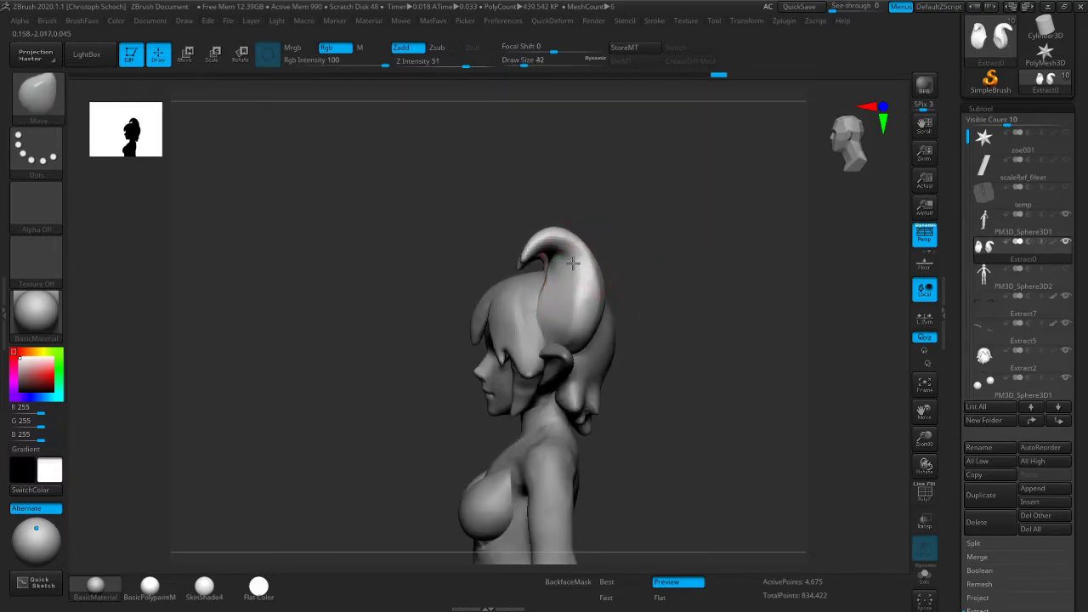
pyautogui.moveTo(655, 235); pyautogui.dragTo(617, 257, button='right')
pyautogui.moveTo(609, 270); pyautogui.dragTo(616, 323)
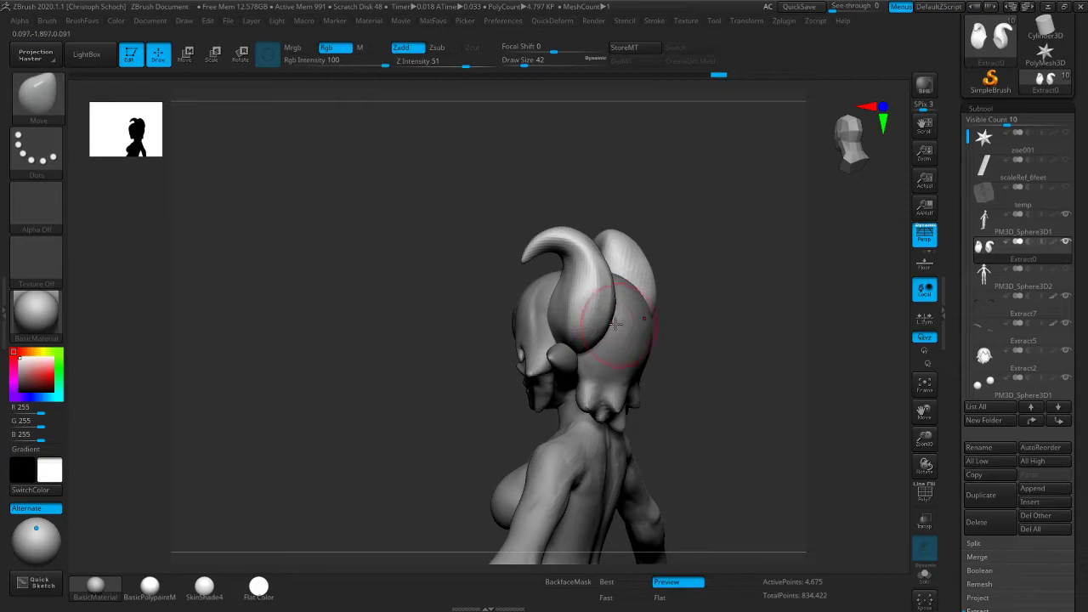
pyautogui.moveTo(700, 286)
pyautogui.mouseDown(button='right')
pyautogui.moveTo(708, 283)
pyautogui.moveTo(688, 292)
pyautogui.moveTo(651, 243)
pyautogui.mouseUp(button='right')
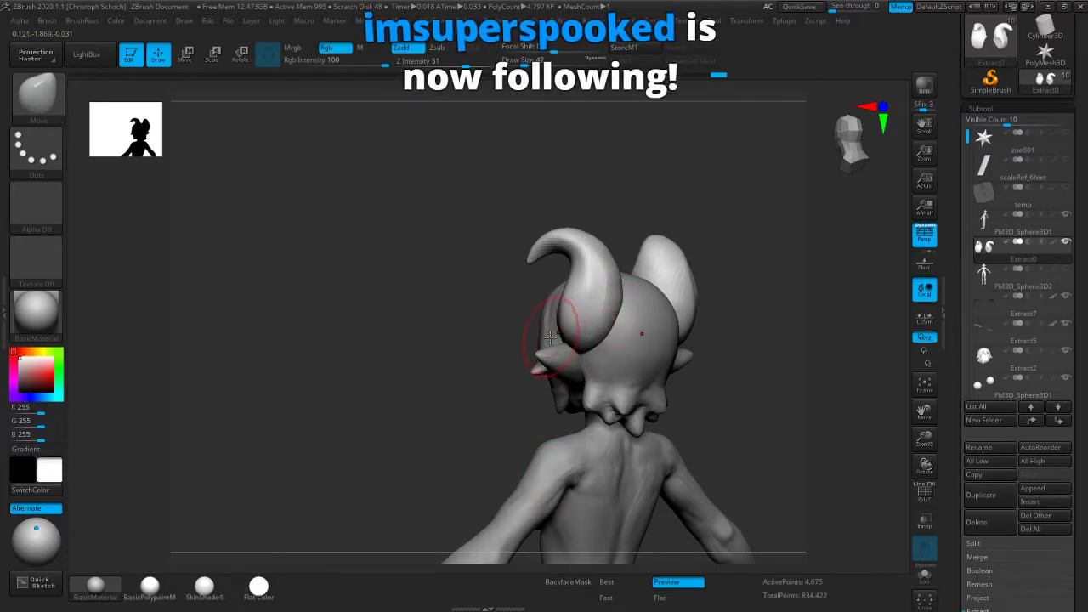
# Adjust the back curve and top bend of the horns from behind and from the front with larger Move strokes
pyautogui.moveTo(376, 375)
pyautogui.mouseDown()
pyautogui.moveTo(433, 377)
pyautogui.moveTo(741, 318)
pyautogui.moveTo(691, 295)
pyautogui.moveTo(729, 359)
pyautogui.mouseUp()
pyautogui.moveTo(917, 453)
pyautogui.mouseDown()
pyautogui.moveTo(899, 408)
pyautogui.moveTo(773, 349)
pyautogui.moveTo(748, 388)
pyautogui.moveTo(663, 395)
pyautogui.mouseUp()
pyautogui.moveTo(930, 415); pyautogui.dragTo(884, 459)
pyautogui.moveTo(925, 434); pyautogui.dragTo(922, 455)
pyautogui.moveTo(621, 338); pyautogui.dragTo(606, 356)
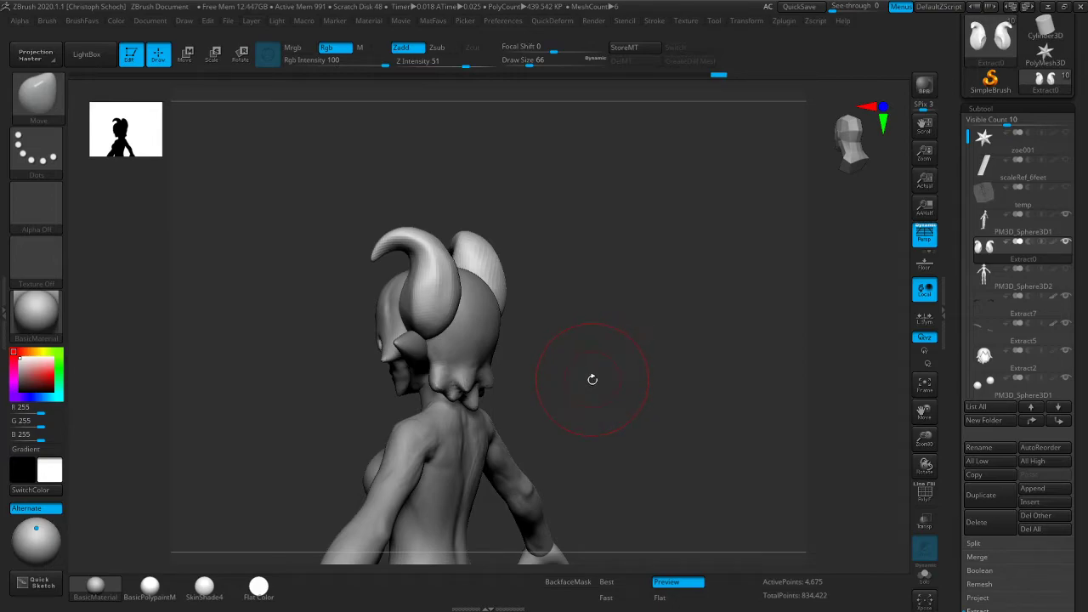
pyautogui.moveTo(601, 361); pyautogui.dragTo(587, 356)
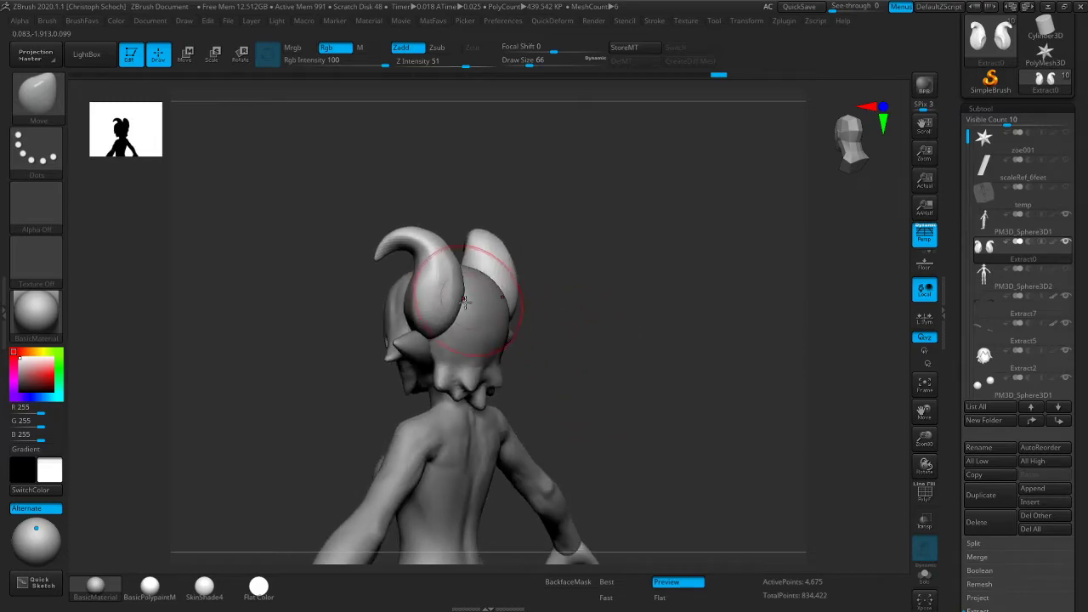
pyautogui.moveTo(563, 290); pyautogui.dragTo(596, 292)
pyautogui.moveTo(475, 246); pyautogui.dragTo(466, 228)
pyautogui.moveTo(531, 230)
pyautogui.mouseDown()
pyautogui.moveTo(474, 235)
pyautogui.moveTo(450, 253)
pyautogui.moveTo(469, 255)
pyautogui.moveTo(441, 216)
pyautogui.mouseUp()
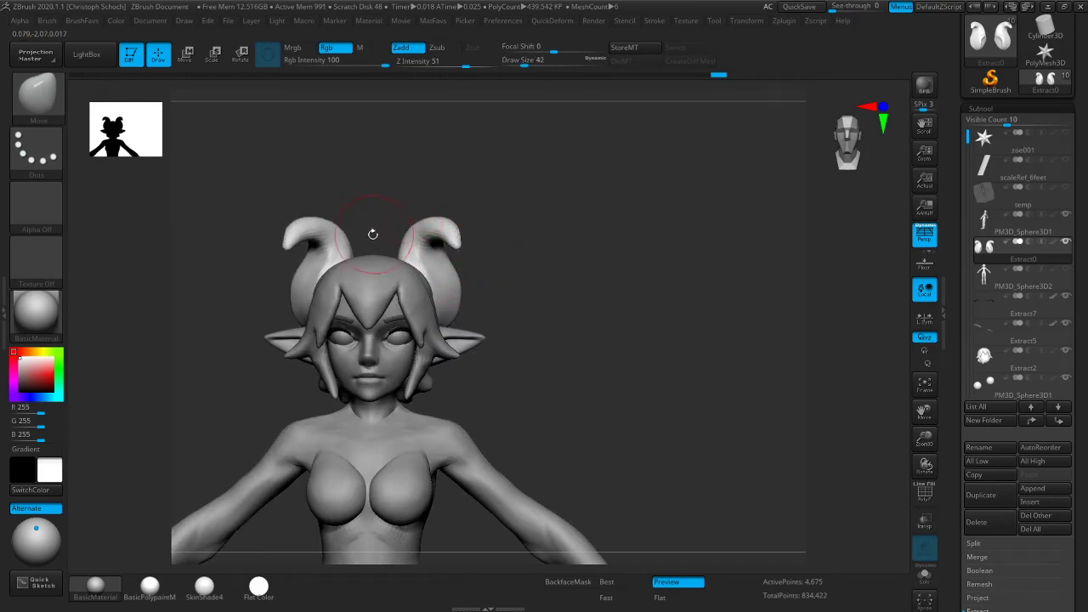
pyautogui.moveTo(309, 225); pyautogui.dragTo(323, 222)
pyautogui.moveTo(558, 203); pyautogui.dragTo(536, 215)
# Touch up the top of the horns with ClayBuildup and correct their shape from above with the Move brush
pyautogui.press('b')
pyautogui.press('c')
pyautogui.press('b')
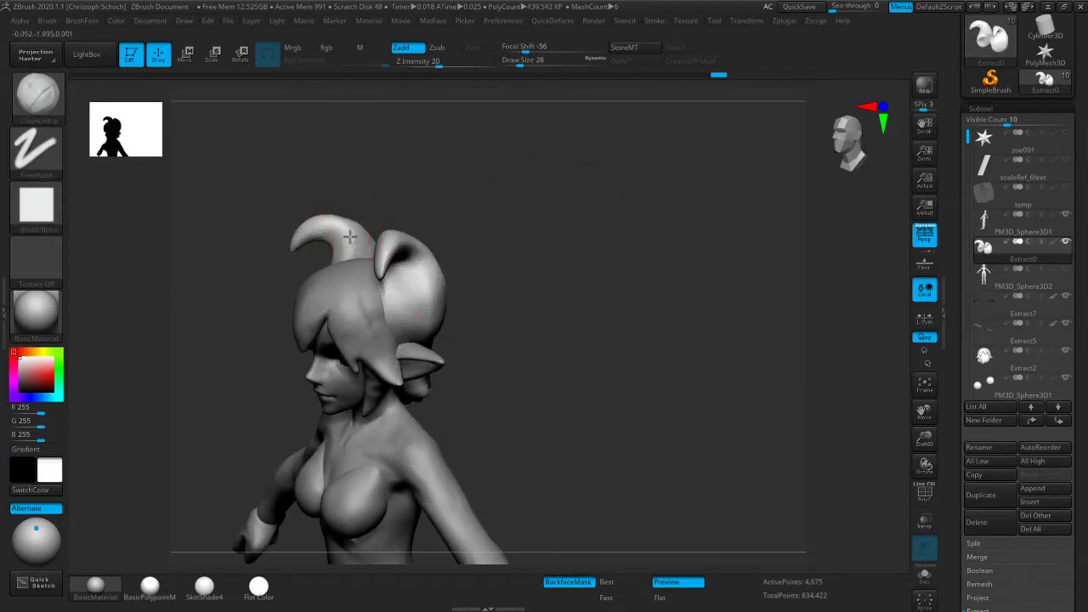
pyautogui.moveTo(357, 235)
pyautogui.mouseDown(button='right')
pyautogui.moveTo(413, 233)
pyautogui.moveTo(368, 244)
pyautogui.mouseUp(button='right')
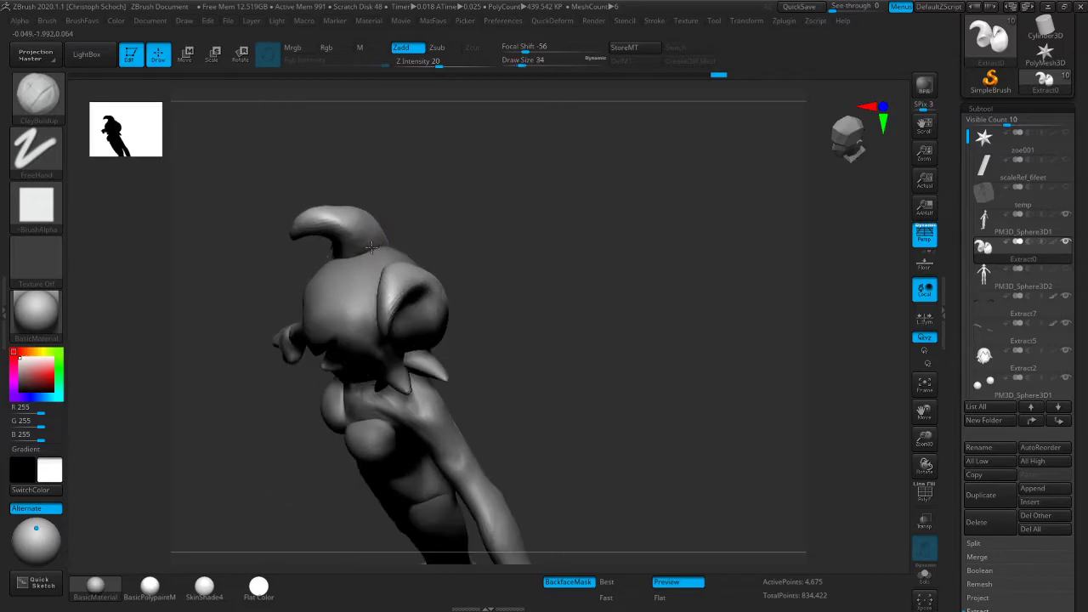
pyautogui.moveTo(874, 408); pyautogui.dragTo(729, 413, button='right')
pyautogui.press('b')
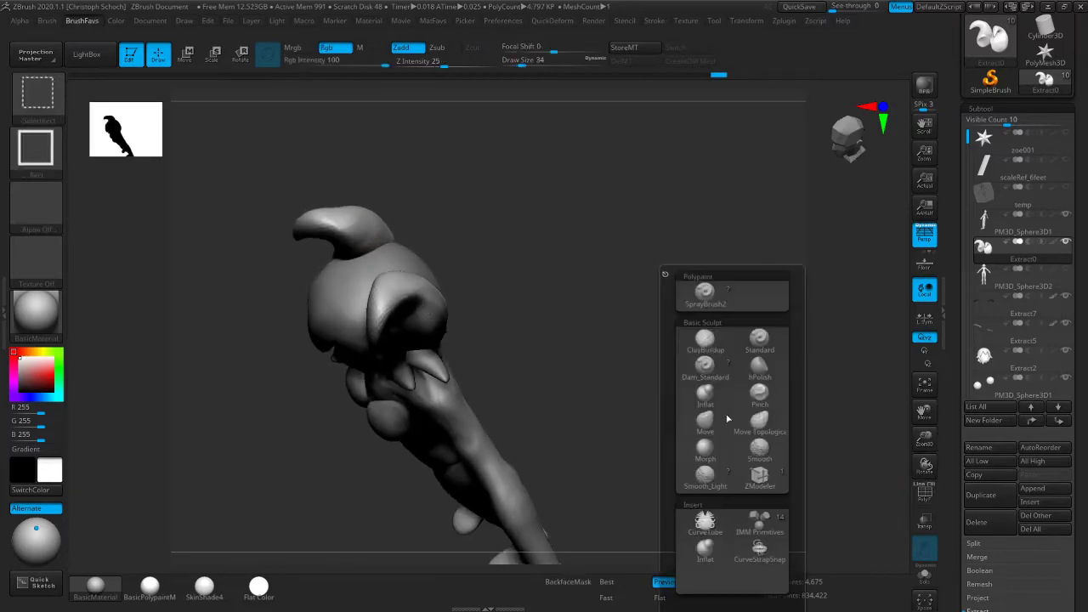
pyautogui.click(719, 426)
pyautogui.moveTo(604, 263); pyautogui.dragTo(583, 312, button='right')
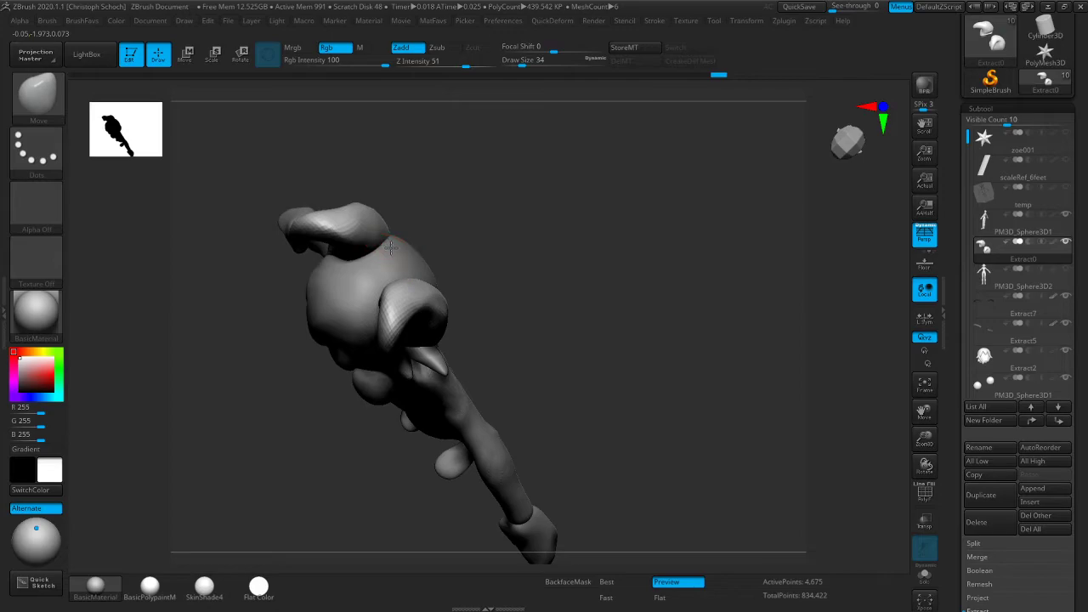
pyautogui.moveTo(394, 248); pyautogui.dragTo(363, 247, button='right')
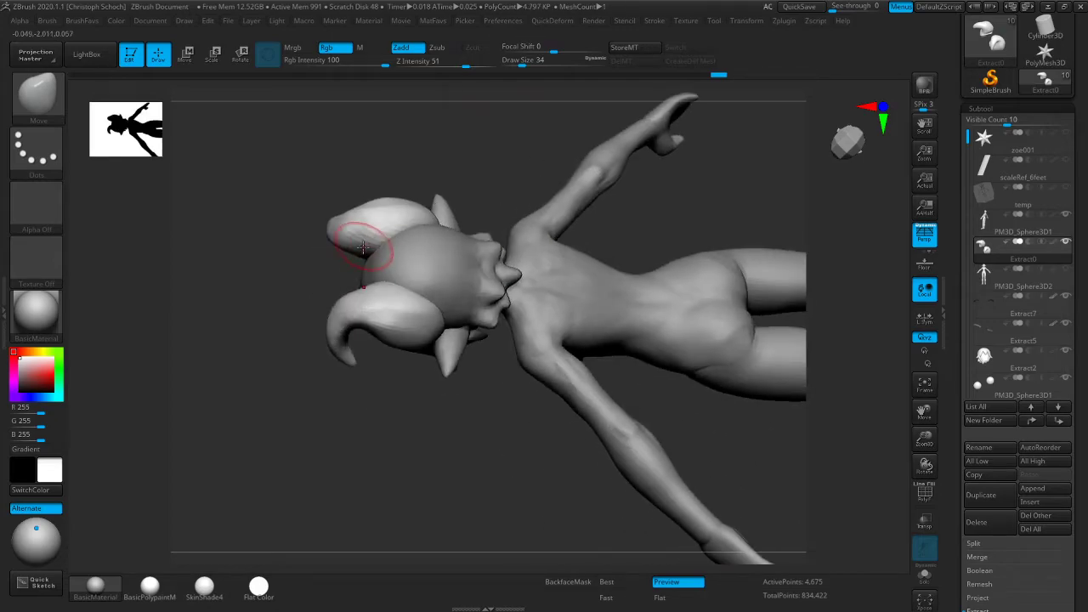
# Select the body subtool and refine the chest and shoulder area with ClayBuildup at draw size 50
pyautogui.moveTo(286, 297); pyautogui.dragTo(641, 272, button='right')
pyautogui.moveTo(922, 434); pyautogui.dragTo(884, 352)
pyautogui.moveTo(687, 347); pyautogui.dragTo(679, 369, button='right')
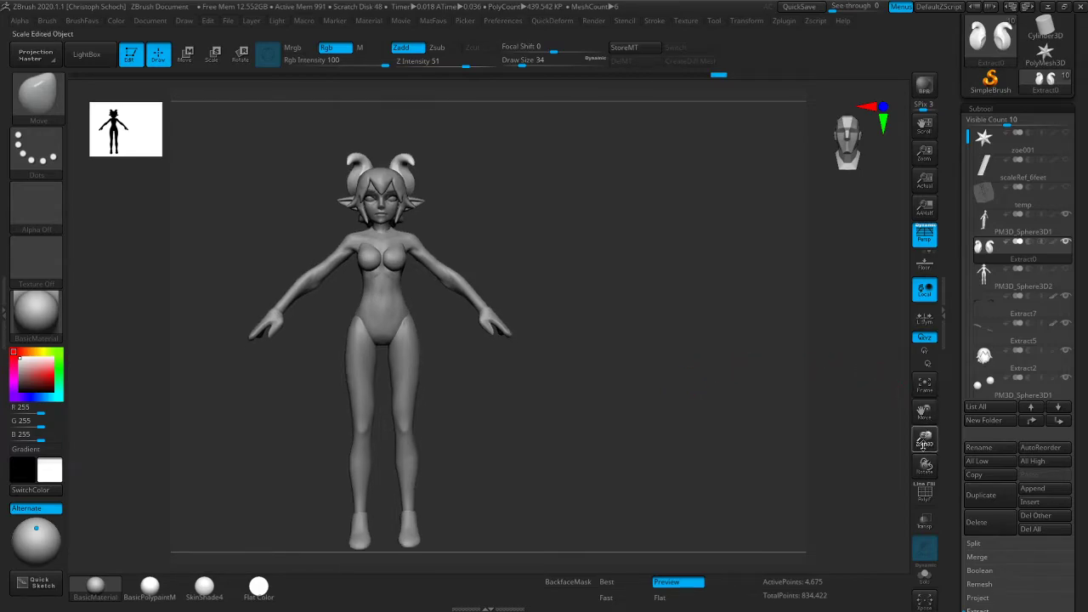
pyautogui.moveTo(923, 439); pyautogui.dragTo(828, 399)
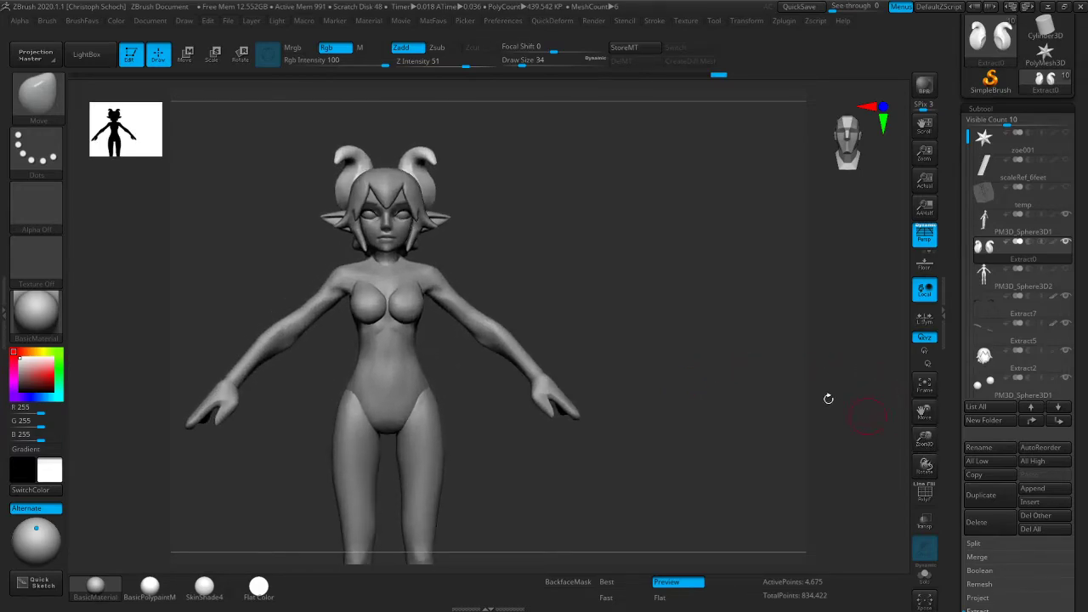
pyautogui.keyDown('alt'); pyautogui.click(337, 278); pyautogui.keyUp('alt')
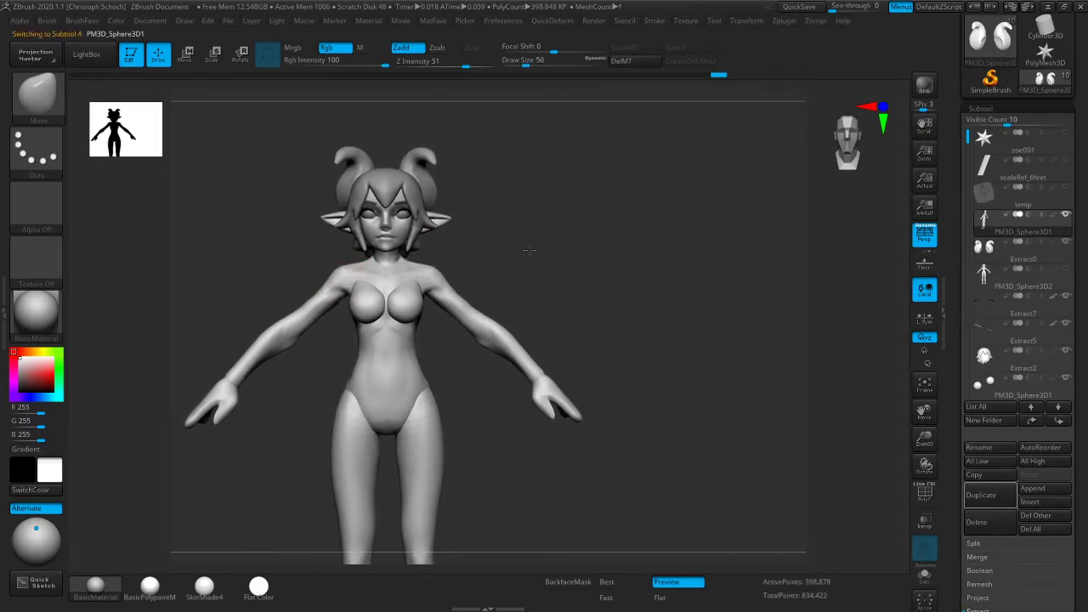
pyautogui.moveTo(493, 282)
pyautogui.mouseDown()
pyautogui.moveTo(480, 270)
pyautogui.moveTo(502, 251)
pyautogui.moveTo(485, 247)
pyautogui.mouseUp()
pyautogui.press('b')
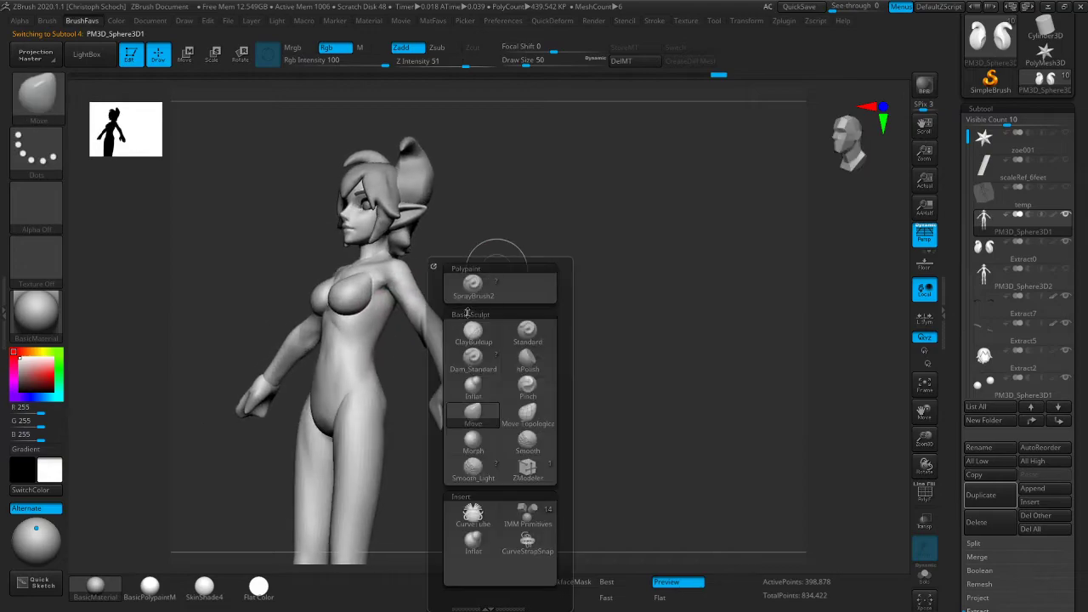
pyautogui.press('c')
pyautogui.press('b')
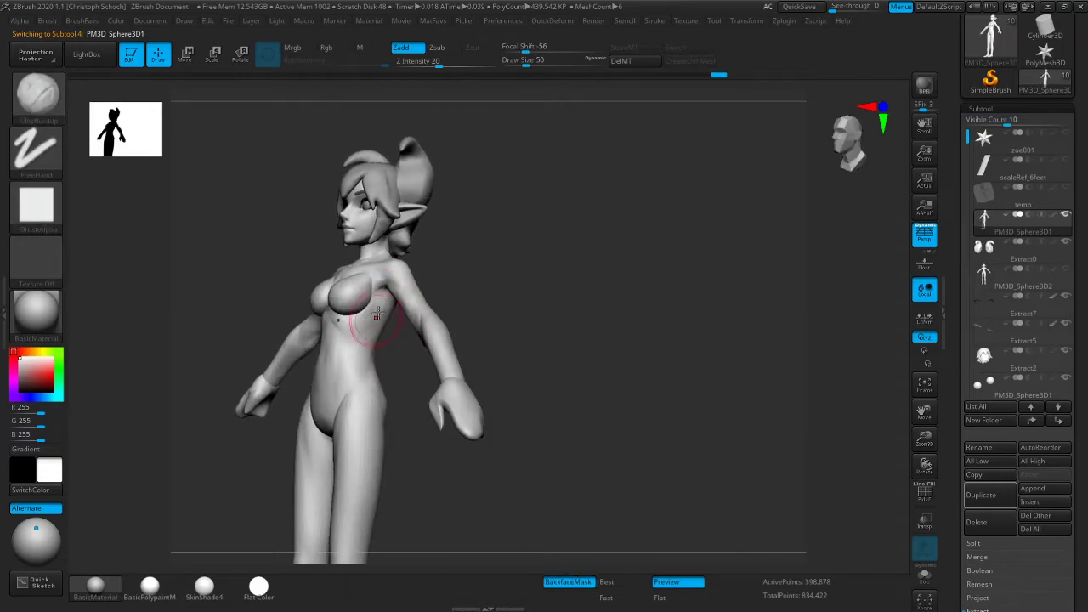
pyautogui.keyDown('shift'); pyautogui.moveTo(440, 279); pyautogui.dragTo(519, 283); pyautogui.keyUp('shift')
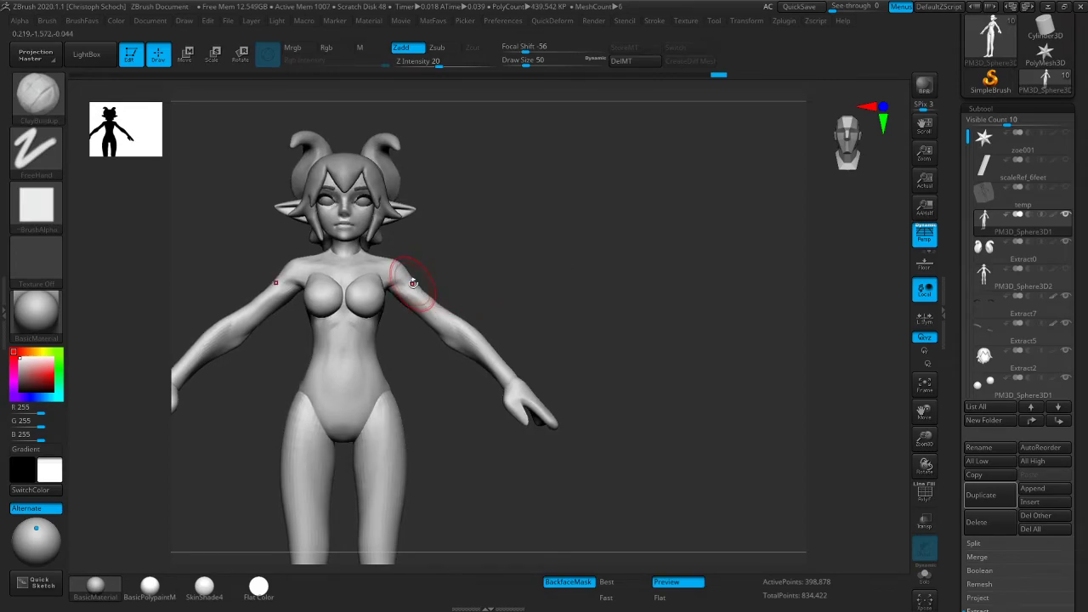
pyautogui.moveTo(560, 289)
pyautogui.mouseDown()
pyautogui.moveTo(581, 287)
pyautogui.moveTo(571, 289)
pyautogui.mouseUp()
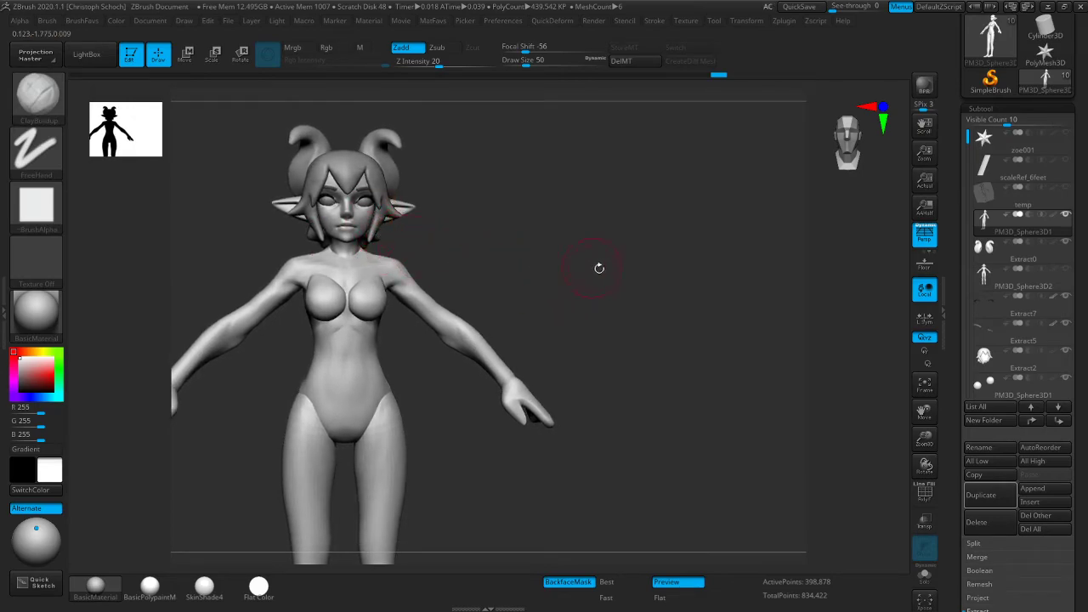
pyautogui.moveTo(608, 271); pyautogui.dragTo(523, 303)
# Adjust the sides of the torso and the waist with the Move brush, increasing the draw size to 82
pyautogui.press('b')
pyautogui.press('m')
pyautogui.press('v')
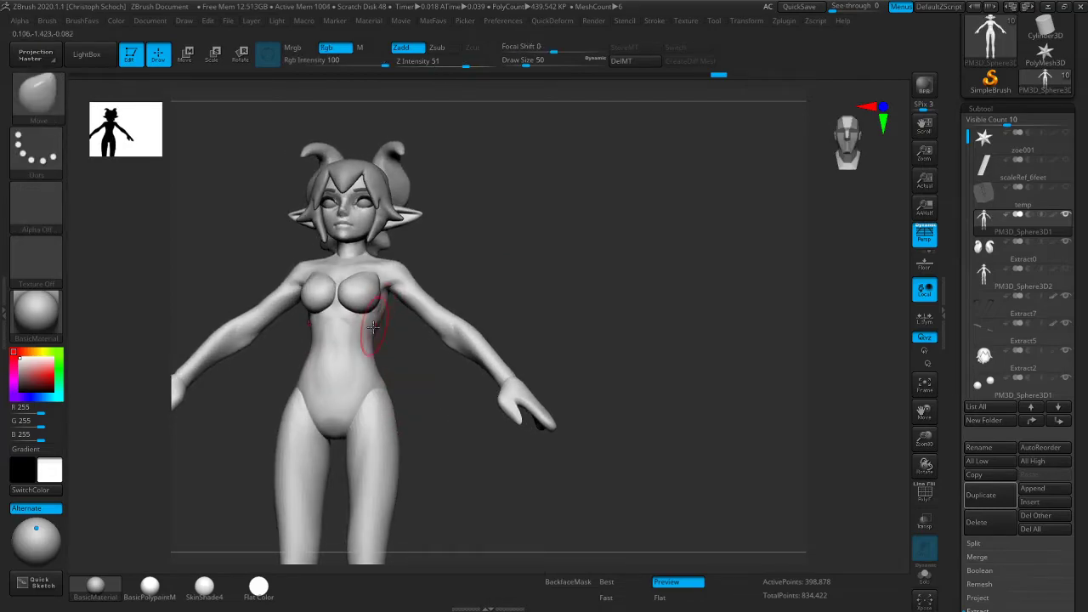
pyautogui.moveTo(388, 345)
pyautogui.mouseDown(button='right')
pyautogui.moveTo(406, 342)
pyautogui.moveTo(401, 355)
pyautogui.mouseUp(button='right')
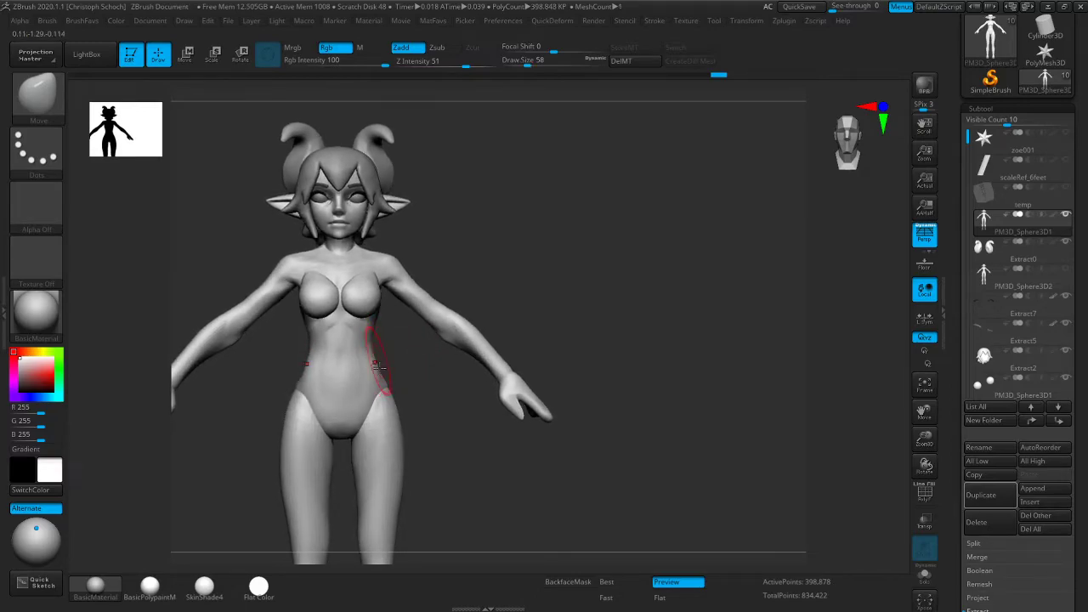
pyautogui.press(']')
pyautogui.moveTo(549, 303); pyautogui.dragTo(547, 291, button='right')
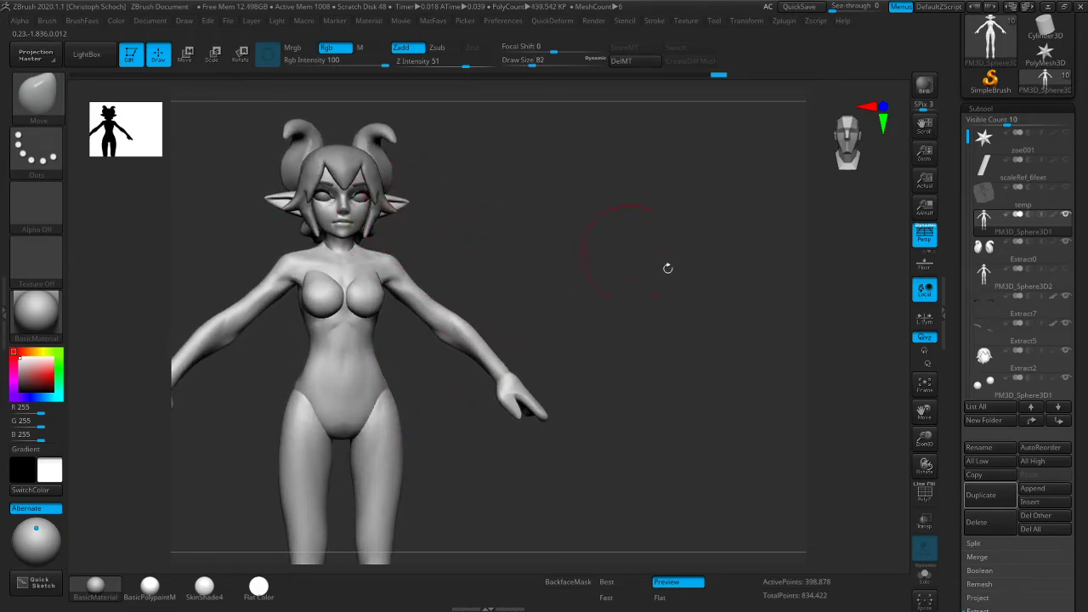
# Check the figure's overall proportions from the front and turn off the perspective view
pyautogui.moveTo(925, 438); pyautogui.dragTo(923, 422)
pyautogui.moveTo(925, 412); pyautogui.dragTo(976, 447)
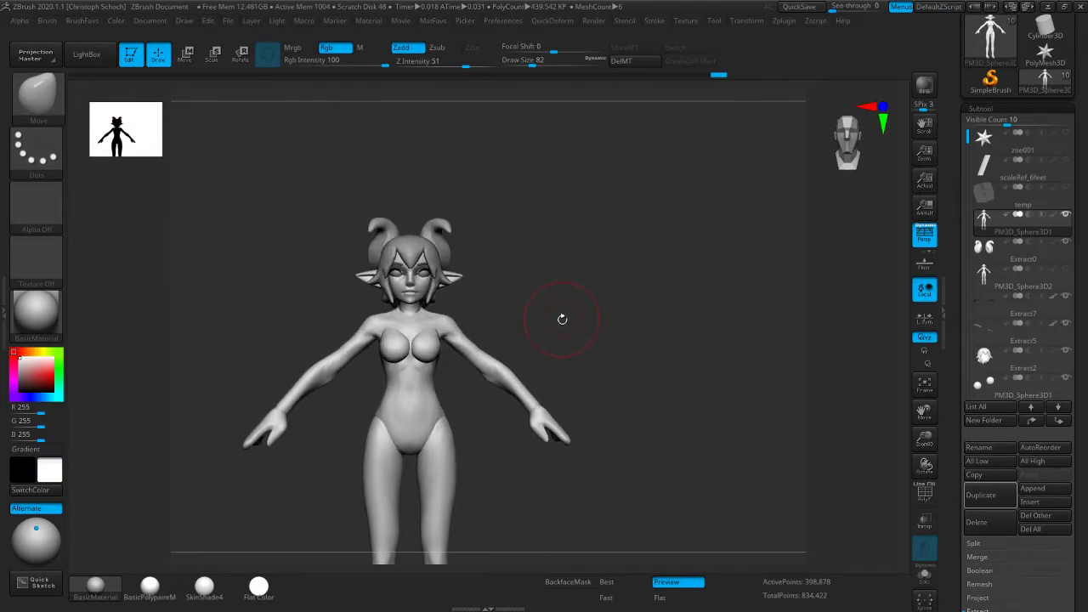
pyautogui.moveTo(561, 324); pyautogui.dragTo(614, 315, button='right')
pyautogui.moveTo(924, 439); pyautogui.dragTo(850, 397)
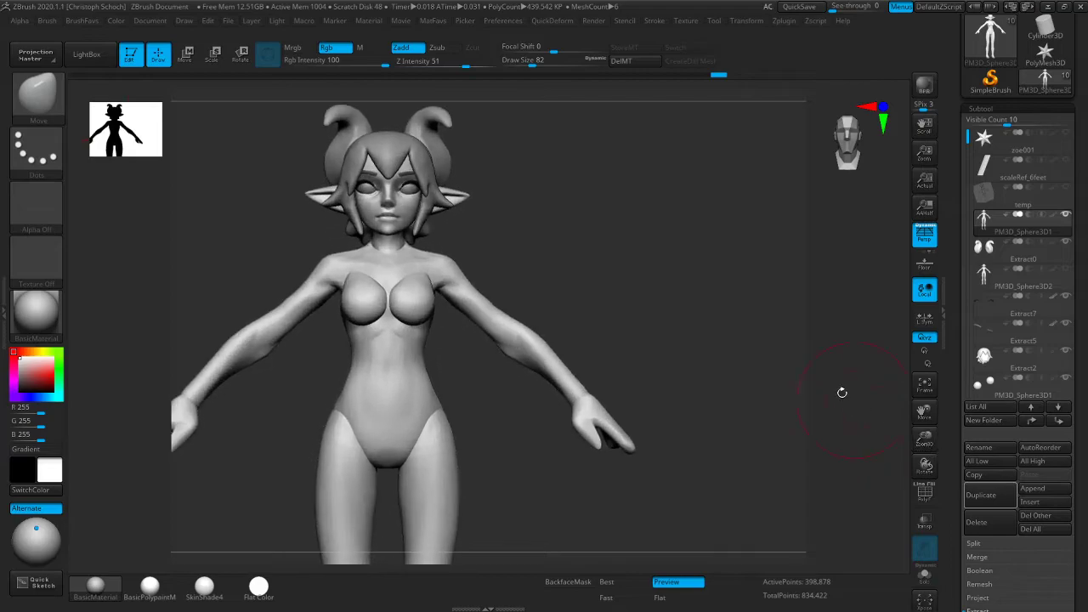
pyautogui.moveTo(923, 438); pyautogui.dragTo(924, 413)
pyautogui.keyDown('alt'); pyautogui.moveTo(656, 350); pyautogui.dragTo(673, 351); pyautogui.keyUp('alt')
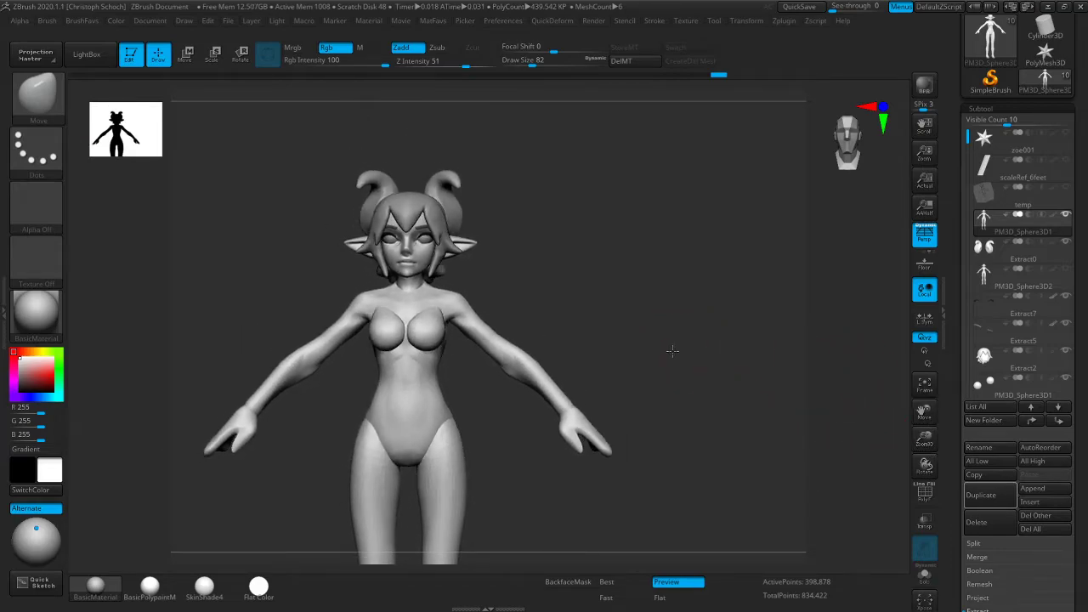
pyautogui.click(925, 234)
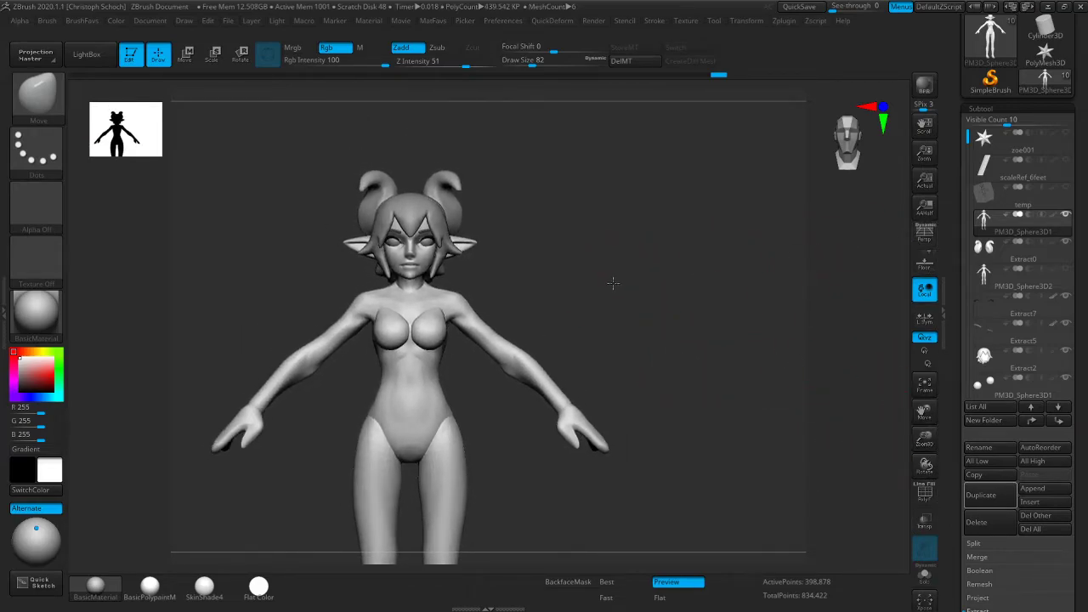
pyautogui.keyDown('ctrl'); pyautogui.keyDown('shift'); pyautogui.click(420, 265); pyautogui.keyUp('shift'); pyautogui.keyUp('ctrl')
pyautogui.keyDown('ctrl'); pyautogui.keyDown('shift'); pyautogui.click(455, 260); pyautogui.keyUp('shift'); pyautogui.keyUp('ctrl')
pyautogui.keyDown('ctrl'); pyautogui.keyDown('shift'); pyautogui.click(456, 253); pyautogui.keyUp('shift'); pyautogui.keyUp('ctrl')
pyautogui.keyDown('ctrl'); pyautogui.keyDown('shift'); pyautogui.click(420, 270); pyautogui.keyUp('shift'); pyautogui.keyUp('ctrl')
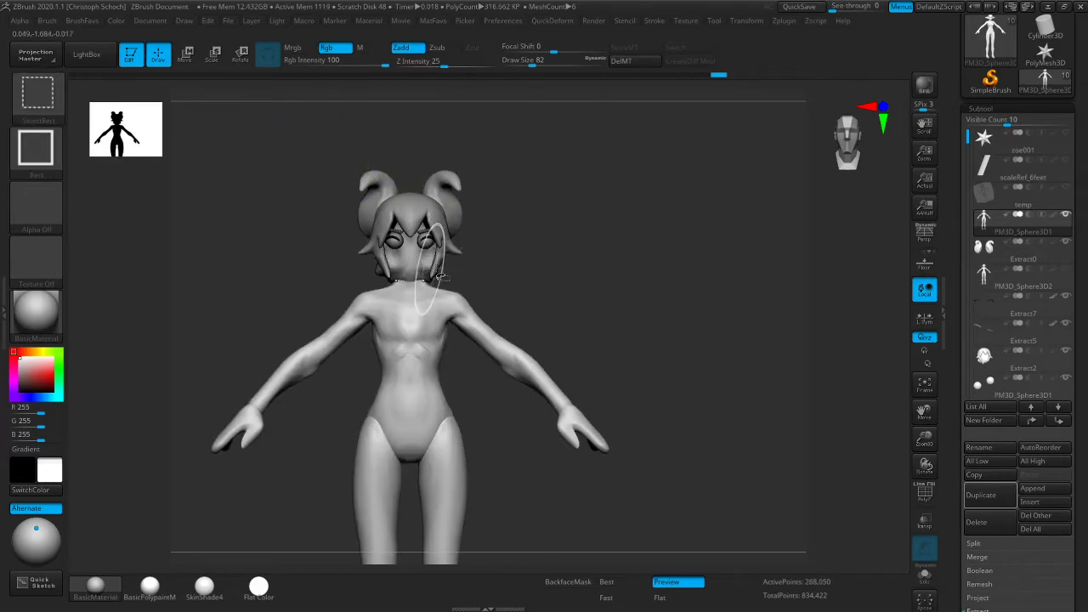
pyautogui.keyDown('ctrl'); pyautogui.keyDown('shift'); pyautogui.click(561, 255); pyautogui.keyUp('shift'); pyautogui.keyUp('ctrl')
pyautogui.hotkey('ctrl', 'z')
# Hide the body mesh below the neck so that only the head remains displayed
pyautogui.keyDown('ctrl'); pyautogui.keyDown('shift'); pyautogui.moveTo(874, 411); pyautogui.dragTo(807, 401); pyautogui.keyUp('shift'); pyautogui.keyUp('ctrl')
pyautogui.keyDown('ctrl'); pyautogui.keyDown('alt'); pyautogui.keyDown('shift'); pyautogui.moveTo(592, 431); pyautogui.dragTo(313, 298); pyautogui.keyUp('shift'); pyautogui.keyUp('alt'); pyautogui.keyUp('ctrl')
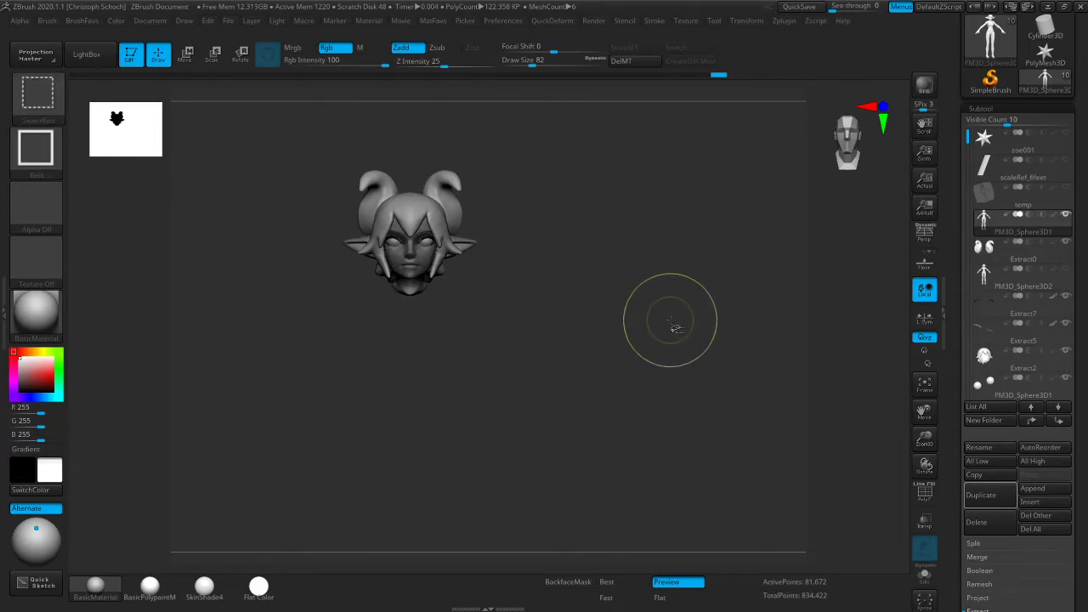
# Redisplay the full body mesh and scale the head from the neck with a horizontal transpose line
pyautogui.keyDown('ctrl'); pyautogui.keyDown('shift'); pyautogui.click(672, 340); pyautogui.keyUp('shift'); pyautogui.keyUp('ctrl')
pyautogui.press('e')
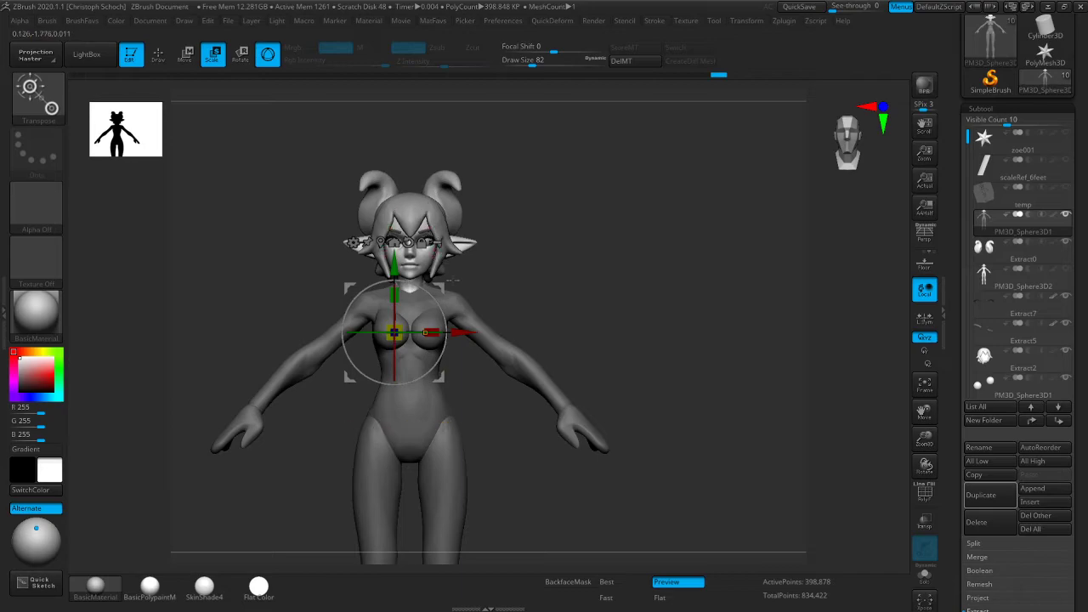
pyautogui.press('y')
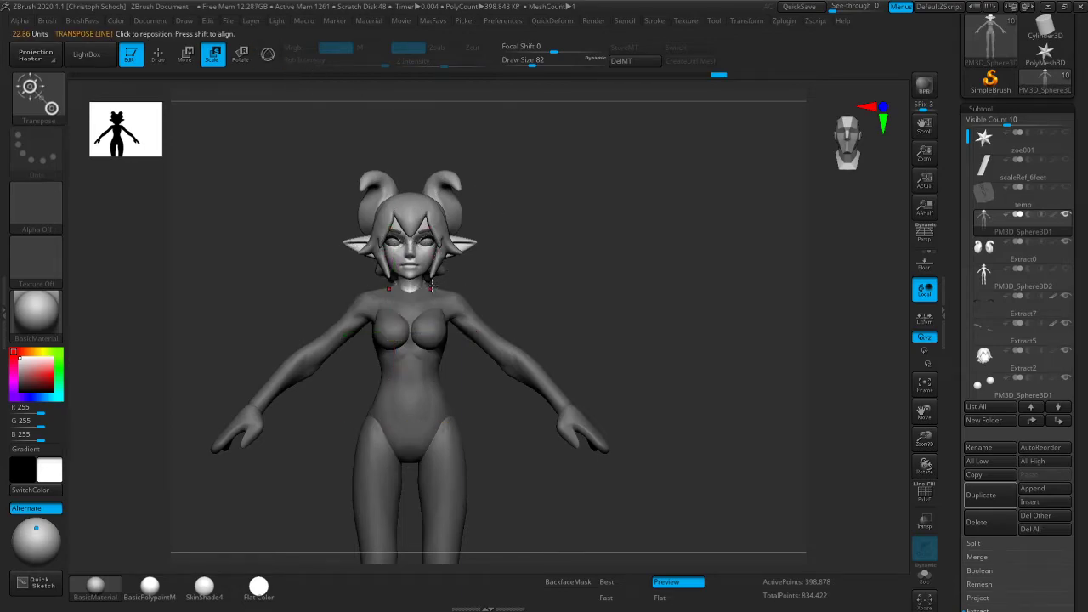
pyautogui.keyDown('shift'); pyautogui.moveTo(411, 287); pyautogui.dragTo(584, 287); pyautogui.keyUp('shift')
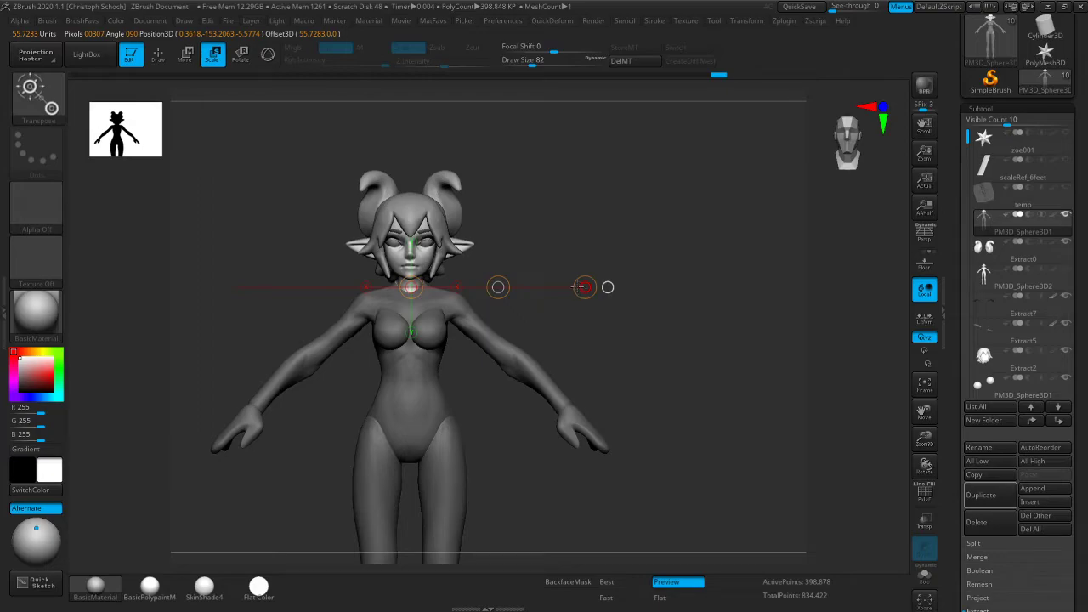
pyautogui.moveTo(433, 235); pyautogui.dragTo(430, 238)
# Scale the facial detail subtools Extract7 and Extract5 and the hair subtool from the same transpose line to match the head
pyautogui.keyDown('alt'); pyautogui.click(429, 238); pyautogui.keyUp('alt')
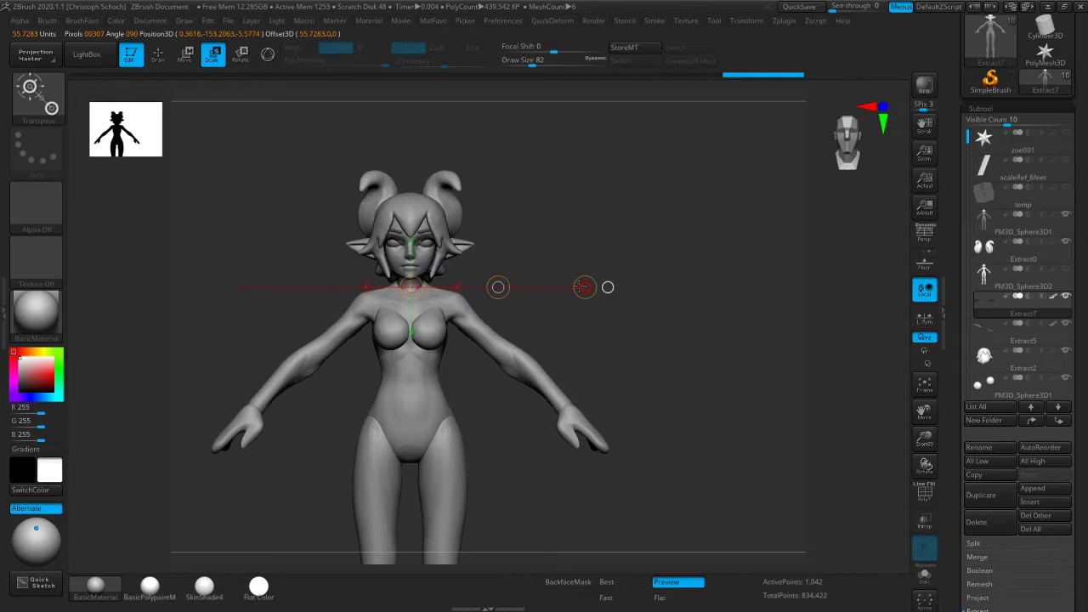
pyautogui.click(431, 231)
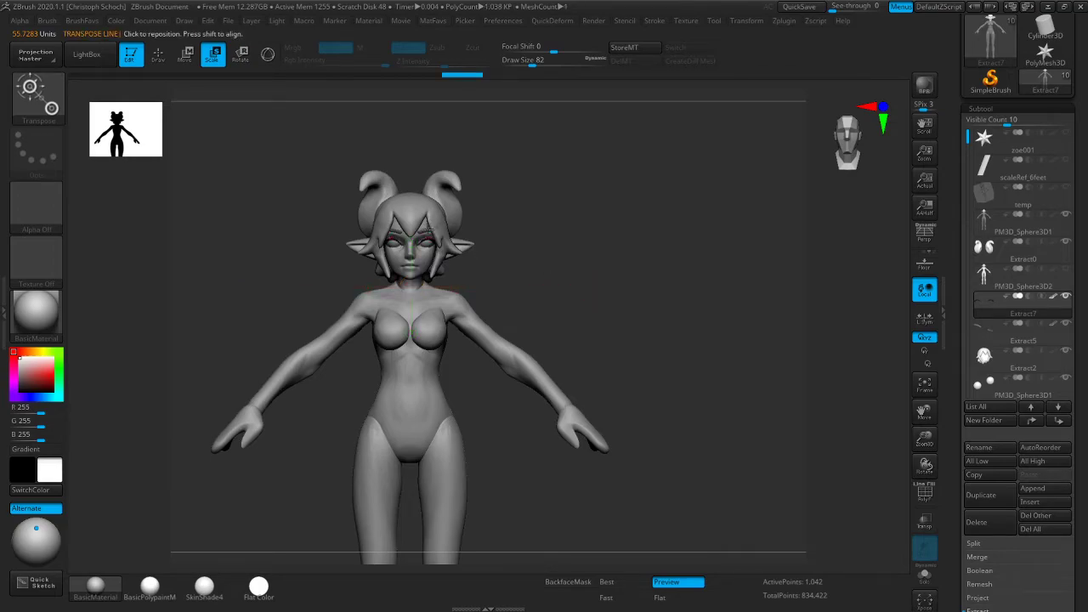
pyautogui.keyDown('alt'); pyautogui.click(427, 231); pyautogui.keyUp('alt')
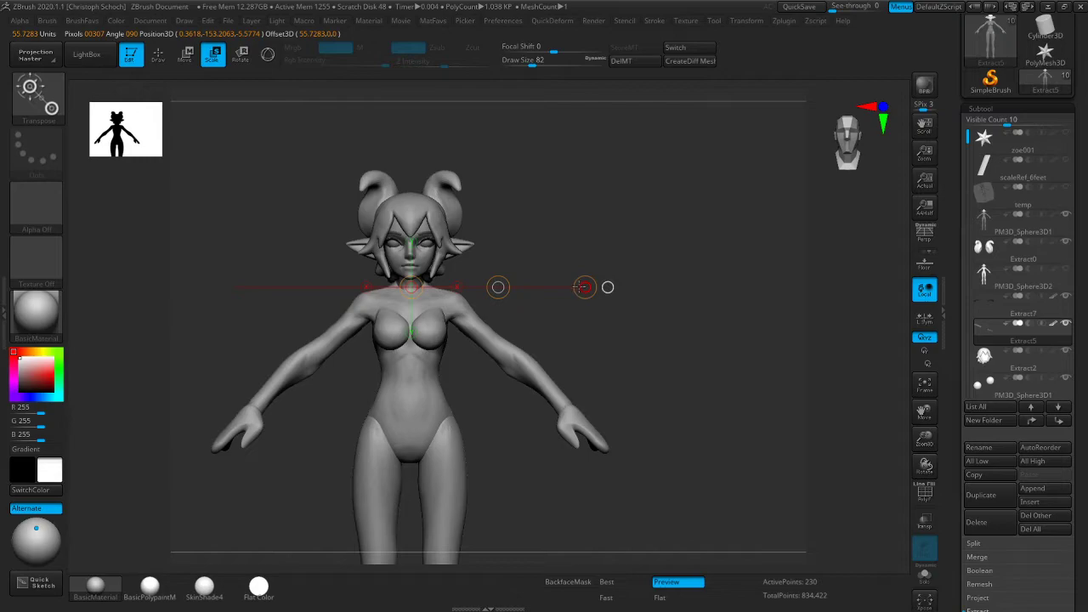
pyautogui.keyDown('alt'); pyautogui.click(440, 235); pyautogui.keyUp('alt')
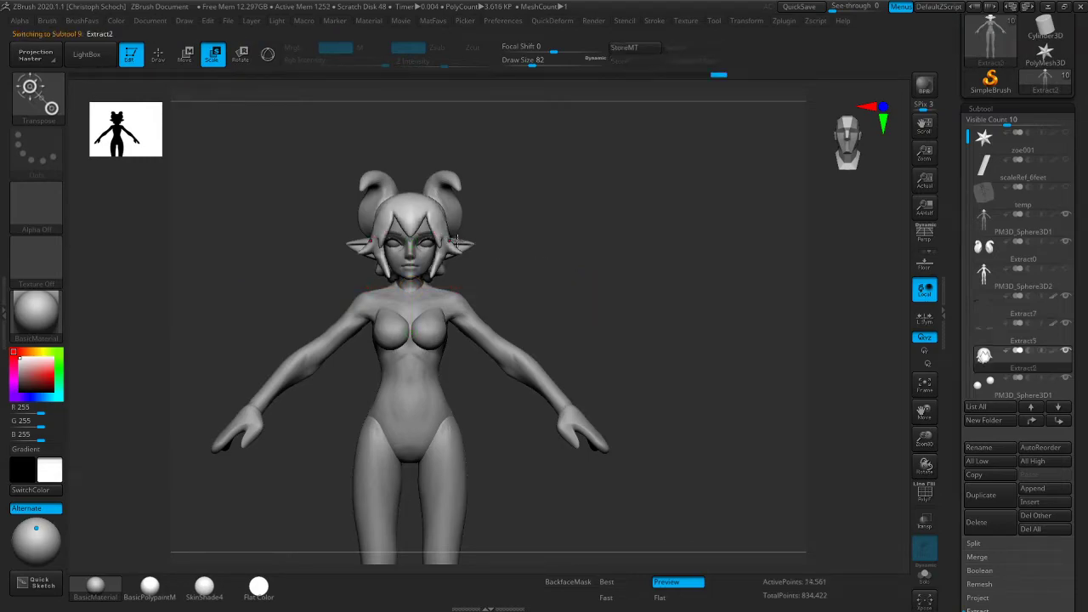
pyautogui.click(437, 242)
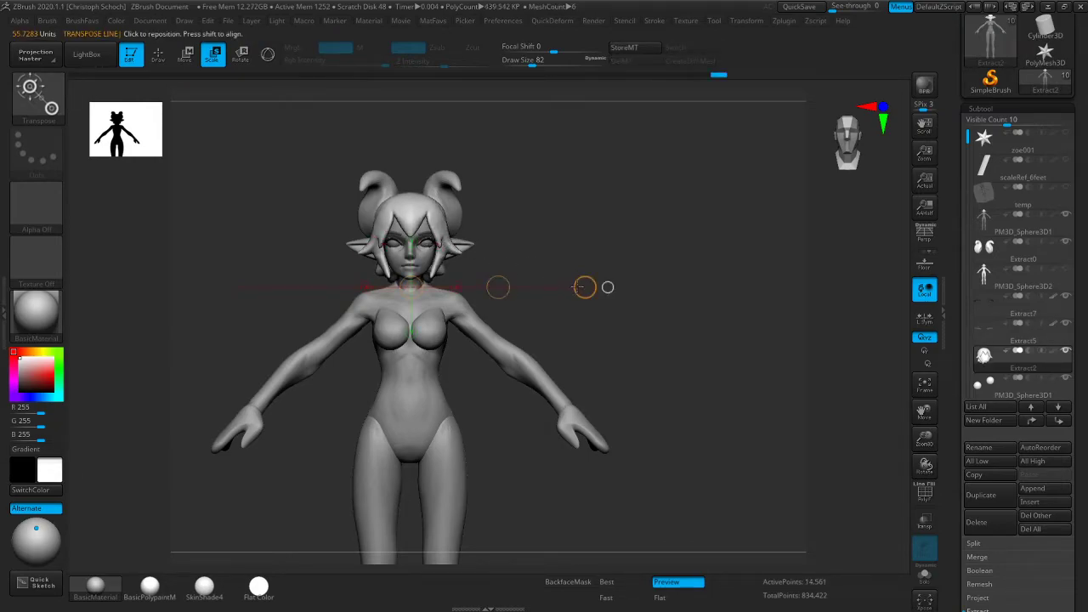
pyautogui.click(584, 286)
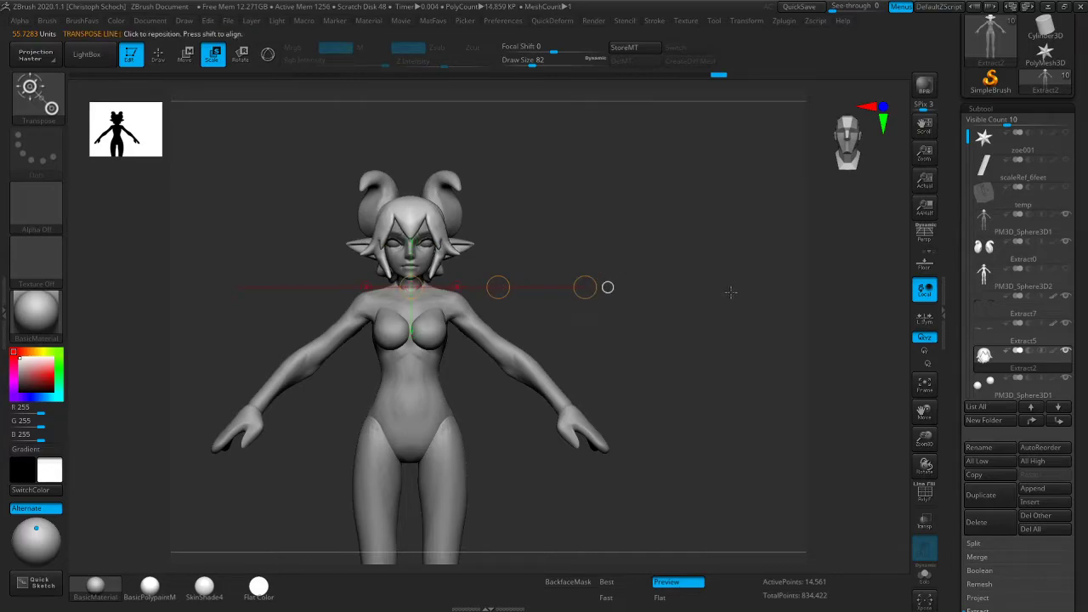
# Select the eyeballs subtool, fit the eyes to the sockets with the gizmo, and check their placement with transparency
pyautogui.keyDown('alt'); pyautogui.click(428, 243); pyautogui.keyUp('alt')
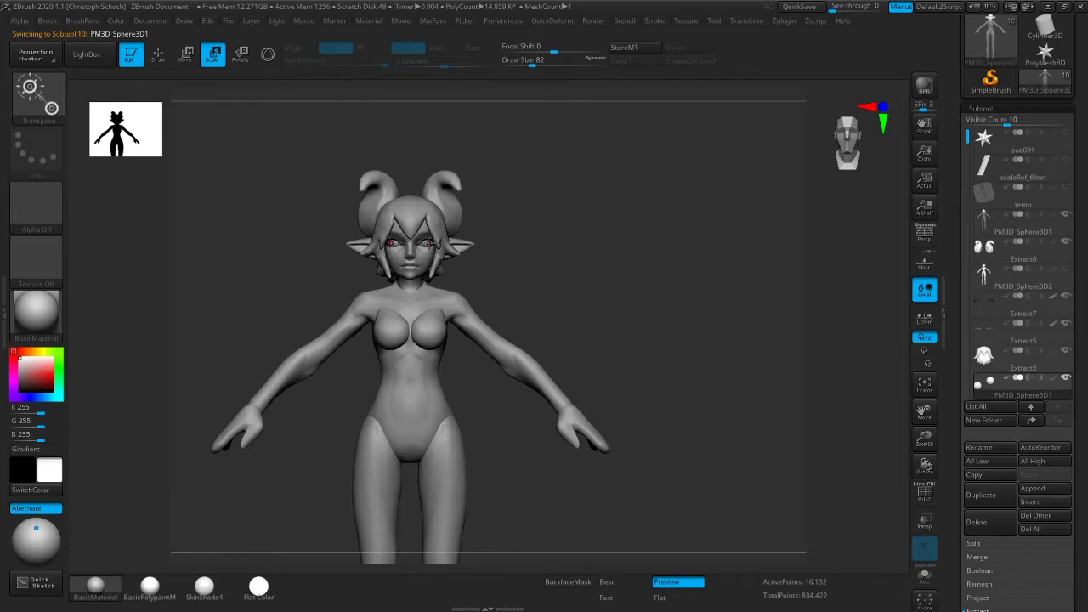
pyautogui.moveTo(925, 440); pyautogui.dragTo(927, 420)
pyautogui.moveTo(425, 173); pyautogui.dragTo(425, 180)
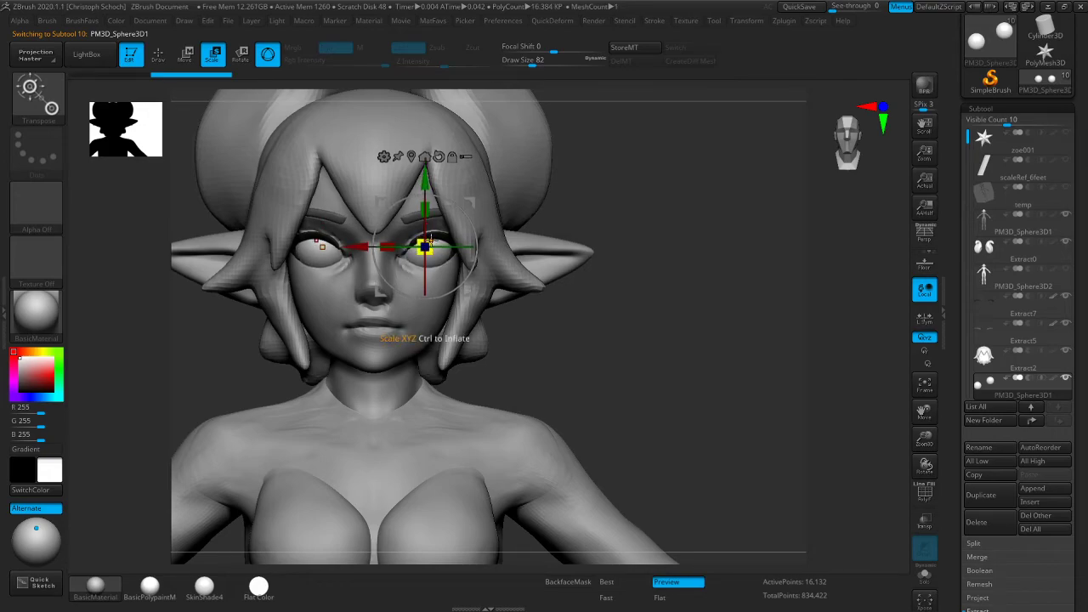
pyautogui.moveTo(425, 246); pyautogui.dragTo(425, 246)
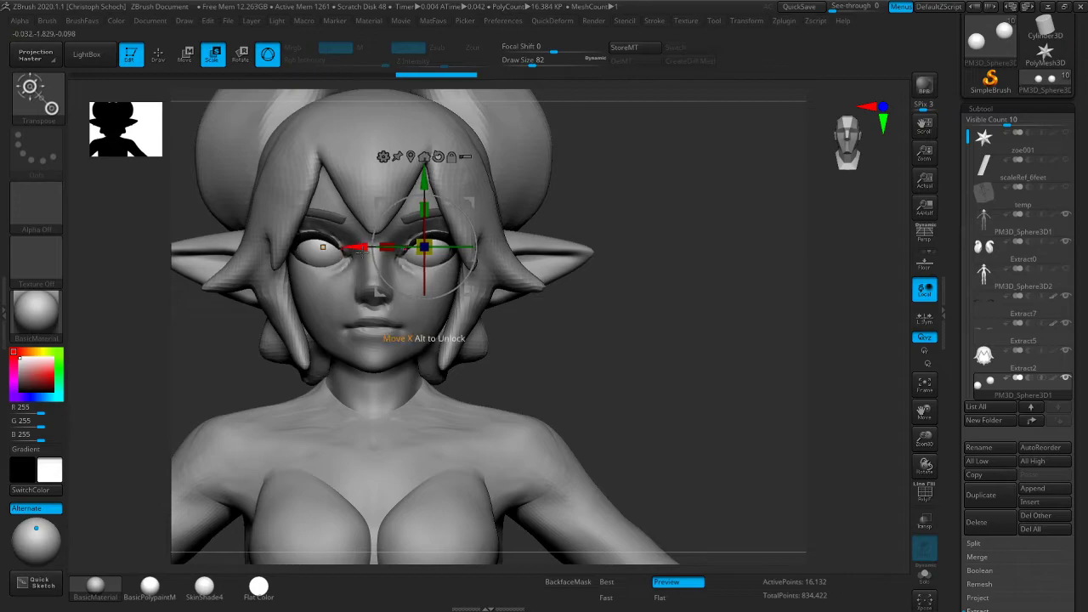
pyautogui.click(925, 524)
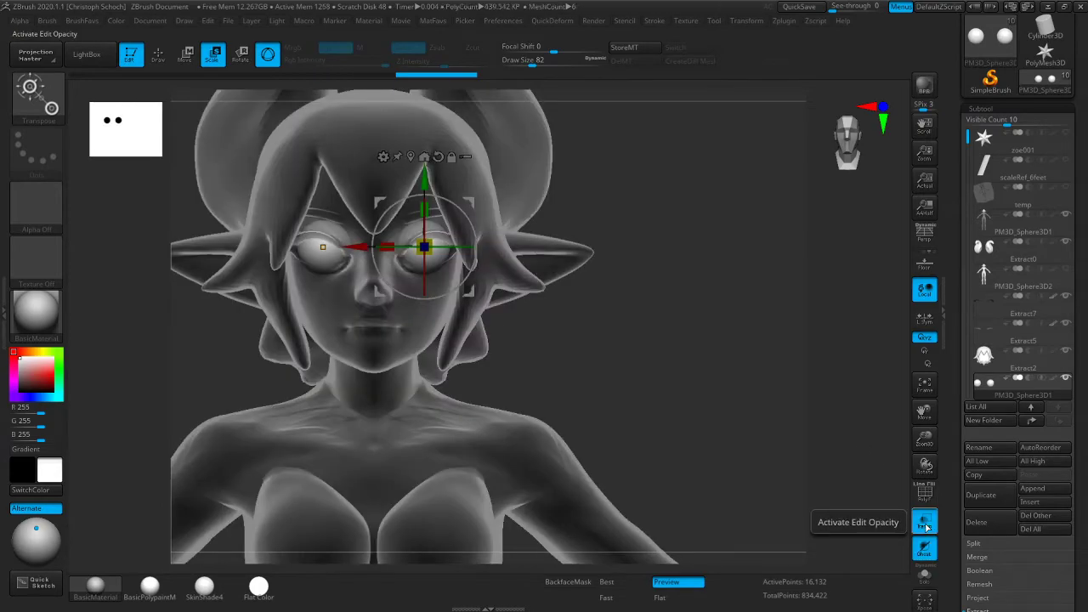
pyautogui.click(926, 524)
pyautogui.click(927, 492)
pyautogui.click(927, 491)
# Return to Draw mode, bring the upper body back into view and turn on the perspective display
pyautogui.moveTo(925, 439); pyautogui.dragTo(813, 388)
pyautogui.click(163, 61)
pyautogui.moveTo(673, 264)
pyautogui.mouseDown()
pyautogui.moveTo(692, 280)
pyautogui.moveTo(651, 282)
pyautogui.moveTo(722, 287)
pyautogui.mouseUp()
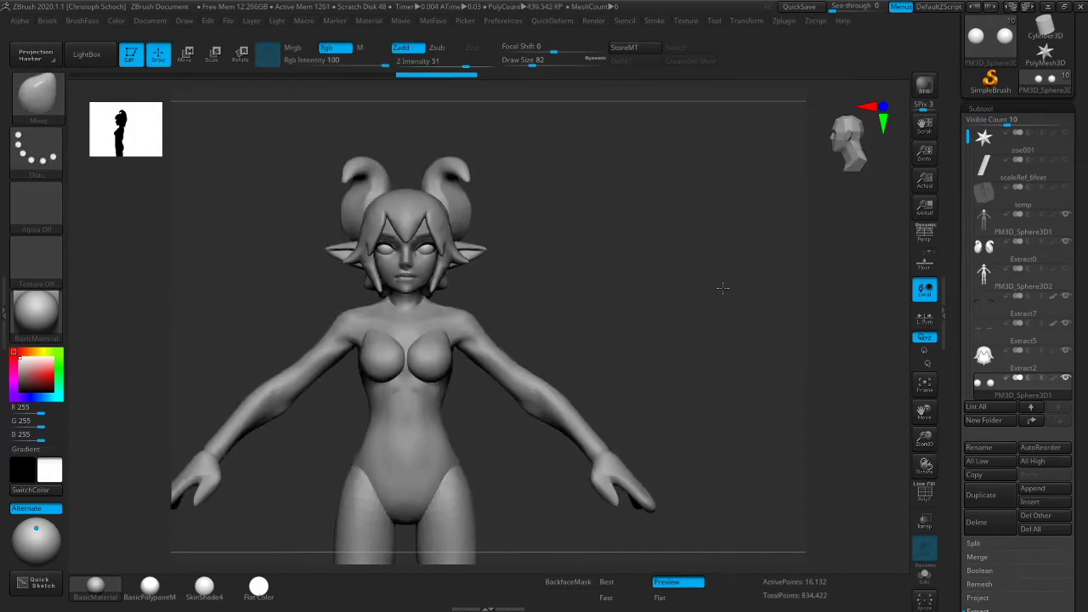
pyautogui.click(925, 234)
pyautogui.moveTo(900, 242); pyautogui.dragTo(655, 287)
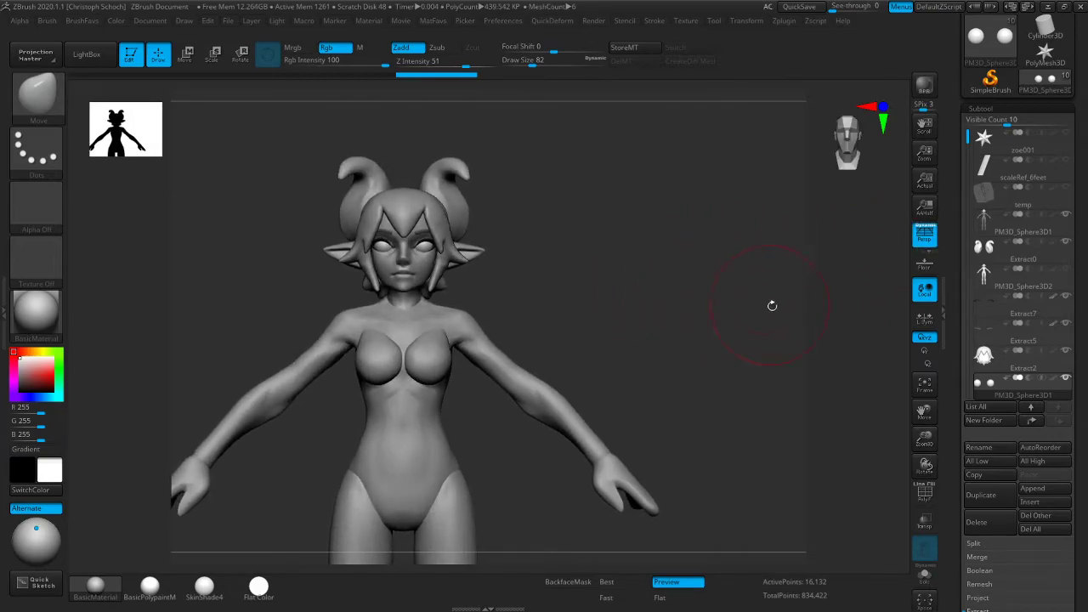
# Select the body subtool, clear its mask and reshape the shoulders and upper arms with the Move brush, starting at draw size 58
pyautogui.keyDown('alt'); pyautogui.click(414, 259); pyautogui.keyUp('alt')
pyautogui.moveTo(655, 243); pyautogui.dragTo(666, 339)
pyautogui.keyDown('ctrl'); pyautogui.click(654, 282); pyautogui.keyUp('ctrl')
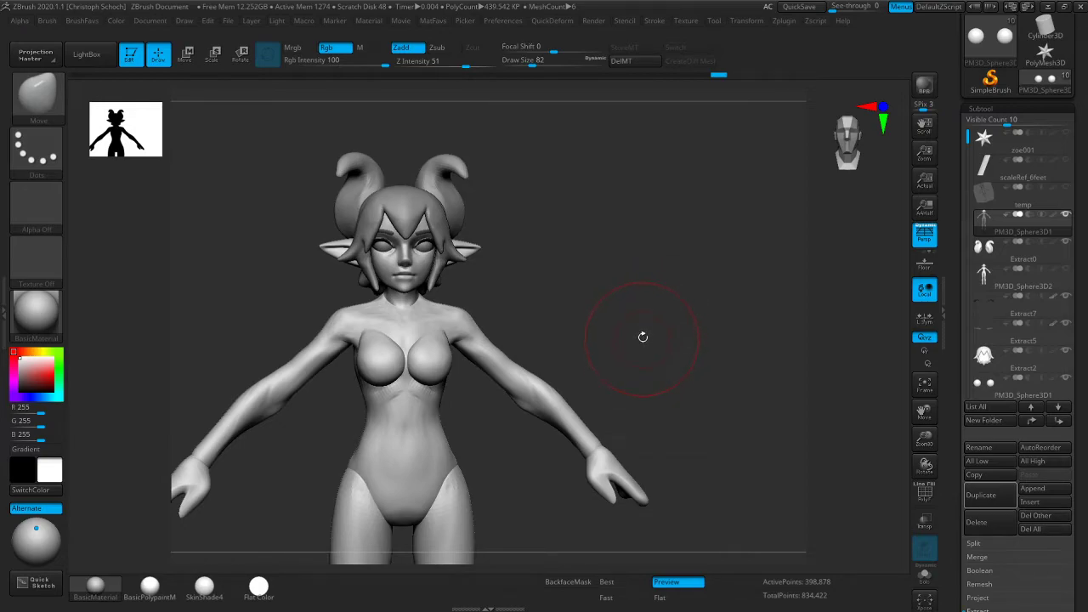
pyautogui.moveTo(656, 302); pyautogui.dragTo(661, 309)
pyautogui.press('b')
pyautogui.click(687, 403)
pyautogui.press('[')
pyautogui.press('[')
pyautogui.press('[')
pyautogui.moveTo(334, 324); pyautogui.dragTo(332, 330)
pyautogui.moveTo(470, 322); pyautogui.dragTo(472, 322)
pyautogui.moveTo(555, 304); pyautogui.dragTo(365, 372)
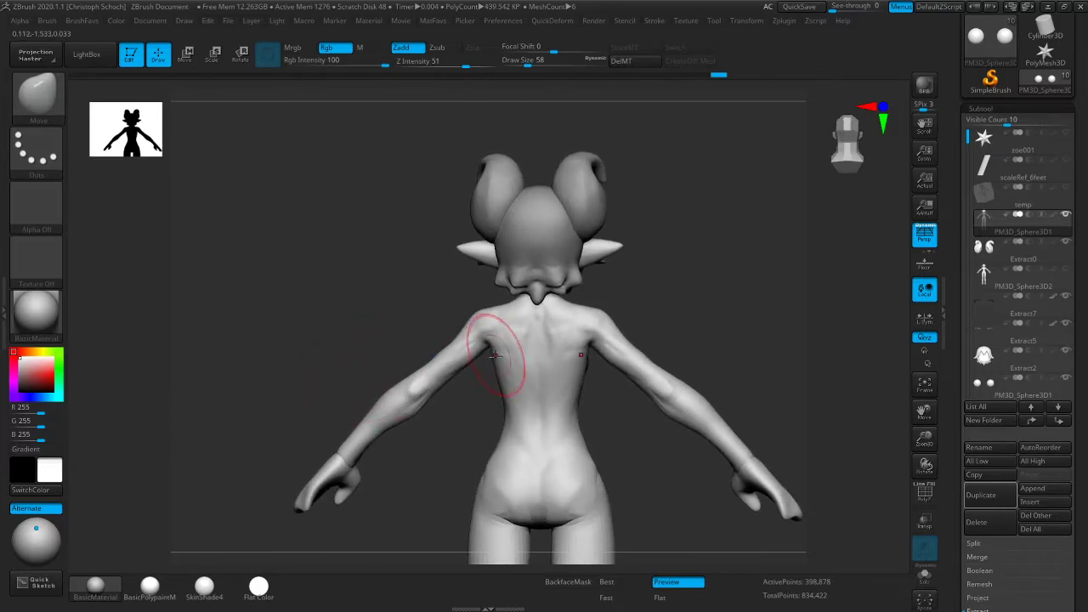
pyautogui.moveTo(478, 389); pyautogui.dragTo(631, 357)
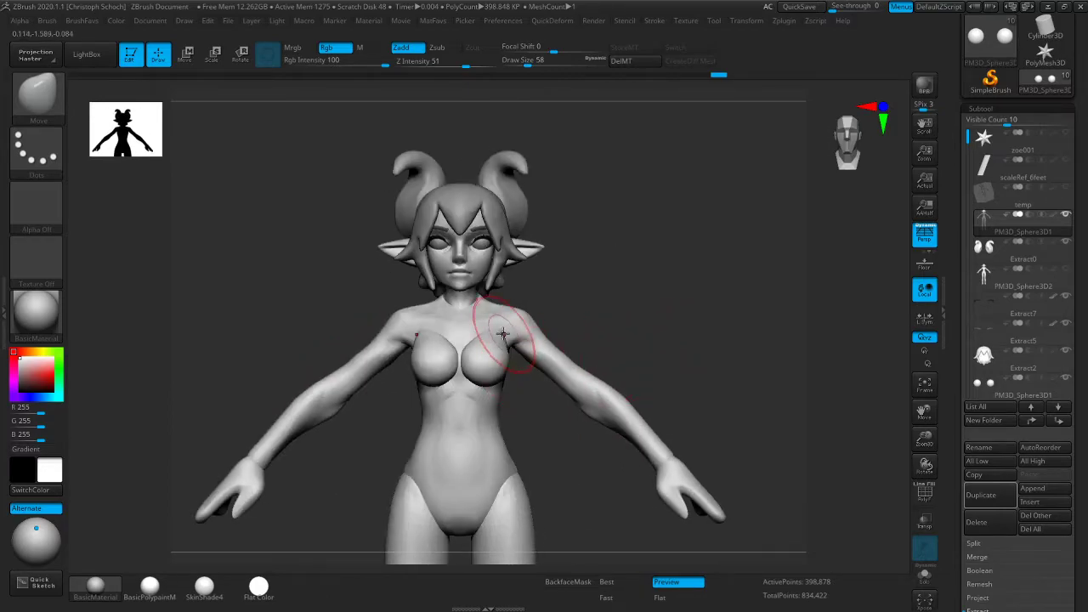
pyautogui.moveTo(614, 309)
pyautogui.keyDown('shift'); pyautogui.mouseDown()
pyautogui.moveTo(510, 357)
pyautogui.moveTo(482, 384)
pyautogui.moveTo(608, 304)
pyautogui.mouseUp(); pyautogui.keyUp('shift')
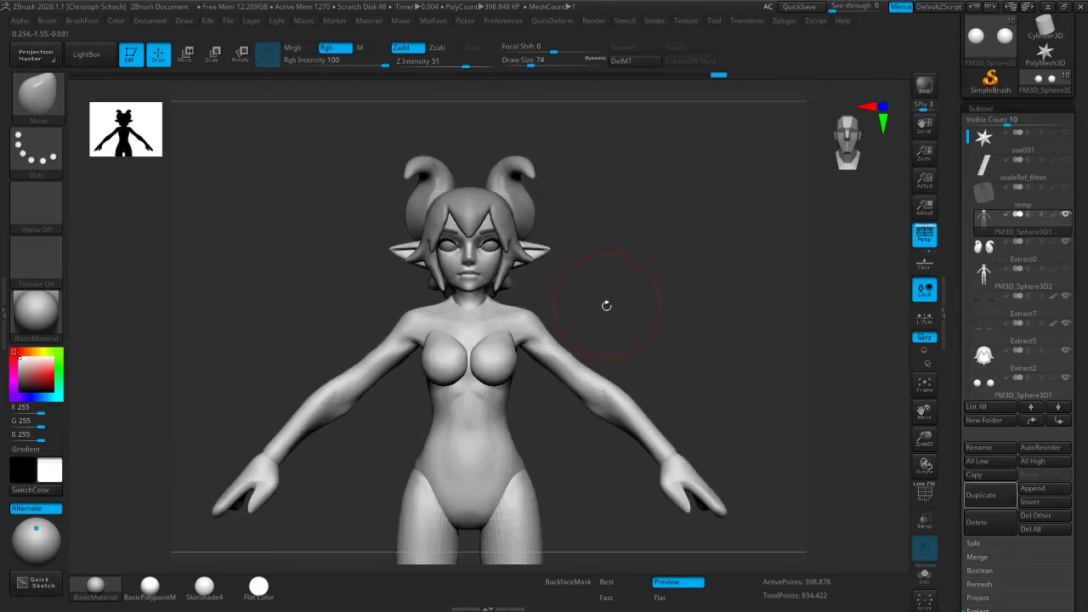
pyautogui.moveTo(316, 403); pyautogui.dragTo(189, 374)
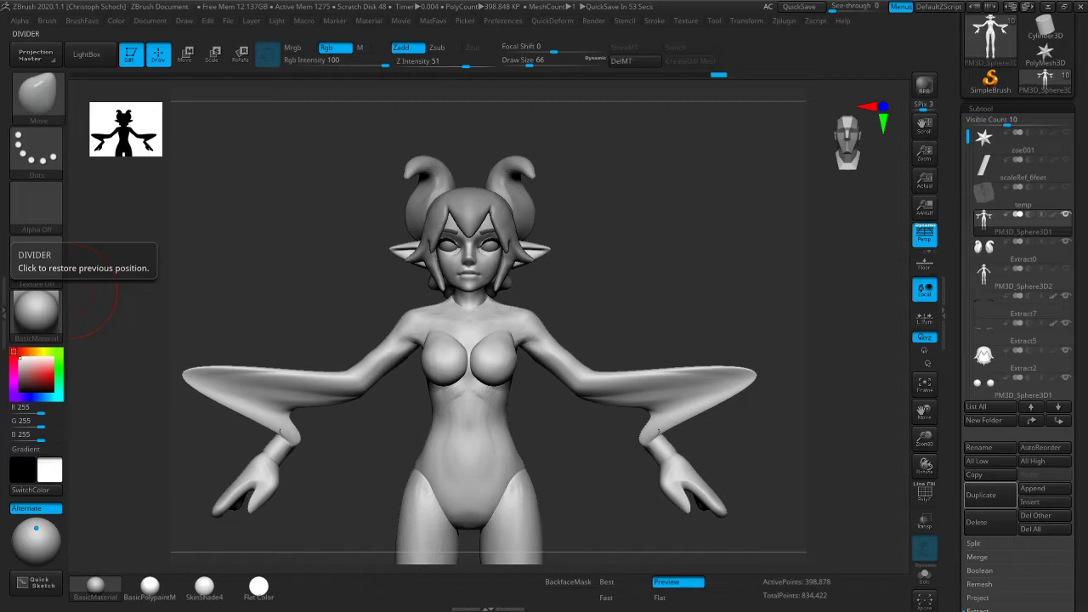
pyautogui.moveTo(715, 255)
pyautogui.mouseDown()
pyautogui.moveTo(723, 248)
pyautogui.moveTo(712, 268)
pyautogui.mouseUp()
pyautogui.hotkey('ctrl', 'z')
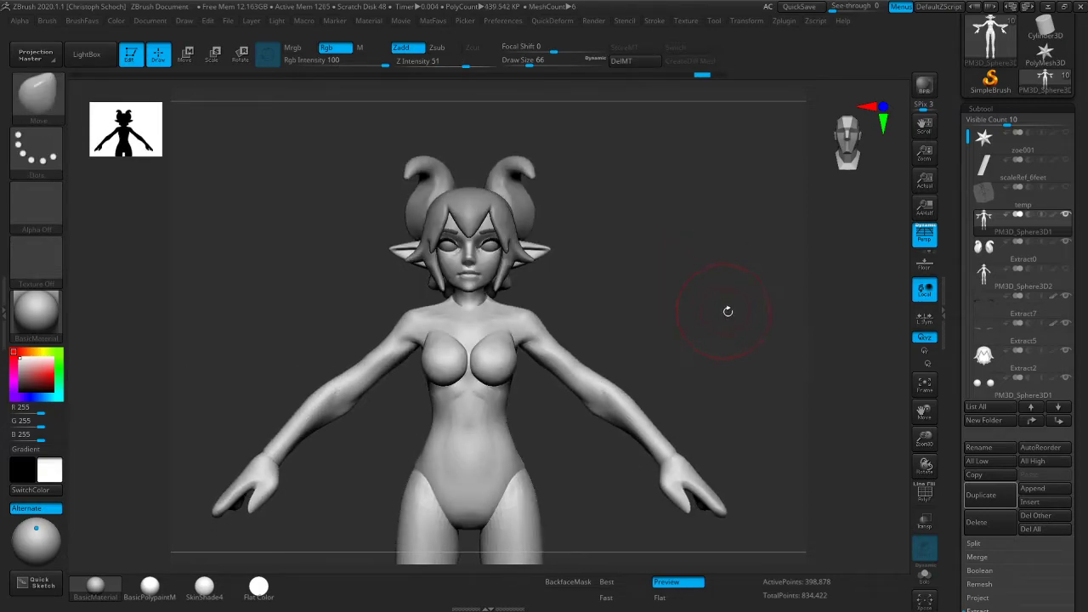
# Check the full figure's proportions from the front and back
pyautogui.moveTo(925, 439); pyautogui.dragTo(891, 336)
pyautogui.moveTo(741, 304); pyautogui.dragTo(639, 327)
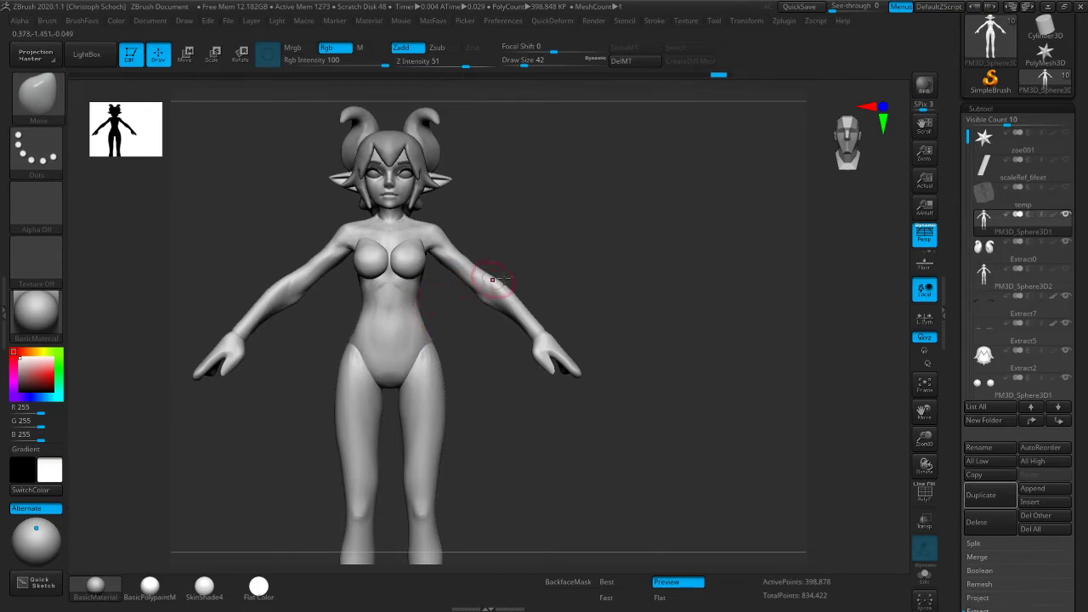
pyautogui.moveTo(619, 279); pyautogui.dragTo(770, 319)
pyautogui.moveTo(926, 416); pyautogui.dragTo(864, 531)
pyautogui.moveTo(926, 439); pyautogui.dragTo(926, 476)
pyautogui.moveTo(615, 332); pyautogui.dragTo(609, 331)
# Select the hair subtool and build up and smooth the locks at the back of the head with ClayBuildup at draw size 38
pyautogui.press('[')
pyautogui.press('[')
pyautogui.press('[')
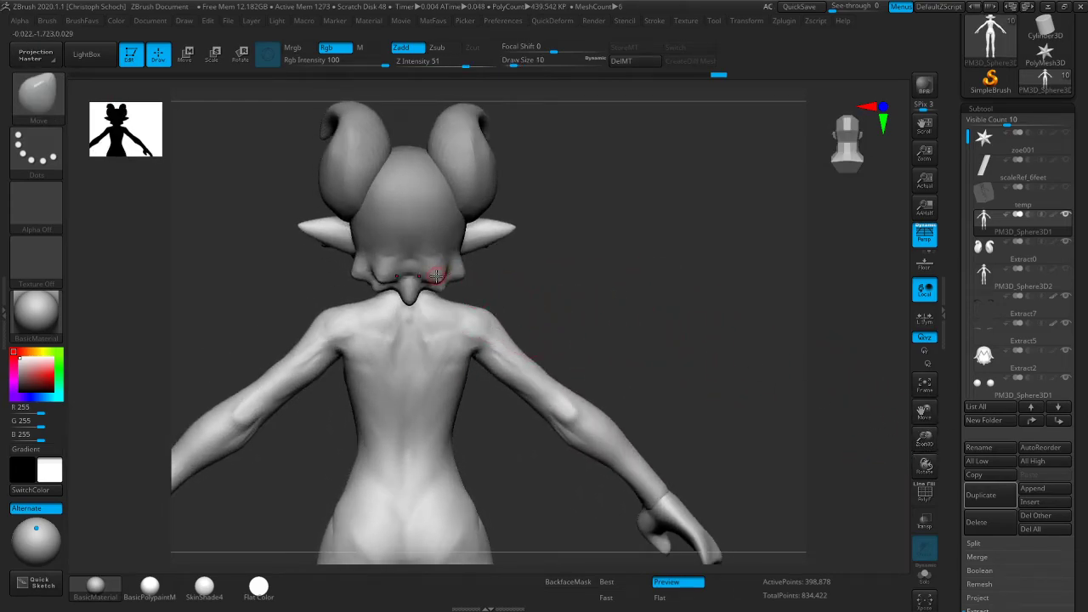
pyautogui.keyDown('alt'); pyautogui.click(442, 273); pyautogui.keyUp('alt')
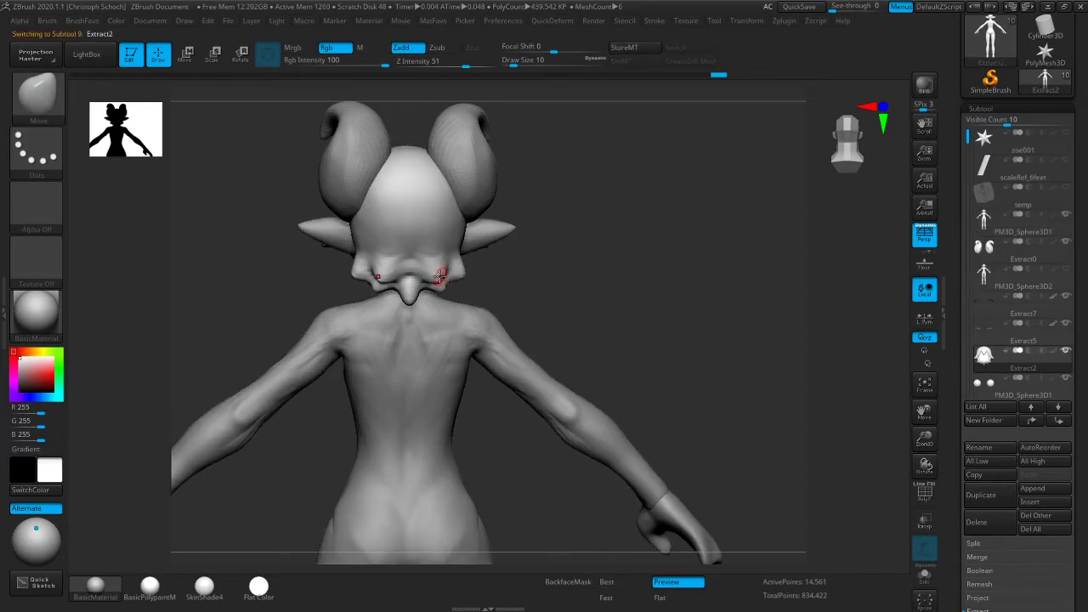
pyautogui.moveTo(489, 257)
pyautogui.mouseDown()
pyautogui.moveTo(547, 238)
pyautogui.moveTo(532, 243)
pyautogui.mouseUp()
pyautogui.press('b')
pyautogui.click(521, 335)
pyautogui.keyDown('shift'); pyautogui.moveTo(566, 207); pyautogui.dragTo(553, 209); pyautogui.keyUp('shift')
pyautogui.press(']')
pyautogui.press(']')
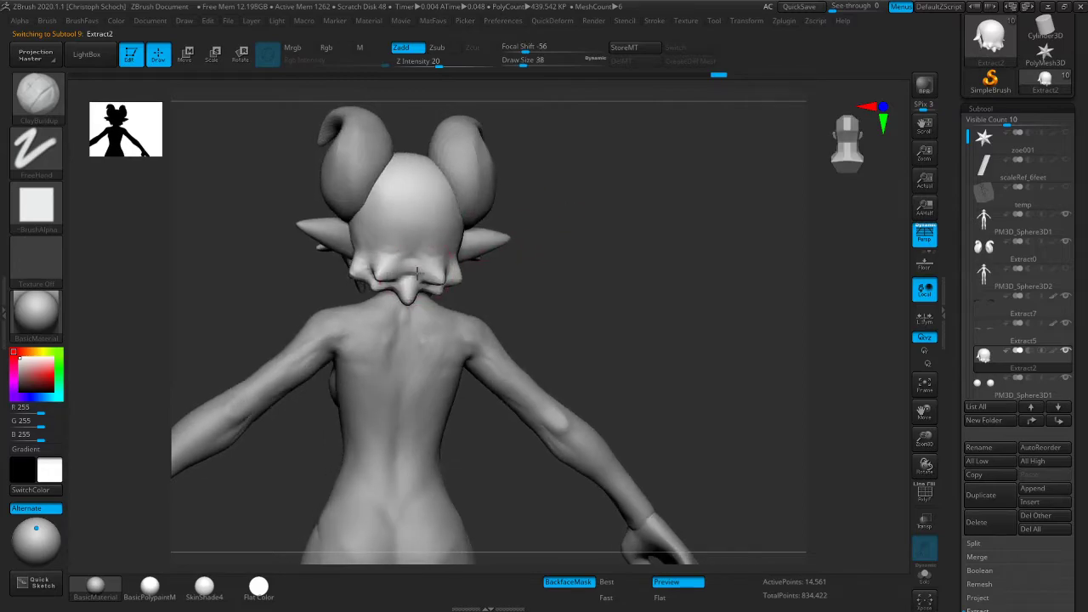
pyautogui.keyDown('shift'); pyautogui.moveTo(491, 270); pyautogui.dragTo(576, 261); pyautogui.keyUp('shift')
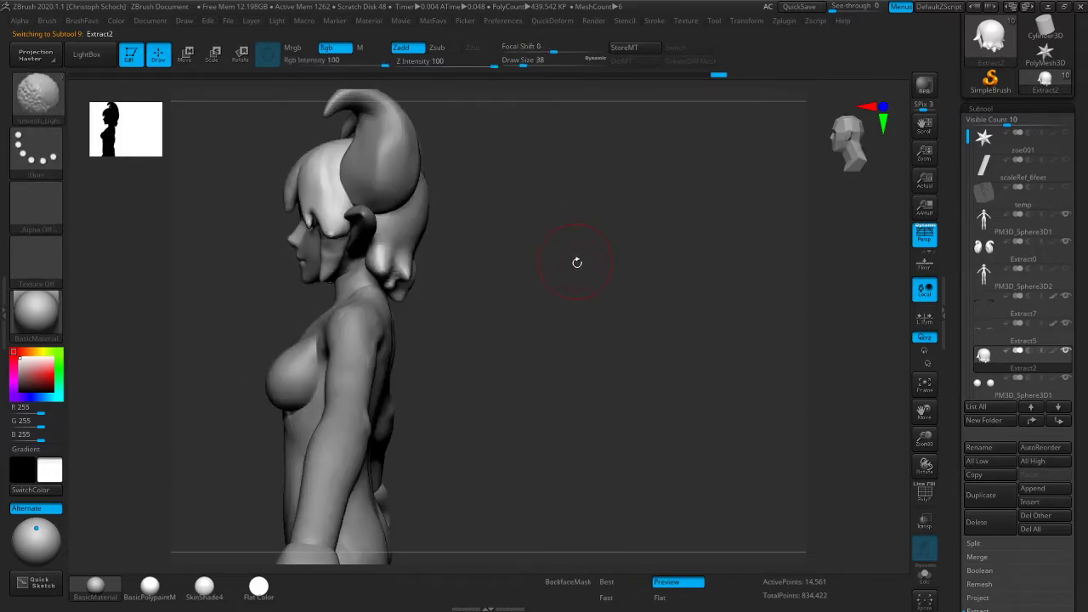
# Shape the lower back hair locks from the side and rear with the Move brush at draw sizes 30 and 22
pyautogui.press('b')
pyautogui.click(566, 423)
pyautogui.moveTo(422, 285); pyautogui.dragTo(416, 288)
pyautogui.moveTo(448, 250); pyautogui.dragTo(429, 253)
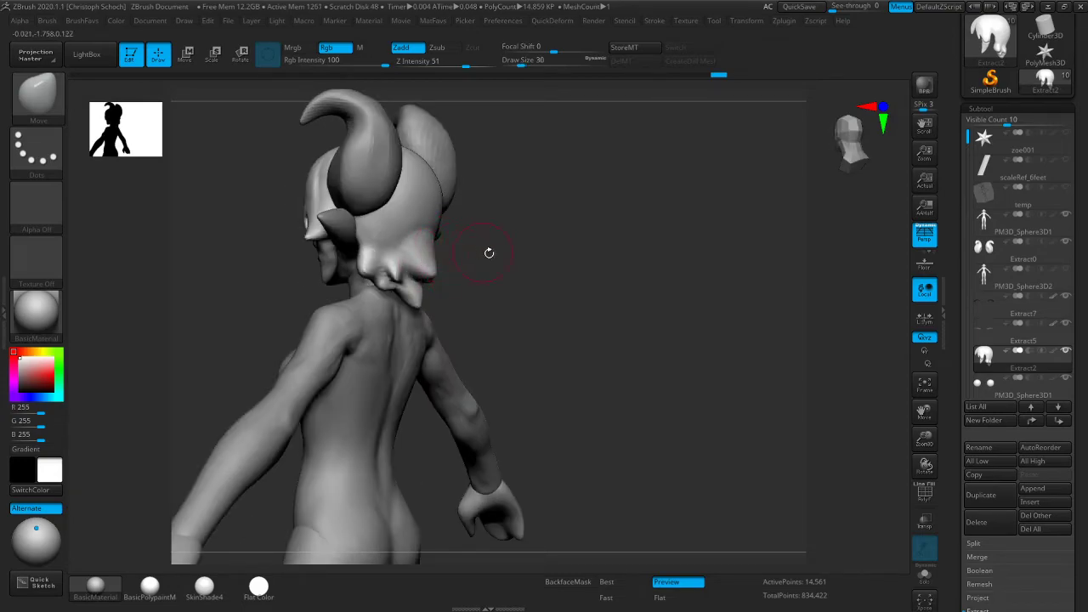
pyautogui.keyDown('shift'); pyautogui.moveTo(482, 251); pyautogui.dragTo(583, 247); pyautogui.keyUp('shift')
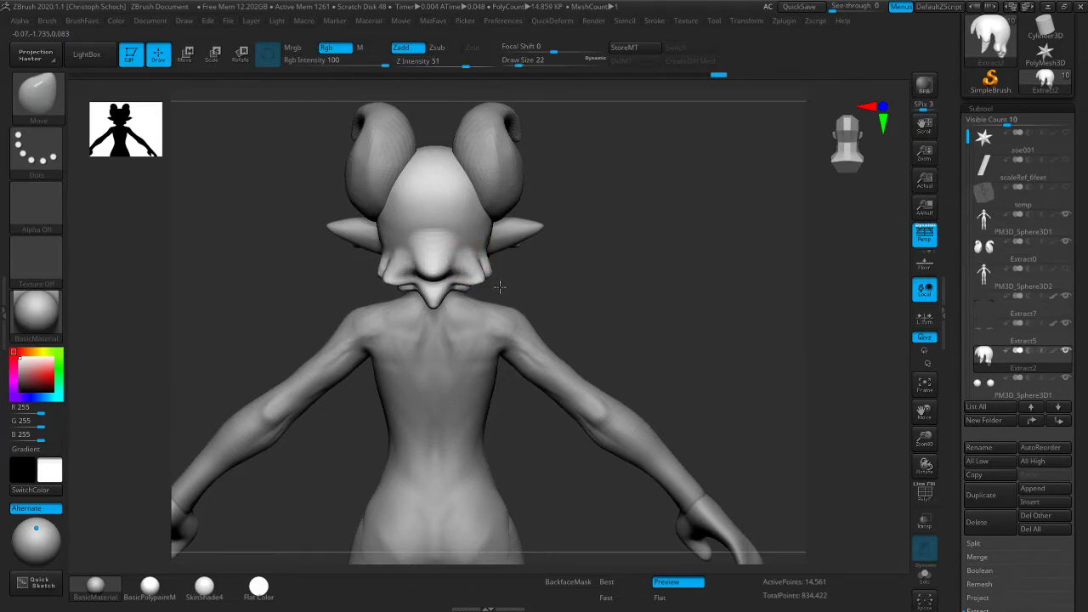
# Add volume to the side locks at the back of the hair with ClayBuildup at draw size 30 and smooth them
pyautogui.moveTo(528, 281)
pyautogui.mouseDown()
pyautogui.moveTo(476, 282)
pyautogui.moveTo(594, 243)
pyautogui.mouseUp()
pyautogui.press('b')
pyautogui.press('c')
pyautogui.press('b')
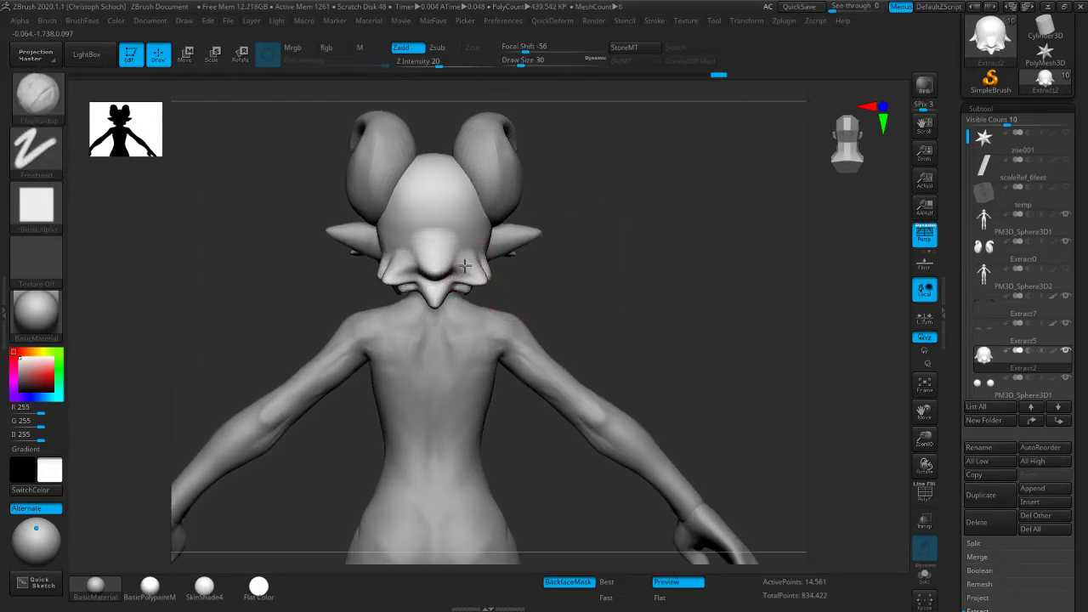
pyautogui.keyDown('shift'); pyautogui.moveTo(471, 277); pyautogui.dragTo(476, 268); pyautogui.keyUp('shift')
pyautogui.moveTo(332, 274)
pyautogui.mouseDown()
pyautogui.moveTo(335, 303)
pyautogui.moveTo(335, 292)
pyautogui.mouseUp()
# Pull the side locks at the back of the hair into pointed tips with the Move brush at draw sizes 22 to 38
pyautogui.press('b')
pyautogui.click(313, 417)
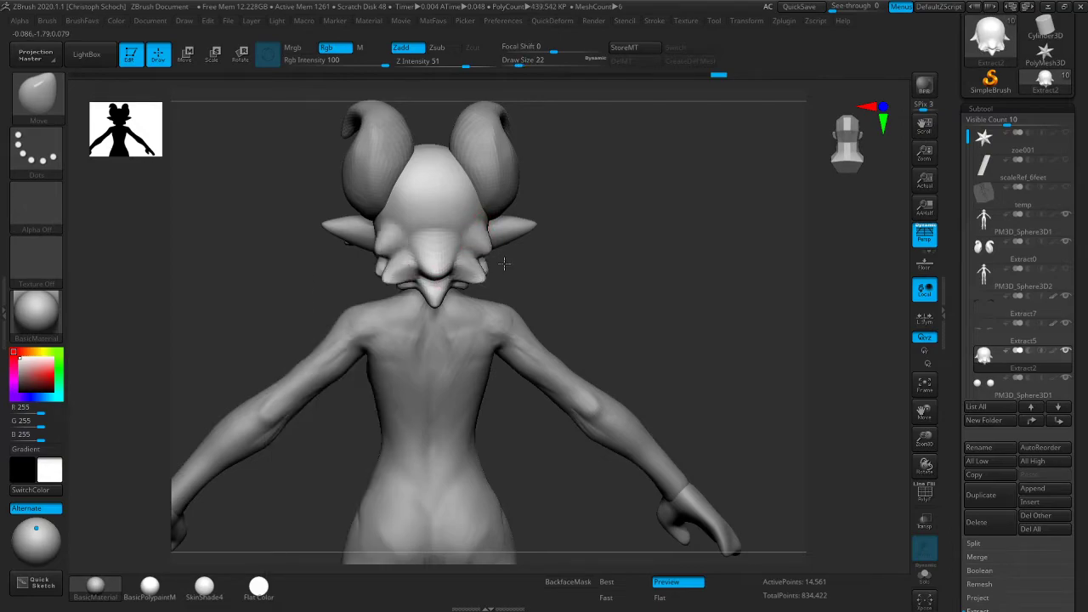
pyautogui.moveTo(547, 250); pyautogui.dragTo(456, 284, button='right')
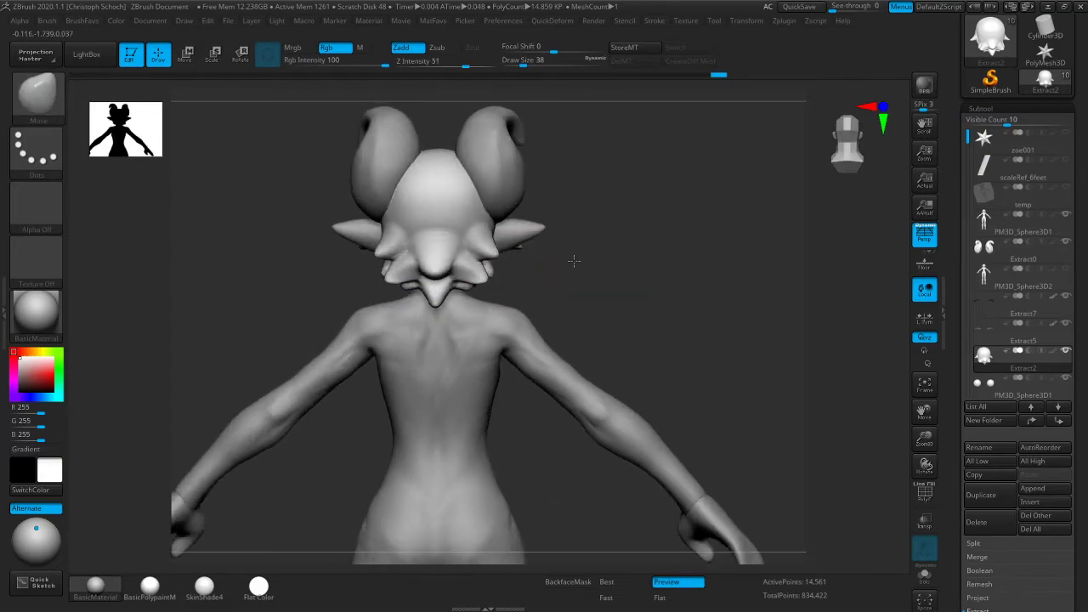
pyautogui.moveTo(456, 282); pyautogui.dragTo(452, 287)
pyautogui.moveTo(344, 300); pyautogui.dragTo(477, 273, button='right')
pyautogui.moveTo(585, 248)
pyautogui.mouseDown(button='right')
pyautogui.moveTo(554, 219)
pyautogui.moveTo(661, 256)
pyautogui.moveTo(631, 255)
pyautogui.moveTo(680, 254)
pyautogui.moveTo(630, 250)
pyautogui.mouseUp(button='right')
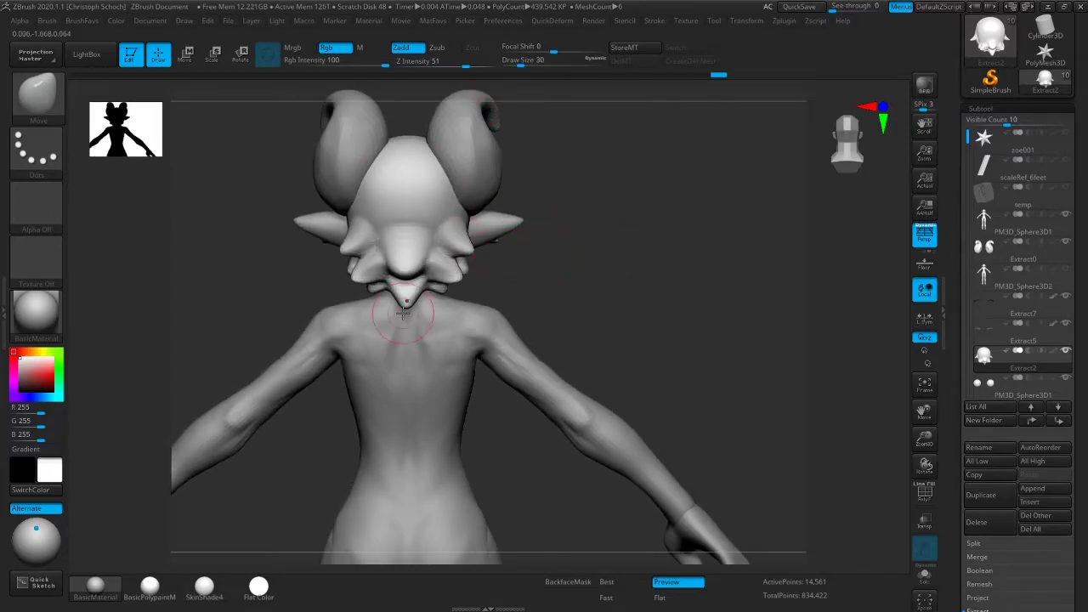
# Adjust the hair locks behind the ear from side and rear views with the Move brush at draw size 22
pyautogui.moveTo(588, 261)
pyautogui.mouseDown(button='right')
pyautogui.moveTo(634, 263)
pyautogui.moveTo(615, 264)
pyautogui.mouseUp(button='right')
pyautogui.hotkey('ctrl', 'shift', '1')
pyautogui.press('m')
pyautogui.press('v')
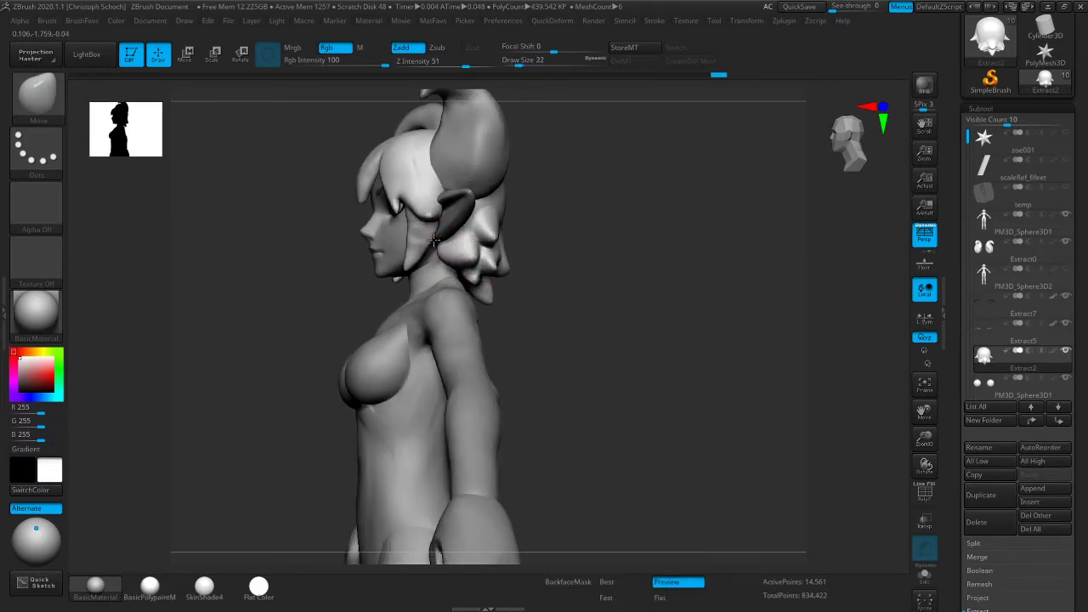
pyautogui.keyDown('shift'); pyautogui.moveTo(434, 240); pyautogui.dragTo(527, 207, button='right'); pyautogui.keyUp('shift')
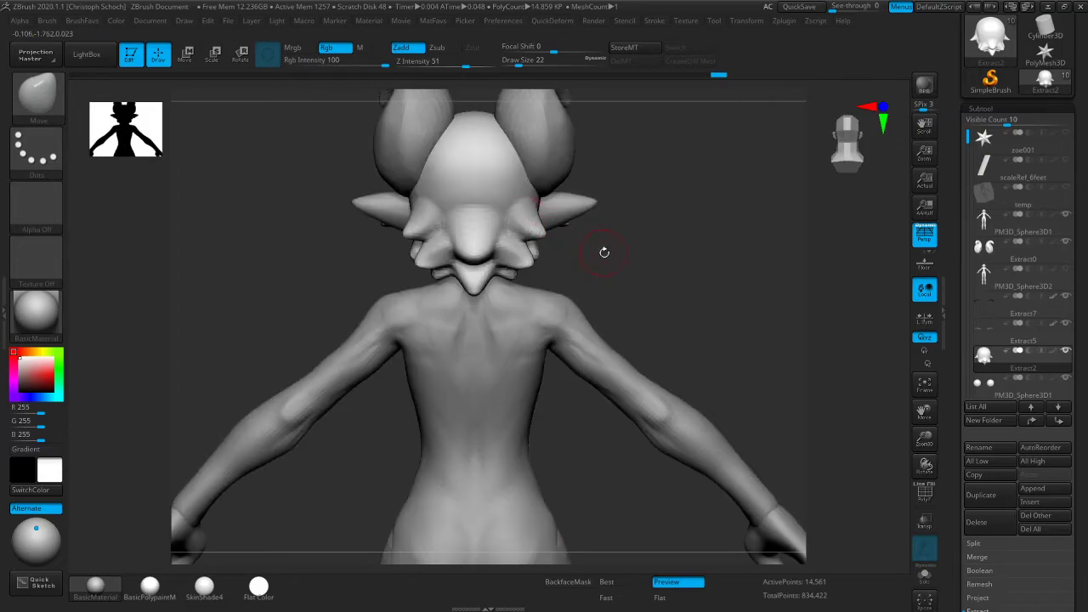
# Build up the upper layer of locks across the back of the hair with ClayBuildup and smooth it at draw size 30
pyautogui.press('b')
pyautogui.press('c')
pyautogui.press('b')
pyautogui.moveTo(488, 230); pyautogui.dragTo(478, 204)
pyautogui.moveTo(476, 203)
pyautogui.keyDown('shift'); pyautogui.mouseDown()
pyautogui.moveTo(476, 231)
pyautogui.moveTo(428, 191)
pyautogui.mouseUp(); pyautogui.keyUp('shift')
pyautogui.press('[')
pyautogui.press('[')
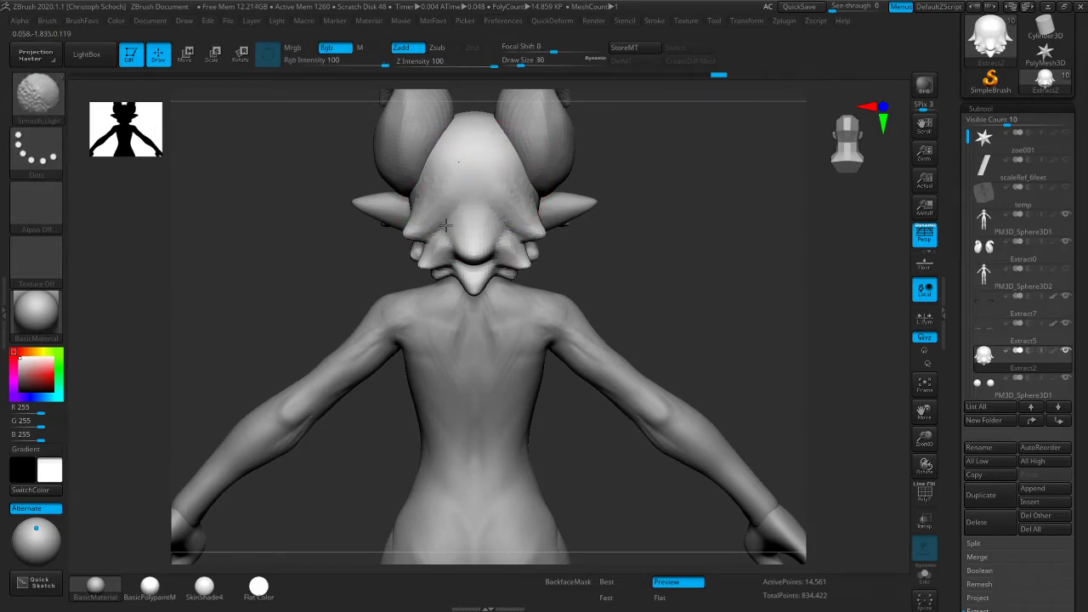
# Reshape the side locks at the back of the hair with the Move brush at draw sizes 22 to 26
pyautogui.press('b')
pyautogui.press('m')
pyautogui.press('v')
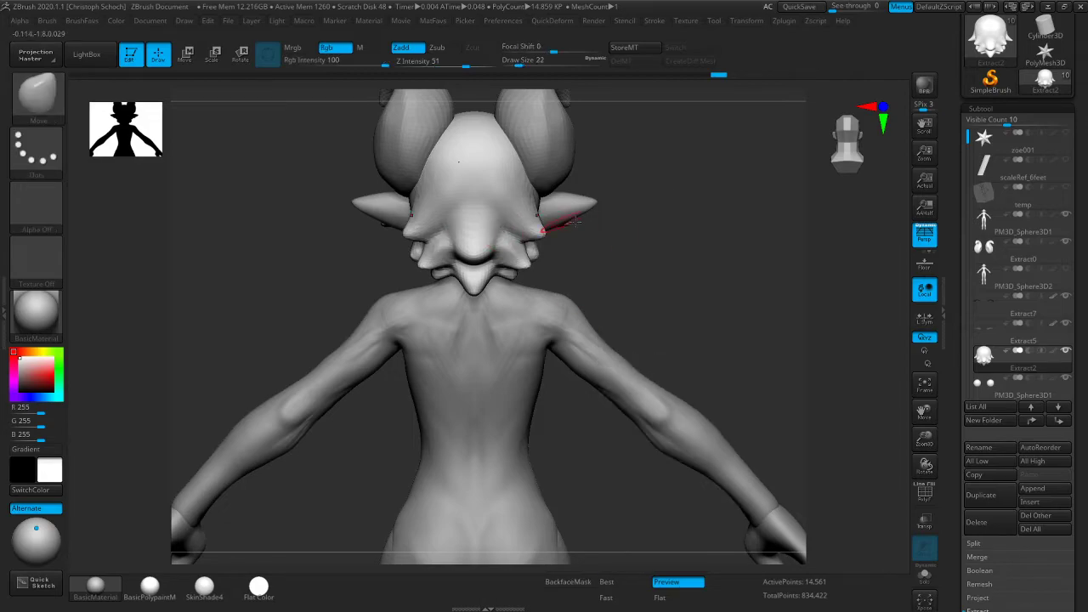
pyautogui.moveTo(626, 228); pyautogui.dragTo(532, 224)
pyautogui.press('[')
pyautogui.moveTo(462, 266); pyautogui.dragTo(504, 278)
pyautogui.press(']')
pyautogui.press(']')
pyautogui.moveTo(595, 250); pyautogui.dragTo(563, 242)
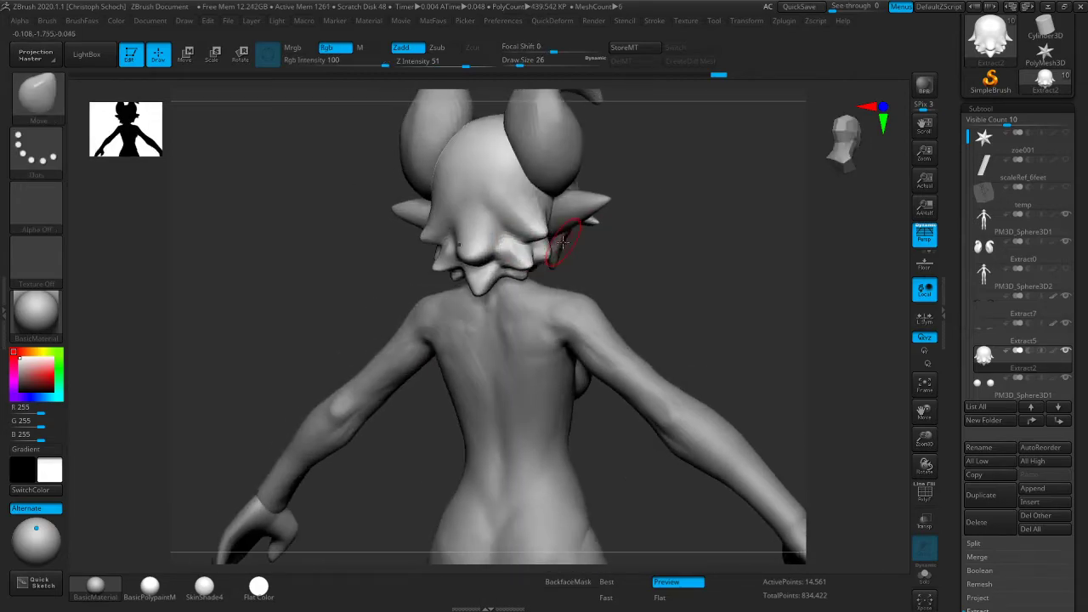
# Adjust the silhouette of the rear hair locks from side and rear views with the Move brush at draw sizes 18 to 34
pyautogui.moveTo(596, 251); pyautogui.dragTo(522, 252, button='right')
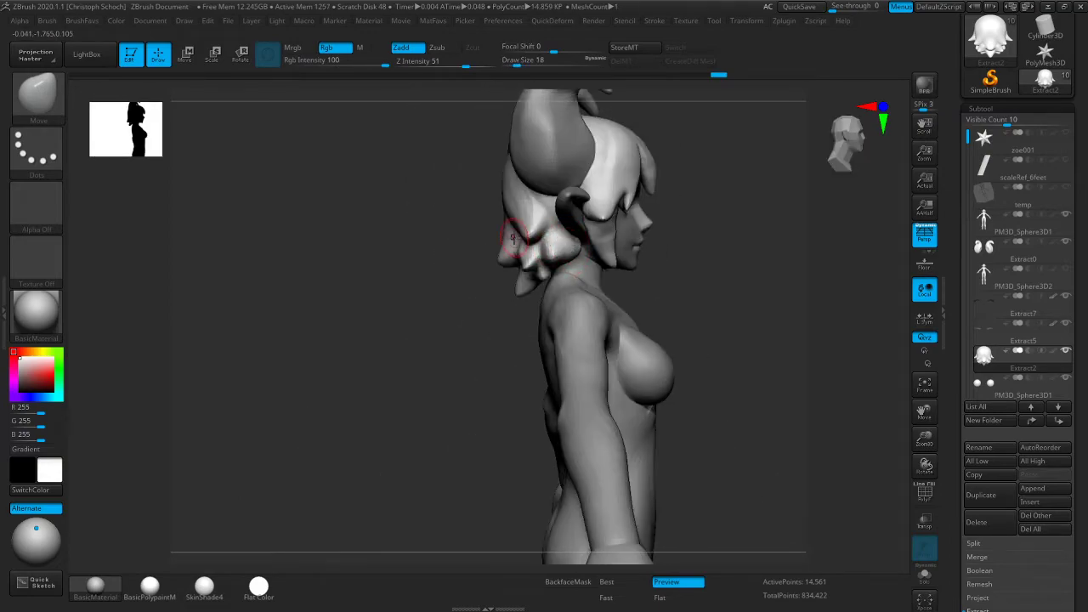
pyautogui.moveTo(420, 296); pyautogui.dragTo(448, 272)
pyautogui.press(']')
pyautogui.press(']')
pyautogui.press(']')
pyautogui.moveTo(547, 243); pyautogui.dragTo(553, 245)
pyautogui.moveTo(467, 280); pyautogui.dragTo(619, 247, button='right')
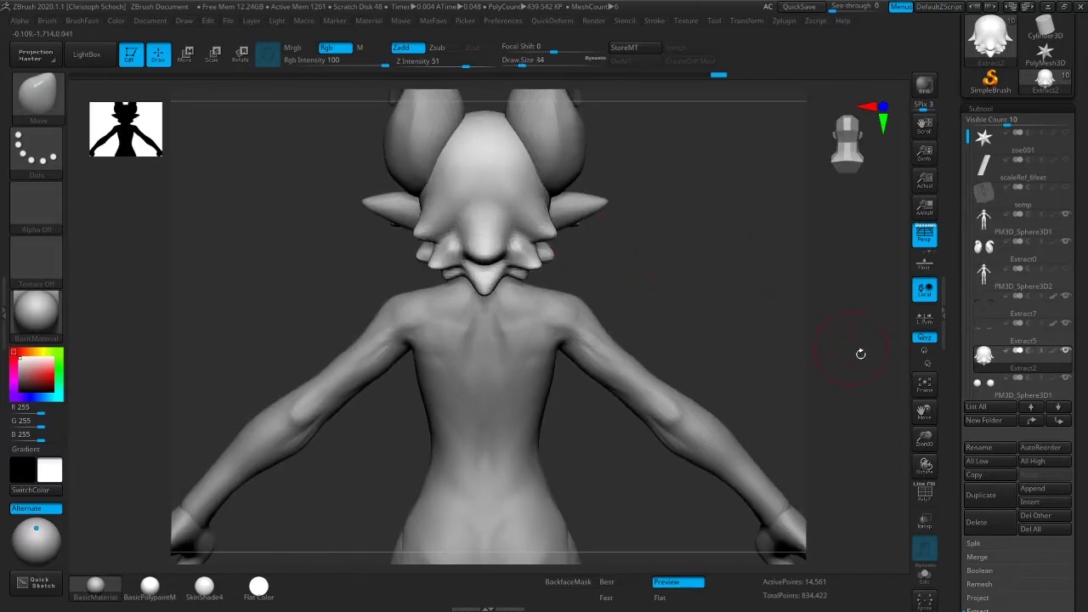
pyautogui.moveTo(919, 426); pyautogui.dragTo(867, 547)
pyautogui.moveTo(690, 345)
pyautogui.mouseDown(button='right')
pyautogui.moveTo(678, 326)
pyautogui.moveTo(689, 340)
pyautogui.mouseUp(button='right')
# Add volume to the upper layer of back locks with ClayBuildup at draw size 34
pyautogui.press('space')
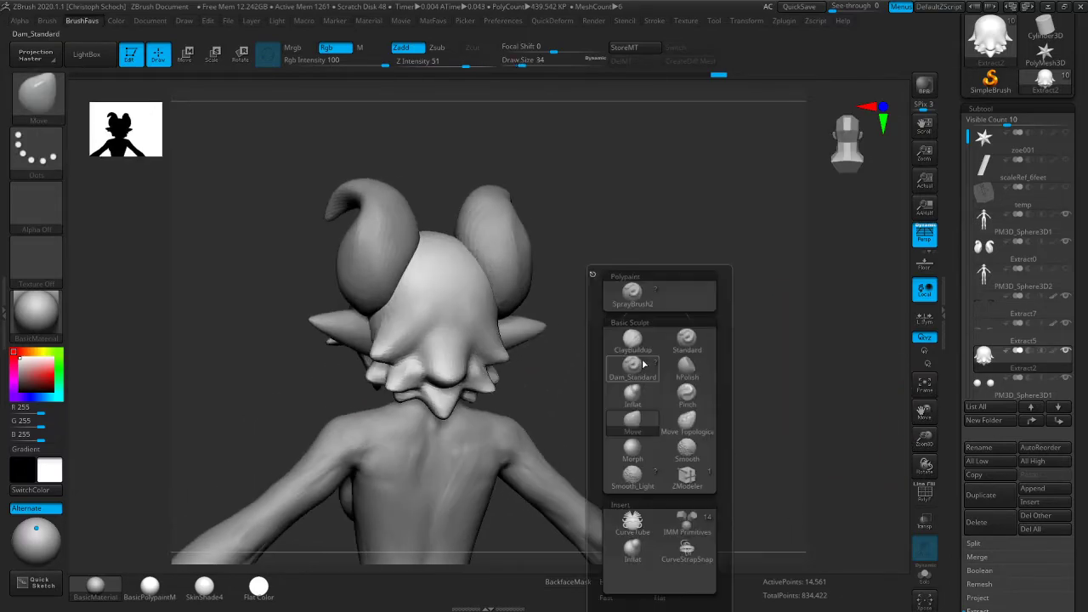
pyautogui.click(632, 341)
pyautogui.moveTo(449, 318); pyautogui.dragTo(434, 355)
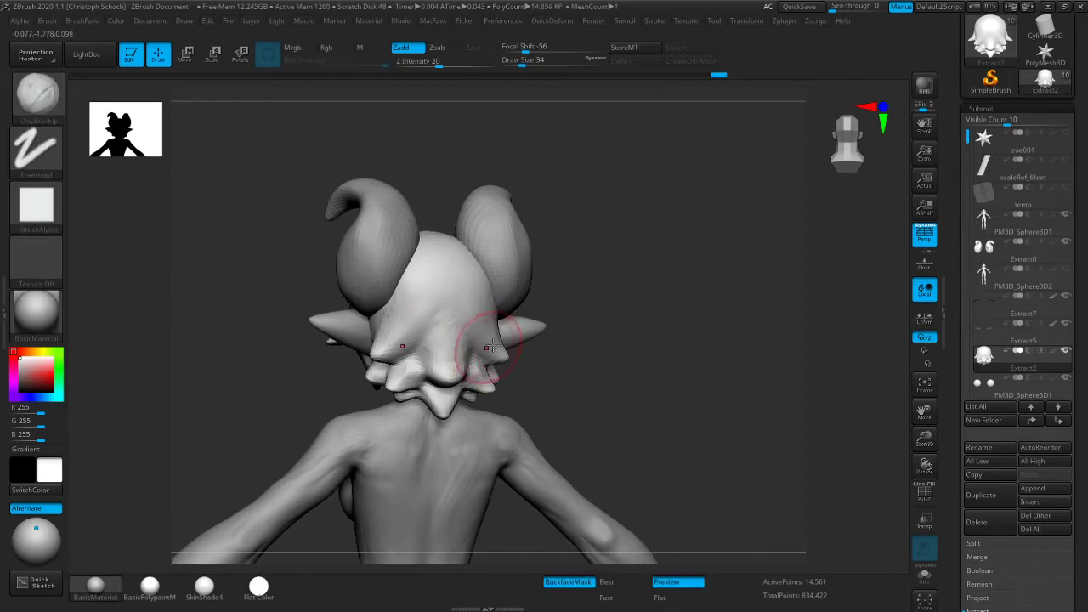
pyautogui.keyDown('shift'); pyautogui.moveTo(510, 319); pyautogui.dragTo(531, 342, button='right'); pyautogui.keyUp('shift')
# Refine the central back lock and the notches beside it with the Move brush at draw sizes 18 to 34, and smooth the surface
pyautogui.press('space')
pyautogui.click(513, 430)
pyautogui.moveTo(454, 366)
pyautogui.mouseDown()
pyautogui.moveTo(467, 374)
pyautogui.moveTo(453, 380)
pyautogui.mouseUp()
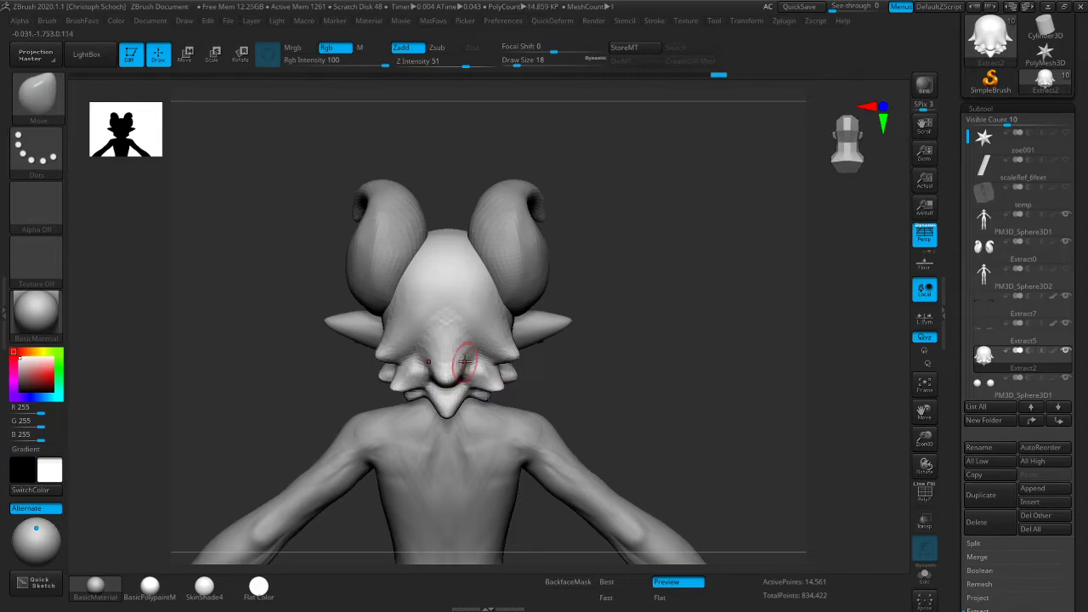
pyautogui.keyDown('shift'); pyautogui.moveTo(450, 376); pyautogui.dragTo(479, 349, button='right'); pyautogui.keyUp('shift')
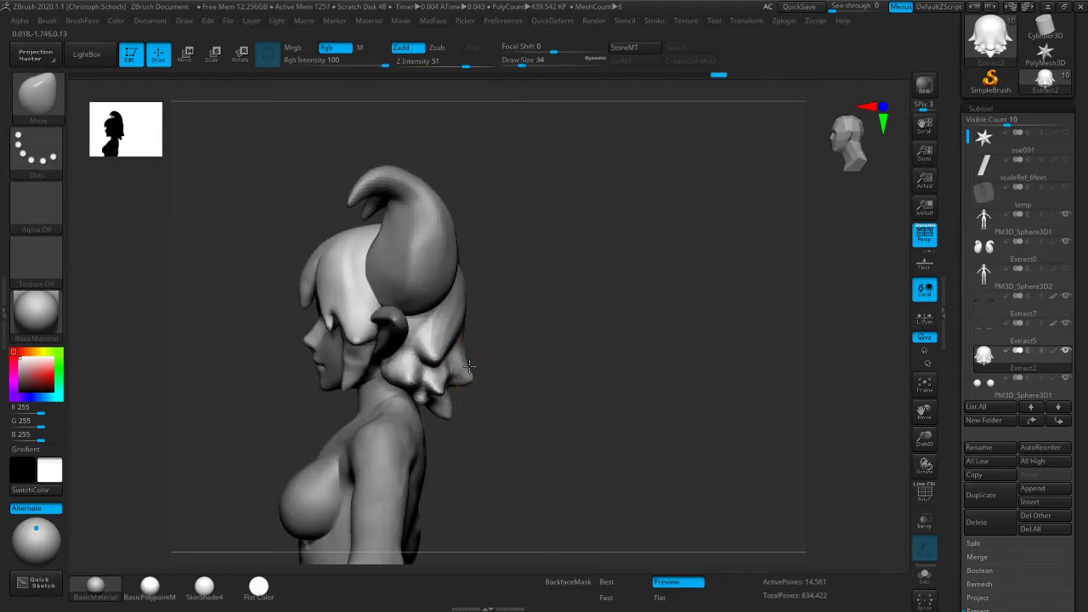
pyautogui.keyDown('shift'); pyautogui.moveTo(501, 351); pyautogui.dragTo(463, 336, button='right'); pyautogui.keyUp('shift')
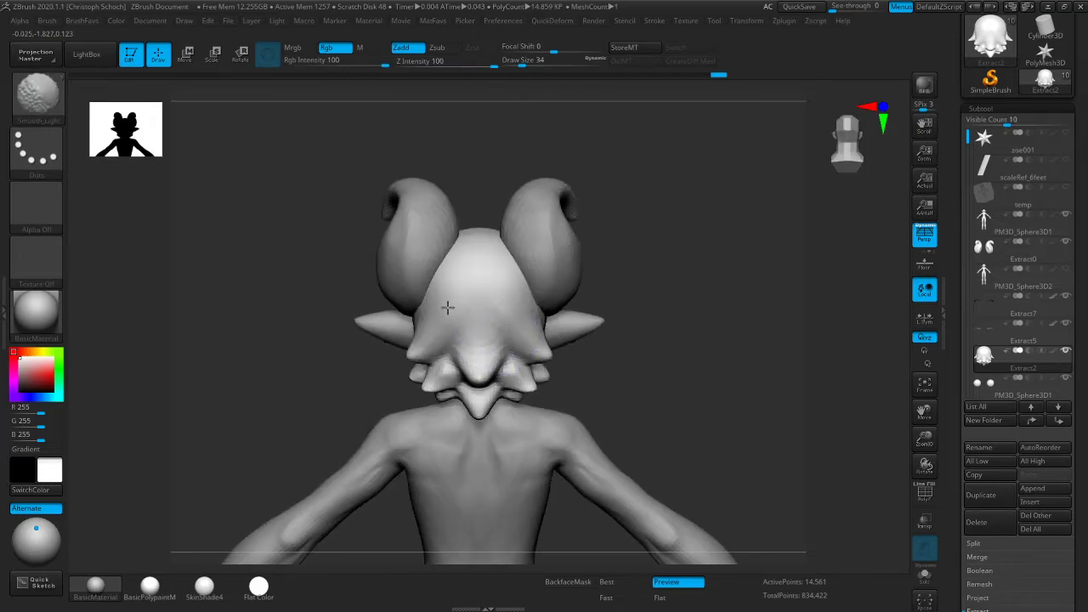
# Build up separate strands in the upper back hair with ClayBuildup at draw size 26 and the Standard brush at draw sizes 10 to 34
pyautogui.press('b')
pyautogui.press('c')
pyautogui.press('b')
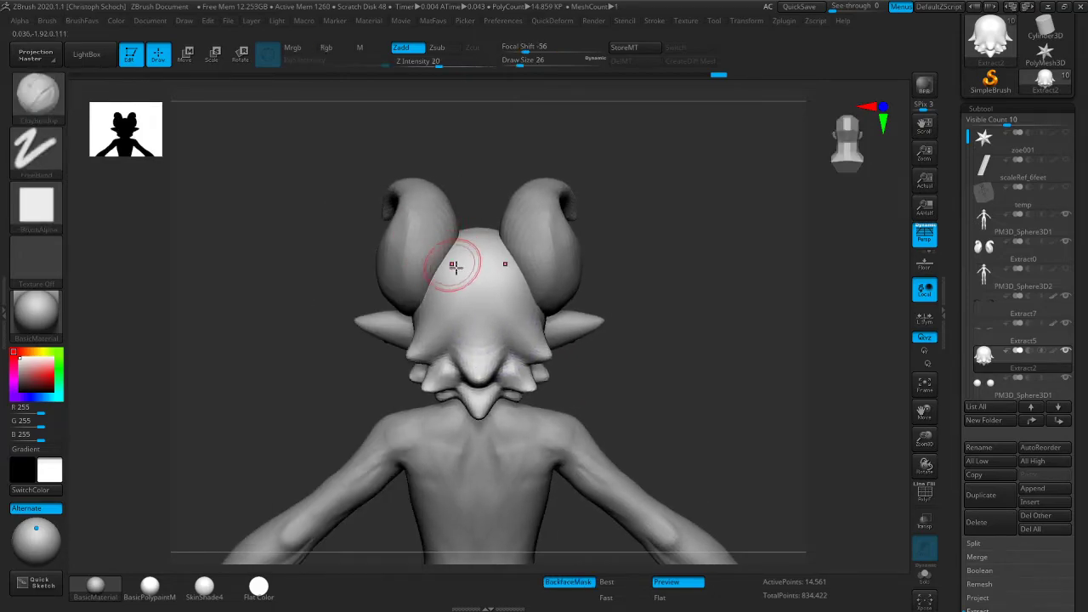
pyautogui.moveTo(436, 303)
pyautogui.mouseDown()
pyautogui.moveTo(461, 273)
pyautogui.moveTo(439, 344)
pyautogui.moveTo(454, 284)
pyautogui.moveTo(448, 321)
pyautogui.mouseUp()
pyautogui.press('[')
pyautogui.press(']')
pyautogui.press(']')
pyautogui.hotkey('ctrl', 'b')
pyautogui.click(720, 340)
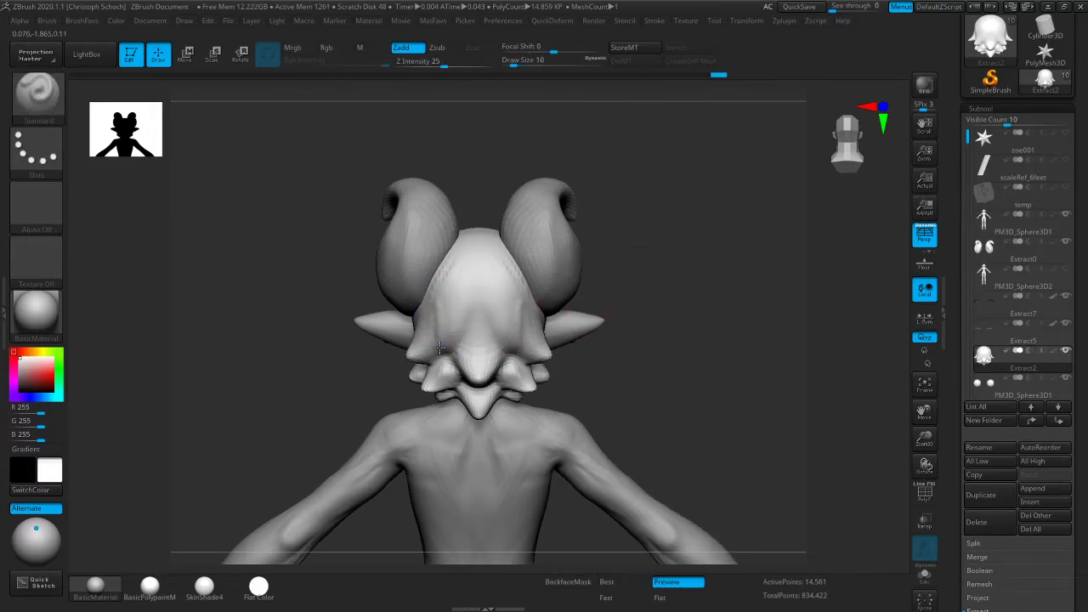
pyautogui.moveTo(470, 300)
pyautogui.mouseDown()
pyautogui.moveTo(450, 312)
pyautogui.moveTo(485, 313)
pyautogui.mouseUp()
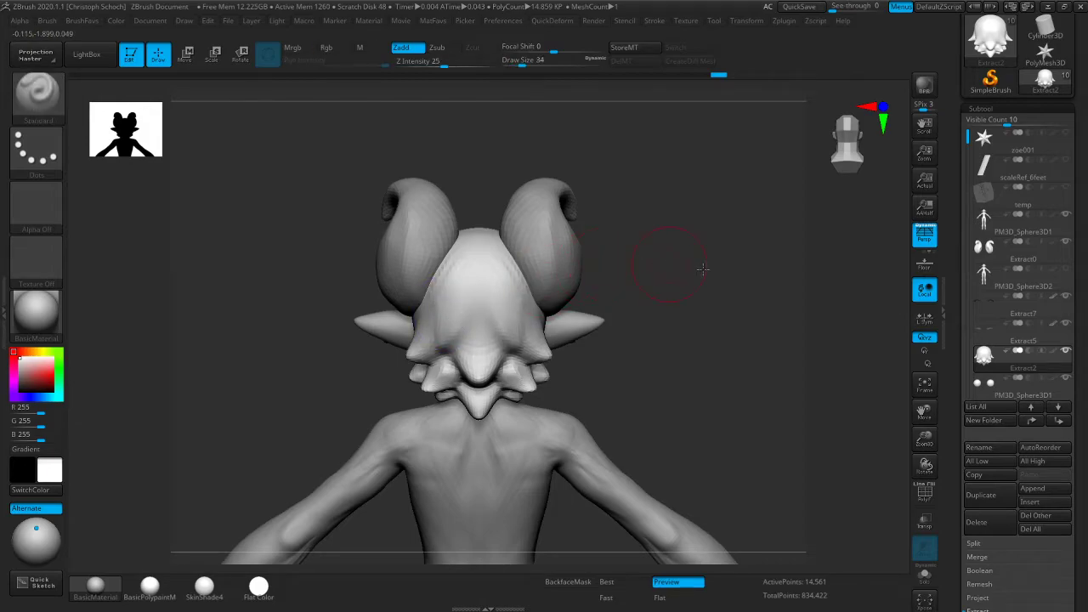
pyautogui.keyDown('shift'); pyautogui.moveTo(700, 267); pyautogui.dragTo(735, 274); pyautogui.keyUp('shift')
# Pull the new strands beside the central back lock into tips with the Move brush at draw sizes 18 to 26
pyautogui.press('b')
pyautogui.press('m')
pyautogui.press('v')
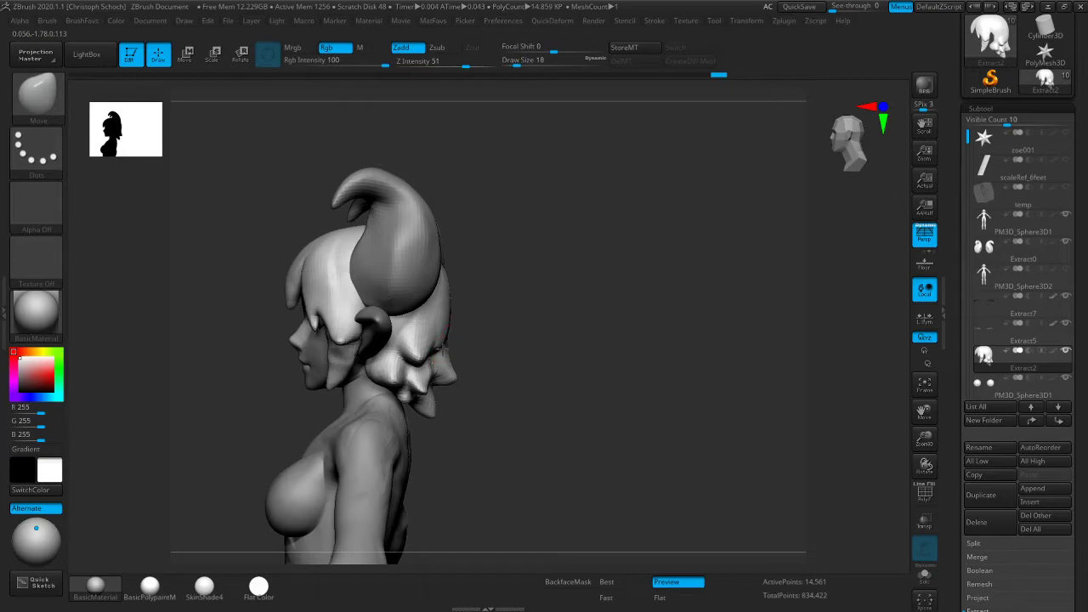
pyautogui.moveTo(544, 340); pyautogui.dragTo(462, 332)
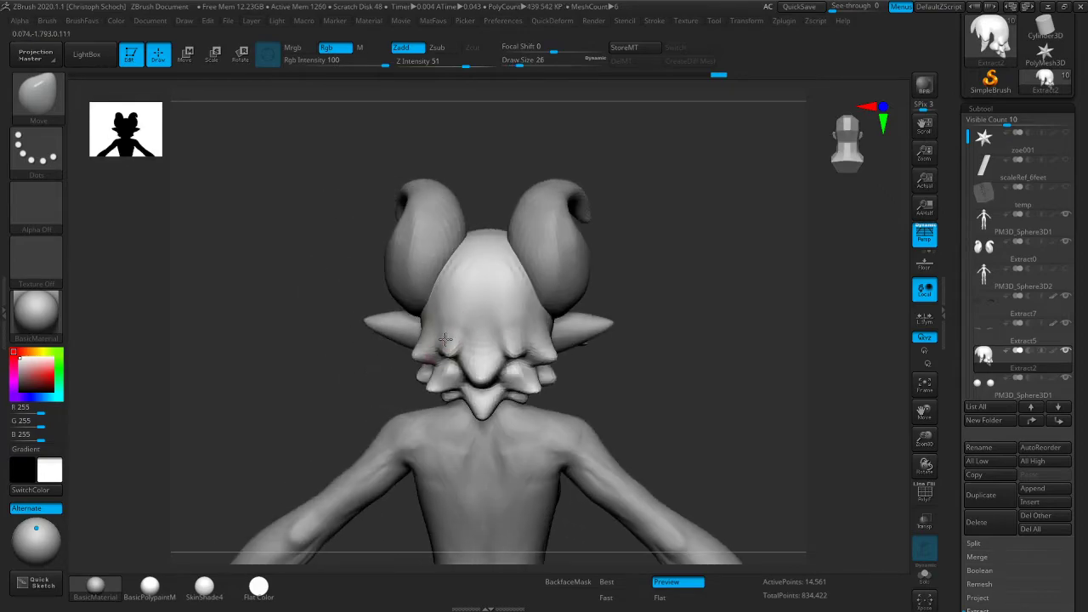
pyautogui.keyDown('shift'); pyautogui.moveTo(673, 300); pyautogui.dragTo(702, 294); pyautogui.keyUp('shift')
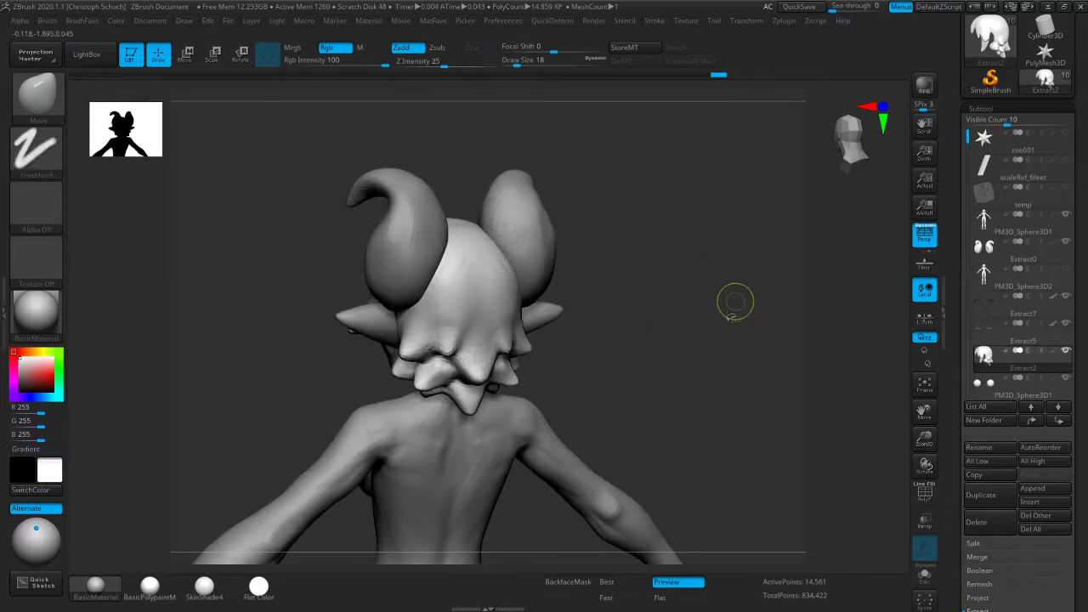
# Build up the upper back strands with ClayBuildup and smooth them at draw size 26
pyautogui.press('b')
pyautogui.press('c')
pyautogui.press('b')
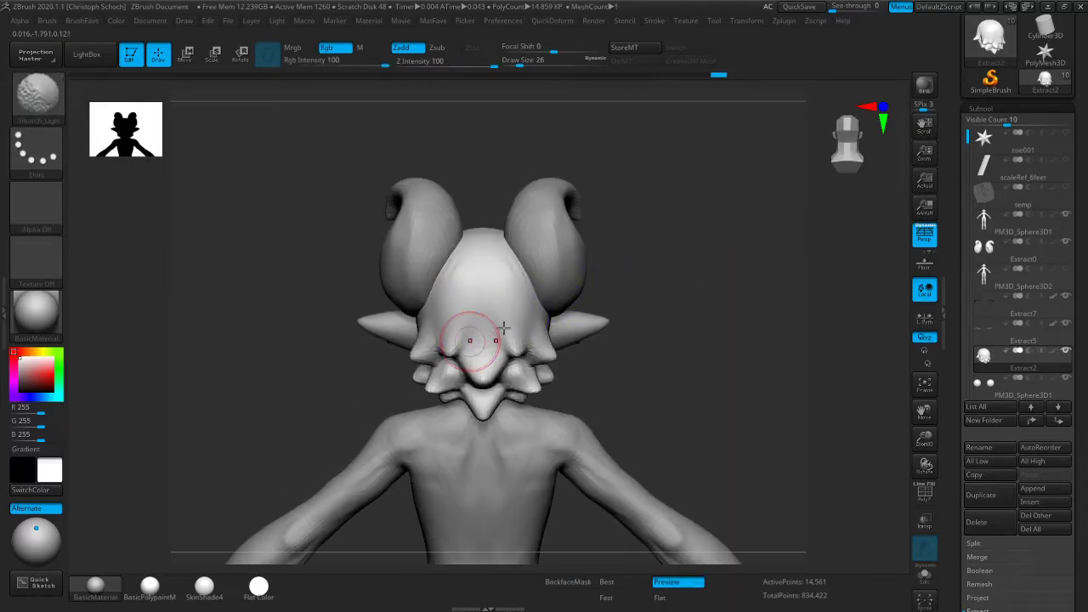
# Adjust the lower edge of the upper back locks from an angled side view with the Move brush at draw size 18
pyautogui.press('b')
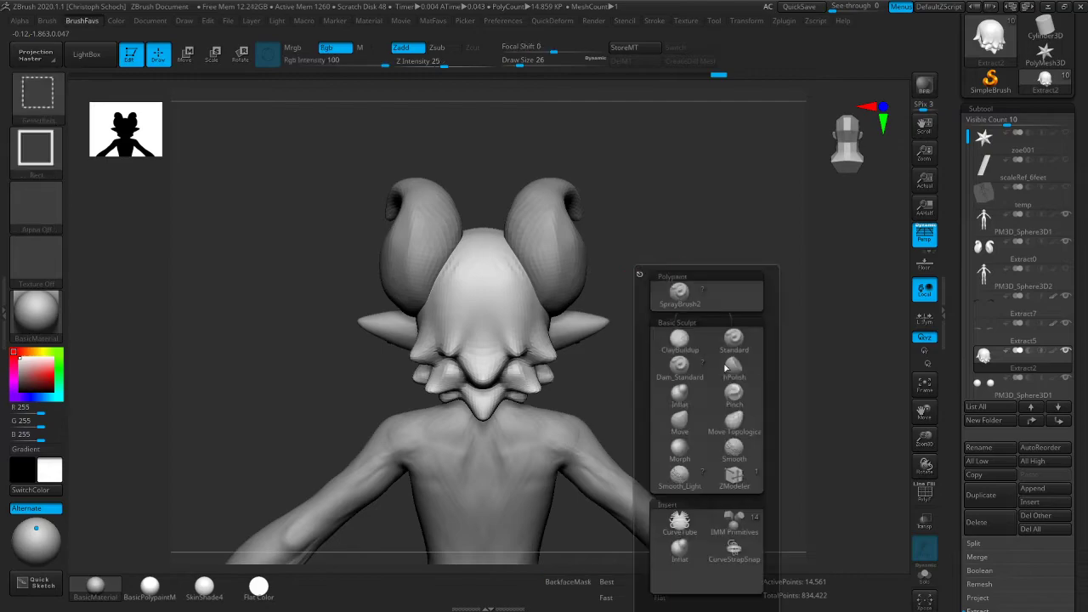
pyautogui.press('m')
pyautogui.press('v')
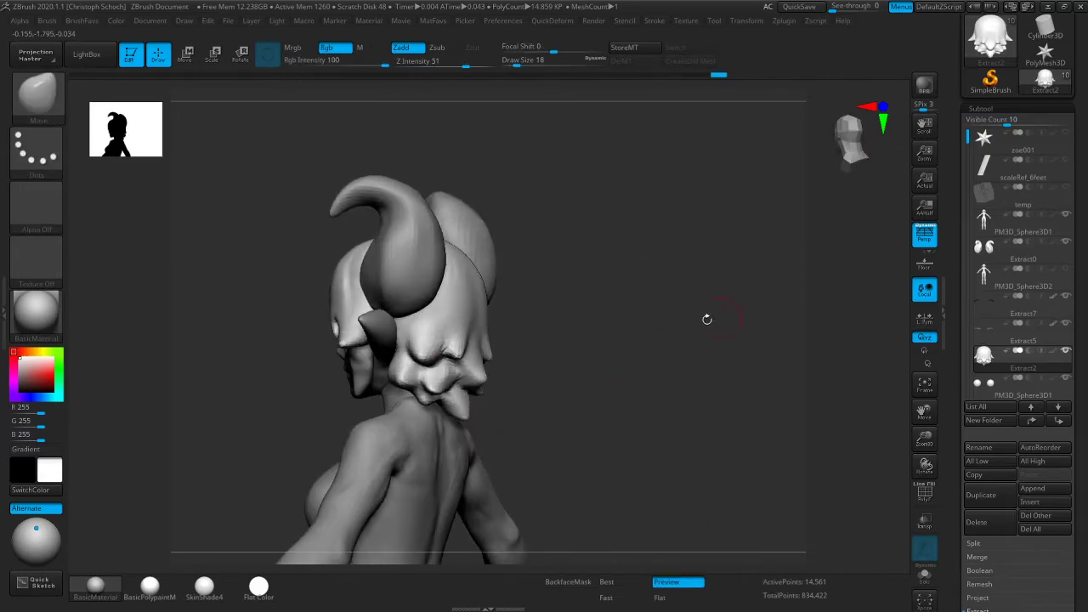
pyautogui.moveTo(515, 354)
pyautogui.mouseDown()
pyautogui.moveTo(661, 332)
pyautogui.moveTo(643, 318)
pyautogui.moveTo(668, 310)
pyautogui.moveTo(663, 294)
pyautogui.mouseUp()
# Add volume around the central back lock with ClayBuildup at draw size 18
pyautogui.press('b')
pyautogui.press('c')
pyautogui.press('b')
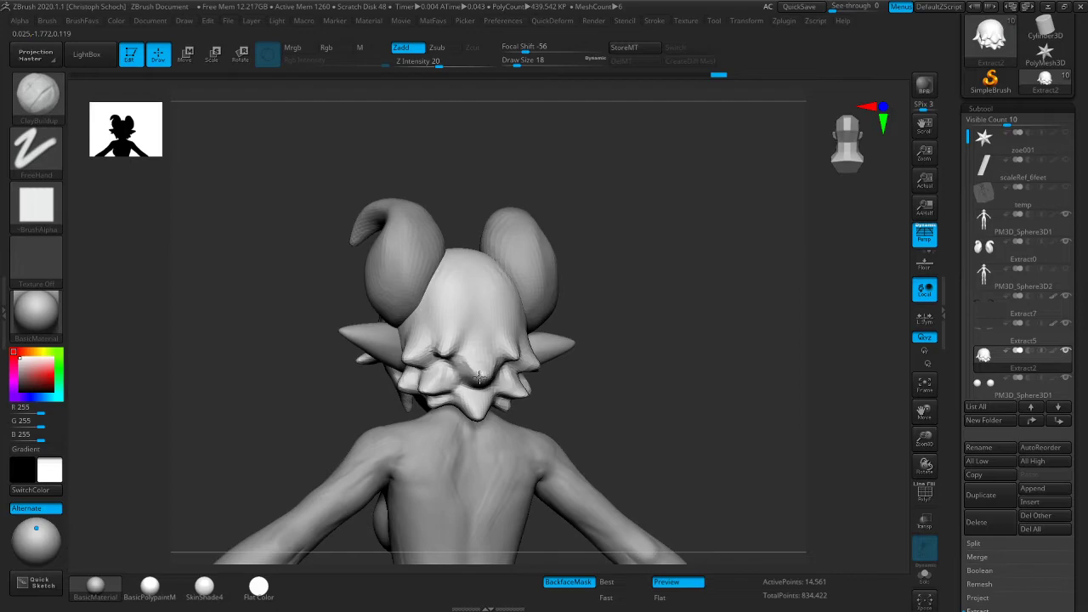
pyautogui.moveTo(625, 367); pyautogui.dragTo(539, 364)
pyautogui.moveTo(477, 357); pyautogui.dragTo(469, 360, button='right')
# Sharpen the small lock tips on both sides of the central back lock with the Move brush at draw size 18
pyautogui.press('b')
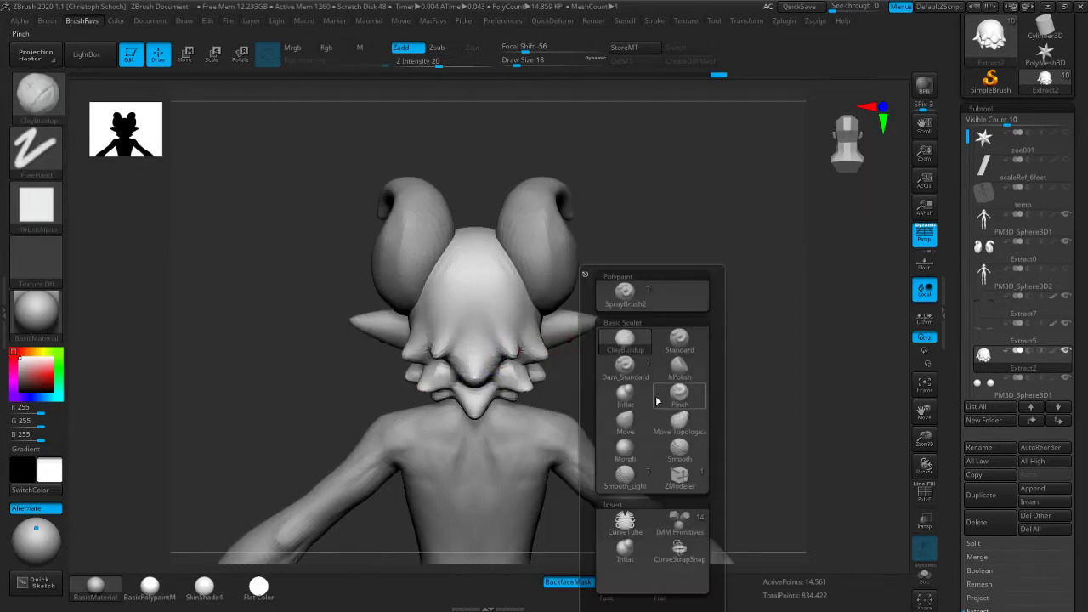
pyautogui.press('m')
pyautogui.press('v')
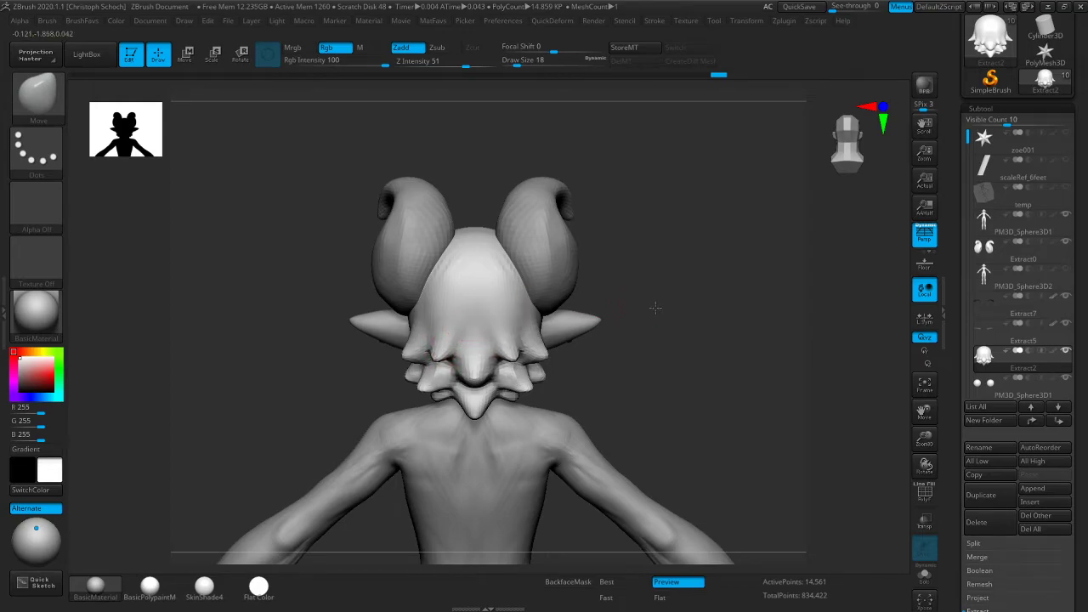
pyautogui.moveTo(498, 358); pyautogui.dragTo(400, 417, button='right')
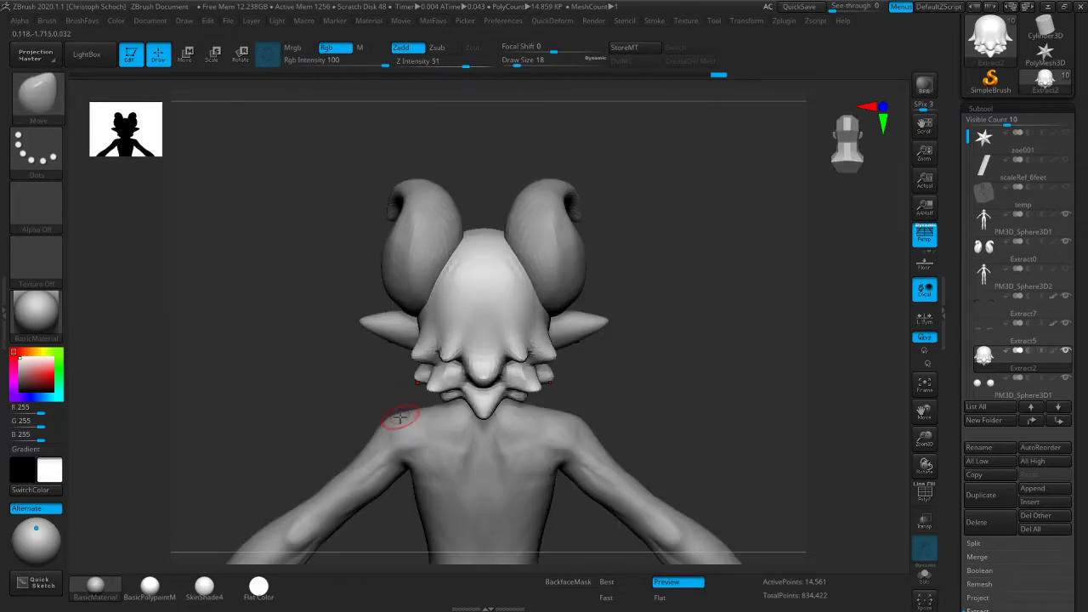
pyautogui.moveTo(680, 328); pyautogui.dragTo(673, 332, button='right')
pyautogui.moveTo(603, 357)
pyautogui.mouseDown(button='right')
pyautogui.moveTo(646, 343)
pyautogui.moveTo(664, 357)
pyautogui.mouseUp(button='right')
# Reposition the outer tips of the upper back hair layer with the Move brush at draw sizes 18 to 38
pyautogui.hotkey('ctrl', 'shift', '1')
pyautogui.click(635, 421)
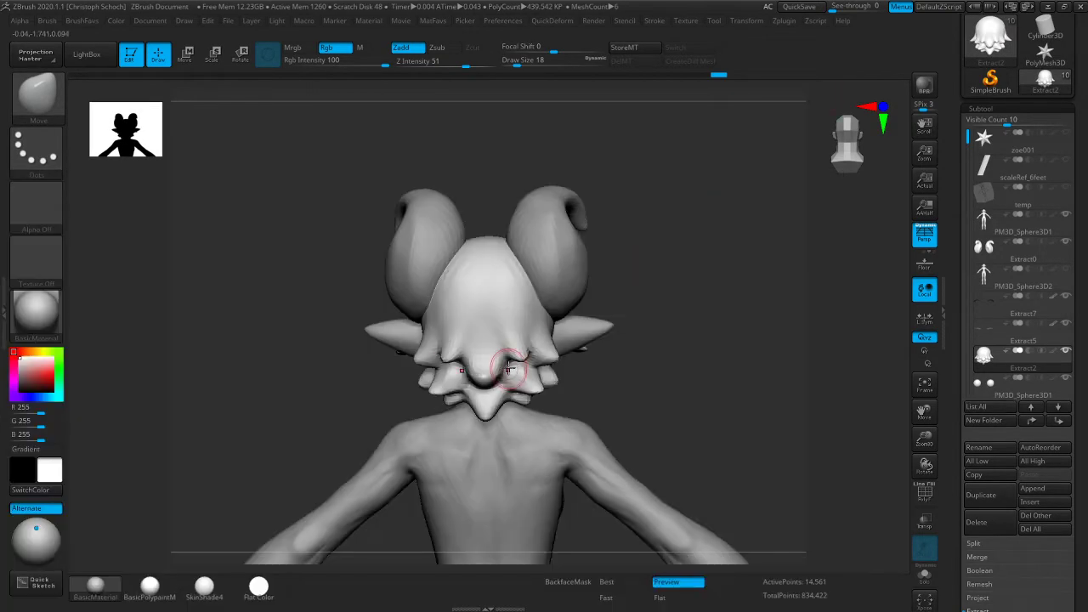
pyautogui.press(']')
pyautogui.press(']')
pyautogui.moveTo(630, 328)
pyautogui.mouseDown(button='right')
pyautogui.moveTo(644, 333)
pyautogui.moveTo(630, 338)
pyautogui.mouseUp(button='right')
pyautogui.moveTo(545, 341); pyautogui.dragTo(548, 352)
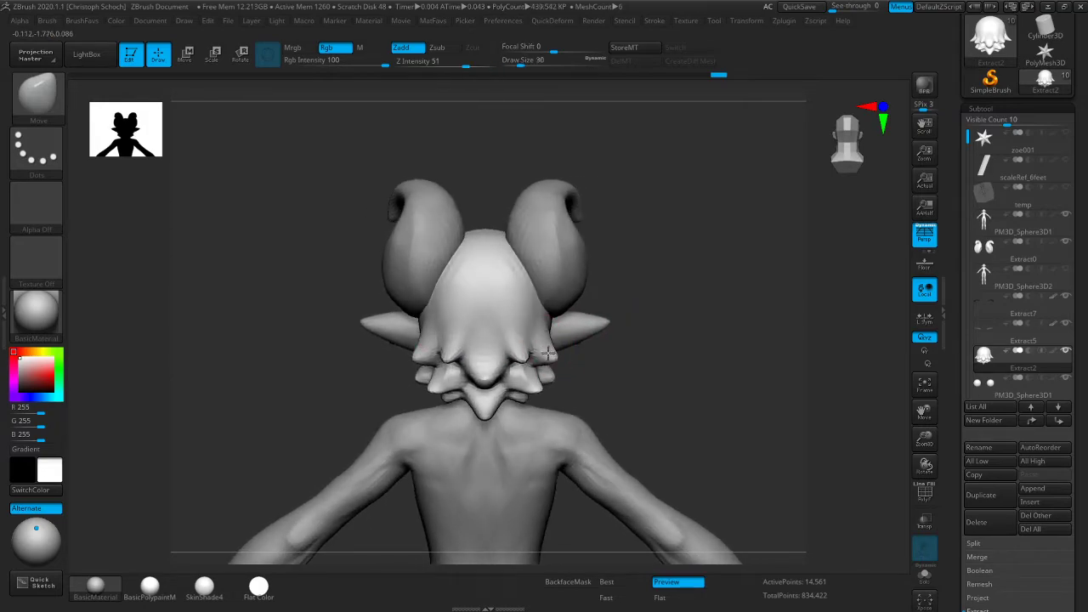
pyautogui.moveTo(548, 353); pyautogui.dragTo(553, 338, button='right')
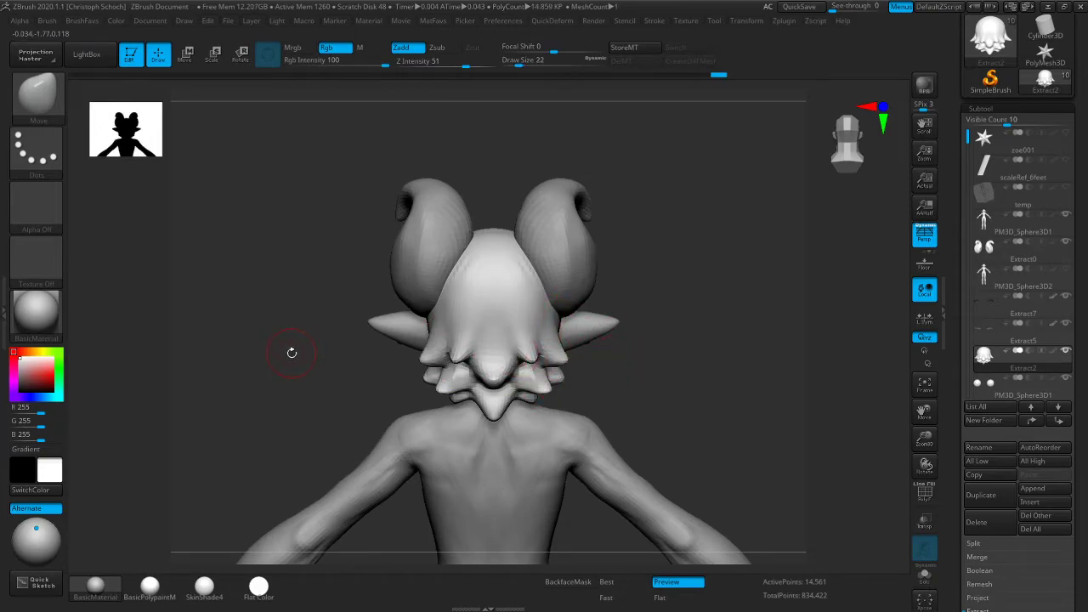
# Shape the back hair locks in profile with the Move brush at draw sizes 22 to 42, checking them from the front
pyautogui.moveTo(338, 318)
pyautogui.mouseDown(button='right')
pyautogui.moveTo(772, 269)
pyautogui.moveTo(706, 280)
pyautogui.mouseUp(button='right')
pyautogui.press('space')
pyautogui.click(698, 296)
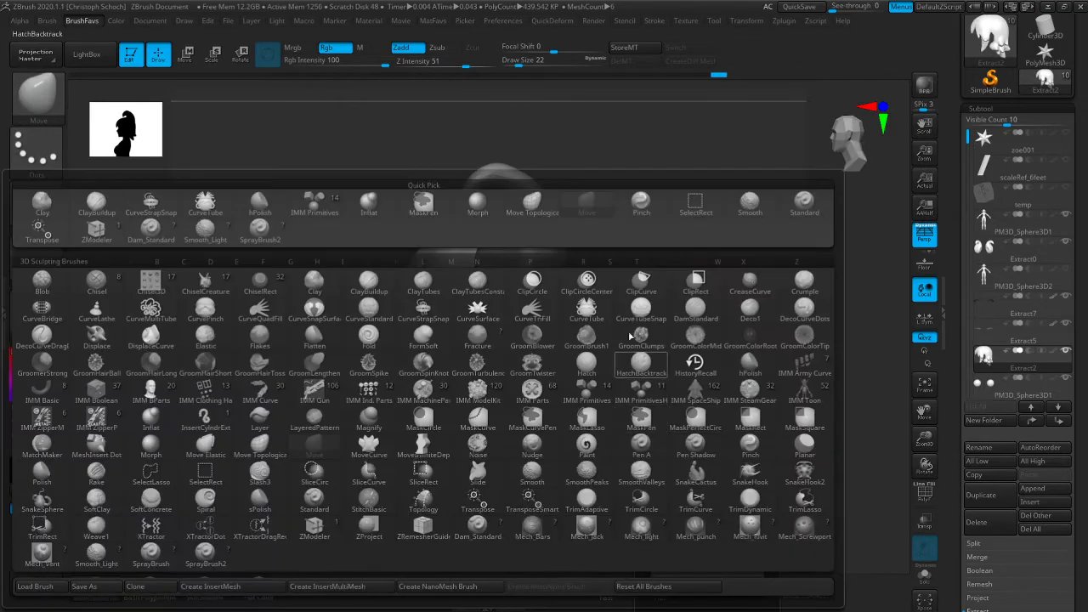
pyautogui.moveTo(573, 317); pyautogui.dragTo(568, 317)
pyautogui.moveTo(567, 367); pyautogui.dragTo(574, 365)
pyautogui.moveTo(595, 335)
pyautogui.keyDown('shift'); pyautogui.mouseDown(button='right')
pyautogui.moveTo(605, 330)
pyautogui.moveTo(571, 328)
pyautogui.mouseUp(button='right'); pyautogui.keyUp('shift')
pyautogui.moveTo(570, 328); pyautogui.dragTo(556, 328)
pyautogui.keyDown('shift'); pyautogui.moveTo(459, 349); pyautogui.dragTo(496, 365, button='right'); pyautogui.keyUp('shift')
pyautogui.moveTo(569, 371); pyautogui.dragTo(572, 361)
pyautogui.moveTo(552, 403)
pyautogui.mouseDown()
pyautogui.moveTo(520, 384)
pyautogui.moveTo(546, 405)
pyautogui.moveTo(710, 374)
pyautogui.mouseUp()
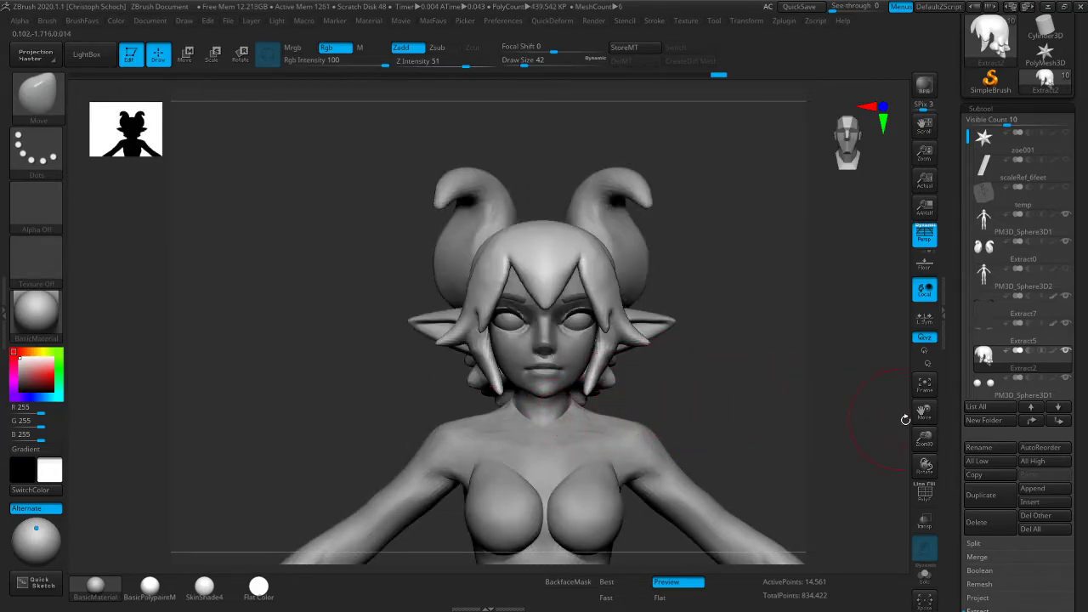
# Switch to the body subtool and adjust the shoulders and upper arms with the Move brush at draw sizes 50 to 58
pyautogui.keyDown('alt'); pyautogui.moveTo(899, 418); pyautogui.dragTo(860, 382, button='right'); pyautogui.keyUp('alt')
pyautogui.keyDown('alt'); pyautogui.click(517, 384); pyautogui.keyUp('alt')
pyautogui.press(']')
pyautogui.moveTo(468, 342); pyautogui.dragTo(532, 366)
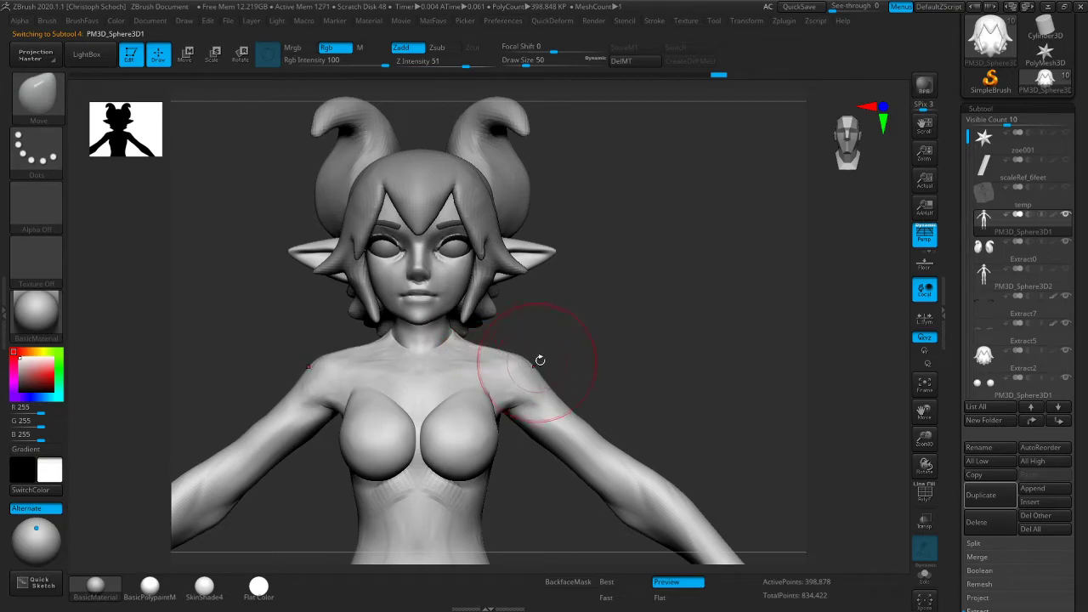
pyautogui.moveTo(924, 439)
pyautogui.mouseDown()
pyautogui.moveTo(845, 369)
pyautogui.moveTo(559, 369)
pyautogui.mouseUp()
pyautogui.press(']')
pyautogui.moveTo(349, 374); pyautogui.dragTo(280, 370)
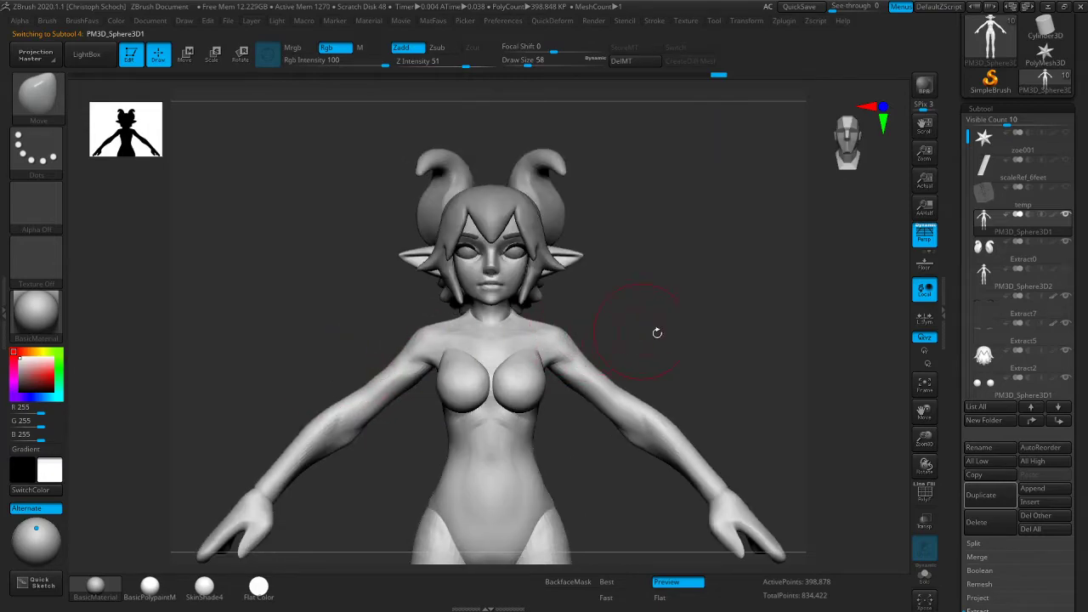
# Check the full figure from the front and reshape the hips and buttocks in profile with the Move brush at draw size 90
pyautogui.moveTo(920, 433); pyautogui.dragTo(860, 358)
pyautogui.moveTo(739, 359); pyautogui.dragTo(698, 377)
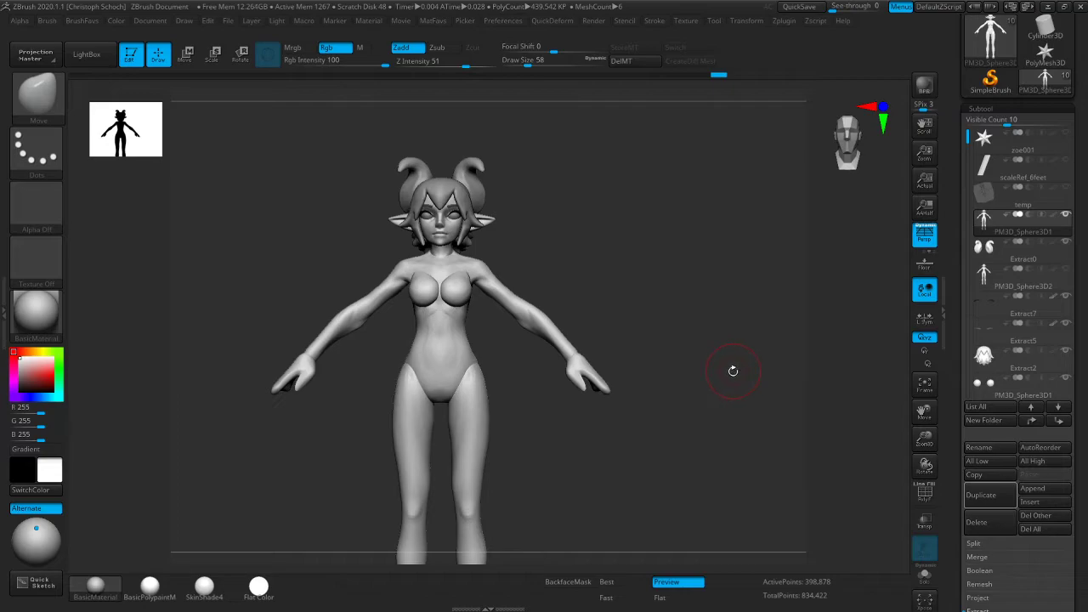
pyautogui.moveTo(753, 358); pyautogui.dragTo(777, 371)
pyautogui.moveTo(931, 408); pyautogui.dragTo(932, 434)
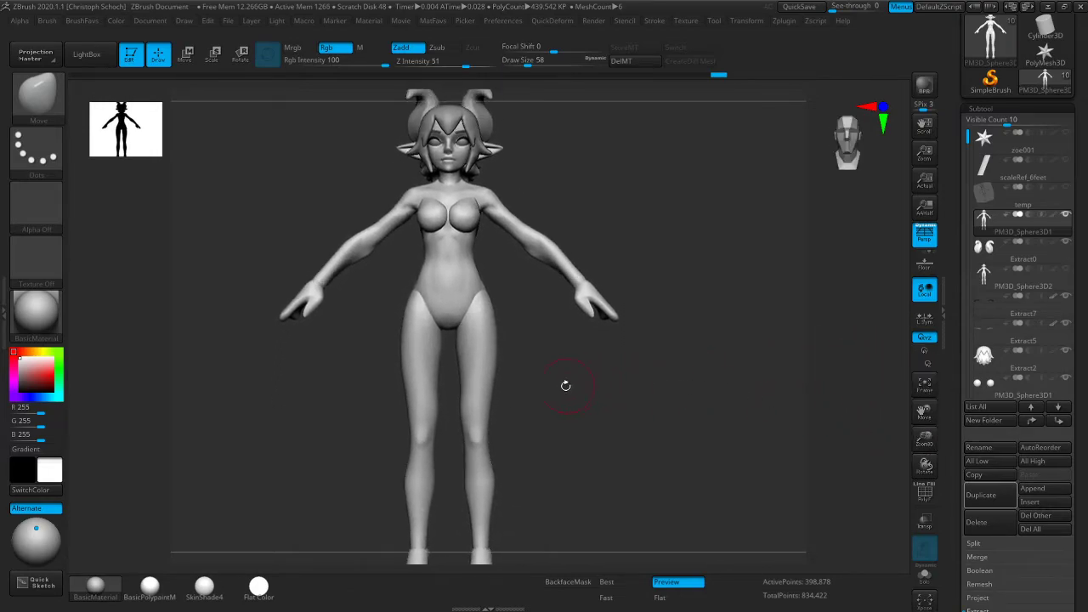
pyautogui.moveTo(566, 382)
pyautogui.mouseDown()
pyautogui.moveTo(510, 345)
pyautogui.moveTo(515, 318)
pyautogui.mouseUp()
pyautogui.press(']')
pyautogui.press(']')
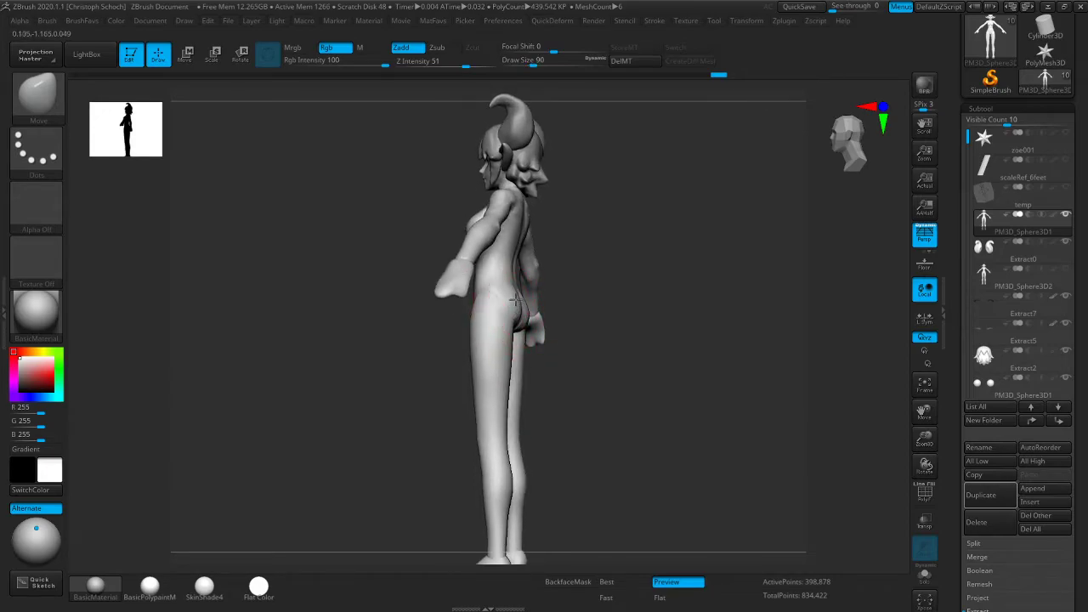
pyautogui.moveTo(586, 291); pyautogui.dragTo(489, 316)
pyautogui.moveTo(440, 357); pyautogui.dragTo(643, 292)
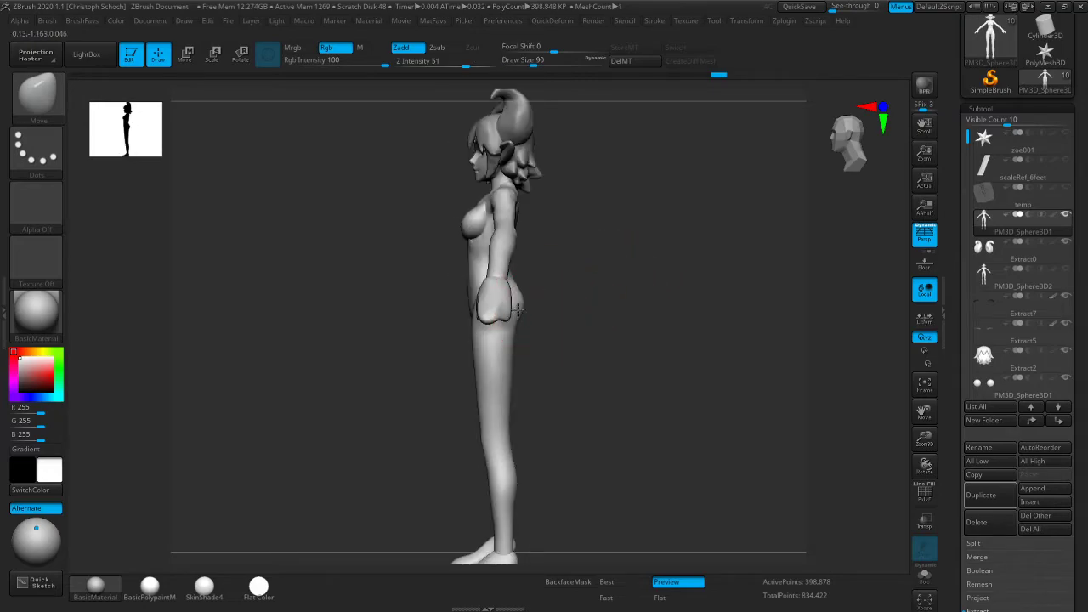
# Reshape the back and hips with the Move brush at draw size 82, checking the body from behind, in profile and from the front
pyautogui.moveTo(556, 274)
pyautogui.mouseDown()
pyautogui.moveTo(493, 289)
pyautogui.moveTo(469, 343)
pyautogui.moveTo(529, 255)
pyautogui.moveTo(700, 230)
pyautogui.moveTo(518, 243)
pyautogui.moveTo(637, 187)
pyautogui.moveTo(569, 195)
pyautogui.mouseUp()
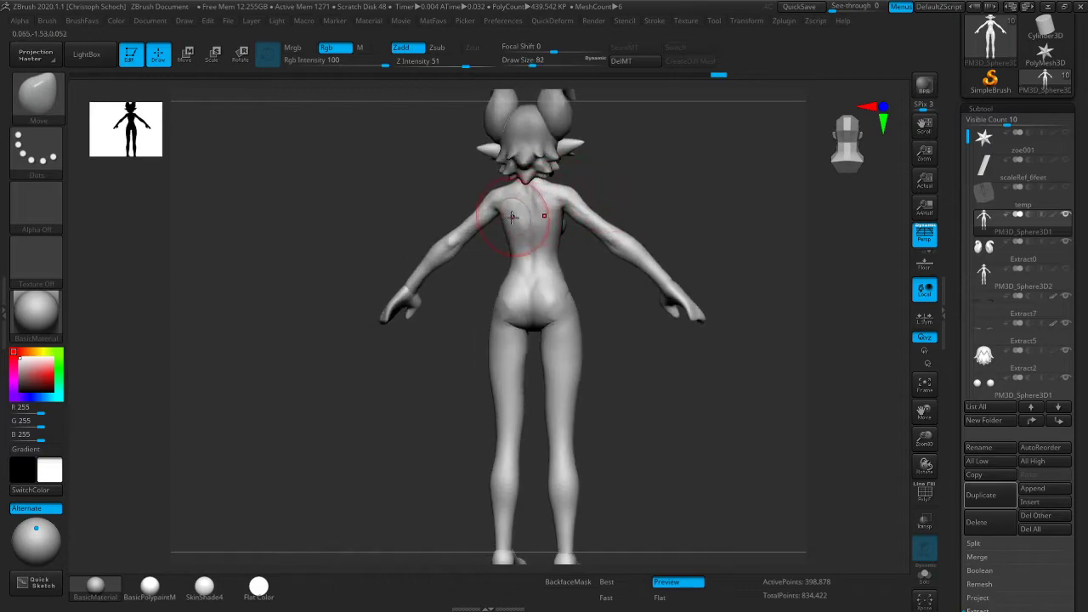
pyautogui.keyDown('shift'); pyautogui.moveTo(490, 236); pyautogui.dragTo(528, 249); pyautogui.keyUp('shift')
pyautogui.keyDown('shift'); pyautogui.moveTo(663, 237); pyautogui.dragTo(719, 250); pyautogui.keyUp('shift')
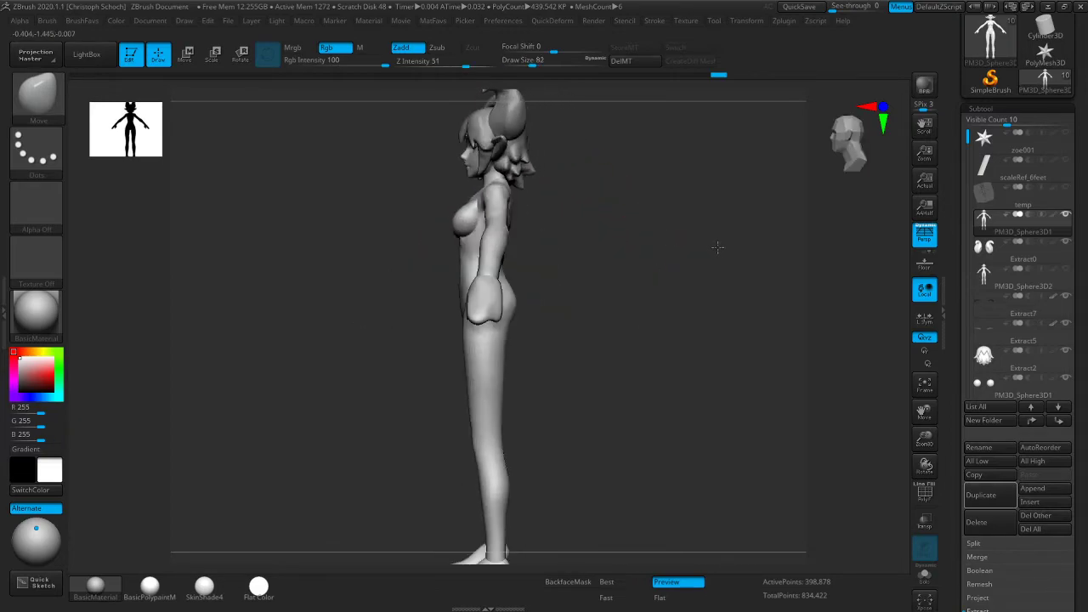
pyautogui.moveTo(623, 280); pyautogui.dragTo(687, 277)
pyautogui.moveTo(559, 318); pyautogui.dragTo(468, 299)
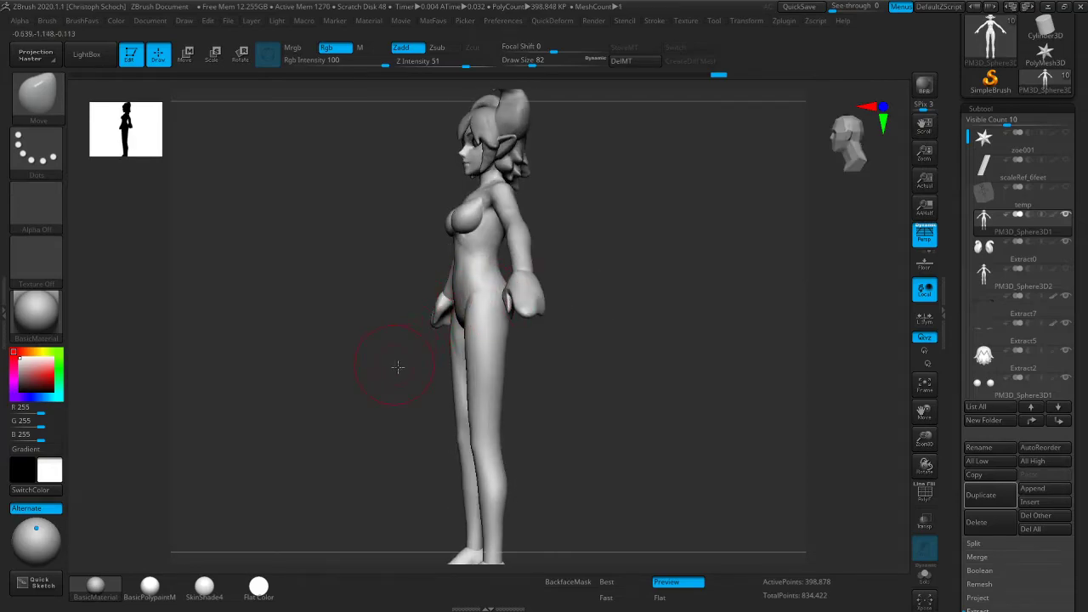
pyautogui.keyDown('shift'); pyautogui.moveTo(394, 365); pyautogui.dragTo(486, 323); pyautogui.keyUp('shift')
pyautogui.hotkey('ctrl', 'z')
pyautogui.hotkey('ctrl', 'shift', 'z')
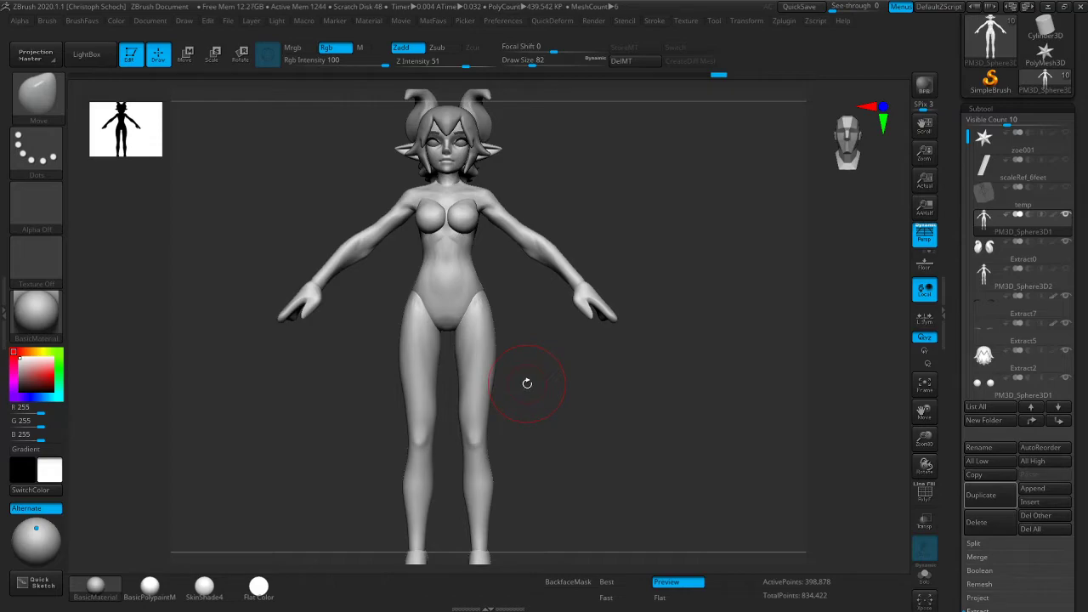
# Refine the waist and hip contours with the Move brush, reducing the draw size from 82 to 58
pyautogui.moveTo(544, 360); pyautogui.dragTo(575, 357)
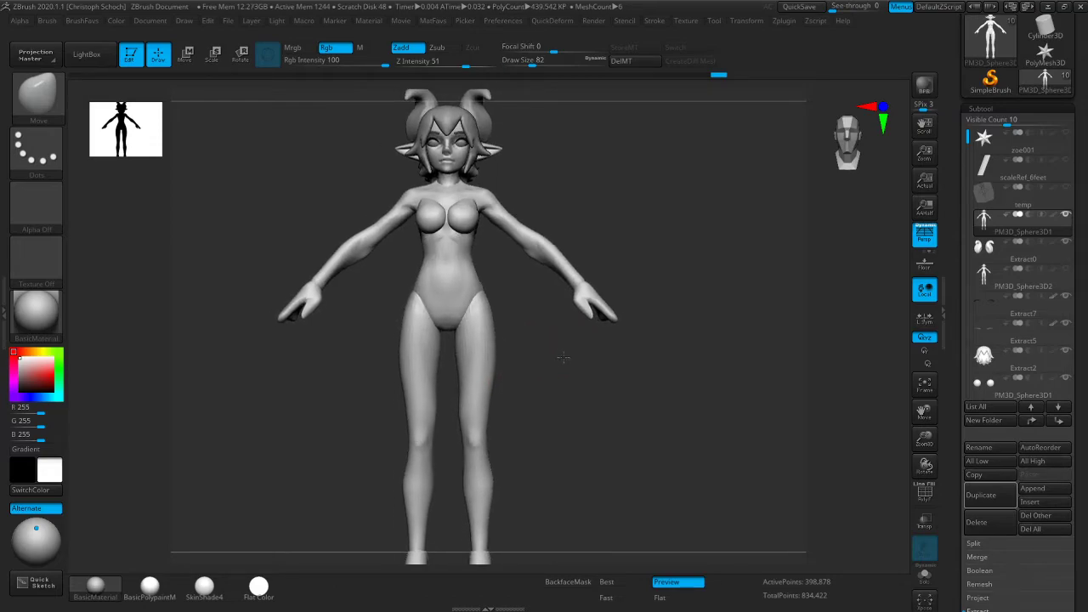
pyautogui.press('[')
pyautogui.moveTo(479, 270); pyautogui.dragTo(469, 251)
pyautogui.moveTo(364, 318); pyautogui.dragTo(408, 315)
pyautogui.press('[')
pyautogui.press('[')
pyautogui.moveTo(425, 267); pyautogui.dragTo(431, 267)
pyautogui.moveTo(391, 308); pyautogui.dragTo(367, 308)
pyautogui.moveTo(498, 279); pyautogui.dragTo(417, 285)
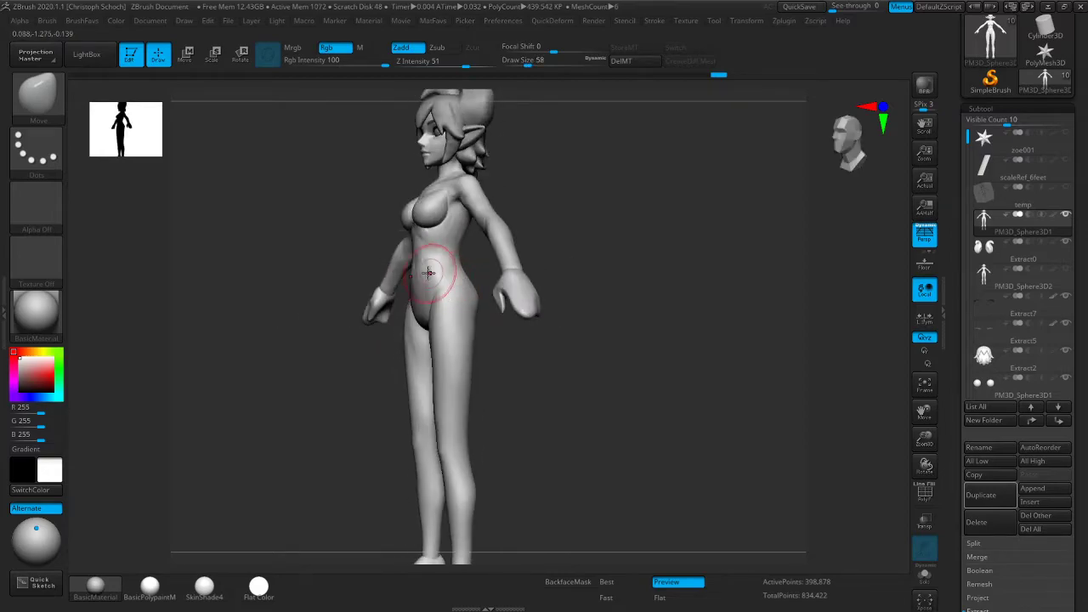
# Adjust the crotch and upper thighs from the front and back with the Move brush at draw sizes 46 and 58
pyautogui.moveTo(362, 369)
pyautogui.mouseDown()
pyautogui.moveTo(418, 311)
pyautogui.moveTo(440, 335)
pyautogui.mouseUp()
pyautogui.press('[')
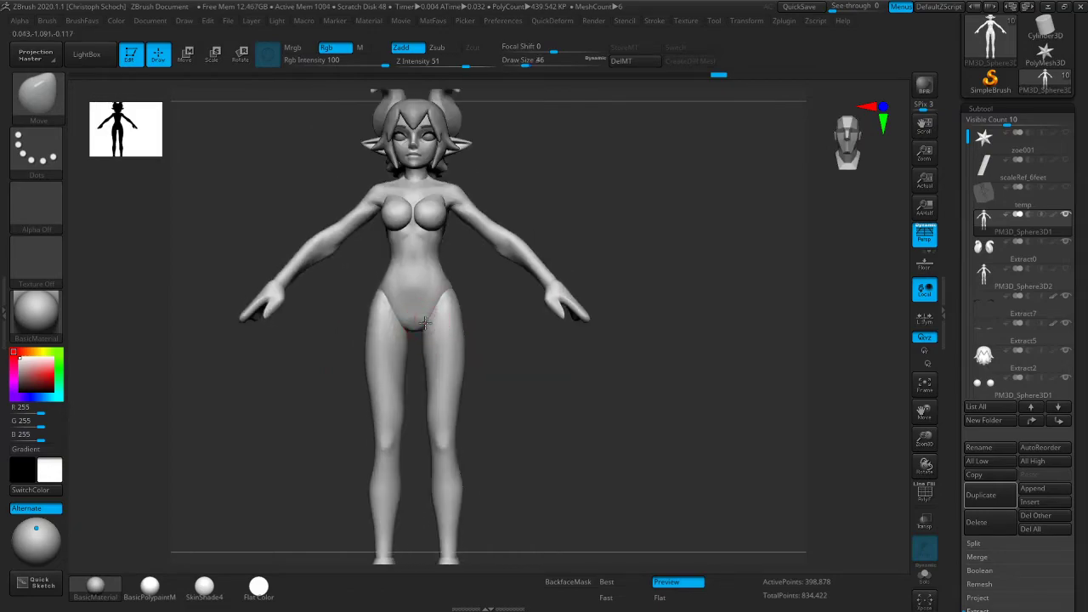
pyautogui.moveTo(484, 375); pyautogui.dragTo(587, 369)
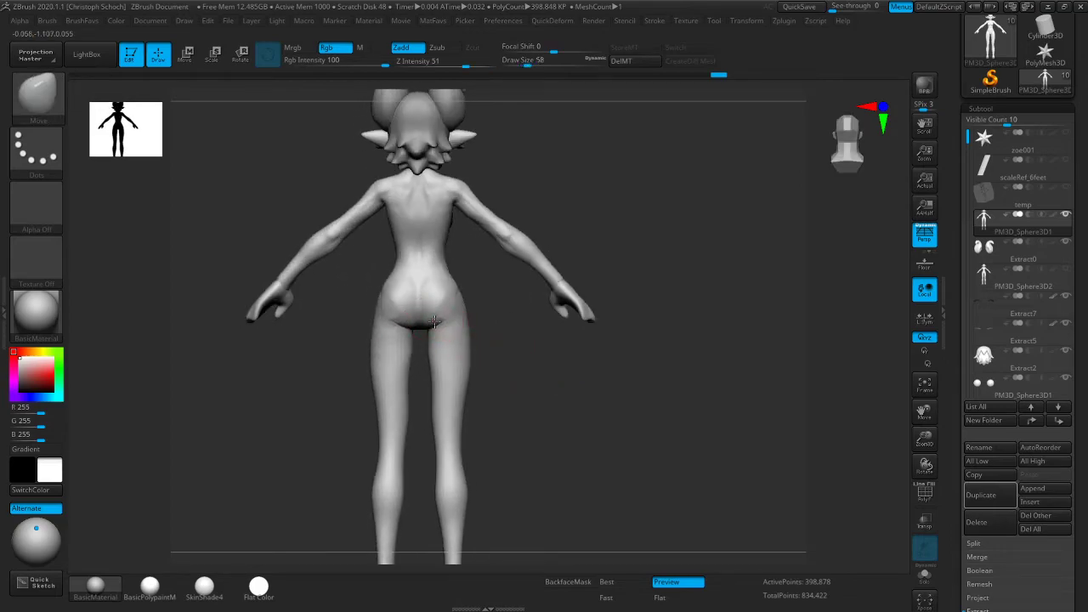
pyautogui.moveTo(498, 337)
pyautogui.keyDown('shift'); pyautogui.mouseDown(button='right')
pyautogui.moveTo(320, 396)
pyautogui.moveTo(437, 340)
pyautogui.moveTo(530, 345)
pyautogui.moveTo(530, 335)
pyautogui.moveTo(523, 366)
pyautogui.mouseUp(button='right'); pyautogui.keyUp('shift')
# Define the creases between the buttocks and thighs from below with the Dam_Standard brush at draw size 42
pyautogui.press('[')
pyautogui.press('[')
pyautogui.press('b')
pyautogui.click(521, 368)
pyautogui.moveTo(372, 418)
pyautogui.mouseDown(button='right')
pyautogui.moveTo(450, 331)
pyautogui.moveTo(453, 277)
pyautogui.mouseUp(button='right')
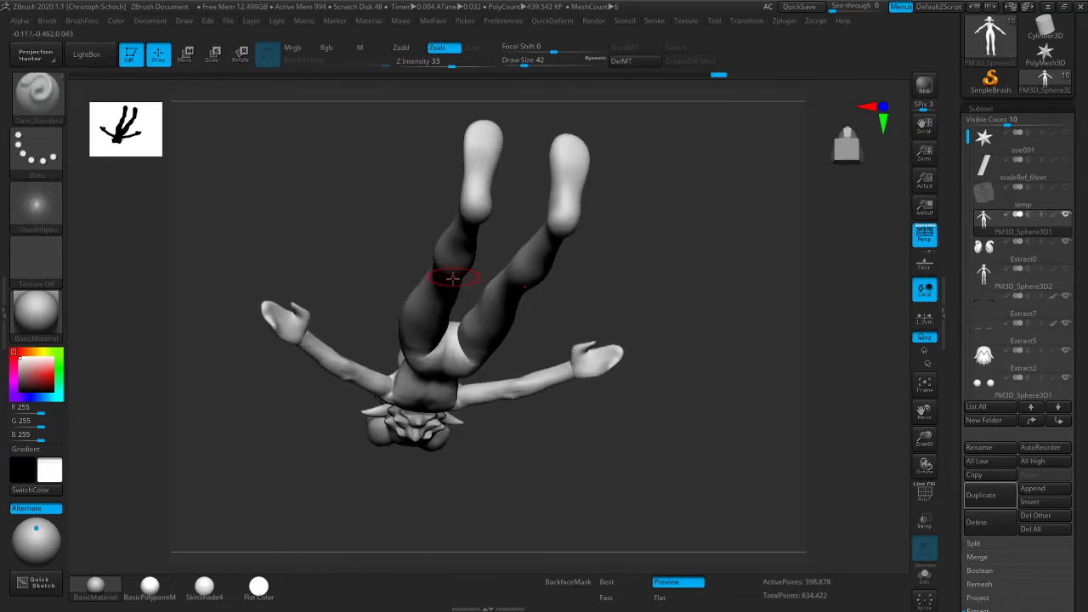
pyautogui.moveTo(498, 357); pyautogui.dragTo(485, 315, button='right')
pyautogui.moveTo(561, 301); pyautogui.dragTo(517, 339, button='right')
pyautogui.press('b')
pyautogui.click(517, 342)
pyautogui.moveTo(419, 367); pyautogui.dragTo(447, 340, button='right')
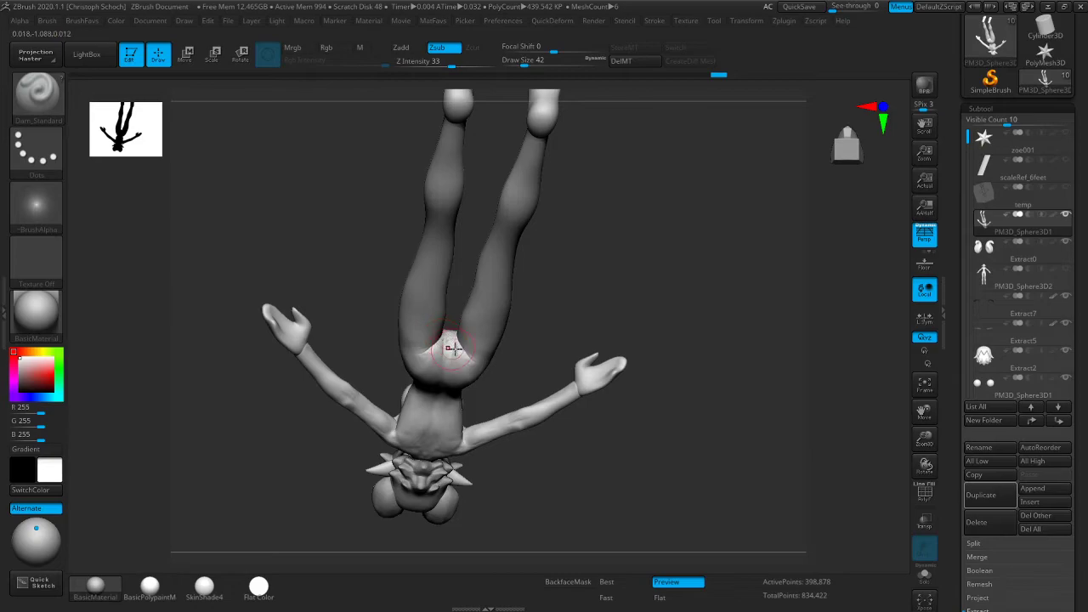
# Build up the underside of the pelvis with the ClayBuildup brush at draw size 42 and smooth it
pyautogui.hotkey('ctrl', 'shift', 'b')
pyautogui.click(601, 344)
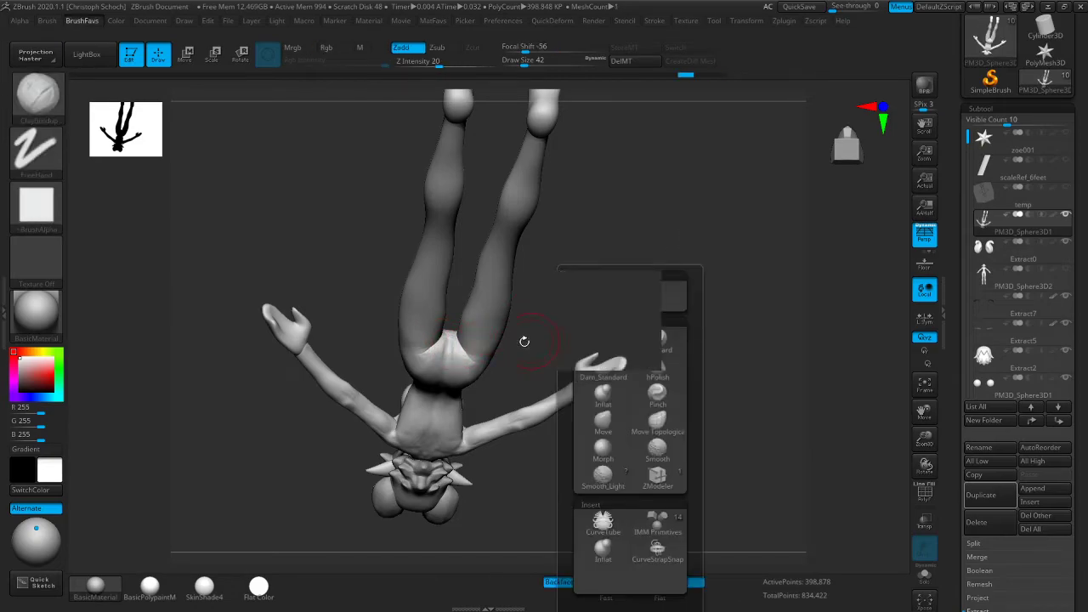
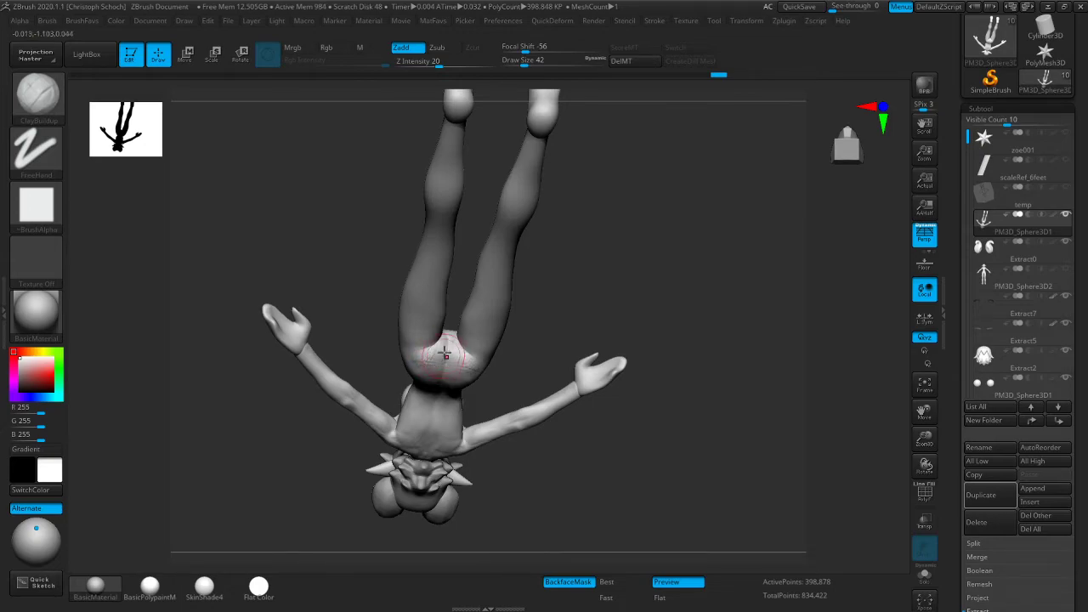
pyautogui.keyDown('shift'); pyautogui.moveTo(418, 364); pyautogui.dragTo(430, 367); pyautogui.keyUp('shift')
pyautogui.moveTo(596, 295)
pyautogui.mouseDown()
pyautogui.moveTo(590, 388)
pyautogui.moveTo(620, 422)
pyautogui.moveTo(589, 435)
pyautogui.mouseUp()
pyautogui.moveTo(498, 400)
pyautogui.keyDown('shift'); pyautogui.mouseDown()
pyautogui.moveTo(462, 379)
pyautogui.moveTo(459, 388)
pyautogui.moveTo(480, 377)
pyautogui.mouseUp(); pyautogui.keyUp('shift')
# Adjust the hips and upper thighs from the front with the Move brush at draw sizes 26 to 50
pyautogui.hotkey('ctrl', 'space')
pyautogui.click(470, 421)
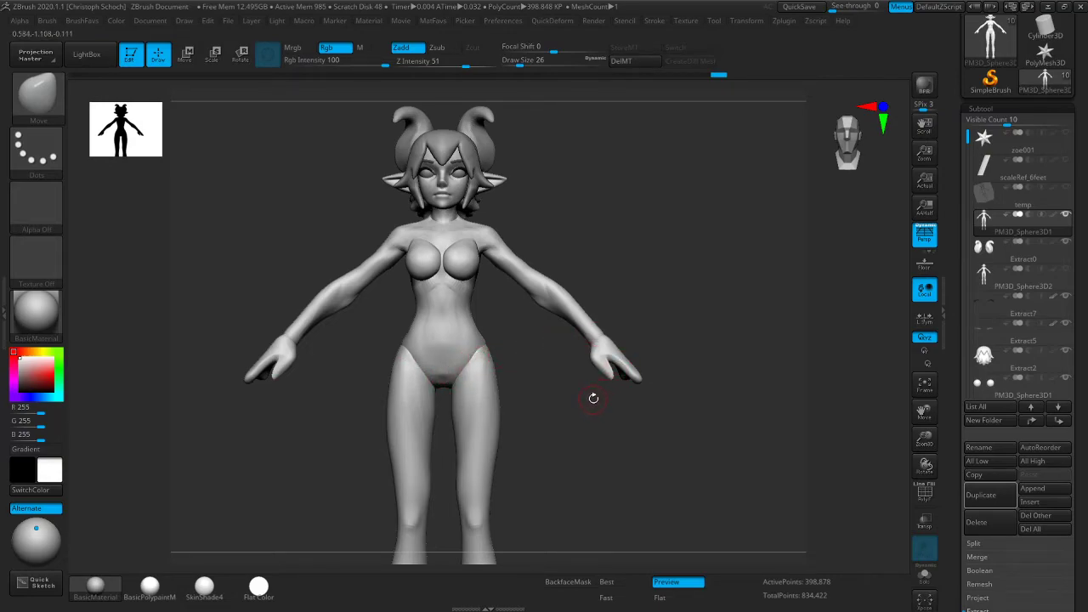
pyautogui.press(']')
pyautogui.moveTo(478, 347); pyautogui.dragTo(492, 347, button='right')
pyautogui.keyDown('shift'); pyautogui.moveTo(335, 477); pyautogui.dragTo(335, 454, button='right'); pyautogui.keyUp('shift')
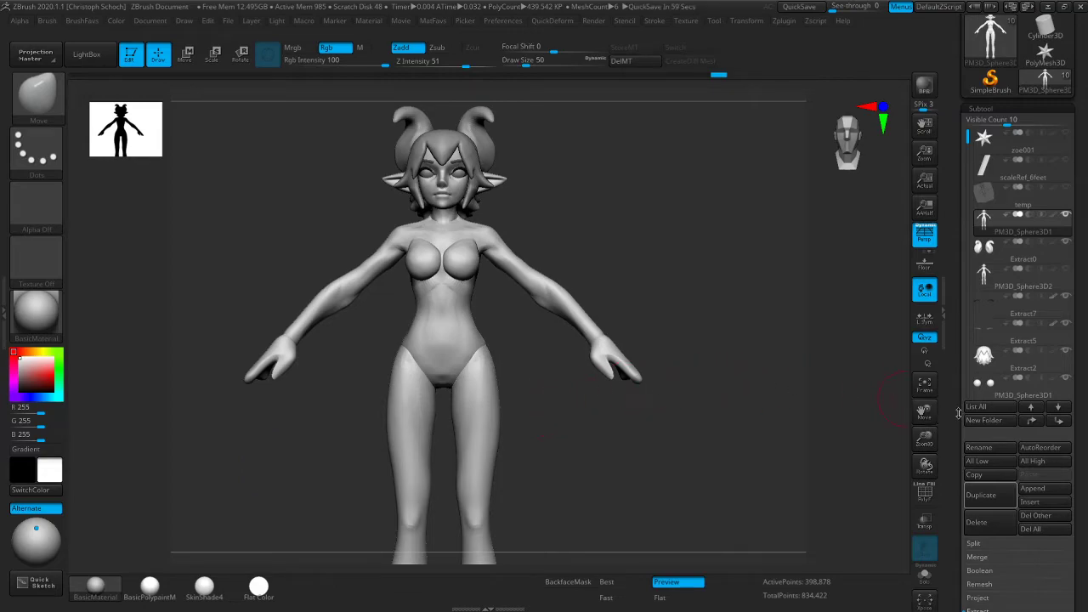
pyautogui.moveTo(925, 437); pyautogui.dragTo(925, 459)
# Add volume to the abdomen with the ClayBuildup brush and smooth the strokes into the surface
pyautogui.press('b')
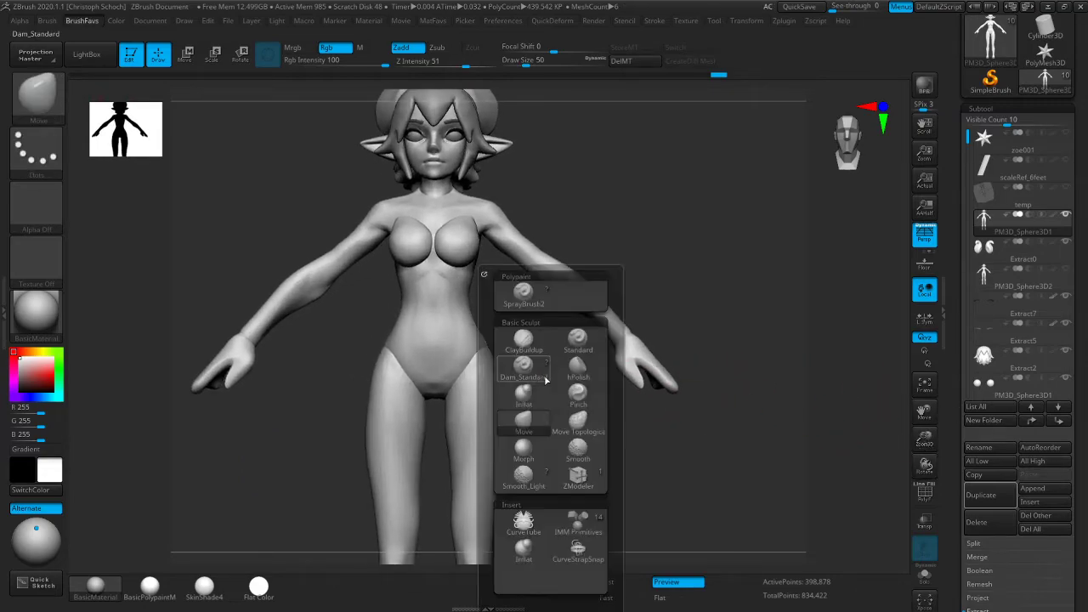
pyautogui.click(527, 342)
pyautogui.moveTo(654, 267); pyautogui.dragTo(573, 275, button='right')
pyautogui.press(']')
pyautogui.keyDown('shift'); pyautogui.moveTo(460, 315); pyautogui.dragTo(409, 412, button='right'); pyautogui.keyUp('shift')
# Shape the waist and belly in profile with the Move brush at draw sizes 34 and 50
pyautogui.hotkey('ctrl', '1')
pyautogui.click(429, 415)
pyautogui.moveTo(723, 277); pyautogui.dragTo(621, 277, button='right')
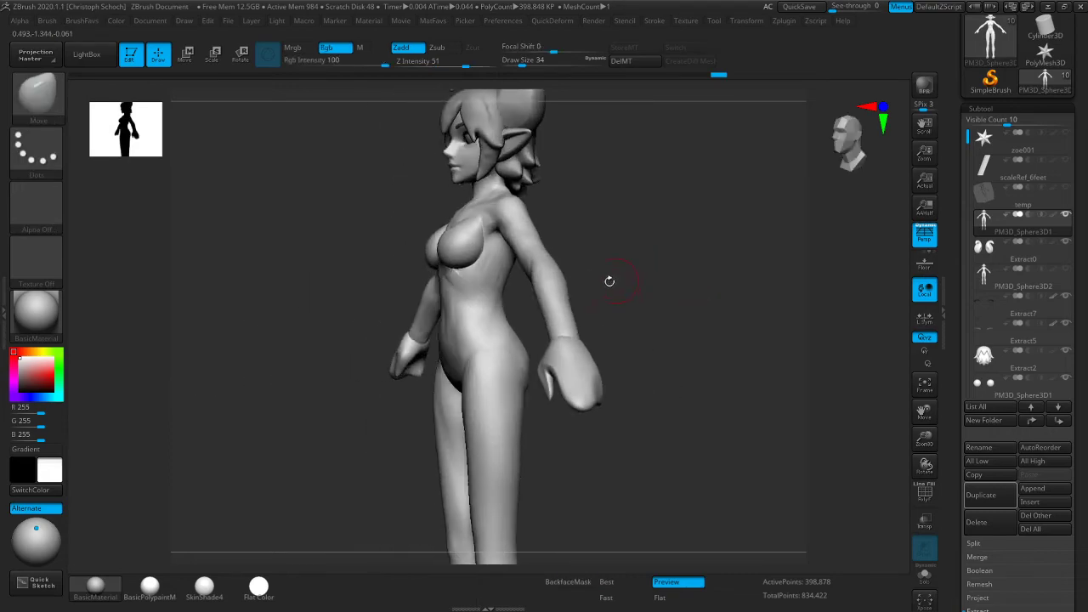
pyautogui.keyDown('shift'); pyautogui.moveTo(376, 407); pyautogui.dragTo(459, 324, button='right'); pyautogui.keyUp('shift')
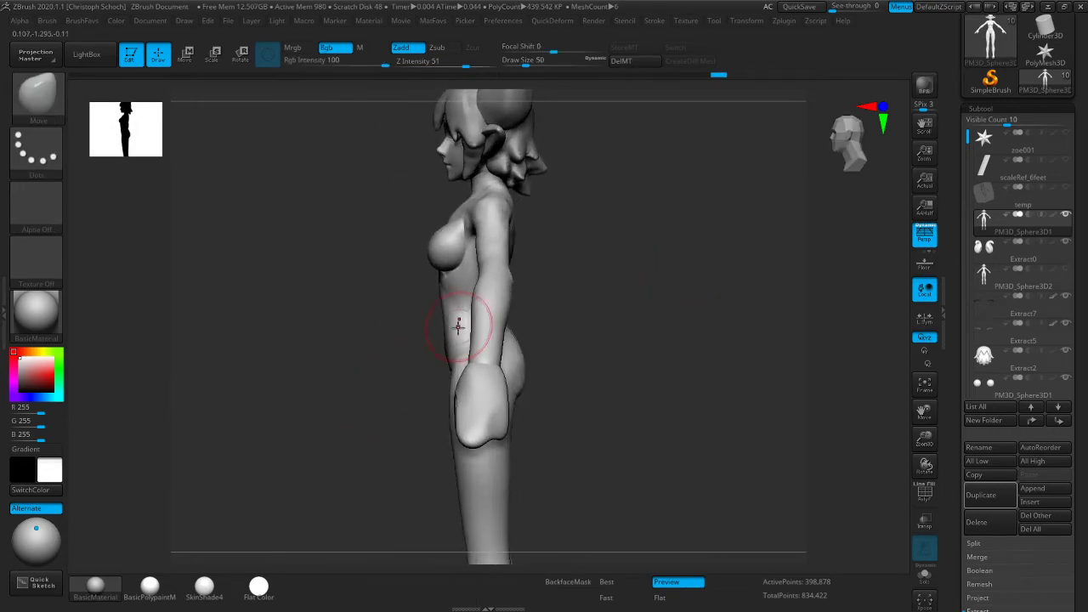
pyautogui.moveTo(388, 388)
pyautogui.keyDown('shift'); pyautogui.mouseDown(button='right')
pyautogui.moveTo(479, 338)
pyautogui.moveTo(425, 344)
pyautogui.mouseUp(button='right'); pyautogui.keyUp('shift')
# Build up the lower abdomen and hip area with the ClayBuildup brush at draw size 42, smoothing the transitions
pyautogui.hotkey('ctrl', '1')
pyautogui.click(454, 345)
pyautogui.moveTo(340, 425)
pyautogui.mouseDown(button='right')
pyautogui.moveTo(252, 459)
pyautogui.moveTo(246, 446)
pyautogui.mouseUp(button='right')
pyautogui.press(']')
pyautogui.press('shift')
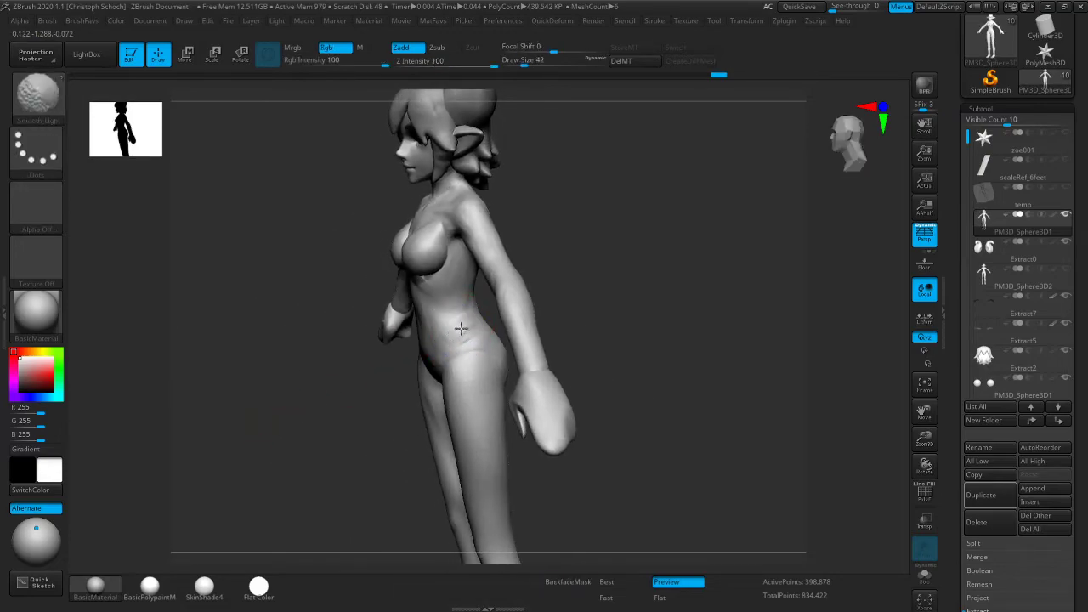
pyautogui.moveTo(281, 408); pyautogui.dragTo(409, 391, button='right')
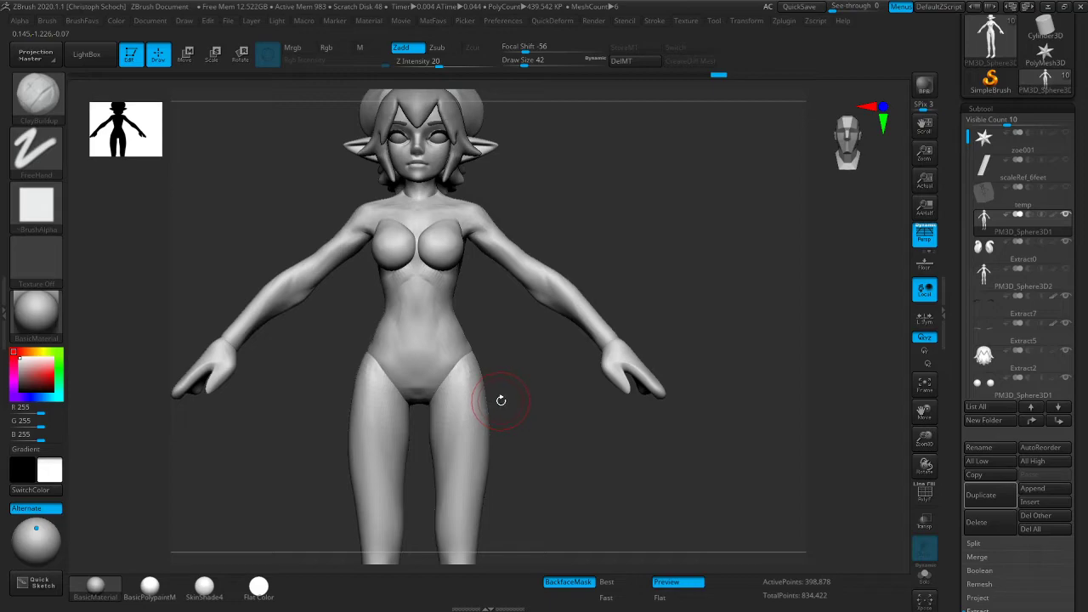
pyautogui.moveTo(577, 417)
pyautogui.mouseDown()
pyautogui.moveTo(326, 451)
pyautogui.moveTo(272, 471)
pyautogui.mouseUp()
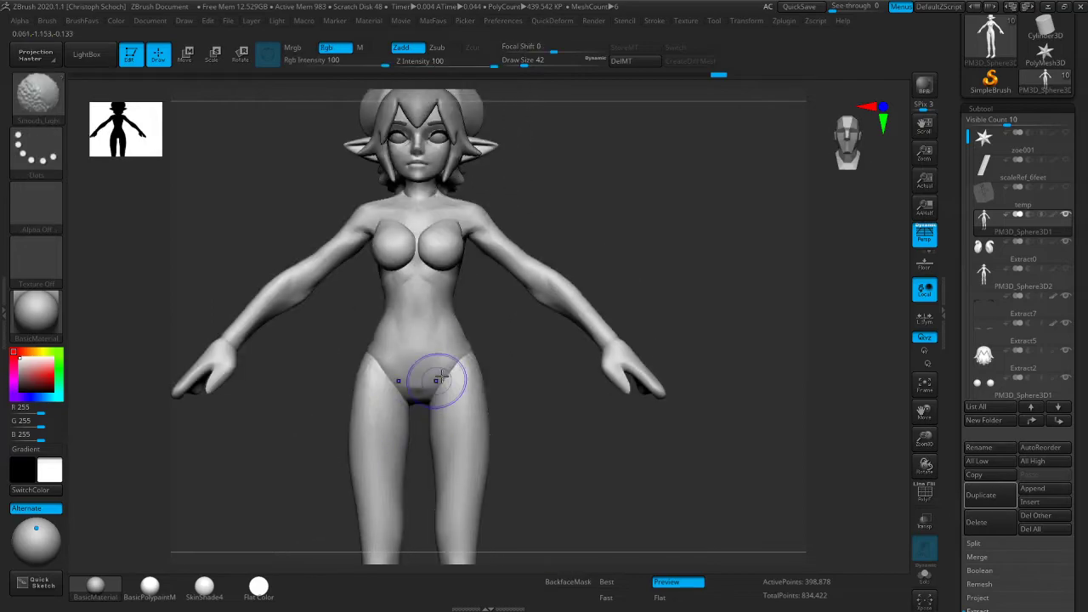
# Adjust the outer hip contour with the Move brush at draw sizes 66 and 42
pyautogui.press('b')
pyautogui.press('m')
pyautogui.press('v')
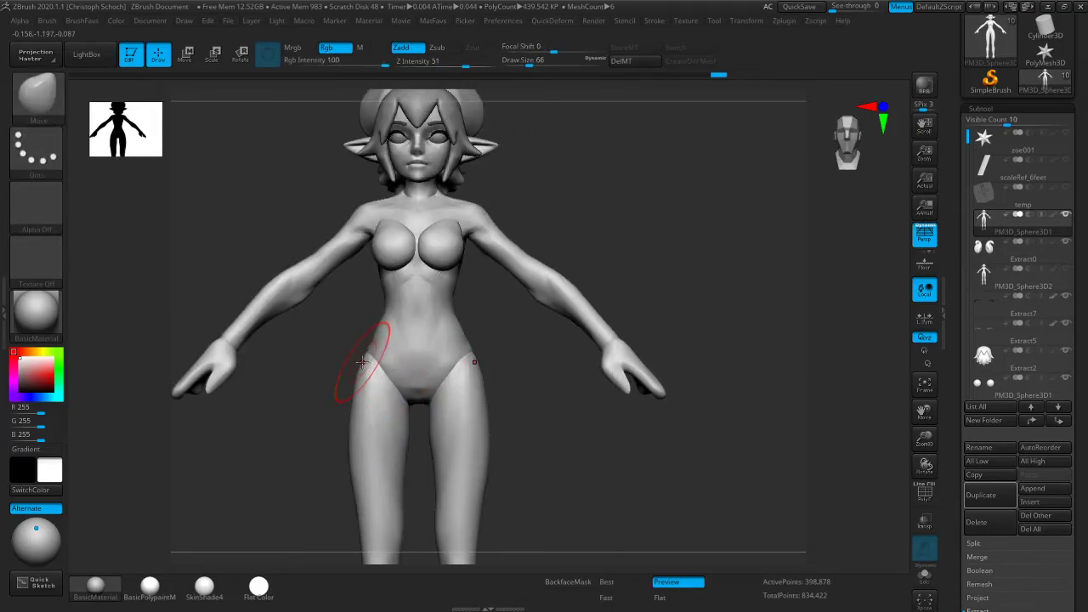
pyautogui.moveTo(414, 339); pyautogui.dragTo(474, 341, button='right')
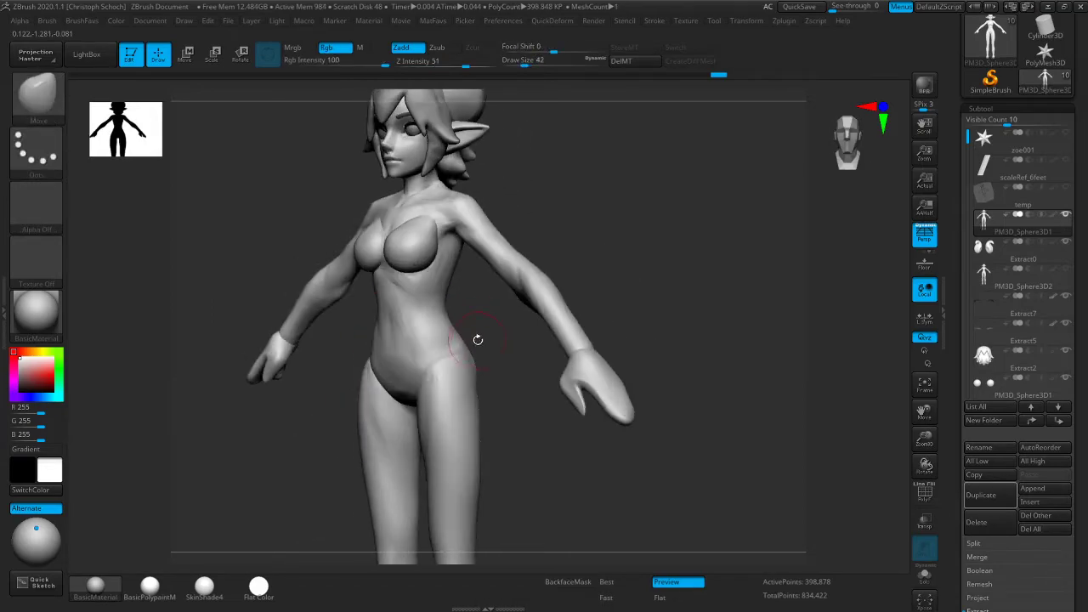
# Build up the side of the abdomen above the hip bone with ClayBuildup at draw size 34 and smooth it
pyautogui.press('b')
pyautogui.press('c')
pyautogui.press('b')
pyautogui.moveTo(284, 469); pyautogui.dragTo(428, 331)
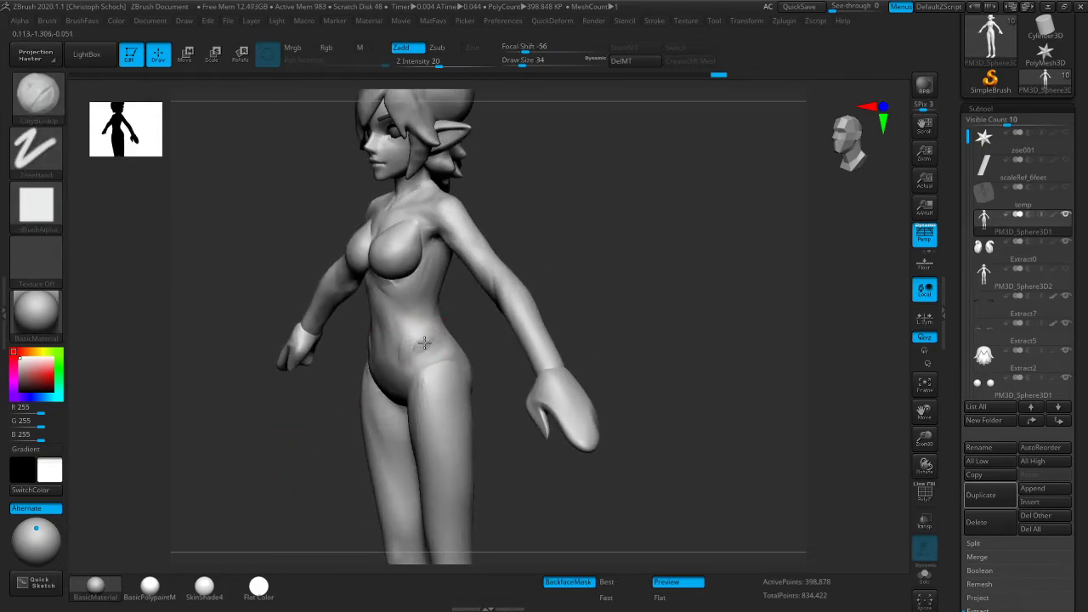
pyautogui.keyDown('shift'); pyautogui.moveTo(306, 423); pyautogui.dragTo(404, 337); pyautogui.keyUp('shift')
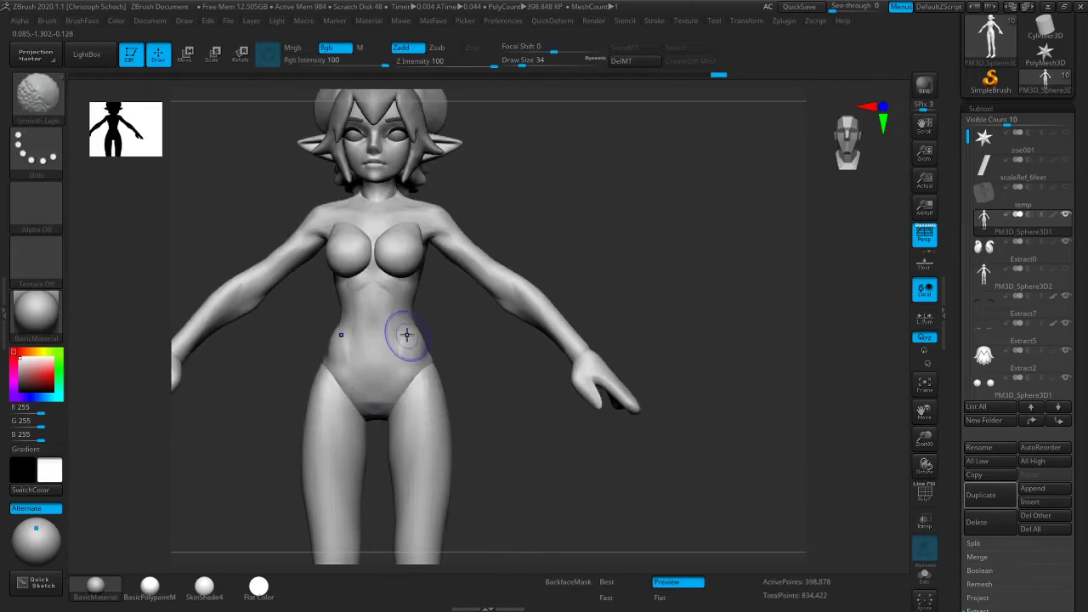
# Tweak the hip silhouette from the front with the Move brush, starting at draw size 34
pyautogui.press('b')
pyautogui.press('m')
pyautogui.press('v')
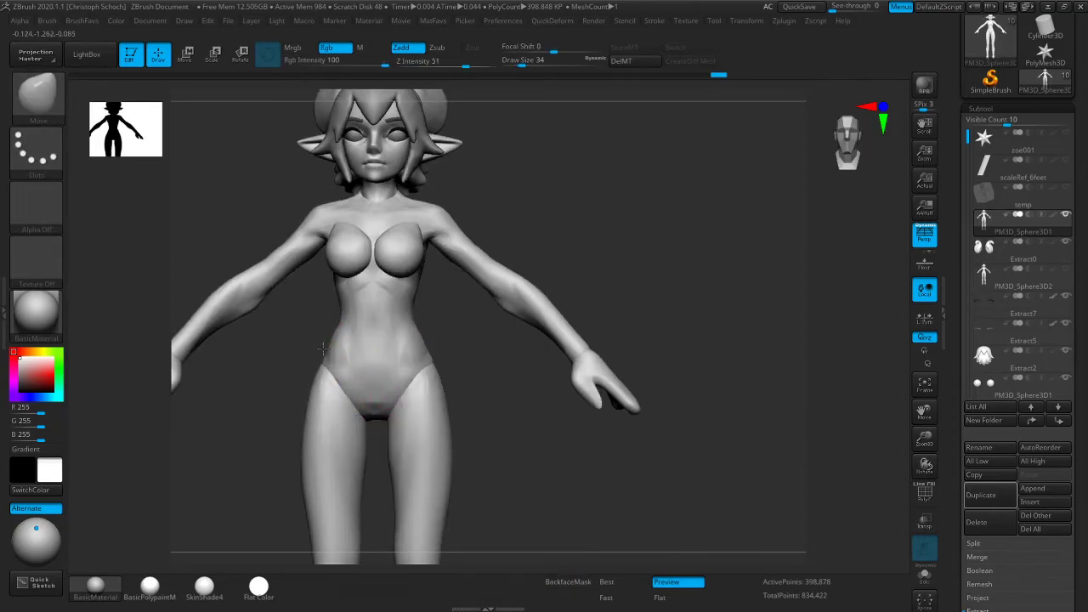
pyautogui.press(']')
pyautogui.moveTo(455, 352)
pyautogui.mouseDown()
pyautogui.moveTo(417, 337)
pyautogui.moveTo(502, 348)
pyautogui.mouseUp()
# Add soft volume along the side of the waist with the Standard brush at draw sizes 22 and 26, then smooth it
pyautogui.press('b')
pyautogui.click(524, 339)
pyautogui.moveTo(658, 284); pyautogui.dragTo(414, 336)
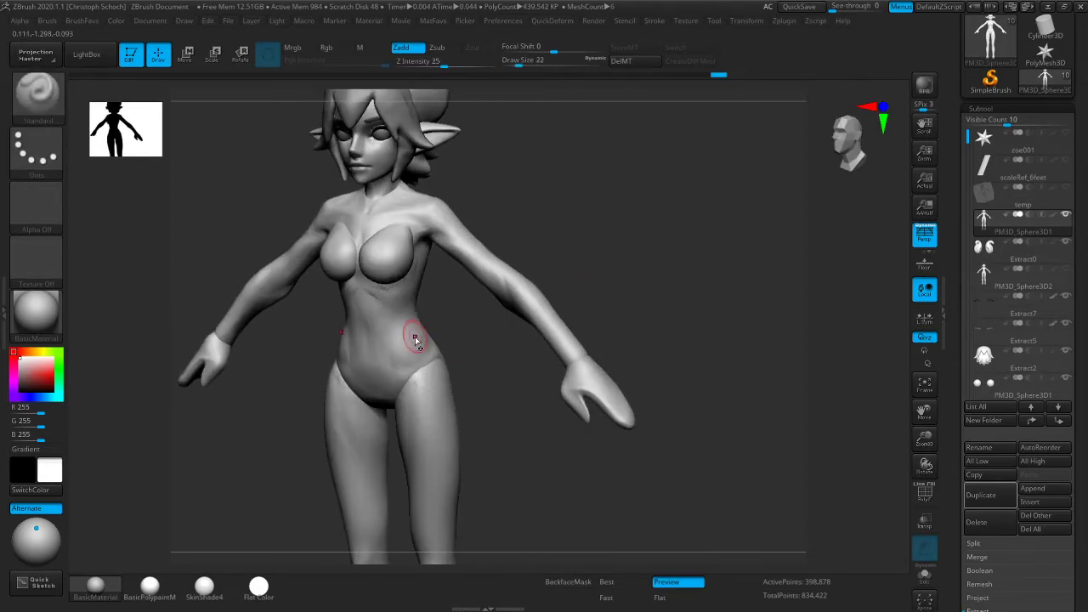
pyautogui.press(']')
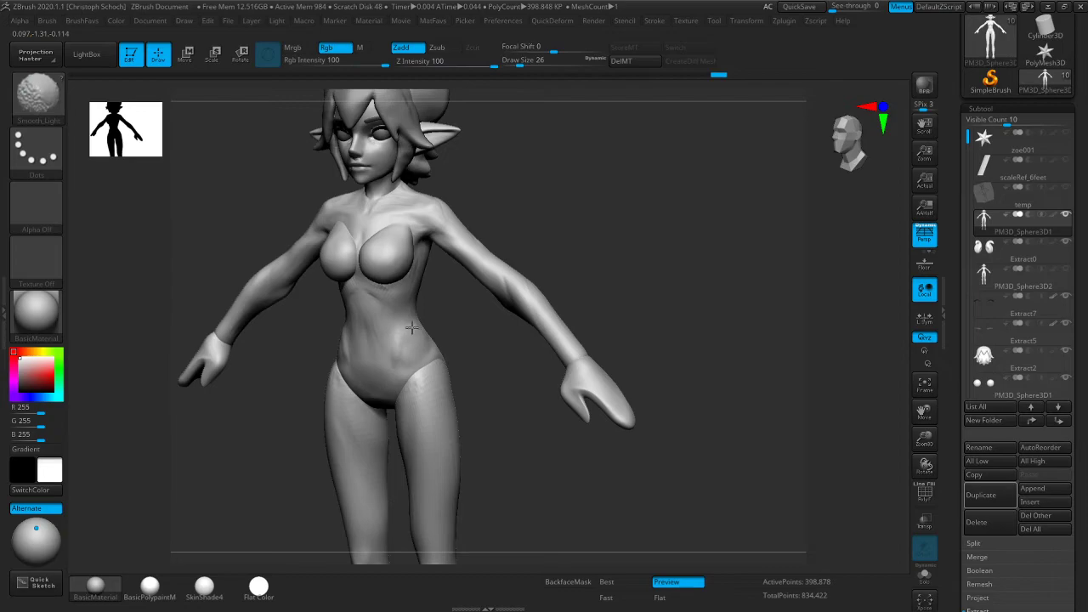
pyautogui.keyDown('shift'); pyautogui.moveTo(442, 323); pyautogui.dragTo(477, 322); pyautogui.keyUp('shift')
# Carve subtle lines into the lower abdomen with the Dam_Standard brush at draw size 26 and soften them
pyautogui.press('b')
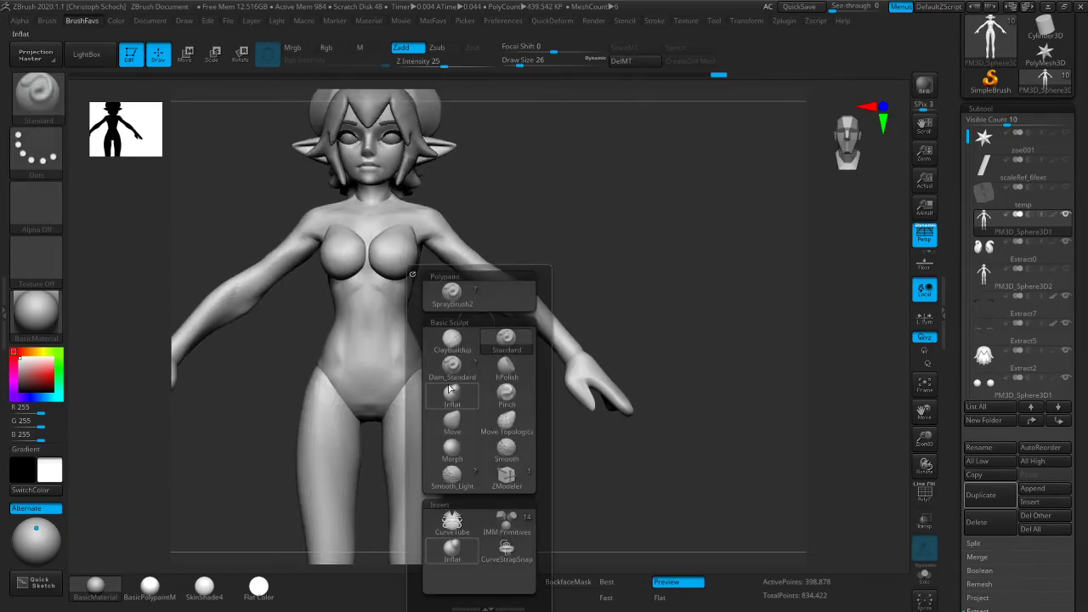
pyautogui.press('d')
pyautogui.press('s')
pyautogui.moveTo(235, 481); pyautogui.dragTo(416, 319)
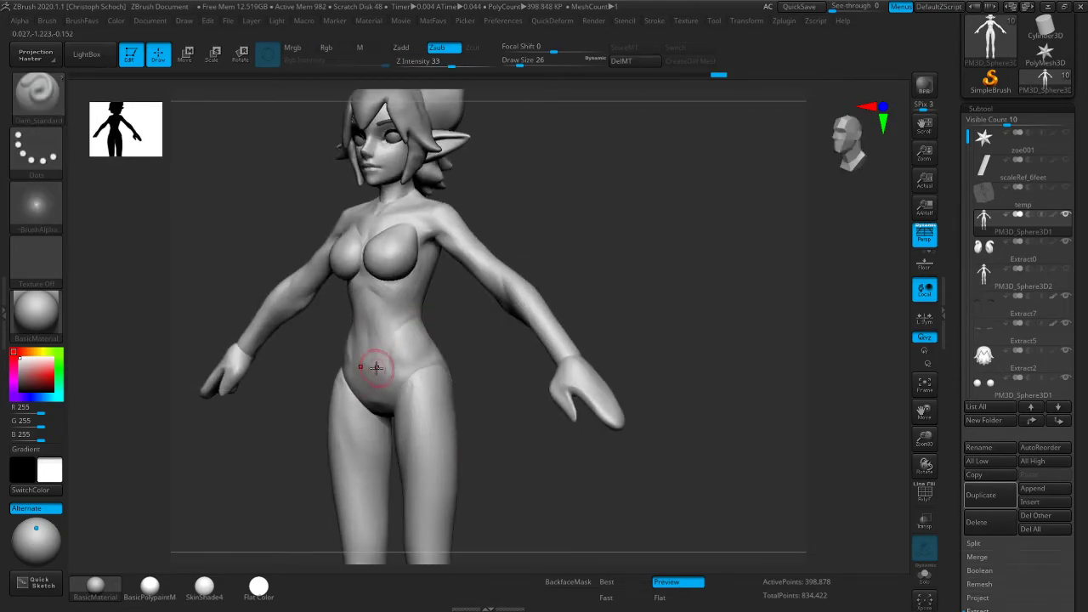
pyautogui.keyDown('shift'); pyautogui.moveTo(377, 367); pyautogui.dragTo(369, 381, button='right'); pyautogui.keyUp('shift')
pyautogui.moveTo(408, 364)
pyautogui.keyDown('shift'); pyautogui.mouseDown()
pyautogui.moveTo(417, 334)
pyautogui.moveTo(462, 324)
pyautogui.mouseUp(); pyautogui.keyUp('shift')
# Build up the lower belly with the ClayBuildup brush at draw size 34 and smooth the surface
pyautogui.press('b')
pyautogui.click(442, 341)
pyautogui.moveTo(316, 451); pyautogui.dragTo(289, 452)
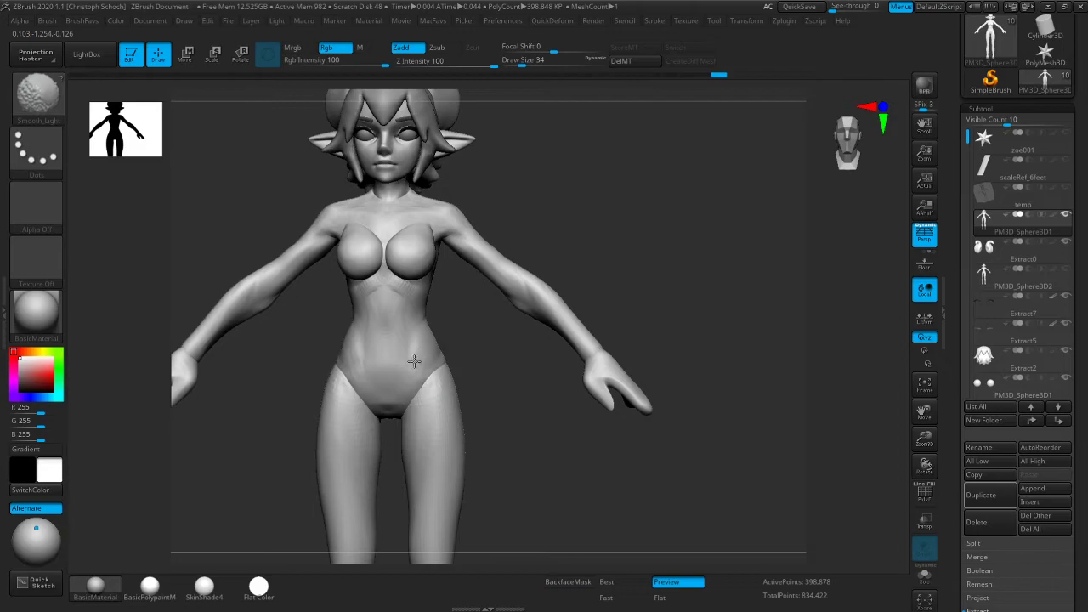
pyautogui.keyDown('shift'); pyautogui.moveTo(280, 451); pyautogui.dragTo(272, 456); pyautogui.keyUp('shift')
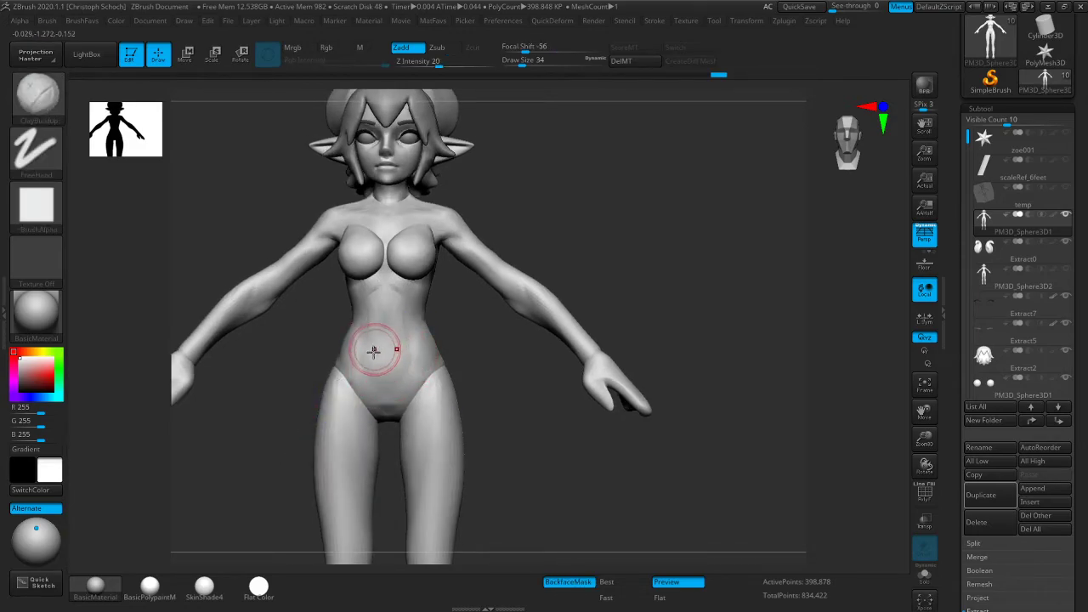
pyautogui.press('shift')
pyautogui.keyDown('shift'); pyautogui.moveTo(391, 359); pyautogui.dragTo(408, 352); pyautogui.keyUp('shift')
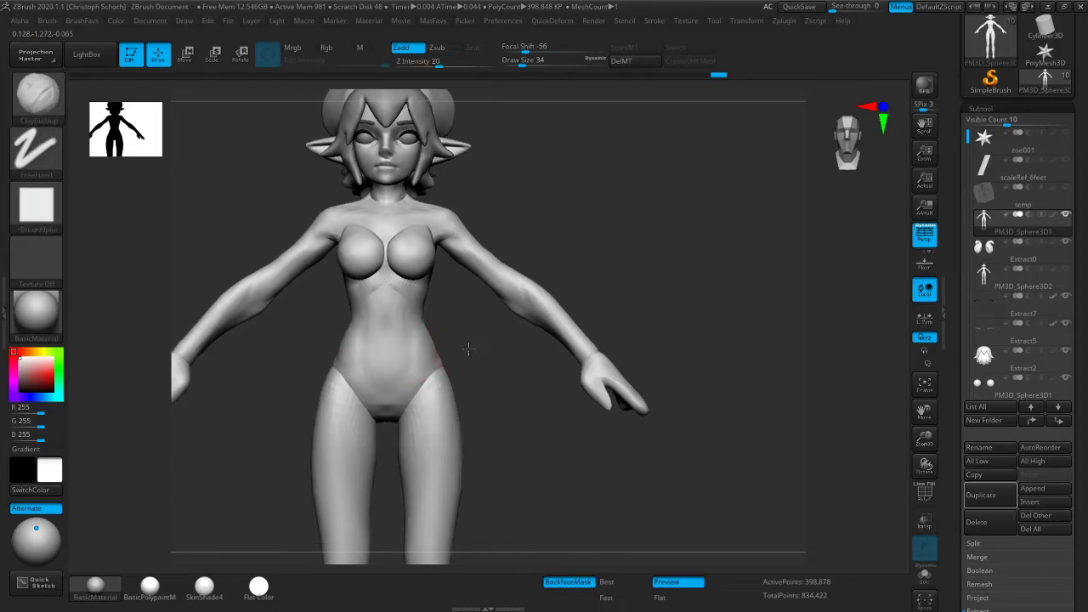
# Refine the flank and abdomen in three-quarter view with ClayBuildup at draw sizes 34 and 26, smoothing the forms
pyautogui.moveTo(477, 337)
pyautogui.mouseDown()
pyautogui.moveTo(428, 335)
pyautogui.moveTo(417, 352)
pyautogui.moveTo(496, 341)
pyautogui.mouseUp()
pyautogui.keyDown('shift'); pyautogui.moveTo(427, 345); pyautogui.dragTo(423, 343); pyautogui.keyUp('shift')
pyautogui.moveTo(495, 339); pyautogui.dragTo(446, 337)
pyautogui.press('[')
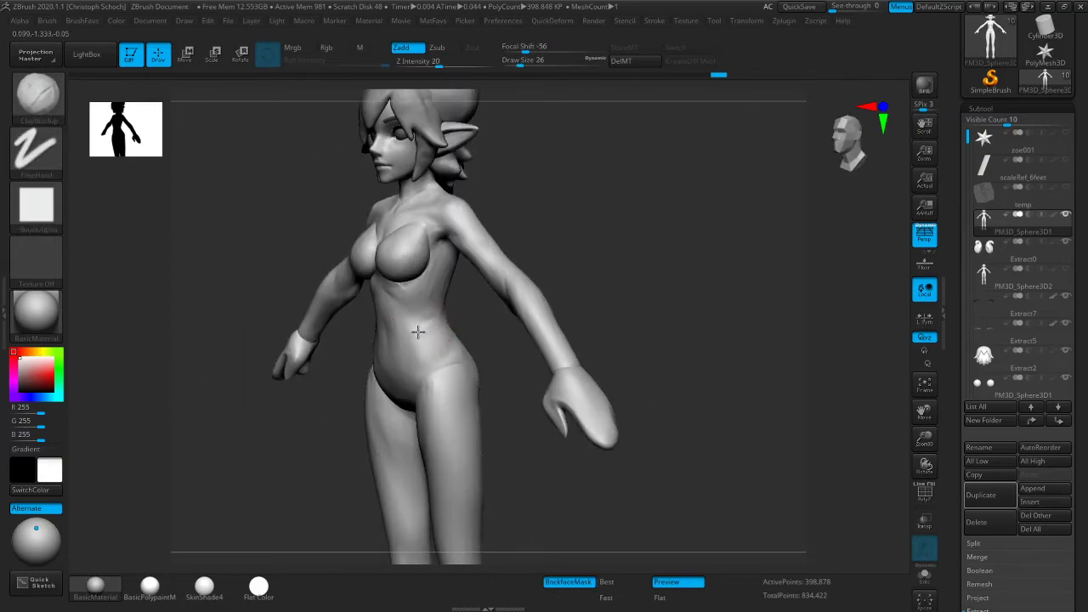
pyautogui.moveTo(418, 340)
pyautogui.keyDown('shift'); pyautogui.mouseDown(button='right')
pyautogui.moveTo(493, 316)
pyautogui.moveTo(483, 323)
pyautogui.mouseUp(button='right'); pyautogui.keyUp('shift')
# Adjust the side contour of the ribcage and waist with the Move brush at draw size 34
pyautogui.press('b')
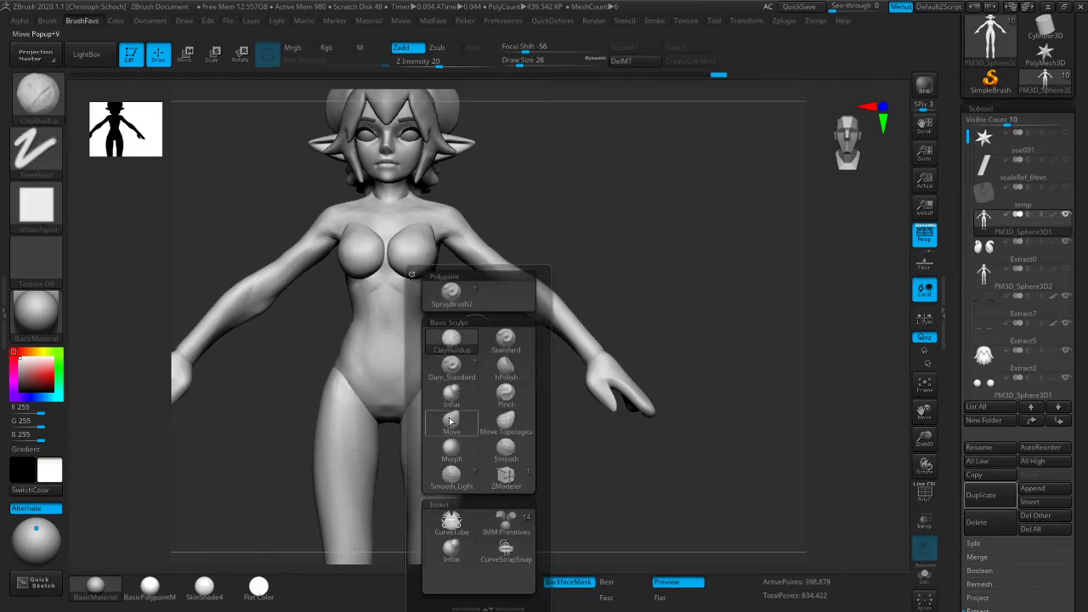
pyautogui.press('m')
pyautogui.press('v')
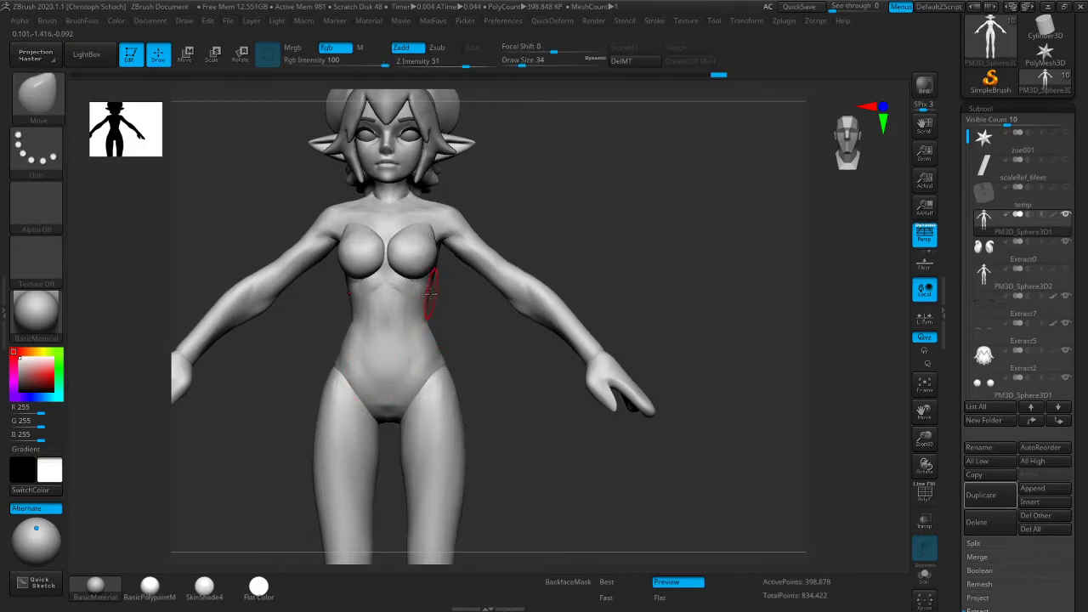
pyautogui.moveTo(303, 332); pyautogui.dragTo(534, 262)
# Build up the ribcage below the breasts with the ClayBuildup brush at draw sizes 18 and 26, smoothing toward the flank
pyautogui.press('b')
pyautogui.click(539, 321)
pyautogui.moveTo(467, 311); pyautogui.dragTo(502, 287)
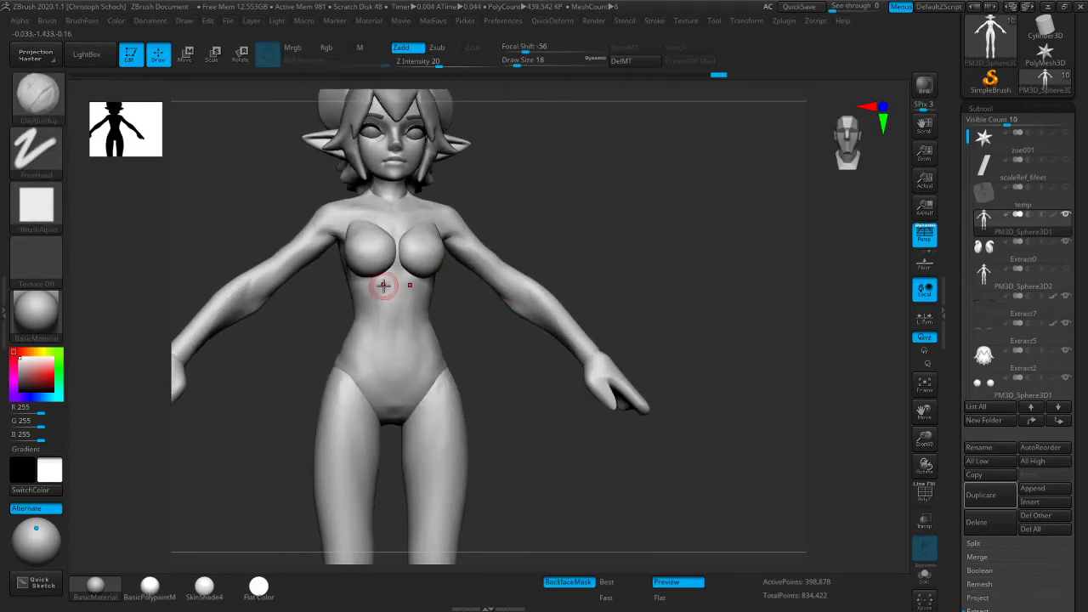
pyautogui.moveTo(299, 346)
pyautogui.mouseDown()
pyautogui.moveTo(371, 299)
pyautogui.moveTo(348, 312)
pyautogui.mouseUp()
pyautogui.press(']')
pyautogui.keyDown('shift'); pyautogui.moveTo(348, 312); pyautogui.dragTo(393, 284); pyautogui.keyUp('shift')
pyautogui.moveTo(476, 270); pyautogui.dragTo(432, 277)
pyautogui.press('shift')
pyautogui.moveTo(359, 299); pyautogui.dragTo(360, 312, button='right')
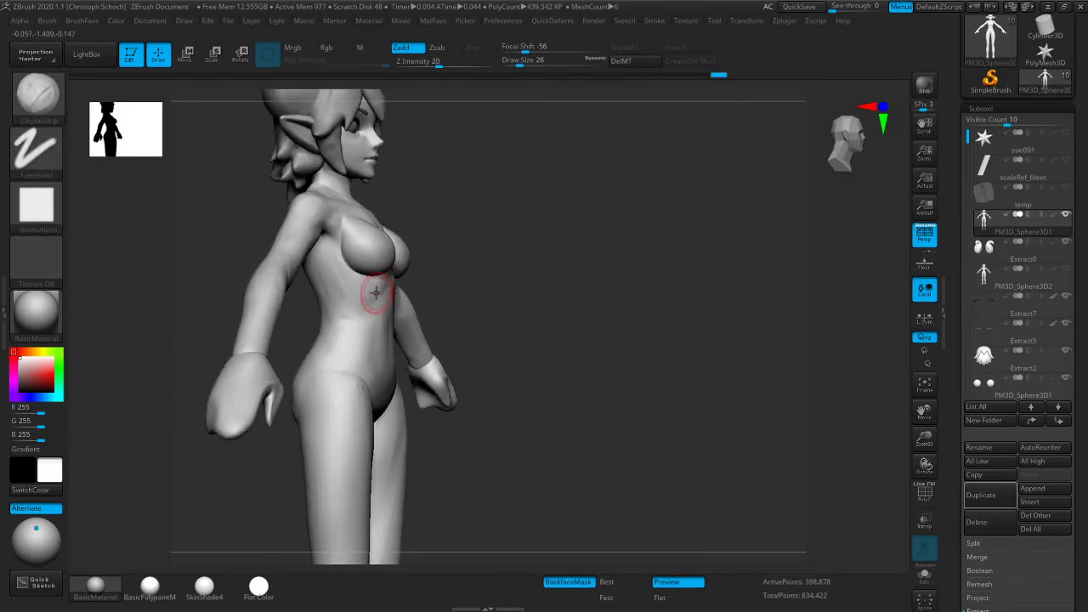
pyautogui.keyDown('shift'); pyautogui.moveTo(379, 289); pyautogui.dragTo(337, 281); pyautogui.keyUp('shift')
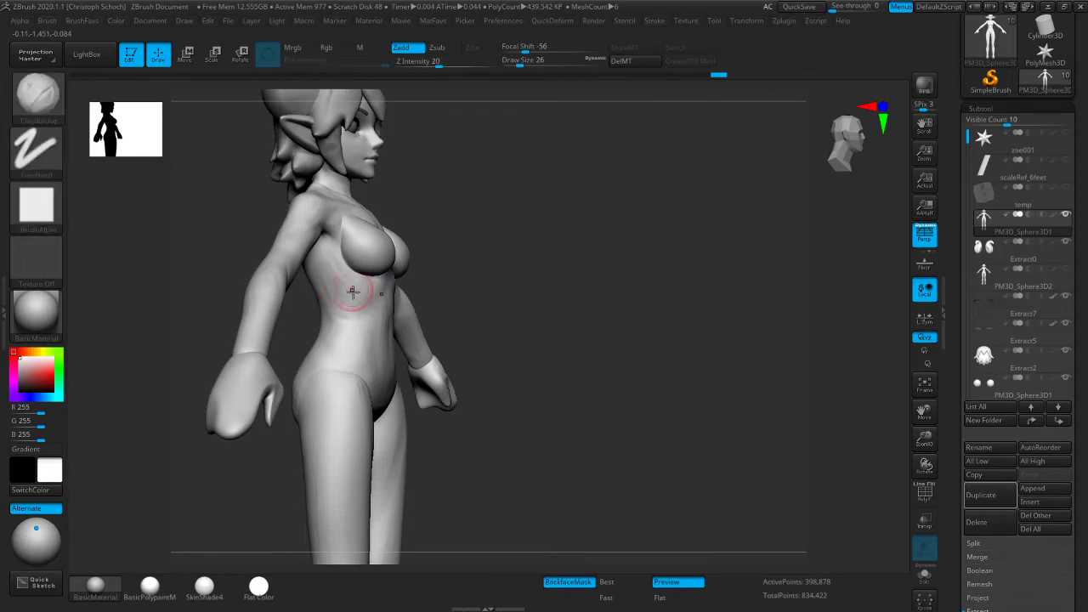
pyautogui.press('shift')
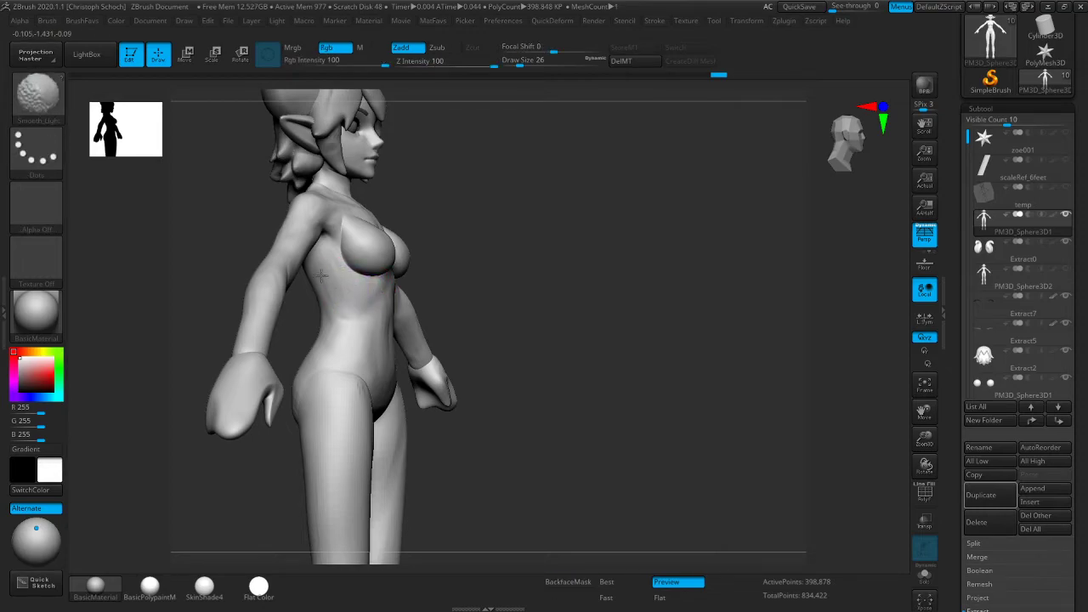
# Reshape the shoulder and upper back contours from several angles with the Move brush at draw sizes 58, 26 and 66
pyautogui.moveTo(571, 219)
pyautogui.mouseDown()
pyautogui.moveTo(476, 213)
pyautogui.moveTo(522, 210)
pyautogui.mouseUp()
pyautogui.press('b')
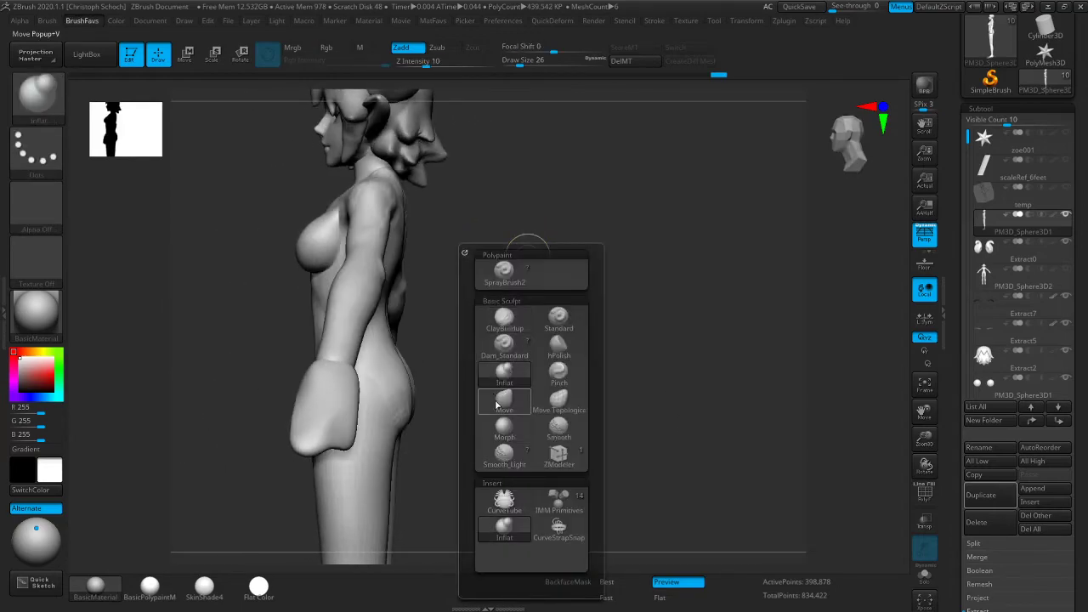
pyautogui.click(502, 388)
pyautogui.moveTo(398, 252)
pyautogui.keyDown('shift'); pyautogui.mouseDown(button='right')
pyautogui.moveTo(408, 242)
pyautogui.moveTo(387, 201)
pyautogui.mouseUp(button='right'); pyautogui.keyUp('shift')
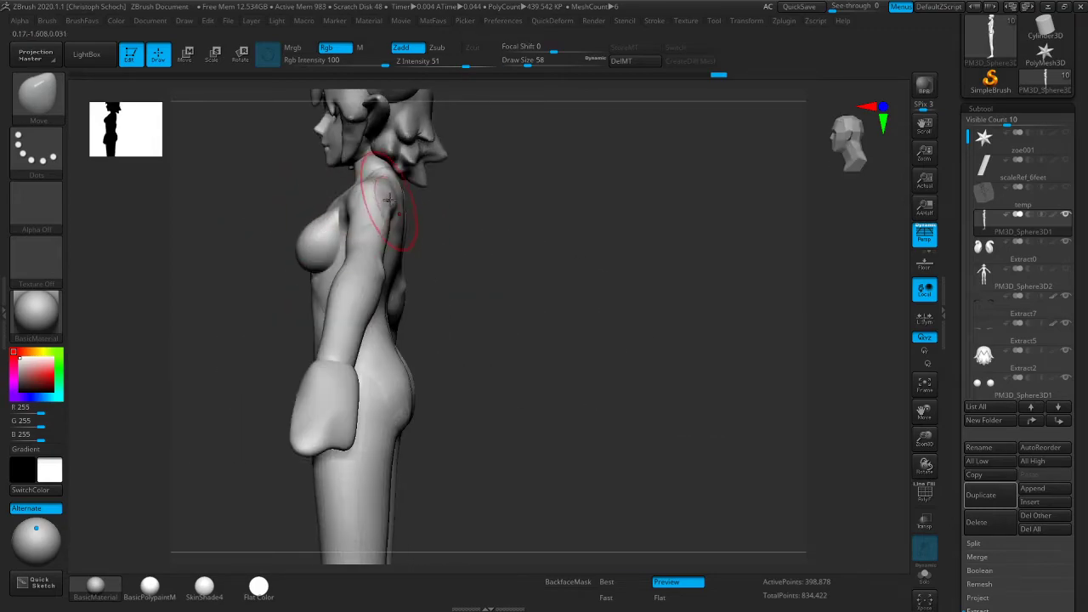
pyautogui.moveTo(457, 213); pyautogui.dragTo(418, 178, button='right')
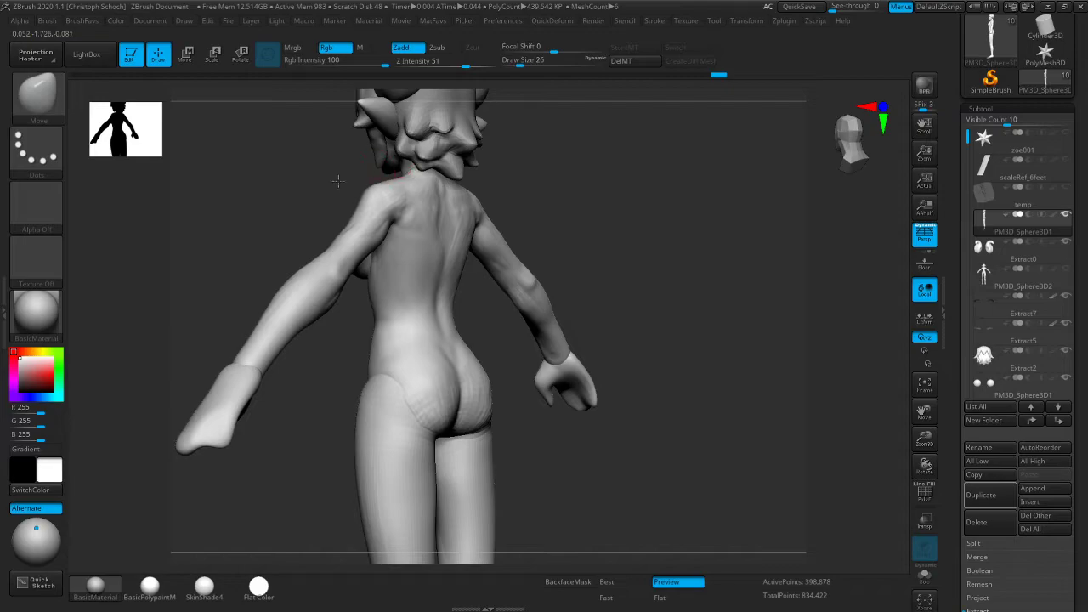
pyautogui.moveTo(338, 180); pyautogui.dragTo(437, 175, button='right')
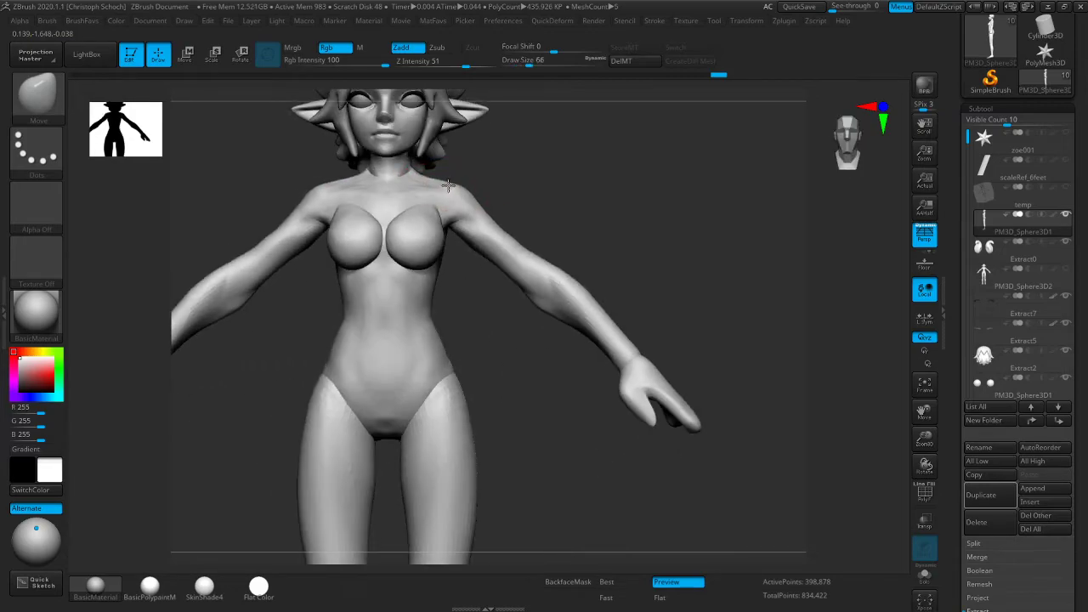
pyautogui.moveTo(274, 340); pyautogui.dragTo(283, 334, button='right')
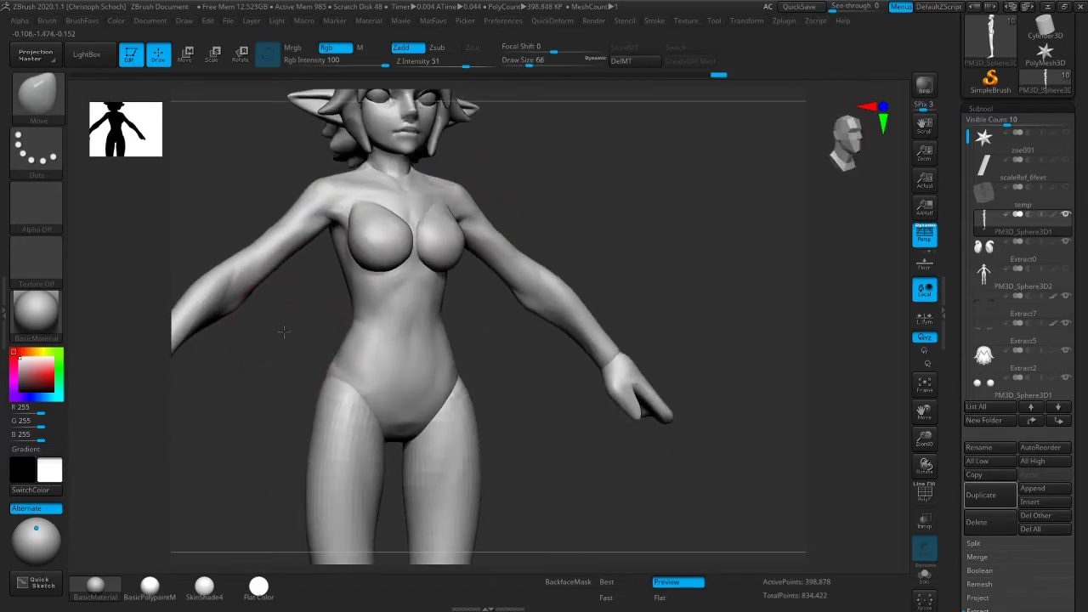
pyautogui.moveTo(303, 260); pyautogui.dragTo(304, 301, button='right')
# Add muscle volume to the front of the upper arm with ClayBuildup at draw size 26 and smooth it
pyautogui.press('b')
pyautogui.press('c')
pyautogui.press('b')
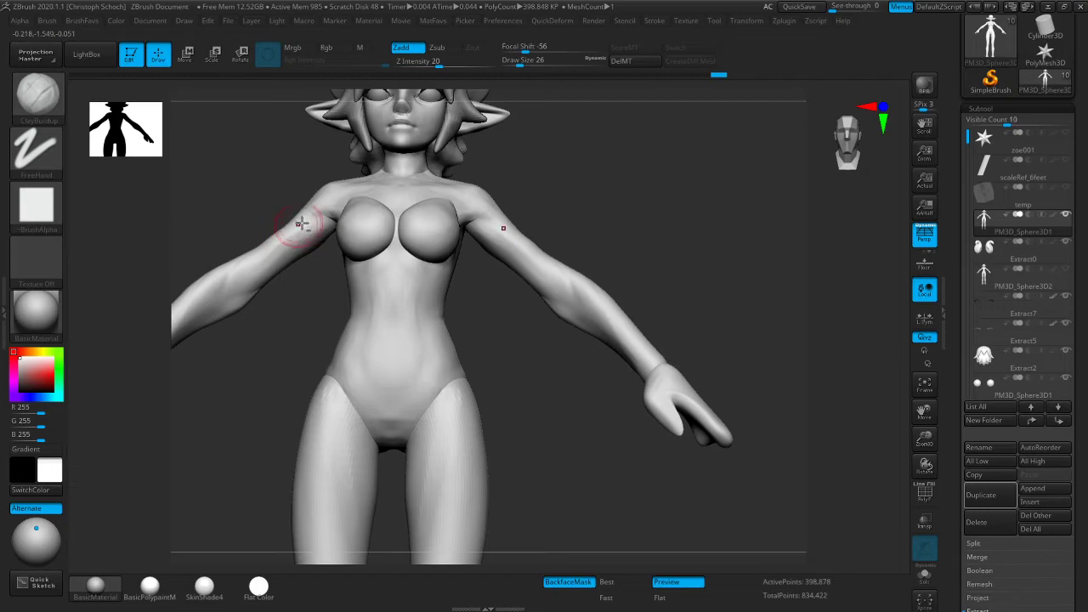
pyautogui.press('shift')
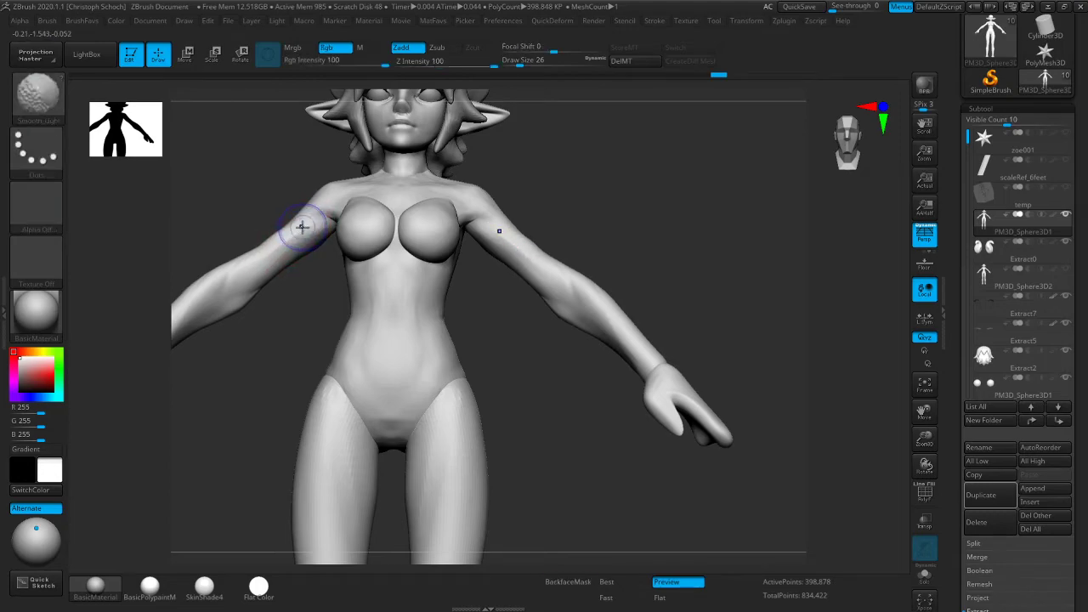
pyautogui.keyDown('shift'); pyautogui.moveTo(283, 244); pyautogui.dragTo(270, 255); pyautogui.keyUp('shift')
pyautogui.moveTo(294, 299); pyautogui.dragTo(306, 298, button='right')
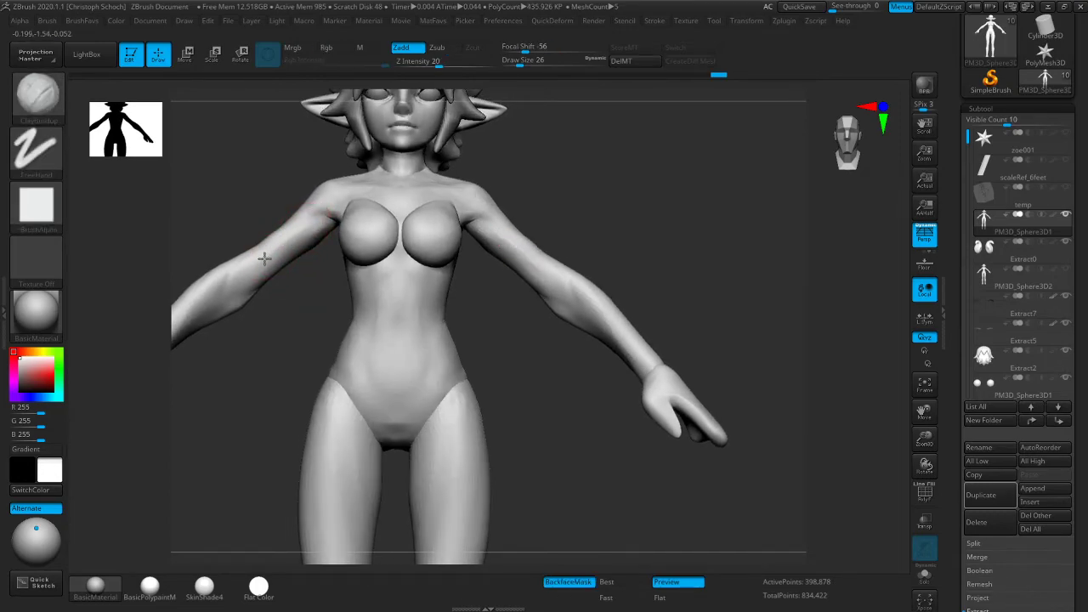
pyautogui.keyDown('shift'); pyautogui.moveTo(274, 243); pyautogui.dragTo(271, 248); pyautogui.keyUp('shift')
pyautogui.moveTo(273, 299); pyautogui.dragTo(281, 304, button='right')
# Adjust the underside contour of the upper arm with the Move brush at draw size 42
pyautogui.press('b')
pyautogui.click(262, 397)
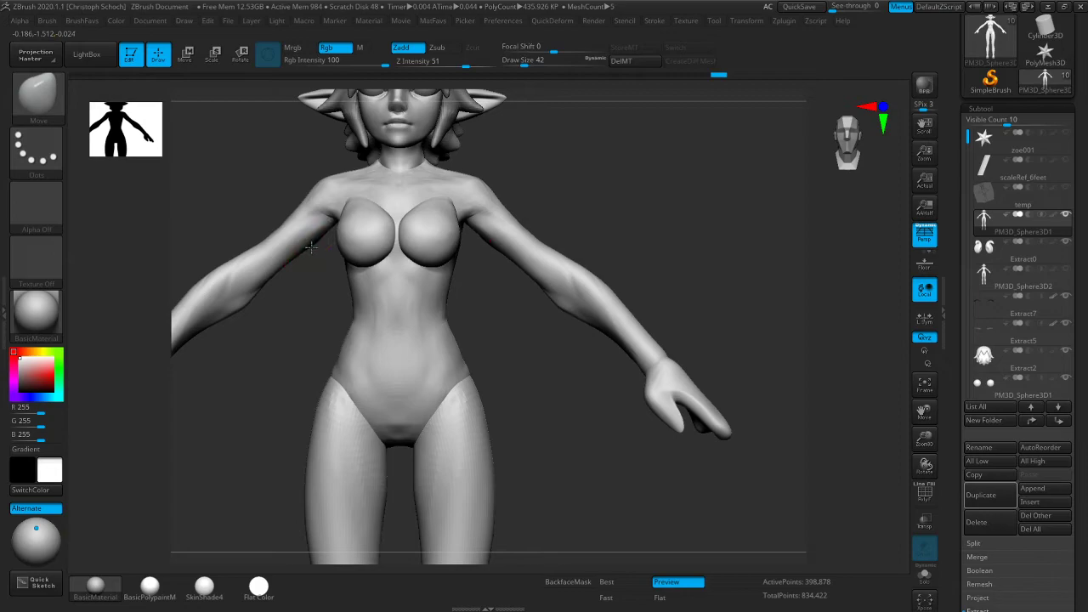
pyautogui.moveTo(289, 289)
pyautogui.mouseDown(button='right')
pyautogui.moveTo(289, 274)
pyautogui.moveTo(279, 319)
pyautogui.moveTo(270, 309)
pyautogui.moveTo(292, 286)
pyautogui.mouseUp(button='right')
# Refine the inner upper arm near the armpit from below with ClayBuildup at draw size 18, then smooth it
pyautogui.press('b')
pyautogui.click(265, 347)
pyautogui.moveTo(195, 391); pyautogui.dragTo(238, 310, button='right')
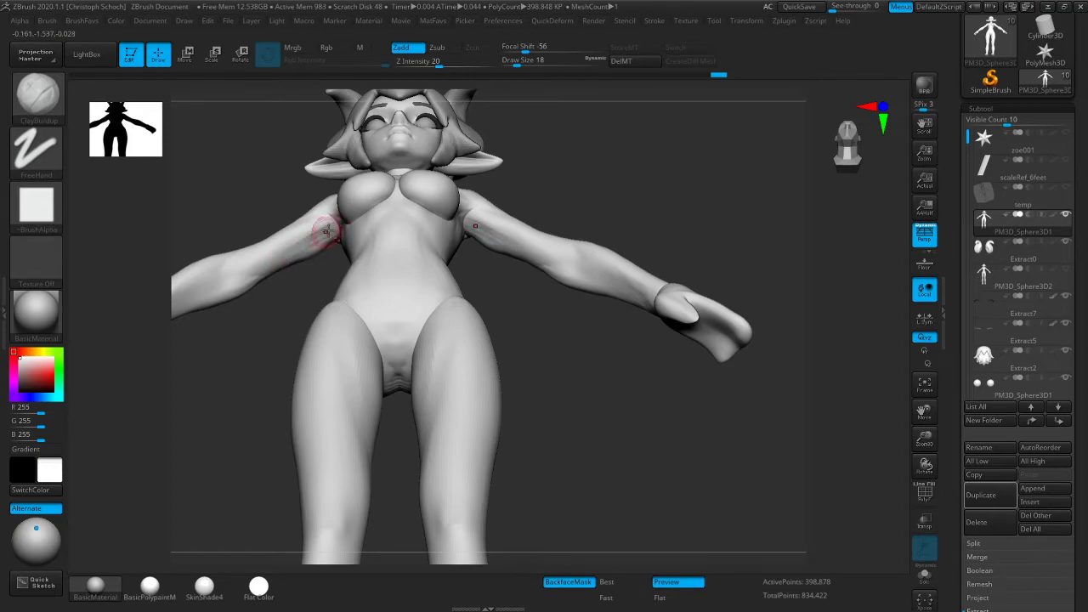
pyautogui.press('shift')
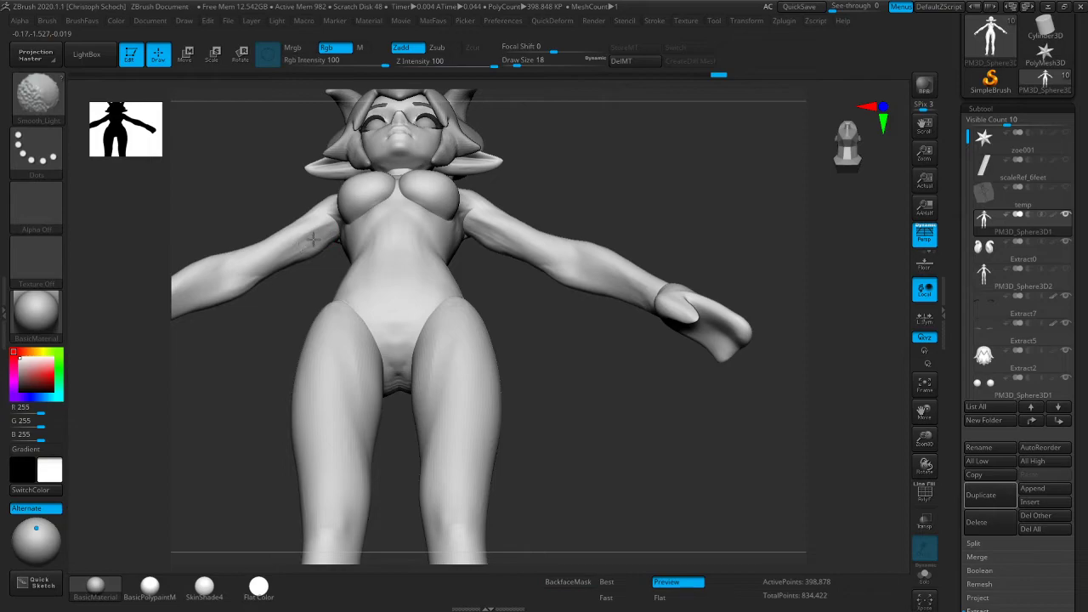
pyautogui.moveTo(268, 280); pyautogui.dragTo(275, 365, button='right')
# Adjust the upper arm's fullness with the Inflat brush at draw size 50 and the Move brush at draw size 42
pyautogui.press('b')
pyautogui.press('i')
pyautogui.press('n')
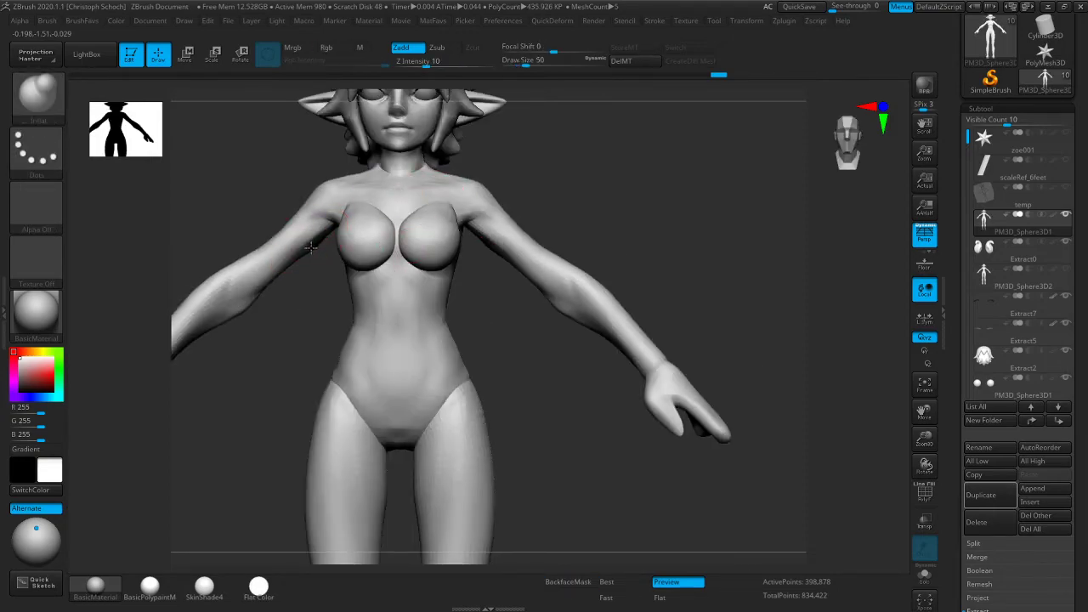
pyautogui.press('b')
pyautogui.press('m')
pyautogui.press('v')
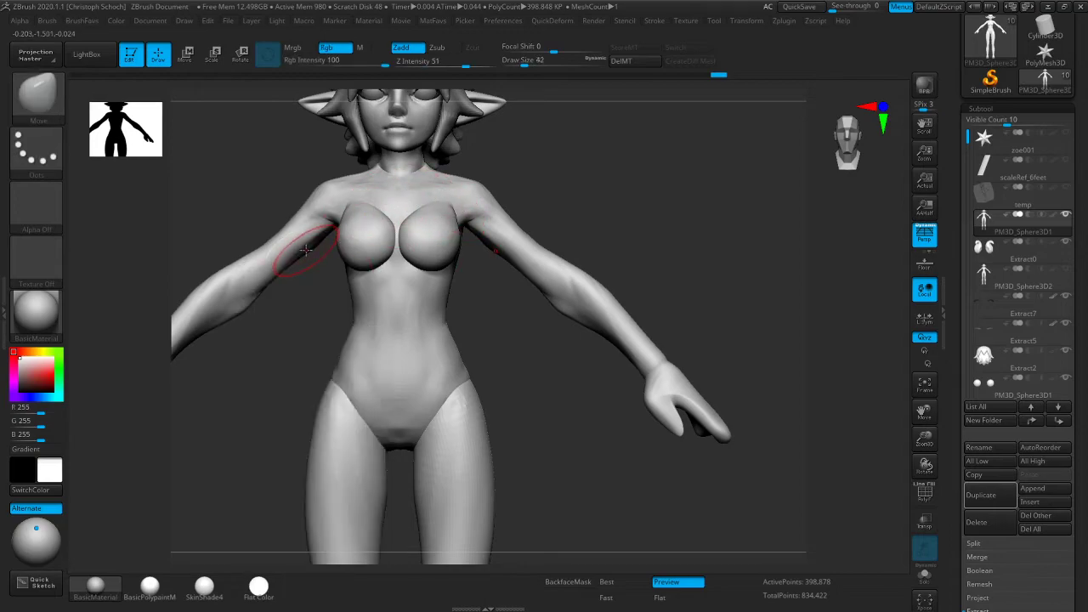
pyautogui.moveTo(309, 279)
pyautogui.mouseDown()
pyautogui.moveTo(331, 308)
pyautogui.moveTo(531, 252)
pyautogui.mouseUp()
# Build up the back of the upper arm with ClayBuildup at draw size 34 and smooth the surface
pyautogui.press('b')
pyautogui.press('c')
pyautogui.press('b')
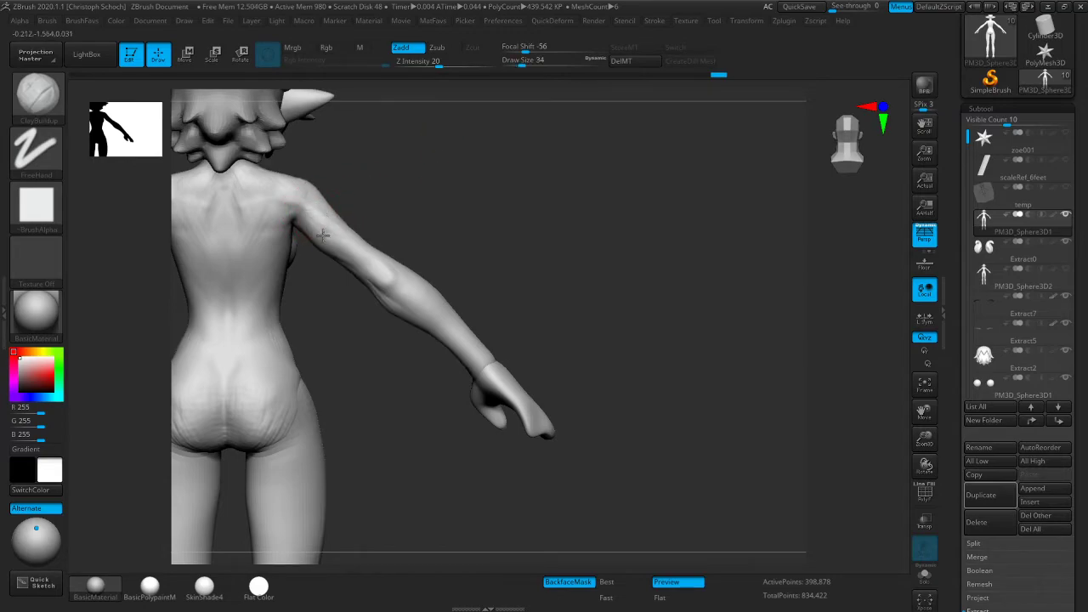
pyautogui.press('shift')
pyautogui.moveTo(362, 216)
pyautogui.mouseDown()
pyautogui.moveTo(454, 204)
pyautogui.moveTo(468, 190)
pyautogui.mouseUp()
pyautogui.moveTo(921, 412); pyautogui.dragTo(1079, 444)
# Refine the upper arm silhouette from behind with the Move brush at draw sizes 26 and 34
pyautogui.press('1')
pyautogui.click(615, 422)
pyautogui.press('[')
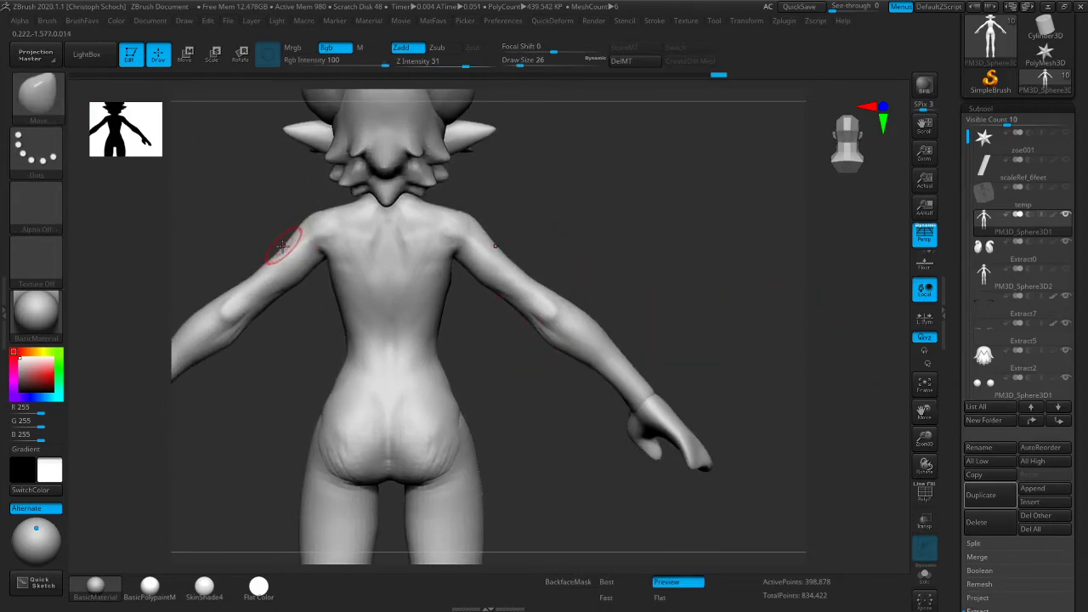
pyautogui.moveTo(288, 323); pyautogui.dragTo(307, 264)
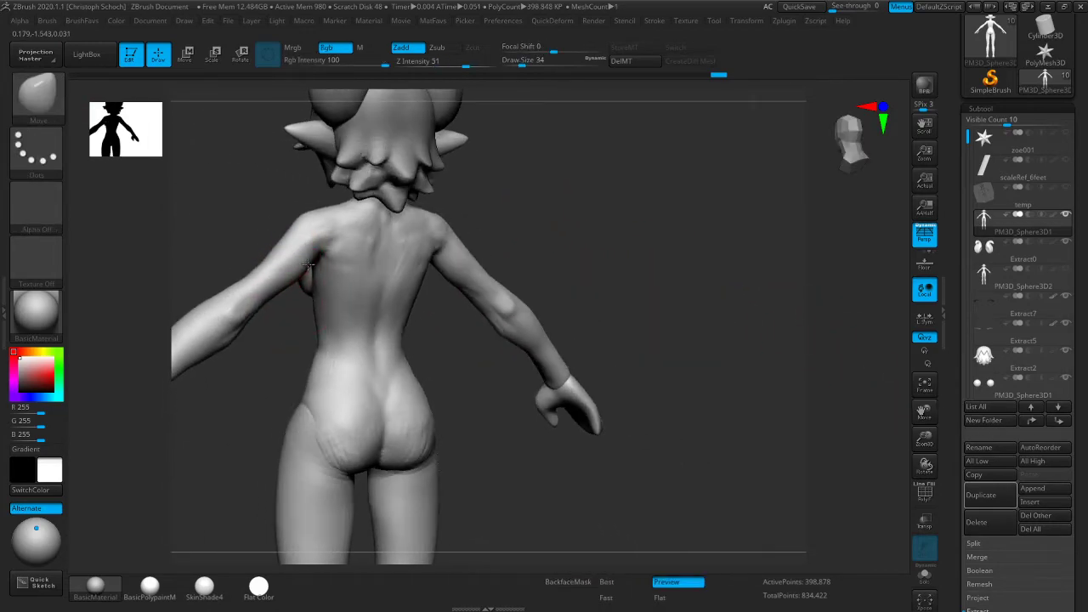
pyautogui.moveTo(517, 232); pyautogui.dragTo(583, 235)
pyautogui.moveTo(446, 212)
pyautogui.mouseDown()
pyautogui.moveTo(496, 246)
pyautogui.moveTo(451, 233)
pyautogui.moveTo(545, 215)
pyautogui.mouseUp()
# Add volume to the rear shoulder and upper arm with ClayBuildup at draw size 34, then smooth at draw size 26
pyautogui.hotkey('ctrl', 'shift', '1')
pyautogui.click(519, 243)
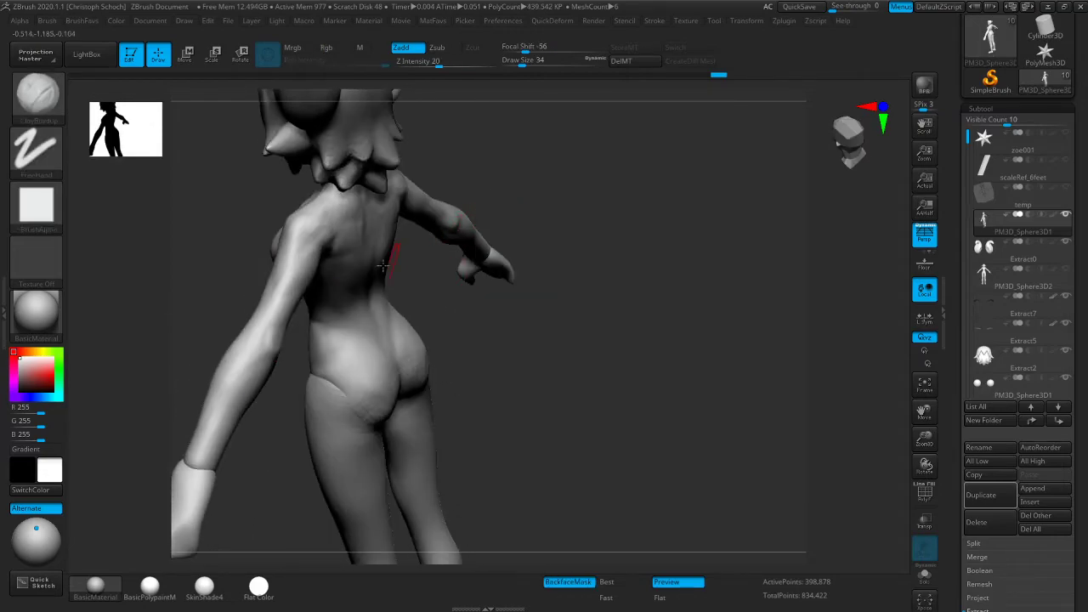
pyautogui.press(']')
pyautogui.moveTo(321, 230); pyautogui.dragTo(303, 246)
pyautogui.moveTo(252, 287); pyautogui.dragTo(319, 228)
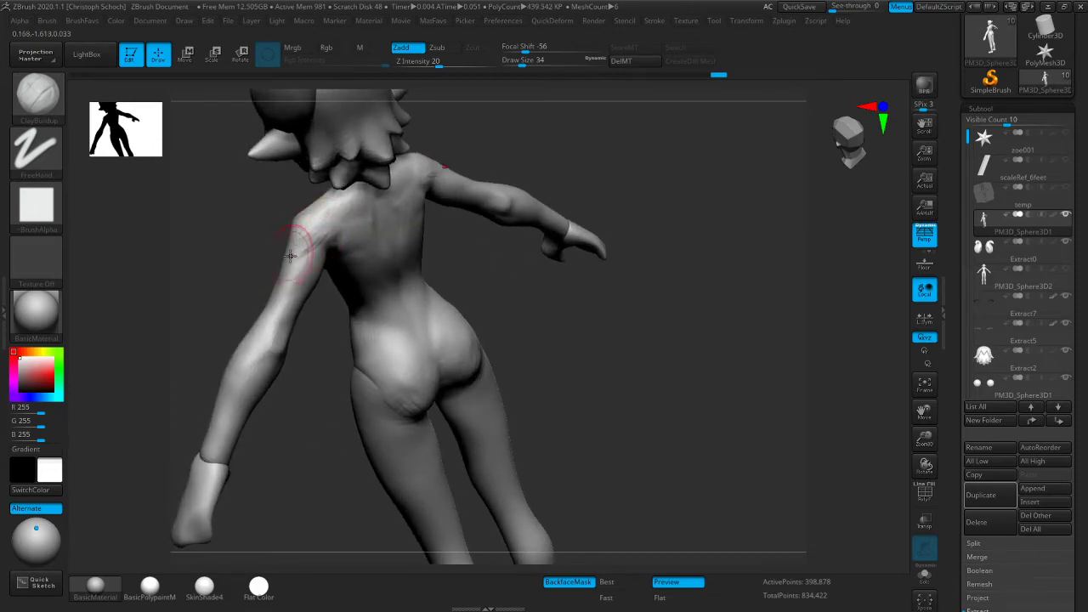
pyautogui.press('shift')
pyautogui.moveTo(311, 230); pyautogui.dragTo(302, 240)
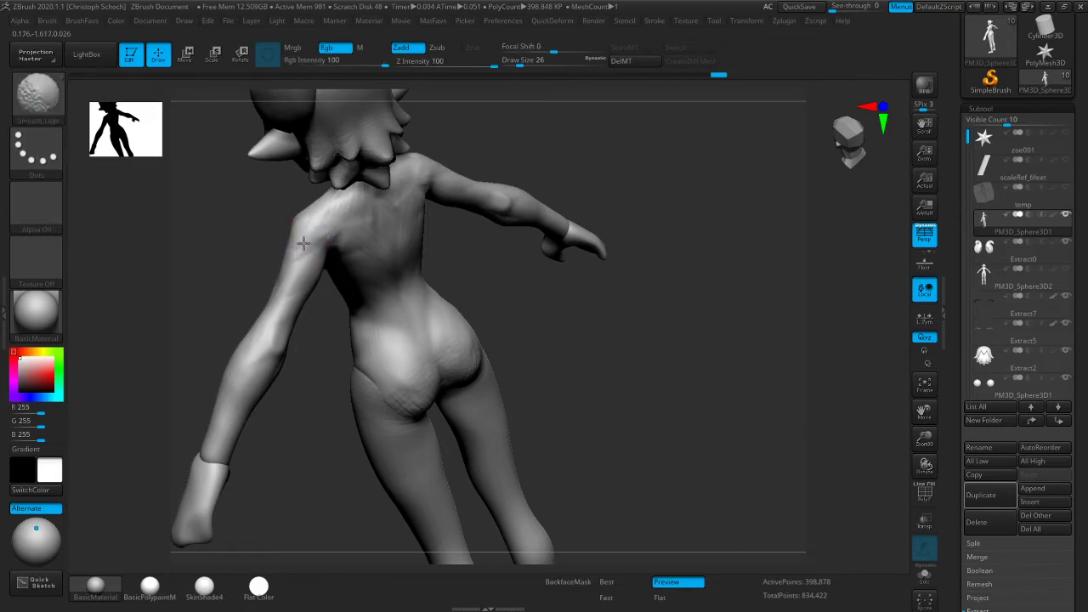
pyautogui.keyDown('shift'); pyautogui.moveTo(258, 277); pyautogui.dragTo(233, 285); pyautogui.keyUp('shift')
# Reshape the shoulder and upper arm contours in back, side and front views with the Move brush at draw sizes 34 and 42
pyautogui.press('1')
pyautogui.click(276, 414)
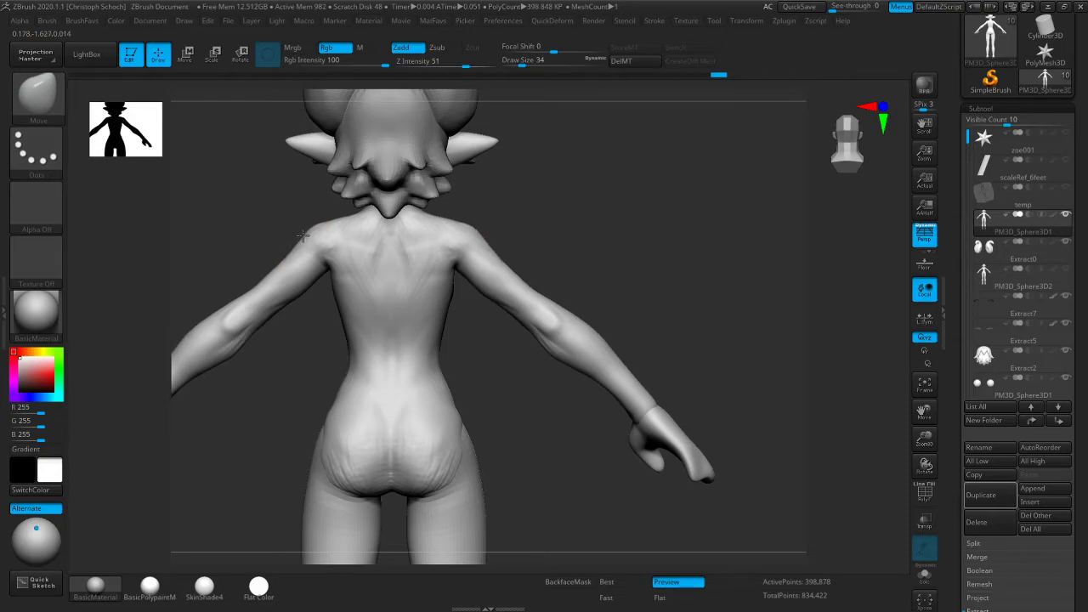
pyautogui.keyDown('shift'); pyautogui.moveTo(462, 236); pyautogui.dragTo(503, 227, button='right'); pyautogui.keyUp('shift')
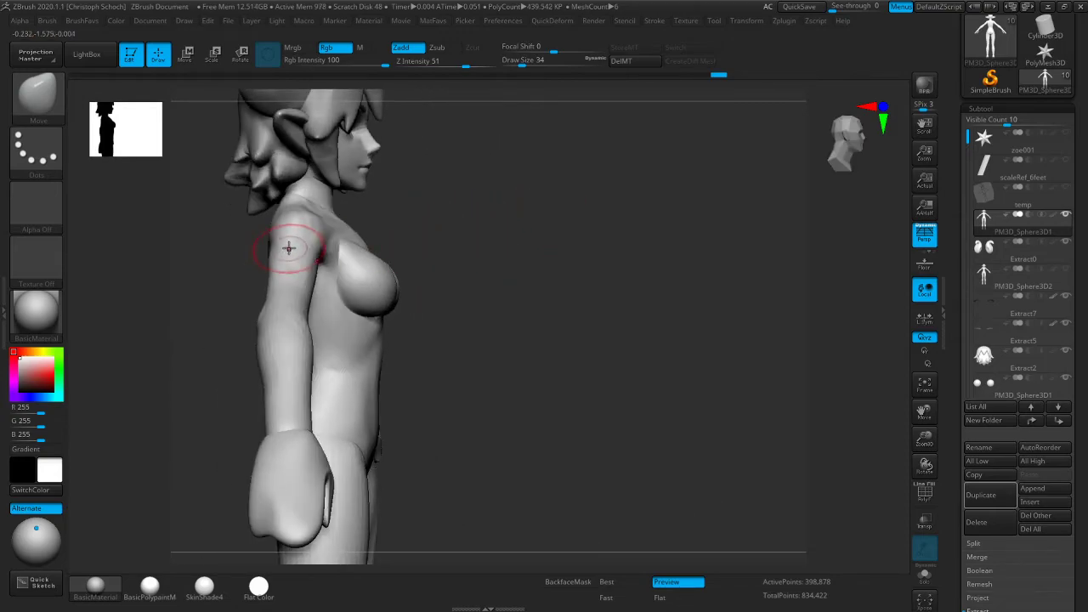
pyautogui.keyDown('shift'); pyautogui.moveTo(238, 272); pyautogui.dragTo(311, 267); pyautogui.keyUp('shift')
pyautogui.moveTo(924, 412); pyautogui.dragTo(1084, 467)
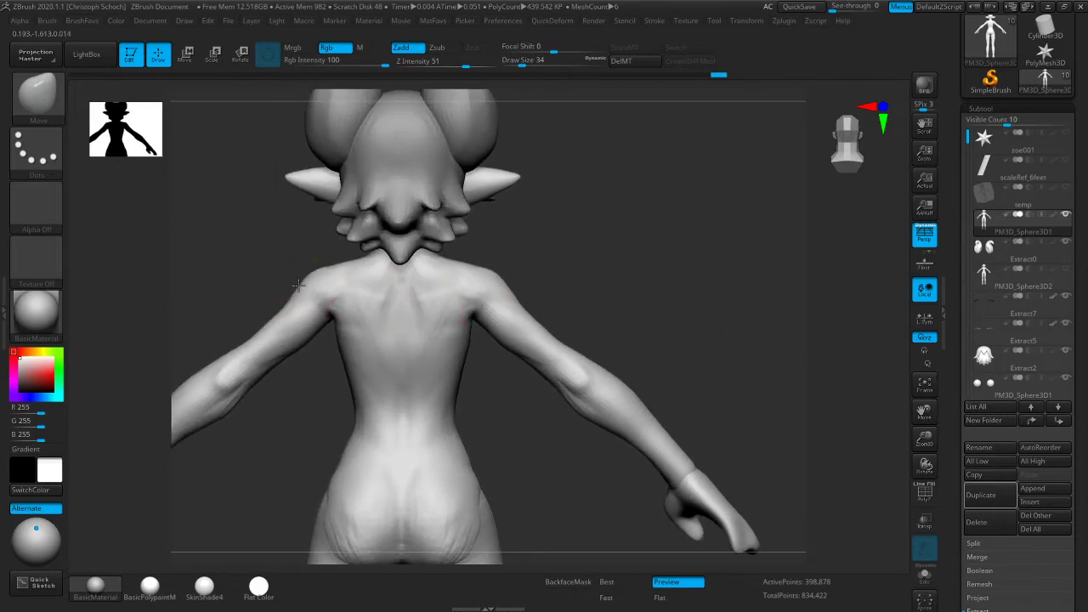
pyautogui.press(']')
pyautogui.moveTo(310, 275)
pyautogui.mouseDown()
pyautogui.moveTo(301, 288)
pyautogui.moveTo(350, 286)
pyautogui.moveTo(339, 299)
pyautogui.mouseUp()
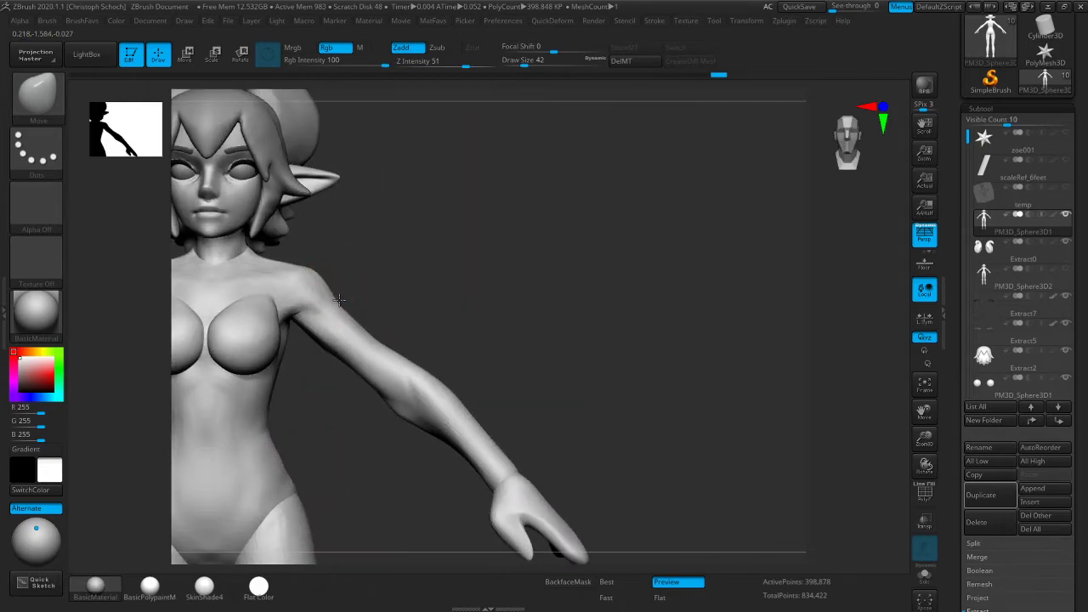
pyautogui.keyDown('alt'); pyautogui.moveTo(908, 401); pyautogui.dragTo(1024, 413); pyautogui.keyUp('alt')
pyautogui.moveTo(595, 314)
pyautogui.mouseDown()
pyautogui.moveTo(646, 314)
pyautogui.moveTo(655, 337)
pyautogui.mouseUp()
# Build up the front of the shoulder near the armpit with ClayBuildup at draw size 34 and smooth it
pyautogui.hotkey('ctrl', '1')
pyautogui.click(619, 334)
pyautogui.press('[')
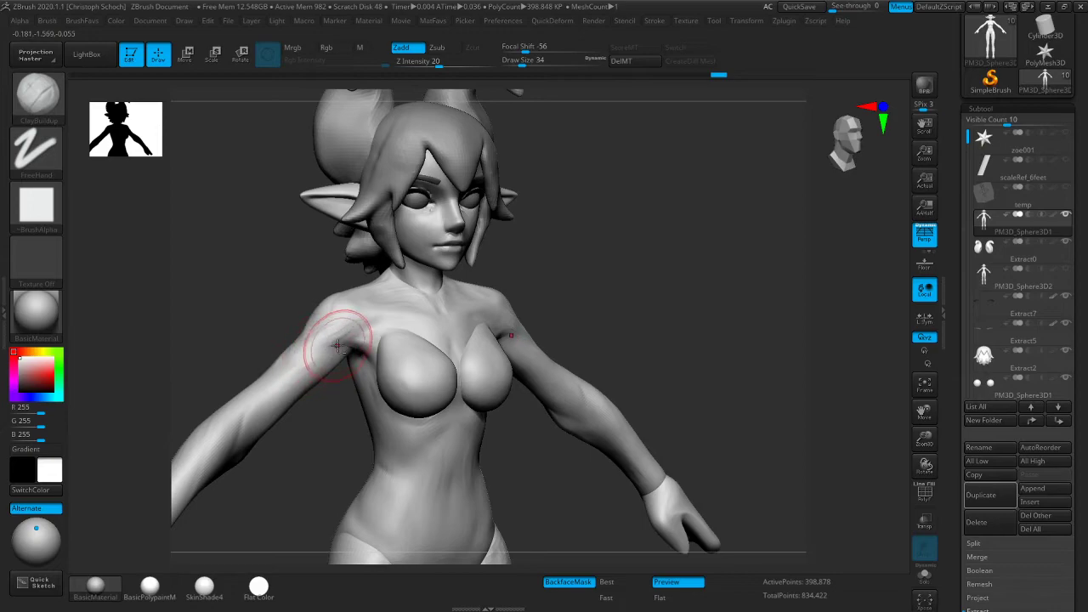
pyautogui.press('shift')
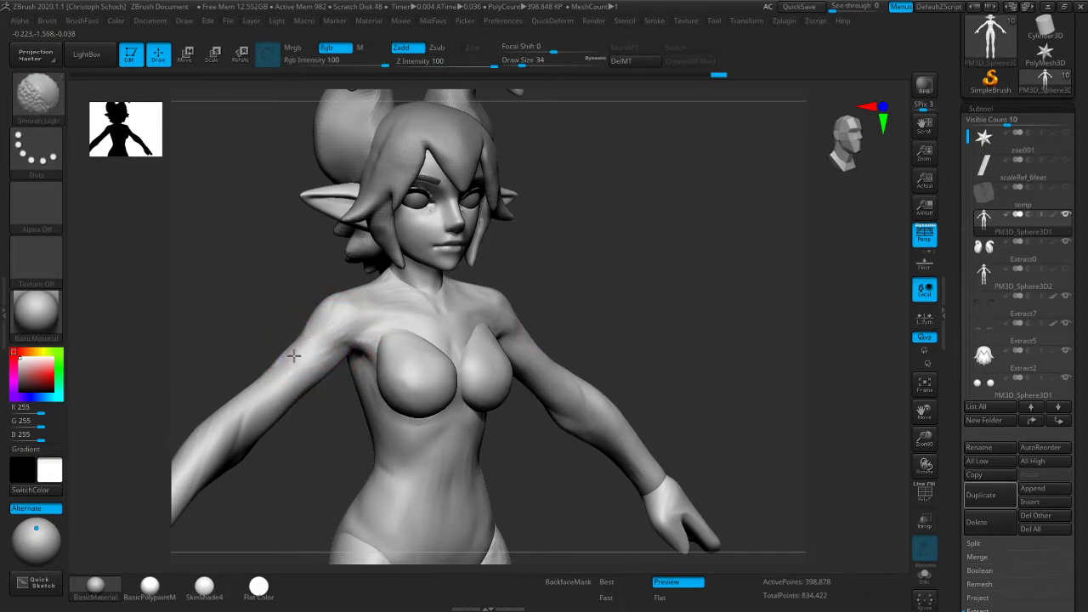
# Carve the transition between front shoulder and upper arm with the Dam_Standard brush at draw size 26 and soften it
pyautogui.press('b')
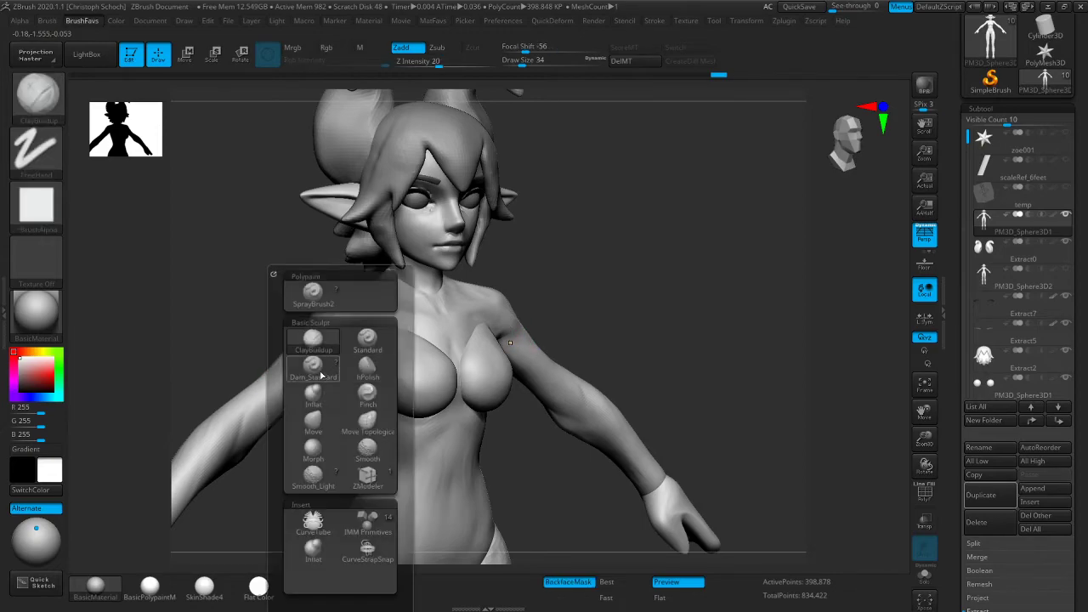
pyautogui.click(373, 339)
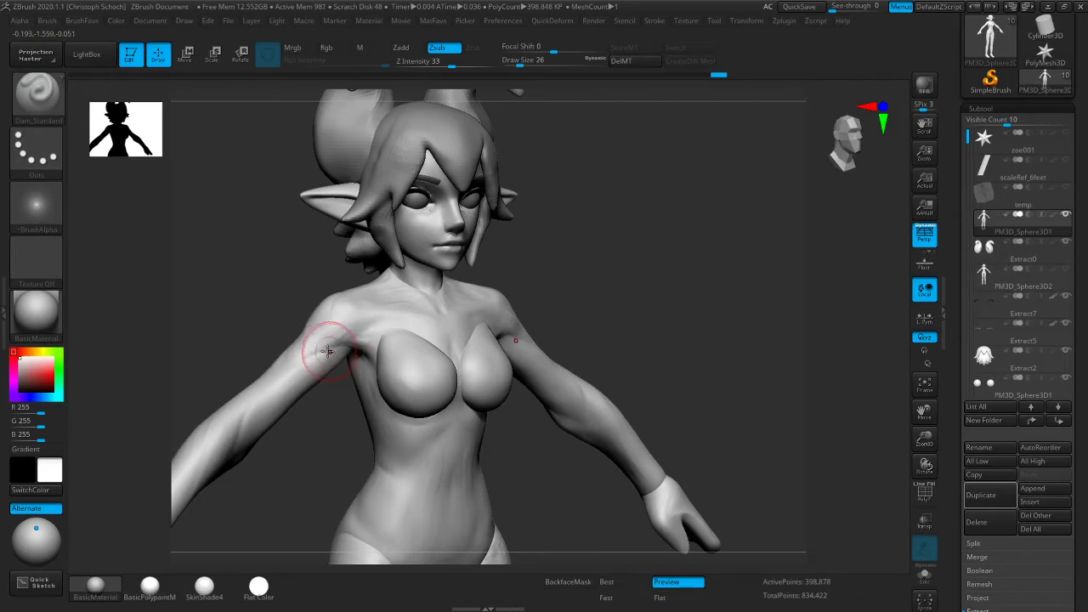
pyautogui.press('shift')
pyautogui.moveTo(627, 270); pyautogui.dragTo(671, 255)
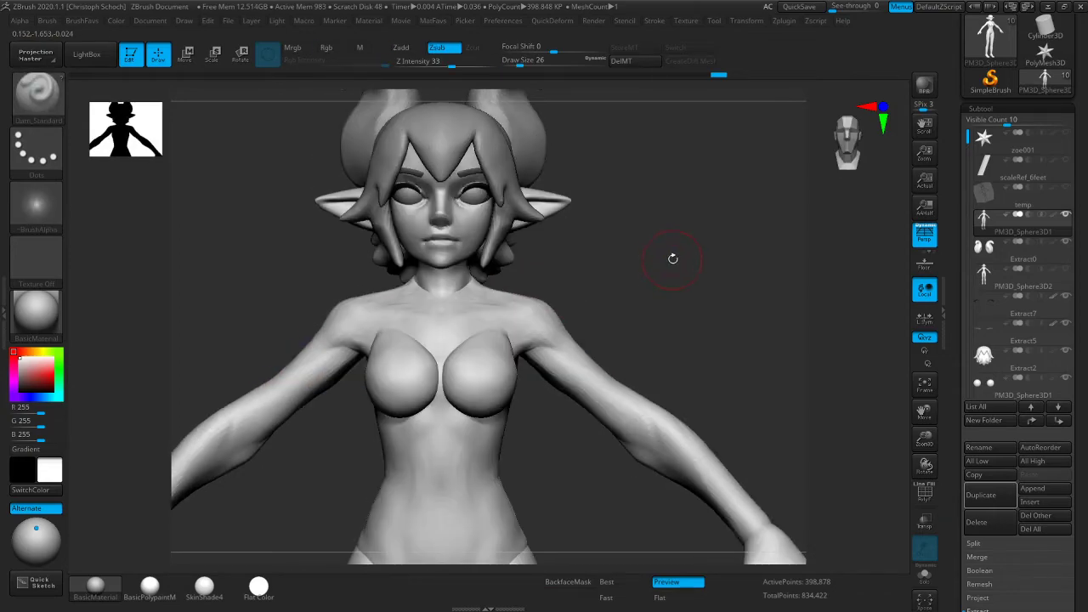
pyautogui.moveTo(601, 280); pyautogui.dragTo(665, 274)
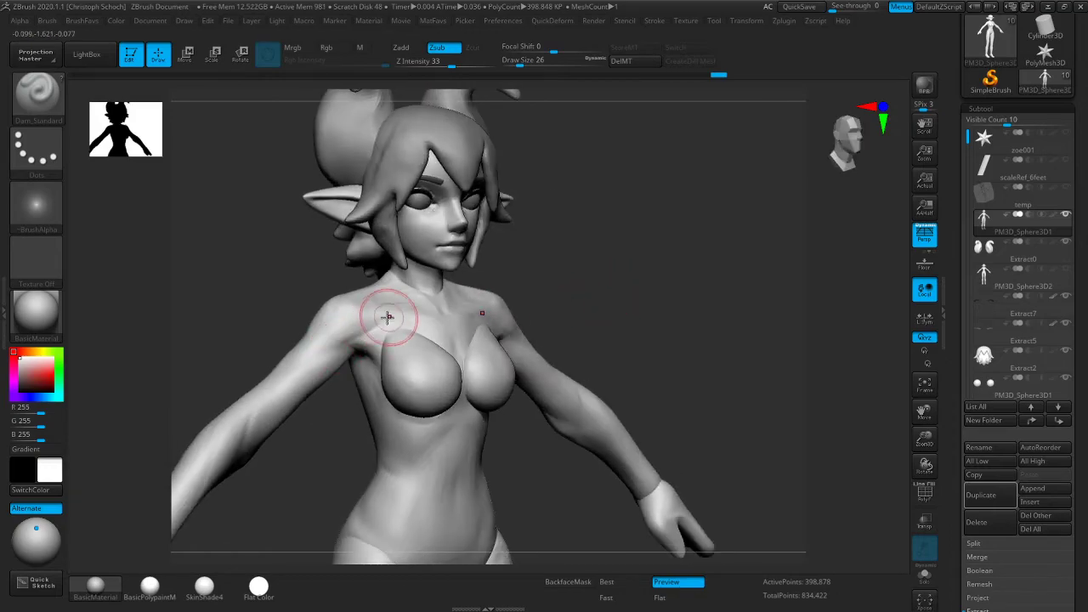
# Build up the outer shoulder and upper arm with ClayBuildup at draw size 26, checking the side and front views
pyautogui.keyDown('shift'); pyautogui.moveTo(562, 272); pyautogui.dragTo(697, 272); pyautogui.keyUp('shift')
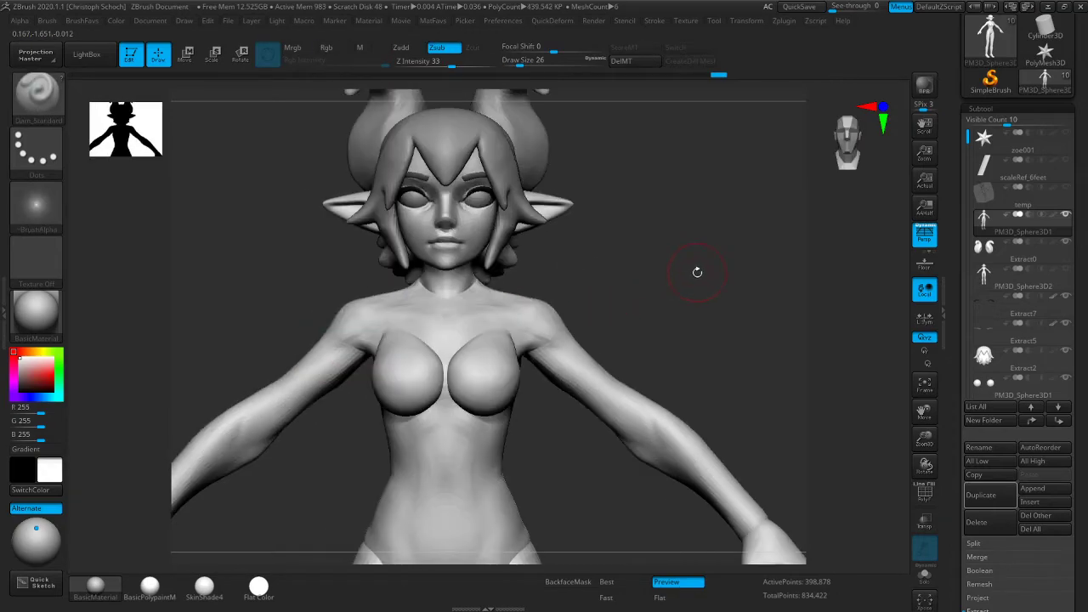
pyautogui.moveTo(646, 332); pyautogui.dragTo(800, 350)
pyautogui.press('1')
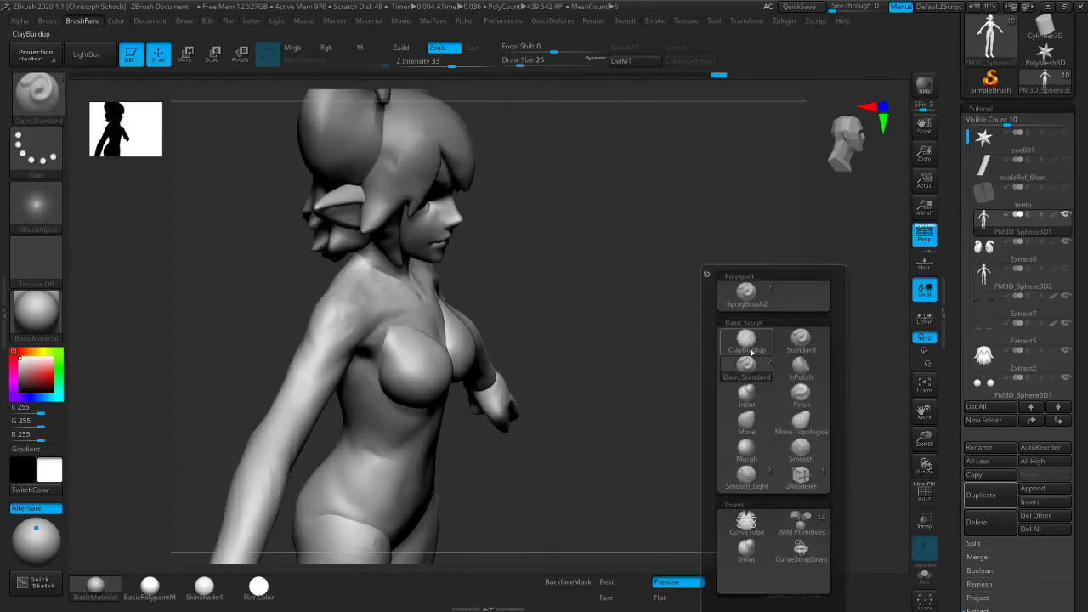
pyautogui.click(751, 350)
pyautogui.moveTo(329, 332)
pyautogui.mouseDown()
pyautogui.moveTo(350, 320)
pyautogui.moveTo(344, 336)
pyautogui.mouseUp()
pyautogui.keyDown('shift'); pyautogui.moveTo(233, 382); pyautogui.dragTo(144, 378); pyautogui.keyUp('shift')
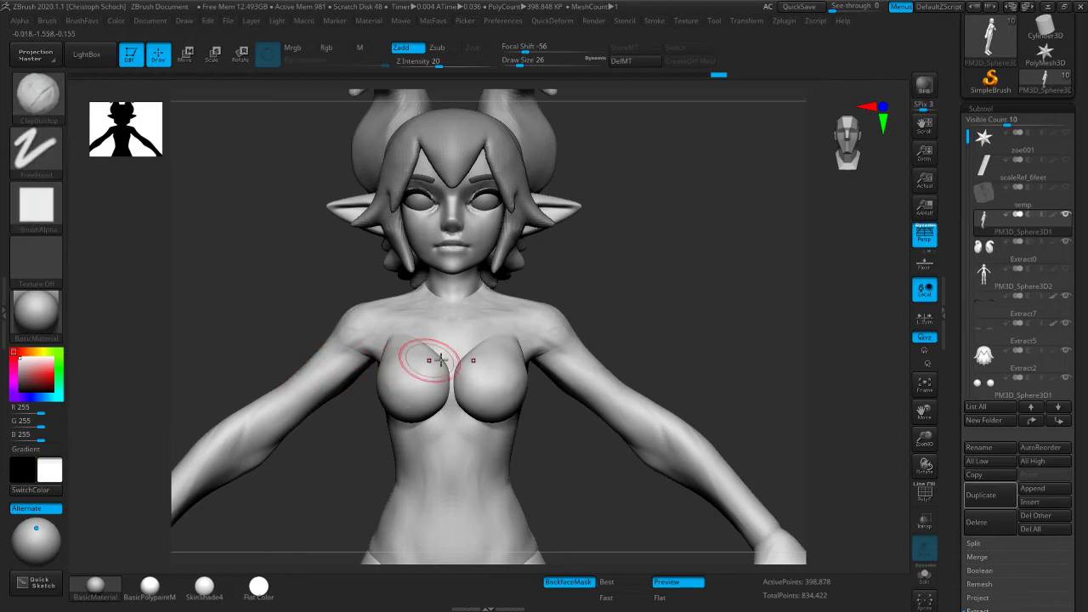
# Adjust the torso contour in the full-body front view with the Move brush at draw size 114
pyautogui.moveTo(925, 438); pyautogui.dragTo(905, 410)
pyautogui.moveTo(765, 365); pyautogui.dragTo(799, 370)
pyautogui.moveTo(925, 435); pyautogui.dragTo(910, 424)
pyautogui.moveTo(924, 414); pyautogui.dragTo(924, 392)
pyautogui.moveTo(714, 364); pyautogui.dragTo(731, 374)
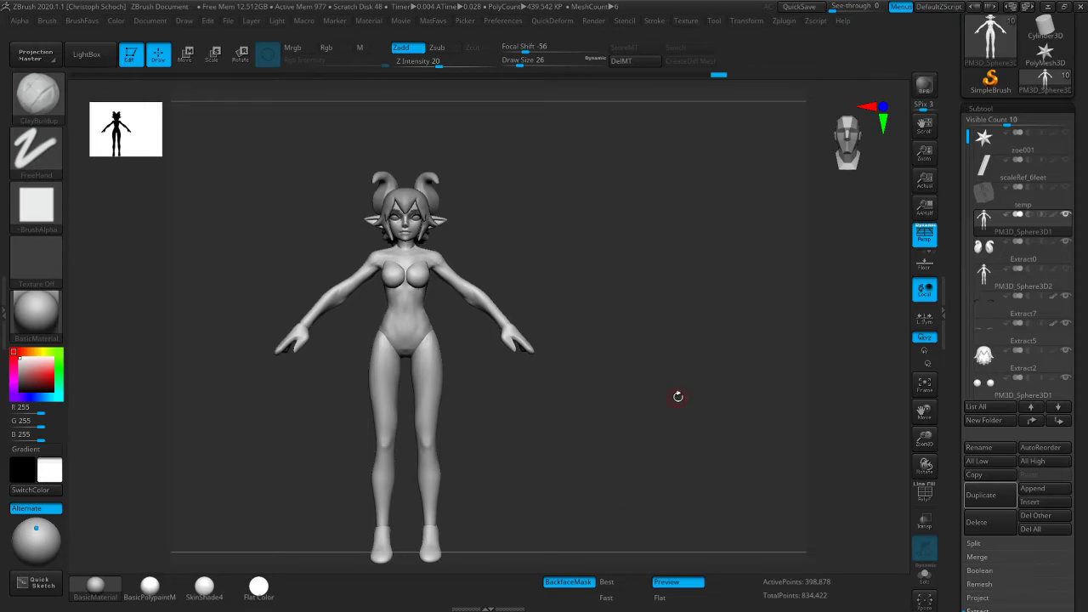
pyautogui.press('b')
pyautogui.press('m')
pyautogui.press('v')
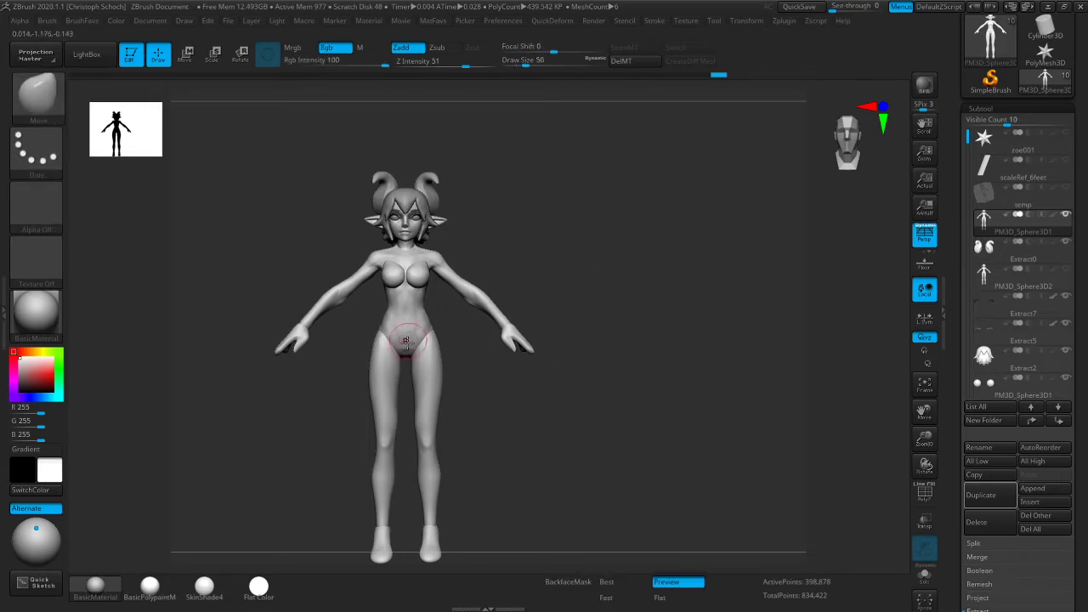
pyautogui.press(']')
pyautogui.press(']')
pyautogui.press(']')
pyautogui.press(']')
pyautogui.press('[')
pyautogui.moveTo(419, 282); pyautogui.dragTo(416, 276)
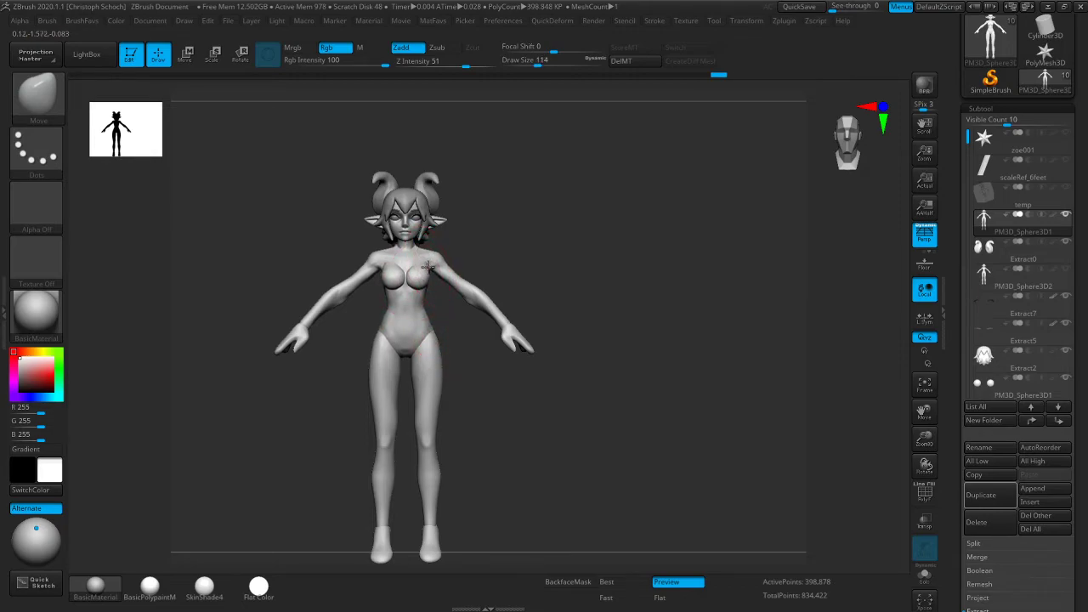
pyautogui.moveTo(549, 268)
pyautogui.mouseDown()
pyautogui.moveTo(449, 262)
pyautogui.moveTo(478, 340)
pyautogui.mouseUp()
# Reshape the hips in the front view with the Move brush at draw size 138
pyautogui.press(']')
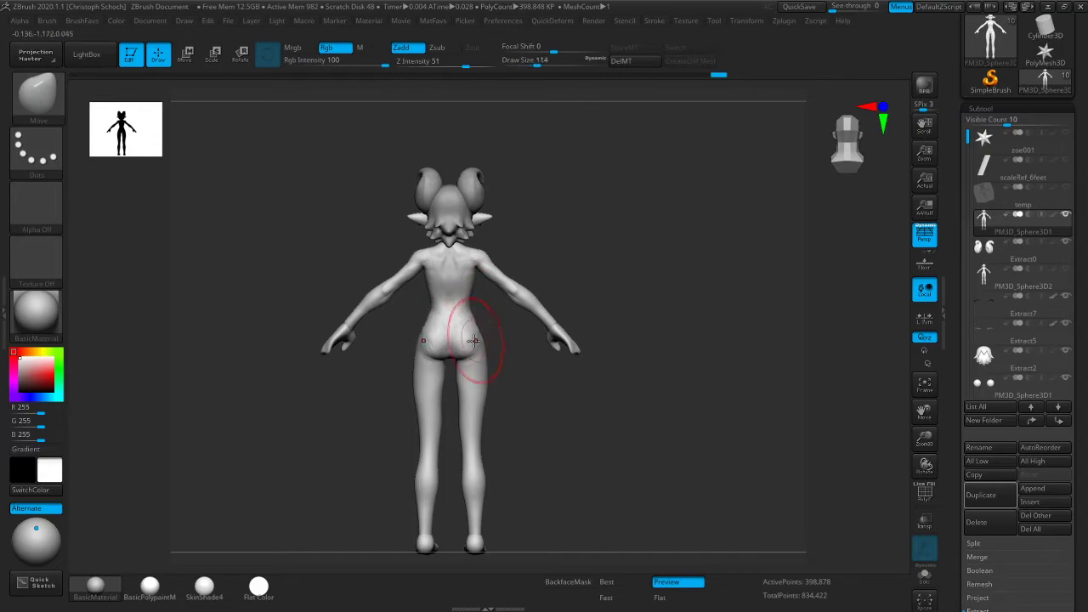
pyautogui.keyDown('shift'); pyautogui.moveTo(561, 408); pyautogui.dragTo(464, 423); pyautogui.keyUp('shift')
pyautogui.moveTo(532, 358); pyautogui.dragTo(524, 345)
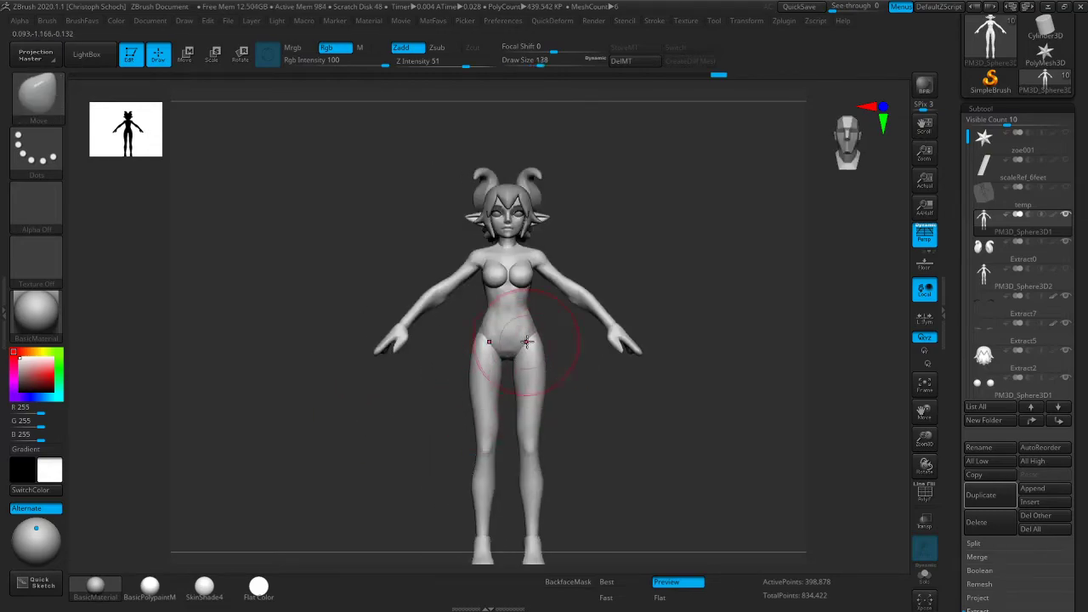
# Refine the upper arm and shoulder silhouette in the front view with the Move brush at draw sizes 106 and 34
pyautogui.press('[')
pyautogui.moveTo(440, 287); pyautogui.dragTo(445, 282)
pyautogui.press('[')
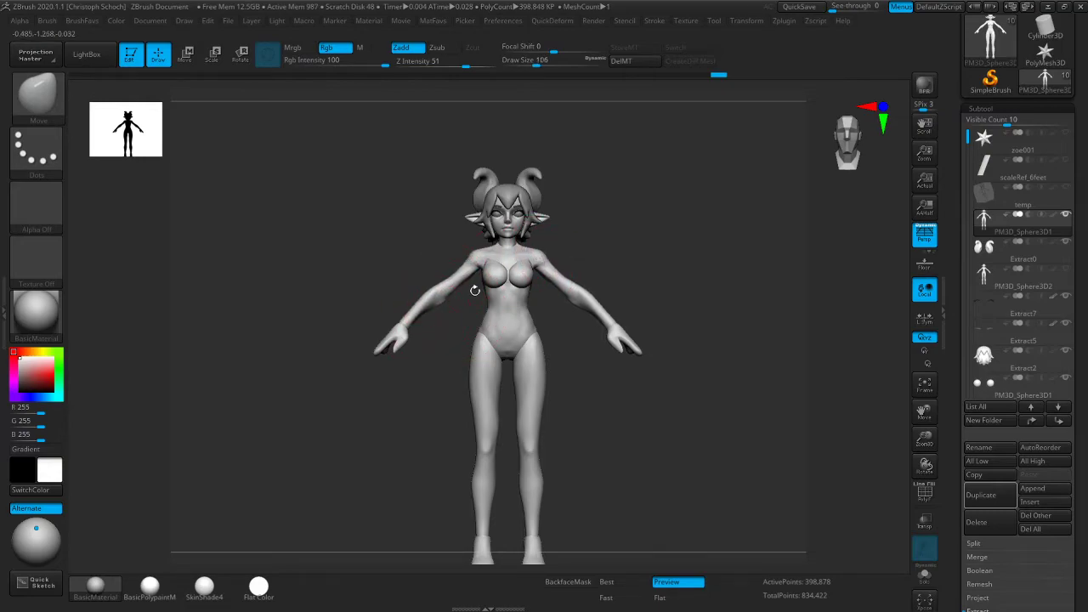
pyautogui.press('[')
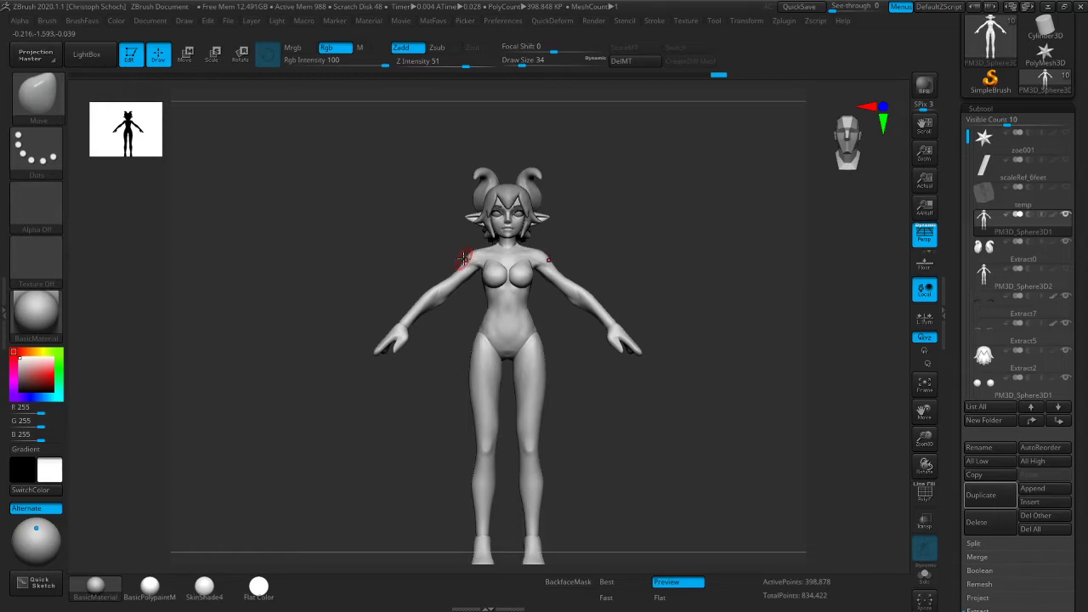
# Build up the outer upper arm below the shoulder with ClayBuildup at draw sizes 34 and 30 and smooth it
pyautogui.moveTo(656, 252); pyautogui.dragTo(723, 306)
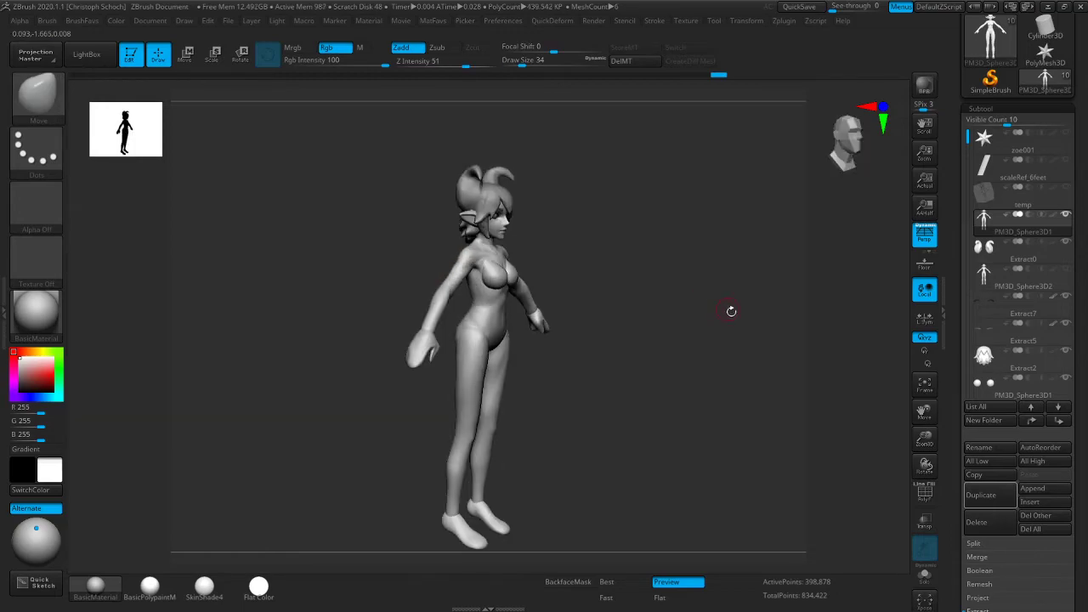
pyautogui.moveTo(921, 436); pyautogui.dragTo(829, 408)
pyautogui.moveTo(313, 306); pyautogui.dragTo(343, 342)
pyautogui.press('b')
pyautogui.click(330, 339)
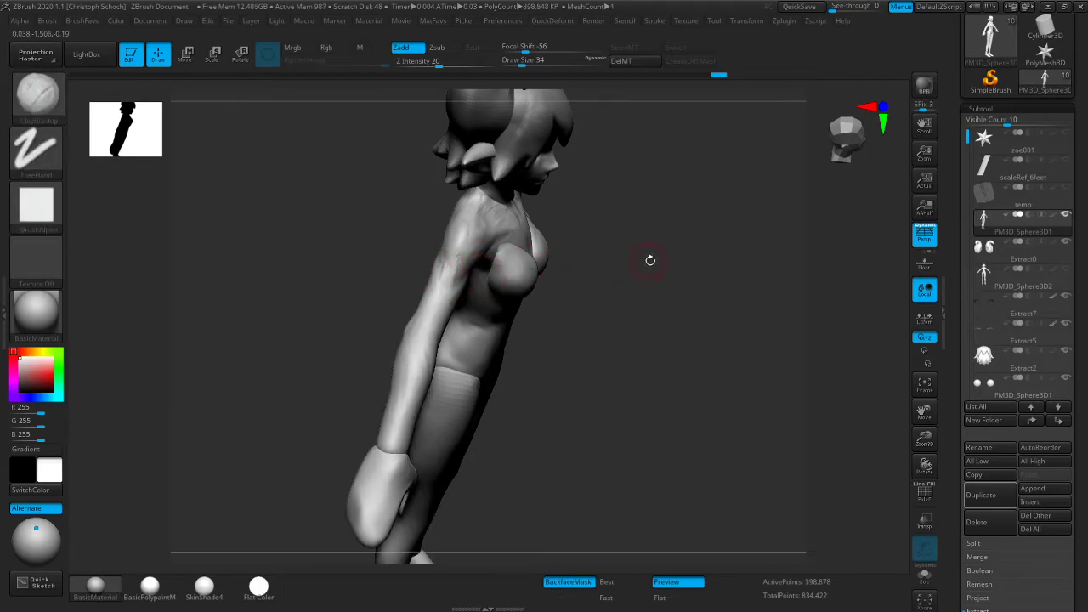
pyautogui.moveTo(646, 260); pyautogui.dragTo(465, 249)
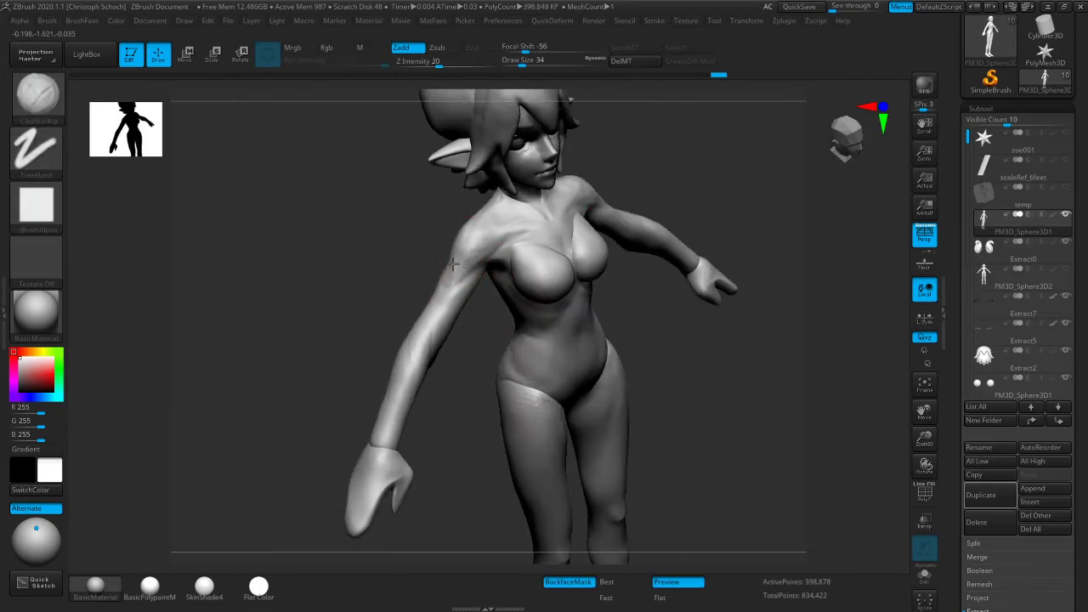
pyautogui.press('shift')
pyautogui.moveTo(388, 307); pyautogui.dragTo(400, 284)
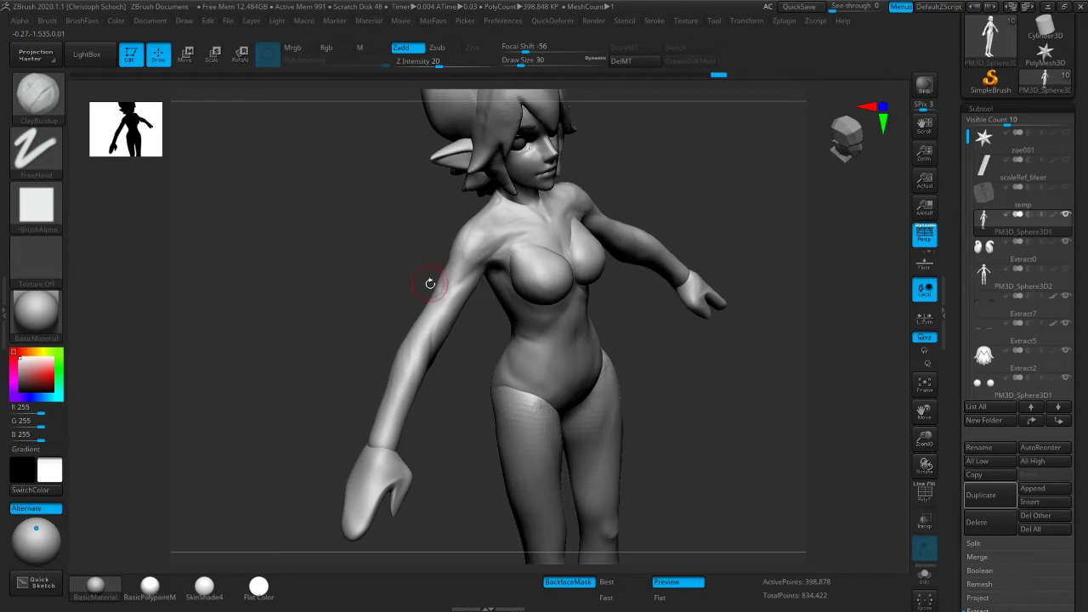
pyautogui.press('shift')
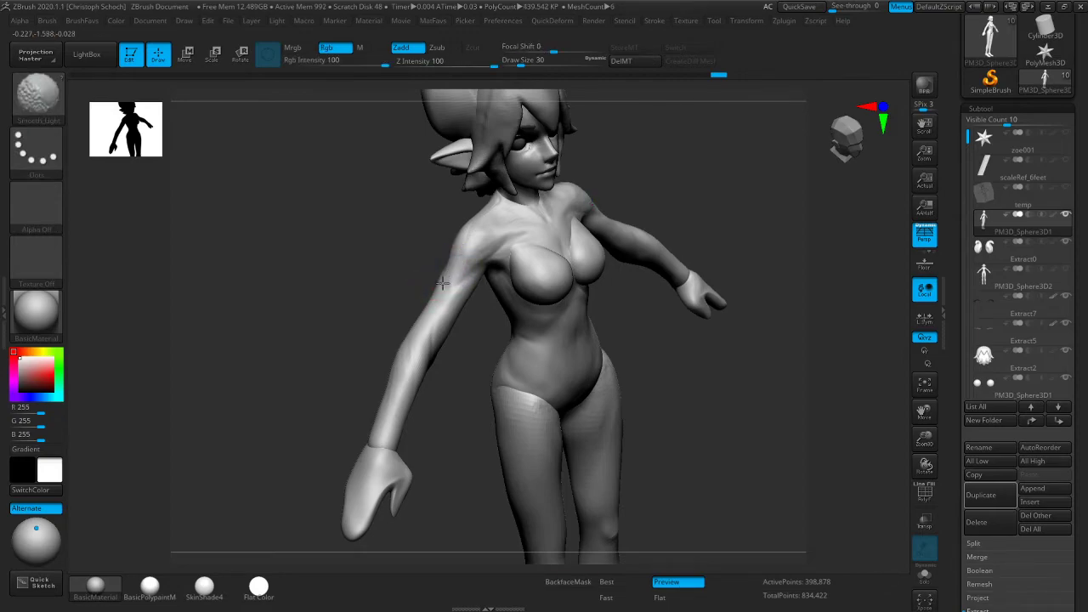
pyautogui.moveTo(381, 291); pyautogui.dragTo(450, 275)
pyautogui.moveTo(403, 300); pyautogui.dragTo(340, 289)
pyautogui.moveTo(462, 276); pyautogui.dragTo(452, 303)
pyautogui.keyDown('shift'); pyautogui.moveTo(452, 303); pyautogui.dragTo(469, 264); pyautogui.keyUp('shift')
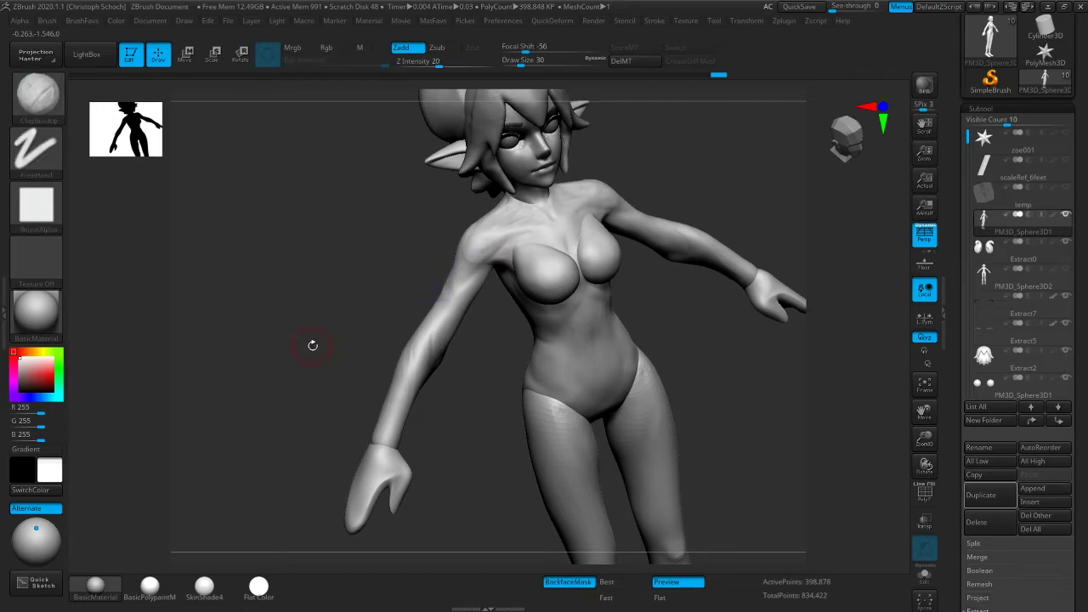
pyautogui.keyDown('shift'); pyautogui.moveTo(312, 345); pyautogui.dragTo(374, 323); pyautogui.keyUp('shift')
# Smooth the outer thighs at draw size 38, checking the legs in front and three-quarter views
pyautogui.moveTo(925, 439); pyautogui.dragTo(904, 408)
pyautogui.moveTo(922, 412); pyautogui.dragTo(884, 338)
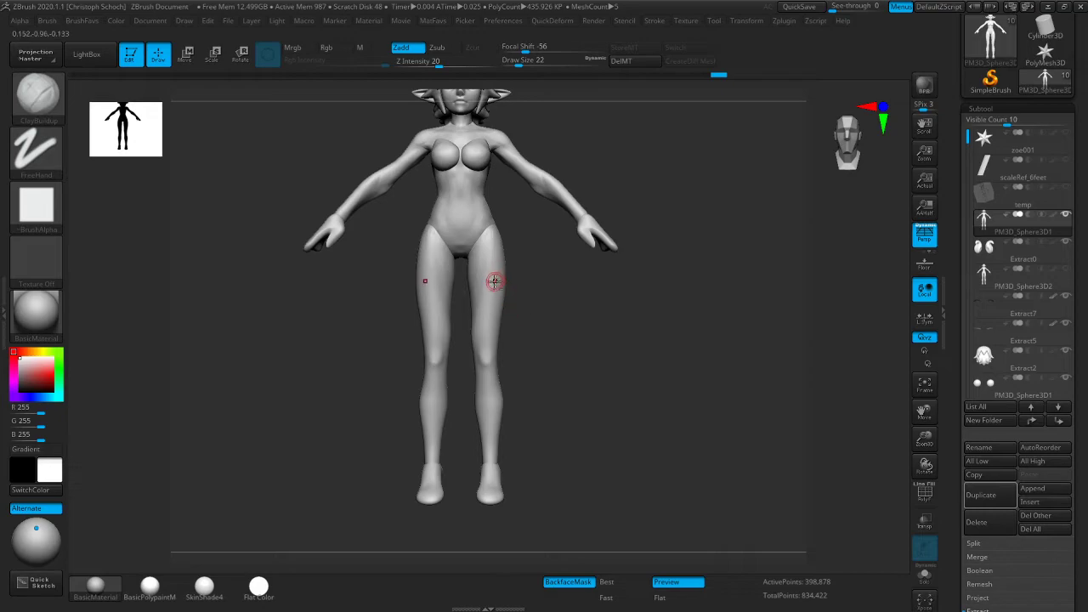
pyautogui.press(']')
pyautogui.press(']')
pyautogui.press('shift')
pyautogui.moveTo(519, 306); pyautogui.dragTo(595, 294)
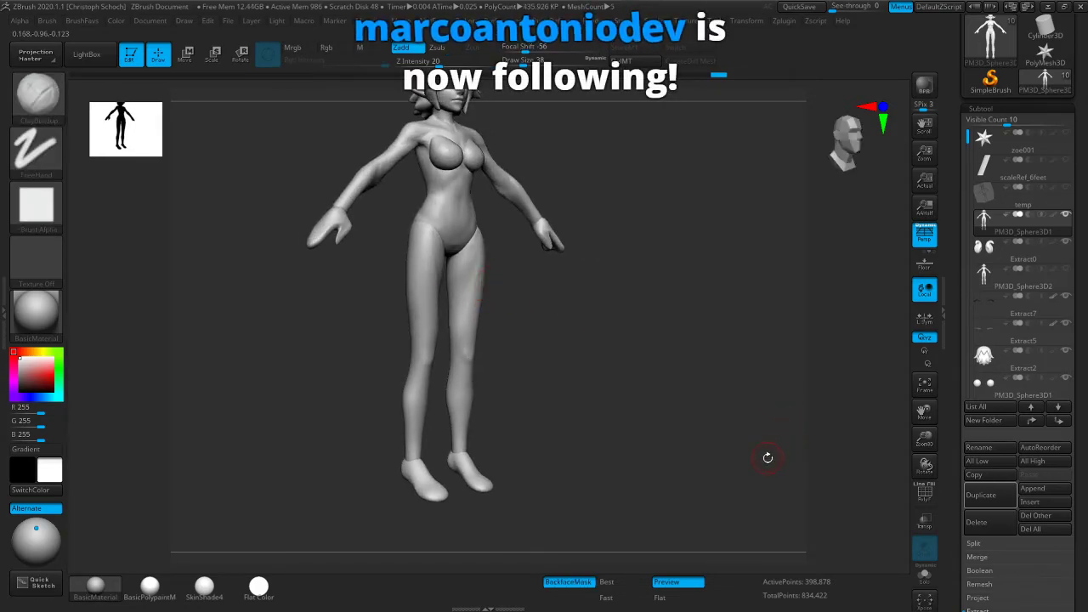
pyautogui.keyDown('shift'); pyautogui.moveTo(750, 484); pyautogui.dragTo(680, 403); pyautogui.keyUp('shift')
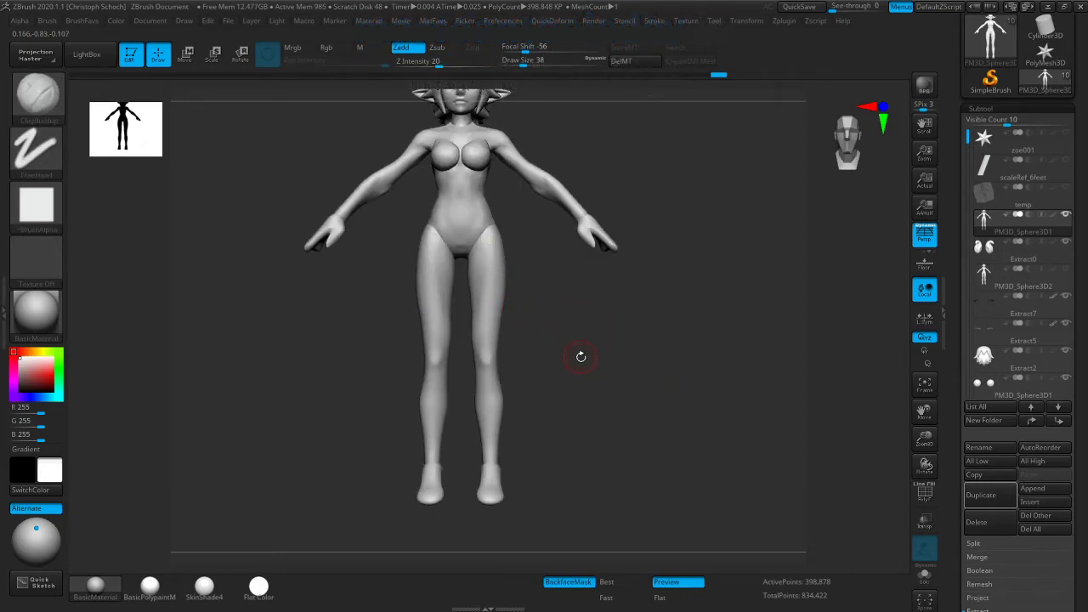
# Reshape the outer contour of the upper arm with the Move brush at draw size 30
pyautogui.moveTo(925, 440); pyautogui.dragTo(951, 479)
pyautogui.moveTo(924, 401); pyautogui.dragTo(948, 463)
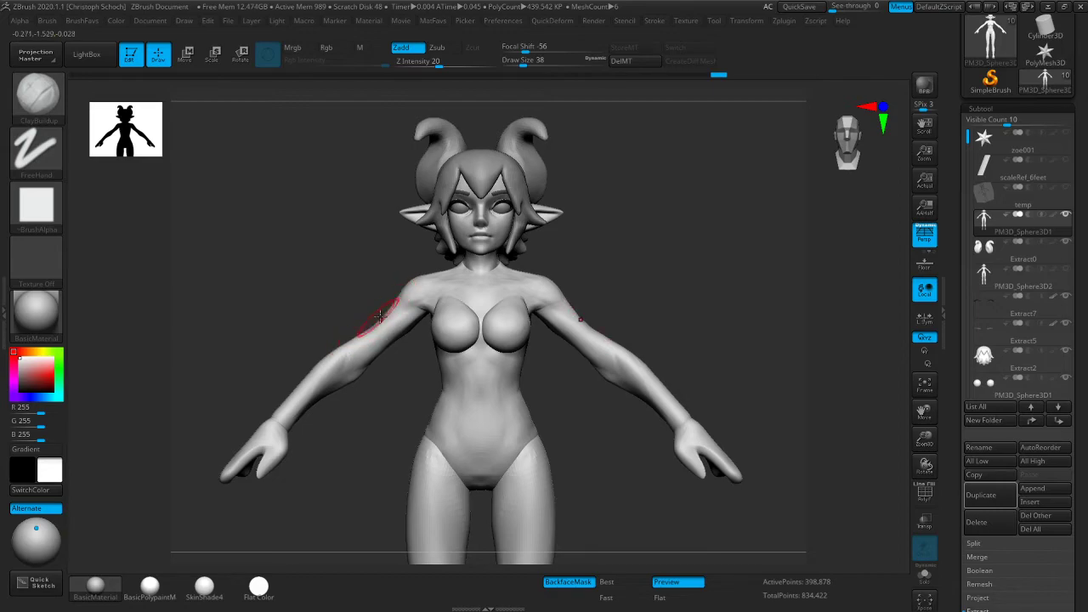
pyautogui.hotkey('ctrl', '2')
pyautogui.click(364, 420)
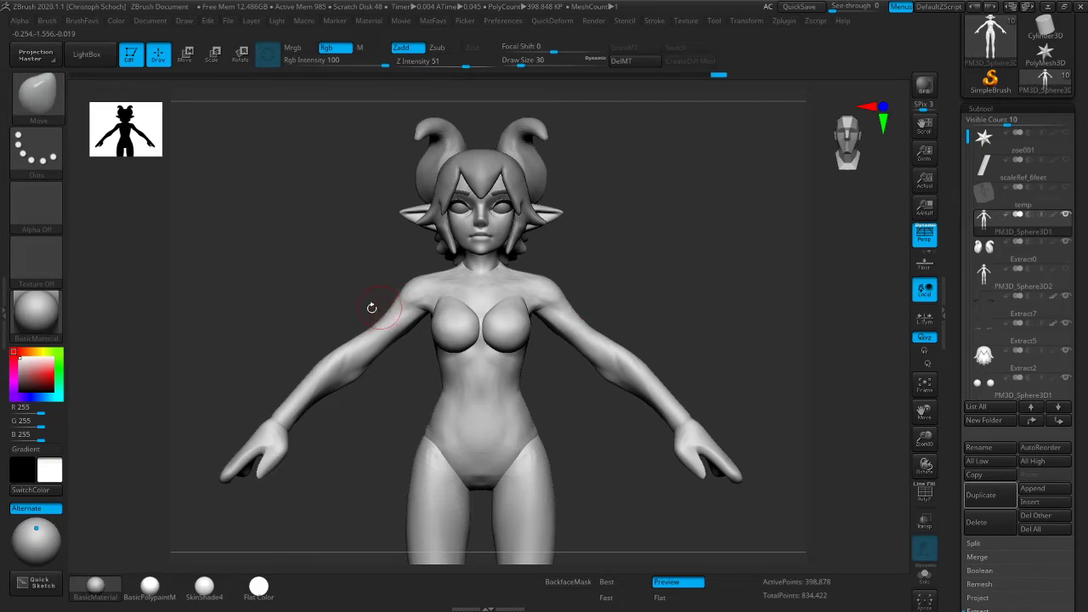
pyautogui.moveTo(379, 306); pyautogui.dragTo(352, 340)
# Refine the front shoulder and upper arm with ClayBuildup at draw sizes 14 and 30 and smooth the transition
pyautogui.press('b')
pyautogui.press('c')
pyautogui.press('b')
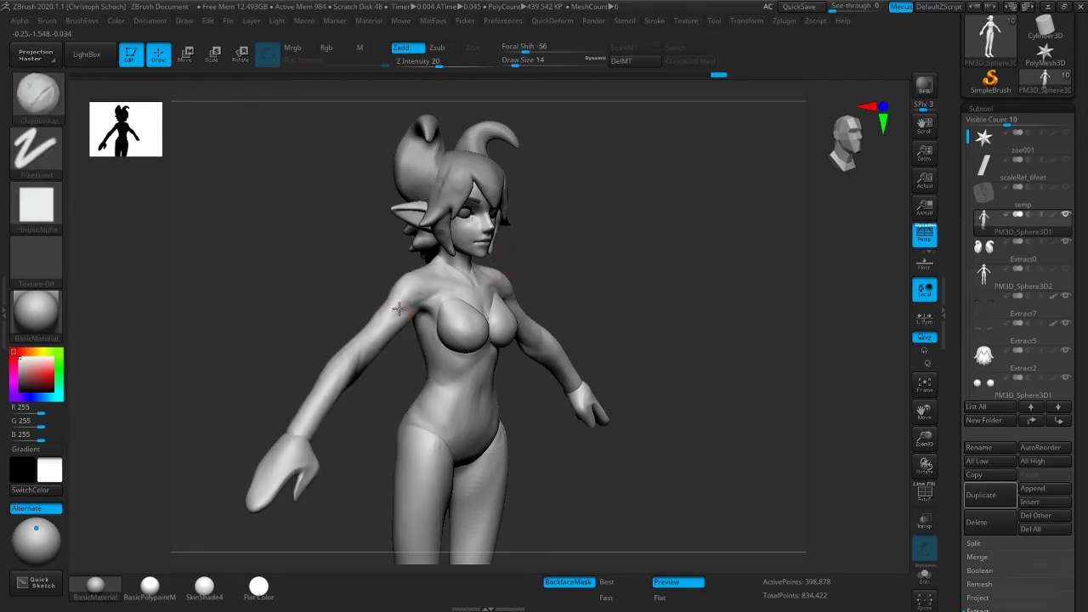
pyautogui.press('shift')
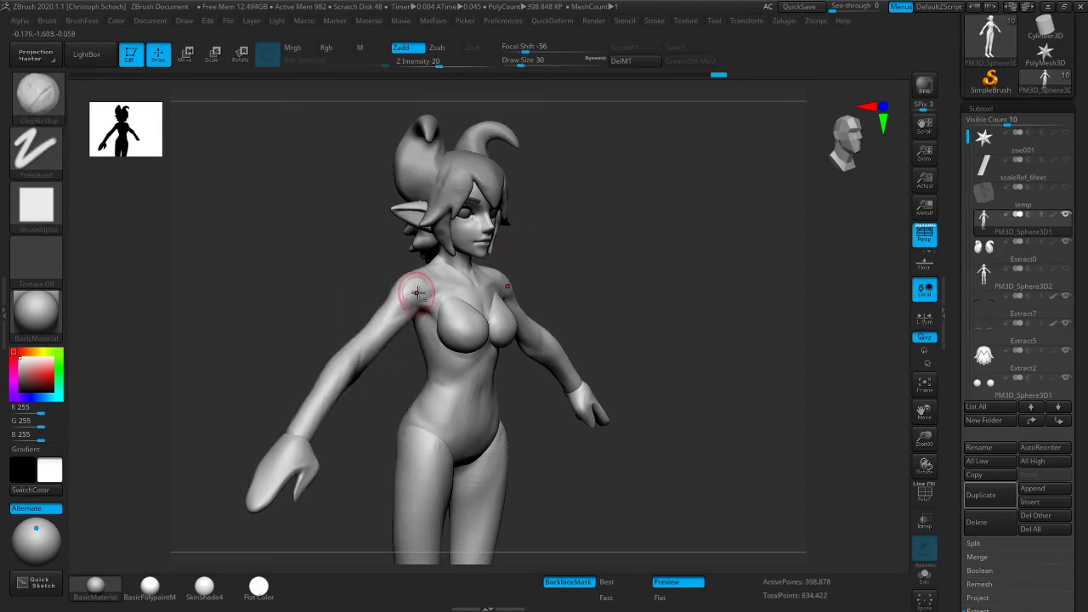
pyautogui.press('shift')
pyautogui.moveTo(352, 313)
pyautogui.mouseDown()
pyautogui.moveTo(281, 331)
pyautogui.moveTo(274, 294)
pyautogui.mouseUp()
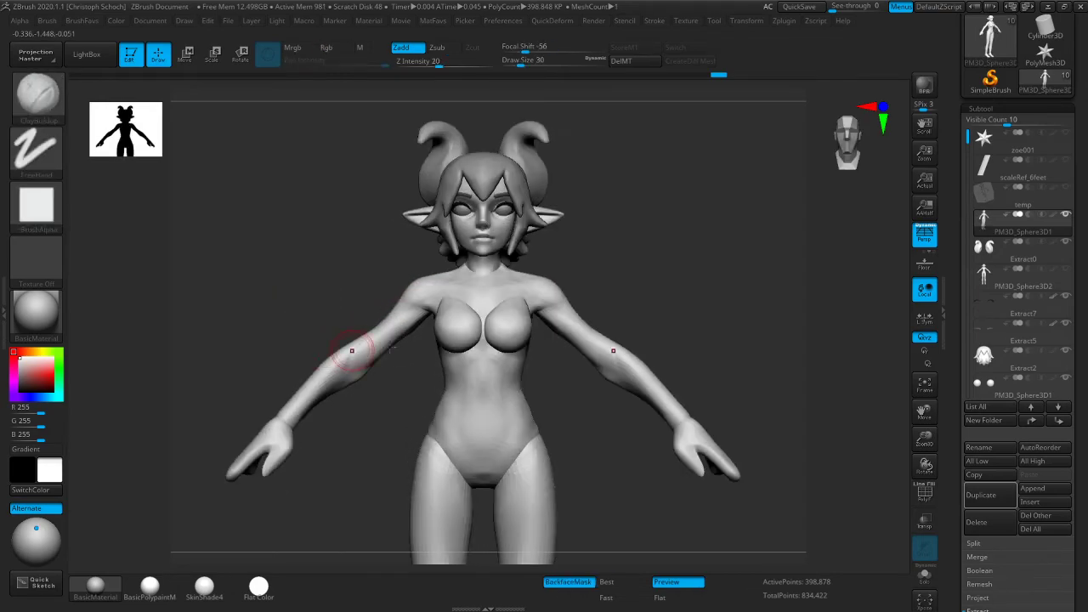
# Adjust the top contour of the shoulders in the front view with the Move brush at draw sizes 30 and 22
pyautogui.press('b')
pyautogui.press('m')
pyautogui.press('v')
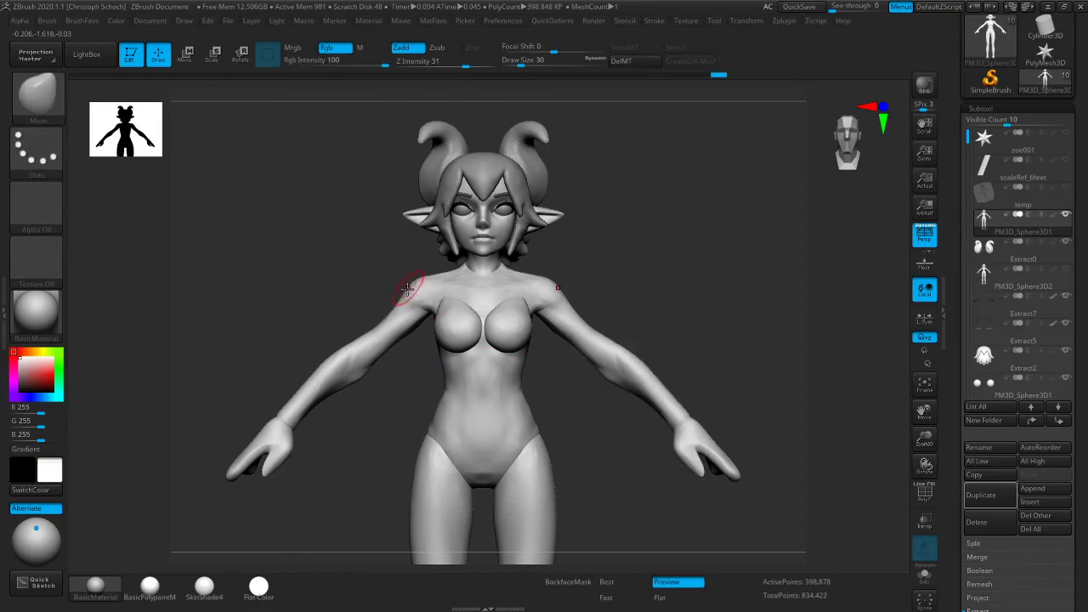
pyautogui.press('[')
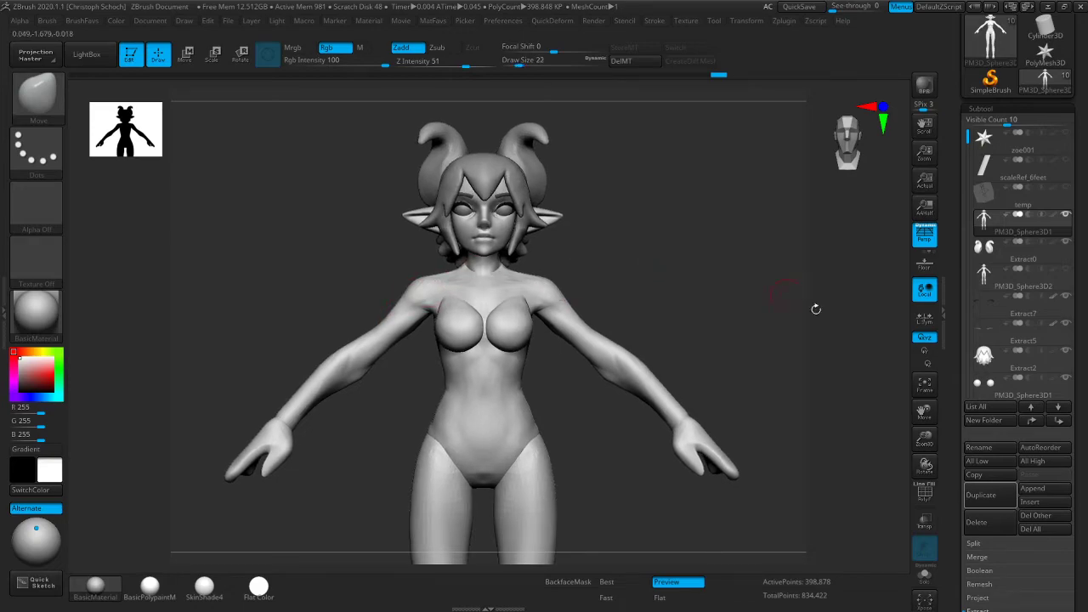
# Reshape the hips and outer thighs in the full-body back view with the Move brush at draw sizes 110, 86 and 94
pyautogui.moveTo(925, 441); pyautogui.dragTo(876, 393)
pyautogui.keyDown('shift'); pyautogui.moveTo(700, 350); pyautogui.dragTo(621, 374); pyautogui.keyUp('shift')
pyautogui.press(']')
pyautogui.press(']')
pyautogui.press(']')
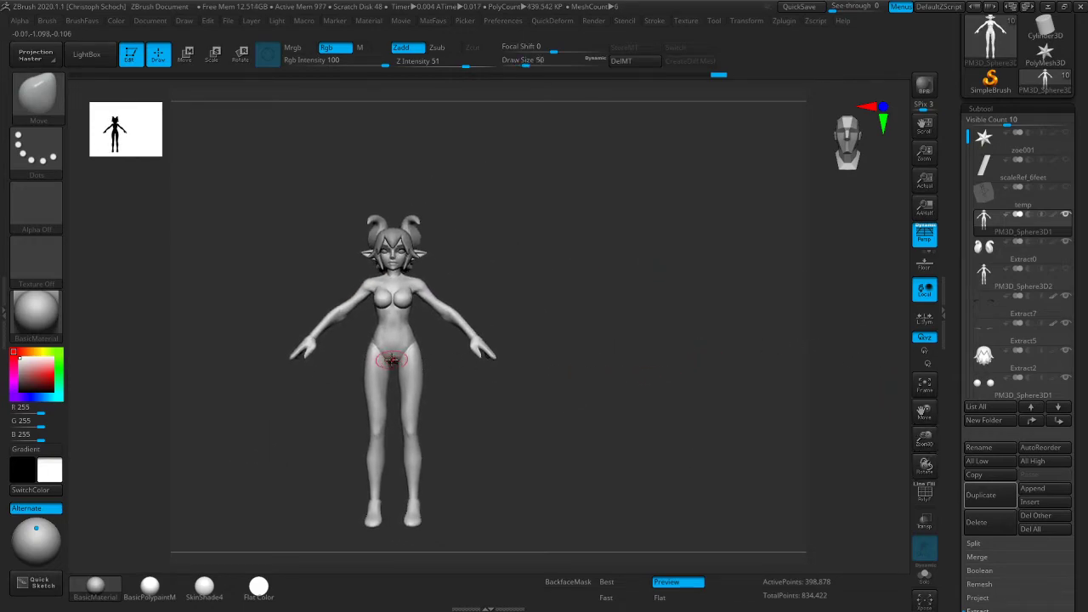
pyautogui.press(']')
pyautogui.press(']')
pyautogui.moveTo(472, 379); pyautogui.dragTo(344, 369)
pyautogui.press(']')
pyautogui.press(']')
pyautogui.press(']')
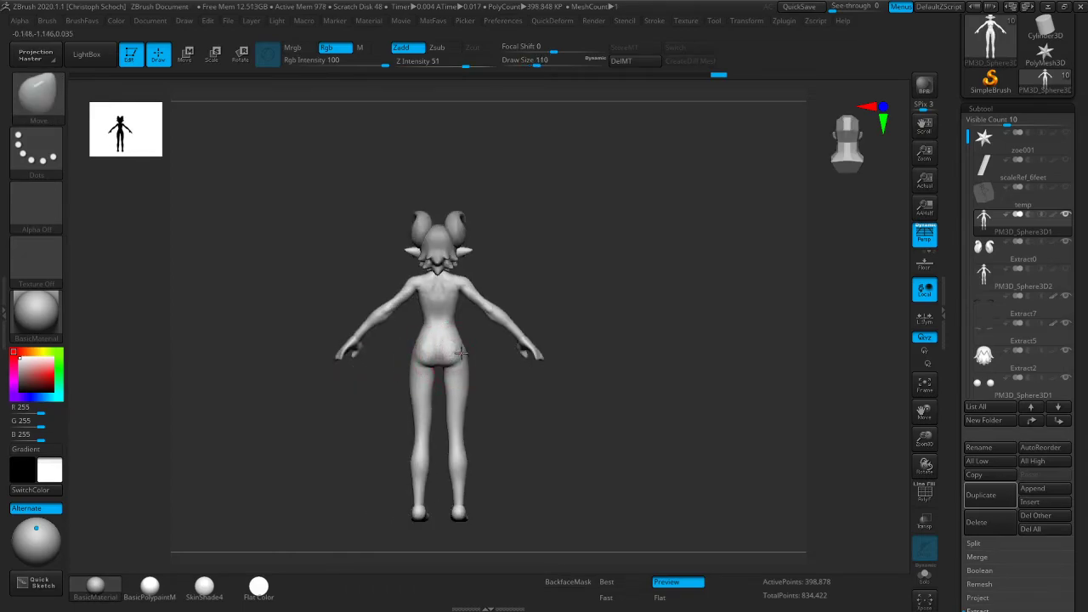
pyautogui.press('[')
pyautogui.press('[')
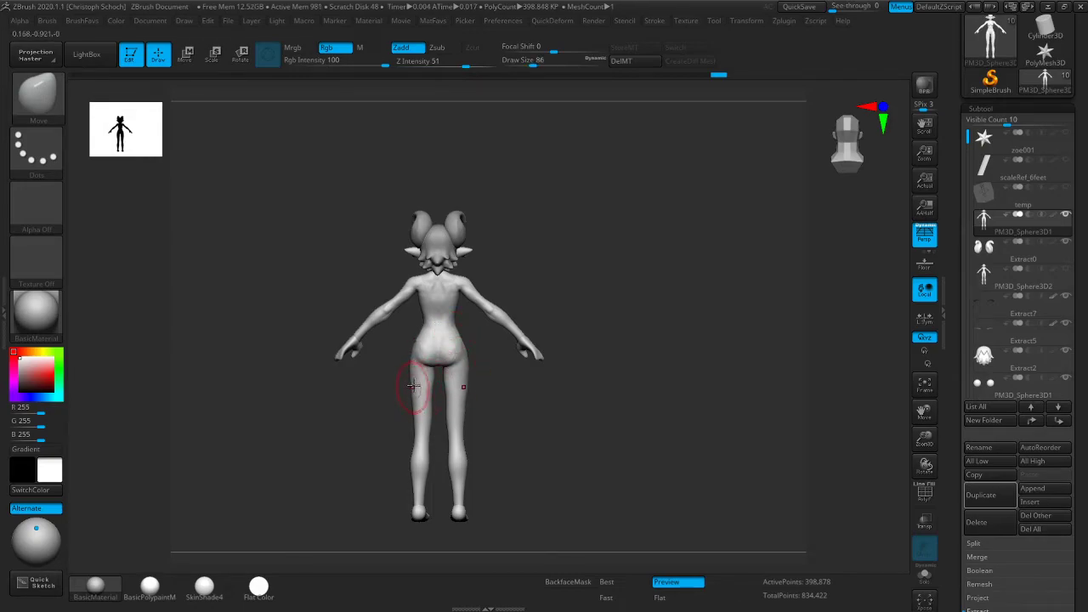
pyautogui.press(']')
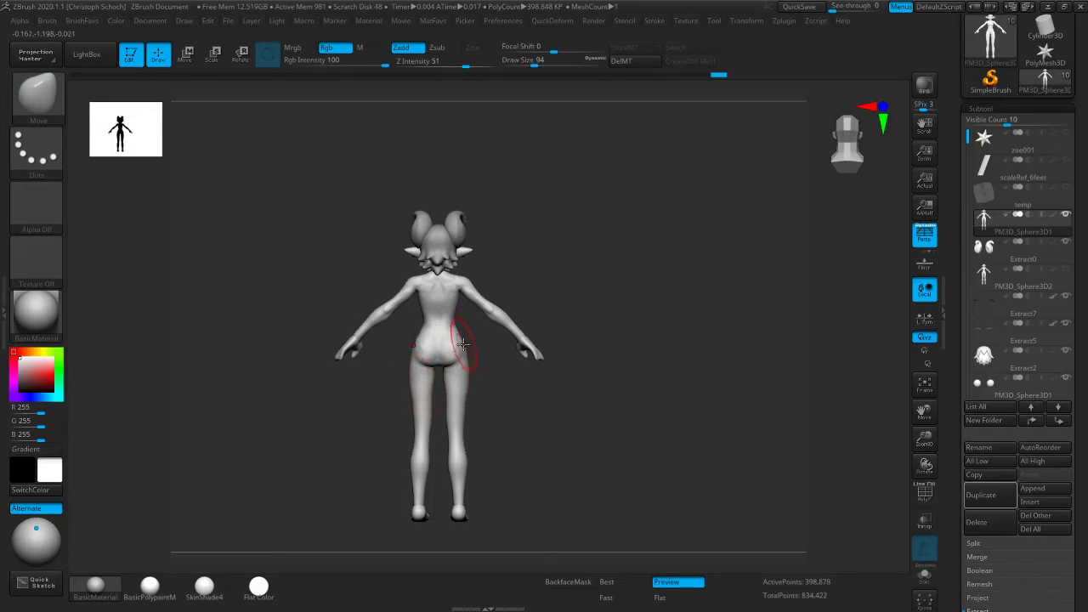
pyautogui.keyDown('shift'); pyautogui.moveTo(454, 314); pyautogui.dragTo(495, 350, button='right'); pyautogui.keyUp('shift')
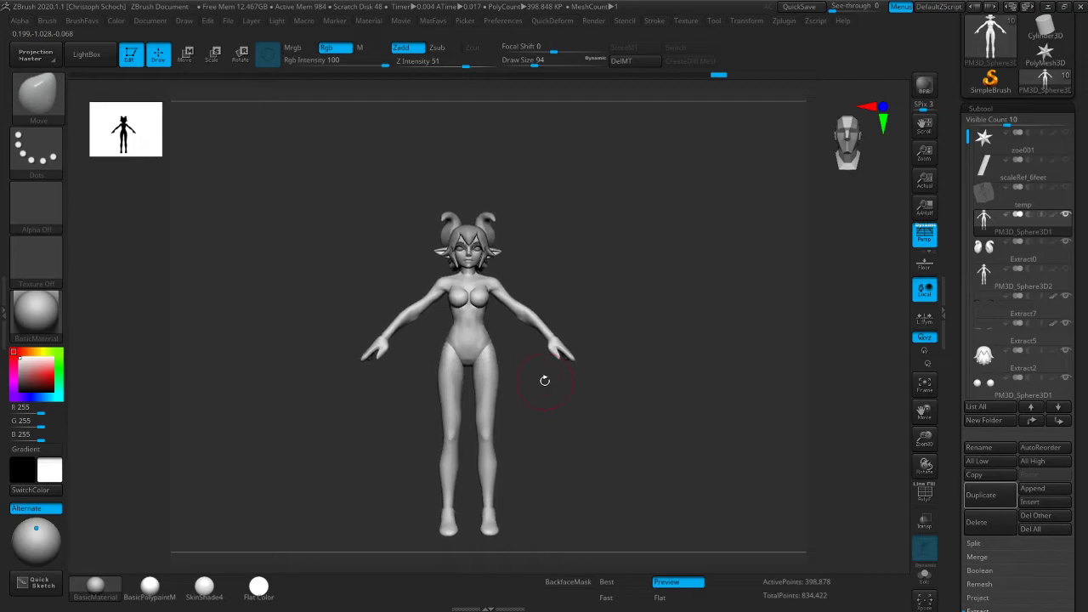
# Add volume to the thighs with the Inflat brush at Z intensity 10, starting at draw size 182 and reducing the size
pyautogui.press('b')
pyautogui.press('i')
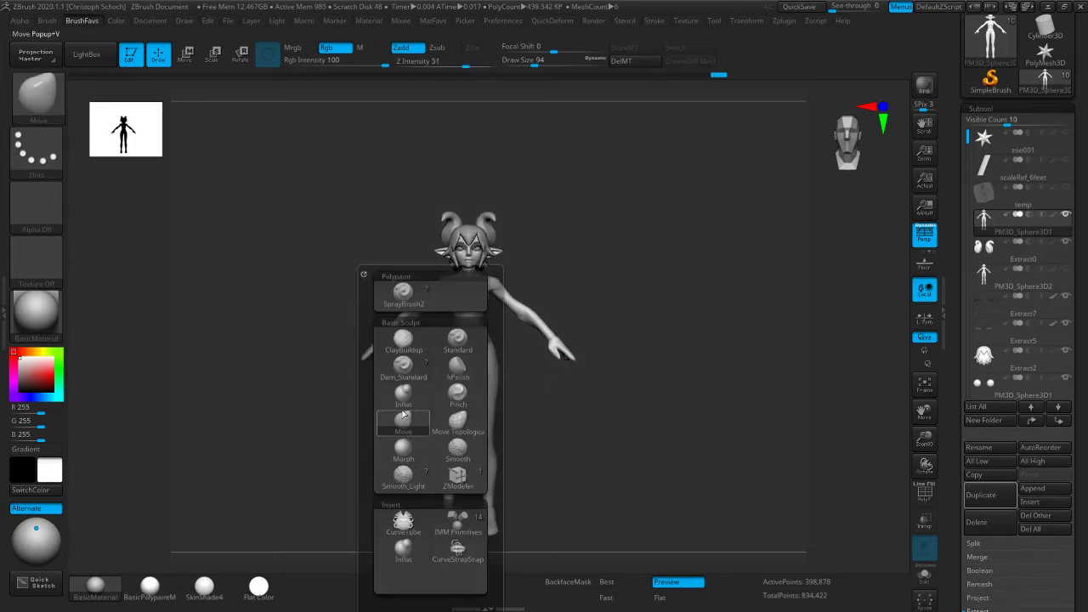
pyautogui.press('n')
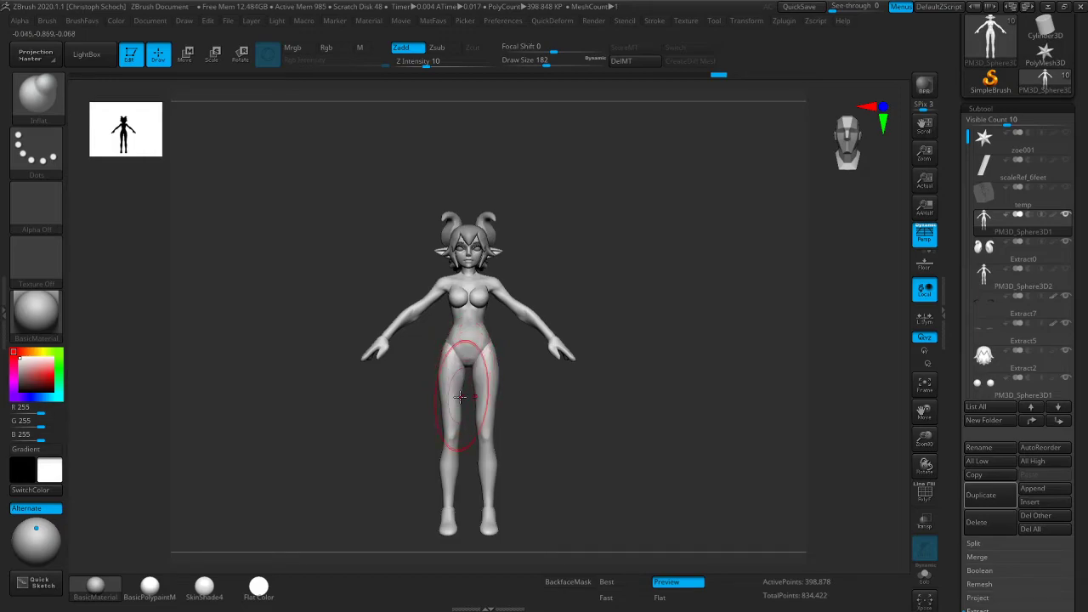
pyautogui.moveTo(508, 405)
pyautogui.mouseDown()
pyautogui.moveTo(524, 405)
pyautogui.moveTo(510, 406)
pyautogui.mouseUp()
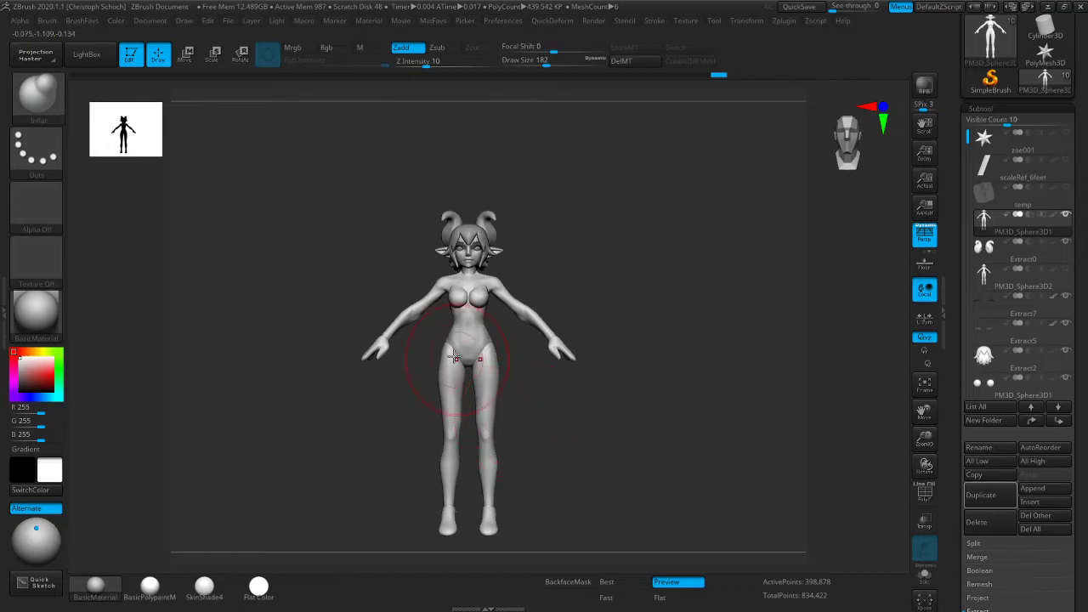
pyautogui.press('[')
pyautogui.moveTo(460, 397)
pyautogui.mouseDown()
pyautogui.moveTo(462, 413)
pyautogui.moveTo(468, 399)
pyautogui.mouseUp()
# Reshape the hip and outer thigh contours in the front view with the Move brush at draw sizes 54 and 94
pyautogui.press('b')
pyautogui.click(506, 423)
pyautogui.scroll(3, 760, 374)
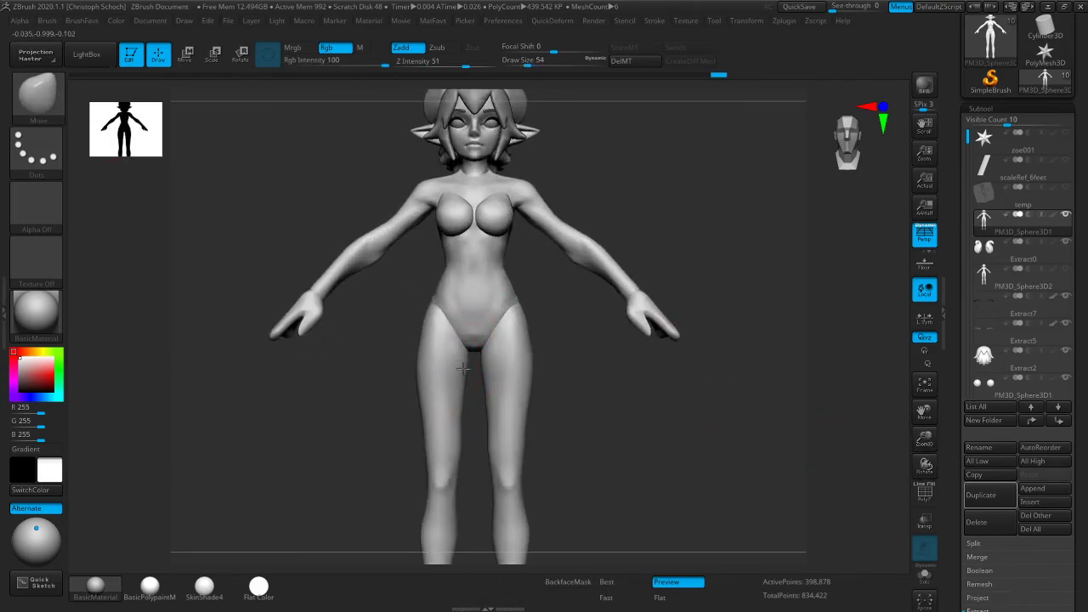
pyautogui.press(']')
pyautogui.moveTo(426, 332); pyautogui.dragTo(420, 331)
pyautogui.moveTo(923, 436); pyautogui.dragTo(756, 348)
pyautogui.moveTo(464, 390)
pyautogui.keyDown('shift'); pyautogui.mouseDown()
pyautogui.moveTo(444, 366)
pyautogui.moveTo(365, 382)
pyautogui.moveTo(452, 395)
pyautogui.moveTo(418, 367)
pyautogui.moveTo(452, 371)
pyautogui.moveTo(424, 385)
pyautogui.mouseUp(); pyautogui.keyUp('shift')
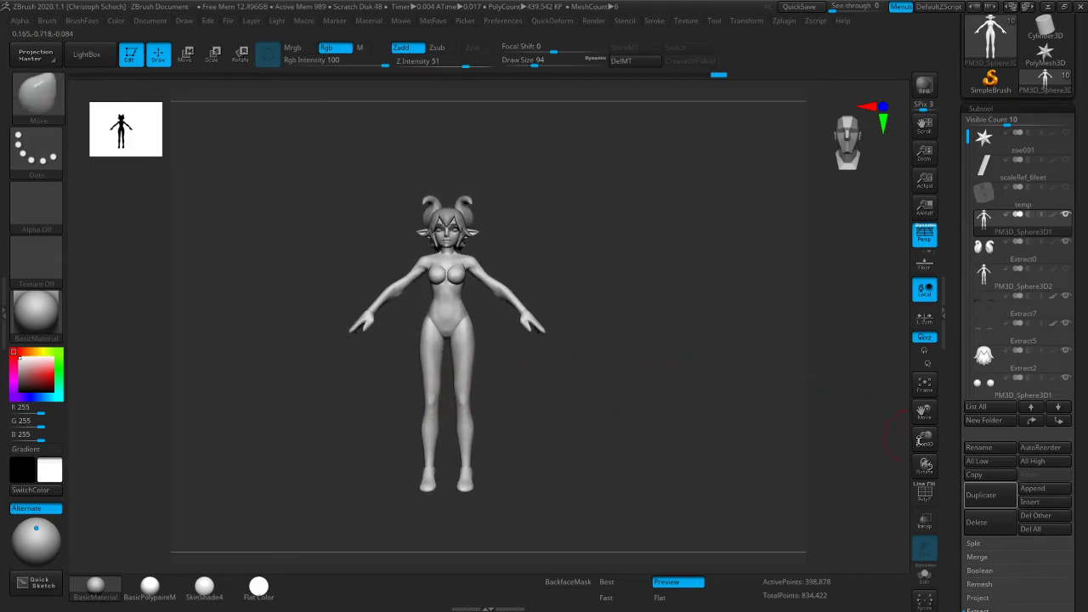
# Adjust the knee and calf contours in the front view with the Move brush at draw sizes 70 and 30, undoing the last changes
pyautogui.moveTo(932, 444); pyautogui.dragTo(906, 354)
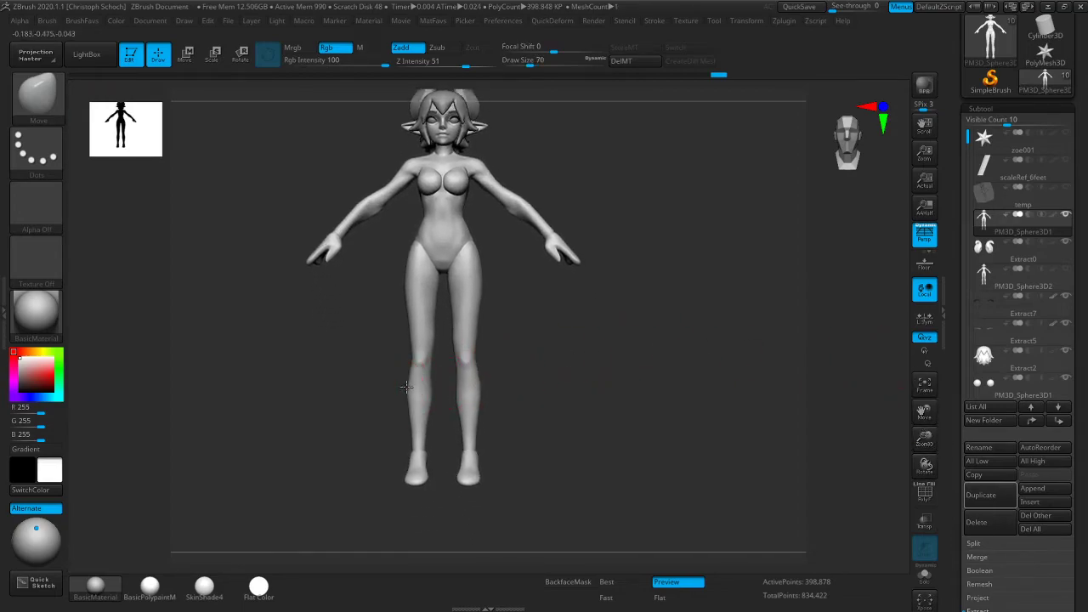
pyautogui.click(536, 372)
pyautogui.moveTo(523, 374); pyautogui.dragTo(462, 437)
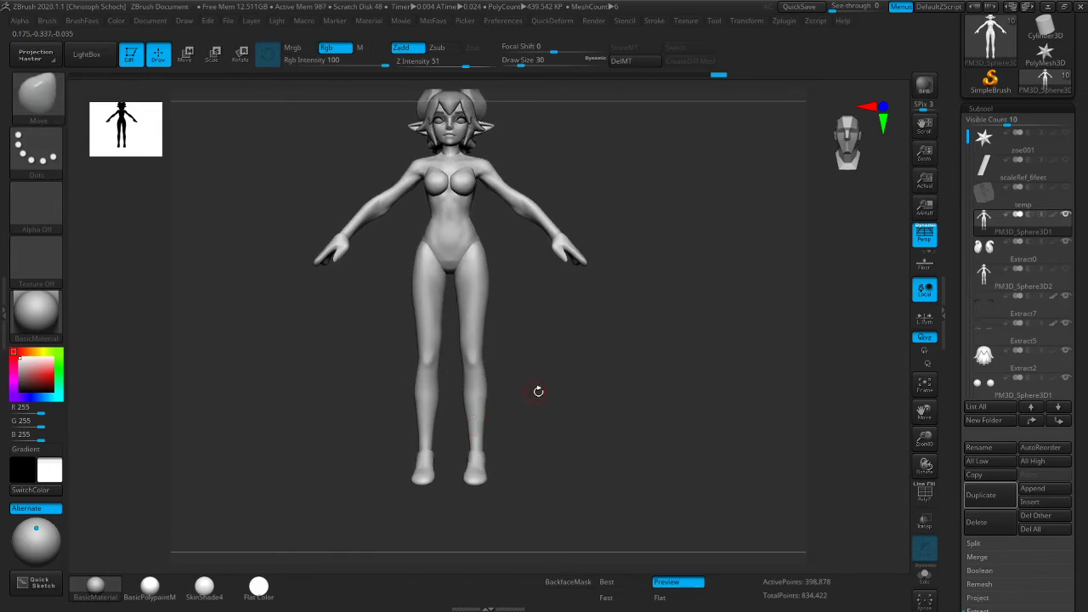
pyautogui.press('b')
pyautogui.click(678, 452)
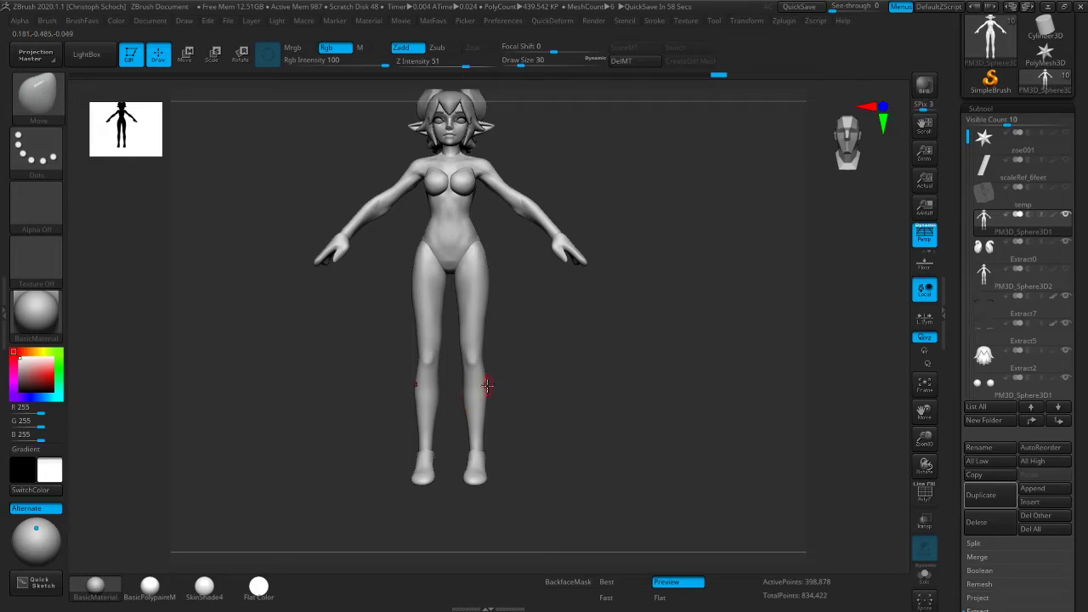
pyautogui.hotkey('ctrl', 'z')
pyautogui.hotkey('ctrl', 'z')
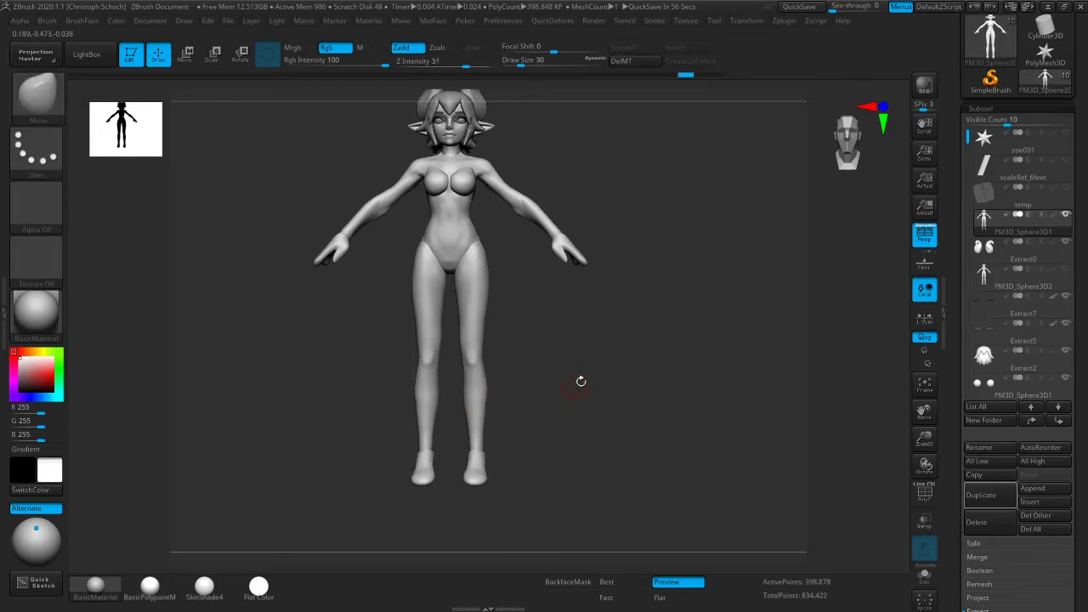
# Switch to Snipping Tool and capture the front view of the body from the shoulders to the feet
pyautogui.press('super')
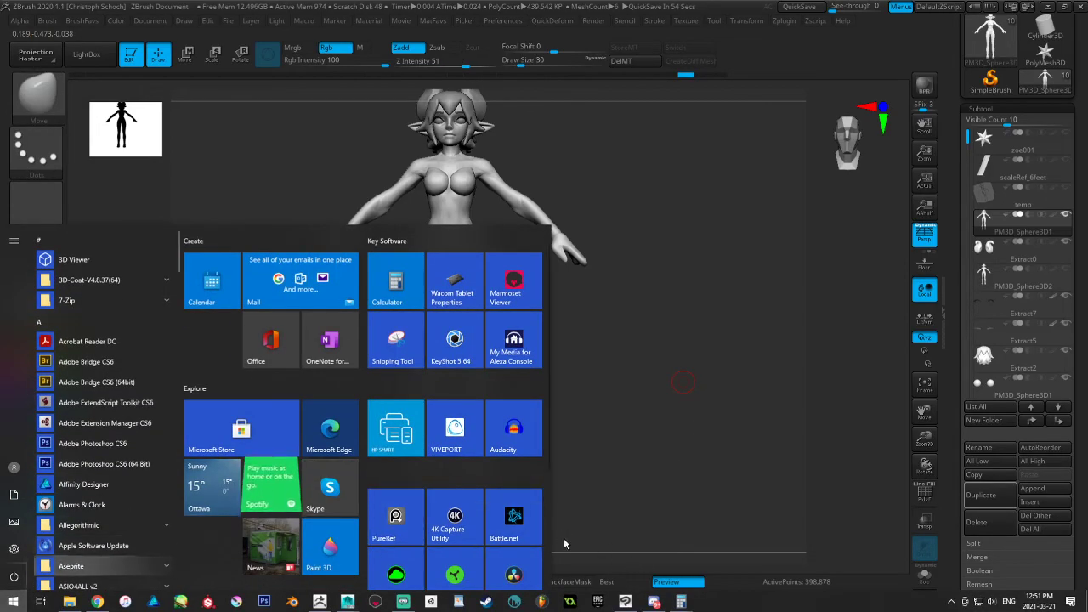
pyautogui.click(58, 583)
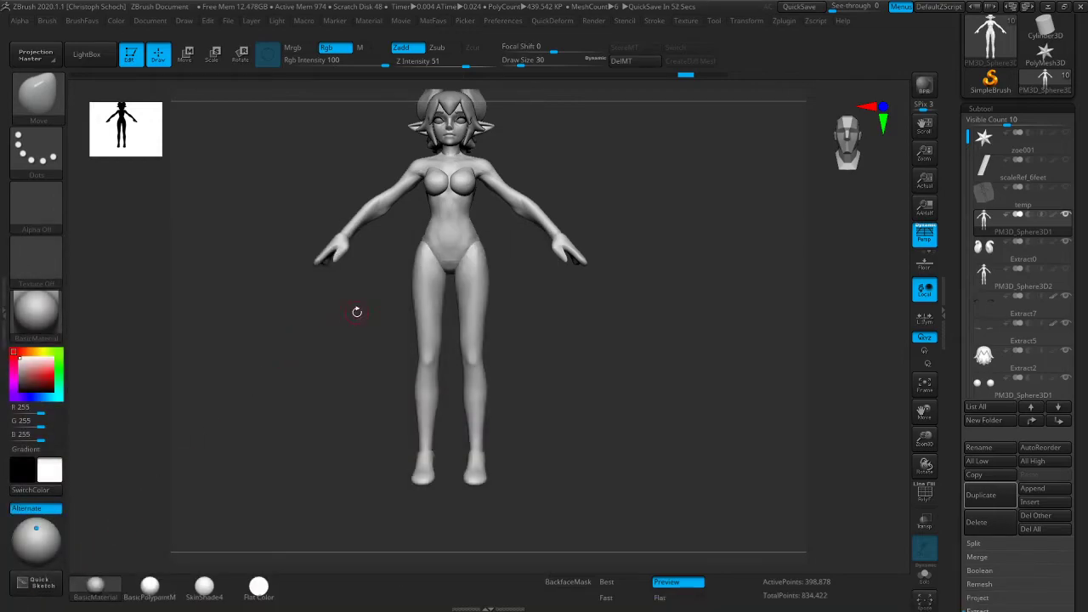
pyautogui.press('super')
pyautogui.press('super')
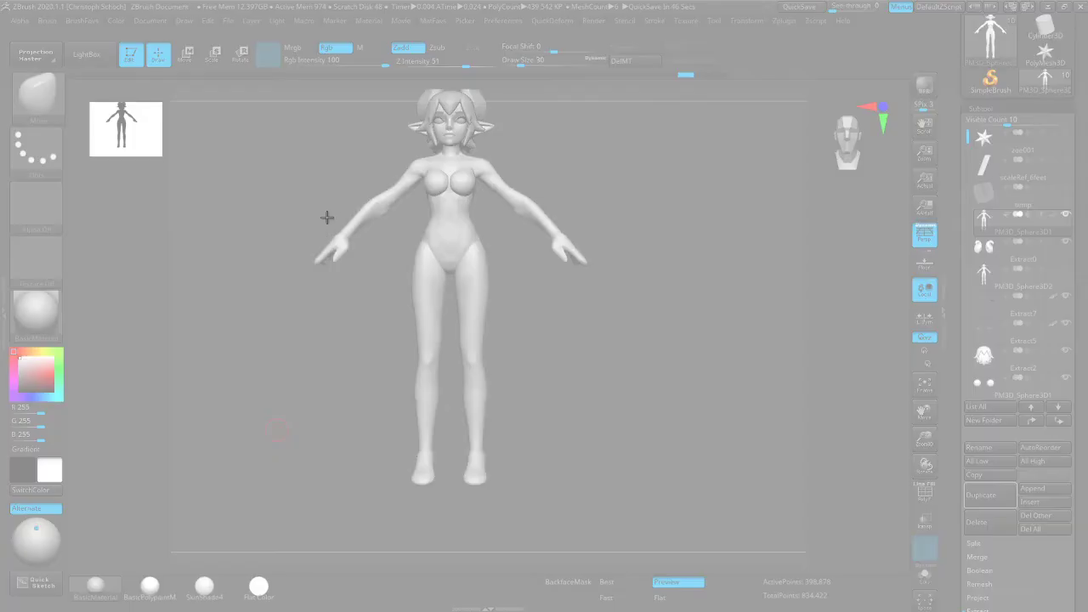
pyautogui.moveTo(304, 154); pyautogui.dragTo(562, 508)
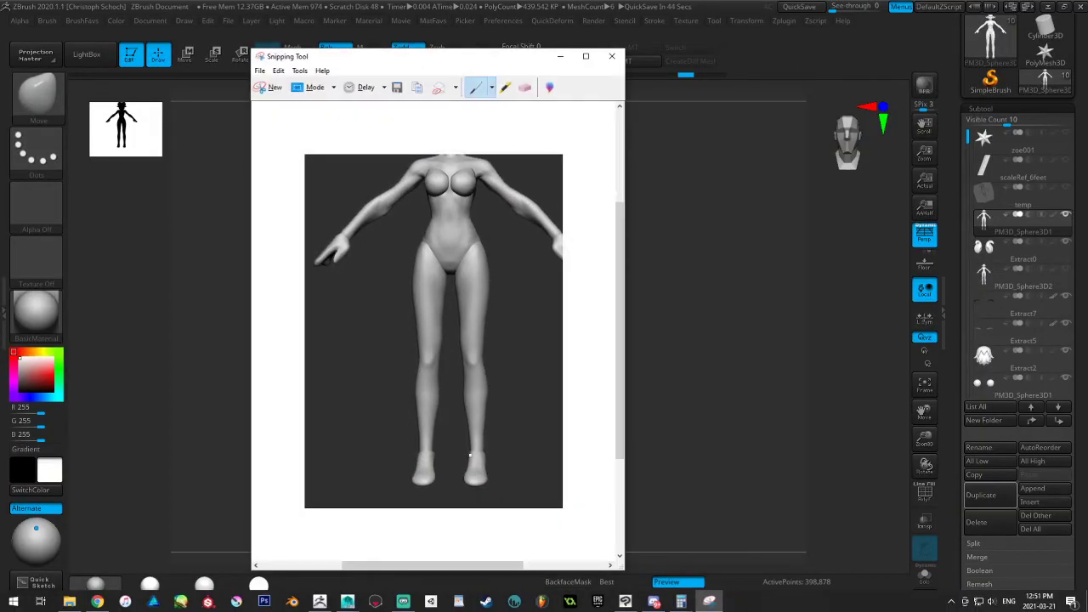
# Mark the slant of the calves and ankles with guide lines on the captured image and return to ZBrush
pyautogui.moveTo(465, 446); pyautogui.dragTo(488, 460)
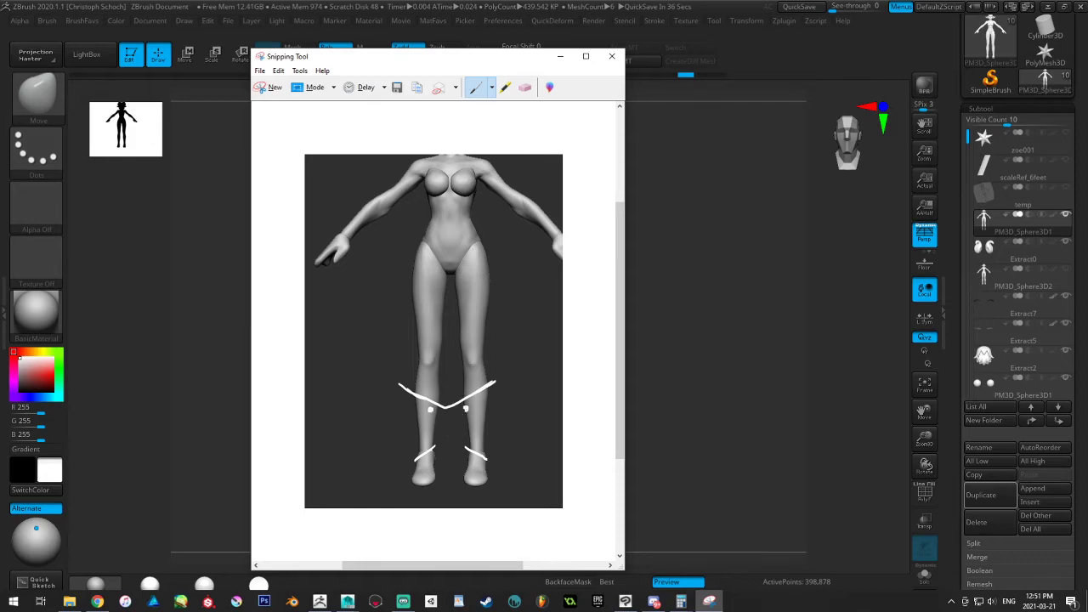
pyautogui.moveTo(453, 443); pyautogui.dragTo(469, 449)
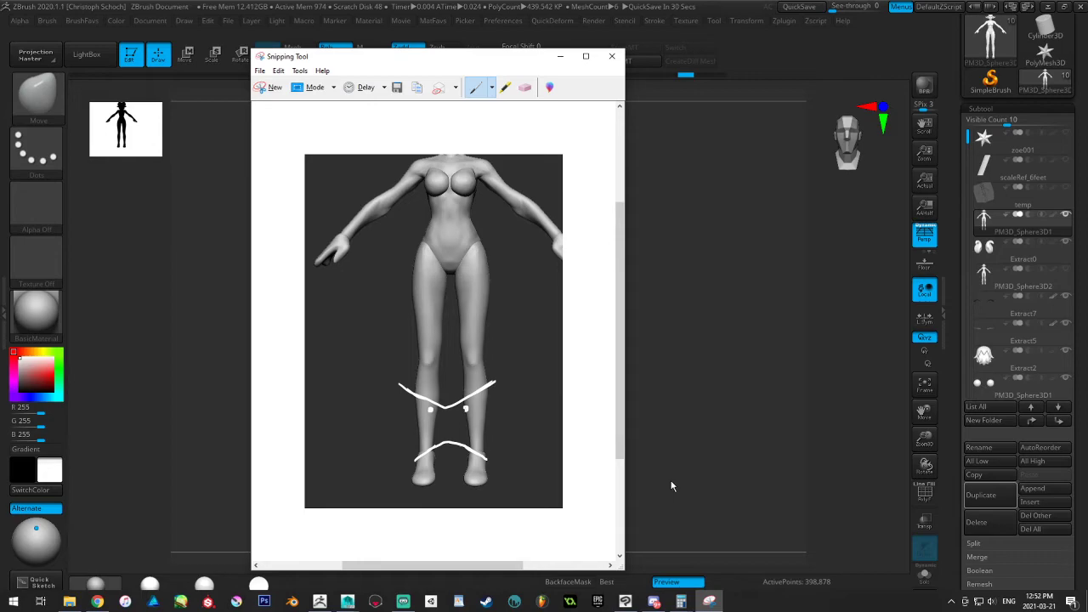
pyautogui.click(559, 60)
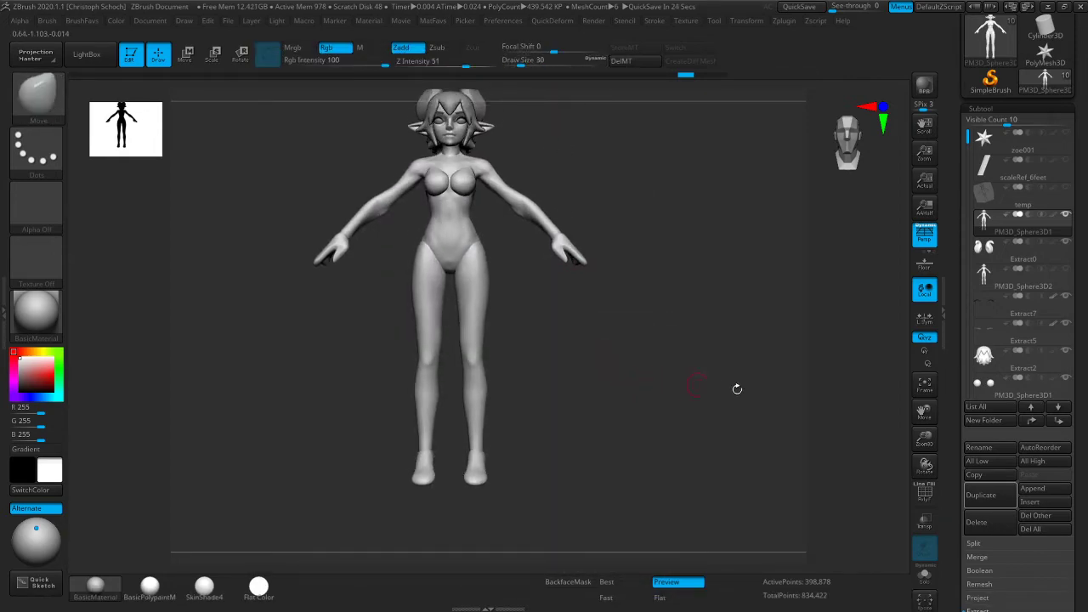
# Reshape the lower legs from the side and back with the Move brush at draw sizes 30 and 46
pyautogui.moveTo(929, 440); pyautogui.dragTo(940, 456)
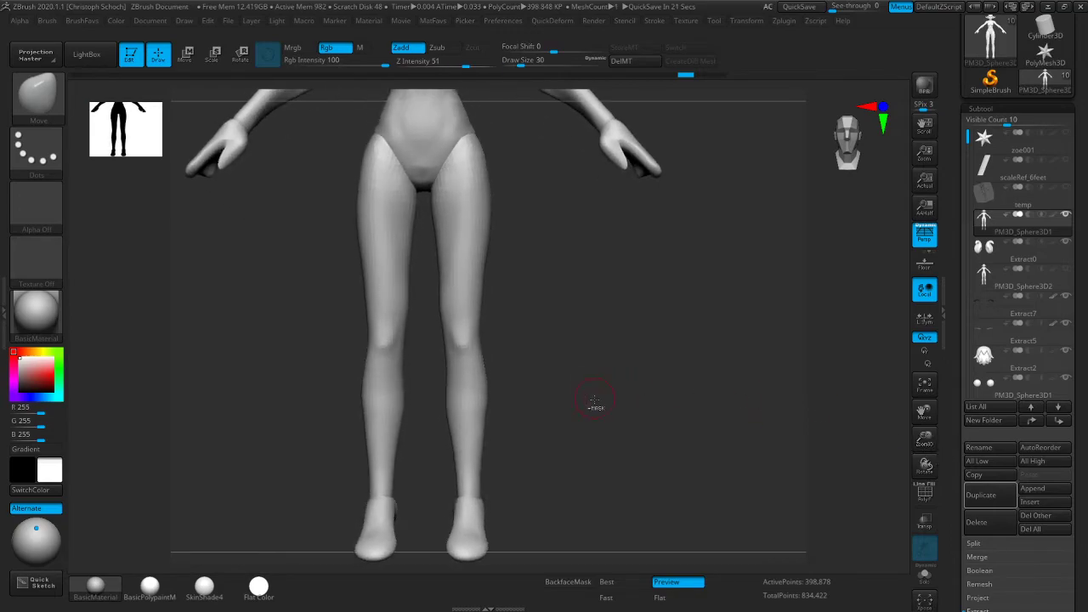
pyautogui.press('b')
pyautogui.press('b')
pyautogui.click(682, 205)
pyautogui.keyDown('shift'); pyautogui.moveTo(684, 207); pyautogui.dragTo(544, 357); pyautogui.keyUp('shift')
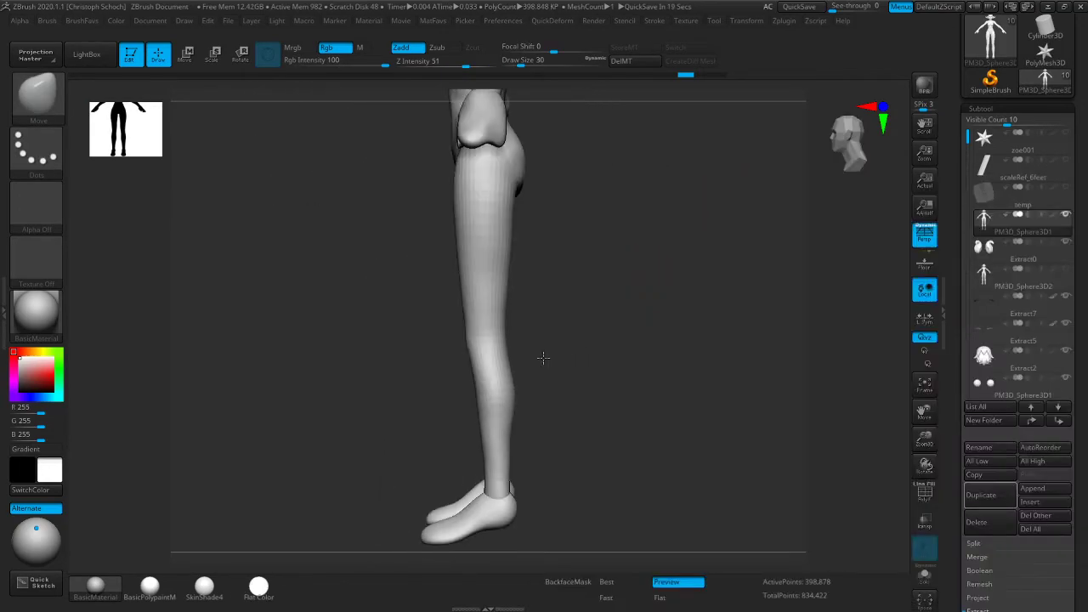
pyautogui.moveTo(601, 313)
pyautogui.mouseDown()
pyautogui.moveTo(672, 315)
pyautogui.moveTo(616, 319)
pyautogui.moveTo(668, 365)
pyautogui.moveTo(712, 364)
pyautogui.moveTo(680, 360)
pyautogui.mouseUp()
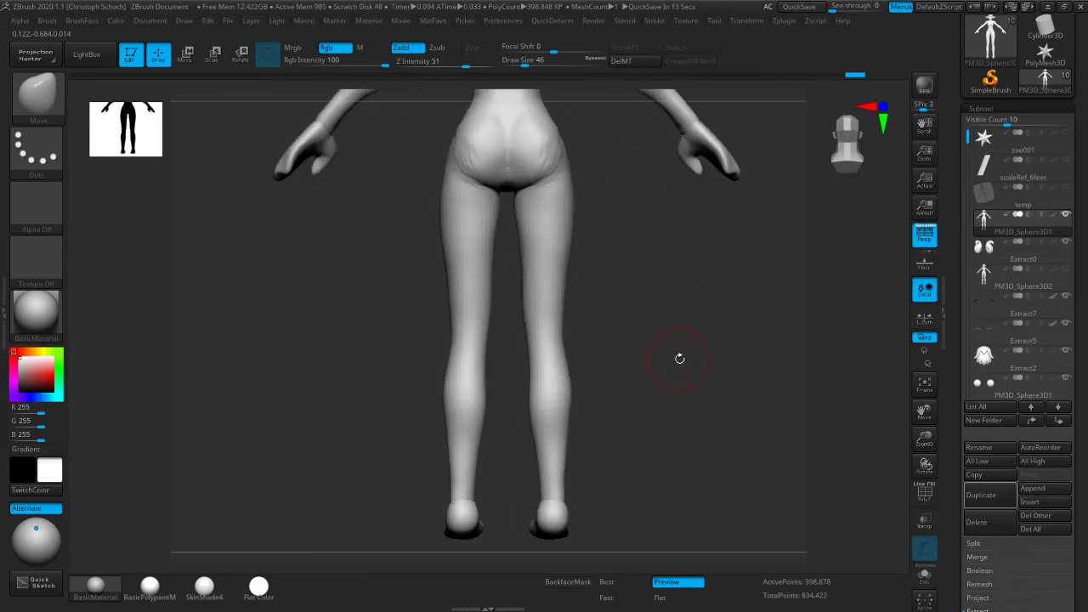
# Carve the tendon grooves at the back of the knees with the Dam_Standard brush at draw size 22
pyautogui.press('b')
pyautogui.click(655, 366)
pyautogui.moveTo(592, 369)
pyautogui.mouseDown()
pyautogui.moveTo(426, 390)
pyautogui.moveTo(476, 343)
pyautogui.mouseUp()
pyautogui.moveTo(460, 359); pyautogui.dragTo(495, 310, button='right')
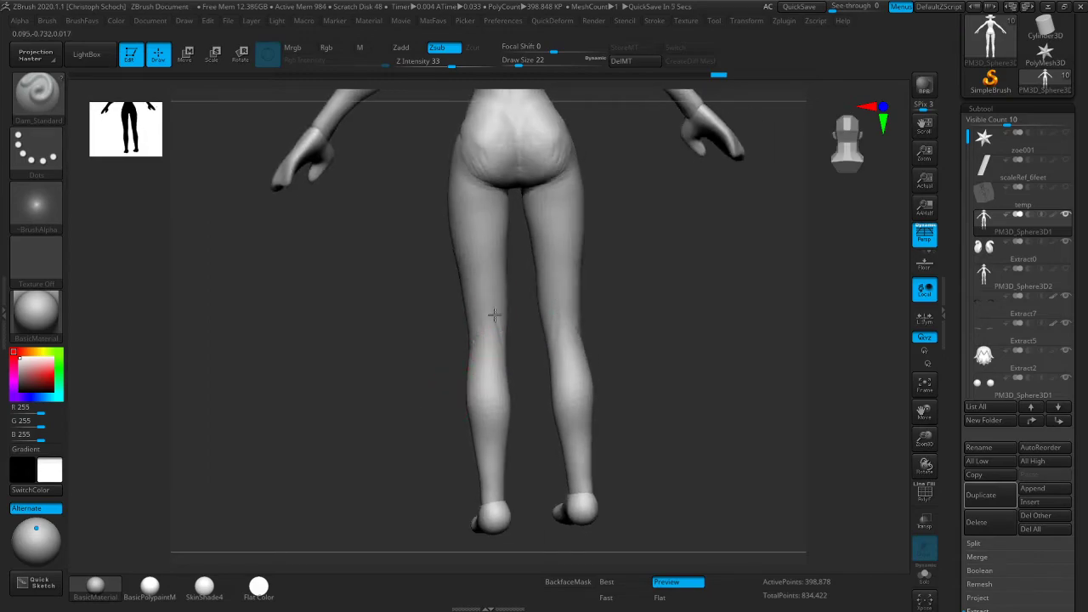
pyautogui.moveTo(406, 415); pyautogui.dragTo(479, 350, button='right')
pyautogui.moveTo(404, 455); pyautogui.dragTo(564, 360, button='right')
# Build up form around the backs of the knees with ClayBuildup at draw size 38 and refine the grooves with Dam_Standard at 26
pyautogui.press('b')
pyautogui.press('c')
pyautogui.press('b')
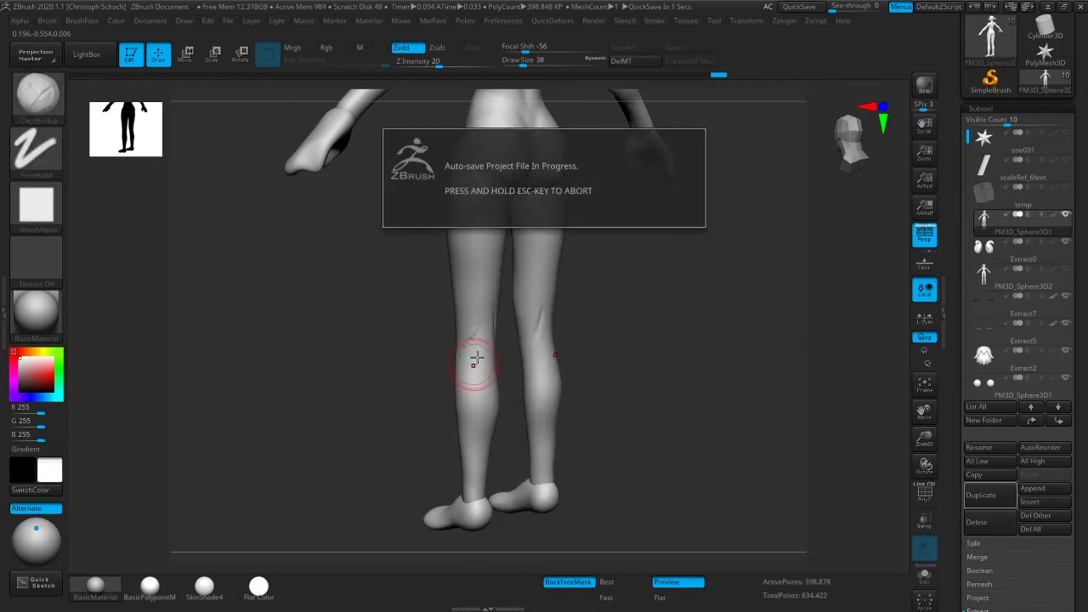
pyautogui.moveTo(433, 403)
pyautogui.mouseDown(button='right')
pyautogui.moveTo(507, 352)
pyautogui.moveTo(487, 320)
pyautogui.moveTo(389, 402)
pyautogui.moveTo(375, 400)
pyautogui.mouseUp(button='right')
pyautogui.hotkey('ctrl', 'shift', '1')
pyautogui.click(411, 367)
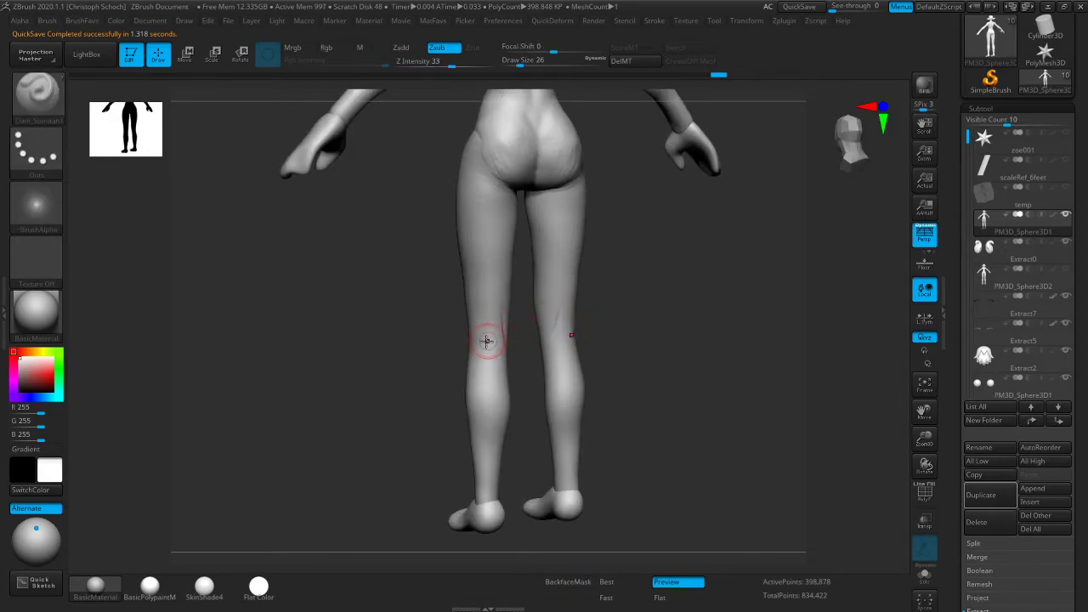
pyautogui.moveTo(484, 341)
pyautogui.mouseDown(button='right')
pyautogui.moveTo(454, 377)
pyautogui.moveTo(484, 367)
pyautogui.mouseUp(button='right')
pyautogui.hotkey('ctrl', 'shift', '1')
pyautogui.click(467, 417)
# Smooth the carved grooves and transitions at the back of the knees and lower thighs
pyautogui.moveTo(609, 328)
pyautogui.mouseDown(button='right')
pyautogui.moveTo(561, 322)
pyautogui.moveTo(489, 337)
pyautogui.mouseUp(button='right')
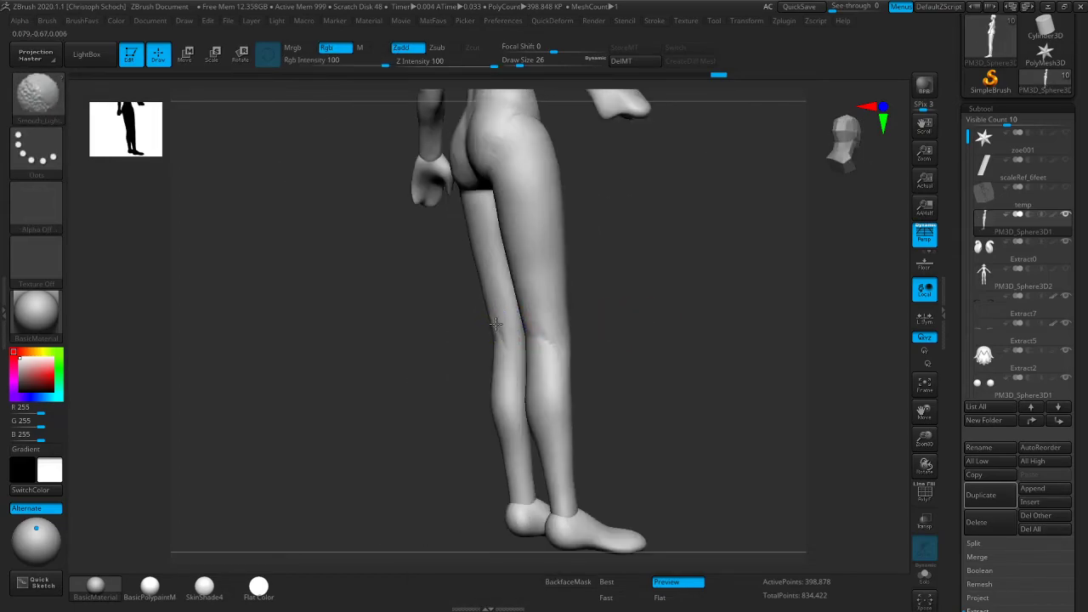
pyautogui.keyDown('shift'); pyautogui.moveTo(496, 320); pyautogui.dragTo(496, 332); pyautogui.keyUp('shift')
pyautogui.moveTo(408, 366); pyautogui.dragTo(454, 367, button='right')
pyautogui.keyDown('shift'); pyautogui.moveTo(498, 339); pyautogui.dragTo(491, 323); pyautogui.keyUp('shift')
pyautogui.moveTo(405, 400); pyautogui.dragTo(454, 383, button='right')
pyautogui.moveTo(588, 328)
pyautogui.mouseDown(button='right')
pyautogui.moveTo(638, 327)
pyautogui.moveTo(611, 328)
pyautogui.mouseUp(button='right')
# Build up and smooth the backs of the thighs with ClayBuildup at draw sizes 42 and 34
pyautogui.press('b')
pyautogui.click(585, 343)
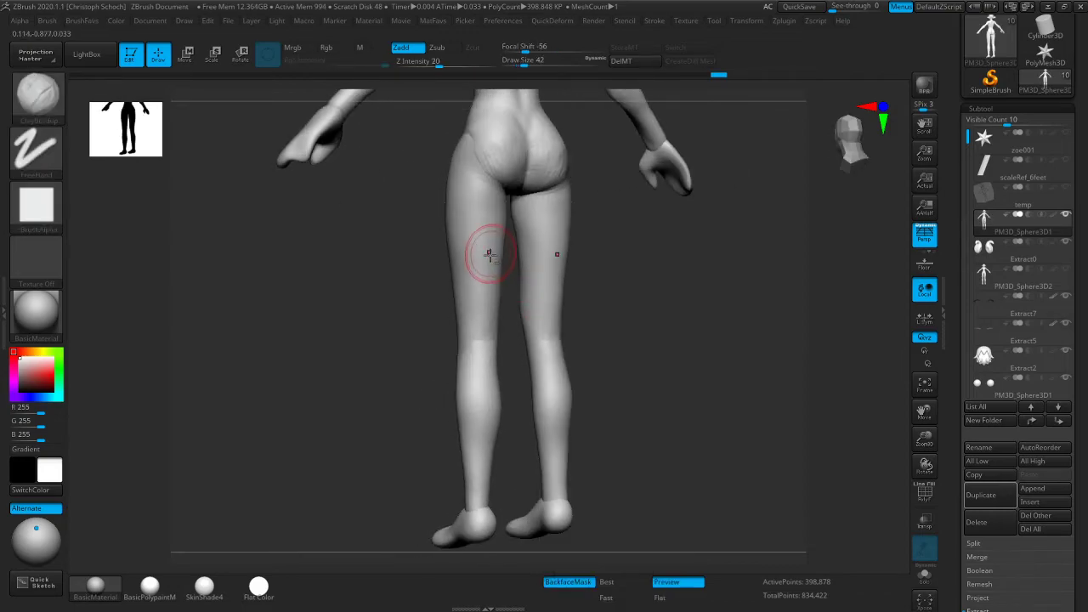
pyautogui.keyDown('shift'); pyautogui.moveTo(488, 323); pyautogui.dragTo(490, 294); pyautogui.keyUp('shift')
pyautogui.moveTo(600, 255)
pyautogui.mouseDown(button='right')
pyautogui.moveTo(654, 250)
pyautogui.moveTo(600, 246)
pyautogui.mouseUp(button='right')
pyautogui.moveTo(476, 172)
pyautogui.mouseDown()
pyautogui.moveTo(471, 160)
pyautogui.moveTo(493, 180)
pyautogui.mouseUp()
pyautogui.moveTo(408, 277)
pyautogui.mouseDown(button='right')
pyautogui.moveTo(362, 282)
pyautogui.moveTo(377, 279)
pyautogui.mouseUp(button='right')
pyautogui.moveTo(463, 172); pyautogui.dragTo(343, 270, button='right')
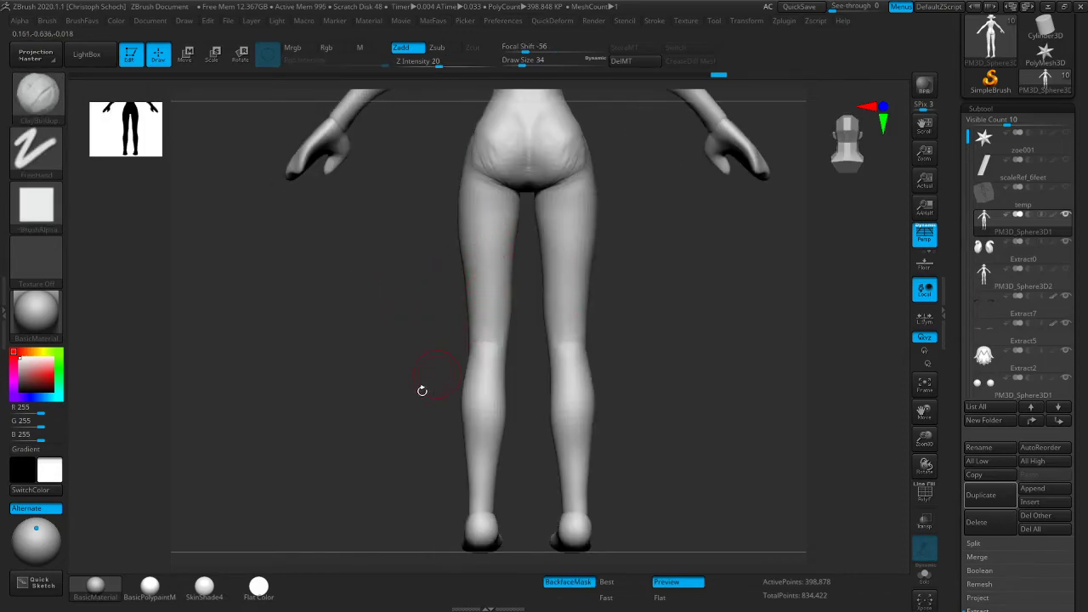
# Build up the outer hip and upper thigh with ClayBuildup at draw size 34 and undo the last stroke
pyautogui.moveTo(429, 381); pyautogui.dragTo(479, 236, button='right')
pyautogui.moveTo(403, 360)
pyautogui.mouseDown(button='right')
pyautogui.moveTo(384, 307)
pyautogui.moveTo(508, 235)
pyautogui.moveTo(469, 155)
pyautogui.mouseUp(button='right')
pyautogui.moveTo(468, 156)
pyautogui.mouseDown()
pyautogui.moveTo(454, 156)
pyautogui.moveTo(452, 283)
pyautogui.mouseUp()
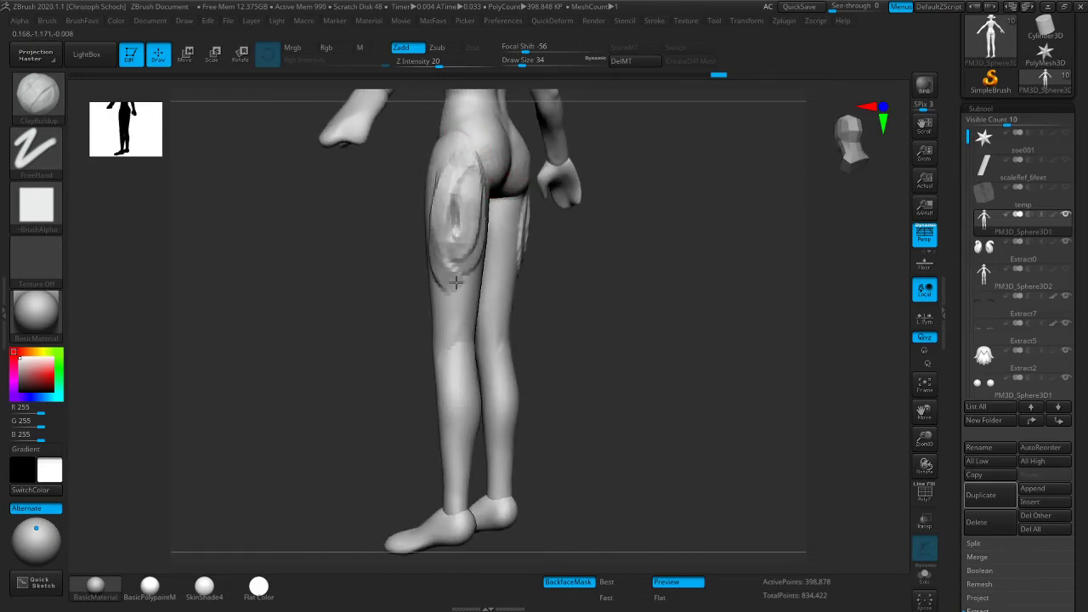
pyautogui.hotkey('ctrl', 'z')
# Refine the transition between the buttocks and upper thighs with ClayBuildup at draw size 26 and smooth the outer thighs
pyautogui.keyDown('shift'); pyautogui.moveTo(646, 388); pyautogui.dragTo(722, 359, button='right'); pyautogui.keyUp('shift')
pyautogui.moveTo(922, 407); pyautogui.dragTo(871, 455)
pyautogui.moveTo(924, 431); pyautogui.dragTo(924, 459)
pyautogui.moveTo(646, 403)
pyautogui.mouseDown(button='right')
pyautogui.moveTo(809, 403)
pyautogui.moveTo(590, 369)
pyautogui.mouseUp(button='right')
pyautogui.moveTo(433, 255)
pyautogui.mouseDown()
pyautogui.moveTo(443, 260)
pyautogui.moveTo(431, 256)
pyautogui.mouseUp()
pyautogui.moveTo(432, 265); pyautogui.dragTo(349, 268, button='right')
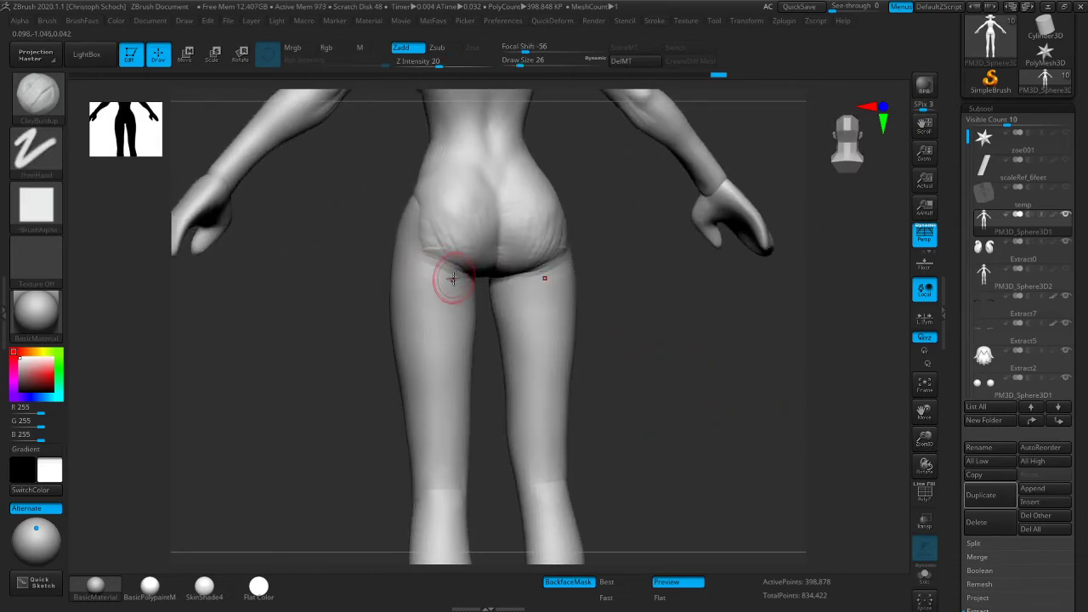
pyautogui.moveTo(437, 262); pyautogui.dragTo(377, 359, button='right')
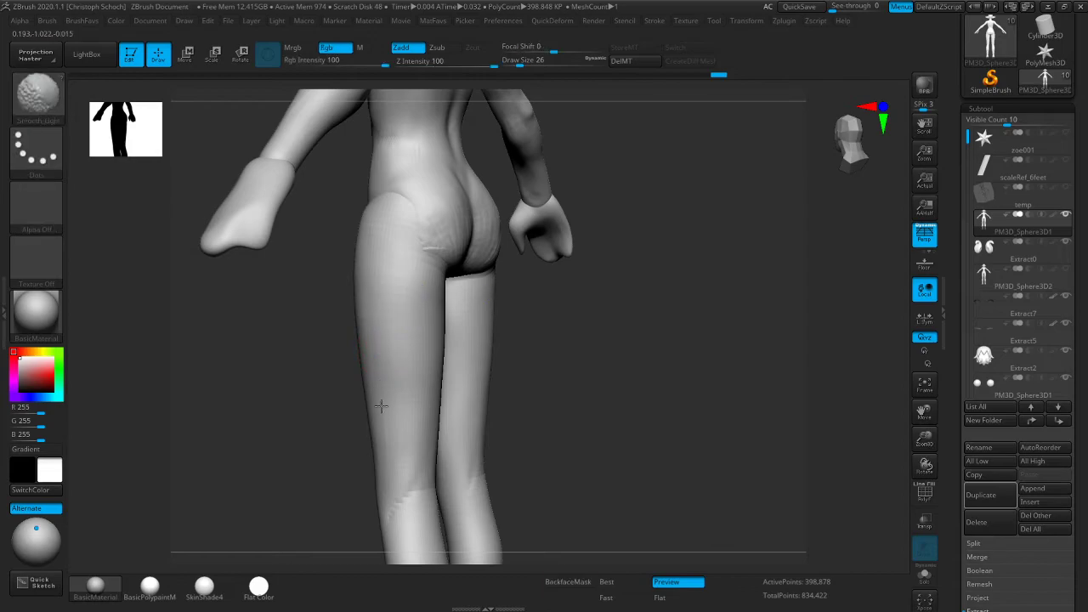
pyautogui.keyDown('shift'); pyautogui.moveTo(341, 499); pyautogui.dragTo(425, 447, button='right'); pyautogui.keyUp('shift')
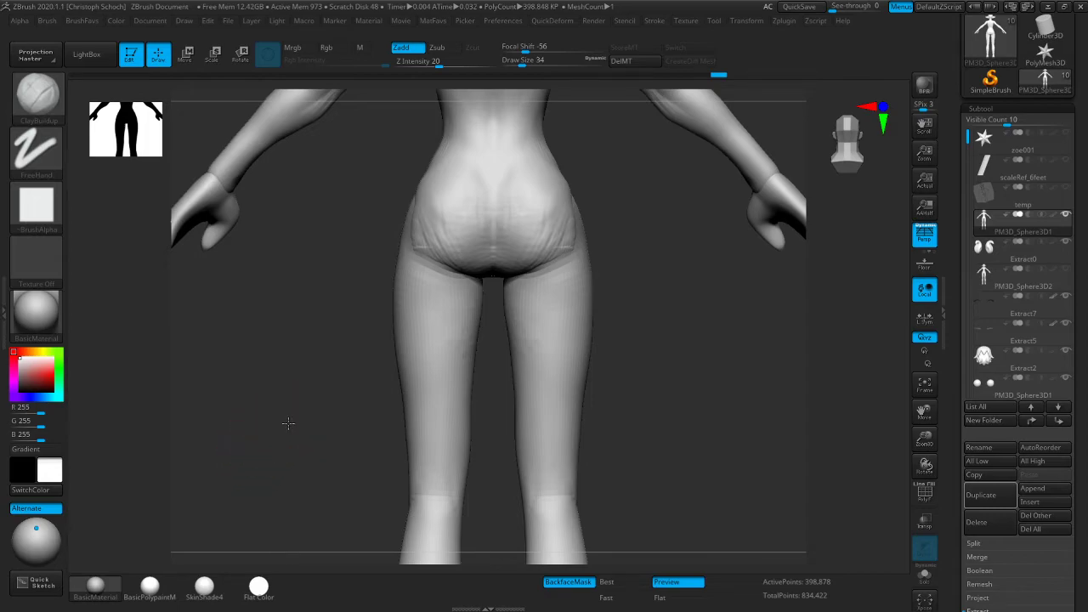
# Define the inner back of the knees with the Dam_Standard brush at draw size 18
pyautogui.moveTo(921, 443); pyautogui.dragTo(892, 354)
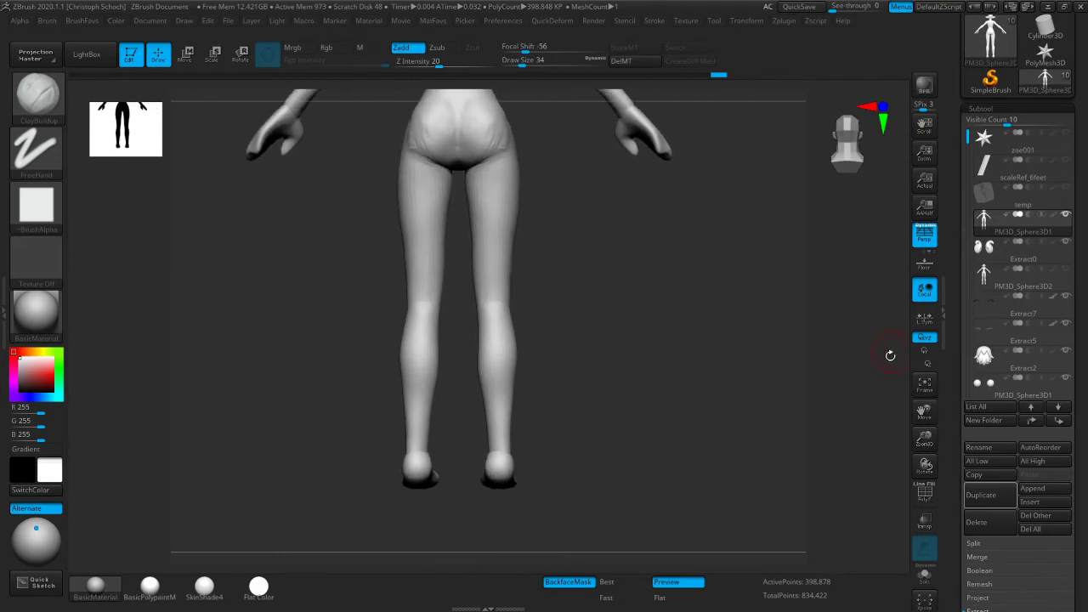
pyautogui.moveTo(925, 439); pyautogui.dragTo(945, 497)
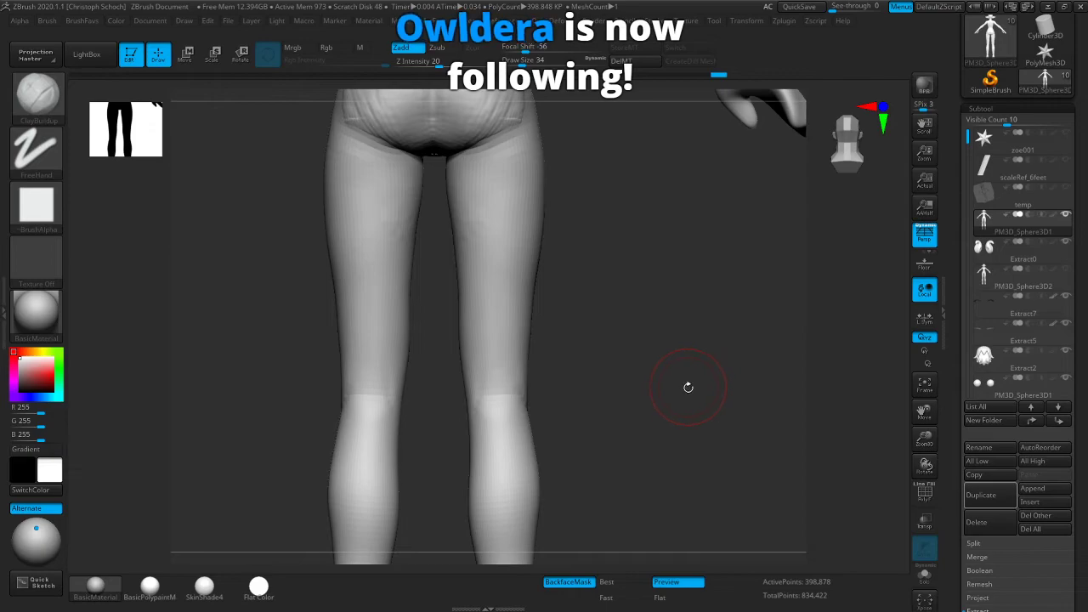
pyautogui.moveTo(624, 362)
pyautogui.mouseDown()
pyautogui.moveTo(588, 372)
pyautogui.moveTo(627, 374)
pyautogui.moveTo(618, 379)
pyautogui.mouseUp()
pyautogui.press('space')
pyautogui.press('b')
pyautogui.click(548, 367)
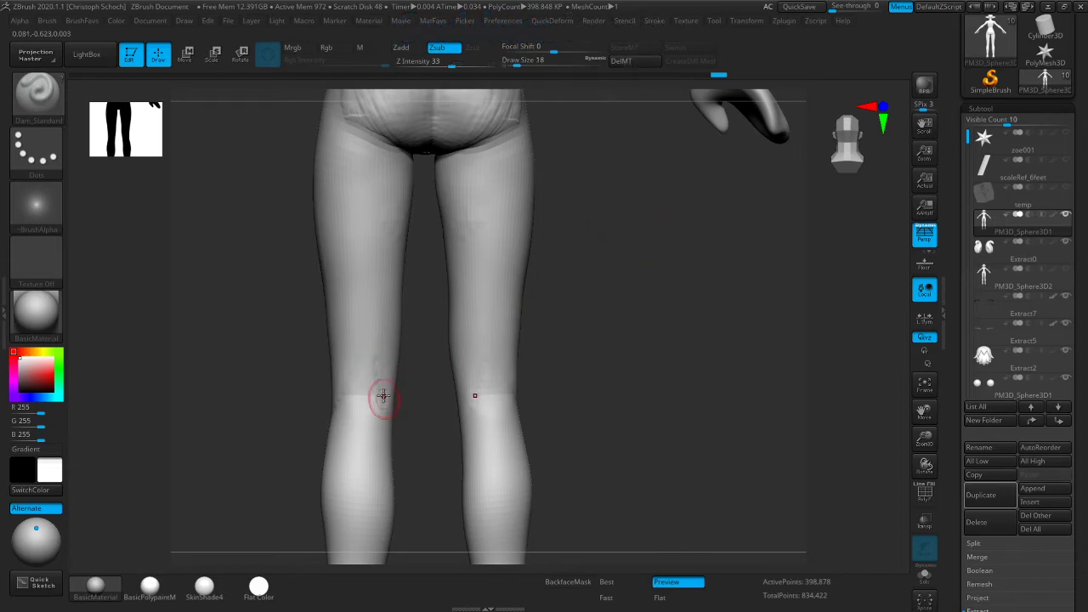
pyautogui.moveTo(389, 448)
pyautogui.mouseDown(button='right')
pyautogui.moveTo(365, 360)
pyautogui.moveTo(340, 444)
pyautogui.moveTo(539, 413)
pyautogui.mouseUp(button='right')
# Reshape the front contour of the thigh in the side view with the Move brush, increasing the draw size to 66
pyautogui.press('b')
pyautogui.click(538, 421)
pyautogui.moveTo(364, 391); pyautogui.dragTo(366, 335)
pyautogui.moveTo(395, 339); pyautogui.dragTo(428, 328, button='right')
pyautogui.press(']')
pyautogui.moveTo(298, 347); pyautogui.dragTo(292, 347)
pyautogui.press(']')
pyautogui.moveTo(297, 295); pyautogui.dragTo(290, 295)
pyautogui.moveTo(291, 201); pyautogui.dragTo(283, 204)
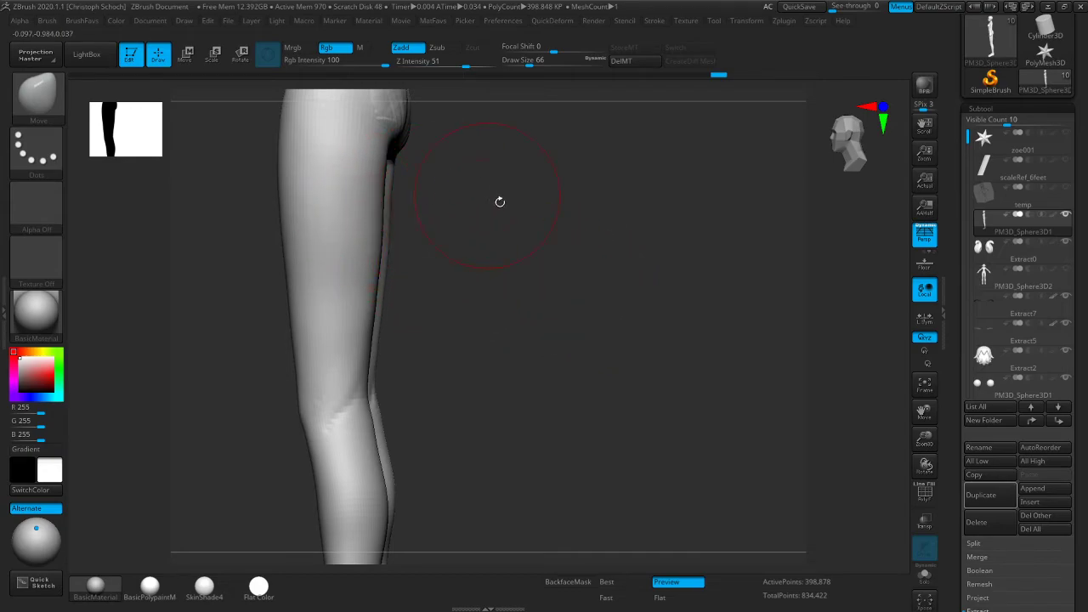
# Adjust the outer hip and thigh contours in the back view with the Move brush at draw size 66
pyautogui.moveTo(534, 233)
pyautogui.mouseDown()
pyautogui.moveTo(471, 214)
pyautogui.moveTo(459, 187)
pyautogui.moveTo(364, 200)
pyautogui.moveTo(359, 213)
pyautogui.mouseUp()
pyautogui.moveTo(924, 439)
pyautogui.mouseDown()
pyautogui.moveTo(922, 414)
pyautogui.moveTo(930, 459)
pyautogui.mouseUp()
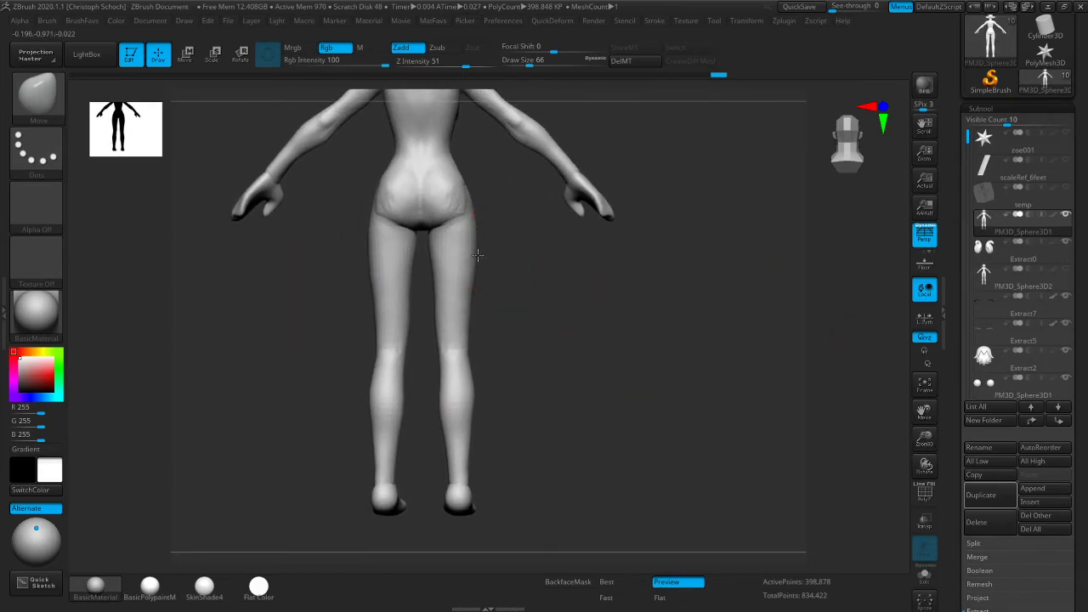
pyautogui.moveTo(486, 184); pyautogui.dragTo(485, 248)
pyautogui.moveTo(540, 219); pyautogui.dragTo(517, 278)
pyautogui.keyDown('shift'); pyautogui.moveTo(583, 352); pyautogui.dragTo(535, 345); pyautogui.keyUp('shift')
# Build up the inner thighs above the knees from the front with ClayBuildup at draw size 42 and smooth them
pyautogui.press('b')
pyautogui.click(512, 349)
pyautogui.moveTo(428, 231); pyautogui.dragTo(388, 301)
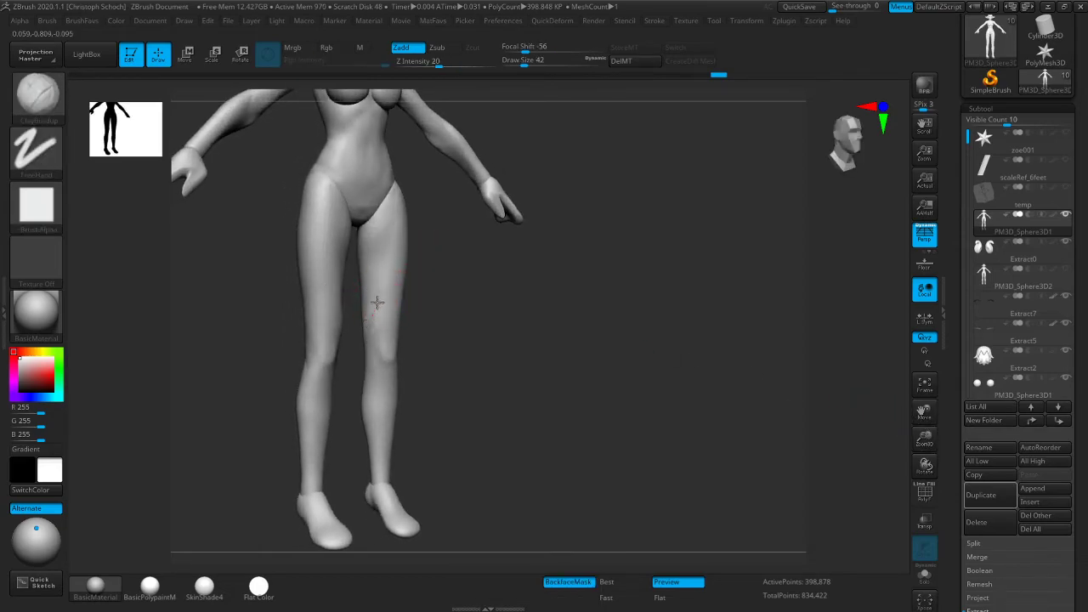
pyautogui.press('shift')
pyautogui.moveTo(420, 309); pyautogui.dragTo(454, 308)
pyautogui.moveTo(337, 336)
pyautogui.mouseDown()
pyautogui.moveTo(331, 316)
pyautogui.moveTo(340, 336)
pyautogui.mouseUp()
# Reshape the inner and outer thigh contours in the front view with the Move brush at draw sizes 74 and 66
pyautogui.press('b')
pyautogui.press('m')
pyautogui.press('v')
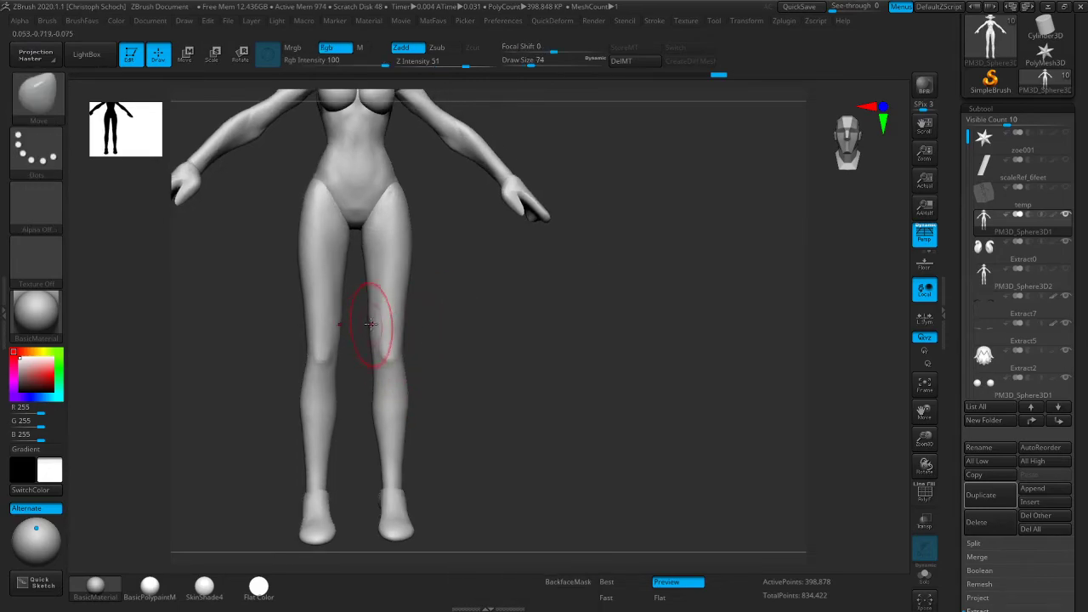
pyautogui.moveTo(432, 297); pyautogui.dragTo(364, 316)
pyautogui.moveTo(303, 298)
pyautogui.mouseDown()
pyautogui.moveTo(360, 311)
pyautogui.moveTo(423, 297)
pyautogui.mouseUp()
pyautogui.press('[')
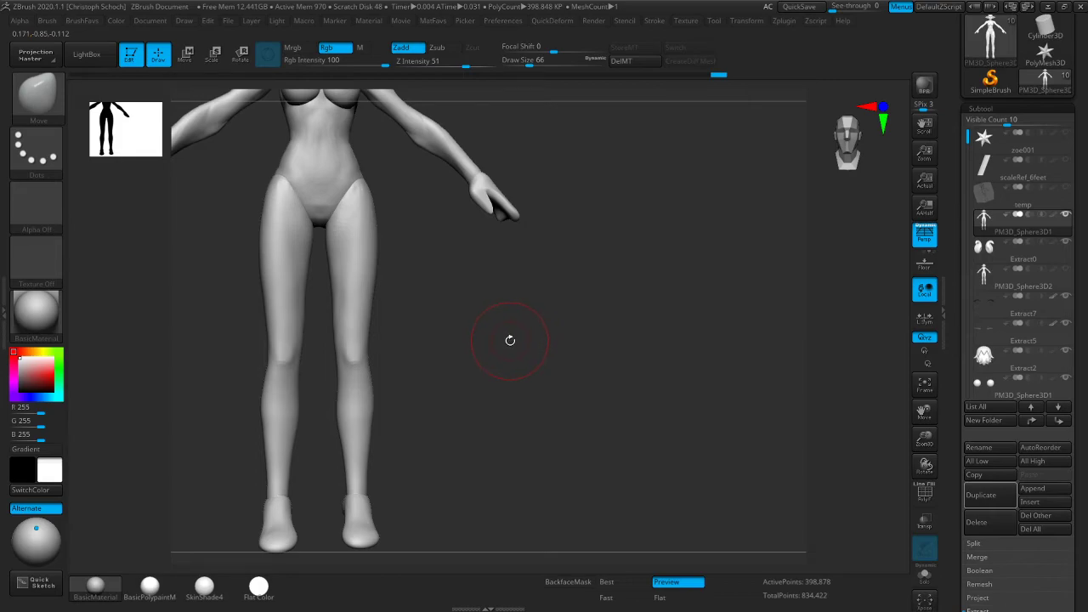
# Build up the front of the hips and upper thighs with ClayBuildup at draw size 50 and smooth the forms
pyautogui.moveTo(518, 331); pyautogui.dragTo(513, 328)
pyautogui.moveTo(924, 412); pyautogui.dragTo(927, 452)
pyautogui.press('b')
pyautogui.click(498, 340)
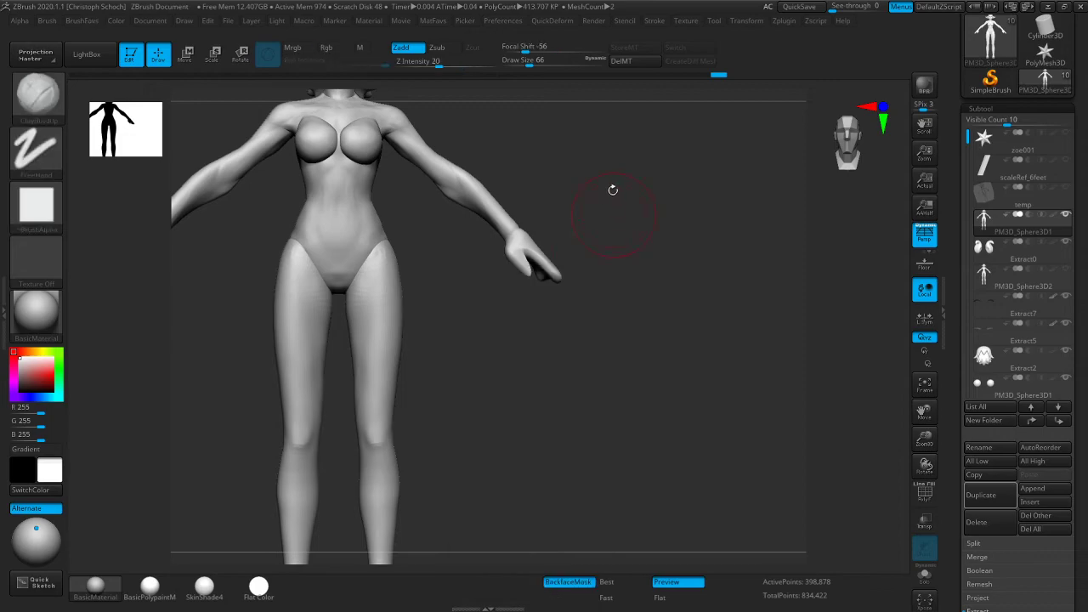
pyautogui.moveTo(389, 261); pyautogui.dragTo(376, 342)
pyautogui.keyDown('shift'); pyautogui.moveTo(377, 382); pyautogui.dragTo(382, 336); pyautogui.keyUp('shift')
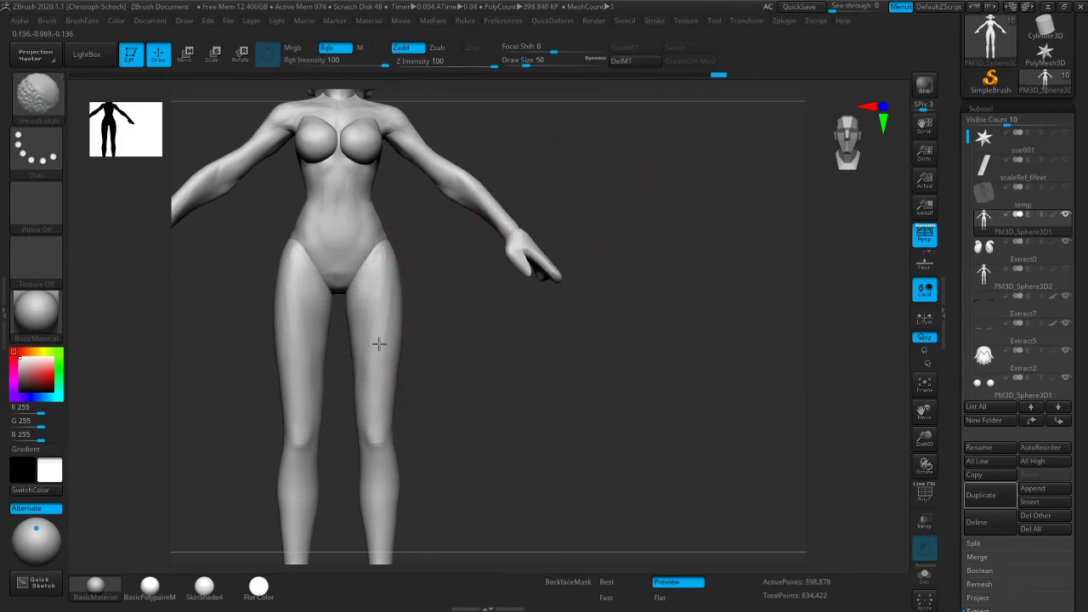
pyautogui.moveTo(448, 344); pyautogui.dragTo(437, 341)
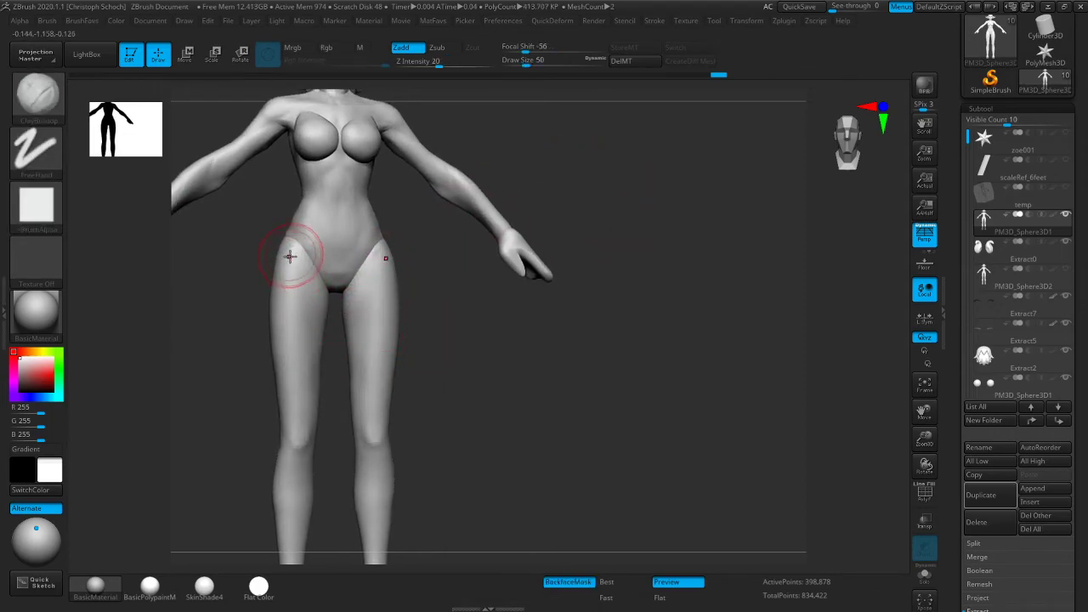
pyautogui.press('shift')
pyautogui.press('shift')
pyautogui.keyDown('shift'); pyautogui.moveTo(440, 365); pyautogui.dragTo(680, 393); pyautogui.keyUp('shift')
# Duplicate the body subtool with the whole figure in view
pyautogui.moveTo(920, 441); pyautogui.dragTo(920, 413)
pyautogui.moveTo(721, 384)
pyautogui.mouseDown()
pyautogui.moveTo(780, 383)
pyautogui.moveTo(729, 383)
pyautogui.moveTo(733, 392)
pyautogui.mouseUp()
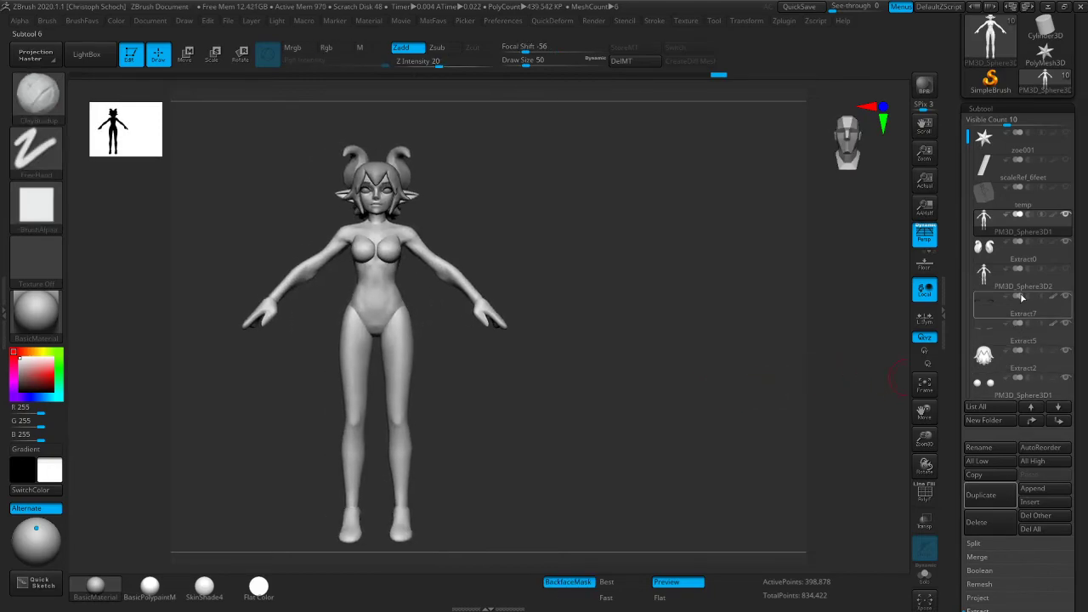
pyautogui.click(981, 502)
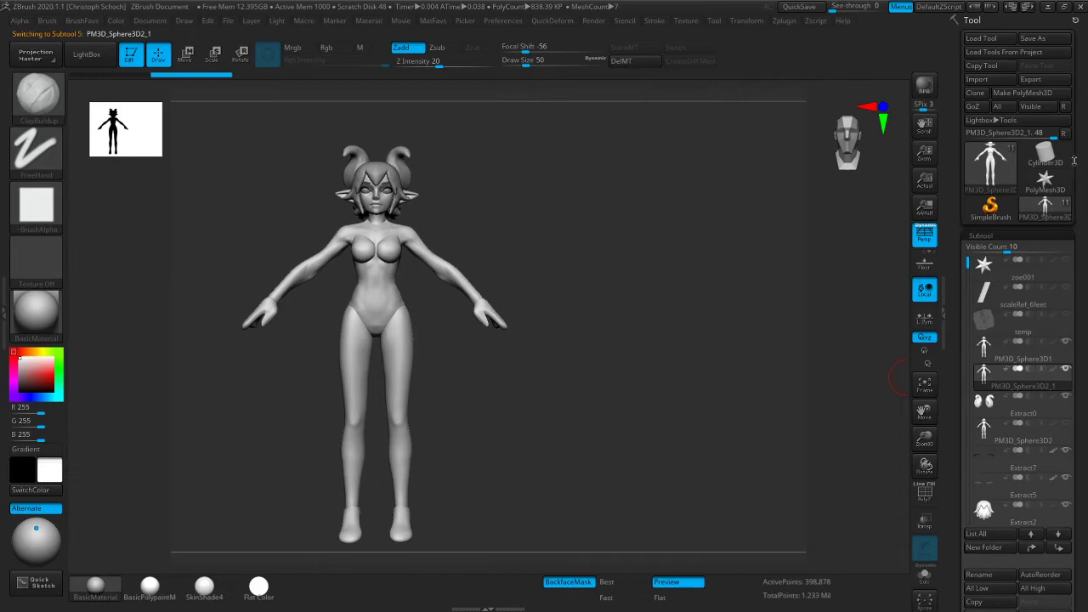
# Save the tool as zoe002.ZTL in the Sculpt folder
pyautogui.click(1037, 40)
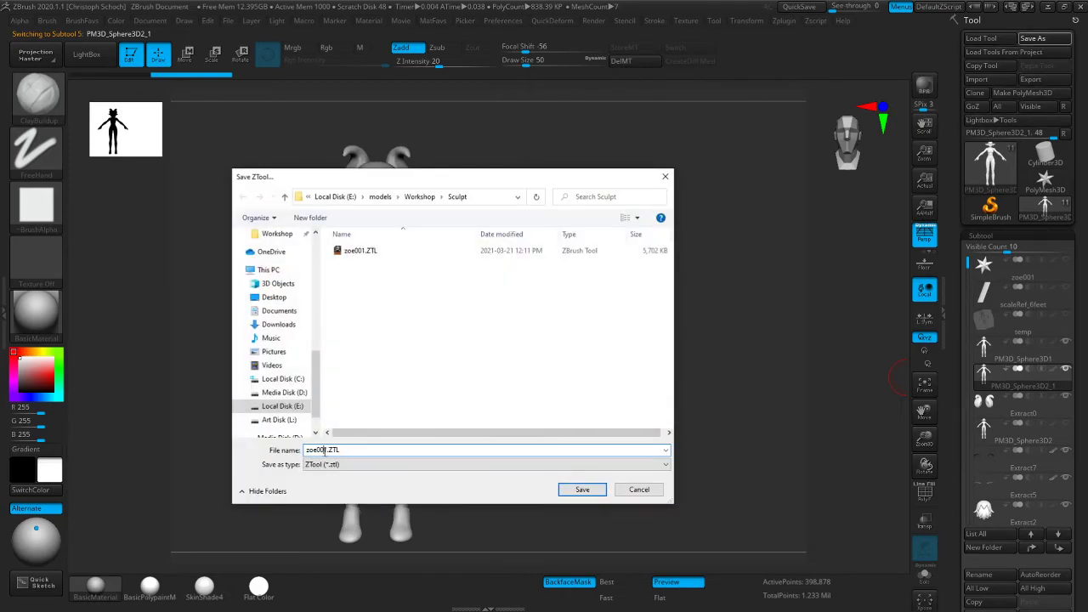
pyautogui.write('2')
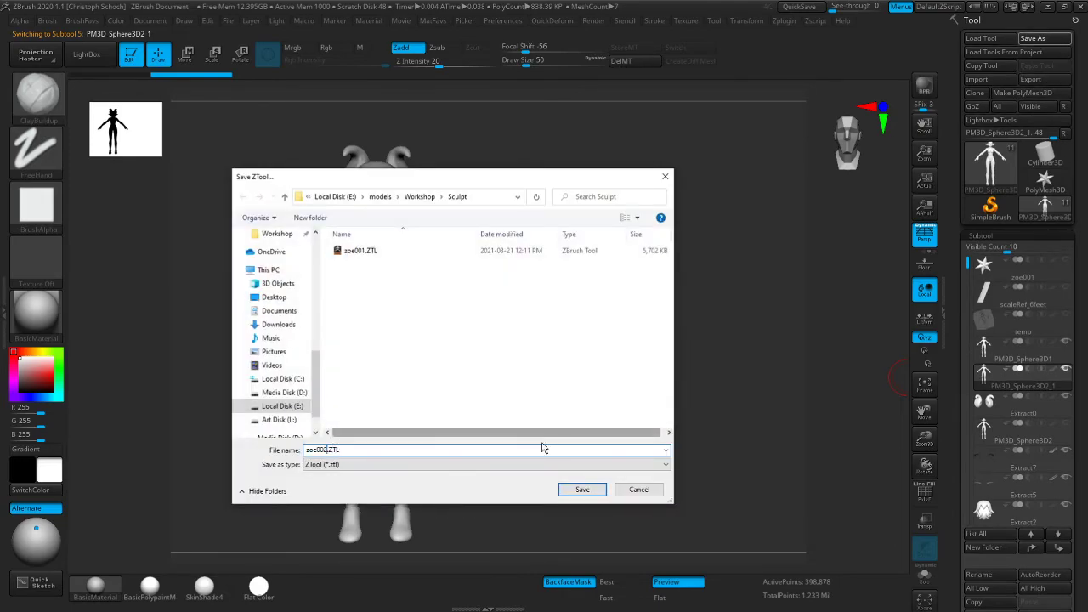
pyautogui.click(567, 491)
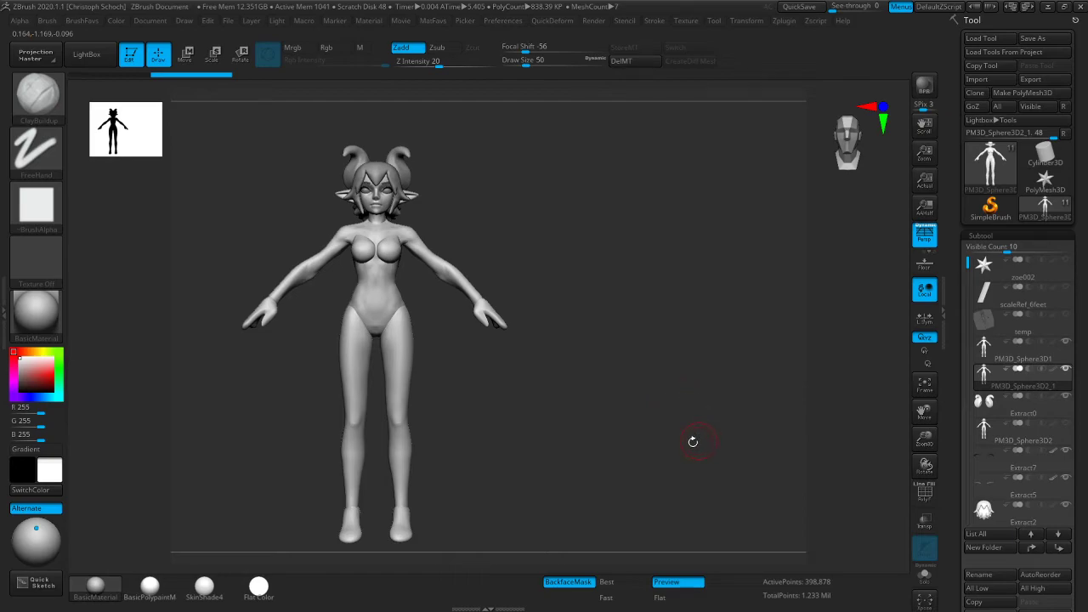
# Switch to Snipping Tool and capture a new snip of the whole figure in front view
pyautogui.press('super')
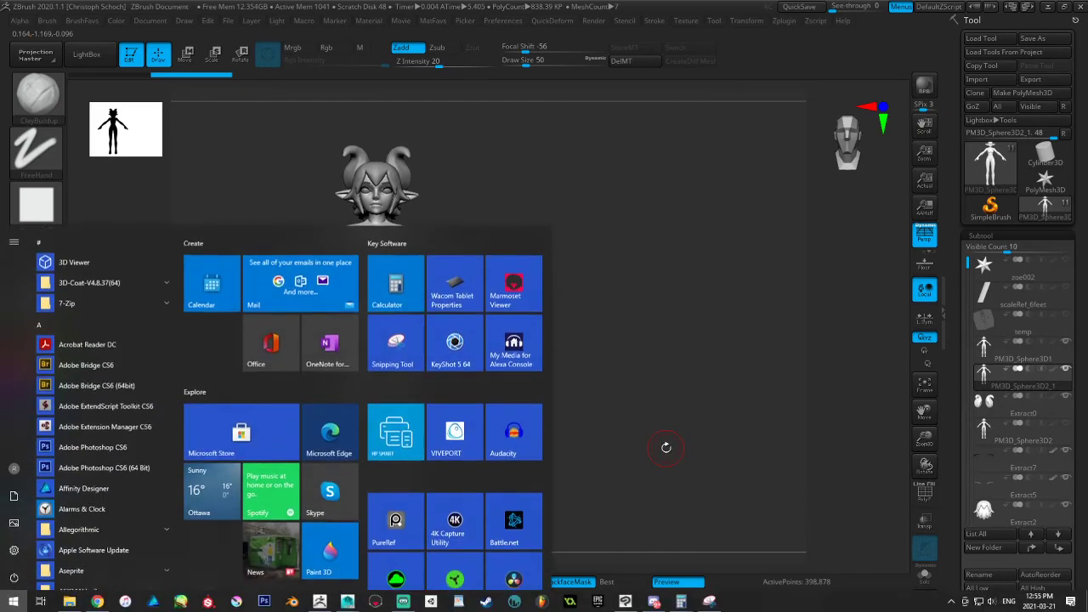
pyautogui.click(704, 606)
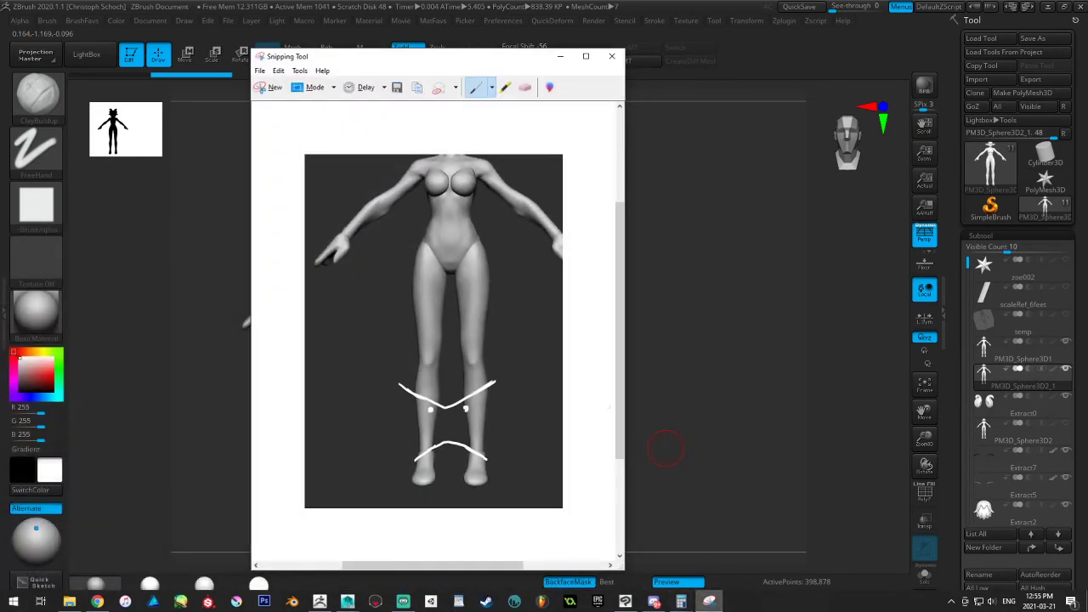
pyautogui.click(260, 87)
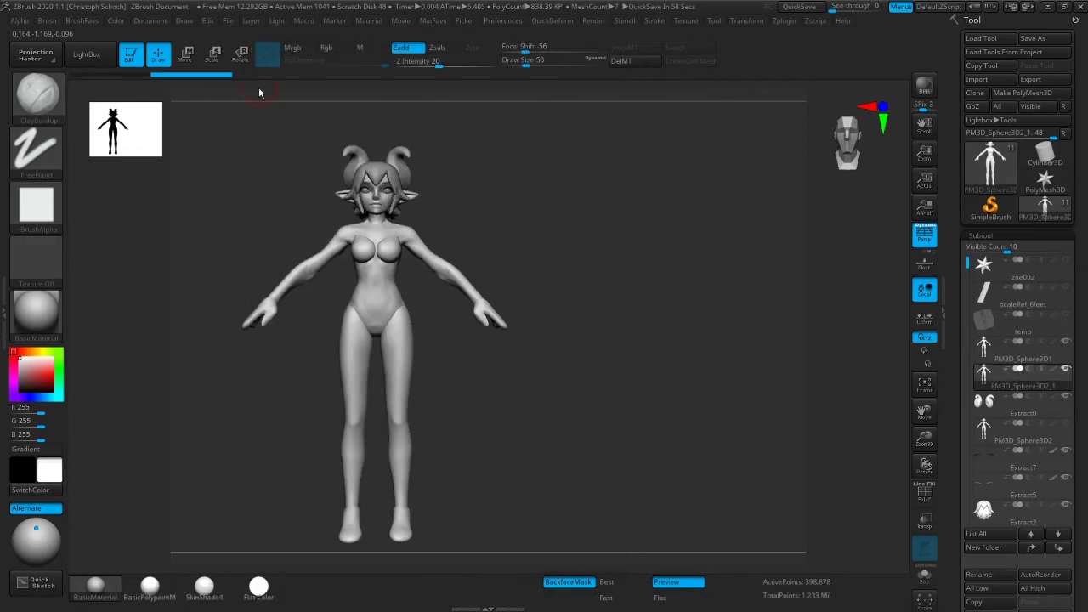
pyautogui.moveTo(224, 134); pyautogui.dragTo(530, 548)
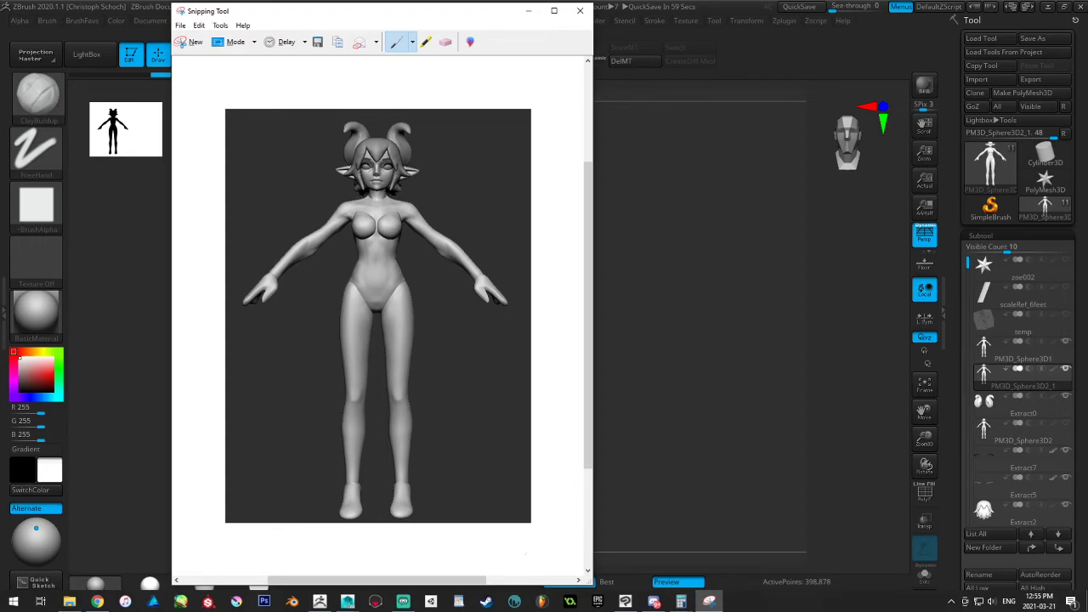
# Sketch the shoulder, upper arm and forearm contours over one arm of the snip with the pen
pyautogui.moveTo(359, 197); pyautogui.dragTo(342, 202)
pyautogui.moveTo(333, 245)
pyautogui.mouseDown()
pyautogui.moveTo(352, 219)
pyautogui.moveTo(317, 239)
pyautogui.mouseUp()
pyautogui.moveTo(274, 277); pyautogui.dragTo(328, 245)
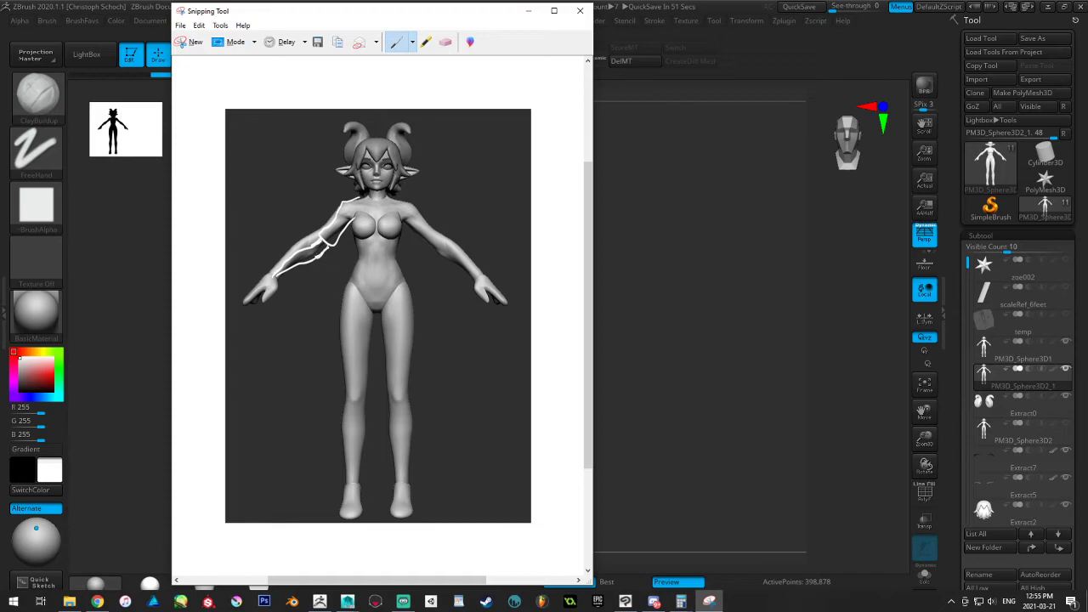
pyautogui.moveTo(307, 224); pyautogui.dragTo(317, 239)
pyautogui.moveTo(341, 206); pyautogui.dragTo(328, 225)
pyautogui.moveTo(309, 230)
pyautogui.mouseDown()
pyautogui.moveTo(279, 272)
pyautogui.moveTo(320, 246)
pyautogui.mouseUp()
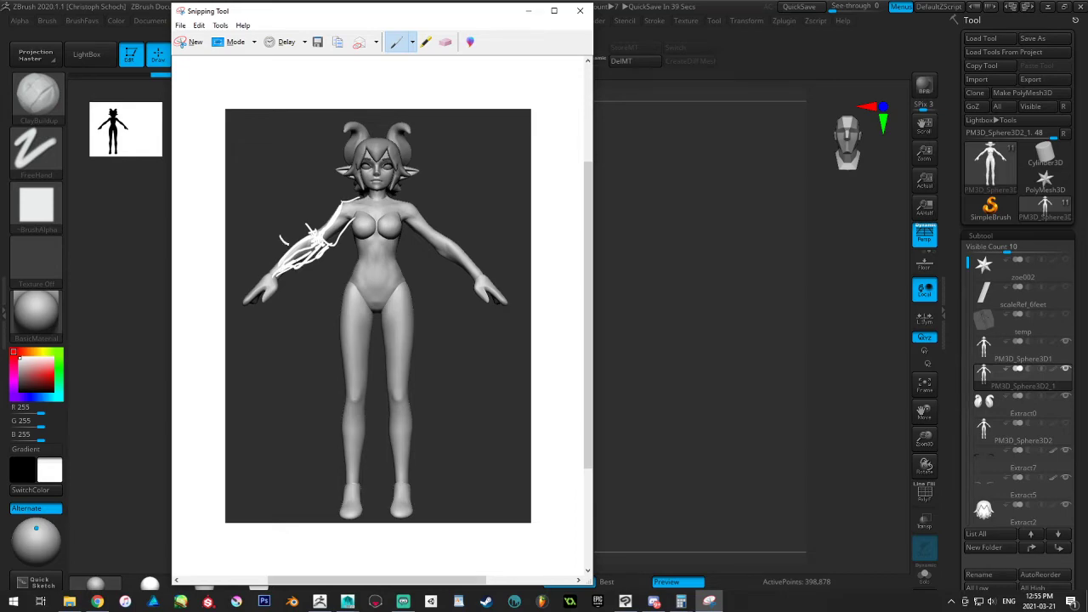
# Erase the first arm sketch, redraw that arm's contours, and add pen marks around both upper arms and shoulders
pyautogui.click(446, 44)
pyautogui.moveTo(352, 204)
pyautogui.mouseDown()
pyautogui.moveTo(310, 243)
pyautogui.moveTo(335, 226)
pyautogui.moveTo(284, 237)
pyautogui.mouseUp()
pyautogui.click(396, 41)
pyautogui.moveTo(271, 275)
pyautogui.mouseDown()
pyautogui.moveTo(320, 229)
pyautogui.moveTo(290, 267)
pyautogui.moveTo(323, 238)
pyautogui.moveTo(340, 204)
pyautogui.mouseUp()
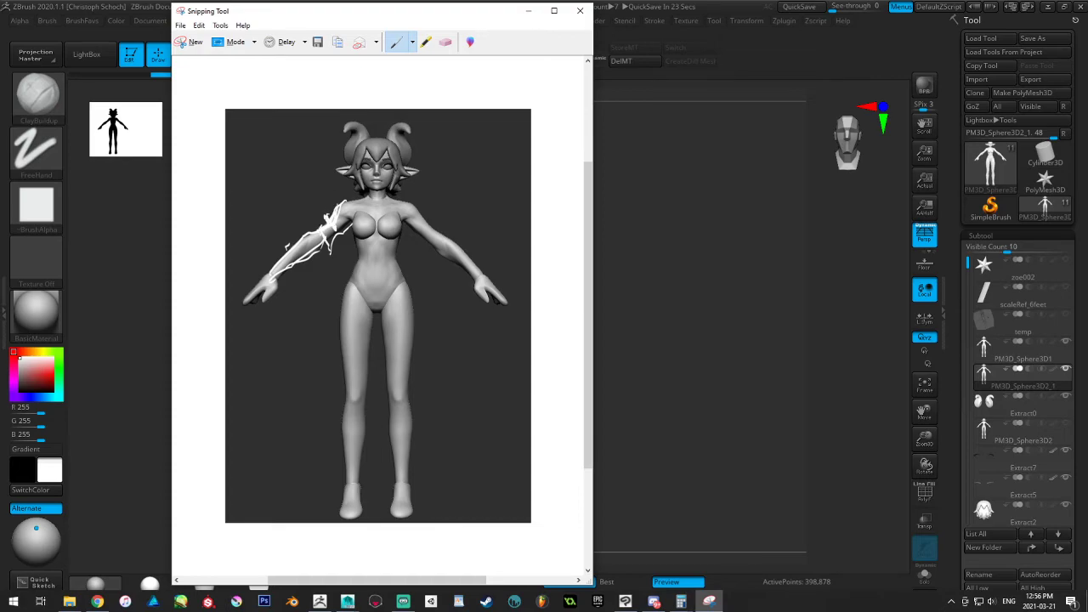
pyautogui.moveTo(330, 253); pyautogui.dragTo(346, 233)
pyautogui.moveTo(334, 189); pyautogui.dragTo(335, 209)
pyautogui.moveTo(421, 202)
pyautogui.mouseDown()
pyautogui.moveTo(441, 226)
pyautogui.moveTo(424, 248)
pyautogui.moveTo(435, 251)
pyautogui.moveTo(432, 212)
pyautogui.mouseUp()
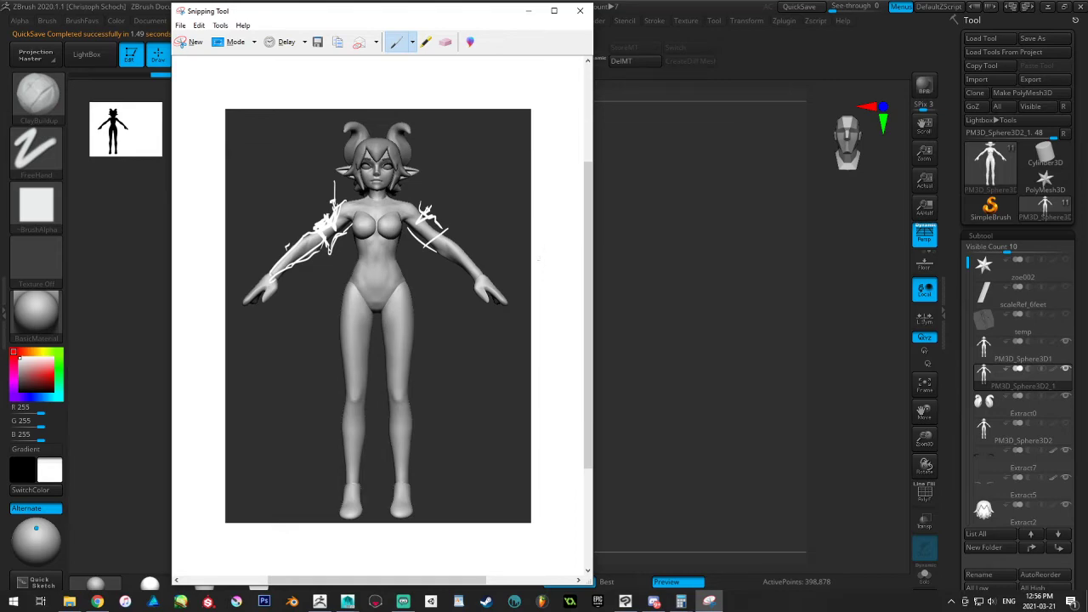
# Erase all pen strokes from both arms of the snip
pyautogui.click(446, 41)
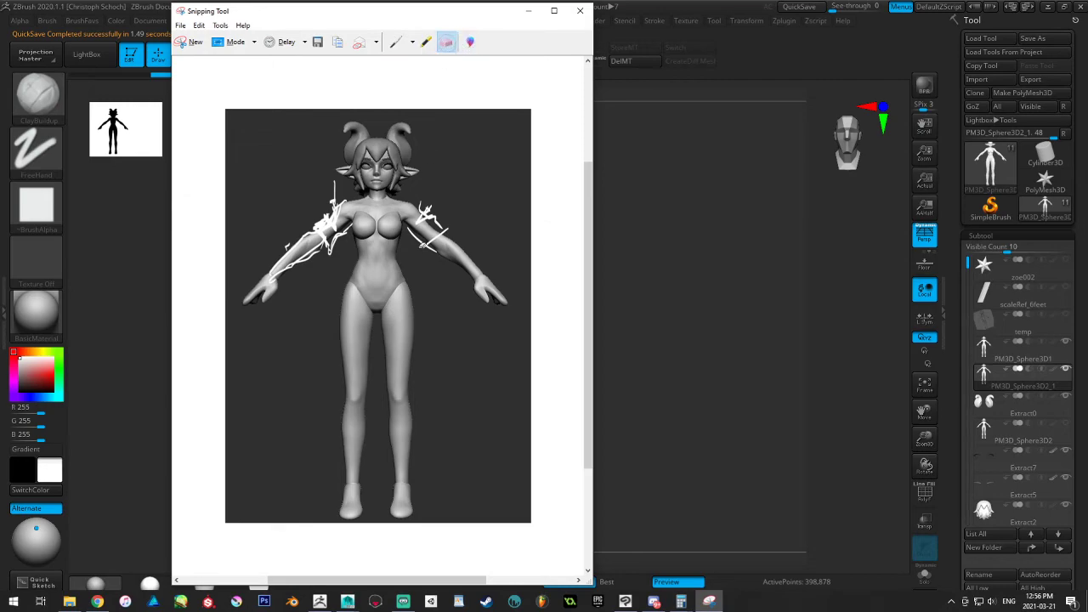
pyautogui.click(436, 244)
pyautogui.click(441, 221)
pyautogui.click(344, 238)
pyautogui.click(295, 253)
pyautogui.click(330, 214)
pyautogui.click(288, 247)
pyautogui.click(335, 201)
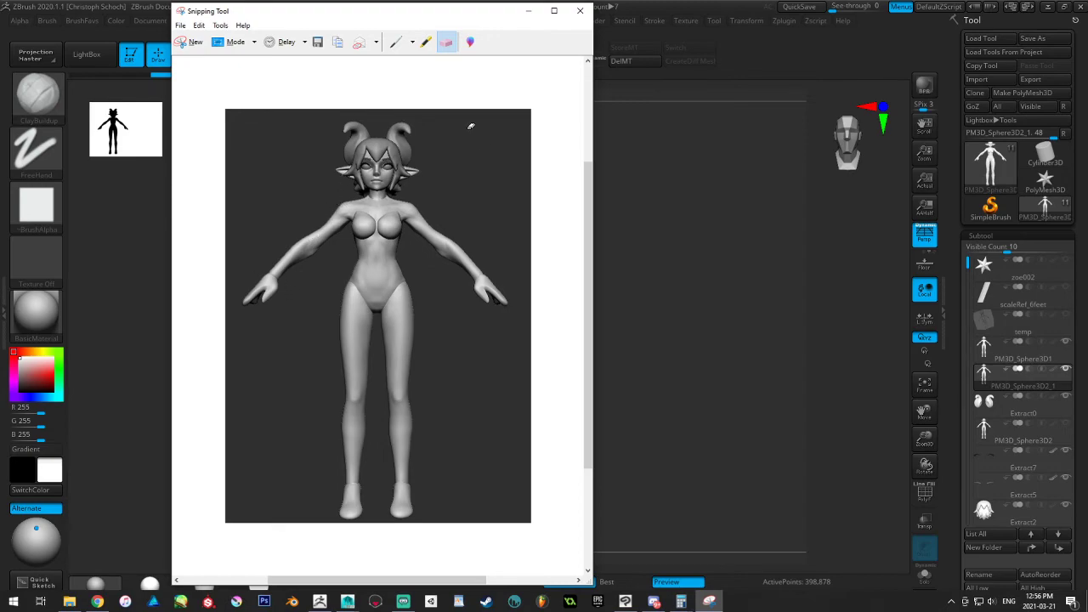
# Sketch over the face and above the hair of the snip with the pen, then return to ZBrush
pyautogui.click(395, 42)
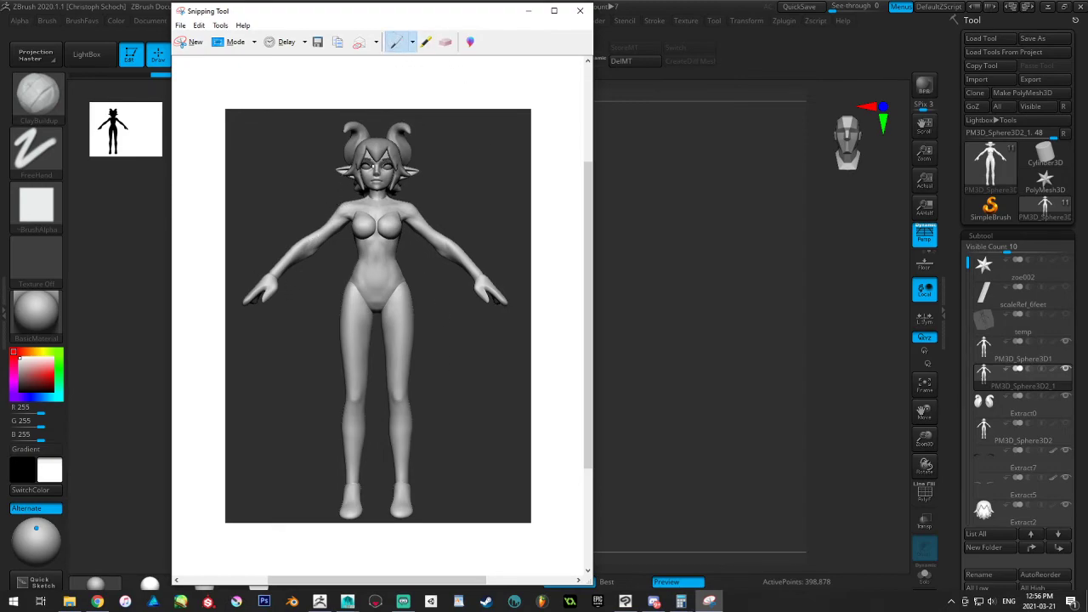
pyautogui.moveTo(366, 142)
pyautogui.mouseDown()
pyautogui.moveTo(376, 167)
pyautogui.moveTo(342, 175)
pyautogui.moveTo(397, 175)
pyautogui.mouseUp()
pyautogui.moveTo(367, 127); pyautogui.dragTo(375, 111)
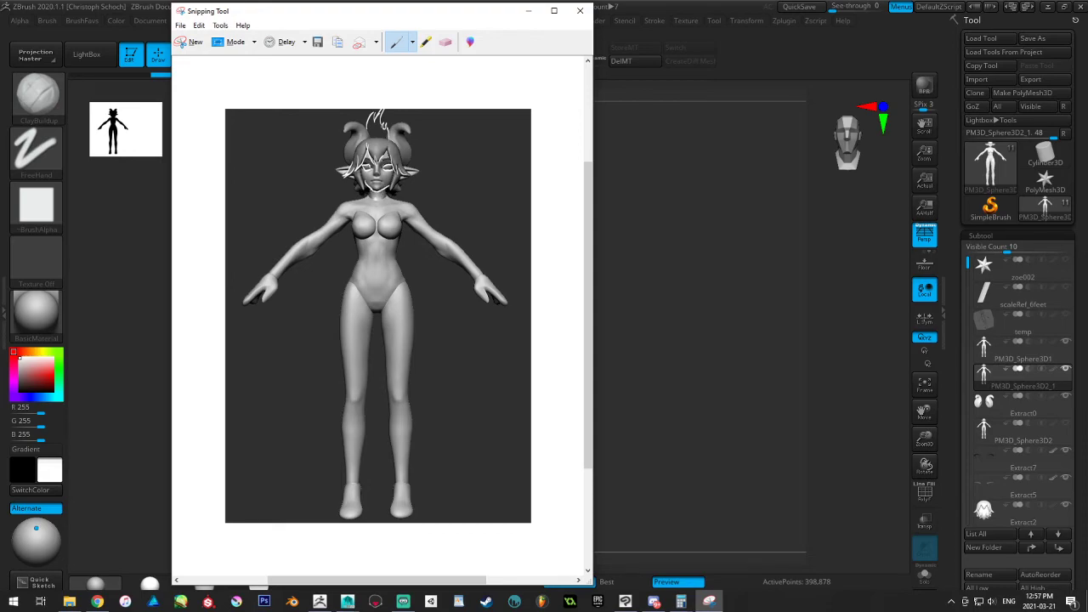
pyautogui.moveTo(369, 176); pyautogui.dragTo(387, 176)
pyautogui.click(531, 11)
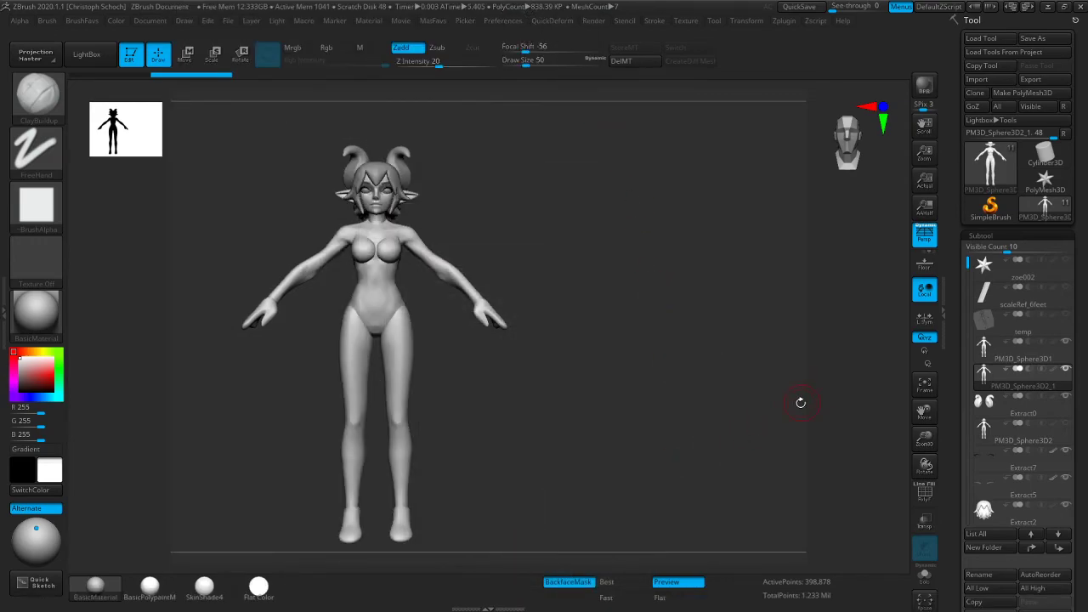
# Examine the figure's overall proportions from the front and side, close up and at full length
pyautogui.moveTo(926, 414); pyautogui.dragTo(931, 392)
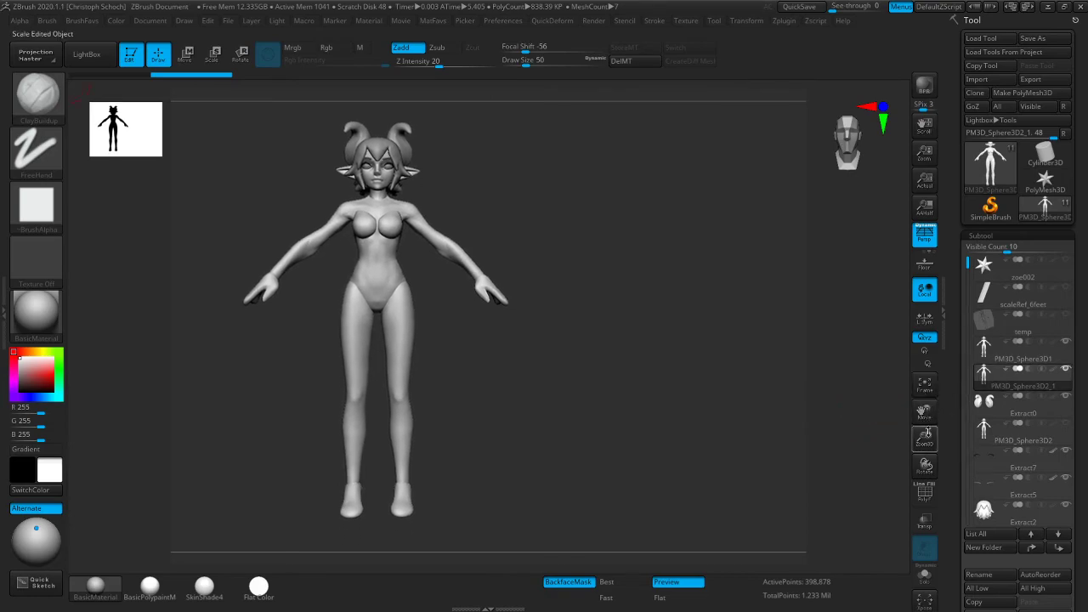
pyautogui.moveTo(925, 438); pyautogui.dragTo(925, 464)
pyautogui.moveTo(646, 316); pyautogui.dragTo(644, 315)
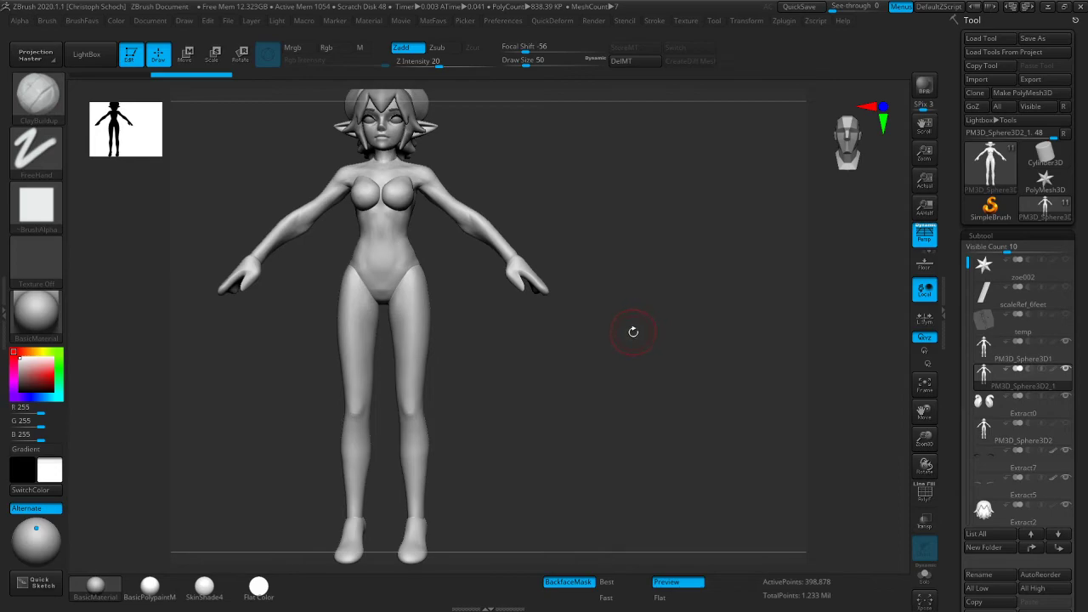
pyautogui.moveTo(636, 328); pyautogui.dragTo(648, 323)
pyautogui.moveTo(924, 432); pyautogui.dragTo(946, 420)
pyautogui.moveTo(689, 324); pyautogui.dragTo(734, 331)
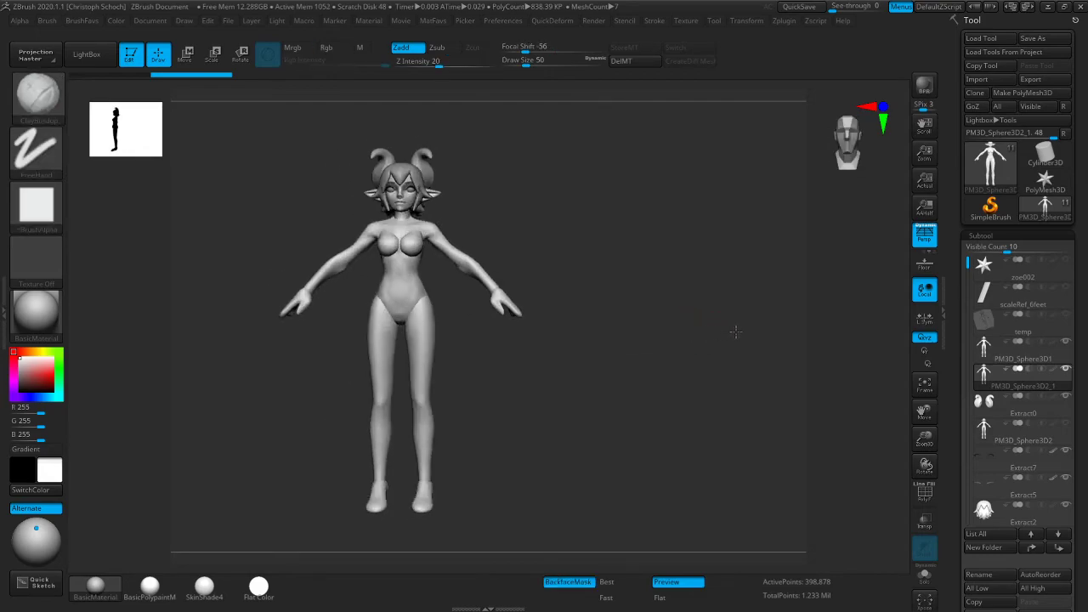
pyautogui.moveTo(576, 332); pyautogui.dragTo(637, 362)
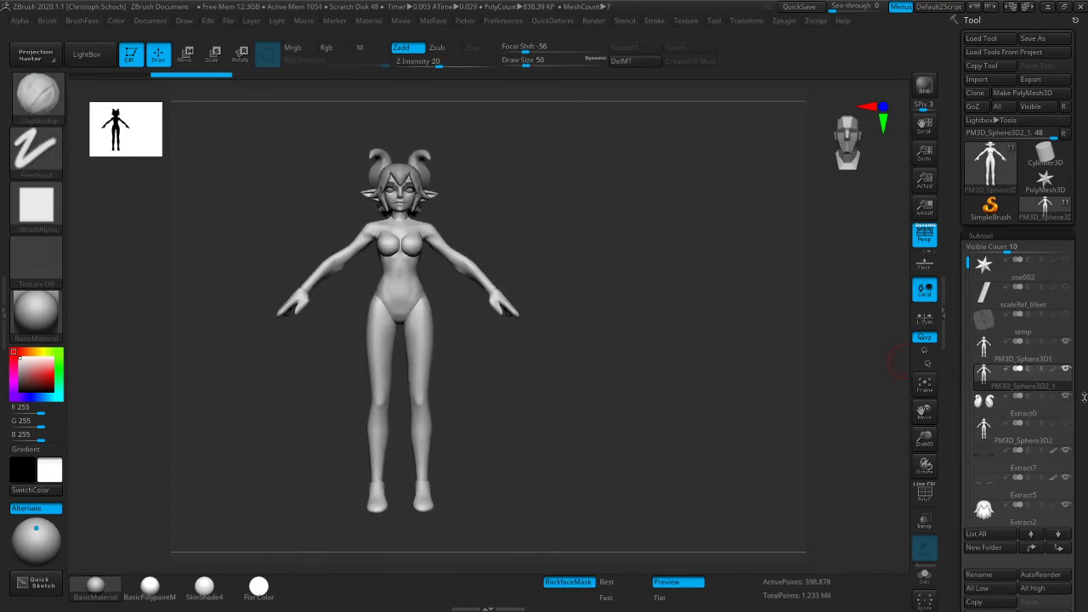
# Hide the original body subtool and DynaMesh its duplicate at resolution 240 without freezing the subdivision levels
pyautogui.scroll(-3, 1076, 342)
pyautogui.moveTo(1076, 342); pyautogui.dragTo(1052, 341)
pyautogui.scroll(-1, 1052, 342)
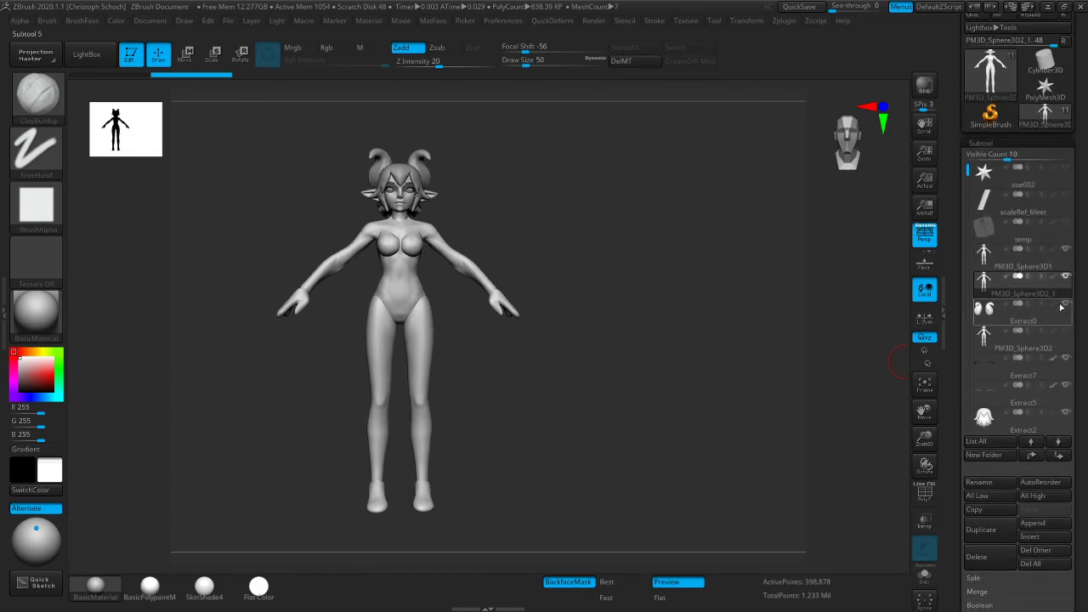
pyautogui.moveTo(990, 274)
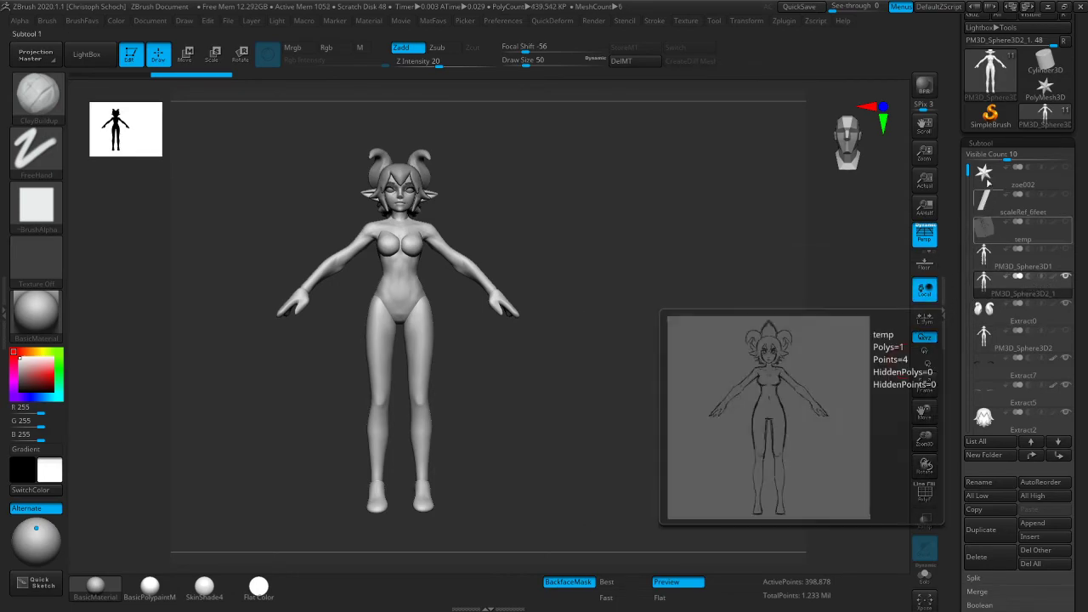
pyautogui.click(990, 144)
pyautogui.click(991, 157)
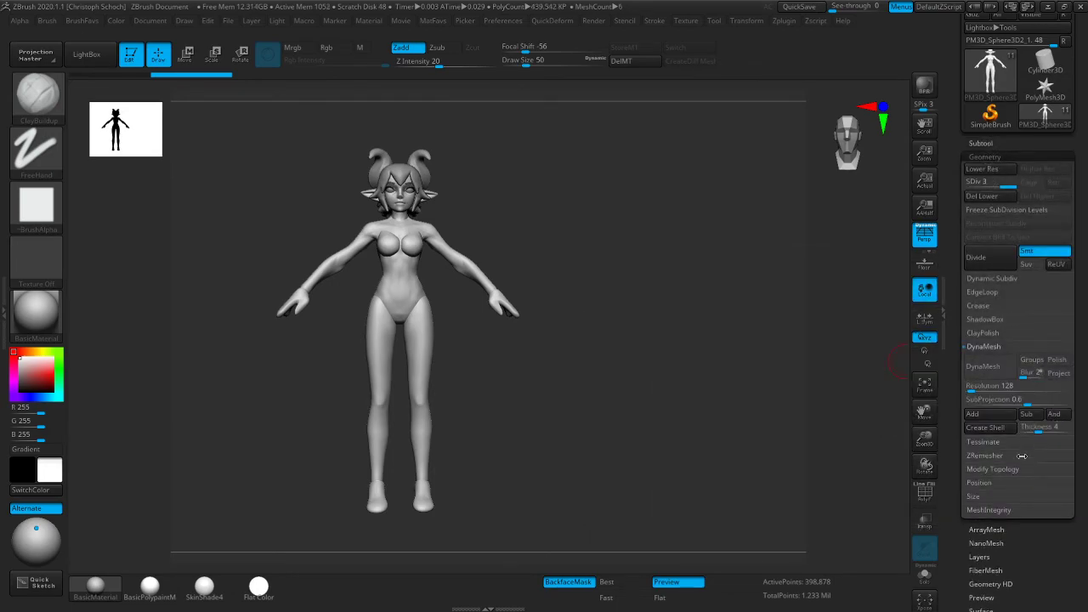
pyautogui.click(996, 382)
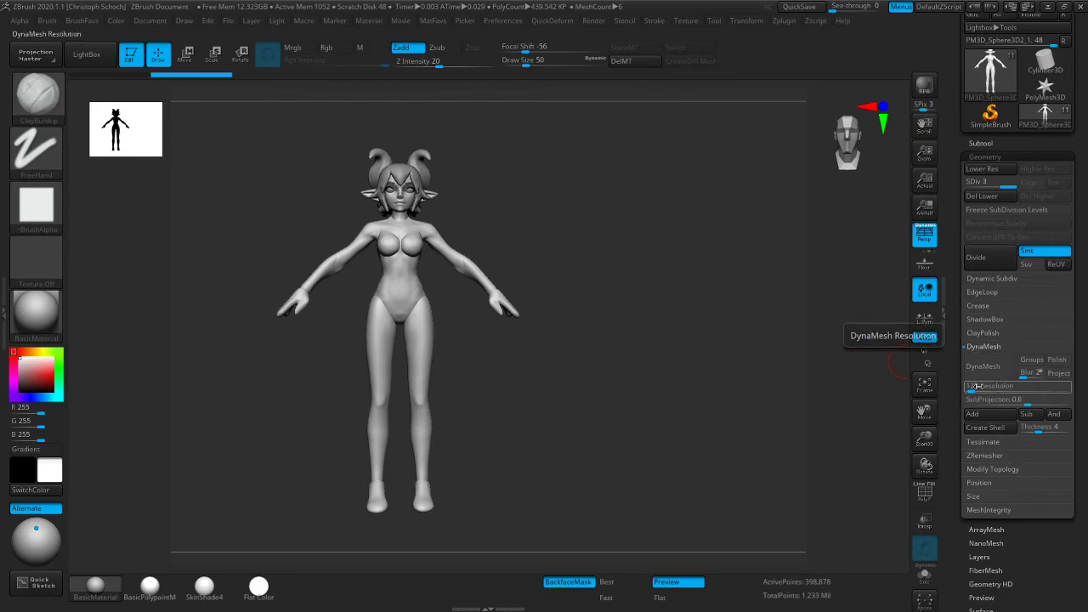
pyautogui.click(971, 390)
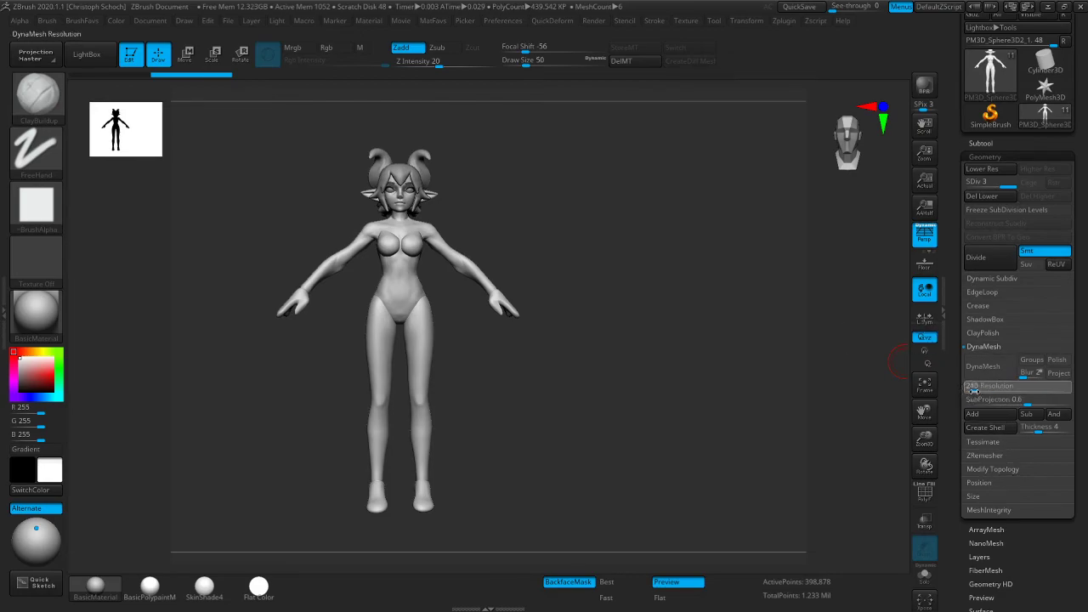
pyautogui.click(974, 367)
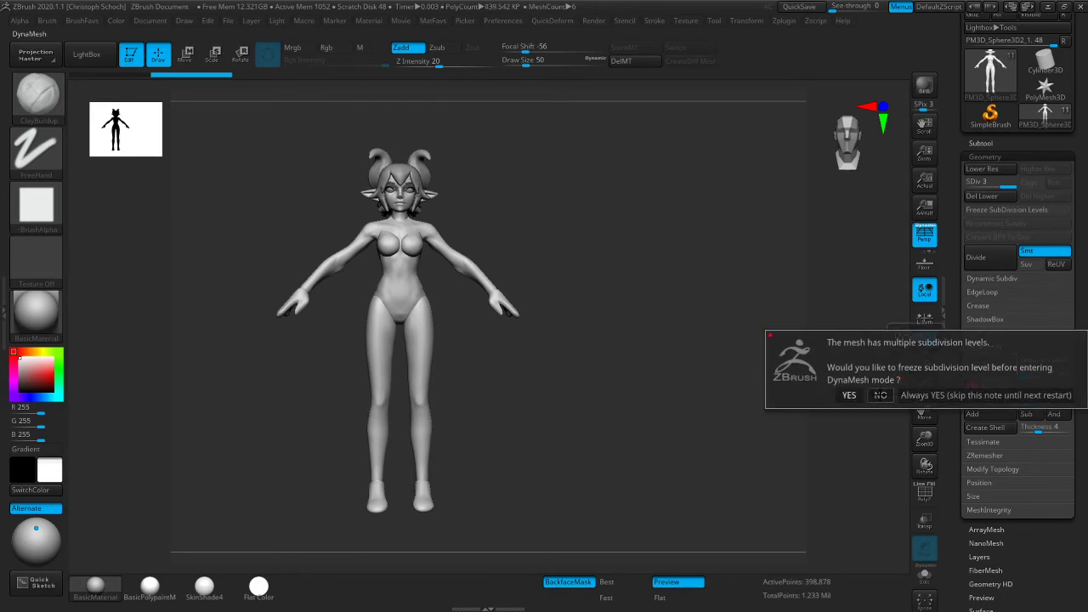
pyautogui.click(880, 394)
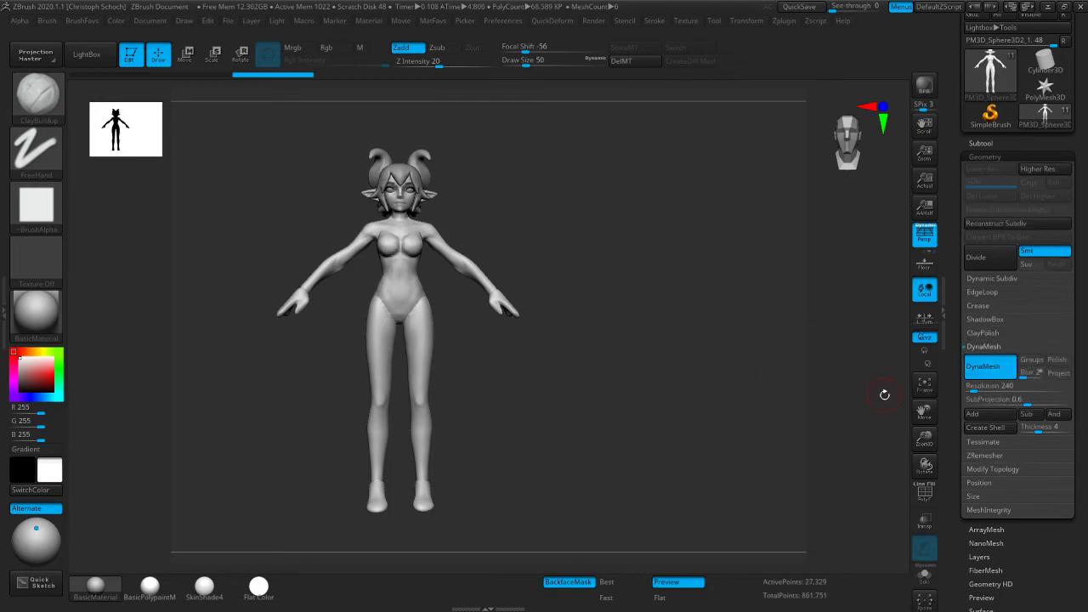
# Subdivide the DynaMeshed body twice and reopen the subtool list
pyautogui.moveTo(925, 403); pyautogui.dragTo(912, 468)
pyautogui.moveTo(925, 437); pyautogui.dragTo(925, 466)
pyautogui.moveTo(790, 289); pyautogui.dragTo(659, 314)
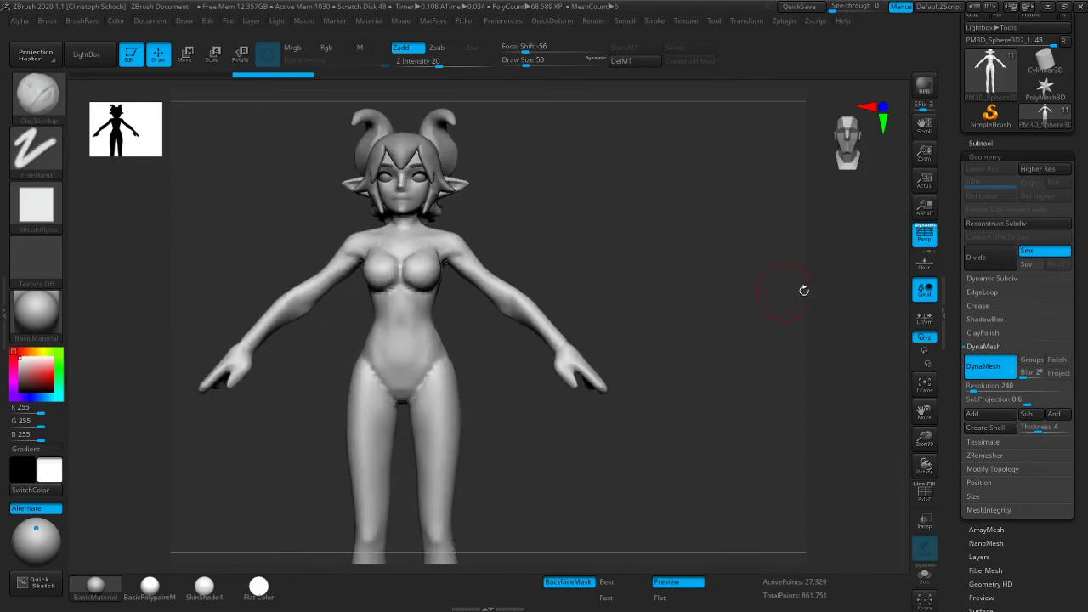
pyautogui.click(991, 259)
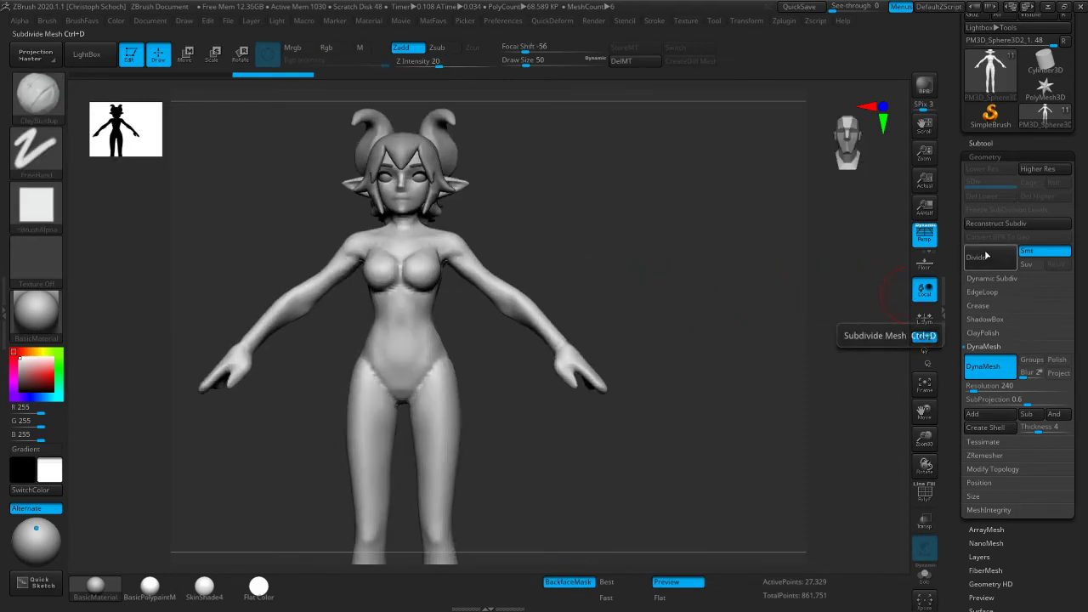
pyautogui.click(983, 143)
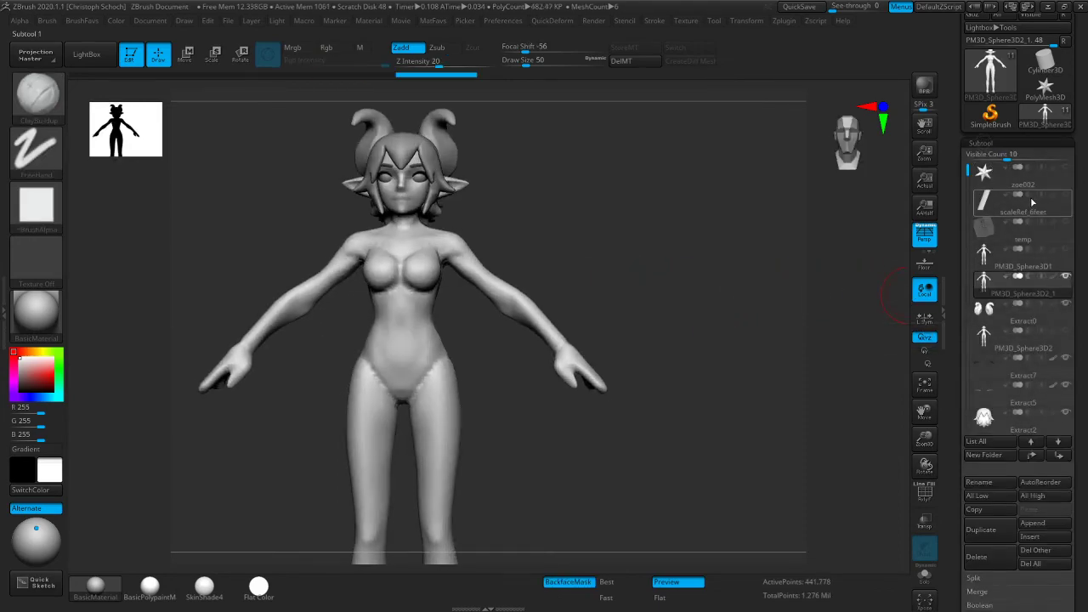
# Hide the horn, hair, brow and lash subtools and show the original body together with its DynaMeshed duplicate
pyautogui.click(1068, 412)
pyautogui.click(1068, 304)
pyautogui.click(1068, 260)
pyautogui.moveTo(1079, 260); pyautogui.dragTo(1078, 113)
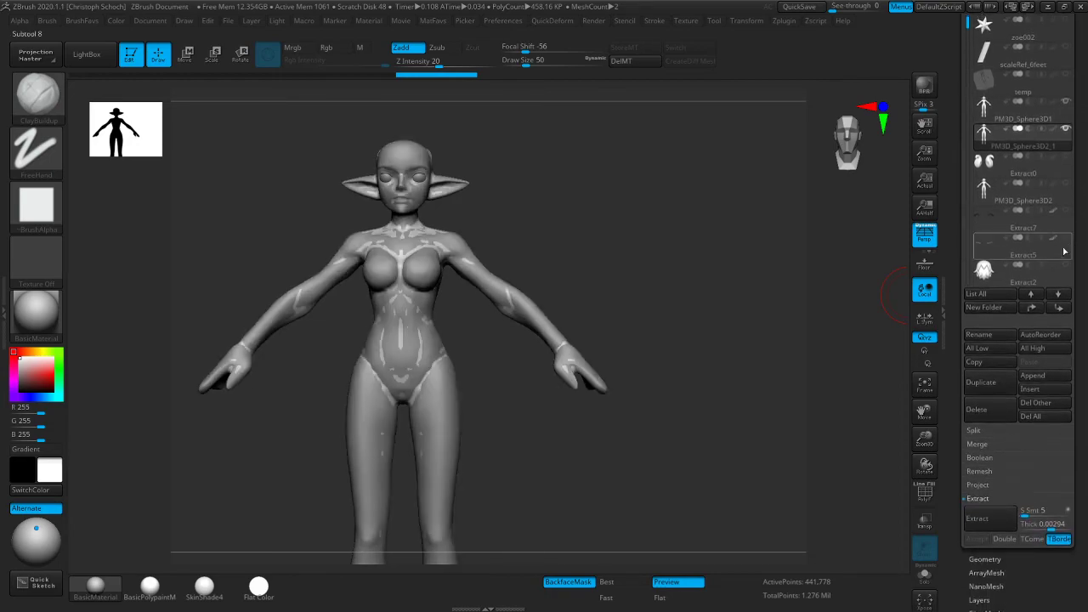
# Isolate the duplicate with Solo and project all of the original body's detail onto it with ProjectAll
pyautogui.click(925, 577)
pyautogui.moveTo(768, 416); pyautogui.dragTo(723, 434)
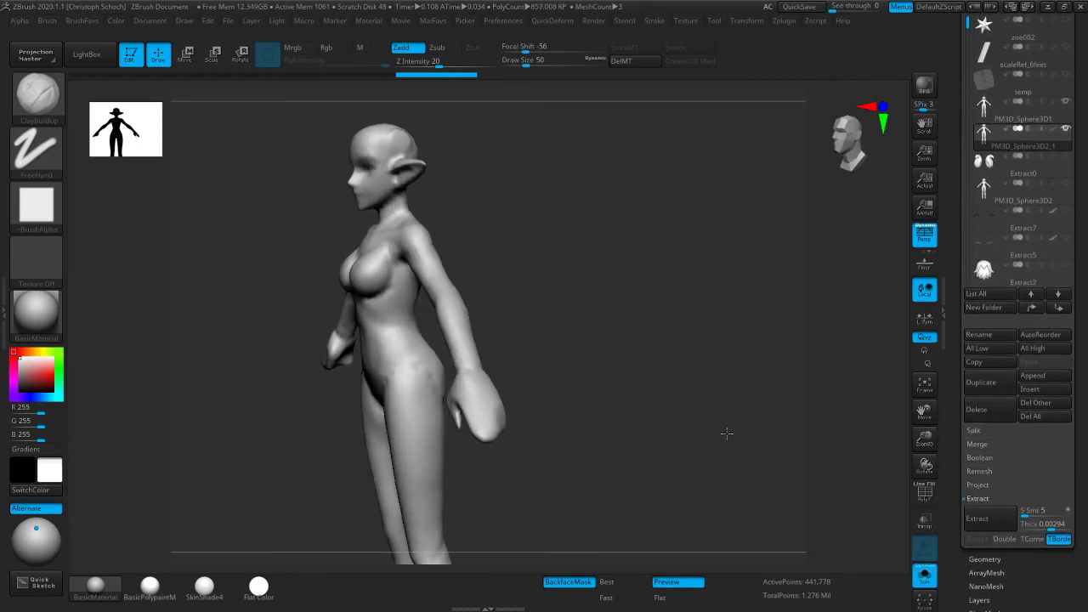
pyautogui.moveTo(511, 187); pyautogui.dragTo(566, 187)
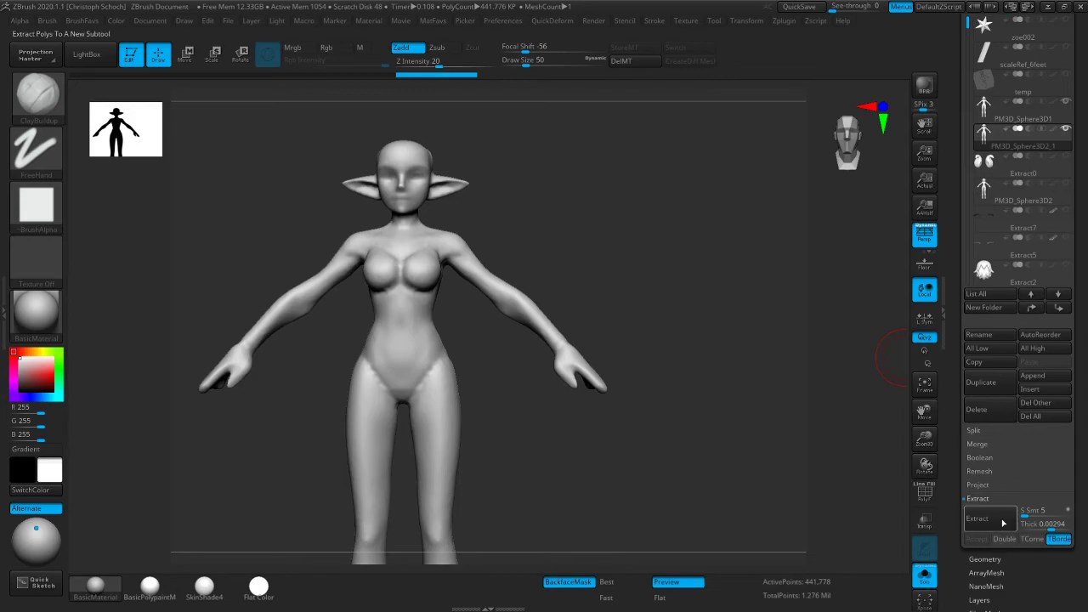
pyautogui.click(997, 489)
pyautogui.click(999, 499)
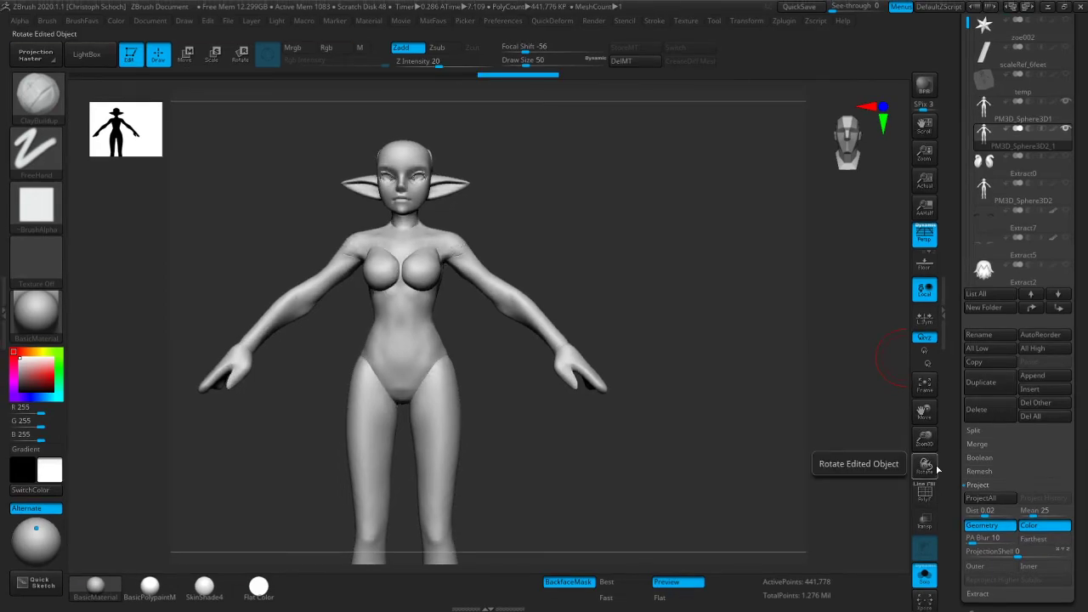
# Smooth the projection artifacts on the duplicate's head, ears, shoulders, arms and thighs, enlarging the brush for the broader areas
pyautogui.moveTo(617, 258); pyautogui.dragTo(652, 282)
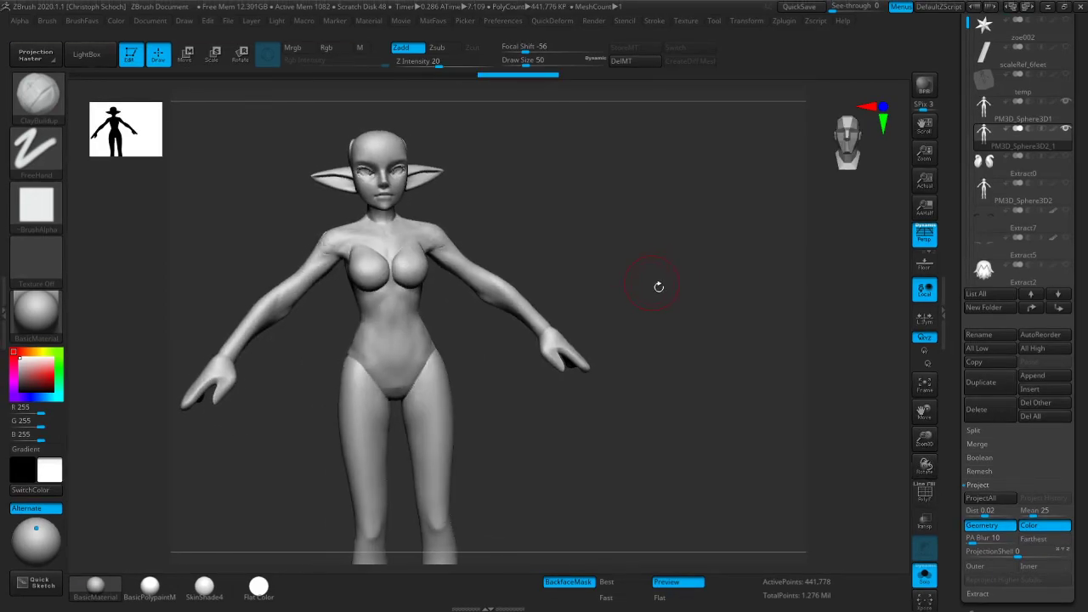
pyautogui.moveTo(925, 412); pyautogui.dragTo(932, 469)
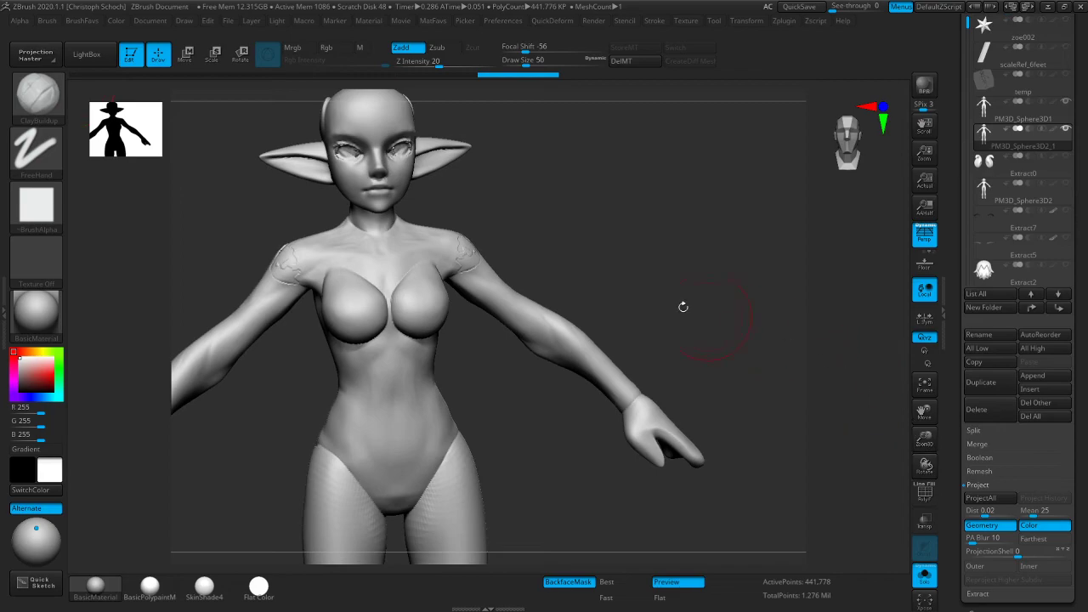
pyautogui.keyDown('shift'); pyautogui.moveTo(347, 144); pyautogui.dragTo(362, 153); pyautogui.keyUp('shift')
pyautogui.moveTo(486, 161)
pyautogui.mouseDown()
pyautogui.moveTo(499, 164)
pyautogui.moveTo(487, 167)
pyautogui.mouseUp()
pyautogui.keyDown('shift'); pyautogui.moveTo(394, 189); pyautogui.dragTo(397, 173); pyautogui.keyUp('shift')
pyautogui.moveTo(485, 230)
pyautogui.mouseDown()
pyautogui.moveTo(493, 235)
pyautogui.moveTo(465, 265)
pyautogui.moveTo(476, 240)
pyautogui.moveTo(451, 244)
pyautogui.mouseUp()
pyautogui.keyDown('shift'); pyautogui.moveTo(301, 249); pyautogui.dragTo(286, 255); pyautogui.keyUp('shift')
pyautogui.press(']')
pyautogui.press(']')
pyautogui.press(']')
pyautogui.keyDown('shift'); pyautogui.moveTo(584, 345); pyautogui.dragTo(563, 340); pyautogui.keyUp('shift')
pyautogui.keyDown('shift'); pyautogui.moveTo(459, 437); pyautogui.dragTo(429, 523); pyautogui.keyUp('shift')
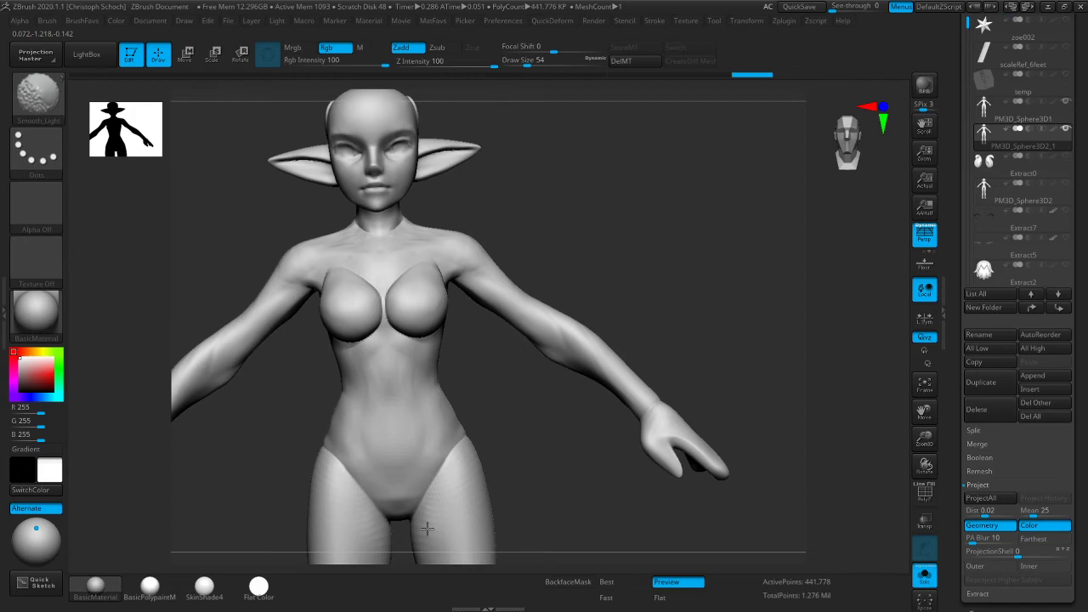
# Smooth the ear area and the circular ridge on the side of the head
pyautogui.moveTo(465, 377)
pyautogui.mouseDown(button='right')
pyautogui.moveTo(575, 311)
pyautogui.moveTo(566, 275)
pyautogui.mouseUp(button='right')
pyautogui.keyDown('shift'); pyautogui.moveTo(452, 144); pyautogui.dragTo(478, 178); pyautogui.keyUp('shift')
pyautogui.moveTo(478, 177)
pyautogui.mouseDown(button='right')
pyautogui.moveTo(700, 195)
pyautogui.moveTo(840, 326)
pyautogui.mouseUp(button='right')
pyautogui.moveTo(922, 420); pyautogui.dragTo(840, 595)
pyautogui.moveTo(545, 332)
pyautogui.mouseDown(button='right')
pyautogui.moveTo(503, 248)
pyautogui.moveTo(401, 264)
pyautogui.mouseUp(button='right')
pyautogui.keyDown('shift'); pyautogui.moveTo(405, 262); pyautogui.dragTo(418, 272); pyautogui.keyUp('shift')
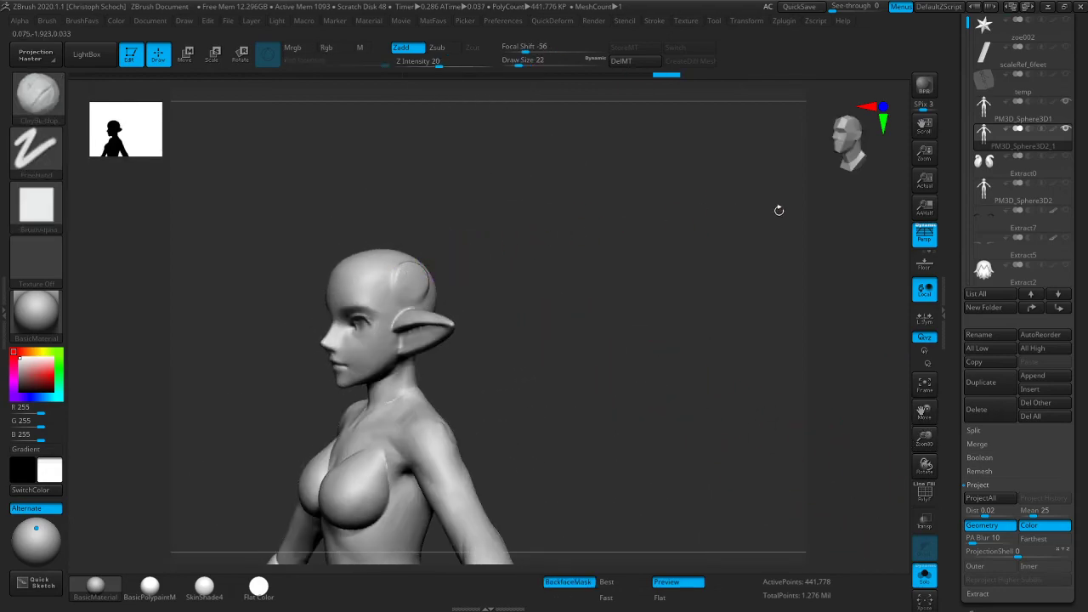
# Turn the visibility of the horn, hair, brow and lash subtools back on, keeping the original body hidden
pyautogui.moveTo(1077, 151); pyautogui.dragTo(1069, 205)
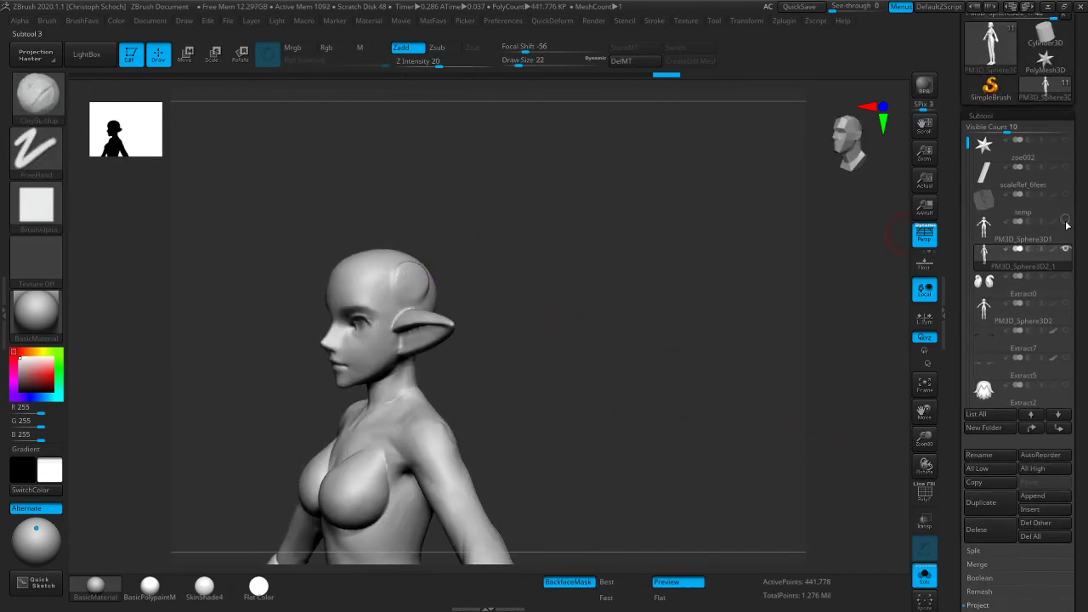
pyautogui.click(1069, 223)
pyautogui.click(1068, 276)
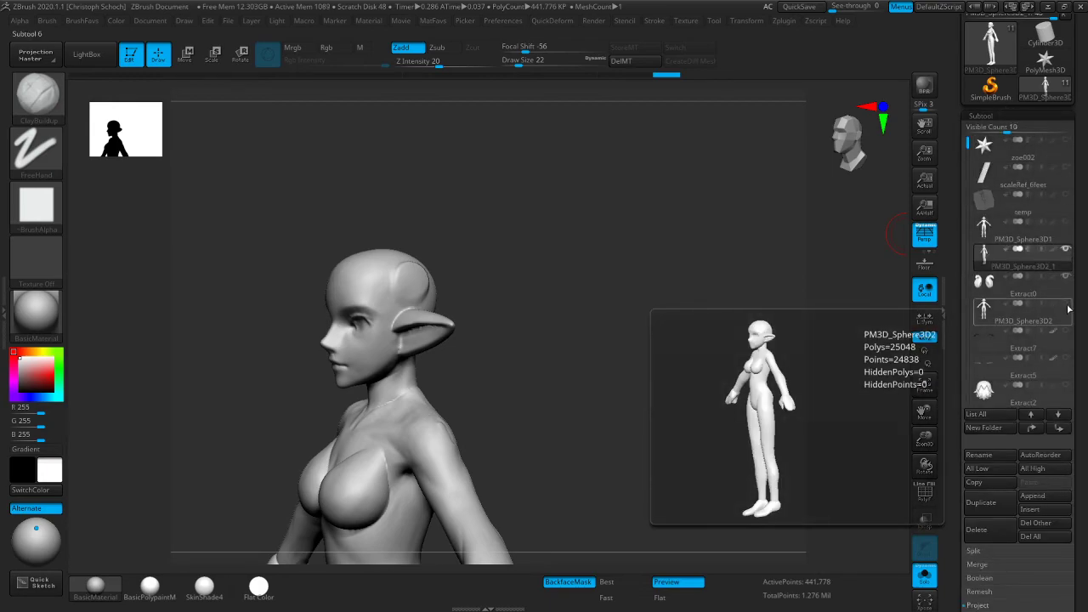
pyautogui.click(1069, 364)
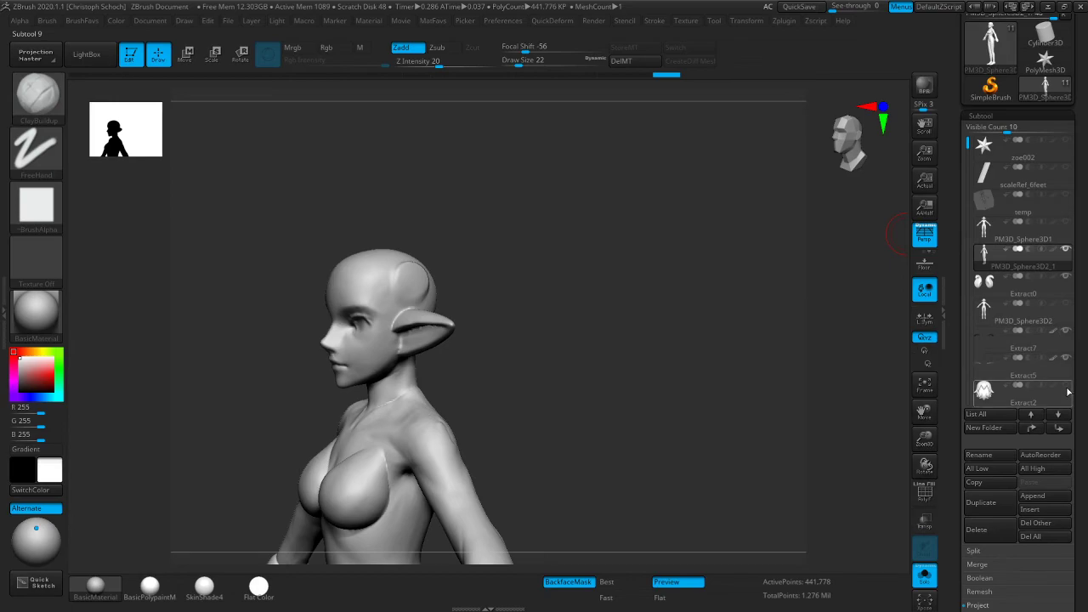
pyautogui.moveTo(967, 144); pyautogui.dragTo(964, 172)
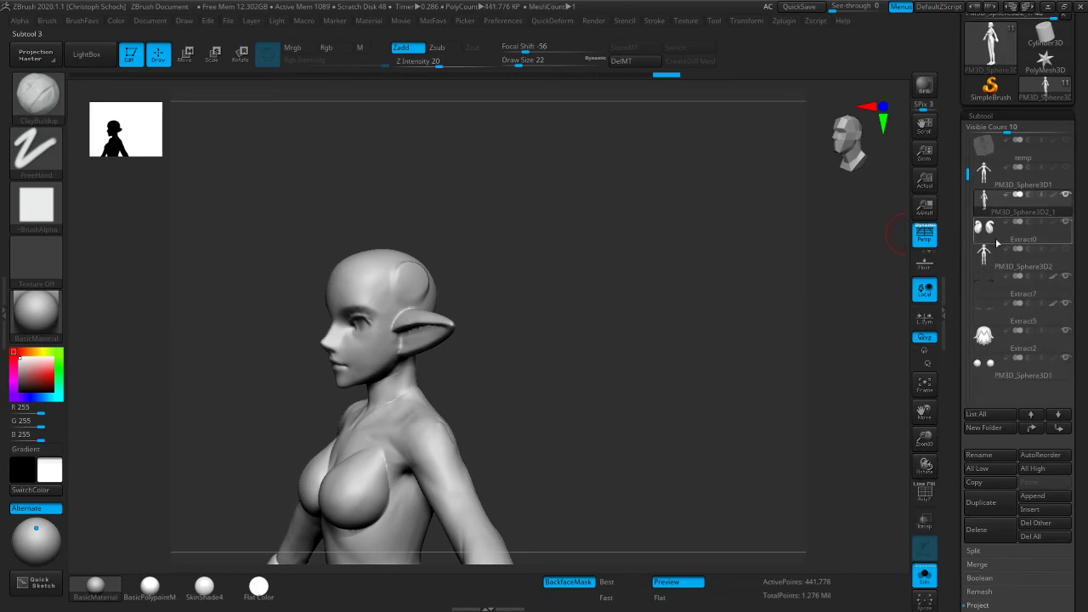
pyautogui.moveTo(722, 334); pyautogui.dragTo(691, 351)
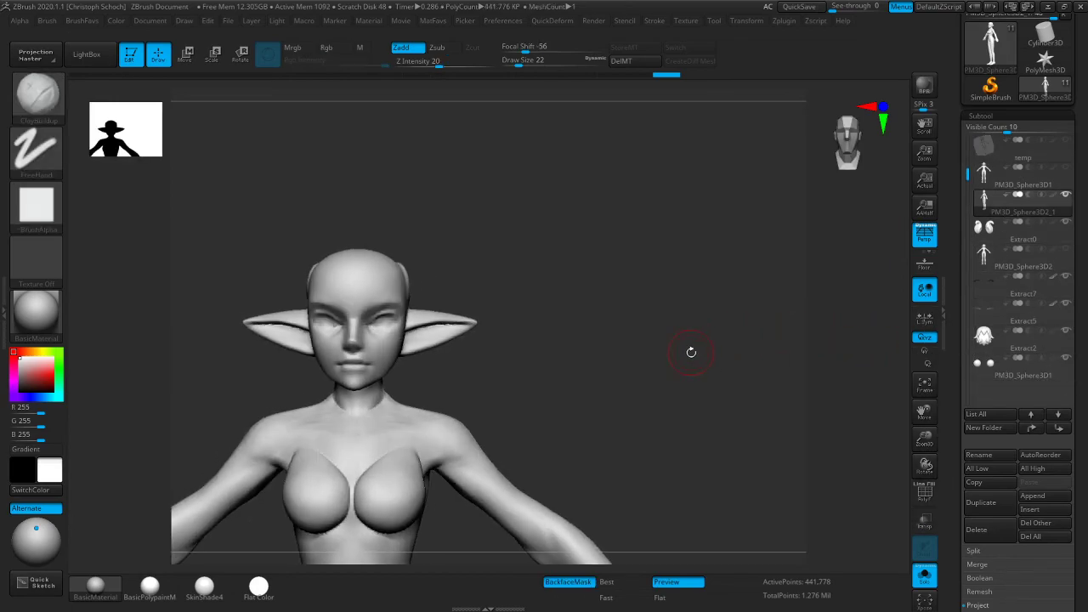
pyautogui.moveTo(801, 329); pyautogui.dragTo(908, 241)
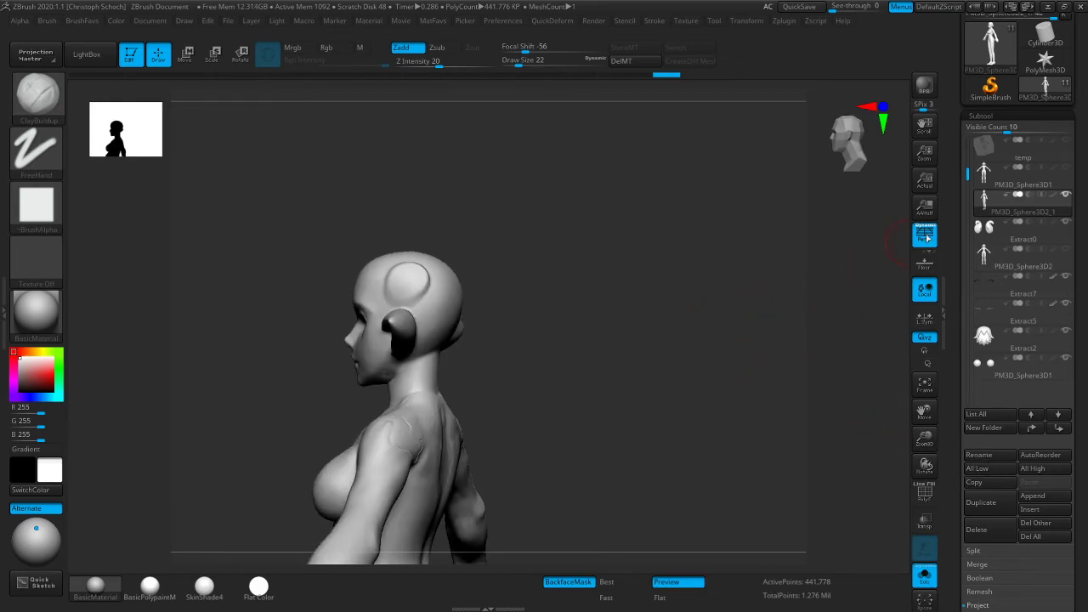
# Drop the duplicate to subdivision level 1, smooth the circular bump on the side of the head, and switch to ClayBuildup
pyautogui.click(1007, 113)
pyautogui.click(993, 129)
pyautogui.click(969, 156)
pyautogui.press('shift')
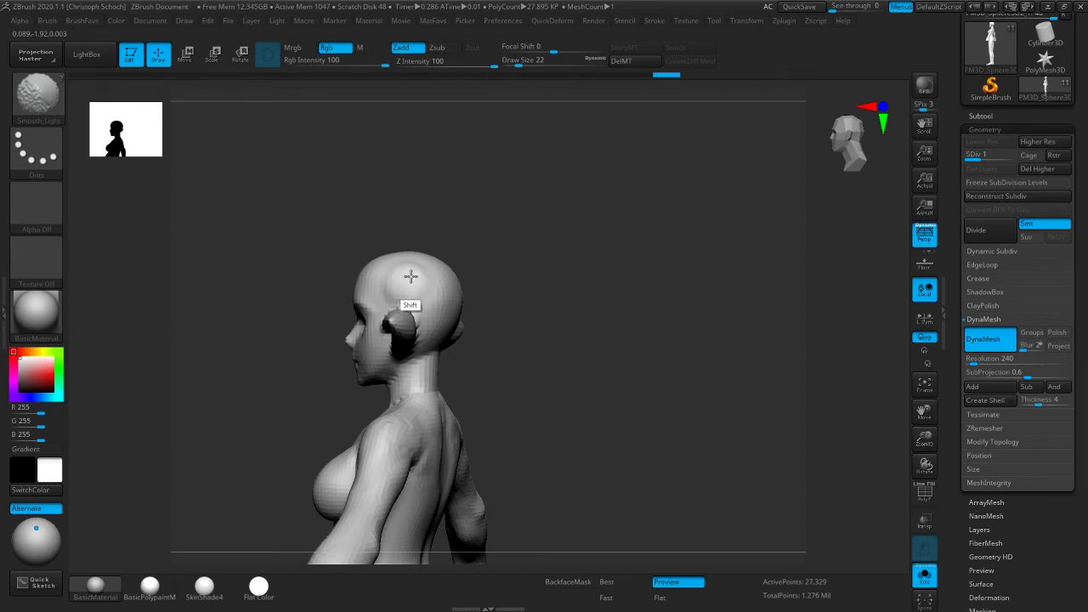
pyautogui.moveTo(522, 258)
pyautogui.mouseDown()
pyautogui.moveTo(584, 263)
pyautogui.moveTo(469, 277)
pyautogui.mouseUp()
pyautogui.press('b')
pyautogui.click(439, 340)
pyautogui.moveTo(282, 389); pyautogui.dragTo(327, 370)
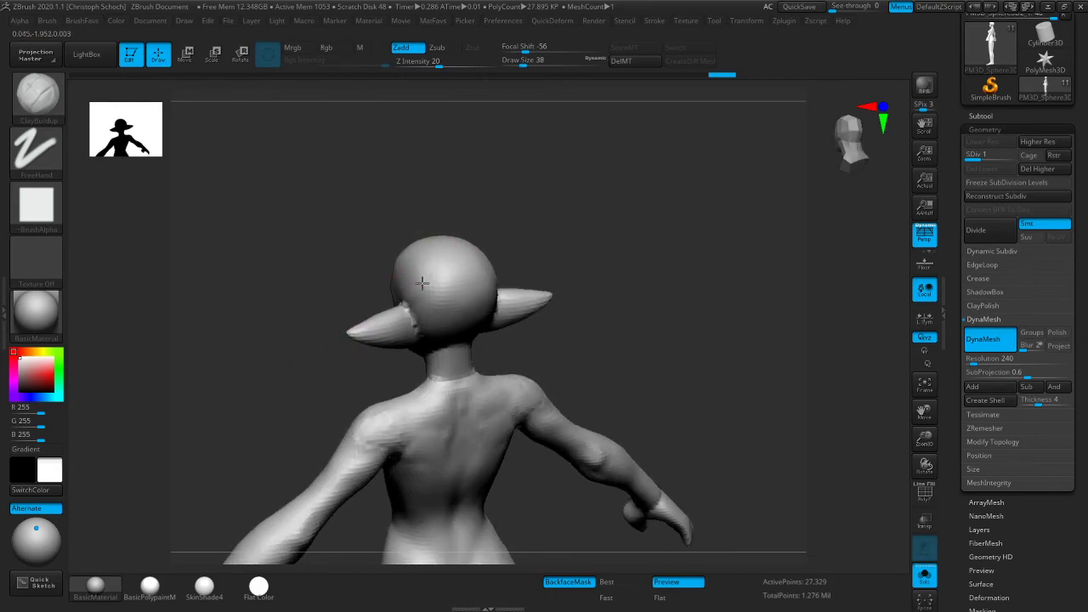
# Return to subdivision level 3 and smooth the remaining ring on the side of the head
pyautogui.press('d')
pyautogui.press('d')
pyautogui.moveTo(770, 233); pyautogui.dragTo(638, 257)
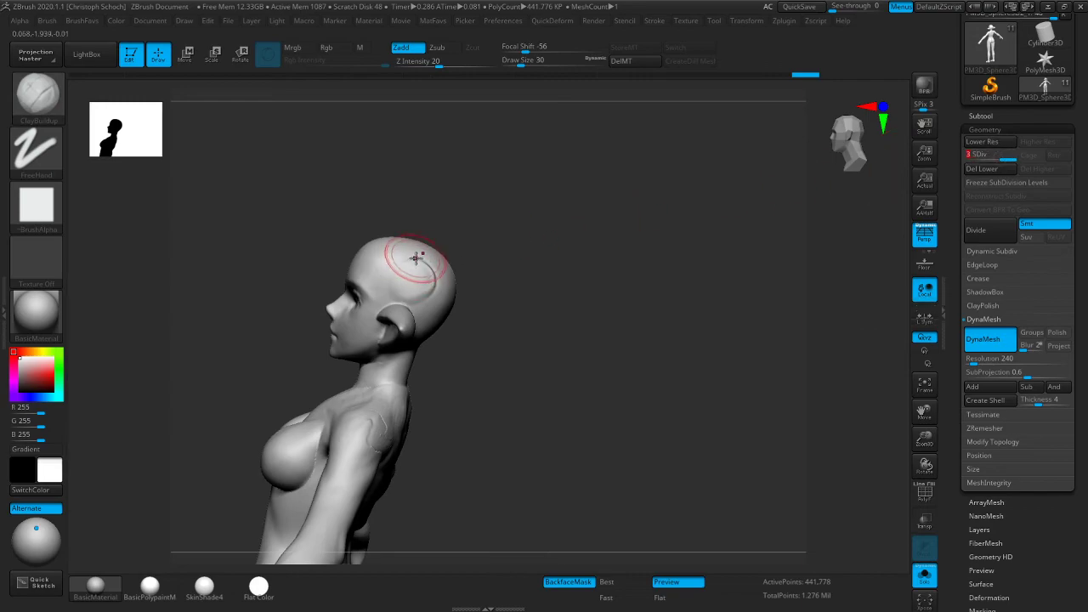
pyautogui.press('shift')
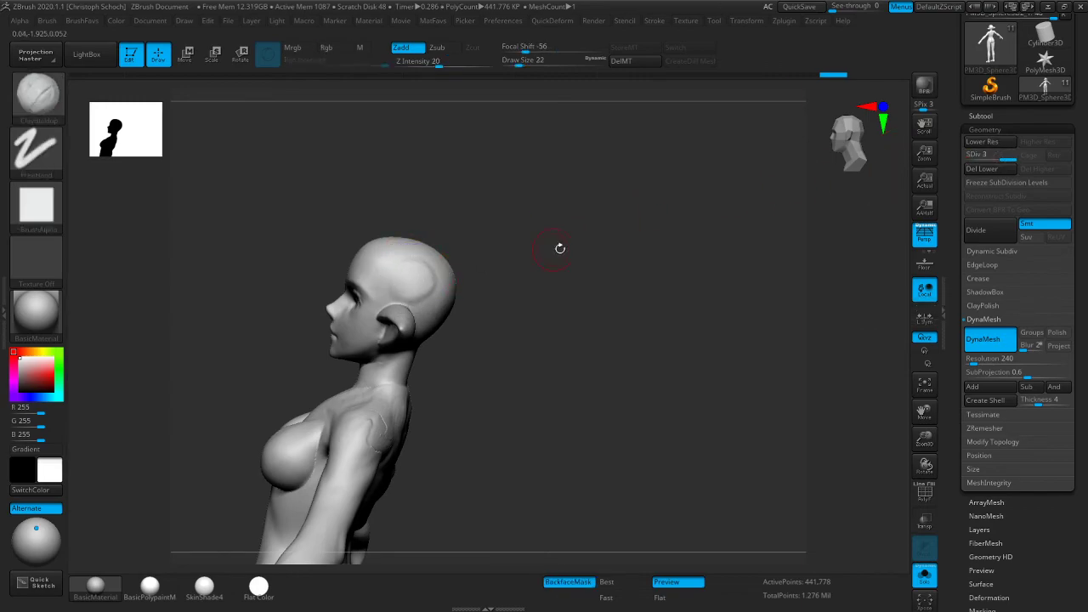
# Drop to subdivision level 2 and flatten the uneven side of the skull with the hPolish brush
pyautogui.hotkey('shift', 'd')
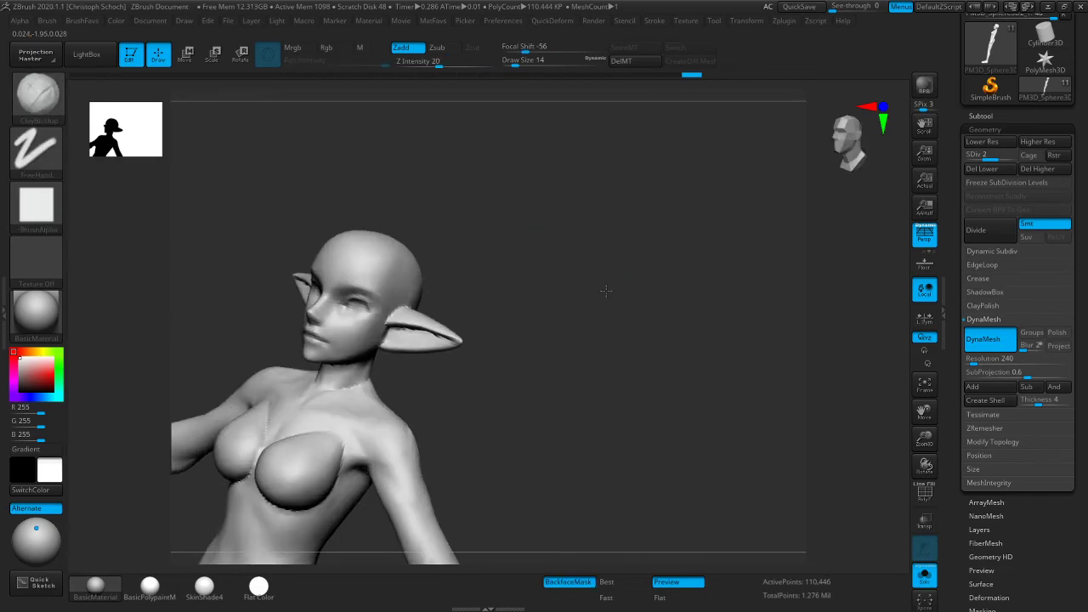
pyautogui.moveTo(697, 297); pyautogui.dragTo(578, 299)
pyautogui.press('b')
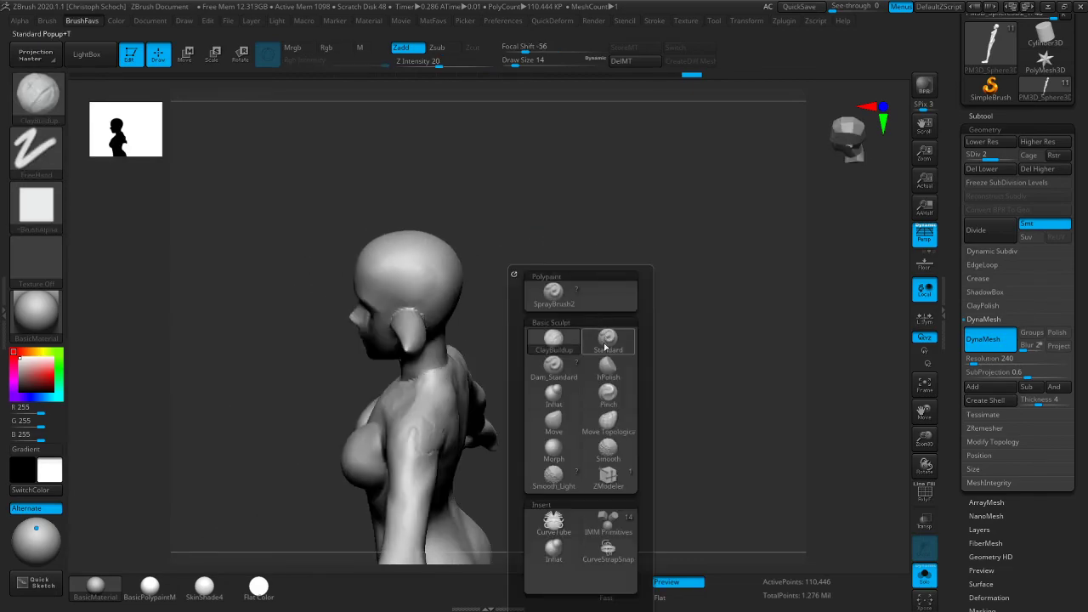
pyautogui.click(607, 367)
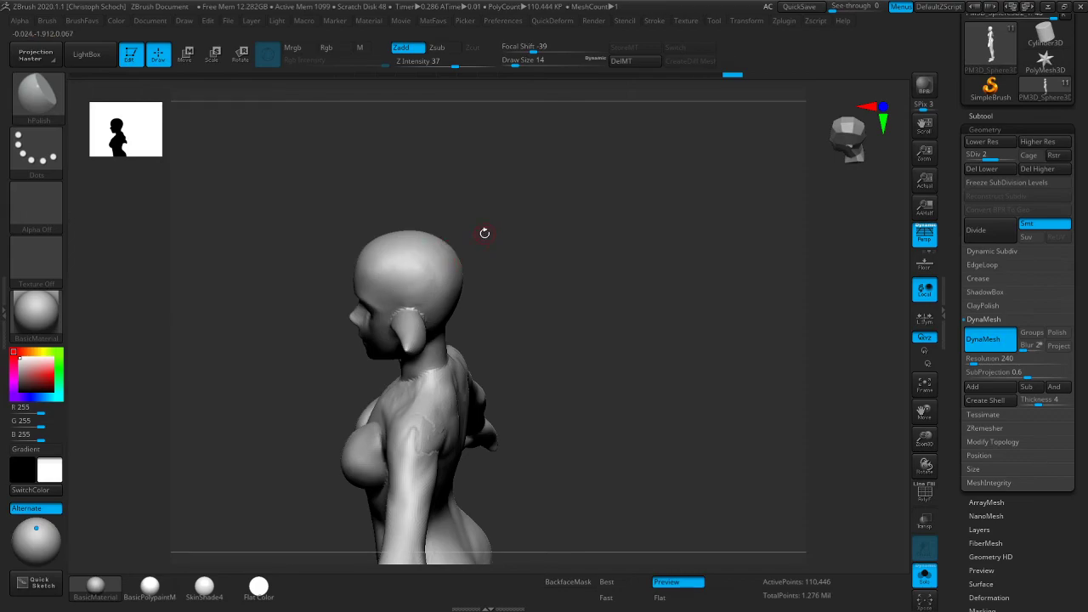
pyautogui.moveTo(484, 233); pyautogui.dragTo(671, 287)
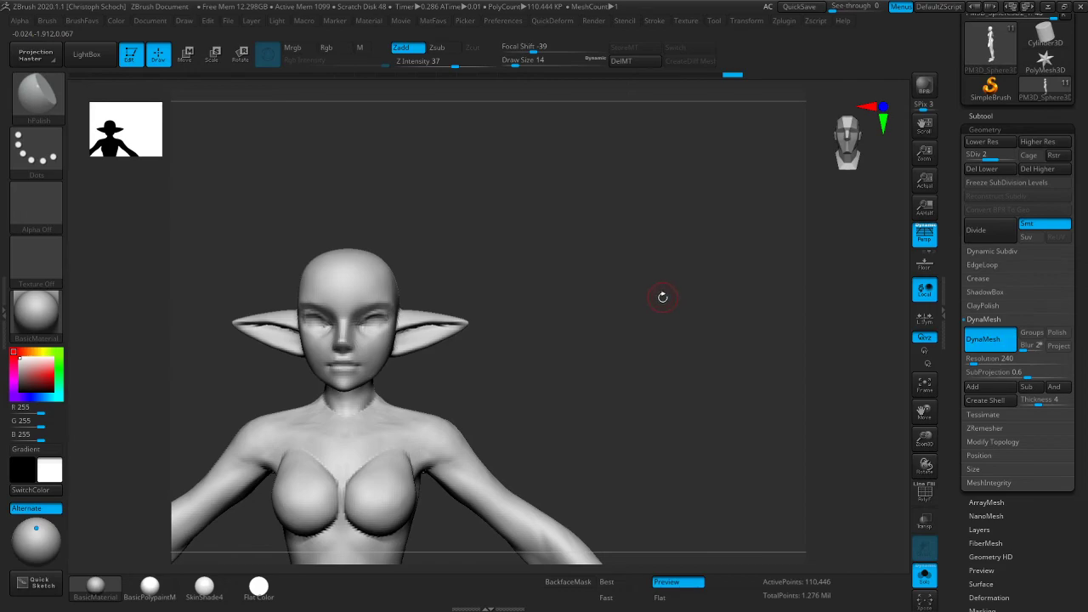
# Compare the subdivision levels, set SDiv to 3, and smooth the side and back of the head
pyautogui.press('d')
pyautogui.press('d')
pyautogui.hotkey('shift', 'd')
pyautogui.hotkey('shift', 'd')
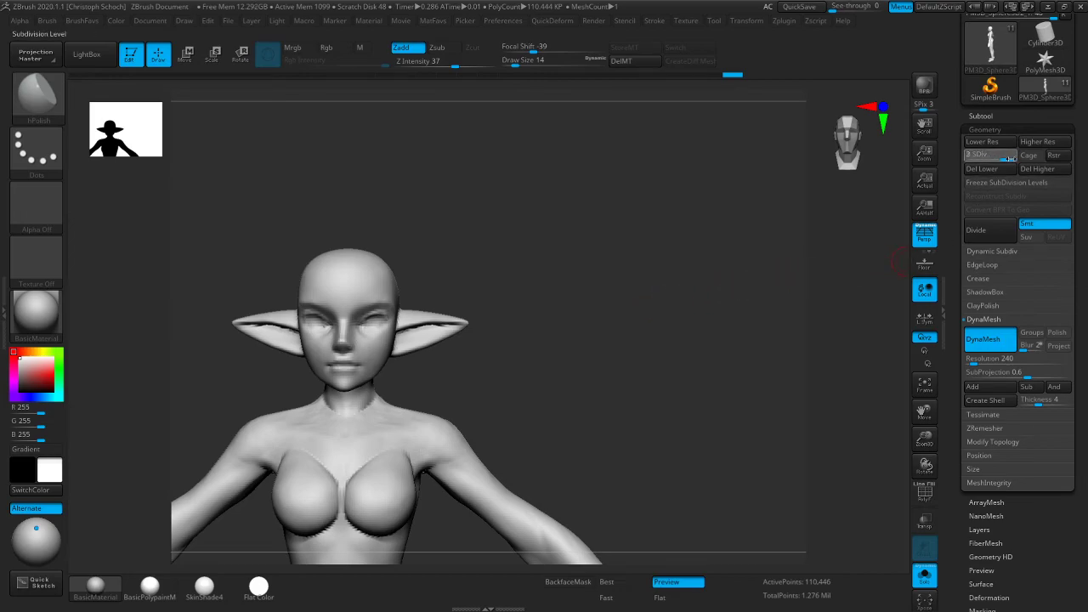
pyautogui.moveTo(1012, 158); pyautogui.dragTo(1013, 157)
pyautogui.keyDown('shift'); pyautogui.moveTo(617, 267); pyautogui.dragTo(422, 285); pyautogui.keyUp('shift')
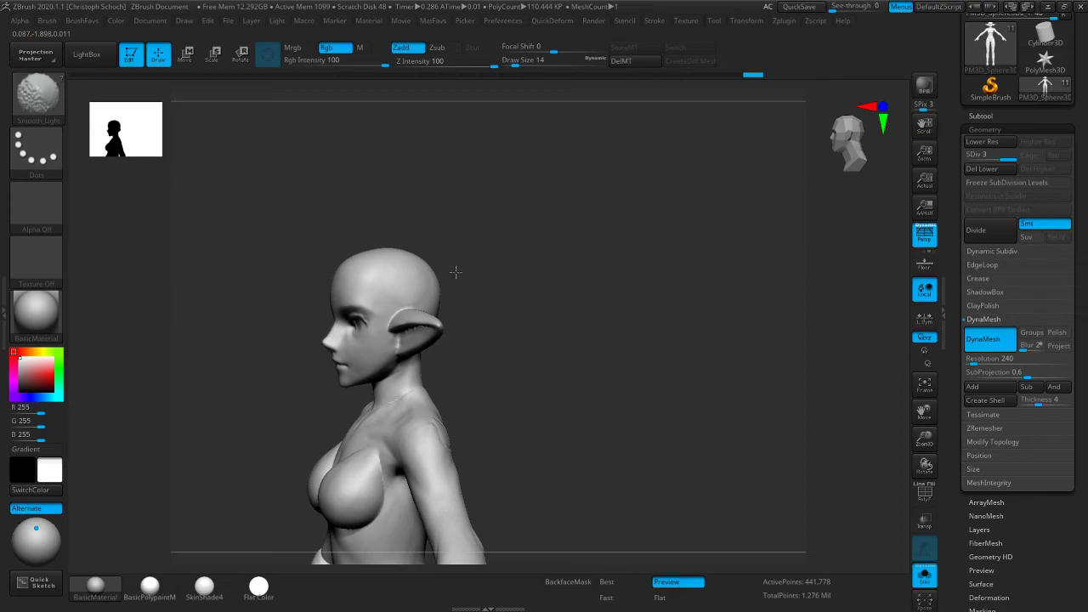
pyautogui.keyDown('shift'); pyautogui.moveTo(444, 274); pyautogui.dragTo(497, 255); pyautogui.keyUp('shift')
# Refine the back of the head with ClayBuildup, smooth the seams behind the shoulders, and undo the last change
pyautogui.press('b')
pyautogui.click(549, 326)
pyautogui.moveTo(702, 226); pyautogui.dragTo(630, 247)
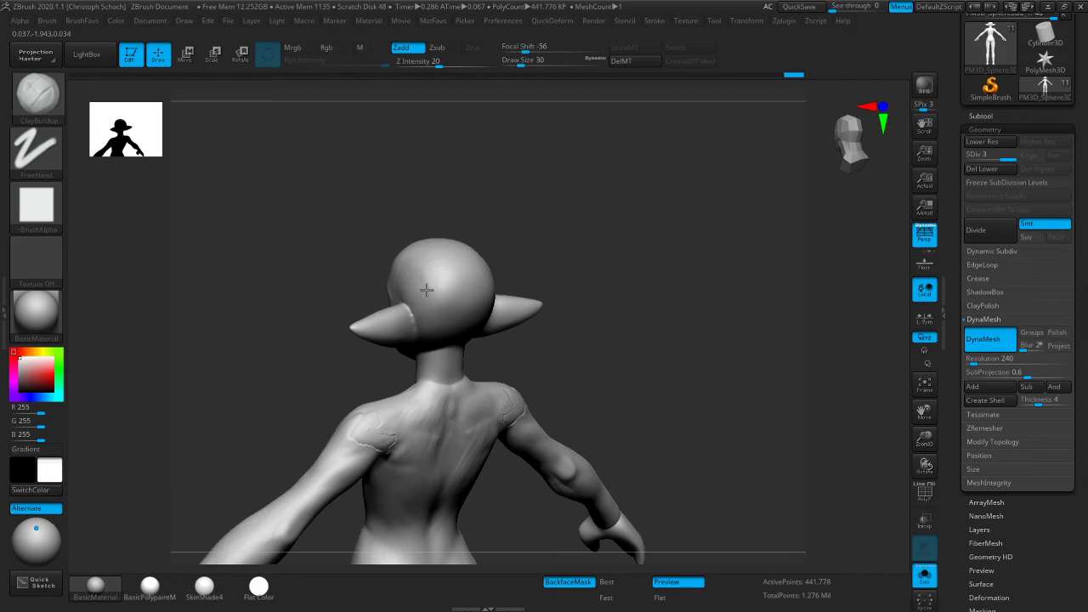
pyautogui.press('shift')
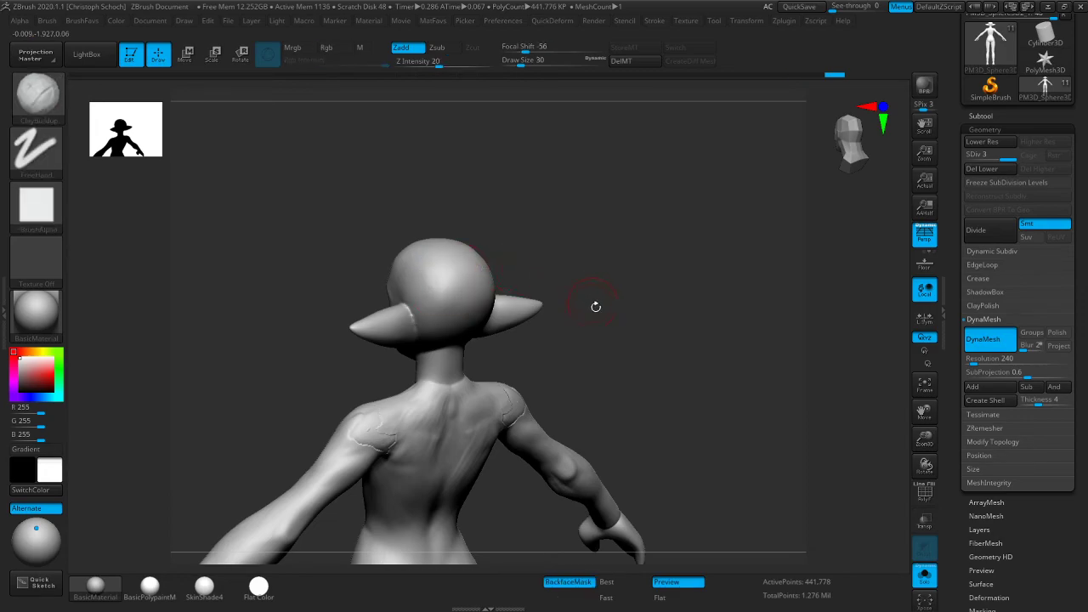
pyautogui.keyDown('shift'); pyautogui.moveTo(590, 297); pyautogui.dragTo(413, 437); pyautogui.keyUp('shift')
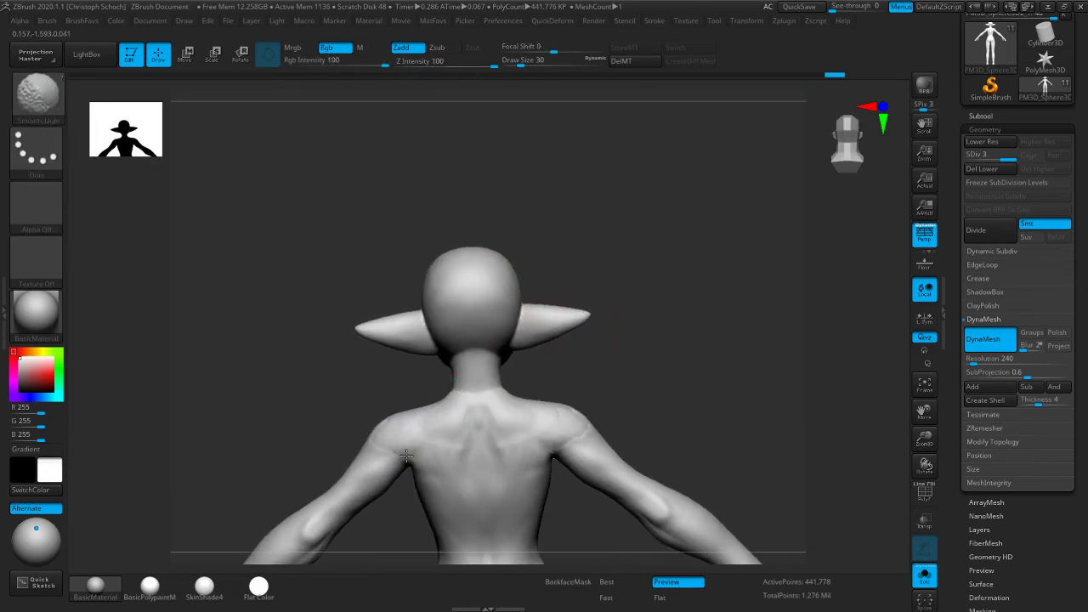
pyautogui.keyDown('shift'); pyautogui.moveTo(455, 450); pyautogui.dragTo(448, 424); pyautogui.keyUp('shift')
pyautogui.moveTo(552, 361)
pyautogui.mouseDown()
pyautogui.moveTo(707, 365)
pyautogui.moveTo(668, 374)
pyautogui.mouseUp()
pyautogui.hotkey('ctrl', 'z')
# Turn off Solo, hide the brow and lash subtools, and show the original body beneath the duplicate
pyautogui.click(925, 574)
pyautogui.moveTo(651, 413); pyautogui.dragTo(668, 392)
pyautogui.moveTo(924, 441); pyautogui.dragTo(924, 452)
pyautogui.click(982, 116)
pyautogui.click(1055, 334)
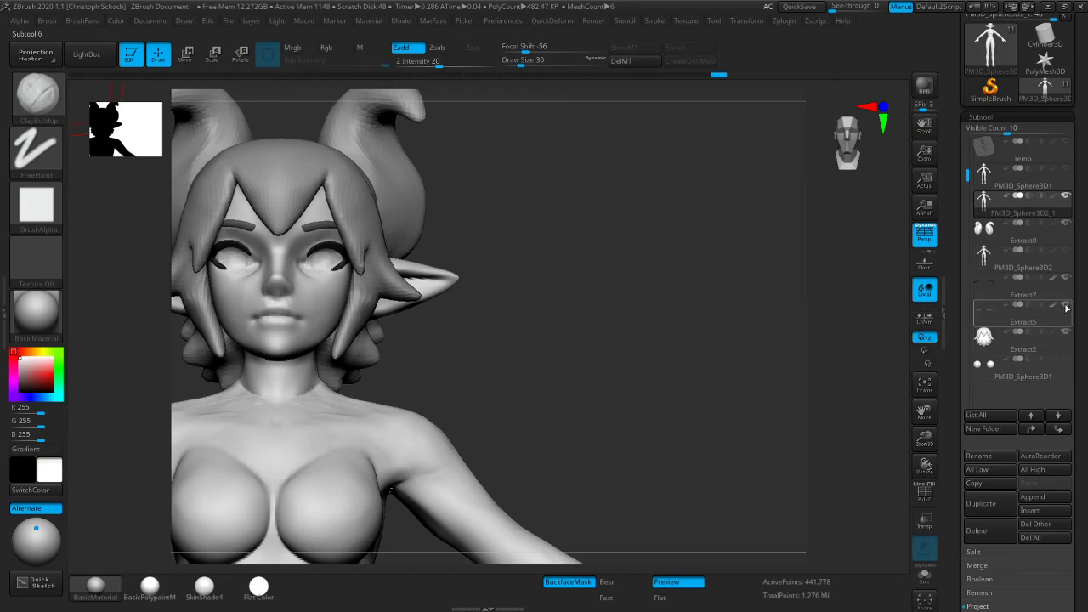
pyautogui.click(1066, 304)
pyautogui.click(1067, 170)
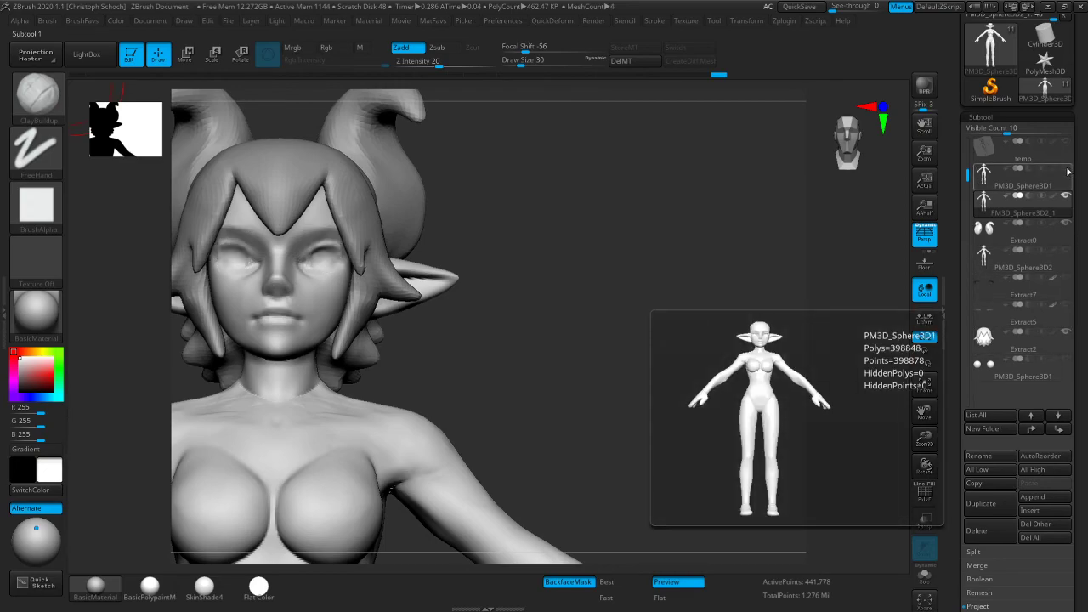
# Mask the eye areas with a smaller brush and invert the mask so only the eyes stay editable
pyautogui.press('[')
pyautogui.keyDown('ctrl'); pyautogui.moveTo(331, 259); pyautogui.dragTo(327, 248); pyautogui.keyUp('ctrl')
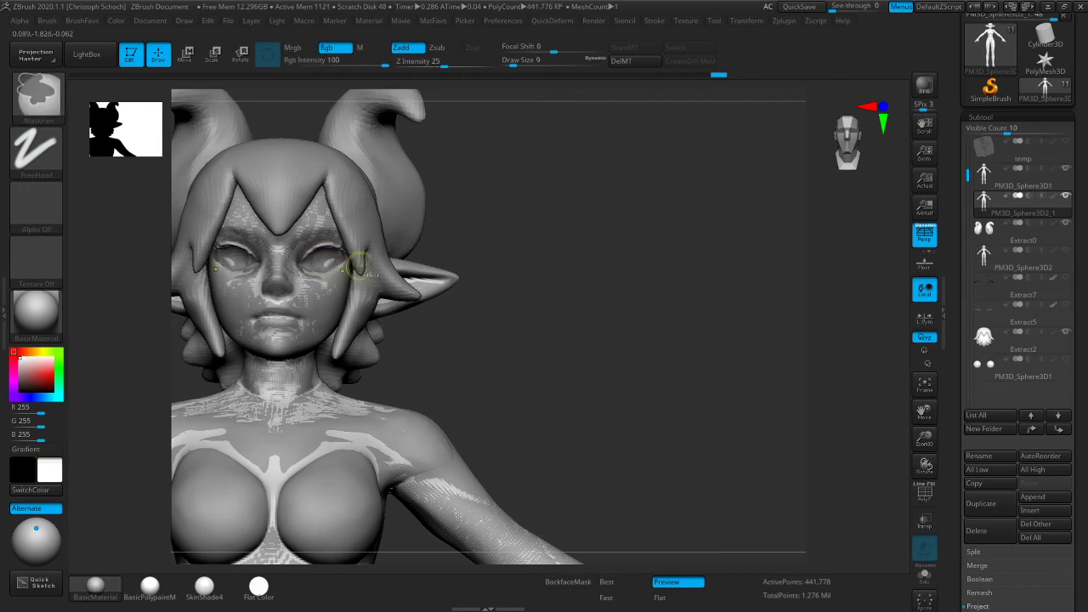
pyautogui.keyDown('ctrl'); pyautogui.click(557, 276); pyautogui.keyUp('ctrl')
# Project the original body's detail onto the unmasked eye areas with ProjectAll
pyautogui.click(1000, 118)
pyautogui.click(1003, 131)
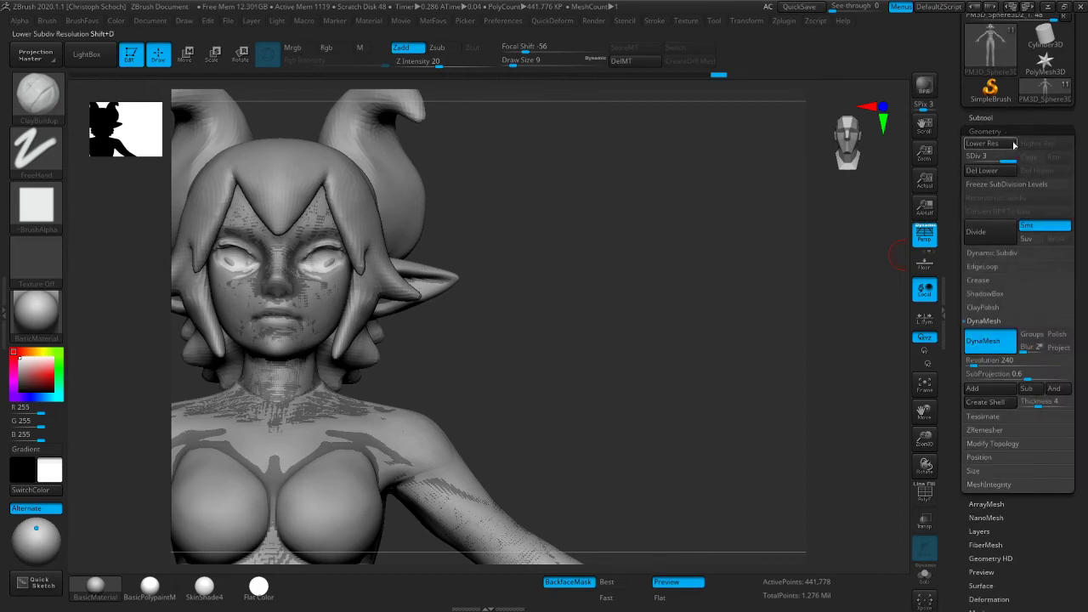
pyautogui.click(986, 117)
pyautogui.moveTo(1020, 587); pyautogui.dragTo(1017, 331)
pyautogui.click(992, 356)
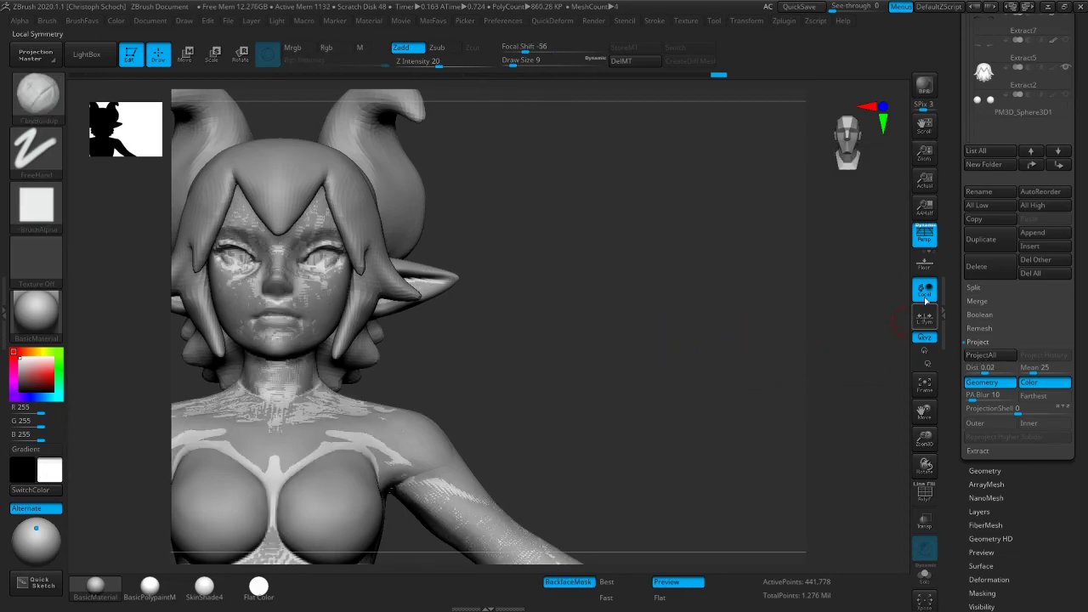
# Hide the original body and show the eyeballs to check the projected eyelids from an angle
pyautogui.scroll(5, 985, 166)
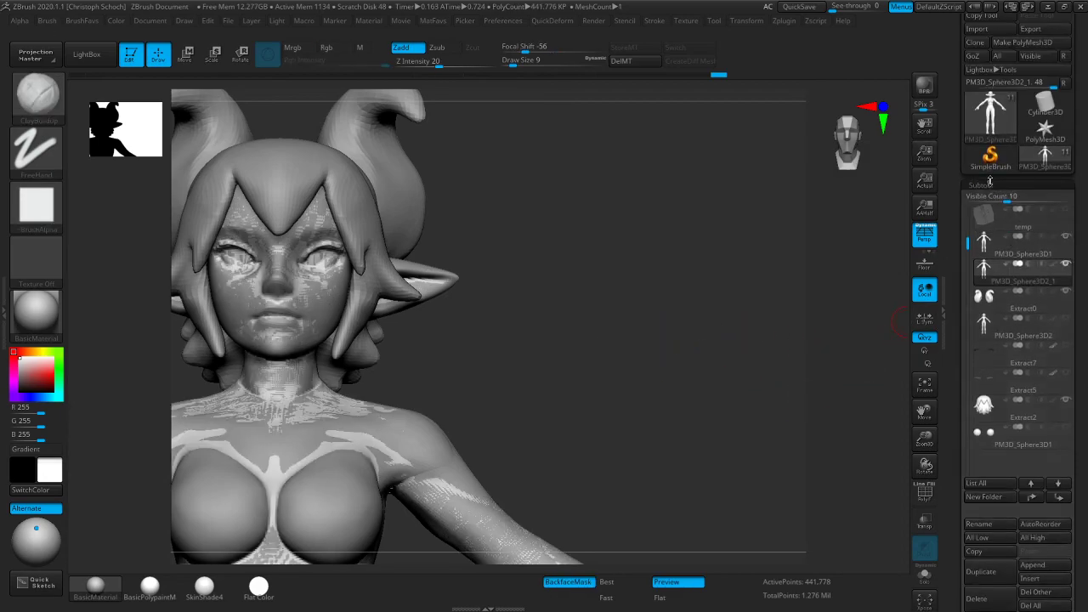
pyautogui.click(1066, 238)
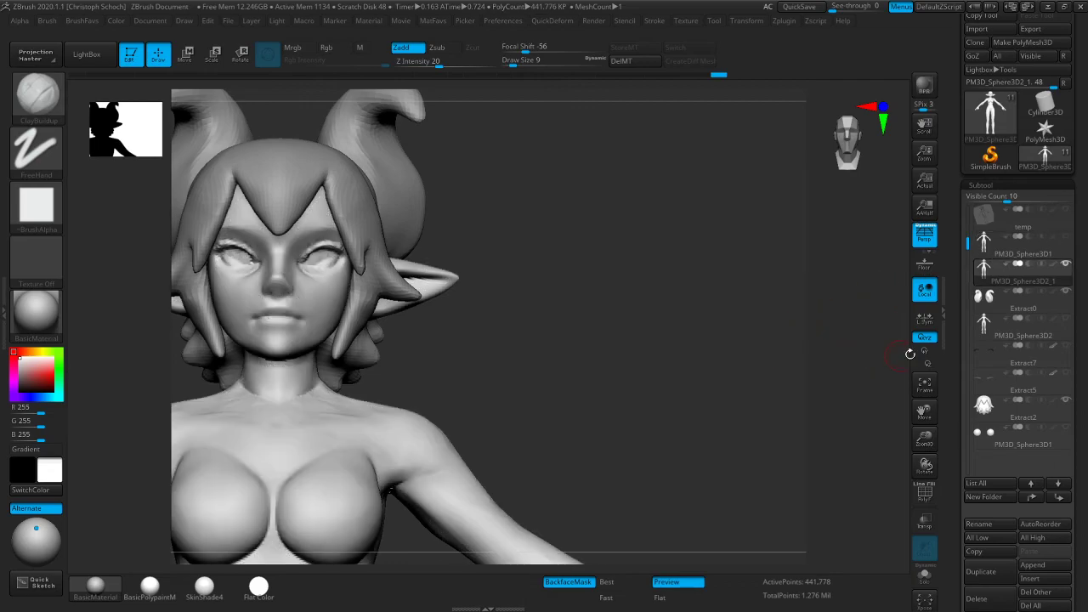
pyautogui.moveTo(702, 348); pyautogui.dragTo(606, 292)
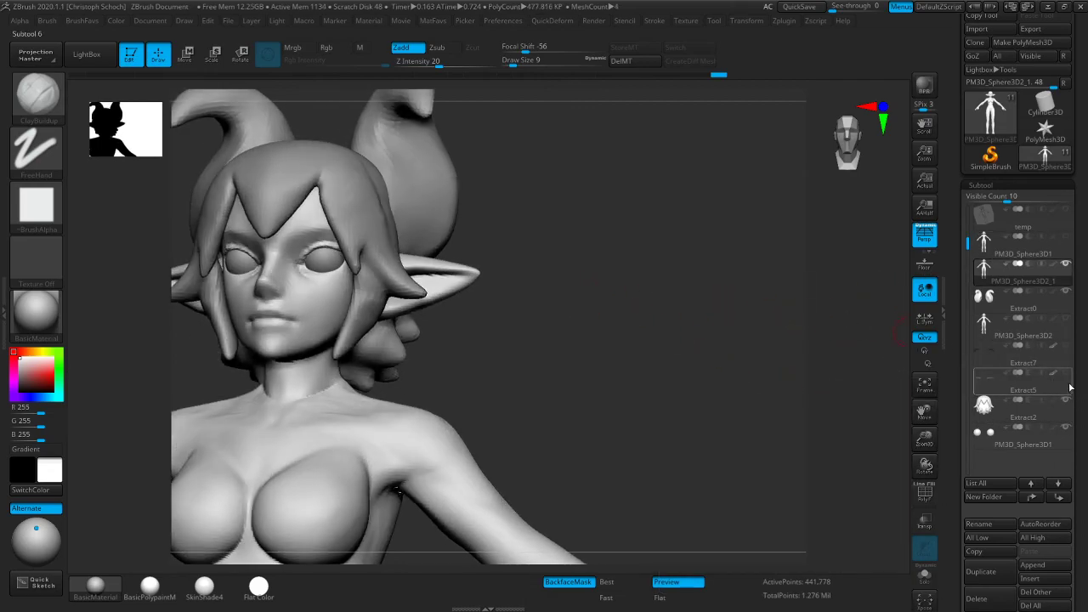
# Show the brow and lash subtools on the duplicate body again
pyautogui.moveTo(714, 332); pyautogui.dragTo(790, 363)
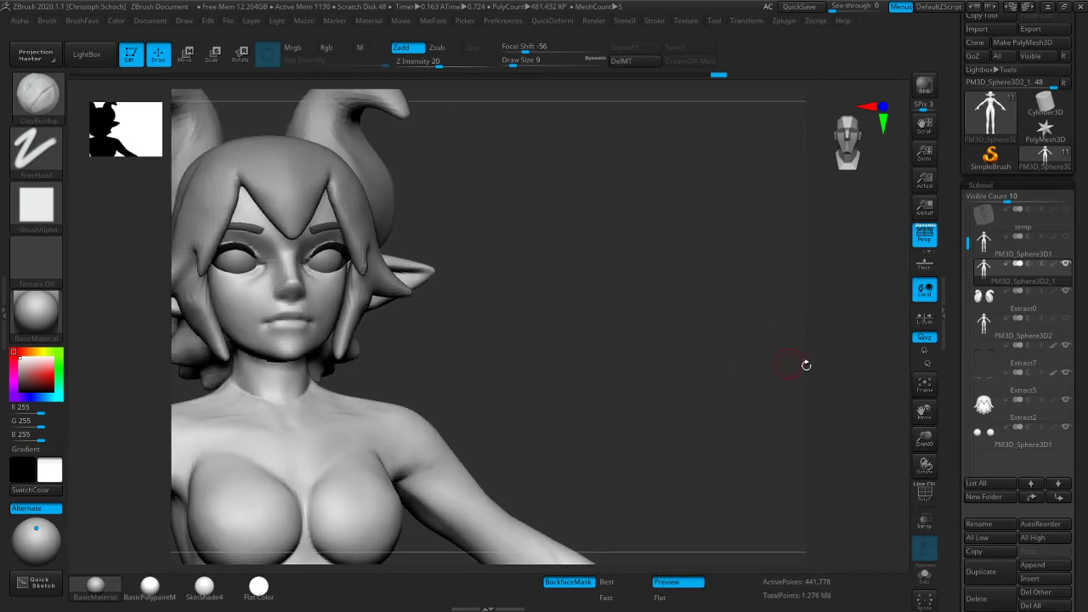
pyautogui.moveTo(925, 439); pyautogui.dragTo(674, 405)
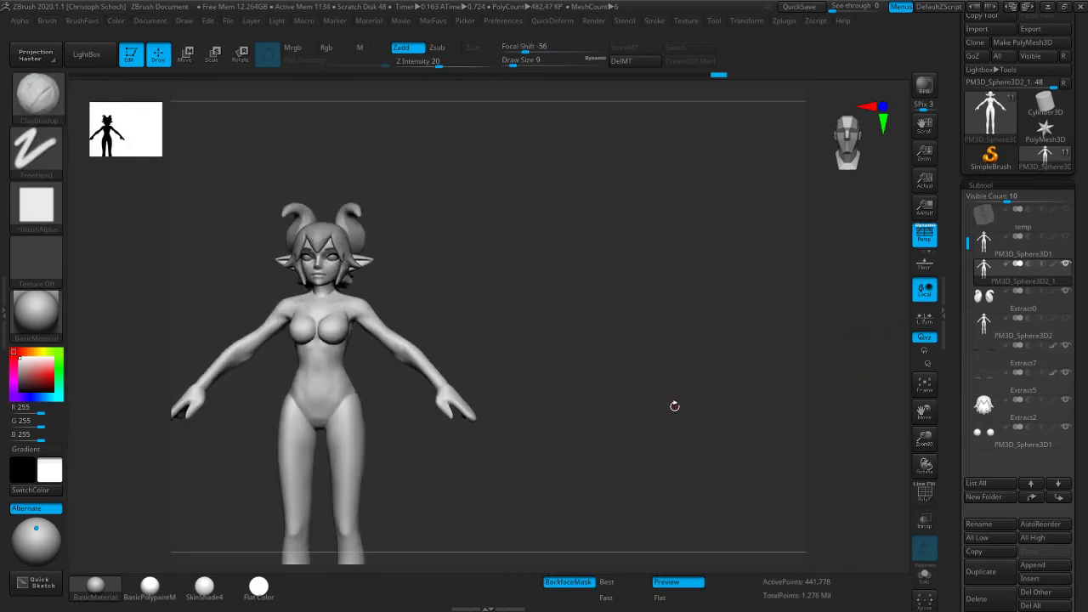
# Smooth the duplicate body's lower back and buttocks with the Smooth brush
pyautogui.moveTo(758, 388); pyautogui.dragTo(614, 387)
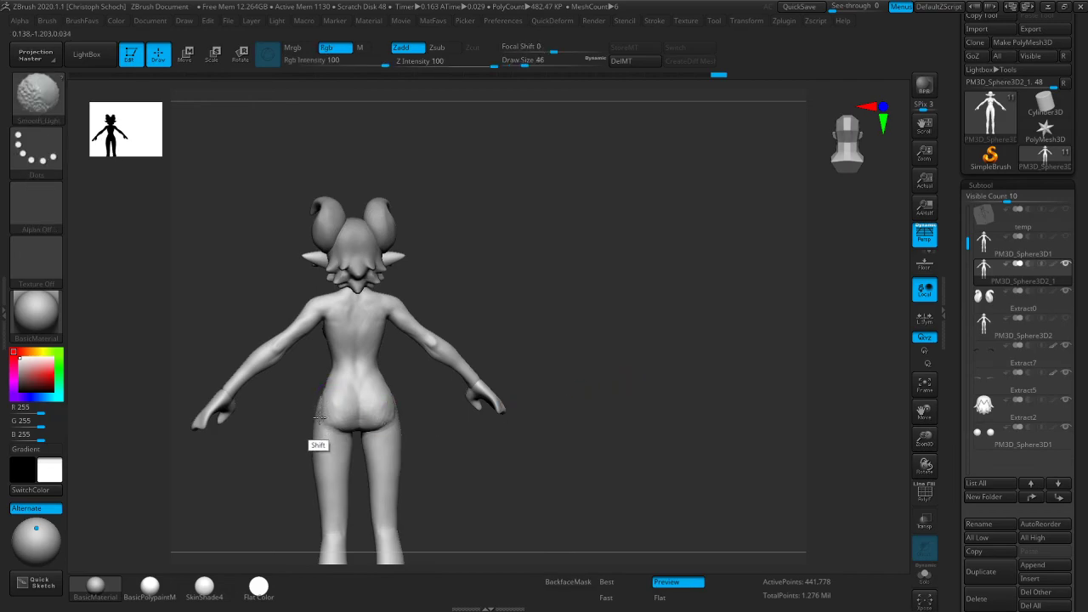
pyautogui.moveTo(360, 345)
pyautogui.keyDown('shift'); pyautogui.mouseDown()
pyautogui.moveTo(367, 325)
pyautogui.moveTo(352, 326)
pyautogui.moveTo(325, 414)
pyautogui.moveTo(344, 424)
pyautogui.mouseUp(); pyautogui.keyUp('shift')
pyautogui.moveTo(585, 340)
pyautogui.mouseDown()
pyautogui.moveTo(605, 331)
pyautogui.moveTo(700, 338)
pyautogui.moveTo(632, 325)
pyautogui.mouseUp()
pyautogui.moveTo(338, 329); pyautogui.dragTo(344, 319, button='right')
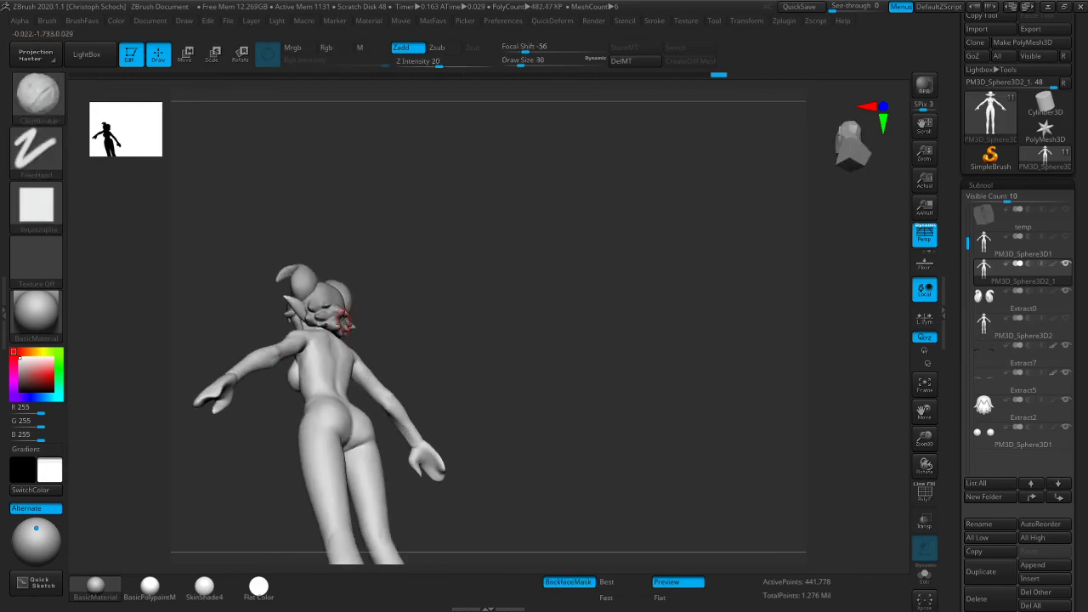
# Smooth the front of the shoulder where it meets the upper arm
pyautogui.moveTo(400, 328); pyautogui.dragTo(640, 312)
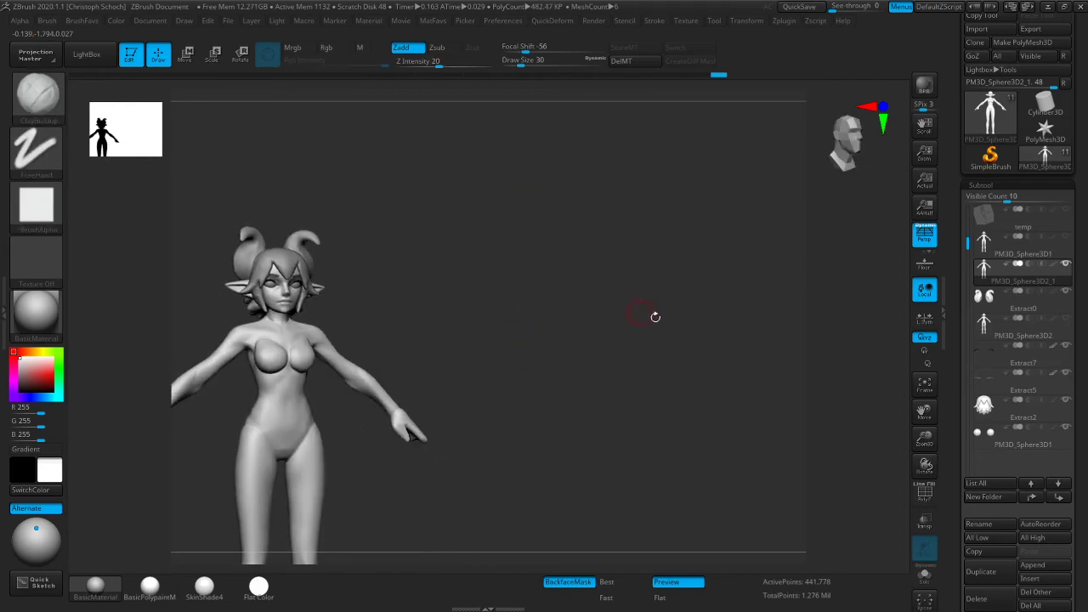
pyautogui.moveTo(918, 415); pyautogui.dragTo(1027, 413)
pyautogui.moveTo(924, 439); pyautogui.dragTo(924, 510)
pyautogui.moveTo(544, 340); pyautogui.dragTo(644, 347)
pyautogui.hotkey('ctrl', 'shift', 'space')
pyautogui.click(542, 350)
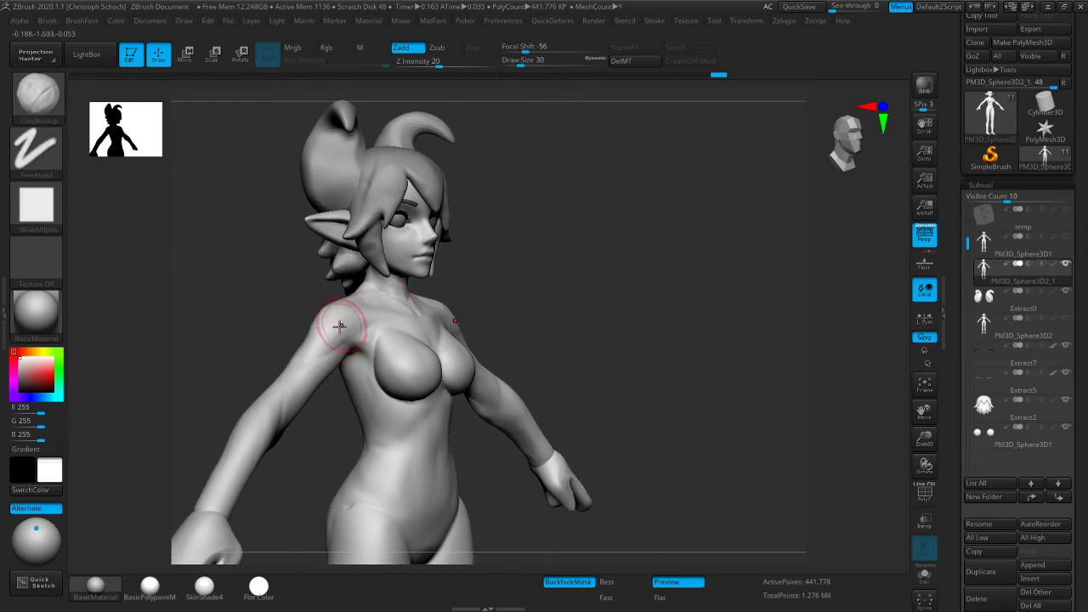
pyautogui.press('shift')
pyautogui.moveTo(317, 342)
pyautogui.keyDown('shift'); pyautogui.mouseDown()
pyautogui.moveTo(311, 333)
pyautogui.moveTo(330, 314)
pyautogui.mouseUp(); pyautogui.keyUp('shift')
pyautogui.moveTo(619, 262)
pyautogui.keyDown('shift'); pyautogui.mouseDown()
pyautogui.moveTo(563, 263)
pyautogui.moveTo(510, 284)
pyautogui.moveTo(517, 299)
pyautogui.mouseUp(); pyautogui.keyUp('shift')
# Refine the neck base, collarbone area and shoulder line with the Move brush, varying the draw size between about 26 and 42
pyautogui.press('b')
pyautogui.click(493, 430)
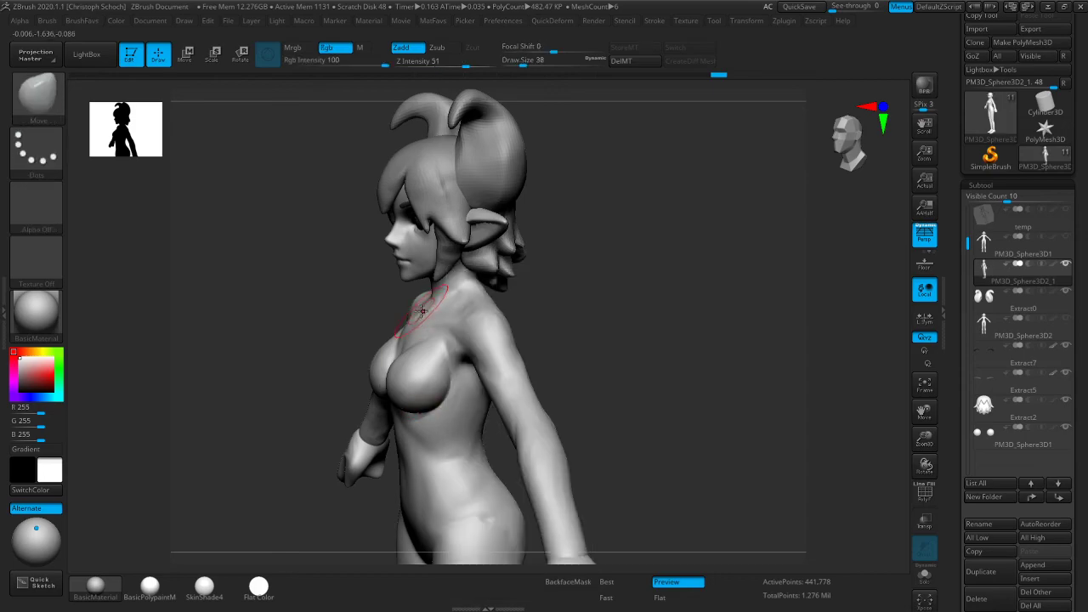
pyautogui.moveTo(686, 275); pyautogui.dragTo(681, 309)
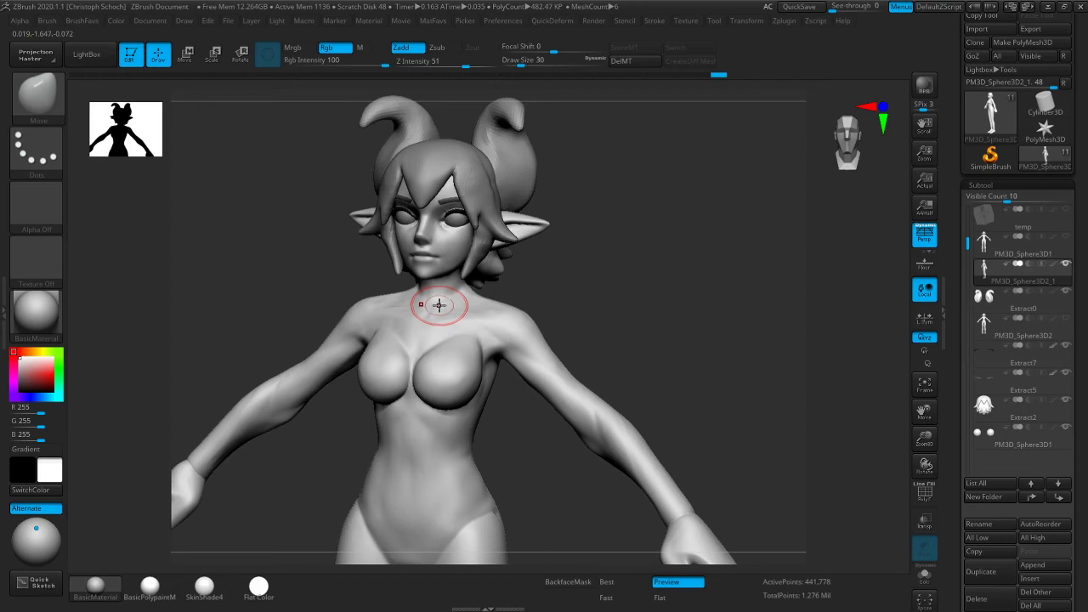
pyautogui.moveTo(438, 305)
pyautogui.mouseDown(button='right')
pyautogui.moveTo(376, 359)
pyautogui.moveTo(515, 296)
pyautogui.moveTo(418, 338)
pyautogui.mouseUp(button='right')
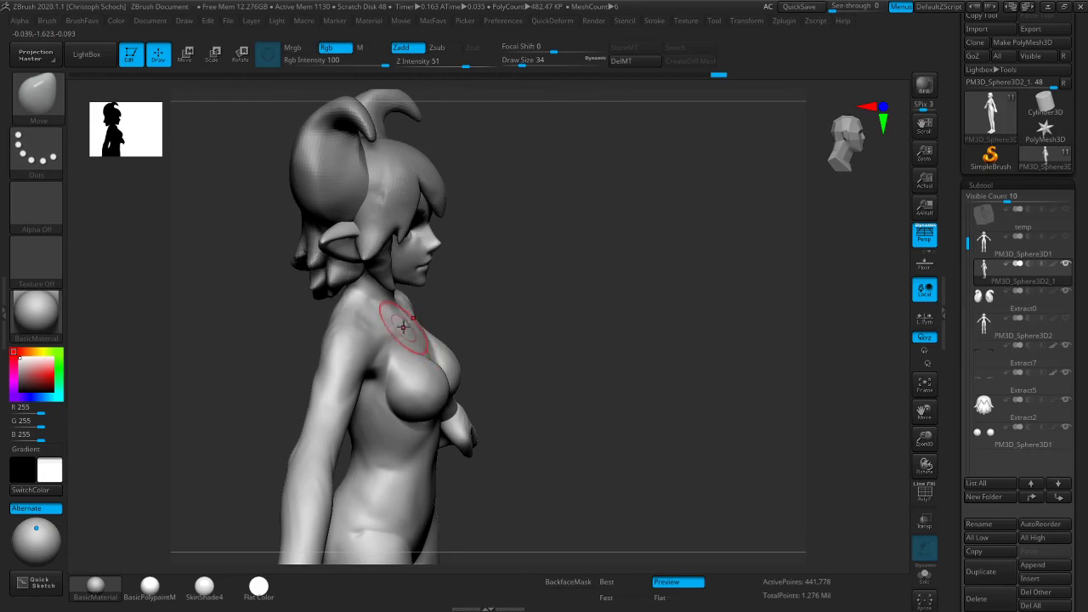
pyautogui.moveTo(471, 298)
pyautogui.keyDown('shift'); pyautogui.mouseDown(button='right')
pyautogui.moveTo(547, 292)
pyautogui.moveTo(485, 311)
pyautogui.mouseUp(button='right'); pyautogui.keyUp('shift')
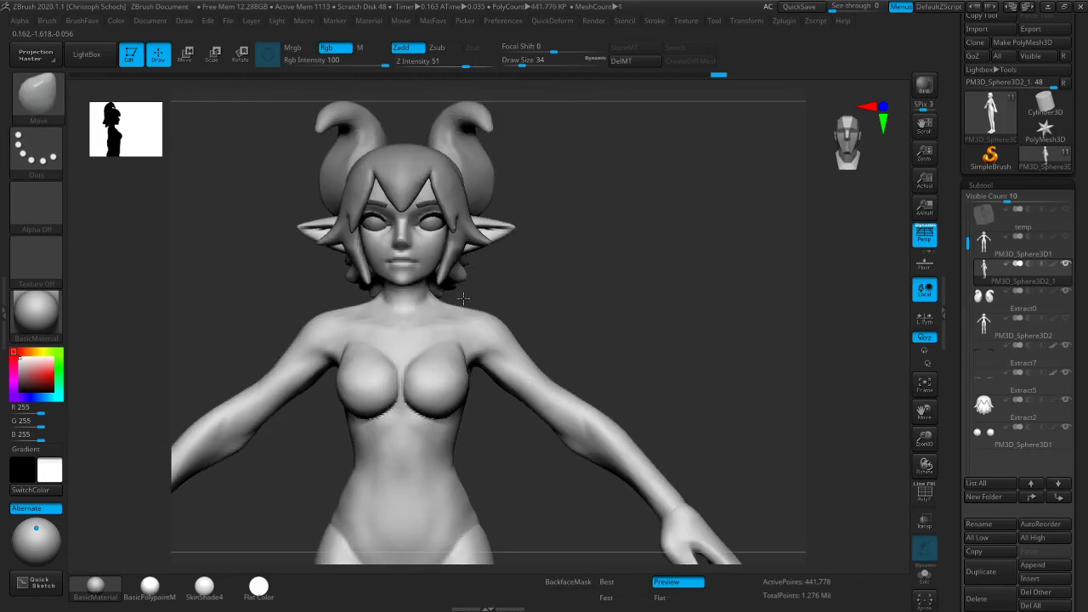
pyautogui.press('[')
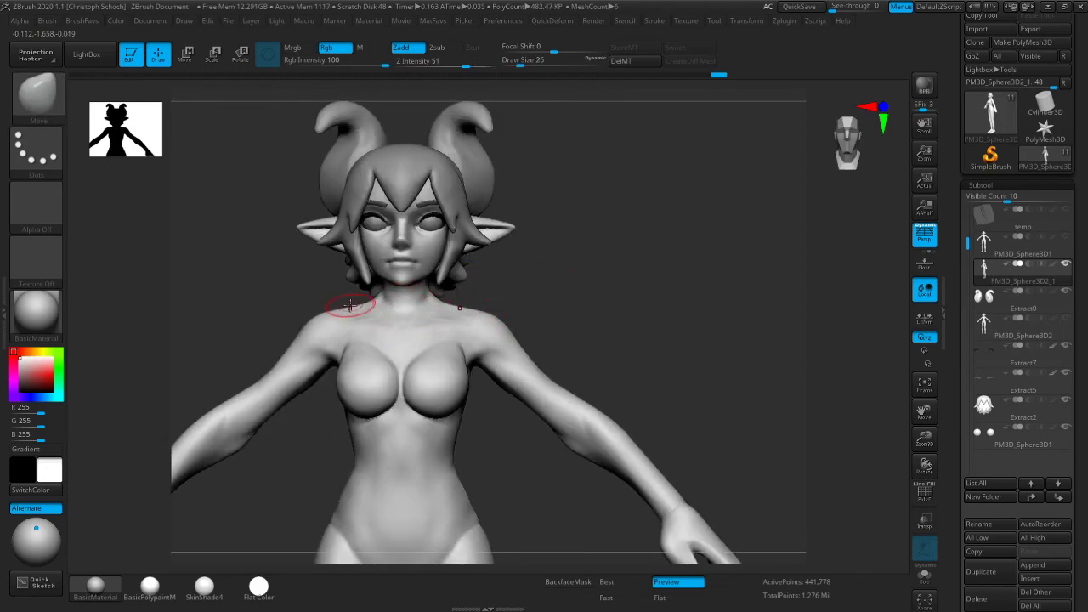
pyautogui.press(']')
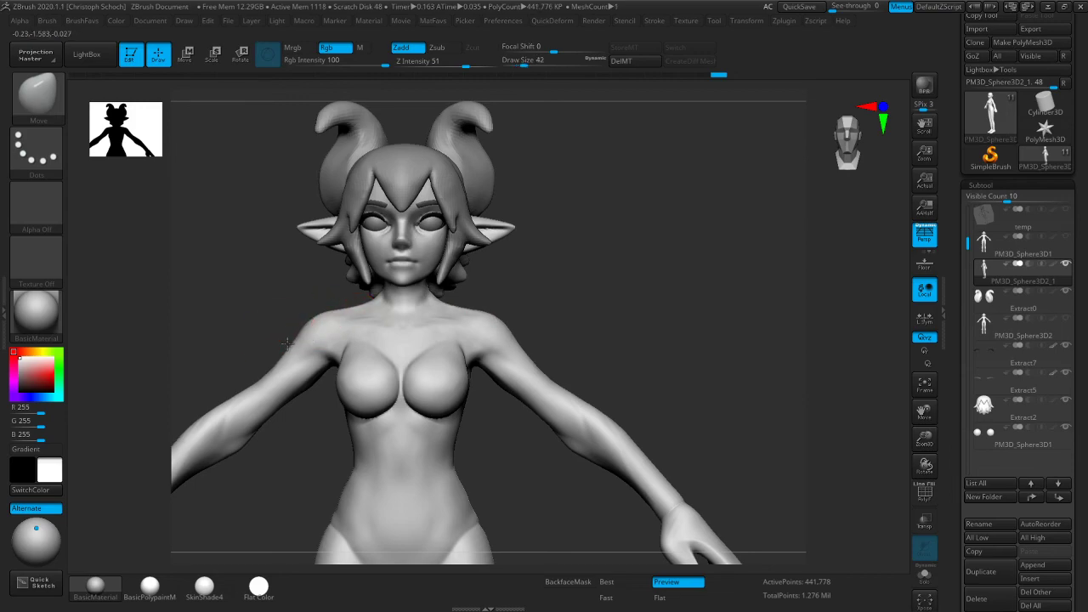
# Adjust the body silhouette with a larger Move brush at draw size 66
pyautogui.moveTo(552, 297); pyautogui.dragTo(690, 324, button='right')
pyautogui.moveTo(925, 442); pyautogui.dragTo(884, 412)
pyautogui.moveTo(924, 413); pyautogui.dragTo(965, 330)
pyautogui.keyDown('shift'); pyautogui.moveTo(682, 309); pyautogui.dragTo(650, 322); pyautogui.keyUp('shift')
pyautogui.moveTo(311, 320); pyautogui.dragTo(313, 310)
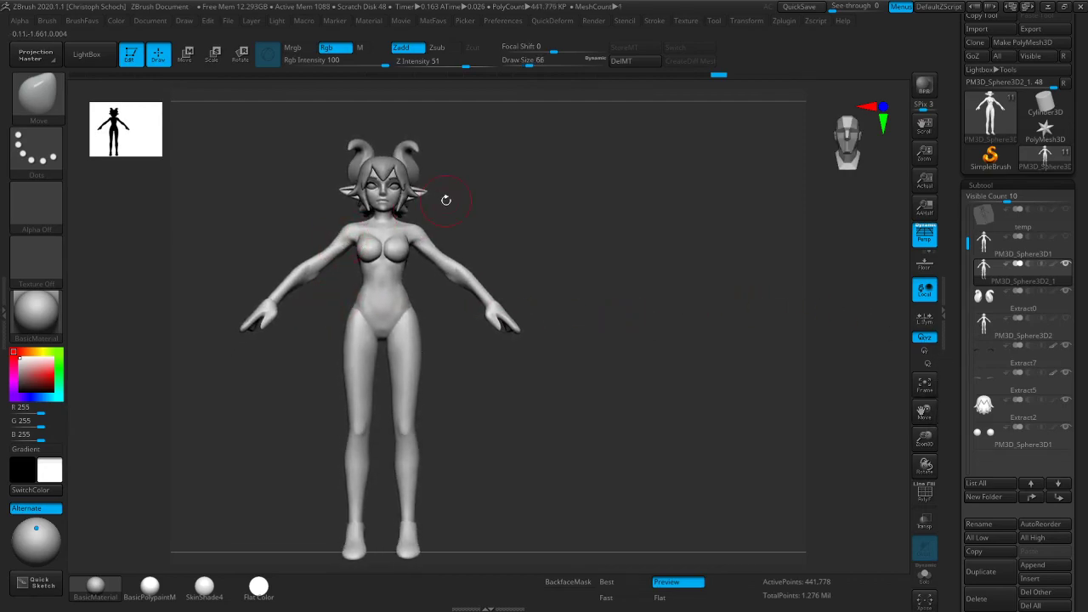
# Smooth the pelvis and hip area from the front and from behind
pyautogui.moveTo(446, 200)
pyautogui.mouseDown()
pyautogui.moveTo(479, 241)
pyautogui.moveTo(425, 281)
pyautogui.mouseUp()
pyautogui.press('shift')
pyautogui.keyDown('shift'); pyautogui.moveTo(393, 314); pyautogui.dragTo(398, 309); pyautogui.keyUp('shift')
pyautogui.moveTo(557, 247)
pyautogui.mouseDown()
pyautogui.moveTo(501, 255)
pyautogui.moveTo(490, 279)
pyautogui.mouseUp()
pyautogui.keyDown('shift'); pyautogui.moveTo(408, 316); pyautogui.dragTo(362, 347); pyautogui.keyUp('shift')
# Refine the underside of the buttocks with ClayBuildup at draw size 58 and smooth the transition into the thighs
pyautogui.press('b')
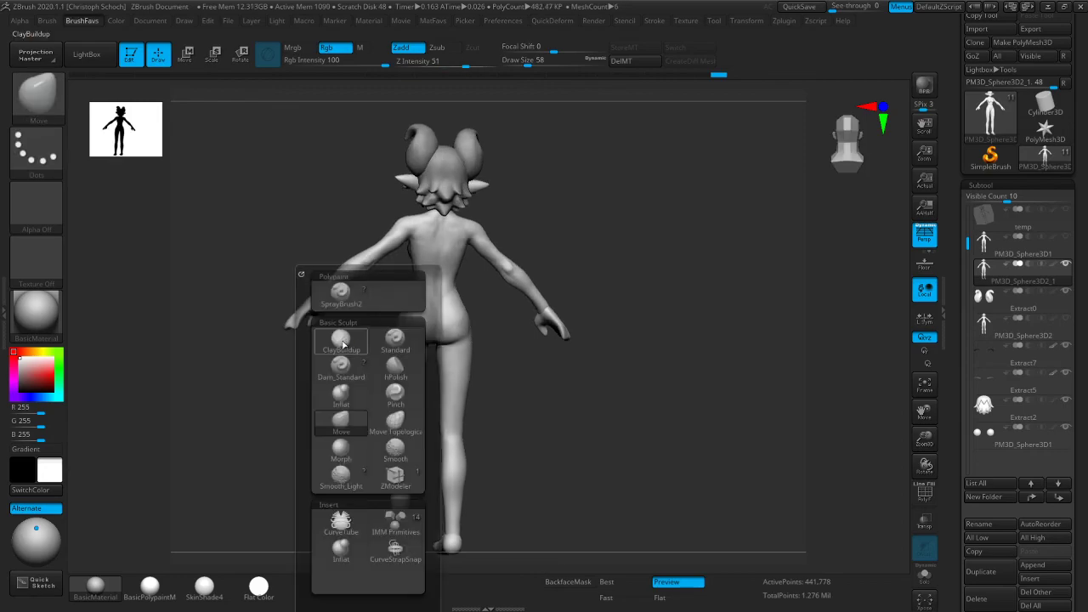
pyautogui.click(413, 315)
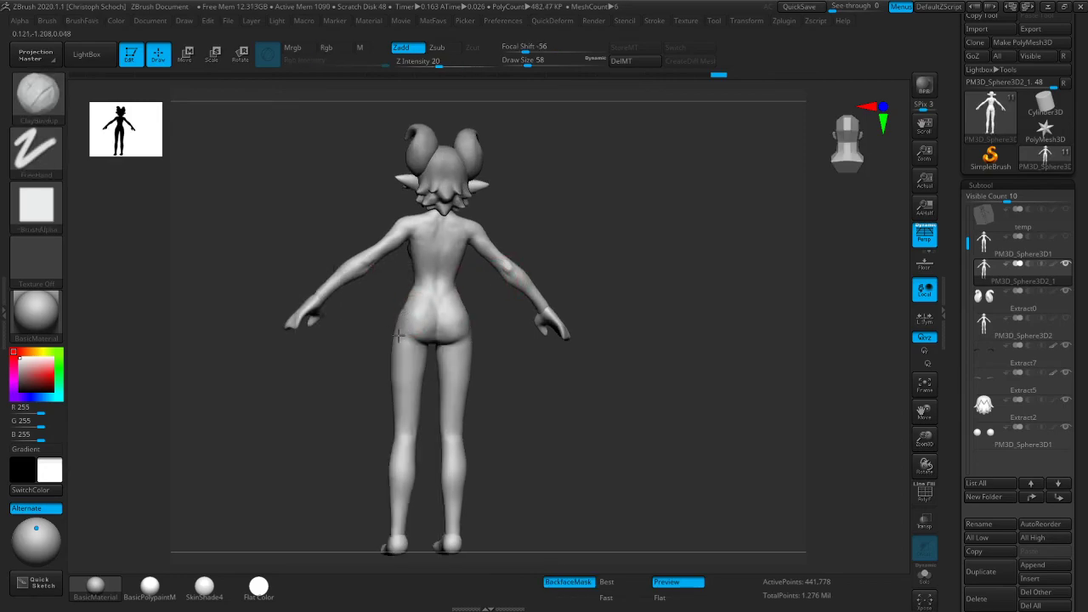
pyautogui.press('shift')
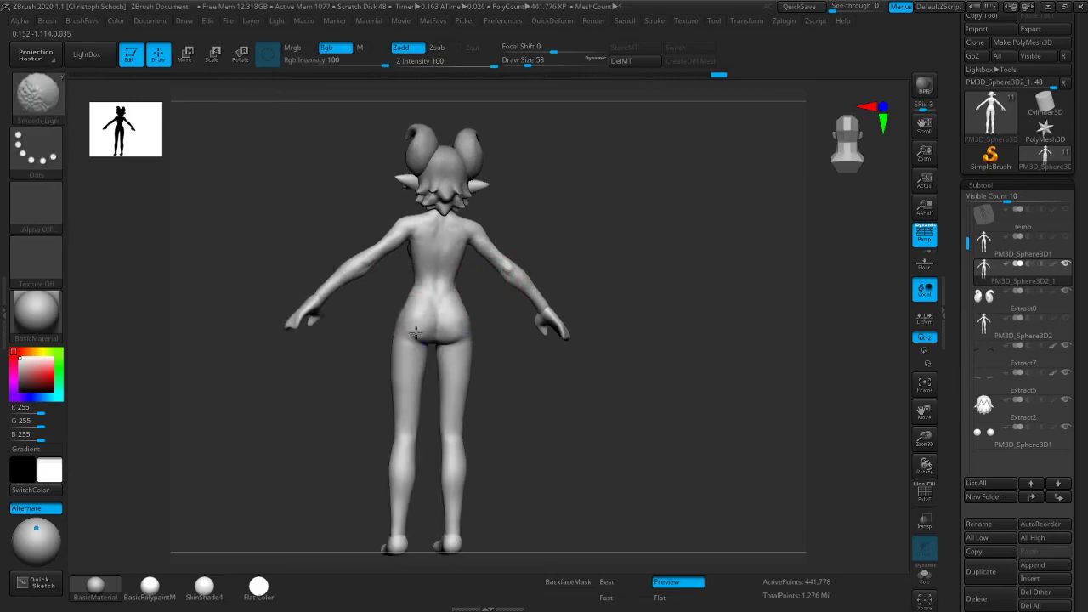
pyautogui.moveTo(700, 340); pyautogui.dragTo(796, 310)
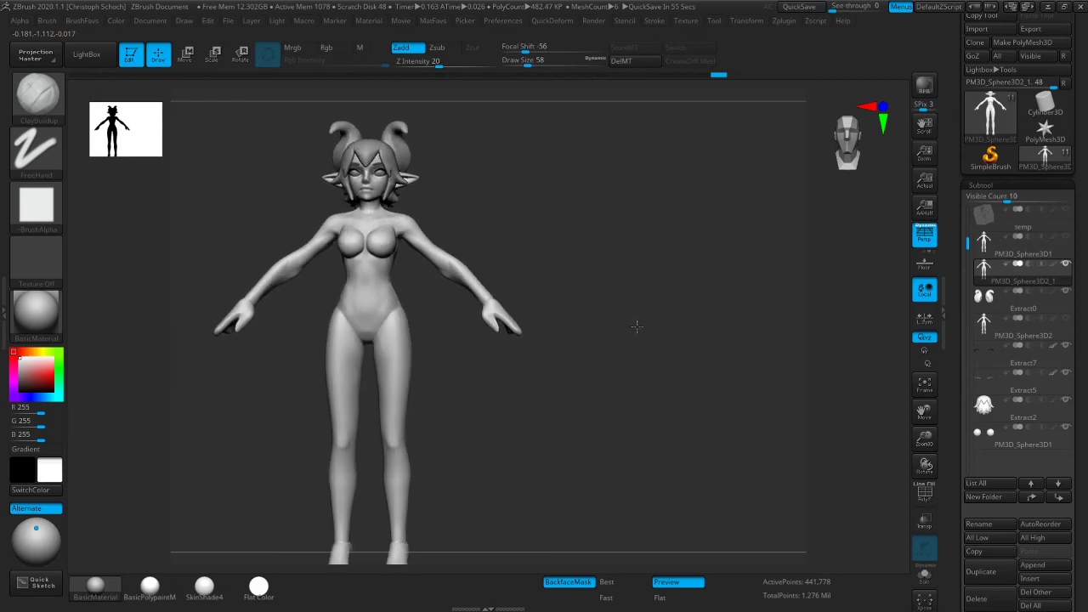
# Build up the lower belly with ClayBuildup at draw size 34 and smooth the strokes into the surface
pyautogui.moveTo(925, 438); pyautogui.dragTo(928, 476)
pyautogui.press('shift')
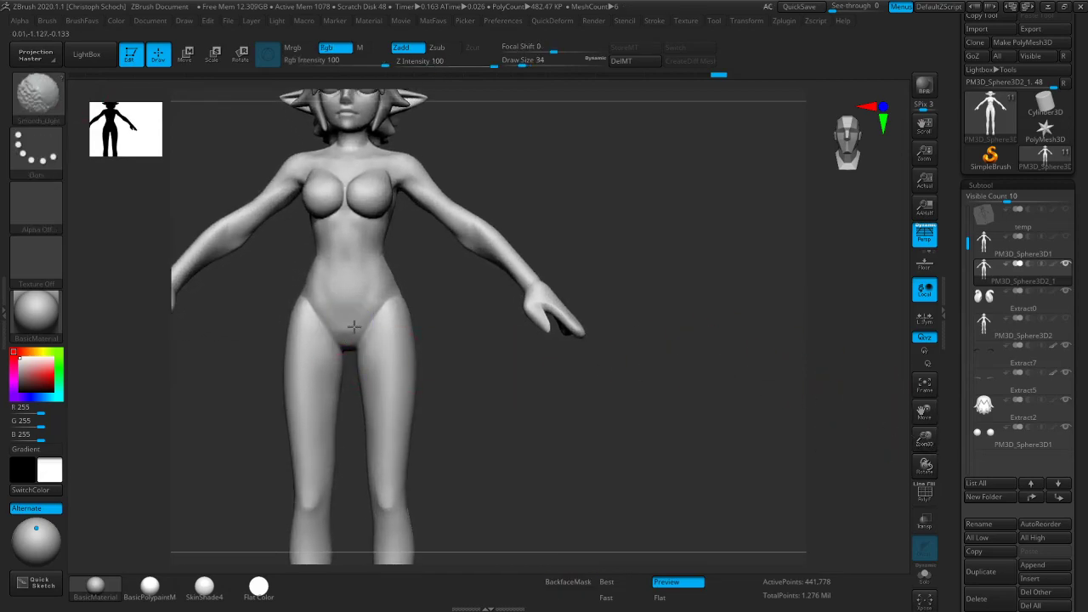
pyautogui.press(']')
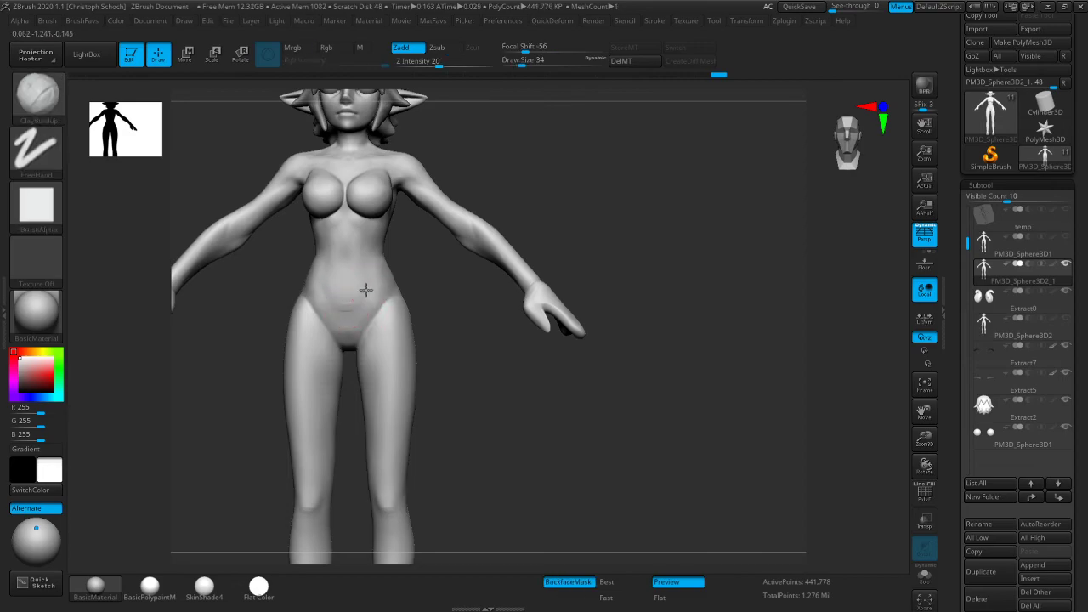
pyautogui.moveTo(369, 281)
pyautogui.mouseDown()
pyautogui.moveTo(360, 297)
pyautogui.moveTo(352, 285)
pyautogui.mouseUp()
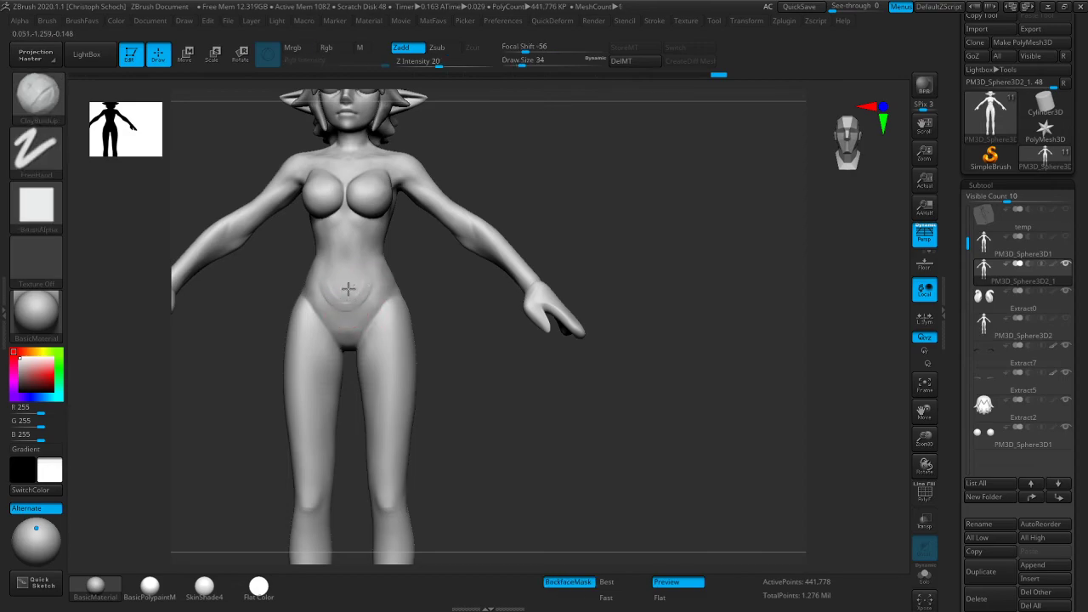
pyautogui.press('shift')
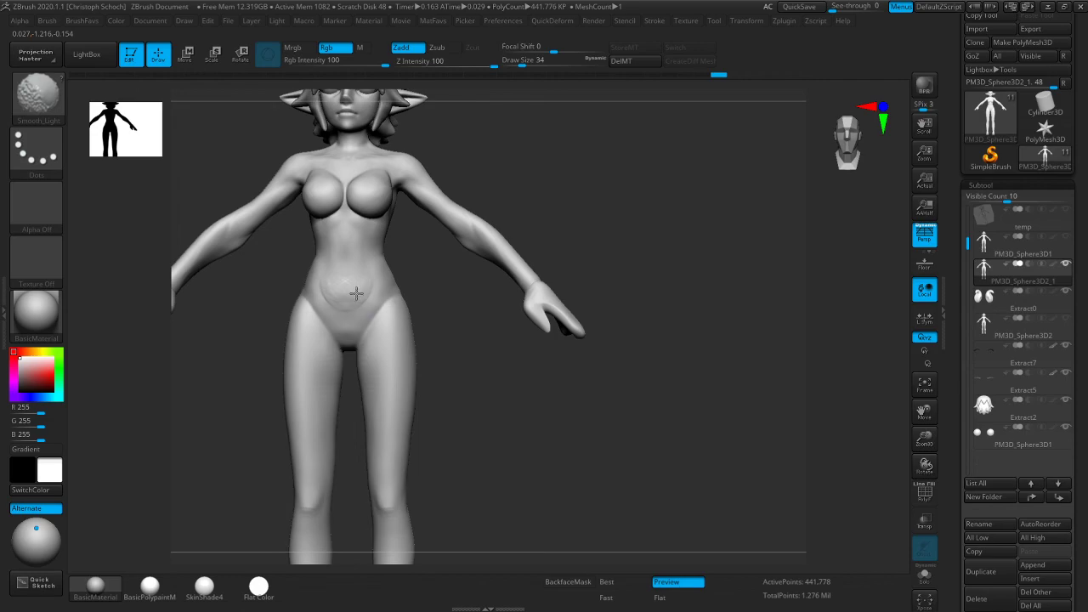
pyautogui.moveTo(401, 304); pyautogui.dragTo(449, 309)
# Carve the navel and the faint midline above it with Dam_Standard at draw sizes 8 to 18
pyautogui.press('b')
pyautogui.press('d')
pyautogui.press('s')
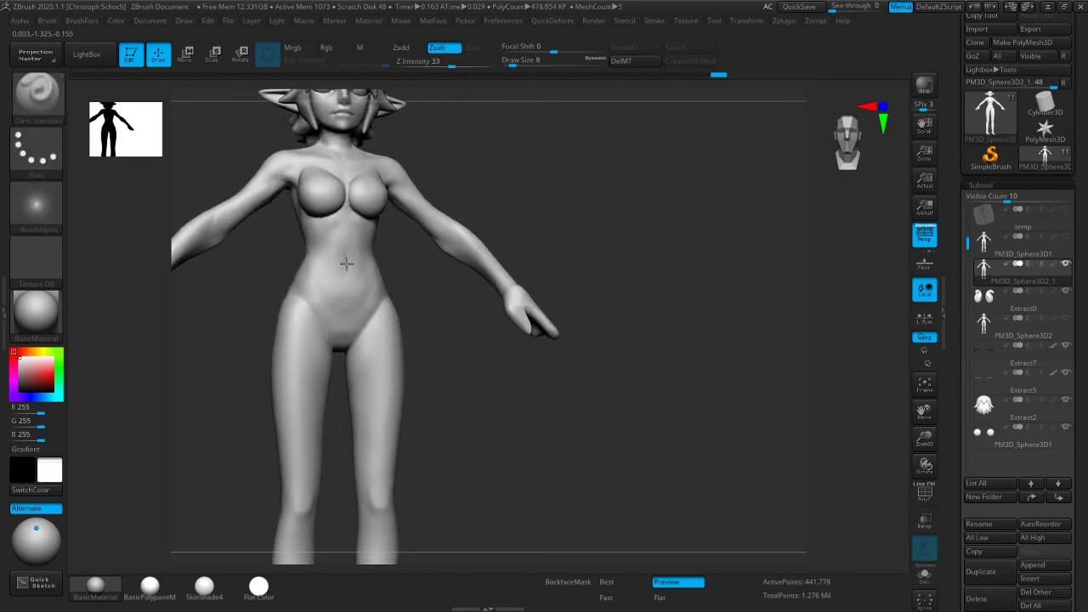
pyautogui.moveTo(346, 255); pyautogui.dragTo(347, 277)
pyautogui.press(']')
pyautogui.moveTo(672, 258); pyautogui.dragTo(667, 262)
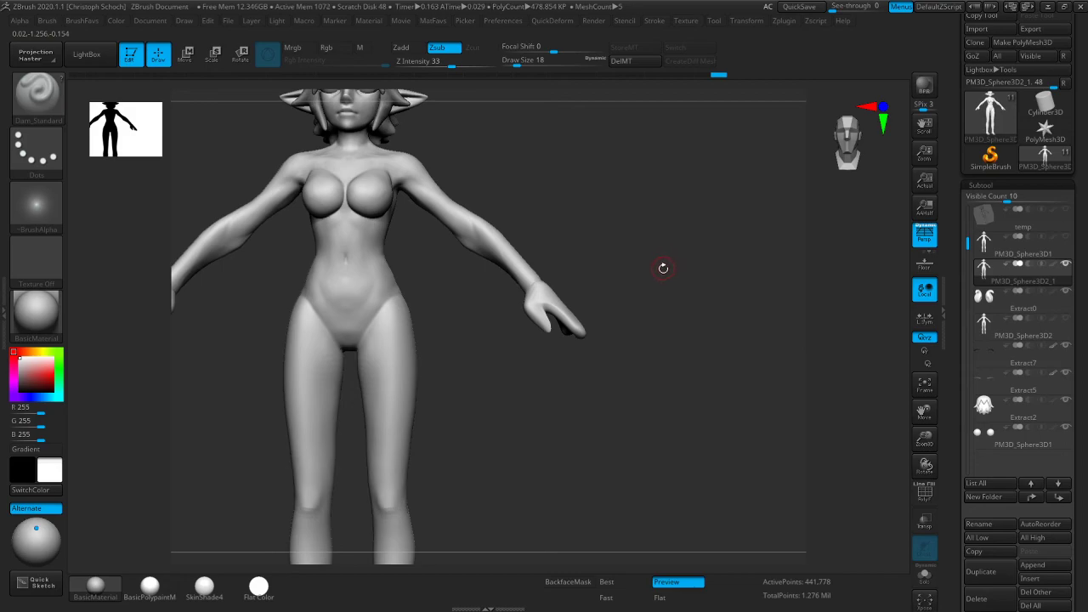
pyautogui.moveTo(653, 281); pyautogui.dragTo(719, 267)
# Adjust the outer contours of the hips, thighs and upper arms with the Move brush
pyautogui.press('b')
pyautogui.press('m')
pyautogui.press('v')
pyautogui.moveTo(475, 408); pyautogui.dragTo(561, 415)
pyautogui.moveTo(415, 349); pyautogui.dragTo(410, 345)
pyautogui.moveTo(563, 291); pyautogui.dragTo(828, 323)
pyautogui.moveTo(921, 408); pyautogui.dragTo(903, 495)
pyautogui.moveTo(568, 224); pyautogui.dragTo(587, 294)
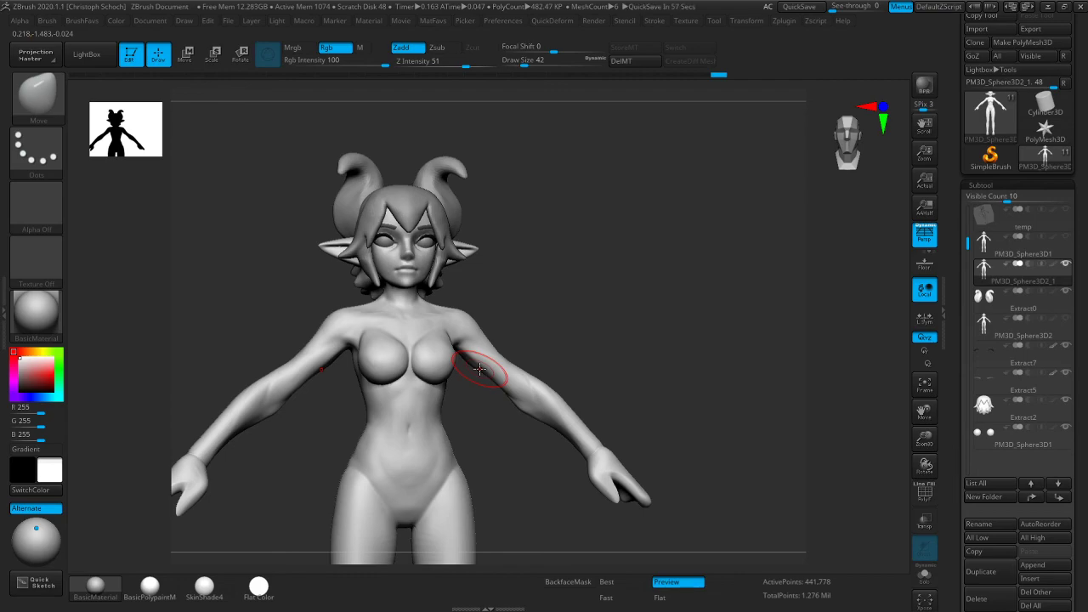
# Deepen the navel with a Dam_Standard stroke at draw size 18
pyautogui.moveTo(578, 331); pyautogui.dragTo(622, 322)
pyautogui.press('b')
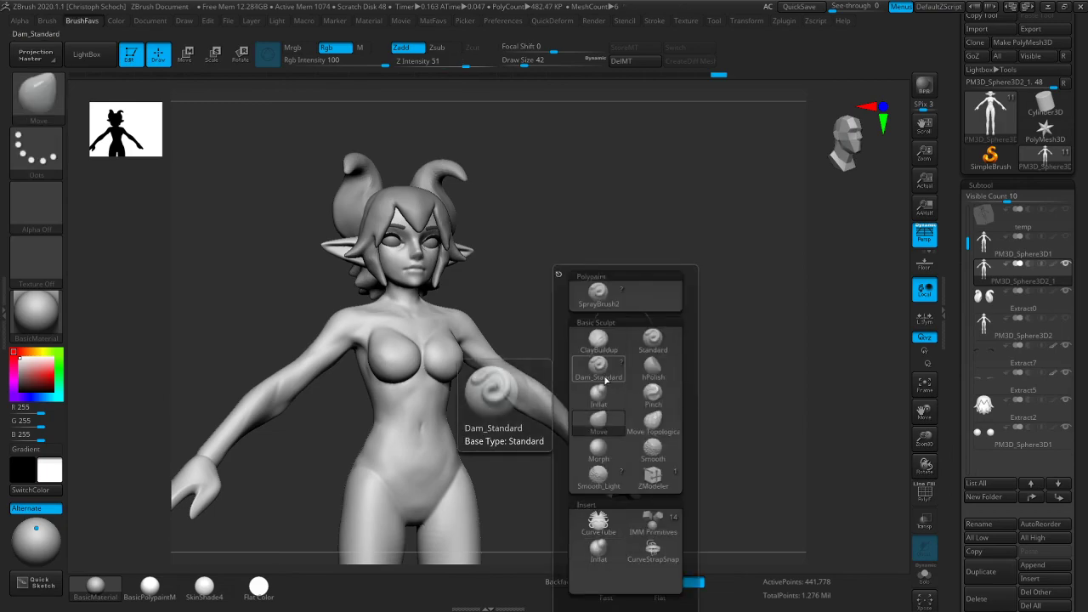
pyautogui.click(604, 380)
pyautogui.press('[')
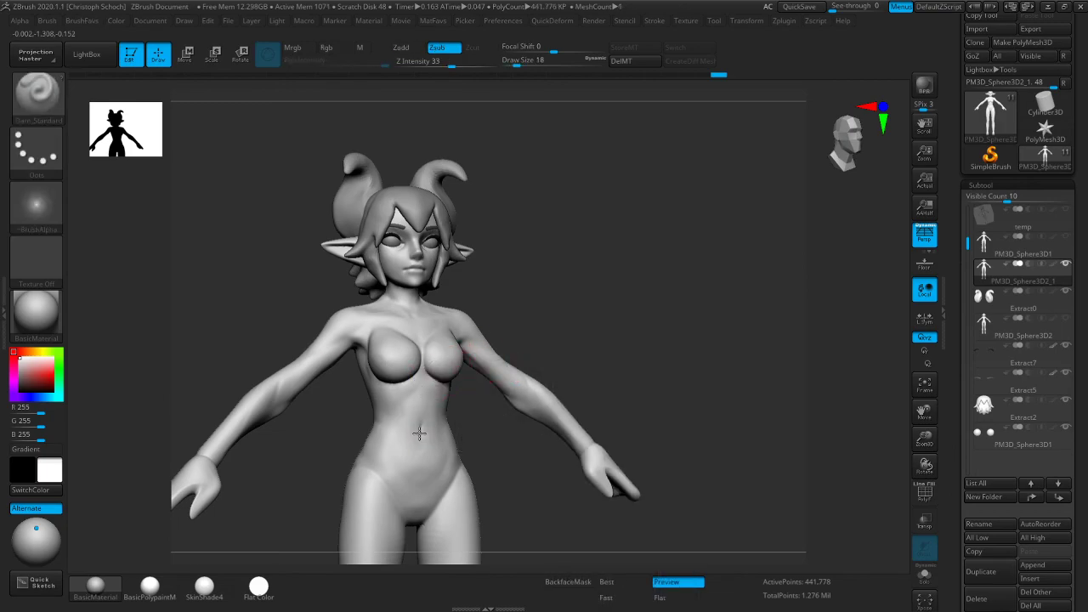
pyautogui.moveTo(421, 432); pyautogui.dragTo(420, 417)
# Refine the lower belly below the navel with ClayBuildup at draw size 18
pyautogui.moveTo(563, 369); pyautogui.dragTo(620, 361)
pyautogui.press('b')
pyautogui.press('c')
pyautogui.press('b')
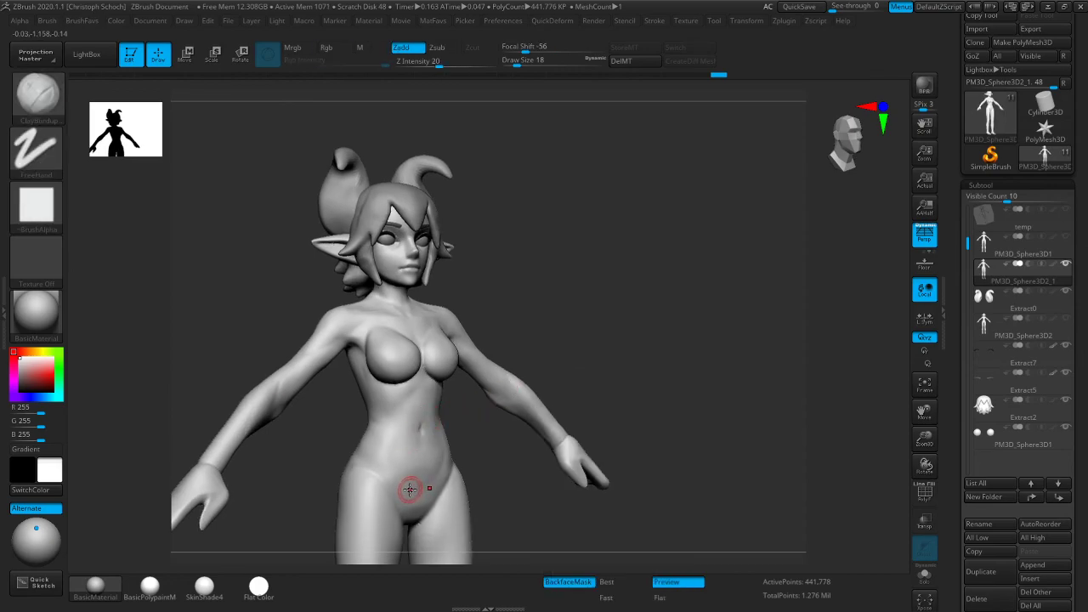
pyautogui.moveTo(416, 468); pyautogui.dragTo(515, 396, button='right')
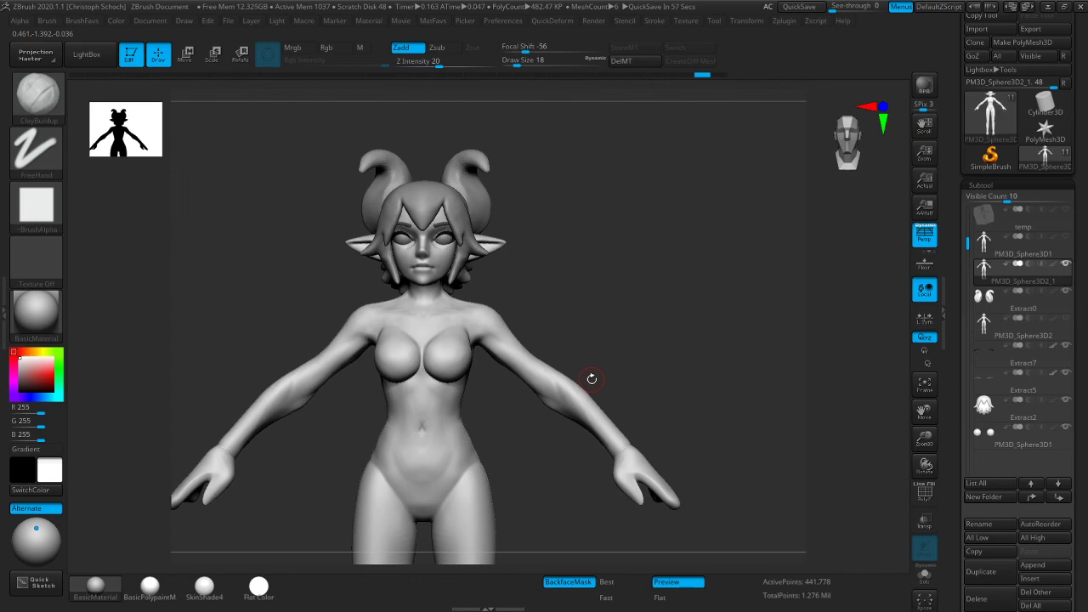
# Adjust the waist and forearm contours with the Move brush at draw sizes of about 50 to 66
pyautogui.keyDown('shift'); pyautogui.moveTo(630, 340); pyautogui.dragTo(641, 345); pyautogui.keyUp('shift')
pyautogui.press('space')
pyautogui.click(607, 414)
pyautogui.click(609, 415)
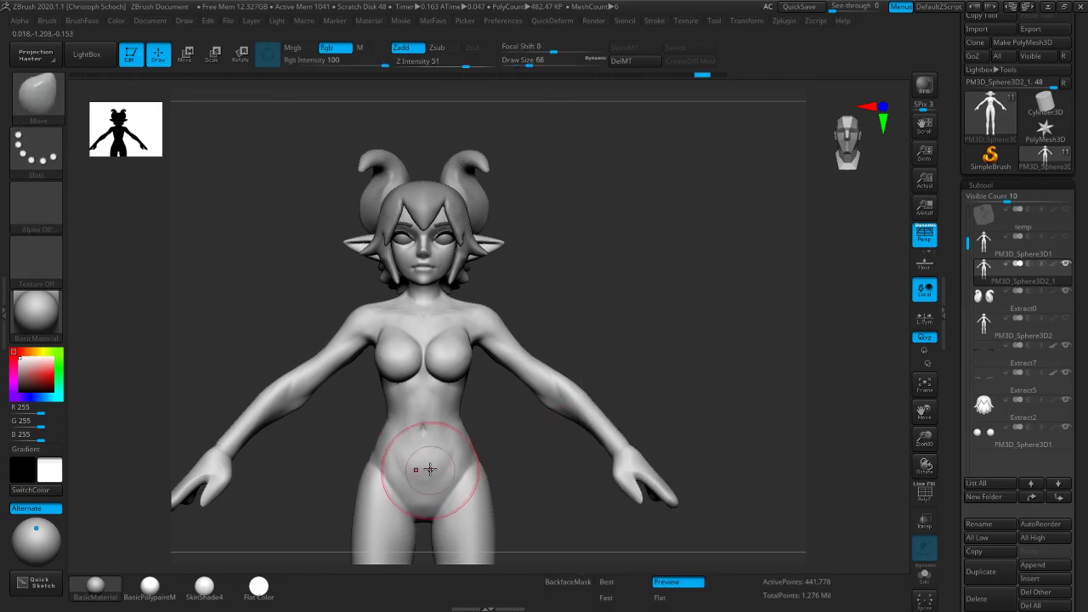
pyautogui.moveTo(463, 435); pyautogui.dragTo(461, 426)
pyautogui.moveTo(641, 357); pyautogui.dragTo(648, 357)
pyautogui.moveTo(287, 390); pyautogui.dragTo(280, 398)
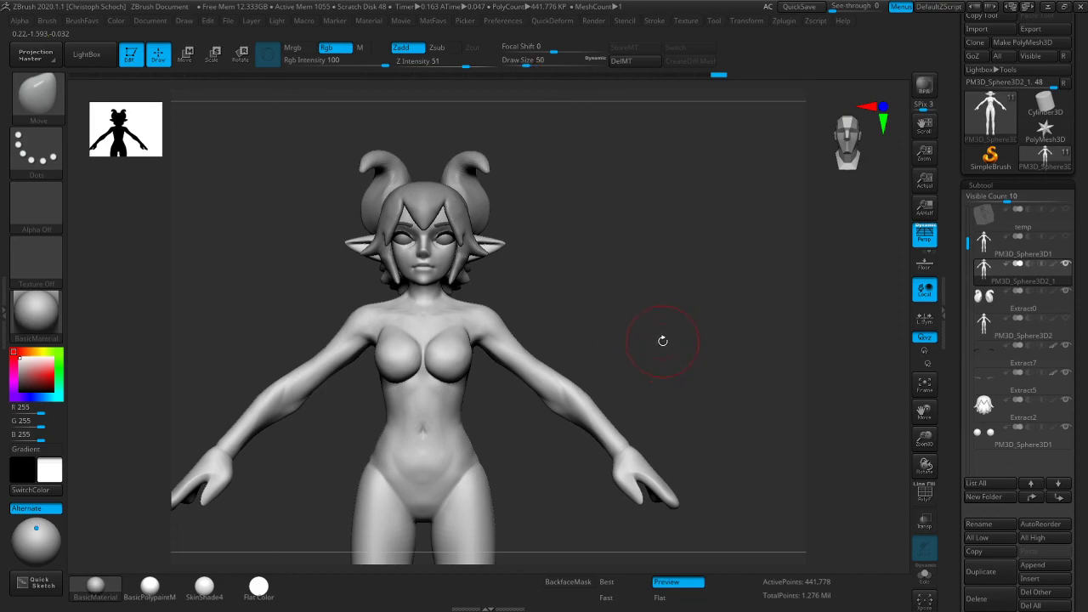
# Soften the navel with a smaller smoothing brush
pyautogui.press('[')
pyautogui.keyDown('shift'); pyautogui.moveTo(422, 430); pyautogui.dragTo(428, 438); pyautogui.keyUp('shift')
pyautogui.moveTo(598, 367)
pyautogui.keyDown('shift'); pyautogui.mouseDown()
pyautogui.moveTo(646, 360)
pyautogui.moveTo(621, 365)
pyautogui.mouseUp(); pyautogui.keyUp('shift')
# Sculpt the lower edge of the rib cage beneath the breasts with ClayBuildup at draw size 34
pyautogui.press('b')
pyautogui.press('c')
pyautogui.press('b')
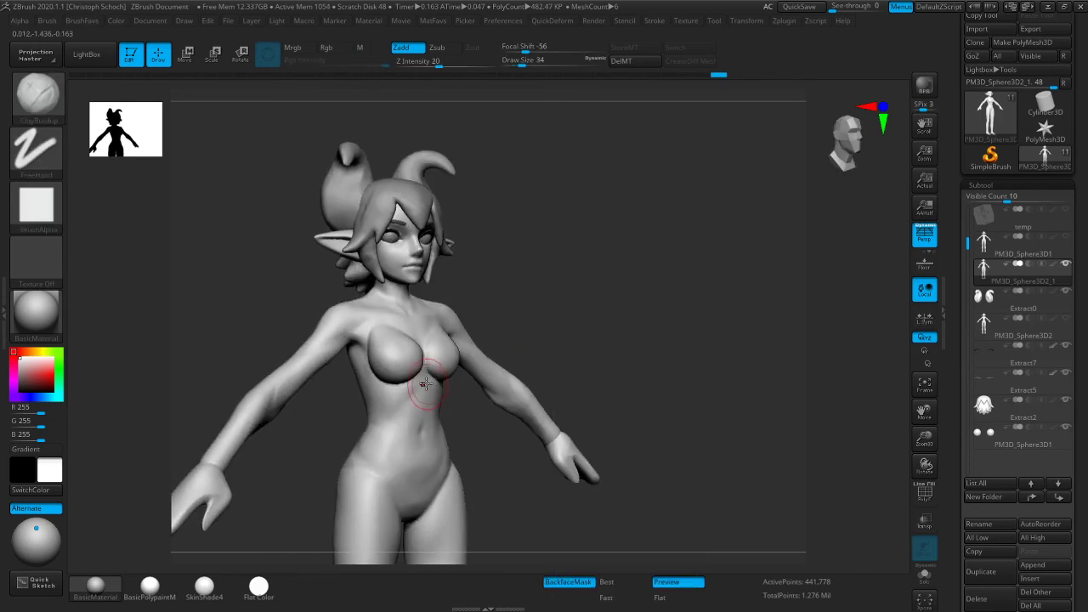
pyautogui.moveTo(418, 379)
pyautogui.mouseDown()
pyautogui.moveTo(393, 412)
pyautogui.moveTo(406, 413)
pyautogui.moveTo(405, 395)
pyautogui.moveTo(389, 409)
pyautogui.mouseUp()
pyautogui.moveTo(602, 342); pyautogui.dragTo(623, 332)
# Add subtle definition to the rib cage below the breasts with the Standard brush at draw size 10 and smooth it
pyautogui.press('b')
pyautogui.press('s')
pyautogui.press('t')
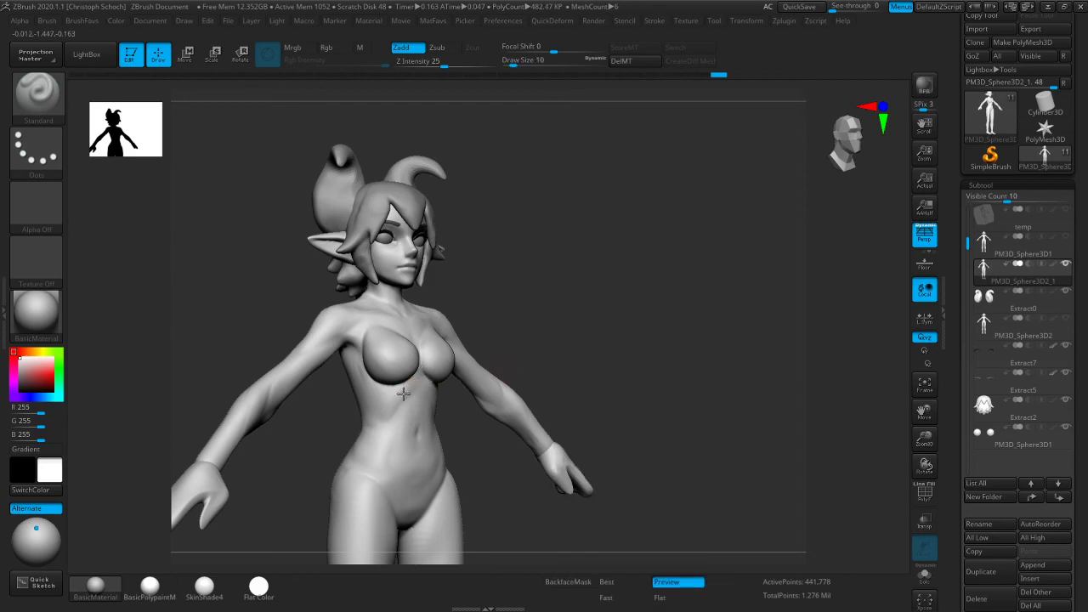
pyautogui.press('shift')
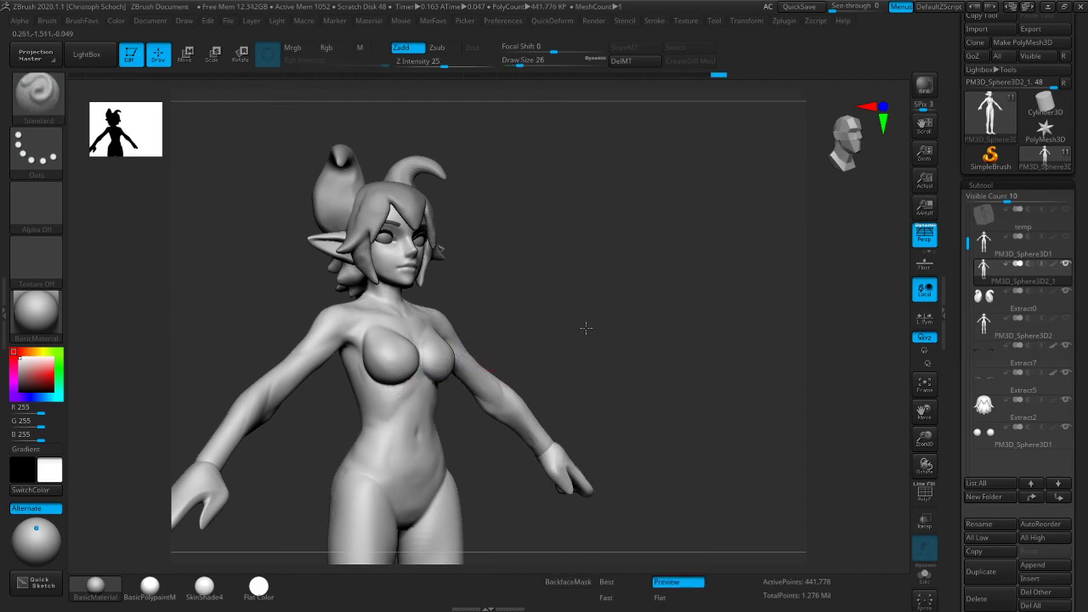
pyautogui.moveTo(588, 325); pyautogui.dragTo(548, 332)
pyautogui.moveTo(621, 319); pyautogui.dragTo(614, 333)
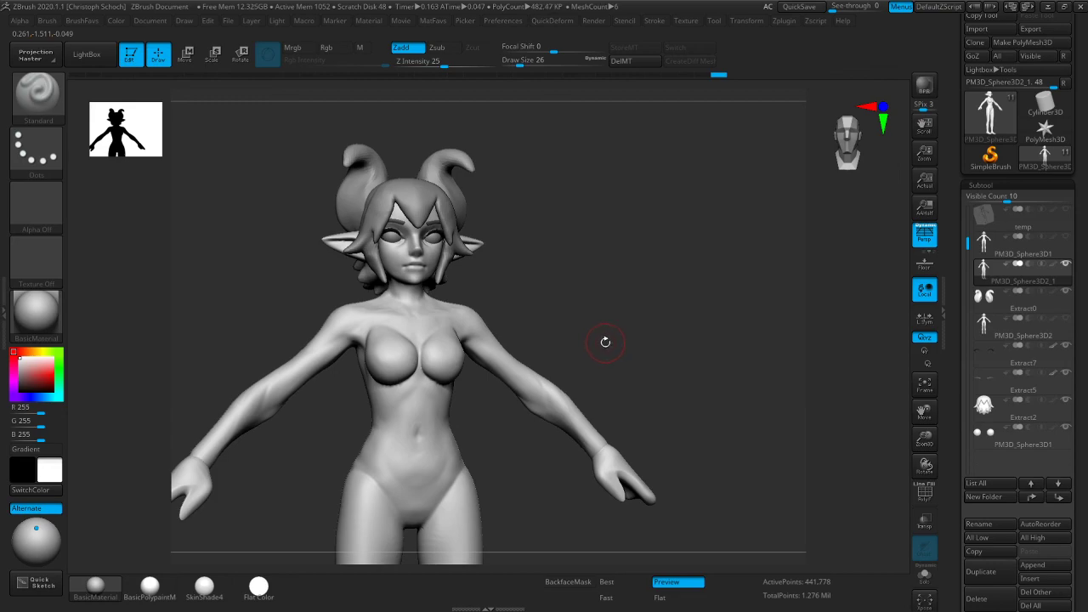
# Build up the sides of the rib cage below the breasts with ClayBuildup at draw size 34 and smooth the strokes
pyautogui.moveTo(630, 327)
pyautogui.mouseDown()
pyautogui.moveTo(603, 340)
pyautogui.moveTo(596, 324)
pyautogui.moveTo(510, 276)
pyautogui.mouseUp()
pyautogui.press('b')
pyautogui.press('c')
pyautogui.press('b')
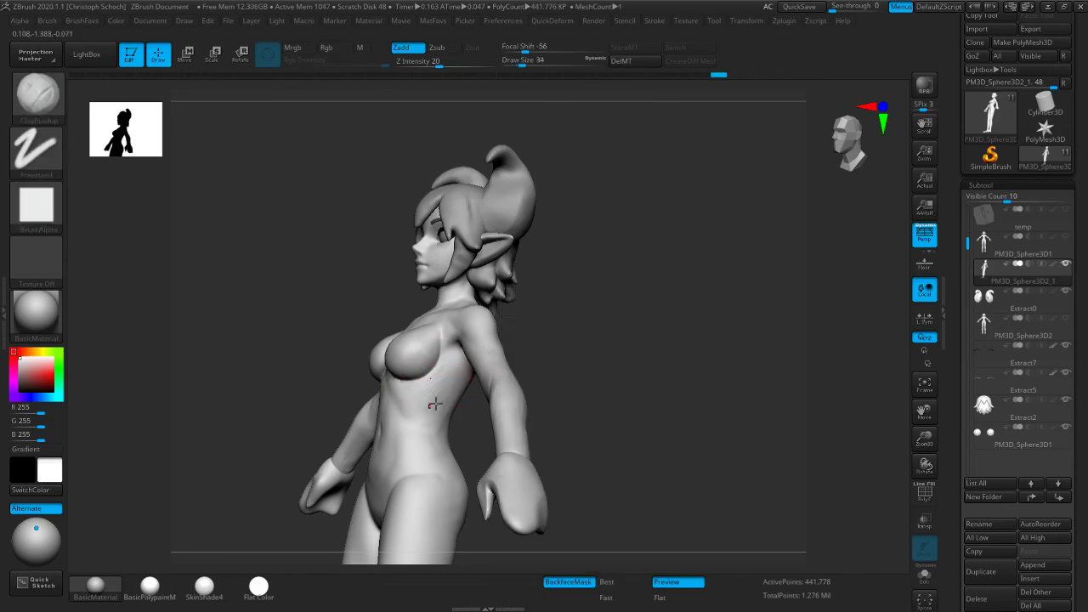
pyautogui.press('shift')
pyautogui.moveTo(481, 389); pyautogui.dragTo(417, 415)
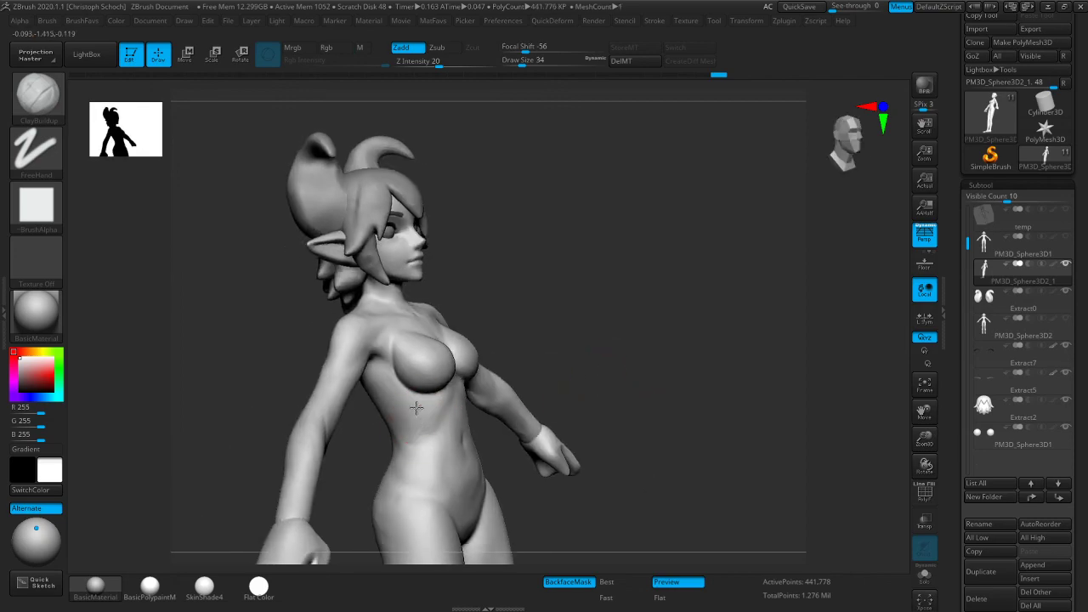
pyautogui.press('shift')
pyautogui.moveTo(626, 367)
pyautogui.mouseDown()
pyautogui.moveTo(576, 352)
pyautogui.moveTo(586, 358)
pyautogui.mouseUp()
pyautogui.press('shift')
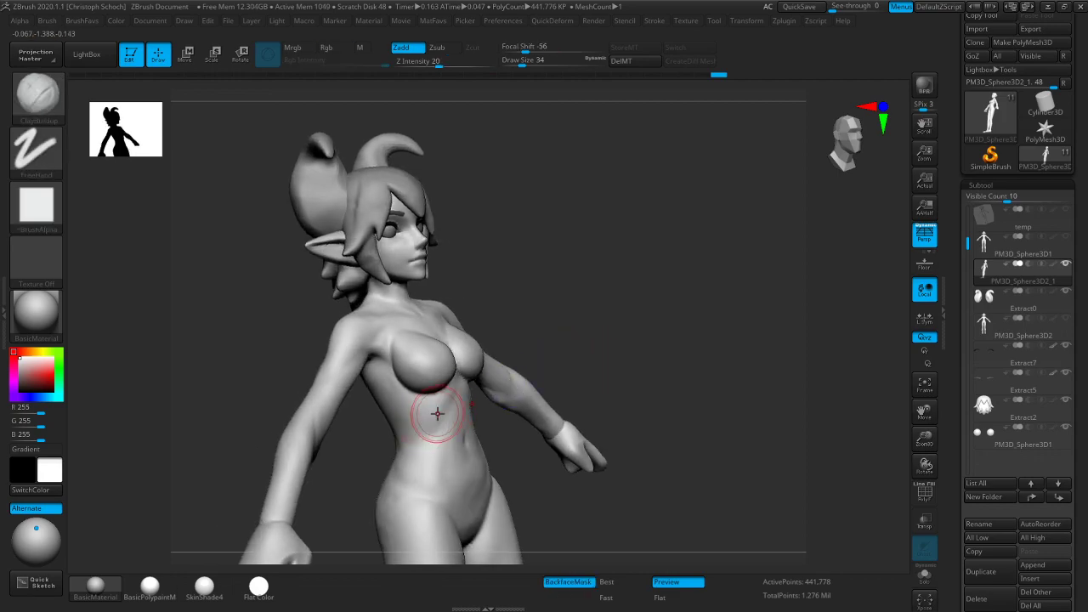
pyautogui.press('shift')
pyautogui.press('shift')
pyautogui.moveTo(572, 348)
pyautogui.mouseDown()
pyautogui.moveTo(639, 332)
pyautogui.moveTo(592, 343)
pyautogui.mouseUp()
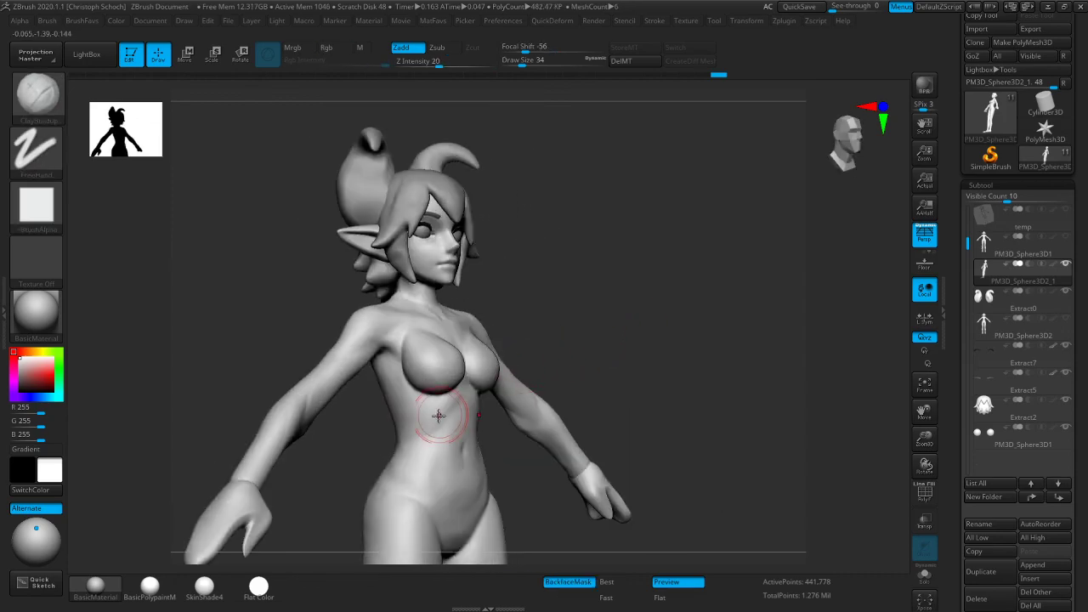
# Shape the side of the waist below the ribs with ClayBuildup at draw size 42 and smooth it
pyautogui.press(']')
pyautogui.moveTo(421, 439); pyautogui.dragTo(415, 437)
pyautogui.press('shift')
pyautogui.keyDown('shift'); pyautogui.moveTo(688, 335); pyautogui.dragTo(672, 347); pyautogui.keyUp('shift')
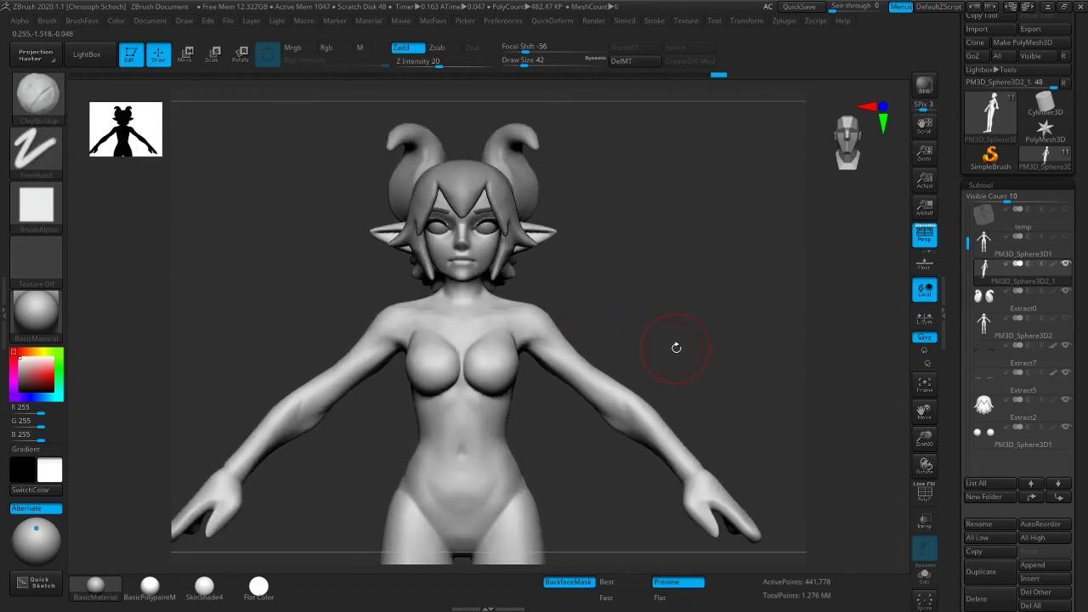
# Sculpt the side of the back below the armpit with ClayBuildup at draw size 42 and smooth it into the back
pyautogui.moveTo(690, 341)
pyautogui.mouseDown()
pyautogui.moveTo(698, 345)
pyautogui.moveTo(693, 324)
pyautogui.moveTo(518, 316)
pyautogui.mouseUp()
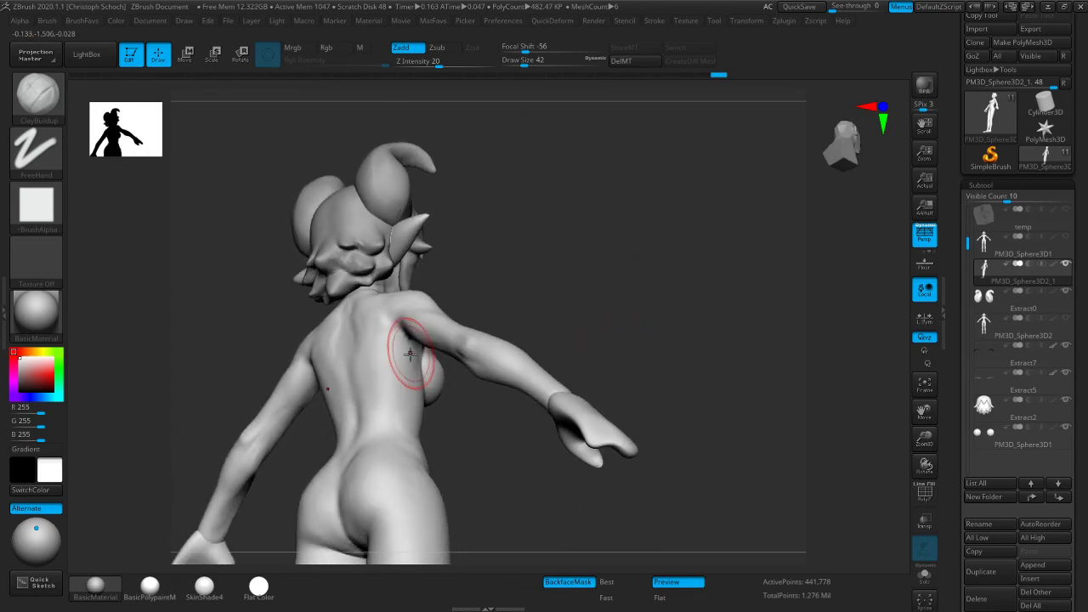
pyautogui.moveTo(391, 377)
pyautogui.mouseDown()
pyautogui.moveTo(394, 357)
pyautogui.moveTo(389, 373)
pyautogui.mouseUp()
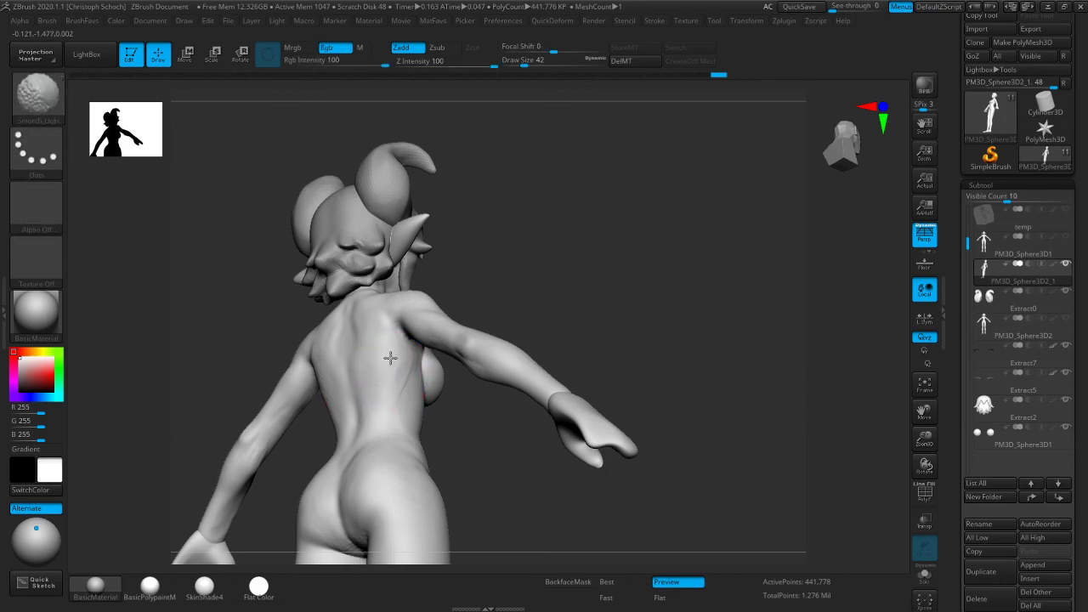
pyautogui.keyDown('shift'); pyautogui.moveTo(566, 280); pyautogui.dragTo(459, 344); pyautogui.keyUp('shift')
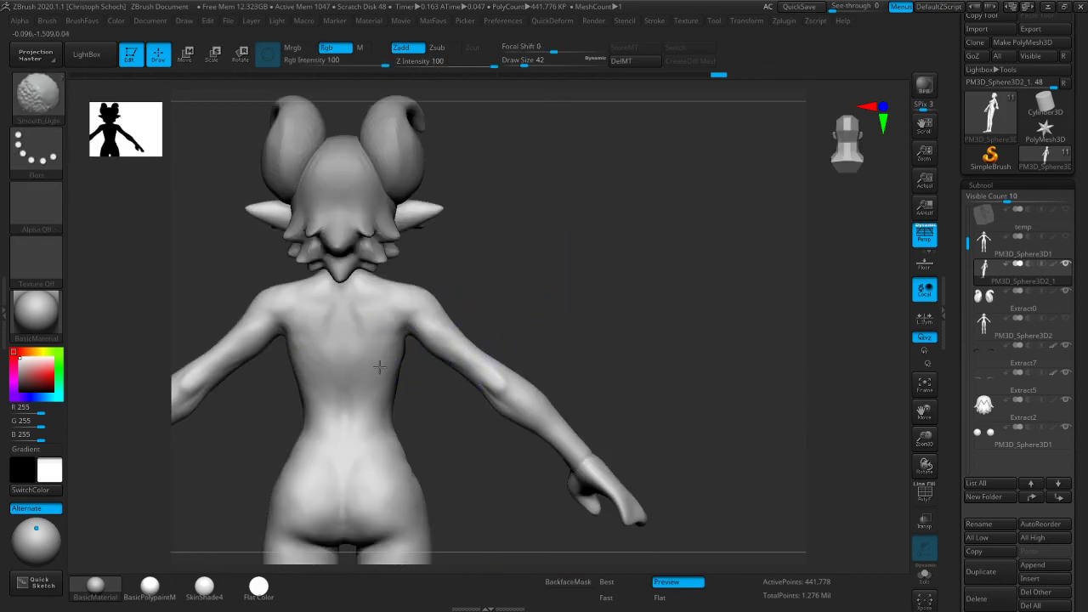
pyautogui.keyDown('shift'); pyautogui.moveTo(518, 297); pyautogui.dragTo(649, 297); pyautogui.keyUp('shift')
# Save the whole character as a ZTool, overwriting zoe002.ZTL in the Sculpt folder
pyautogui.moveTo(927, 444); pyautogui.dragTo(752, 332)
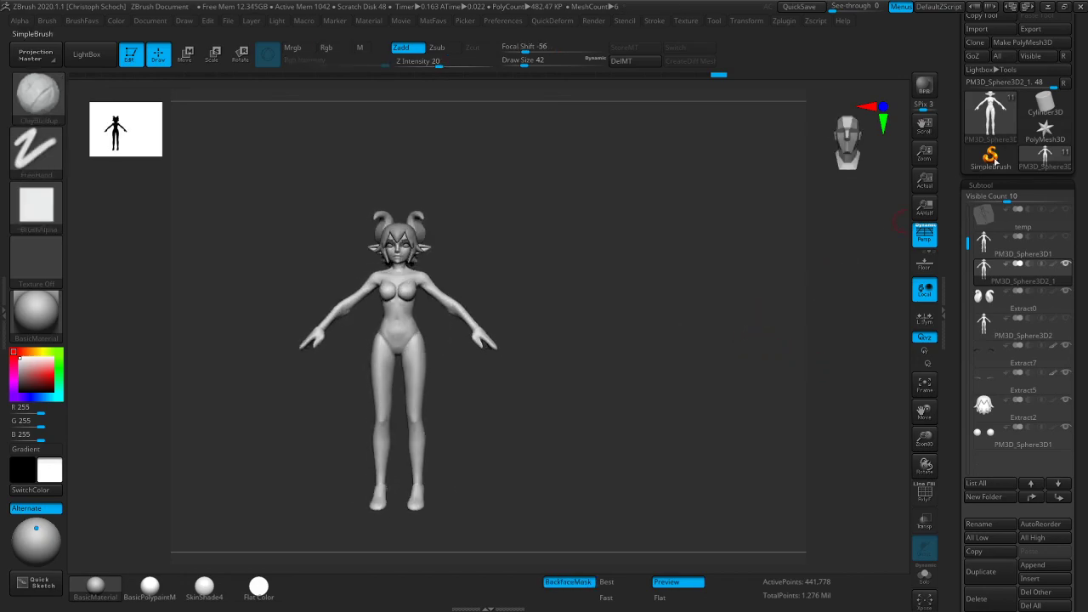
pyautogui.moveTo(1081, 60); pyautogui.dragTo(1082, 134)
pyautogui.click(1034, 40)
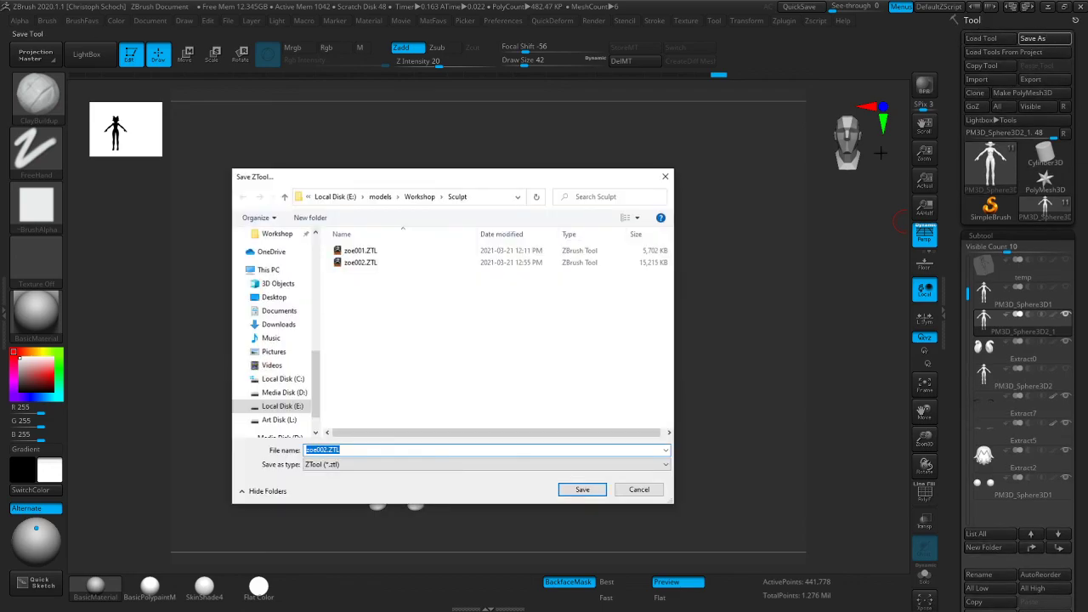
pyautogui.click(582, 490)
pyautogui.click(578, 304)
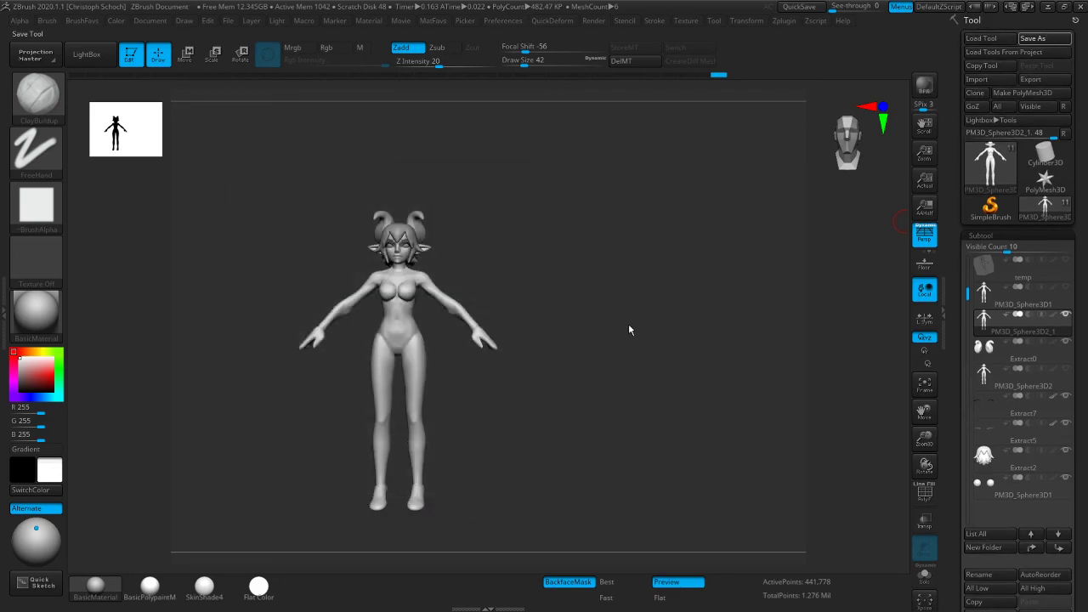